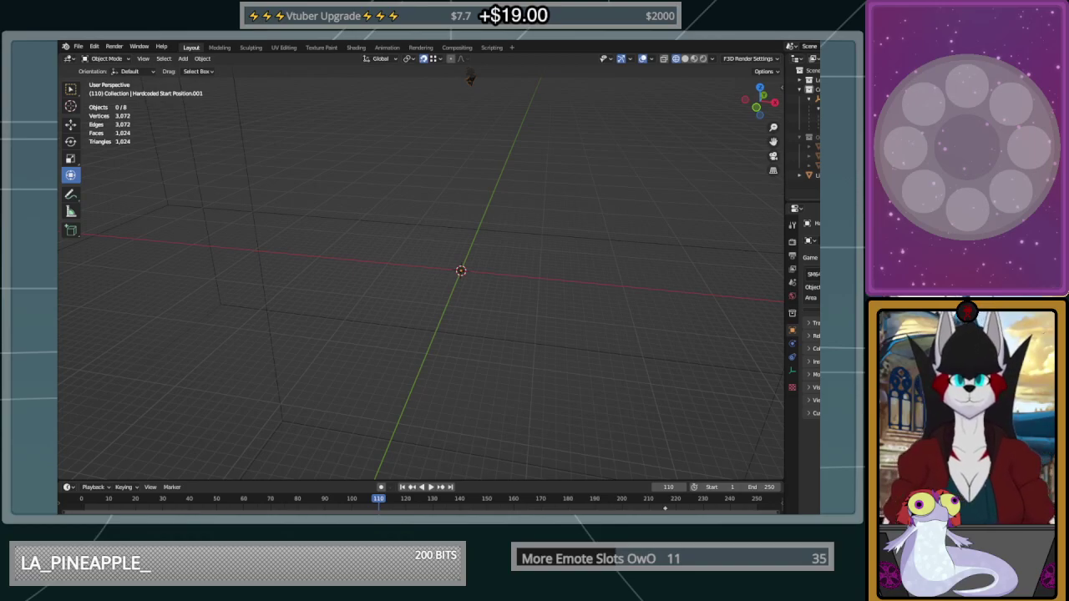
Add a cube mesh at the world origin
{"action": "middle_click_drag", "start_coordinate": [470, 78], "coordinate": [439, 303]}
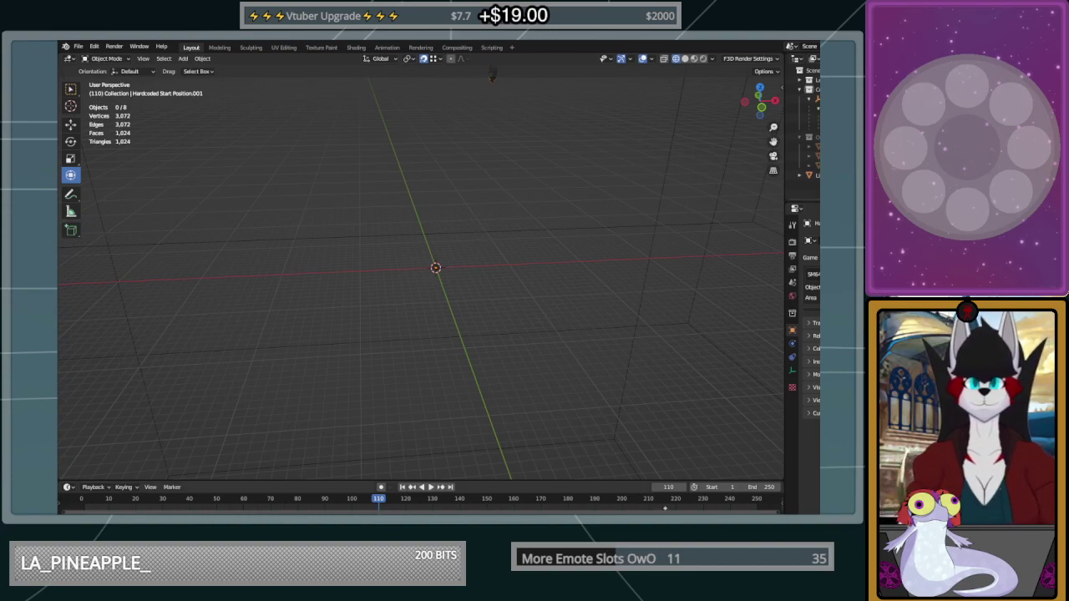
{"action": "middle_click_drag", "start_coordinate": [534, 264], "coordinate": [532, 306]}
{"action": "key", "text": "shift+a"}
{"action": "mouse_move", "coordinate": [532, 306]}
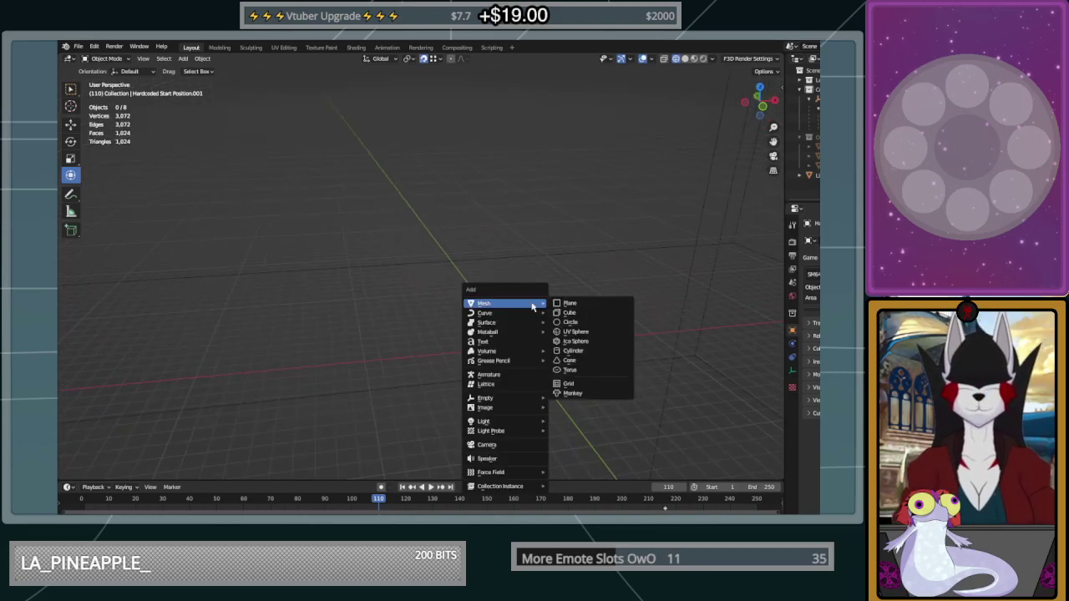
{"action": "left_click", "coordinate": [576, 312]}
{"action": "middle_click_drag", "start_coordinate": [587, 317], "coordinate": [637, 337]}
Switch the viewport shading from wireframe to Solid and deselect the cube
{"action": "key", "text": "shift+z"}
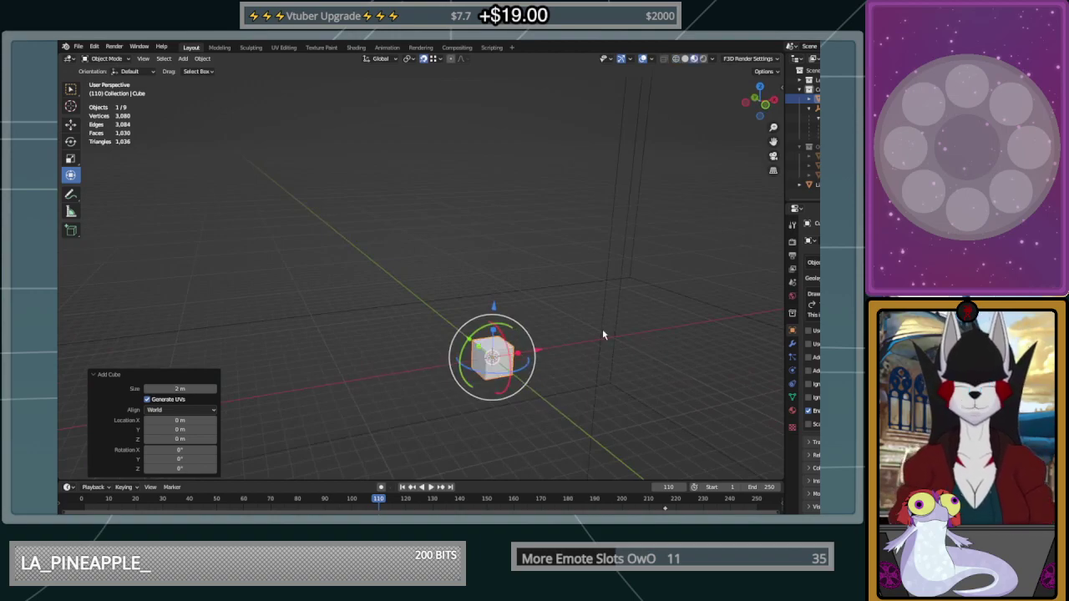
{"action": "key", "text": "z"}
{"action": "left_click", "coordinate": [676, 332]}
{"action": "mouse_move", "coordinate": [677, 331]}
{"action": "middle_mouse_down"}
{"action": "mouse_move", "coordinate": [642, 320]}
{"action": "mouse_move", "coordinate": [577, 332]}
{"action": "mouse_move", "coordinate": [559, 322]}
{"action": "mouse_move", "coordinate": [466, 338]}
{"action": "middle_mouse_up"}
{"action": "left_click", "coordinate": [617, 329]}
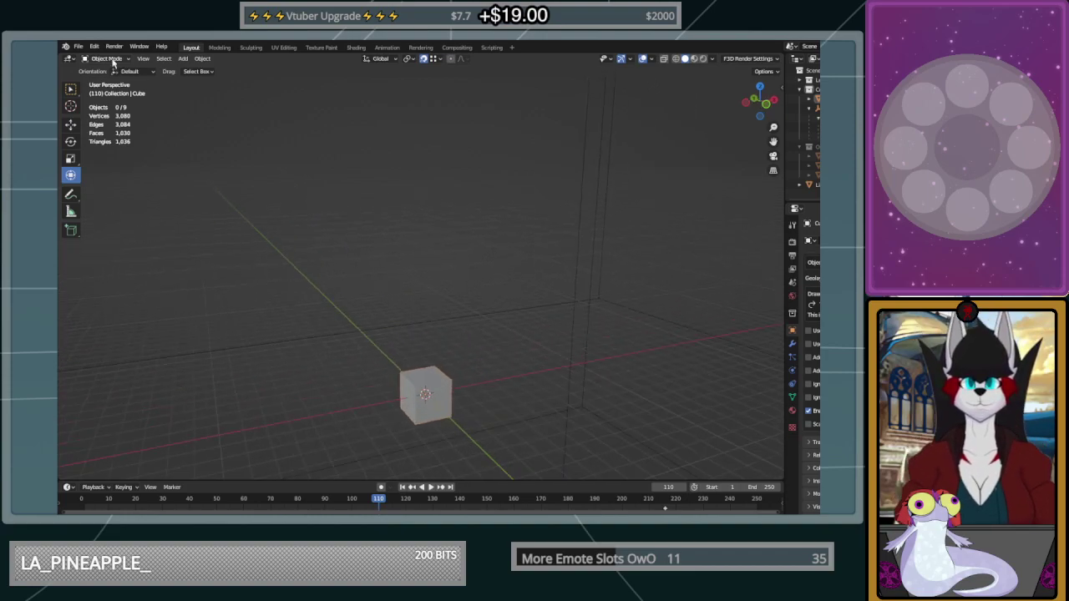
Try Wireframe viewport shading, return to Solid shading, and select the cube
{"action": "key", "text": "shift+z"}
{"action": "key", "text": "z"}
{"action": "left_click", "coordinate": [468, 288]}
{"action": "mouse_move", "coordinate": [454, 298]}
{"action": "middle_mouse_down"}
{"action": "mouse_move", "coordinate": [583, 367]}
{"action": "mouse_move", "coordinate": [501, 370]}
{"action": "mouse_move", "coordinate": [587, 384]}
{"action": "mouse_move", "coordinate": [556, 375]}
{"action": "mouse_move", "coordinate": [589, 437]}
{"action": "mouse_move", "coordinate": [592, 406]}
{"action": "mouse_move", "coordinate": [632, 405]}
{"action": "middle_mouse_up"}
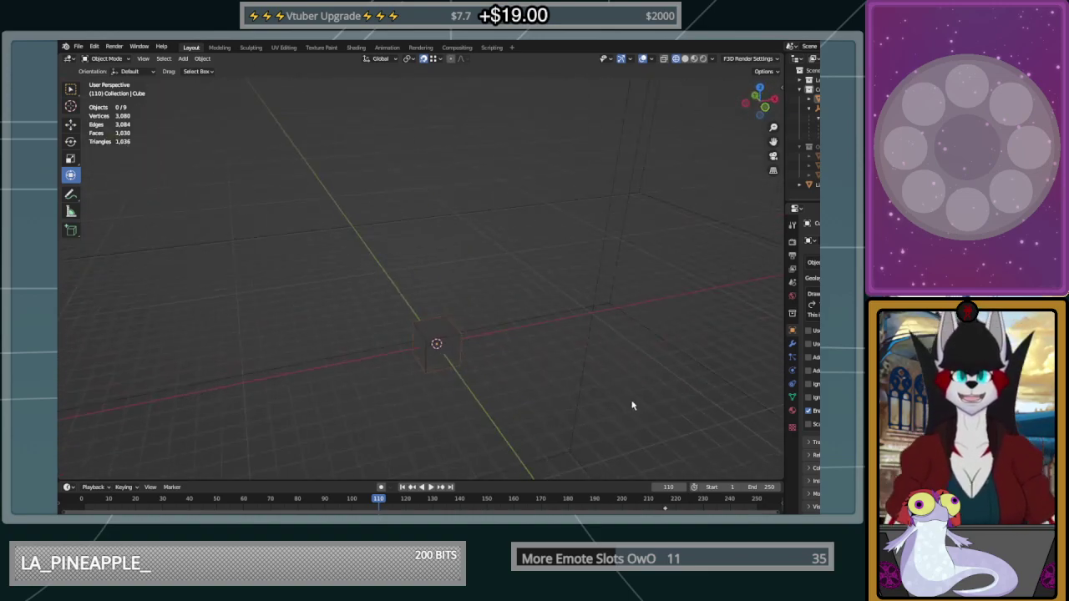
{"action": "key", "text": "shift+z"}
{"action": "left_click", "coordinate": [809, 411]}
{"action": "left_click", "coordinate": [436, 355]}
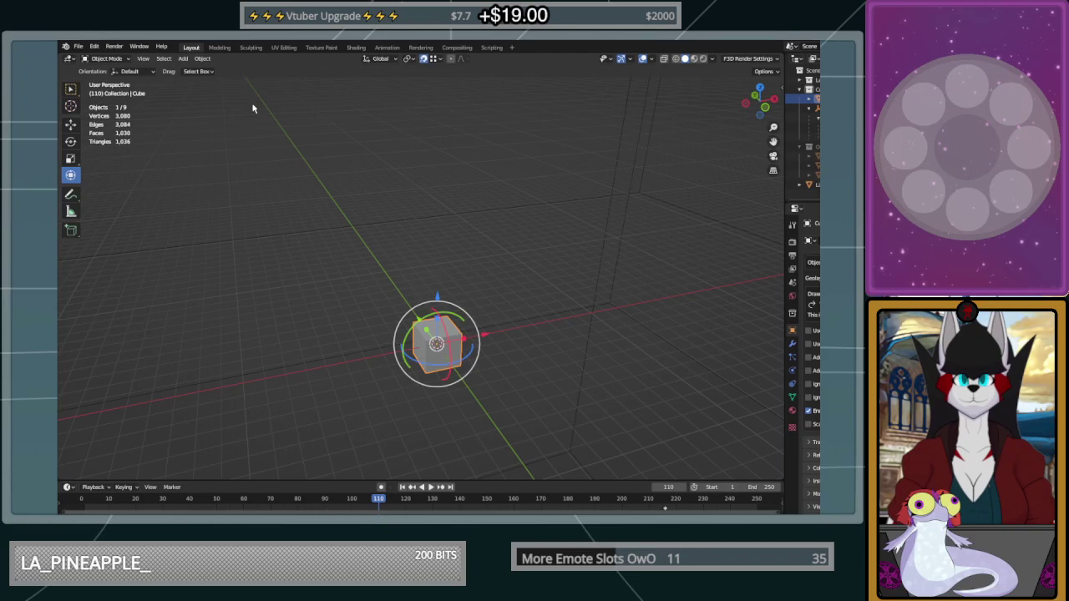
Examine the cube's scale in the scene from near and far
{"action": "middle_click_drag", "start_coordinate": [298, 166], "coordinate": [526, 248]}
{"action": "scroll", "coordinate": [526, 247], "scroll_direction": "down", "scroll_amount": 2}
{"action": "scroll", "coordinate": [526, 247], "scroll_direction": "up", "scroll_amount": 3}
{"action": "scroll", "coordinate": [526, 247], "scroll_direction": "down", "scroll_amount": 5}
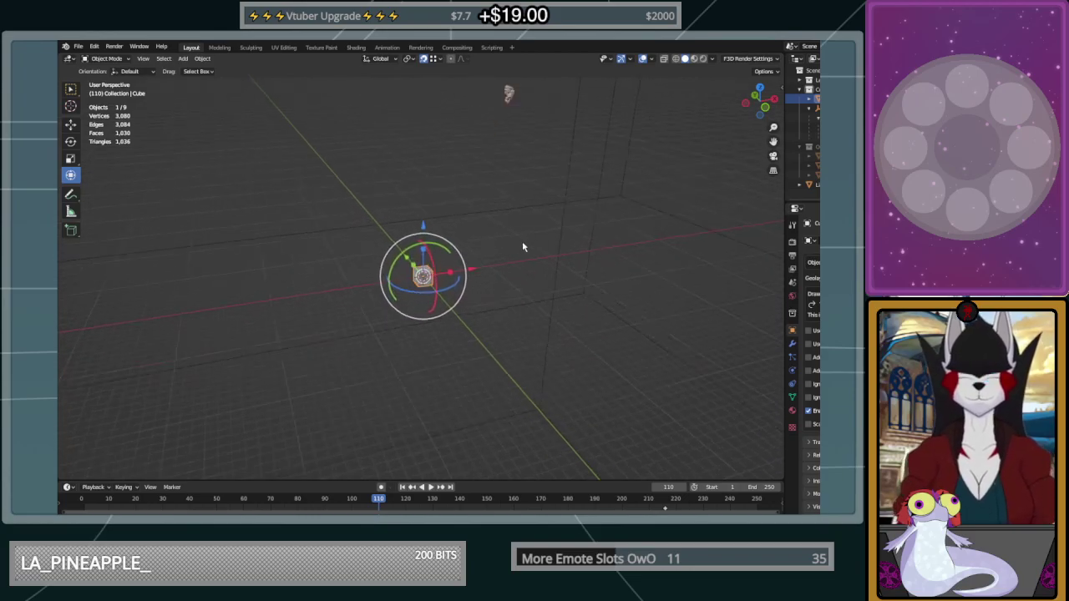
{"action": "scroll", "coordinate": [526, 247], "scroll_direction": "up", "scroll_amount": 6}
{"action": "scroll", "coordinate": [459, 269], "scroll_direction": "up", "scroll_amount": 8}
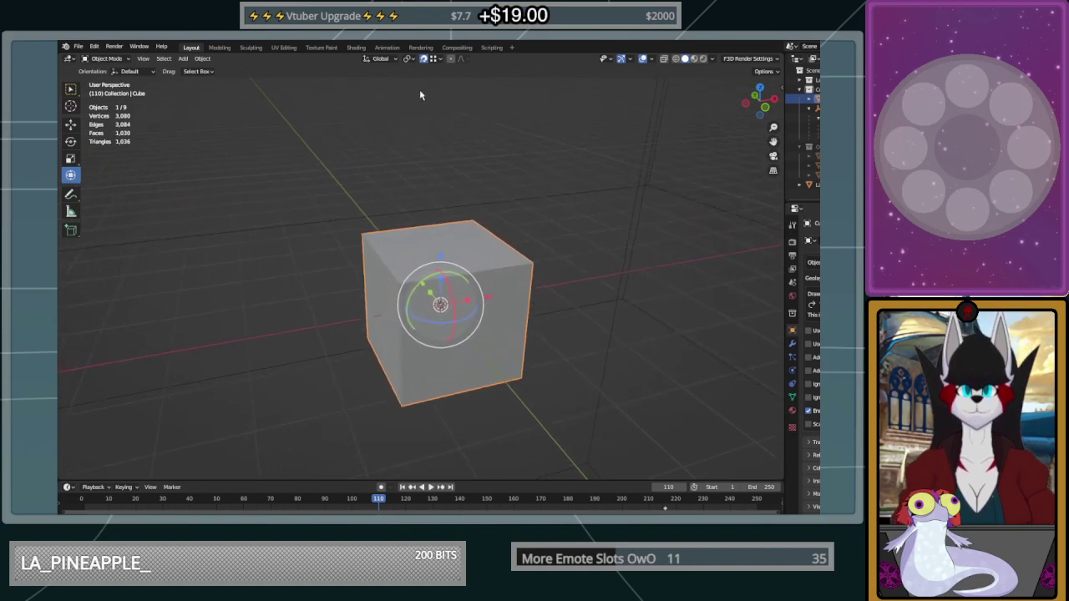
{"action": "scroll", "coordinate": [420, 350], "scroll_direction": "down", "scroll_amount": 8}
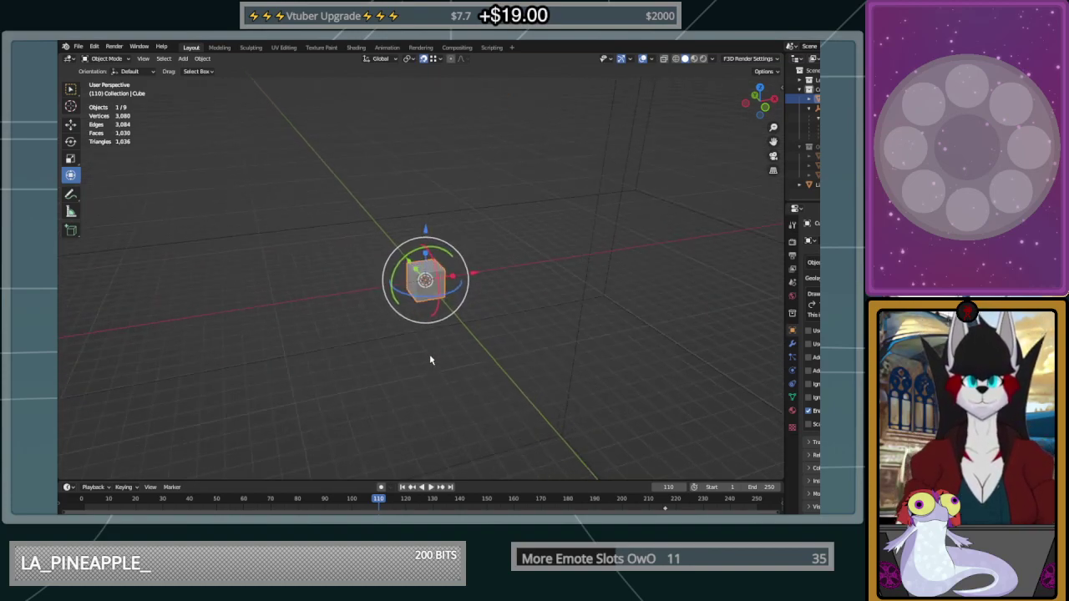
{"action": "middle_click_drag", "start_coordinate": [457, 397], "coordinate": [518, 353]}
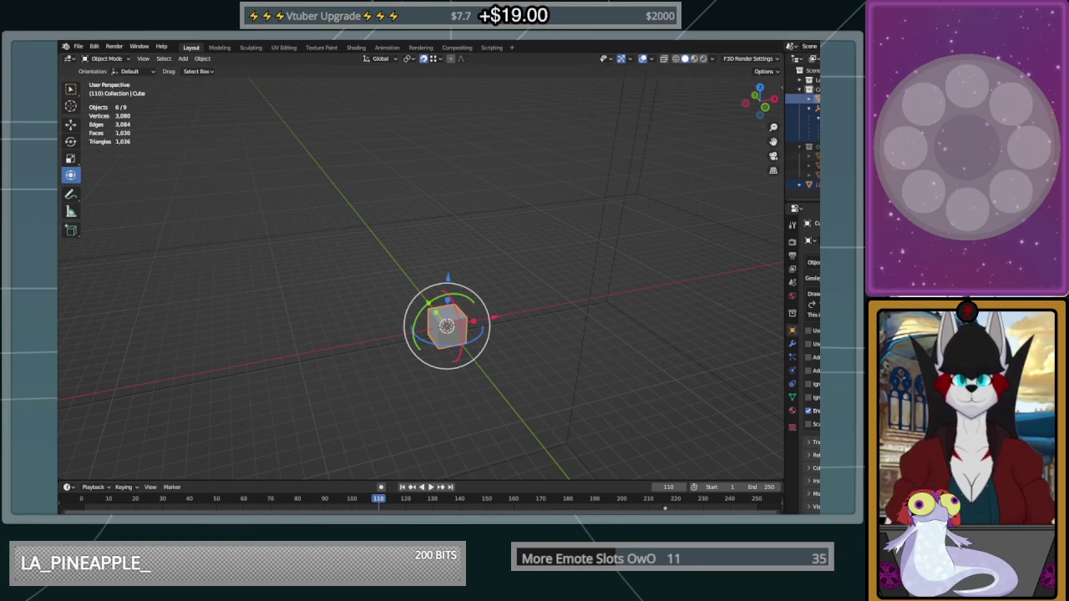
Select the Area 1 object and remove the last warp node from its area settings
{"action": "left_click_drag", "start_coordinate": [816, 99], "coordinate": [816, 118], "text": "shift"}
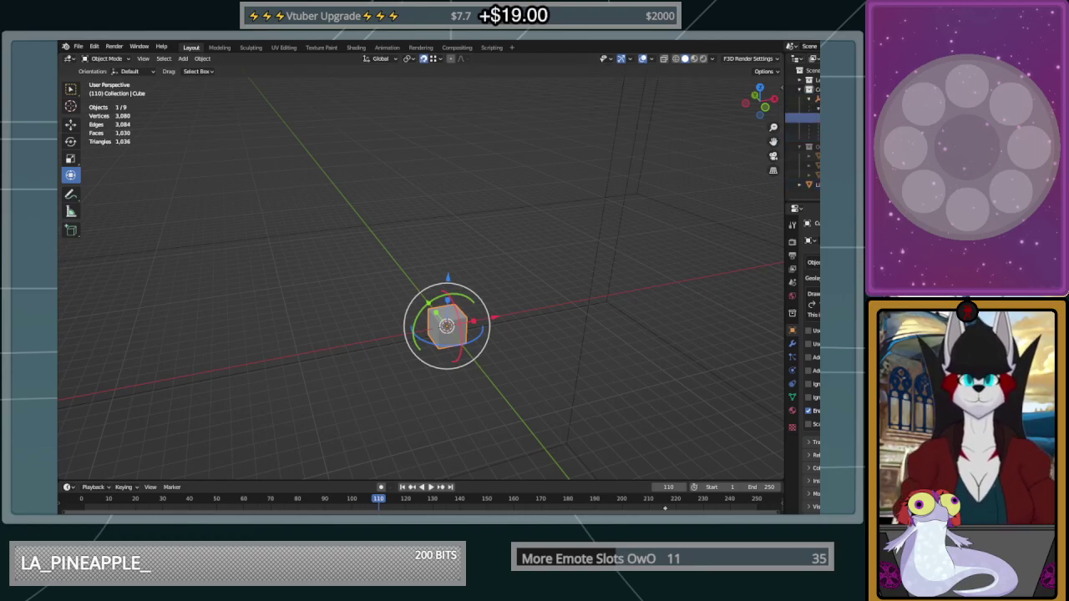
{"action": "left_click", "coordinate": [817, 109]}
{"action": "scroll", "coordinate": [814, 359], "scroll_direction": "down", "scroll_amount": 3}
{"action": "scroll", "coordinate": [806, 359], "scroll_direction": "down", "scroll_amount": 8}
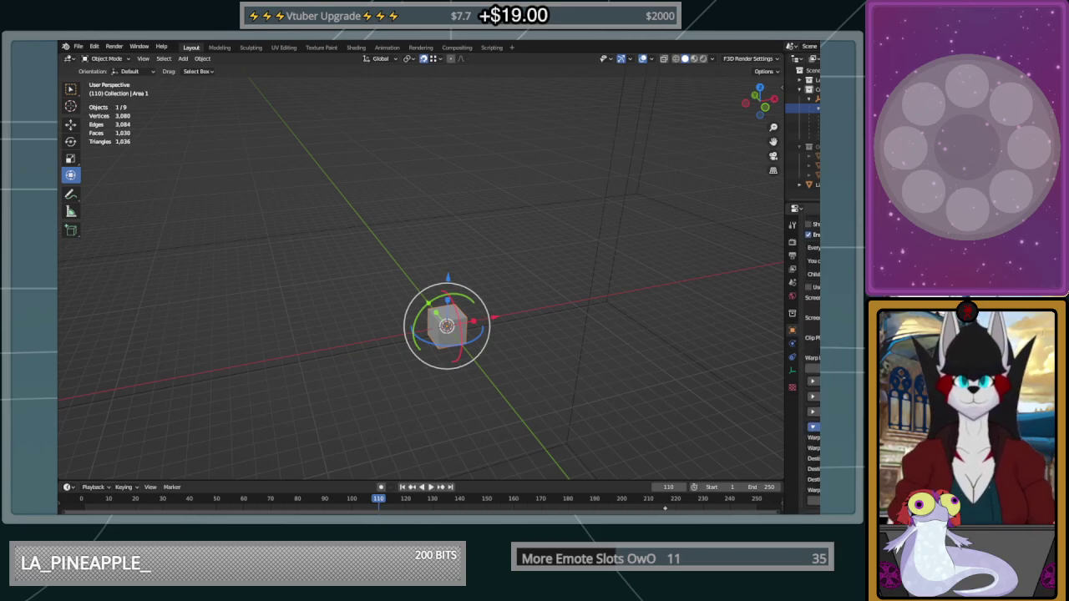
{"action": "left_click", "coordinate": [814, 501]}
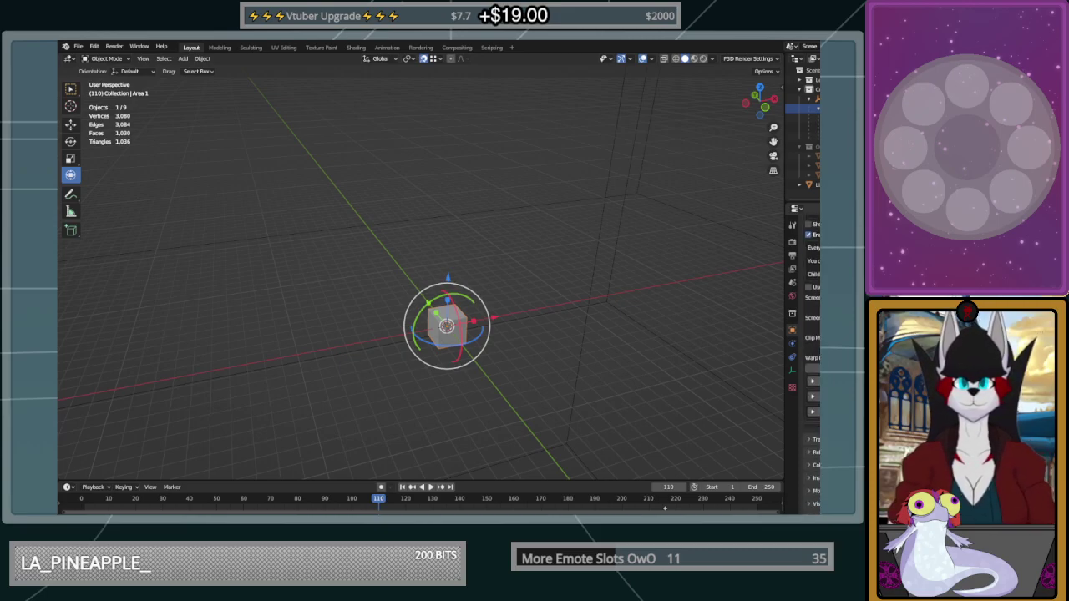
{"action": "scroll", "coordinate": [811, 359], "scroll_direction": "up", "scroll_amount": 6}
{"action": "left_click", "coordinate": [810, 368]}
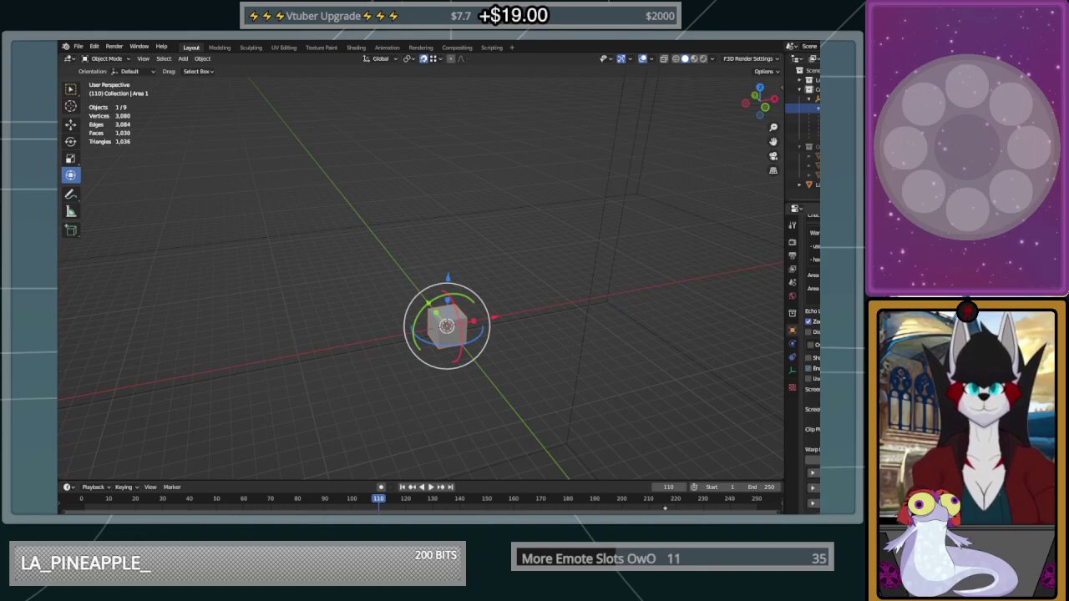
{"action": "scroll", "coordinate": [752, 347], "scroll_direction": "up", "scroll_amount": 2}
{"action": "scroll", "coordinate": [809, 359], "scroll_direction": "up", "scroll_amount": 7}
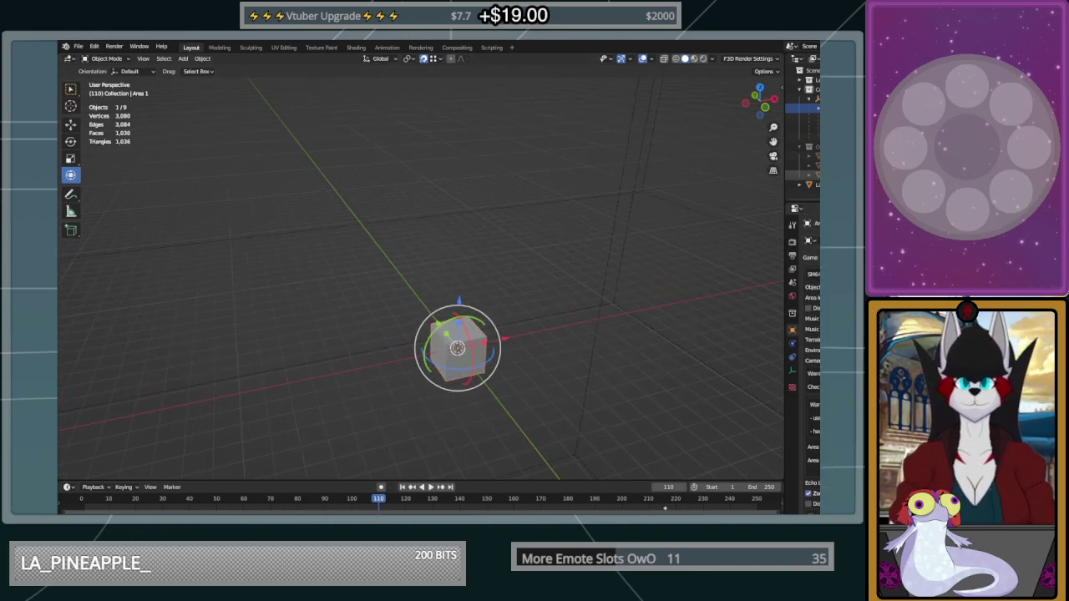
Select the cube at the origin and delete it
{"action": "left_click", "coordinate": [806, 118]}
{"action": "middle_click_drag", "start_coordinate": [526, 314], "coordinate": [392, 292]}
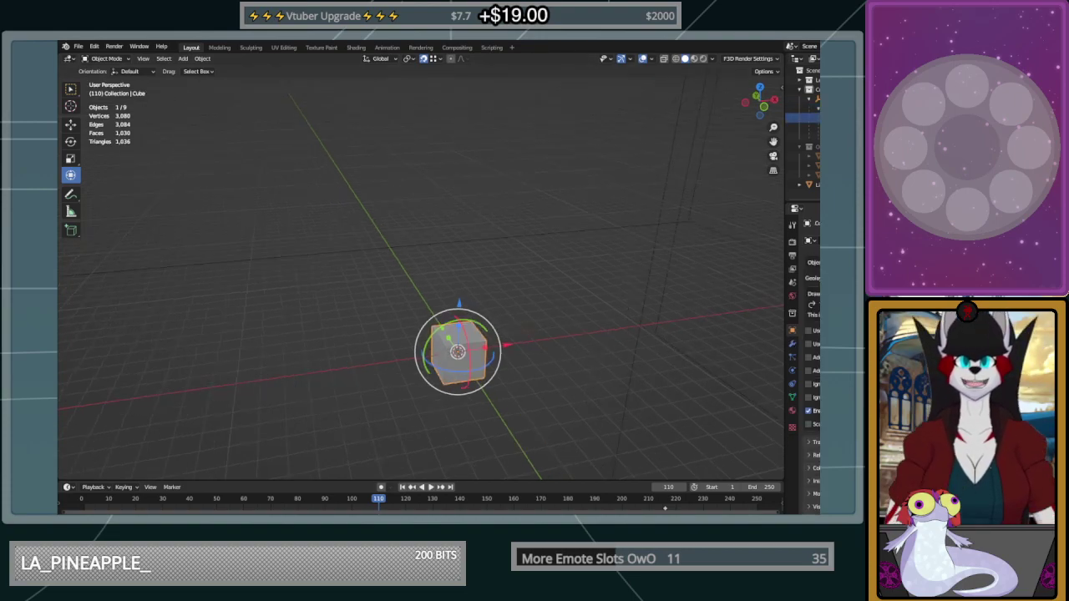
{"action": "middle_click_drag", "start_coordinate": [393, 292], "coordinate": [525, 294]}
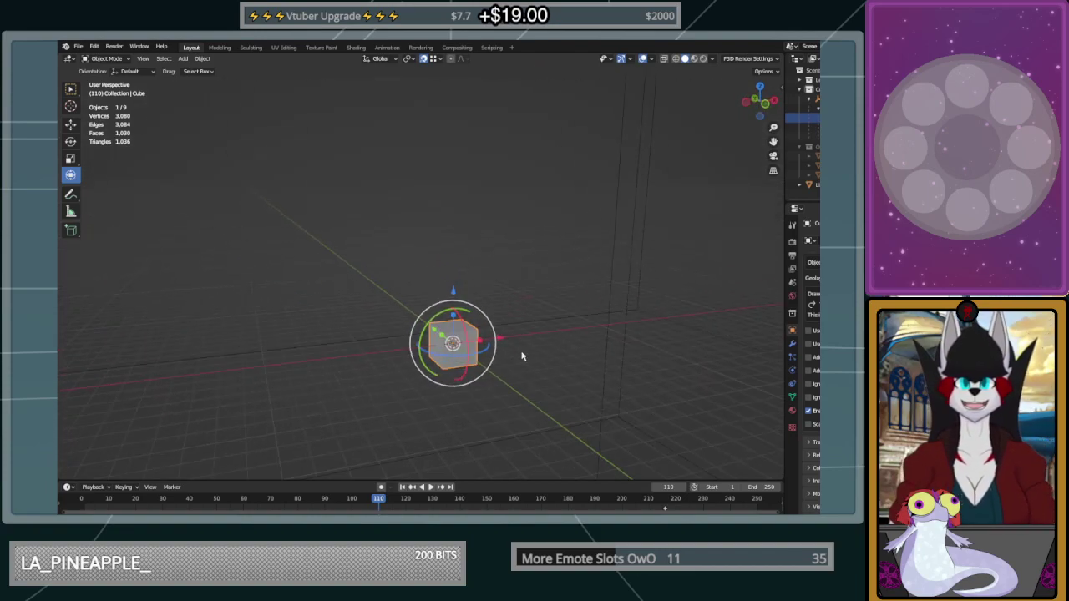
{"action": "key", "text": "Delete"}
Add a cylinder mesh at the origin with 6 vertices to form a hexagonal prism
{"action": "key", "text": "shift+a"}
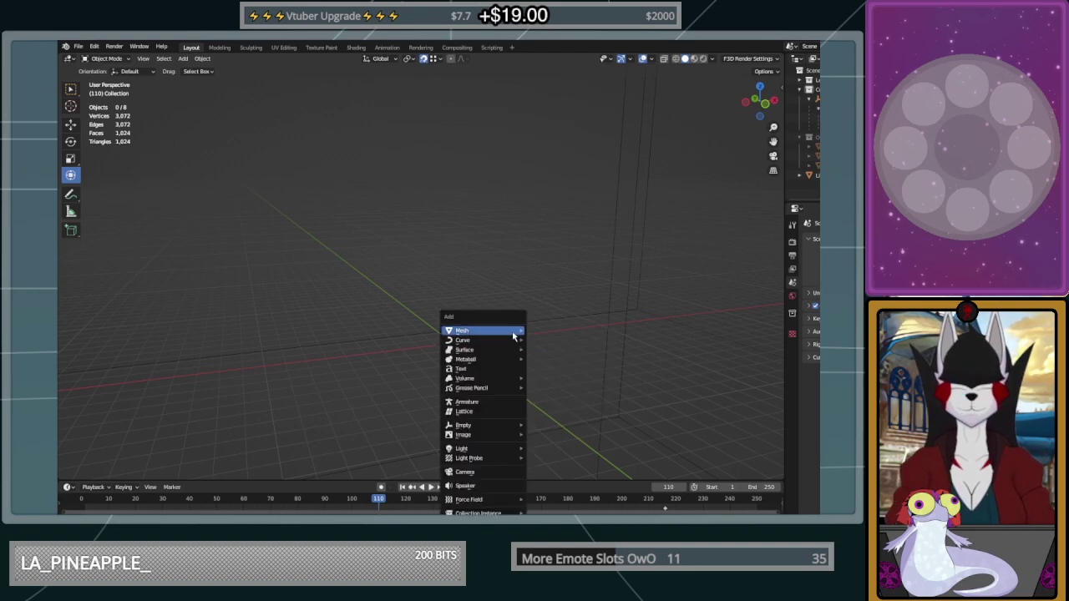
{"action": "mouse_move", "coordinate": [513, 332]}
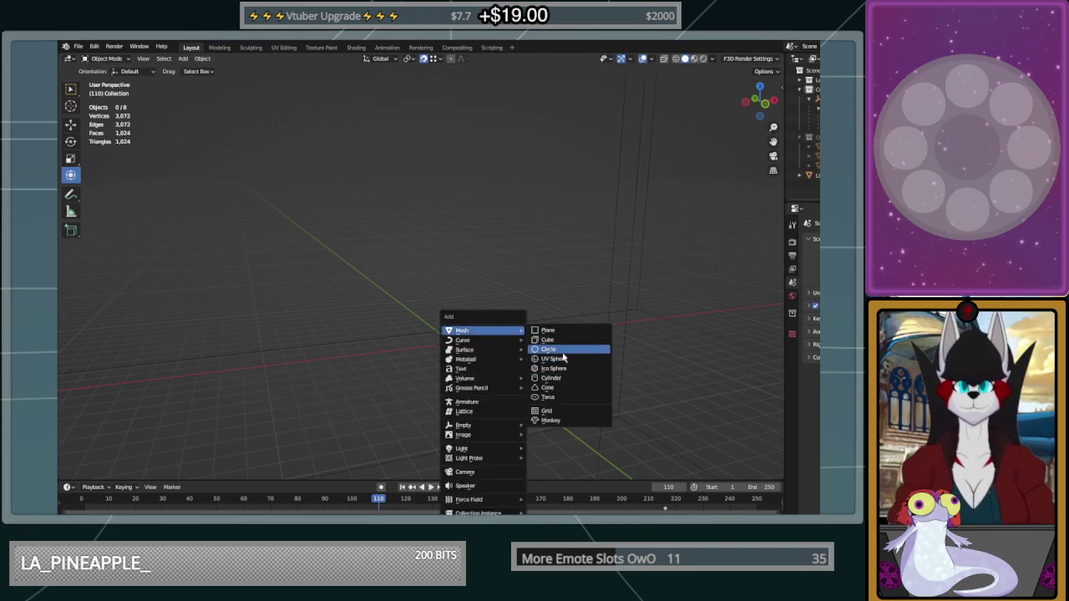
{"action": "left_click", "coordinate": [564, 378]}
{"action": "left_click", "coordinate": [185, 357]}
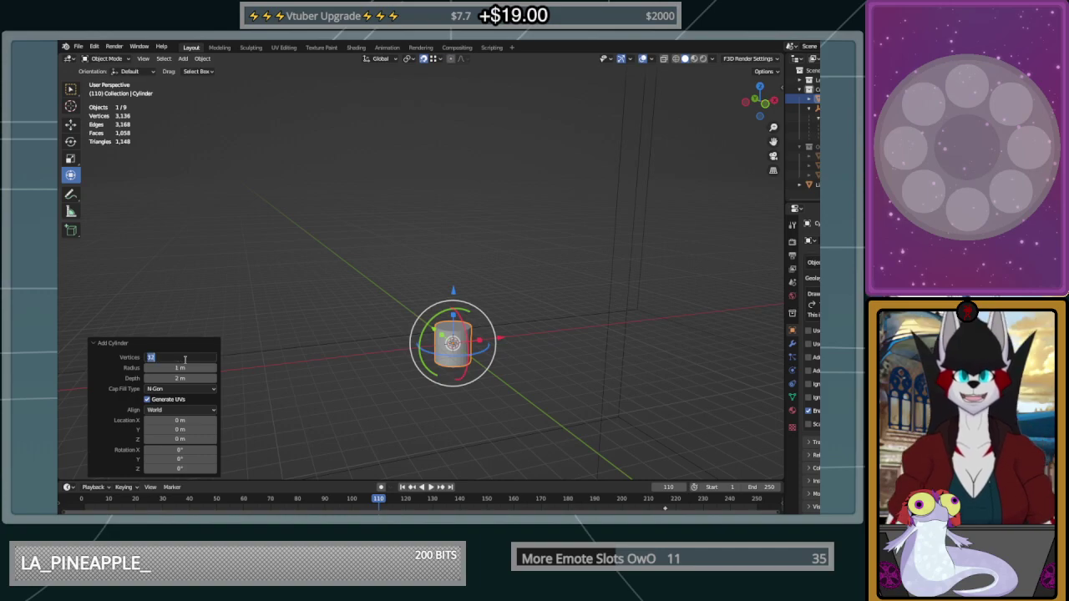
{"action": "type", "text": "6"}
{"action": "key", "text": "Return"}
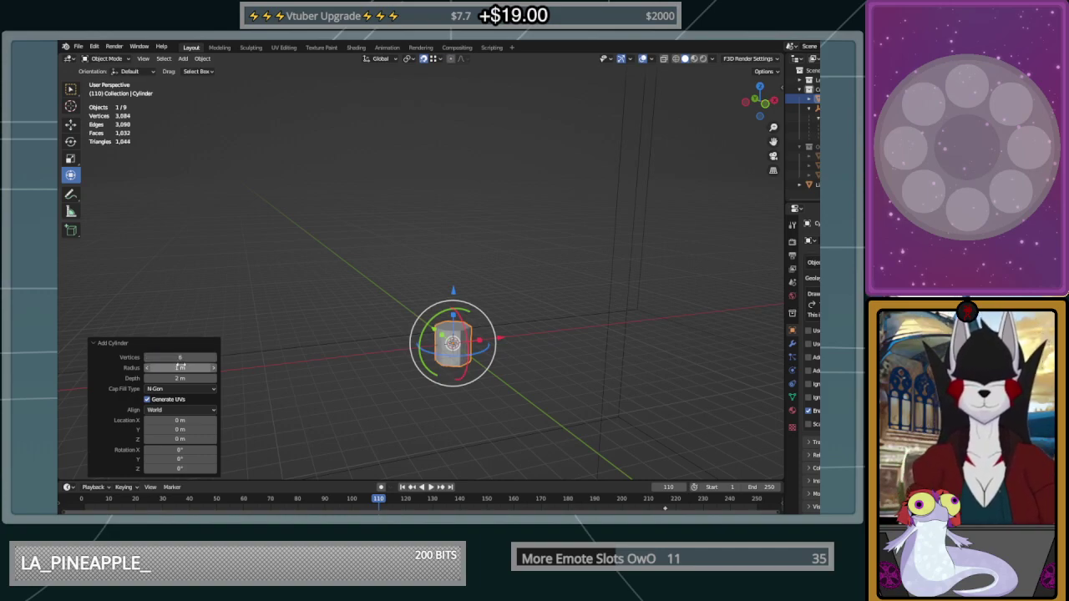
Set the hexagonal cylinder's radius to 8 m
{"action": "left_click_drag", "start_coordinate": [184, 368], "coordinate": [437, 248]}
{"action": "middle_click_drag", "start_coordinate": [283, 334], "coordinate": [272, 373]}
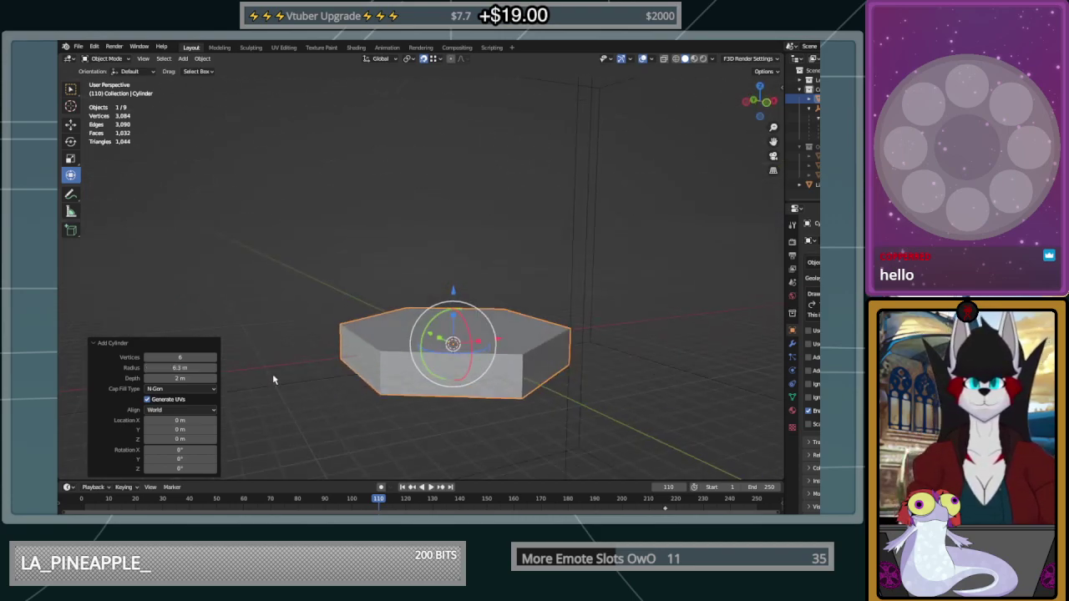
{"action": "left_click", "coordinate": [185, 368]}
{"action": "type", "text": "8"}
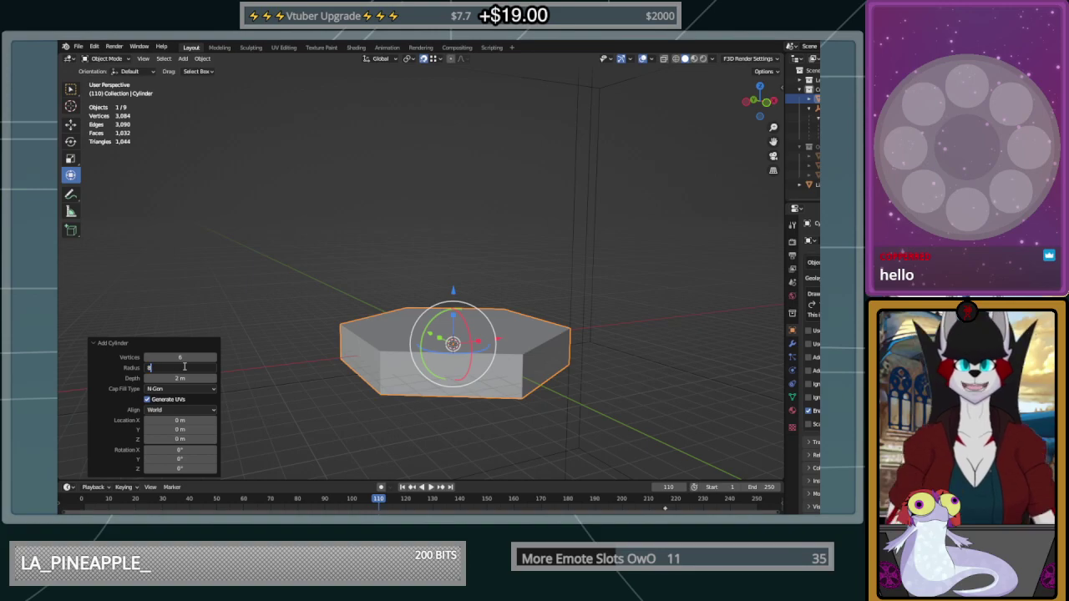
{"action": "key", "text": "Return"}
Increase the hexagonal cylinder's depth and lower it along Z so its top face sits near the world origin
{"action": "left_click_drag", "start_coordinate": [180, 378], "coordinate": [609, 239]}
{"action": "left_click_drag", "start_coordinate": [445, 293], "coordinate": [455, 345]}
{"action": "middle_click_drag", "start_coordinate": [457, 345], "coordinate": [483, 347]}
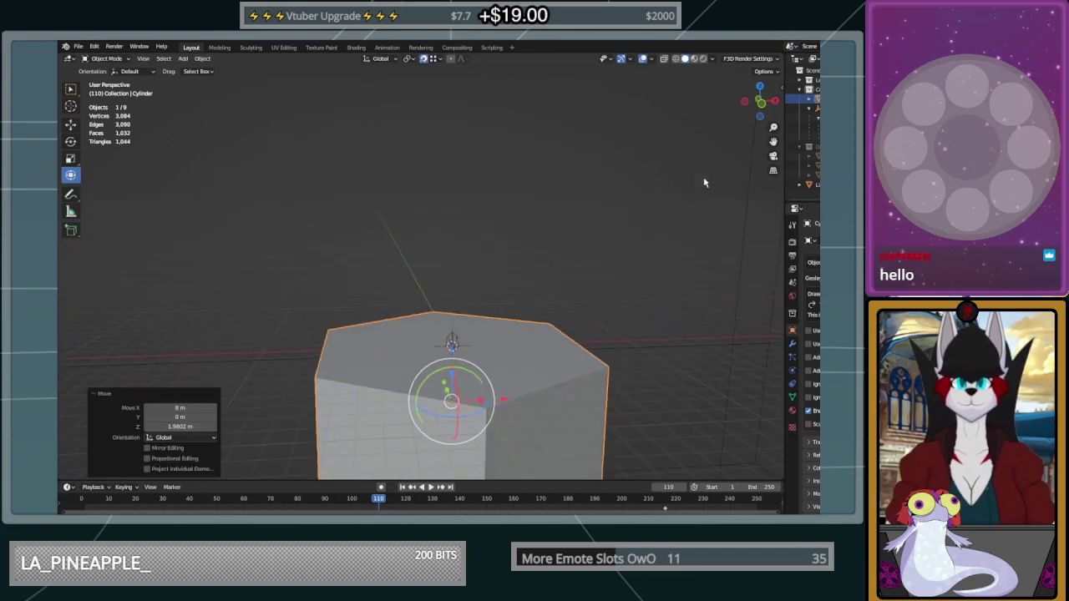
Insert a controllable Mario on top of the hexagonal cylinder using the LibSM64 add-on
{"action": "left_click", "coordinate": [676, 240]}
{"action": "key", "text": "n"}
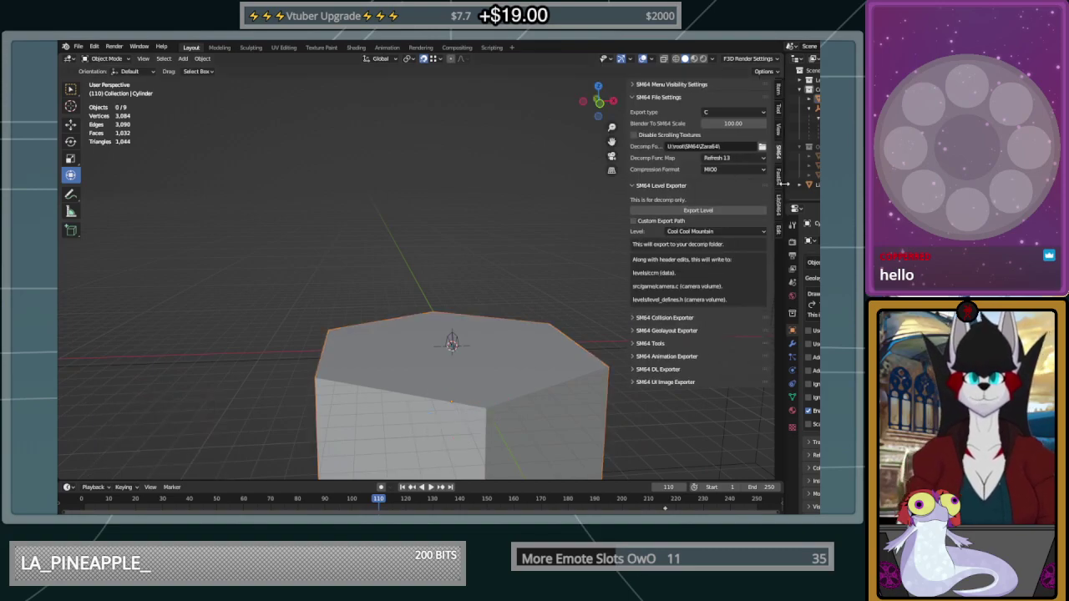
{"action": "left_click", "coordinate": [781, 209]}
{"action": "left_click", "coordinate": [711, 142]}
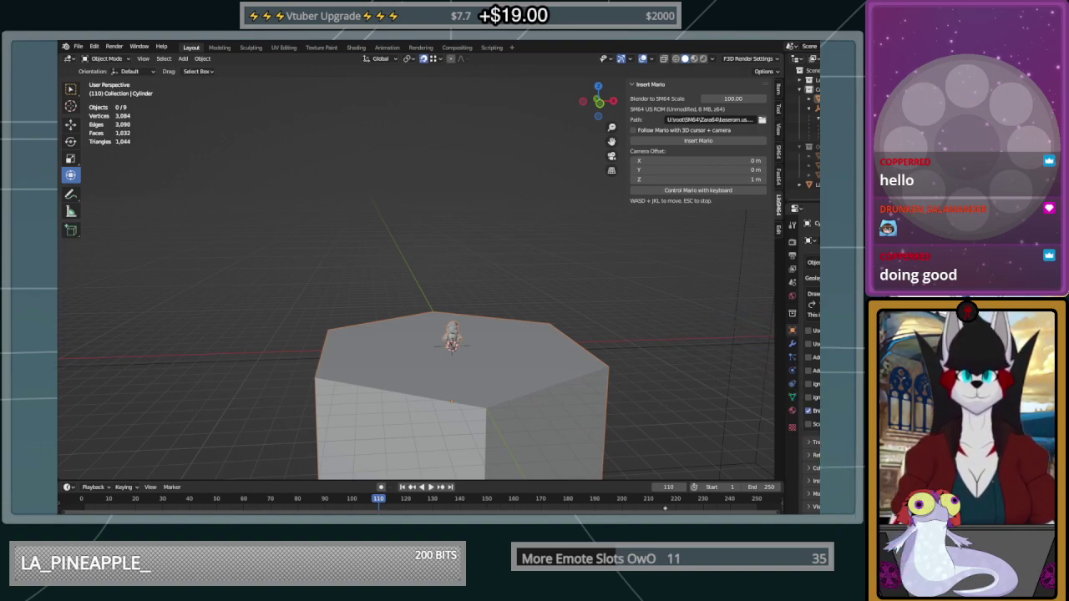
Enter Edit Mode on the hexagonal cylinder and select the six vertices of its bottom face
{"action": "middle_click_drag", "start_coordinate": [497, 354], "coordinate": [499, 326]}
{"action": "left_click", "coordinate": [504, 401]}
{"action": "scroll", "coordinate": [504, 400], "scroll_direction": "down", "scroll_amount": 3}
{"action": "middle_click_drag", "start_coordinate": [504, 400], "coordinate": [499, 349]}
{"action": "key", "text": "Tab"}
{"action": "left_click", "coordinate": [536, 373]}
{"action": "left_click", "coordinate": [499, 396], "text": "shift"}
{"action": "left_click", "coordinate": [423, 401], "text": "shift"}
{"action": "left_click", "coordinate": [355, 387], "text": "shift"}
{"action": "left_click", "coordinate": [365, 364], "text": "shift"}
{"action": "left_click", "coordinate": [474, 355], "text": "shift"}
{"action": "middle_click_drag", "start_coordinate": [501, 354], "coordinate": [528, 325]}
Try scaling the bottom face to about 0.2 and raising it about 3.36 m to form a shallow taper
{"action": "key", "text": "s"}
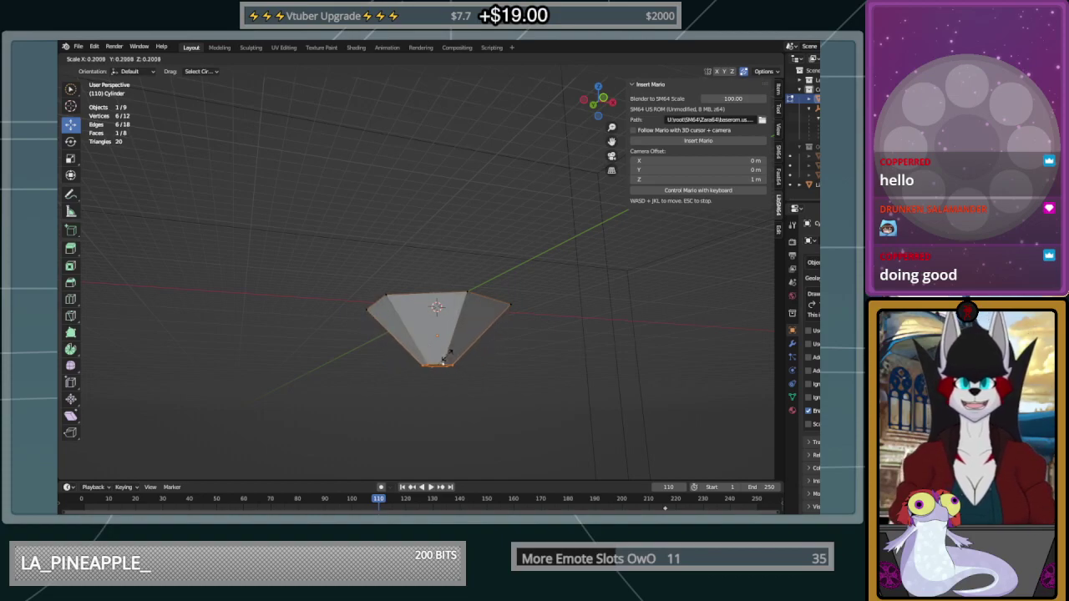
{"action": "left_click", "coordinate": [449, 359]}
{"action": "mouse_move", "coordinate": [449, 359]}
{"action": "middle_mouse_down"}
{"action": "mouse_move", "coordinate": [454, 375]}
{"action": "mouse_move", "coordinate": [461, 358]}
{"action": "middle_mouse_up"}
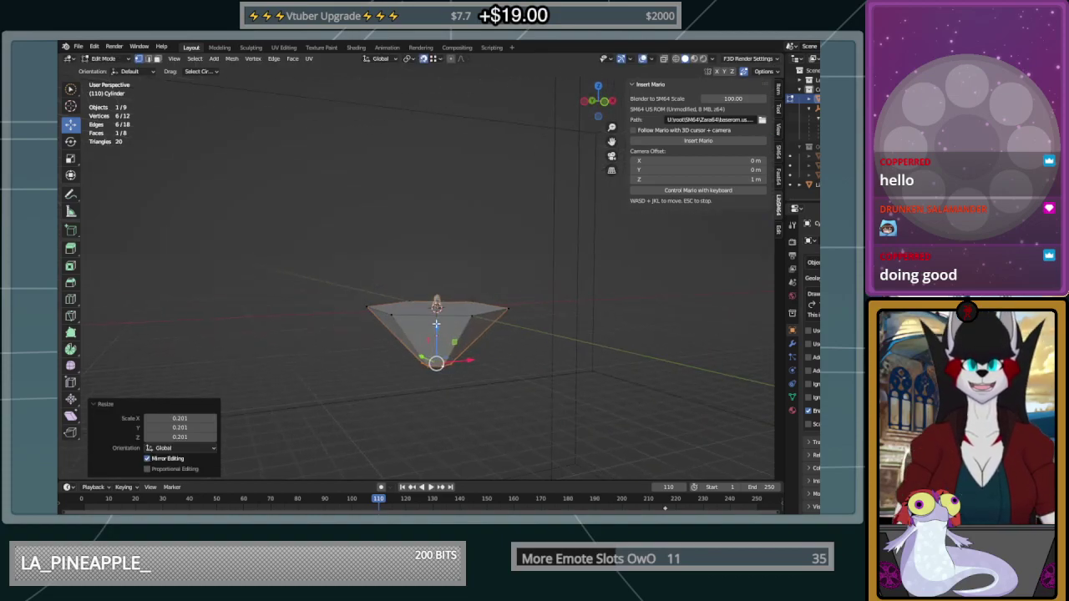
{"action": "left_click_drag", "start_coordinate": [436, 324], "coordinate": [443, 279], "text": "shift"}
{"action": "key", "text": "ctrl+z"}
{"action": "left_click_drag", "start_coordinate": [436, 324], "coordinate": [436, 299]}
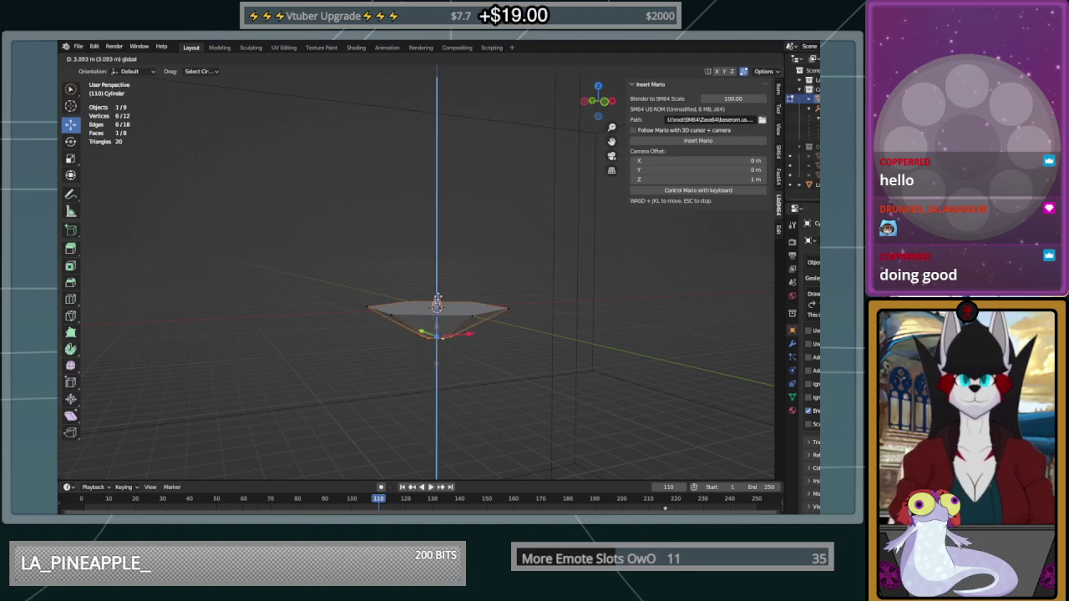
{"action": "left_click", "coordinate": [495, 333]}
{"action": "middle_click_drag", "start_coordinate": [495, 333], "coordinate": [513, 288]}
{"action": "scroll", "coordinate": [425, 263], "scroll_direction": "up", "scroll_amount": 4}
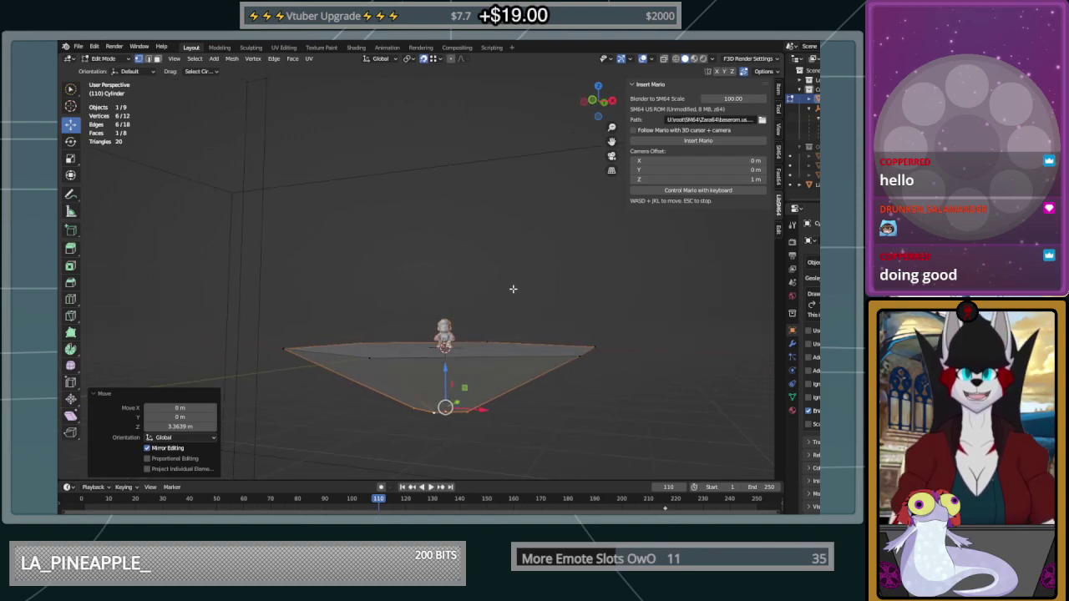
Undo the bottom face's scaling and raising, plus a trial move of it
{"action": "key", "text": "ctrl+z"}
{"action": "key", "text": "ctrl+z"}
{"action": "key", "text": "ctrl+z"}
{"action": "key", "text": "ctrl+z"}
{"action": "left_click_drag", "start_coordinate": [439, 369], "coordinate": [317, 380], "text": "shift"}
{"action": "key", "text": "ctrl+z"}
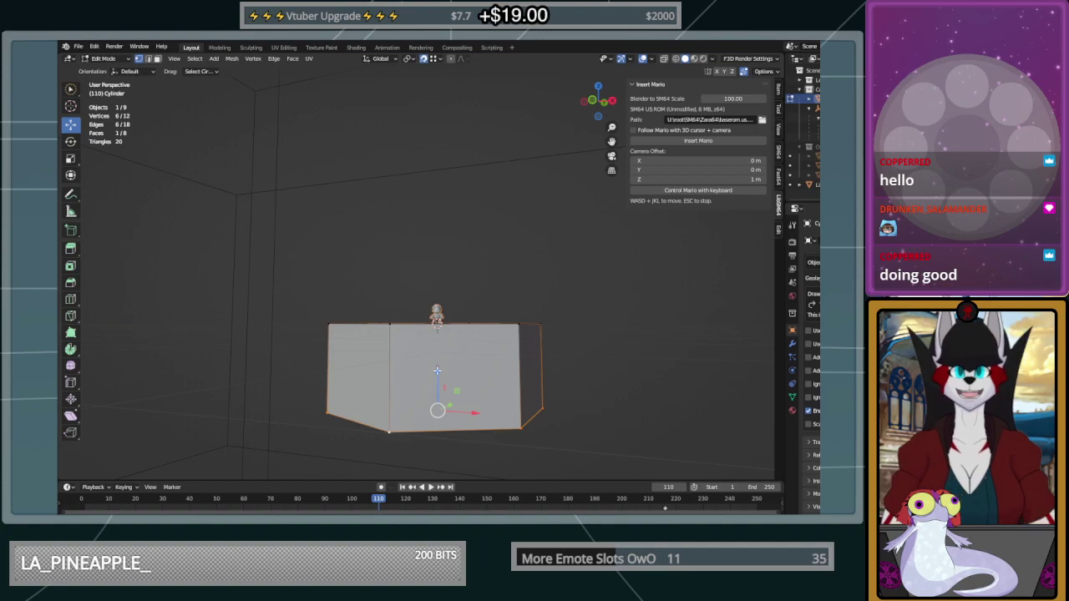
Try sliding the bottom face horizontally by about 0.74 m in X and -4.69 m in Y, and undo it
{"action": "key", "text": "g"}
{"action": "key", "text": "shift+z"}
{"action": "left_click", "coordinate": [454, 397]}
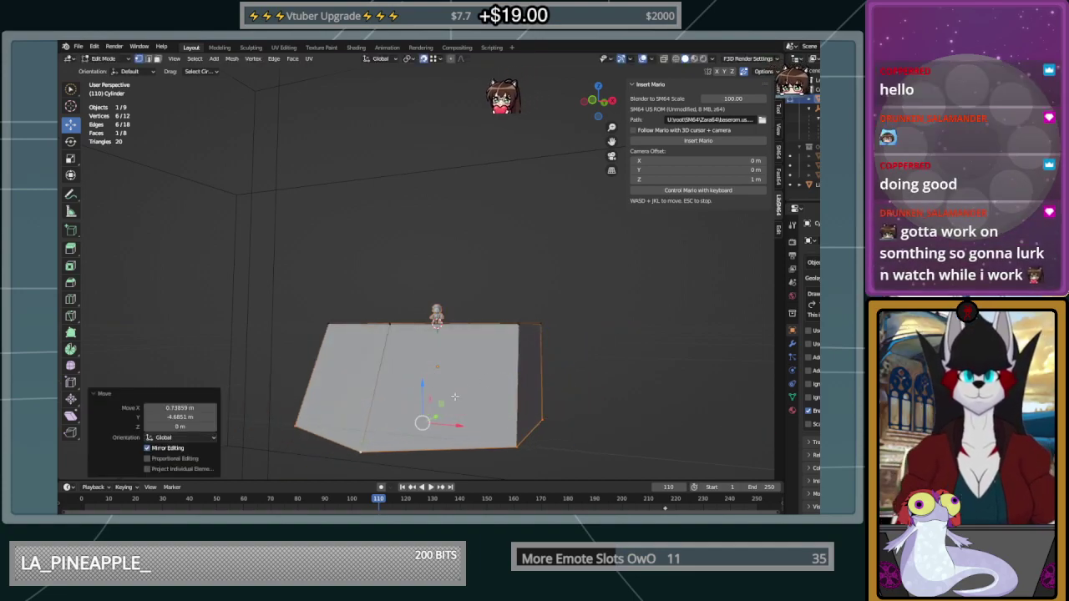
{"action": "key", "text": "ctrl+z"}
Raise the bottom face about 5.4 m along the Z axis to flatten the hexagon into a thin platform
{"action": "key", "text": "g"}
{"action": "key", "text": "shift+z"}
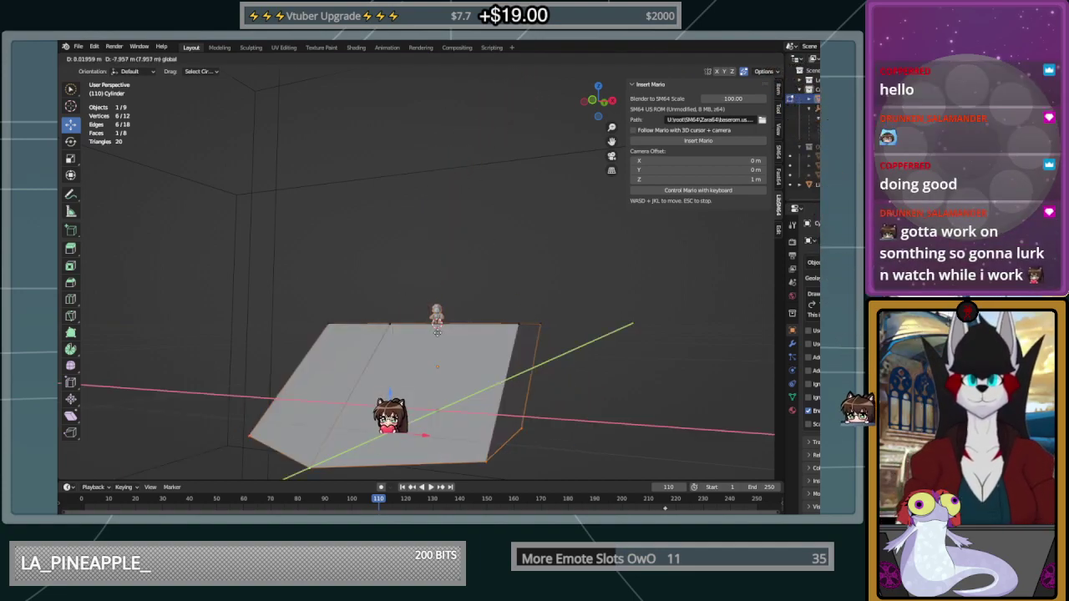
{"action": "key", "text": "z"}
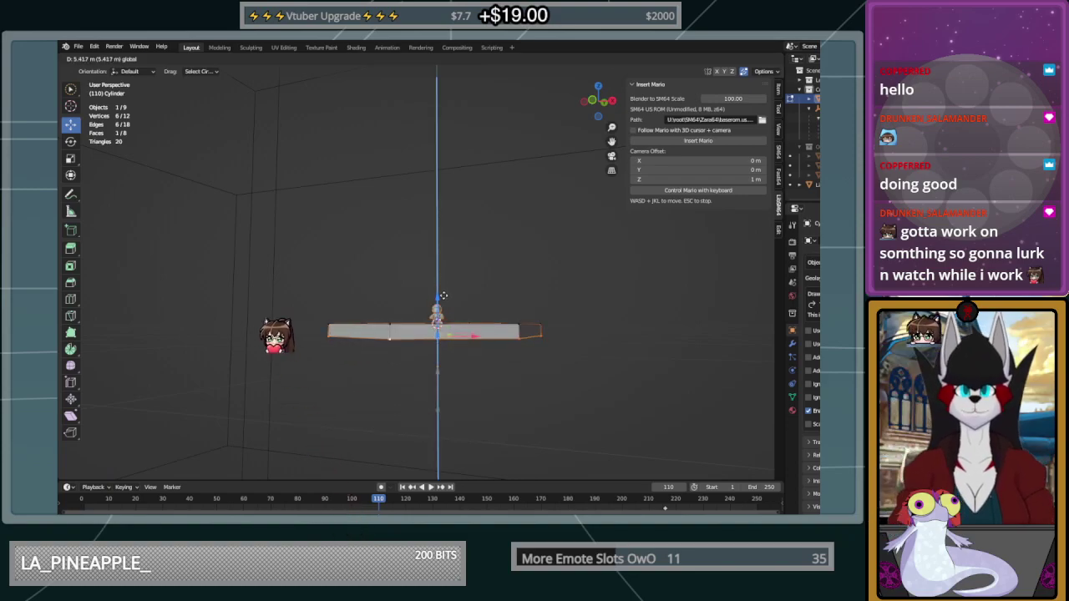
{"action": "left_click", "coordinate": [443, 295]}
{"action": "middle_click_drag", "start_coordinate": [444, 295], "coordinate": [488, 302]}
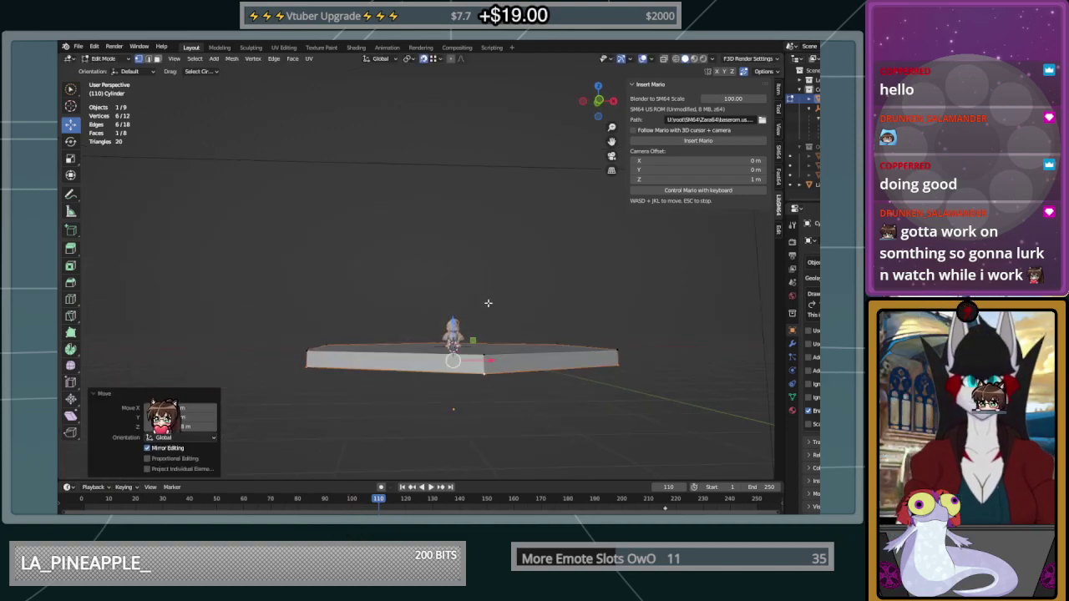
{"action": "key", "text": "ctrl+z"}
{"action": "key", "text": "ctrl+shift+z"}
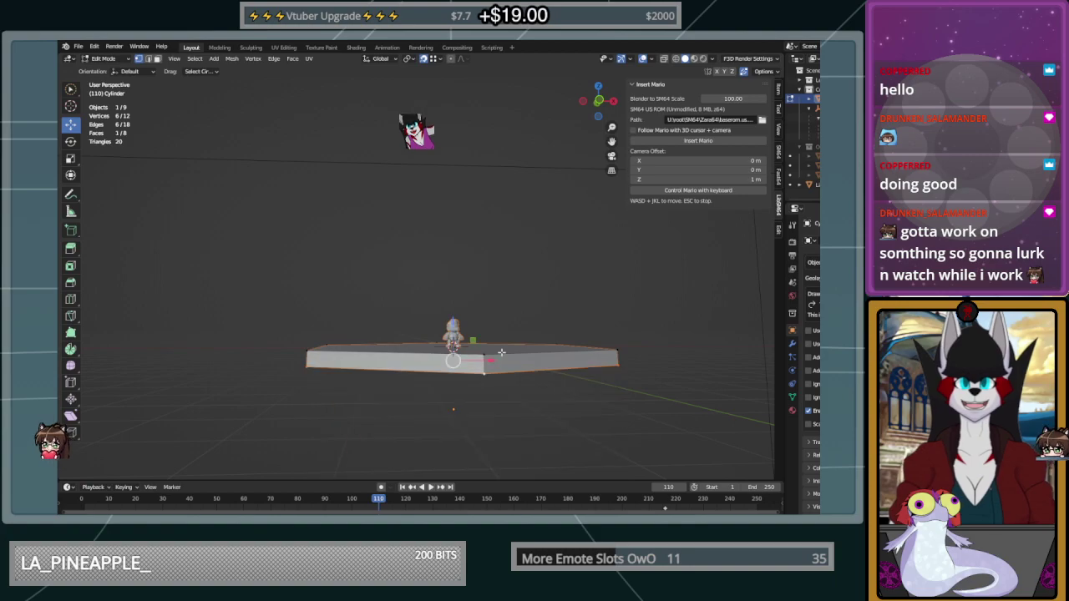
{"action": "left_click_drag", "start_coordinate": [472, 340], "coordinate": [457, 332]}
{"action": "key", "text": "ctrl+z"}
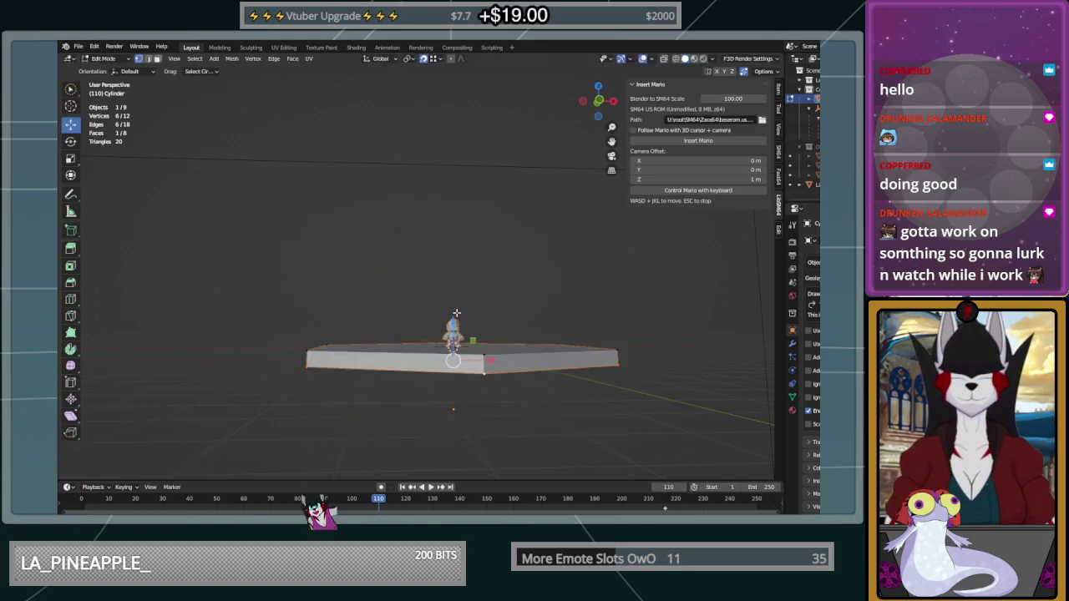
Lower the hexagon's bottom face about 0.63 m along the Z axis to adjust the platform's thickness
{"action": "key", "text": "g"}
{"action": "key", "text": "z"}
{"action": "left_click", "coordinate": [518, 343]}
{"action": "middle_click_drag", "start_coordinate": [528, 348], "coordinate": [561, 343]}
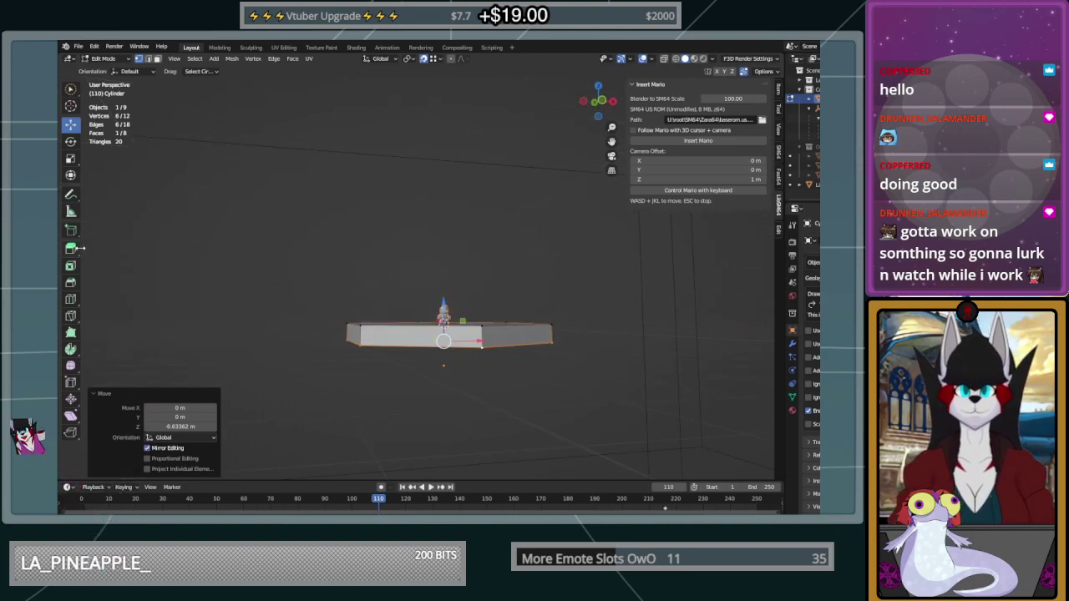
Extrude the bottom face about 2.77 m downward and scale it to 0.16 to form a tapered underside
{"action": "left_click", "coordinate": [70, 248]}
{"action": "left_click_drag", "start_coordinate": [443, 375], "coordinate": [442, 410]}
{"action": "key", "text": "s"}
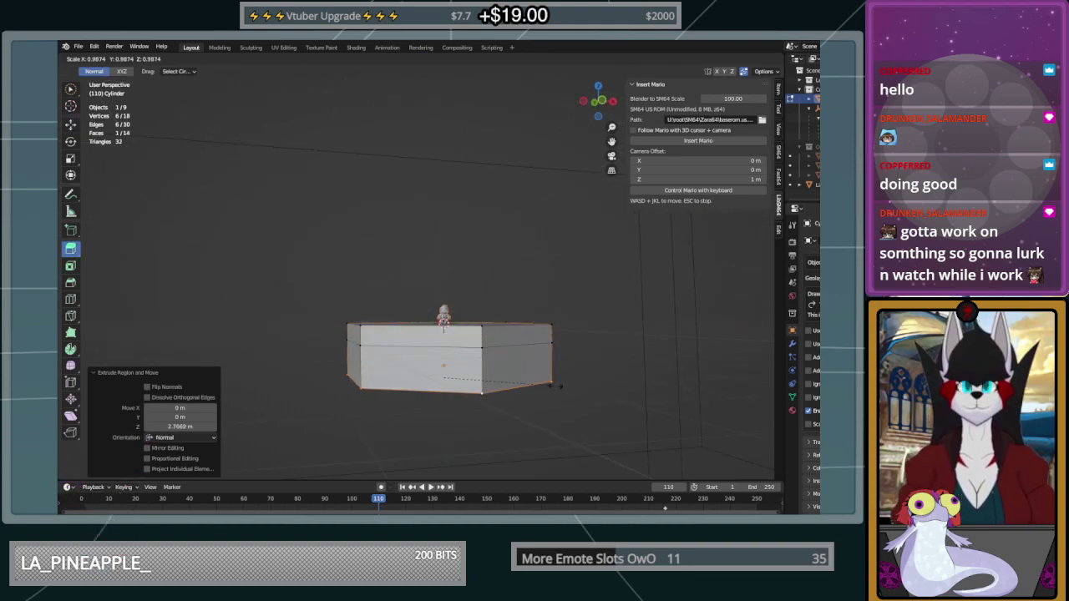
{"action": "left_click", "coordinate": [449, 364]}
{"action": "middle_click_drag", "start_coordinate": [450, 364], "coordinate": [545, 395]}
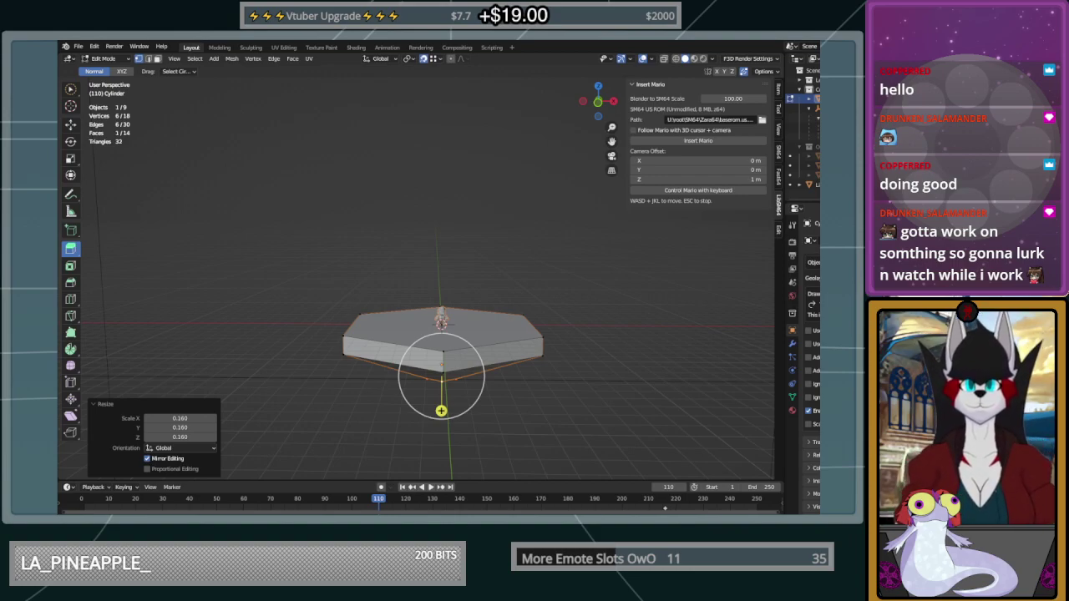
Select the six corner vertices of the platform's top face
{"action": "middle_click_drag", "start_coordinate": [601, 355], "coordinate": [500, 335]}
{"action": "left_click", "coordinate": [569, 382]}
{"action": "left_click", "coordinate": [502, 324]}
{"action": "left_click", "coordinate": [491, 290], "text": "shift"}
{"action": "left_click", "coordinate": [433, 274], "text": "shift"}
{"action": "left_click", "coordinate": [379, 291], "text": "shift"}
{"action": "left_click", "coordinate": [380, 339], "text": "shift"}
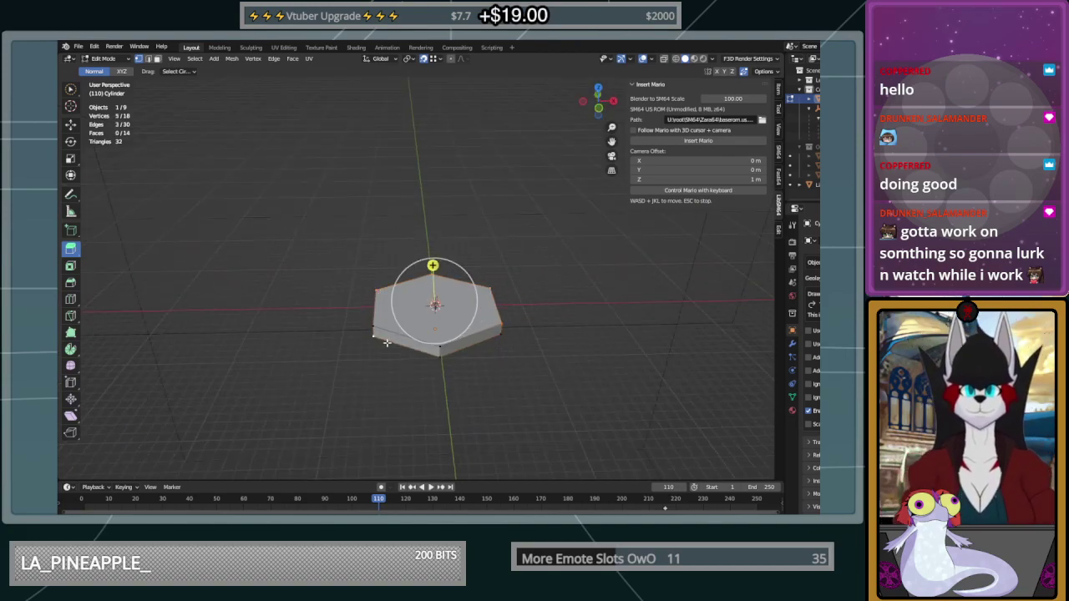
{"action": "left_click", "coordinate": [439, 348], "text": "shift"}
{"action": "left_click", "coordinate": [371, 326], "text": "shift"}
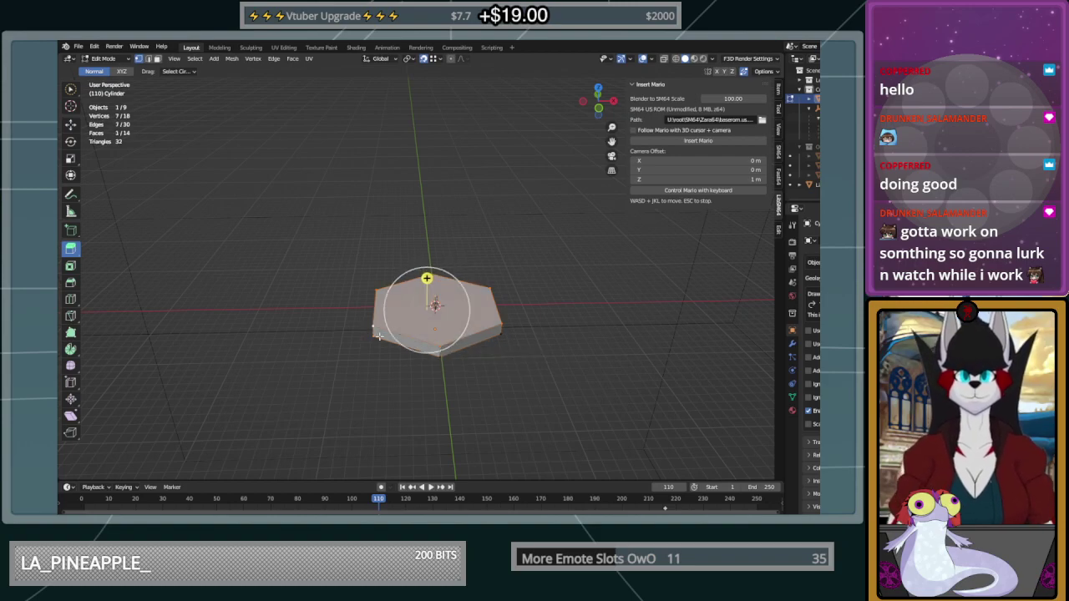
{"action": "left_click", "coordinate": [371, 335], "text": "ctrl"}
{"action": "left_click", "coordinate": [372, 326], "text": "shift"}
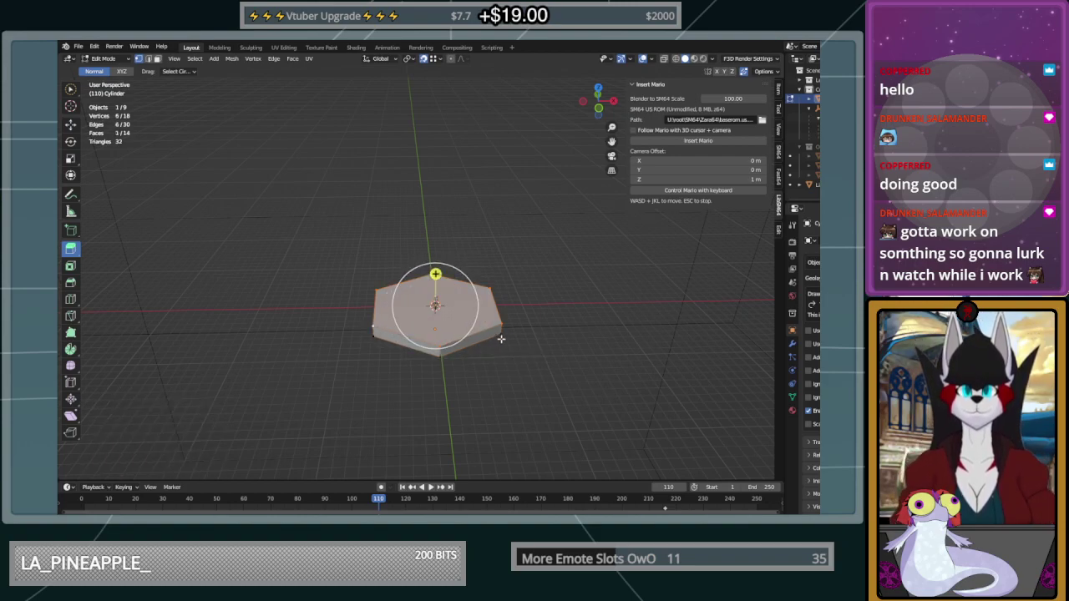
Return to Object Mode and set the platform's origin to the 3D cursor
{"action": "middle_click_drag", "start_coordinate": [506, 410], "coordinate": [539, 356]}
{"action": "key", "text": "Tab"}
{"action": "key", "text": "shift+s"}
{"action": "key", "text": "Escape"}
{"action": "right_click", "coordinate": [473, 336]}
{"action": "mouse_move", "coordinate": [481, 380]}
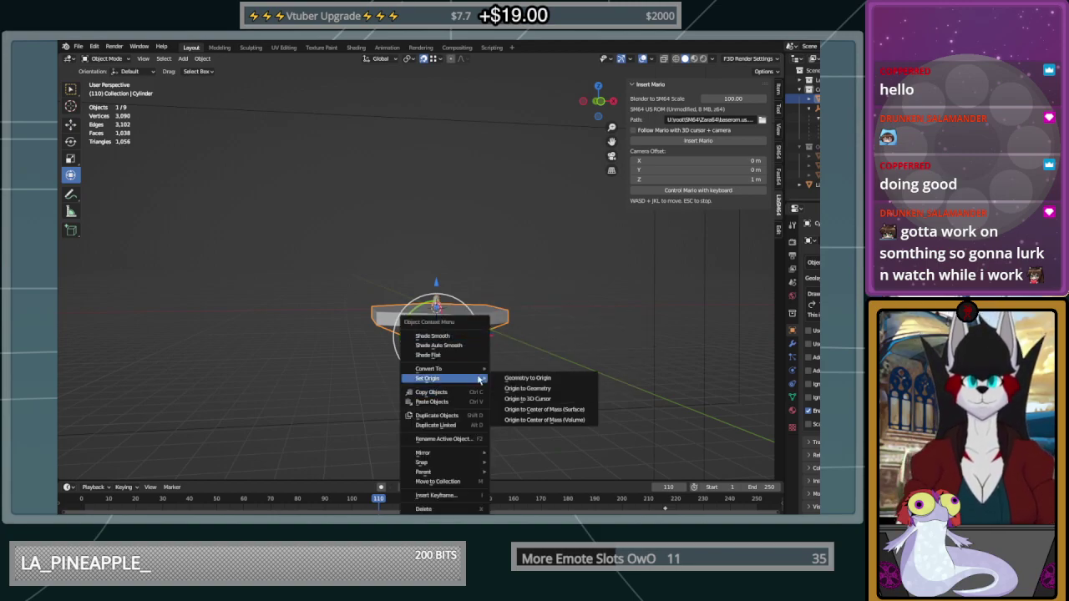
{"action": "left_click", "coordinate": [562, 402]}
{"action": "middle_click_drag", "start_coordinate": [563, 401], "coordinate": [478, 348]}
Try scaling the whole platform about its new origin, and undo it
{"action": "key", "text": "s"}
{"action": "left_click", "coordinate": [548, 365]}
{"action": "middle_click_drag", "start_coordinate": [549, 365], "coordinate": [575, 334]}
{"action": "key", "text": "ctrl+z"}
{"action": "middle_click_drag", "start_coordinate": [517, 350], "coordinate": [520, 365]}
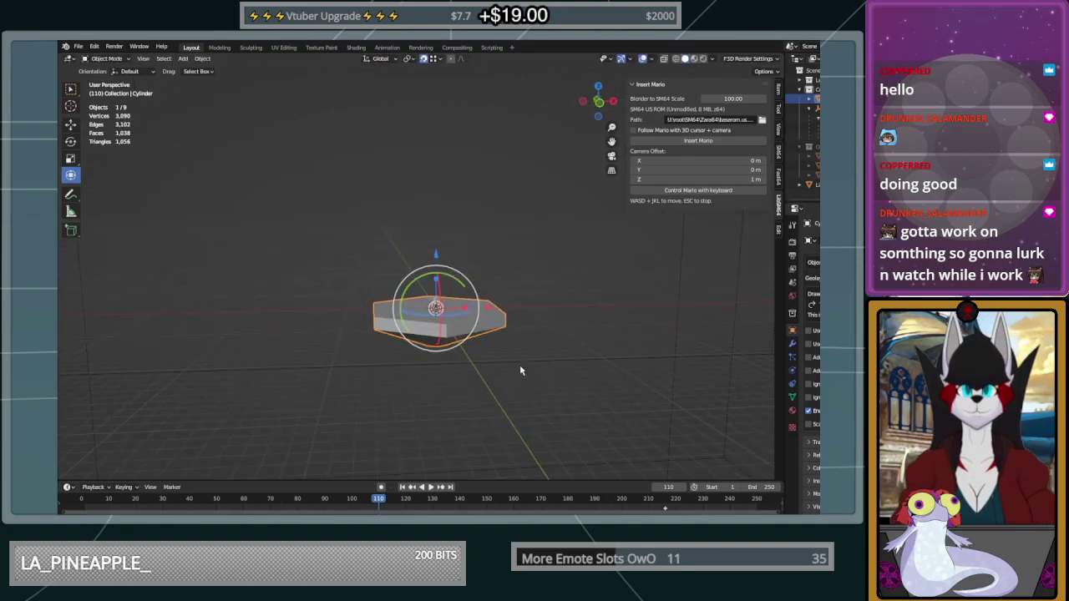
{"action": "key", "text": "shift+s"}
{"action": "key", "text": "Escape"}
Scale the whole platform uniformly by about 1.927 so it is much wider around Mario
{"action": "key", "text": "s"}
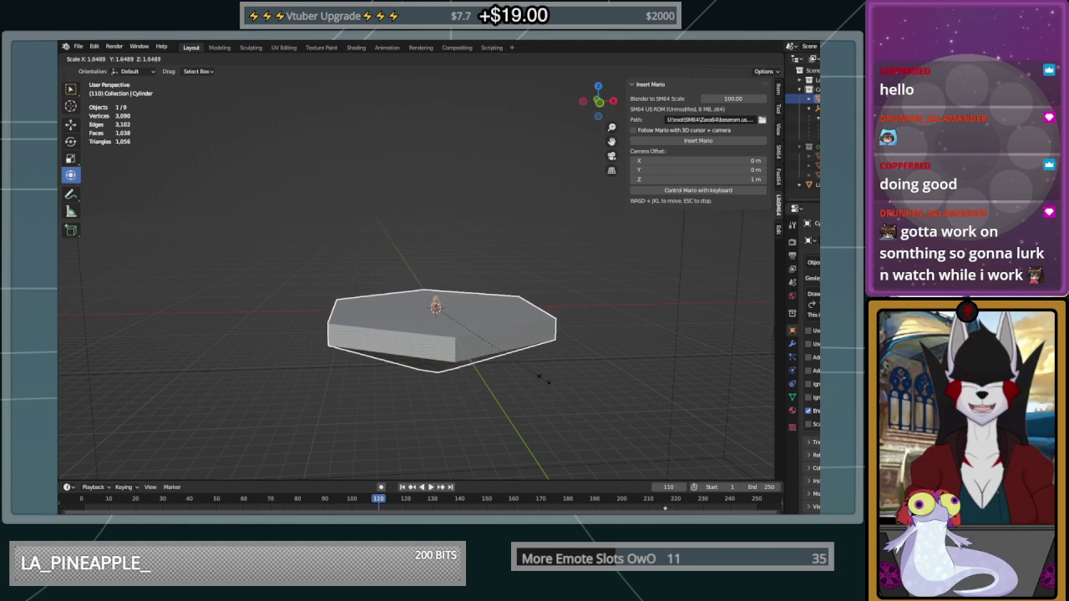
{"action": "left_click", "coordinate": [564, 390]}
{"action": "middle_click_drag", "start_coordinate": [564, 390], "coordinate": [382, 359]}
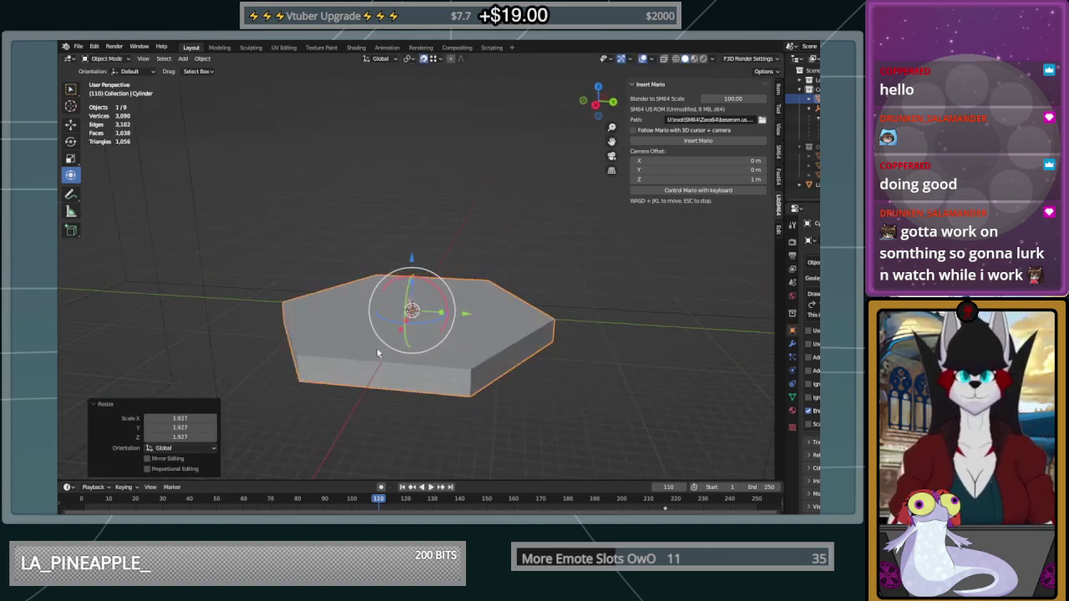
{"action": "scroll", "coordinate": [499, 305], "scroll_direction": "up", "scroll_amount": 2}
{"action": "middle_click_drag", "start_coordinate": [499, 305], "coordinate": [463, 318]}
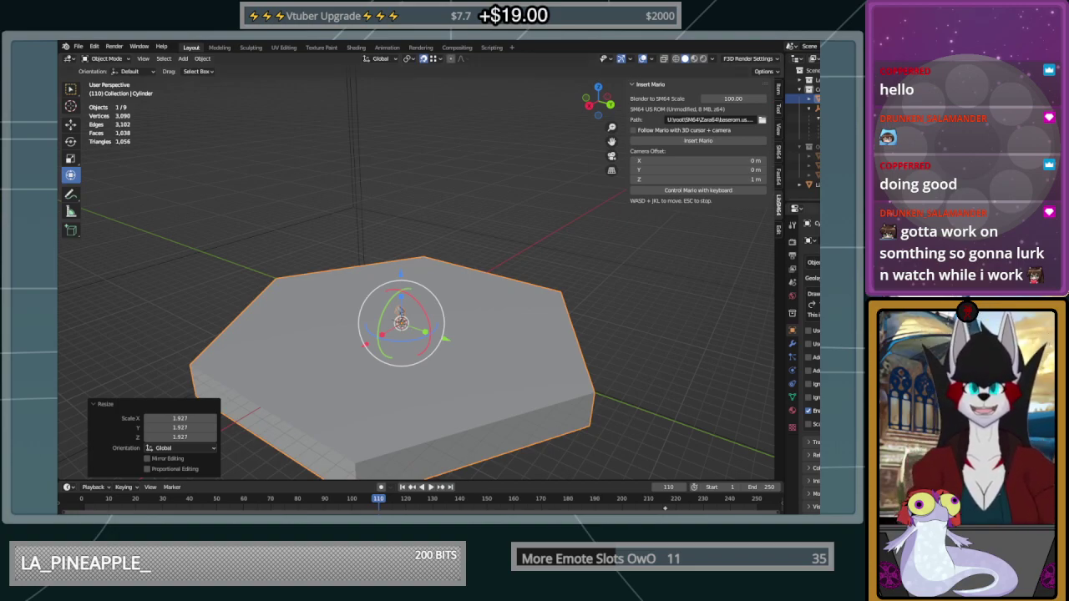
In Edit Mode, select the six vertices of the rim's lower edge where the tapered underside begins
{"action": "middle_click_drag", "start_coordinate": [493, 342], "coordinate": [513, 462]}
{"action": "middle_click_drag", "start_coordinate": [512, 406], "coordinate": [591, 350]}
{"action": "key", "text": "Tab"}
{"action": "left_click", "coordinate": [594, 354]}
{"action": "left_click", "coordinate": [379, 359], "text": "shift"}
{"action": "middle_click_drag", "start_coordinate": [371, 342], "coordinate": [484, 339]}
{"action": "left_click", "coordinate": [541, 357]}
{"action": "middle_click_drag", "start_coordinate": [770, 356], "coordinate": [692, 382]}
{"action": "scroll", "coordinate": [672, 376], "scroll_direction": "down", "scroll_amount": 2}
{"action": "left_click", "coordinate": [487, 356], "text": "shift"}
{"action": "left_click", "coordinate": [635, 342], "text": "shift"}
{"action": "middle_click_drag", "start_coordinate": [636, 342], "coordinate": [386, 321]}
{"action": "left_click", "coordinate": [568, 336], "text": "shift"}
{"action": "left_click", "coordinate": [439, 335], "text": "shift"}
{"action": "left_click", "coordinate": [472, 321], "text": "shift"}
{"action": "middle_click_drag", "start_coordinate": [472, 321], "coordinate": [616, 333]}
{"action": "middle_click_drag", "start_coordinate": [352, 315], "coordinate": [543, 367]}
{"action": "scroll", "coordinate": [606, 399], "scroll_direction": "up", "scroll_amount": 2}
{"action": "middle_click_drag", "start_coordinate": [622, 395], "coordinate": [539, 306], "text": "shift"}
{"action": "mouse_move", "coordinate": [547, 376]}
{"action": "middle_mouse_down"}
{"action": "mouse_move", "coordinate": [542, 351]}
{"action": "mouse_move", "coordinate": [525, 358]}
{"action": "mouse_move", "coordinate": [537, 365]}
{"action": "middle_mouse_up"}
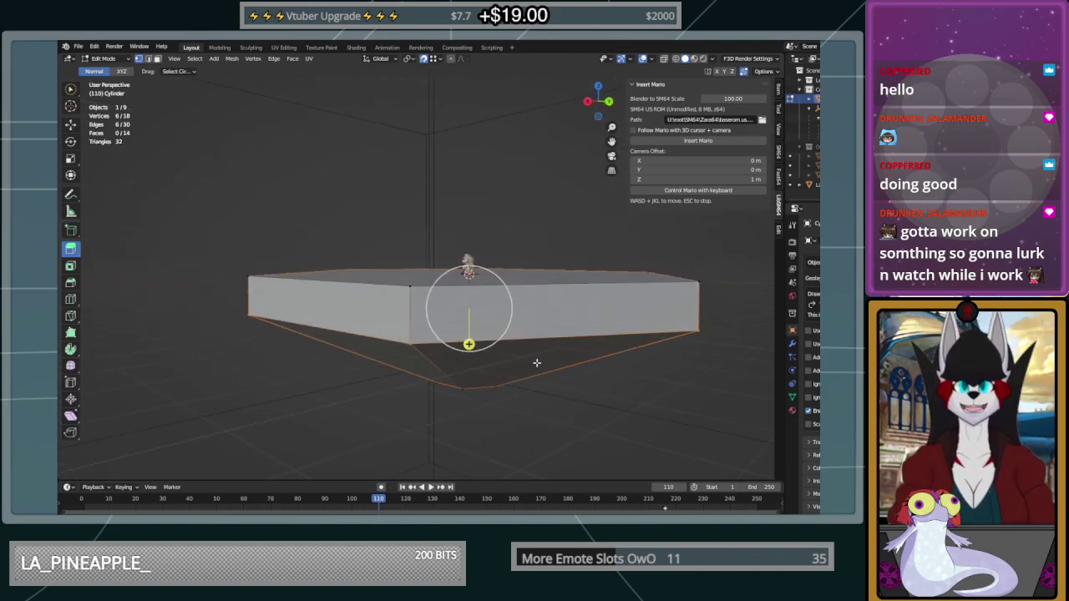
Try extruding and moving the selected lower rim edge, and undo both attempts
{"action": "left_click_drag", "start_coordinate": [470, 345], "coordinate": [473, 326]}
{"action": "key", "text": "ctrl+z"}
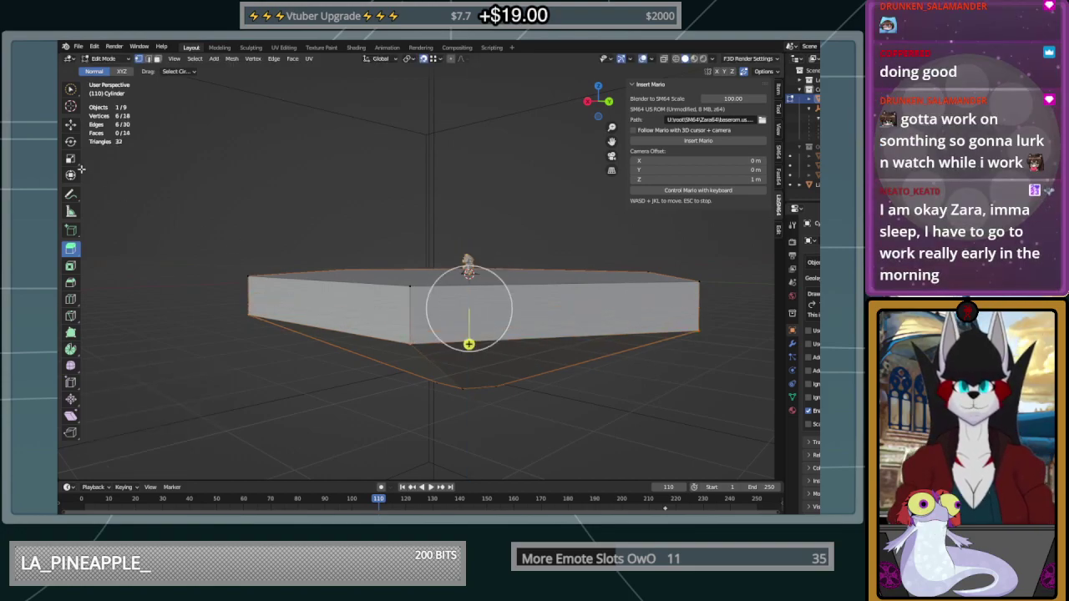
{"action": "left_click", "coordinate": [69, 126]}
{"action": "left_click_drag", "start_coordinate": [469, 272], "coordinate": [485, 298], "text": "shift"}
{"action": "key", "text": "ctrl+z"}
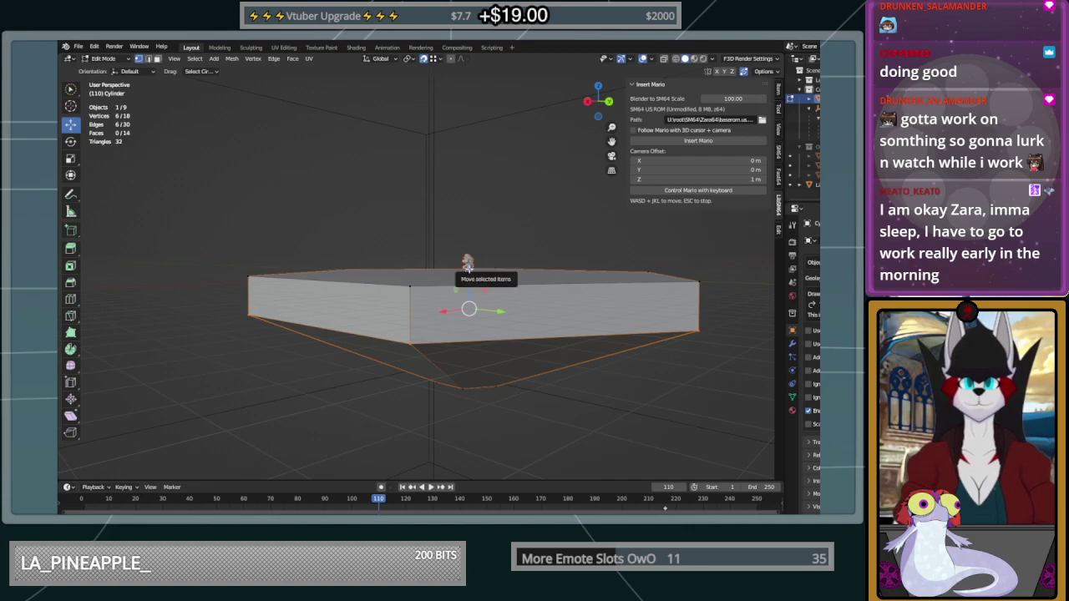
Raise the lower rim edge about 1.55 m along the Z axis to thin the platform's rim
{"action": "left_click_drag", "start_coordinate": [468, 267], "coordinate": [470, 241]}
{"action": "middle_click_drag", "start_coordinate": [574, 285], "coordinate": [539, 276]}
{"action": "middle_click_drag", "start_coordinate": [492, 274], "coordinate": [569, 247]}
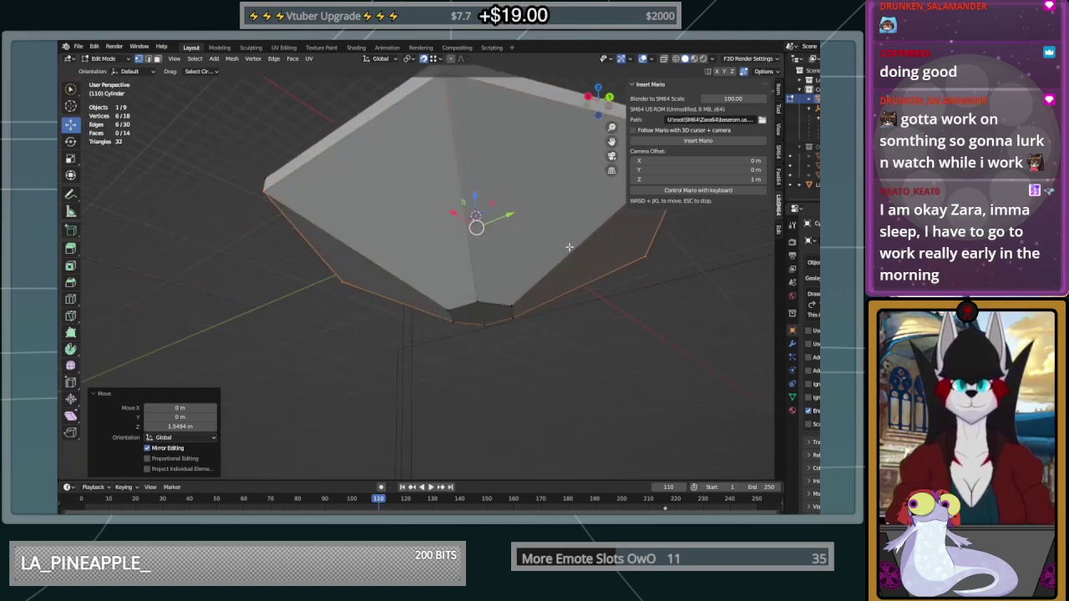
Select the six vertices of the small bottom face of the tapered underside
{"action": "left_click_drag", "start_coordinate": [552, 284], "coordinate": [422, 360]}
{"action": "mouse_move", "coordinate": [538, 334]}
{"action": "left_mouse_down"}
{"action": "mouse_move", "coordinate": [515, 309]}
{"action": "mouse_move", "coordinate": [472, 332]}
{"action": "mouse_move", "coordinate": [505, 310]}
{"action": "left_mouse_up"}
{"action": "mouse_move", "coordinate": [481, 301]}
{"action": "middle_mouse_down"}
{"action": "mouse_move", "coordinate": [508, 283]}
{"action": "mouse_move", "coordinate": [431, 303]}
{"action": "mouse_move", "coordinate": [441, 320]}
{"action": "mouse_move", "coordinate": [492, 309]}
{"action": "middle_mouse_up"}
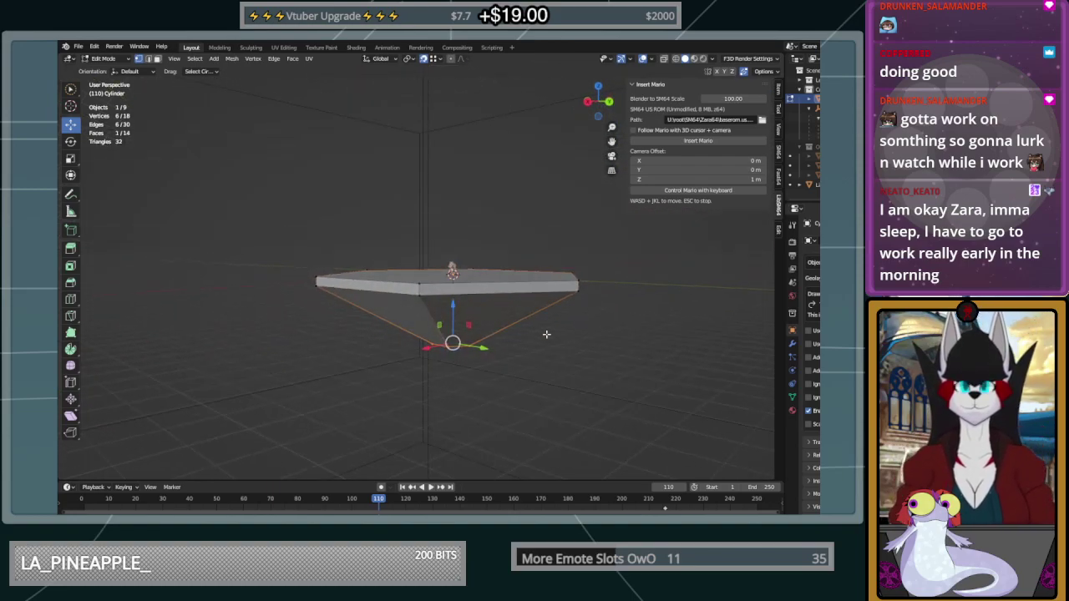
Examine the platform's proportions against Mario in Object Mode
{"action": "key", "text": "Tab"}
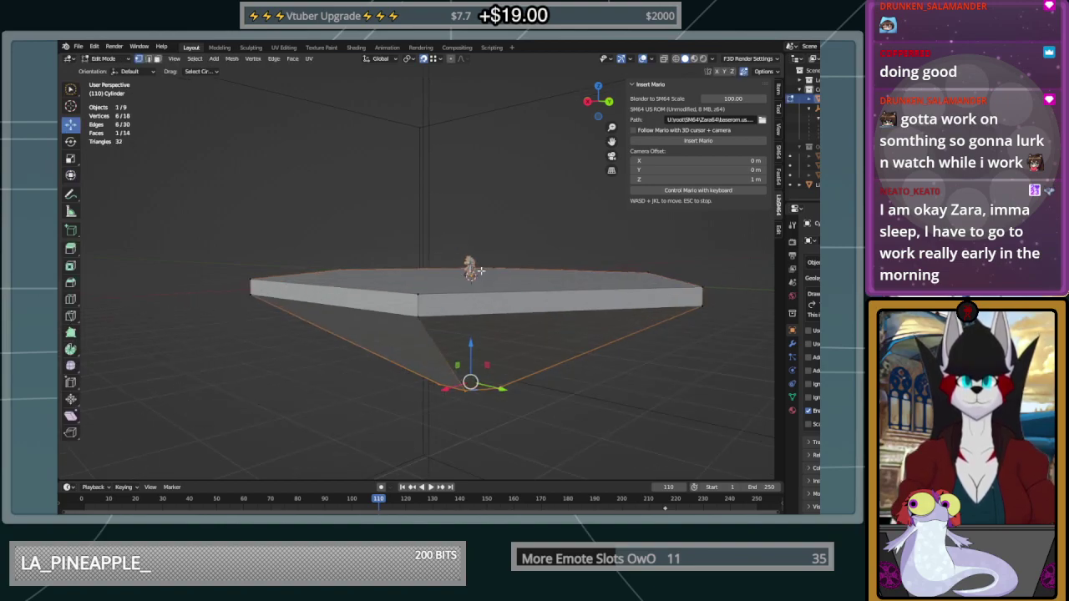
{"action": "key", "text": "Tab"}
{"action": "scroll", "coordinate": [524, 251], "scroll_direction": "up", "scroll_amount": 5}
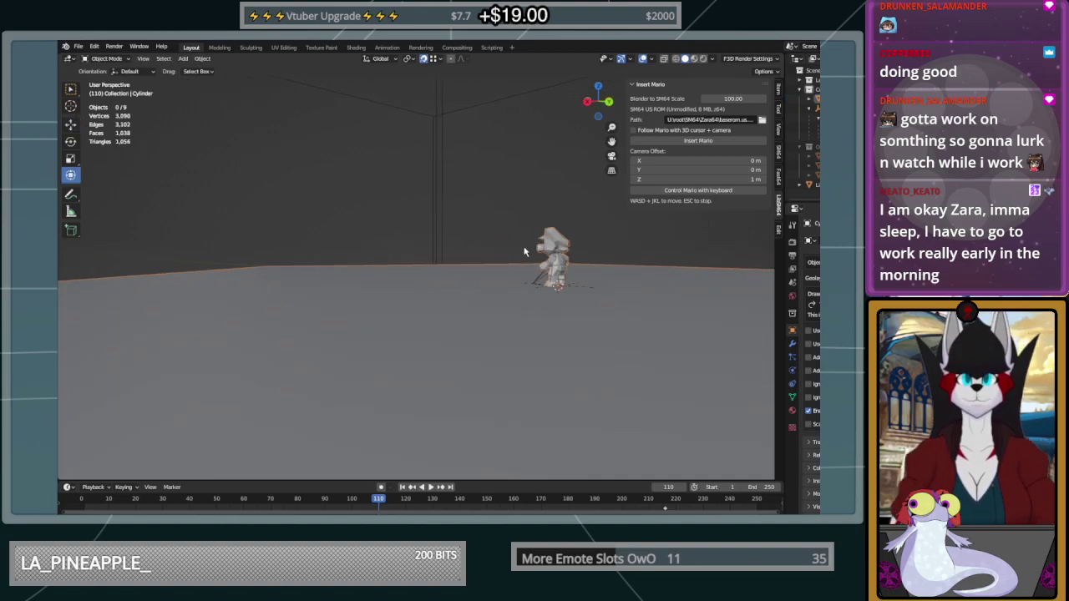
{"action": "scroll", "coordinate": [512, 247], "scroll_direction": "down", "scroll_amount": 8}
{"action": "left_click", "coordinate": [71, 90]}
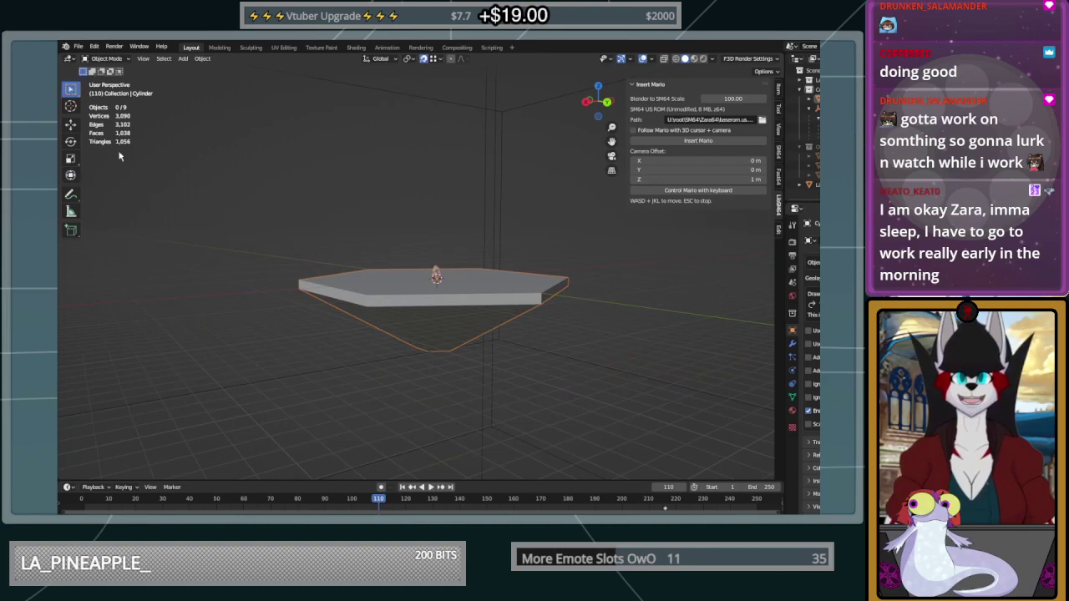
{"action": "middle_click_drag", "start_coordinate": [310, 370], "coordinate": [574, 307]}
{"action": "scroll", "coordinate": [573, 306], "scroll_direction": "up", "scroll_amount": 2}
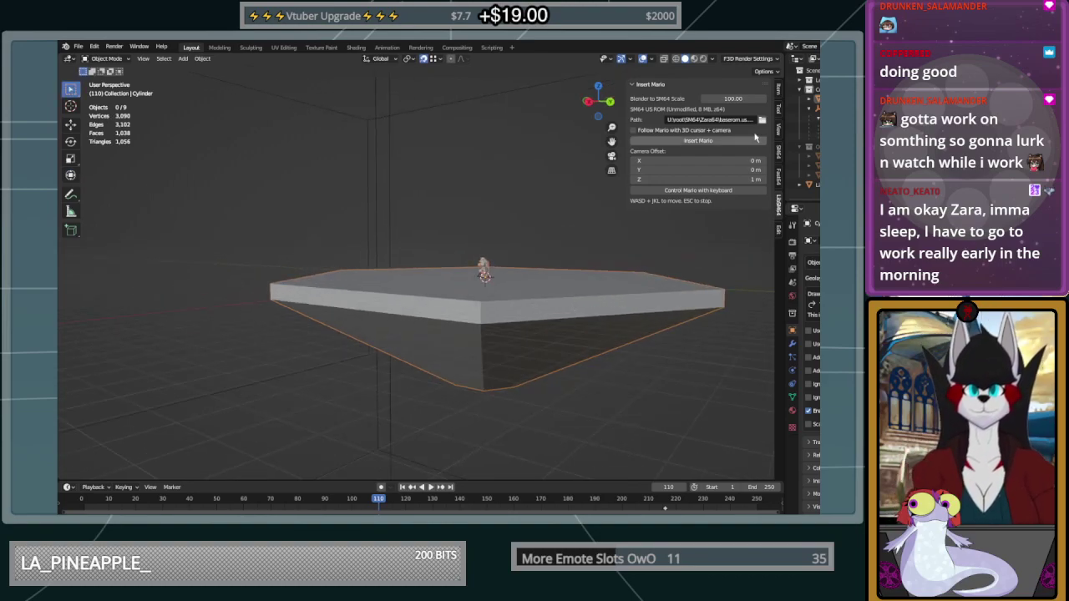
Reselect the platform object and scale its bottom face by about 1.982 in Edit Mode to widen the underside's tip
{"action": "left_click", "coordinate": [808, 100]}
{"action": "left_click", "coordinate": [808, 100]}
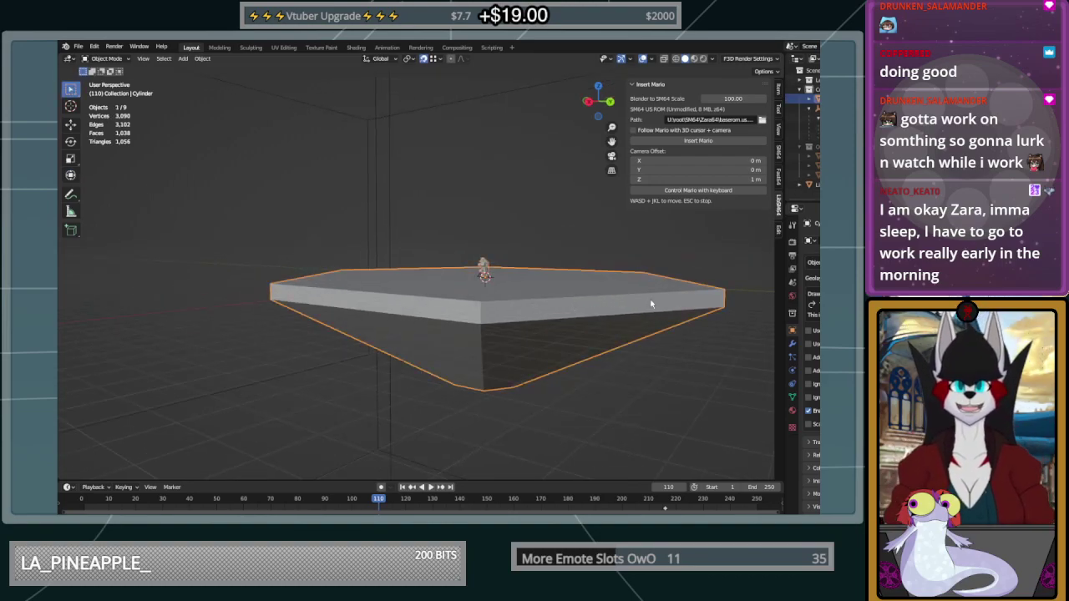
{"action": "key", "text": "Tab"}
{"action": "mouse_move", "coordinate": [489, 389]}
{"action": "middle_mouse_down"}
{"action": "mouse_move", "coordinate": [539, 292]}
{"action": "mouse_move", "coordinate": [512, 255]}
{"action": "mouse_move", "coordinate": [493, 370]}
{"action": "middle_mouse_up"}
{"action": "left_click", "coordinate": [543, 309]}
{"action": "key", "text": "s"}
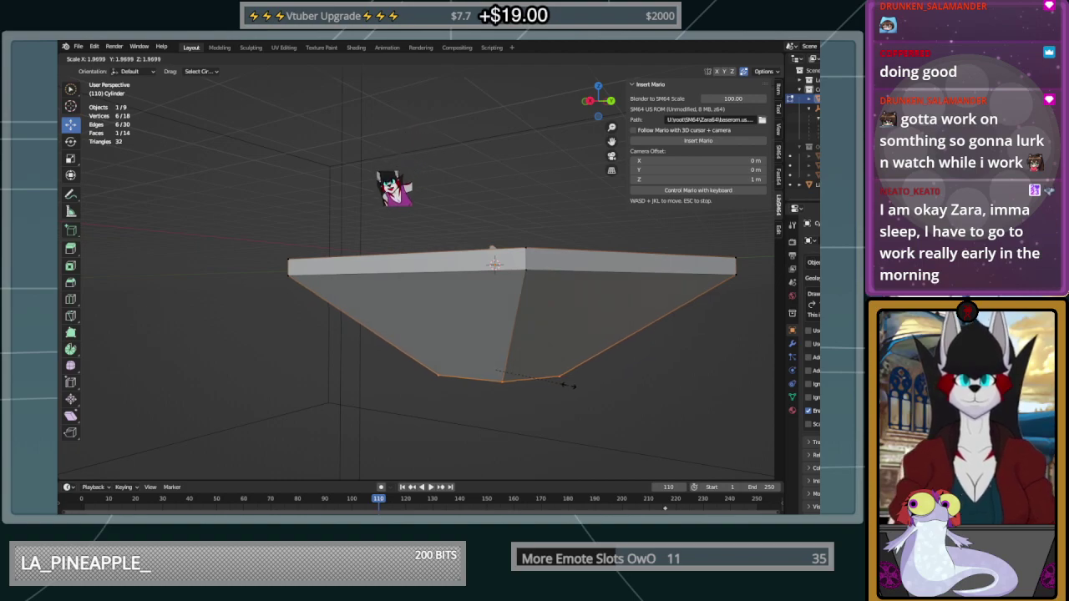
{"action": "left_click", "coordinate": [570, 380]}
Examine the platform's shape and its size within the level bounds from several angles
{"action": "middle_click_drag", "start_coordinate": [571, 380], "coordinate": [478, 298]}
{"action": "scroll", "coordinate": [571, 395], "scroll_direction": "down", "scroll_amount": 3}
{"action": "scroll", "coordinate": [478, 292], "scroll_direction": "down", "scroll_amount": 8}
{"action": "middle_click_drag", "start_coordinate": [473, 234], "coordinate": [500, 251]}
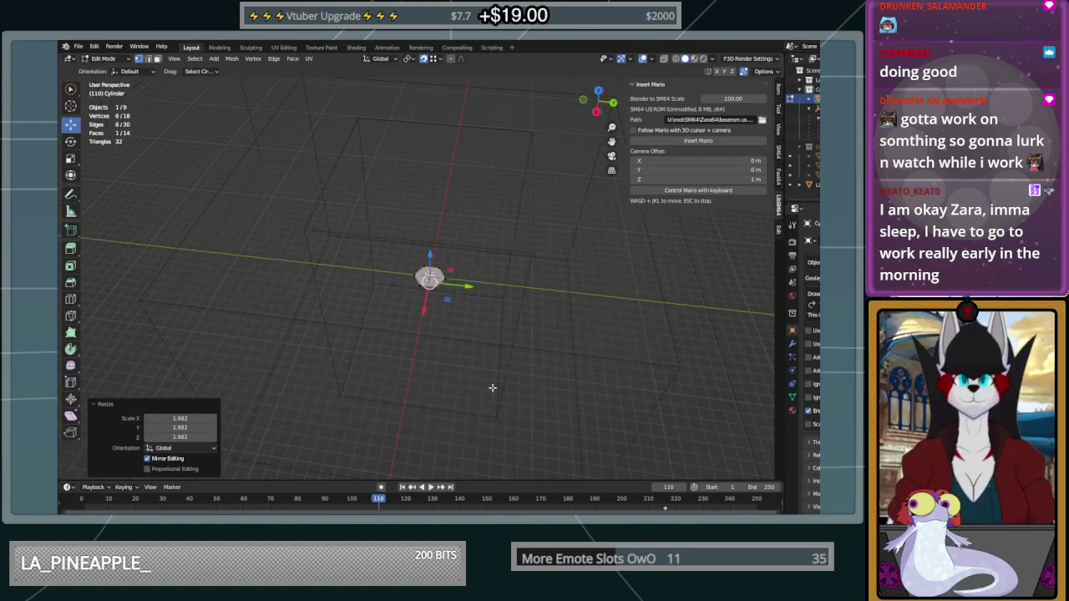
{"action": "scroll", "coordinate": [492, 387], "scroll_direction": "up", "scroll_amount": 5}
{"action": "middle_click_drag", "start_coordinate": [492, 386], "coordinate": [504, 346]}
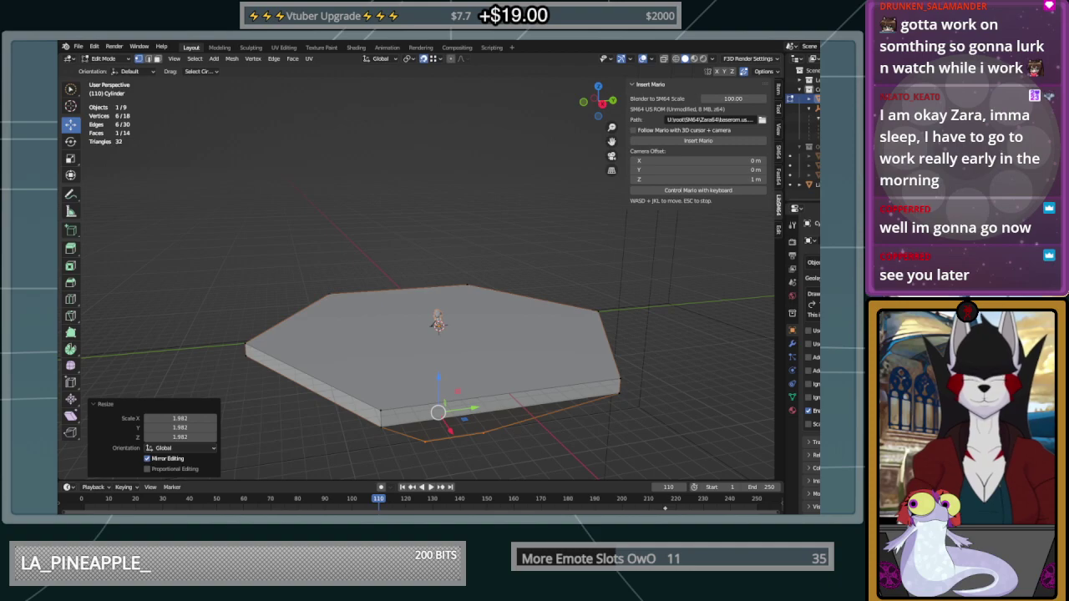
{"action": "middle_click_drag", "start_coordinate": [504, 346], "coordinate": [442, 349]}
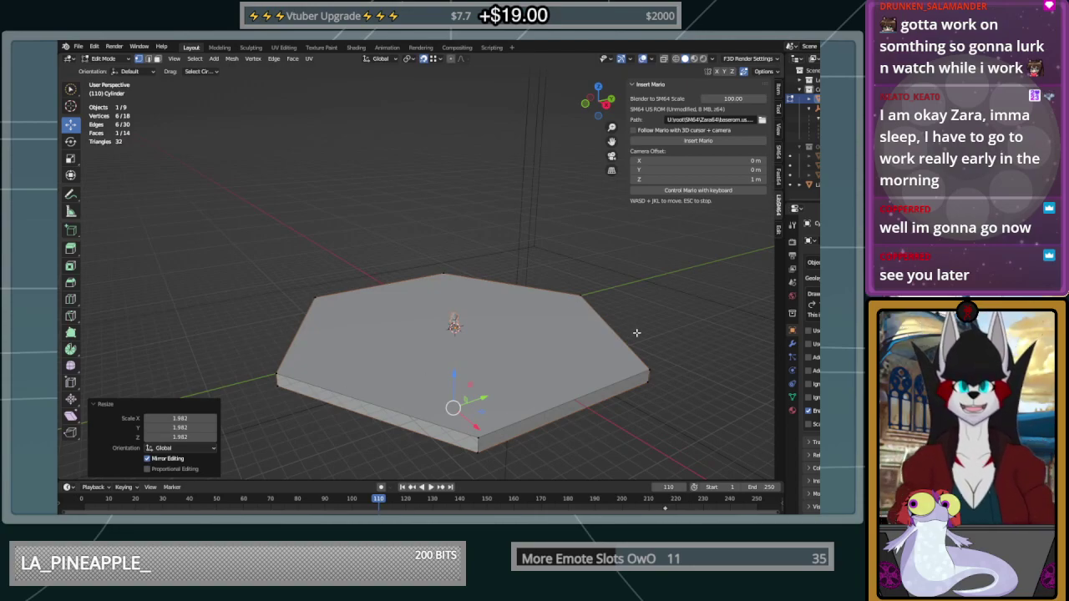
{"action": "middle_click_drag", "start_coordinate": [672, 349], "coordinate": [321, 334]}
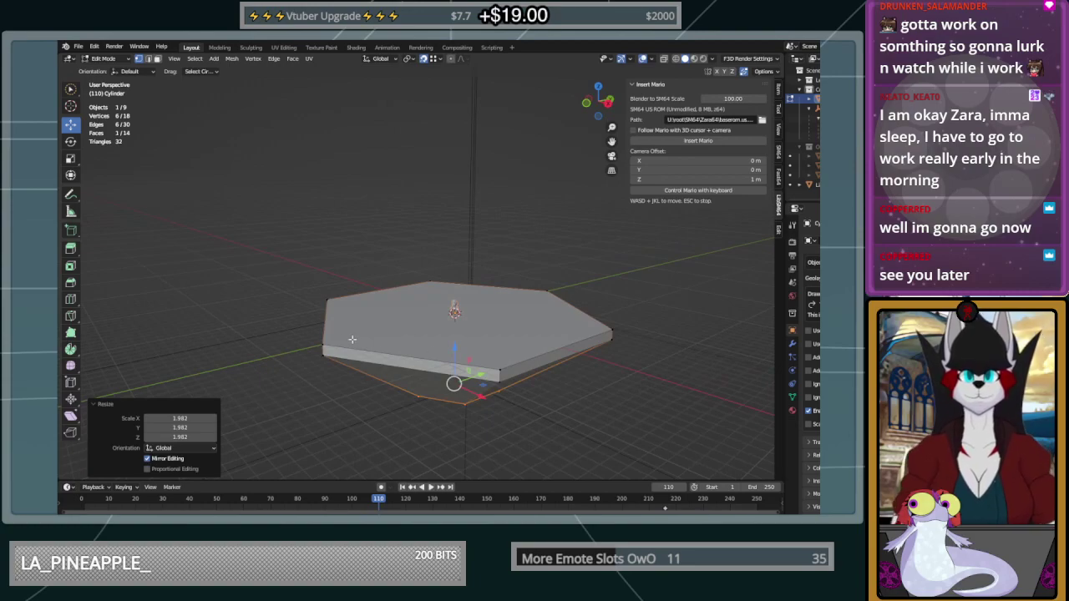
Try snapping the 3D cursor to a rim corner vertex, and return it to the world origin
{"action": "left_click", "coordinate": [351, 338]}
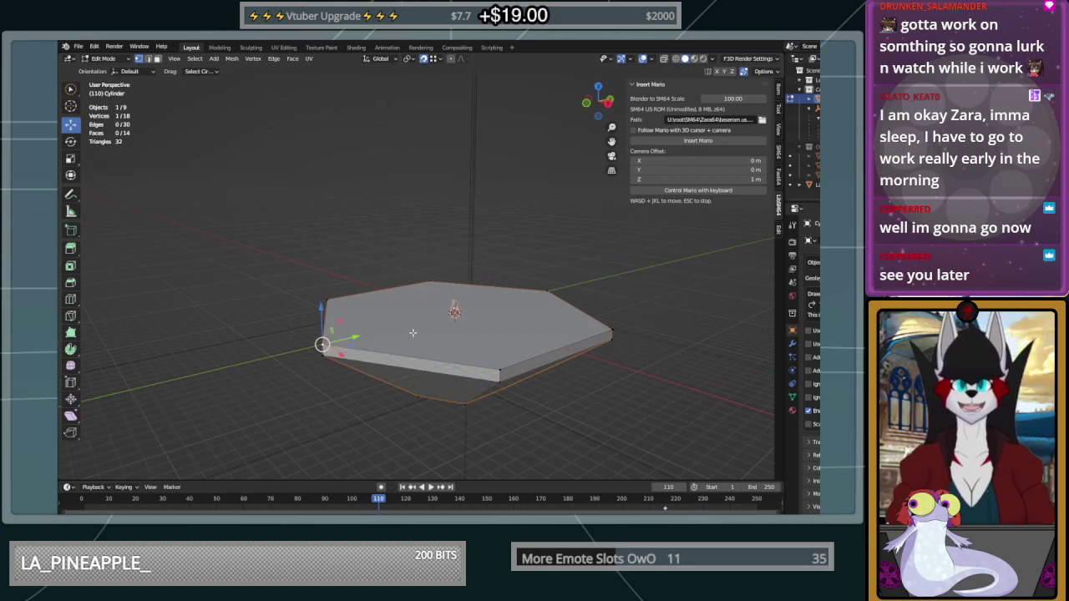
{"action": "key", "text": "shift+s"}
{"action": "left_click", "coordinate": [431, 397]}
{"action": "middle_click_drag", "start_coordinate": [390, 344], "coordinate": [409, 344]}
{"action": "key", "text": "shift+s"}
{"action": "left_click", "coordinate": [340, 398]}
{"action": "scroll", "coordinate": [347, 371], "scroll_direction": "up", "scroll_amount": 1}
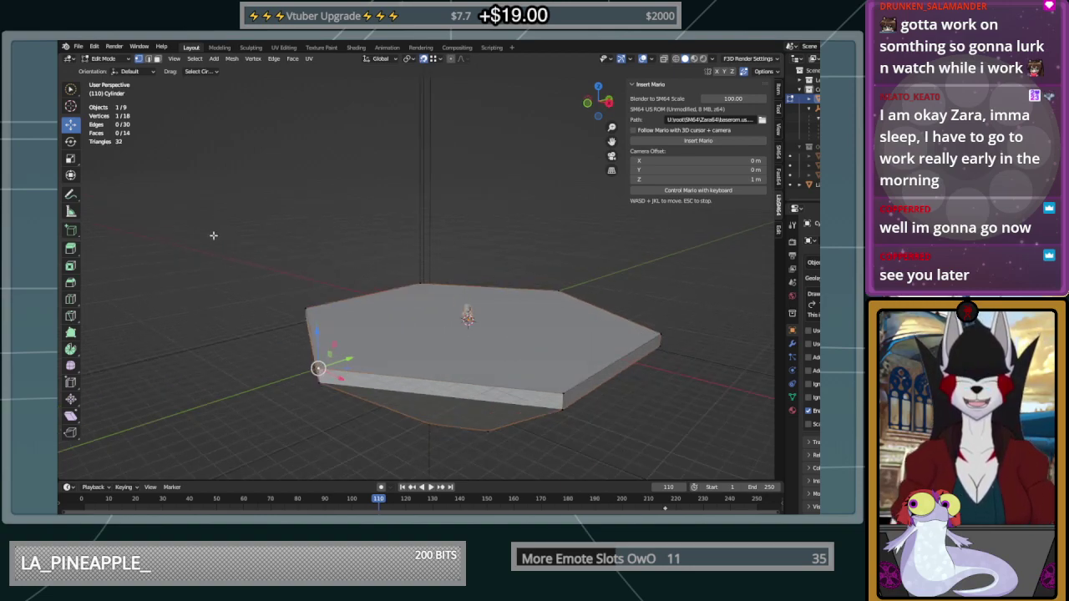
Return to Object Mode and look through the platform's material, mesh data and object properties
{"action": "key", "text": "Tab"}
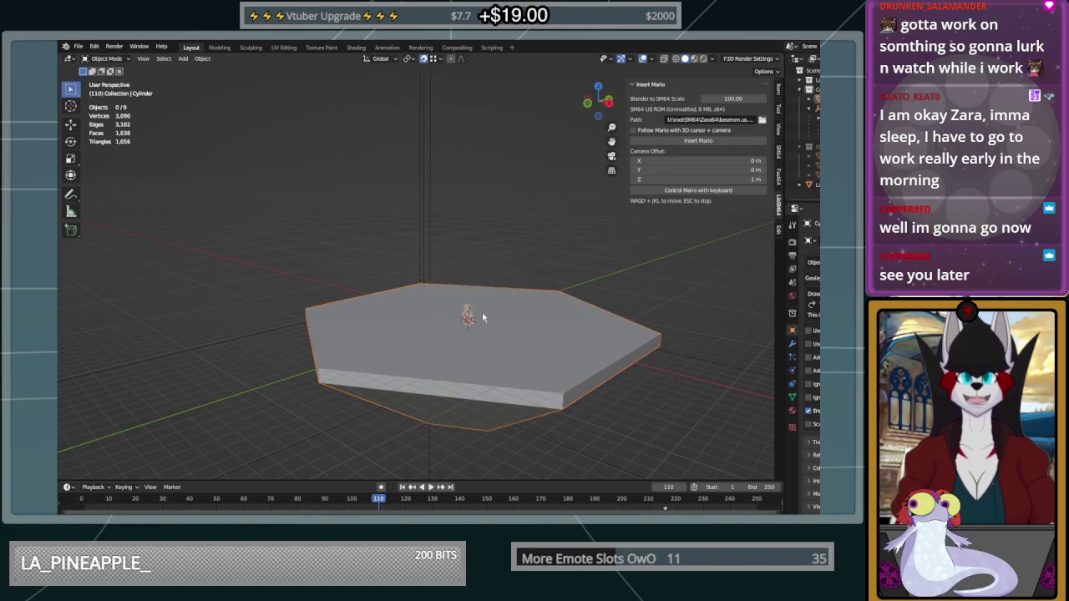
{"action": "scroll", "coordinate": [481, 311], "scroll_direction": "up", "scroll_amount": 2}
{"action": "left_click", "coordinate": [792, 412]}
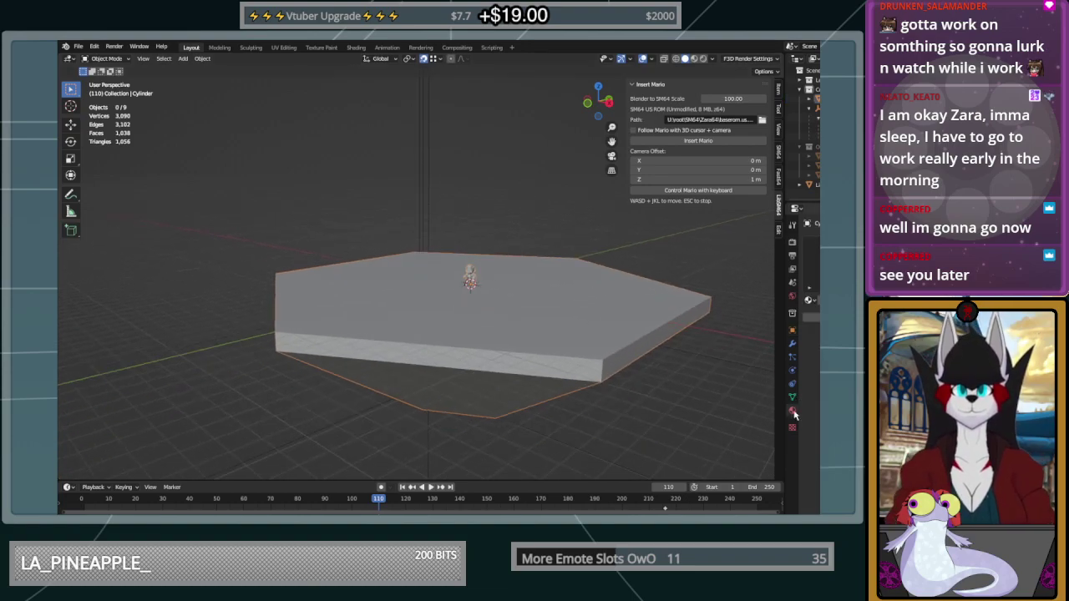
{"action": "left_click", "coordinate": [793, 396]}
{"action": "left_click", "coordinate": [793, 375]}
{"action": "left_click", "coordinate": [794, 357]}
{"action": "left_click", "coordinate": [793, 396]}
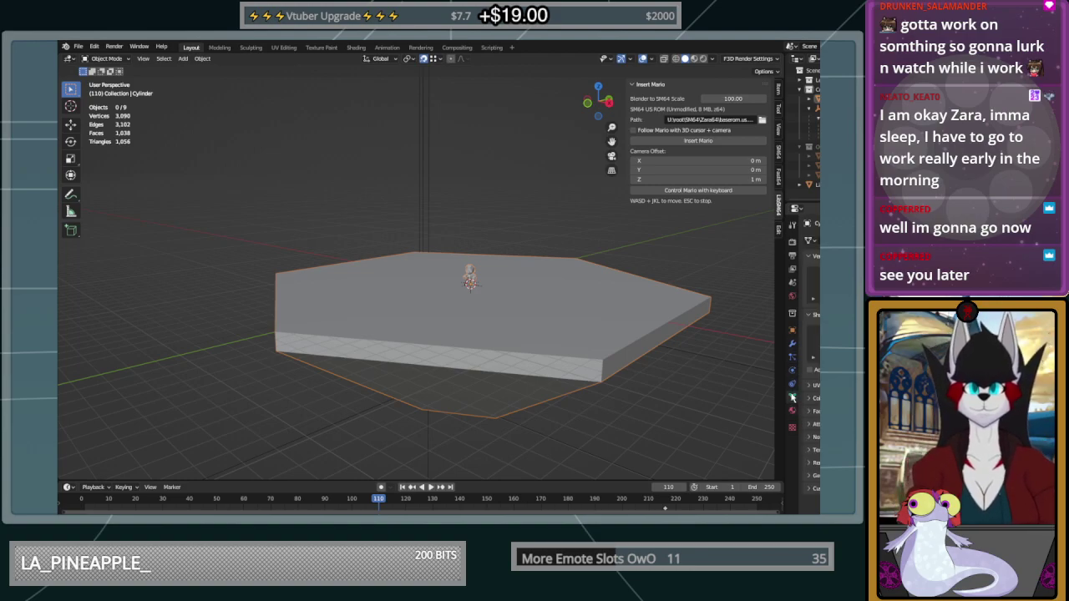
{"action": "left_click", "coordinate": [792, 330]}
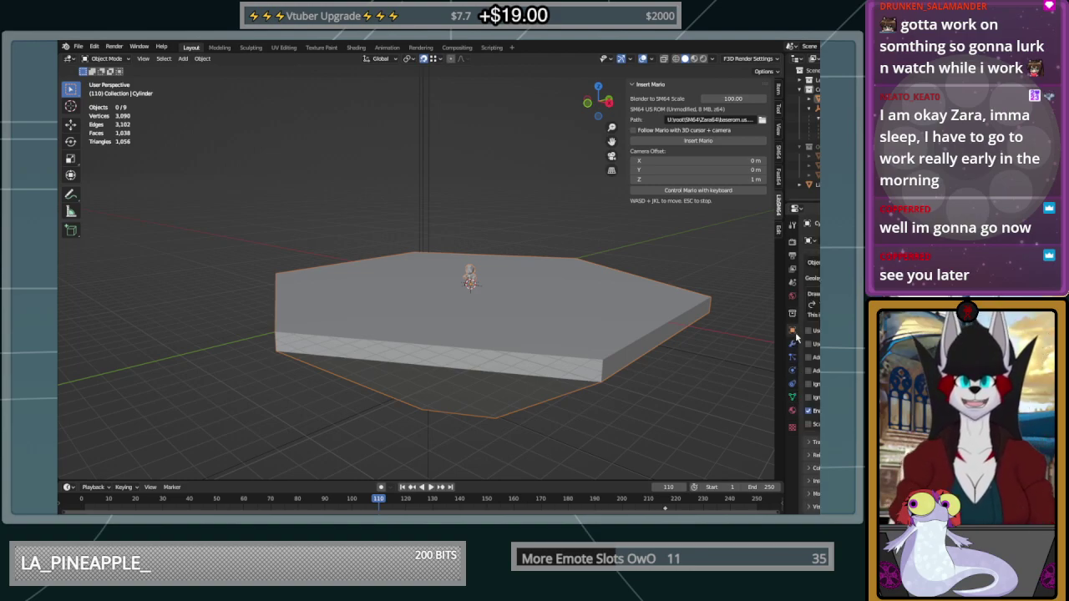
Add a Plain Axes empty with a 1 m radius at the world origin
{"action": "key", "text": "shift+a"}
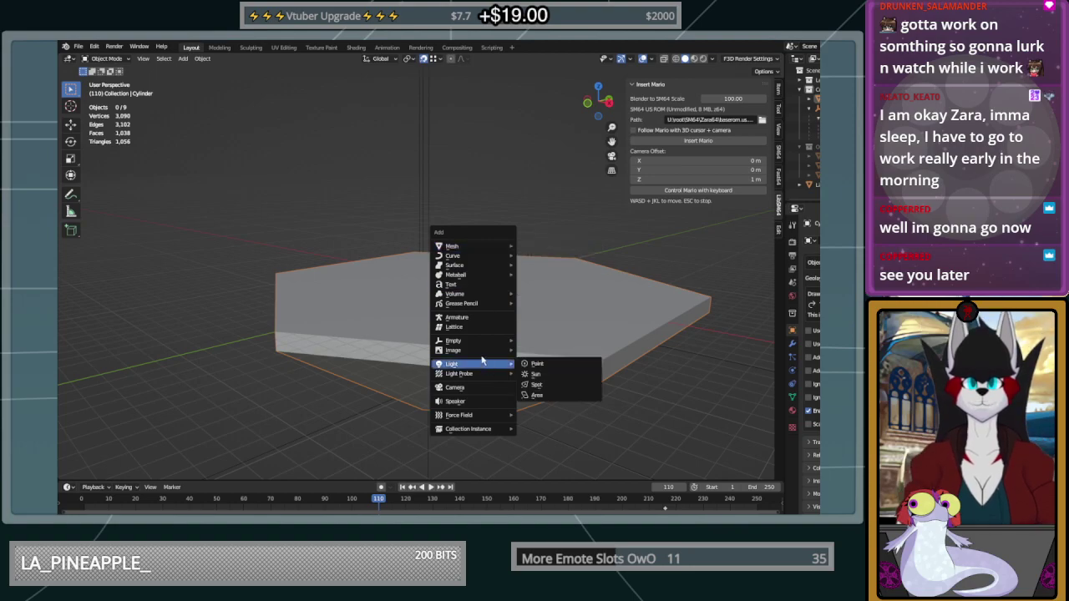
{"action": "mouse_move", "coordinate": [484, 342]}
{"action": "left_click", "coordinate": [573, 349]}
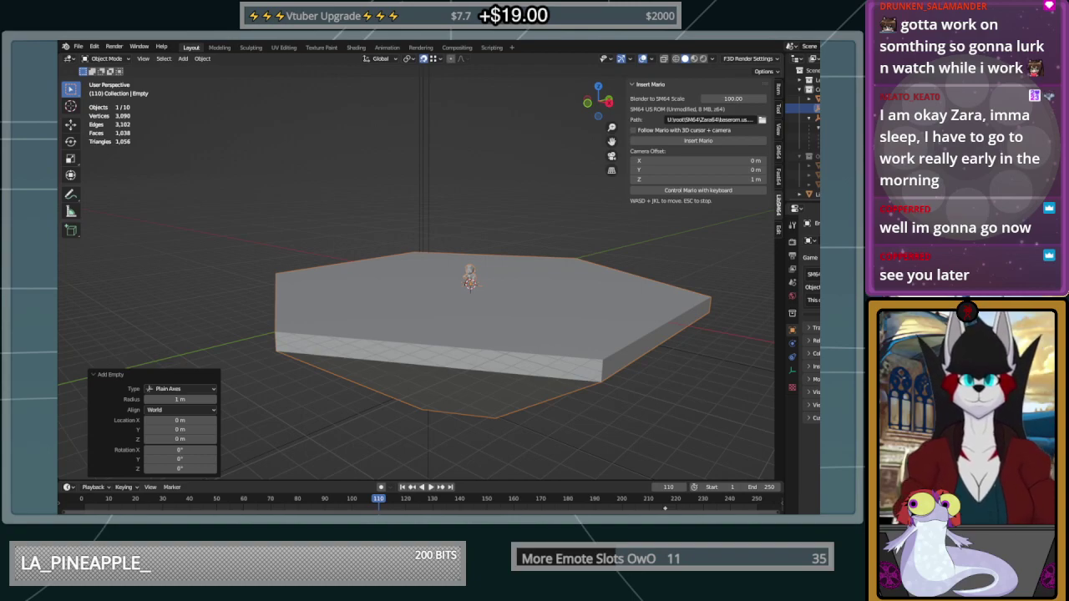
{"action": "middle_click_drag", "start_coordinate": [574, 314], "coordinate": [534, 298]}
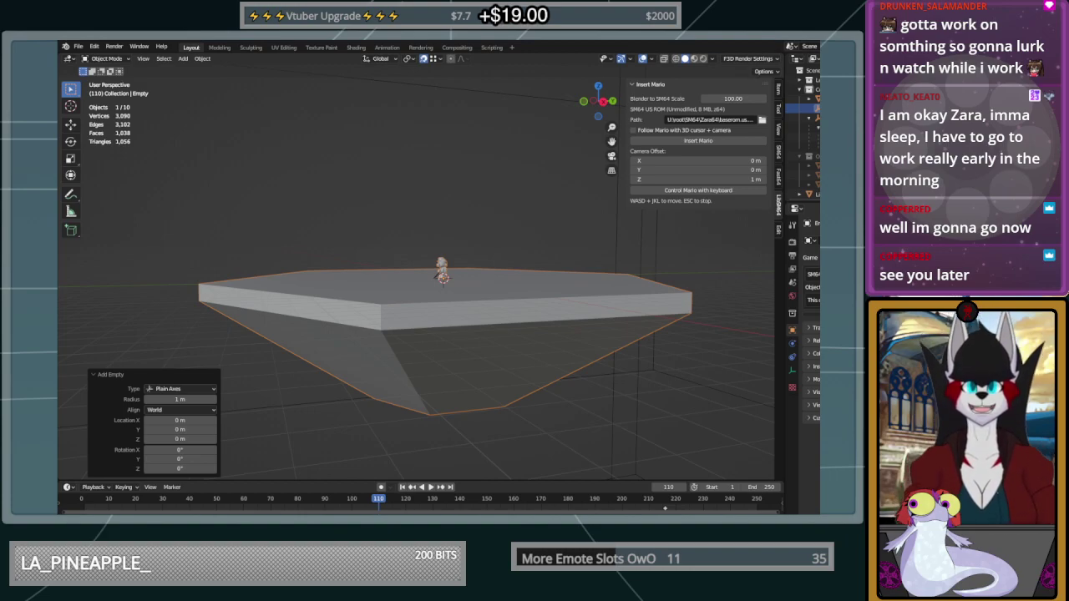
{"action": "mouse_move", "coordinate": [585, 284]}
{"action": "middle_mouse_down"}
{"action": "mouse_move", "coordinate": [587, 319]}
{"action": "mouse_move", "coordinate": [639, 316]}
{"action": "mouse_move", "coordinate": [577, 302]}
{"action": "middle_mouse_up"}
{"action": "scroll", "coordinate": [523, 299], "scroll_direction": "up", "scroll_amount": 2}
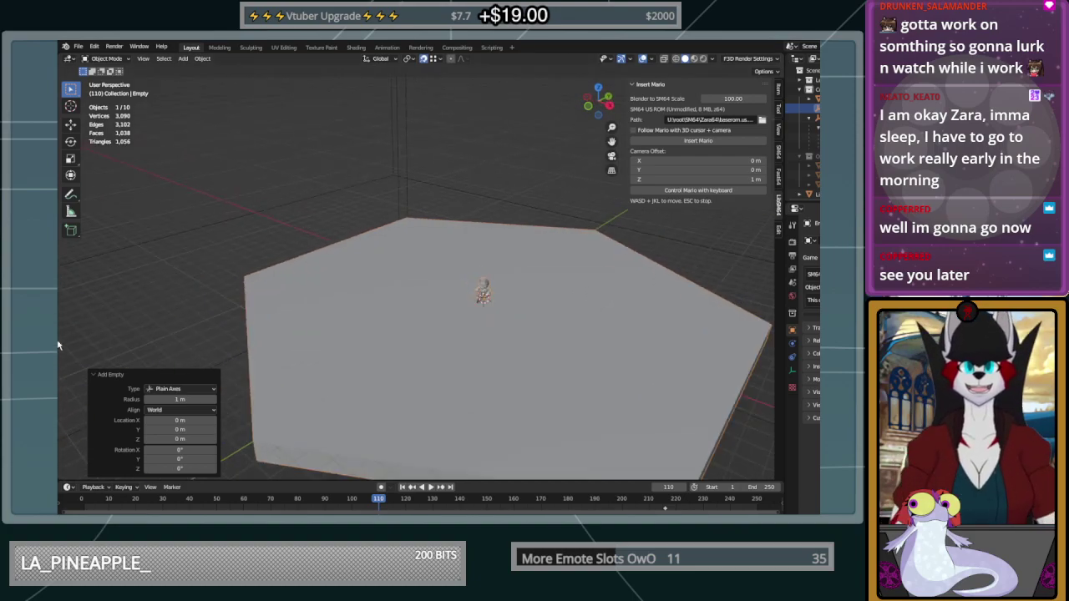
Select the empty at Mario's feet and change its display shape to a cone
{"action": "left_click", "coordinate": [489, 295]}
{"action": "left_click", "coordinate": [497, 299]}
{"action": "left_click", "coordinate": [497, 300]}
{"action": "left_click", "coordinate": [492, 303]}
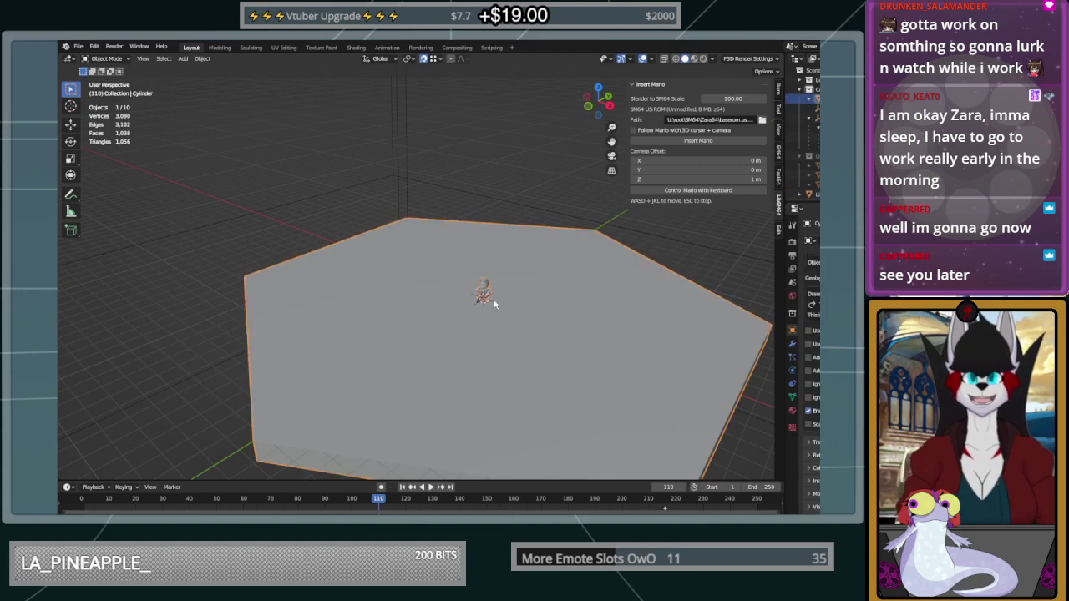
{"action": "left_click", "coordinate": [493, 299]}
{"action": "left_click", "coordinate": [493, 300]}
{"action": "left_click", "coordinate": [493, 299]}
{"action": "left_click", "coordinate": [493, 301]}
{"action": "left_click", "coordinate": [493, 302]}
{"action": "left_click", "coordinate": [493, 302]}
{"action": "left_click", "coordinate": [494, 302]}
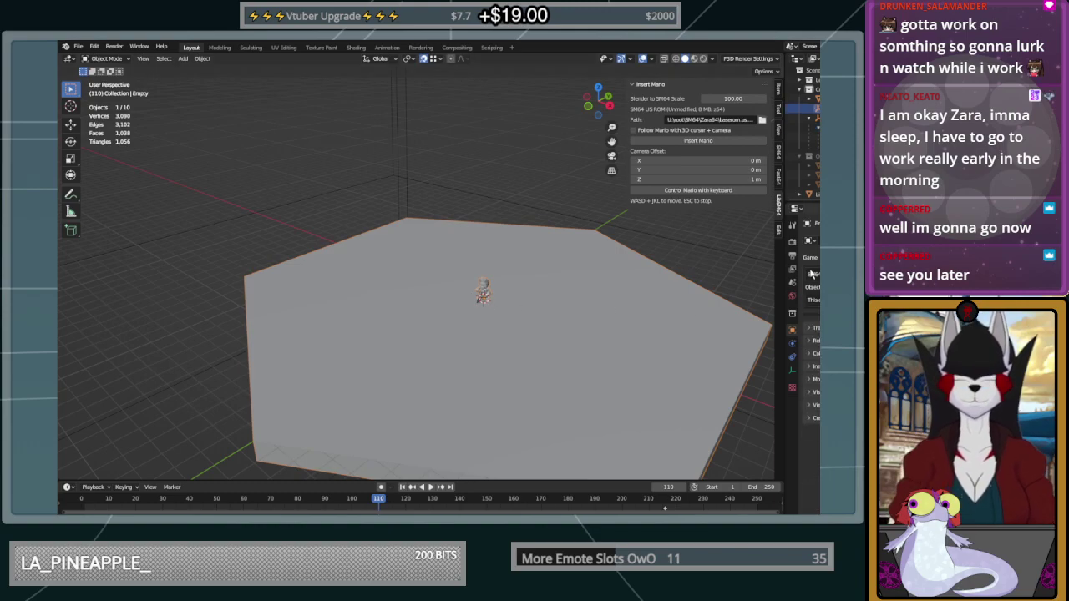
{"action": "left_click", "coordinate": [792, 369]}
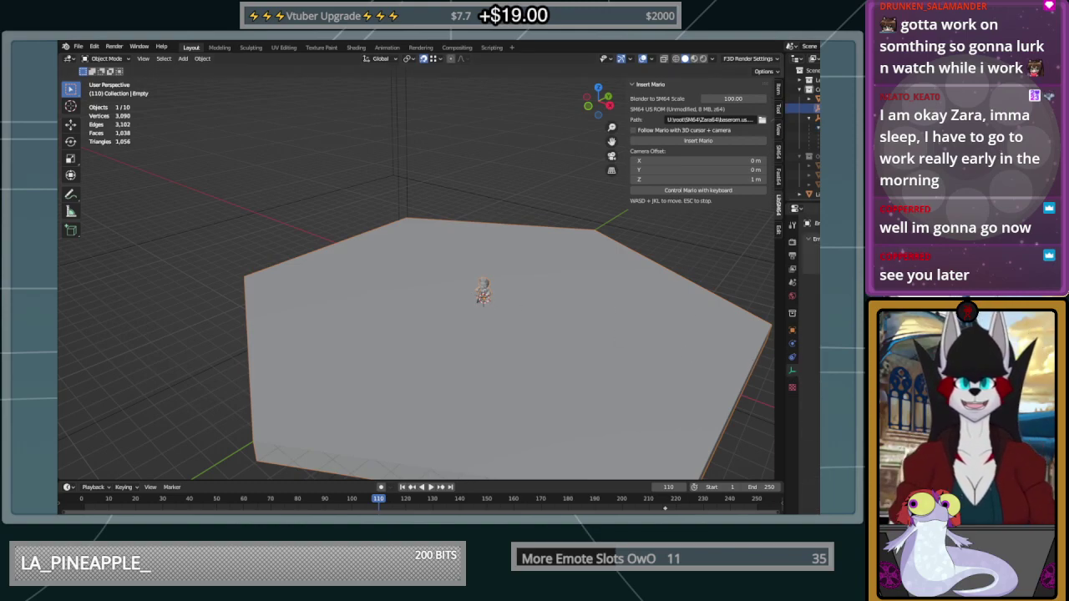
{"action": "middle_click_drag", "start_coordinate": [503, 342], "coordinate": [493, 330]}
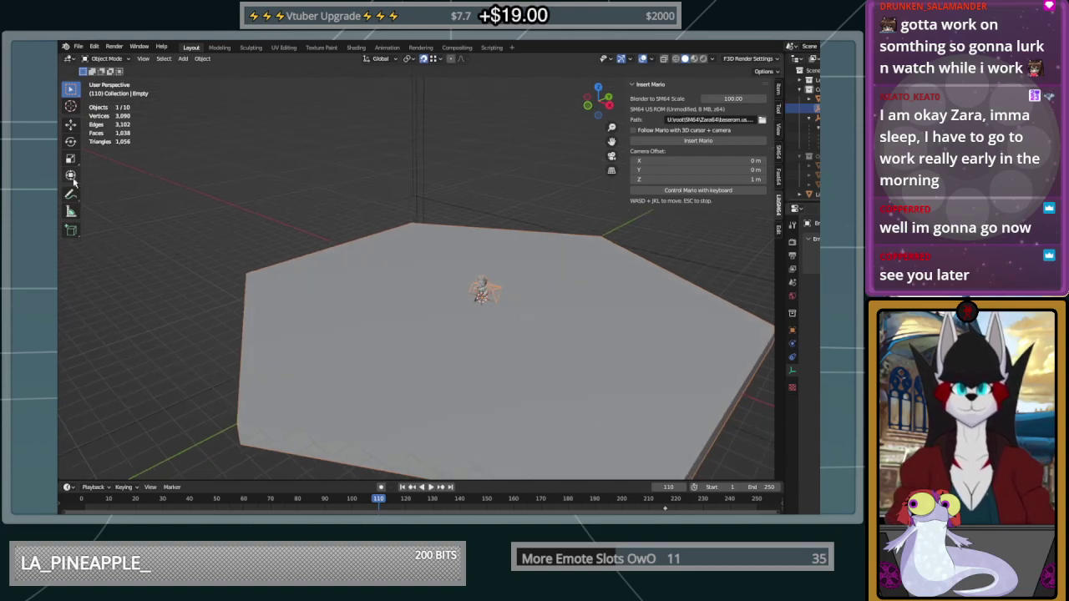
Move the cone empty away from Mario along the Y axis and raise it about 2.76 m on Z
{"action": "left_click", "coordinate": [71, 126]}
{"action": "scroll", "coordinate": [612, 334], "scroll_direction": "down", "scroll_amount": 1}
{"action": "scroll", "coordinate": [572, 305], "scroll_direction": "up", "scroll_amount": 2}
{"action": "left_click_drag", "start_coordinate": [505, 288], "coordinate": [337, 390]}
{"action": "key", "text": "ctrl+z"}
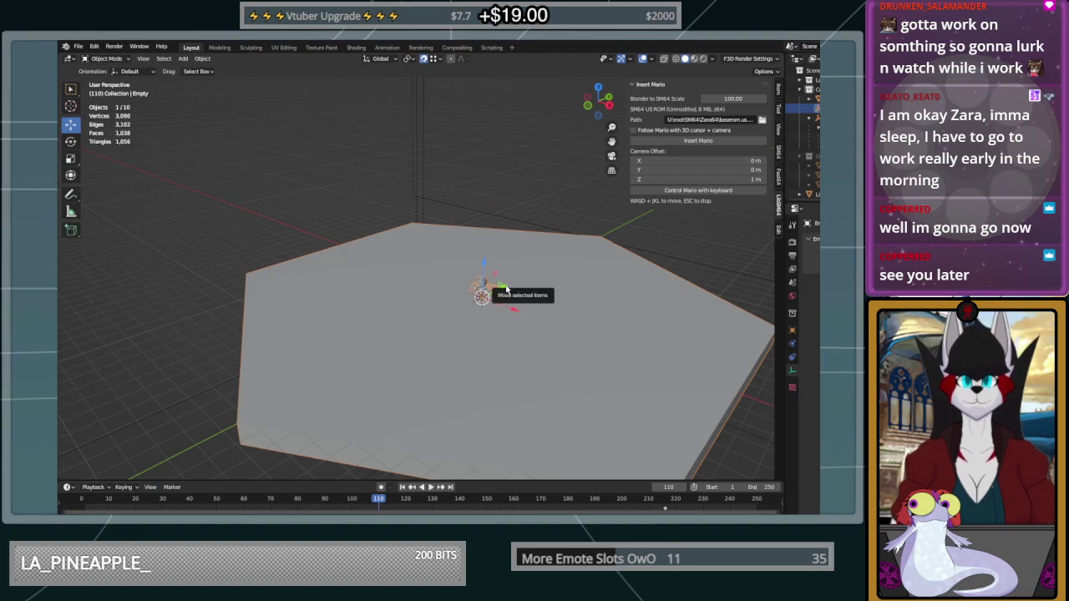
{"action": "left_click_drag", "start_coordinate": [505, 289], "coordinate": [344, 275]}
{"action": "middle_click_drag", "start_coordinate": [445, 307], "coordinate": [519, 300]}
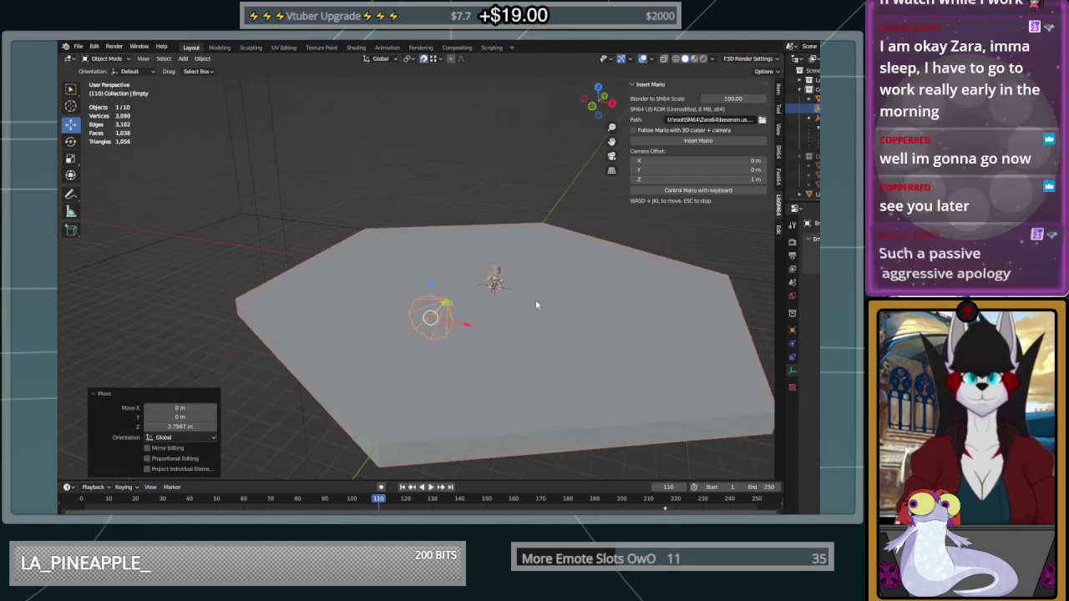
Rename the empty as Launch Star 01, show its name in the viewport, and deselect it
{"action": "left_click", "coordinate": [792, 331]}
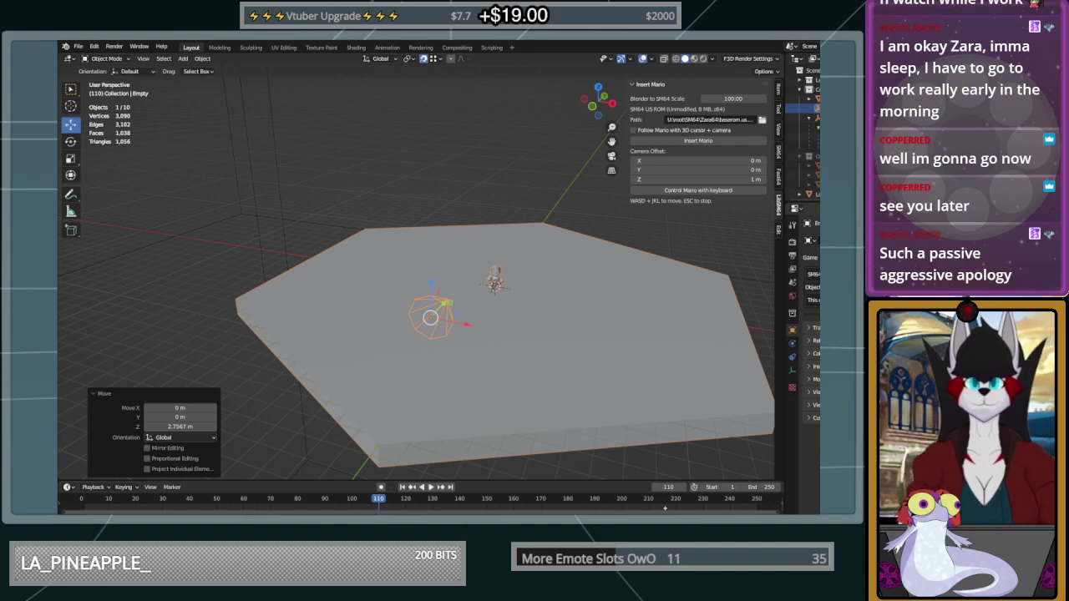
{"action": "key", "text": "Return"}
{"action": "middle_click_drag", "start_coordinate": [580, 274], "coordinate": [559, 267]}
{"action": "left_click", "coordinate": [793, 372]}
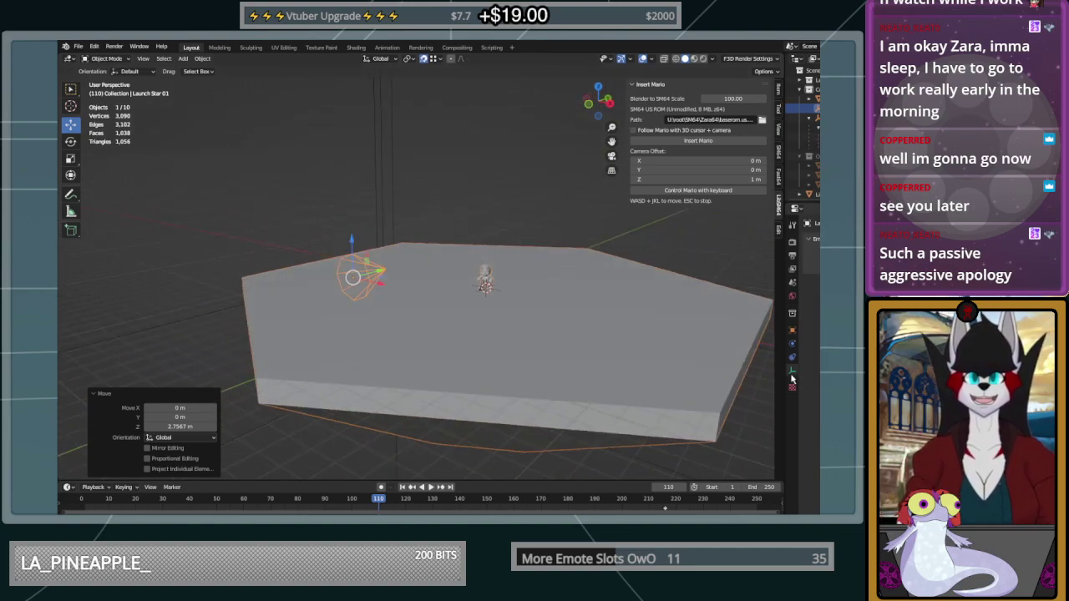
{"action": "left_click", "coordinate": [793, 331]}
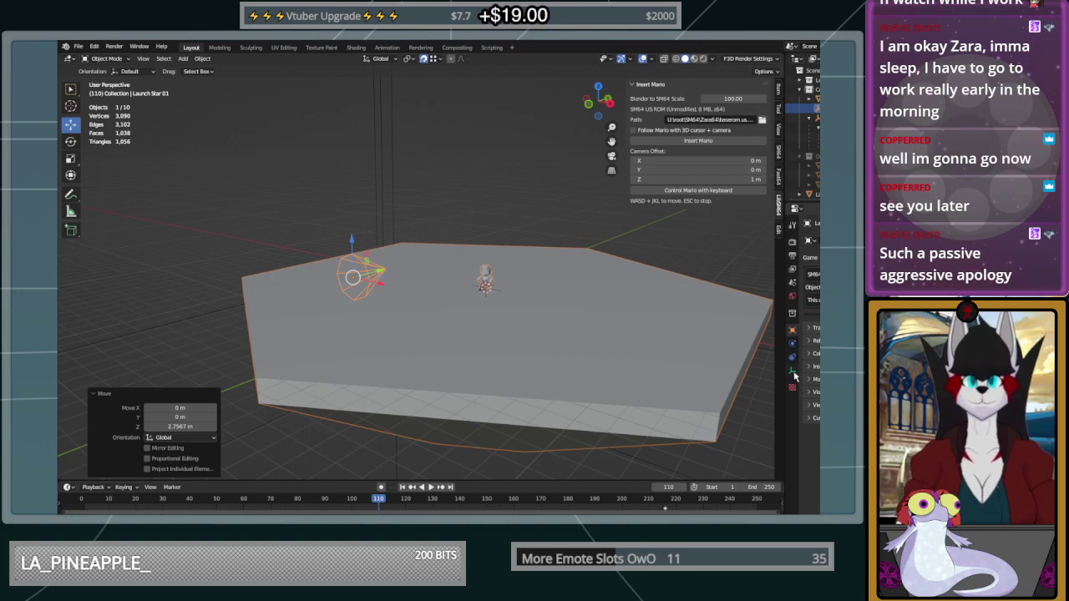
{"action": "left_click", "coordinate": [815, 405]}
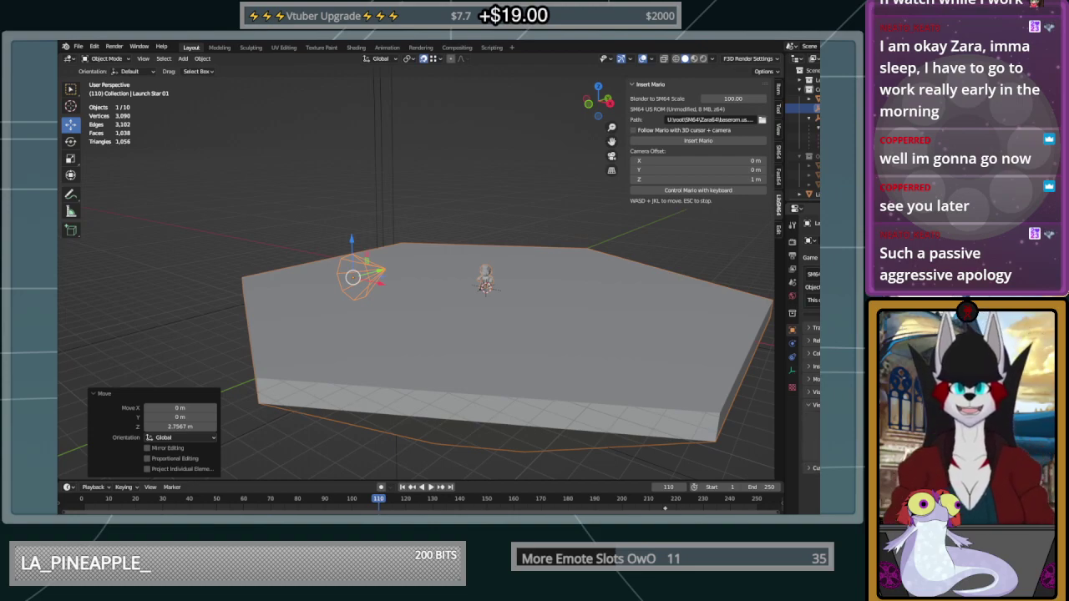
{"action": "left_click", "coordinate": [477, 214]}
Examine the launch star marker's position and size on the platform relative to Mario from several angles
{"action": "middle_click_drag", "start_coordinate": [477, 213], "coordinate": [440, 284]}
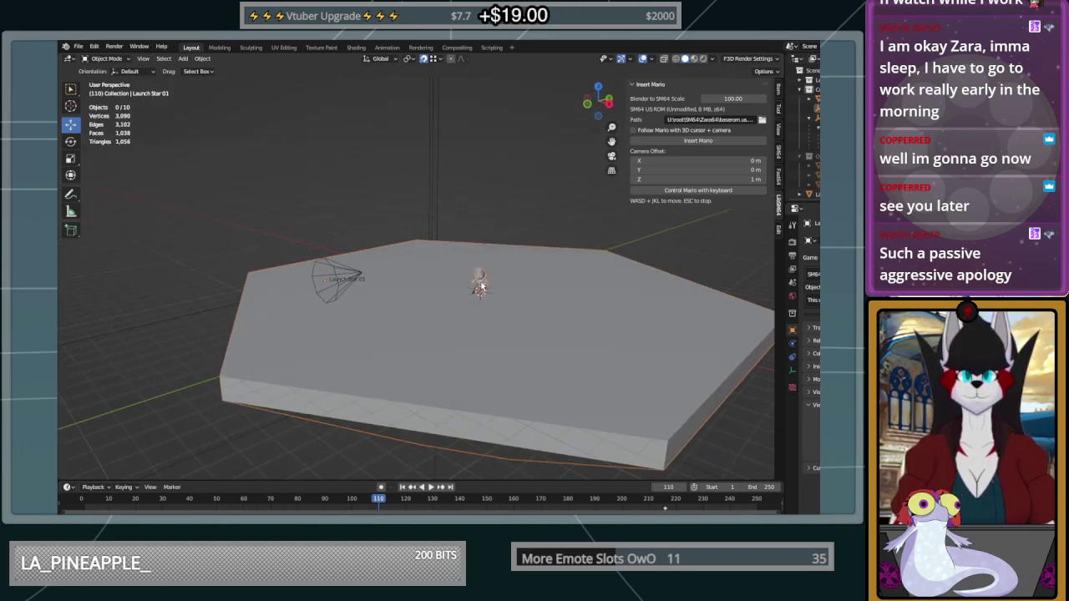
{"action": "left_click", "coordinate": [513, 312]}
{"action": "middle_click_drag", "start_coordinate": [495, 287], "coordinate": [471, 308]}
{"action": "scroll", "coordinate": [552, 327], "scroll_direction": "down", "scroll_amount": 6}
{"action": "scroll", "coordinate": [489, 306], "scroll_direction": "up", "scroll_amount": 4}
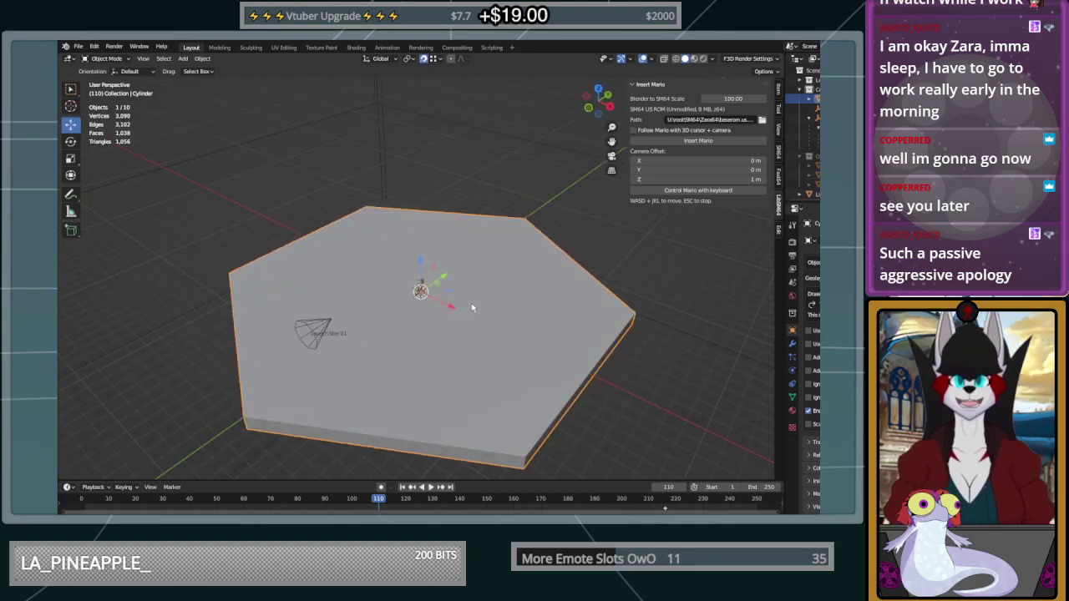
{"action": "middle_click_drag", "start_coordinate": [472, 308], "coordinate": [474, 284]}
{"action": "scroll", "coordinate": [477, 286], "scroll_direction": "up", "scroll_amount": 3}
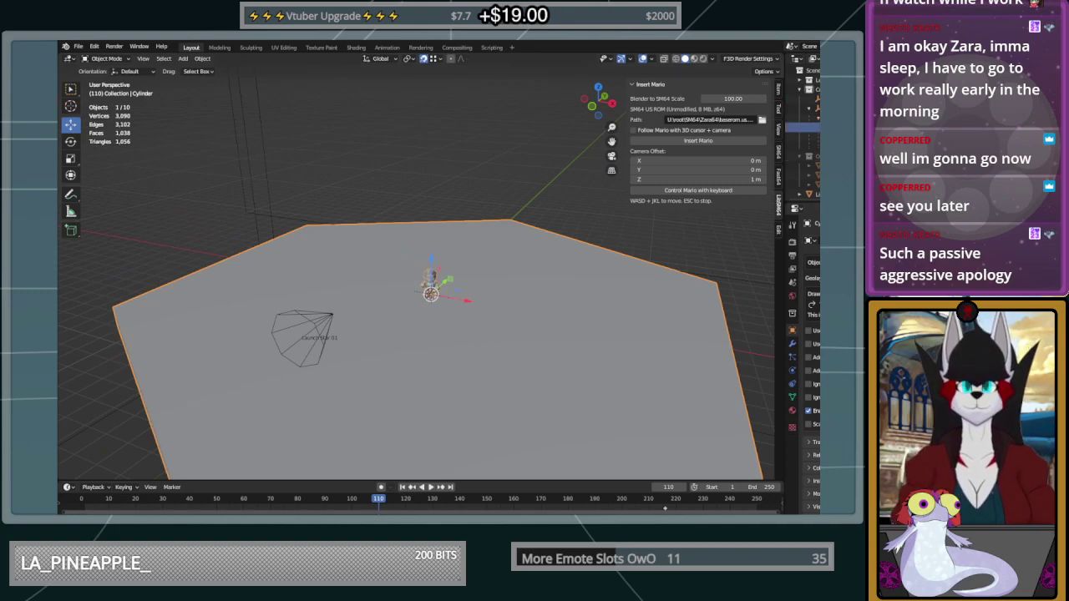
{"action": "middle_click_drag", "start_coordinate": [610, 250], "coordinate": [581, 259]}
{"action": "key", "text": "alt+a"}
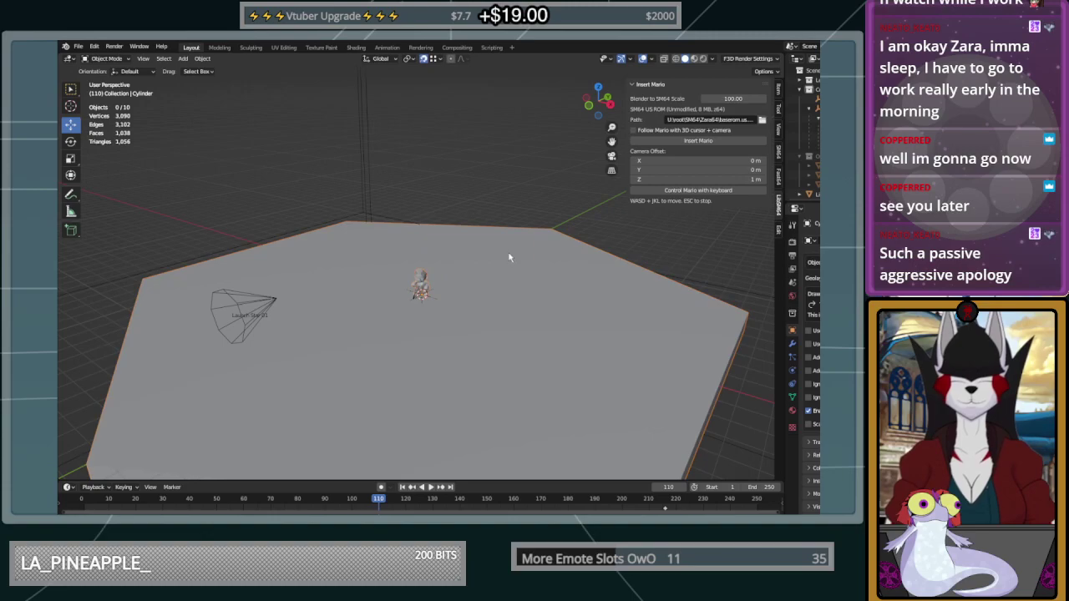
{"action": "key", "text": "shift+a"}
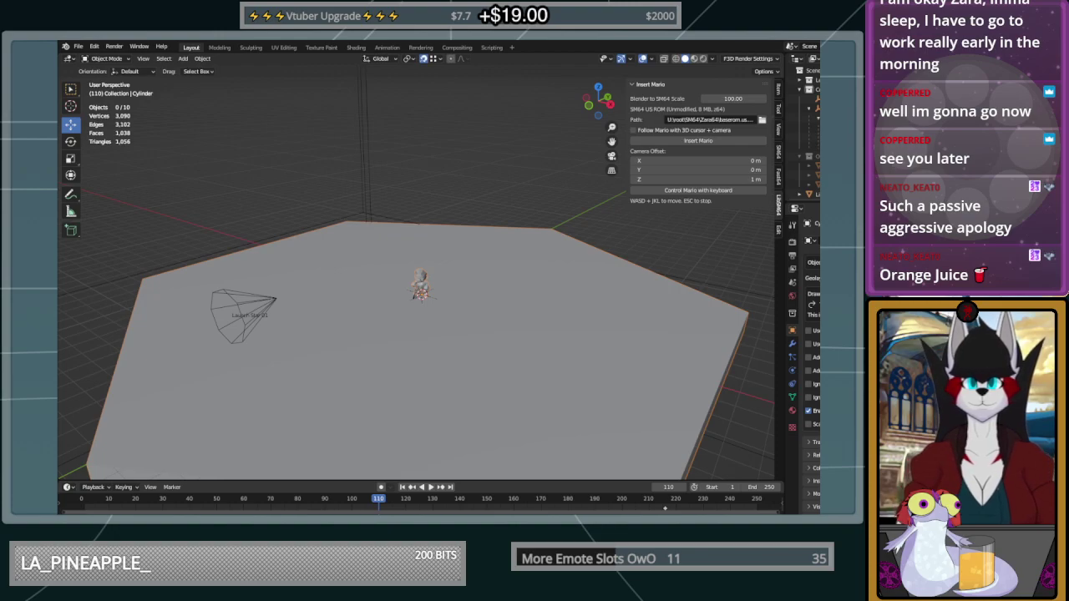
{"action": "middle_click_drag", "start_coordinate": [534, 351], "coordinate": [554, 351]}
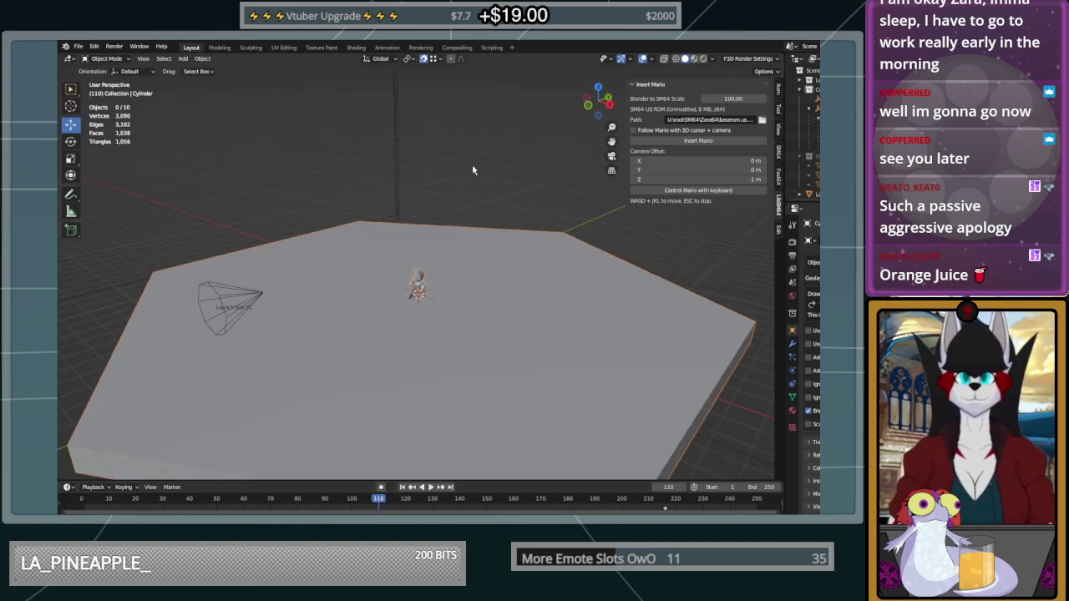
{"action": "scroll", "coordinate": [502, 242], "scroll_direction": "down", "scroll_amount": 3}
{"action": "scroll", "coordinate": [436, 265], "scroll_direction": "up", "scroll_amount": 3}
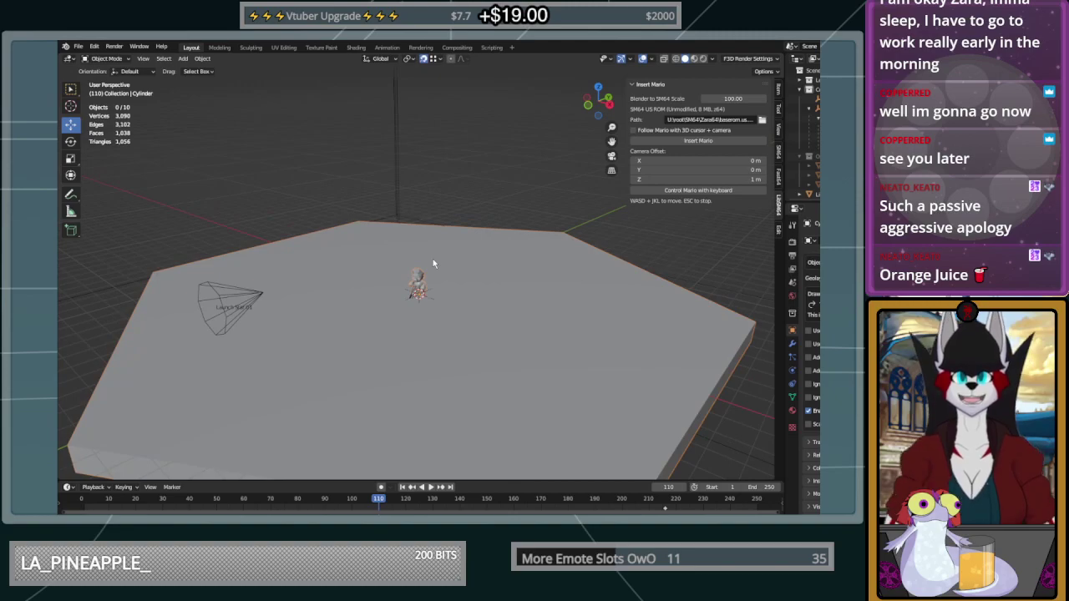
Add a cube and move it away from Mario in the positive Y direction, resting it on the platform's top
{"action": "key", "text": "shift+a"}
{"action": "mouse_move", "coordinate": [467, 195]}
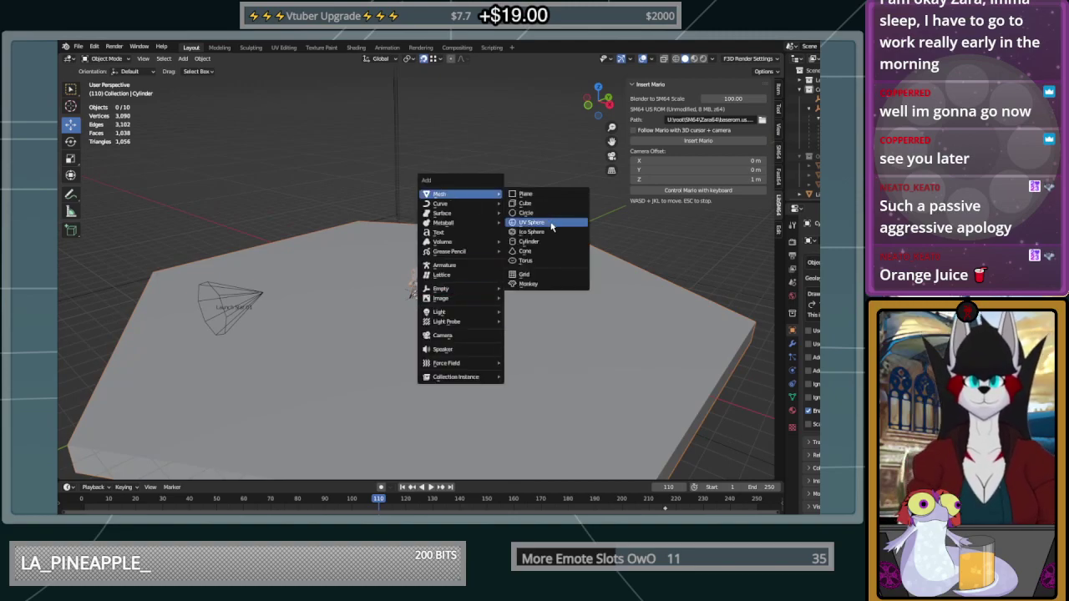
{"action": "left_click", "coordinate": [526, 203]}
{"action": "left_click_drag", "start_coordinate": [419, 263], "coordinate": [557, 227]}
{"action": "middle_click_drag", "start_coordinate": [566, 266], "coordinate": [526, 268]}
{"action": "left_click_drag", "start_coordinate": [440, 269], "coordinate": [560, 256], "text": "shift"}
{"action": "key", "text": "ctrl+z"}
{"action": "left_click_drag", "start_coordinate": [442, 273], "coordinate": [543, 244]}
{"action": "middle_click_drag", "start_coordinate": [542, 243], "coordinate": [571, 259]}
{"action": "left_click_drag", "start_coordinate": [563, 266], "coordinate": [586, 281]}
{"action": "middle_click_drag", "start_coordinate": [586, 283], "coordinate": [517, 255]}
{"action": "key", "text": "Tab"}
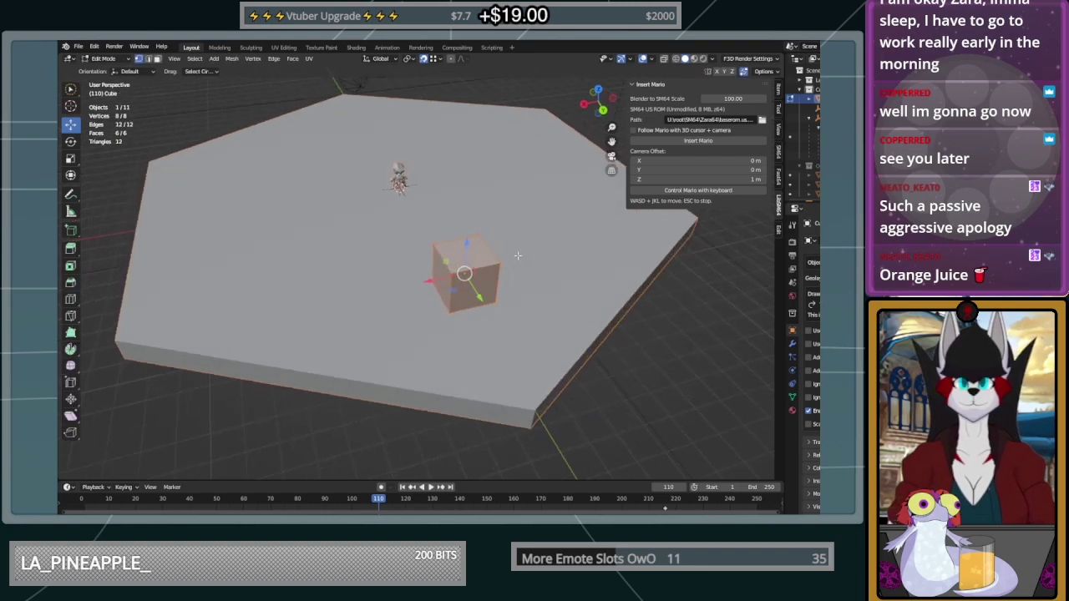
{"action": "key", "text": "Tab"}
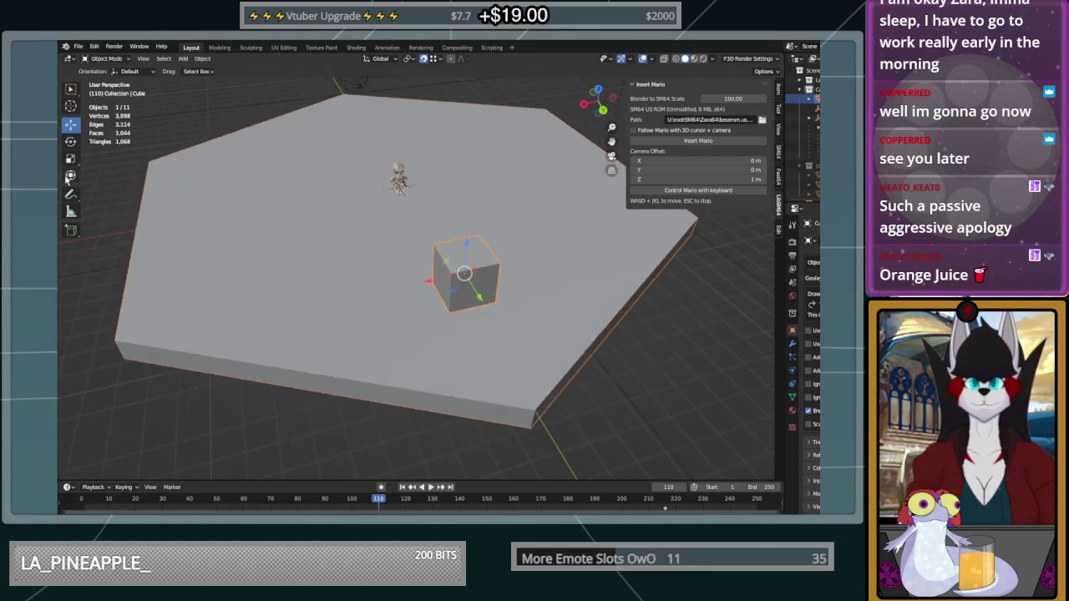
Stretch the cube along its X and Y axes into a wide block on the platform
{"action": "left_click", "coordinate": [70, 175]}
{"action": "left_click_drag", "start_coordinate": [442, 284], "coordinate": [371, 295]}
{"action": "left_click_drag", "start_coordinate": [475, 292], "coordinate": [499, 326]}
{"action": "middle_click_drag", "start_coordinate": [498, 326], "coordinate": [529, 381]}
Raise the block's top face in Edit Mode to make it taller, and lower that face by about 1.08 m
{"action": "key", "text": "Tab"}
{"action": "left_click", "coordinate": [535, 283]}
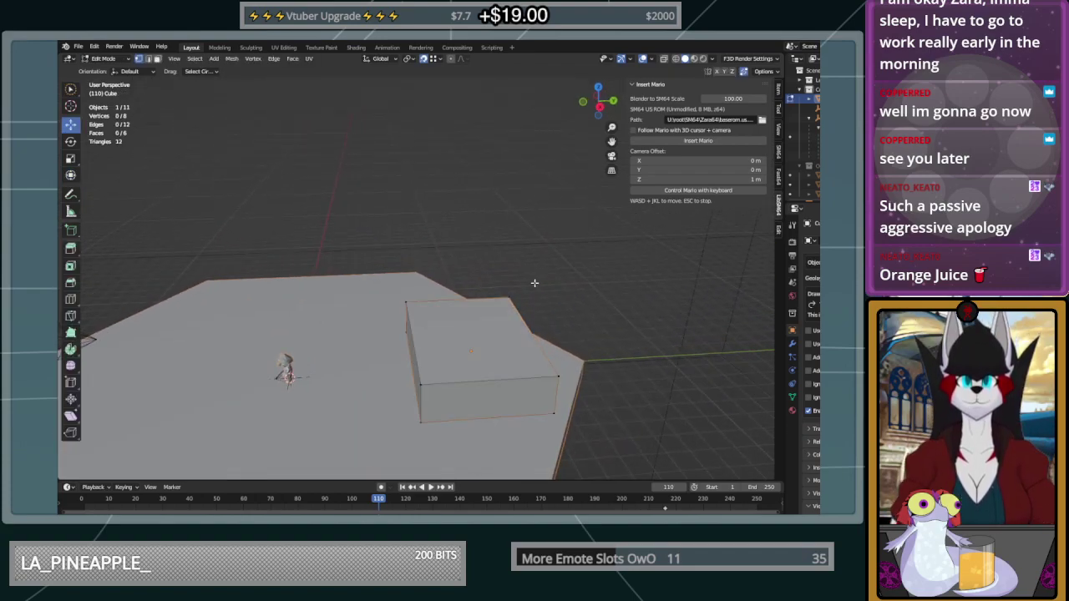
{"action": "left_click_drag", "start_coordinate": [511, 296], "coordinate": [453, 367]}
{"action": "left_click", "coordinate": [421, 384], "text": "shift"}
{"action": "left_click", "coordinate": [557, 377], "text": "shift"}
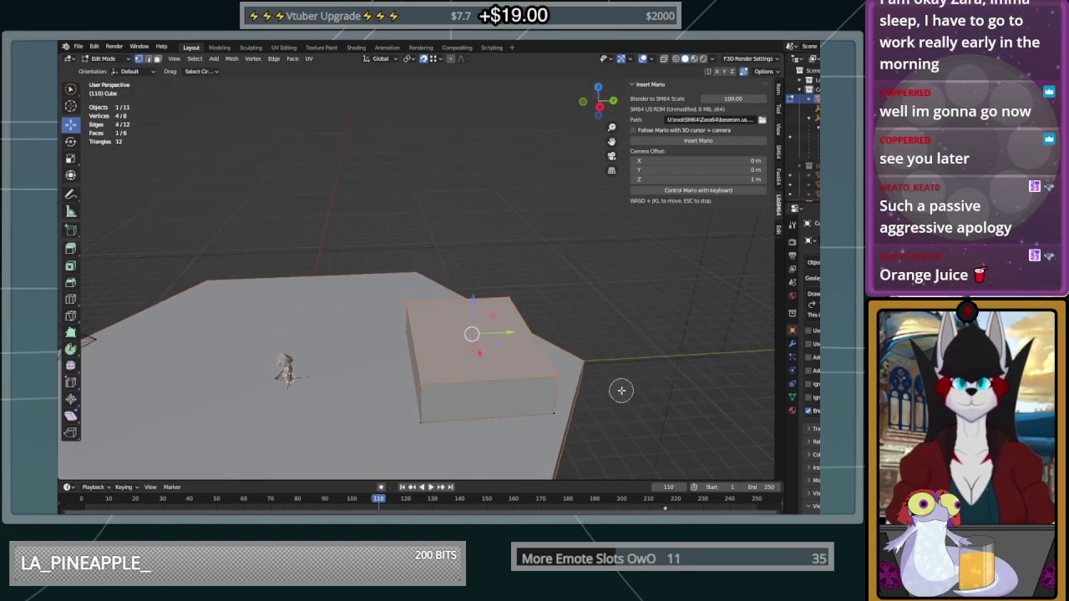
{"action": "left_click_drag", "start_coordinate": [474, 298], "coordinate": [473, 238]}
{"action": "middle_click_drag", "start_coordinate": [473, 238], "coordinate": [586, 259]}
{"action": "left_click_drag", "start_coordinate": [491, 219], "coordinate": [491, 239]}
{"action": "middle_click_drag", "start_coordinate": [509, 254], "coordinate": [495, 345]}
{"action": "middle_click_drag", "start_coordinate": [531, 380], "coordinate": [520, 342]}
{"action": "scroll", "coordinate": [479, 389], "scroll_direction": "up", "scroll_amount": 3}
{"action": "middle_click_drag", "start_coordinate": [479, 389], "coordinate": [499, 299], "text": "shift"}
{"action": "scroll", "coordinate": [457, 288], "scroll_direction": "down", "scroll_amount": 2}
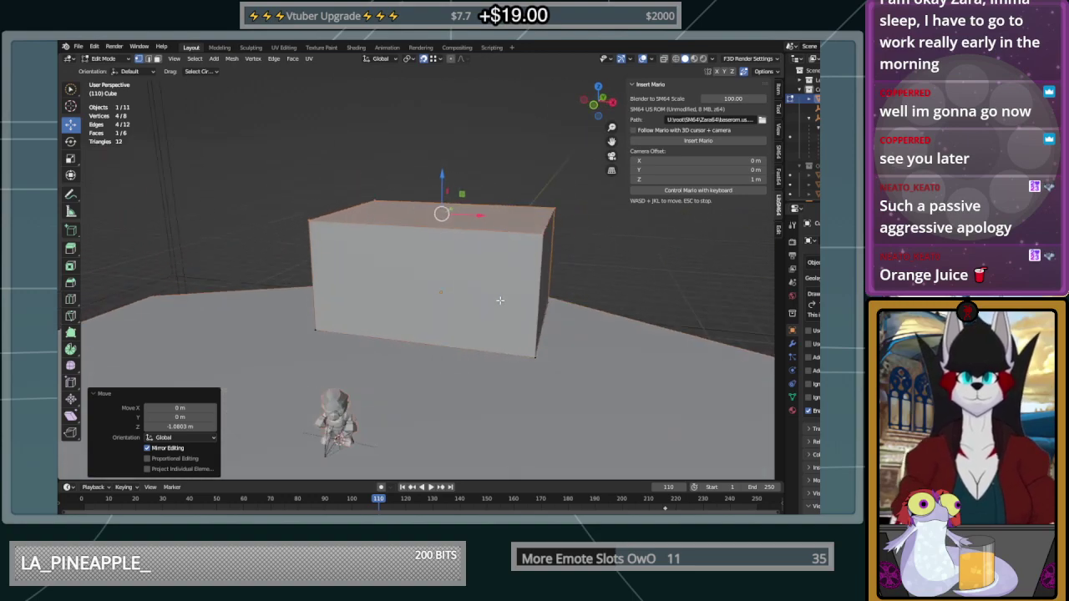
Select all of the block's geometry and set the Knife tool's measurements to Both
{"action": "left_click", "coordinate": [460, 333]}
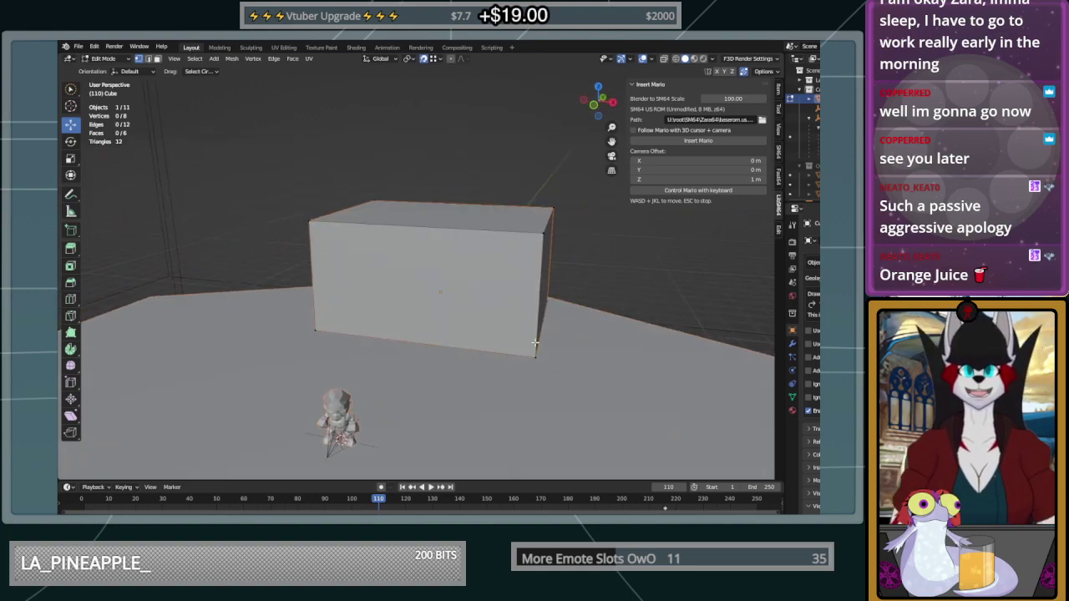
{"action": "middle_click_drag", "start_coordinate": [539, 317], "coordinate": [487, 309]}
{"action": "left_click", "coordinate": [71, 299]}
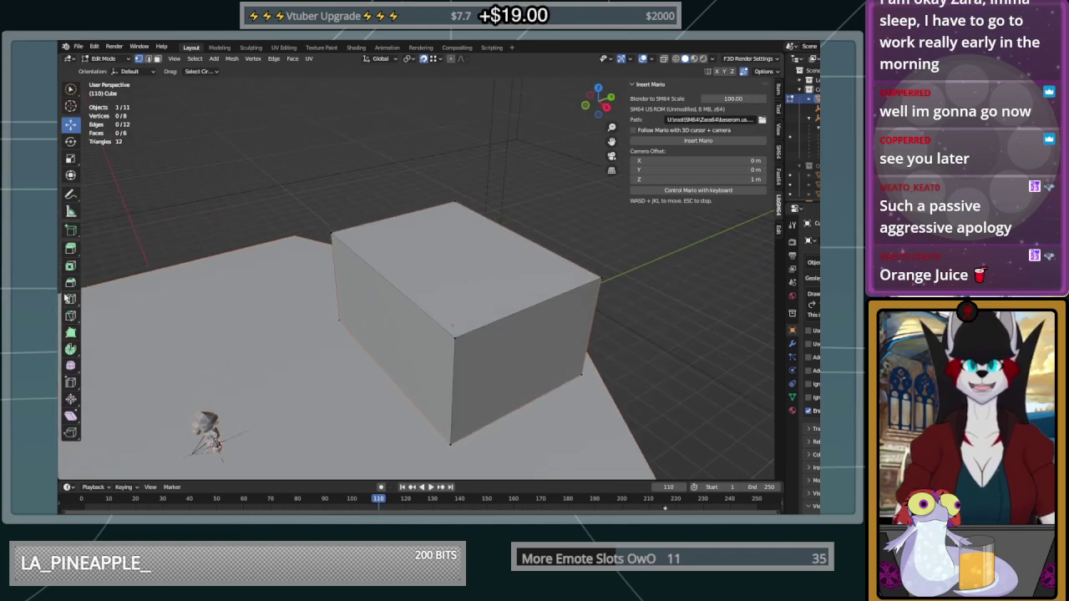
{"action": "key", "text": "a"}
{"action": "left_click", "coordinate": [70, 315]}
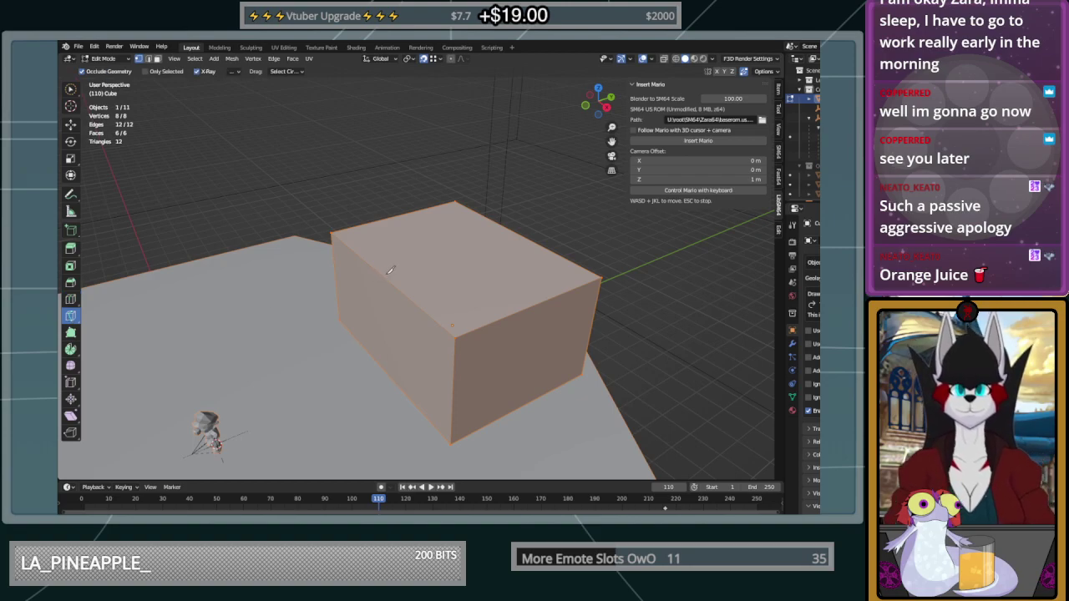
{"action": "left_click", "coordinate": [237, 72]}
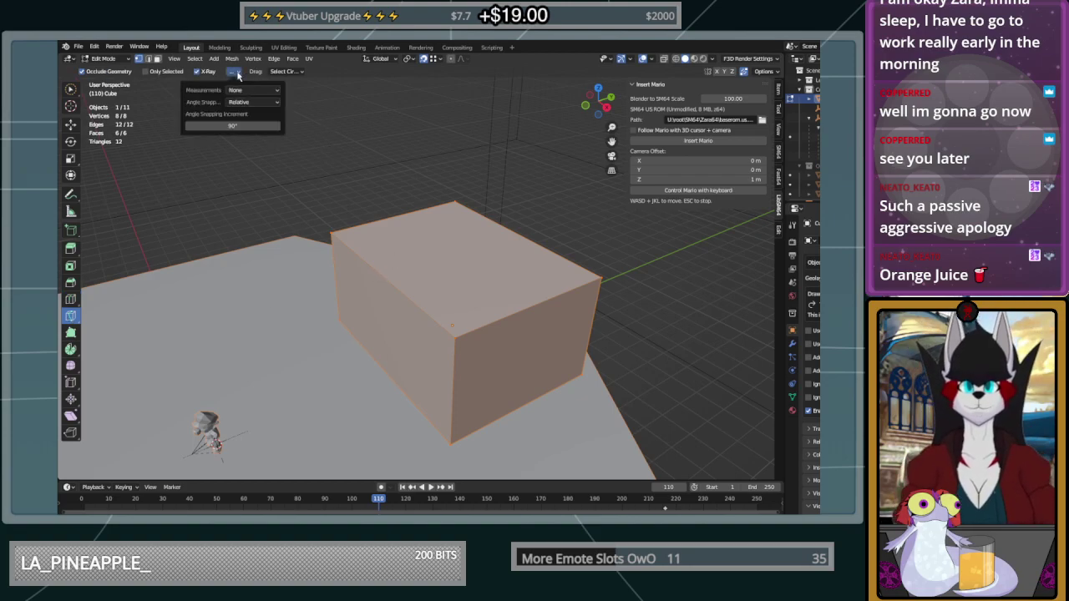
{"action": "left_click", "coordinate": [254, 90]}
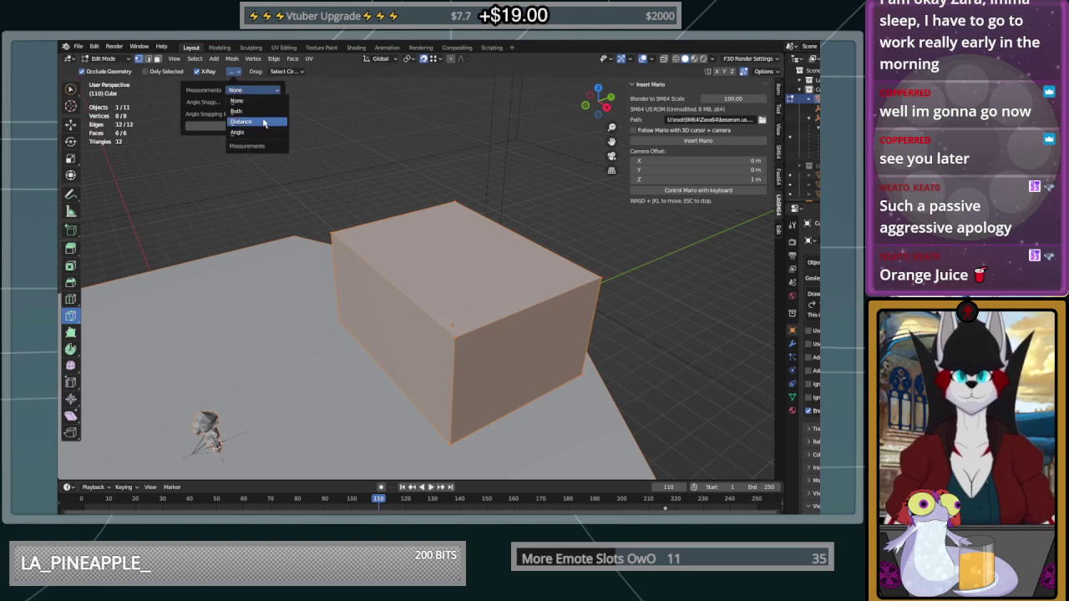
{"action": "left_click", "coordinate": [260, 113]}
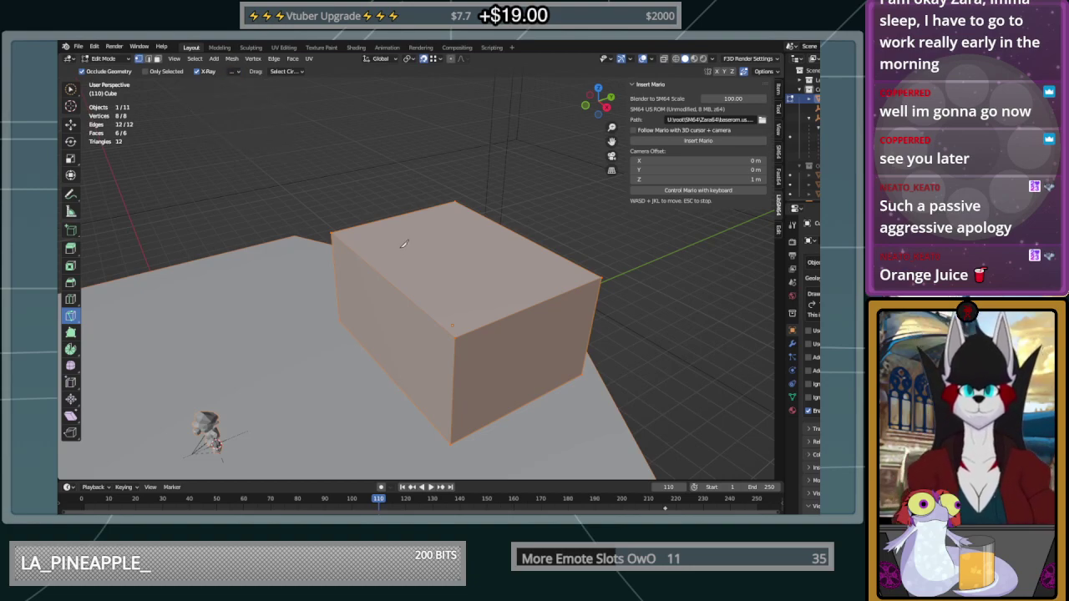
Knife a straight cut across the block's top face between the midpoints of its two long edges
{"action": "left_click", "coordinate": [390, 278]}
{"action": "right_click", "coordinate": [392, 280]}
{"action": "left_click", "coordinate": [383, 276], "text": "shift"}
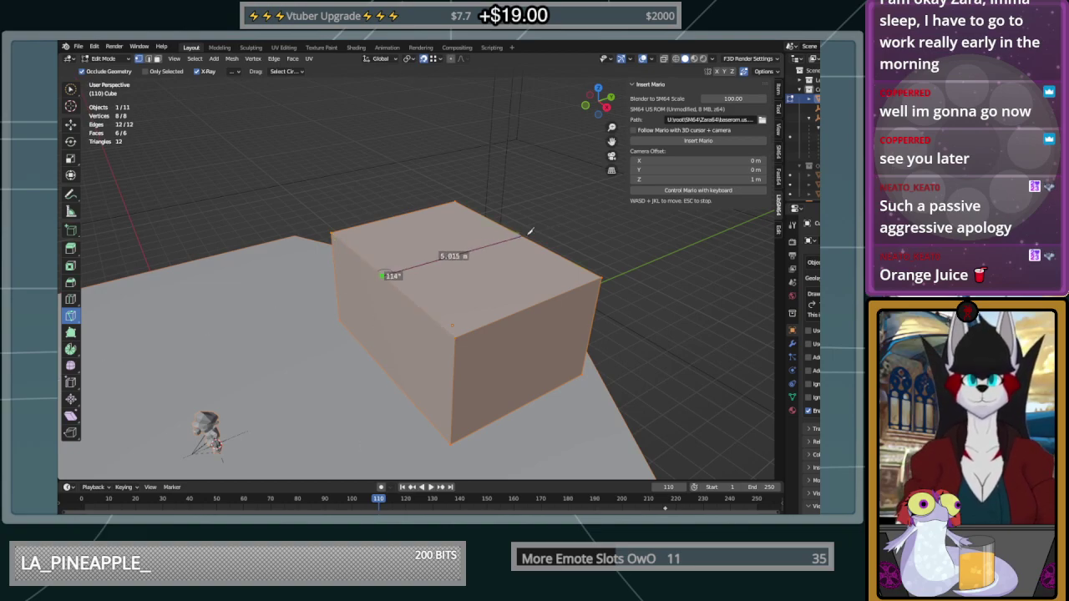
{"action": "left_click", "coordinate": [518, 233], "text": "shift"}
{"action": "right_click", "coordinate": [516, 237]}
{"action": "left_click", "coordinate": [491, 244]}
{"action": "key", "text": "Return"}
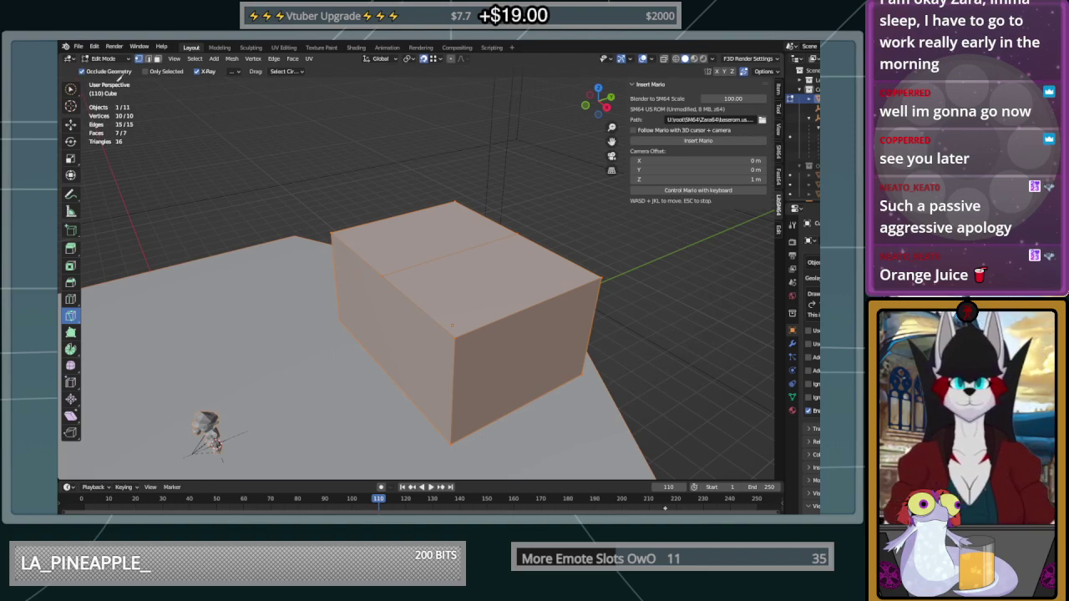
Undo the knife cut on the block and extrude its top face upward by 0.5 m
{"action": "key", "text": "ctrl+z"}
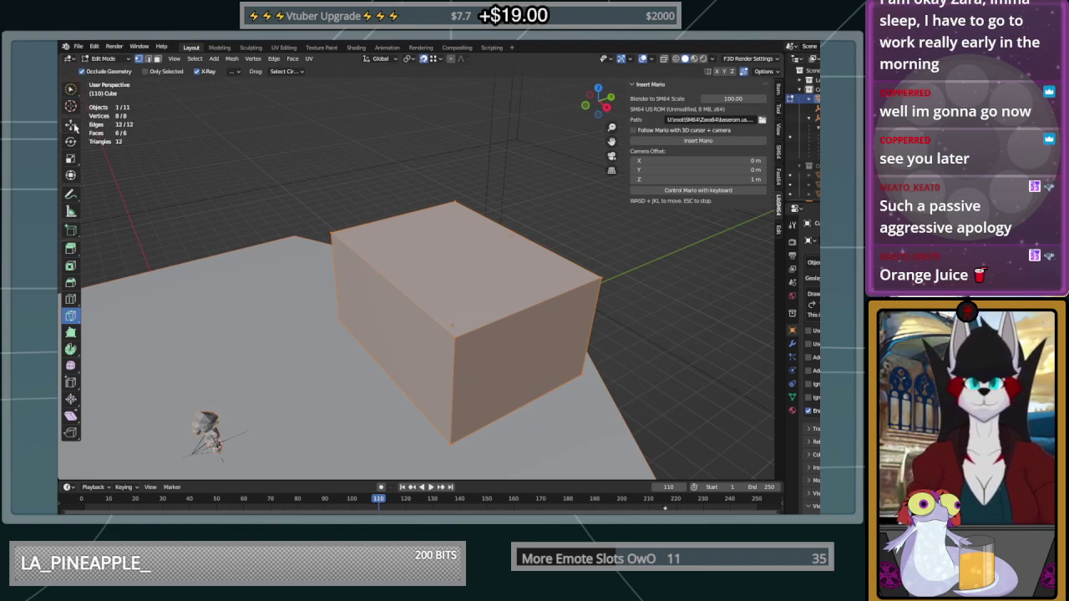
{"action": "left_click", "coordinate": [157, 59]}
{"action": "right_click", "coordinate": [150, 152]}
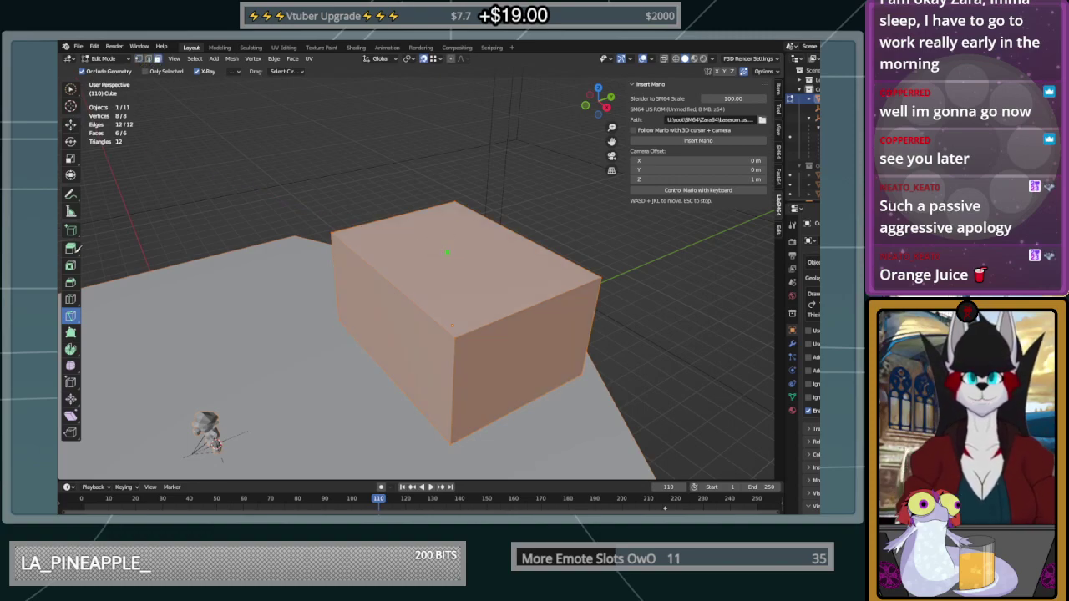
{"action": "left_click", "coordinate": [71, 248]}
{"action": "left_click", "coordinate": [455, 221]}
{"action": "left_click_drag", "start_coordinate": [456, 222], "coordinate": [462, 201]}
{"action": "mouse_move", "coordinate": [497, 225]}
{"action": "middle_mouse_down"}
{"action": "mouse_move", "coordinate": [539, 200]}
{"action": "mouse_move", "coordinate": [484, 231]}
{"action": "middle_mouse_up"}
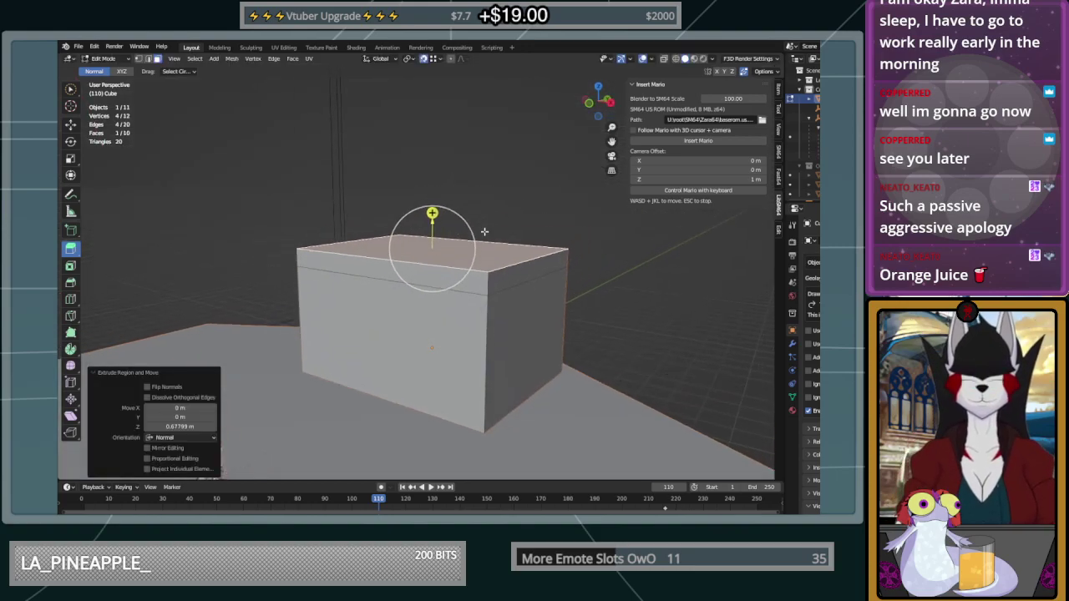
{"action": "left_click", "coordinate": [190, 426]}
{"action": "type", "text": "0..5"}
{"action": "key", "text": "Return"}
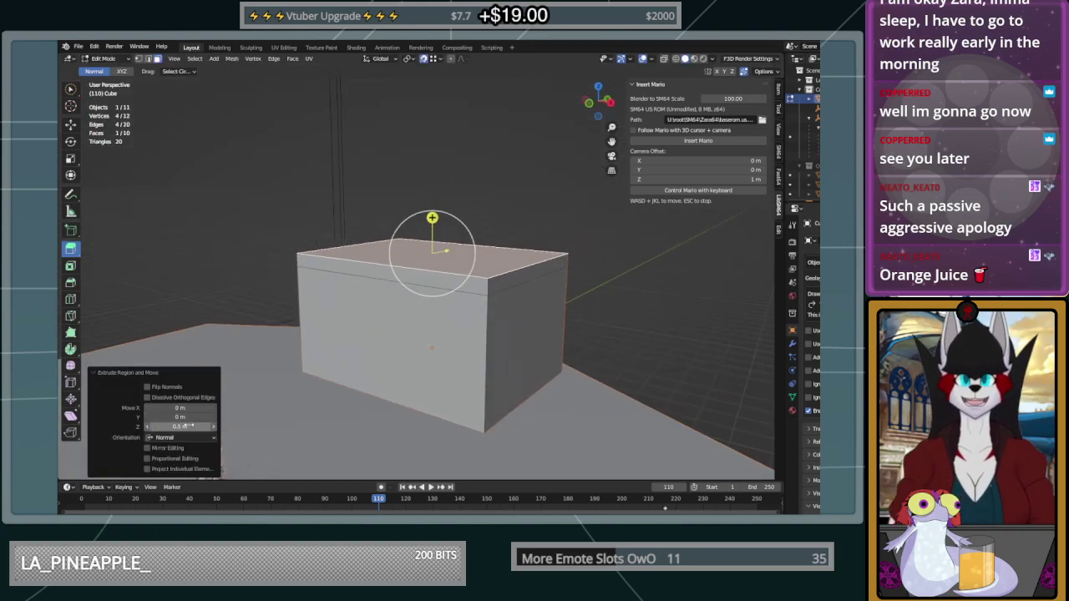
{"action": "middle_click_drag", "start_coordinate": [389, 319], "coordinate": [382, 332]}
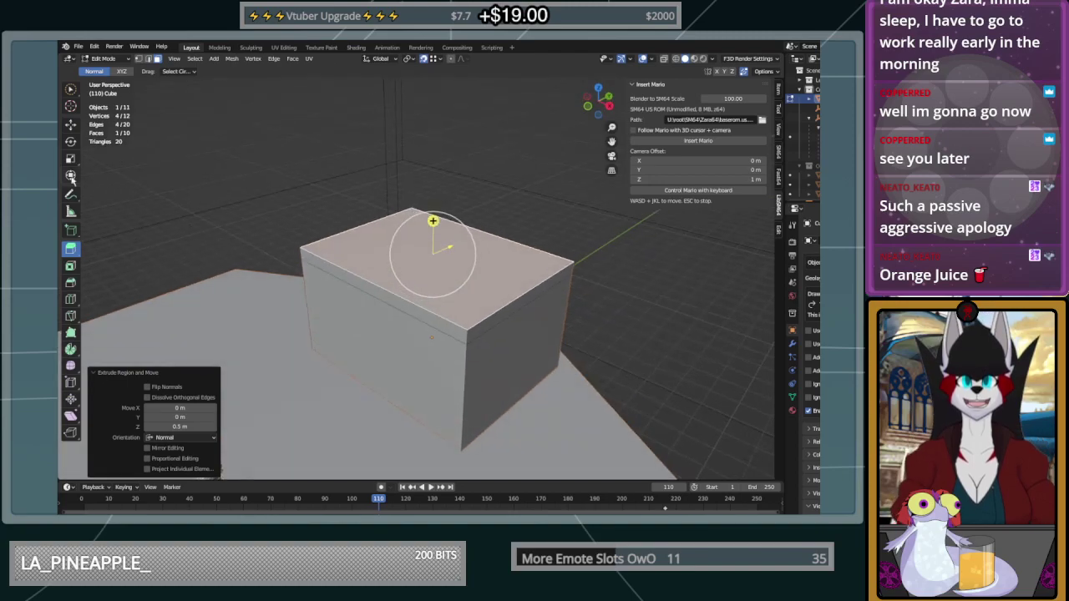
Knife a straight cut across the extruded top face between the midpoints of its two long edges
{"action": "left_click", "coordinate": [138, 59]}
{"action": "left_click", "coordinate": [70, 315]}
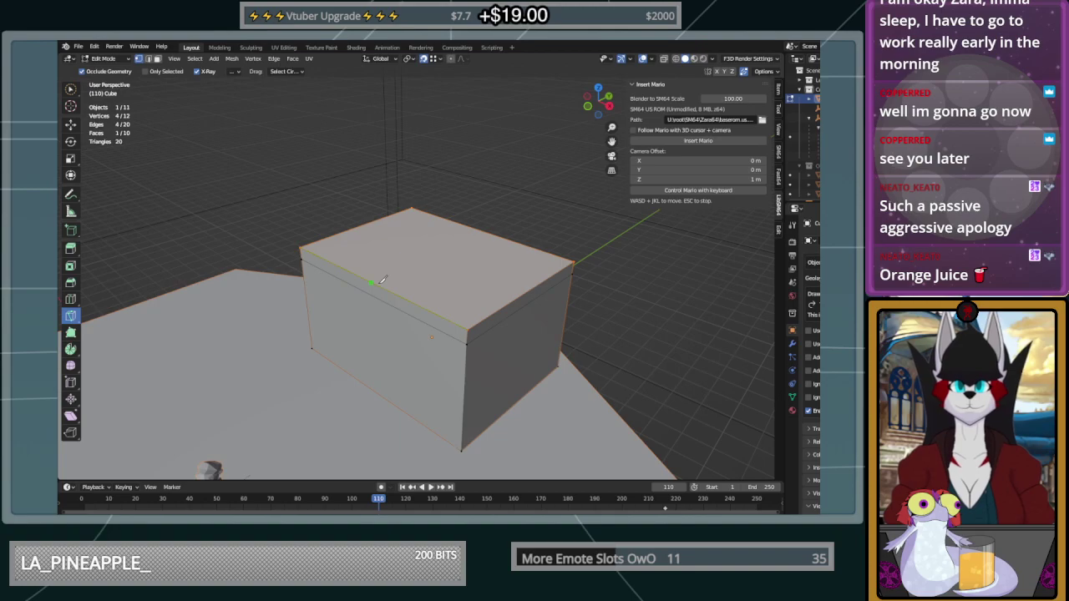
{"action": "left_click", "coordinate": [371, 284]}
{"action": "left_click", "coordinate": [483, 232]}
{"action": "key", "text": "Return"}
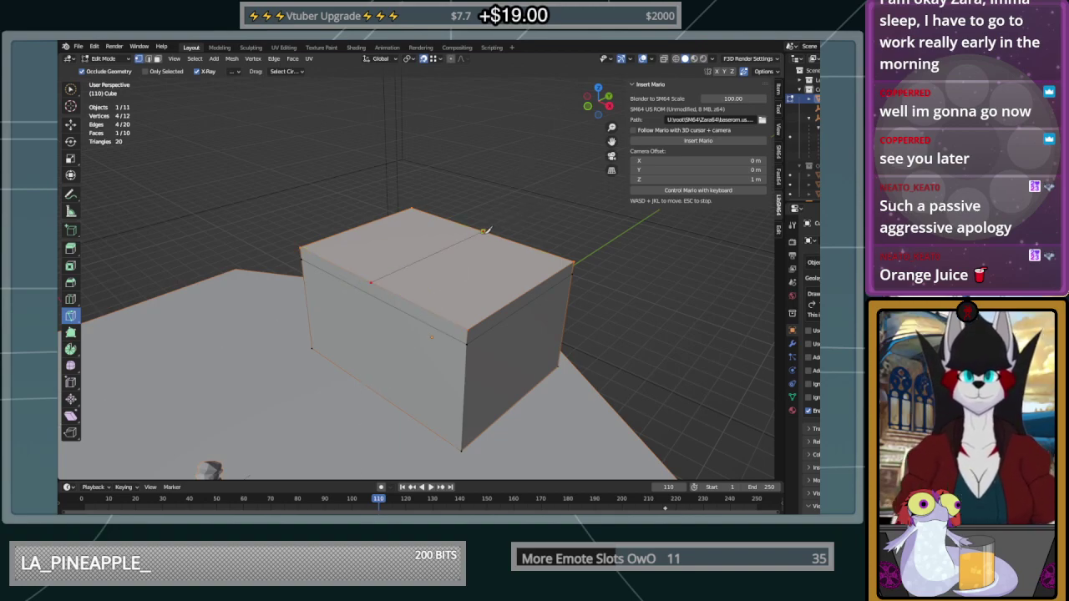
Select the new centre edge of the top face and raise it along Z by about 3.22 m as a gabled roof ridge
{"action": "left_click", "coordinate": [71, 89]}
{"action": "left_click_drag", "start_coordinate": [401, 282], "coordinate": [496, 219]}
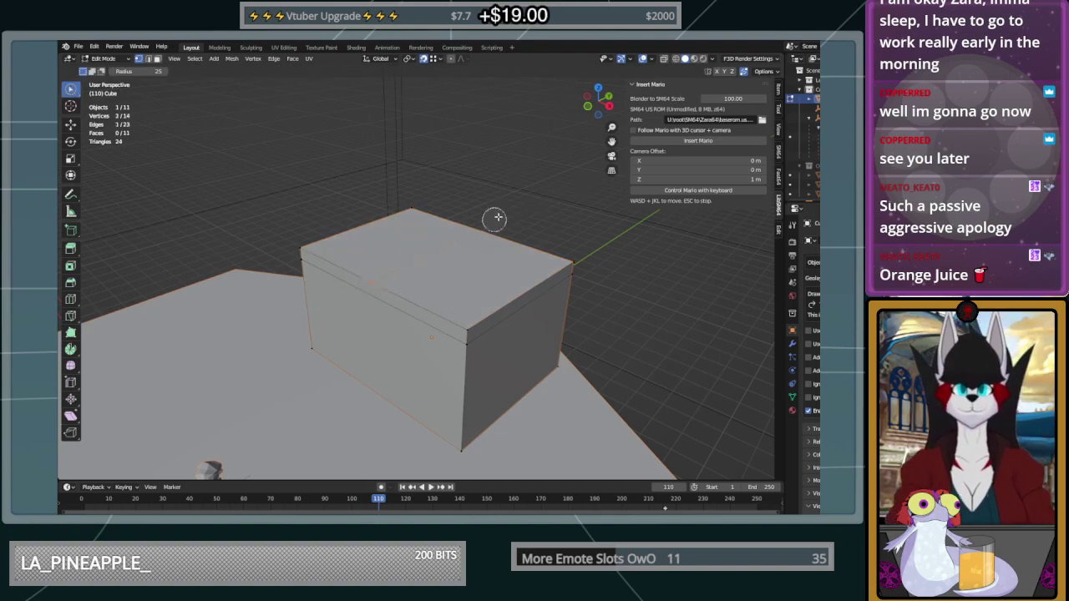
{"action": "left_click", "coordinate": [71, 124]}
{"action": "left_click_drag", "start_coordinate": [434, 215], "coordinate": [457, 122], "text": "shift"}
{"action": "key", "text": "ctrl+z"}
{"action": "middle_click_drag", "start_coordinate": [471, 200], "coordinate": [452, 205]}
{"action": "left_click_drag", "start_coordinate": [434, 216], "coordinate": [439, 140]}
{"action": "middle_click_drag", "start_coordinate": [468, 159], "coordinate": [629, 315]}
Try a Z move of 4 m for the roof ridge
{"action": "left_click", "coordinate": [195, 424]}
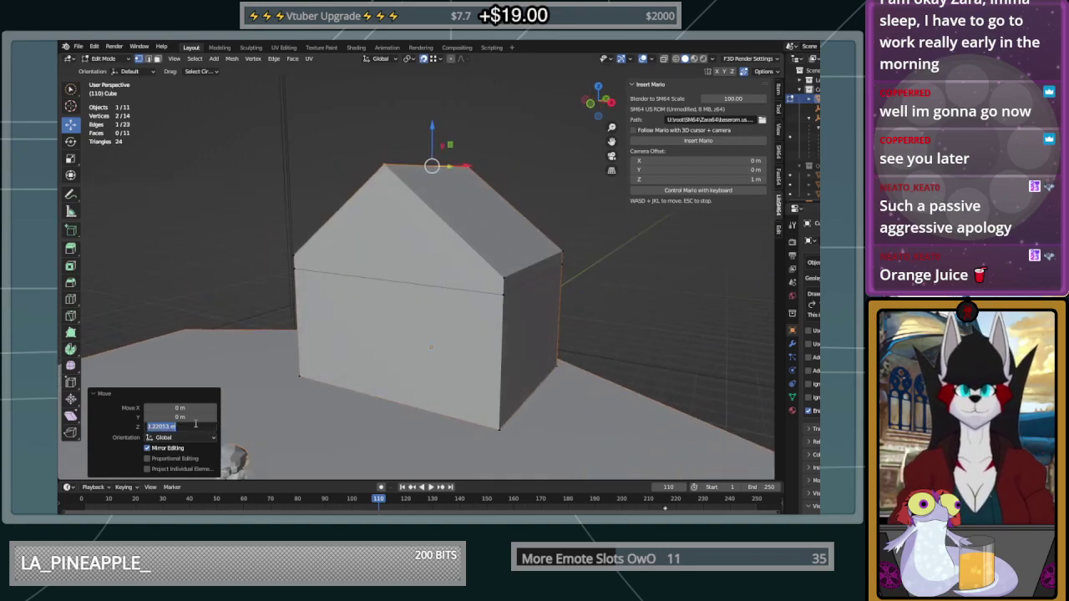
{"action": "type", "text": "4"}
{"action": "key", "text": "Return"}
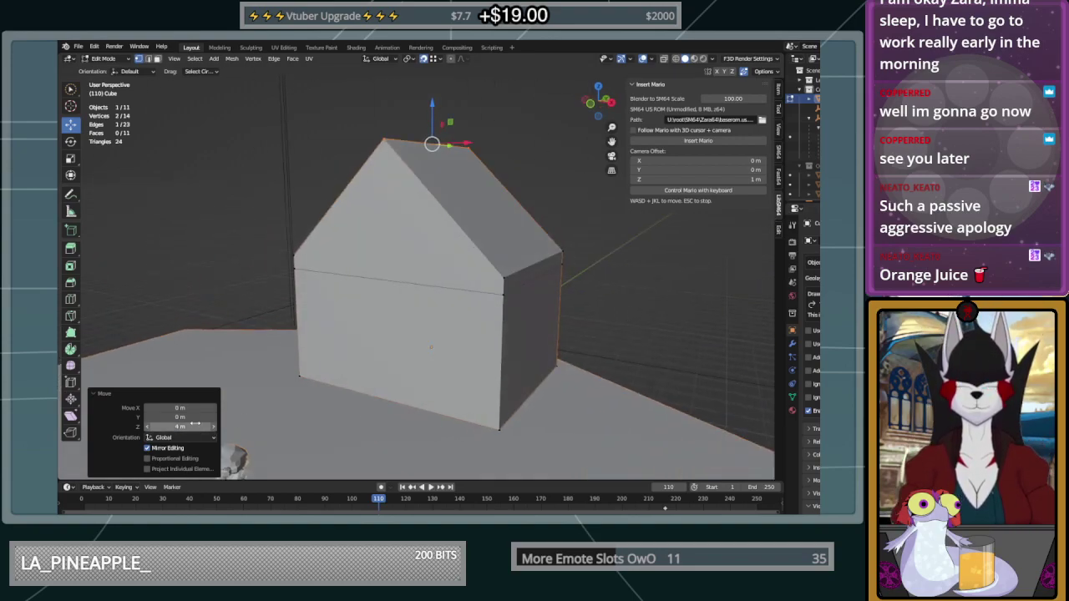
Set the roof ridge's Z move to 2.5 m and clear the selection
{"action": "mouse_move", "coordinate": [554, 320]}
{"action": "middle_mouse_down"}
{"action": "mouse_move", "coordinate": [369, 312]}
{"action": "mouse_move", "coordinate": [536, 313]}
{"action": "middle_mouse_up"}
{"action": "left_click", "coordinate": [191, 426]}
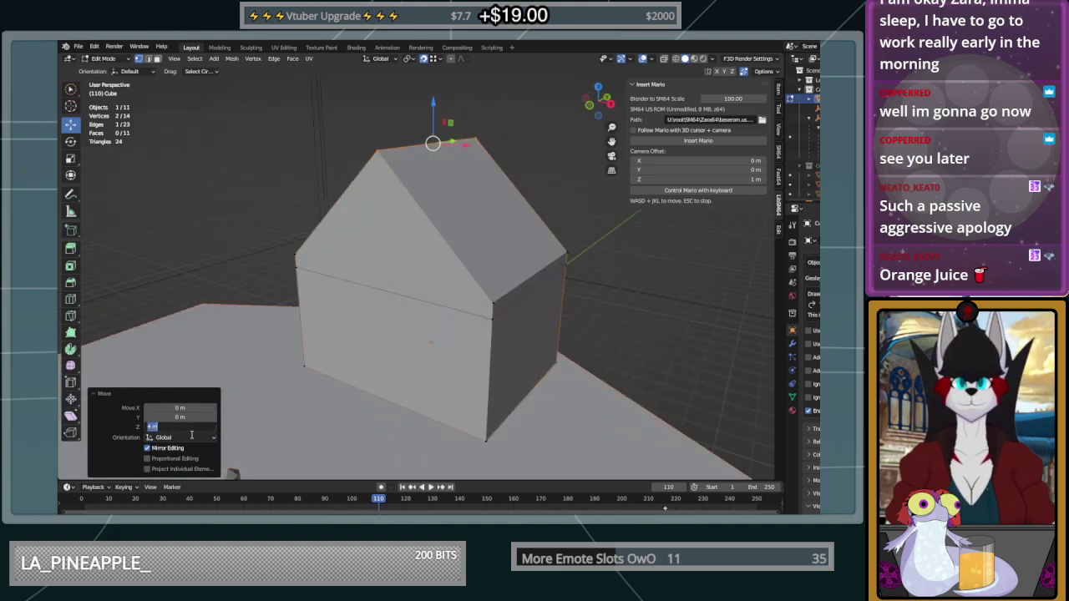
{"action": "type", "text": "2.5"}
{"action": "key", "text": "Return"}
{"action": "left_click", "coordinate": [605, 229]}
Examine the gabled house's shape and proportions against Mario from several angles
{"action": "middle_click_drag", "start_coordinate": [640, 294], "coordinate": [595, 298]}
{"action": "scroll", "coordinate": [594, 297], "scroll_direction": "down", "scroll_amount": 2}
{"action": "scroll", "coordinate": [594, 297], "scroll_direction": "down", "scroll_amount": 1}
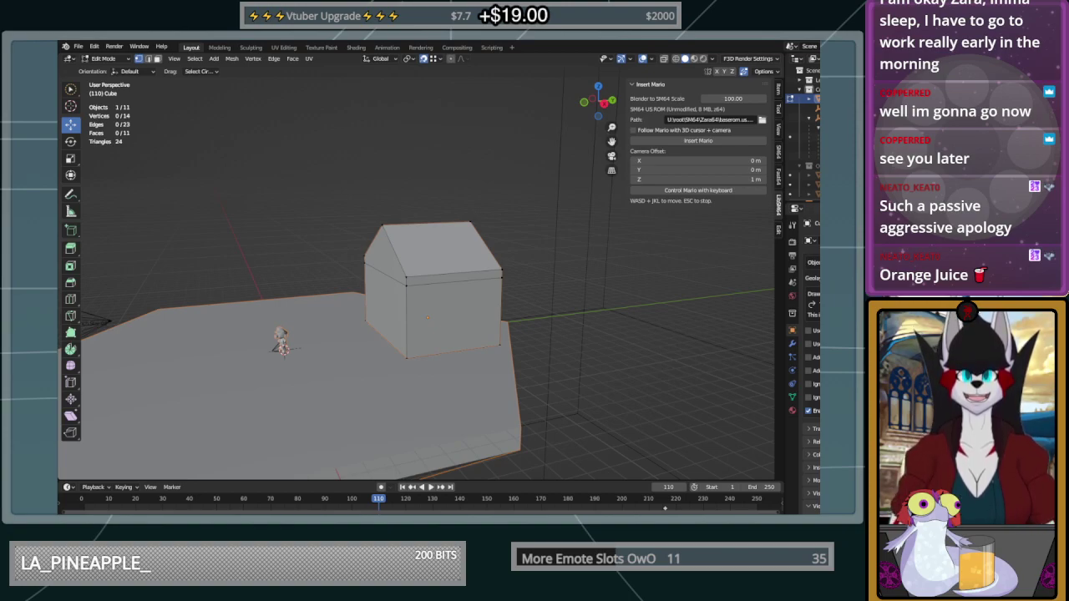
{"action": "left_click", "coordinate": [807, 384]}
{"action": "middle_click_drag", "start_coordinate": [592, 355], "coordinate": [620, 337]}
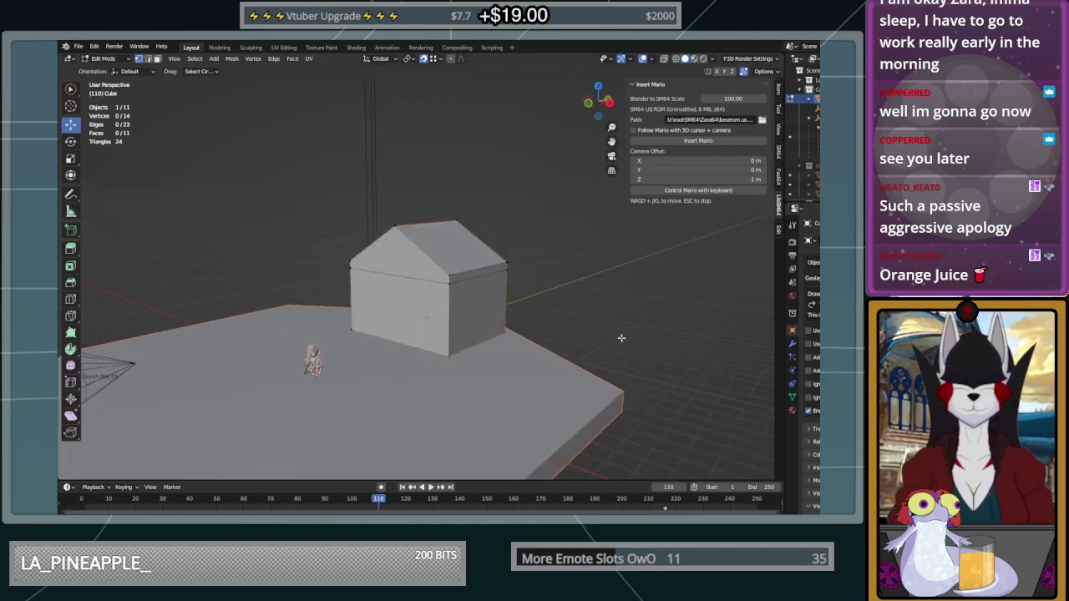
{"action": "scroll", "coordinate": [585, 318], "scroll_direction": "up", "scroll_amount": 1}
{"action": "middle_click_drag", "start_coordinate": [573, 310], "coordinate": [561, 312]}
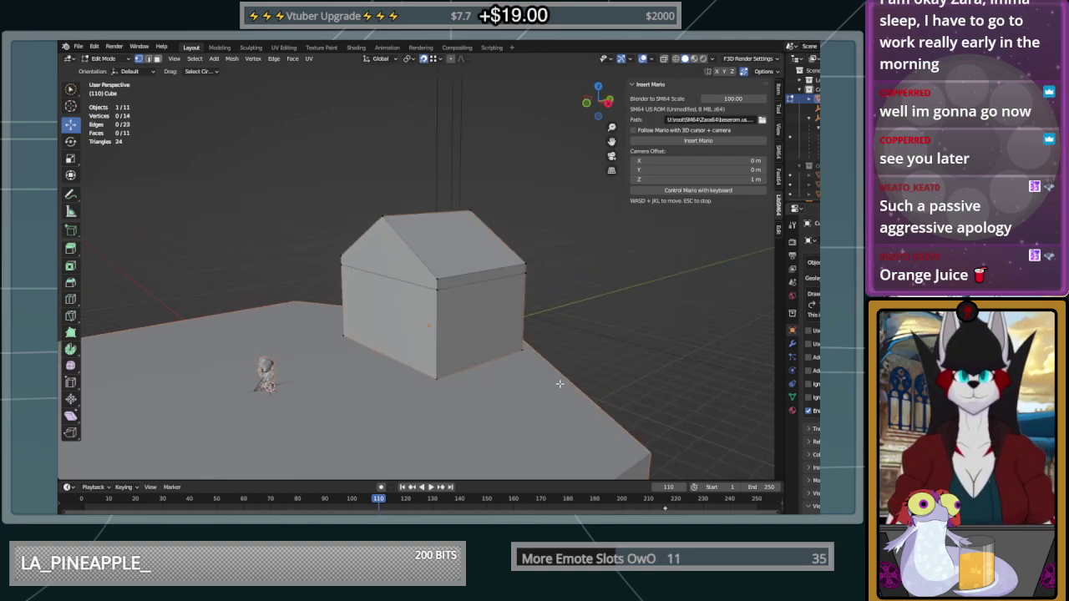
{"action": "middle_click_drag", "start_coordinate": [632, 358], "coordinate": [602, 350]}
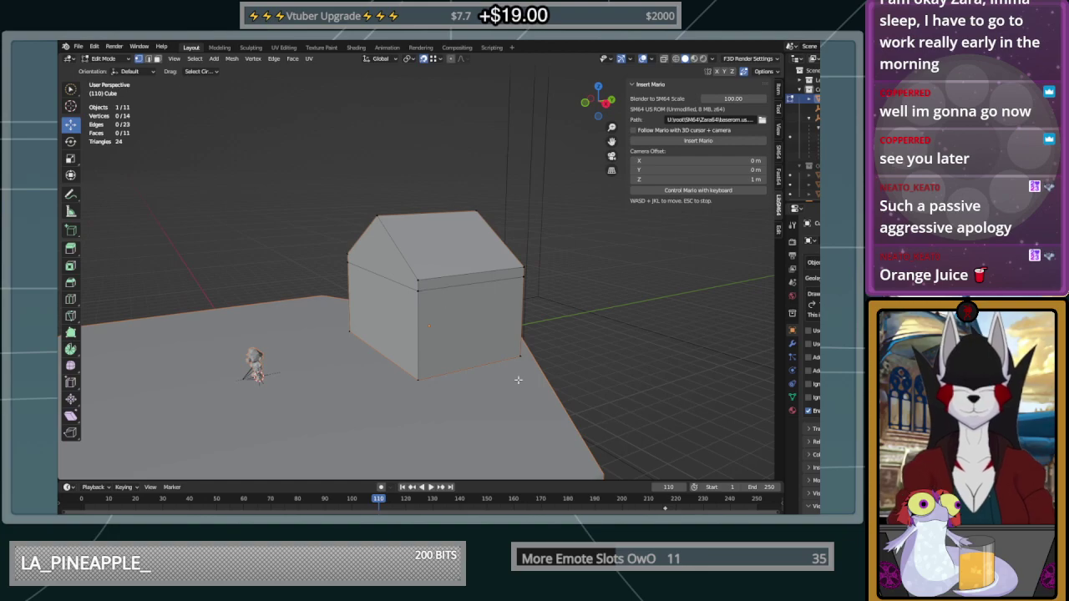
{"action": "key", "text": "Tab"}
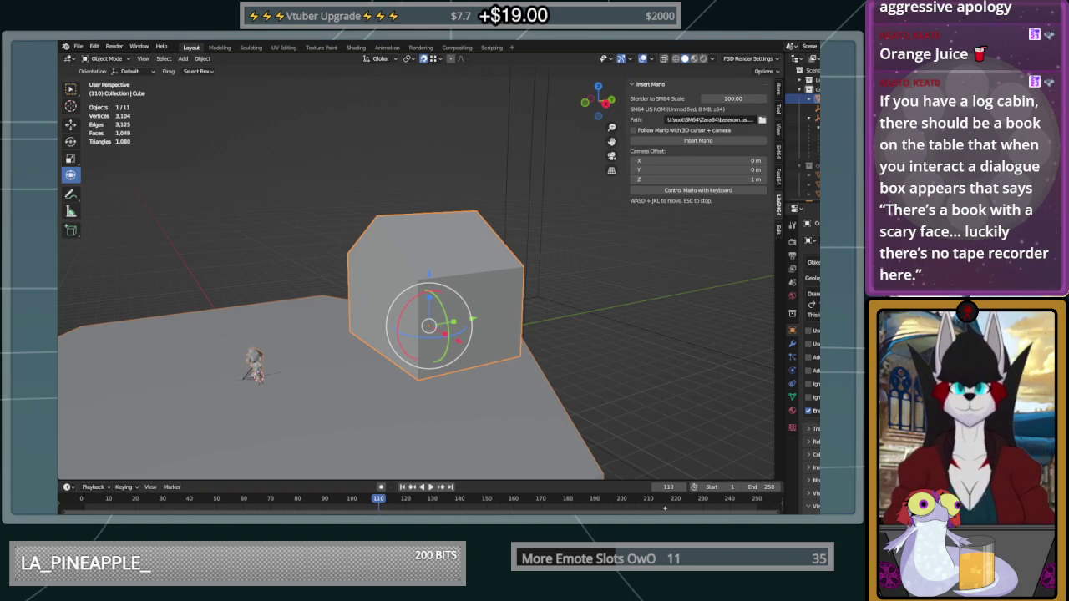
{"action": "middle_click_drag", "start_coordinate": [528, 364], "coordinate": [567, 368]}
{"action": "key", "text": "Tab"}
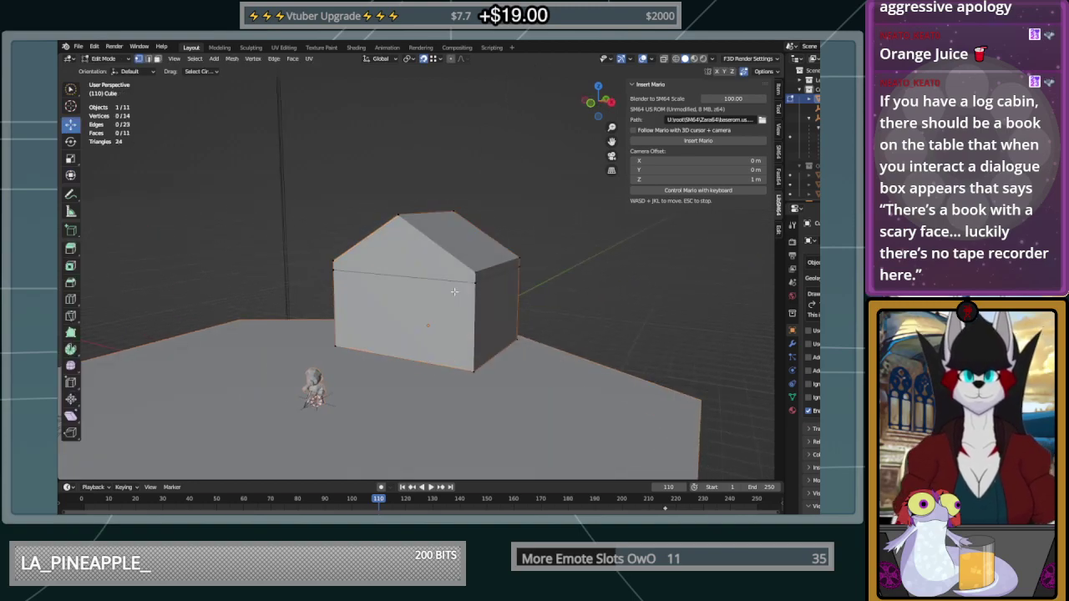
{"action": "middle_click_drag", "start_coordinate": [511, 284], "coordinate": [740, 295]}
Return to Object Mode, add a Plain Axes empty at the world origin and name it Area 2
{"action": "key", "text": "Tab"}
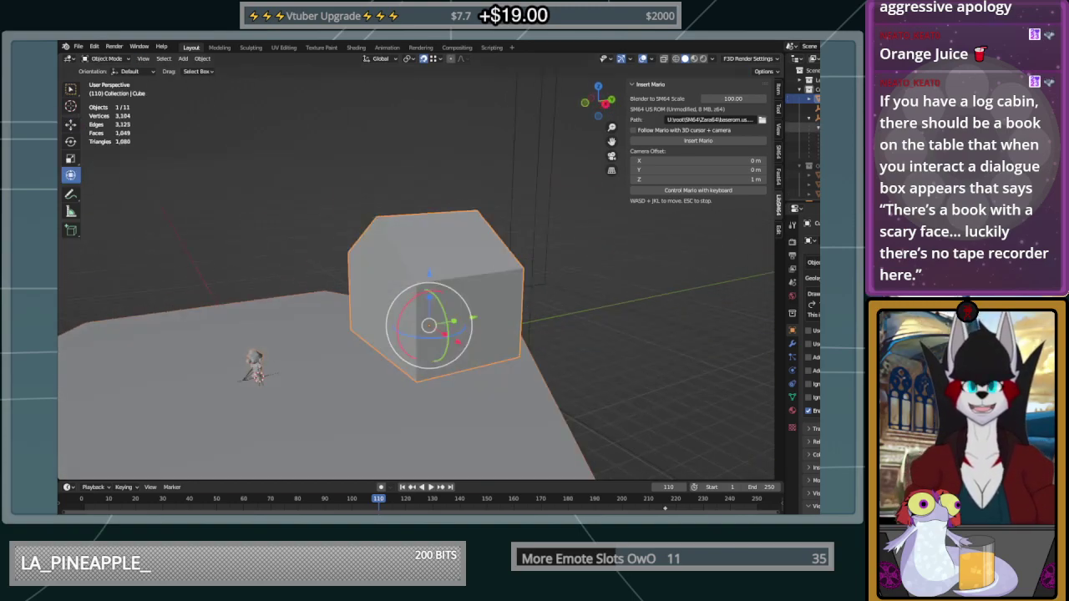
{"action": "left_click", "coordinate": [813, 128]}
{"action": "left_click", "coordinate": [826, 146]}
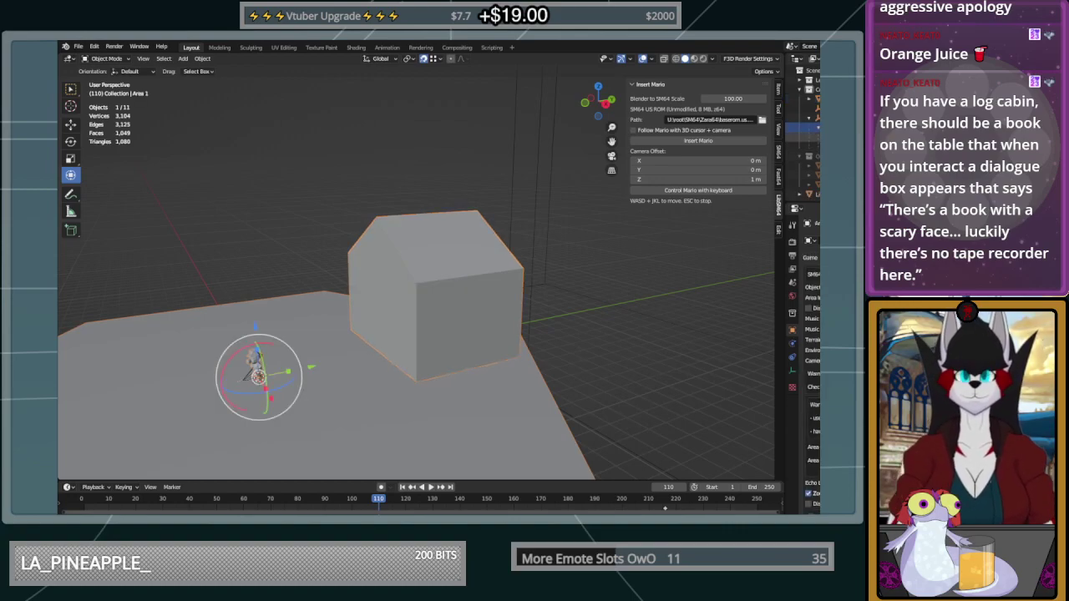
{"action": "left_click", "coordinate": [818, 127]}
{"action": "left_click", "coordinate": [806, 117]}
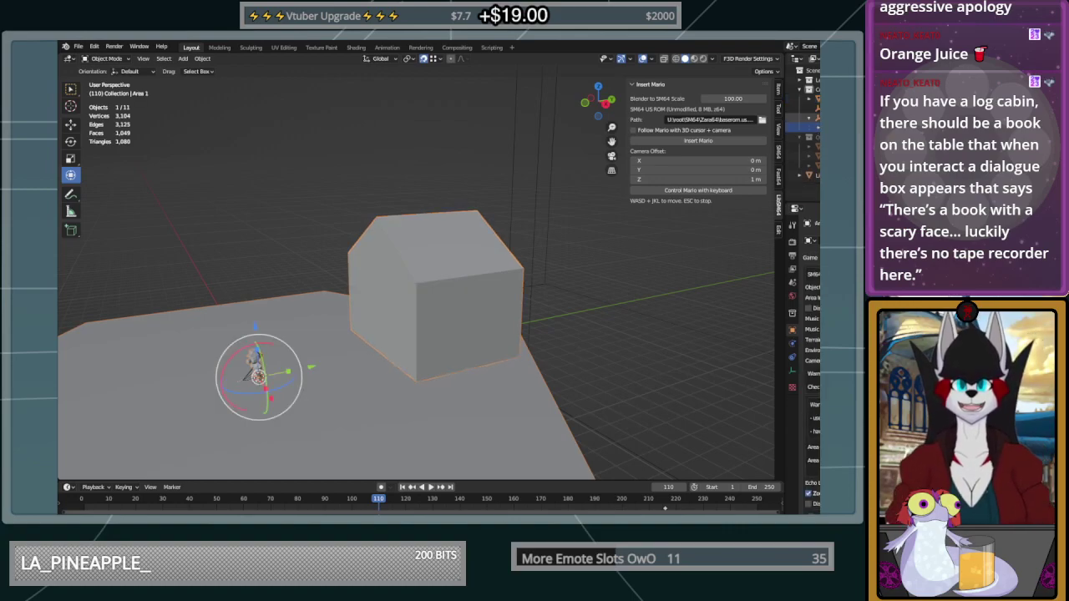
{"action": "key", "text": "shift+a"}
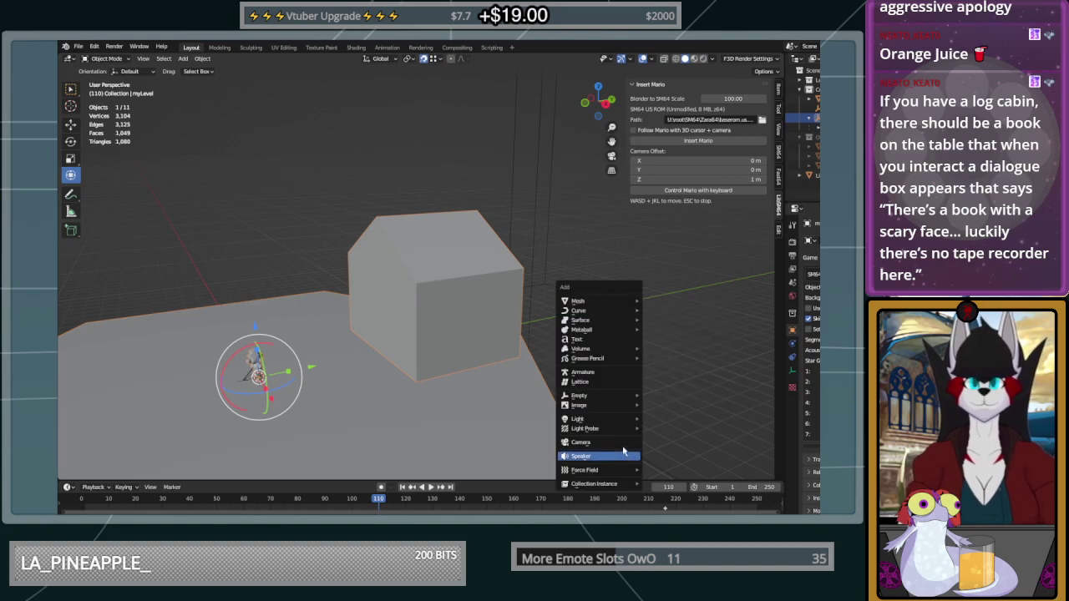
{"action": "mouse_move", "coordinate": [622, 395]}
{"action": "left_click", "coordinate": [655, 398]}
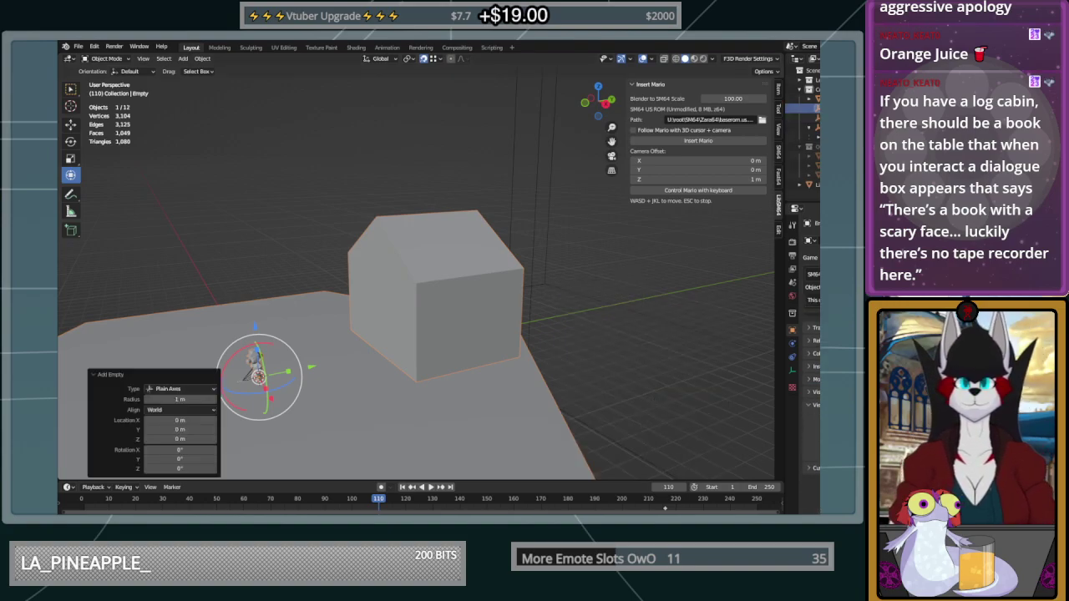
{"action": "key", "text": "Return"}
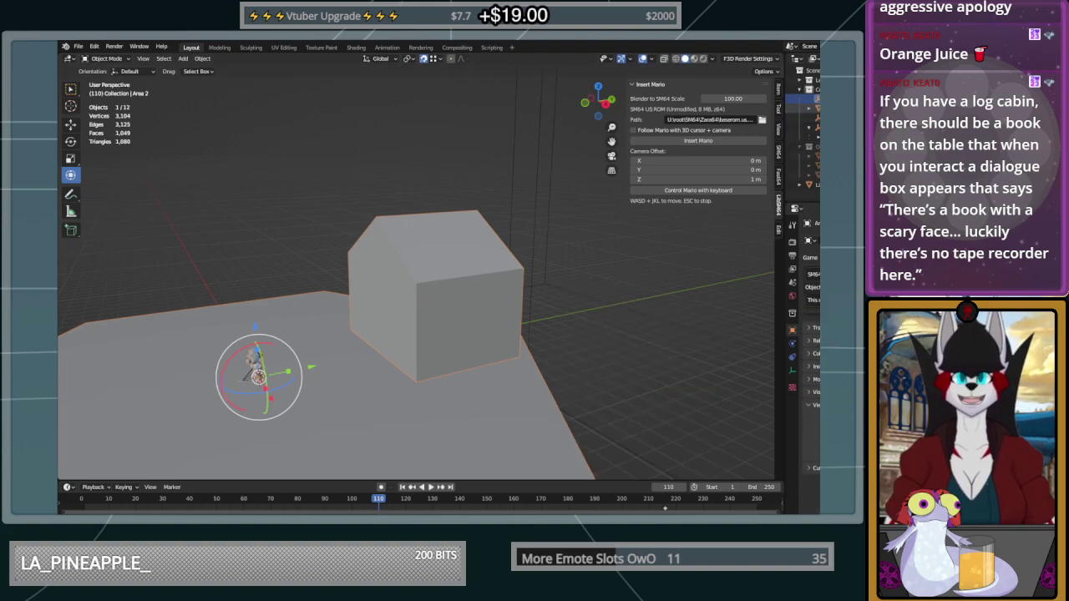
Parent Area 2 under myLevel and give it the same SM64 object type as Area 1
{"action": "left_click_drag", "start_coordinate": [816, 98], "coordinate": [816, 128], "text": "shift"}
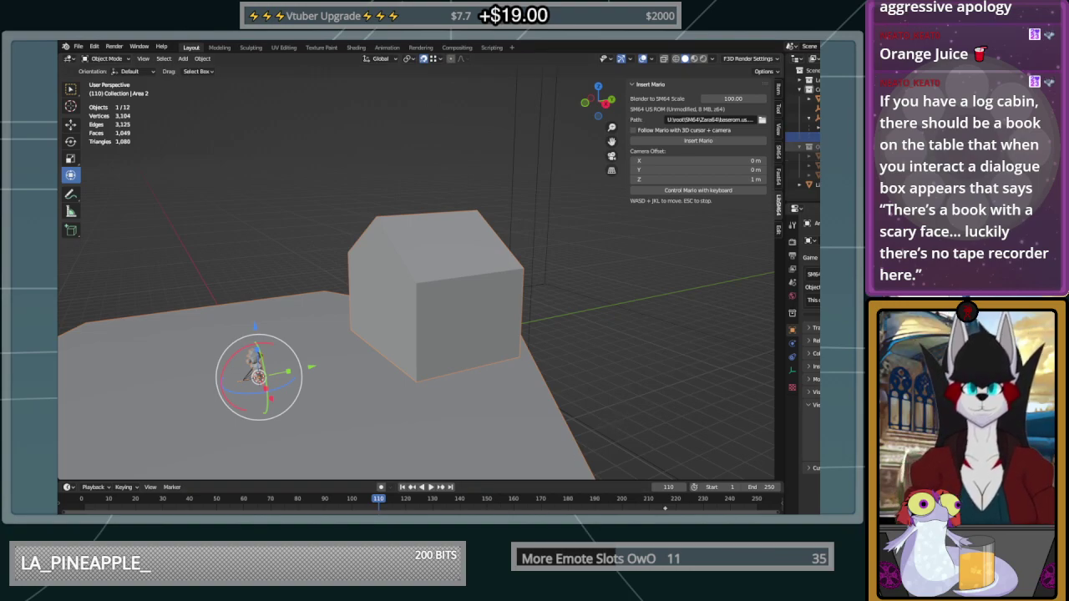
{"action": "left_click", "coordinate": [817, 127]}
{"action": "scroll", "coordinate": [817, 134], "scroll_direction": "down", "scroll_amount": 1}
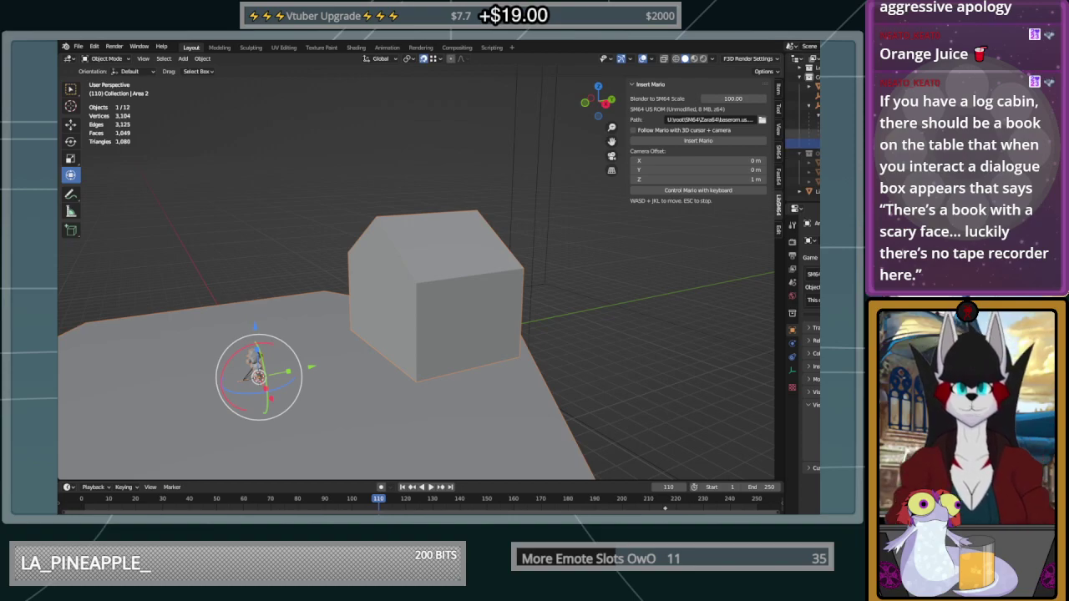
{"action": "scroll", "coordinate": [803, 142], "scroll_direction": "up", "scroll_amount": 1}
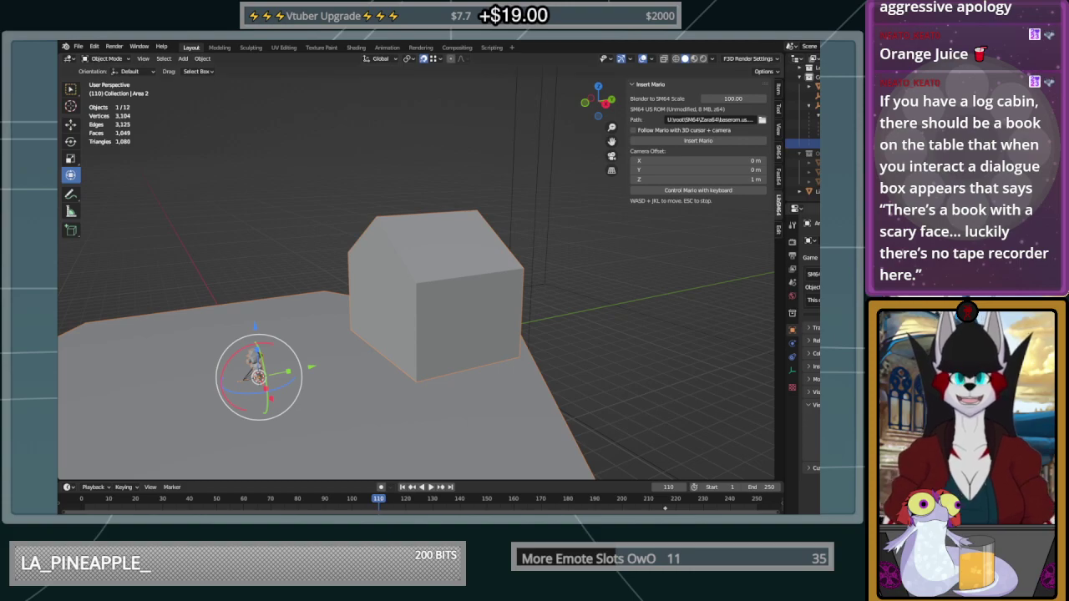
{"action": "left_click", "coordinate": [812, 286]}
{"action": "left_click", "coordinate": [756, 339]}
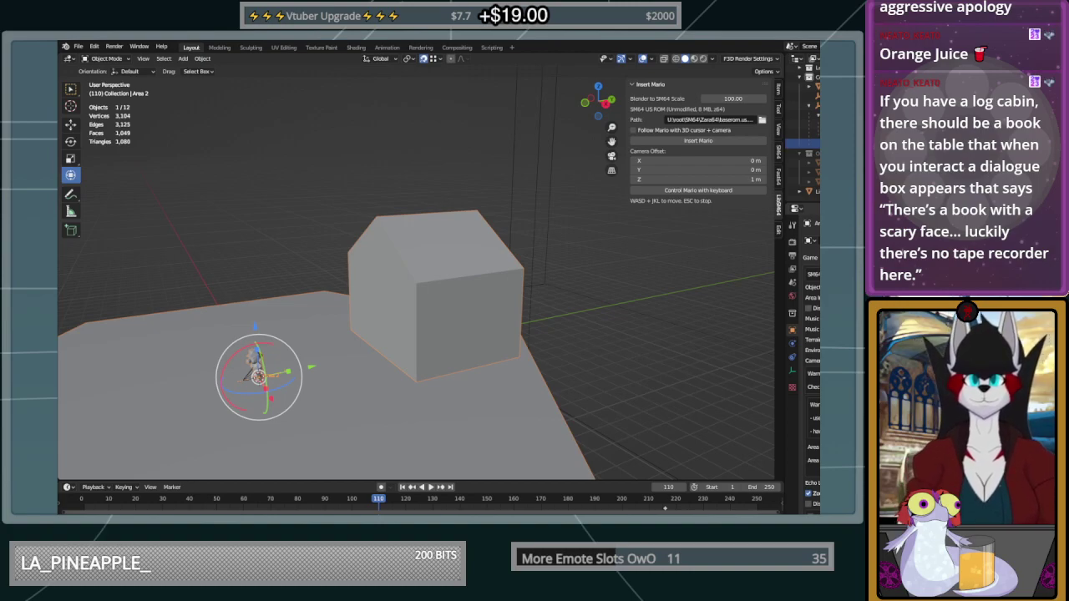
Move the Area 2 empty along the X axis well clear of the platform, to about X 41.8 m
{"action": "scroll", "coordinate": [629, 355], "scroll_direction": "down", "scroll_amount": 3}
{"action": "middle_click_drag", "start_coordinate": [554, 312], "coordinate": [233, 203]}
{"action": "left_click", "coordinate": [71, 127]}
{"action": "left_click_drag", "start_coordinate": [282, 335], "coordinate": [723, 334], "text": "shift"}
{"action": "key", "text": "ctrl+z"}
{"action": "left_click_drag", "start_coordinate": [280, 339], "coordinate": [716, 311]}
{"action": "middle_click_drag", "start_coordinate": [706, 362], "coordinate": [611, 368]}
{"action": "left_click_drag", "start_coordinate": [490, 347], "coordinate": [582, 355], "text": "shift"}
{"action": "key", "text": "ctrl+z"}
{"action": "left_click_drag", "start_coordinate": [499, 346], "coordinate": [629, 365]}
{"action": "middle_click_drag", "start_coordinate": [629, 366], "coordinate": [498, 312]}
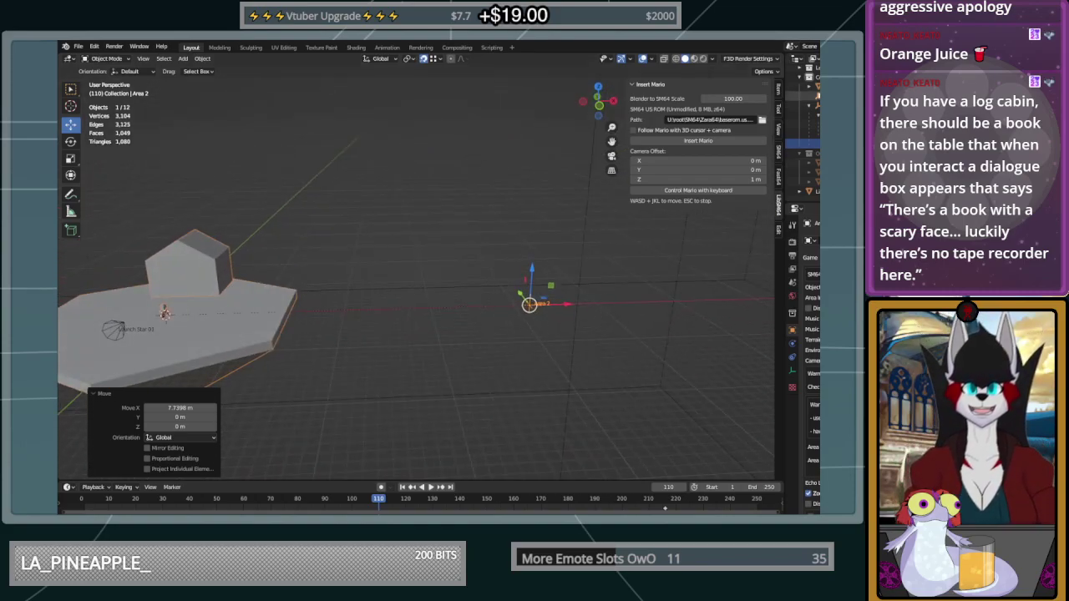
Select the Area 2 empty and snap the 3D cursor to it
{"action": "left_click", "coordinate": [816, 96]}
{"action": "left_click", "coordinate": [817, 87]}
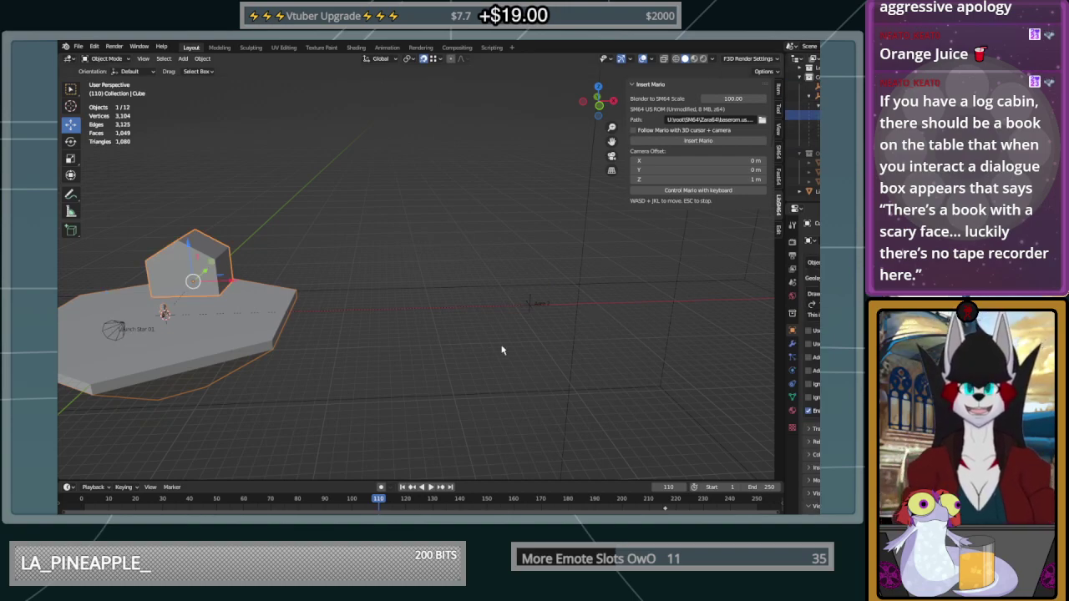
{"action": "left_click_drag", "start_coordinate": [556, 286], "coordinate": [485, 331]}
{"action": "middle_click_drag", "start_coordinate": [493, 331], "coordinate": [549, 330]}
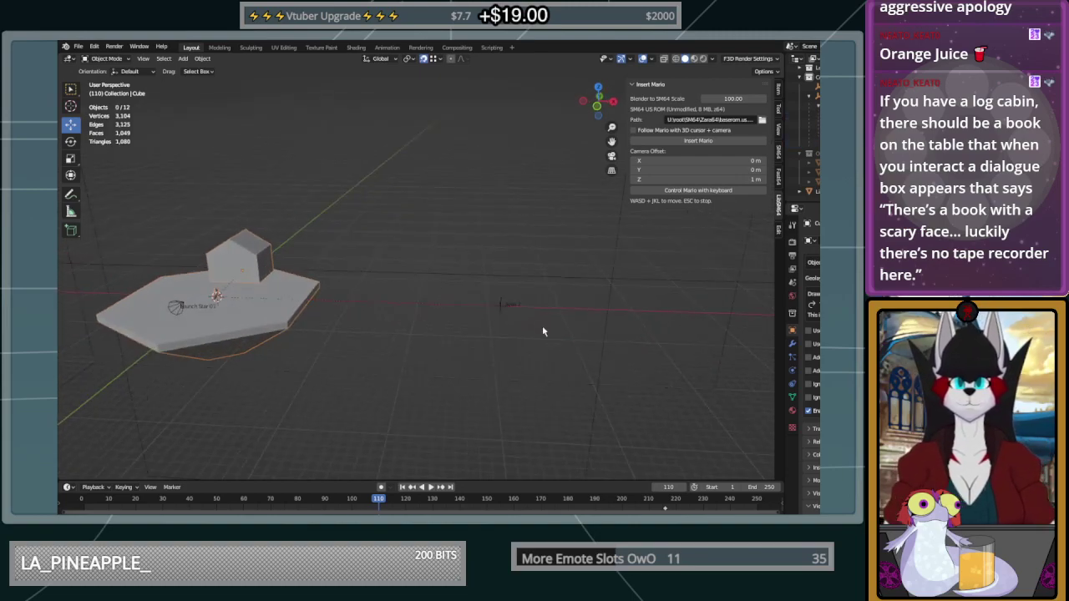
{"action": "key", "text": "shift+s"}
{"action": "left_click", "coordinate": [506, 386]}
Try adding a Cube-type empty at the 3D cursor
{"action": "key", "text": "shift+a"}
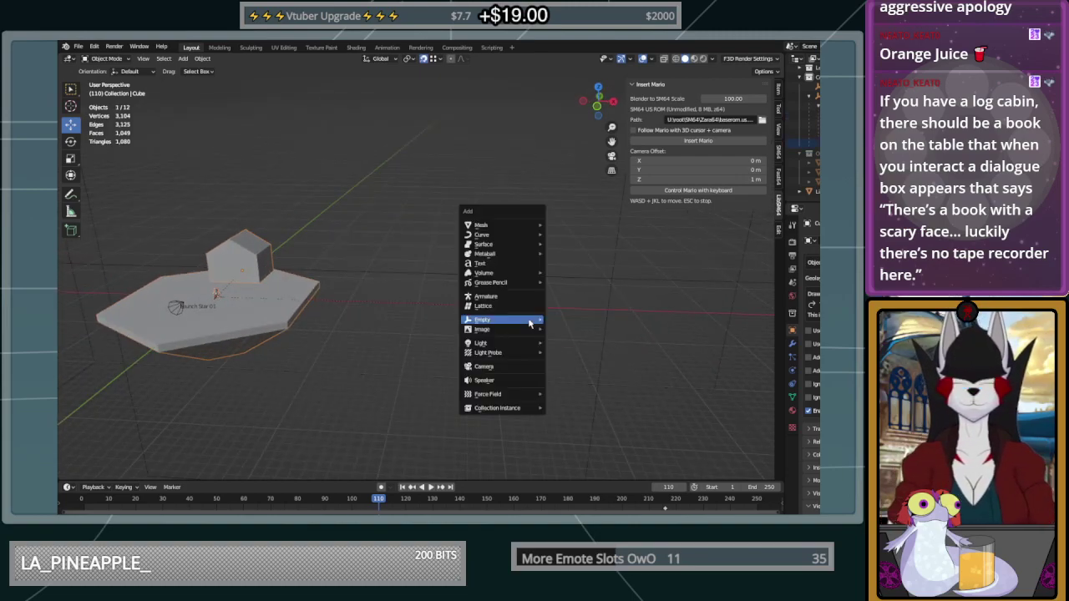
{"action": "mouse_move", "coordinate": [529, 321]}
{"action": "left_click", "coordinate": [581, 368]}
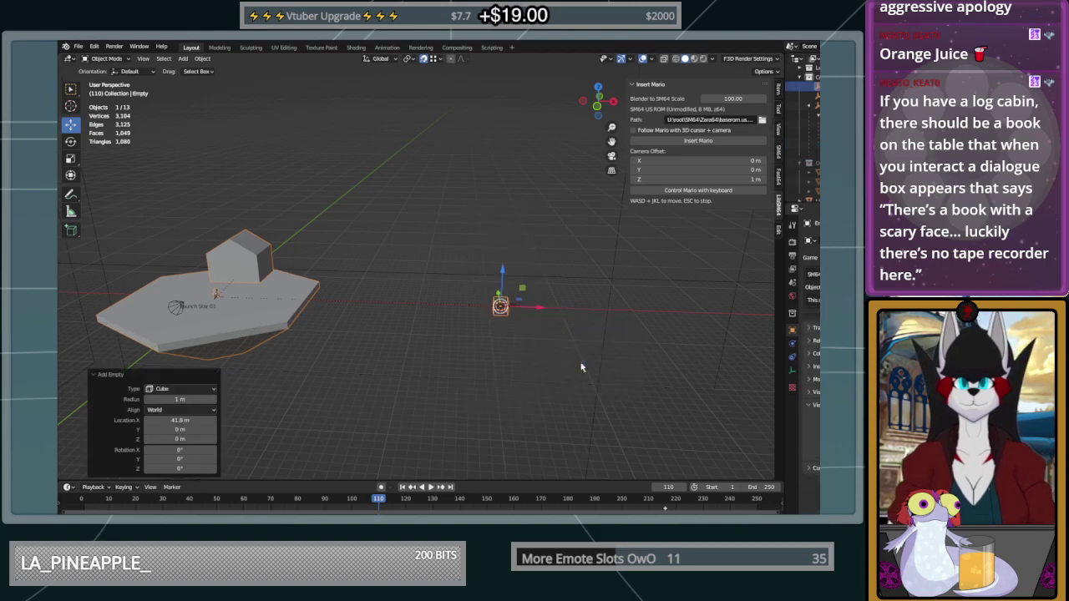
{"action": "scroll", "coordinate": [592, 326], "scroll_direction": "up", "scroll_amount": 3}
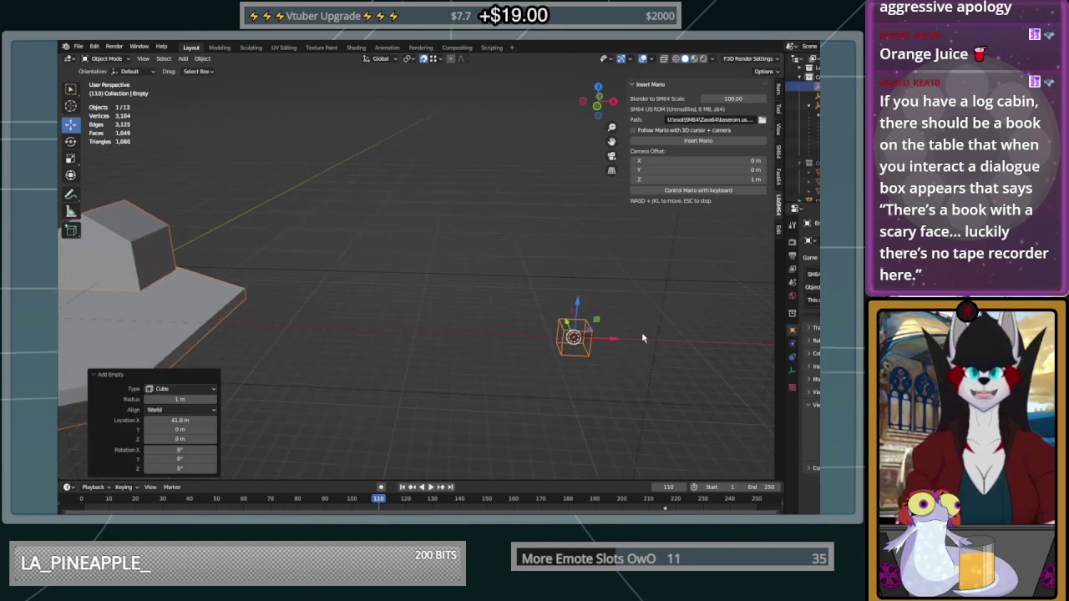
{"action": "key", "text": "ctrl+z"}
Add a 2 m mesh cube at the 3D cursor on Area 2
{"action": "key", "text": "shift+a"}
{"action": "mouse_move", "coordinate": [610, 237]}
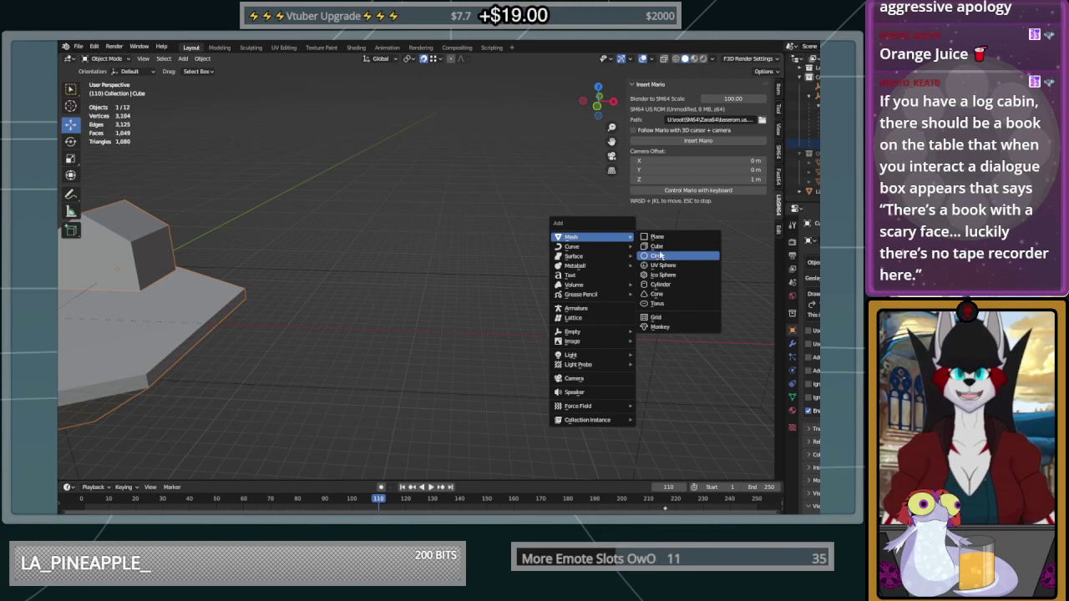
{"action": "left_click", "coordinate": [656, 246]}
{"action": "middle_click_drag", "start_coordinate": [651, 292], "coordinate": [593, 261]}
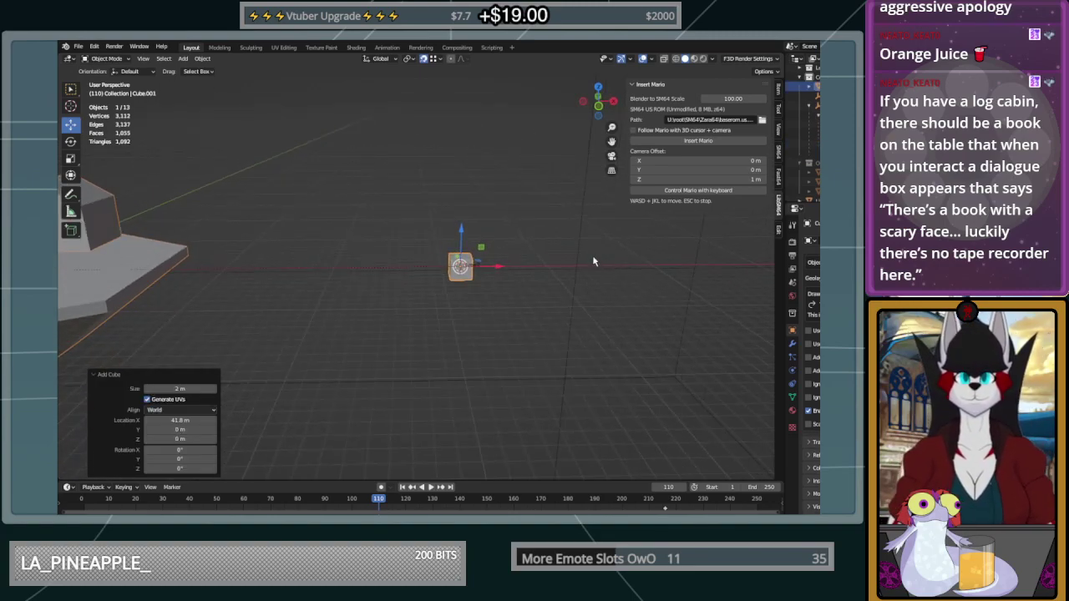
Stretch the new cube on Area 2 along the X axis with a scale factor of 15
{"action": "left_click", "coordinate": [71, 175]}
{"action": "left_click_drag", "start_coordinate": [492, 269], "coordinate": [660, 298]}
{"action": "middle_click_drag", "start_coordinate": [661, 298], "coordinate": [305, 420]}
{"action": "left_click", "coordinate": [187, 417]}
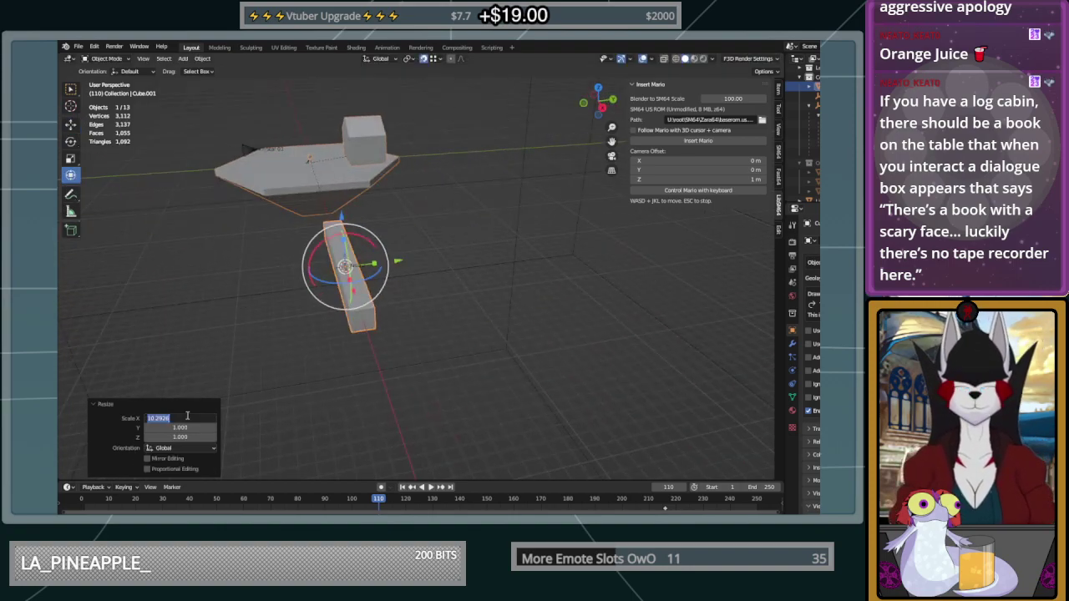
{"action": "type", "text": "20"}
{"action": "key", "text": "Return"}
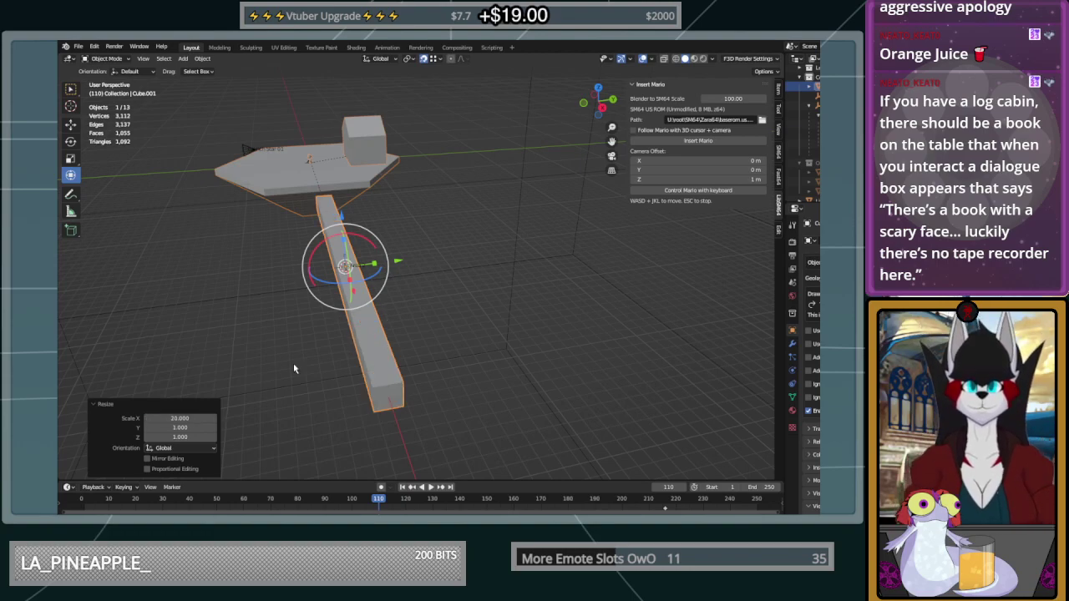
{"action": "middle_click_drag", "start_coordinate": [293, 363], "coordinate": [501, 338]}
{"action": "left_click", "coordinate": [187, 418]}
{"action": "type", "text": "19"}
{"action": "key", "text": "Return"}
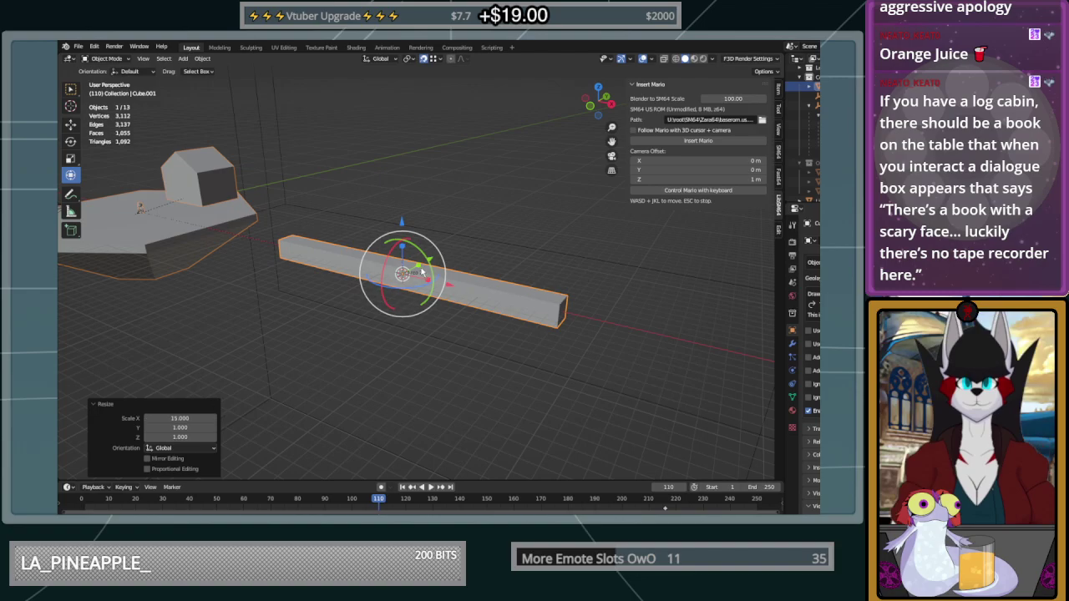
Scale the stretched block along the Y axis with a factor of 15, keeping X at 1
{"action": "key", "text": "s"}
{"action": "key", "text": "y"}
{"action": "left_click", "coordinate": [475, 226]}
{"action": "left_click", "coordinate": [187, 418]}
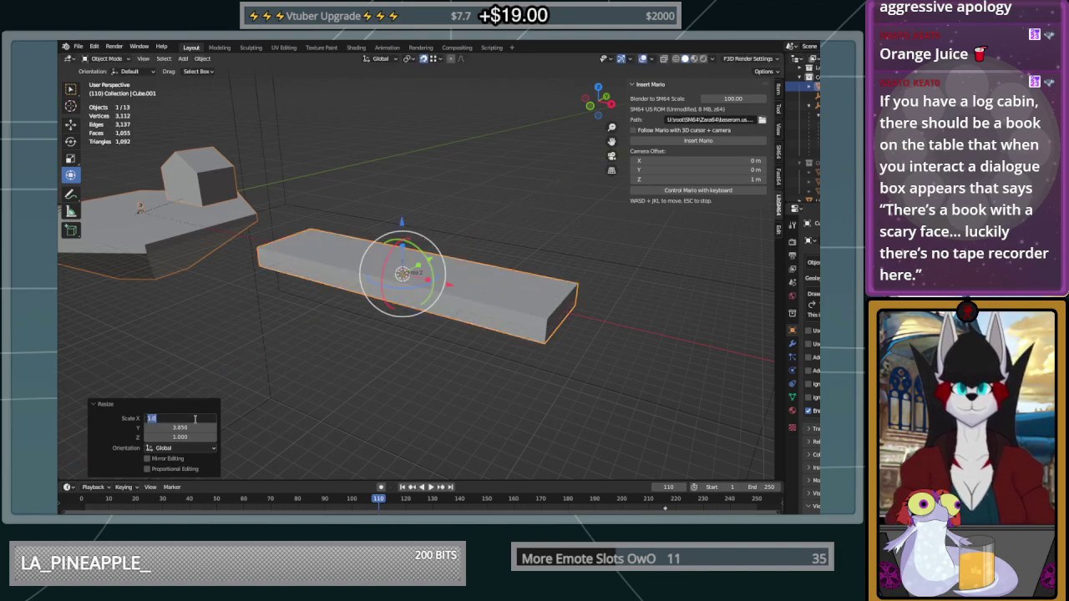
{"action": "type", "text": "1"}
{"action": "key", "text": "Return"}
{"action": "left_click", "coordinate": [188, 427]}
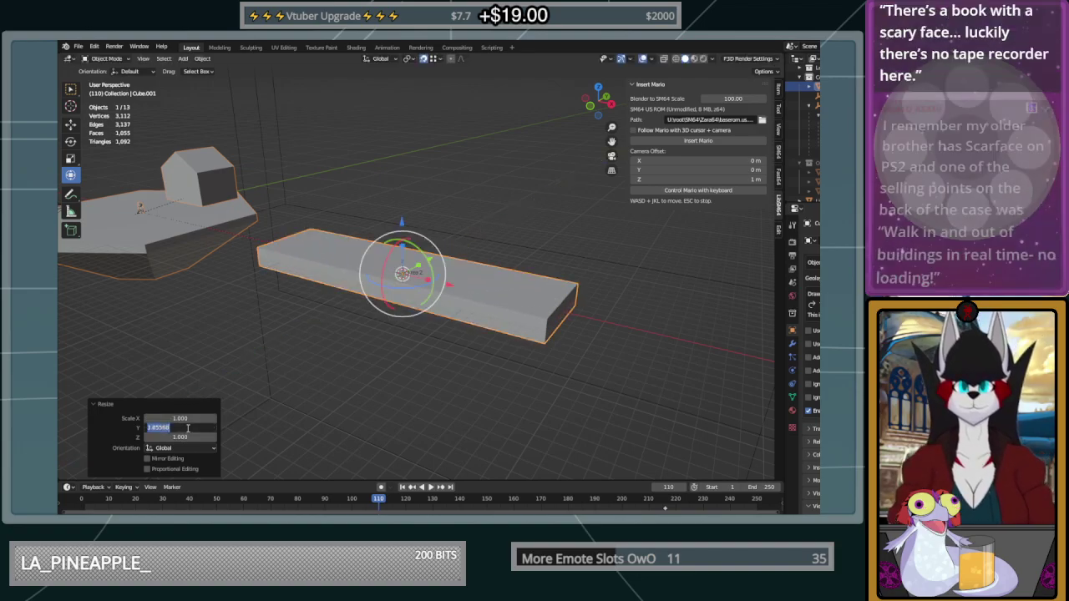
{"action": "type", "text": "15"}
{"action": "key", "text": "Return"}
Flatten the block along Z into a thin square slab, with a scale factor of about 0.2
{"action": "mouse_move", "coordinate": [548, 272]}
{"action": "middle_mouse_down"}
{"action": "mouse_move", "coordinate": [522, 267]}
{"action": "mouse_move", "coordinate": [565, 272]}
{"action": "mouse_move", "coordinate": [567, 244]}
{"action": "mouse_move", "coordinate": [544, 251]}
{"action": "middle_mouse_up"}
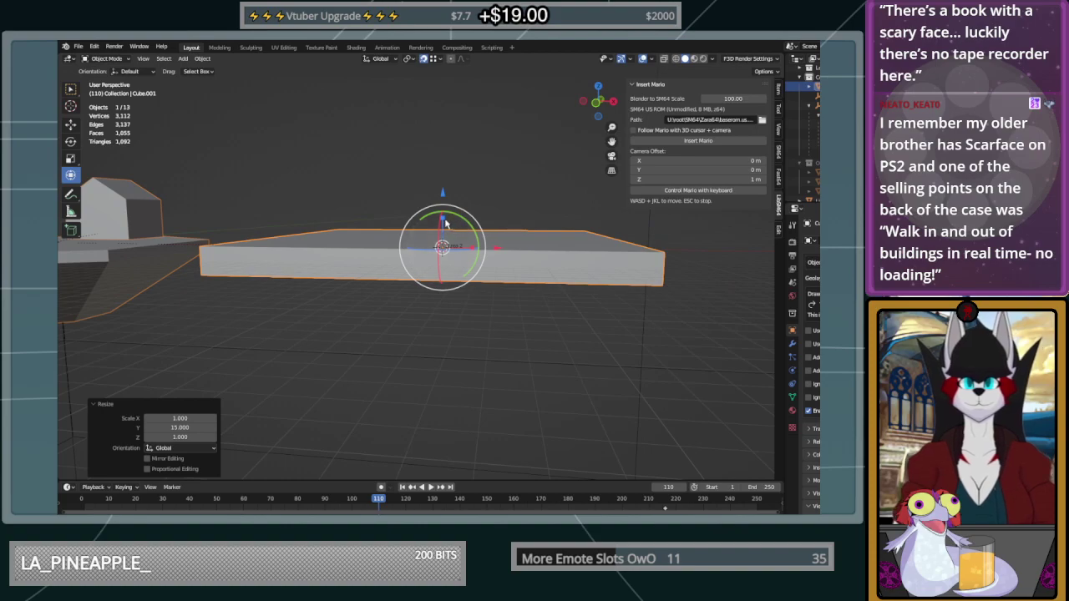
{"action": "left_click_drag", "start_coordinate": [443, 223], "coordinate": [442, 246]}
{"action": "middle_click_drag", "start_coordinate": [443, 247], "coordinate": [521, 256]}
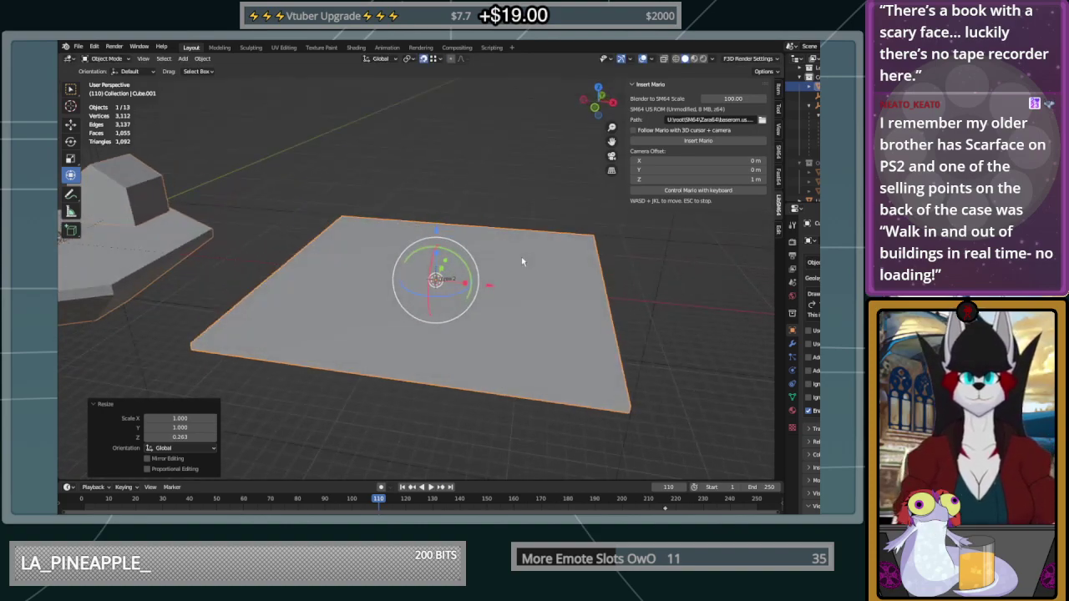
{"action": "key", "text": "Tab"}
{"action": "key", "text": "Tab"}
Shift the flattened slab vertically along Z, finishing with an upward move of about 5.85 m
{"action": "middle_click_drag", "start_coordinate": [521, 256], "coordinate": [470, 195]}
{"action": "mouse_move", "coordinate": [451, 207]}
{"action": "left_mouse_down"}
{"action": "mouse_move", "coordinate": [452, 275]}
{"action": "mouse_move", "coordinate": [451, 207]}
{"action": "left_mouse_up"}
{"action": "left_click", "coordinate": [449, 245]}
{"action": "middle_click_drag", "start_coordinate": [449, 244], "coordinate": [409, 206]}
{"action": "key", "text": "g"}
{"action": "key", "text": "z"}
{"action": "left_click", "coordinate": [428, 242]}
{"action": "middle_click_drag", "start_coordinate": [428, 243], "coordinate": [358, 247]}
Examine the slab's size and placement relative to the hexagonal platform and cabin from several angles
{"action": "scroll", "coordinate": [479, 262], "scroll_direction": "down", "scroll_amount": 5}
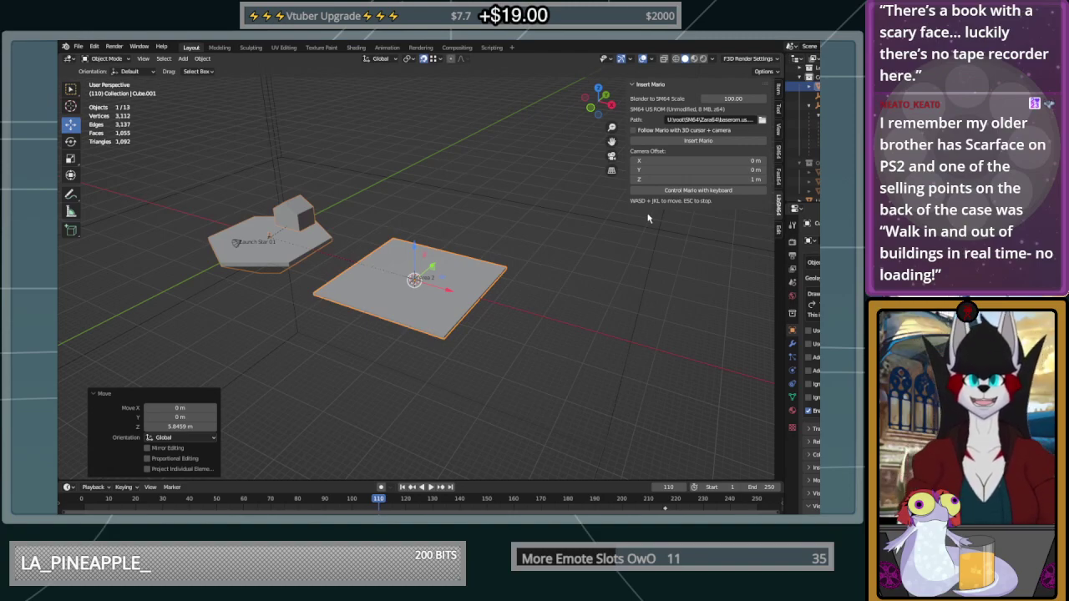
{"action": "scroll", "coordinate": [246, 189], "scroll_direction": "up", "scroll_amount": 5}
{"action": "scroll", "coordinate": [315, 300], "scroll_direction": "down", "scroll_amount": 4}
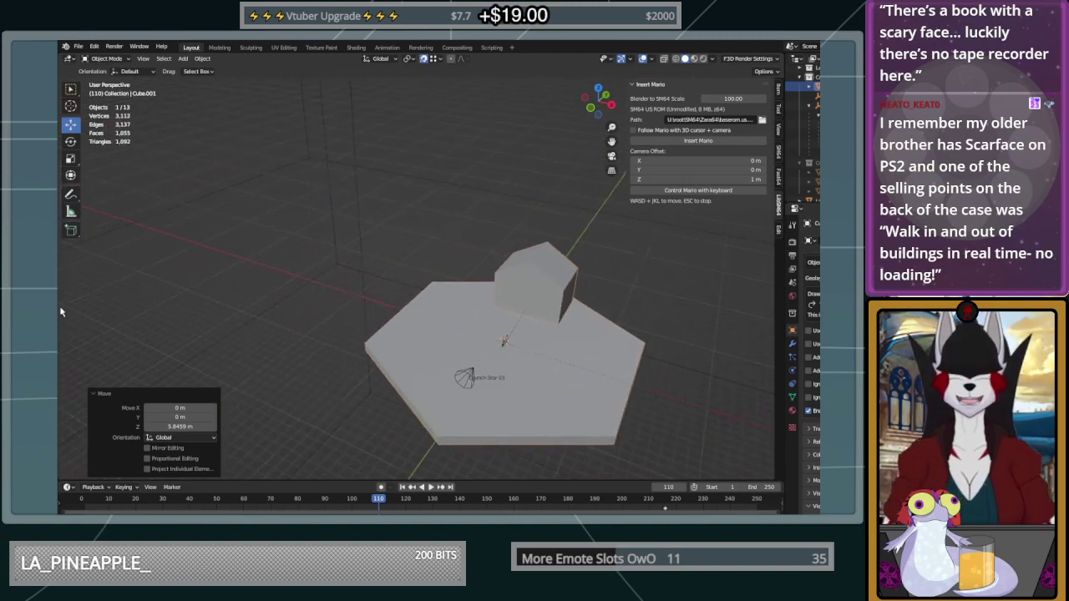
{"action": "middle_click_drag", "start_coordinate": [314, 299], "coordinate": [328, 294]}
{"action": "middle_click_drag", "start_coordinate": [602, 381], "coordinate": [425, 330]}
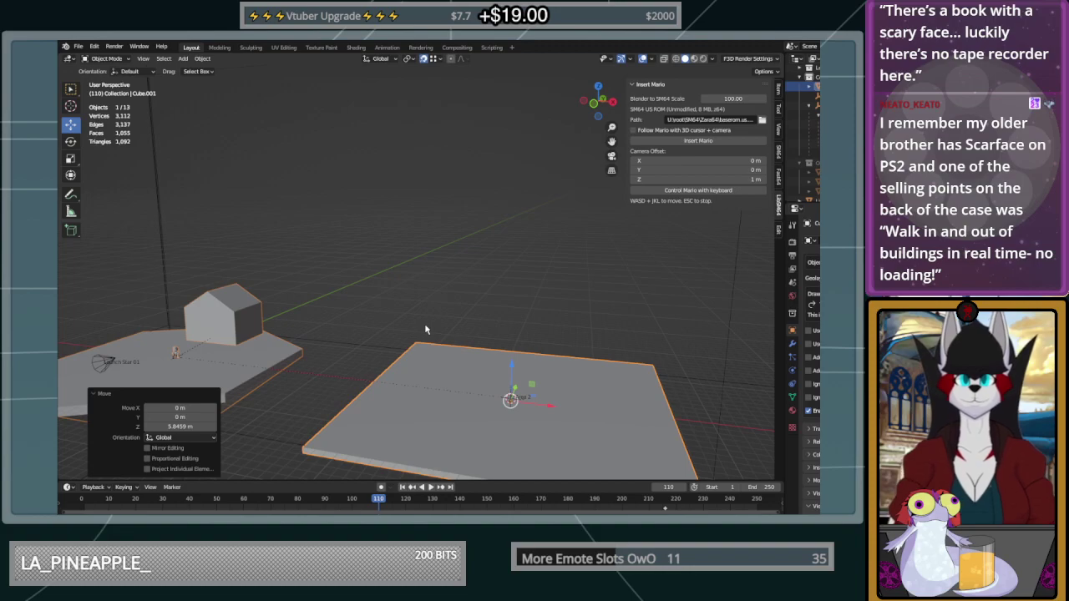
{"action": "scroll", "coordinate": [425, 329], "scroll_direction": "down", "scroll_amount": 3}
{"action": "scroll", "coordinate": [458, 302], "scroll_direction": "up", "scroll_amount": 3}
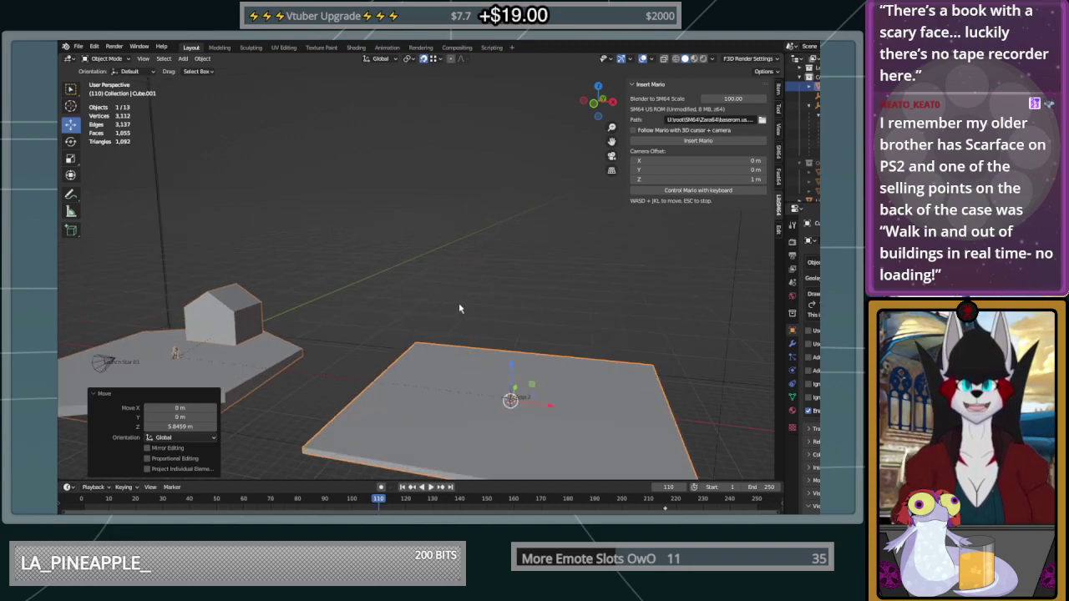
{"action": "scroll", "coordinate": [503, 365], "scroll_direction": "up", "scroll_amount": 2}
{"action": "middle_click_drag", "start_coordinate": [503, 365], "coordinate": [551, 254], "text": "shift"}
{"action": "scroll", "coordinate": [513, 243], "scroll_direction": "down", "scroll_amount": 4}
{"action": "scroll", "coordinate": [334, 346], "scroll_direction": "up", "scroll_amount": 3}
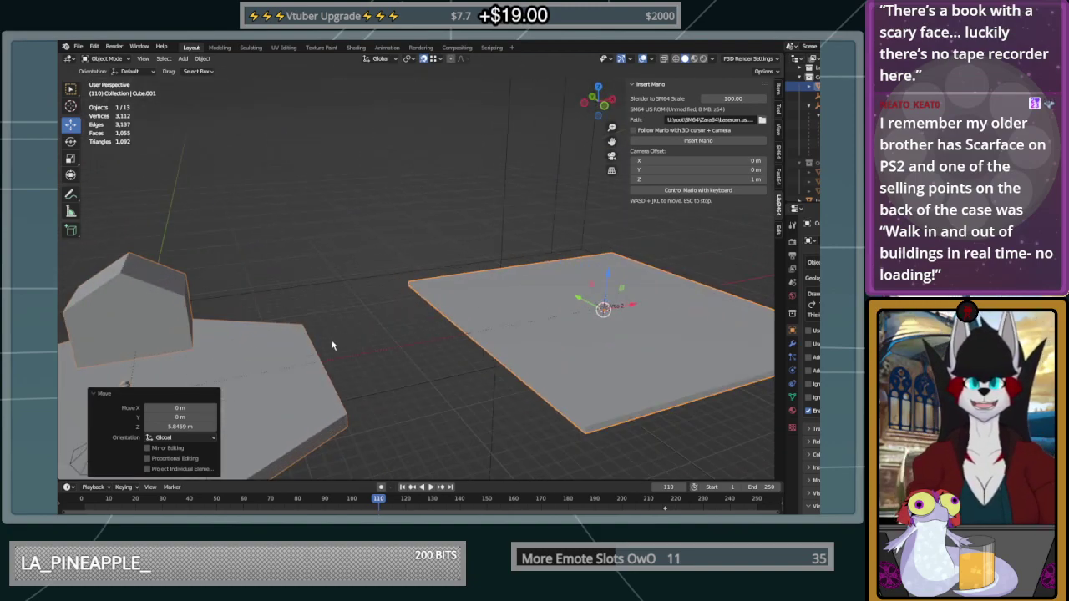
{"action": "middle_click_drag", "start_coordinate": [334, 345], "coordinate": [347, 312], "text": "shift"}
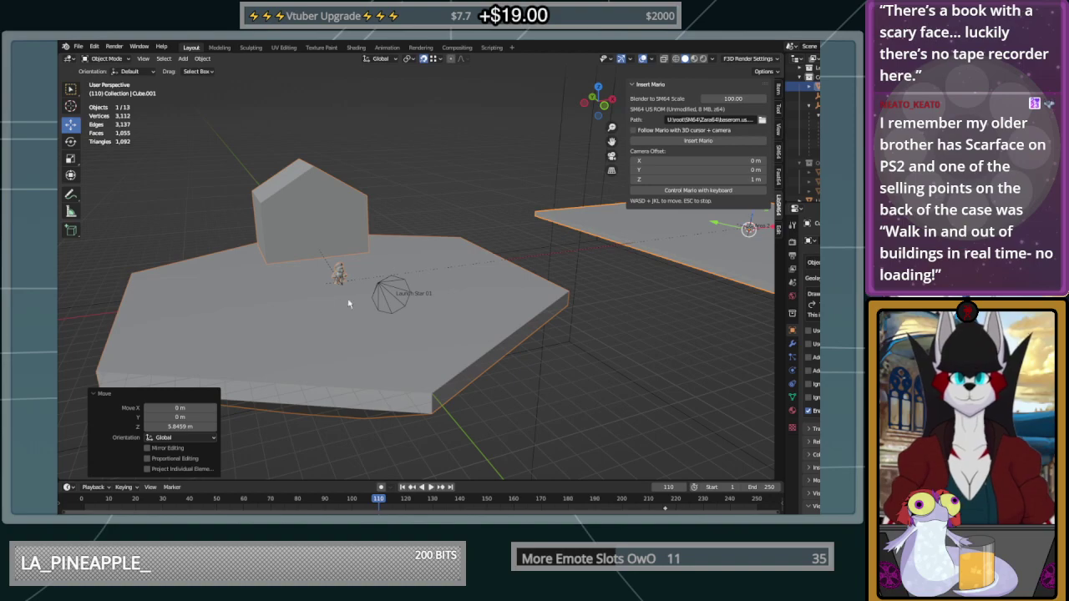
{"action": "middle_click_drag", "start_coordinate": [459, 304], "coordinate": [415, 303]}
{"action": "middle_click_drag", "start_coordinate": [726, 330], "coordinate": [493, 333], "text": "shift"}
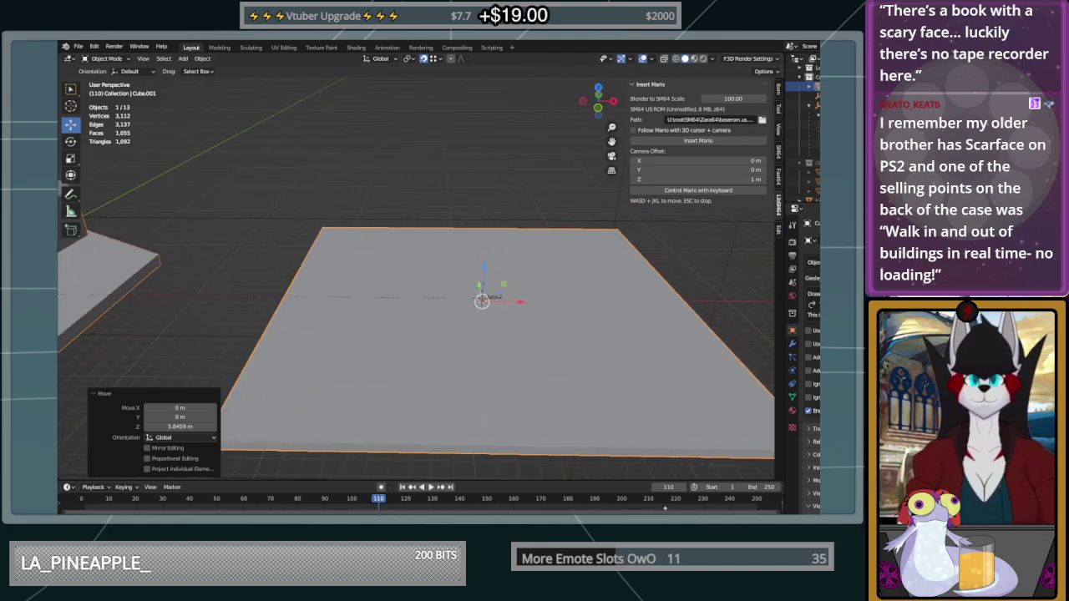
{"action": "scroll", "coordinate": [411, 362], "scroll_direction": "down", "scroll_amount": 3}
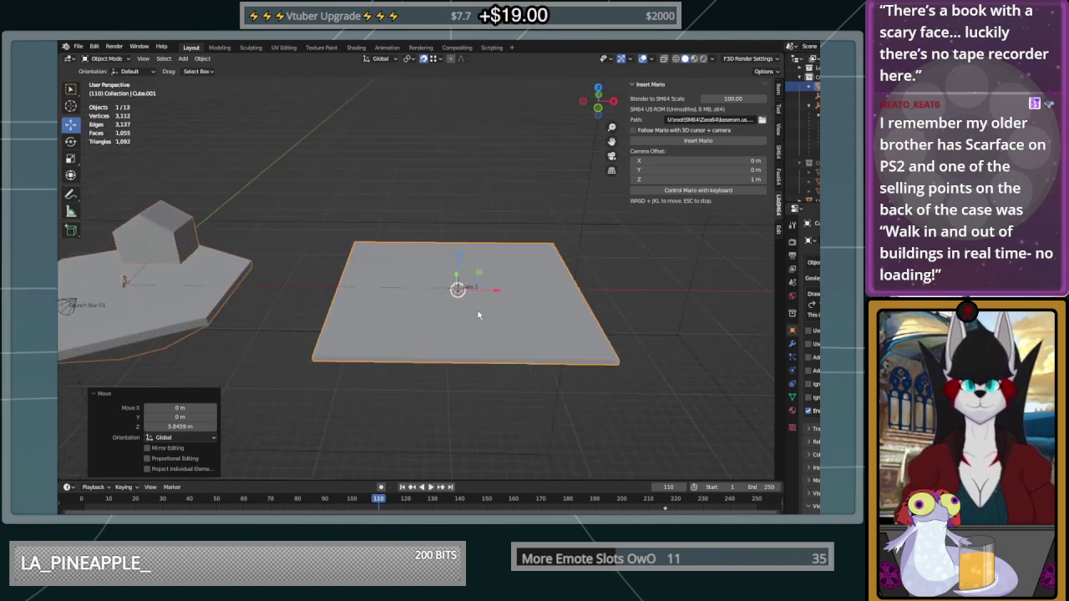
{"action": "middle_click_drag", "start_coordinate": [412, 361], "coordinate": [371, 254]}
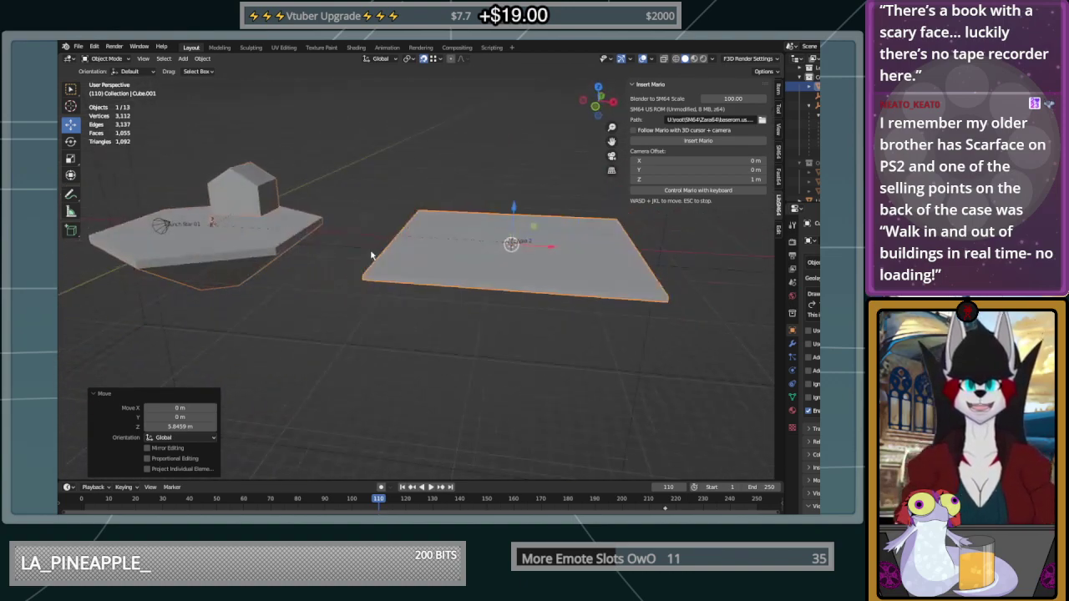
Try moving the slab about 42 m along negative X onto the hexagonal platform
{"action": "left_click_drag", "start_coordinate": [542, 249], "coordinate": [325, 253]}
{"action": "key", "text": "ctrl+z"}
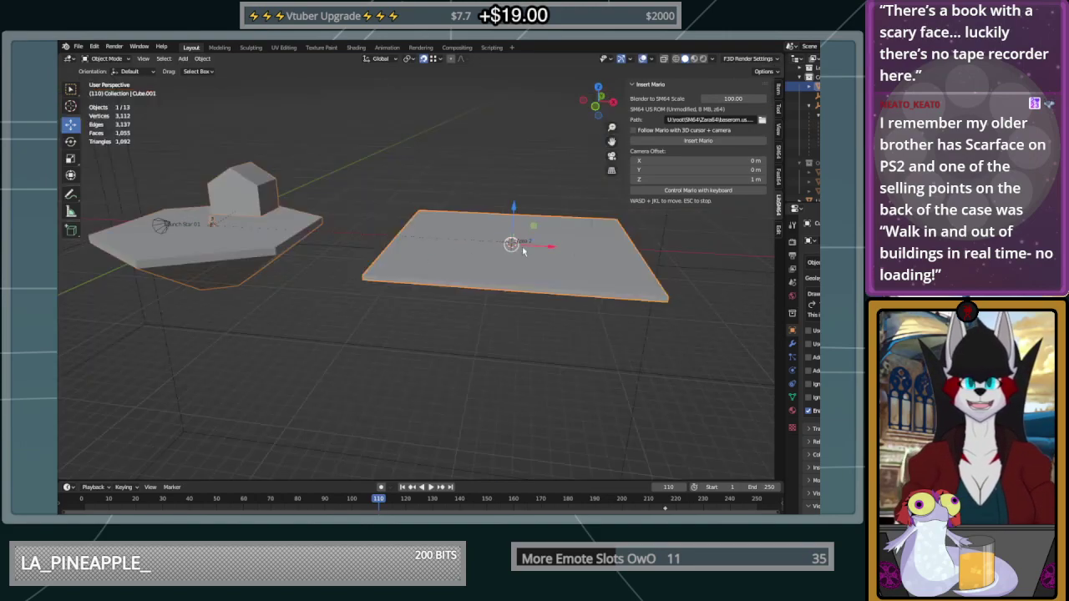
{"action": "left_click_drag", "start_coordinate": [549, 249], "coordinate": [443, 368]}
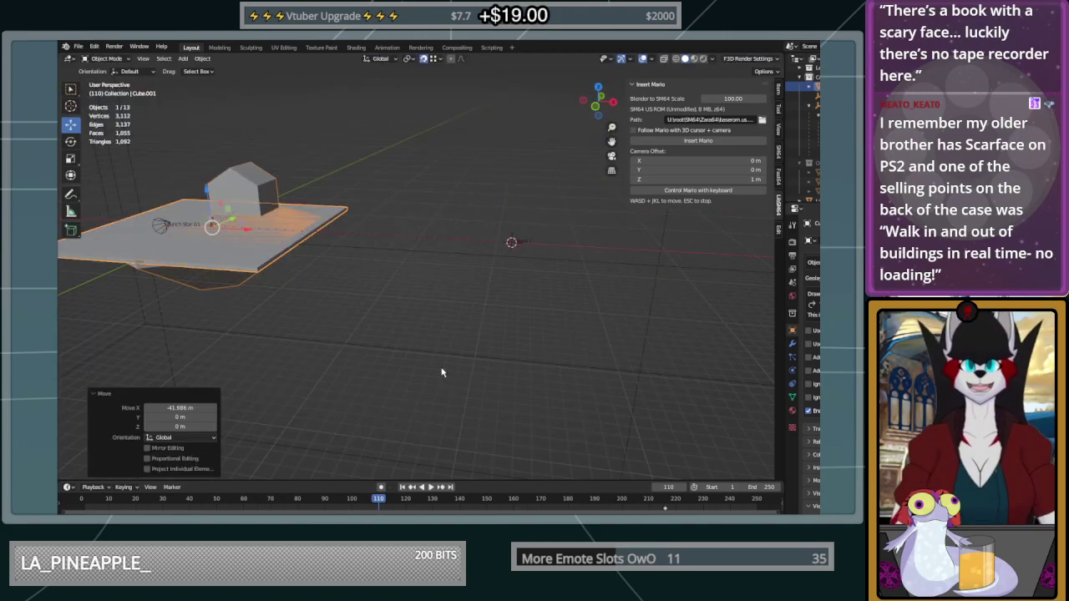
{"action": "key", "text": "ctrl+z"}
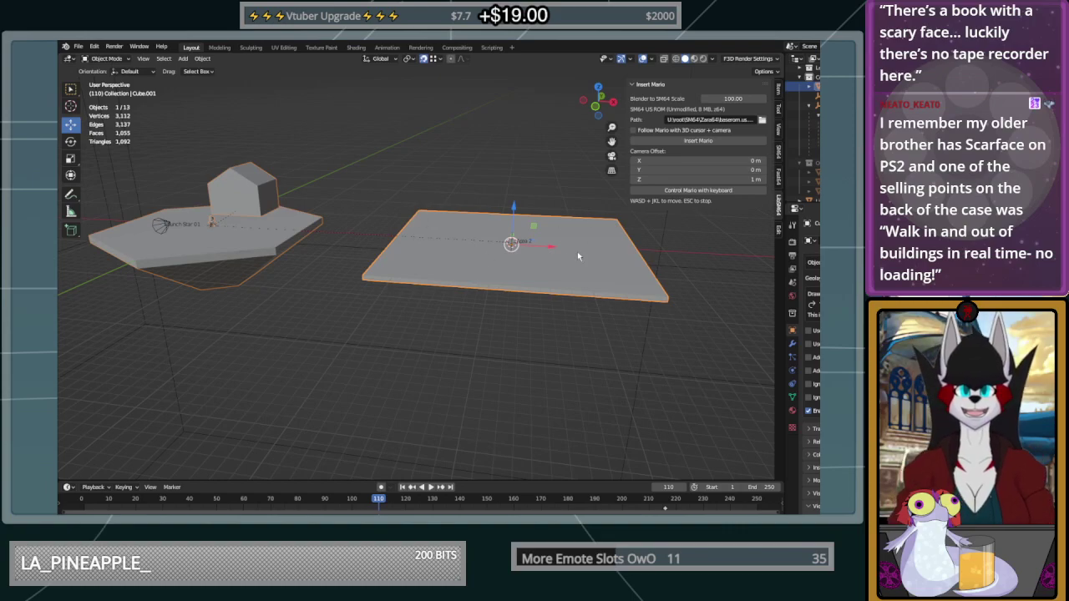
Parent the slab to the Area 2 empty in the object hierarchy and clear the selection
{"action": "middle_click_drag", "start_coordinate": [521, 232], "coordinate": [525, 233]}
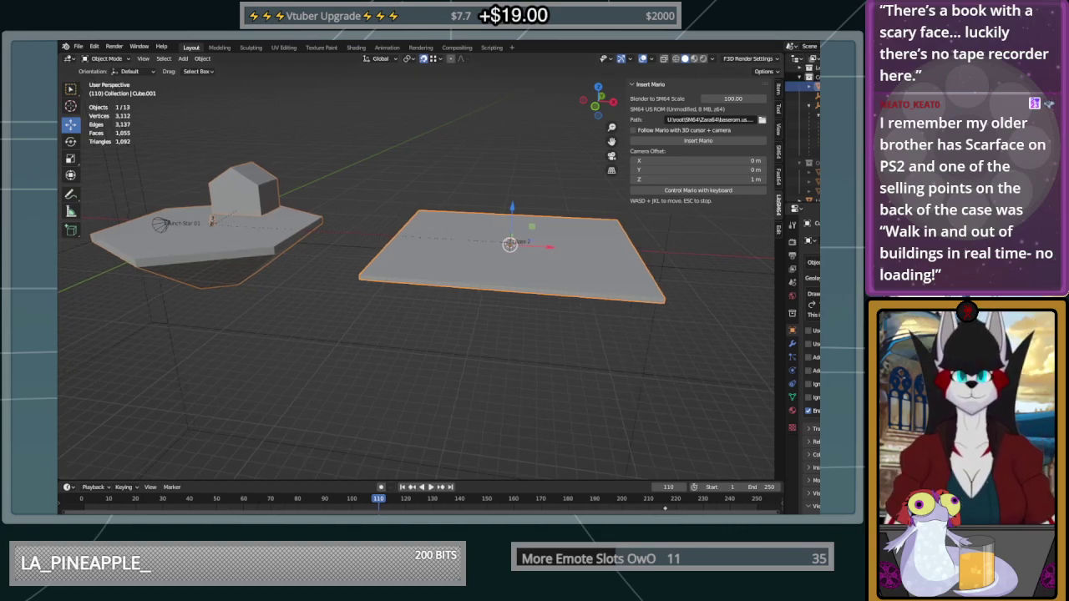
{"action": "left_click_drag", "start_coordinate": [815, 154], "coordinate": [815, 154], "text": "shift"}
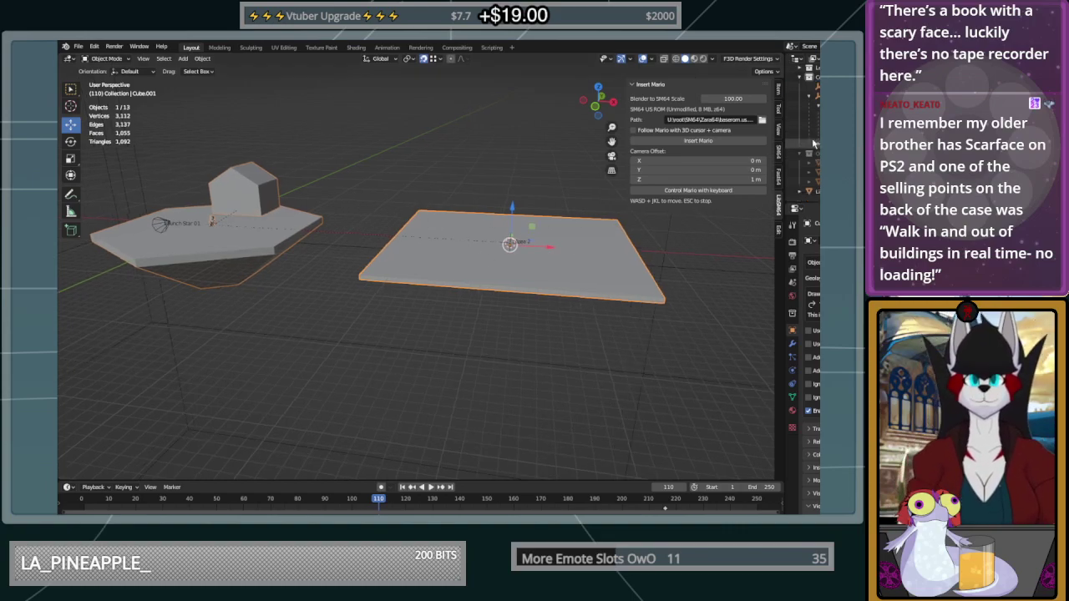
{"action": "middle_click_drag", "start_coordinate": [558, 211], "coordinate": [519, 224]}
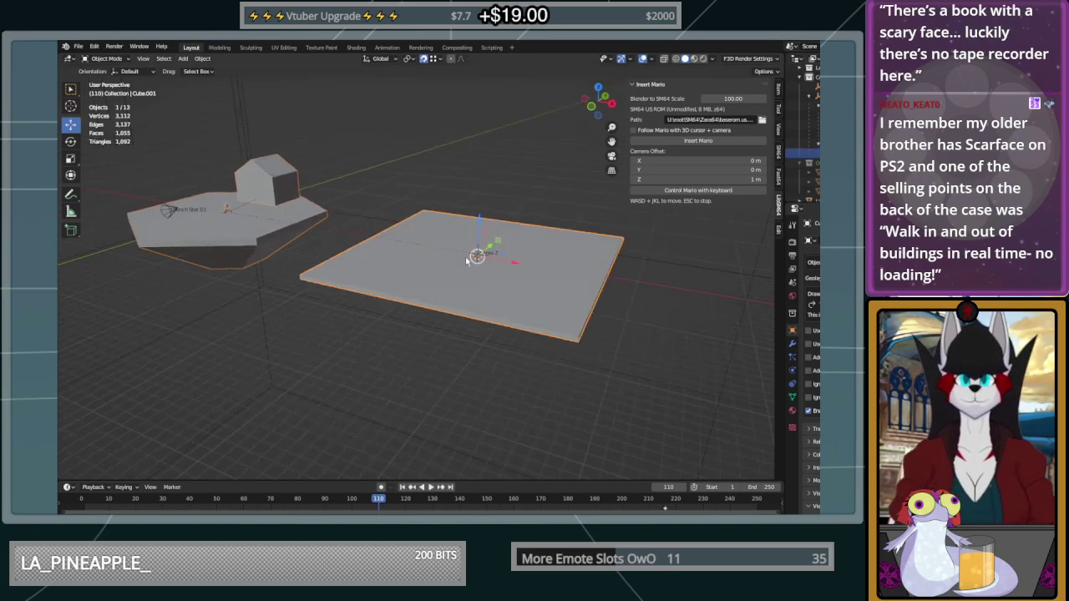
{"action": "left_click", "coordinate": [615, 261]}
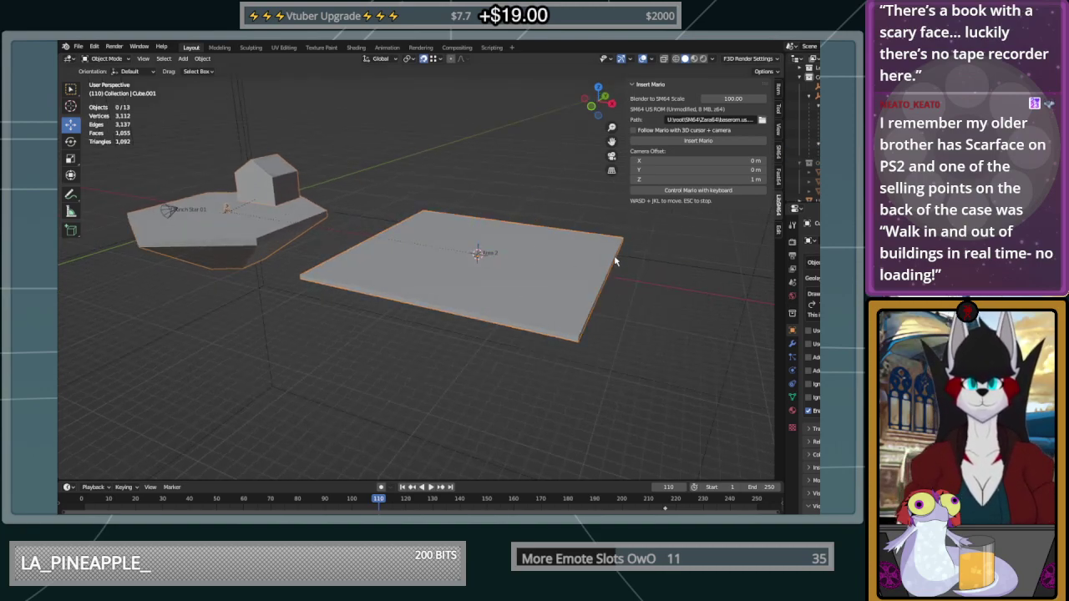
Open the slab in Edit Mode and select the two top corner vertices on the side facing the platform
{"action": "middle_click_drag", "start_coordinate": [486, 262], "coordinate": [517, 277]}
{"action": "left_click", "coordinate": [486, 262]}
{"action": "key", "text": "Tab"}
{"action": "scroll", "coordinate": [494, 260], "scroll_direction": "up", "scroll_amount": 2}
{"action": "left_click", "coordinate": [533, 248]}
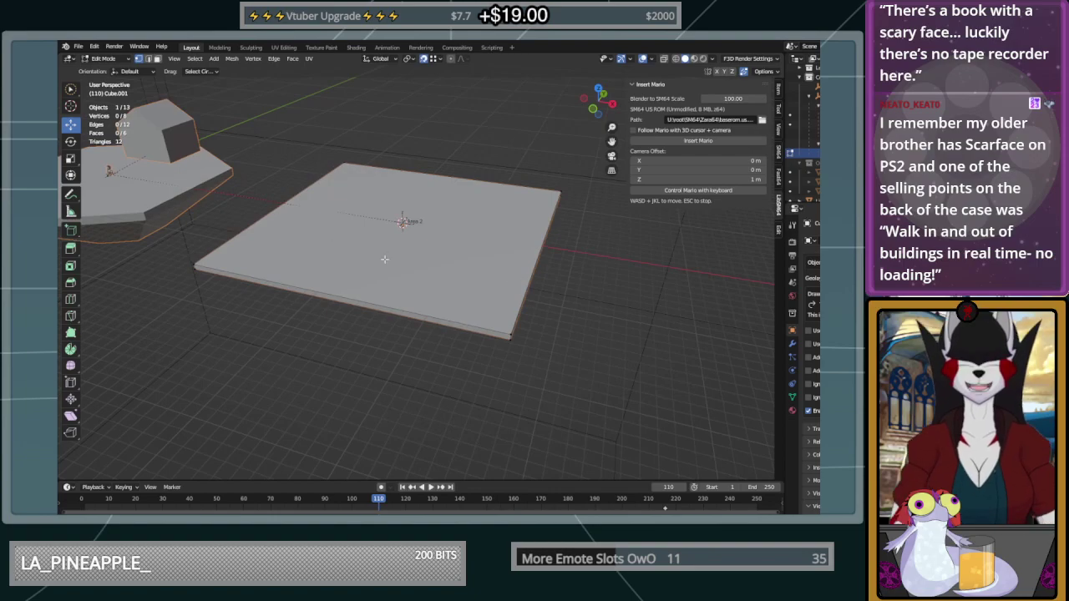
{"action": "left_click", "coordinate": [198, 263]}
{"action": "left_click", "coordinate": [342, 165], "text": "shift"}
{"action": "middle_click_drag", "start_coordinate": [342, 164], "coordinate": [405, 261]}
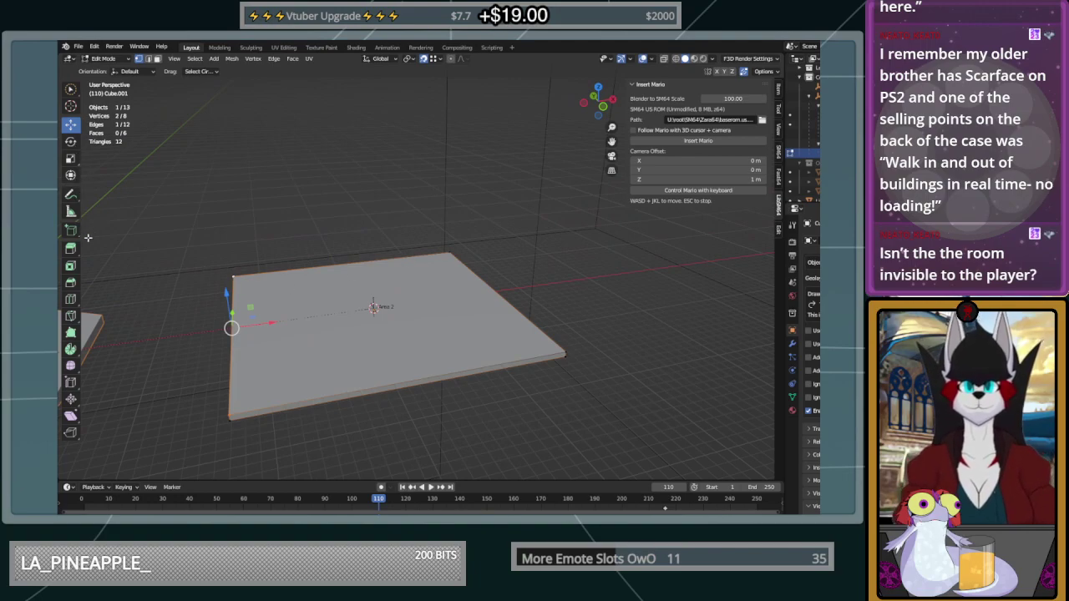
Activate the Extrude Region tool and add the remaining top corner vertices to select the slab's whole top face
{"action": "left_click", "coordinate": [71, 248]}
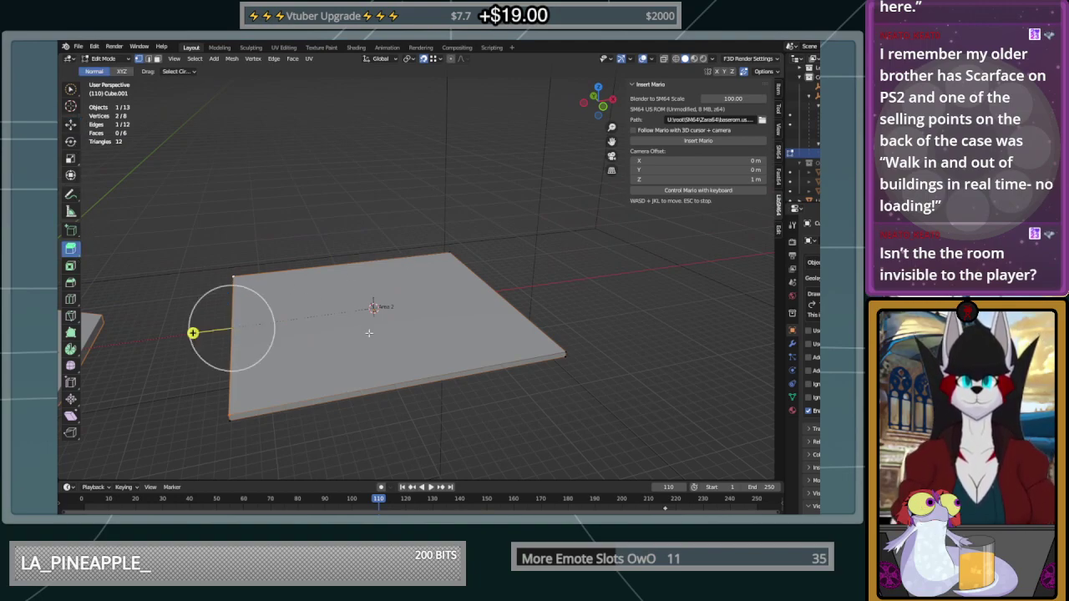
{"action": "middle_click_drag", "start_coordinate": [436, 247], "coordinate": [421, 243]}
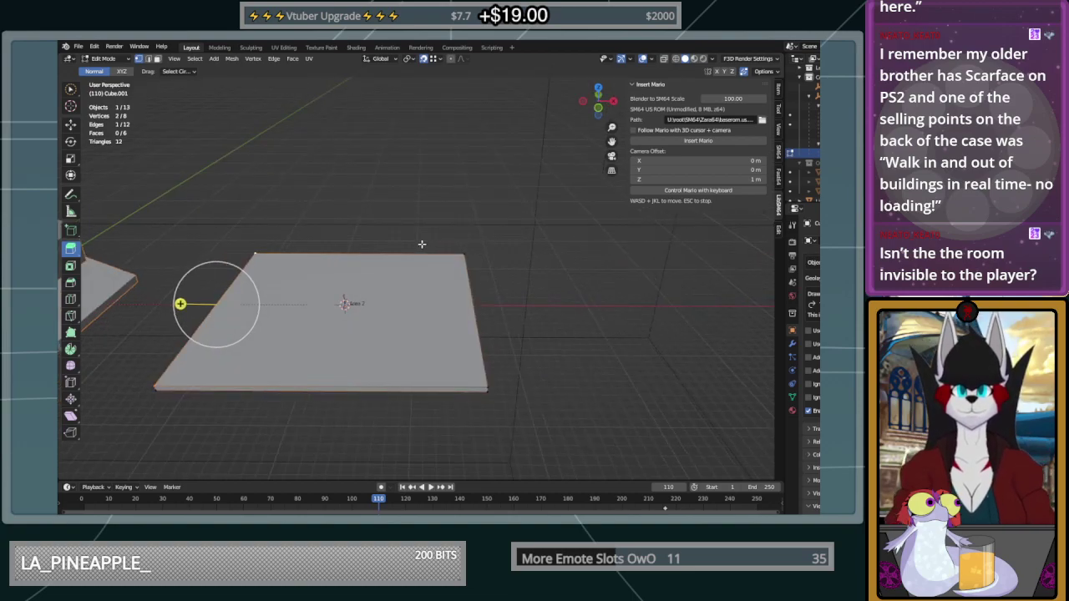
{"action": "middle_click_drag", "start_coordinate": [345, 264], "coordinate": [489, 280], "text": "shift"}
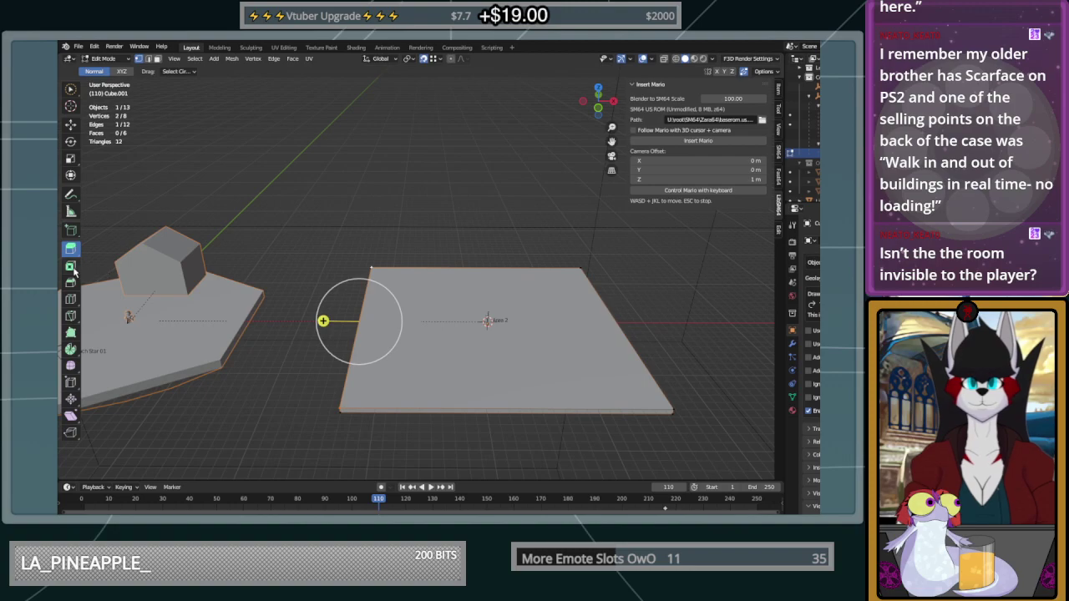
{"action": "left_click", "coordinate": [72, 233]}
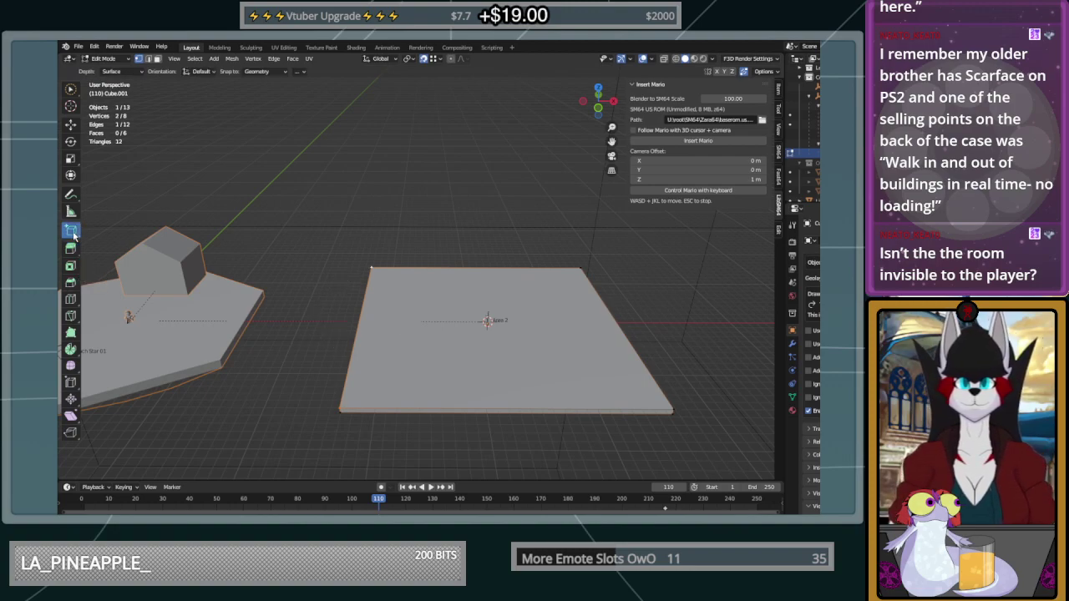
{"action": "left_click", "coordinate": [71, 249]}
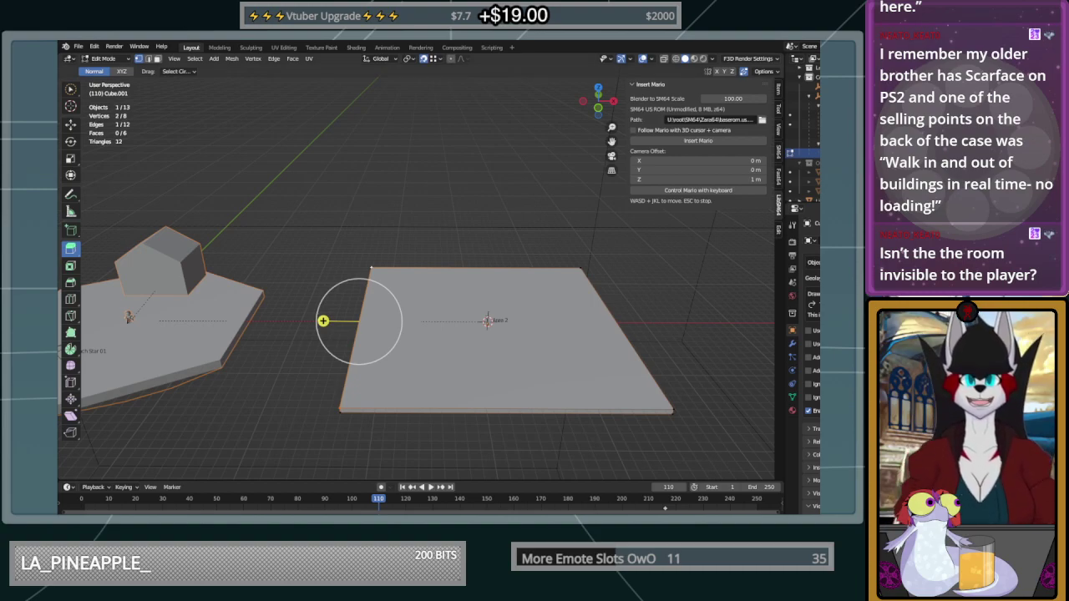
{"action": "middle_click_drag", "start_coordinate": [392, 283], "coordinate": [567, 269]}
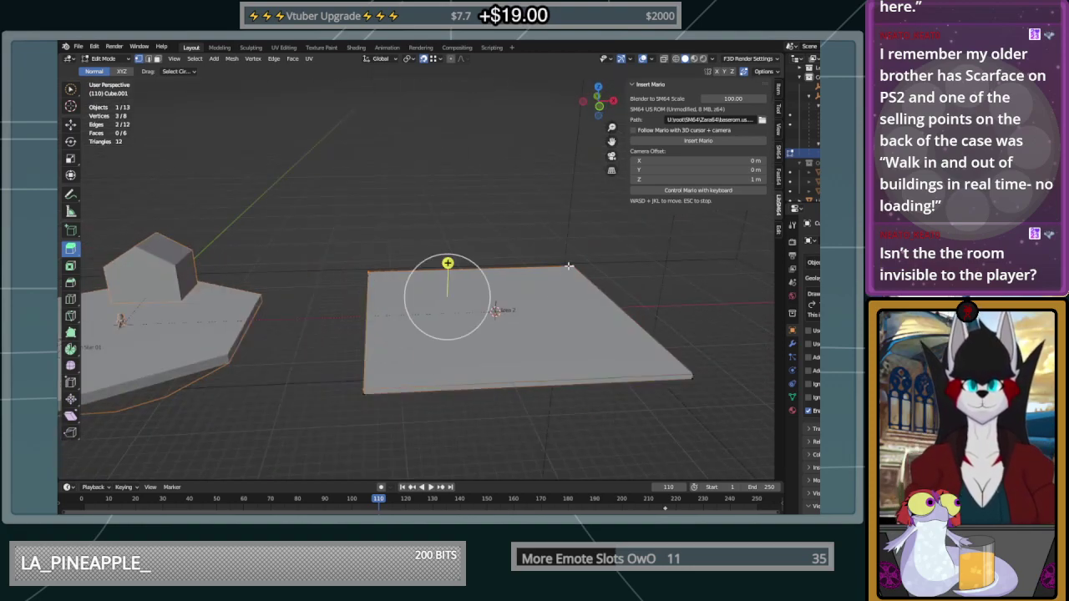
{"action": "left_click", "coordinate": [691, 374], "text": "shift"}
{"action": "middle_click_drag", "start_coordinate": [691, 374], "coordinate": [648, 371]}
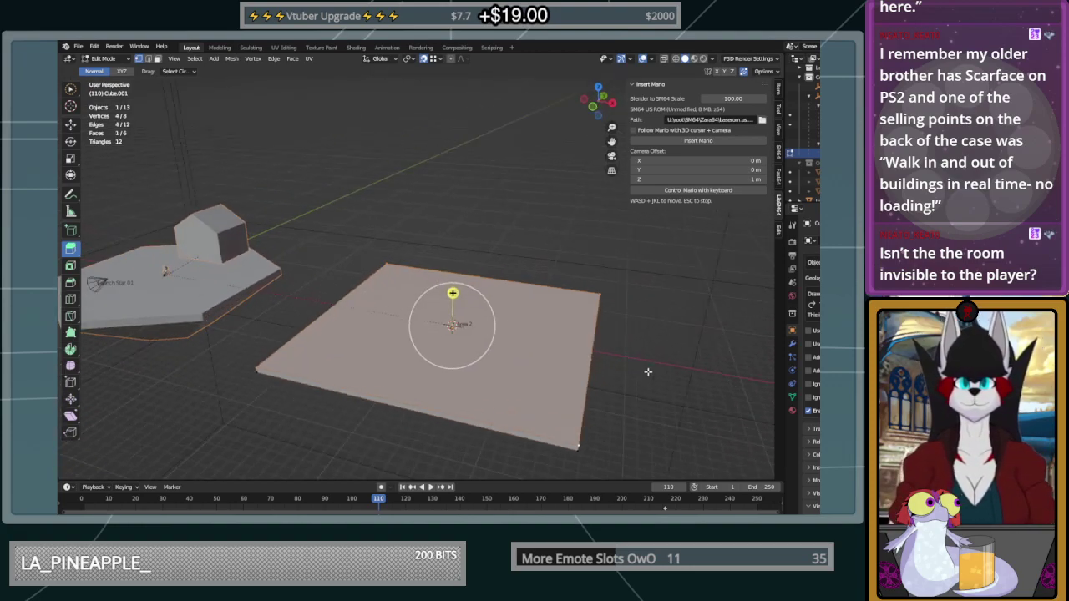
Extrude the slab's top edge facing the platform about 15 m upward along Z with the extrude tool in XYZ mode
{"action": "left_click", "coordinate": [385, 265]}
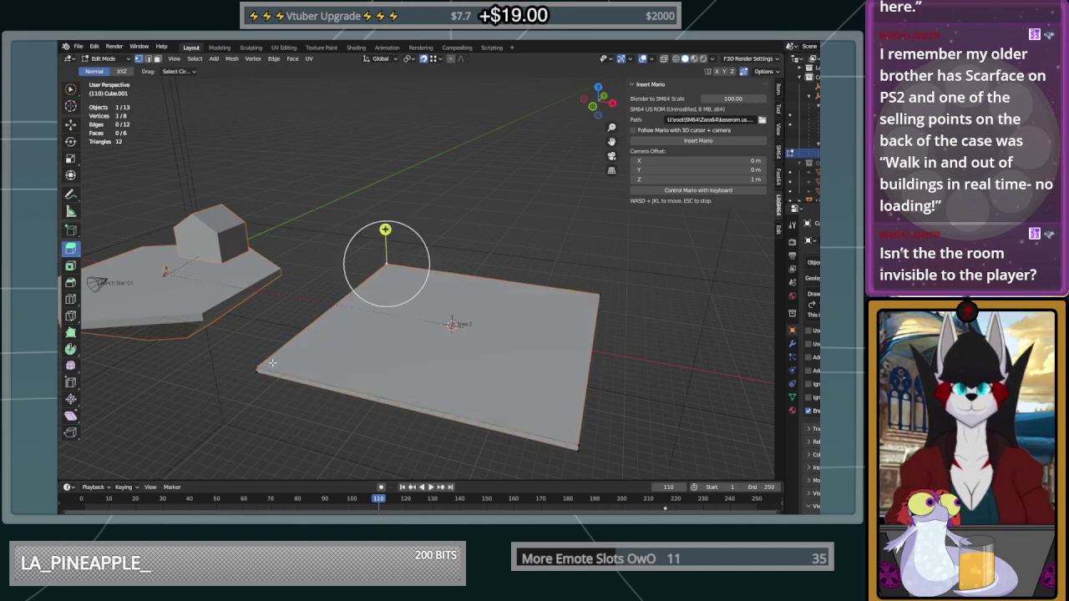
{"action": "left_click", "coordinate": [258, 365], "text": "shift"}
{"action": "left_click", "coordinate": [267, 368]}
{"action": "left_click", "coordinate": [255, 365]}
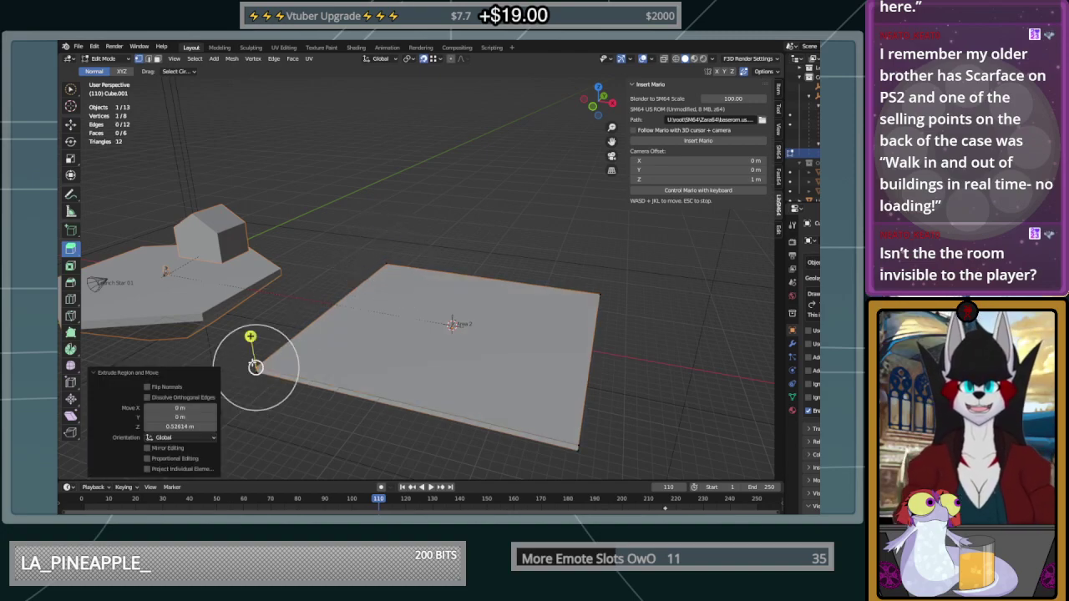
{"action": "key", "text": "ctrl+z"}
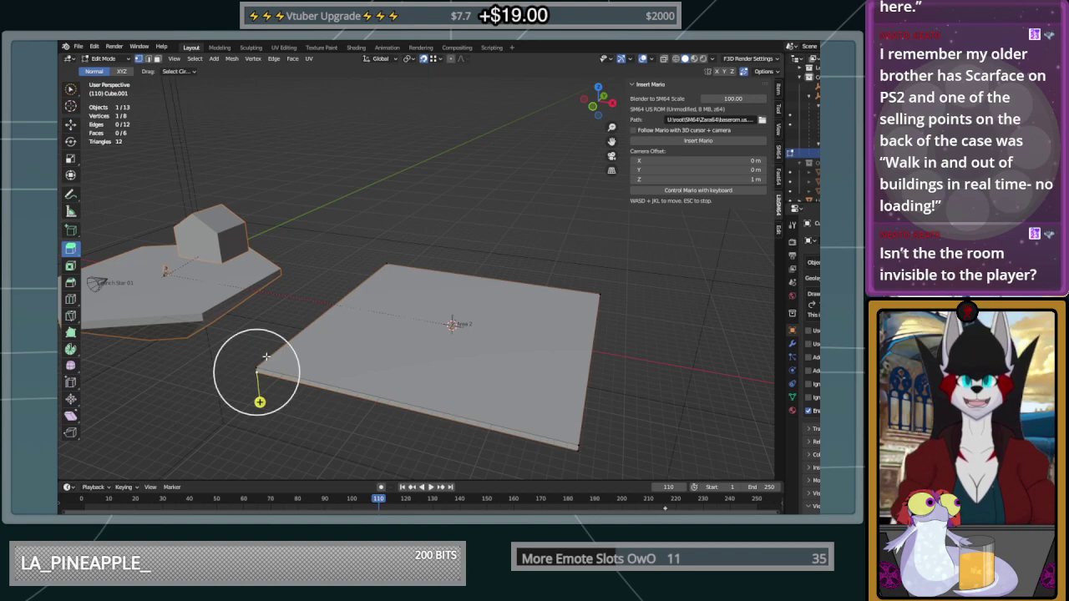
{"action": "left_click", "coordinate": [387, 268], "text": "shift"}
{"action": "middle_click_drag", "start_coordinate": [386, 269], "coordinate": [467, 254]}
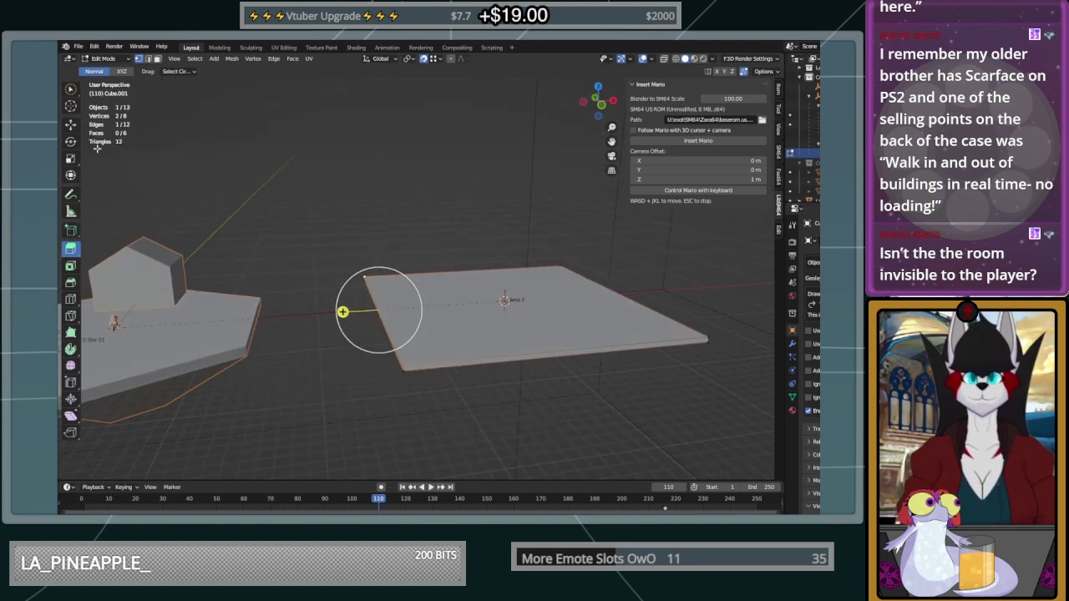
{"action": "left_click", "coordinate": [122, 72]}
{"action": "left_click_drag", "start_coordinate": [376, 274], "coordinate": [453, 175]}
{"action": "middle_click_drag", "start_coordinate": [453, 175], "coordinate": [340, 250]}
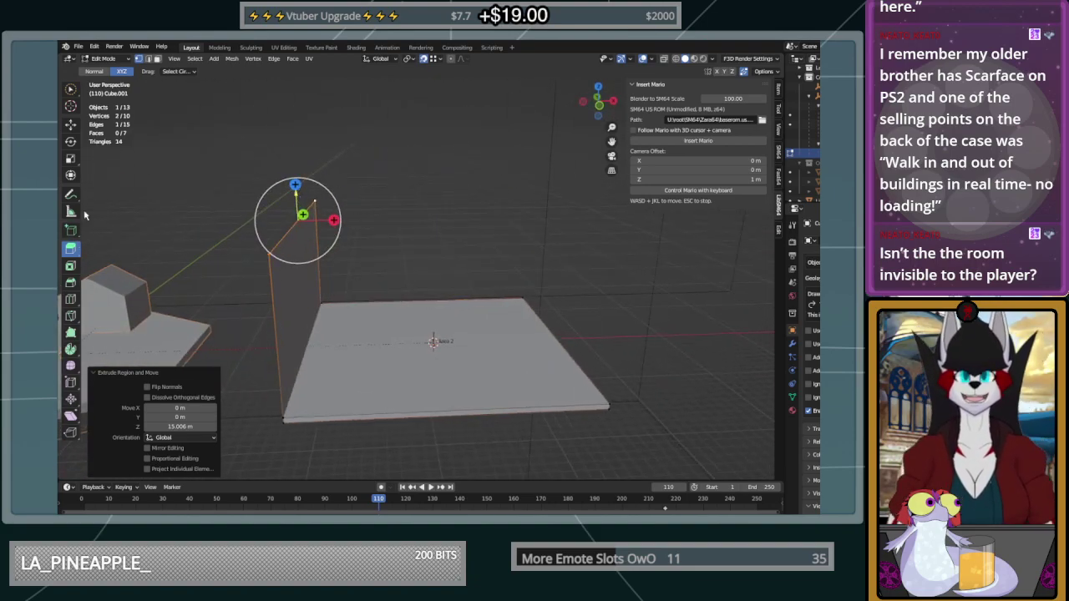
Extrude each of the slab's two remaining top corner vertices about 15 m straight up along Z, matching the wall's height
{"action": "left_click", "coordinate": [518, 296]}
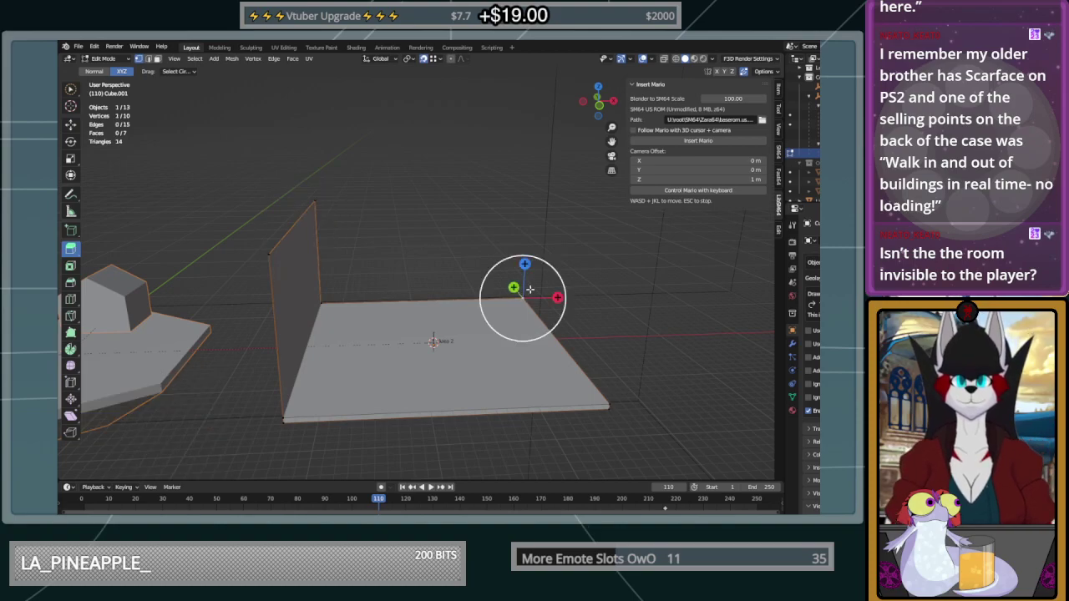
{"action": "key", "text": "e"}
{"action": "key", "text": "z"}
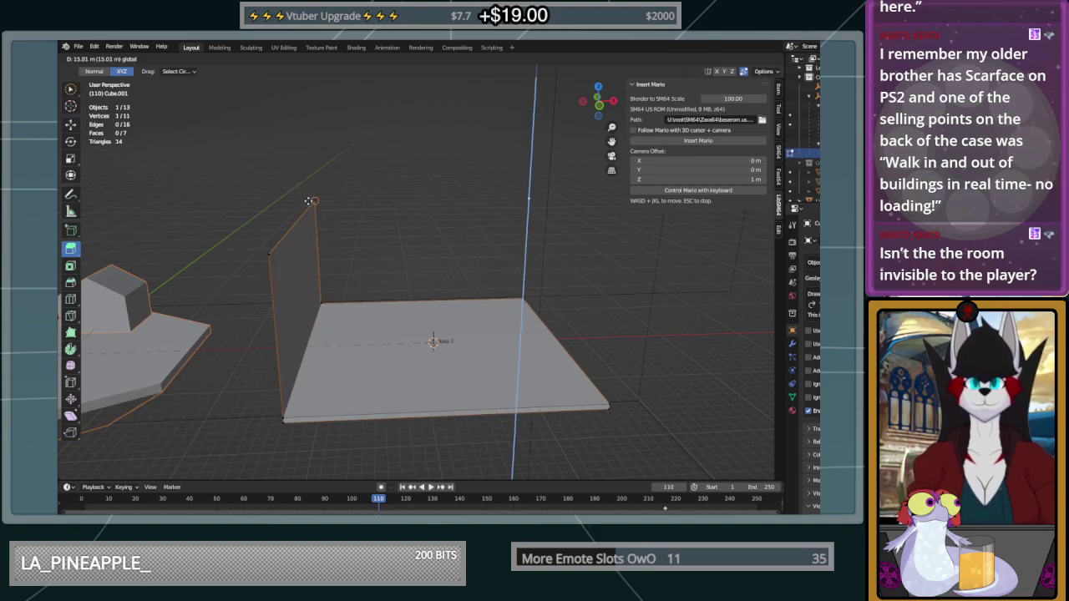
{"action": "left_click", "coordinate": [308, 201]}
{"action": "left_click", "coordinate": [608, 407]}
{"action": "key", "text": "e"}
{"action": "key", "text": "z"}
{"action": "left_click", "coordinate": [653, 262]}
Fill a wall face between the nearer raised corner vertex and the platform-side wall
{"action": "left_click", "coordinate": [608, 407], "text": "shift"}
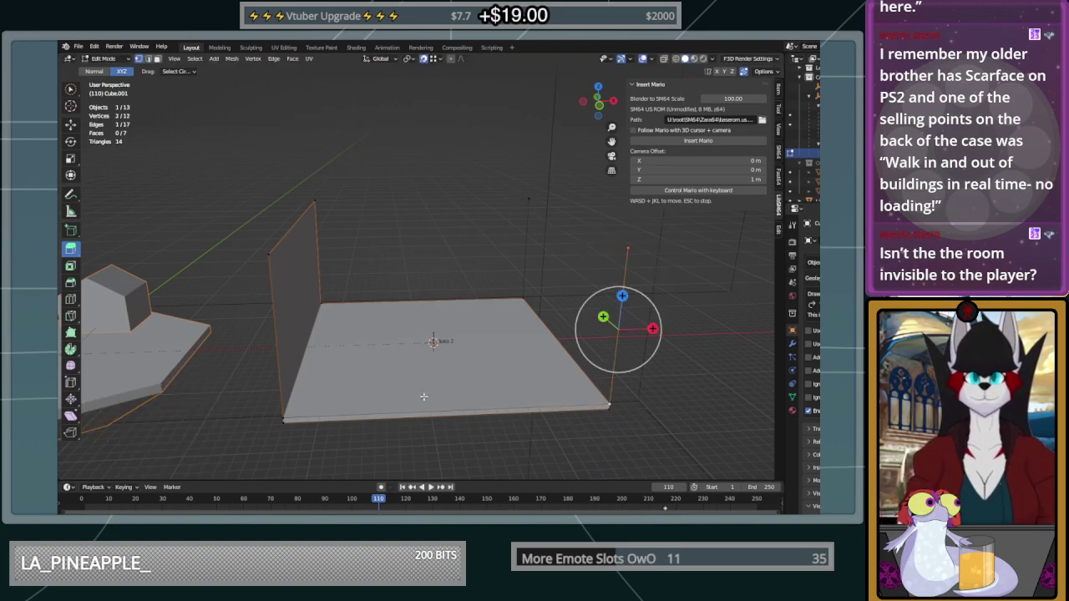
{"action": "left_click", "coordinate": [290, 407], "text": "shift"}
{"action": "left_click", "coordinate": [269, 254], "text": "shift"}
{"action": "key", "text": "f"}
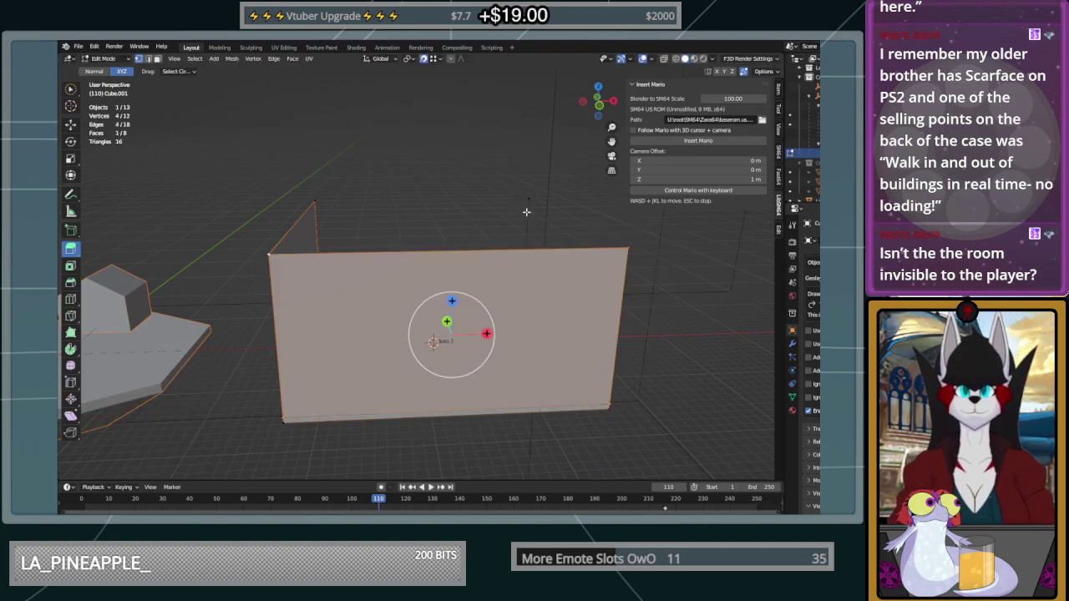
Fill the opposite wall face between the other raised corner vertex and the far end of the platform-side wall
{"action": "left_click", "coordinate": [535, 204]}
{"action": "middle_click_drag", "start_coordinate": [535, 205], "coordinate": [652, 288]}
{"action": "left_click", "coordinate": [606, 258], "text": "shift"}
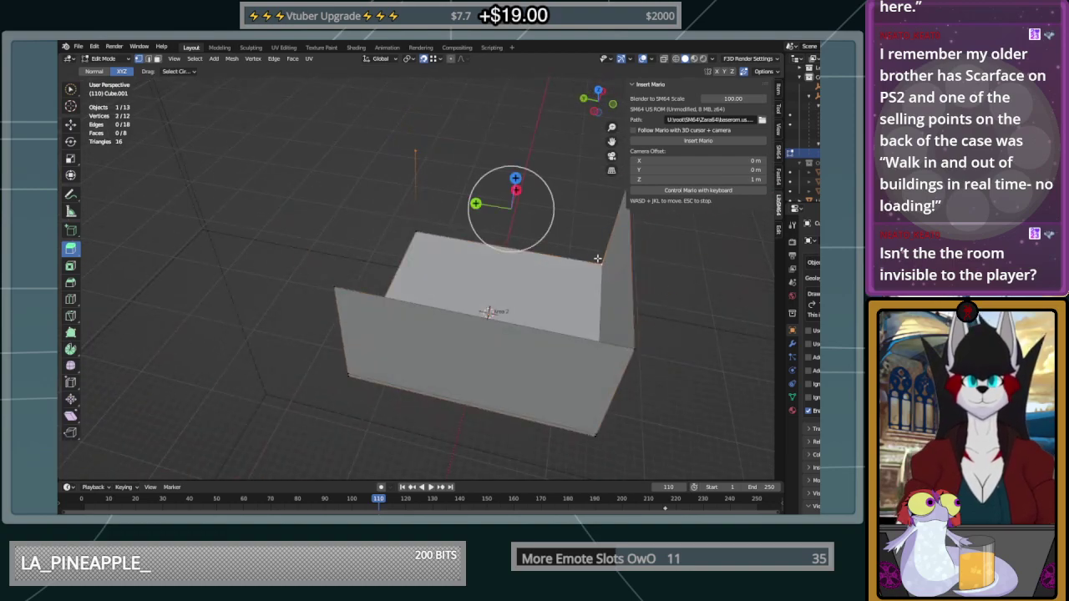
{"action": "middle_click_drag", "start_coordinate": [600, 254], "coordinate": [535, 267], "text": "shift"}
{"action": "left_click", "coordinate": [558, 227], "text": "shift"}
{"action": "key", "text": "f"}
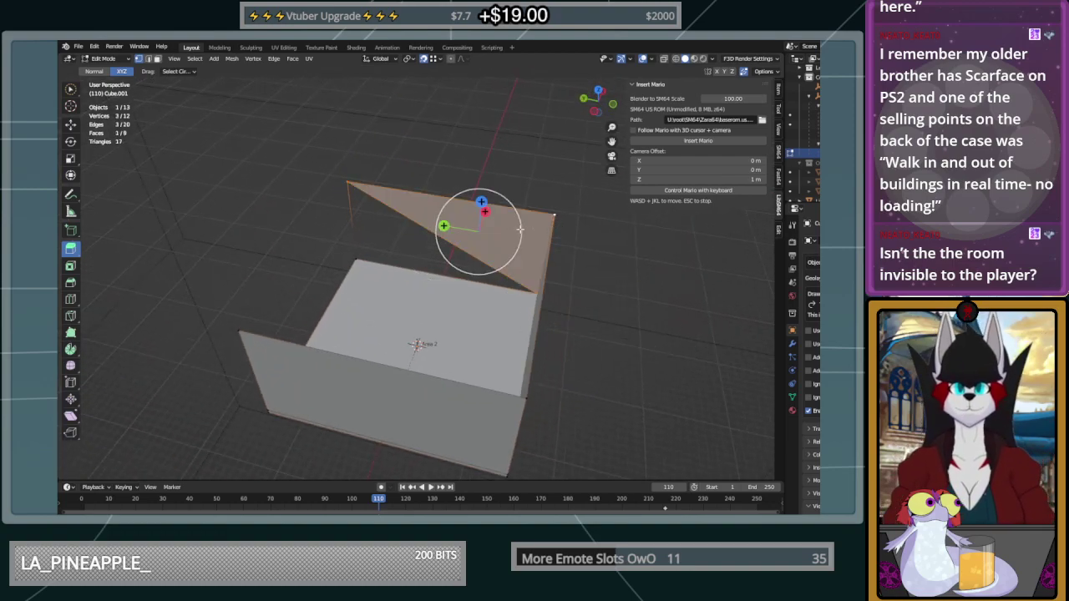
{"action": "key", "text": "ctrl+z"}
{"action": "left_click", "coordinate": [365, 260], "text": "shift"}
{"action": "key", "text": "f"}
Fill the last wall face on the side away from the platform and clear the selection
{"action": "middle_click_drag", "start_coordinate": [366, 260], "coordinate": [406, 206]}
{"action": "left_click", "coordinate": [392, 153], "text": "shift"}
{"action": "middle_click_drag", "start_coordinate": [510, 238], "coordinate": [464, 319]}
{"action": "left_click", "coordinate": [417, 240], "text": "shift"}
{"action": "left_click", "coordinate": [425, 161], "text": "shift"}
{"action": "key", "text": "f"}
{"action": "left_click", "coordinate": [547, 228]}
Set the viewport shading to Solid and hide the sidebar
{"action": "key", "text": "z"}
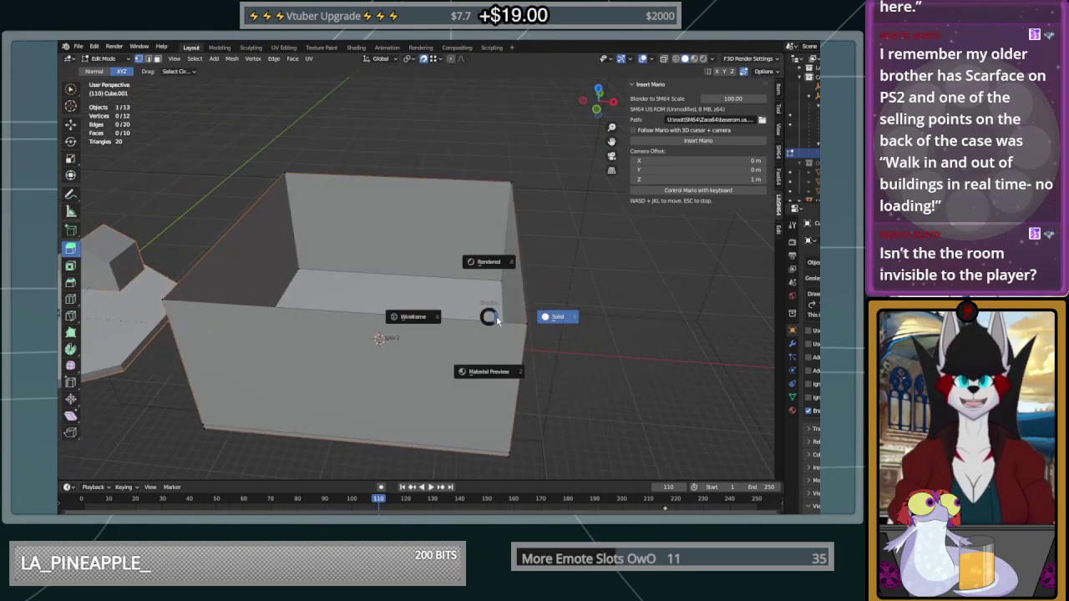
{"action": "left_click", "coordinate": [584, 315]}
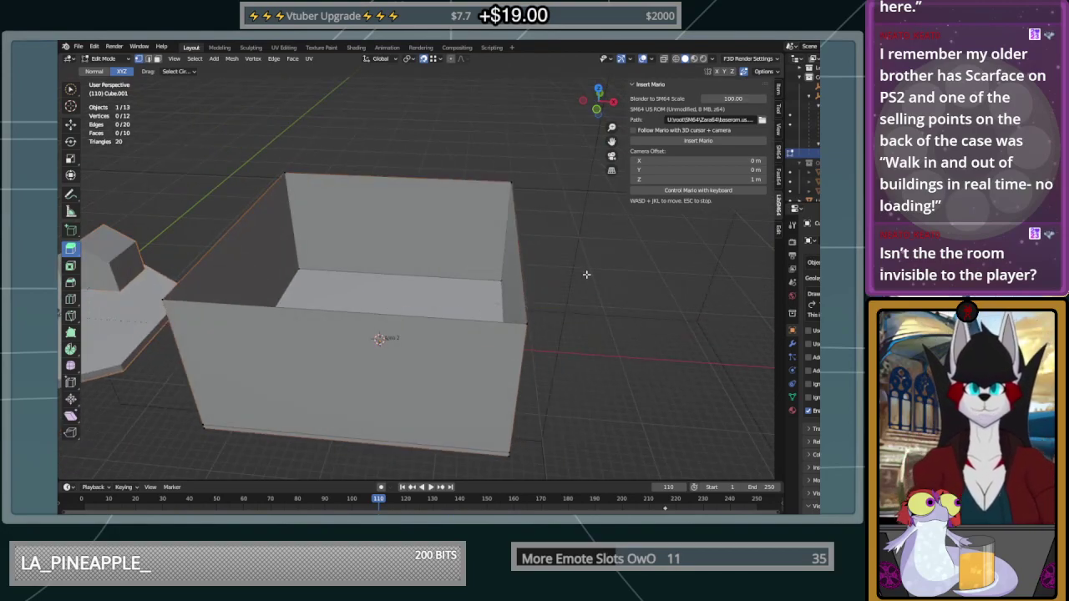
{"action": "key", "text": "n"}
{"action": "middle_click_drag", "start_coordinate": [587, 273], "coordinate": [601, 251]}
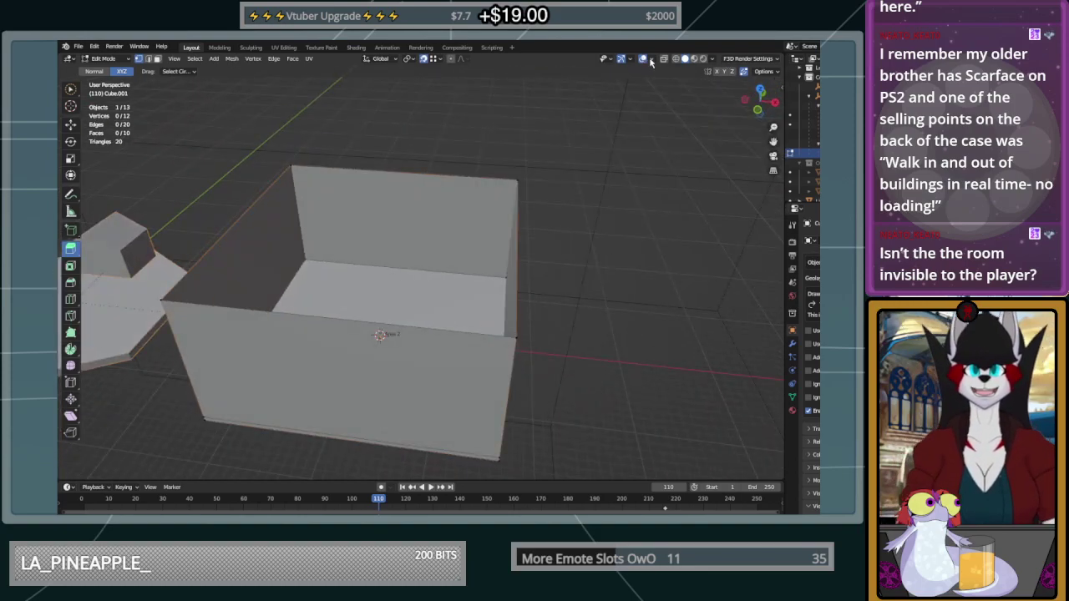
Display the Face Orientation overlay, inspect the room's floor and walls from all around, and turn the overlay off
{"action": "left_click", "coordinate": [649, 63]}
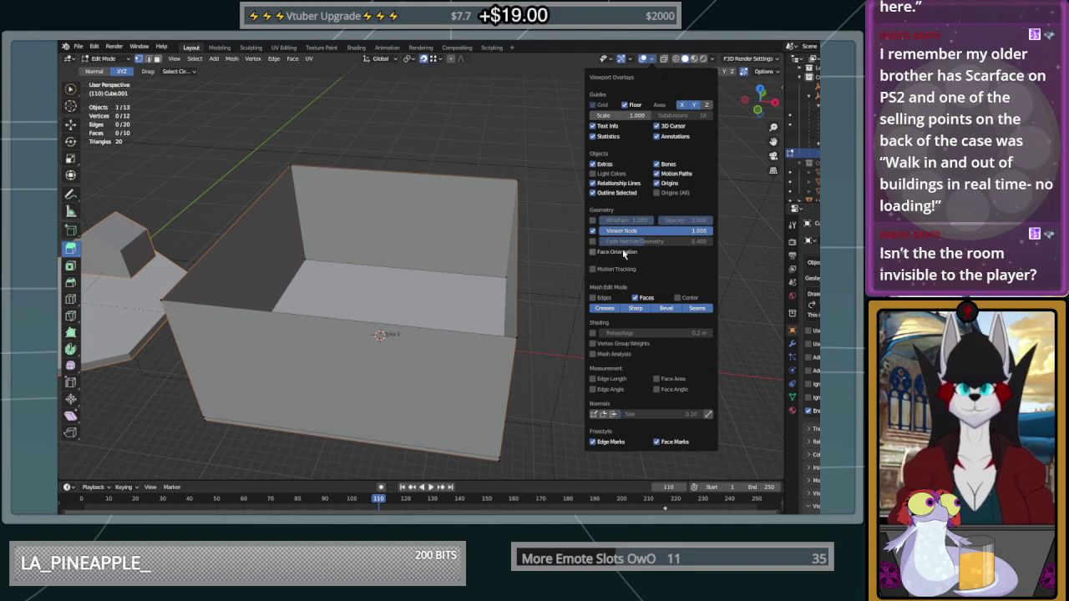
{"action": "left_click", "coordinate": [623, 253]}
{"action": "middle_click_drag", "start_coordinate": [585, 276], "coordinate": [493, 287]}
{"action": "middle_click_drag", "start_coordinate": [585, 432], "coordinate": [404, 424]}
{"action": "middle_click_drag", "start_coordinate": [574, 323], "coordinate": [515, 349]}
{"action": "middle_click_drag", "start_coordinate": [522, 298], "coordinate": [508, 259]}
{"action": "middle_click_drag", "start_coordinate": [401, 273], "coordinate": [575, 349]}
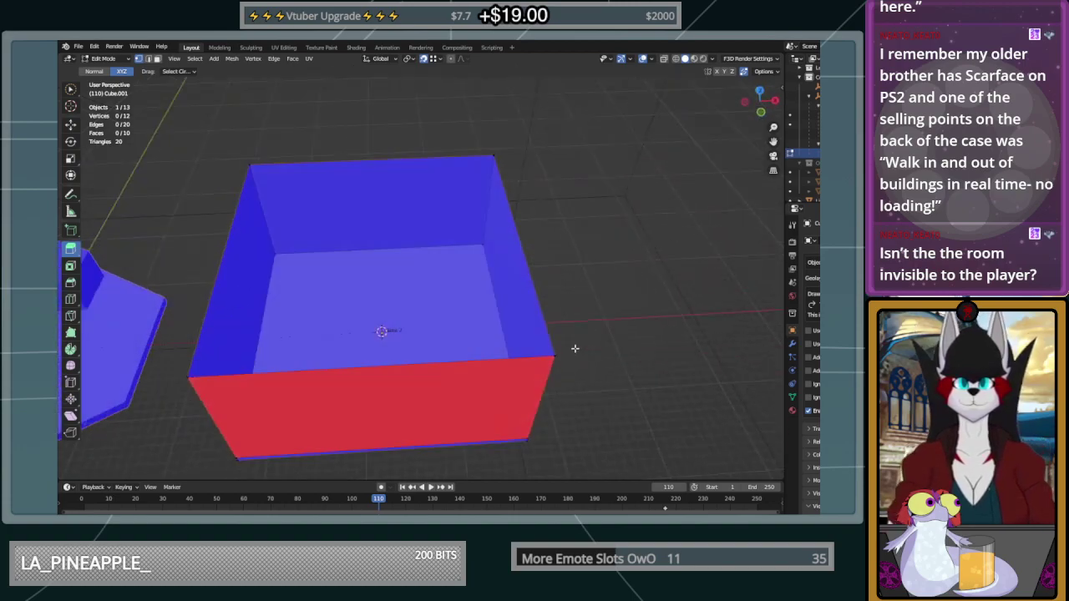
{"action": "left_click", "coordinate": [652, 59]}
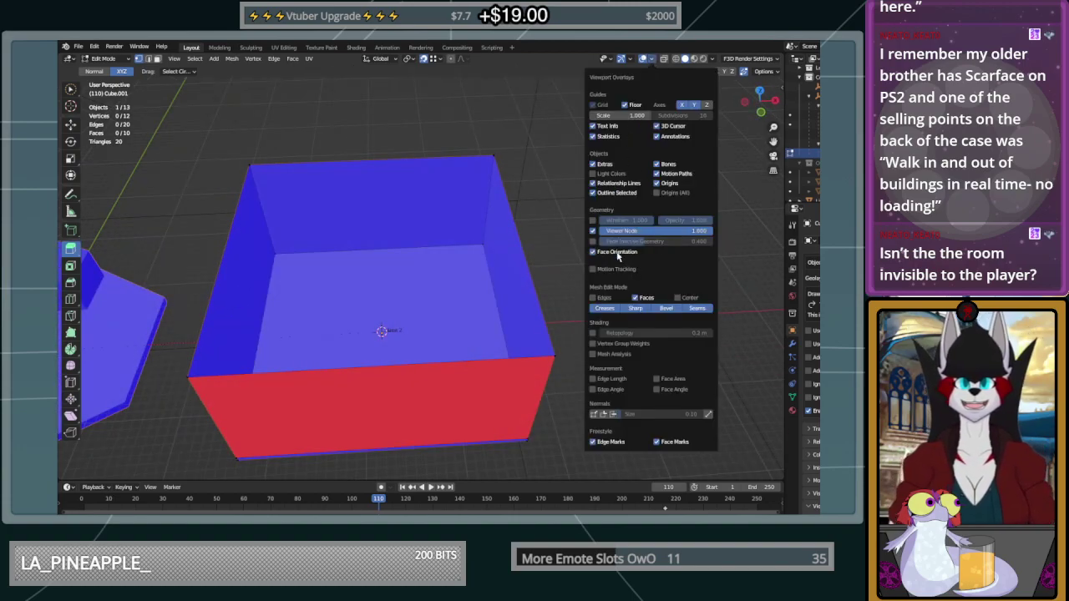
{"action": "left_click", "coordinate": [619, 252]}
Select the four vertices of the room's upper rim and lower them 12.682 m along Z with the Move tool
{"action": "middle_click_drag", "start_coordinate": [579, 262], "coordinate": [595, 212]}
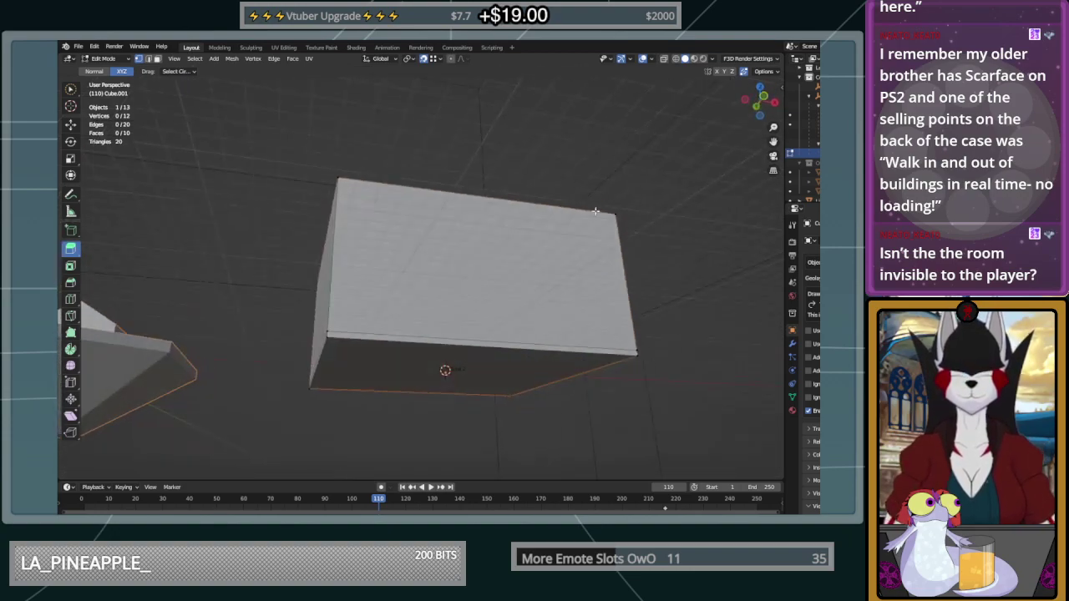
{"action": "middle_click_drag", "start_coordinate": [382, 326], "coordinate": [332, 261]}
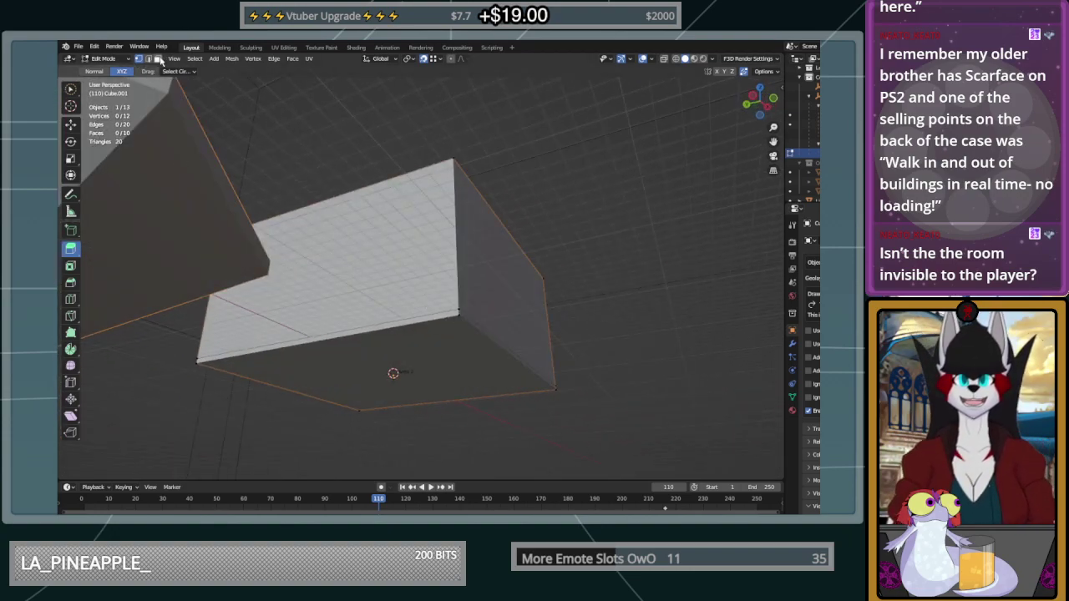
{"action": "middle_click_drag", "start_coordinate": [492, 200], "coordinate": [419, 215]}
{"action": "scroll", "coordinate": [456, 292], "scroll_direction": "up", "scroll_amount": 3}
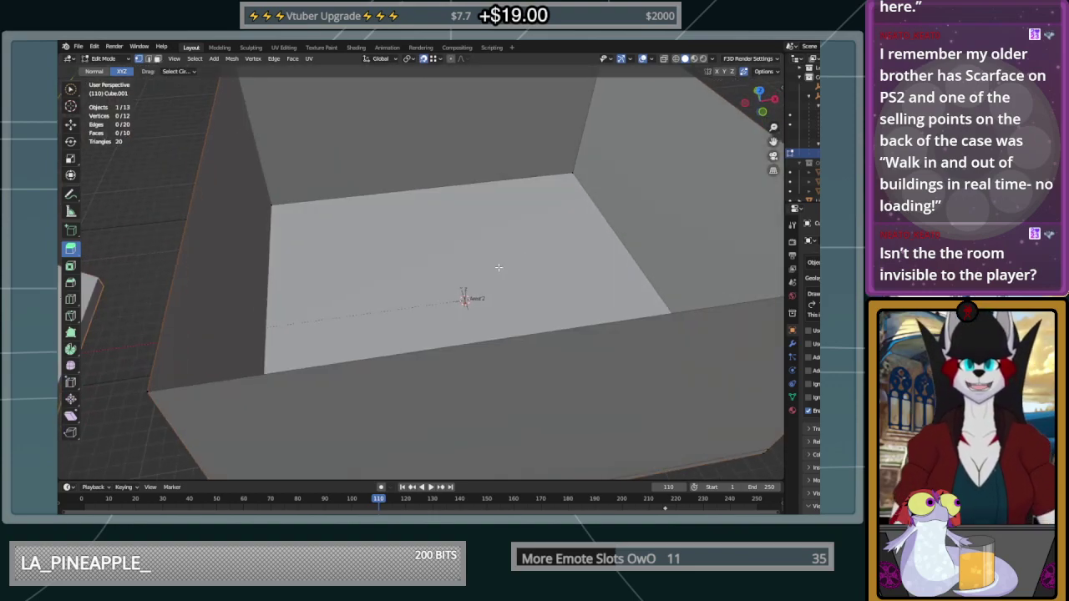
{"action": "middle_click_drag", "start_coordinate": [498, 267], "coordinate": [518, 290]}
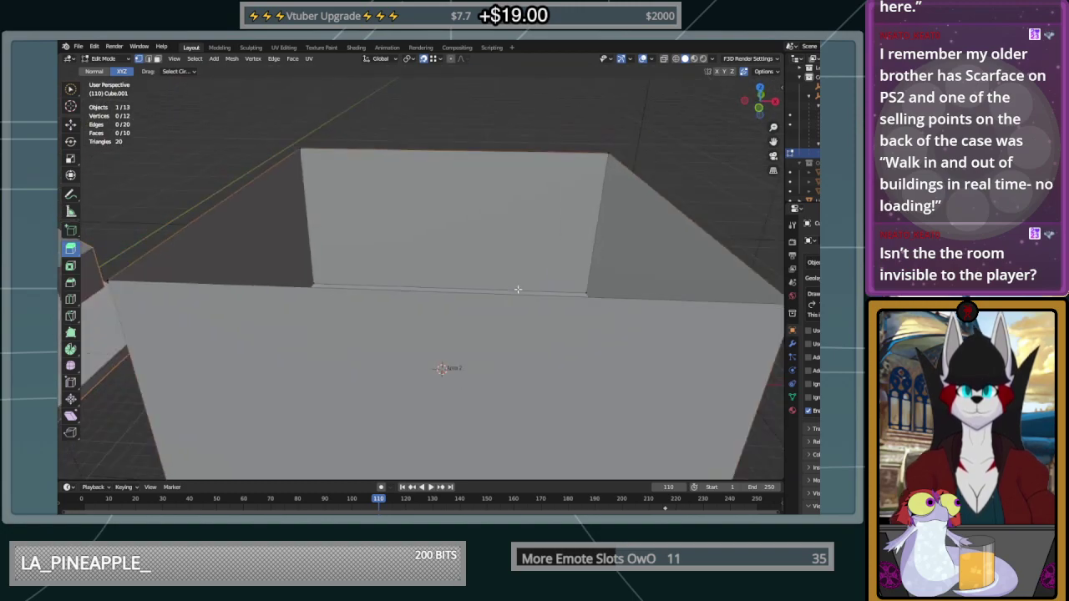
{"action": "scroll", "coordinate": [518, 290], "scroll_direction": "down", "scroll_amount": 3}
{"action": "left_click", "coordinate": [73, 92]}
{"action": "left_click", "coordinate": [339, 184]}
{"action": "mouse_move", "coordinate": [348, 219]}
{"action": "left_mouse_down"}
{"action": "mouse_move", "coordinate": [602, 289]}
{"action": "mouse_move", "coordinate": [539, 181]}
{"action": "left_mouse_up"}
{"action": "left_click", "coordinate": [71, 125]}
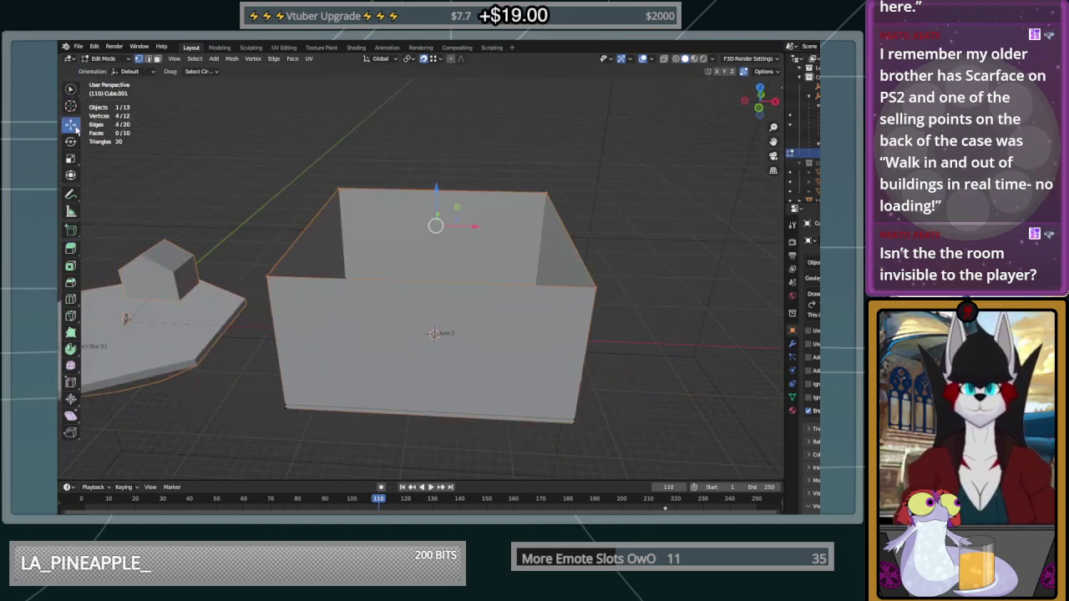
{"action": "left_click_drag", "start_coordinate": [439, 182], "coordinate": [451, 282]}
Examine the low-walled room from several sides against the hexagonal platform and cabin, clearing the rim selection
{"action": "middle_click_drag", "start_coordinate": [455, 283], "coordinate": [556, 316]}
{"action": "scroll", "coordinate": [556, 316], "scroll_direction": "up", "scroll_amount": 8}
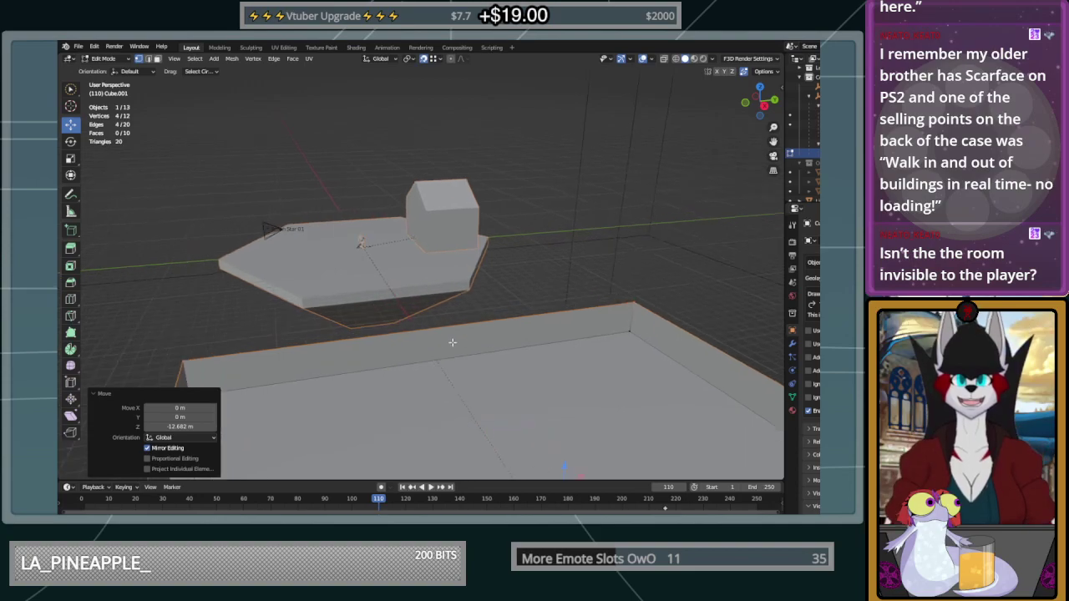
{"action": "scroll", "coordinate": [592, 310], "scroll_direction": "down", "scroll_amount": 8}
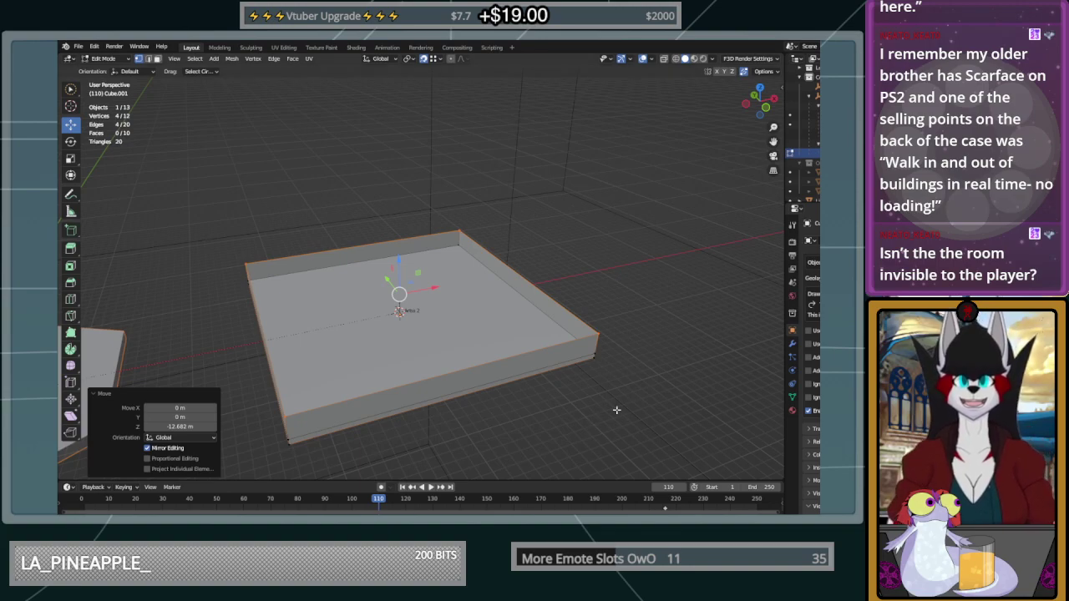
{"action": "middle_click_drag", "start_coordinate": [405, 262], "coordinate": [372, 237]}
{"action": "scroll", "coordinate": [364, 231], "scroll_direction": "up", "scroll_amount": 4}
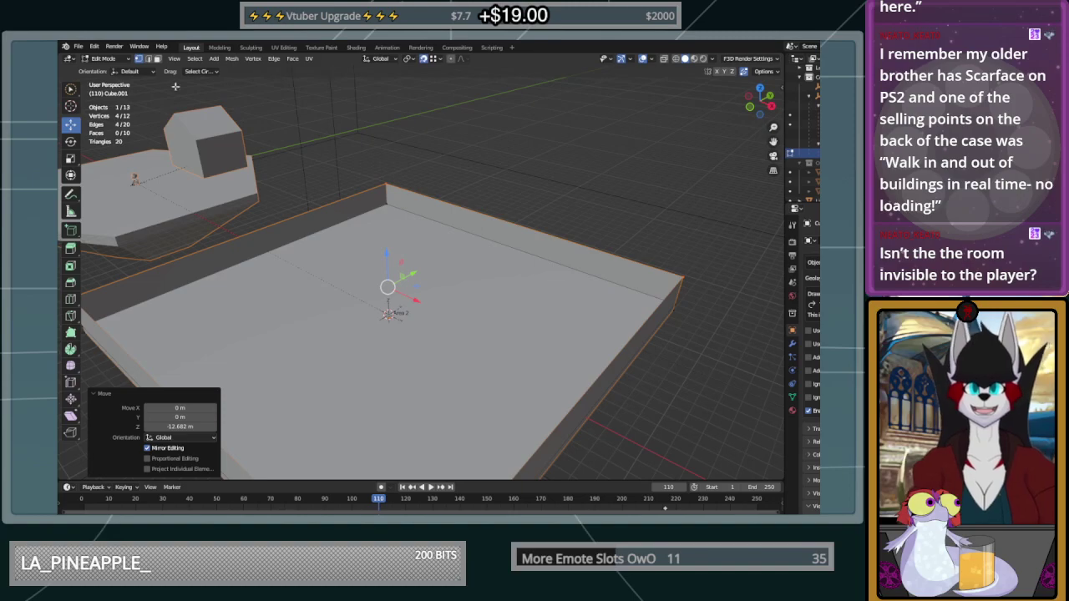
{"action": "middle_click_drag", "start_coordinate": [430, 249], "coordinate": [576, 213], "text": "shift"}
{"action": "middle_click_drag", "start_coordinate": [630, 169], "coordinate": [418, 167], "text": "shift"}
{"action": "middle_click_drag", "start_coordinate": [409, 171], "coordinate": [507, 184]}
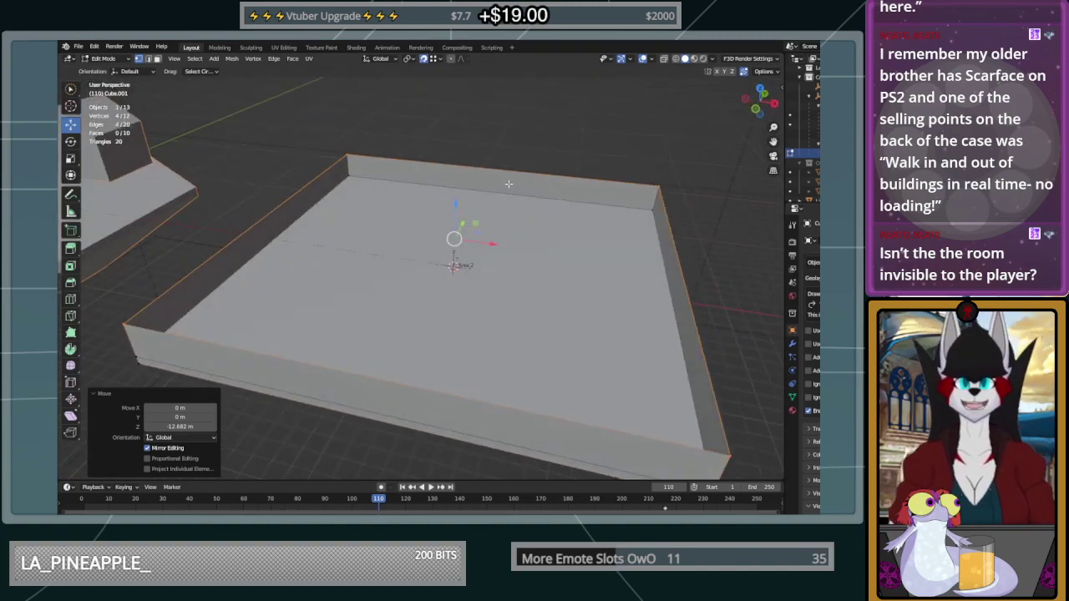
{"action": "left_click", "coordinate": [520, 159]}
{"action": "scroll", "coordinate": [529, 174], "scroll_direction": "down", "scroll_amount": 2}
{"action": "middle_click_drag", "start_coordinate": [368, 200], "coordinate": [549, 237]}
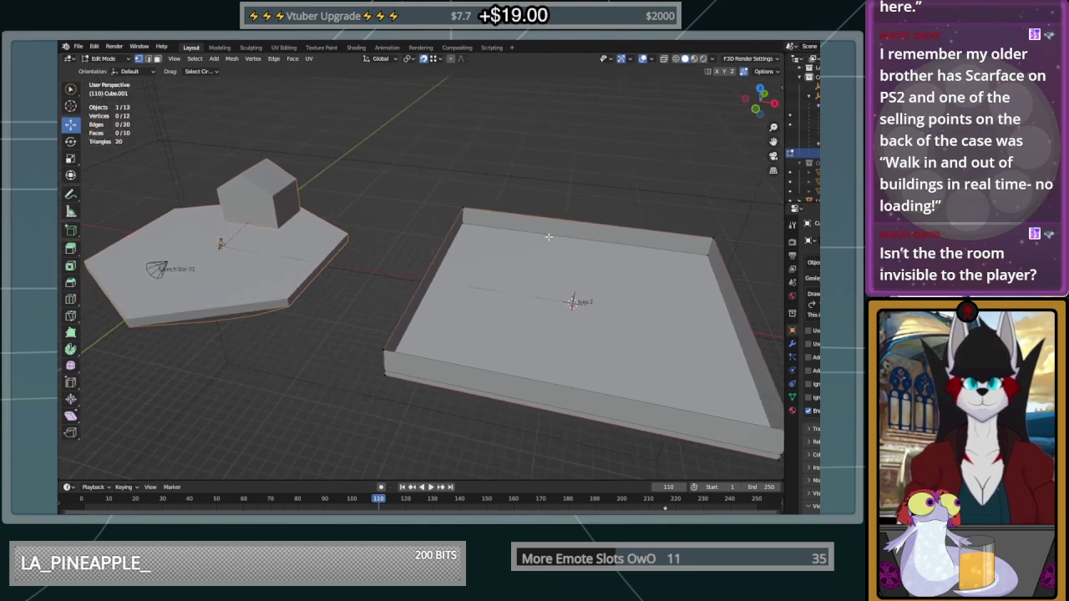
{"action": "middle_click_drag", "start_coordinate": [648, 264], "coordinate": [544, 299]}
{"action": "left_click", "coordinate": [522, 262]}
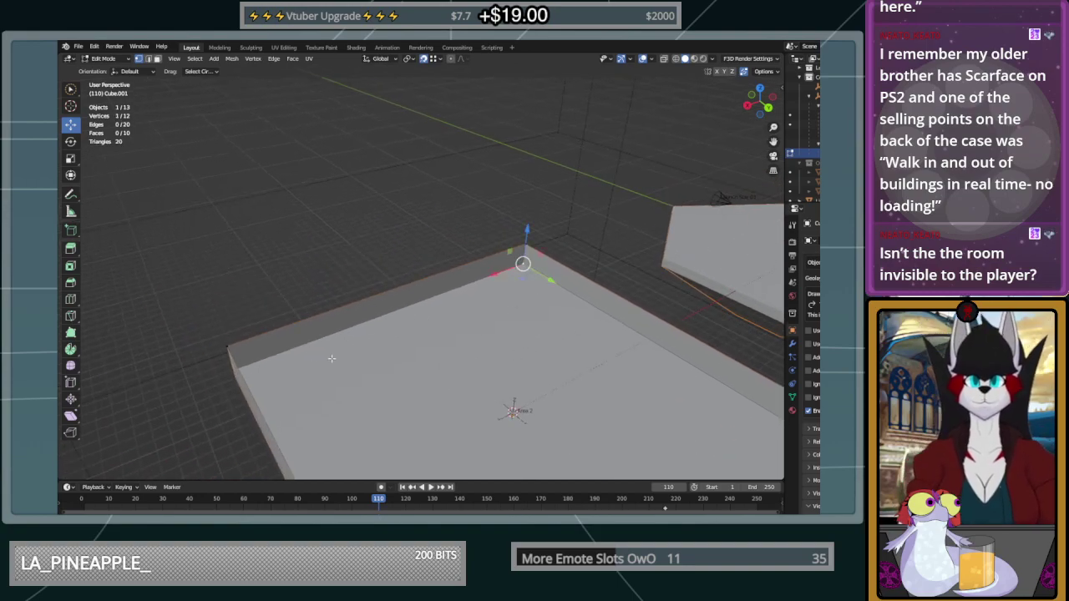
{"action": "middle_click_drag", "start_coordinate": [332, 358], "coordinate": [360, 346]}
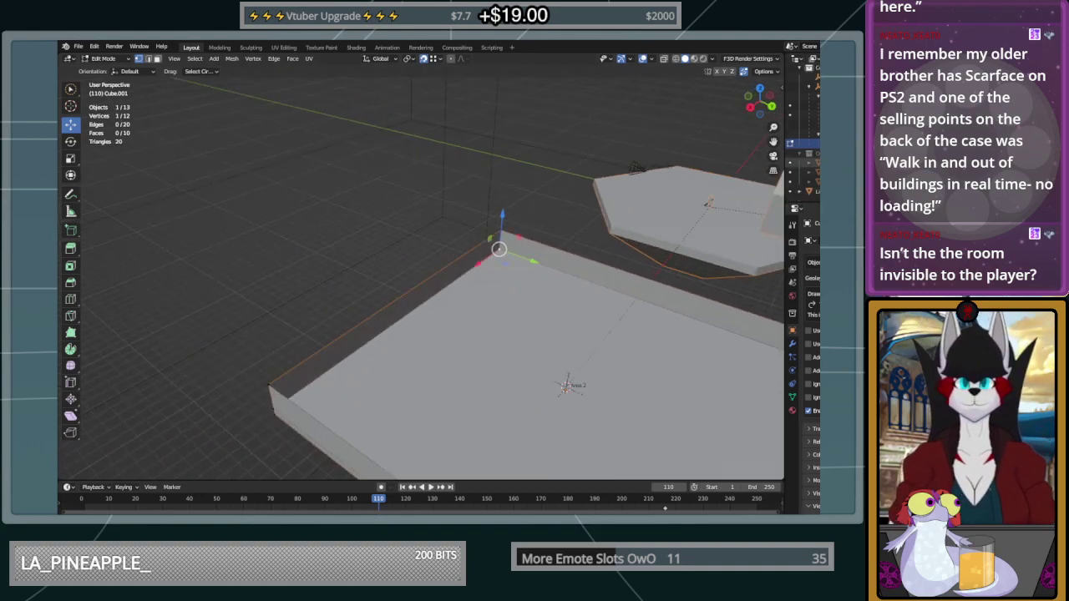
Reveal the hidden reference objects and hide the tall ladder-like piece and the small block again
{"action": "key", "text": "alt+h"}
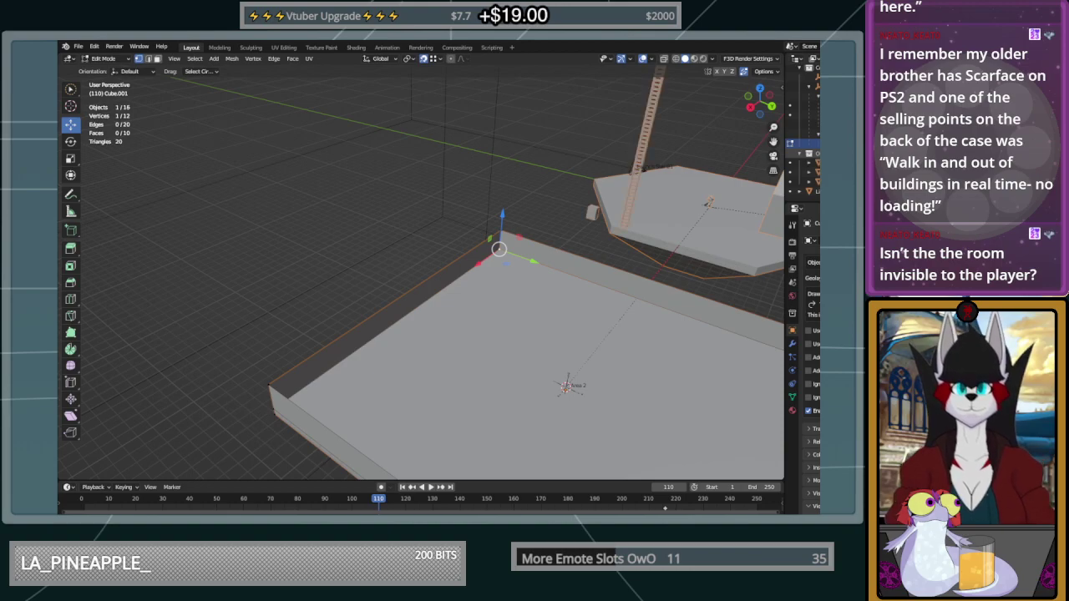
{"action": "left_click", "coordinate": [818, 172]}
{"action": "left_click", "coordinate": [818, 181]}
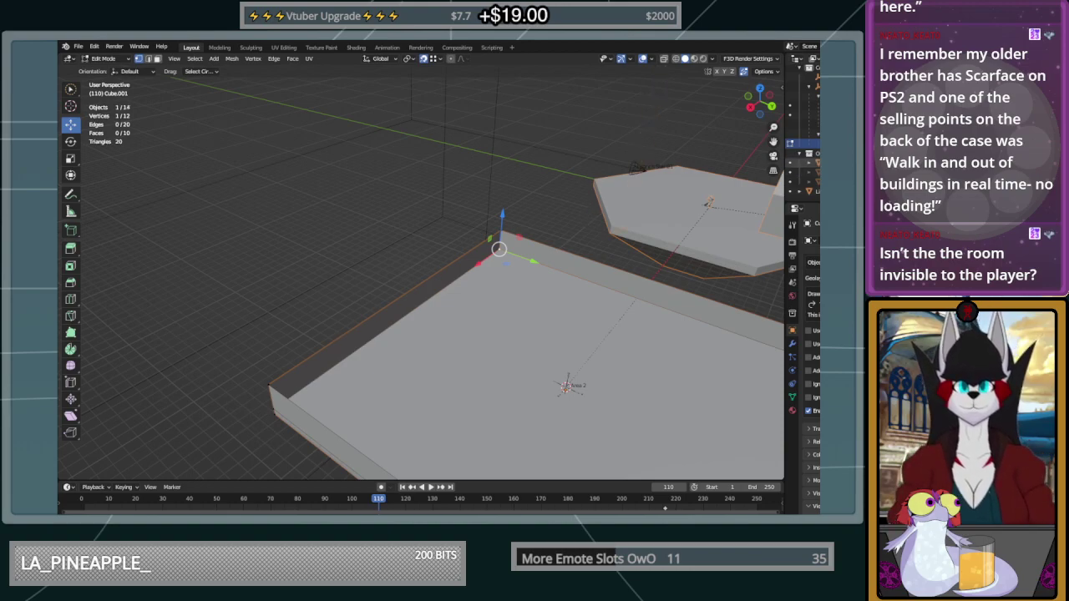
Leave Edit Mode, select the DOOR SIZE? reference object and snap it to the 3D cursor in the room's centre
{"action": "scroll", "coordinate": [601, 198], "scroll_direction": "down", "scroll_amount": 5}
{"action": "scroll", "coordinate": [601, 198], "scroll_direction": "up", "scroll_amount": 4}
{"action": "scroll", "coordinate": [602, 198], "scroll_direction": "down", "scroll_amount": 4}
{"action": "scroll", "coordinate": [601, 199], "scroll_direction": "up", "scroll_amount": 4}
{"action": "key", "text": "Tab"}
{"action": "key", "text": "Return"}
{"action": "scroll", "coordinate": [602, 206], "scroll_direction": "down", "scroll_amount": 5}
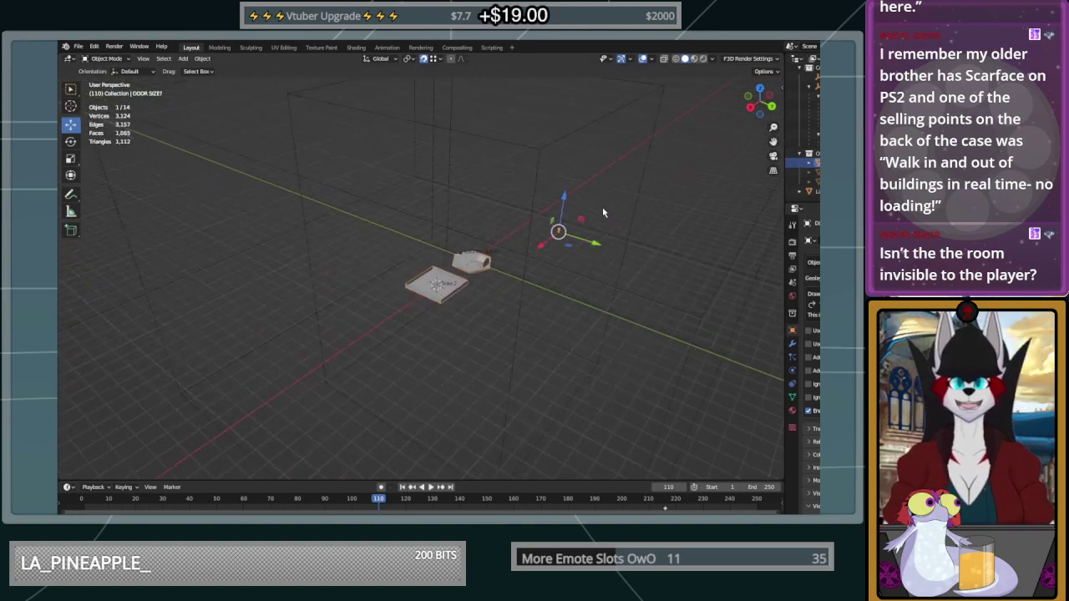
{"action": "scroll", "coordinate": [602, 207], "scroll_direction": "up", "scroll_amount": 5}
{"action": "key", "text": "shift+s"}
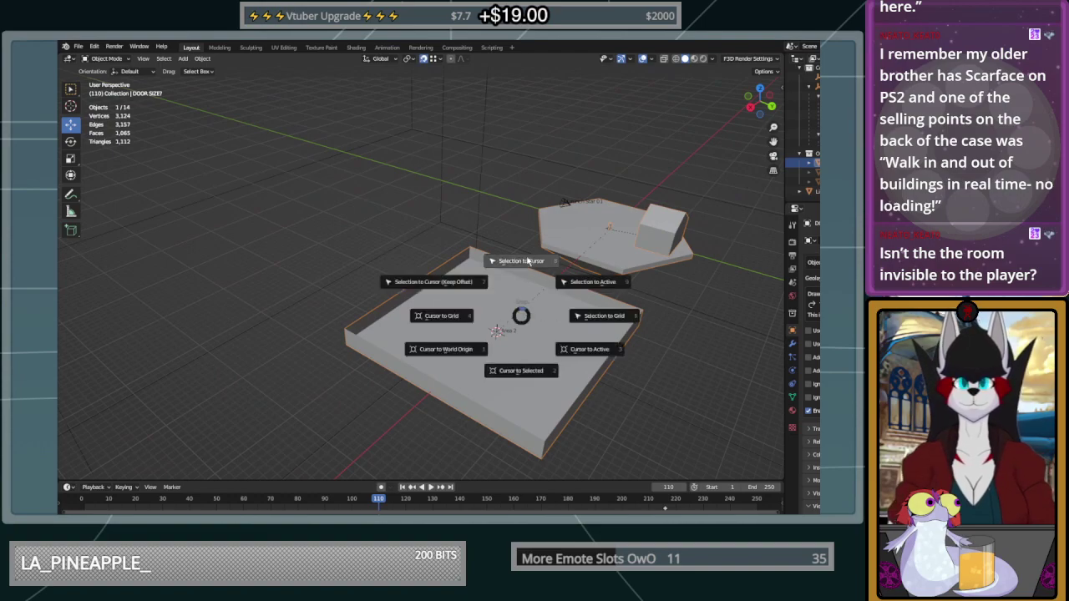
{"action": "left_click", "coordinate": [530, 260]}
Move the DOOR SIZE? reference along the Y axis from the room's centre until it sits against the side wall
{"action": "scroll", "coordinate": [557, 274], "scroll_direction": "up", "scroll_amount": 6}
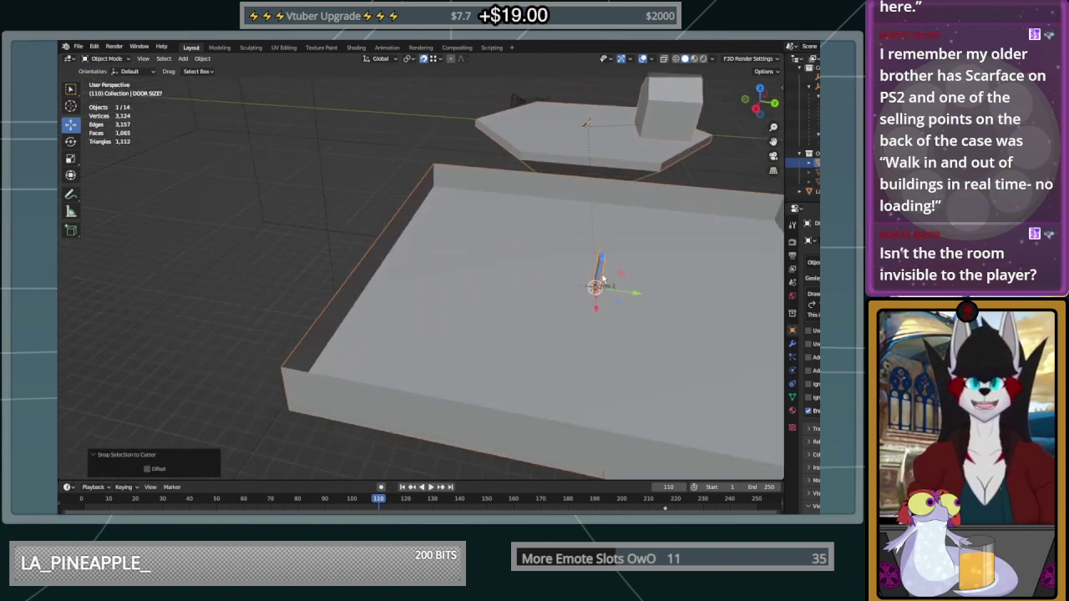
{"action": "key", "text": "g"}
{"action": "key", "text": "y"}
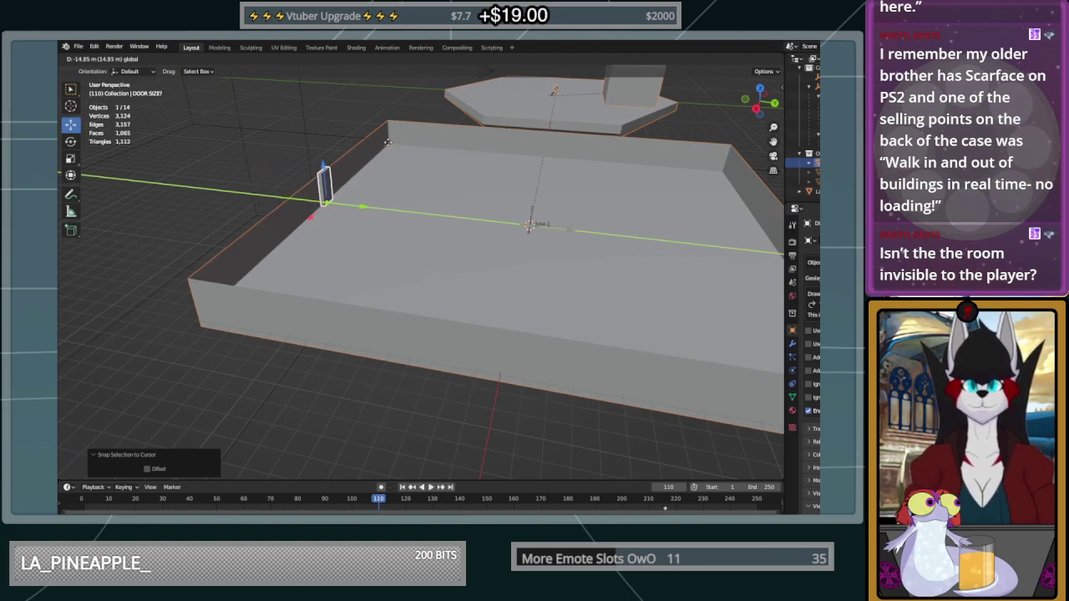
{"action": "left_click", "coordinate": [389, 154]}
{"action": "middle_click_drag", "start_coordinate": [390, 156], "coordinate": [363, 232]}
{"action": "key", "text": "g"}
{"action": "key", "text": "y"}
{"action": "left_click", "coordinate": [293, 264]}
{"action": "key", "text": "g"}
{"action": "key", "text": "y"}
{"action": "left_click", "coordinate": [359, 240]}
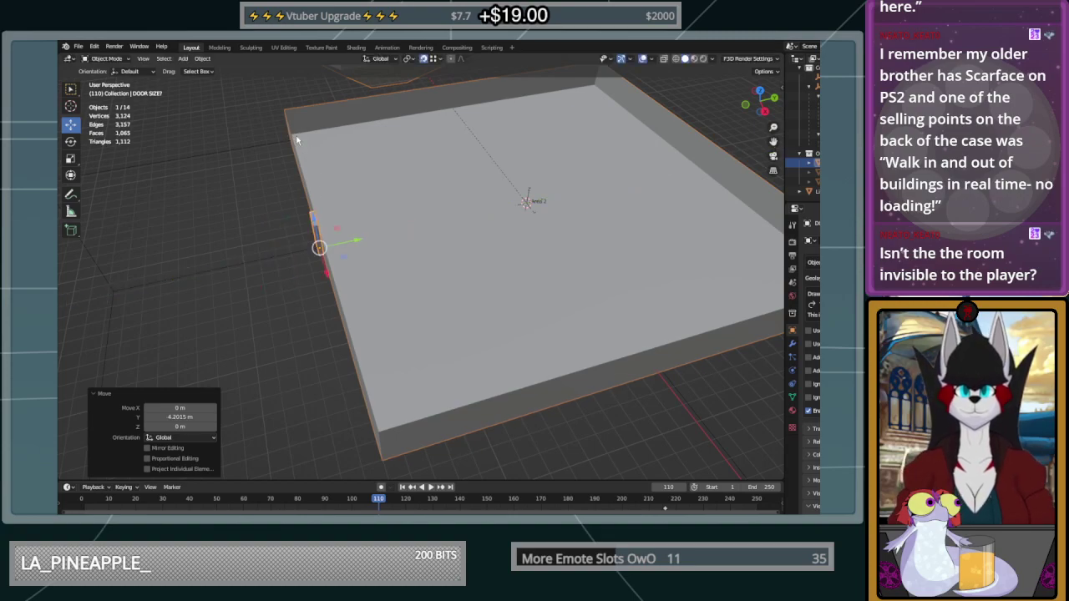
Select the four corner vertices of the room's upper rim and raise them along Z so the walls stand clearly above the door reference
{"action": "scroll", "coordinate": [381, 188], "scroll_direction": "up", "scroll_amount": 4}
{"action": "scroll", "coordinate": [328, 171], "scroll_direction": "down", "scroll_amount": 3}
{"action": "middle_click_drag", "start_coordinate": [317, 163], "coordinate": [589, 260]}
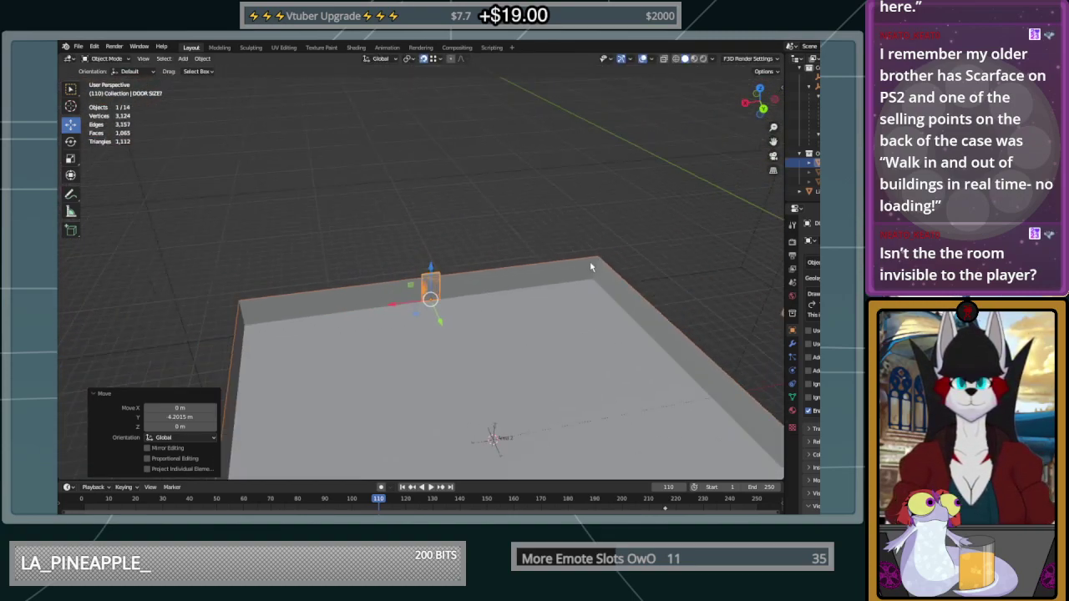
{"action": "scroll", "coordinate": [531, 334], "scroll_direction": "up", "scroll_amount": 3}
{"action": "left_click", "coordinate": [532, 334]}
{"action": "key", "text": "Tab"}
{"action": "left_click", "coordinate": [549, 263]}
{"action": "left_click", "coordinate": [297, 290], "text": "shift"}
{"action": "middle_click_drag", "start_coordinate": [626, 338], "coordinate": [633, 260], "text": "shift"}
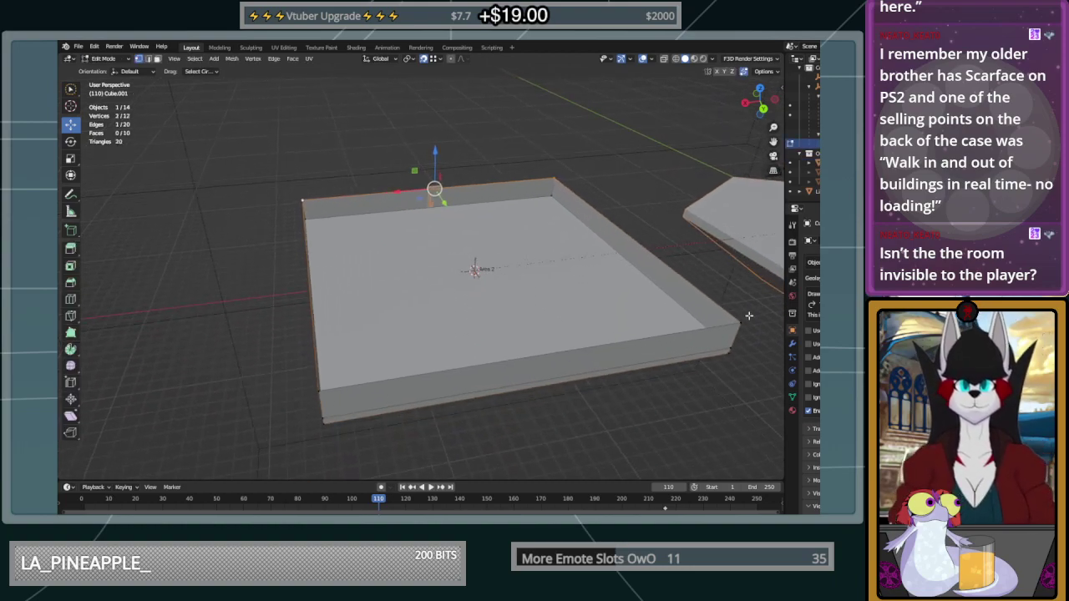
{"action": "left_click", "coordinate": [748, 316], "text": "shift"}
{"action": "left_click", "coordinate": [325, 392], "text": "shift"}
{"action": "left_click_drag", "start_coordinate": [477, 216], "coordinate": [482, 191]}
{"action": "scroll", "coordinate": [419, 146], "scroll_direction": "up", "scroll_amount": 5}
{"action": "middle_click_drag", "start_coordinate": [419, 146], "coordinate": [531, 291]}
{"action": "key", "text": "Tab"}
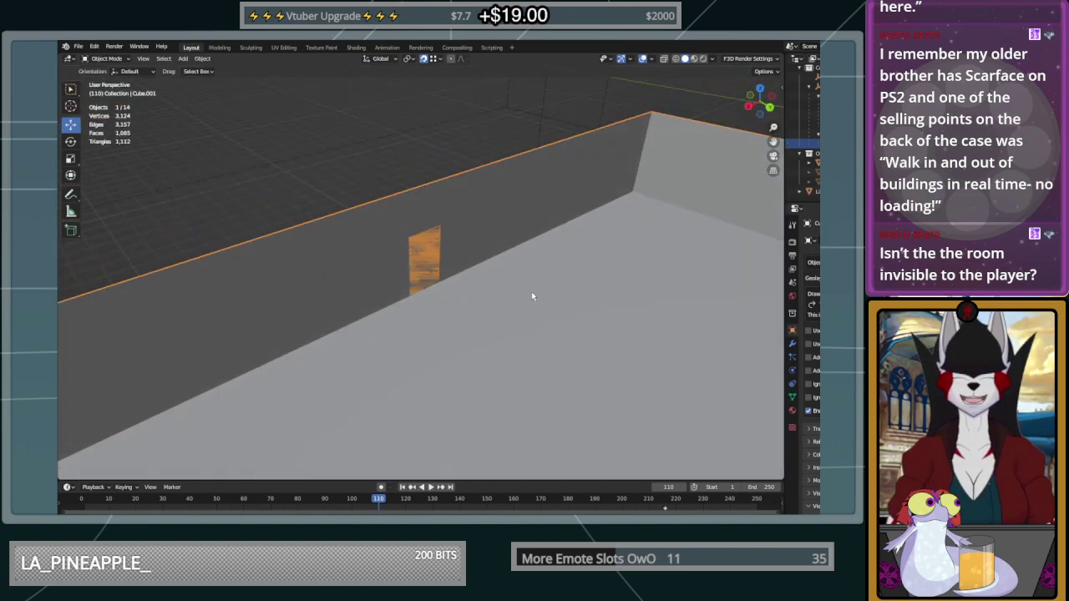
Try cutting the doorway with a Boolean modifier on the room, using the door reference as the cutter
{"action": "left_click", "coordinate": [791, 387]}
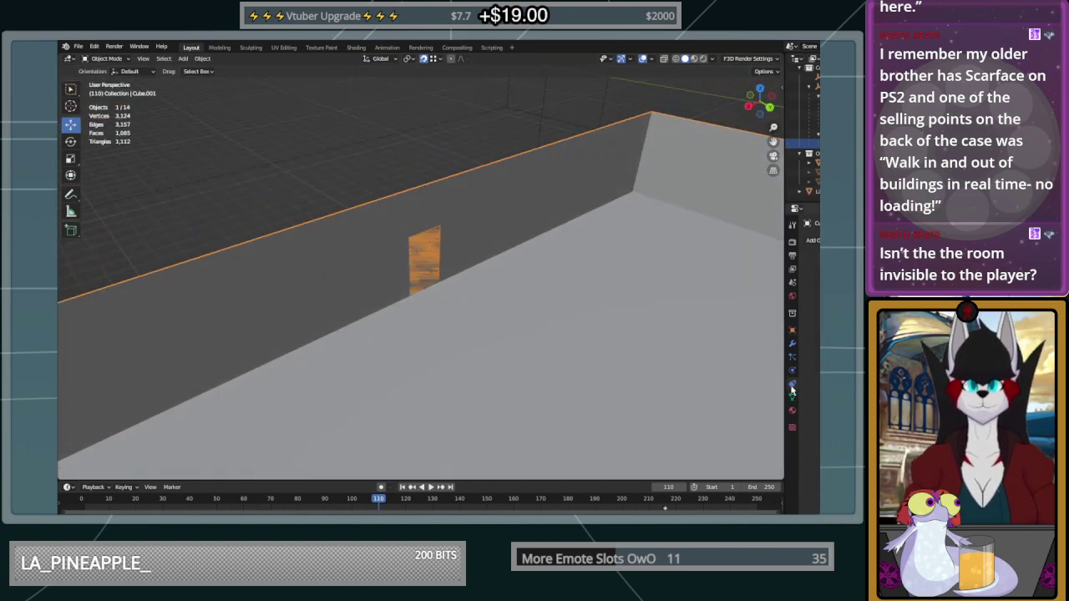
{"action": "left_click", "coordinate": [792, 343]}
{"action": "left_click", "coordinate": [811, 240]}
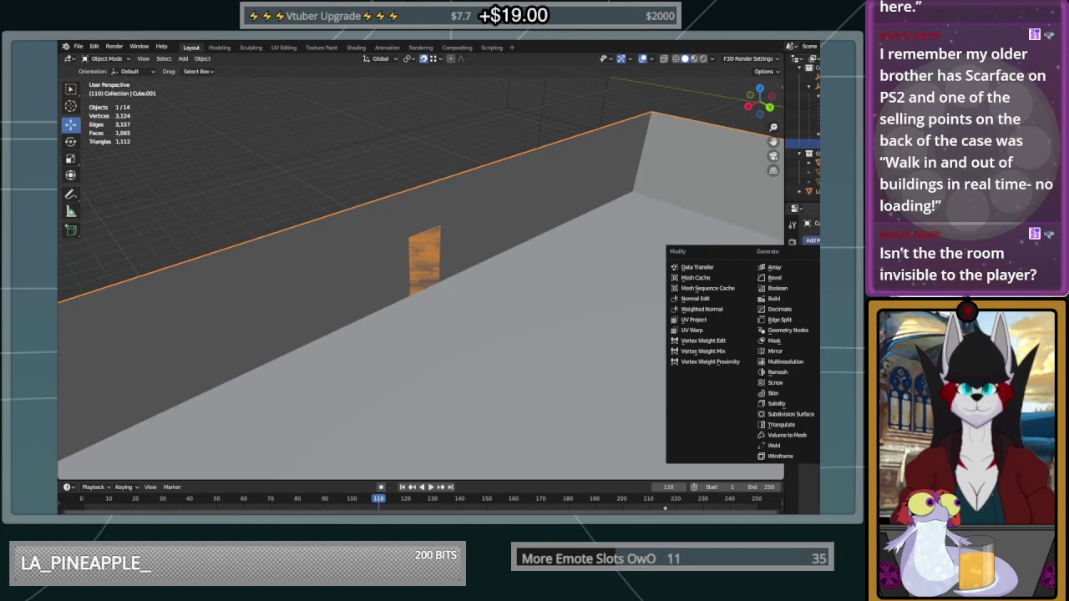
{"action": "left_click", "coordinate": [777, 288]}
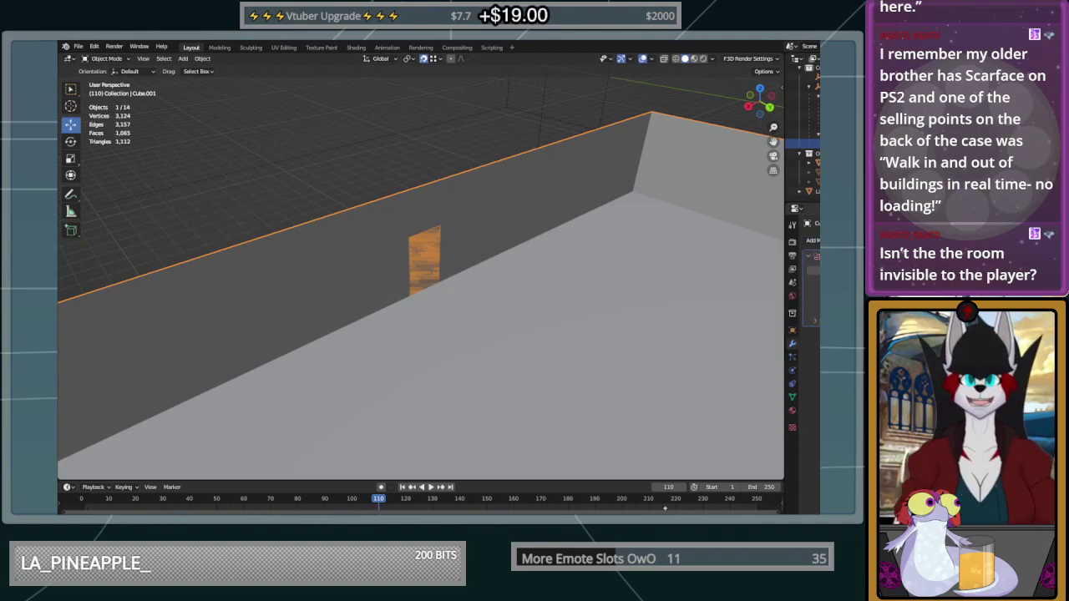
{"action": "left_click", "coordinate": [818, 163]}
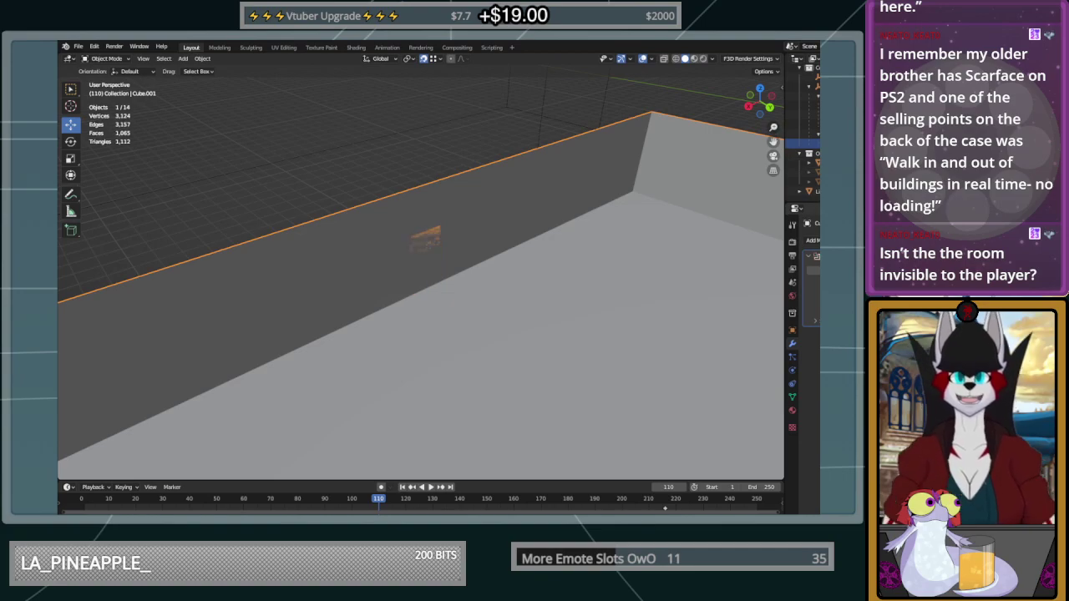
{"action": "key", "text": "Tab"}
{"action": "key", "text": "Tab"}
{"action": "key", "text": "Tab"}
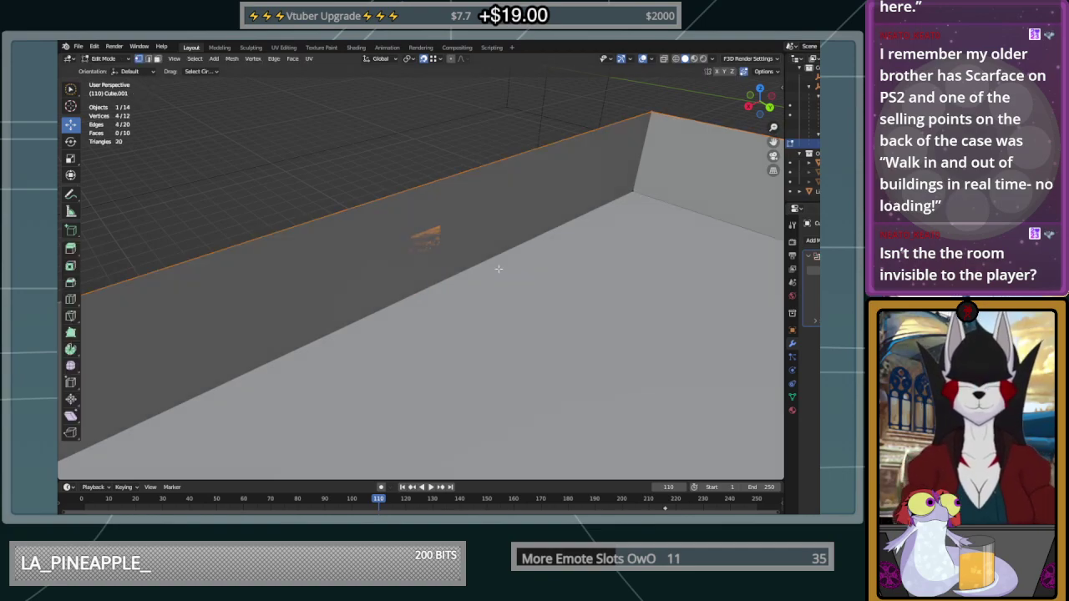
{"action": "key", "text": "Tab"}
{"action": "key", "text": "Tab"}
{"action": "key", "text": "Tab"}
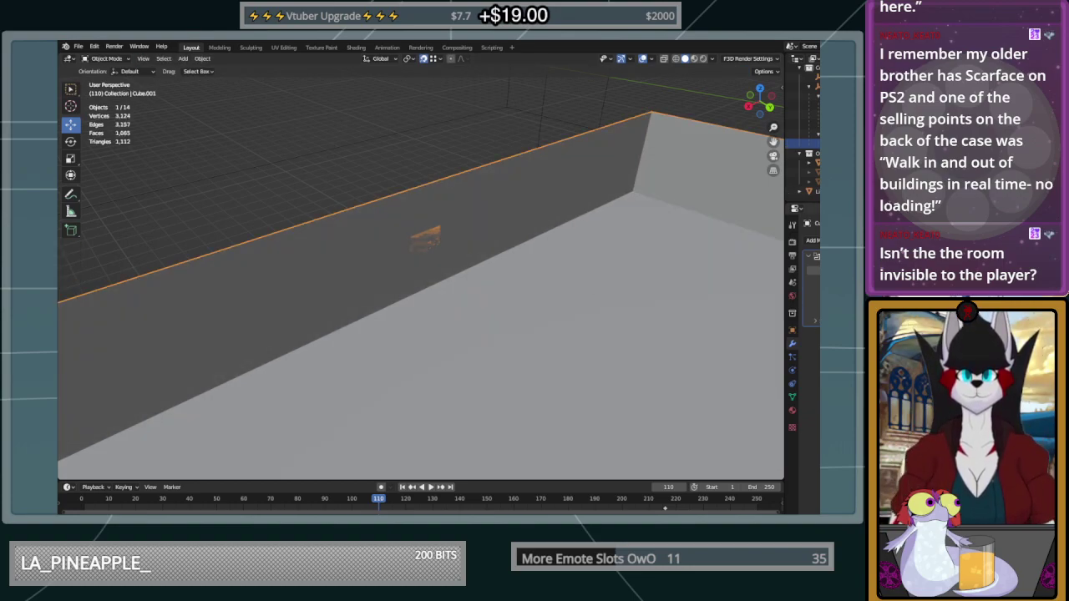
{"action": "key", "text": "ctrl+z"}
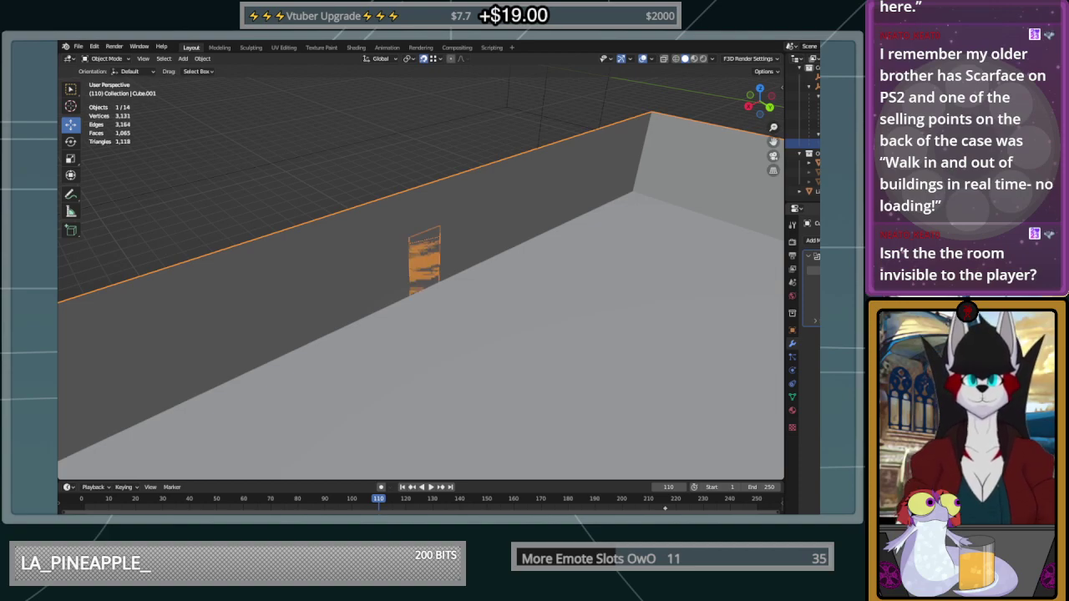
Check the Boolean cut at the door in Edit and Object Mode, and remove the modifier from the room
{"action": "middle_click_drag", "start_coordinate": [687, 311], "coordinate": [624, 284]}
{"action": "key", "text": "Tab"}
{"action": "key", "text": "Tab"}
{"action": "middle_click_drag", "start_coordinate": [491, 273], "coordinate": [527, 289]}
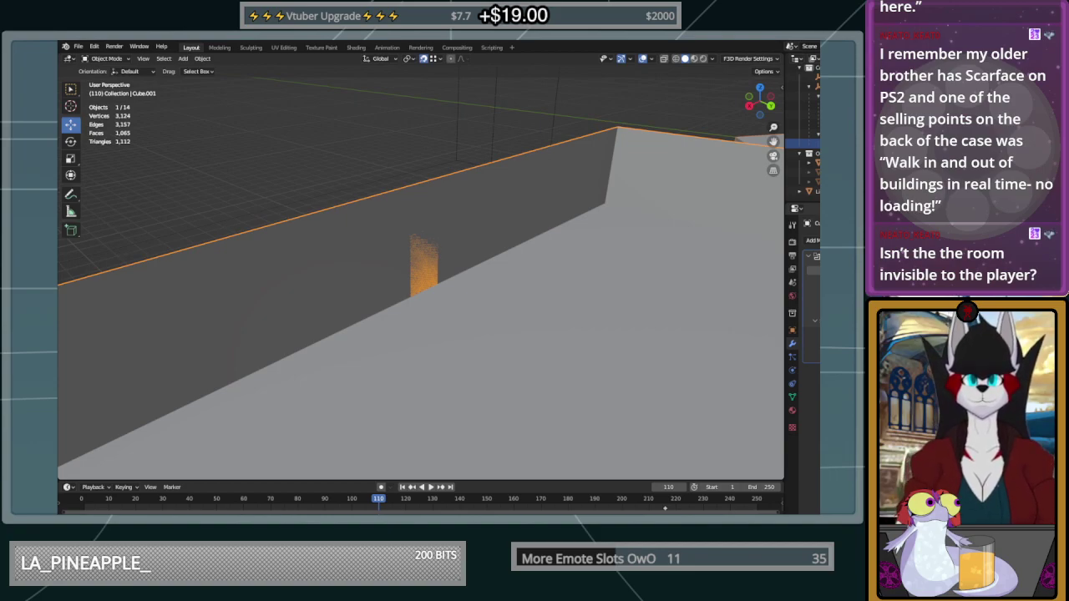
{"action": "middle_click_drag", "start_coordinate": [639, 314], "coordinate": [616, 294]}
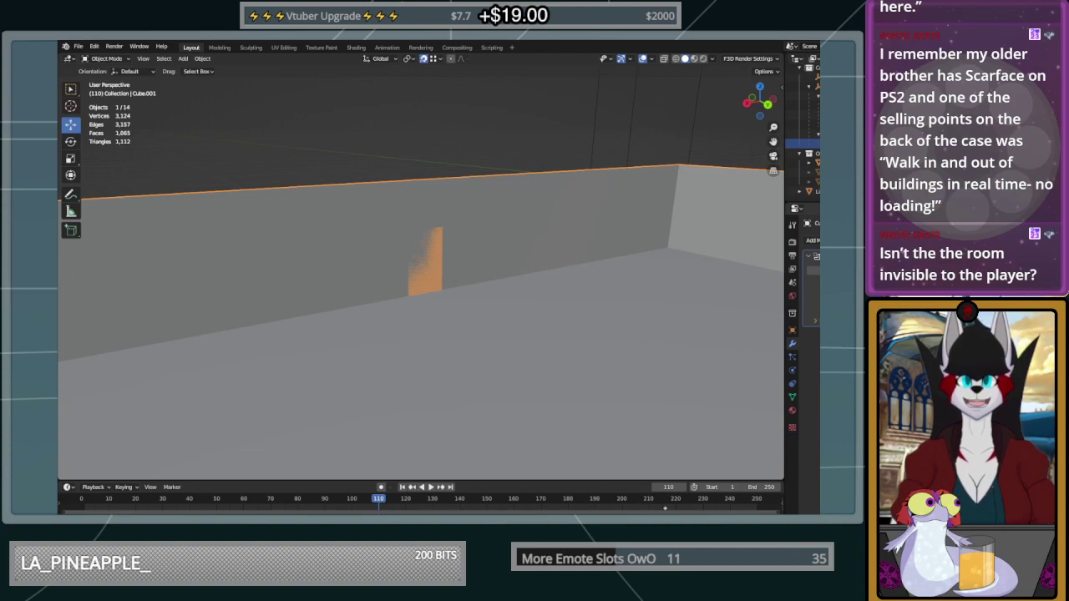
{"action": "key", "text": "Tab"}
{"action": "middle_click_drag", "start_coordinate": [573, 312], "coordinate": [609, 276]}
{"action": "key", "text": "Tab"}
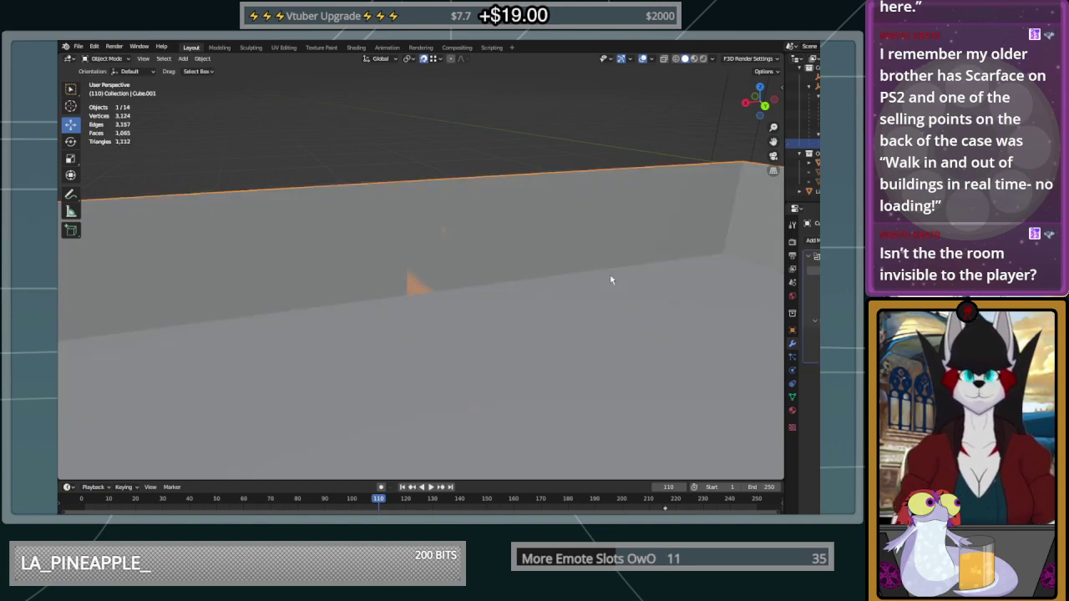
{"action": "middle_click_drag", "start_coordinate": [492, 224], "coordinate": [607, 317]}
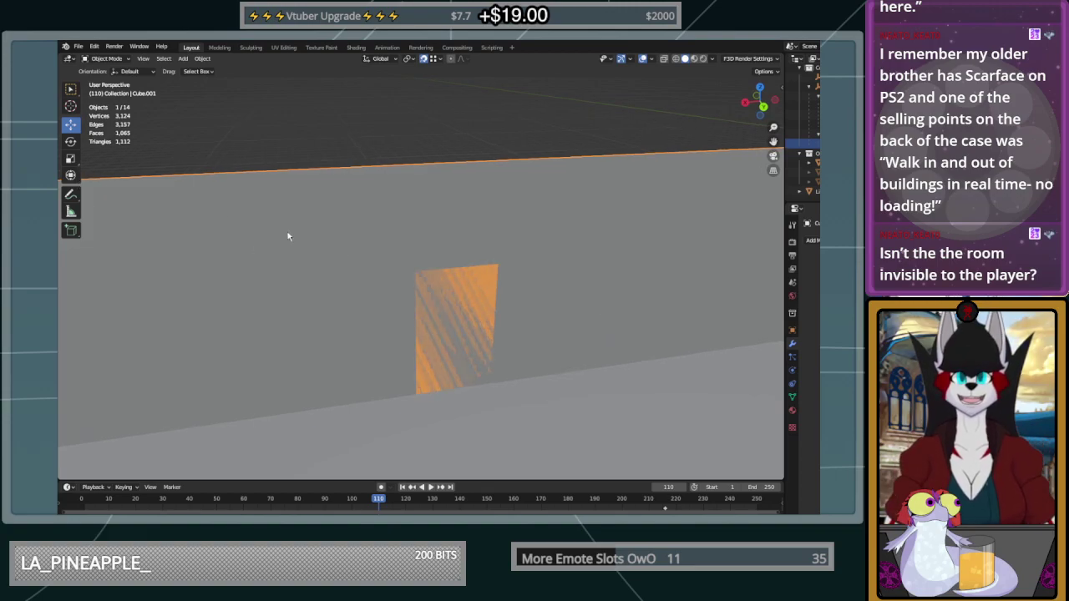
Cut the door reference's outline into the room's side wall with the Knife tool, starting and ending at the floor edge
{"action": "key", "text": "Tab"}
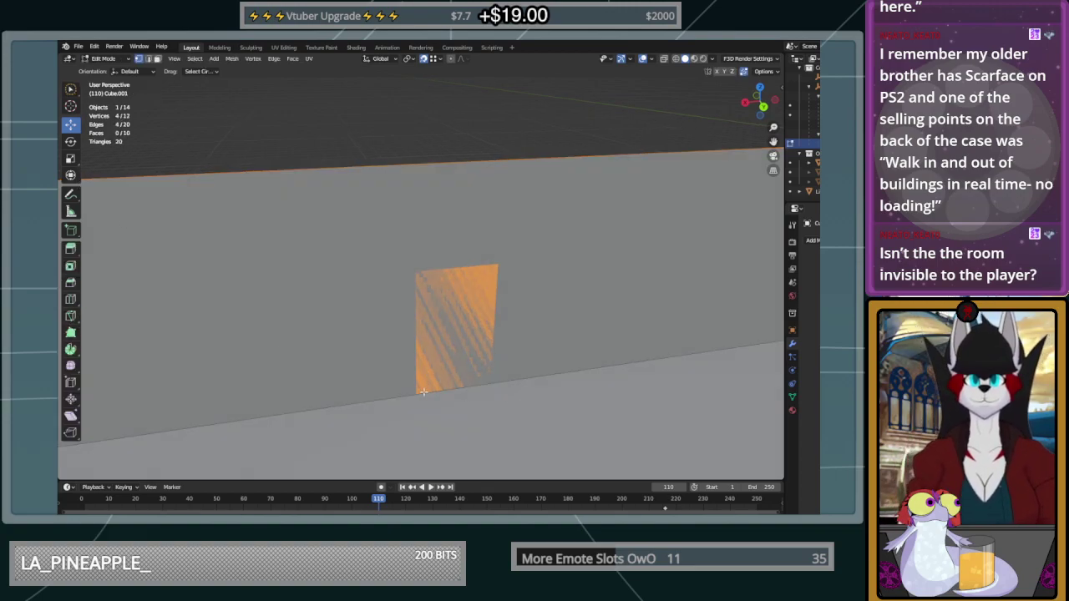
{"action": "key", "text": "a"}
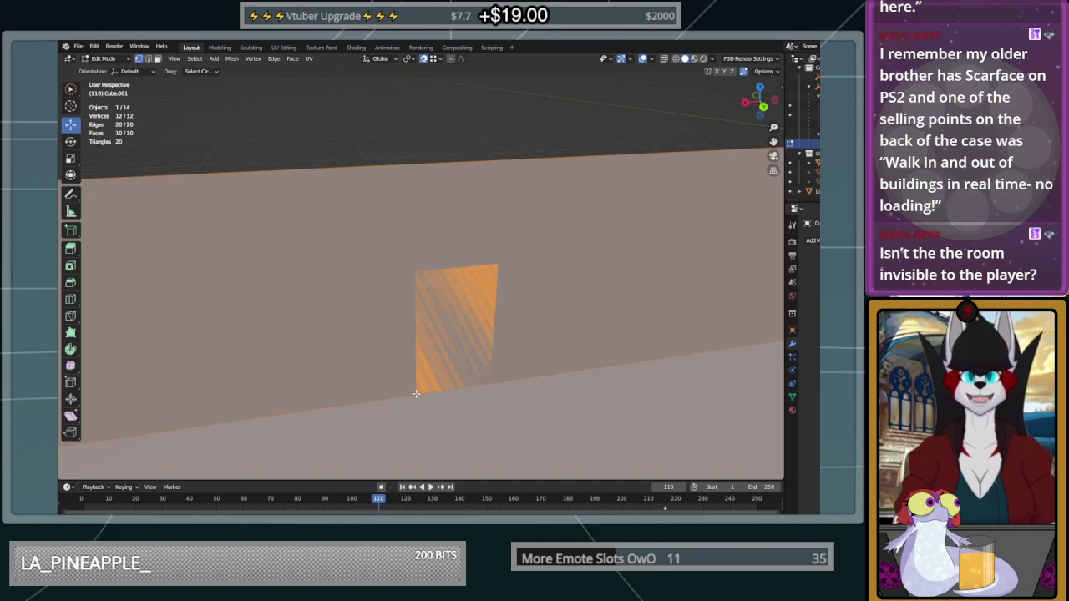
{"action": "key", "text": "alt+a"}
{"action": "key", "text": "a"}
{"action": "left_click", "coordinate": [73, 315]}
{"action": "left_click", "coordinate": [416, 393]}
{"action": "left_click", "coordinate": [417, 270]}
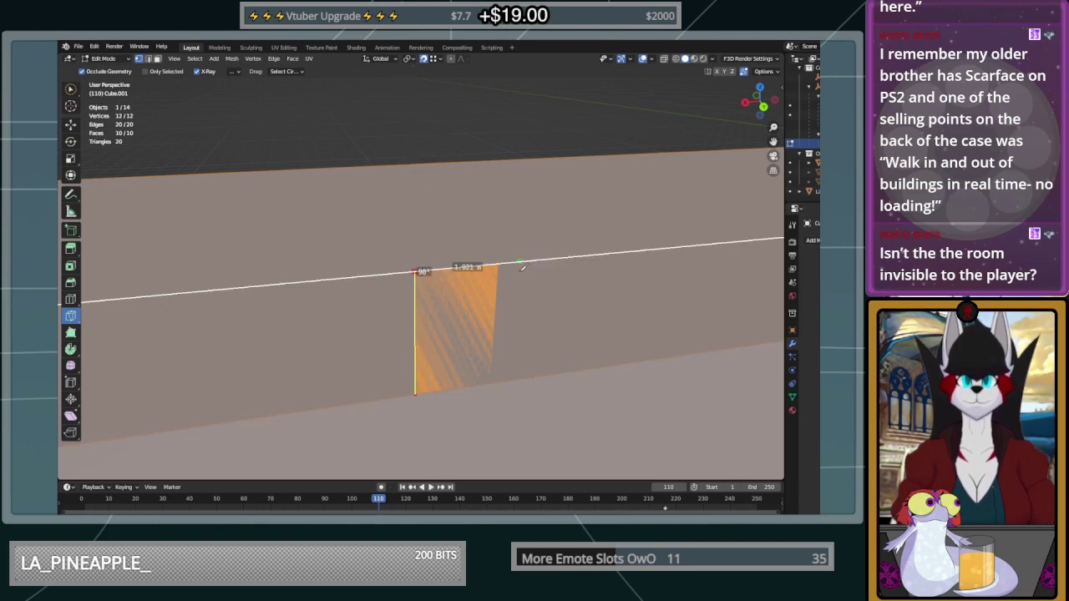
{"action": "left_click", "coordinate": [500, 266]}
{"action": "left_click", "coordinate": [490, 383]}
{"action": "key", "text": "Return"}
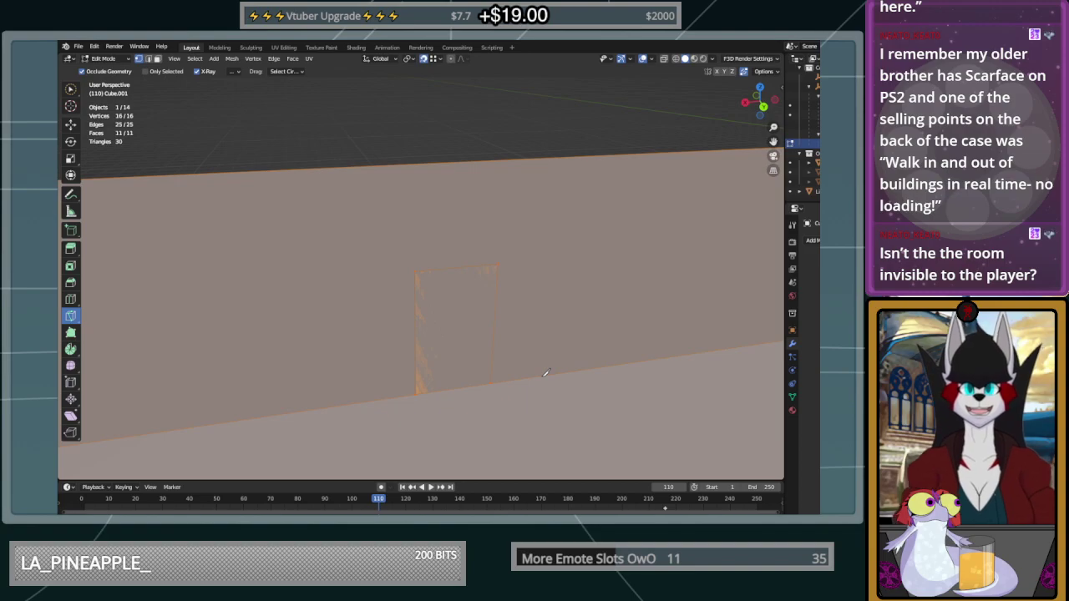
Hide the door reference and delete only the face inside the cut outline to open a doorway in the wall
{"action": "middle_click_drag", "start_coordinate": [391, 210], "coordinate": [489, 220]}
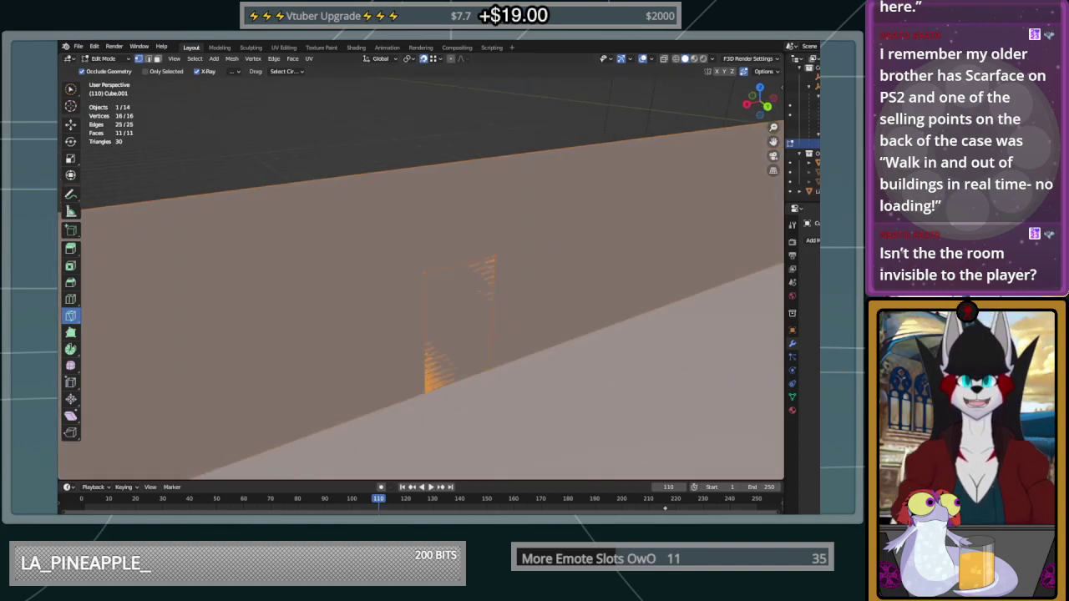
{"action": "scroll", "coordinate": [556, 217], "scroll_direction": "down", "scroll_amount": 3}
{"action": "middle_click_drag", "start_coordinate": [555, 217], "coordinate": [490, 233]}
{"action": "scroll", "coordinate": [471, 314], "scroll_direction": "up", "scroll_amount": 4}
{"action": "left_click", "coordinate": [158, 60]}
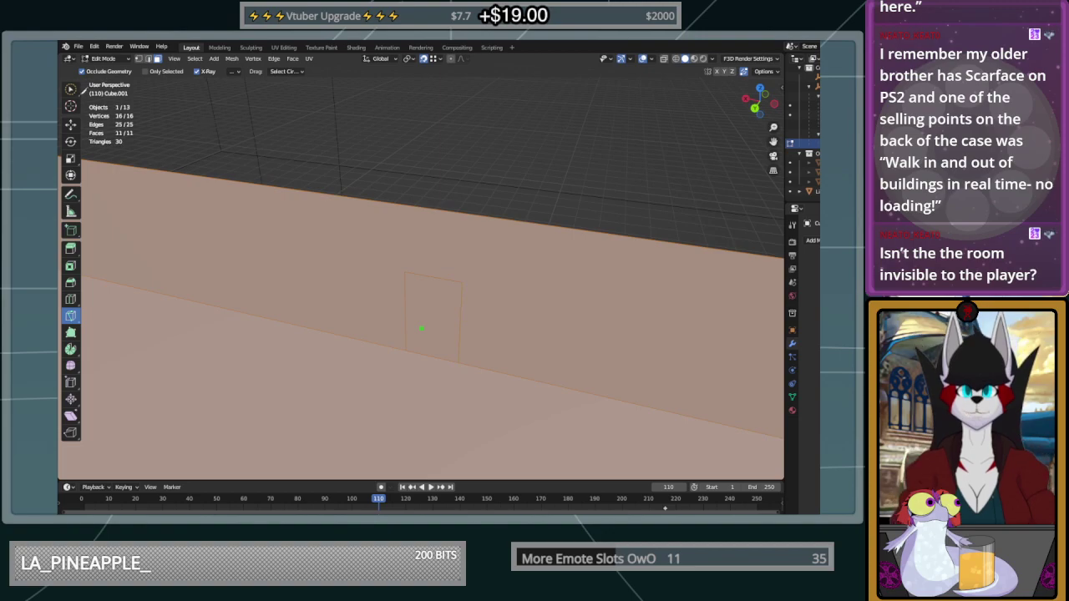
{"action": "left_click", "coordinate": [71, 90]}
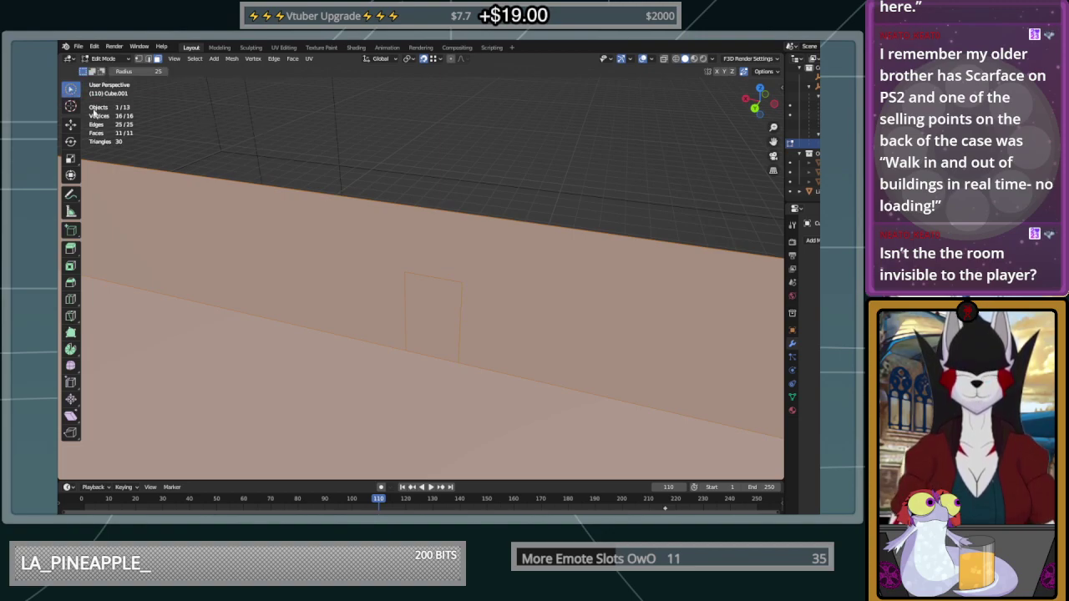
{"action": "left_click", "coordinate": [423, 314]}
{"action": "key", "text": "x"}
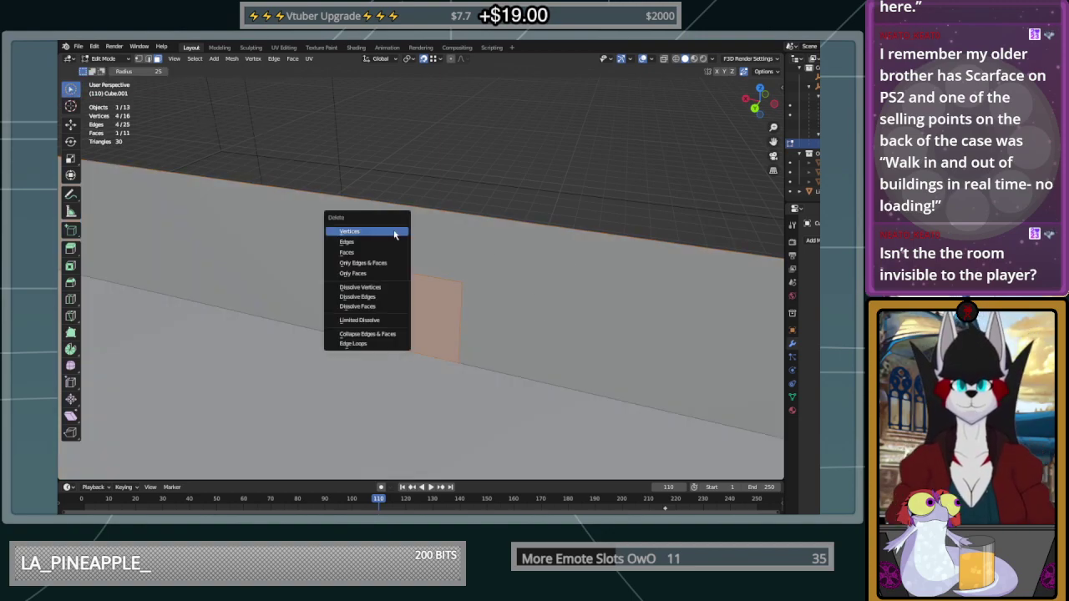
{"action": "left_click", "coordinate": [395, 233]}
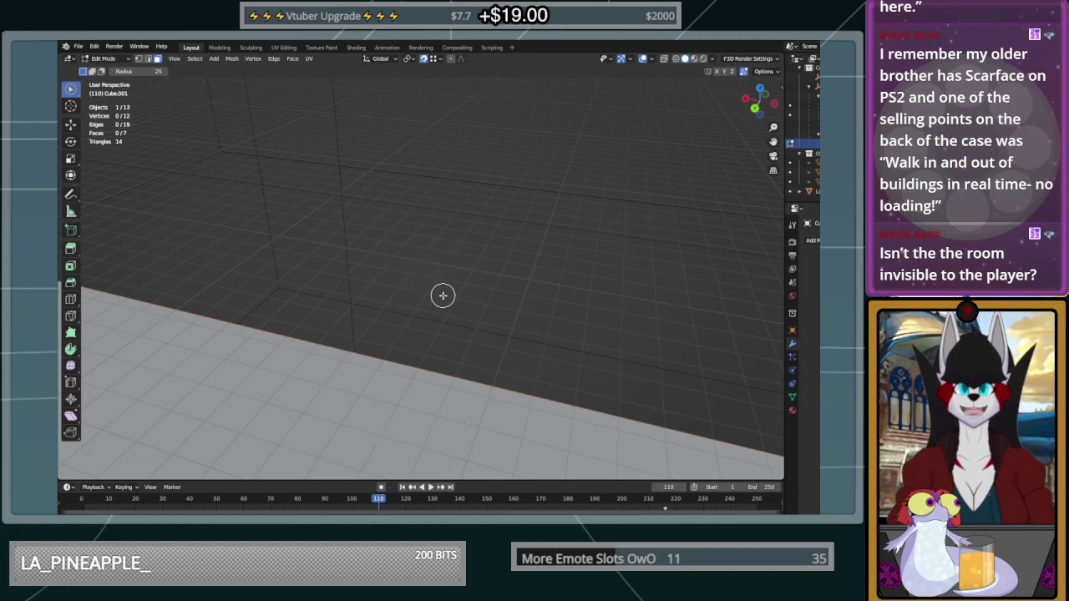
{"action": "key", "text": "ctrl+z"}
{"action": "key", "text": "x"}
{"action": "left_click", "coordinate": [446, 316]}
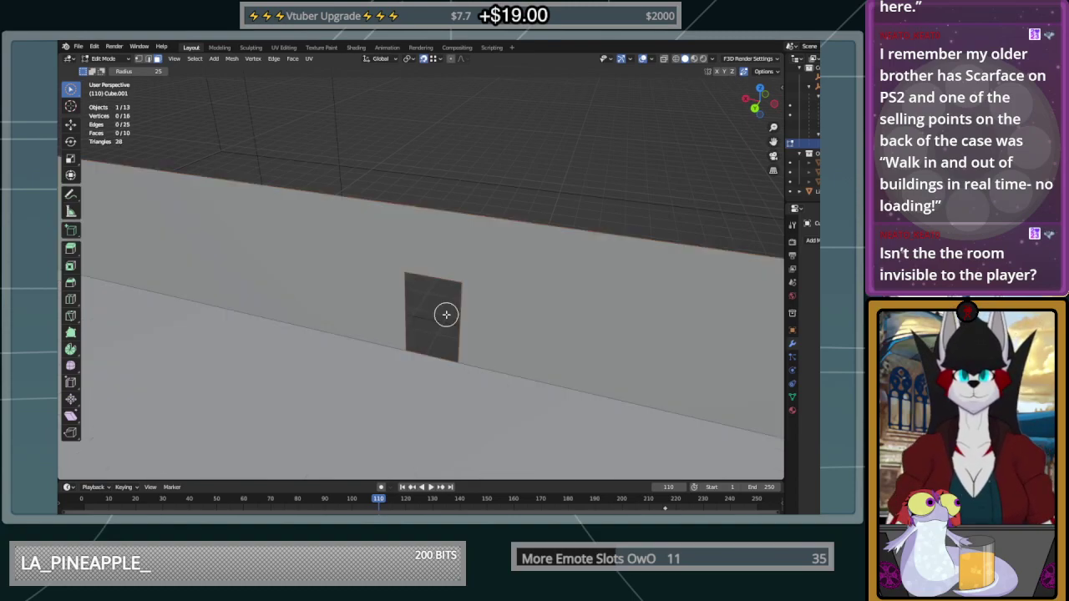
Examine the doorway and surrounding walls from several sides of the room, switch to vertex selection and return to Object Mode
{"action": "middle_click_drag", "start_coordinate": [592, 225], "coordinate": [272, 253]}
{"action": "scroll", "coordinate": [412, 217], "scroll_direction": "down", "scroll_amount": 2}
{"action": "scroll", "coordinate": [412, 217], "scroll_direction": "up", "scroll_amount": 3}
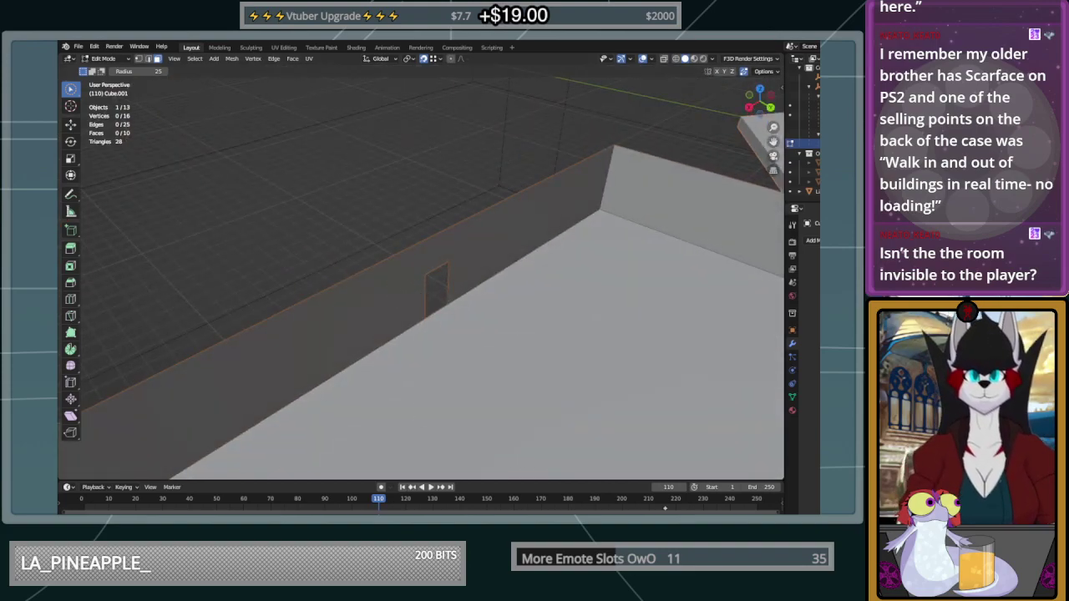
{"action": "middle_click_drag", "start_coordinate": [450, 295], "coordinate": [561, 288]}
{"action": "middle_click_drag", "start_coordinate": [561, 288], "coordinate": [365, 390], "text": "shift"}
{"action": "left_click", "coordinate": [385, 339]}
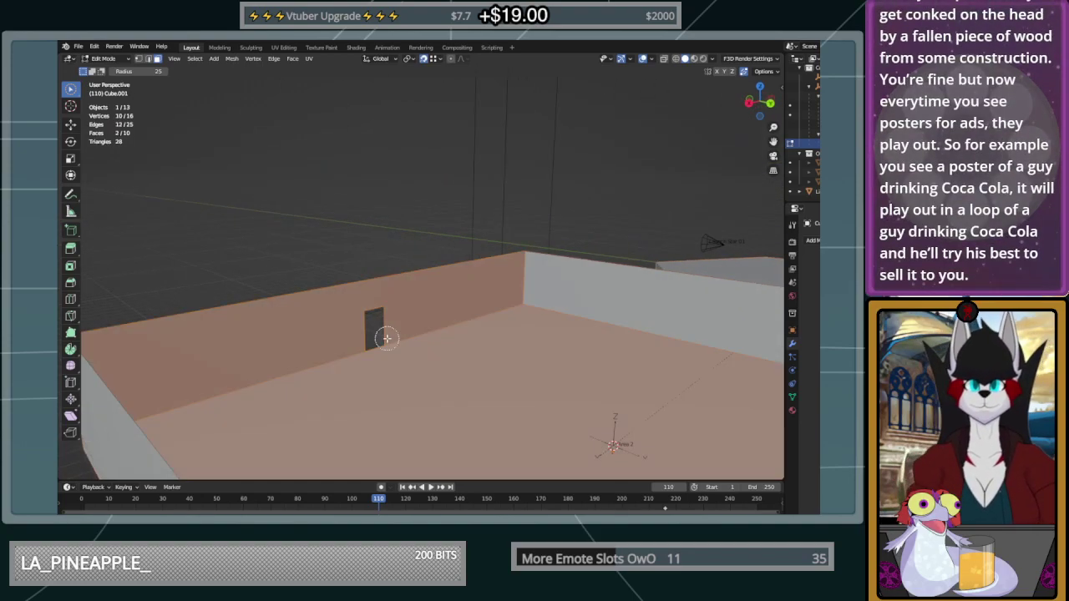
{"action": "left_click", "coordinate": [347, 204]}
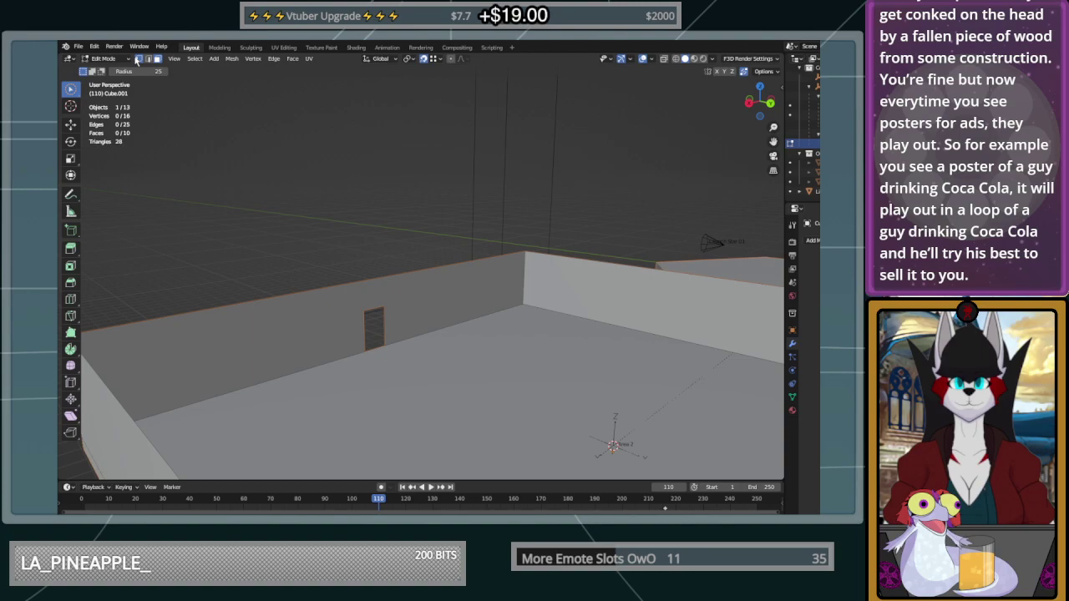
{"action": "left_click", "coordinate": [140, 59]}
{"action": "scroll", "coordinate": [332, 236], "scroll_direction": "down", "scroll_amount": 2}
{"action": "middle_click_drag", "start_coordinate": [349, 252], "coordinate": [375, 257]}
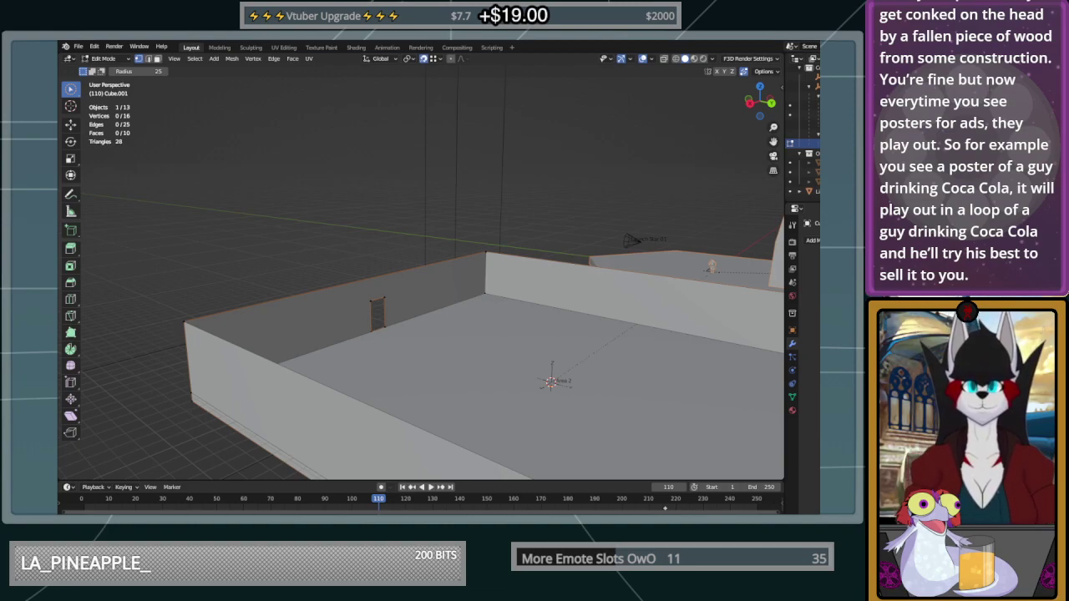
{"action": "scroll", "coordinate": [426, 379], "scroll_direction": "up", "scroll_amount": 6}
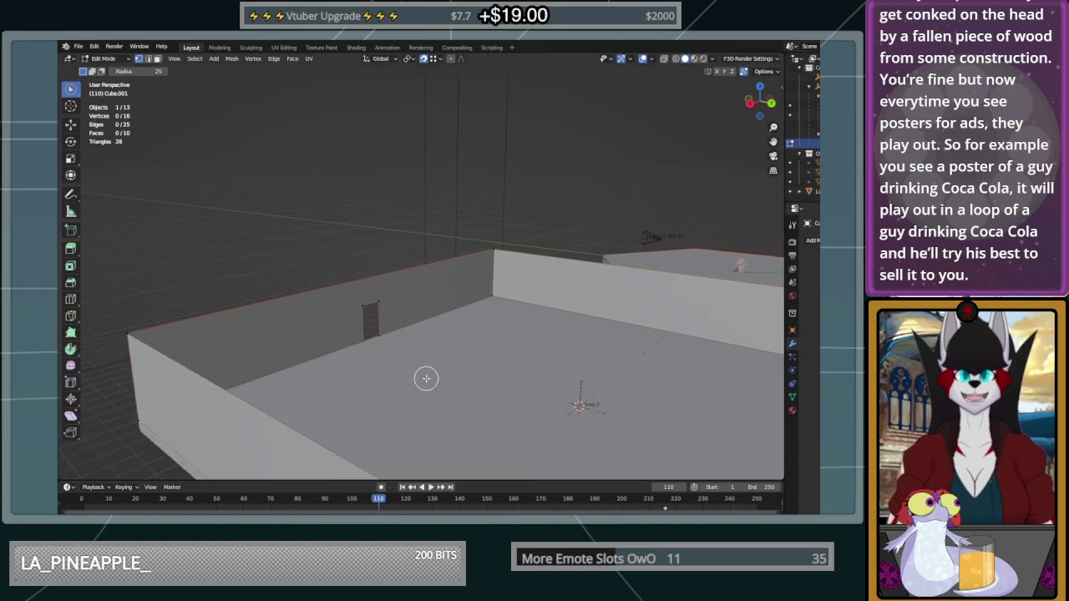
{"action": "scroll", "coordinate": [426, 378], "scroll_direction": "down", "scroll_amount": 2}
{"action": "scroll", "coordinate": [425, 378], "scroll_direction": "up", "scroll_amount": 2}
{"action": "middle_click_drag", "start_coordinate": [426, 378], "coordinate": [245, 347]}
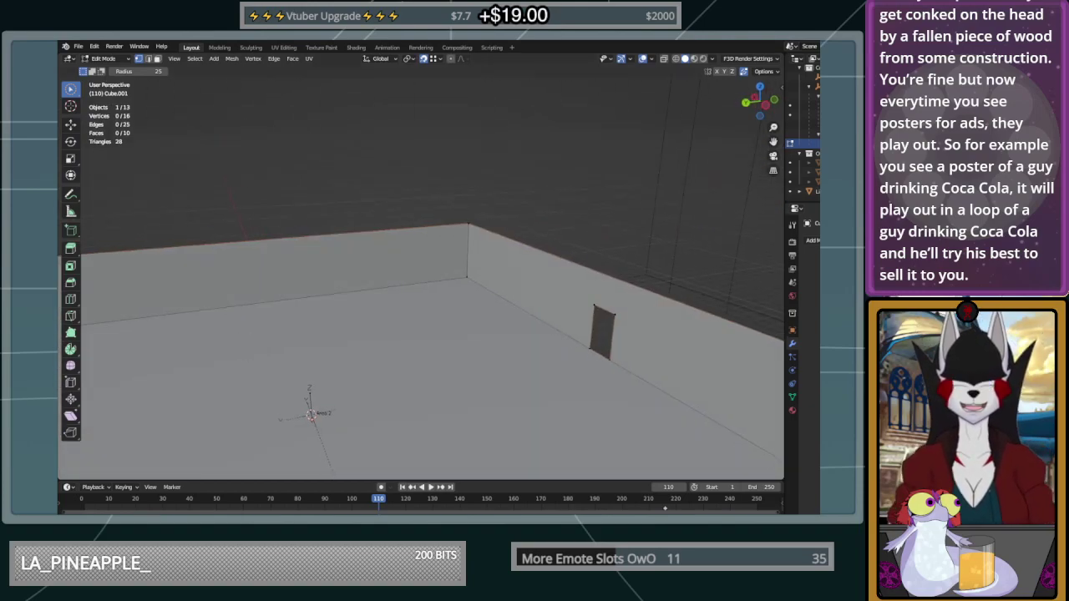
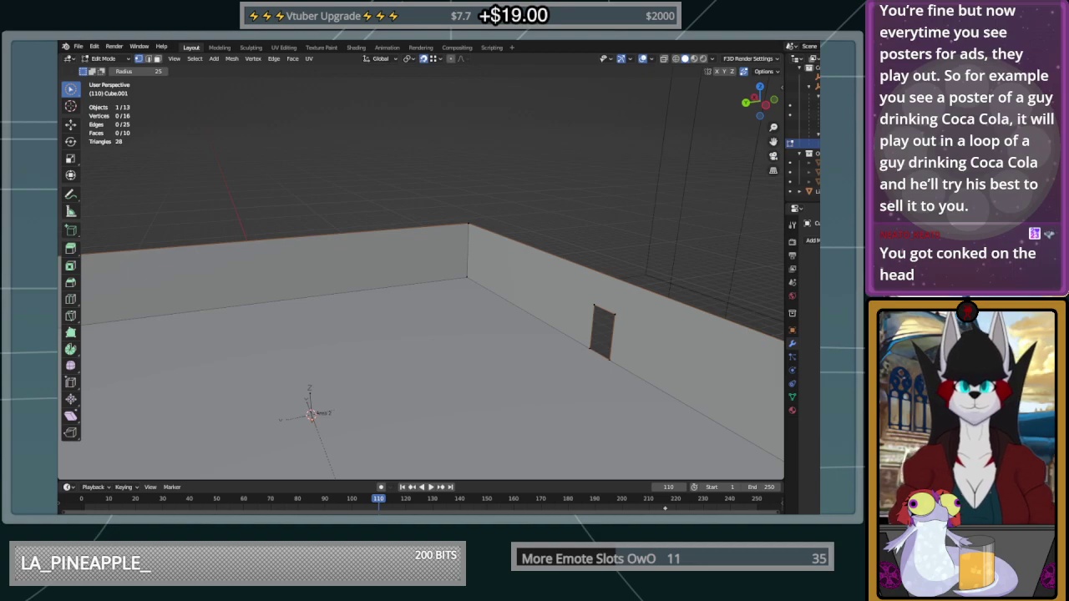
{"action": "middle_click_drag", "start_coordinate": [577, 425], "coordinate": [390, 301]}
{"action": "key", "text": "Tab"}
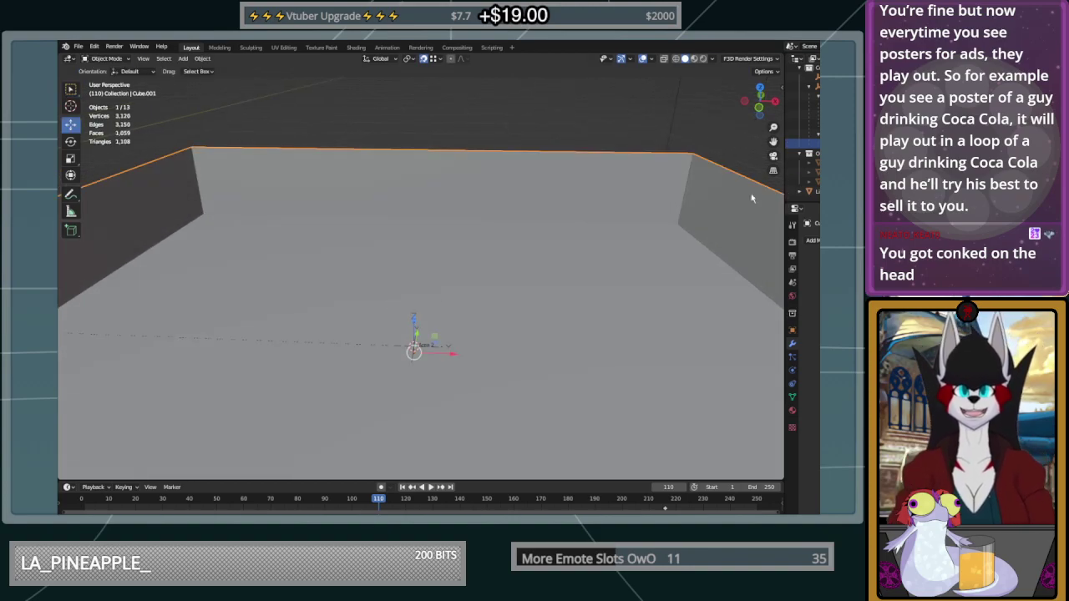
Add a 2 m cube at the 3D cursor and raise it about 2.72 m above the room floor
{"action": "middle_click_drag", "start_coordinate": [429, 377], "coordinate": [420, 334]}
{"action": "key", "text": "shift+a"}
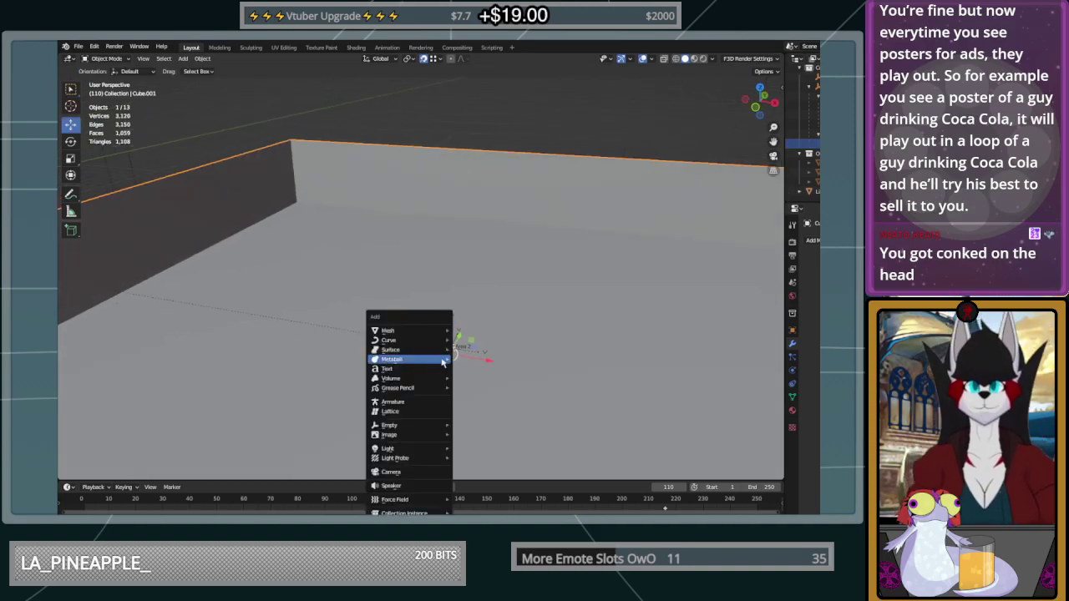
{"action": "mouse_move", "coordinate": [420, 330]}
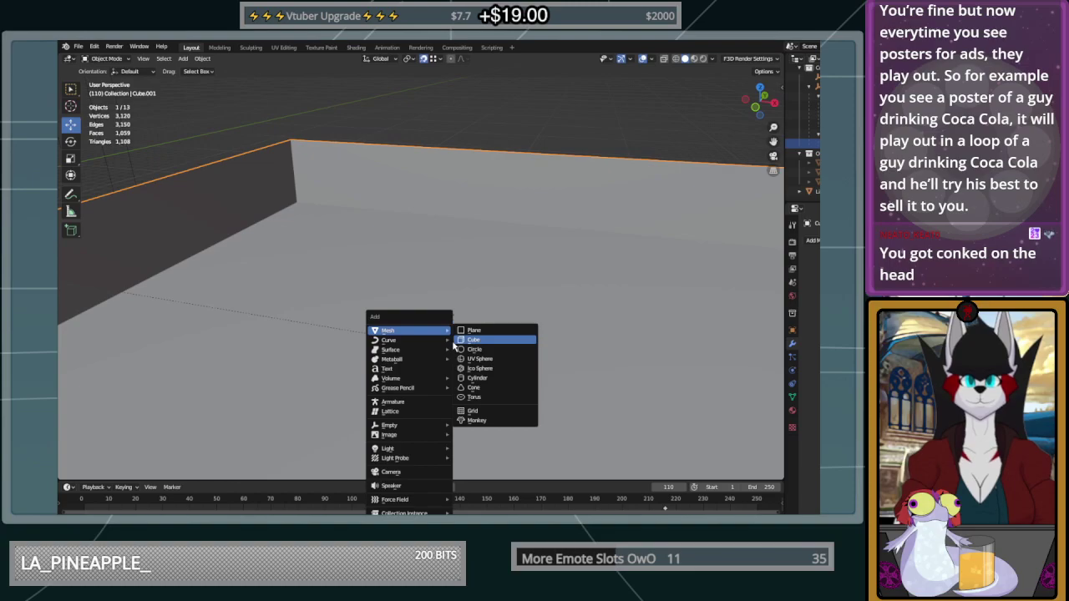
{"action": "left_click", "coordinate": [481, 342]}
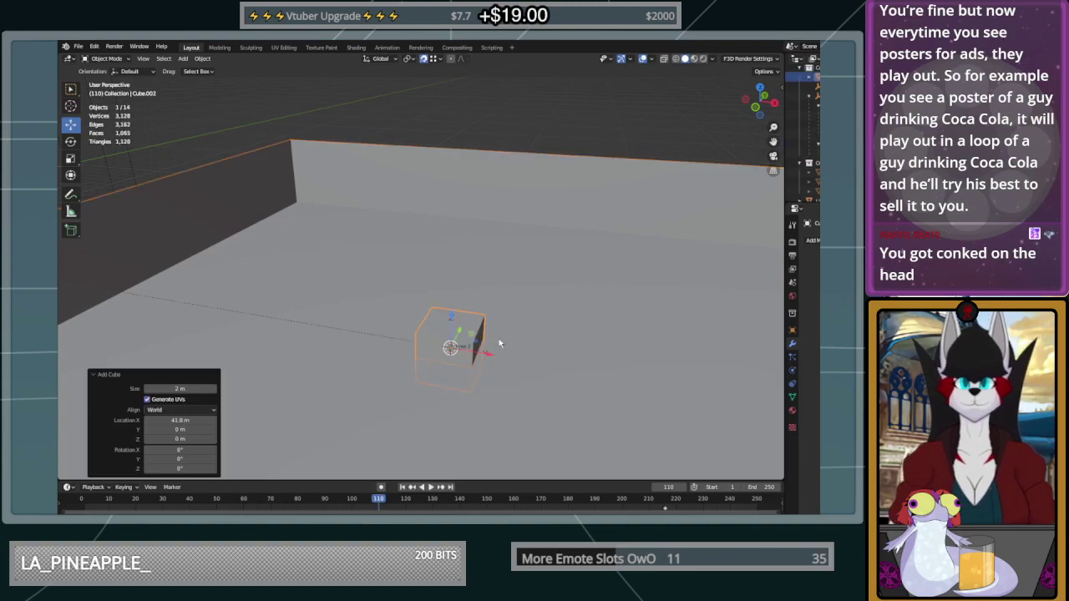
{"action": "middle_click_drag", "start_coordinate": [499, 338], "coordinate": [494, 325]}
{"action": "left_click_drag", "start_coordinate": [494, 325], "coordinate": [505, 276]}
{"action": "middle_click_drag", "start_coordinate": [512, 276], "coordinate": [548, 295]}
{"action": "scroll", "coordinate": [494, 400], "scroll_direction": "up", "scroll_amount": 2}
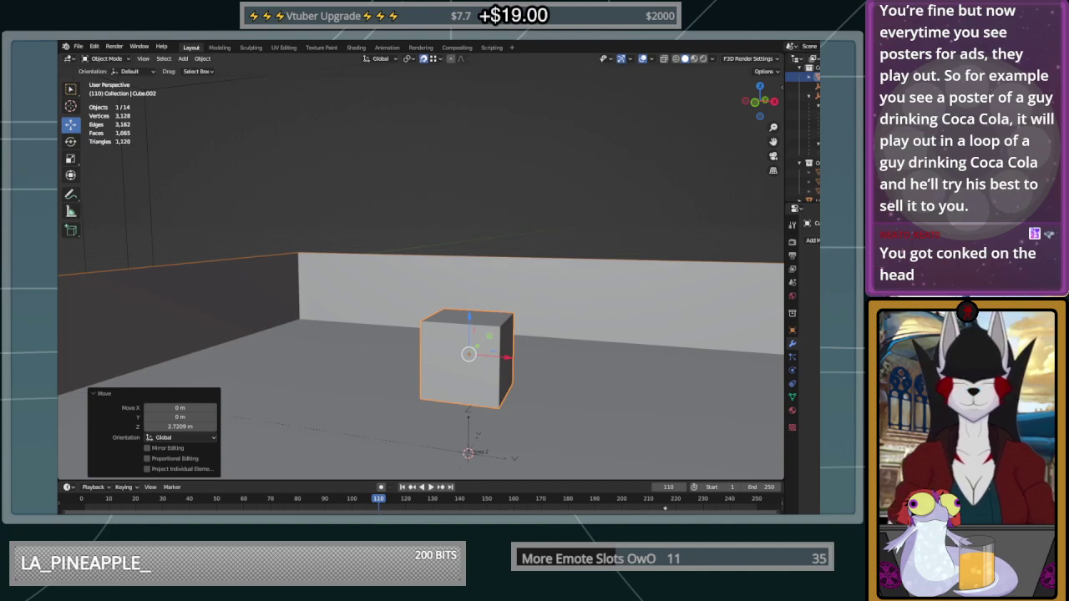
Insert the Mario model beneath the cube as a scale reference
{"action": "key", "text": "Tab"}
{"action": "left_click", "coordinate": [534, 375]}
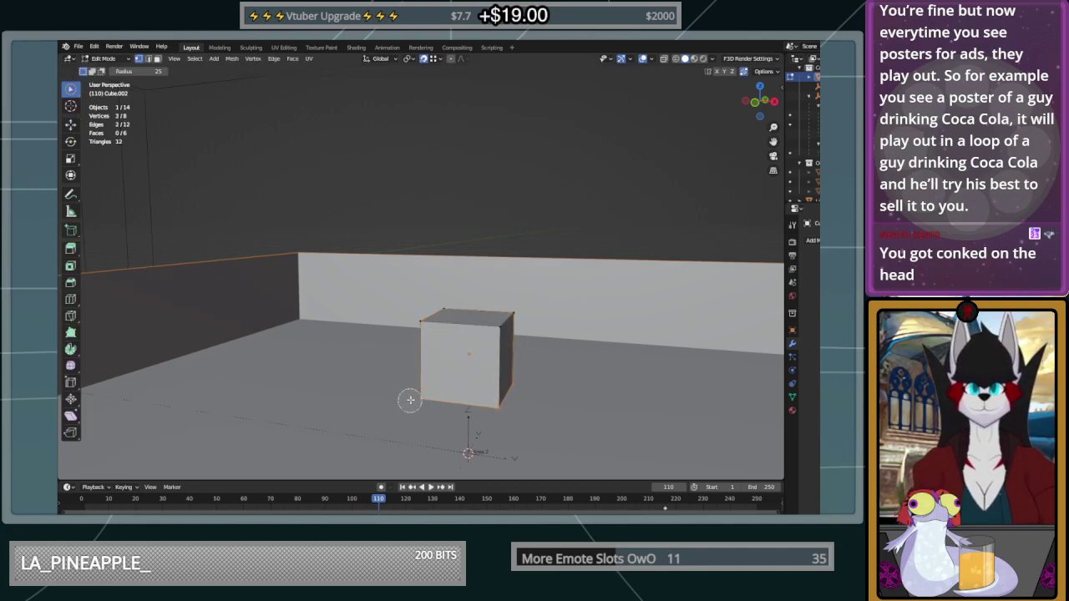
{"action": "scroll", "coordinate": [544, 398], "scroll_direction": "down", "scroll_amount": 1}
{"action": "key", "text": "Tab"}
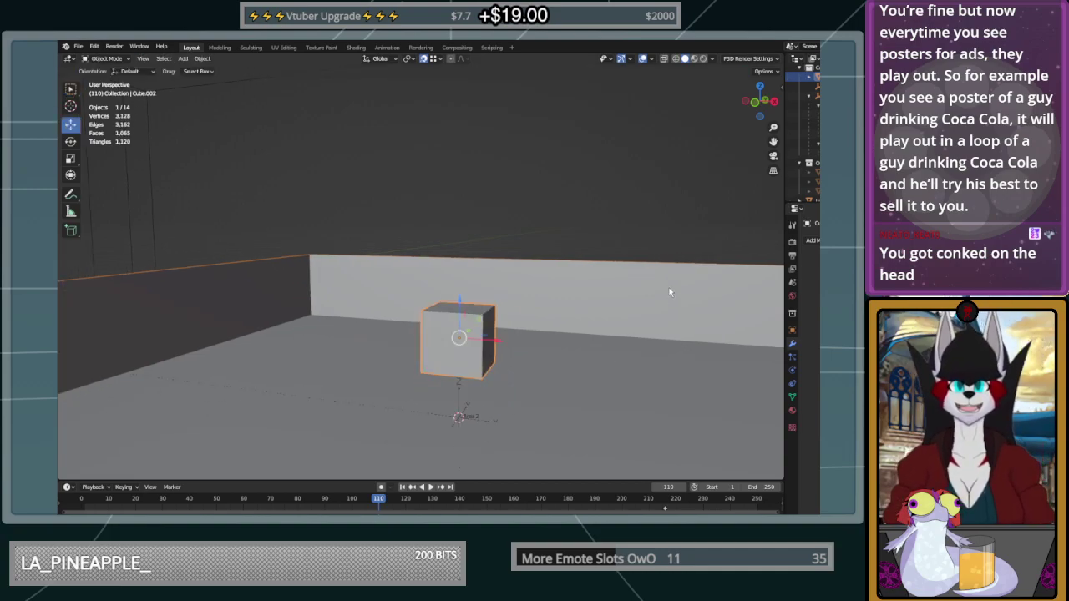
{"action": "key", "text": "n"}
{"action": "left_click", "coordinate": [699, 141]}
{"action": "key", "text": "Escape"}
{"action": "key", "text": "Tab"}
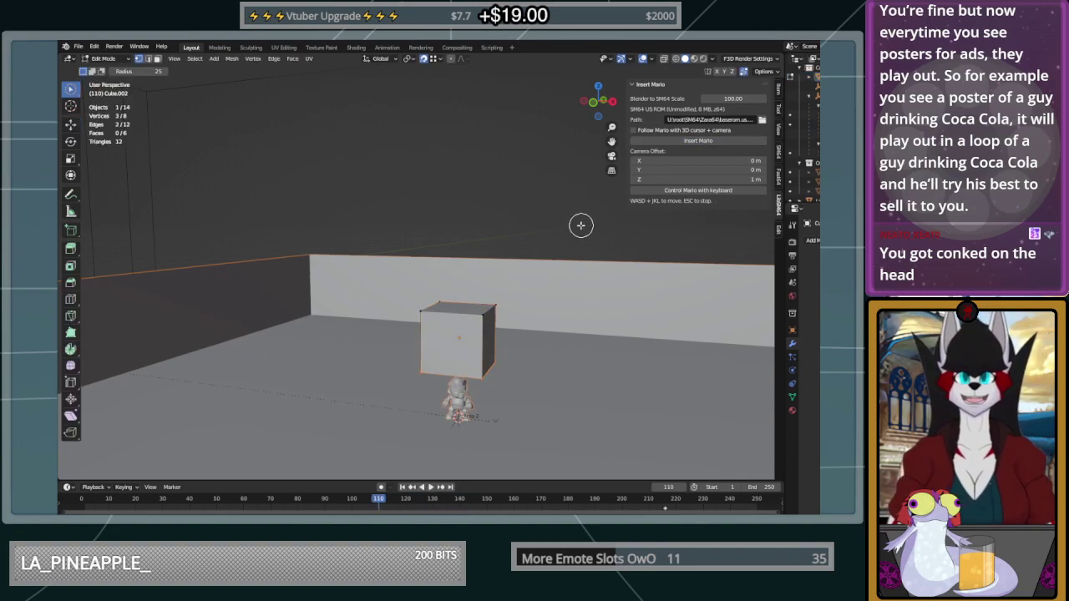
{"action": "key", "text": "Tab"}
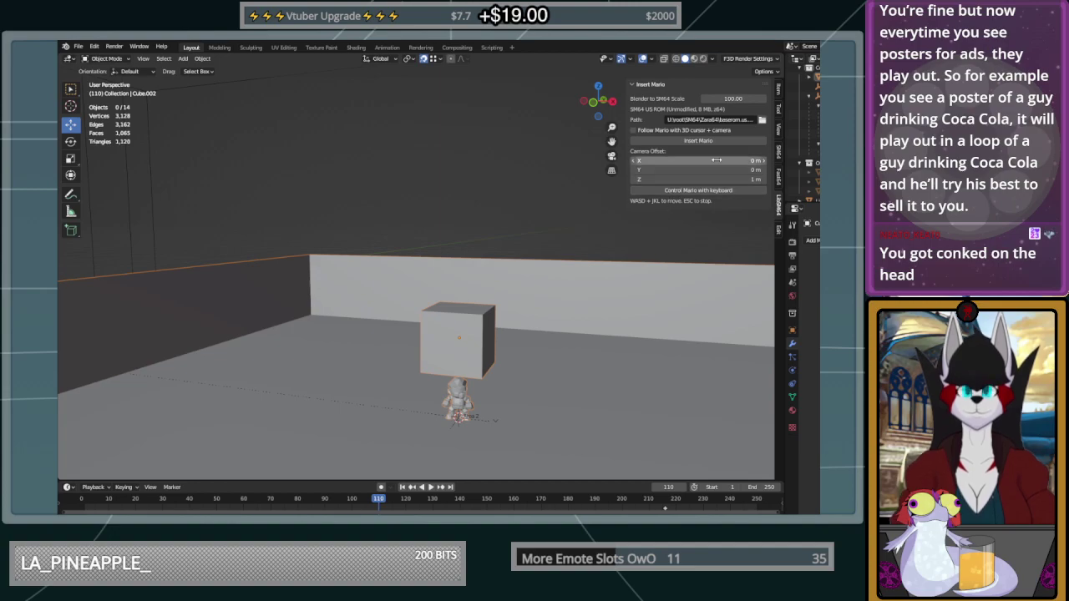
{"action": "key", "text": "n"}
Flatten the cube into a thin slab by raising its bottom face about 1.83 m
{"action": "scroll", "coordinate": [493, 359], "scroll_direction": "up", "scroll_amount": 1}
{"action": "left_click", "coordinate": [492, 359]}
{"action": "middle_click_drag", "start_coordinate": [506, 396], "coordinate": [493, 341], "text": "shift"}
{"action": "scroll", "coordinate": [492, 344], "scroll_direction": "up", "scroll_amount": 1}
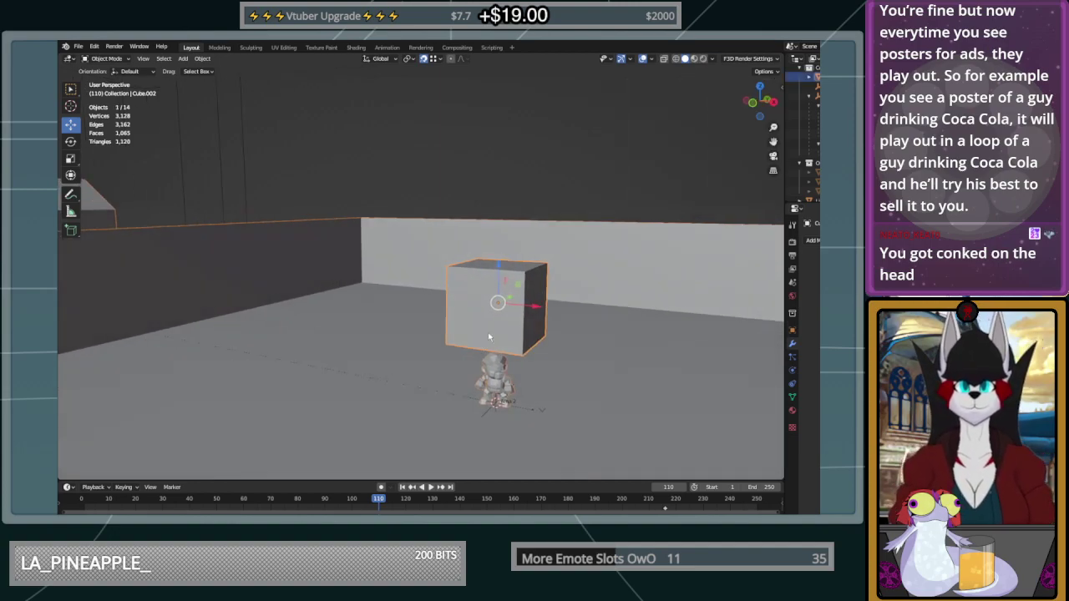
{"action": "key", "text": "Tab"}
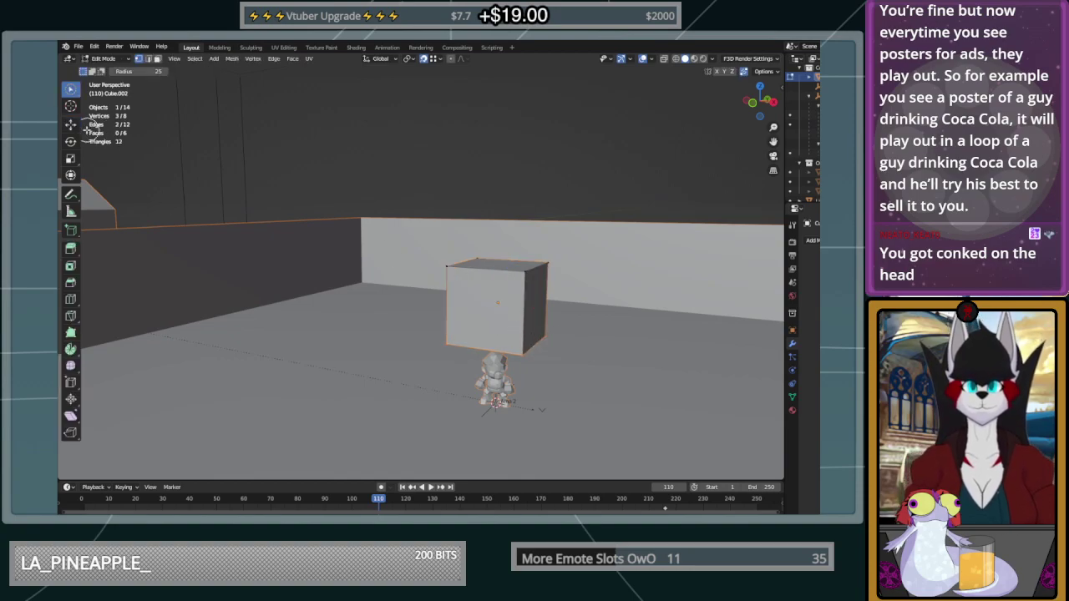
{"action": "left_click", "coordinate": [71, 124]}
{"action": "left_click_drag", "start_coordinate": [505, 305], "coordinate": [506, 244]}
{"action": "key", "text": "ctrl+z"}
{"action": "mouse_move", "coordinate": [502, 320]}
{"action": "middle_mouse_down"}
{"action": "mouse_move", "coordinate": [339, 332]}
{"action": "mouse_move", "coordinate": [509, 321]}
{"action": "middle_mouse_up"}
{"action": "left_click_drag", "start_coordinate": [588, 307], "coordinate": [629, 204]}
{"action": "key", "text": "ctrl+z"}
{"action": "left_click_drag", "start_coordinate": [600, 304], "coordinate": [611, 228]}
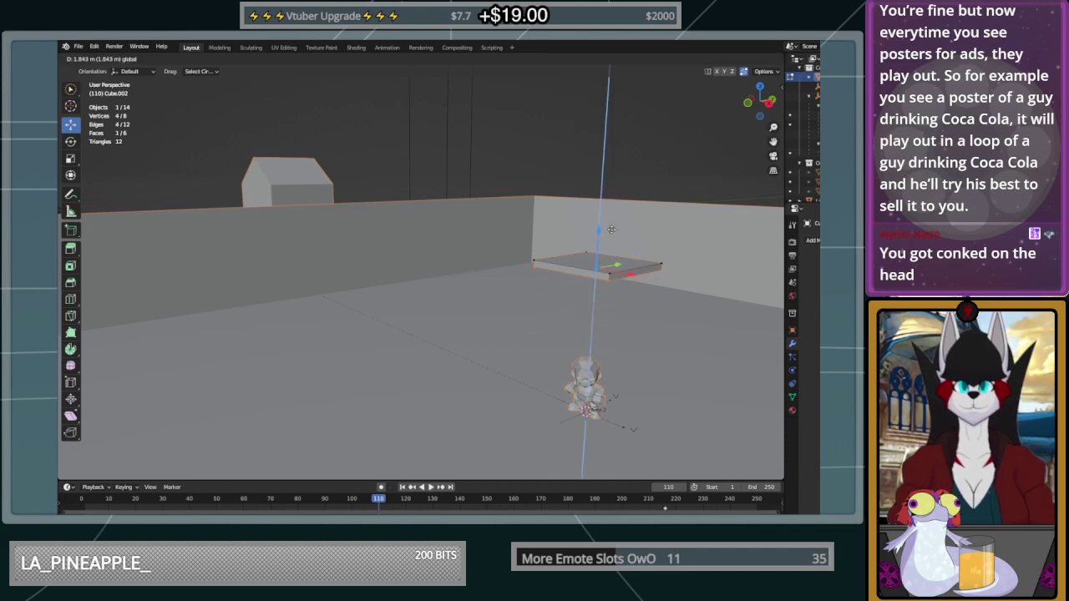
{"action": "left_click", "coordinate": [611, 228]}
{"action": "middle_click_drag", "start_coordinate": [611, 229], "coordinate": [681, 274]}
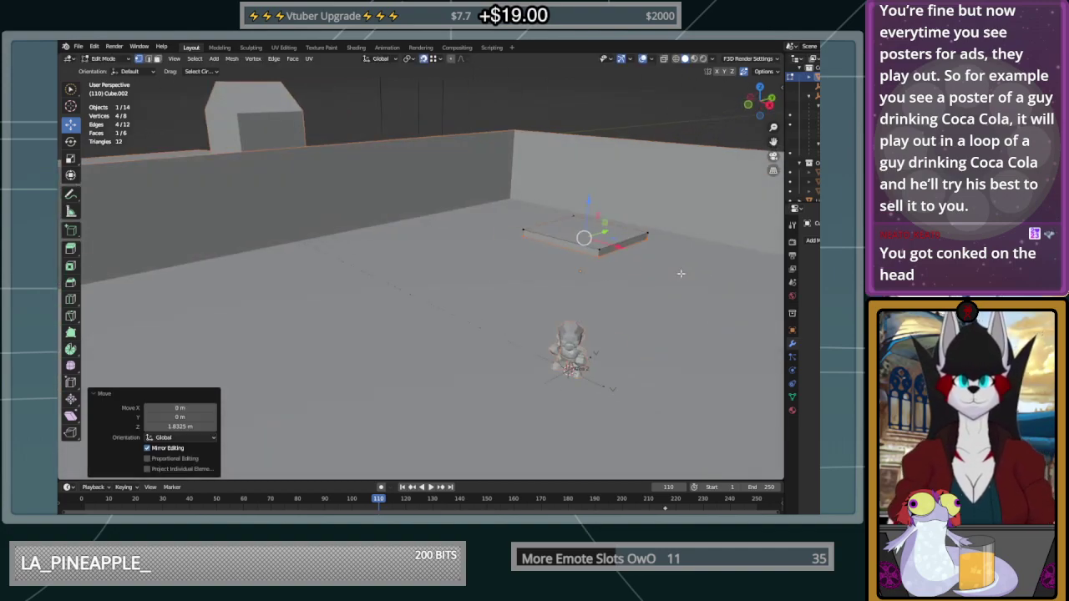
Lower the square slab onto Mario, try shifting it sideways, and delete it
{"action": "key", "text": "Tab"}
{"action": "left_click_drag", "start_coordinate": [585, 239], "coordinate": [589, 337]}
{"action": "middle_click_drag", "start_coordinate": [589, 337], "coordinate": [469, 260]}
{"action": "left_click_drag", "start_coordinate": [549, 324], "coordinate": [474, 345]}
{"action": "key", "text": "ctrl+z"}
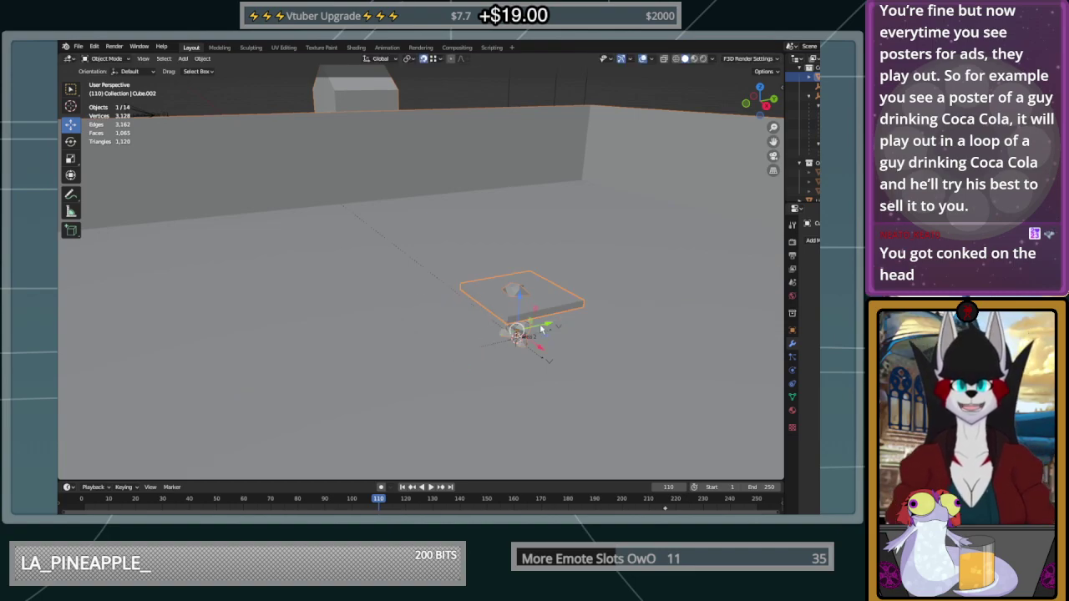
{"action": "key", "text": "Delete"}
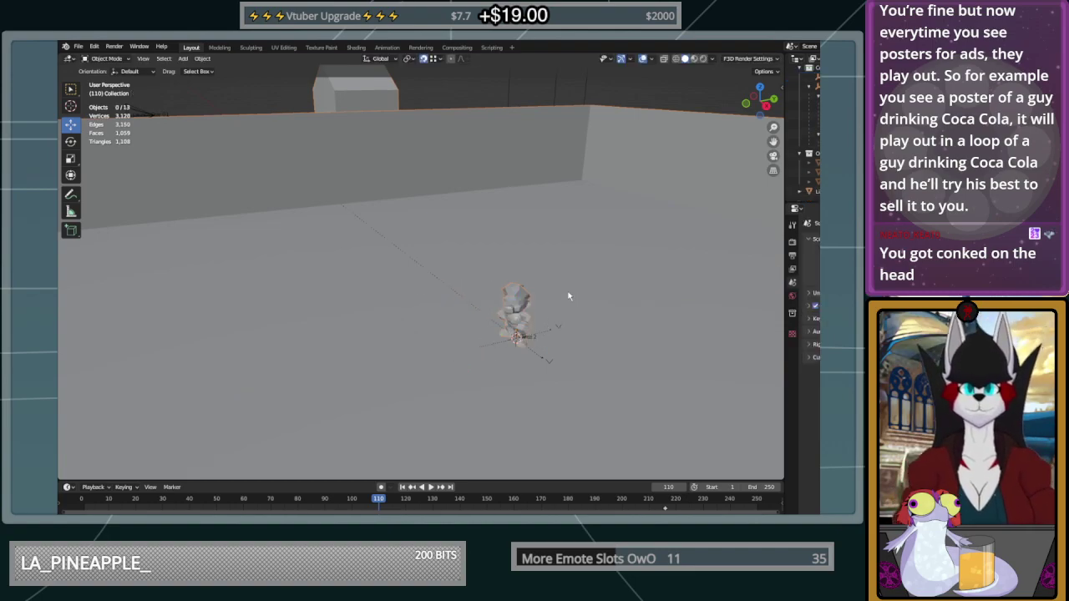
Add a six-sided cylinder with a 1 m radius and 1 m depth at the 3D cursor
{"action": "key", "text": "shift+a"}
{"action": "mouse_move", "coordinate": [568, 299]}
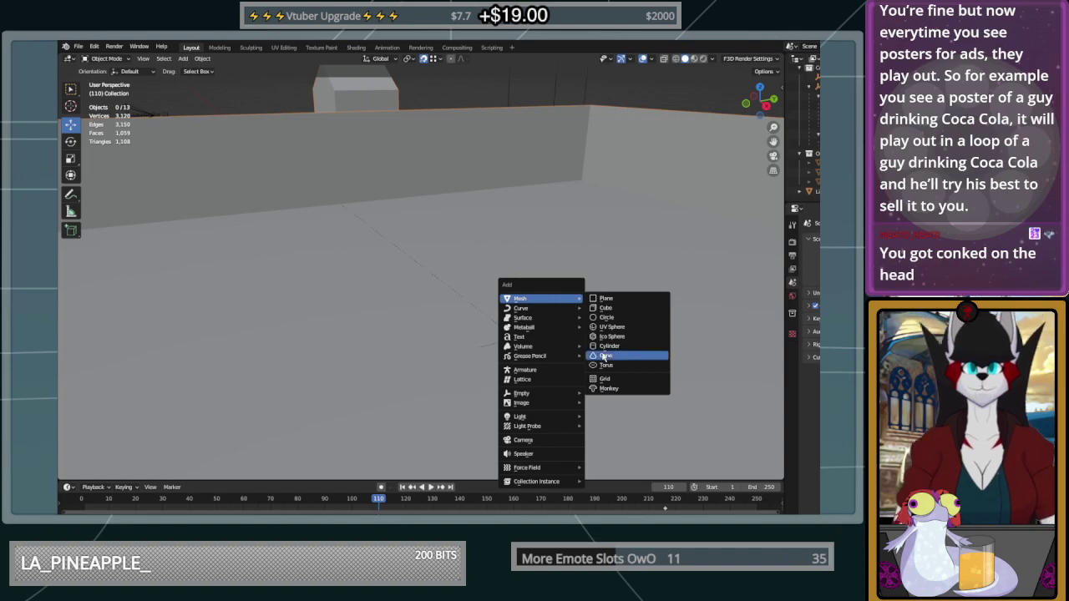
{"action": "left_click", "coordinate": [609, 346]}
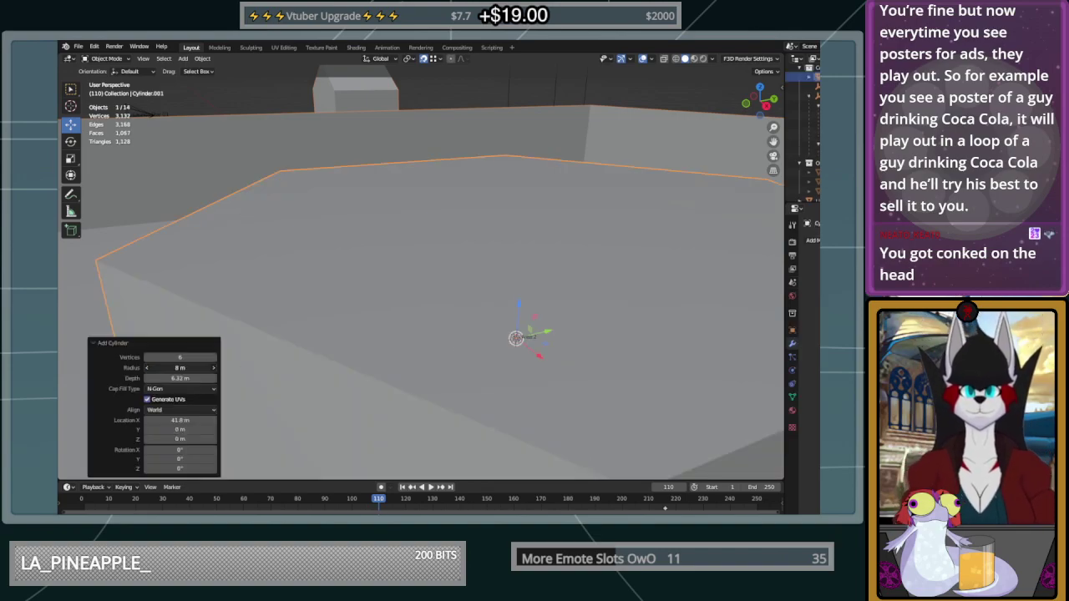
{"action": "type", "text": "1"}
{"action": "key", "text": "Return"}
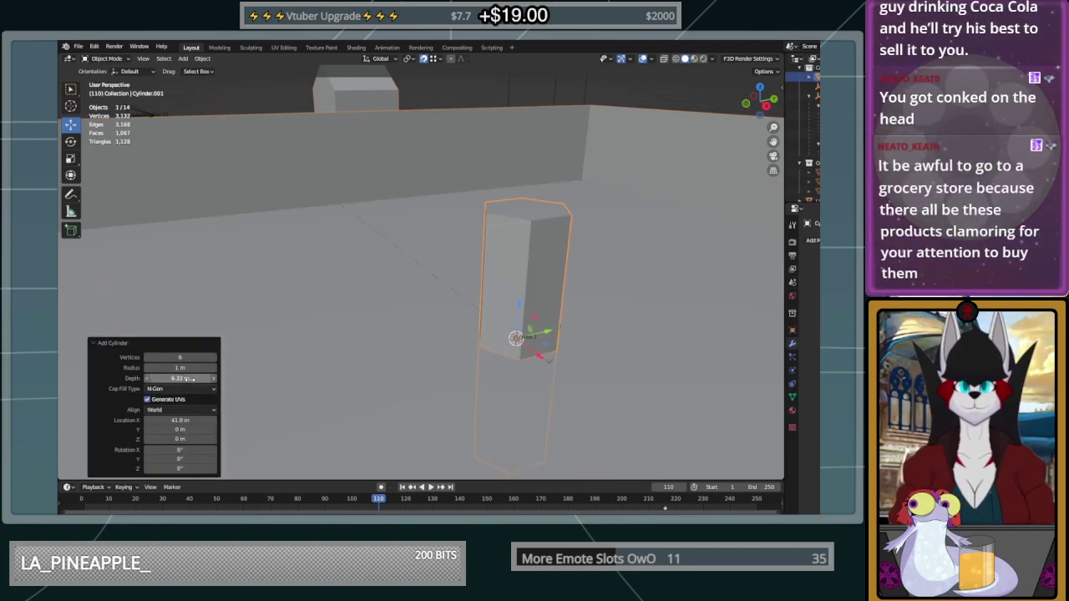
{"action": "left_click", "coordinate": [191, 378]}
{"action": "type", "text": "1"}
{"action": "key", "text": "Return"}
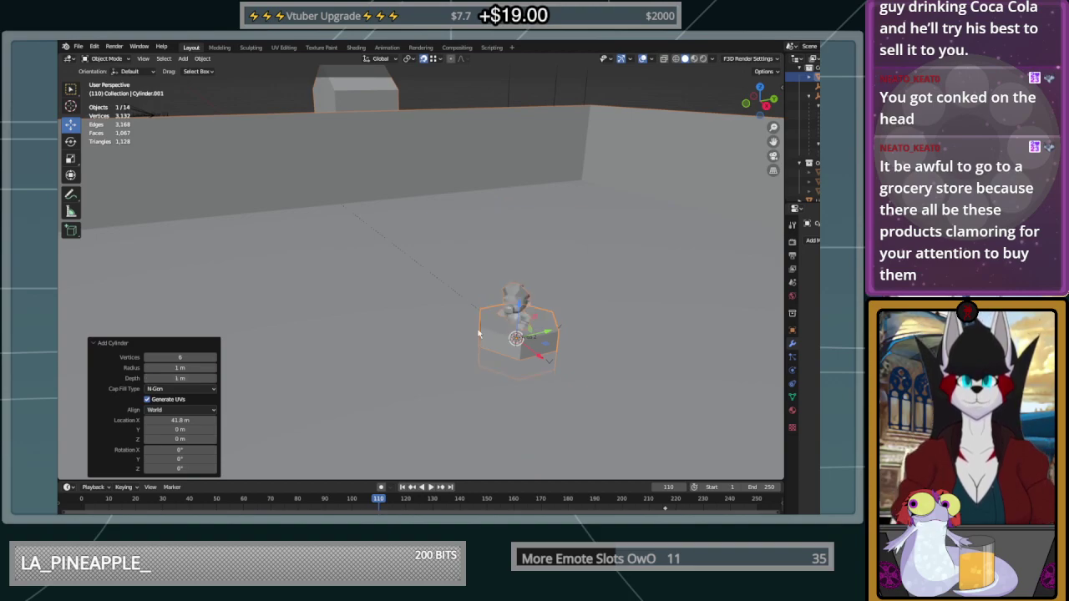
Raise the hexagonal cylinder vertically by about 2.58 m above Mario
{"action": "key", "text": "g"}
{"action": "key", "text": "z"}
{"action": "left_click", "coordinate": [523, 235]}
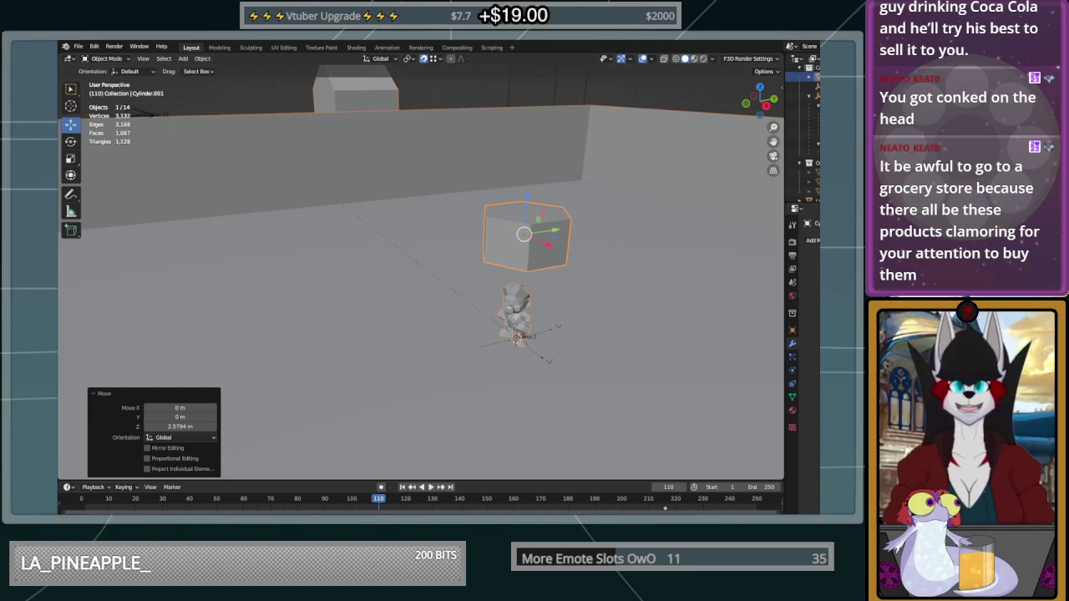
{"action": "middle_click_drag", "start_coordinate": [472, 152], "coordinate": [560, 267]}
Raise the hexagonal cylinder's bottom face until only a thin tabletop slab remains
{"action": "key", "text": "Tab"}
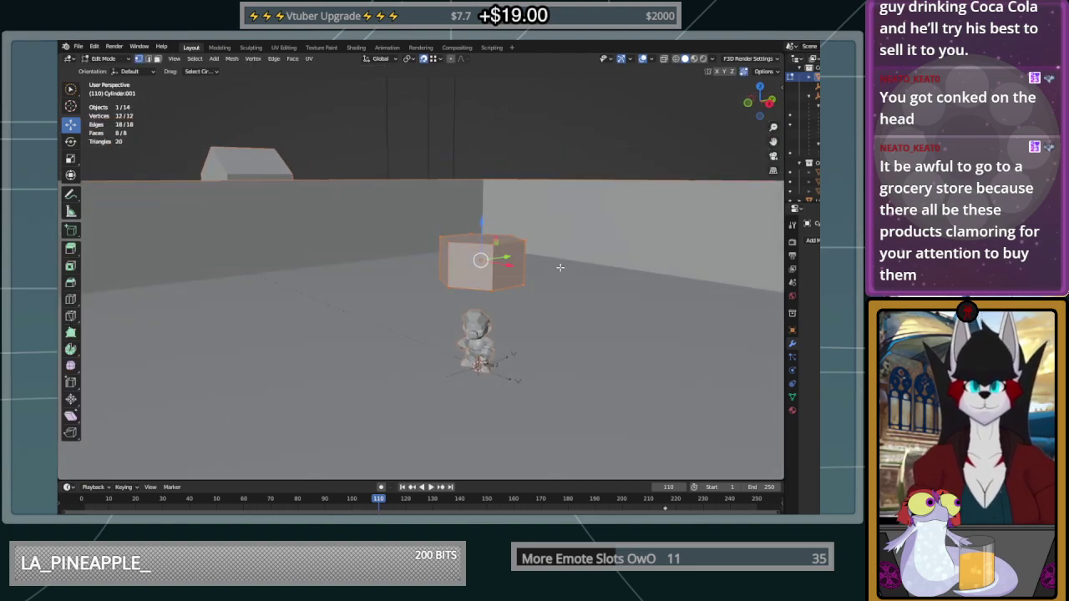
{"action": "left_click", "coordinate": [545, 275]}
{"action": "middle_click_drag", "start_coordinate": [530, 312], "coordinate": [546, 287]}
{"action": "key", "text": "c"}
{"action": "left_click_drag", "start_coordinate": [493, 363], "coordinate": [410, 352]}
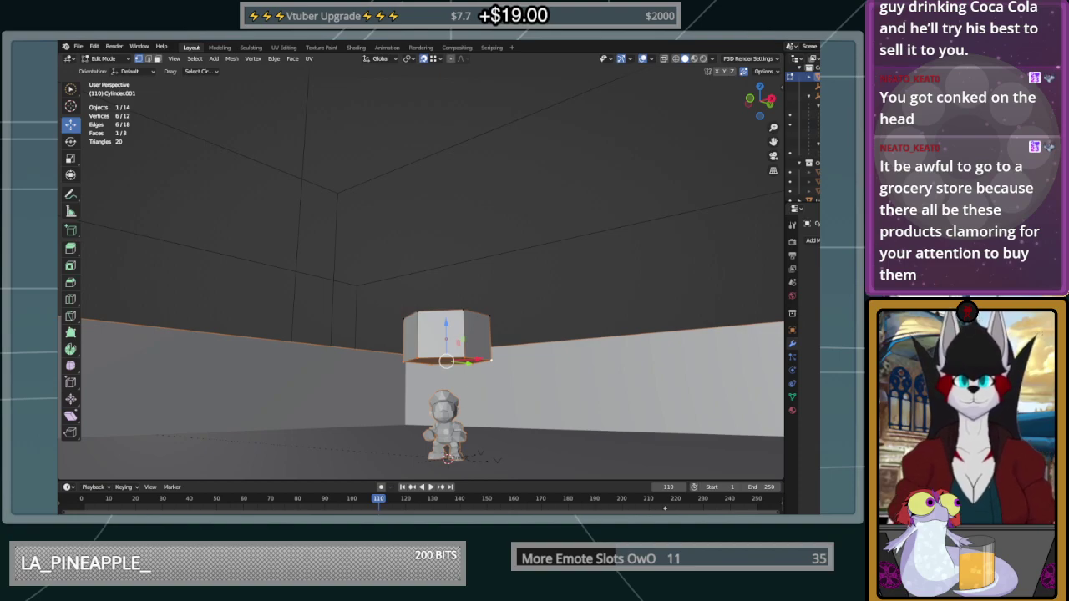
{"action": "left_click_drag", "start_coordinate": [446, 322], "coordinate": [459, 282]}
{"action": "middle_click_drag", "start_coordinate": [459, 282], "coordinate": [489, 272]}
{"action": "key", "text": "Tab"}
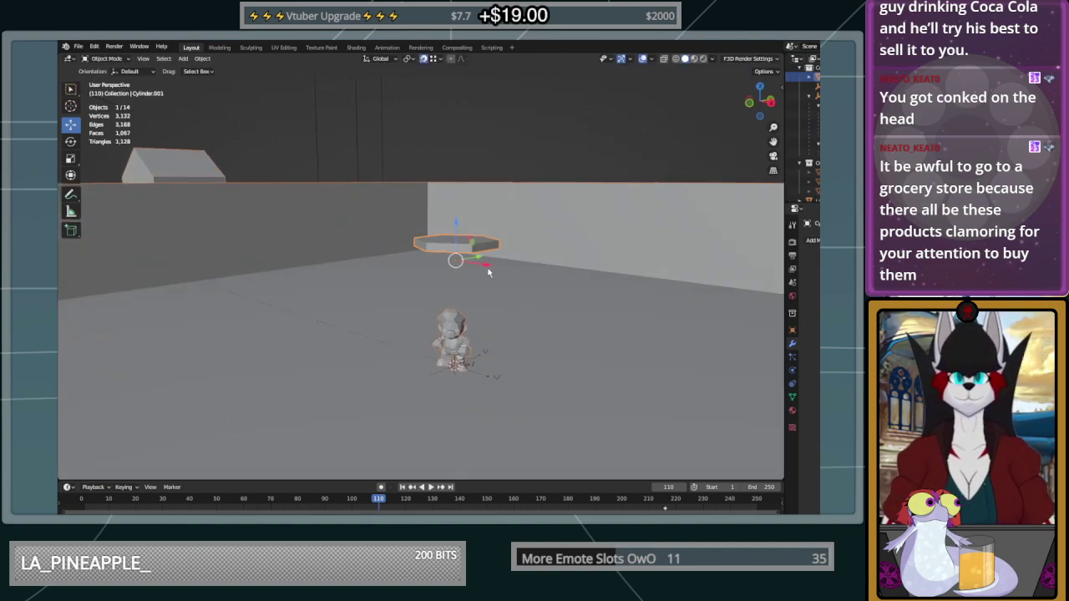
Lower the hexagonal slab to table height and place it beside Mario, about -2.15 m along Y and slightly back along X
{"action": "left_click_drag", "start_coordinate": [458, 225], "coordinate": [418, 384]}
{"action": "middle_click_drag", "start_coordinate": [420, 384], "coordinate": [462, 360]}
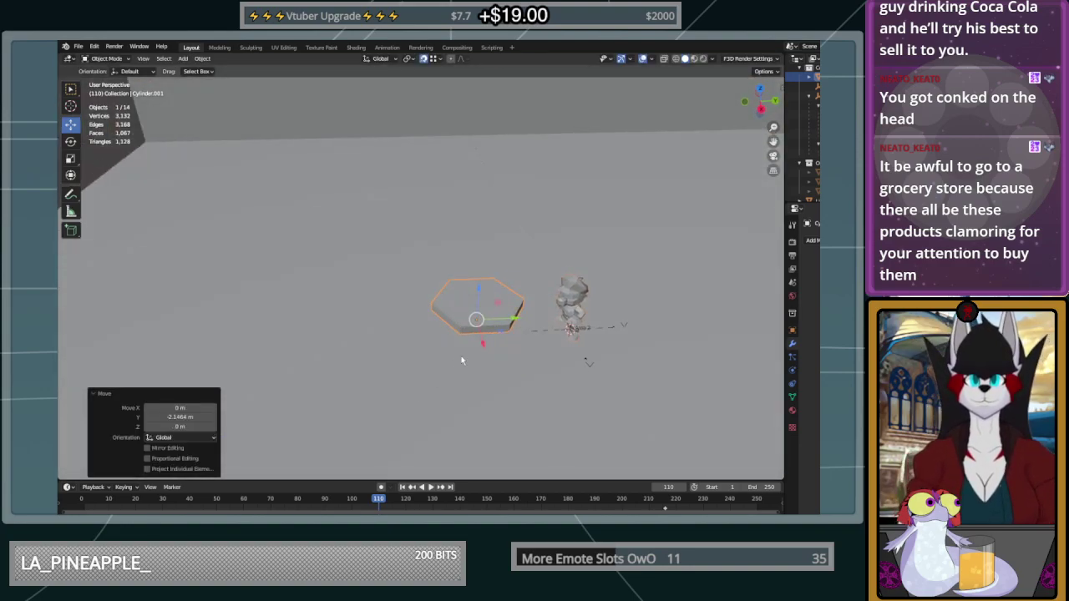
{"action": "left_click_drag", "start_coordinate": [483, 347], "coordinate": [481, 339]}
{"action": "middle_click_drag", "start_coordinate": [580, 334], "coordinate": [619, 359]}
{"action": "left_click_drag", "start_coordinate": [536, 358], "coordinate": [519, 355]}
{"action": "middle_click_drag", "start_coordinate": [641, 371], "coordinate": [608, 292]}
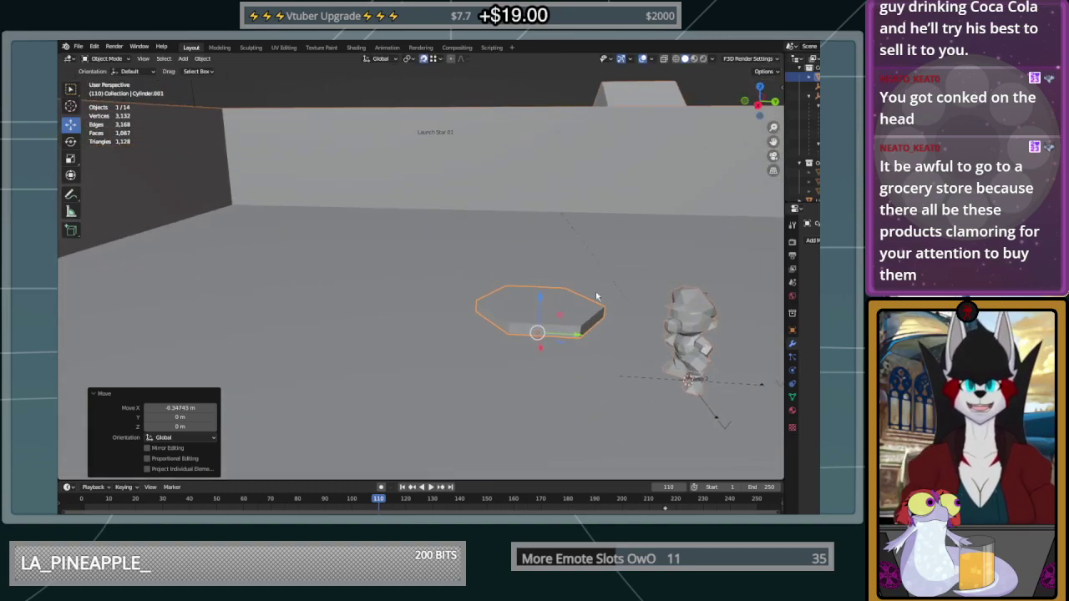
{"action": "left_click_drag", "start_coordinate": [539, 300], "coordinate": [539, 321]}
{"action": "middle_click_drag", "start_coordinate": [539, 322], "coordinate": [609, 333]}
{"action": "left_click_drag", "start_coordinate": [541, 311], "coordinate": [543, 289]}
{"action": "middle_click_drag", "start_coordinate": [542, 292], "coordinate": [615, 267]}
{"action": "middle_click_drag", "start_coordinate": [564, 309], "coordinate": [575, 349]}
{"action": "key", "text": "Tab"}
{"action": "right_click", "coordinate": [572, 363]}
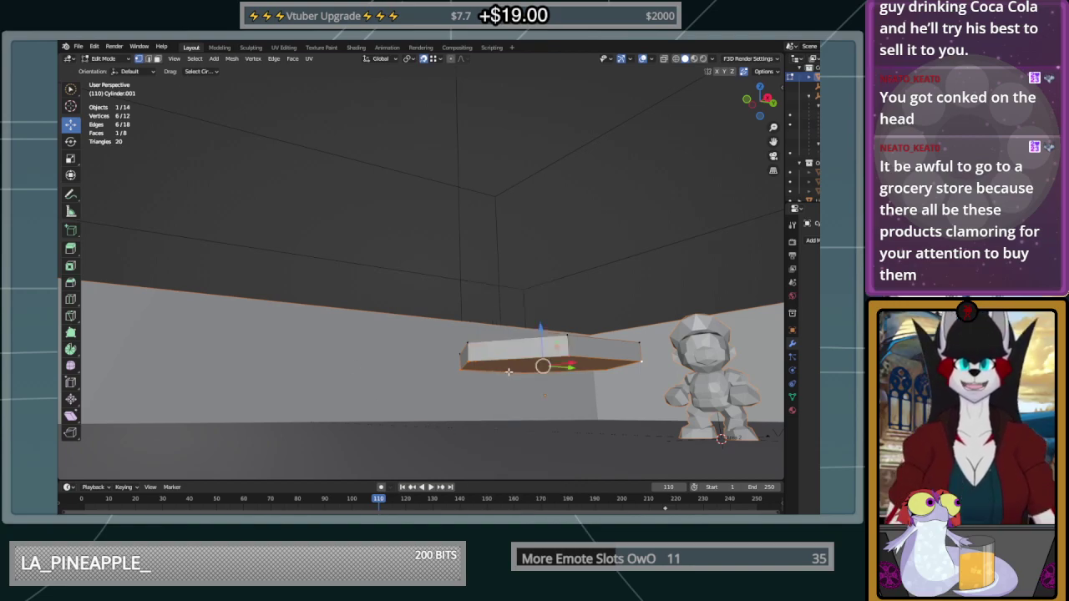
{"action": "key", "text": "i"}
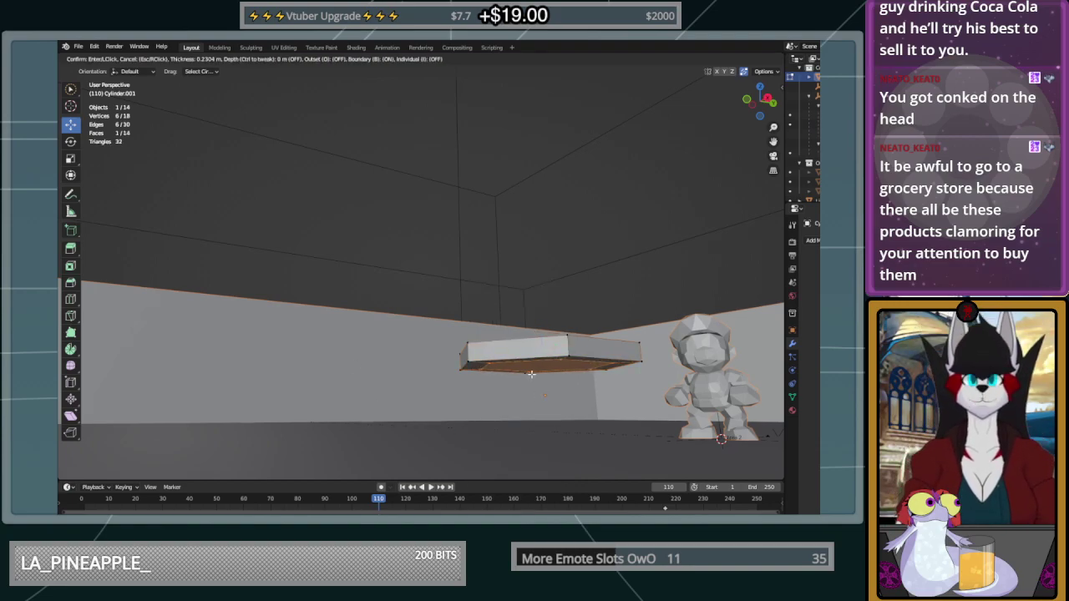
{"action": "key", "text": "Escape"}
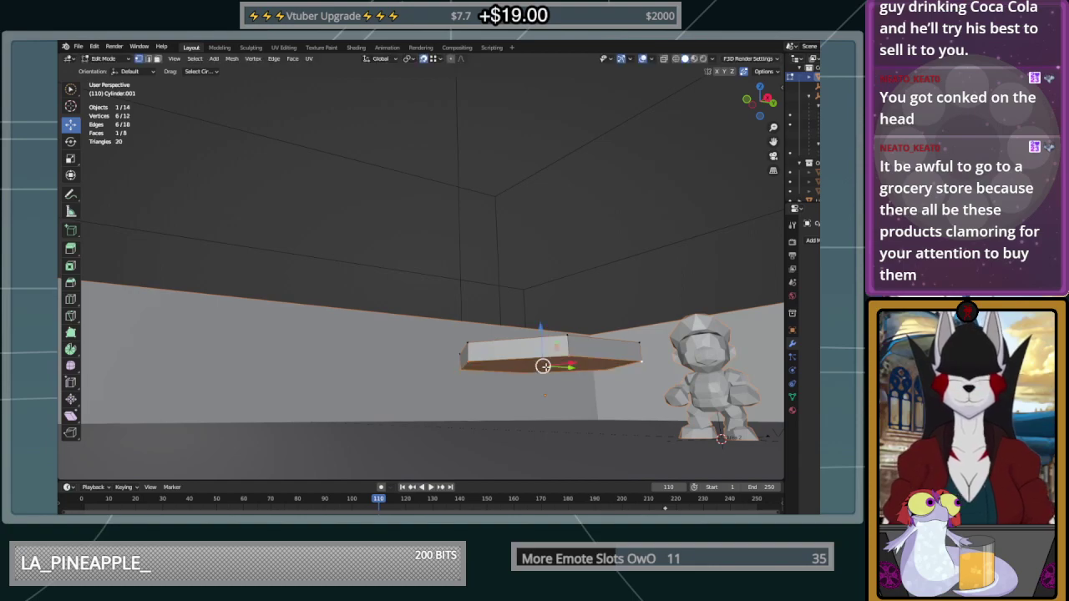
{"action": "key", "text": "Tab"}
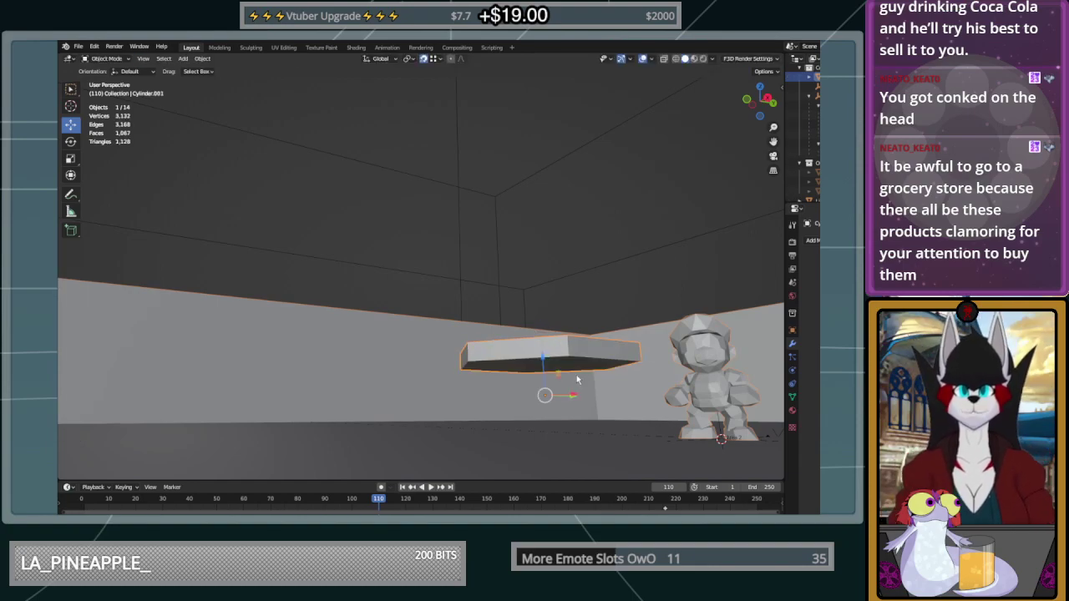
Inset the slab's bottom face by about 0.547 m
{"action": "key", "text": "Tab"}
{"action": "middle_click_drag", "start_coordinate": [580, 376], "coordinate": [485, 303]}
{"action": "scroll", "coordinate": [589, 366], "scroll_direction": "up", "scroll_amount": 2}
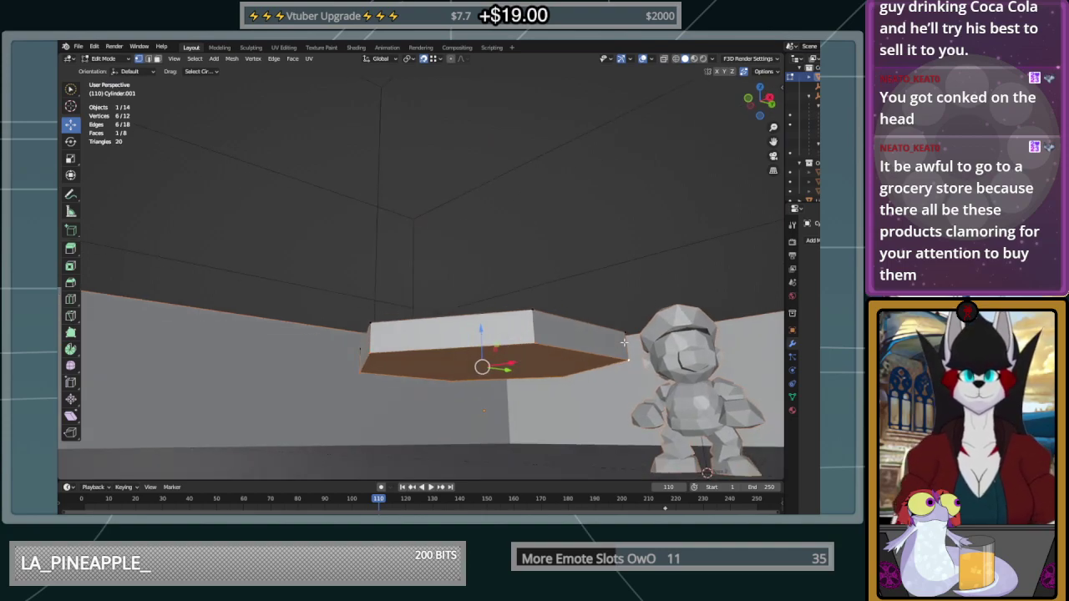
{"action": "key", "text": "i"}
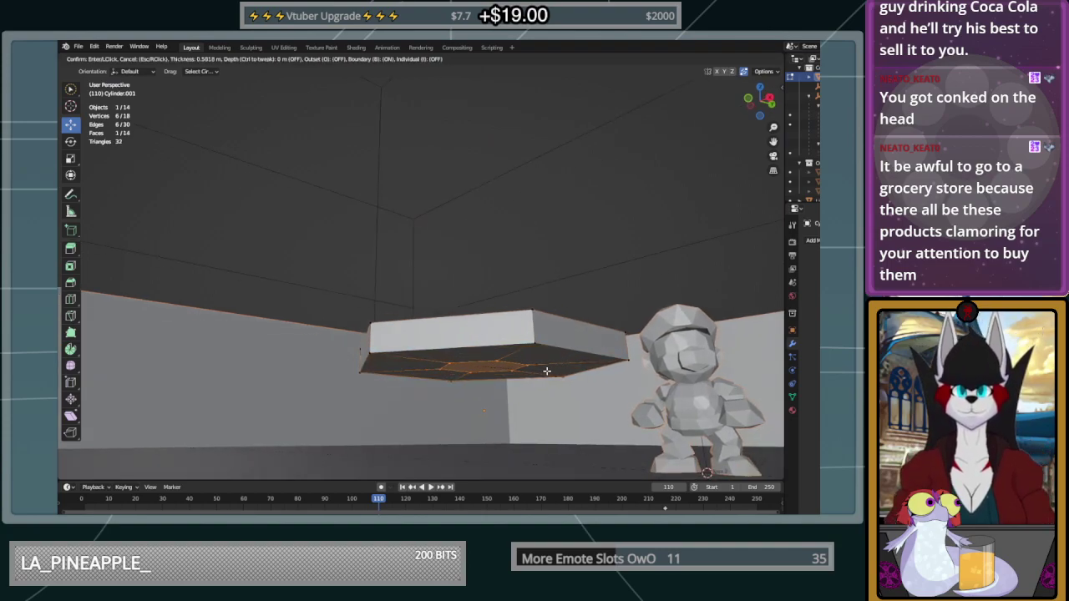
{"action": "left_click", "coordinate": [546, 371]}
{"action": "middle_click_drag", "start_coordinate": [546, 371], "coordinate": [604, 386]}
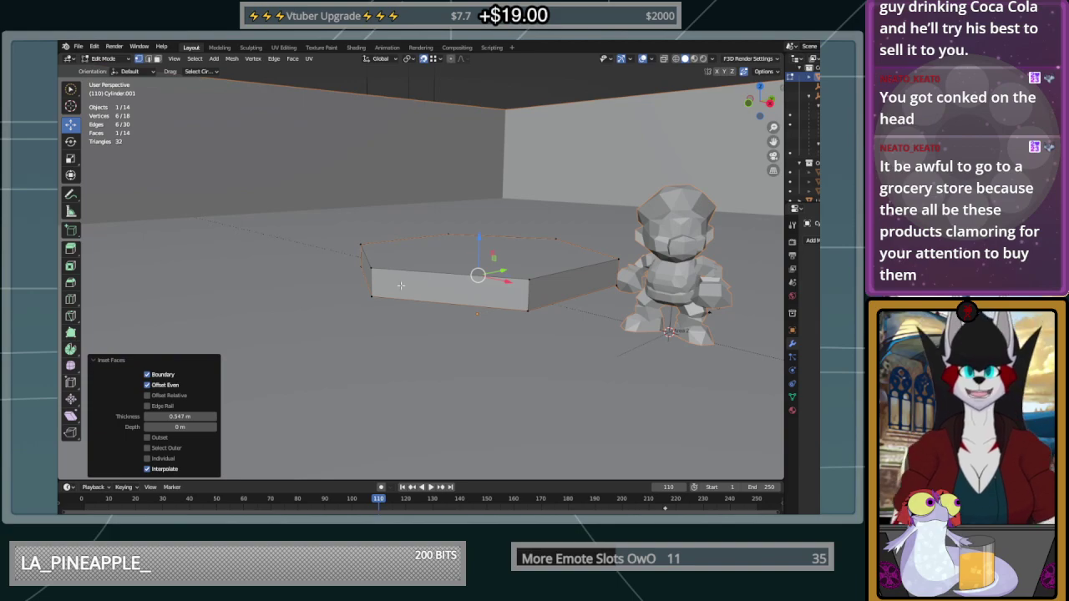
Extrude the inset bottom face down to the floor as a hexagonal table leg
{"action": "left_click", "coordinate": [70, 248]}
{"action": "left_click_drag", "start_coordinate": [476, 244], "coordinate": [511, 199]}
{"action": "mouse_move", "coordinate": [580, 280]}
{"action": "middle_mouse_down"}
{"action": "mouse_move", "coordinate": [453, 294]}
{"action": "mouse_move", "coordinate": [596, 288]}
{"action": "middle_mouse_up"}
{"action": "key", "text": "Tab"}
{"action": "scroll", "coordinate": [454, 294], "scroll_direction": "down", "scroll_amount": 3}
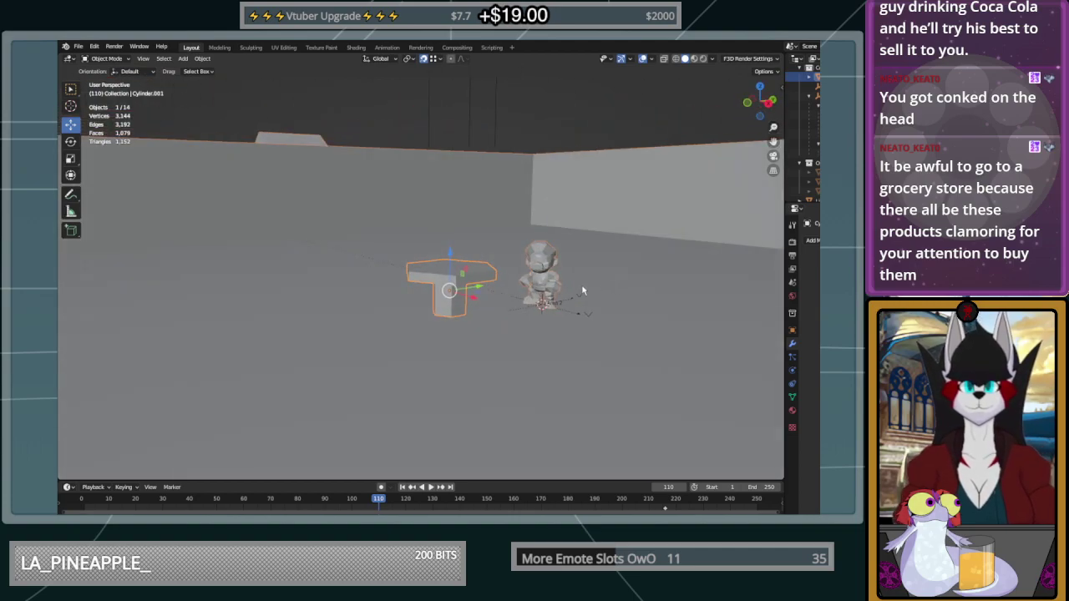
Lower only the tabletop faces by about 0.26 m, leaving the foot of the table leg in place
{"action": "scroll", "coordinate": [465, 262], "scroll_direction": "up", "scroll_amount": 2}
{"action": "middle_click_drag", "start_coordinate": [465, 265], "coordinate": [460, 309]}
{"action": "key", "text": "Tab"}
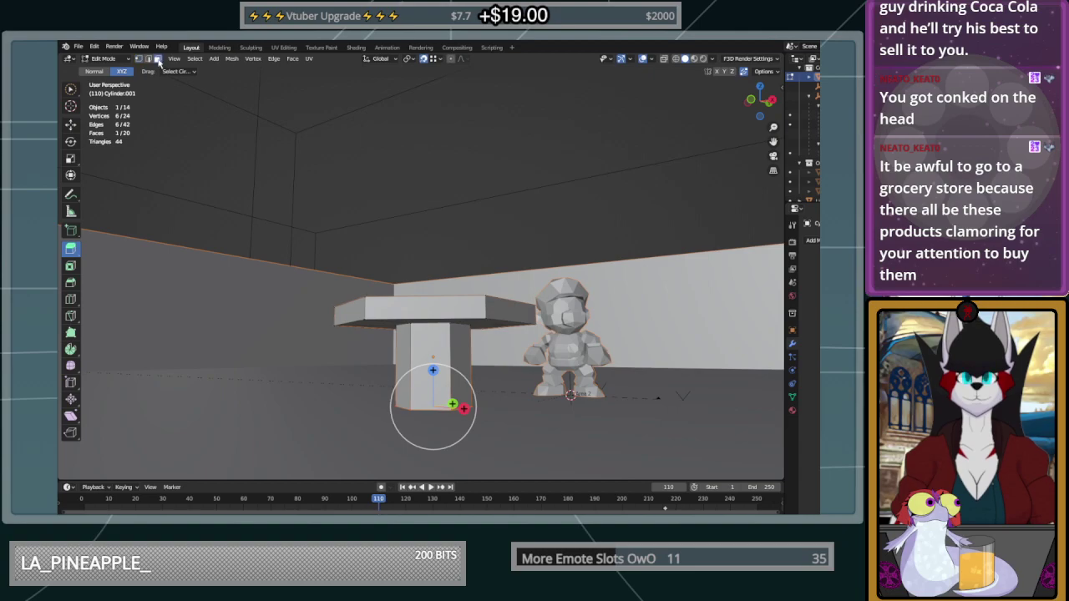
{"action": "left_click", "coordinate": [481, 322]}
{"action": "mouse_move", "coordinate": [466, 302]}
{"action": "middle_mouse_down"}
{"action": "mouse_move", "coordinate": [474, 288]}
{"action": "mouse_move", "coordinate": [489, 297]}
{"action": "middle_mouse_up"}
{"action": "mouse_move", "coordinate": [501, 326]}
{"action": "left_mouse_down"}
{"action": "mouse_move", "coordinate": [403, 328]}
{"action": "mouse_move", "coordinate": [356, 342]}
{"action": "mouse_move", "coordinate": [499, 321]}
{"action": "mouse_move", "coordinate": [478, 340]}
{"action": "left_mouse_up"}
{"action": "key", "text": "Escape"}
{"action": "middle_click_drag", "start_coordinate": [479, 340], "coordinate": [388, 339]}
{"action": "left_click", "coordinate": [743, 239], "text": "shift"}
{"action": "left_click", "coordinate": [695, 182], "text": "shift"}
{"action": "middle_click_drag", "start_coordinate": [620, 177], "coordinate": [571, 237]}
{"action": "scroll", "coordinate": [572, 237], "scroll_direction": "down", "scroll_amount": 3}
{"action": "middle_click_drag", "start_coordinate": [573, 284], "coordinate": [563, 240]}
{"action": "left_click_drag", "start_coordinate": [500, 277], "coordinate": [446, 304], "text": "shift"}
{"action": "mouse_move", "coordinate": [562, 291]}
{"action": "middle_mouse_down"}
{"action": "mouse_move", "coordinate": [366, 296]}
{"action": "mouse_move", "coordinate": [386, 292]}
{"action": "middle_mouse_up"}
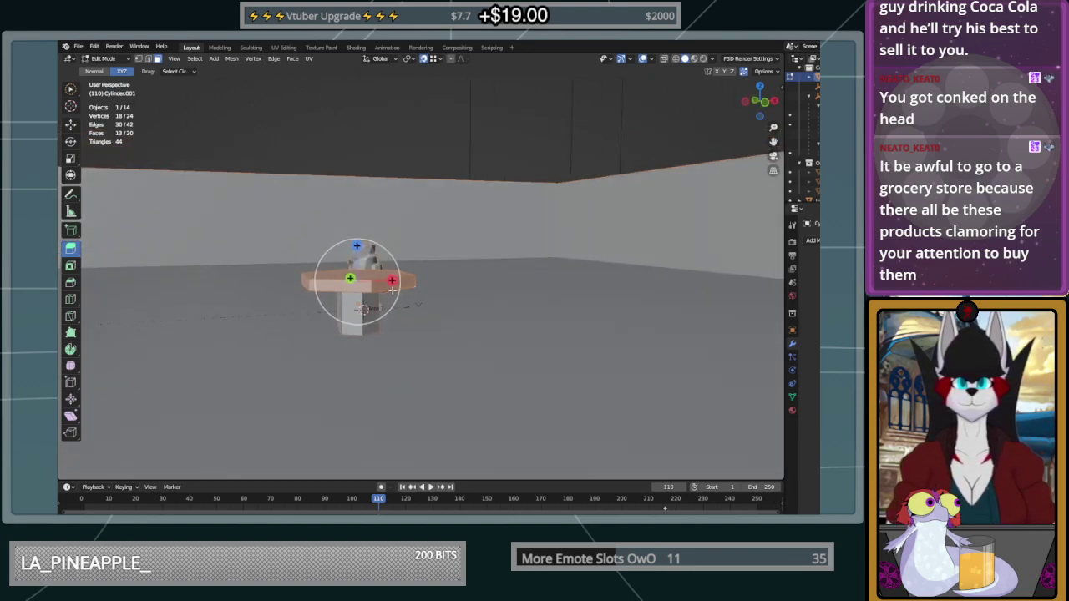
{"action": "left_click", "coordinate": [72, 123]}
{"action": "left_click_drag", "start_coordinate": [355, 242], "coordinate": [358, 259]}
{"action": "middle_click_drag", "start_coordinate": [372, 262], "coordinate": [303, 270]}
{"action": "middle_click_drag", "start_coordinate": [600, 281], "coordinate": [618, 313]}
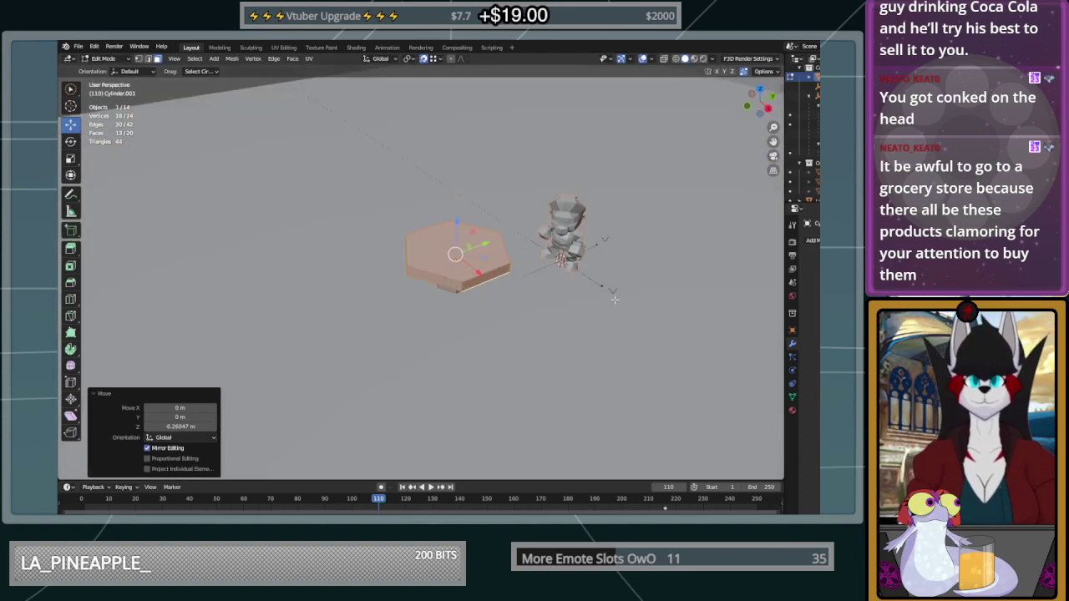
Rename the hexagonal table object as Spooky Table and parent it under the Area 2 object
{"action": "middle_click_drag", "start_coordinate": [526, 319], "coordinate": [636, 352]}
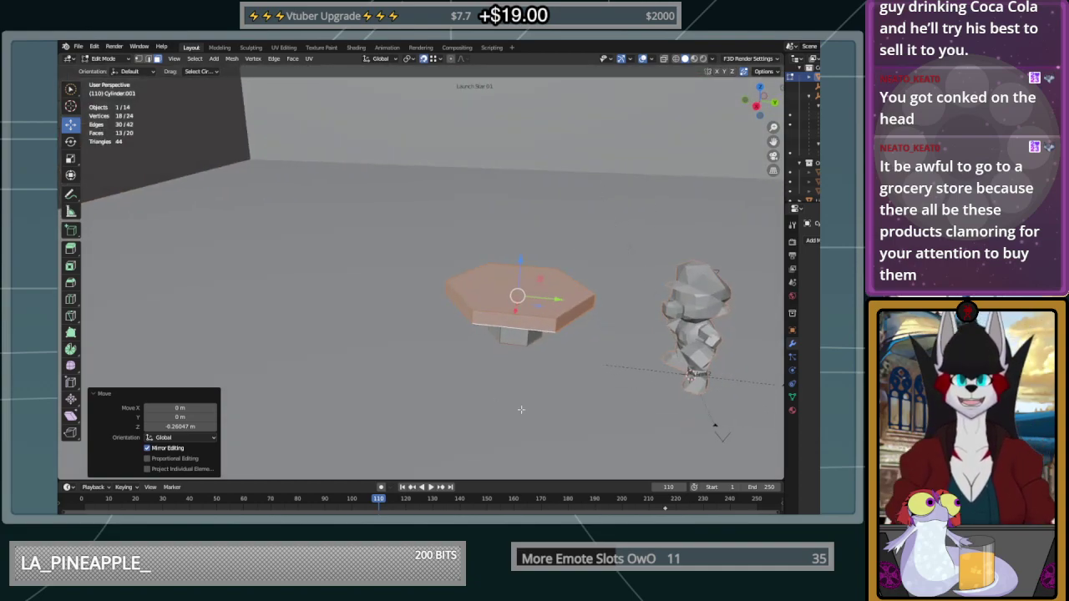
{"action": "left_click", "coordinate": [801, 82], "text": "ctrl"}
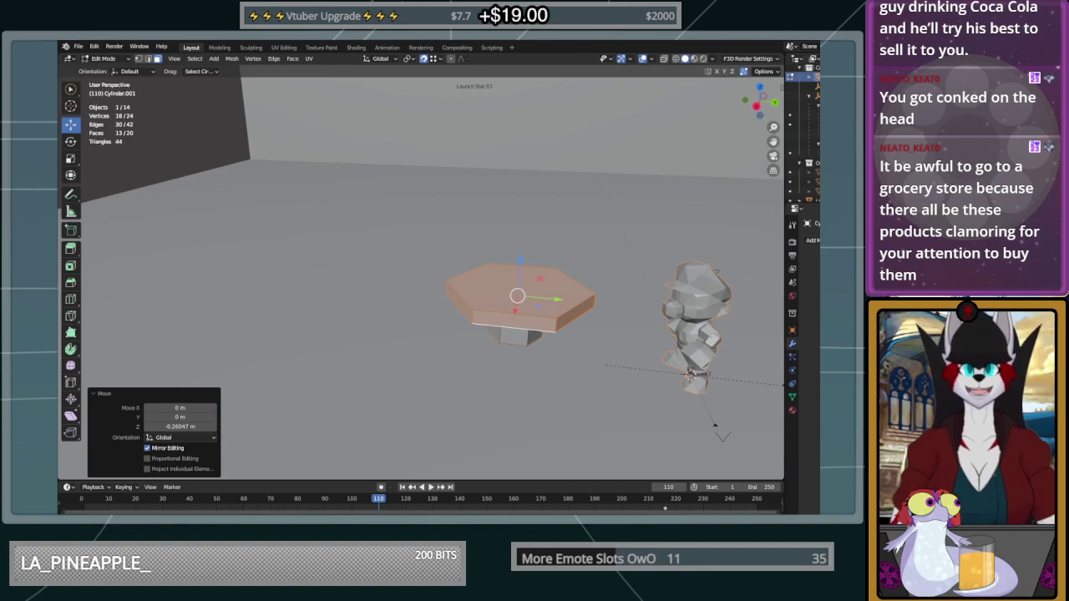
{"action": "left_click_drag", "start_coordinate": [814, 77], "coordinate": [814, 145], "text": "shift"}
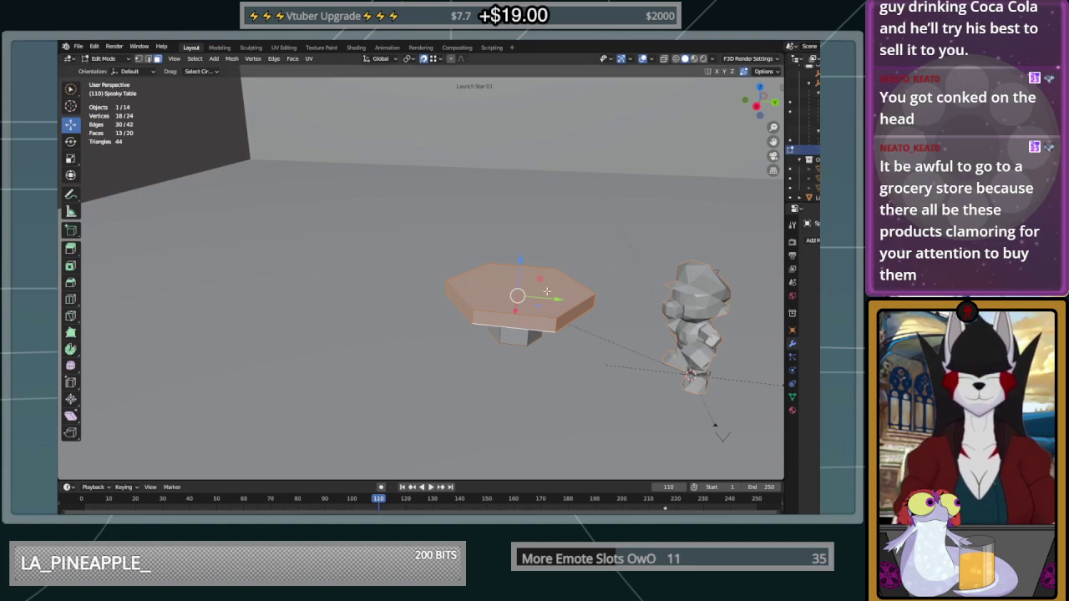
{"action": "scroll", "coordinate": [546, 290], "scroll_direction": "up", "scroll_amount": 1}
{"action": "middle_click_drag", "start_coordinate": [556, 217], "coordinate": [408, 349]}
{"action": "scroll", "coordinate": [595, 261], "scroll_direction": "down", "scroll_amount": 3}
{"action": "middle_click_drag", "start_coordinate": [440, 287], "coordinate": [584, 333], "text": "shift"}
{"action": "left_click_drag", "start_coordinate": [596, 320], "coordinate": [494, 321]}
{"action": "key", "text": "ctrl+z"}
{"action": "key", "text": "g"}
{"action": "key", "text": "y"}
{"action": "key", "text": "Escape"}
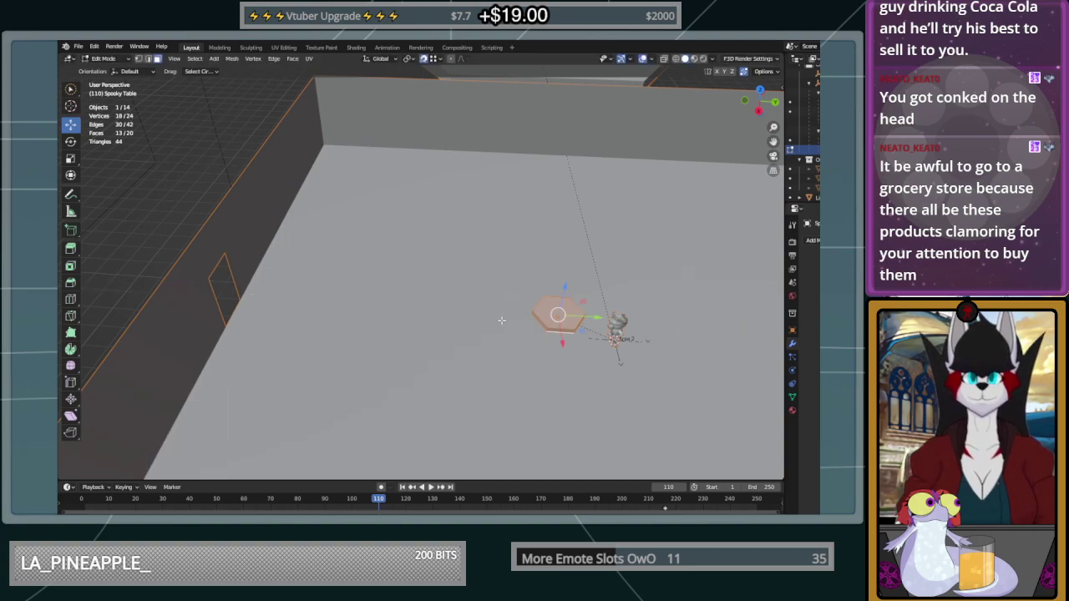
Move the whole Spooky Table object about -7.86 m along Y, toward the wall with the doorway
{"action": "key", "text": "Tab"}
{"action": "key", "text": "g"}
{"action": "key", "text": "y"}
{"action": "left_click", "coordinate": [434, 305]}
{"action": "middle_click_drag", "start_coordinate": [434, 305], "coordinate": [389, 301]}
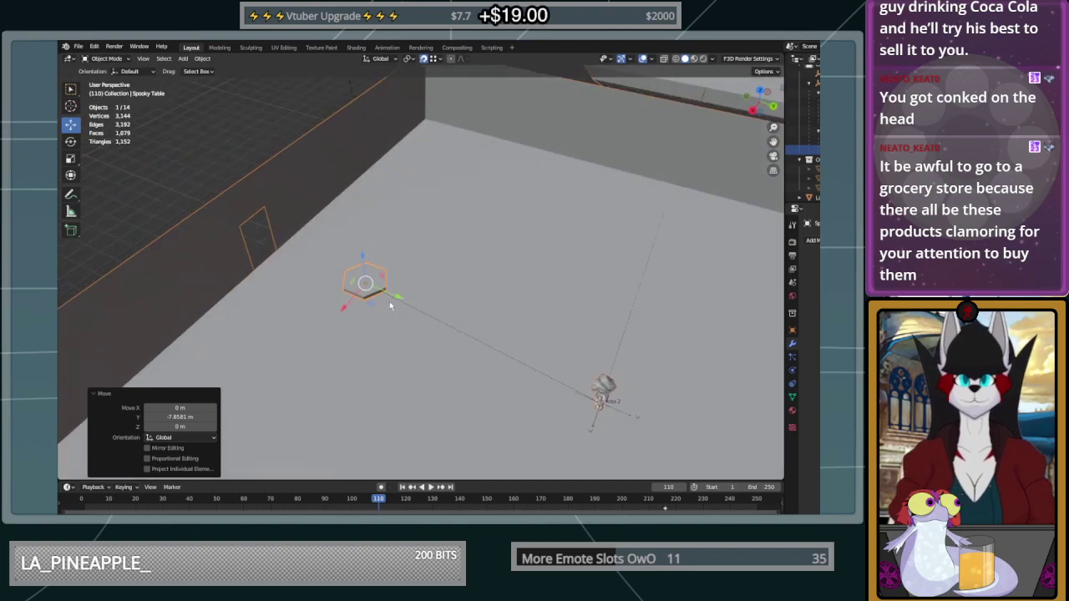
Shift the table back along X and about -0.68 m along Y, closer to the doorway wall
{"action": "scroll", "coordinate": [375, 259], "scroll_direction": "up", "scroll_amount": 3}
{"action": "middle_click_drag", "start_coordinate": [370, 246], "coordinate": [485, 281], "text": "shift"}
{"action": "left_click_drag", "start_coordinate": [429, 354], "coordinate": [477, 278]}
{"action": "middle_click_drag", "start_coordinate": [477, 278], "coordinate": [504, 216]}
{"action": "key", "text": "g"}
{"action": "key", "text": "x"}
{"action": "right_click", "coordinate": [534, 349]}
{"action": "key", "text": "g"}
{"action": "key", "text": "y"}
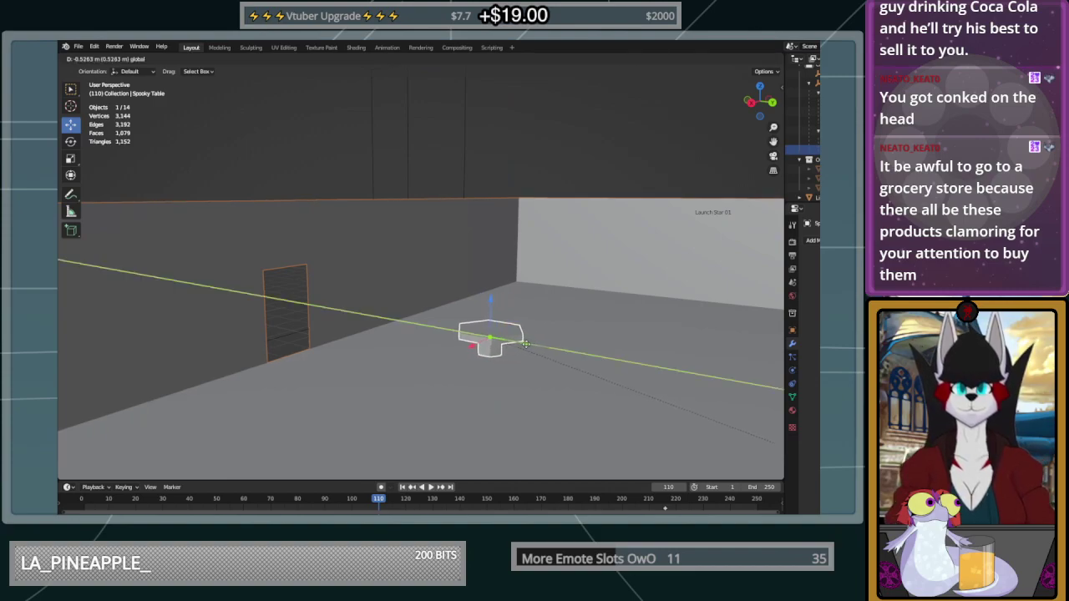
{"action": "left_click", "coordinate": [492, 343]}
{"action": "middle_click_drag", "start_coordinate": [492, 342], "coordinate": [585, 345]}
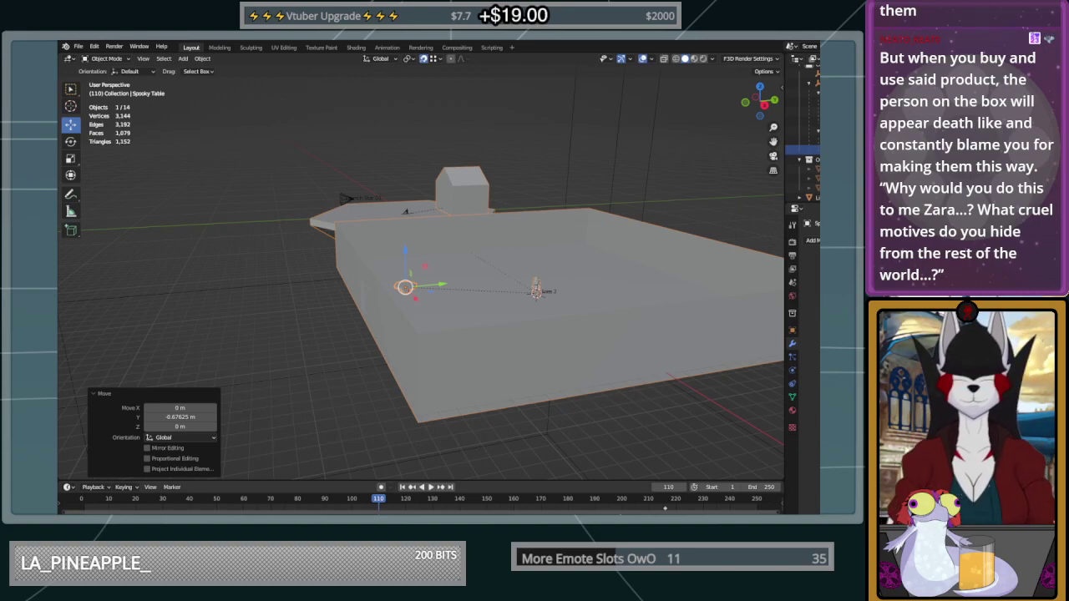
Place the 3D cursor at the centre of the tabletop's upper face and return to Object Mode
{"action": "middle_click_drag", "start_coordinate": [544, 402], "coordinate": [405, 315]}
{"action": "scroll", "coordinate": [473, 309], "scroll_direction": "up", "scroll_amount": 8}
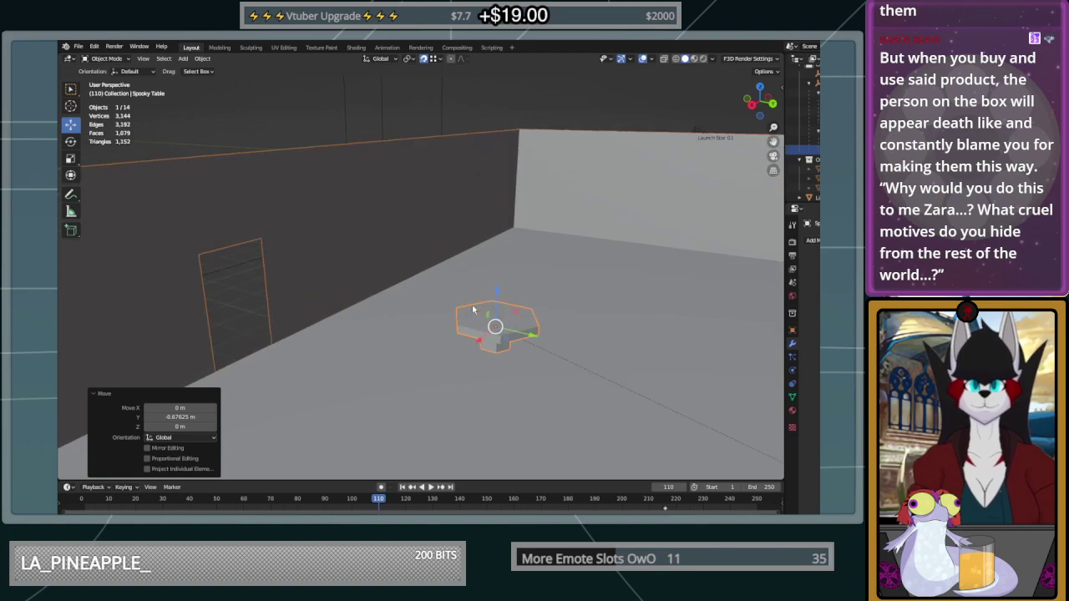
{"action": "scroll", "coordinate": [472, 309], "scroll_direction": "down", "scroll_amount": 5}
{"action": "scroll", "coordinate": [486, 318], "scroll_direction": "up", "scroll_amount": 8}
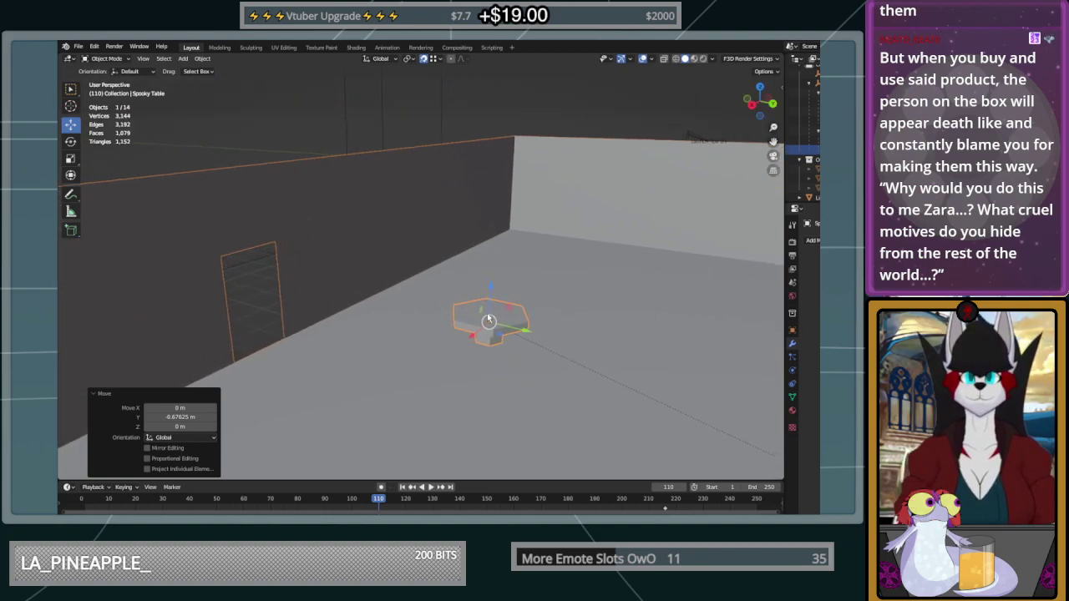
{"action": "scroll", "coordinate": [500, 278], "scroll_direction": "down", "scroll_amount": 2}
{"action": "middle_click_drag", "start_coordinate": [501, 282], "coordinate": [531, 297]}
{"action": "scroll", "coordinate": [544, 282], "scroll_direction": "down", "scroll_amount": 2}
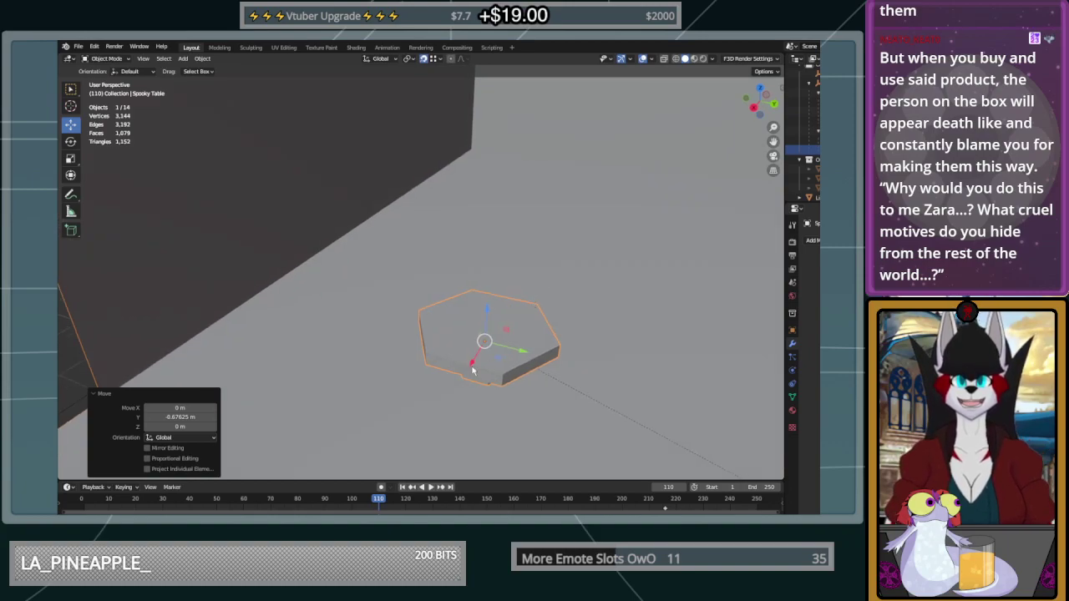
{"action": "key", "text": "Tab"}
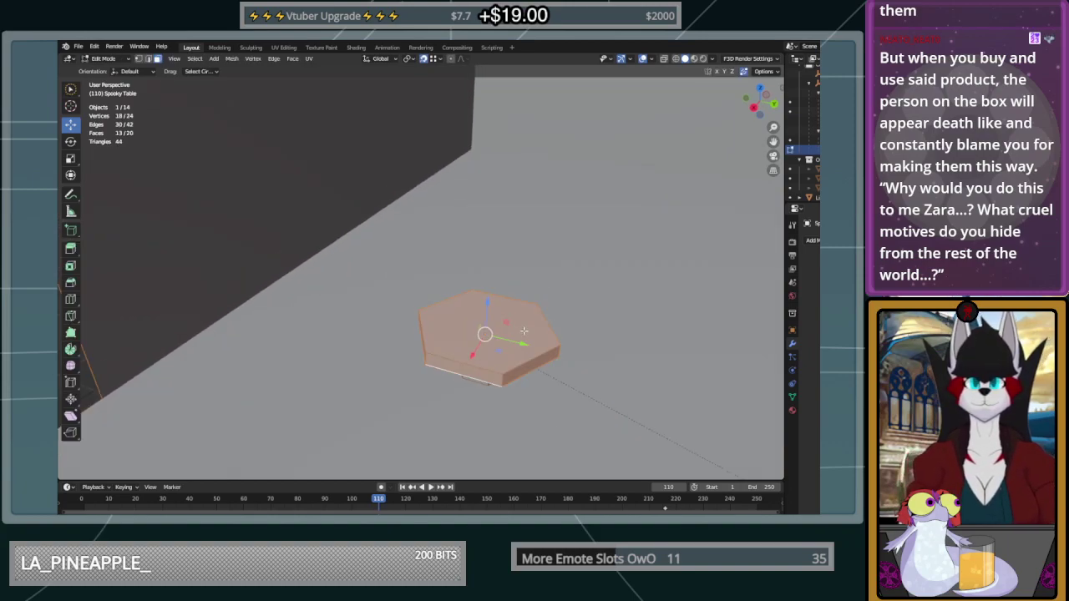
{"action": "key", "text": "alt+a"}
{"action": "key", "text": "ctrl+Tab"}
{"action": "left_click", "coordinate": [521, 382]}
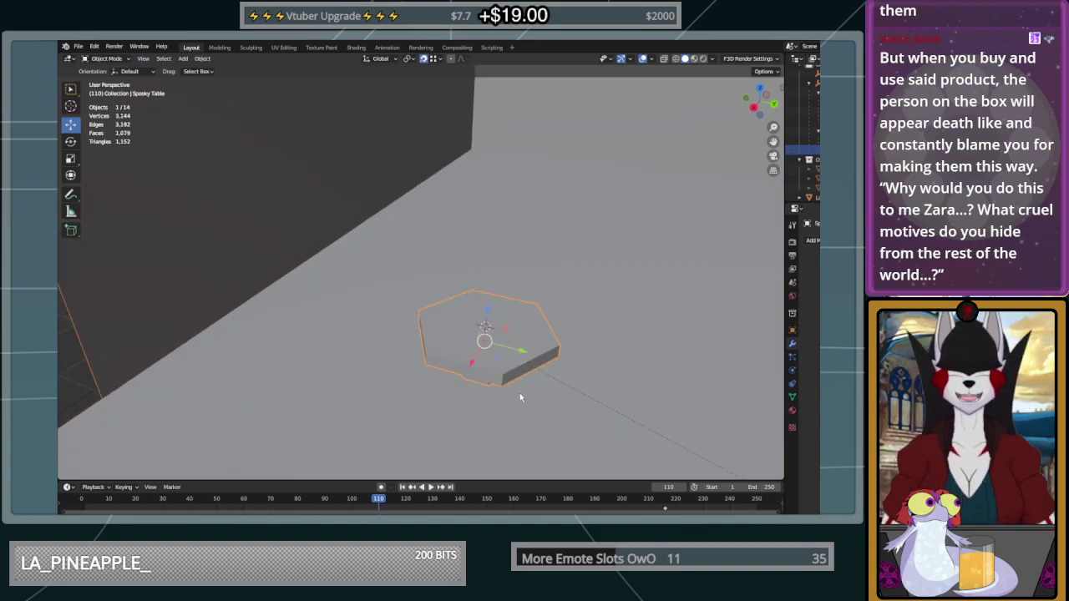
Add a cube with a size of 0.2 m at the 3D cursor on the tabletop
{"action": "key", "text": "shift+a"}
{"action": "mouse_move", "coordinate": [532, 325]}
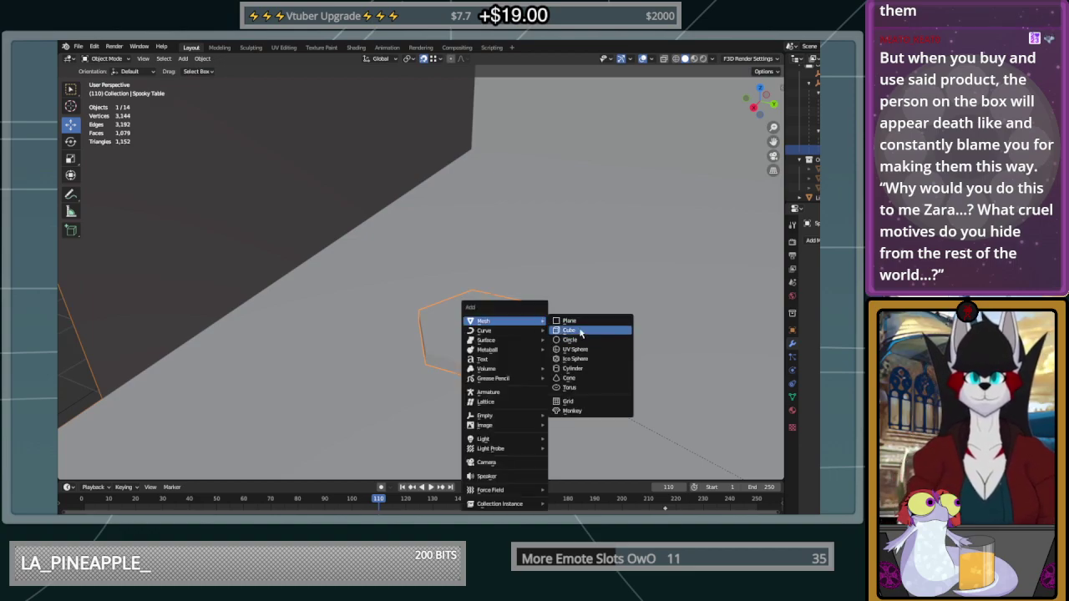
{"action": "left_click", "coordinate": [580, 333]}
{"action": "left_click_drag", "start_coordinate": [188, 388], "coordinate": [501, 262]}
{"action": "left_click", "coordinate": [192, 386]}
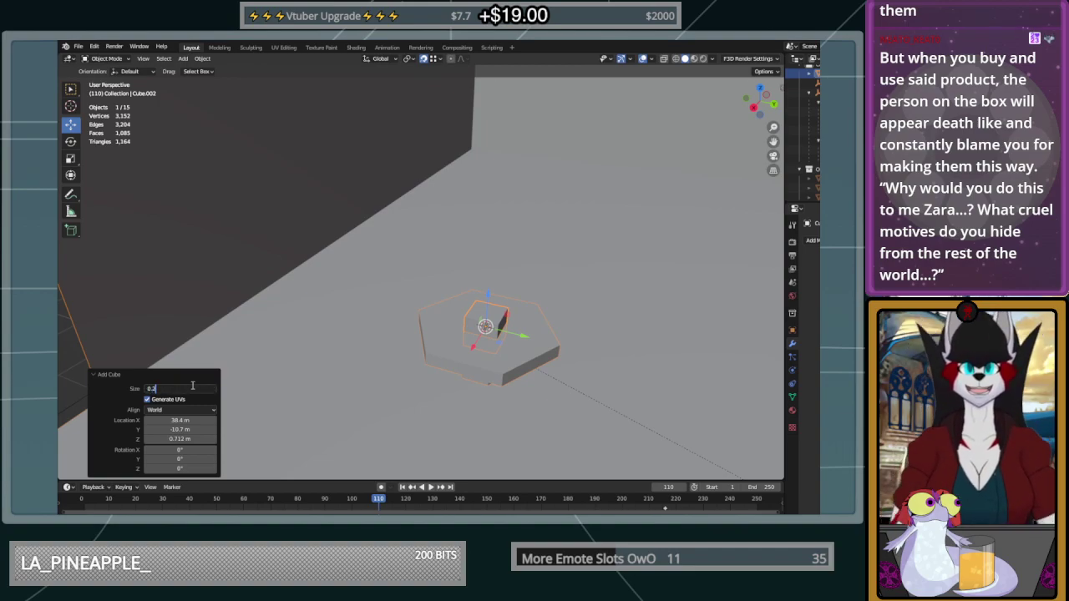
{"action": "key", "text": "Return"}
Move the small cube about 0.77 m along X, toward the edge of the tabletop
{"action": "middle_click_drag", "start_coordinate": [518, 371], "coordinate": [481, 359]}
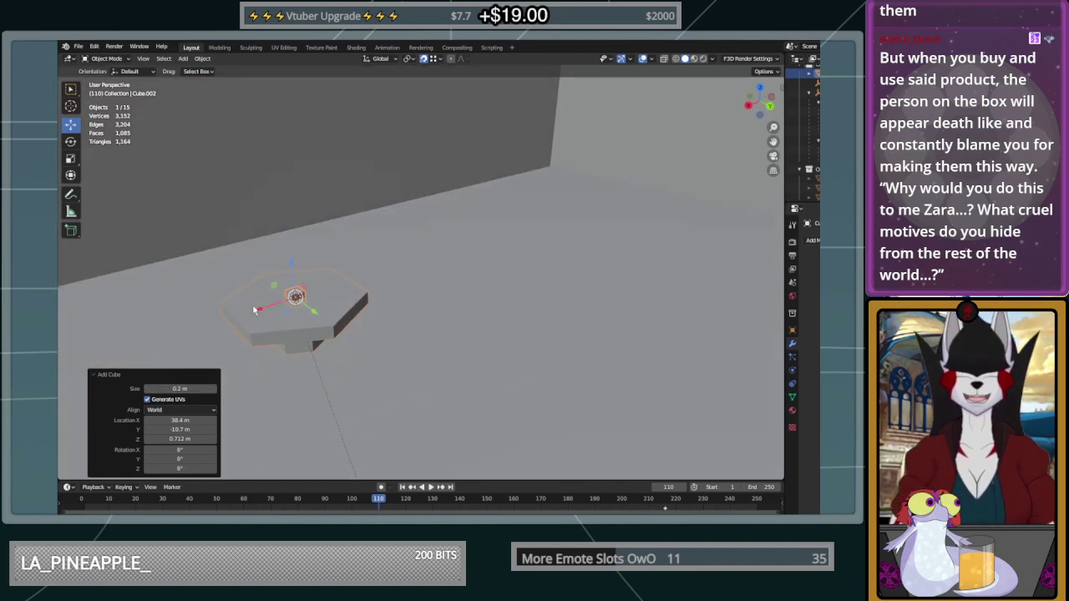
{"action": "scroll", "coordinate": [275, 304], "scroll_direction": "up", "scroll_amount": 3}
{"action": "middle_click_drag", "start_coordinate": [301, 295], "coordinate": [451, 276], "text": "shift"}
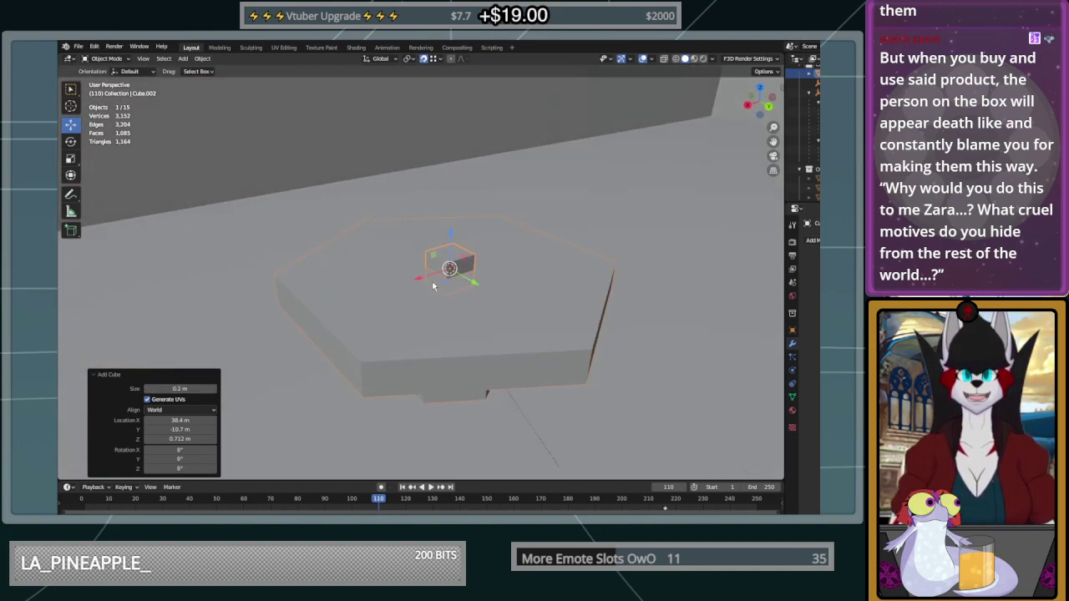
{"action": "key", "text": "g"}
{"action": "key", "text": "x"}
{"action": "left_click", "coordinate": [365, 367]}
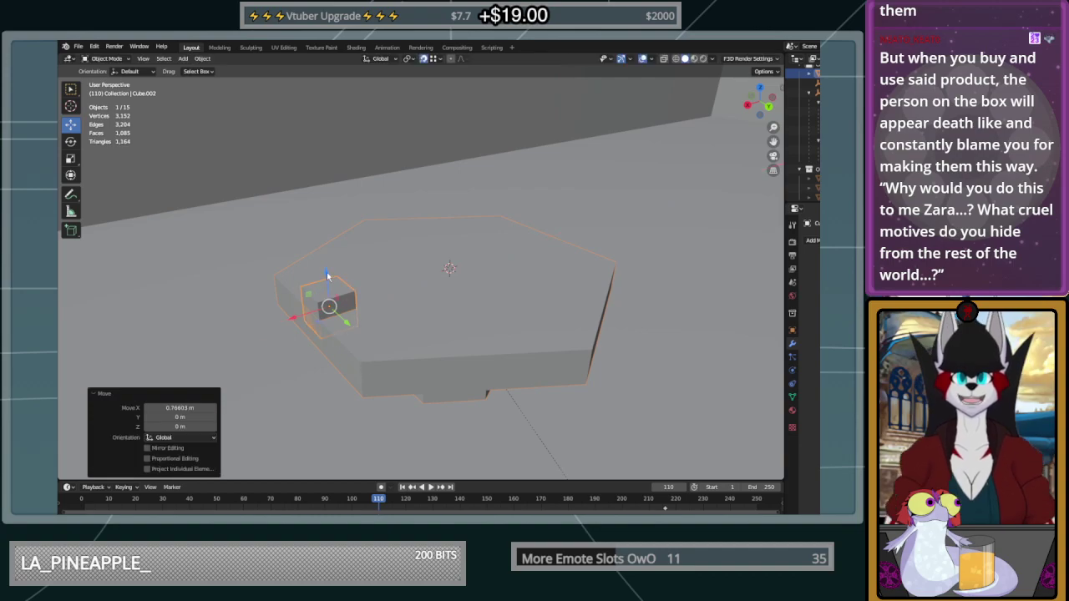
Raise the small cube about 0.1 m along Z so that it rests on the tabletop
{"action": "key", "text": "g"}
{"action": "key", "text": "z"}
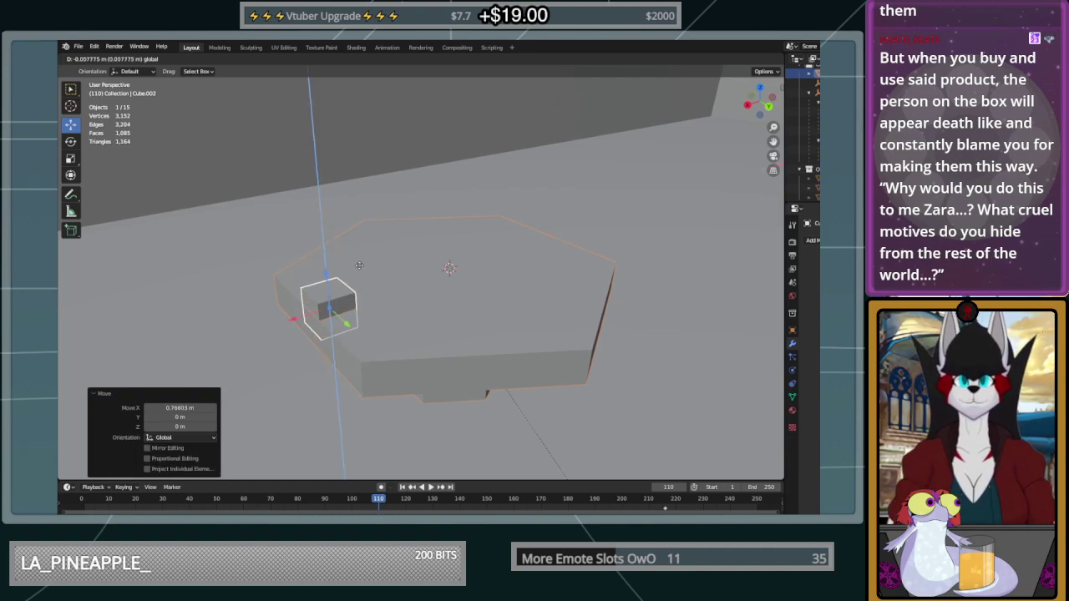
{"action": "left_click", "coordinate": [372, 191]}
{"action": "key", "text": "g"}
{"action": "key", "text": "z"}
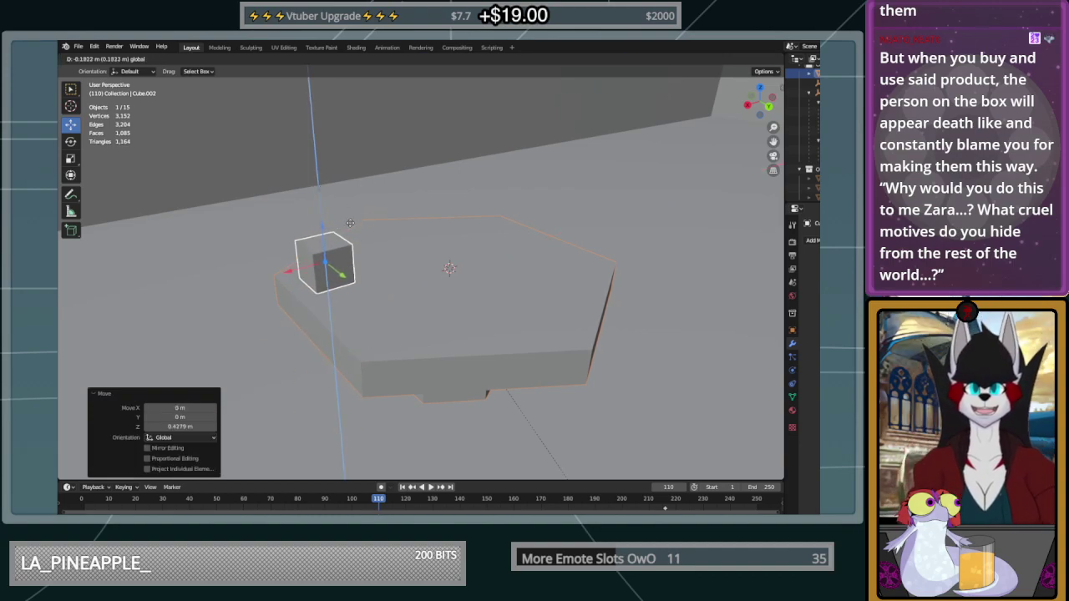
{"action": "left_click", "coordinate": [365, 356]}
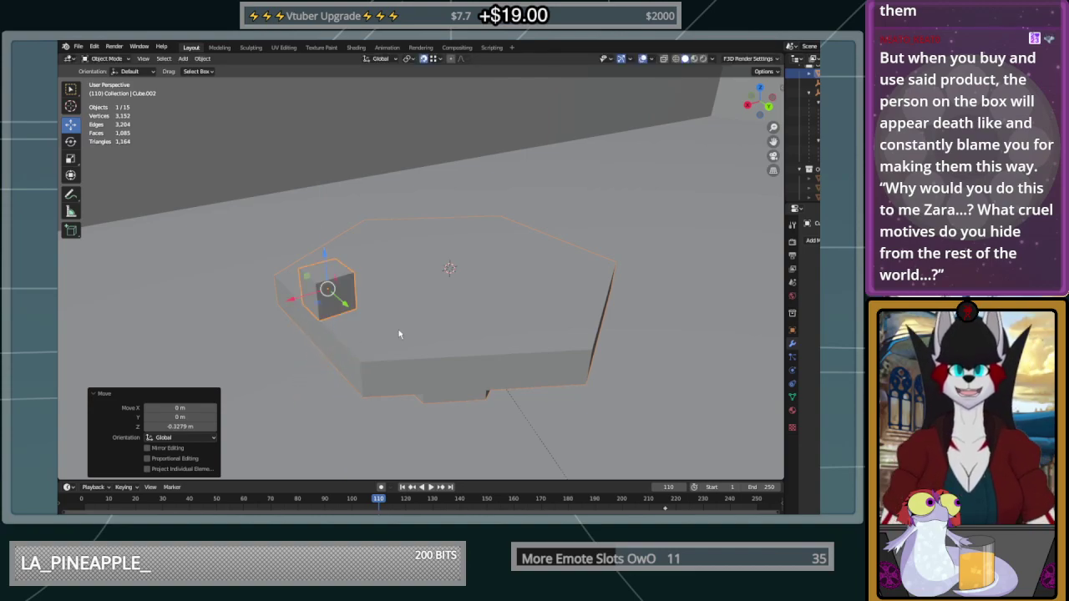
Lengthen the small cube by moving its front side face about 0.26 m along Y
{"action": "key", "text": "Tab"}
{"action": "middle_click_drag", "start_coordinate": [400, 293], "coordinate": [492, 357]}
{"action": "left_click", "coordinate": [334, 313]}
{"action": "middle_click_drag", "start_coordinate": [334, 313], "coordinate": [428, 303]}
{"action": "left_click_drag", "start_coordinate": [429, 303], "coordinate": [506, 342]}
{"action": "left_click", "coordinate": [470, 298]}
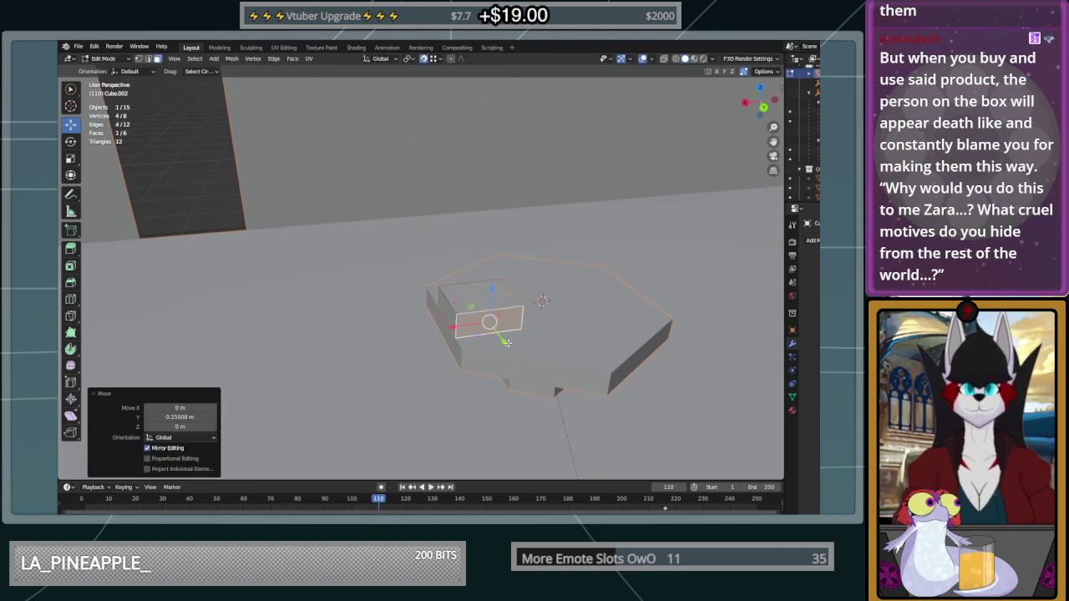
{"action": "middle_click_drag", "start_coordinate": [514, 341], "coordinate": [497, 332]}
{"action": "left_click", "coordinate": [245, 318], "text": "ctrl"}
{"action": "left_click_drag", "start_coordinate": [174, 319], "coordinate": [257, 322]}
{"action": "key", "text": "ctrl+z"}
{"action": "left_click", "coordinate": [231, 323]}
{"action": "middle_click_drag", "start_coordinate": [257, 321], "coordinate": [267, 319]}
Move the whole block inward along X, away from the edge of the tabletop
{"action": "key", "text": "Tab"}
{"action": "left_click_drag", "start_coordinate": [365, 346], "coordinate": [427, 352]}
{"action": "middle_click_drag", "start_coordinate": [429, 353], "coordinate": [491, 347]}
Lower the block's top face to flatten it into a thin book shape, then return to Object Mode
{"action": "key", "text": "Tab"}
{"action": "left_click", "coordinate": [519, 317]}
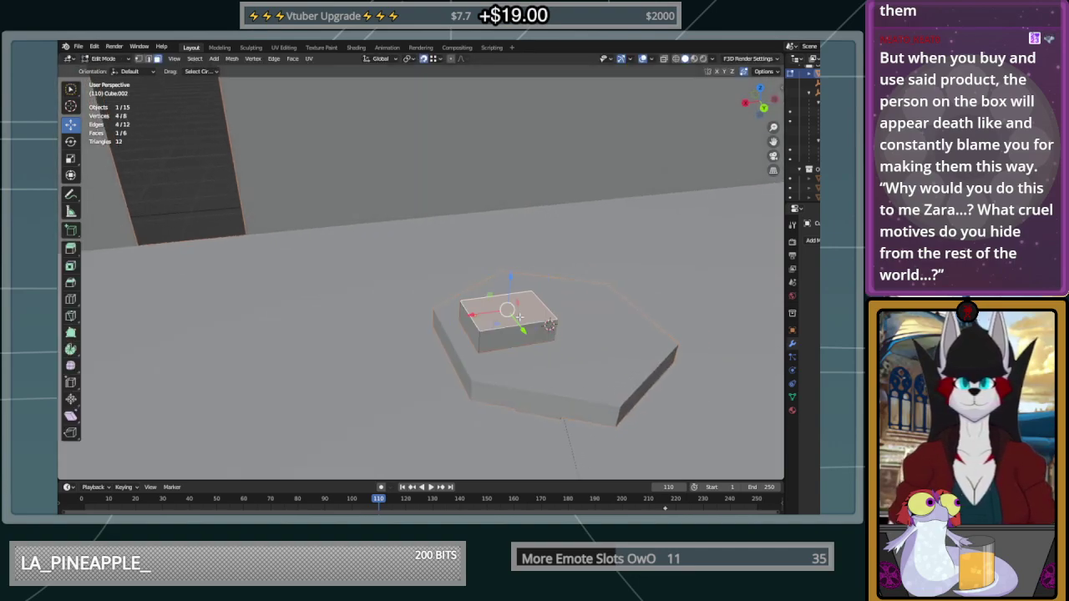
{"action": "left_click_drag", "start_coordinate": [508, 276], "coordinate": [508, 291]}
{"action": "middle_click_drag", "start_coordinate": [508, 290], "coordinate": [469, 298]}
{"action": "scroll", "coordinate": [434, 289], "scroll_direction": "up", "scroll_amount": 6}
{"action": "scroll", "coordinate": [434, 289], "scroll_direction": "down", "scroll_amount": 13}
{"action": "key", "text": "Tab"}
Rename the flattened block as Scarey Book and parent it under the Area 2 object
{"action": "left_click", "coordinate": [323, 170]}
{"action": "middle_click_drag", "start_coordinate": [323, 170], "coordinate": [466, 193]}
{"action": "left_click", "coordinate": [814, 75]}
{"action": "scroll", "coordinate": [815, 74], "scroll_direction": "up", "scroll_amount": 2}
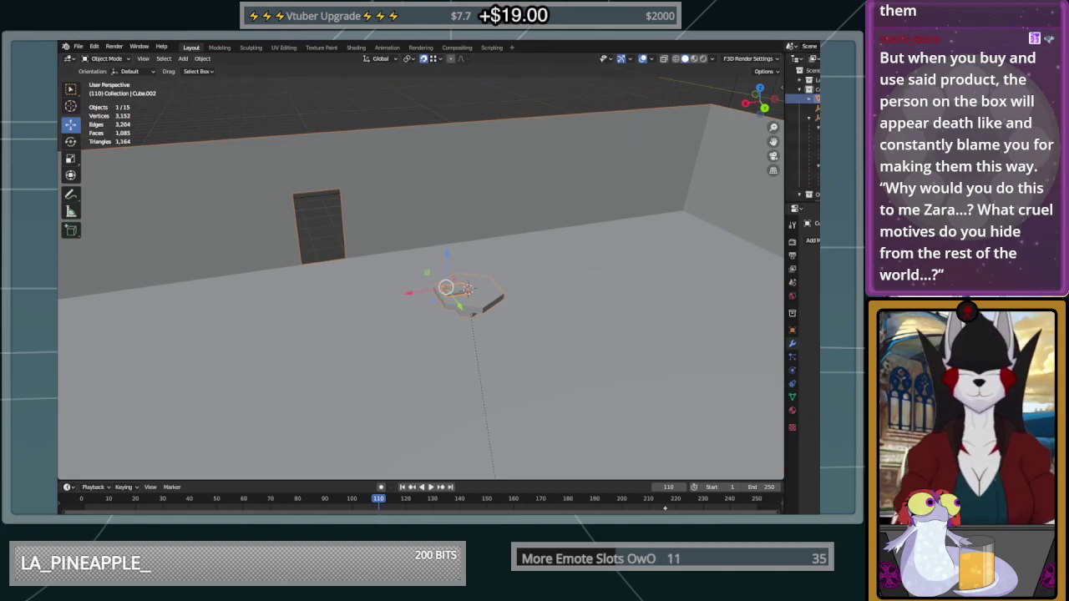
{"action": "key", "text": "Return"}
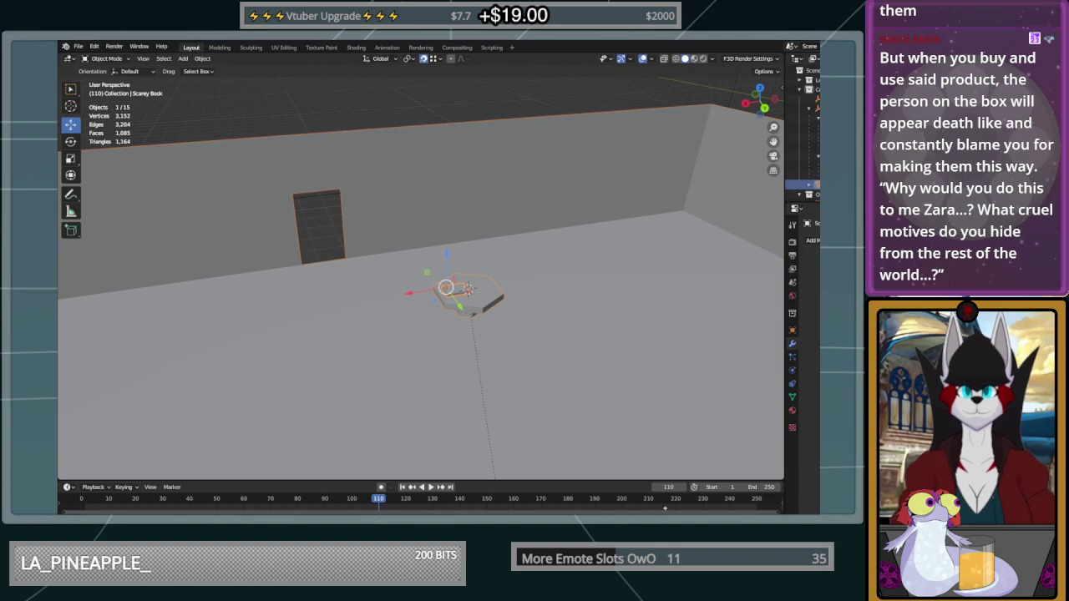
Add a Plain Axes empty at the 3D cursor in the centre of the tabletop
{"action": "scroll", "coordinate": [613, 184], "scroll_direction": "down", "scroll_amount": 6}
{"action": "middle_click_drag", "start_coordinate": [585, 188], "coordinate": [548, 193]}
{"action": "mouse_move", "coordinate": [461, 266]}
{"action": "middle_mouse_down"}
{"action": "mouse_move", "coordinate": [482, 280]}
{"action": "mouse_move", "coordinate": [546, 266]}
{"action": "mouse_move", "coordinate": [476, 239]}
{"action": "mouse_move", "coordinate": [471, 279]}
{"action": "middle_mouse_up"}
{"action": "scroll", "coordinate": [482, 279], "scroll_direction": "up", "scroll_amount": 6}
{"action": "key", "text": "shift+s"}
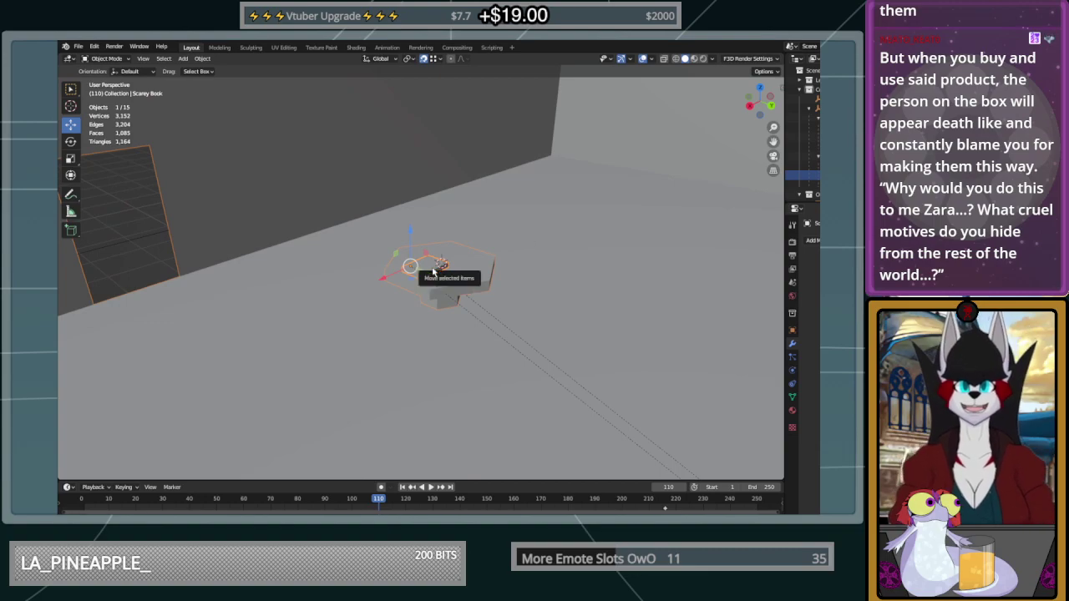
{"action": "key", "text": "Escape"}
{"action": "key", "text": "shift+a"}
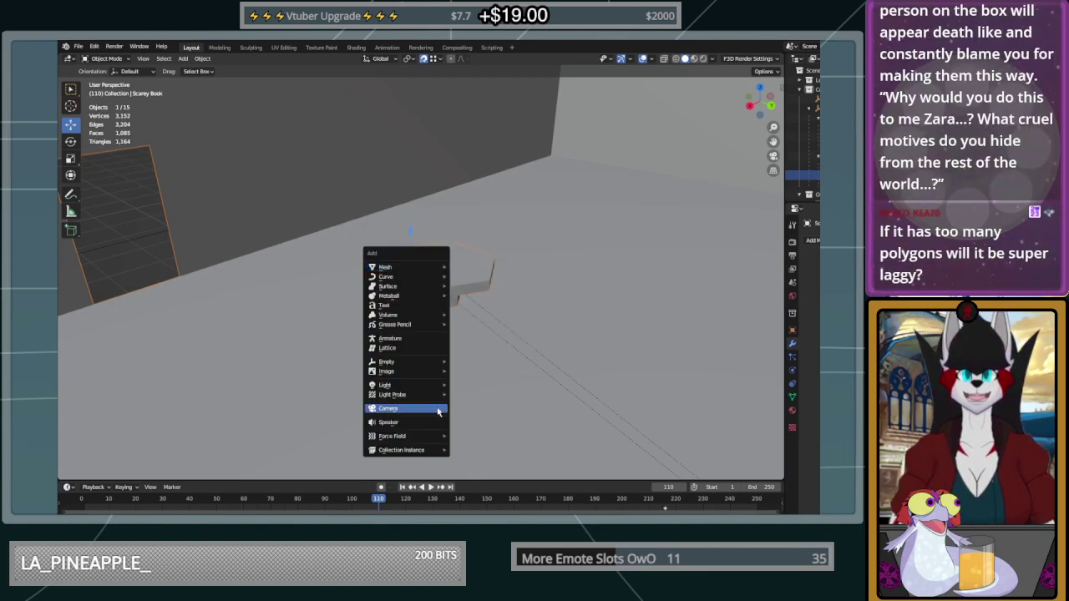
{"action": "mouse_move", "coordinate": [429, 366]}
{"action": "left_click", "coordinate": [505, 362]}
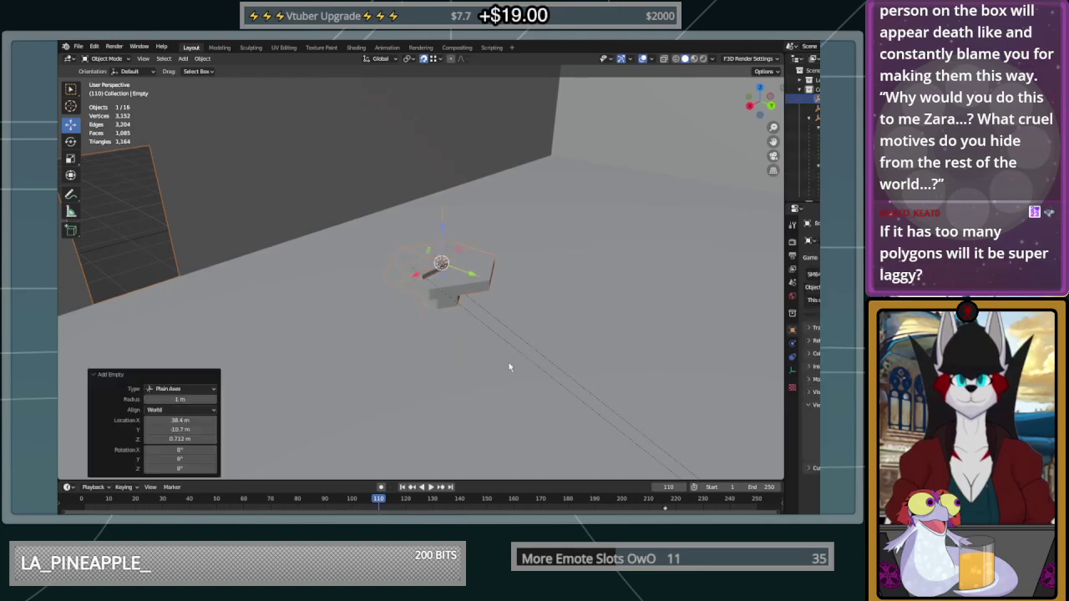
{"action": "middle_click_drag", "start_coordinate": [519, 334], "coordinate": [496, 350]}
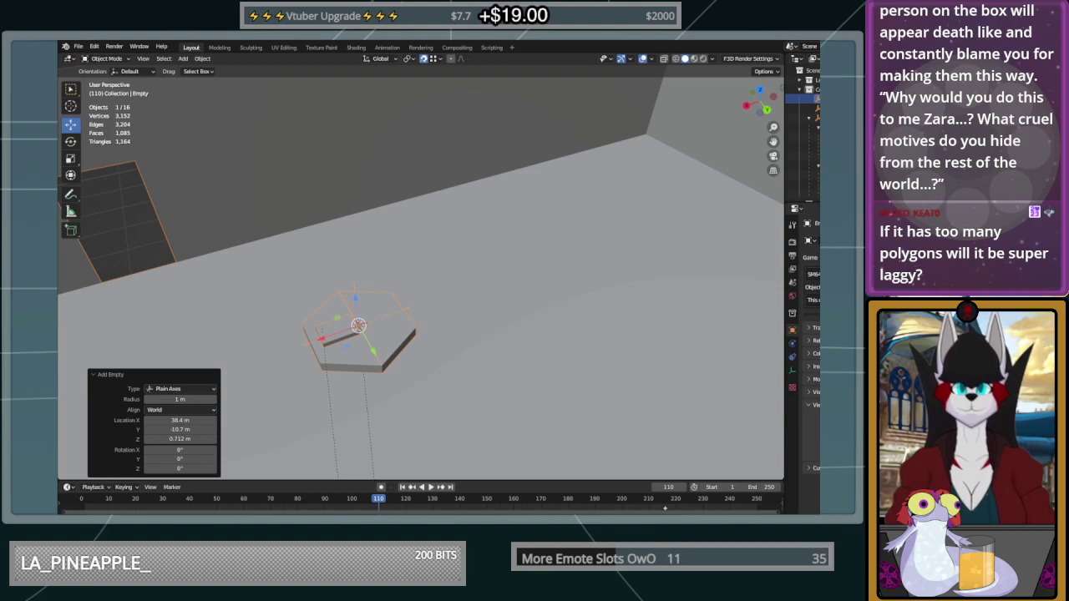
{"action": "middle_click_drag", "start_coordinate": [418, 292], "coordinate": [436, 292]}
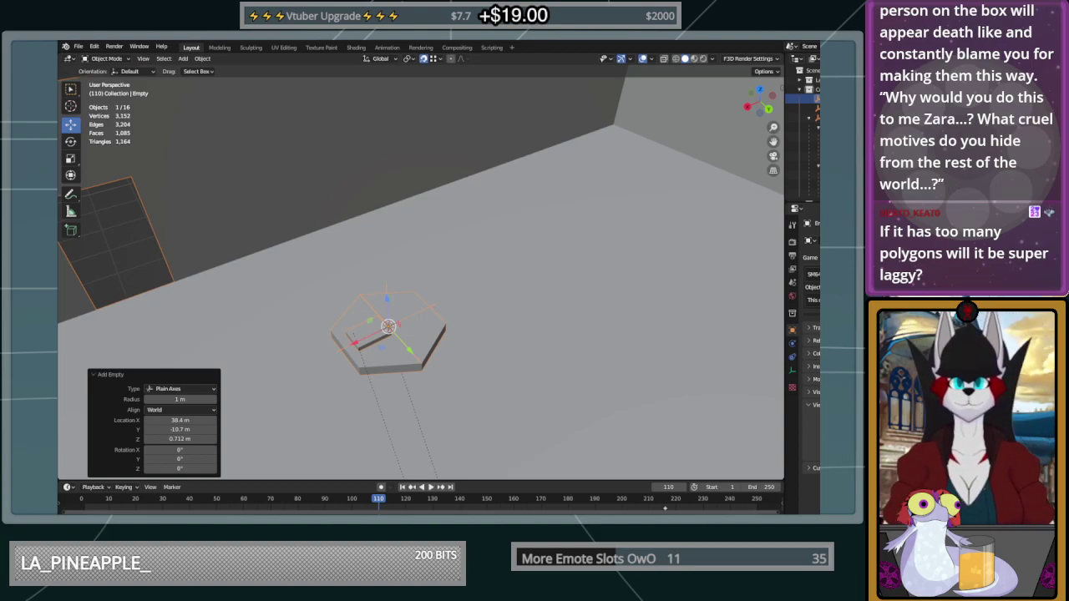
{"action": "scroll", "coordinate": [455, 334], "scroll_direction": "down", "scroll_amount": 6}
{"action": "scroll", "coordinate": [455, 334], "scroll_direction": "up", "scroll_amount": 3}
{"action": "middle_click_drag", "start_coordinate": [455, 334], "coordinate": [481, 337]}
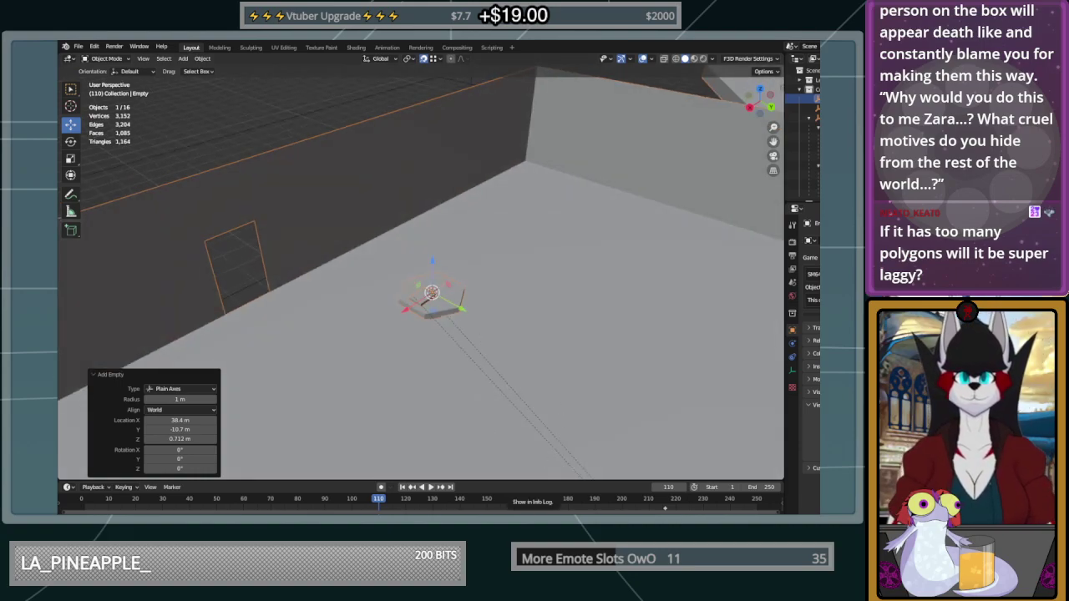
Open the earlier train level from the recent files and examine the steam locomotive model from several angles
{"action": "left_click", "coordinate": [78, 46]}
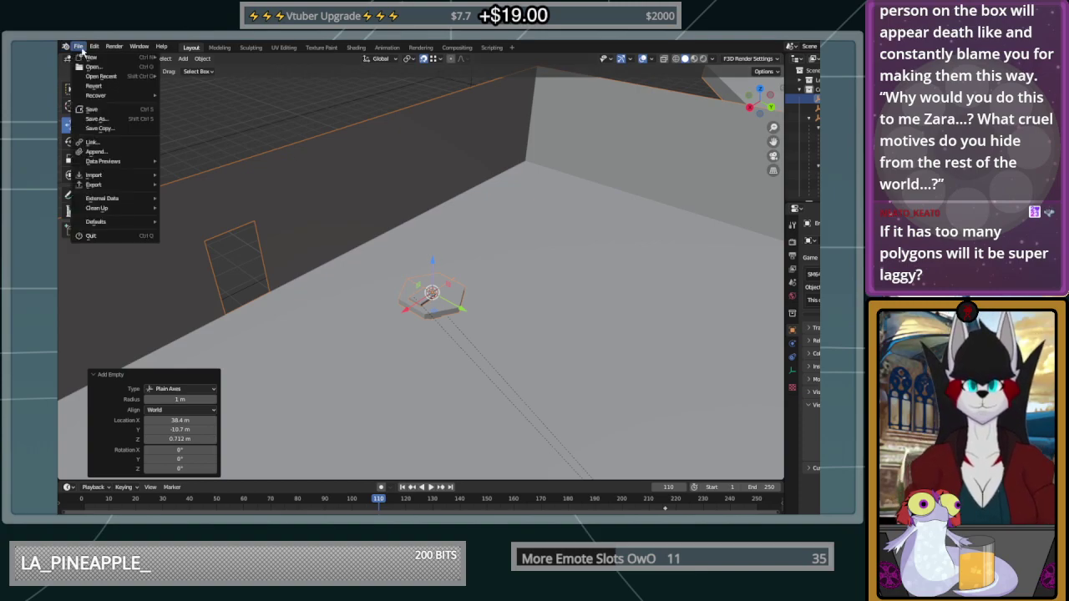
{"action": "mouse_move", "coordinate": [99, 77]}
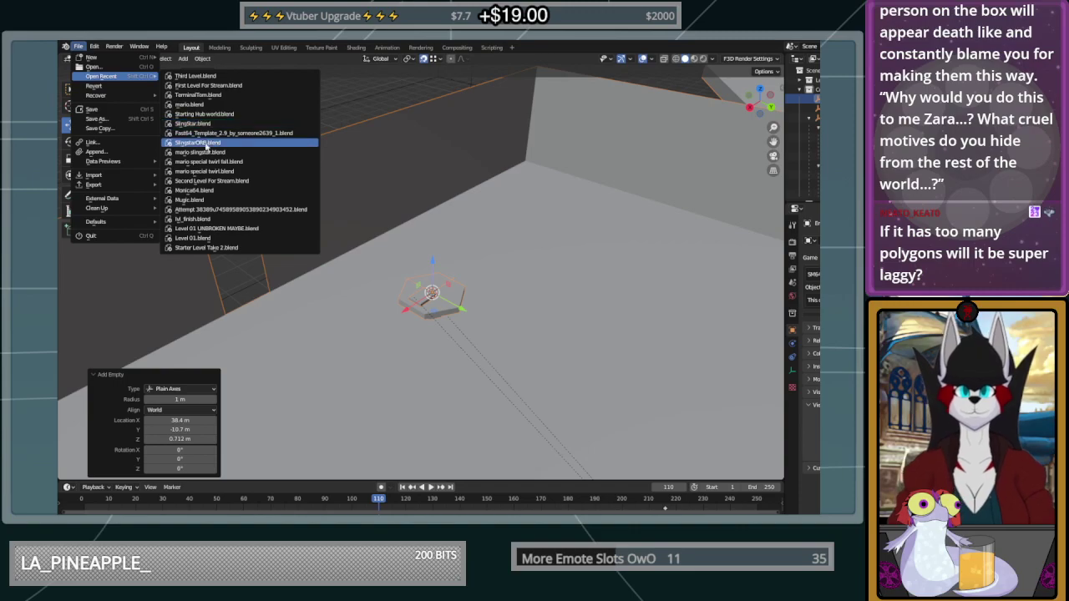
{"action": "left_click", "coordinate": [300, 192]}
{"action": "middle_click_drag", "start_coordinate": [524, 260], "coordinate": [407, 273]}
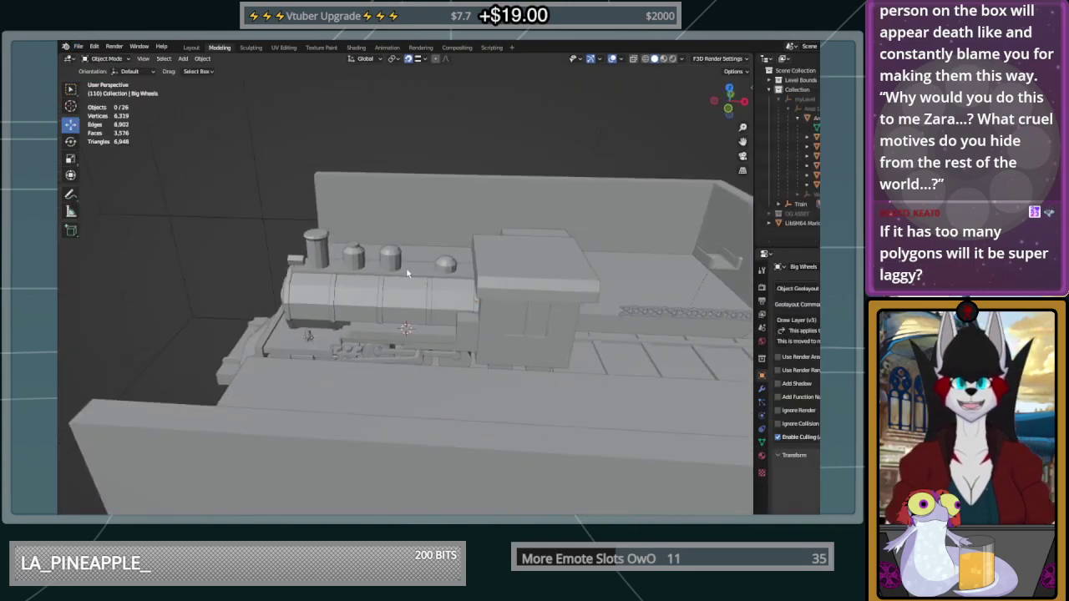
{"action": "scroll", "coordinate": [380, 231], "scroll_direction": "down", "scroll_amount": 2}
{"action": "middle_click_drag", "start_coordinate": [379, 231], "coordinate": [361, 214]}
{"action": "scroll", "coordinate": [398, 310], "scroll_direction": "up", "scroll_amount": 3}
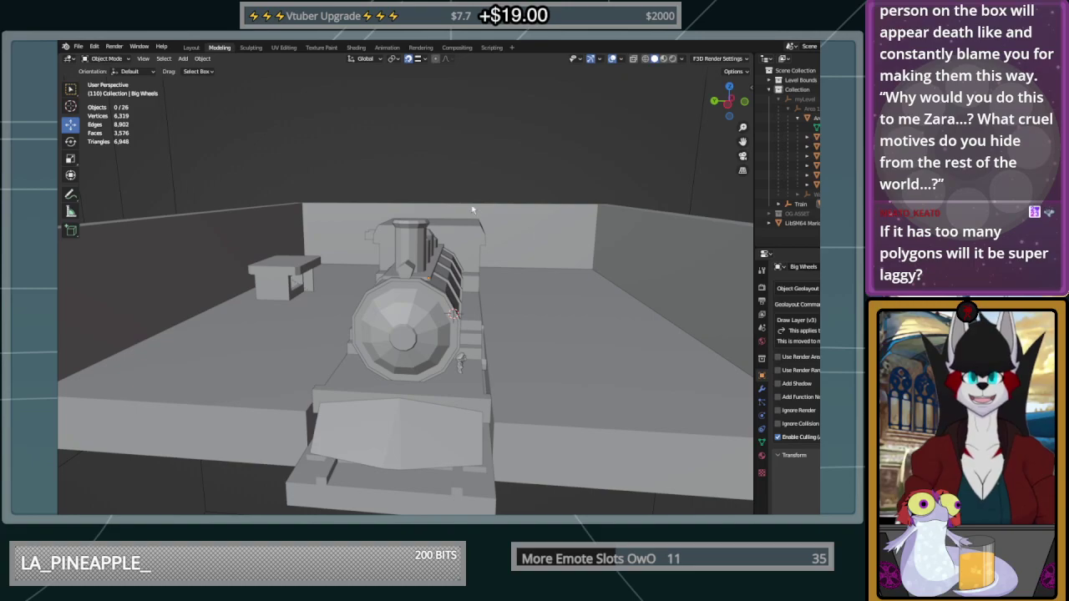
{"action": "scroll", "coordinate": [492, 321], "scroll_direction": "down", "scroll_amount": 4}
{"action": "middle_click_drag", "start_coordinate": [492, 320], "coordinate": [445, 282]}
{"action": "scroll", "coordinate": [445, 282], "scroll_direction": "up", "scroll_amount": 6}
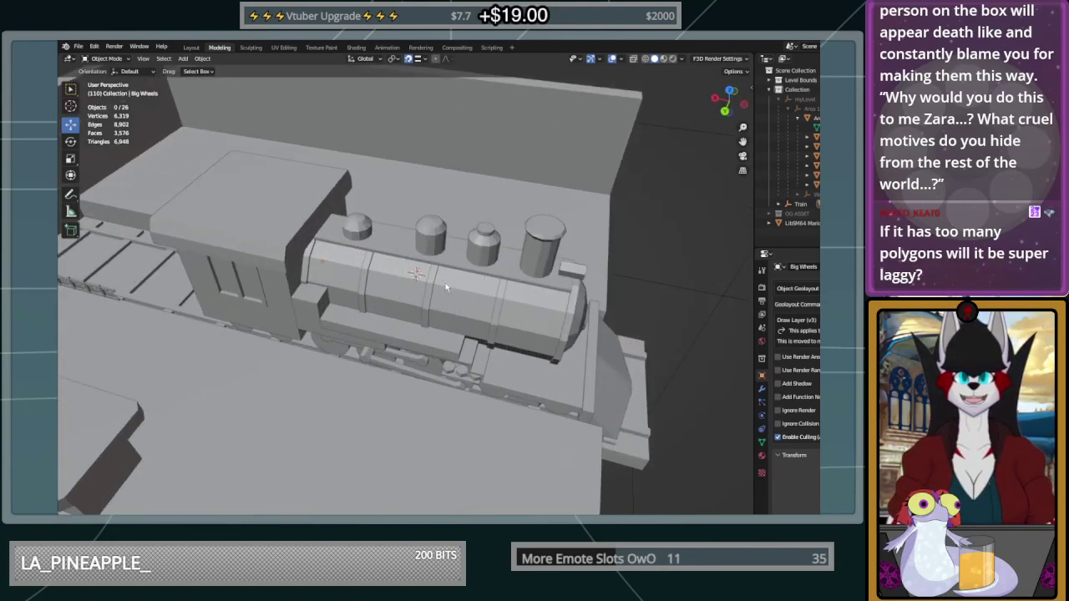
Examine the locomotive's boiler, roof fittings, cab, front and wheels up close from several sides
{"action": "middle_click_drag", "start_coordinate": [559, 273], "coordinate": [406, 204]}
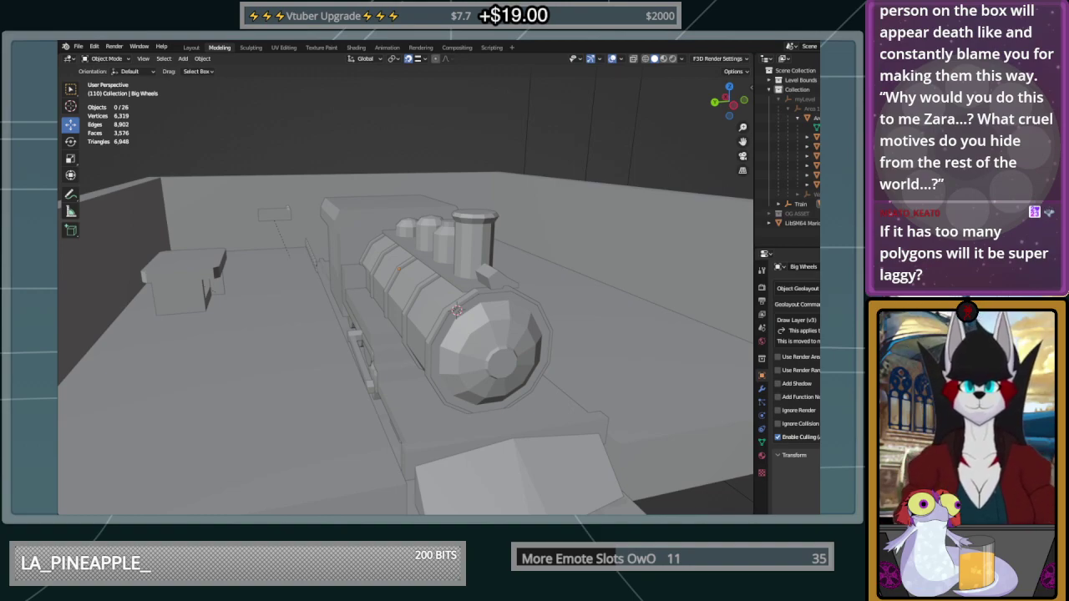
{"action": "middle_click_drag", "start_coordinate": [571, 290], "coordinate": [446, 323]}
{"action": "scroll", "coordinate": [506, 289], "scroll_direction": "down", "scroll_amount": 1}
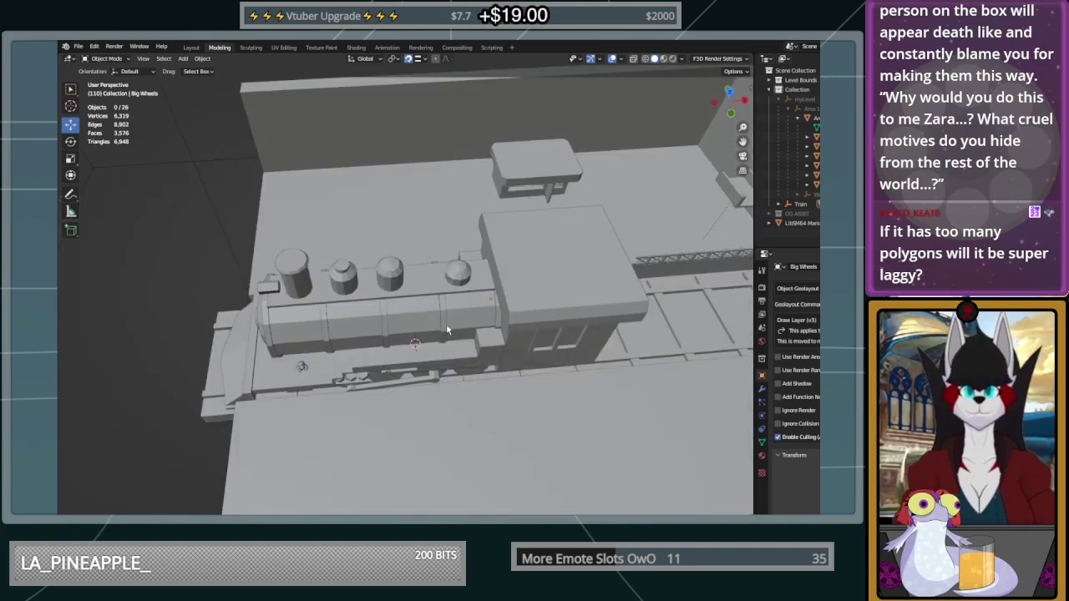
{"action": "left_click", "coordinate": [470, 264]}
{"action": "scroll", "coordinate": [425, 260], "scroll_direction": "up", "scroll_amount": 3}
{"action": "middle_click_drag", "start_coordinate": [426, 261], "coordinate": [476, 223]}
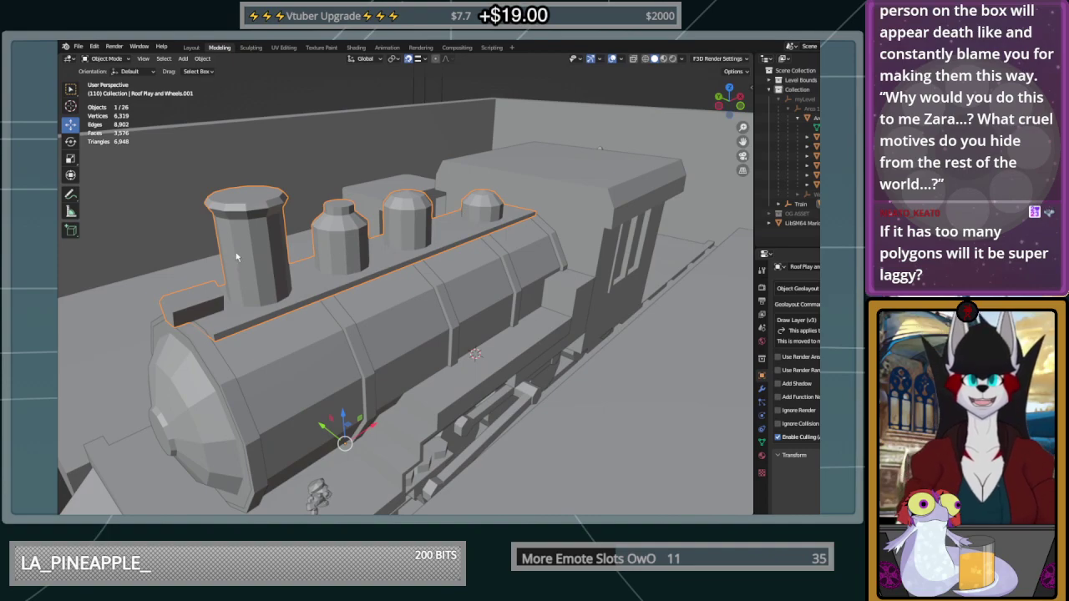
{"action": "mouse_move", "coordinate": [319, 273]}
{"action": "middle_mouse_down"}
{"action": "mouse_move", "coordinate": [346, 249]}
{"action": "mouse_move", "coordinate": [320, 268]}
{"action": "middle_mouse_up"}
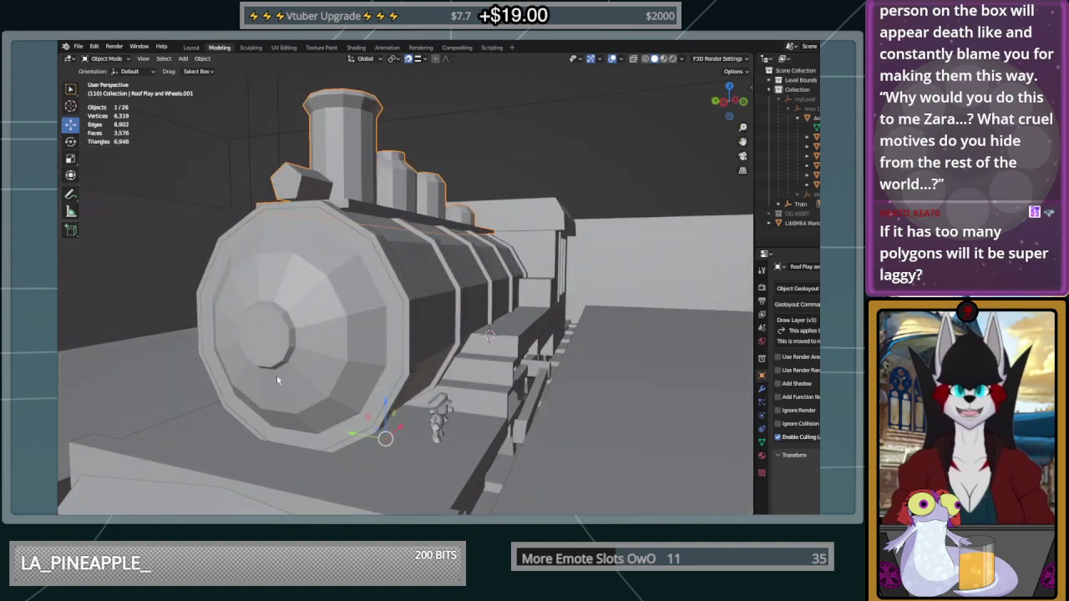
{"action": "middle_click_drag", "start_coordinate": [443, 344], "coordinate": [241, 348]}
{"action": "scroll", "coordinate": [309, 365], "scroll_direction": "up", "scroll_amount": 4}
{"action": "scroll", "coordinate": [309, 366], "scroll_direction": "down", "scroll_amount": 2}
{"action": "middle_click_drag", "start_coordinate": [309, 365], "coordinate": [340, 375]}
Preview the train level in Material Preview and Rendered shading, return to Solid shading and view the whole model
{"action": "key", "text": "z"}
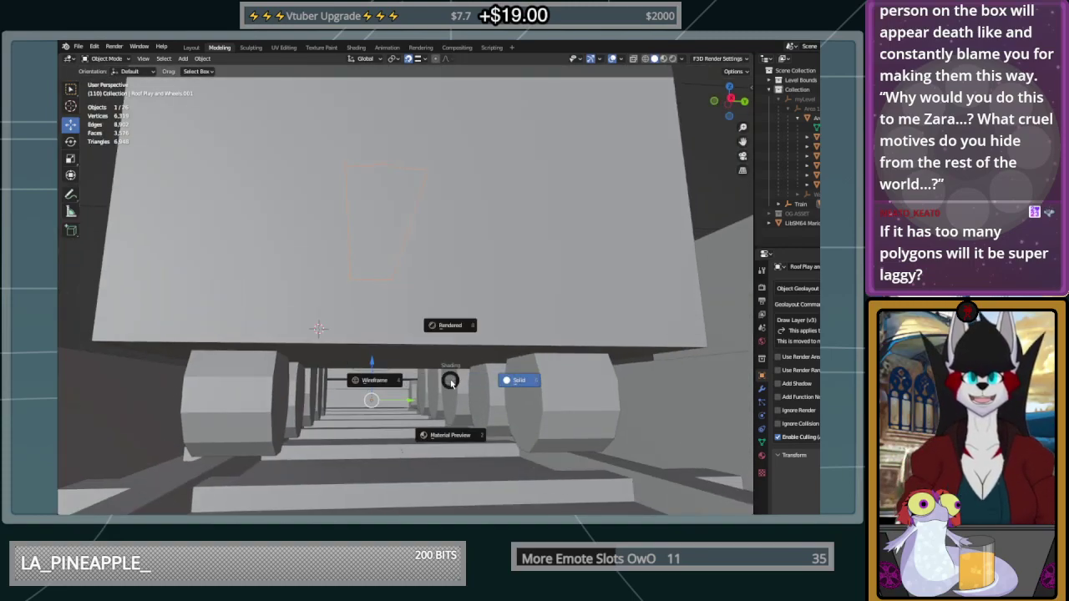
{"action": "left_click", "coordinate": [451, 433]}
{"action": "middle_click_drag", "start_coordinate": [484, 415], "coordinate": [531, 410]}
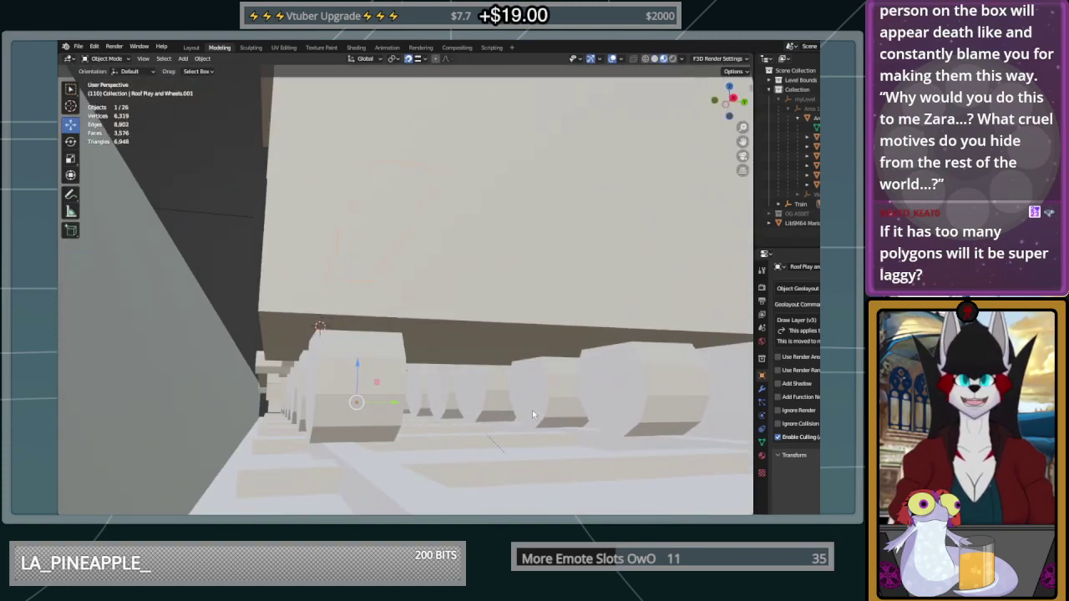
{"action": "key", "text": "z"}
{"action": "left_click", "coordinate": [533, 353]}
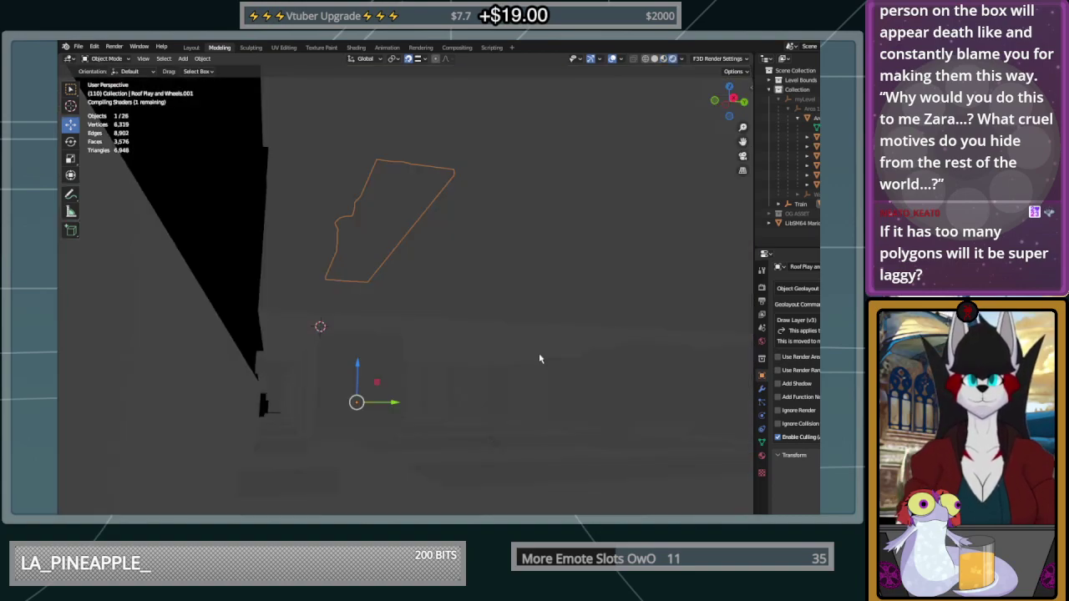
{"action": "mouse_move", "coordinate": [538, 352]}
{"action": "middle_mouse_down"}
{"action": "mouse_move", "coordinate": [528, 376]}
{"action": "mouse_move", "coordinate": [548, 365]}
{"action": "mouse_move", "coordinate": [531, 353]}
{"action": "mouse_move", "coordinate": [506, 390]}
{"action": "mouse_move", "coordinate": [329, 415]}
{"action": "mouse_move", "coordinate": [401, 362]}
{"action": "middle_mouse_up"}
{"action": "key", "text": "z"}
{"action": "left_click", "coordinate": [487, 365]}
{"action": "middle_click_drag", "start_coordinate": [488, 365], "coordinate": [346, 170]}
{"action": "left_click", "coordinate": [346, 170]}
{"action": "middle_click_drag", "start_coordinate": [322, 458], "coordinate": [567, 362]}
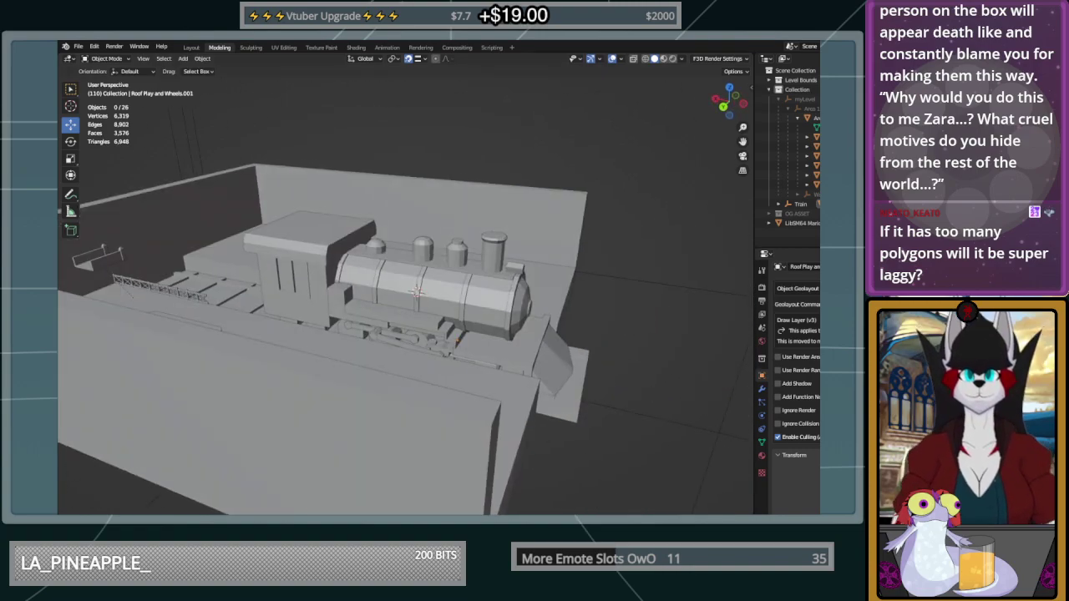
{"action": "mouse_move", "coordinate": [451, 331]}
{"action": "middle_mouse_down"}
{"action": "mouse_move", "coordinate": [427, 305]}
{"action": "mouse_move", "coordinate": [441, 340]}
{"action": "middle_mouse_up"}
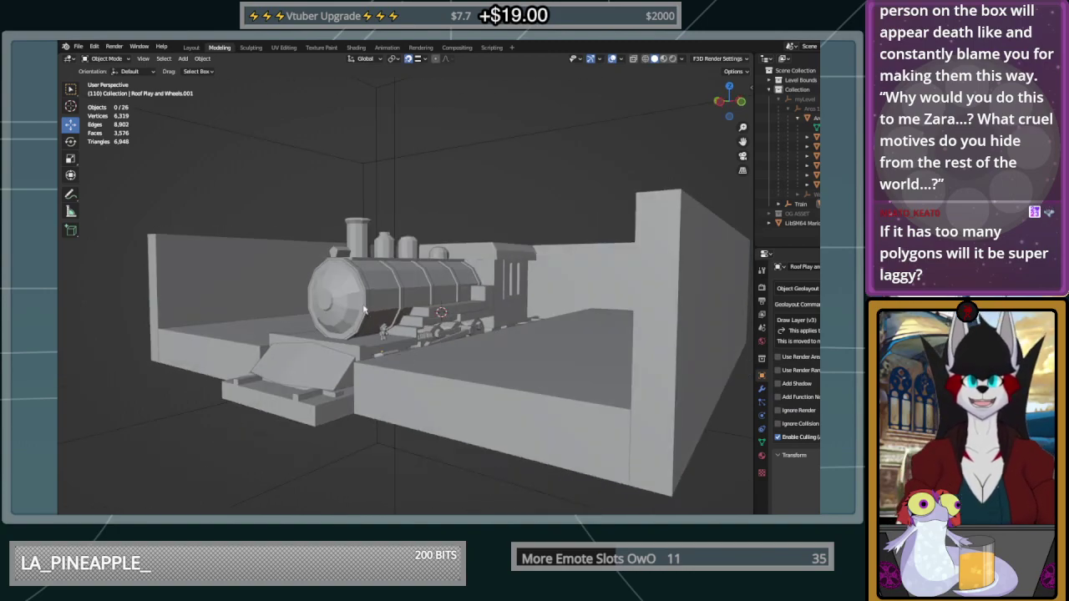
Reopen the recent file Third Level.blend
{"action": "left_click", "coordinate": [78, 46]}
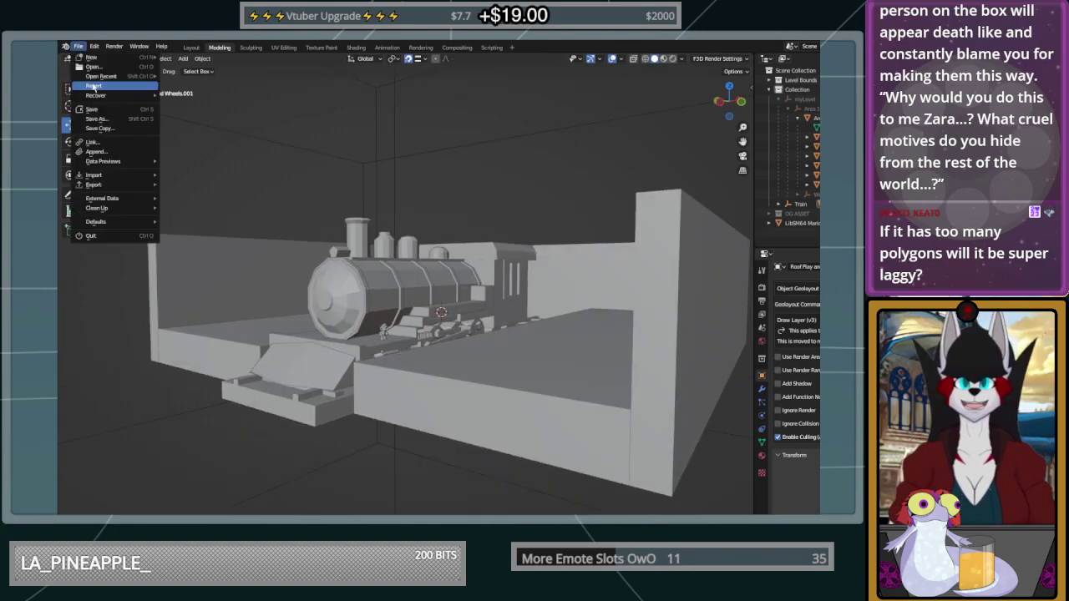
{"action": "mouse_move", "coordinate": [108, 76]}
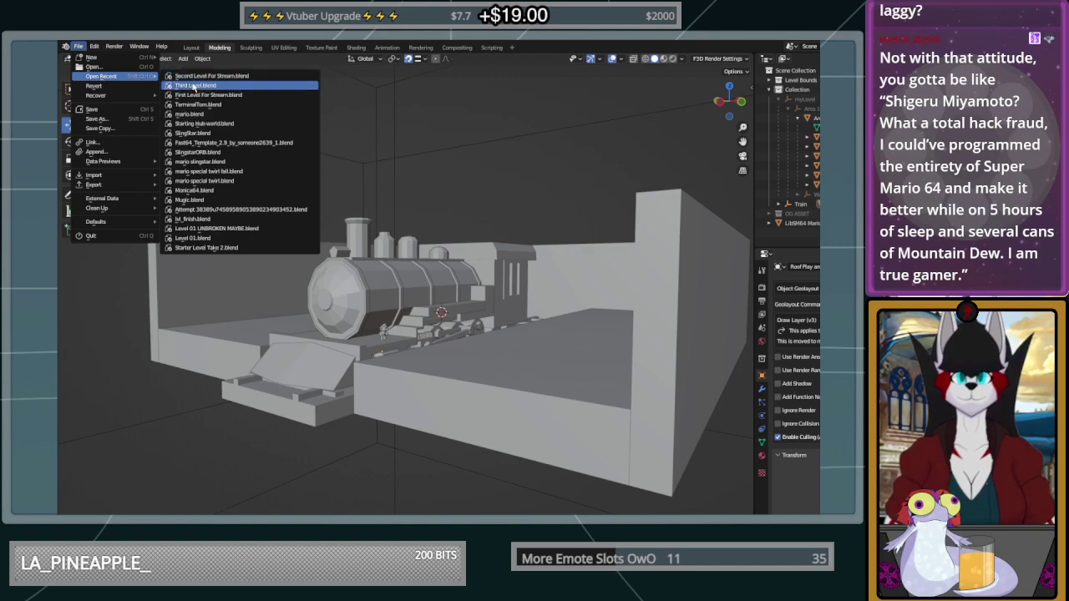
{"action": "left_click", "coordinate": [193, 85]}
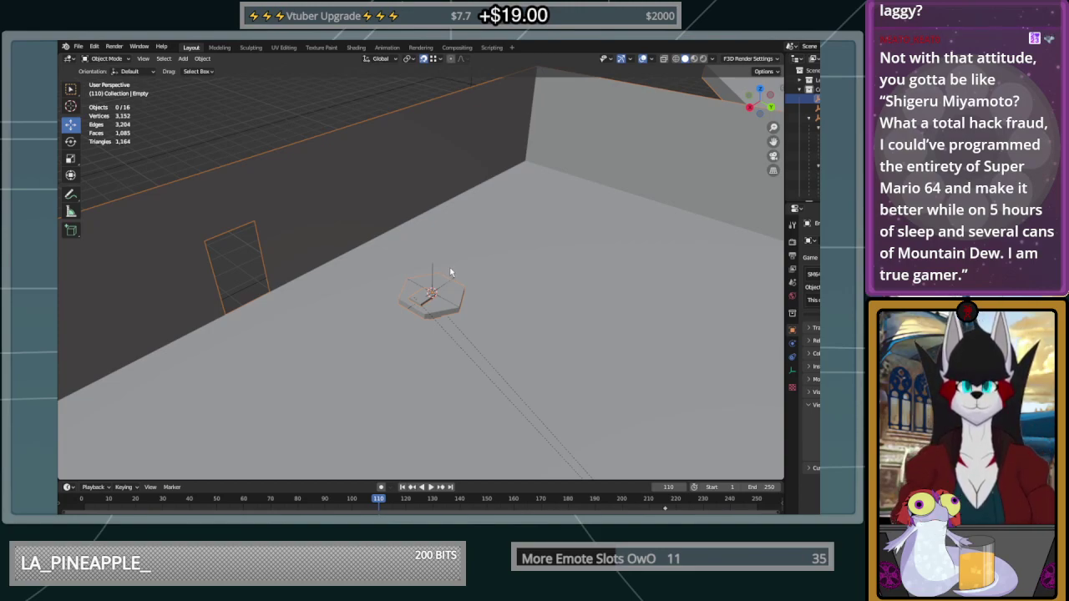
Select the Spooky Table in the walled room and enter Edit Mode on its mesh
{"action": "middle_click_drag", "start_coordinate": [539, 217], "coordinate": [510, 186]}
{"action": "scroll", "coordinate": [510, 186], "scroll_direction": "up", "scroll_amount": 2}
{"action": "scroll", "coordinate": [510, 186], "scroll_direction": "down", "scroll_amount": 3}
{"action": "scroll", "coordinate": [406, 197], "scroll_direction": "up", "scroll_amount": 6}
{"action": "left_click", "coordinate": [371, 208]}
{"action": "key", "text": "Tab"}
{"action": "left_click", "coordinate": [385, 207]}
{"action": "key", "text": "Tab"}
{"action": "left_click", "coordinate": [386, 208]}
{"action": "key", "text": "Tab"}
{"action": "middle_click_drag", "start_coordinate": [387, 208], "coordinate": [419, 234]}
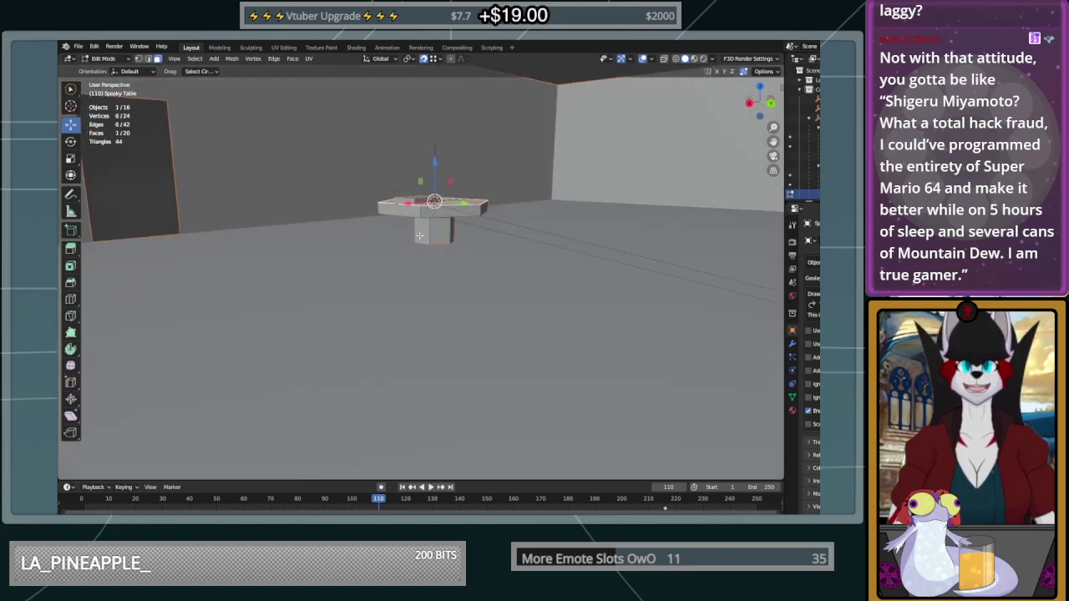
Switch to vertex selection and select the six bottom vertices of the table's pedestal
{"action": "left_click", "coordinate": [140, 59]}
{"action": "scroll", "coordinate": [422, 269], "scroll_direction": "up", "scroll_amount": 4}
{"action": "left_click_drag", "start_coordinate": [510, 217], "coordinate": [392, 218]}
{"action": "middle_click_drag", "start_coordinate": [392, 218], "coordinate": [514, 267]}
{"action": "scroll", "coordinate": [514, 267], "scroll_direction": "down", "scroll_amount": 3}
{"action": "left_click_drag", "start_coordinate": [518, 248], "coordinate": [512, 244]}
{"action": "middle_click_drag", "start_coordinate": [601, 273], "coordinate": [507, 315]}
Try to taper the pedestal by scaling its bottom face to 0.420
{"action": "key", "text": "s"}
{"action": "left_click", "coordinate": [446, 315]}
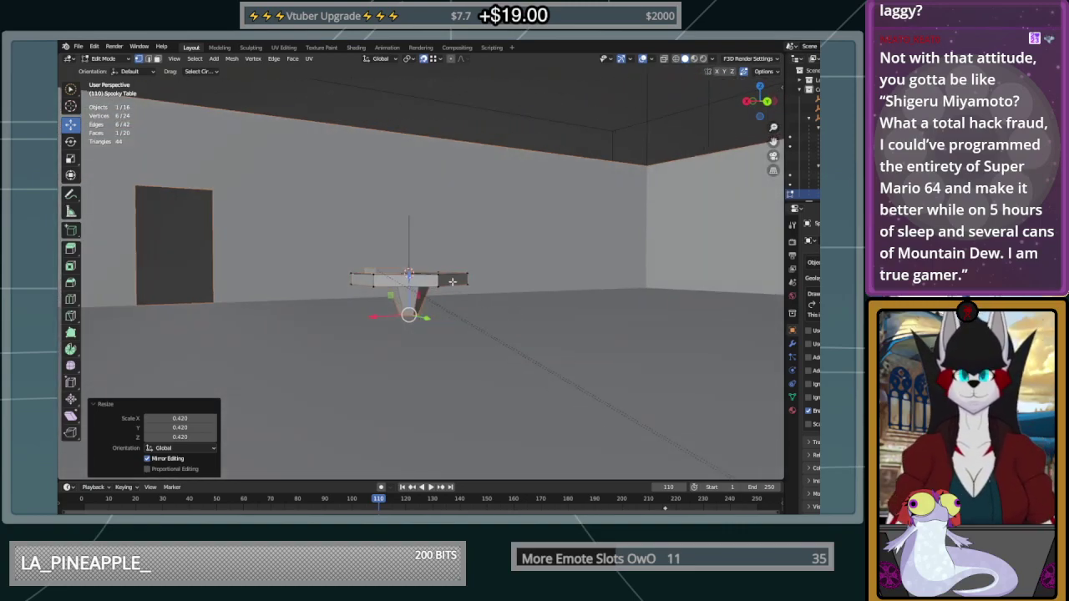
{"action": "left_click", "coordinate": [410, 303]}
Raise the pedestal's bottom face about 0.367 m along Z to shorten the pedestal
{"action": "scroll", "coordinate": [418, 306], "scroll_direction": "up", "scroll_amount": 3}
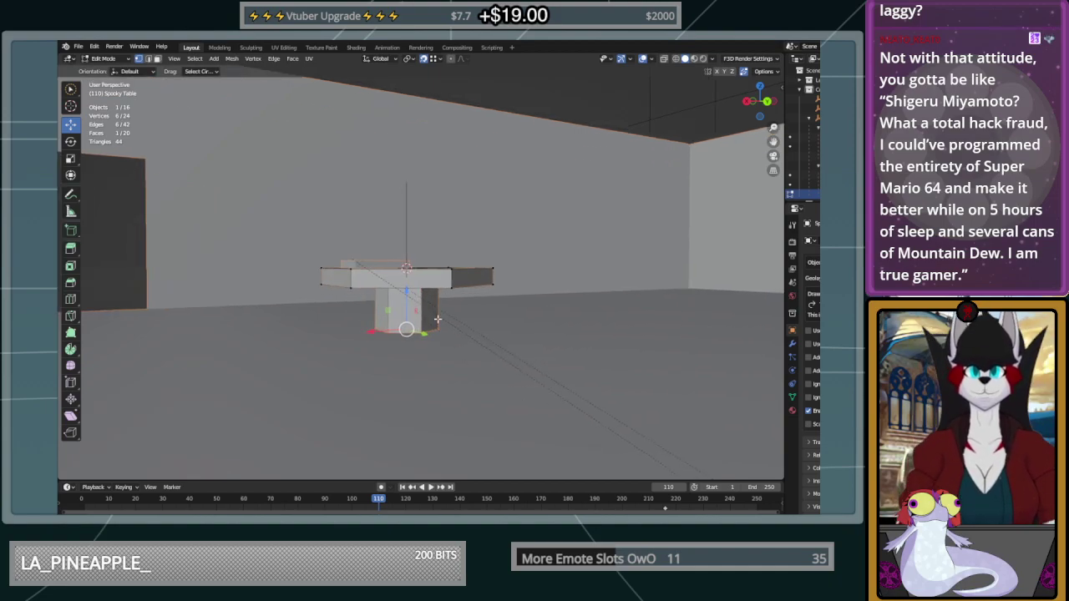
{"action": "left_click_drag", "start_coordinate": [406, 291], "coordinate": [411, 258]}
{"action": "middle_click_drag", "start_coordinate": [465, 301], "coordinate": [436, 310]}
{"action": "scroll", "coordinate": [453, 294], "scroll_direction": "up", "scroll_amount": 5}
{"action": "scroll", "coordinate": [453, 295], "scroll_direction": "down", "scroll_amount": 6}
{"action": "scroll", "coordinate": [436, 309], "scroll_direction": "down", "scroll_amount": 3}
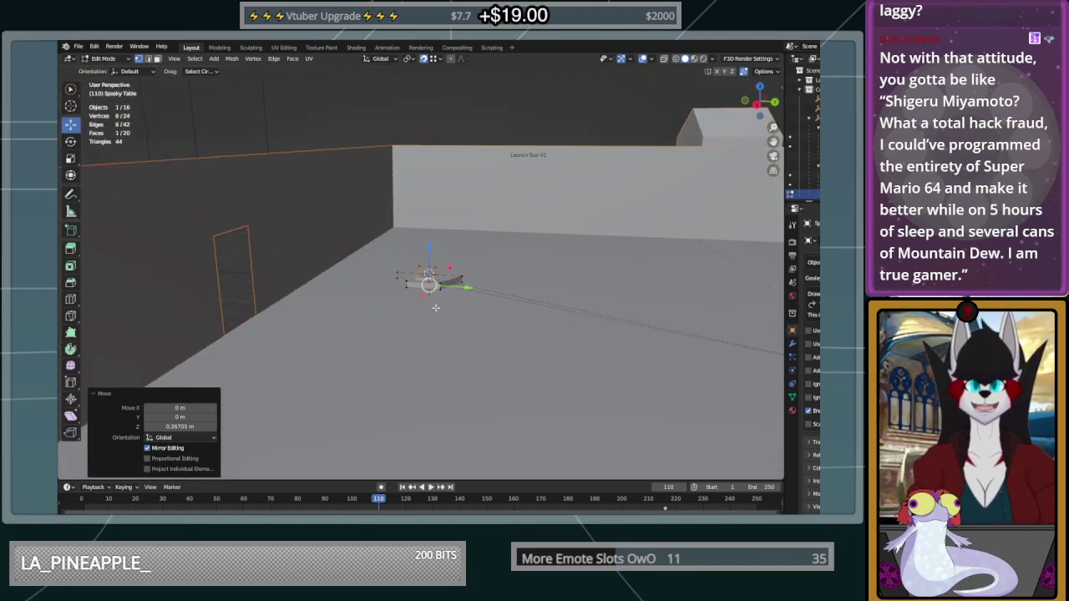
{"action": "middle_click_drag", "start_coordinate": [275, 300], "coordinate": [421, 309]}
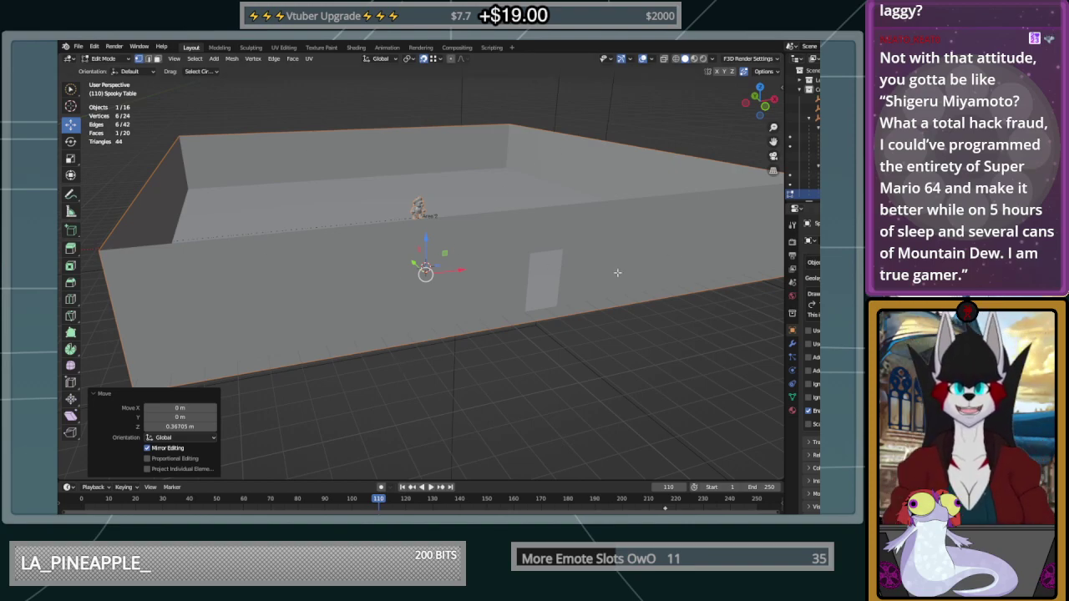
{"action": "middle_click_drag", "start_coordinate": [420, 298], "coordinate": [564, 234]}
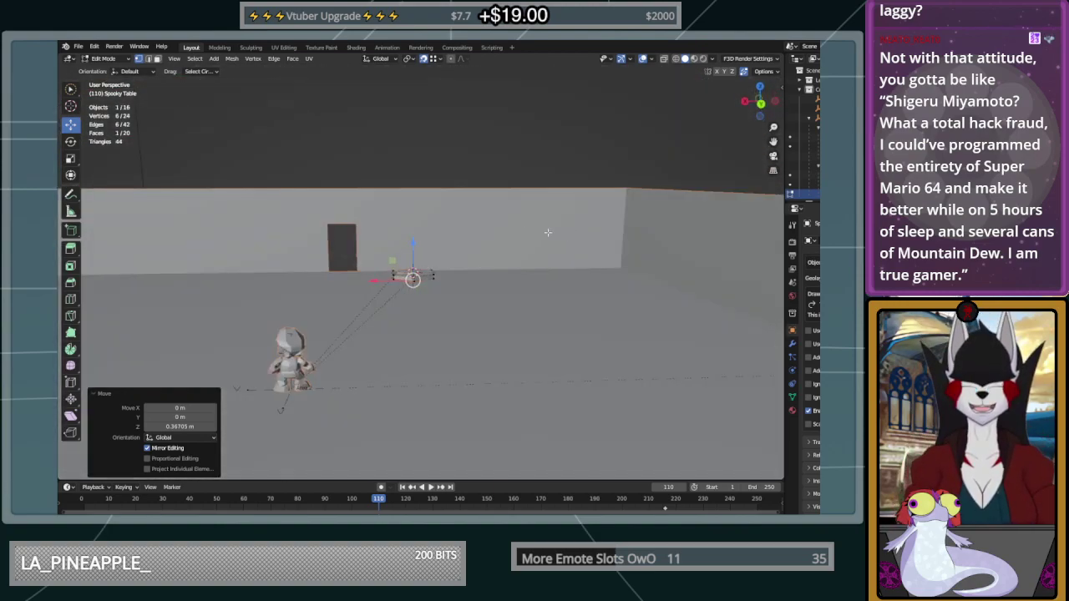
Inset the pedestal's bottom face by about 0.113 m
{"action": "scroll", "coordinate": [535, 261], "scroll_direction": "up", "scroll_amount": 8}
{"action": "middle_click_drag", "start_coordinate": [422, 282], "coordinate": [367, 133]}
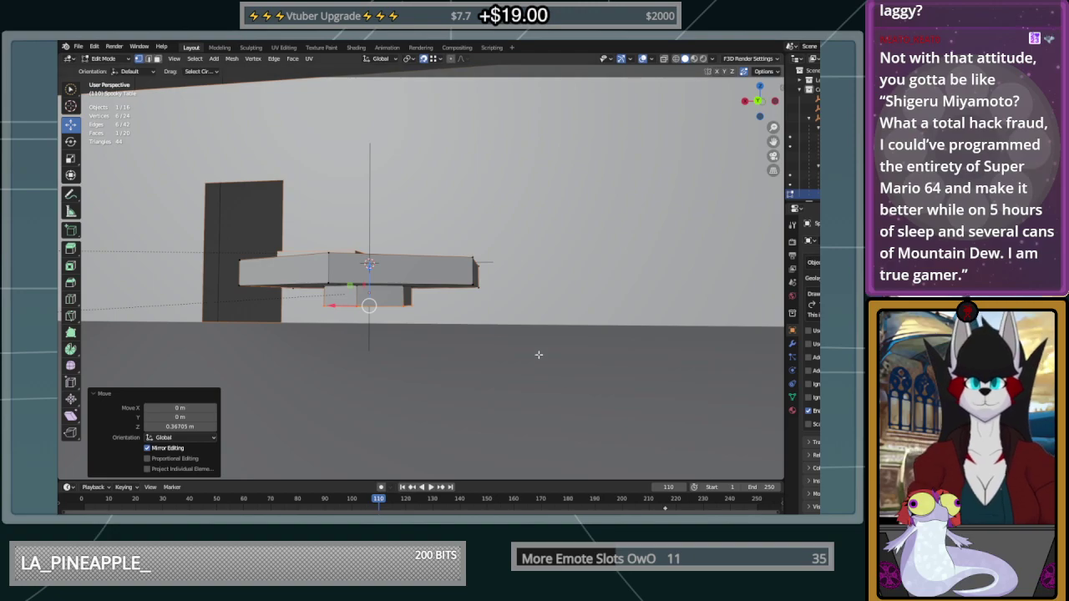
{"action": "middle_click_drag", "start_coordinate": [539, 355], "coordinate": [325, 311]}
{"action": "mouse_move", "coordinate": [526, 285]}
{"action": "middle_mouse_down"}
{"action": "mouse_move", "coordinate": [541, 267]}
{"action": "mouse_move", "coordinate": [541, 278]}
{"action": "middle_mouse_up"}
{"action": "scroll", "coordinate": [405, 303], "scroll_direction": "up", "scroll_amount": 4}
{"action": "middle_click_drag", "start_coordinate": [405, 302], "coordinate": [433, 299]}
{"action": "key", "text": "i"}
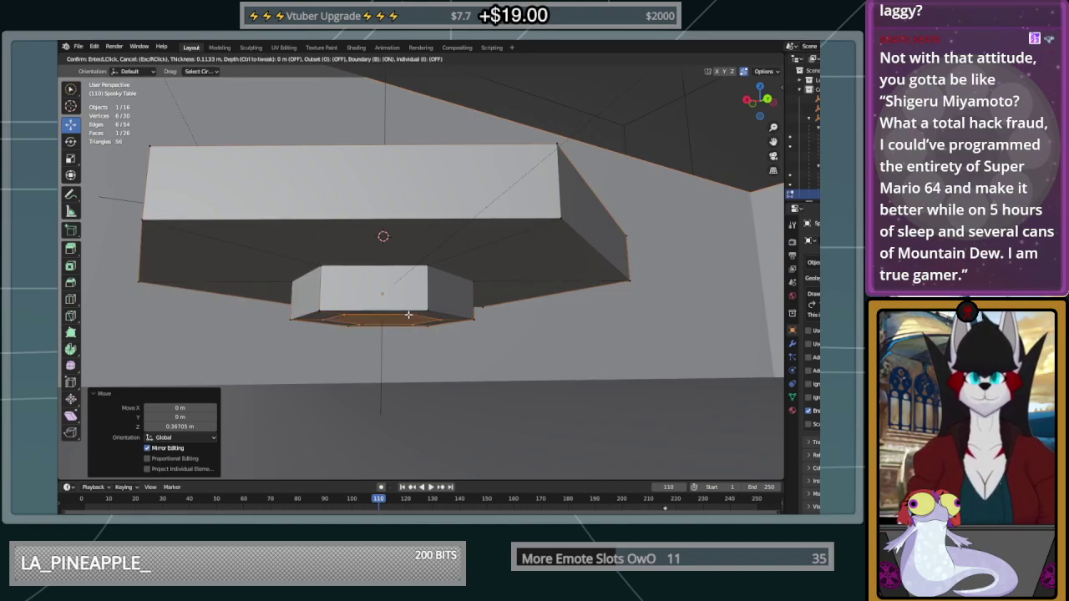
{"action": "left_click", "coordinate": [408, 315]}
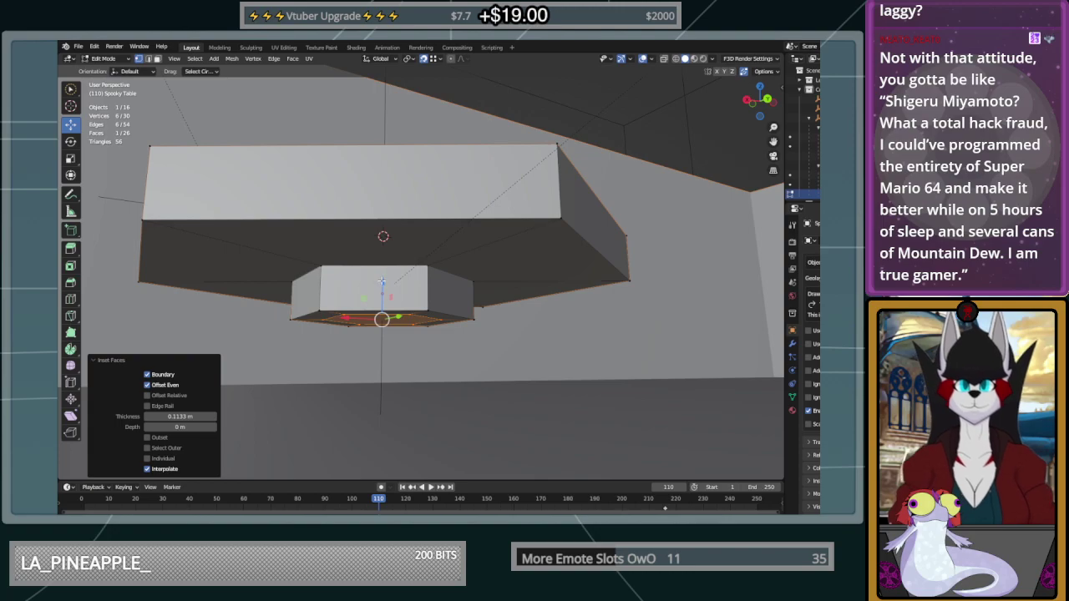
Lower the inset face about 0.367 m along Z to the floor and scale it to 0.675 for a tapered base
{"action": "key", "text": "g"}
{"action": "key", "text": "z"}
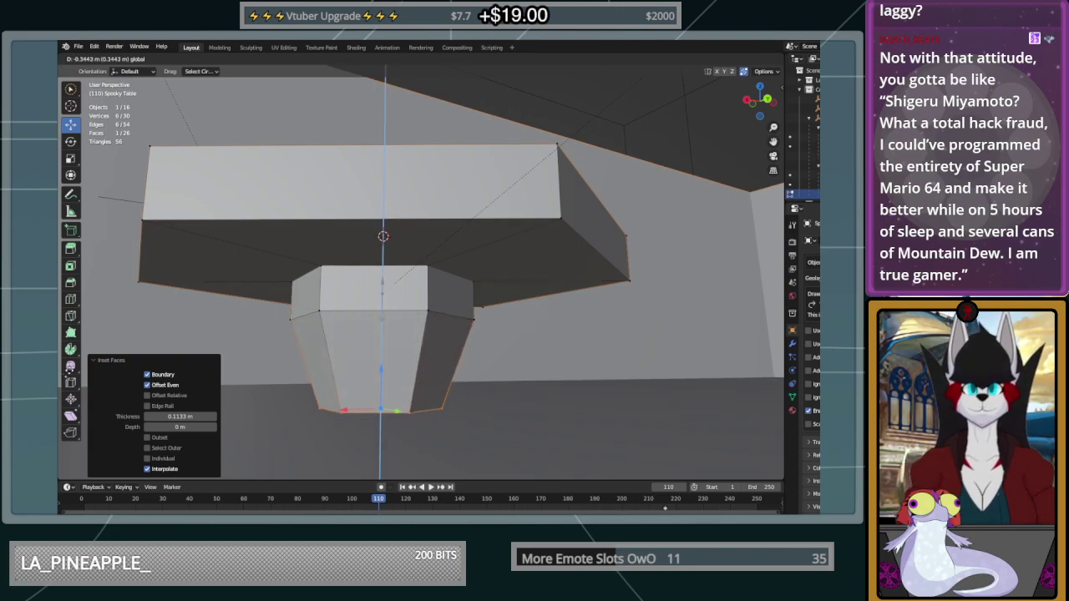
{"action": "left_click", "coordinate": [770, 378]}
{"action": "middle_click_drag", "start_coordinate": [770, 378], "coordinate": [537, 376]}
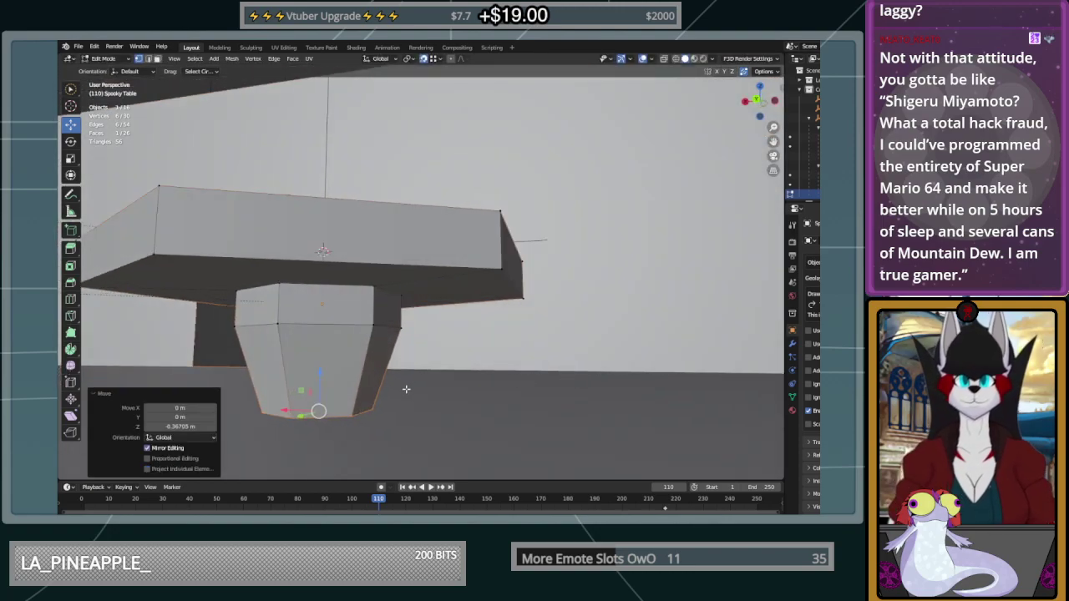
{"action": "key", "text": "s"}
{"action": "left_click", "coordinate": [376, 386]}
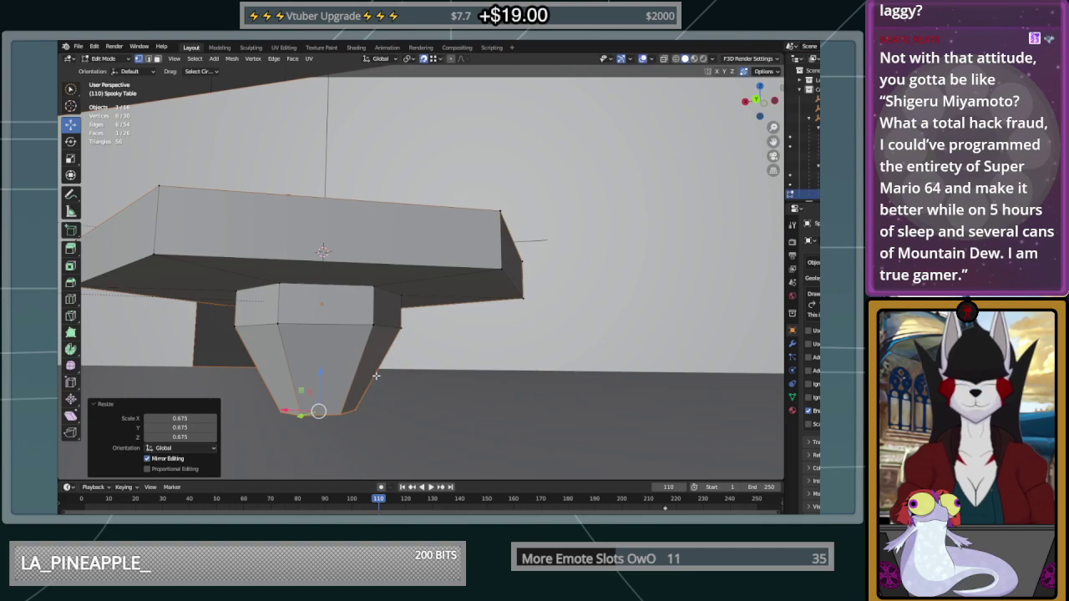
Select the six vertices of the pedestal's middle ring and scale them to 1.384 to widen it
{"action": "left_click", "coordinate": [409, 327]}
{"action": "left_click", "coordinate": [373, 326], "text": "shift"}
{"action": "left_click", "coordinate": [278, 327], "text": "shift"}
{"action": "left_click", "coordinate": [233, 327], "text": "shift"}
{"action": "middle_click_drag", "start_coordinate": [210, 326], "coordinate": [444, 323]}
{"action": "left_click", "coordinate": [442, 322], "text": "shift"}
{"action": "left_click", "coordinate": [409, 325], "text": "shift"}
{"action": "middle_click_drag", "start_coordinate": [376, 325], "coordinate": [565, 320]}
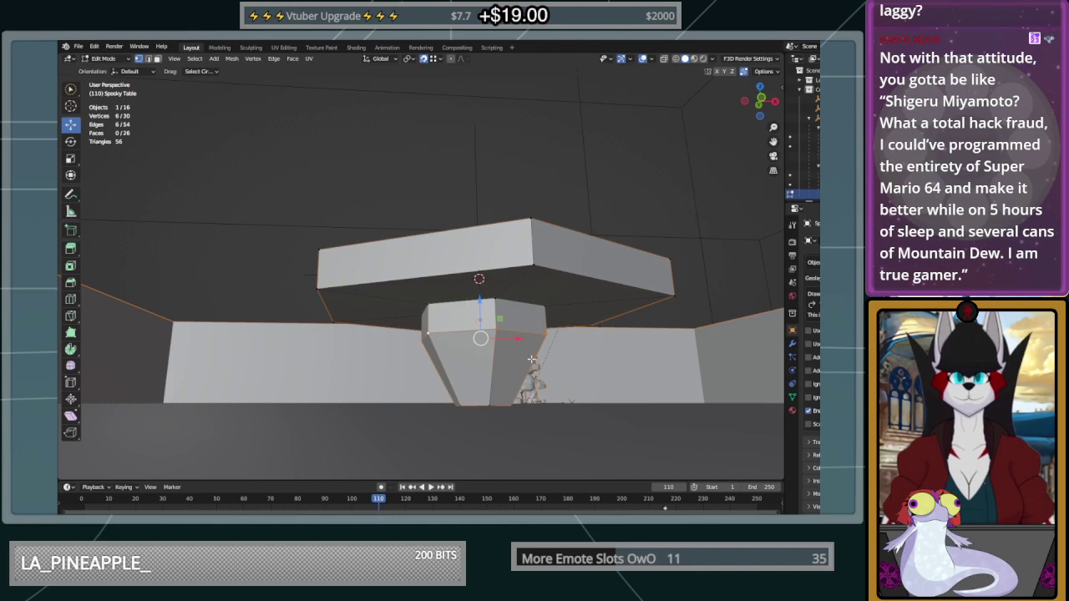
{"action": "key", "text": "s"}
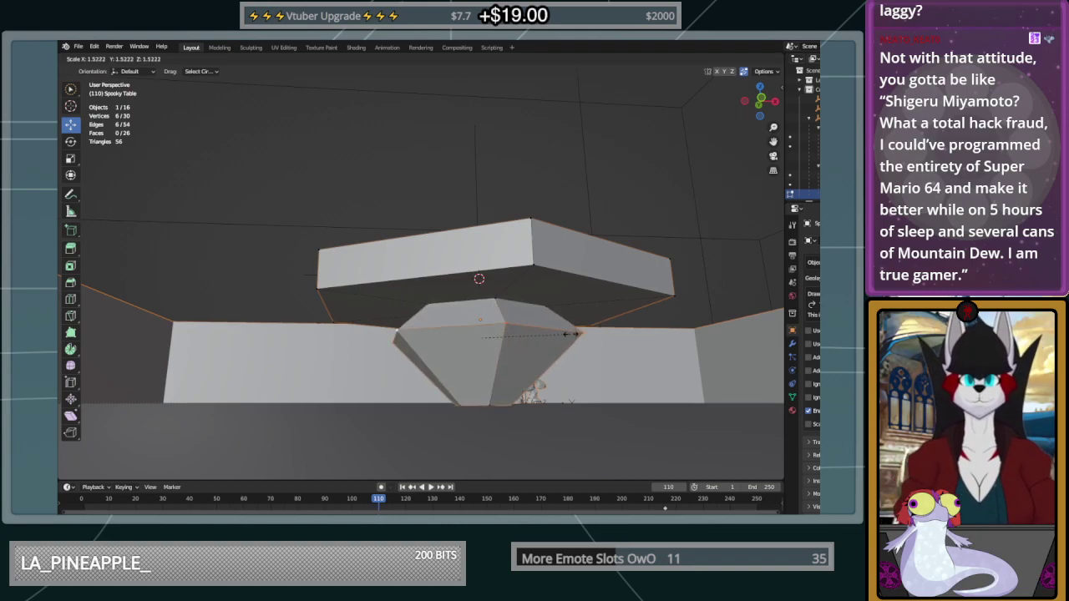
{"action": "left_click", "coordinate": [555, 336]}
Examine the reshaped table within the room from several angles
{"action": "middle_click_drag", "start_coordinate": [555, 336], "coordinate": [424, 358]}
{"action": "scroll", "coordinate": [484, 346], "scroll_direction": "down", "scroll_amount": 2}
{"action": "scroll", "coordinate": [424, 354], "scroll_direction": "down", "scroll_amount": 5}
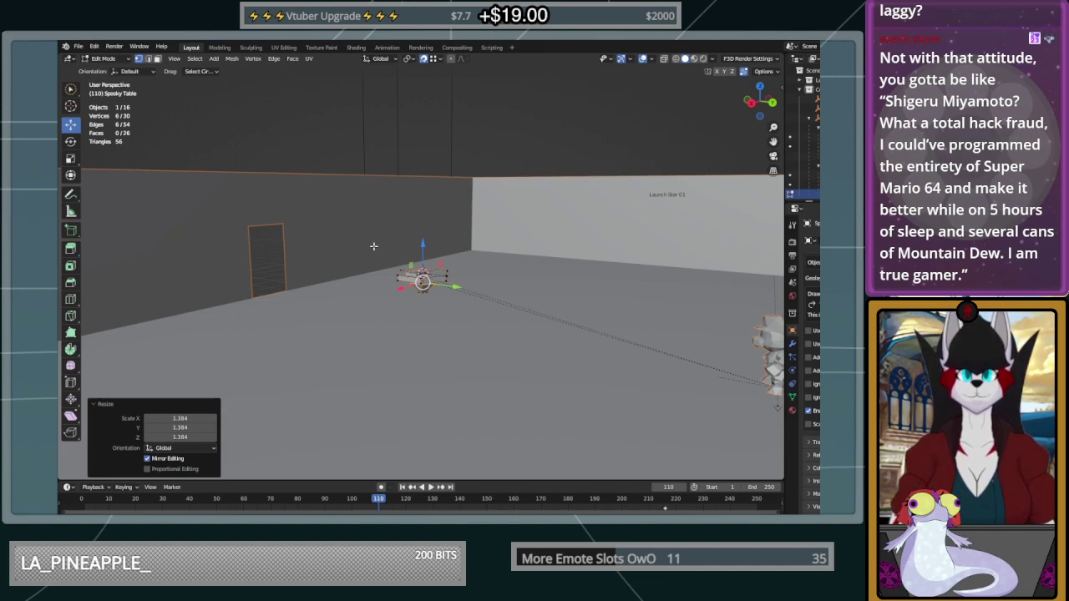
{"action": "middle_click_drag", "start_coordinate": [469, 274], "coordinate": [634, 289]}
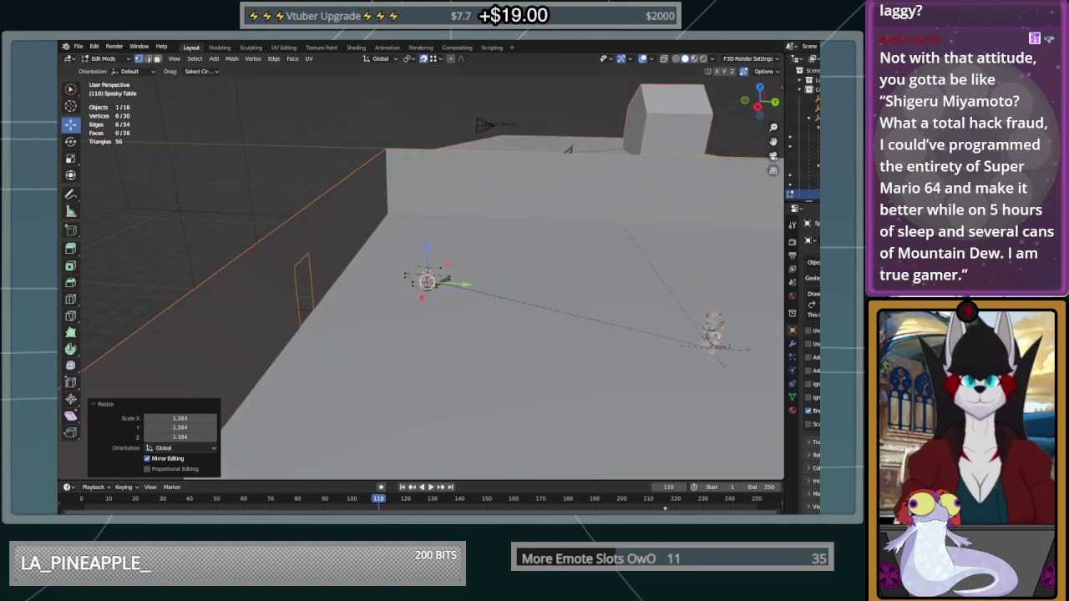
{"action": "middle_click_drag", "start_coordinate": [512, 319], "coordinate": [384, 242]}
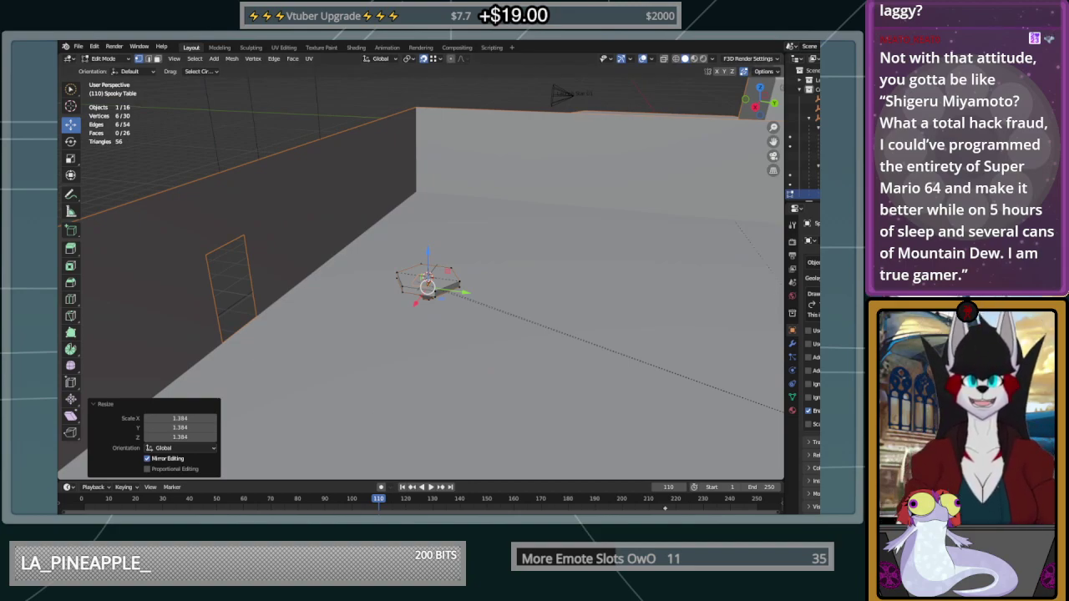
{"action": "middle_click_drag", "start_coordinate": [302, 357], "coordinate": [433, 262]}
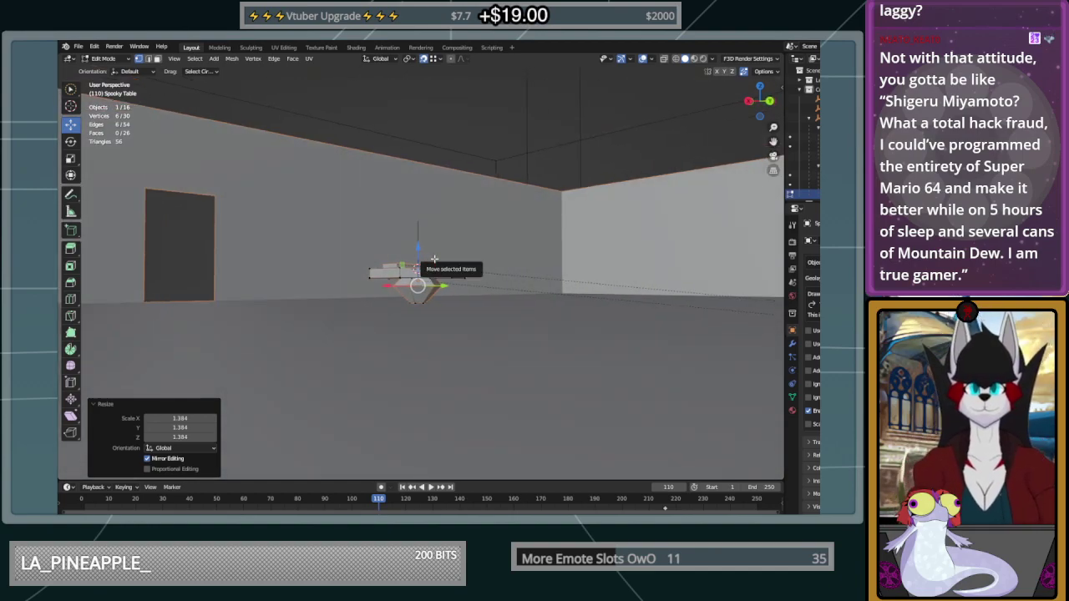
{"action": "scroll", "coordinate": [433, 262], "scroll_direction": "down", "scroll_amount": 1}
{"action": "middle_click_drag", "start_coordinate": [433, 261], "coordinate": [436, 284]}
Return to Object Mode and move the book and table together across the floor, including about -1.55 m along X
{"action": "key", "text": "Tab"}
{"action": "left_click", "coordinate": [403, 279]}
{"action": "left_click", "coordinate": [413, 297], "text": "shift"}
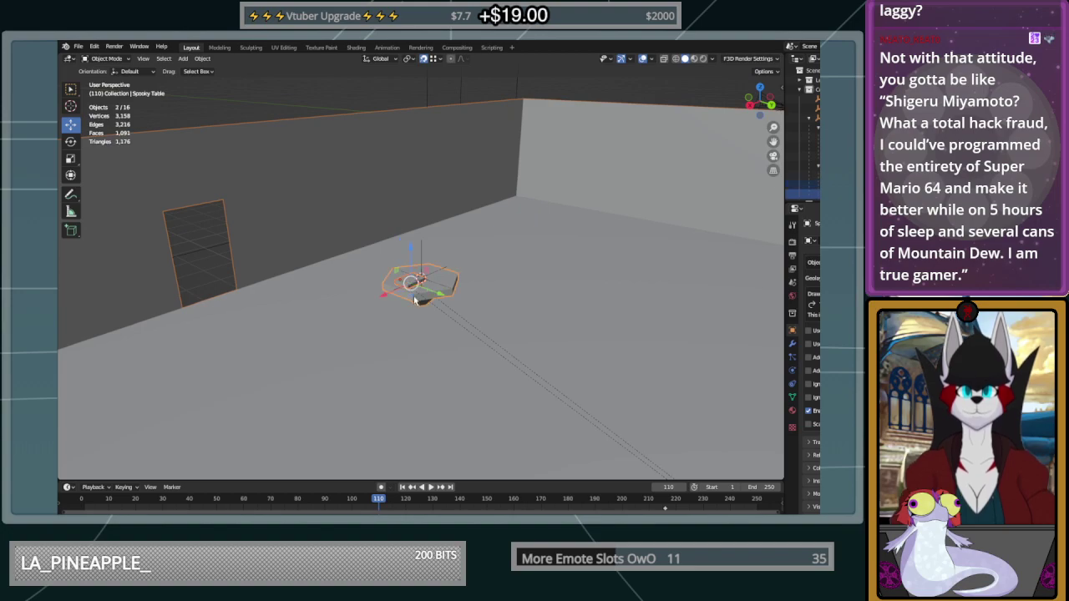
{"action": "left_click_drag", "start_coordinate": [383, 305], "coordinate": [449, 268]}
{"action": "left_click_drag", "start_coordinate": [384, 268], "coordinate": [480, 259]}
Select the scary book on the table and snap the 3D cursor to it
{"action": "middle_click_drag", "start_coordinate": [456, 277], "coordinate": [418, 287]}
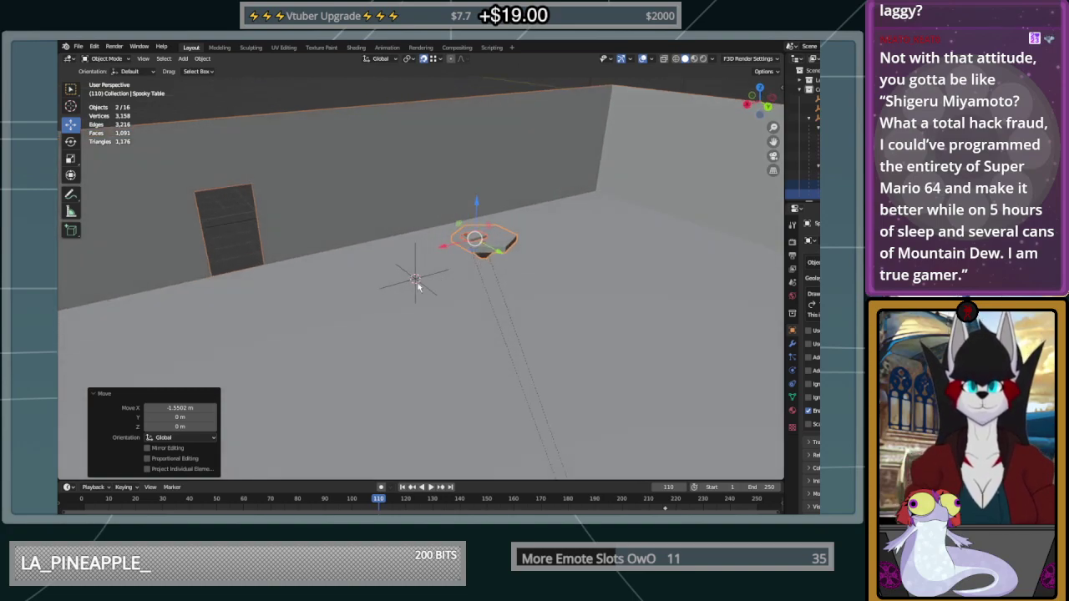
{"action": "left_click", "coordinate": [411, 284]}
{"action": "left_click", "coordinate": [484, 247]}
{"action": "key", "text": "Tab"}
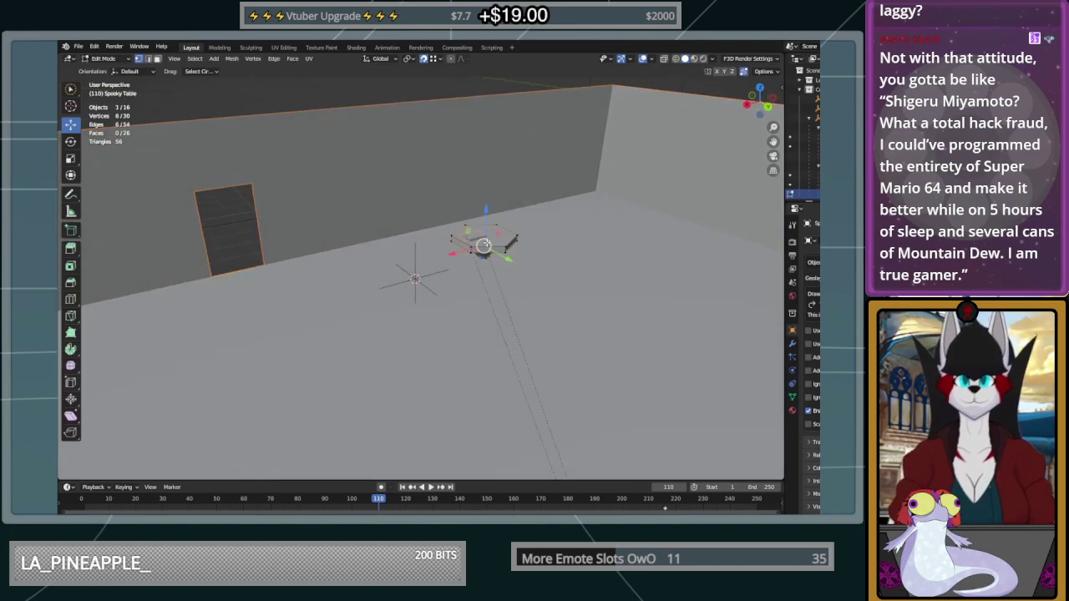
{"action": "left_click", "coordinate": [476, 238]}
{"action": "key", "text": "Tab"}
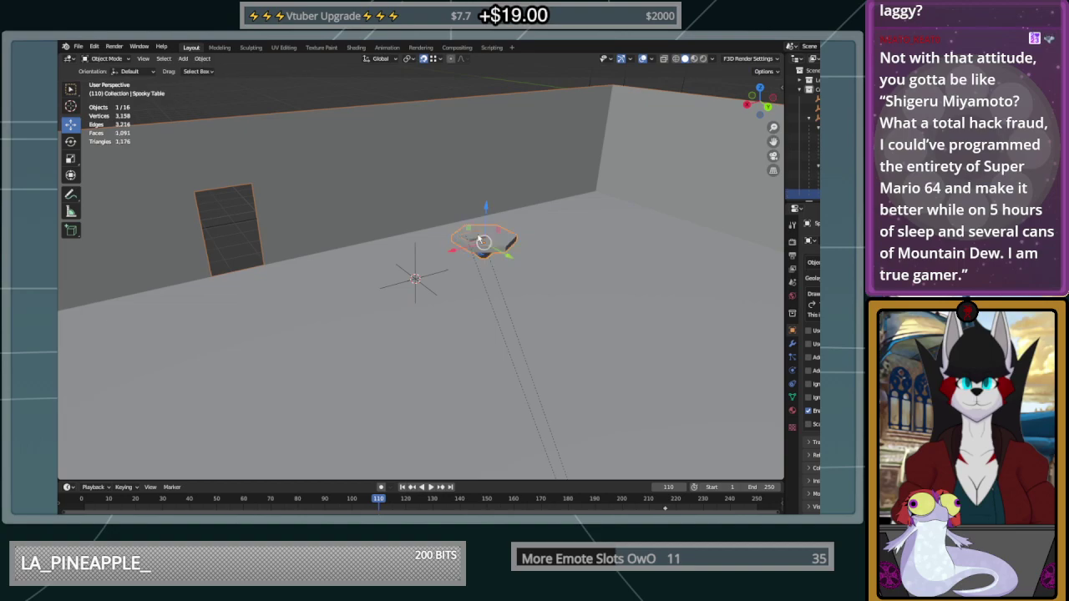
{"action": "left_click", "coordinate": [478, 238]}
{"action": "left_click", "coordinate": [479, 238]}
{"action": "key", "text": "shift+s"}
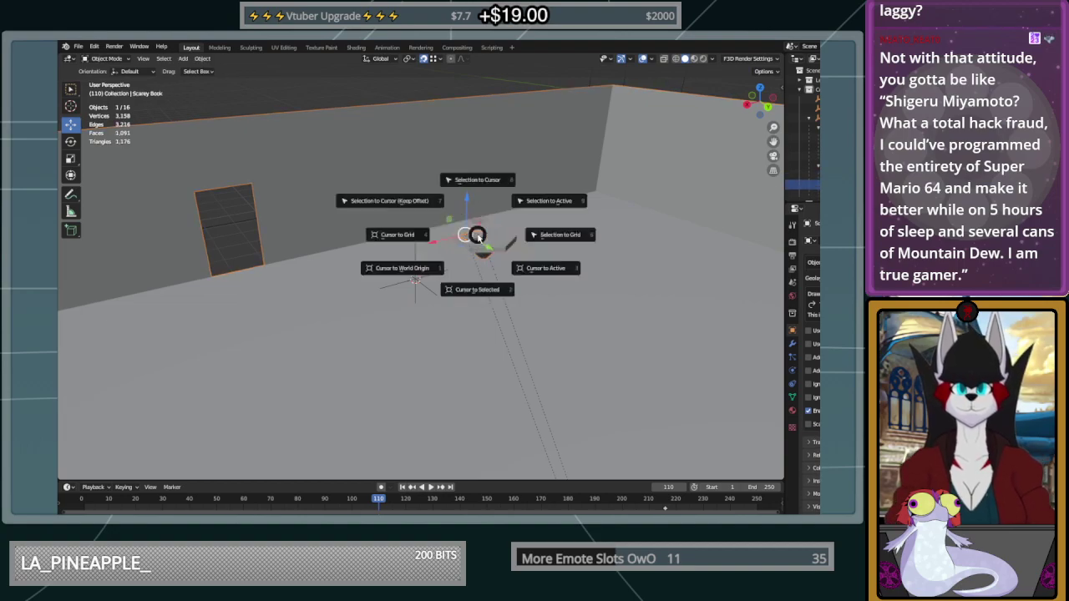
{"action": "left_click", "coordinate": [473, 284]}
Snap the empty to the 3D cursor at the book and rename it "Check Notes:"
{"action": "left_click", "coordinate": [414, 281]}
{"action": "key", "text": "shift+s"}
{"action": "left_click", "coordinate": [451, 259]}
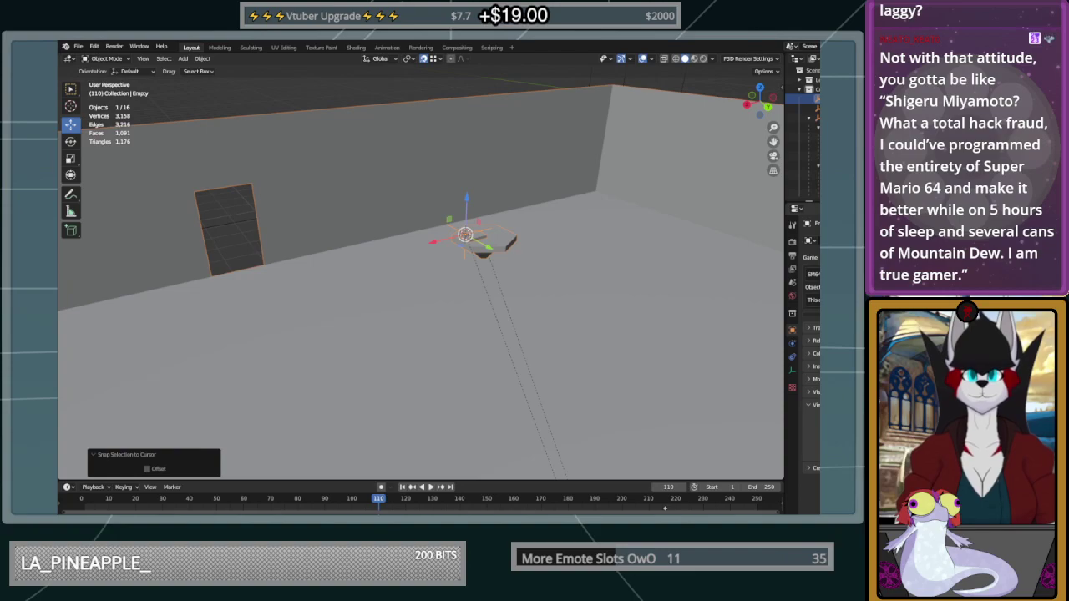
{"action": "key", "text": "Return"}
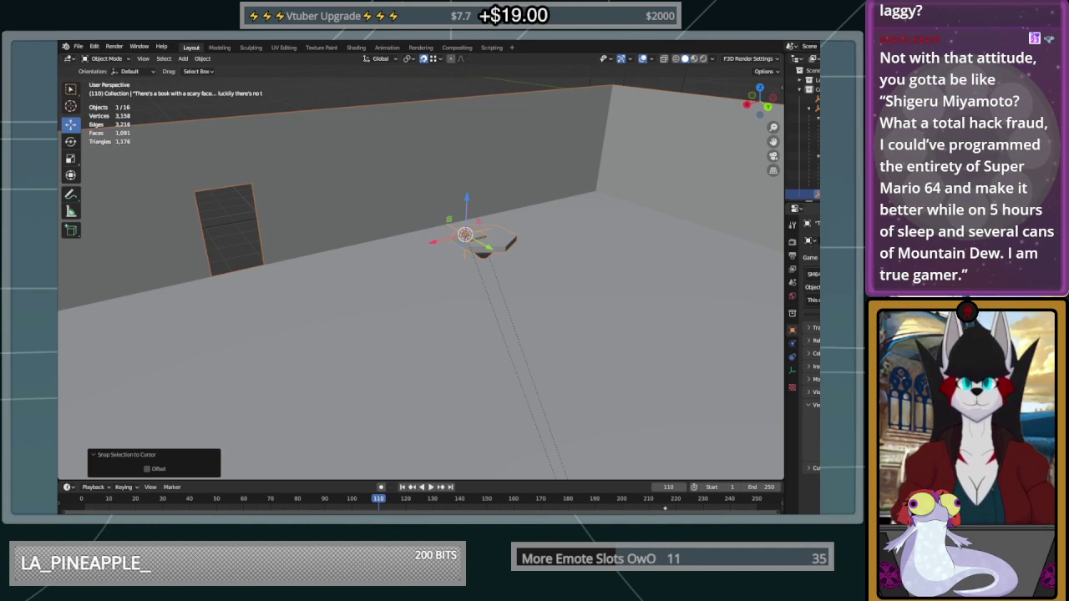
{"action": "key", "text": "Return"}
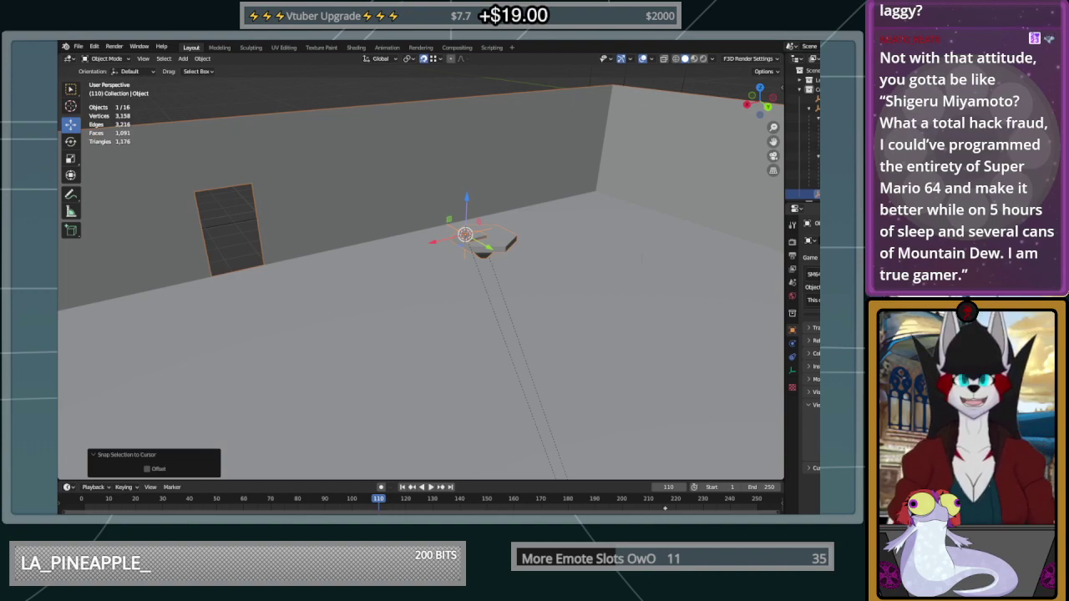
Examine the hexagonal platform, its cabin and the launch star from several angles and distances
{"action": "scroll", "coordinate": [364, 359], "scroll_direction": "down", "scroll_amount": 7}
{"action": "middle_click_drag", "start_coordinate": [364, 359], "coordinate": [384, 296]}
{"action": "left_click", "coordinate": [493, 180]}
{"action": "middle_click_drag", "start_coordinate": [551, 188], "coordinate": [753, 190]}
{"action": "middle_click_drag", "start_coordinate": [579, 173], "coordinate": [187, 354], "text": "shift"}
{"action": "scroll", "coordinate": [345, 289], "scroll_direction": "up", "scroll_amount": 4}
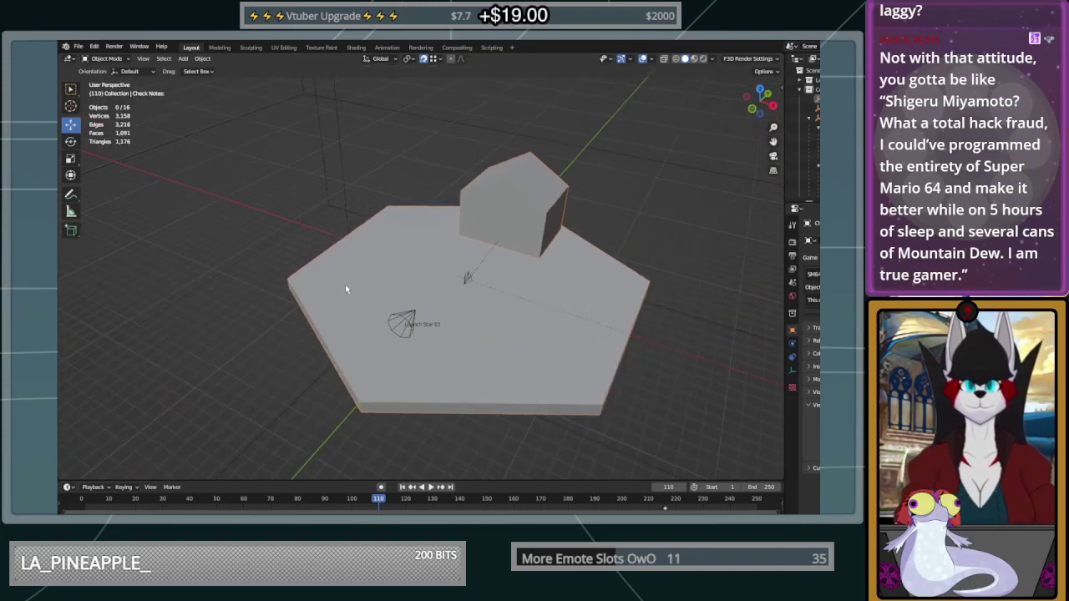
{"action": "middle_click_drag", "start_coordinate": [345, 289], "coordinate": [378, 270]}
{"action": "scroll", "coordinate": [576, 357], "scroll_direction": "up", "scroll_amount": 1}
{"action": "middle_click_drag", "start_coordinate": [576, 357], "coordinate": [512, 125], "text": "shift"}
{"action": "scroll", "coordinate": [483, 287], "scroll_direction": "down", "scroll_amount": 3}
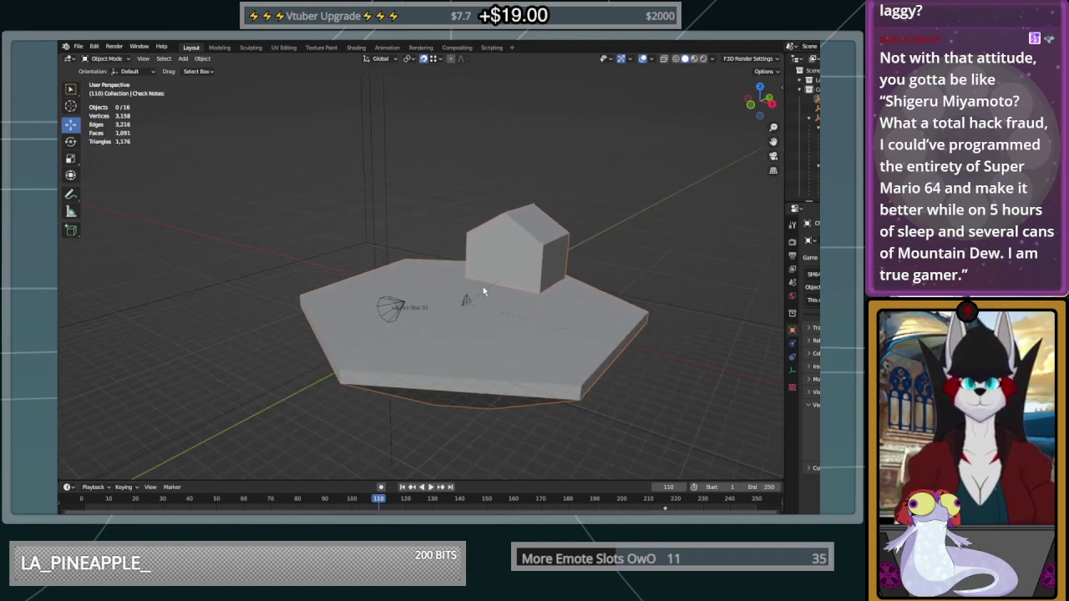
{"action": "mouse_move", "coordinate": [483, 287]}
{"action": "middle_mouse_down"}
{"action": "mouse_move", "coordinate": [389, 267]}
{"action": "mouse_move", "coordinate": [555, 305]}
{"action": "mouse_move", "coordinate": [495, 297]}
{"action": "middle_mouse_up"}
{"action": "scroll", "coordinate": [495, 297], "scroll_direction": "down", "scroll_amount": 3}
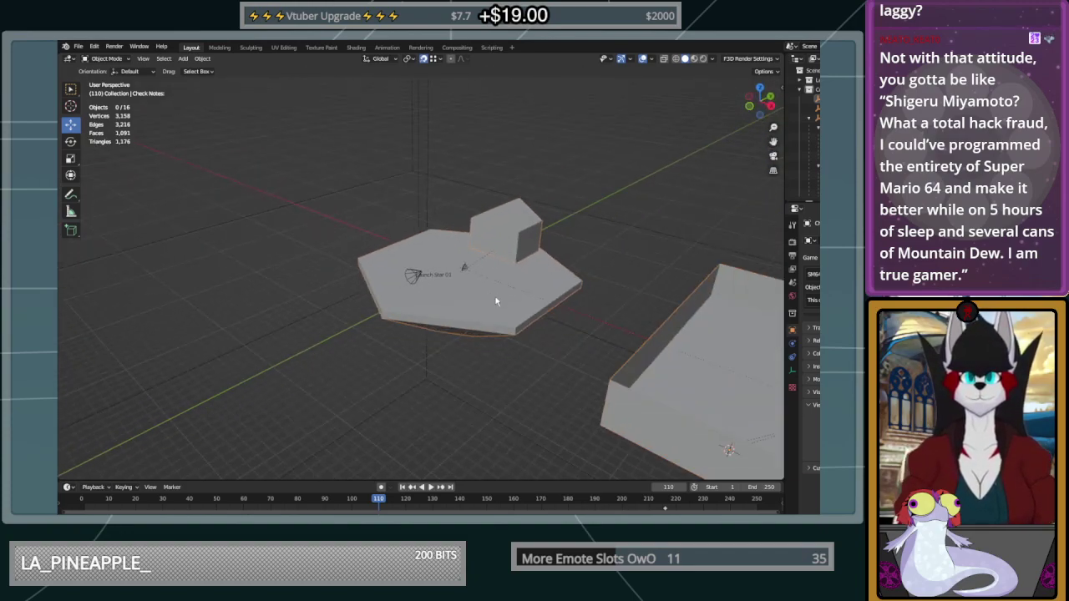
{"action": "scroll", "coordinate": [485, 297], "scroll_direction": "up", "scroll_amount": 6}
{"action": "scroll", "coordinate": [482, 299], "scroll_direction": "down", "scroll_amount": 3}
{"action": "middle_click_drag", "start_coordinate": [483, 299], "coordinate": [442, 268]}
{"action": "scroll", "coordinate": [441, 301], "scroll_direction": "up", "scroll_amount": 8}
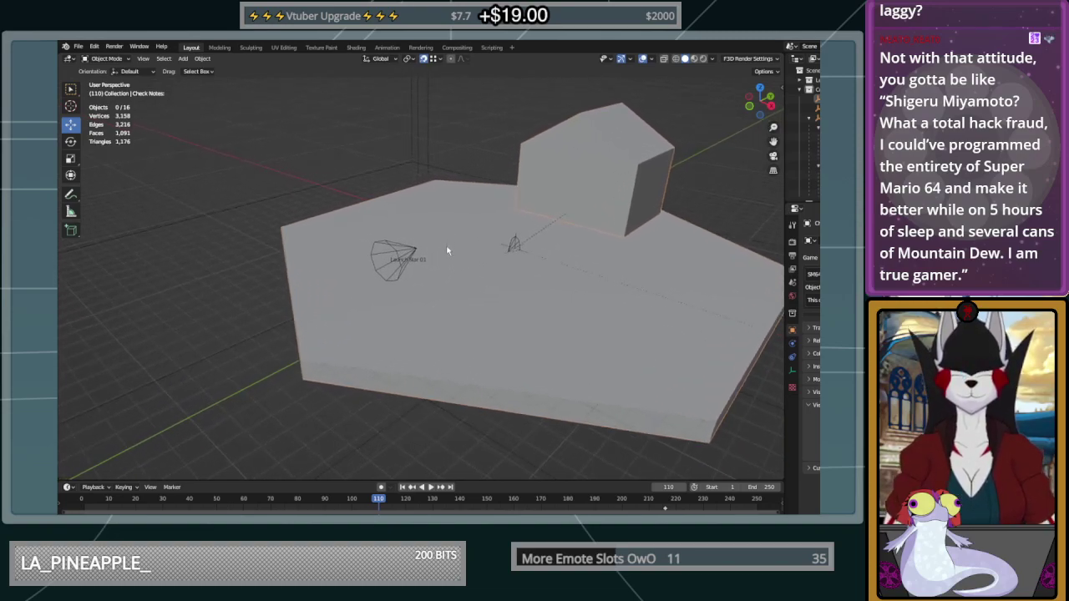
{"action": "scroll", "coordinate": [443, 198], "scroll_direction": "down", "scroll_amount": 8}
{"action": "middle_click_drag", "start_coordinate": [444, 221], "coordinate": [479, 272]}
{"action": "scroll", "coordinate": [515, 267], "scroll_direction": "down", "scroll_amount": 2}
{"action": "scroll", "coordinate": [476, 268], "scroll_direction": "up", "scroll_amount": 4}
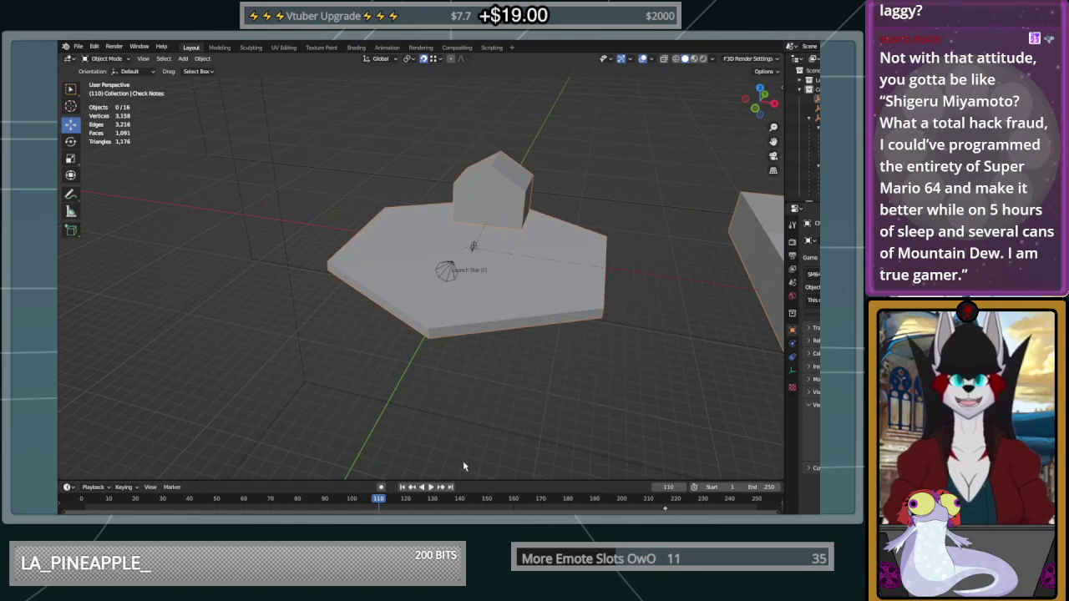
Hide the Area 2 room together with its contents so only the platform area is displayed
{"action": "left_click", "coordinate": [458, 281]}
{"action": "left_click", "coordinate": [396, 191]}
{"action": "left_click", "coordinate": [455, 283]}
{"action": "left_click", "coordinate": [711, 272]}
{"action": "middle_click_drag", "start_coordinate": [711, 272], "coordinate": [815, 185]}
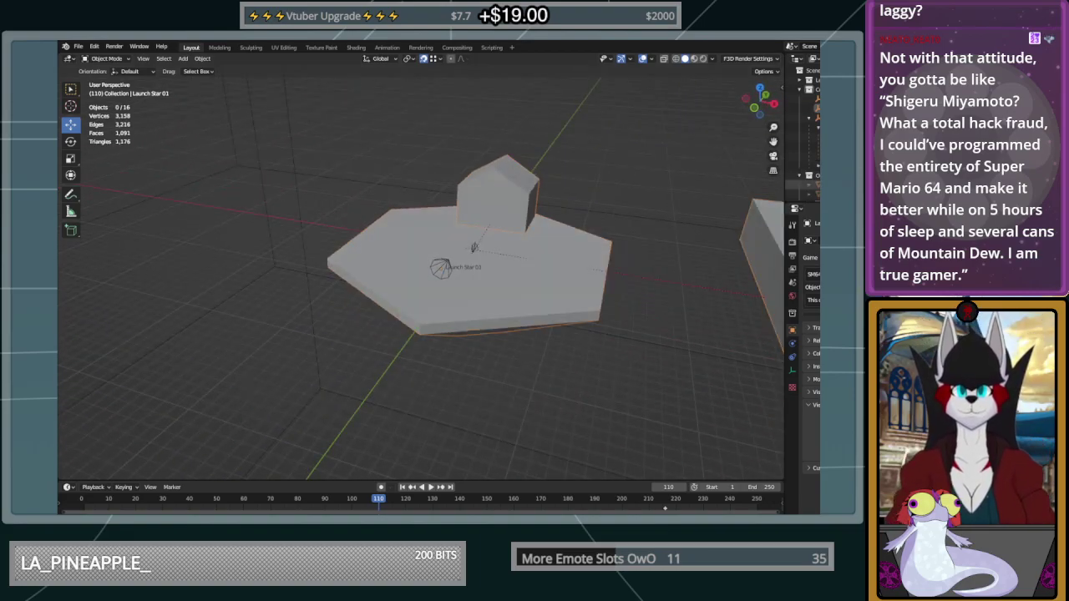
{"action": "scroll", "coordinate": [407, 198], "scroll_direction": "down", "scroll_amount": 3}
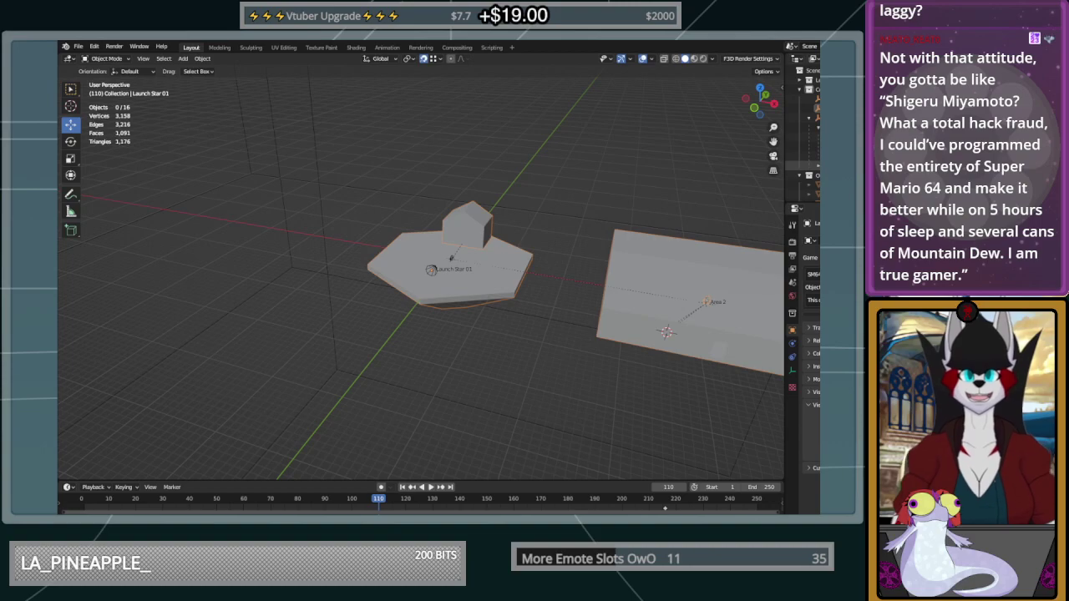
{"action": "key", "text": "h"}
{"action": "middle_click_drag", "start_coordinate": [589, 215], "coordinate": [535, 399]}
{"action": "scroll", "coordinate": [453, 215], "scroll_direction": "down", "scroll_amount": 5}
{"action": "scroll", "coordinate": [410, 262], "scroll_direction": "up", "scroll_amount": 10}
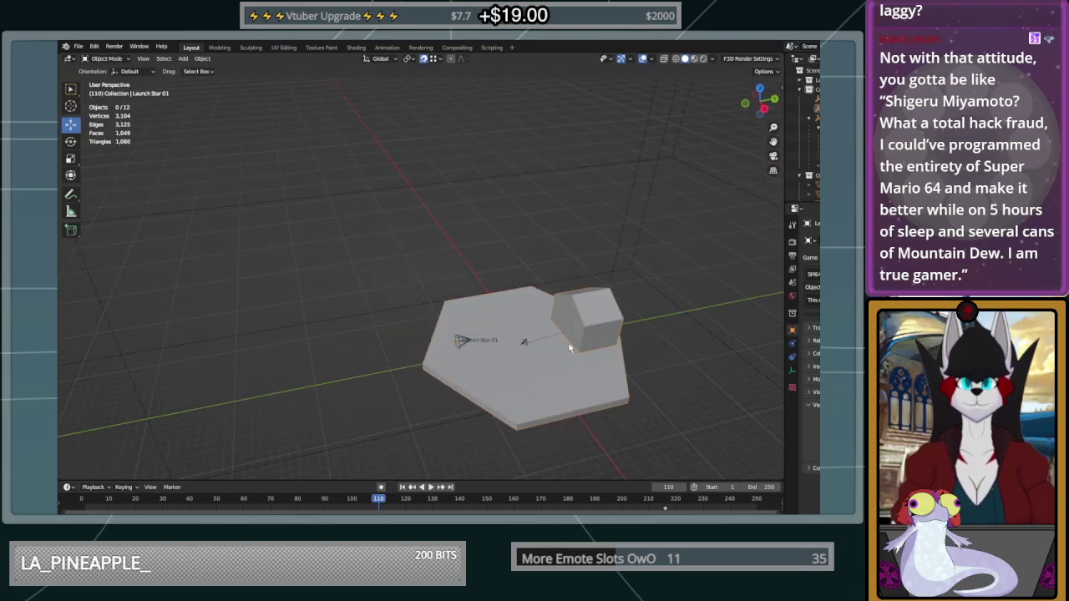
Select the Mario start warp on the platform and snap the 3D cursor to it
{"action": "middle_click_drag", "start_coordinate": [428, 311], "coordinate": [606, 316]}
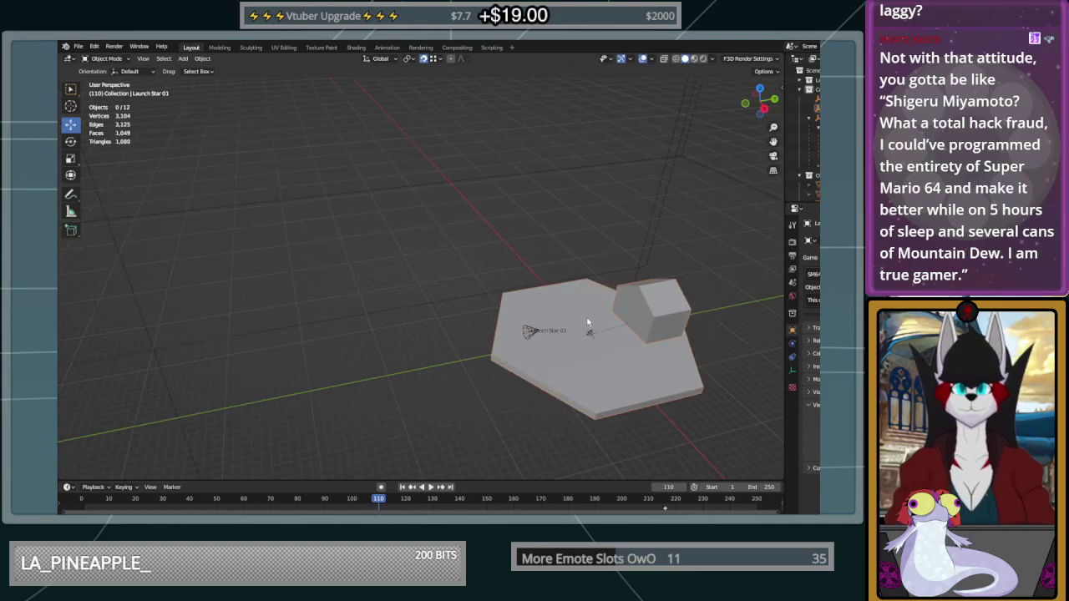
{"action": "left_click", "coordinate": [592, 333]}
{"action": "key", "text": "shift+s"}
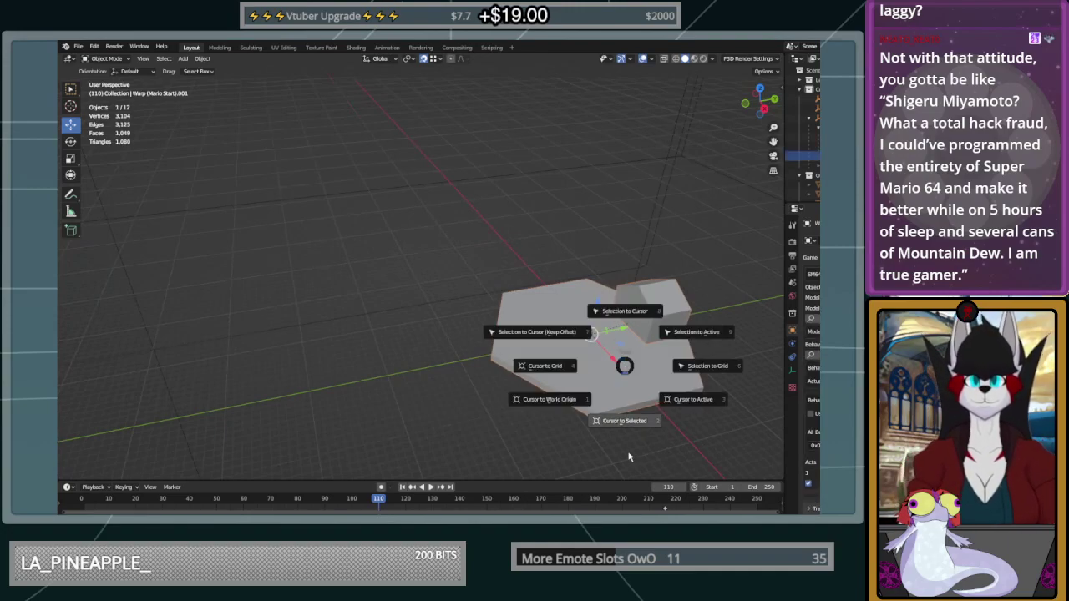
{"action": "left_click", "coordinate": [629, 454]}
{"action": "key", "text": "shift+a"}
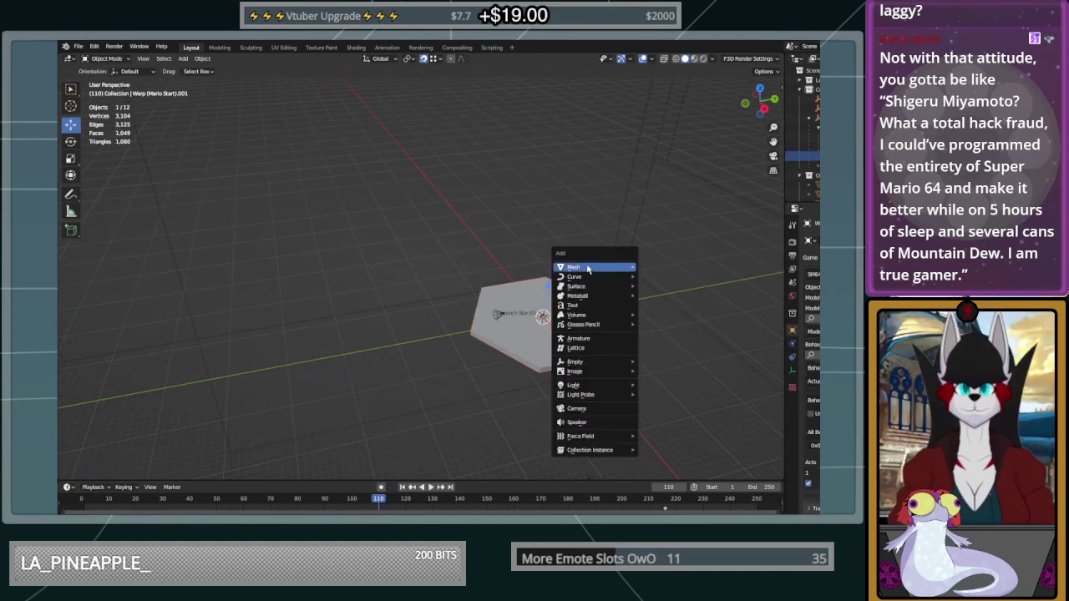
{"action": "mouse_move", "coordinate": [623, 266]}
{"action": "left_click", "coordinate": [668, 315]}
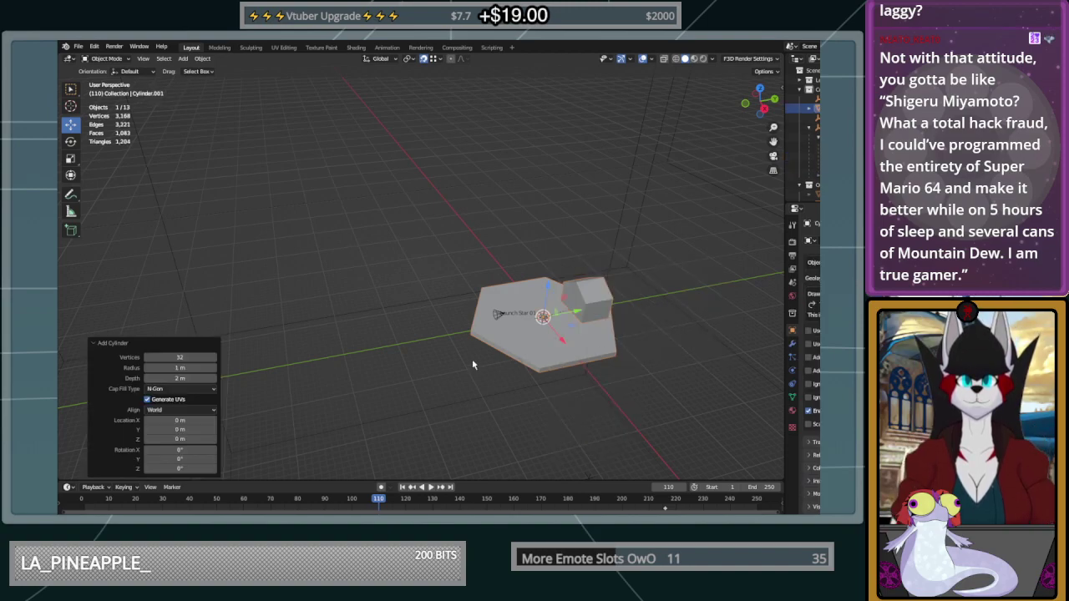
{"action": "left_click_drag", "start_coordinate": [581, 314], "coordinate": [454, 348]}
{"action": "middle_click_drag", "start_coordinate": [454, 348], "coordinate": [372, 371]}
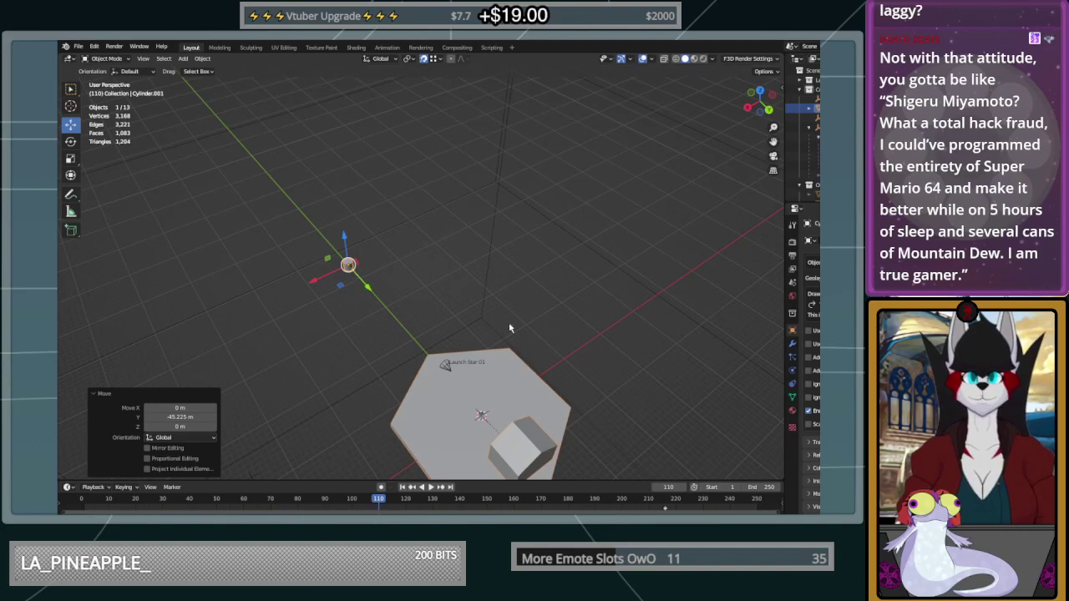
{"action": "key", "text": "ctrl+z"}
{"action": "key", "text": "ctrl+z"}
Add an eight-sided cylinder mesh at the 3D cursor
{"action": "middle_click_drag", "start_coordinate": [511, 327], "coordinate": [560, 309]}
{"action": "key", "text": "shift+a"}
{"action": "mouse_move", "coordinate": [549, 334]}
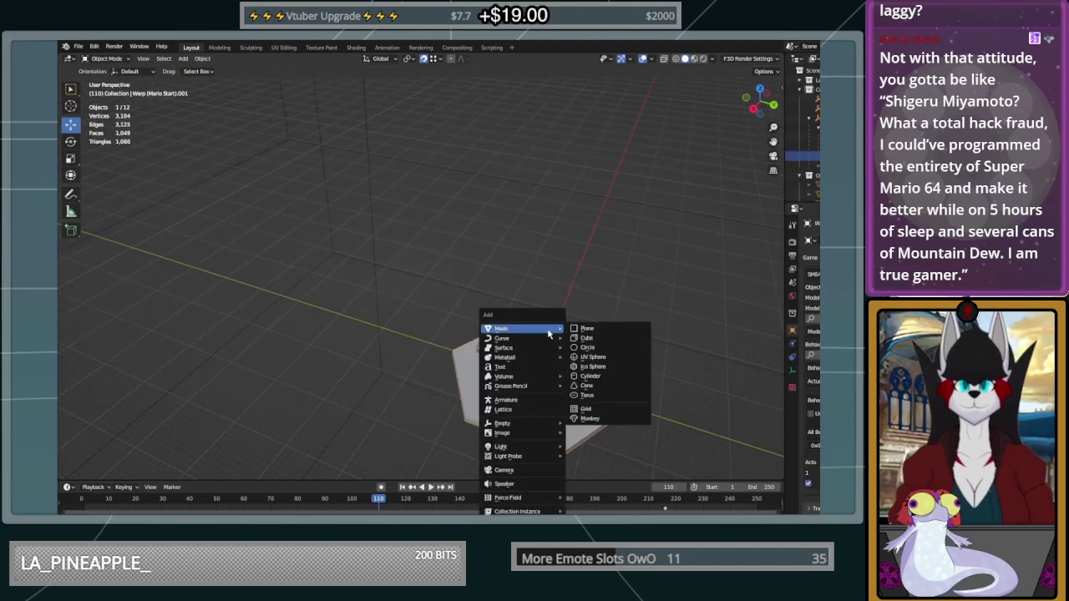
{"action": "left_click", "coordinate": [590, 376]}
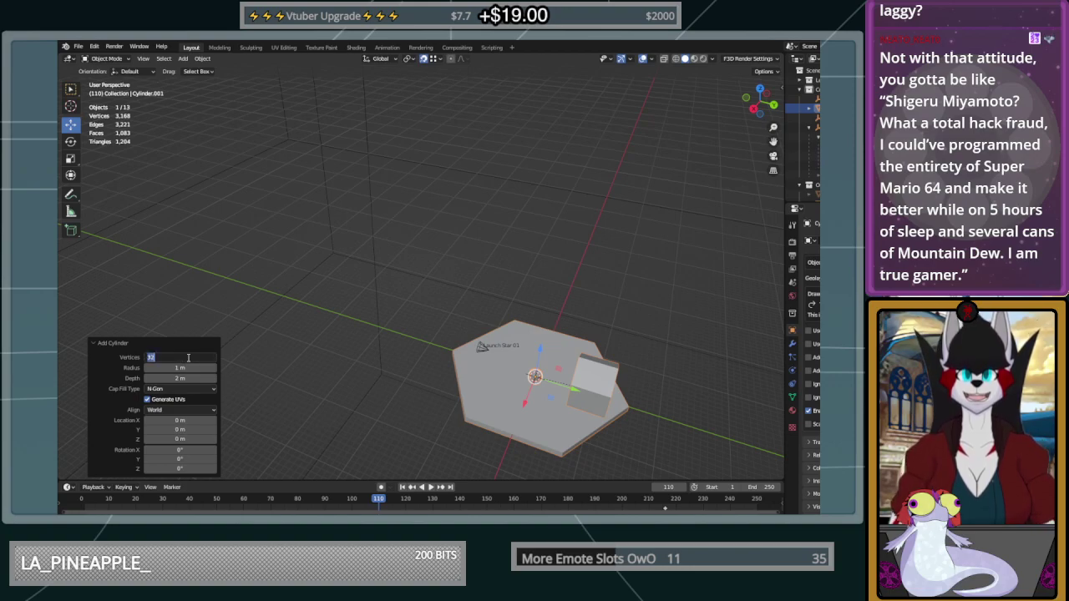
Move the cylinder away from the platform along Y and about -21.8 m along X, and scale it up to about 11.6
{"action": "left_click_drag", "start_coordinate": [573, 391], "coordinate": [359, 310]}
{"action": "scroll", "coordinate": [362, 309], "scroll_direction": "up", "scroll_amount": 3}
{"action": "middle_click_drag", "start_coordinate": [361, 310], "coordinate": [459, 310], "text": "shift"}
{"action": "left_click_drag", "start_coordinate": [331, 421], "coordinate": [455, 295]}
{"action": "middle_click_drag", "start_coordinate": [473, 301], "coordinate": [495, 299]}
{"action": "key", "text": "s"}
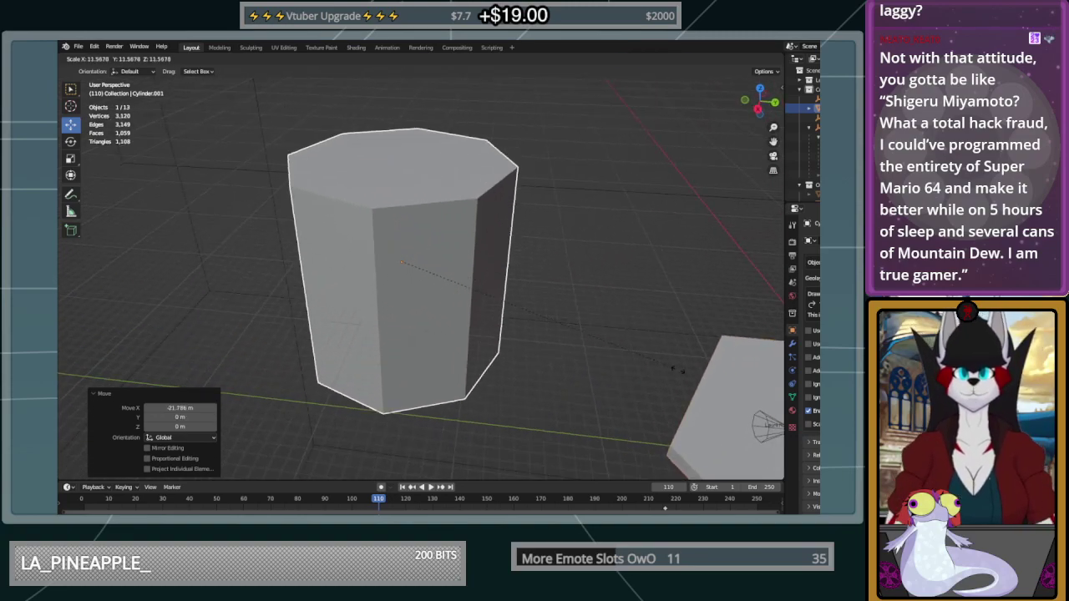
{"action": "left_click", "coordinate": [262, 312]}
Shift the enlarged cylinder about -23.06 m along X to set its distance from the hexagonal platform
{"action": "scroll", "coordinate": [262, 313], "scroll_direction": "down", "scroll_amount": 2}
{"action": "scroll", "coordinate": [262, 312], "scroll_direction": "down", "scroll_amount": 3}
{"action": "middle_click_drag", "start_coordinate": [323, 298], "coordinate": [506, 384]}
{"action": "scroll", "coordinate": [403, 312], "scroll_direction": "down", "scroll_amount": 1}
{"action": "scroll", "coordinate": [505, 384], "scroll_direction": "up", "scroll_amount": 3}
{"action": "middle_click_drag", "start_coordinate": [499, 267], "coordinate": [486, 243], "text": "shift"}
{"action": "left_click_drag", "start_coordinate": [454, 304], "coordinate": [390, 292], "text": "shift"}
{"action": "key", "text": "ctrl+z"}
{"action": "middle_click_drag", "start_coordinate": [390, 292], "coordinate": [356, 260]}
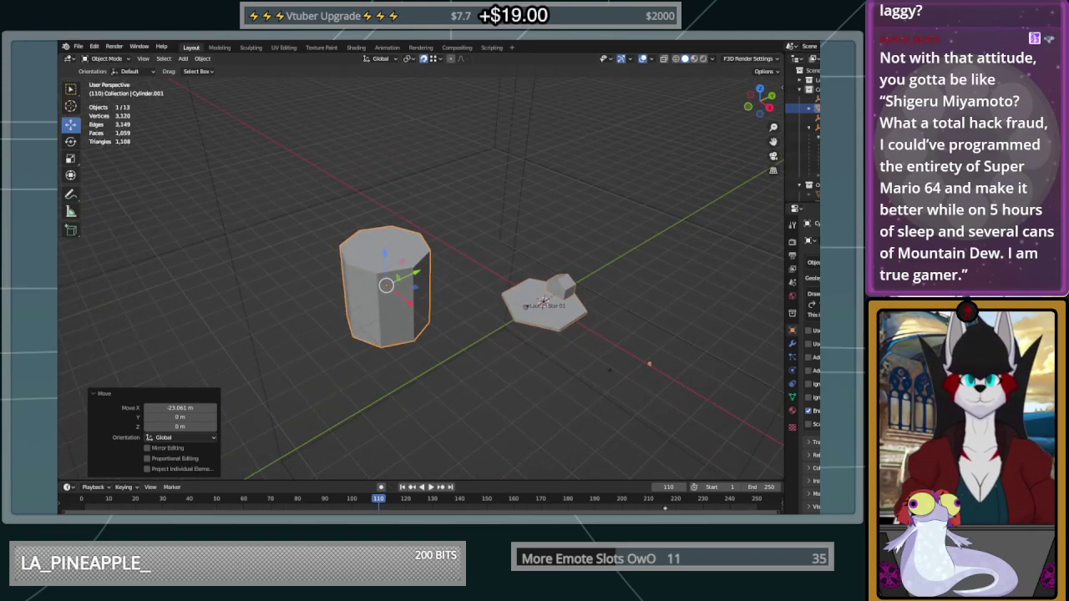
{"action": "middle_click_drag", "start_coordinate": [356, 427], "coordinate": [587, 369]}
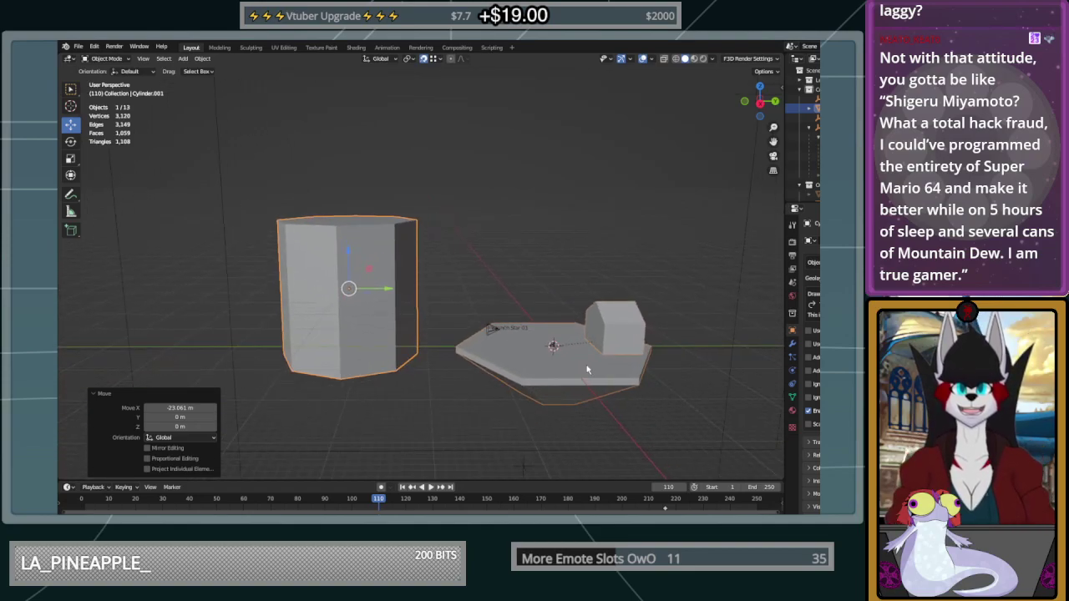
Insert Mario into the scene with LibSM64, steer him across the platform and stop the keyboard control
{"action": "key", "text": "n"}
{"action": "left_click", "coordinate": [698, 141]}
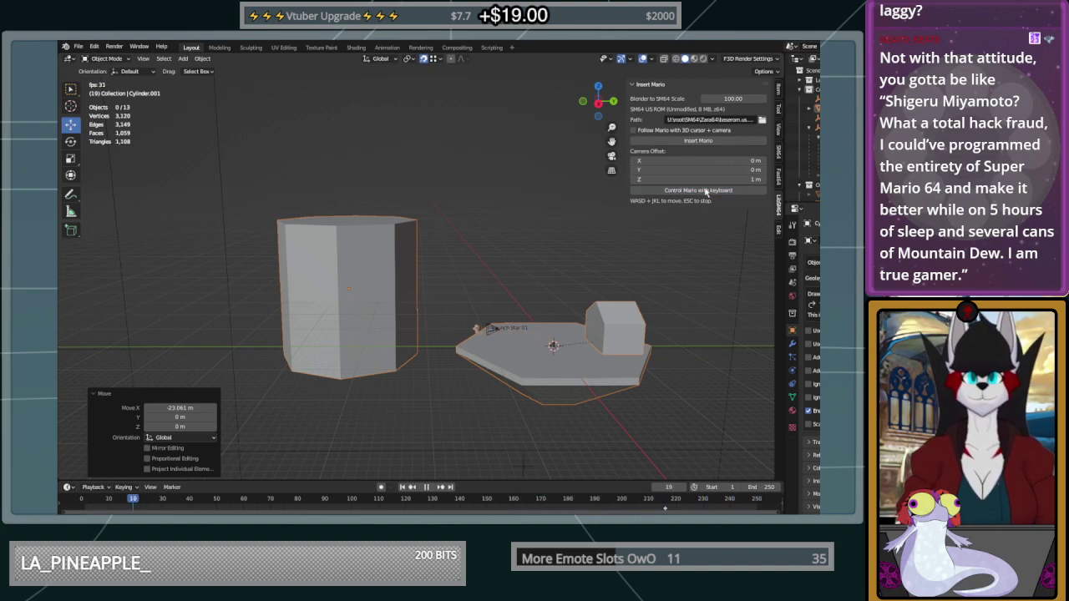
{"action": "key", "text": "Escape"}
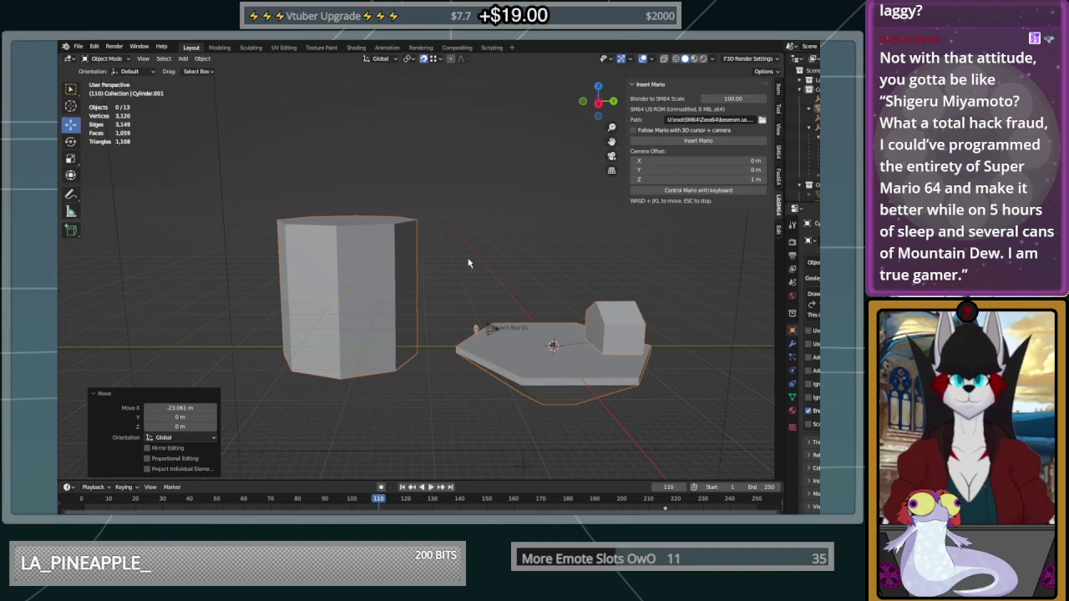
{"action": "middle_click_drag", "start_coordinate": [473, 255], "coordinate": [511, 262]}
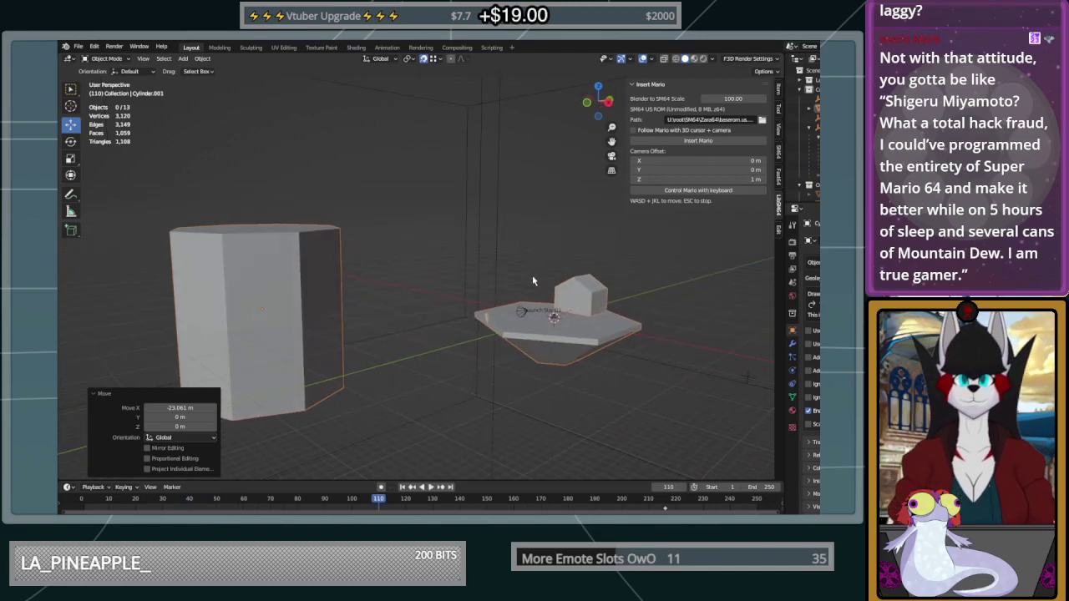
{"action": "key", "text": "n"}
Select the Mario model at the platform's edge and snap the 3D cursor to it
{"action": "scroll", "coordinate": [429, 350], "scroll_direction": "up", "scroll_amount": 3}
{"action": "scroll", "coordinate": [431, 350], "scroll_direction": "up", "scroll_amount": 1}
{"action": "scroll", "coordinate": [546, 384], "scroll_direction": "up", "scroll_amount": 2}
{"action": "middle_click_drag", "start_coordinate": [558, 383], "coordinate": [461, 186], "text": "shift"}
{"action": "middle_click_drag", "start_coordinate": [486, 226], "coordinate": [561, 263]}
{"action": "scroll", "coordinate": [543, 228], "scroll_direction": "up", "scroll_amount": 5}
{"action": "scroll", "coordinate": [475, 239], "scroll_direction": "down", "scroll_amount": 4}
{"action": "scroll", "coordinate": [431, 217], "scroll_direction": "down", "scroll_amount": 2}
{"action": "left_click", "coordinate": [595, 303]}
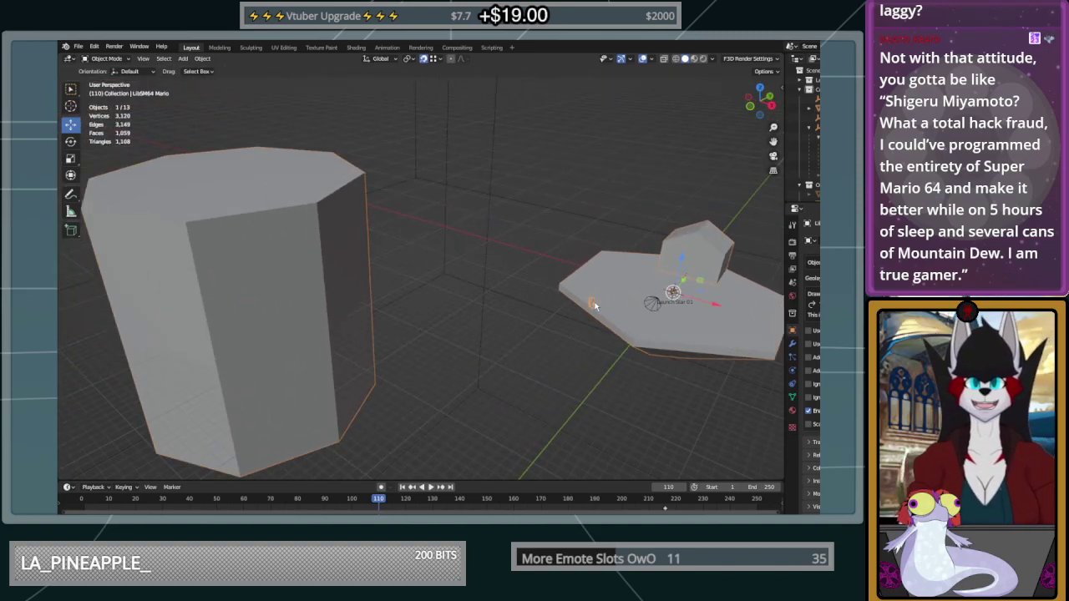
{"action": "key", "text": "shift+s"}
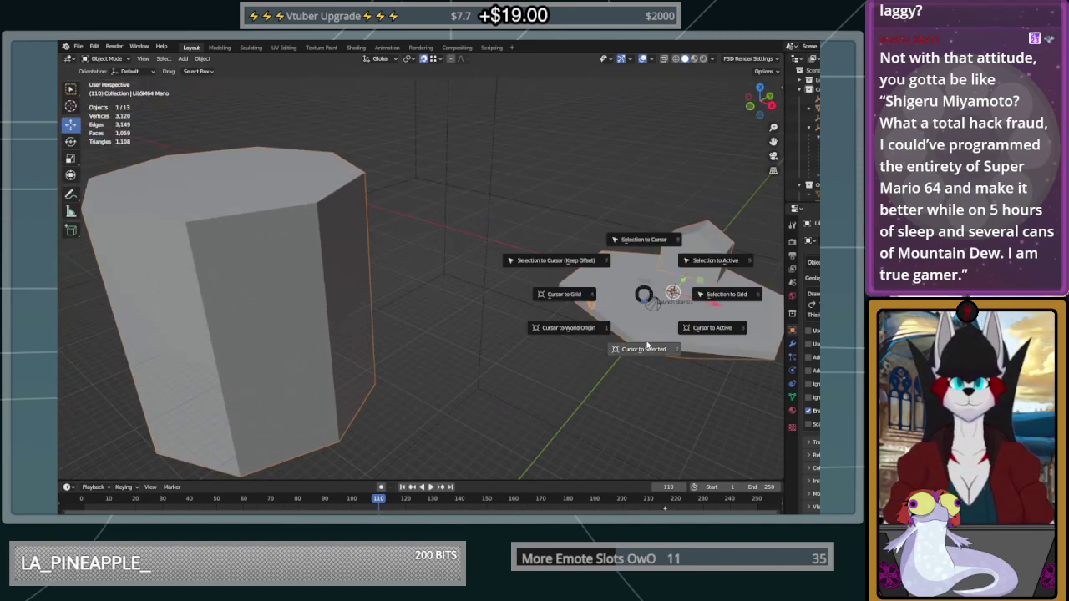
{"action": "left_click", "coordinate": [649, 333]}
Move Mario onto the top of the large cylinder along X, -19.58 m along Y, and upward along Z
{"action": "key", "text": "g"}
{"action": "key", "text": "x"}
{"action": "left_click", "coordinate": [529, 243]}
{"action": "key", "text": "g"}
{"action": "key", "text": "y"}
{"action": "left_click", "coordinate": [410, 234]}
{"action": "key", "text": "g"}
{"action": "key", "text": "z"}
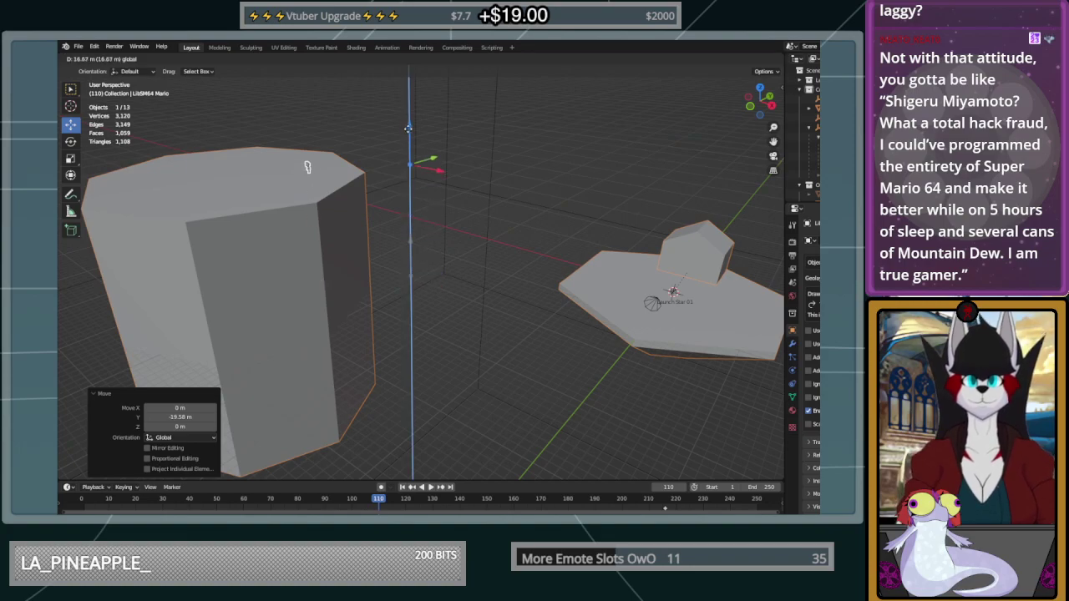
{"action": "left_click", "coordinate": [351, 80]}
{"action": "left_click_drag", "start_coordinate": [408, 81], "coordinate": [394, 144]}
Select the cylinder's eight bottom vertices in Edit Mode and lower them about 42.9 m, plus a further 11.3 m, along Z
{"action": "middle_click_drag", "start_coordinate": [393, 198], "coordinate": [317, 305]}
{"action": "left_click", "coordinate": [317, 304]}
{"action": "key", "text": "Tab"}
{"action": "scroll", "coordinate": [333, 305], "scroll_direction": "down", "scroll_amount": 6}
{"action": "middle_click_drag", "start_coordinate": [383, 294], "coordinate": [421, 389]}
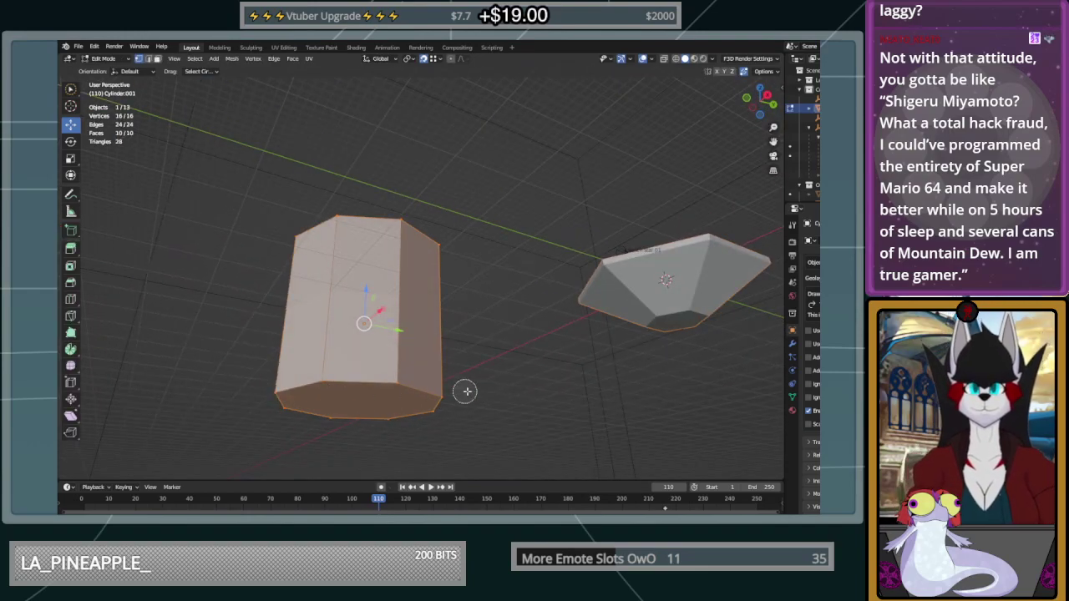
{"action": "left_click", "coordinate": [475, 391]}
{"action": "left_click", "coordinate": [293, 393]}
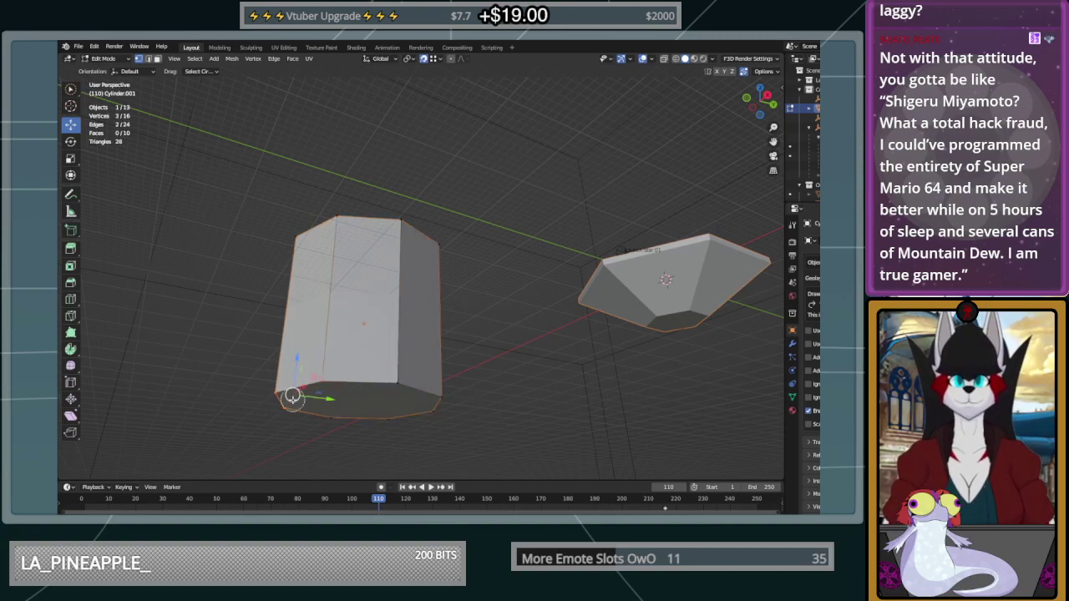
{"action": "scroll", "coordinate": [451, 375], "scroll_direction": "down", "scroll_amount": 2}
{"action": "middle_click_drag", "start_coordinate": [451, 375], "coordinate": [451, 420]}
{"action": "left_click_drag", "start_coordinate": [380, 292], "coordinate": [382, 419]}
{"action": "middle_click_drag", "start_coordinate": [415, 390], "coordinate": [549, 304], "text": "shift"}
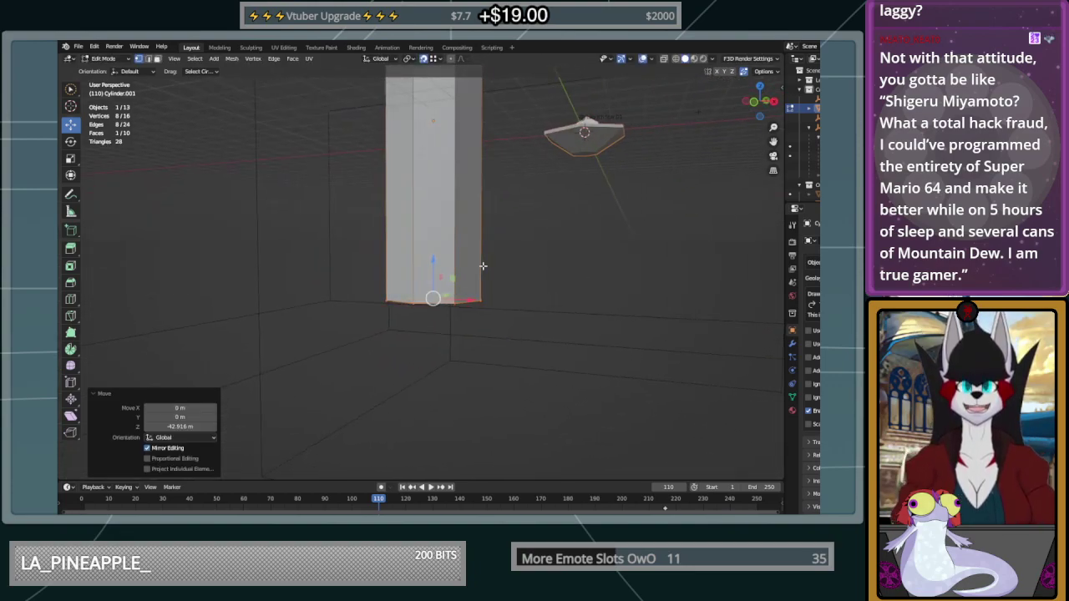
{"action": "left_click_drag", "start_coordinate": [434, 262], "coordinate": [430, 296]}
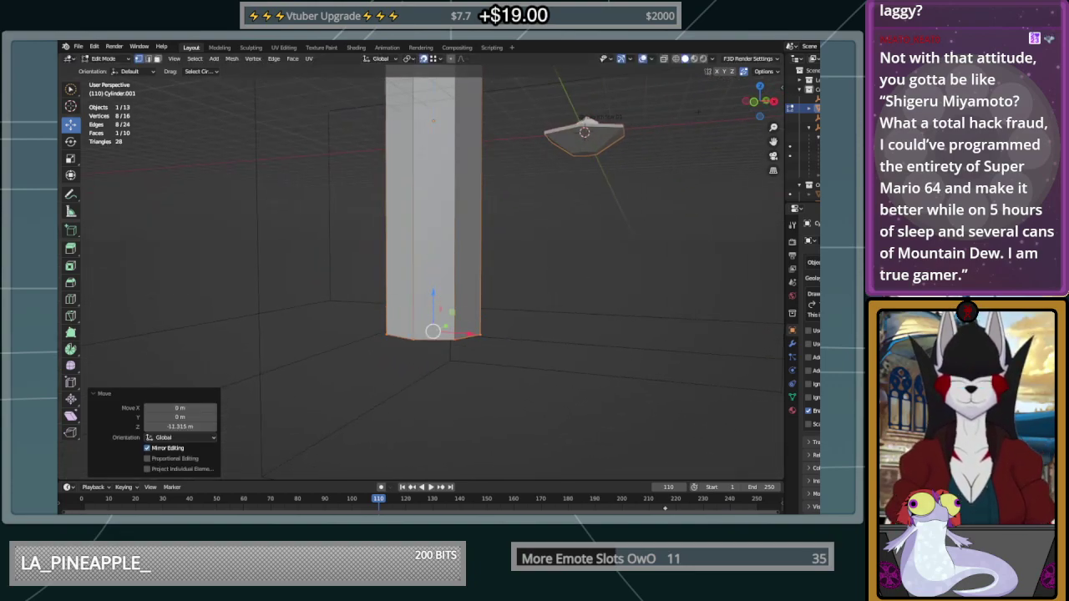
Select the eight vertices around the octagonal pillar's top face in place of the bottom ones
{"action": "middle_click_drag", "start_coordinate": [538, 257], "coordinate": [450, 226]}
{"action": "scroll", "coordinate": [462, 155], "scroll_direction": "up", "scroll_amount": 3}
{"action": "middle_click_drag", "start_coordinate": [461, 156], "coordinate": [465, 298]}
{"action": "scroll", "coordinate": [481, 178], "scroll_direction": "up", "scroll_amount": 2}
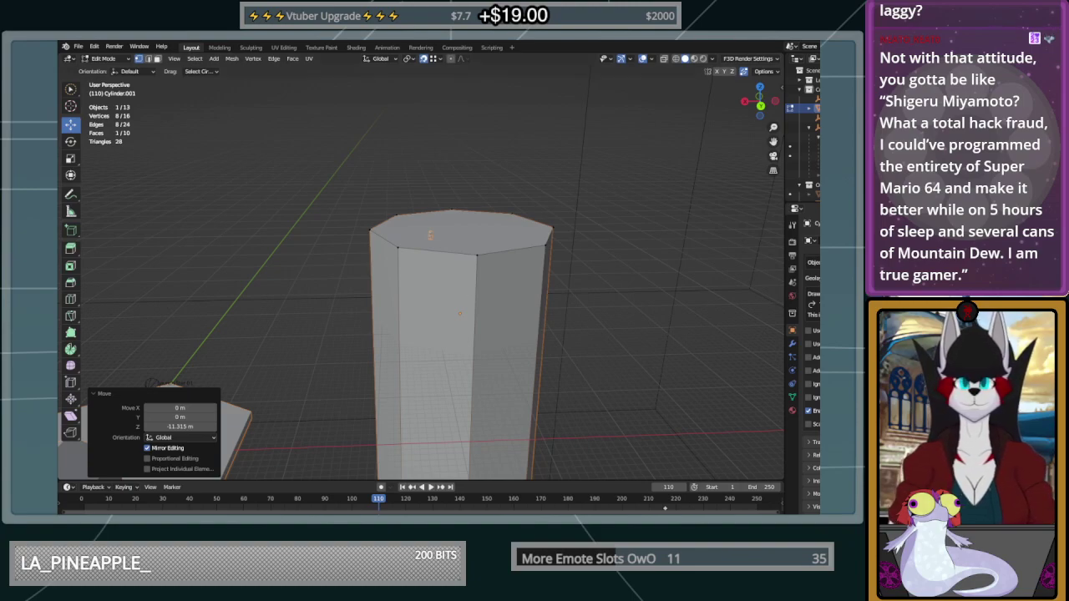
{"action": "left_click", "coordinate": [477, 254]}
{"action": "middle_click_drag", "start_coordinate": [477, 254], "coordinate": [466, 250]}
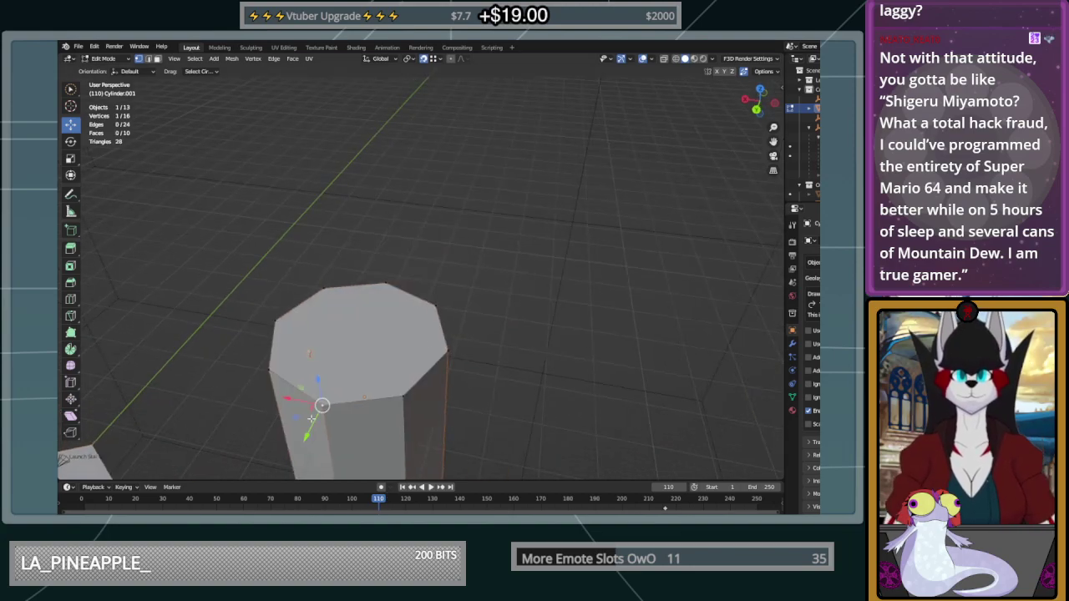
{"action": "scroll", "coordinate": [314, 415], "scroll_direction": "up", "scroll_amount": 2}
{"action": "middle_click_drag", "start_coordinate": [403, 310], "coordinate": [416, 284]}
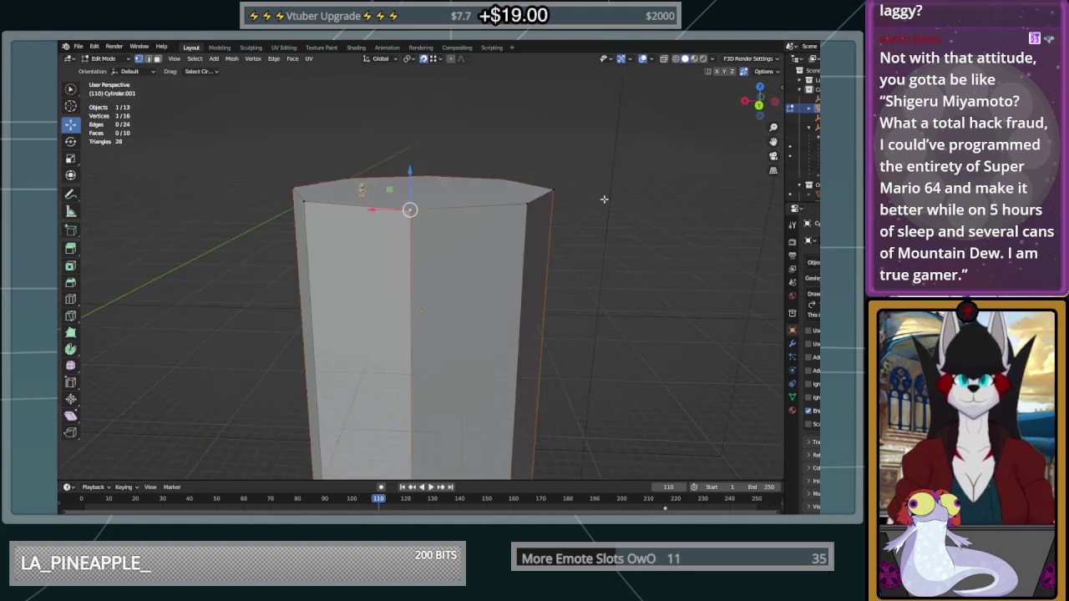
{"action": "middle_click_drag", "start_coordinate": [592, 167], "coordinate": [594, 183]}
{"action": "mouse_move", "coordinate": [434, 255]}
{"action": "left_mouse_down"}
{"action": "mouse_move", "coordinate": [554, 305]}
{"action": "mouse_move", "coordinate": [481, 299]}
{"action": "left_mouse_up"}
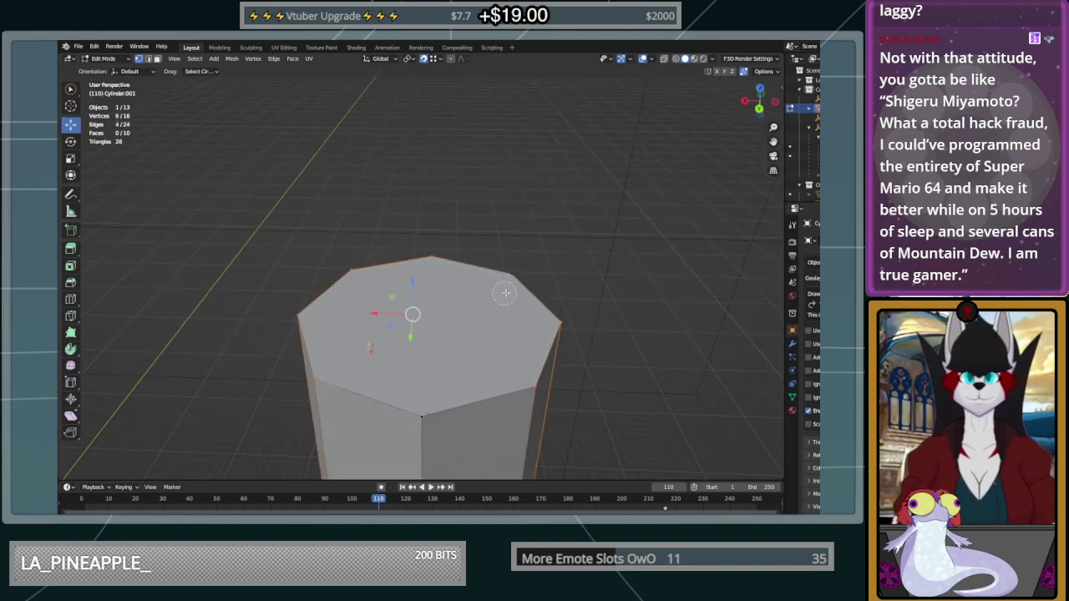
Extrude the pillar's top face about 4.2 m upward along Z and scale the new face outward by about 1.3
{"action": "left_click", "coordinate": [71, 249]}
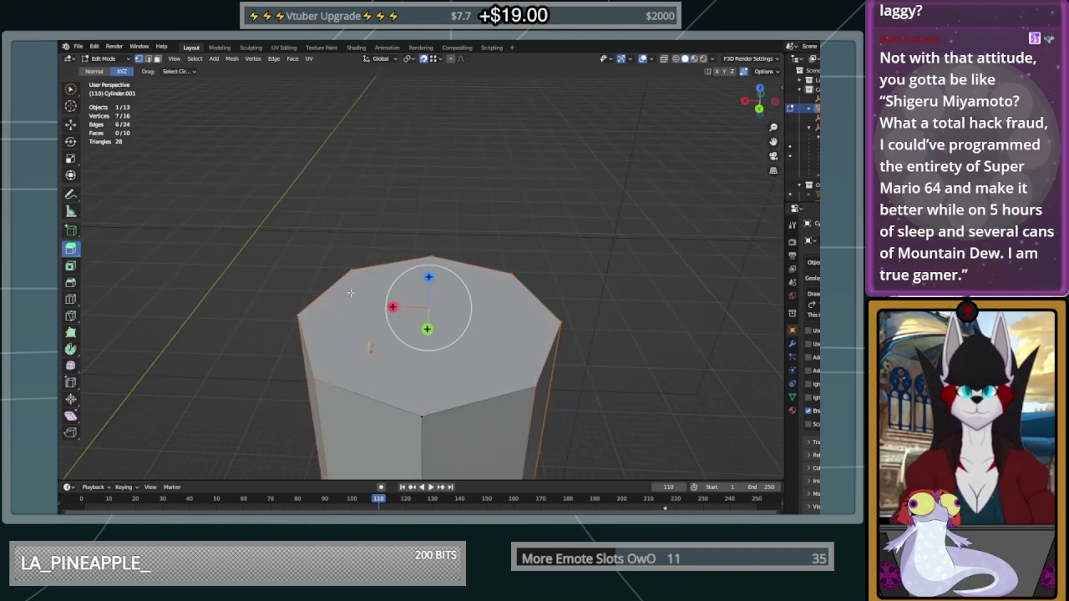
{"action": "mouse_move", "coordinate": [428, 277]}
{"action": "left_mouse_down"}
{"action": "mouse_move", "coordinate": [429, 262]}
{"action": "mouse_move", "coordinate": [446, 269]}
{"action": "left_mouse_up"}
{"action": "mouse_move", "coordinate": [448, 270]}
{"action": "middle_mouse_down"}
{"action": "mouse_move", "coordinate": [425, 274]}
{"action": "mouse_move", "coordinate": [454, 257]}
{"action": "middle_mouse_up"}
{"action": "left_click", "coordinate": [359, 255]}
{"action": "left_click_drag", "start_coordinate": [365, 219], "coordinate": [387, 212]}
{"action": "key", "text": "s"}
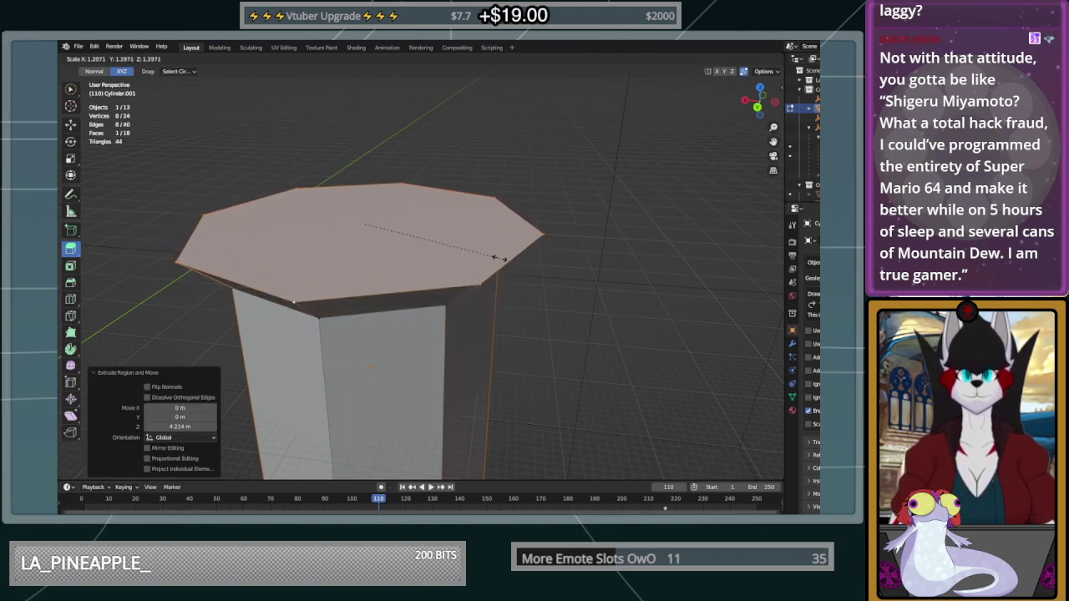
Scale the column's extruded top face outward to about 1.29 times its size to flare the rim
{"action": "left_click", "coordinate": [471, 236]}
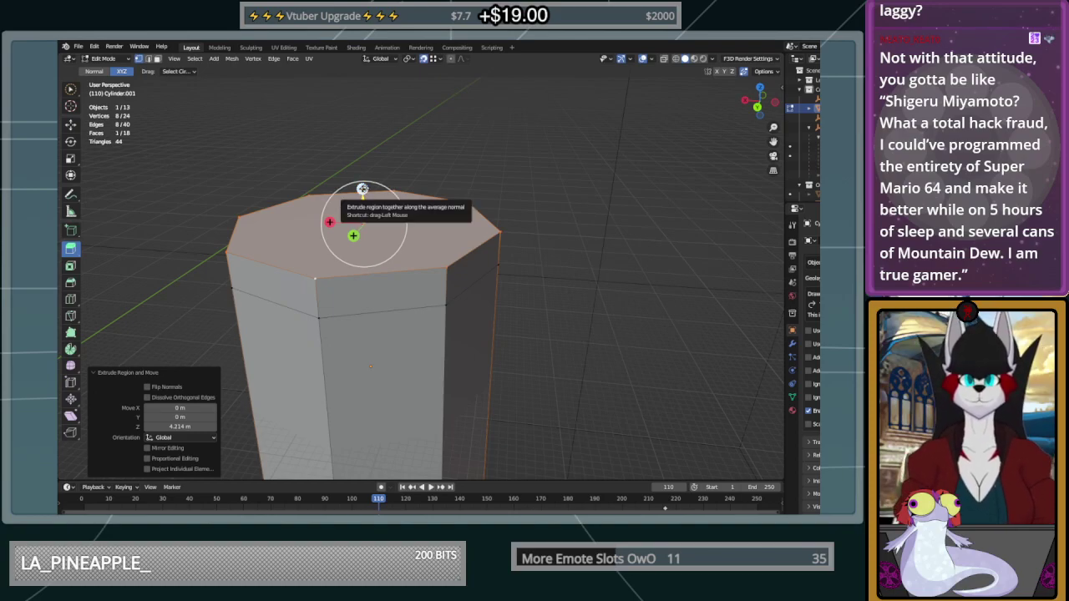
{"action": "key", "text": "s"}
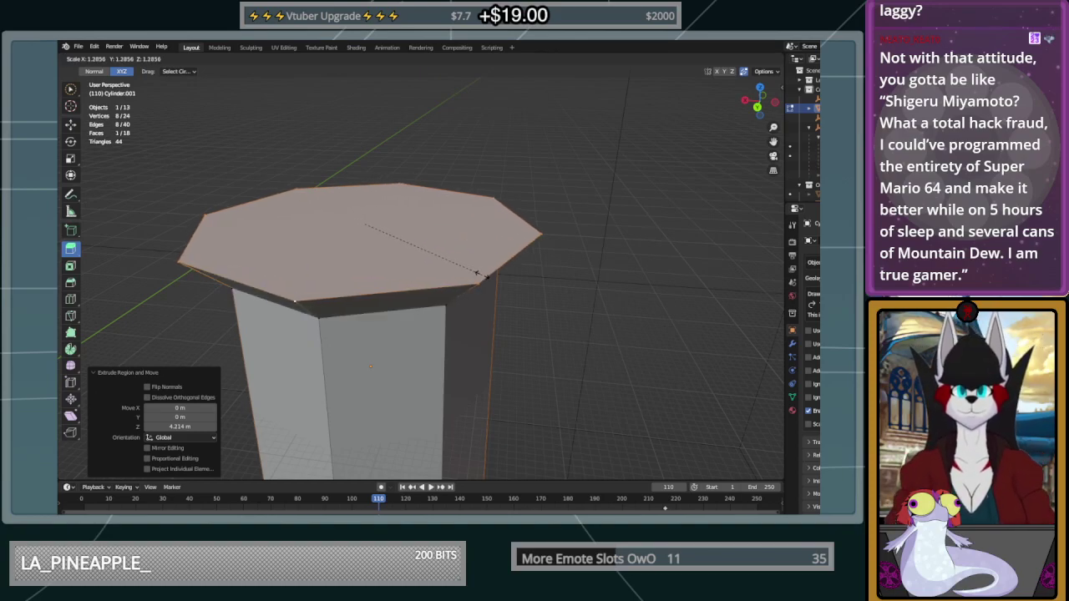
{"action": "left_click", "coordinate": [483, 274]}
Extrude the column's flared top face upward by 0.5 m
{"action": "middle_click_drag", "start_coordinate": [481, 265], "coordinate": [481, 252]}
{"action": "left_click_drag", "start_coordinate": [373, 152], "coordinate": [374, 145]}
{"action": "left_click", "coordinate": [190, 426]}
{"action": "type", "text": "0.5"}
{"action": "key", "text": "Return"}
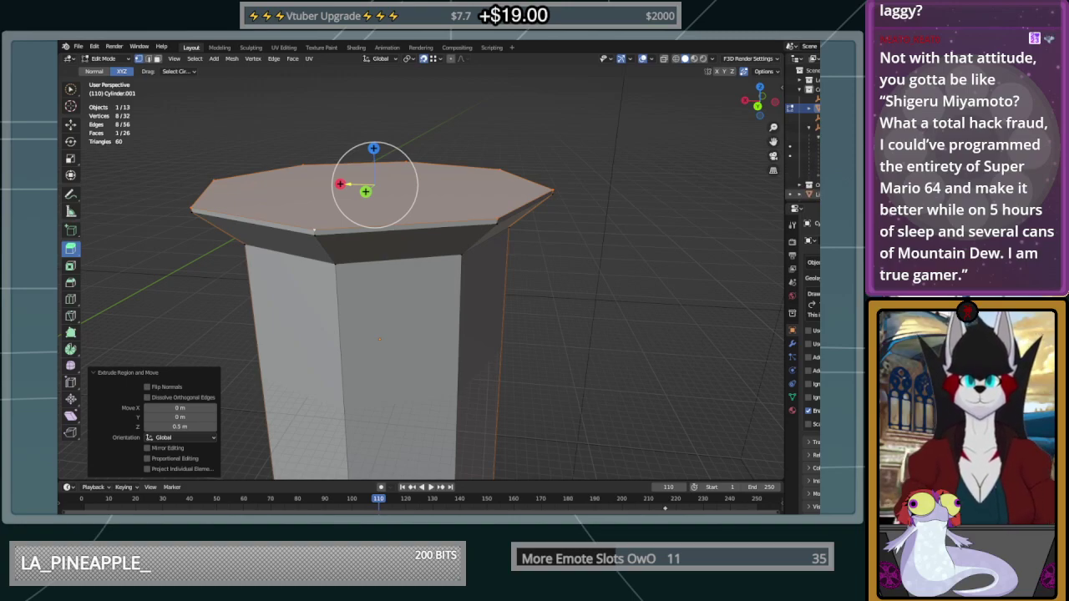
Return to Object Mode and move the LibSM64 Mario object upward toward the top of the column
{"action": "left_click", "coordinate": [810, 194]}
{"action": "left_click", "coordinate": [72, 124]}
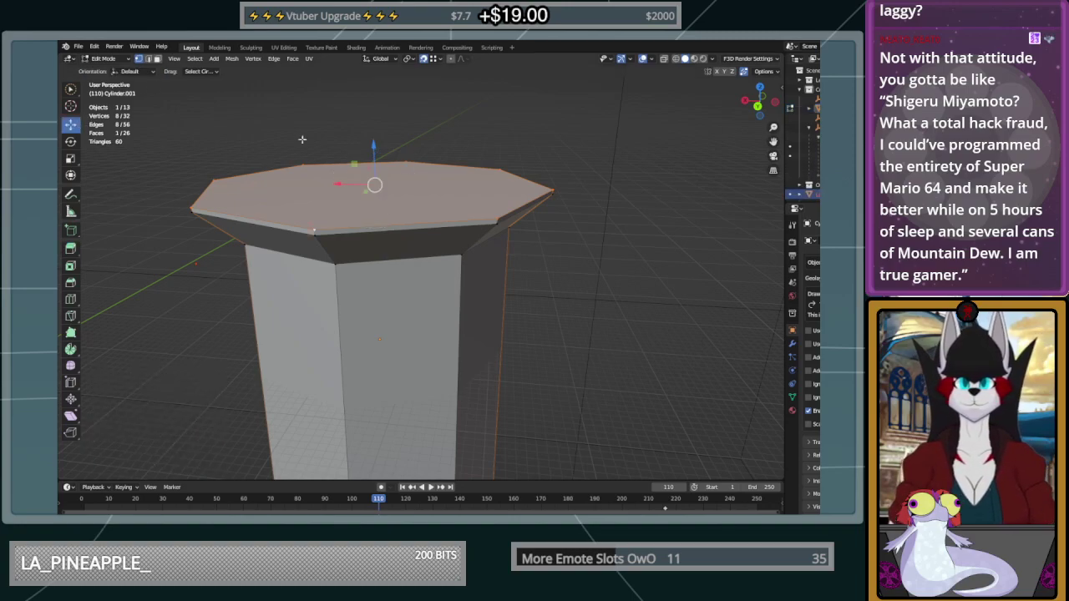
{"action": "key", "text": "Tab"}
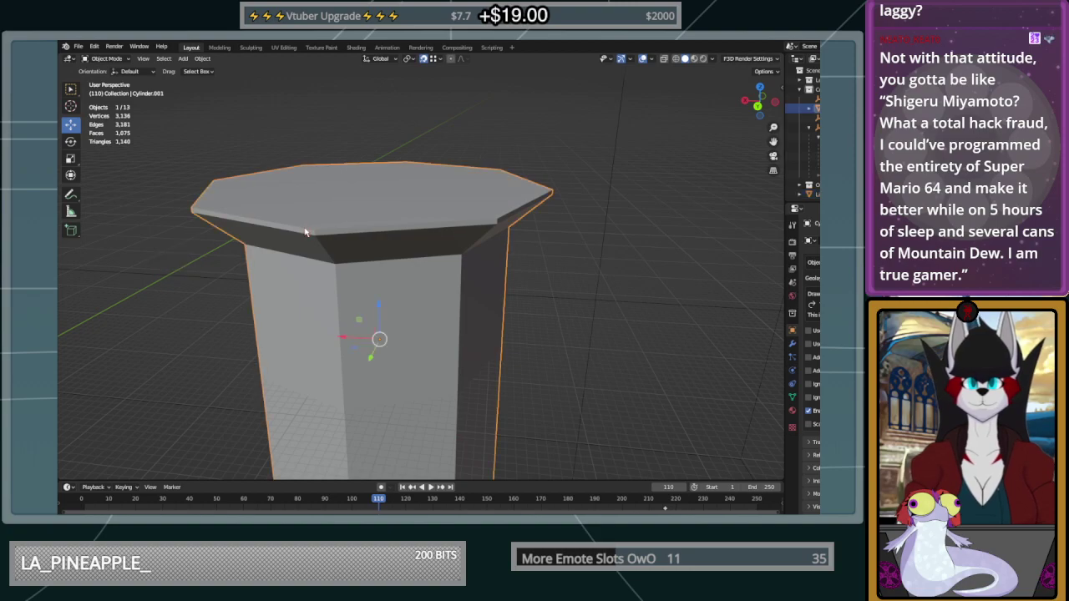
{"action": "left_click", "coordinate": [810, 194]}
{"action": "left_click_drag", "start_coordinate": [191, 230], "coordinate": [219, 171]}
{"action": "left_click", "coordinate": [604, 223]}
Select the column together with LibSM64 Mario and raise both about 36.8 m along Z
{"action": "middle_click_drag", "start_coordinate": [603, 226], "coordinate": [447, 311]}
{"action": "scroll", "coordinate": [482, 249], "scroll_direction": "down", "scroll_amount": 3}
{"action": "scroll", "coordinate": [413, 291], "scroll_direction": "up", "scroll_amount": 5}
{"action": "scroll", "coordinate": [413, 291], "scroll_direction": "down", "scroll_amount": 3}
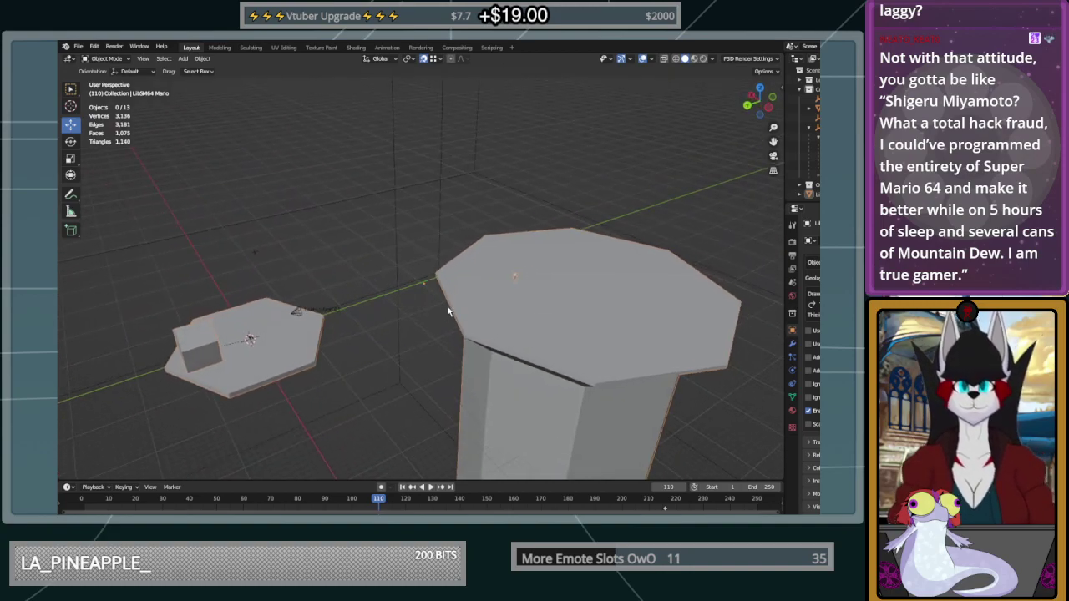
{"action": "mouse_move", "coordinate": [448, 311]}
{"action": "middle_mouse_down"}
{"action": "mouse_move", "coordinate": [484, 291]}
{"action": "mouse_move", "coordinate": [621, 310]}
{"action": "mouse_move", "coordinate": [645, 294]}
{"action": "mouse_move", "coordinate": [625, 295]}
{"action": "mouse_move", "coordinate": [565, 341]}
{"action": "middle_mouse_up"}
{"action": "scroll", "coordinate": [513, 396], "scroll_direction": "down", "scroll_amount": 3}
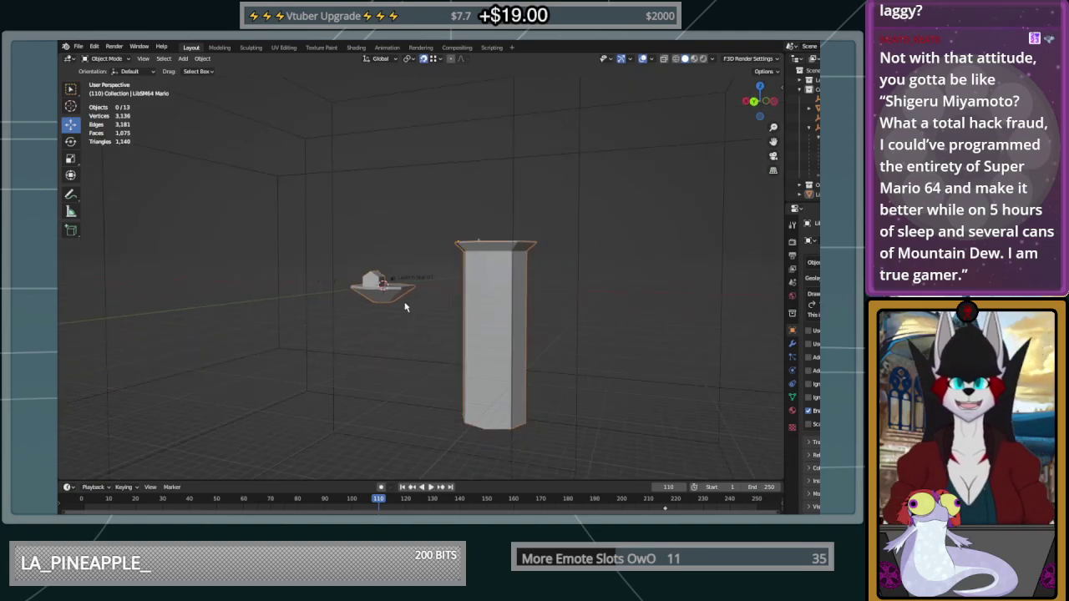
{"action": "scroll", "coordinate": [405, 307], "scroll_direction": "up", "scroll_amount": 4}
{"action": "left_click", "coordinate": [524, 306]}
{"action": "middle_click_drag", "start_coordinate": [563, 206], "coordinate": [544, 227]}
{"action": "left_click", "coordinate": [530, 228], "text": "shift"}
{"action": "left_click_drag", "start_coordinate": [521, 245], "coordinate": [526, 102]}
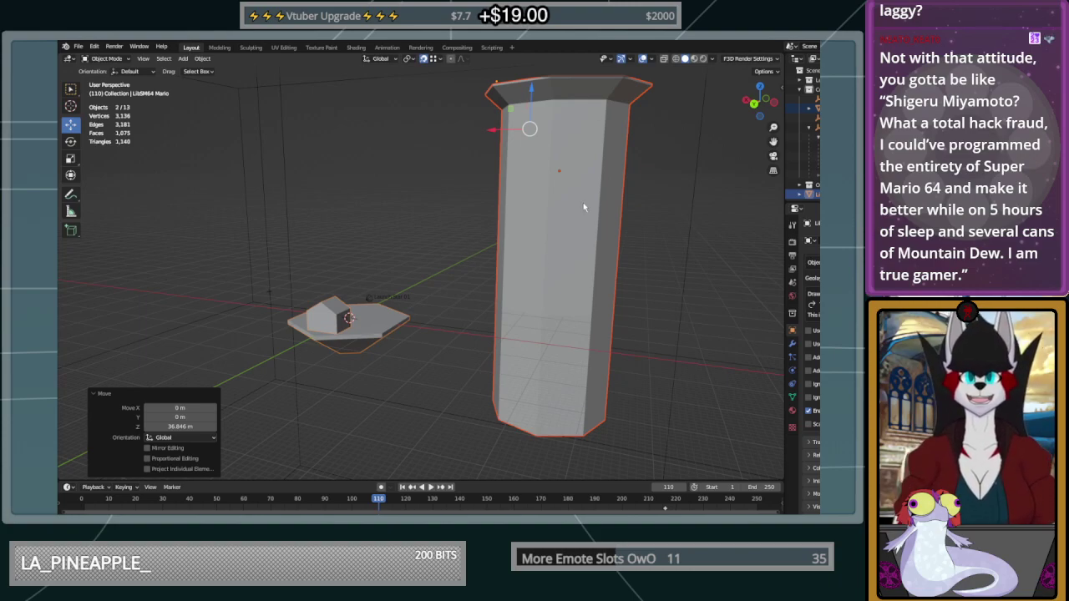
Inspect the raised column and its proportions beside the small hexagonal platform from several angles
{"action": "middle_click_drag", "start_coordinate": [583, 202], "coordinate": [568, 233]}
{"action": "scroll", "coordinate": [569, 233], "scroll_direction": "up", "scroll_amount": 2}
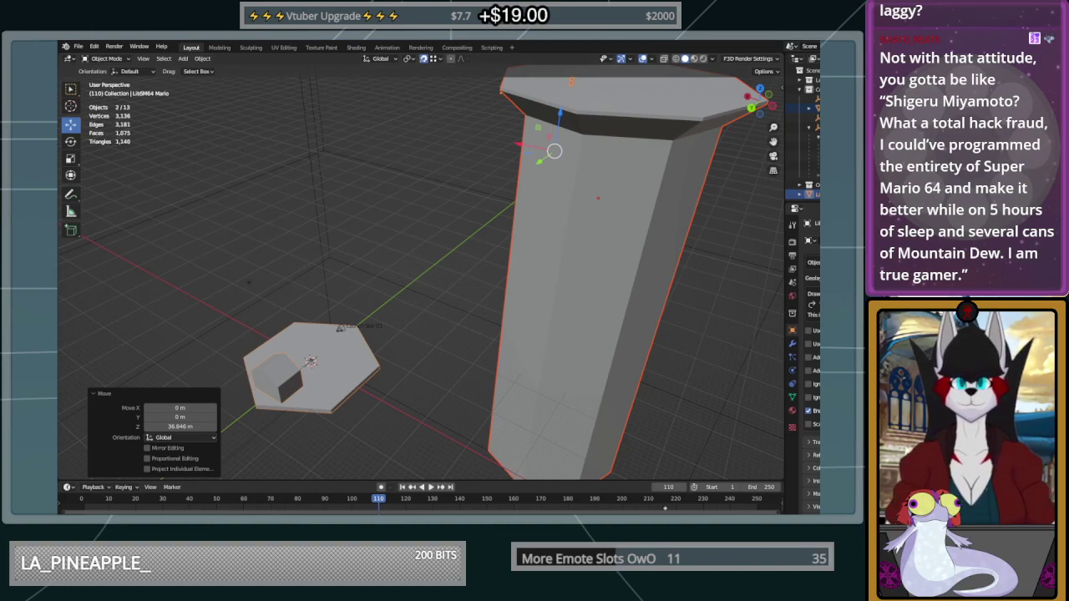
{"action": "middle_click_drag", "start_coordinate": [674, 253], "coordinate": [584, 276]}
{"action": "left_click", "coordinate": [547, 220]}
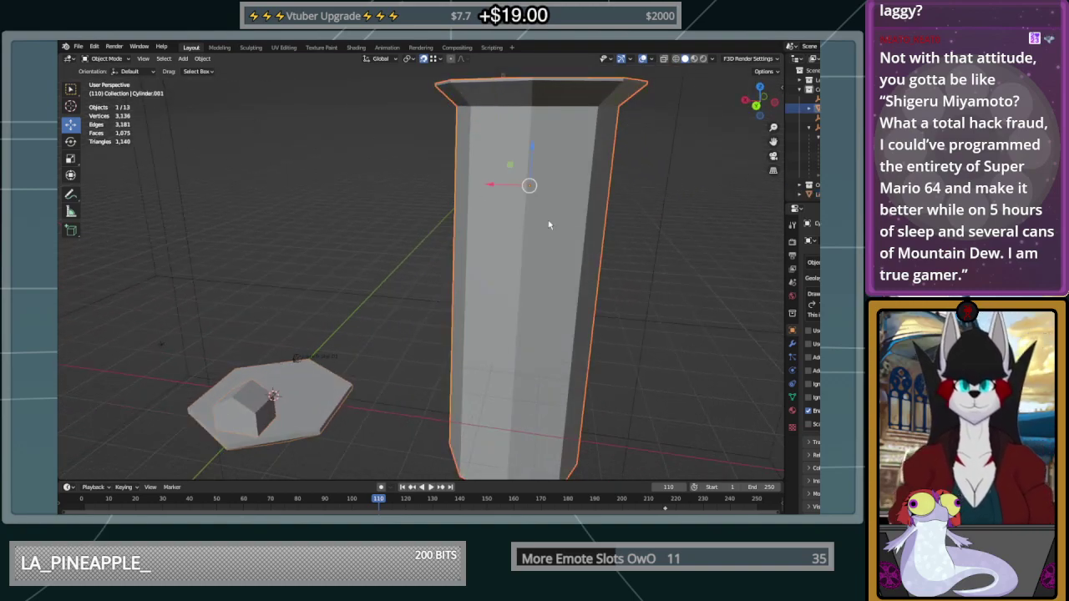
{"action": "key", "text": "Tab"}
{"action": "left_click", "coordinate": [665, 218]}
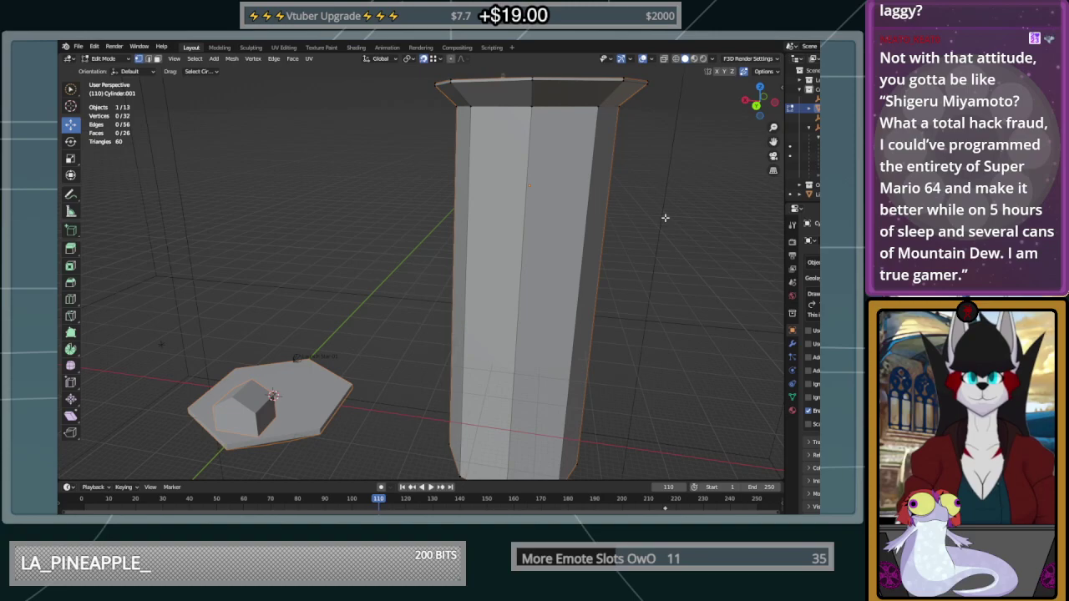
{"action": "middle_click_drag", "start_coordinate": [664, 218], "coordinate": [661, 228]}
{"action": "middle_click_drag", "start_coordinate": [644, 279], "coordinate": [594, 265]}
{"action": "scroll", "coordinate": [559, 243], "scroll_direction": "down", "scroll_amount": 4}
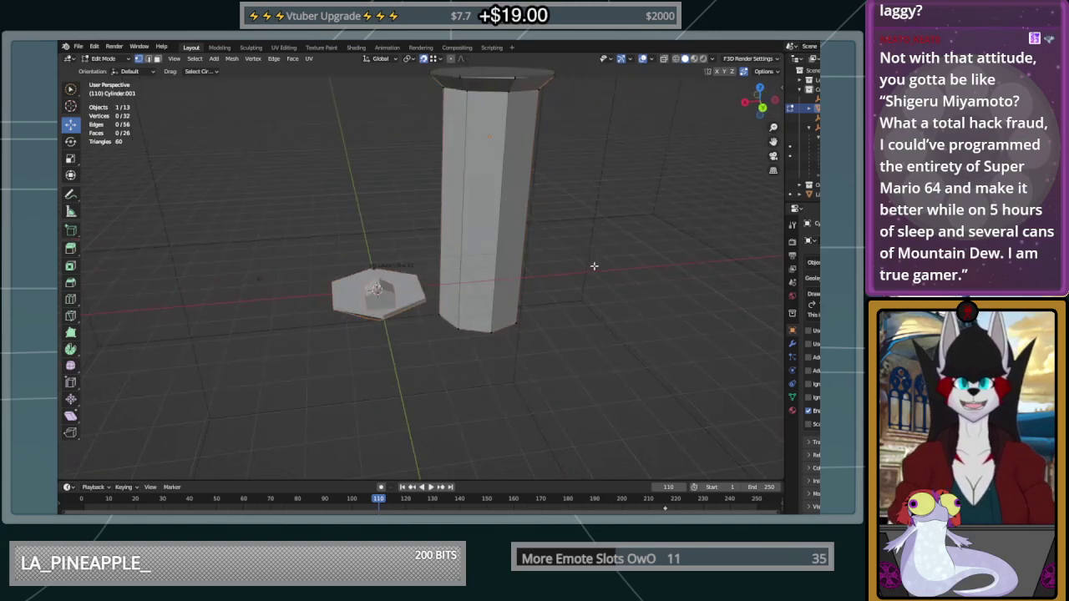
{"action": "scroll", "coordinate": [594, 266], "scroll_direction": "down", "scroll_amount": 3}
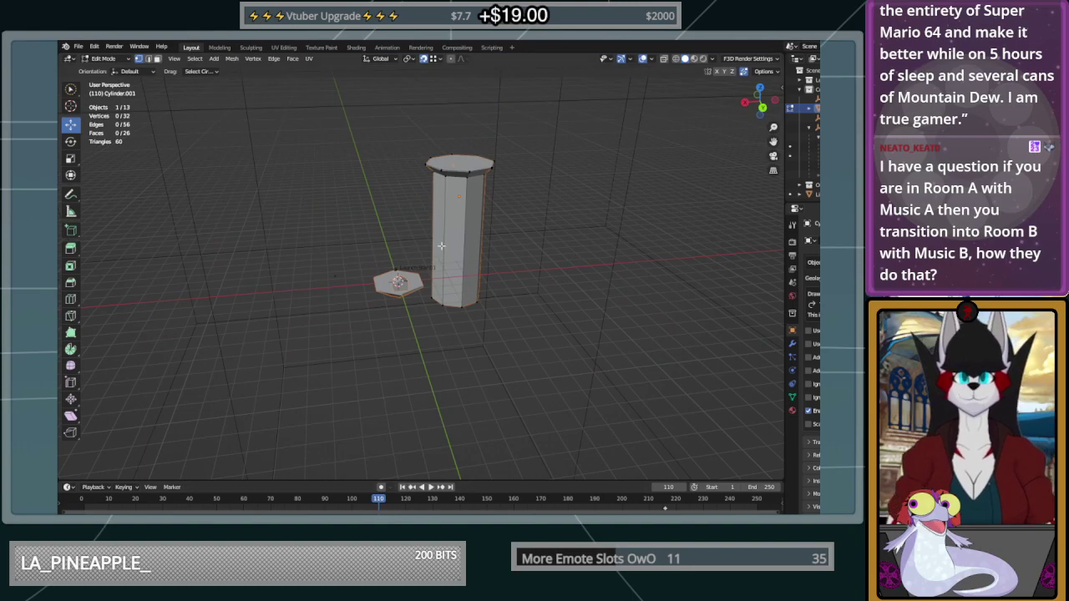
{"action": "scroll", "coordinate": [471, 259], "scroll_direction": "up", "scroll_amount": 6}
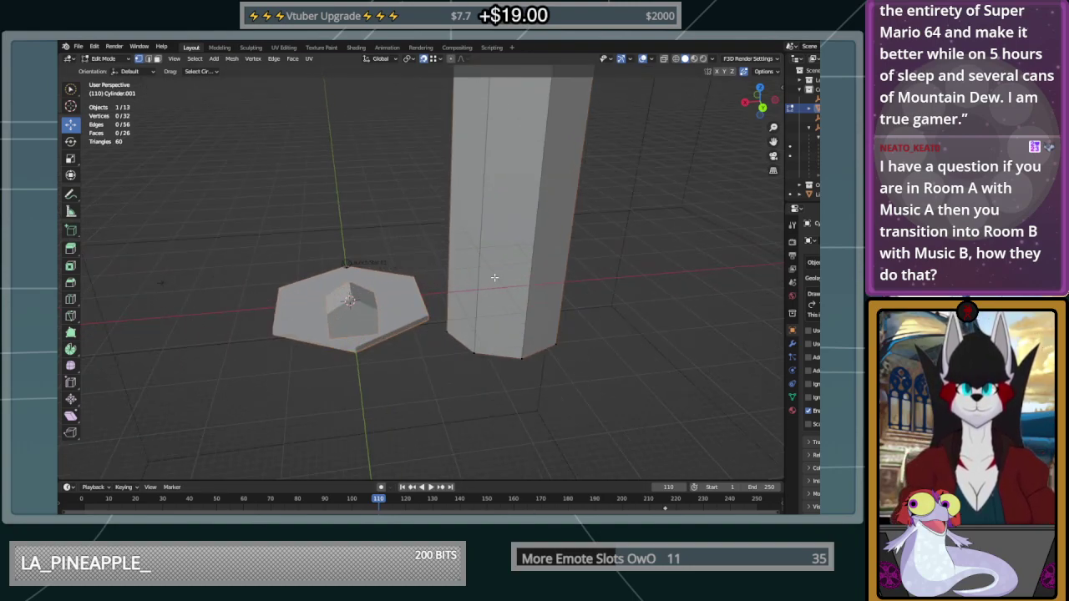
{"action": "key", "text": "Tab"}
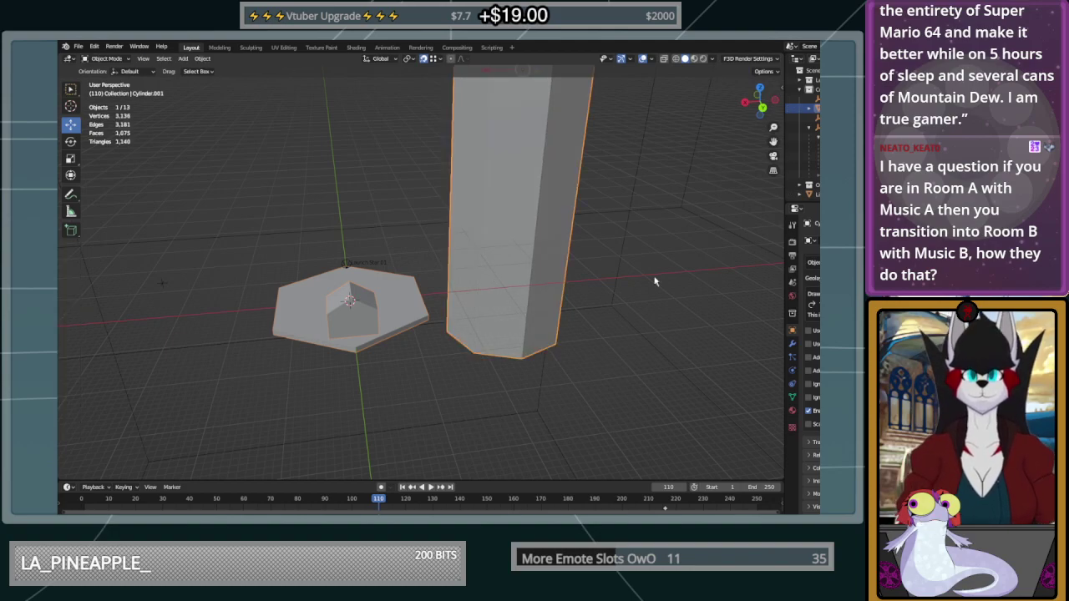
Select the Area 1 object and examine the Music Sequence options in its SM64 settings
{"action": "left_click", "coordinate": [817, 137]}
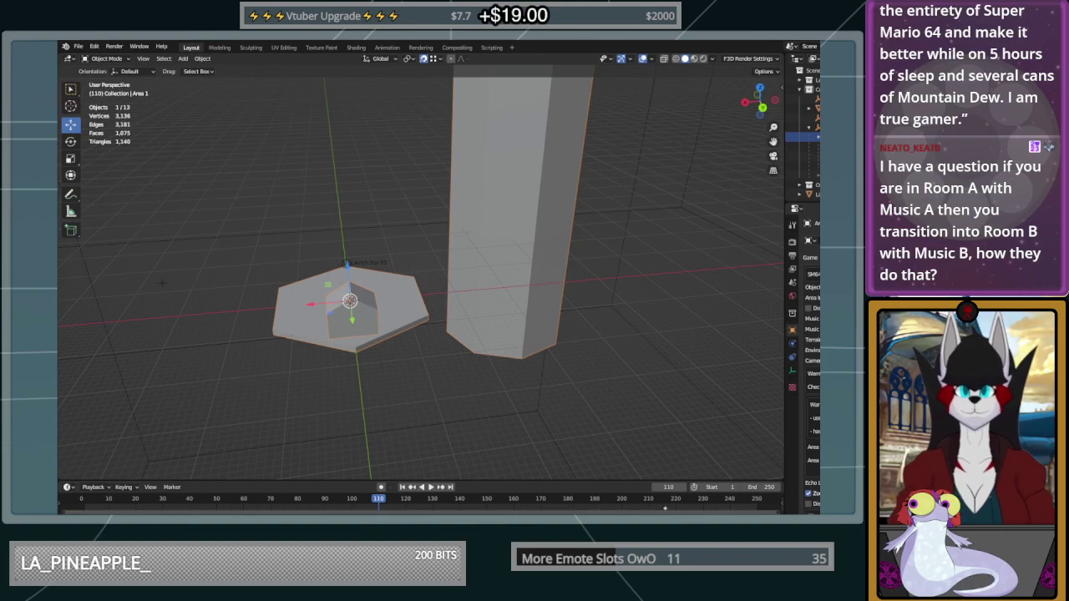
{"action": "middle_click_drag", "start_coordinate": [744, 287], "coordinate": [473, 294]}
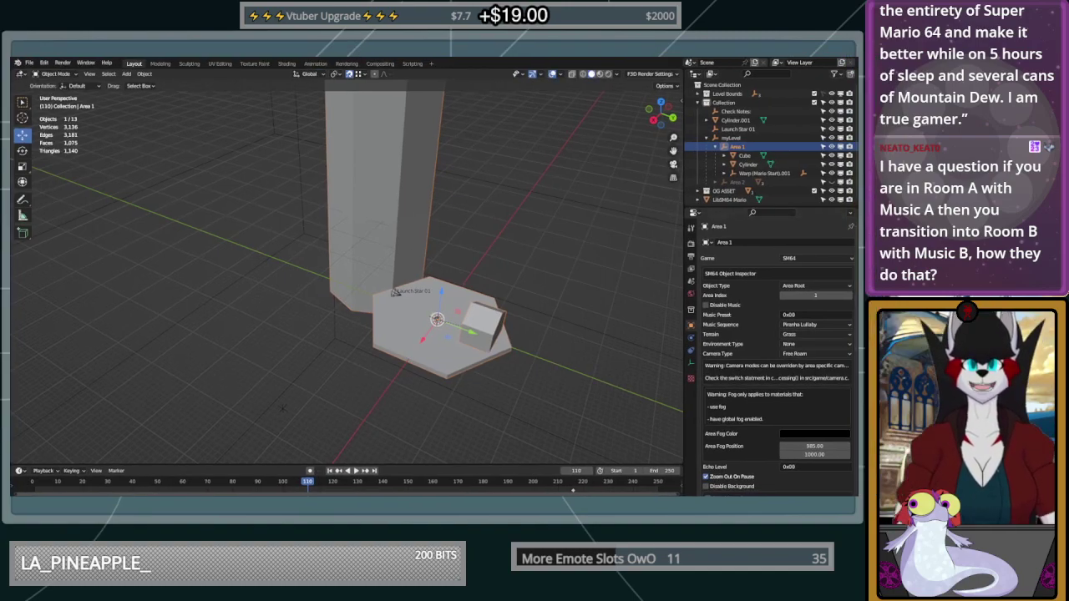
{"action": "left_click", "coordinate": [810, 324]}
{"action": "left_click", "coordinate": [811, 324]}
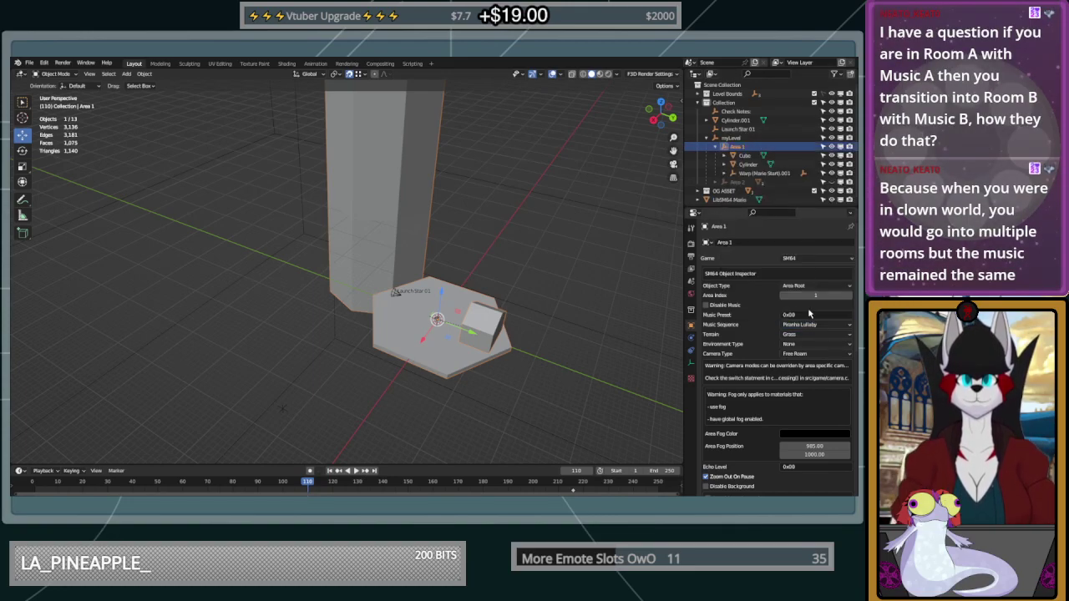
{"action": "left_click", "coordinate": [813, 327]}
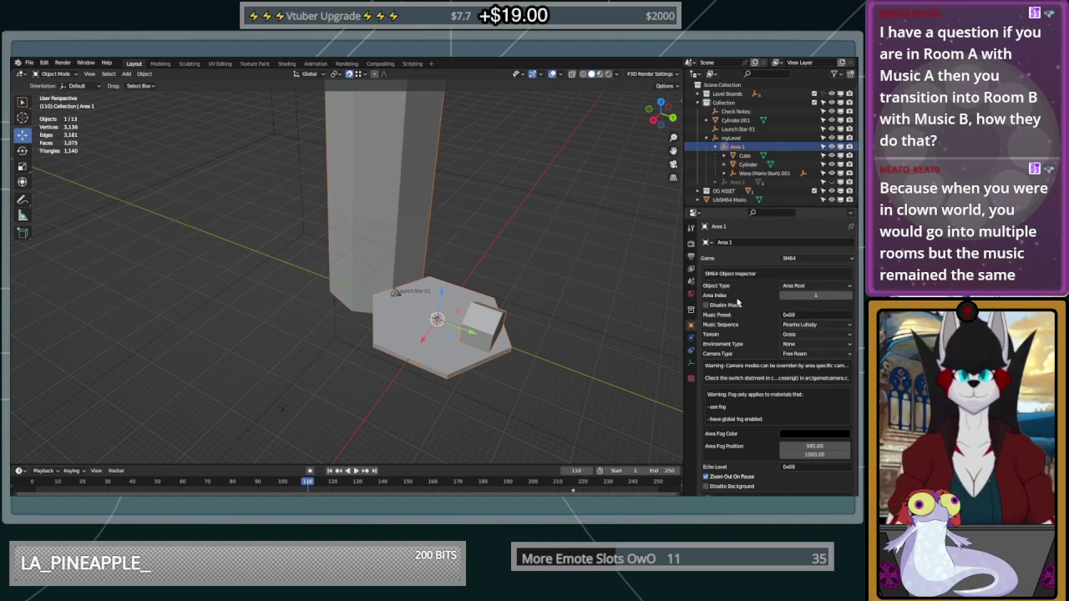
{"action": "left_click", "coordinate": [808, 324]}
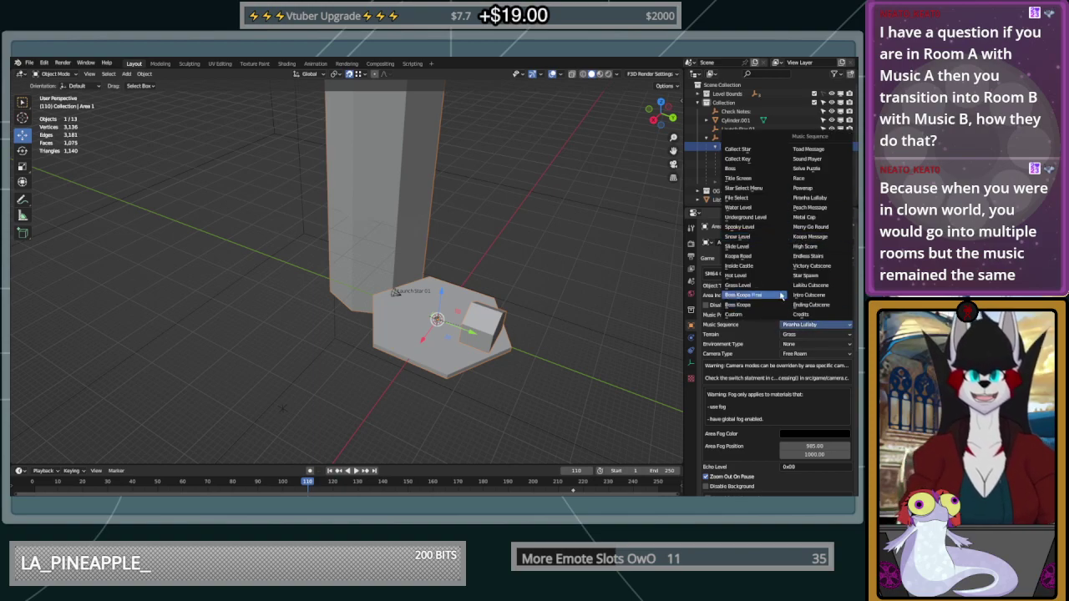
{"action": "key", "text": "Escape"}
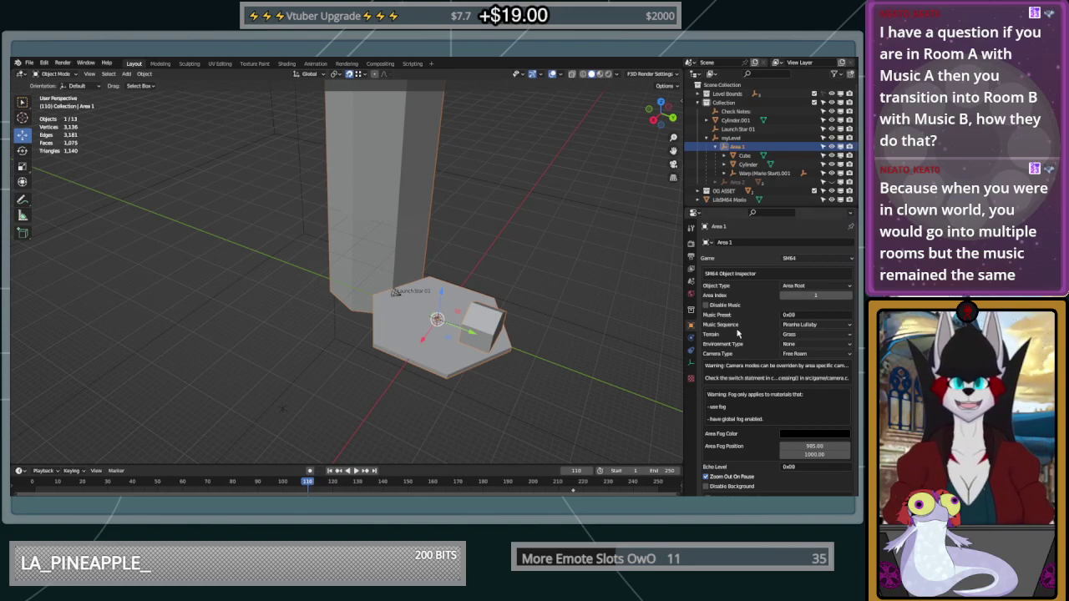
{"action": "mouse_move", "coordinate": [517, 310]}
{"action": "middle_mouse_down"}
{"action": "mouse_move", "coordinate": [410, 315]}
{"action": "mouse_move", "coordinate": [512, 293]}
{"action": "middle_mouse_up"}
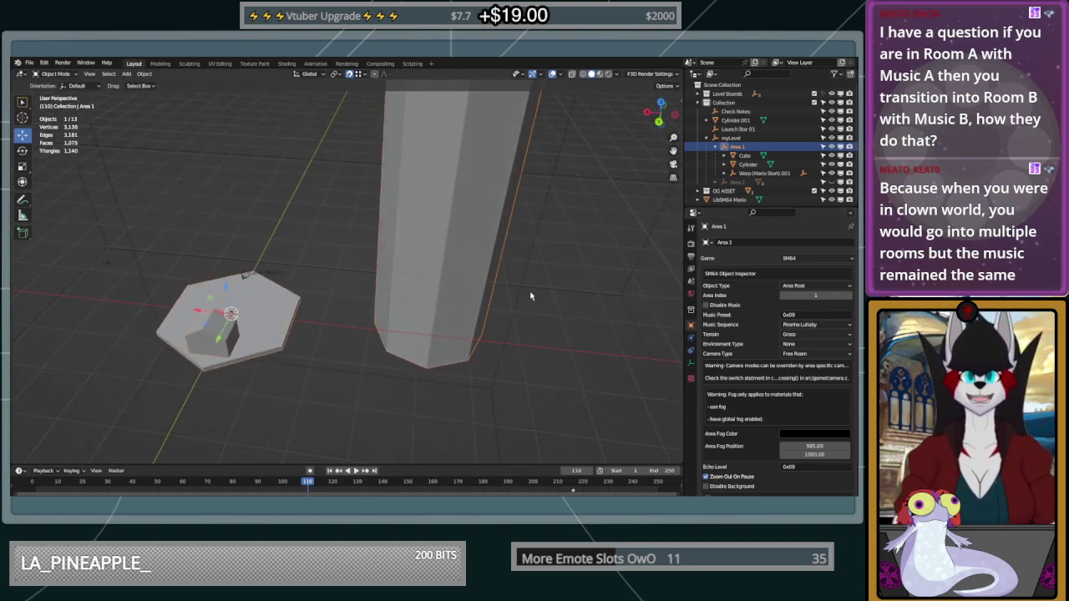
{"action": "left_click", "coordinate": [809, 325]}
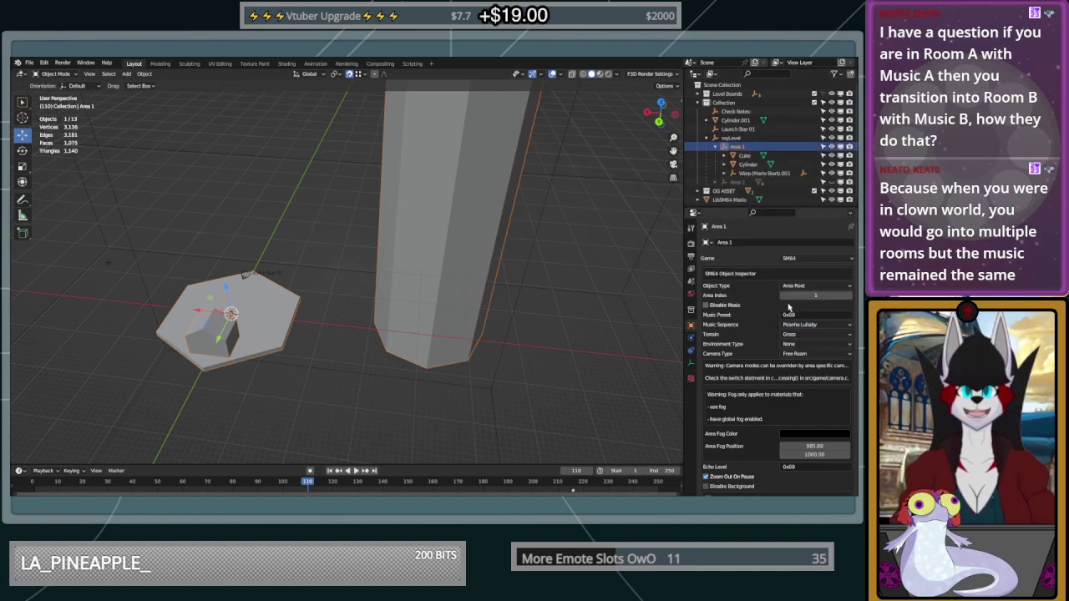
{"action": "left_click", "coordinate": [801, 325]}
{"action": "left_click", "coordinate": [803, 325]}
{"action": "left_click", "coordinate": [807, 325]}
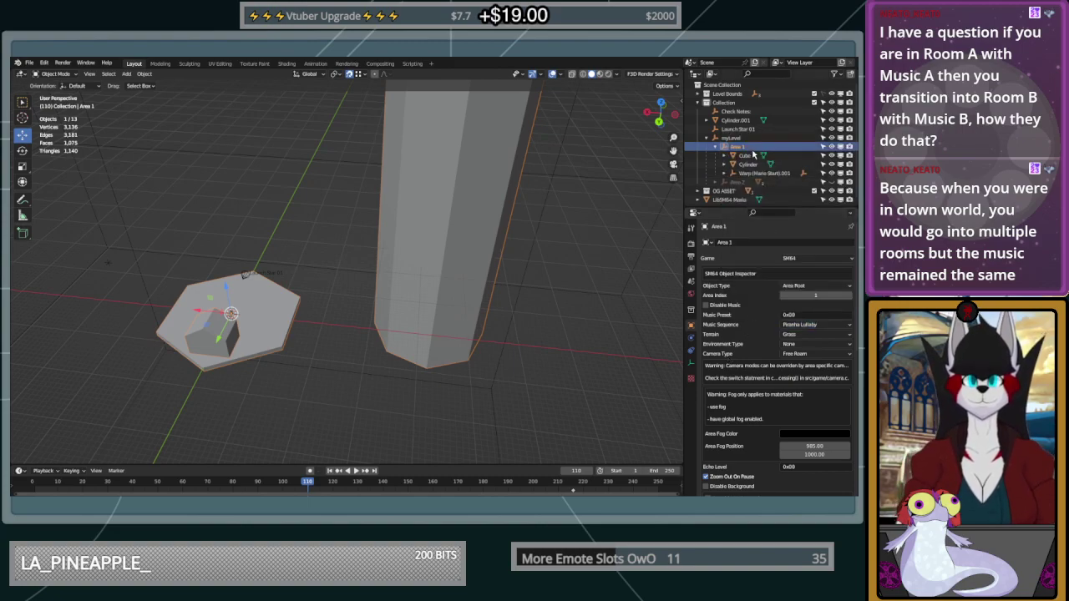
Add two horizontal loop cuts close together around the column's shaft in Edit Mode
{"action": "middle_click_drag", "start_coordinate": [334, 229], "coordinate": [446, 319]}
{"action": "middle_click_drag", "start_coordinate": [451, 228], "coordinate": [422, 264], "text": "shift"}
{"action": "scroll", "coordinate": [419, 429], "scroll_direction": "up", "scroll_amount": 3}
{"action": "left_click", "coordinate": [447, 280]}
{"action": "scroll", "coordinate": [456, 293], "scroll_direction": "down", "scroll_amount": 3}
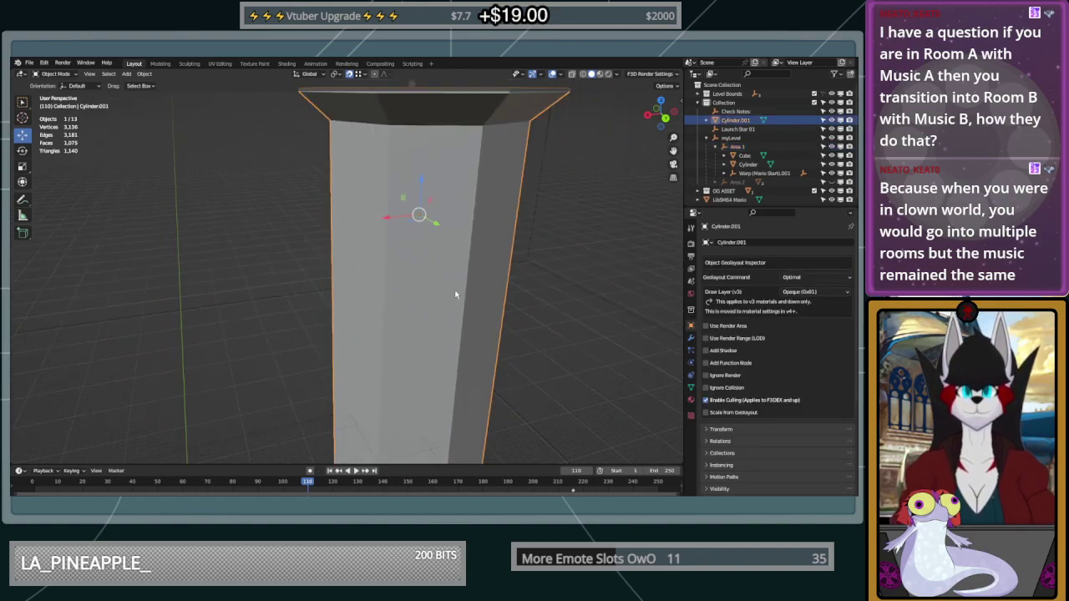
{"action": "key", "text": "Tab"}
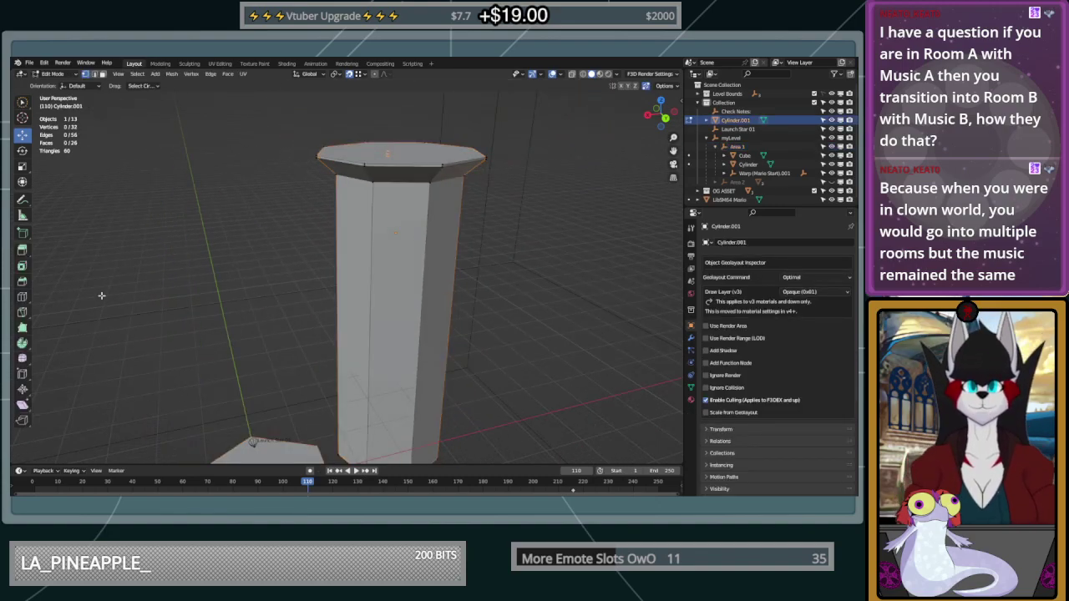
{"action": "left_click", "coordinate": [23, 311]}
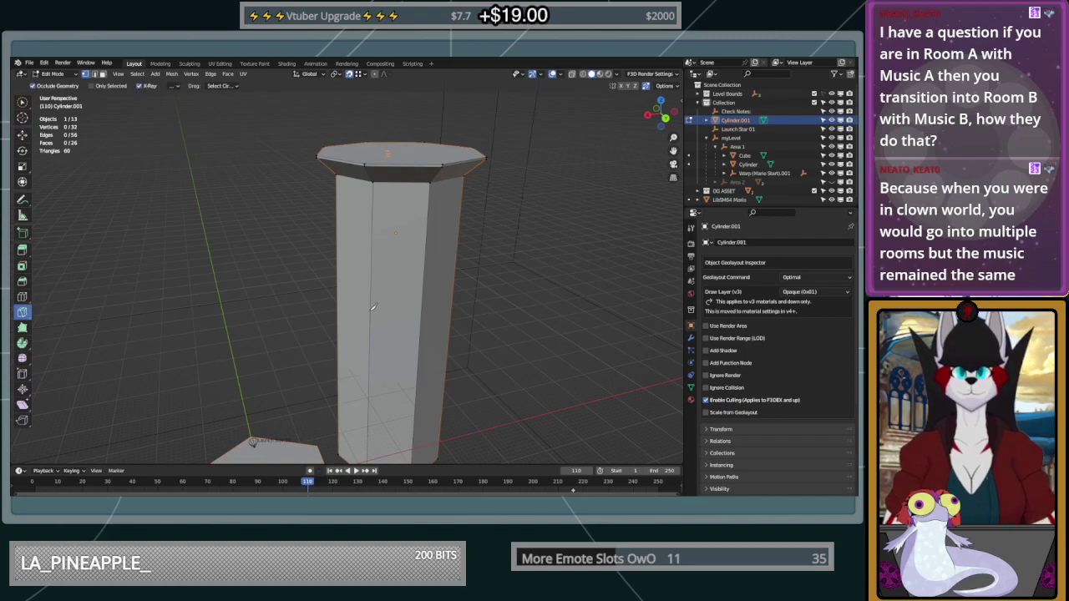
{"action": "left_click", "coordinate": [23, 296]}
{"action": "left_click_drag", "start_coordinate": [381, 343], "coordinate": [428, 321]}
{"action": "left_click_drag", "start_coordinate": [427, 384], "coordinate": [425, 382]}
{"action": "middle_click_drag", "start_coordinate": [476, 372], "coordinate": [555, 302]}
{"action": "middle_click_drag", "start_coordinate": [373, 333], "coordinate": [347, 344]}
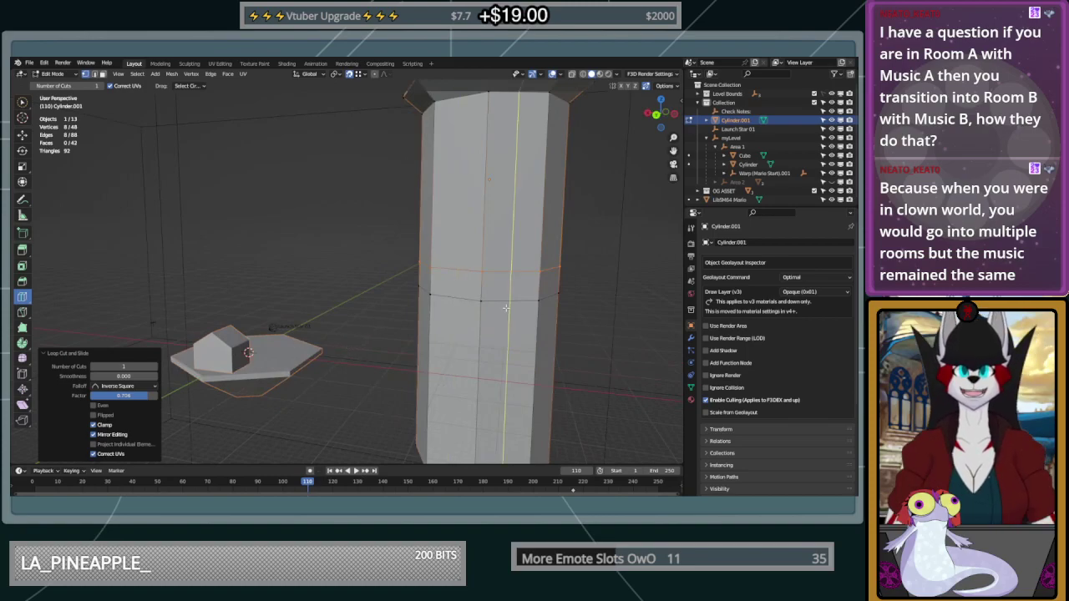
Switch to face selection and circle-select the first faces of the narrow band between the column's two loop cuts
{"action": "left_click", "coordinate": [22, 103]}
{"action": "left_click_drag", "start_coordinate": [586, 288], "coordinate": [296, 290]}
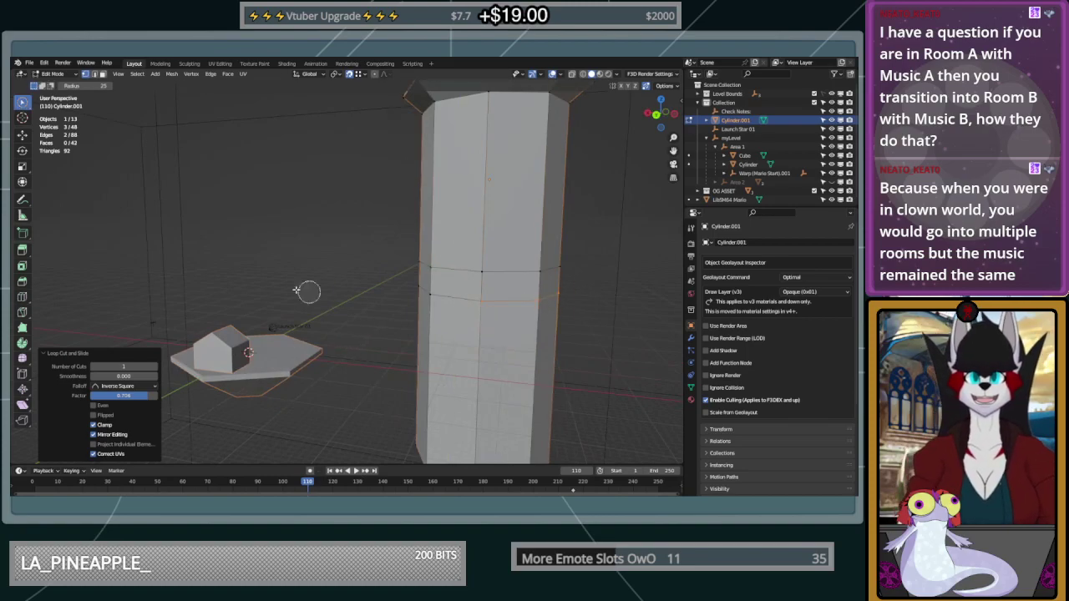
{"action": "left_click", "coordinate": [501, 293]}
{"action": "middle_click_drag", "start_coordinate": [501, 293], "coordinate": [484, 350]}
{"action": "scroll", "coordinate": [495, 351], "scroll_direction": "up", "scroll_amount": 2}
{"action": "middle_click_drag", "start_coordinate": [587, 334], "coordinate": [570, 329]}
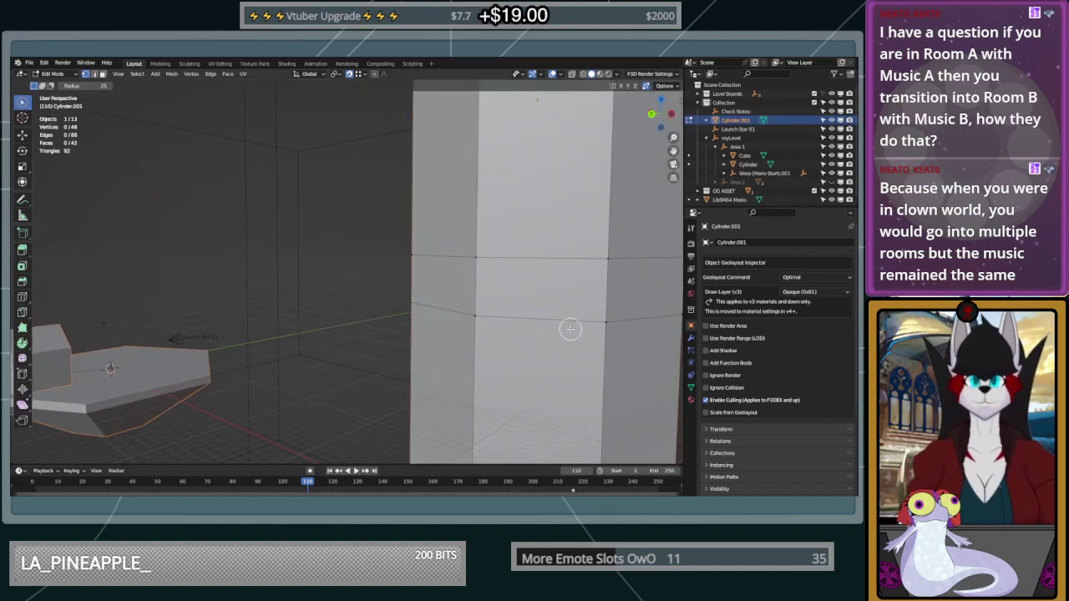
{"action": "scroll", "coordinate": [359, 270], "scroll_direction": "down", "scroll_amount": 2}
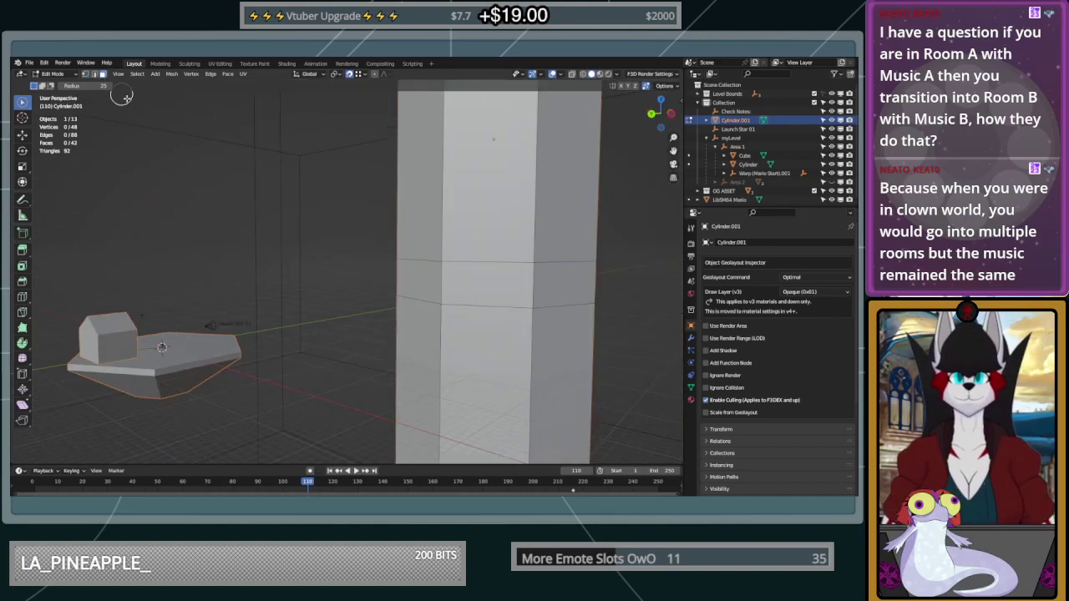
{"action": "left_click_drag", "start_coordinate": [406, 284], "coordinate": [616, 274]}
{"action": "middle_click_drag", "start_coordinate": [615, 274], "coordinate": [459, 293]}
{"action": "middle_click_drag", "start_coordinate": [245, 284], "coordinate": [285, 290]}
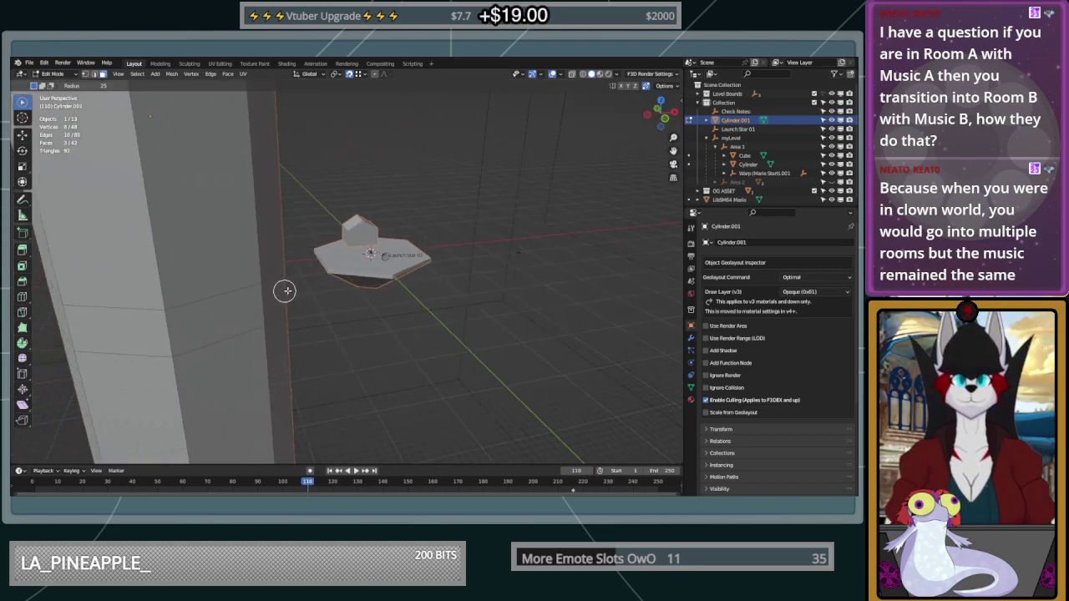
Set the circle selection radius to 15 and extend the selection along the band, deselecting the shaft faces above it
{"action": "key", "text": "KP_Decimal"}
{"action": "left_click", "coordinate": [94, 87]}
{"action": "type", "text": "15"}
{"action": "key", "text": "Return"}
{"action": "left_click_drag", "start_coordinate": [347, 306], "coordinate": [491, 300]}
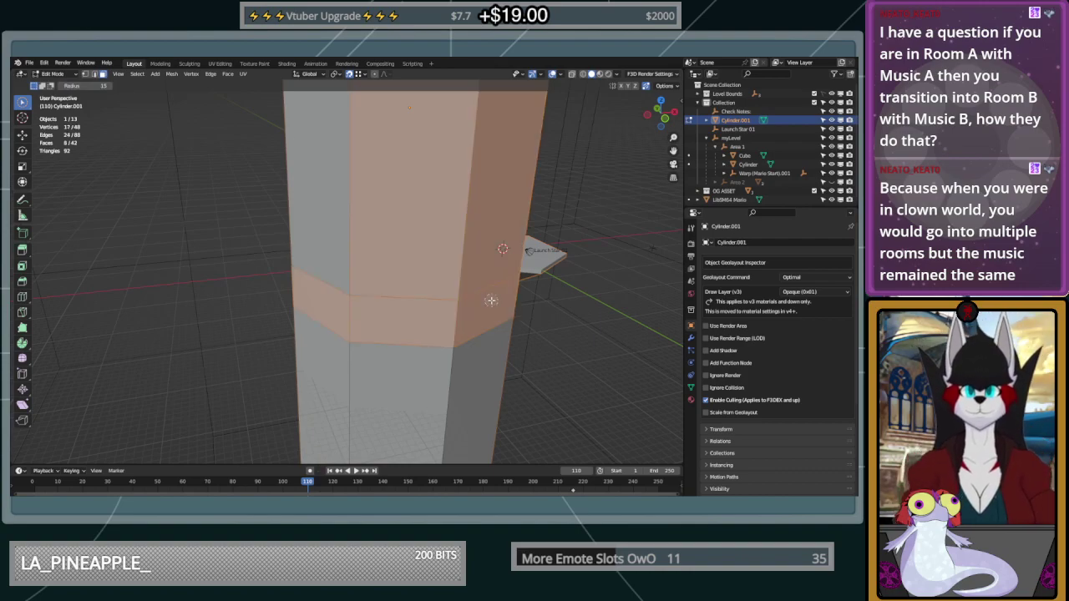
{"action": "left_click_drag", "start_coordinate": [530, 220], "coordinate": [403, 222], "text": "ctrl"}
Complete the face selection around the band and delete its faces, leaving a gap in the column's shaft
{"action": "middle_click_drag", "start_coordinate": [608, 226], "coordinate": [469, 236]}
{"action": "left_click_drag", "start_coordinate": [226, 329], "coordinate": [369, 322]}
{"action": "middle_click_drag", "start_coordinate": [370, 322], "coordinate": [303, 309]}
{"action": "key", "text": "x"}
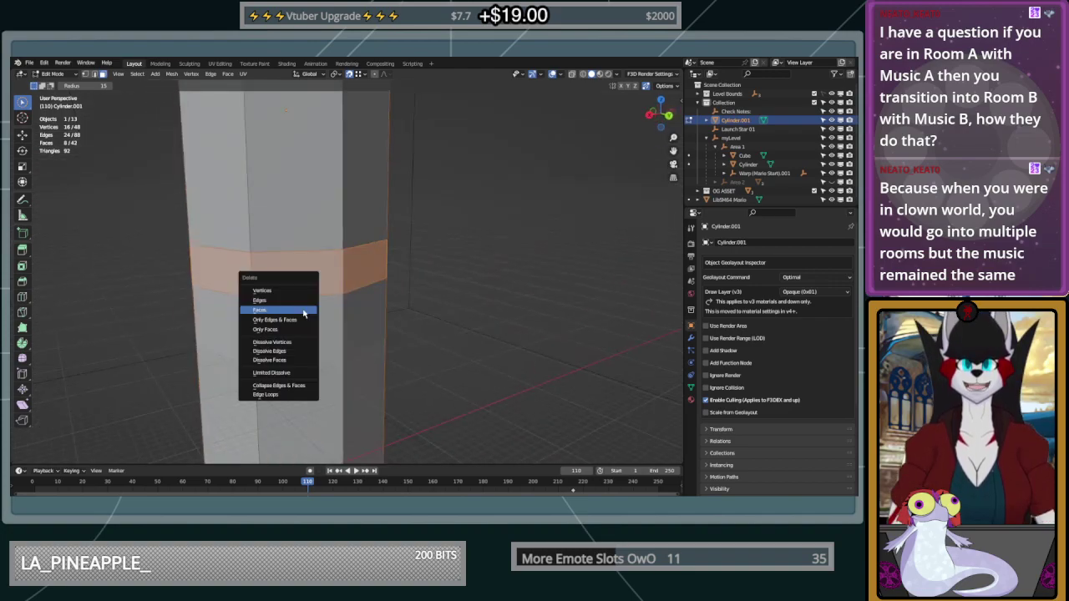
{"action": "left_click", "coordinate": [303, 310]}
{"action": "middle_click_drag", "start_coordinate": [303, 311], "coordinate": [471, 269]}
{"action": "key", "text": "Tab"}
{"action": "key", "text": "Tab"}
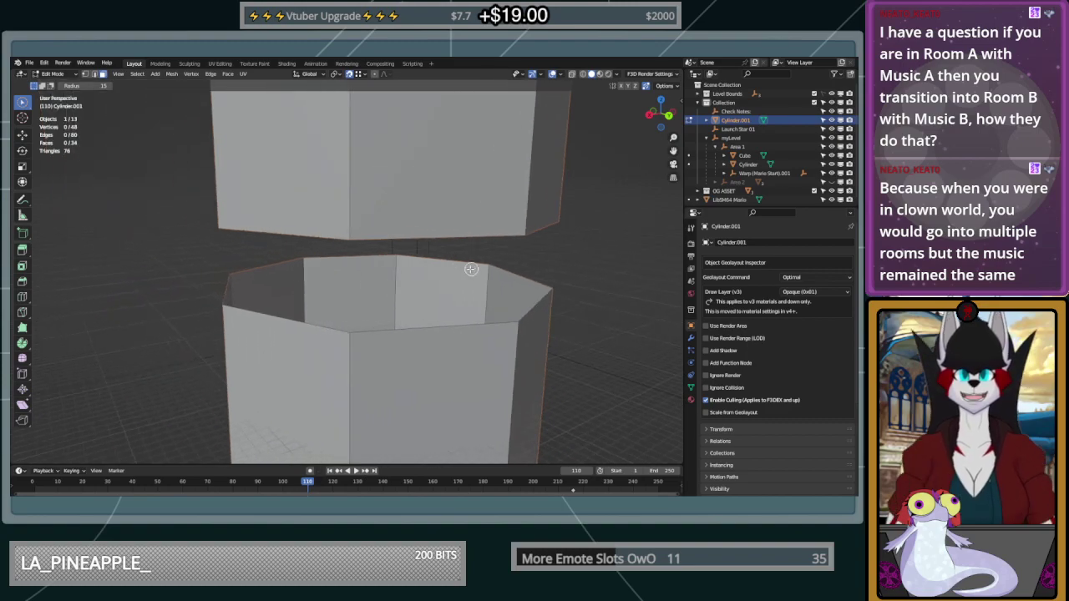
Switch to vertex selection, select the lower shaft's eight open rim vertices and fill them with a face
{"action": "left_click", "coordinate": [86, 74]}
{"action": "left_click", "coordinate": [305, 260]}
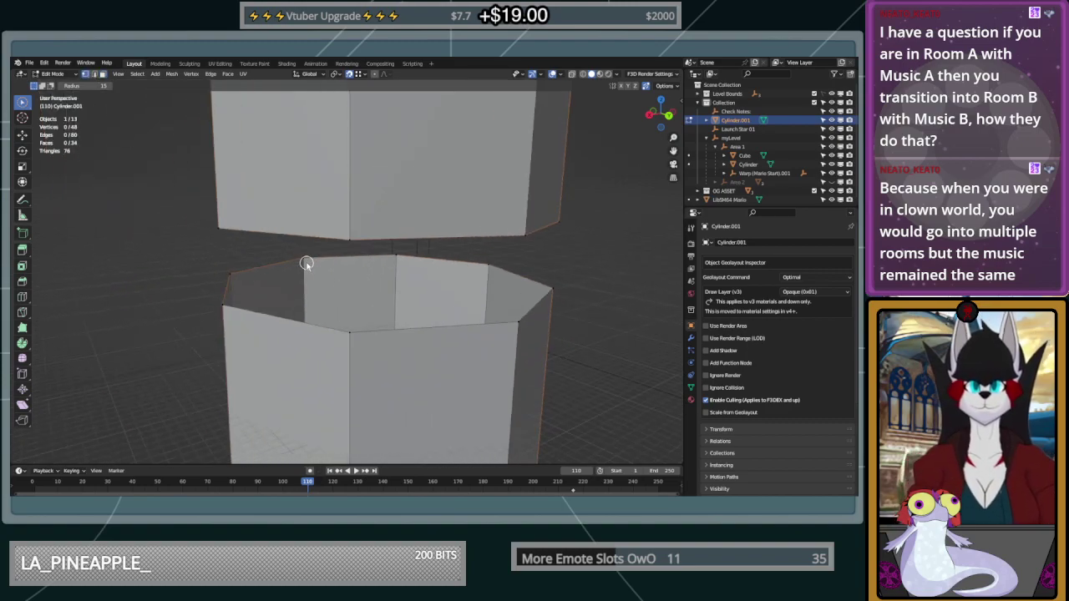
{"action": "left_click", "coordinate": [230, 275], "text": "shift"}
{"action": "left_click", "coordinate": [223, 301], "text": "shift"}
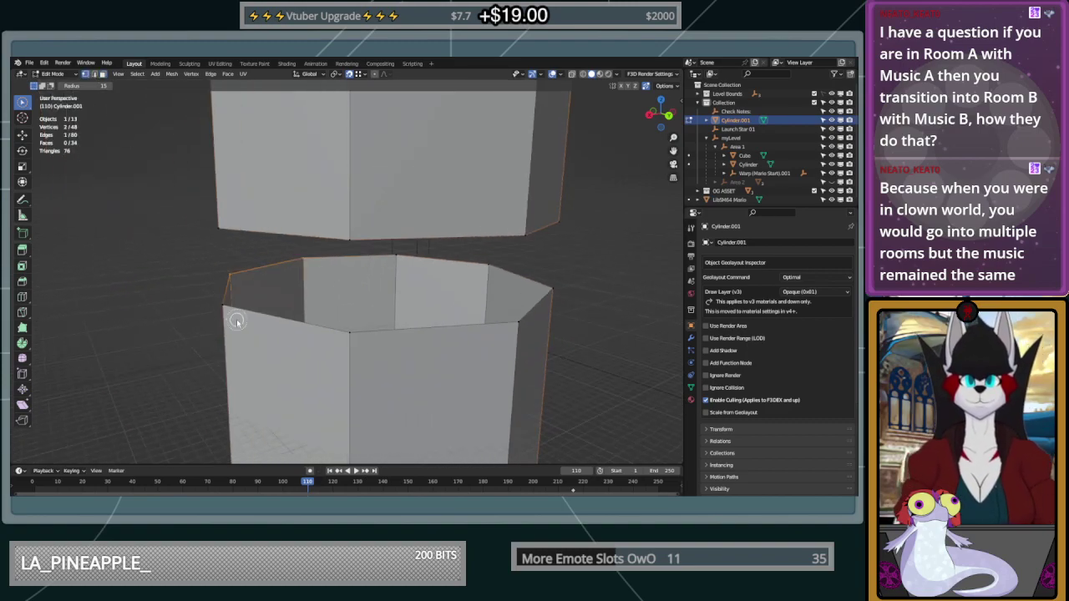
{"action": "left_click", "coordinate": [551, 292], "text": "shift"}
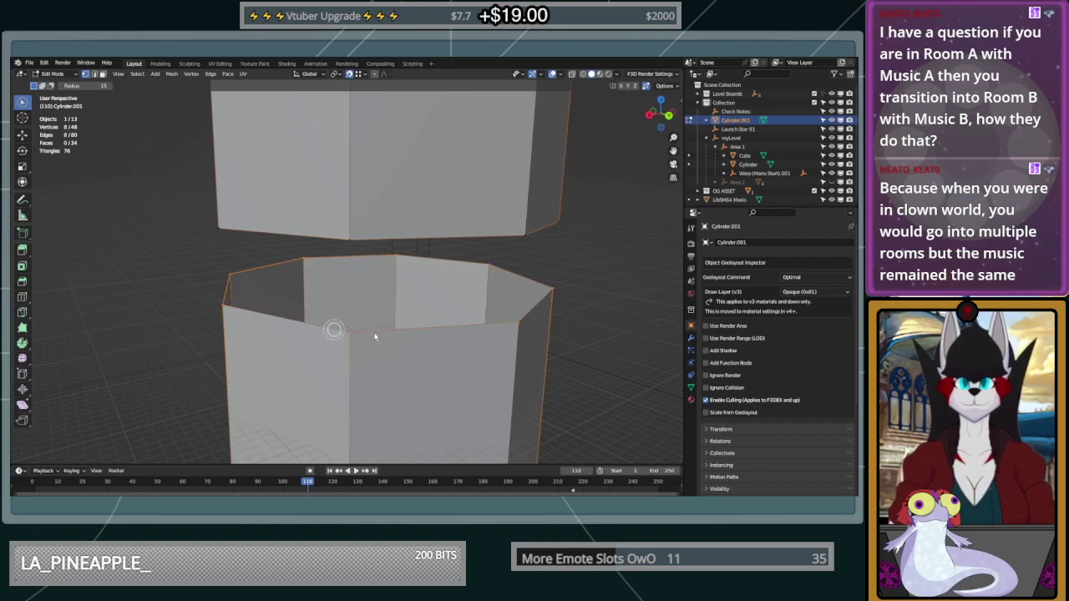
{"action": "key", "text": "f"}
{"action": "middle_click_drag", "start_coordinate": [451, 305], "coordinate": [449, 284]}
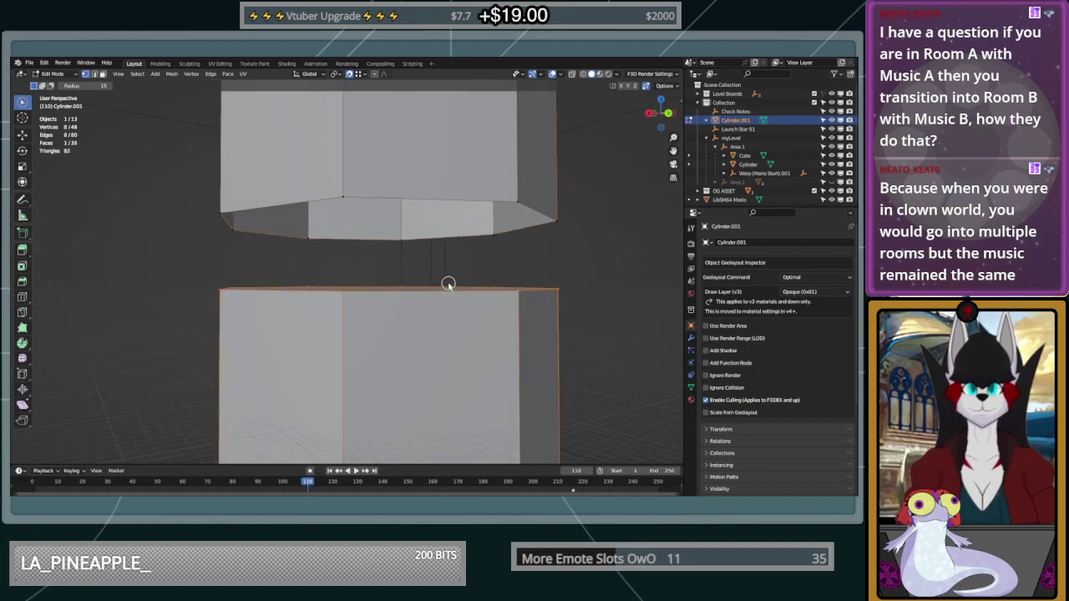
Select the open bottom rim of the upper shaft and fill it with a face
{"action": "left_click", "coordinate": [550, 243]}
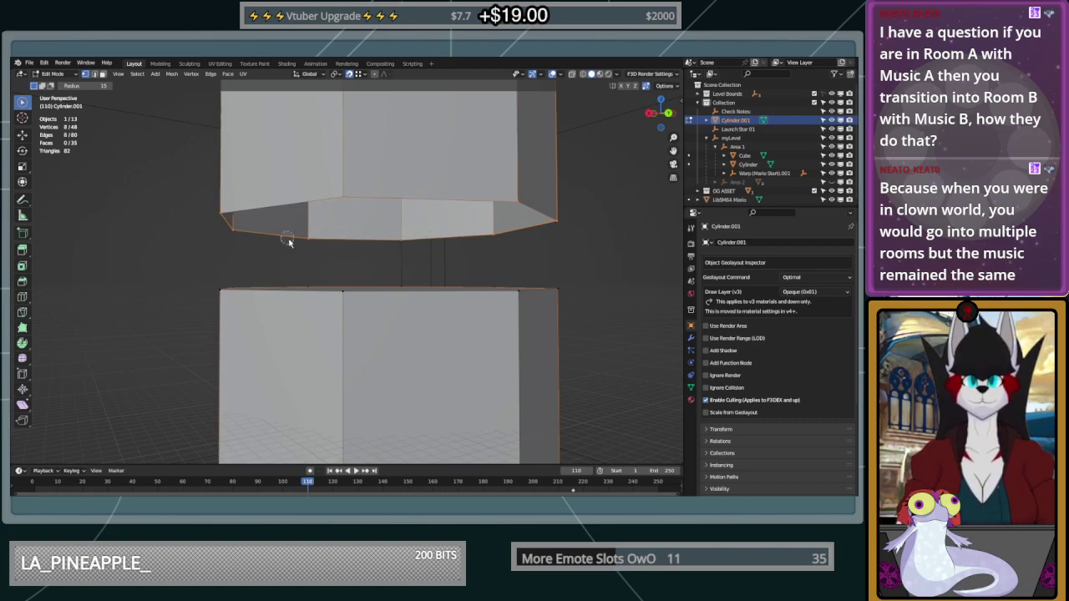
{"action": "key", "text": "f"}
{"action": "middle_click_drag", "start_coordinate": [489, 279], "coordinate": [484, 269]}
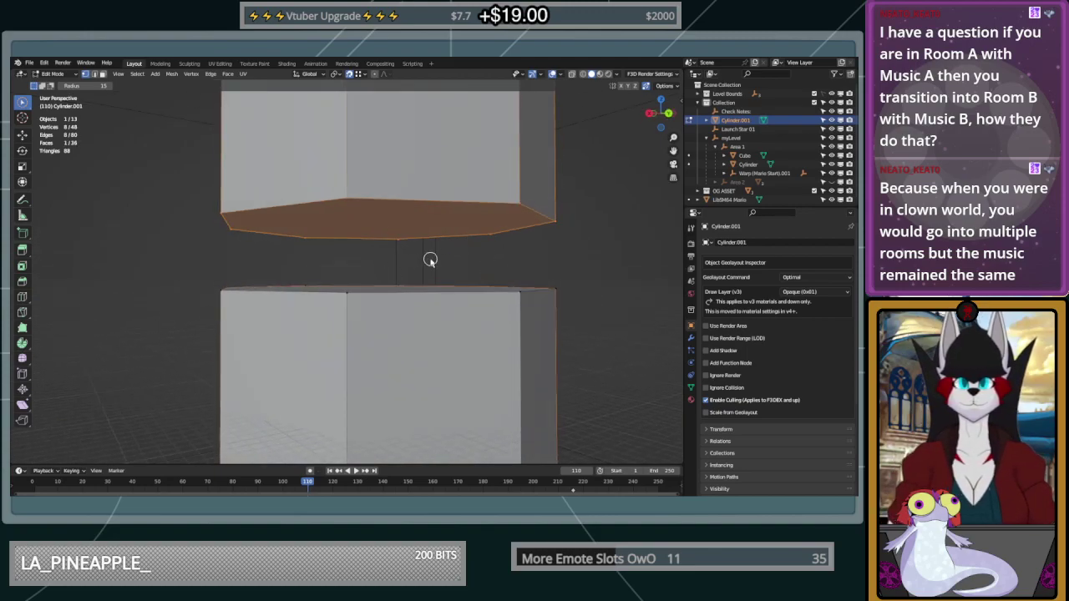
Inset the upper shaft's underside face to a small octagon at its center
{"action": "key", "text": "i"}
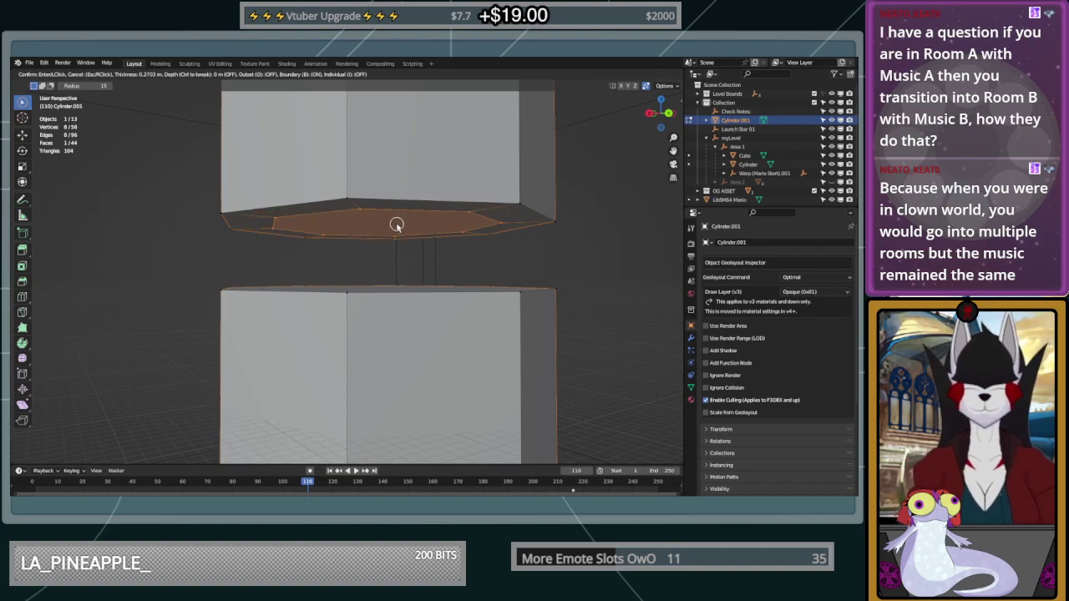
{"action": "right_click", "coordinate": [380, 228]}
{"action": "scroll", "coordinate": [371, 220], "scroll_direction": "up", "scroll_amount": 5}
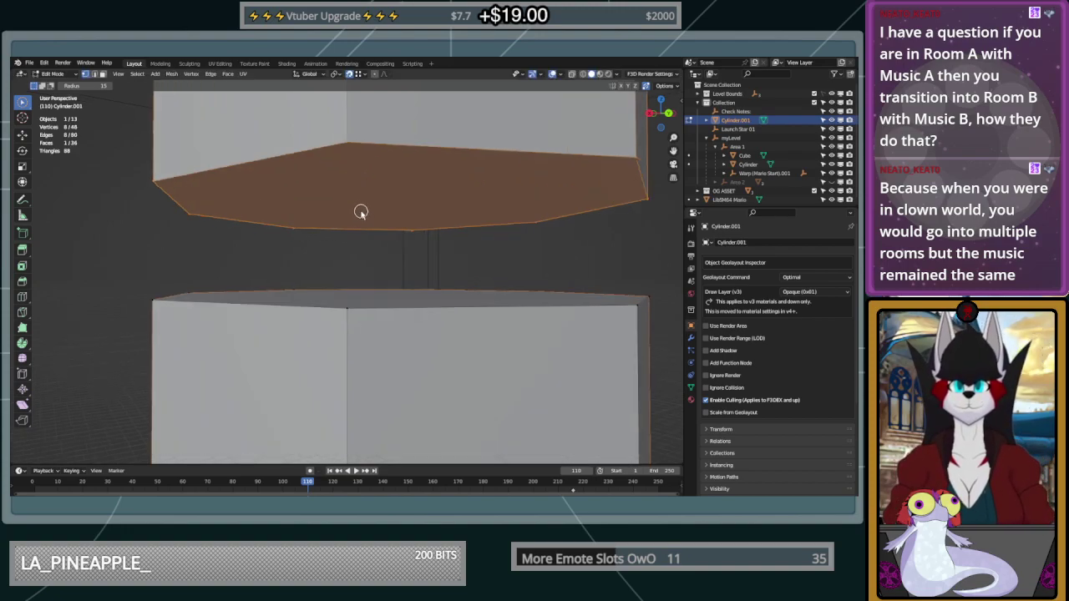
{"action": "key", "text": "i"}
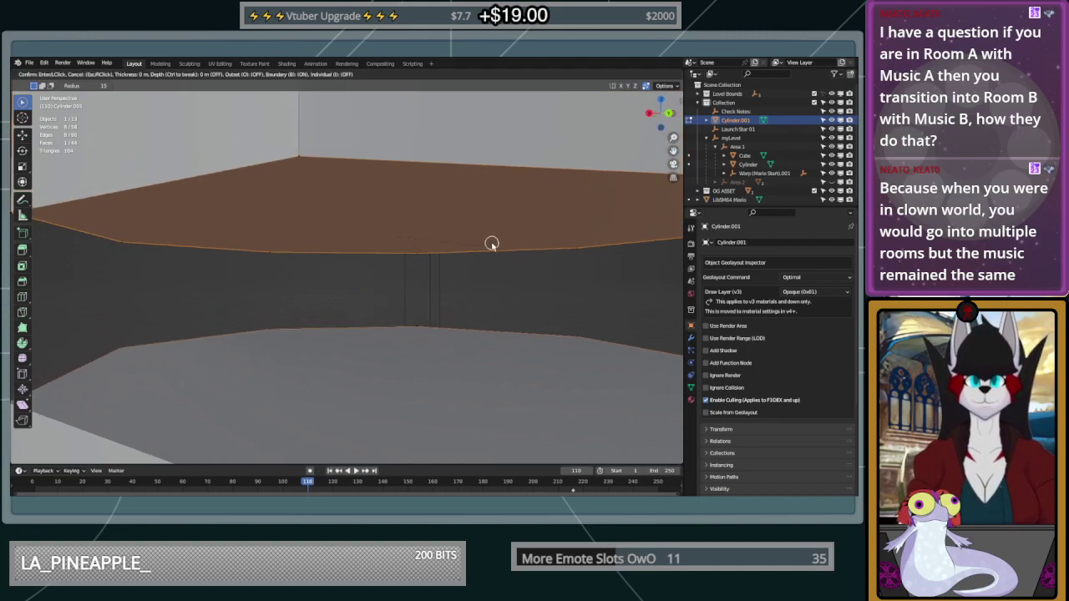
{"action": "left_click", "coordinate": [395, 238]}
{"action": "left_click_drag", "start_coordinate": [118, 404], "coordinate": [163, 404]}
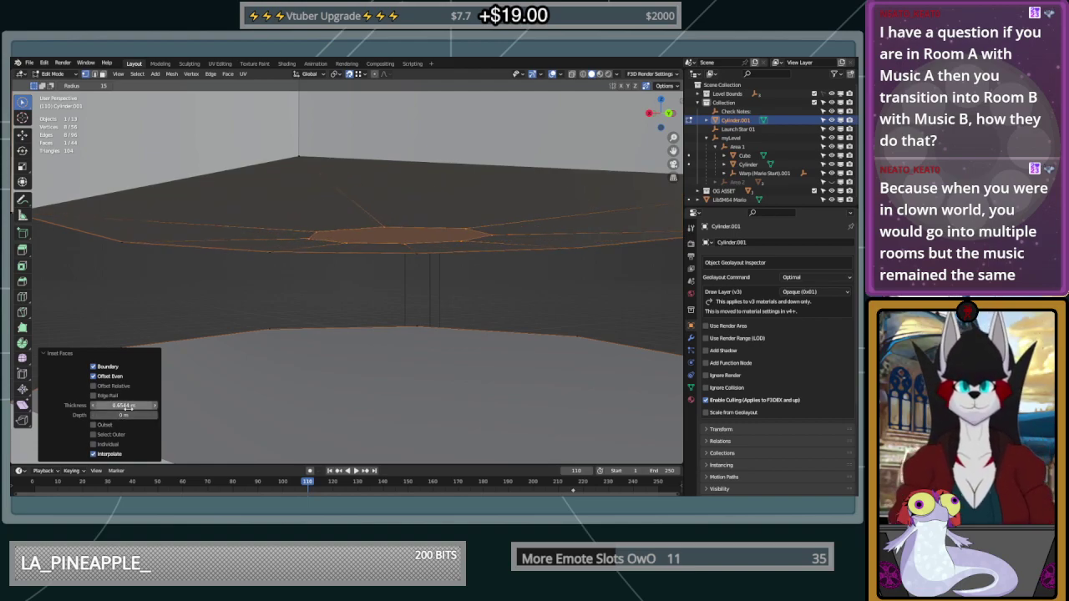
{"action": "scroll", "coordinate": [428, 281], "scroll_direction": "down", "scroll_amount": 1}
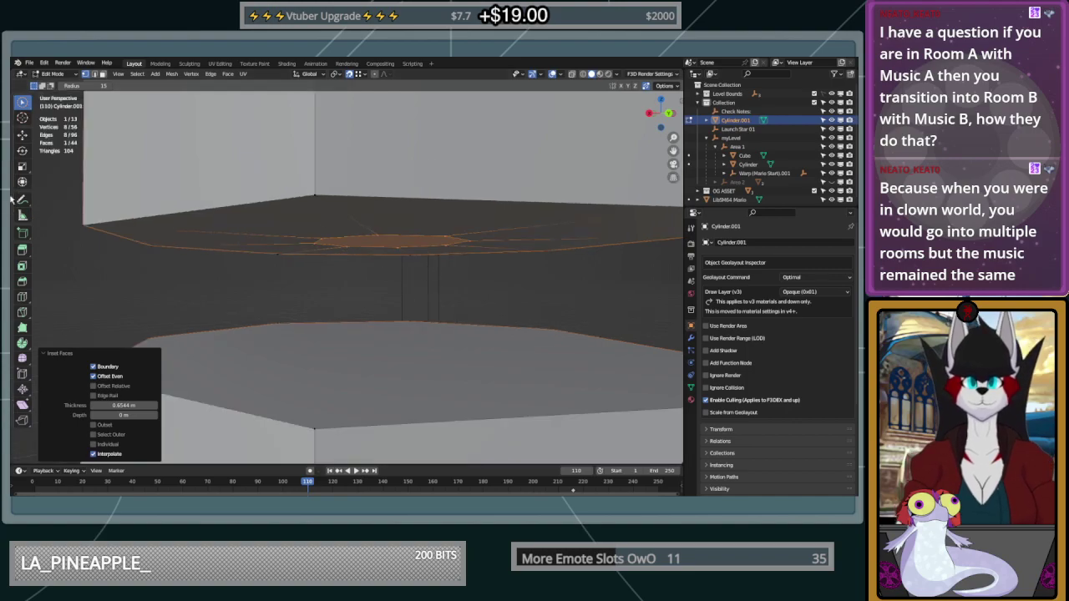
Extrude the small inset octagon downward about 6.42 m to form a neck reaching the lower shaft
{"action": "left_click", "coordinate": [23, 249]}
{"action": "left_click_drag", "start_coordinate": [383, 217], "coordinate": [544, 326]}
{"action": "middle_click_drag", "start_coordinate": [485, 312], "coordinate": [578, 262]}
{"action": "scroll", "coordinate": [494, 311], "scroll_direction": "down", "scroll_amount": 2}
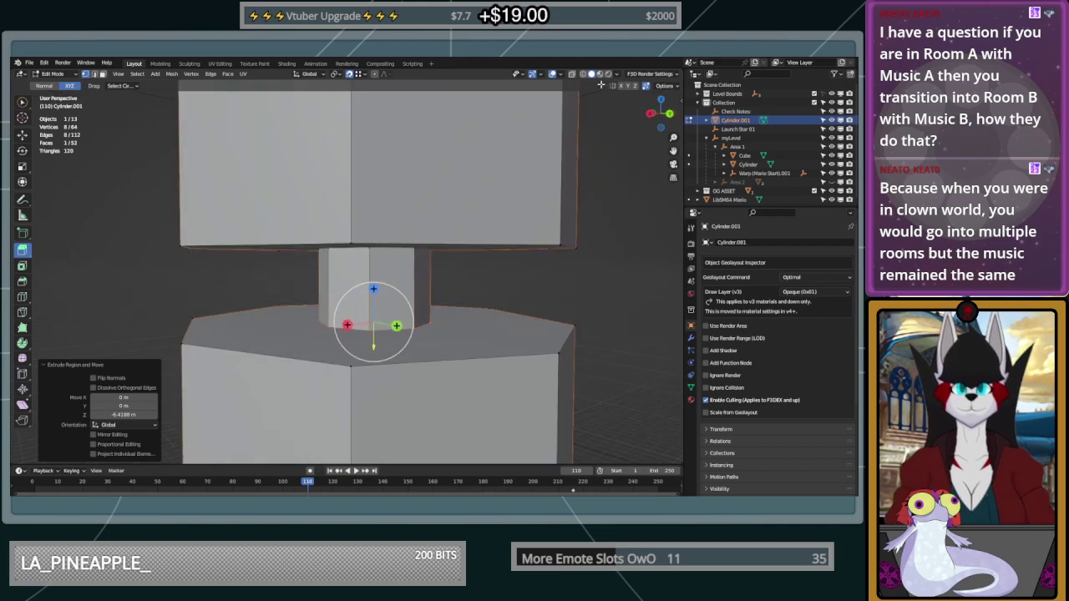
Turn on the Face Orientation overlay and check the direction of the column's faces around the neck
{"action": "left_click", "coordinate": [560, 75]}
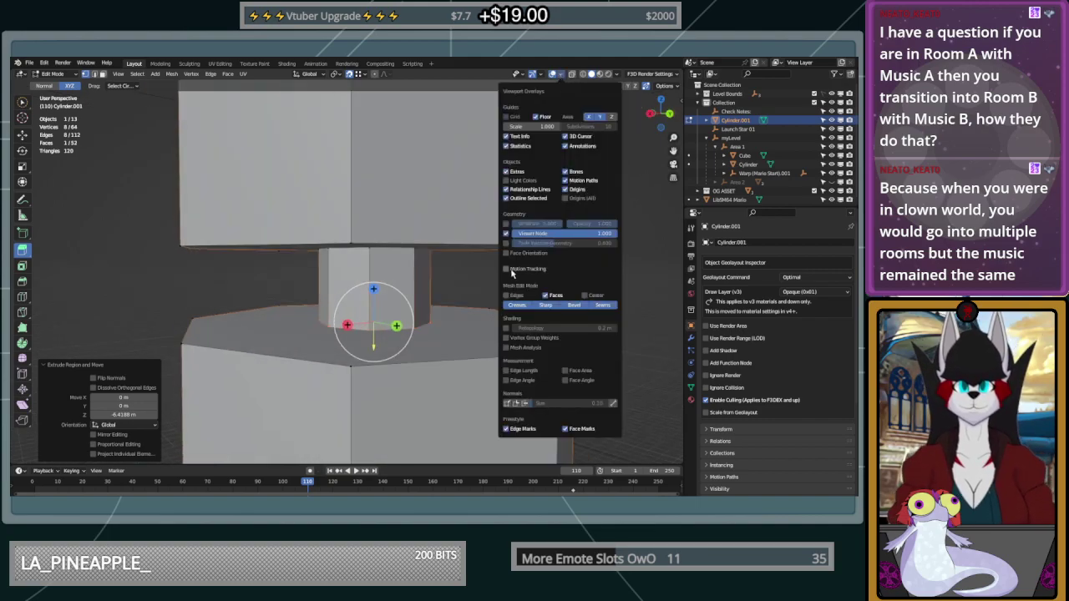
{"action": "left_click", "coordinate": [513, 253]}
{"action": "middle_click_drag", "start_coordinate": [468, 284], "coordinate": [179, 317]}
{"action": "scroll", "coordinate": [210, 332], "scroll_direction": "down", "scroll_amount": 8}
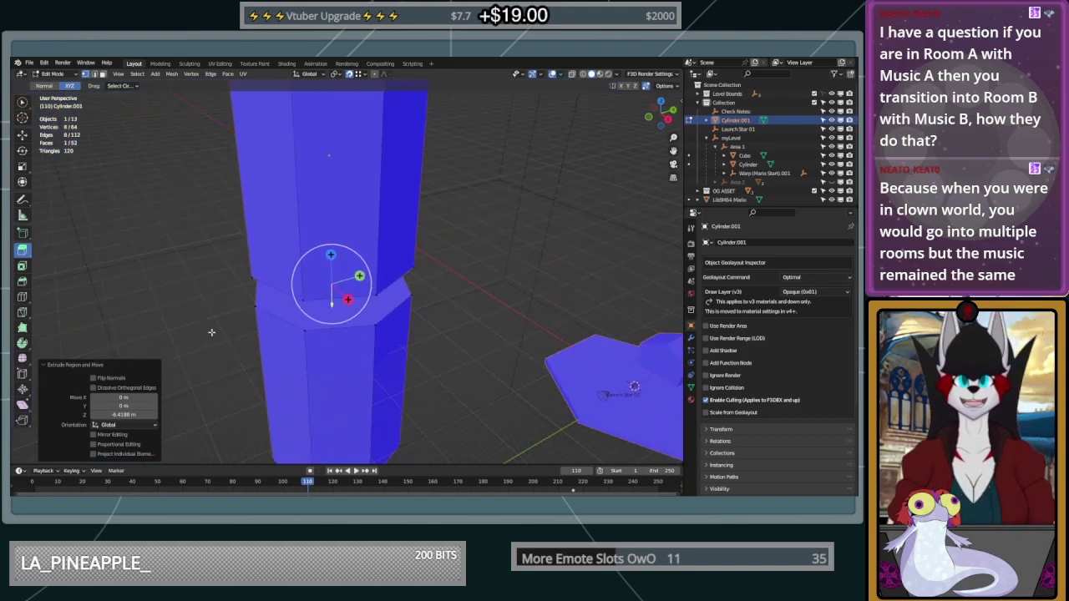
{"action": "mouse_move", "coordinate": [380, 297]}
{"action": "middle_mouse_down"}
{"action": "mouse_move", "coordinate": [367, 288]}
{"action": "mouse_move", "coordinate": [346, 306]}
{"action": "mouse_move", "coordinate": [339, 276]}
{"action": "mouse_move", "coordinate": [373, 285]}
{"action": "mouse_move", "coordinate": [282, 287]}
{"action": "mouse_move", "coordinate": [373, 284]}
{"action": "mouse_move", "coordinate": [373, 306]}
{"action": "middle_mouse_up"}
{"action": "scroll", "coordinate": [346, 306], "scroll_direction": "up", "scroll_amount": 8}
{"action": "scroll", "coordinate": [374, 306], "scroll_direction": "down", "scroll_amount": 6}
{"action": "scroll", "coordinate": [374, 306], "scroll_direction": "up", "scroll_amount": 9}
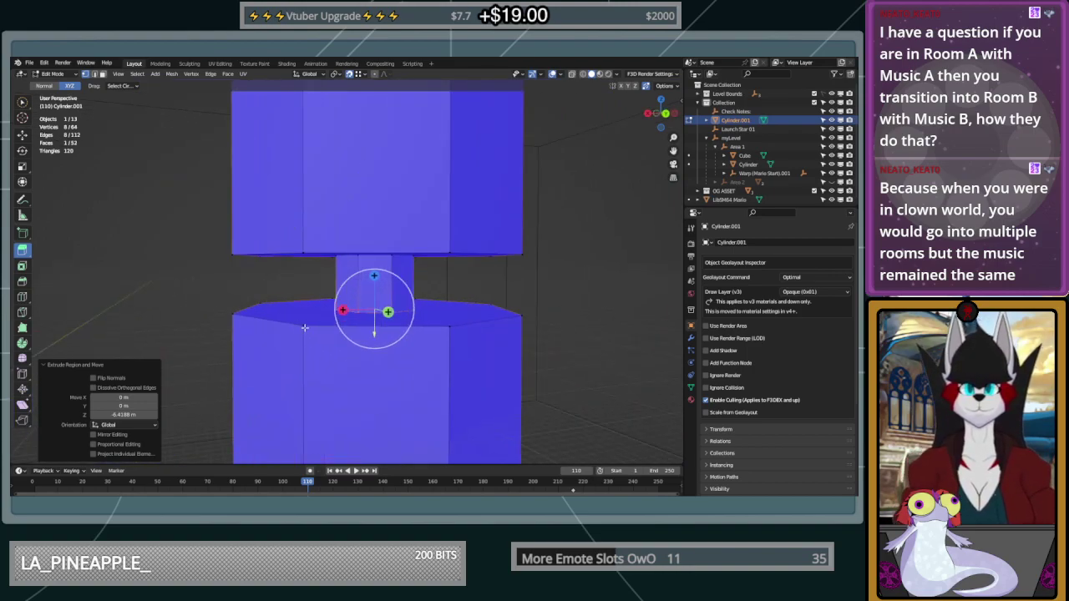
Snap the 3D cursor to a corner vertex on the lower shaft's top rim
{"action": "left_click", "coordinate": [253, 391]}
{"action": "key", "text": "shift+s"}
{"action": "left_click", "coordinate": [286, 407]}
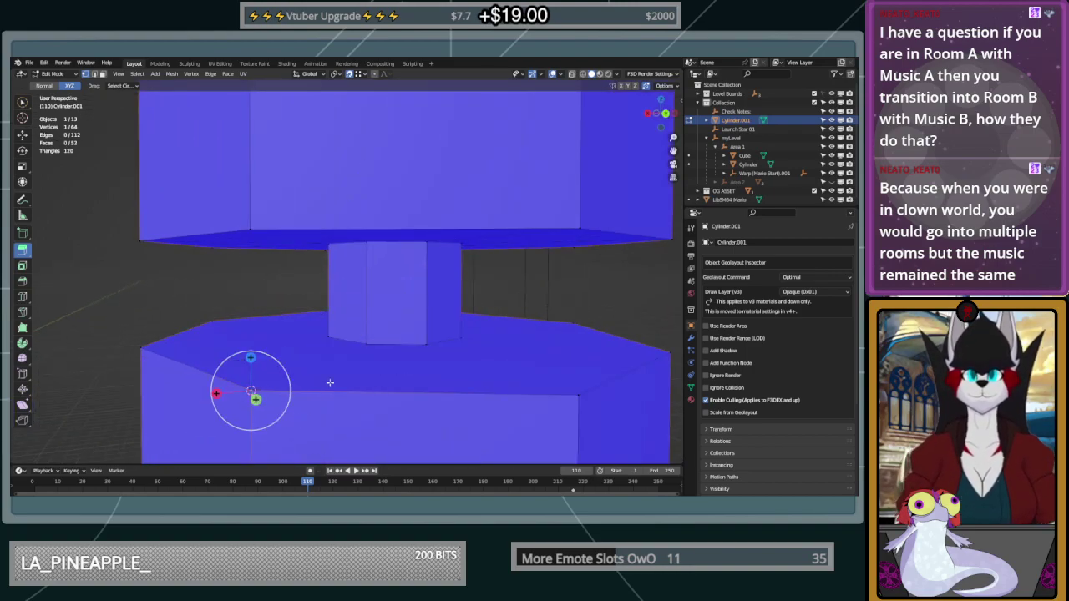
Turn off the Face Orientation overlay and return to Object Mode
{"action": "key", "text": "Tab"}
{"action": "left_click", "coordinate": [559, 74]}
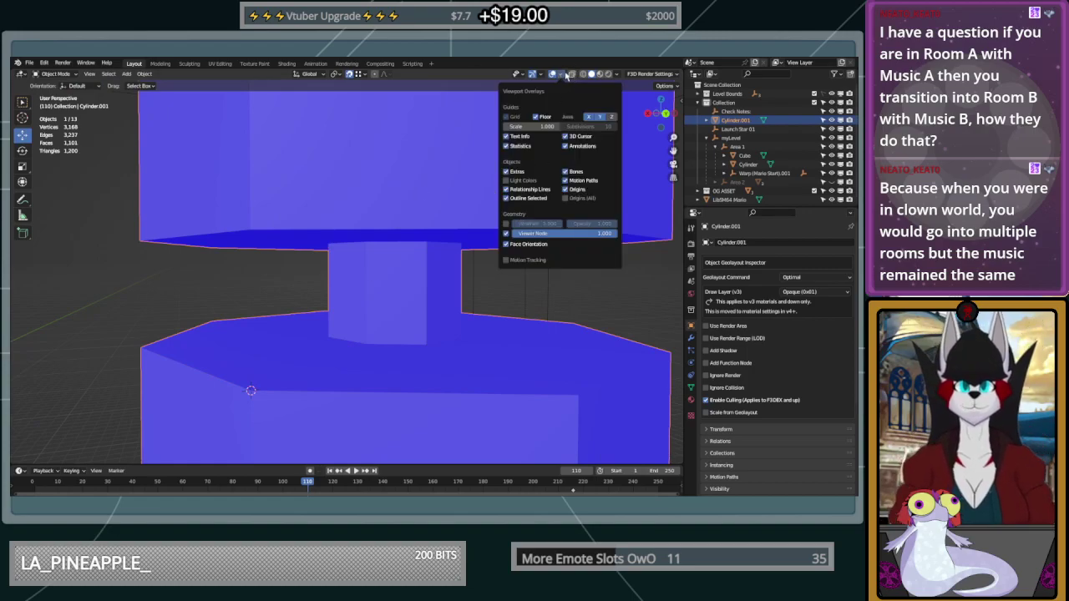
{"action": "left_click", "coordinate": [174, 310]}
{"action": "left_click", "coordinate": [559, 76]}
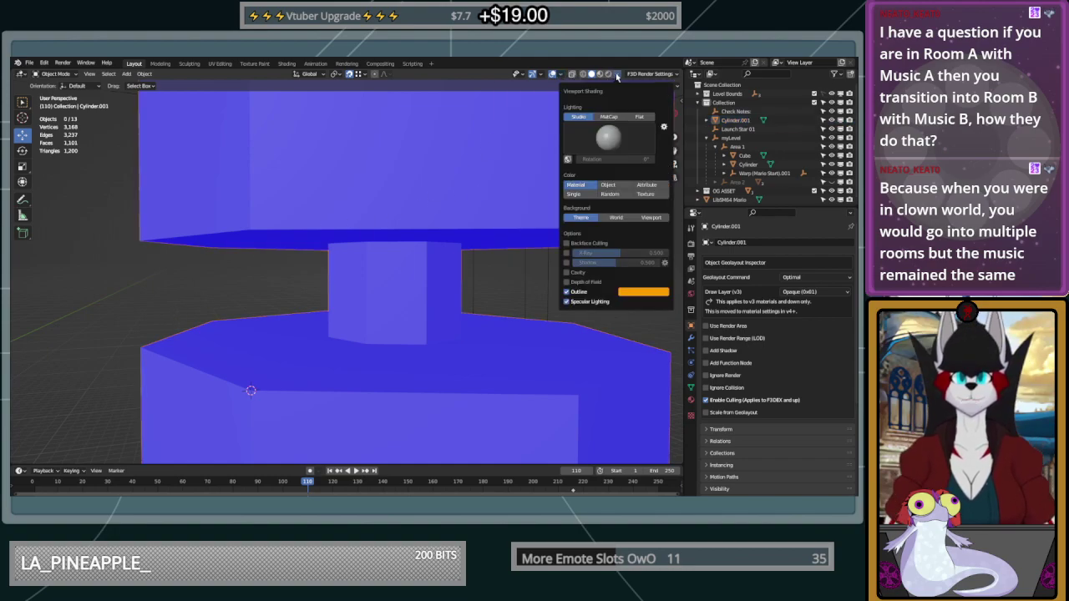
{"action": "key", "text": "Tab"}
{"action": "left_click", "coordinate": [562, 76]}
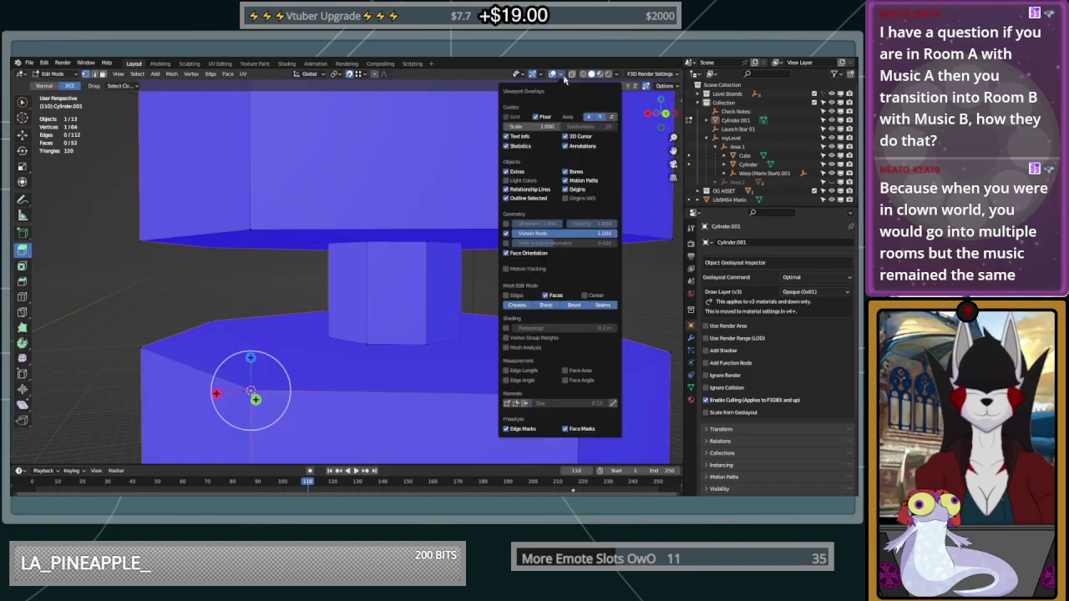
{"action": "left_click", "coordinate": [529, 254]}
{"action": "key", "text": "Tab"}
{"action": "middle_click_drag", "start_coordinate": [278, 279], "coordinate": [609, 234]}
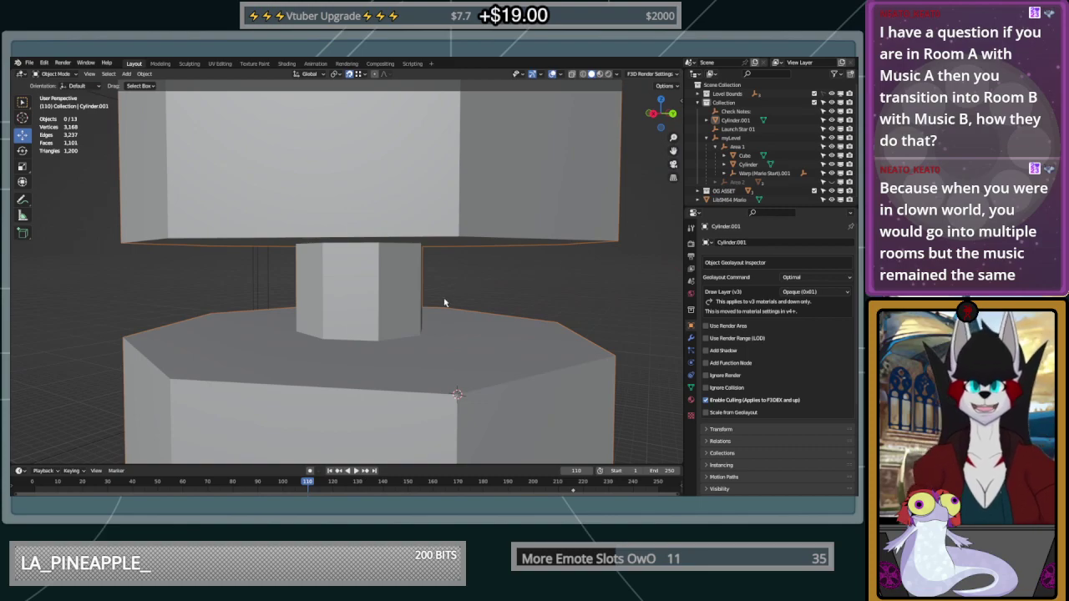
Insert Mario at the 3D cursor with cursor and camera following enabled, and run him on the lower shaft's ledge to test its scale
{"action": "key", "text": "n"}
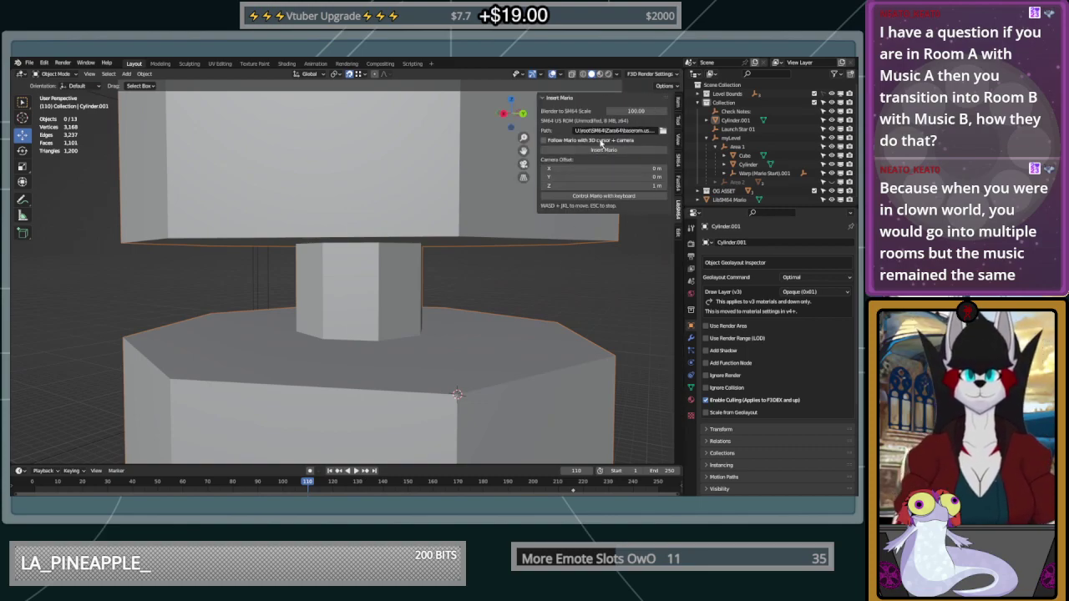
{"action": "left_click", "coordinate": [607, 151]}
{"action": "key", "text": "w"}
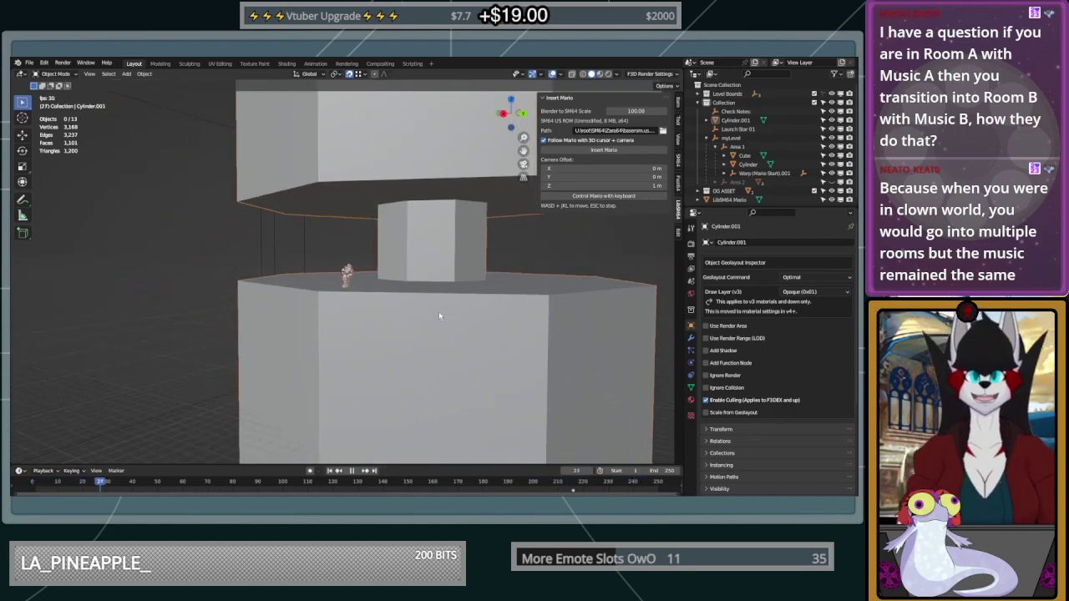
{"action": "key", "text": "space"}
{"action": "middle_click_drag", "start_coordinate": [411, 252], "coordinate": [386, 279]}
Select the column, circle-select the ring of underside faces on its upper part in Edit Mode, and move them up about 4.02 m
{"action": "left_click", "coordinate": [432, 369]}
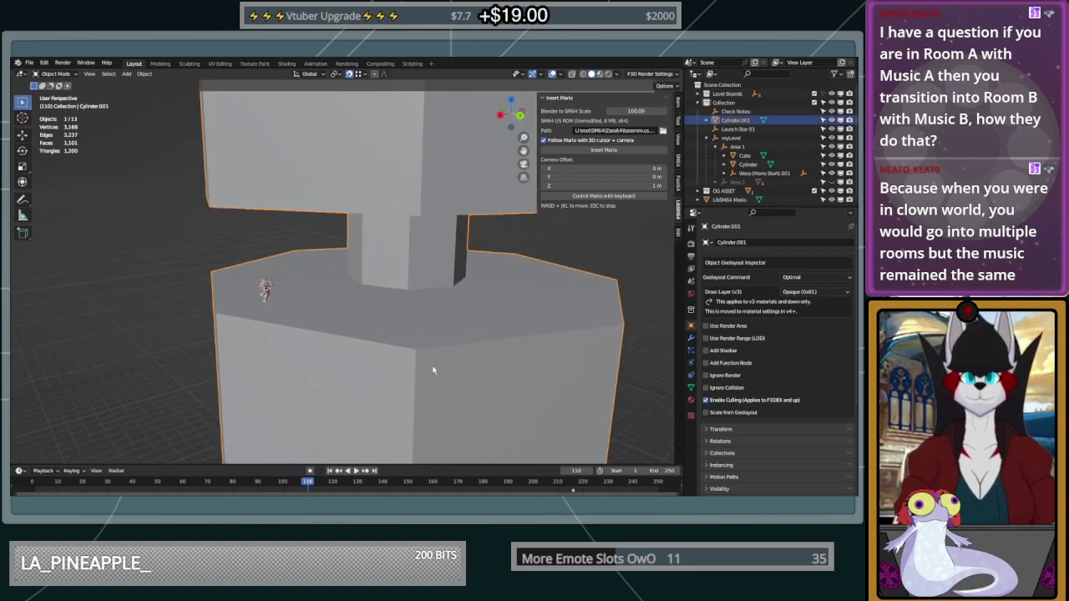
{"action": "key", "text": "n"}
{"action": "key", "text": "Tab"}
{"action": "middle_click_drag", "start_coordinate": [419, 299], "coordinate": [439, 228]}
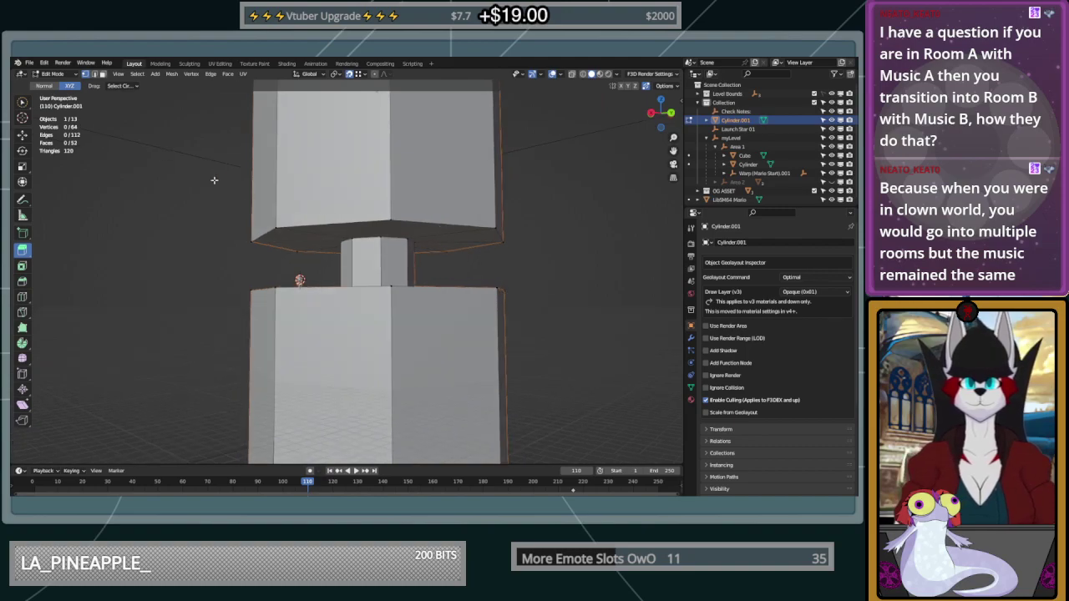
{"action": "key", "text": "c"}
{"action": "left_click_drag", "start_coordinate": [466, 223], "coordinate": [305, 240]}
{"action": "middle_click_drag", "start_coordinate": [379, 256], "coordinate": [418, 268]}
{"action": "key", "text": "c"}
{"action": "middle_click_drag", "start_coordinate": [468, 185], "coordinate": [220, 156]}
{"action": "middle_click_drag", "start_coordinate": [525, 201], "coordinate": [178, 232]}
{"action": "left_click", "coordinate": [23, 135]}
{"action": "left_click_drag", "start_coordinate": [345, 184], "coordinate": [346, 152]}
{"action": "middle_click_drag", "start_coordinate": [417, 197], "coordinate": [116, 201]}
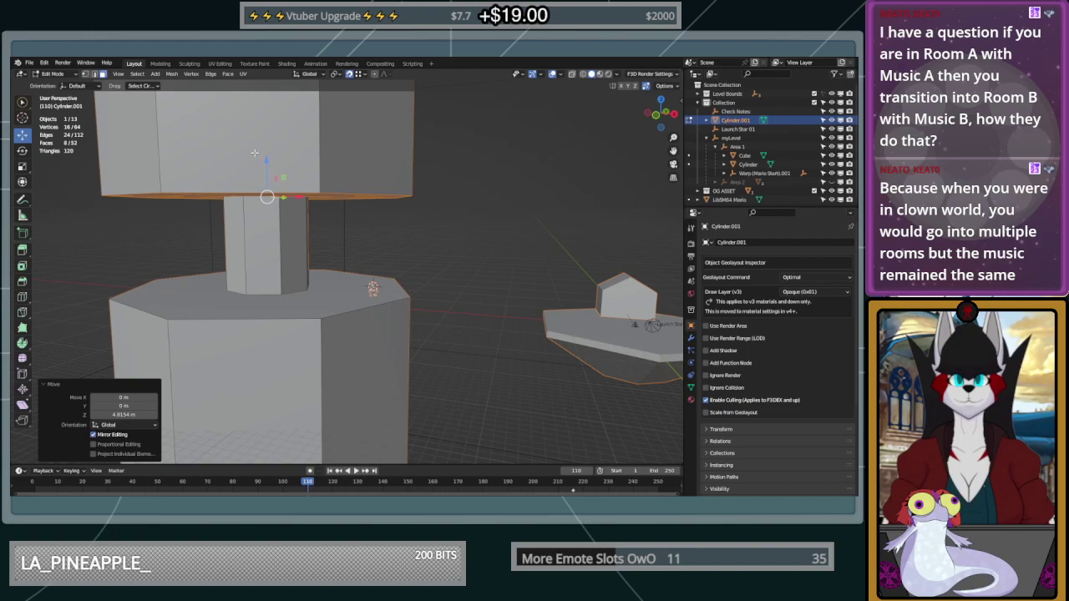
Raise the upper part's underside faces by about another 0.59 m
{"action": "left_click_drag", "start_coordinate": [265, 157], "coordinate": [265, 149]}
{"action": "middle_click_drag", "start_coordinate": [472, 199], "coordinate": [402, 188]}
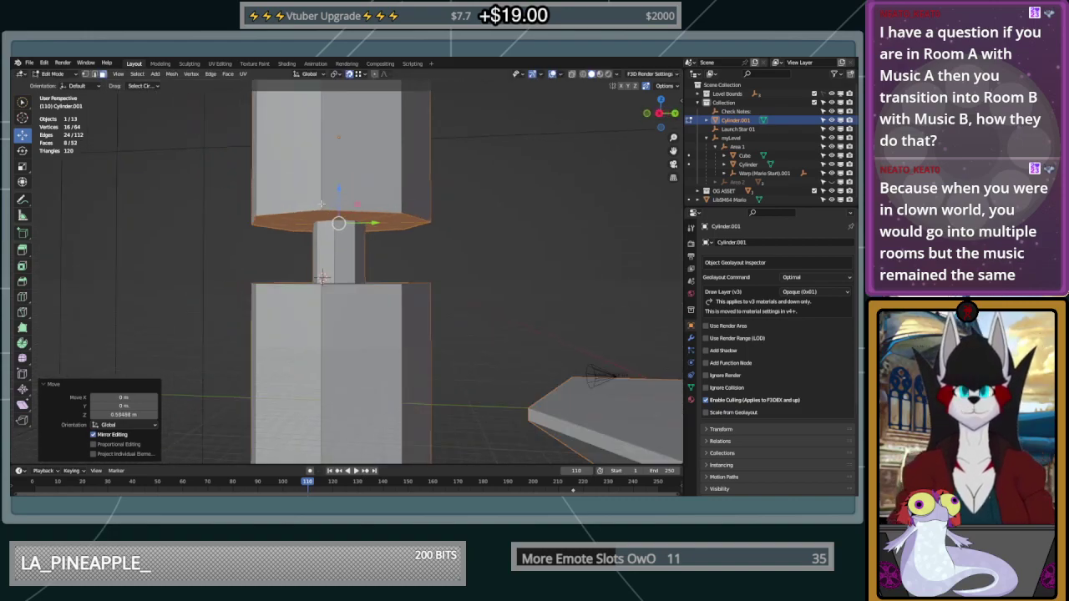
{"action": "scroll", "coordinate": [402, 188], "scroll_direction": "down", "scroll_amount": 4}
{"action": "scroll", "coordinate": [402, 188], "scroll_direction": "down", "scroll_amount": 4}
{"action": "scroll", "coordinate": [403, 187], "scroll_direction": "up", "scroll_amount": 8}
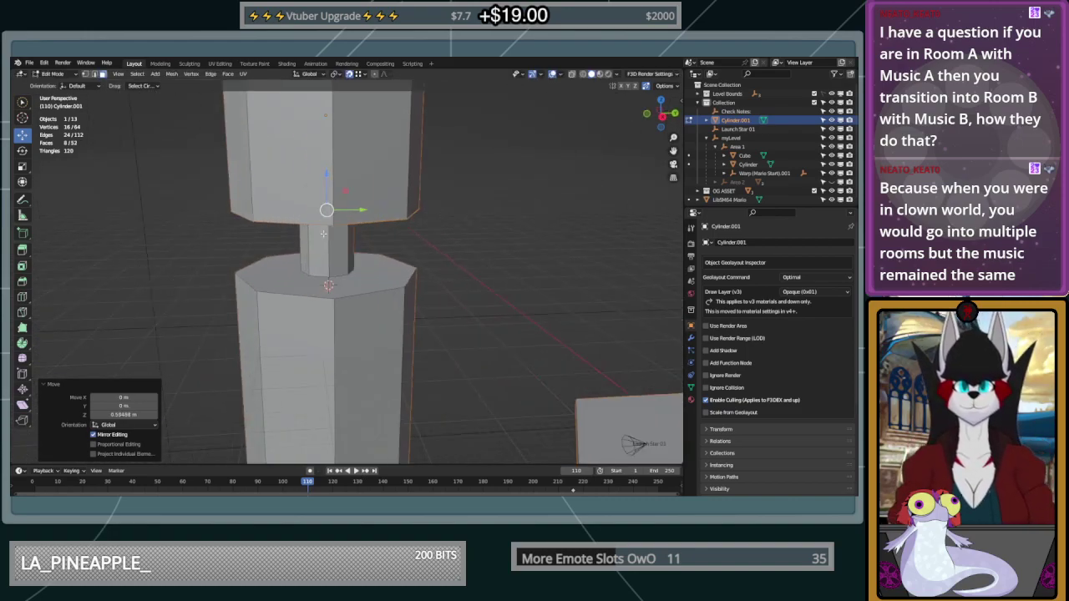
{"action": "mouse_move", "coordinate": [323, 234]}
{"action": "middle_mouse_down"}
{"action": "mouse_move", "coordinate": [425, 208]}
{"action": "mouse_move", "coordinate": [296, 214]}
{"action": "mouse_move", "coordinate": [393, 253]}
{"action": "mouse_move", "coordinate": [331, 260]}
{"action": "mouse_move", "coordinate": [325, 250]}
{"action": "middle_mouse_up"}
Circle-select the vertices around the neck's lower end and scale them to about half size, tapering the neck downward
{"action": "left_click", "coordinate": [331, 260]}
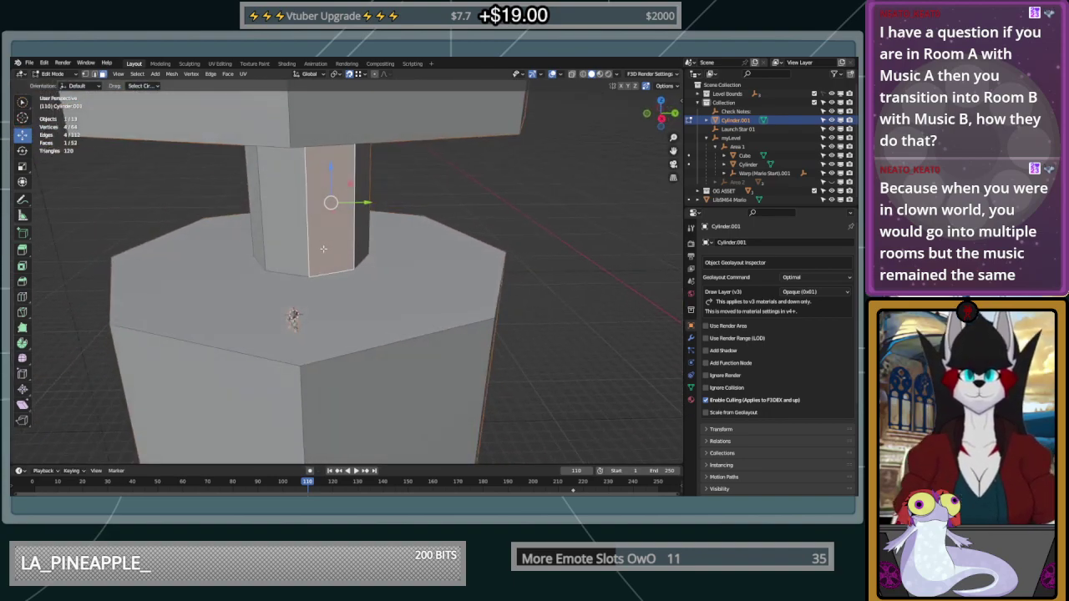
{"action": "left_click", "coordinate": [86, 74]}
{"action": "left_click_drag", "start_coordinate": [382, 224], "coordinate": [229, 257]}
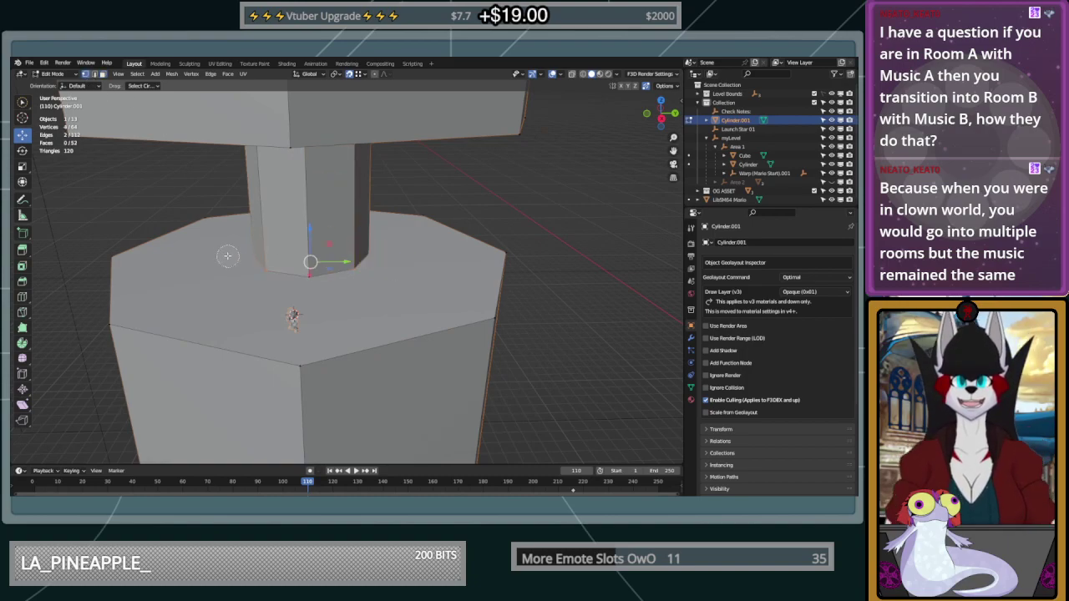
{"action": "middle_click_drag", "start_coordinate": [429, 266], "coordinate": [265, 245]}
{"action": "left_click_drag", "start_coordinate": [487, 320], "coordinate": [584, 315]}
{"action": "middle_click_drag", "start_coordinate": [585, 314], "coordinate": [470, 322]}
{"action": "middle_click_drag", "start_coordinate": [347, 361], "coordinate": [261, 370]}
{"action": "left_click", "coordinate": [275, 291]}
{"action": "key", "text": "s"}
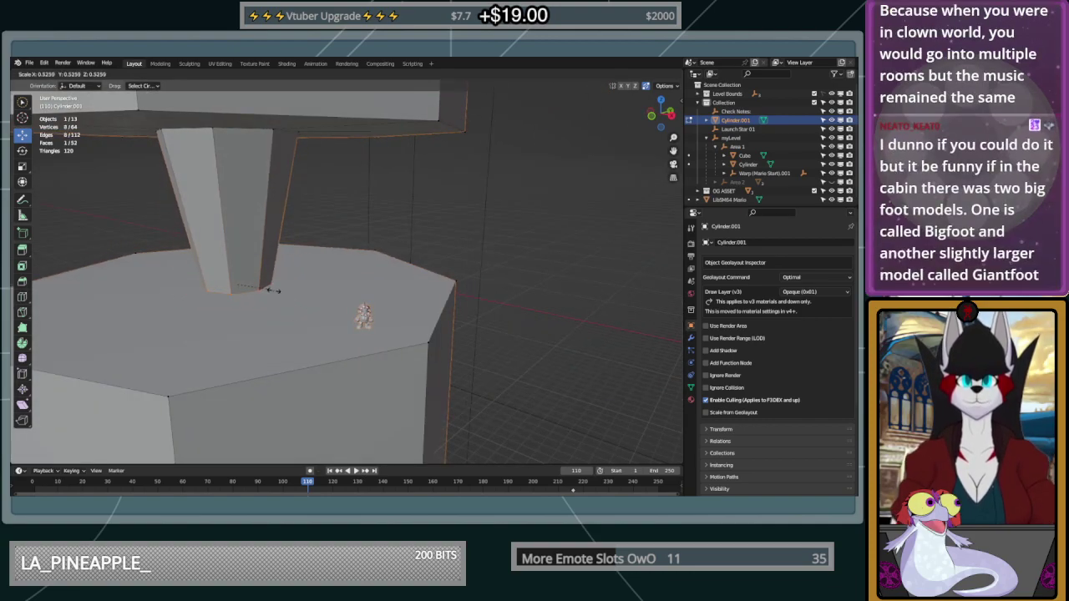
{"action": "left_click", "coordinate": [274, 291]}
{"action": "middle_click_drag", "start_coordinate": [282, 293], "coordinate": [417, 283]}
{"action": "scroll", "coordinate": [476, 280], "scroll_direction": "down", "scroll_amount": 3}
{"action": "left_click", "coordinate": [484, 281]}
Examine the tapered neck and the gap between the column's upper and lower parts from several angles and distances
{"action": "middle_click_drag", "start_coordinate": [484, 281], "coordinate": [379, 262]}
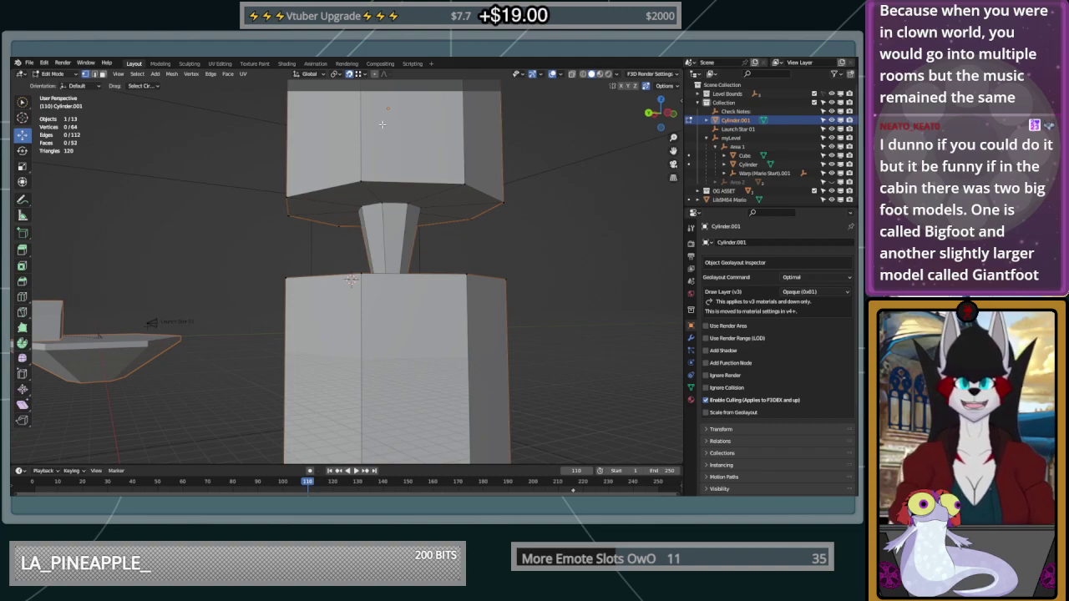
{"action": "middle_click_drag", "start_coordinate": [363, 181], "coordinate": [473, 266]}
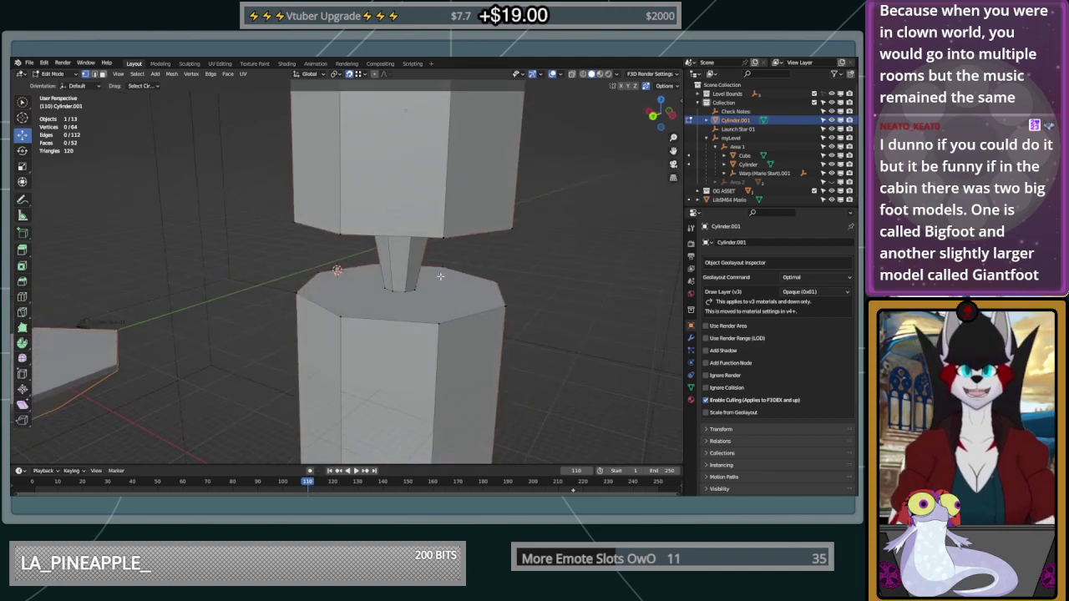
{"action": "scroll", "coordinate": [422, 287], "scroll_direction": "up", "scroll_amount": 4}
{"action": "scroll", "coordinate": [351, 340], "scroll_direction": "down", "scroll_amount": 2}
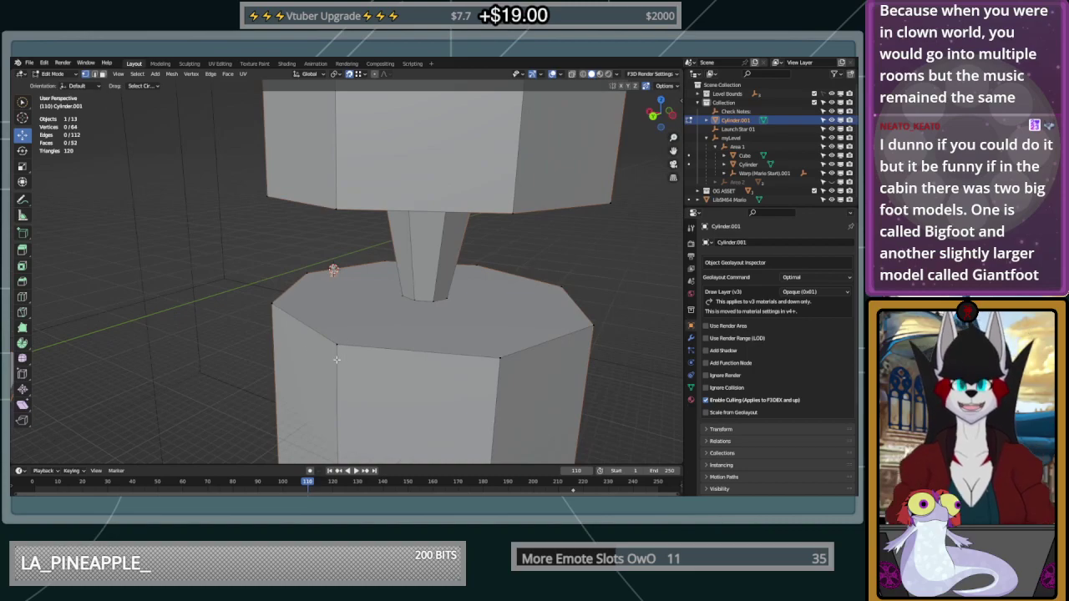
{"action": "scroll", "coordinate": [293, 319], "scroll_direction": "up", "scroll_amount": 5}
{"action": "scroll", "coordinate": [293, 319], "scroll_direction": "down", "scroll_amount": 4}
{"action": "middle_click_drag", "start_coordinate": [294, 320], "coordinate": [347, 320]}
{"action": "middle_click_drag", "start_coordinate": [470, 355], "coordinate": [415, 347]}
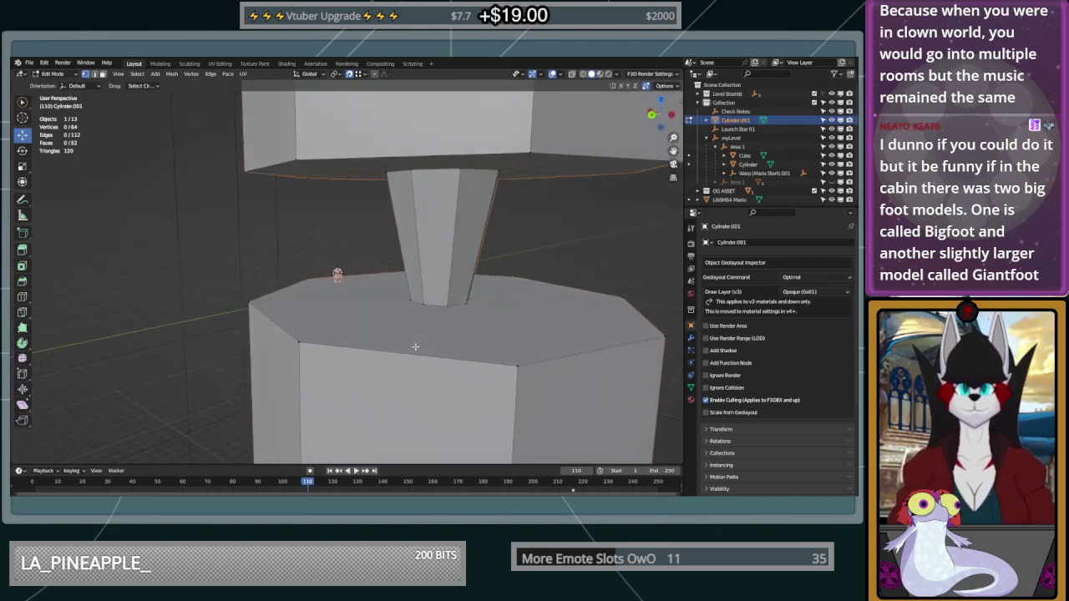
{"action": "middle_click_drag", "start_coordinate": [550, 319], "coordinate": [507, 330]}
{"action": "scroll", "coordinate": [445, 350], "scroll_direction": "down", "scroll_amount": 7}
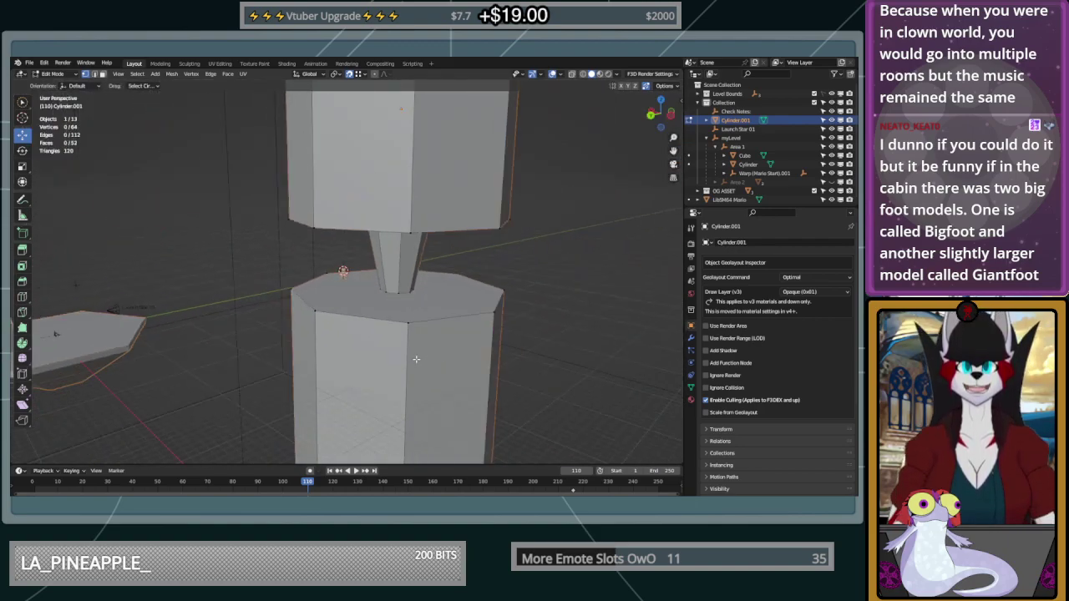
Rename the column object as BIG THING and parent it to the Area 1 empty
{"action": "scroll", "coordinate": [399, 333], "scroll_direction": "up", "scroll_amount": 2}
{"action": "scroll", "coordinate": [399, 332], "scroll_direction": "up", "scroll_amount": 1}
{"action": "middle_click_drag", "start_coordinate": [399, 332], "coordinate": [299, 349]}
{"action": "scroll", "coordinate": [347, 329], "scroll_direction": "up", "scroll_amount": 2}
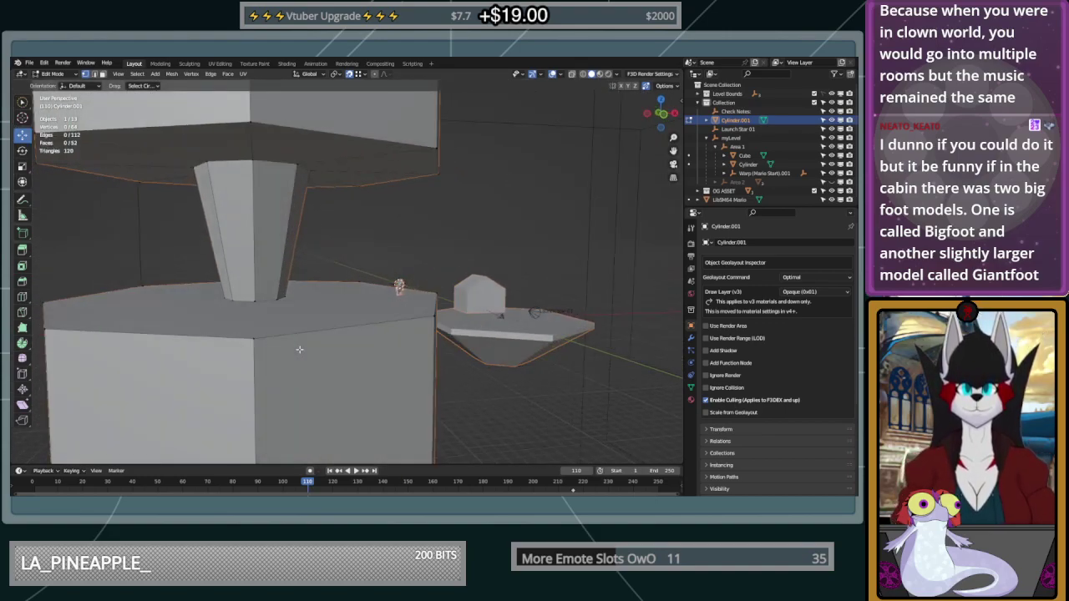
{"action": "mouse_move", "coordinate": [398, 291]}
{"action": "middle_mouse_down"}
{"action": "mouse_move", "coordinate": [309, 308]}
{"action": "mouse_move", "coordinate": [167, 310]}
{"action": "mouse_move", "coordinate": [354, 296]}
{"action": "mouse_move", "coordinate": [401, 311]}
{"action": "middle_mouse_up"}
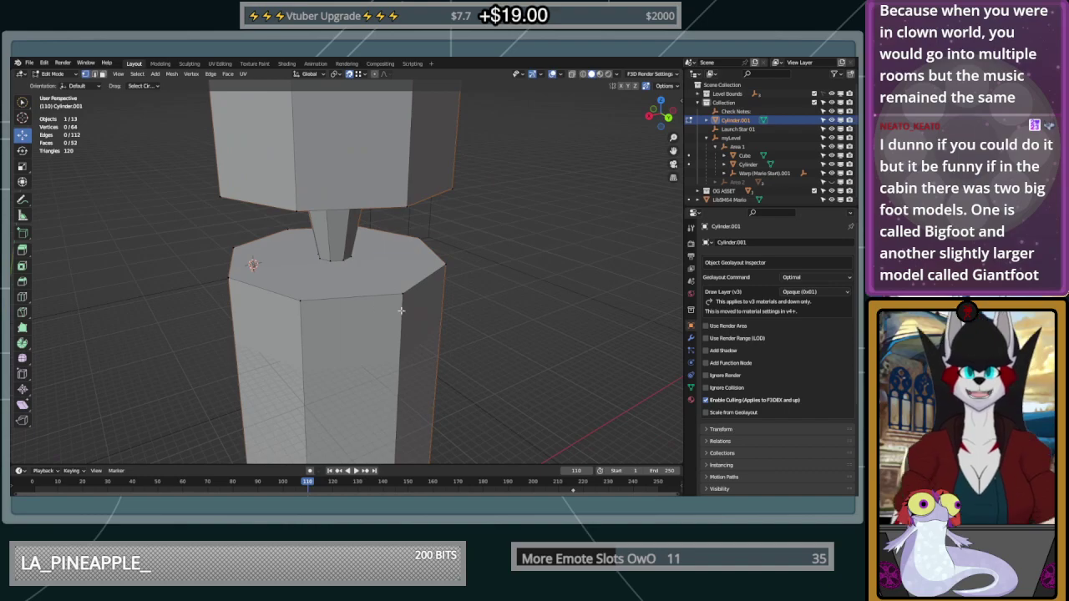
{"action": "double_click", "coordinate": [737, 120]}
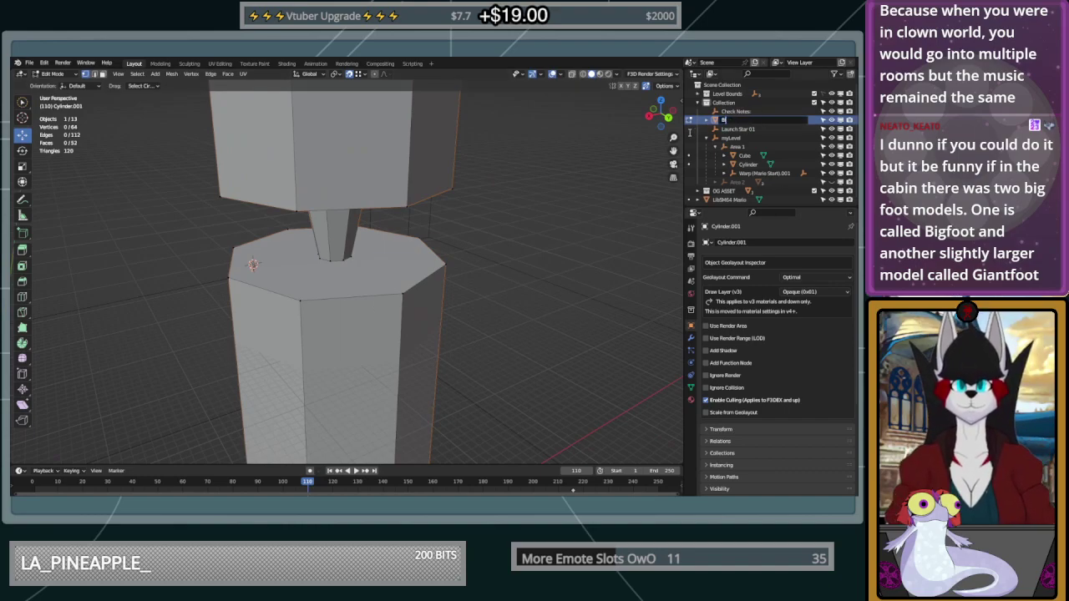
{"action": "type", "text": "BIG THING"}
{"action": "key", "text": "Return"}
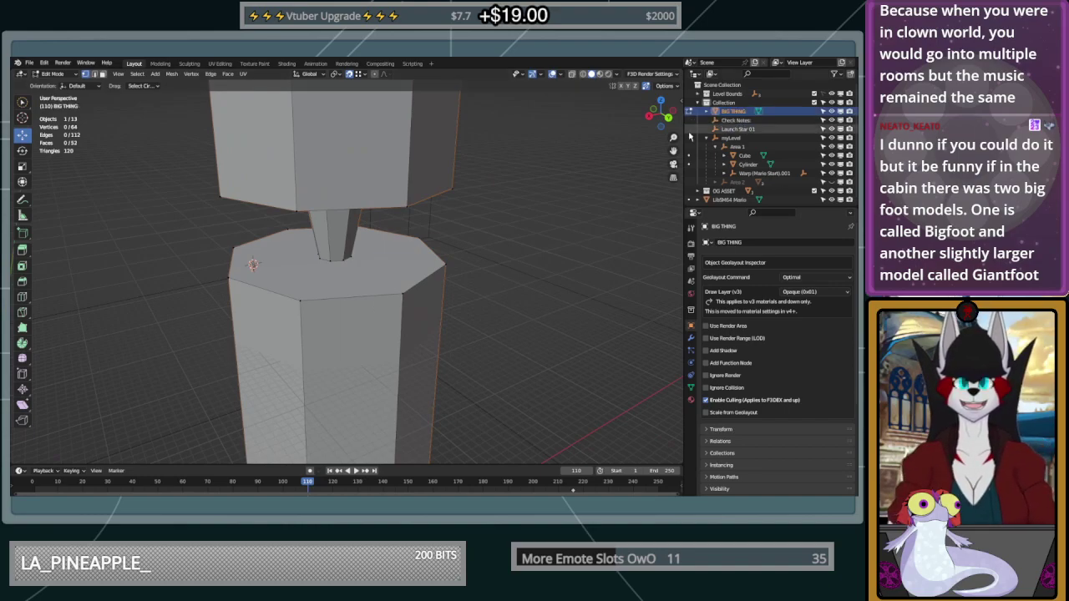
{"action": "left_click_drag", "start_coordinate": [735, 111], "coordinate": [761, 161]}
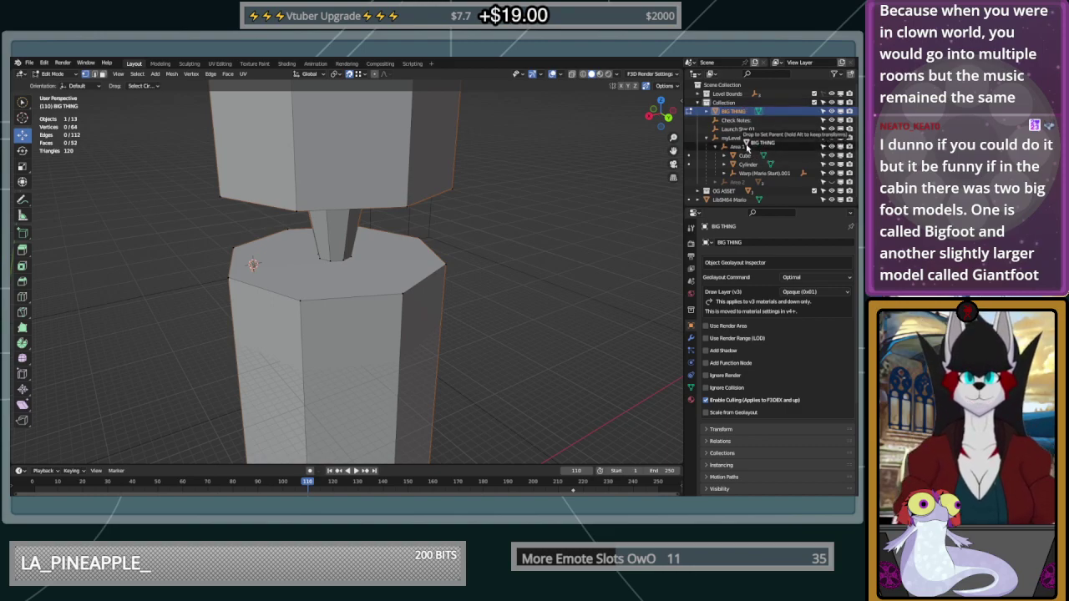
Rename the Cube object under Area 1 as House and the Cylinder object as Starting Island
{"action": "double_click", "coordinate": [755, 156]}
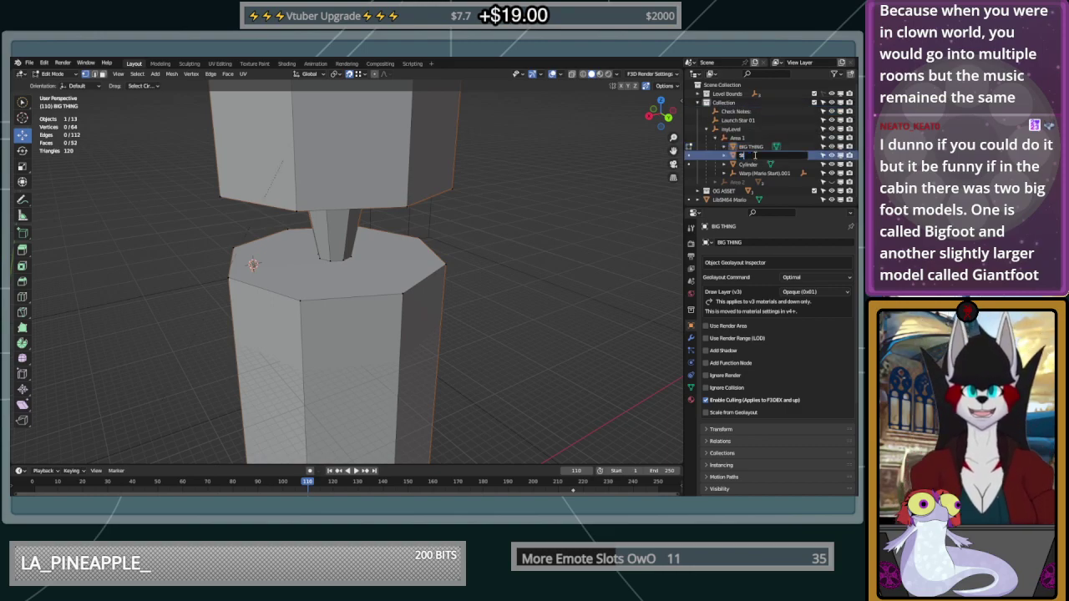
{"action": "type", "text": "House"}
{"action": "key", "text": "Return"}
{"action": "double_click", "coordinate": [754, 156]}
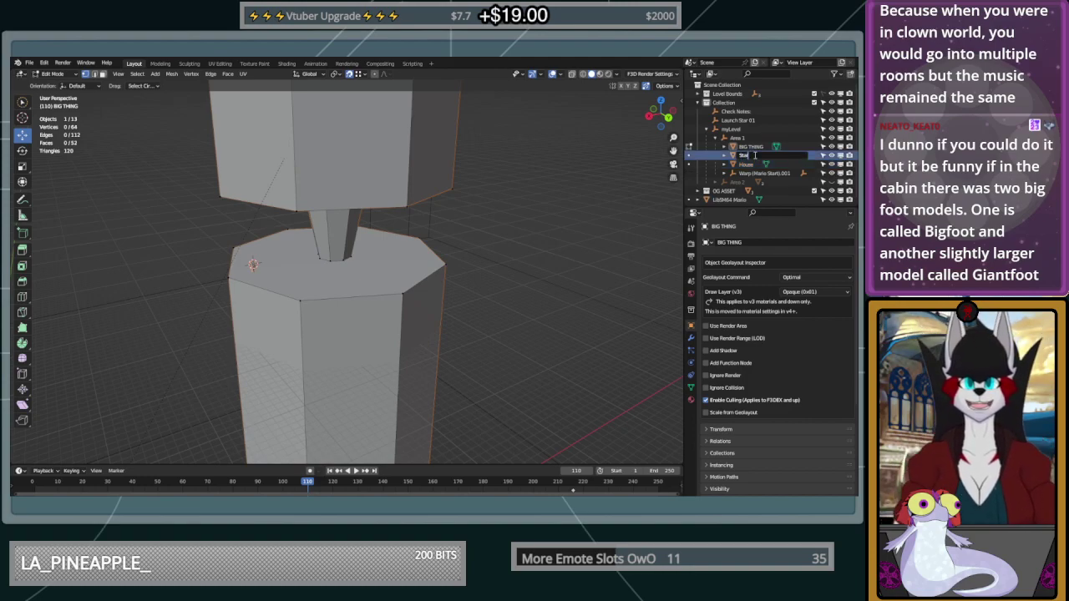
{"action": "type", "text": "Starting Isla"}
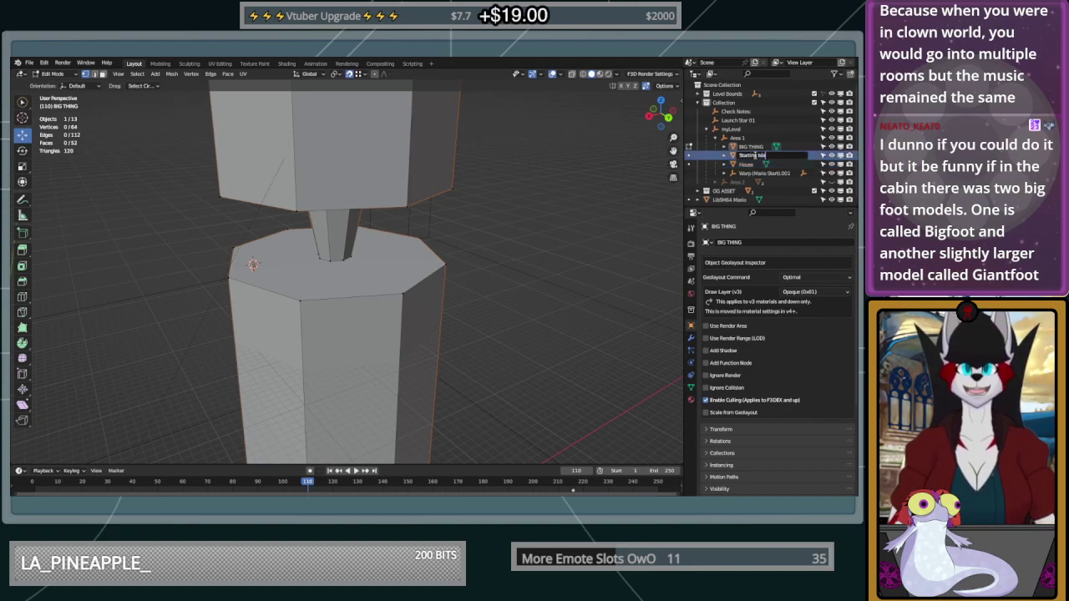
{"action": "type", "text": "nd"}
{"action": "key", "text": "Return"}
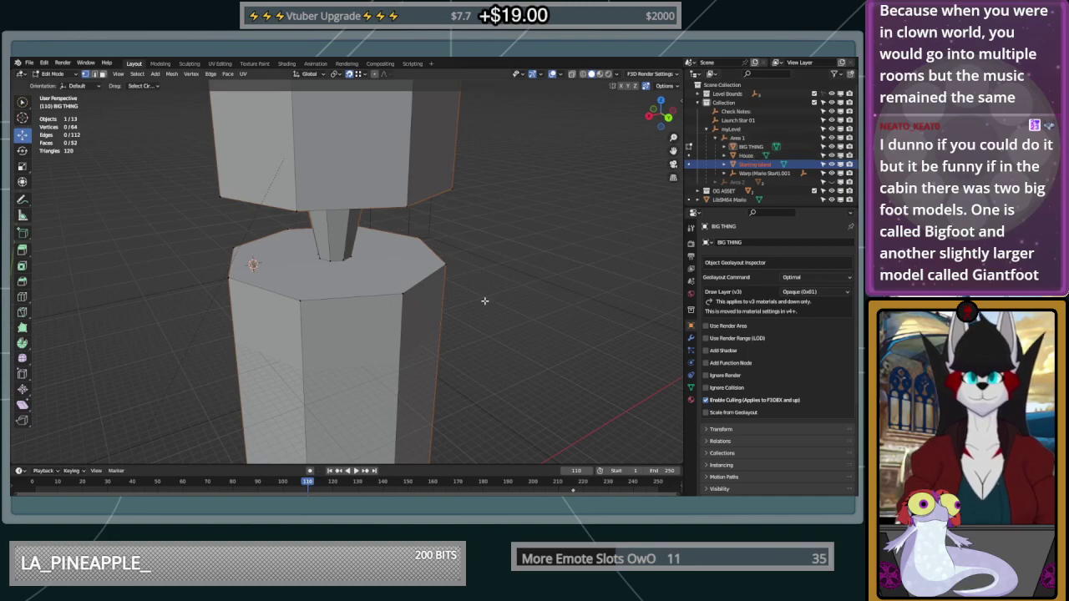
Examine the column and the starting island from several angles, including from below
{"action": "middle_click_drag", "start_coordinate": [516, 267], "coordinate": [355, 275]}
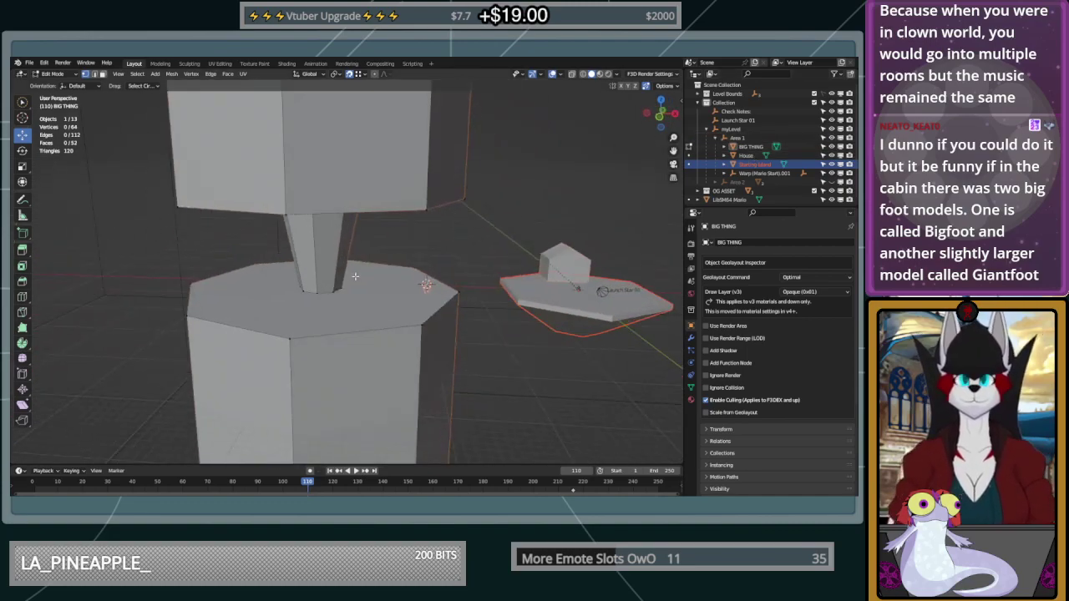
{"action": "scroll", "coordinate": [585, 352], "scroll_direction": "down", "scroll_amount": 6}
{"action": "middle_click_drag", "start_coordinate": [579, 353], "coordinate": [487, 354]}
{"action": "scroll", "coordinate": [390, 297], "scroll_direction": "up", "scroll_amount": 6}
{"action": "scroll", "coordinate": [352, 282], "scroll_direction": "down", "scroll_amount": 7}
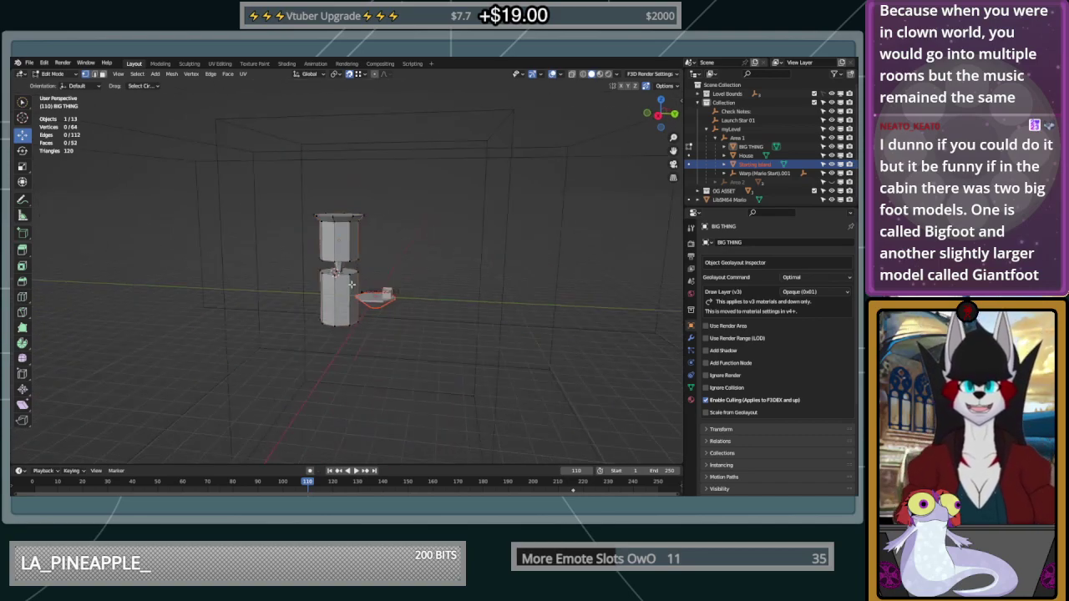
{"action": "scroll", "coordinate": [404, 273], "scroll_direction": "up", "scroll_amount": 6}
{"action": "middle_click_drag", "start_coordinate": [423, 335], "coordinate": [518, 191]}
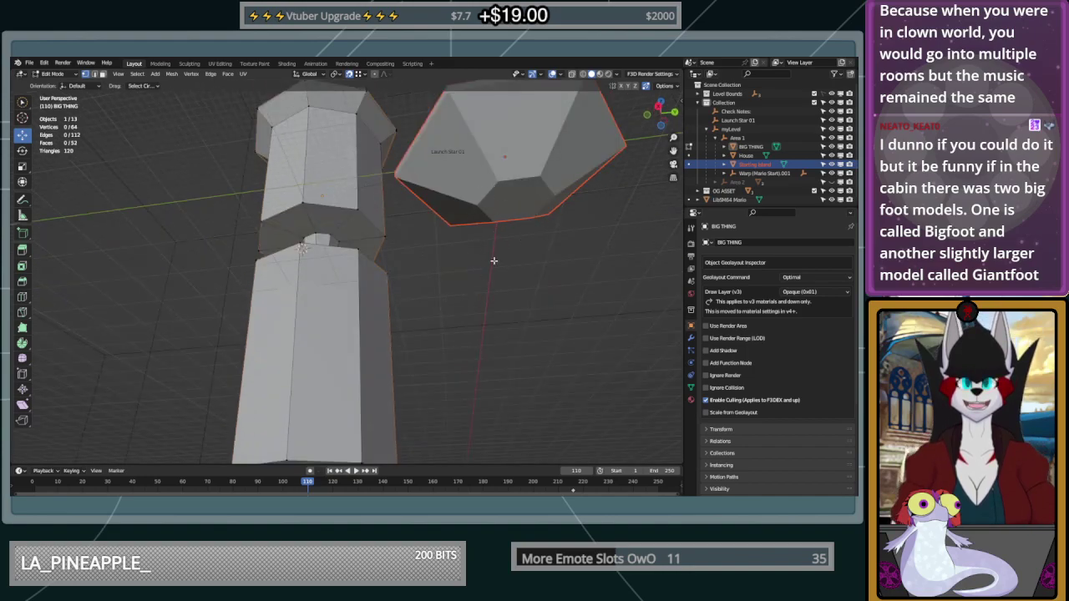
{"action": "middle_click_drag", "start_coordinate": [478, 331], "coordinate": [518, 324]}
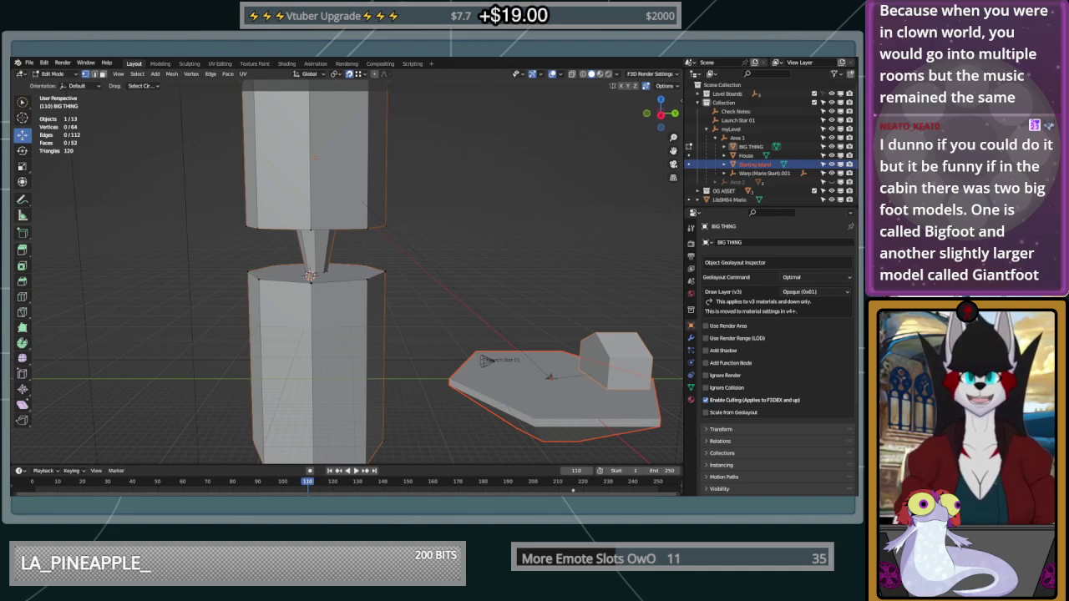
{"action": "middle_click_drag", "start_coordinate": [505, 307], "coordinate": [173, 309]}
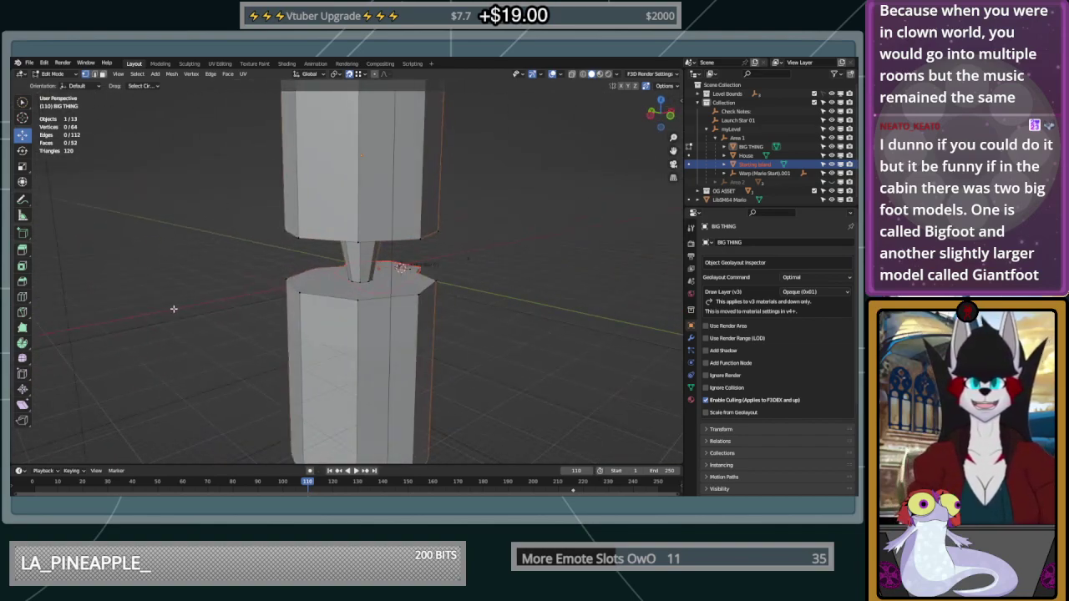
Extrude the column's bottom face about 6.68 m downward and scale the new face outward to form a flared base
{"action": "left_click", "coordinate": [319, 284]}
{"action": "left_click", "coordinate": [259, 253]}
{"action": "middle_click_drag", "start_coordinate": [377, 298], "coordinate": [369, 213]}
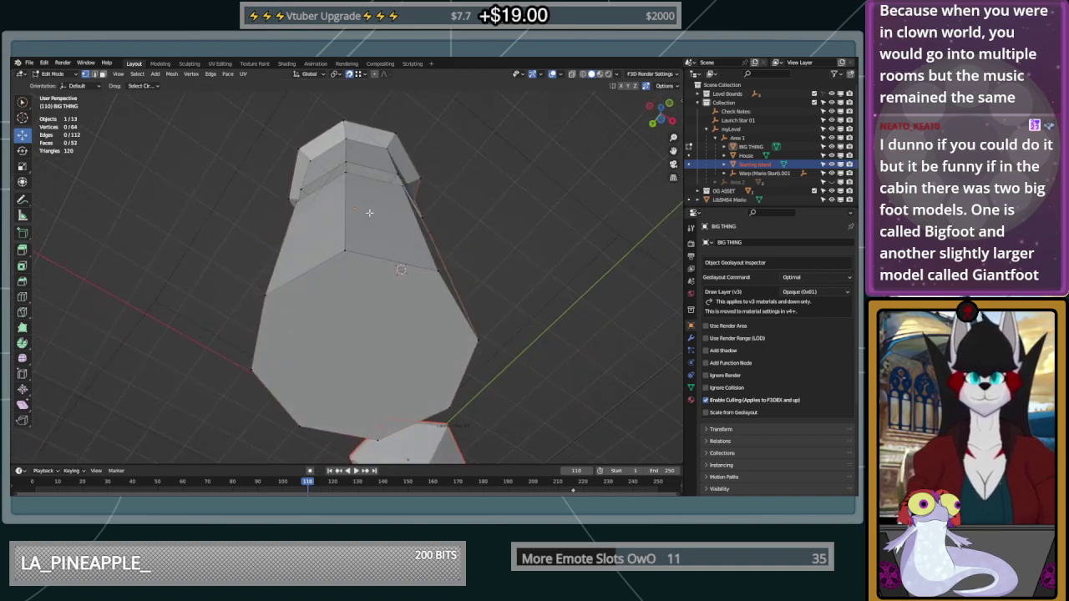
{"action": "left_click", "coordinate": [432, 265]}
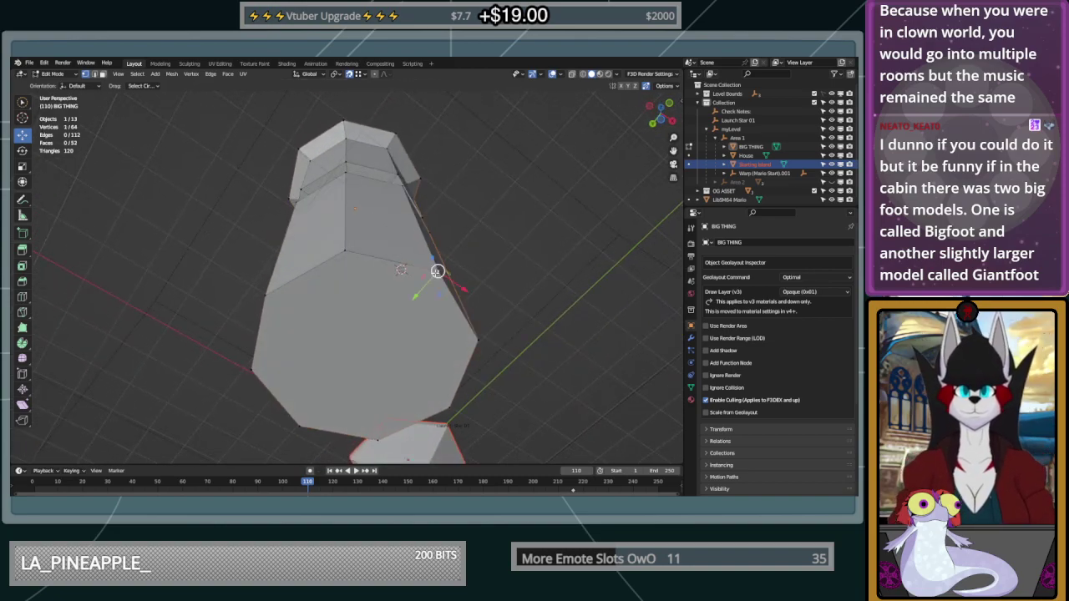
{"action": "key", "text": "3"}
{"action": "left_click", "coordinate": [370, 342]}
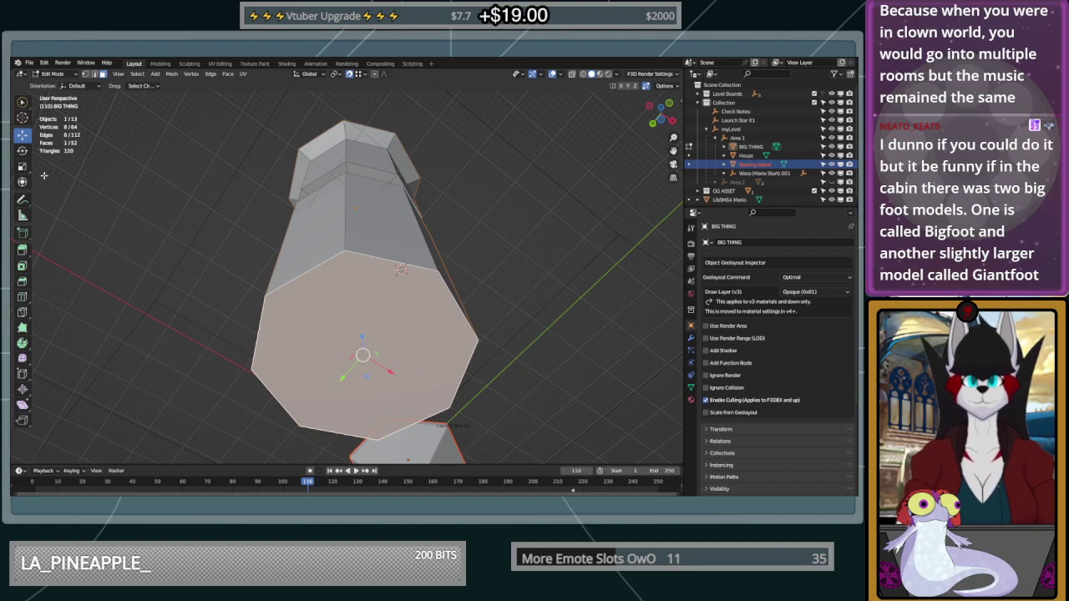
{"action": "key", "text": "s"}
{"action": "left_click", "coordinate": [496, 338]}
{"action": "middle_click_drag", "start_coordinate": [496, 338], "coordinate": [187, 288]}
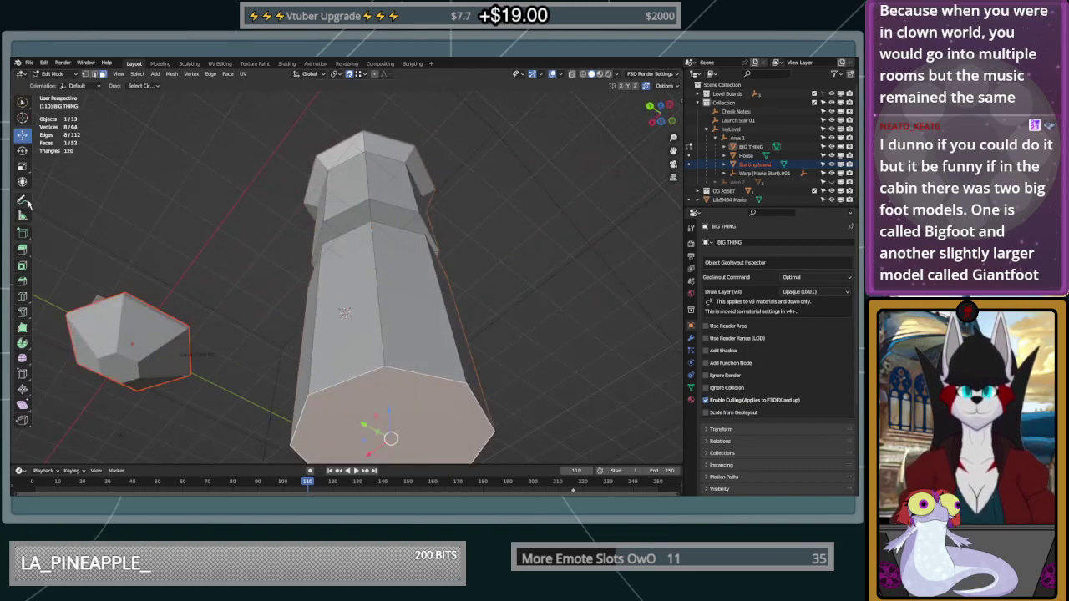
{"action": "middle_click_drag", "start_coordinate": [412, 431], "coordinate": [436, 102]}
{"action": "middle_click_drag", "start_coordinate": [328, 275], "coordinate": [440, 215]}
{"action": "left_click_drag", "start_coordinate": [362, 295], "coordinate": [433, 314]}
{"action": "left_click", "coordinate": [22, 250]}
{"action": "key", "text": "s"}
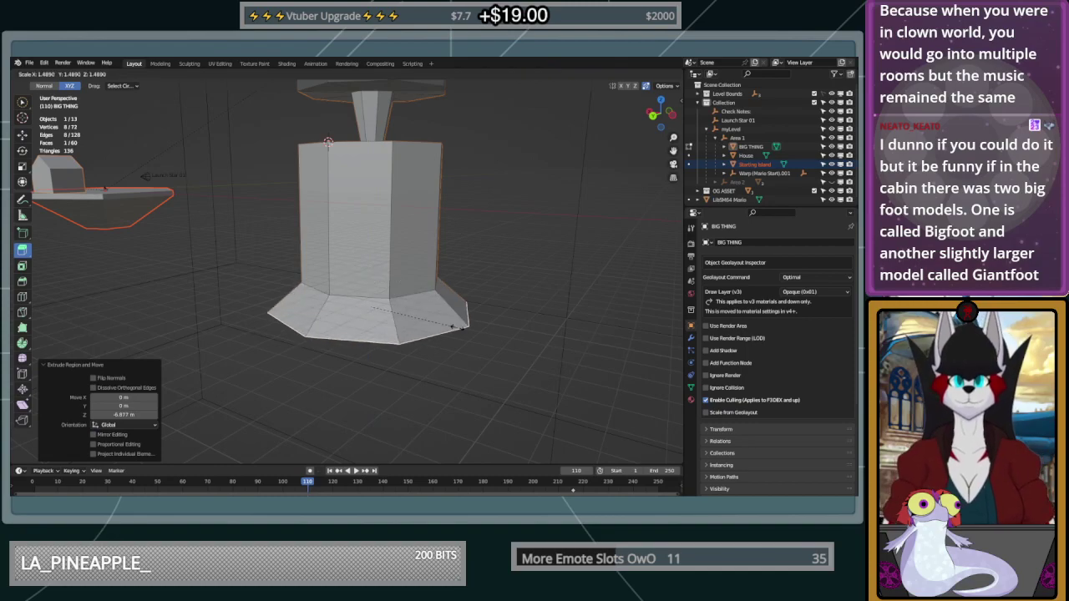
{"action": "left_click", "coordinate": [451, 323]}
Try a second extrusion of the flared base's bottom face with its Z distance set to 0 m, and undo it
{"action": "left_click_drag", "start_coordinate": [371, 278], "coordinate": [371, 290]}
{"action": "left_click", "coordinate": [140, 415]}
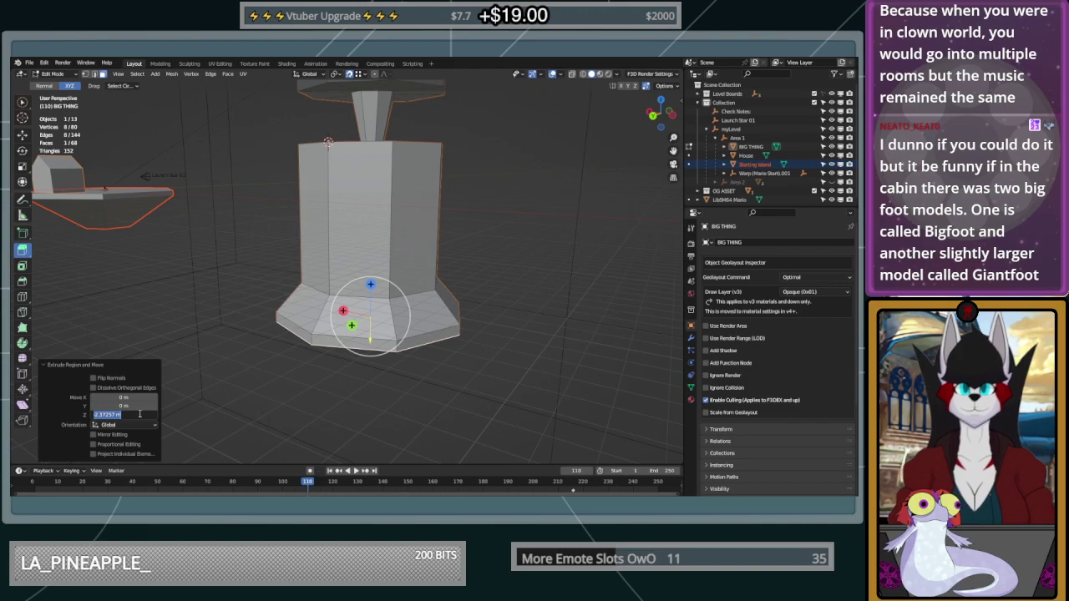
{"action": "type", "text": "00"}
{"action": "key", "text": "Return"}
{"action": "left_click", "coordinate": [506, 363]}
{"action": "middle_click_drag", "start_coordinate": [506, 362], "coordinate": [417, 323]}
{"action": "scroll", "coordinate": [343, 325], "scroll_direction": "up", "scroll_amount": 4}
{"action": "key", "text": "ctrl+z"}
{"action": "key", "text": "ctrl+z"}
Extrude the flared base's bottom face again and set the extrusion's Z distance to 0 m
{"action": "middle_click_drag", "start_coordinate": [352, 309], "coordinate": [372, 284]}
{"action": "left_click_drag", "start_coordinate": [375, 295], "coordinate": [376, 302]}
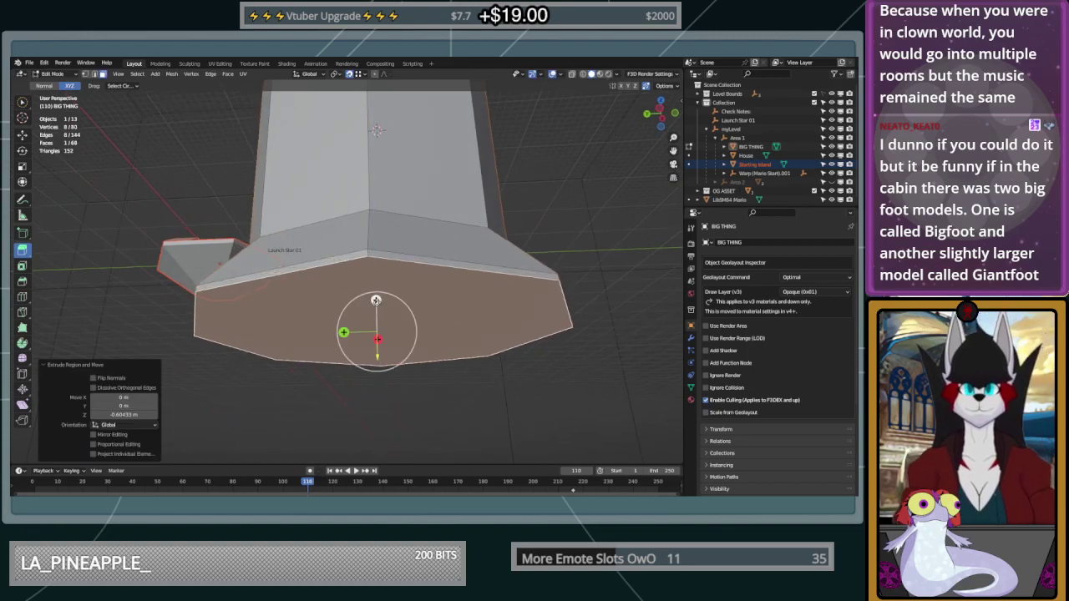
{"action": "left_click", "coordinate": [125, 414]}
{"action": "type", "text": "0"}
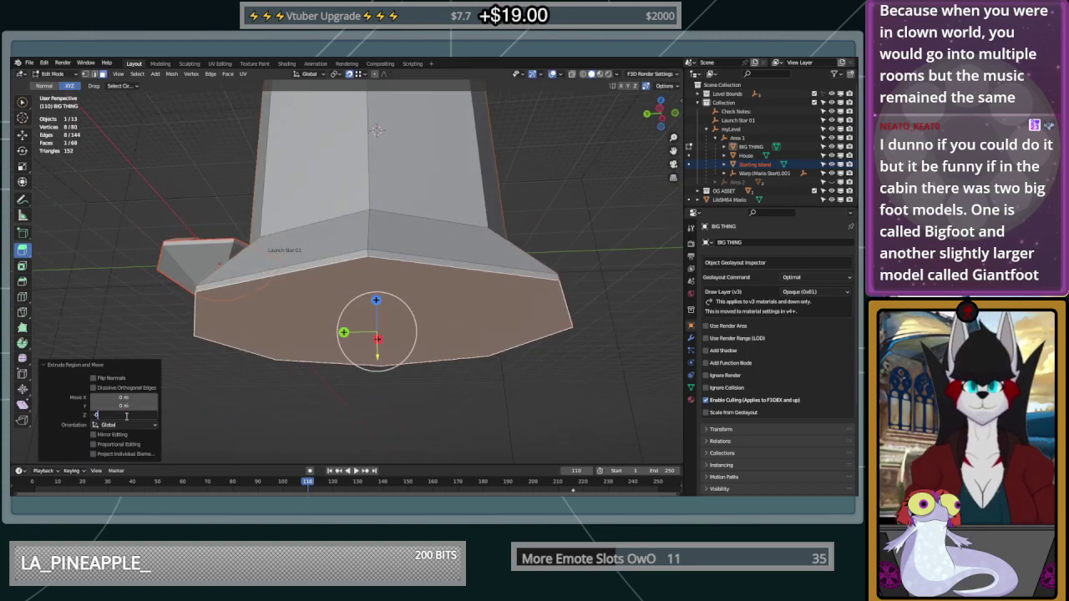
{"action": "key", "text": "Return"}
{"action": "left_click", "coordinate": [575, 205]}
Leave Edit Mode and examine the column's flared base and tapered neck from several distances and angles
{"action": "middle_click_drag", "start_coordinate": [575, 205], "coordinate": [479, 277]}
{"action": "key", "text": "Tab"}
{"action": "scroll", "coordinate": [478, 278], "scroll_direction": "down", "scroll_amount": 10}
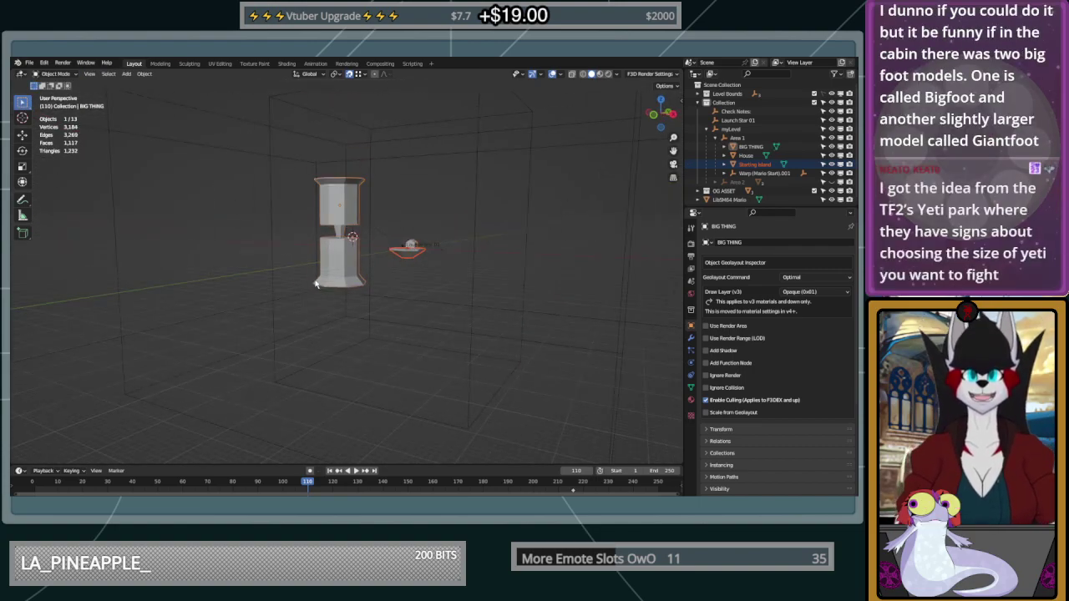
{"action": "scroll", "coordinate": [303, 256], "scroll_direction": "up", "scroll_amount": 8}
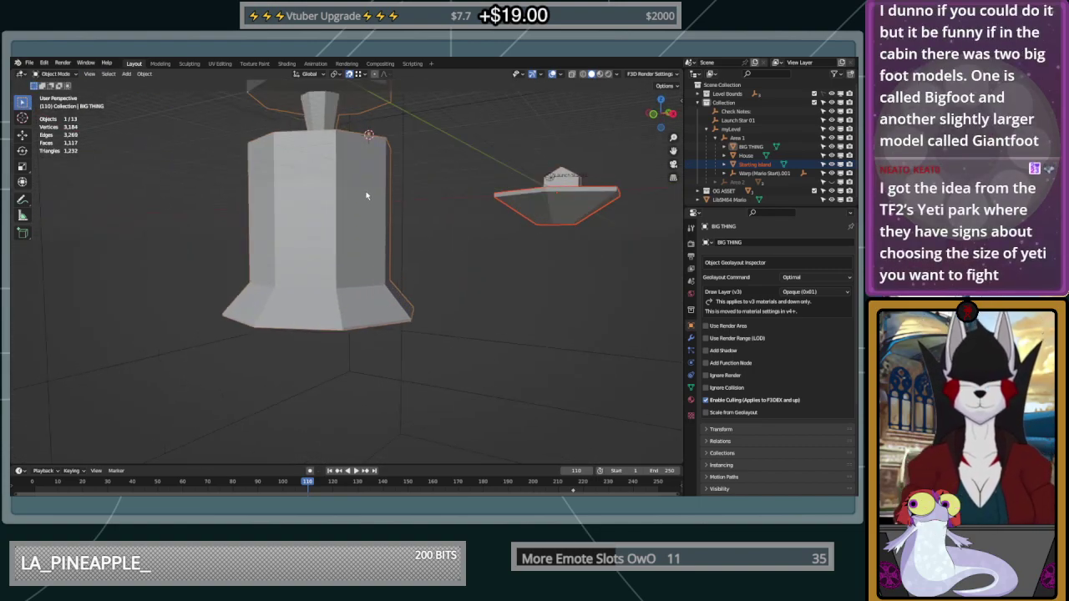
{"action": "middle_click_drag", "start_coordinate": [360, 202], "coordinate": [360, 203]}
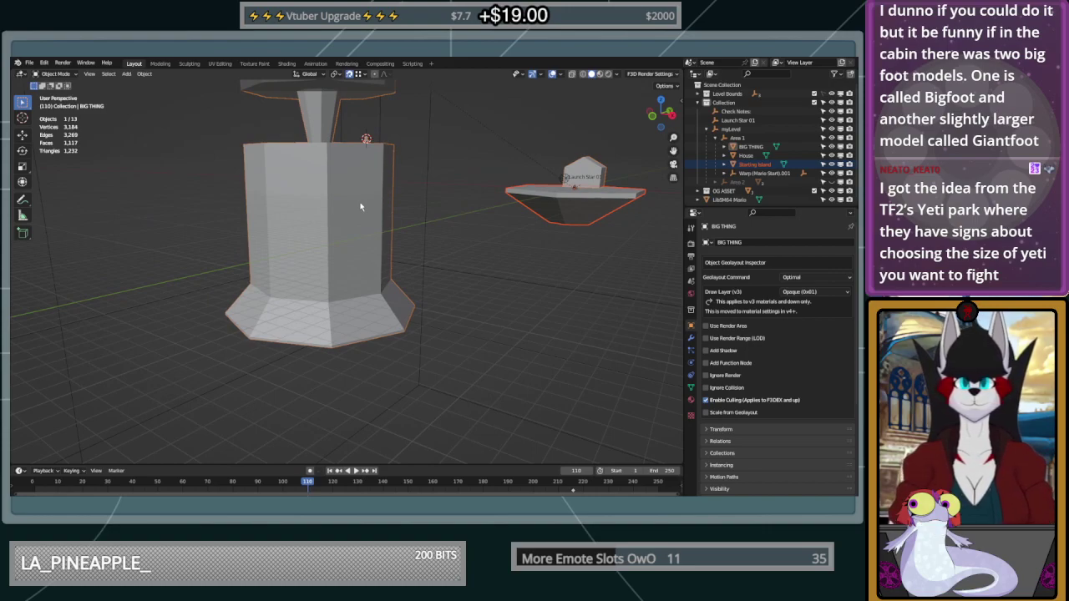
{"action": "scroll", "coordinate": [328, 147], "scroll_direction": "up", "scroll_amount": 8}
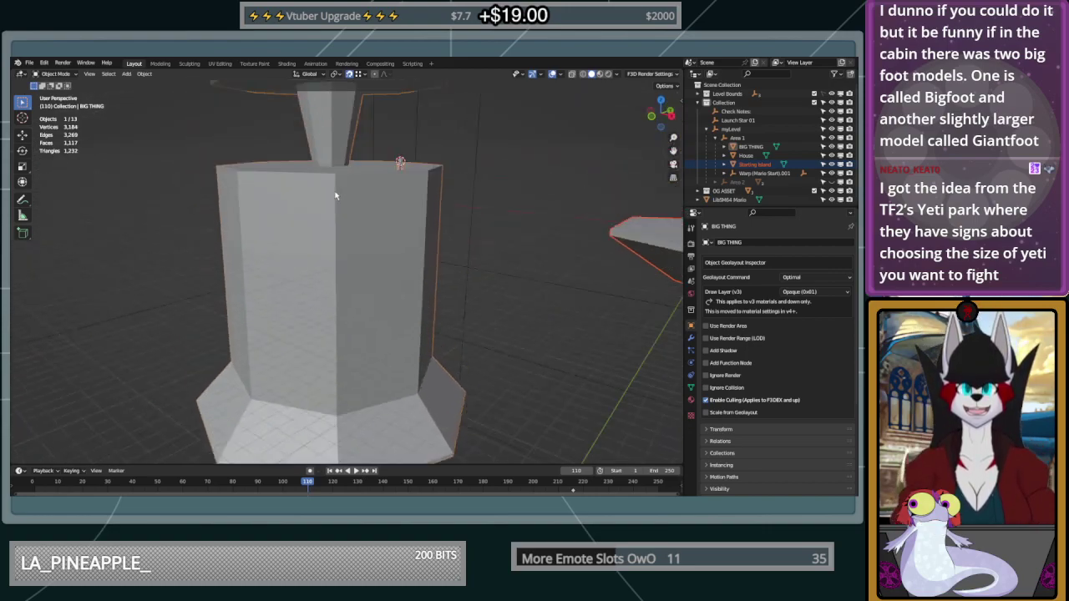
{"action": "scroll", "coordinate": [337, 253], "scroll_direction": "up", "scroll_amount": 6}
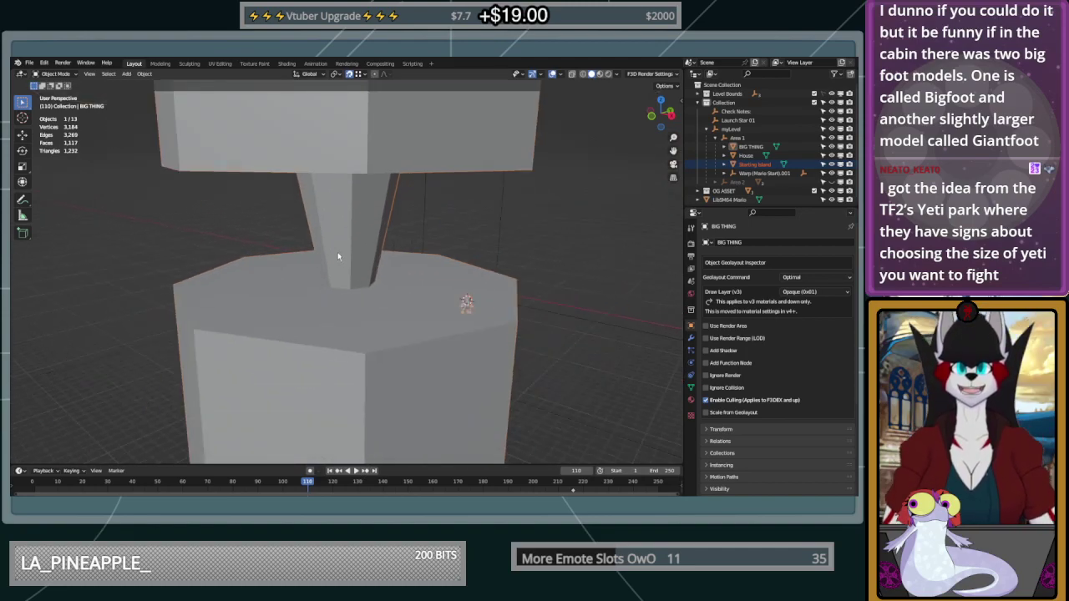
{"action": "scroll", "coordinate": [336, 254], "scroll_direction": "down", "scroll_amount": 4}
{"action": "middle_click_drag", "start_coordinate": [453, 276], "coordinate": [284, 192]}
Try scaling one of the tapered neck's side faces in Edit Mode
{"action": "left_click", "coordinate": [378, 243]}
{"action": "key", "text": "Tab"}
{"action": "left_click", "coordinate": [262, 178]}
{"action": "key", "text": "s"}
{"action": "right_click", "coordinate": [396, 235]}
{"action": "middle_click_drag", "start_coordinate": [368, 232], "coordinate": [431, 243]}
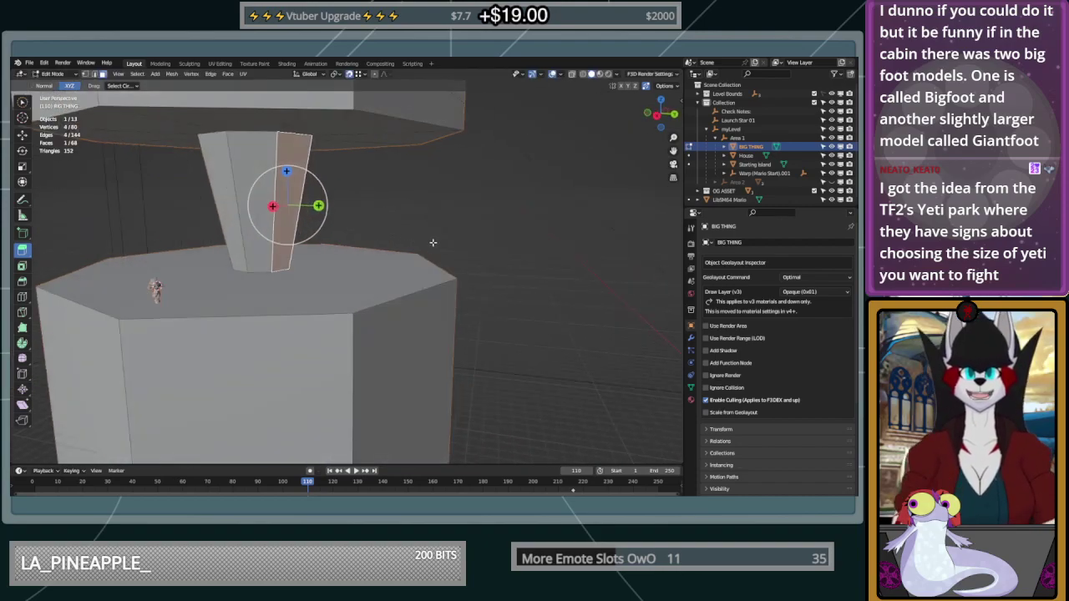
{"action": "key", "text": "s"}
{"action": "left_click", "coordinate": [362, 242]}
{"action": "middle_click_drag", "start_coordinate": [363, 242], "coordinate": [329, 277]}
{"action": "middle_click_drag", "start_coordinate": [396, 279], "coordinate": [323, 278]}
{"action": "scroll", "coordinate": [359, 277], "scroll_direction": "up", "scroll_amount": 4}
{"action": "middle_click_drag", "start_coordinate": [396, 276], "coordinate": [263, 281]}
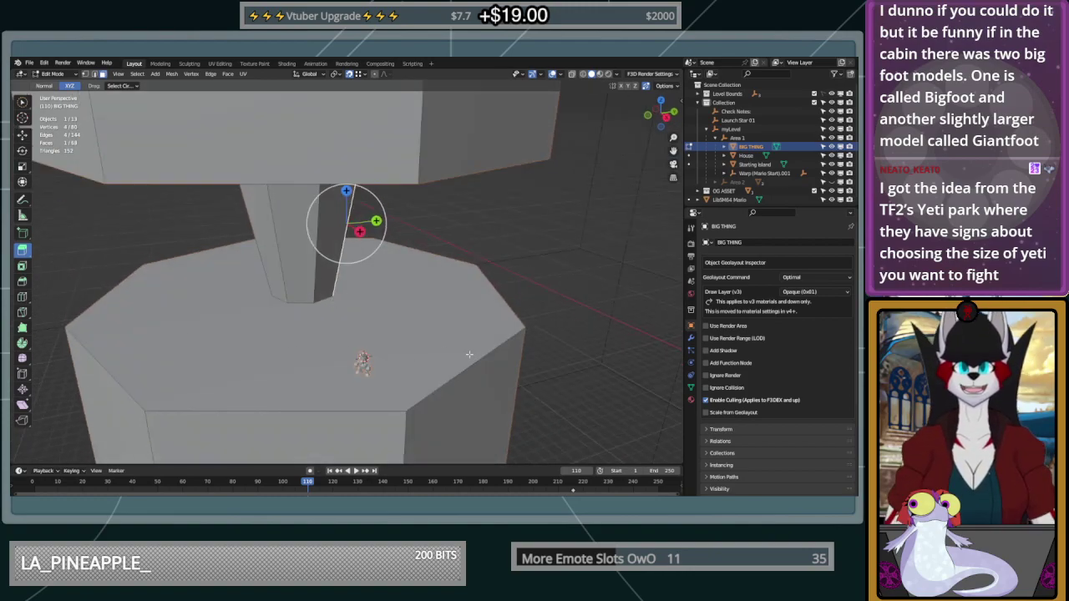
Snap the 3D cursor to a corner vertex of the lower part's top face and return to Object Mode
{"action": "left_click", "coordinate": [26, 106]}
{"action": "left_click", "coordinate": [452, 257]}
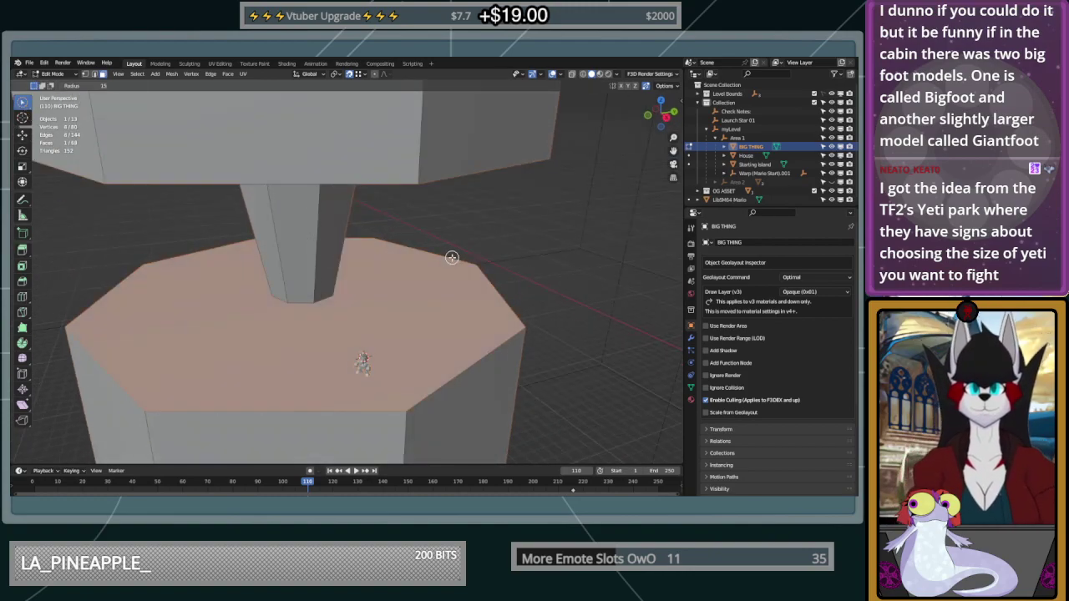
{"action": "key", "text": "alt+a"}
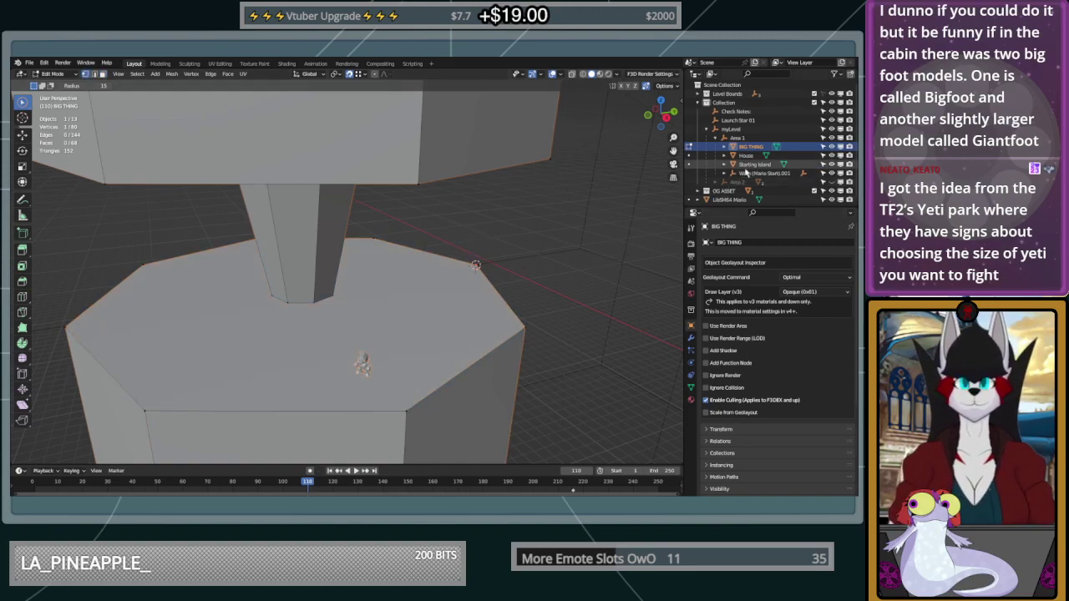
{"action": "key", "text": "shift+a"}
{"action": "key", "text": "x"}
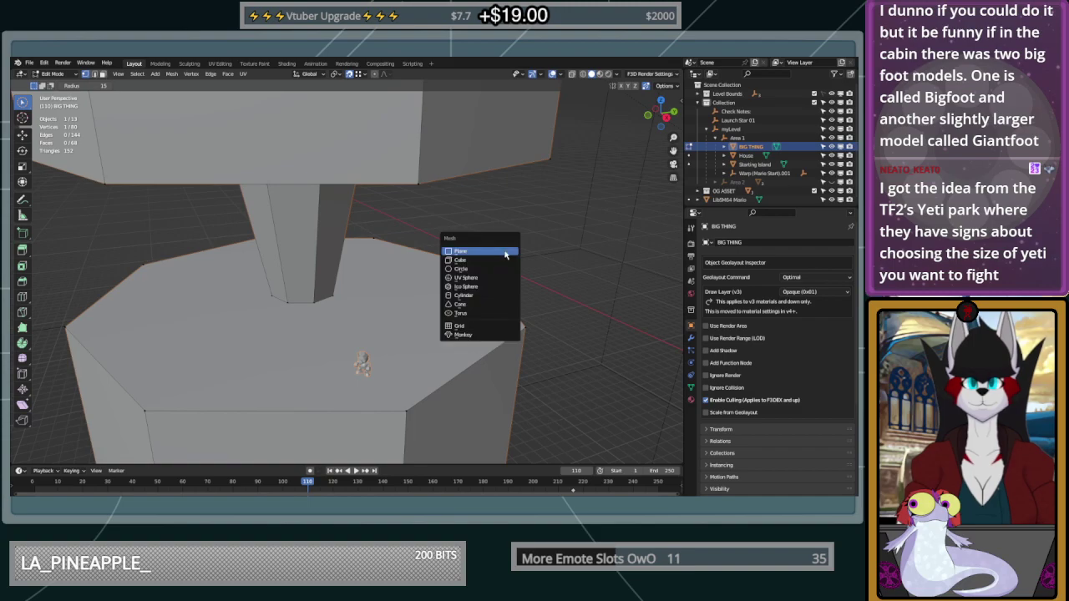
{"action": "key", "text": "Tab"}
Try adding a Plain Axes empty at the 3D cursor, and undo it
{"action": "key", "text": "shift+a"}
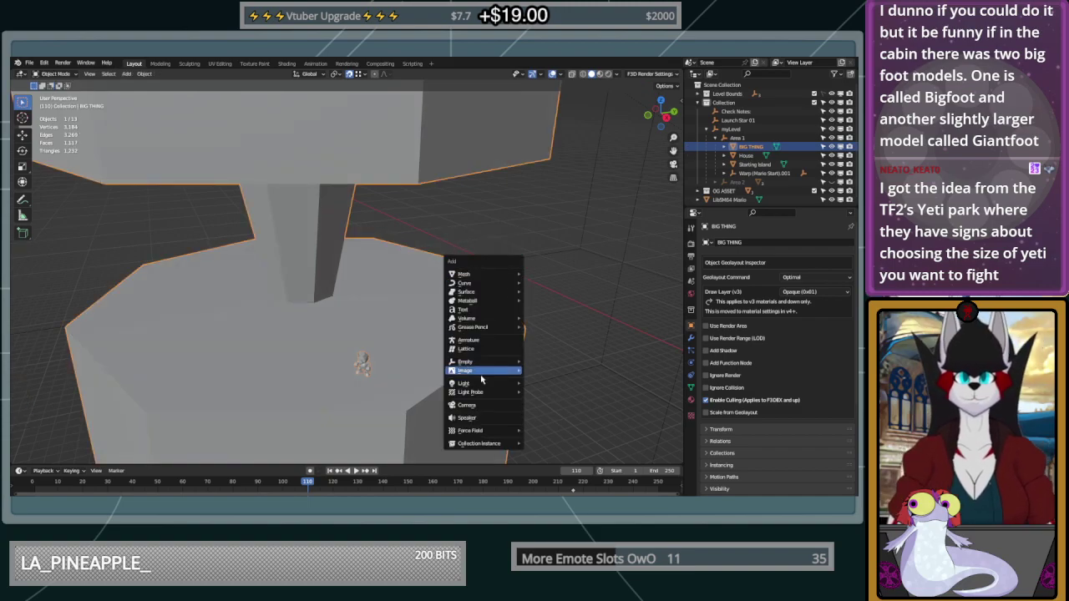
{"action": "mouse_move", "coordinate": [491, 364]}
{"action": "left_click", "coordinate": [543, 362]}
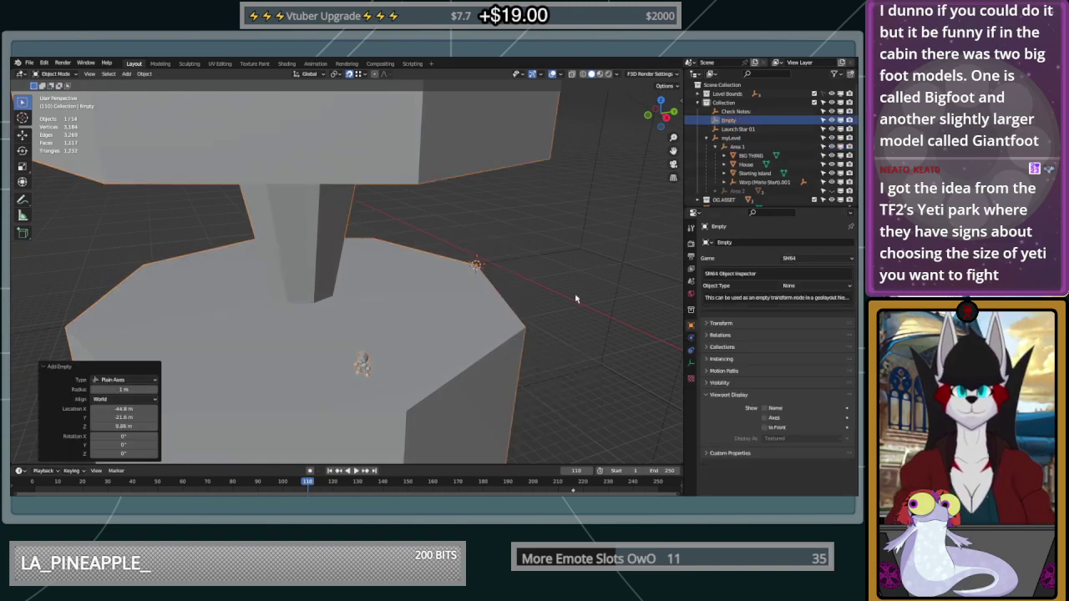
{"action": "key", "text": "ctrl+z"}
Add a Cone empty at the 3D cursor on the corner of the lower part's top face
{"action": "key", "text": "shift+a"}
{"action": "mouse_move", "coordinate": [501, 284]}
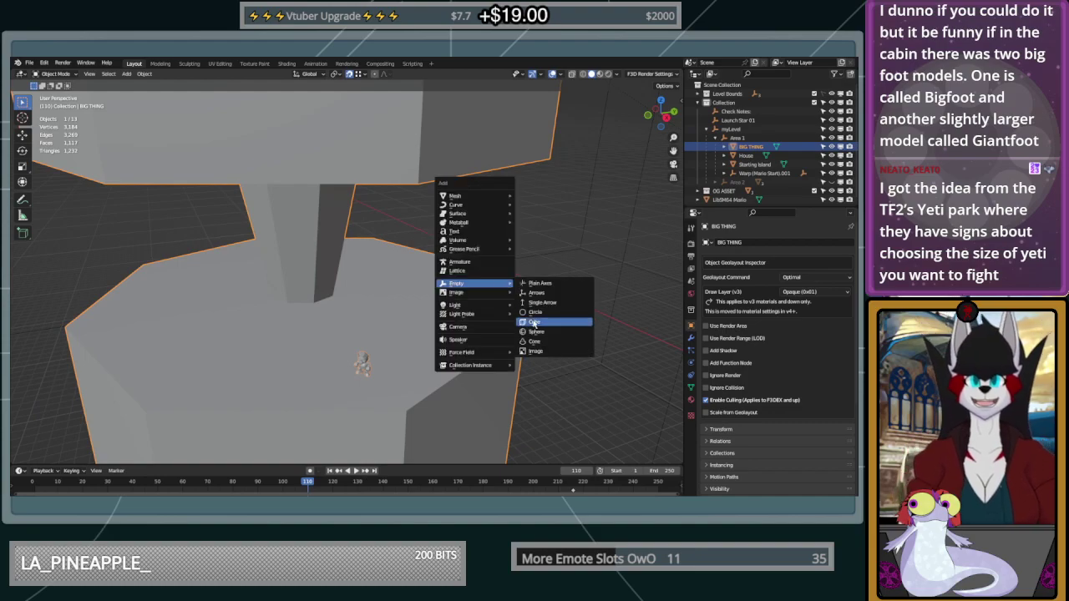
{"action": "left_click", "coordinate": [536, 343]}
{"action": "middle_click_drag", "start_coordinate": [551, 310], "coordinate": [532, 311]}
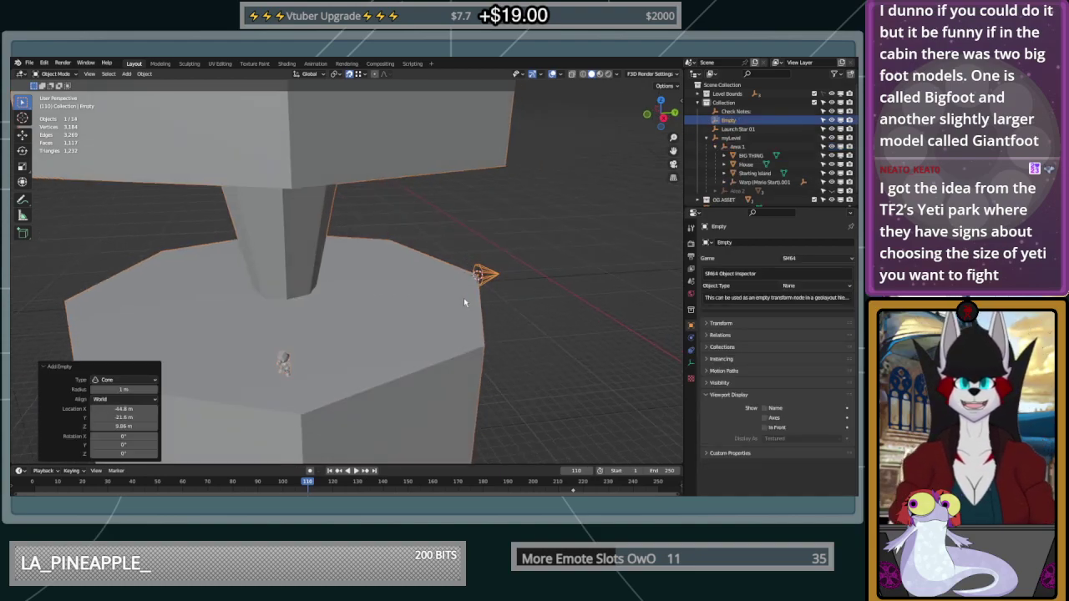
{"action": "middle_click_drag", "start_coordinate": [464, 302], "coordinate": [535, 300]}
Set the empty's object type to Object, with Chuckya as both its model and its behaviour
{"action": "left_click", "coordinate": [816, 286]}
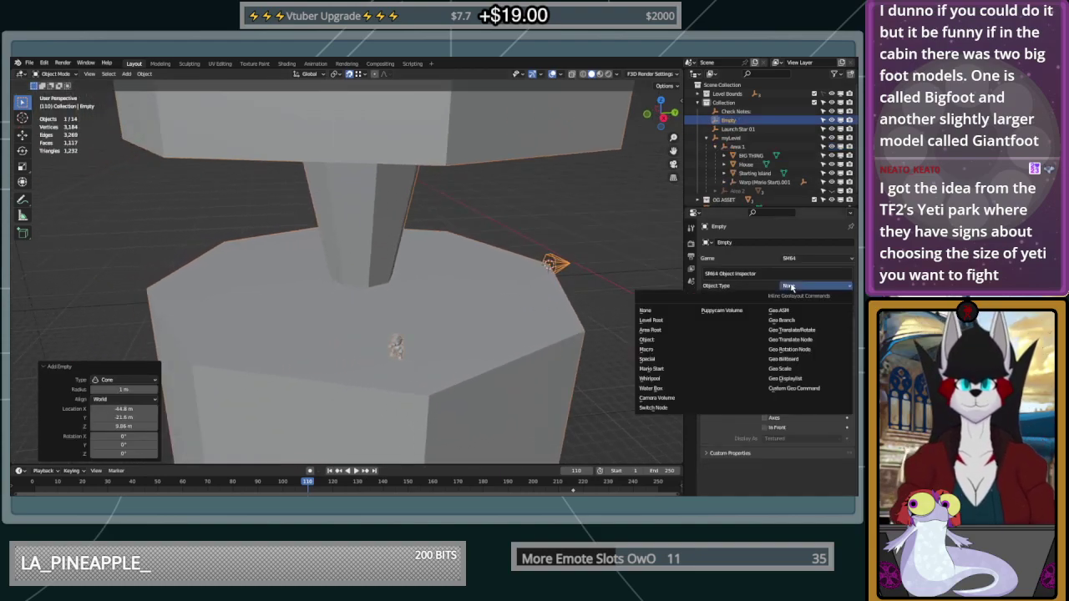
{"action": "left_click", "coordinate": [668, 340]}
{"action": "left_click", "coordinate": [807, 314]}
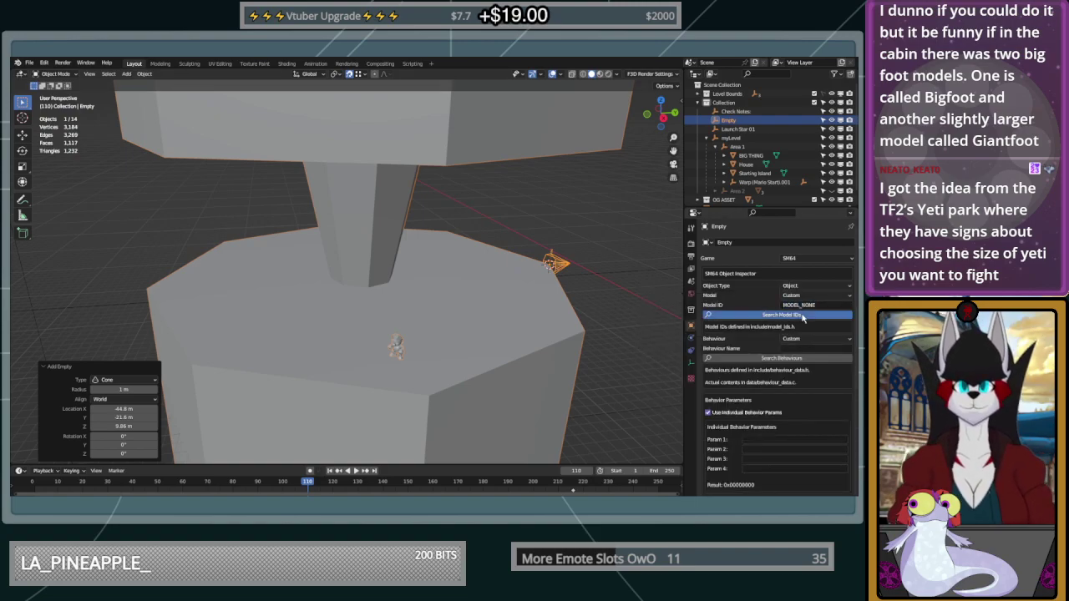
{"action": "type", "text": "ch"}
{"action": "key", "text": "Return"}
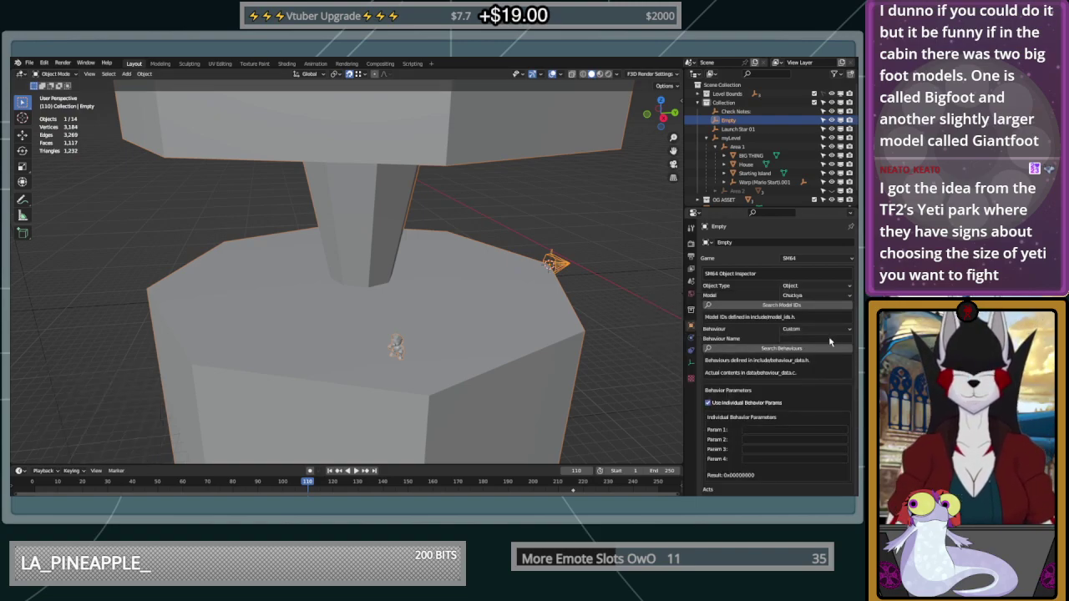
{"action": "left_click", "coordinate": [801, 350]}
{"action": "type", "text": "chuck"}
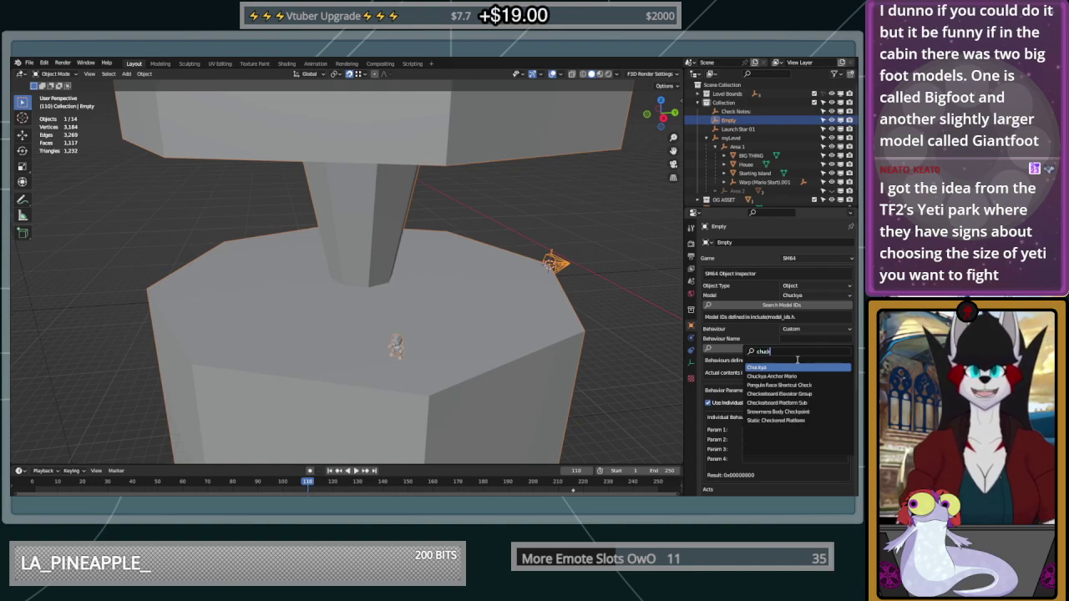
{"action": "key", "text": "Return"}
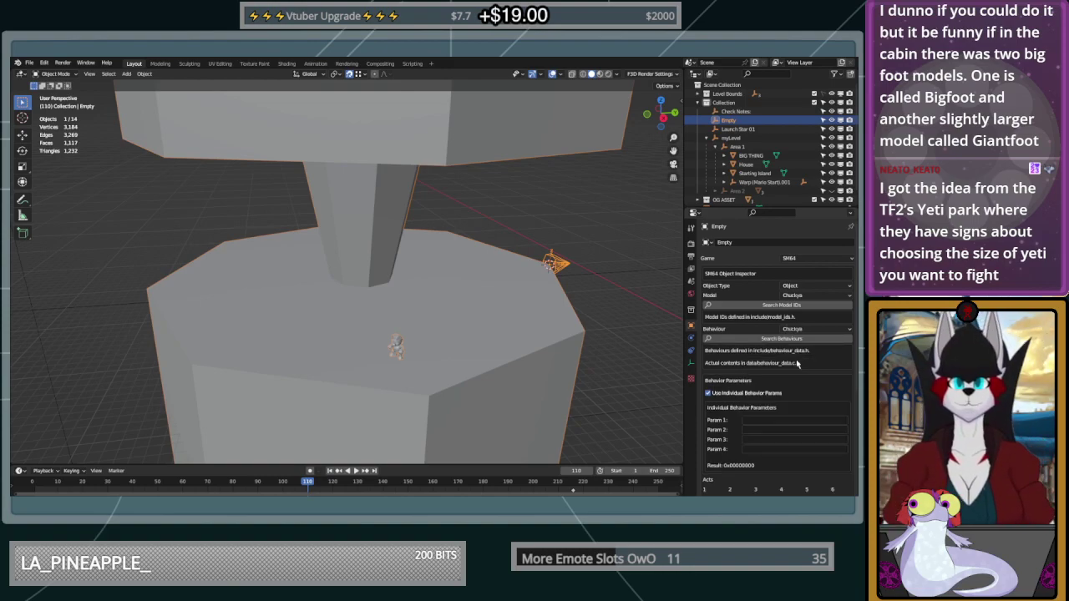
Move the empty inward onto the lower part's top face and rotate it about 92° around global Z
{"action": "left_click", "coordinate": [23, 134]}
{"action": "left_click_drag", "start_coordinate": [583, 263], "coordinate": [462, 270]}
{"action": "left_click_drag", "start_coordinate": [462, 270], "coordinate": [498, 263]}
{"action": "left_click", "coordinate": [22, 150]}
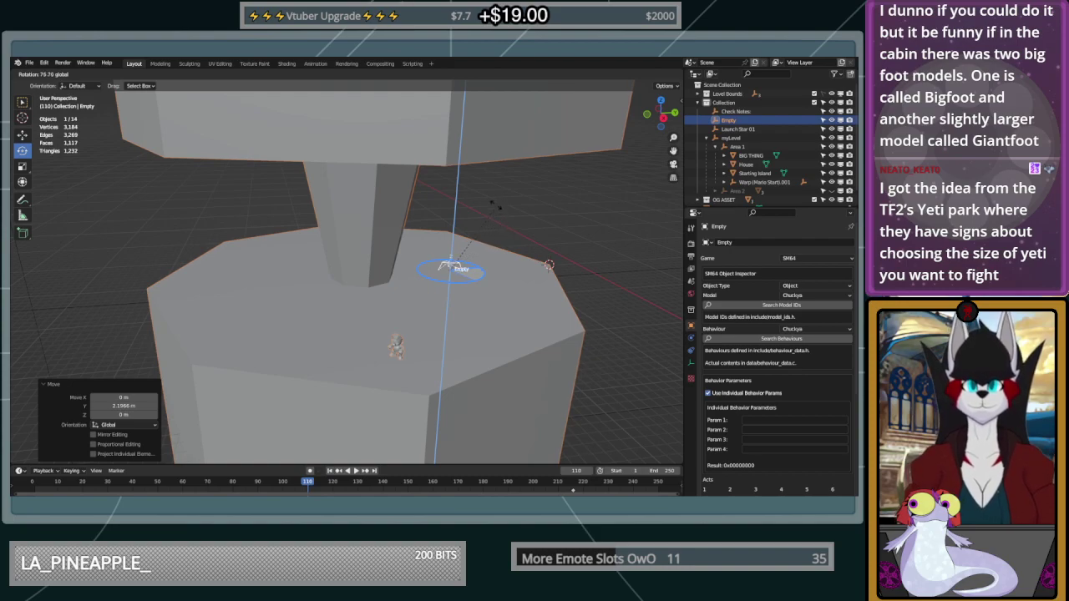
{"action": "mouse_move", "coordinate": [488, 194]}
{"action": "left_mouse_down"}
{"action": "mouse_move", "coordinate": [495, 225]}
{"action": "mouse_move", "coordinate": [489, 199]}
{"action": "left_mouse_up"}
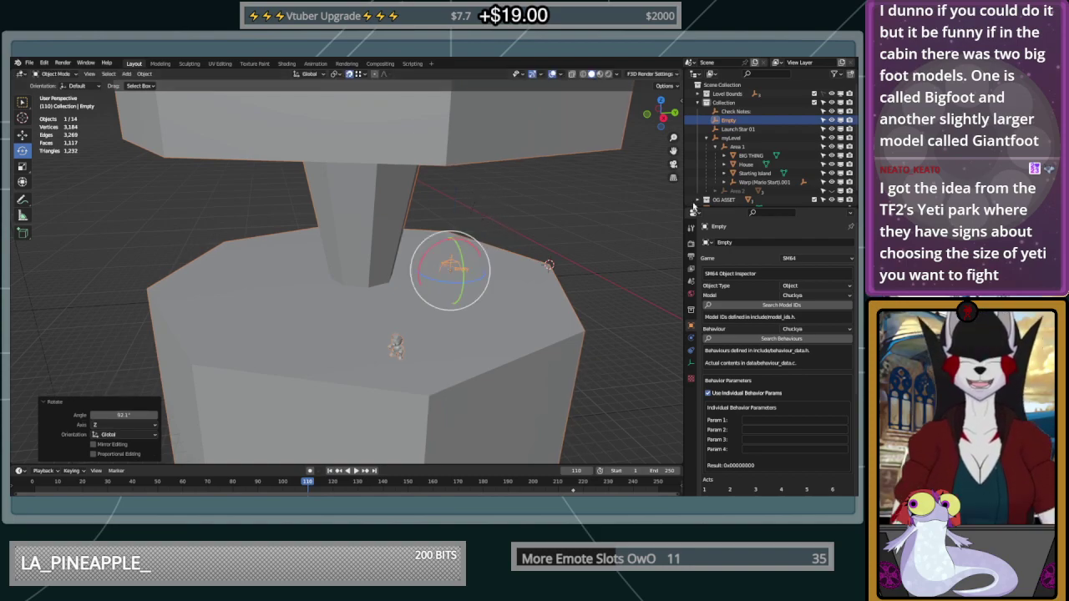
Rename the empty as Chuckya and parent it to Area 1
{"action": "double_click", "coordinate": [735, 120]}
{"action": "type", "text": "Chuckya"}
{"action": "key", "text": "Return"}
{"action": "left_click_drag", "start_coordinate": [731, 120], "coordinate": [754, 146]}
{"action": "middle_click_drag", "start_coordinate": [572, 229], "coordinate": [486, 252]}
{"action": "left_click_drag", "start_coordinate": [480, 286], "coordinate": [464, 281]}
Duplicate the Chuckya empty about -24.3 m along Y and shift the copy farther onto the platform's top face
{"action": "middle_click_drag", "start_coordinate": [556, 288], "coordinate": [409, 284]}
{"action": "left_click", "coordinate": [412, 290]}
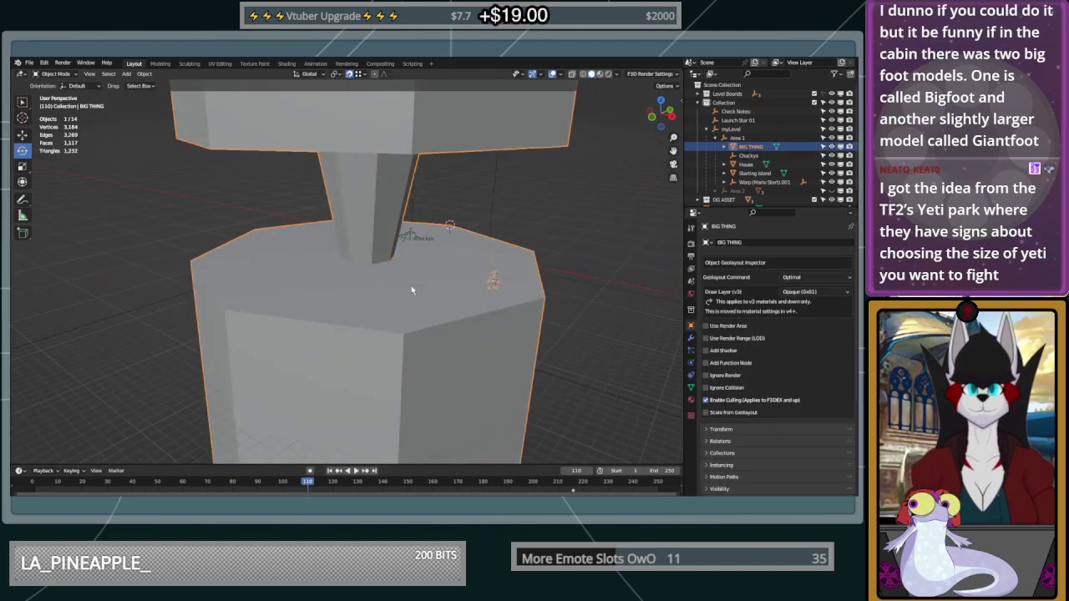
{"action": "left_click", "coordinate": [414, 236]}
{"action": "key", "text": "shift+d"}
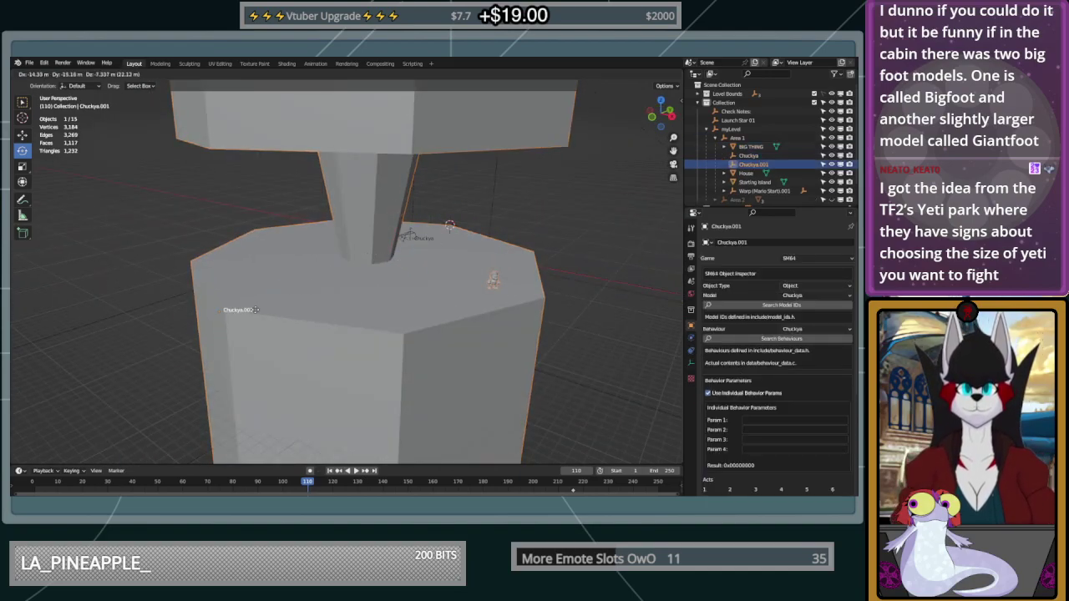
{"action": "left_click", "coordinate": [240, 310]}
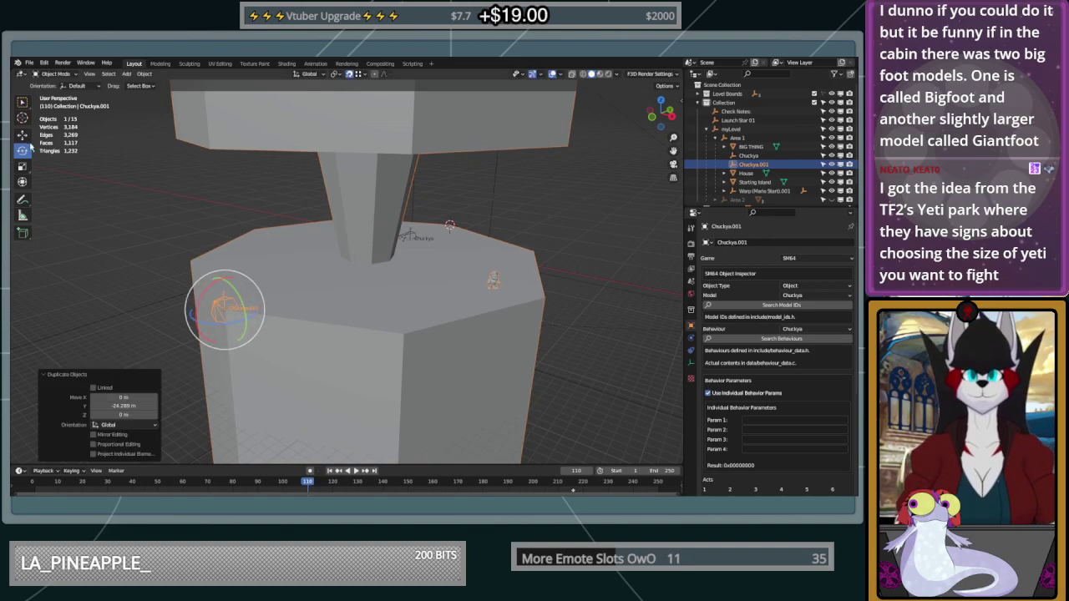
{"action": "left_click", "coordinate": [23, 135]}
{"action": "left_click_drag", "start_coordinate": [253, 303], "coordinate": [308, 294]}
{"action": "left_click", "coordinate": [23, 151]}
Duplicate the original Chuckya empty again and move the copy to a spot near the neck between the other two
{"action": "left_click", "coordinate": [594, 316]}
{"action": "middle_click_drag", "start_coordinate": [593, 316], "coordinate": [459, 286]}
{"action": "left_click", "coordinate": [452, 269]}
{"action": "left_click", "coordinate": [451, 263]}
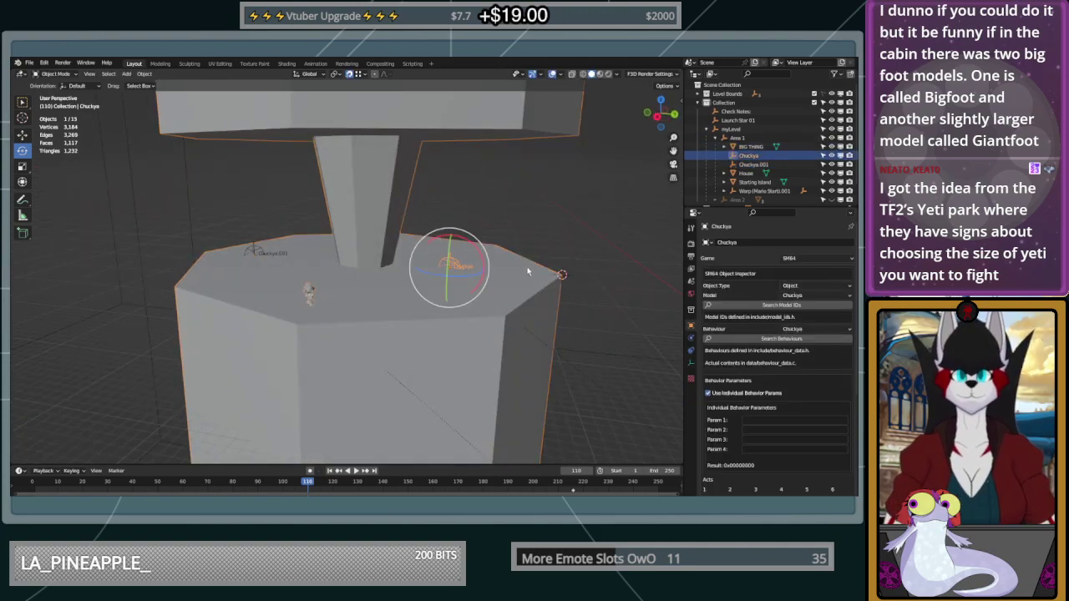
{"action": "key", "text": "shift+d"}
{"action": "right_click", "coordinate": [477, 282]}
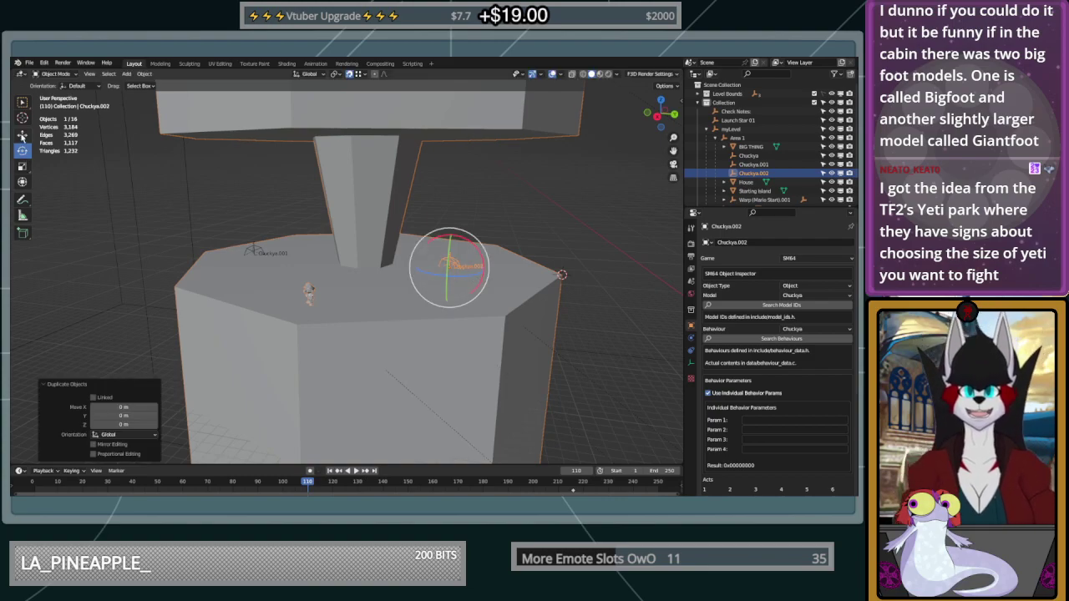
{"action": "left_click", "coordinate": [23, 135]}
{"action": "middle_click_drag", "start_coordinate": [505, 286], "coordinate": [465, 304]}
{"action": "left_click_drag", "start_coordinate": [414, 301], "coordinate": [329, 314]}
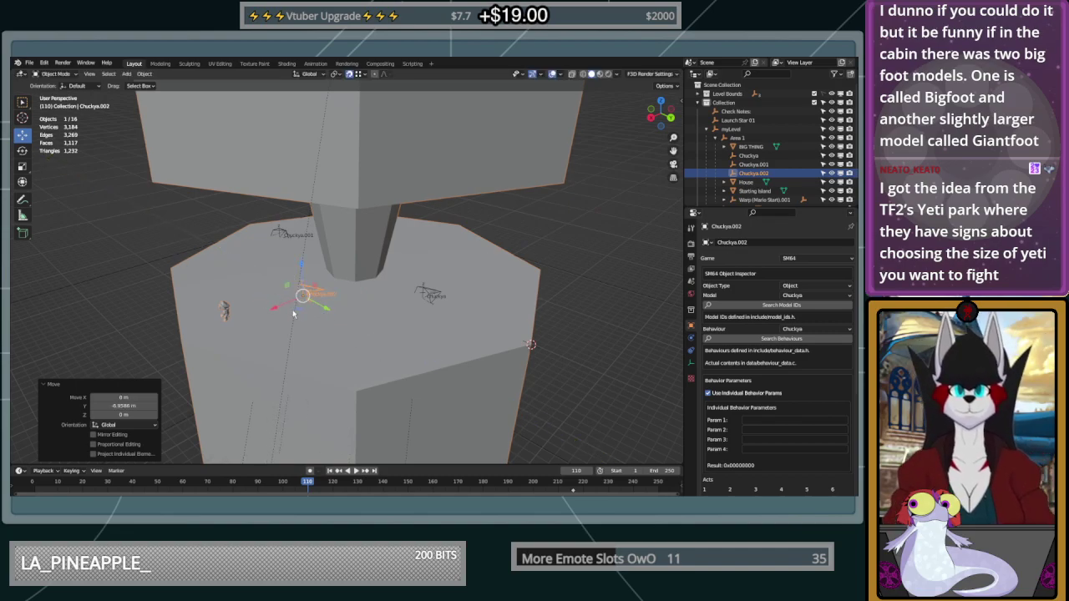
Rotate the second Chuckya copy 22.5° around Z and shift it about -1.34 m along X toward the neck
{"action": "left_click", "coordinate": [23, 152]}
{"action": "mouse_move", "coordinate": [302, 316]}
{"action": "left_mouse_down"}
{"action": "mouse_move", "coordinate": [311, 305]}
{"action": "mouse_move", "coordinate": [299, 297]}
{"action": "left_mouse_up"}
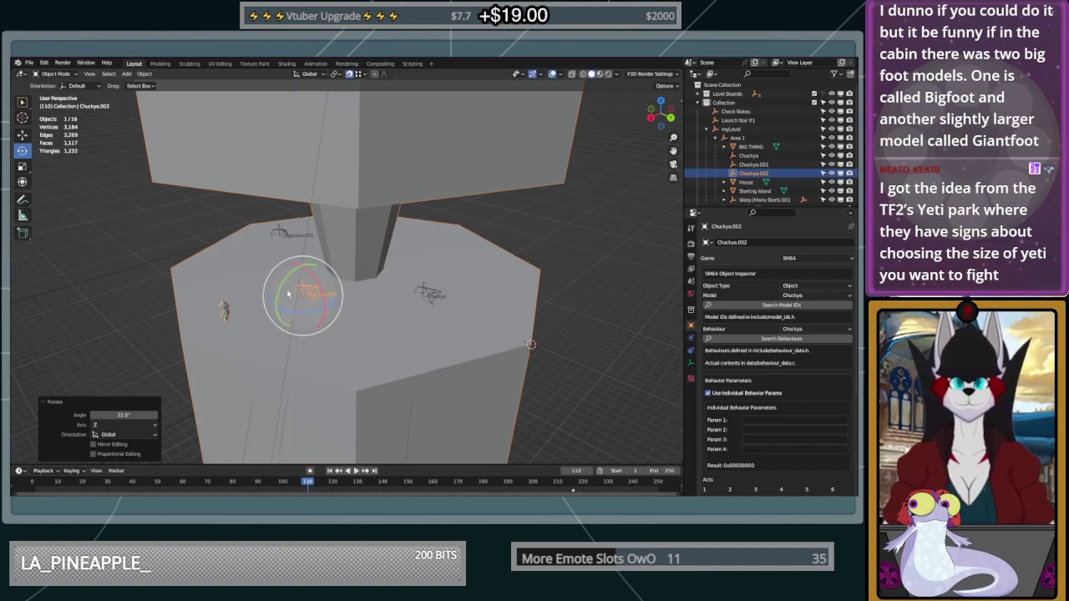
{"action": "left_click", "coordinate": [22, 134]}
{"action": "mouse_move", "coordinate": [300, 310]}
{"action": "left_mouse_down"}
{"action": "mouse_move", "coordinate": [324, 296]}
{"action": "mouse_move", "coordinate": [288, 304]}
{"action": "left_mouse_up"}
{"action": "key", "text": "ctrl+z"}
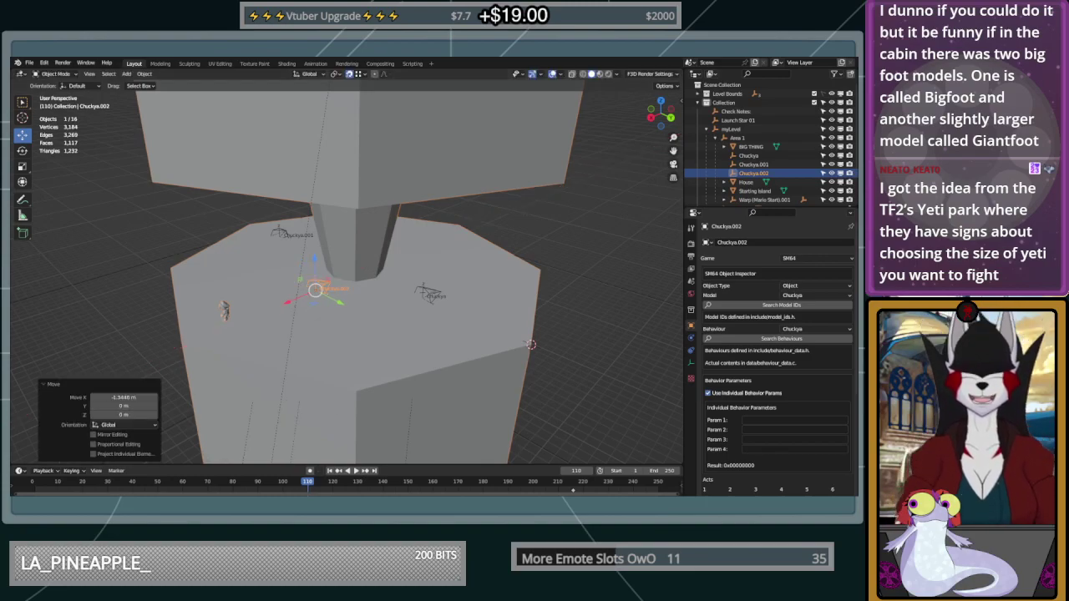
Deselect everything and examine the three Chuckya empties and the whole column from several distances and angles
{"action": "middle_click_drag", "start_coordinate": [265, 303], "coordinate": [342, 282]}
{"action": "left_click", "coordinate": [529, 236]}
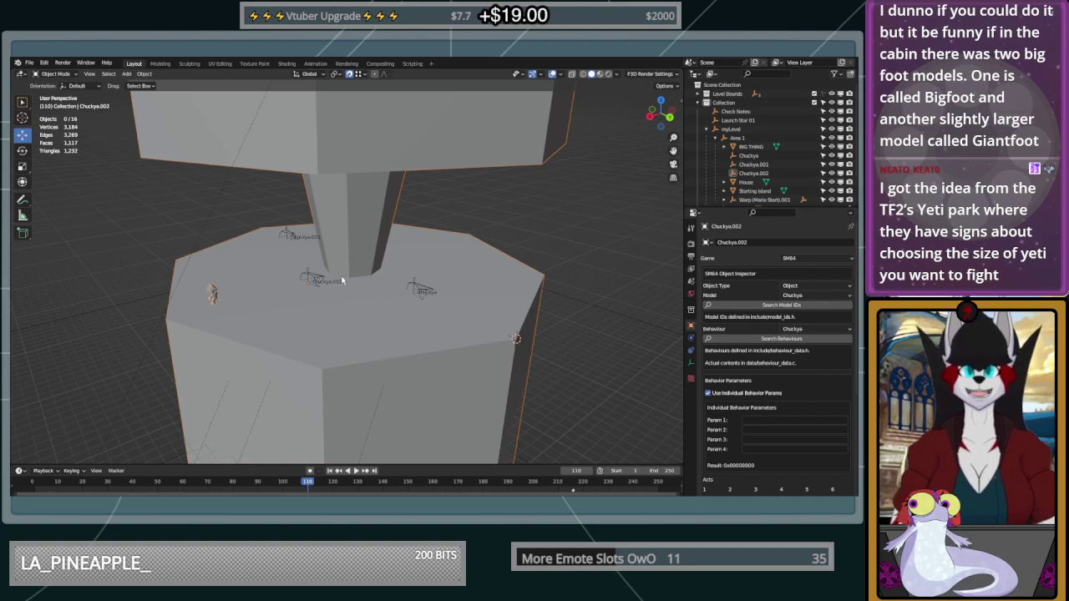
{"action": "scroll", "coordinate": [286, 244], "scroll_direction": "down", "scroll_amount": 7}
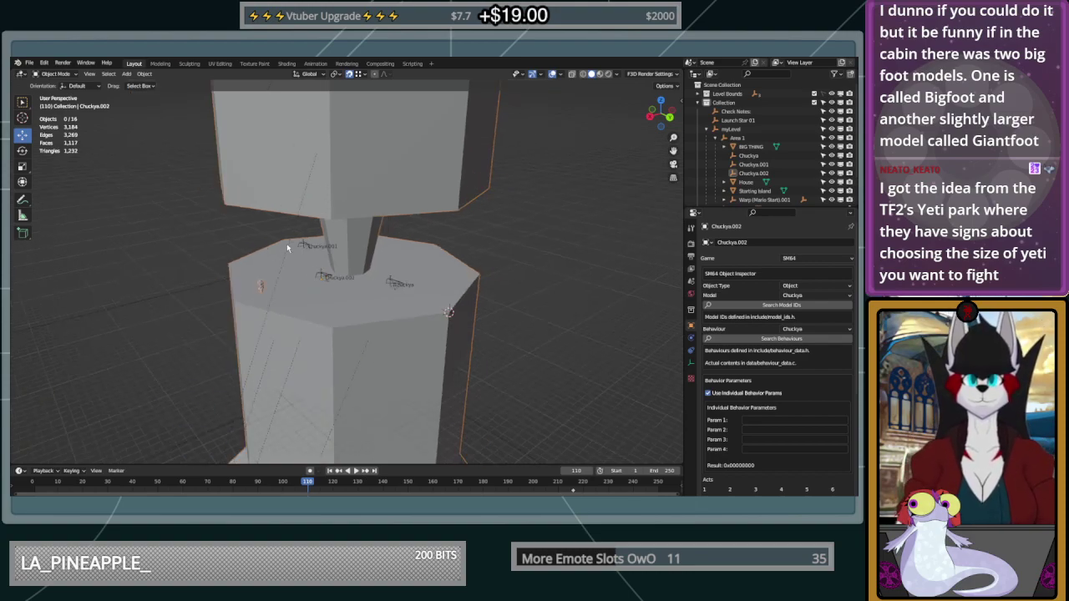
{"action": "middle_click_drag", "start_coordinate": [331, 284], "coordinate": [262, 309]}
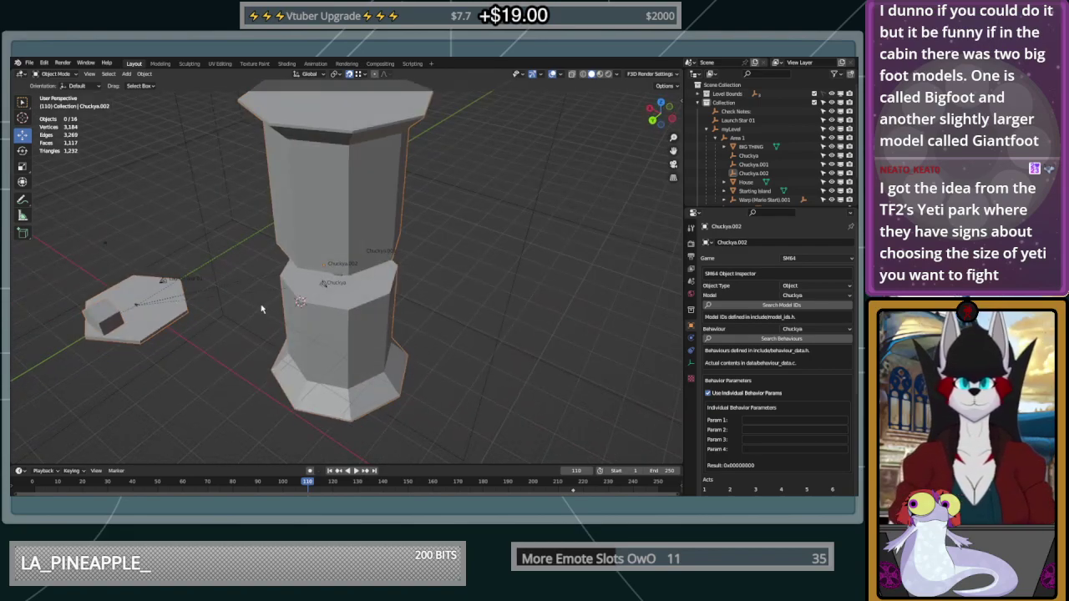
{"action": "middle_click_drag", "start_coordinate": [261, 309], "coordinate": [309, 284]}
{"action": "scroll", "coordinate": [309, 284], "scroll_direction": "up", "scroll_amount": 8}
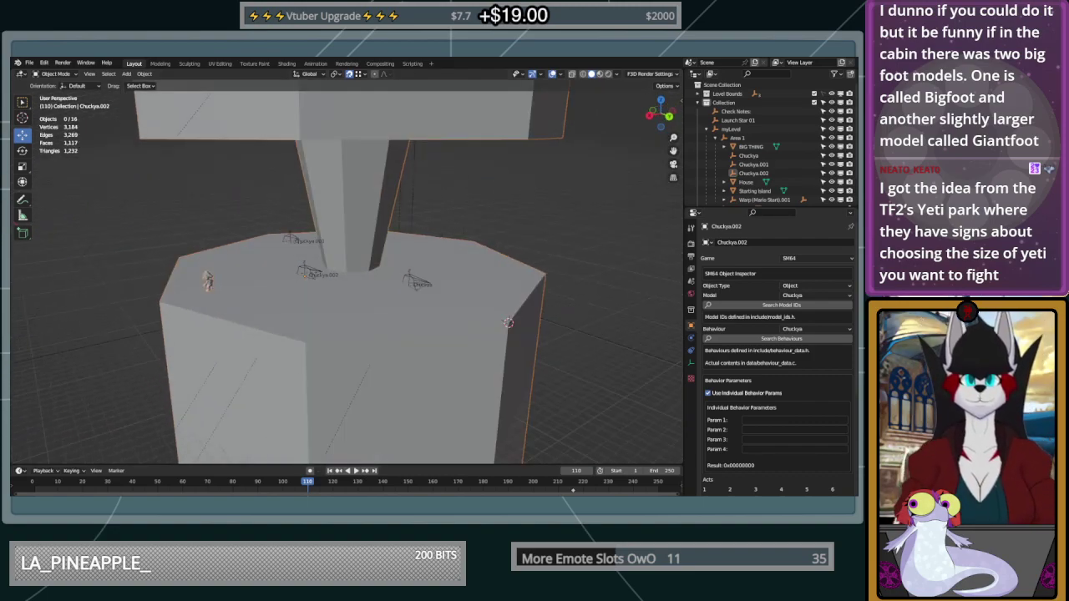
{"action": "middle_click_drag", "start_coordinate": [428, 235], "coordinate": [402, 294]}
{"action": "scroll", "coordinate": [417, 231], "scroll_direction": "down", "scroll_amount": 3}
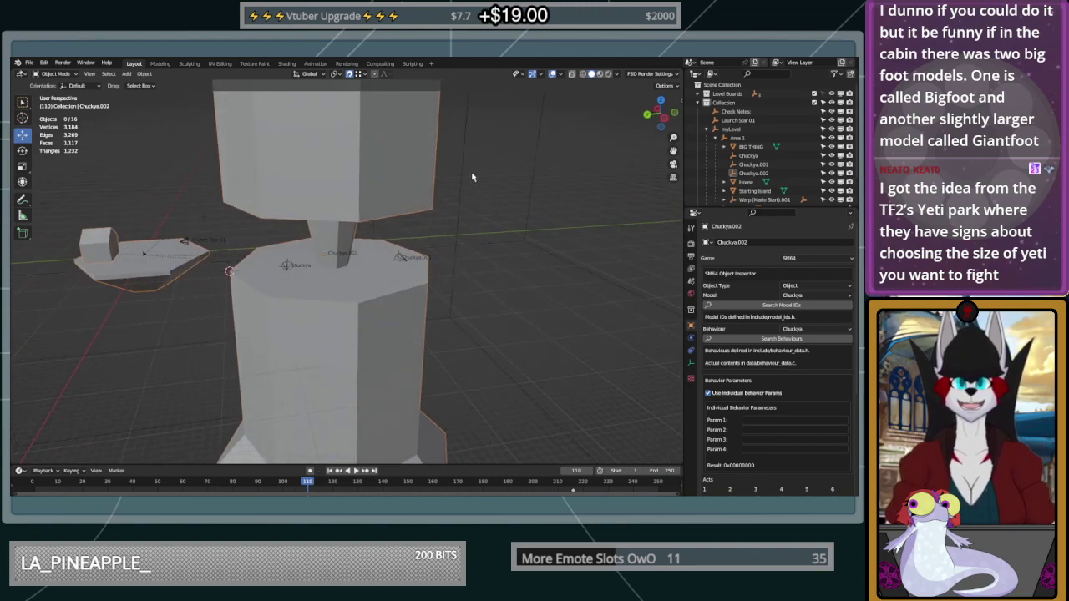
{"action": "scroll", "coordinate": [292, 299], "scroll_direction": "up", "scroll_amount": 1}
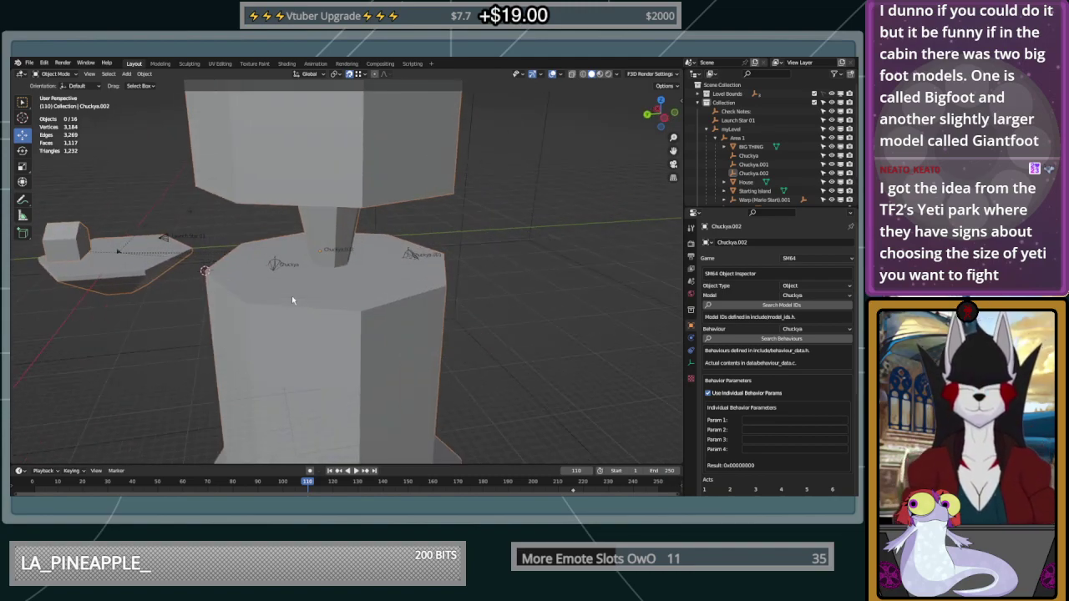
{"action": "scroll", "coordinate": [291, 300], "scroll_direction": "up", "scroll_amount": 1}
Snap the 3D cursor to the midpoint between two neighbouring rim vertices of BIG THING's lower top face and return to Object Mode
{"action": "left_click", "coordinate": [345, 341]}
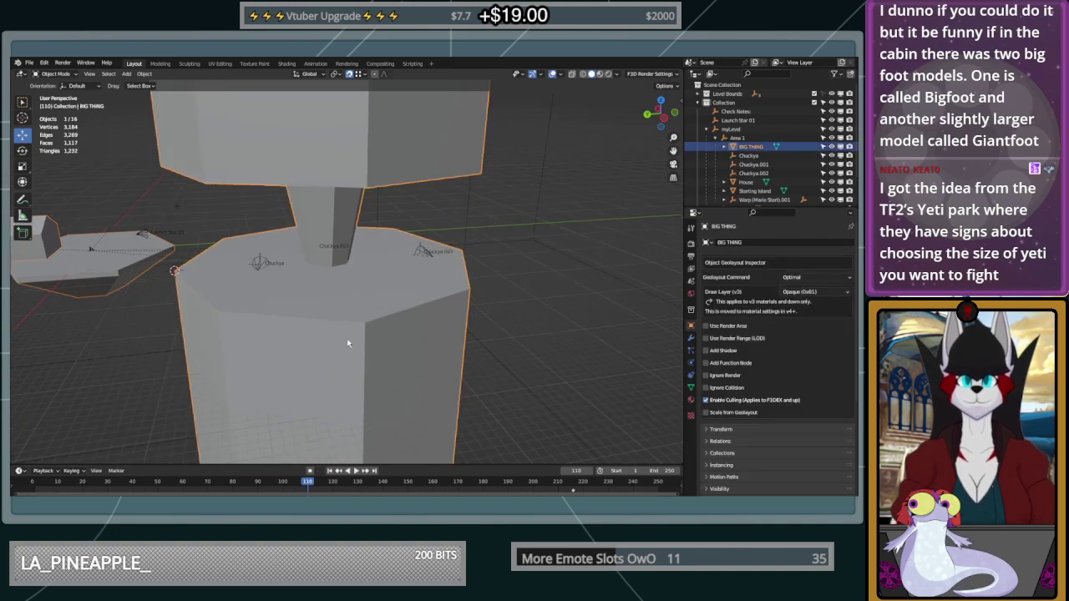
{"action": "key", "text": "Tab"}
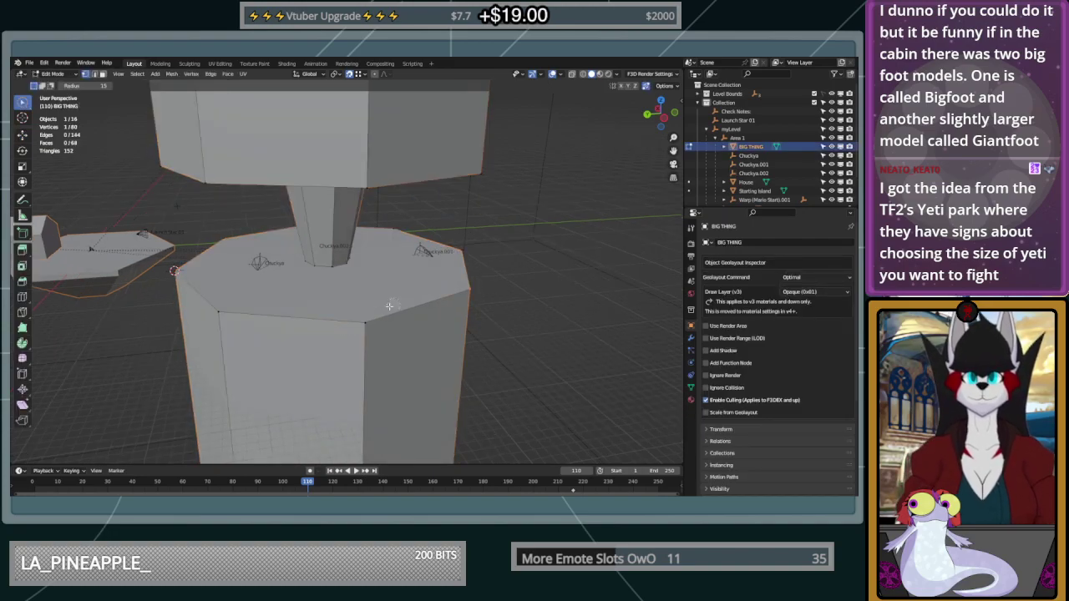
{"action": "middle_click_drag", "start_coordinate": [365, 339], "coordinate": [441, 305]}
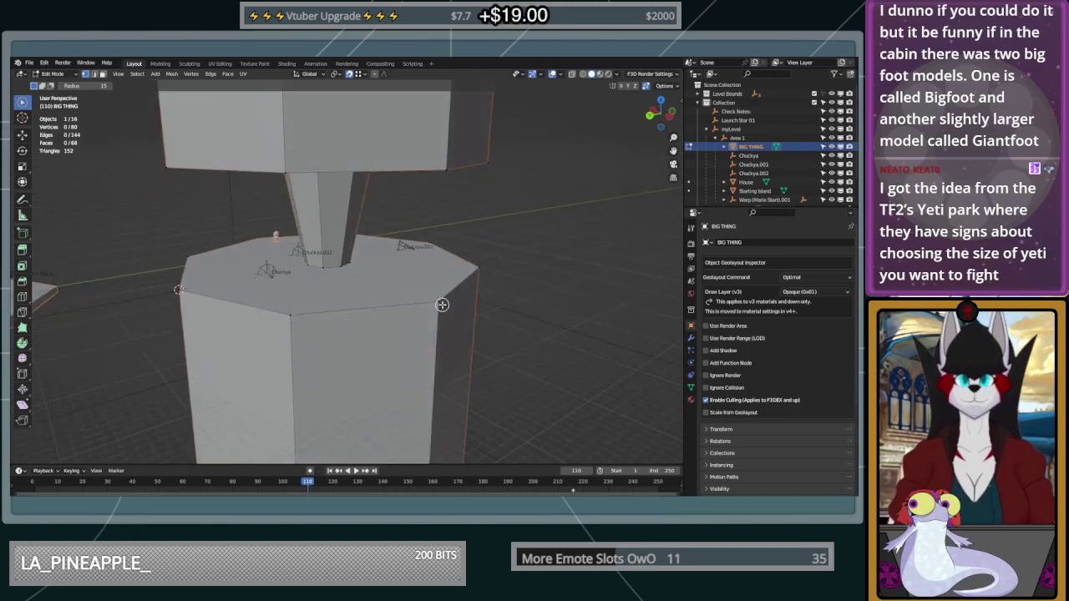
{"action": "key", "text": "Tab"}
{"action": "key", "text": "Tab"}
{"action": "left_click", "coordinate": [440, 304]}
{"action": "left_click", "coordinate": [286, 317], "text": "shift"}
{"action": "key", "text": "shift+s"}
{"action": "left_click", "coordinate": [370, 376]}
{"action": "key", "text": "Tab"}
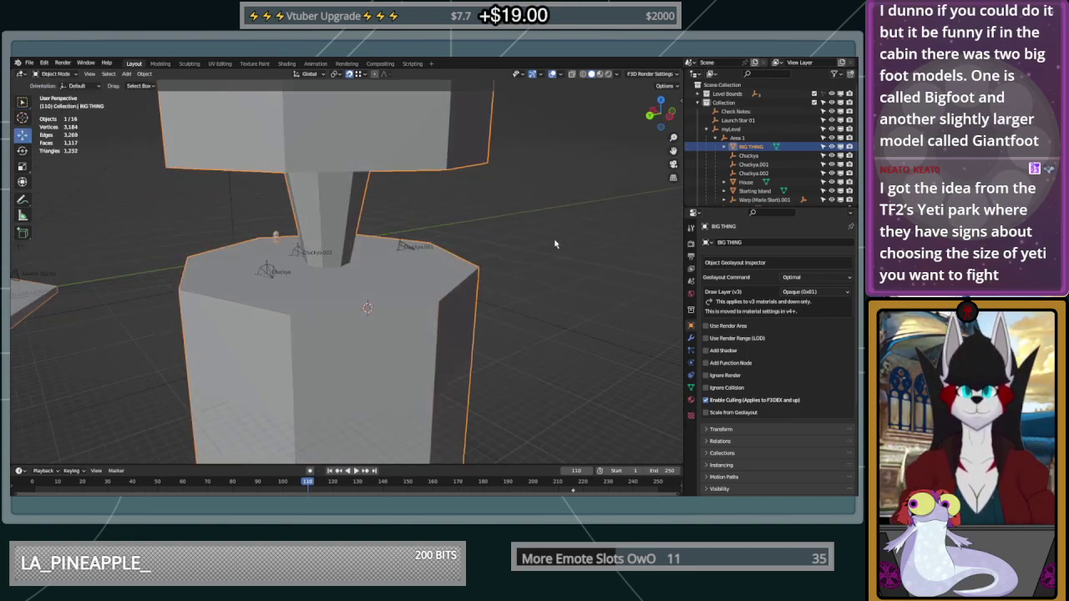
Add a 2 m cube at the 3D cursor on the platform's rim
{"action": "key", "text": "shift+a"}
{"action": "mouse_move", "coordinate": [534, 252]}
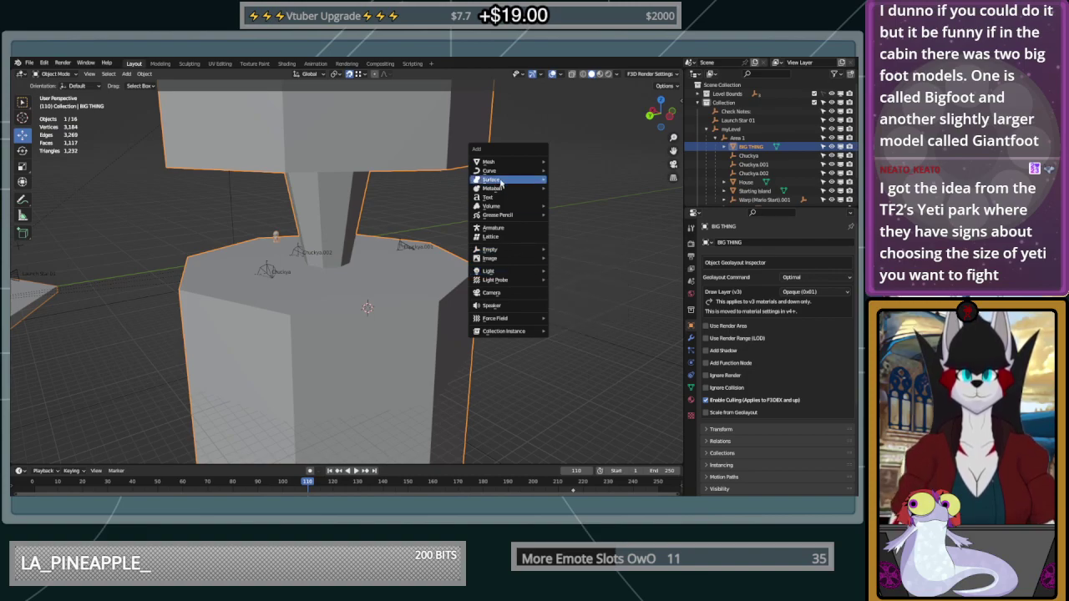
{"action": "mouse_move", "coordinate": [509, 163]}
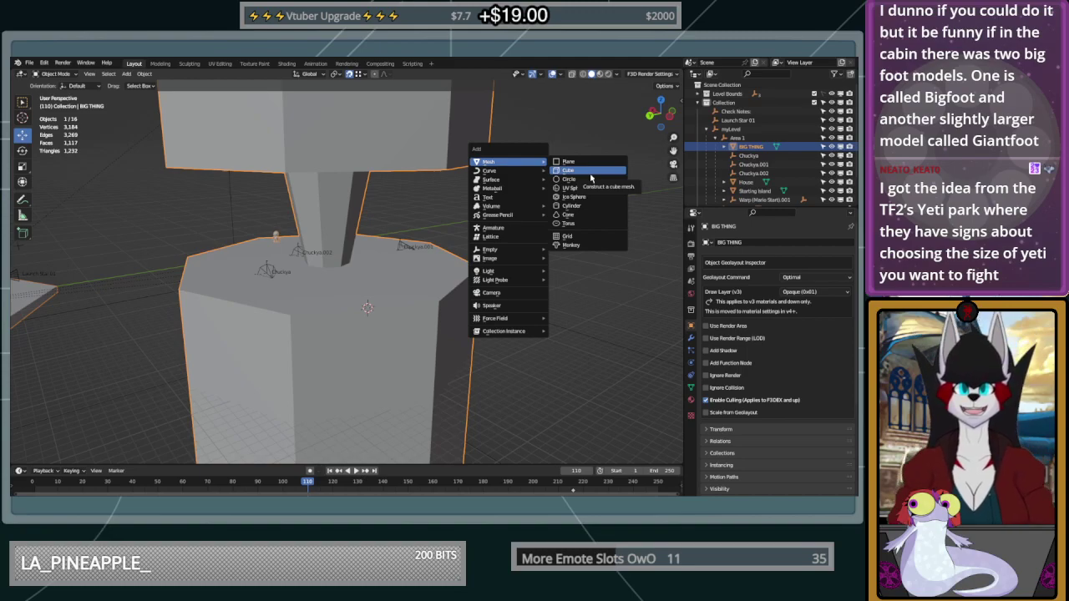
{"action": "left_click", "coordinate": [590, 170]}
{"action": "middle_click_drag", "start_coordinate": [459, 334], "coordinate": [458, 356]}
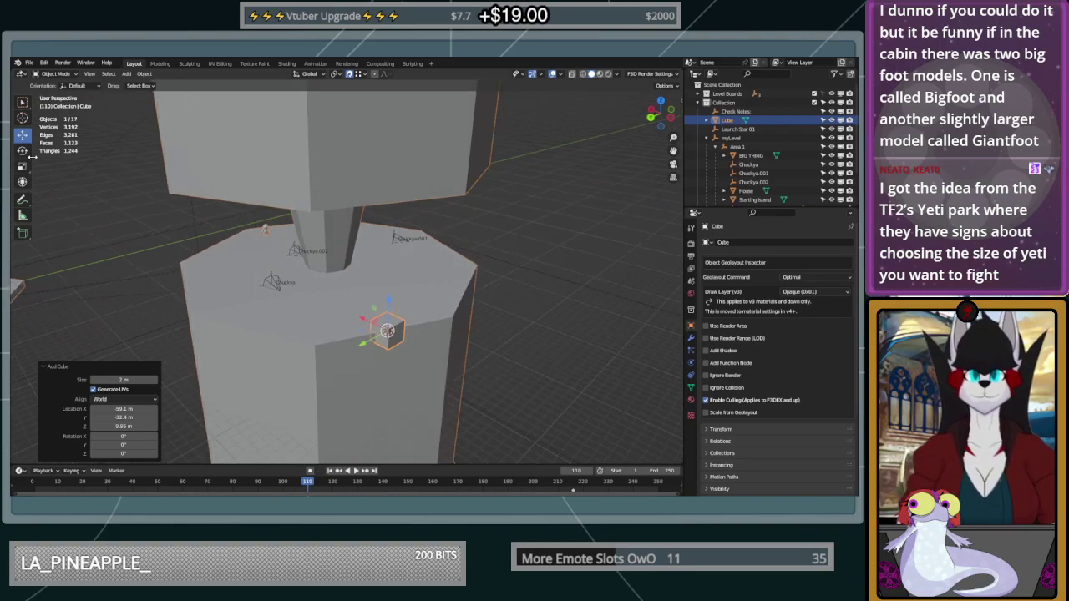
Set snapping to Face Project, make it affect rotation as well as movement, and activate the Move tool for the cube
{"action": "left_click", "coordinate": [22, 151]}
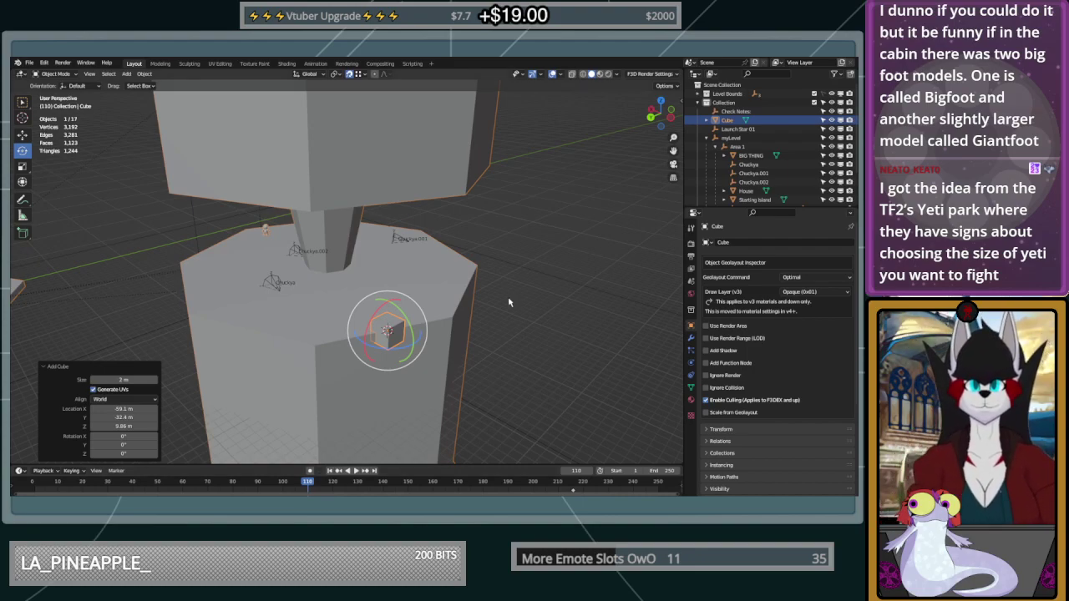
{"action": "left_click", "coordinate": [364, 74]}
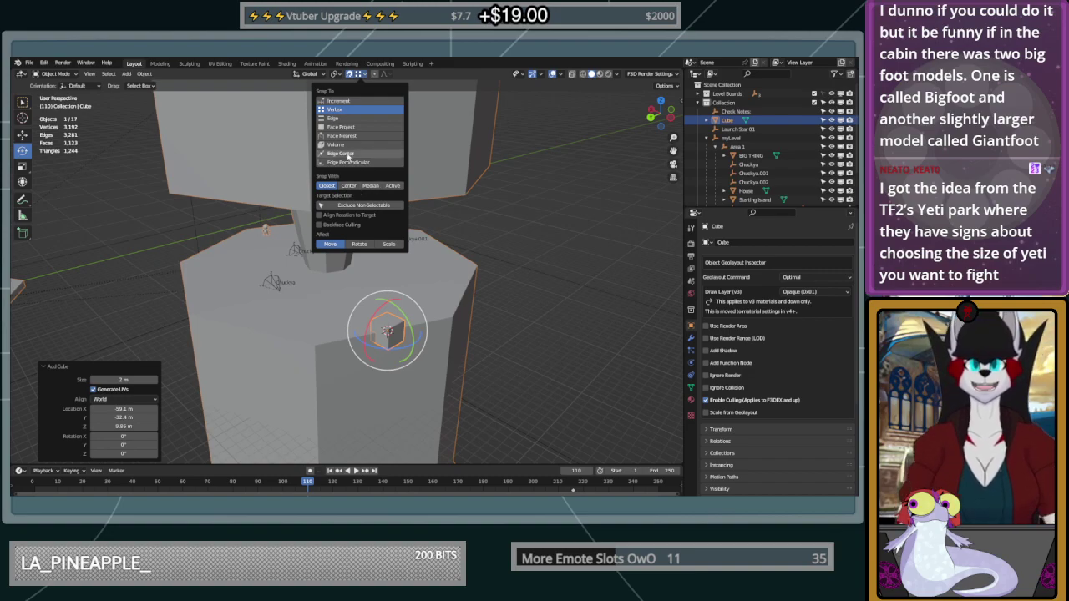
{"action": "left_click", "coordinate": [348, 128]}
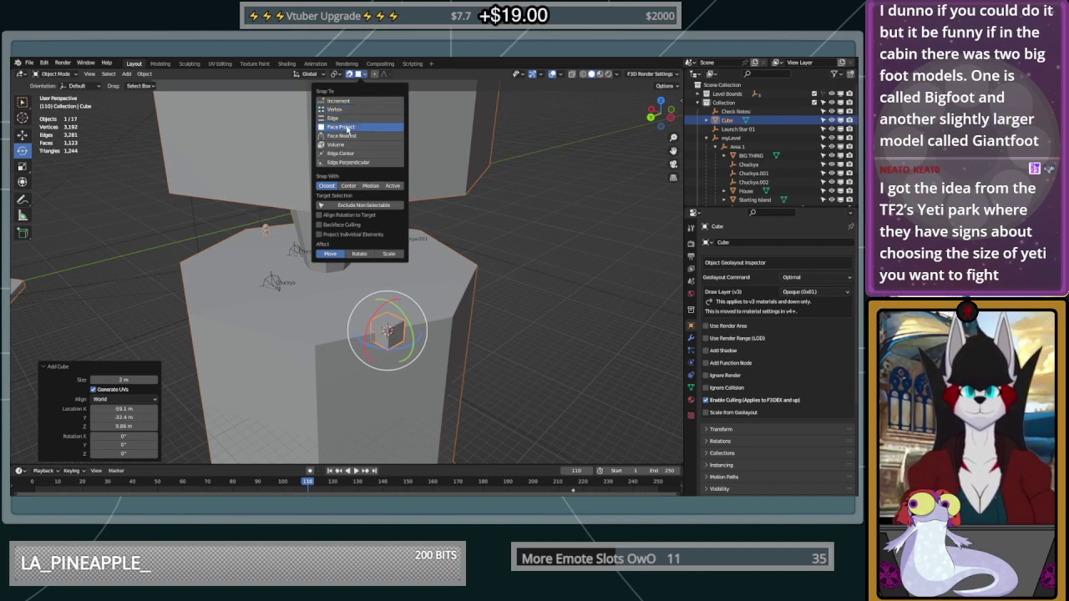
{"action": "left_click", "coordinate": [359, 253], "text": "shift"}
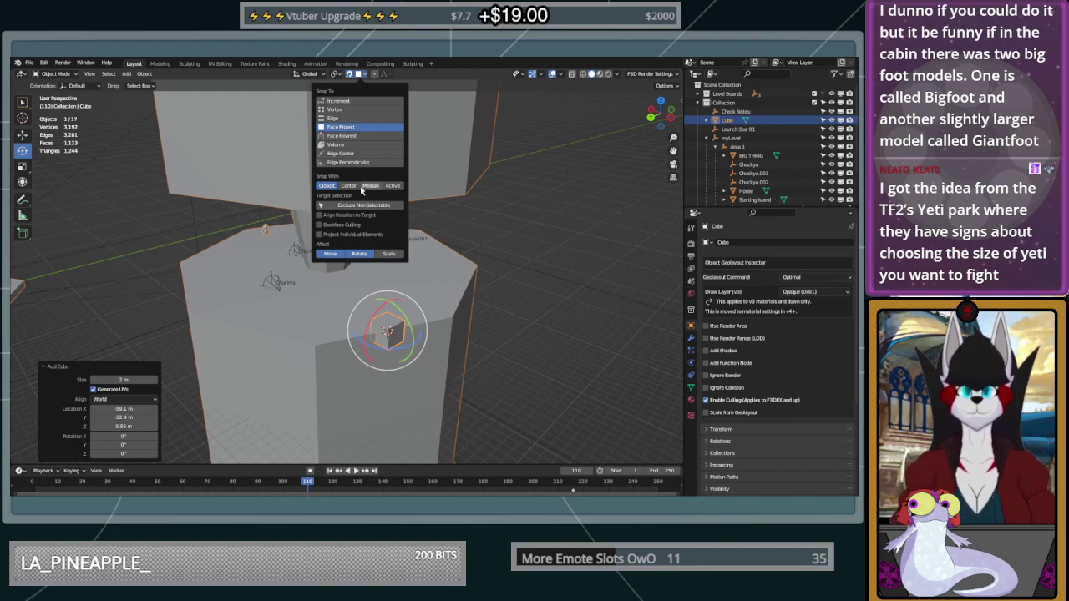
{"action": "left_click", "coordinate": [23, 135]}
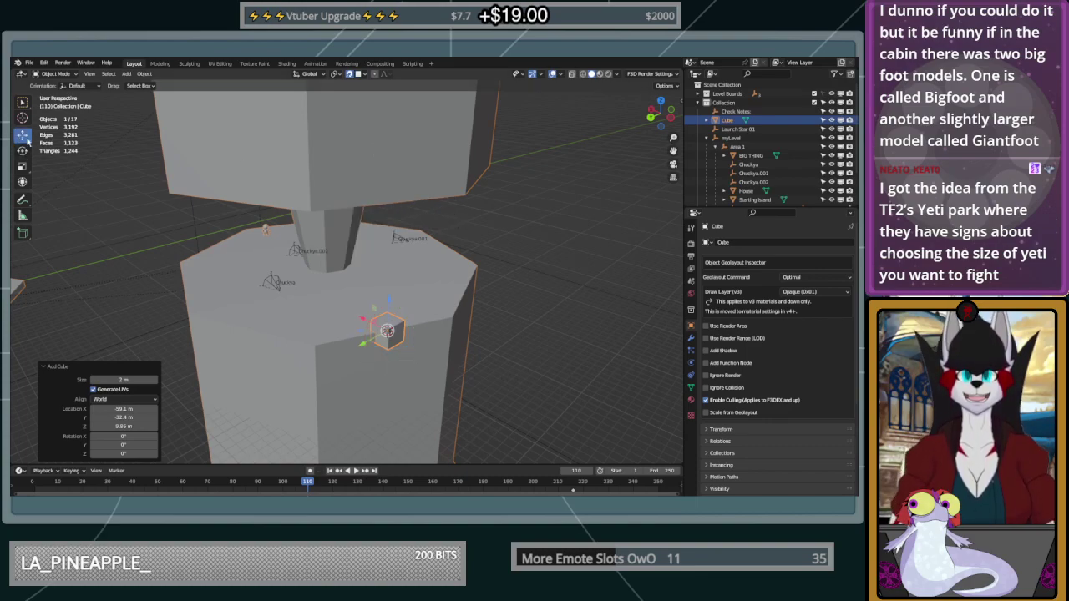
Move the cube about 0.59 m in the negative X direction and activate the Rotate tool
{"action": "left_click_drag", "start_coordinate": [372, 320], "coordinate": [350, 356]}
{"action": "mouse_move", "coordinate": [415, 359]}
{"action": "middle_mouse_down"}
{"action": "mouse_move", "coordinate": [372, 373]}
{"action": "mouse_move", "coordinate": [419, 368]}
{"action": "middle_mouse_up"}
{"action": "left_click", "coordinate": [23, 151]}
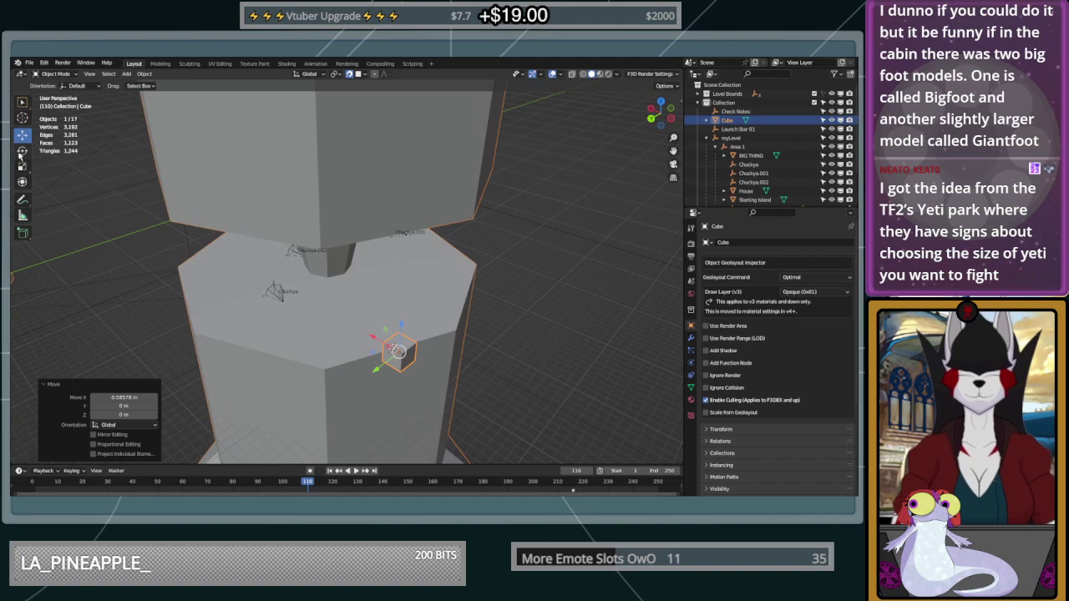
{"action": "left_click_drag", "start_coordinate": [372, 365], "coordinate": [388, 384]}
{"action": "key", "text": "ctrl+z"}
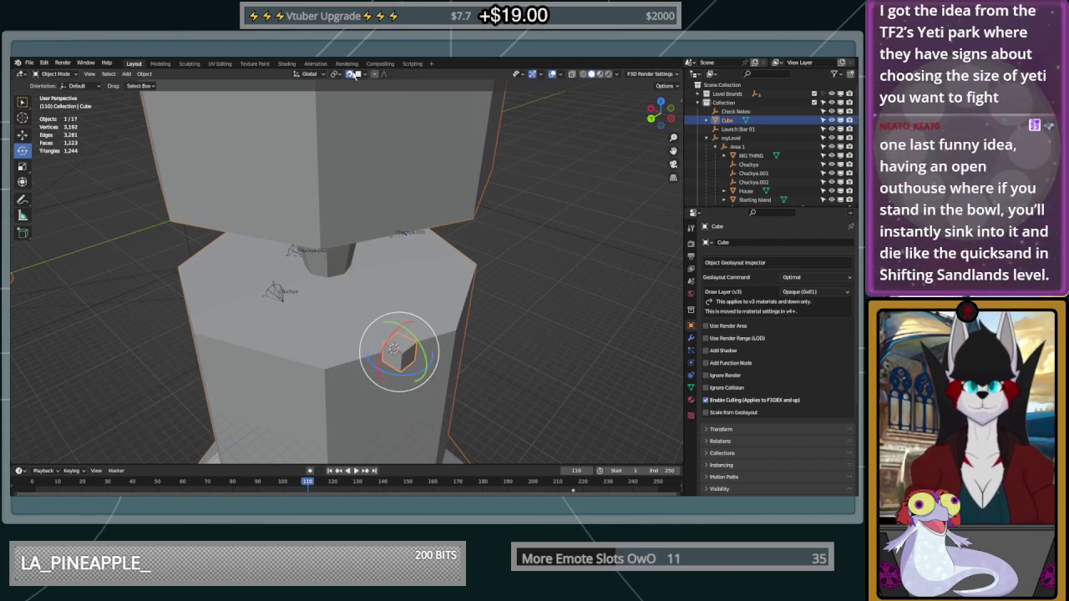
{"action": "key", "text": "Tab"}
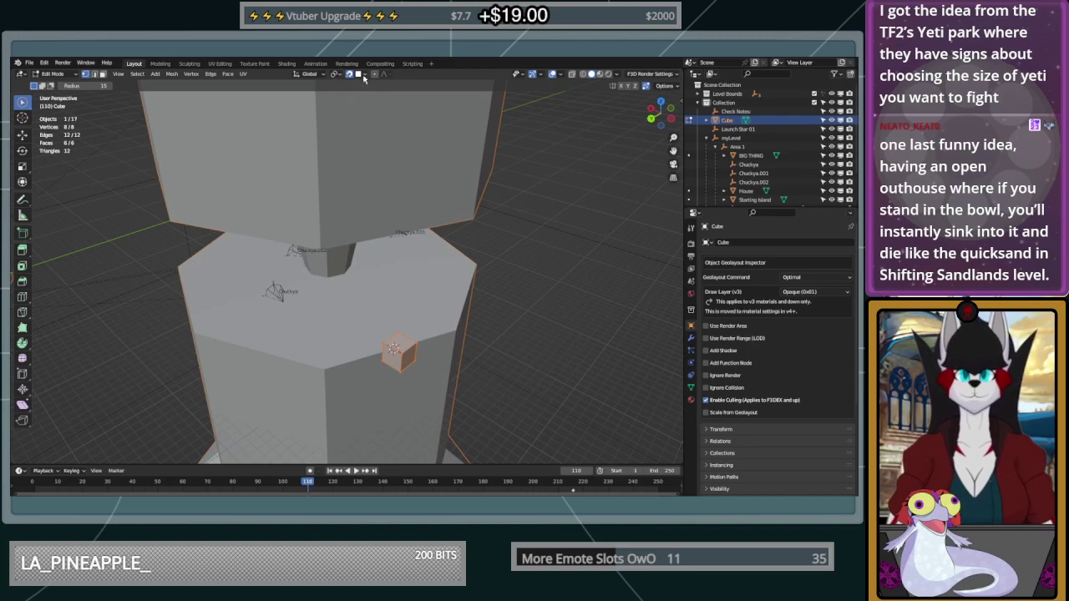
{"action": "left_click", "coordinate": [362, 74]}
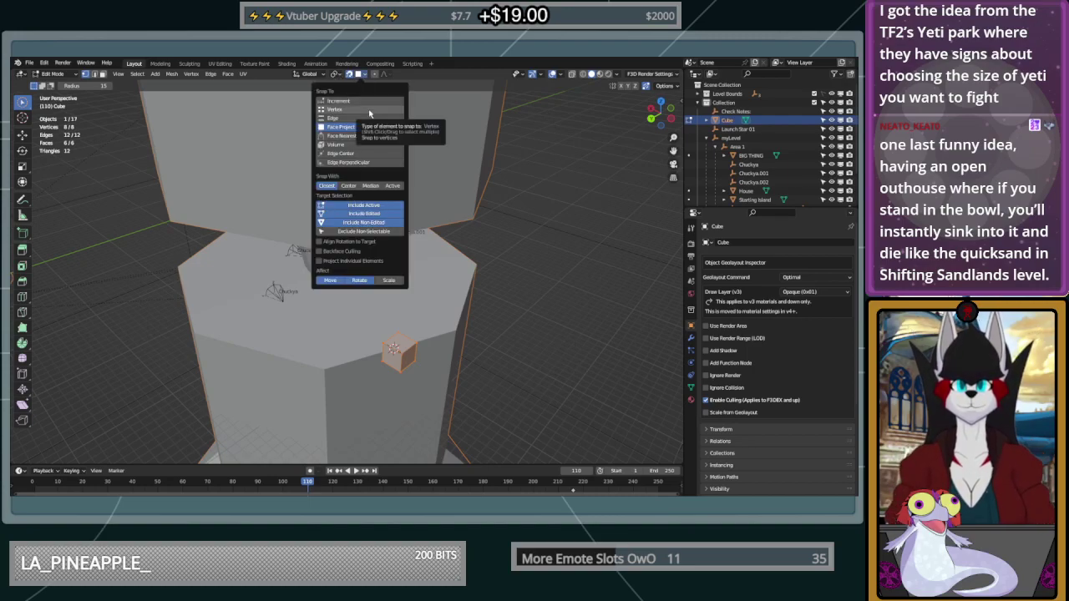
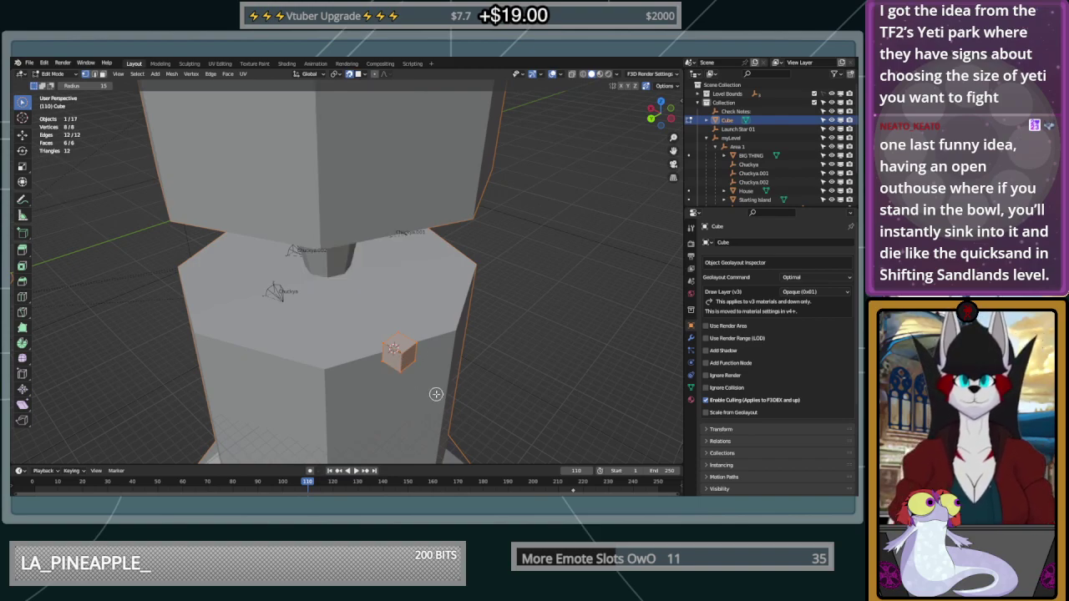
{"action": "key", "text": "Tab"}
Try to rotate the cube about the Z axis to match the angle of the platform's edge
{"action": "left_click_drag", "start_coordinate": [395, 376], "coordinate": [369, 360]}
{"action": "scroll", "coordinate": [380, 393], "scroll_direction": "up", "scroll_amount": 8}
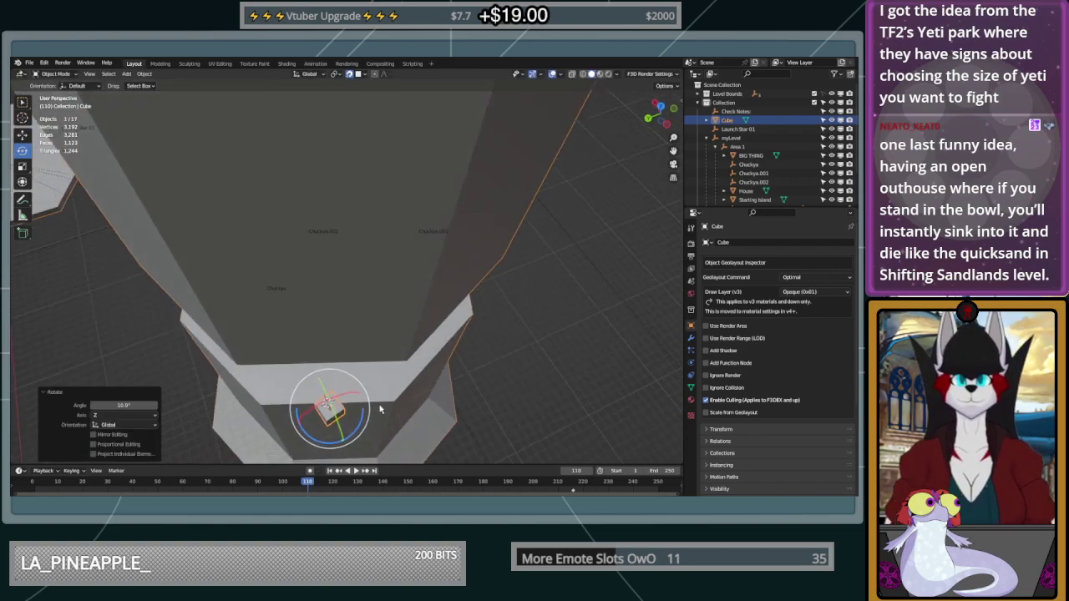
{"action": "scroll", "coordinate": [380, 420], "scroll_direction": "down", "scroll_amount": 5}
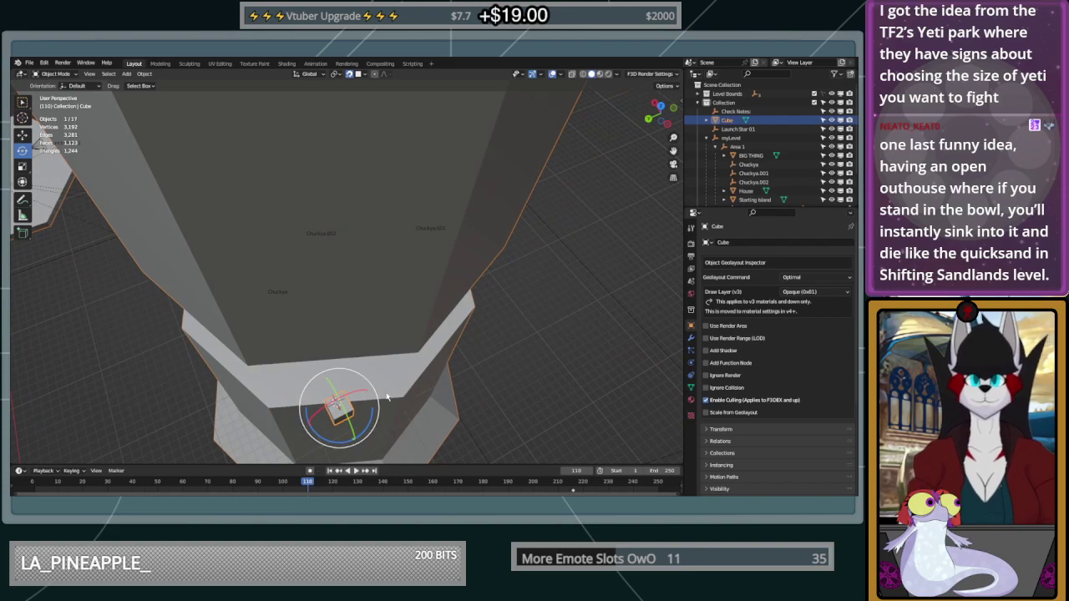
{"action": "scroll", "coordinate": [389, 368], "scroll_direction": "down", "scroll_amount": 2}
{"action": "middle_click_drag", "start_coordinate": [389, 386], "coordinate": [410, 353], "text": "shift"}
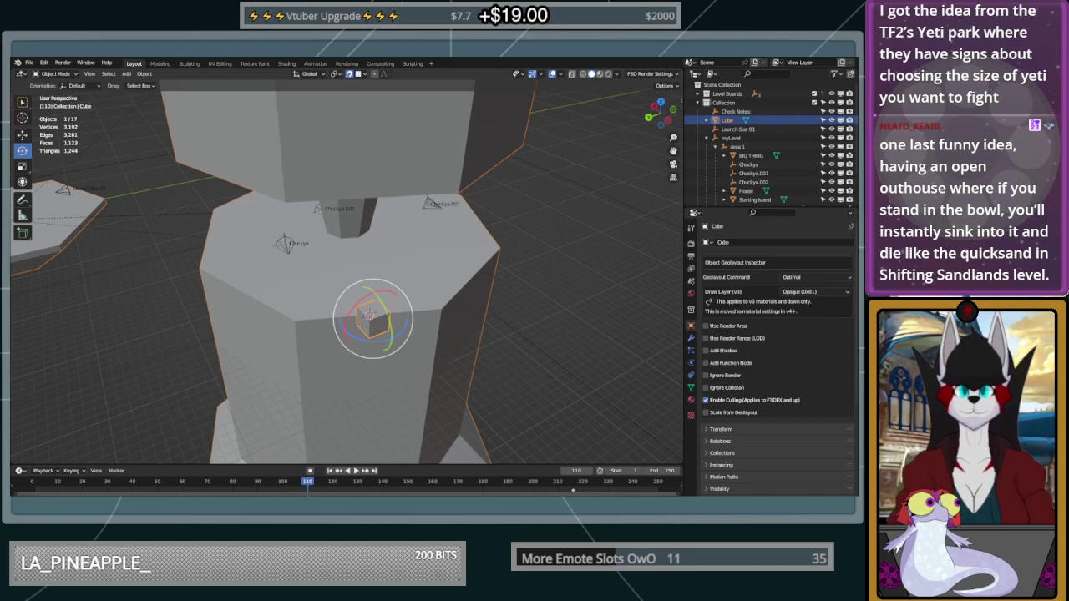
{"action": "left_click_drag", "start_coordinate": [404, 323], "coordinate": [402, 333]}
{"action": "key", "text": "ctrl+z"}
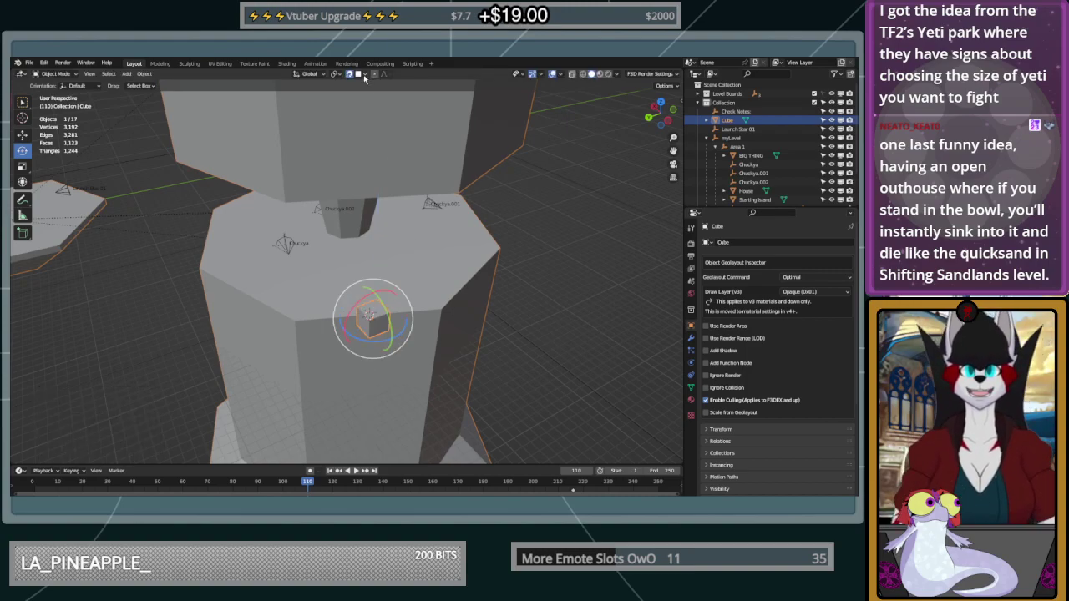
Set snapping to Vertex and rotate the cube by -22° about the Z axis
{"action": "left_click", "coordinate": [364, 76]}
{"action": "left_click", "coordinate": [336, 111]}
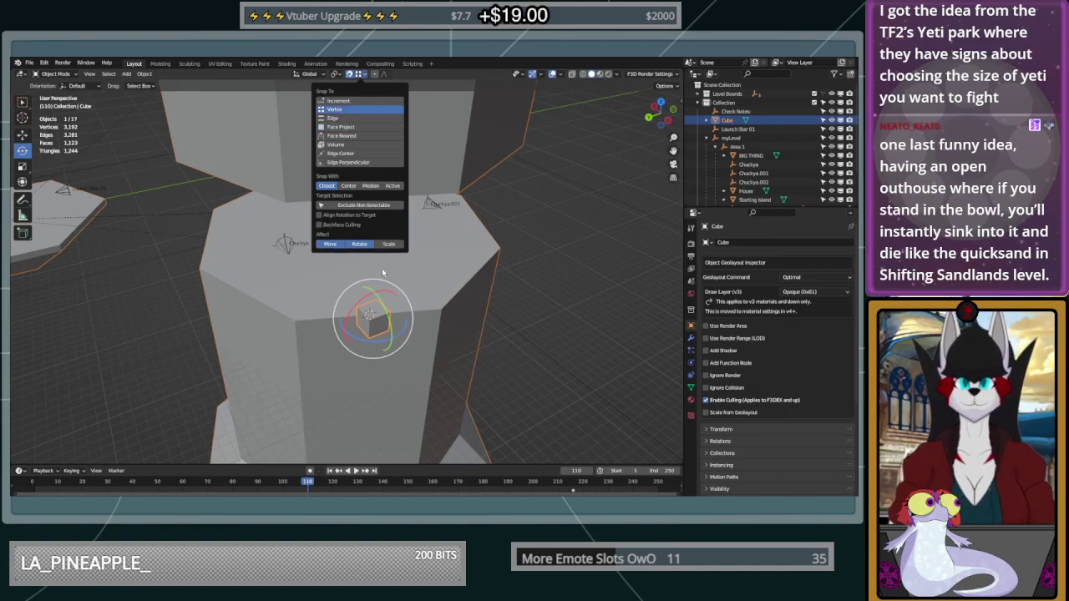
{"action": "left_click_drag", "start_coordinate": [402, 330], "coordinate": [389, 335]}
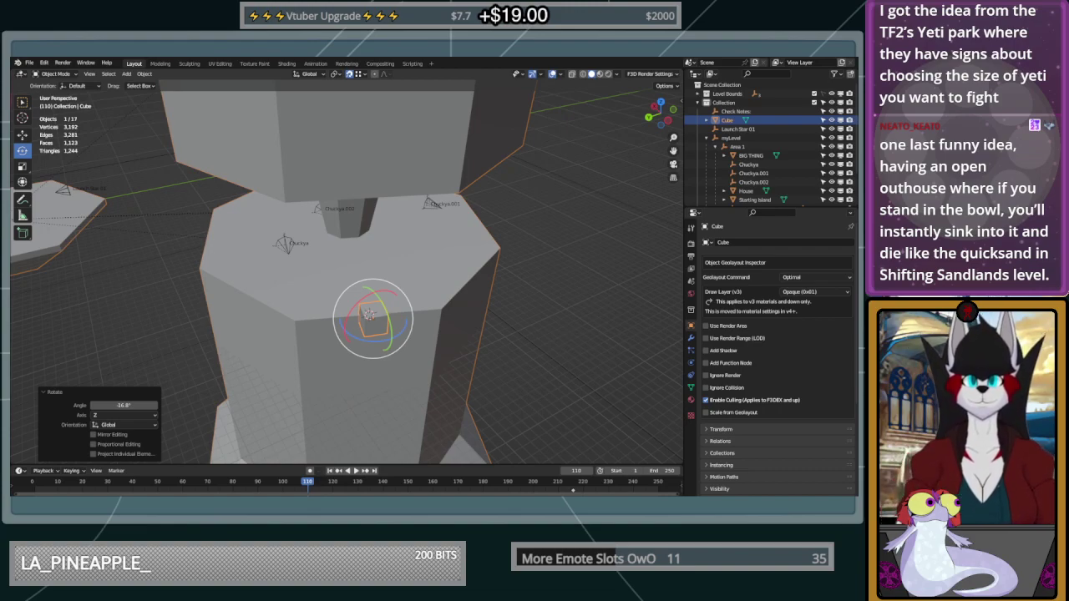
{"action": "left_click", "coordinate": [142, 405]}
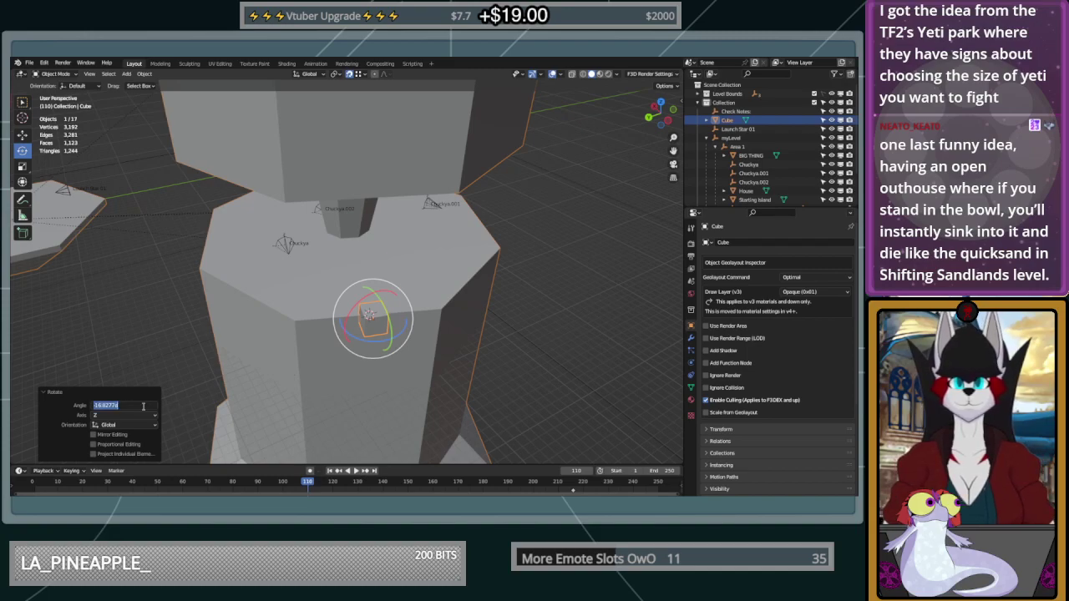
{"action": "type", "text": "-22"}
{"action": "key", "text": "Return"}
Set the Move tool's orientation to Local and shift the cube about 1.7 m along its local X axis
{"action": "middle_click_drag", "start_coordinate": [437, 322], "coordinate": [507, 274]}
{"action": "left_click", "coordinate": [22, 135]}
{"action": "left_click", "coordinate": [75, 86]}
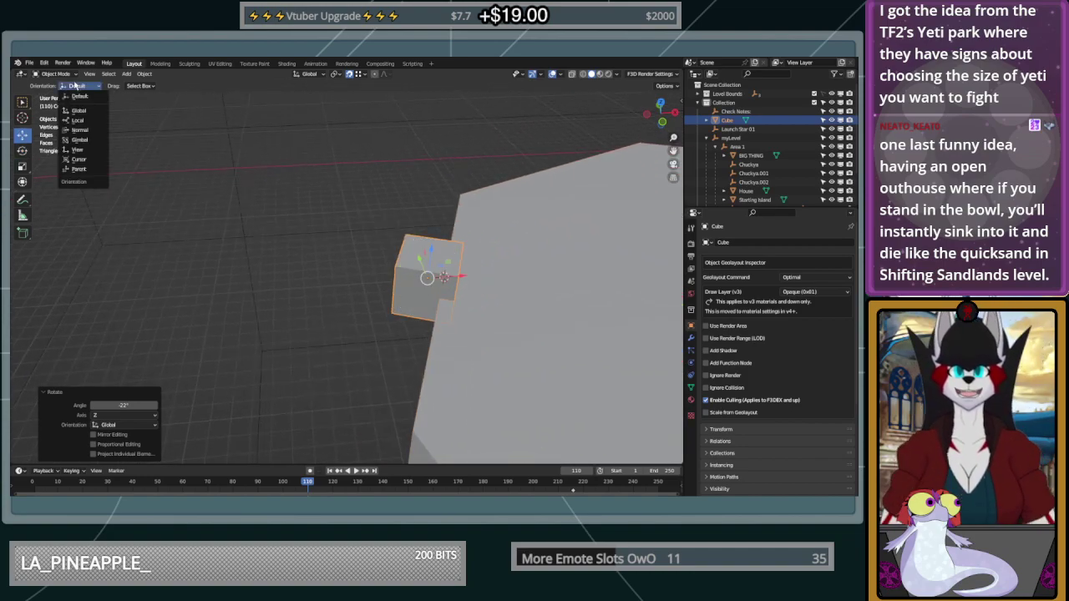
{"action": "left_click", "coordinate": [80, 121]}
{"action": "mouse_move", "coordinate": [445, 290]}
{"action": "left_mouse_down"}
{"action": "mouse_move", "coordinate": [399, 308]}
{"action": "mouse_move", "coordinate": [452, 283]}
{"action": "left_mouse_up"}
{"action": "middle_click_drag", "start_coordinate": [454, 215], "coordinate": [410, 362]}
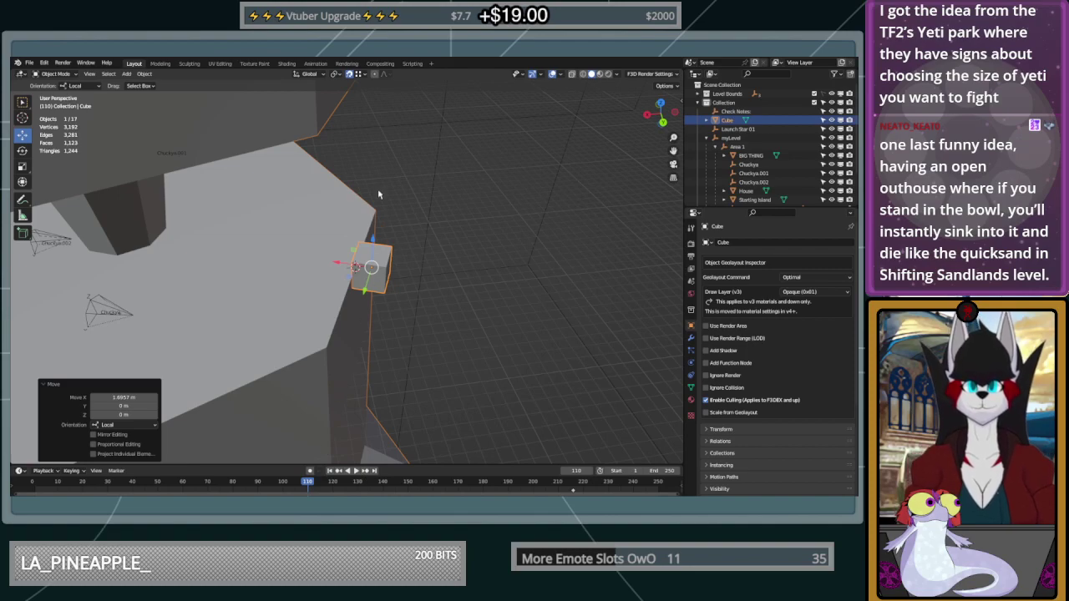
Lower the cube about 2.74 m along Z and raise it about 1.74 m, aligning its top with the platform
{"action": "middle_click_drag", "start_coordinate": [387, 267], "coordinate": [377, 251]}
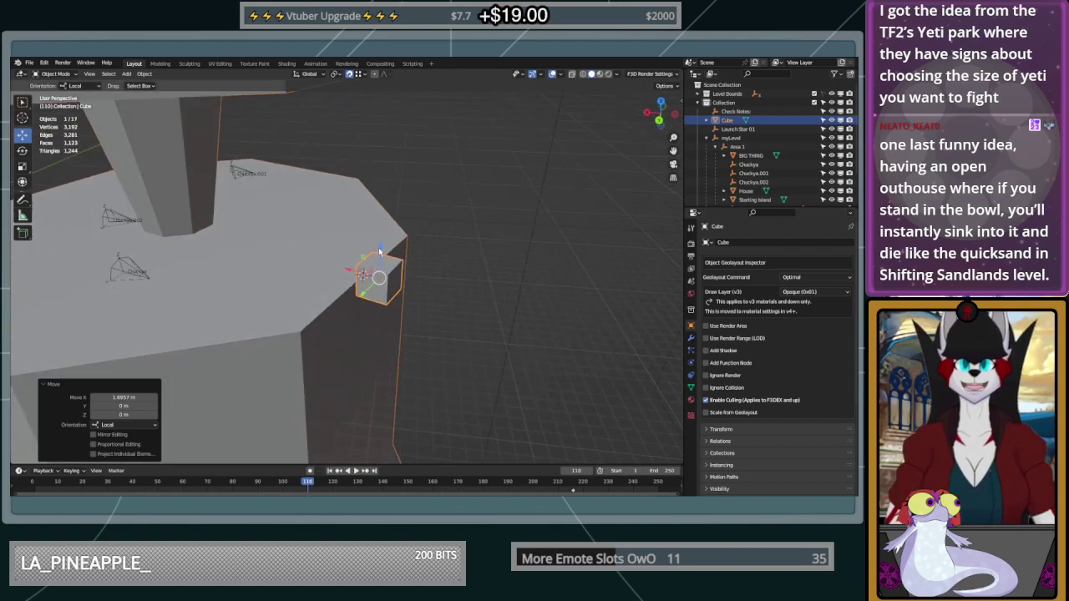
{"action": "key", "text": "g"}
{"action": "key", "text": "z"}
{"action": "left_click", "coordinate": [409, 290]}
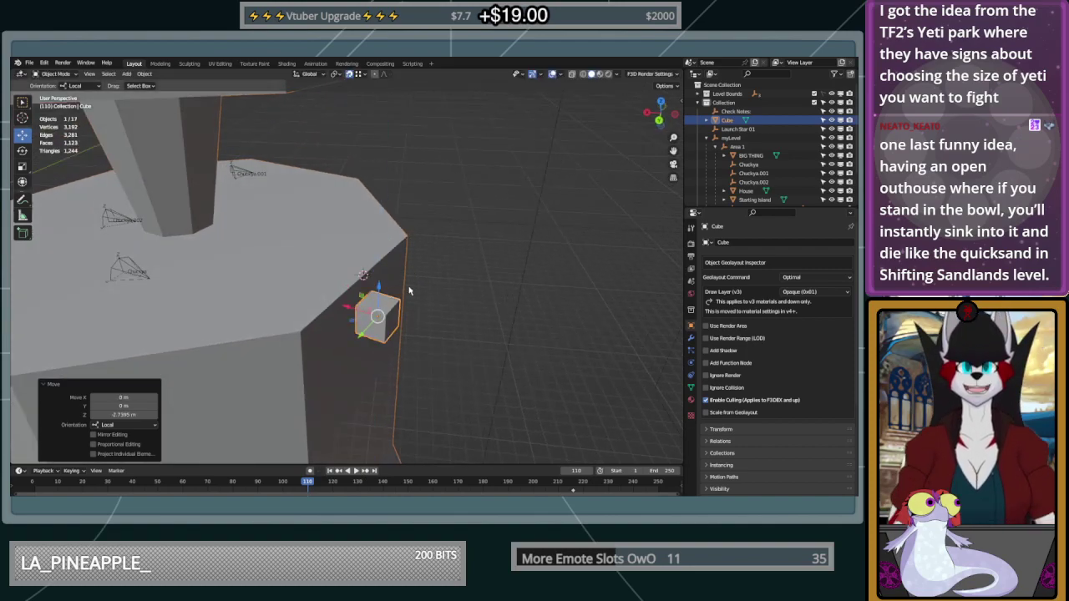
{"action": "key", "text": "g"}
{"action": "key", "text": "z"}
{"action": "left_click", "coordinate": [418, 244]}
In Edit Mode, stretch the cube along local Y by snapping one end face to the platform's nearby rim corner
{"action": "middle_click_drag", "start_coordinate": [418, 244], "coordinate": [352, 236]}
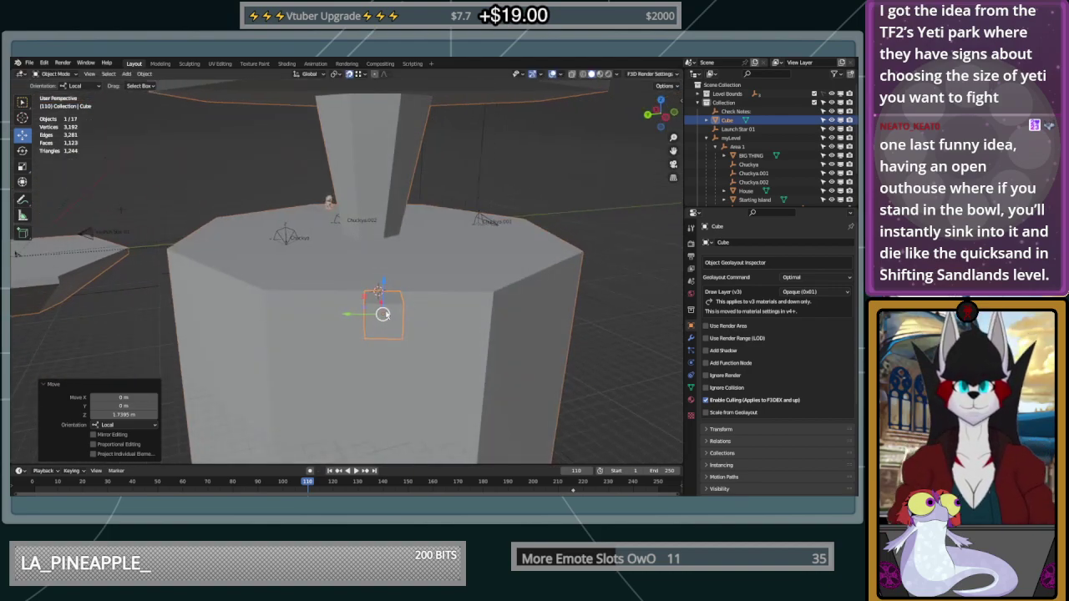
{"action": "key", "text": "Tab"}
{"action": "middle_click_drag", "start_coordinate": [386, 314], "coordinate": [418, 311]}
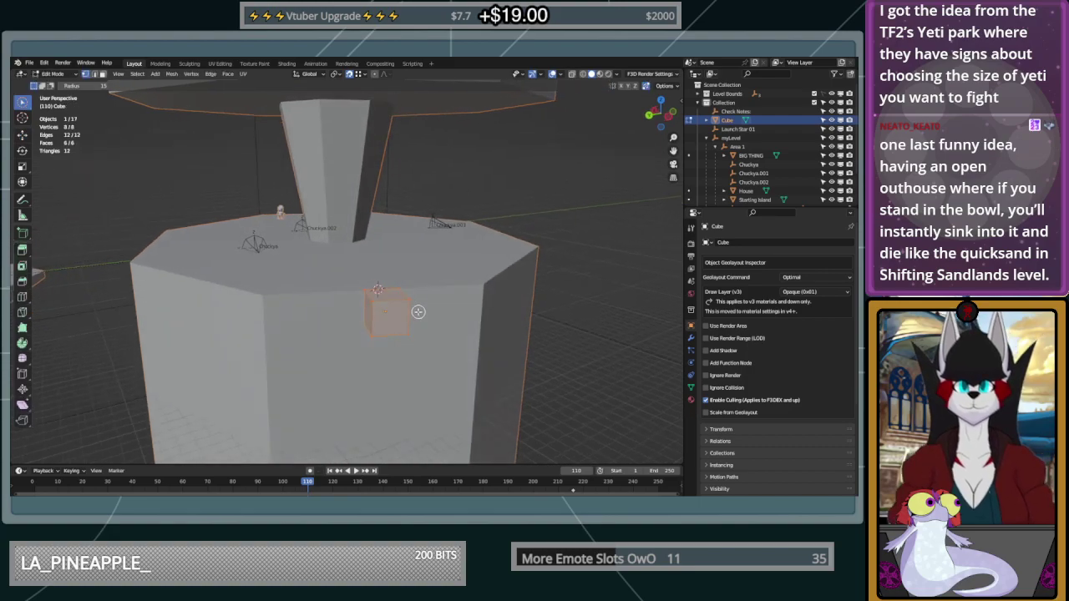
{"action": "mouse_move", "coordinate": [382, 294]}
{"action": "left_mouse_down"}
{"action": "mouse_move", "coordinate": [359, 326]}
{"action": "mouse_move", "coordinate": [361, 352]}
{"action": "left_mouse_up"}
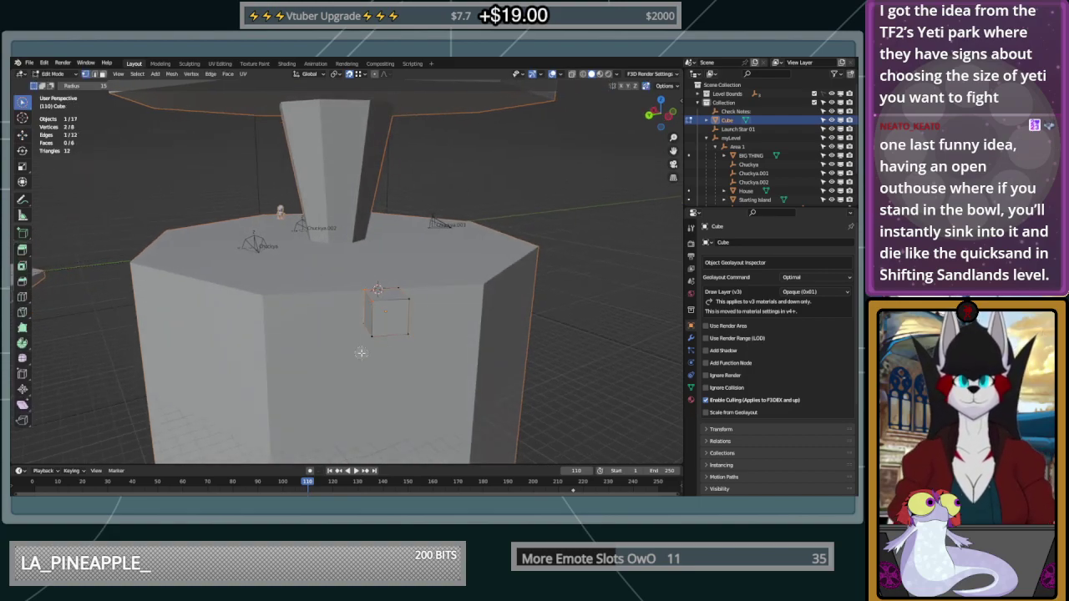
{"action": "middle_click_drag", "start_coordinate": [363, 318], "coordinate": [420, 318]}
{"action": "left_click", "coordinate": [370, 321]}
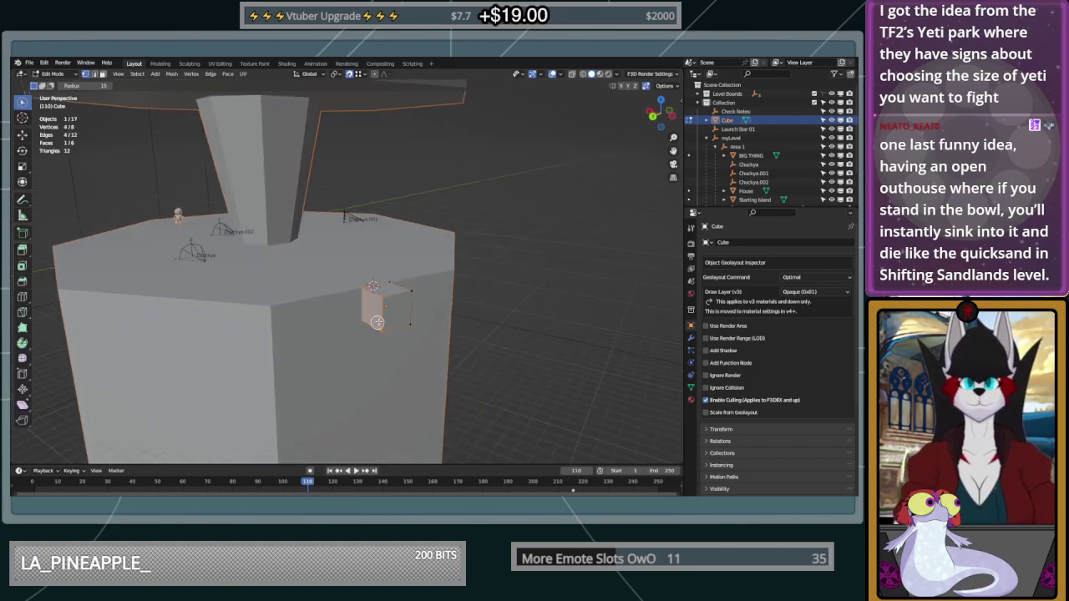
{"action": "left_click", "coordinate": [22, 135]}
{"action": "middle_click_drag", "start_coordinate": [276, 327], "coordinate": [315, 326]}
{"action": "left_click_drag", "start_coordinate": [370, 310], "coordinate": [310, 324]}
{"action": "key", "text": "ctrl+z"}
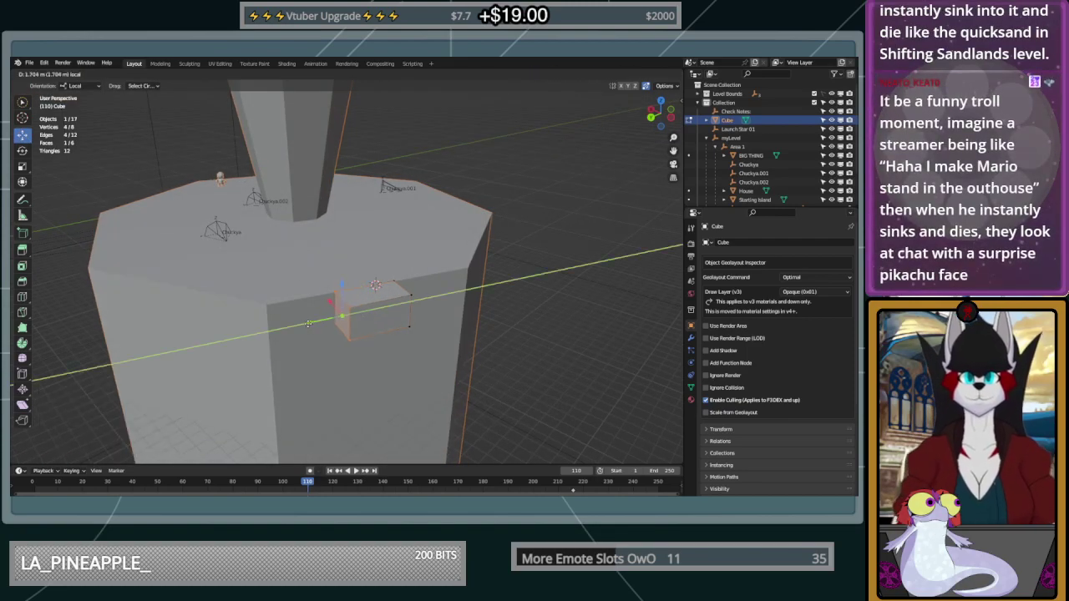
{"action": "left_click", "coordinate": [266, 312]}
Select the four vertices of the block's opposite end face and snap them along local Y to the other rim corner
{"action": "mouse_move", "coordinate": [418, 316]}
{"action": "middle_mouse_down"}
{"action": "mouse_move", "coordinate": [443, 320]}
{"action": "mouse_move", "coordinate": [426, 326]}
{"action": "middle_mouse_up"}
{"action": "left_click", "coordinate": [475, 320]}
{"action": "left_click", "coordinate": [389, 341]}
{"action": "left_click", "coordinate": [388, 307], "text": "shift"}
{"action": "left_click", "coordinate": [363, 318], "text": "shift"}
{"action": "left_click", "coordinate": [364, 355], "text": "shift"}
{"action": "key", "text": "g"}
{"action": "key", "text": "y"}
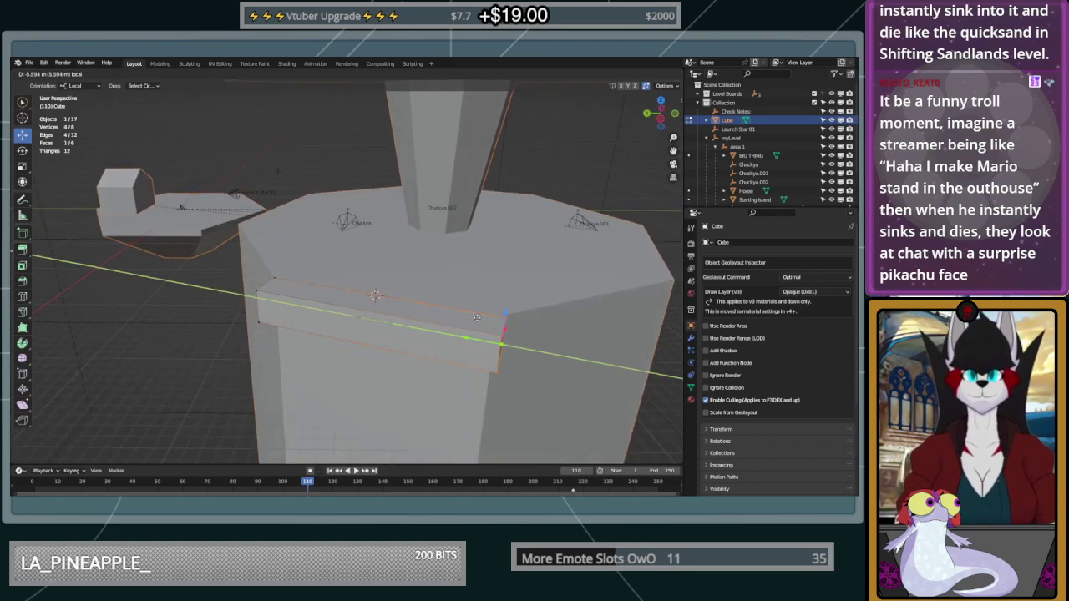
{"action": "left_click", "coordinate": [505, 321]}
Raise the block's bottom face 1.321 m along Z to make a thin ledge along the rim
{"action": "mouse_move", "coordinate": [505, 322]}
{"action": "middle_mouse_down"}
{"action": "mouse_move", "coordinate": [531, 292]}
{"action": "mouse_move", "coordinate": [507, 318]}
{"action": "middle_mouse_up"}
{"action": "left_click", "coordinate": [505, 320]}
{"action": "left_click", "coordinate": [287, 324], "text": "shift"}
{"action": "middle_click_drag", "start_coordinate": [287, 324], "coordinate": [403, 316]}
{"action": "key", "text": "g"}
{"action": "key", "text": "z"}
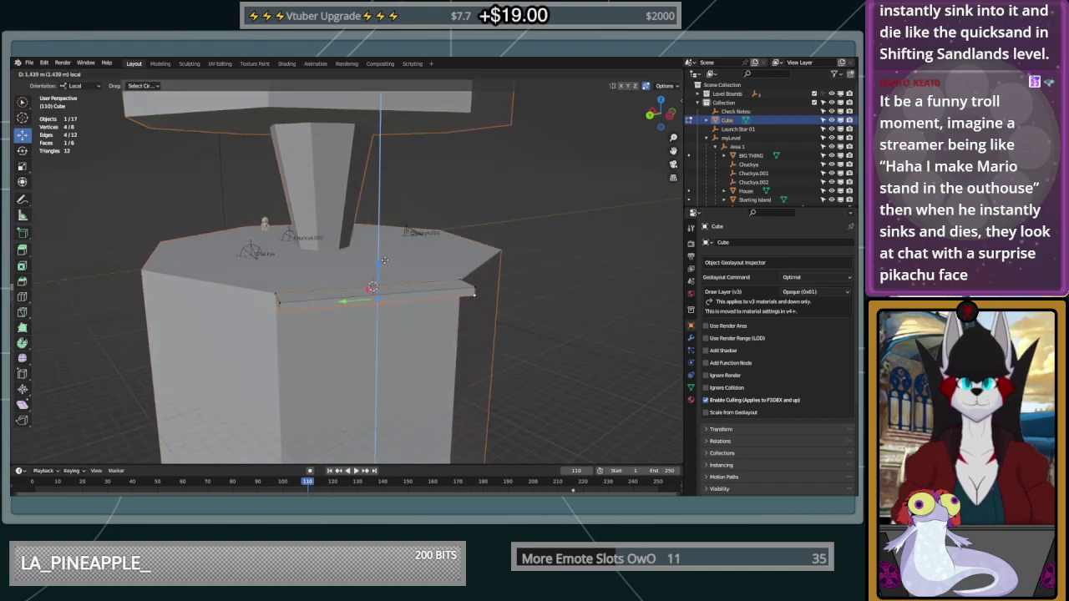
{"action": "left_click", "coordinate": [385, 271]}
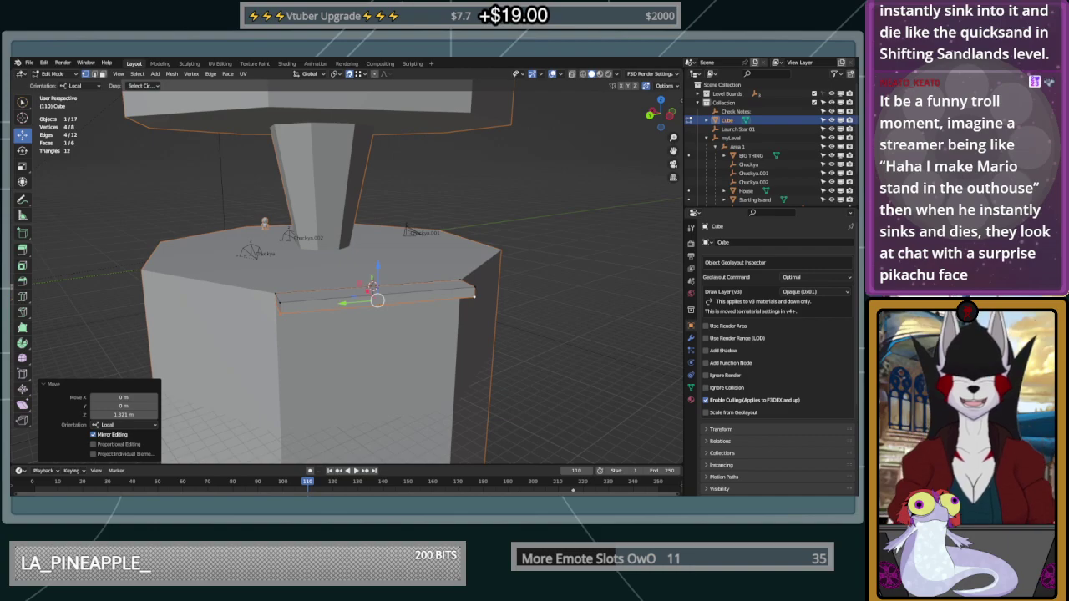
Return to Object Mode and move the LibSM64 Mario along its X axis to beside the ledge as a size reference
{"action": "middle_click_drag", "start_coordinate": [436, 280], "coordinate": [347, 294]}
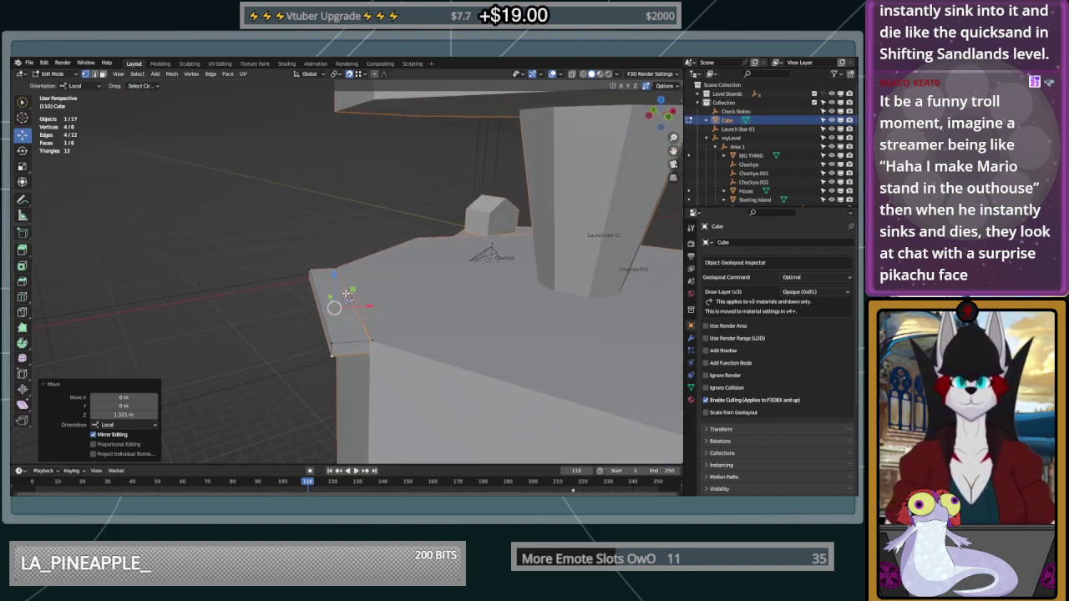
{"action": "left_click", "coordinate": [23, 104]}
{"action": "middle_click_drag", "start_coordinate": [314, 229], "coordinate": [326, 239]}
{"action": "left_click", "coordinate": [640, 257]}
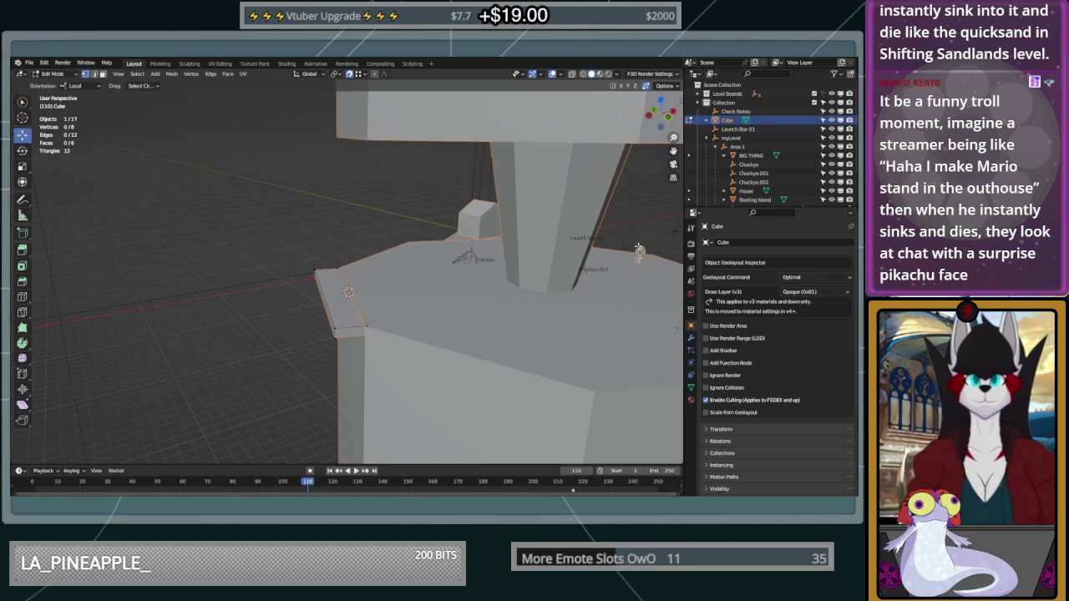
{"action": "key", "text": "Tab"}
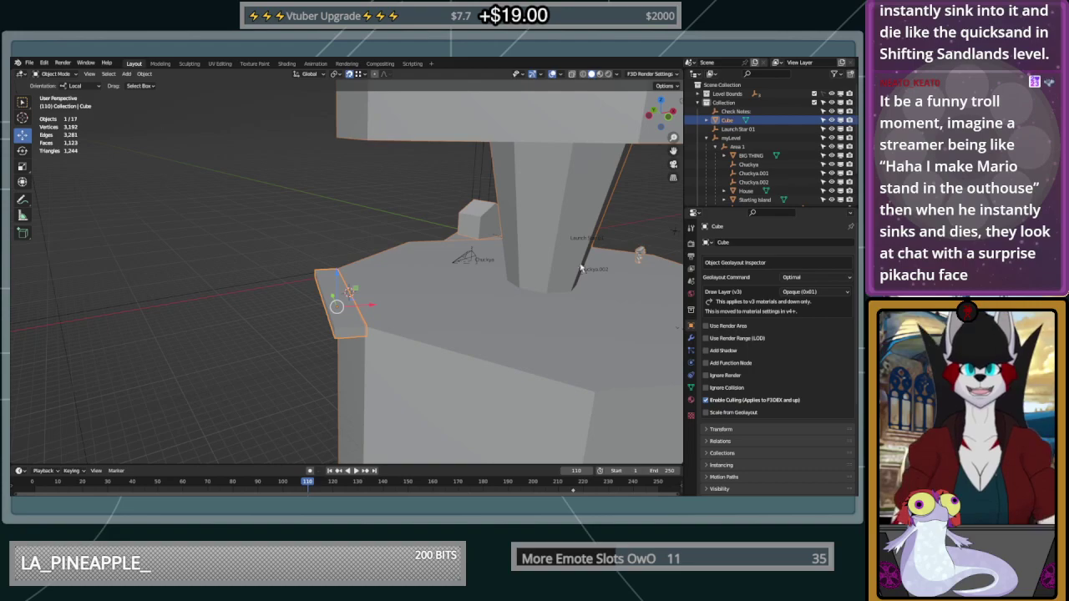
{"action": "left_click", "coordinate": [641, 255]}
{"action": "key", "text": "g"}
{"action": "key", "text": "x"}
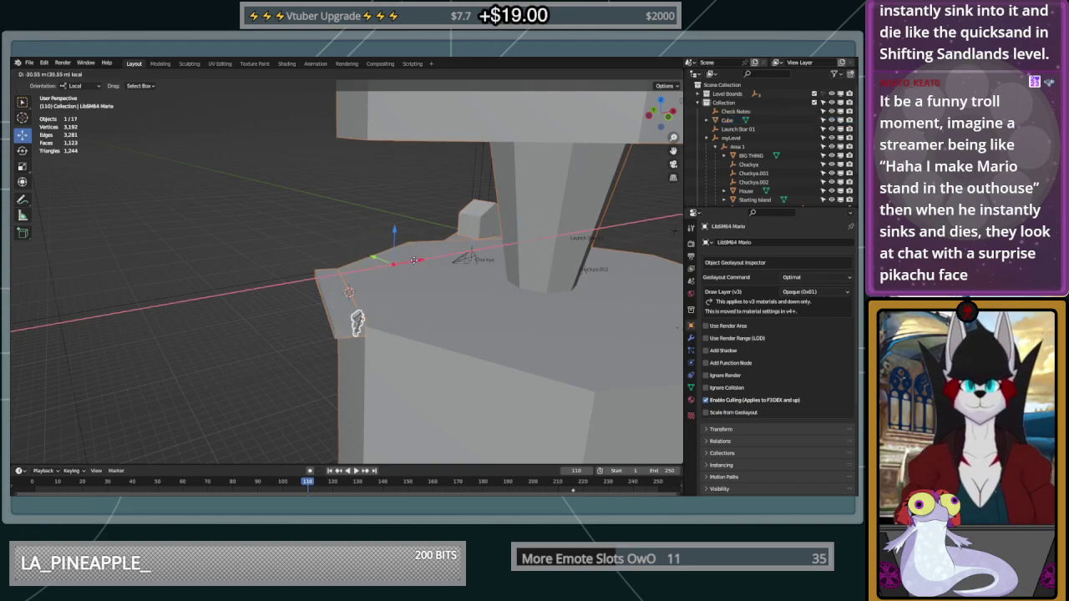
{"action": "left_click", "coordinate": [443, 334]}
Edit the ledge mesh and widen it by moving its outer side outward along local X
{"action": "middle_click_drag", "start_coordinate": [444, 336], "coordinate": [467, 301]}
{"action": "scroll", "coordinate": [408, 339], "scroll_direction": "up", "scroll_amount": 2}
{"action": "left_click", "coordinate": [467, 302]}
{"action": "key", "text": "Tab"}
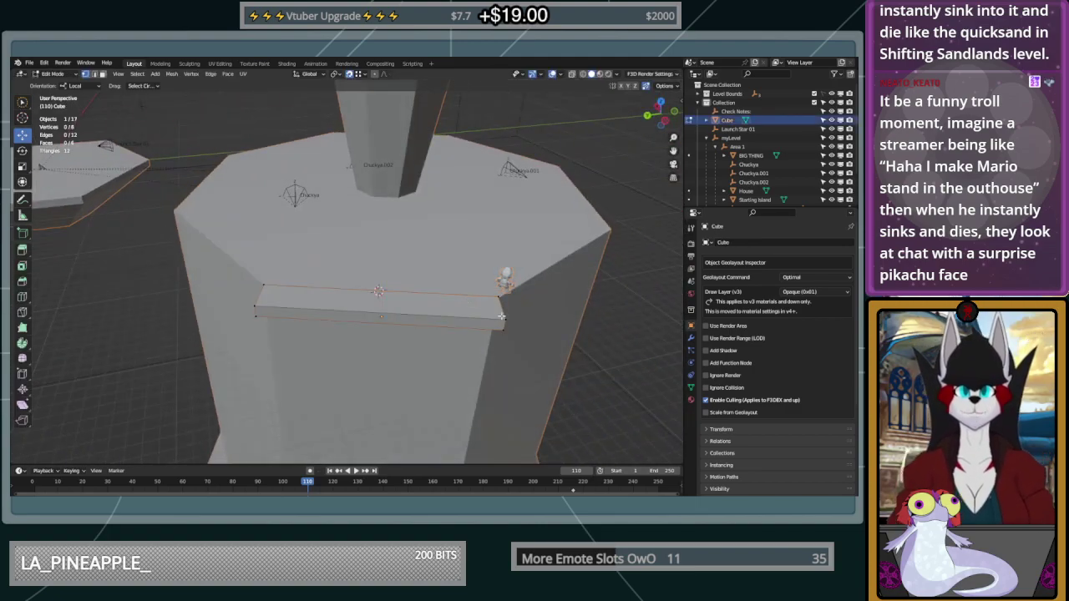
{"action": "middle_click_drag", "start_coordinate": [253, 314], "coordinate": [432, 295]}
{"action": "key", "text": "g"}
{"action": "key", "text": "x"}
{"action": "left_click", "coordinate": [402, 298]}
Select the ledge's bottom face and extrude it about 1.06 m downward along Z
{"action": "left_click", "coordinate": [426, 329]}
{"action": "middle_click_drag", "start_coordinate": [474, 329], "coordinate": [426, 335]}
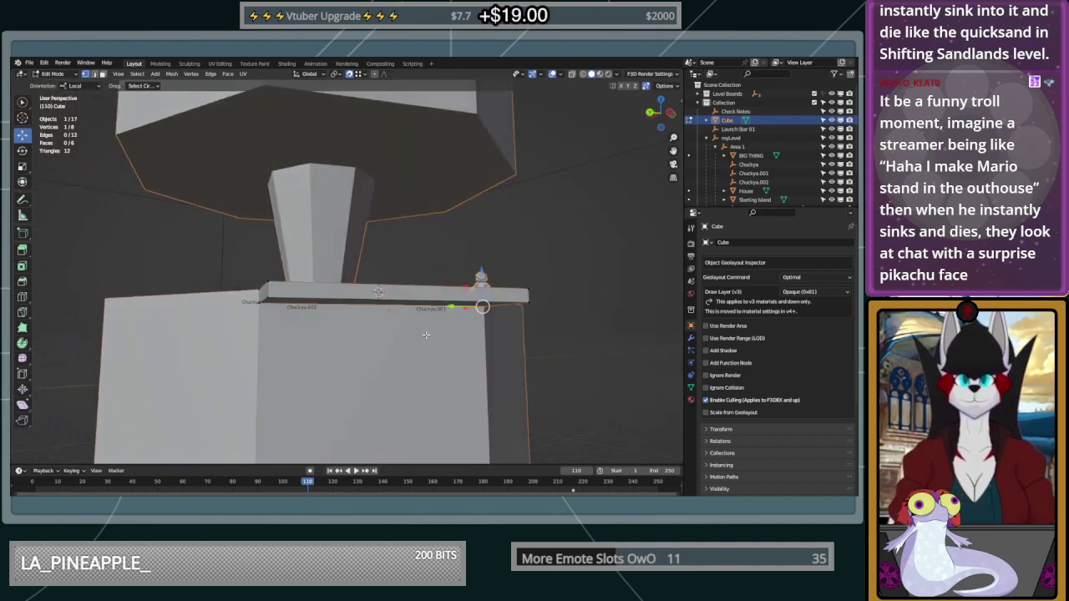
{"action": "left_click", "coordinate": [263, 303], "text": "shift"}
{"action": "middle_click_drag", "start_coordinate": [263, 302], "coordinate": [113, 208]}
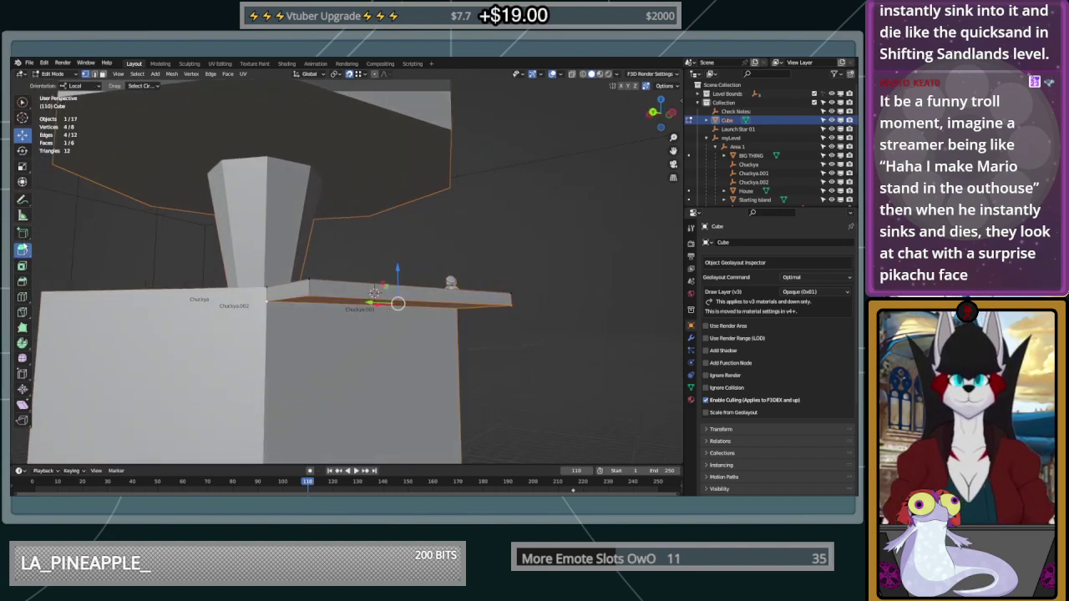
{"action": "left_click", "coordinate": [23, 248]}
{"action": "left_click_drag", "start_coordinate": [398, 280], "coordinate": [398, 287]}
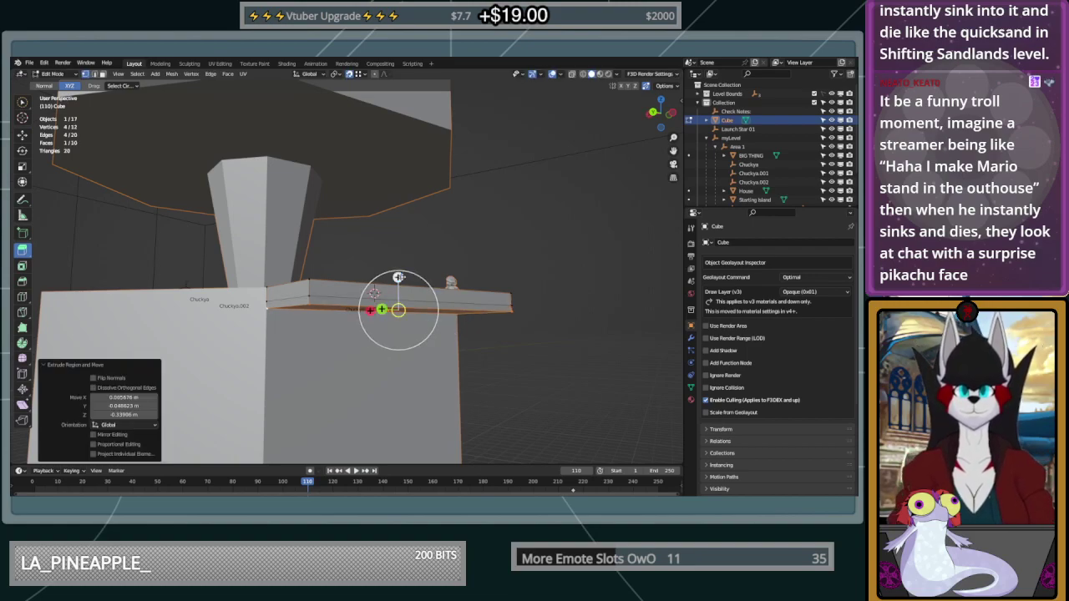
{"action": "key", "text": "g"}
{"action": "key", "text": "z"}
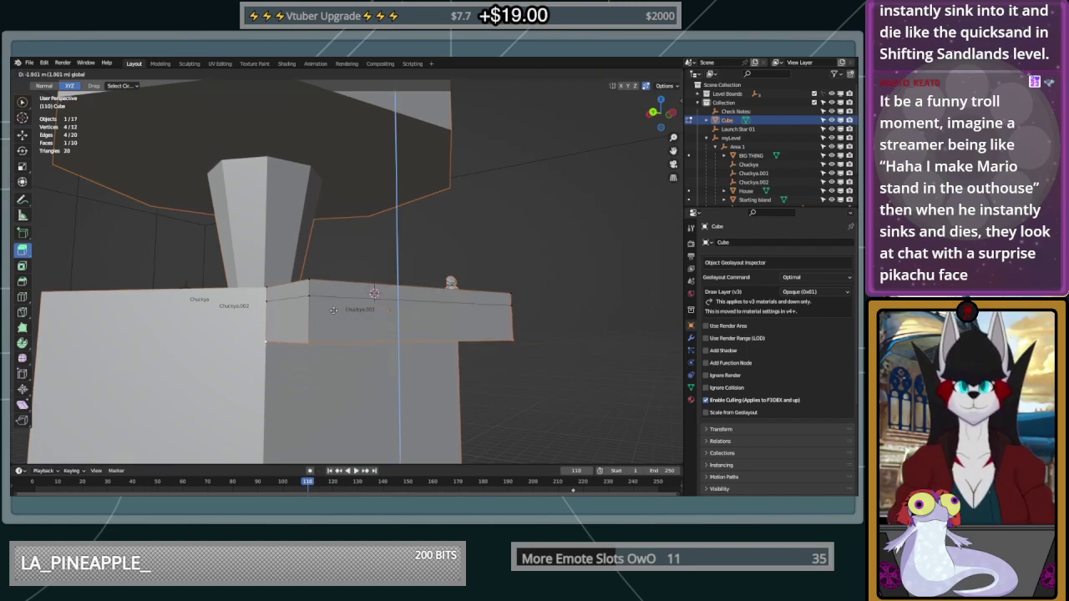
{"action": "left_click", "coordinate": [343, 294]}
Select the ledge's bottom edge against the column and lower it about 3.63 m along local Z to form a sloped brace
{"action": "middle_click_drag", "start_coordinate": [581, 340], "coordinate": [609, 339]}
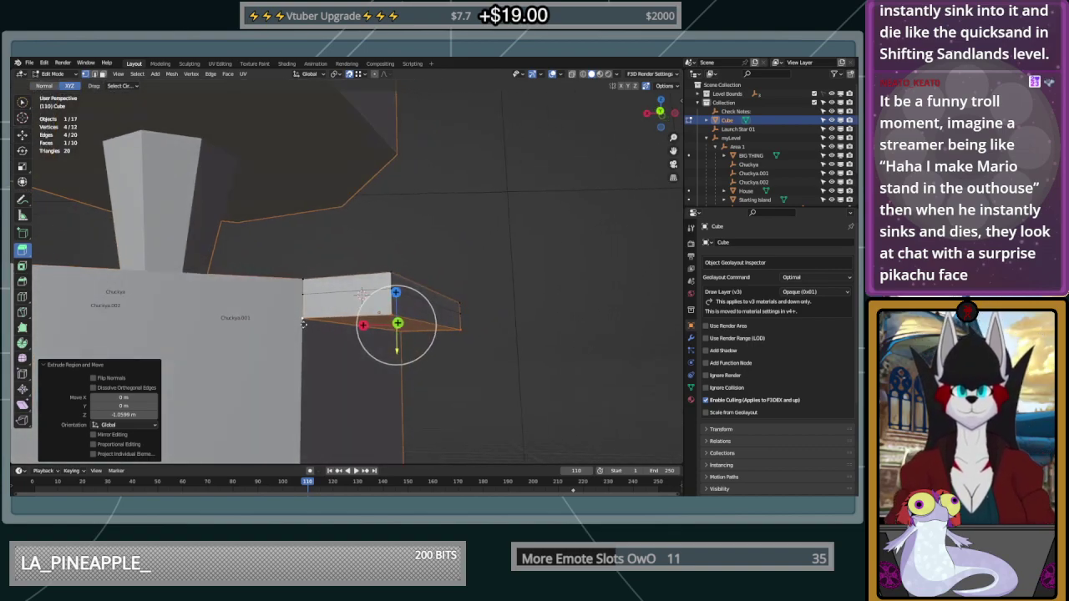
{"action": "left_click", "coordinate": [298, 319]}
{"action": "left_click", "coordinate": [411, 336], "text": "shift"}
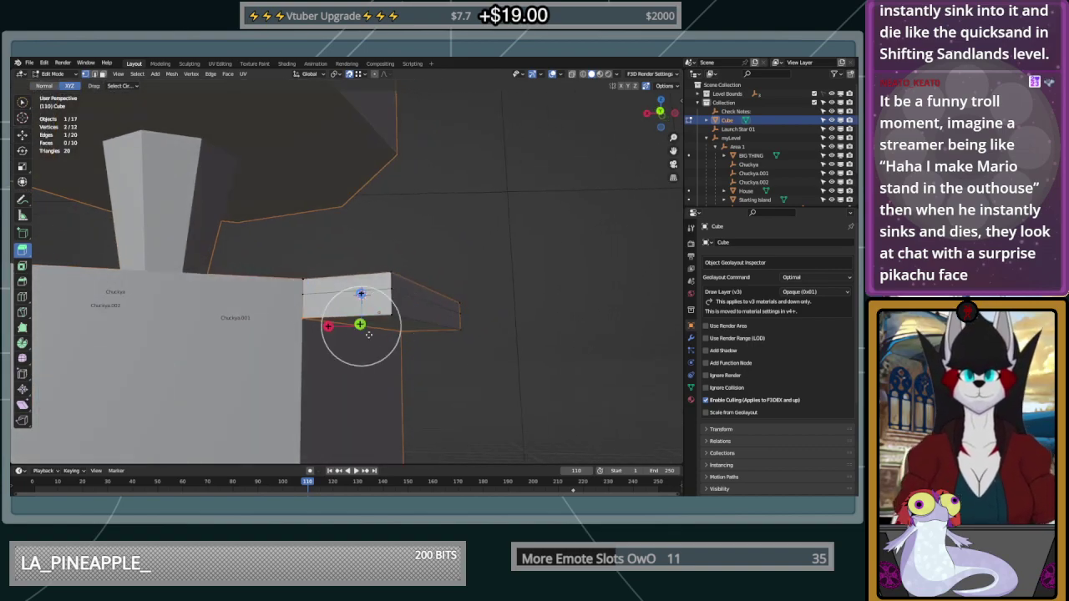
{"action": "left_click", "coordinate": [24, 138]}
{"action": "left_click_drag", "start_coordinate": [361, 292], "coordinate": [362, 359]}
{"action": "middle_click_drag", "start_coordinate": [499, 357], "coordinate": [474, 373]}
{"action": "middle_click_drag", "start_coordinate": [408, 354], "coordinate": [442, 349]}
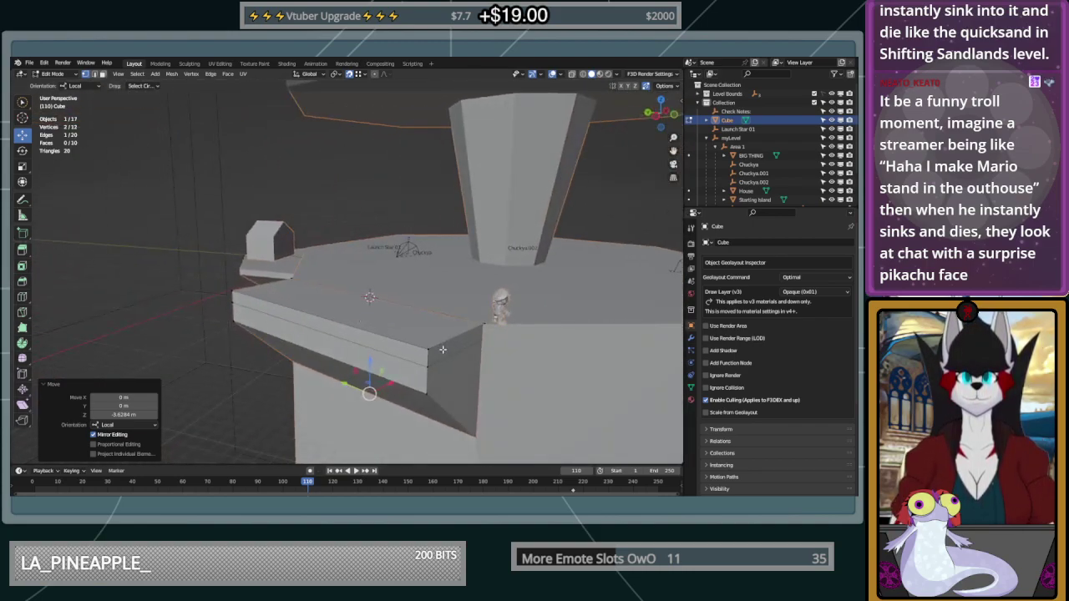
{"action": "left_click_drag", "start_coordinate": [491, 324], "coordinate": [487, 320], "text": "shift"}
{"action": "left_click_drag", "start_coordinate": [431, 344], "coordinate": [435, 366]}
{"action": "key", "text": "ctrl+z"}
{"action": "key", "text": "ctrl+z"}
{"action": "middle_click_drag", "start_coordinate": [444, 354], "coordinate": [108, 276]}
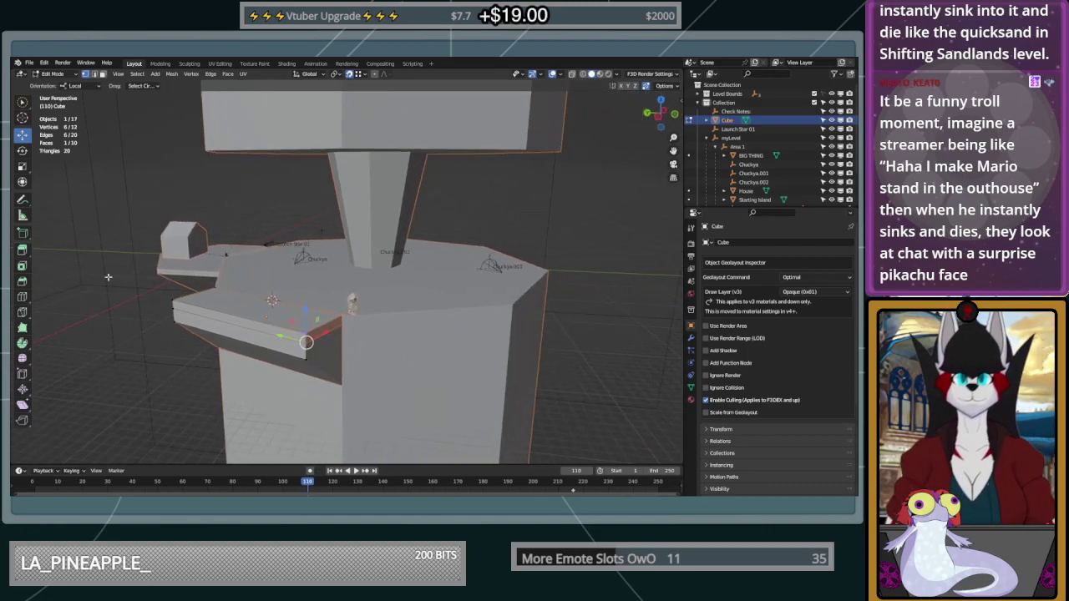
Extrude the upper part of the ledge's end face about 3.5 m along its normal, leaving out the sloped brace
{"action": "left_click", "coordinate": [26, 253]}
{"action": "middle_click_drag", "start_coordinate": [364, 344], "coordinate": [406, 354]}
{"action": "middle_click_drag", "start_coordinate": [282, 181], "coordinate": [144, 152], "text": "shift"}
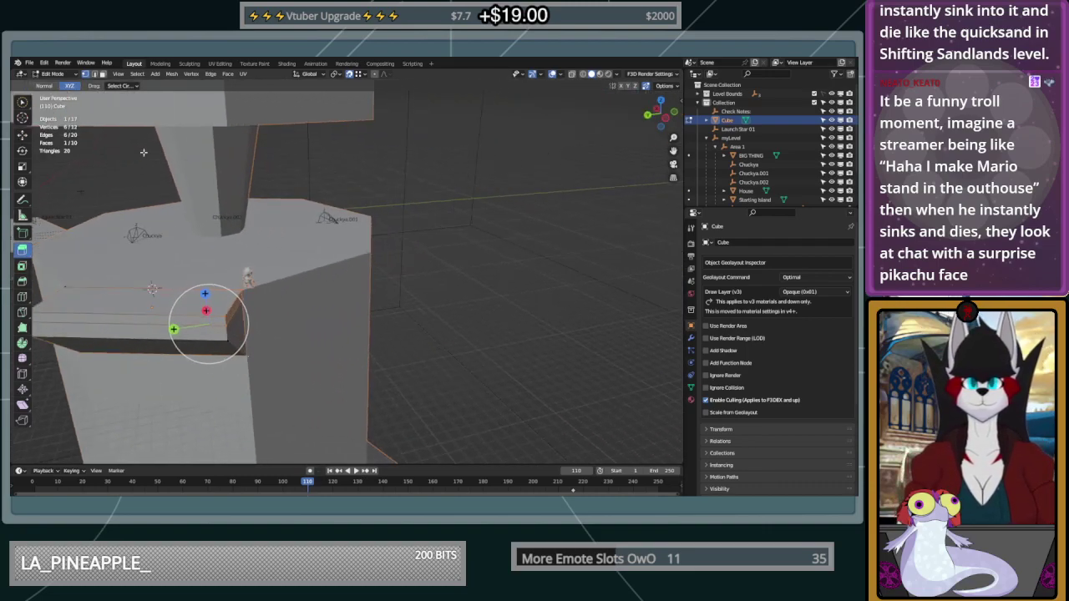
{"action": "left_click_drag", "start_coordinate": [242, 326], "coordinate": [325, 338]}
{"action": "key", "text": "ctrl+z"}
{"action": "left_click", "coordinate": [253, 361], "text": "shift"}
{"action": "left_click_drag", "start_coordinate": [233, 317], "coordinate": [450, 352]}
{"action": "key", "text": "ctrl+z"}
{"action": "middle_click_drag", "start_coordinate": [450, 352], "coordinate": [144, 334]}
{"action": "left_click_drag", "start_coordinate": [337, 294], "coordinate": [389, 295]}
{"action": "key", "text": "ctrl+z"}
{"action": "middle_click_drag", "start_coordinate": [389, 296], "coordinate": [436, 344]}
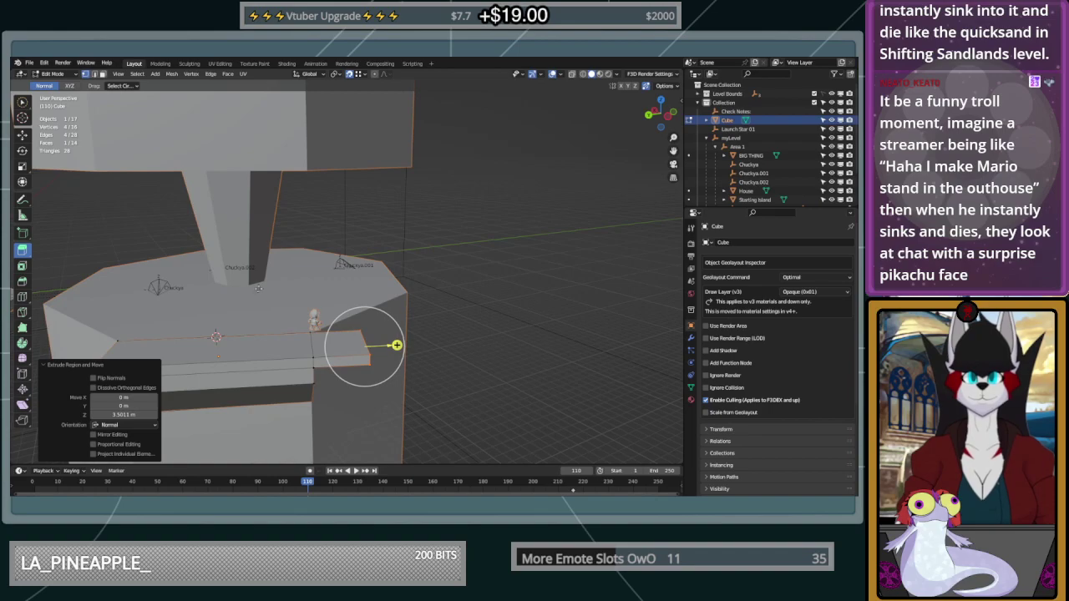
Try raising the extruded end about 2.8 m along local Z and shifting it along local Y
{"action": "left_click", "coordinate": [26, 139]}
{"action": "left_click_drag", "start_coordinate": [364, 314], "coordinate": [364, 274]}
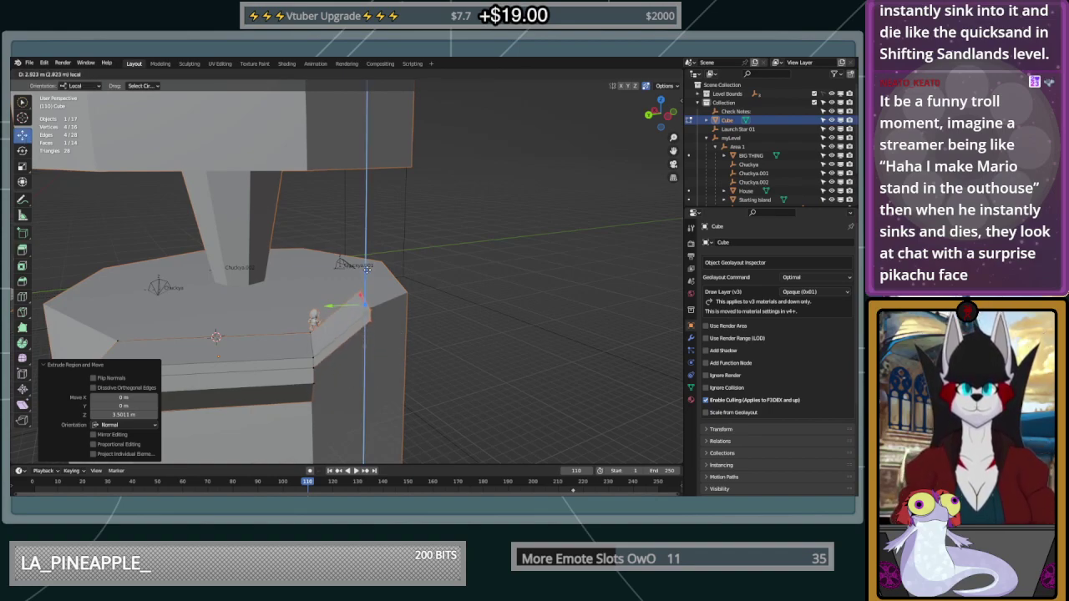
{"action": "left_click_drag", "start_coordinate": [366, 270], "coordinate": [366, 275]}
{"action": "left_click_drag", "start_coordinate": [329, 308], "coordinate": [397, 305]}
{"action": "middle_click_drag", "start_coordinate": [438, 368], "coordinate": [458, 324]}
{"action": "left_click_drag", "start_coordinate": [397, 292], "coordinate": [419, 293]}
{"action": "middle_click_drag", "start_coordinate": [457, 308], "coordinate": [427, 339]}
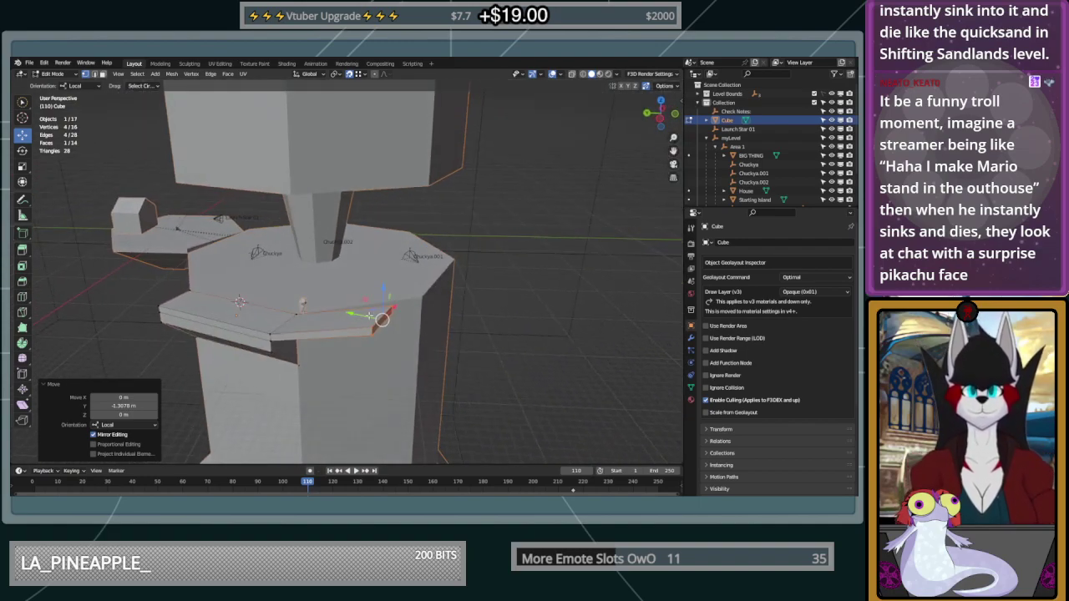
{"action": "key", "text": "ctrl+z"}
Using Local orientation, move the extruded end outward along local Y and raise it about 11 m along local Z
{"action": "left_click", "coordinate": [86, 88]}
{"action": "left_click", "coordinate": [84, 122]}
{"action": "middle_click_drag", "start_coordinate": [331, 343], "coordinate": [381, 331]}
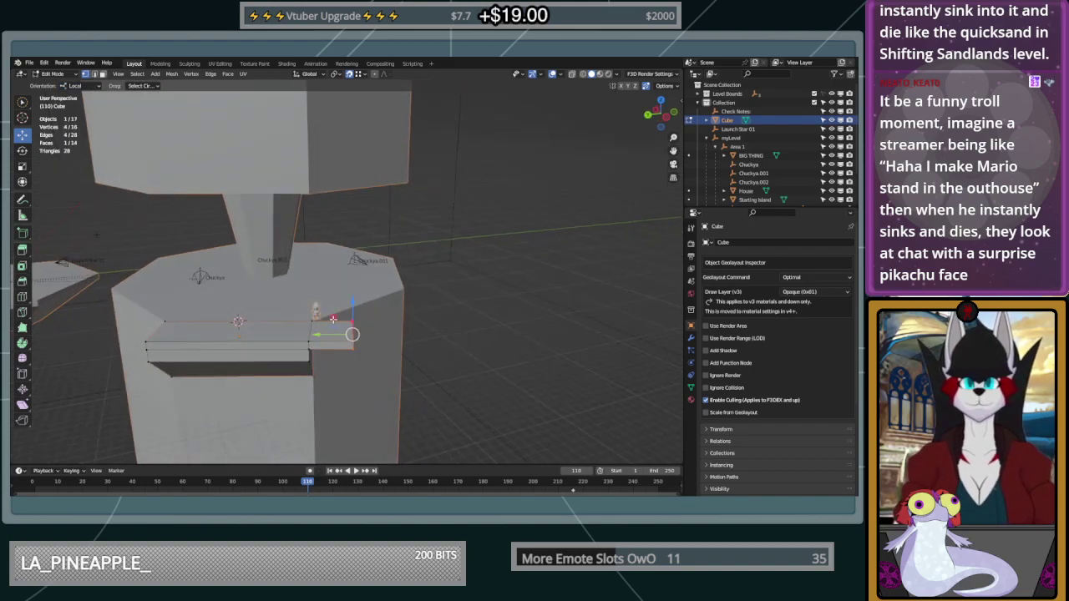
{"action": "left_click_drag", "start_coordinate": [319, 336], "coordinate": [408, 180]}
{"action": "middle_click_drag", "start_coordinate": [422, 293], "coordinate": [434, 297]}
{"action": "left_click_drag", "start_coordinate": [418, 303], "coordinate": [420, 187]}
{"action": "middle_click_drag", "start_coordinate": [427, 234], "coordinate": [414, 257]}
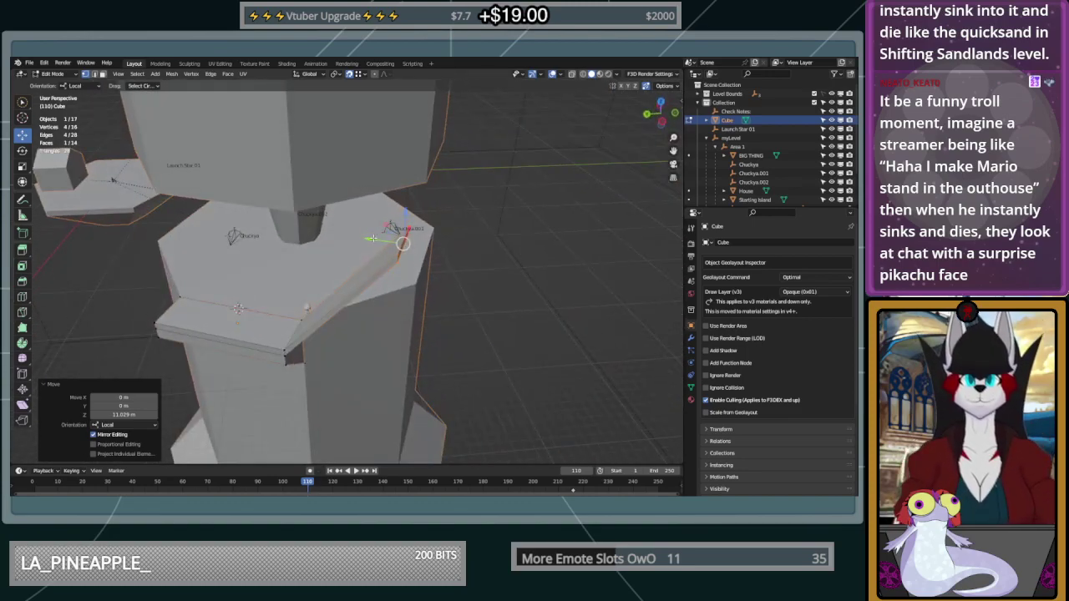
Pull the extruded end farther outward along local Y and bring it back down to the ledge's height
{"action": "left_click_drag", "start_coordinate": [369, 239], "coordinate": [442, 181]}
{"action": "left_click_drag", "start_coordinate": [451, 142], "coordinate": [511, 185]}
{"action": "middle_click_drag", "start_coordinate": [522, 190], "coordinate": [497, 300]}
{"action": "left_click_drag", "start_coordinate": [383, 323], "coordinate": [424, 210]}
{"action": "left_click", "coordinate": [409, 188]}
{"action": "middle_click_drag", "start_coordinate": [409, 187], "coordinate": [450, 303]}
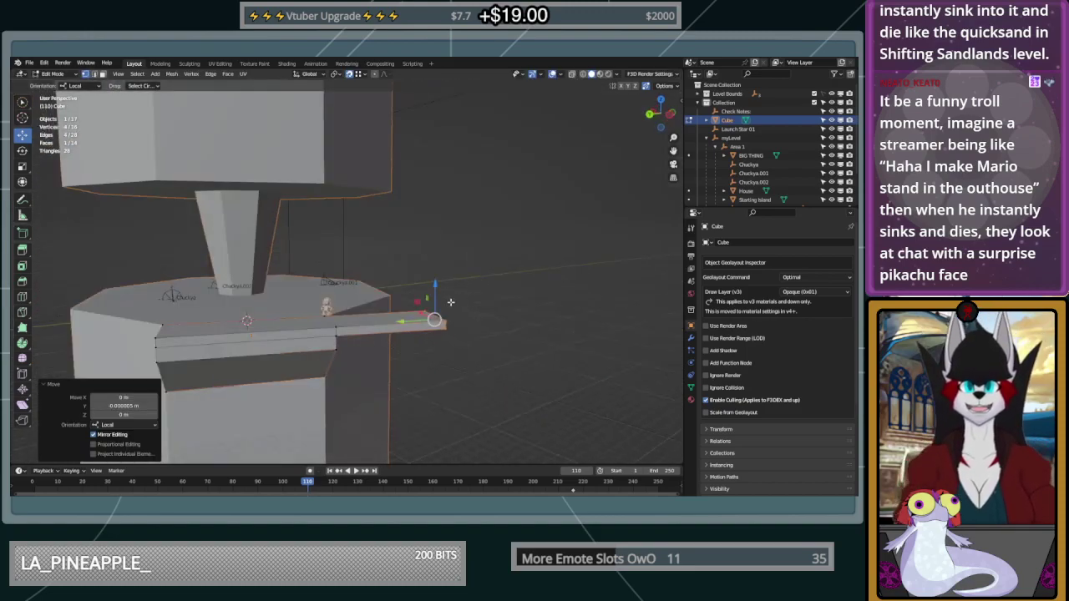
Raise the extruded end along local Z so the new section slopes up from the ledge as a ramp
{"action": "key", "text": "g"}
{"action": "key", "text": "z"}
{"action": "key", "text": "z"}
{"action": "left_click", "coordinate": [426, 226]}
{"action": "middle_click_drag", "start_coordinate": [426, 227], "coordinate": [466, 282]}
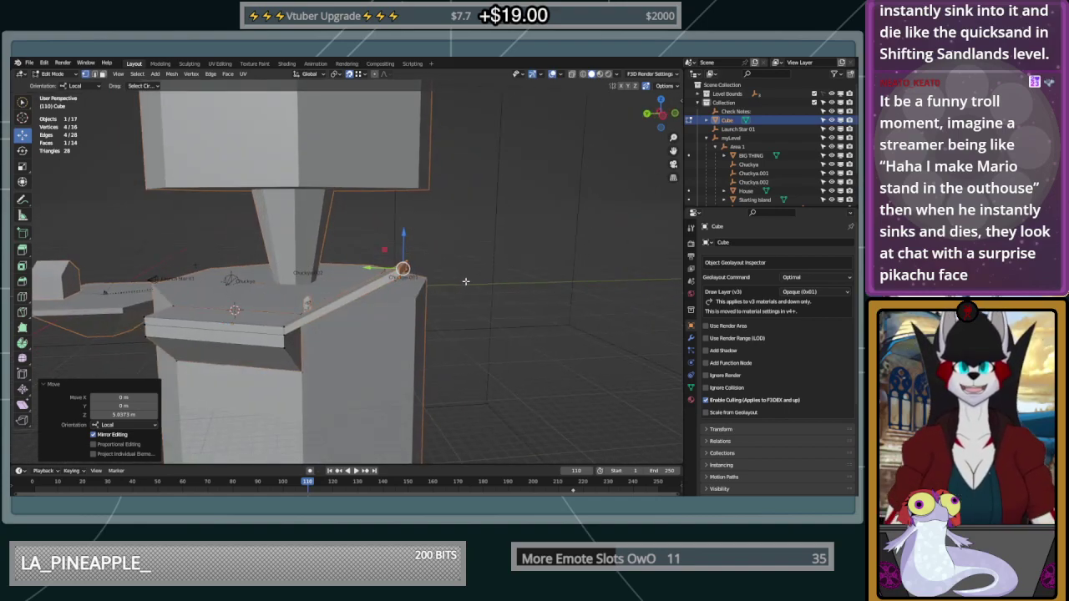
Extrude the ramp's raised end face about 8.7 m along its normal
{"action": "middle_click_drag", "start_coordinate": [451, 245], "coordinate": [17, 198]}
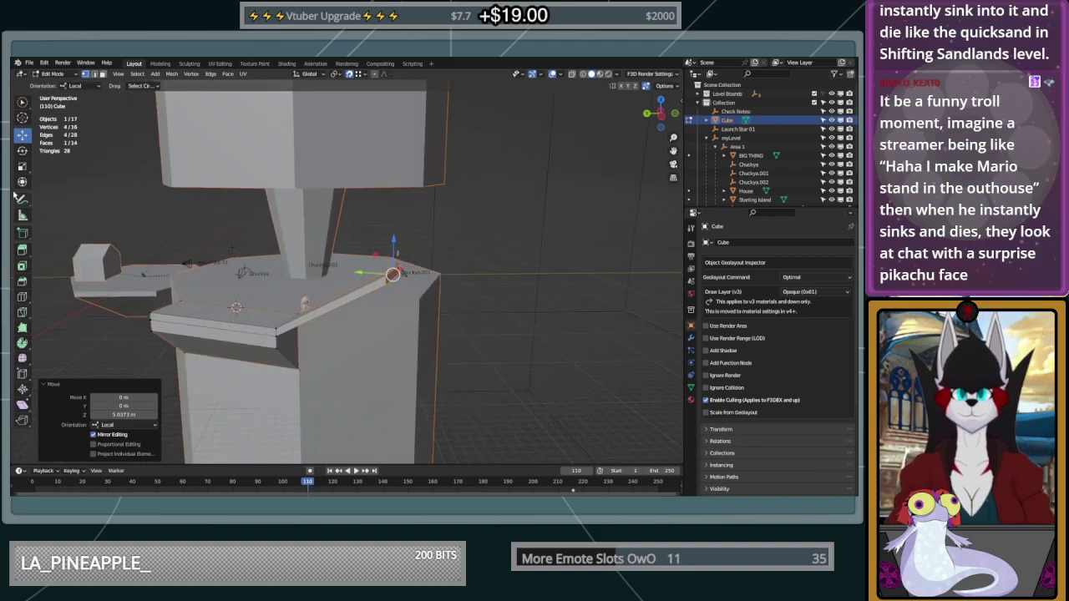
{"action": "left_click", "coordinate": [23, 250]}
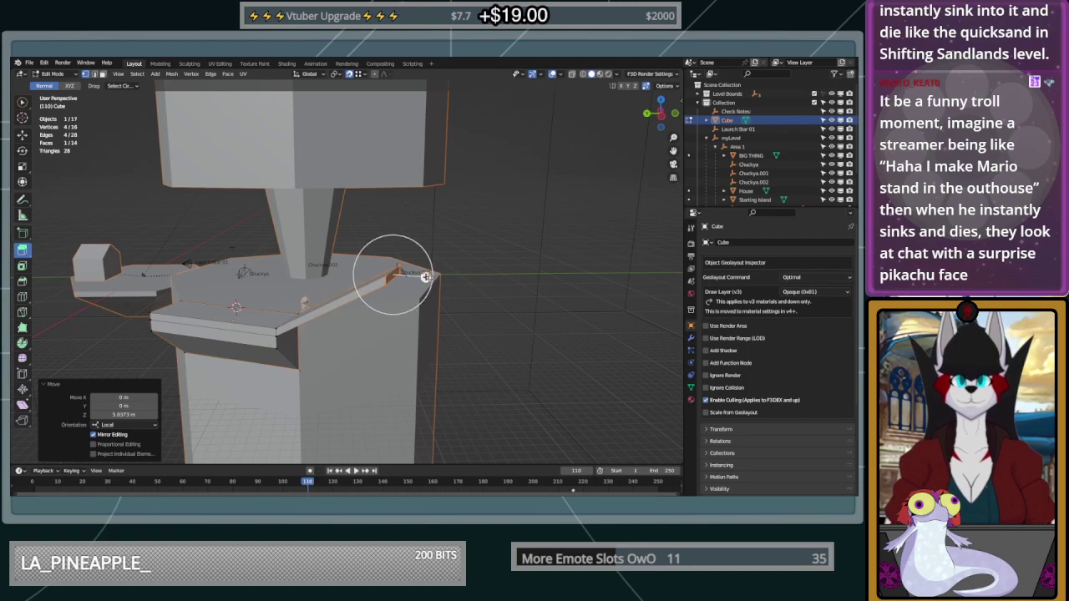
{"action": "left_click_drag", "start_coordinate": [425, 277], "coordinate": [513, 296]}
{"action": "middle_click_drag", "start_coordinate": [552, 303], "coordinate": [353, 319]}
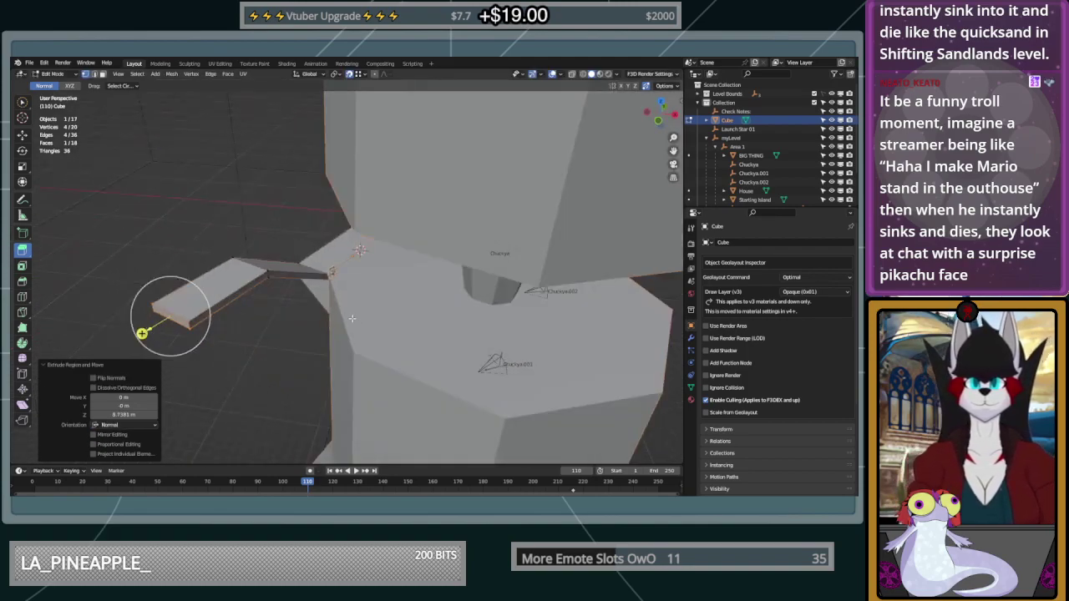
Clear the selection and circle-select the four vertices of the new section's column-facing side
{"action": "left_click", "coordinate": [194, 330], "text": "shift"}
{"action": "middle_click_drag", "start_coordinate": [198, 334], "coordinate": [339, 312]}
{"action": "left_click", "coordinate": [499, 315], "text": "shift"}
{"action": "left_click", "coordinate": [371, 296], "text": "shift"}
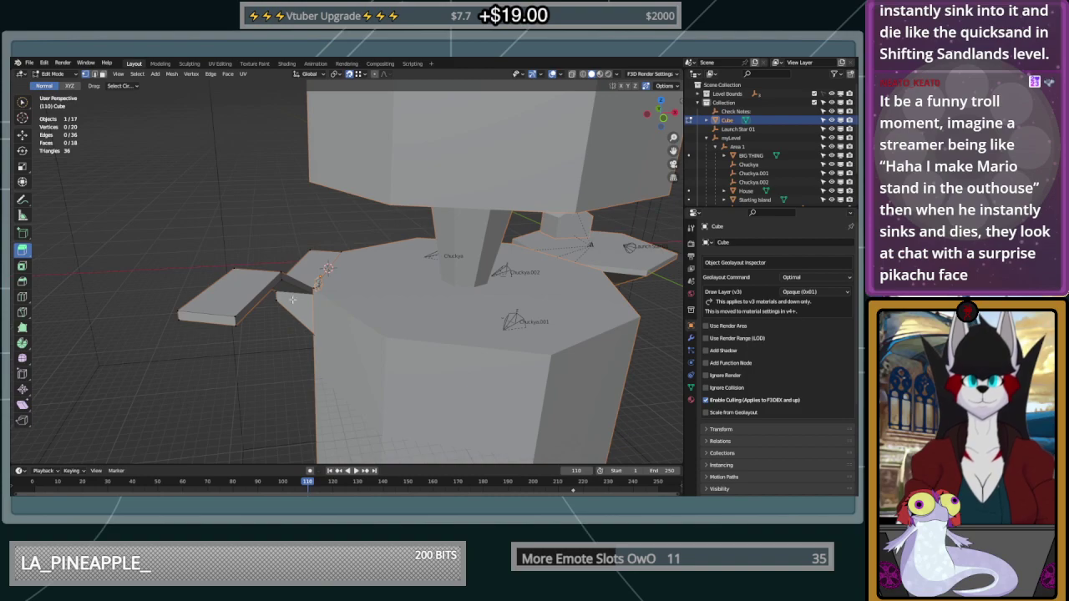
{"action": "key", "text": "c"}
{"action": "left_click", "coordinate": [282, 281]}
{"action": "left_click_drag", "start_coordinate": [239, 313], "coordinate": [218, 331]}
{"action": "right_click", "coordinate": [224, 333]}
Try extruding the selected side face toward the column
{"action": "key", "text": "e"}
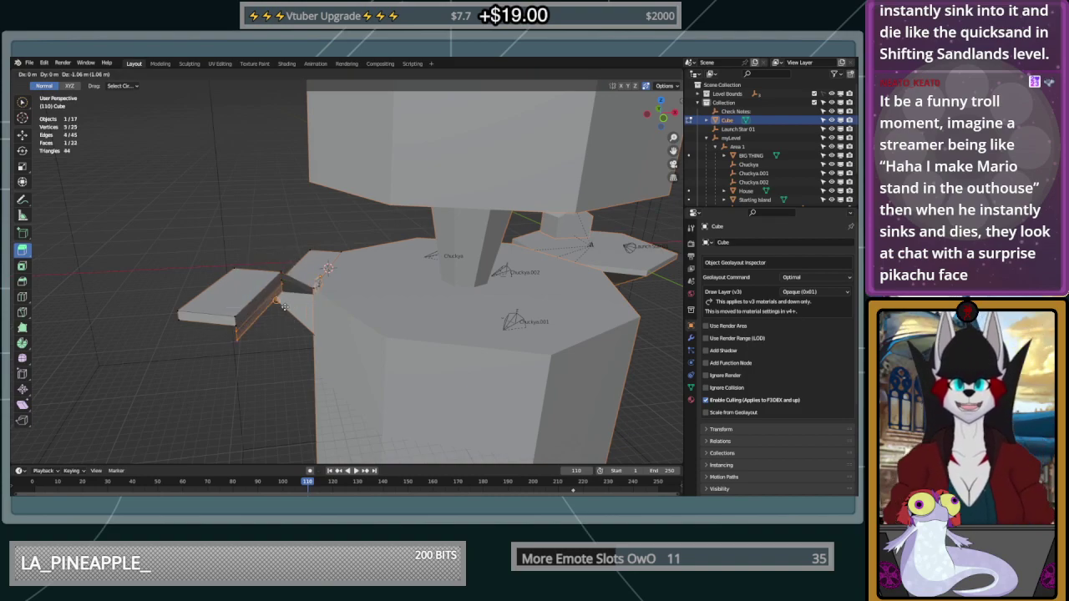
{"action": "left_click", "coordinate": [309, 345]}
{"action": "key", "text": "ctrl+z"}
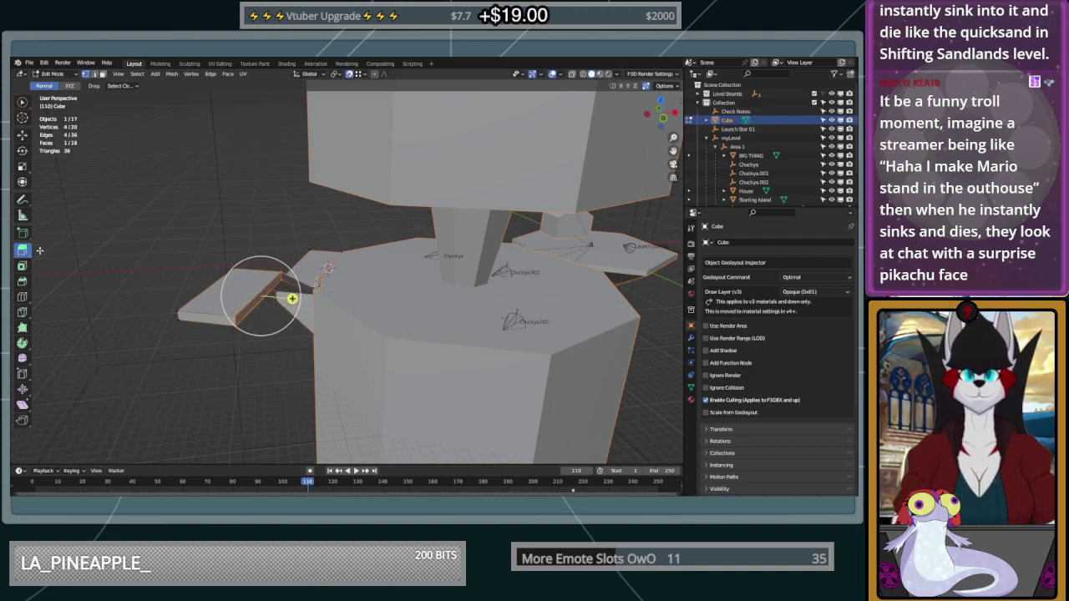
{"action": "right_click", "coordinate": [291, 298]}
{"action": "key", "text": "e"}
{"action": "left_click", "coordinate": [419, 325]}
{"action": "mouse_move", "coordinate": [522, 329]}
{"action": "middle_mouse_down"}
{"action": "mouse_move", "coordinate": [405, 322]}
{"action": "mouse_move", "coordinate": [460, 315]}
{"action": "mouse_move", "coordinate": [537, 334]}
{"action": "middle_mouse_up"}
{"action": "key", "text": "ctrl+z"}
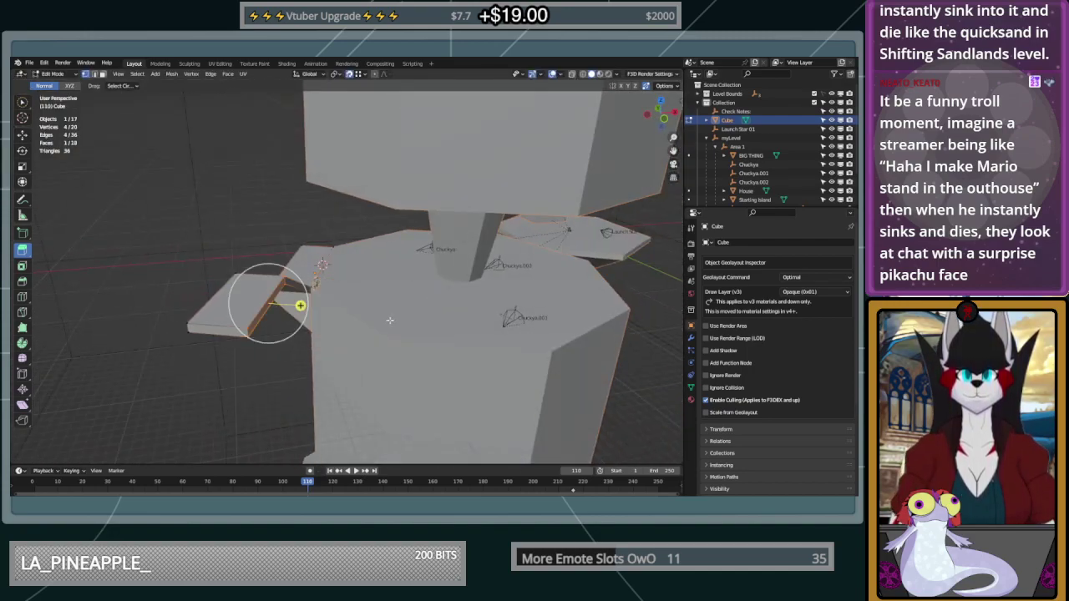
Extrude the section's side face about 8.2 m along its normal with Dissolve Orthogonal Edges to form a wide platform
{"action": "right_click", "coordinate": [269, 302]}
{"action": "key", "text": "e"}
{"action": "left_click", "coordinate": [474, 341]}
{"action": "key", "text": "c"}
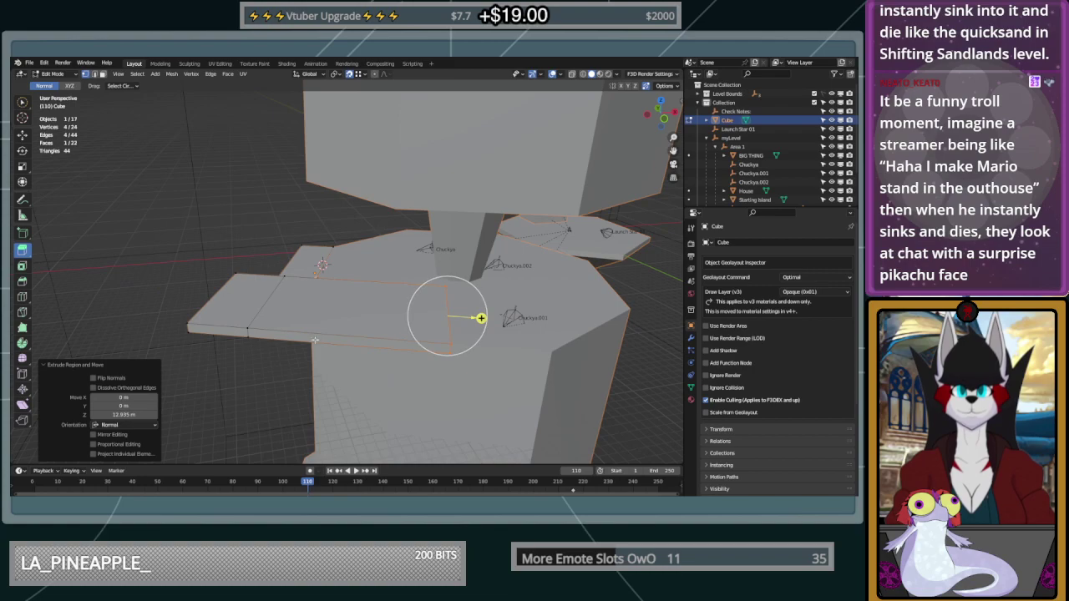
{"action": "mouse_move", "coordinate": [436, 364]}
{"action": "middle_mouse_down"}
{"action": "mouse_move", "coordinate": [359, 382]}
{"action": "mouse_move", "coordinate": [436, 360]}
{"action": "middle_mouse_up"}
{"action": "mouse_move", "coordinate": [424, 350]}
{"action": "left_mouse_down"}
{"action": "mouse_move", "coordinate": [422, 334]}
{"action": "mouse_move", "coordinate": [273, 334]}
{"action": "mouse_move", "coordinate": [211, 409]}
{"action": "left_mouse_up"}
{"action": "middle_click_drag", "start_coordinate": [410, 351], "coordinate": [313, 352]}
{"action": "middle_click_drag", "start_coordinate": [66, 256], "coordinate": [154, 303]}
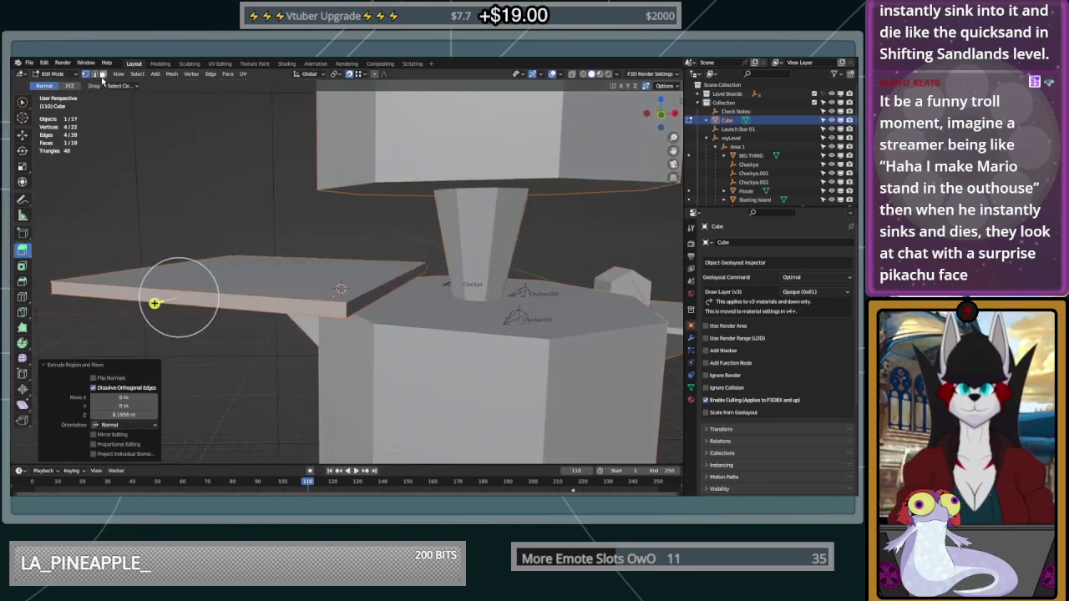
Select two of the platform's faces in face mode, raise them along local Z and try shifting them along local Y
{"action": "left_click", "coordinate": [102, 74]}
{"action": "left_click", "coordinate": [321, 284]}
{"action": "middle_click_drag", "start_coordinate": [323, 284], "coordinate": [422, 295]}
{"action": "left_click", "coordinate": [453, 249], "text": "shift"}
{"action": "left_click", "coordinate": [24, 136]}
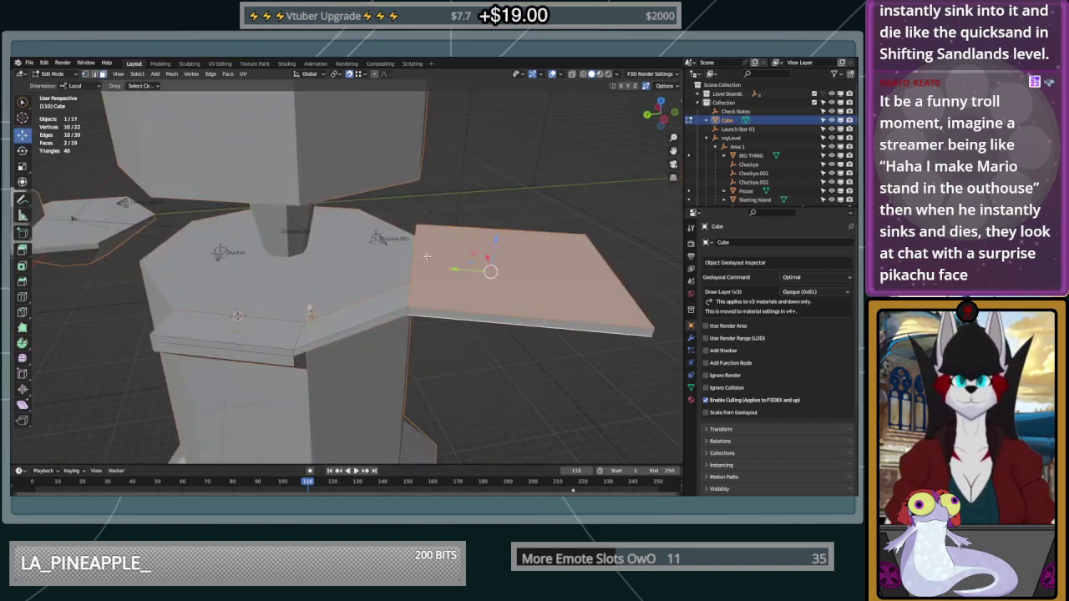
{"action": "left_click_drag", "start_coordinate": [495, 241], "coordinate": [493, 219]}
{"action": "left_click_drag", "start_coordinate": [448, 245], "coordinate": [534, 239]}
{"action": "middle_click_drag", "start_coordinate": [535, 240], "coordinate": [451, 275]}
{"action": "key", "text": "ctrl+z"}
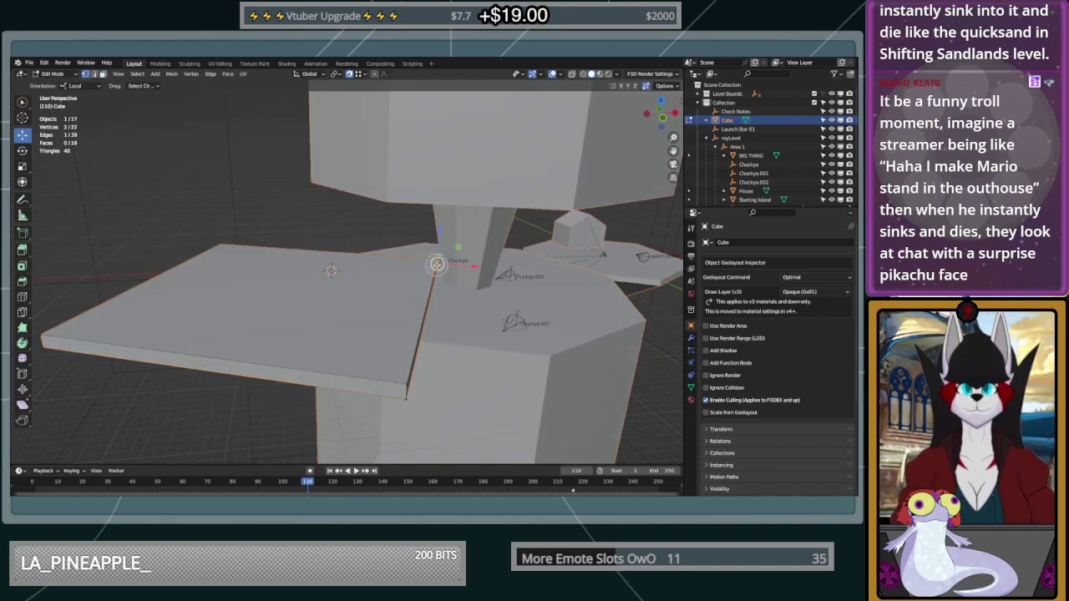
Select the platform's column-facing side vertices and move them -4.09 m along local X
{"action": "left_click_drag", "start_coordinate": [466, 311], "coordinate": [389, 208]}
{"action": "middle_click_drag", "start_coordinate": [429, 312], "coordinate": [402, 374]}
{"action": "middle_click_drag", "start_coordinate": [196, 356], "coordinate": [389, 298]}
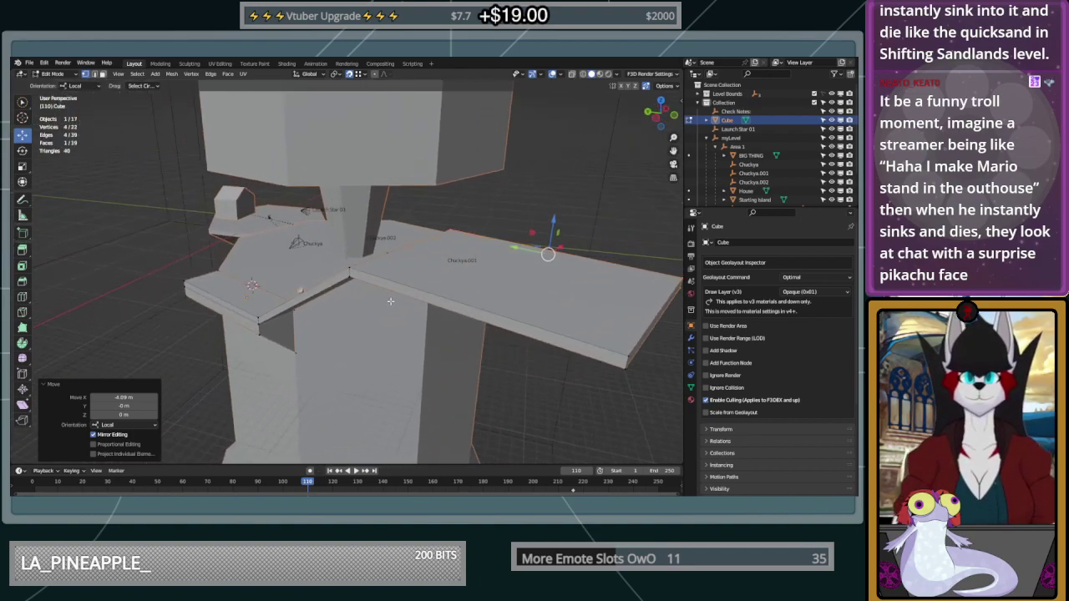
Select the outer-side vertices of the ledge, ramp and platform and move them to adjust the walkway's shape
{"action": "left_click", "coordinate": [490, 359]}
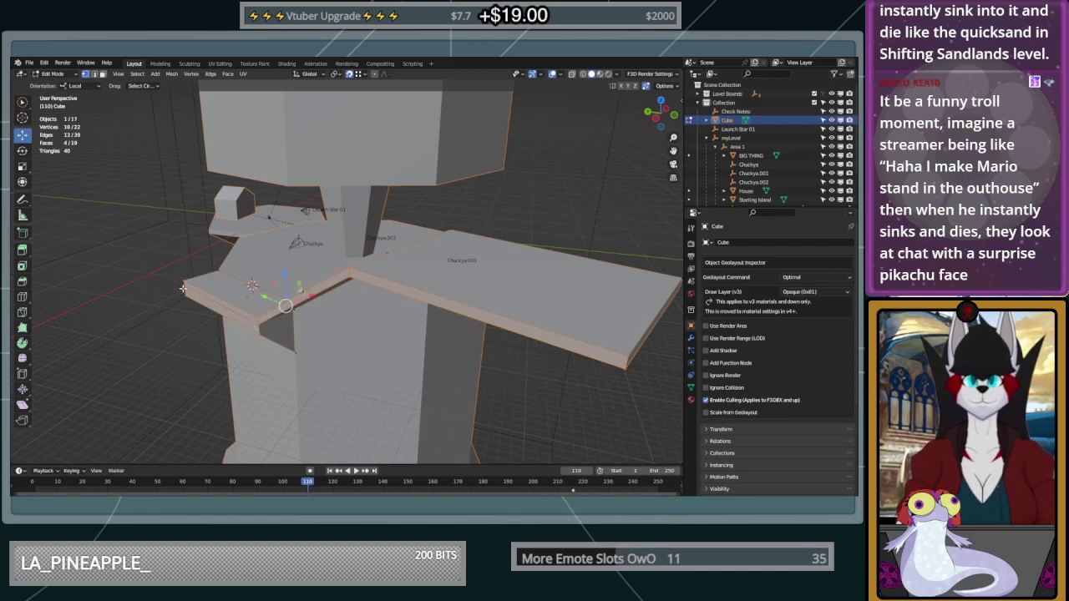
{"action": "middle_click_drag", "start_coordinate": [183, 288], "coordinate": [288, 263]}
{"action": "left_click_drag", "start_coordinate": [303, 288], "coordinate": [268, 293]}
{"action": "middle_click_drag", "start_coordinate": [314, 326], "coordinate": [336, 308]}
{"action": "left_click", "coordinate": [291, 359]}
{"action": "left_click_drag", "start_coordinate": [243, 320], "coordinate": [241, 339]}
{"action": "left_click", "coordinate": [151, 220]}
Examine the ledge, ramp and platform against the whole column from several angles and distances
{"action": "middle_click_drag", "start_coordinate": [151, 219], "coordinate": [98, 235]}
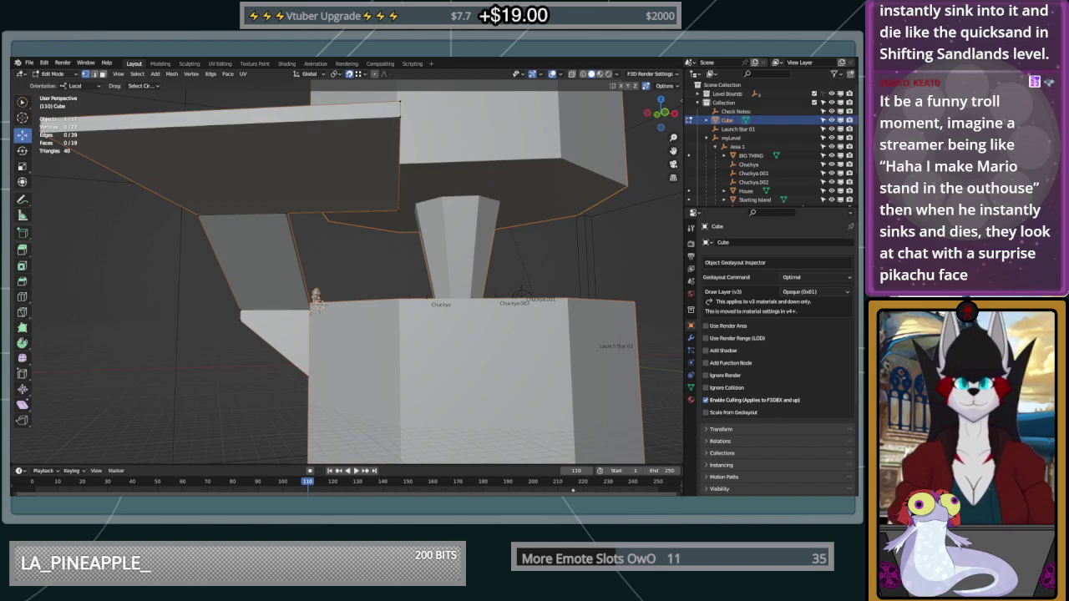
{"action": "middle_click_drag", "start_coordinate": [320, 307], "coordinate": [450, 319]}
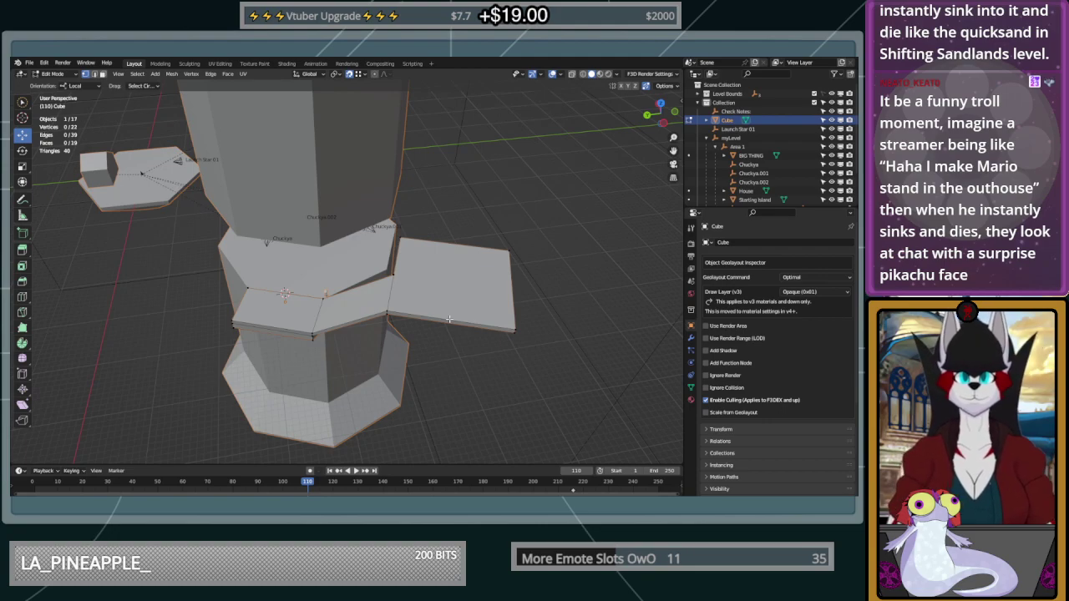
{"action": "middle_click_drag", "start_coordinate": [441, 281], "coordinate": [412, 315]}
{"action": "scroll", "coordinate": [411, 315], "scroll_direction": "down", "scroll_amount": 4}
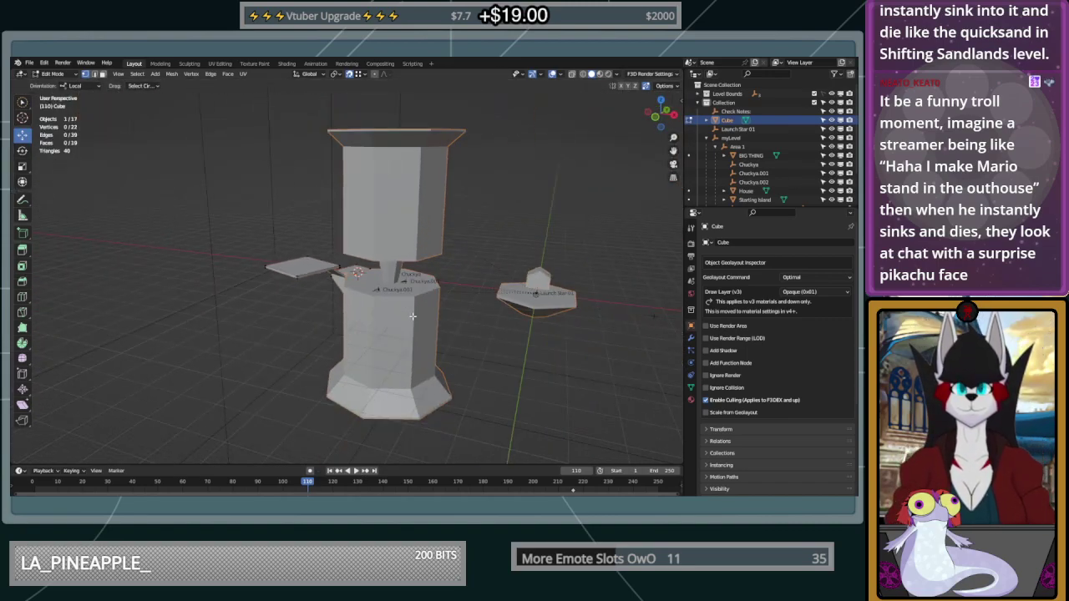
{"action": "middle_click_drag", "start_coordinate": [511, 347], "coordinate": [484, 353]}
{"action": "scroll", "coordinate": [402, 333], "scroll_direction": "up", "scroll_amount": 5}
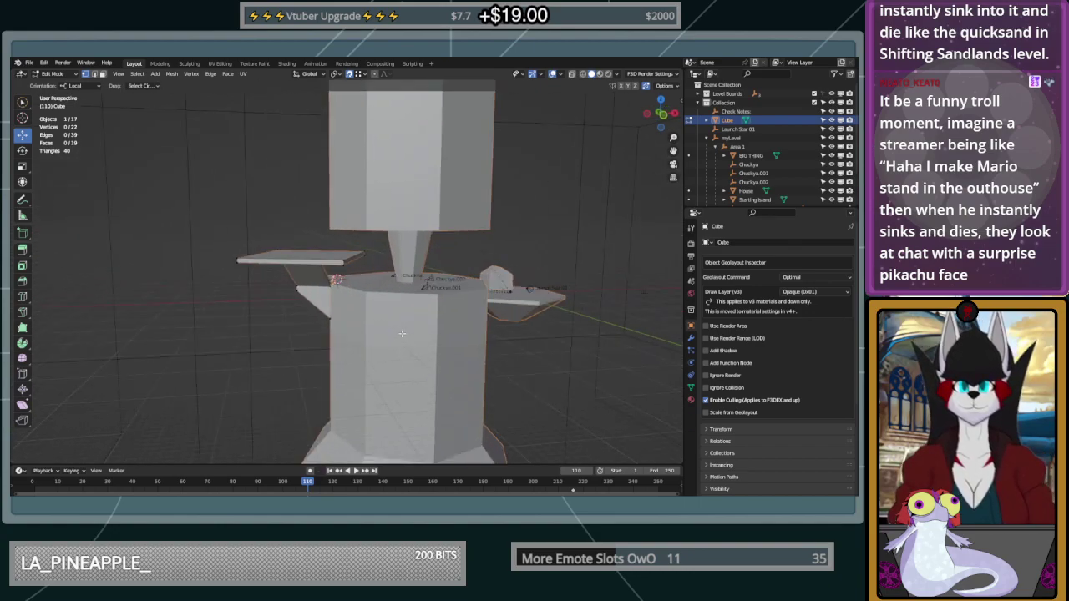
{"action": "scroll", "coordinate": [401, 333], "scroll_direction": "up", "scroll_amount": 2}
{"action": "scroll", "coordinate": [401, 333], "scroll_direction": "down", "scroll_amount": 2}
{"action": "scroll", "coordinate": [489, 335], "scroll_direction": "up", "scroll_amount": 1}
{"action": "middle_click_drag", "start_coordinate": [488, 376], "coordinate": [504, 278], "text": "shift"}
{"action": "scroll", "coordinate": [427, 220], "scroll_direction": "down", "scroll_amount": 6}
{"action": "scroll", "coordinate": [409, 242], "scroll_direction": "up", "scroll_amount": 5}
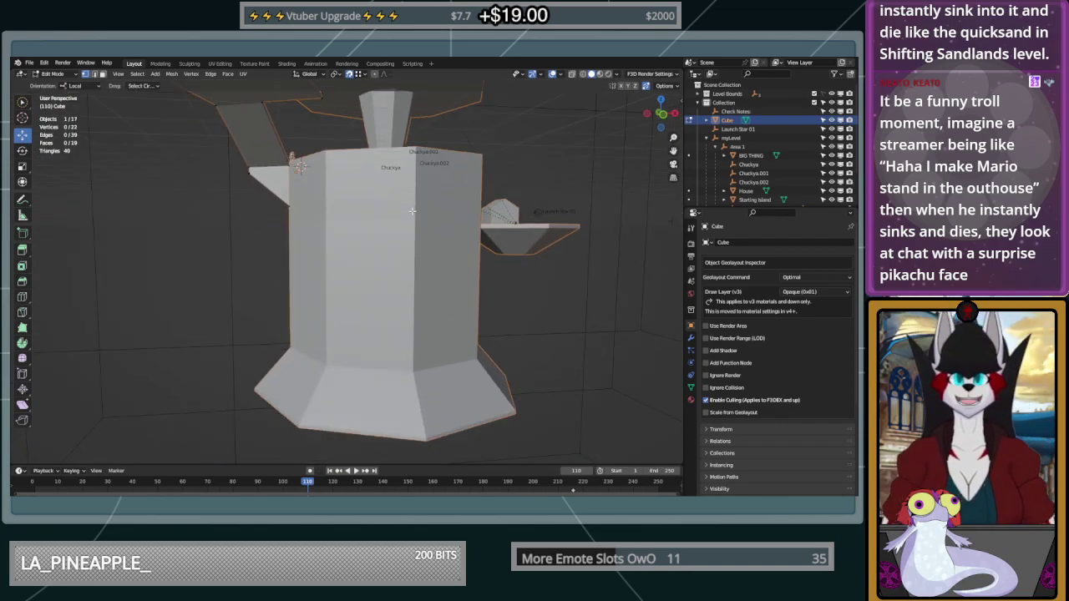
Leave the ledge mesh and open the BIG THING column for mesh editing
{"action": "key", "text": "Tab"}
{"action": "left_click", "coordinate": [403, 250]}
{"action": "key", "text": "Tab"}
{"action": "scroll", "coordinate": [403, 255], "scroll_direction": "up", "scroll_amount": 5}
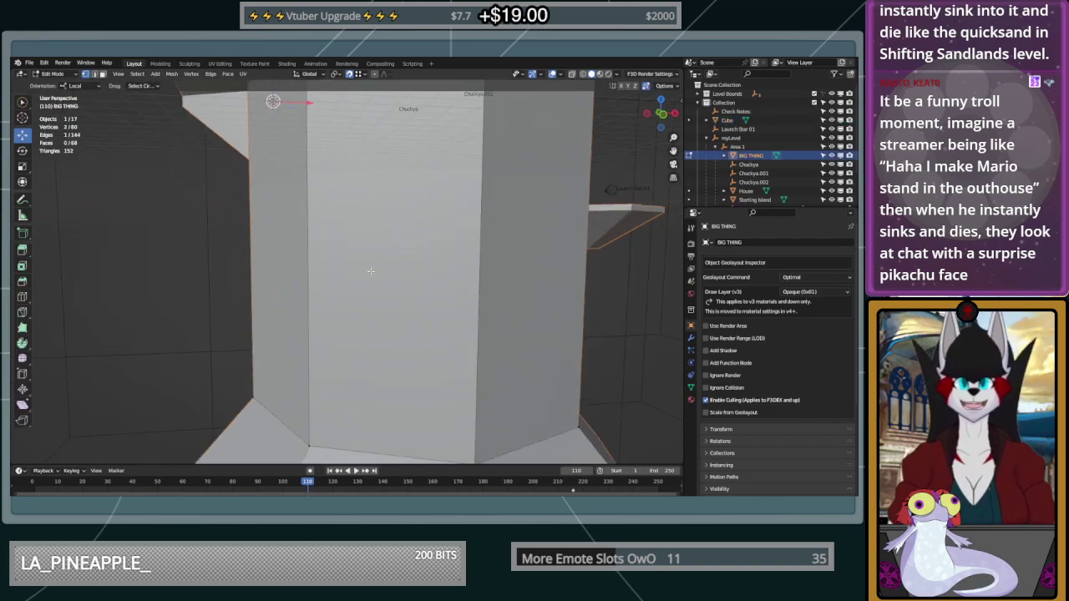
Knife two roughly horizontal cuts edge to edge across one tall side face of the column's lower section
{"action": "key", "text": "k"}
{"action": "left_click", "coordinate": [340, 347]}
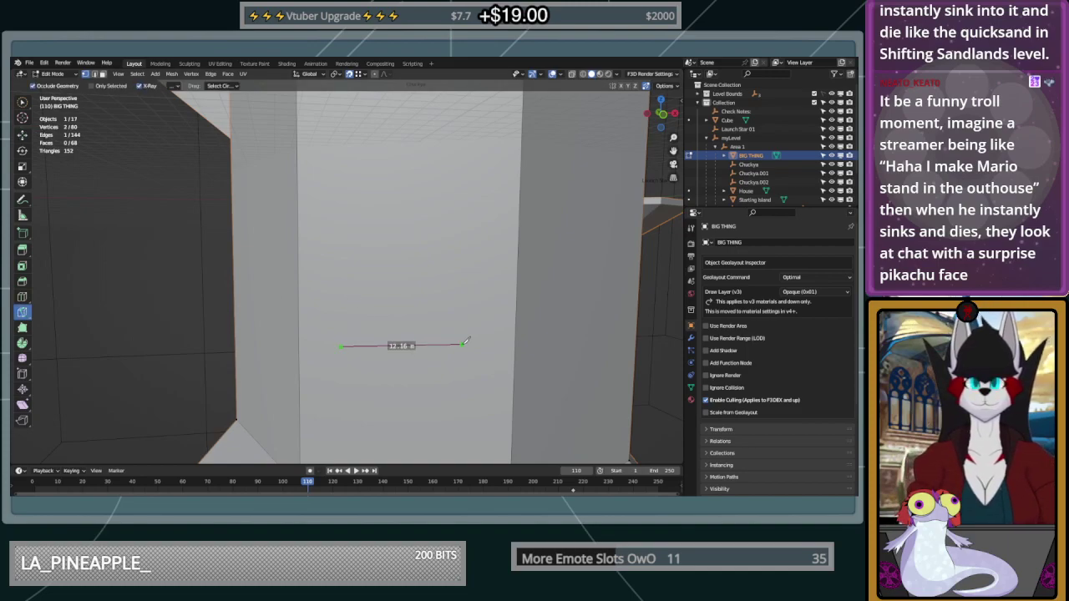
{"action": "left_click", "coordinate": [301, 349]}
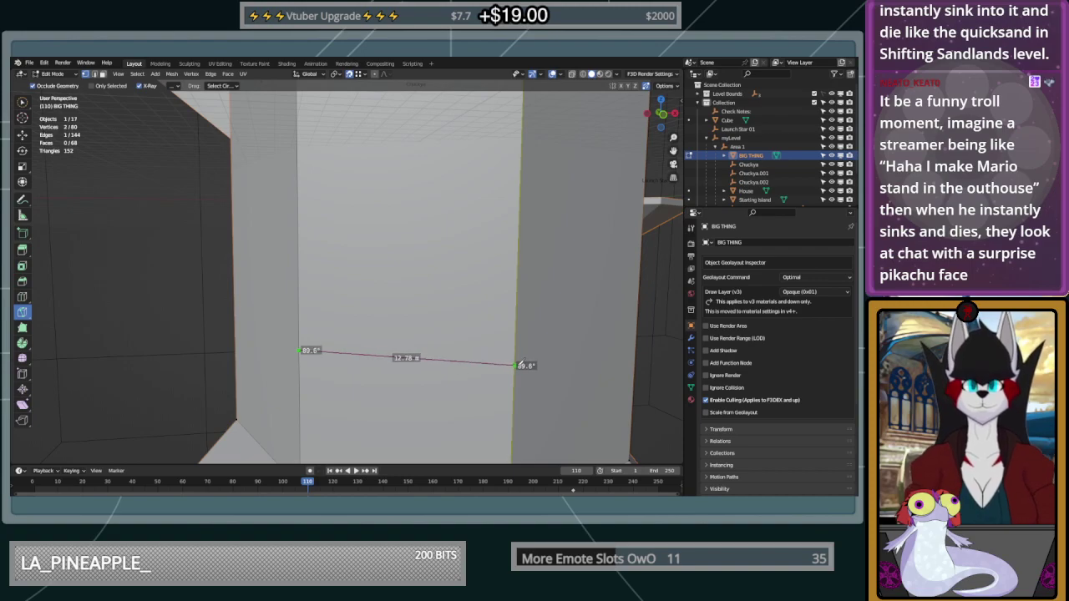
{"action": "key", "text": "a"}
{"action": "key", "text": "a"}
{"action": "left_click", "coordinate": [516, 345]}
{"action": "mouse_move", "coordinate": [517, 344]}
{"action": "middle_mouse_down"}
{"action": "mouse_move", "coordinate": [494, 346]}
{"action": "mouse_move", "coordinate": [526, 342]}
{"action": "middle_mouse_up"}
{"action": "left_click", "coordinate": [318, 178]}
{"action": "left_click", "coordinate": [536, 178]}
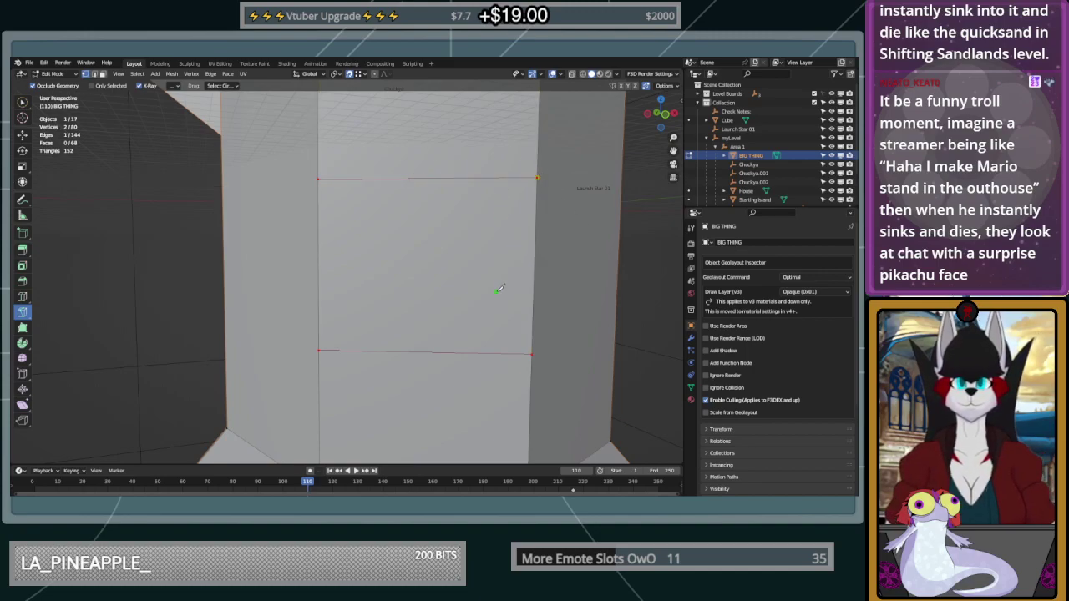
{"action": "key", "text": "i"}
{"action": "right_click", "coordinate": [447, 261]}
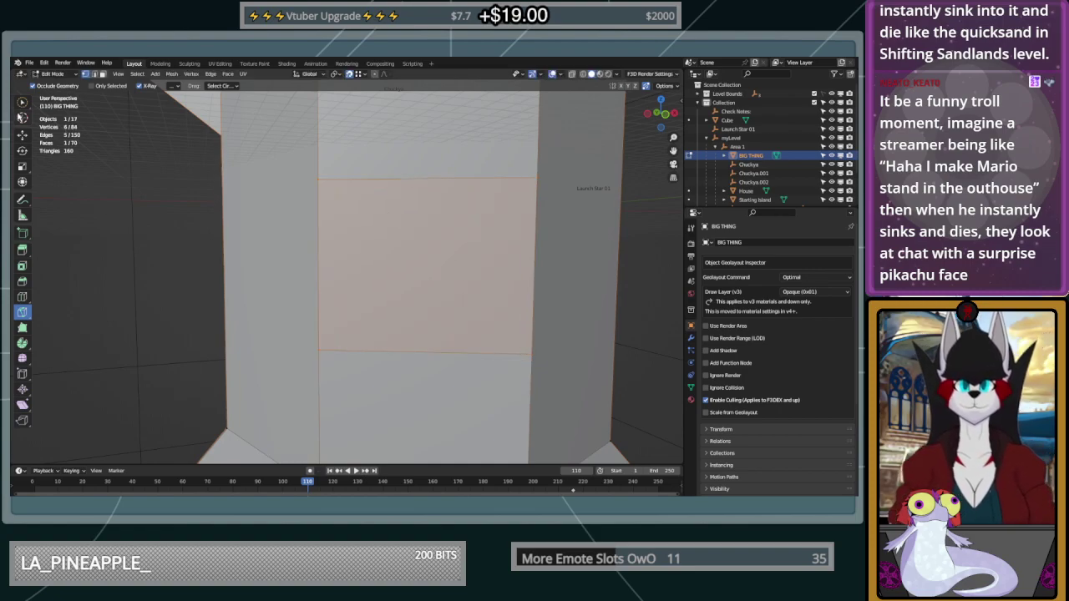
Inset the face between the two knife cuts on the column's lower section by about 0.18 m
{"action": "left_click", "coordinate": [22, 103]}
{"action": "key", "text": "i"}
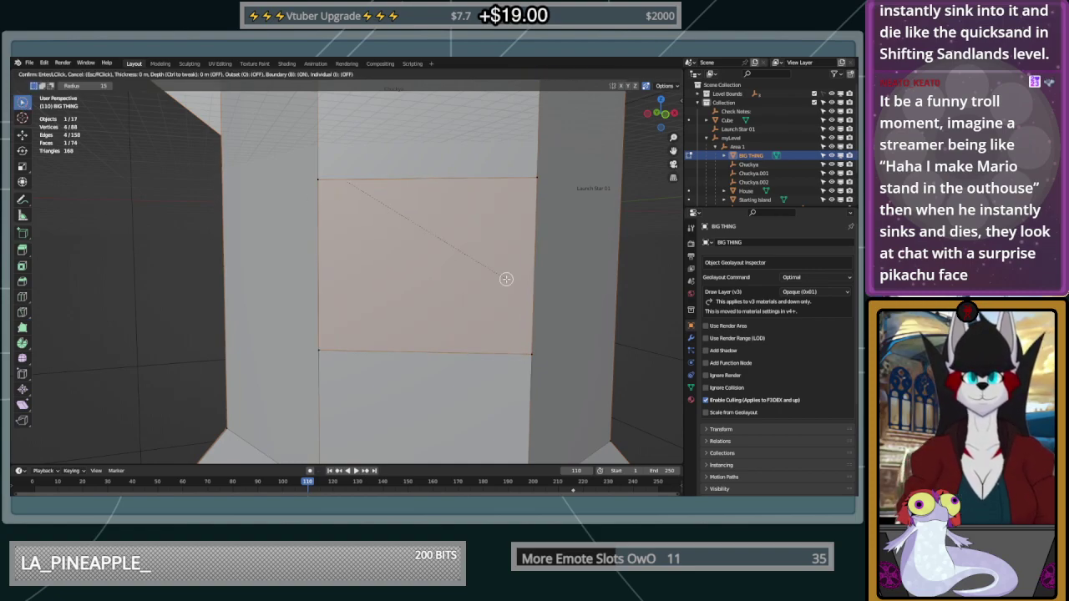
{"action": "left_click", "coordinate": [483, 232]}
{"action": "mouse_move", "coordinate": [482, 232]}
{"action": "middle_mouse_down"}
{"action": "mouse_move", "coordinate": [449, 239]}
{"action": "mouse_move", "coordinate": [464, 241]}
{"action": "middle_mouse_up"}
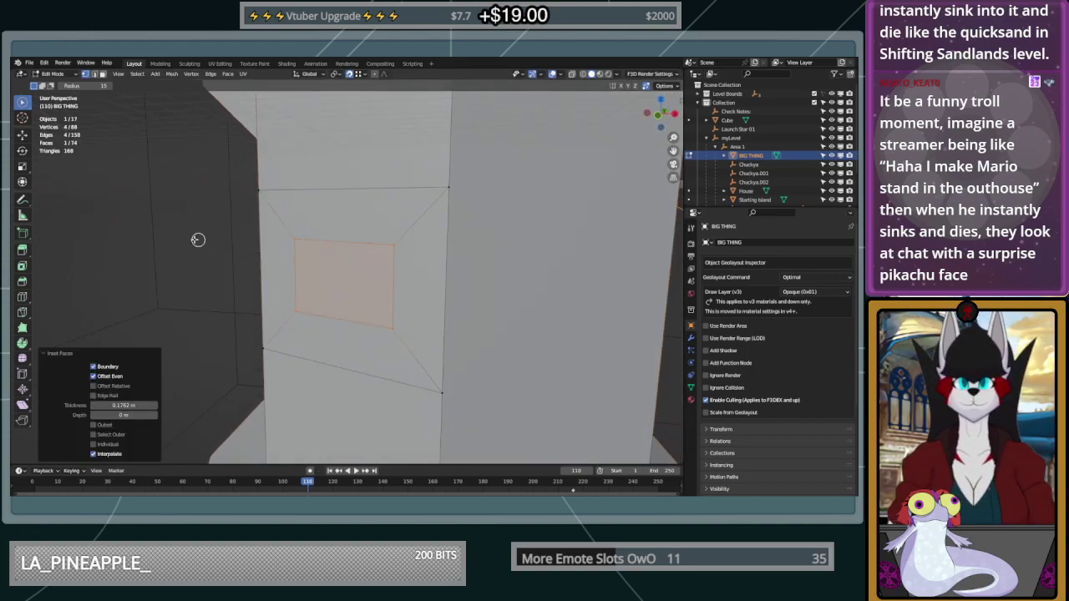
Try to extrude the inset face about 13.8 m into the column
{"action": "left_click", "coordinate": [22, 266]}
{"action": "middle_click_drag", "start_coordinate": [25, 268], "coordinate": [54, 270]}
{"action": "left_click", "coordinate": [22, 250]}
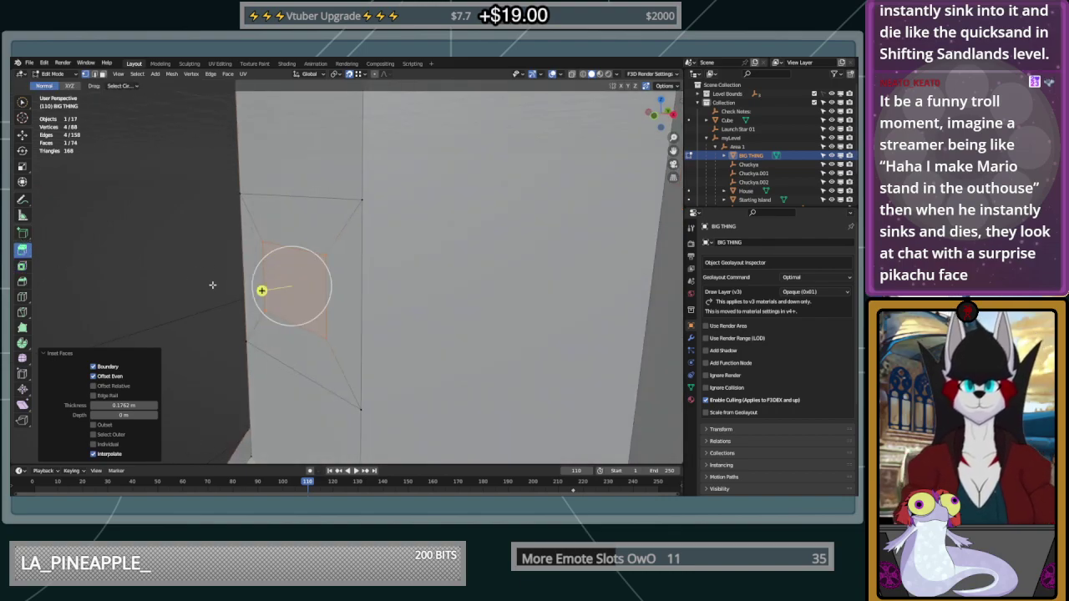
{"action": "left_click_drag", "start_coordinate": [262, 292], "coordinate": [334, 276]}
{"action": "middle_click_drag", "start_coordinate": [334, 275], "coordinate": [381, 272]}
{"action": "left_click_drag", "start_coordinate": [393, 274], "coordinate": [421, 257]}
{"action": "middle_click_drag", "start_coordinate": [422, 257], "coordinate": [455, 263]}
Try to shrink the recess's back face to 0.277 scale, and undo both the scaling and the deep extrusion
{"action": "key", "text": "s"}
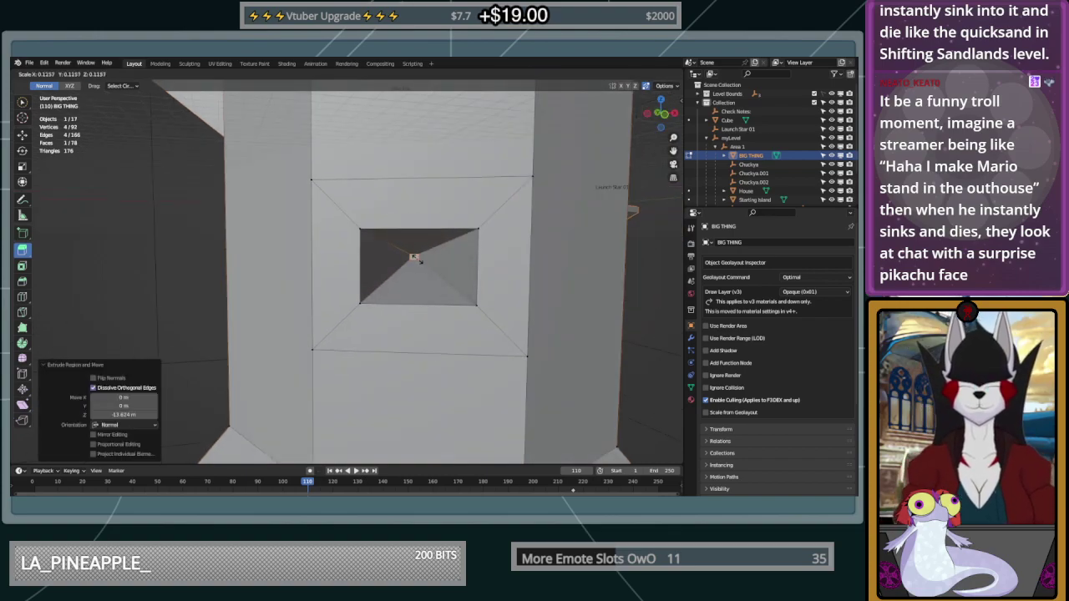
{"action": "left_click", "coordinate": [421, 253]}
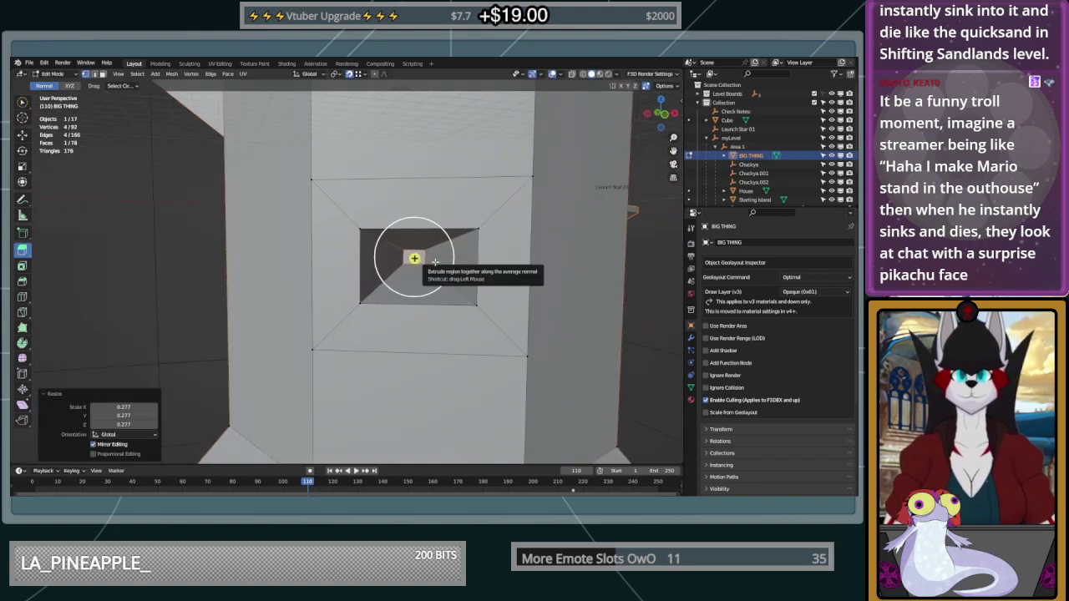
{"action": "right_click", "coordinate": [415, 251]}
{"action": "mouse_move", "coordinate": [405, 414]}
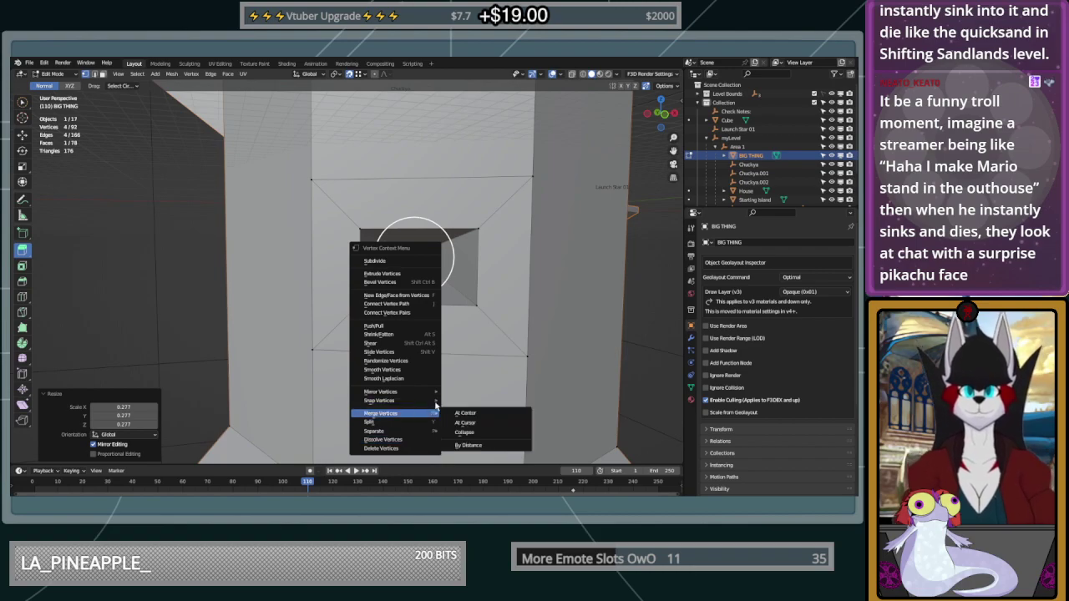
{"action": "middle_click_drag", "start_coordinate": [544, 276], "coordinate": [501, 291]}
{"action": "key", "text": "ctrl+z"}
{"action": "middle_click_drag", "start_coordinate": [422, 304], "coordinate": [441, 303]}
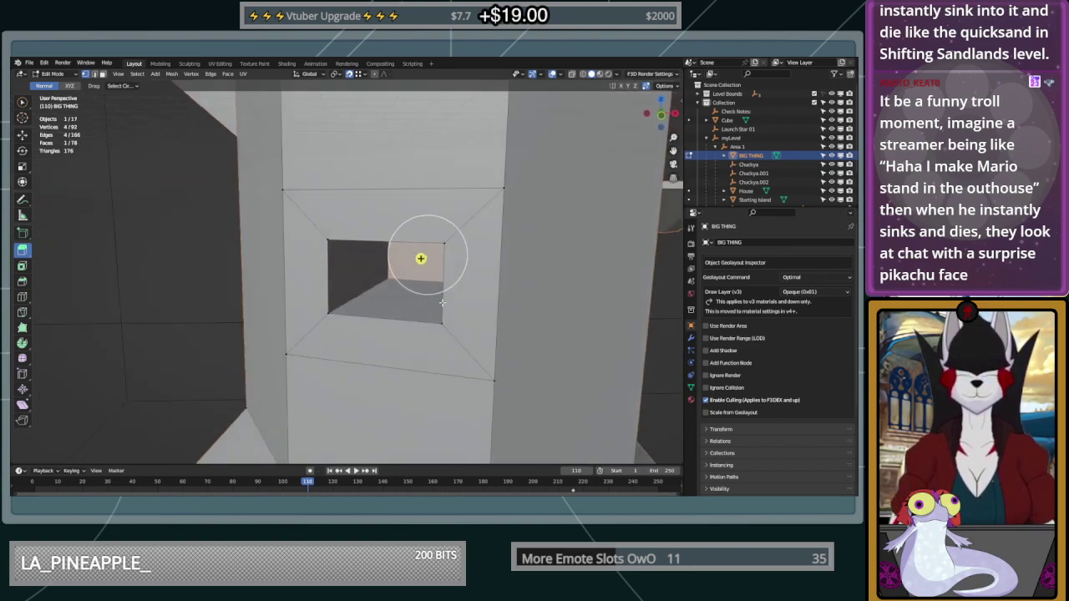
{"action": "key", "text": "ctrl+z"}
Extrude the inset face about 2.8 m into the column with Dissolve Orthogonal Edges off
{"action": "mouse_move", "coordinate": [375, 284]}
{"action": "middle_mouse_down"}
{"action": "mouse_move", "coordinate": [234, 291]}
{"action": "mouse_move", "coordinate": [386, 288]}
{"action": "middle_mouse_up"}
{"action": "key", "text": "e"}
{"action": "left_click", "coordinate": [278, 292]}
{"action": "left_click", "coordinate": [125, 388]}
{"action": "middle_click_drag", "start_coordinate": [434, 361], "coordinate": [405, 365]}
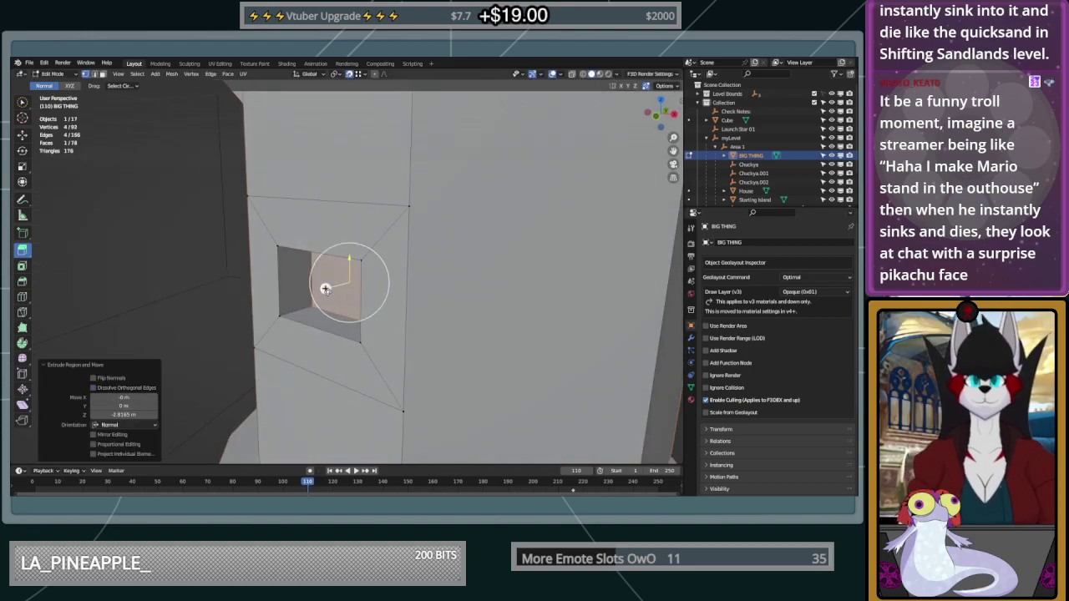
Extrude the recess's back face about 2.7 m further inward and merge its four vertices at their center
{"action": "left_click_drag", "start_coordinate": [327, 289], "coordinate": [356, 282]}
{"action": "middle_click_drag", "start_coordinate": [258, 361], "coordinate": [401, 284]}
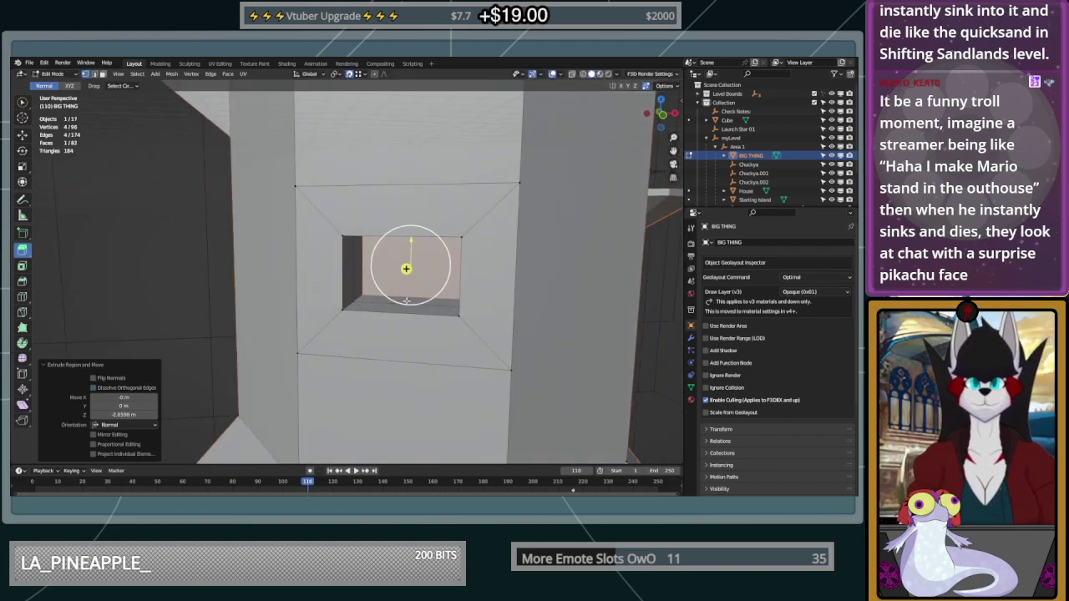
{"action": "key", "text": "s"}
{"action": "key", "text": "Escape"}
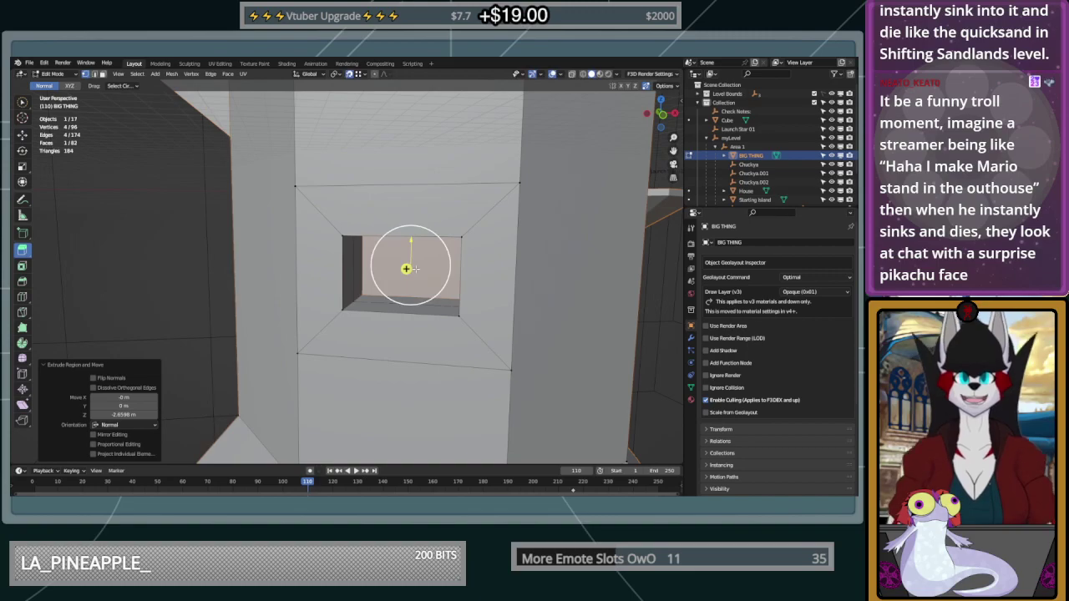
{"action": "right_click", "coordinate": [425, 266]}
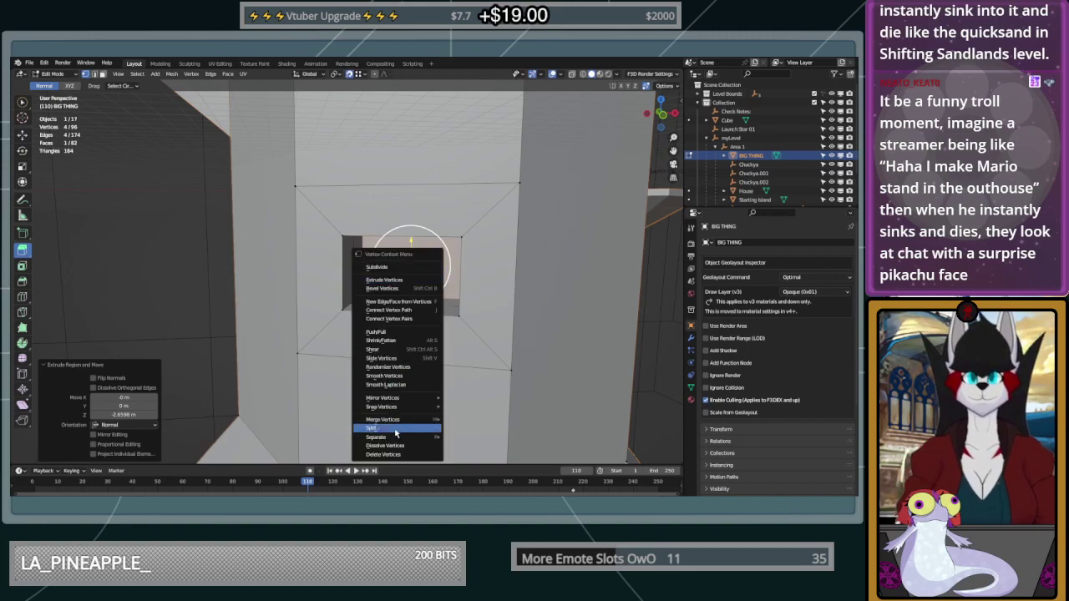
{"action": "mouse_move", "coordinate": [408, 421]}
{"action": "left_click", "coordinate": [482, 421]}
{"action": "middle_click_drag", "start_coordinate": [483, 421], "coordinate": [264, 275]}
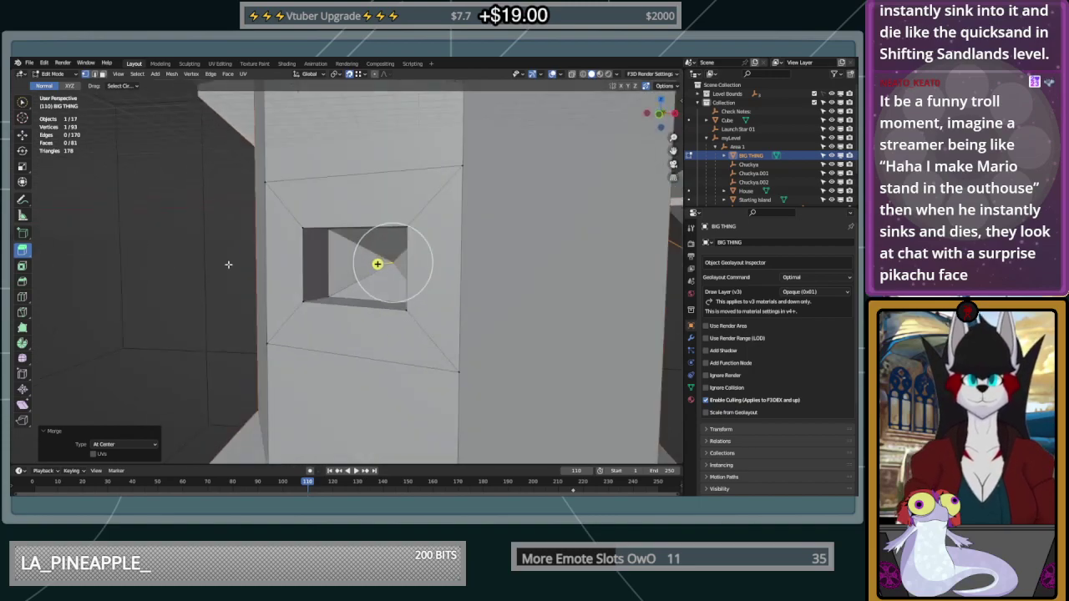
Move the merged vertex at the back of the recess to reshape the cavity's tapered end
{"action": "left_click", "coordinate": [24, 136]}
{"action": "middle_click_drag", "start_coordinate": [409, 262], "coordinate": [408, 233]}
{"action": "left_click_drag", "start_coordinate": [408, 233], "coordinate": [394, 286]}
{"action": "middle_click_drag", "start_coordinate": [394, 287], "coordinate": [500, 306]}
{"action": "left_click_drag", "start_coordinate": [374, 280], "coordinate": [358, 280]}
{"action": "left_click", "coordinate": [593, 301]}
{"action": "middle_click_drag", "start_coordinate": [593, 302], "coordinate": [497, 305]}
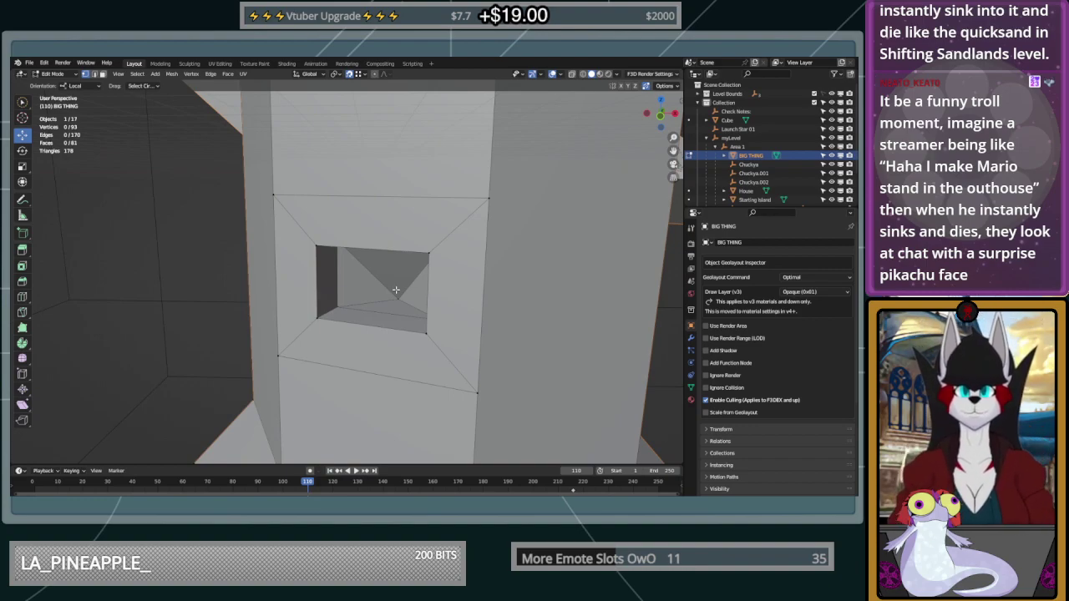
{"action": "middle_click_drag", "start_coordinate": [401, 303], "coordinate": [377, 281]}
{"action": "left_click", "coordinate": [80, 87]}
{"action": "left_click", "coordinate": [80, 88]}
{"action": "middle_click_drag", "start_coordinate": [324, 311], "coordinate": [441, 302]}
{"action": "scroll", "coordinate": [441, 302], "scroll_direction": "down", "scroll_amount": 3}
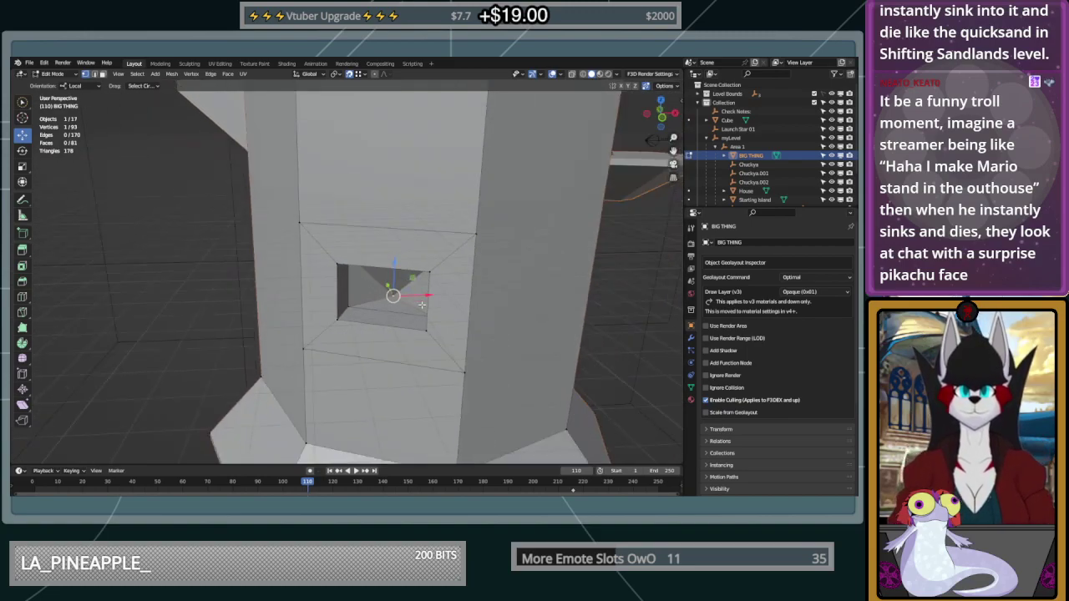
{"action": "left_click", "coordinate": [602, 317]}
Examine the window recess, the walkway and the column's Chuckya deck from several angles and distances
{"action": "middle_click_drag", "start_coordinate": [602, 316], "coordinate": [416, 284]}
{"action": "scroll", "coordinate": [451, 288], "scroll_direction": "up", "scroll_amount": 3}
{"action": "middle_click_drag", "start_coordinate": [487, 289], "coordinate": [307, 427]}
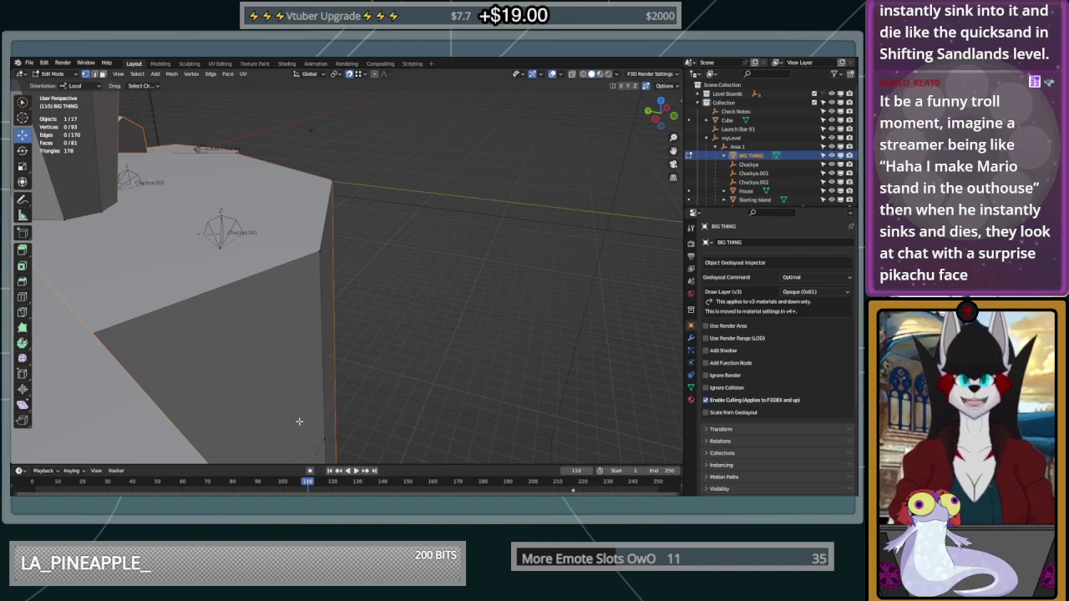
{"action": "scroll", "coordinate": [368, 429], "scroll_direction": "down", "scroll_amount": 8}
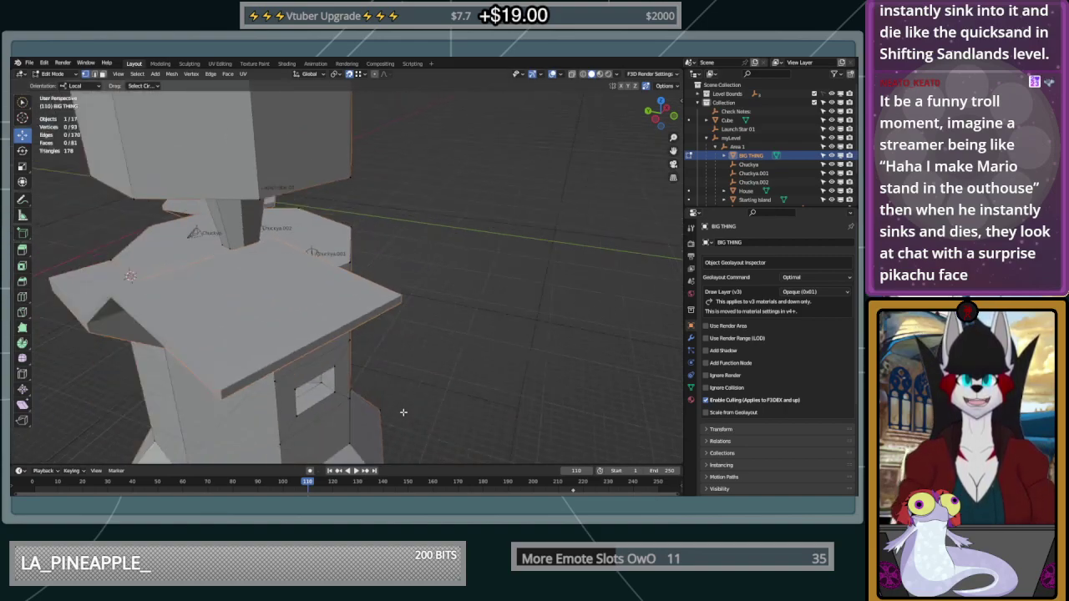
{"action": "middle_click_drag", "start_coordinate": [386, 409], "coordinate": [289, 326]}
{"action": "scroll", "coordinate": [292, 313], "scroll_direction": "up", "scroll_amount": 6}
{"action": "middle_click_drag", "start_coordinate": [299, 242], "coordinate": [314, 346], "text": "shift"}
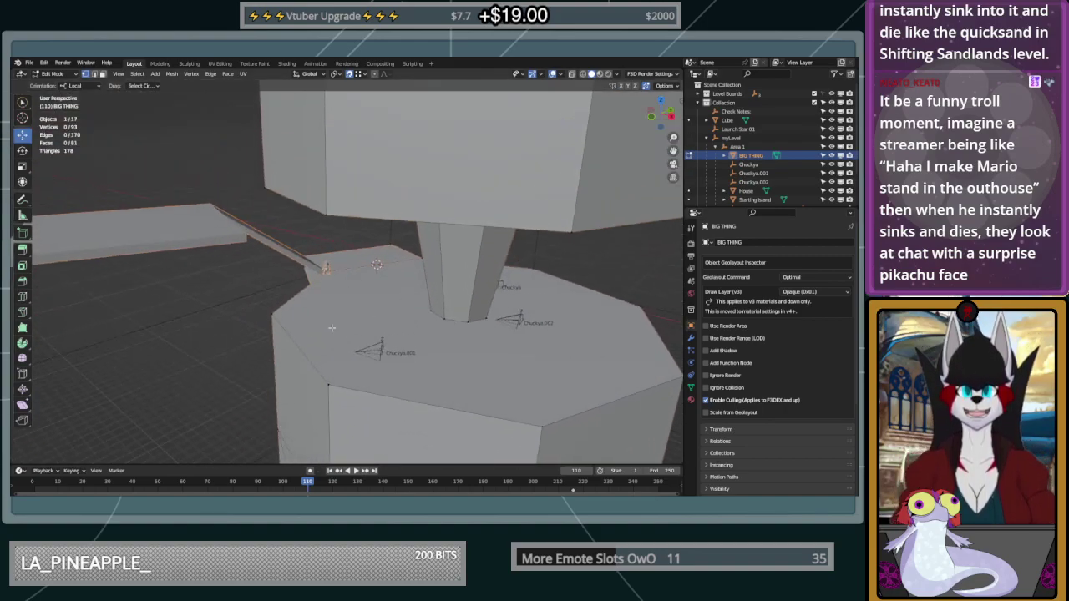
{"action": "scroll", "coordinate": [316, 388], "scroll_direction": "up", "scroll_amount": 5}
{"action": "middle_click_drag", "start_coordinate": [317, 391], "coordinate": [514, 457]}
{"action": "scroll", "coordinate": [401, 410], "scroll_direction": "down", "scroll_amount": 3}
{"action": "scroll", "coordinate": [407, 403], "scroll_direction": "down", "scroll_amount": 5}
{"action": "middle_click_drag", "start_coordinate": [406, 403], "coordinate": [403, 359]}
{"action": "scroll", "coordinate": [432, 379], "scroll_direction": "down", "scroll_amount": 2}
{"action": "left_click", "coordinate": [364, 349]}
{"action": "left_click", "coordinate": [298, 320], "text": "shift"}
{"action": "left_click", "coordinate": [387, 332], "text": "shift"}
{"action": "left_click", "coordinate": [407, 395], "text": "shift"}
{"action": "left_click", "coordinate": [364, 387], "text": "shift"}
{"action": "middle_click_drag", "start_coordinate": [374, 382], "coordinate": [465, 390]}
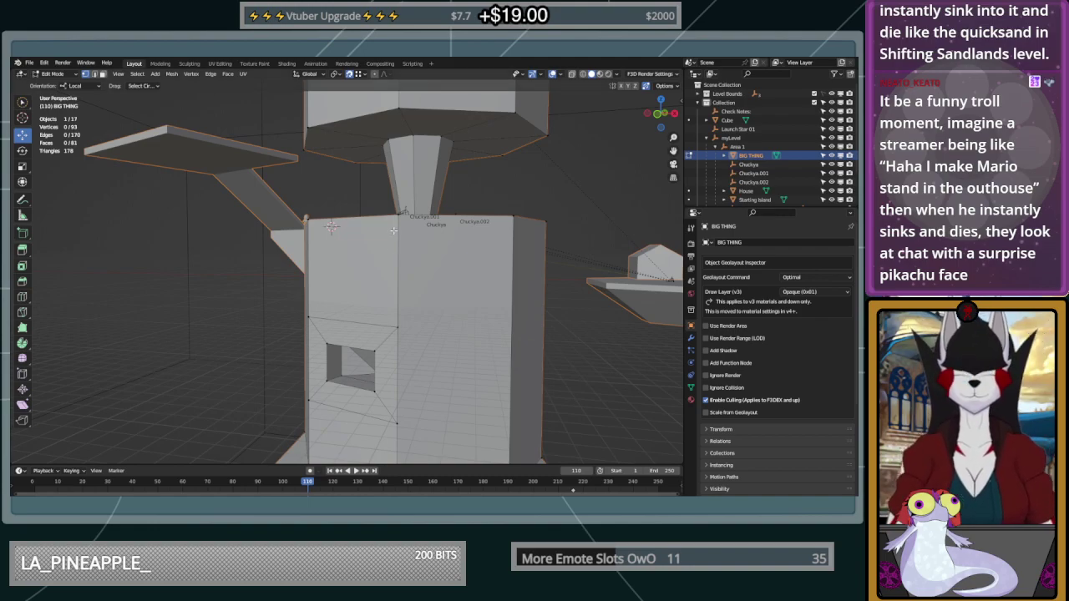
{"action": "middle_click_drag", "start_coordinate": [393, 231], "coordinate": [457, 312]}
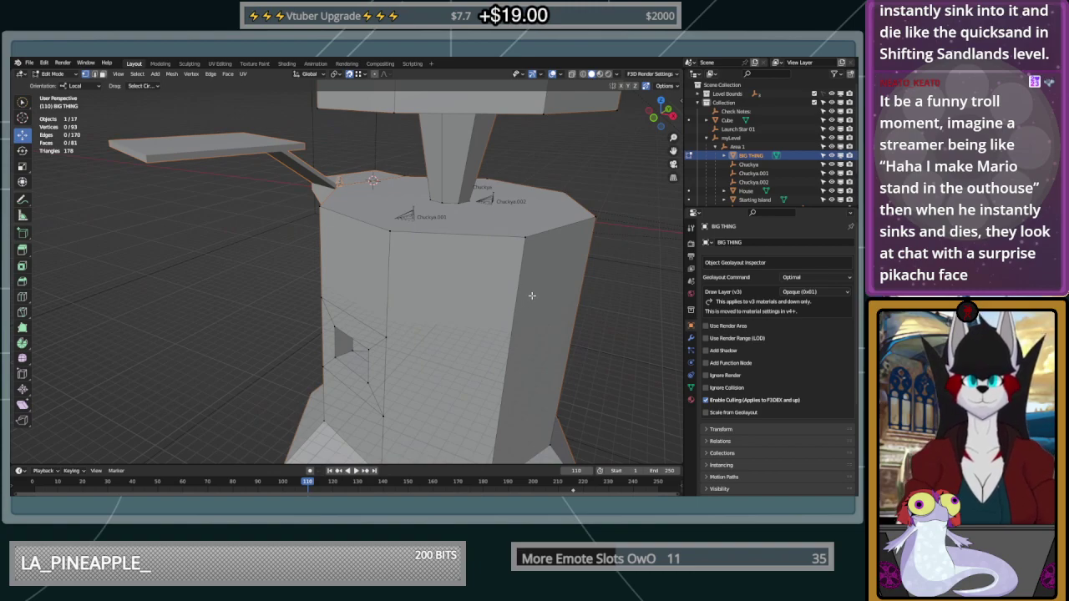
{"action": "middle_click_drag", "start_coordinate": [376, 202], "coordinate": [326, 278]}
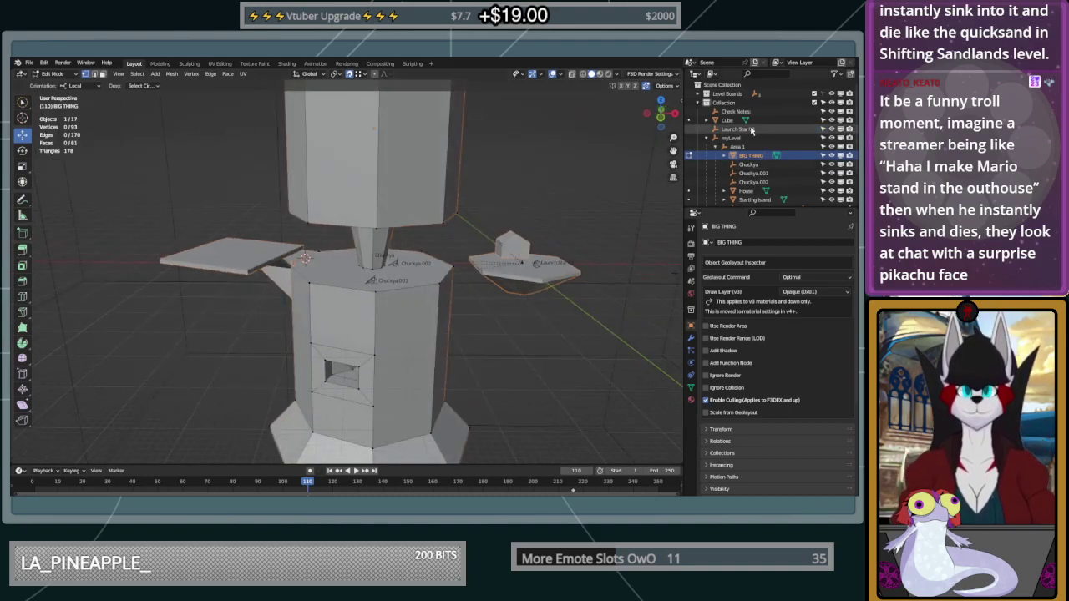
Leave mesh editing and move the ramp-and-platform Cube and Launch Star 01 under Area 1 in the hierarchy
{"action": "key", "text": "Tab"}
{"action": "left_click", "coordinate": [238, 245]}
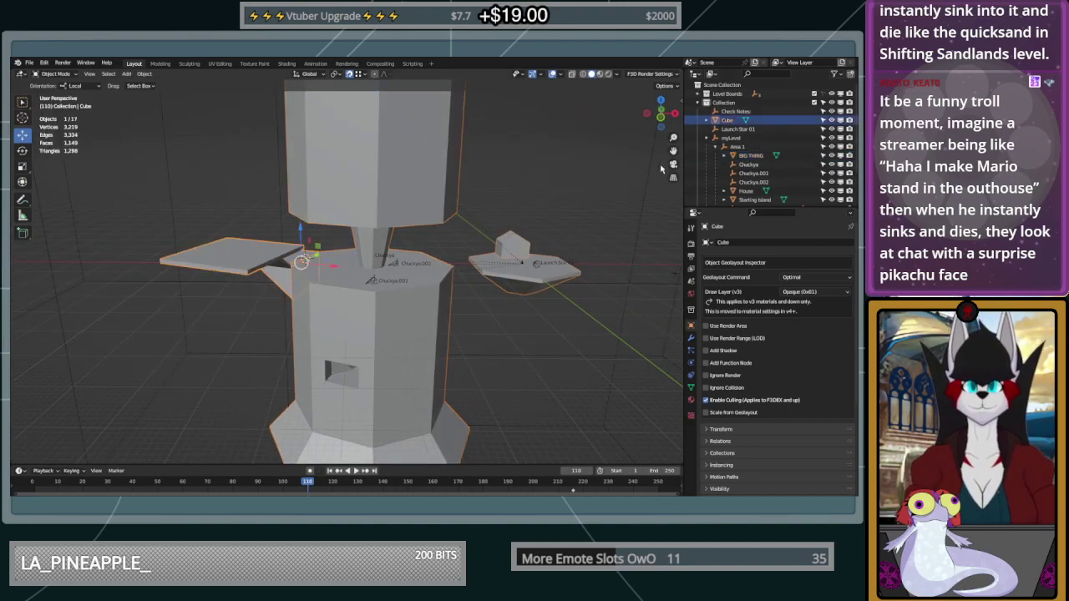
{"action": "mouse_move", "coordinate": [743, 121]}
{"action": "left_mouse_down"}
{"action": "mouse_move", "coordinate": [753, 167]}
{"action": "mouse_move", "coordinate": [779, 178]}
{"action": "mouse_move", "coordinate": [739, 146]}
{"action": "mouse_move", "coordinate": [749, 138]}
{"action": "left_mouse_up"}
{"action": "left_click", "coordinate": [737, 121]}
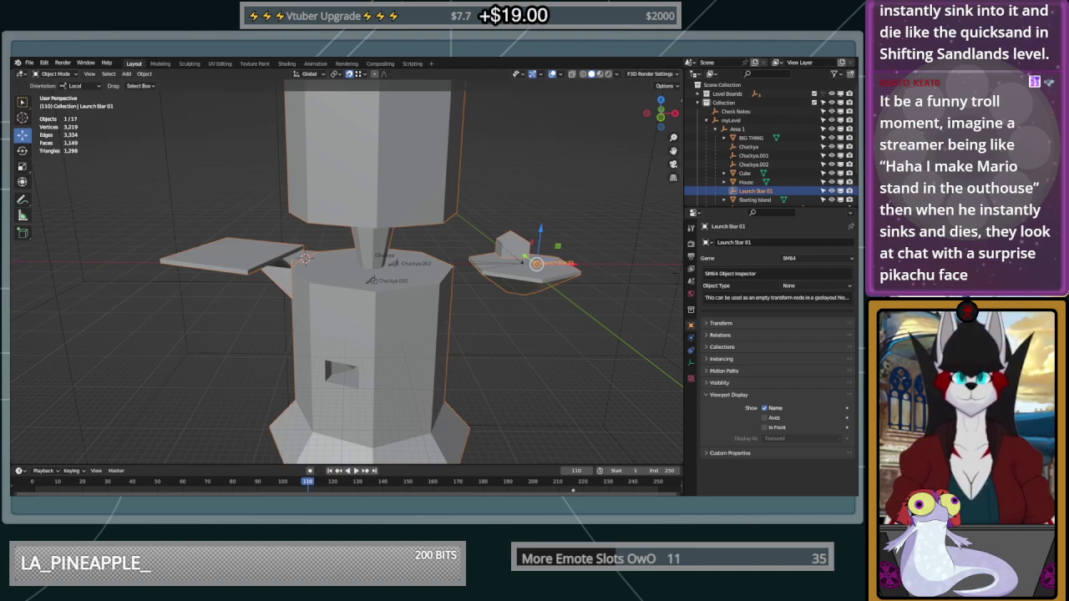
Rename the Cube object as Ramp and Platform Moment
{"action": "middle_click_drag", "start_coordinate": [493, 278], "coordinate": [232, 272]}
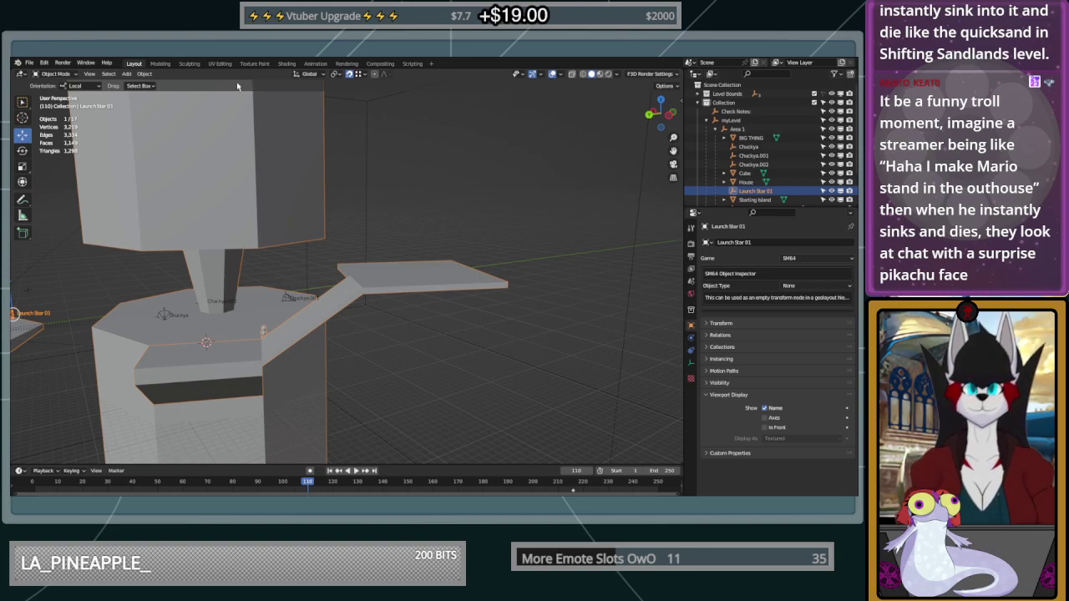
{"action": "middle_click_drag", "start_coordinate": [335, 263], "coordinate": [591, 279]}
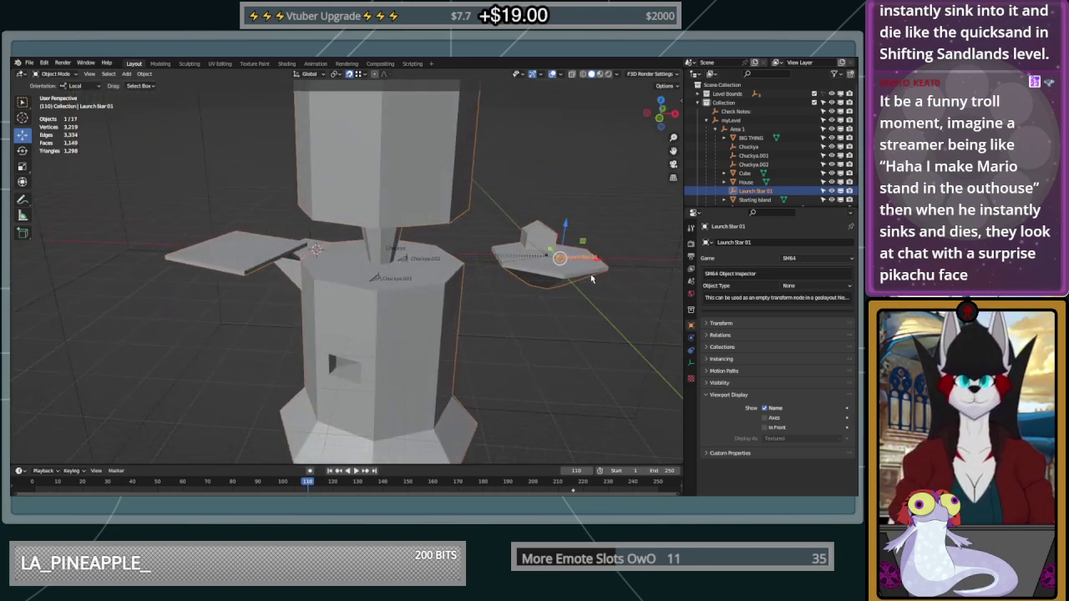
{"action": "mouse_move", "coordinate": [470, 328]}
{"action": "middle_mouse_down"}
{"action": "mouse_move", "coordinate": [401, 325]}
{"action": "mouse_move", "coordinate": [501, 321]}
{"action": "mouse_move", "coordinate": [472, 318]}
{"action": "middle_mouse_up"}
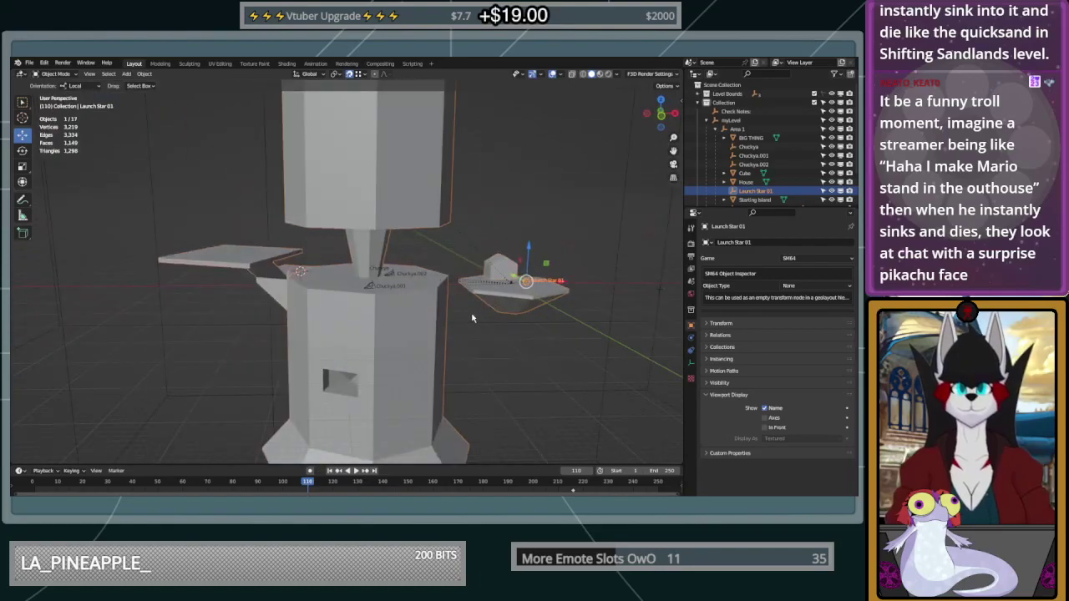
{"action": "scroll", "coordinate": [349, 356], "scroll_direction": "up", "scroll_amount": 2}
{"action": "middle_click_drag", "start_coordinate": [276, 362], "coordinate": [265, 363]}
{"action": "middle_click_drag", "start_coordinate": [321, 244], "coordinate": [427, 229]}
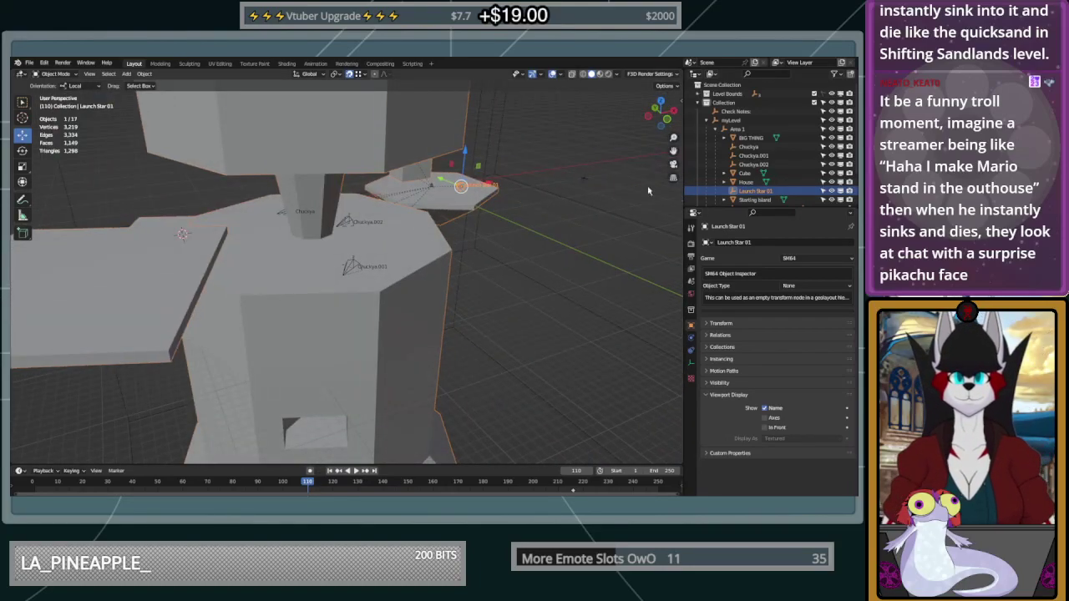
{"action": "left_click", "coordinate": [751, 174]}
{"action": "double_click", "coordinate": [752, 174]}
{"action": "scroll", "coordinate": [754, 178], "scroll_direction": "down", "scroll_amount": 2}
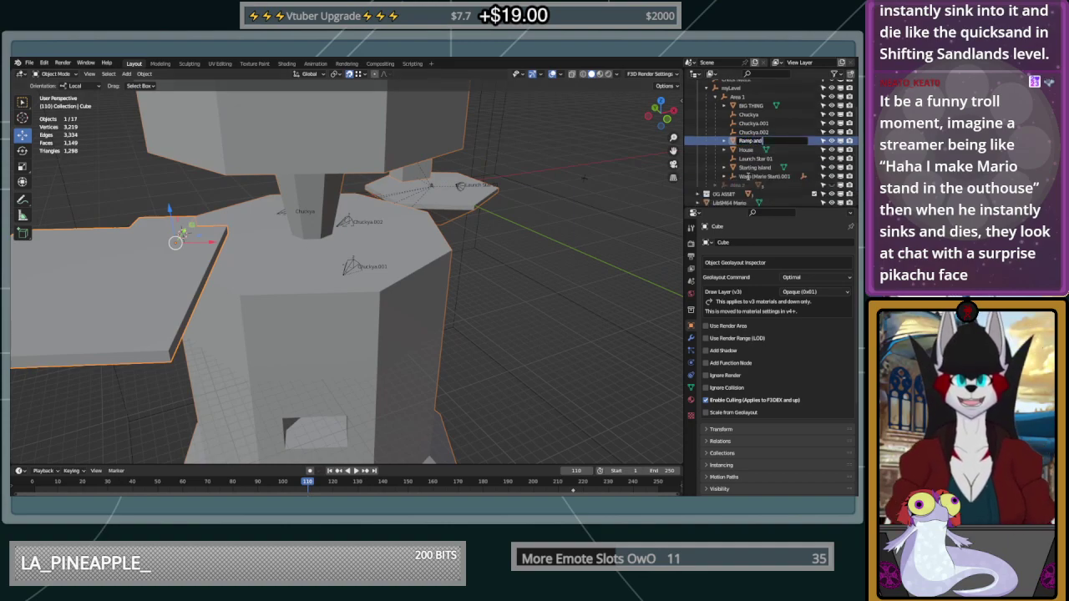
{"action": "type", "text": "Ramp and Platform Moment"}
{"action": "key", "text": "Return"}
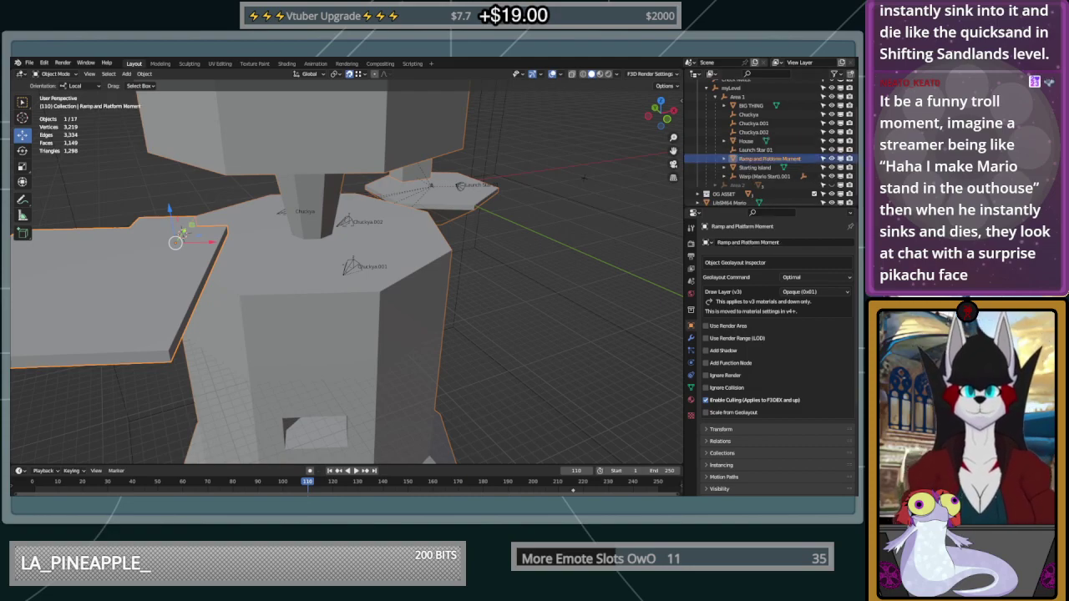
Snap the 3D cursor to the middle of the platform's side edge nearest the column, and return to Object Mode
{"action": "middle_click_drag", "start_coordinate": [351, 229], "coordinate": [387, 244]}
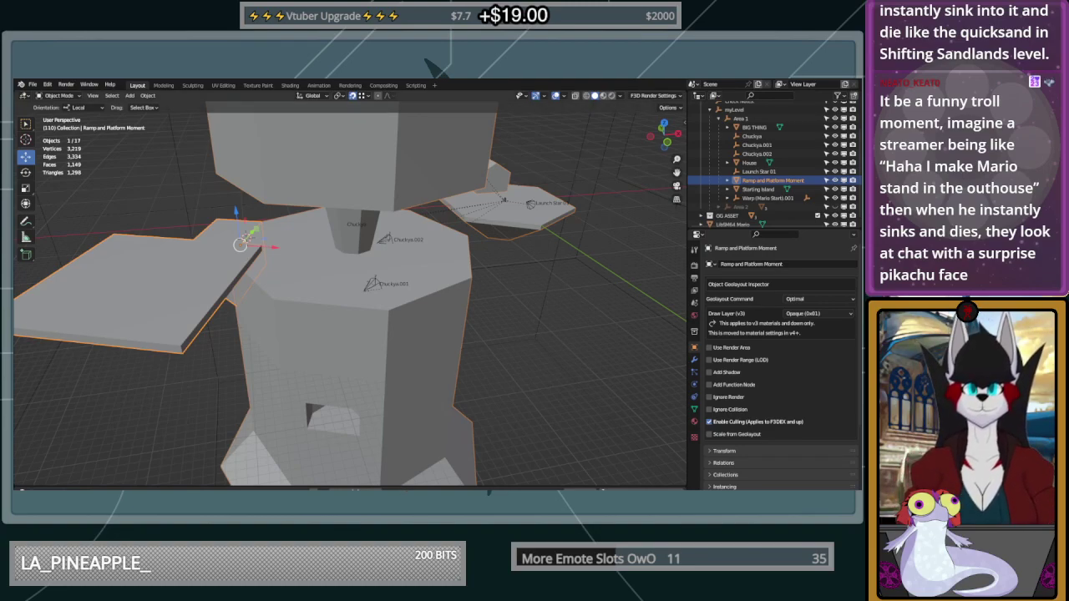
{"action": "scroll", "coordinate": [350, 293], "scroll_direction": "down", "scroll_amount": 2}
{"action": "scroll", "coordinate": [311, 266], "scroll_direction": "up", "scroll_amount": 5}
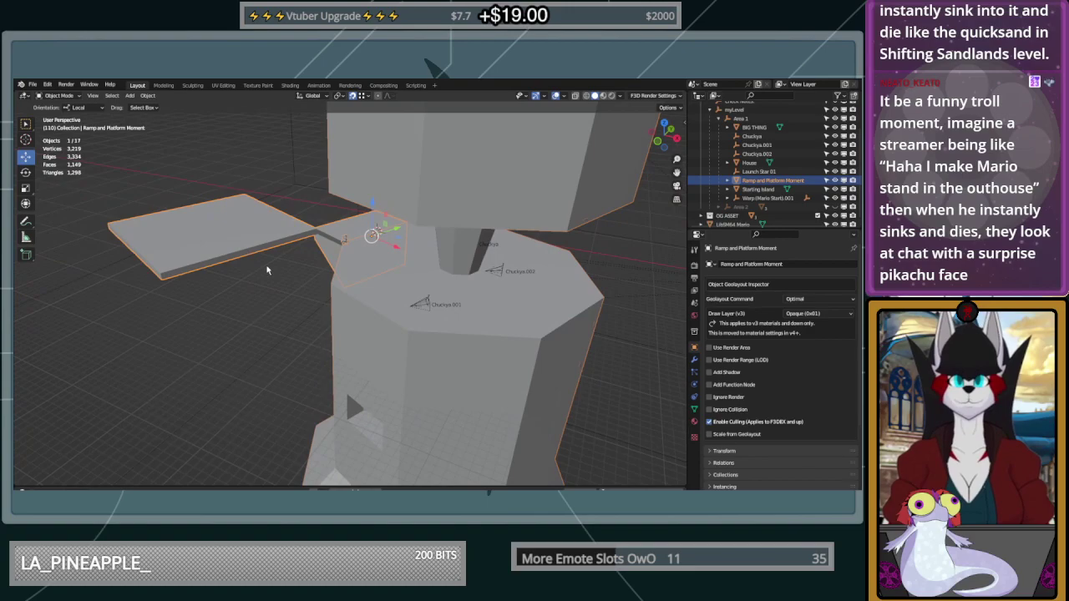
{"action": "middle_click_drag", "start_coordinate": [313, 257], "coordinate": [290, 262]}
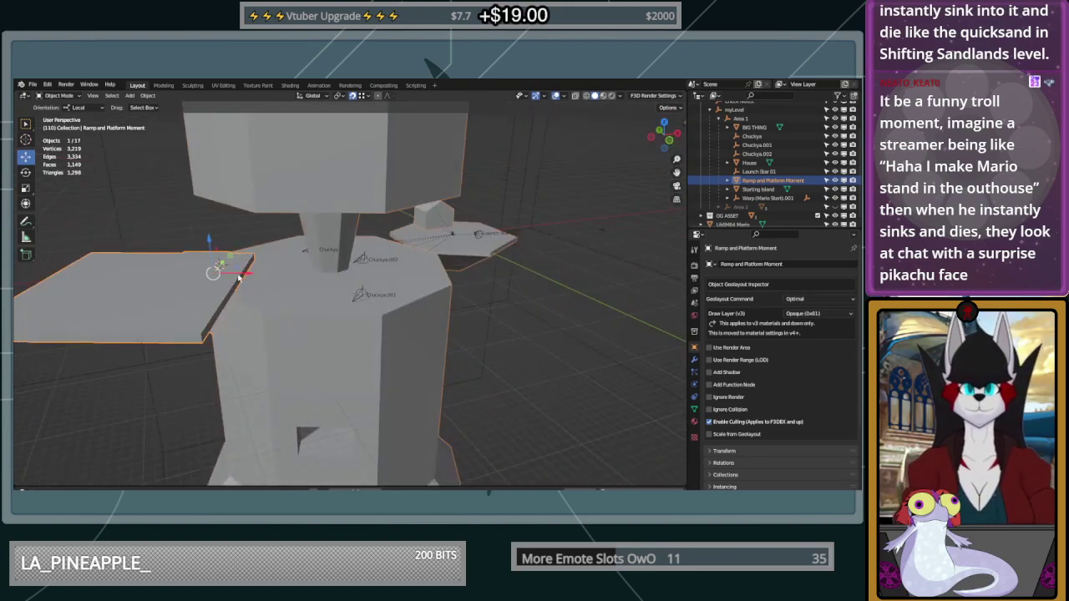
{"action": "middle_click_drag", "start_coordinate": [340, 282], "coordinate": [319, 324]}
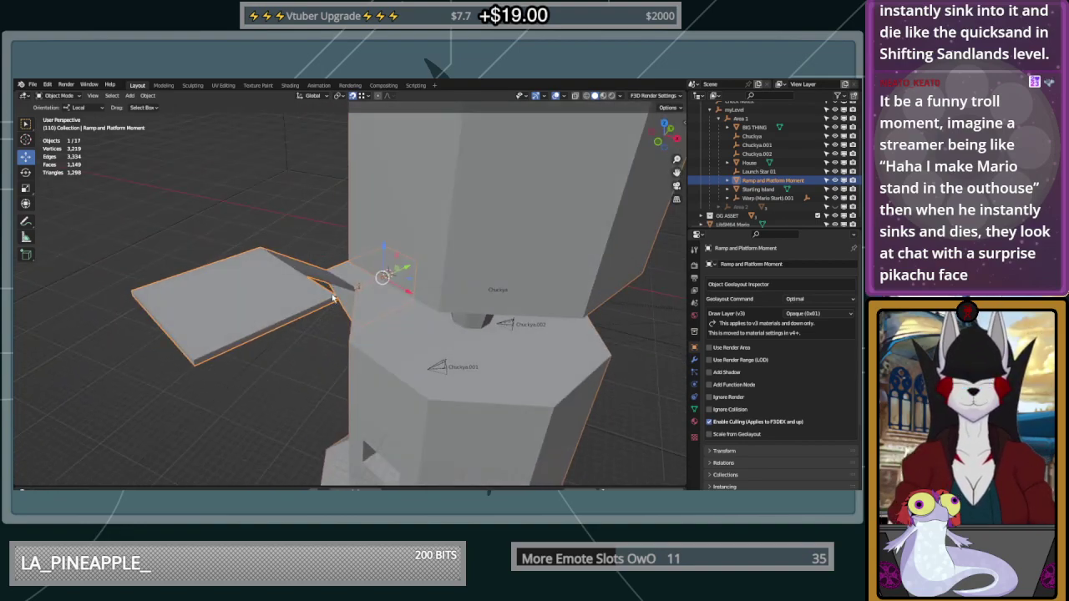
{"action": "middle_click_drag", "start_coordinate": [320, 292], "coordinate": [255, 363]}
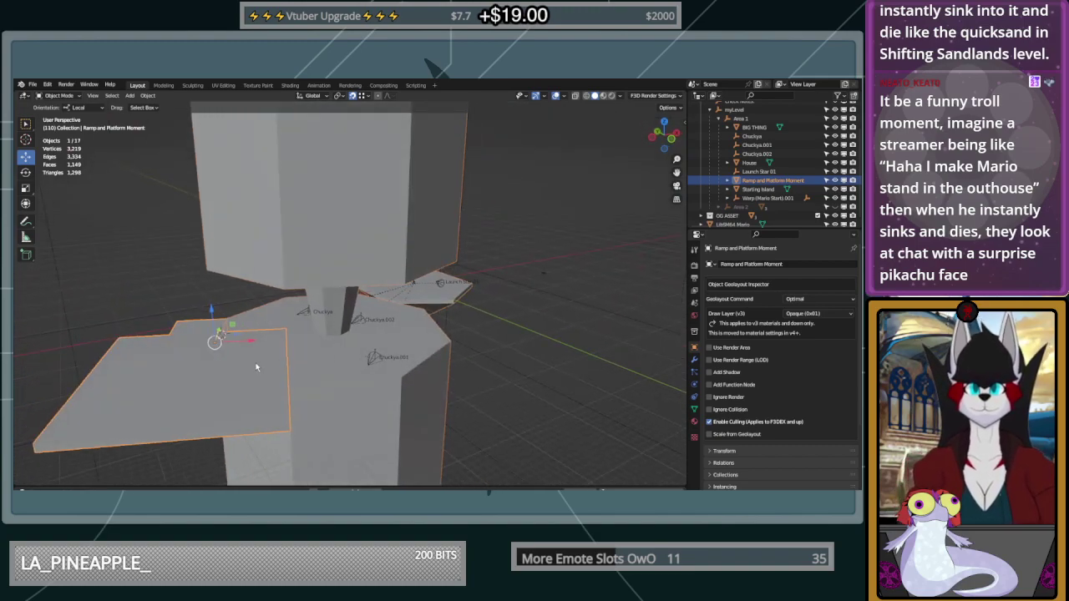
{"action": "key", "text": "a"}
{"action": "left_click", "coordinate": [287, 331]}
{"action": "key", "text": "Tab"}
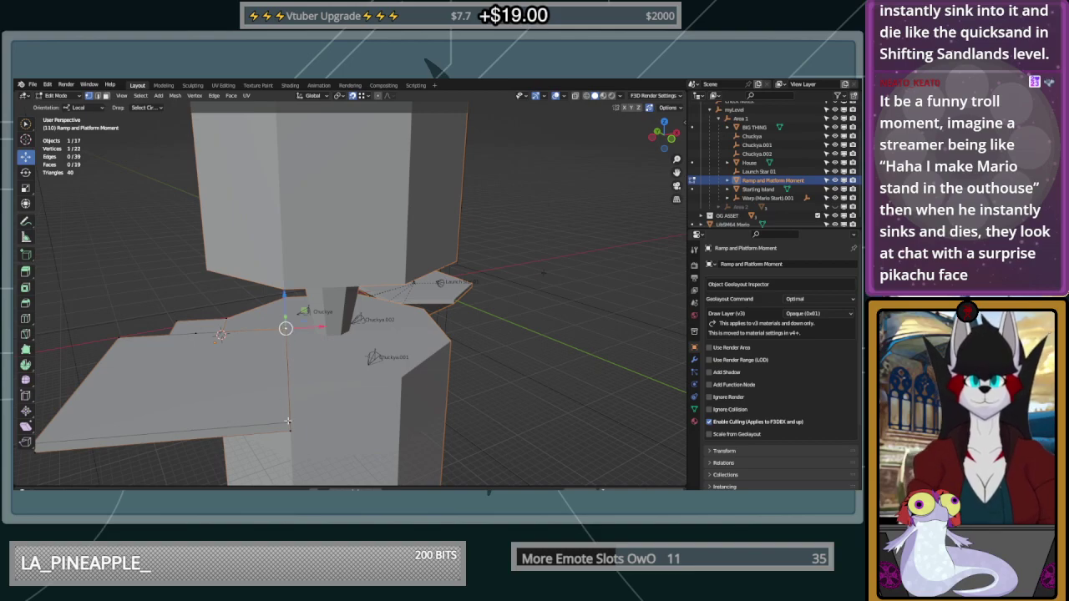
{"action": "key", "text": "shift+s"}
{"action": "left_click", "coordinate": [346, 438]}
{"action": "key", "text": "Tab"}
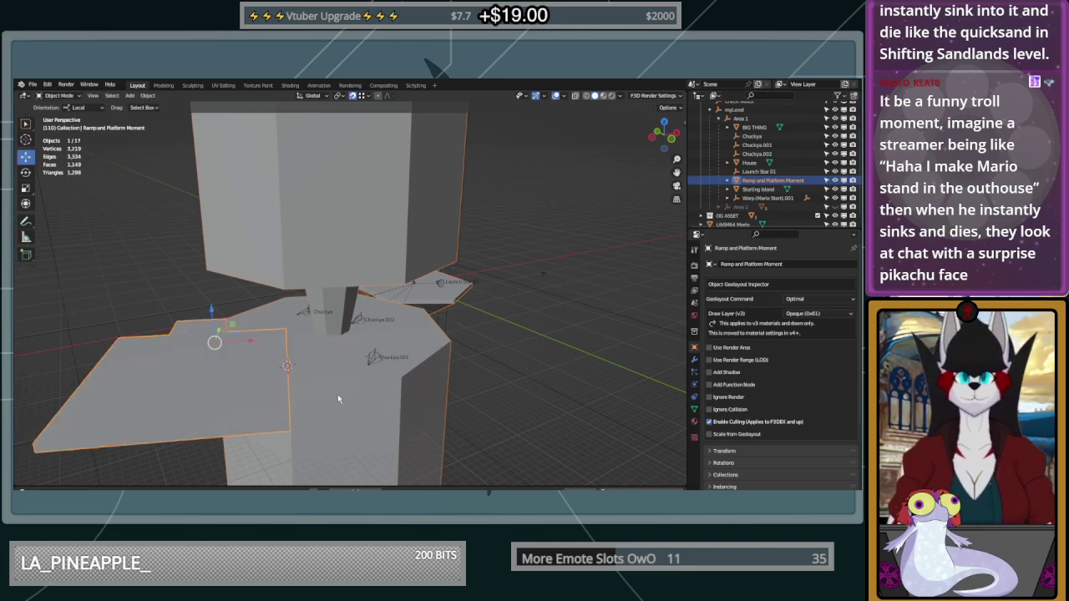
Insert Mario at the 3D cursor and run him across the platform with keyboard control
{"action": "key", "text": "n"}
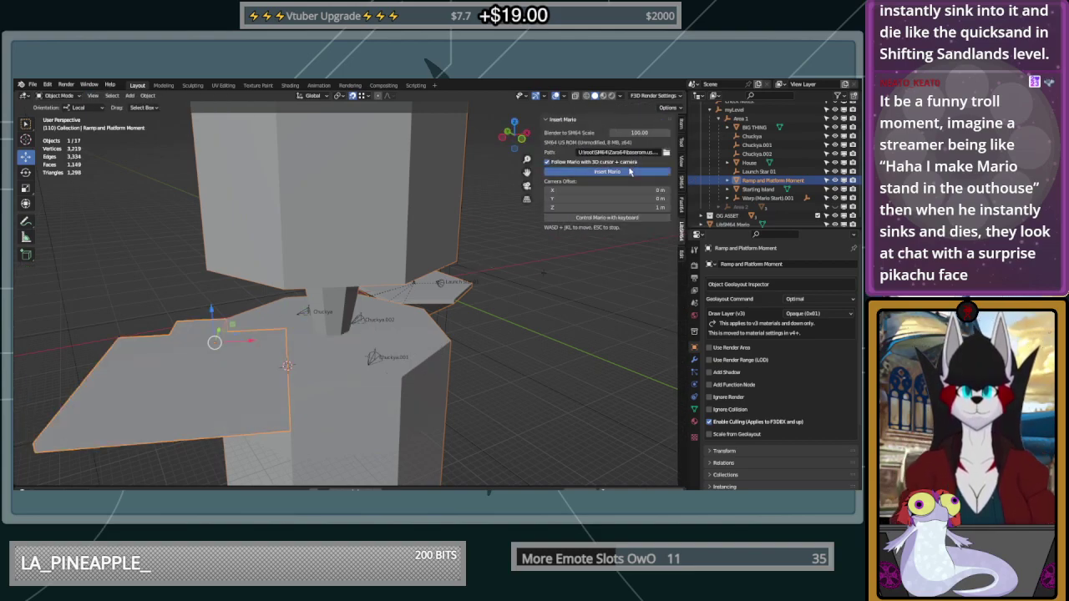
{"action": "left_click", "coordinate": [629, 171]}
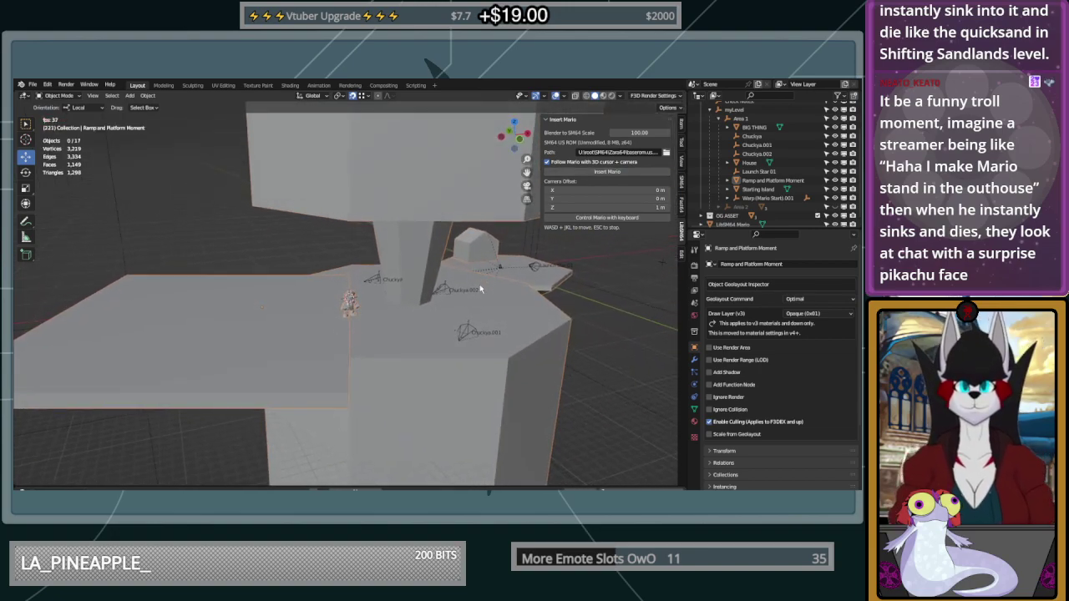
{"action": "left_click", "coordinate": [587, 219]}
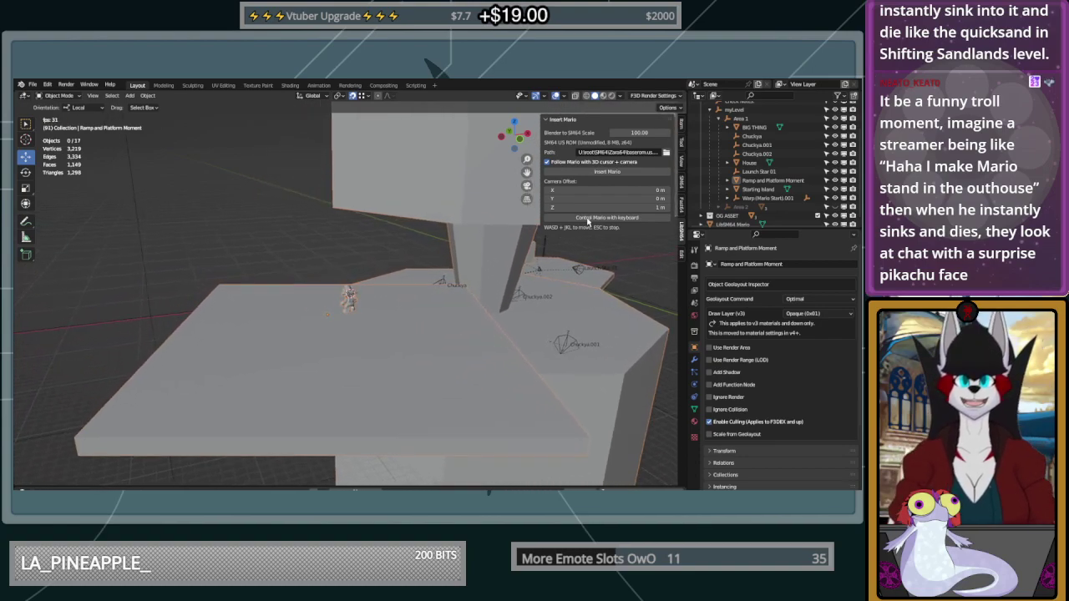
{"action": "key", "text": "d"}
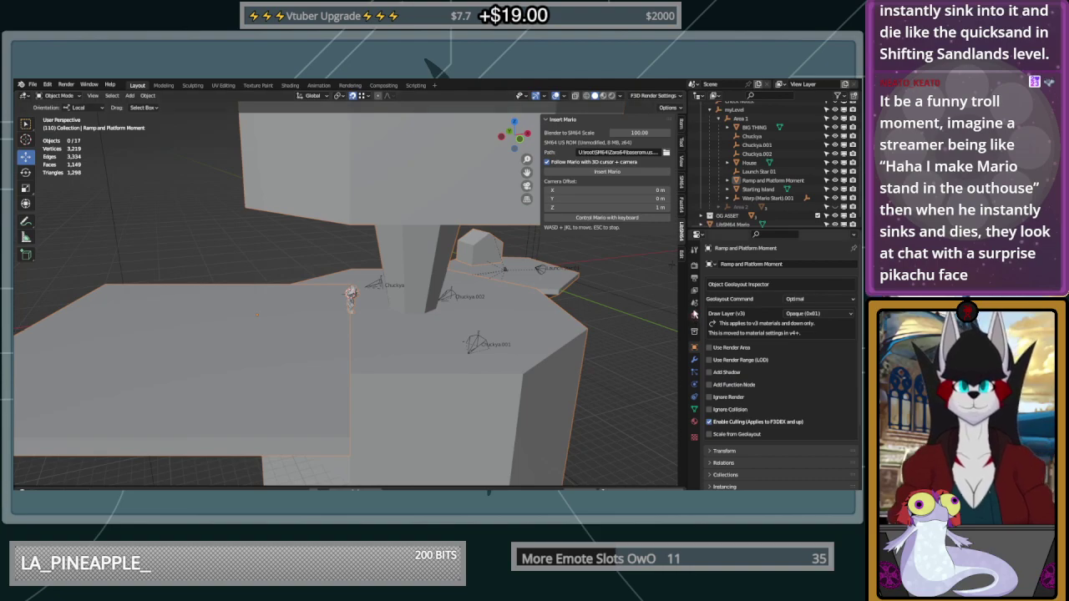
Snap the 3D cursor to the world origin and add a plane there
{"action": "middle_click_drag", "start_coordinate": [501, 308], "coordinate": [433, 237]}
{"action": "scroll", "coordinate": [478, 324], "scroll_direction": "down", "scroll_amount": 3}
{"action": "key", "text": "shift+s"}
{"action": "left_click", "coordinate": [353, 272]}
{"action": "key", "text": "shift+a"}
{"action": "mouse_move", "coordinate": [374, 268]}
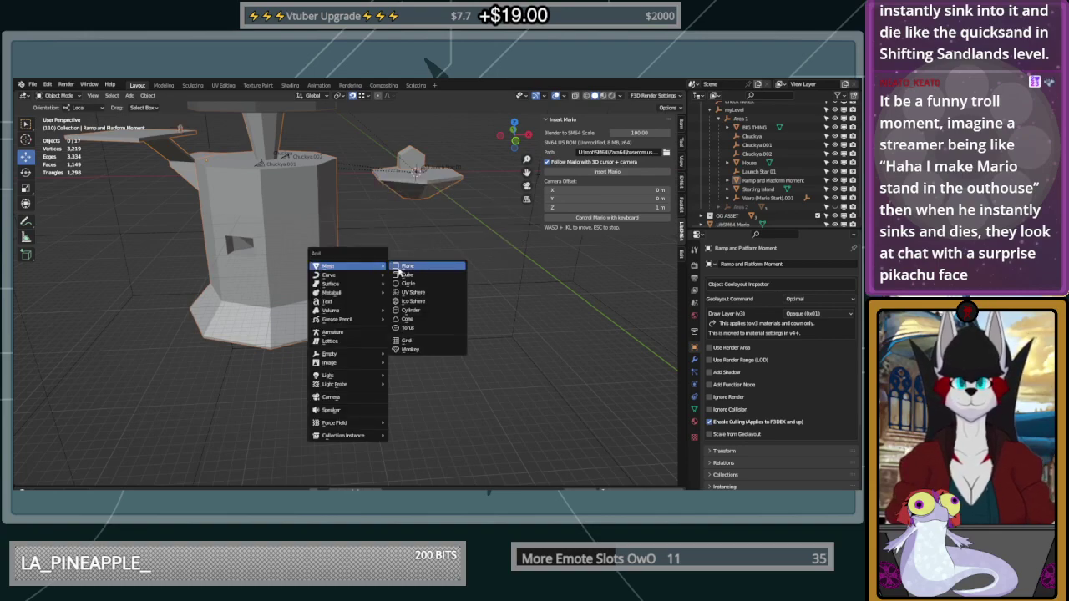
{"action": "left_click", "coordinate": [407, 266]}
Lower the plane about 62.9 m along Z and scale it up by about 76.1 as a ground floor beside the column
{"action": "key", "text": "g"}
{"action": "key", "text": "z"}
{"action": "key", "text": "z"}
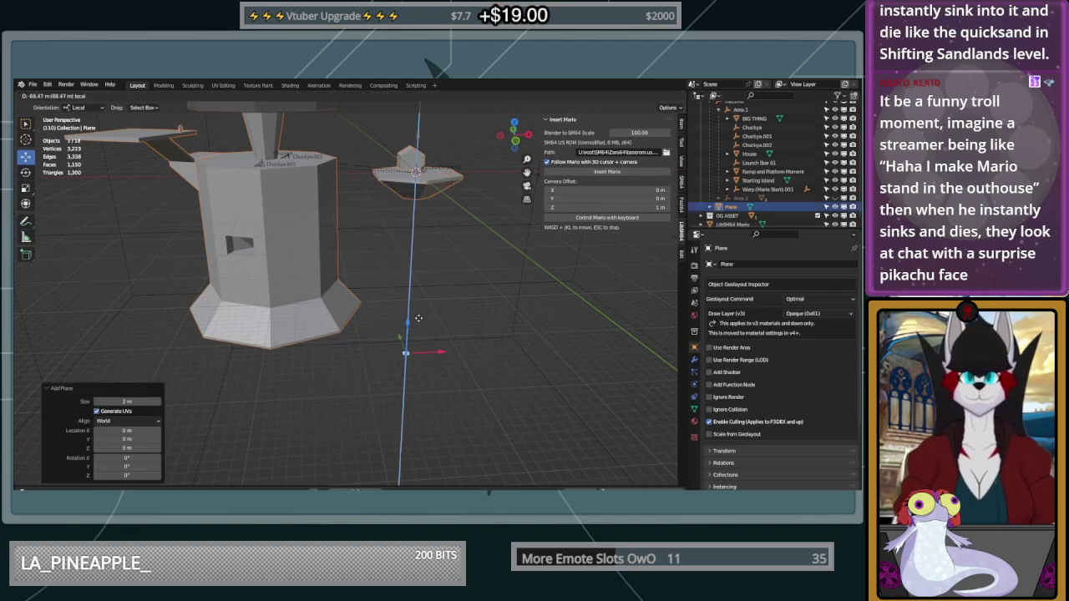
{"action": "left_click", "coordinate": [418, 322]}
{"action": "key", "text": "s"}
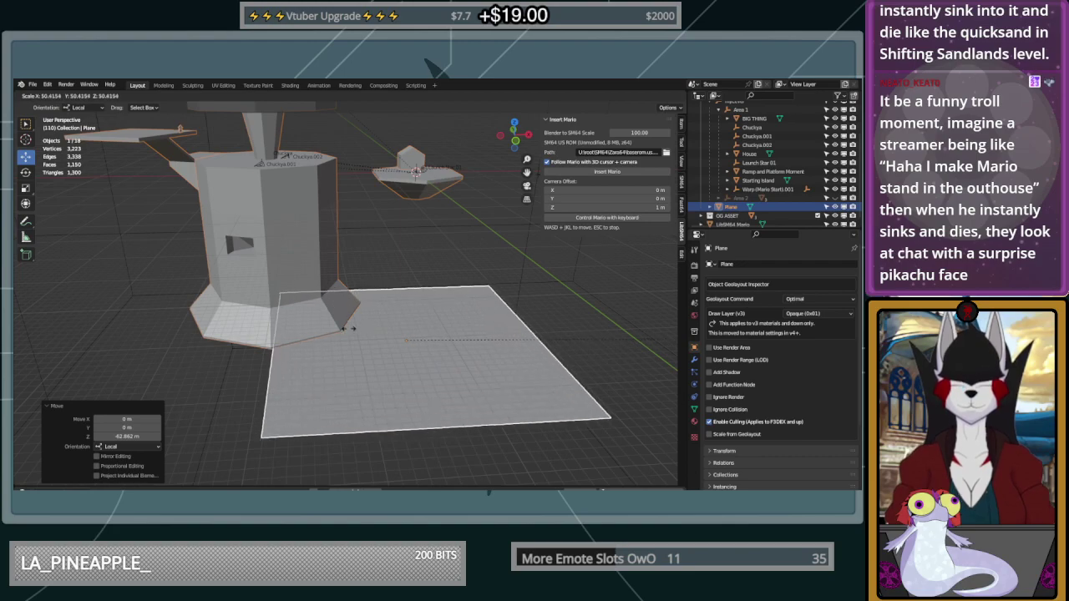
{"action": "left_click", "coordinate": [674, 266]}
{"action": "scroll", "coordinate": [487, 272], "scroll_direction": "down", "scroll_amount": 4}
{"action": "middle_click_drag", "start_coordinate": [487, 272], "coordinate": [447, 250]}
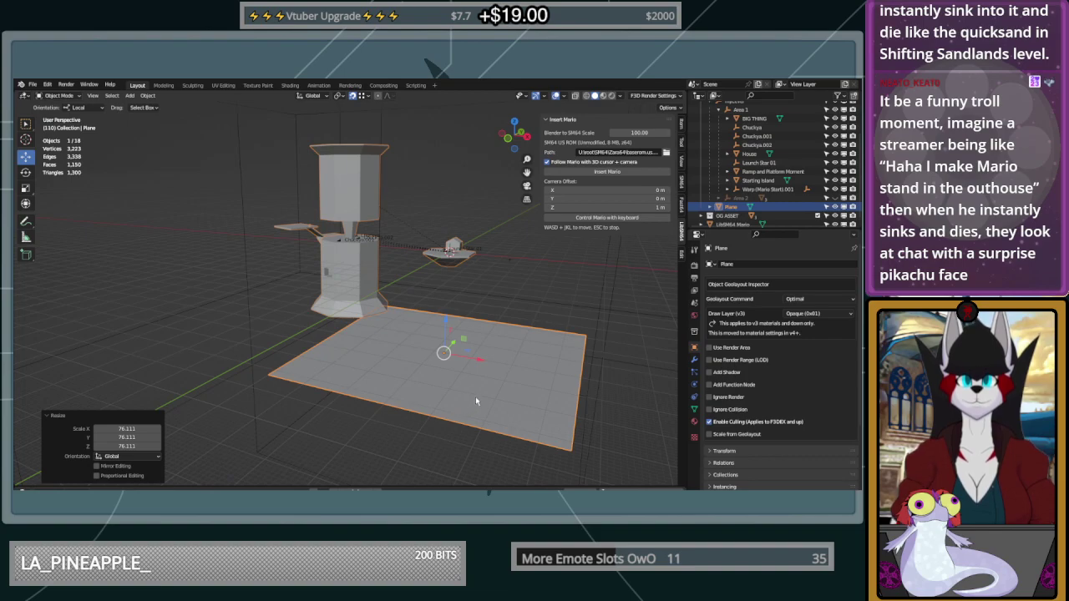
Place the 3D cursor on top of the ramp platform near the column and insert Mario there
{"action": "middle_click_drag", "start_coordinate": [476, 399], "coordinate": [529, 388]}
{"action": "left_click", "coordinate": [277, 230]}
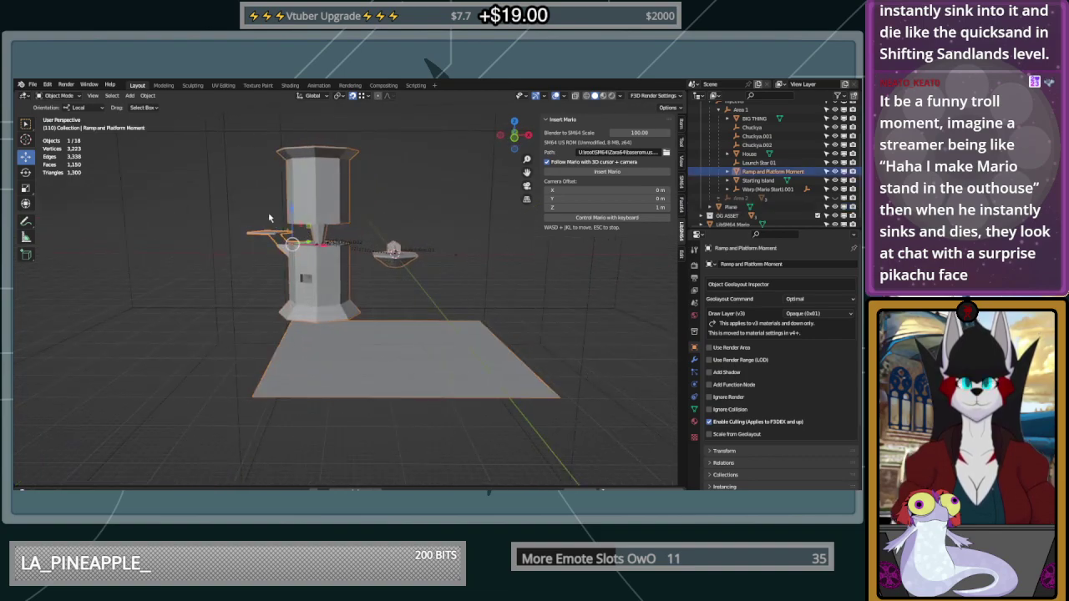
{"action": "left_click", "coordinate": [249, 198]}
{"action": "scroll", "coordinate": [250, 198], "scroll_direction": "up", "scroll_amount": 6}
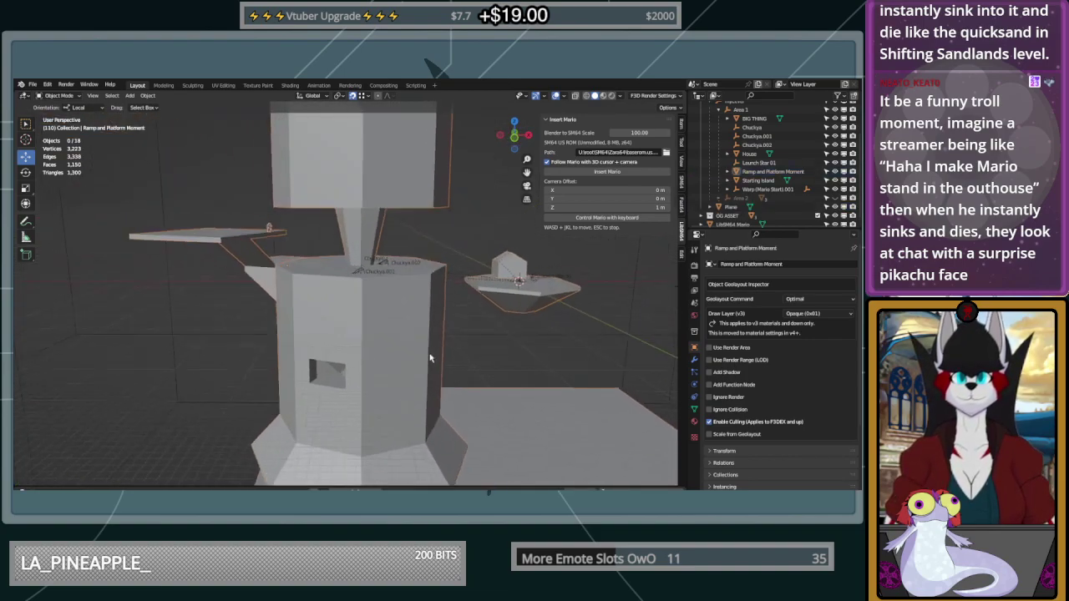
{"action": "scroll", "coordinate": [359, 351], "scroll_direction": "up", "scroll_amount": 4}
{"action": "middle_click_drag", "start_coordinate": [349, 349], "coordinate": [385, 306], "text": "shift"}
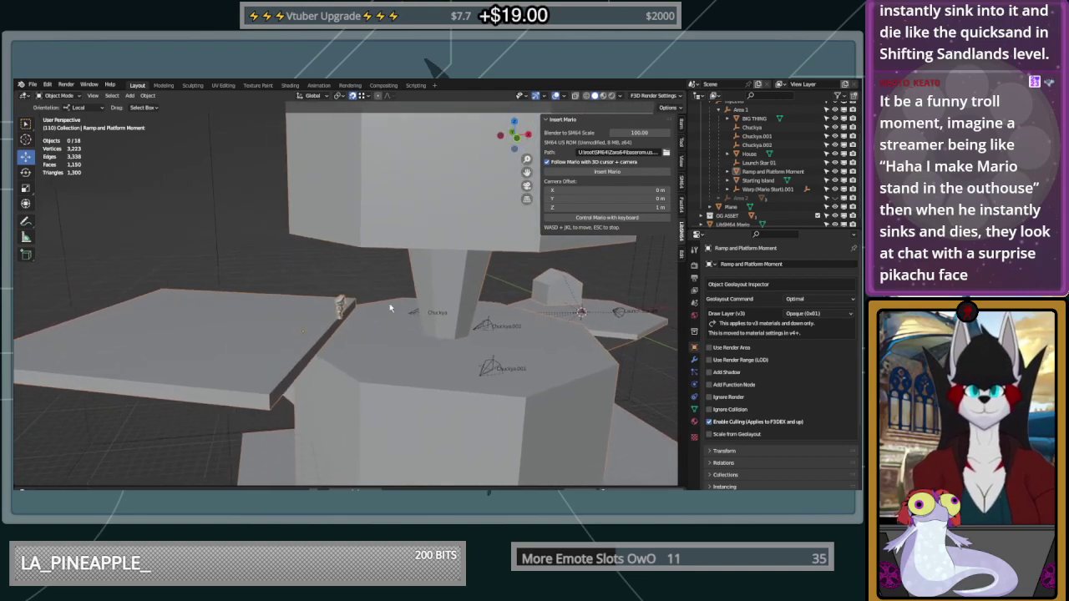
{"action": "left_click", "coordinate": [286, 367]}
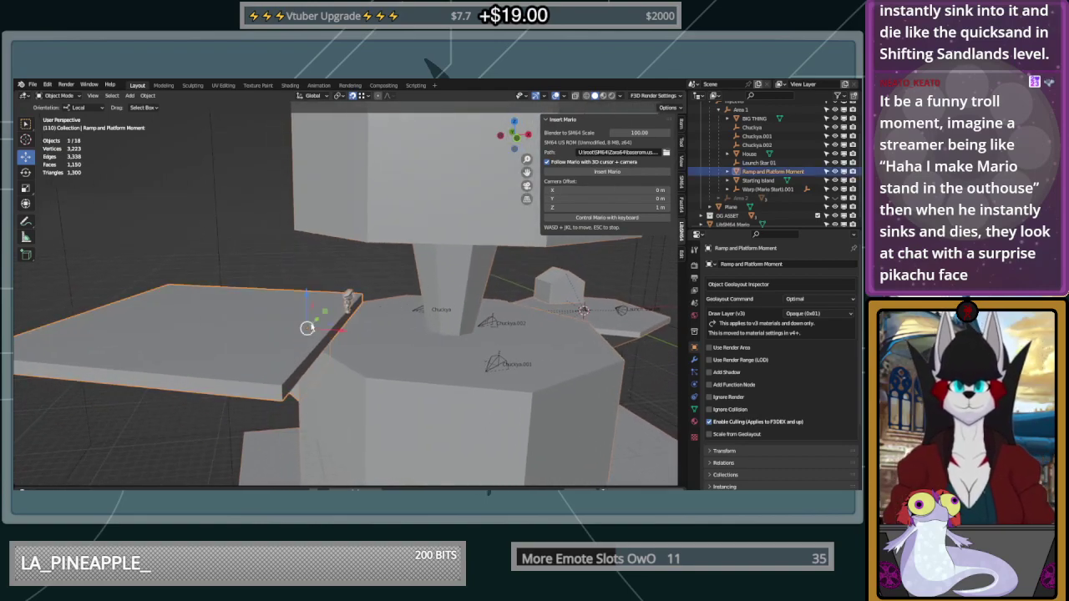
{"action": "left_click", "coordinate": [27, 142]}
{"action": "left_click_drag", "start_coordinate": [292, 332], "coordinate": [289, 322]}
{"action": "left_click", "coordinate": [607, 171]}
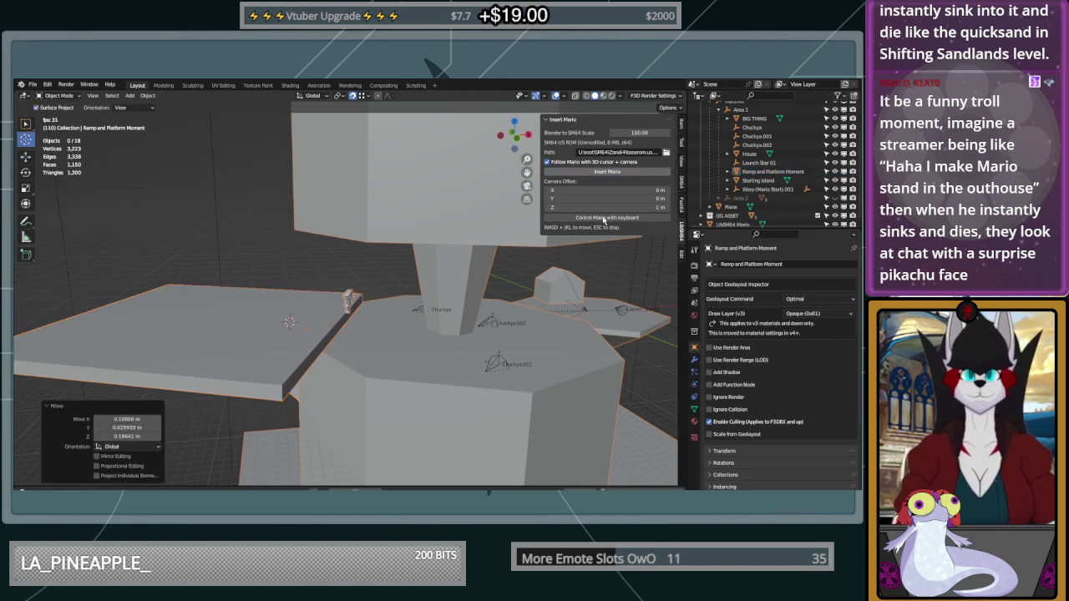
Control Mario with the keyboard to test running and jumping from the platform around the column
{"action": "left_click", "coordinate": [605, 219]}
{"action": "key", "text": "w"}
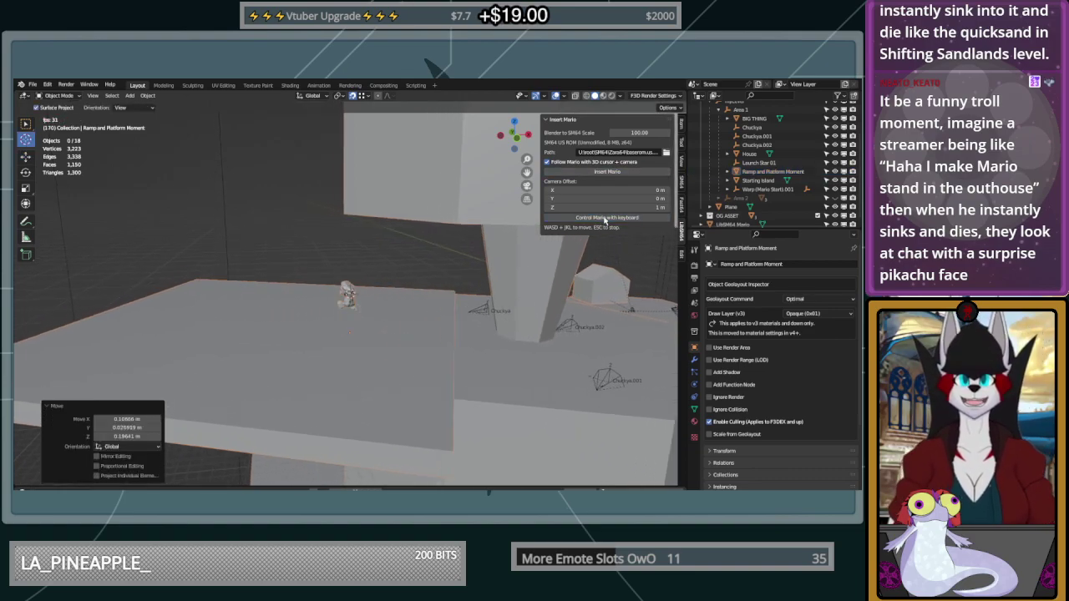
{"action": "key", "text": "a"}
{"action": "key", "text": "d"}
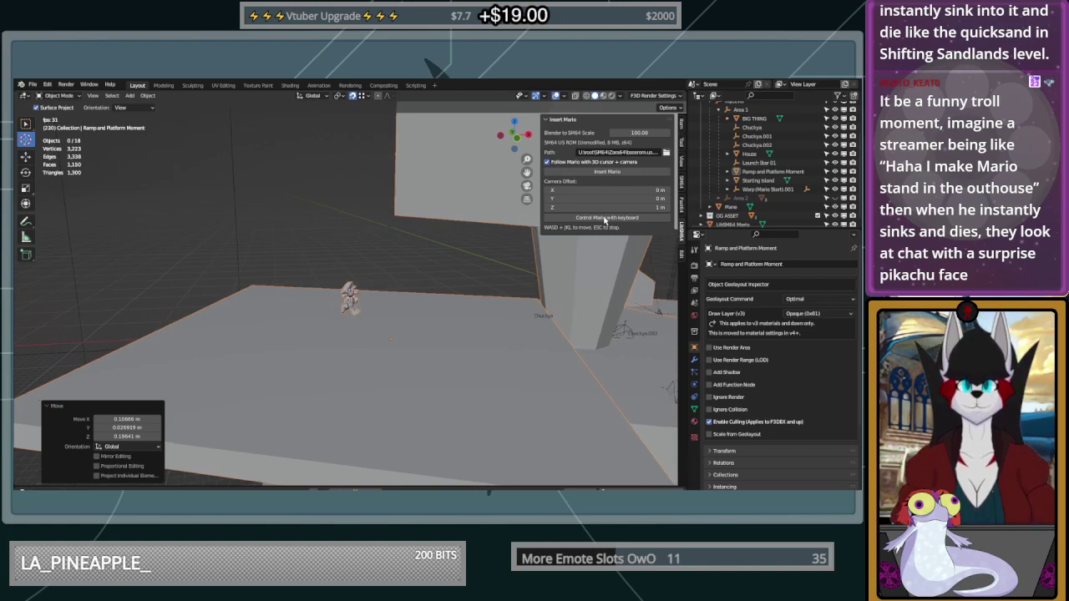
{"action": "key", "text": "j"}
{"action": "key", "text": "j"}
{"action": "key", "text": "d"}
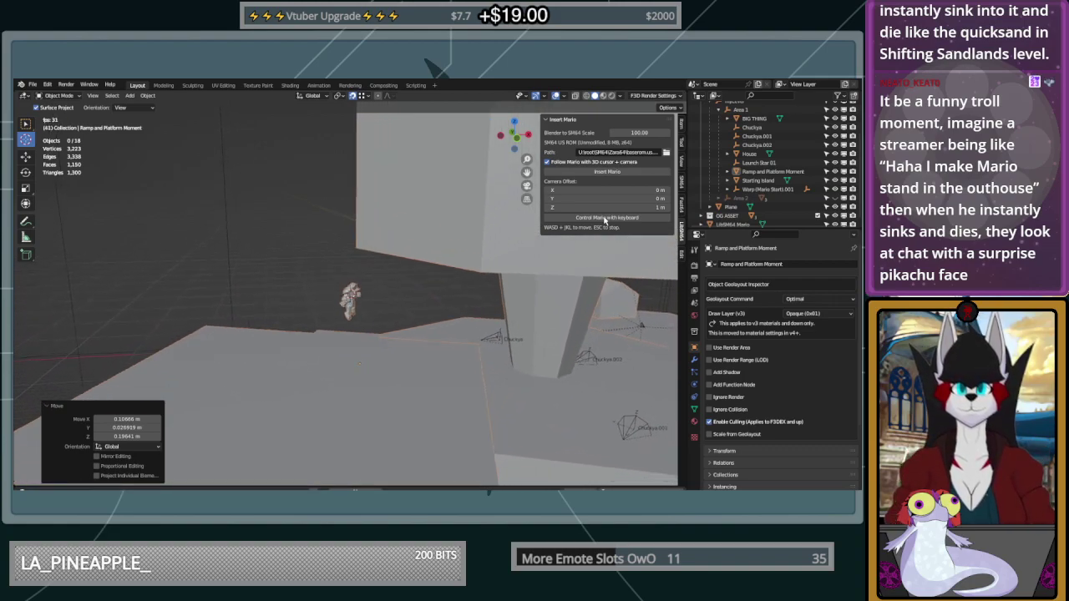
{"action": "key", "text": "j"}
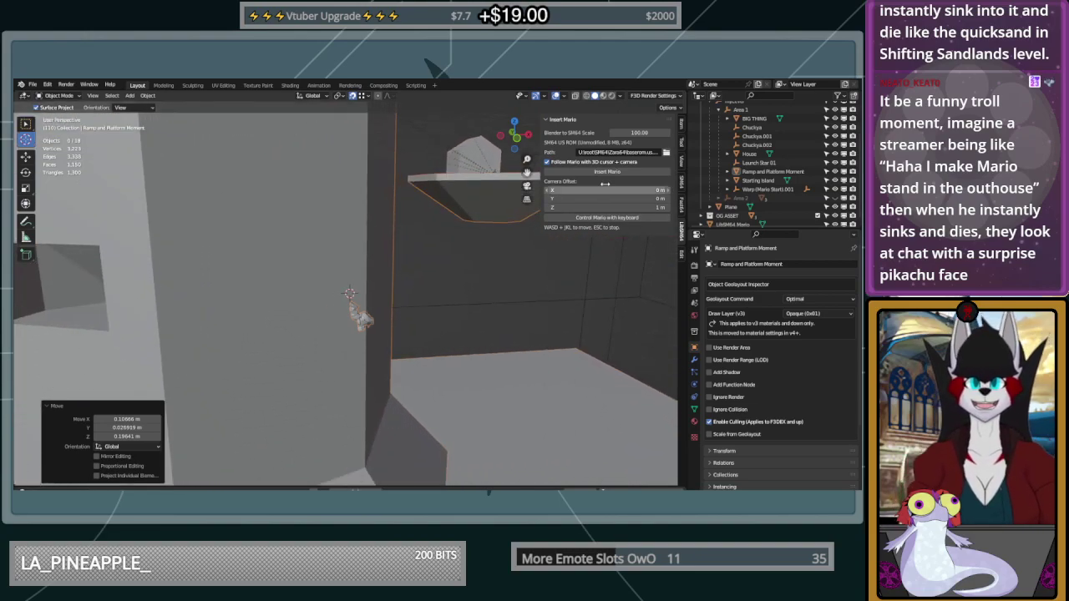
Place the 3D cursor back on the platform near its column-side edge and insert Mario for another test run
{"action": "scroll", "coordinate": [305, 231], "scroll_direction": "down", "scroll_amount": 4}
{"action": "middle_click_drag", "start_coordinate": [304, 231], "coordinate": [480, 423], "text": "shift"}
{"action": "middle_click_drag", "start_coordinate": [385, 338], "coordinate": [416, 318]}
{"action": "scroll", "coordinate": [417, 309], "scroll_direction": "up", "scroll_amount": 3}
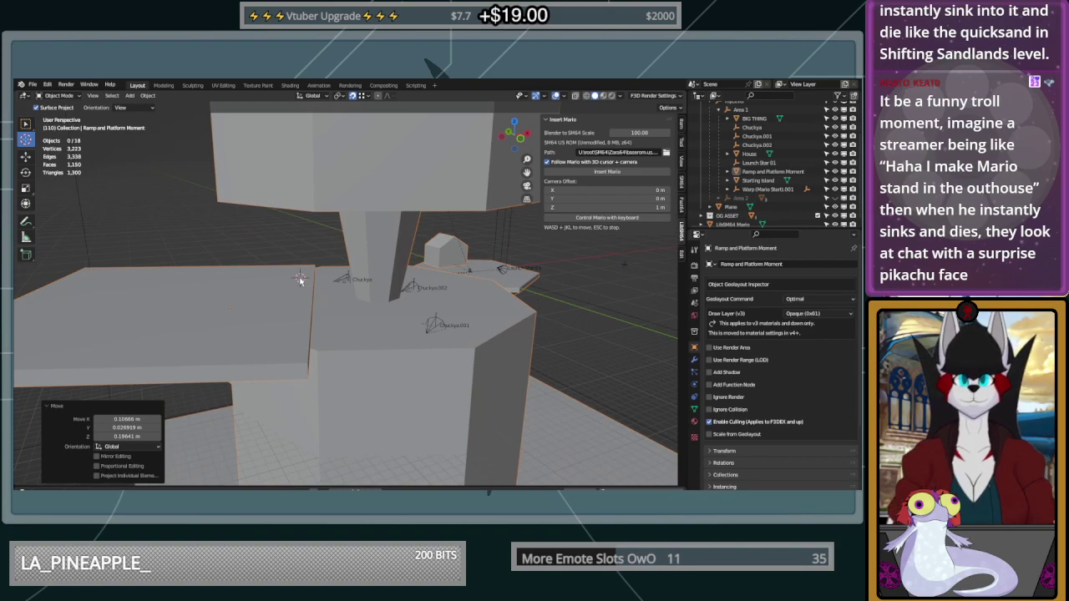
{"action": "left_click", "coordinate": [576, 175]}
{"action": "middle_click_drag", "start_coordinate": [429, 210], "coordinate": [405, 227]}
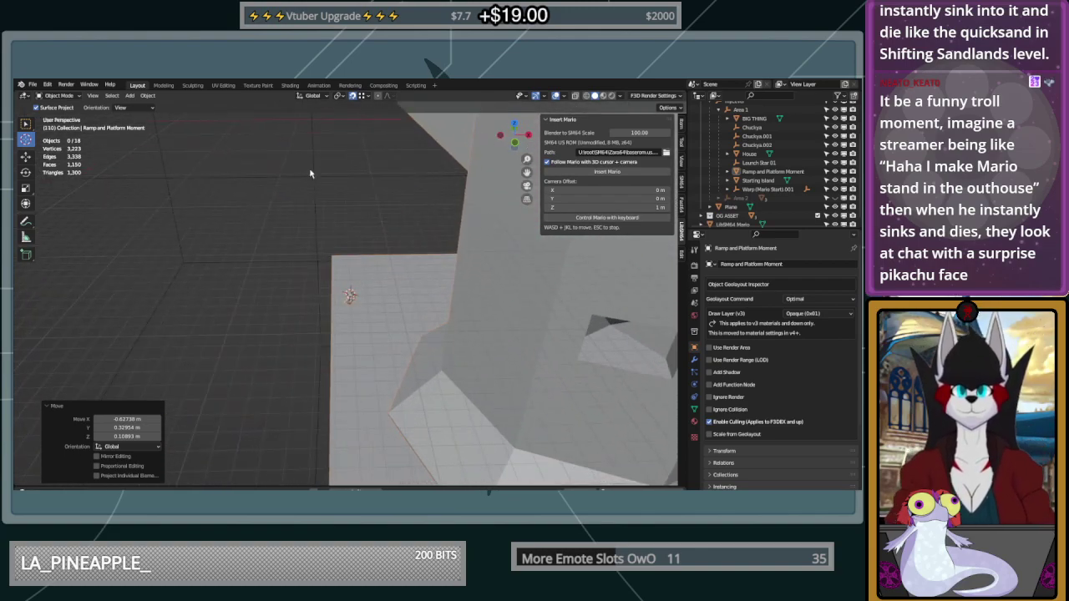
Insert Mario again for a further jump test around the upper column block, and end the keyboard control
{"action": "middle_click_drag", "start_coordinate": [331, 164], "coordinate": [272, 391], "text": "shift"}
{"action": "scroll", "coordinate": [258, 371], "scroll_direction": "down", "scroll_amount": 3}
{"action": "left_click", "coordinate": [573, 171]}
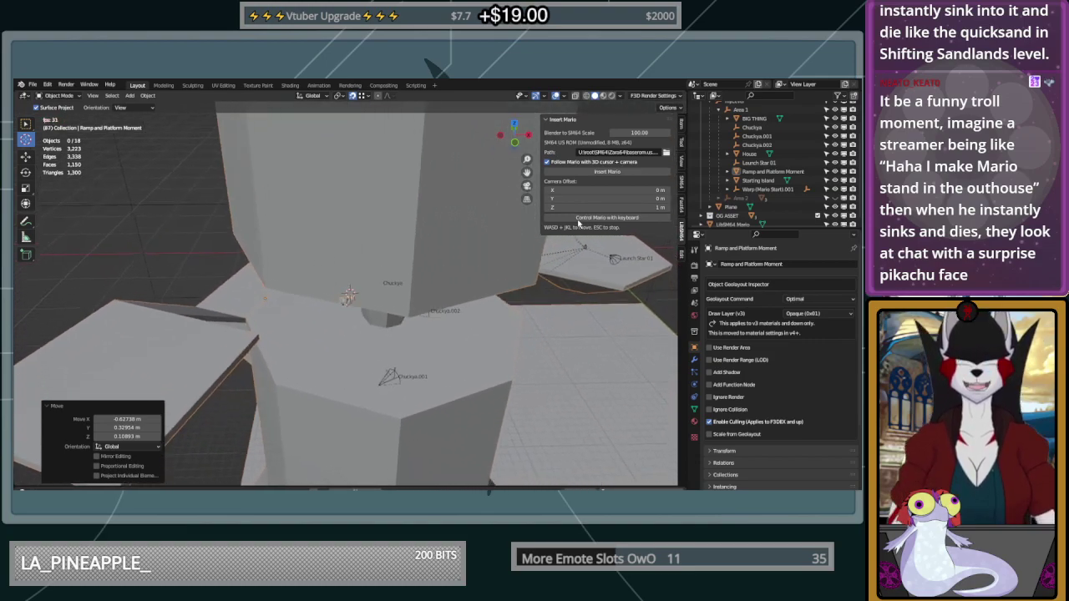
{"action": "key", "text": "Escape"}
Move the 3D cursor from the platform to the lower rim of the upper column block
{"action": "middle_click_drag", "start_coordinate": [361, 306], "coordinate": [315, 302]}
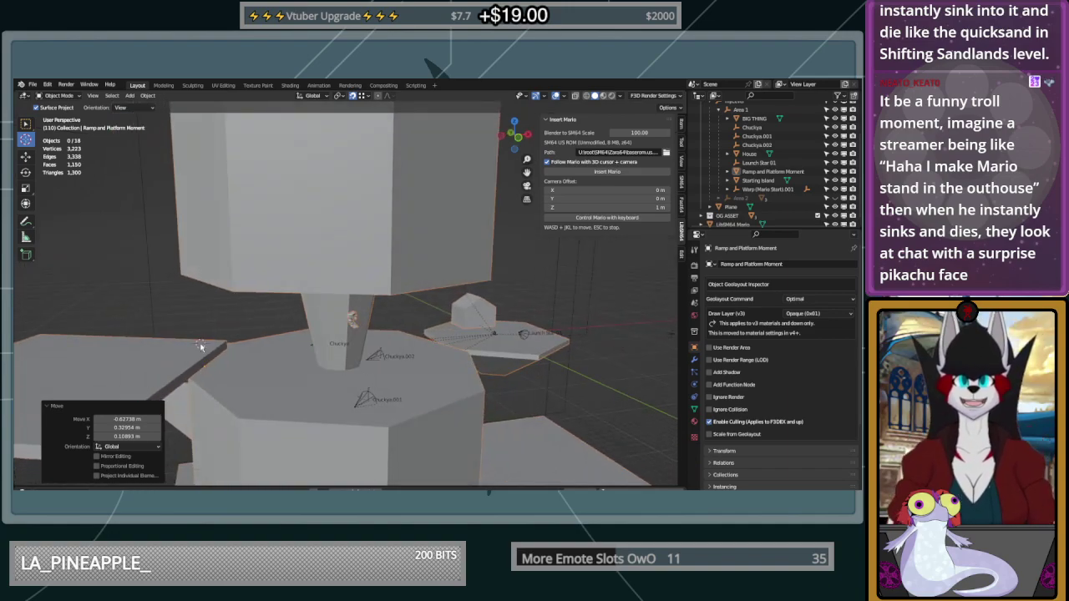
{"action": "key", "text": "g"}
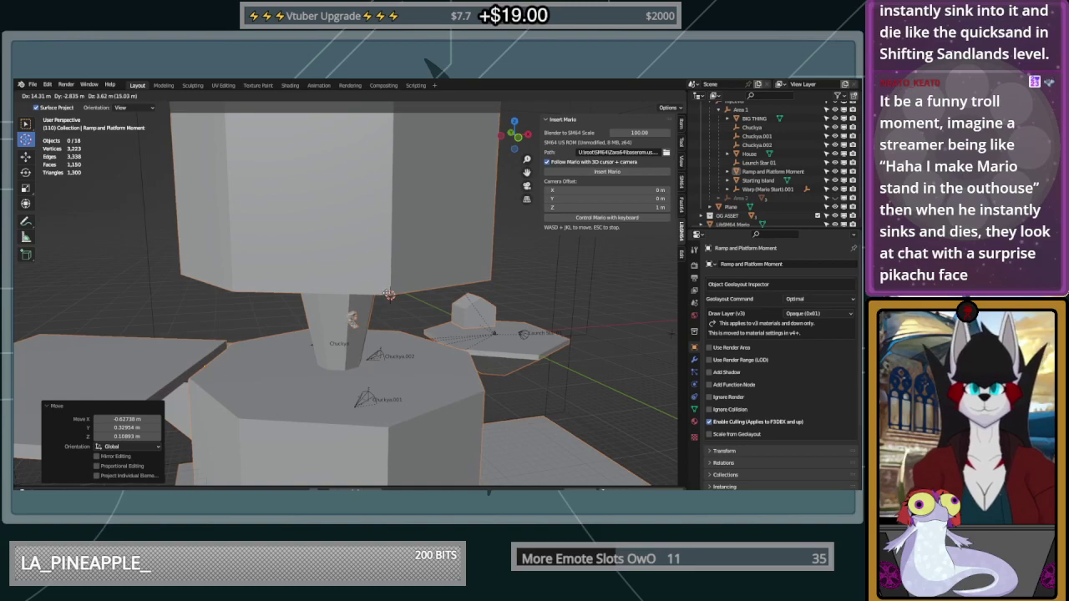
{"action": "left_click", "coordinate": [389, 294]}
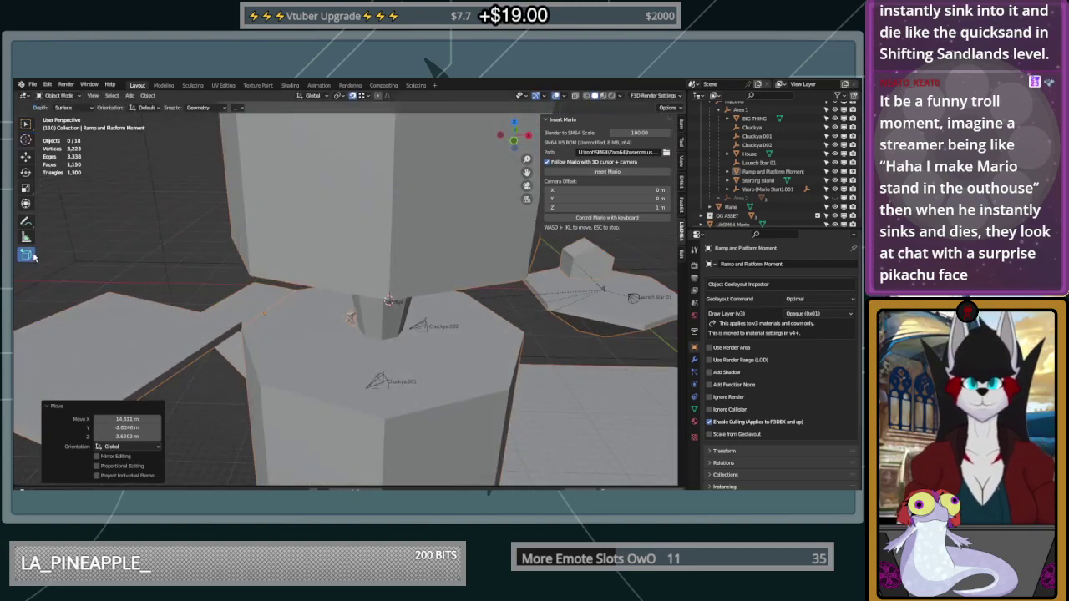
Edit the Ramp and Platform Moment mesh and add a 2 m cube against the upper column block's lower rim
{"action": "key", "text": "Tab"}
{"action": "middle_click_drag", "start_coordinate": [218, 295], "coordinate": [380, 290]}
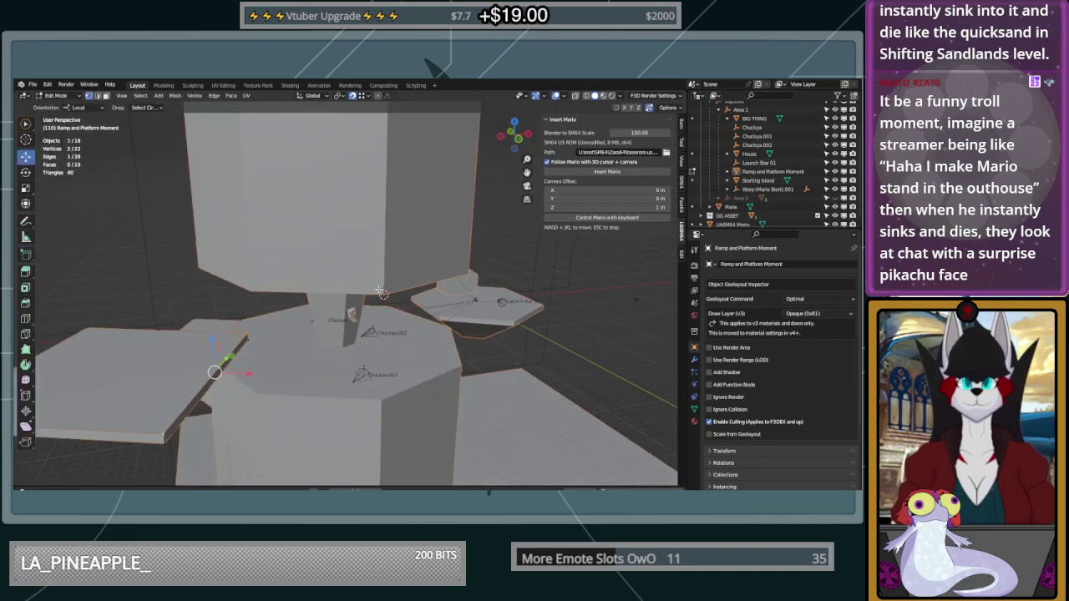
{"action": "scroll", "coordinate": [96, 271], "scroll_direction": "up", "scroll_amount": 1}
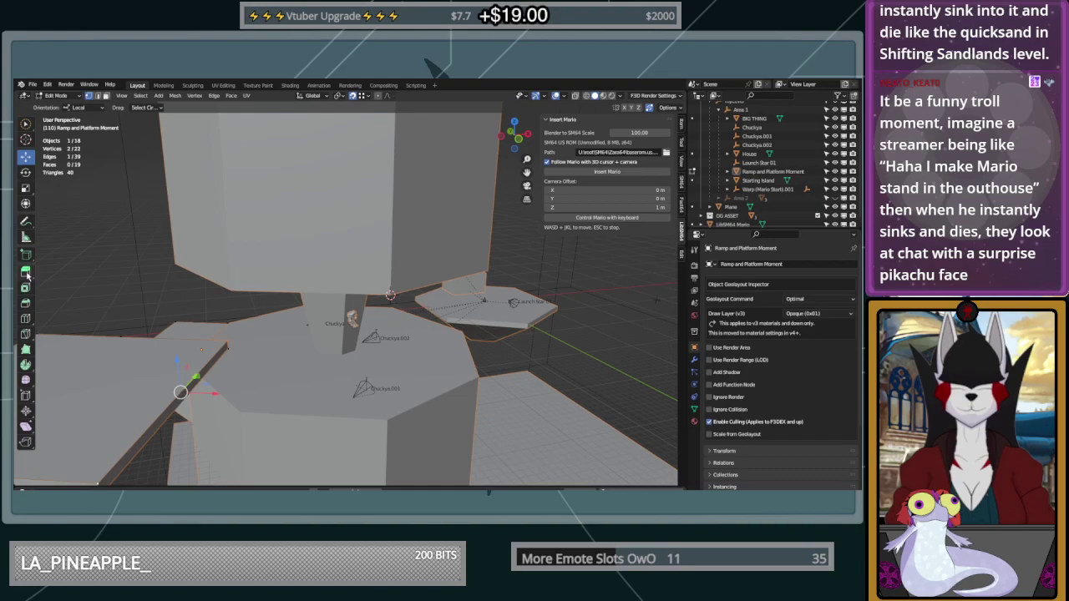
{"action": "left_click", "coordinate": [26, 254]}
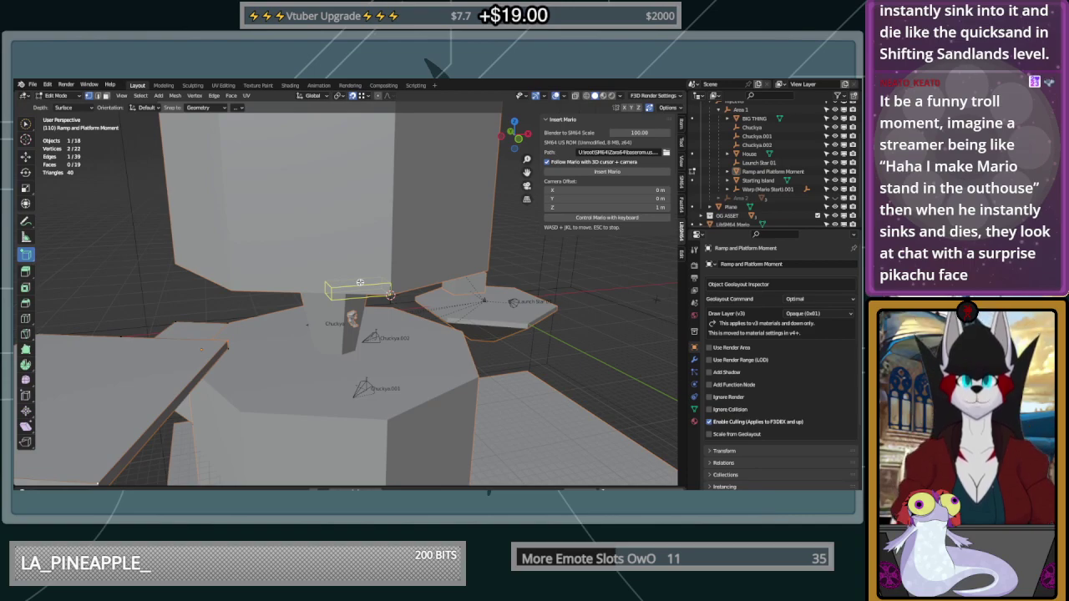
{"action": "left_click", "coordinate": [360, 283]}
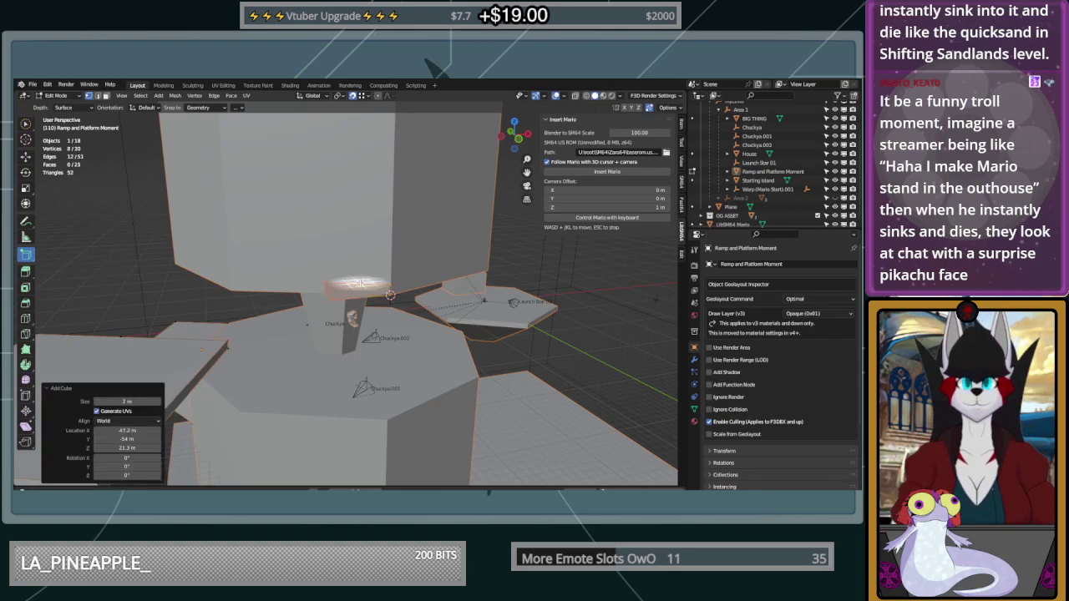
Try rotating the new cube 45° about the Z axis, and undo the rotation
{"action": "middle_click_drag", "start_coordinate": [359, 283], "coordinate": [356, 296]}
{"action": "left_click", "coordinate": [27, 172]}
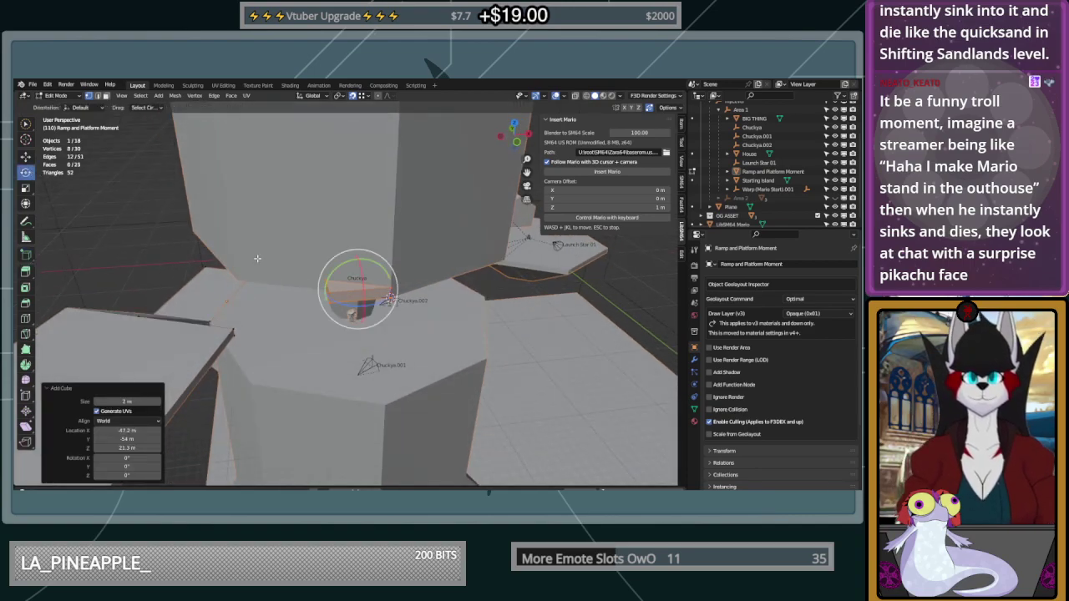
{"action": "left_click_drag", "start_coordinate": [390, 301], "coordinate": [358, 307]}
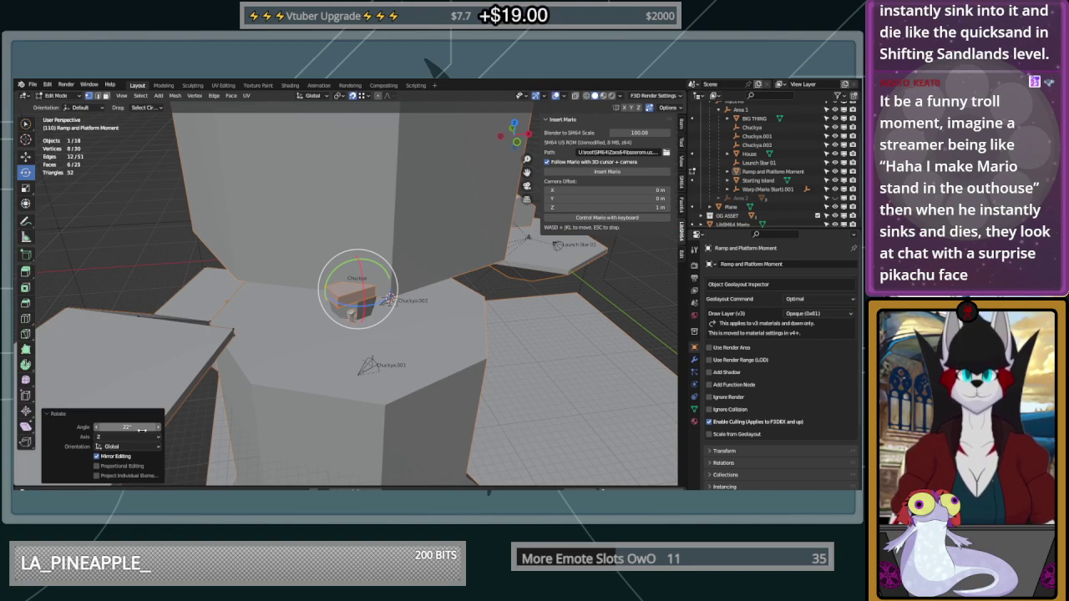
{"action": "type", "text": "45"}
{"action": "key", "text": "Return"}
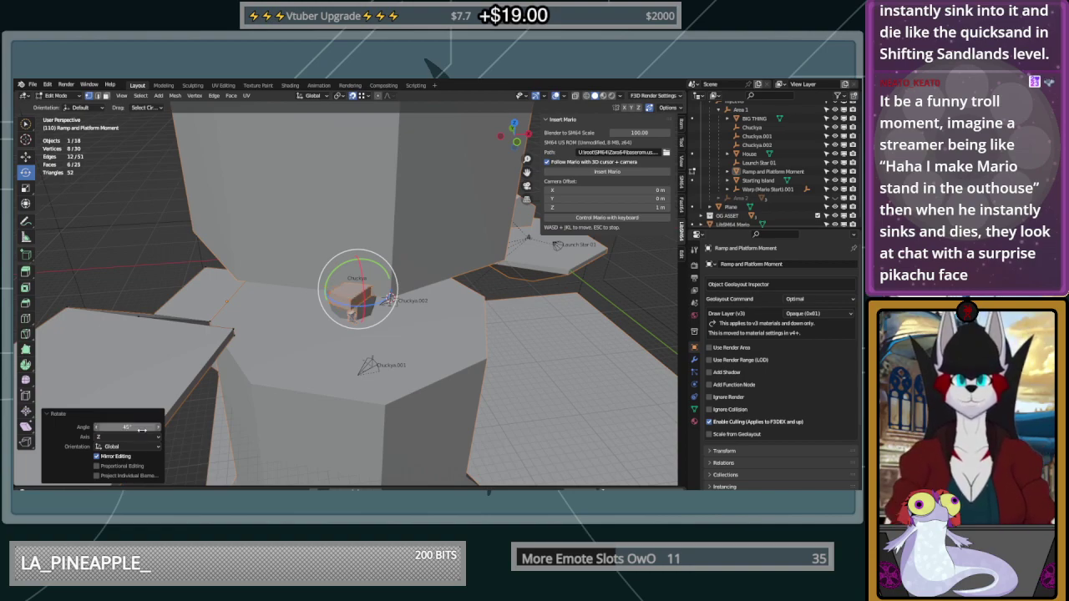
{"action": "key", "text": "ctrl+z"}
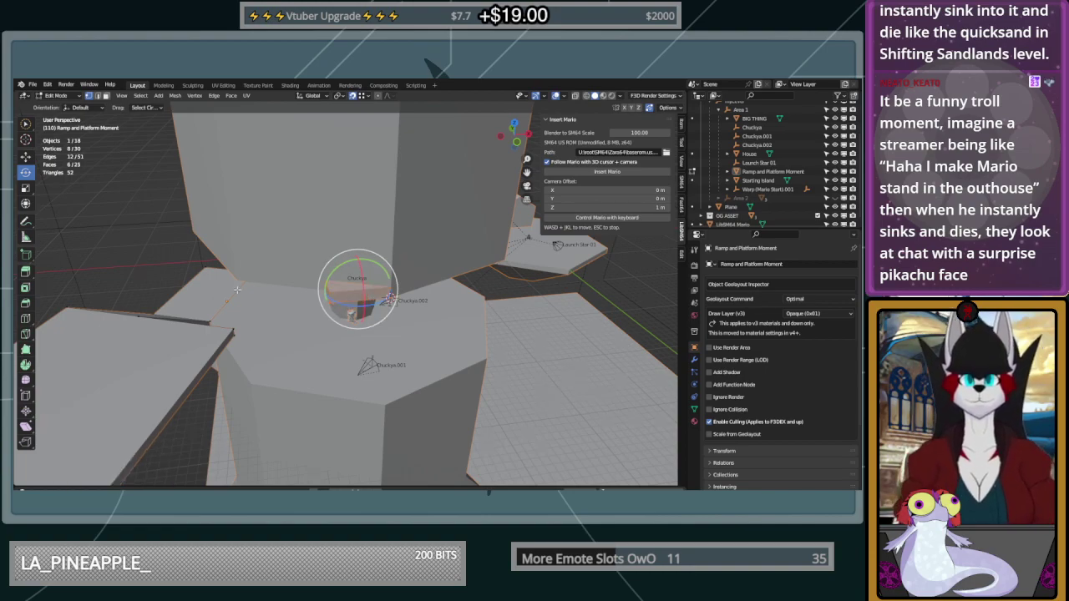
Rotate the cube about -25.2° around global Z and shift it about -0.875 m along local Y
{"action": "left_click_drag", "start_coordinate": [335, 303], "coordinate": [353, 314]}
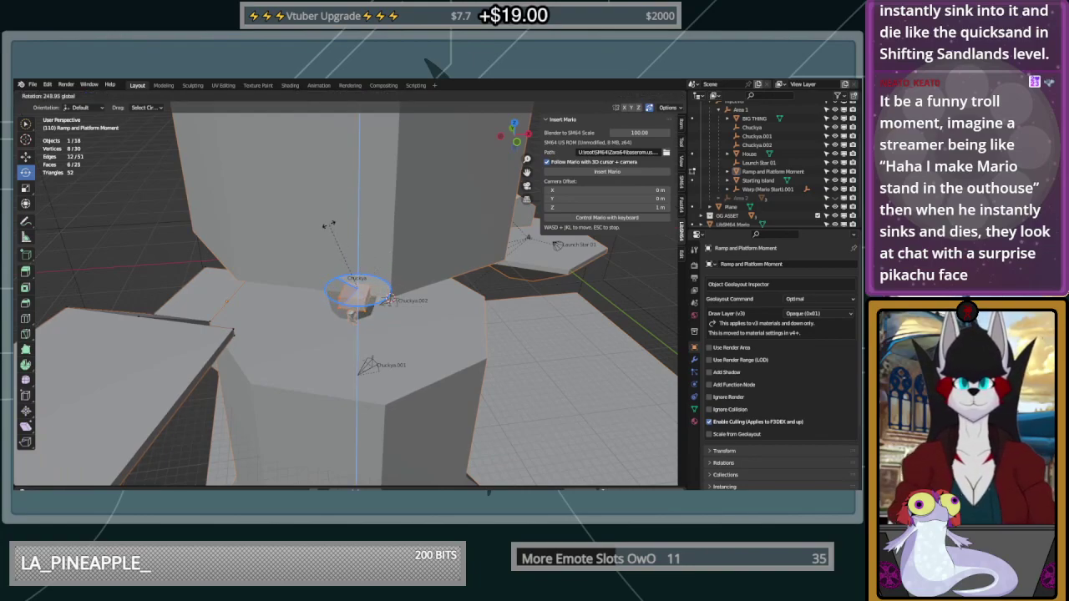
{"action": "left_click_drag", "start_coordinate": [252, 274], "coordinate": [479, 305]}
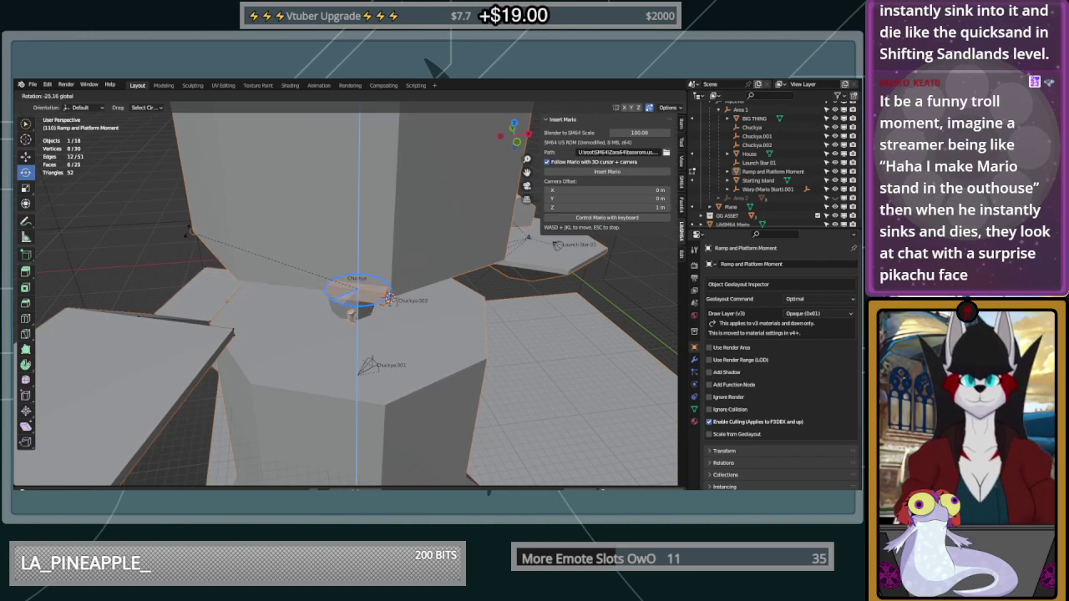
{"action": "left_click_drag", "start_coordinate": [191, 233], "coordinate": [191, 234]}
{"action": "middle_click_drag", "start_coordinate": [254, 259], "coordinate": [344, 301]}
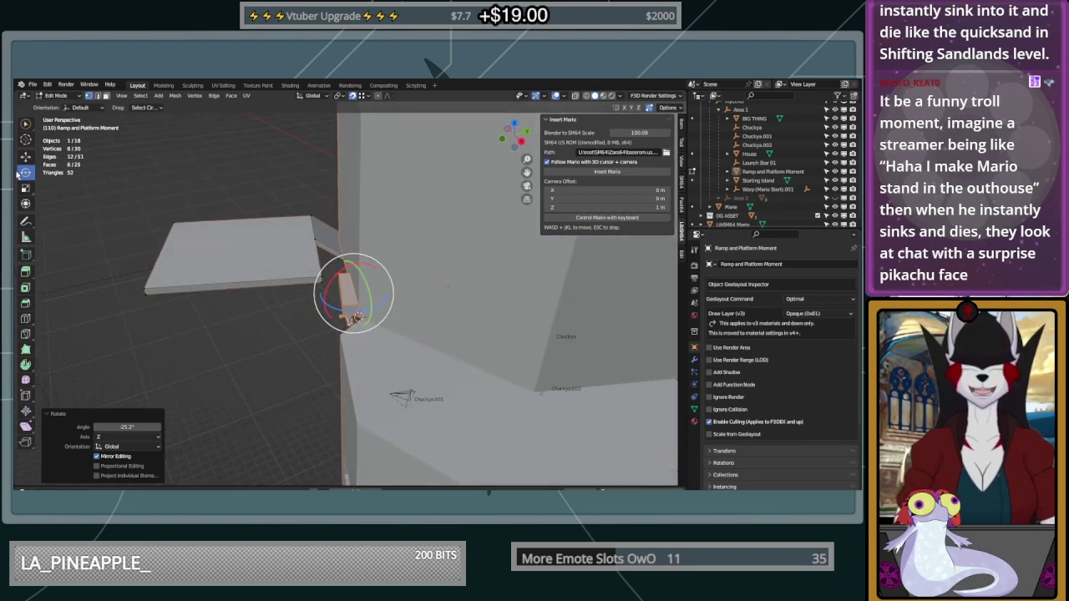
{"action": "left_click_drag", "start_coordinate": [396, 290], "coordinate": [357, 313]}
{"action": "mouse_move", "coordinate": [357, 313]}
{"action": "middle_mouse_down"}
{"action": "mouse_move", "coordinate": [372, 310]}
{"action": "mouse_move", "coordinate": [348, 299]}
{"action": "middle_mouse_up"}
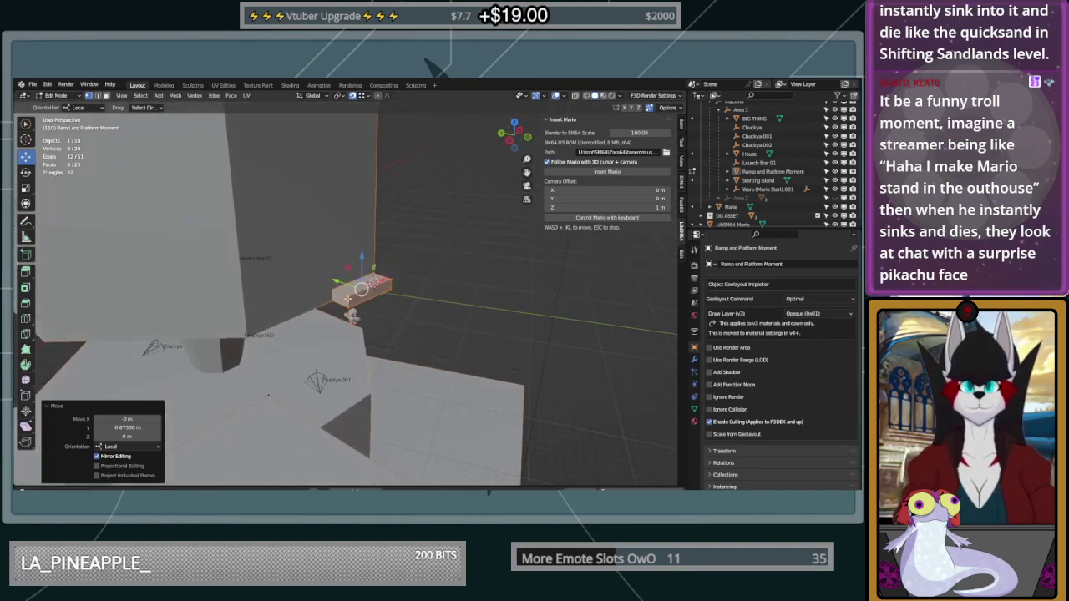
Shift the ledge cube's selected vertices about -0.15 m along local Y and its end face about 8.4 m along local X
{"action": "left_click", "coordinate": [330, 287]}
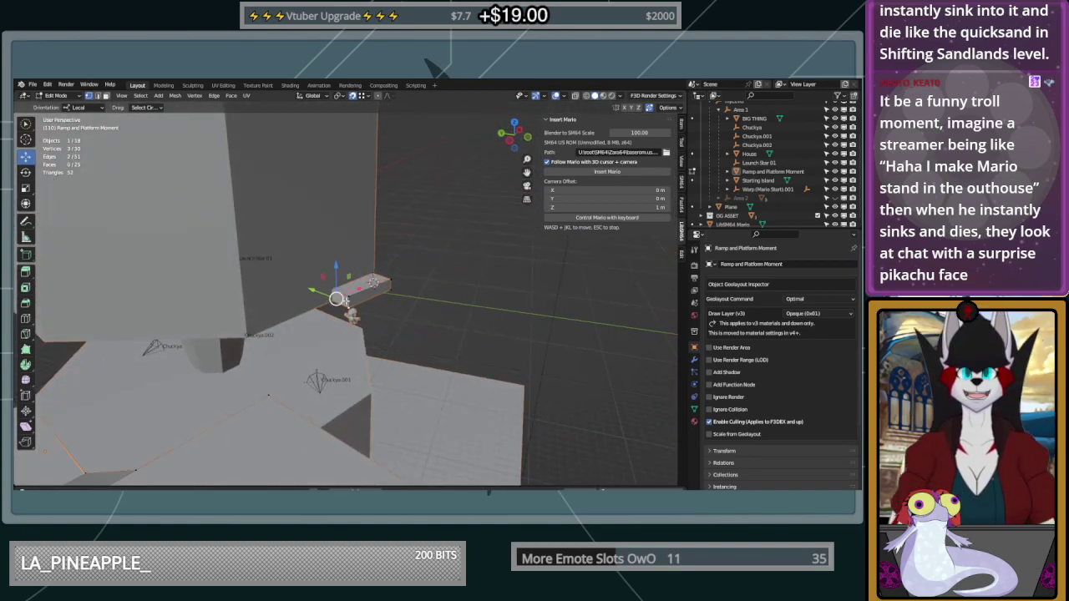
{"action": "key", "text": "g"}
{"action": "key", "text": "x"}
{"action": "mouse_move", "coordinate": [248, 340]}
{"action": "left_mouse_down"}
{"action": "mouse_move", "coordinate": [268, 347]}
{"action": "mouse_move", "coordinate": [255, 335]}
{"action": "left_mouse_up"}
{"action": "middle_click_drag", "start_coordinate": [363, 344], "coordinate": [349, 311]}
{"action": "key", "text": "g"}
{"action": "key", "text": "x"}
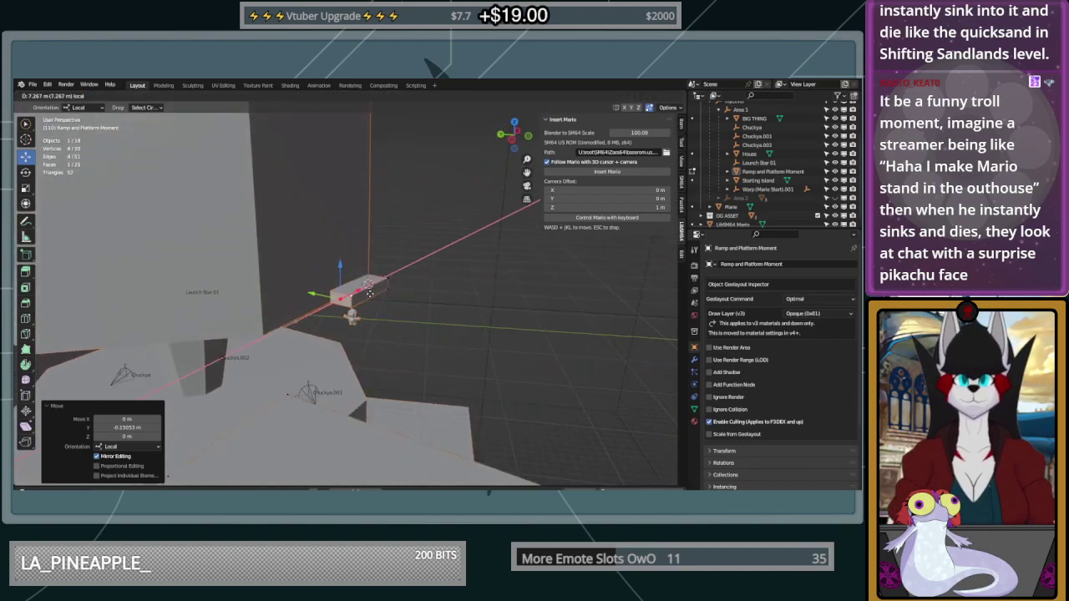
{"action": "left_click", "coordinate": [379, 288]}
{"action": "middle_click_drag", "start_coordinate": [379, 288], "coordinate": [418, 290]}
Select the ledge's outer face and pull it outward along local Y to lengthen the ledge away from the column
{"action": "left_click", "coordinate": [414, 288]}
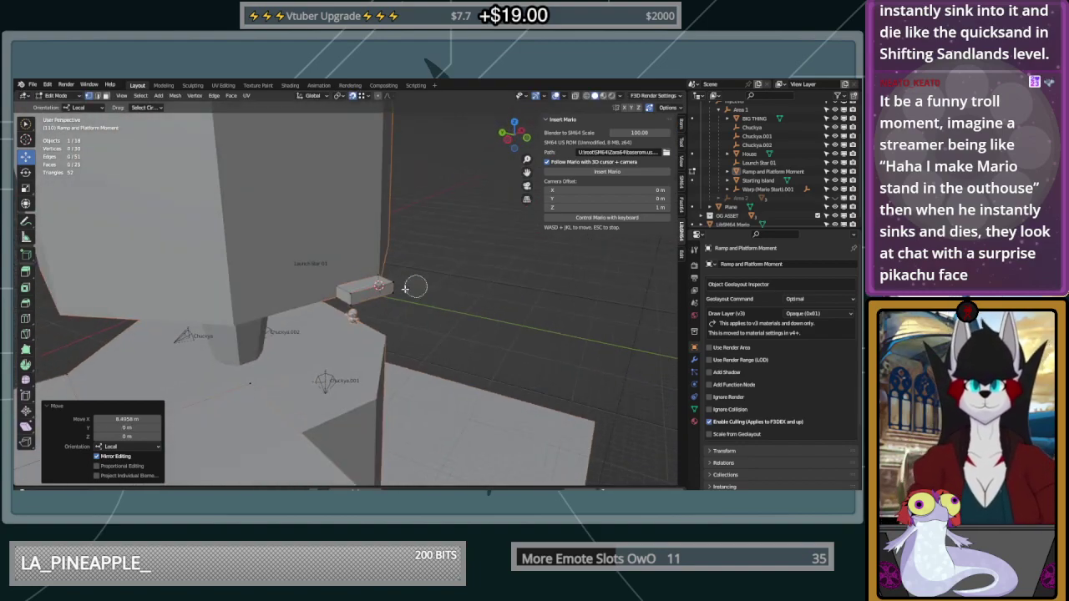
{"action": "left_click", "coordinate": [359, 307], "text": "shift"}
{"action": "key", "text": "g"}
{"action": "key", "text": "y"}
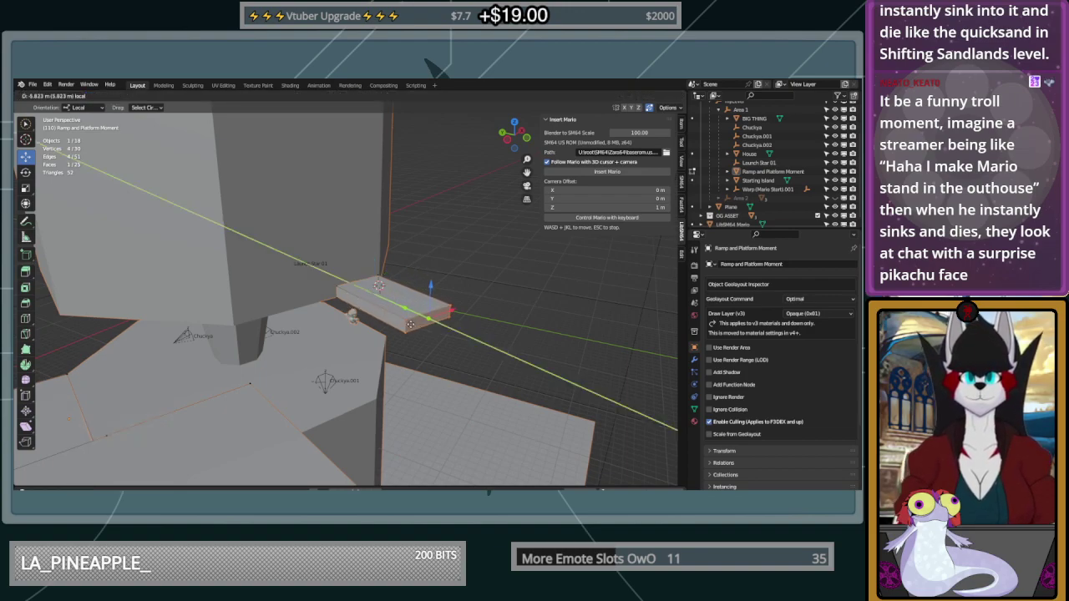
{"action": "left_click", "coordinate": [440, 350]}
Slant the ledge's outer end by moving its lower edge about 1.1 m along local Y toward the column
{"action": "middle_click_drag", "start_coordinate": [440, 351], "coordinate": [521, 324]}
{"action": "left_click", "coordinate": [502, 299]}
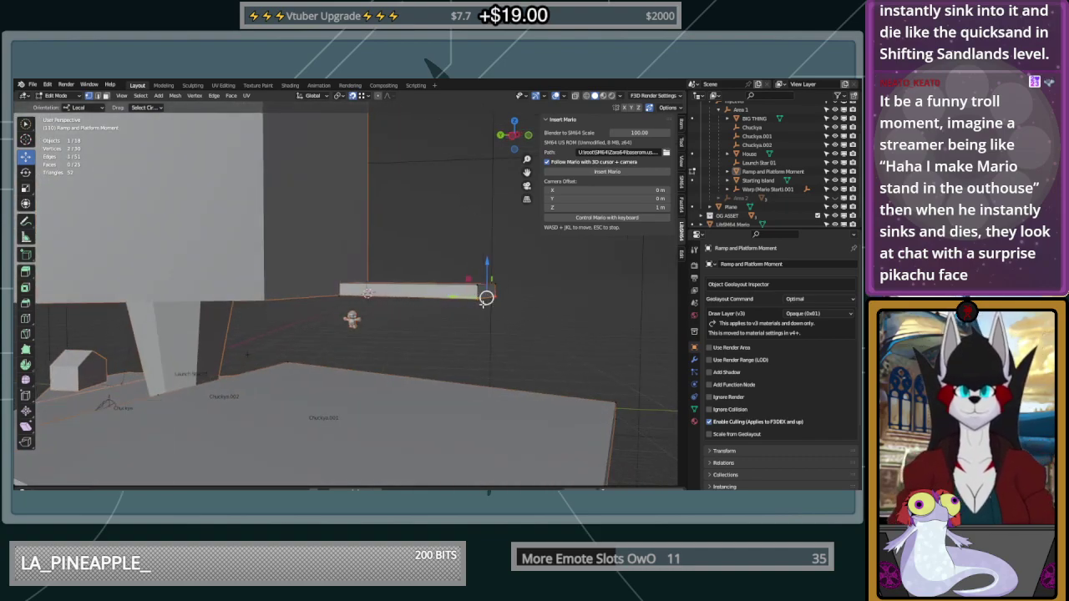
{"action": "left_click_drag", "start_coordinate": [486, 295], "coordinate": [434, 293]}
{"action": "middle_click_drag", "start_coordinate": [434, 294], "coordinate": [394, 281]}
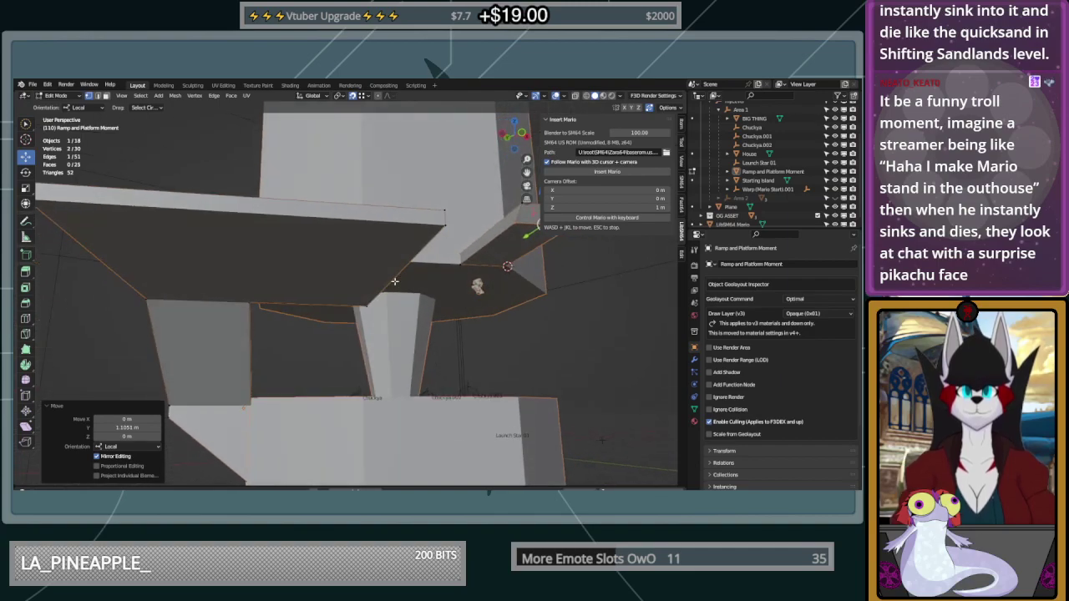
Extrude the large platform's underside face about 0.5 m and scale the extruded face to 0.419
{"action": "left_click", "coordinate": [107, 95]}
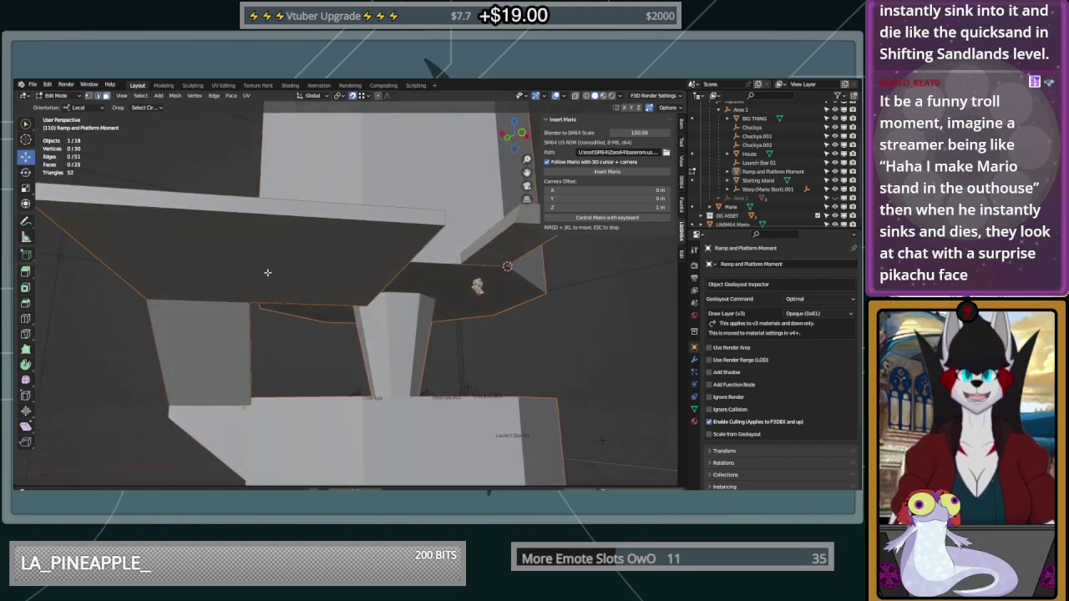
{"action": "left_click", "coordinate": [254, 274]}
{"action": "key", "text": "s"}
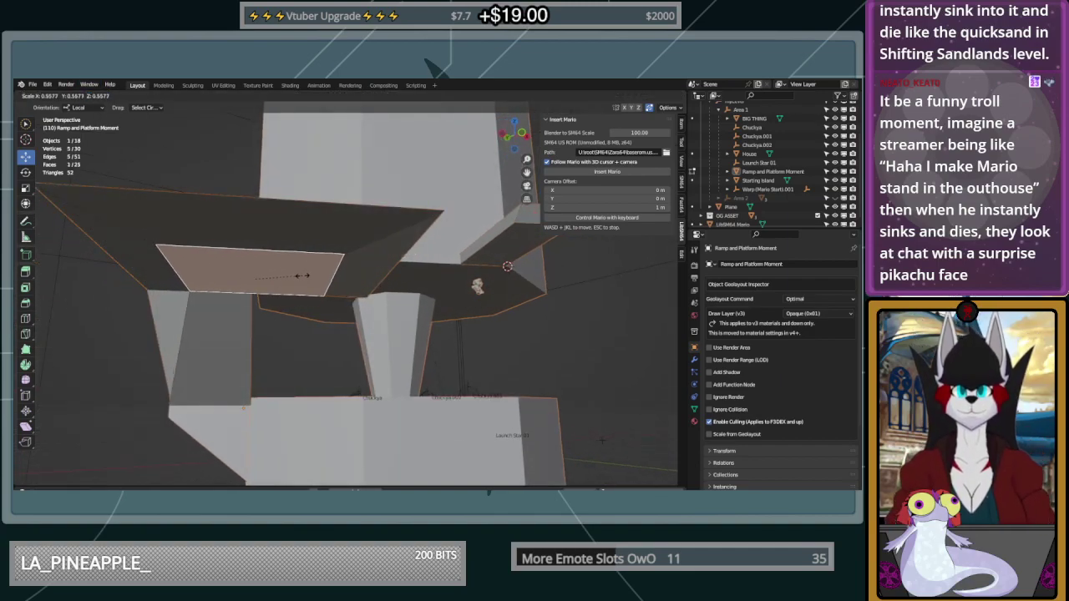
{"action": "right_click", "coordinate": [296, 275]}
{"action": "middle_click_drag", "start_coordinate": [211, 262], "coordinate": [303, 274]}
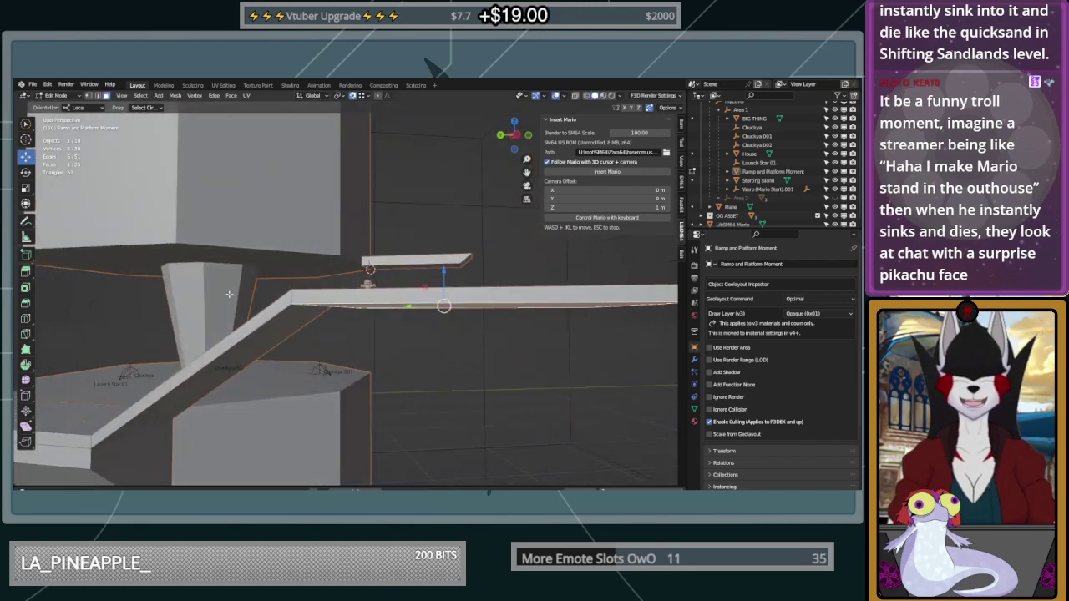
{"action": "middle_click_drag", "start_coordinate": [325, 312], "coordinate": [50, 292]}
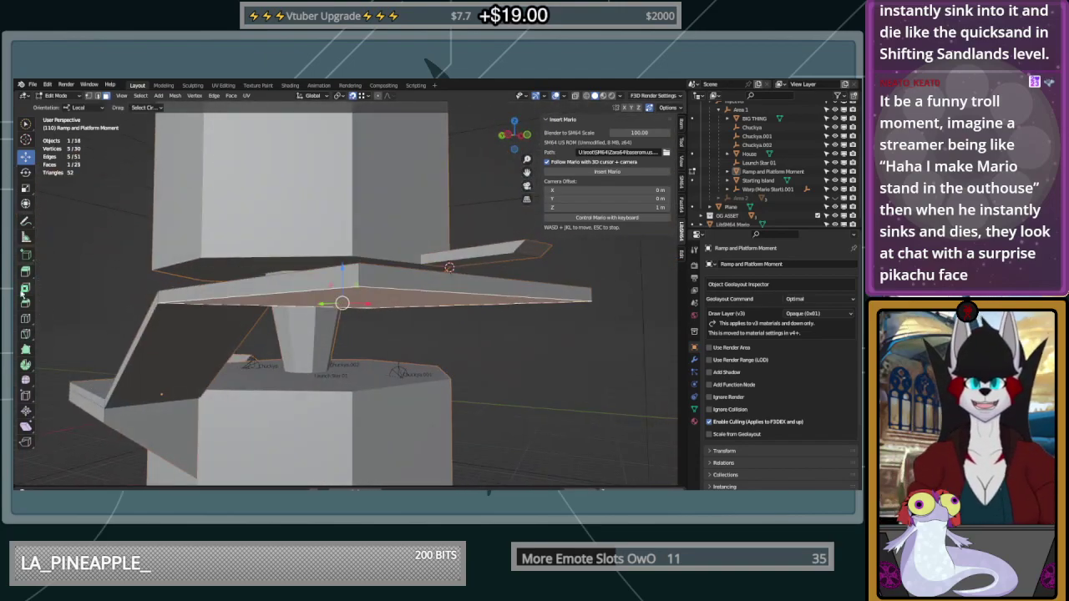
{"action": "left_click", "coordinate": [26, 271]}
{"action": "left_click_drag", "start_coordinate": [341, 335], "coordinate": [341, 344]}
{"action": "key", "text": "s"}
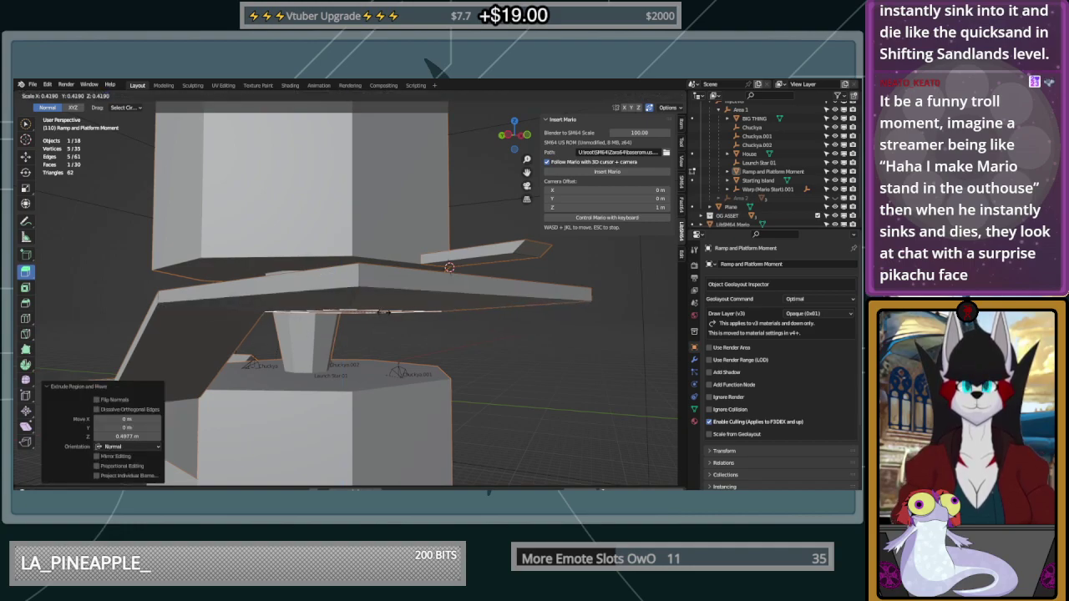
{"action": "left_click", "coordinate": [384, 312]}
{"action": "middle_click_drag", "start_coordinate": [492, 310], "coordinate": [136, 258]}
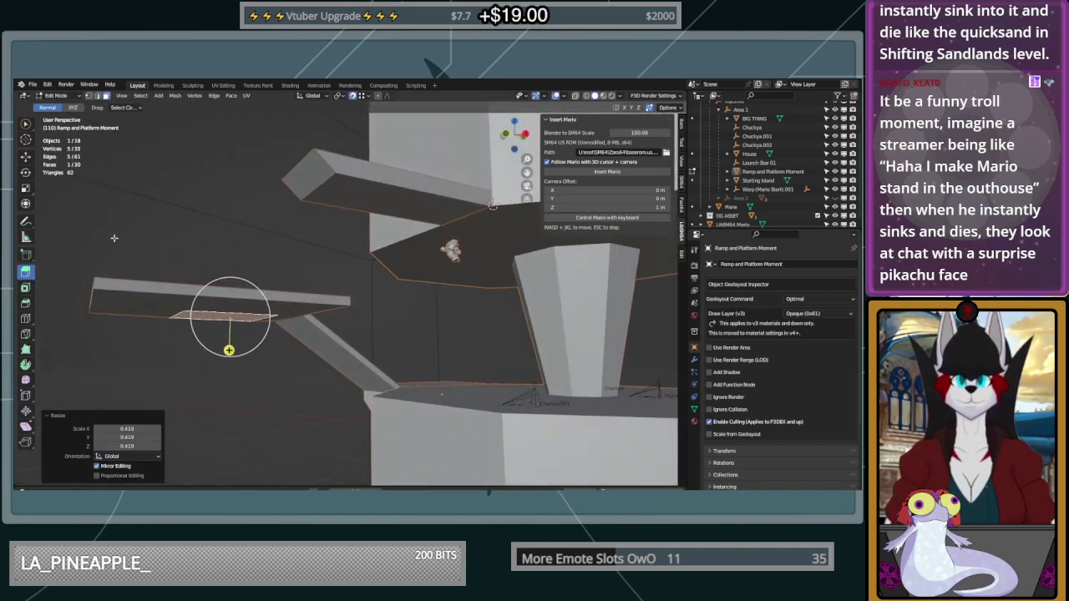
Lower the shrunken underside face about 3.26 m along local Z to give the platform a tapered base
{"action": "left_click", "coordinate": [26, 158]}
{"action": "left_click_drag", "start_coordinate": [231, 284], "coordinate": [231, 322]}
{"action": "middle_click_drag", "start_coordinate": [231, 322], "coordinate": [435, 328]}
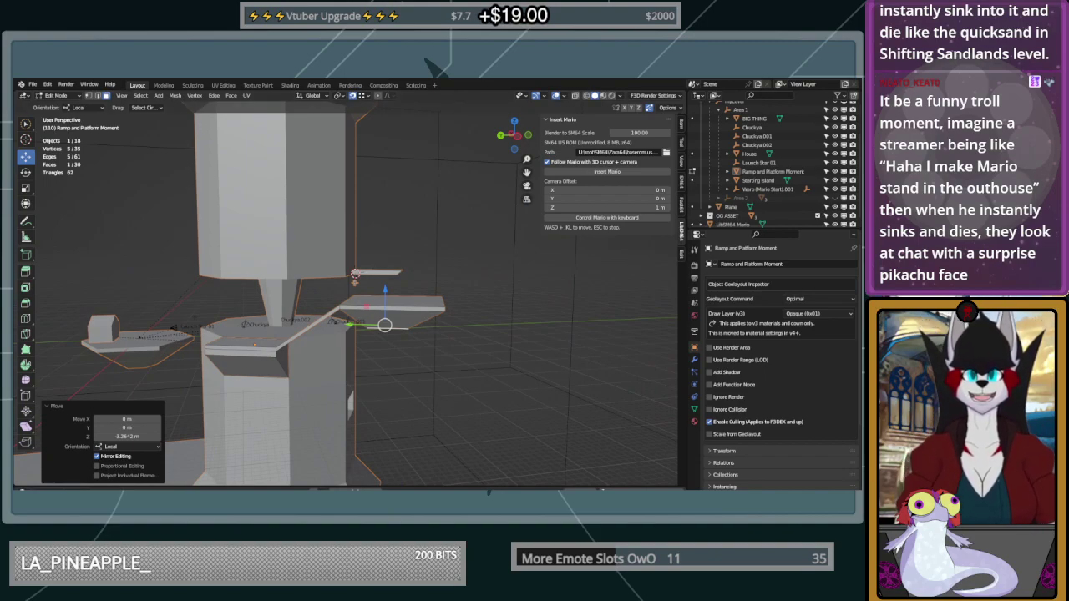
Insert Mario at the upper column block's rim for a brief test, and stop the test
{"action": "middle_click_drag", "start_coordinate": [505, 237], "coordinate": [427, 340]}
{"action": "scroll", "coordinate": [435, 302], "scroll_direction": "up", "scroll_amount": 3}
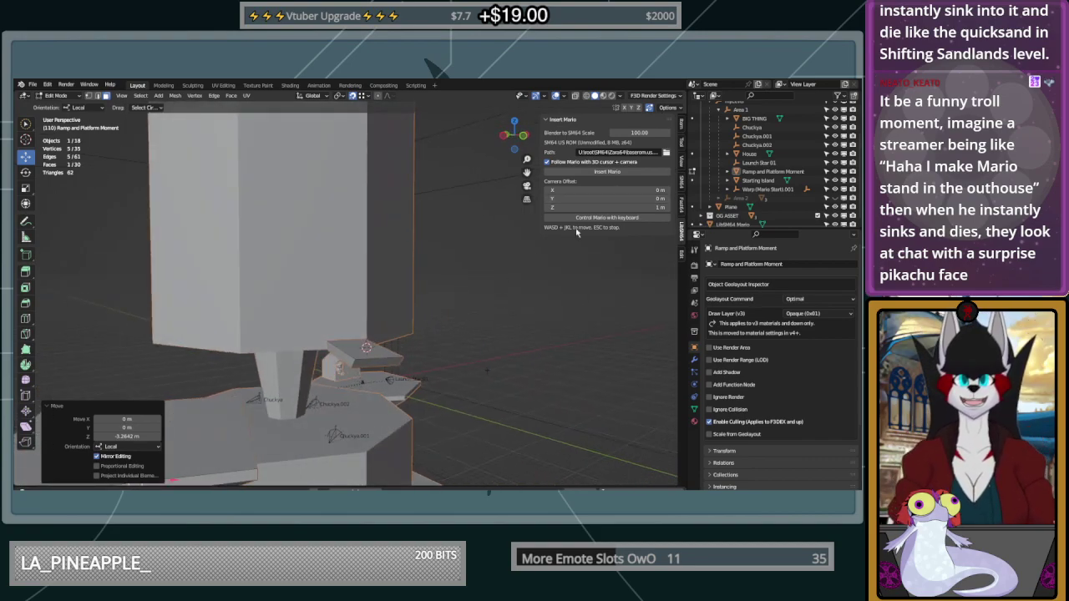
{"action": "left_click", "coordinate": [607, 171]}
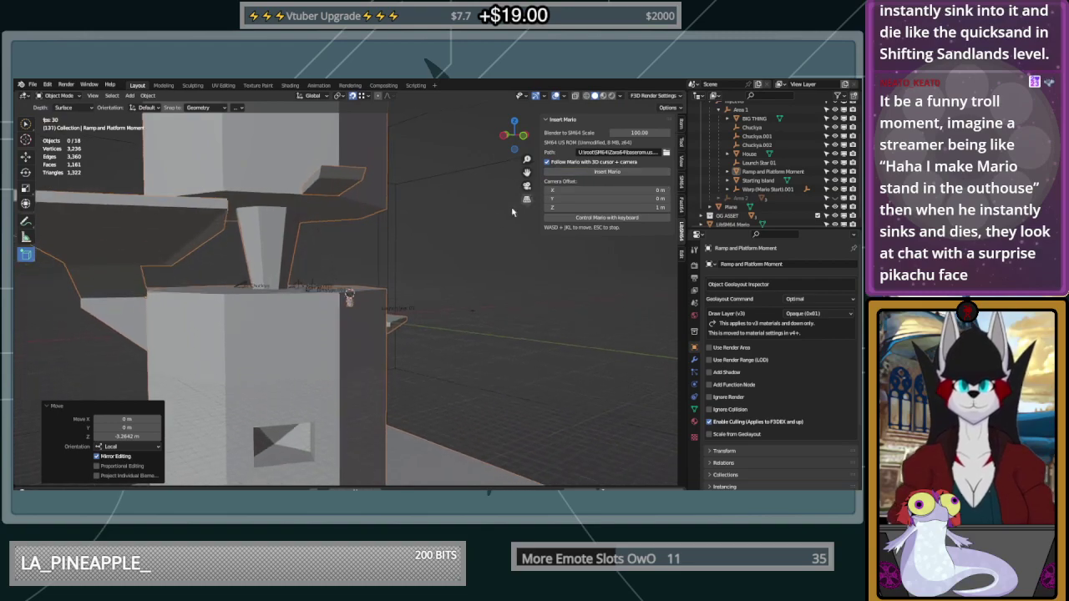
{"action": "key", "text": "Escape"}
Place the 3D cursor on the new ledge, reinsert Mario and test-play the ledge with keyboard control
{"action": "middle_click_drag", "start_coordinate": [376, 209], "coordinate": [365, 248]}
{"action": "left_click", "coordinate": [25, 140]}
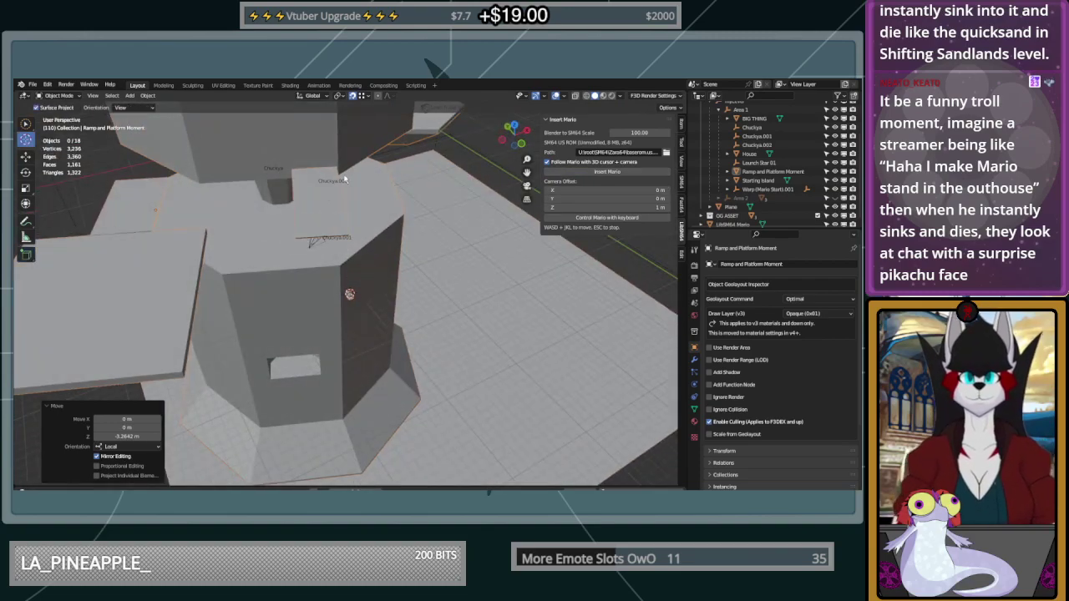
{"action": "left_click", "coordinate": [610, 172]}
{"action": "left_click", "coordinate": [600, 216]}
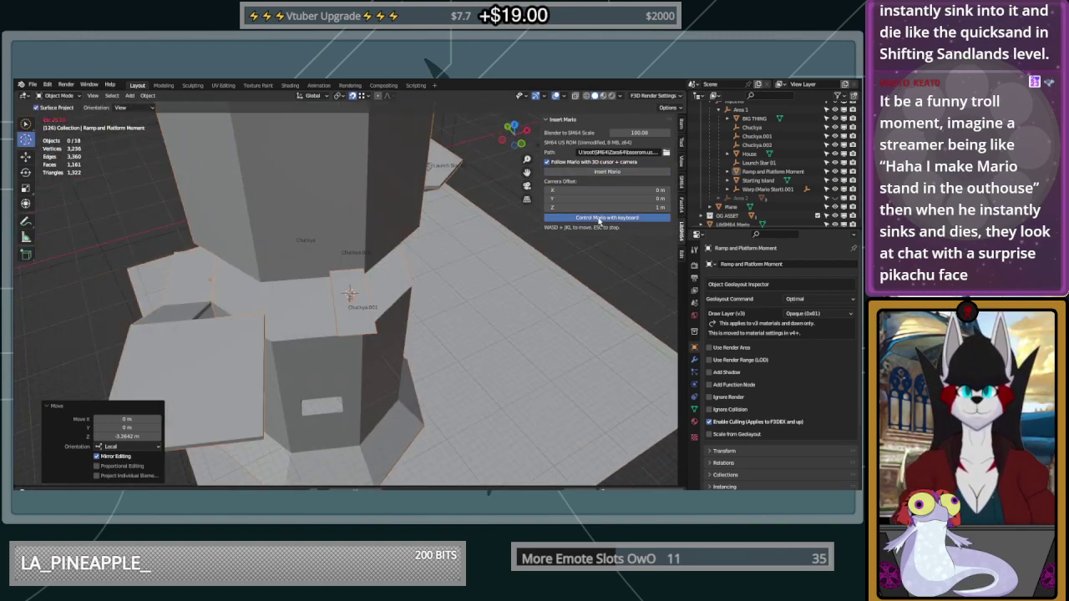
{"action": "key", "text": "a"}
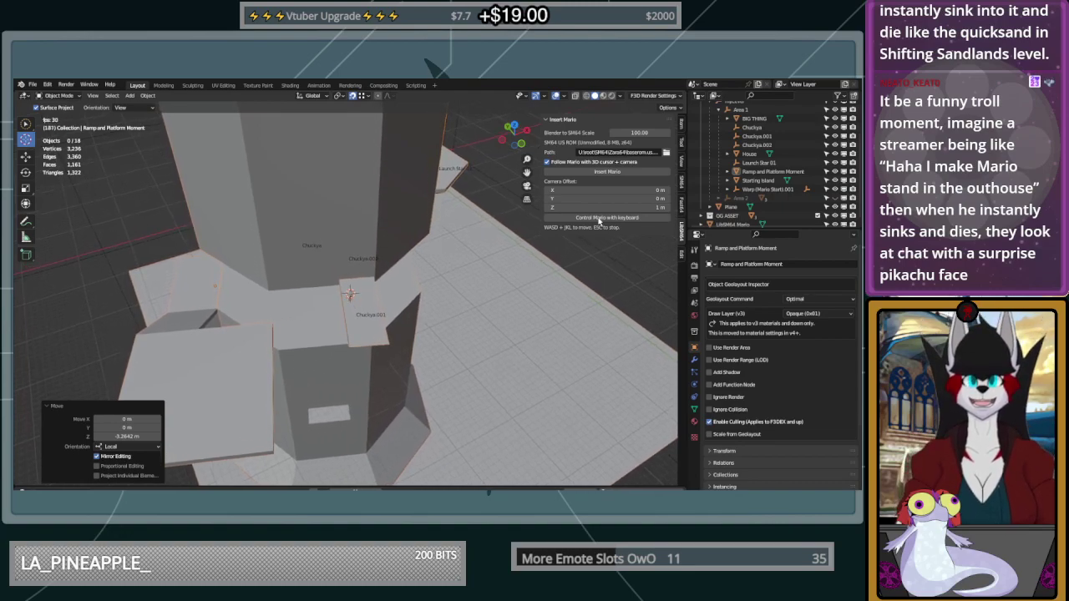
{"action": "key", "text": "d"}
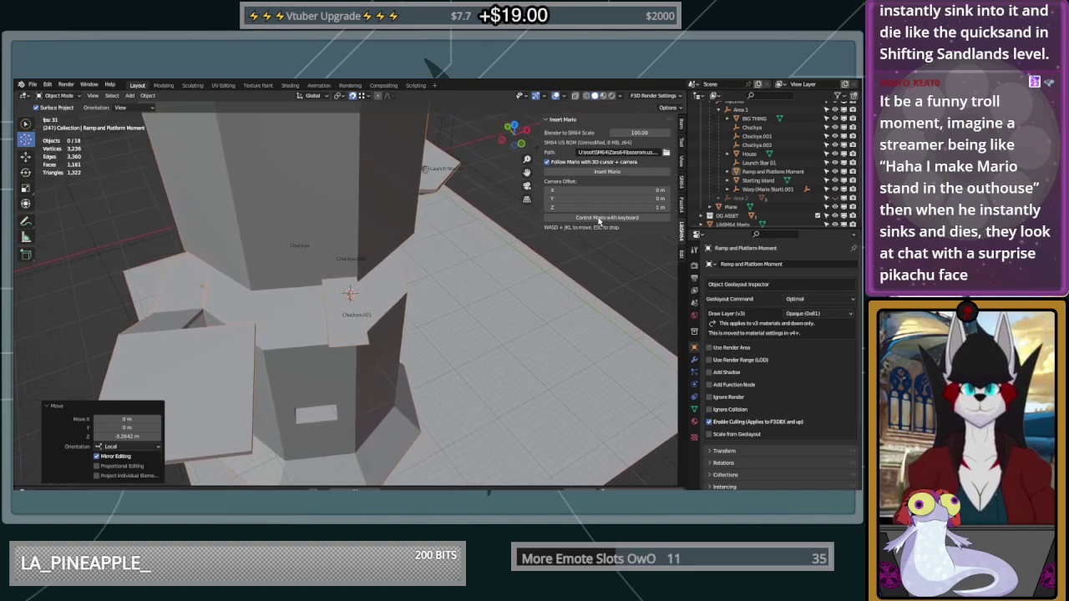
{"action": "key", "text": "a"}
{"action": "key", "text": "s"}
{"action": "key", "text": "d"}
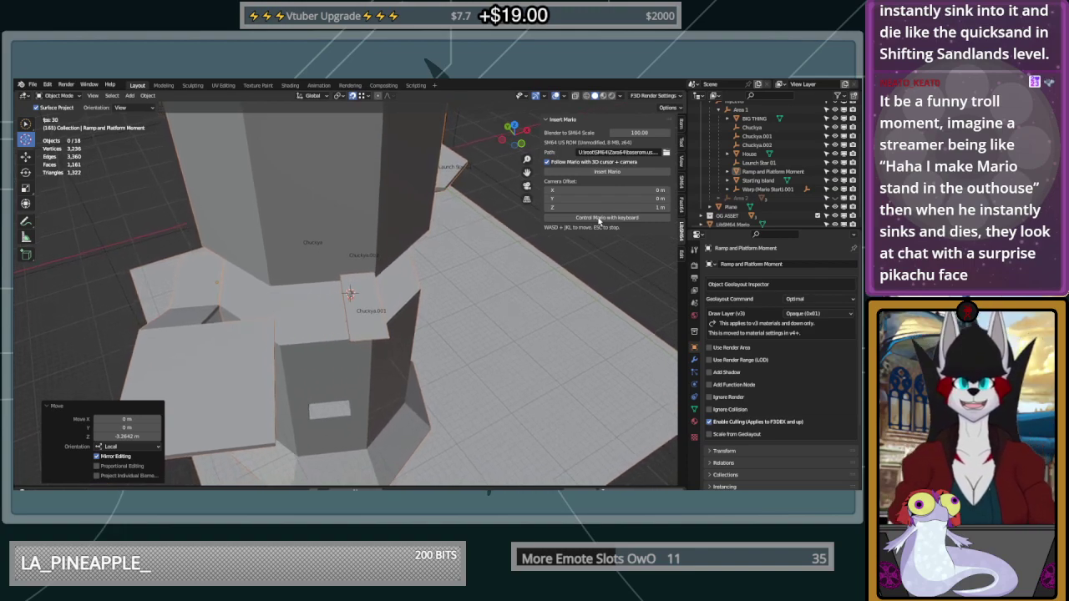
{"action": "key", "text": "d"}
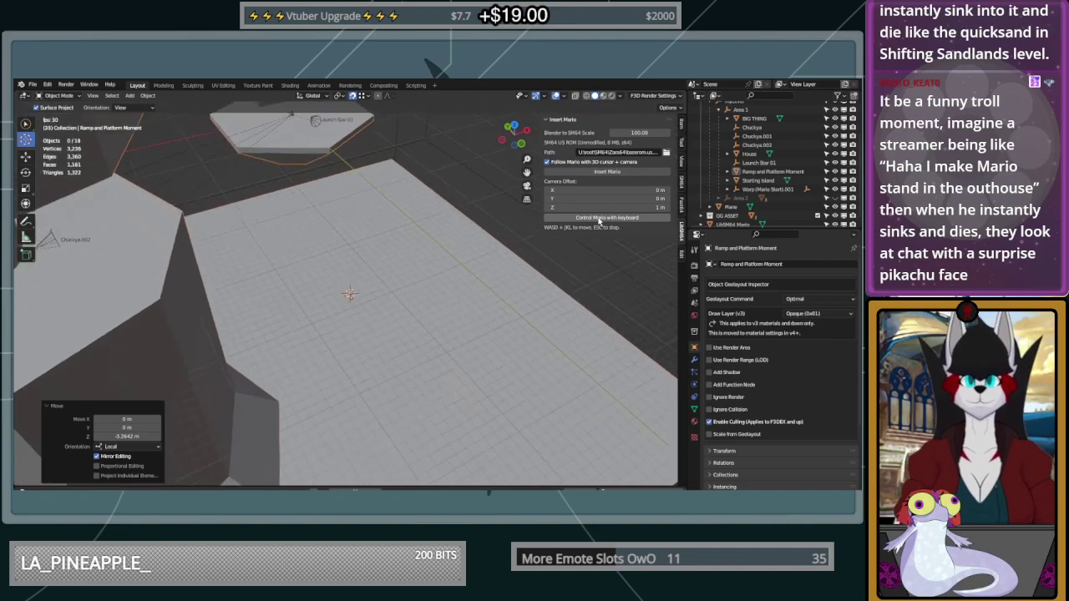
{"action": "key", "text": "Escape"}
Reinsert Mario on the ledge and test a jump along the upper column block toward the next corner
{"action": "scroll", "coordinate": [308, 320], "scroll_direction": "down", "scroll_amount": 4}
{"action": "middle_click_drag", "start_coordinate": [342, 301], "coordinate": [387, 296], "text": "shift"}
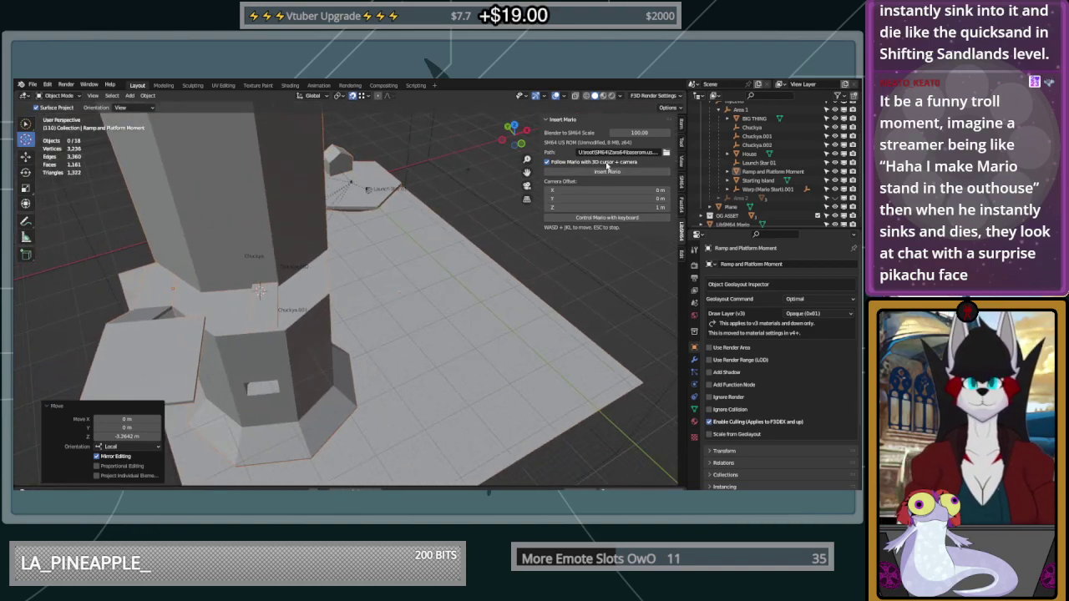
{"action": "left_click", "coordinate": [607, 171]}
{"action": "scroll", "coordinate": [408, 268], "scroll_direction": "up", "scroll_amount": 4}
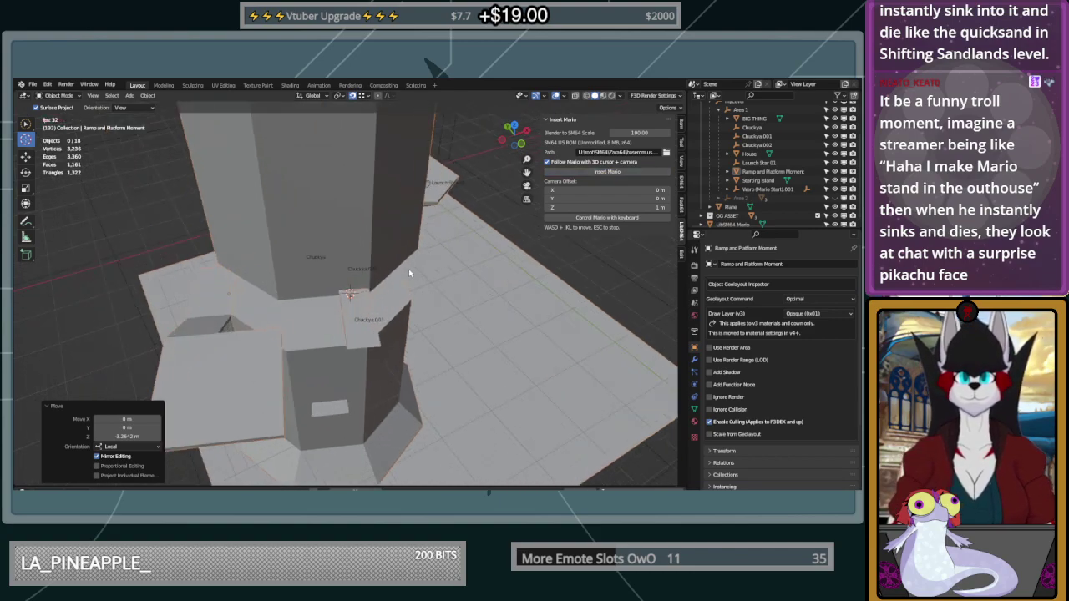
{"action": "middle_click_drag", "start_coordinate": [410, 288], "coordinate": [366, 271]}
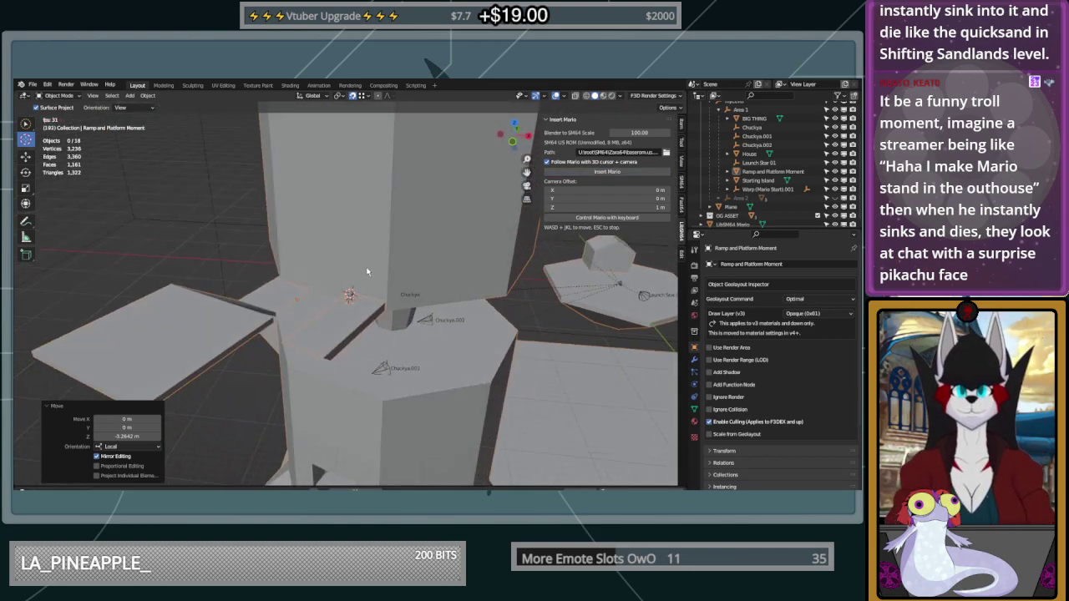
{"action": "key", "text": "a"}
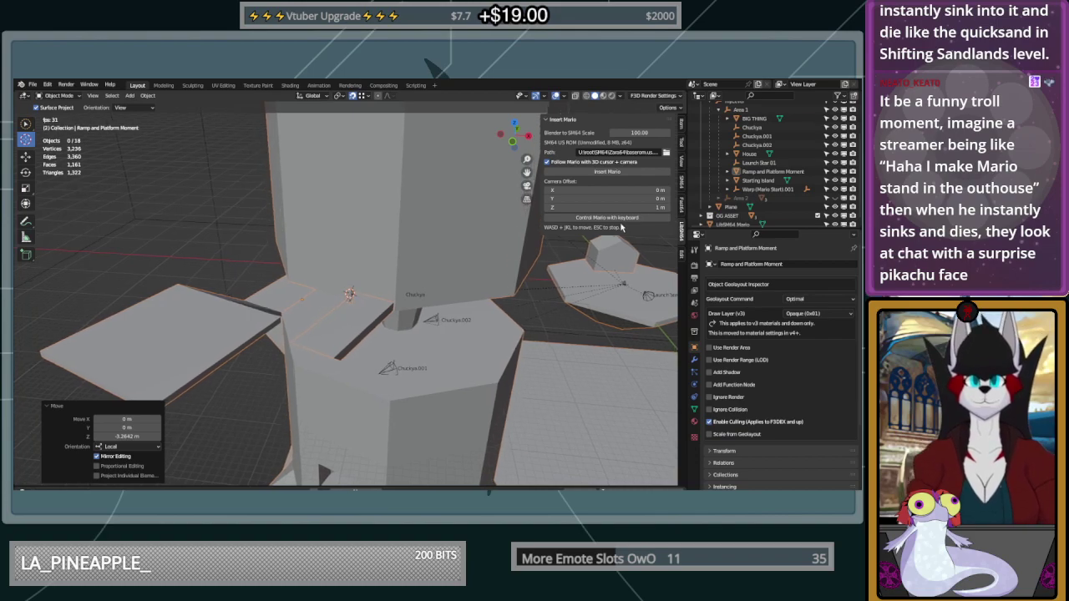
{"action": "key", "text": "d"}
{"action": "key", "text": "Escape"}
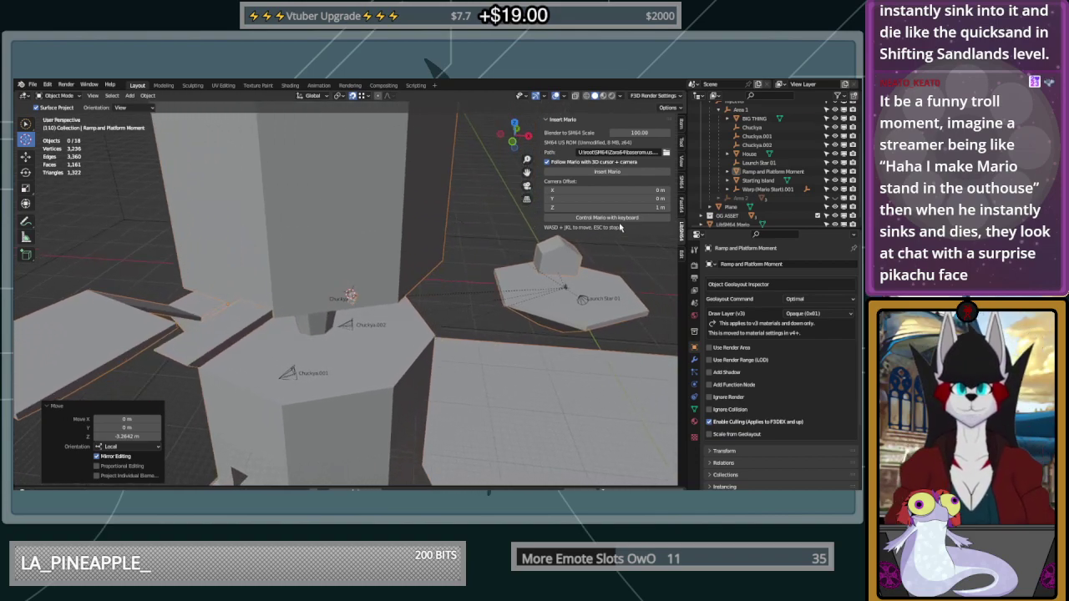
Move the 3D cursor from the ledge to Mario's stopping point beside the upper column block
{"action": "middle_click_drag", "start_coordinate": [511, 273], "coordinate": [387, 294]}
{"action": "scroll", "coordinate": [387, 294], "scroll_direction": "up", "scroll_amount": 1}
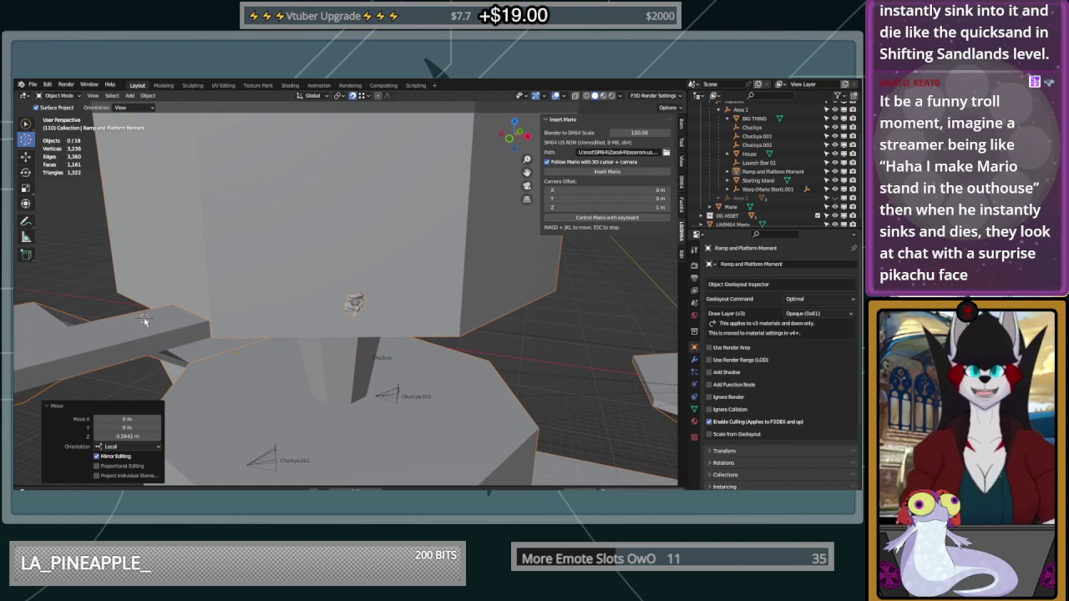
{"action": "key", "text": "g"}
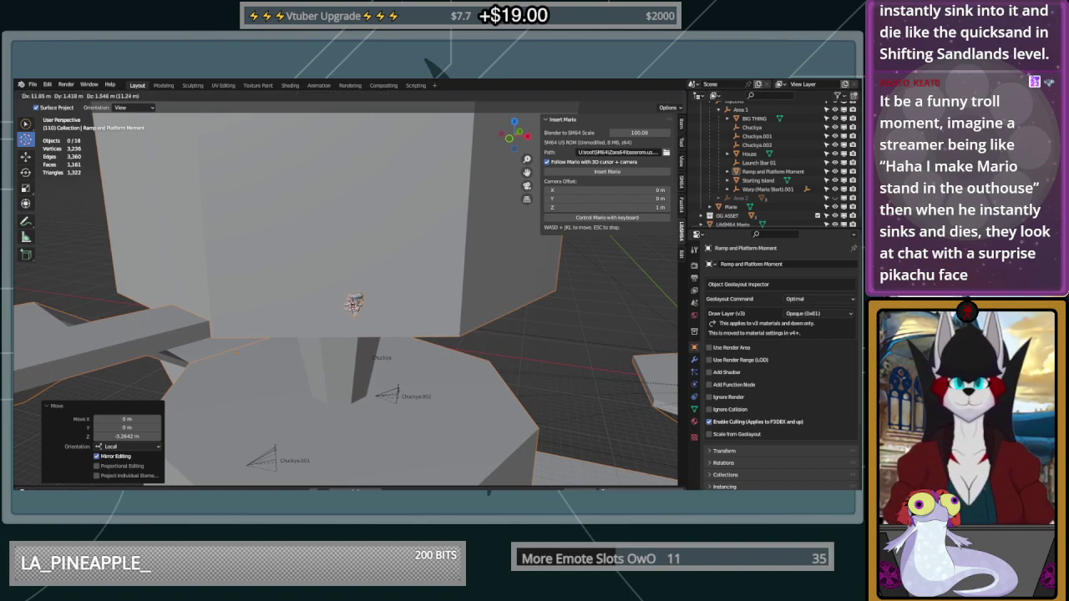
{"action": "left_click", "coordinate": [359, 304]}
{"action": "middle_click_drag", "start_coordinate": [387, 303], "coordinate": [448, 308]}
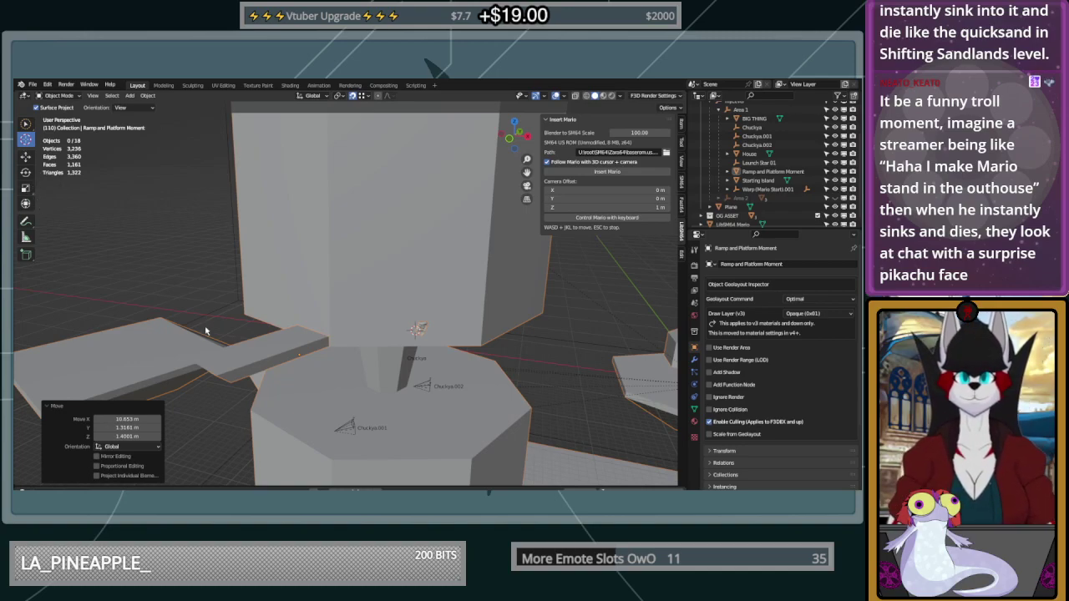
Edit the Ramp and Platform Moment mesh, add a second ledge block at the upper column's next lower corner, and switch to vertex selection
{"action": "left_click", "coordinate": [27, 161]}
{"action": "left_click", "coordinate": [178, 329]}
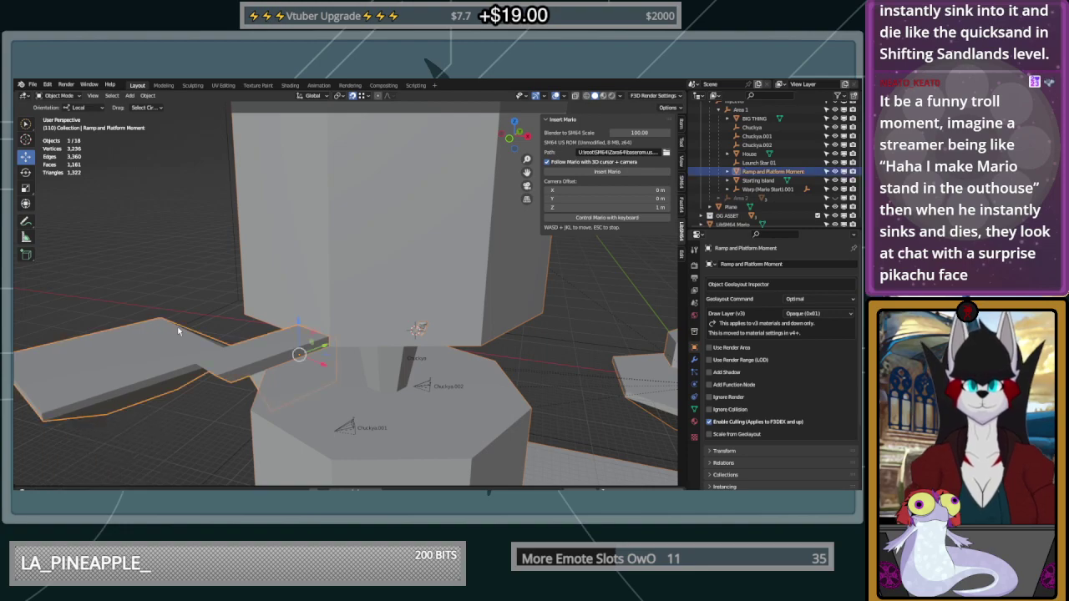
{"action": "key", "text": "Tab"}
{"action": "middle_click_drag", "start_coordinate": [347, 317], "coordinate": [402, 331]}
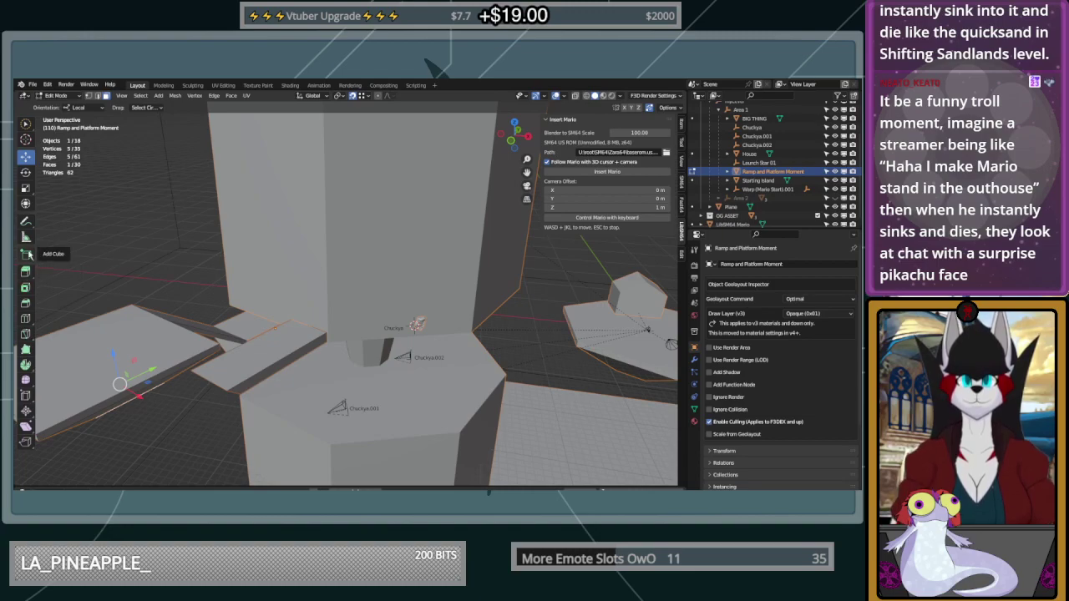
{"action": "left_click", "coordinate": [26, 253]}
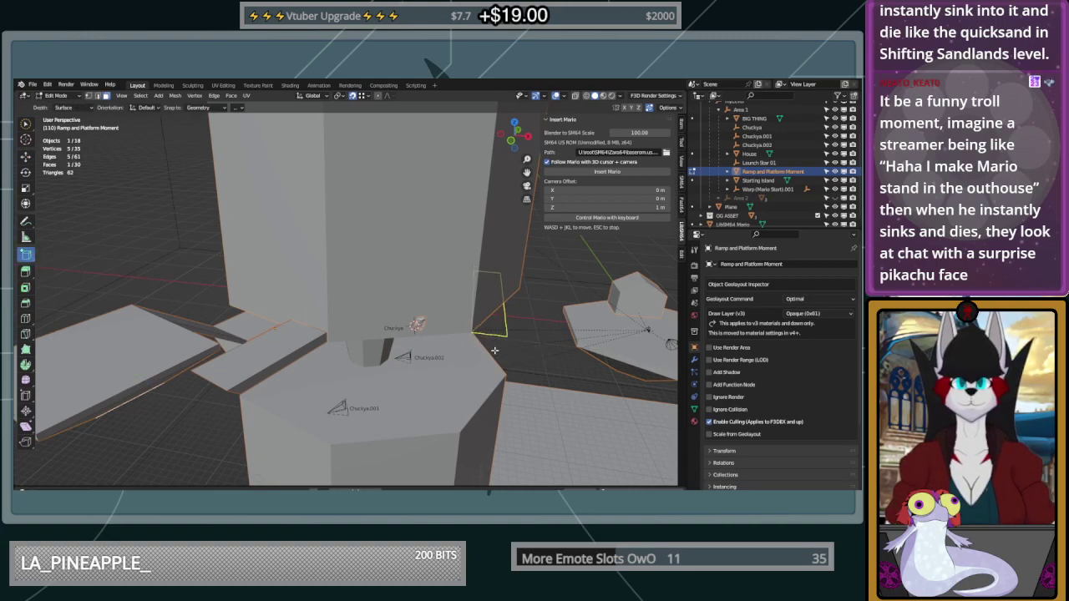
{"action": "left_click_drag", "start_coordinate": [512, 398], "coordinate": [512, 399]}
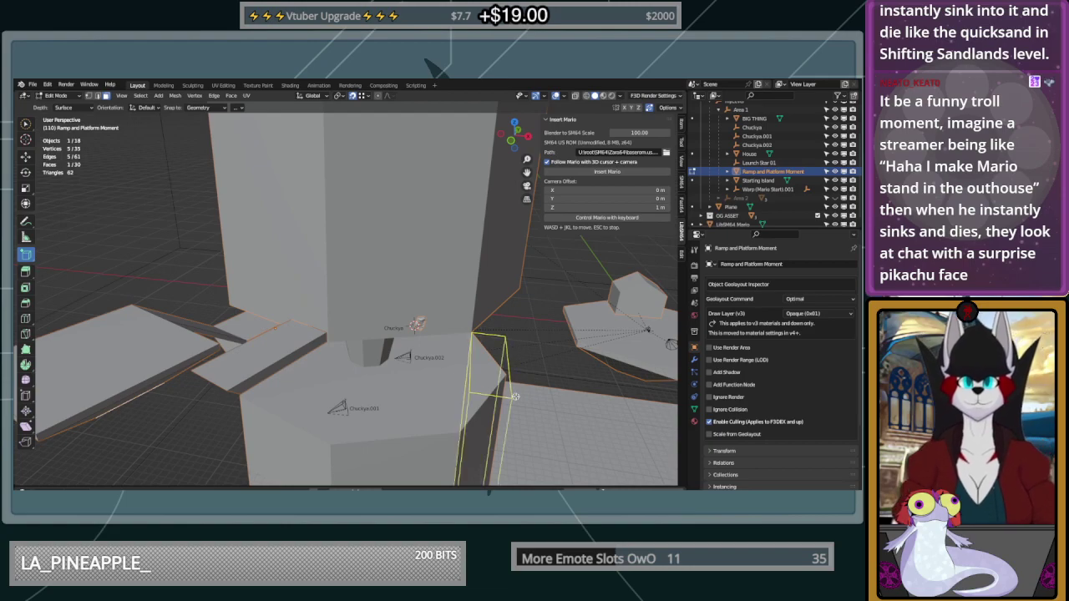
{"action": "left_click", "coordinate": [501, 270]}
{"action": "middle_click_drag", "start_coordinate": [500, 270], "coordinate": [347, 307]}
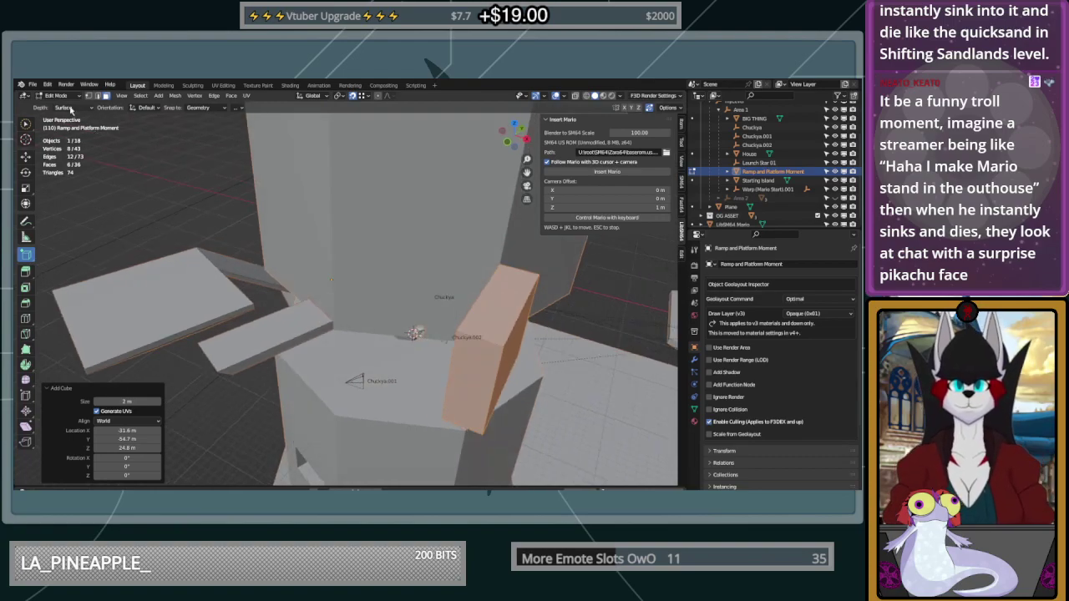
{"action": "left_click", "coordinate": [97, 95]}
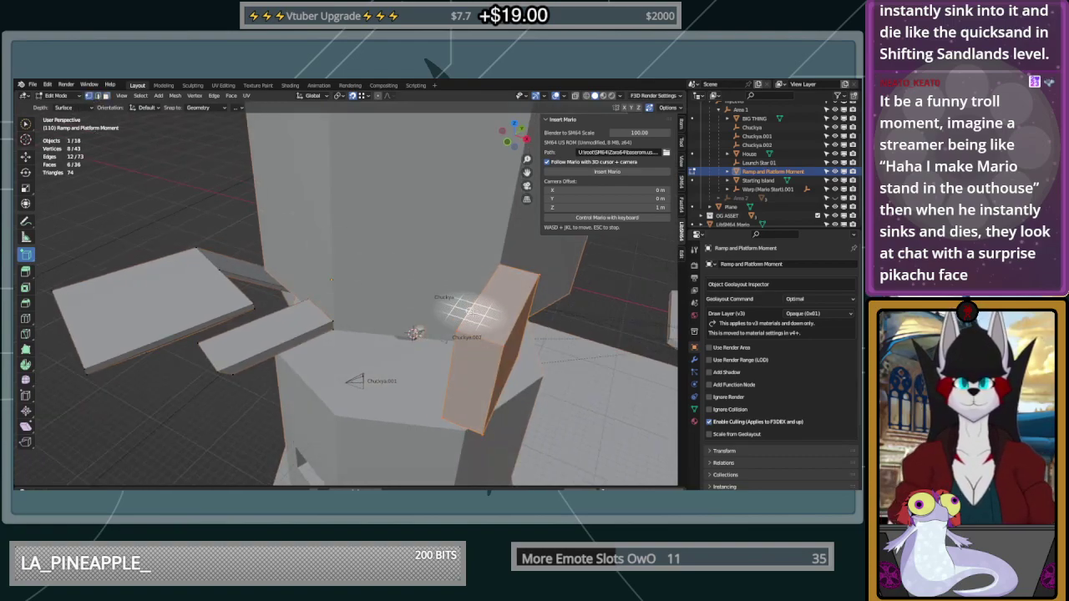
Rotate the new ledge block about the global Z axis and set the rotation angle to 22°
{"action": "left_click", "coordinate": [26, 173]}
{"action": "left_click_drag", "start_coordinate": [500, 366], "coordinate": [523, 363]}
{"action": "middle_click_drag", "start_coordinate": [531, 365], "coordinate": [375, 374]}
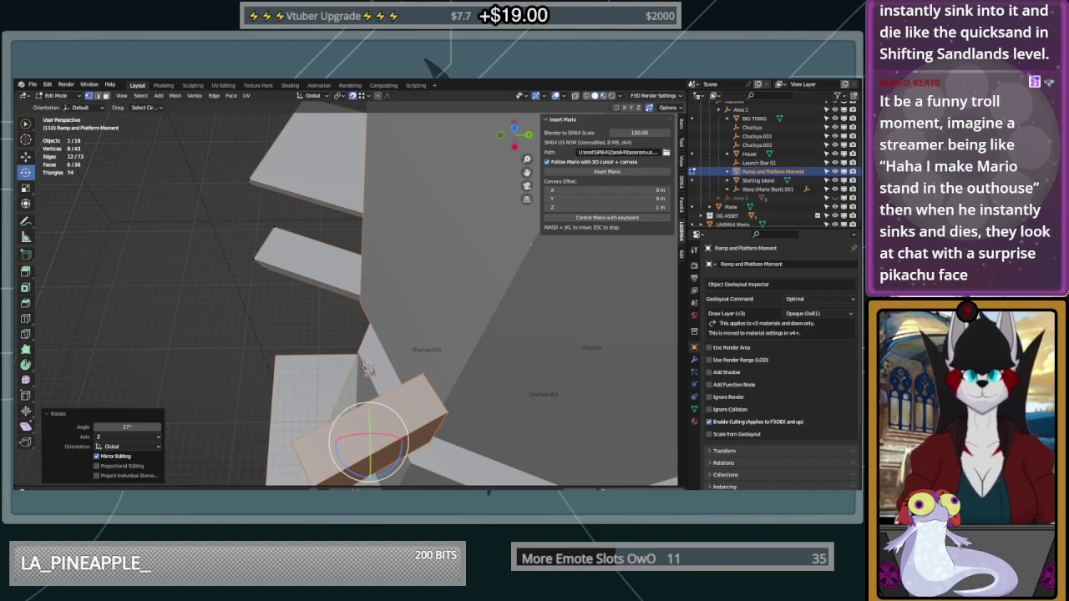
{"action": "middle_click_drag", "start_coordinate": [505, 420], "coordinate": [561, 417]}
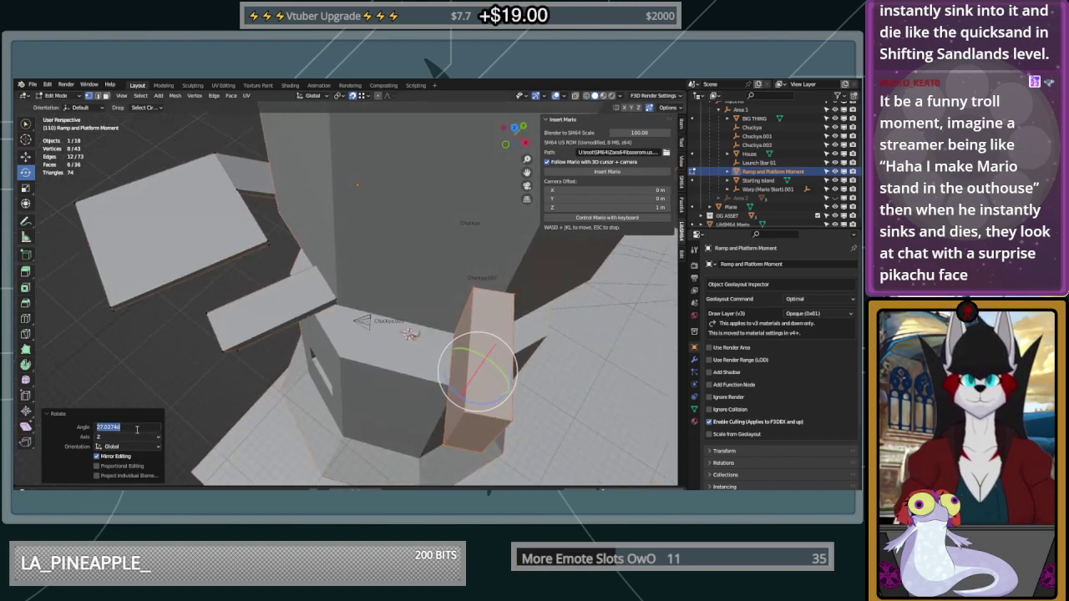
{"action": "key", "text": "Return"}
{"action": "middle_click_drag", "start_coordinate": [443, 286], "coordinate": [409, 275]}
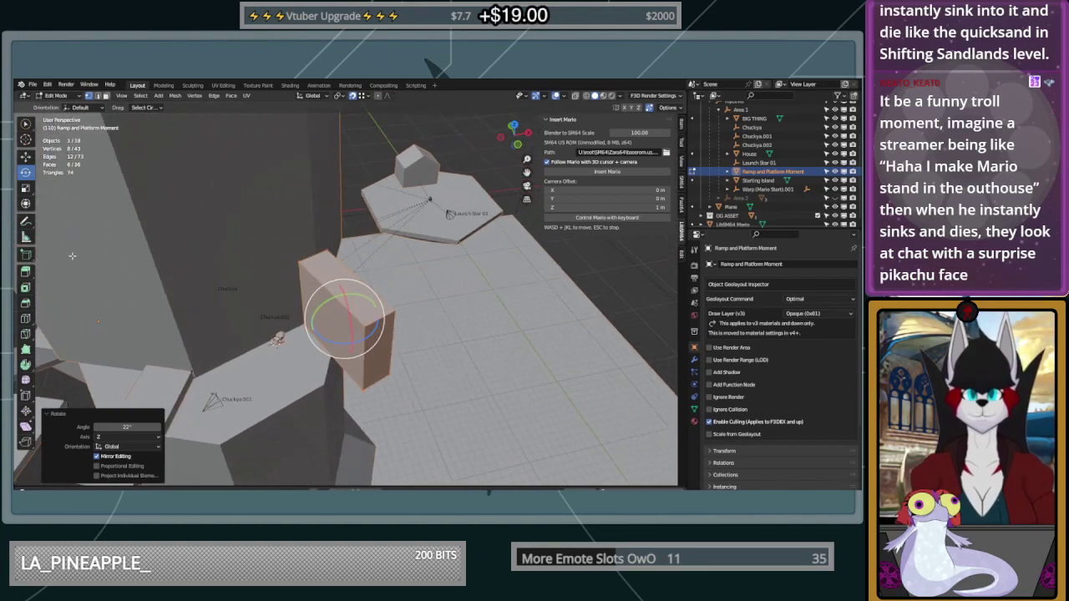
Shift the ledge block against the column in local orientation, about -0.88 m X and -0.57 m Y, plus about -0.81 m more along Y
{"action": "left_click", "coordinate": [28, 159]}
{"action": "left_click", "coordinate": [79, 106]}
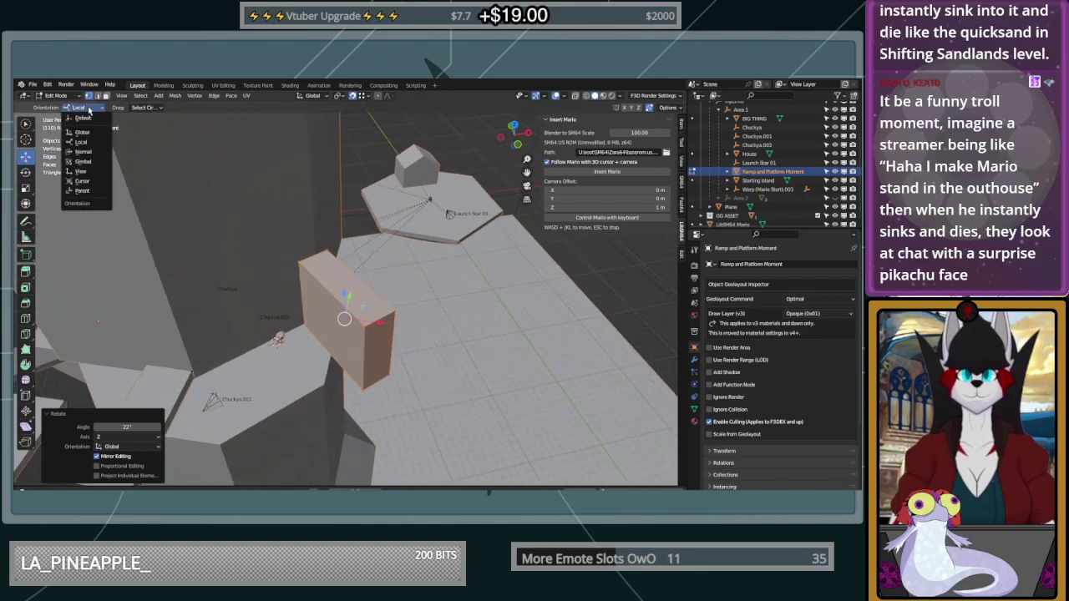
{"action": "left_click", "coordinate": [87, 153]}
{"action": "middle_click_drag", "start_coordinate": [296, 249], "coordinate": [251, 217]}
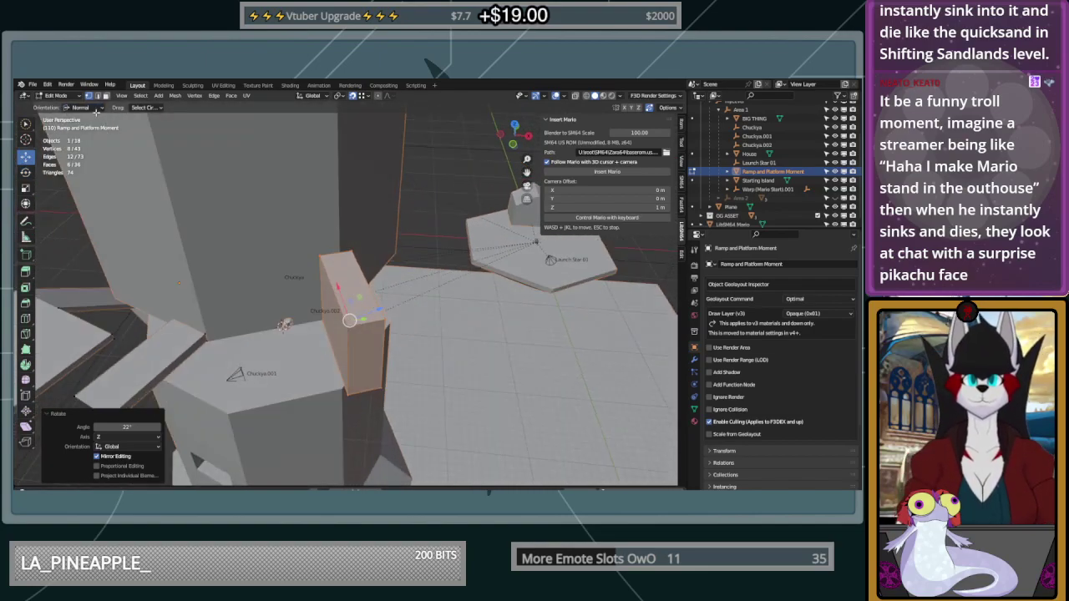
{"action": "left_click", "coordinate": [79, 106]}
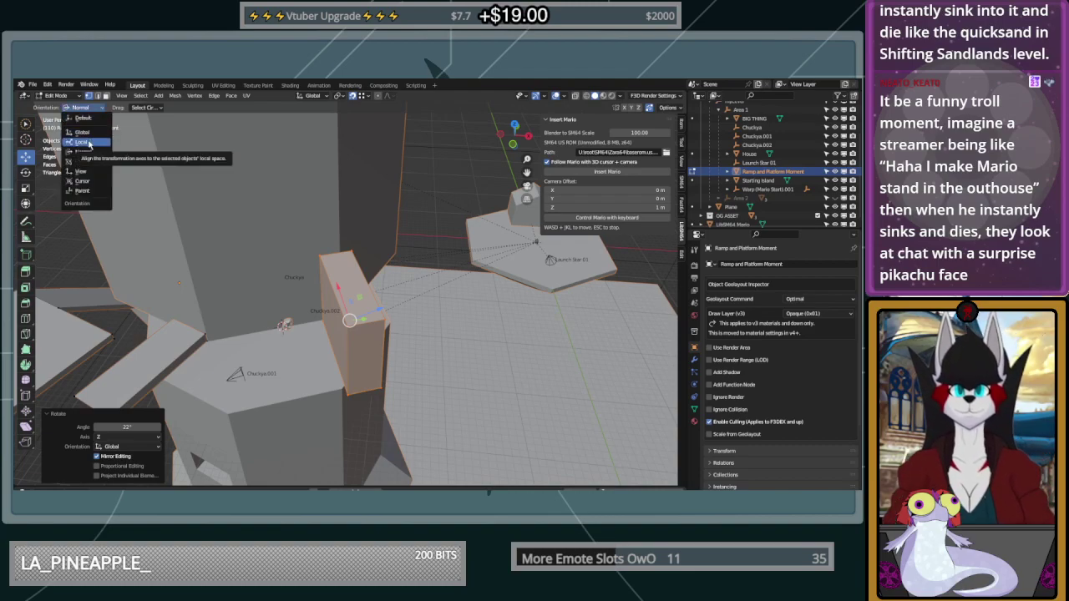
{"action": "left_click", "coordinate": [89, 144]}
{"action": "middle_click_drag", "start_coordinate": [351, 288], "coordinate": [361, 307]}
{"action": "left_click_drag", "start_coordinate": [377, 292], "coordinate": [350, 252]}
{"action": "middle_click_drag", "start_coordinate": [350, 252], "coordinate": [310, 350]}
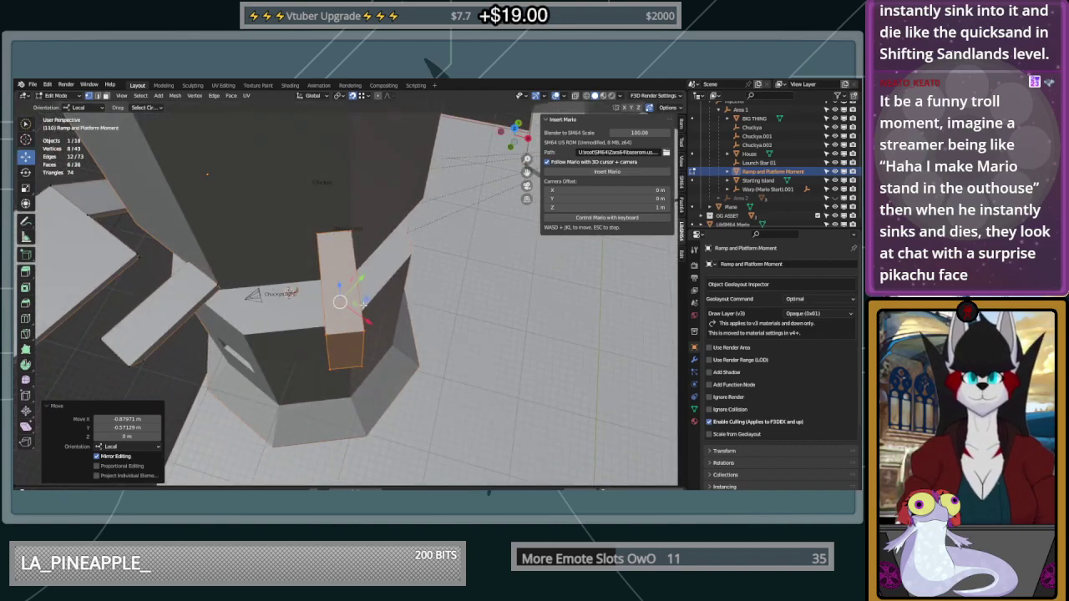
{"action": "left_click_drag", "start_coordinate": [364, 318], "coordinate": [331, 276]}
{"action": "middle_click_drag", "start_coordinate": [332, 278], "coordinate": [205, 275]}
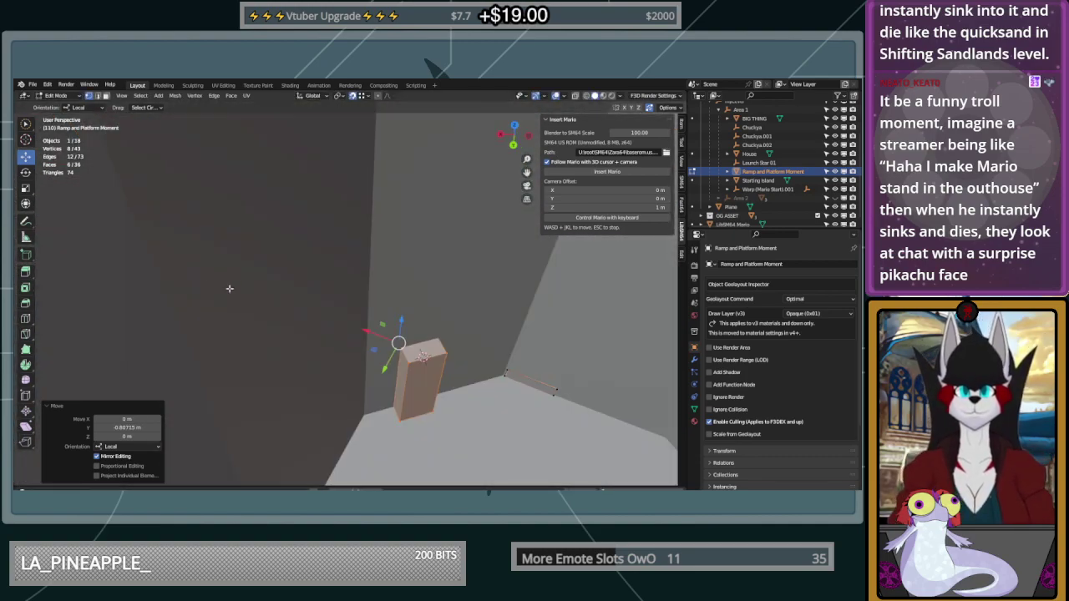
Select the four vertices of one vertical face of the ledge block and move it inward about 1.37 m along its normal
{"action": "left_click", "coordinate": [451, 351]}
{"action": "left_click", "coordinate": [400, 415], "text": "shift"}
{"action": "left_click", "coordinate": [440, 414], "text": "shift"}
{"action": "mouse_move", "coordinate": [239, 280]}
{"action": "middle_mouse_down"}
{"action": "mouse_move", "coordinate": [284, 306]}
{"action": "mouse_move", "coordinate": [234, 275]}
{"action": "middle_mouse_up"}
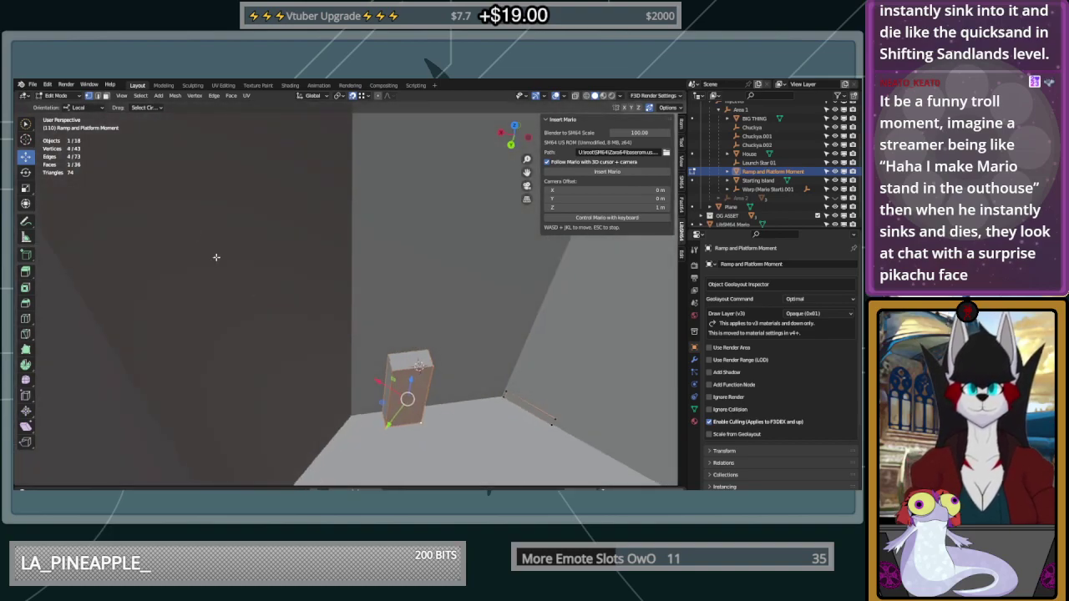
{"action": "left_click", "coordinate": [73, 109]}
{"action": "left_click", "coordinate": [89, 124]}
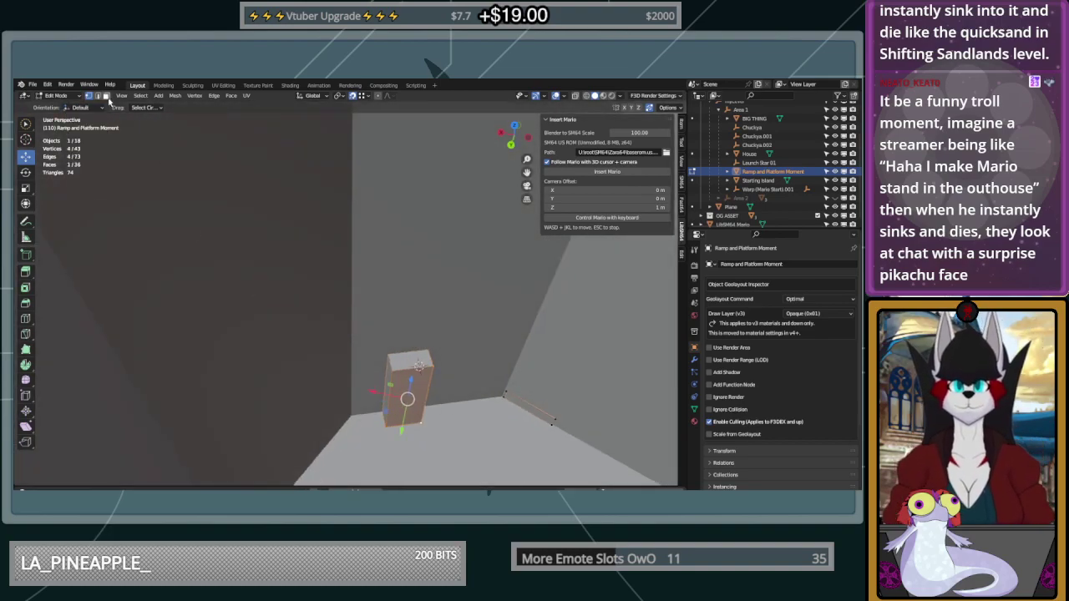
{"action": "left_click", "coordinate": [98, 109]}
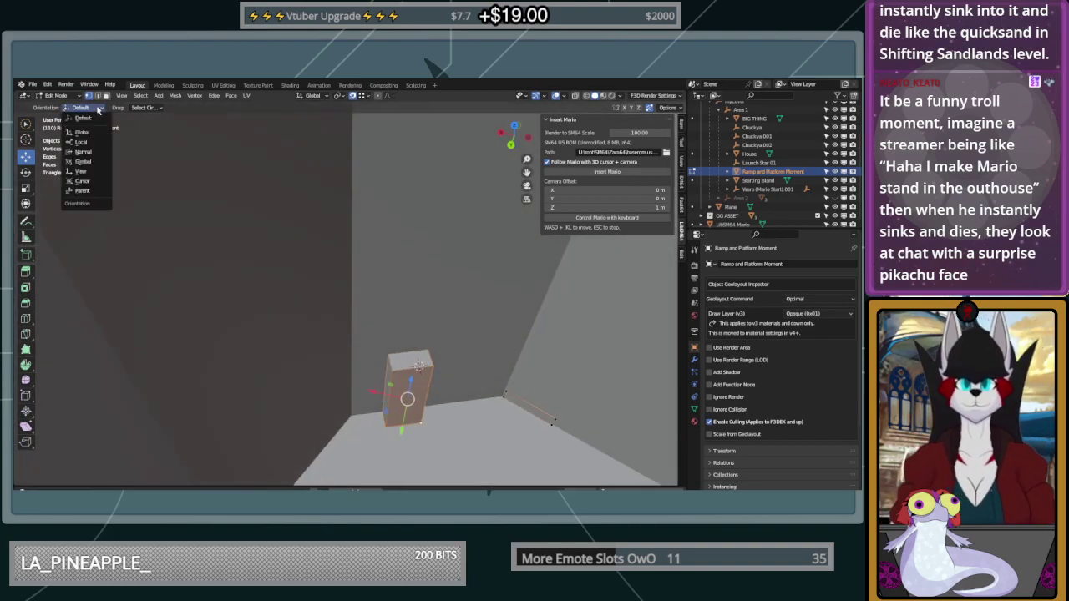
{"action": "left_click", "coordinate": [89, 155]}
{"action": "middle_click_drag", "start_coordinate": [311, 296], "coordinate": [439, 300]}
{"action": "left_click_drag", "start_coordinate": [479, 303], "coordinate": [419, 355]}
Select the four vertices of the ledge block's long side face and set the transform orientation to Local
{"action": "middle_click_drag", "start_coordinate": [420, 352], "coordinate": [538, 324]}
{"action": "scroll", "coordinate": [541, 319], "scroll_direction": "down", "scroll_amount": 2}
{"action": "middle_click_drag", "start_coordinate": [402, 325], "coordinate": [361, 309]}
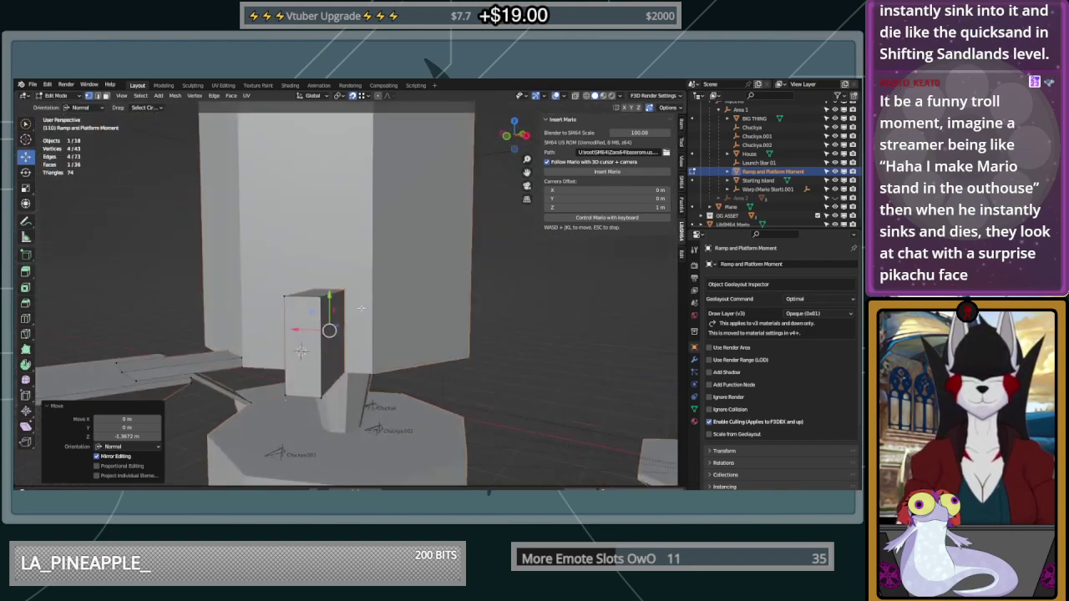
{"action": "left_click", "coordinate": [356, 289]}
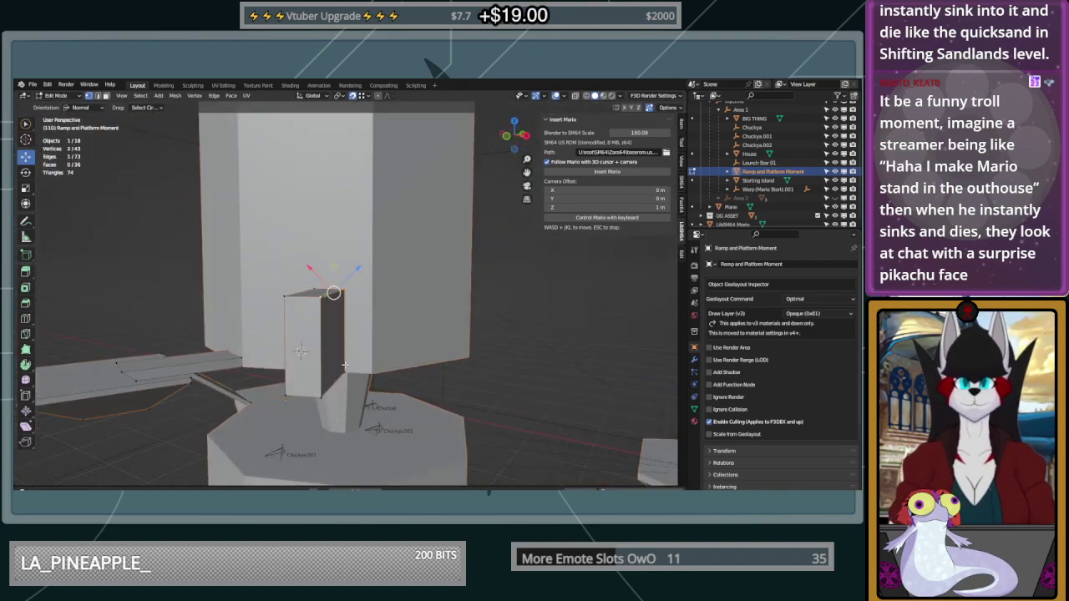
{"action": "left_click", "coordinate": [323, 391], "text": "shift"}
{"action": "middle_click_drag", "start_coordinate": [339, 362], "coordinate": [367, 340]}
{"action": "left_click", "coordinate": [65, 98]}
{"action": "left_click", "coordinate": [80, 108]}
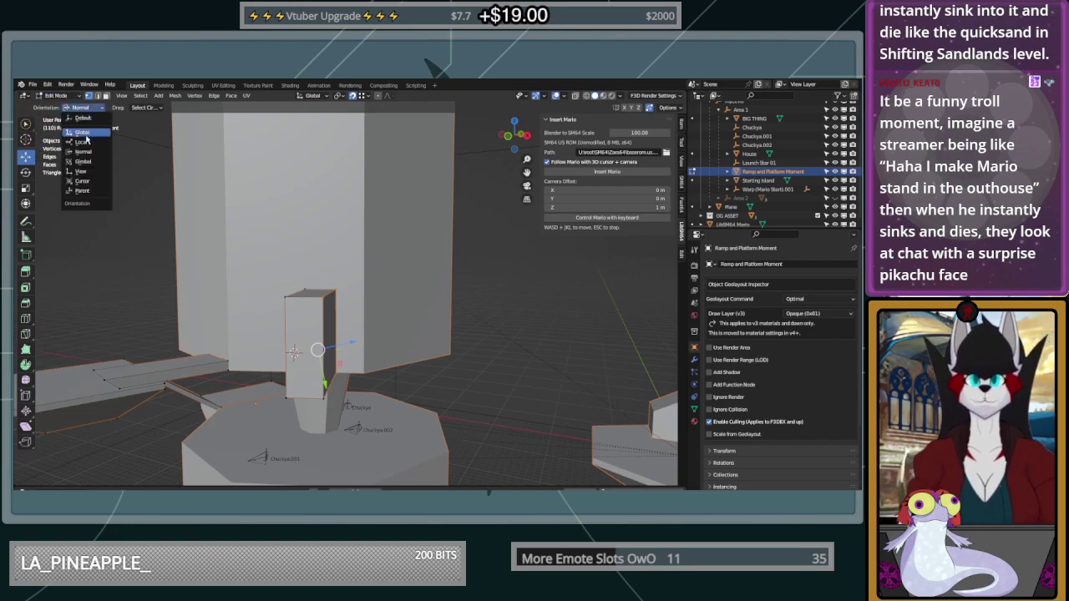
{"action": "left_click", "coordinate": [82, 141]}
{"action": "middle_click_drag", "start_coordinate": [250, 334], "coordinate": [379, 382]}
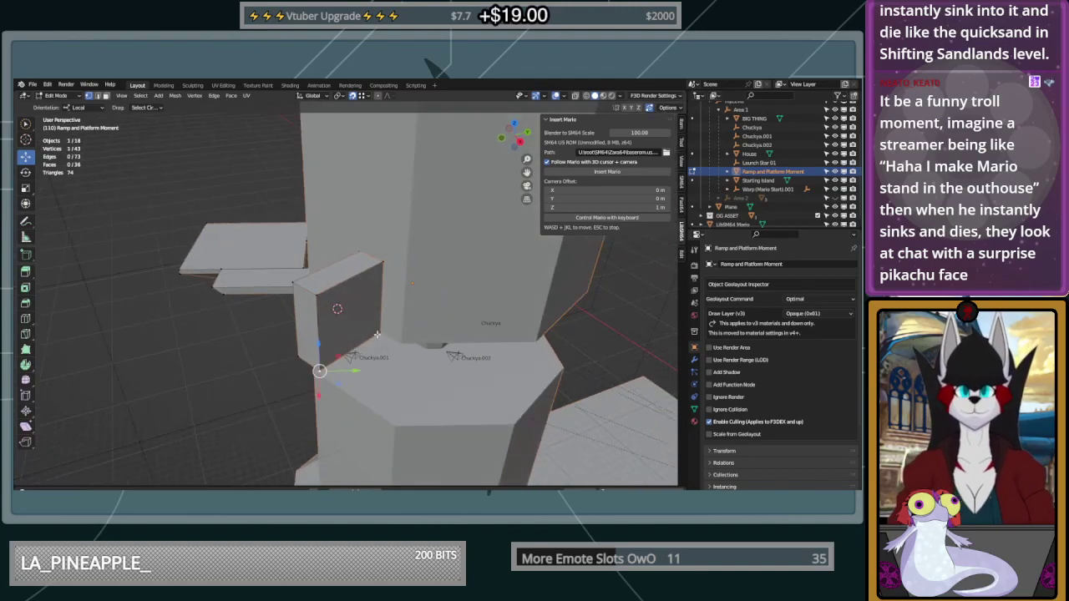
{"action": "left_click", "coordinate": [350, 302]}
{"action": "mouse_move", "coordinate": [352, 319]}
{"action": "middle_mouse_down"}
{"action": "mouse_move", "coordinate": [410, 372]}
{"action": "mouse_move", "coordinate": [366, 309]}
{"action": "middle_mouse_up"}
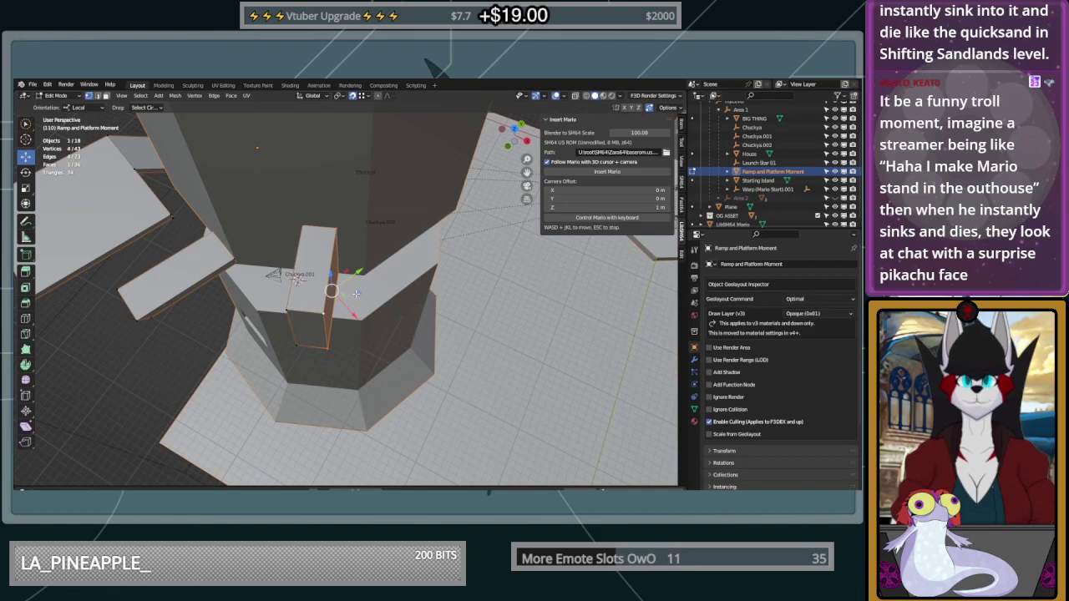
Try to move the ledge block's selected side face freely within the horizontal plane
{"action": "key", "text": "g"}
{"action": "key", "text": "shift+z"}
{"action": "key", "text": "shift+z"}
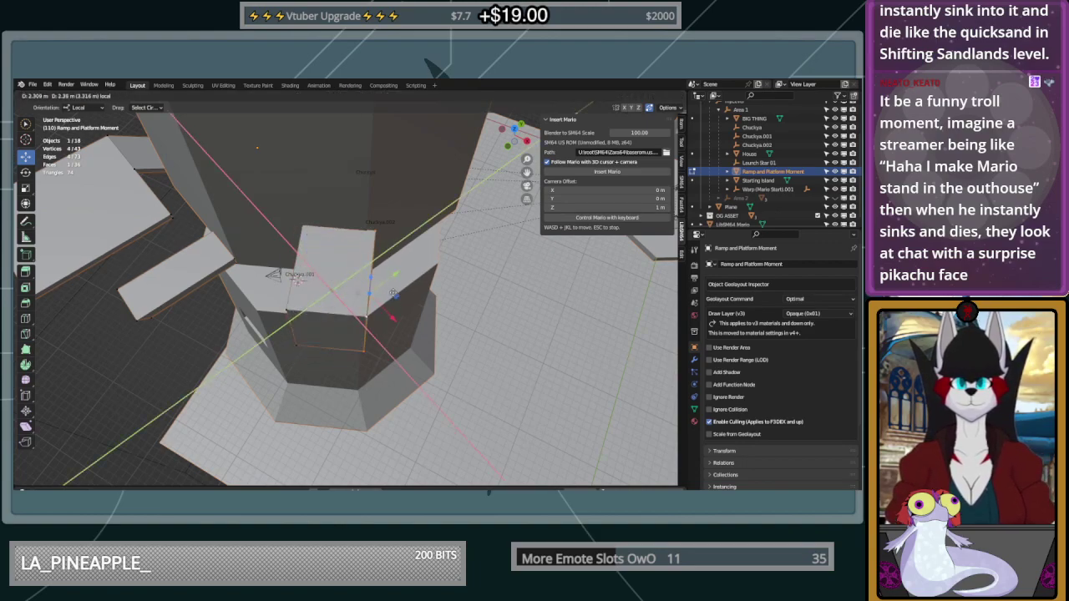
{"action": "left_click_drag", "start_coordinate": [393, 292], "coordinate": [392, 291]}
{"action": "key", "text": "ctrl+z"}
Narrow the ledge block by moving its selected side face inward about 1.88 m in normal orientation
{"action": "left_click", "coordinate": [83, 108]}
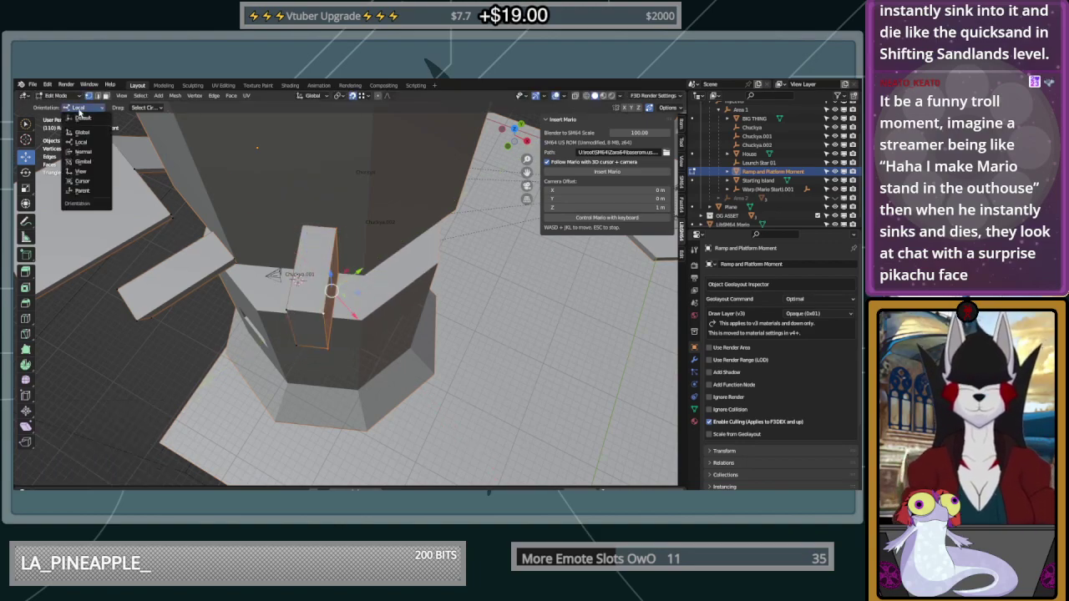
{"action": "left_click", "coordinate": [83, 153]}
{"action": "left_click_drag", "start_coordinate": [370, 293], "coordinate": [348, 291]}
{"action": "middle_click_drag", "start_coordinate": [348, 291], "coordinate": [355, 217]}
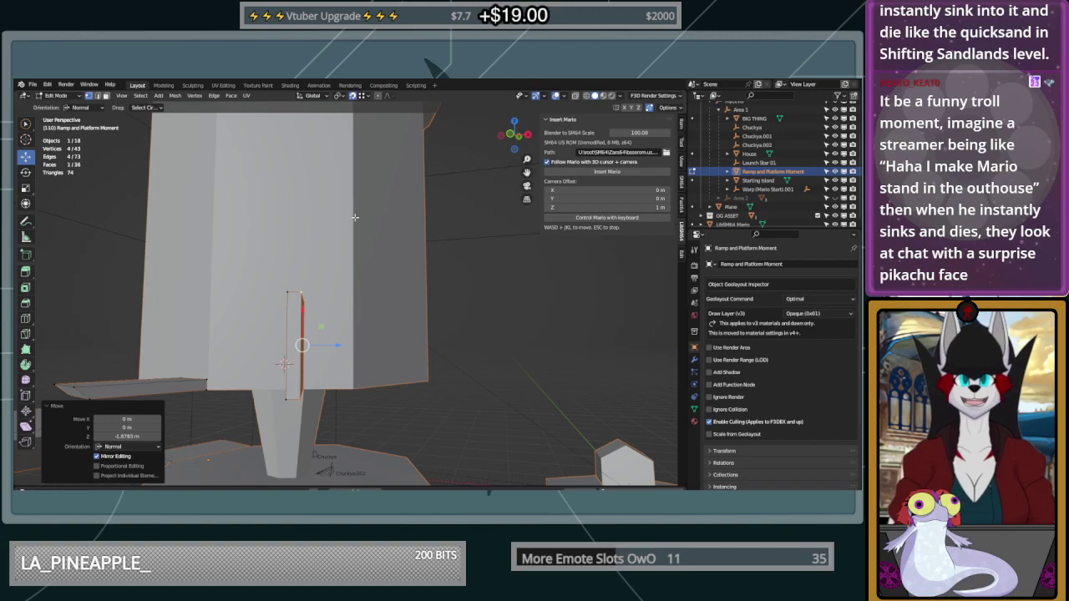
Duplicate the selected vertices of the thin ledge block to one side and raise the copy about 8.72 m along global Z
{"action": "scroll", "coordinate": [355, 217], "scroll_direction": "down", "scroll_amount": 2}
{"action": "middle_click_drag", "start_coordinate": [355, 219], "coordinate": [459, 254], "text": "shift"}
{"action": "mouse_move", "coordinate": [442, 406]}
{"action": "left_mouse_down"}
{"action": "mouse_move", "coordinate": [437, 341]}
{"action": "mouse_move", "coordinate": [462, 408]}
{"action": "left_mouse_up"}
{"action": "middle_click_drag", "start_coordinate": [467, 400], "coordinate": [452, 394]}
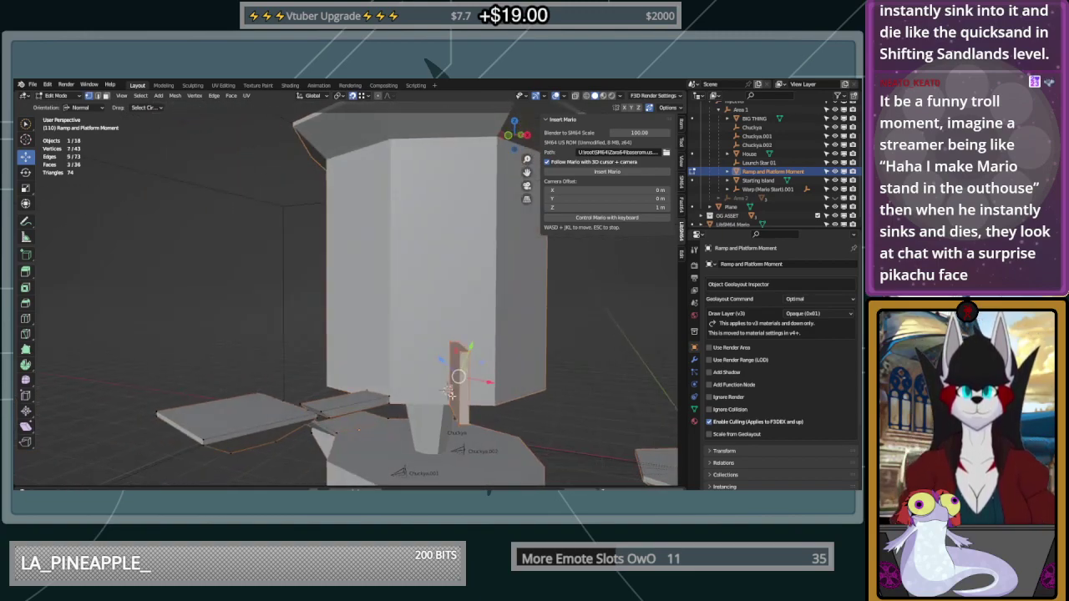
{"action": "key", "text": "e"}
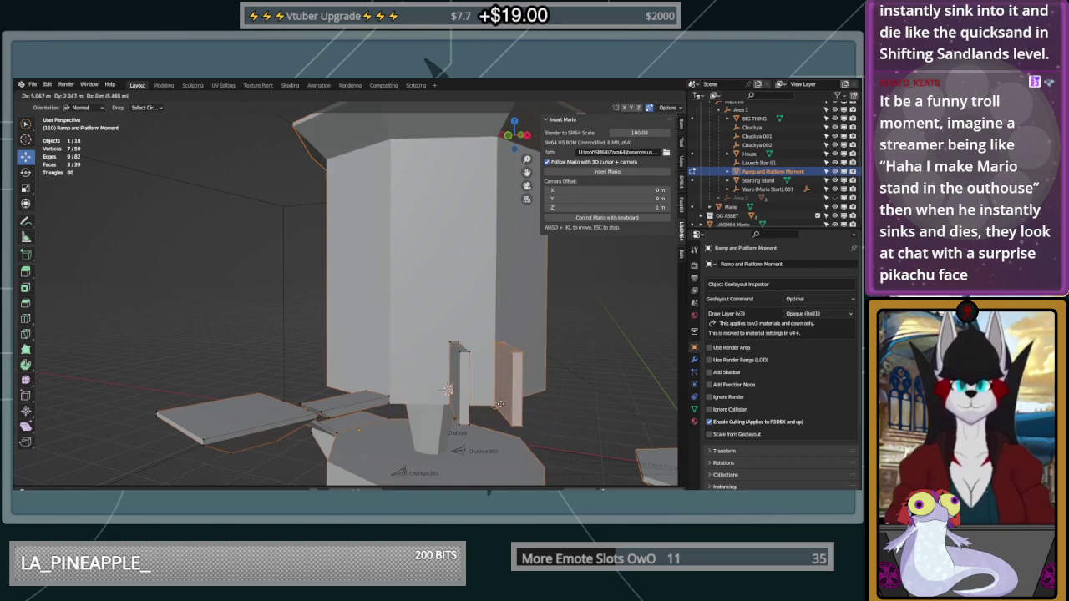
{"action": "left_click", "coordinate": [505, 401]}
{"action": "left_click", "coordinate": [79, 107]}
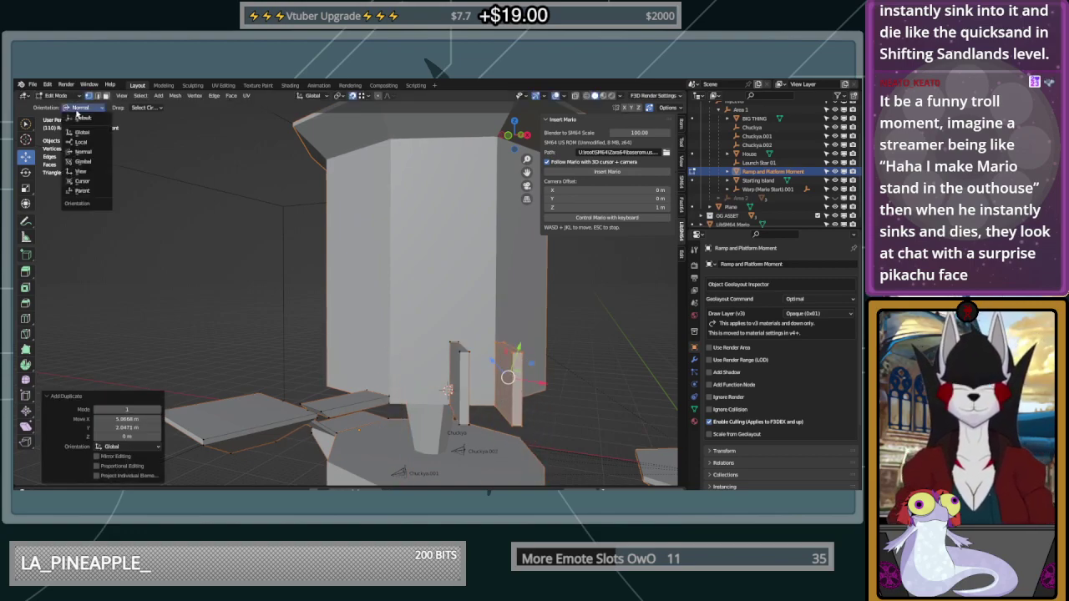
{"action": "left_click", "coordinate": [90, 137]}
{"action": "left_click_drag", "start_coordinate": [519, 343], "coordinate": [492, 261]}
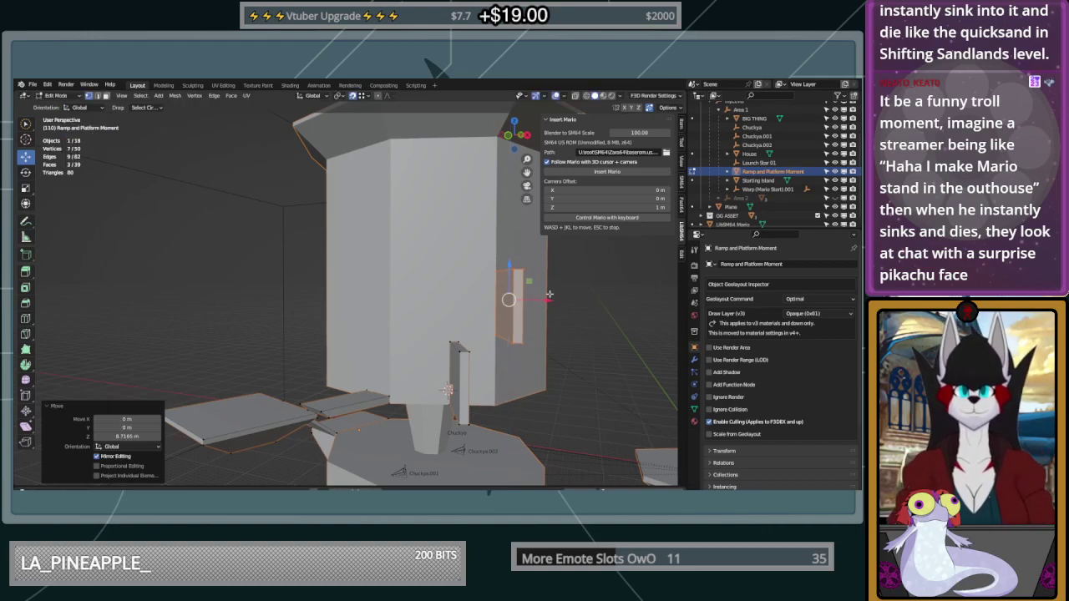
Move the duplicate horizontally in local orientation to the column's neighbouring corner and lower it about 3.12 m
{"action": "middle_click_drag", "start_coordinate": [551, 300], "coordinate": [535, 314]}
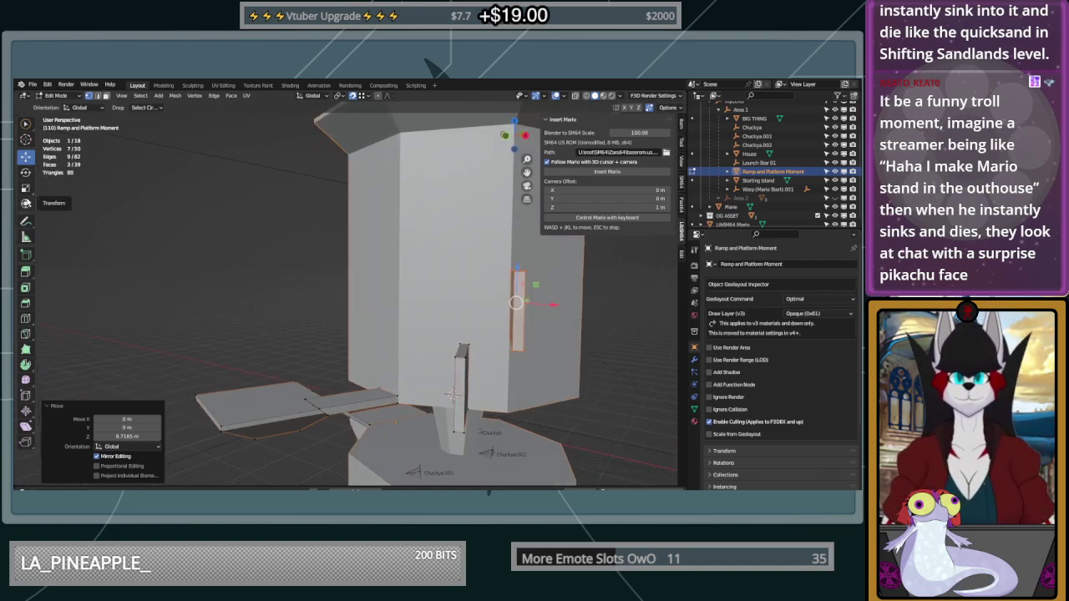
{"action": "left_click", "coordinate": [79, 107]}
{"action": "left_click", "coordinate": [83, 142]}
{"action": "middle_click_drag", "start_coordinate": [214, 226], "coordinate": [333, 292]}
{"action": "left_click", "coordinate": [59, 96]}
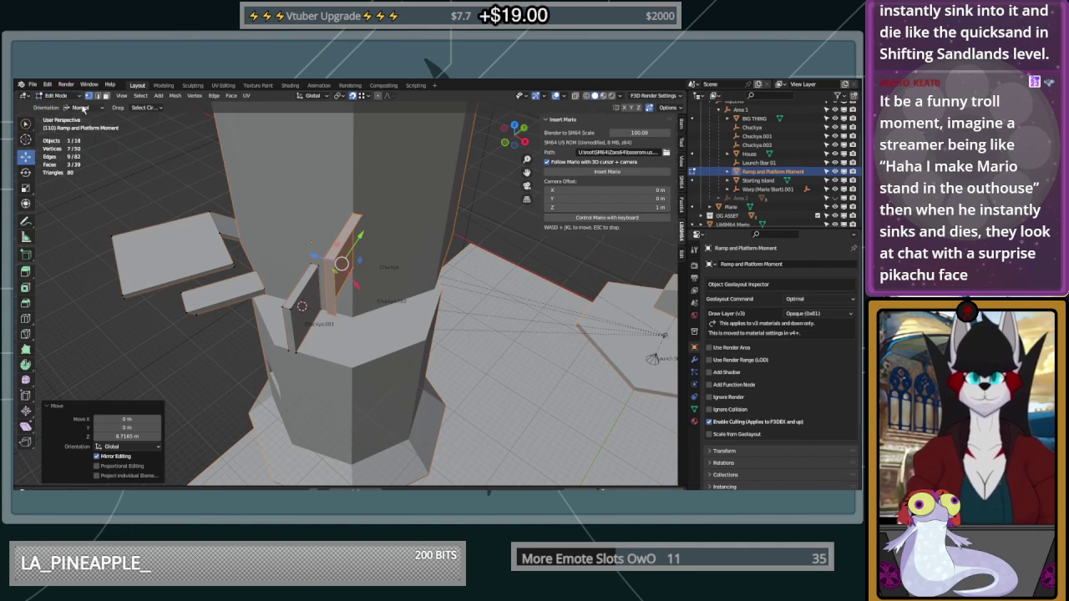
{"action": "left_click", "coordinate": [79, 107]}
{"action": "left_click", "coordinate": [83, 133]}
{"action": "middle_click_drag", "start_coordinate": [171, 188], "coordinate": [446, 276]}
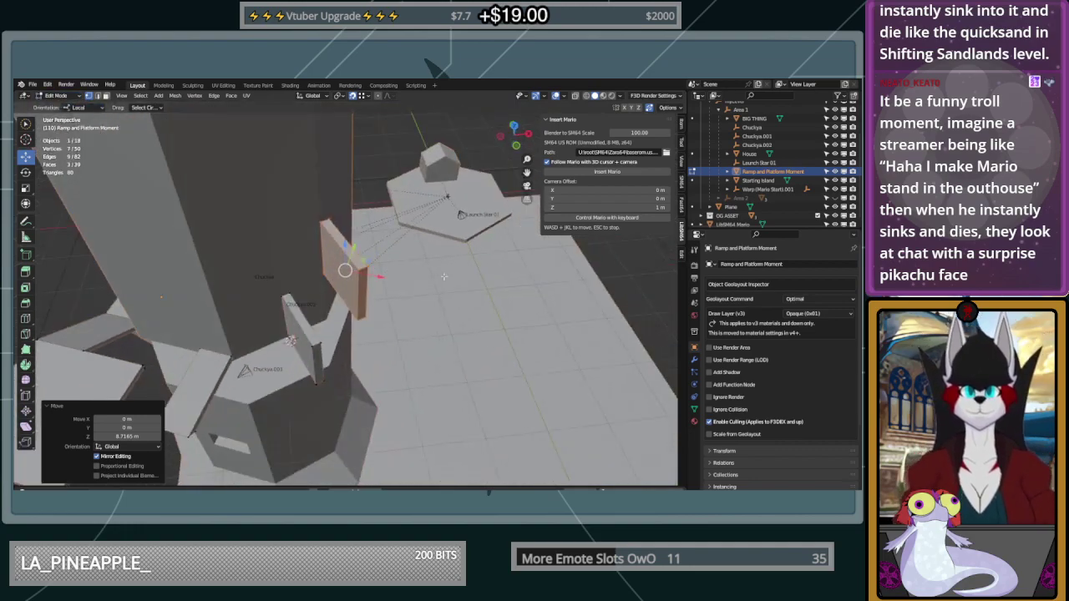
{"action": "key", "text": "g"}
{"action": "key", "text": "shift+z"}
{"action": "left_click_drag", "start_coordinate": [234, 361], "coordinate": [233, 360]}
{"action": "middle_click_drag", "start_coordinate": [233, 360], "coordinate": [323, 334]}
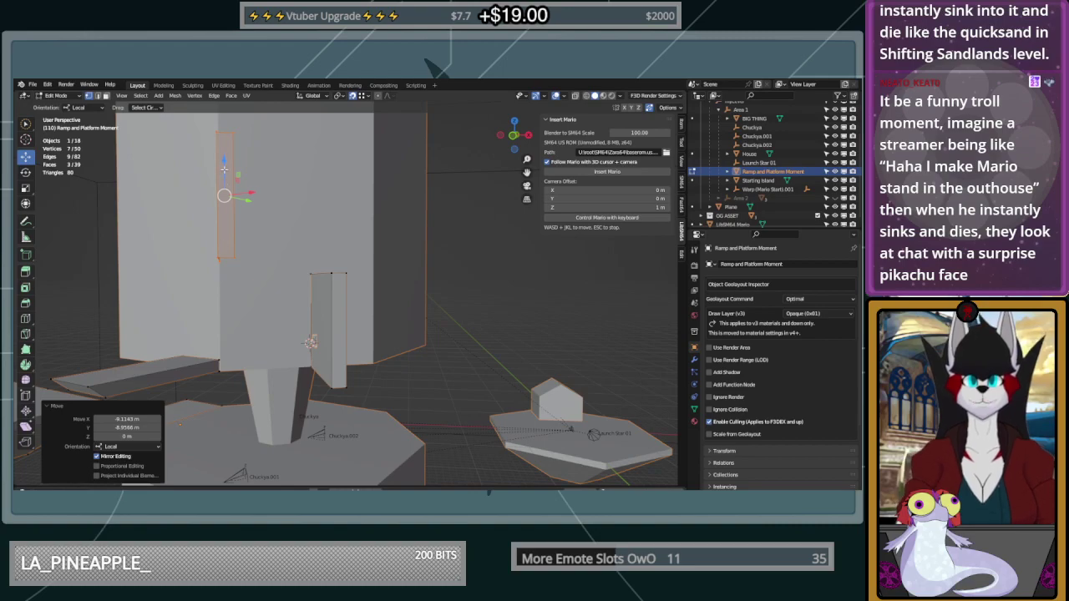
{"action": "left_click_drag", "start_coordinate": [224, 162], "coordinate": [223, 205]}
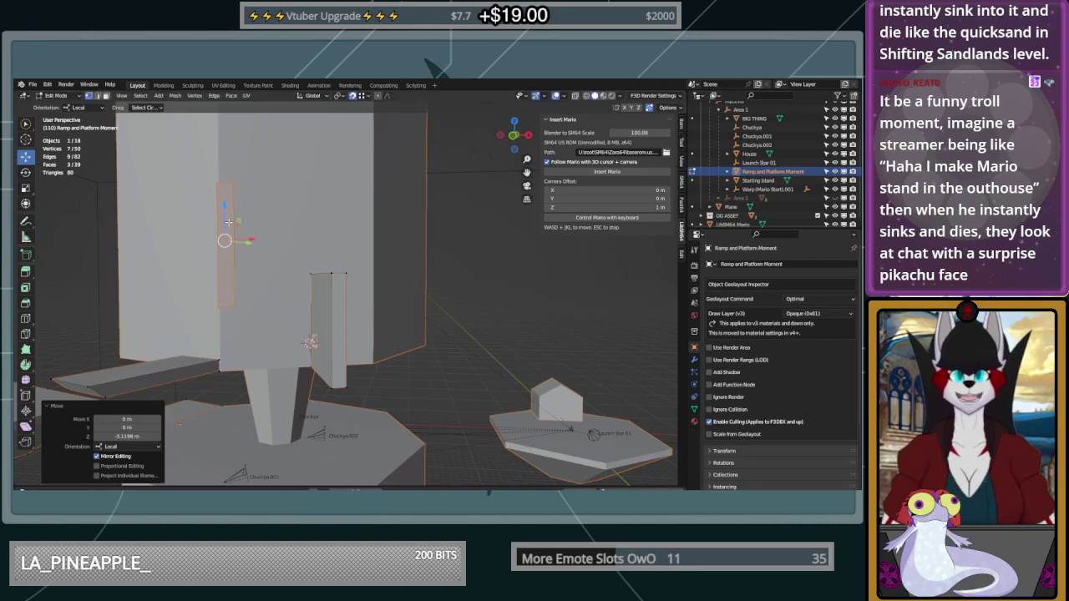
Undo the duplicate's placement and the duplication of the ledge block
{"action": "scroll", "coordinate": [208, 209], "scroll_direction": "up", "scroll_amount": 2}
{"action": "middle_click_drag", "start_coordinate": [195, 211], "coordinate": [403, 280]}
{"action": "key", "text": "ctrl+z"}
Circle-select all eight vertices of the thin ledge block, including those hidden from the front
{"action": "key", "text": "c"}
{"action": "left_click_drag", "start_coordinate": [371, 256], "coordinate": [263, 277]}
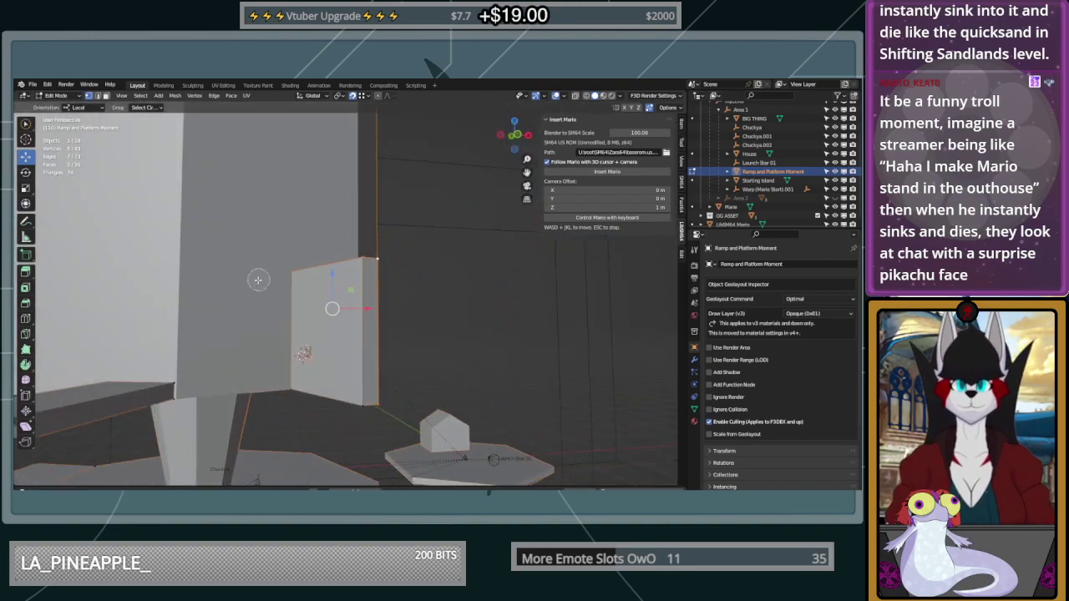
{"action": "left_click_drag", "start_coordinate": [384, 404], "coordinate": [286, 393]}
{"action": "key", "text": "Escape"}
{"action": "middle_click_drag", "start_coordinate": [430, 406], "coordinate": [362, 380]}
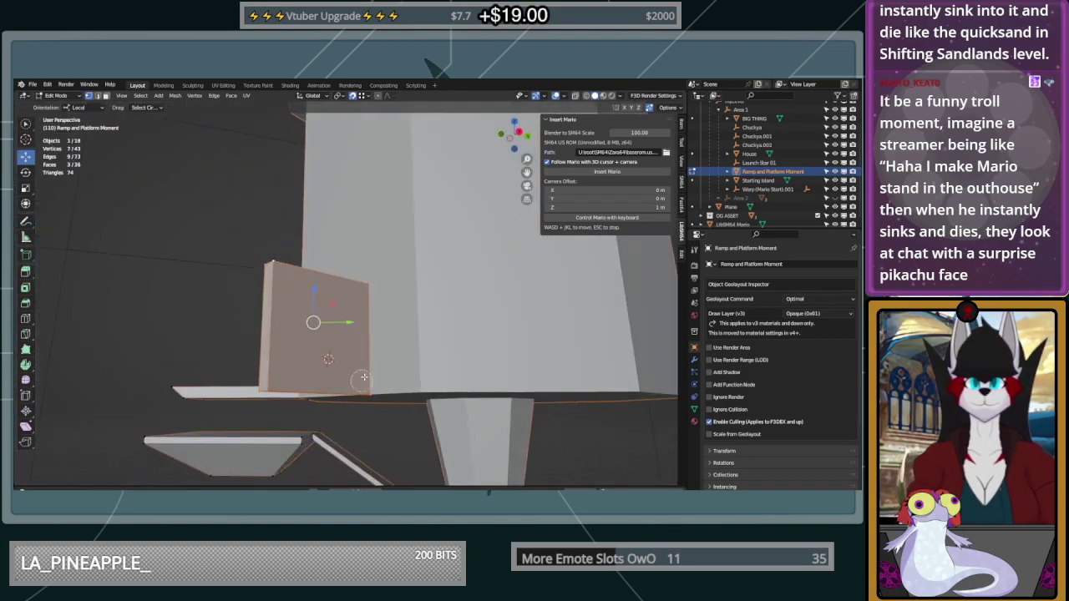
{"action": "left_click_drag", "start_coordinate": [371, 374], "coordinate": [349, 398]}
{"action": "key", "text": "Escape"}
{"action": "middle_click_drag", "start_coordinate": [355, 391], "coordinate": [418, 363]}
Duplicate the complete thin ledge block beside the original and raise the copy about 8.35 m along Z
{"action": "key", "text": "shift+d"}
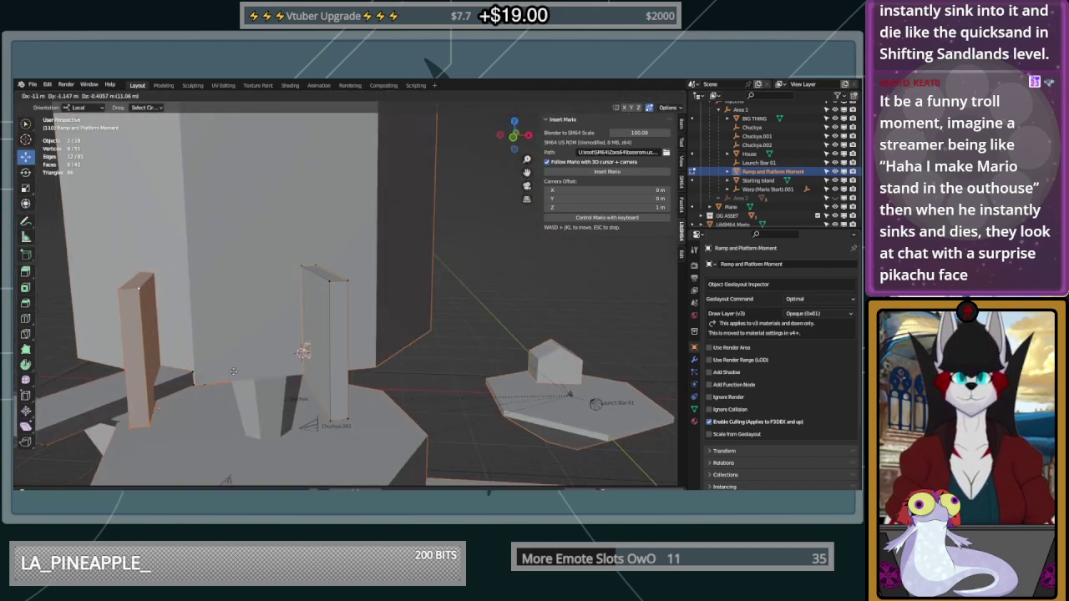
{"action": "left_click", "coordinate": [384, 364]}
{"action": "middle_click_drag", "start_coordinate": [384, 364], "coordinate": [404, 351]}
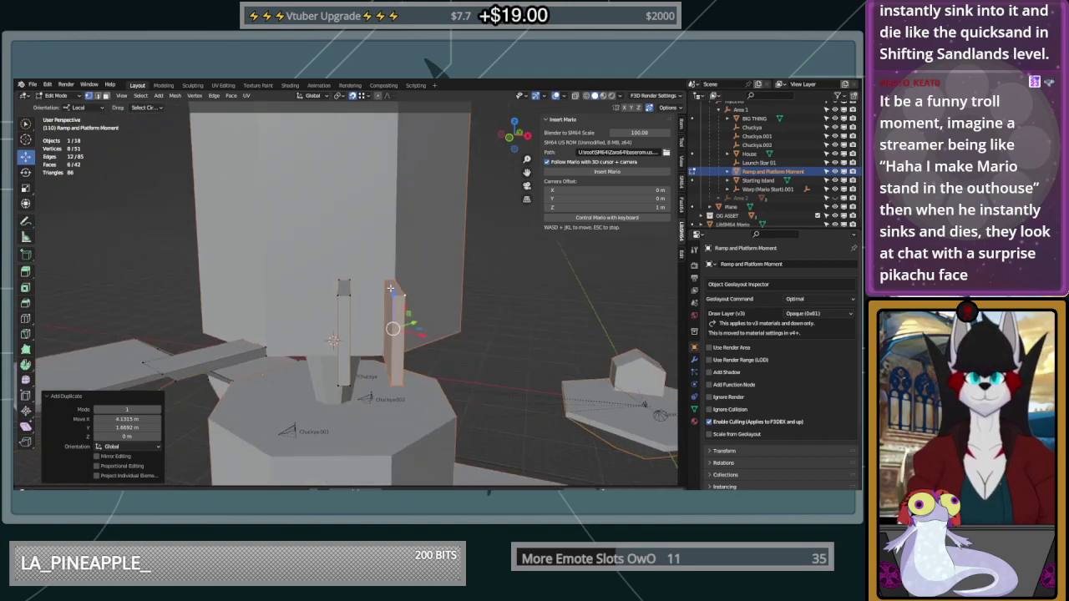
{"action": "key", "text": "g"}
{"action": "key", "text": "z"}
{"action": "key", "text": "z"}
{"action": "left_click", "coordinate": [414, 243]}
Move the raised ledge copy within the horizontal plane to the column corner above the ramp
{"action": "middle_click_drag", "start_coordinate": [418, 244], "coordinate": [421, 277]}
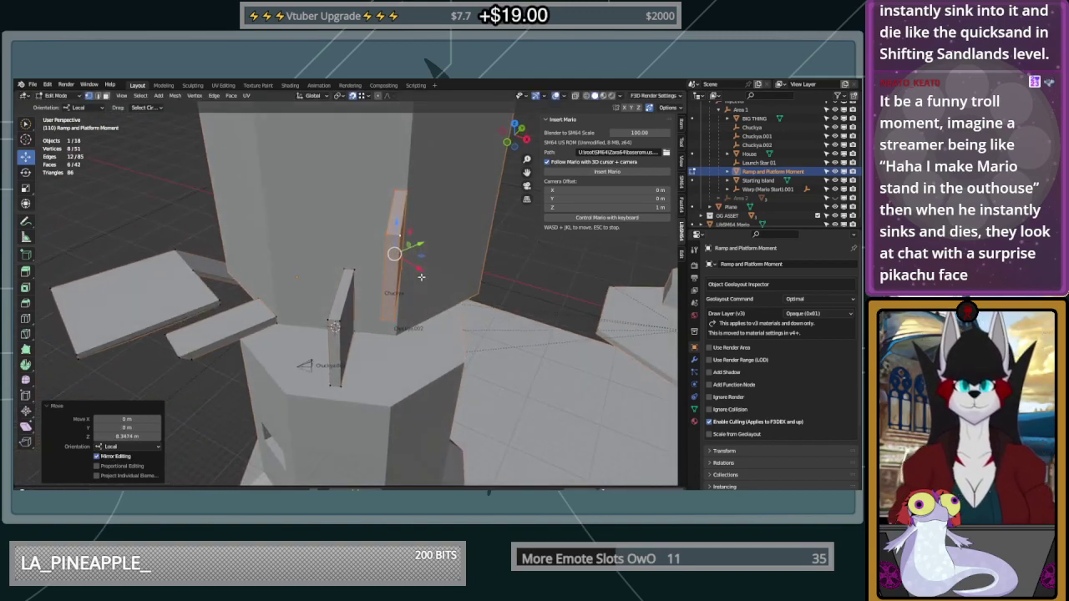
{"action": "key", "text": "g"}
{"action": "key", "text": "shift+z"}
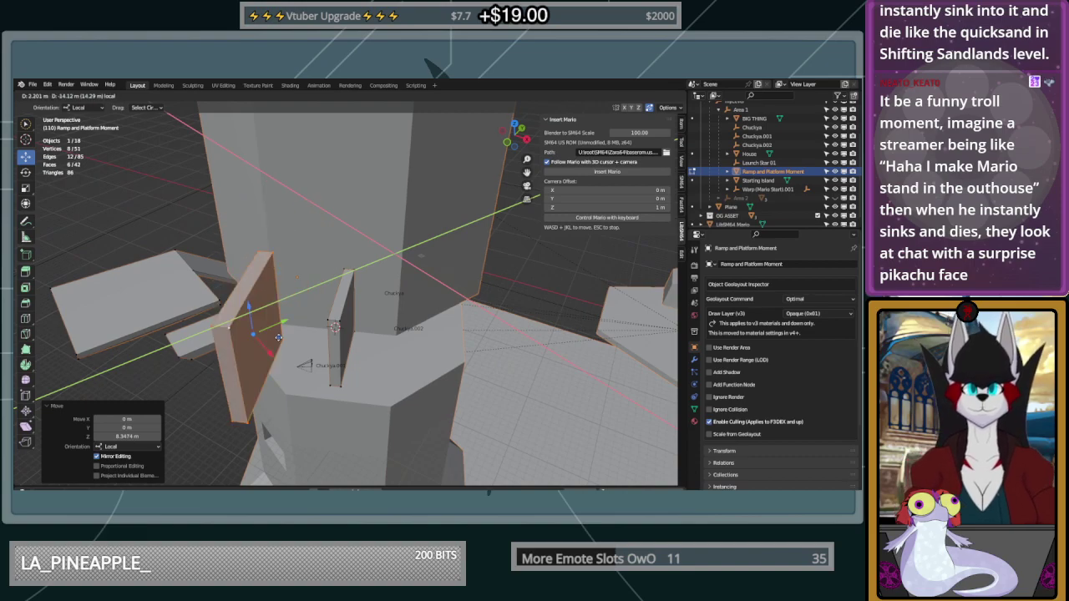
{"action": "left_click", "coordinate": [277, 325]}
{"action": "middle_click_drag", "start_coordinate": [277, 325], "coordinate": [395, 332]}
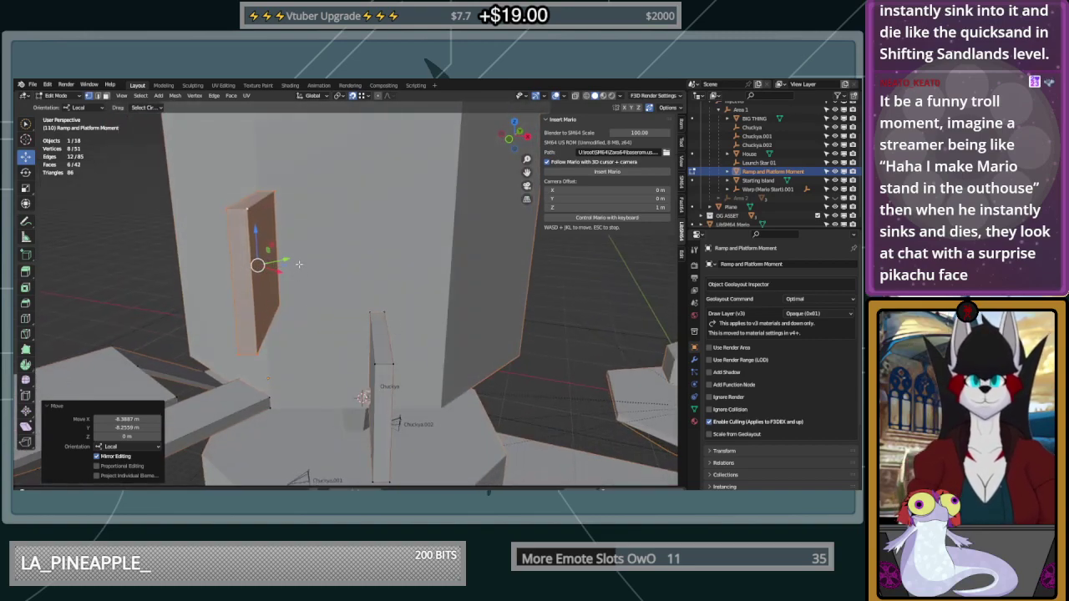
Lower the ledge copy slightly along Z beside the column corner
{"action": "key", "text": "g"}
{"action": "key", "text": "z"}
{"action": "left_click", "coordinate": [261, 301]}
{"action": "middle_click_drag", "start_coordinate": [261, 301], "coordinate": [448, 297]}
Raise the lower ledge's top face along Z and clear the selection
{"action": "left_click", "coordinate": [382, 327]}
{"action": "key", "text": "g"}
{"action": "key", "text": "z"}
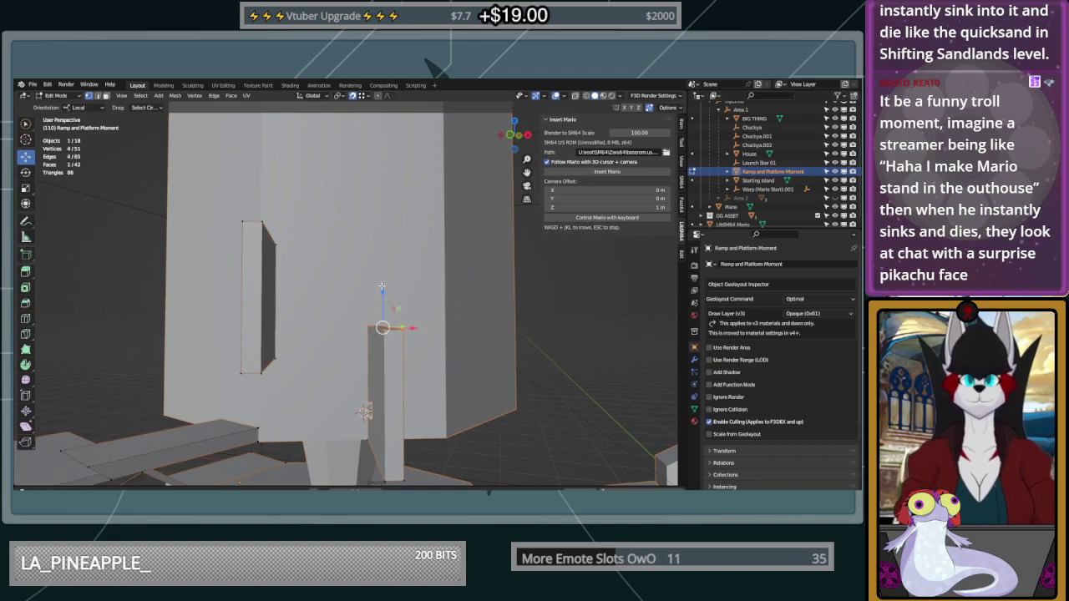
{"action": "left_click", "coordinate": [384, 254]}
{"action": "key", "text": "alt+a"}
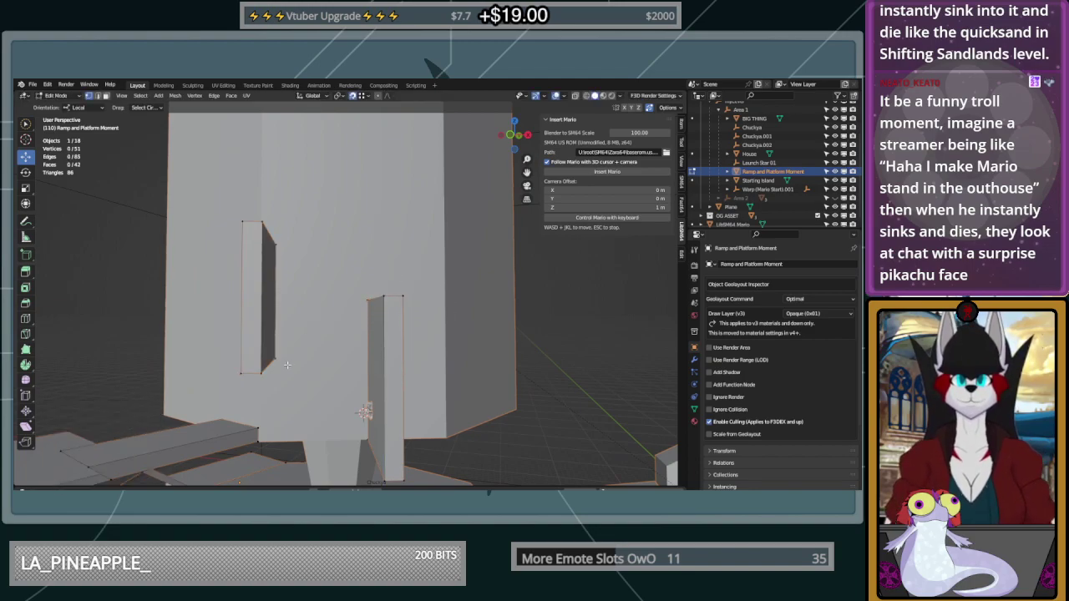
Circle-select all eight vertices of the upper ledge block and set the transform orientation to Normal
{"action": "left_click", "coordinate": [248, 360], "text": "shift"}
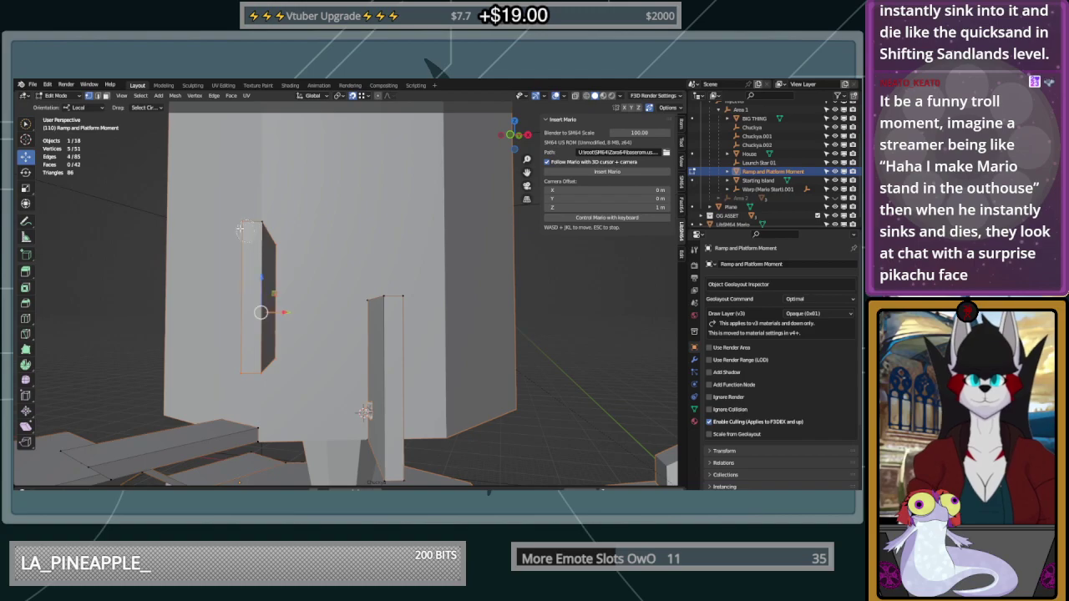
{"action": "left_click", "coordinate": [268, 221], "text": "shift"}
{"action": "middle_click_drag", "start_coordinate": [312, 253], "coordinate": [308, 278]}
{"action": "left_click", "coordinate": [256, 234], "text": "shift"}
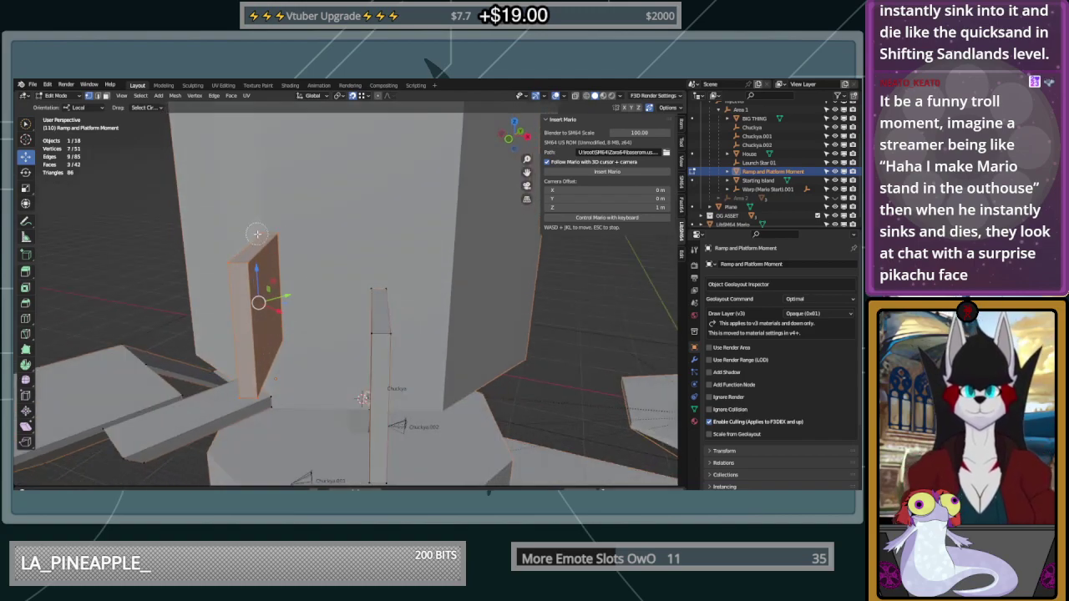
{"action": "left_click", "coordinate": [92, 106]}
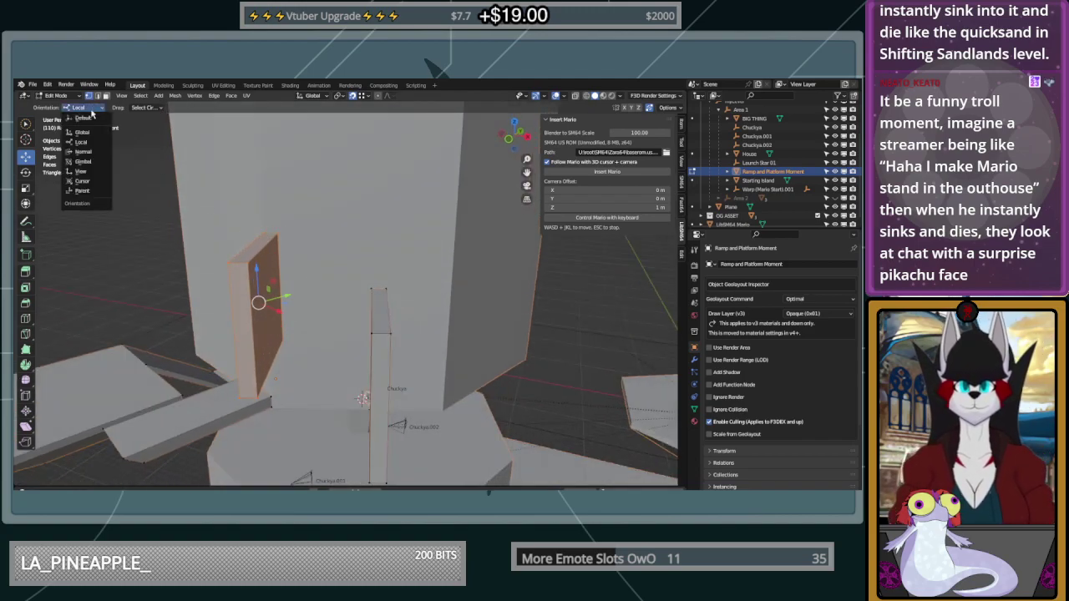
{"action": "left_click", "coordinate": [83, 143]}
{"action": "middle_click_drag", "start_coordinate": [288, 288], "coordinate": [350, 290]}
{"action": "left_click", "coordinate": [248, 356], "text": "shift"}
{"action": "middle_click_drag", "start_coordinate": [248, 356], "coordinate": [308, 309]}
Slide the upper ledge block along its normal Z axis, finishing with a corrective move of about -0.78 m
{"action": "key", "text": "e"}
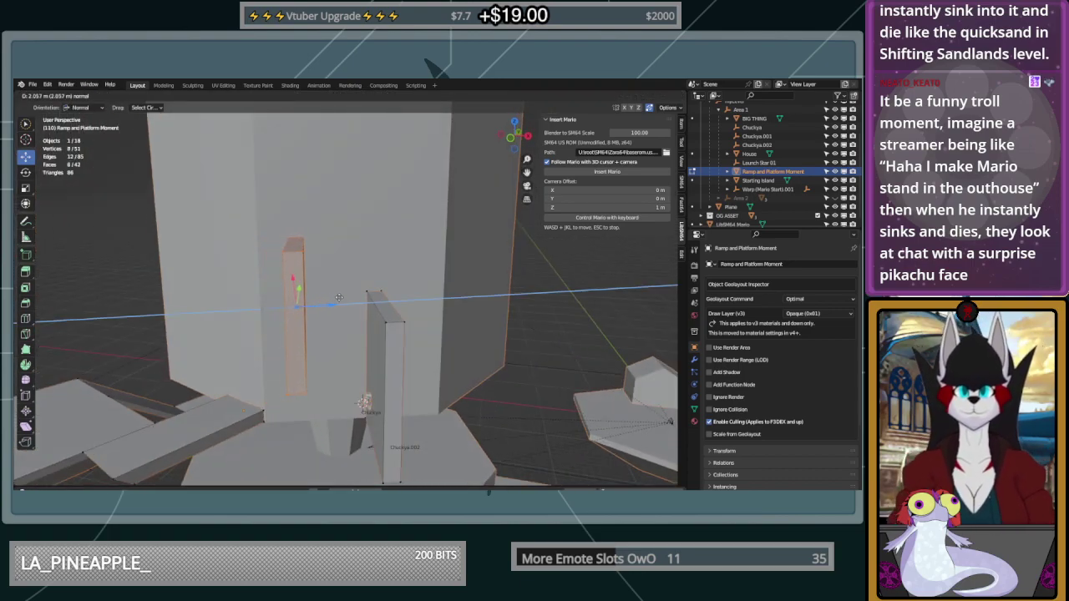
{"action": "left_click", "coordinate": [343, 297]}
{"action": "middle_click_drag", "start_coordinate": [343, 297], "coordinate": [362, 321]}
{"action": "left_click_drag", "start_coordinate": [347, 303], "coordinate": [334, 303]}
{"action": "middle_click_drag", "start_coordinate": [357, 353], "coordinate": [368, 290]}
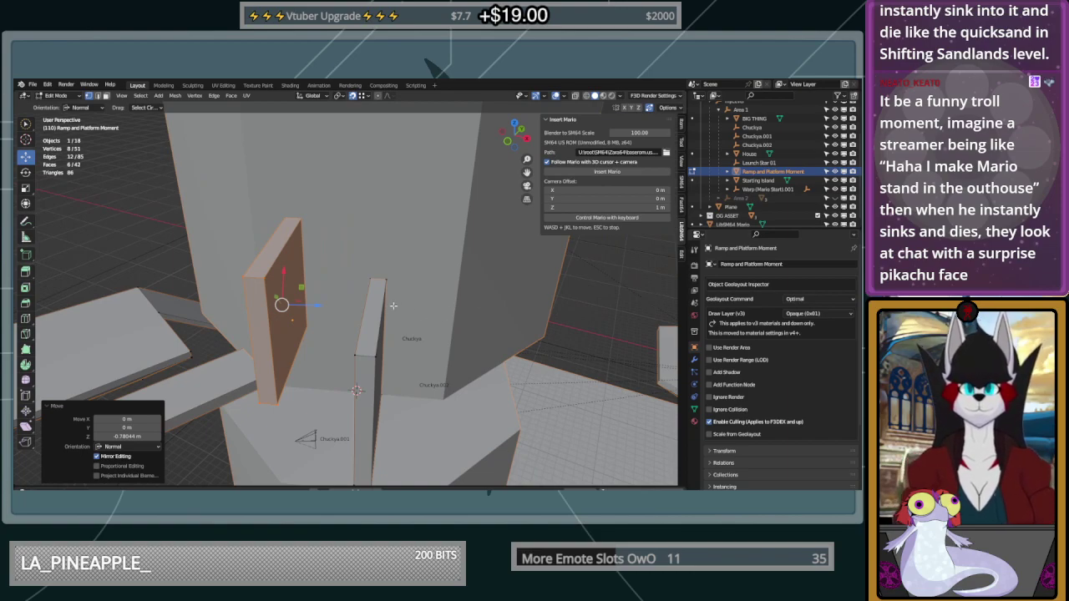
Select the upper ledge's top face and extrude it about 1.6 m upward
{"action": "middle_click_drag", "start_coordinate": [385, 302], "coordinate": [327, 214]}
{"action": "left_click", "coordinate": [324, 211]}
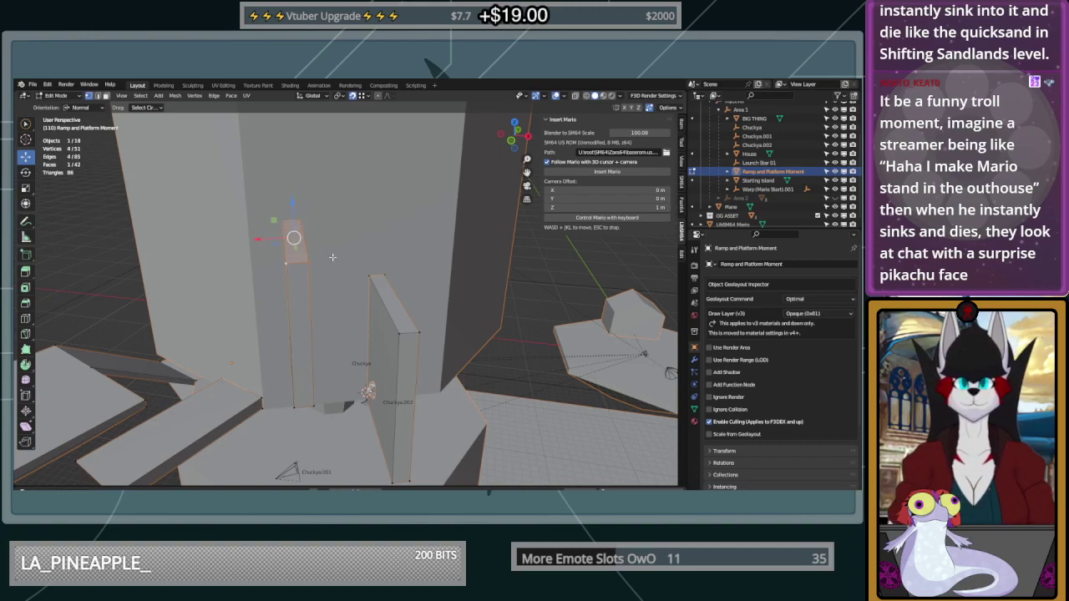
{"action": "left_click", "coordinate": [26, 272]}
{"action": "left_click_drag", "start_coordinate": [292, 206], "coordinate": [292, 185]}
{"action": "right_click", "coordinate": [324, 244]}
{"action": "key", "text": "Escape"}
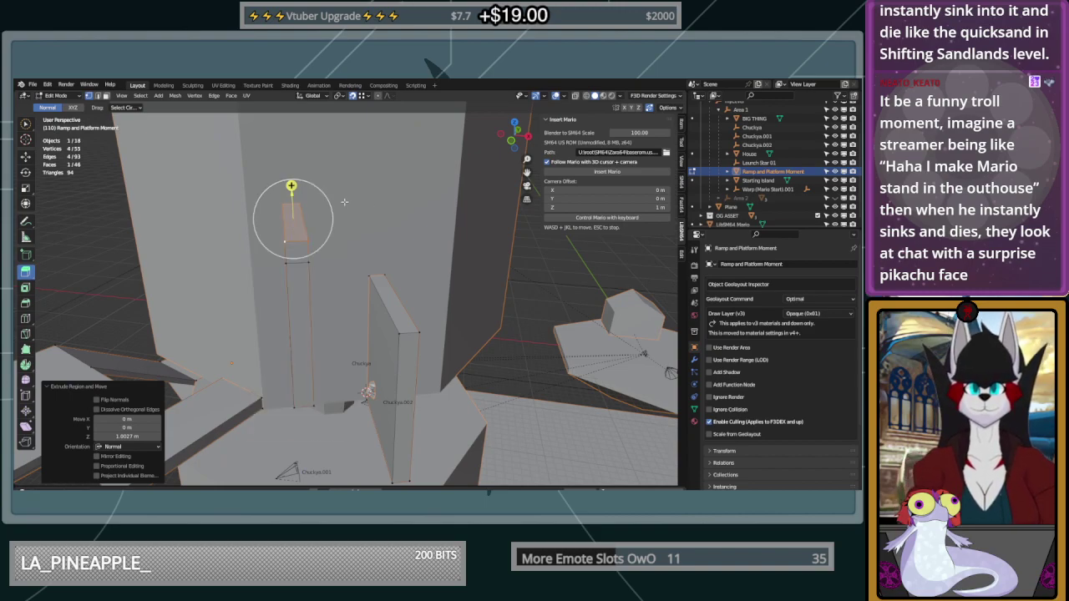
Select the upper ledge's inner end vertices, including the extruded part, and move them about -0.35 m along their normal Z axis
{"action": "middle_click_drag", "start_coordinate": [333, 234], "coordinate": [495, 258]}
{"action": "left_click", "coordinate": [331, 277]}
{"action": "left_click", "coordinate": [317, 273], "text": "shift"}
{"action": "left_click", "coordinate": [334, 365], "text": "shift"}
{"action": "left_click", "coordinate": [323, 362], "text": "shift"}
{"action": "middle_click_drag", "start_coordinate": [395, 339], "coordinate": [155, 254]}
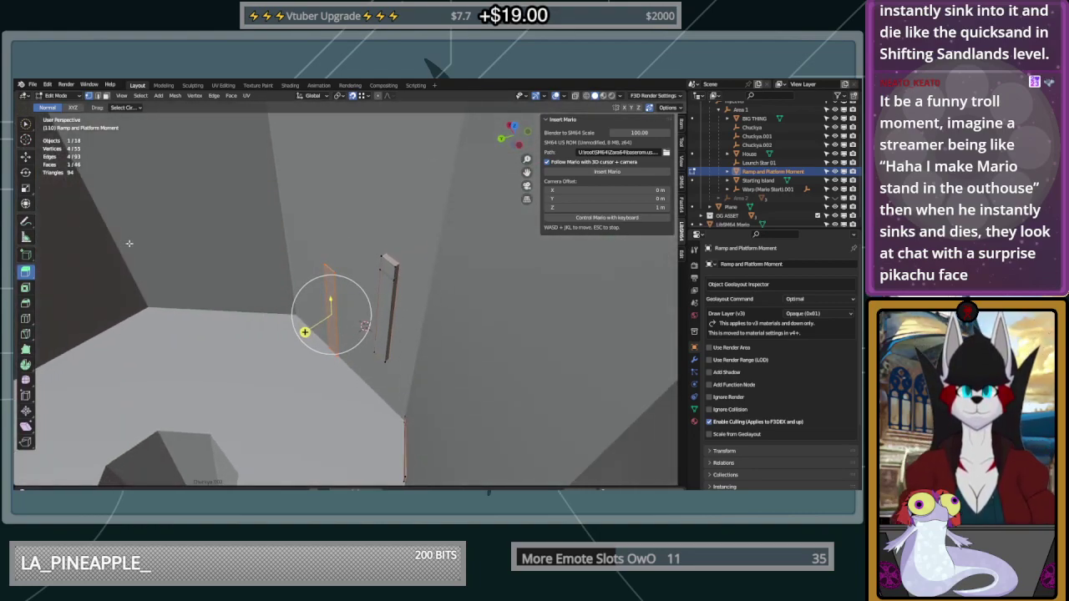
{"action": "left_click", "coordinate": [30, 159]}
{"action": "middle_click_drag", "start_coordinate": [367, 311], "coordinate": [379, 345]}
{"action": "left_click_drag", "start_coordinate": [307, 320], "coordinate": [397, 404]}
{"action": "mouse_move", "coordinate": [372, 284]}
{"action": "left_mouse_down"}
{"action": "mouse_move", "coordinate": [387, 315]}
{"action": "mouse_move", "coordinate": [379, 361]}
{"action": "left_mouse_up"}
{"action": "middle_click_drag", "start_coordinate": [402, 363], "coordinate": [353, 360]}
{"action": "left_click_drag", "start_coordinate": [299, 318], "coordinate": [342, 421]}
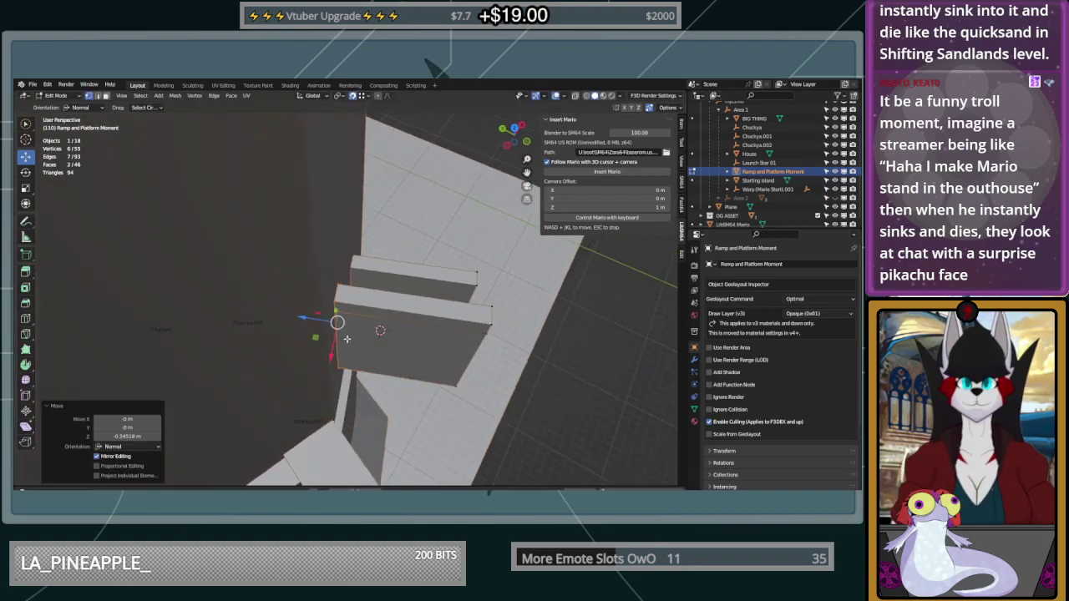
Move the lower ledge's inner end face back and forth along its normal until it lines up with the column wall
{"action": "middle_click_drag", "start_coordinate": [344, 343], "coordinate": [343, 279]}
{"action": "mouse_move", "coordinate": [339, 277]}
{"action": "left_mouse_down"}
{"action": "mouse_move", "coordinate": [334, 341]}
{"action": "mouse_move", "coordinate": [395, 274]}
{"action": "left_mouse_up"}
{"action": "middle_click_drag", "start_coordinate": [415, 280], "coordinate": [383, 295]}
{"action": "left_click_drag", "start_coordinate": [436, 291], "coordinate": [357, 314]}
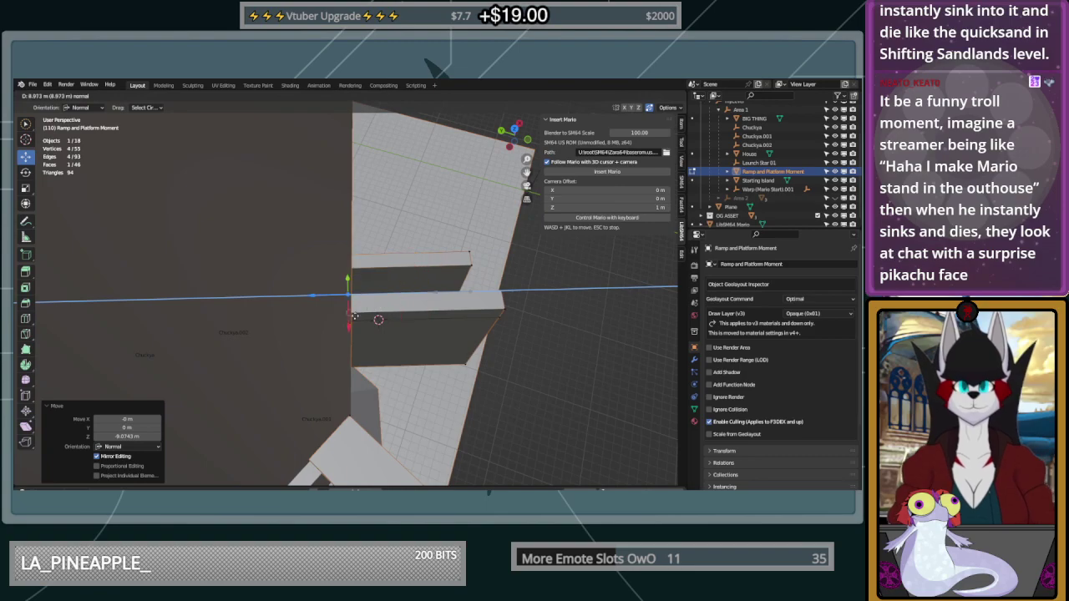
{"action": "left_click", "coordinate": [350, 319]}
{"action": "middle_click_drag", "start_coordinate": [351, 319], "coordinate": [318, 240]}
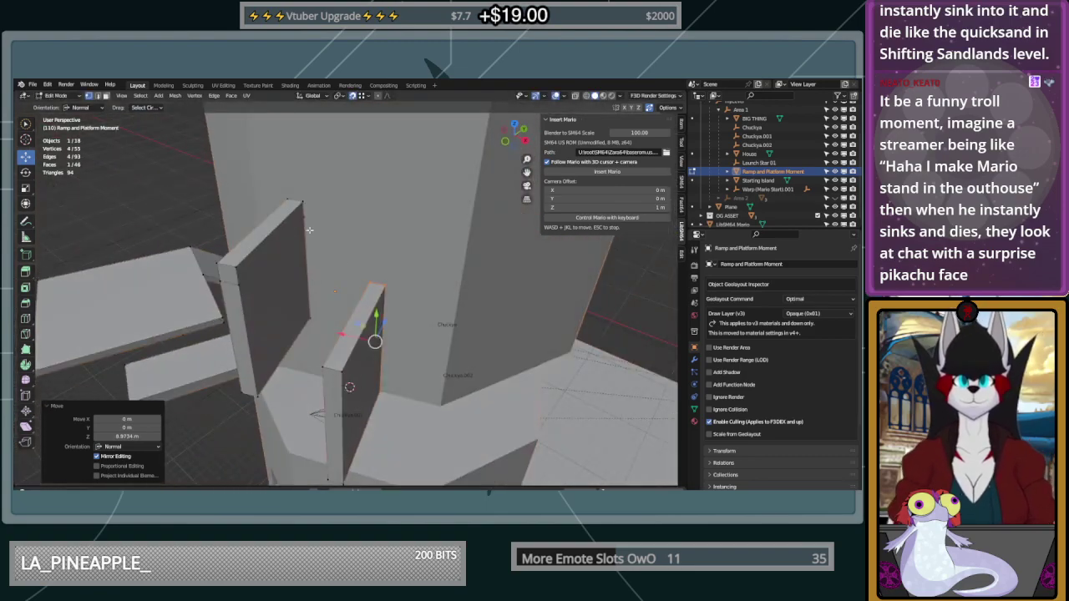
Merge the top vertex pair at each end of the upper ledge at center to form a ridge
{"action": "left_click", "coordinate": [304, 201]}
{"action": "right_click", "coordinate": [283, 191]}
{"action": "mouse_move", "coordinate": [292, 345]}
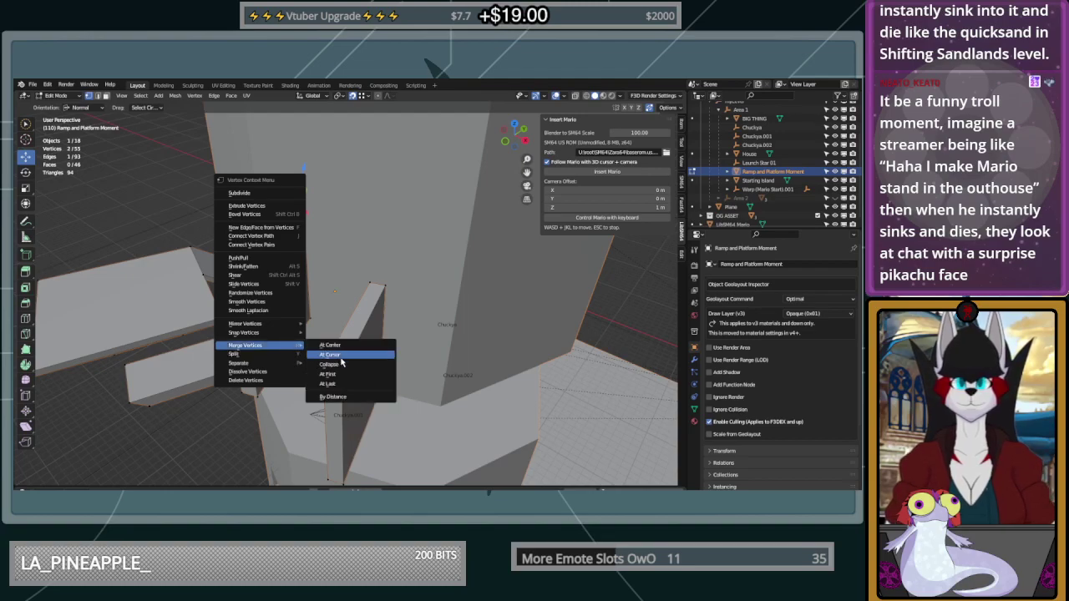
{"action": "left_click", "coordinate": [339, 346]}
{"action": "left_click", "coordinate": [236, 268]}
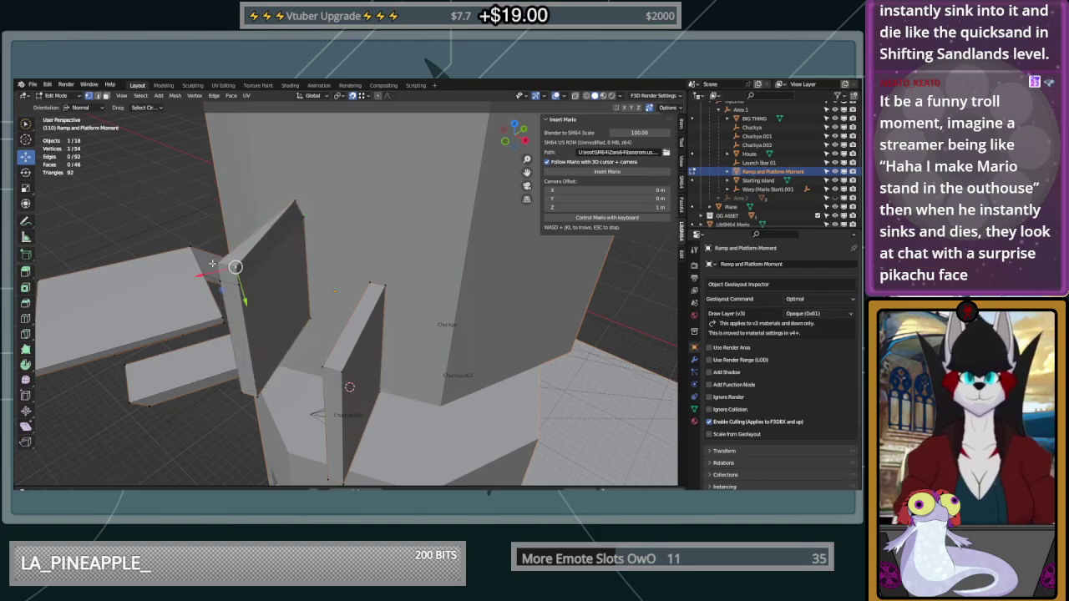
{"action": "right_click", "coordinate": [212, 264]}
{"action": "mouse_move", "coordinate": [242, 263]}
{"action": "left_click", "coordinate": [280, 264]}
Select both ridge vertices of the upper ledge and raise the ridge about 1.4 m
{"action": "middle_click_drag", "start_coordinate": [284, 267], "coordinate": [383, 242]}
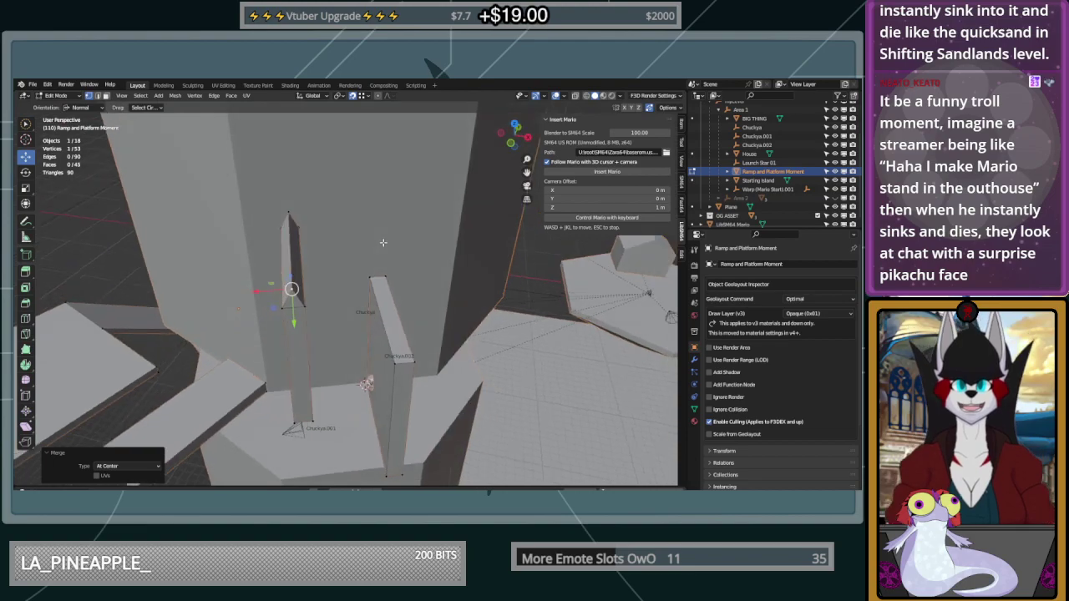
{"action": "left_click", "coordinate": [288, 214], "text": "shift"}
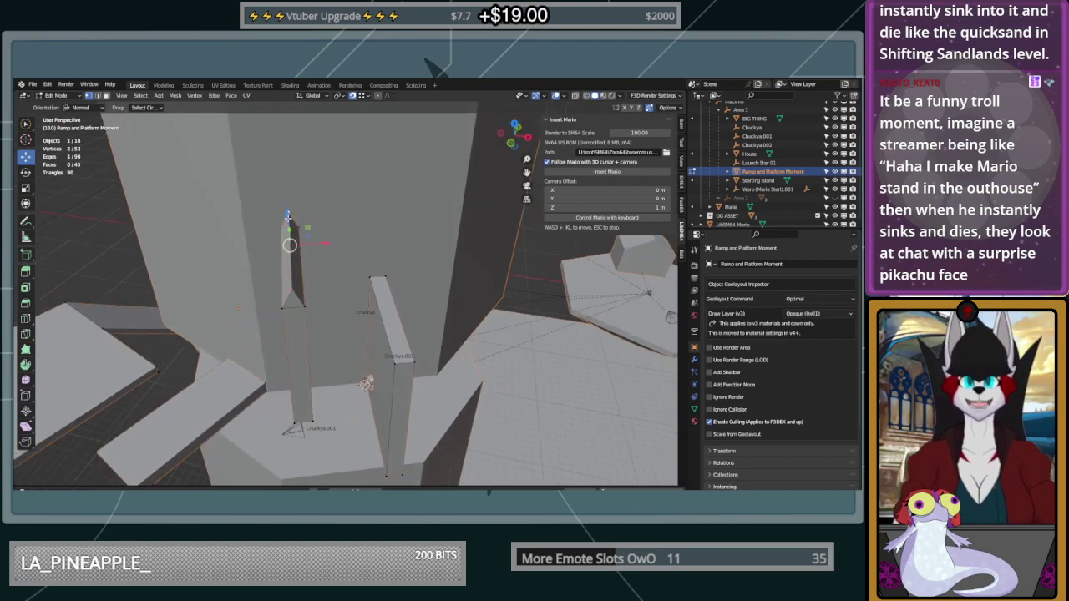
{"action": "left_click_drag", "start_coordinate": [287, 211], "coordinate": [287, 186]}
{"action": "middle_click_drag", "start_coordinate": [372, 217], "coordinate": [409, 189]}
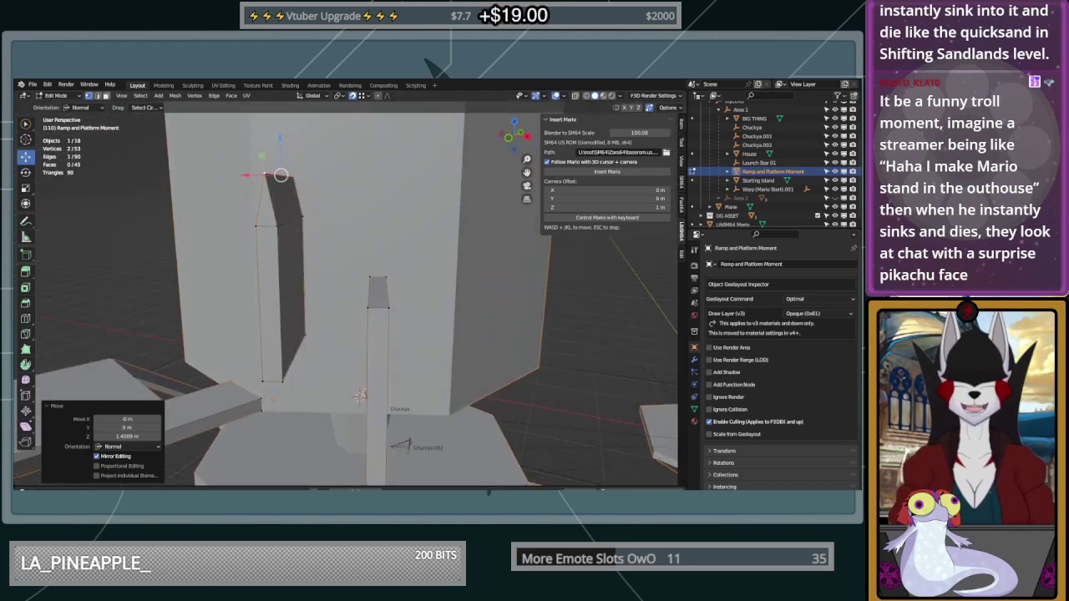
Select the four top vertices of the lower ledge and extrude its top face upward
{"action": "left_click", "coordinate": [389, 302]}
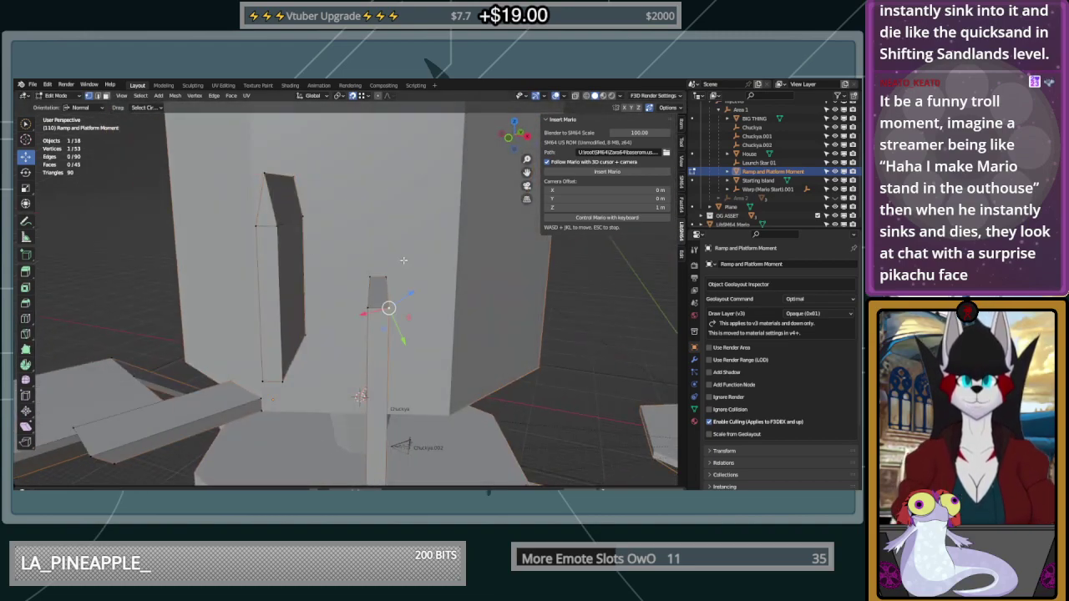
{"action": "left_click", "coordinate": [367, 277], "text": "shift"}
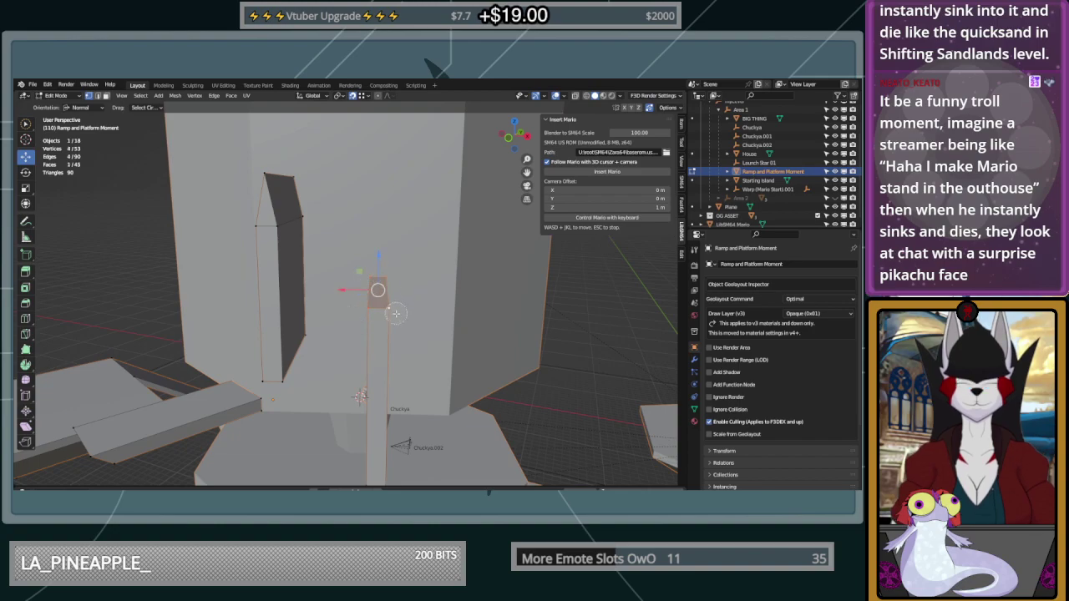
{"action": "left_click", "coordinate": [25, 271]}
{"action": "left_click_drag", "start_coordinate": [387, 236], "coordinate": [387, 241]}
Merge the inner pair of extruded top vertices on the lower ledge at center, undoing the mistaken first merge
{"action": "left_click", "coordinate": [388, 266]}
{"action": "left_click", "coordinate": [372, 268], "text": "shift"}
{"action": "right_click", "coordinate": [373, 269]}
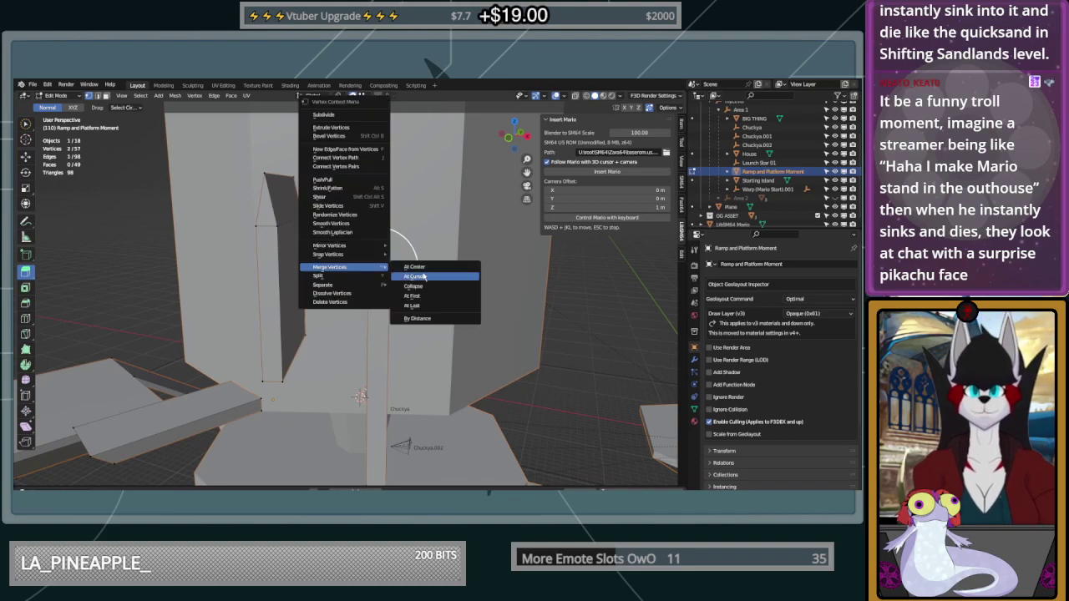
{"action": "left_click", "coordinate": [401, 276]}
{"action": "key", "text": "ctrl+z"}
{"action": "right_click", "coordinate": [393, 269]}
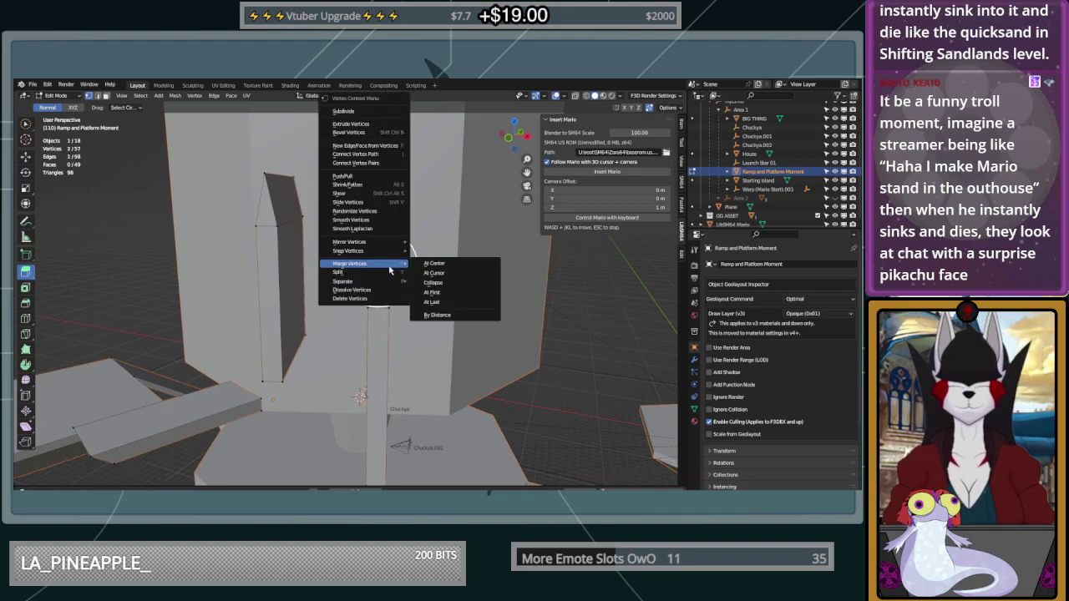
{"action": "left_click", "coordinate": [450, 266]}
Merge the outer pair of top vertices on the lower ledge at center to complete its ridge
{"action": "left_click", "coordinate": [389, 294]}
{"action": "left_click_drag", "start_coordinate": [387, 295], "coordinate": [369, 295]}
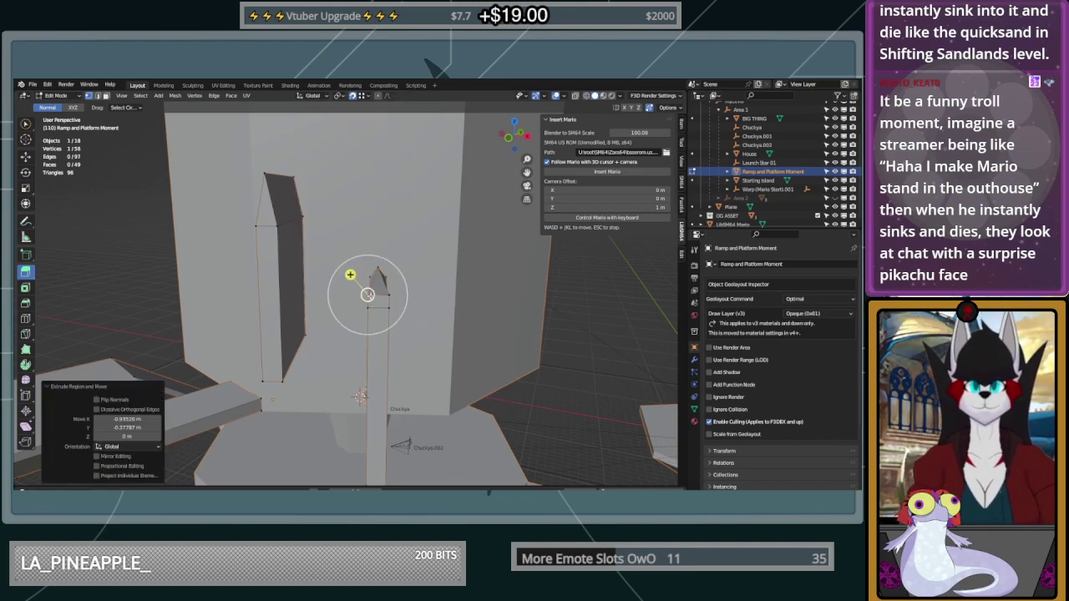
{"action": "middle_click_drag", "start_coordinate": [427, 296], "coordinate": [376, 301]}
{"action": "right_click", "coordinate": [375, 300]}
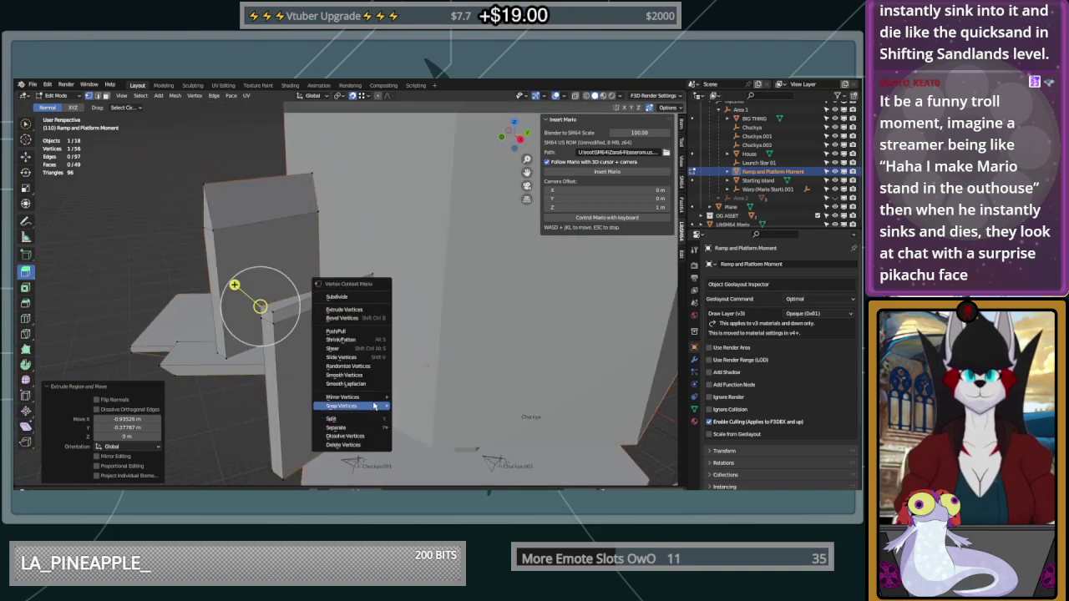
{"action": "left_click", "coordinate": [272, 310]}
{"action": "left_click", "coordinate": [262, 306], "text": "shift"}
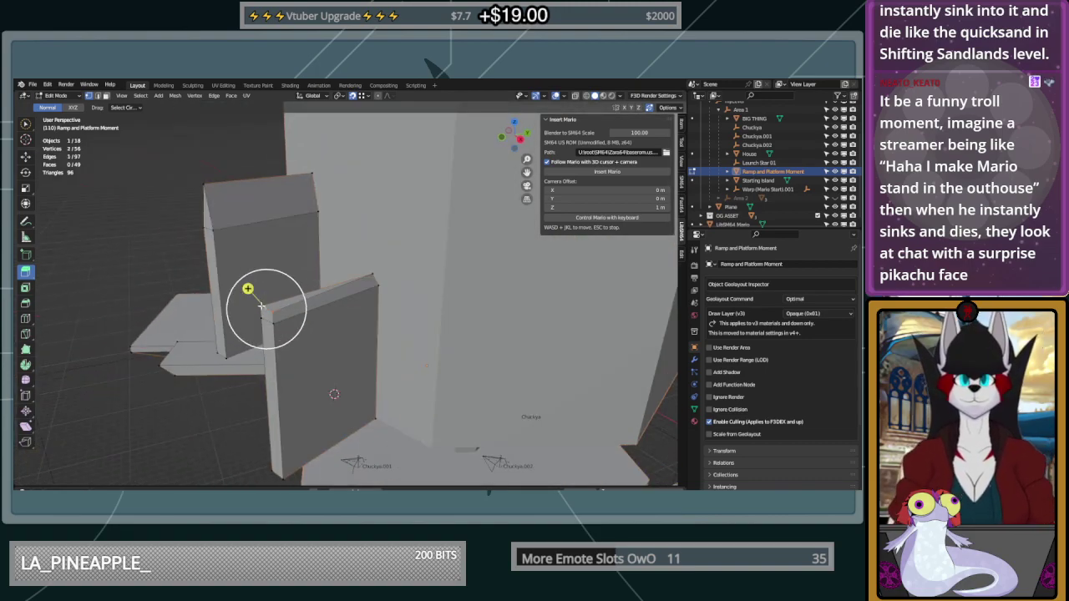
{"action": "right_click", "coordinate": [262, 306]}
{"action": "mouse_move", "coordinate": [262, 306]}
{"action": "left_click", "coordinate": [304, 305]}
Select both ridge vertices of the lower ledge, move the ridge upward and clear the selection
{"action": "middle_click_drag", "start_coordinate": [248, 286], "coordinate": [305, 306]}
{"action": "left_click", "coordinate": [351, 263], "text": "shift"}
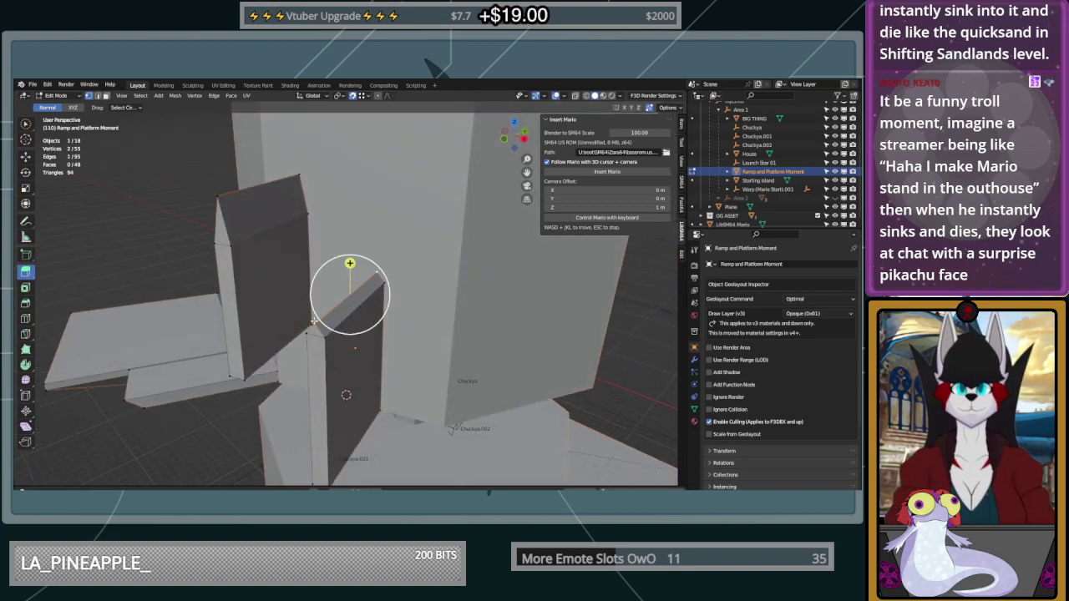
{"action": "middle_click_drag", "start_coordinate": [315, 326], "coordinate": [351, 329]}
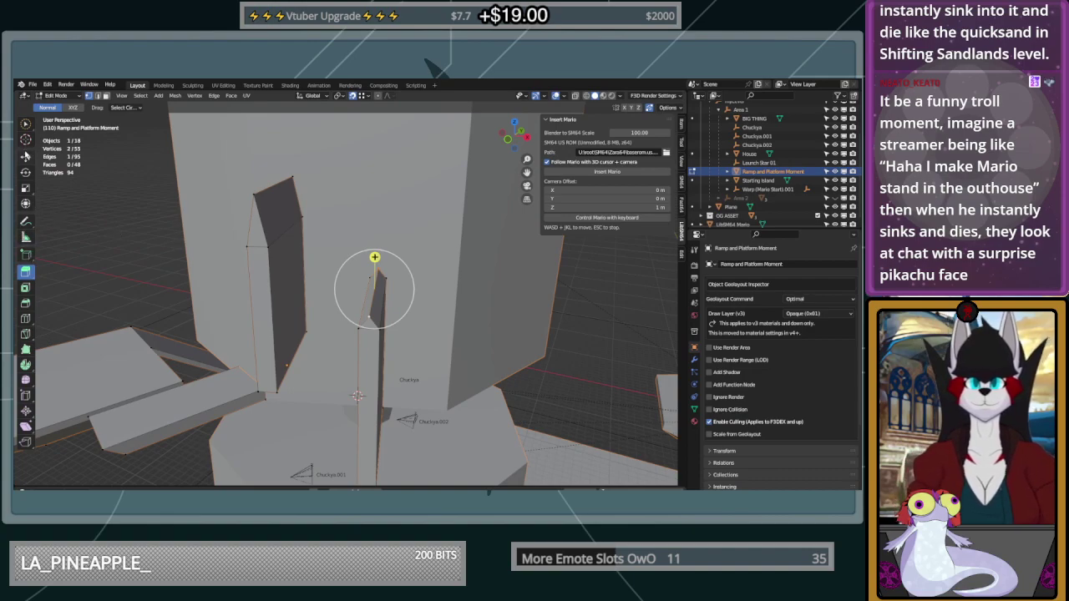
{"action": "left_click", "coordinate": [26, 156]}
{"action": "left_click_drag", "start_coordinate": [374, 255], "coordinate": [378, 240]}
{"action": "left_click", "coordinate": [431, 275]}
{"action": "middle_click_drag", "start_coordinate": [432, 275], "coordinate": [376, 380]}
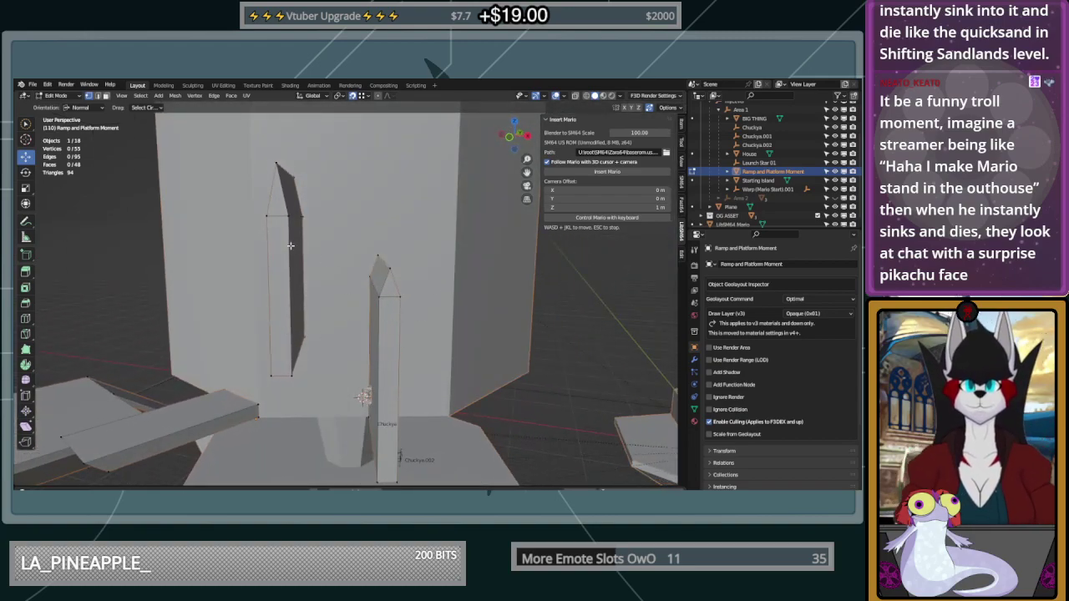
{"action": "middle_click_drag", "start_coordinate": [325, 232], "coordinate": [447, 316]}
{"action": "key", "text": "Tab"}
{"action": "key", "text": "Tab"}
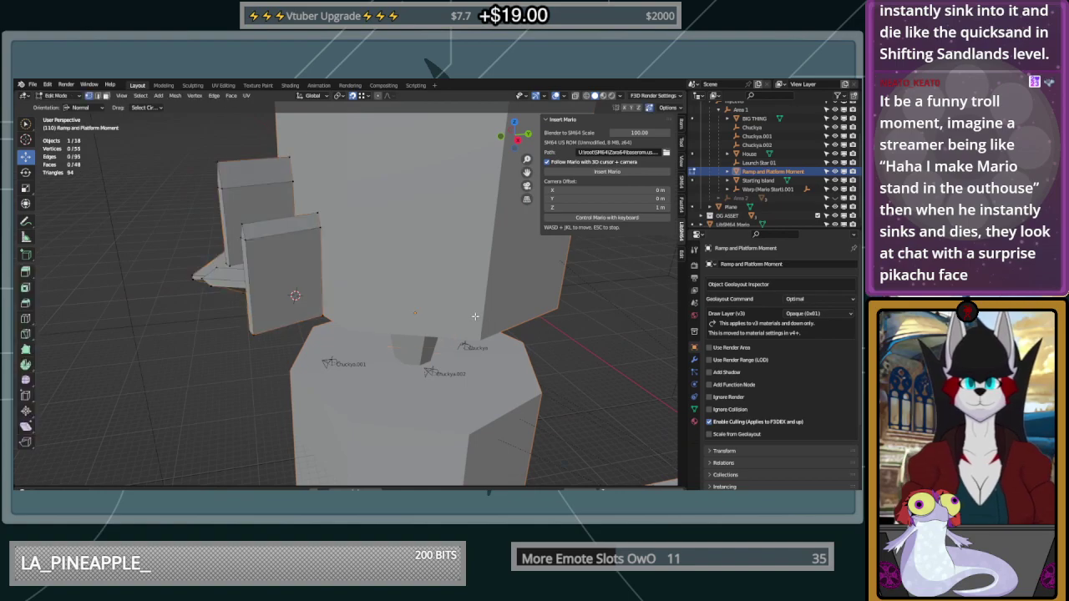
{"action": "middle_click_drag", "start_coordinate": [420, 334], "coordinate": [417, 335]}
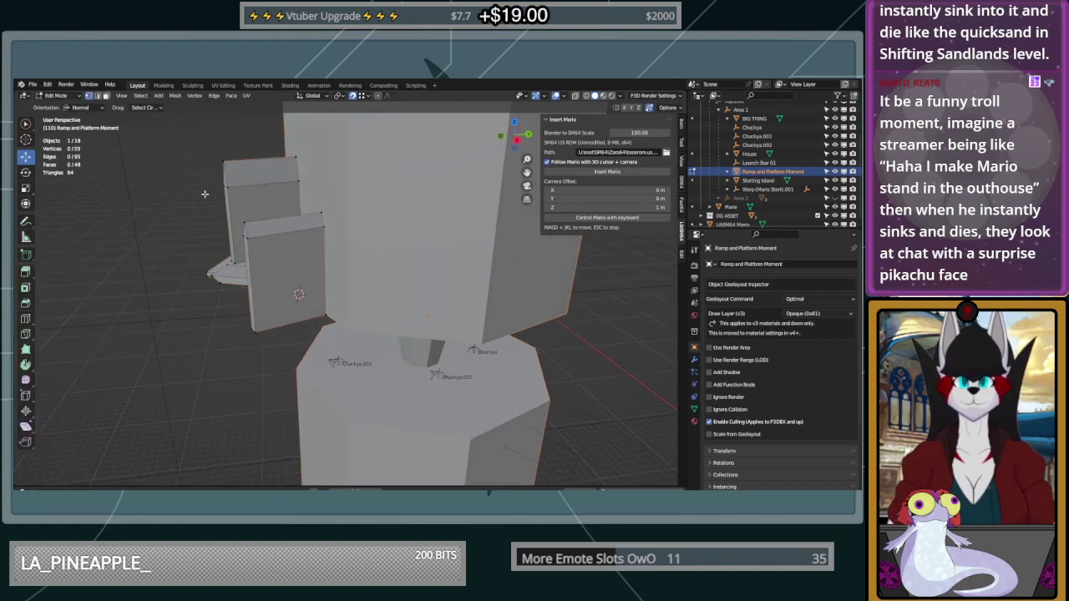
Draw a thin elongated box at the column's lower edge near the ledges, at about X -30.6, Y -44.2, Z 21.8 m
{"action": "left_click", "coordinate": [25, 271]}
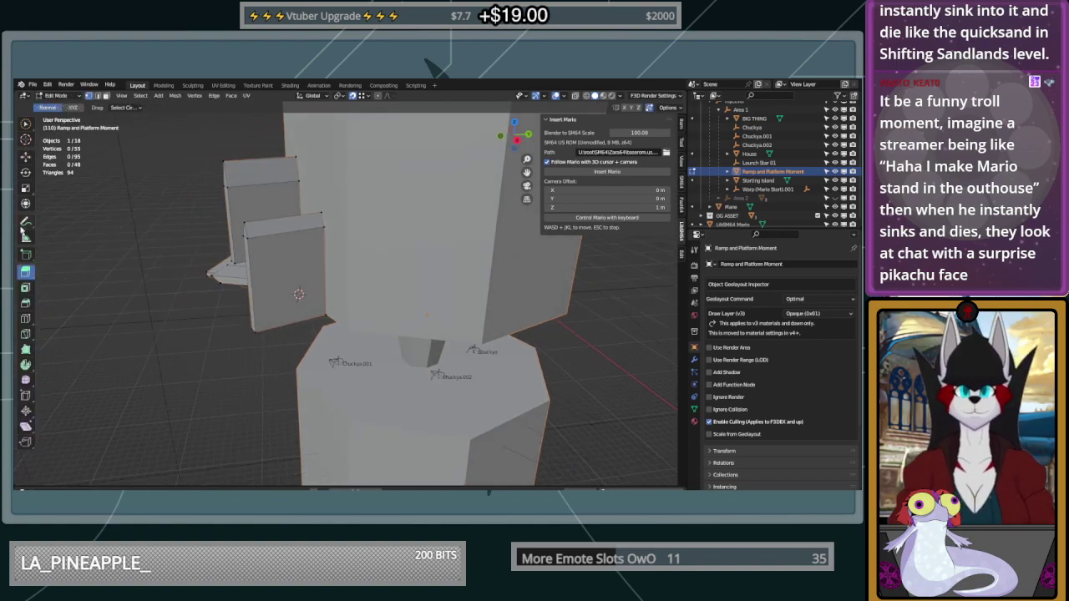
{"action": "left_click", "coordinate": [25, 254]}
{"action": "left_click_drag", "start_coordinate": [350, 334], "coordinate": [482, 344]}
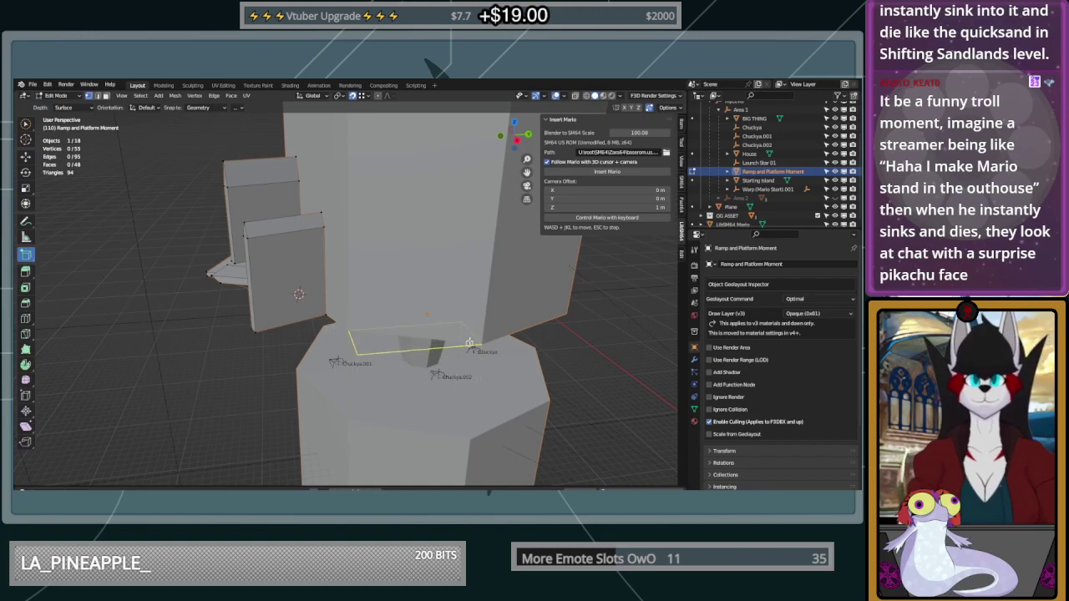
{"action": "left_click", "coordinate": [471, 326]}
{"action": "middle_click_drag", "start_coordinate": [471, 325], "coordinate": [463, 335]}
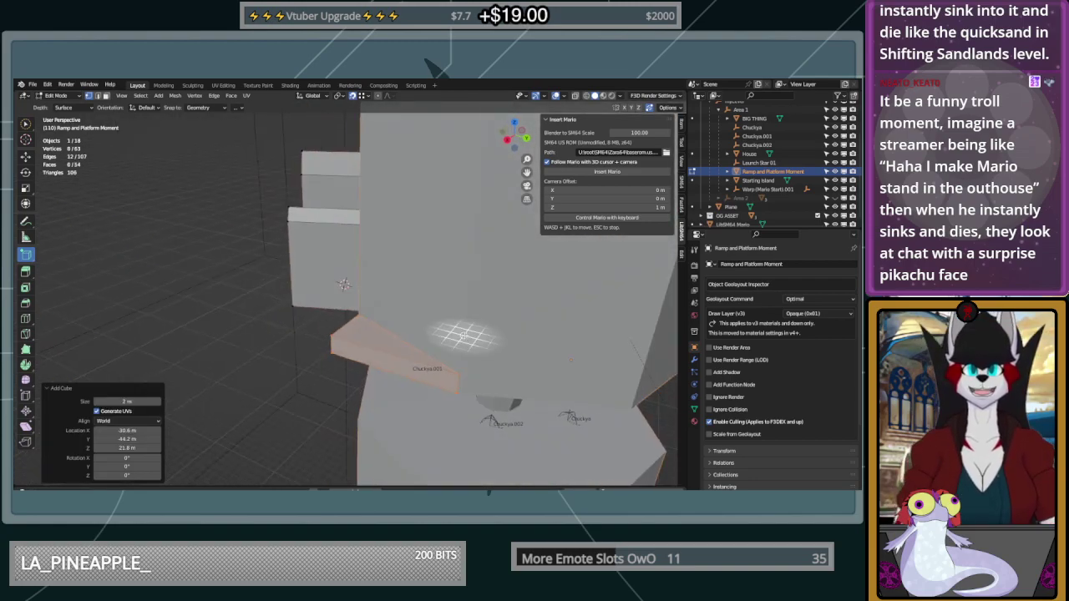
Rotate the new box -22° about the global Z axis
{"action": "left_click", "coordinate": [26, 172]}
{"action": "left_click_drag", "start_coordinate": [409, 368], "coordinate": [393, 385]}
{"action": "left_click", "coordinate": [138, 427]}
{"action": "key", "text": "BackSpace"}
{"action": "type", "text": "-22"}
{"action": "key", "text": "Return"}
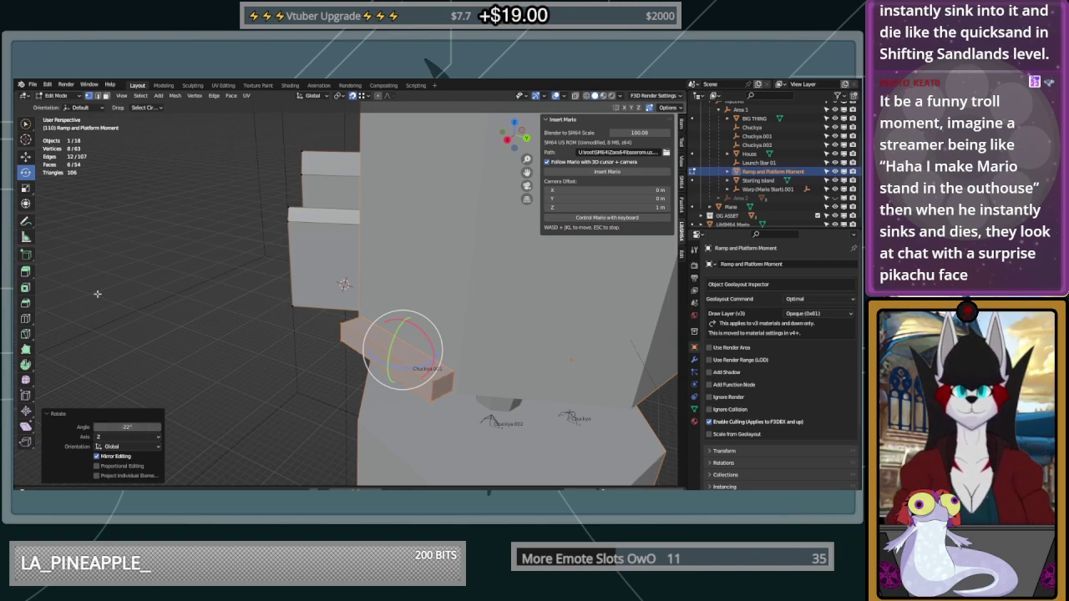
Move the rotated ramp block into place beside the lower edge of the upper tower section, using the Normal orientation
{"action": "left_click", "coordinate": [30, 157]}
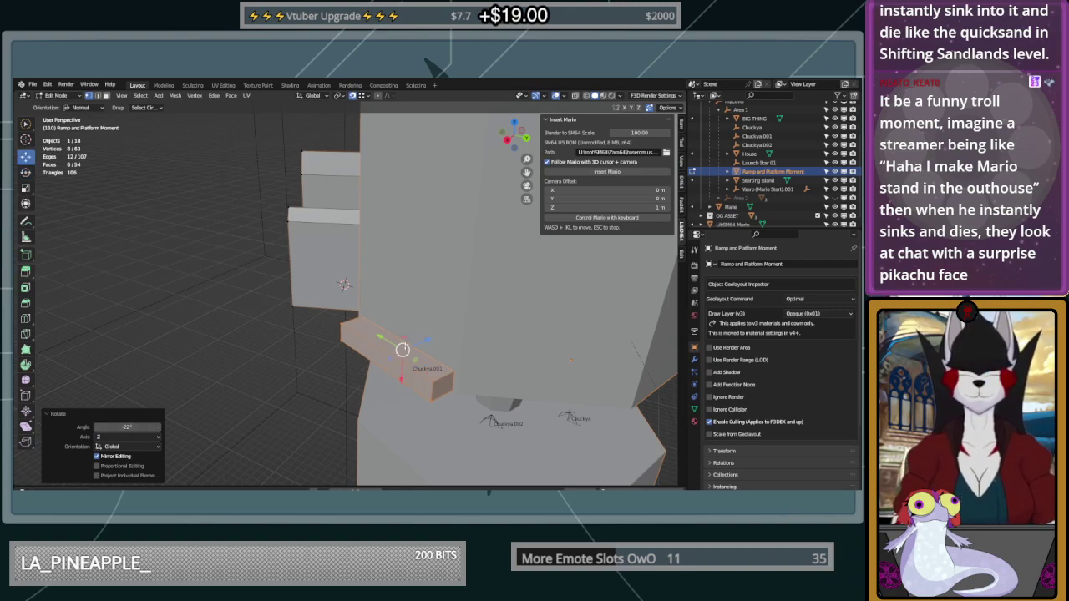
{"action": "left_click_drag", "start_coordinate": [430, 337], "coordinate": [337, 423]}
{"action": "left_click_drag", "start_coordinate": [324, 381], "coordinate": [439, 400]}
{"action": "middle_click_drag", "start_coordinate": [439, 401], "coordinate": [423, 376]}
{"action": "left_click_drag", "start_coordinate": [479, 338], "coordinate": [473, 369]}
{"action": "middle_click_drag", "start_coordinate": [473, 369], "coordinate": [545, 373]}
Adjust the block's length at the tower by moving its end face along its normal, finishing with about 0.49 m
{"action": "left_click", "coordinate": [530, 426]}
{"action": "mouse_move", "coordinate": [475, 332]}
{"action": "left_mouse_down"}
{"action": "mouse_move", "coordinate": [474, 359]}
{"action": "mouse_move", "coordinate": [453, 365]}
{"action": "mouse_move", "coordinate": [512, 375]}
{"action": "left_mouse_up"}
{"action": "middle_click_drag", "start_coordinate": [478, 363], "coordinate": [443, 338]}
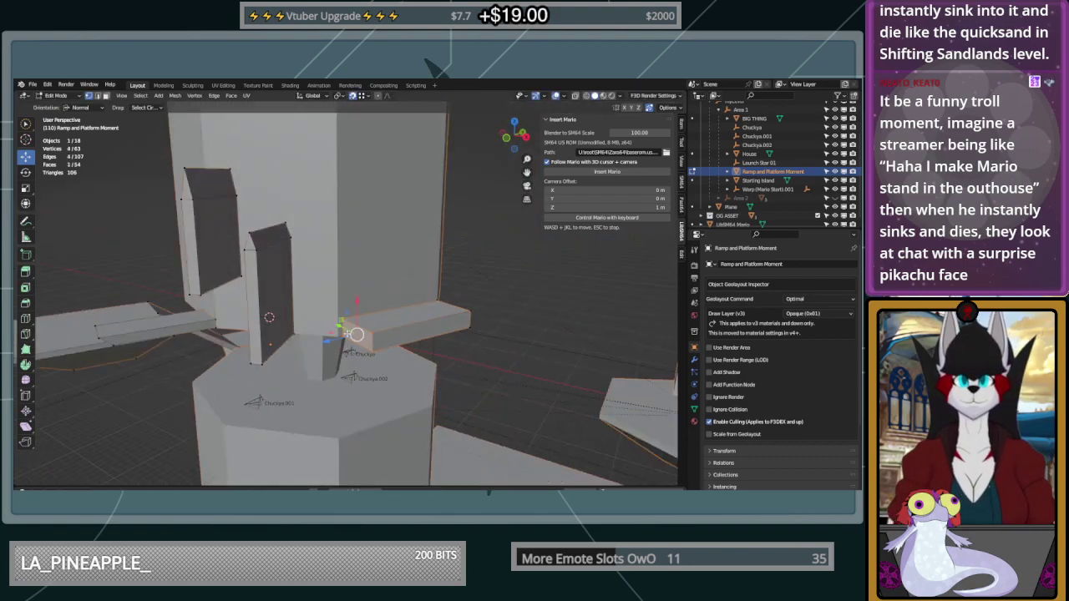
{"action": "key", "text": "g"}
{"action": "key", "text": "z"}
{"action": "left_click", "coordinate": [332, 333]}
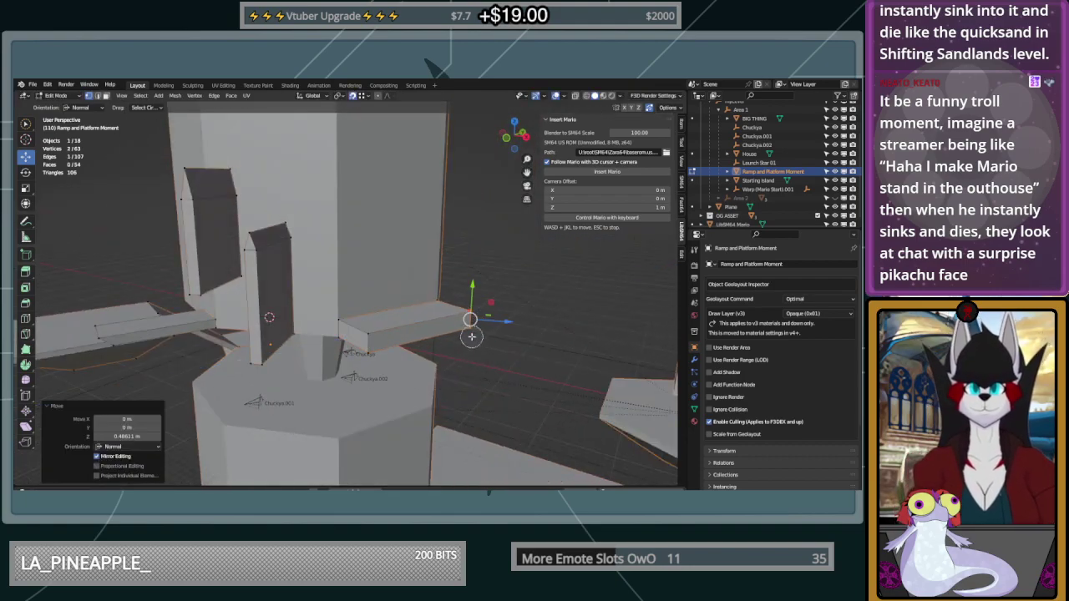
Move the block's long side face along its normal, first by about -2.66 m, and finally outward by about 5.84 m
{"action": "left_click", "coordinate": [417, 341]}
{"action": "key", "text": "g"}
{"action": "key", "text": "z"}
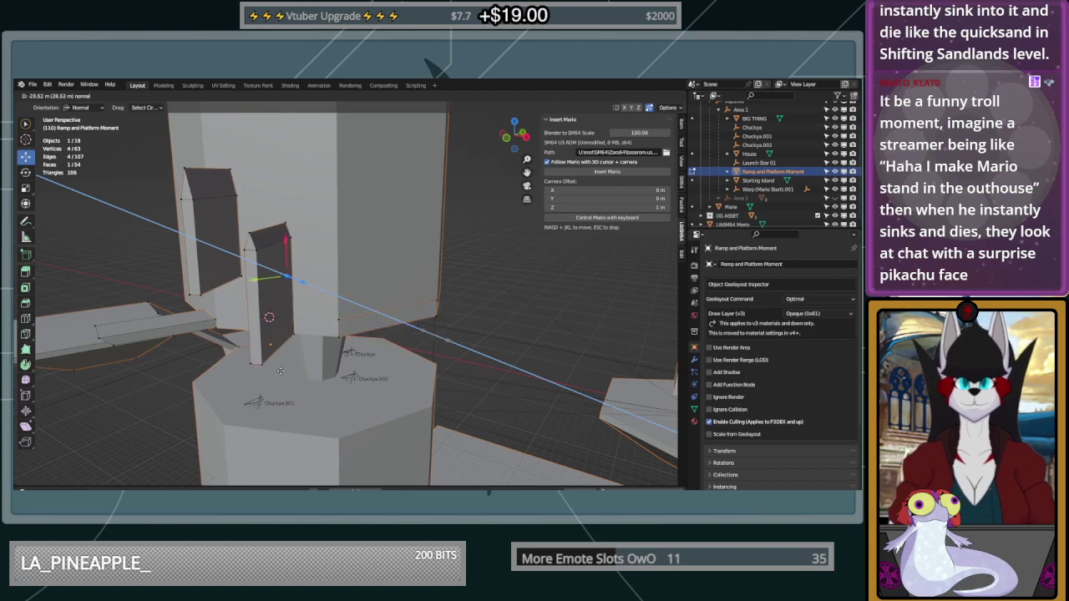
{"action": "left_click", "coordinate": [264, 366]}
{"action": "middle_click_drag", "start_coordinate": [264, 366], "coordinate": [425, 345]}
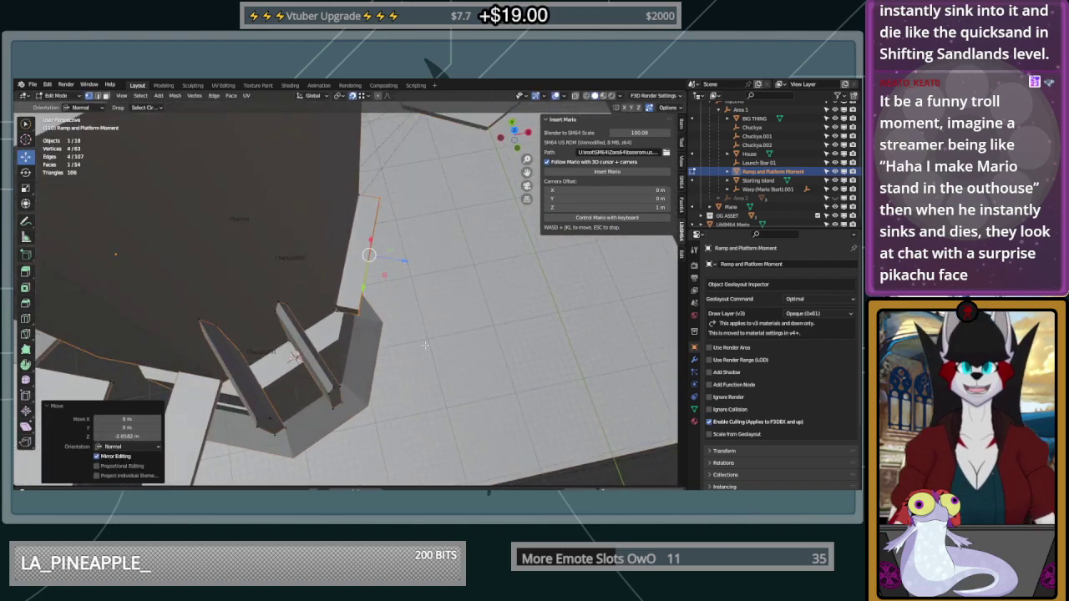
{"action": "left_click_drag", "start_coordinate": [412, 261], "coordinate": [466, 272]}
{"action": "middle_click_drag", "start_coordinate": [466, 274], "coordinate": [640, 270]}
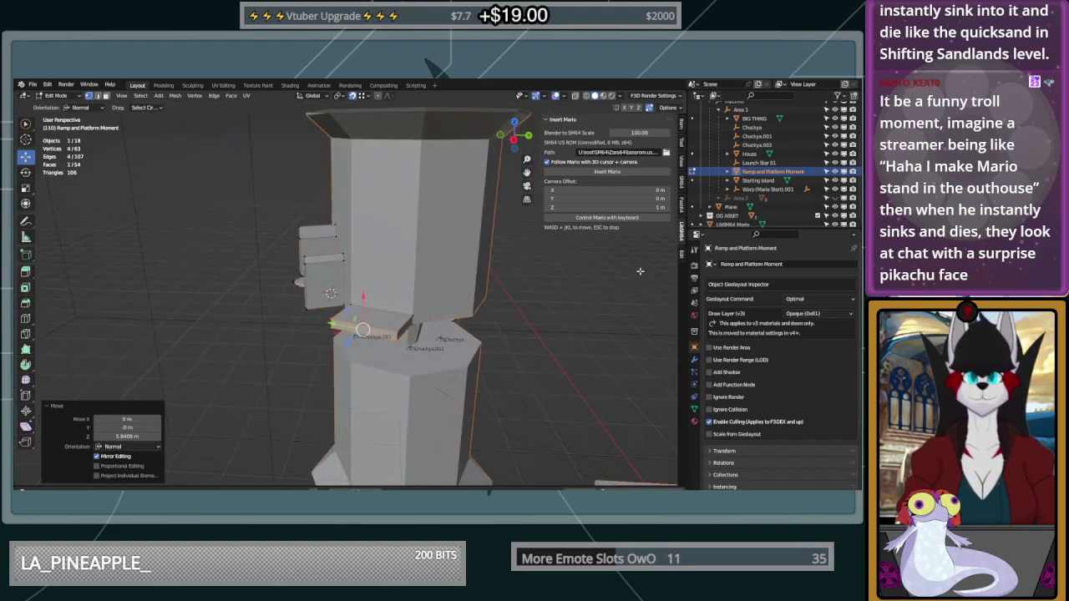
Extend the platform by moving its outer face outward about 1.48 m along its normal
{"action": "left_click", "coordinate": [396, 339]}
{"action": "scroll", "coordinate": [386, 338], "scroll_direction": "up", "scroll_amount": 3}
{"action": "middle_click_drag", "start_coordinate": [365, 338], "coordinate": [481, 209]}
{"action": "left_click_drag", "start_coordinate": [455, 225], "coordinate": [469, 229]}
{"action": "middle_click_drag", "start_coordinate": [525, 240], "coordinate": [388, 244]}
Examine the new platform's size and position against the tower, ramps and neighbouring platforms
{"action": "scroll", "coordinate": [387, 243], "scroll_direction": "down", "scroll_amount": 11}
{"action": "scroll", "coordinate": [385, 244], "scroll_direction": "up", "scroll_amount": 9}
{"action": "scroll", "coordinate": [385, 245], "scroll_direction": "down", "scroll_amount": 2}
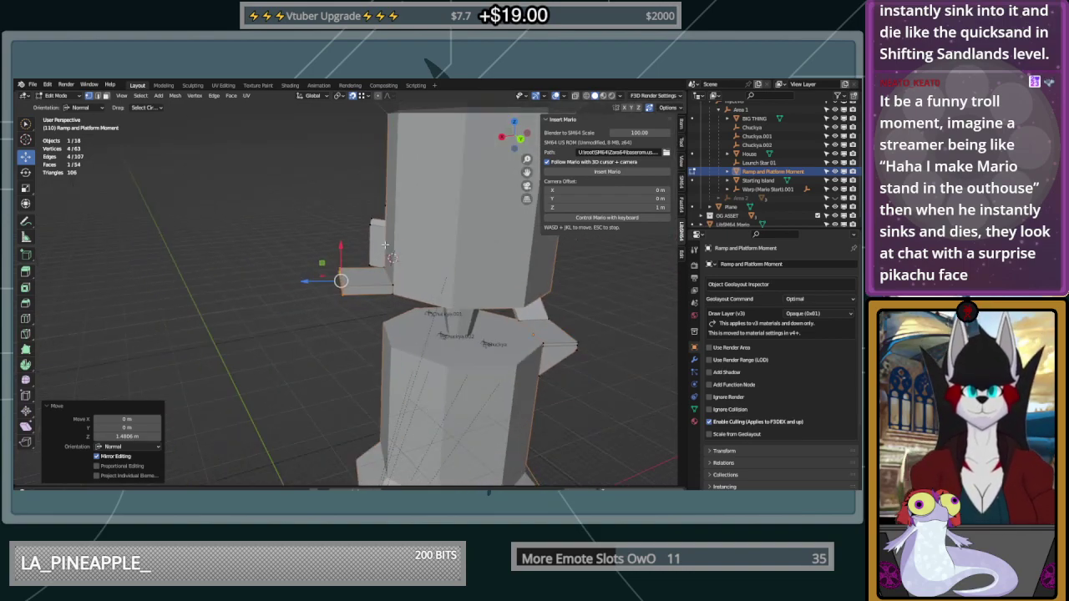
{"action": "middle_click_drag", "start_coordinate": [519, 244], "coordinate": [444, 232]}
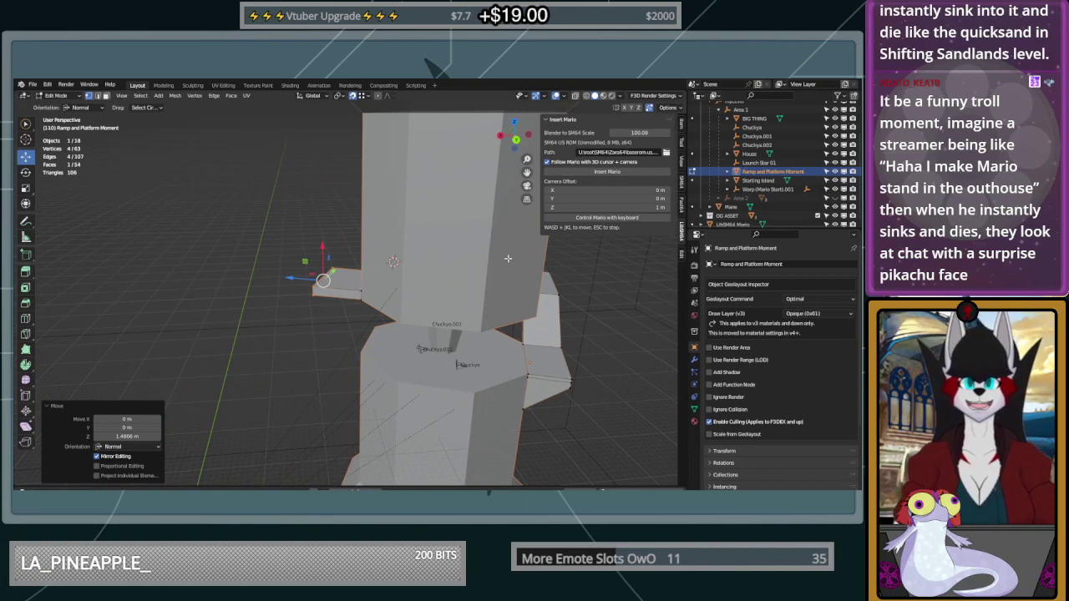
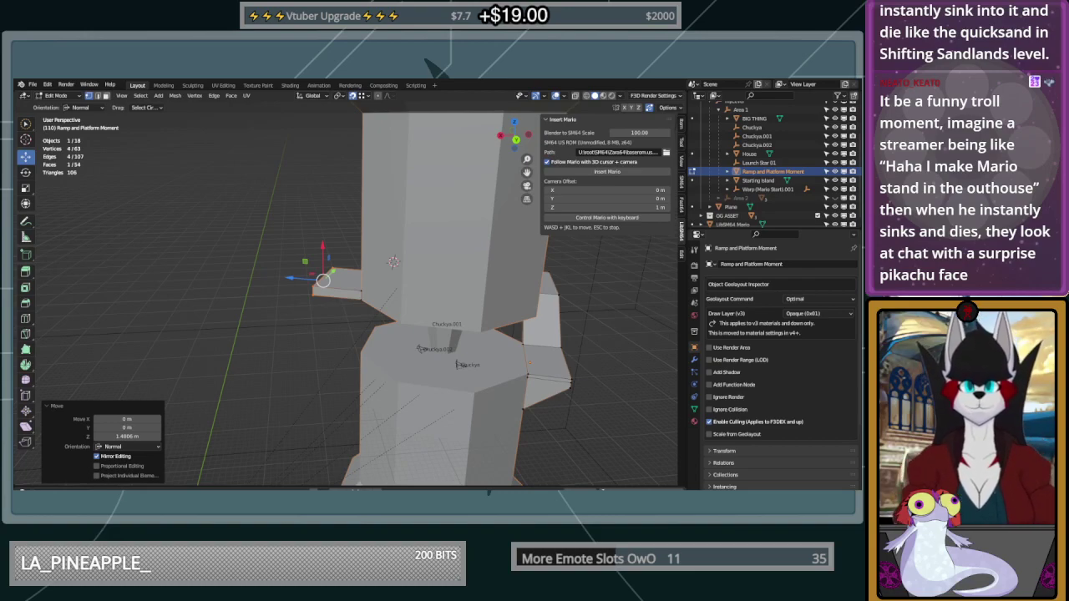
{"action": "middle_click_drag", "start_coordinate": [462, 373], "coordinate": [445, 358]}
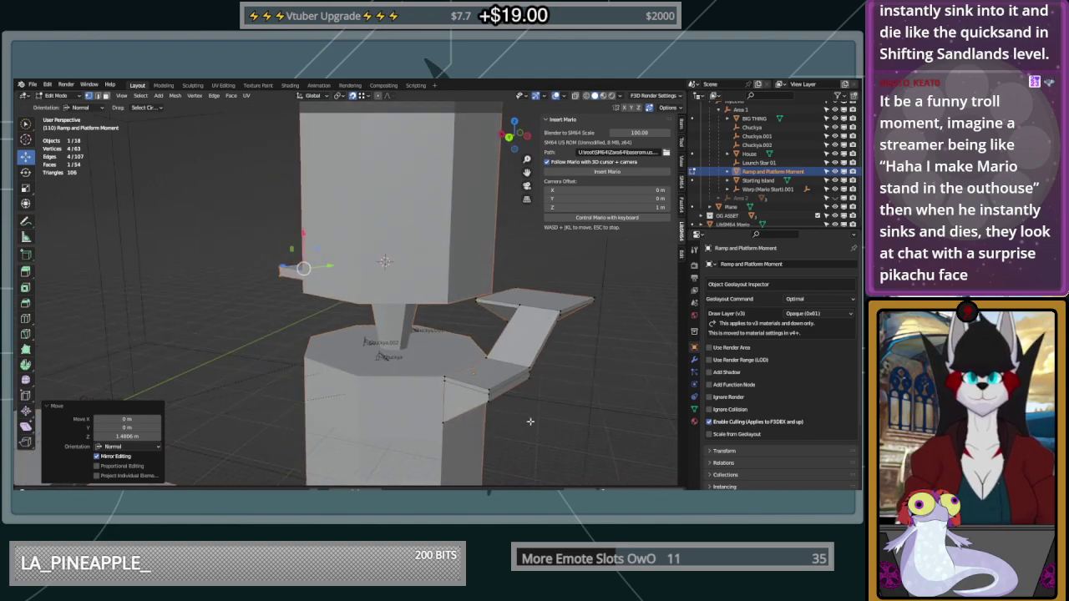
{"action": "middle_click_drag", "start_coordinate": [314, 235], "coordinate": [285, 253]}
{"action": "middle_click_drag", "start_coordinate": [501, 295], "coordinate": [138, 291]}
{"action": "scroll", "coordinate": [388, 252], "scroll_direction": "up", "scroll_amount": 1}
{"action": "scroll", "coordinate": [447, 240], "scroll_direction": "up", "scroll_amount": 4}
{"action": "middle_click_drag", "start_coordinate": [451, 256], "coordinate": [419, 430]}
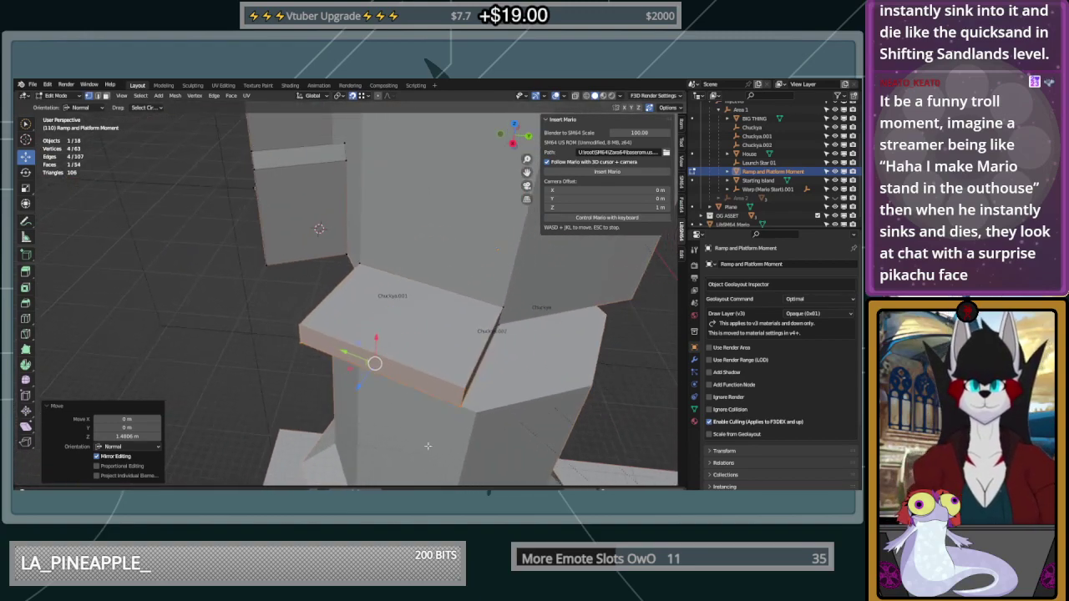
{"action": "middle_click_drag", "start_coordinate": [504, 450], "coordinate": [475, 421]}
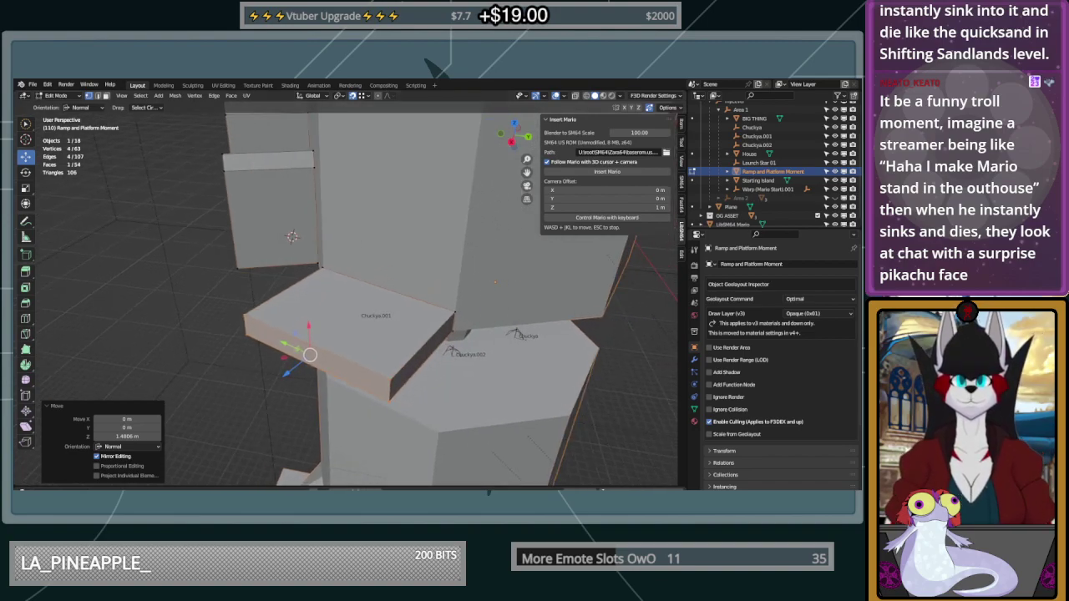
{"action": "mouse_move", "coordinate": [476, 422]}
{"action": "middle_mouse_down"}
{"action": "mouse_move", "coordinate": [438, 380]}
{"action": "mouse_move", "coordinate": [421, 386]}
{"action": "mouse_move", "coordinate": [472, 413]}
{"action": "middle_mouse_up"}
Place the 3D cursor on the new platform's upper surface and insert Mario there
{"action": "left_click", "coordinate": [25, 140]}
{"action": "left_click", "coordinate": [348, 309]}
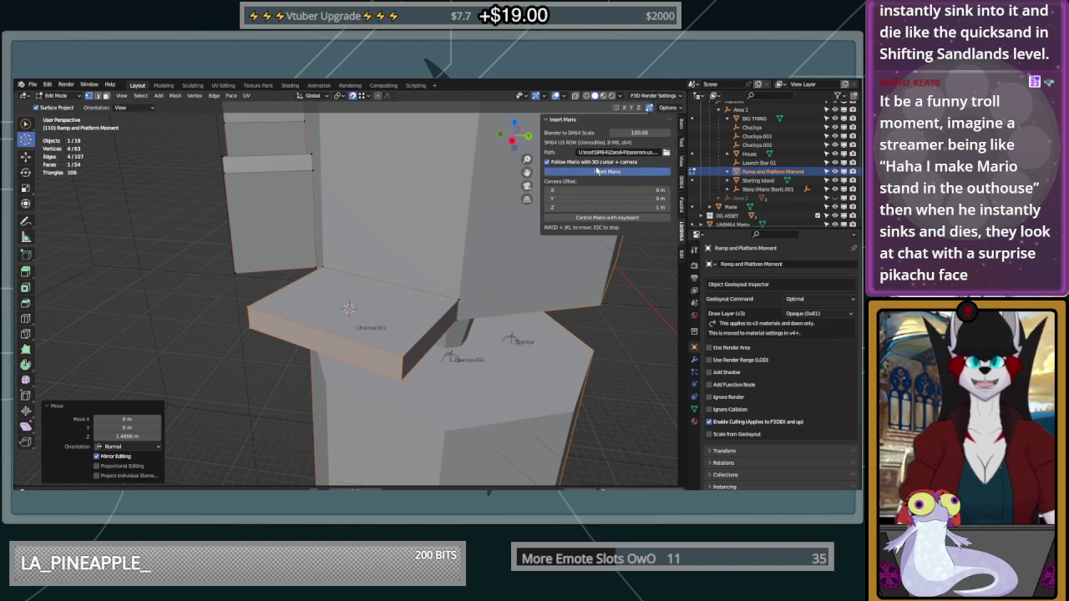
{"action": "left_click", "coordinate": [597, 172]}
Examine the platform, tower and surrounding islands from near and far, using Mario as a scale reference
{"action": "middle_click_drag", "start_coordinate": [379, 278], "coordinate": [430, 314]}
{"action": "scroll", "coordinate": [314, 320], "scroll_direction": "up", "scroll_amount": 4}
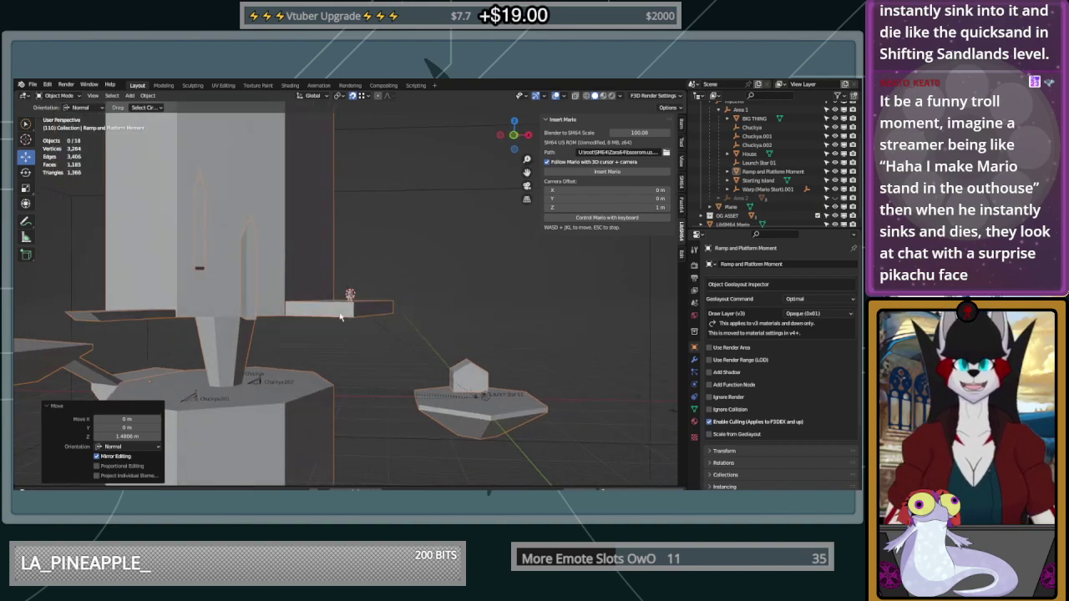
{"action": "middle_click_drag", "start_coordinate": [479, 385], "coordinate": [346, 392]}
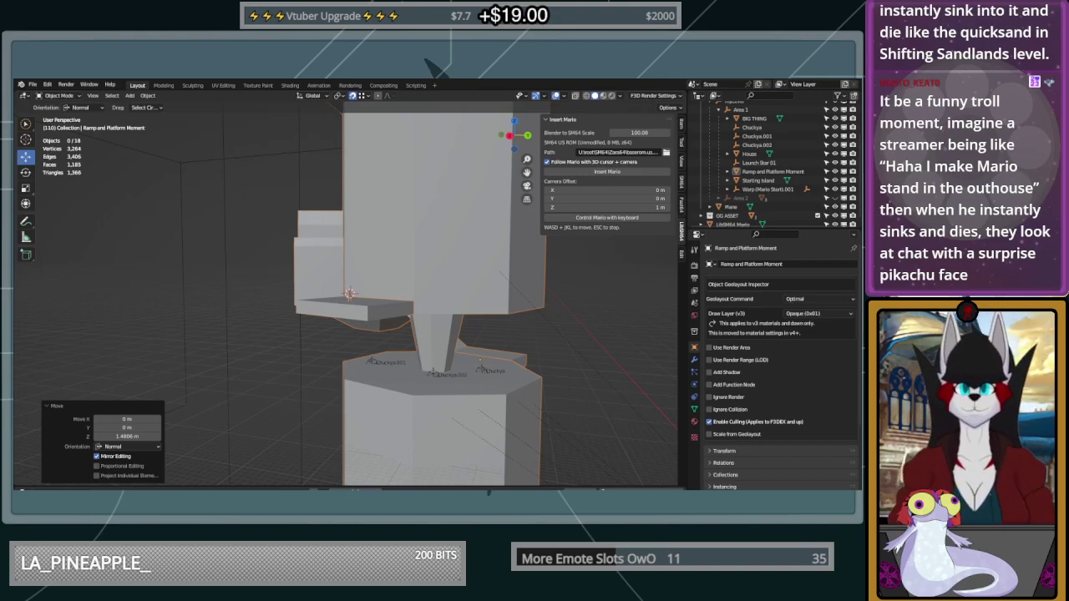
{"action": "scroll", "coordinate": [300, 259], "scroll_direction": "down", "scroll_amount": 2}
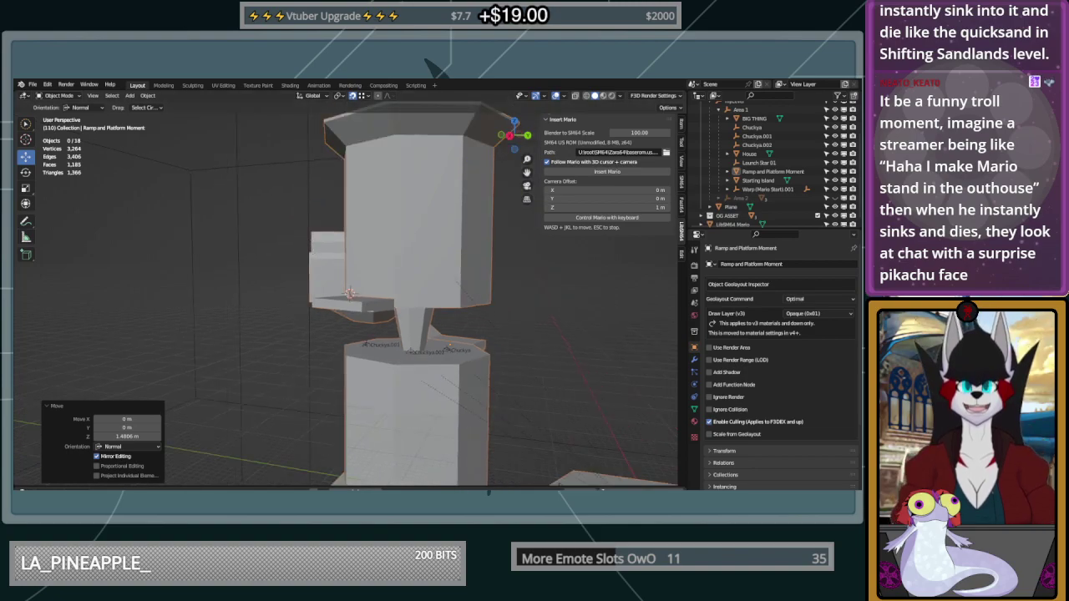
{"action": "scroll", "coordinate": [455, 378], "scroll_direction": "down", "scroll_amount": 2}
{"action": "scroll", "coordinate": [487, 361], "scroll_direction": "down", "scroll_amount": 2}
{"action": "middle_click_drag", "start_coordinate": [499, 339], "coordinate": [570, 381]}
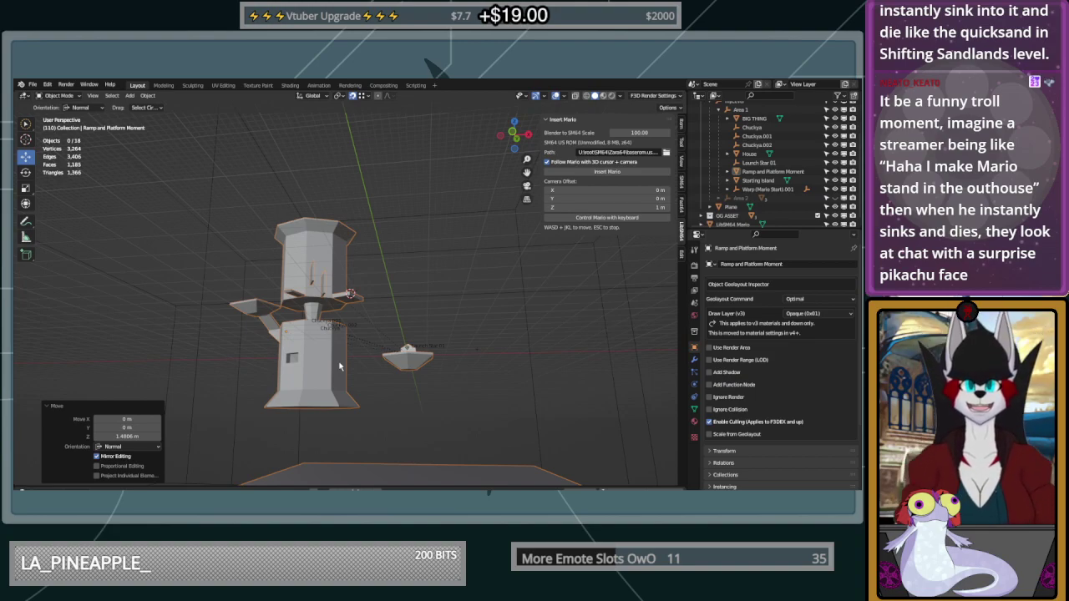
{"action": "middle_click_drag", "start_coordinate": [339, 366], "coordinate": [342, 425]}
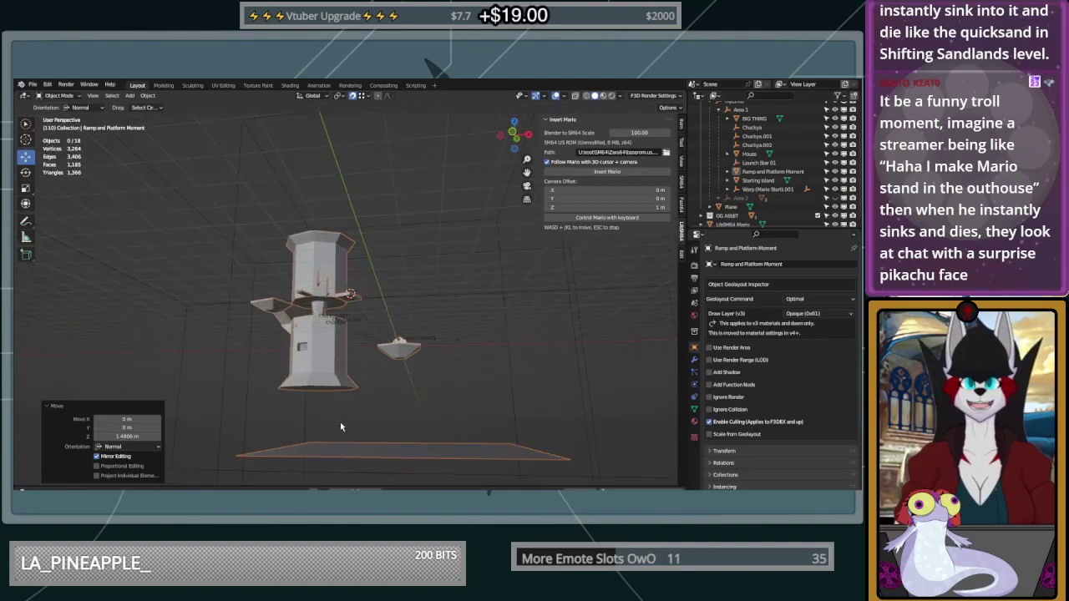
{"action": "middle_click_drag", "start_coordinate": [394, 384], "coordinate": [401, 412]}
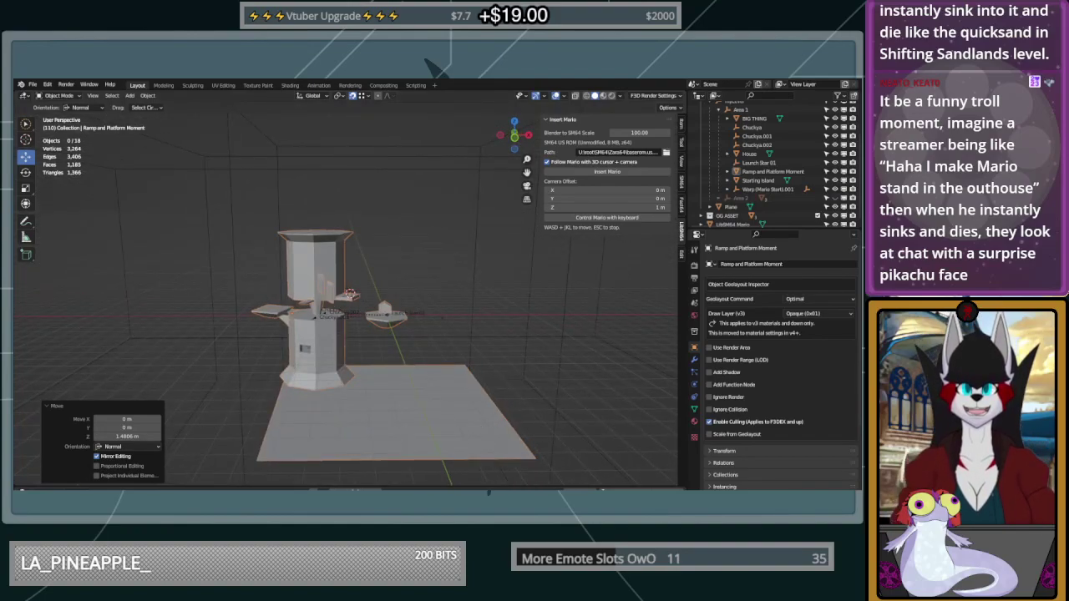
{"action": "scroll", "coordinate": [299, 260], "scroll_direction": "up", "scroll_amount": 6}
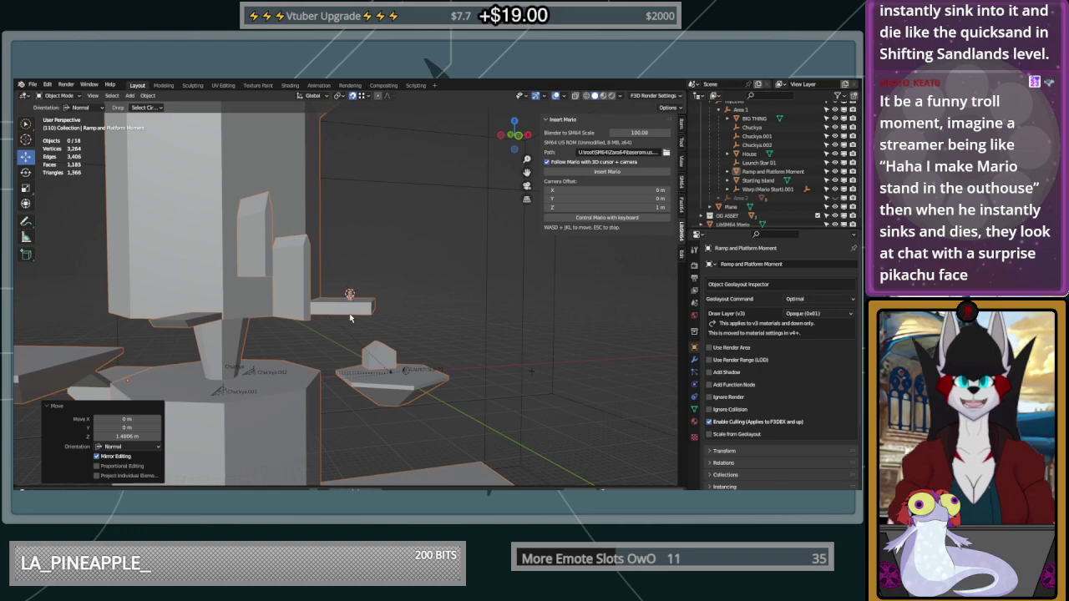
{"action": "middle_click_drag", "start_coordinate": [350, 317], "coordinate": [373, 291]}
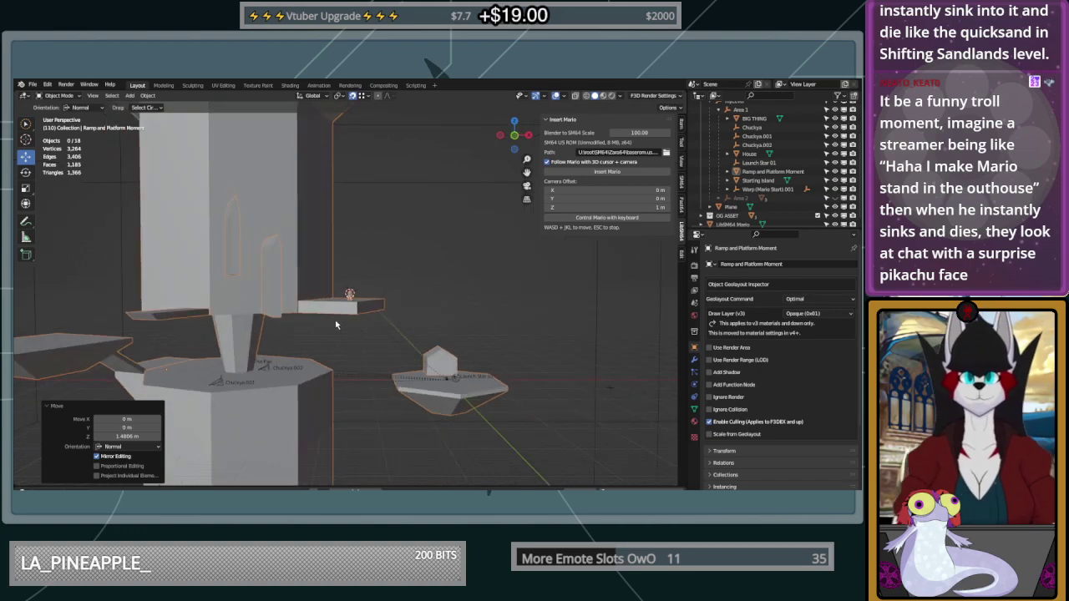
{"action": "middle_click_drag", "start_coordinate": [338, 329], "coordinate": [313, 340]}
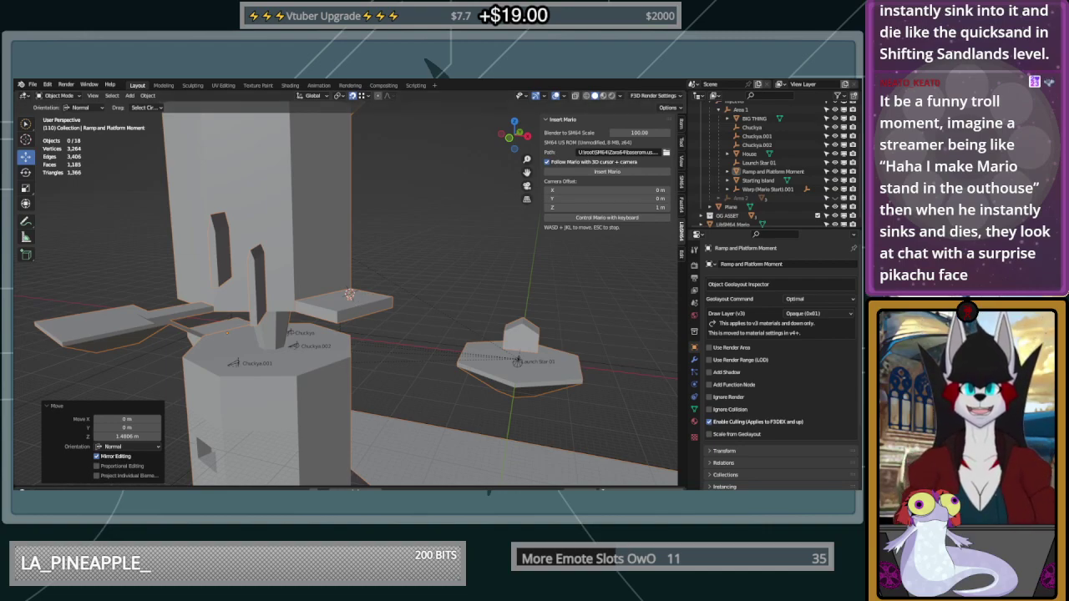
{"action": "middle_click_drag", "start_coordinate": [430, 373], "coordinate": [410, 361]}
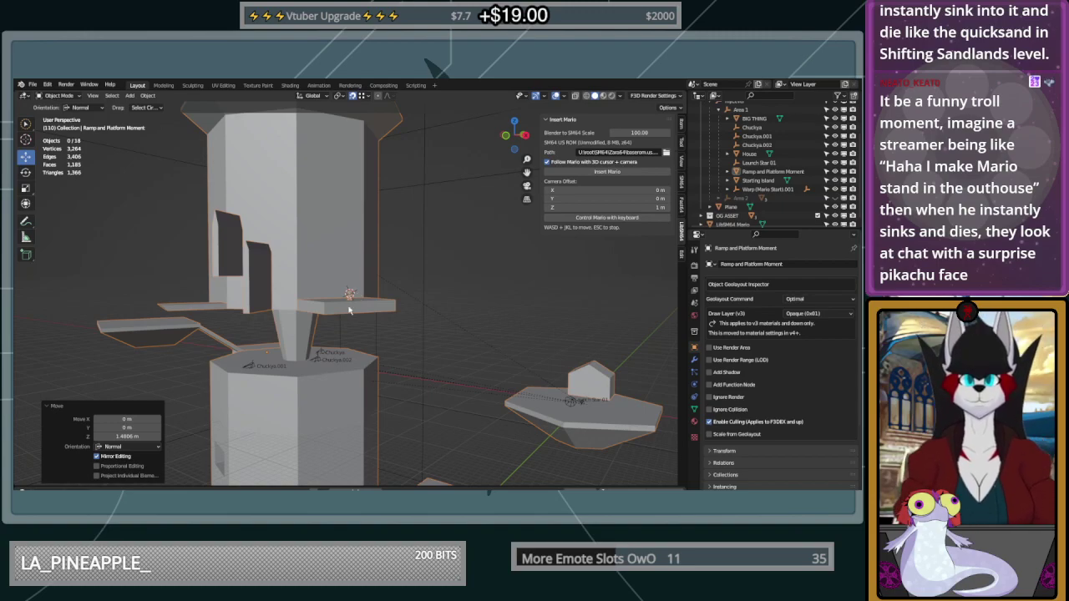
{"action": "scroll", "coordinate": [420, 426], "scroll_direction": "down", "scroll_amount": 2}
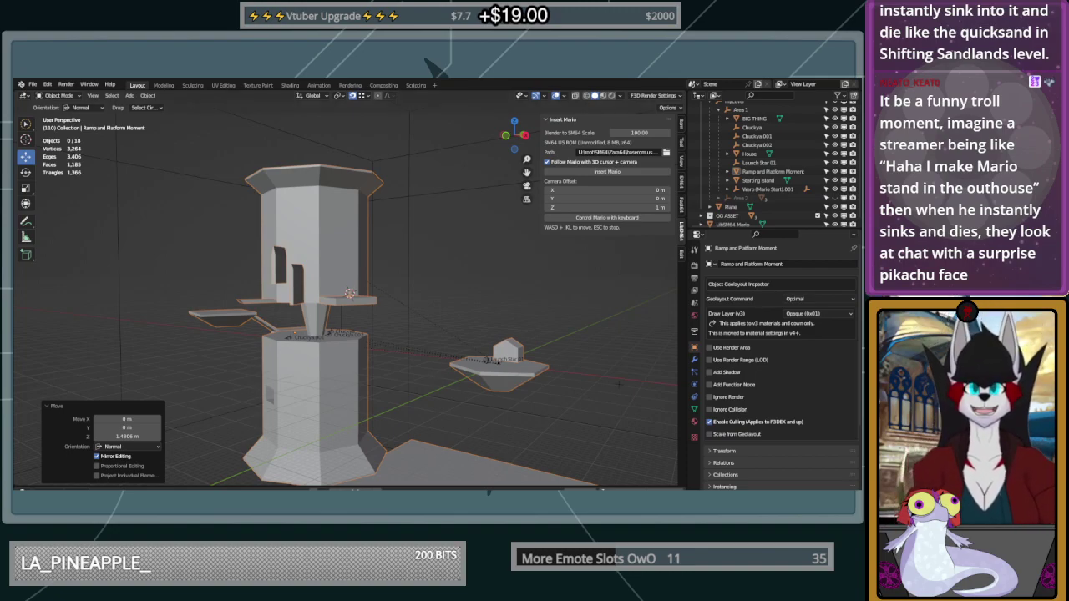
{"action": "middle_click_drag", "start_coordinate": [434, 357], "coordinate": [672, 367]}
{"action": "middle_click_drag", "start_coordinate": [475, 360], "coordinate": [604, 368]}
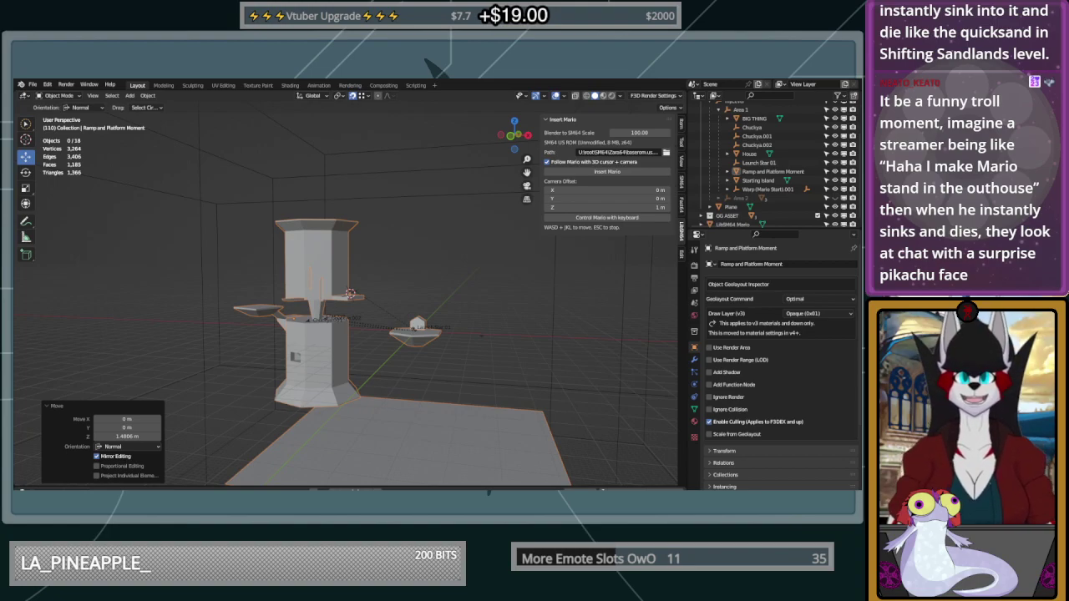
{"action": "middle_click_drag", "start_coordinate": [480, 409], "coordinate": [320, 326]}
{"action": "scroll", "coordinate": [366, 298], "scroll_direction": "up", "scroll_amount": 4}
{"action": "scroll", "coordinate": [365, 298], "scroll_direction": "up", "scroll_amount": 2}
{"action": "middle_click_drag", "start_coordinate": [365, 297], "coordinate": [510, 325]}
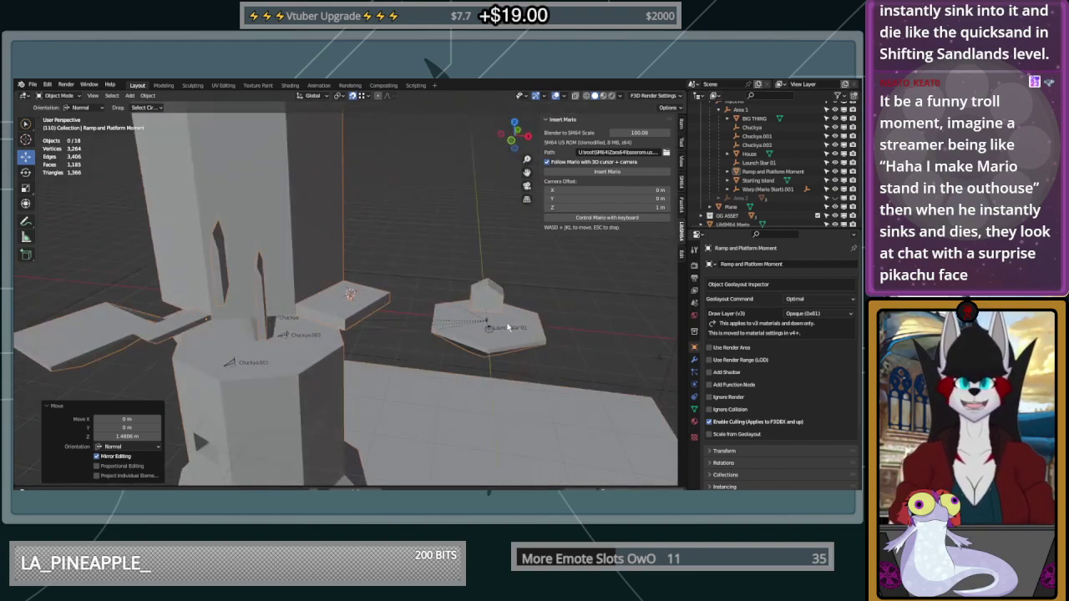
{"action": "middle_click_drag", "start_coordinate": [500, 332], "coordinate": [453, 385]}
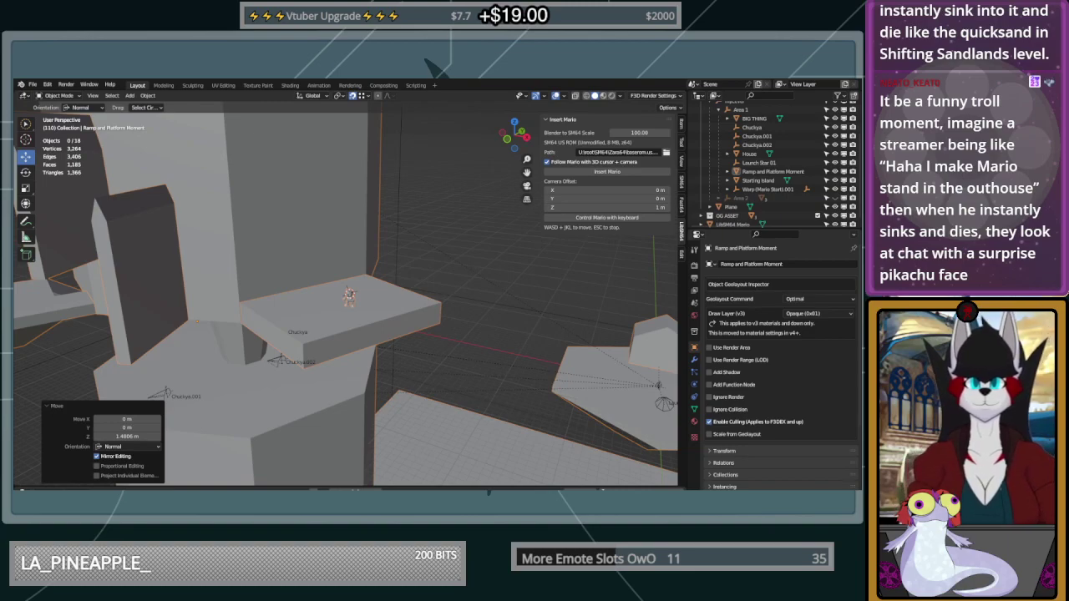
Open the BIG THING tower mesh for editing with the Knife tool and select all of its geometry
{"action": "middle_click_drag", "start_coordinate": [348, 385], "coordinate": [409, 306]}
{"action": "middle_click_drag", "start_coordinate": [391, 215], "coordinate": [404, 294]}
{"action": "left_click", "coordinate": [404, 293]}
{"action": "scroll", "coordinate": [339, 335], "scroll_direction": "up", "scroll_amount": 3}
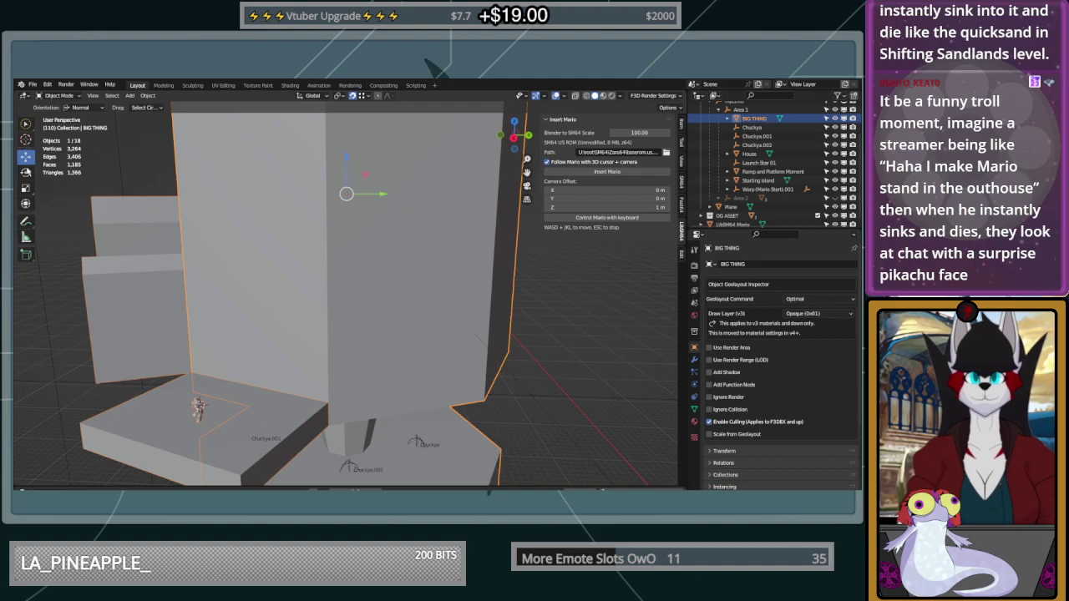
{"action": "key", "text": "Tab"}
{"action": "left_click", "coordinate": [28, 333]}
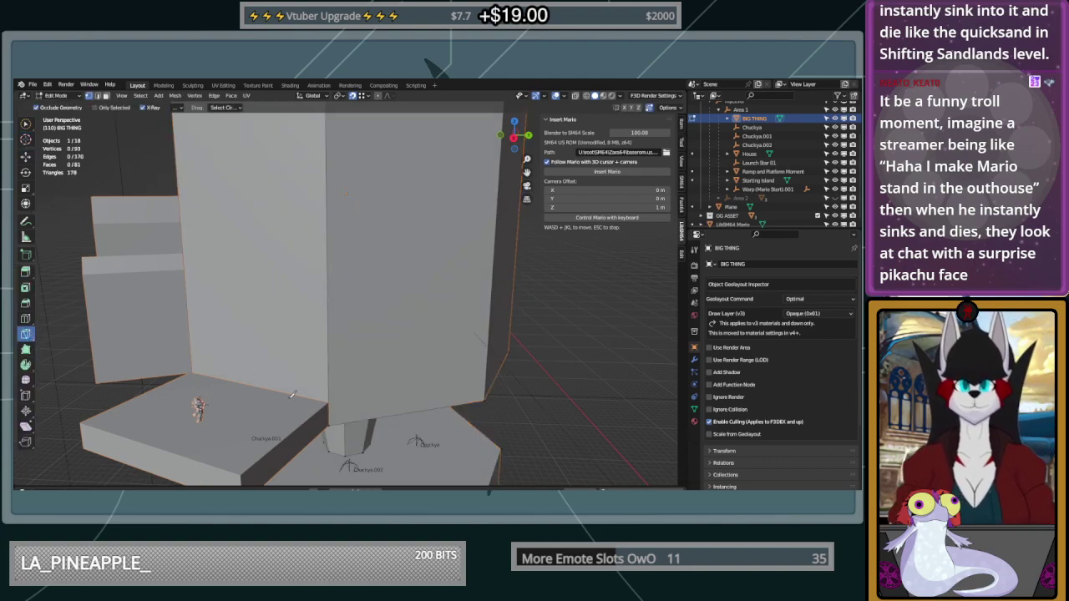
{"action": "key", "text": "a"}
{"action": "middle_click_drag", "start_coordinate": [294, 420], "coordinate": [286, 373]}
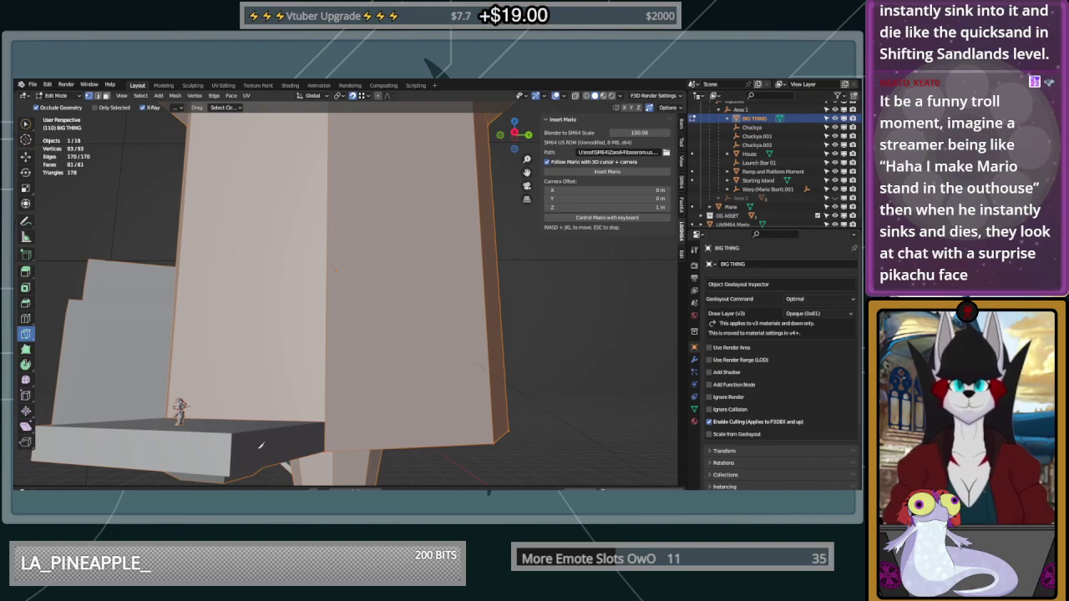
Knife-cut a vertical line up the tower wall beside the platform and a horizontal line across the adjacent wall faces above Mario
{"action": "left_click", "coordinate": [368, 451]}
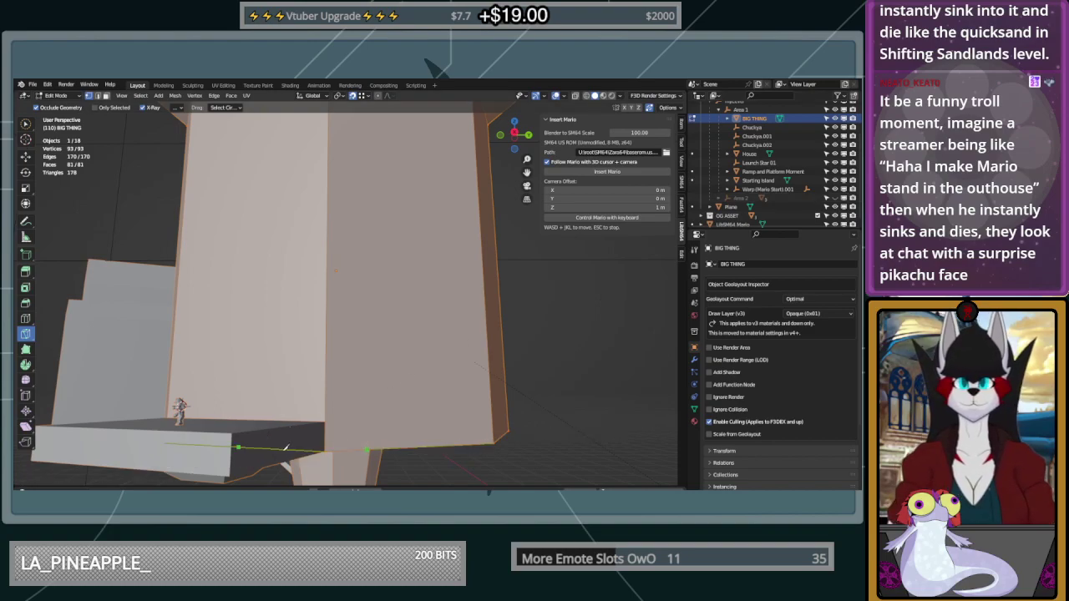
{"action": "left_click", "coordinate": [239, 447]}
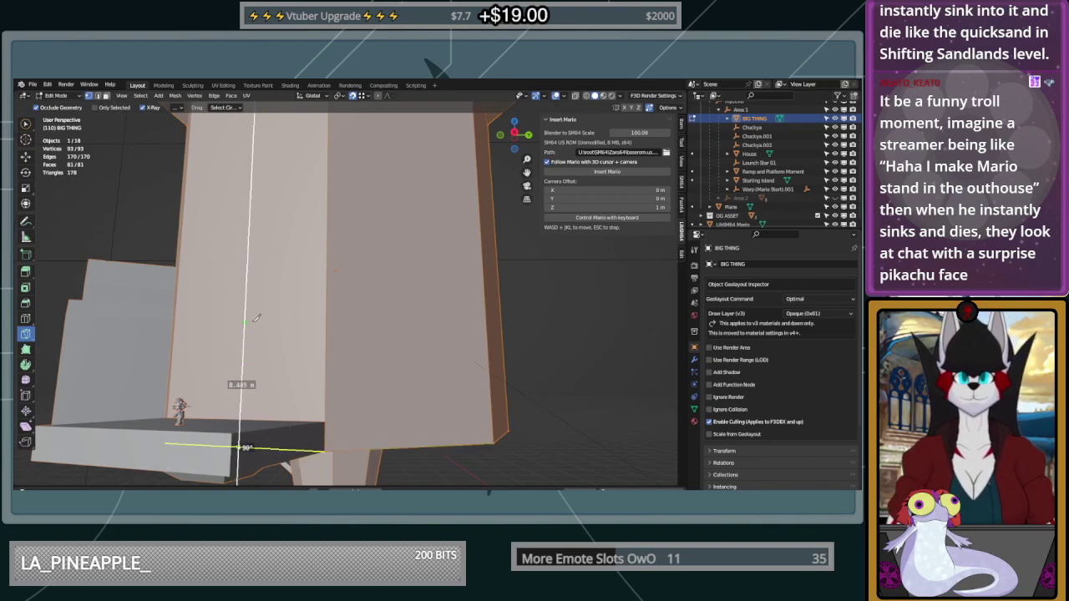
{"action": "left_click", "coordinate": [244, 288]}
{"action": "left_click", "coordinate": [326, 283]}
{"action": "middle_click_drag", "start_coordinate": [389, 327], "coordinate": [369, 344]}
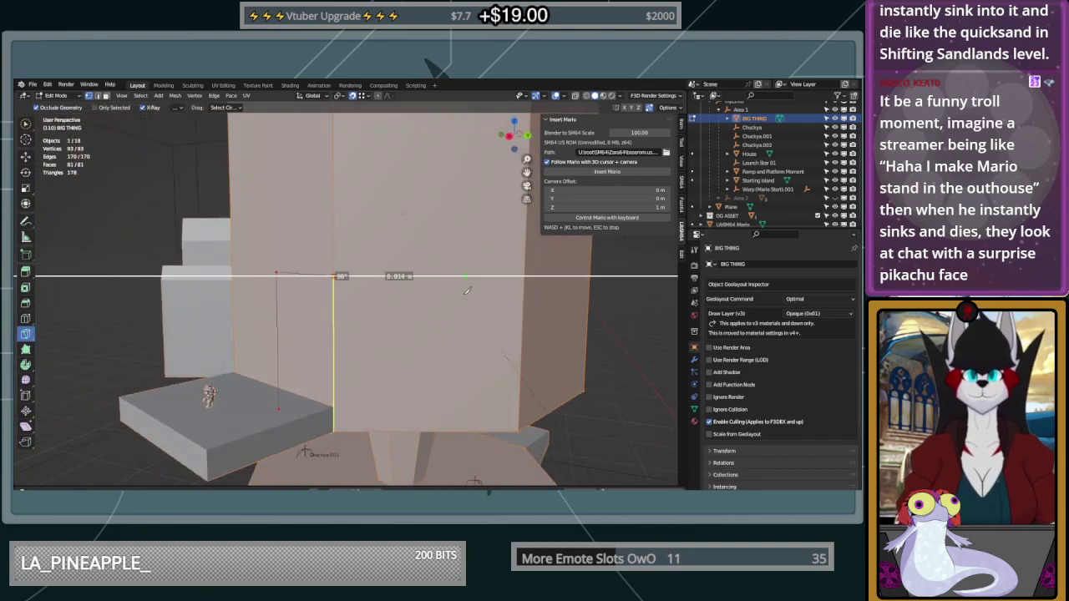
{"action": "middle_click_drag", "start_coordinate": [519, 277], "coordinate": [558, 284]}
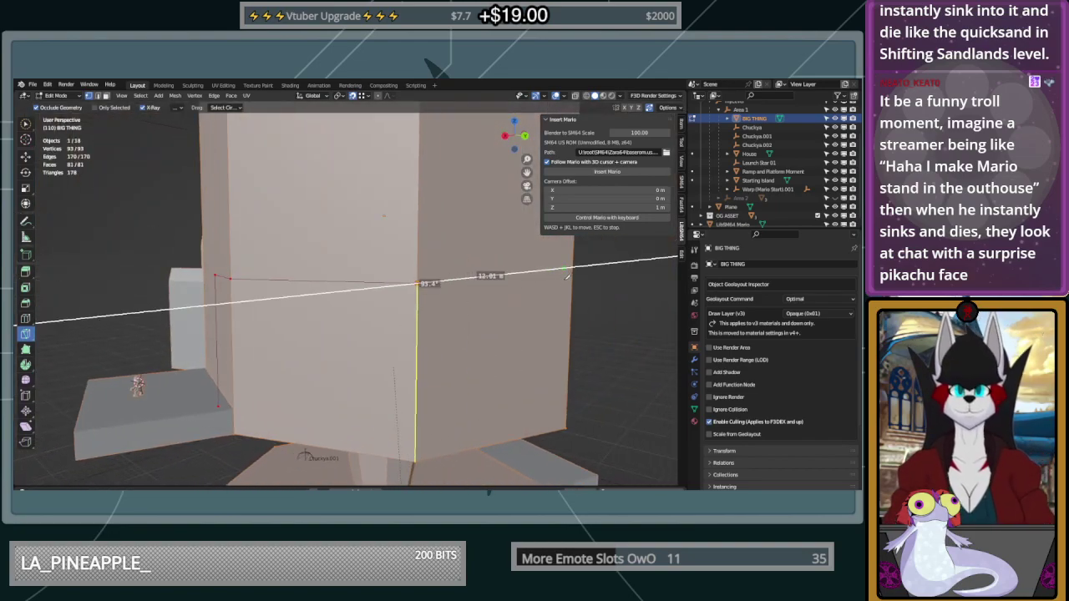
{"action": "middle_click_drag", "start_coordinate": [534, 302], "coordinate": [498, 319]}
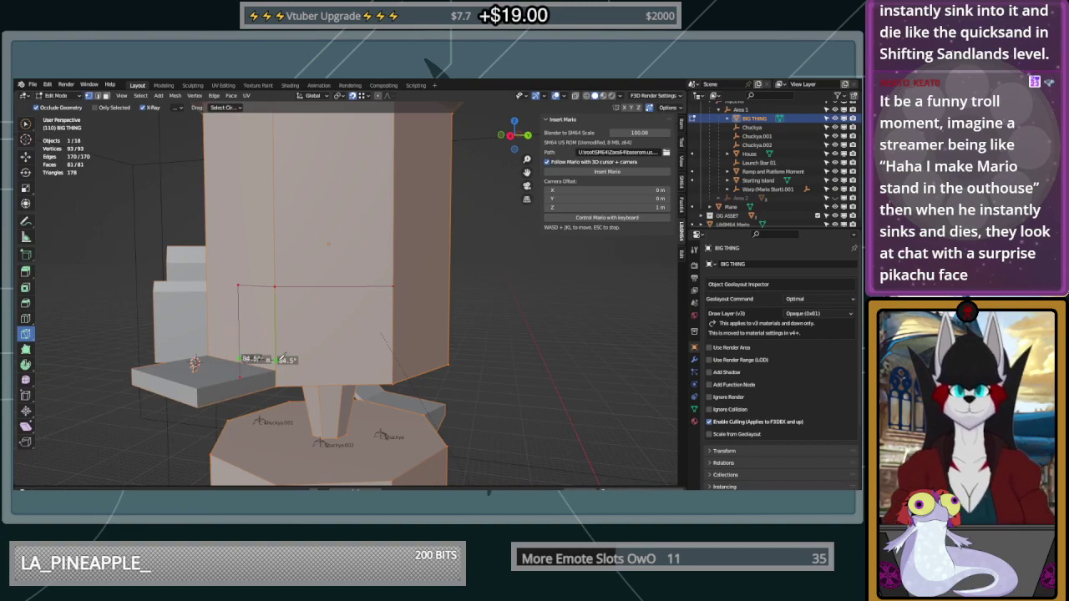
Knife-cut a matching lower line across the same wall faces near the tower's bottom edge and apply the cuts
{"action": "left_click", "coordinate": [275, 366]}
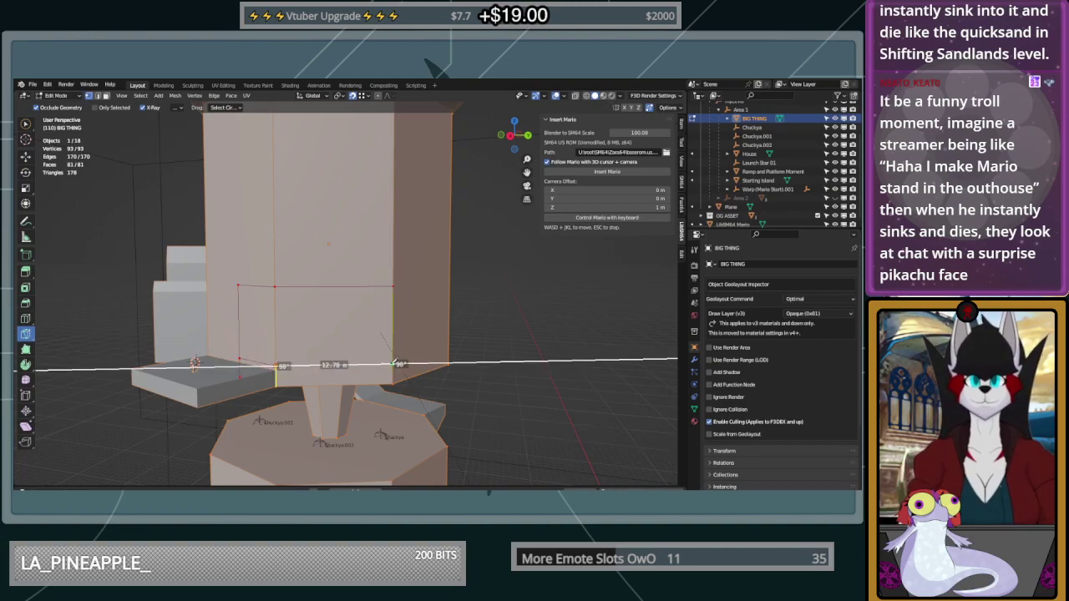
{"action": "middle_click_drag", "start_coordinate": [394, 364], "coordinate": [451, 361]}
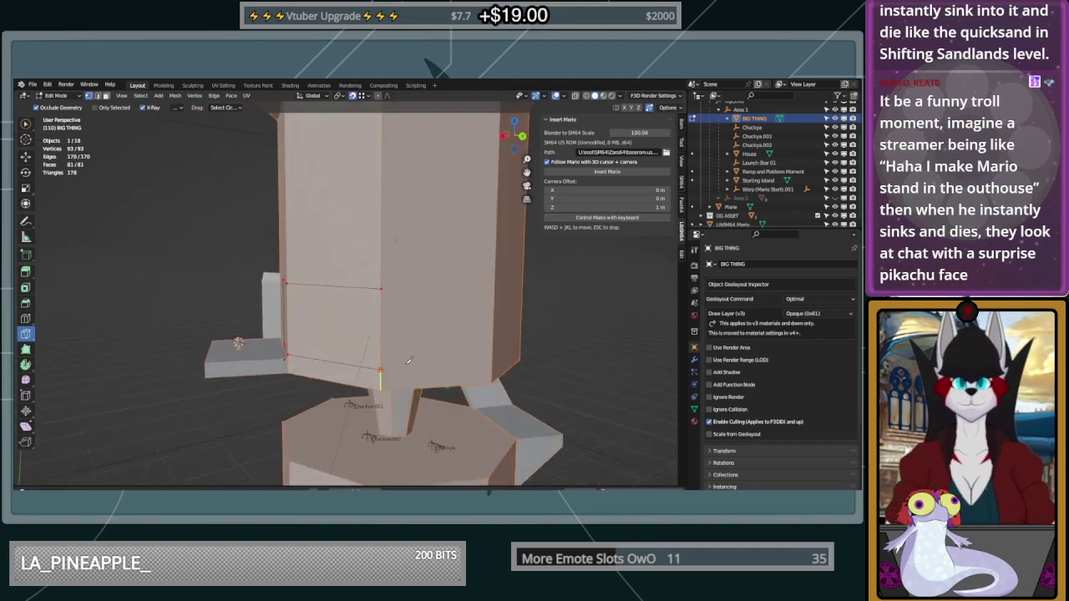
{"action": "left_click", "coordinate": [499, 357]}
{"action": "middle_click_drag", "start_coordinate": [499, 357], "coordinate": [450, 371]}
{"action": "key", "text": "Return"}
{"action": "middle_click_drag", "start_coordinate": [468, 320], "coordinate": [415, 318]}
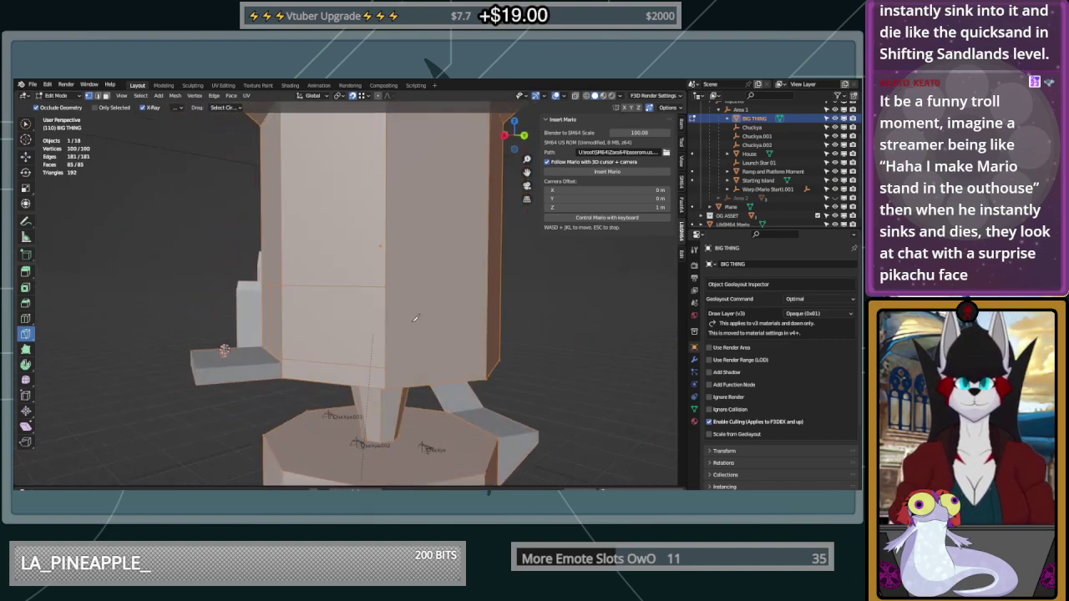
Extend the lower and upper knife lines across the next wall face around the tower
{"action": "middle_click_drag", "start_coordinate": [449, 380], "coordinate": [385, 385]}
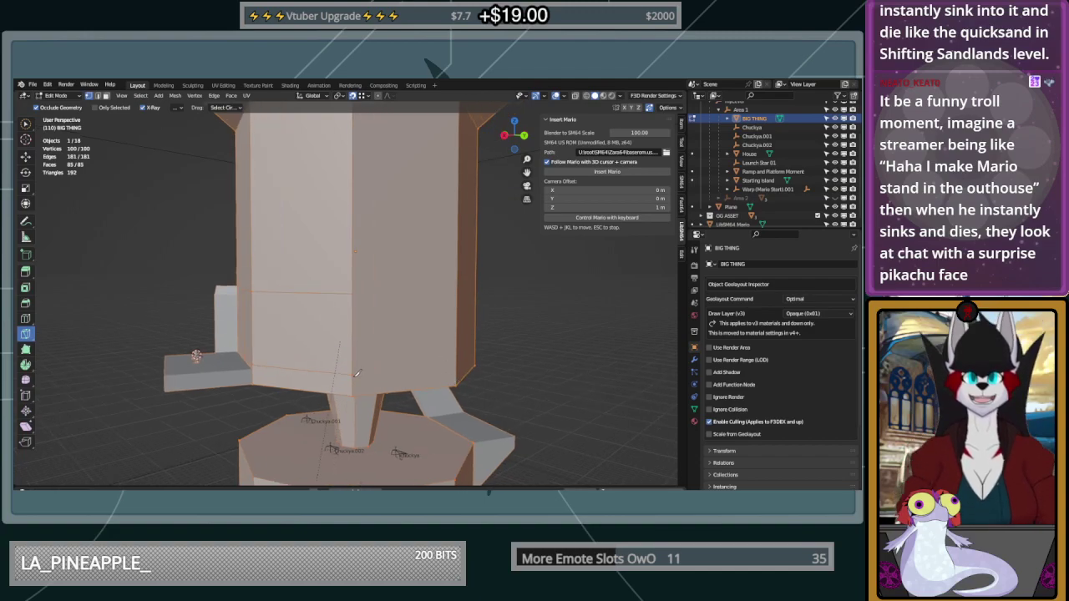
{"action": "left_click", "coordinate": [352, 375]}
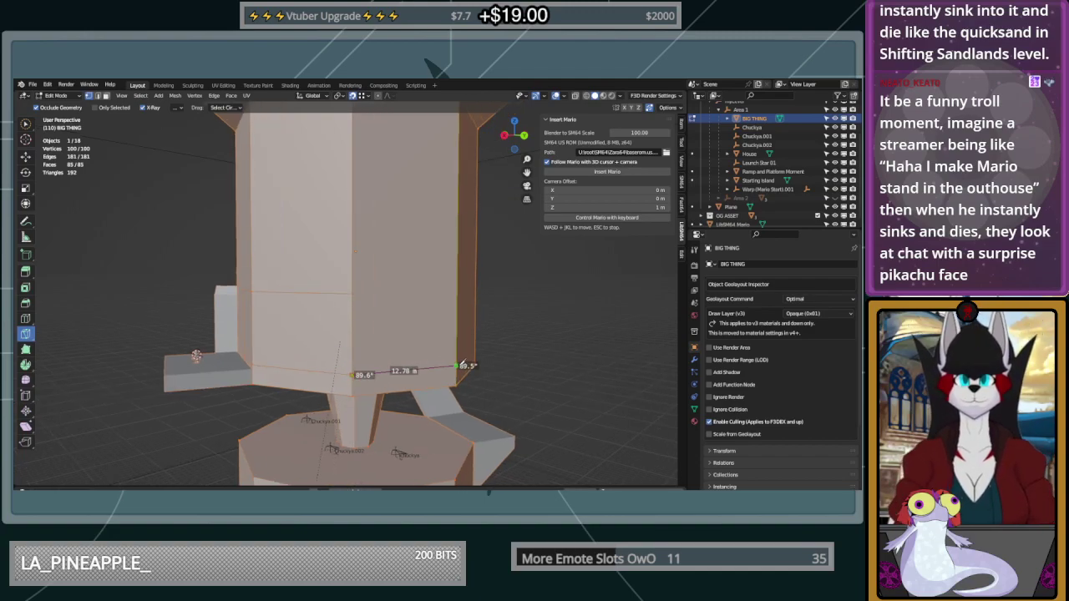
{"action": "left_click", "coordinate": [457, 365]}
{"action": "right_click", "coordinate": [376, 317]}
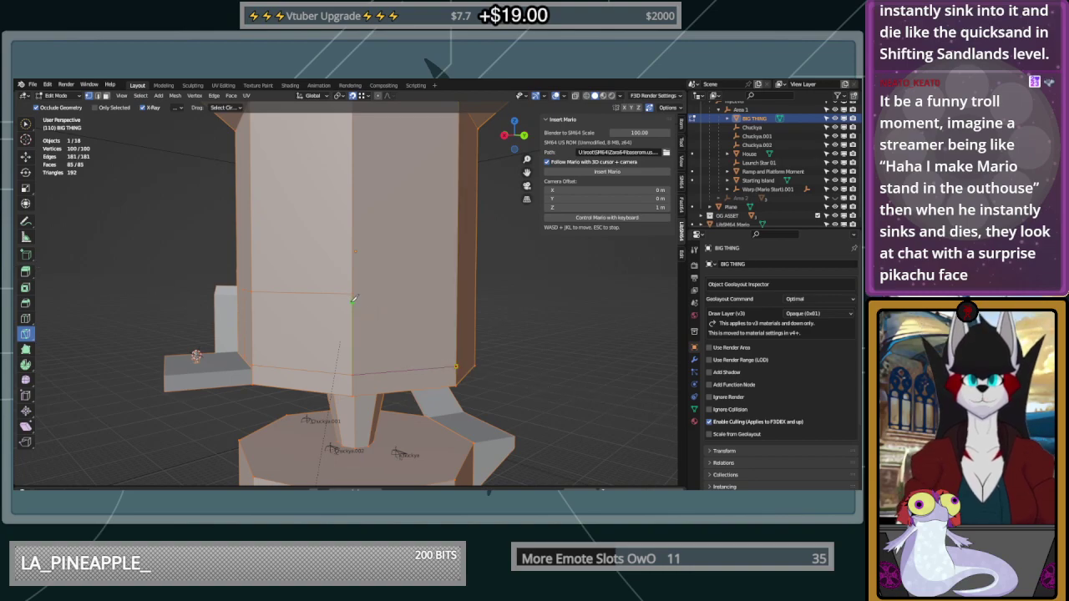
{"action": "left_click", "coordinate": [354, 294]}
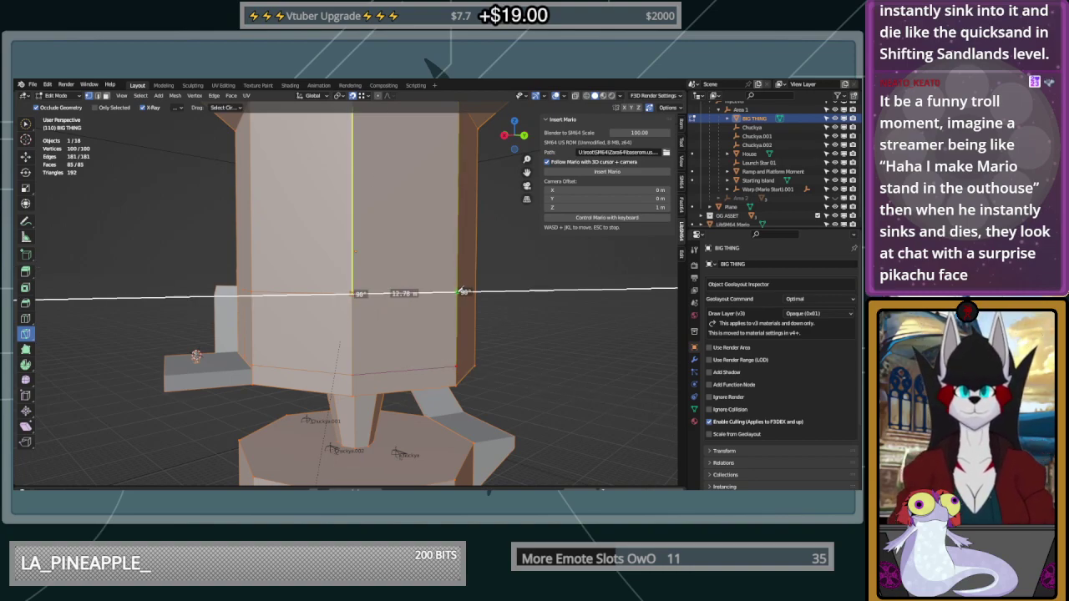
{"action": "middle_click_drag", "start_coordinate": [465, 288], "coordinate": [377, 332]}
Continue both knife lines across the following tower face, joining them to the corner points already cut
{"action": "left_click", "coordinate": [301, 339]}
{"action": "left_click", "coordinate": [415, 351]}
{"action": "left_click", "coordinate": [299, 262]}
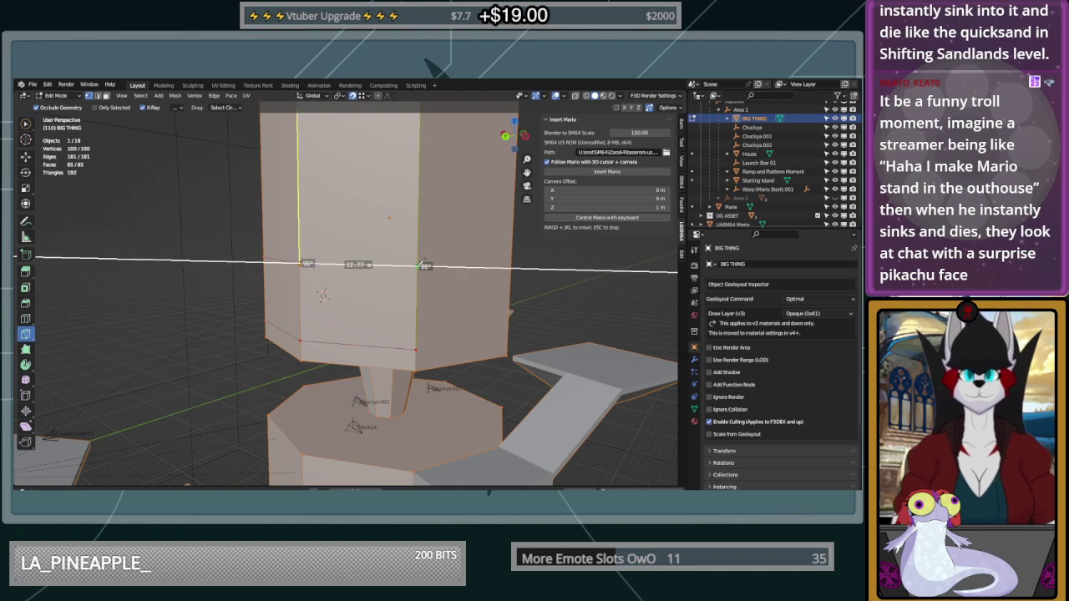
{"action": "left_click", "coordinate": [416, 266]}
{"action": "middle_click_drag", "start_coordinate": [503, 288], "coordinate": [458, 294]}
Knife-cut the lower and upper lines across one more tower face and apply the whole cut
{"action": "left_click", "coordinate": [335, 352]}
{"action": "left_click", "coordinate": [468, 352]}
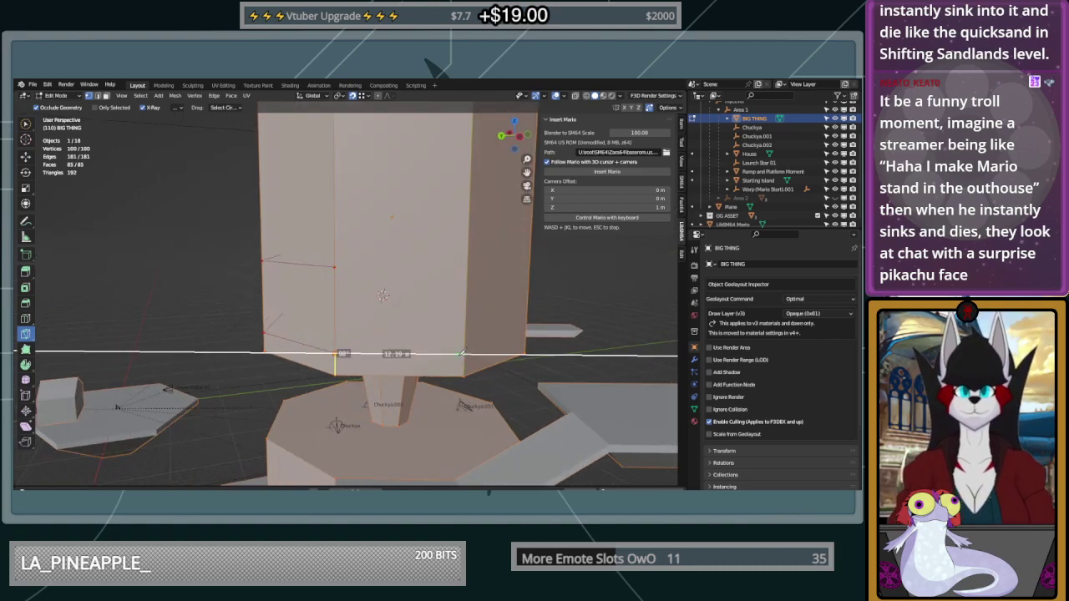
{"action": "key", "text": "Return"}
{"action": "key", "text": "k"}
{"action": "left_click", "coordinate": [334, 267]}
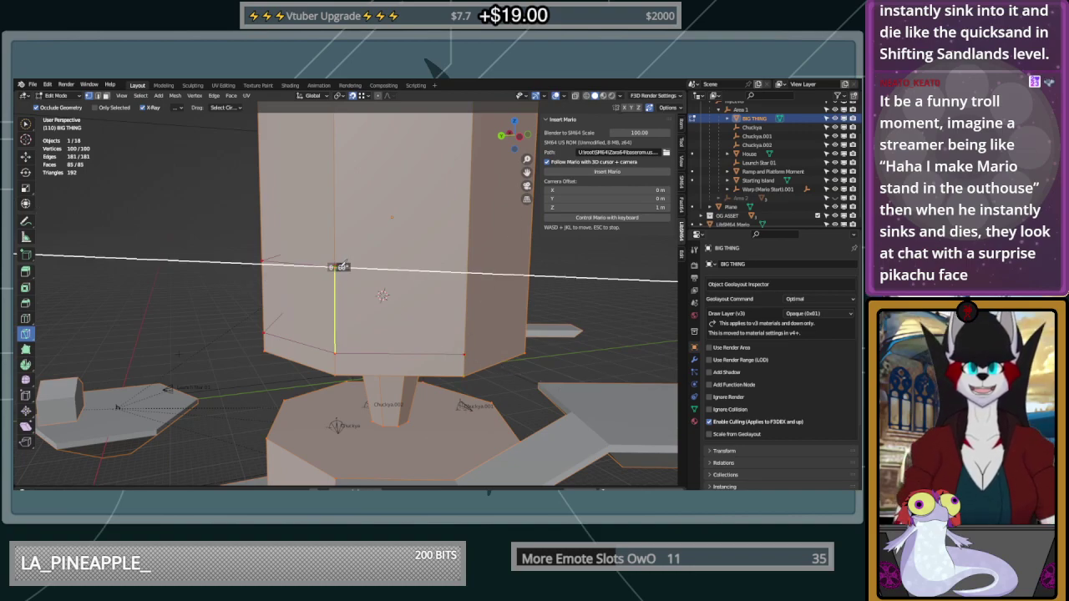
{"action": "left_click", "coordinate": [470, 268]}
{"action": "middle_click_drag", "start_coordinate": [470, 268], "coordinate": [538, 374]}
{"action": "scroll", "coordinate": [482, 376], "scroll_direction": "up", "scroll_amount": 4}
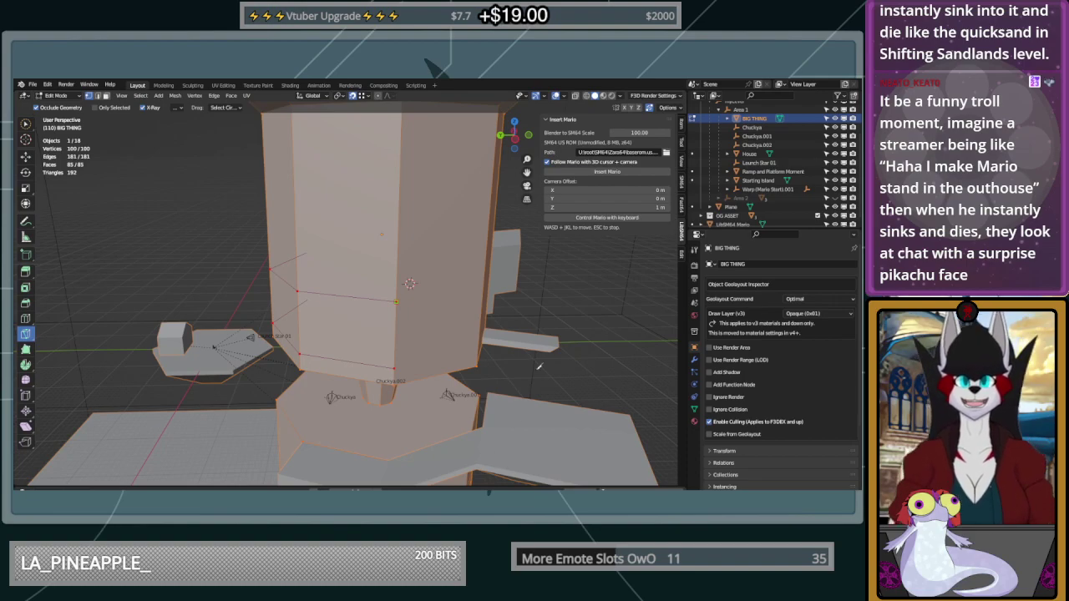
{"action": "middle_click_drag", "start_coordinate": [451, 290], "coordinate": [415, 325]}
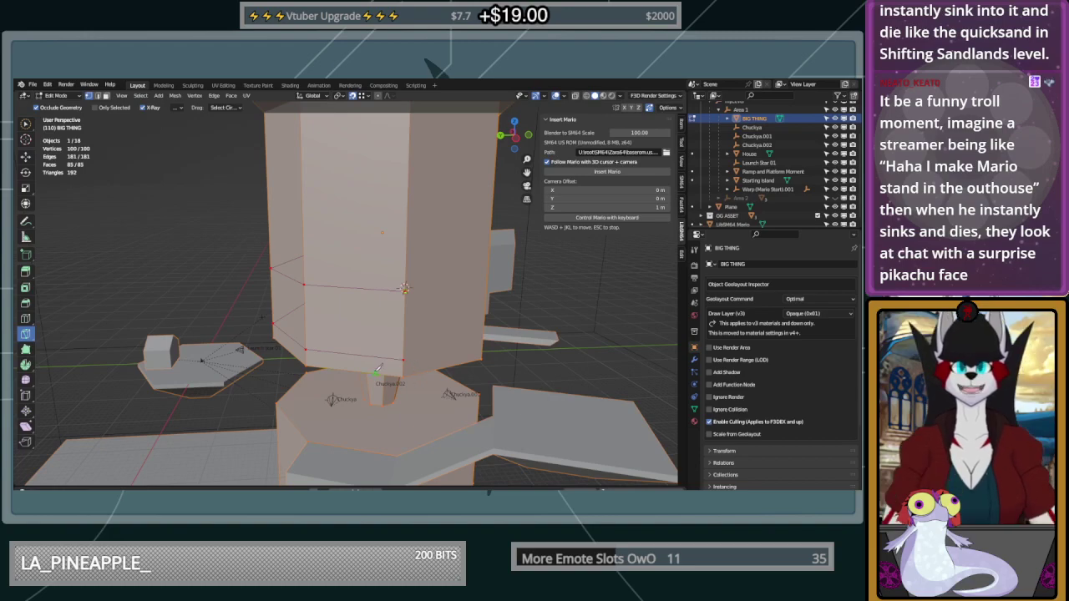
{"action": "middle_click_drag", "start_coordinate": [424, 365], "coordinate": [718, 359]}
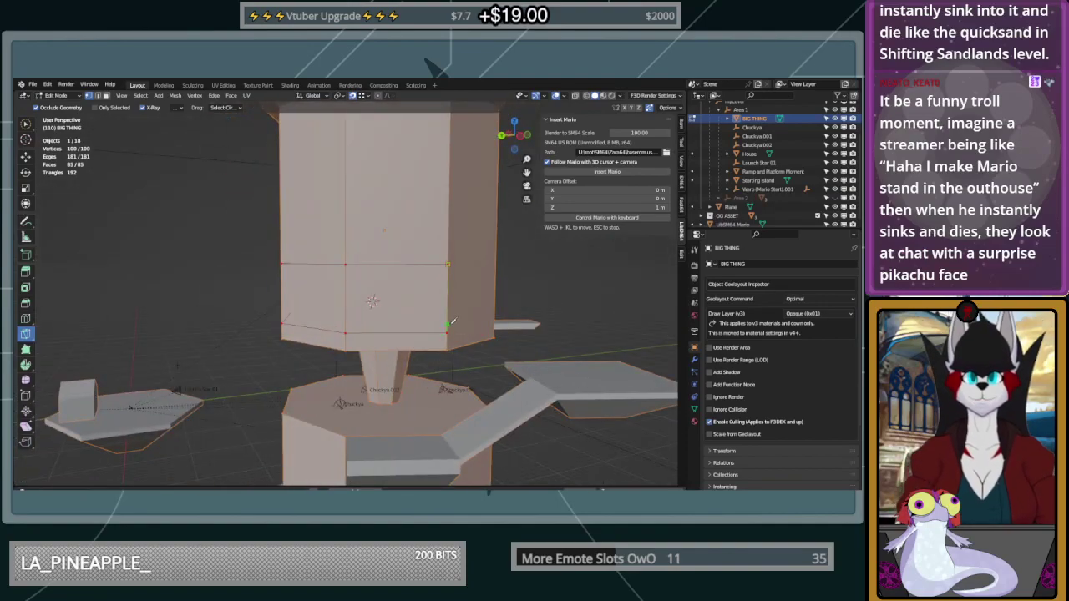
{"action": "key", "text": "Return"}
{"action": "middle_click_drag", "start_coordinate": [509, 313], "coordinate": [688, 328]}
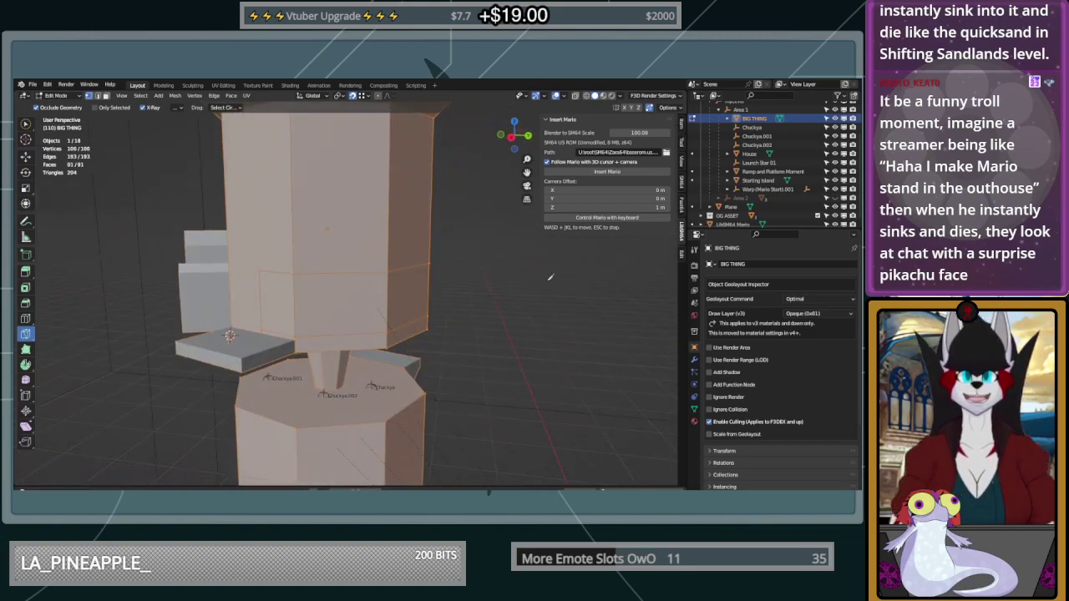
Switch to face selection, select the wall faces between the two cut lines and delete them
{"action": "left_click", "coordinate": [108, 97]}
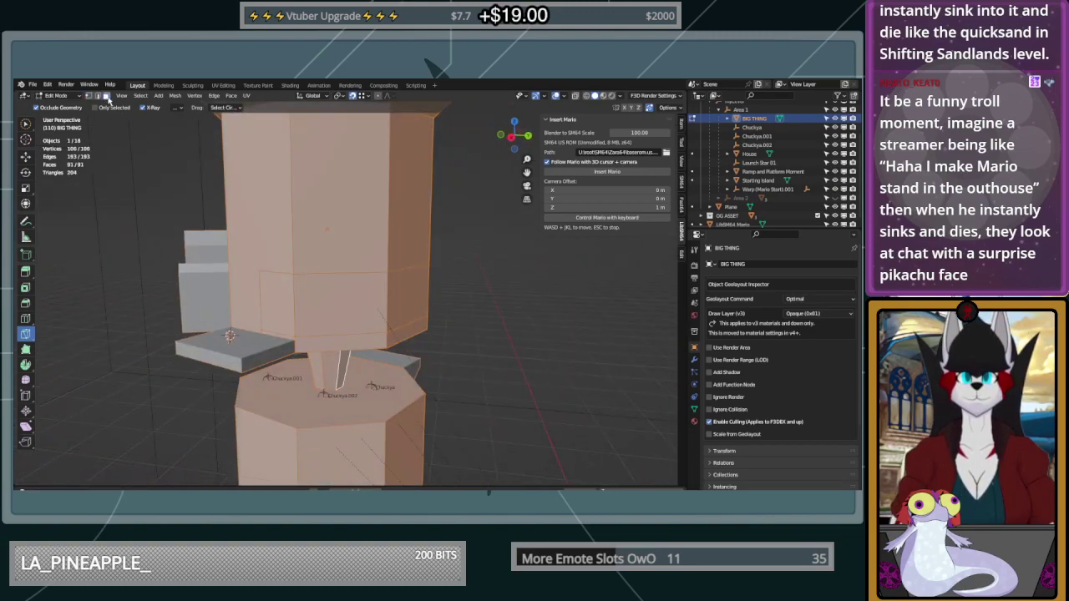
{"action": "left_click", "coordinate": [30, 122]}
{"action": "mouse_move", "coordinate": [339, 283]}
{"action": "left_mouse_down"}
{"action": "mouse_move", "coordinate": [288, 308]}
{"action": "mouse_move", "coordinate": [415, 294]}
{"action": "left_mouse_up"}
{"action": "middle_click_drag", "start_coordinate": [460, 290], "coordinate": [351, 295]}
{"action": "left_click_drag", "start_coordinate": [415, 296], "coordinate": [435, 295], "text": "shift"}
{"action": "middle_click_drag", "start_coordinate": [456, 295], "coordinate": [503, 301]}
{"action": "key", "text": "x"}
{"action": "left_click", "coordinate": [435, 302]}
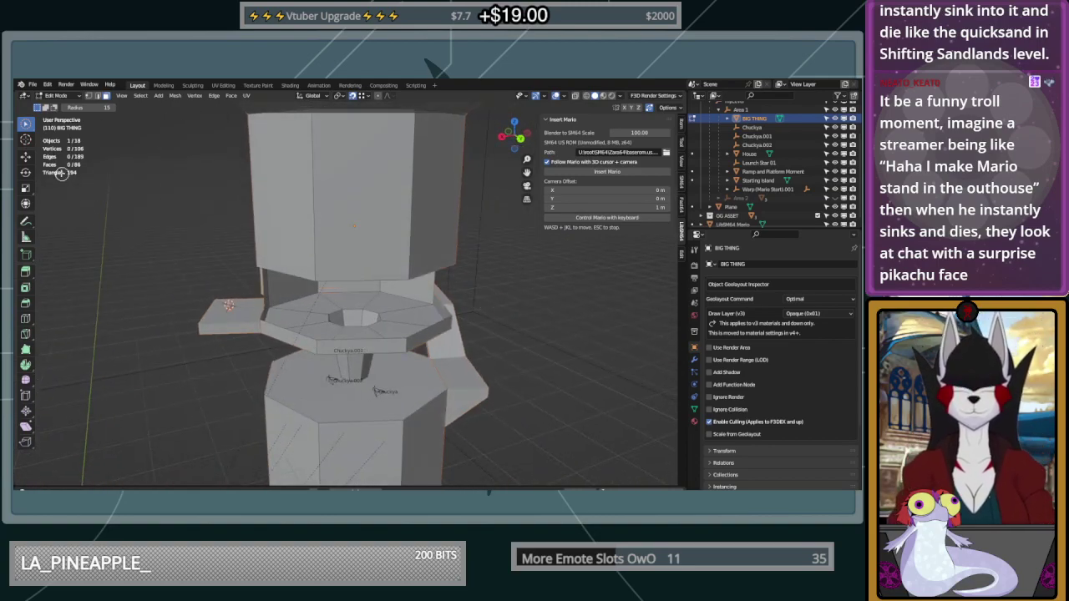
Select the vertices around the rim of the tower's floor hole and extrude them upward along Z toward the opening's lower edge
{"action": "scroll", "coordinate": [355, 292], "scroll_direction": "up", "scroll_amount": 2}
{"action": "scroll", "coordinate": [355, 292], "scroll_direction": "up", "scroll_amount": 1}
{"action": "mouse_move", "coordinate": [354, 292]}
{"action": "middle_mouse_down"}
{"action": "mouse_move", "coordinate": [332, 274]}
{"action": "mouse_move", "coordinate": [345, 293]}
{"action": "middle_mouse_up"}
{"action": "left_click", "coordinate": [90, 95]}
{"action": "middle_click_drag", "start_coordinate": [458, 337], "coordinate": [436, 334]}
{"action": "left_click", "coordinate": [436, 335]}
{"action": "middle_click_drag", "start_coordinate": [340, 336], "coordinate": [266, 339]}
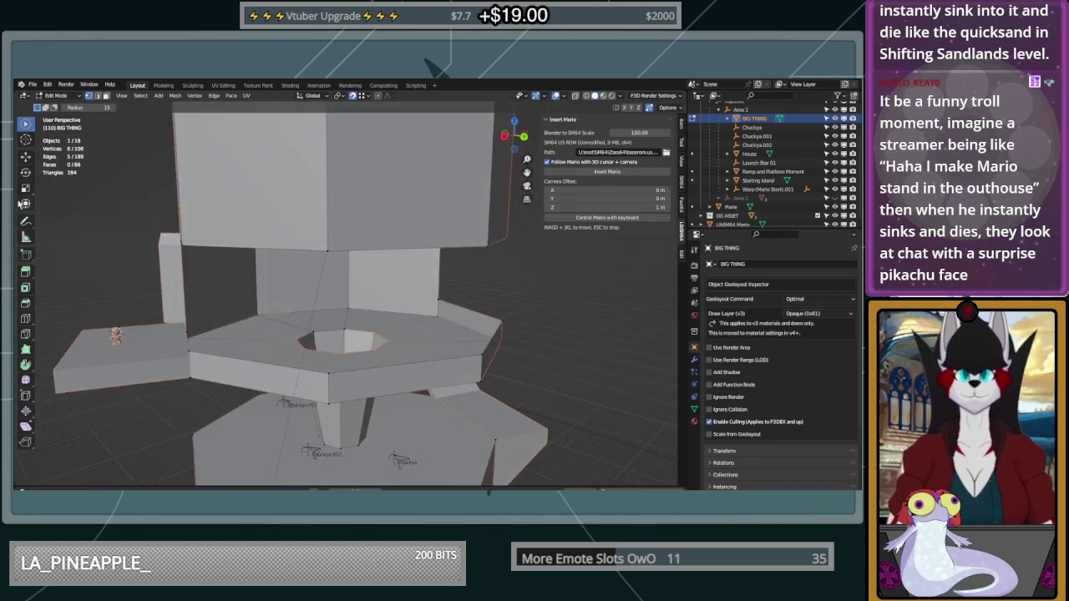
{"action": "left_click", "coordinate": [26, 272]}
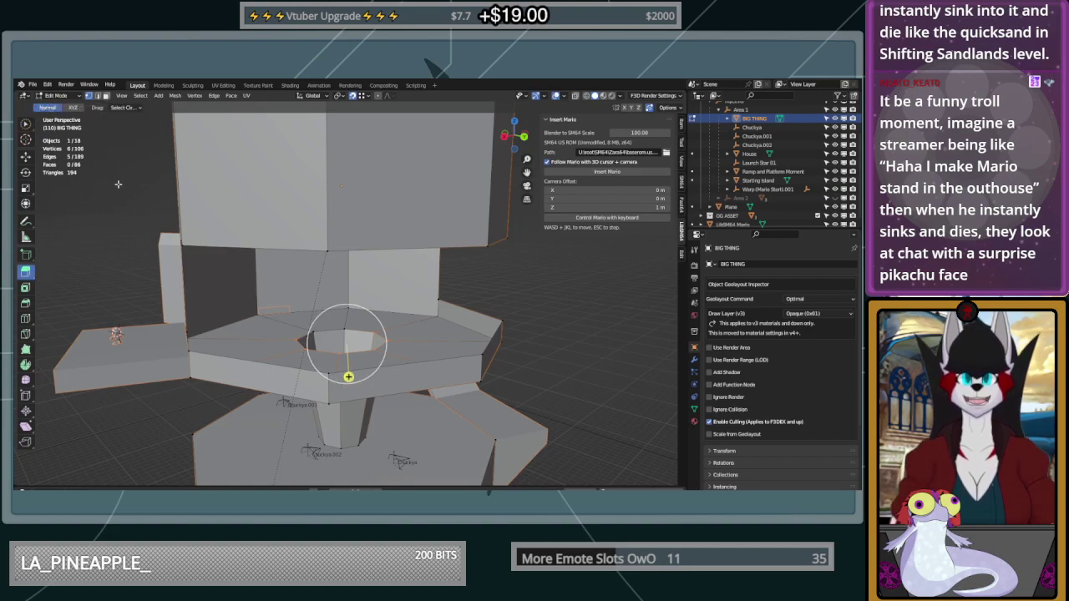
{"action": "left_click", "coordinate": [72, 108]}
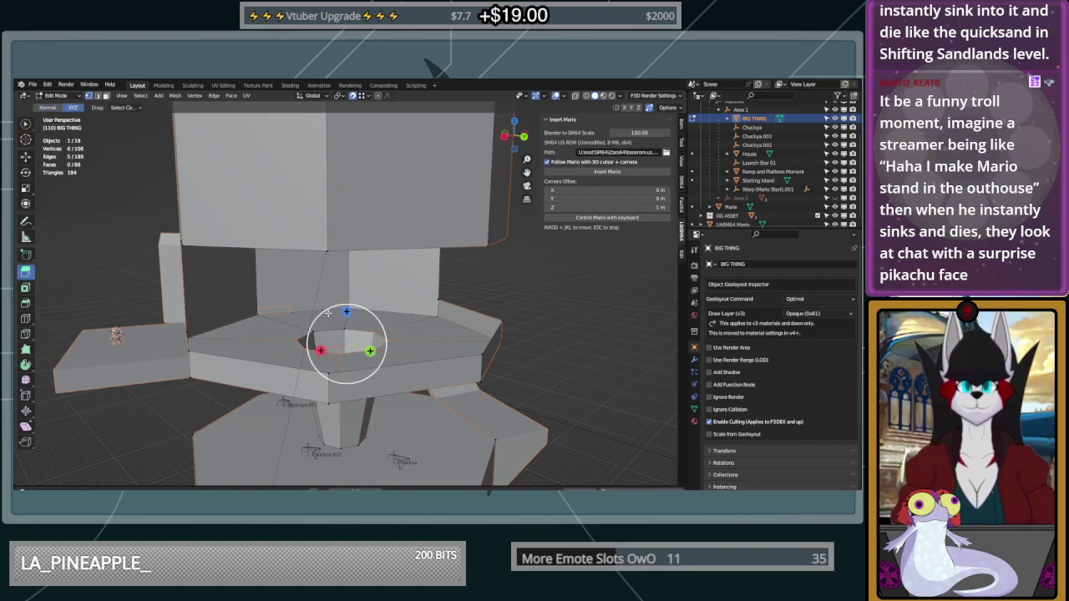
{"action": "left_click_drag", "start_coordinate": [346, 311], "coordinate": [361, 281]}
Fill the first floor face between the opening's lower edge and the extruded rim, next to the platform
{"action": "middle_click_drag", "start_coordinate": [361, 281], "coordinate": [485, 301]}
{"action": "left_click", "coordinate": [269, 329]}
{"action": "left_click", "coordinate": [182, 364], "text": "shift"}
{"action": "left_click", "coordinate": [235, 370], "text": "shift"}
{"action": "left_click", "coordinate": [326, 335], "text": "shift"}
{"action": "key", "text": "f"}
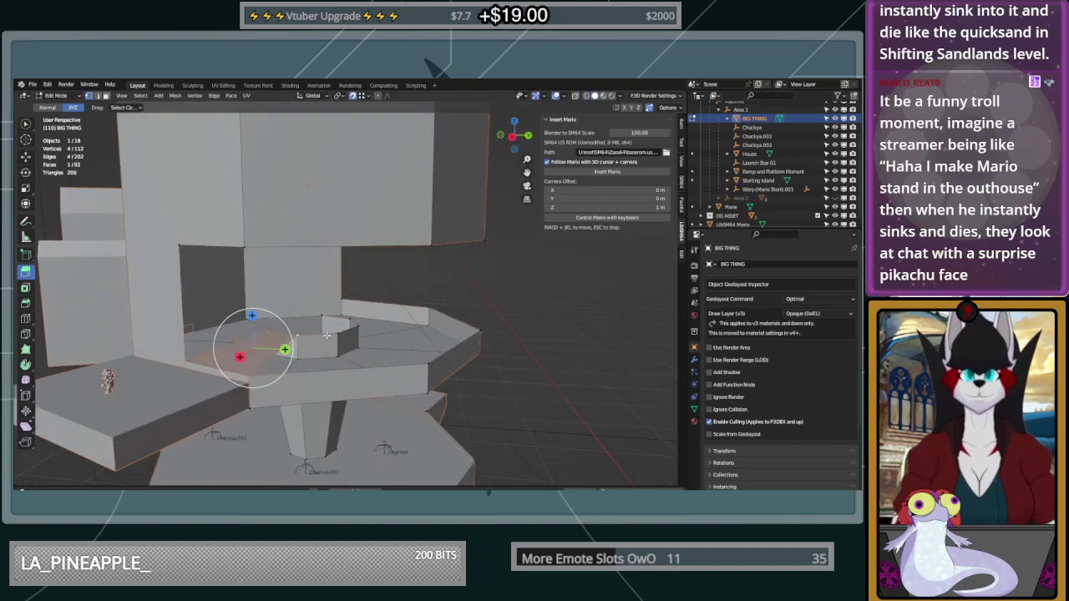
Fill the remaining floor faces around the extruded rim, undoing the faulty fill before redoing it
{"action": "left_click", "coordinate": [339, 336], "text": "shift"}
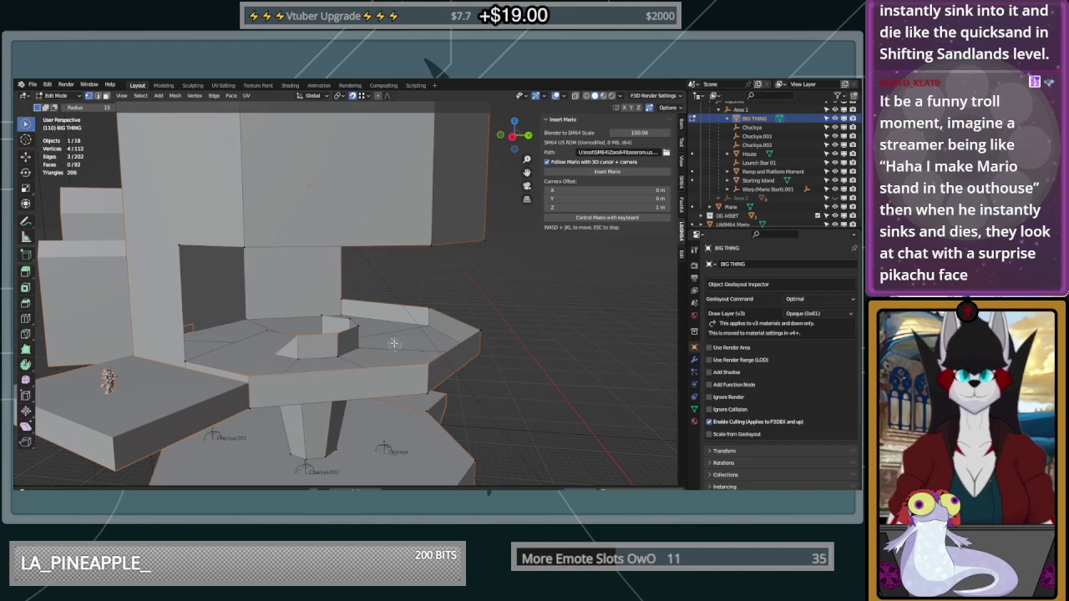
{"action": "key", "text": "f"}
{"action": "left_click", "coordinate": [359, 328]}
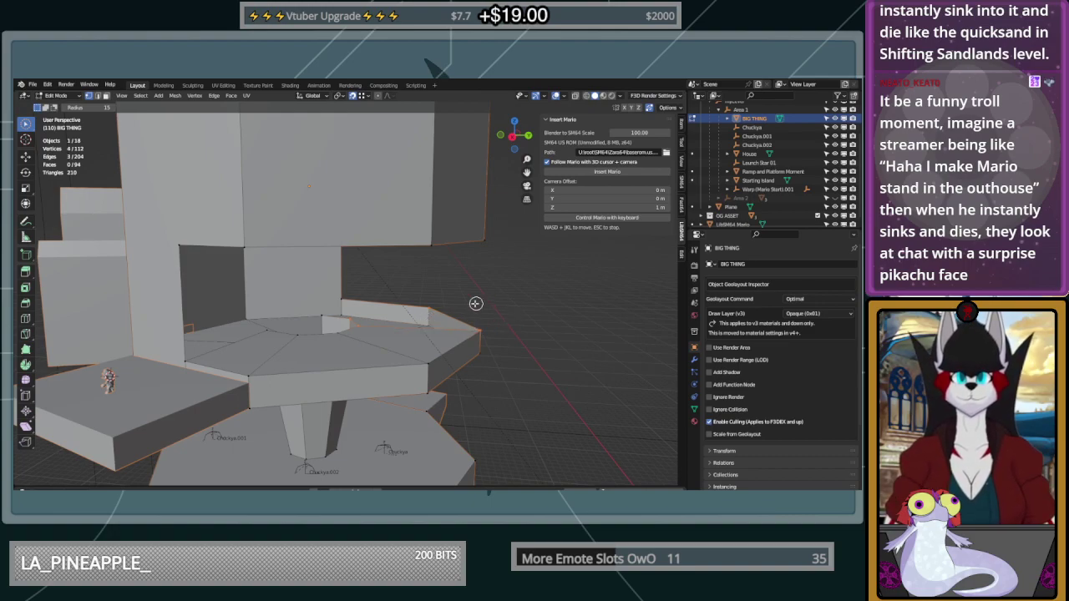
{"action": "key", "text": "f"}
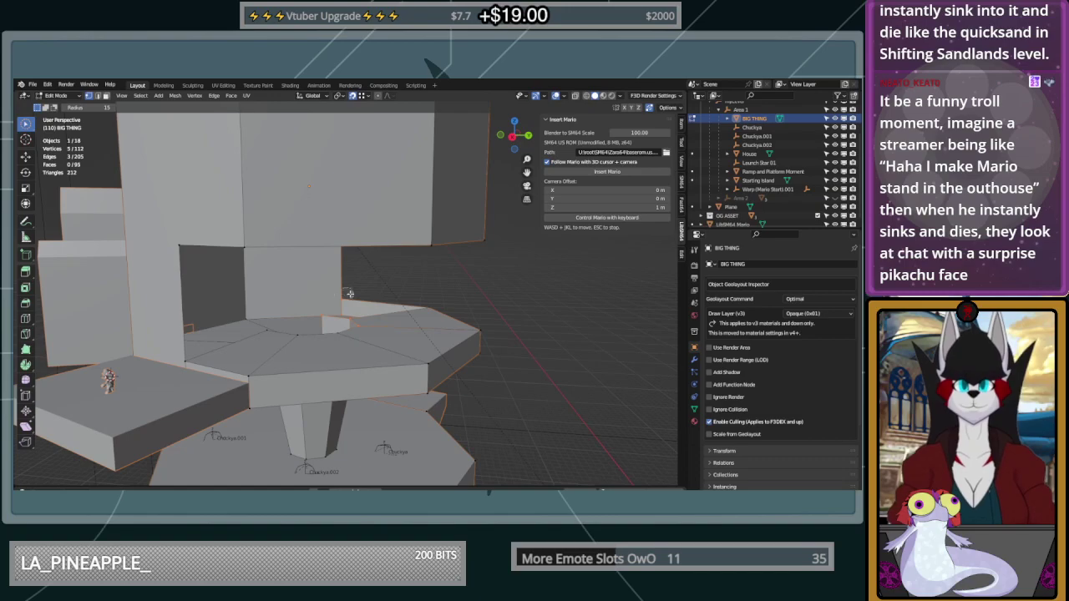
{"action": "key", "text": "f"}
{"action": "mouse_move", "coordinate": [437, 307]}
{"action": "middle_mouse_down"}
{"action": "mouse_move", "coordinate": [470, 308]}
{"action": "mouse_move", "coordinate": [356, 311]}
{"action": "mouse_move", "coordinate": [342, 254]}
{"action": "mouse_move", "coordinate": [372, 284]}
{"action": "mouse_move", "coordinate": [430, 305]}
{"action": "middle_mouse_up"}
{"action": "key", "text": "ctrl+z"}
{"action": "middle_click_drag", "start_coordinate": [507, 306], "coordinate": [467, 303]}
{"action": "left_click", "coordinate": [378, 333], "text": "shift"}
{"action": "key", "text": "f"}
Select the six inner rim vertices and extrude them up along Z to form a central pillar inside the opening
{"action": "middle_click_drag", "start_coordinate": [425, 336], "coordinate": [514, 319]}
{"action": "scroll", "coordinate": [424, 310], "scroll_direction": "up", "scroll_amount": 5}
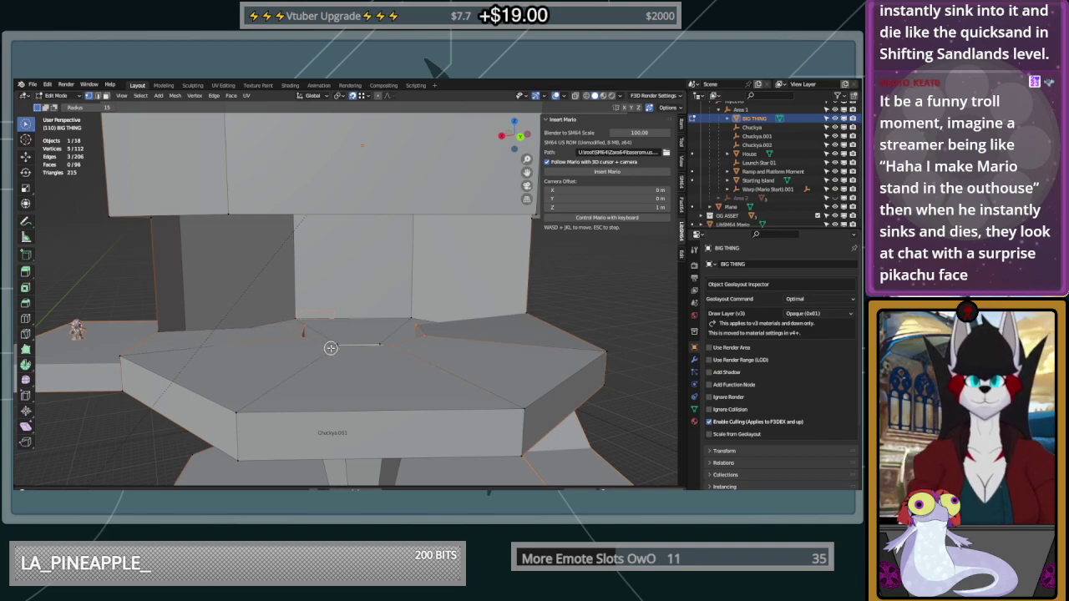
{"action": "middle_click_drag", "start_coordinate": [399, 351], "coordinate": [380, 320]}
{"action": "left_click", "coordinate": [341, 329], "text": "shift"}
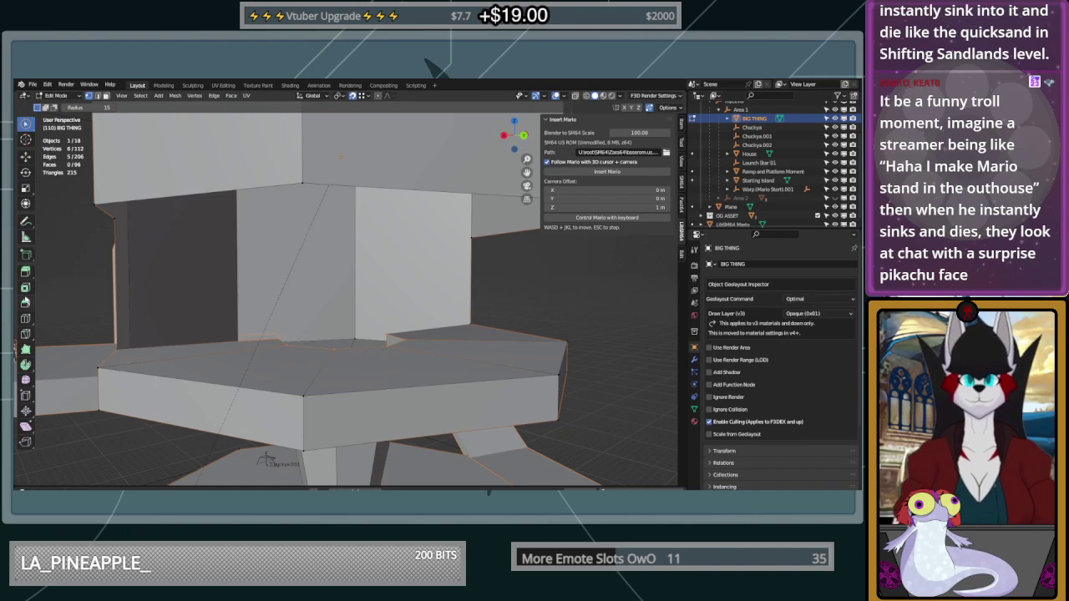
{"action": "left_click", "coordinate": [25, 272]}
{"action": "middle_click_drag", "start_coordinate": [269, 288], "coordinate": [320, 286]}
{"action": "left_click_drag", "start_coordinate": [307, 316], "coordinate": [306, 164]}
Fill the first ceiling face between the pillar's top and the opening's upper edge
{"action": "mouse_move", "coordinate": [417, 262]}
{"action": "middle_mouse_down"}
{"action": "mouse_move", "coordinate": [488, 273]}
{"action": "mouse_move", "coordinate": [506, 265]}
{"action": "mouse_move", "coordinate": [433, 269]}
{"action": "middle_mouse_up"}
{"action": "middle_click_drag", "start_coordinate": [551, 275], "coordinate": [410, 289], "text": "shift"}
{"action": "middle_click_drag", "start_coordinate": [484, 260], "coordinate": [516, 253]}
{"action": "left_click", "coordinate": [512, 235]}
{"action": "left_click", "coordinate": [330, 239], "text": "shift"}
{"action": "left_click", "coordinate": [298, 229], "text": "shift"}
{"action": "left_click", "coordinate": [451, 179], "text": "shift"}
{"action": "key", "text": "f"}
Fill the next two ceiling faces around the pillar's top, each between the pillar and the outer wall's lower edge
{"action": "left_click", "coordinate": [297, 227]}
{"action": "left_click", "coordinate": [232, 224], "text": "shift"}
{"action": "left_click", "coordinate": [97, 145], "text": "shift"}
{"action": "left_click", "coordinate": [451, 179], "text": "shift"}
{"action": "key", "text": "f"}
{"action": "middle_click_drag", "start_coordinate": [354, 184], "coordinate": [447, 223], "text": "shift"}
{"action": "left_click", "coordinate": [385, 249]}
{"action": "left_click", "coordinate": [322, 247], "text": "shift"}
{"action": "left_click", "coordinate": [189, 197], "text": "shift"}
{"action": "left_click", "coordinate": [536, 199], "text": "shift"}
{"action": "key", "text": "f"}
Fill the remaining ceiling faces between the pillar's top and the tower wall on the platform side
{"action": "middle_click_drag", "start_coordinate": [247, 236], "coordinate": [284, 250]}
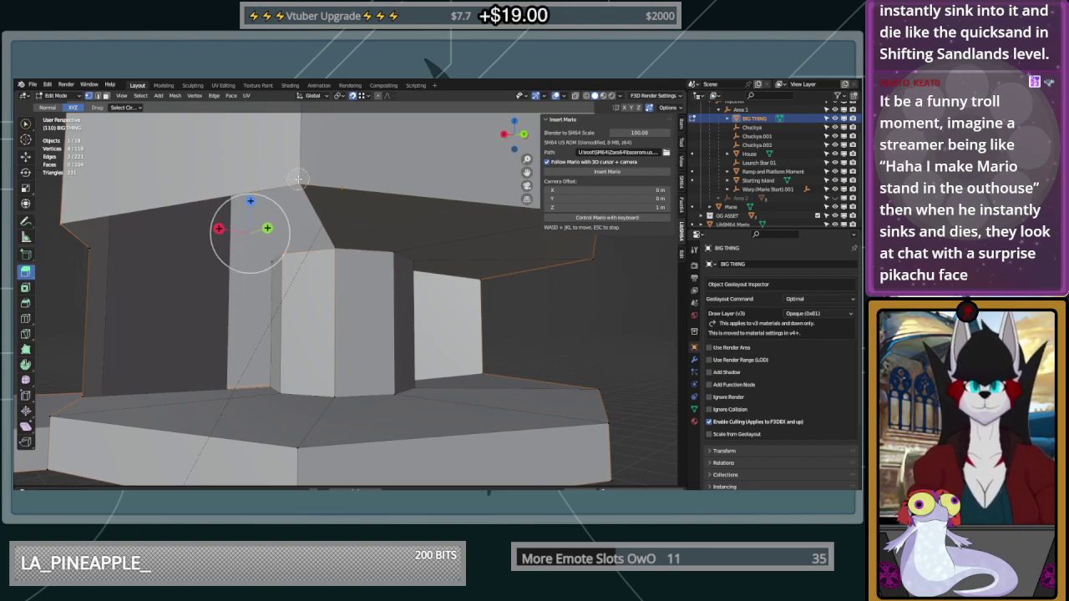
{"action": "key", "text": "f"}
{"action": "middle_click_drag", "start_coordinate": [272, 256], "coordinate": [297, 261]}
{"action": "key", "text": "e"}
{"action": "right_click", "coordinate": [298, 262]}
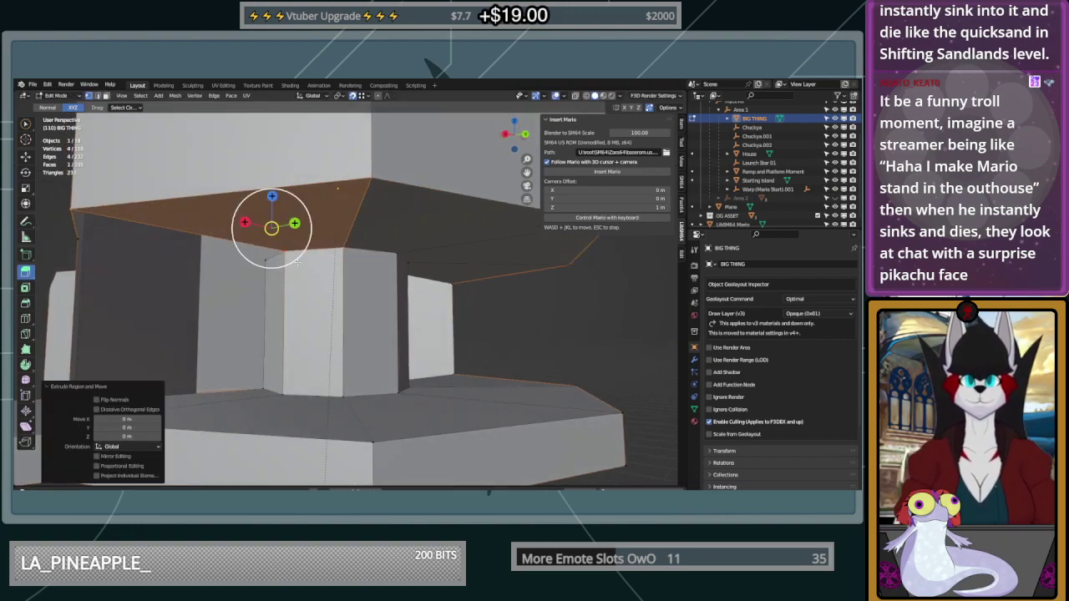
{"action": "key", "text": "alt+a"}
{"action": "left_click", "coordinate": [81, 211]}
{"action": "left_click", "coordinate": [87, 237]}
{"action": "right_click", "coordinate": [87, 239]}
{"action": "key", "text": "f"}
Select the corner vertices at the opening's platform-side end and fill the side wall there
{"action": "scroll", "coordinate": [275, 261], "scroll_direction": "down", "scroll_amount": 1}
{"action": "middle_click_drag", "start_coordinate": [274, 261], "coordinate": [347, 321]}
{"action": "left_click", "coordinate": [286, 360]}
{"action": "middle_click_drag", "start_coordinate": [287, 361], "coordinate": [285, 324]}
{"action": "left_click", "coordinate": [286, 268], "text": "shift"}
{"action": "left_click", "coordinate": [181, 232], "text": "shift"}
{"action": "middle_click_drag", "start_coordinate": [180, 233], "coordinate": [258, 300]}
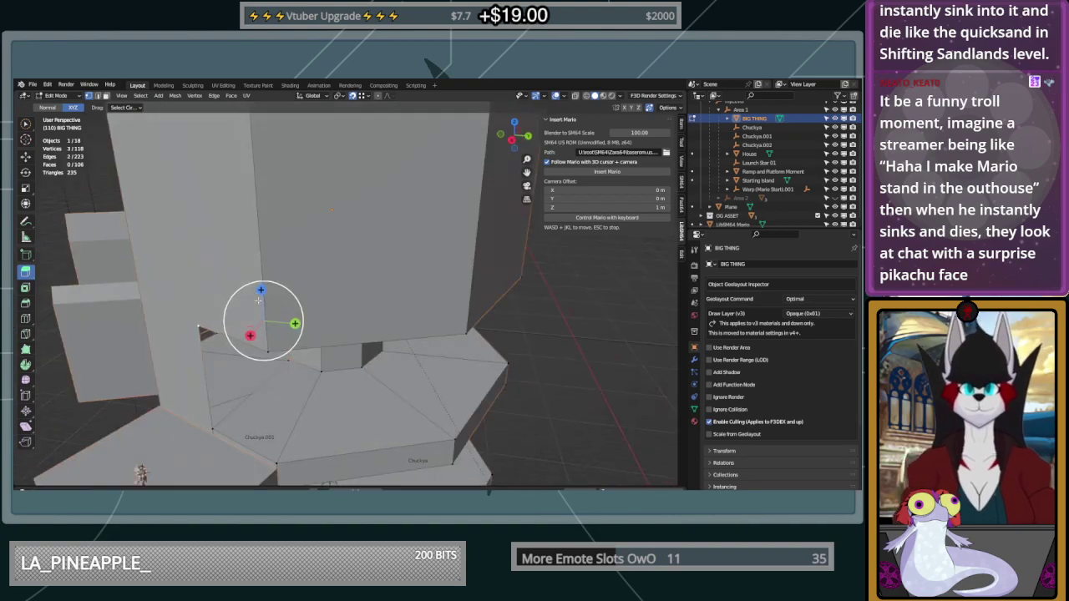
{"action": "key", "text": "f"}
Fill the side wall at the opening's opposite end, clear the selection and return to the selection tool
{"action": "middle_click_drag", "start_coordinate": [214, 428], "coordinate": [482, 334]}
{"action": "left_click", "coordinate": [481, 339], "text": "shift"}
{"action": "left_click", "coordinate": [480, 275], "text": "shift"}
{"action": "left_click", "coordinate": [393, 278], "text": "shift"}
{"action": "key", "text": "f"}
{"action": "left_click", "coordinate": [543, 304]}
{"action": "middle_click_drag", "start_coordinate": [543, 304], "coordinate": [151, 226]}
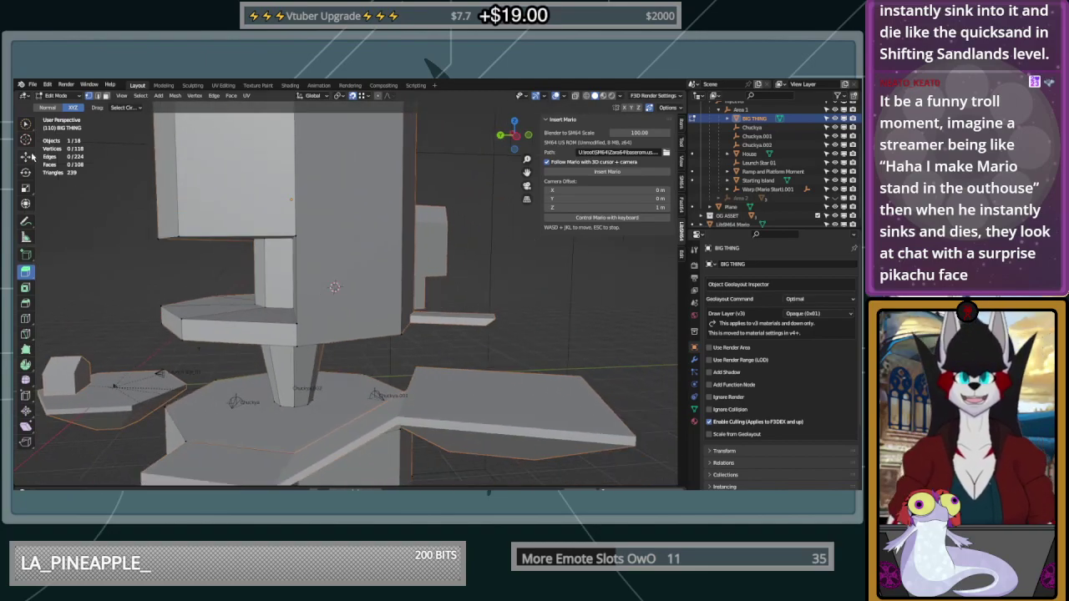
{"action": "left_click", "coordinate": [25, 124]}
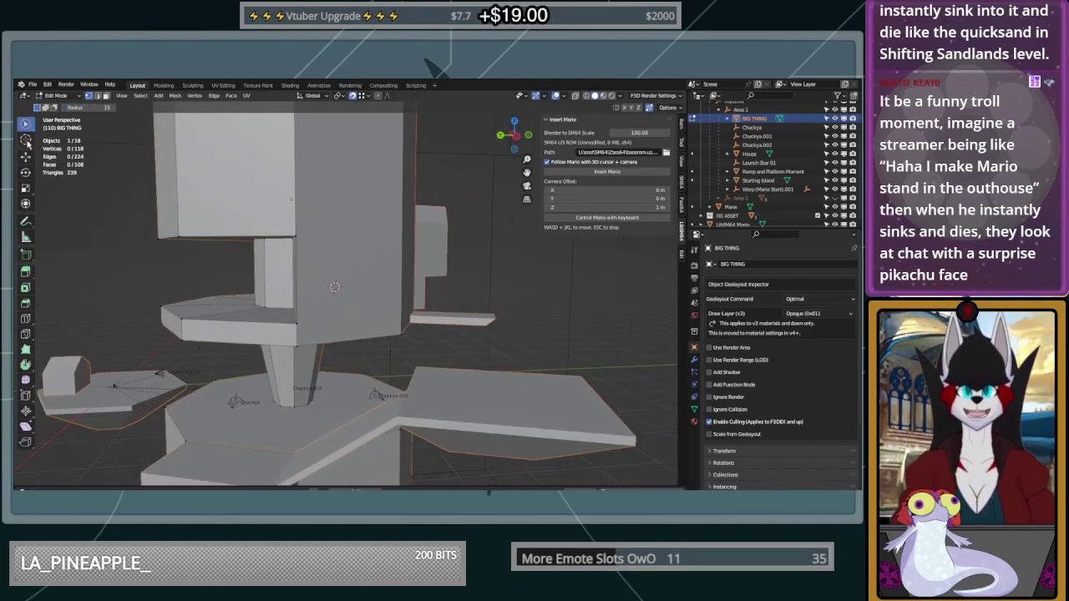
Place the 3D cursor on the side platform beside the tower and insert Mario there
{"action": "left_click", "coordinate": [26, 140]}
{"action": "left_click_drag", "start_coordinate": [437, 382], "coordinate": [435, 381]}
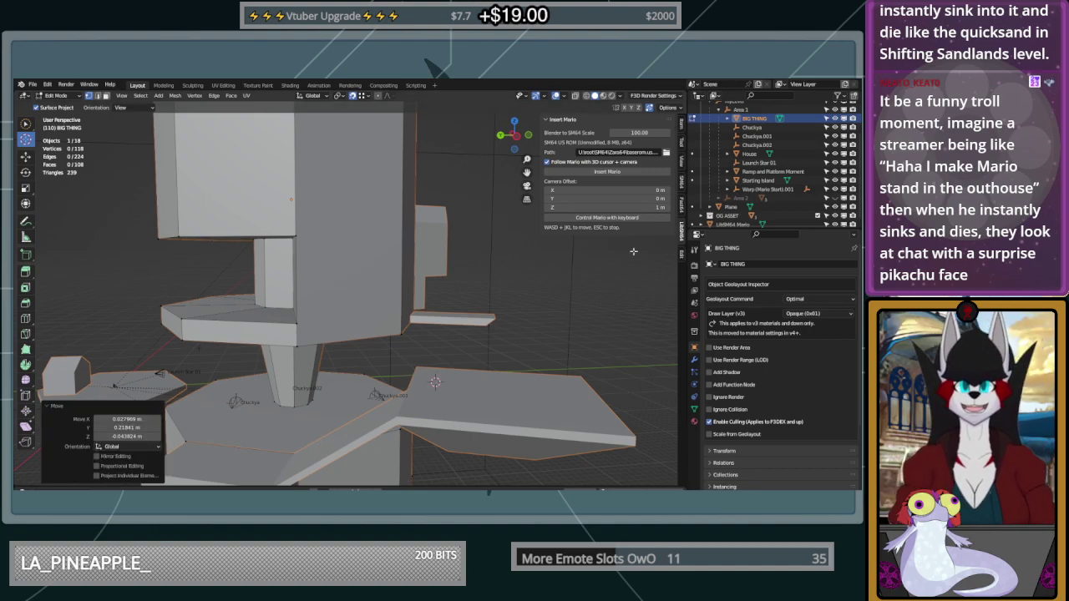
{"action": "left_click", "coordinate": [607, 171]}
{"action": "middle_click_drag", "start_coordinate": [432, 265], "coordinate": [411, 260]}
{"action": "scroll", "coordinate": [389, 276], "scroll_direction": "up", "scroll_amount": 2}
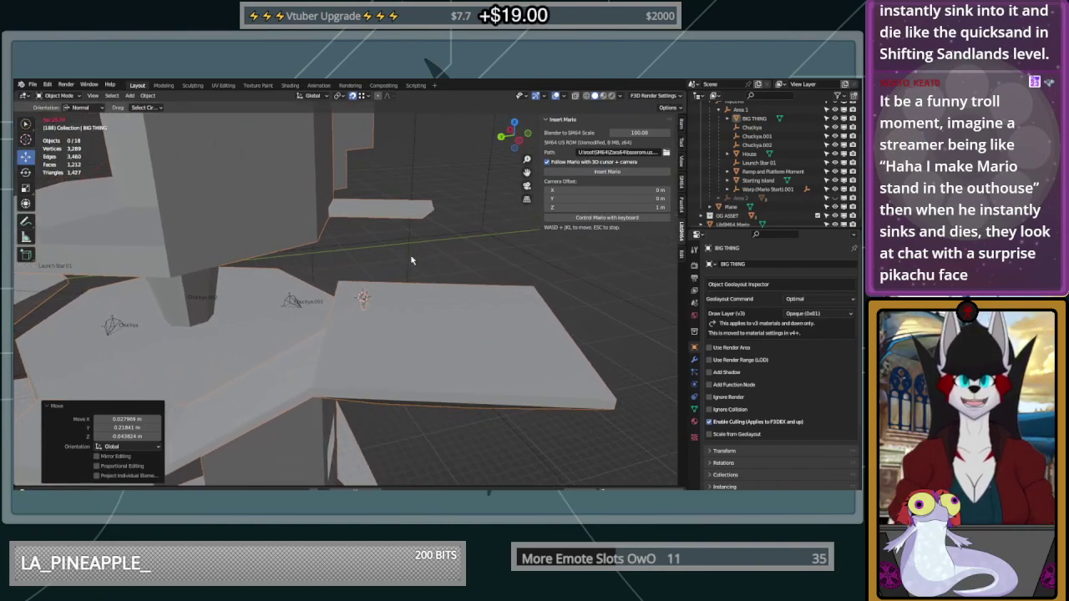
Control Mario to test moving from the side platform across the tower's lower tier towards the tapered support
{"action": "left_click", "coordinate": [647, 219]}
{"action": "key", "text": "s"}
{"action": "key", "text": "d"}
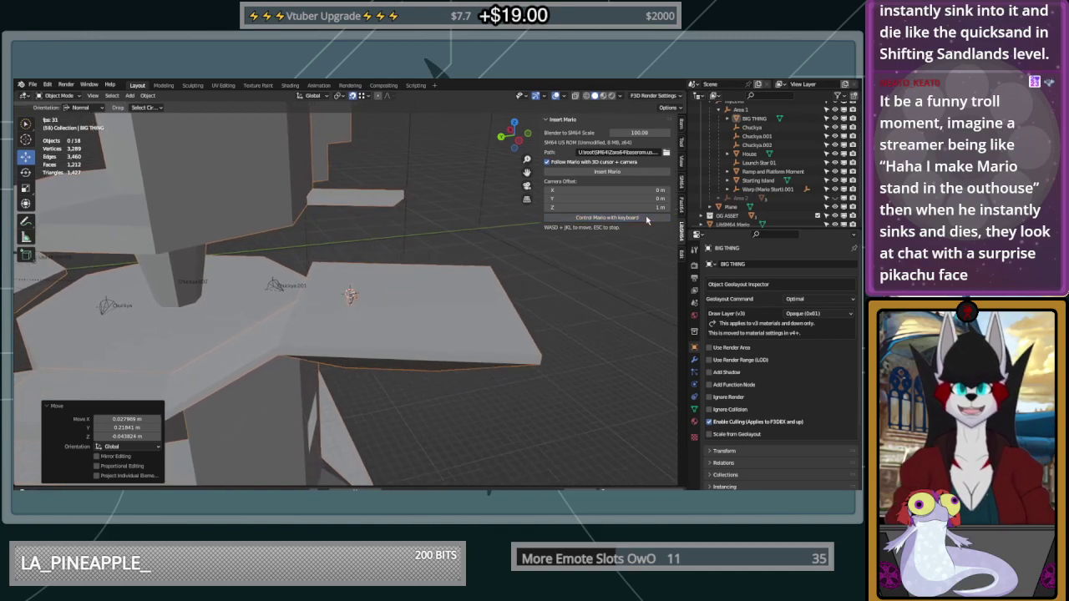
{"action": "key", "text": "w"}
{"action": "key", "text": "j"}
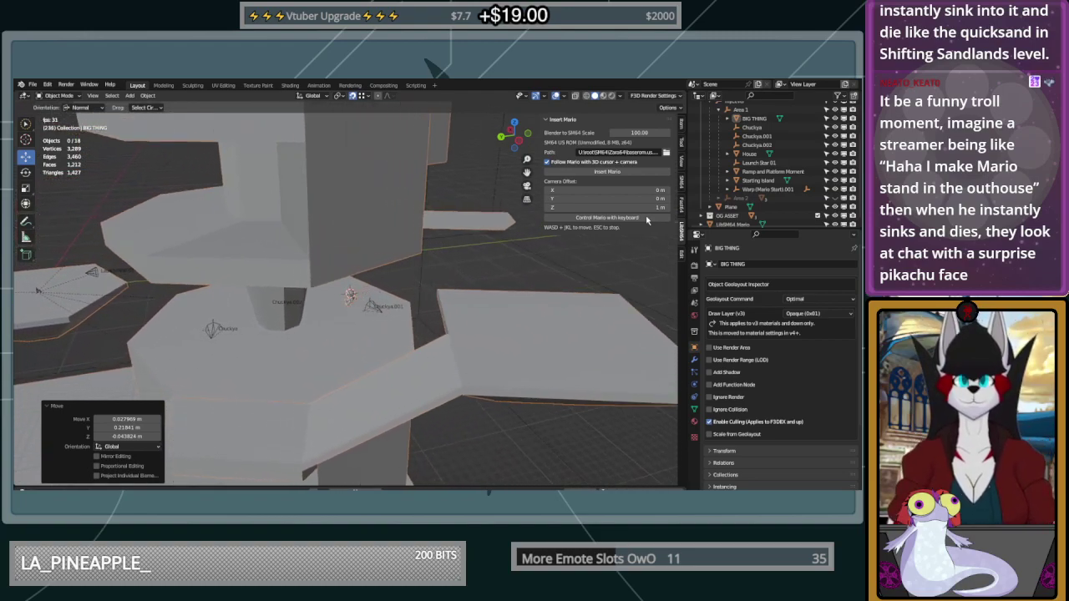
{"action": "key", "text": "Escape"}
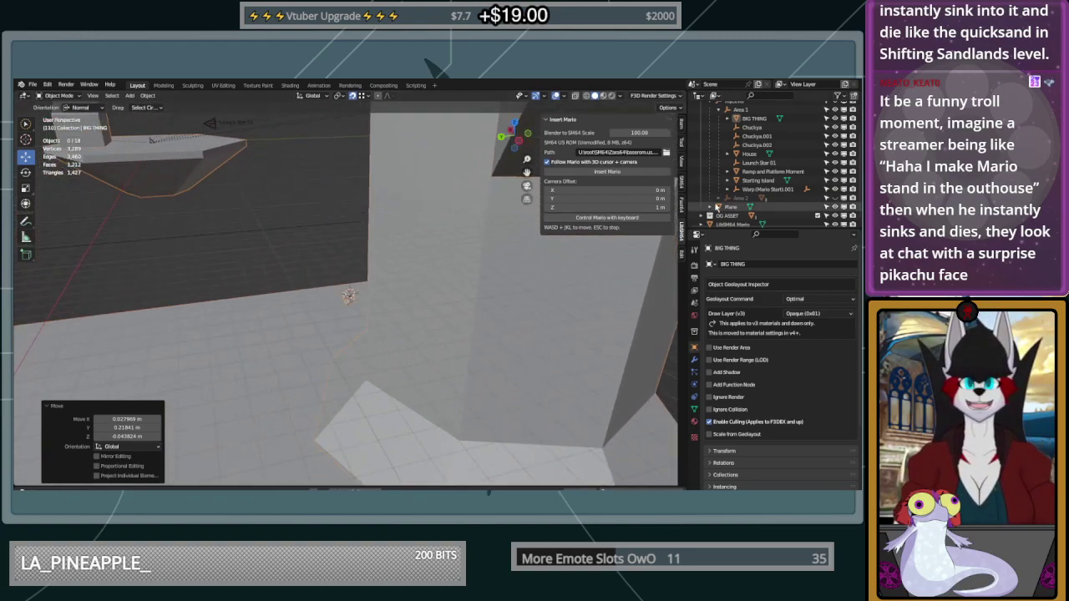
{"action": "middle_click_drag", "start_coordinate": [457, 280], "coordinate": [228, 413]}
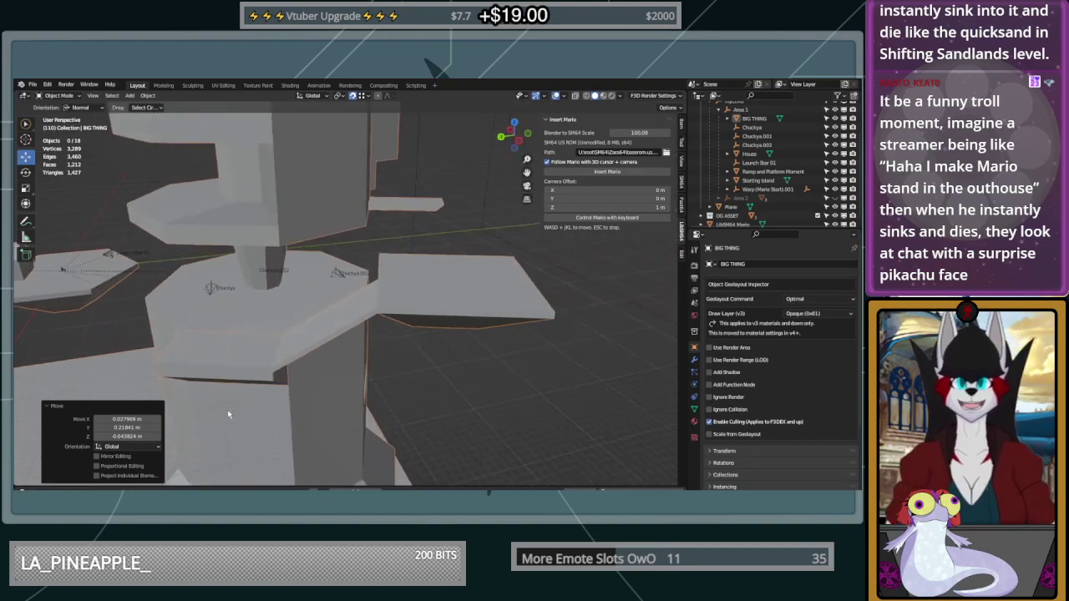
Reset the 3D cursor on the side platform and test Mario's route to the tapered support once more
{"action": "left_click", "coordinate": [26, 140]}
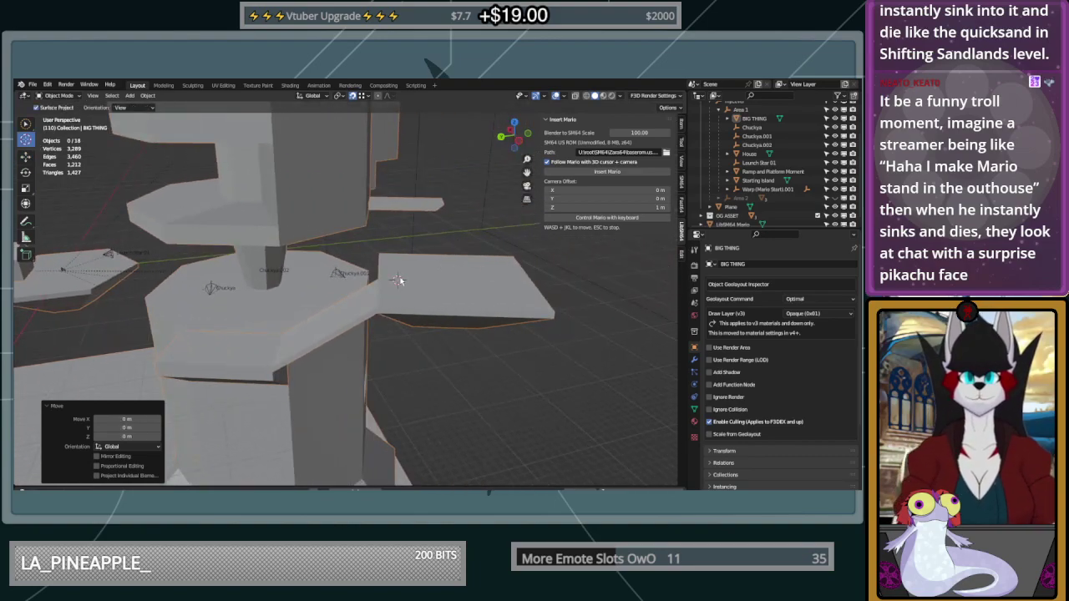
{"action": "left_click", "coordinate": [596, 219]}
{"action": "key", "text": "d"}
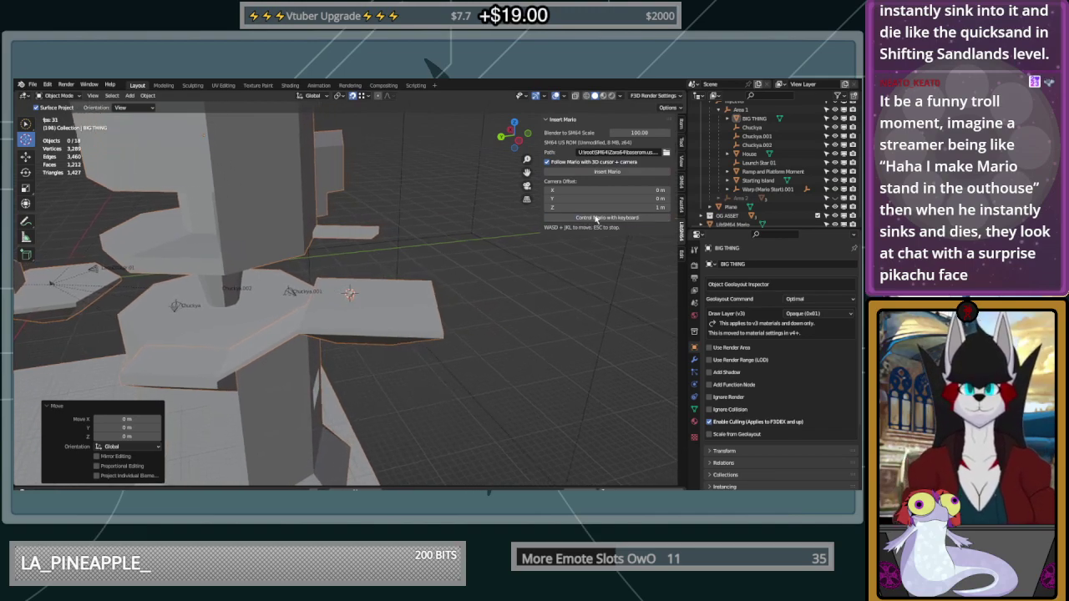
{"action": "key", "text": "a"}
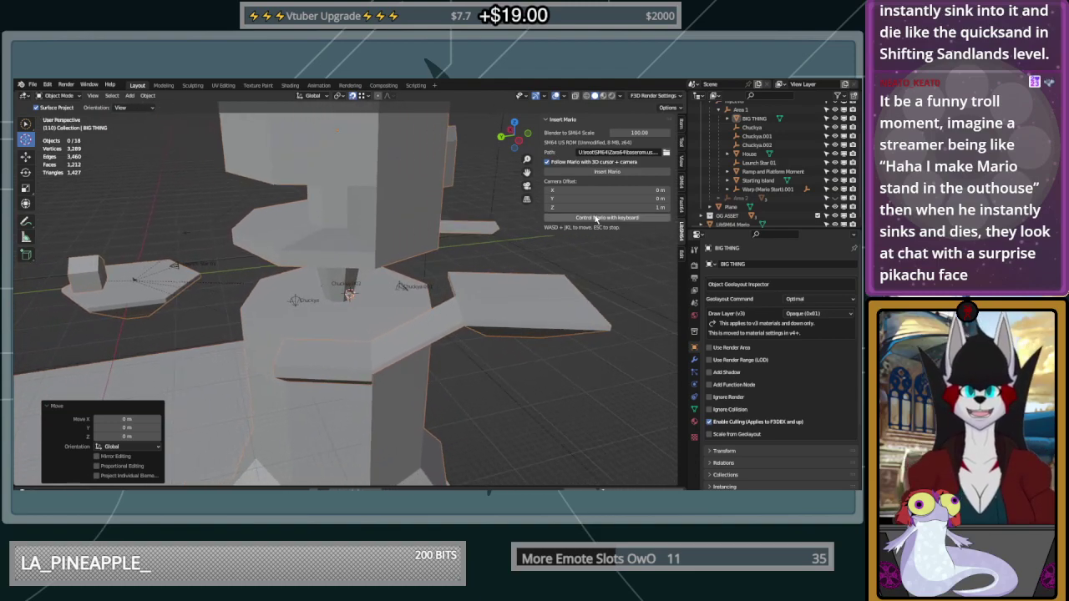
Place the 3D cursor on the recess ledge beside the central pillar
{"action": "middle_click_drag", "start_coordinate": [367, 227], "coordinate": [367, 403]}
{"action": "scroll", "coordinate": [379, 236], "scroll_direction": "up", "scroll_amount": 2}
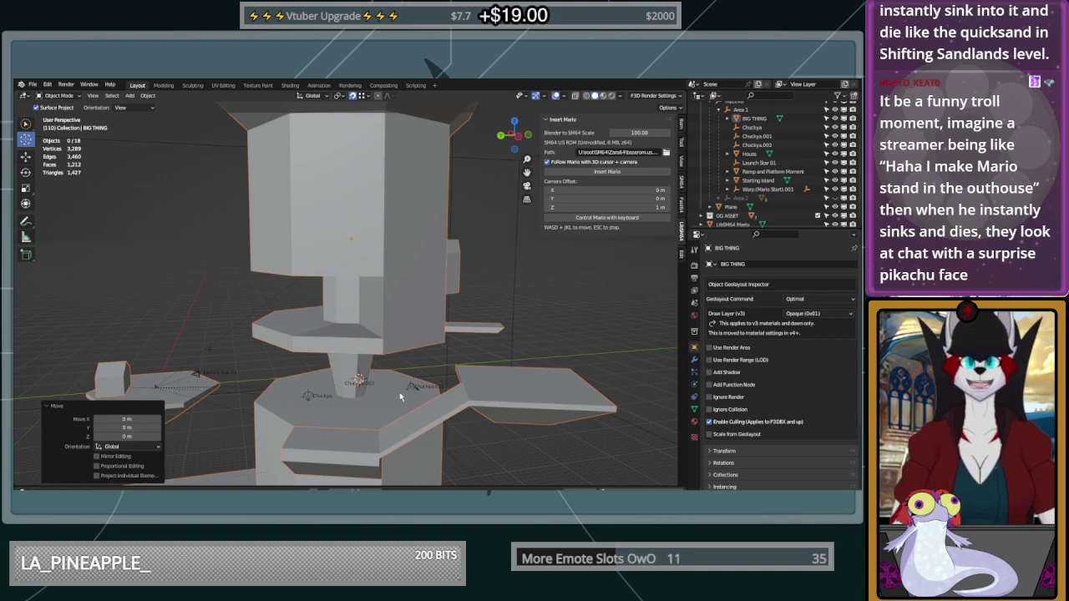
{"action": "middle_click_drag", "start_coordinate": [432, 308], "coordinate": [295, 315]}
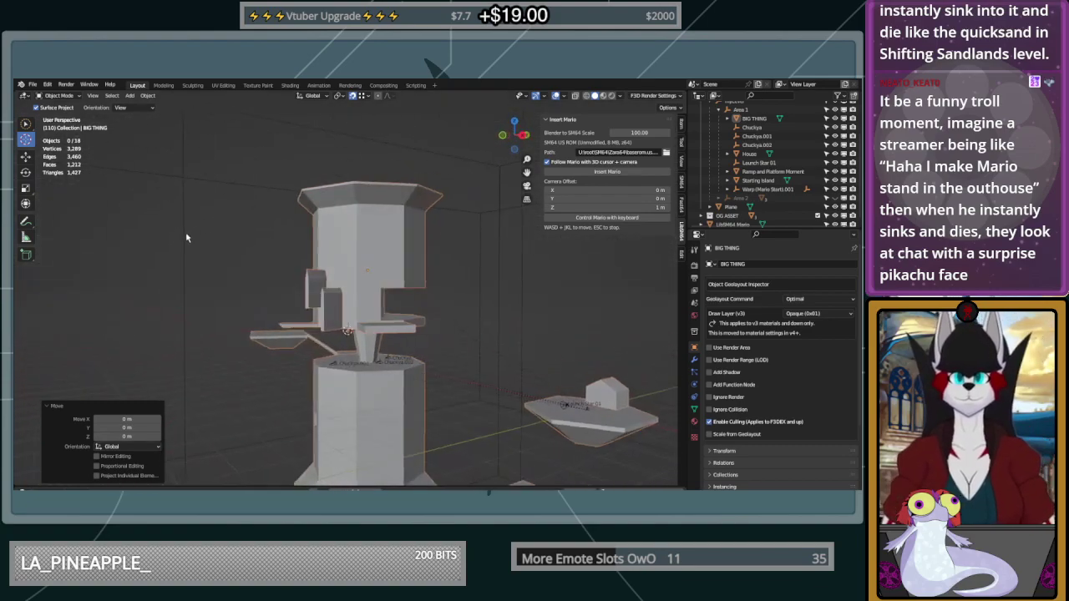
{"action": "middle_click_drag", "start_coordinate": [338, 310], "coordinate": [481, 307]}
{"action": "scroll", "coordinate": [336, 360], "scroll_direction": "up", "scroll_amount": 5}
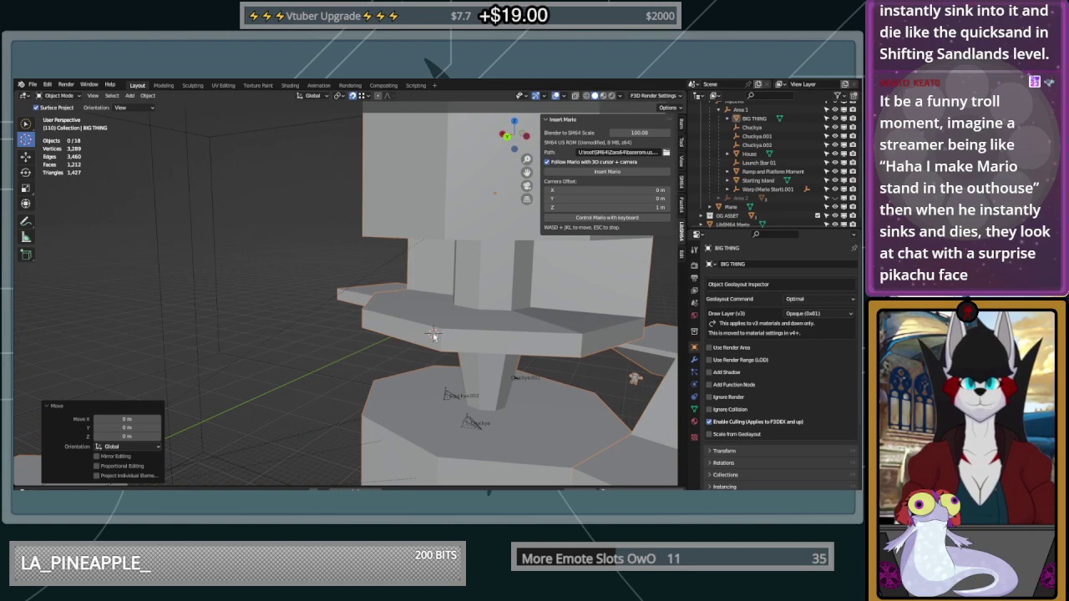
{"action": "left_click_drag", "start_coordinate": [434, 334], "coordinate": [447, 299]}
{"action": "left_click", "coordinate": [458, 299]}
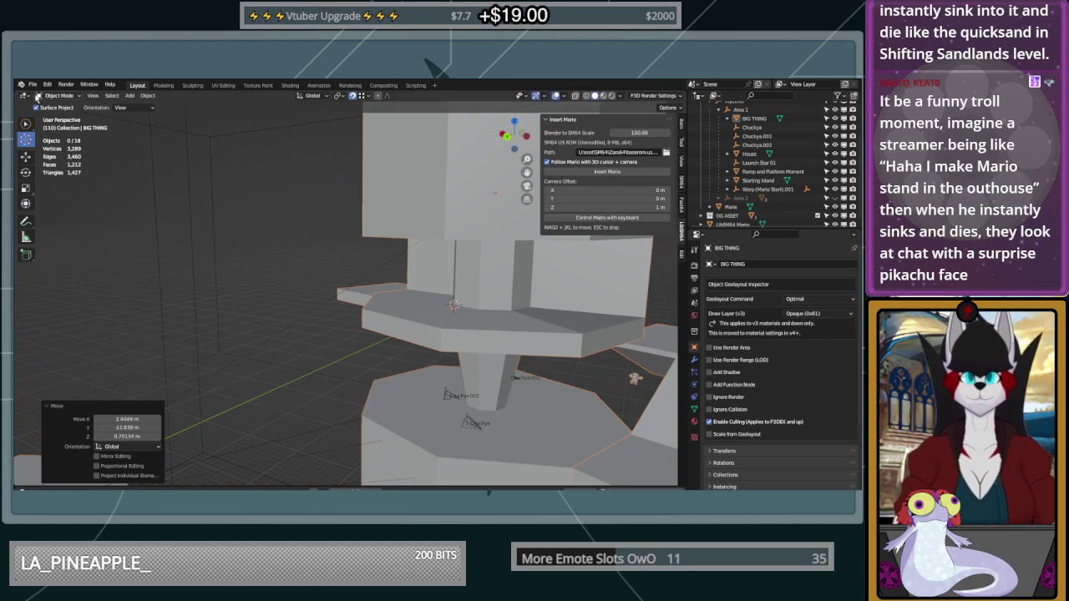
{"action": "left_click", "coordinate": [37, 96]}
{"action": "left_click", "coordinate": [55, 110]}
{"action": "middle_click_drag", "start_coordinate": [293, 324], "coordinate": [377, 291]}
{"action": "left_click", "coordinate": [66, 96]}
{"action": "left_click", "coordinate": [67, 105]}
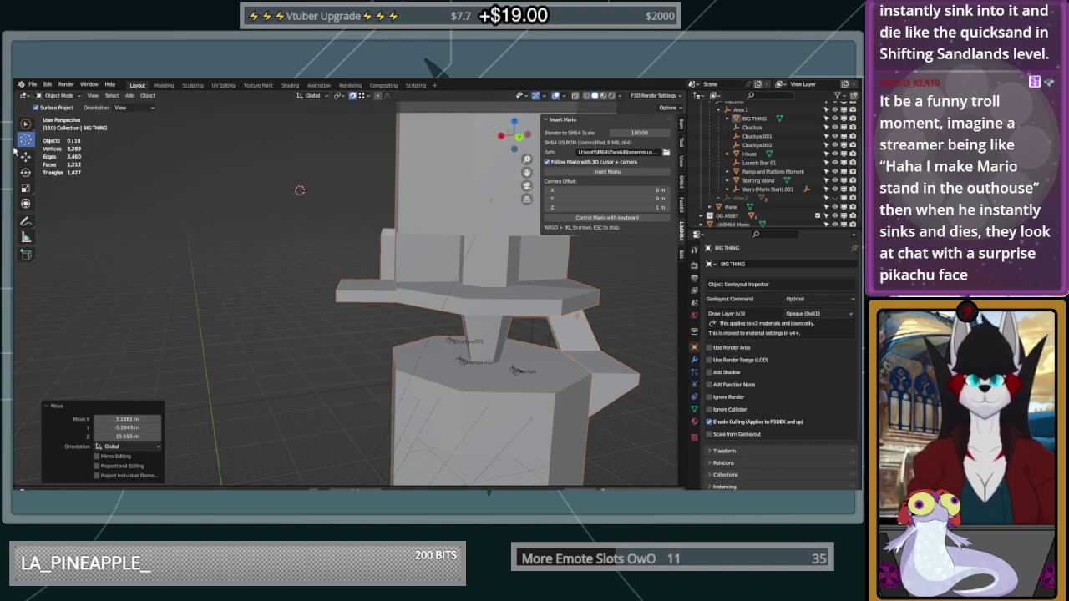
Select the Ramp and Platform Moment object and enter Edit Mode on it
{"action": "key", "text": "w"}
{"action": "left_click", "coordinate": [26, 156]}
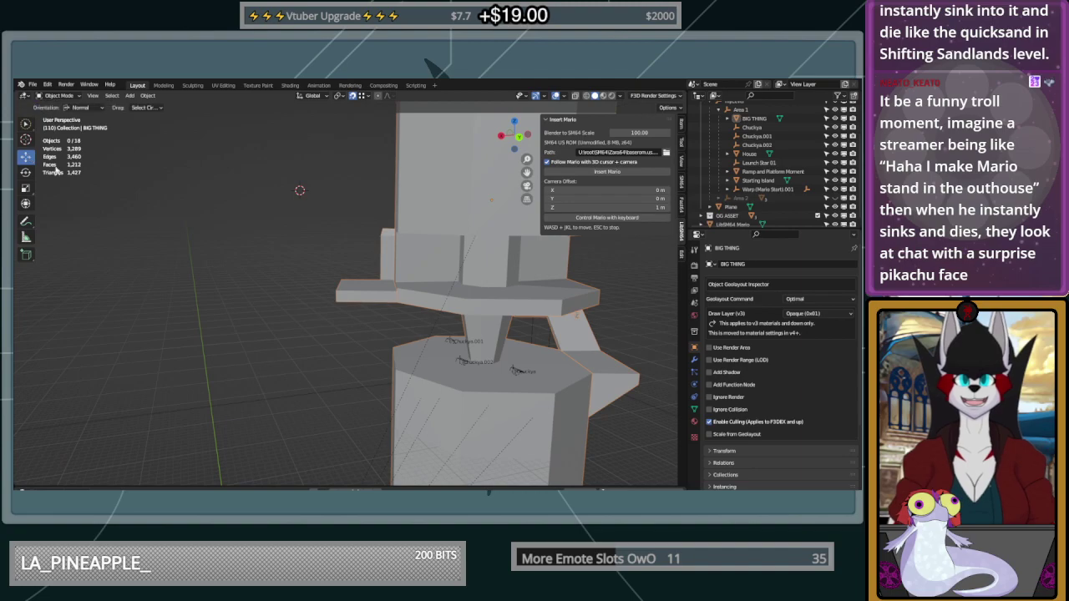
{"action": "left_click", "coordinate": [372, 302]}
{"action": "key", "text": "Tab"}
{"action": "middle_click_drag", "start_coordinate": [530, 318], "coordinate": [403, 321]}
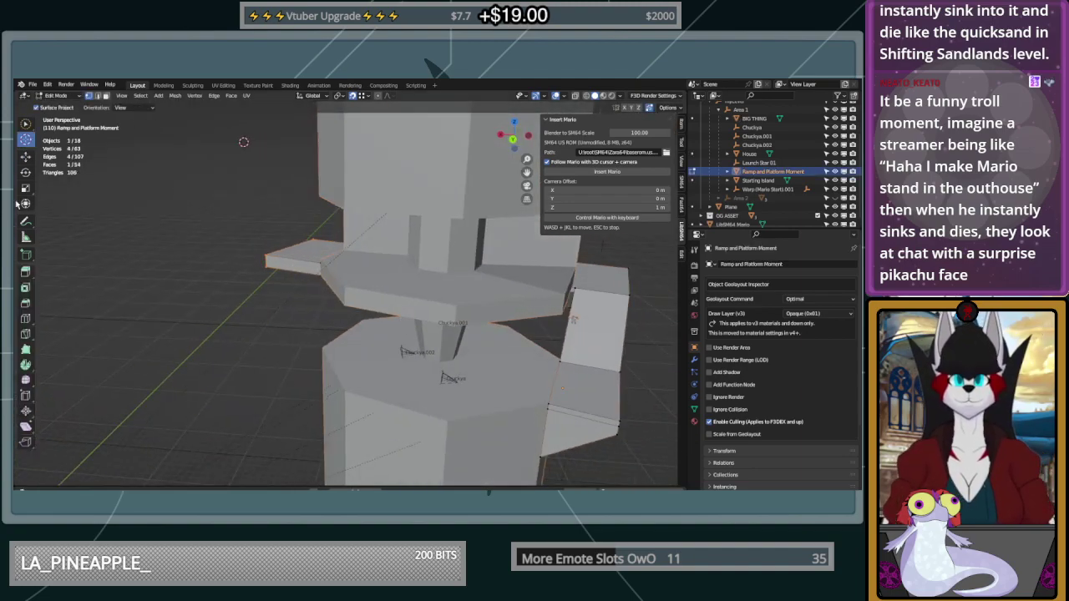
Add a flat box to the mesh along the outer side of the recess ledge with the Add Cube tool
{"action": "left_click", "coordinate": [27, 271]}
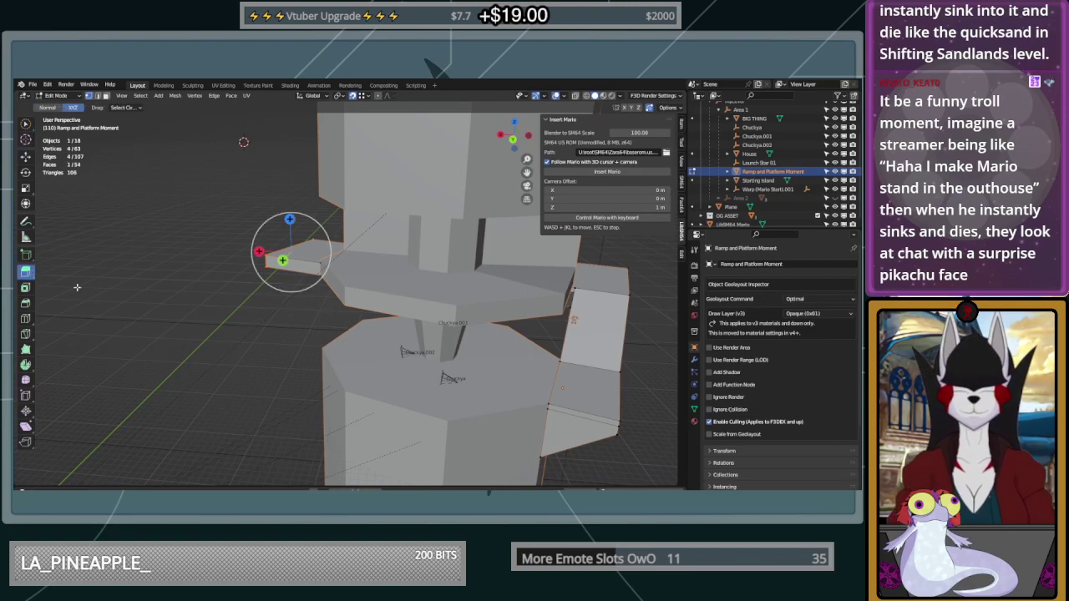
{"action": "left_click", "coordinate": [26, 255]}
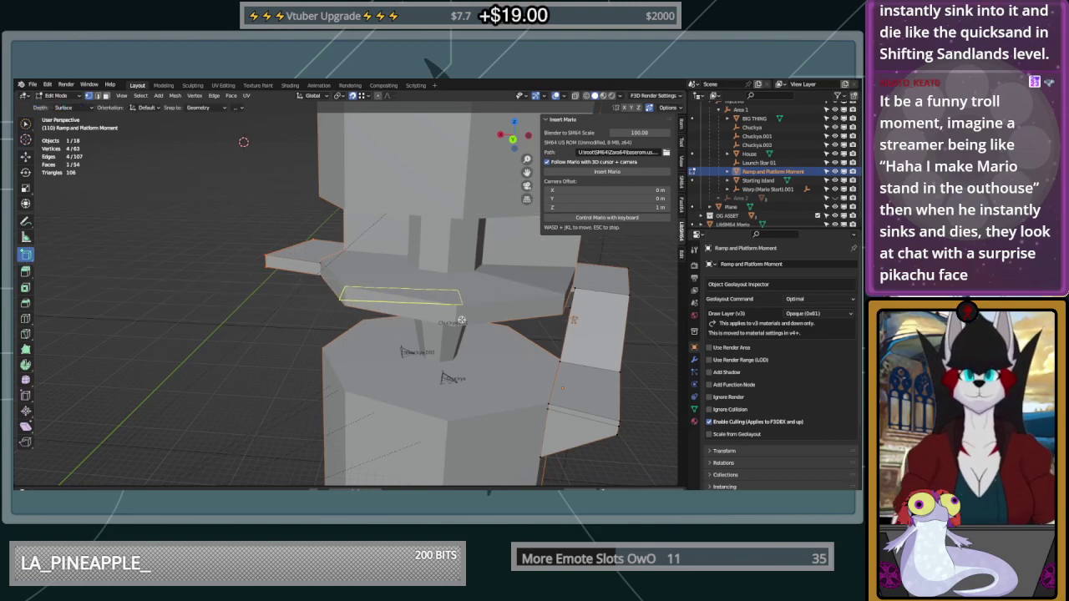
{"action": "left_click", "coordinate": [455, 324]}
{"action": "middle_click_drag", "start_coordinate": [458, 326], "coordinate": [438, 335]}
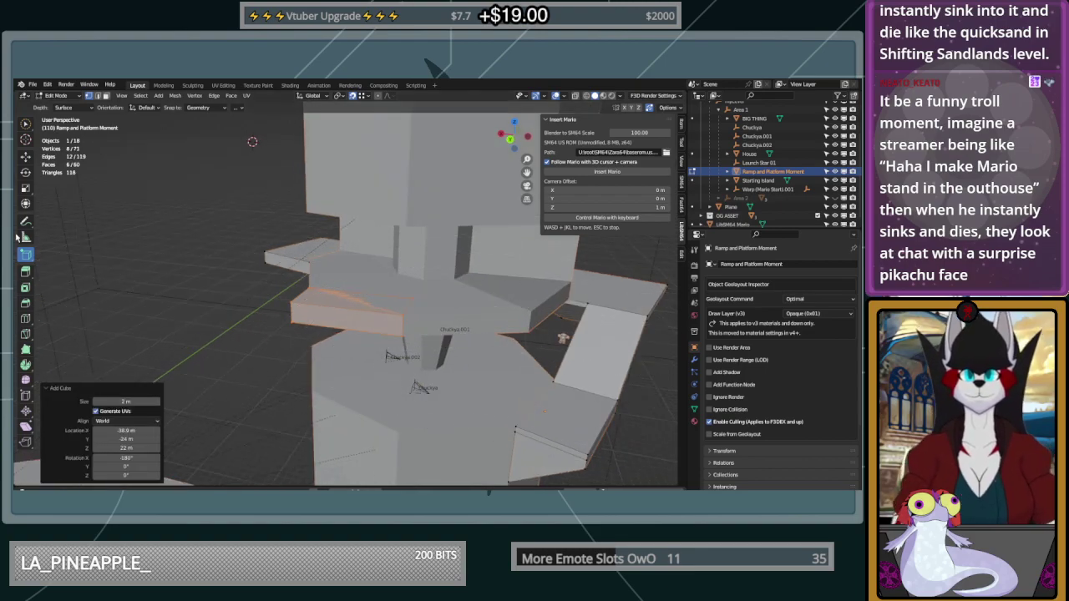
Rotate the new box by -22° about the global Z axis
{"action": "left_click", "coordinate": [26, 172]}
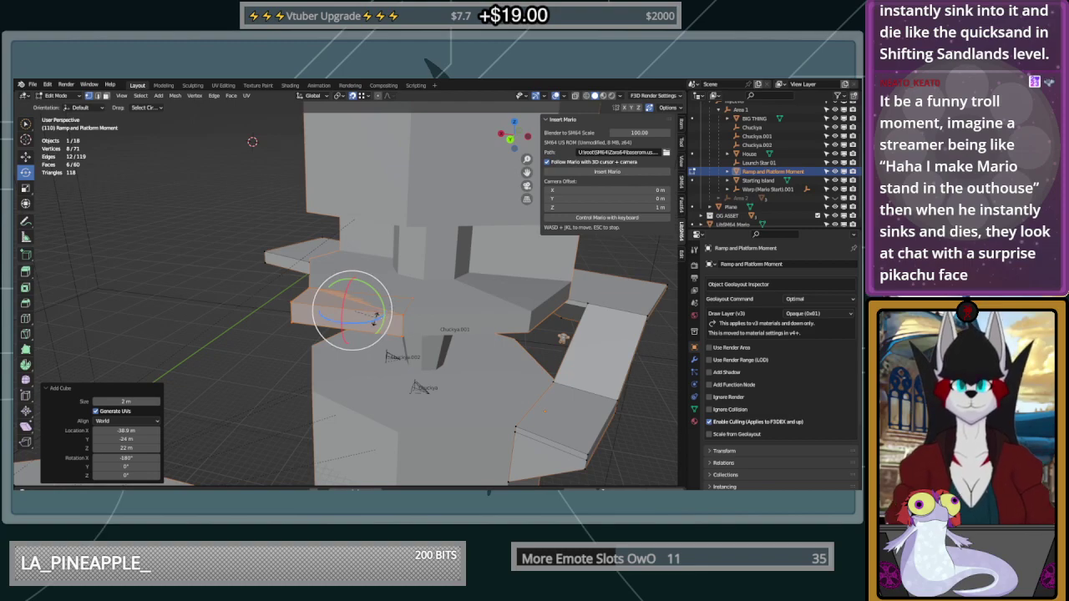
{"action": "left_click_drag", "start_coordinate": [376, 316], "coordinate": [364, 320]}
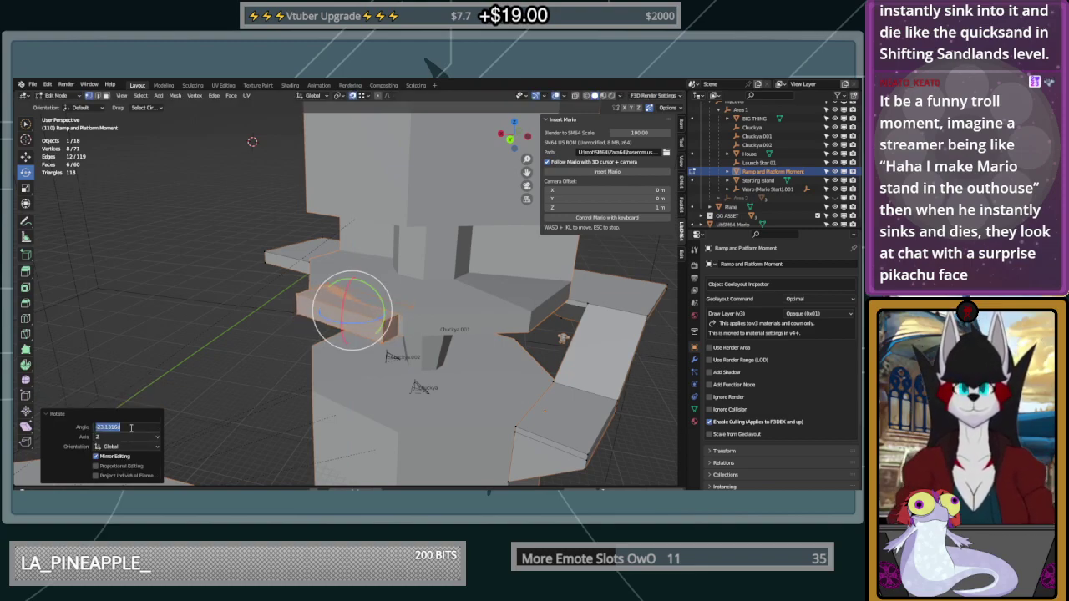
{"action": "type", "text": "-22"}
{"action": "key", "text": "Return"}
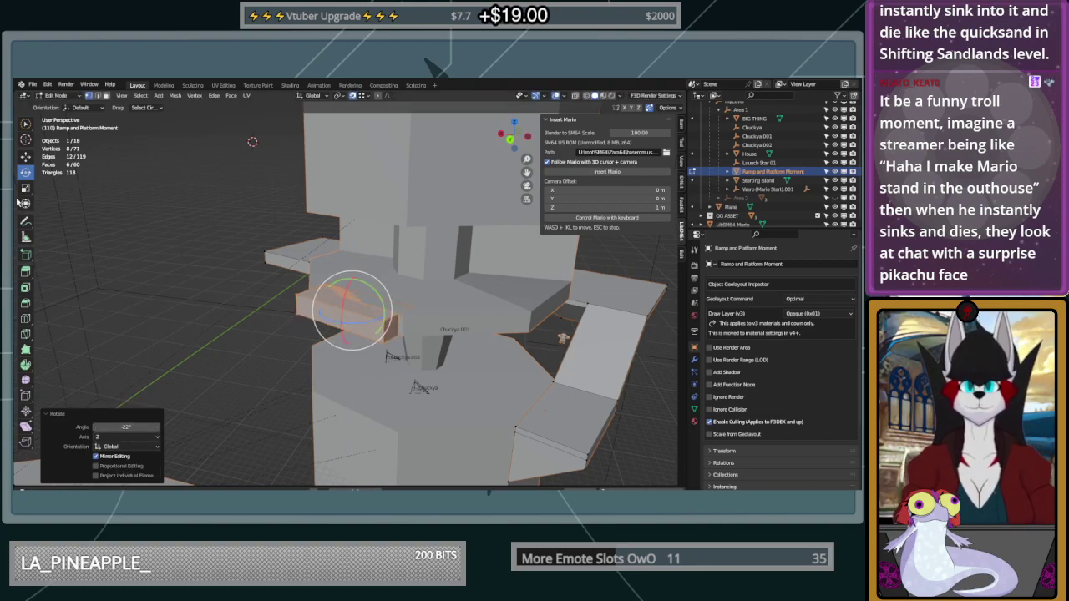
Move the rotated box up against the angled edge of the recess ledge
{"action": "left_click", "coordinate": [25, 157]}
{"action": "middle_click_drag", "start_coordinate": [342, 314], "coordinate": [326, 328]}
{"action": "left_click_drag", "start_coordinate": [320, 325], "coordinate": [286, 294]}
Select the vertices of the box's end face and shift that face about 0.5 m along its normal to fit the ledge's edge
{"action": "middle_click_drag", "start_coordinate": [288, 297], "coordinate": [439, 335]}
{"action": "scroll", "coordinate": [452, 315], "scroll_direction": "up", "scroll_amount": 3}
{"action": "left_click_drag", "start_coordinate": [514, 303], "coordinate": [508, 307]}
{"action": "left_click_drag", "start_coordinate": [526, 349], "coordinate": [514, 366]}
{"action": "left_click", "coordinate": [512, 368], "text": "shift"}
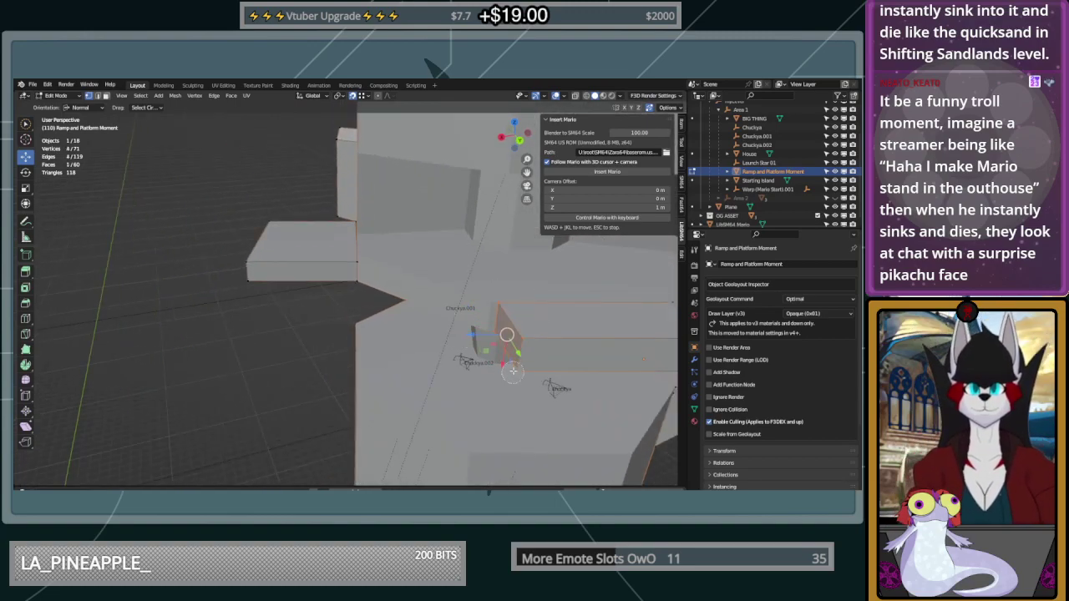
{"action": "left_click_drag", "start_coordinate": [475, 335], "coordinate": [464, 334]}
{"action": "middle_click_drag", "start_coordinate": [568, 324], "coordinate": [514, 330]}
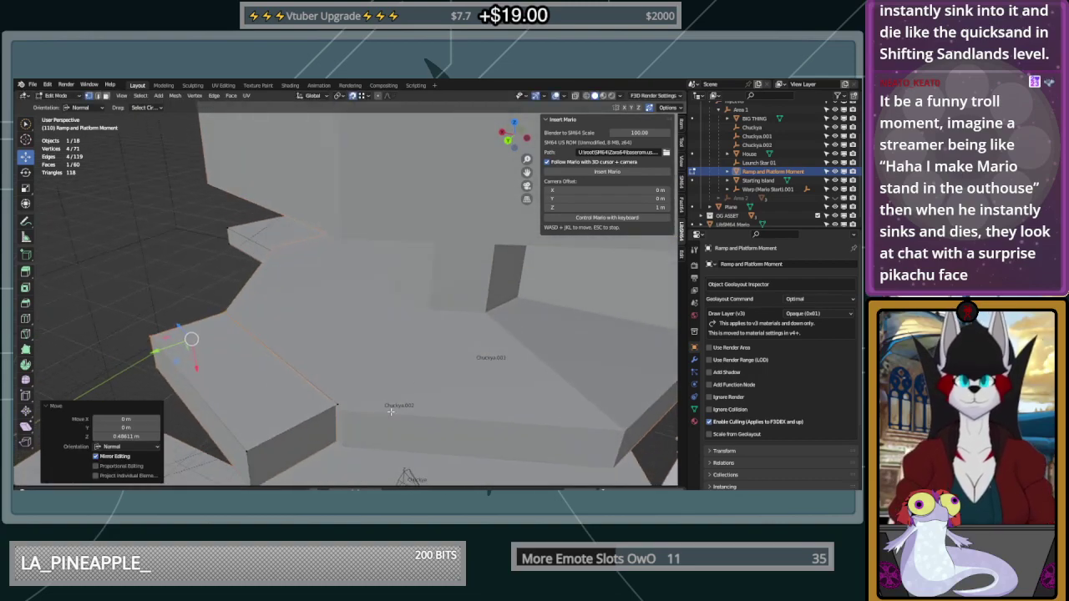
{"action": "scroll", "coordinate": [392, 407], "scroll_direction": "down", "scroll_amount": 2}
{"action": "left_click_drag", "start_coordinate": [303, 412], "coordinate": [279, 405]}
{"action": "left_click_drag", "start_coordinate": [344, 382], "coordinate": [341, 417]}
{"action": "middle_click_drag", "start_coordinate": [396, 414], "coordinate": [469, 364]}
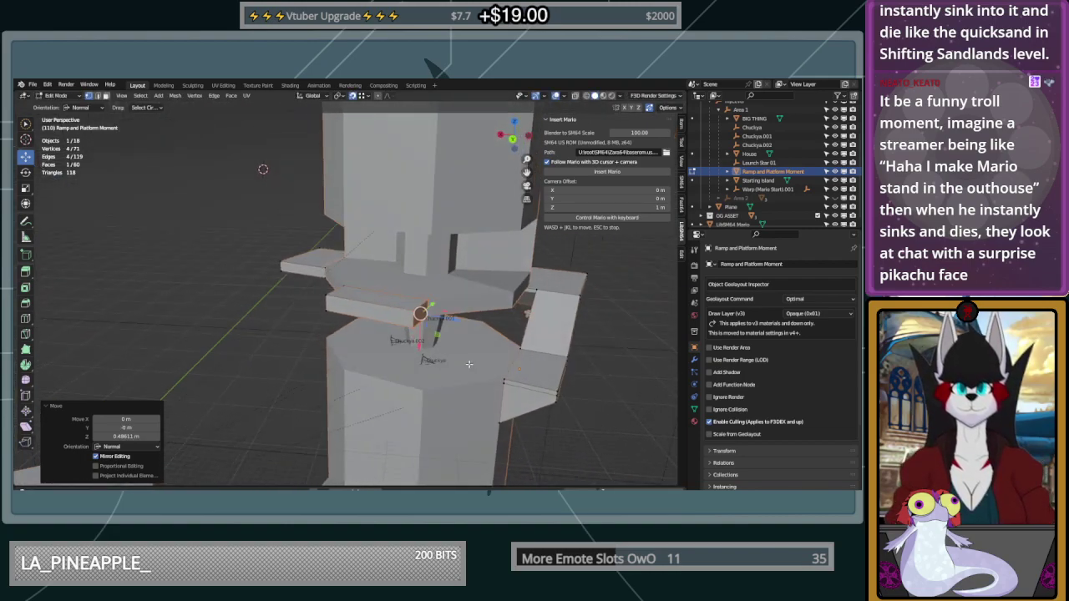
Undo the stray edge move, select the box's outer face vertices and extend that face about 11.58 m away from the tower
{"action": "left_click_drag", "start_coordinate": [408, 316], "coordinate": [411, 320]}
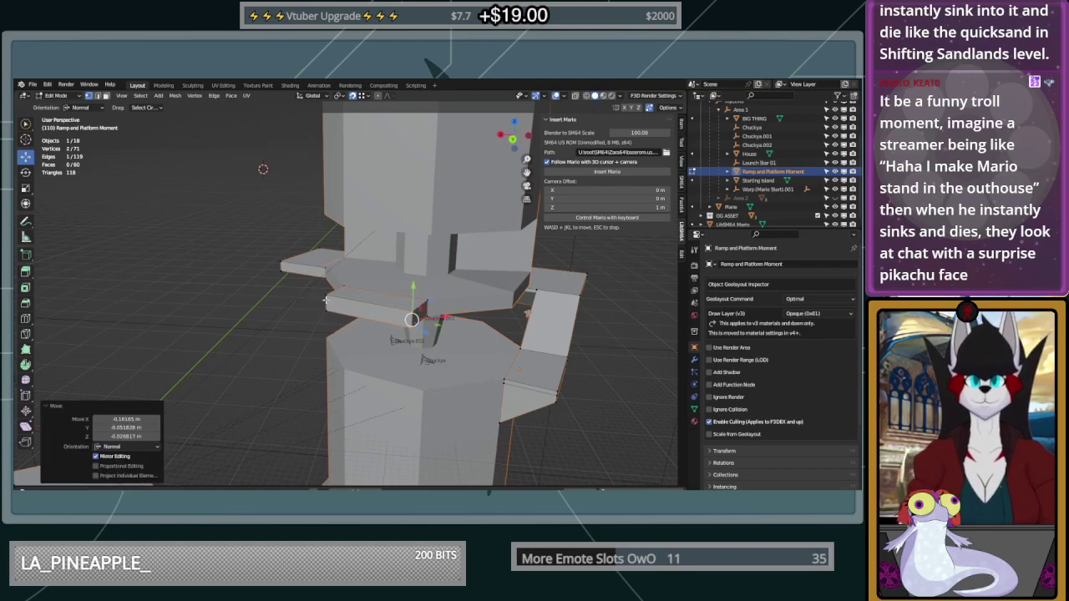
{"action": "key", "text": "ctrl+z"}
{"action": "left_click_drag", "start_coordinate": [320, 295], "coordinate": [322, 309], "text": "shift"}
{"action": "middle_click_drag", "start_coordinate": [430, 321], "coordinate": [399, 327]}
{"action": "left_click_drag", "start_coordinate": [246, 326], "coordinate": [230, 330]}
{"action": "left_click_drag", "start_coordinate": [164, 344], "coordinate": [153, 347]}
Examine the extended platform's reach and height relative to the starting island, the ramp and the tower
{"action": "middle_click_drag", "start_coordinate": [250, 351], "coordinate": [422, 302]}
{"action": "scroll", "coordinate": [431, 331], "scroll_direction": "down", "scroll_amount": 5}
{"action": "scroll", "coordinate": [280, 371], "scroll_direction": "up", "scroll_amount": 5}
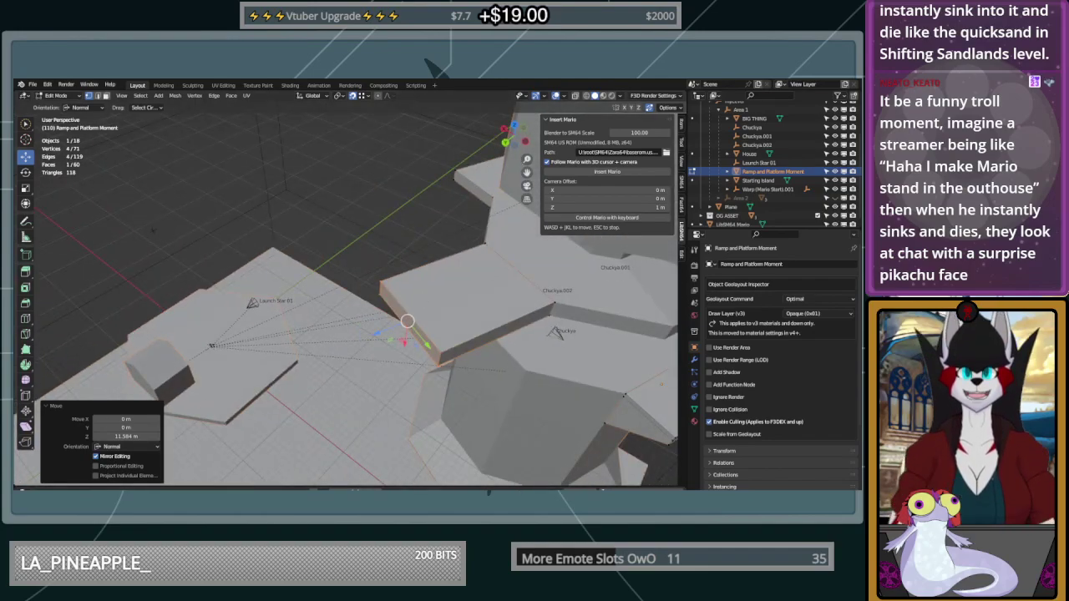
{"action": "middle_click_drag", "start_coordinate": [484, 289], "coordinate": [476, 249]}
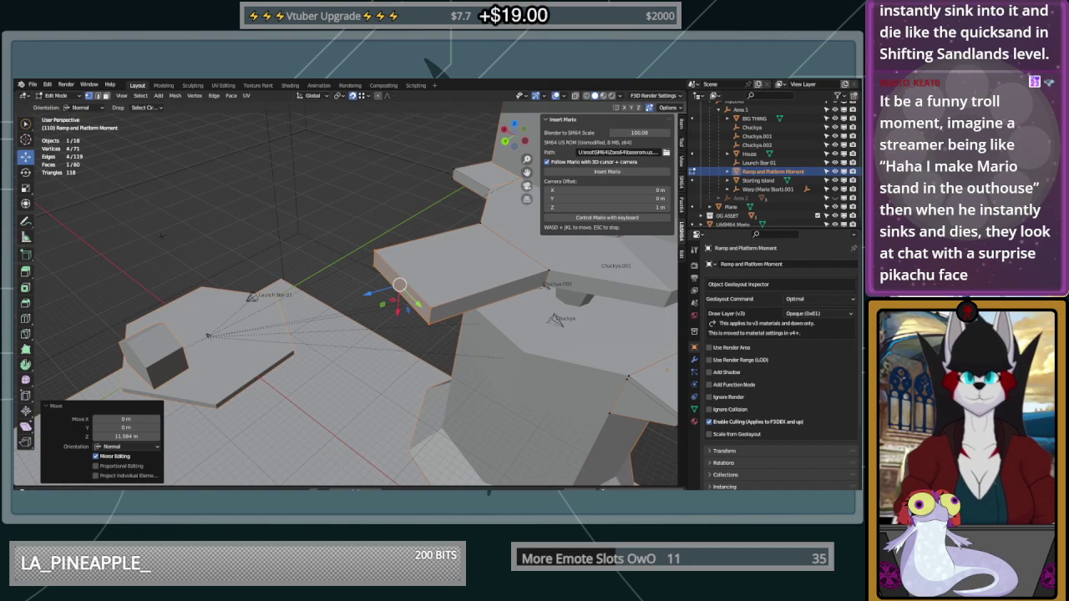
{"action": "middle_click_drag", "start_coordinate": [392, 284], "coordinate": [488, 228]}
{"action": "middle_click_drag", "start_coordinate": [333, 254], "coordinate": [284, 282]}
{"action": "scroll", "coordinate": [445, 431], "scroll_direction": "up", "scroll_amount": 1}
{"action": "middle_click_drag", "start_coordinate": [444, 431], "coordinate": [440, 254]}
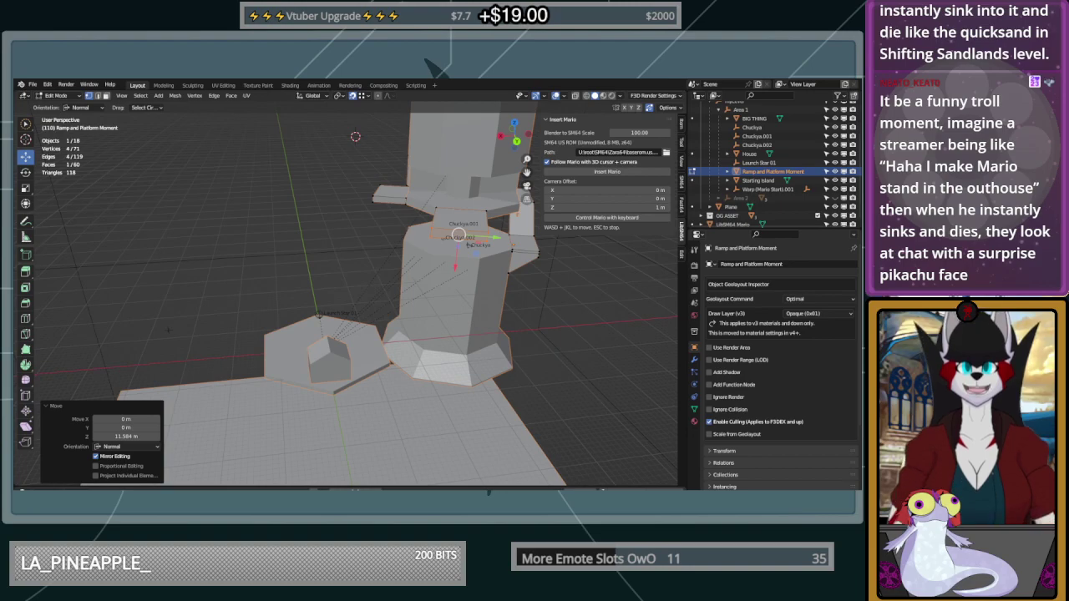
{"action": "middle_click_drag", "start_coordinate": [494, 298], "coordinate": [341, 256]}
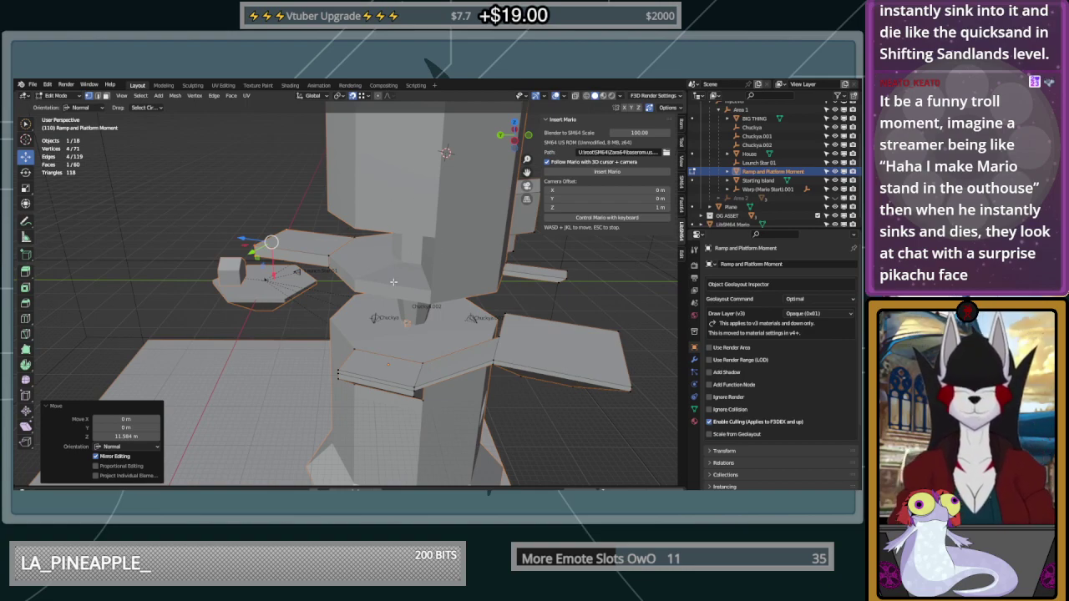
{"action": "middle_click_drag", "start_coordinate": [387, 248], "coordinate": [336, 301]}
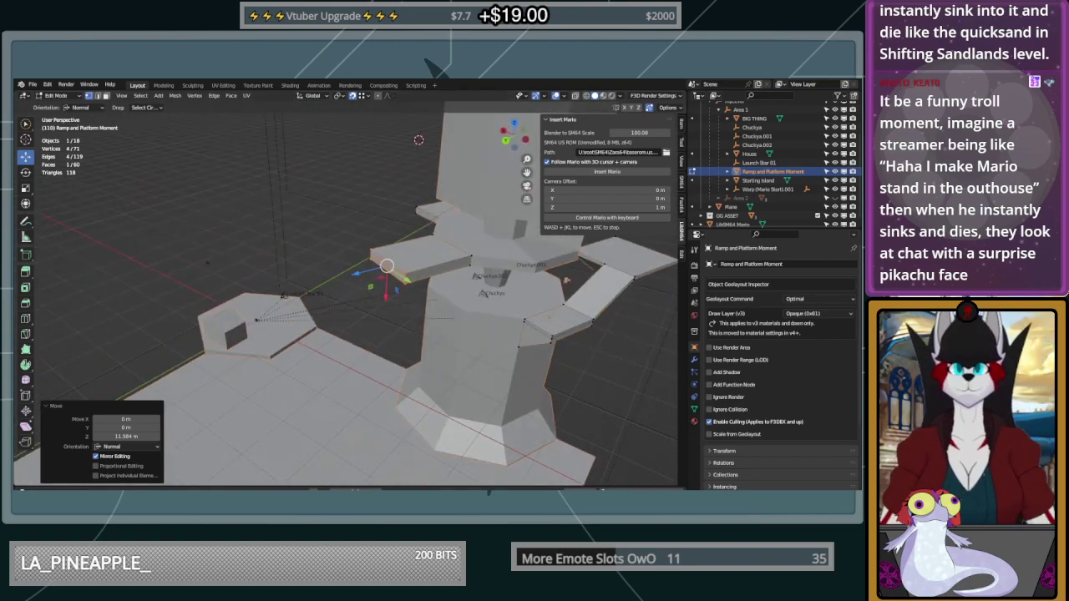
{"action": "middle_click_drag", "start_coordinate": [415, 307], "coordinate": [398, 296]}
{"action": "left_click", "coordinate": [376, 223]}
{"action": "left_click_drag", "start_coordinate": [345, 239], "coordinate": [382, 270]}
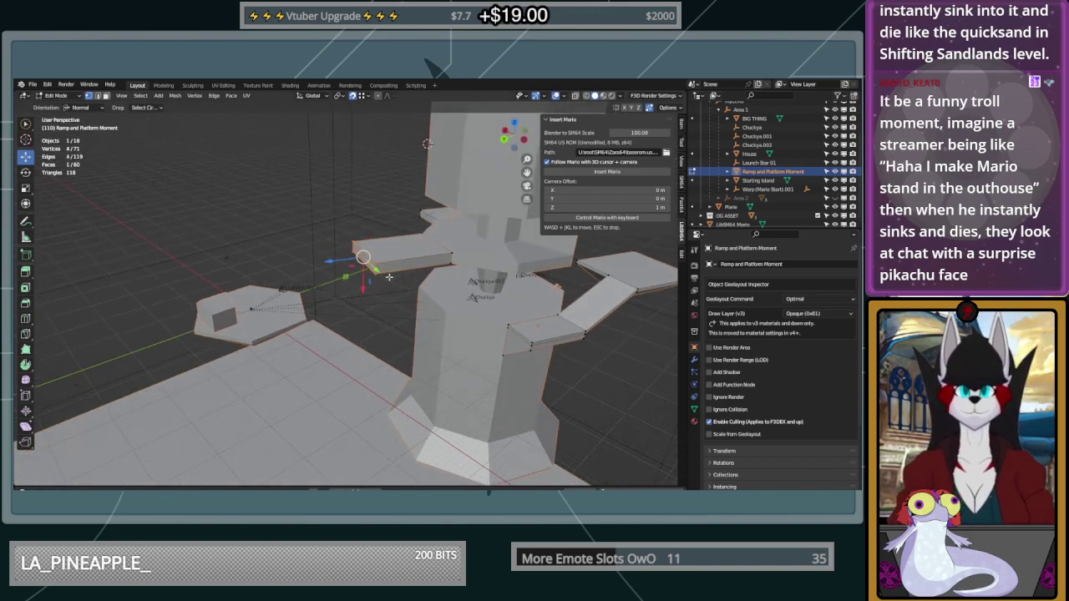
{"action": "left_click", "coordinate": [389, 276]}
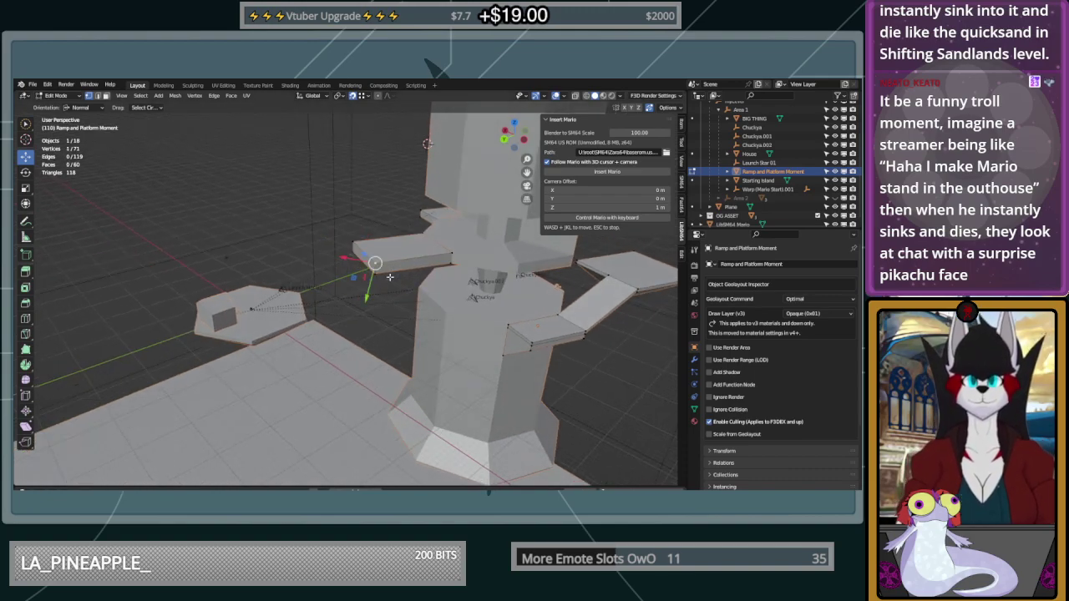
{"action": "left_click", "coordinate": [395, 298]}
{"action": "left_click", "coordinate": [367, 249]}
{"action": "middle_click_drag", "start_coordinate": [359, 247], "coordinate": [399, 292]}
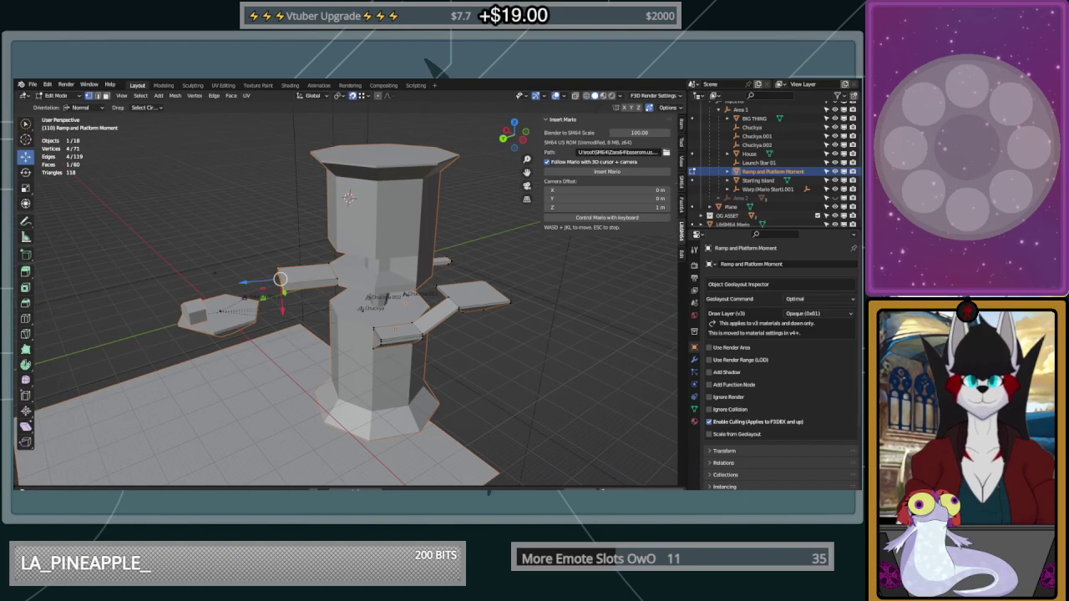
{"action": "scroll", "coordinate": [348, 198], "scroll_direction": "up", "scroll_amount": 5}
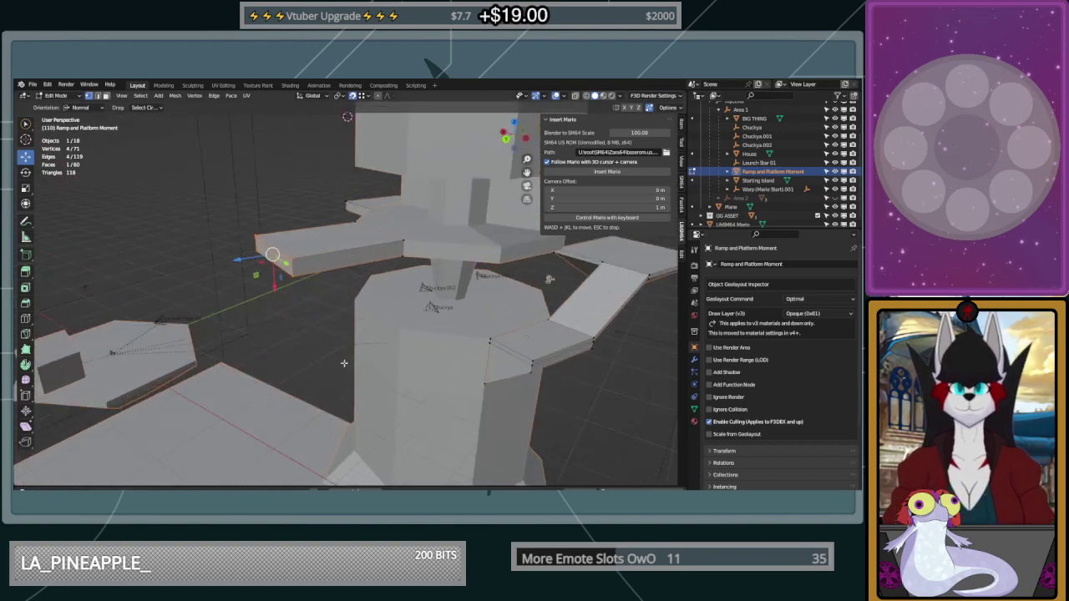
Undo the stray vertex move and select one vertical corner edge at the outer end of the extended platform
{"action": "middle_click_drag", "start_coordinate": [347, 117], "coordinate": [309, 205]}
{"action": "middle_click_drag", "start_coordinate": [329, 276], "coordinate": [310, 288]}
{"action": "scroll", "coordinate": [309, 288], "scroll_direction": "up", "scroll_amount": 5}
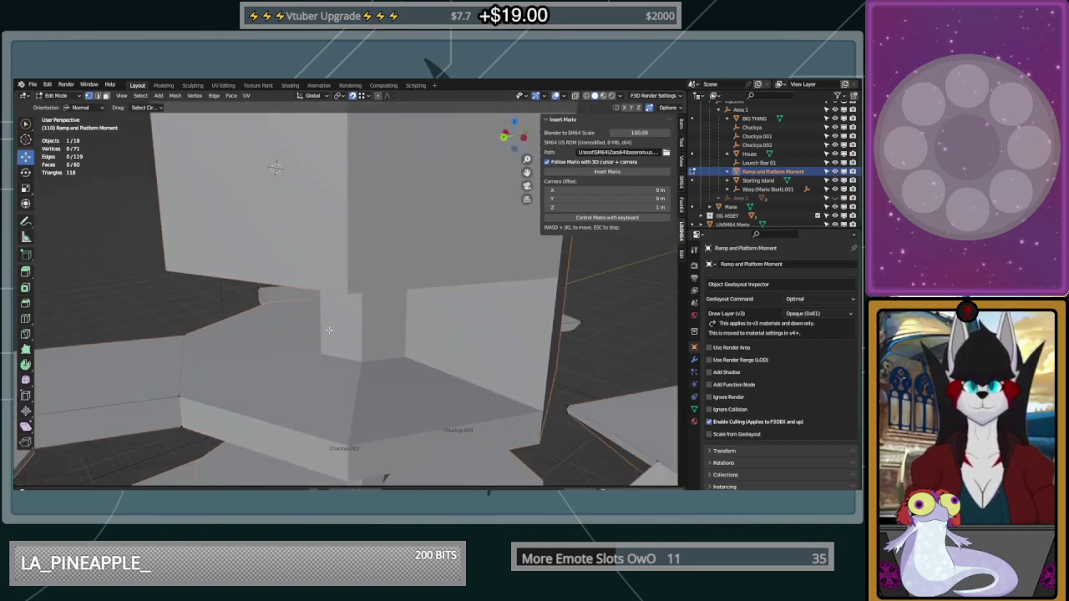
{"action": "scroll", "coordinate": [353, 329], "scroll_direction": "down", "scroll_amount": 3}
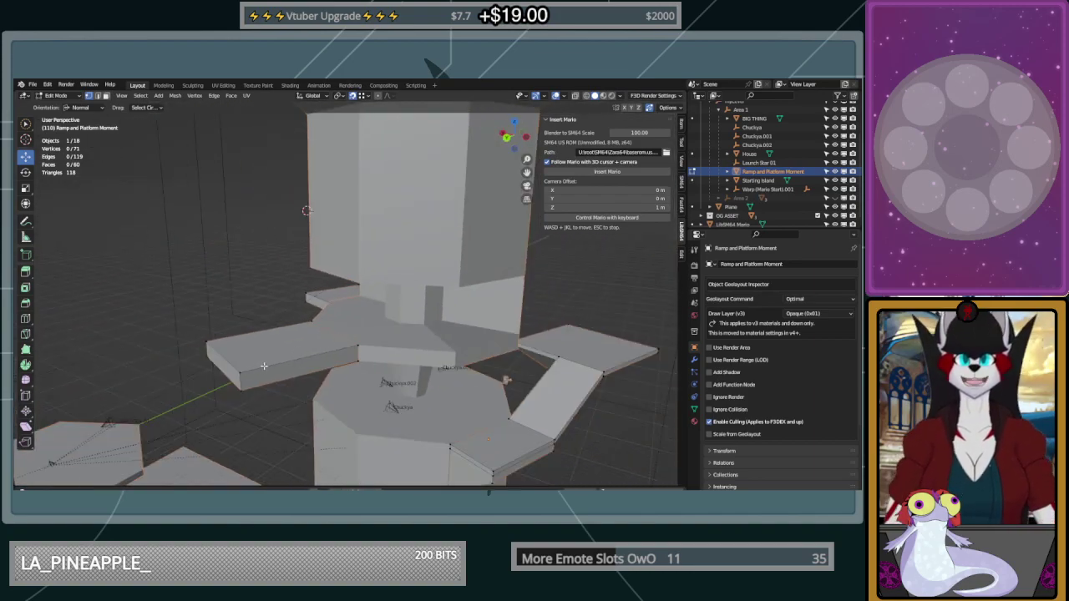
{"action": "left_click", "coordinate": [227, 368]}
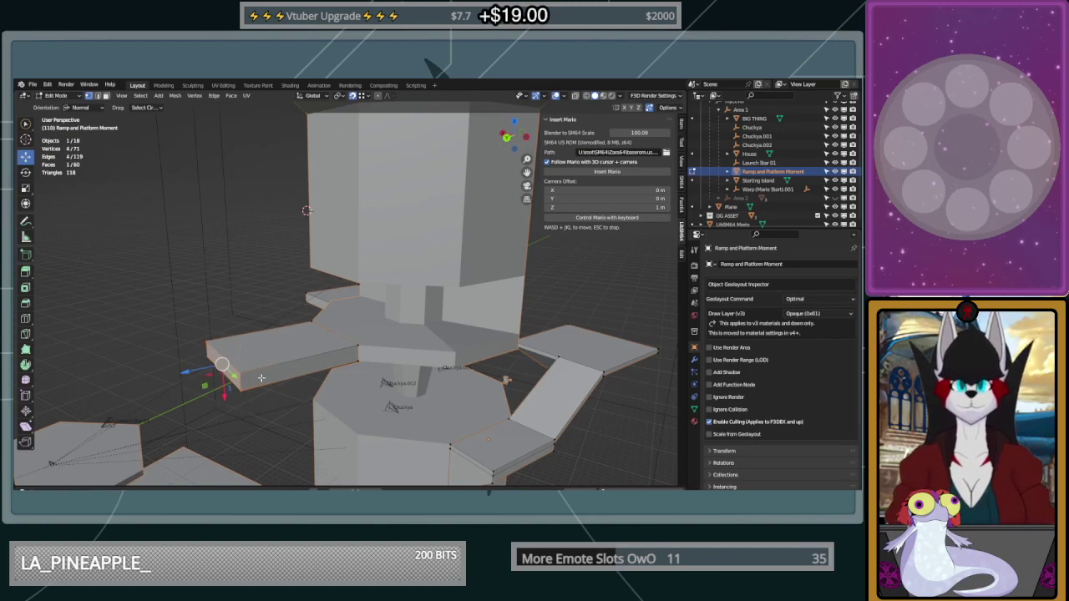
{"action": "middle_click_drag", "start_coordinate": [261, 378], "coordinate": [287, 375]}
{"action": "left_click", "coordinate": [274, 372]}
{"action": "left_click_drag", "start_coordinate": [274, 372], "coordinate": [278, 390]}
{"action": "key", "text": "ctrl+z"}
{"action": "left_click", "coordinate": [277, 391]}
{"action": "left_click", "coordinate": [279, 371], "text": "shift"}
{"action": "middle_click_drag", "start_coordinate": [284, 377], "coordinate": [306, 392]}
{"action": "middle_click_drag", "start_coordinate": [375, 405], "coordinate": [284, 367], "text": "shift"}
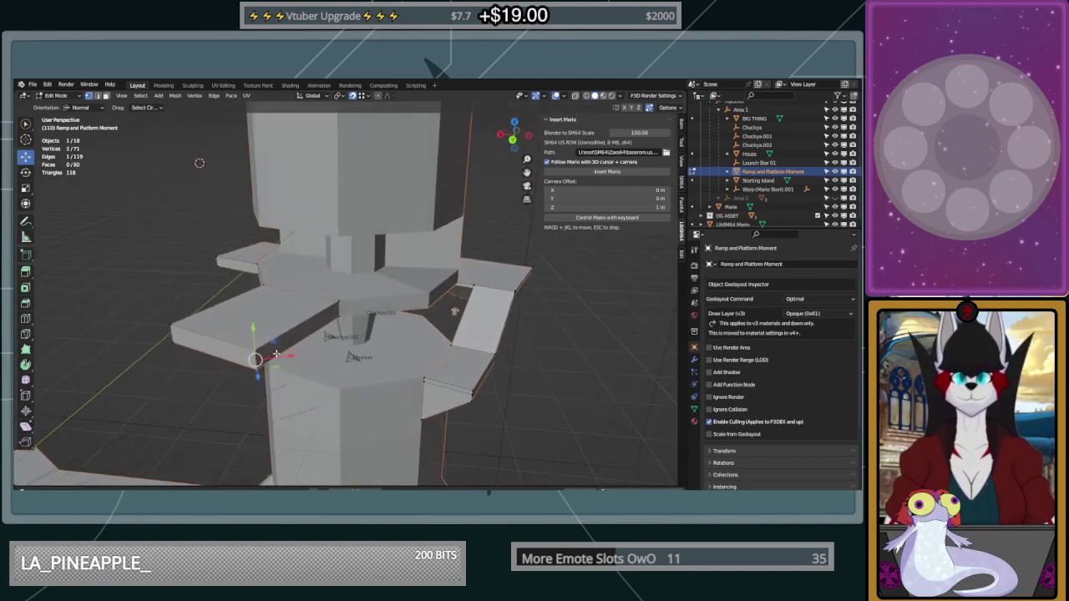
Set the move orientation to Local and shift the selected corner edge -5 m along X to widen the platform's outer end
{"action": "left_click", "coordinate": [78, 107]}
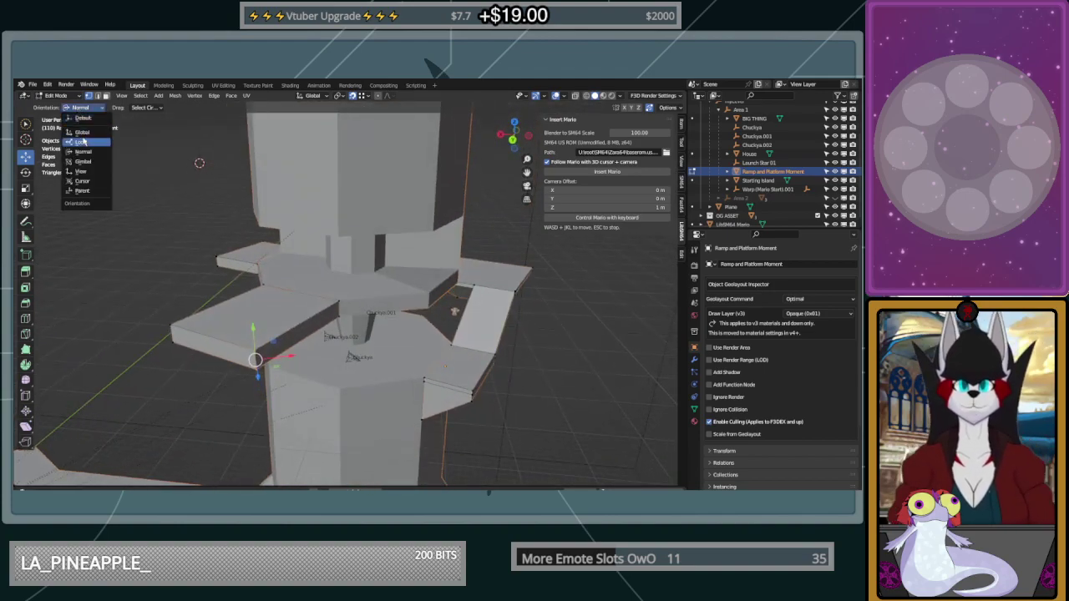
{"action": "left_click", "coordinate": [83, 142]}
{"action": "middle_click_drag", "start_coordinate": [262, 394], "coordinate": [288, 403]}
{"action": "left_click_drag", "start_coordinate": [365, 407], "coordinate": [387, 412], "text": "shift"}
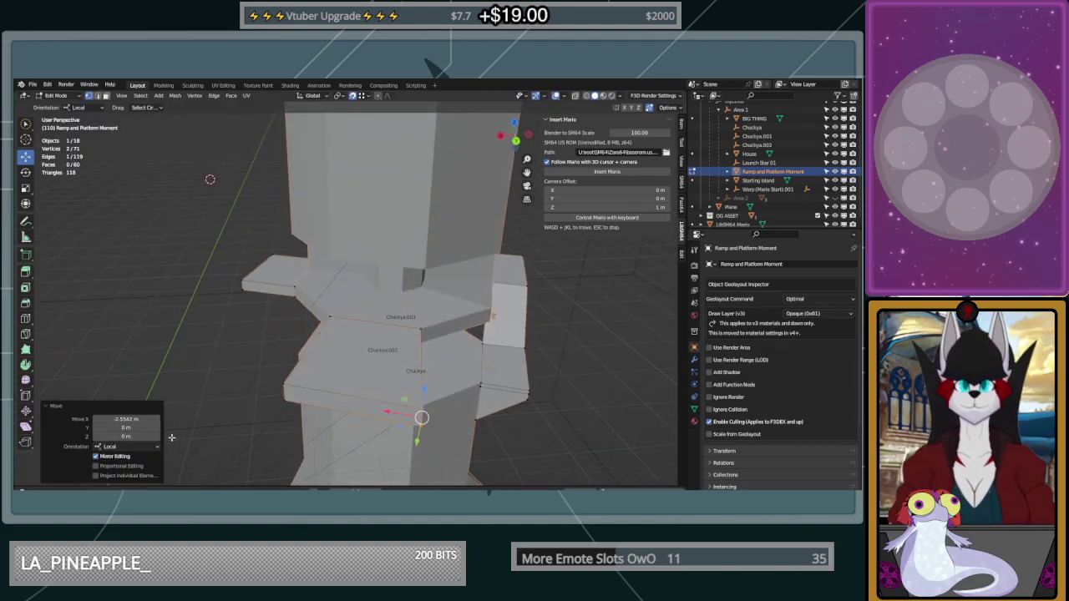
{"action": "left_click", "coordinate": [125, 419]}
{"action": "type", "text": "2.5"}
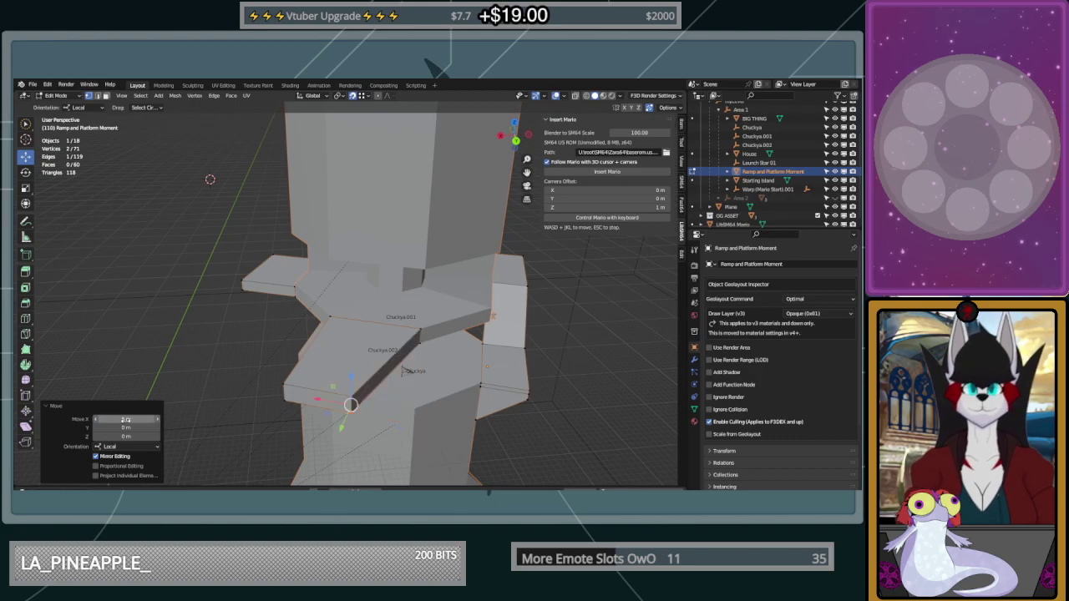
{"action": "key", "text": "BackSpace"}
{"action": "key", "text": "BackSpace"}
{"action": "key", "text": "BackSpace"}
{"action": "type", "text": "-5"}
{"action": "key", "text": "Return"}
Shift the opposite corner edge of the platform's outer end 5 m along local X
{"action": "left_click_drag", "start_coordinate": [282, 391], "coordinate": [219, 384]}
{"action": "left_click", "coordinate": [128, 420]}
{"action": "type", "text": "5"}
{"action": "key", "text": "Return"}
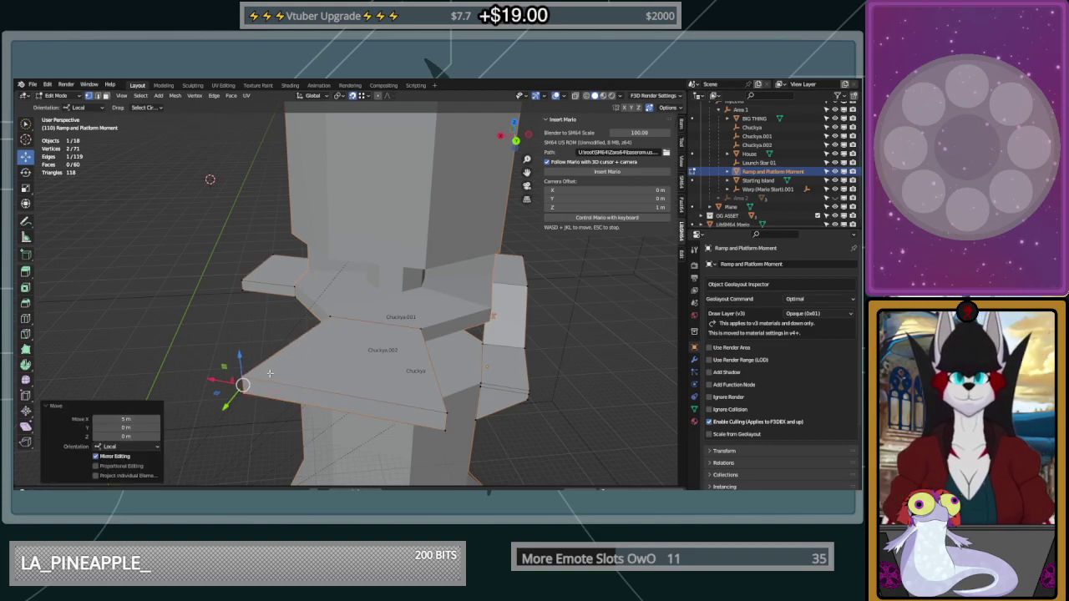
{"action": "left_click", "coordinate": [264, 375]}
{"action": "key", "text": "ctrl+z"}
Select the platform's whole outer end face and extend it about 7 m away from the tower along local Y
{"action": "middle_click_drag", "start_coordinate": [376, 412], "coordinate": [301, 371]}
{"action": "scroll", "coordinate": [288, 326], "scroll_direction": "down", "scroll_amount": 3}
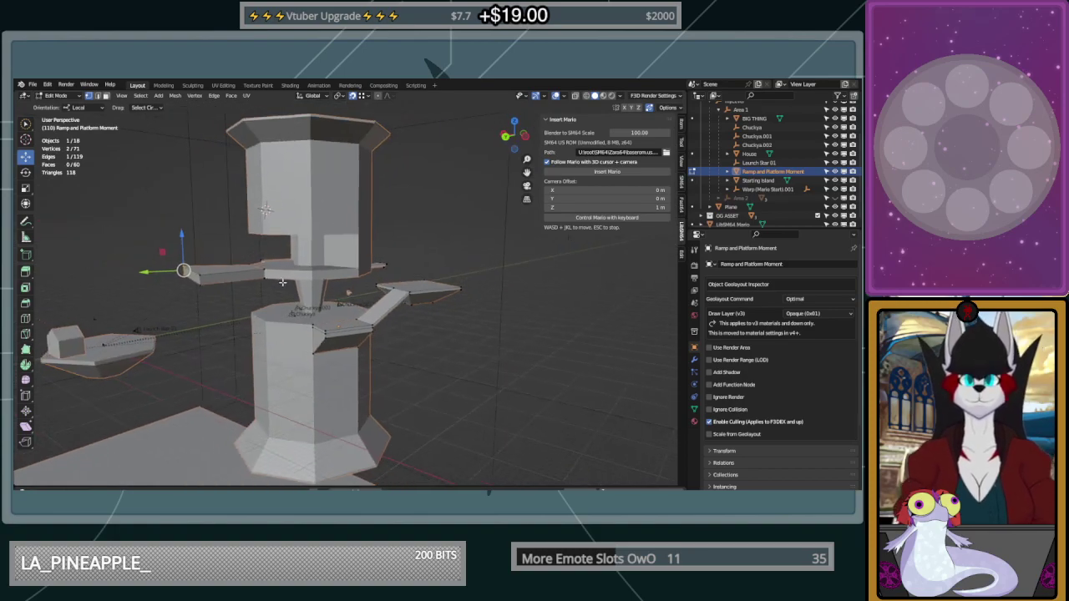
{"action": "middle_click_drag", "start_coordinate": [278, 280], "coordinate": [367, 338], "text": "shift"}
{"action": "mouse_move", "coordinate": [309, 362]}
{"action": "left_mouse_down", "text": "shift"}
{"action": "mouse_move", "coordinate": [298, 346]}
{"action": "mouse_move", "coordinate": [237, 333]}
{"action": "left_mouse_up", "text": "shift"}
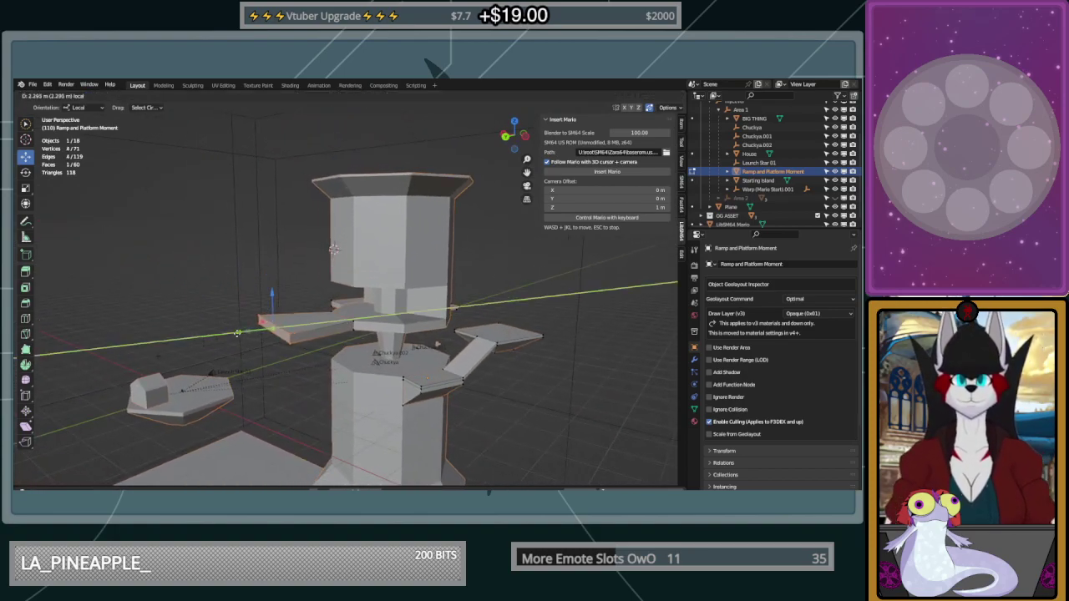
{"action": "left_click", "coordinate": [226, 337]}
{"action": "key", "text": "g"}
{"action": "key", "text": "y"}
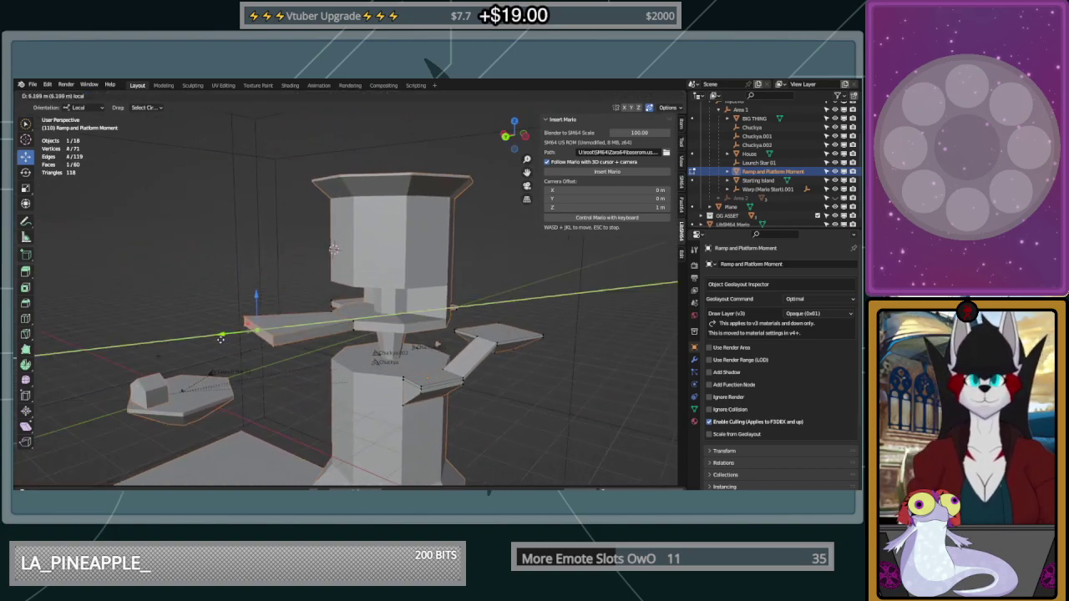
{"action": "left_click", "coordinate": [224, 338]}
Examine the widened platform's shape and reach relative to the starting island and the recess ledge
{"action": "middle_click_drag", "start_coordinate": [224, 337], "coordinate": [352, 348]}
{"action": "scroll", "coordinate": [211, 398], "scroll_direction": "up", "scroll_amount": 2}
{"action": "middle_click_drag", "start_coordinate": [233, 426], "coordinate": [246, 388]}
{"action": "scroll", "coordinate": [212, 398], "scroll_direction": "up", "scroll_amount": 2}
{"action": "middle_click_drag", "start_coordinate": [290, 354], "coordinate": [231, 374]}
{"action": "middle_click_drag", "start_coordinate": [162, 327], "coordinate": [360, 339]}
{"action": "scroll", "coordinate": [359, 341], "scroll_direction": "down", "scroll_amount": 2}
{"action": "scroll", "coordinate": [360, 341], "scroll_direction": "up", "scroll_amount": 2}
{"action": "scroll", "coordinate": [360, 334], "scroll_direction": "up", "scroll_amount": 4}
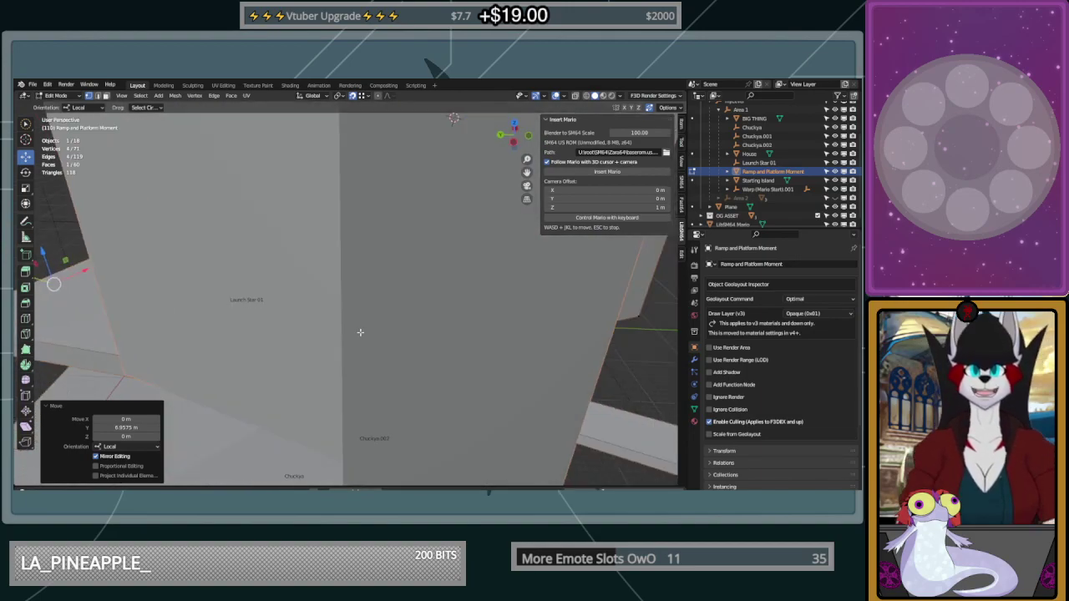
{"action": "scroll", "coordinate": [360, 332], "scroll_direction": "down", "scroll_amount": 4}
{"action": "left_click", "coordinate": [435, 318]}
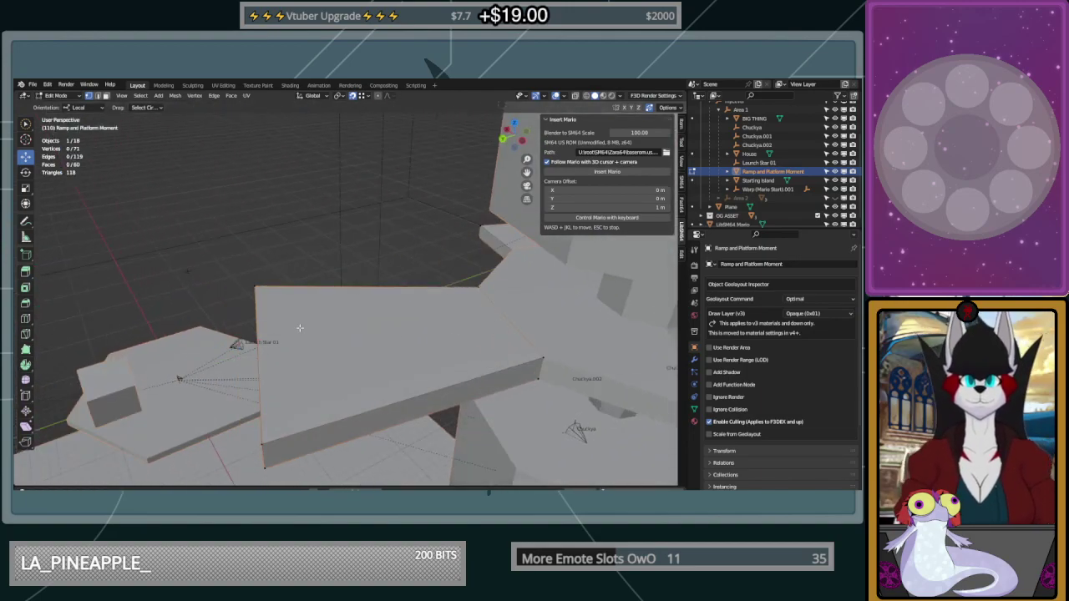
Leave mesh editing, duplicate Launch Star 01 and place the copy near the widened platform's outer end, adjusting it along local X
{"action": "middle_click_drag", "start_coordinate": [331, 355], "coordinate": [257, 350]}
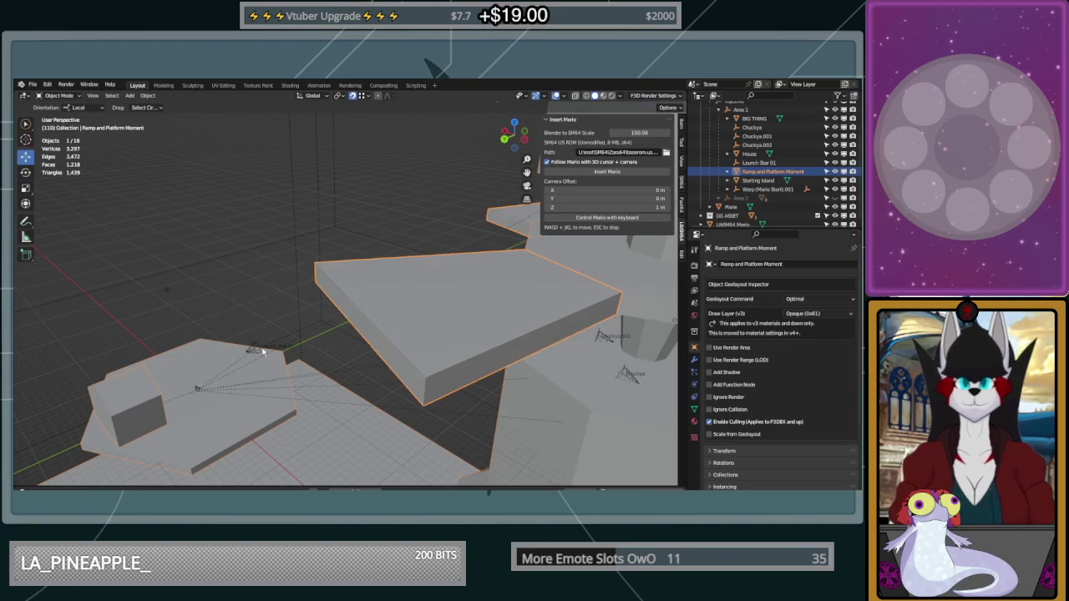
{"action": "key", "text": "Tab"}
{"action": "left_click", "coordinate": [256, 349]}
{"action": "key", "text": "shift+d"}
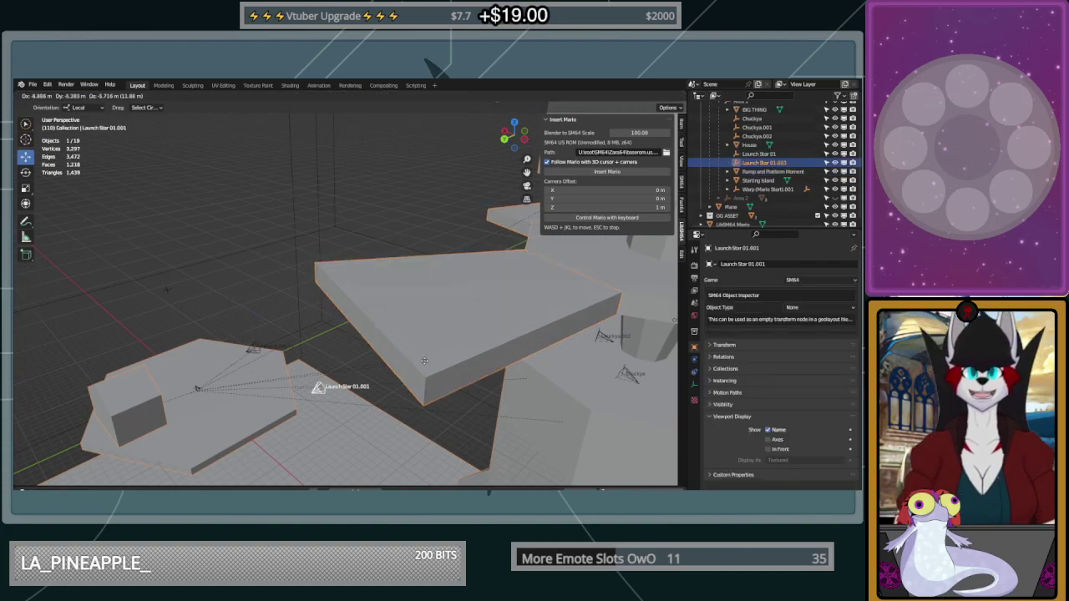
{"action": "left_click", "coordinate": [424, 376]}
{"action": "key", "text": "g"}
{"action": "key", "text": "x"}
{"action": "key", "text": "x"}
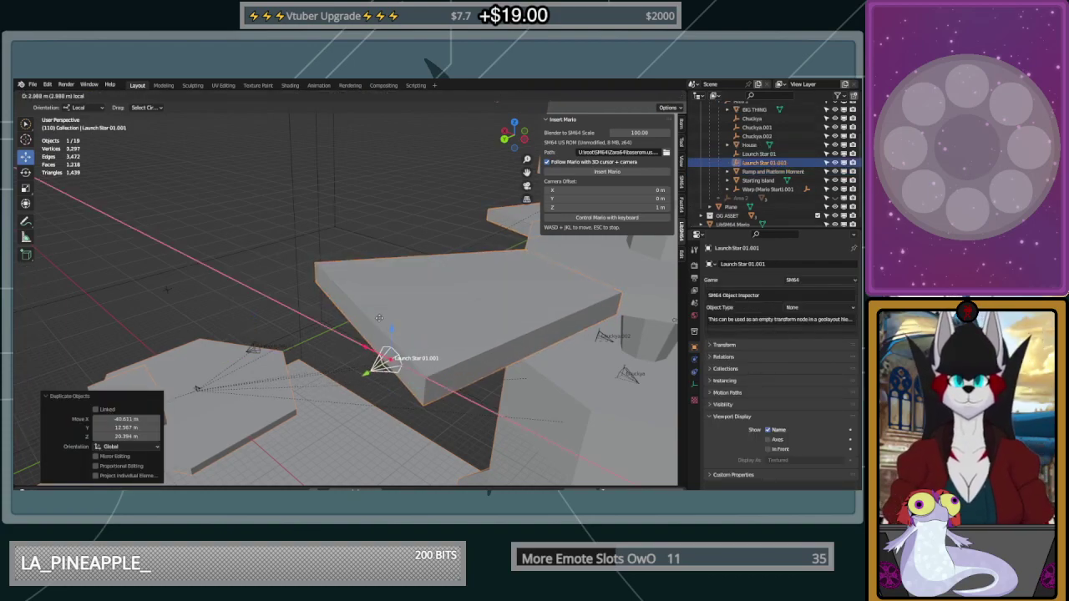
{"action": "left_click", "coordinate": [409, 338]}
Rotate the duplicated launch star 159° about the Z axis to face the other way
{"action": "middle_click_drag", "start_coordinate": [451, 359], "coordinate": [415, 364]}
{"action": "scroll", "coordinate": [374, 326], "scroll_direction": "down", "scroll_amount": 2}
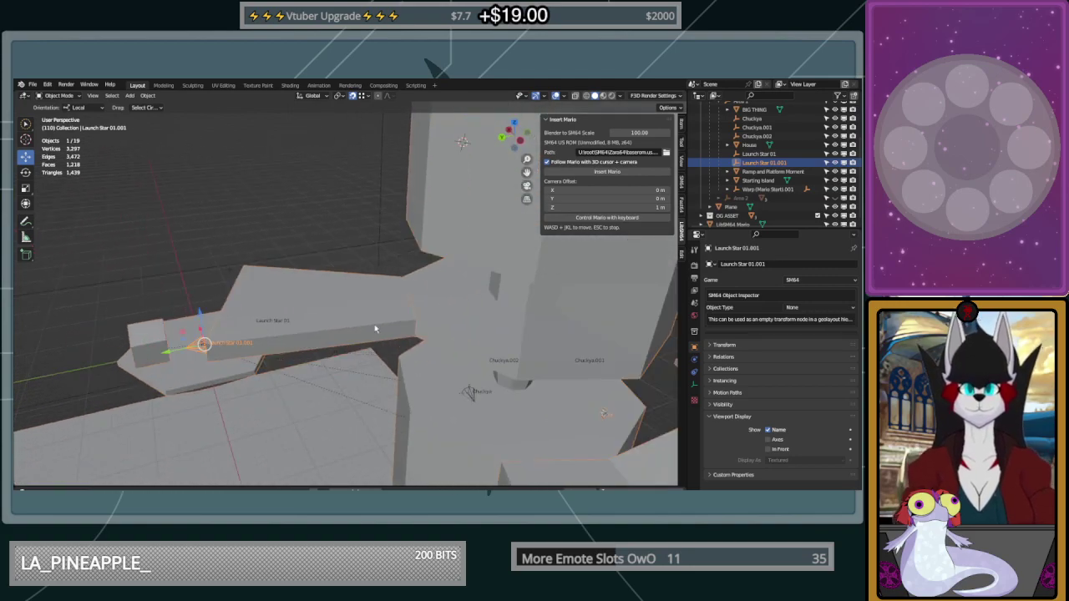
{"action": "middle_click_drag", "start_coordinate": [375, 327], "coordinate": [300, 322]}
{"action": "left_click", "coordinate": [26, 172]}
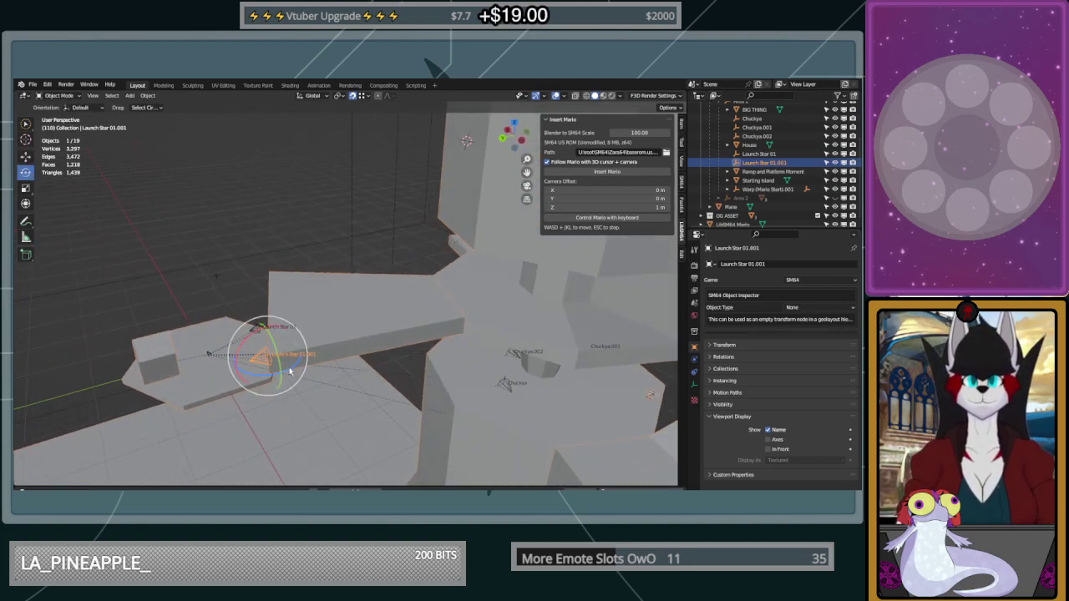
{"action": "left_click_drag", "start_coordinate": [294, 367], "coordinate": [196, 288]}
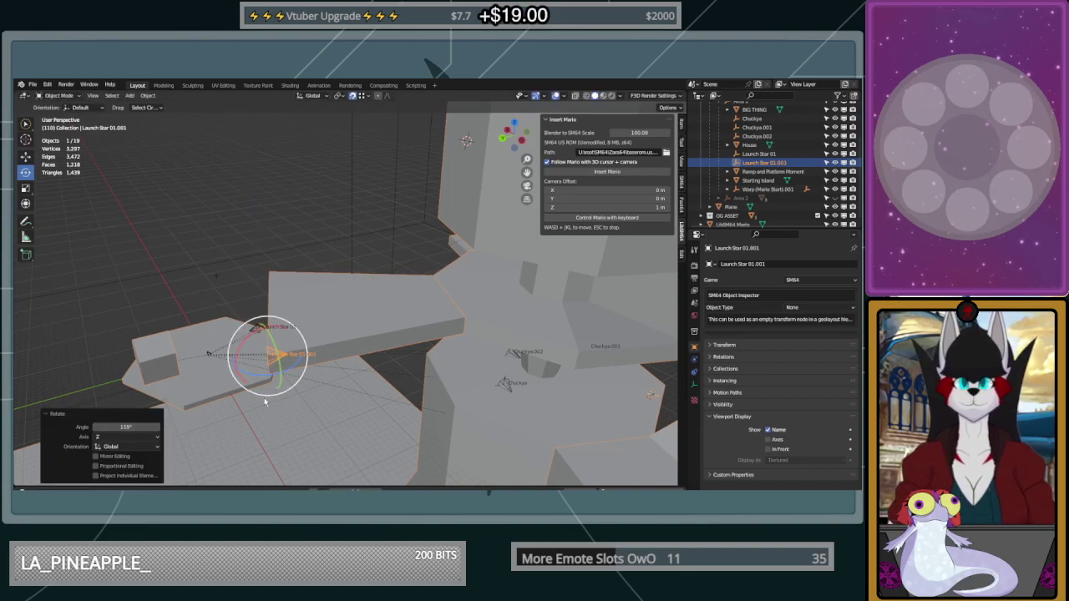
{"action": "middle_click_drag", "start_coordinate": [271, 391], "coordinate": [331, 374]}
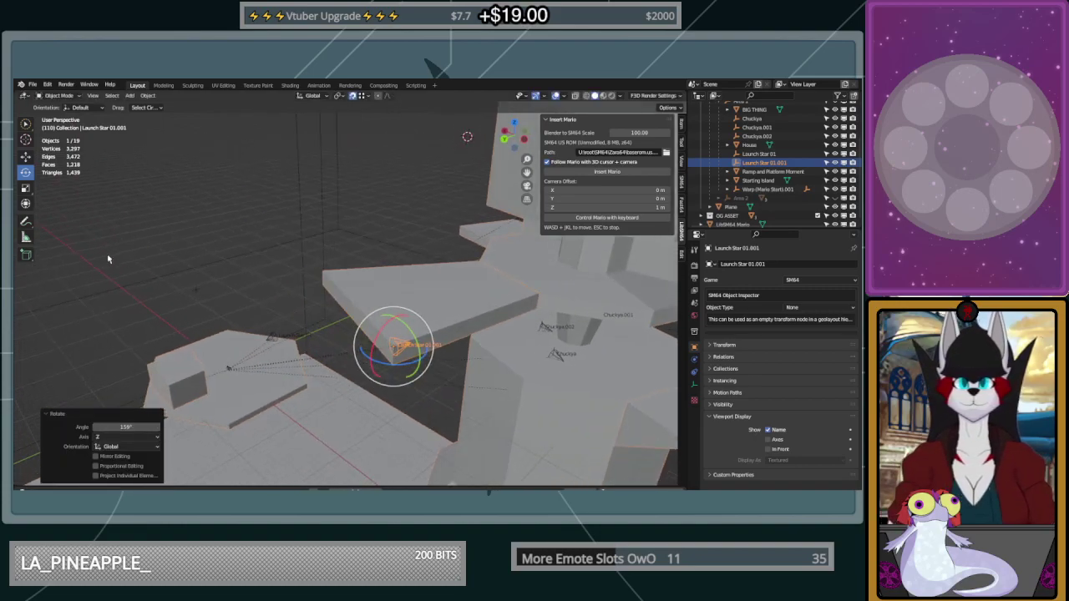
Move the duplicated launch star over the platform's outer end and raise it about 1.8 m above its surface
{"action": "left_click", "coordinate": [25, 156]}
{"action": "left_click_drag", "start_coordinate": [408, 367], "coordinate": [377, 313]}
{"action": "left_click_drag", "start_coordinate": [357, 277], "coordinate": [366, 243]}
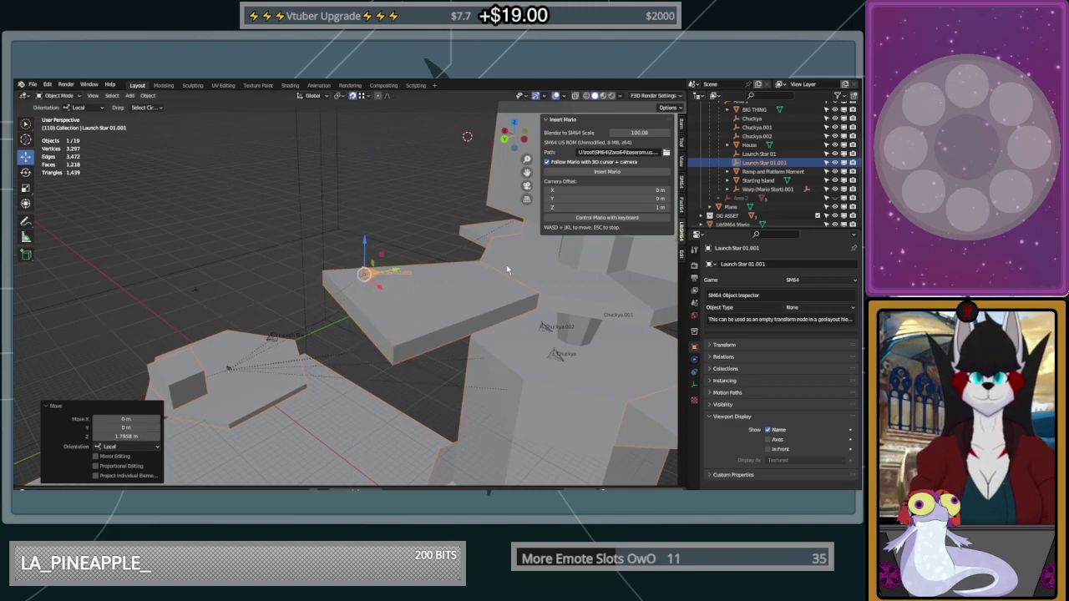
Rename the duplicated launch star to Launch Star 02
{"action": "left_click", "coordinate": [764, 262]}
{"action": "type", "text": "La"}
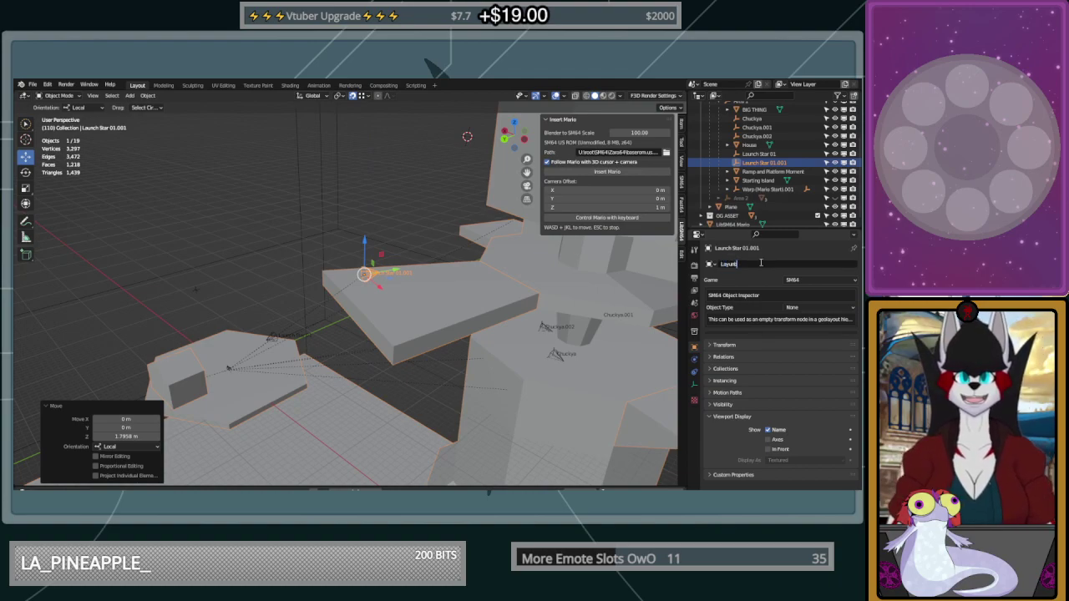
{"action": "type", "text": "unch"}
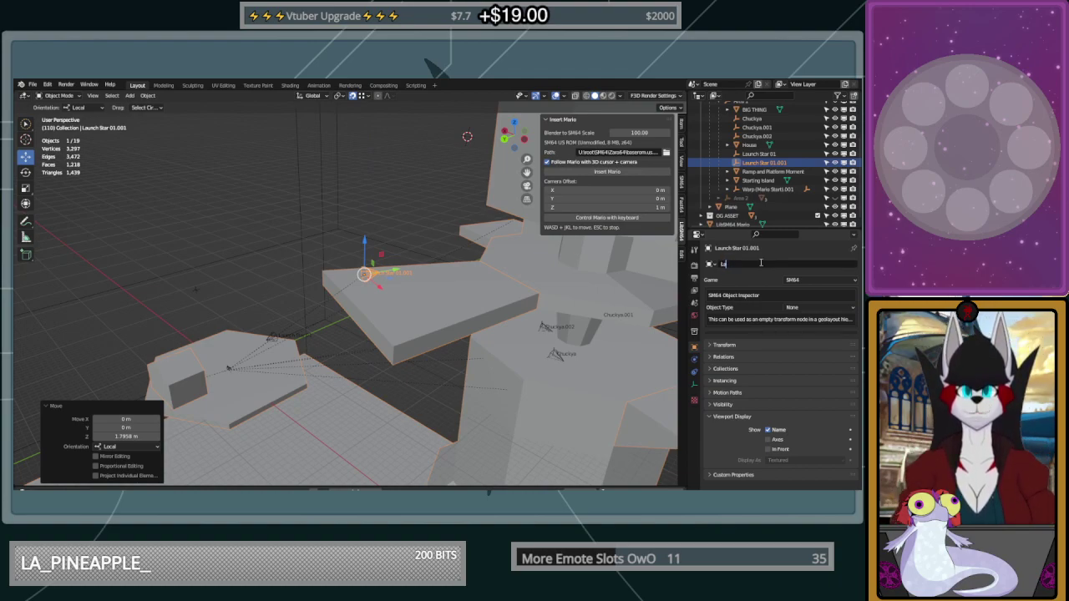
{"action": "key", "text": "BackSpace"}
{"action": "key", "text": "BackSpace"}
{"action": "key", "text": "BackSpace"}
{"action": "type", "text": "unc"}
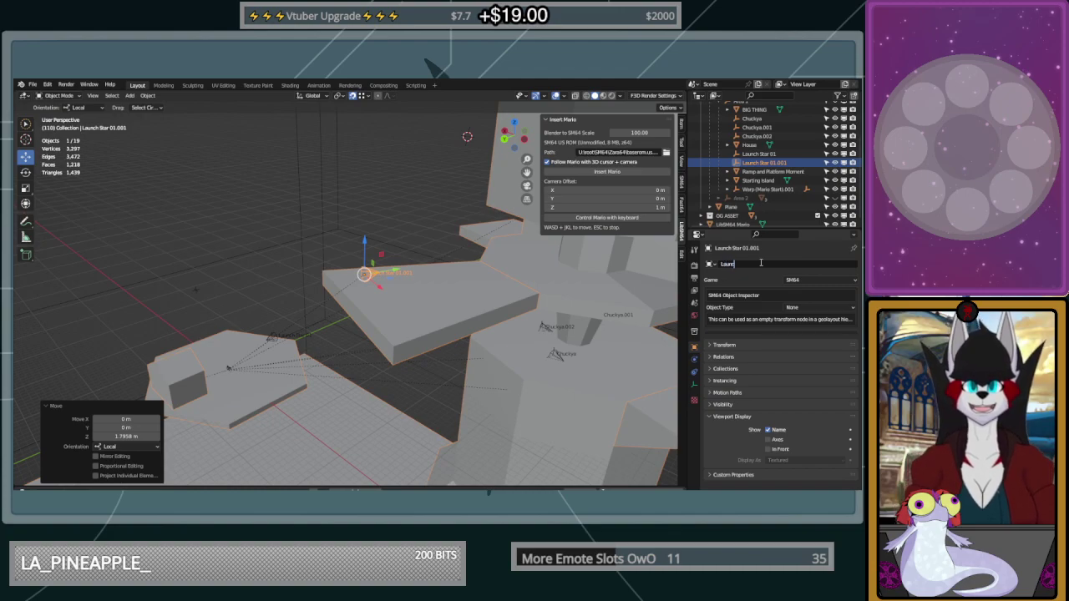
{"action": "type", "text": "h Star 02"}
{"action": "key", "text": "Return"}
Examine Launch Star 02's placement and the route around the tower, ramp and platforms from several sides
{"action": "middle_click_drag", "start_coordinate": [485, 283], "coordinate": [454, 286]}
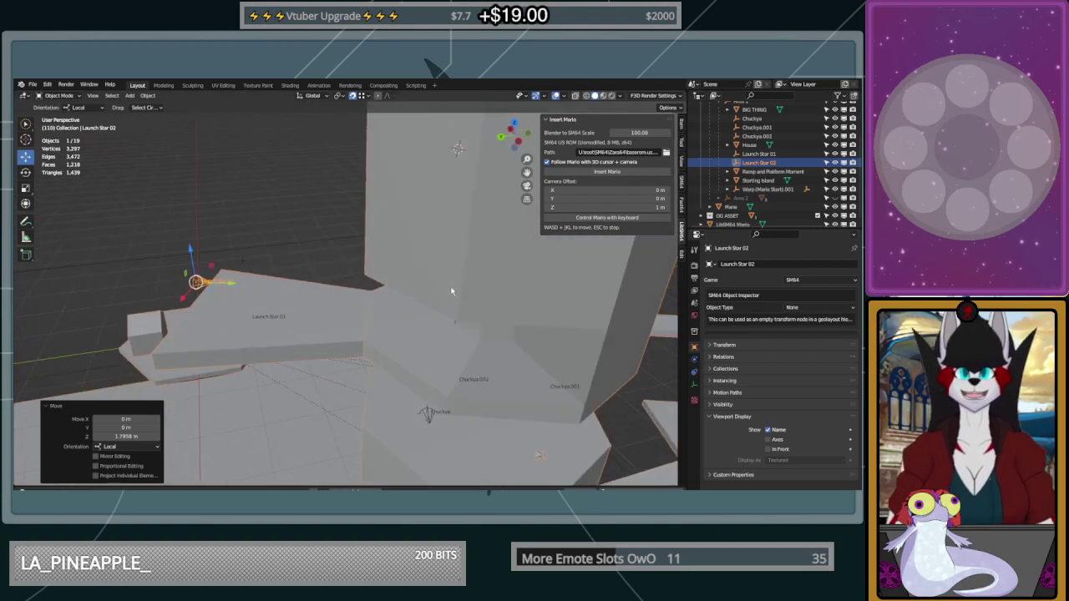
{"action": "left_click", "coordinate": [294, 237]}
{"action": "scroll", "coordinate": [297, 238], "scroll_direction": "down", "scroll_amount": 3}
{"action": "mouse_move", "coordinate": [297, 238]}
{"action": "middle_mouse_down"}
{"action": "mouse_move", "coordinate": [384, 222]}
{"action": "mouse_move", "coordinate": [312, 239]}
{"action": "middle_mouse_up"}
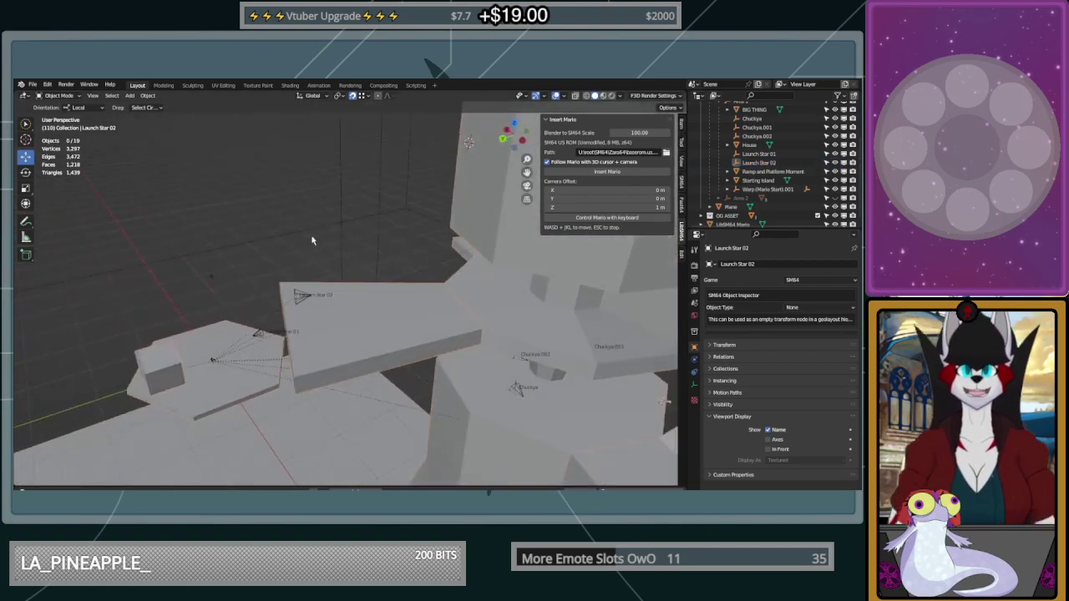
{"action": "middle_click_drag", "start_coordinate": [429, 303], "coordinate": [556, 349]}
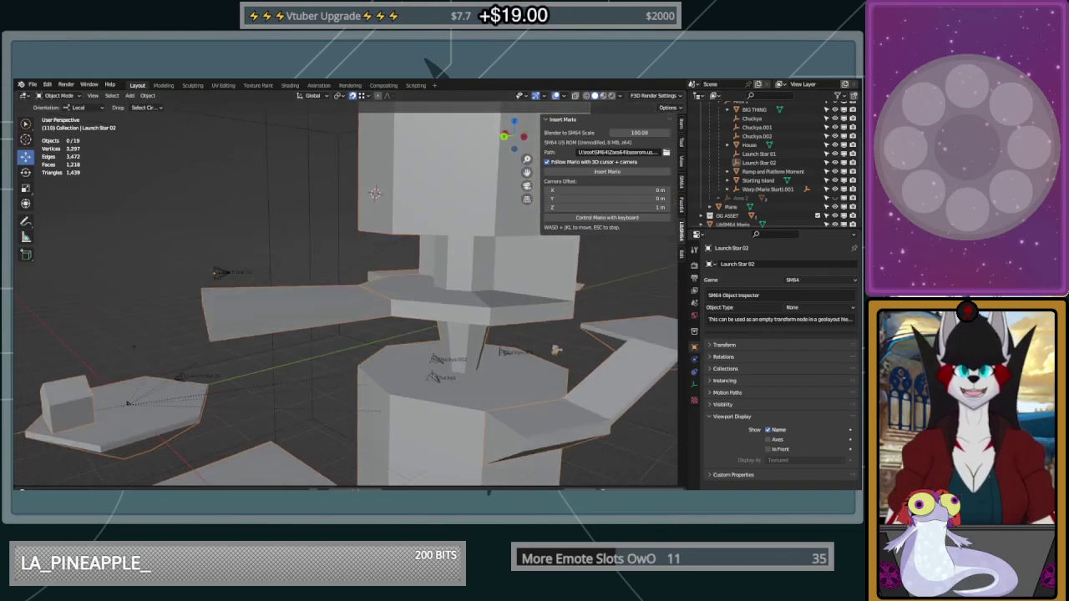
{"action": "middle_click_drag", "start_coordinate": [299, 329], "coordinate": [299, 315]}
{"action": "scroll", "coordinate": [409, 302], "scroll_direction": "up", "scroll_amount": 1}
{"action": "scroll", "coordinate": [451, 292], "scroll_direction": "down", "scroll_amount": 1}
{"action": "middle_click_drag", "start_coordinate": [453, 292], "coordinate": [417, 341]}
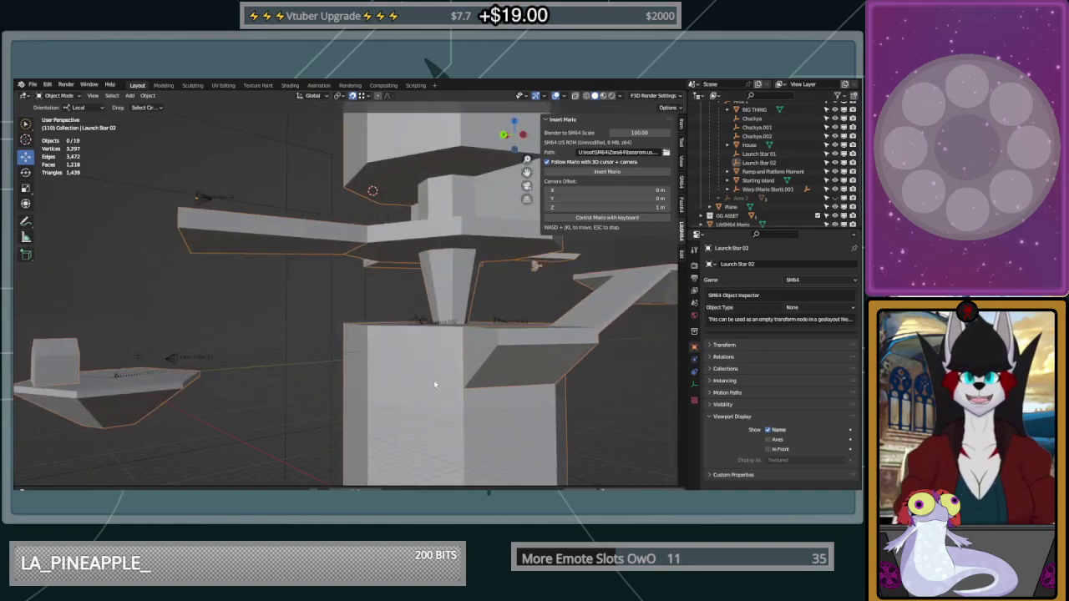
{"action": "middle_click_drag", "start_coordinate": [544, 326], "coordinate": [338, 379]}
{"action": "middle_click_drag", "start_coordinate": [210, 426], "coordinate": [353, 346]}
{"action": "middle_click_drag", "start_coordinate": [225, 336], "coordinate": [445, 378]}
{"action": "middle_click_drag", "start_coordinate": [329, 332], "coordinate": [468, 248]}
In Ramp and Platform Moment, select edges of the side platform by the recess and adjust their height along local Z
{"action": "left_click", "coordinate": [452, 249]}
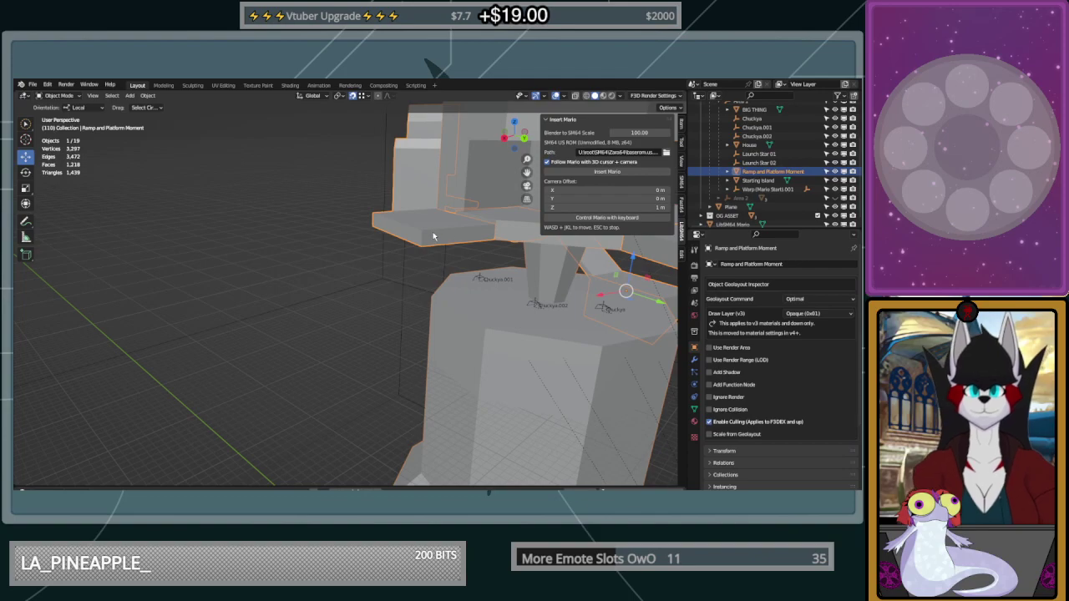
{"action": "key", "text": "Tab"}
{"action": "right_click", "coordinate": [495, 224], "text": "shift"}
{"action": "right_click", "coordinate": [424, 230], "text": "shift"}
{"action": "left_click", "coordinate": [498, 226], "text": "shift"}
{"action": "left_click_drag", "start_coordinate": [461, 192], "coordinate": [462, 171]}
{"action": "middle_click_drag", "start_coordinate": [491, 247], "coordinate": [566, 246]}
{"action": "left_click", "coordinate": [420, 200]}
{"action": "left_click", "coordinate": [418, 202], "text": "shift"}
{"action": "left_click_drag", "start_coordinate": [417, 164], "coordinate": [480, 275]}
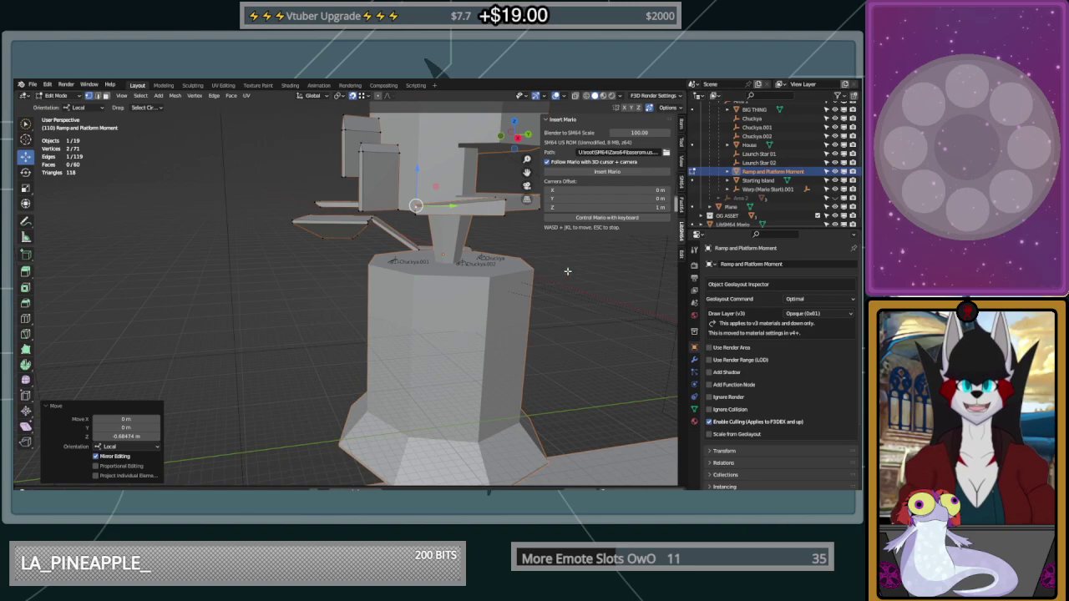
{"action": "left_click", "coordinate": [568, 271]}
{"action": "scroll", "coordinate": [567, 271], "scroll_direction": "down", "scroll_amount": 1}
{"action": "middle_click_drag", "start_coordinate": [567, 270], "coordinate": [466, 282]}
{"action": "key", "text": "Tab"}
Examine the tower's platforms, ramp and recess ledge from different heights and distances
{"action": "scroll", "coordinate": [466, 282], "scroll_direction": "down", "scroll_amount": 5}
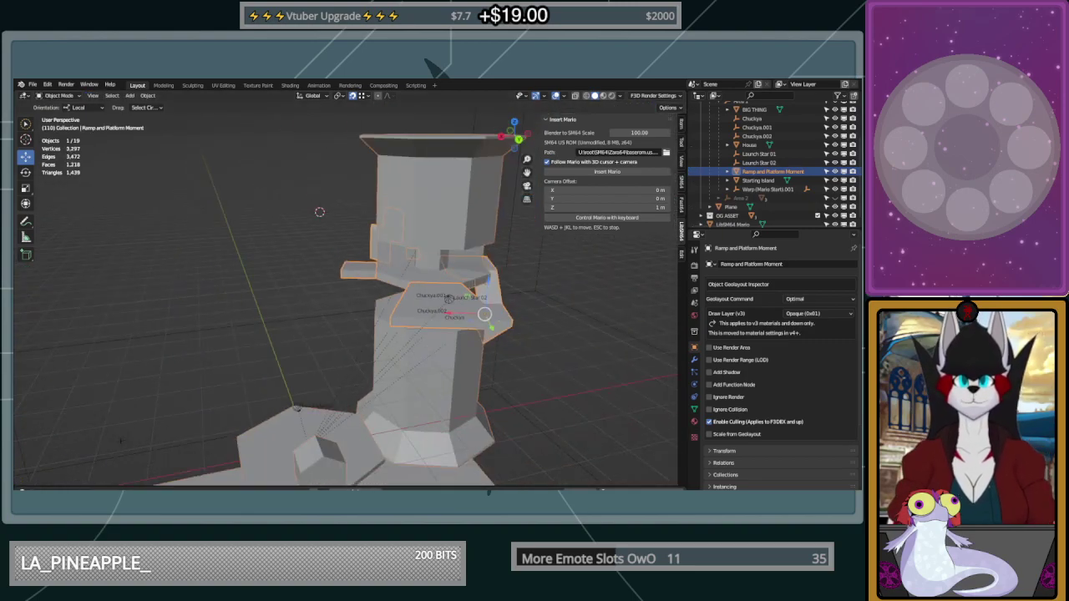
{"action": "scroll", "coordinate": [409, 311], "scroll_direction": "down", "scroll_amount": 2}
{"action": "scroll", "coordinate": [380, 304], "scroll_direction": "up", "scroll_amount": 5}
{"action": "middle_click_drag", "start_coordinate": [374, 303], "coordinate": [278, 280]}
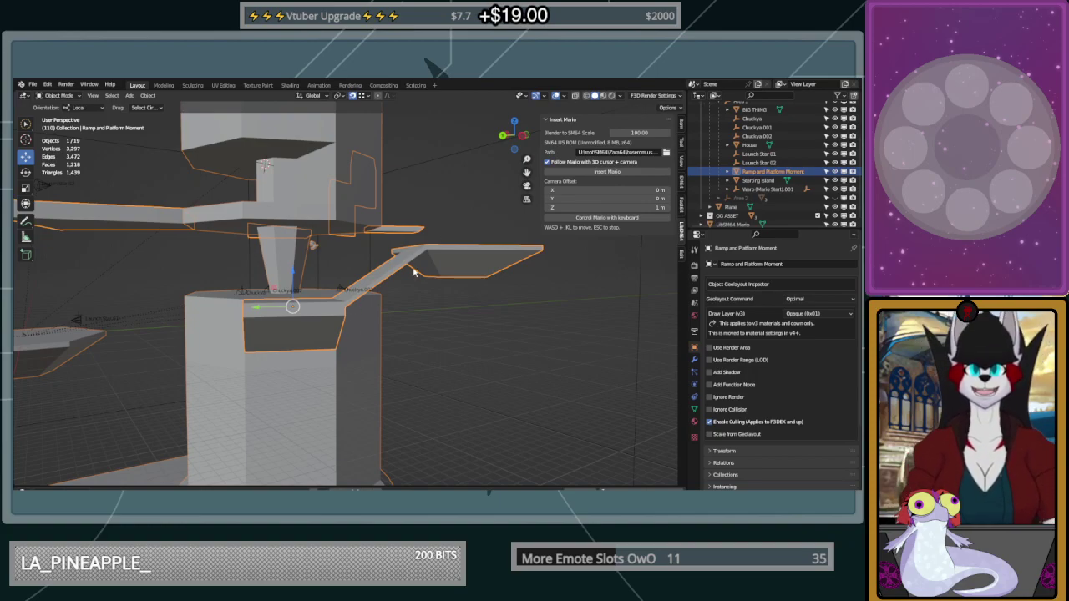
{"action": "middle_click_drag", "start_coordinate": [414, 272], "coordinate": [511, 291]}
{"action": "middle_click_drag", "start_coordinate": [420, 300], "coordinate": [404, 317]}
{"action": "scroll", "coordinate": [374, 313], "scroll_direction": "down", "scroll_amount": 1}
{"action": "scroll", "coordinate": [395, 315], "scroll_direction": "down", "scroll_amount": 5}
{"action": "scroll", "coordinate": [289, 343], "scroll_direction": "up", "scroll_amount": 6}
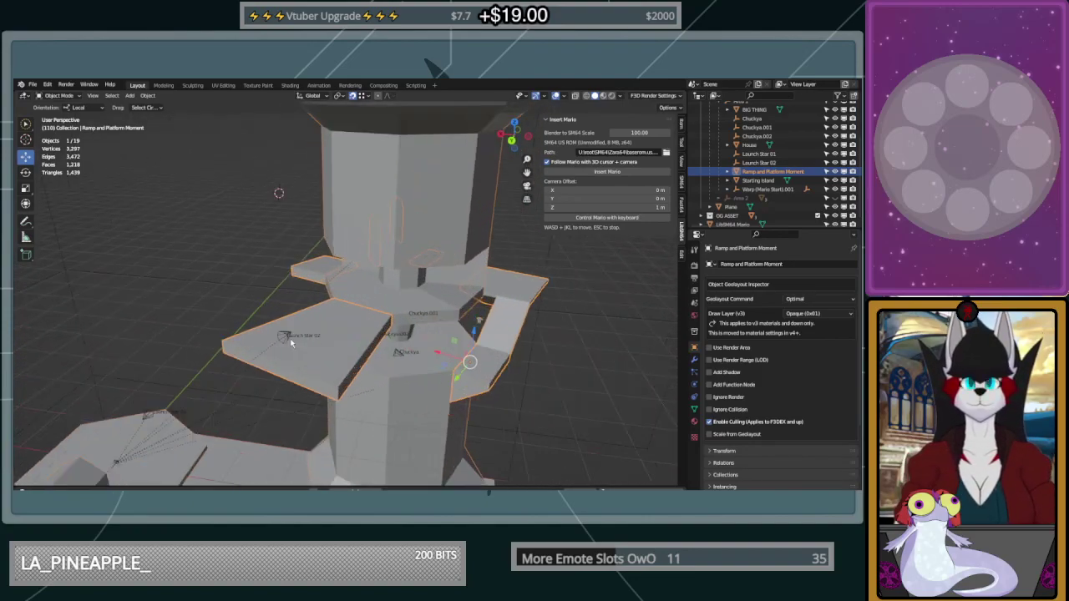
Rotate Launch Star 02 on the wide platform by about 62.4° around the global Z axis
{"action": "left_click", "coordinate": [251, 356]}
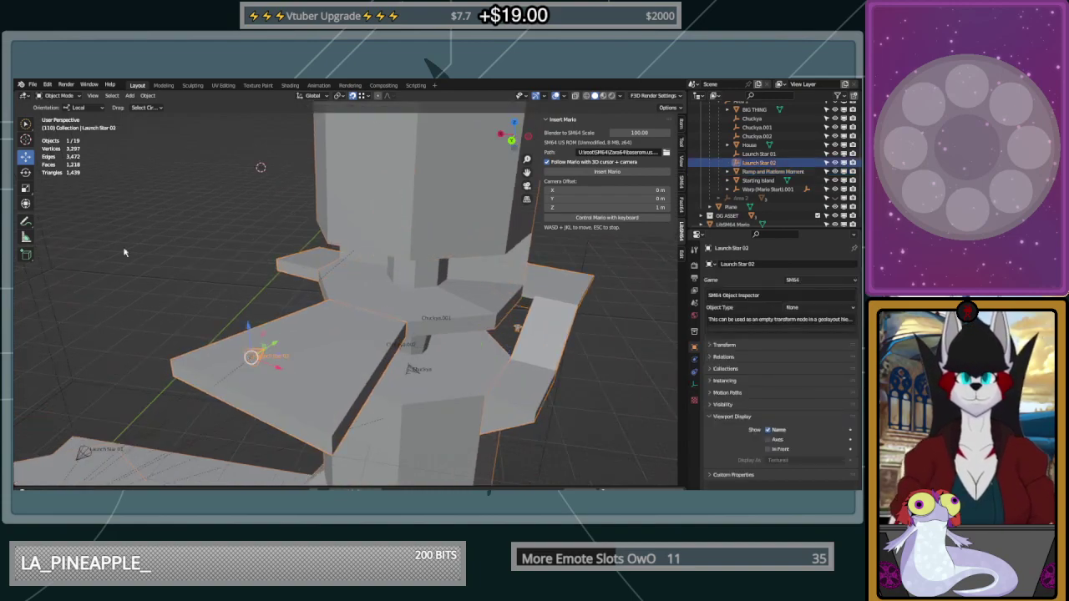
{"action": "left_click", "coordinate": [26, 173]}
{"action": "key", "text": "r"}
{"action": "key", "text": "z"}
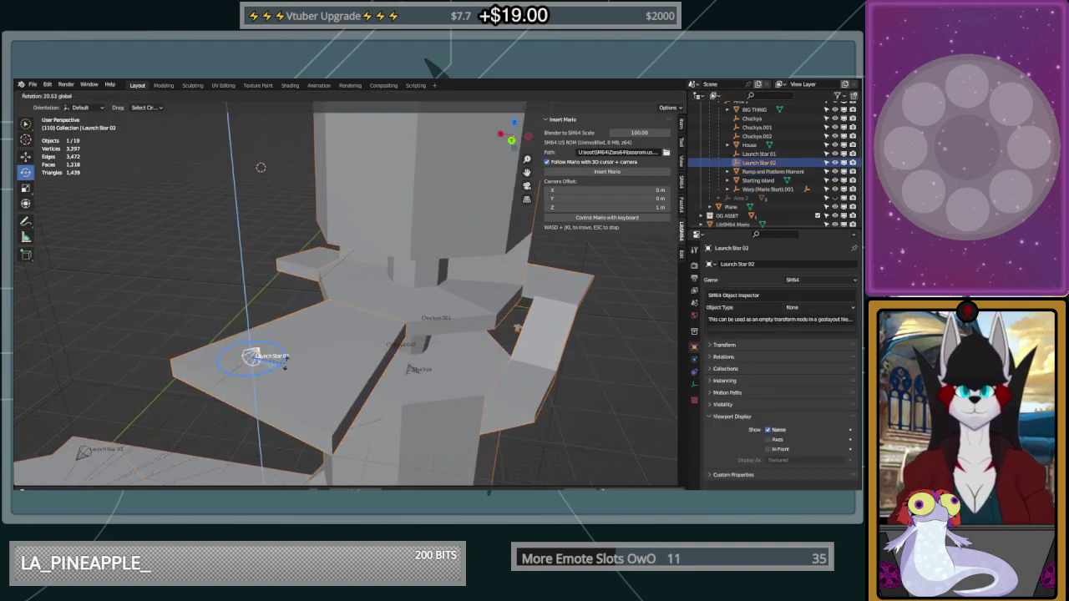
{"action": "left_click", "coordinate": [347, 301]}
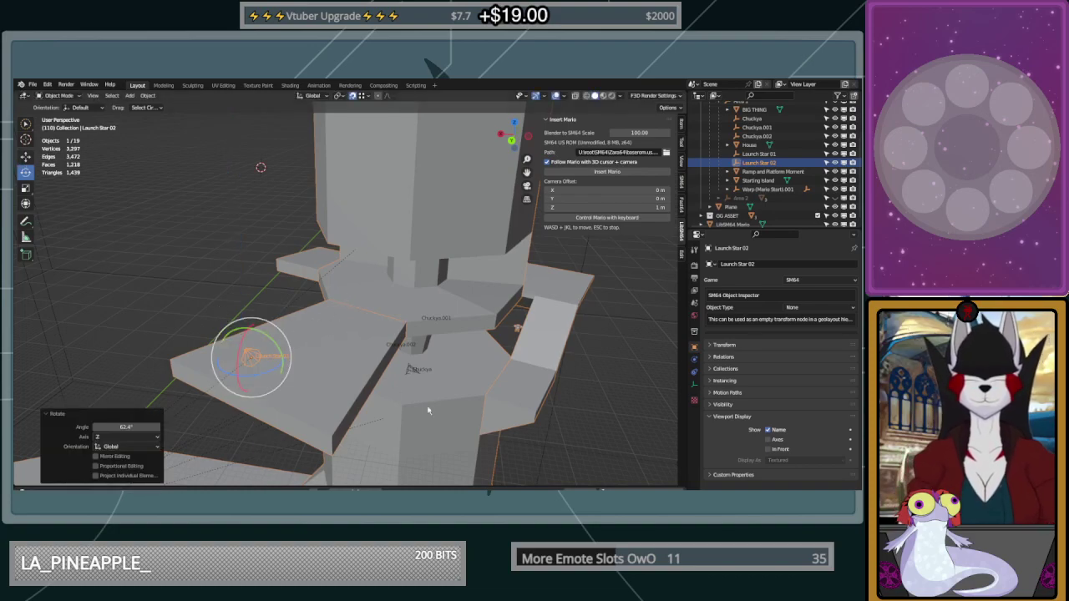
{"action": "middle_click_drag", "start_coordinate": [454, 413], "coordinate": [536, 389]}
{"action": "scroll", "coordinate": [476, 400], "scroll_direction": "down", "scroll_amount": 3}
{"action": "left_click", "coordinate": [519, 391]}
Examine the whole level's layout around the tower and ground plane from above and from several sides
{"action": "scroll", "coordinate": [420, 364], "scroll_direction": "down", "scroll_amount": 4}
{"action": "middle_click_drag", "start_coordinate": [420, 365], "coordinate": [375, 429]}
{"action": "scroll", "coordinate": [375, 429], "scroll_direction": "down", "scroll_amount": 3}
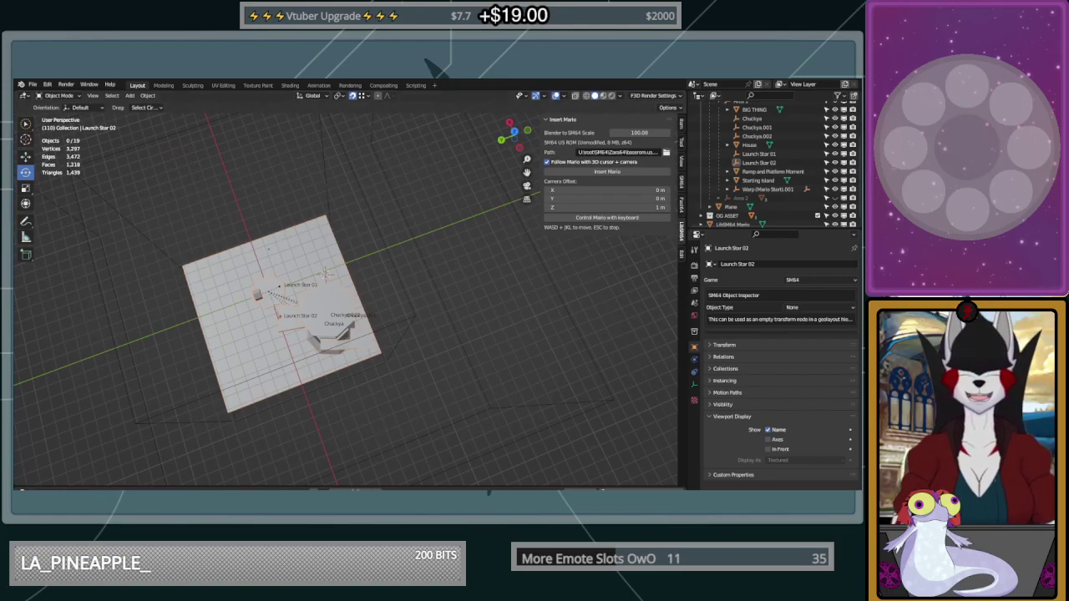
{"action": "scroll", "coordinate": [396, 365], "scroll_direction": "down", "scroll_amount": 3}
{"action": "middle_click_drag", "start_coordinate": [417, 365], "coordinate": [384, 326]}
{"action": "scroll", "coordinate": [383, 344], "scroll_direction": "down", "scroll_amount": 2}
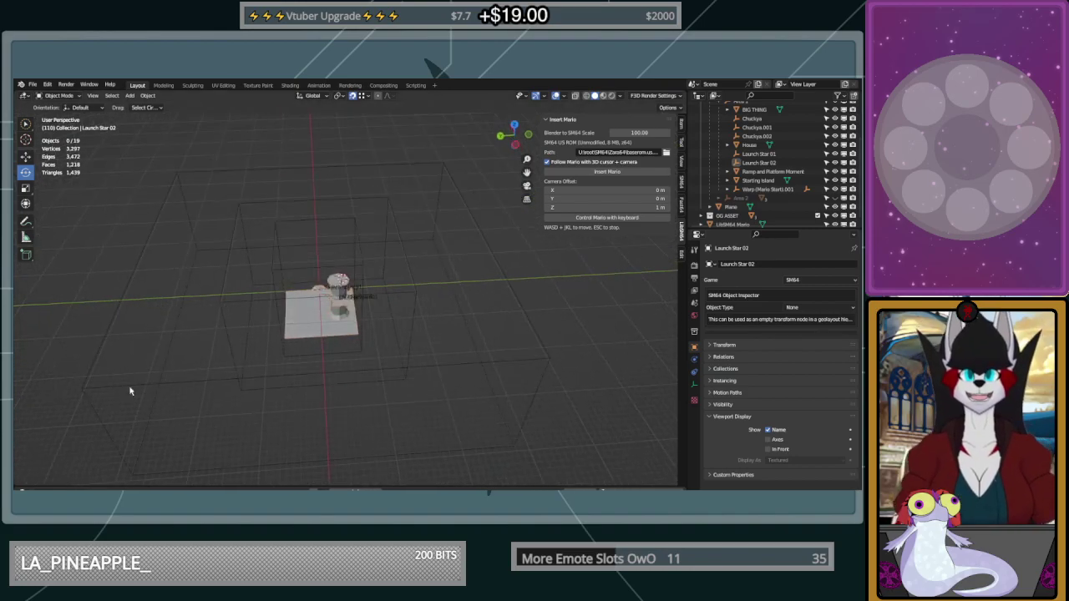
{"action": "scroll", "coordinate": [246, 218], "scroll_direction": "up", "scroll_amount": 4}
{"action": "middle_click_drag", "start_coordinate": [266, 215], "coordinate": [331, 225]}
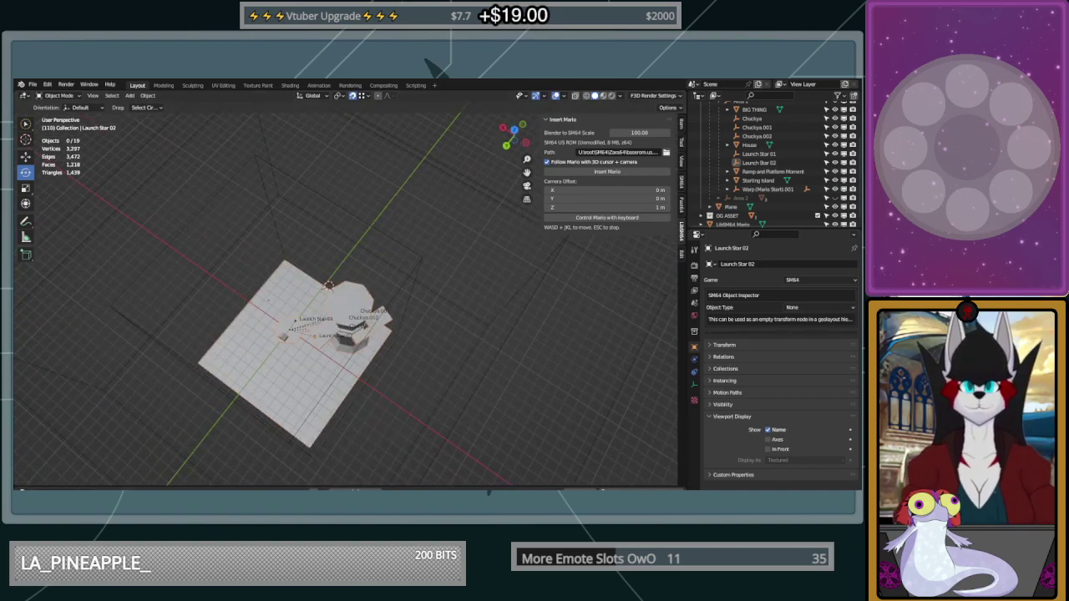
{"action": "scroll", "coordinate": [328, 370], "scroll_direction": "down", "scroll_amount": 2}
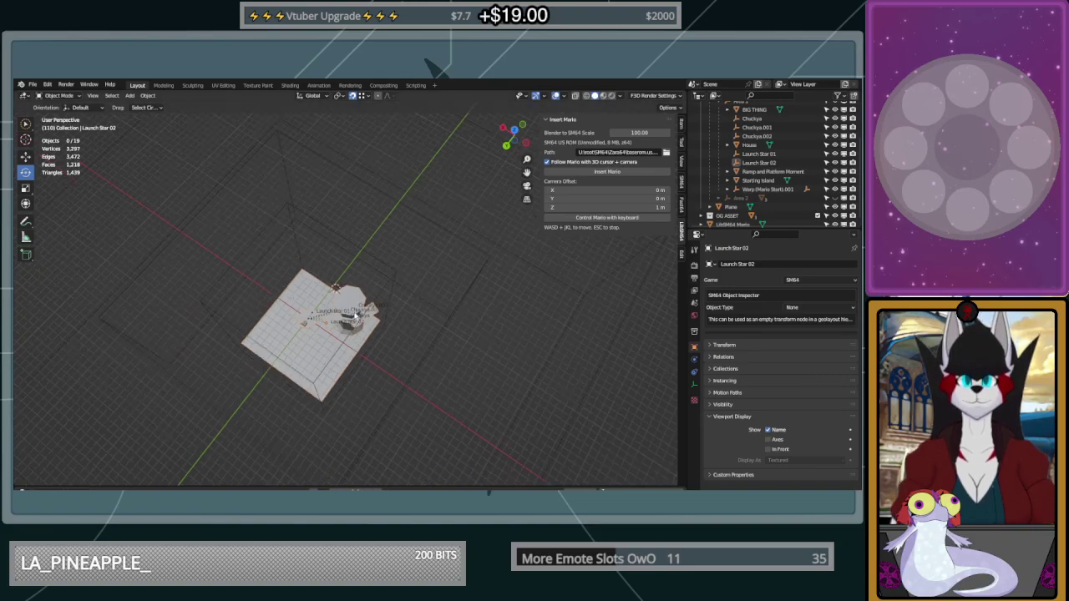
{"action": "middle_click_drag", "start_coordinate": [375, 332], "coordinate": [420, 241]}
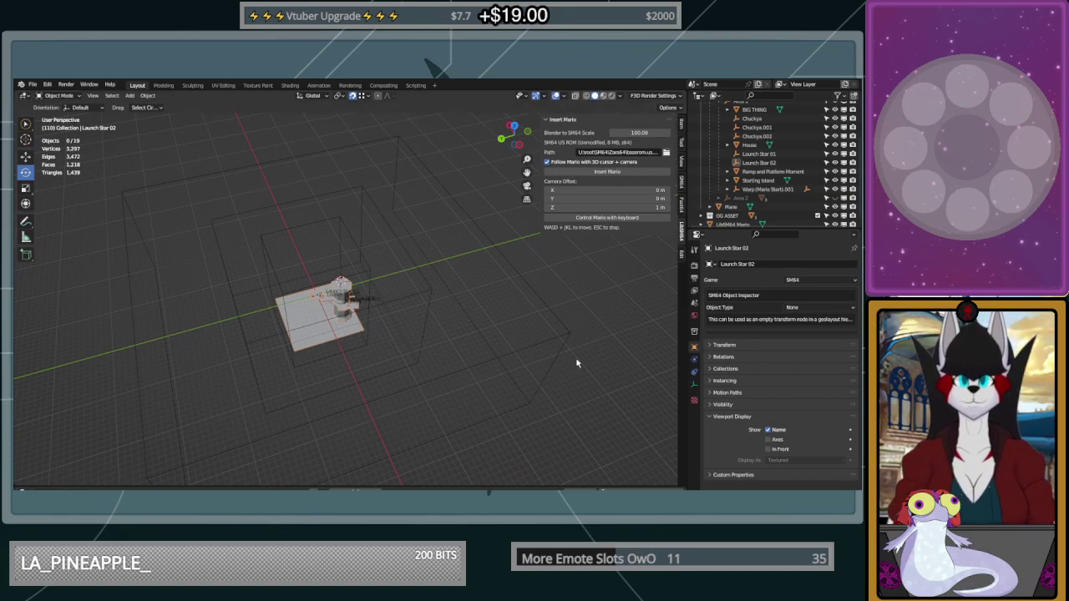
{"action": "middle_click_drag", "start_coordinate": [389, 318], "coordinate": [322, 341]}
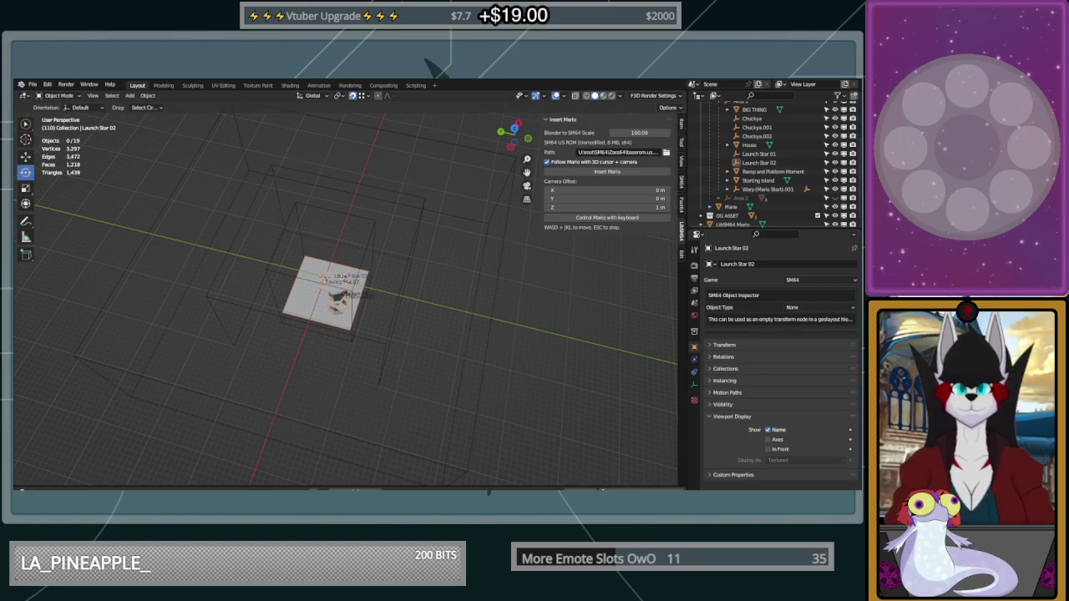
{"action": "middle_click_drag", "start_coordinate": [351, 301], "coordinate": [417, 219]}
{"action": "scroll", "coordinate": [343, 286], "scroll_direction": "up", "scroll_amount": 3}
{"action": "scroll", "coordinate": [464, 303], "scroll_direction": "down", "scroll_amount": 4}
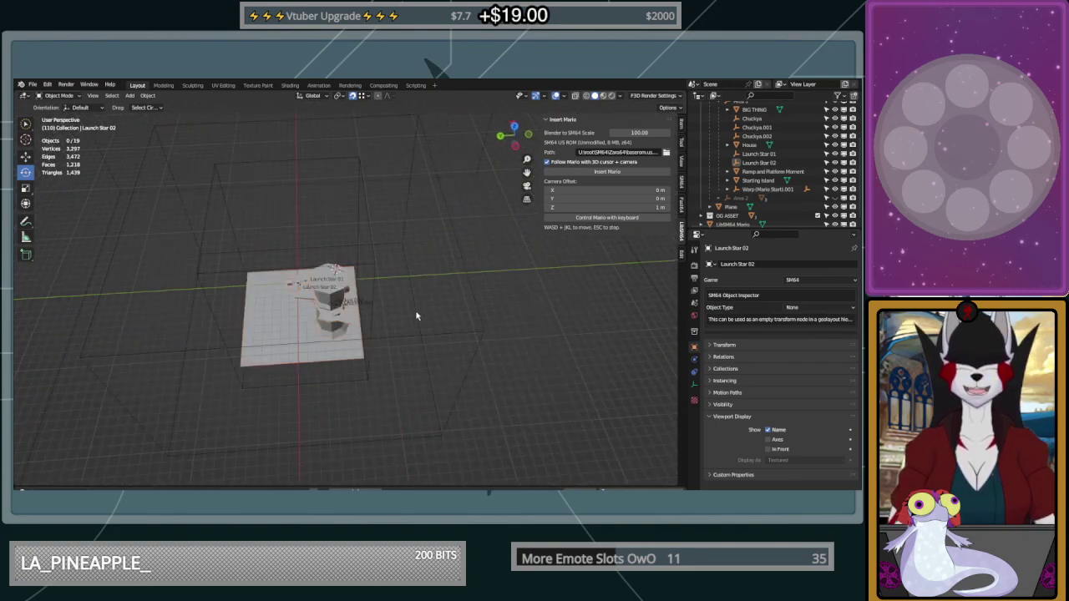
{"action": "middle_click_drag", "start_coordinate": [473, 307], "coordinate": [354, 421]}
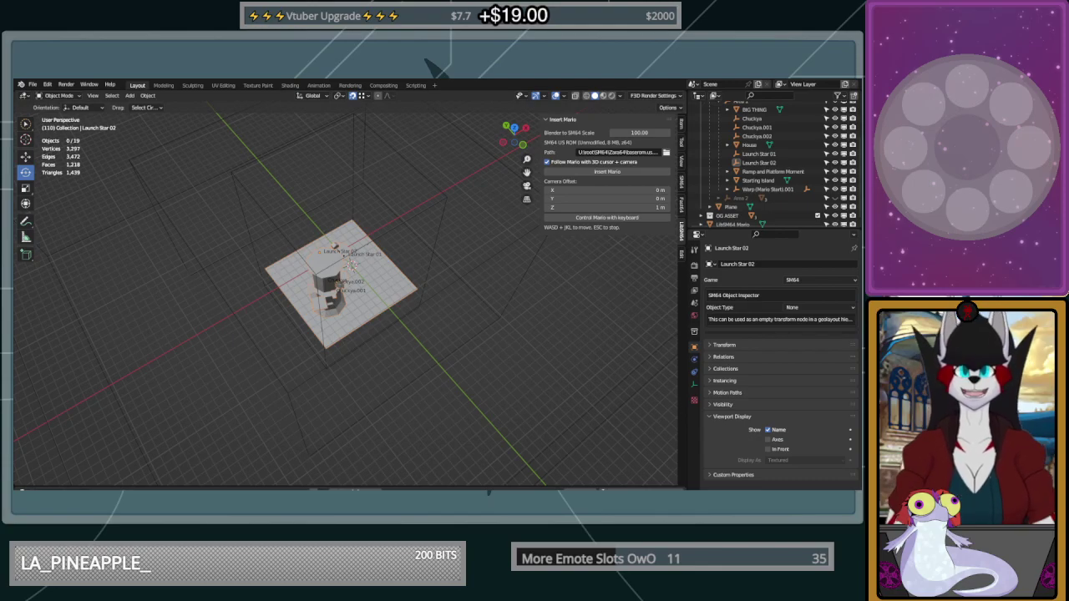
{"action": "middle_click_drag", "start_coordinate": [355, 227], "coordinate": [342, 238]}
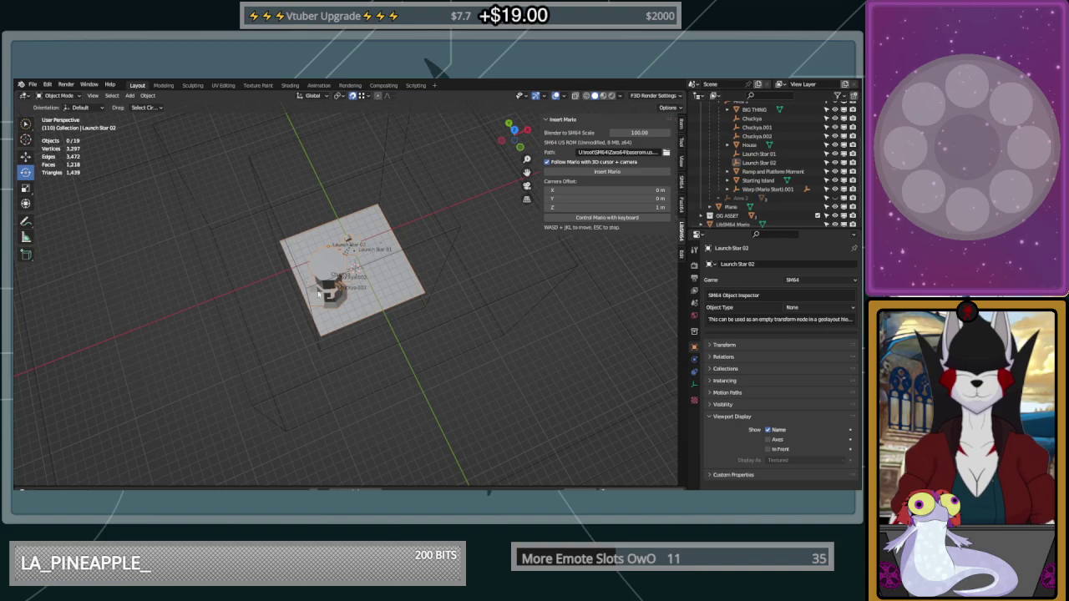
{"action": "middle_click_drag", "start_coordinate": [326, 300], "coordinate": [431, 262]}
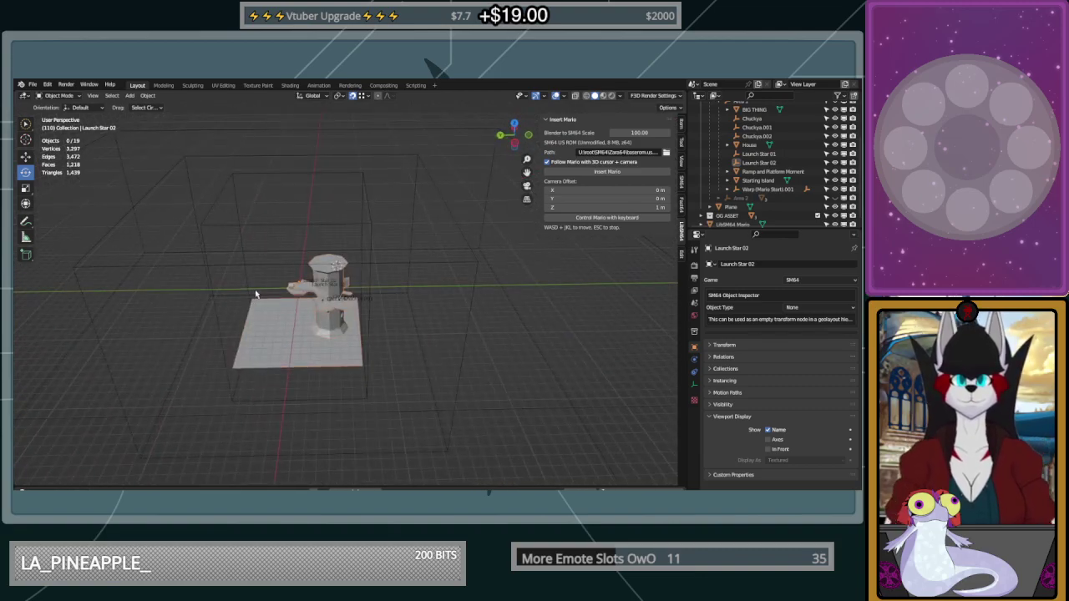
{"action": "middle_click_drag", "start_coordinate": [246, 334], "coordinate": [227, 306]}
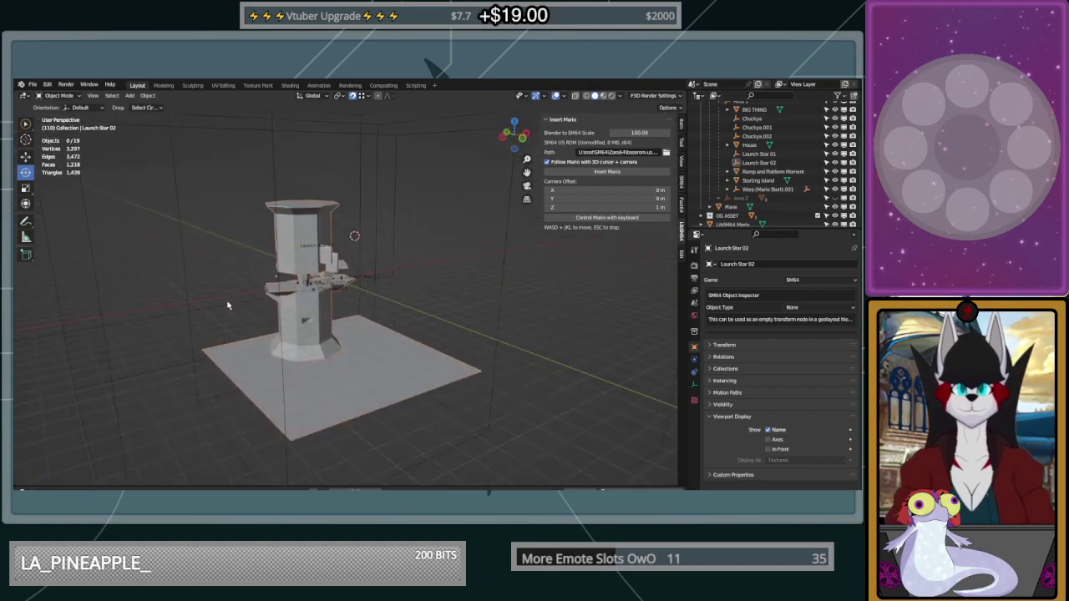
Raise the large ground plane about 44.8 m along local Z and hide it in the viewport
{"action": "left_click", "coordinate": [324, 411]}
{"action": "left_click", "coordinate": [26, 156]}
{"action": "key", "text": "g"}
{"action": "key", "text": "z"}
{"action": "key", "text": "z"}
{"action": "left_click_drag", "start_coordinate": [344, 271], "coordinate": [345, 271]}
{"action": "middle_click_drag", "start_coordinate": [392, 349], "coordinate": [477, 338]}
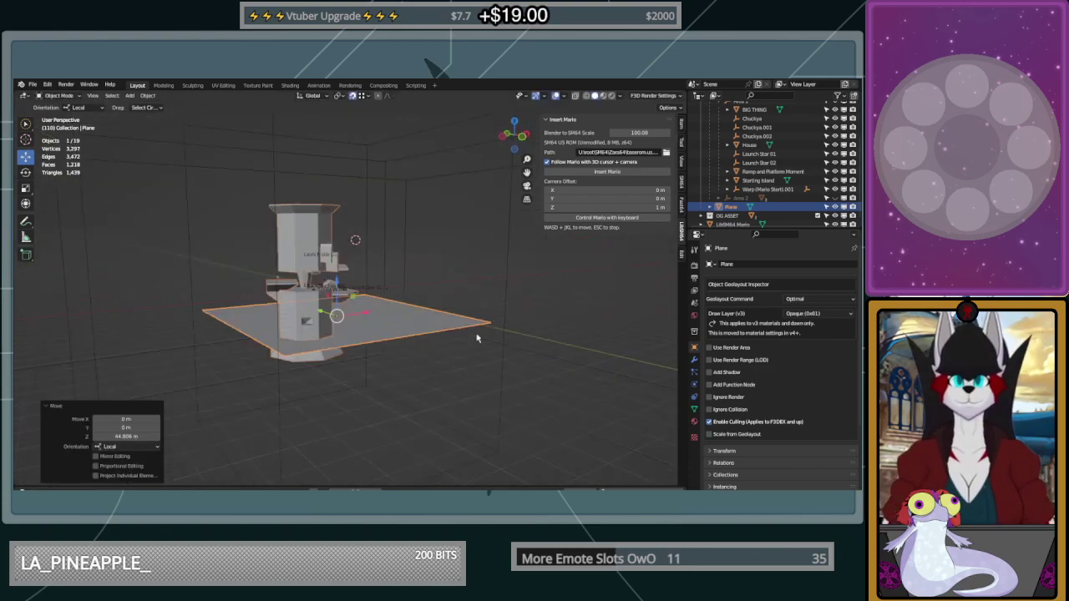
{"action": "left_click", "coordinate": [835, 206]}
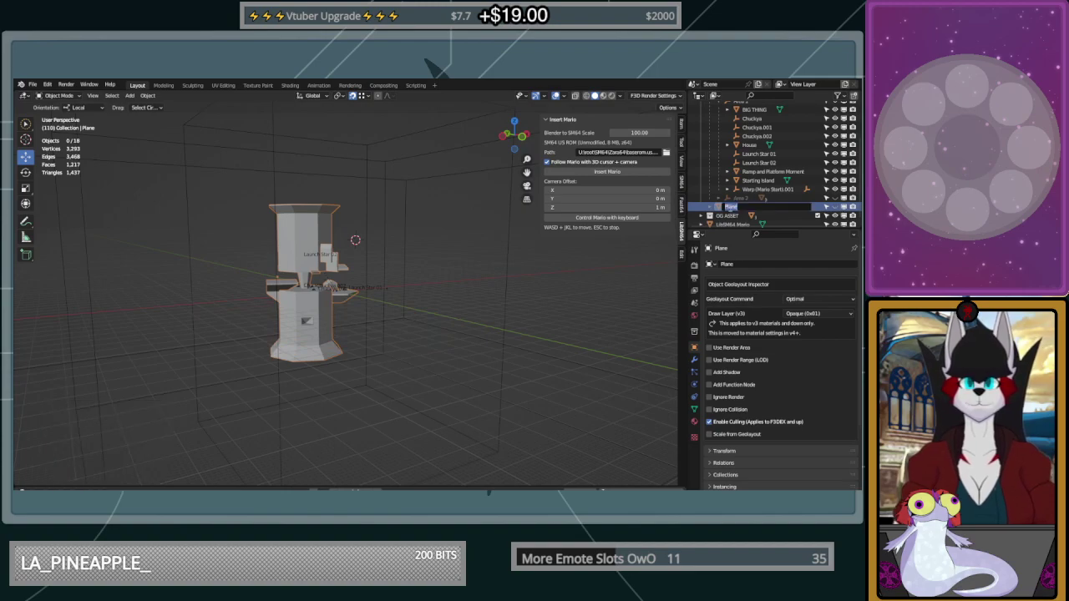
Rename the hidden ground plane to Death Plane and parent it to Area 1
{"action": "double_click", "coordinate": [728, 206]}
{"action": "type", "text": "Death Plane"}
{"action": "key", "text": "Return"}
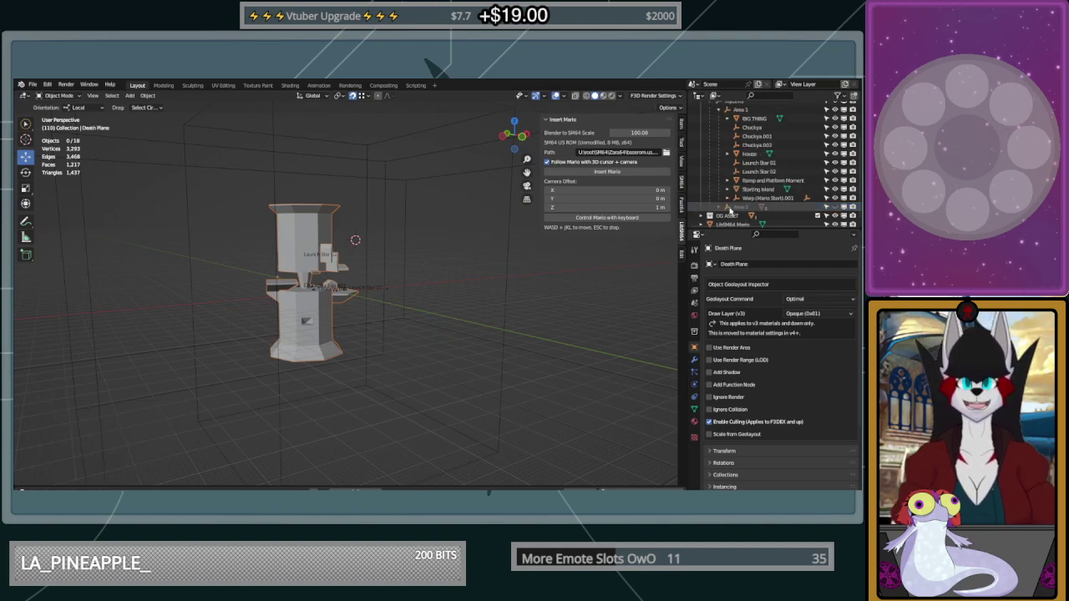
{"action": "scroll", "coordinate": [751, 167], "scroll_direction": "up", "scroll_amount": 3}
{"action": "left_click_drag", "start_coordinate": [738, 127], "coordinate": [773, 157]}
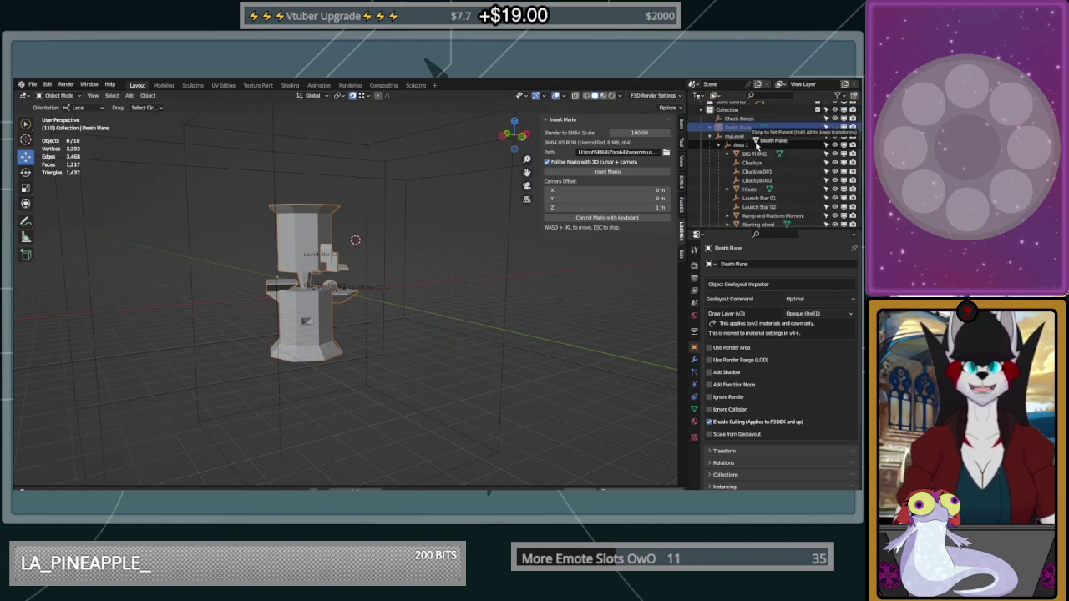
Select Starting Island, House, Launch Star 01 and the area empty beside it, and try moving them along Y
{"action": "scroll", "coordinate": [296, 306], "scroll_direction": "up", "scroll_amount": 5}
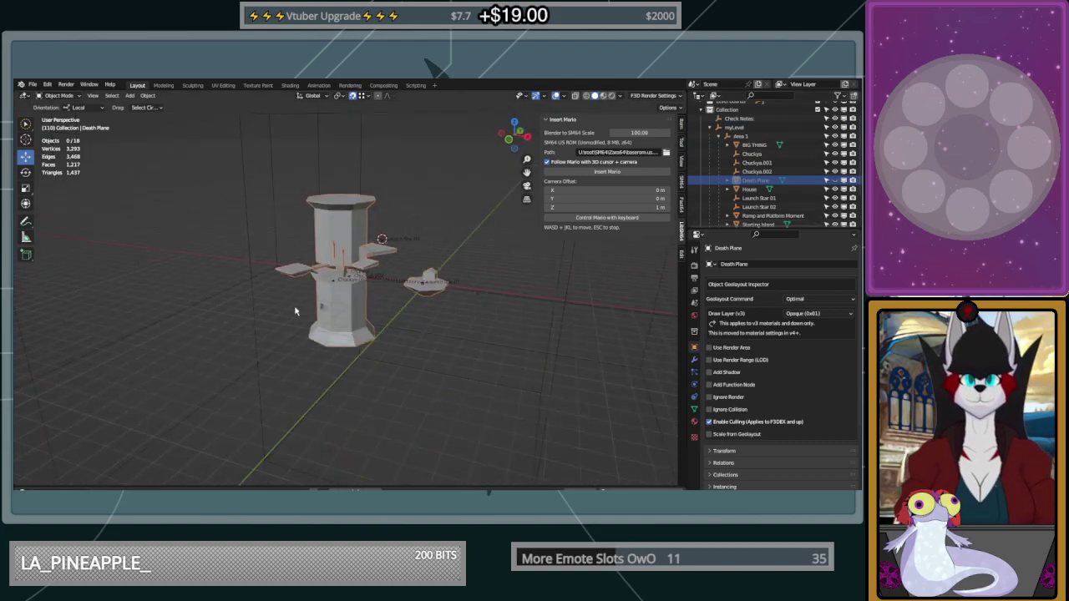
{"action": "middle_click_drag", "start_coordinate": [295, 309], "coordinate": [367, 294]}
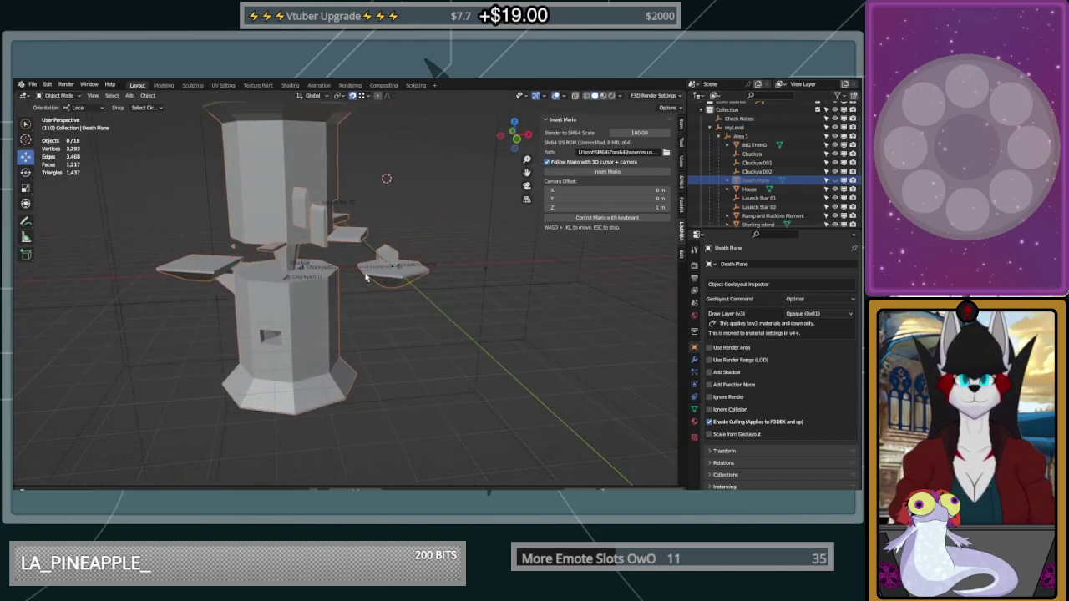
{"action": "scroll", "coordinate": [367, 294], "scroll_direction": "up", "scroll_amount": 8}
{"action": "middle_click_drag", "start_coordinate": [397, 220], "coordinate": [560, 334]}
{"action": "scroll", "coordinate": [419, 380], "scroll_direction": "down", "scroll_amount": 4}
{"action": "left_click", "coordinate": [489, 358]}
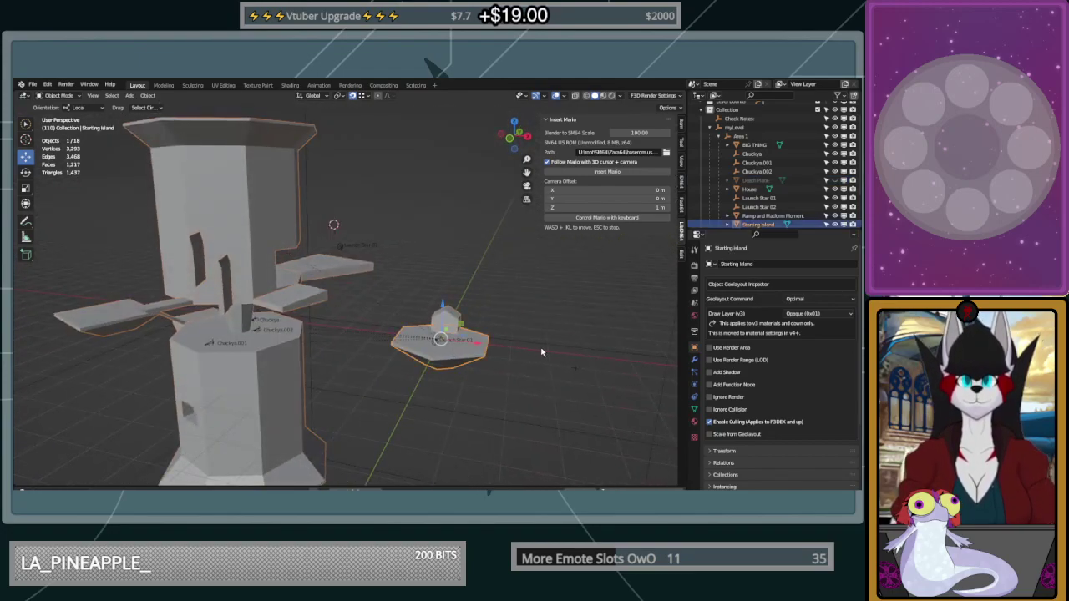
{"action": "scroll", "coordinate": [541, 352], "scroll_direction": "up", "scroll_amount": 3}
{"action": "middle_click_drag", "start_coordinate": [541, 352], "coordinate": [447, 336], "text": "shift"}
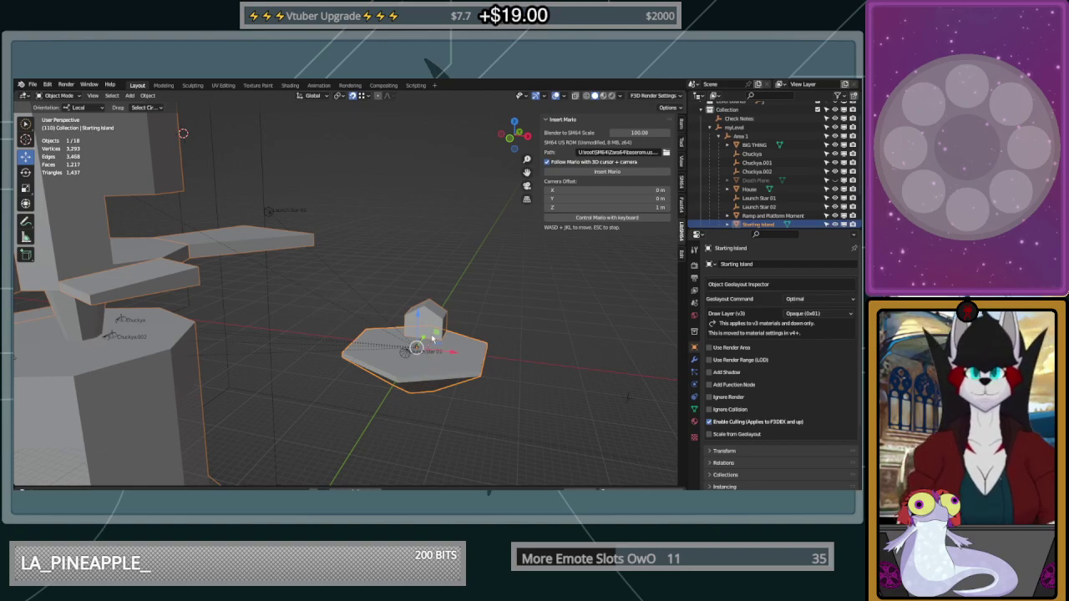
{"action": "left_click", "coordinate": [441, 320], "text": "shift"}
{"action": "scroll", "coordinate": [468, 389], "scroll_direction": "up", "scroll_amount": 2}
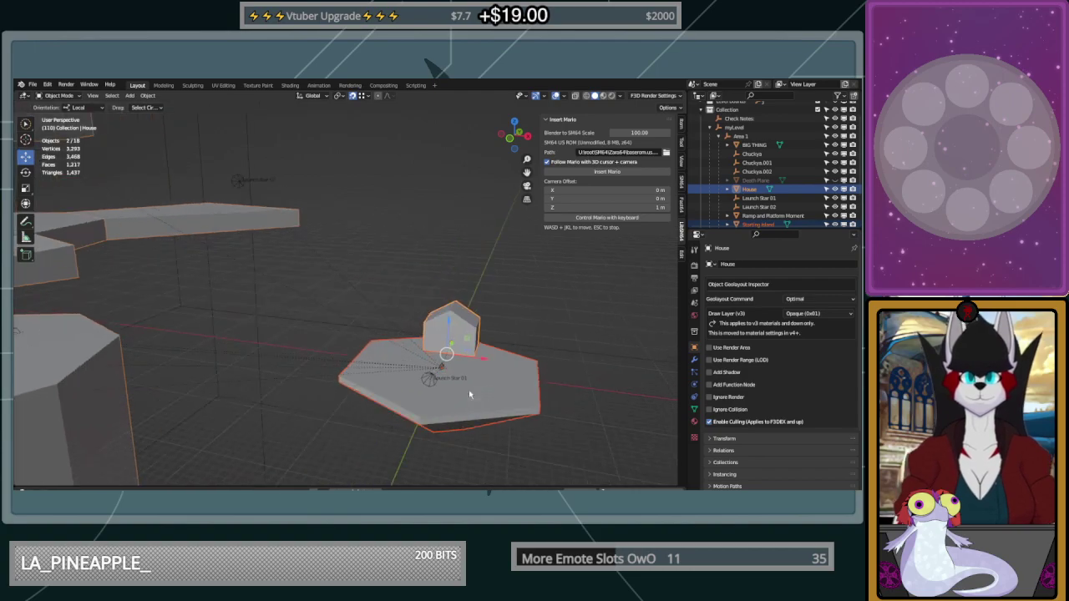
{"action": "middle_click_drag", "start_coordinate": [468, 389], "coordinate": [418, 372], "text": "shift"}
{"action": "left_click", "coordinate": [395, 354], "text": "shift"}
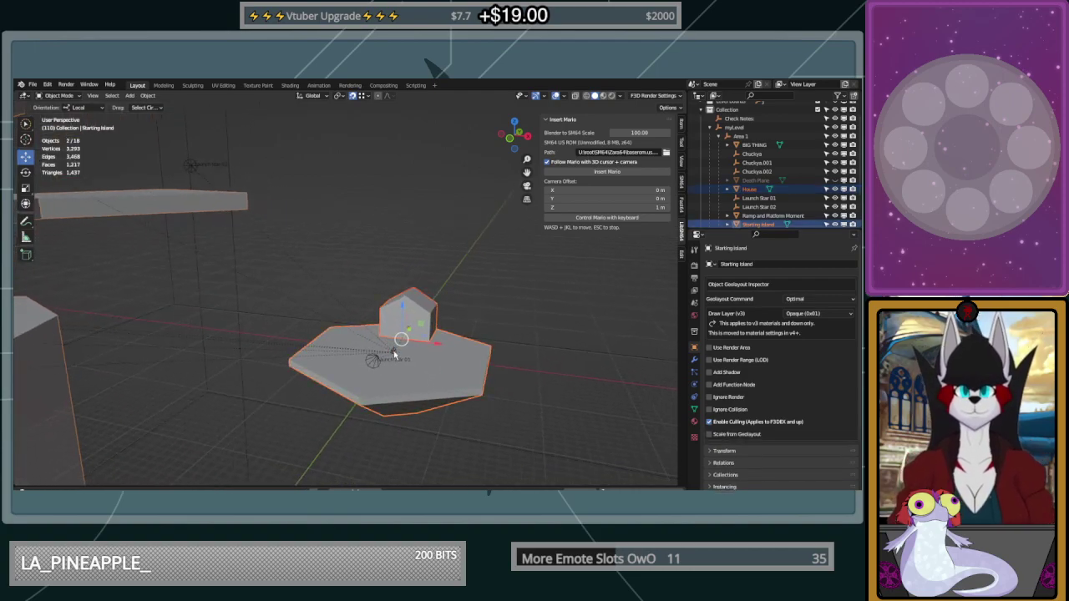
{"action": "left_click", "coordinate": [394, 355], "text": "shift"}
{"action": "left_click", "coordinate": [376, 361], "text": "shift"}
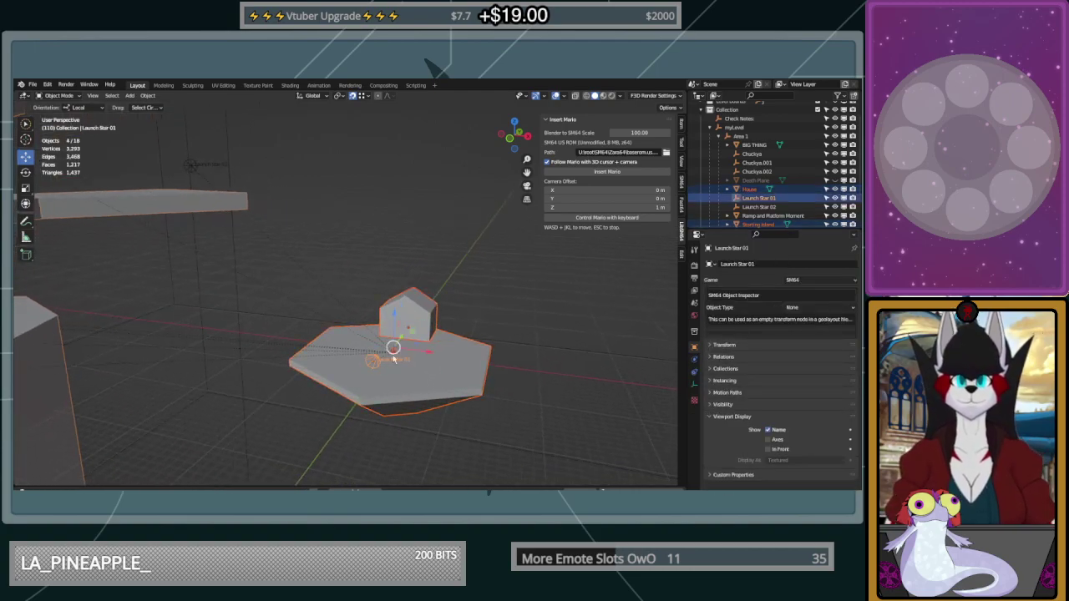
{"action": "key", "text": "g"}
{"action": "key", "text": "y"}
{"action": "left_click_drag", "start_coordinate": [474, 270], "coordinate": [472, 272]}
{"action": "key", "text": "ctrl+z"}
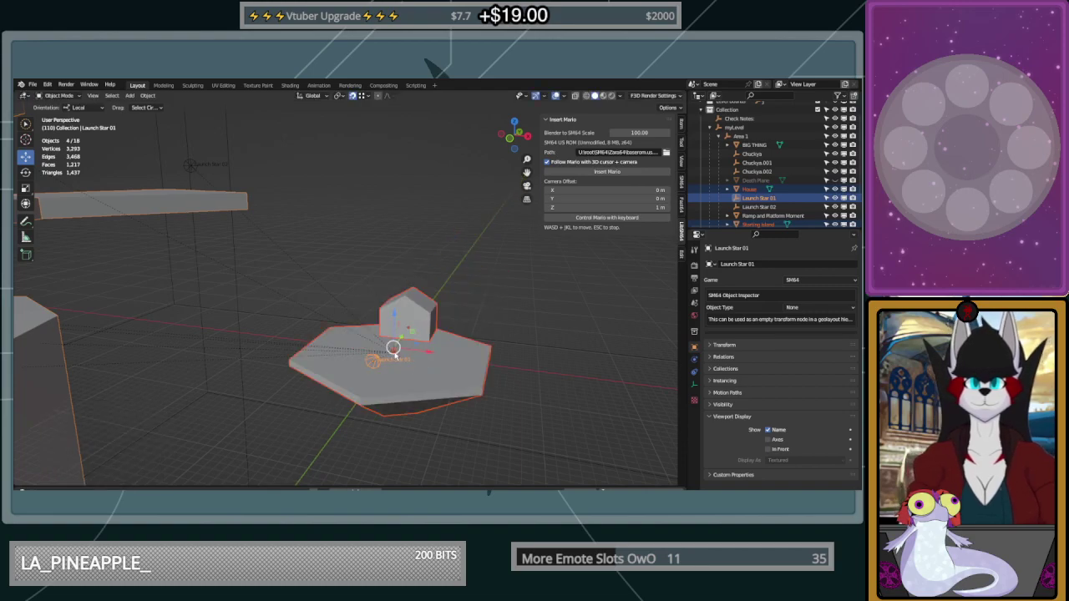
Add the Mario Start warp to the selected island objects and try moving them all along local X
{"action": "left_click", "coordinate": [395, 350], "text": "shift"}
{"action": "key", "text": "g"}
{"action": "key", "text": "x"}
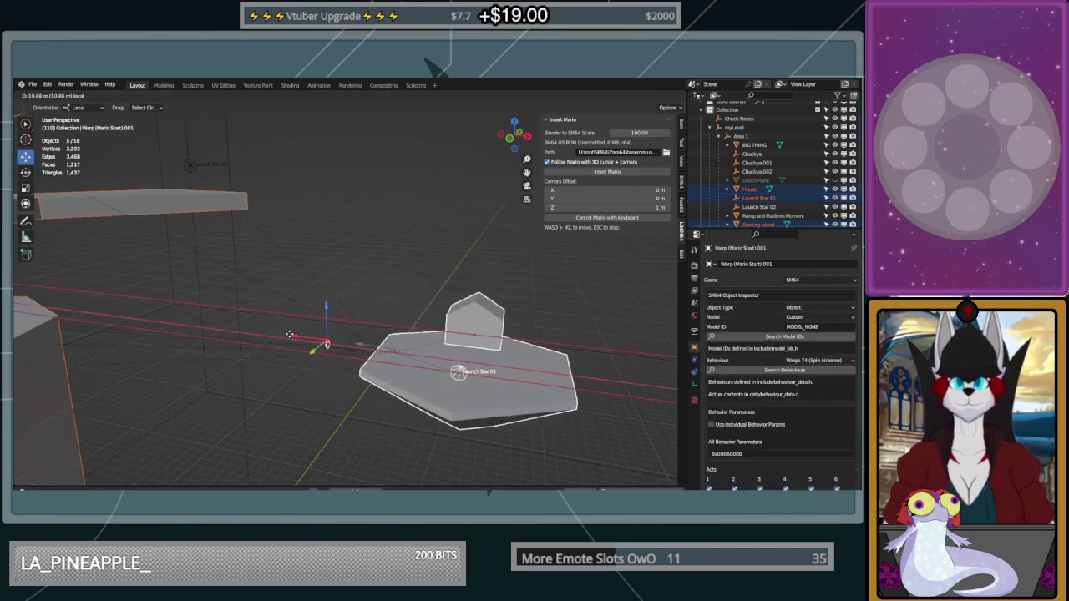
{"action": "left_click", "coordinate": [513, 348]}
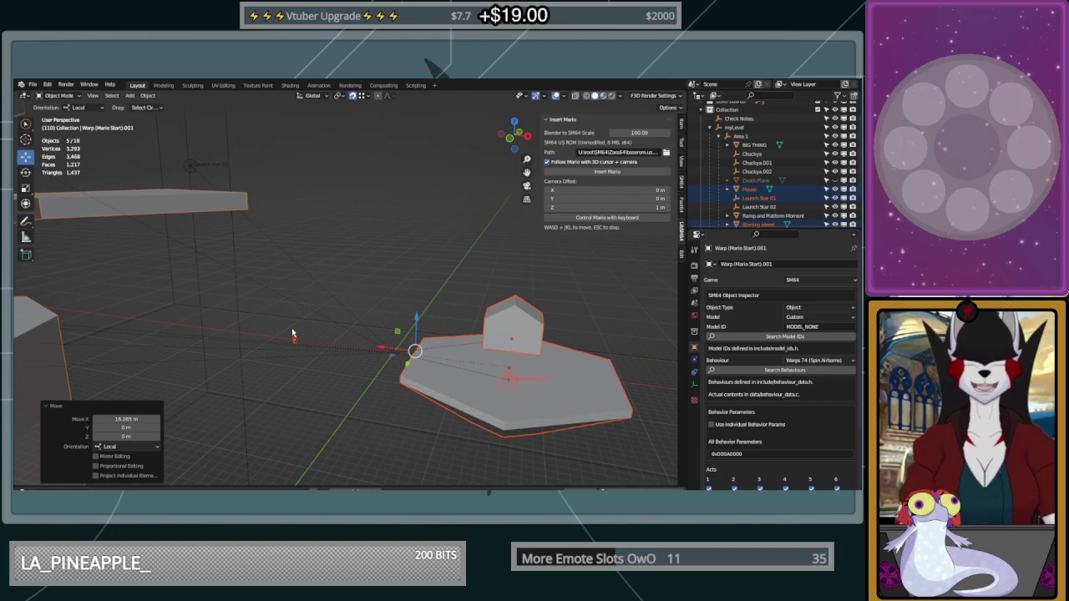
{"action": "key", "text": "ctrl+z"}
Try to move Starting Island on its own, without the house
{"action": "left_click", "coordinate": [391, 353]}
{"action": "middle_click_drag", "start_coordinate": [390, 353], "coordinate": [503, 351]}
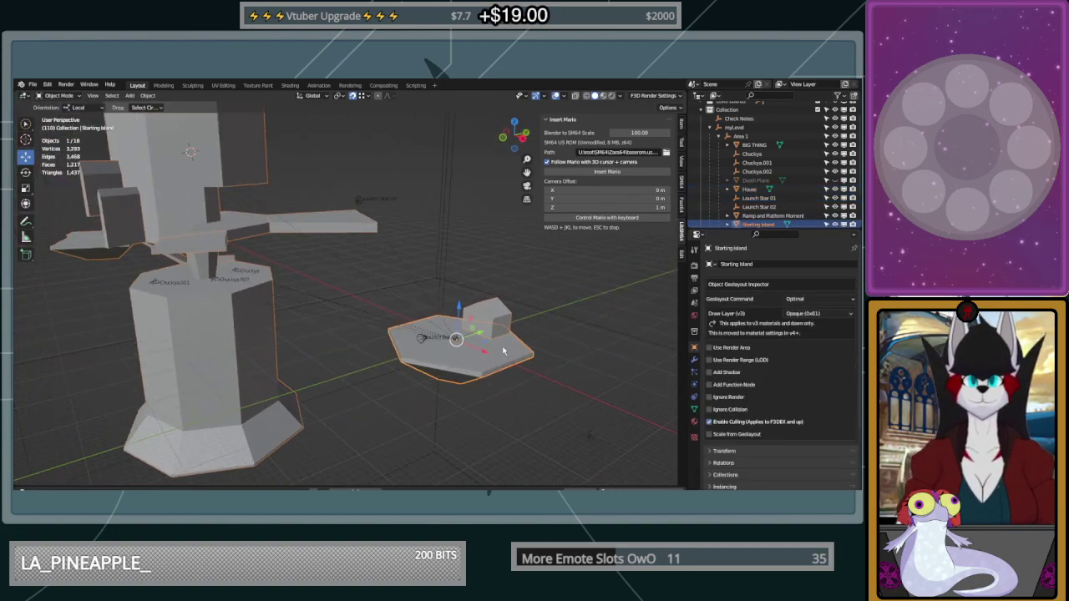
{"action": "middle_click_drag", "start_coordinate": [568, 384], "coordinate": [480, 364]}
{"action": "left_click_drag", "start_coordinate": [462, 320], "coordinate": [537, 362]}
{"action": "key", "text": "ctrl+z"}
Select House and Starting Island together and move them about 26.7 m along local X
{"action": "left_click", "coordinate": [460, 291]}
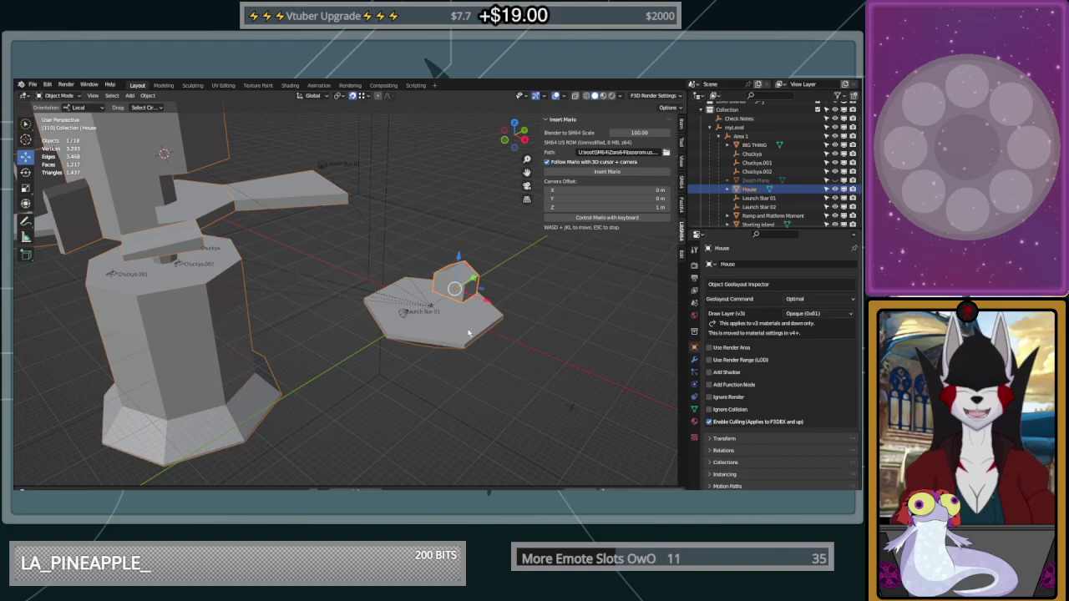
{"action": "left_click", "coordinate": [468, 332], "text": "shift"}
{"action": "left_click_drag", "start_coordinate": [476, 313], "coordinate": [574, 393]}
{"action": "middle_click_drag", "start_coordinate": [575, 396], "coordinate": [609, 370]}
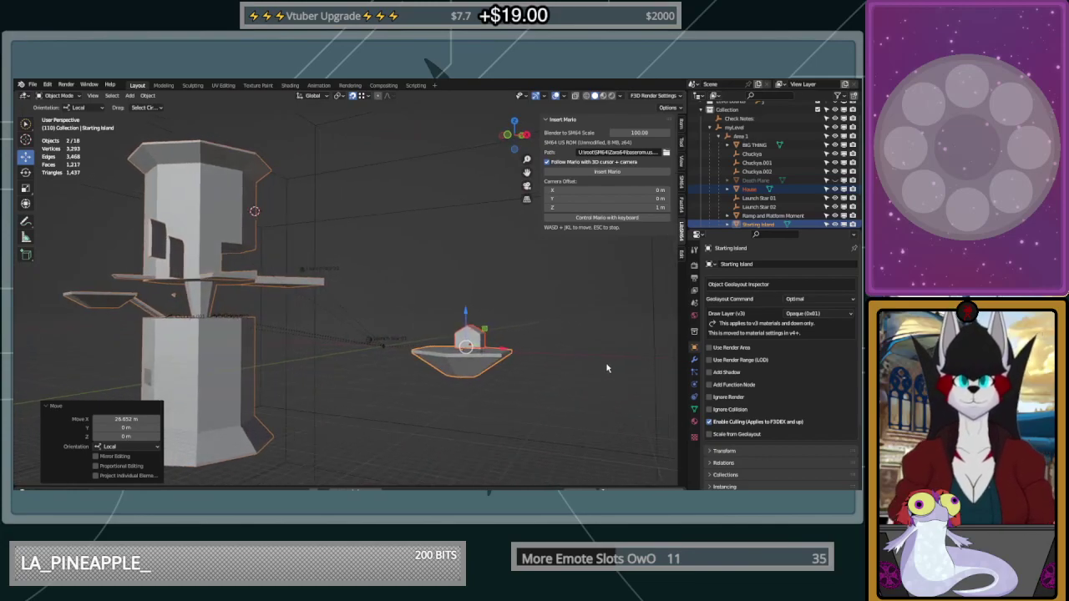
Lower House and Starting Island and adjust their horizontal position, ending with a move of about 0.8 m along local X
{"action": "left_click_drag", "start_coordinate": [466, 312], "coordinate": [467, 318]}
{"action": "middle_click_drag", "start_coordinate": [468, 318], "coordinate": [527, 350]}
{"action": "left_click_drag", "start_coordinate": [503, 347], "coordinate": [456, 376]}
{"action": "middle_click_drag", "start_coordinate": [456, 376], "coordinate": [541, 327]}
{"action": "middle_click_drag", "start_coordinate": [485, 364], "coordinate": [469, 375]}
{"action": "left_click_drag", "start_coordinate": [468, 379], "coordinate": [420, 401]}
{"action": "left_click", "coordinate": [420, 399]}
{"action": "mouse_move", "coordinate": [420, 399]}
{"action": "middle_mouse_down"}
{"action": "mouse_move", "coordinate": [470, 362]}
{"action": "mouse_move", "coordinate": [502, 385]}
{"action": "mouse_move", "coordinate": [474, 361]}
{"action": "mouse_move", "coordinate": [474, 391]}
{"action": "mouse_move", "coordinate": [422, 400]}
{"action": "middle_mouse_up"}
{"action": "key", "text": "g"}
{"action": "key", "text": "x"}
{"action": "key", "text": "x"}
{"action": "left_click", "coordinate": [483, 389]}
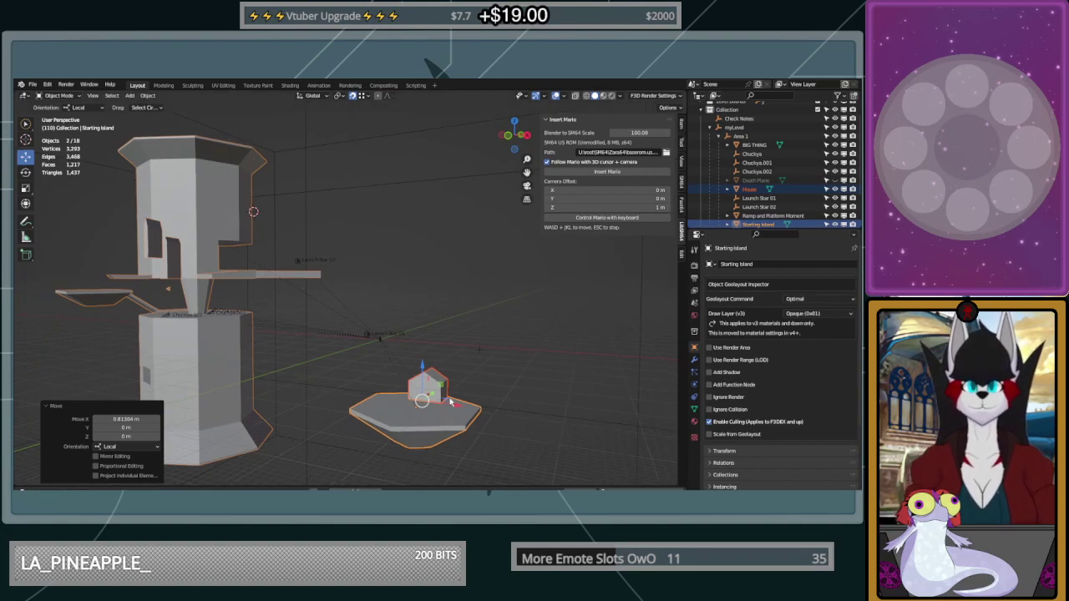
Select only Starting Island and snap the 3D cursor to its origin
{"action": "middle_click_drag", "start_coordinate": [451, 402], "coordinate": [421, 424]}
{"action": "left_click", "coordinate": [380, 442]}
{"action": "key", "text": "shift+s"}
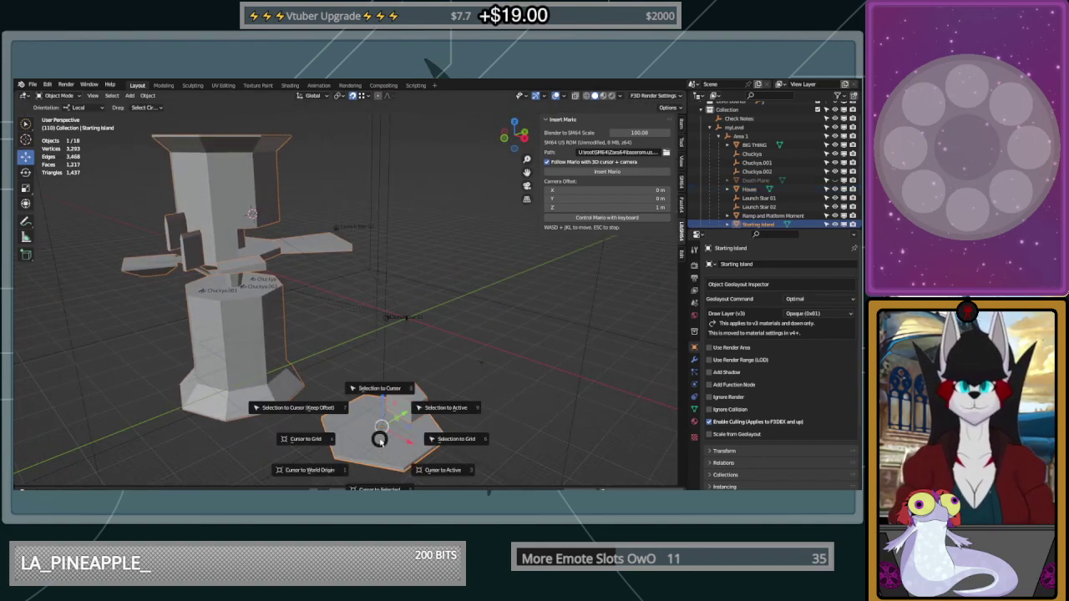
{"action": "key", "text": "Escape"}
Try to snap the Area 1 empty to the 3D cursor at Starting Island
{"action": "left_click", "coordinate": [410, 326]}
{"action": "key", "text": "shift+s"}
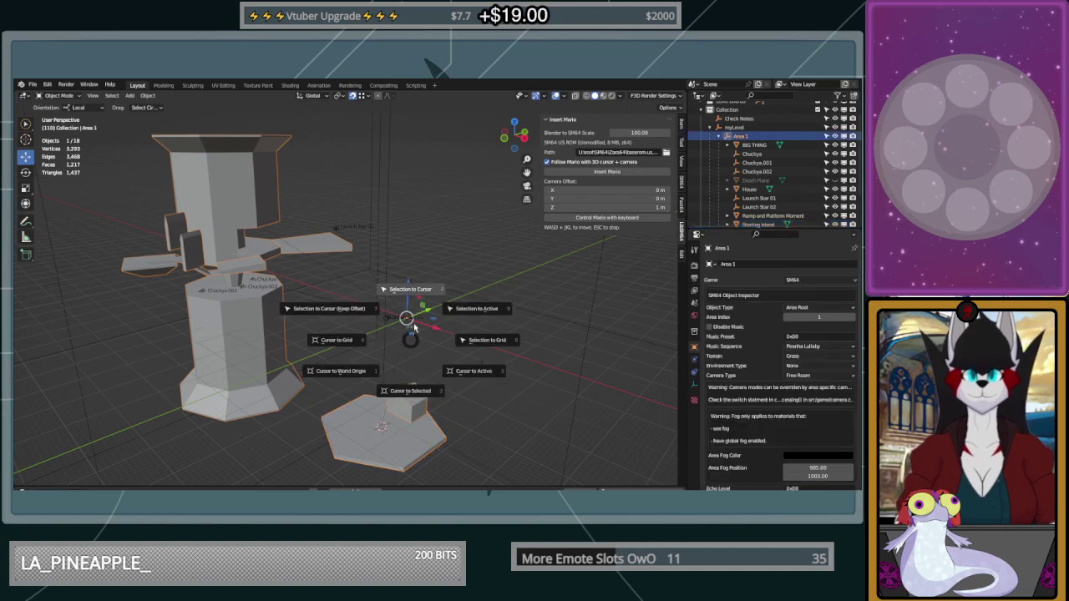
{"action": "left_click", "coordinate": [416, 302]}
{"action": "key", "text": "ctrl+z"}
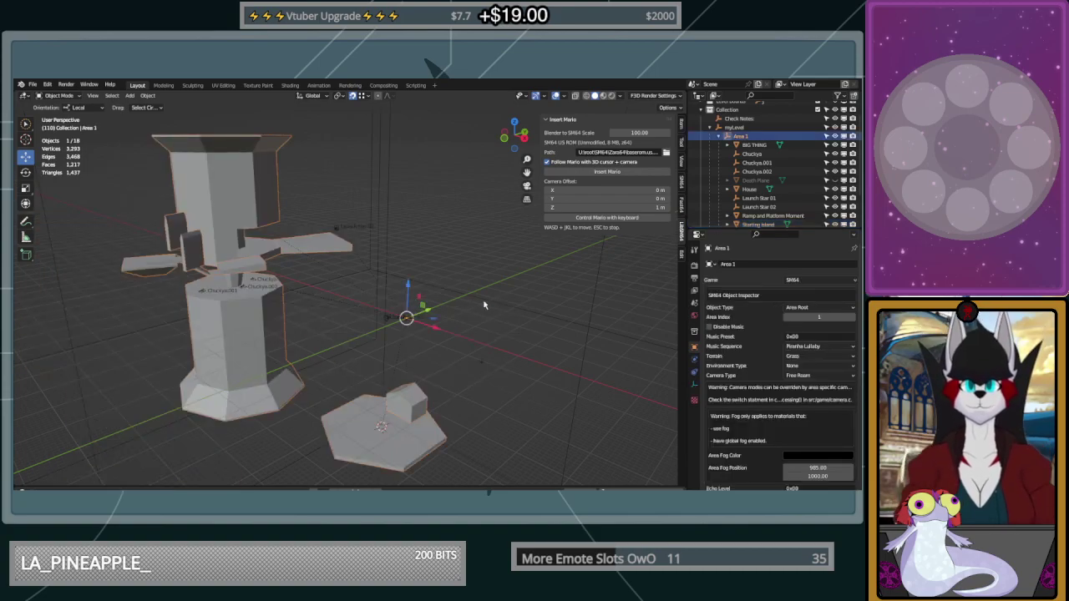
Snap Hardcoded Start Position.001 and the other object stacked at its spot to the 3D cursor on Starting Island
{"action": "scroll", "coordinate": [411, 324], "scroll_direction": "up", "scroll_amount": 5}
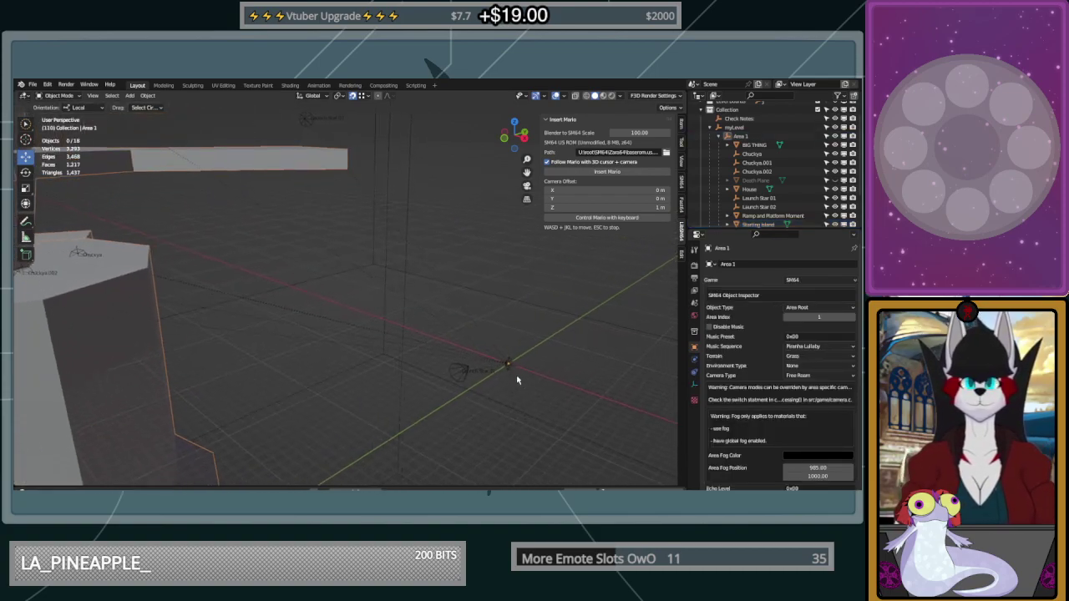
{"action": "left_click", "coordinate": [494, 349]}
{"action": "key", "text": "shift+s"}
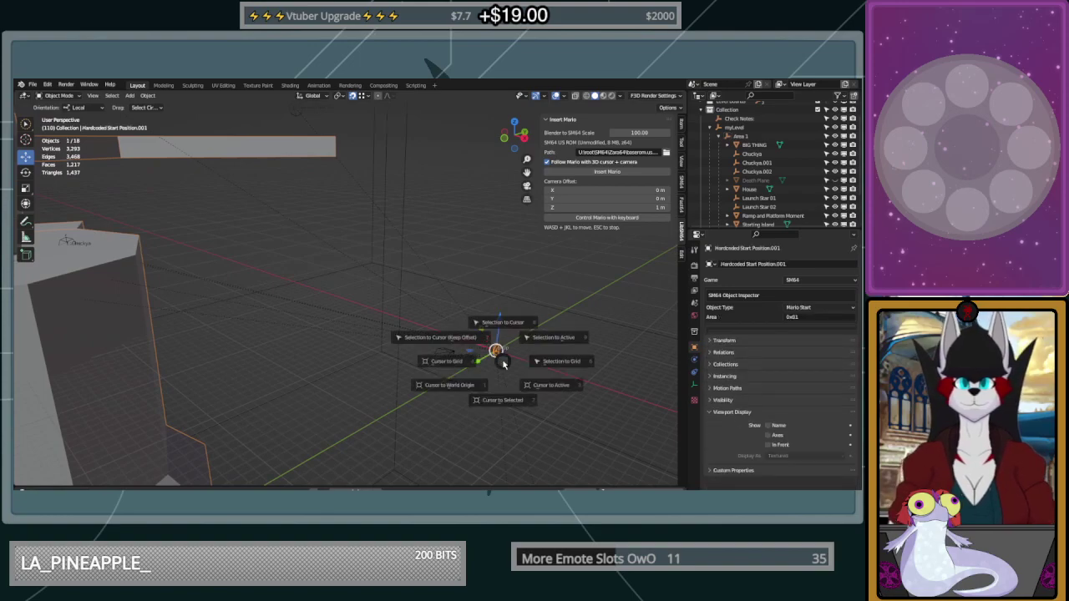
{"action": "left_click", "coordinate": [500, 309]}
{"action": "left_click", "coordinate": [499, 348]}
{"action": "key", "text": "shift+s"}
{"action": "left_click", "coordinate": [506, 291]}
Select Launch Star 01 and snap it to the 3D cursor on Starting Island
{"action": "scroll", "coordinate": [506, 322], "scroll_direction": "down", "scroll_amount": 5}
{"action": "middle_click_drag", "start_coordinate": [504, 358], "coordinate": [508, 339]}
{"action": "left_click", "coordinate": [467, 343]}
{"action": "left_click", "coordinate": [386, 354]}
{"action": "key", "text": "shift+s"}
{"action": "left_click", "coordinate": [375, 274]}
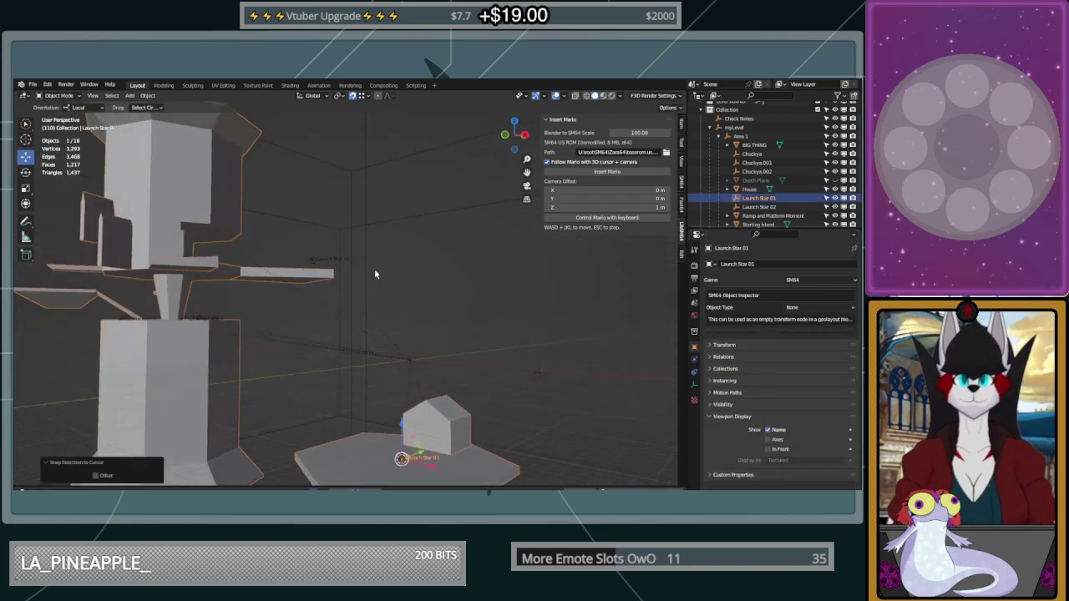
Move Launch Star 01 across Starting Island away from the house, raise it about 2.7 m along local Z, and deselect it
{"action": "left_click_drag", "start_coordinate": [423, 457], "coordinate": [344, 458]}
{"action": "key", "text": "ctrl+z"}
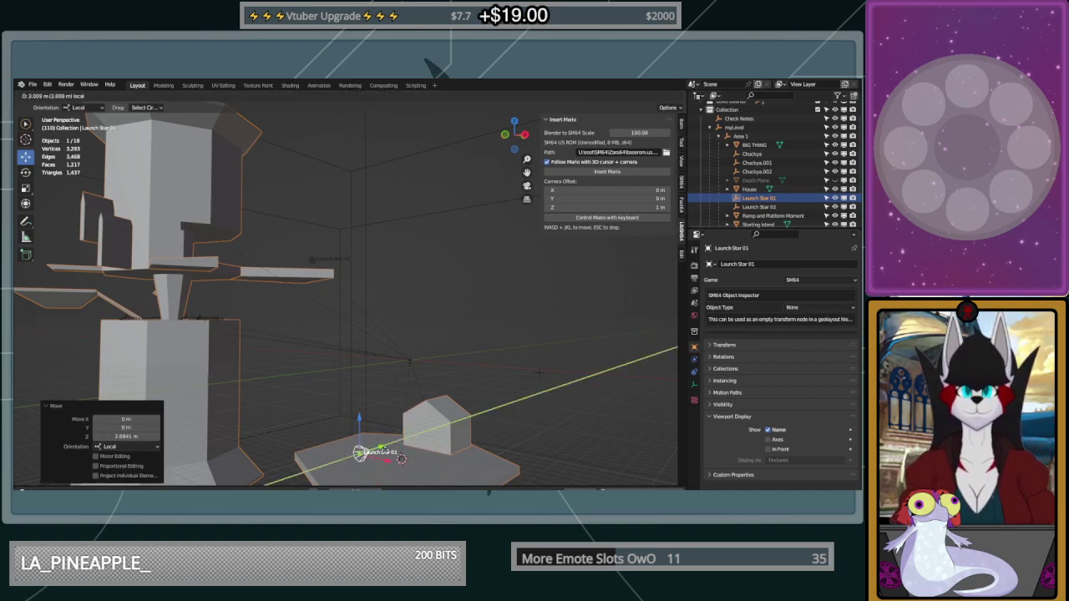
{"action": "key", "text": "alt+a"}
Examine the level layout around the tower and Starting Island from the top view and from several angles
{"action": "middle_click_drag", "start_coordinate": [370, 448], "coordinate": [448, 365]}
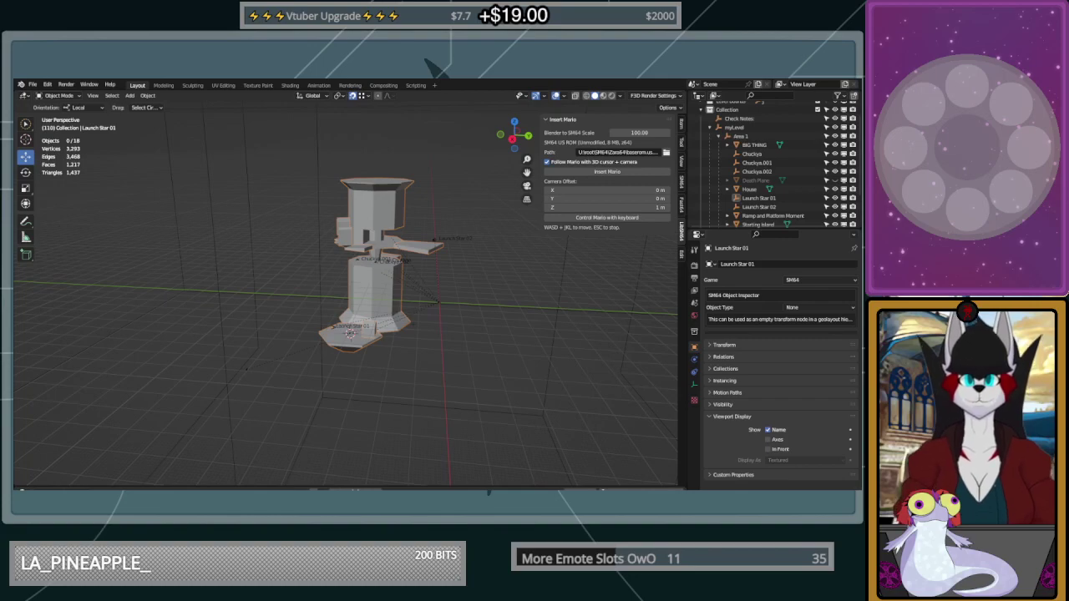
{"action": "middle_click_drag", "start_coordinate": [522, 318], "coordinate": [389, 311]}
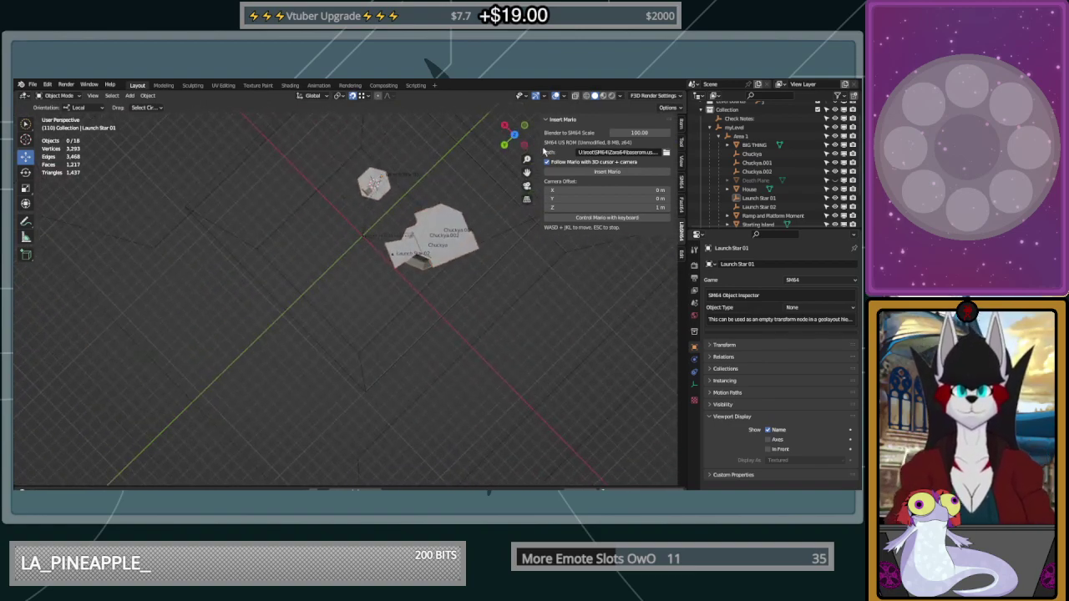
{"action": "left_click", "coordinate": [512, 134]}
{"action": "scroll", "coordinate": [457, 360], "scroll_direction": "up", "scroll_amount": 2}
{"action": "middle_click_drag", "start_coordinate": [457, 361], "coordinate": [442, 282], "text": "shift"}
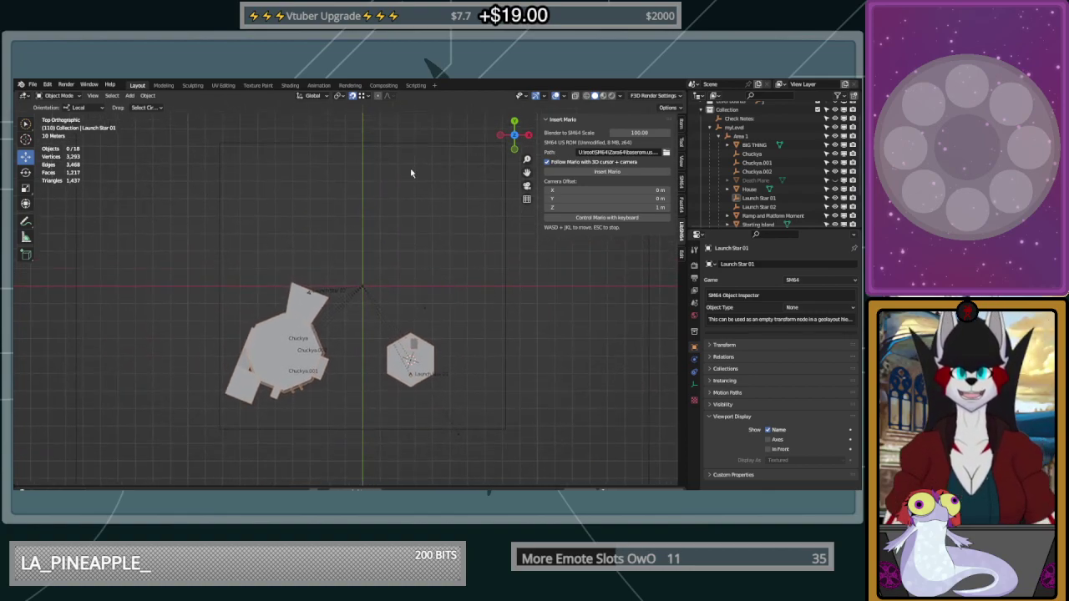
{"action": "middle_click_drag", "start_coordinate": [496, 391], "coordinate": [421, 331]}
{"action": "middle_click_drag", "start_coordinate": [471, 268], "coordinate": [351, 276]}
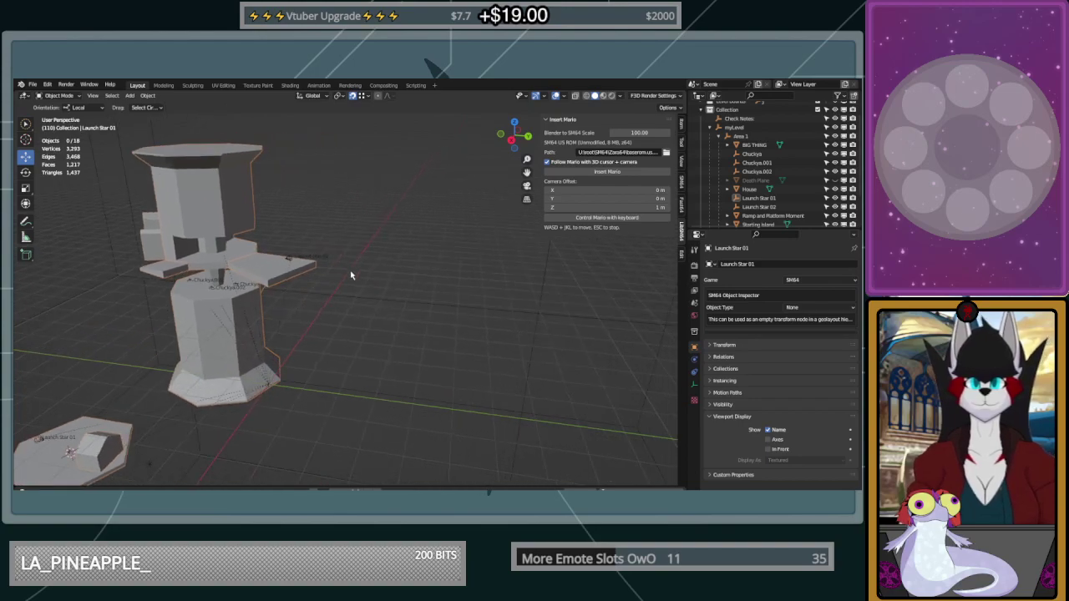
Snap the 3D cursor to the selected end face of the platform in Ramp and Platform Moment
{"action": "left_click", "coordinate": [313, 266]}
{"action": "key", "text": "Tab"}
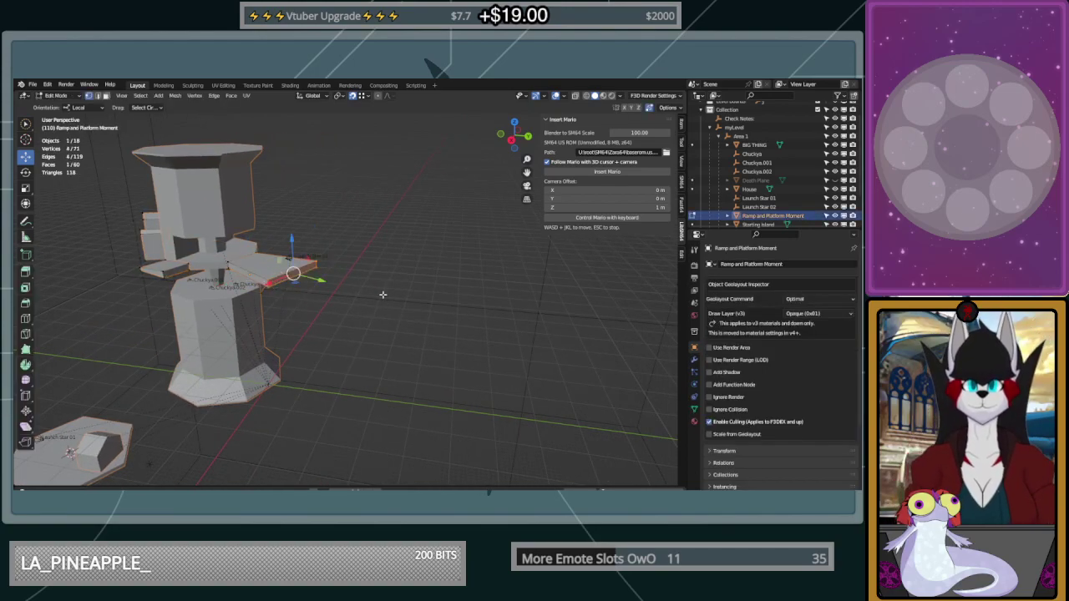
{"action": "key", "text": "shift+s"}
{"action": "left_click", "coordinate": [388, 363]}
{"action": "key", "text": "Tab"}
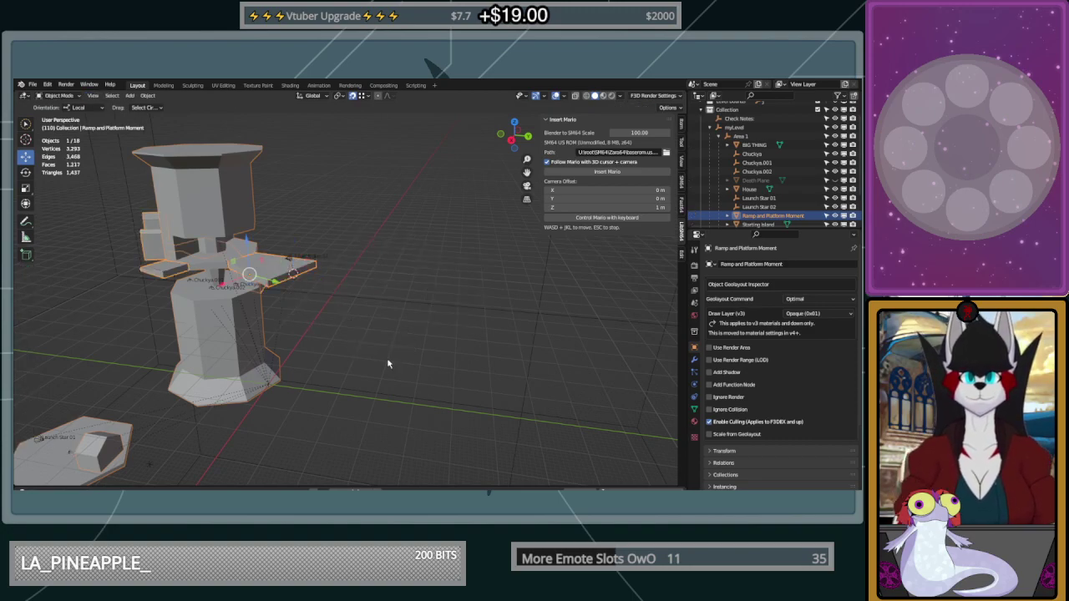
Add a six-sided cylinder with 1 m radius and 2 m depth at the 3D cursor
{"action": "scroll", "coordinate": [347, 299], "scroll_direction": "up", "scroll_amount": 5}
{"action": "key", "text": "alt+a"}
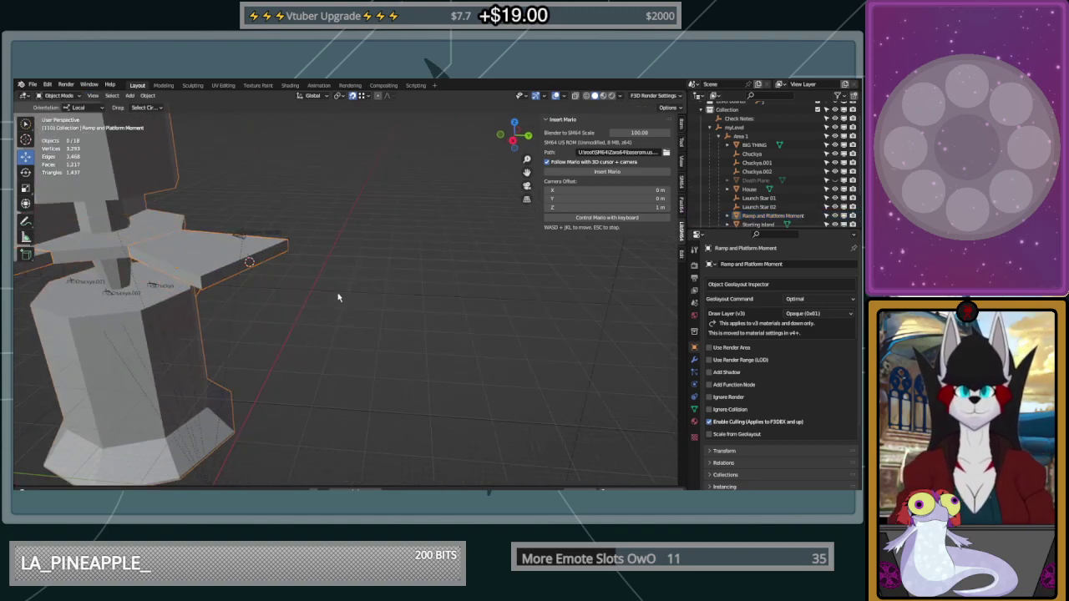
{"action": "key", "text": "shift+a"}
{"action": "mouse_move", "coordinate": [288, 280]}
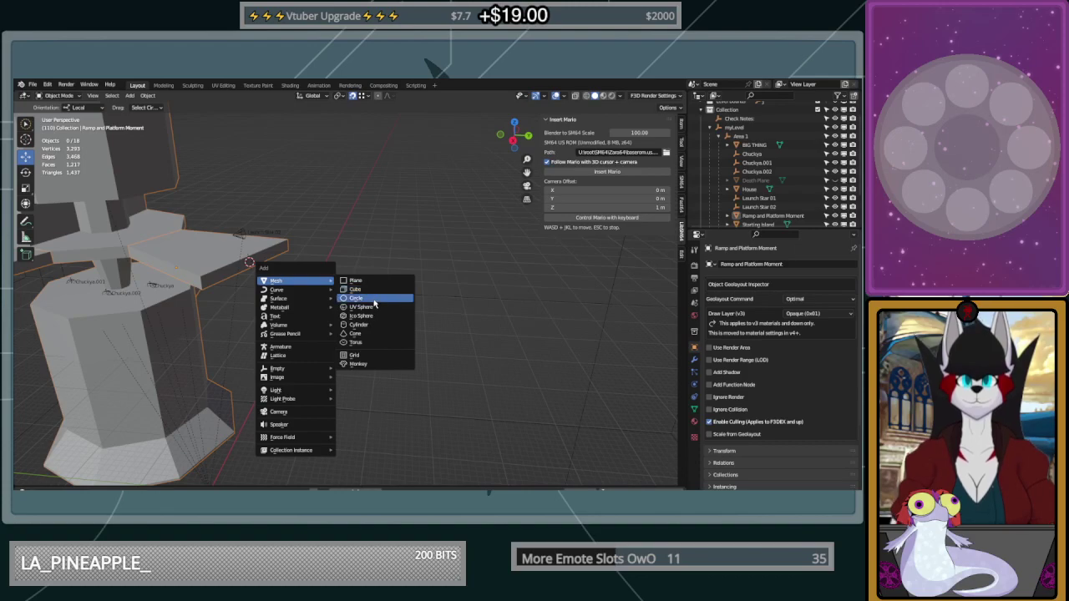
{"action": "left_click", "coordinate": [376, 327]}
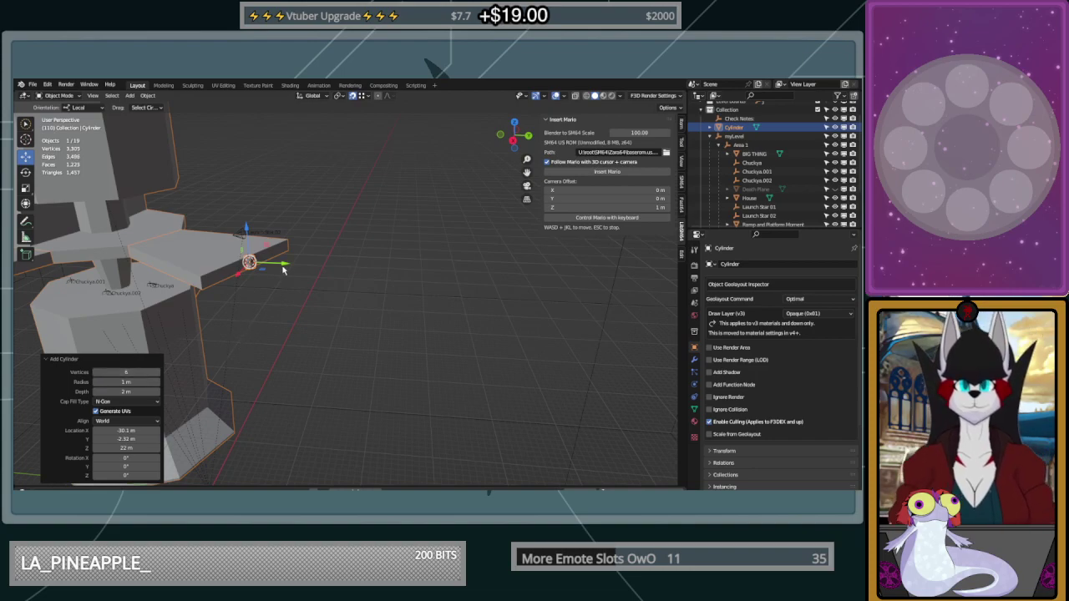
Move the cylinder out into open space beyond the ramp platform and scale it up into a large hexagonal prism
{"action": "left_click_drag", "start_coordinate": [284, 269], "coordinate": [336, 296]}
{"action": "left_click_drag", "start_coordinate": [507, 368], "coordinate": [508, 369]}
{"action": "middle_click_drag", "start_coordinate": [509, 369], "coordinate": [440, 309]}
{"action": "left_click_drag", "start_coordinate": [443, 294], "coordinate": [374, 335]}
{"action": "mouse_move", "coordinate": [374, 335]}
{"action": "middle_mouse_down"}
{"action": "mouse_move", "coordinate": [424, 365]}
{"action": "mouse_move", "coordinate": [381, 346]}
{"action": "mouse_move", "coordinate": [460, 332]}
{"action": "mouse_move", "coordinate": [368, 333]}
{"action": "middle_mouse_up"}
{"action": "key", "text": "s"}
{"action": "left_click", "coordinate": [468, 359]}
{"action": "middle_click_drag", "start_coordinate": [255, 306], "coordinate": [375, 329]}
{"action": "key", "text": "s"}
{"action": "left_click", "coordinate": [405, 333]}
{"action": "left_click_drag", "start_coordinate": [326, 310], "coordinate": [373, 262]}
{"action": "middle_click_drag", "start_coordinate": [406, 310], "coordinate": [328, 299]}
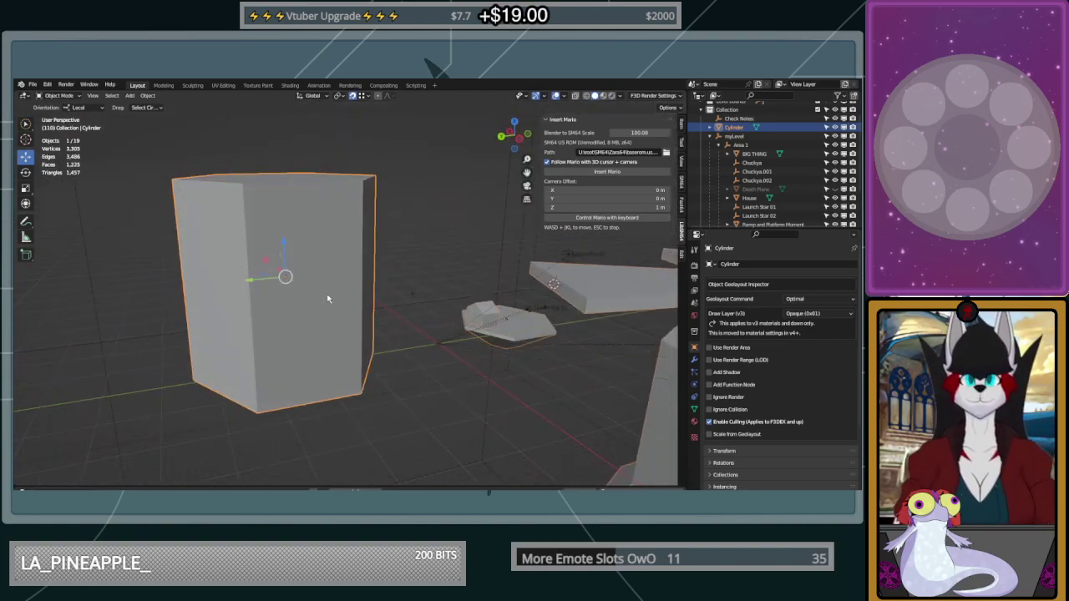
Raise the cylinder's bottom face about 31 m and then about 1.6 m more along local Z, leaving a thin hexagonal slab
{"action": "key", "text": "Tab"}
{"action": "left_click", "coordinate": [370, 352]}
{"action": "middle_click_drag", "start_coordinate": [369, 352], "coordinate": [129, 124]}
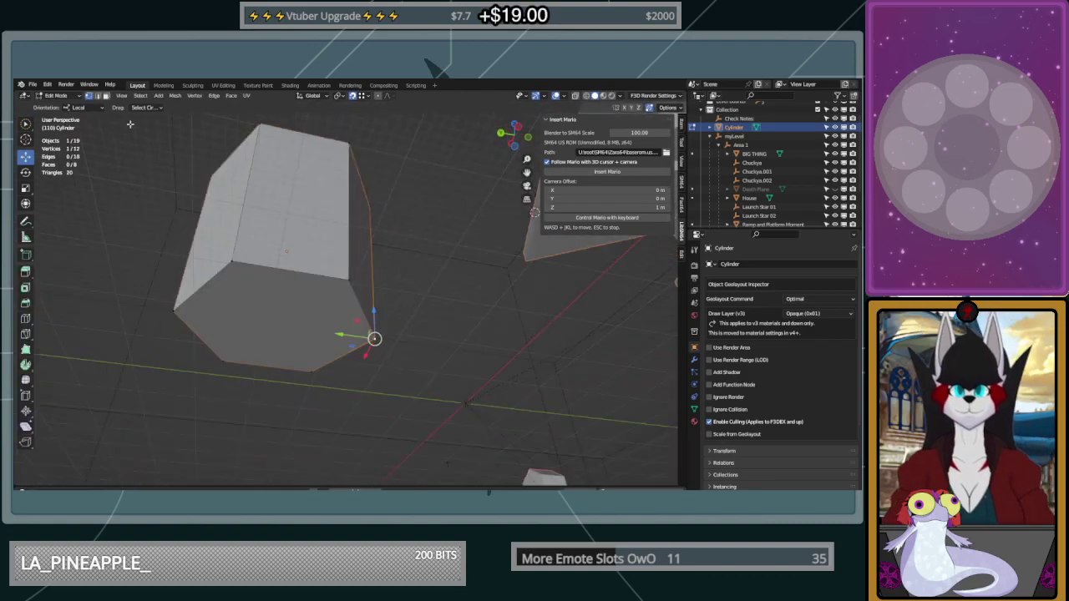
{"action": "left_click", "coordinate": [281, 288]}
{"action": "middle_click_drag", "start_coordinate": [284, 286], "coordinate": [284, 325]}
{"action": "left_click_drag", "start_coordinate": [284, 327], "coordinate": [298, 158]}
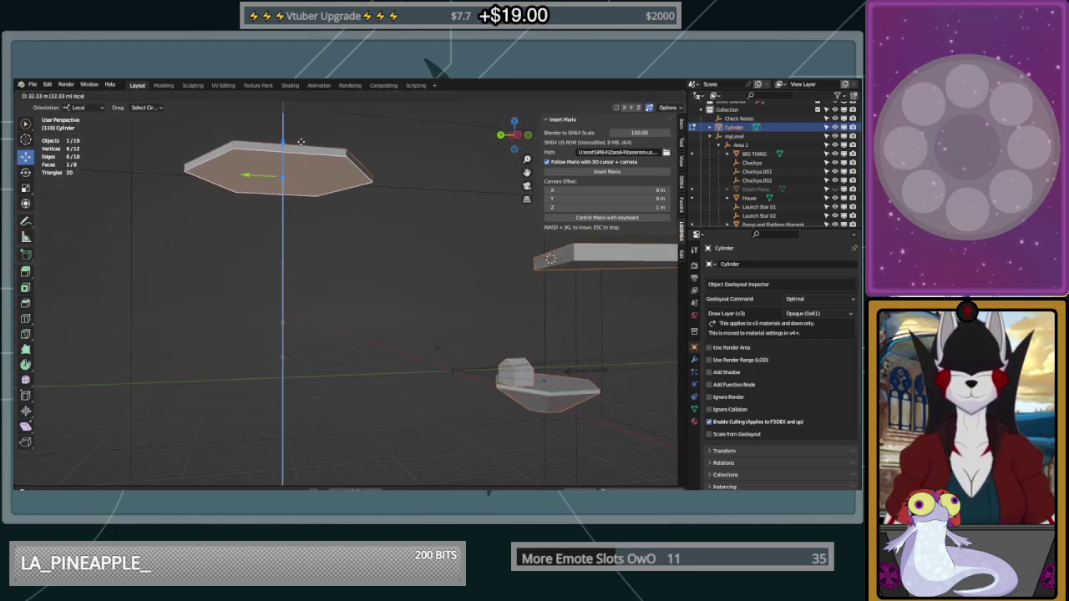
{"action": "left_click", "coordinate": [299, 147]}
{"action": "middle_click_drag", "start_coordinate": [288, 180], "coordinate": [288, 150]}
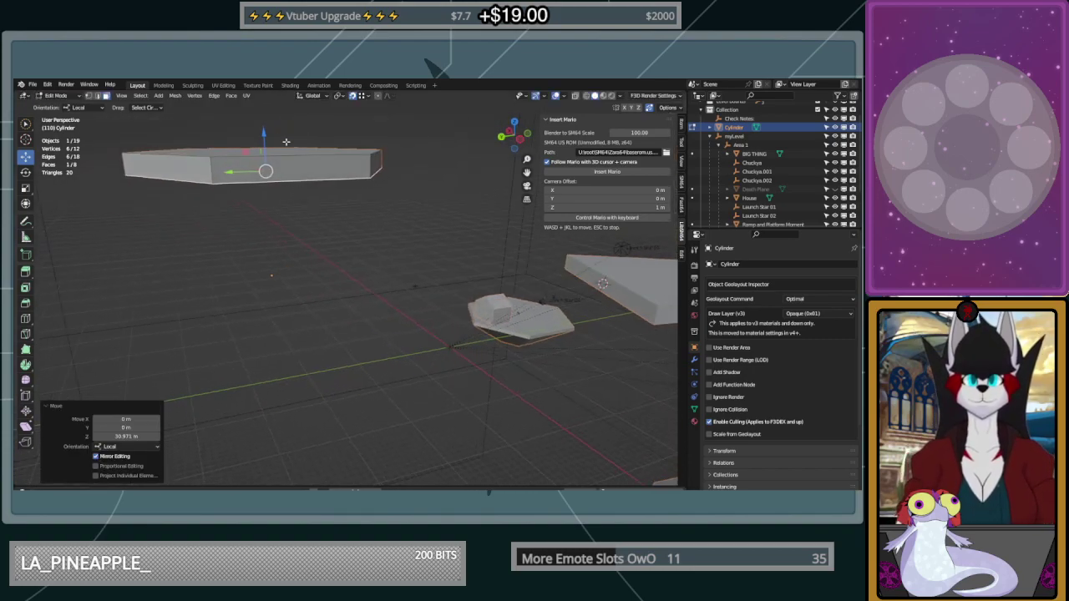
{"action": "left_click_drag", "start_coordinate": [263, 131], "coordinate": [265, 113], "text": "shift"}
{"action": "key", "text": "ctrl+z"}
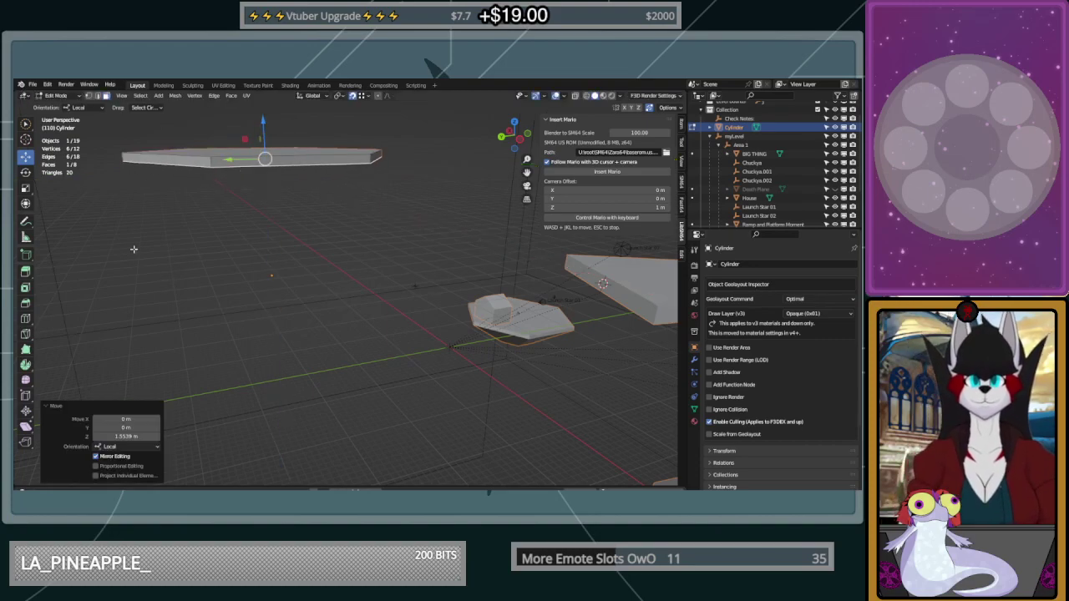
{"action": "middle_click_drag", "start_coordinate": [287, 200], "coordinate": [195, 193]}
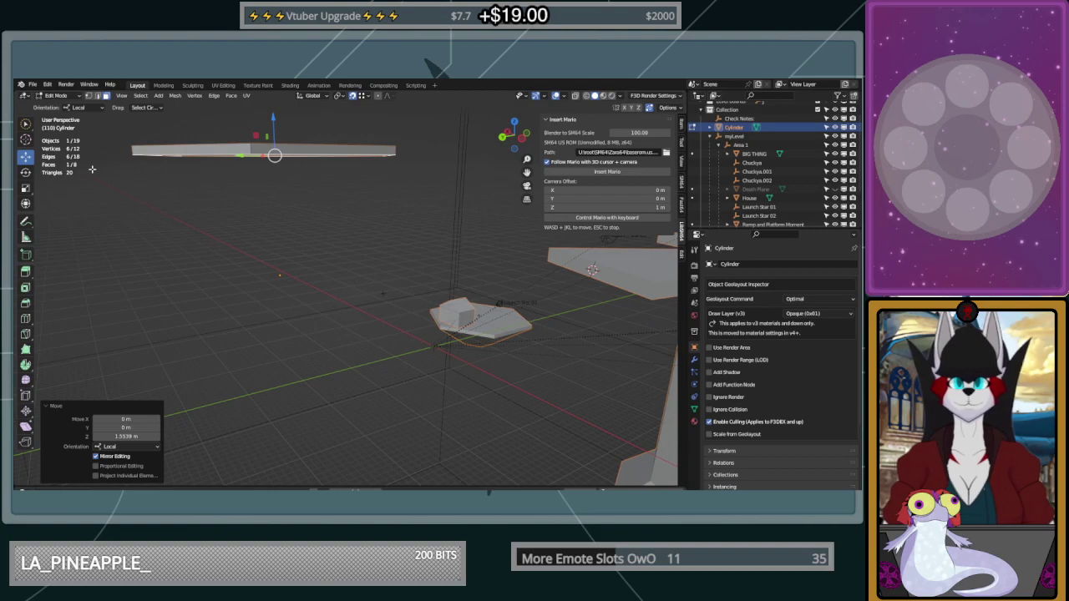
Extrude the slab's bottom face downward and scale the extruded face to 0.25 to taper the underside
{"action": "left_click", "coordinate": [25, 271]}
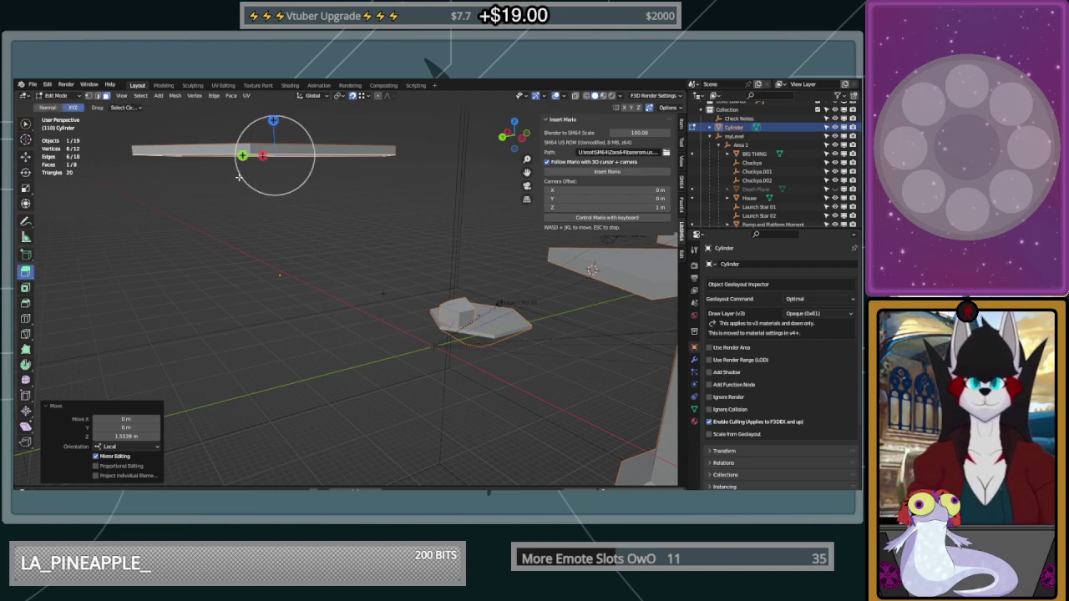
{"action": "left_click_drag", "start_coordinate": [267, 121], "coordinate": [268, 208]}
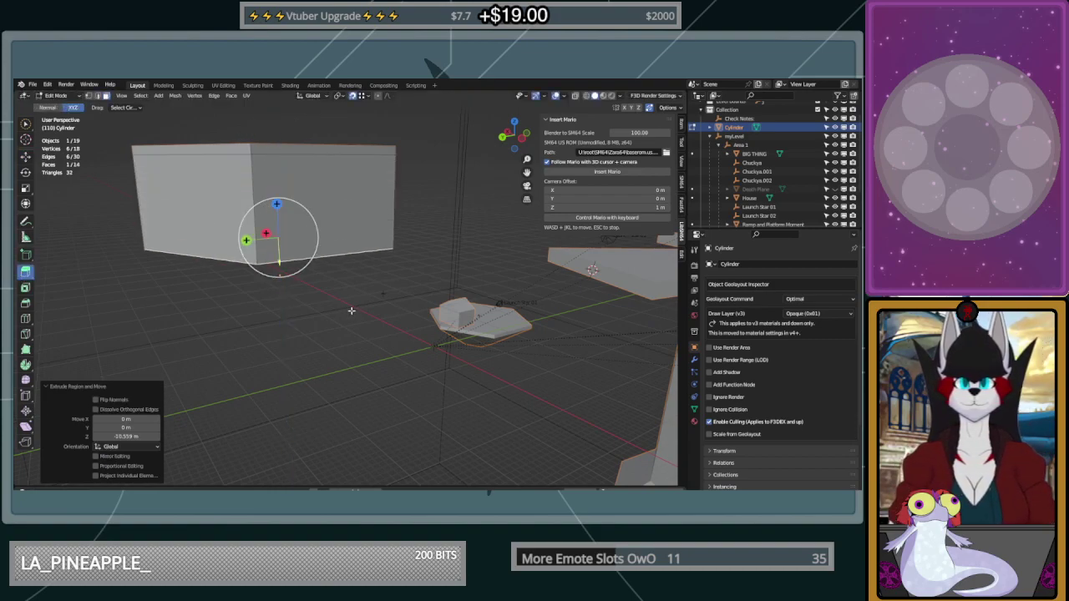
{"action": "key", "text": "s"}
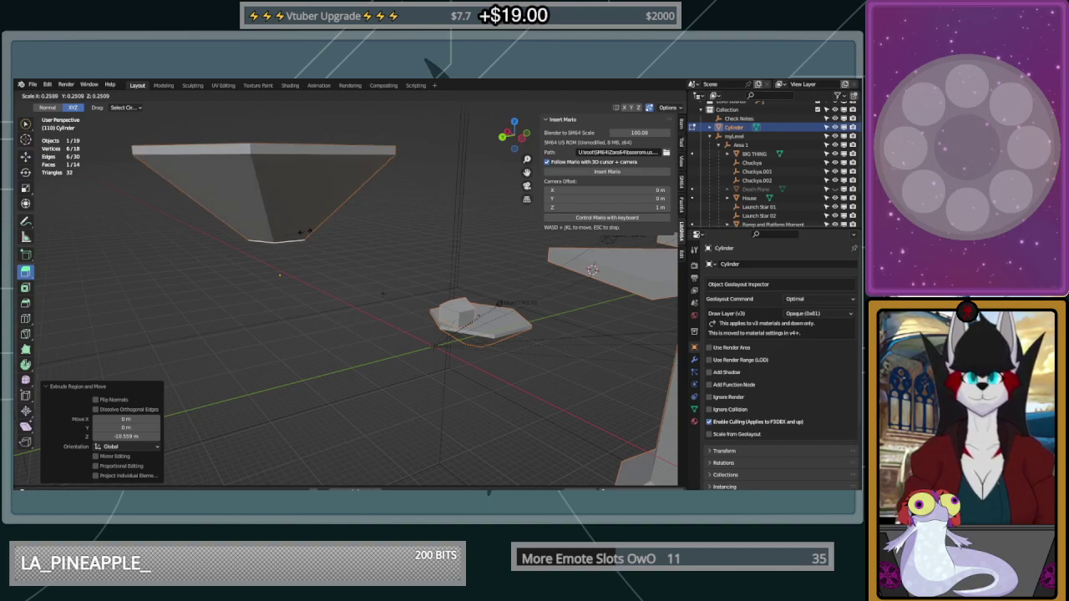
{"action": "left_click", "coordinate": [305, 231]}
{"action": "middle_click_drag", "start_coordinate": [305, 231], "coordinate": [127, 224]}
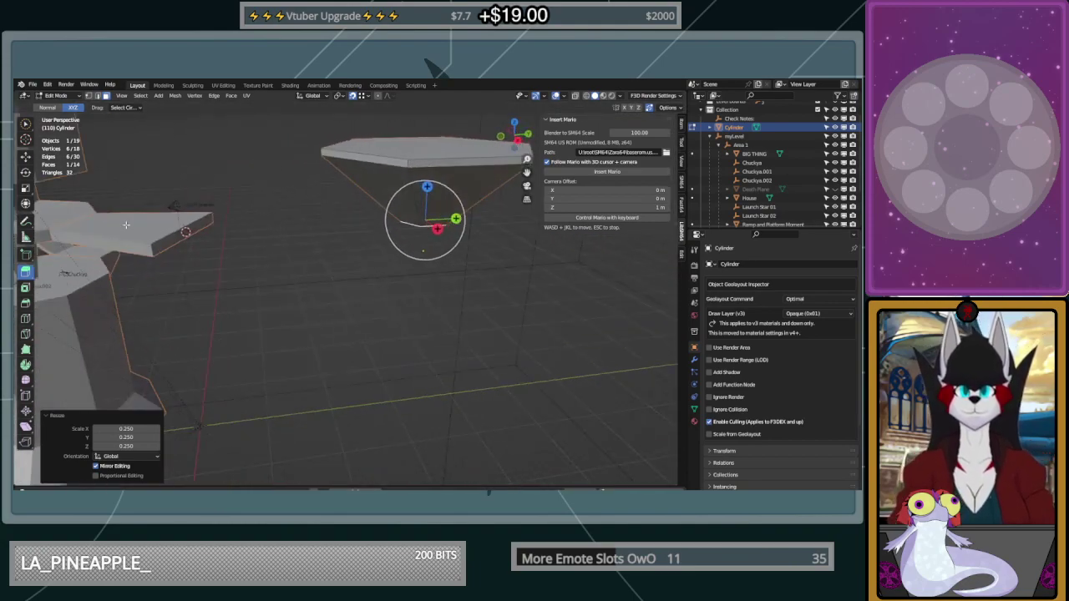
{"action": "key", "text": "Tab"}
{"action": "middle_click_drag", "start_coordinate": [398, 197], "coordinate": [330, 222]}
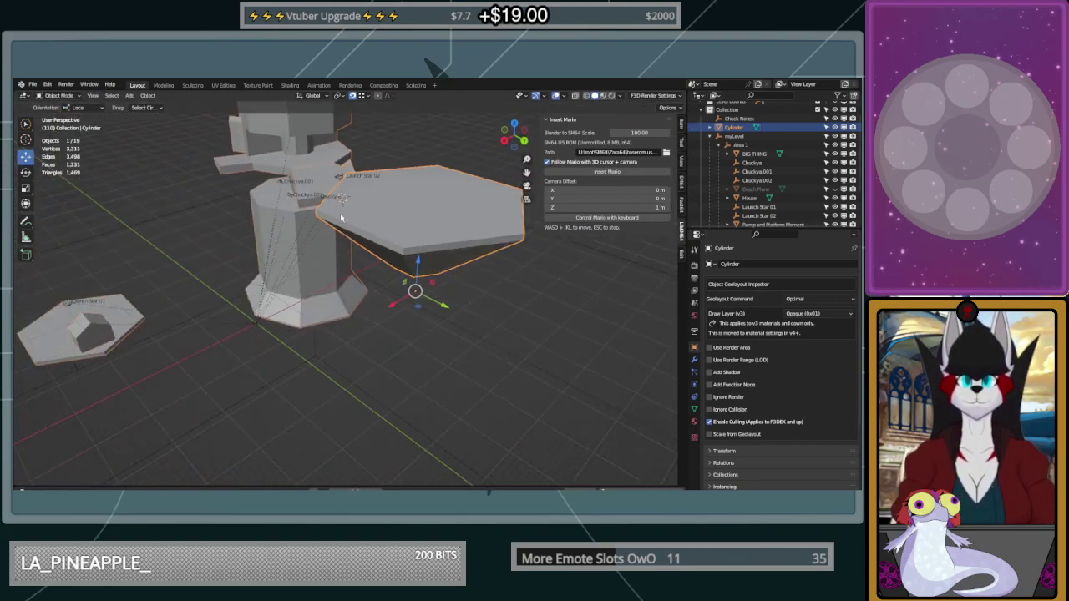
Select all of the hexagonal platform's geometry and recalculate its normals to face outside
{"action": "key", "text": "Tab"}
{"action": "key", "text": "l"}
{"action": "key", "text": "a"}
{"action": "key", "text": "shift+n"}
{"action": "key", "text": "Tab"}
{"action": "key", "text": "Tab"}
Snap the 3D cursor to the centre of the hexagonal platform's top face and clear the selection
{"action": "left_click", "coordinate": [410, 198]}
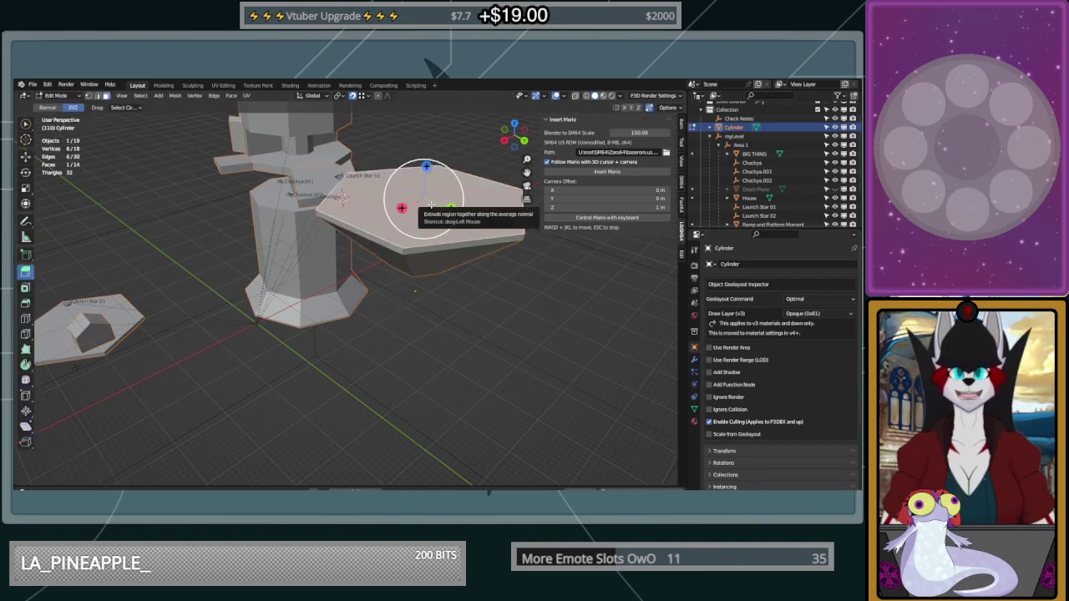
{"action": "key", "text": "s"}
{"action": "right_click", "coordinate": [431, 205]}
{"action": "key", "text": "shift+s"}
{"action": "left_click", "coordinate": [432, 260]}
{"action": "key", "text": "shift+s"}
{"action": "left_click", "coordinate": [431, 280]}
{"action": "key", "text": "alt+a"}
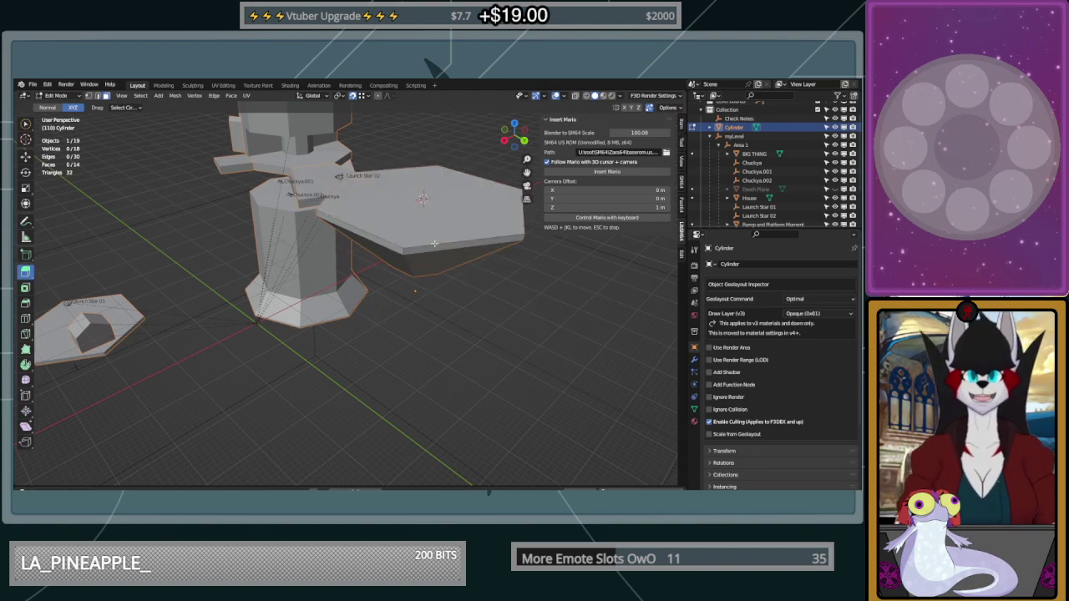
Set the hexagonal platform's origin to the 3D cursor
{"action": "key", "text": "Tab"}
{"action": "right_click", "coordinate": [435, 227]}
{"action": "mouse_move", "coordinate": [434, 220]}
{"action": "left_click", "coordinate": [487, 251]}
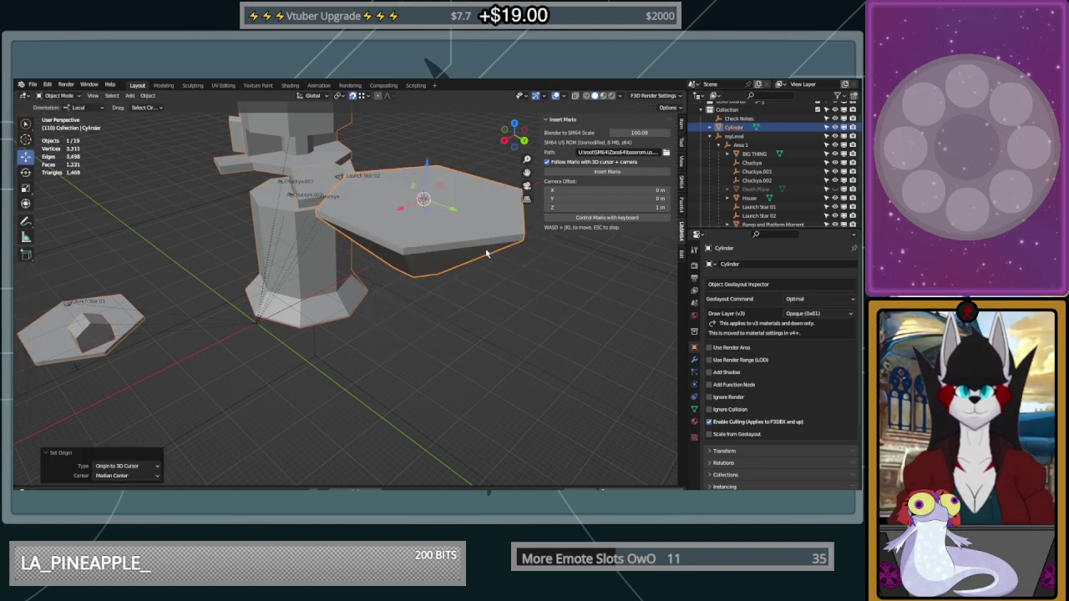
Adjust the hexagonal platform's horizontal position, ending with a move of about -13.3 m along local X
{"action": "middle_click_drag", "start_coordinate": [465, 199], "coordinate": [360, 224]}
{"action": "left_click_drag", "start_coordinate": [341, 231], "coordinate": [334, 232], "text": "shift"}
{"action": "left_click", "coordinate": [376, 227]}
{"action": "middle_click_drag", "start_coordinate": [377, 228], "coordinate": [394, 297]}
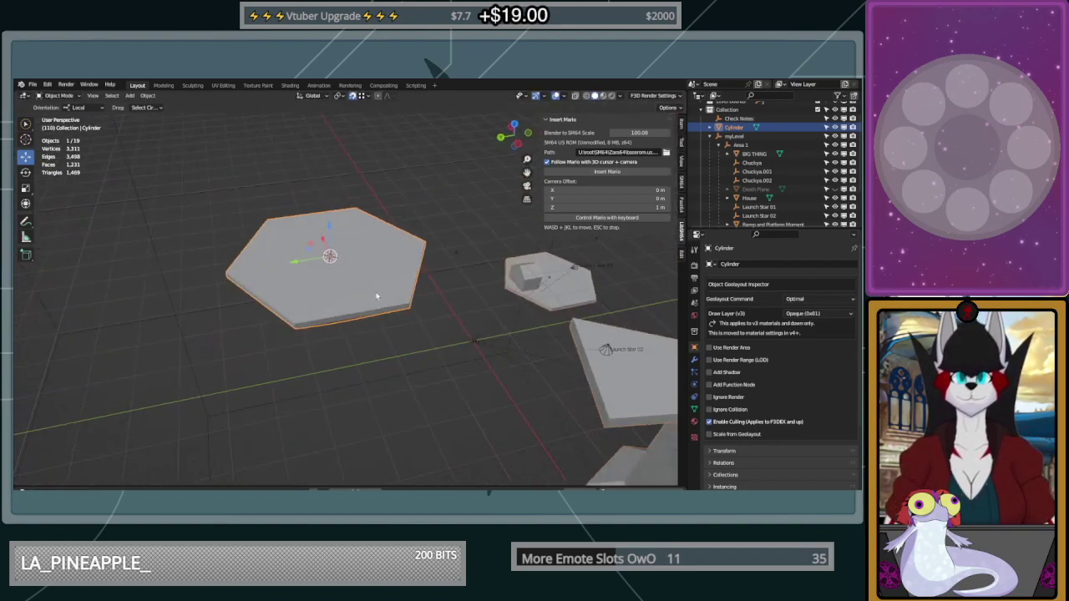
{"action": "left_click_drag", "start_coordinate": [296, 264], "coordinate": [315, 301]}
Examine the hexagonal platform's height and distance relative to the tower, its side platforms and Starting Island from several views
{"action": "middle_click_drag", "start_coordinate": [424, 253], "coordinate": [398, 260]}
{"action": "scroll", "coordinate": [403, 301], "scroll_direction": "down", "scroll_amount": 6}
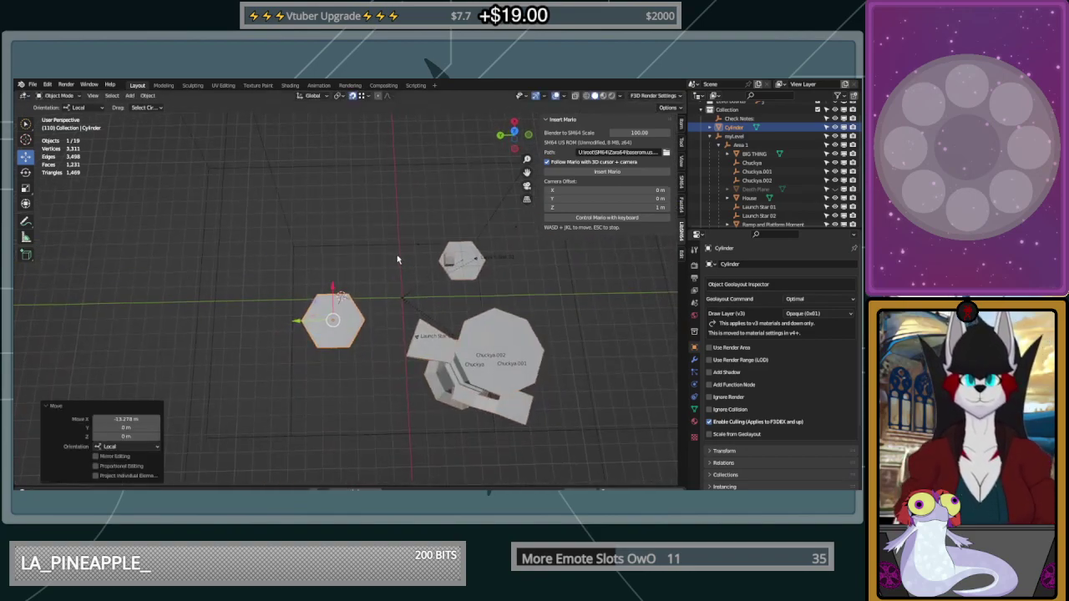
{"action": "scroll", "coordinate": [315, 355], "scroll_direction": "up", "scroll_amount": 3}
{"action": "middle_click_drag", "start_coordinate": [401, 322], "coordinate": [494, 166]}
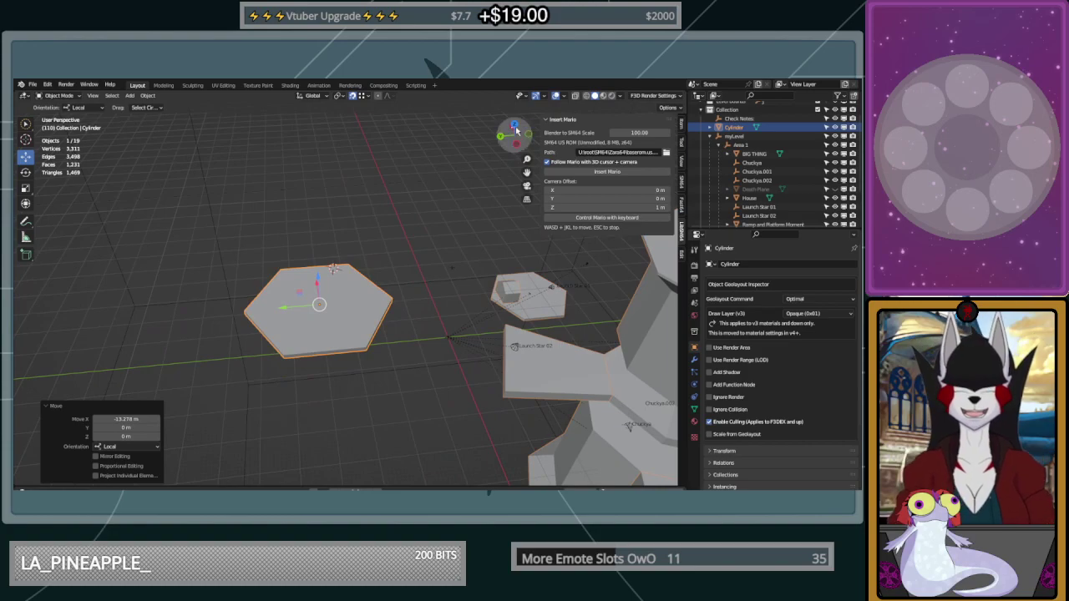
{"action": "left_click_drag", "start_coordinate": [516, 129], "coordinate": [514, 125]}
{"action": "left_click", "coordinate": [514, 127]}
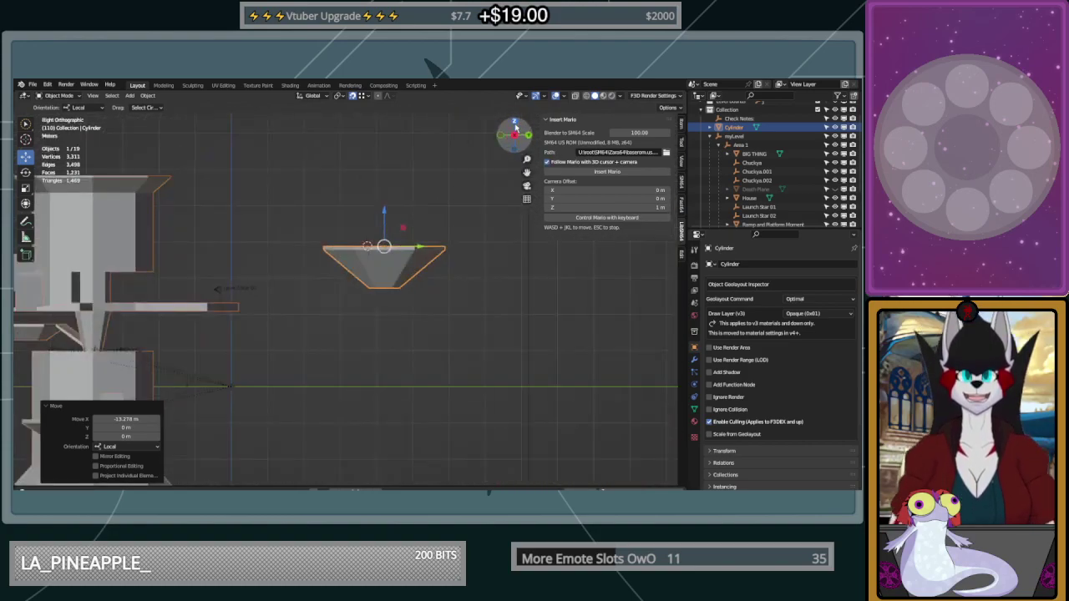
{"action": "left_click", "coordinate": [514, 124]}
{"action": "scroll", "coordinate": [397, 293], "scroll_direction": "down", "scroll_amount": 4}
{"action": "scroll", "coordinate": [396, 298], "scroll_direction": "down", "scroll_amount": 3}
{"action": "scroll", "coordinate": [392, 329], "scroll_direction": "up", "scroll_amount": 3}
{"action": "middle_click_drag", "start_coordinate": [392, 329], "coordinate": [377, 264], "text": "shift"}
{"action": "scroll", "coordinate": [396, 267], "scroll_direction": "up", "scroll_amount": 2}
{"action": "scroll", "coordinate": [198, 290], "scroll_direction": "up", "scroll_amount": 2}
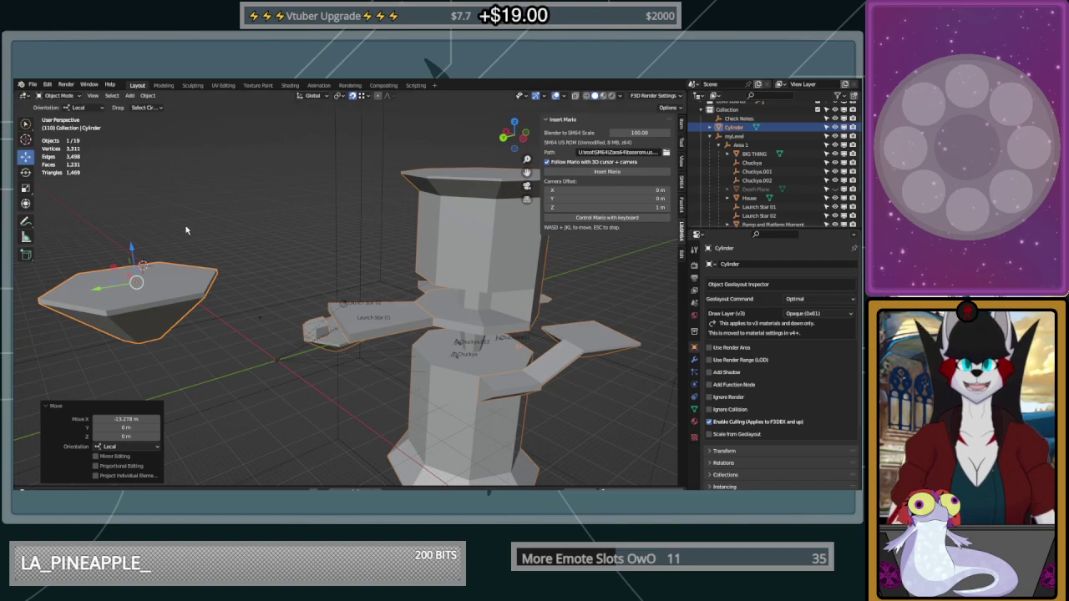
{"action": "middle_click_drag", "start_coordinate": [184, 225], "coordinate": [231, 231]}
{"action": "scroll", "coordinate": [208, 305], "scroll_direction": "up", "scroll_amount": 1}
{"action": "middle_click_drag", "start_coordinate": [208, 306], "coordinate": [243, 313]}
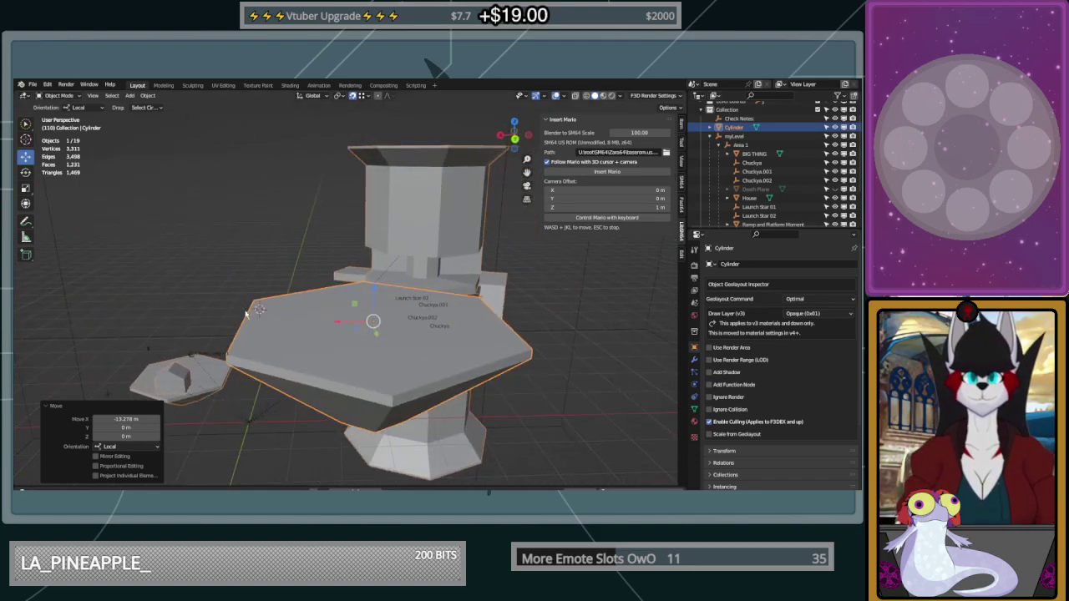
{"action": "middle_click_drag", "start_coordinate": [332, 314], "coordinate": [365, 324]}
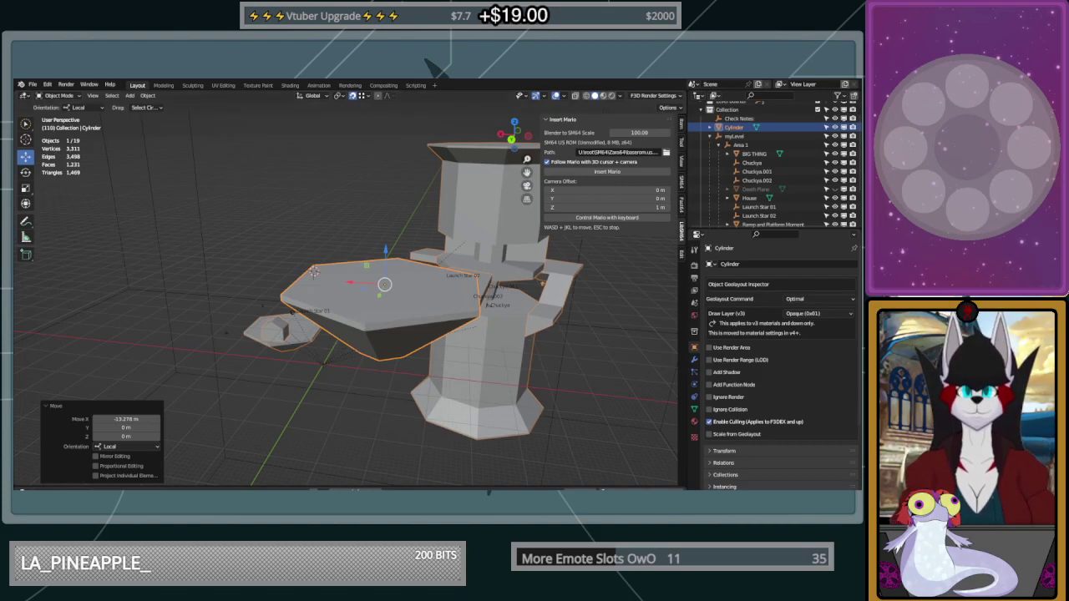
{"action": "middle_click_drag", "start_coordinate": [445, 197], "coordinate": [393, 202]}
{"action": "middle_click_drag", "start_coordinate": [265, 291], "coordinate": [285, 304]}
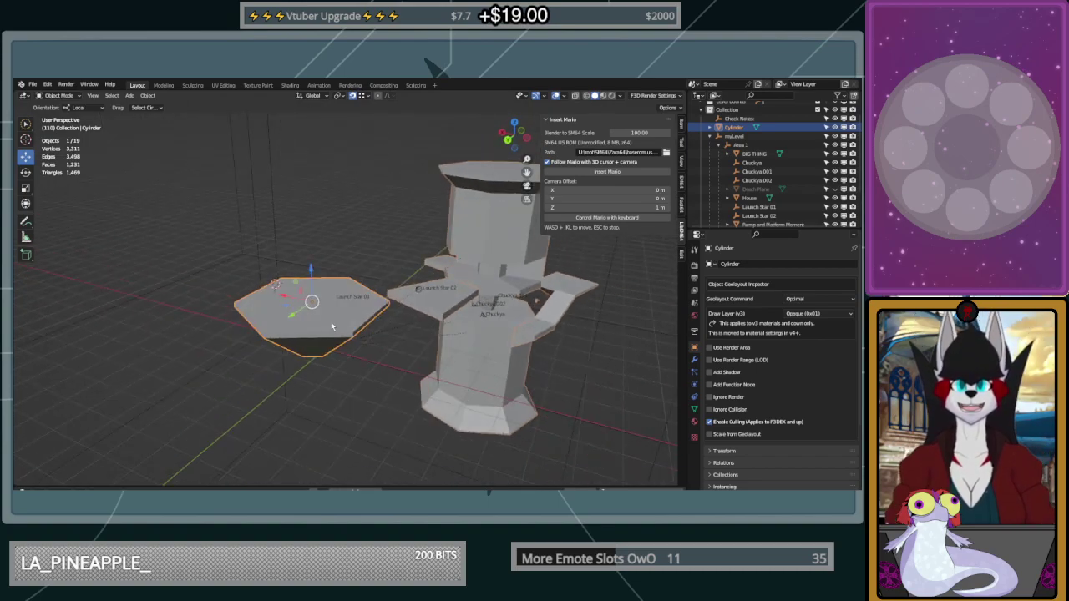
Duplicate the hexagonal platform, move the copy away along local X and scale it uniformly by about 0.556
{"action": "key", "text": "shift+d"}
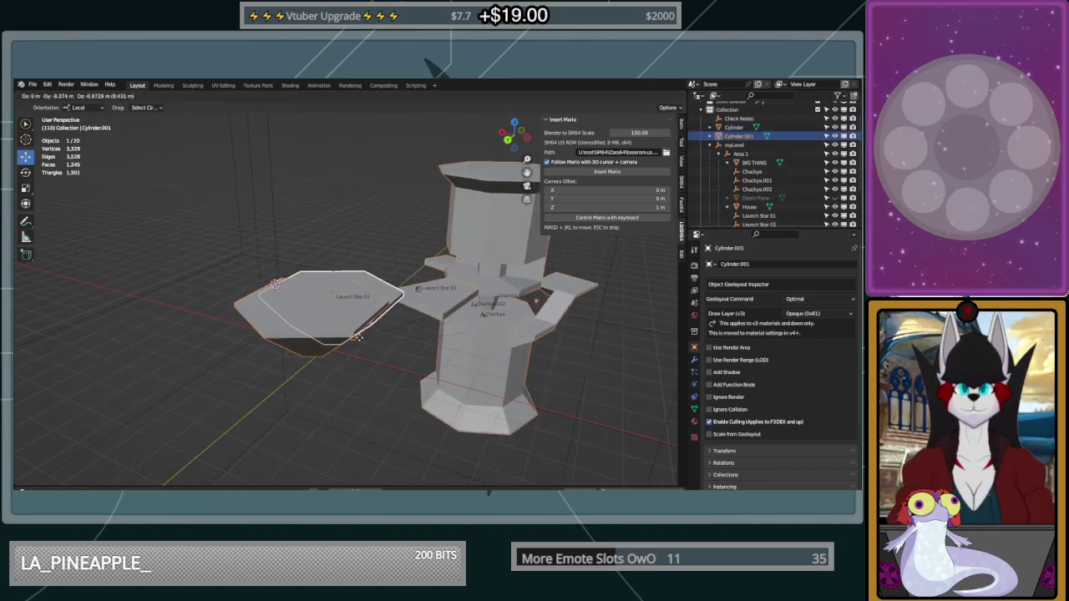
{"action": "right_click", "coordinate": [386, 376]}
{"action": "left_click_drag", "start_coordinate": [286, 301], "coordinate": [423, 341]}
{"action": "middle_click_drag", "start_coordinate": [449, 386], "coordinate": [475, 374]}
{"action": "key", "text": "s"}
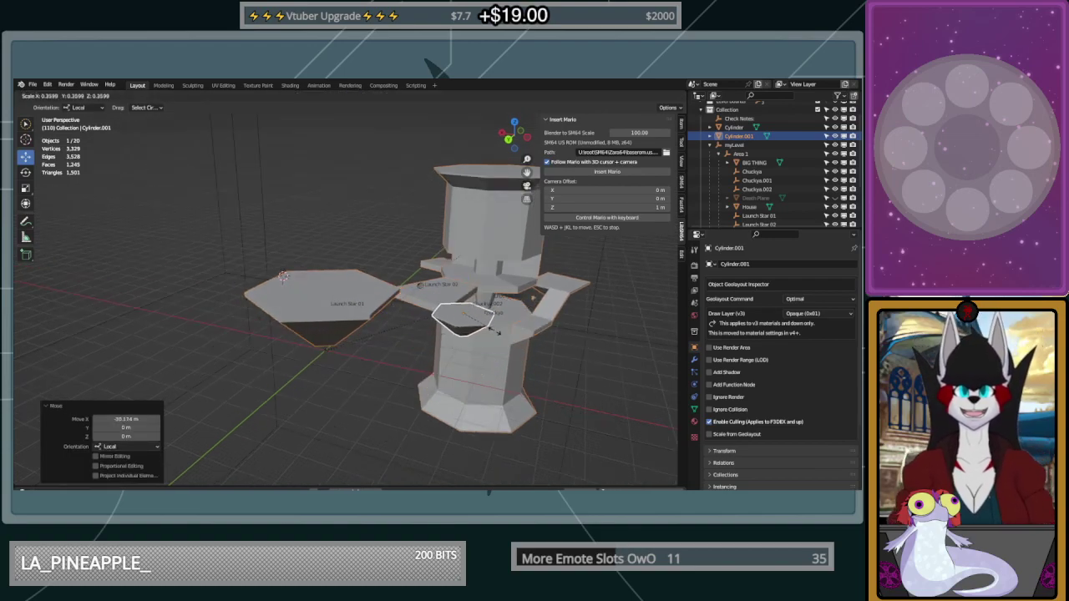
{"action": "left_click", "coordinate": [514, 333]}
{"action": "mouse_move", "coordinate": [515, 333]}
{"action": "middle_mouse_down"}
{"action": "mouse_move", "coordinate": [536, 297]}
{"action": "mouse_move", "coordinate": [519, 323]}
{"action": "middle_mouse_up"}
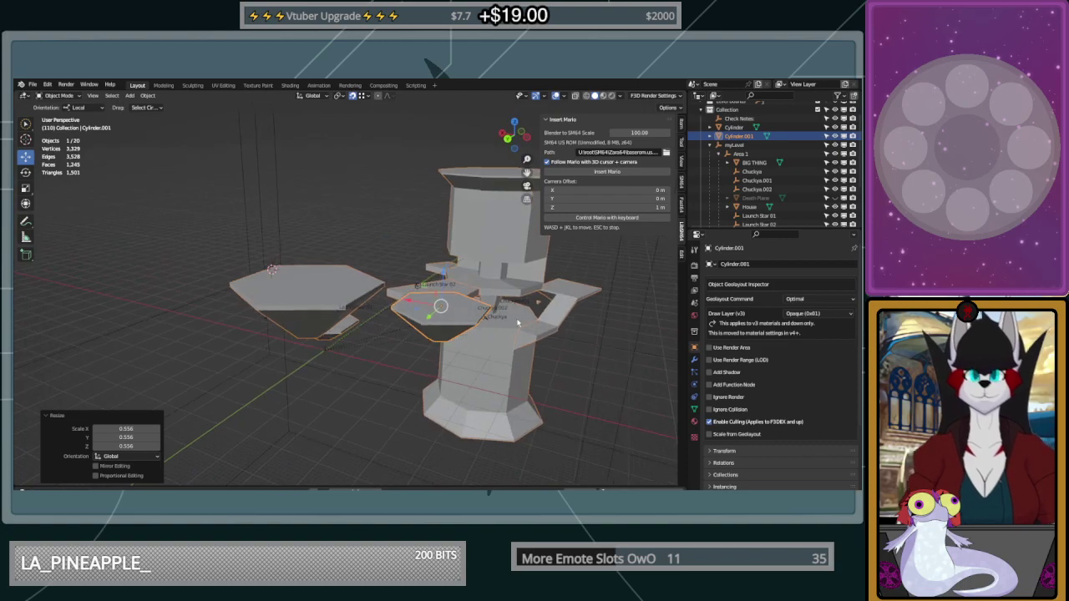
Raise the duplicated platform above the original hexagonal platform and enlarge it uniformly by a factor of 1.370
{"action": "left_click_drag", "start_coordinate": [444, 274], "coordinate": [445, 201]}
{"action": "middle_click_drag", "start_coordinate": [460, 249], "coordinate": [447, 298]}
{"action": "middle_click_drag", "start_coordinate": [427, 239], "coordinate": [432, 294]}
{"action": "key", "text": "s"}
{"action": "left_click", "coordinate": [391, 219]}
Duplicate the raised platform, lower the second copy by about 3.6 m along local Z and scale it down
{"action": "key", "text": "shift+d"}
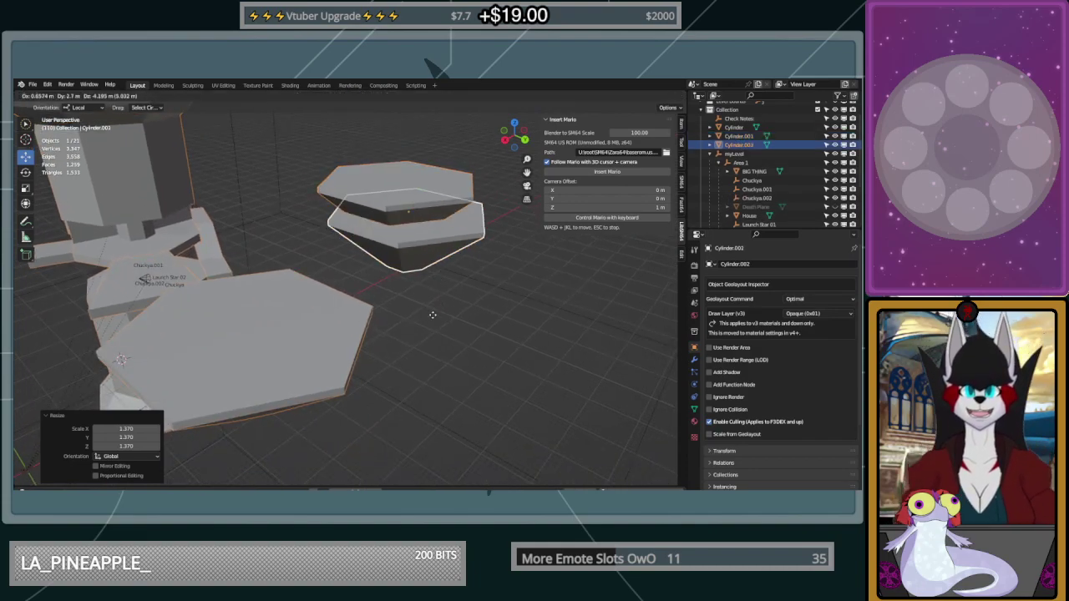
{"action": "left_click", "coordinate": [372, 313]}
{"action": "left_click_drag", "start_coordinate": [357, 169], "coordinate": [455, 272]}
{"action": "key", "text": "s"}
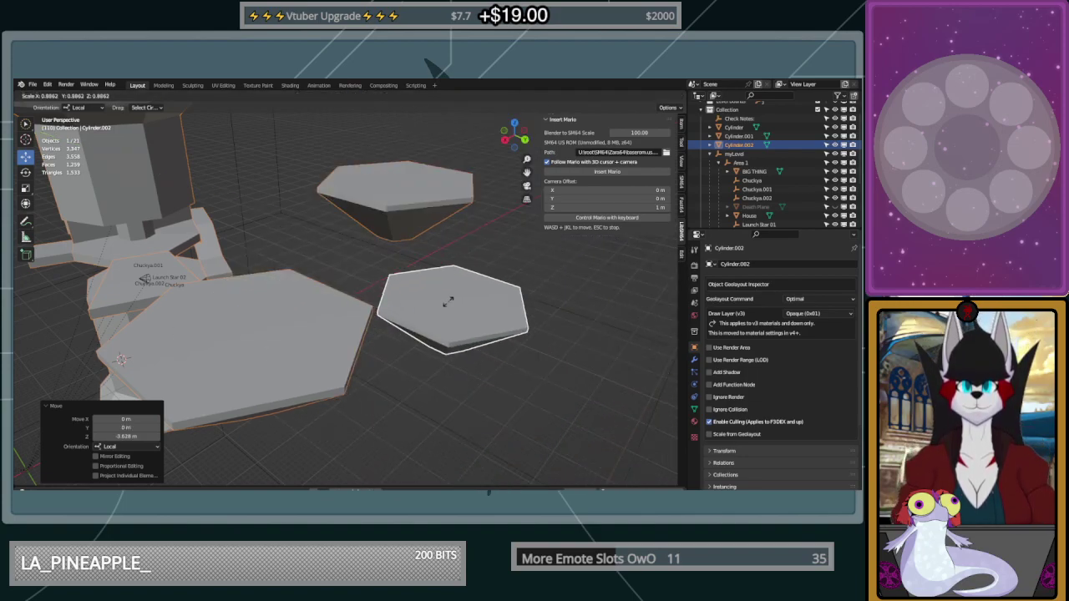
{"action": "left_click", "coordinate": [451, 299]}
Raise the second copy and move it about 9.2 m along local X
{"action": "middle_click_drag", "start_coordinate": [491, 314], "coordinate": [487, 285]}
{"action": "left_click_drag", "start_coordinate": [510, 278], "coordinate": [517, 242]}
{"action": "left_click_drag", "start_coordinate": [539, 286], "coordinate": [448, 346]}
{"action": "middle_click_drag", "start_coordinate": [448, 345], "coordinate": [397, 319]}
{"action": "scroll", "coordinate": [397, 319], "scroll_direction": "up", "scroll_amount": 3}
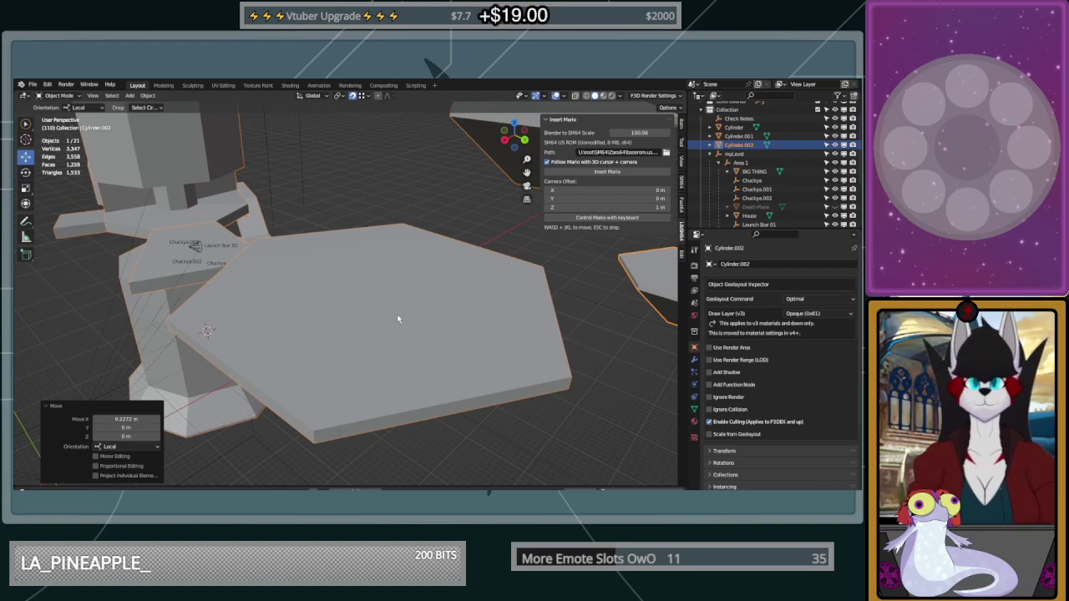
Rotate the smallest hexagonal platform 60° about the Z axis
{"action": "middle_click_drag", "start_coordinate": [288, 367], "coordinate": [339, 312]}
{"action": "scroll", "coordinate": [343, 270], "scroll_direction": "down", "scroll_amount": 3}
{"action": "middle_click_drag", "start_coordinate": [343, 270], "coordinate": [373, 231]}
{"action": "scroll", "coordinate": [373, 231], "scroll_direction": "up", "scroll_amount": 4}
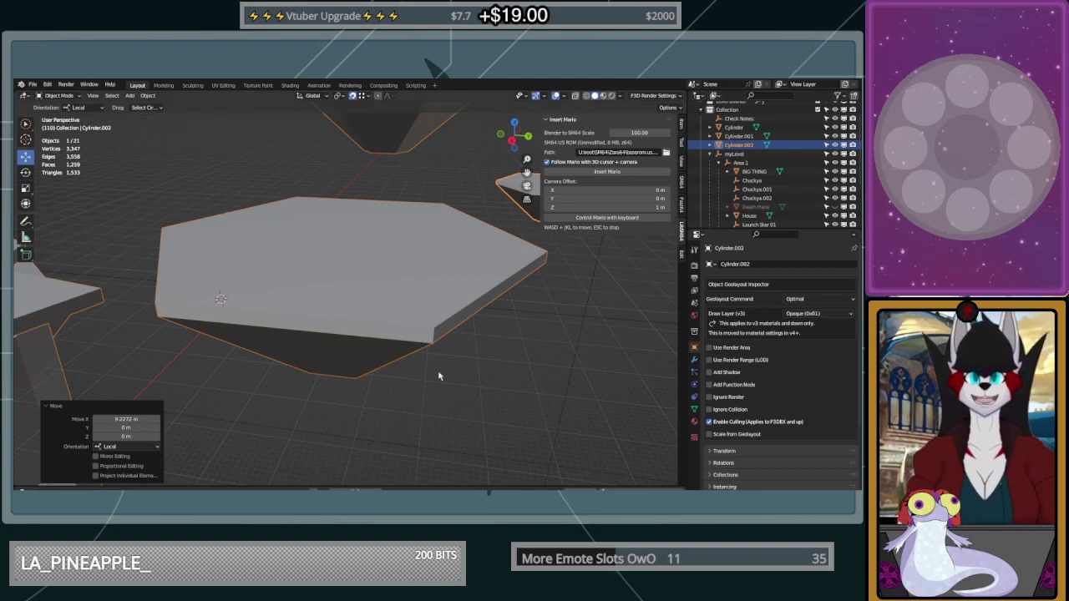
{"action": "scroll", "coordinate": [452, 196], "scroll_direction": "down", "scroll_amount": 5}
{"action": "middle_click_drag", "start_coordinate": [452, 196], "coordinate": [401, 260]}
{"action": "scroll", "coordinate": [413, 291], "scroll_direction": "up", "scroll_amount": 2}
{"action": "left_click", "coordinate": [25, 172]}
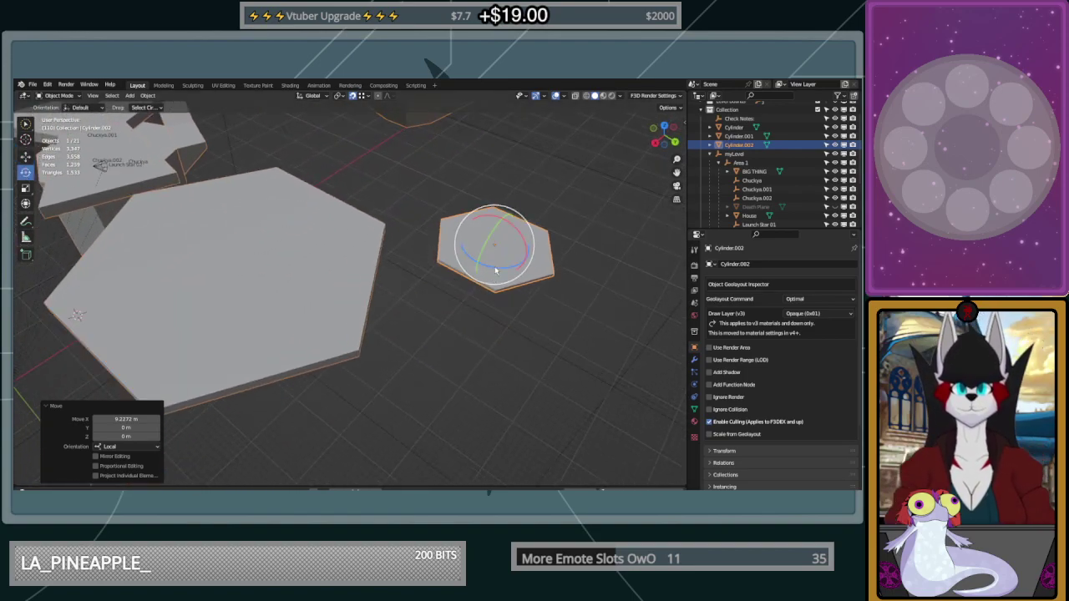
{"action": "mouse_move", "coordinate": [495, 271]}
{"action": "left_mouse_down"}
{"action": "mouse_move", "coordinate": [480, 265]}
{"action": "mouse_move", "coordinate": [503, 272]}
{"action": "left_mouse_up"}
{"action": "left_click", "coordinate": [127, 427]}
{"action": "type", "text": "60"}
{"action": "key", "text": "Return"}
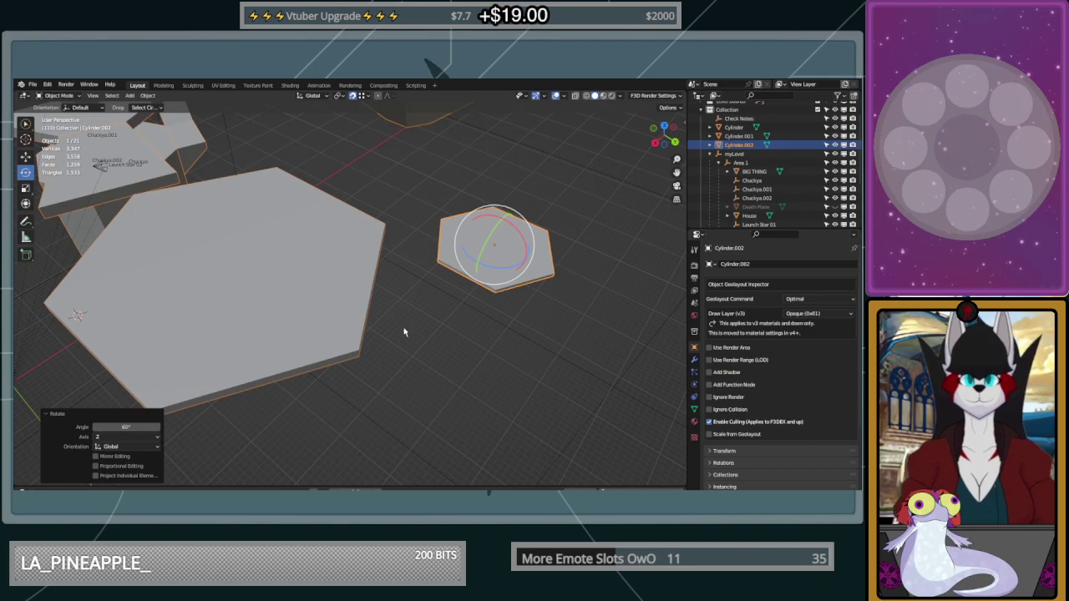
{"action": "mouse_move", "coordinate": [439, 264]}
{"action": "middle_mouse_down"}
{"action": "mouse_move", "coordinate": [423, 262]}
{"action": "mouse_move", "coordinate": [438, 268]}
{"action": "middle_mouse_up"}
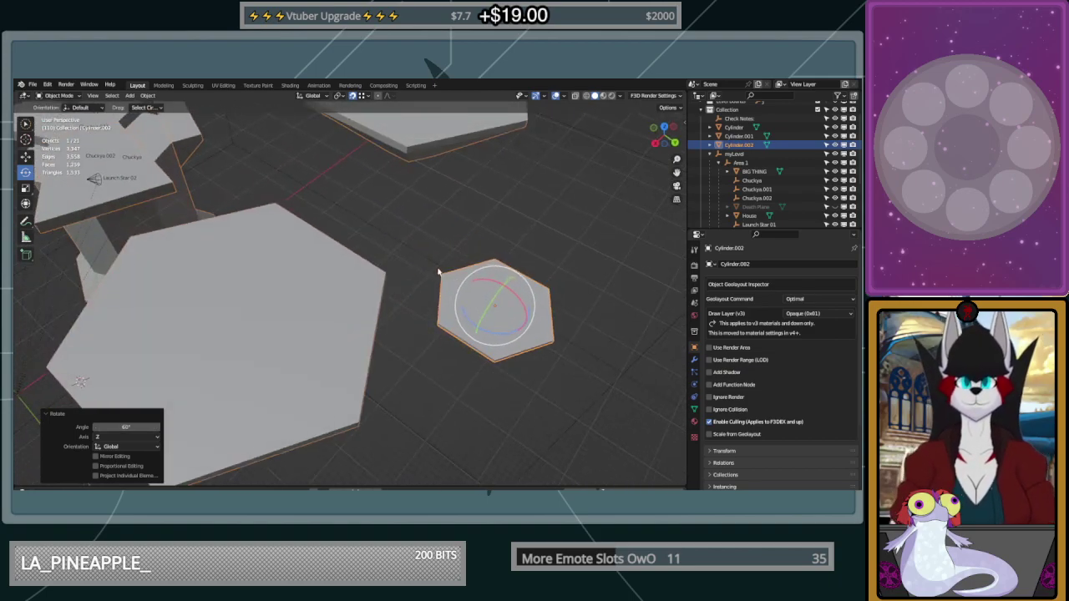
Move the smallest platform about -4.9 m along local Y towards the large platform and raise it about 2.3 m
{"action": "left_click", "coordinate": [27, 156]}
{"action": "left_click_drag", "start_coordinate": [528, 298], "coordinate": [505, 306], "text": "shift"}
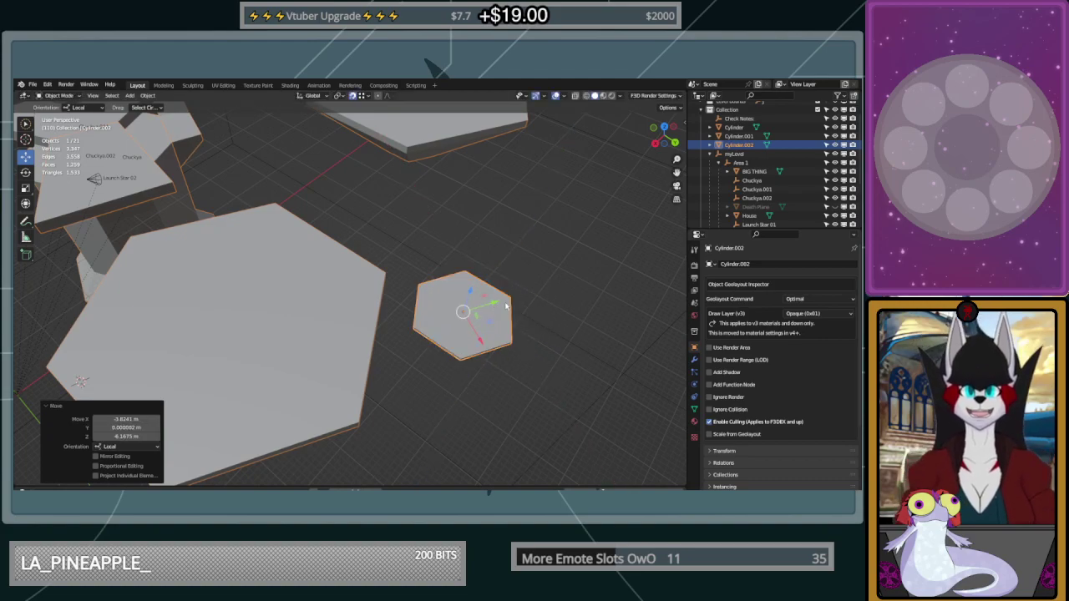
{"action": "key", "text": "ctrl+z"}
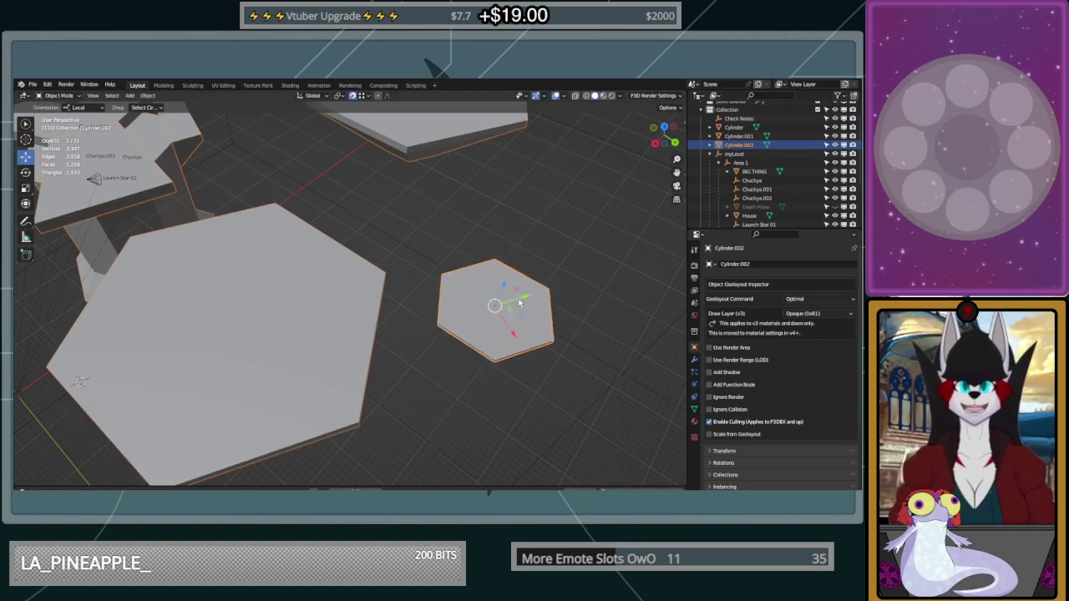
{"action": "left_click_drag", "start_coordinate": [527, 302], "coordinate": [481, 315]}
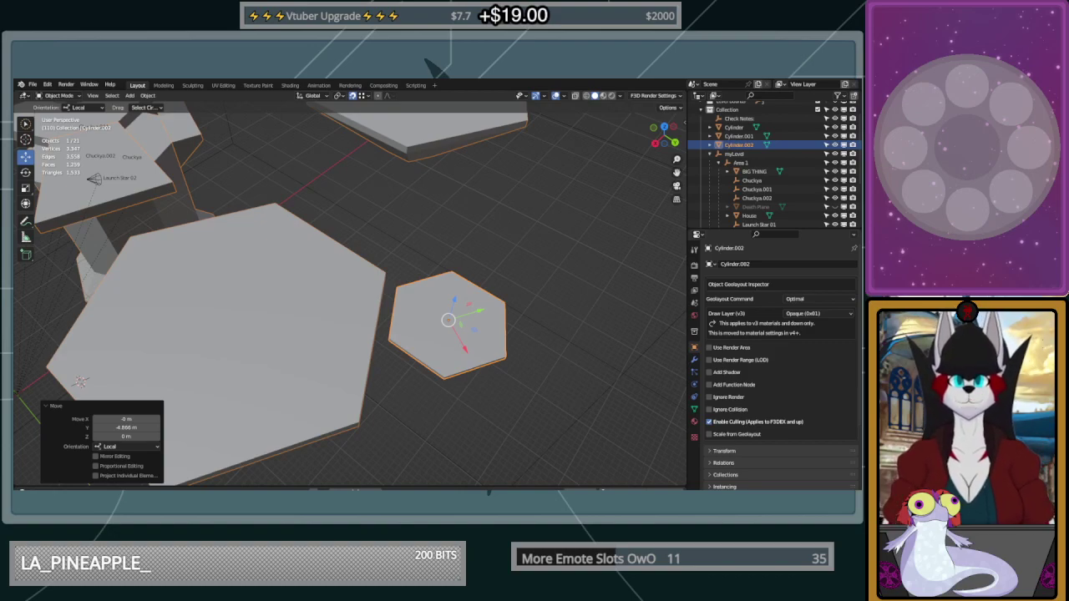
{"action": "middle_click_drag", "start_coordinate": [81, 381], "coordinate": [486, 356]}
{"action": "middle_click_drag", "start_coordinate": [461, 244], "coordinate": [431, 387]}
{"action": "scroll", "coordinate": [463, 246], "scroll_direction": "up", "scroll_amount": 3}
{"action": "left_click_drag", "start_coordinate": [430, 328], "coordinate": [433, 300]}
{"action": "middle_click_drag", "start_coordinate": [433, 301], "coordinate": [420, 370]}
Duplicate the smallest platform and position the copy beyond it, ending with a move of about -5.8 m along local X
{"action": "key", "text": "shift+d"}
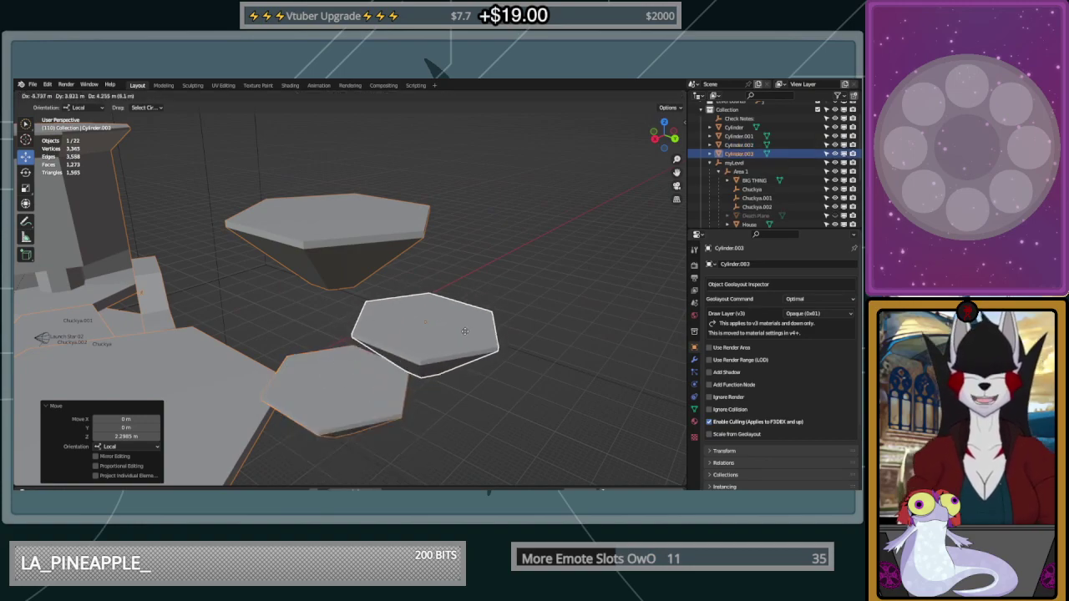
{"action": "left_click", "coordinate": [451, 348]}
{"action": "left_click_drag", "start_coordinate": [443, 336], "coordinate": [521, 325]}
{"action": "middle_click_drag", "start_coordinate": [521, 342], "coordinate": [523, 375]}
{"action": "left_click_drag", "start_coordinate": [623, 310], "coordinate": [555, 277]}
{"action": "key", "text": "ctrl+z"}
{"action": "middle_click_drag", "start_coordinate": [561, 299], "coordinate": [535, 311]}
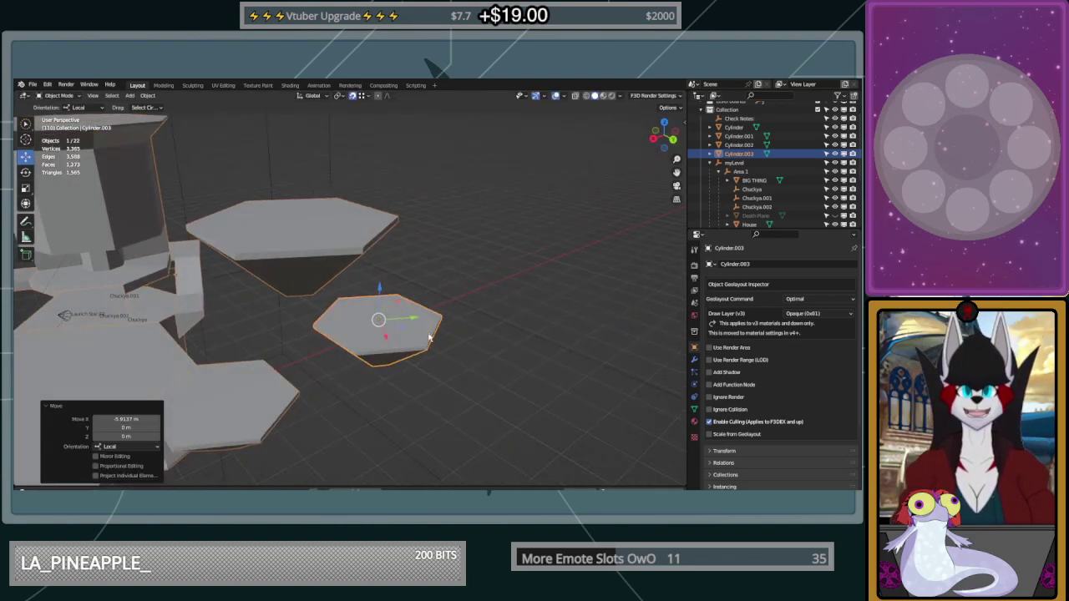
Enlarge the third copy by 1.884, shift it about 0.7 m along local Y and scale it back down slightly
{"action": "key", "text": "s"}
{"action": "left_click", "coordinate": [458, 373]}
{"action": "middle_click_drag", "start_coordinate": [463, 378], "coordinate": [540, 319]}
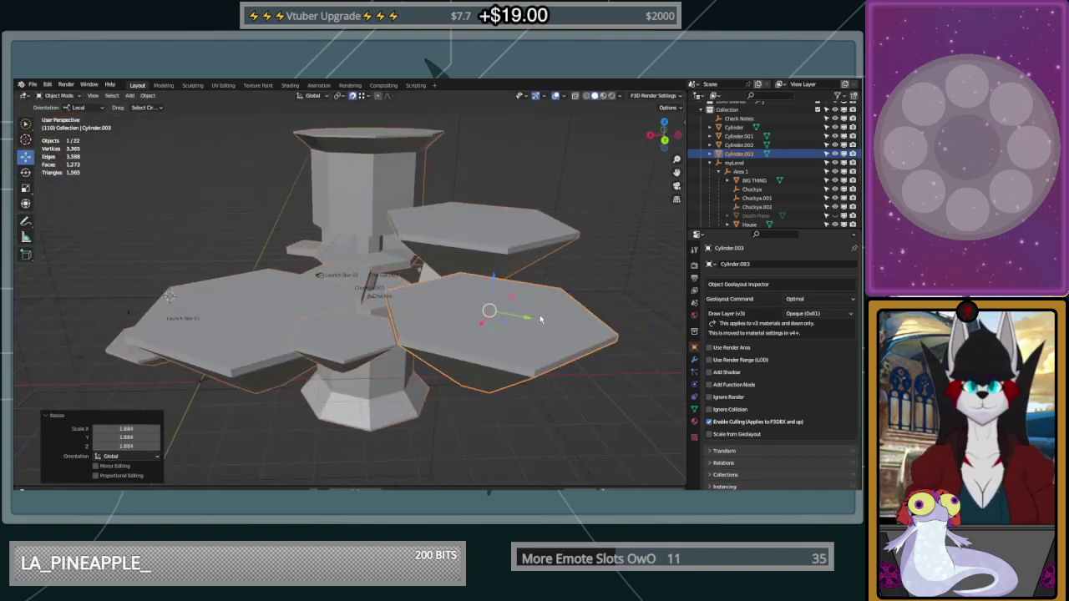
{"action": "key", "text": "s"}
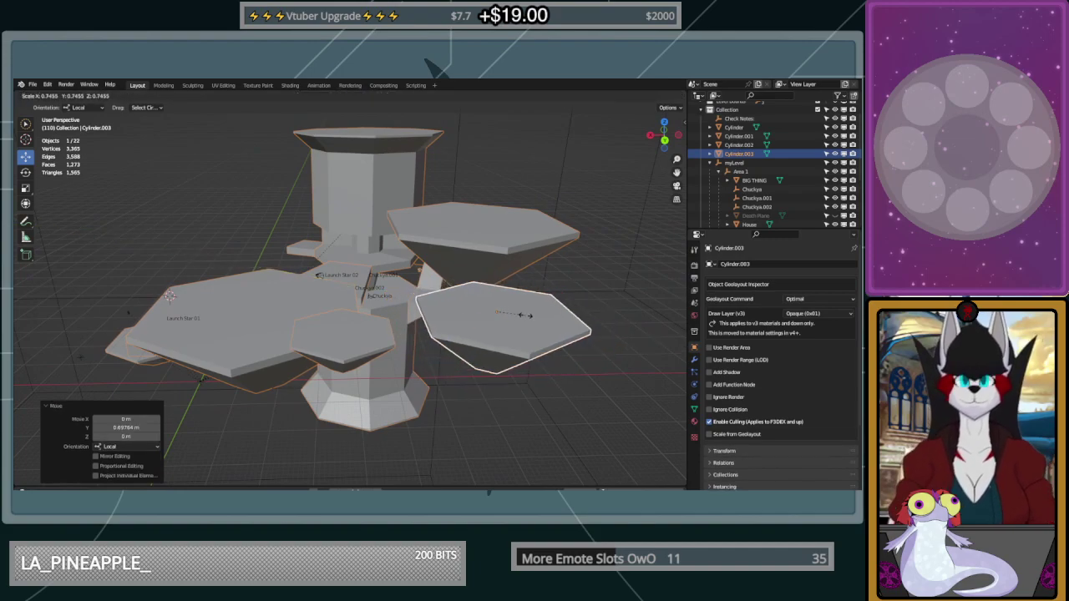
{"action": "left_click", "coordinate": [527, 333]}
Rotate the third copy about the Z axis and clear the selection
{"action": "middle_click_drag", "start_coordinate": [527, 333], "coordinate": [527, 380]}
{"action": "left_click", "coordinate": [25, 171]}
{"action": "left_click_drag", "start_coordinate": [532, 394], "coordinate": [517, 392]}
{"action": "left_click", "coordinate": [129, 426]}
{"action": "key", "text": "Return"}
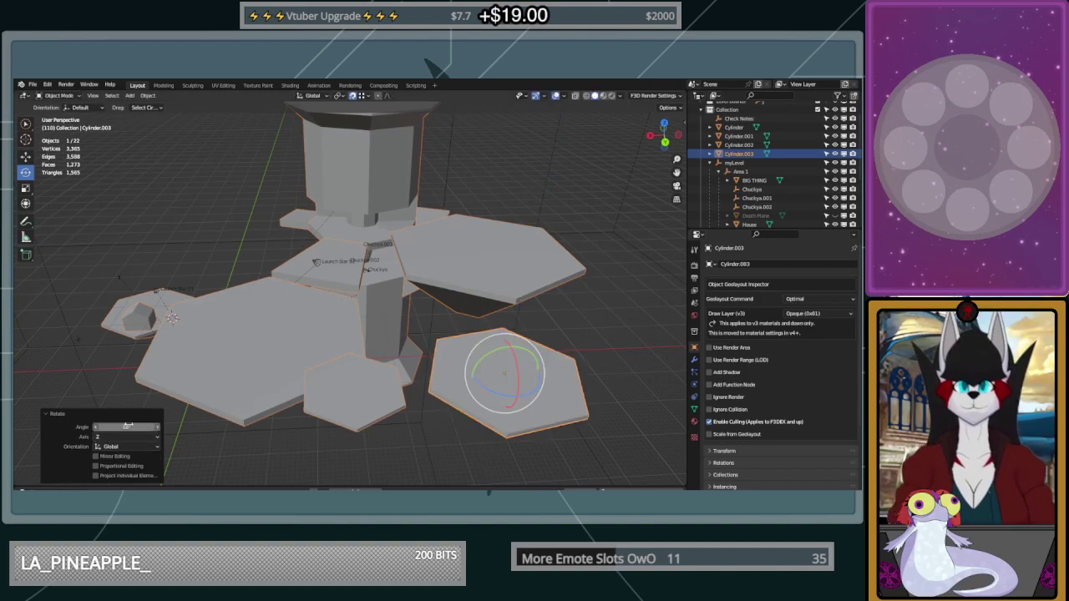
{"action": "left_click", "coordinate": [167, 214]}
Select all four hexagonal platforms with the original large one active and join them into one object
{"action": "middle_click_drag", "start_coordinate": [202, 207], "coordinate": [527, 306]}
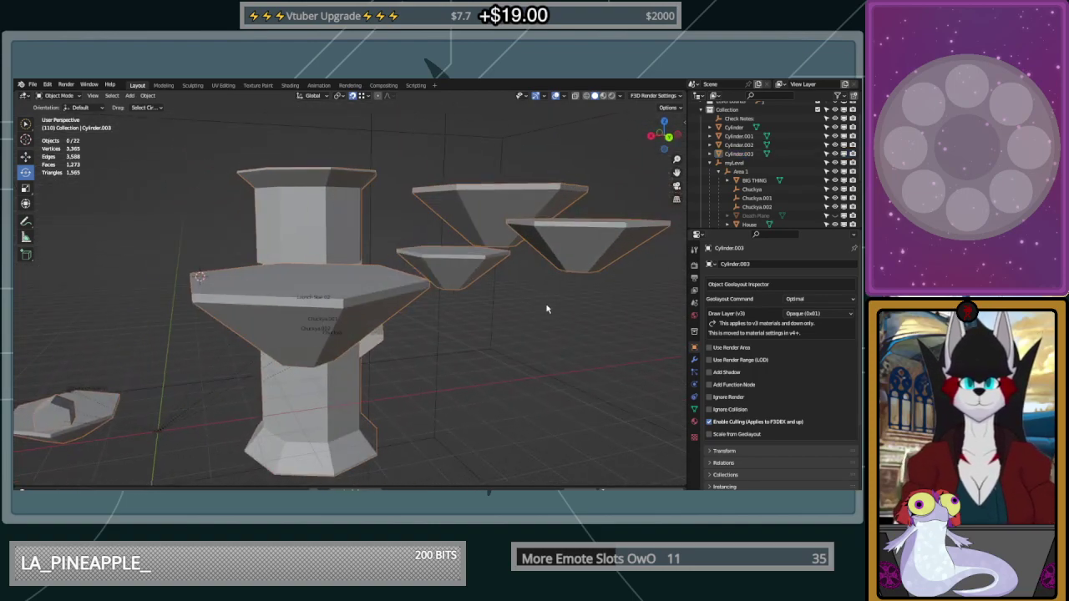
{"action": "left_click", "coordinate": [470, 284]}
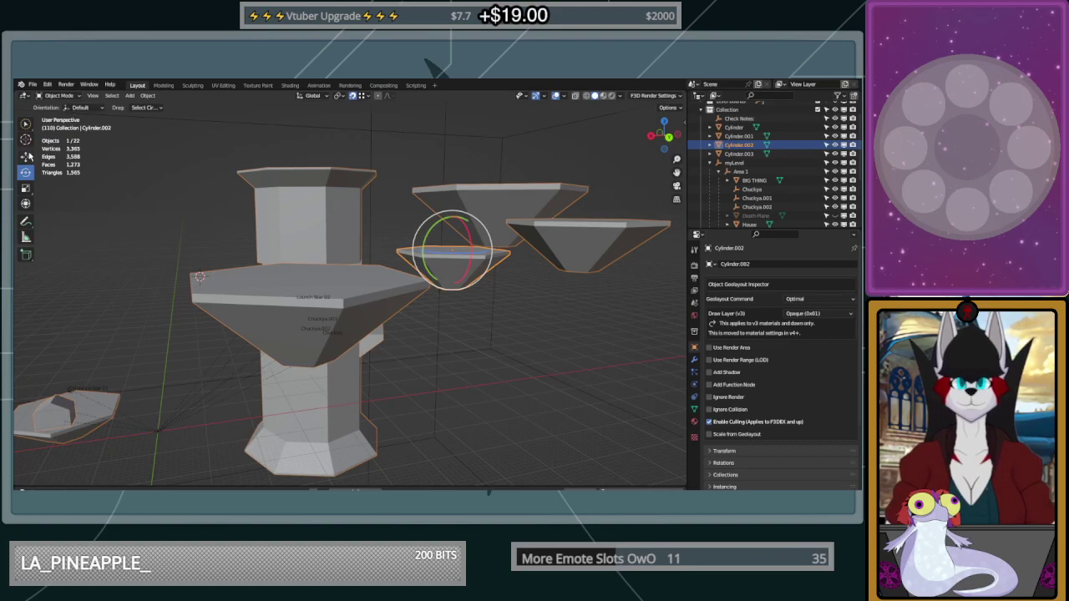
{"action": "left_click", "coordinate": [26, 156]}
{"action": "left_click", "coordinate": [569, 305]}
{"action": "left_click", "coordinate": [560, 232]}
{"action": "left_click", "coordinate": [501, 225], "text": "shift"}
{"action": "left_click", "coordinate": [472, 254], "text": "shift"}
{"action": "left_click", "coordinate": [463, 260], "text": "shift"}
{"action": "key", "text": "ctrl+z"}
{"action": "left_click", "coordinate": [372, 295], "text": "shift"}
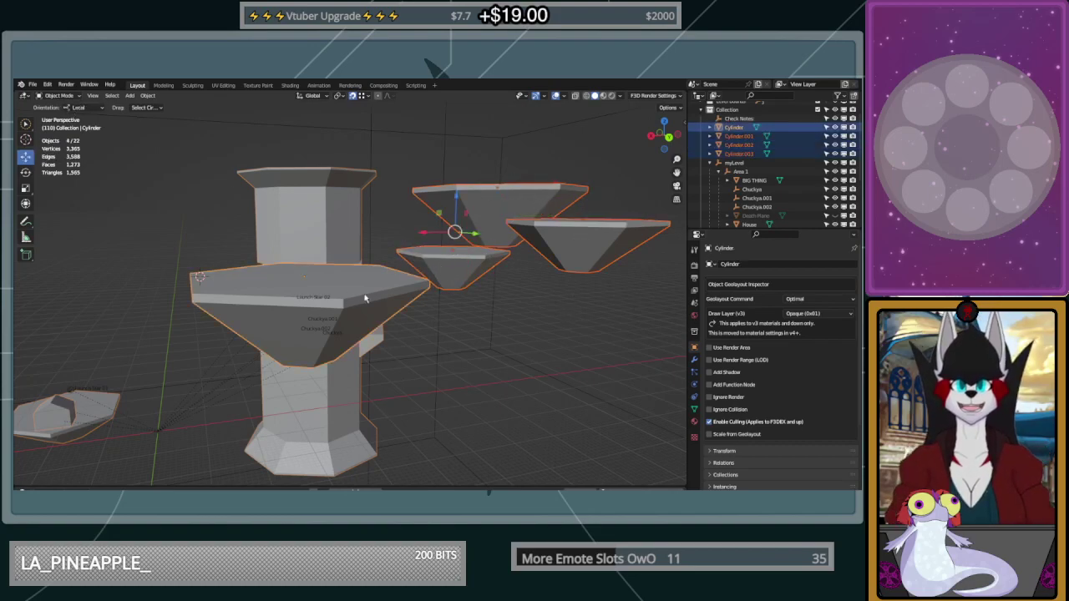
{"action": "key", "text": "ctrl+j"}
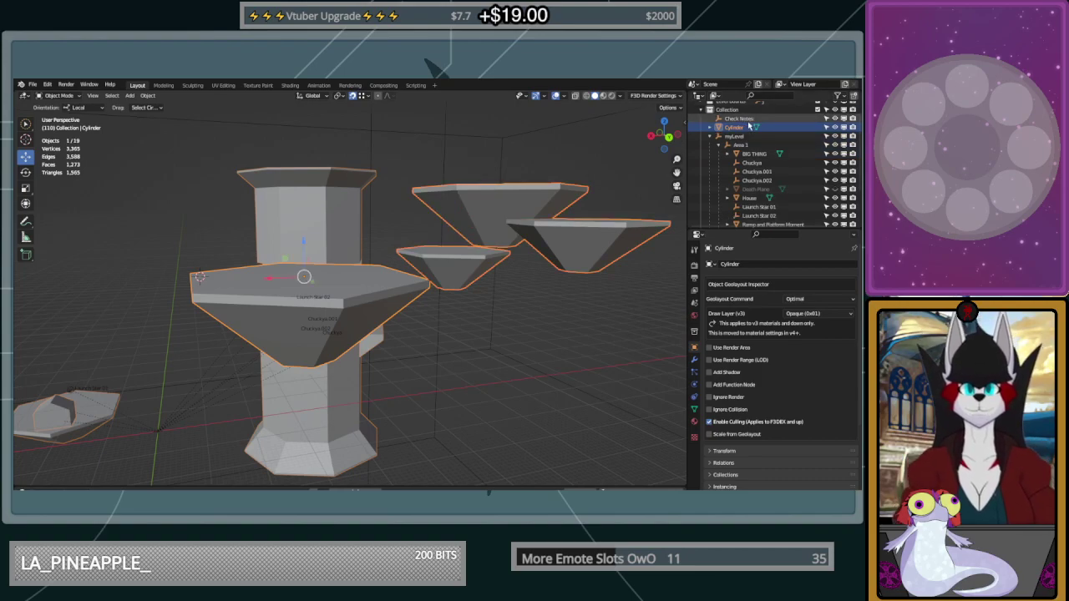
Parent the joined platforms to Area 1 and rename the object to Bonus Island
{"action": "left_click_drag", "start_coordinate": [743, 127], "coordinate": [751, 148], "text": "shift"}
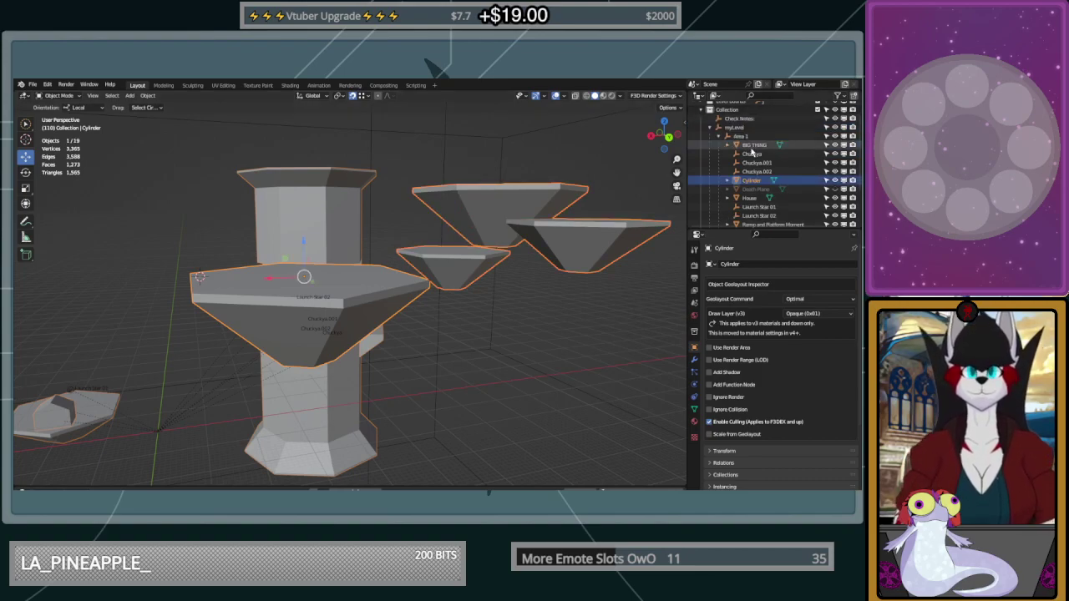
{"action": "double_click", "coordinate": [751, 179]}
{"action": "scroll", "coordinate": [753, 178], "scroll_direction": "down", "scroll_amount": 1}
{"action": "type", "text": "Bonus Isl"}
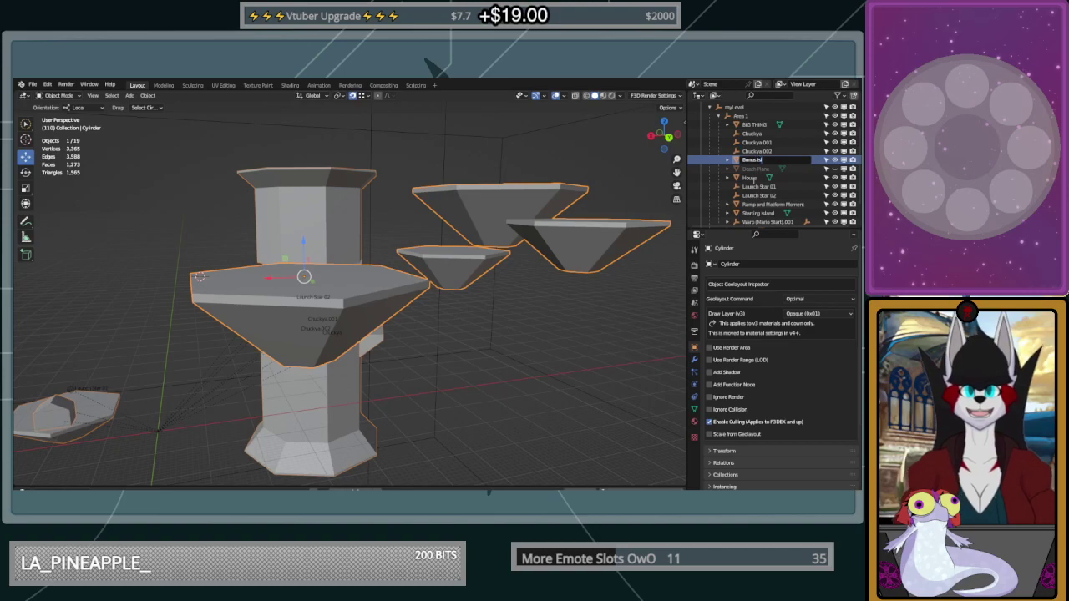
{"action": "type", "text": "and"}
{"action": "key", "text": "Return"}
{"action": "scroll", "coordinate": [501, 182], "scroll_direction": "down", "scroll_amount": 1}
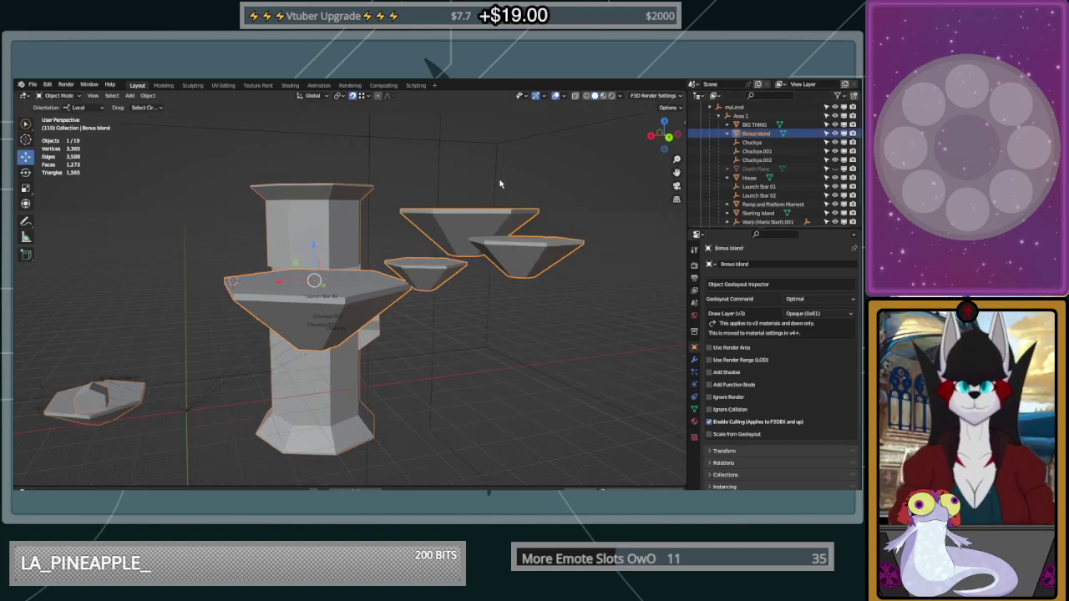
Open the Bonus Island mesh for editing with the smallest platform's rim in close view
{"action": "middle_click_drag", "start_coordinate": [500, 183], "coordinate": [494, 201]}
{"action": "scroll", "coordinate": [444, 307], "scroll_direction": "up", "scroll_amount": 2}
{"action": "middle_click_drag", "start_coordinate": [443, 308], "coordinate": [33, 307]}
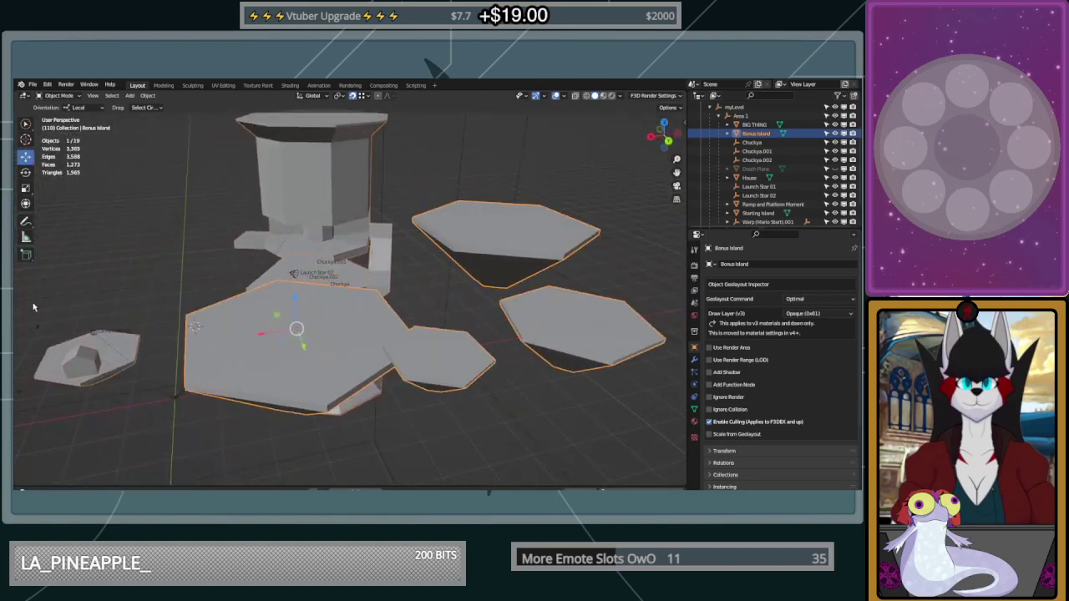
{"action": "middle_click_drag", "start_coordinate": [349, 288], "coordinate": [388, 270]}
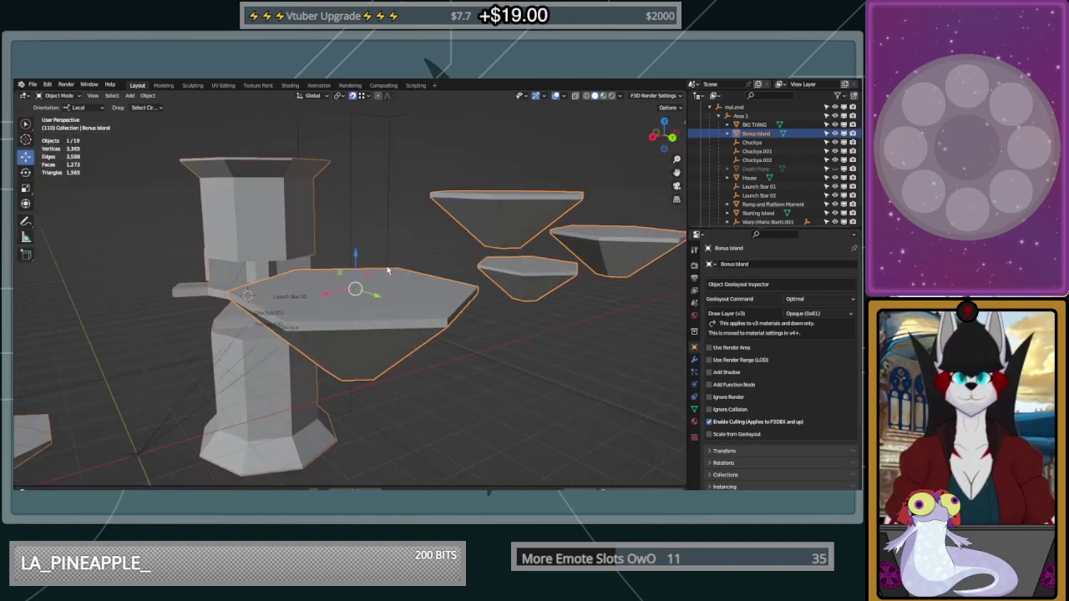
{"action": "key", "text": "Tab"}
{"action": "middle_click_drag", "start_coordinate": [553, 267], "coordinate": [499, 238], "text": "shift"}
{"action": "scroll", "coordinate": [291, 268], "scroll_direction": "up", "scroll_amount": 4}
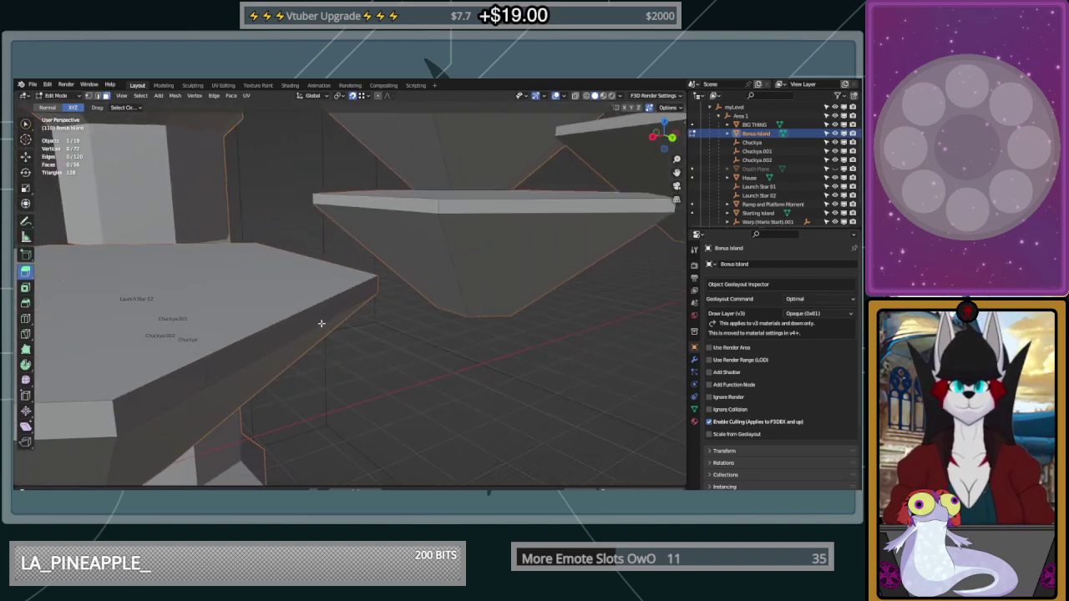
{"action": "middle_click_drag", "start_coordinate": [321, 323], "coordinate": [338, 304]}
{"action": "scroll", "coordinate": [231, 247], "scroll_direction": "down", "scroll_amount": 6}
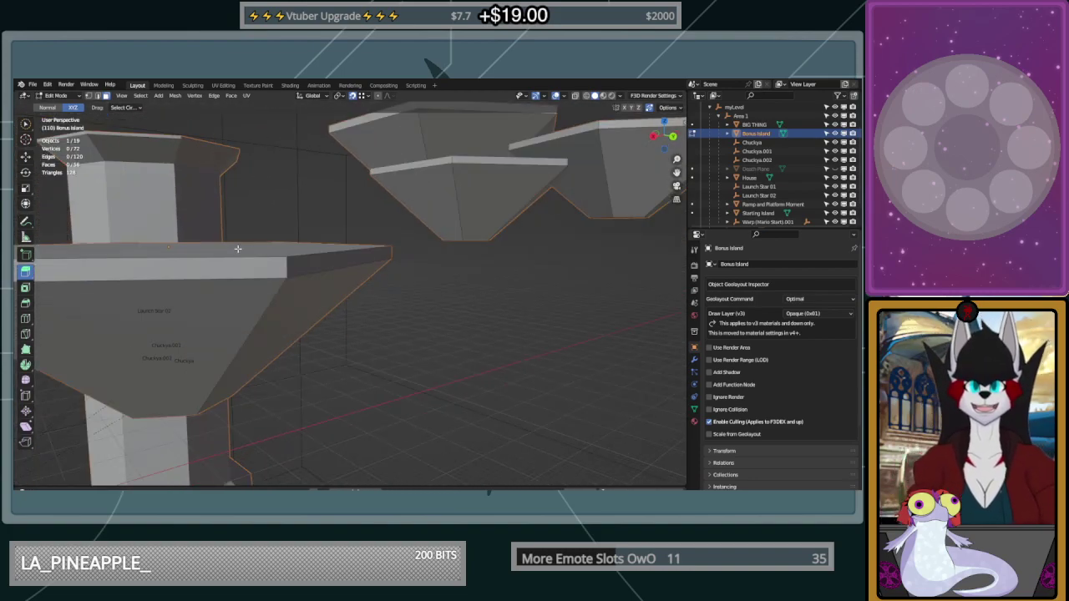
{"action": "scroll", "coordinate": [428, 224], "scroll_direction": "up", "scroll_amount": 4}
{"action": "middle_click_drag", "start_coordinate": [448, 208], "coordinate": [433, 232], "text": "shift"}
Try selecting the smallest platform's linked faces, and clear the selection
{"action": "left_click", "coordinate": [449, 176]}
{"action": "left_click", "coordinate": [469, 165]}
{"action": "left_click", "coordinate": [450, 168]}
{"action": "key", "text": "l"}
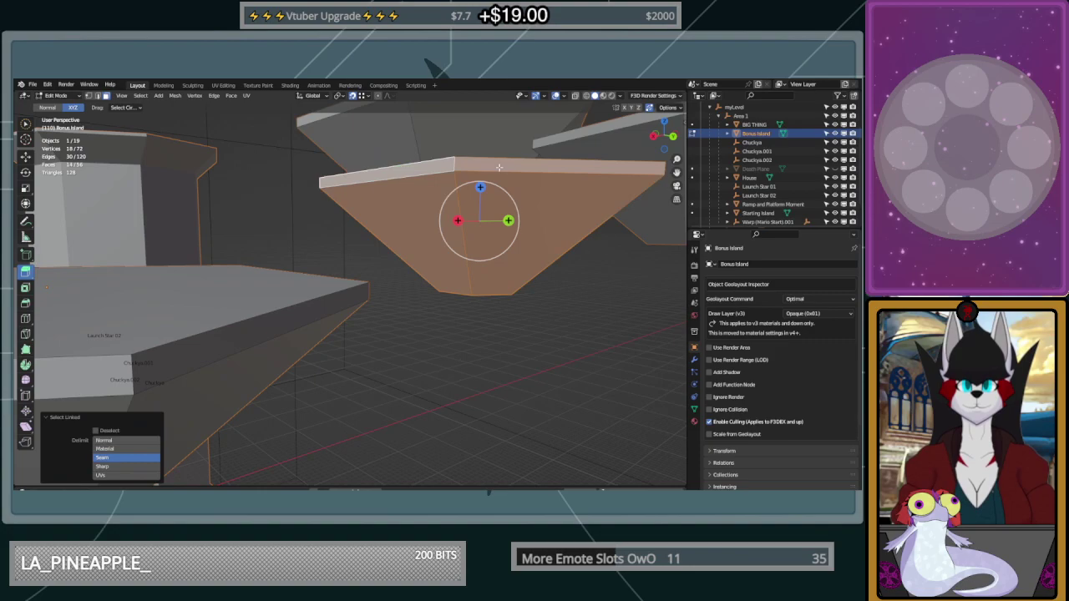
{"action": "key", "text": "alt+a"}
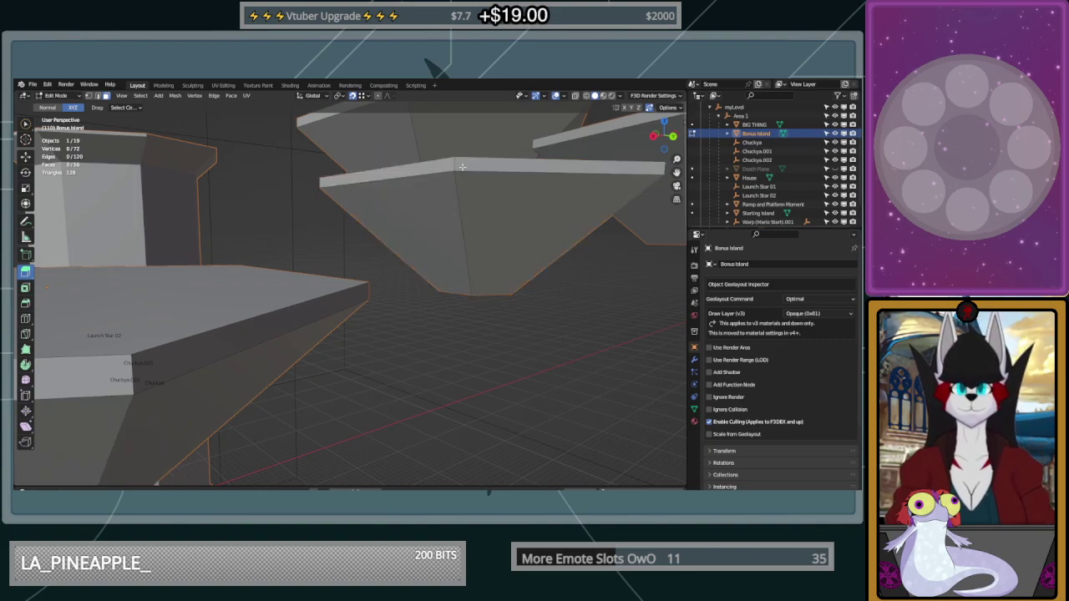
{"action": "key", "text": "shift+l"}
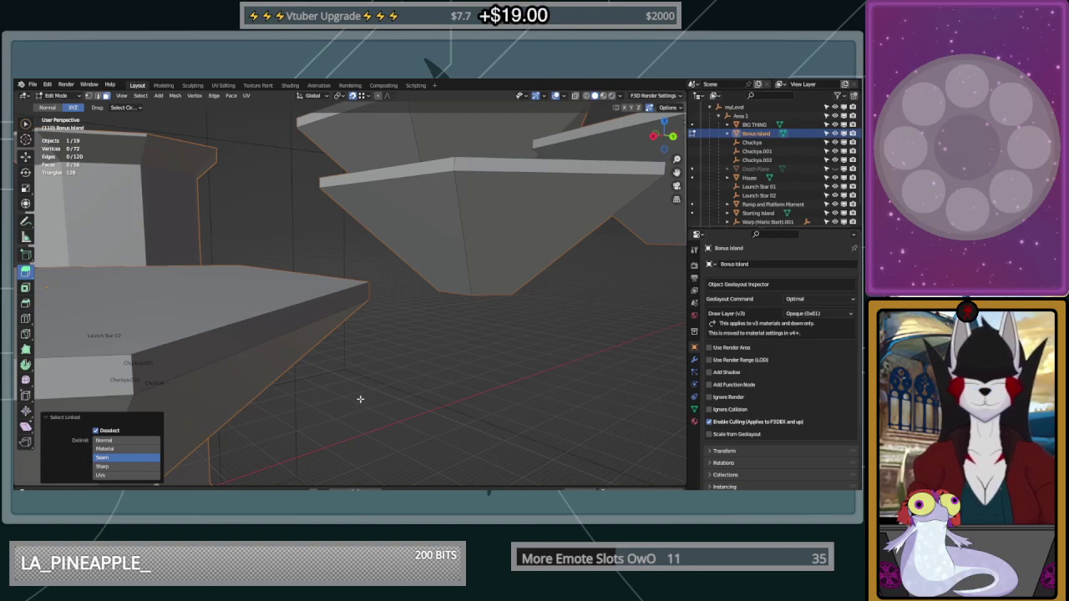
{"action": "key", "text": "alt+a"}
Select the six side faces around the rim of the smallest platform
{"action": "scroll", "coordinate": [386, 329], "scroll_direction": "down", "scroll_amount": 4}
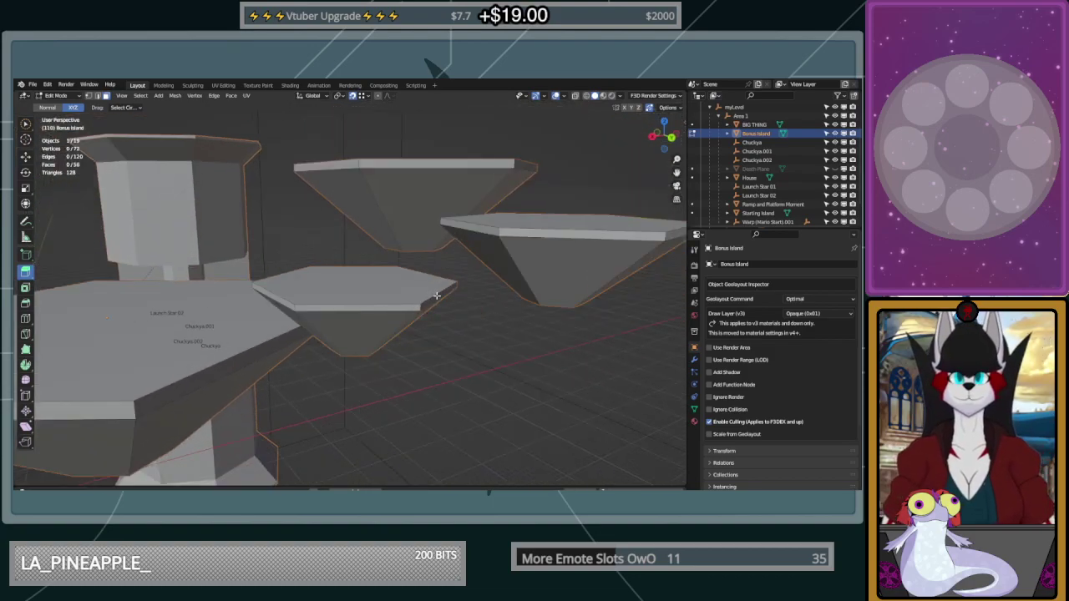
{"action": "left_click", "coordinate": [435, 296]}
{"action": "left_click", "coordinate": [364, 308], "text": "shift"}
{"action": "left_click", "coordinate": [290, 305], "text": "shift"}
{"action": "middle_click_drag", "start_coordinate": [289, 306], "coordinate": [173, 341]}
{"action": "left_click", "coordinate": [171, 344], "text": "shift"}
{"action": "left_click", "coordinate": [209, 348], "text": "shift"}
{"action": "left_click", "coordinate": [304, 345], "text": "shift"}
{"action": "middle_click_drag", "start_coordinate": [304, 346], "coordinate": [91, 351]}
{"action": "mouse_move", "coordinate": [371, 334]}
{"action": "middle_mouse_down"}
{"action": "mouse_move", "coordinate": [332, 349]}
{"action": "mouse_move", "coordinate": [441, 326]}
{"action": "mouse_move", "coordinate": [290, 320]}
{"action": "mouse_move", "coordinate": [386, 322]}
{"action": "middle_mouse_up"}
{"action": "scroll", "coordinate": [376, 322], "scroll_direction": "up", "scroll_amount": 4}
{"action": "scroll", "coordinate": [385, 321], "scroll_direction": "down", "scroll_amount": 4}
{"action": "scroll", "coordinate": [386, 321], "scroll_direction": "up", "scroll_amount": 3}
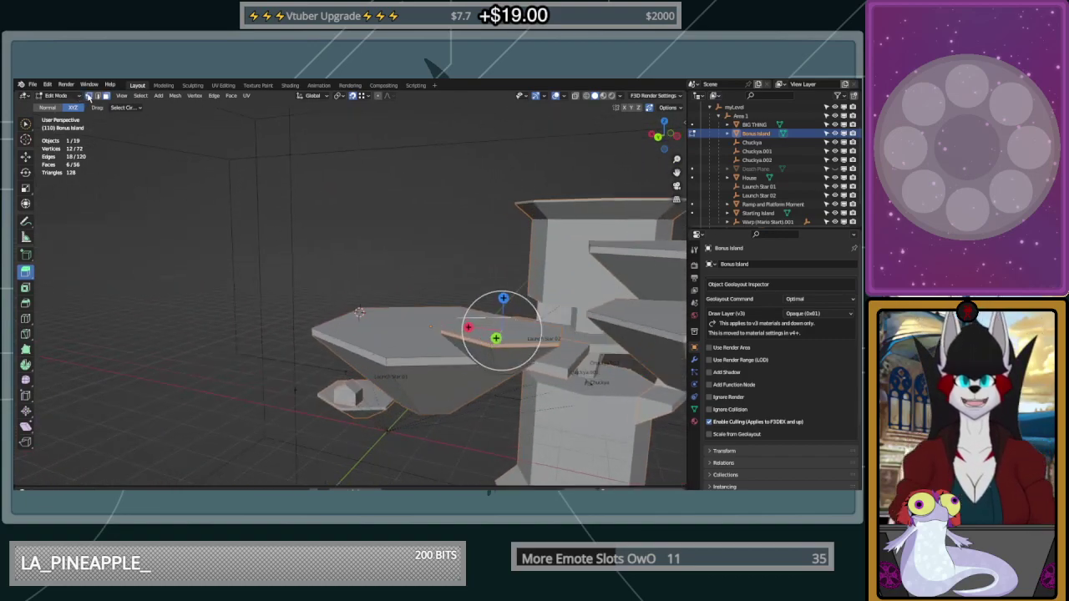
Clear the face selection, select the lower rim vertices of the smallest platform in vertex mode, and activate the Move tool
{"action": "left_click", "coordinate": [301, 212]}
{"action": "scroll", "coordinate": [612, 302], "scroll_direction": "up", "scroll_amount": 4}
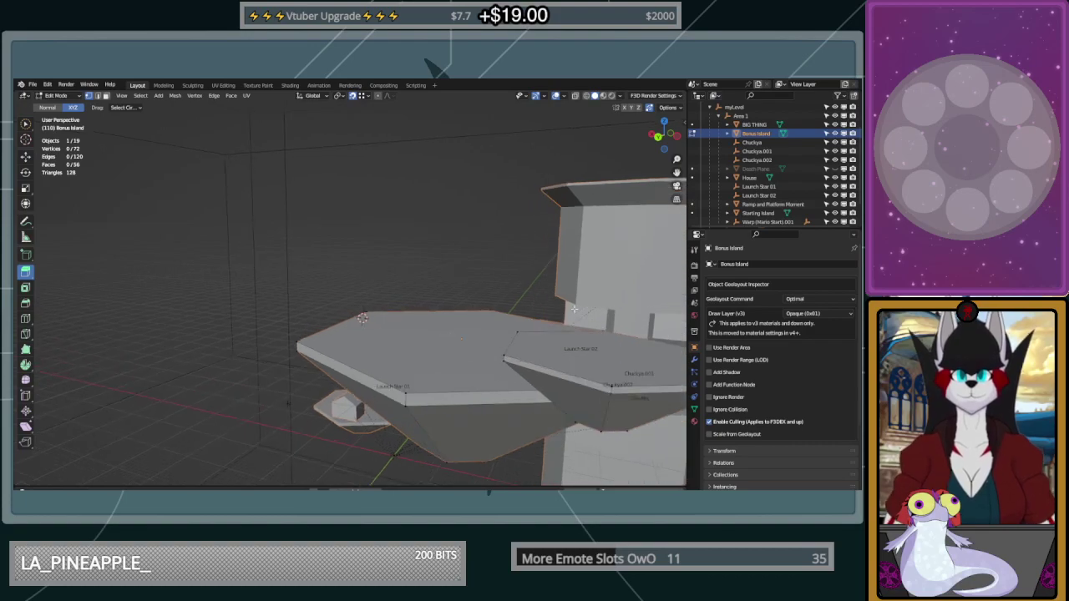
{"action": "middle_click_drag", "start_coordinate": [612, 302], "coordinate": [503, 280]}
{"action": "left_click", "coordinate": [447, 288]}
{"action": "left_click", "coordinate": [458, 273], "text": "shift"}
{"action": "left_click", "coordinate": [377, 274], "text": "shift"}
{"action": "left_click", "coordinate": [376, 274], "text": "shift"}
{"action": "middle_click_drag", "start_coordinate": [484, 277], "coordinate": [431, 275]}
{"action": "left_click", "coordinate": [374, 272], "text": "shift"}
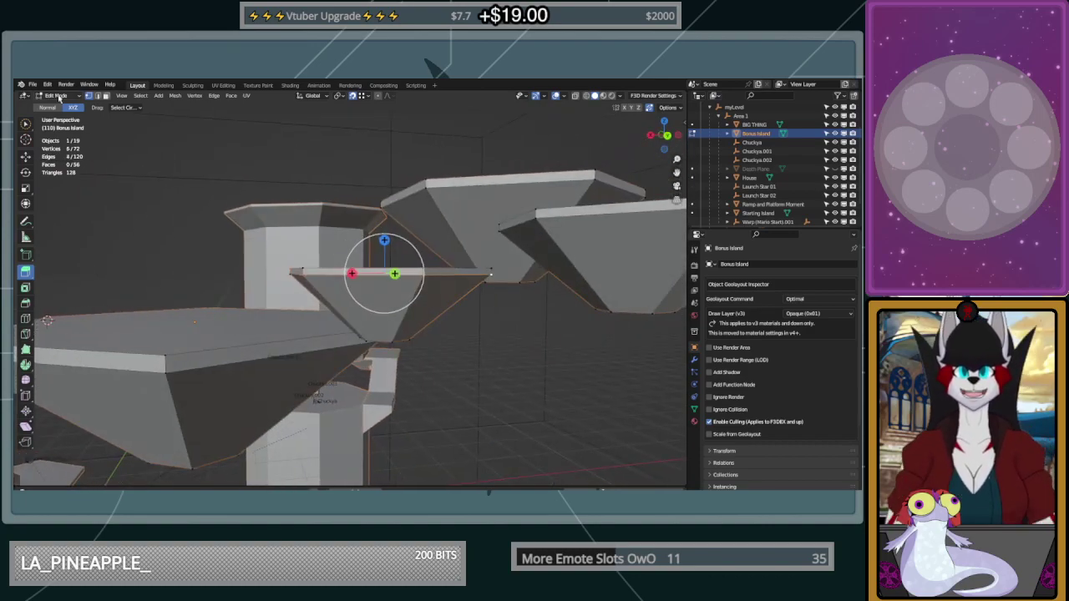
{"action": "left_click", "coordinate": [25, 156]}
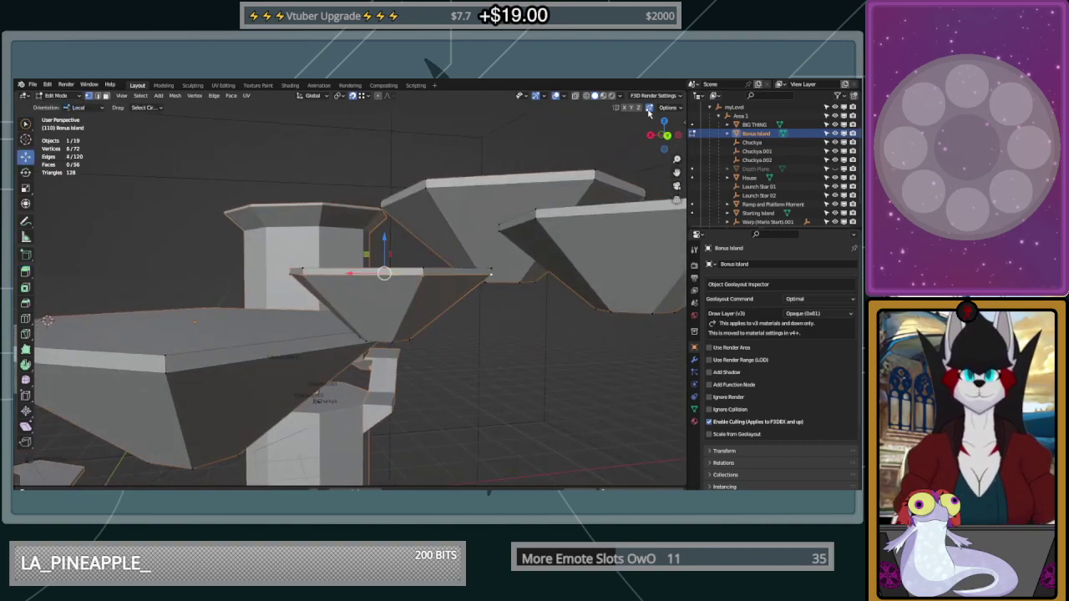
Try moving the selected rim vertices of the smallest platform vertically, and undo the moves
{"action": "left_click_drag", "start_coordinate": [387, 239], "coordinate": [431, 273]}
{"action": "key", "text": "ctrl+z"}
{"action": "middle_click_drag", "start_coordinate": [370, 282], "coordinate": [370, 282]}
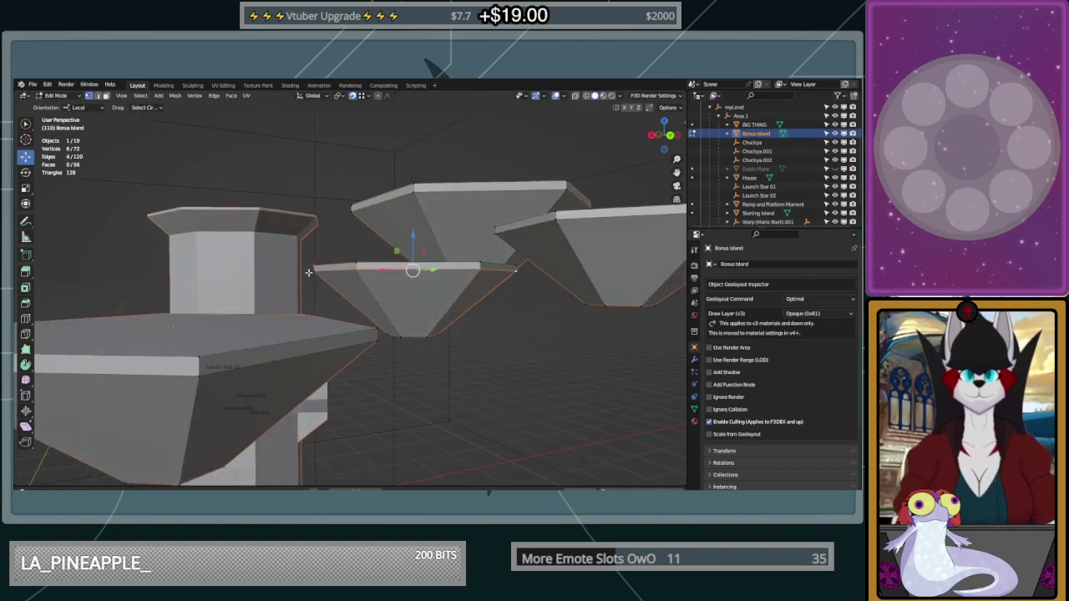
{"action": "left_click", "coordinate": [309, 271], "text": "shift"}
{"action": "middle_click_drag", "start_coordinate": [308, 270], "coordinate": [379, 272]}
{"action": "left_click_drag", "start_coordinate": [380, 251], "coordinate": [440, 296]}
{"action": "left_click_drag", "start_coordinate": [376, 247], "coordinate": [375, 266]}
{"action": "key", "text": "ctrl+z"}
{"action": "key", "text": "ctrl+z"}
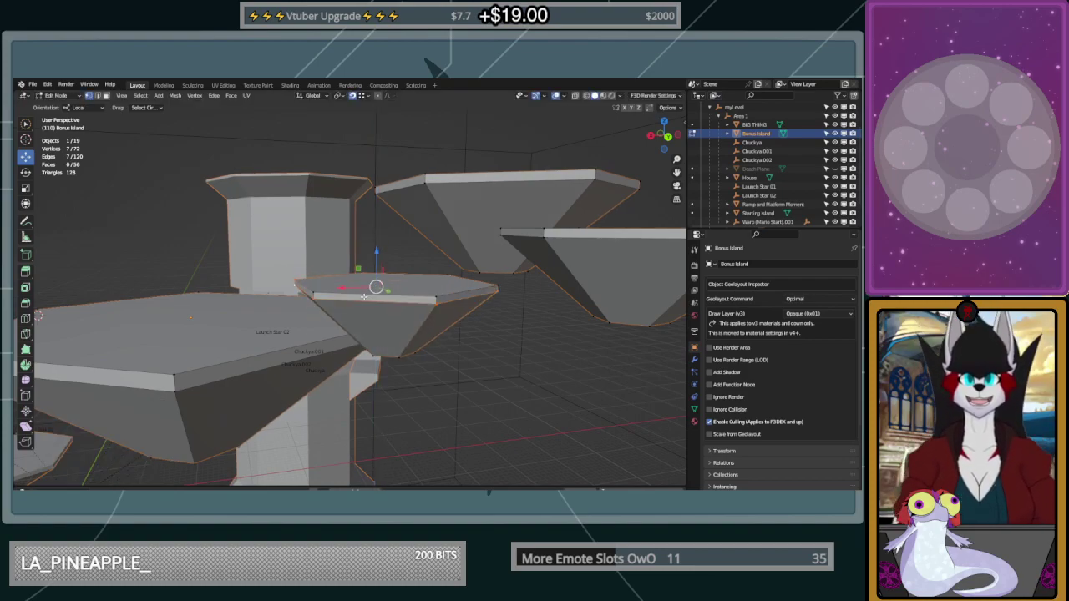
Correct the selection to only the six lower rim vertices of the smallest platform
{"action": "middle_click_drag", "start_coordinate": [364, 297], "coordinate": [328, 279]}
{"action": "left_click", "coordinate": [328, 280], "text": "ctrl"}
{"action": "left_click", "coordinate": [323, 302], "text": "shift"}
{"action": "middle_click_drag", "start_coordinate": [323, 302], "coordinate": [374, 287]}
Move the smallest platform's lower rim vertices along local Z and set the last move to -0.5 m
{"action": "left_click_drag", "start_coordinate": [393, 240], "coordinate": [435, 263]}
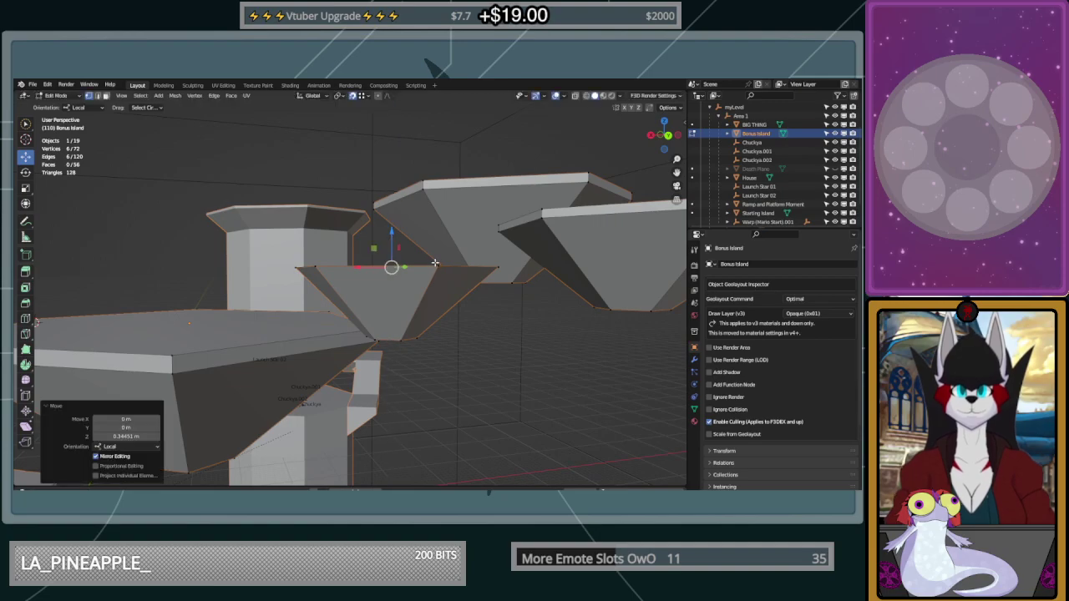
{"action": "left_click_drag", "start_coordinate": [392, 234], "coordinate": [268, 355]}
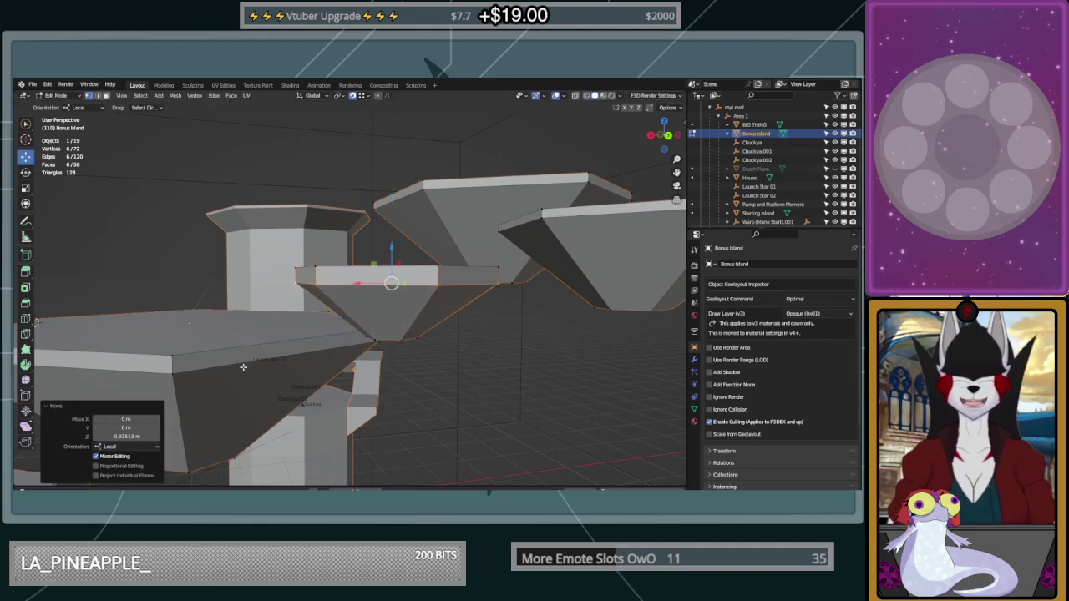
{"action": "left_click", "coordinate": [137, 438]}
{"action": "type", "text": "0.5"}
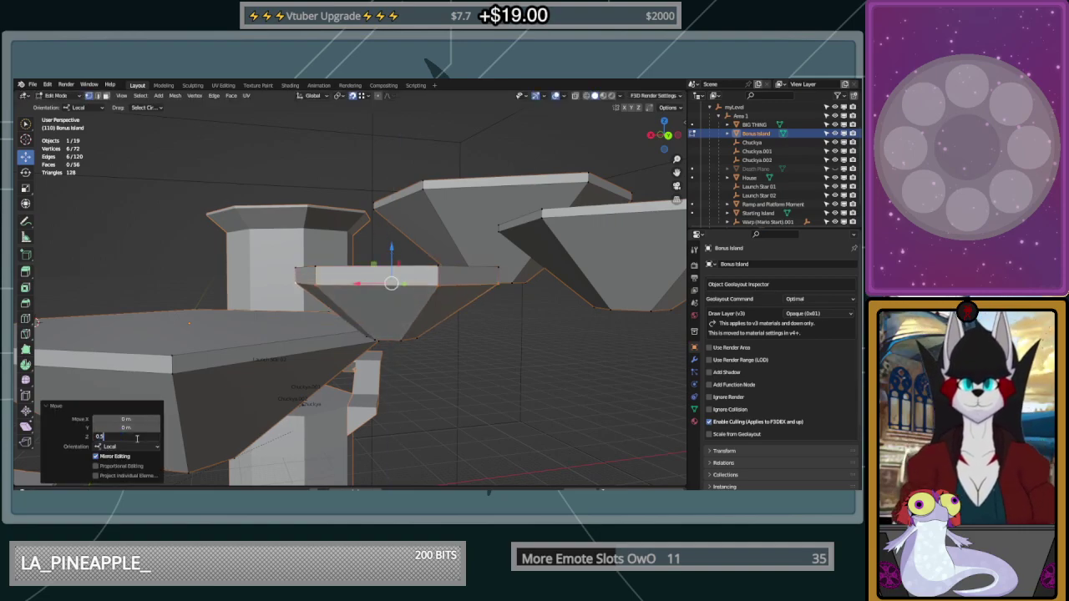
{"action": "key", "text": "Return"}
{"action": "left_click", "coordinate": [135, 437]}
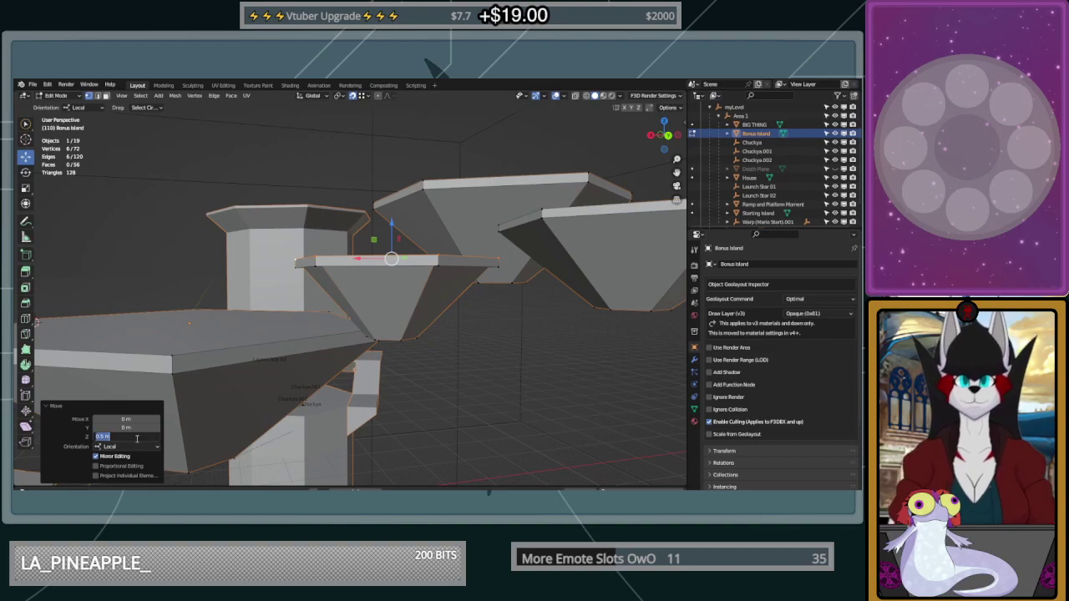
{"action": "key", "text": "Left"}
{"action": "type", "text": "-"}
{"action": "key", "text": "Return"}
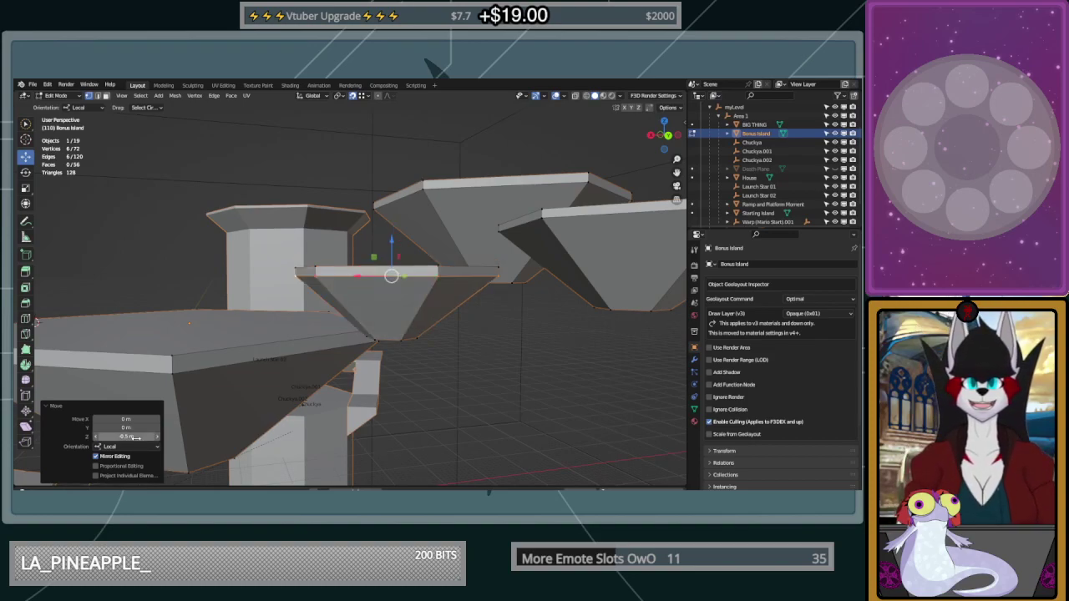
Select the six lower rim vertices of the largest platform in place of the previous selection
{"action": "left_click", "coordinate": [523, 309]}
{"action": "middle_click_drag", "start_coordinate": [525, 309], "coordinate": [521, 313]}
{"action": "middle_click_drag", "start_coordinate": [288, 343], "coordinate": [464, 314], "text": "shift"}
{"action": "left_click", "coordinate": [469, 325]}
{"action": "left_click", "coordinate": [198, 314], "text": "shift"}
{"action": "middle_click_drag", "start_coordinate": [198, 313], "coordinate": [351, 314]}
{"action": "left_click", "coordinate": [211, 328], "text": "shift"}
{"action": "middle_click_drag", "start_coordinate": [211, 328], "coordinate": [326, 303]}
{"action": "left_click", "coordinate": [457, 309], "text": "shift"}
{"action": "left_click", "coordinate": [212, 291], "text": "shift"}
{"action": "left_click", "coordinate": [75, 299], "text": "shift"}
{"action": "middle_click_drag", "start_coordinate": [74, 299], "coordinate": [326, 304]}
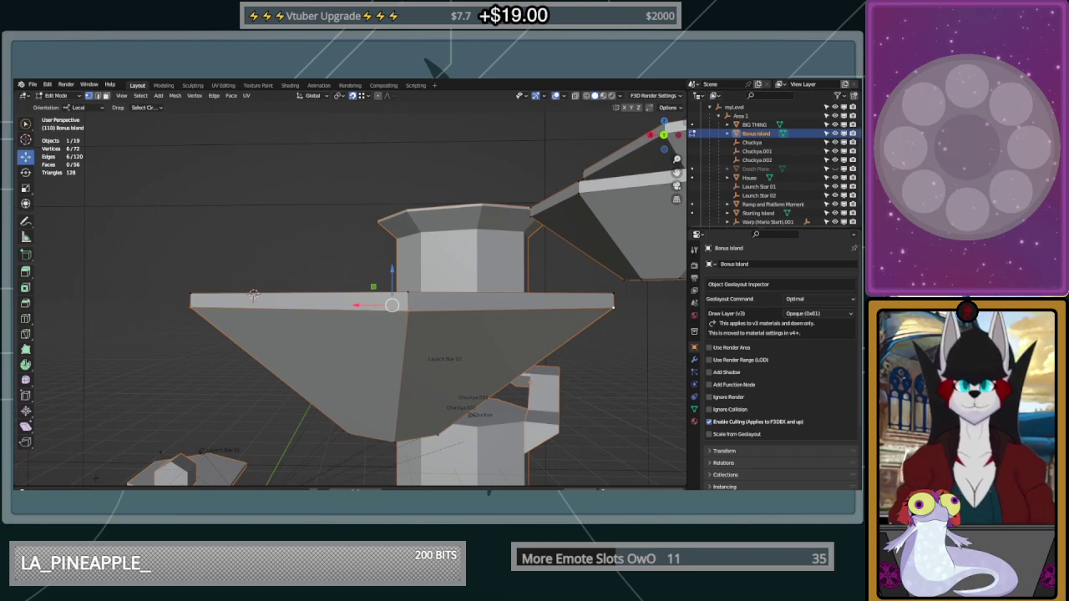
Move the largest platform's lower rim vertices along local Z by -0.5 m
{"action": "mouse_move", "coordinate": [389, 270]}
{"action": "left_mouse_down"}
{"action": "mouse_move", "coordinate": [390, 280]}
{"action": "mouse_move", "coordinate": [416, 285]}
{"action": "mouse_move", "coordinate": [393, 276]}
{"action": "left_mouse_up"}
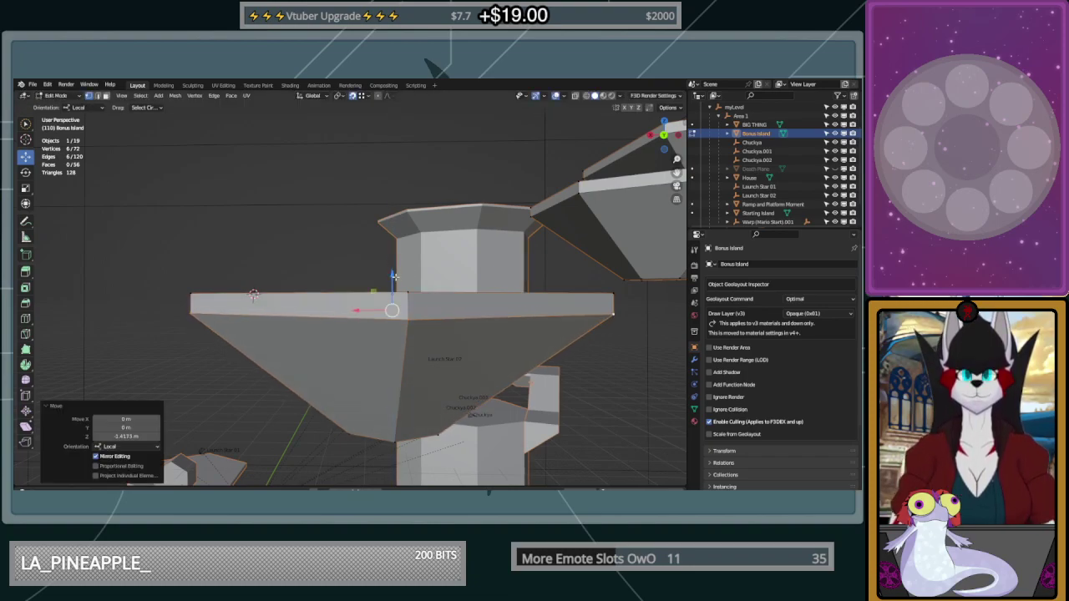
{"action": "left_click", "coordinate": [143, 435]}
{"action": "type", "text": "--0"}
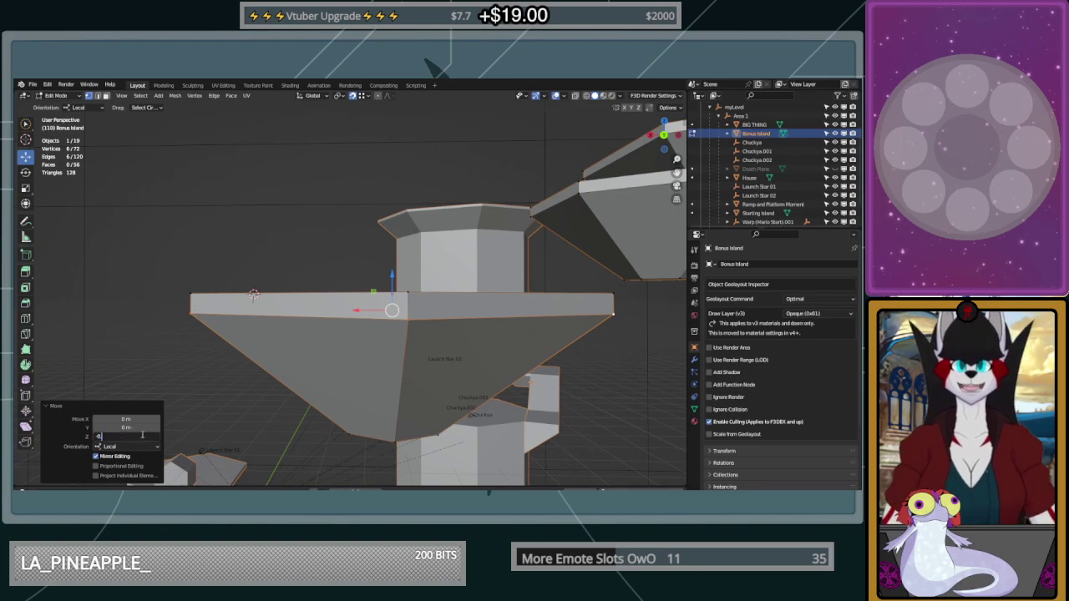
{"action": "type", "text": ".5"}
{"action": "key", "text": "Return"}
Try Z move values of -3, -2 and -1.5 m for the largest platform's lower rim vertices
{"action": "middle_click_drag", "start_coordinate": [430, 391], "coordinate": [414, 327]}
{"action": "left_click", "coordinate": [125, 436]}
{"action": "type", "text": "-3"}
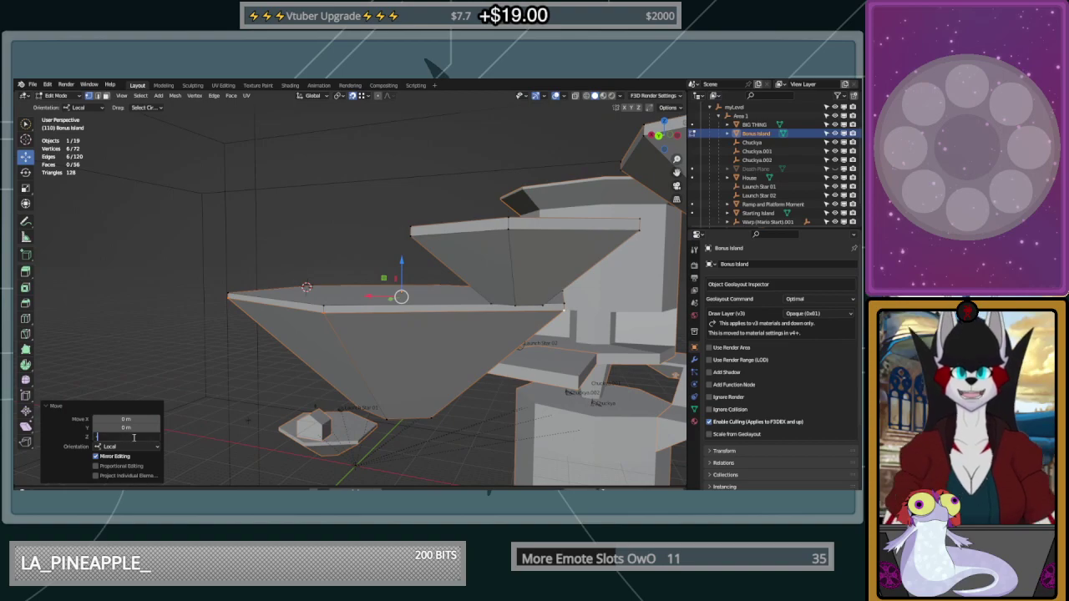
{"action": "key", "text": "Return"}
{"action": "middle_click_drag", "start_coordinate": [199, 408], "coordinate": [320, 405]}
{"action": "left_click", "coordinate": [132, 435]}
{"action": "key", "text": "BackSpace"}
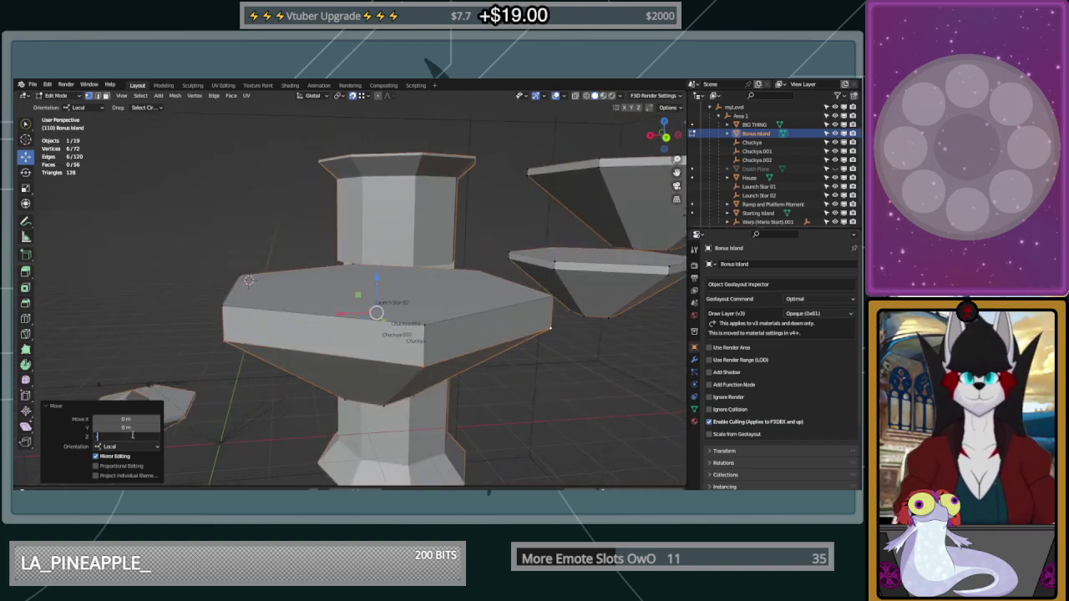
{"action": "type", "text": "-"}
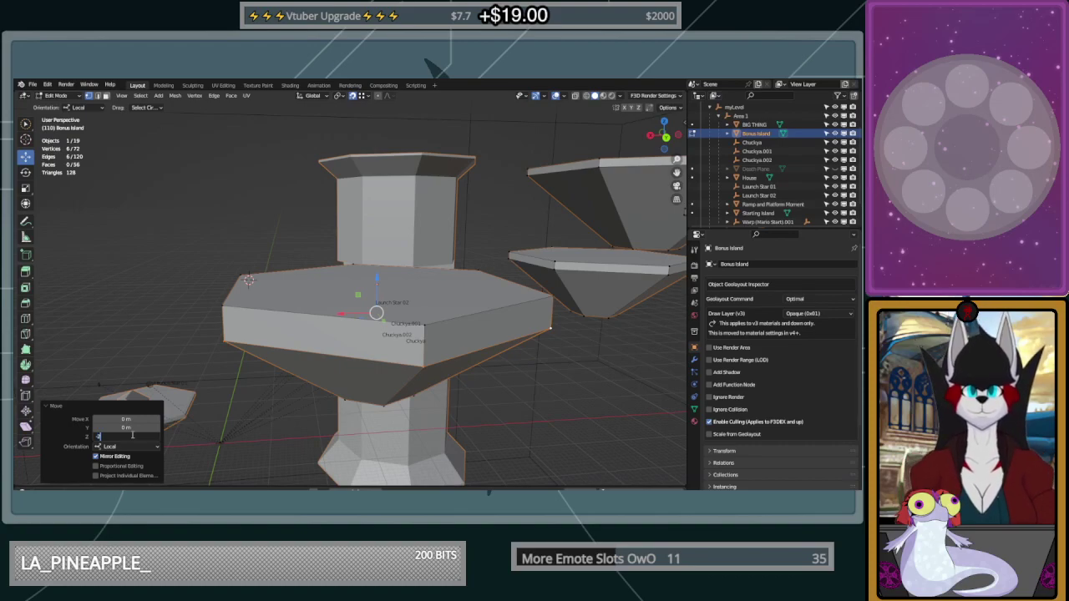
{"action": "type", "text": "2"}
{"action": "key", "text": "Return"}
{"action": "left_click", "coordinate": [132, 435]}
{"action": "key", "text": "BackSpace"}
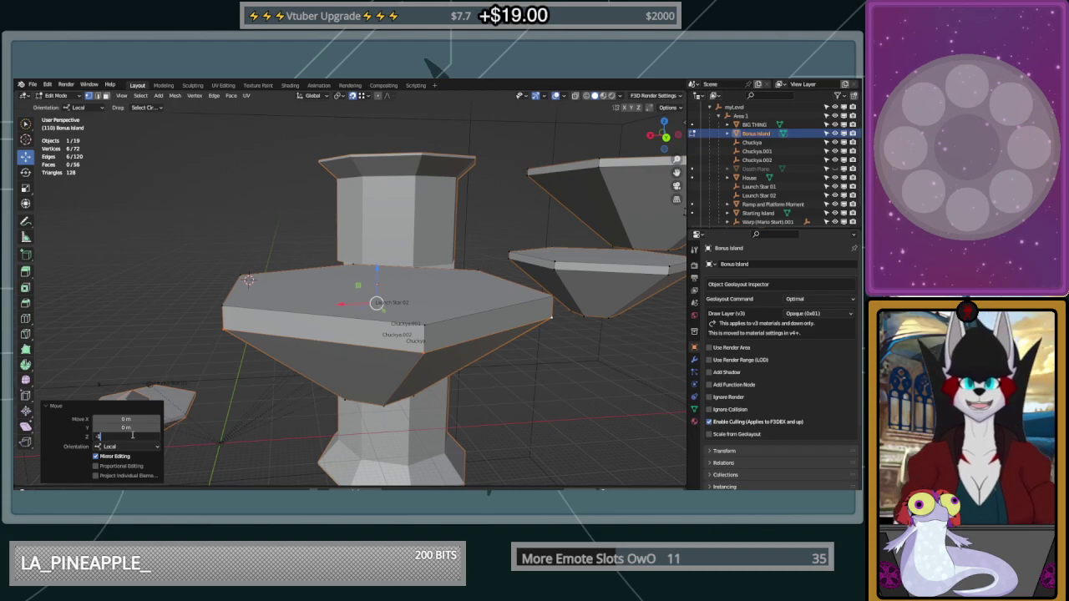
{"action": "type", "text": "-1.5"}
{"action": "key", "text": "Return"}
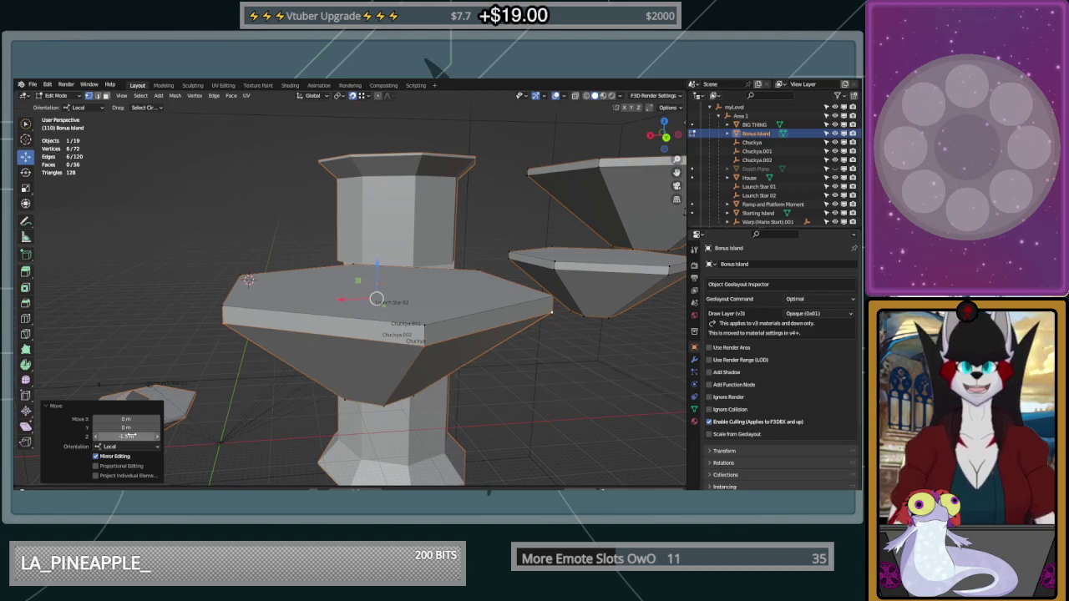
Set the Z move of the largest platform's lower rim vertices to -1 m
{"action": "left_click", "coordinate": [140, 437]}
{"action": "type", "text": "-1"}
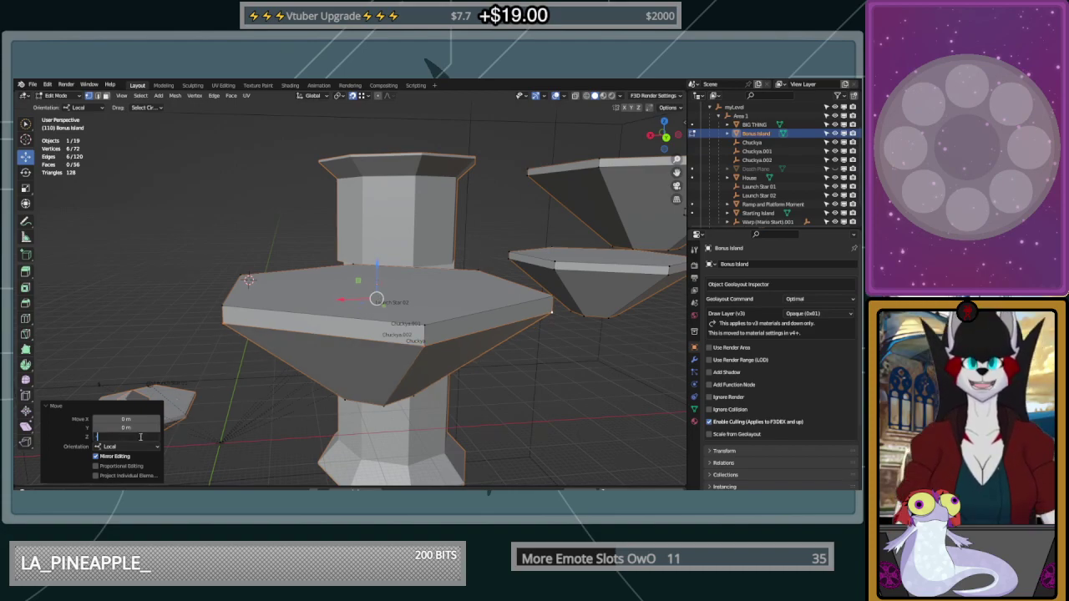
{"action": "key", "text": "Return"}
Select the six lower rim vertices of the second-highest platform, undoing any stray vertex picks
{"action": "left_click", "coordinate": [608, 319]}
{"action": "middle_click_drag", "start_coordinate": [541, 337], "coordinate": [495, 350]}
{"action": "middle_click_drag", "start_coordinate": [450, 319], "coordinate": [347, 316]}
{"action": "left_click", "coordinate": [323, 243]}
{"action": "left_click", "coordinate": [251, 246], "text": "shift"}
{"action": "middle_click_drag", "start_coordinate": [320, 248], "coordinate": [455, 268]}
{"action": "left_click", "coordinate": [243, 264], "text": "shift"}
{"action": "left_click", "coordinate": [129, 276], "text": "shift"}
{"action": "middle_click_drag", "start_coordinate": [192, 277], "coordinate": [351, 300], "text": "shift"}
{"action": "left_click", "coordinate": [298, 339], "text": "shift"}
{"action": "middle_click_drag", "start_coordinate": [298, 339], "coordinate": [537, 340]}
{"action": "left_click", "coordinate": [392, 292], "text": "shift"}
{"action": "left_click", "coordinate": [394, 304], "text": "shift"}
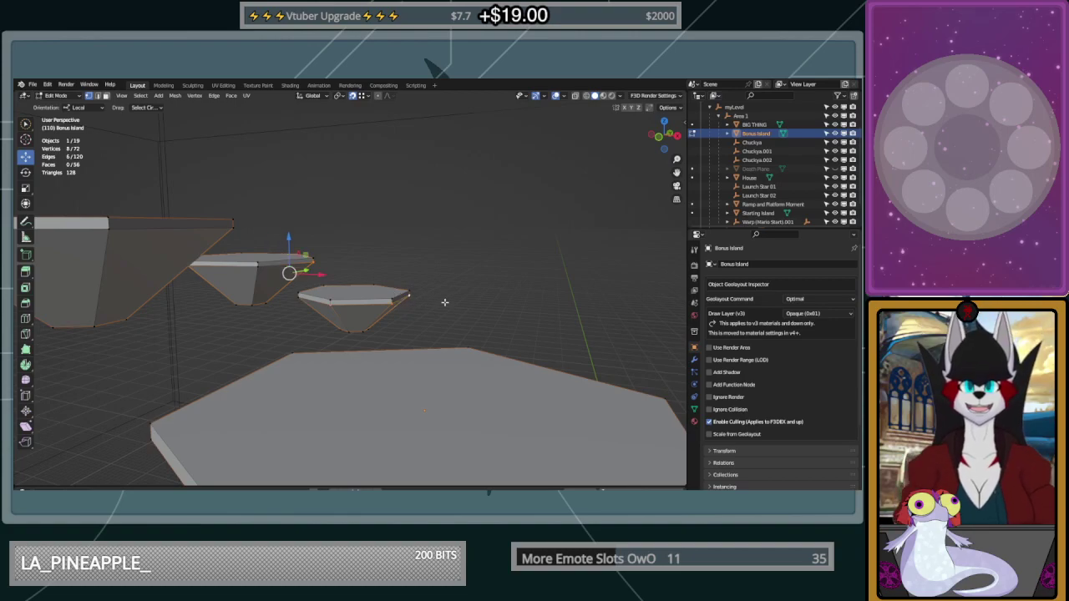
{"action": "key", "text": "ctrl+z"}
{"action": "key", "text": "ctrl+z"}
{"action": "left_click", "coordinate": [258, 276], "text": "shift"}
Move the second-highest platform's lower rim vertices along local Z by -0.5 m
{"action": "middle_click_drag", "start_coordinate": [208, 290], "coordinate": [324, 279]}
{"action": "middle_click_drag", "start_coordinate": [208, 262], "coordinate": [464, 340]}
{"action": "middle_click_drag", "start_coordinate": [317, 367], "coordinate": [328, 409]}
{"action": "mouse_move", "coordinate": [382, 220]}
{"action": "left_mouse_down"}
{"action": "mouse_move", "coordinate": [391, 249]}
{"action": "mouse_move", "coordinate": [390, 234]}
{"action": "left_mouse_up"}
{"action": "left_click", "coordinate": [138, 435]}
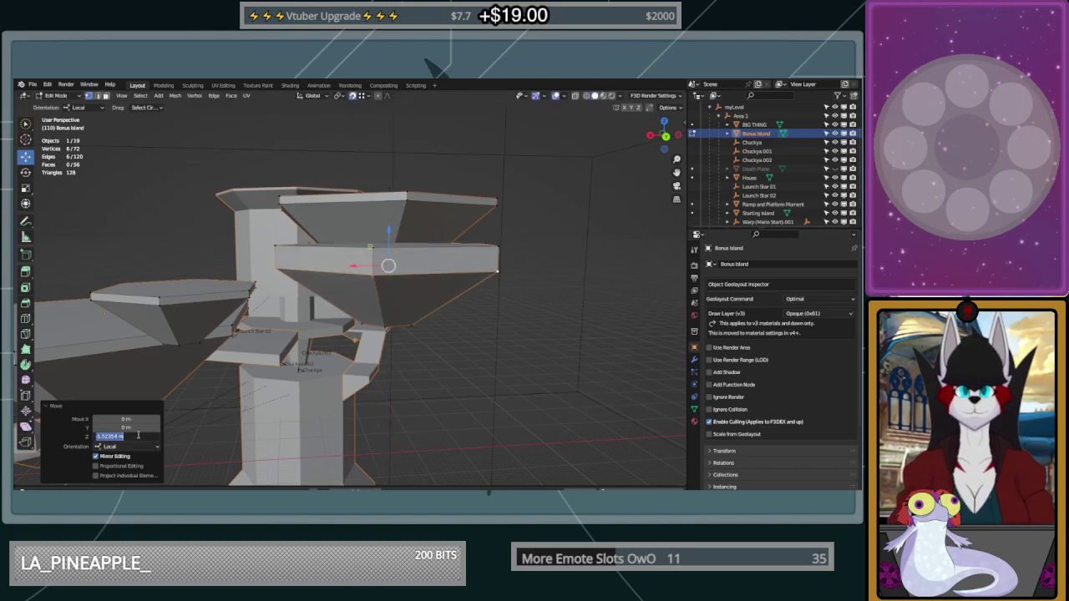
{"action": "type", "text": "4.5"}
{"action": "key", "text": "Return"}
Select the six lower rim vertices of the highest platform in place of the previous selection
{"action": "middle_click_drag", "start_coordinate": [392, 320], "coordinate": [373, 339]}
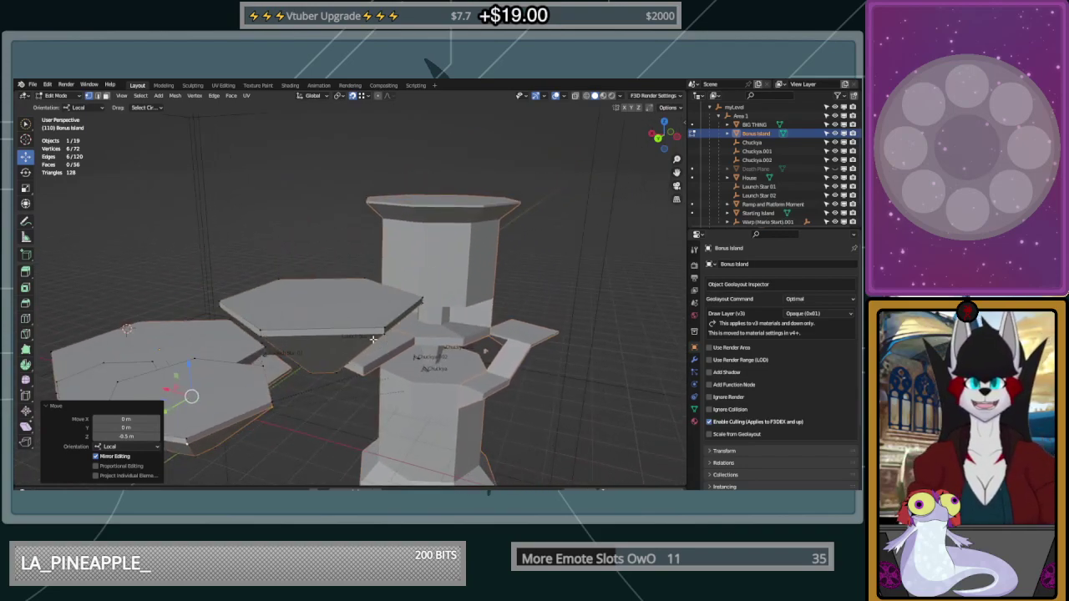
{"action": "left_click", "coordinate": [379, 337]}
{"action": "left_click", "coordinate": [255, 338], "text": "shift"}
{"action": "middle_click_drag", "start_coordinate": [255, 339], "coordinate": [471, 354]}
{"action": "left_click", "coordinate": [497, 364], "text": "shift"}
{"action": "left_click", "coordinate": [268, 358], "text": "shift"}
{"action": "left_click", "coordinate": [239, 345], "text": "shift"}
{"action": "middle_click_drag", "start_coordinate": [238, 346], "coordinate": [480, 348]}
{"action": "left_click", "coordinate": [376, 350], "text": "shift"}
Move the highest platform's lower rim vertices along local Z by -0.5 m
{"action": "middle_click_drag", "start_coordinate": [240, 351], "coordinate": [378, 300]}
{"action": "scroll", "coordinate": [359, 361], "scroll_direction": "down", "scroll_amount": 3}
{"action": "scroll", "coordinate": [409, 292], "scroll_direction": "up", "scroll_amount": 2}
{"action": "middle_click_drag", "start_coordinate": [435, 282], "coordinate": [438, 246], "text": "shift"}
{"action": "mouse_move", "coordinate": [514, 177]}
{"action": "left_mouse_down"}
{"action": "mouse_move", "coordinate": [518, 167]}
{"action": "mouse_move", "coordinate": [527, 199]}
{"action": "mouse_move", "coordinate": [512, 192]}
{"action": "left_mouse_up"}
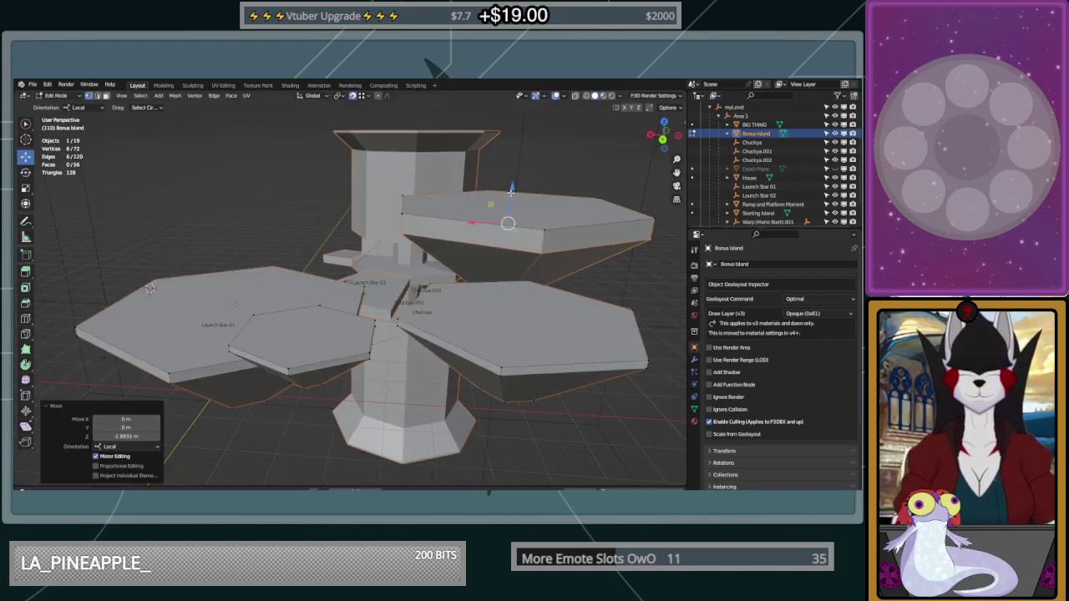
{"action": "left_click", "coordinate": [141, 435]}
{"action": "type", "text": "-0.5"}
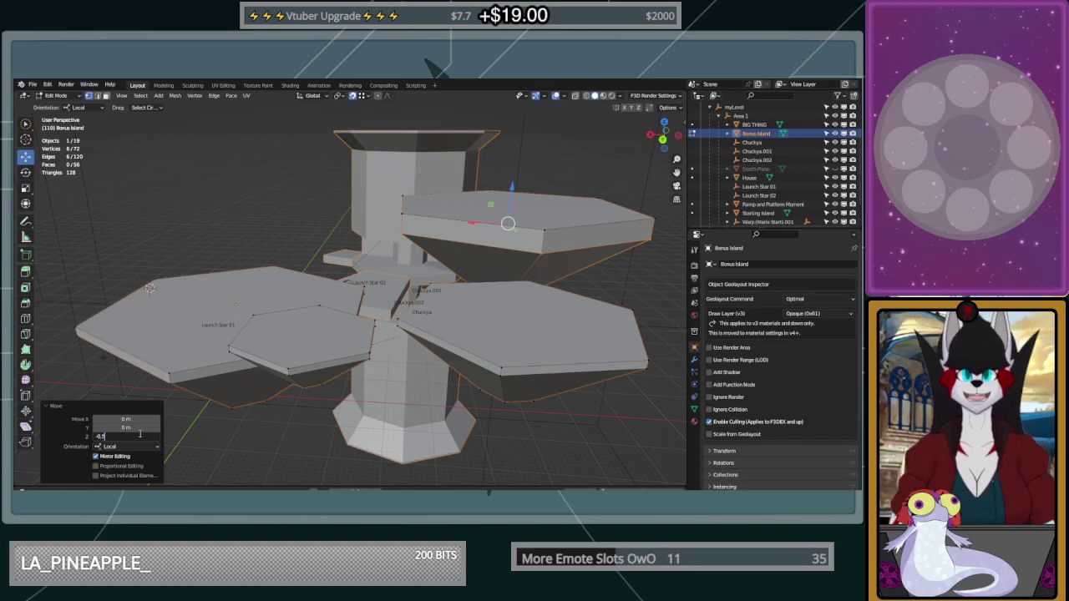
{"action": "key", "text": "Return"}
Leave mesh editing of the Bonus Island and clear the object selection
{"action": "middle_click_drag", "start_coordinate": [296, 338], "coordinate": [284, 320]}
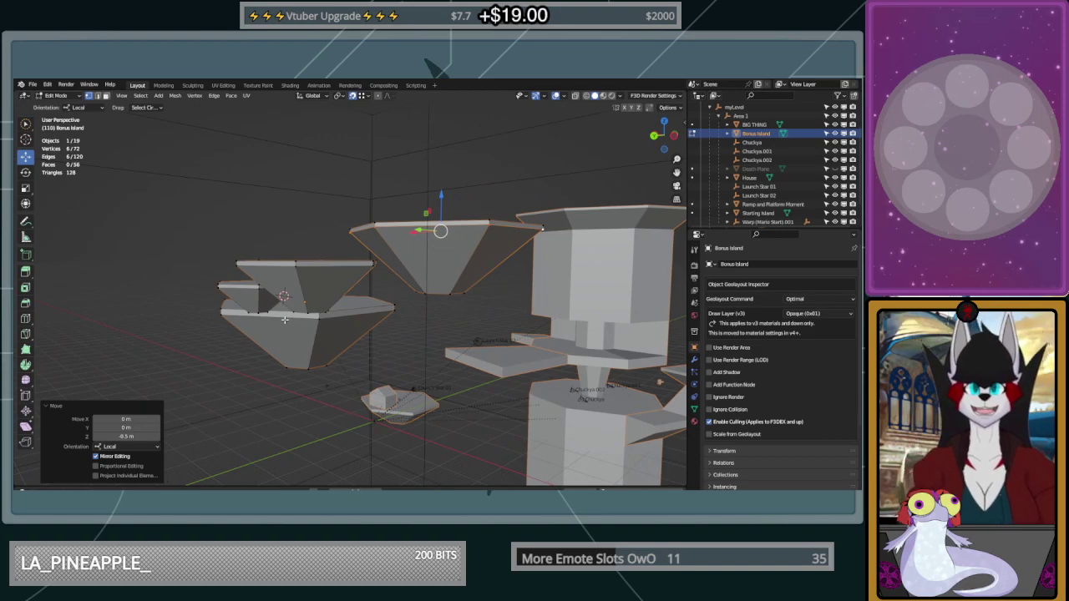
{"action": "middle_click_drag", "start_coordinate": [397, 295], "coordinate": [358, 365]}
{"action": "key", "text": "Tab"}
{"action": "left_click", "coordinate": [464, 380]}
{"action": "mouse_move", "coordinate": [465, 380]}
{"action": "middle_mouse_down"}
{"action": "mouse_move", "coordinate": [309, 392]}
{"action": "mouse_move", "coordinate": [326, 380]}
{"action": "mouse_move", "coordinate": [447, 391]}
{"action": "middle_mouse_up"}
{"action": "scroll", "coordinate": [785, 195], "scroll_direction": "down", "scroll_amount": 2}
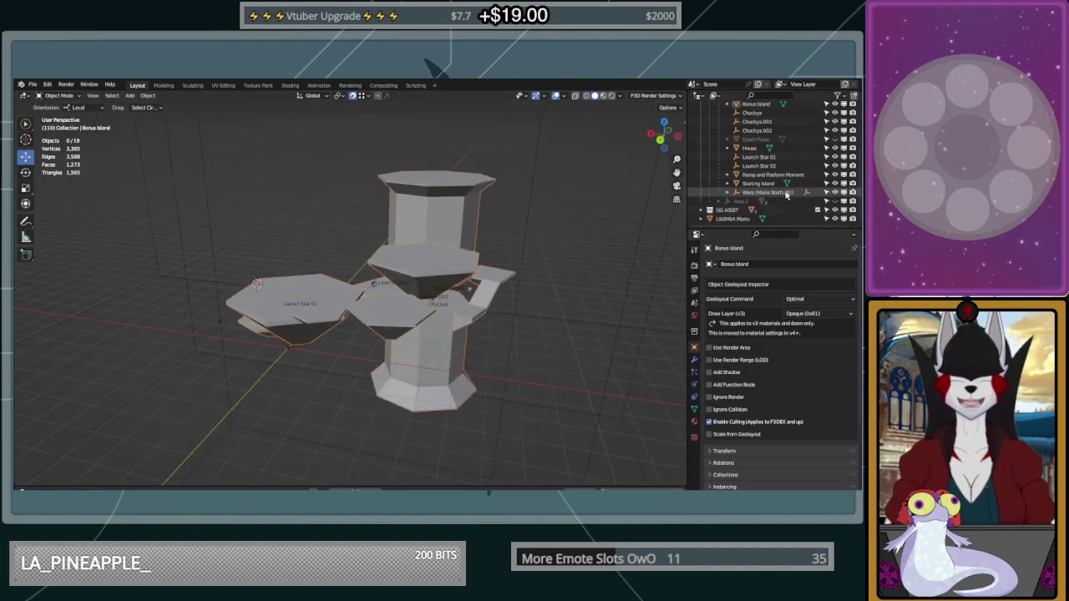
Hide the LibSM64 Mario object and show it again
{"action": "left_click", "coordinate": [834, 218]}
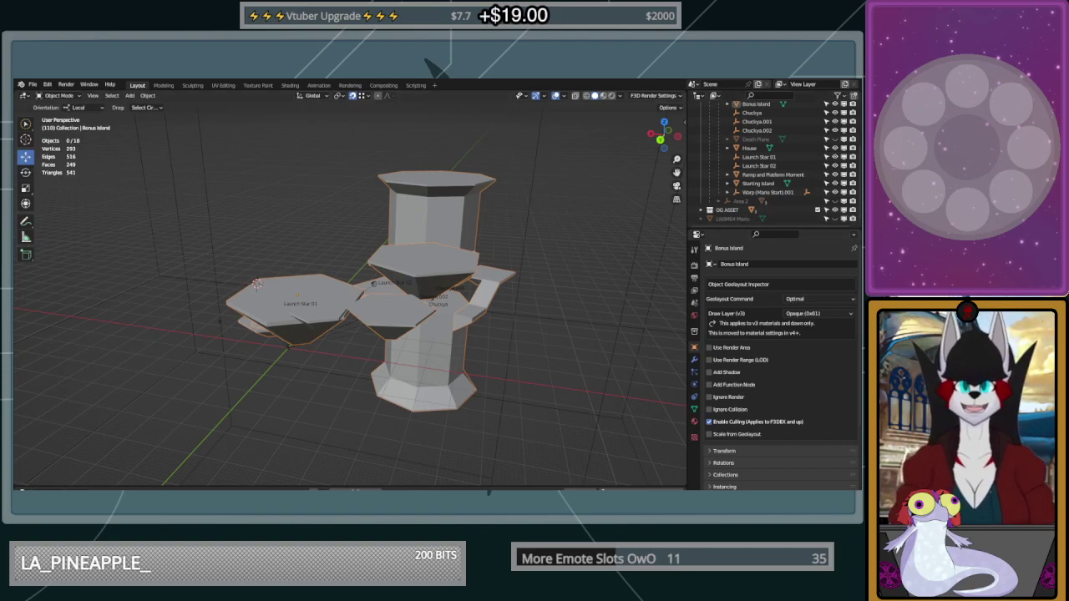
{"action": "left_click", "coordinate": [834, 219]}
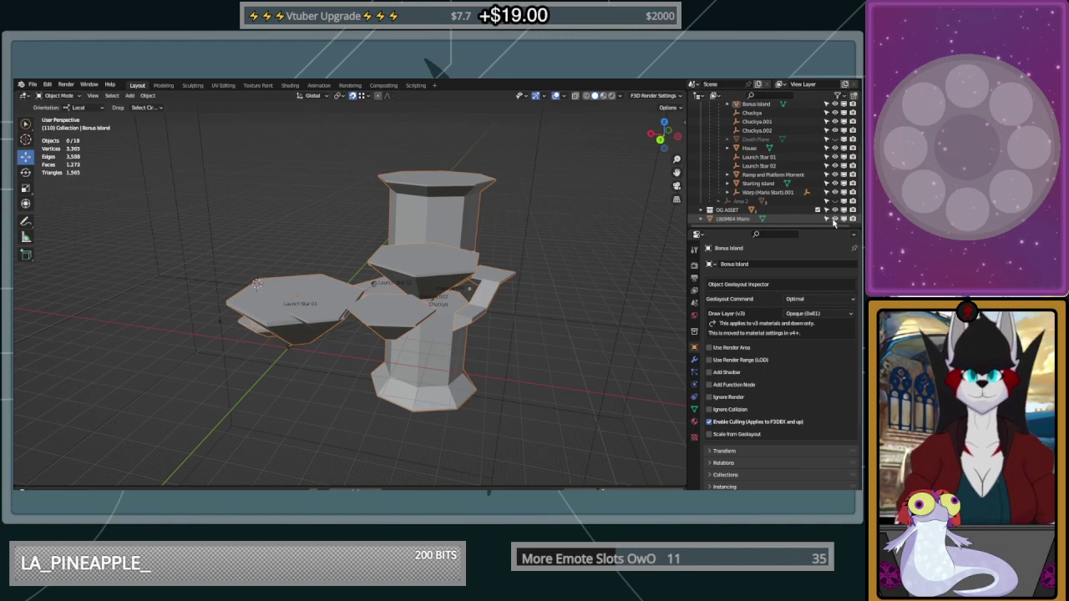
Inspect the Bonus Island platforms from several sides and select the Bonus Island object
{"action": "middle_click_drag", "start_coordinate": [491, 351], "coordinate": [461, 354]}
{"action": "scroll", "coordinate": [639, 358], "scroll_direction": "up", "scroll_amount": 2}
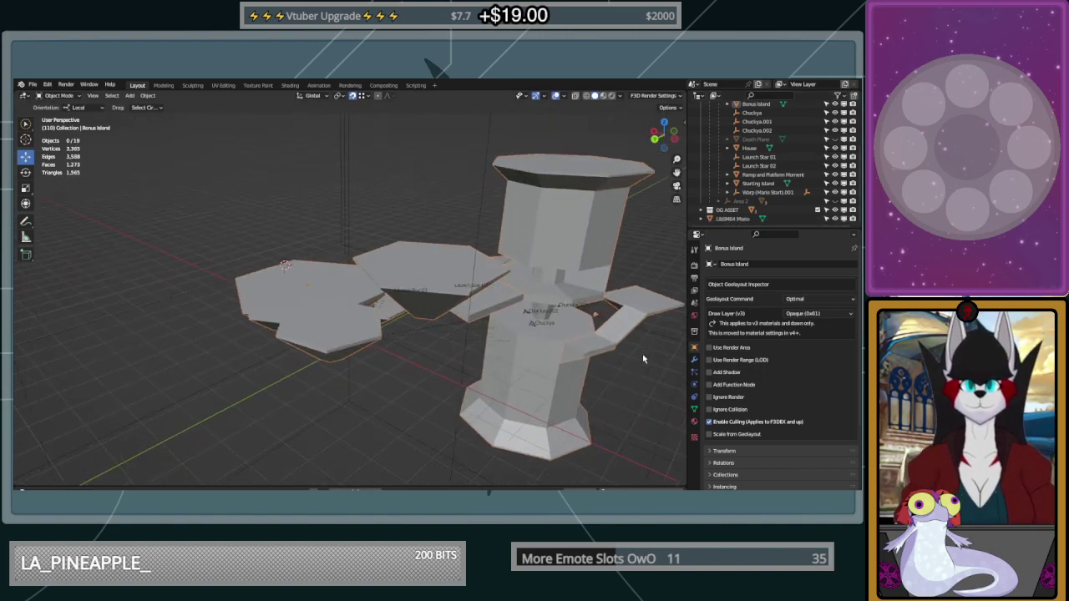
{"action": "middle_click_drag", "start_coordinate": [617, 354], "coordinate": [625, 314]}
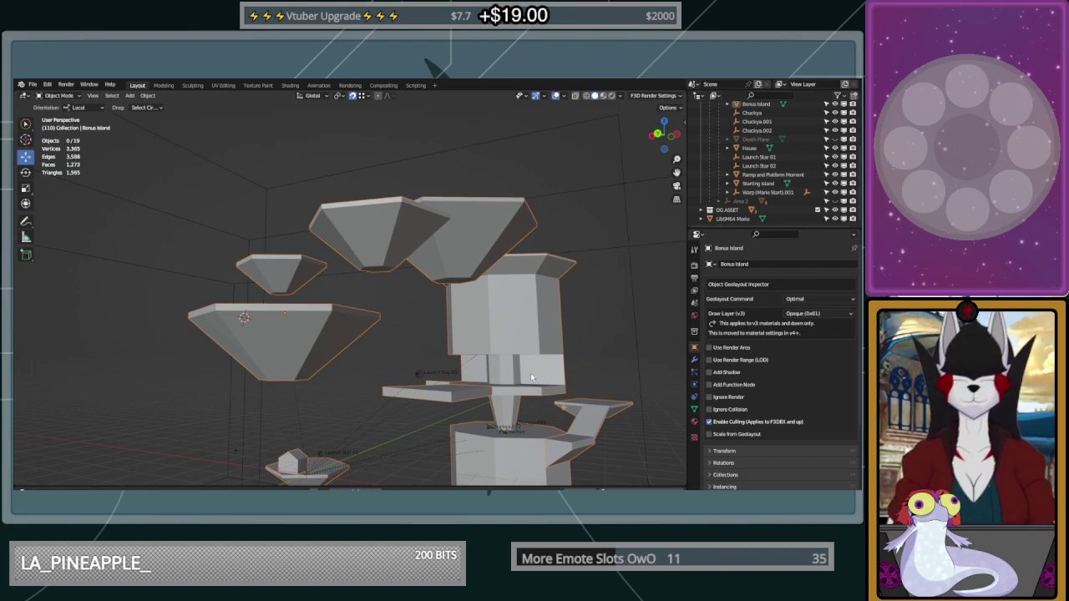
{"action": "middle_click_drag", "start_coordinate": [531, 378], "coordinate": [574, 343]}
{"action": "scroll", "coordinate": [574, 343], "scroll_direction": "up", "scroll_amount": 2}
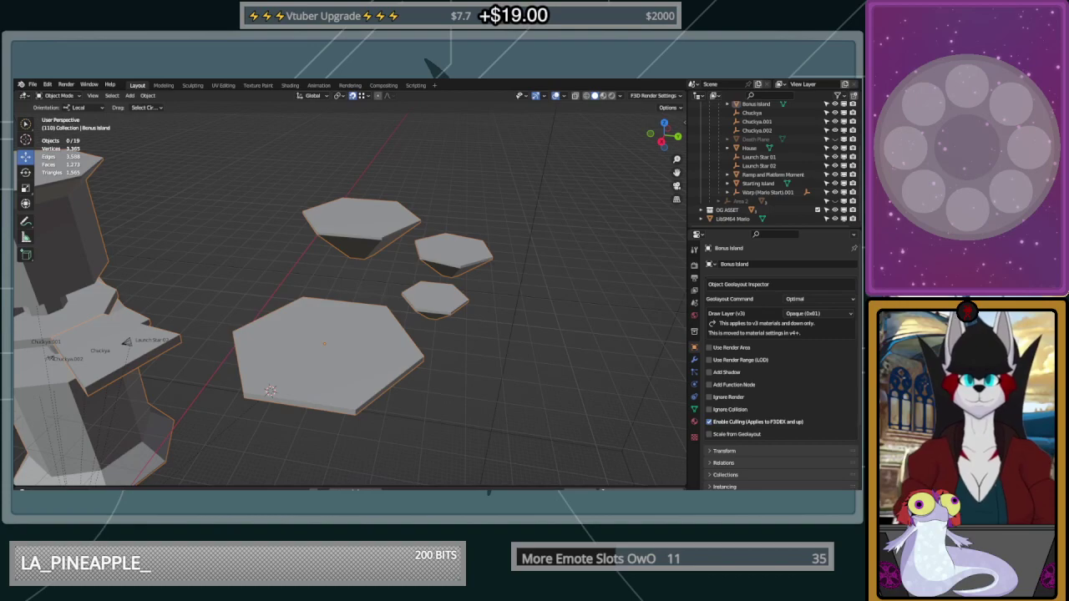
{"action": "middle_click_drag", "start_coordinate": [317, 351], "coordinate": [349, 323]}
{"action": "left_click", "coordinate": [349, 326]}
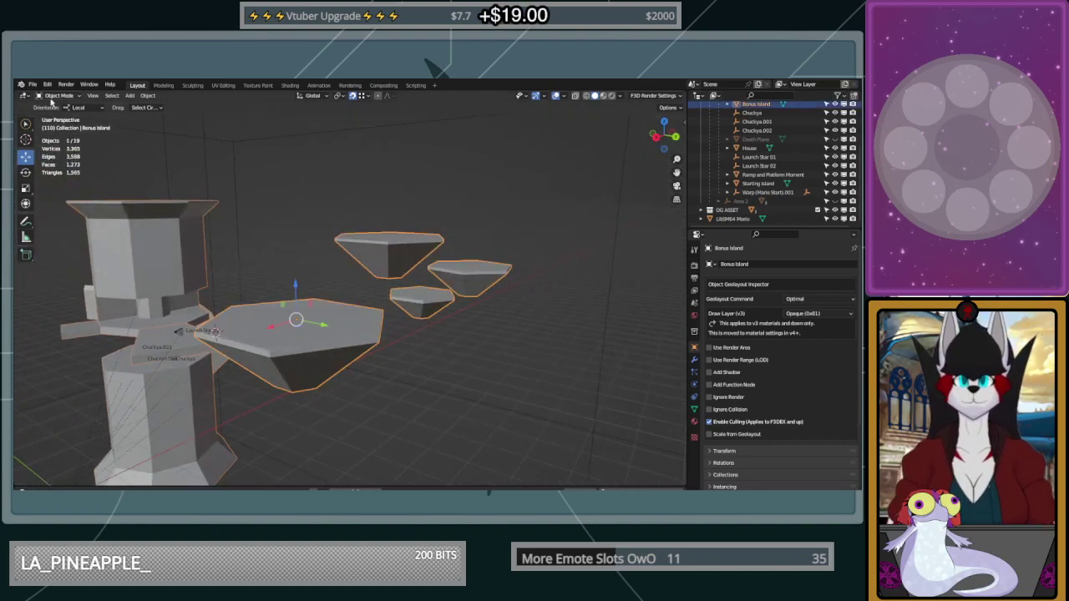
{"action": "key", "text": "Tab"}
{"action": "left_click", "coordinate": [410, 362]}
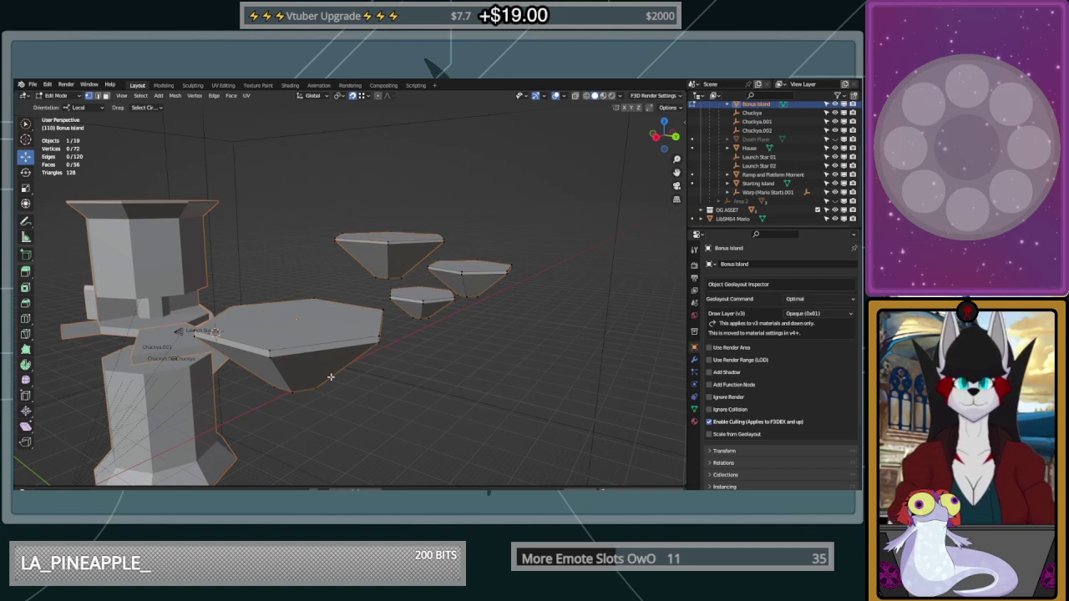
{"action": "key", "text": "ctrl+l"}
{"action": "left_click_drag", "start_coordinate": [296, 308], "coordinate": [308, 328]}
{"action": "middle_click_drag", "start_coordinate": [308, 328], "coordinate": [459, 340]}
{"action": "scroll", "coordinate": [477, 317], "scroll_direction": "up", "scroll_amount": 5}
{"action": "key", "text": "Tab"}
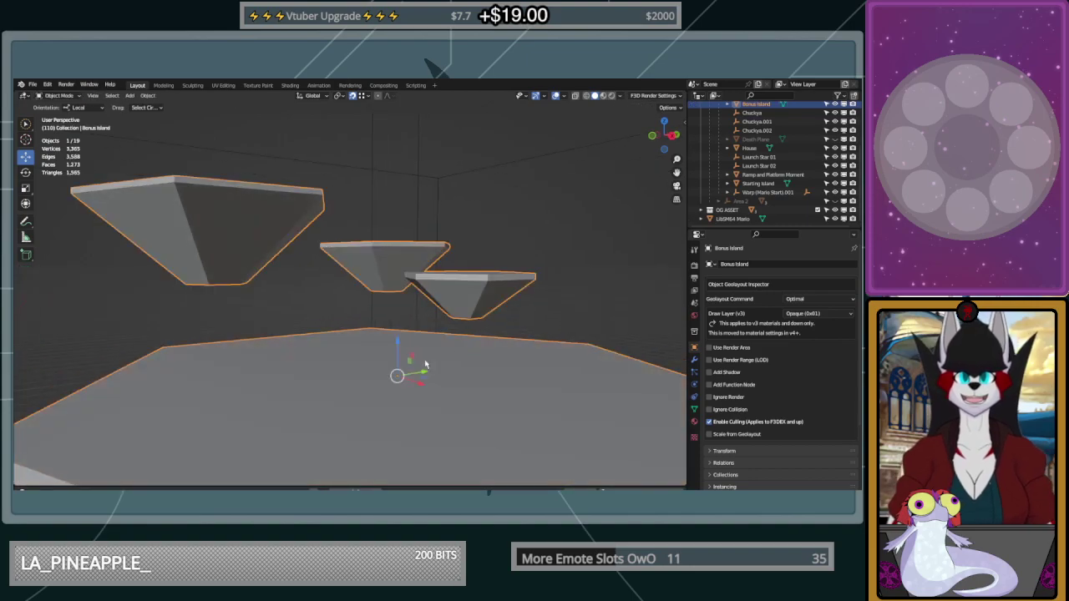
Insert a LibSM64 Mario above the large hexagonal Bonus Island platform, placing the 3D cursor there for the second attempt
{"action": "key", "text": "n"}
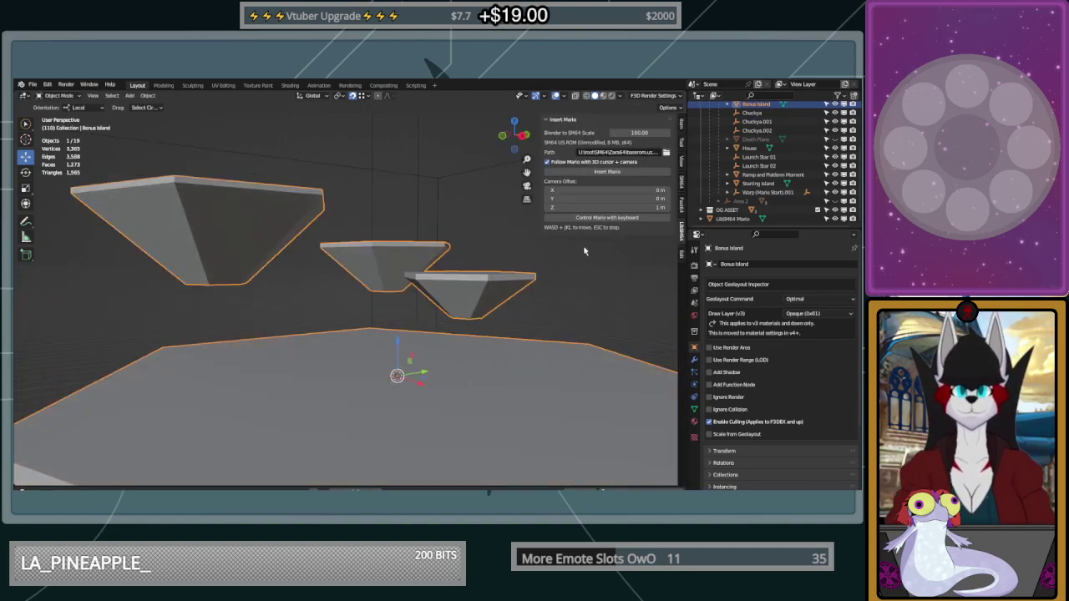
{"action": "left_click", "coordinate": [603, 171]}
{"action": "middle_click_drag", "start_coordinate": [483, 336], "coordinate": [410, 353]}
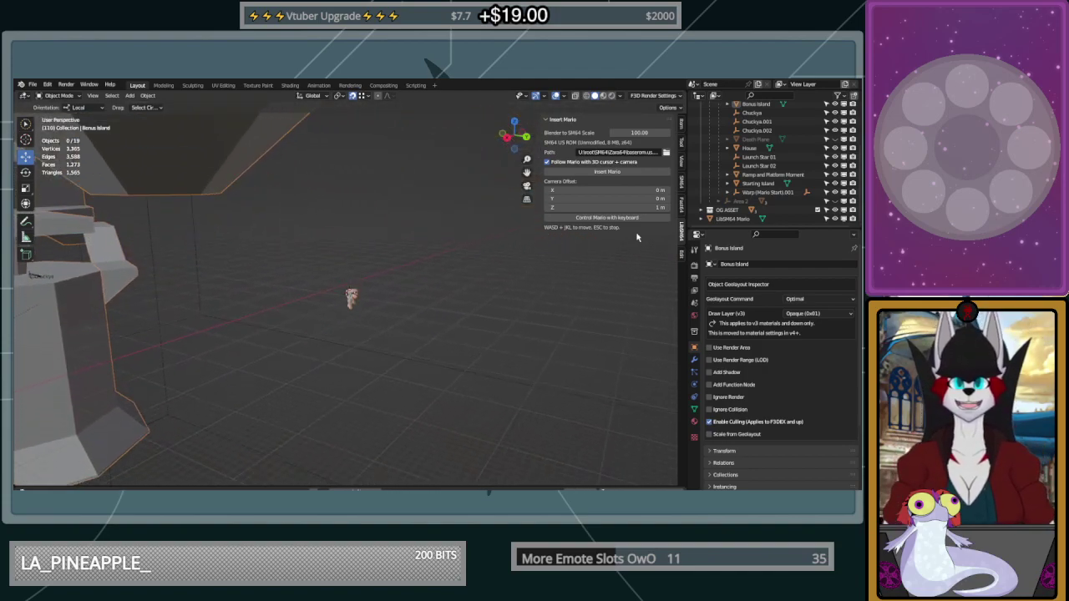
{"action": "middle_click_drag", "start_coordinate": [481, 158], "coordinate": [520, 455], "text": "shift"}
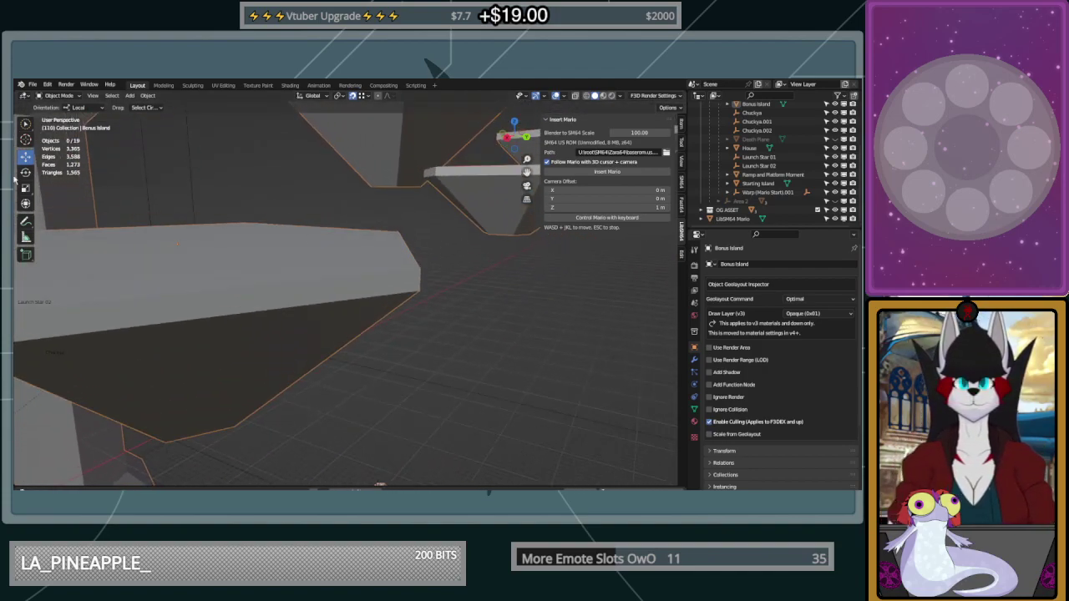
{"action": "left_click", "coordinate": [25, 140]}
{"action": "left_click", "coordinate": [607, 171]}
Control Mario with the keyboard, jumping from the large Bonus Island platform to the small one, and stop the control
{"action": "left_click", "coordinate": [575, 222]}
{"action": "key", "text": "a"}
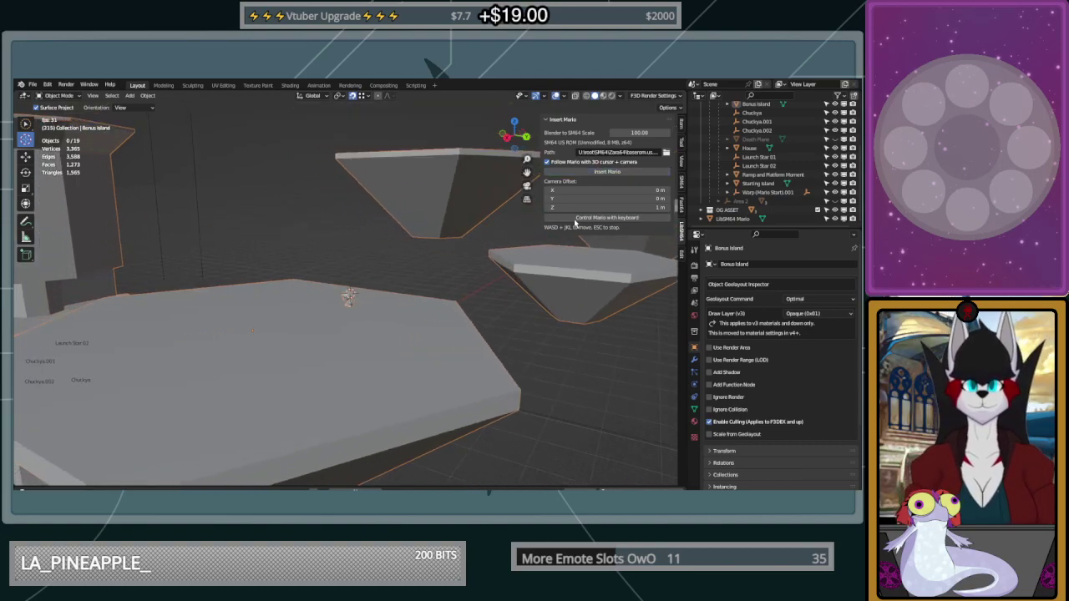
{"action": "key", "text": "d"}
{"action": "key", "text": "j"}
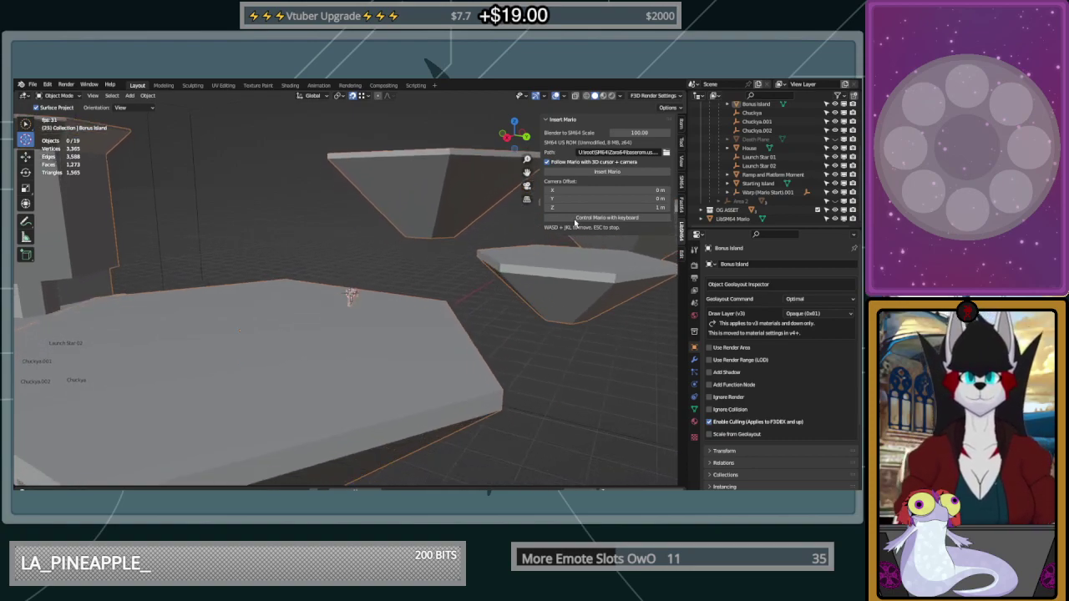
{"action": "key", "text": "j"}
{"action": "key", "text": "d"}
{"action": "key", "text": "j"}
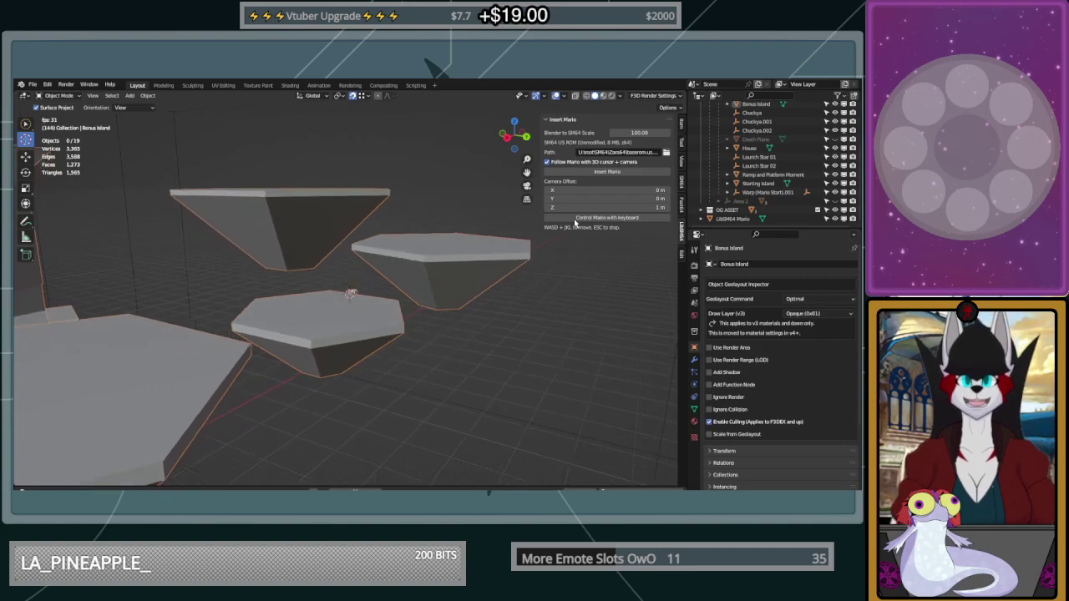
{"action": "key", "text": "Escape"}
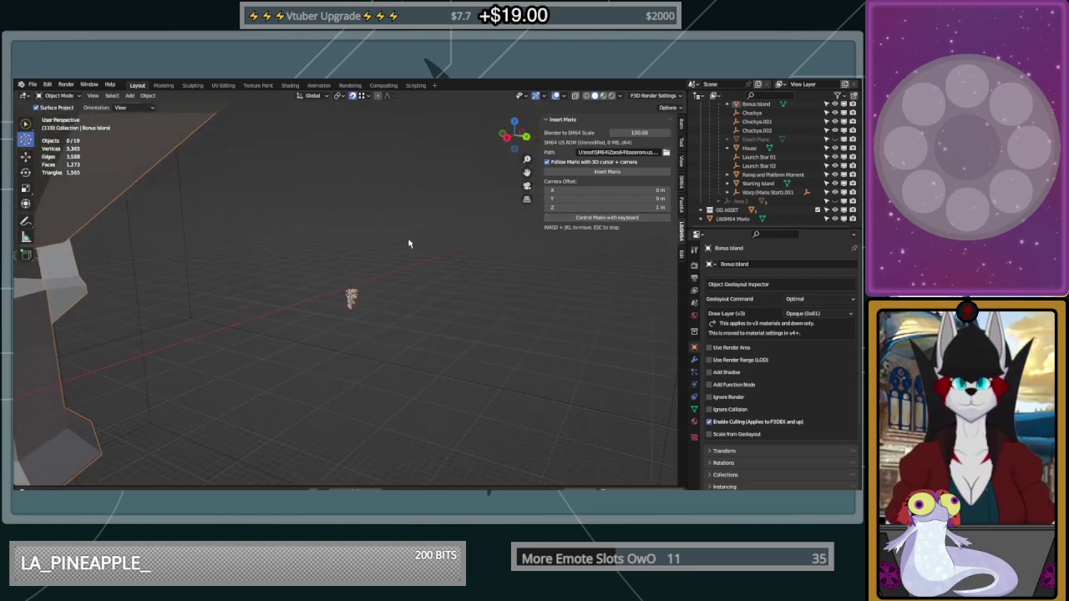
Move the LibSM64 Mario object up along local Z by about 15.7 m and along local Y by about -23.1 m
{"action": "middle_click_drag", "start_coordinate": [409, 244], "coordinate": [482, 395], "text": "shift"}
{"action": "scroll", "coordinate": [456, 388], "scroll_direction": "down", "scroll_amount": 3}
{"action": "left_click", "coordinate": [32, 163]}
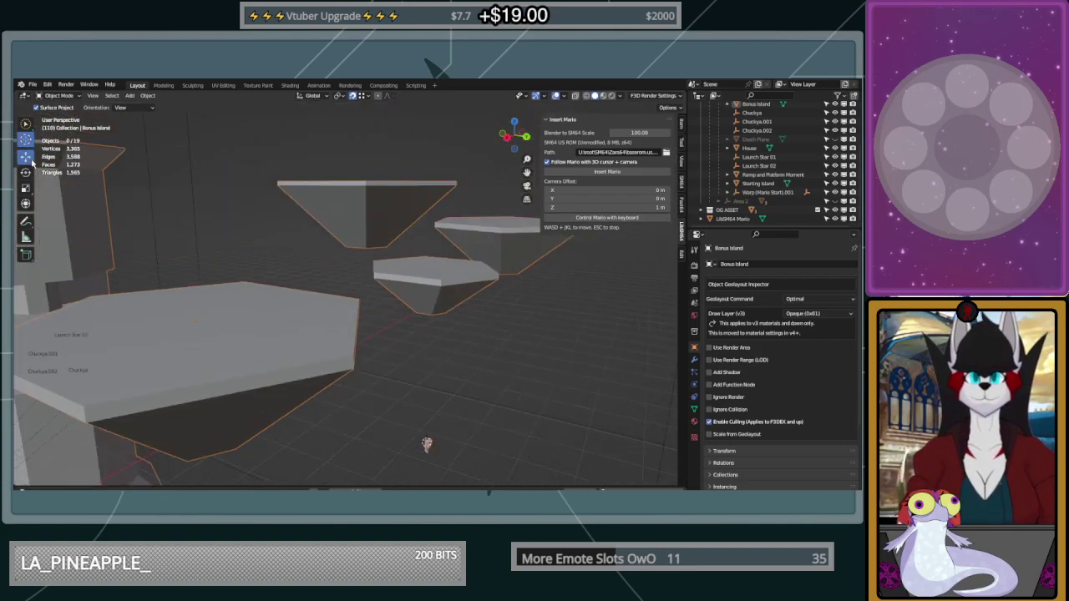
{"action": "left_click", "coordinate": [26, 157]}
{"action": "left_click", "coordinate": [427, 444]}
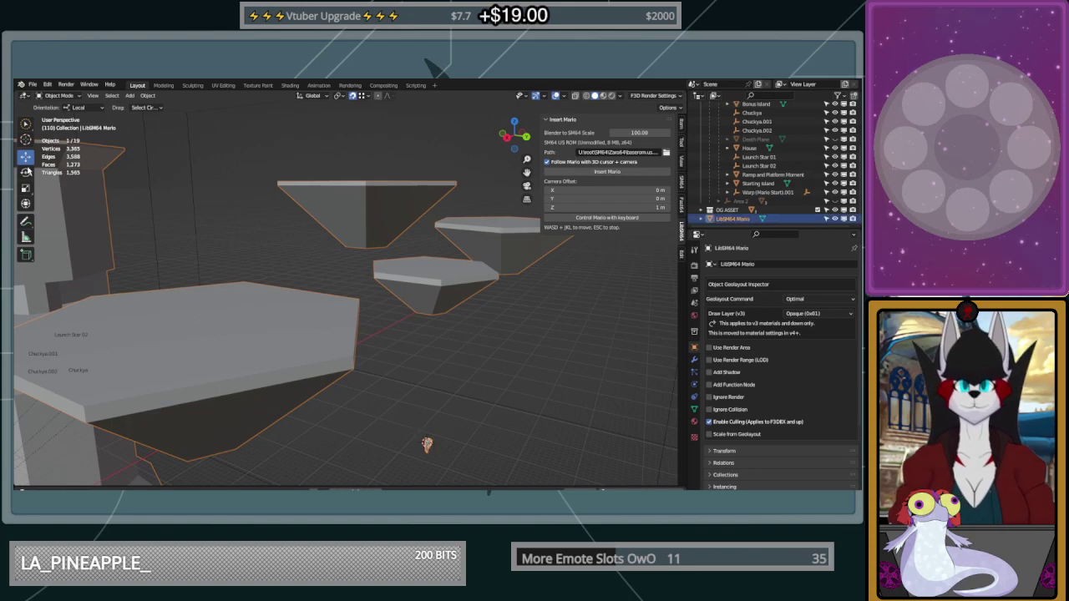
{"action": "scroll", "coordinate": [387, 417], "scroll_direction": "down", "scroll_amount": 7}
{"action": "left_click_drag", "start_coordinate": [220, 343], "coordinate": [364, 296]}
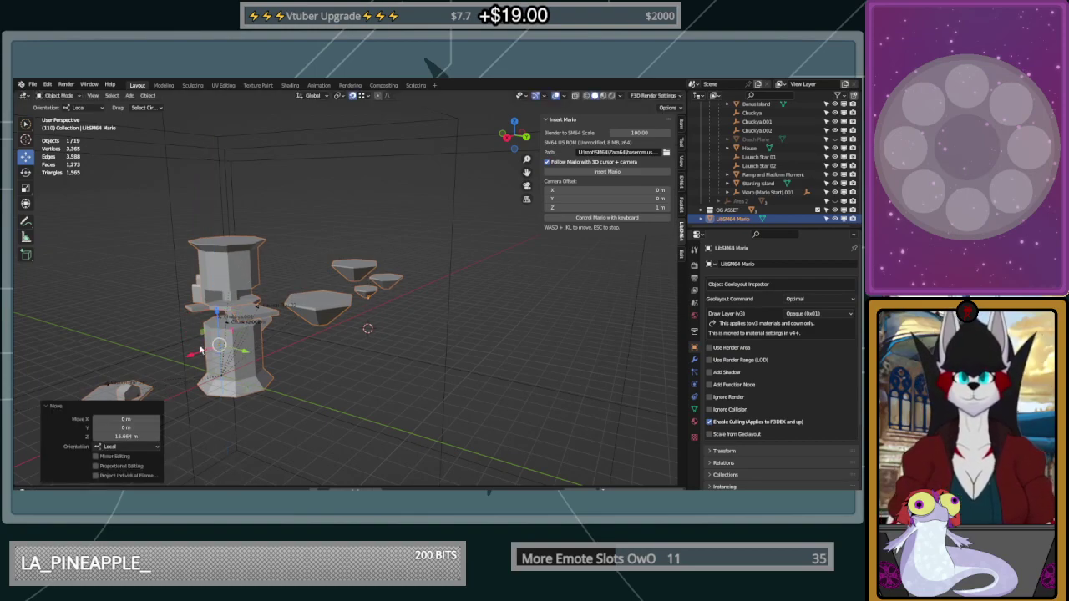
{"action": "left_click_drag", "start_coordinate": [251, 352], "coordinate": [207, 344]}
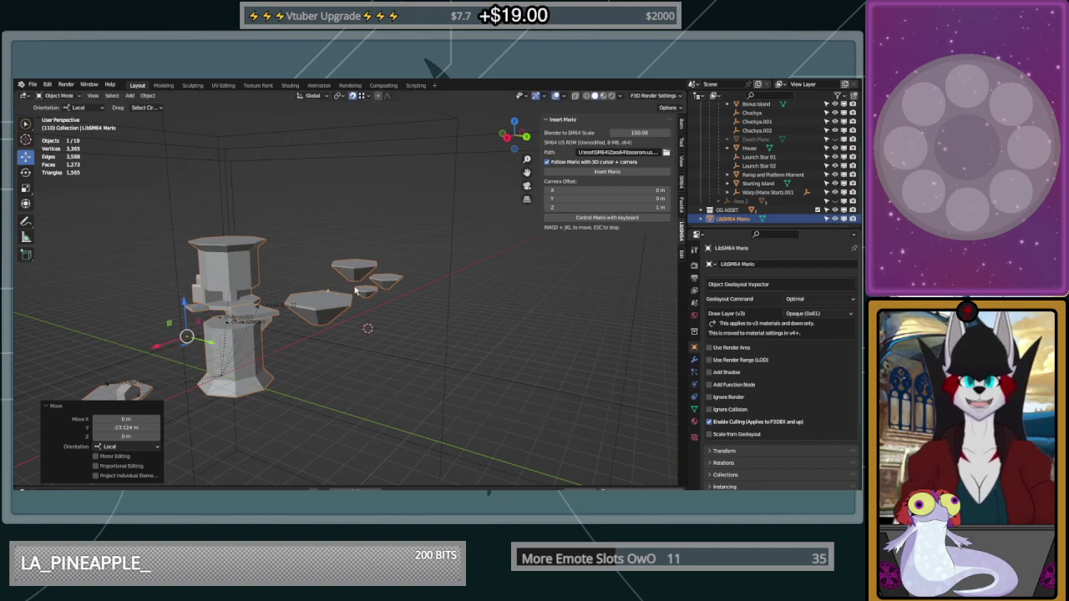
Move the Mario object along local X by about 19.6 m, shift it vertically toward the large platform, and deselect it
{"action": "scroll", "coordinate": [349, 274], "scroll_direction": "up", "scroll_amount": 2}
{"action": "scroll", "coordinate": [348, 275], "scroll_direction": "up", "scroll_amount": 4}
{"action": "middle_click_drag", "start_coordinate": [341, 279], "coordinate": [435, 273]}
{"action": "left_click_drag", "start_coordinate": [422, 248], "coordinate": [367, 243]}
{"action": "left_click", "coordinate": [424, 244]}
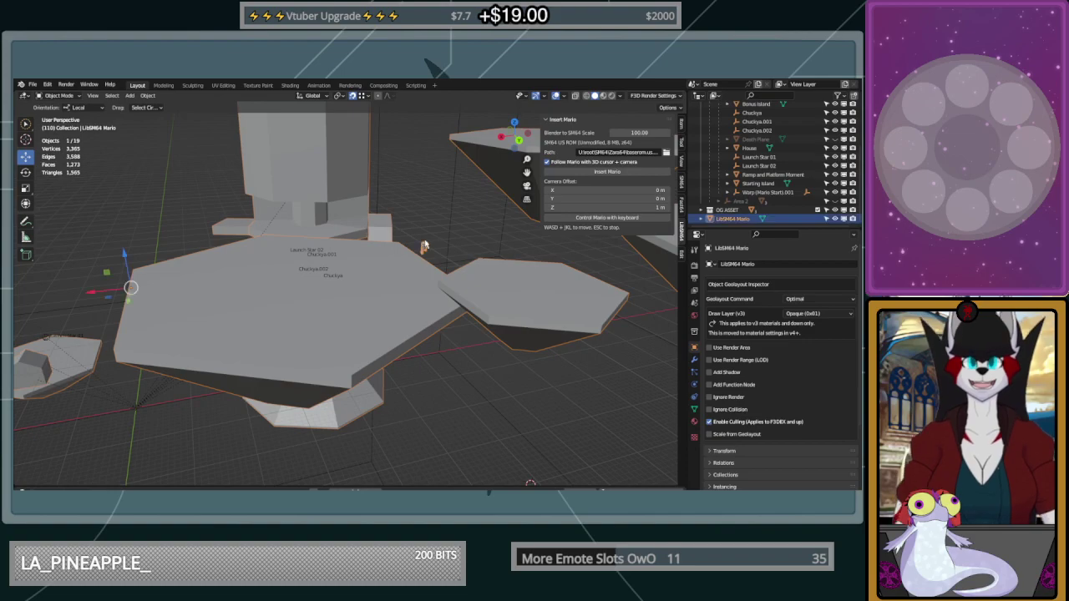
{"action": "left_click_drag", "start_coordinate": [91, 296], "coordinate": [17, 298]}
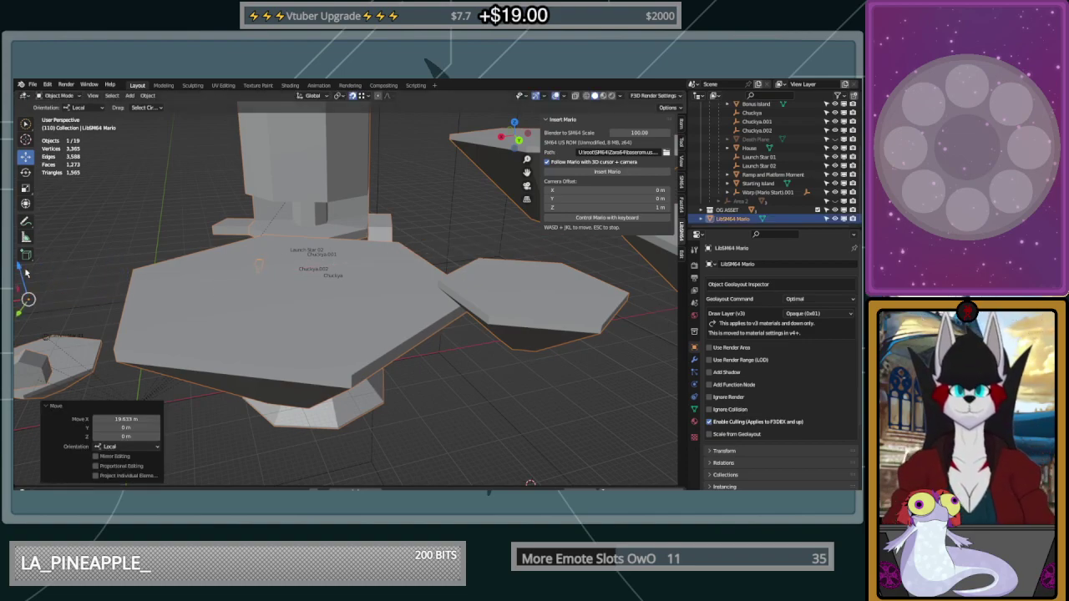
{"action": "middle_click_drag", "start_coordinate": [272, 254], "coordinate": [431, 267], "text": "shift"}
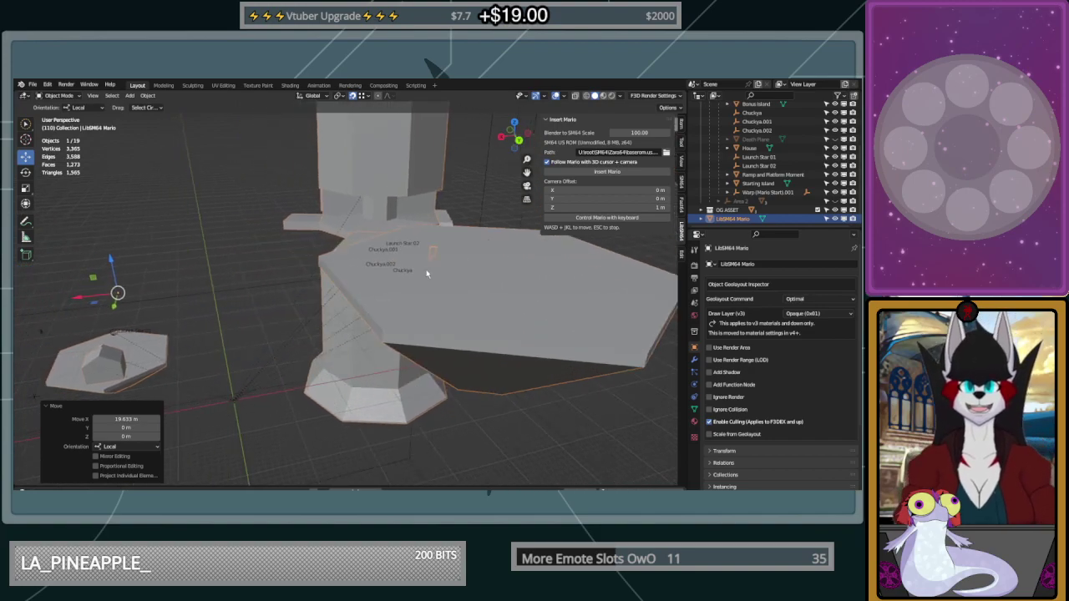
{"action": "scroll", "coordinate": [431, 267], "scroll_direction": "down", "scroll_amount": 2}
{"action": "left_click_drag", "start_coordinate": [153, 257], "coordinate": [155, 315]}
{"action": "left_click", "coordinate": [561, 378]}
Set the Mario object's origin to its geometry
{"action": "mouse_move", "coordinate": [561, 378]}
{"action": "middle_mouse_down"}
{"action": "mouse_move", "coordinate": [537, 362]}
{"action": "mouse_move", "coordinate": [531, 372]}
{"action": "mouse_move", "coordinate": [556, 383]}
{"action": "middle_mouse_up"}
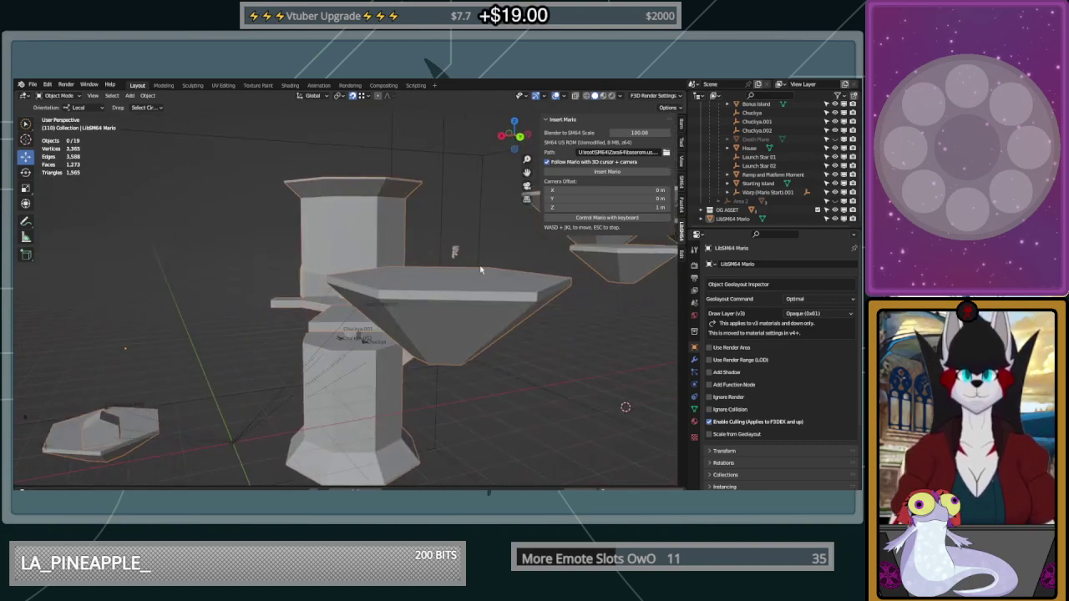
{"action": "right_click", "coordinate": [465, 250]}
{"action": "mouse_move", "coordinate": [465, 250]}
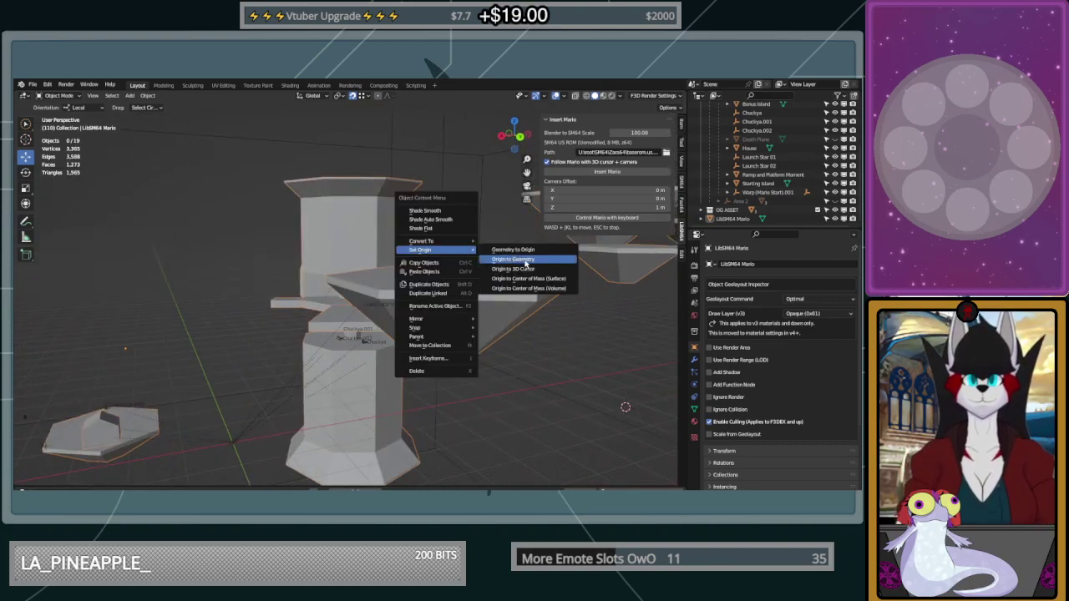
{"action": "left_click", "coordinate": [525, 260]}
{"action": "left_click", "coordinate": [457, 259]}
{"action": "right_click", "coordinate": [458, 258]}
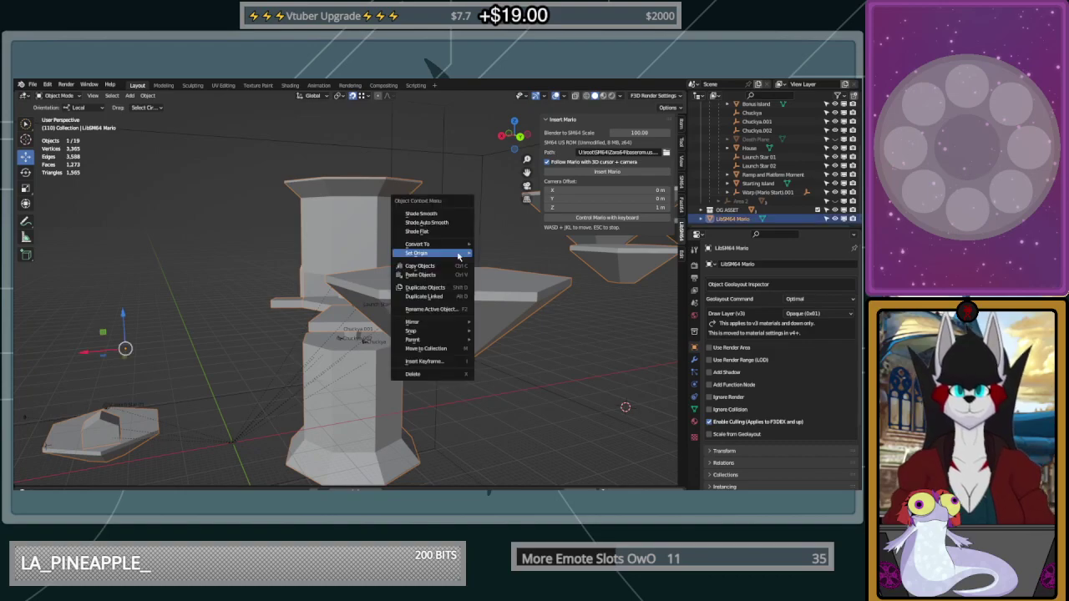
{"action": "mouse_move", "coordinate": [468, 252]}
{"action": "left_click", "coordinate": [521, 263]}
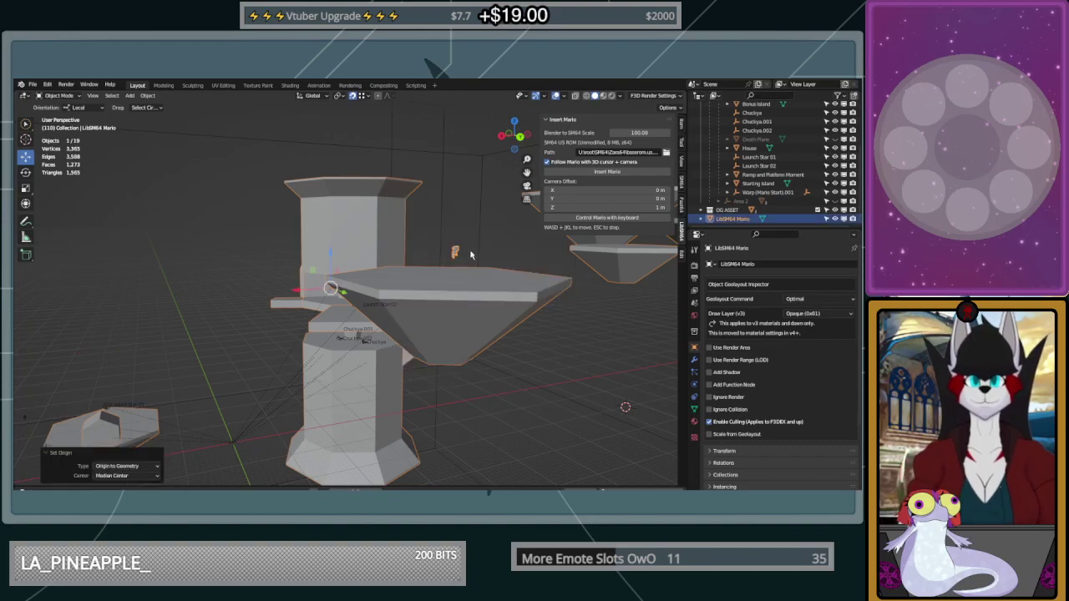
{"action": "right_click", "coordinate": [454, 253]}
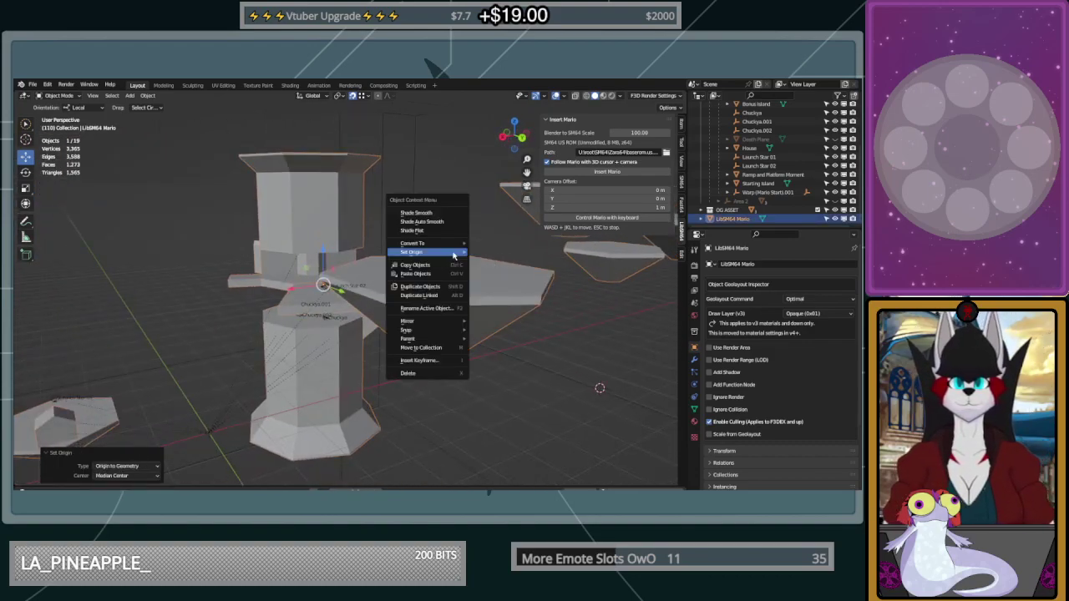
{"action": "mouse_move", "coordinate": [454, 256]}
{"action": "left_click", "coordinate": [502, 263]}
Raise the Mario object along local Z beside the tower
{"action": "middle_click_drag", "start_coordinate": [456, 278], "coordinate": [390, 265]}
{"action": "left_click_drag", "start_coordinate": [302, 260], "coordinate": [431, 289]}
{"action": "middle_click_drag", "start_coordinate": [431, 289], "coordinate": [470, 268]}
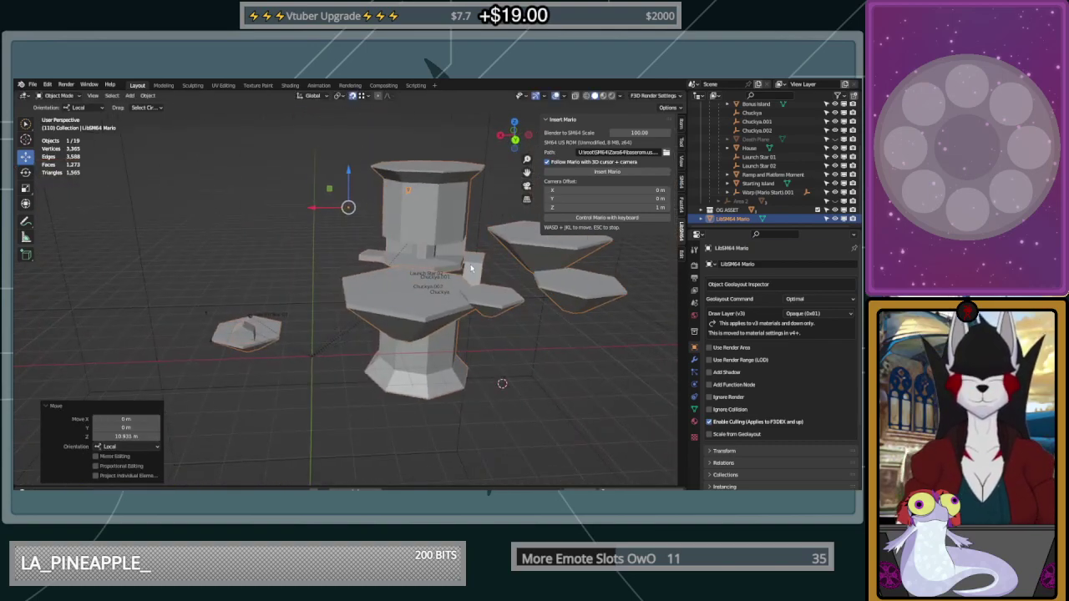
Place the 3D cursor over the large Bonus Island platform, insert Mario there, and return to the Move tool
{"action": "left_click", "coordinate": [26, 139]}
{"action": "left_click", "coordinate": [414, 286]}
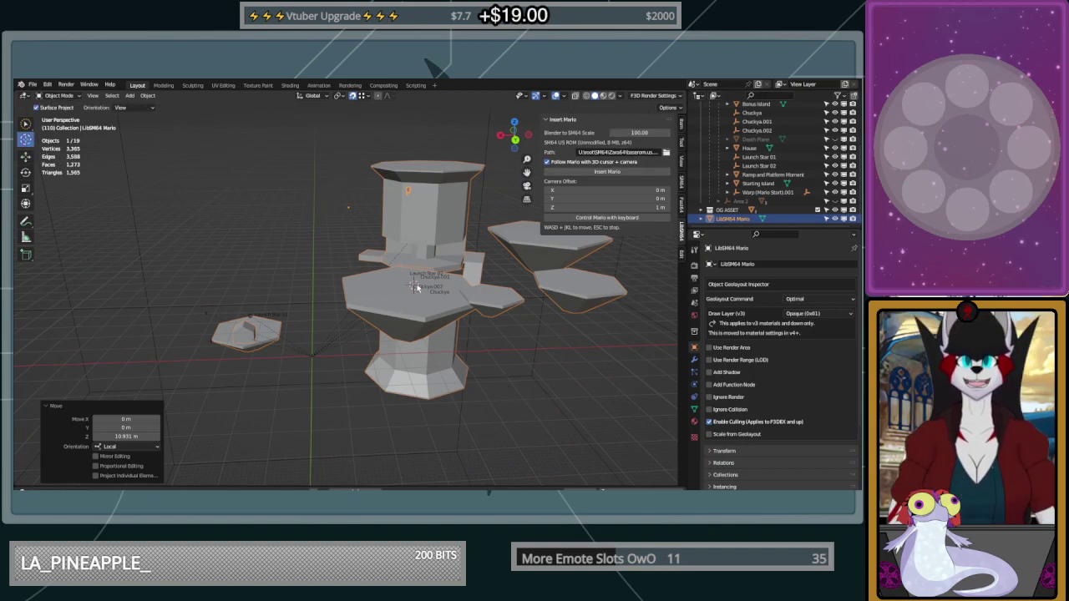
{"action": "left_click", "coordinate": [622, 173]}
{"action": "key", "text": "Escape"}
{"action": "middle_click_drag", "start_coordinate": [322, 294], "coordinate": [365, 270]}
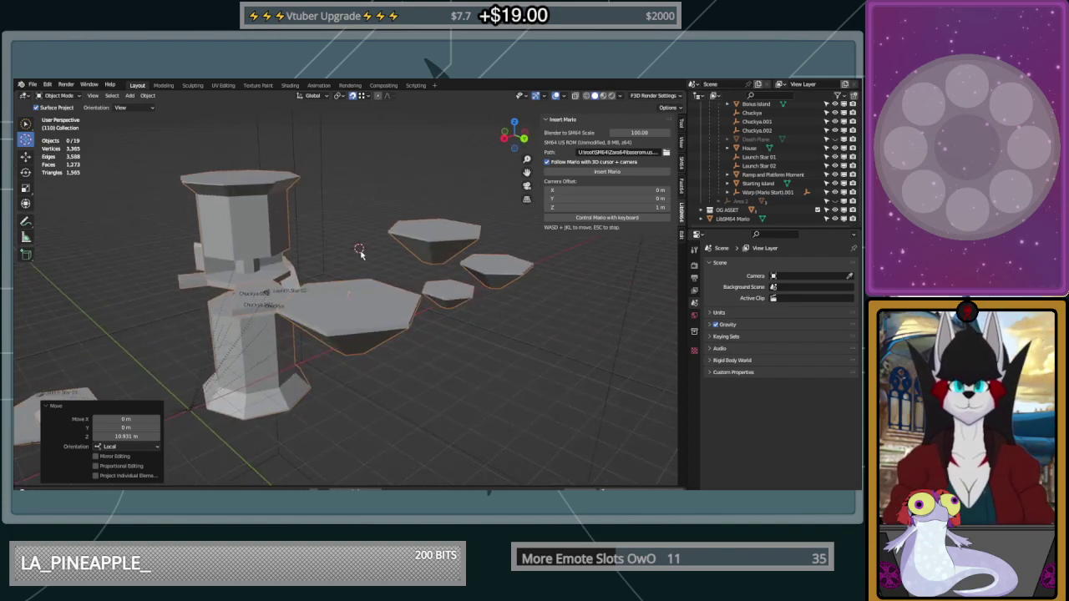
{"action": "left_click", "coordinate": [26, 124]}
{"action": "left_click", "coordinate": [26, 156]}
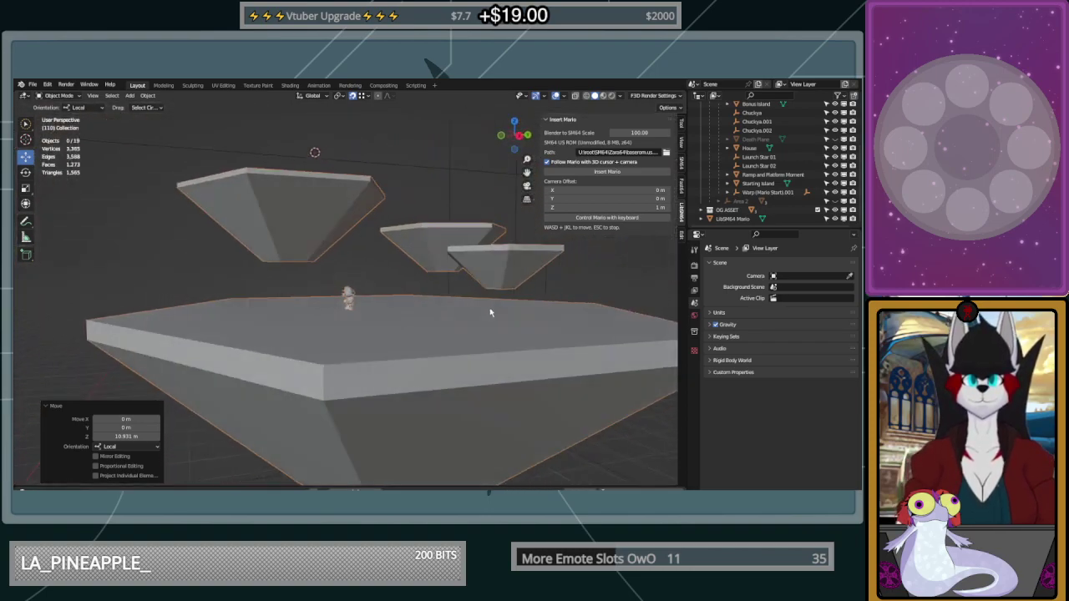
Examine the tower, the islands and the empty space down to the level bounds from several sides and distances
{"action": "middle_click_drag", "start_coordinate": [583, 323], "coordinate": [423, 324]}
{"action": "scroll", "coordinate": [423, 324], "scroll_direction": "down", "scroll_amount": 3}
{"action": "scroll", "coordinate": [484, 324], "scroll_direction": "down", "scroll_amount": 1}
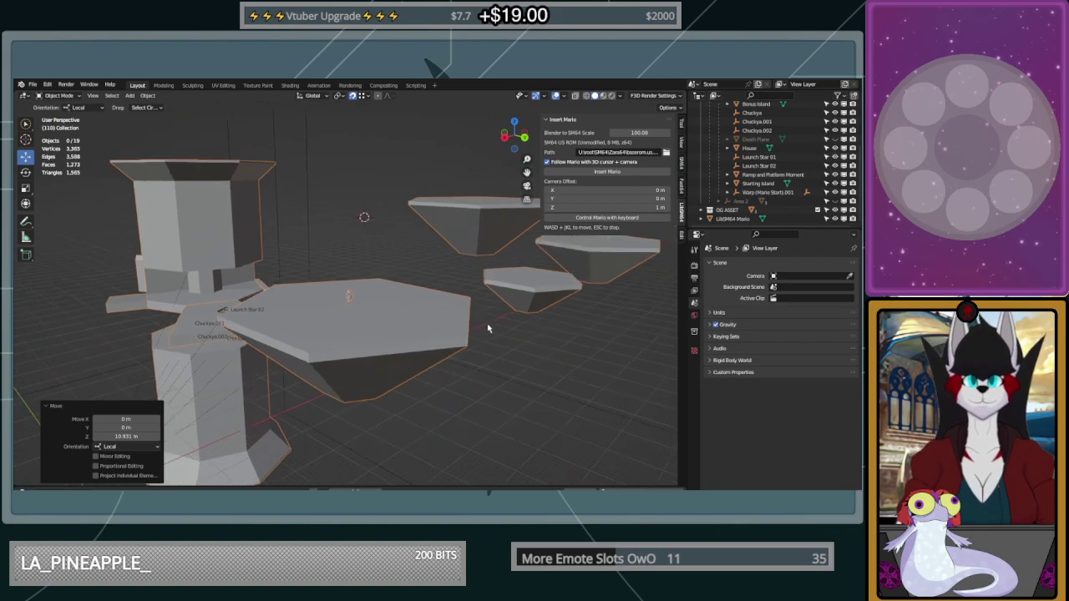
{"action": "middle_click_drag", "start_coordinate": [489, 326], "coordinate": [430, 323]}
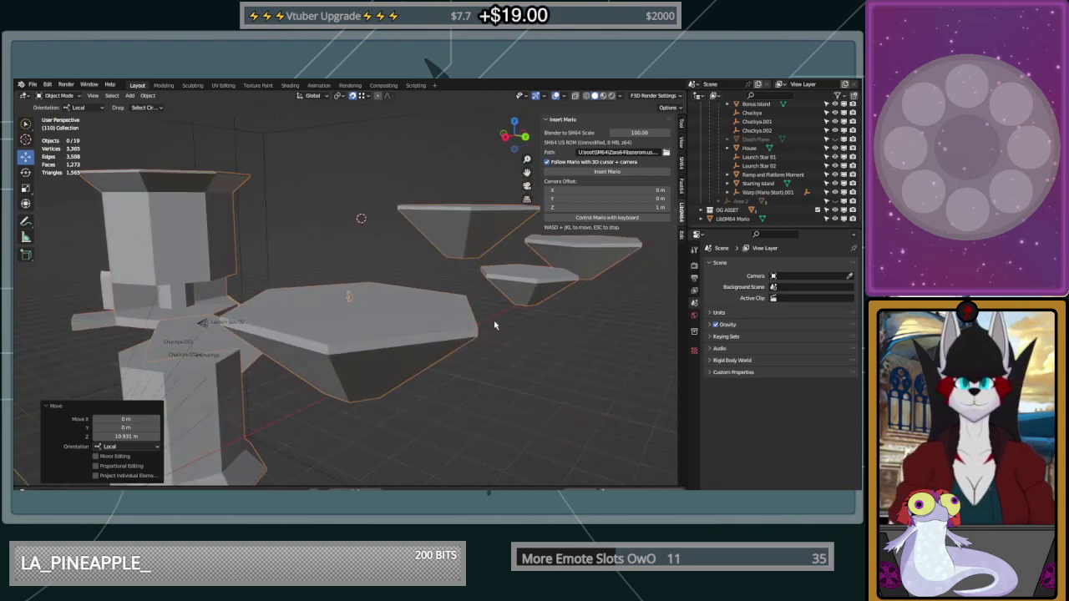
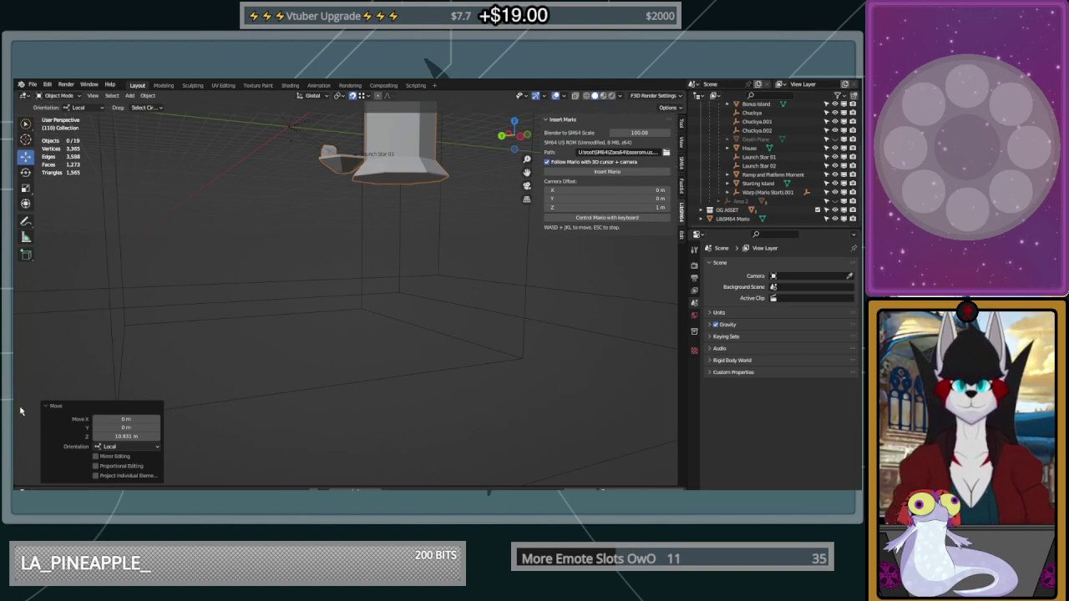
{"action": "scroll", "coordinate": [410, 258], "scroll_direction": "down", "scroll_amount": 5}
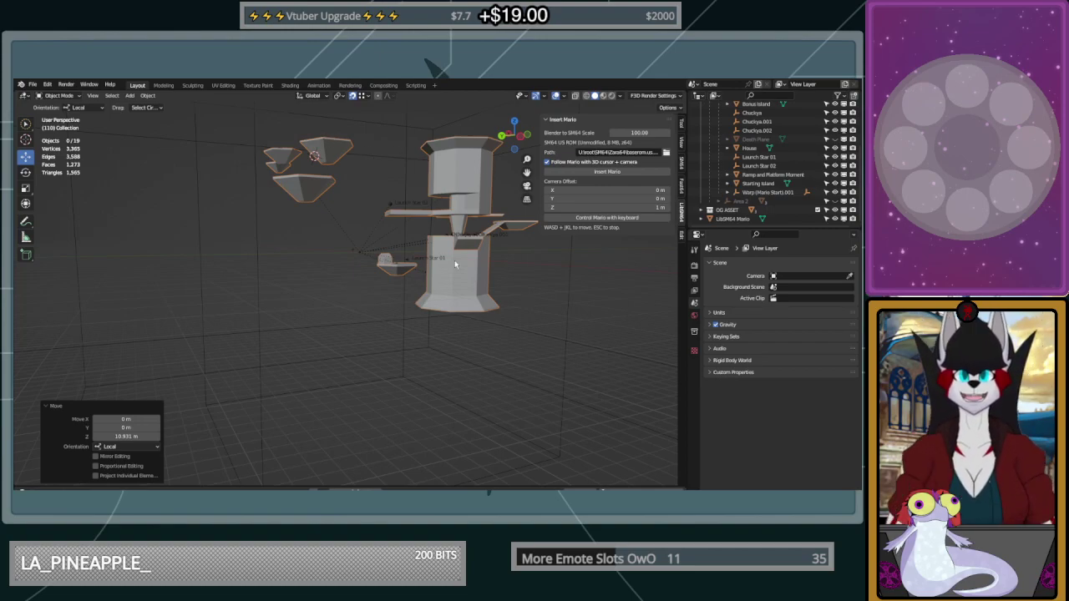
{"action": "middle_click_drag", "start_coordinate": [445, 210], "coordinate": [464, 278]}
{"action": "scroll", "coordinate": [421, 404], "scroll_direction": "up", "scroll_amount": 4}
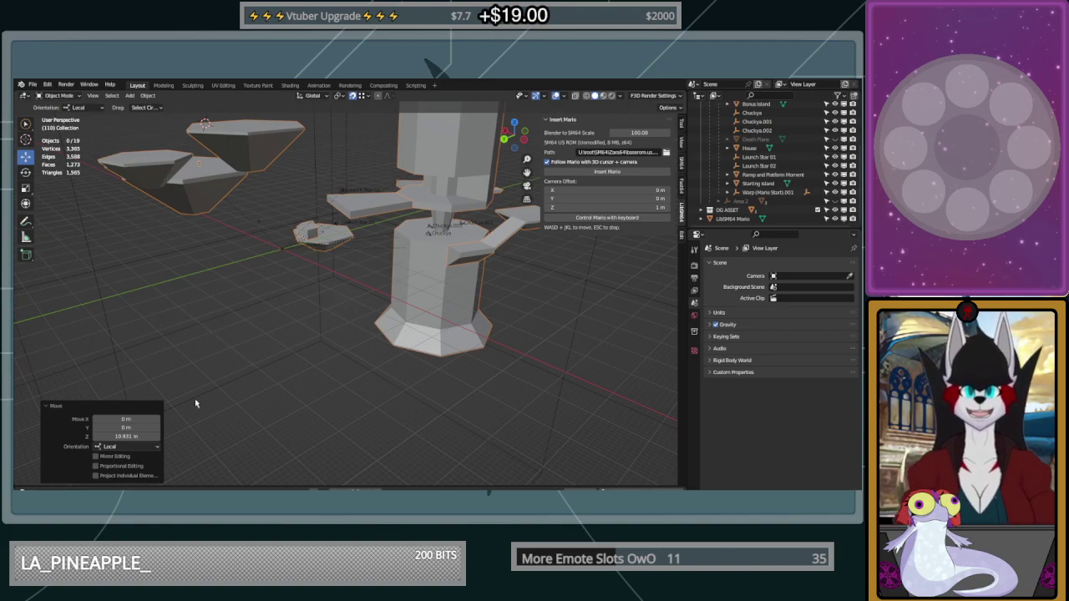
{"action": "middle_click_drag", "start_coordinate": [398, 328], "coordinate": [459, 218]}
{"action": "middle_click_drag", "start_coordinate": [222, 389], "coordinate": [413, 421]}
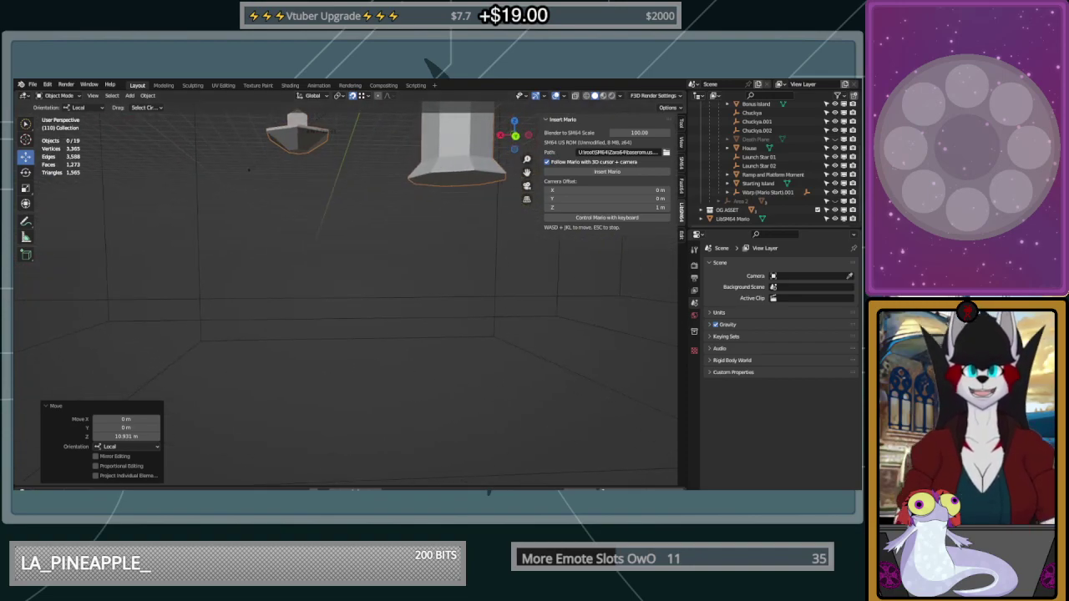
{"action": "middle_click_drag", "start_coordinate": [435, 289], "coordinate": [346, 306]}
{"action": "scroll", "coordinate": [339, 308], "scroll_direction": "down", "scroll_amount": 5}
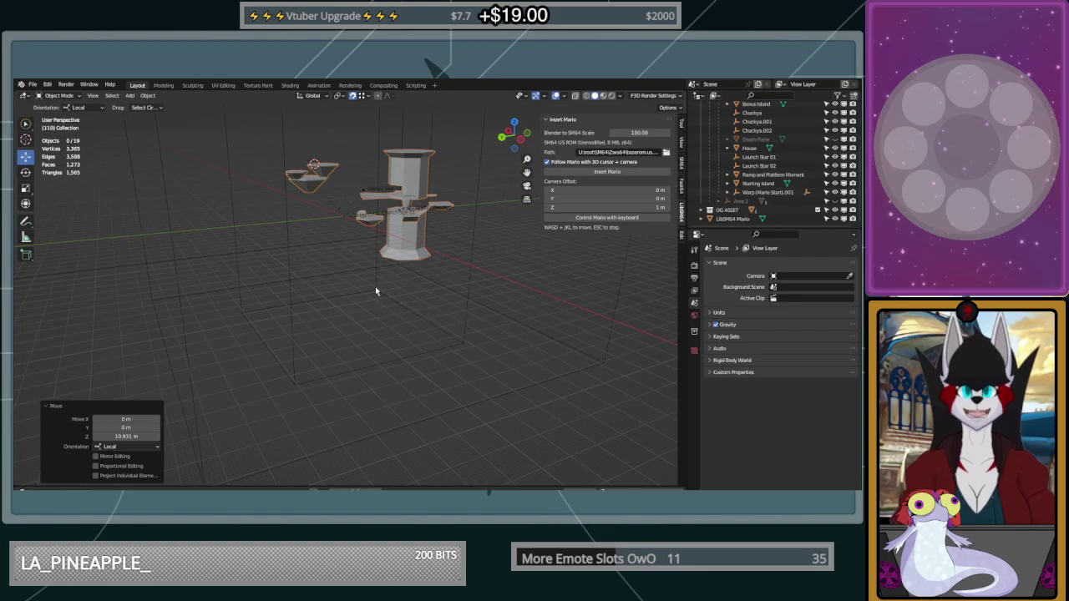
{"action": "mouse_move", "coordinate": [375, 288]}
{"action": "middle_mouse_down"}
{"action": "mouse_move", "coordinate": [353, 286]}
{"action": "mouse_move", "coordinate": [372, 293]}
{"action": "middle_mouse_up"}
{"action": "scroll", "coordinate": [330, 228], "scroll_direction": "up", "scroll_amount": 3}
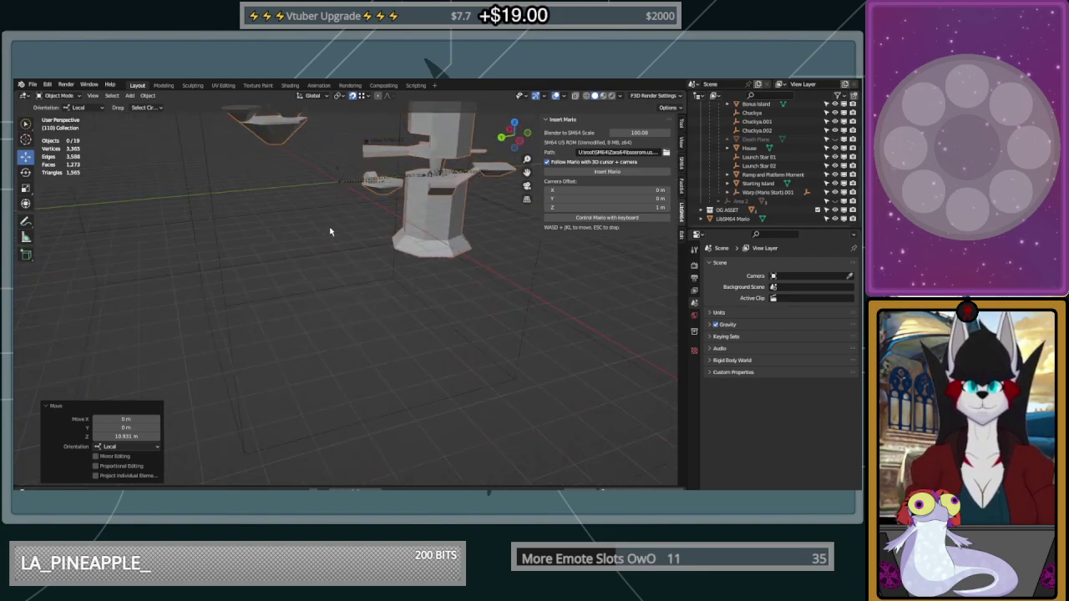
{"action": "scroll", "coordinate": [328, 234], "scroll_direction": "up", "scroll_amount": 3}
{"action": "scroll", "coordinate": [326, 289], "scroll_direction": "down", "scroll_amount": 5}
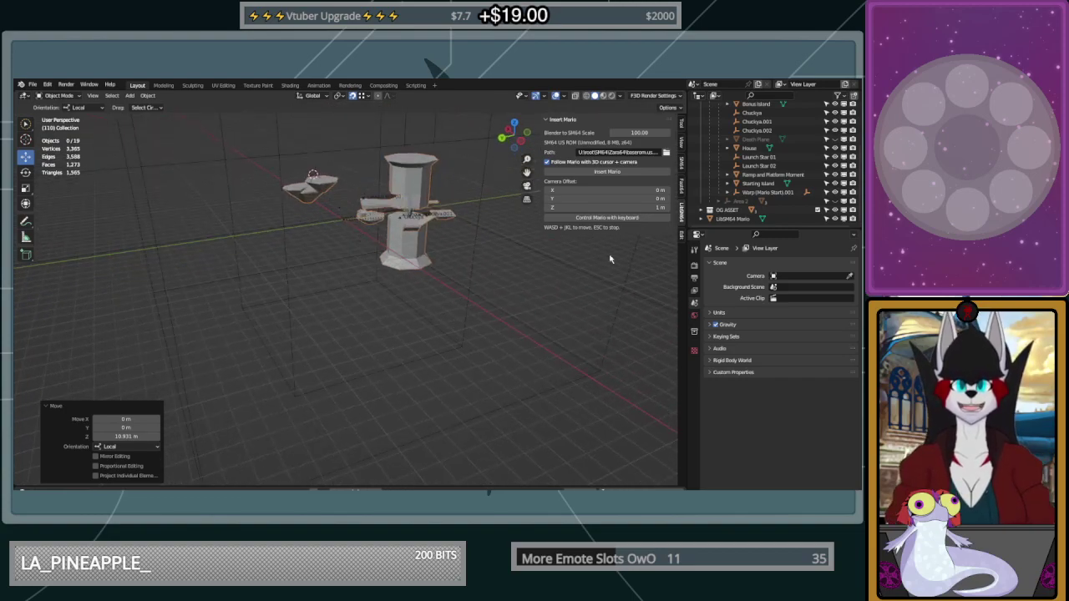
{"action": "scroll", "coordinate": [781, 159], "scroll_direction": "up", "scroll_amount": 3}
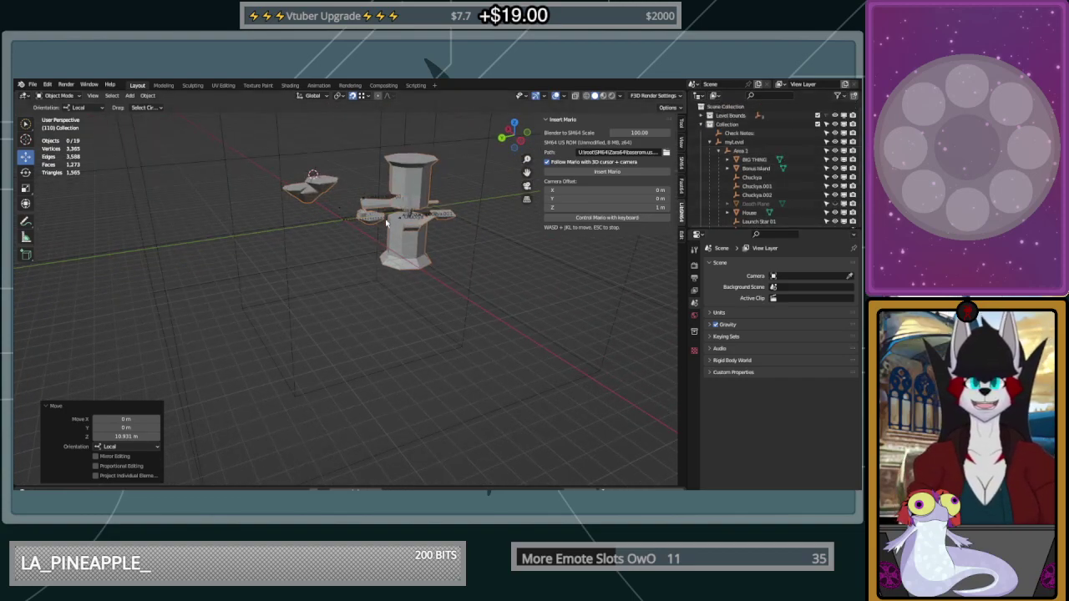
Select the Area 1 root and move the whole area along local Z by about -53.3 m
{"action": "left_click", "coordinate": [740, 150]}
{"action": "middle_click_drag", "start_coordinate": [338, 209], "coordinate": [361, 206]}
{"action": "key", "text": "g"}
{"action": "key", "text": "z"}
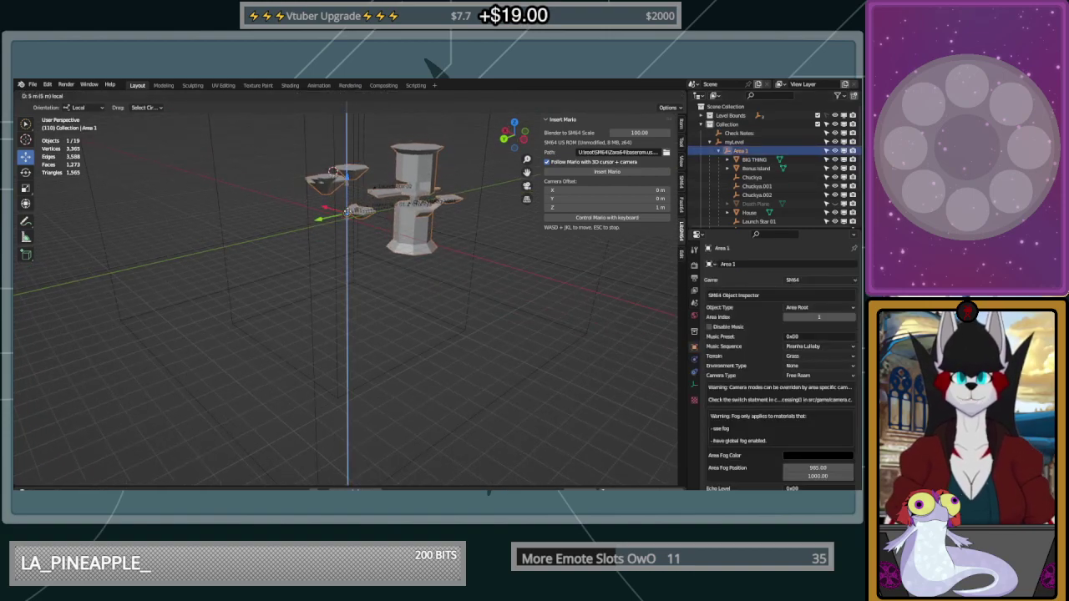
{"action": "left_click", "coordinate": [353, 242]}
{"action": "middle_click_drag", "start_coordinate": [418, 268], "coordinate": [491, 289]}
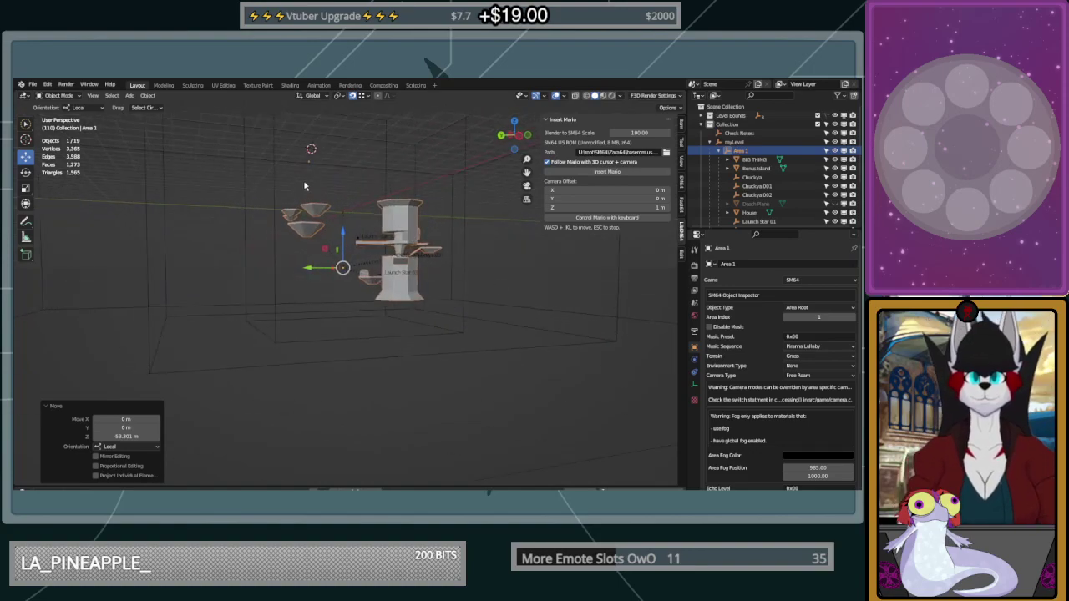
Move the Area 1 root along local Z by about -11.9 m and clear the selection
{"action": "key", "text": "g"}
{"action": "key", "text": "z"}
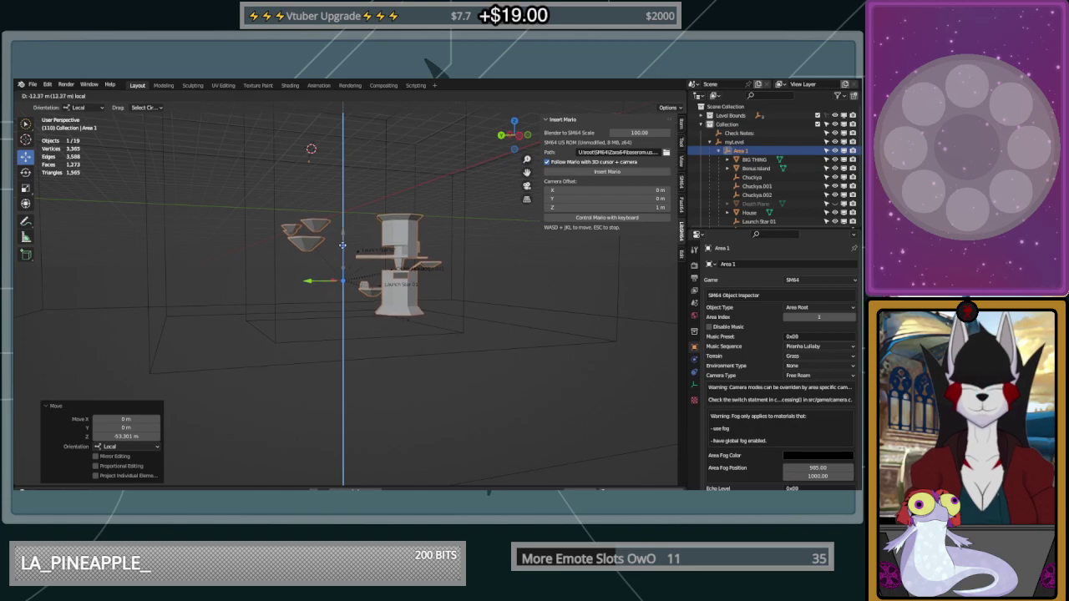
{"action": "left_click", "coordinate": [342, 250]}
{"action": "middle_click_drag", "start_coordinate": [342, 251], "coordinate": [478, 261]}
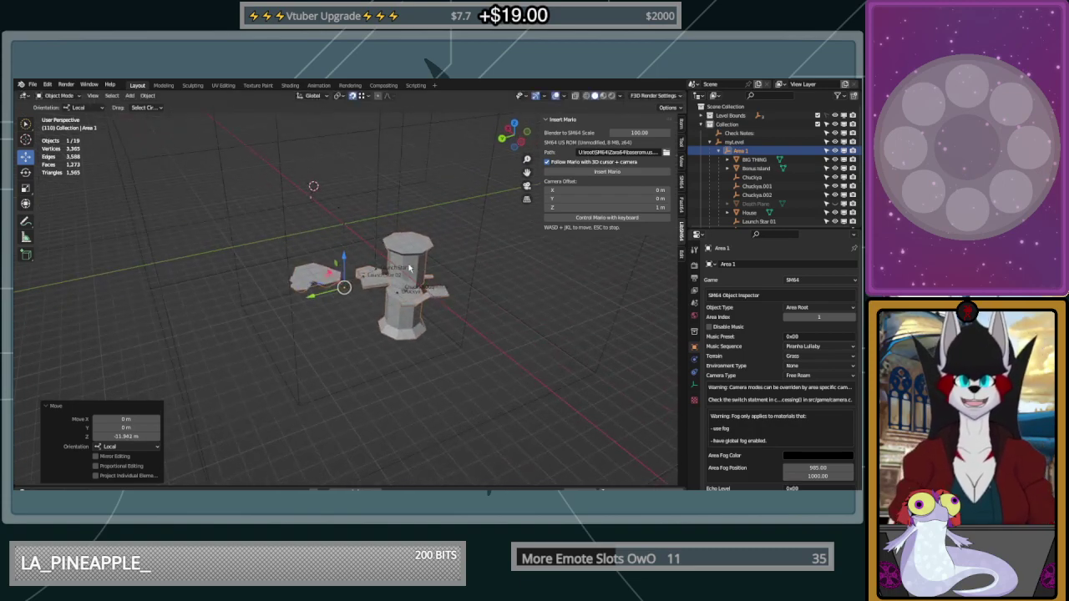
{"action": "middle_click_drag", "start_coordinate": [498, 301], "coordinate": [475, 317]}
{"action": "left_click_drag", "start_coordinate": [352, 249], "coordinate": [359, 157]}
{"action": "key", "text": "ctrl+z"}
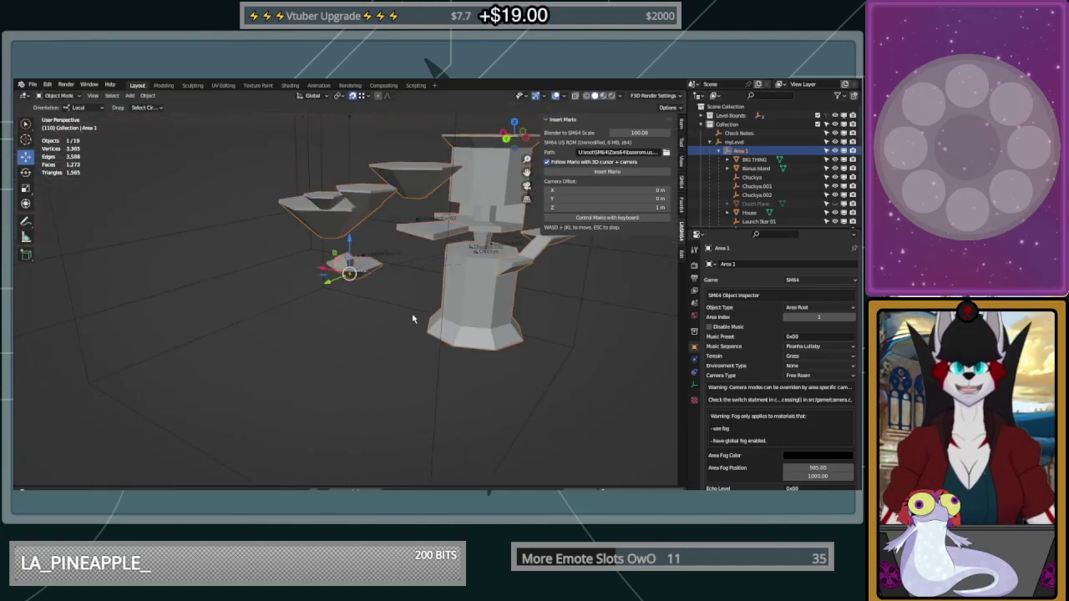
{"action": "left_click", "coordinate": [412, 318]}
{"action": "middle_click_drag", "start_coordinate": [379, 310], "coordinate": [521, 298]}
{"action": "middle_click_drag", "start_coordinate": [437, 308], "coordinate": [426, 273]}
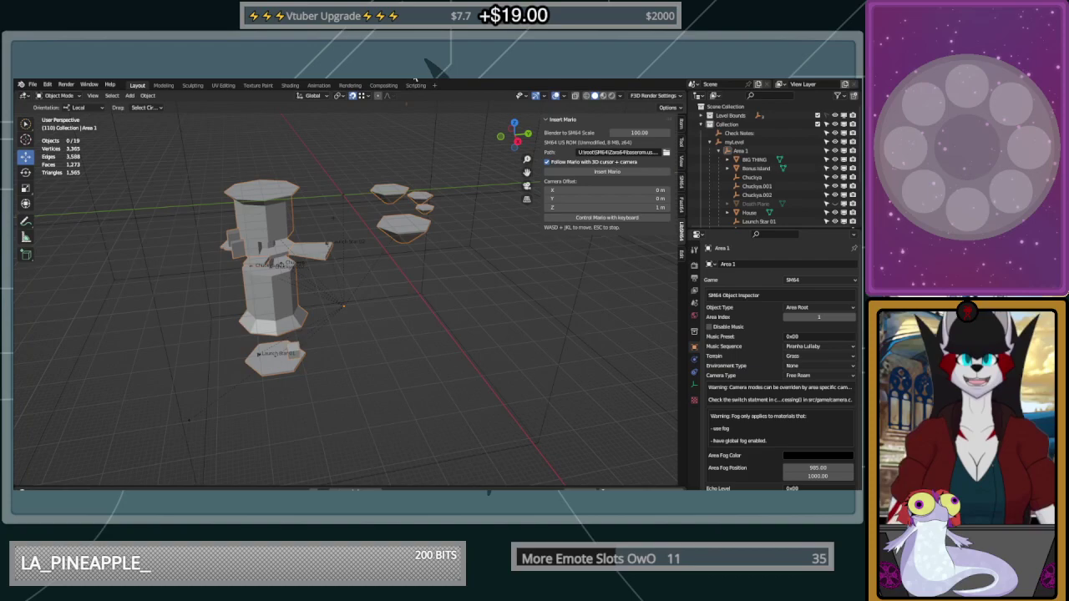
Compare the level with the viewport overlays hidden and shown
{"action": "left_click", "coordinate": [34, 85]}
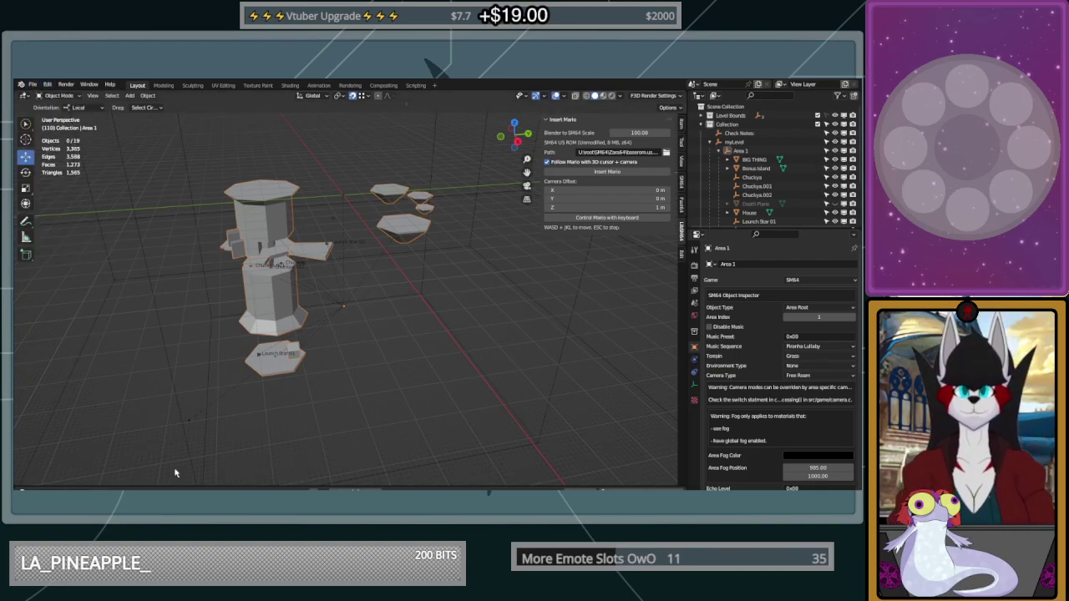
{"action": "left_click", "coordinate": [559, 96]}
{"action": "left_click", "coordinate": [559, 96]}
{"action": "left_click", "coordinate": [558, 96]}
{"action": "middle_click_drag", "start_coordinate": [519, 254], "coordinate": [526, 219]}
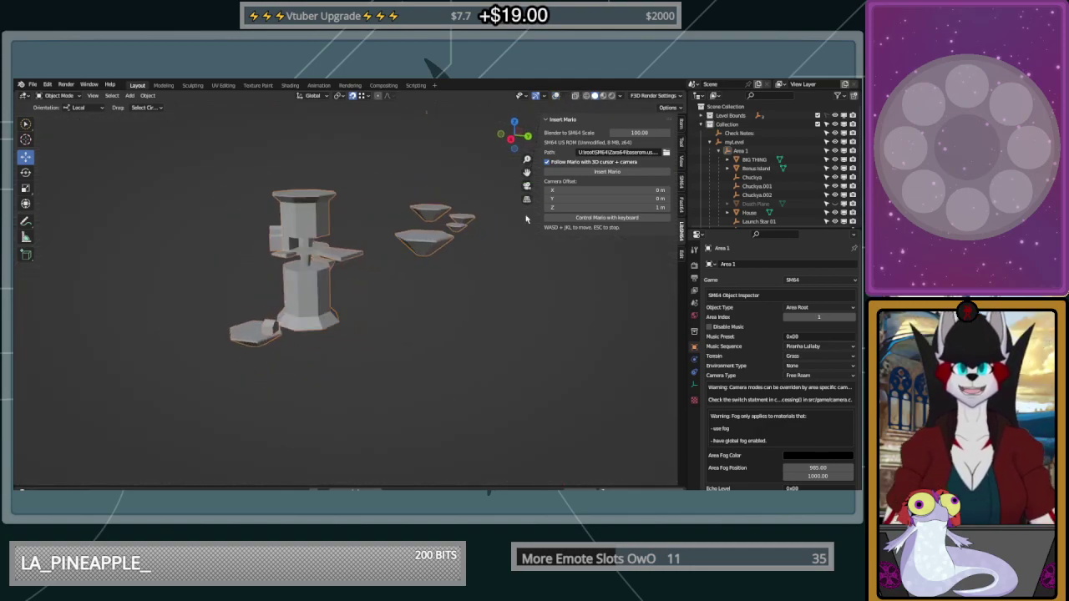
{"action": "left_click", "coordinate": [558, 97]}
Hide the floor grid and display the Z axis in the viewport overlays
{"action": "left_click", "coordinate": [569, 97]}
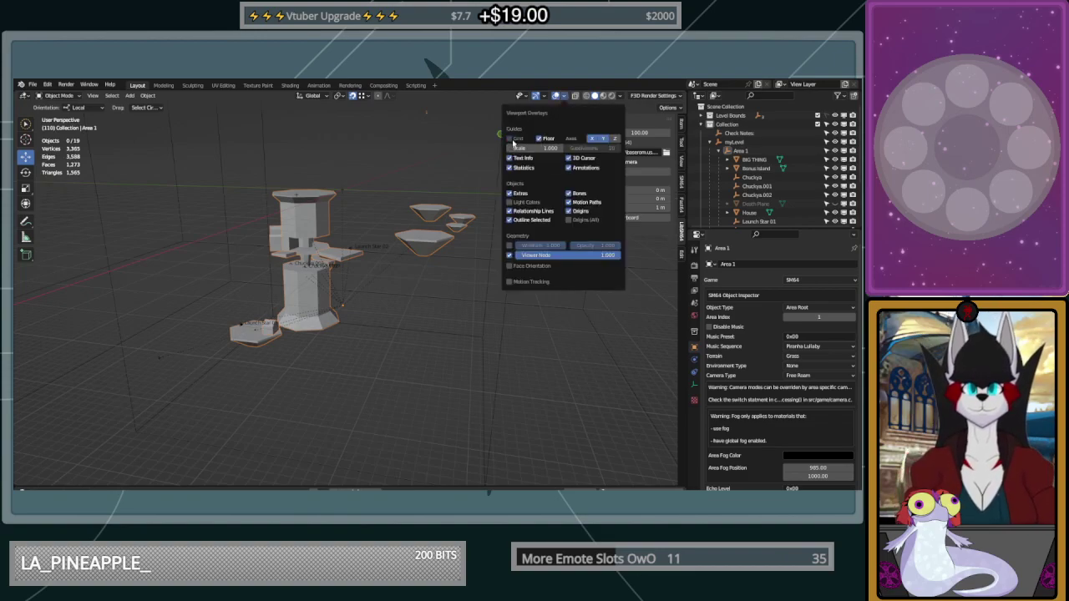
{"action": "left_click", "coordinate": [539, 139]}
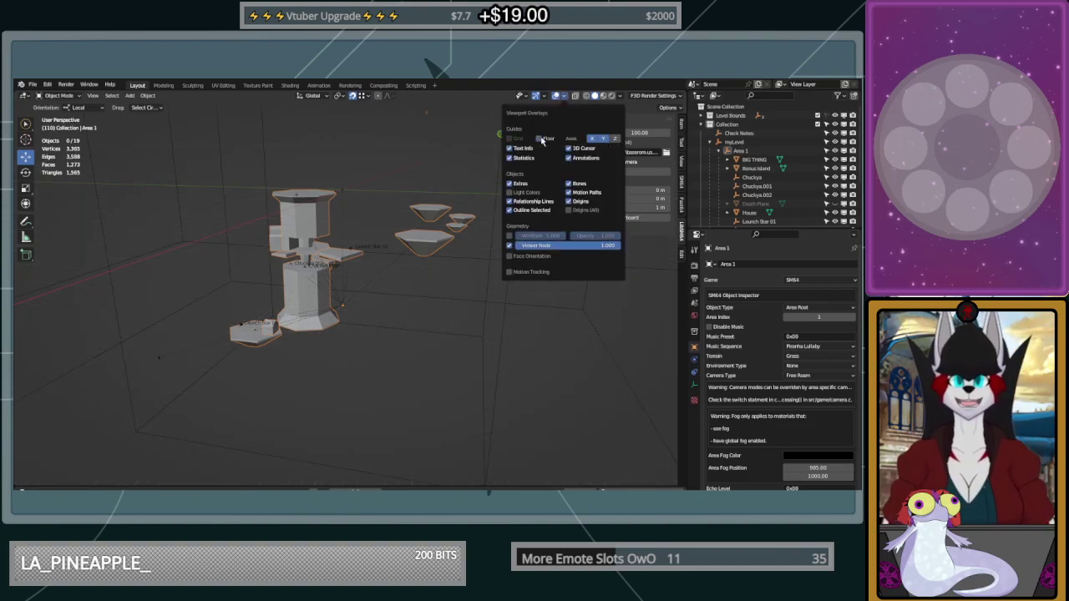
{"action": "left_click", "coordinate": [548, 139]}
{"action": "left_click", "coordinate": [615, 138]}
{"action": "middle_click_drag", "start_coordinate": [468, 234], "coordinate": [364, 150]}
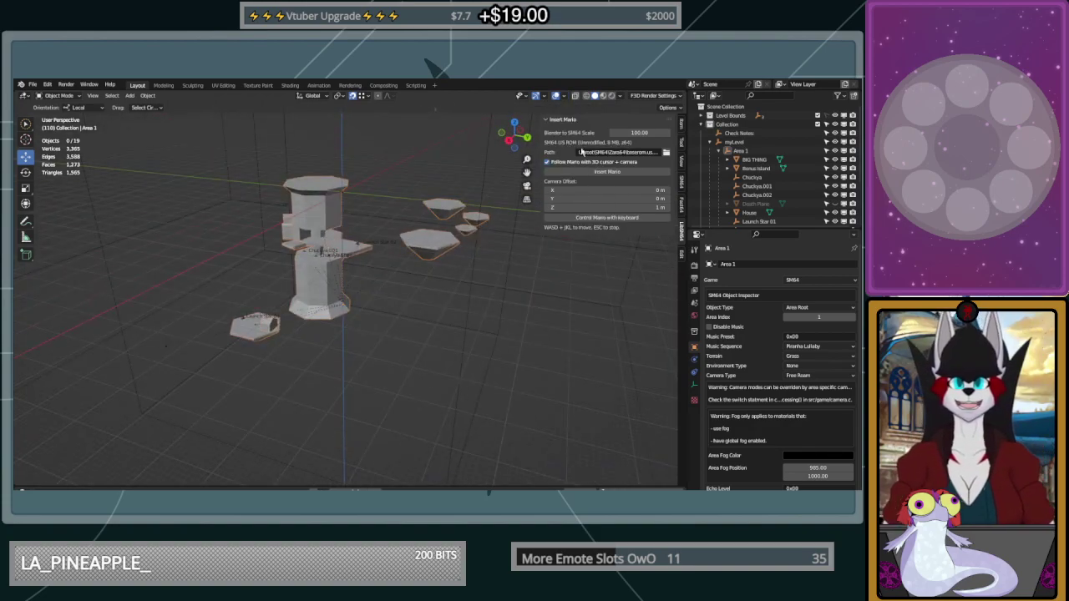
{"action": "left_click", "coordinate": [565, 96]}
{"action": "left_click", "coordinate": [615, 140]}
{"action": "left_click", "coordinate": [551, 139]}
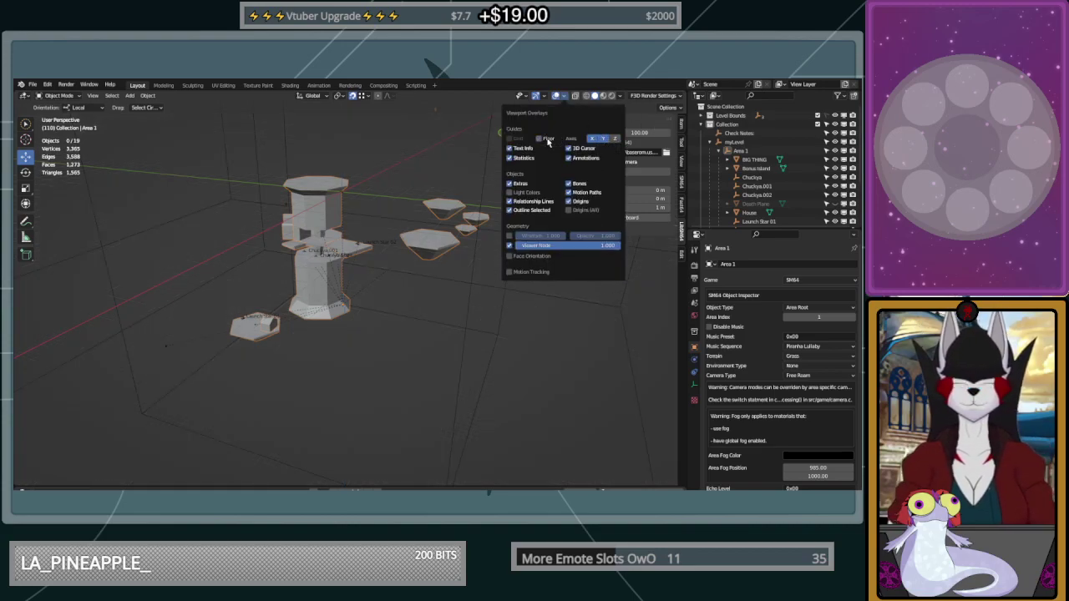
{"action": "left_click", "coordinate": [615, 140]}
{"action": "middle_click_drag", "start_coordinate": [341, 283], "coordinate": [420, 292]}
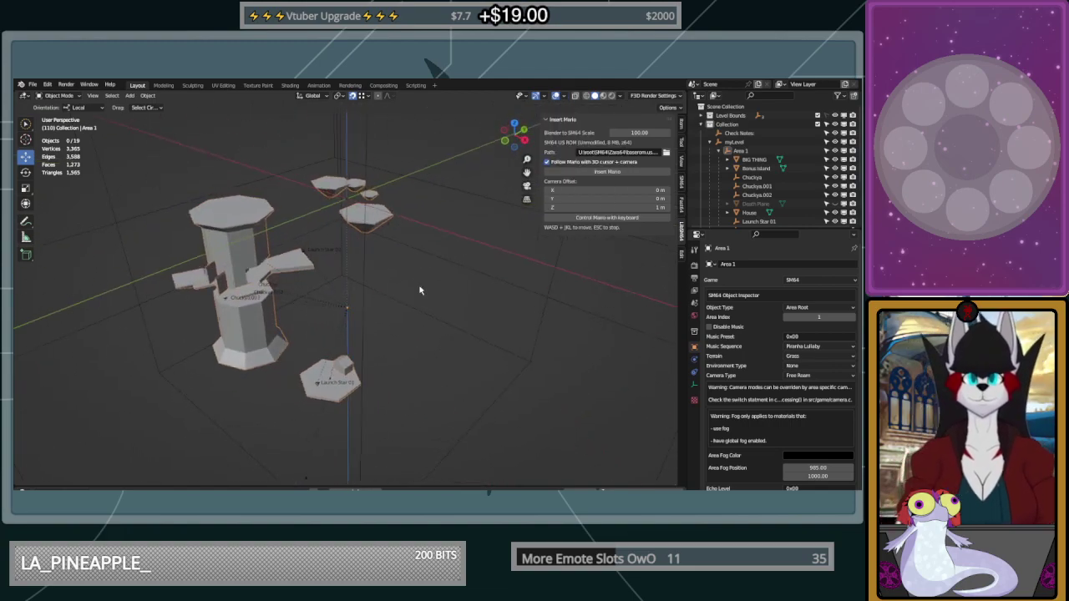
{"action": "left_click", "coordinate": [619, 96]}
{"action": "left_click", "coordinate": [565, 97]}
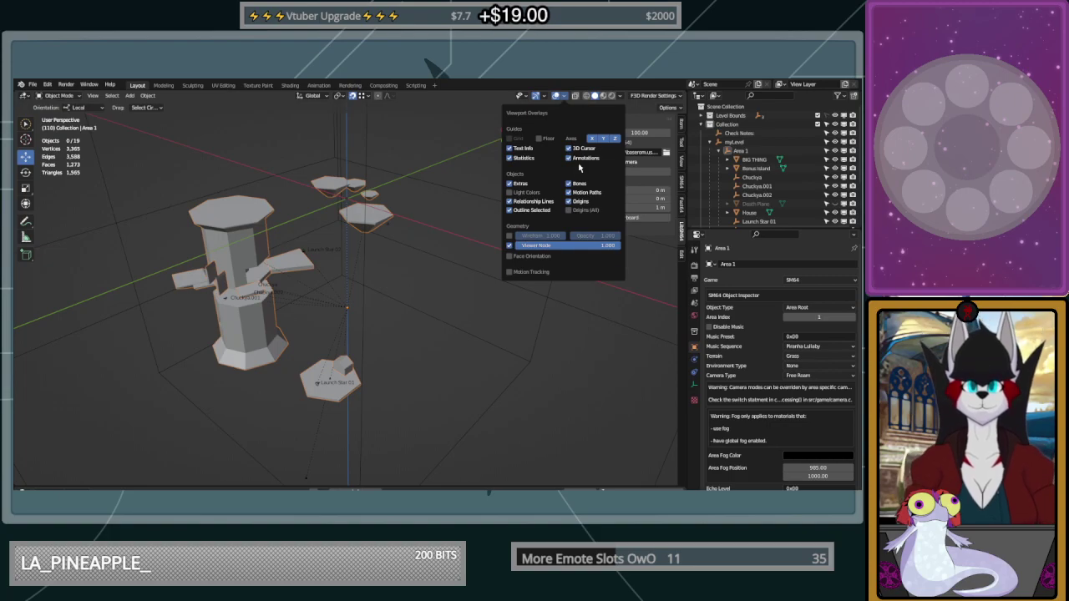
{"action": "left_click", "coordinate": [568, 202]}
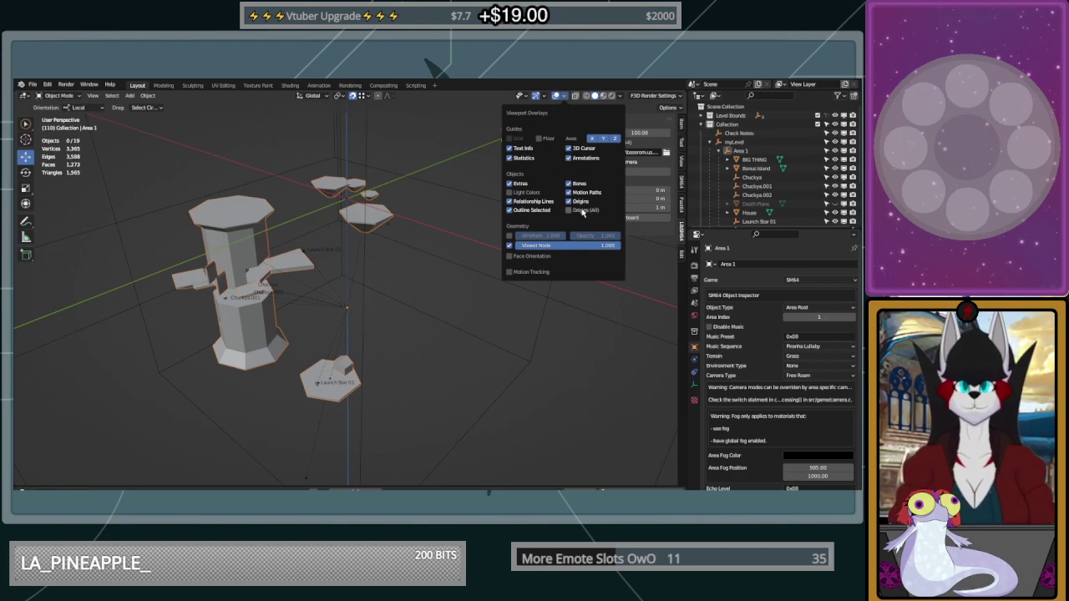
{"action": "left_click", "coordinate": [576, 202]}
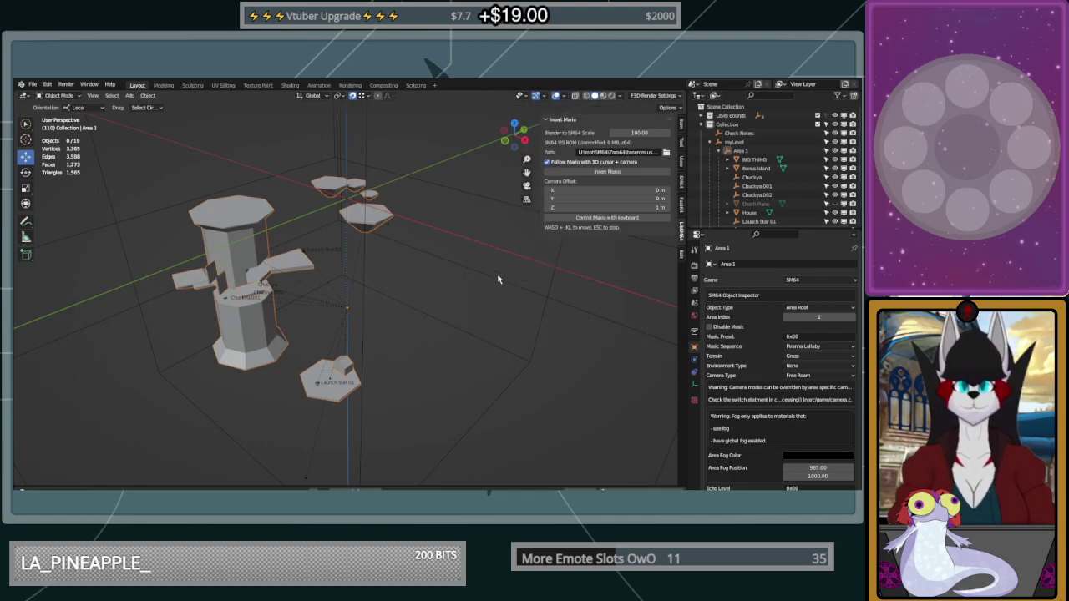
Examine the tower and floating islands against the level bounds from several sides, heights and distances
{"action": "middle_click_drag", "start_coordinate": [497, 273], "coordinate": [443, 334]}
{"action": "middle_click_drag", "start_coordinate": [531, 311], "coordinate": [409, 273]}
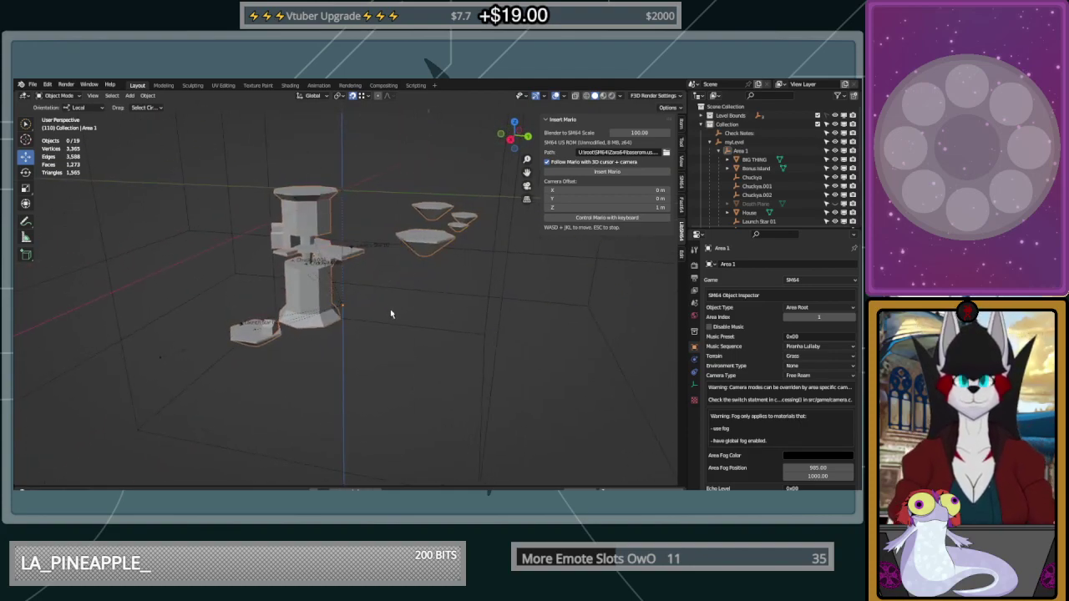
{"action": "scroll", "coordinate": [389, 309], "scroll_direction": "up", "scroll_amount": 5}
{"action": "middle_click_drag", "start_coordinate": [309, 288], "coordinate": [463, 302]}
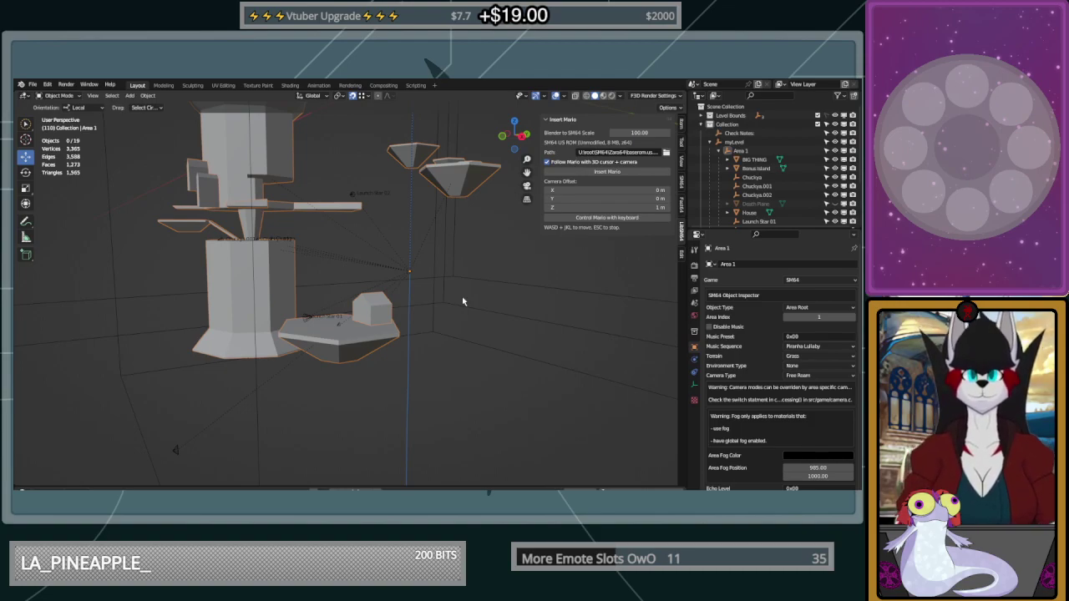
{"action": "mouse_move", "coordinate": [464, 301]}
{"action": "middle_mouse_down"}
{"action": "mouse_move", "coordinate": [508, 306]}
{"action": "mouse_move", "coordinate": [334, 310]}
{"action": "mouse_move", "coordinate": [457, 329]}
{"action": "mouse_move", "coordinate": [291, 351]}
{"action": "mouse_move", "coordinate": [479, 334]}
{"action": "mouse_move", "coordinate": [526, 312]}
{"action": "mouse_move", "coordinate": [462, 304]}
{"action": "middle_mouse_up"}
{"action": "scroll", "coordinate": [462, 304], "scroll_direction": "down", "scroll_amount": 5}
{"action": "middle_click_drag", "start_coordinate": [442, 209], "coordinate": [406, 399], "text": "shift"}
{"action": "mouse_move", "coordinate": [425, 318]}
{"action": "middle_mouse_down"}
{"action": "mouse_move", "coordinate": [448, 298]}
{"action": "mouse_move", "coordinate": [441, 309]}
{"action": "middle_mouse_up"}
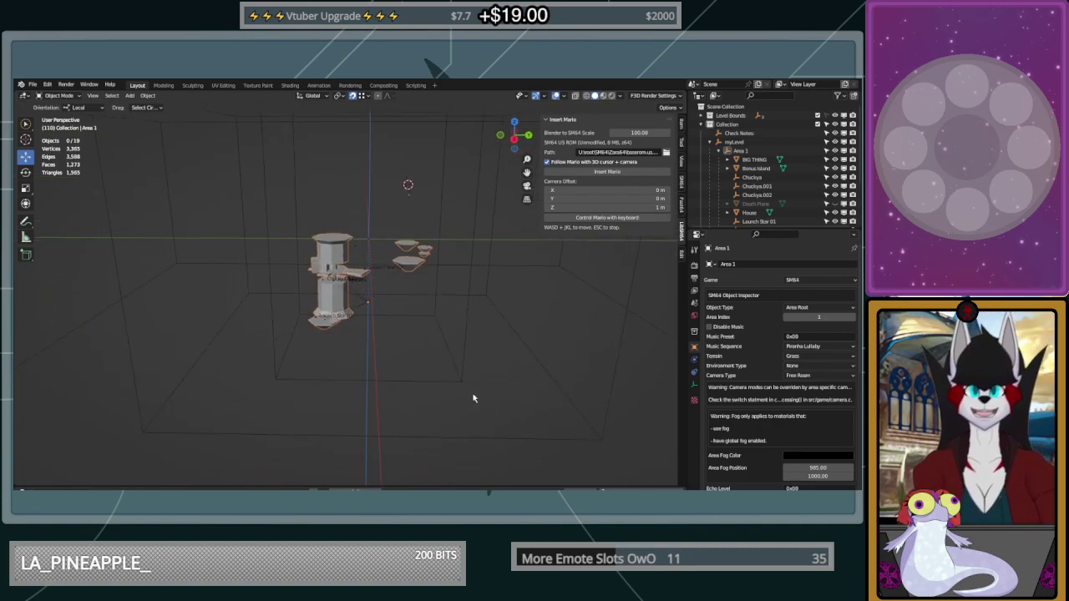
{"action": "middle_click_drag", "start_coordinate": [418, 192], "coordinate": [426, 463]}
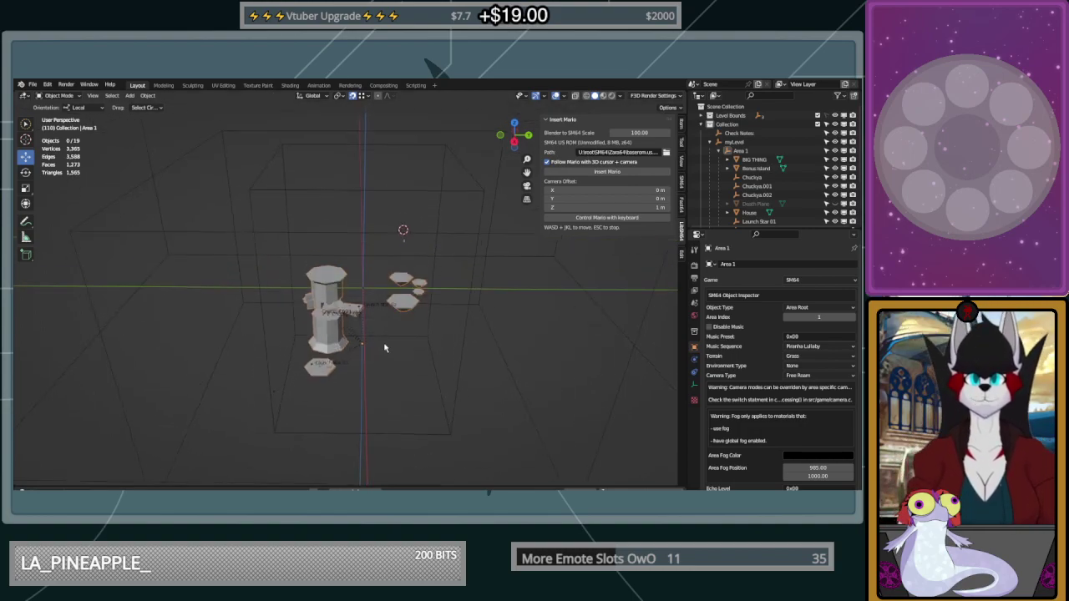
{"action": "middle_click_drag", "start_coordinate": [384, 348], "coordinate": [391, 397]}
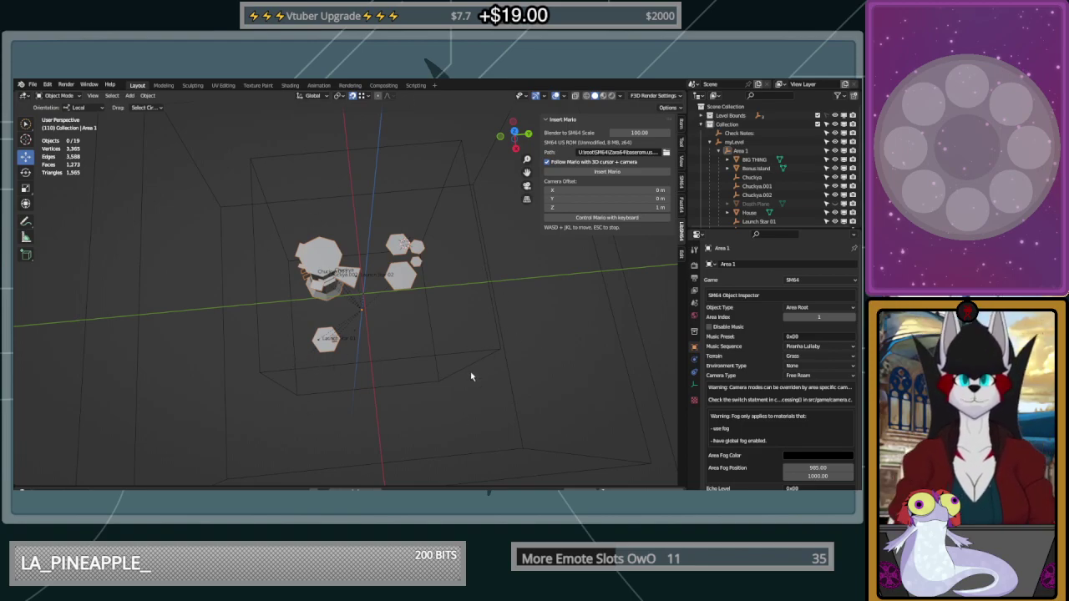
{"action": "scroll", "coordinate": [468, 363], "scroll_direction": "down", "scroll_amount": 5}
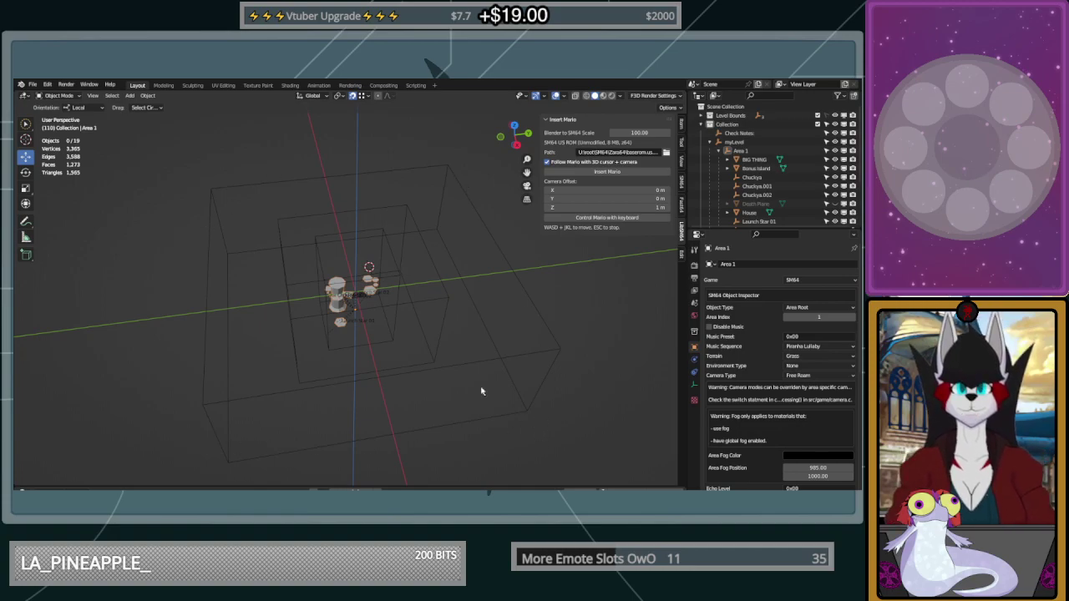
{"action": "scroll", "coordinate": [506, 407], "scroll_direction": "up", "scroll_amount": 8}
{"action": "middle_click_drag", "start_coordinate": [407, 201], "coordinate": [389, 290]}
{"action": "scroll", "coordinate": [400, 270], "scroll_direction": "down", "scroll_amount": 2}
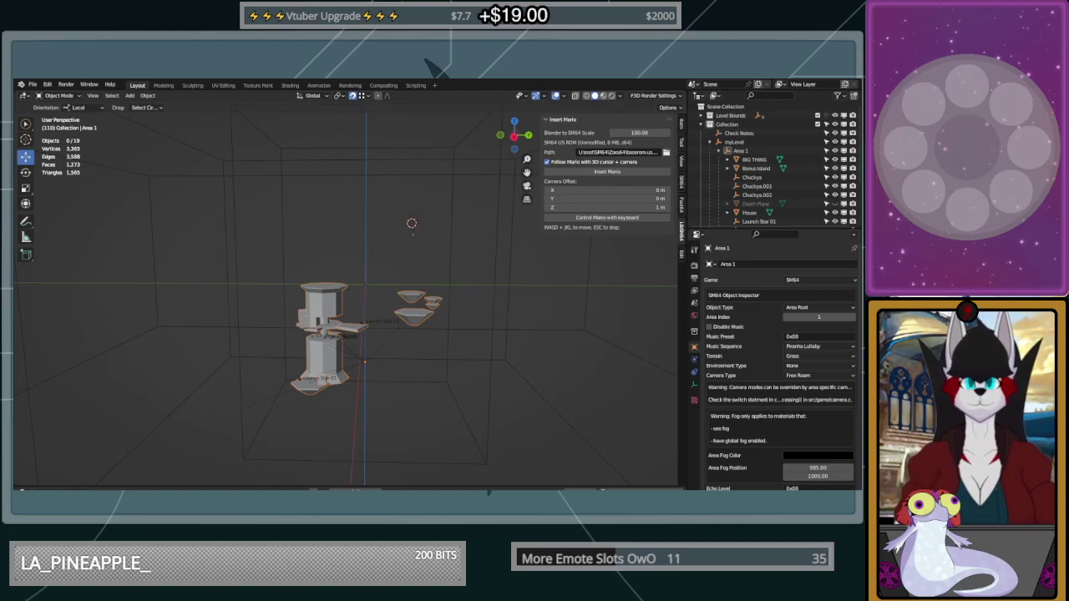
{"action": "scroll", "coordinate": [318, 324], "scroll_direction": "up", "scroll_amount": 5}
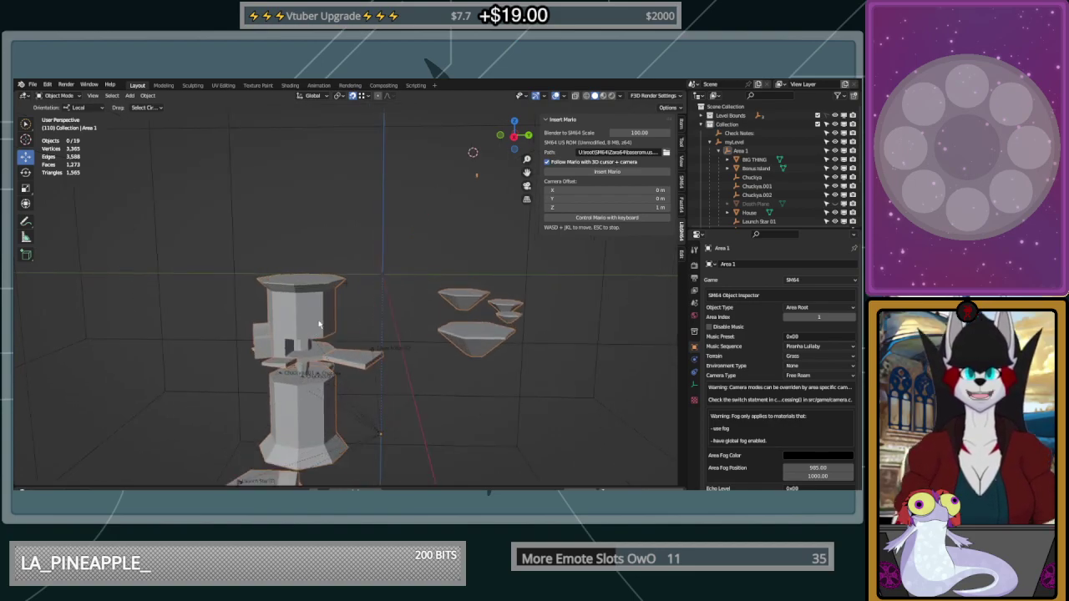
{"action": "scroll", "coordinate": [326, 284], "scroll_direction": "up", "scroll_amount": 1}
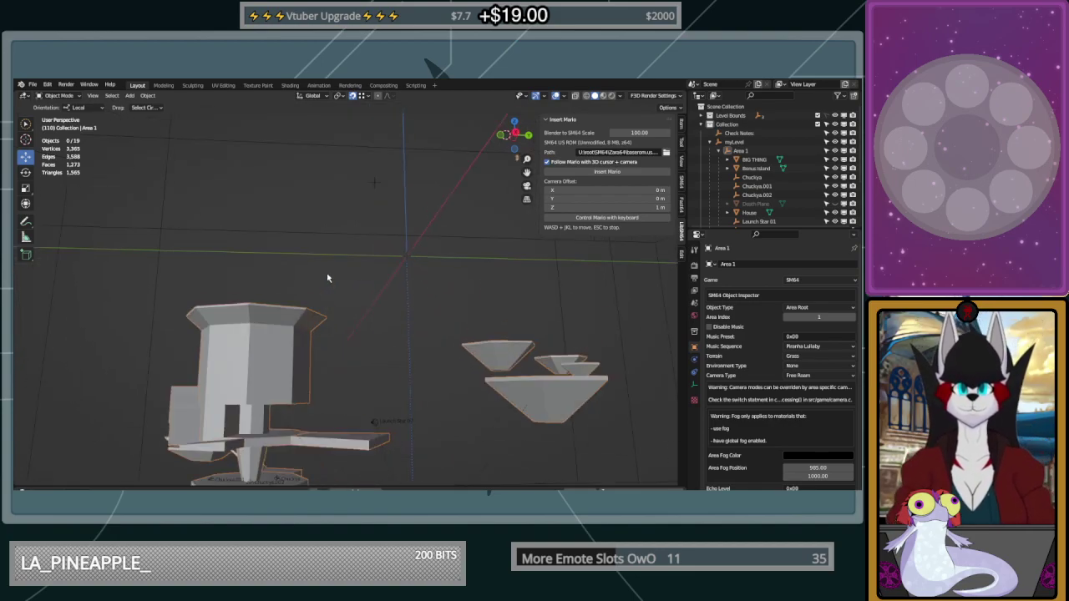
Select the Check Notes empty above the tower, move it under Area 2 in the outliner and hide it
{"action": "left_click", "coordinate": [374, 183]}
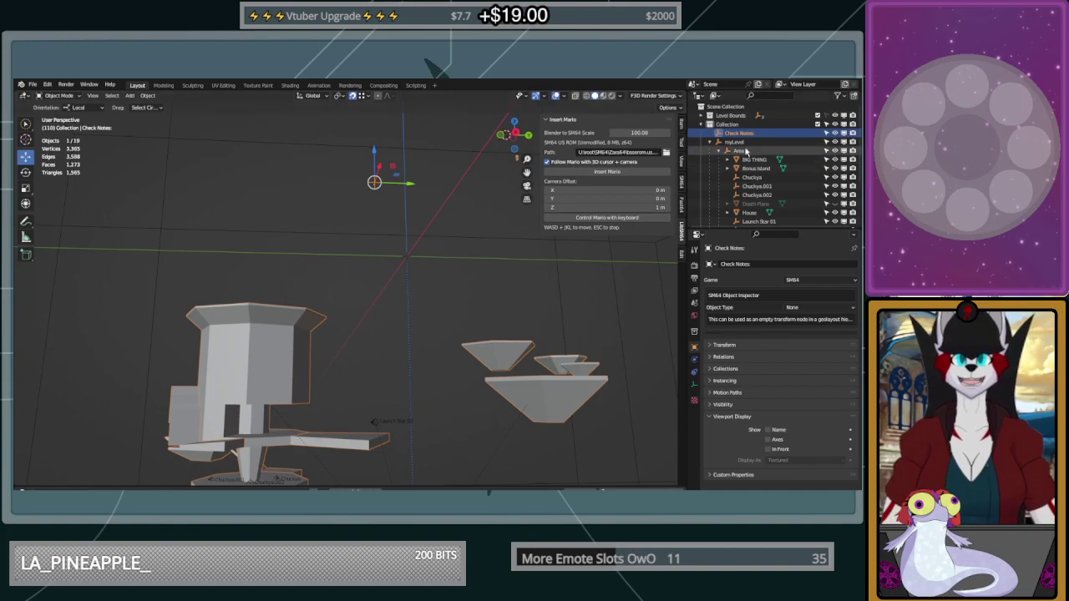
{"action": "left_click_drag", "start_coordinate": [738, 133], "coordinate": [727, 216]}
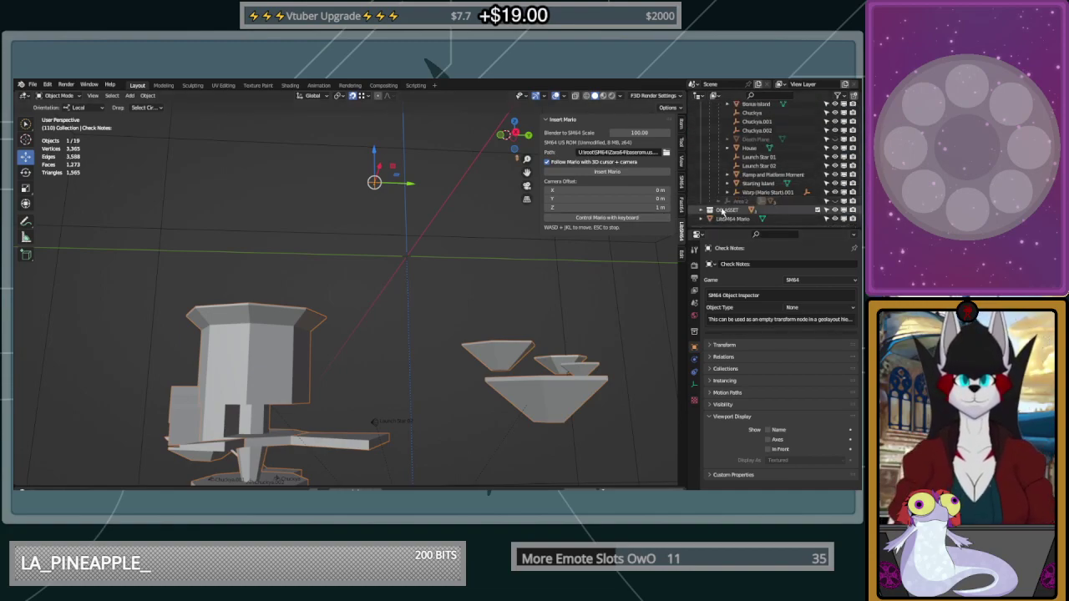
{"action": "scroll", "coordinate": [752, 200], "scroll_direction": "up", "scroll_amount": 4}
{"action": "scroll", "coordinate": [752, 201], "scroll_direction": "down", "scroll_amount": 3}
{"action": "left_click", "coordinate": [835, 204]}
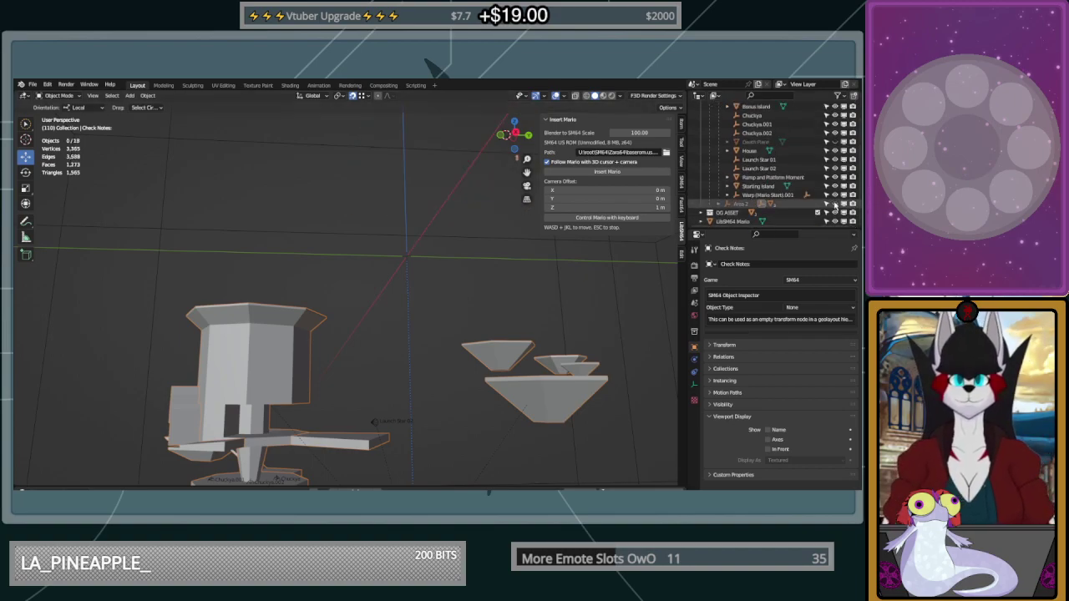
Select the myLevel root and hide it and the Area 1 root in the viewport
{"action": "middle_click_drag", "start_coordinate": [400, 279], "coordinate": [440, 329]}
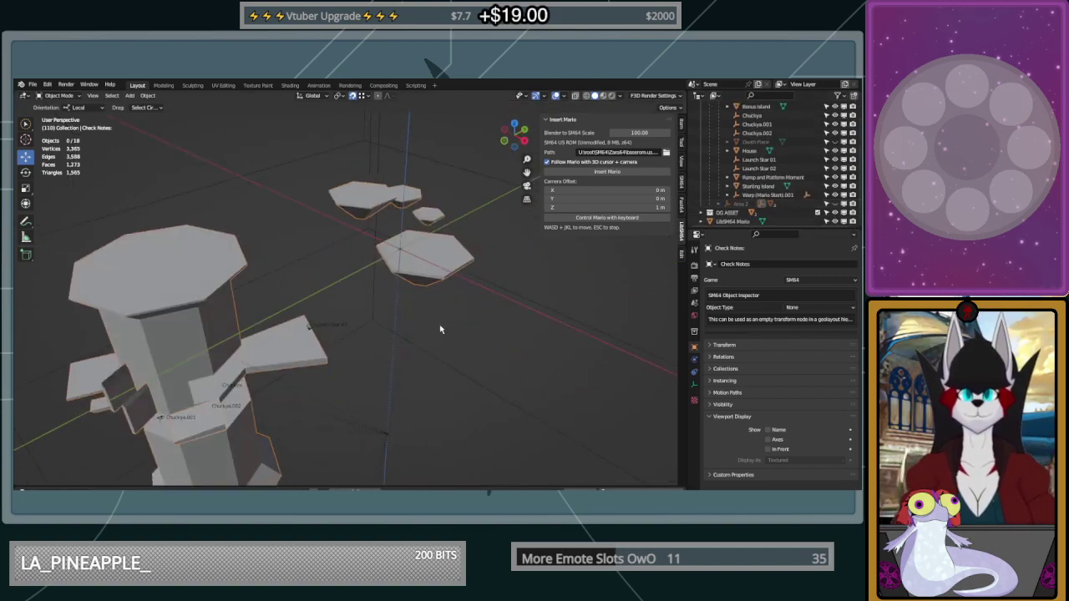
{"action": "left_click", "coordinate": [401, 251]}
{"action": "scroll", "coordinate": [827, 159], "scroll_direction": "up", "scroll_amount": 4}
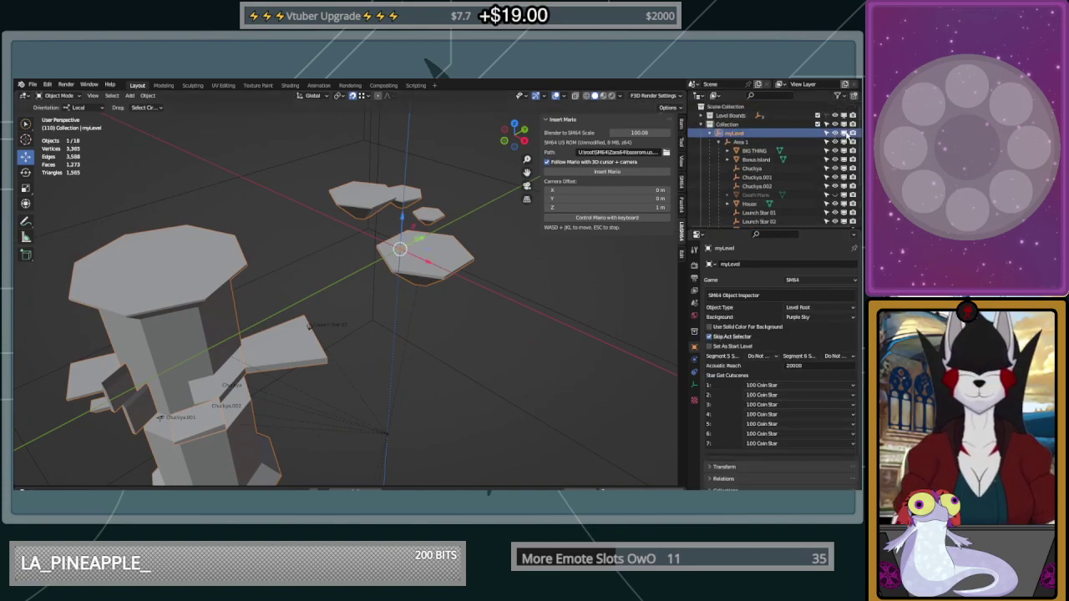
{"action": "left_click", "coordinate": [834, 134]}
{"action": "middle_click_drag", "start_coordinate": [618, 350], "coordinate": [449, 276]}
{"action": "middle_click_drag", "start_coordinate": [404, 303], "coordinate": [449, 296]}
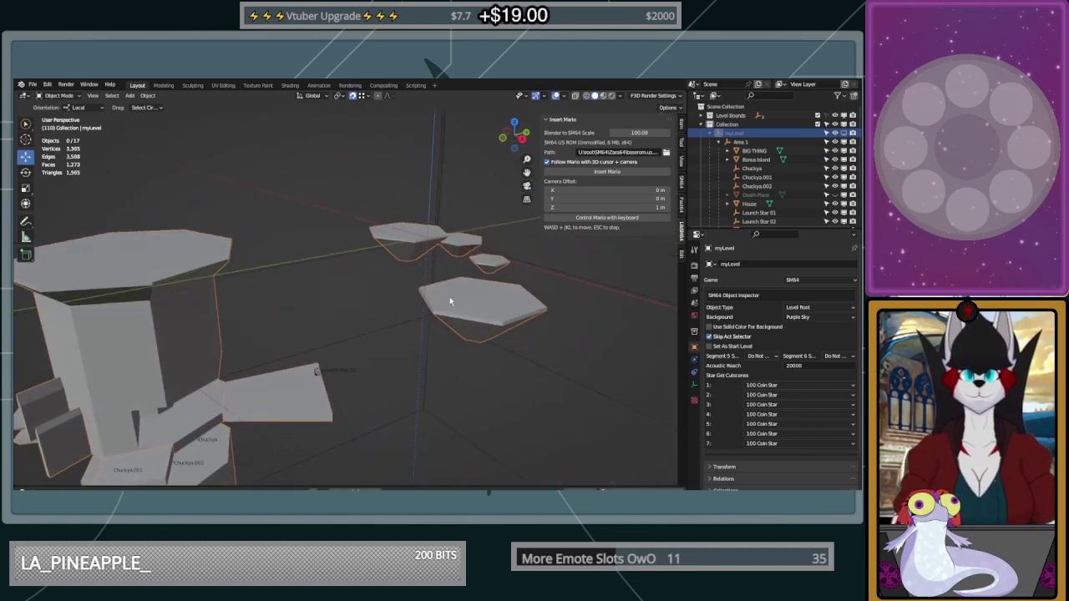
{"action": "scroll", "coordinate": [845, 144], "scroll_direction": "down", "scroll_amount": 3}
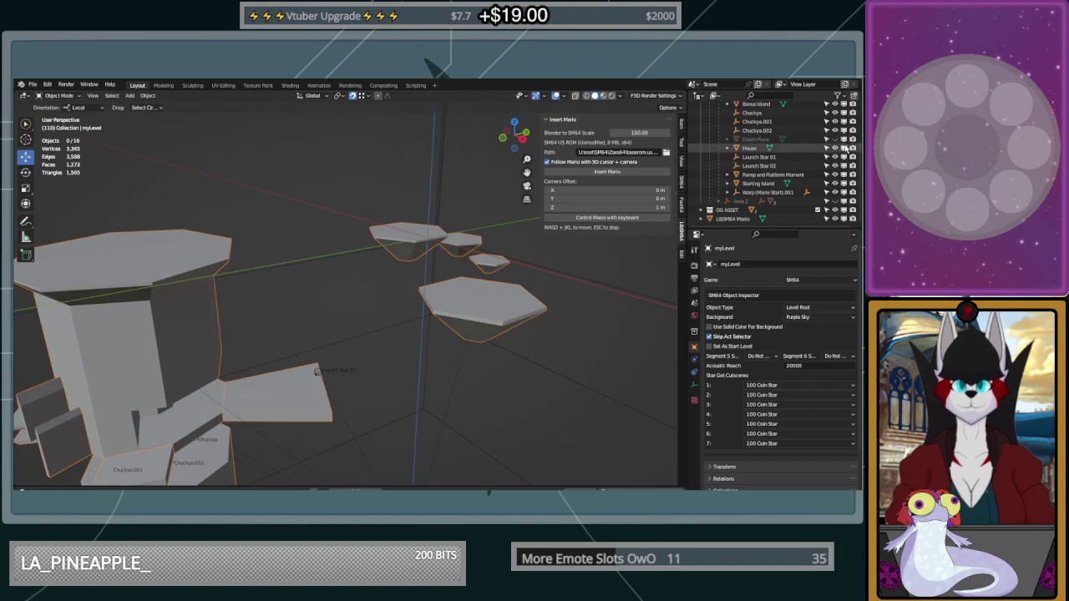
Select Launch Star 01 on the starting island and move it about 4.3 m along its local Y axis toward the island's edge
{"action": "middle_click_drag", "start_coordinate": [559, 351], "coordinate": [454, 340]}
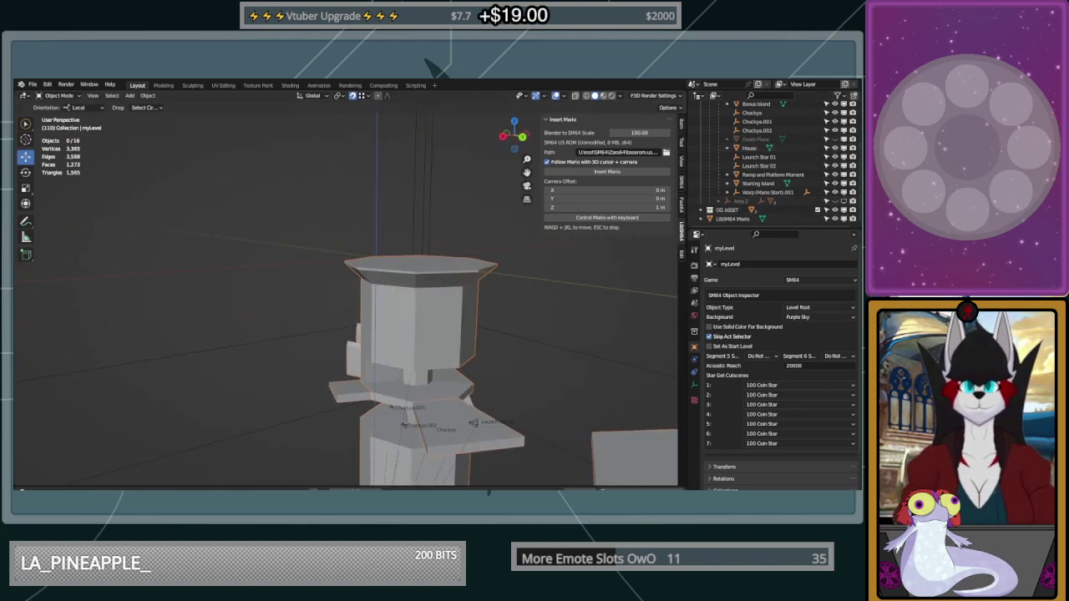
{"action": "middle_click_drag", "start_coordinate": [391, 343], "coordinate": [475, 287]}
{"action": "scroll", "coordinate": [349, 405], "scroll_direction": "down", "scroll_amount": 1}
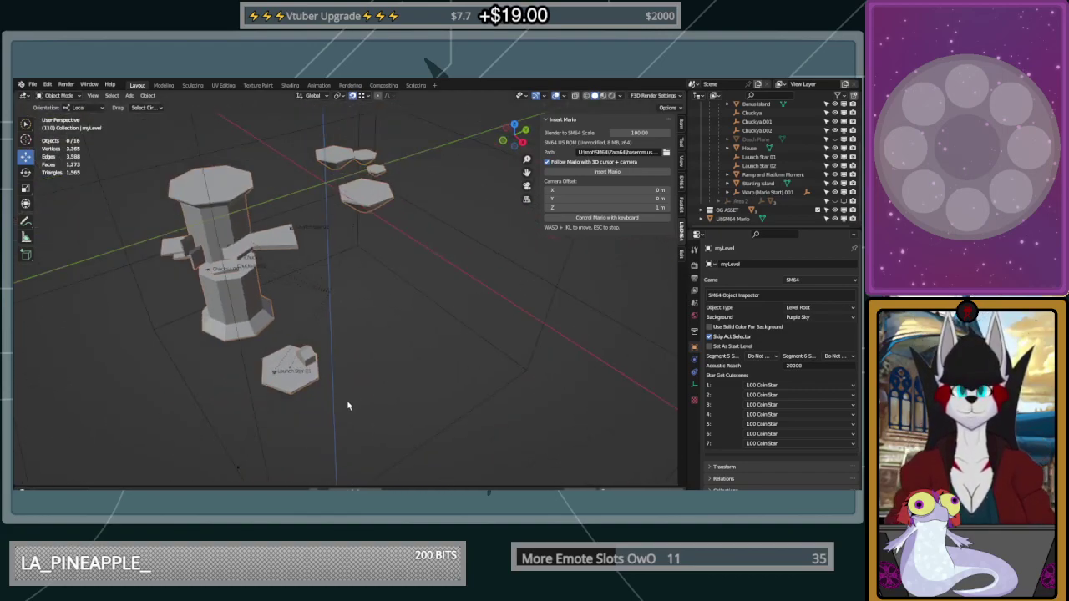
{"action": "scroll", "coordinate": [348, 406], "scroll_direction": "up", "scroll_amount": 3}
{"action": "middle_click_drag", "start_coordinate": [238, 417], "coordinate": [360, 304], "text": "shift"}
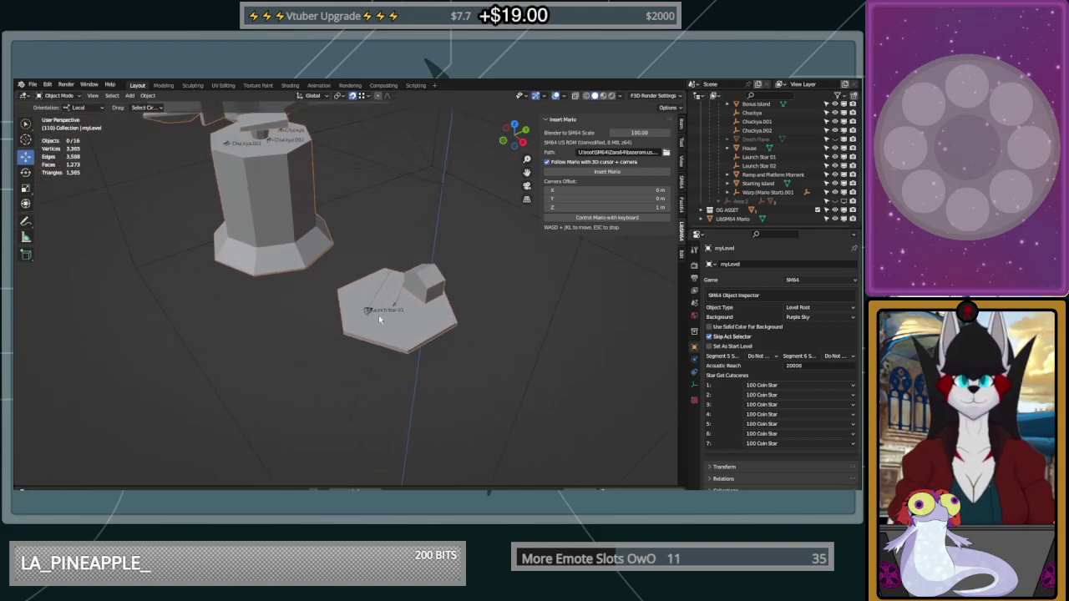
{"action": "scroll", "coordinate": [384, 302], "scroll_direction": "up", "scroll_amount": 3}
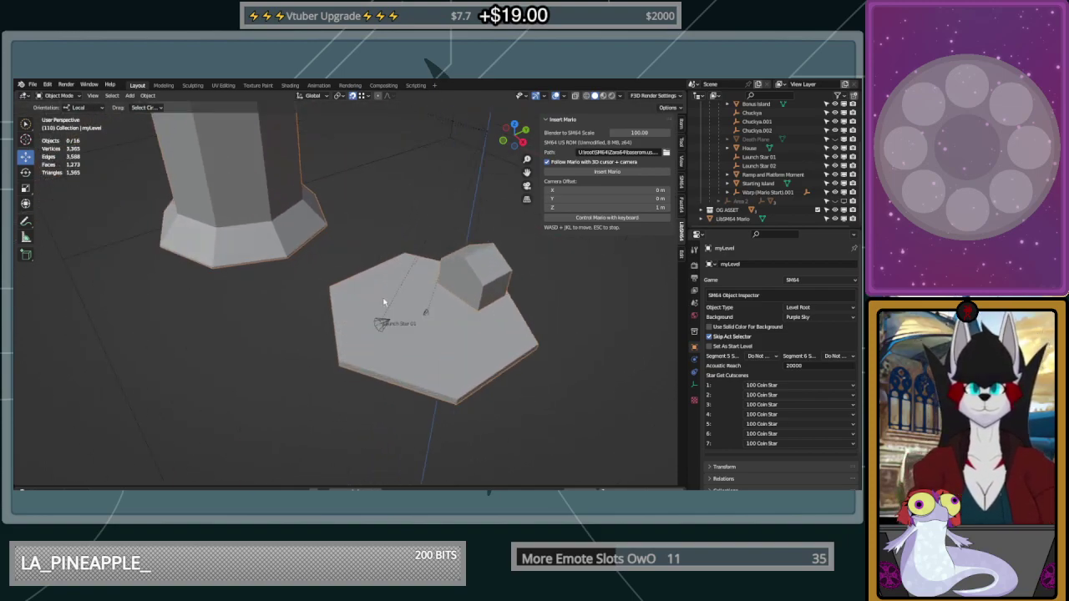
{"action": "left_click", "coordinate": [381, 325]}
{"action": "scroll", "coordinate": [396, 309], "scroll_direction": "up", "scroll_amount": 3}
{"action": "scroll", "coordinate": [398, 314], "scroll_direction": "down", "scroll_amount": 2}
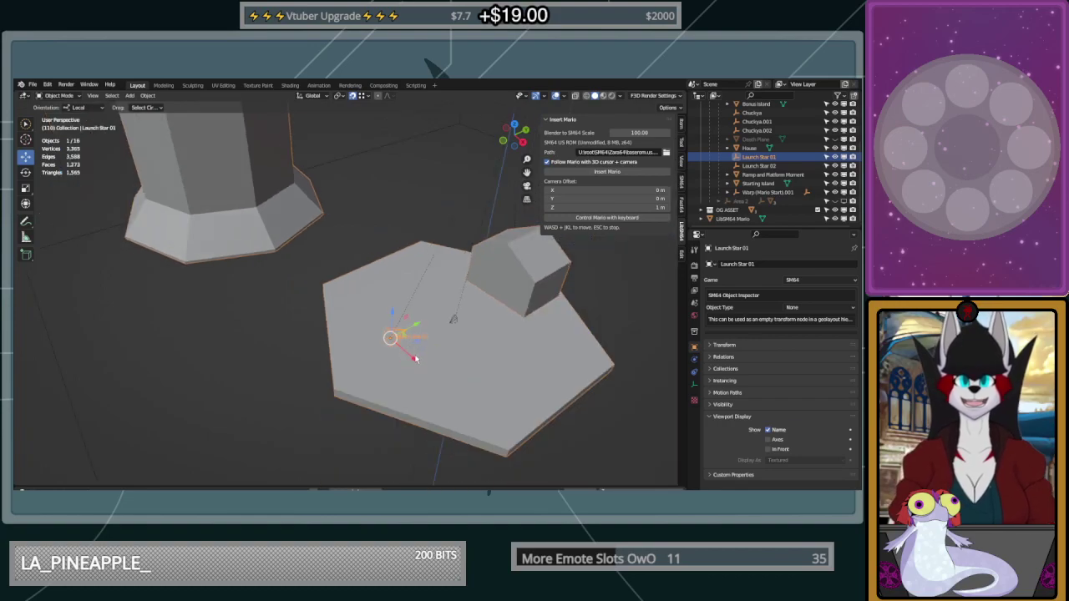
{"action": "left_click_drag", "start_coordinate": [415, 359], "coordinate": [336, 281]}
{"action": "key", "text": "ctrl+z"}
{"action": "left_click_drag", "start_coordinate": [410, 358], "coordinate": [377, 247]}
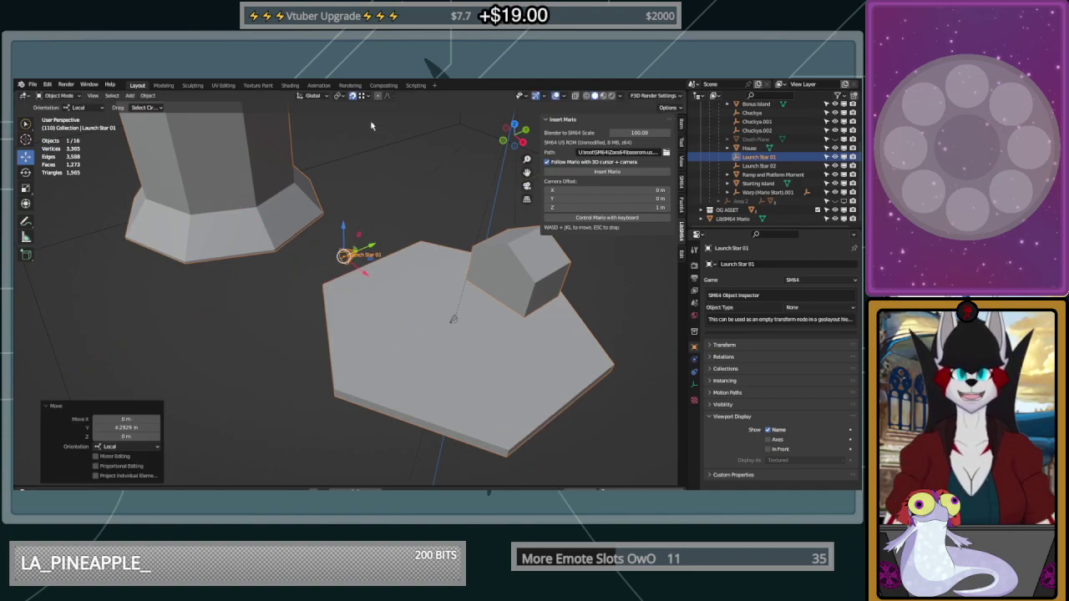
Set the snap target to Edge Center and move Launch Star 01 about 4.7 m along its local Y axis
{"action": "left_click", "coordinate": [368, 96]}
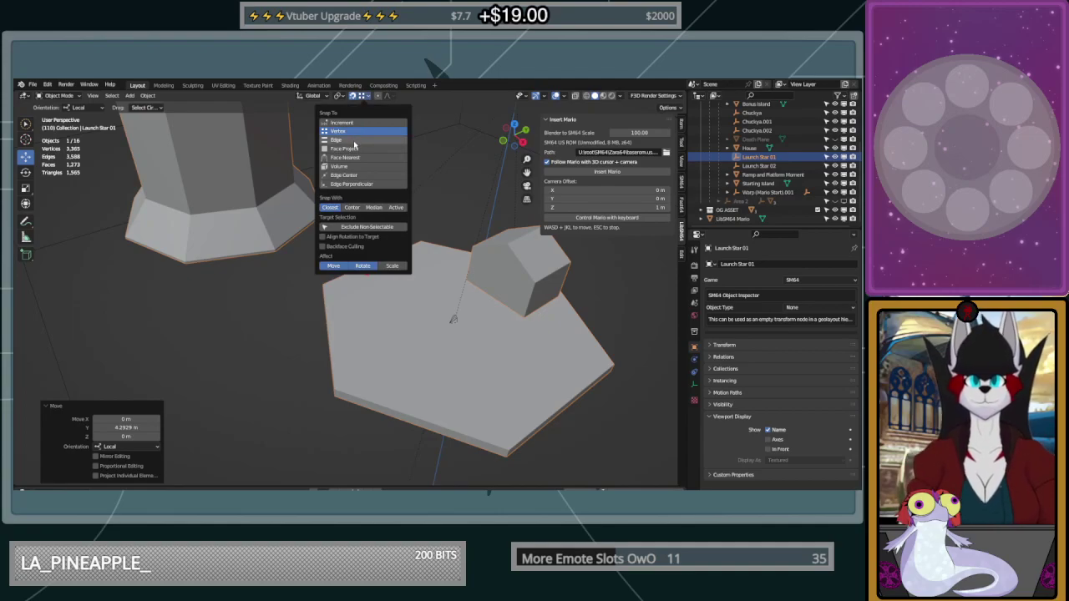
{"action": "left_click", "coordinate": [359, 176]}
{"action": "left_click_drag", "start_coordinate": [382, 253], "coordinate": [414, 239]}
Rotate Launch Star 01 about Z, then move it about 2.6 m along its local Y axis
{"action": "left_click", "coordinate": [25, 171]}
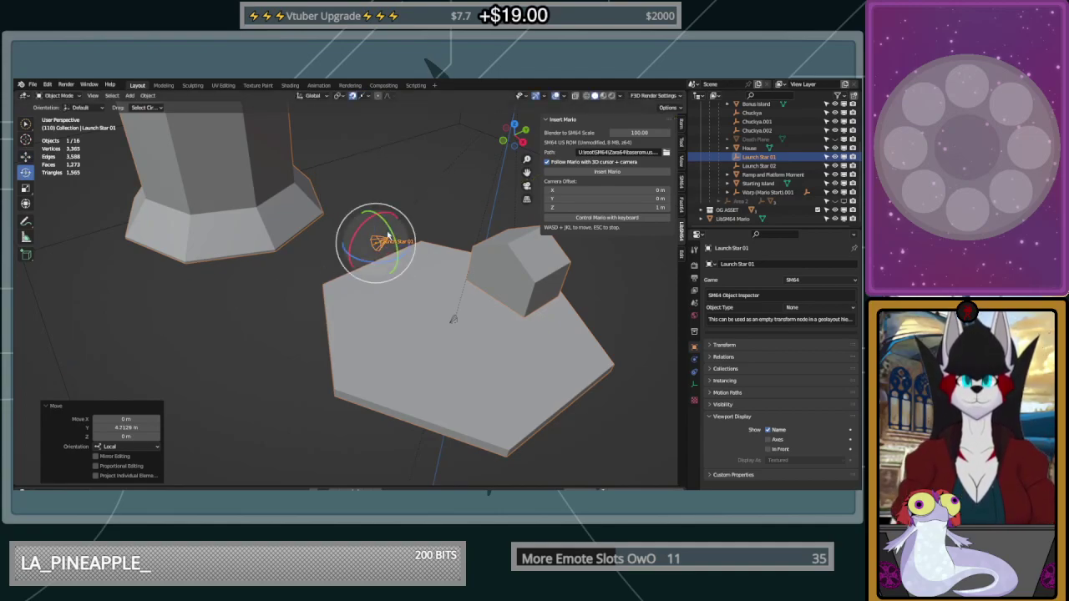
{"action": "mouse_move", "coordinate": [389, 253]}
{"action": "left_mouse_down"}
{"action": "mouse_move", "coordinate": [402, 261]}
{"action": "mouse_move", "coordinate": [389, 252]}
{"action": "mouse_move", "coordinate": [373, 265]}
{"action": "left_mouse_up"}
{"action": "middle_click_drag", "start_coordinate": [377, 265], "coordinate": [313, 252]}
{"action": "left_click", "coordinate": [26, 156]}
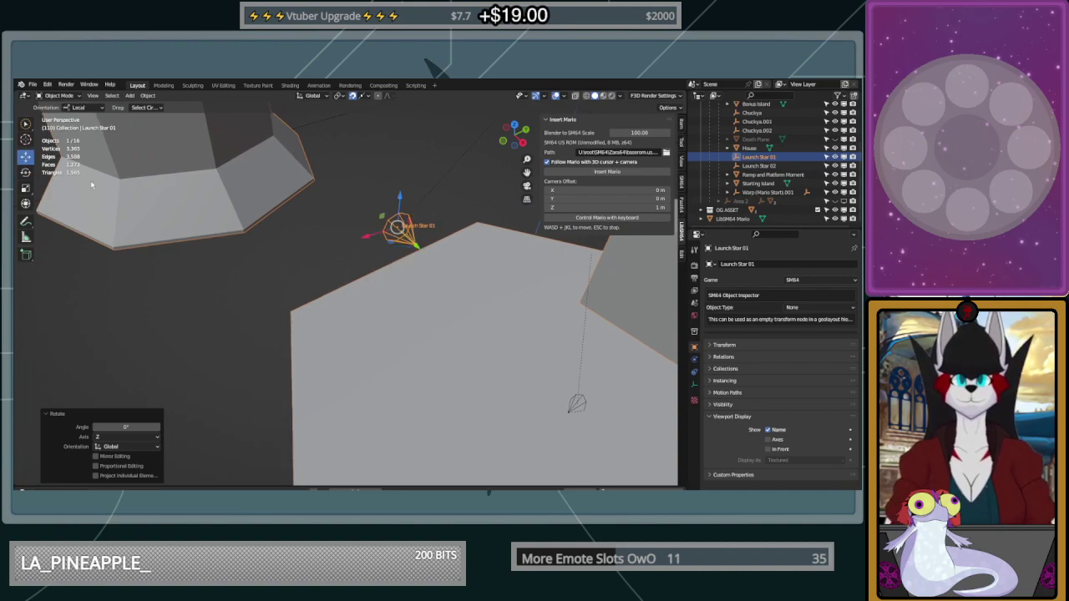
{"action": "left_click_drag", "start_coordinate": [419, 248], "coordinate": [448, 271]}
{"action": "middle_click_drag", "start_coordinate": [449, 272], "coordinate": [352, 296]}
{"action": "scroll", "coordinate": [323, 323], "scroll_direction": "down", "scroll_amount": 4}
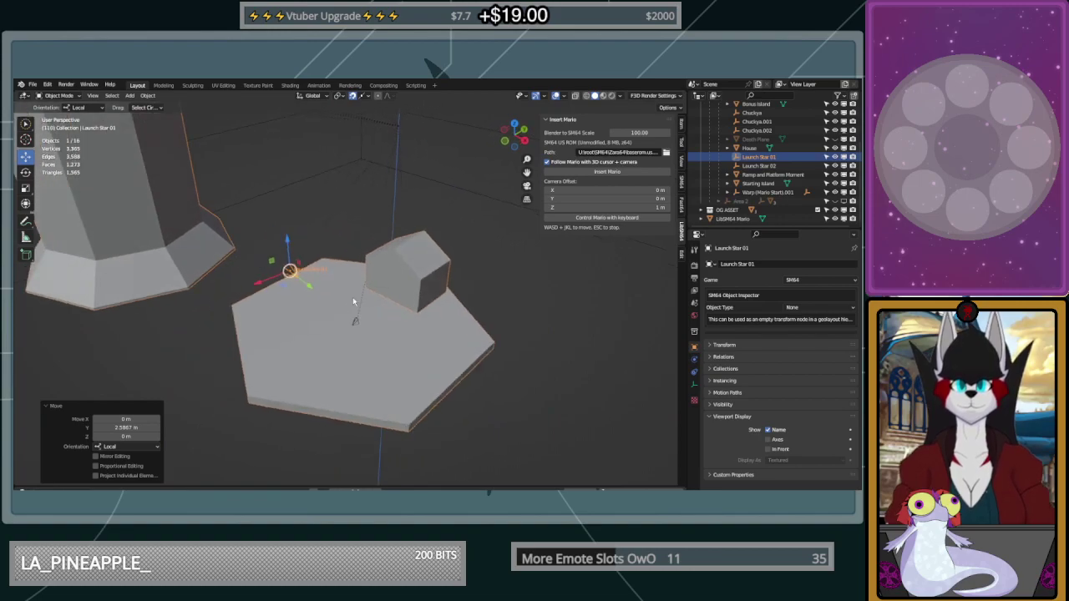
Duplicate Launch Star 01 to the opposite side of the starting island and rotate the copy 180° about Z
{"action": "key", "text": "shift+d"}
{"action": "left_click", "coordinate": [460, 381]}
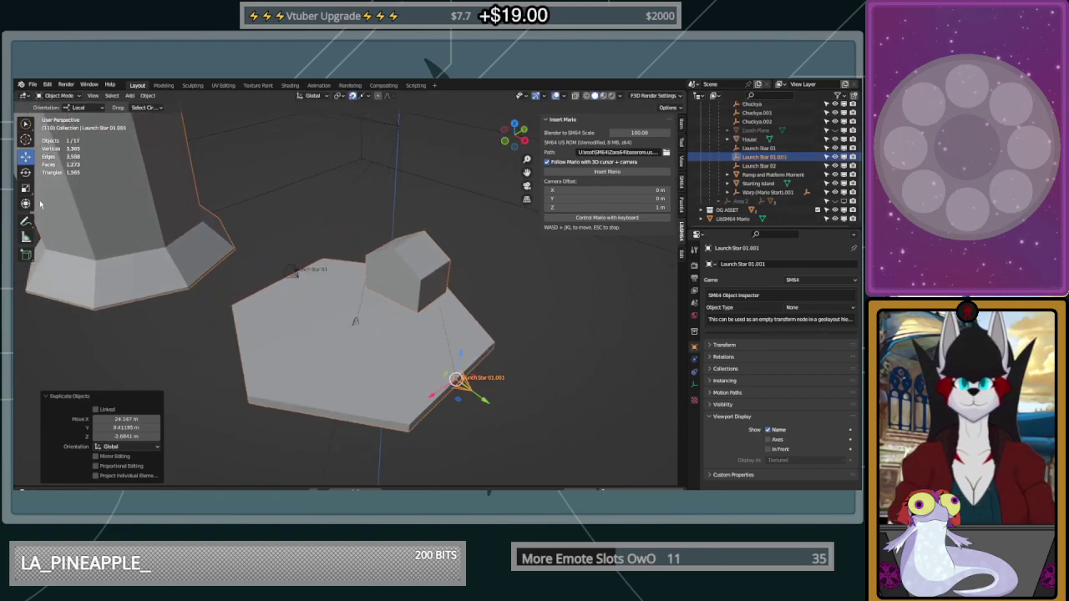
{"action": "left_click", "coordinate": [26, 172]}
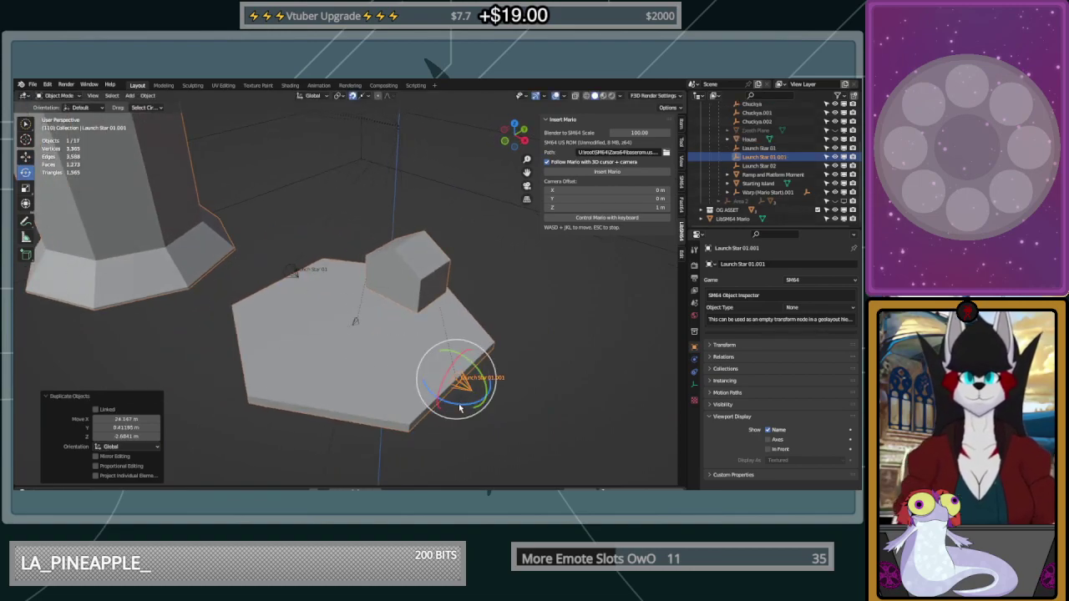
{"action": "left_click_drag", "start_coordinate": [461, 408], "coordinate": [372, 340]}
{"action": "left_click", "coordinate": [139, 428]}
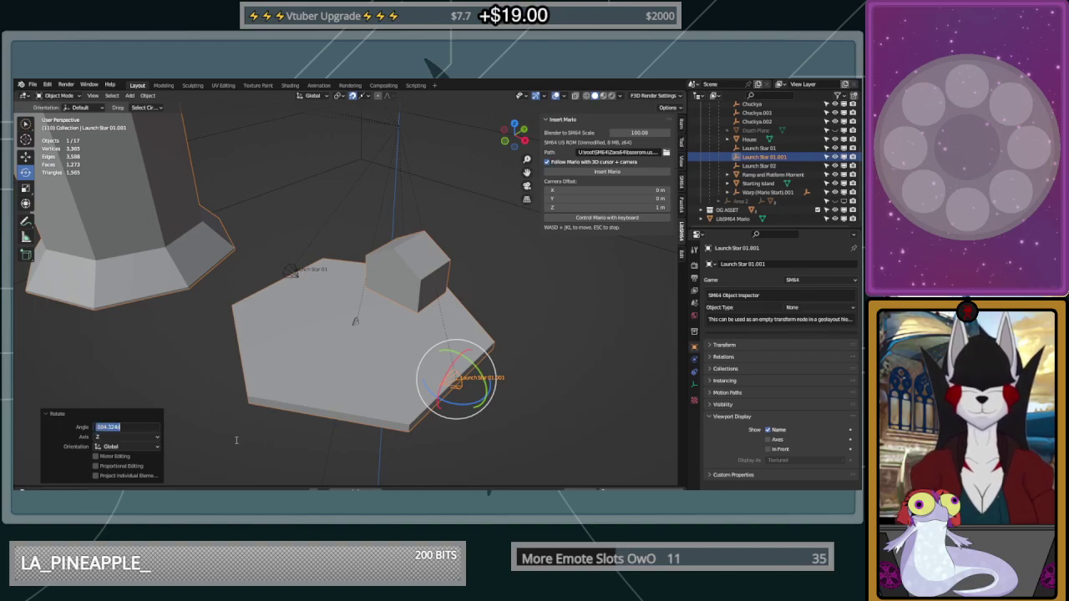
{"action": "type", "text": "180"}
{"action": "key", "text": "Return"}
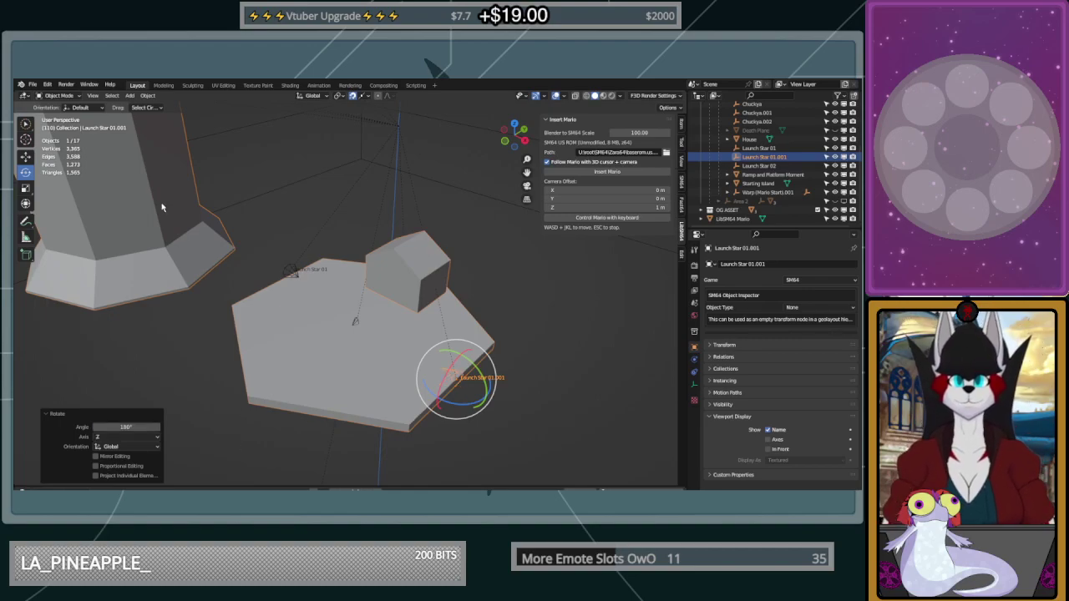
Raise the duplicated launch star about 7.1 m, then switch snapping to Vertex and lower it along Z
{"action": "left_click", "coordinate": [26, 157]}
{"action": "left_click_drag", "start_coordinate": [461, 361], "coordinate": [272, 180]}
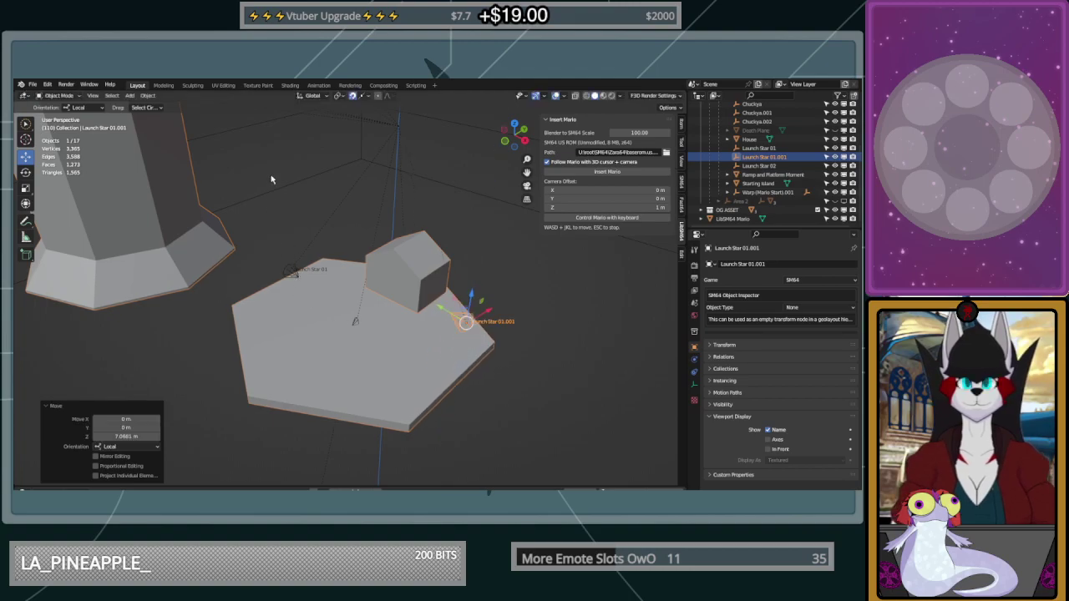
{"action": "left_click", "coordinate": [370, 96]}
{"action": "left_click", "coordinate": [362, 132]}
{"action": "left_click_drag", "start_coordinate": [471, 295], "coordinate": [355, 295]}
Move the duplicated launch star about 7.6 m along local X to the island's corner, then shift it along local Y
{"action": "middle_click_drag", "start_coordinate": [356, 295], "coordinate": [480, 303]}
{"action": "scroll", "coordinate": [480, 306], "scroll_direction": "down", "scroll_amount": 6}
{"action": "middle_click_drag", "start_coordinate": [480, 348], "coordinate": [456, 410]}
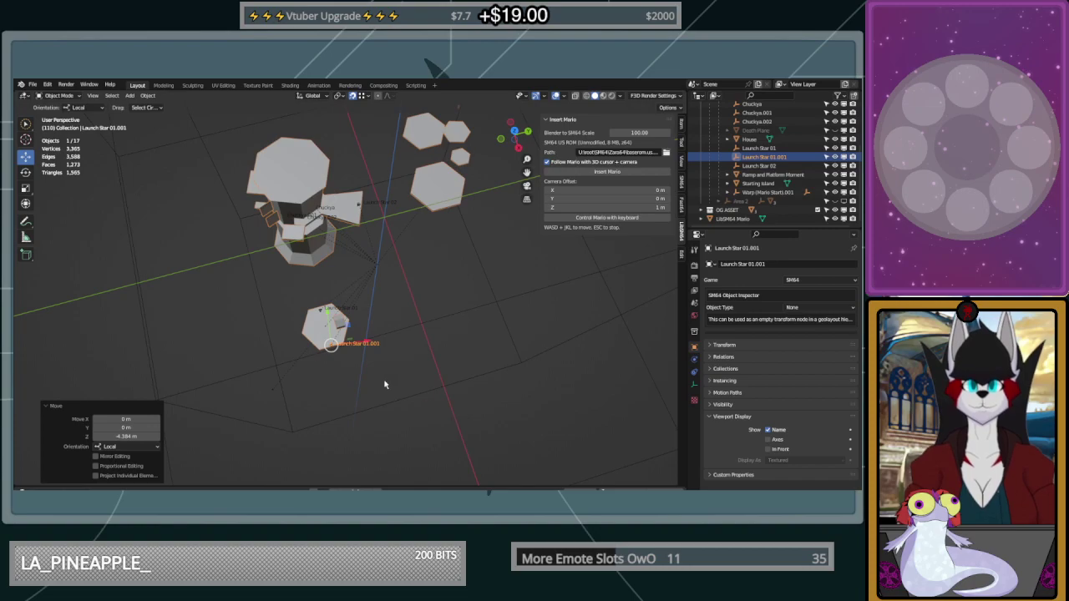
{"action": "scroll", "coordinate": [384, 385], "scroll_direction": "up", "scroll_amount": 1}
{"action": "scroll", "coordinate": [384, 385], "scroll_direction": "up", "scroll_amount": 4}
{"action": "middle_click_drag", "start_coordinate": [381, 377], "coordinate": [349, 411]}
{"action": "scroll", "coordinate": [321, 361], "scroll_direction": "up", "scroll_amount": 4}
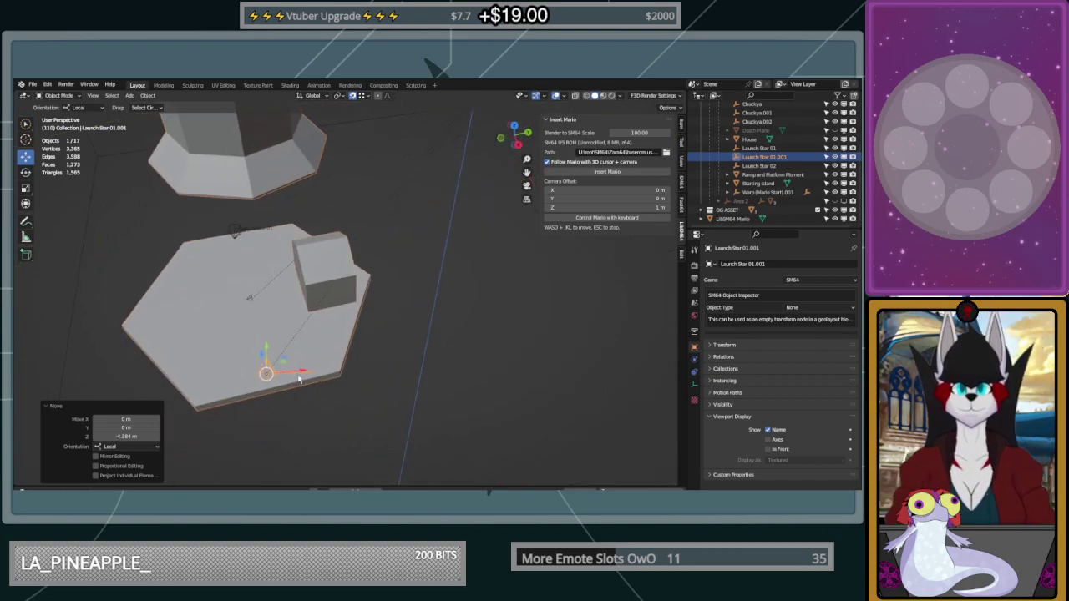
{"action": "left_click_drag", "start_coordinate": [300, 373], "coordinate": [329, 353]}
{"action": "left_click", "coordinate": [338, 343]}
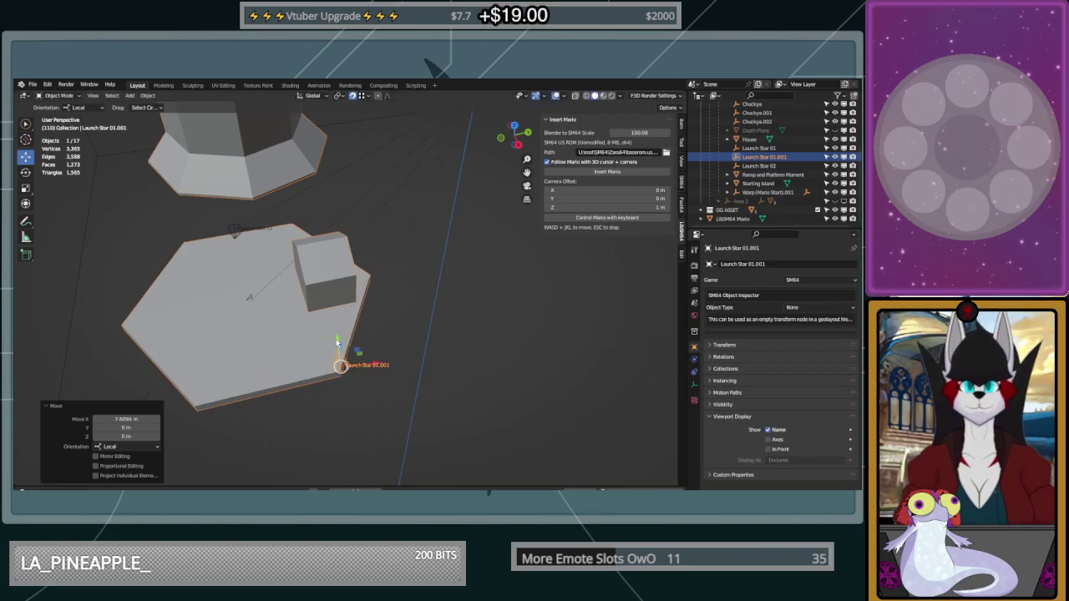
{"action": "key", "text": "g"}
{"action": "key", "text": "y"}
{"action": "left_click", "coordinate": [370, 339]}
{"action": "mouse_move", "coordinate": [370, 339]}
{"action": "middle_mouse_down"}
{"action": "mouse_move", "coordinate": [310, 334]}
{"action": "mouse_move", "coordinate": [363, 337]}
{"action": "mouse_move", "coordinate": [355, 334]}
{"action": "middle_mouse_up"}
Set the snap target to Edge Center and rotate the duplicated launch star 60° about Z
{"action": "left_click", "coordinate": [362, 95]}
{"action": "left_click", "coordinate": [354, 175]}
{"action": "left_click", "coordinate": [25, 172]}
{"action": "left_click_drag", "start_coordinate": [276, 307], "coordinate": [276, 282]}
{"action": "left_click", "coordinate": [125, 427]}
{"action": "type", "text": "60"}
{"action": "key", "text": "Return"}
{"action": "left_click", "coordinate": [26, 156]}
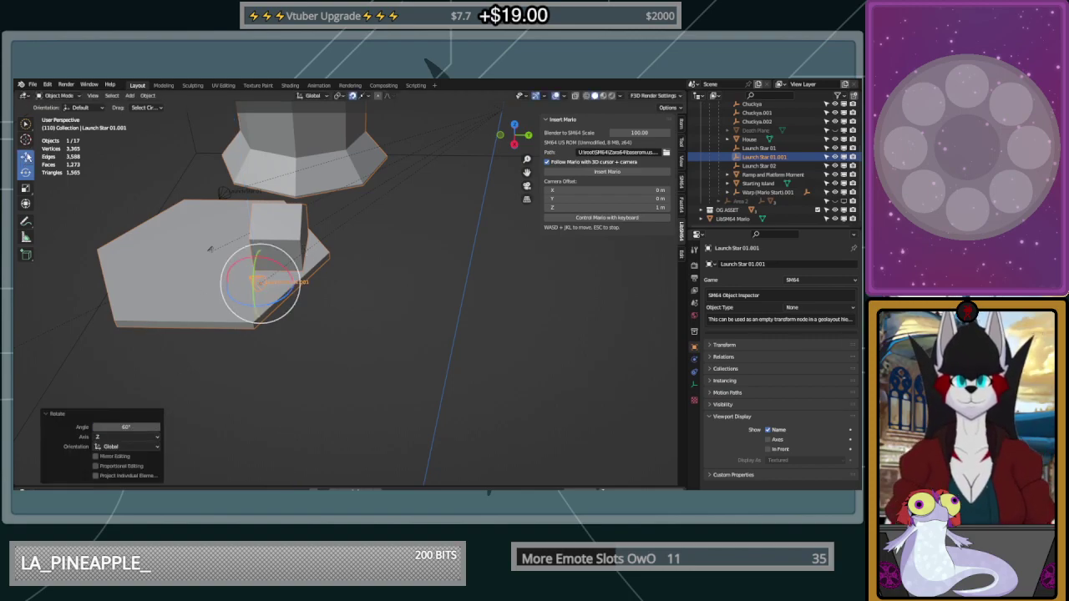
Examine the launch stars' placement relative to the starting island, house, tower and floating islands from several angles and distances
{"action": "middle_click_drag", "start_coordinate": [311, 298], "coordinate": [336, 320]}
{"action": "middle_click_drag", "start_coordinate": [337, 320], "coordinate": [431, 267]}
{"action": "scroll", "coordinate": [394, 278], "scroll_direction": "up", "scroll_amount": 1}
{"action": "scroll", "coordinate": [432, 268], "scroll_direction": "up", "scroll_amount": 5}
{"action": "middle_click_drag", "start_coordinate": [444, 182], "coordinate": [438, 223]}
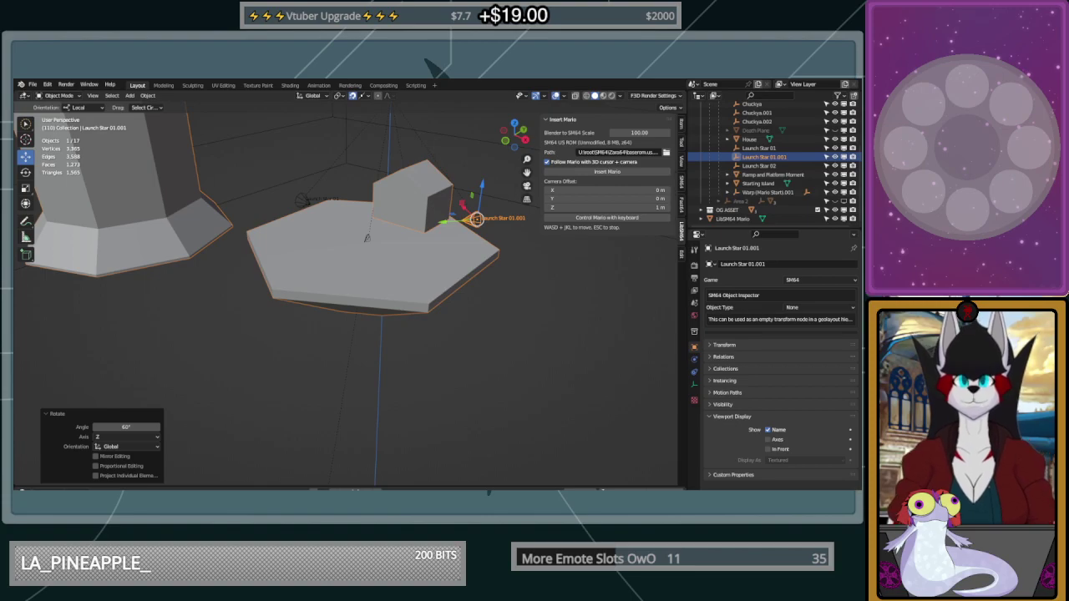
{"action": "middle_click_drag", "start_coordinate": [411, 306], "coordinate": [425, 271]}
{"action": "scroll", "coordinate": [425, 309], "scroll_direction": "down", "scroll_amount": 4}
{"action": "scroll", "coordinate": [423, 275], "scroll_direction": "down", "scroll_amount": 3}
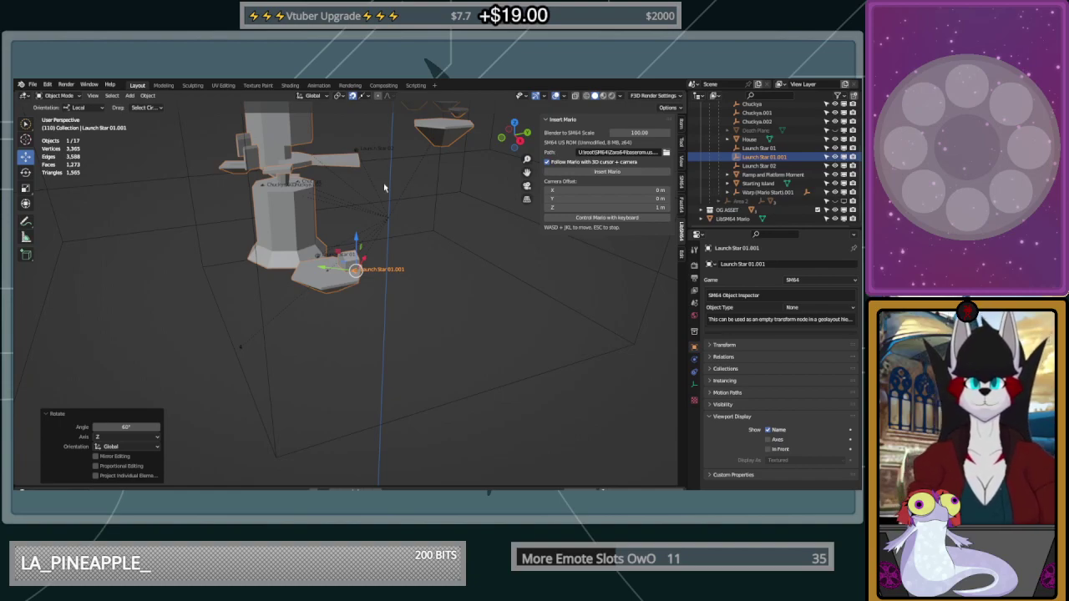
{"action": "middle_click_drag", "start_coordinate": [383, 183], "coordinate": [409, 349], "text": "shift"}
{"action": "scroll", "coordinate": [380, 321], "scroll_direction": "up", "scroll_amount": 5}
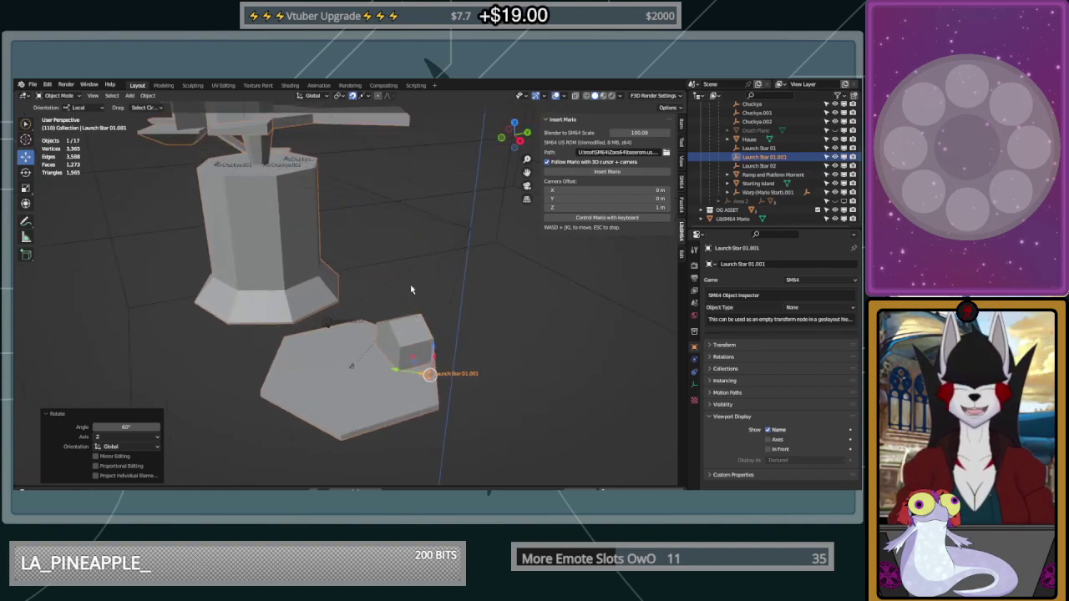
{"action": "middle_click_drag", "start_coordinate": [410, 289], "coordinate": [514, 384]}
{"action": "middle_click_drag", "start_coordinate": [395, 283], "coordinate": [364, 261]}
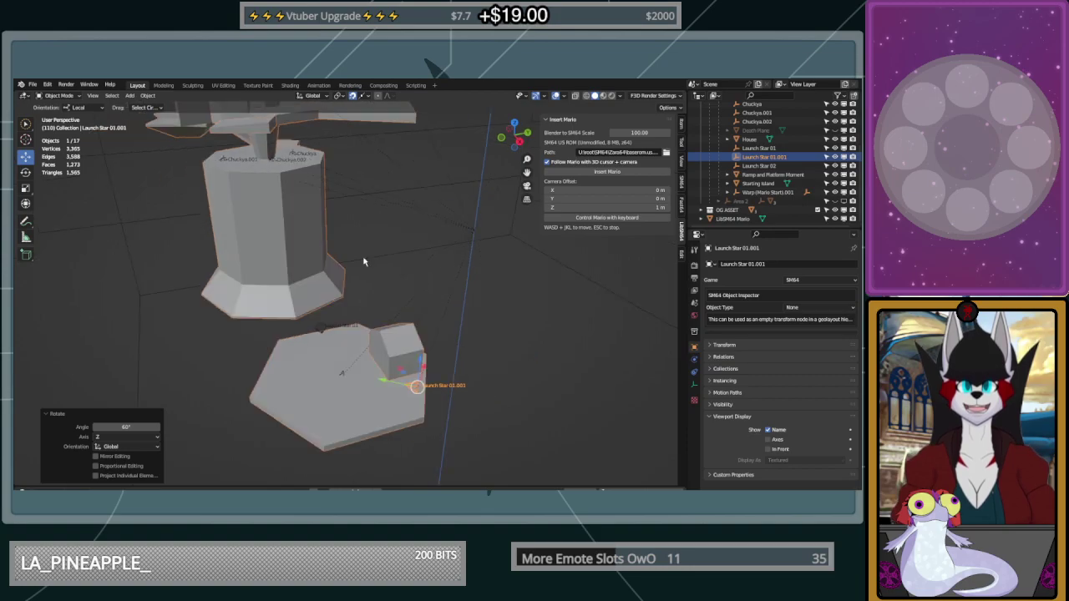
{"action": "middle_click_drag", "start_coordinate": [311, 185], "coordinate": [490, 480], "text": "shift"}
{"action": "scroll", "coordinate": [439, 358], "scroll_direction": "up", "scroll_amount": 3}
{"action": "middle_click_drag", "start_coordinate": [438, 358], "coordinate": [455, 138], "text": "shift"}
{"action": "middle_click_drag", "start_coordinate": [446, 349], "coordinate": [271, 195]}
{"action": "middle_click_drag", "start_coordinate": [492, 361], "coordinate": [438, 336]}
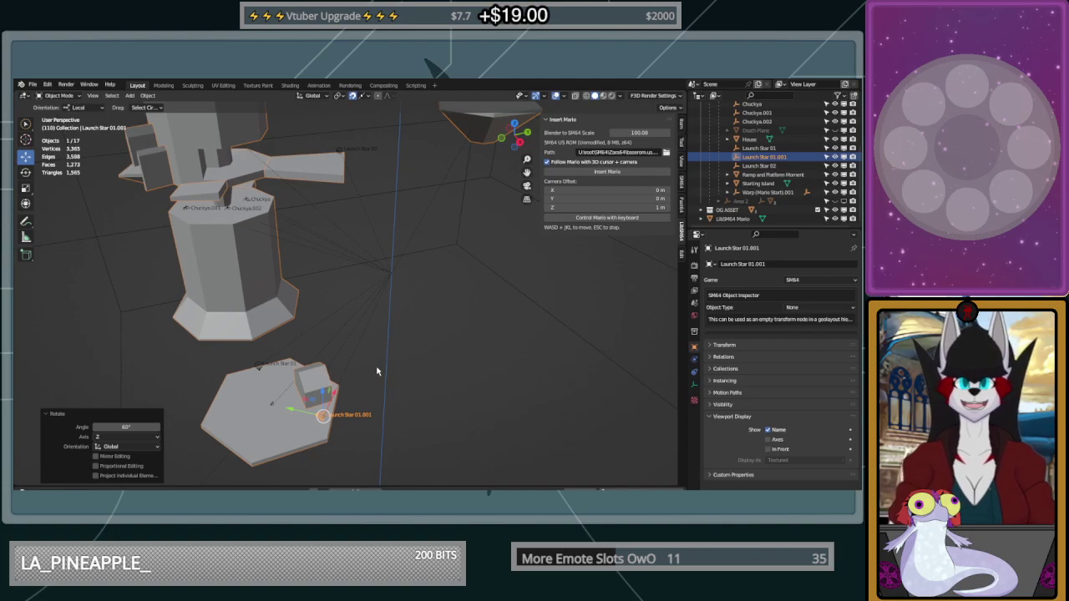
{"action": "middle_click_drag", "start_coordinate": [326, 417], "coordinate": [420, 387]}
Place the 3D cursor on the Starting Island and add a cylinder there with 6 vertices, 1 m radius and 2 m depth
{"action": "left_click", "coordinate": [458, 295]}
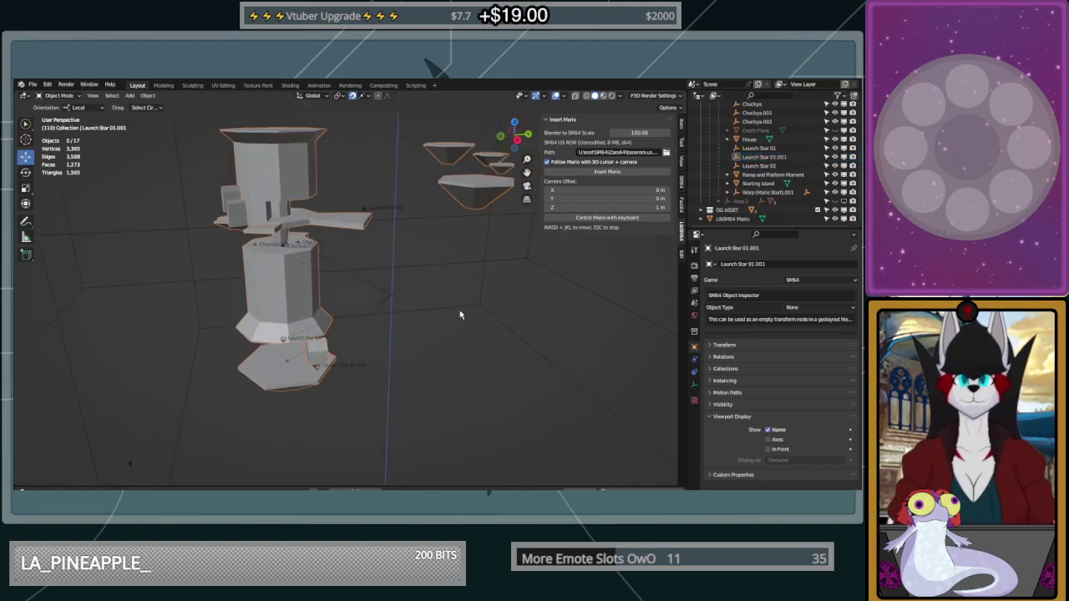
{"action": "left_click", "coordinate": [293, 378]}
{"action": "key", "text": "shift+s"}
{"action": "left_click", "coordinate": [345, 425]}
{"action": "key", "text": "shift+a"}
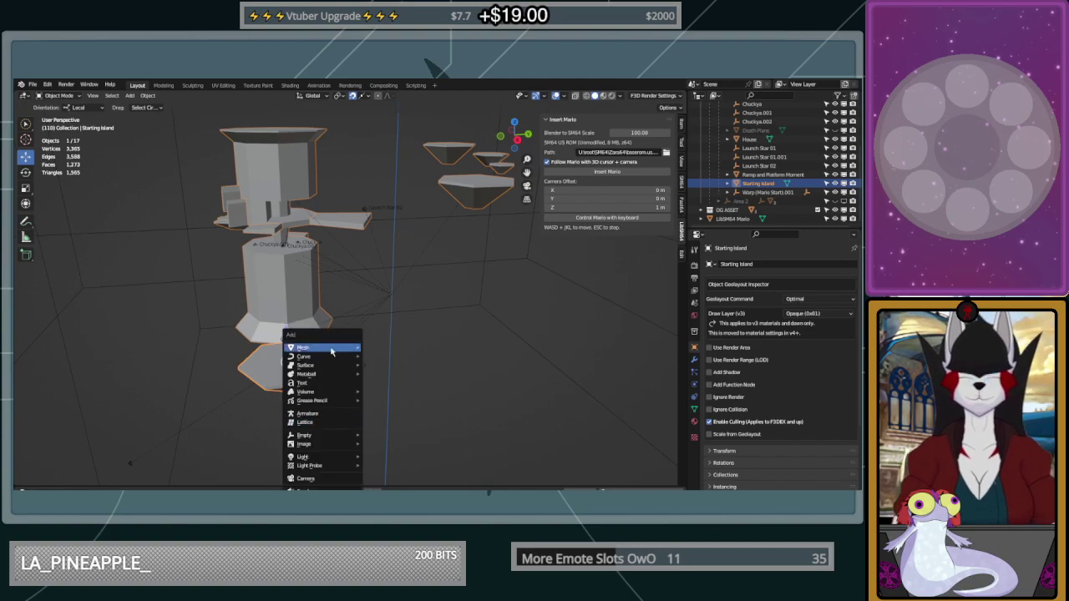
{"action": "mouse_move", "coordinate": [332, 351]}
{"action": "left_click", "coordinate": [387, 391]}
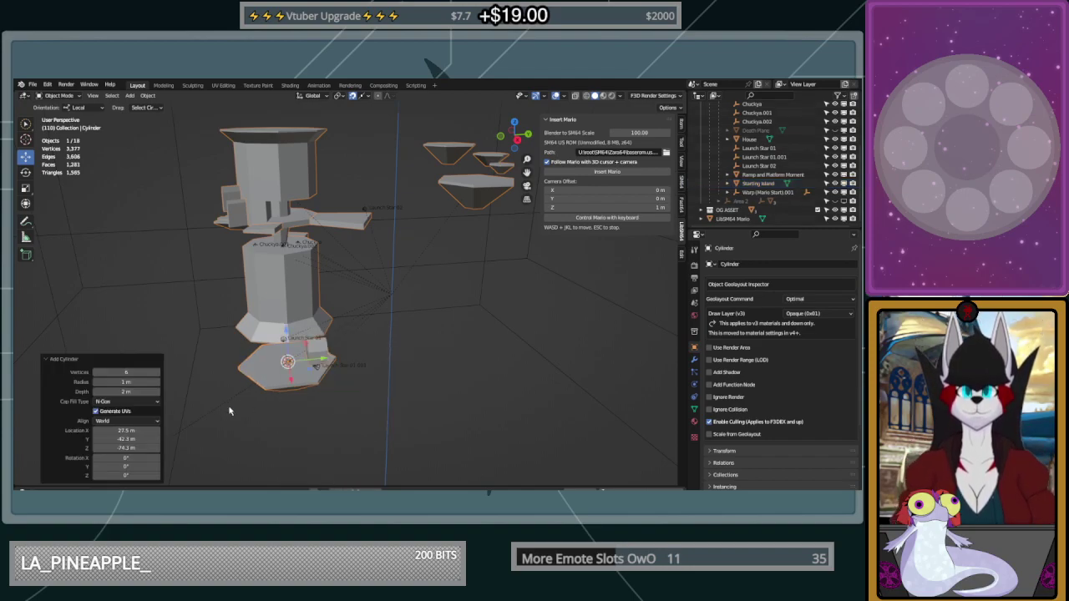
Move the cylinder away from the starting island along Y, raise it about 54.8 m and shift it about -6 m along X
{"action": "left_click_drag", "start_coordinate": [327, 362], "coordinate": [493, 414]}
{"action": "middle_click_drag", "start_coordinate": [448, 367], "coordinate": [463, 351]}
{"action": "left_click_drag", "start_coordinate": [502, 345], "coordinate": [518, 164]}
{"action": "middle_click_drag", "start_coordinate": [513, 238], "coordinate": [490, 305]}
{"action": "scroll", "coordinate": [441, 323], "scroll_direction": "up", "scroll_amount": 3}
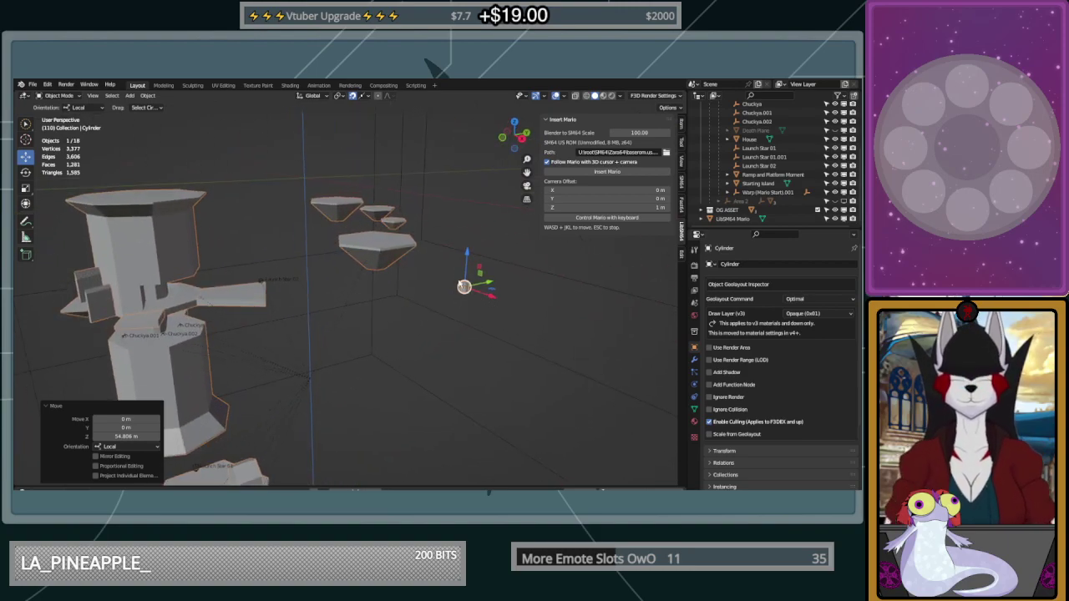
{"action": "left_click_drag", "start_coordinate": [494, 297], "coordinate": [465, 288], "text": "shift"}
{"action": "key", "text": "ctrl+z"}
{"action": "left_click", "coordinate": [480, 299]}
Scale the cylinder uniformly by about 12.3
{"action": "middle_click_drag", "start_coordinate": [525, 306], "coordinate": [455, 312]}
{"action": "scroll", "coordinate": [496, 336], "scroll_direction": "down", "scroll_amount": 2}
{"action": "key", "text": "s"}
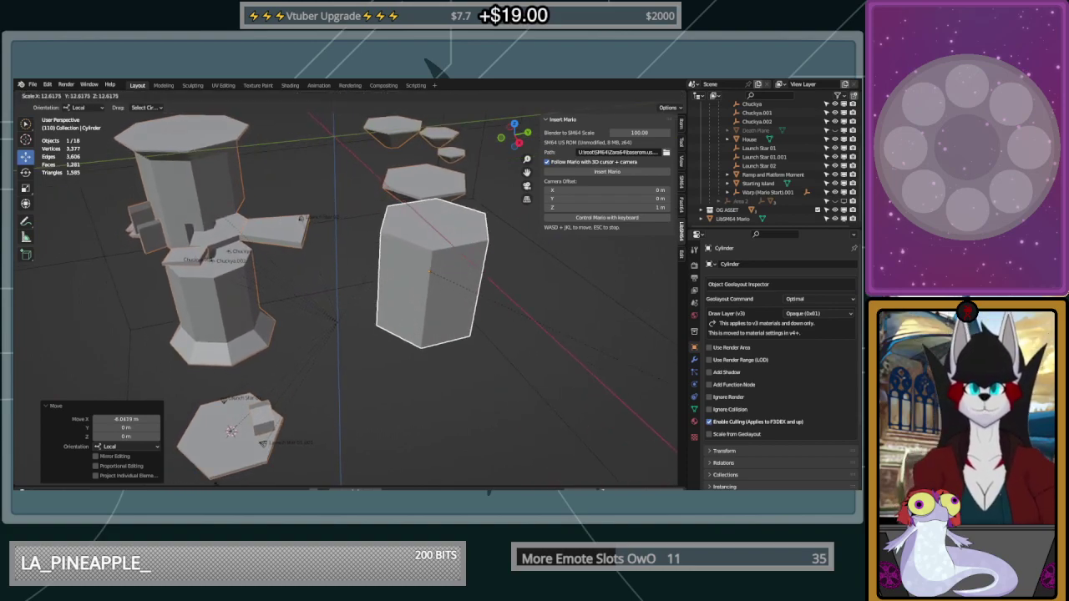
{"action": "left_click", "coordinate": [196, 109]}
{"action": "middle_click_drag", "start_coordinate": [196, 109], "coordinate": [389, 310]}
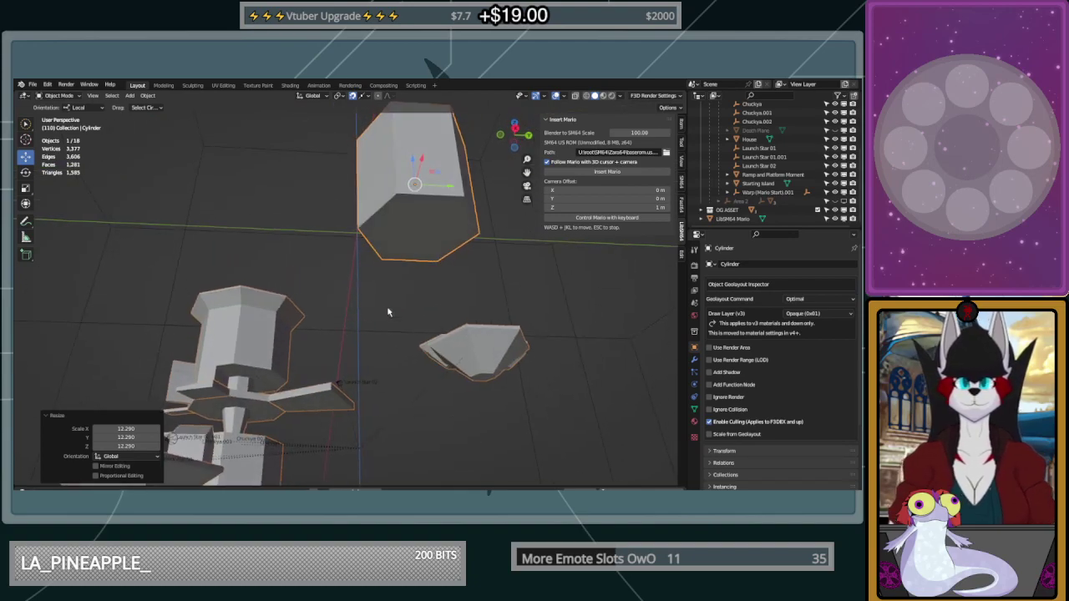
Flatten the cylinder in Edit Mode by raising its bottom face toward the top and setting the final Z move to -1.5 m
{"action": "key", "text": "Tab"}
{"action": "left_click", "coordinate": [473, 208]}
{"action": "mouse_move", "coordinate": [484, 232]}
{"action": "left_mouse_down", "text": "shift"}
{"action": "mouse_move", "coordinate": [376, 211]}
{"action": "mouse_move", "coordinate": [464, 197]}
{"action": "left_mouse_up", "text": "shift"}
{"action": "middle_click_drag", "start_coordinate": [464, 196], "coordinate": [458, 265]}
{"action": "left_click_drag", "start_coordinate": [411, 273], "coordinate": [449, 162]}
{"action": "left_click_drag", "start_coordinate": [419, 127], "coordinate": [377, 170]}
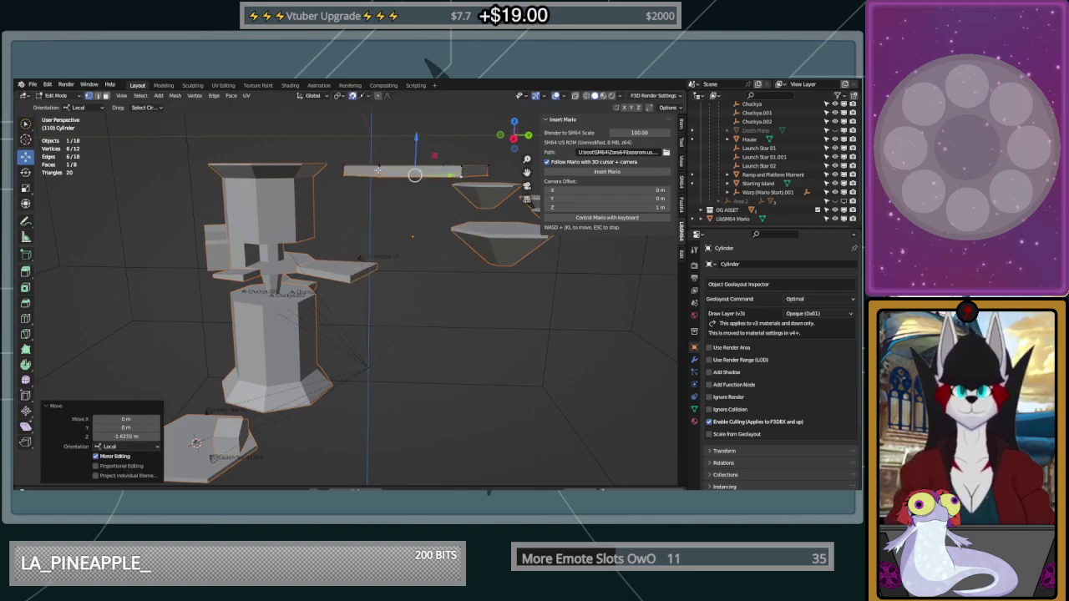
{"action": "middle_click_drag", "start_coordinate": [392, 236], "coordinate": [404, 254]}
{"action": "left_click", "coordinate": [128, 436]}
{"action": "key", "text": "BackSpace"}
{"action": "type", "text": "-1.5"}
{"action": "key", "text": "Return"}
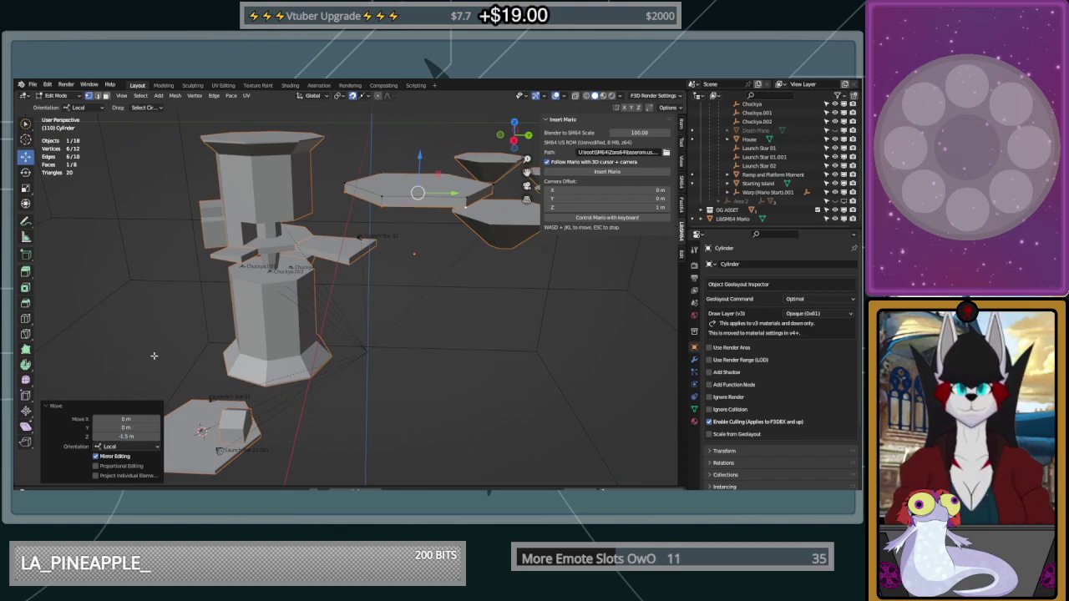
Extrude the platform's bottom face down about 9.6 m and scale it inward to form a tapered underside
{"action": "middle_click_drag", "start_coordinate": [375, 248], "coordinate": [330, 278]}
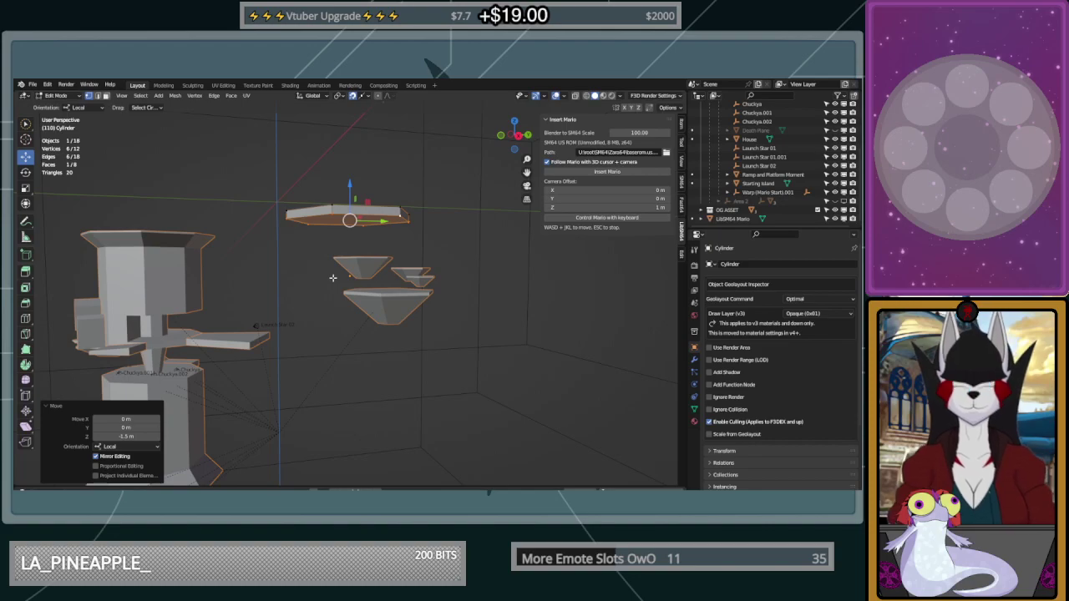
{"action": "left_click", "coordinate": [25, 271]}
{"action": "left_click_drag", "start_coordinate": [348, 185], "coordinate": [350, 244]}
{"action": "key", "text": "s"}
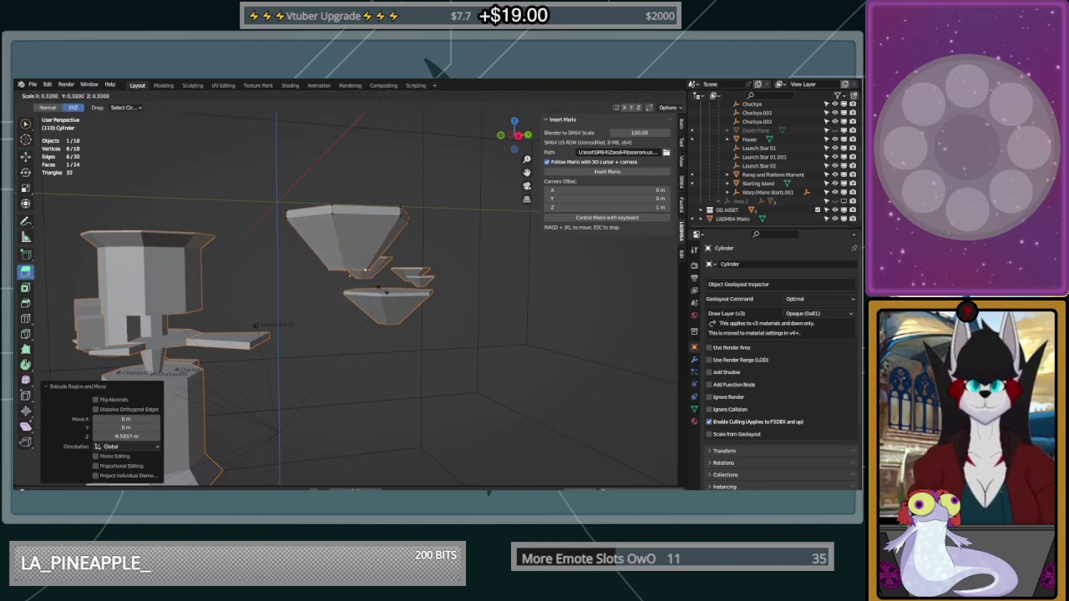
{"action": "left_click", "coordinate": [396, 291]}
Select the platform's two upper vertex rings and scale them up uniformly by about 1.45
{"action": "middle_click_drag", "start_coordinate": [397, 291], "coordinate": [411, 257]}
{"action": "left_click", "coordinate": [455, 259]}
{"action": "left_click_drag", "start_coordinate": [397, 226], "coordinate": [235, 222]}
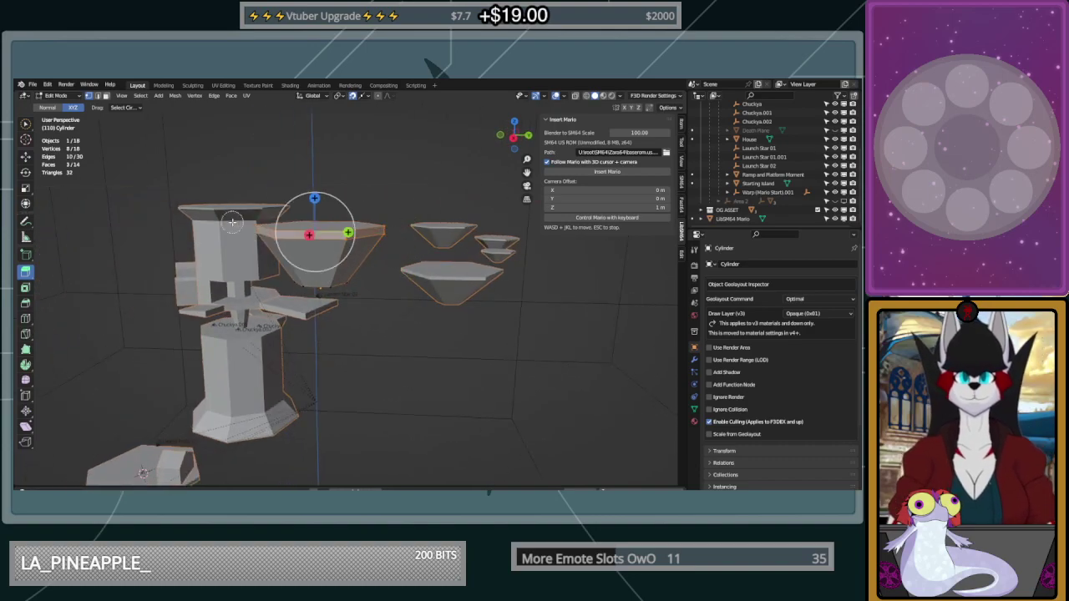
{"action": "middle_click_drag", "start_coordinate": [371, 240], "coordinate": [247, 232]}
{"action": "left_click_drag", "start_coordinate": [240, 228], "coordinate": [280, 224], "text": "shift"}
{"action": "middle_click_drag", "start_coordinate": [280, 224], "coordinate": [409, 232]}
{"action": "key", "text": "s"}
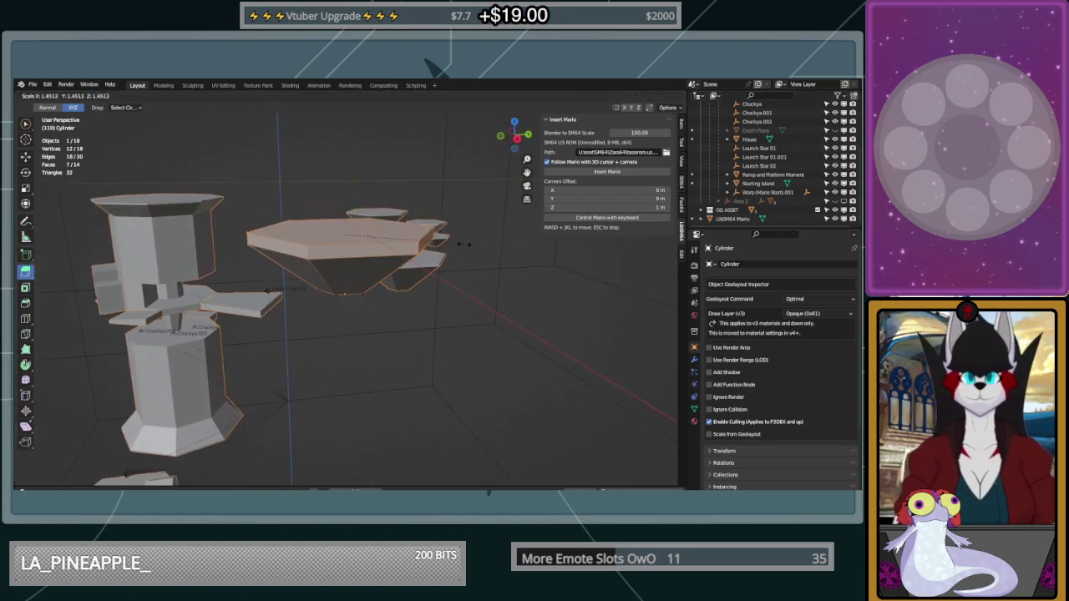
{"action": "left_click", "coordinate": [460, 254]}
Select the platform's bottom face, try shifting it along Z, and scale it up uniformly by about 2.9
{"action": "key", "text": "KP_Decimal"}
{"action": "middle_click_drag", "start_coordinate": [460, 254], "coordinate": [425, 231]}
{"action": "left_click_drag", "start_coordinate": [425, 231], "coordinate": [371, 235]}
{"action": "key", "text": "ctrl+z"}
{"action": "left_click", "coordinate": [429, 299]}
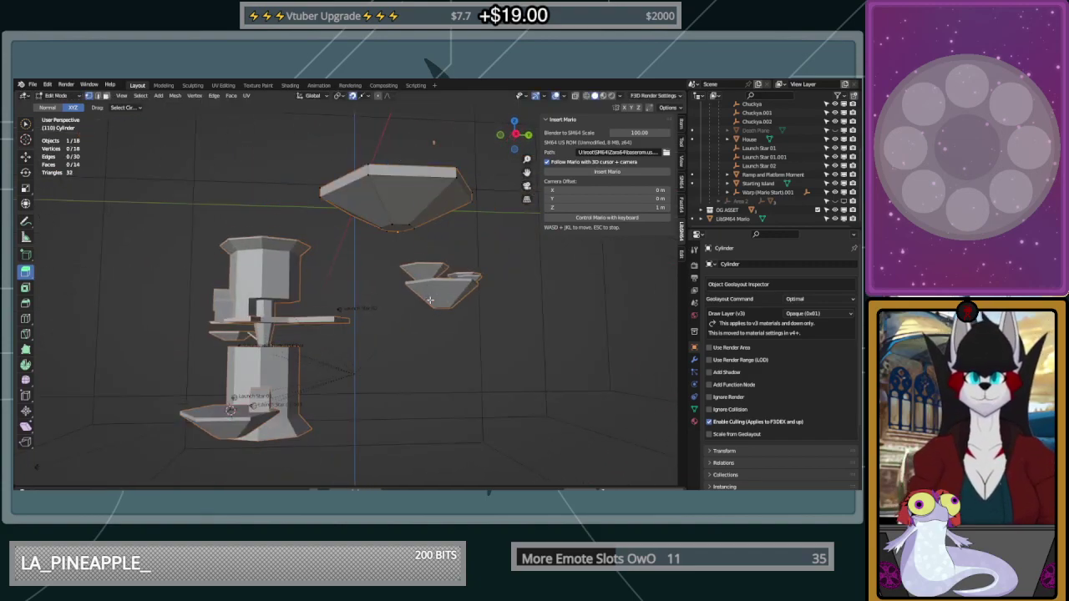
{"action": "left_click", "coordinate": [24, 158]}
{"action": "mouse_move", "coordinate": [397, 196]}
{"action": "left_mouse_down"}
{"action": "mouse_move", "coordinate": [399, 160]}
{"action": "mouse_move", "coordinate": [400, 218]}
{"action": "mouse_move", "coordinate": [393, 201]}
{"action": "left_mouse_up"}
{"action": "key", "text": "ctrl+z"}
{"action": "key", "text": "s"}
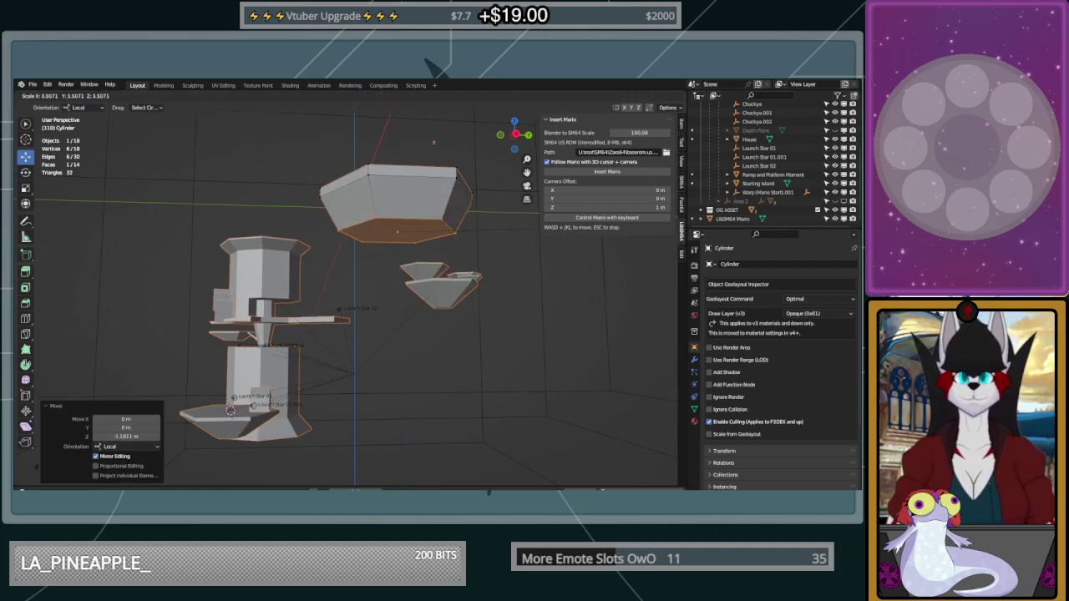
{"action": "left_click", "coordinate": [522, 227]}
Extrude the platform's bottom face down about 14.7 m and scale it inward to about 0.4
{"action": "left_click", "coordinate": [25, 271]}
{"action": "key", "text": "e"}
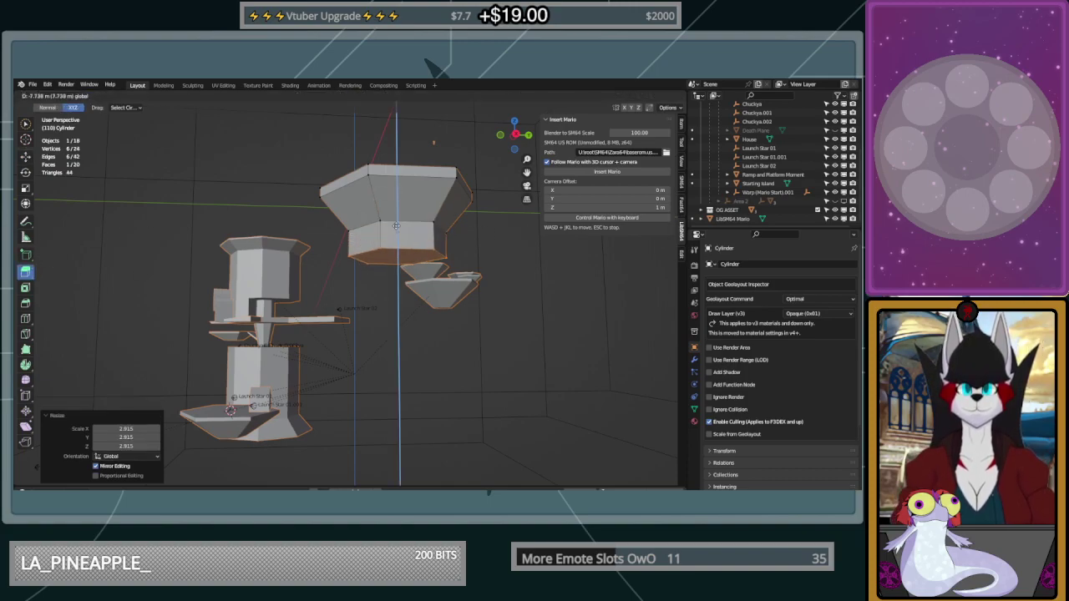
{"action": "left_click", "coordinate": [397, 247]}
{"action": "key", "text": "s"}
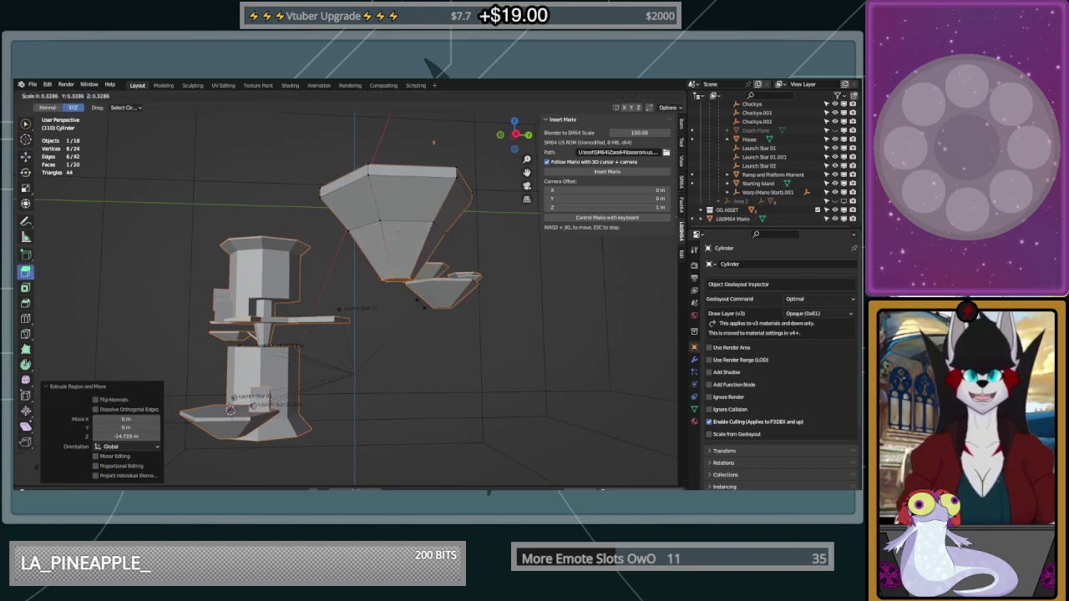
{"action": "left_click_drag", "start_coordinate": [436, 298], "coordinate": [441, 299]}
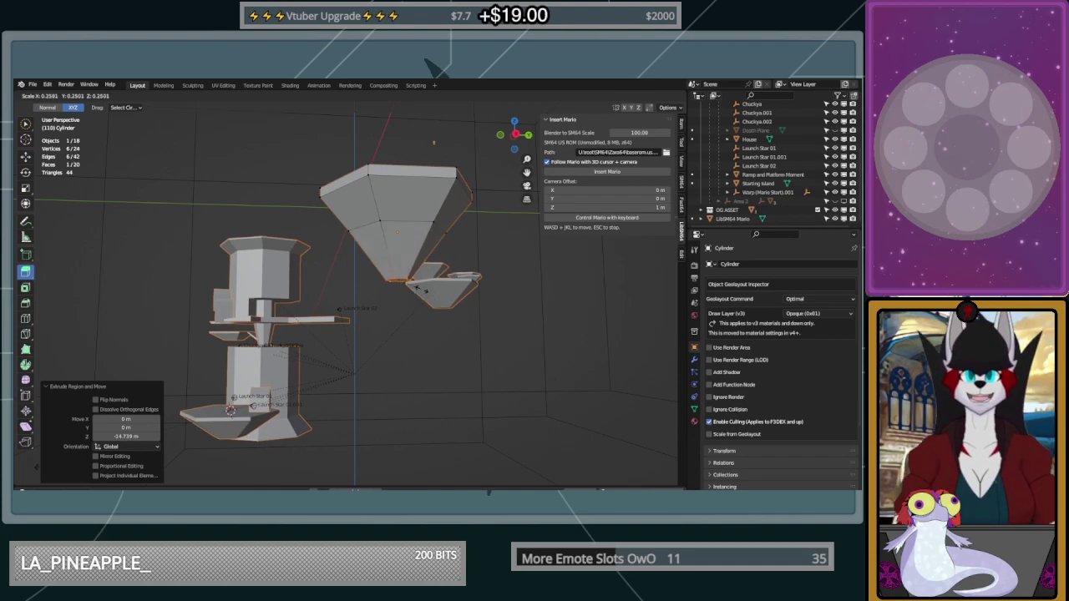
{"action": "left_click", "coordinate": [425, 290]}
{"action": "mouse_move", "coordinate": [425, 289]}
{"action": "middle_mouse_down"}
{"action": "mouse_move", "coordinate": [518, 288]}
{"action": "mouse_move", "coordinate": [432, 283]}
{"action": "middle_mouse_up"}
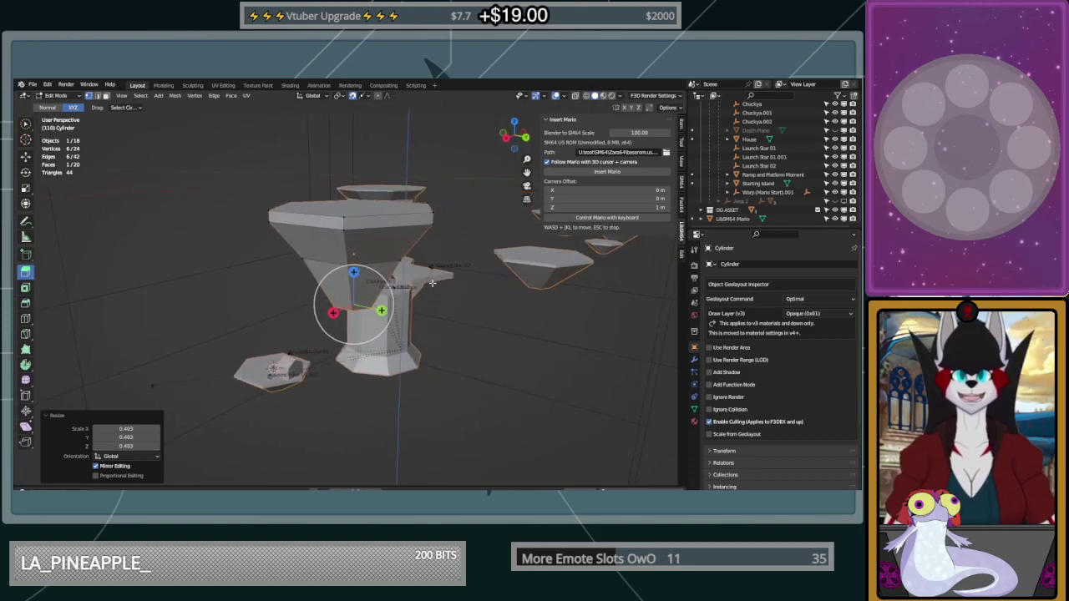
Select the vertices of the platform's lower tip and delete them, leaving only the flat upper slab
{"action": "middle_click_drag", "start_coordinate": [441, 248], "coordinate": [414, 278]}
{"action": "scroll", "coordinate": [289, 335], "scroll_direction": "up", "scroll_amount": 2}
{"action": "middle_click_drag", "start_coordinate": [287, 192], "coordinate": [474, 299]}
{"action": "left_click", "coordinate": [359, 216]}
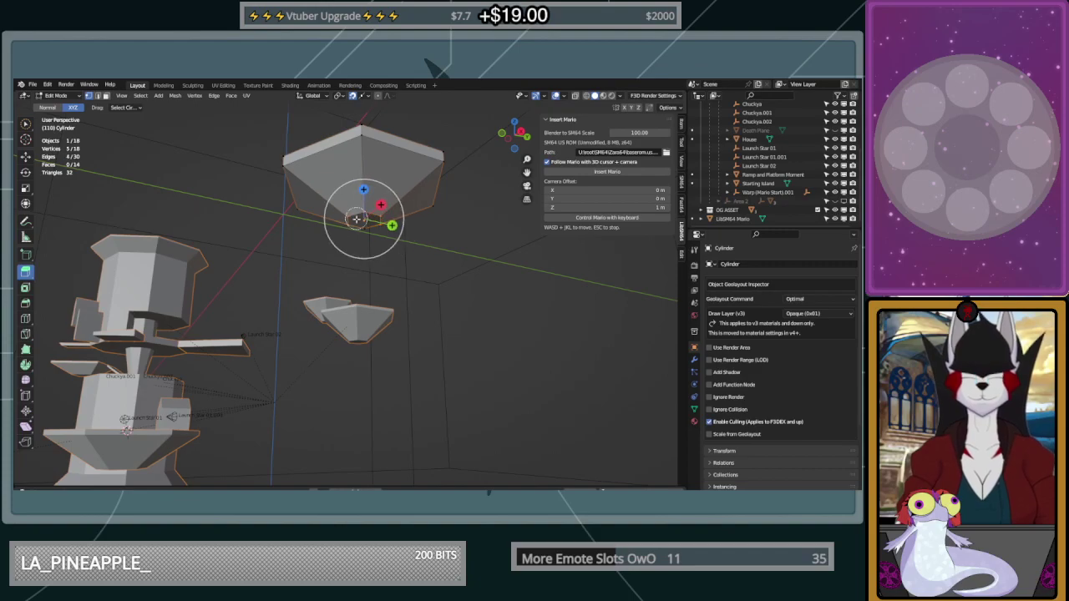
{"action": "key", "text": "x"}
{"action": "left_click", "coordinate": [364, 205]}
{"action": "middle_click_drag", "start_coordinate": [430, 203], "coordinate": [324, 272]}
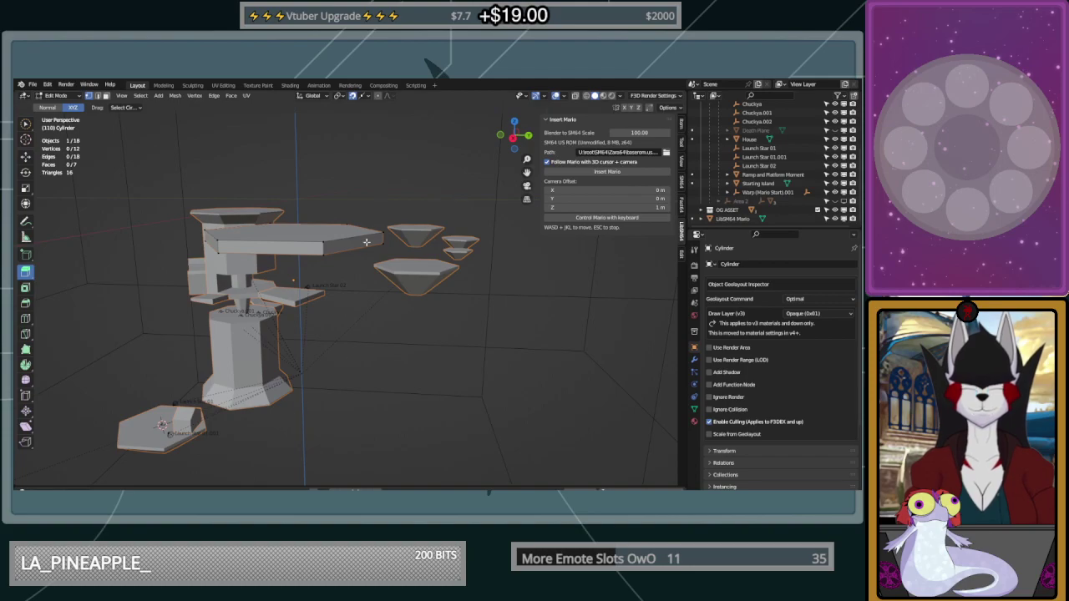
Move one side face of the large hexagonal platform about 20.2 m outward along its normal, using Normal transform orientation
{"action": "middle_click_drag", "start_coordinate": [313, 260], "coordinate": [410, 293]}
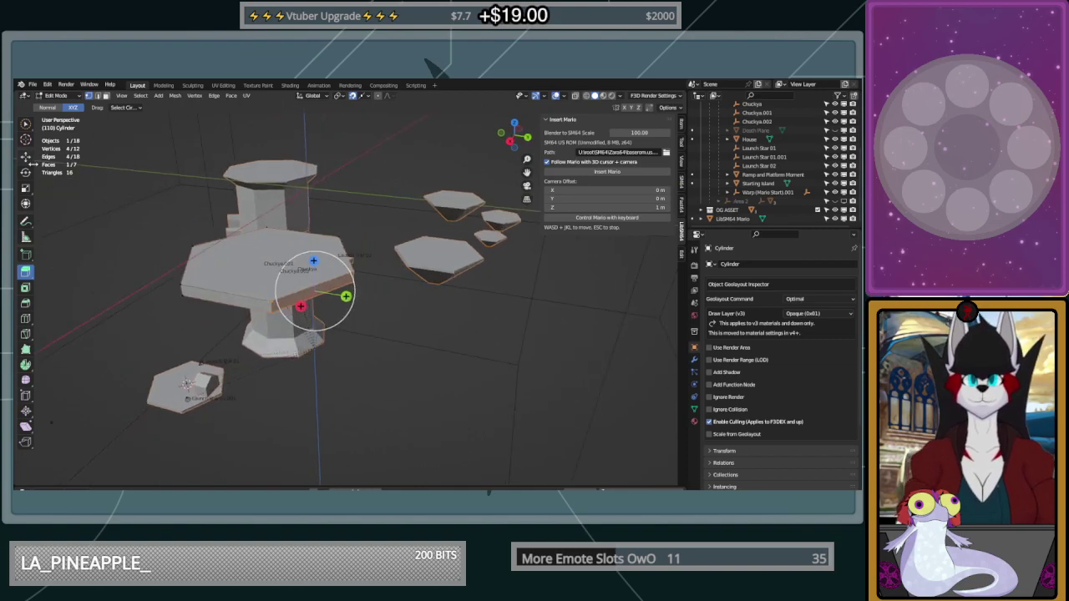
{"action": "left_click", "coordinate": [25, 156]}
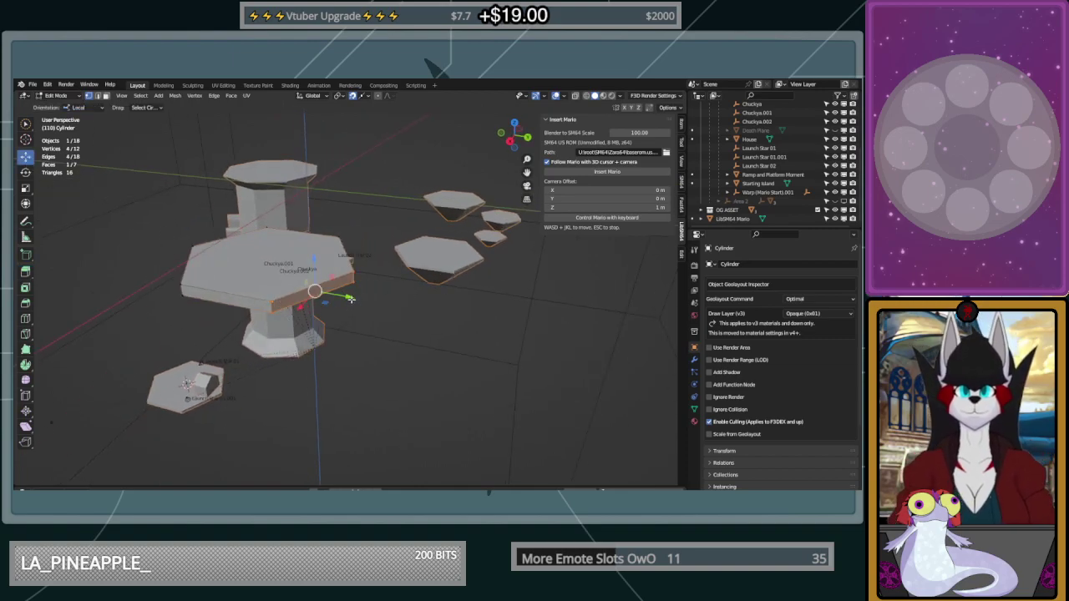
{"action": "left_click", "coordinate": [72, 108]}
{"action": "left_click", "coordinate": [83, 149]}
{"action": "middle_click_drag", "start_coordinate": [200, 208], "coordinate": [245, 214]}
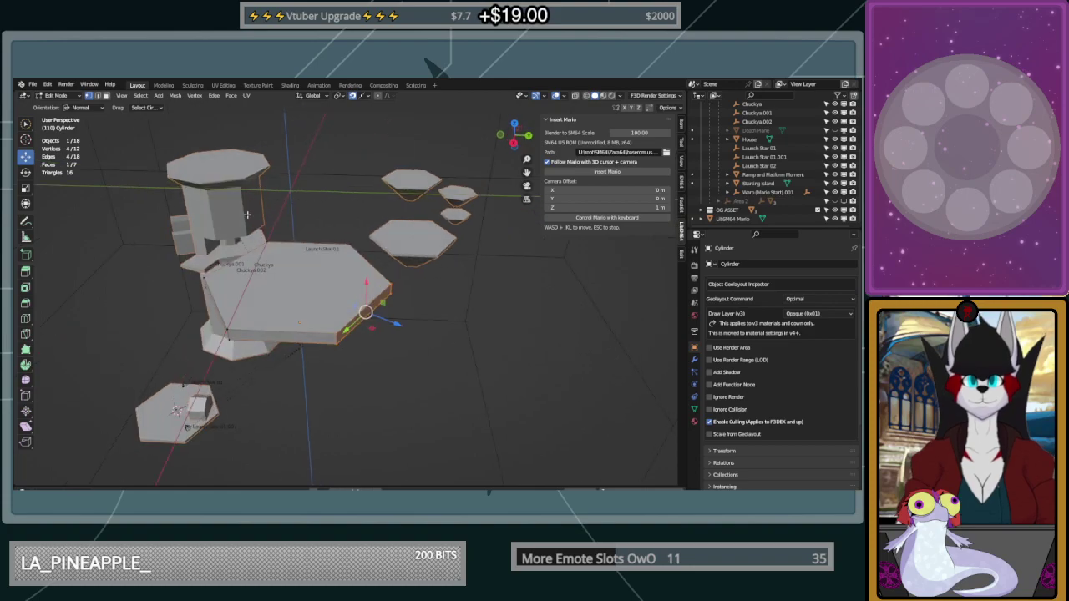
{"action": "left_click_drag", "start_coordinate": [399, 329], "coordinate": [477, 371]}
{"action": "middle_click_drag", "start_coordinate": [476, 372], "coordinate": [438, 355]}
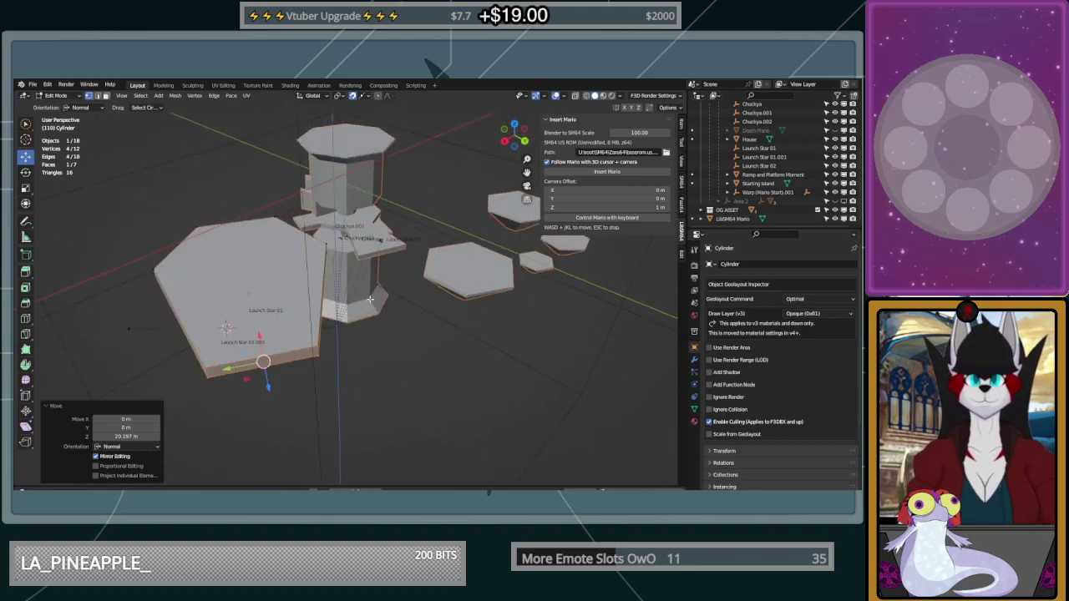
Move another side face of the hexagonal platform about 11.2 m outward along its normal
{"action": "middle_click_drag", "start_coordinate": [370, 299], "coordinate": [251, 303]}
{"action": "left_click", "coordinate": [222, 300]}
{"action": "left_click_drag", "start_coordinate": [352, 241], "coordinate": [396, 247]}
{"action": "right_click", "coordinate": [395, 246]}
{"action": "left_click_drag", "start_coordinate": [211, 304], "coordinate": [214, 308], "text": "shift"}
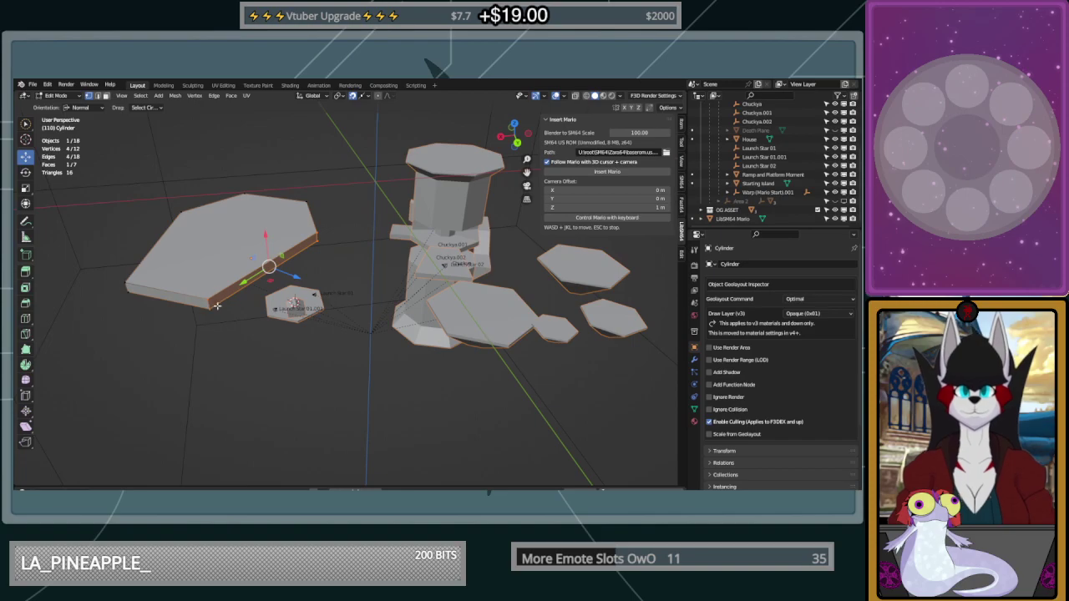
{"action": "left_click_drag", "start_coordinate": [298, 276], "coordinate": [330, 290]}
{"action": "middle_click_drag", "start_coordinate": [329, 289], "coordinate": [407, 276]}
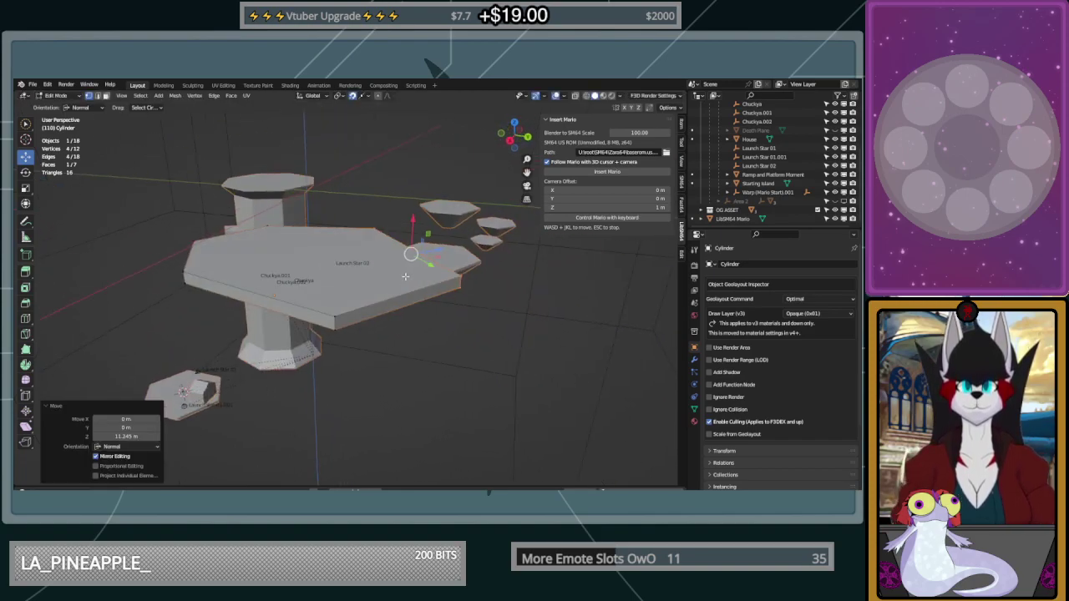
In Object Mode, move the whole hexagonal platform about 34 m along its own Y axis
{"action": "left_click_drag", "start_coordinate": [416, 290], "coordinate": [413, 295], "text": "ctrl"}
{"action": "left_click", "coordinate": [413, 297], "text": "shift"}
{"action": "middle_click_drag", "start_coordinate": [393, 306], "coordinate": [417, 322]}
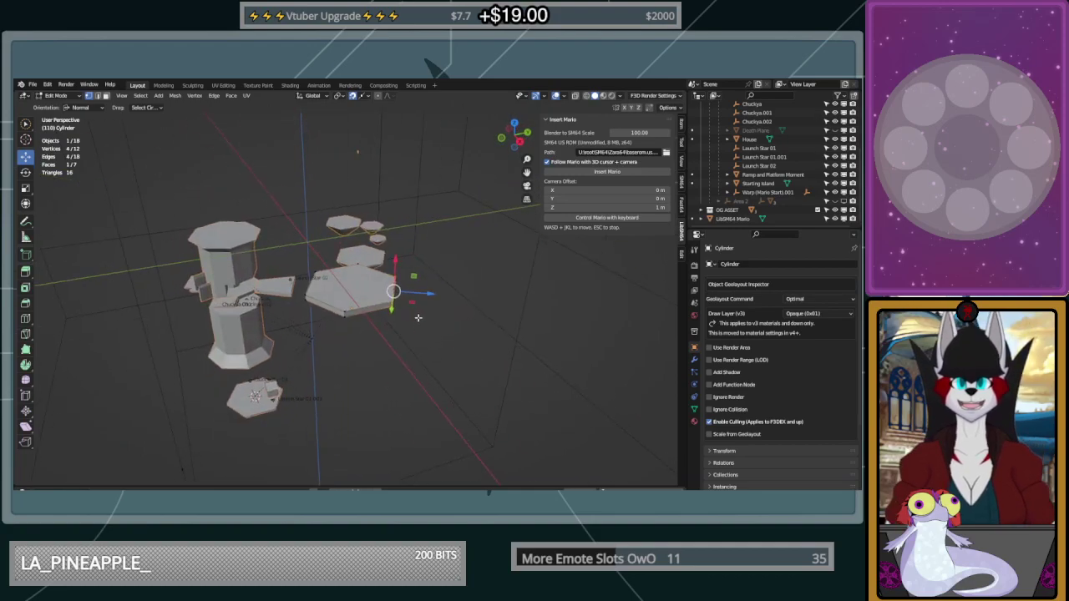
{"action": "key", "text": "Tab"}
{"action": "left_click_drag", "start_coordinate": [387, 303], "coordinate": [450, 291]}
{"action": "middle_click_drag", "start_coordinate": [449, 291], "coordinate": [412, 325]}
{"action": "middle_click_drag", "start_coordinate": [417, 357], "coordinate": [423, 326]}
{"action": "scroll", "coordinate": [421, 328], "scroll_direction": "up", "scroll_amount": 2}
{"action": "middle_click_drag", "start_coordinate": [382, 368], "coordinate": [339, 331], "text": "shift"}
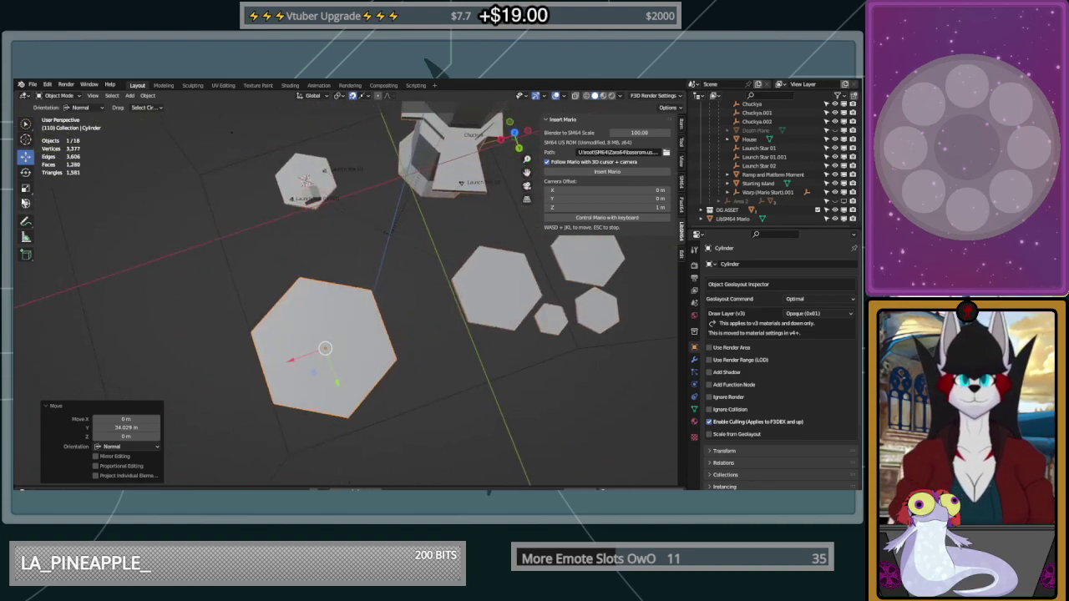
Rotate the hexagonal platform about its vertical axis
{"action": "left_click", "coordinate": [26, 172]}
{"action": "left_click_drag", "start_coordinate": [360, 360], "coordinate": [360, 341]}
{"action": "middle_click_drag", "start_coordinate": [361, 340], "coordinate": [455, 338]}
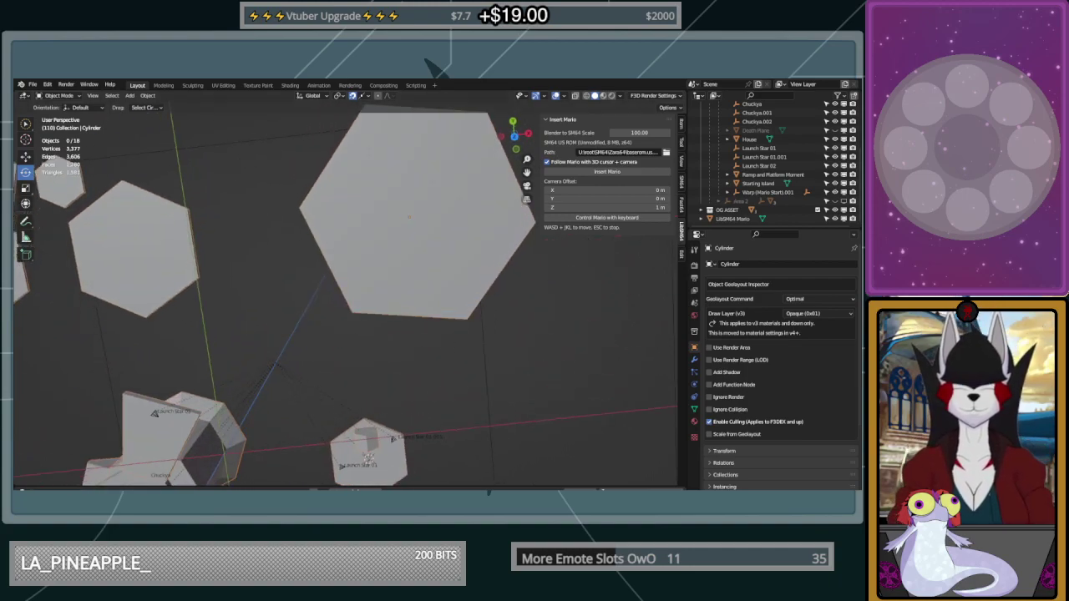
In Edit Mode, select the platform's side face facing the starting island and activate the Extrude Region tool
{"action": "middle_click_drag", "start_coordinate": [407, 362], "coordinate": [367, 312]}
{"action": "left_click", "coordinate": [330, 267]}
{"action": "key", "text": "Tab"}
{"action": "mouse_move", "coordinate": [258, 249]}
{"action": "left_mouse_down"}
{"action": "mouse_move", "coordinate": [258, 286]}
{"action": "mouse_move", "coordinate": [303, 295]}
{"action": "left_mouse_up"}
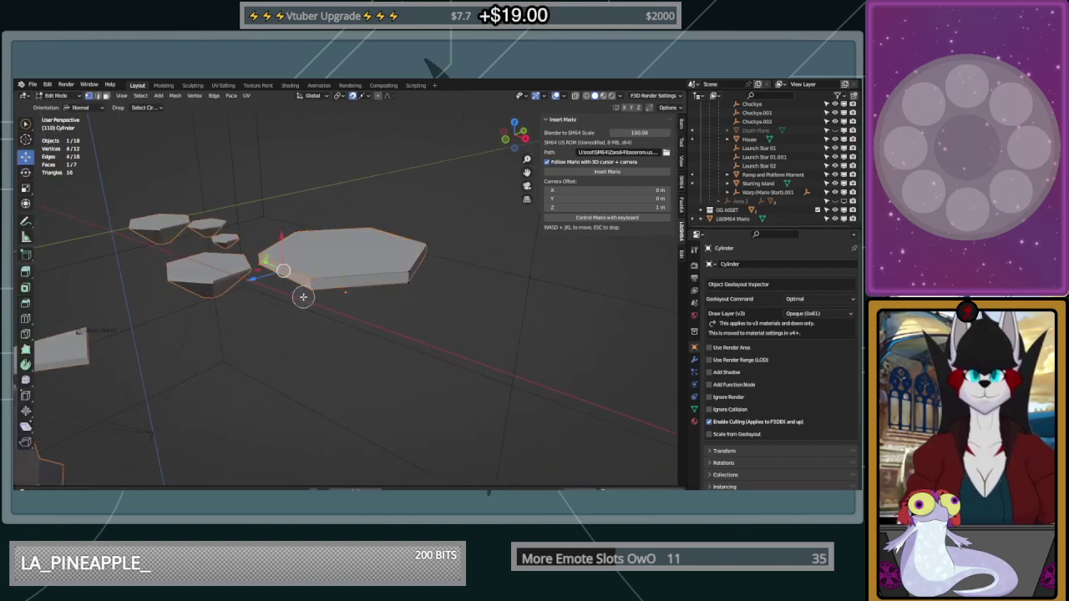
{"action": "left_click", "coordinate": [26, 272]}
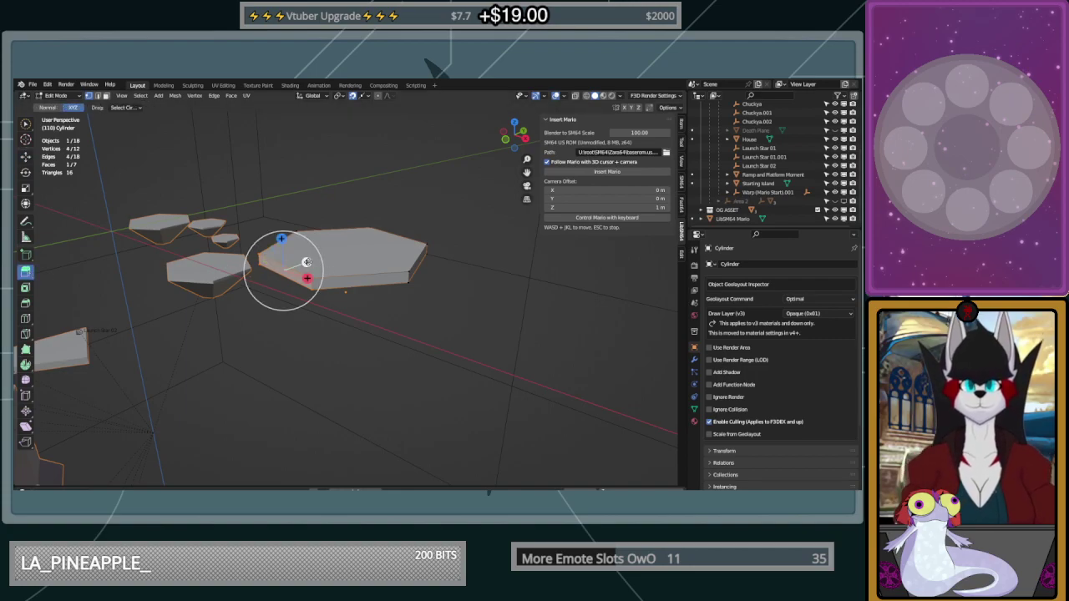
Try to extrude the selected side face along the global Y axis with orthogonal edges dissolved
{"action": "left_click_drag", "start_coordinate": [283, 271], "coordinate": [321, 291]}
{"action": "middle_click_drag", "start_coordinate": [321, 292], "coordinate": [293, 259]}
{"action": "left_click", "coordinate": [130, 409]}
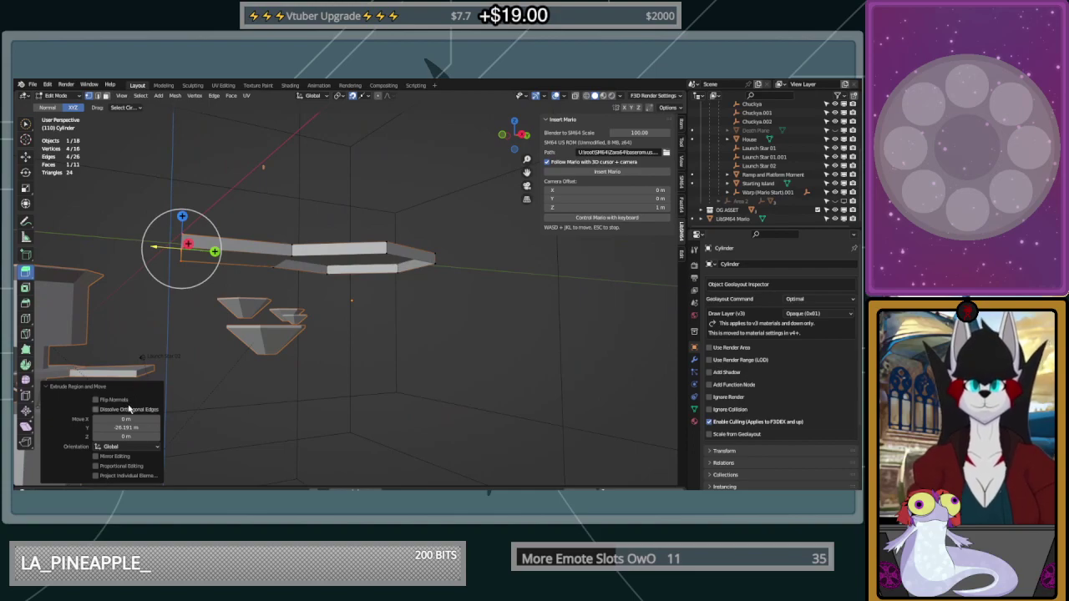
{"action": "middle_click_drag", "start_coordinate": [130, 409], "coordinate": [377, 248]}
{"action": "key", "text": "ctrl+z"}
Extrude the selected side face along its normal into a long arm, finishing with a further extrusion of about 13 m
{"action": "left_click", "coordinate": [52, 107]}
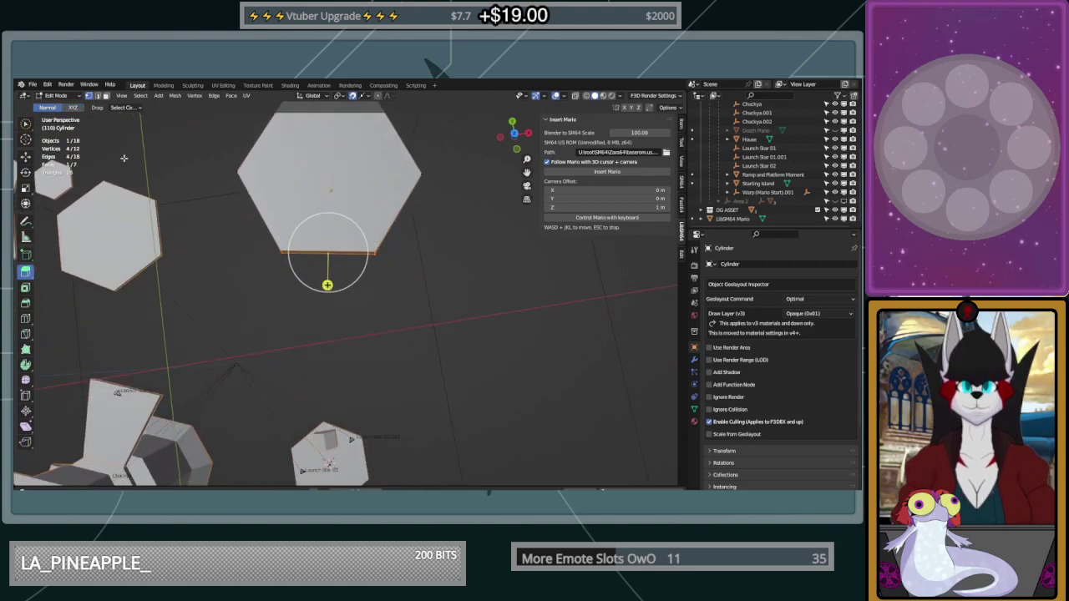
{"action": "left_click_drag", "start_coordinate": [327, 278], "coordinate": [327, 377]}
{"action": "middle_click_drag", "start_coordinate": [327, 377], "coordinate": [149, 254]}
{"action": "left_click_drag", "start_coordinate": [254, 258], "coordinate": [205, 267]}
{"action": "mouse_move", "coordinate": [206, 267]}
{"action": "middle_mouse_down"}
{"action": "mouse_move", "coordinate": [373, 263]}
{"action": "mouse_move", "coordinate": [381, 251]}
{"action": "mouse_move", "coordinate": [214, 288]}
{"action": "mouse_move", "coordinate": [191, 269]}
{"action": "middle_mouse_up"}
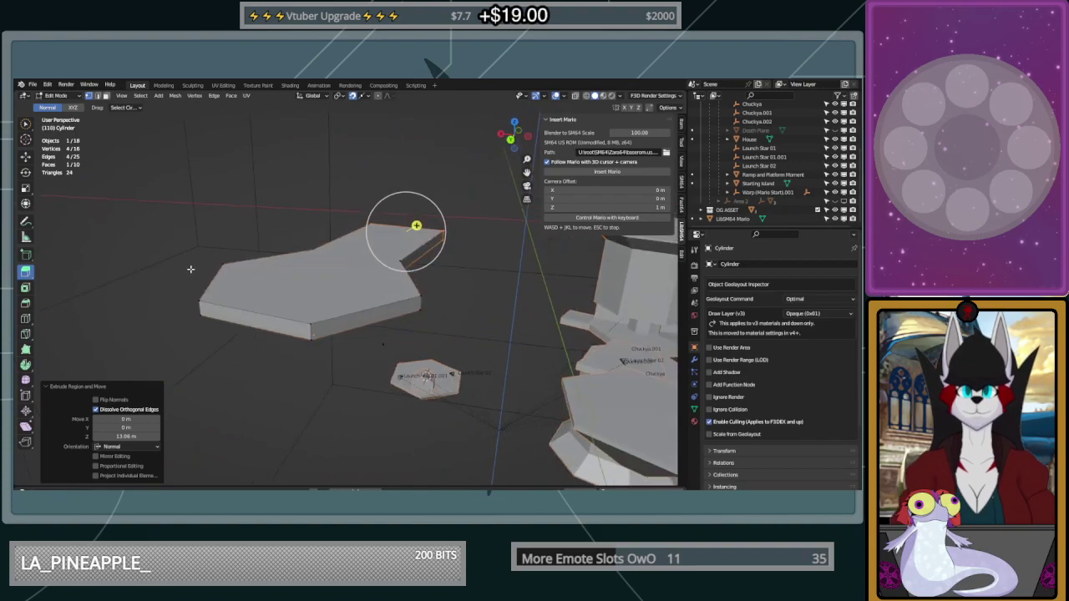
Select the three side faces on the hexagonal end away from the arm and scale them up to widen that end
{"action": "mouse_move", "coordinate": [424, 302]}
{"action": "left_mouse_down"}
{"action": "mouse_move", "coordinate": [312, 332]}
{"action": "mouse_move", "coordinate": [203, 297]}
{"action": "mouse_move", "coordinate": [224, 265]}
{"action": "left_mouse_up"}
{"action": "middle_click_drag", "start_coordinate": [224, 264], "coordinate": [310, 257]}
{"action": "left_click", "coordinate": [329, 298], "text": "shift"}
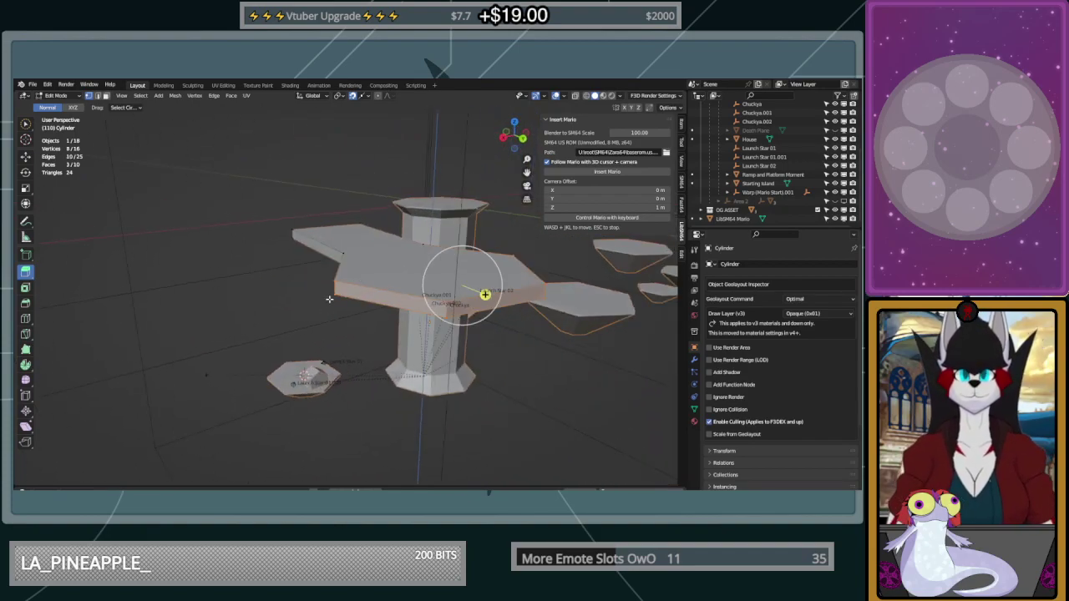
{"action": "middle_click_drag", "start_coordinate": [329, 298], "coordinate": [292, 316]}
{"action": "middle_click_drag", "start_coordinate": [508, 330], "coordinate": [446, 326]}
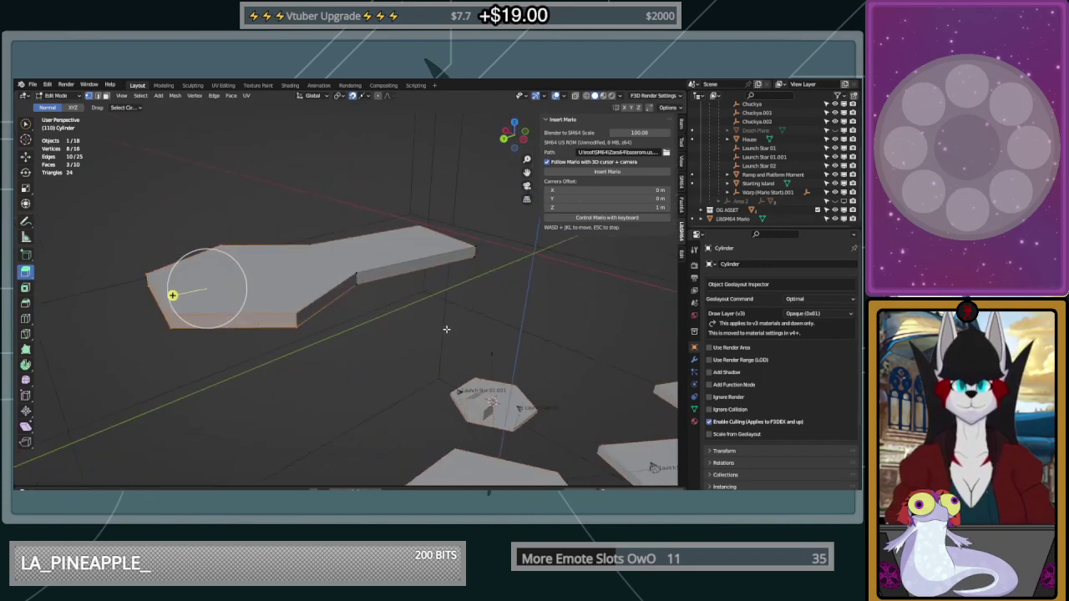
{"action": "key", "text": "s"}
{"action": "left_click", "coordinate": [492, 355]}
{"action": "middle_click_drag", "start_coordinate": [492, 356], "coordinate": [186, 386]}
Extrude the side face on the far side from the arm outward along its normal into a short block, and leave Edit Mode
{"action": "middle_click_drag", "start_coordinate": [543, 298], "coordinate": [329, 275]}
{"action": "left_click", "coordinate": [394, 242]}
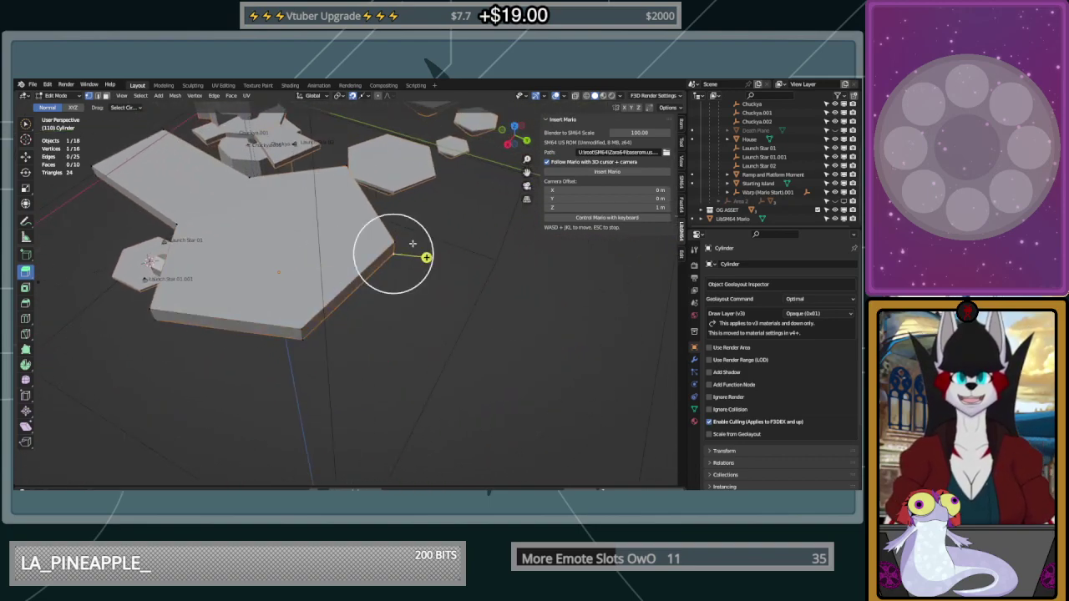
{"action": "left_click", "coordinate": [303, 330], "text": "shift"}
{"action": "left_click", "coordinate": [304, 339], "text": "shift"}
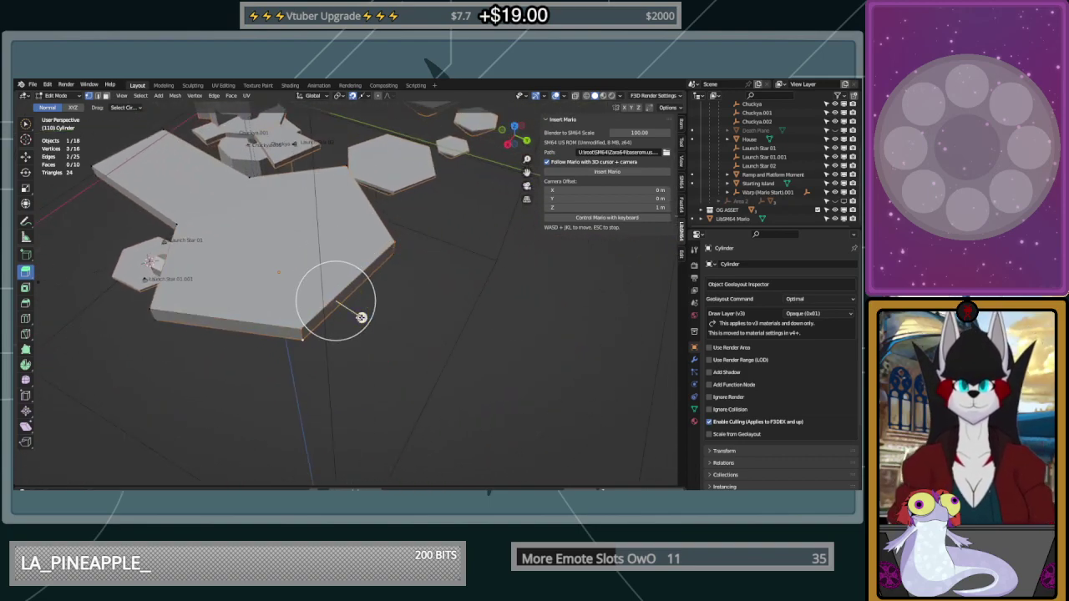
{"action": "left_click", "coordinate": [396, 251], "text": "shift"}
{"action": "left_click_drag", "start_coordinate": [377, 304], "coordinate": [441, 357]}
{"action": "middle_click_drag", "start_coordinate": [441, 357], "coordinate": [328, 309]}
{"action": "key", "text": "Tab"}
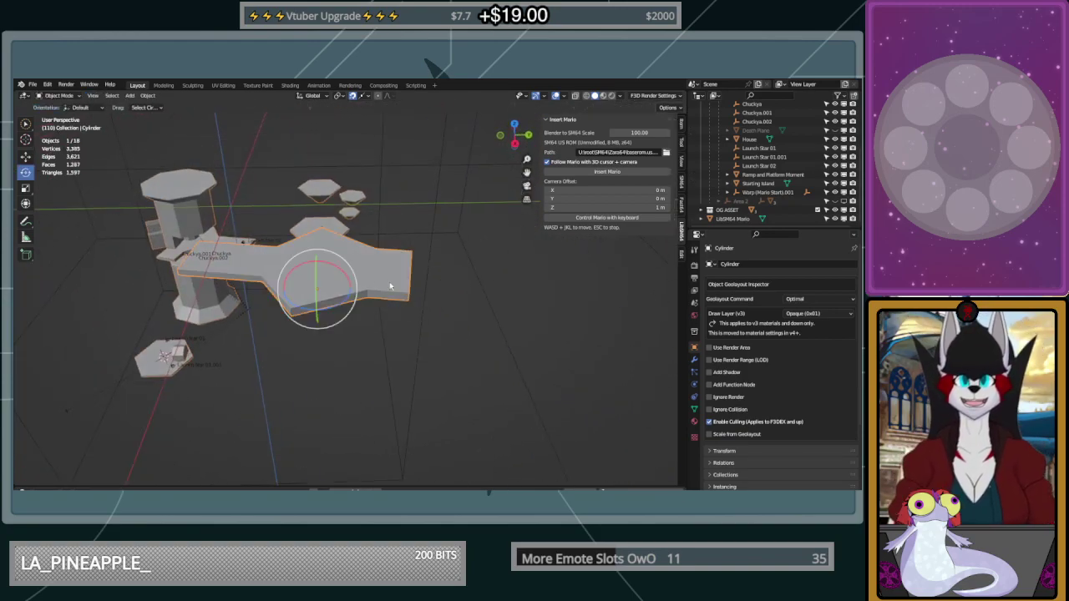
Shift the whole platform slightly along its own Y axis in the top view
{"action": "left_click", "coordinate": [26, 157]}
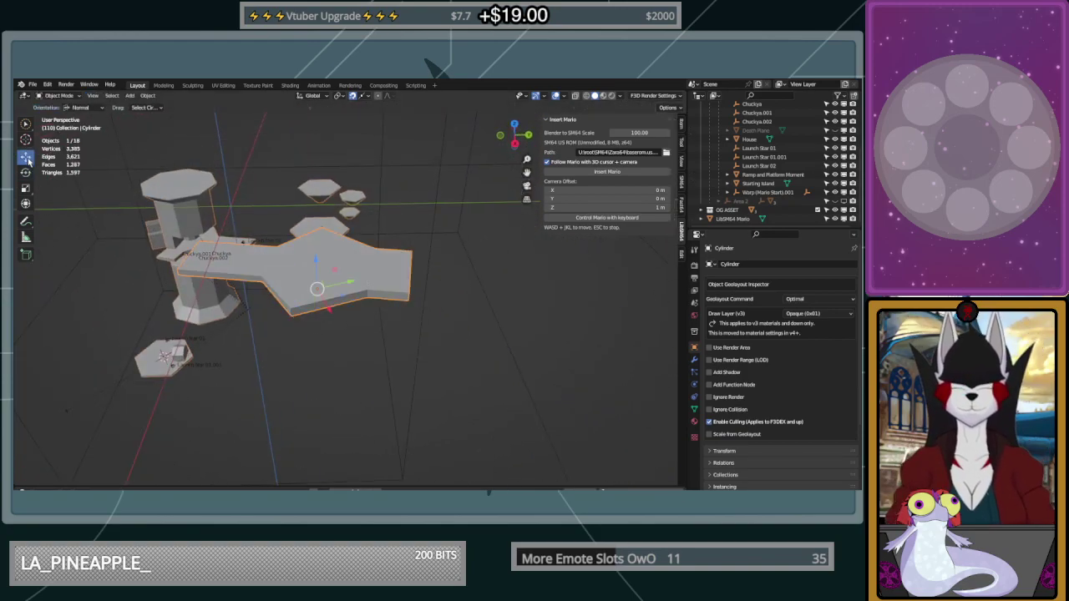
{"action": "left_click", "coordinate": [515, 125]}
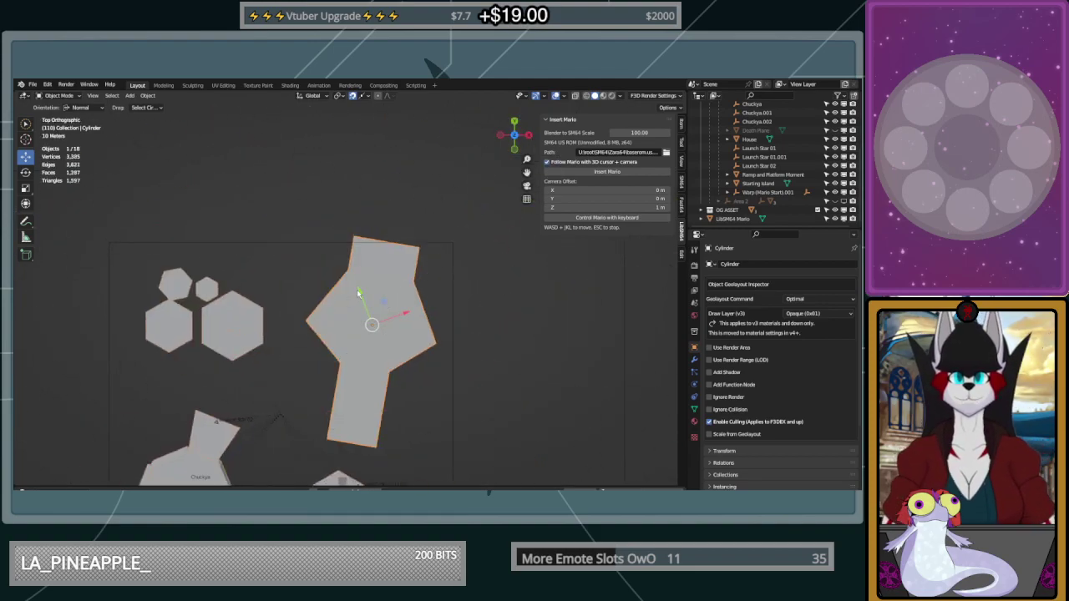
{"action": "left_click_drag", "start_coordinate": [361, 291], "coordinate": [367, 300]}
Select the two lower edges where the arm and the short block join the hexagon and delete them with Only Edges & Faces
{"action": "middle_click_drag", "start_coordinate": [460, 298], "coordinate": [401, 178]}
{"action": "scroll", "coordinate": [374, 286], "scroll_direction": "up", "scroll_amount": 3}
{"action": "key", "text": "Tab"}
{"action": "left_click", "coordinate": [402, 163]}
{"action": "left_click", "coordinate": [368, 246], "text": "shift"}
{"action": "left_click", "coordinate": [222, 211], "text": "shift"}
{"action": "left_click", "coordinate": [225, 144], "text": "shift"}
{"action": "middle_click_drag", "start_coordinate": [232, 147], "coordinate": [290, 198]}
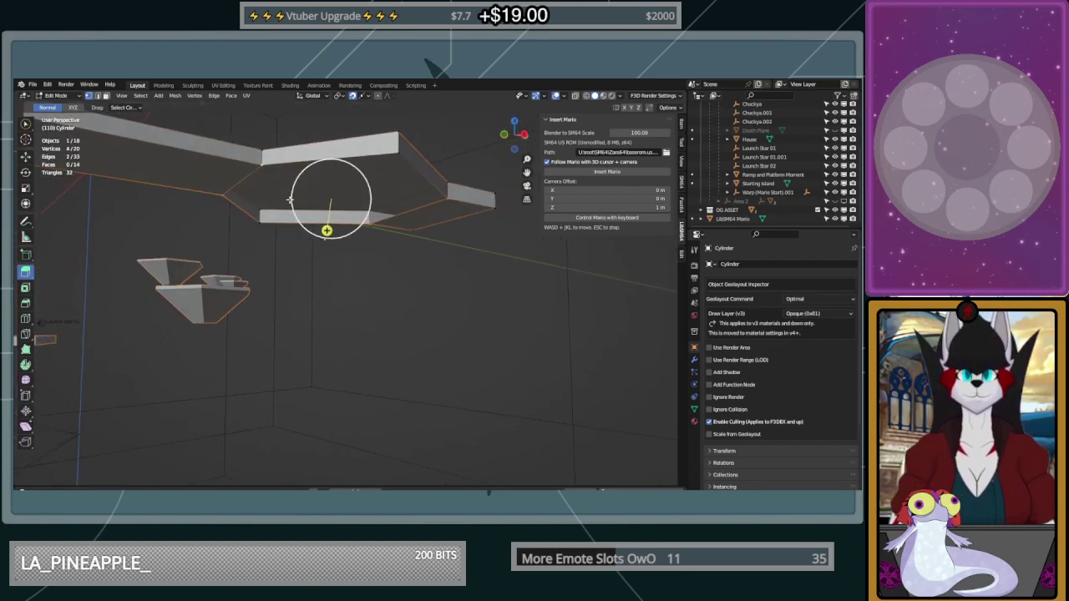
{"action": "key", "text": "x"}
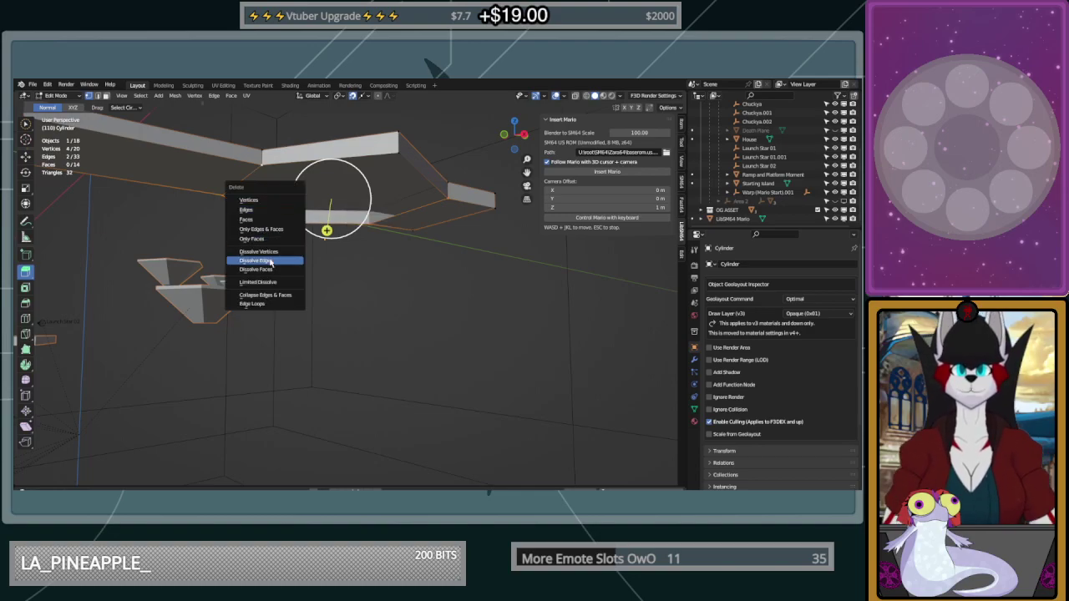
{"action": "left_click", "coordinate": [261, 229]}
{"action": "middle_click_drag", "start_coordinate": [309, 230], "coordinate": [93, 268]}
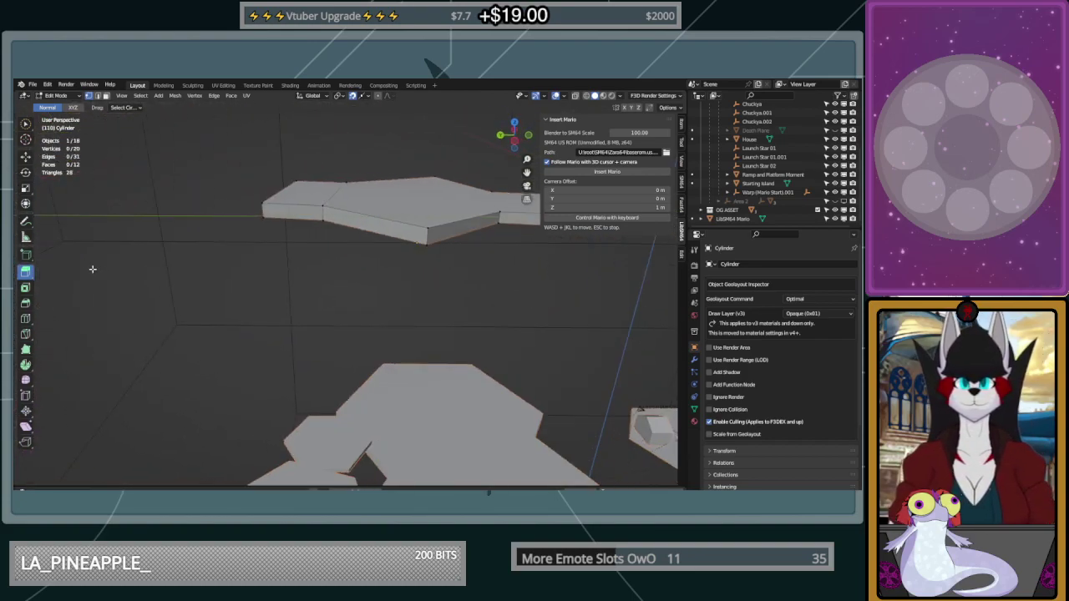
Return to Object Mode and lower the whole platform along the vertical axis
{"action": "scroll", "coordinate": [412, 279], "scroll_direction": "down", "scroll_amount": 4}
{"action": "middle_click_drag", "start_coordinate": [412, 279], "coordinate": [295, 270]}
{"action": "left_click", "coordinate": [316, 268]}
{"action": "key", "text": "Escape"}
{"action": "key", "text": "Tab"}
{"action": "left_click_drag", "start_coordinate": [343, 248], "coordinate": [342, 325]}
{"action": "middle_click_drag", "start_coordinate": [343, 325], "coordinate": [335, 296]}
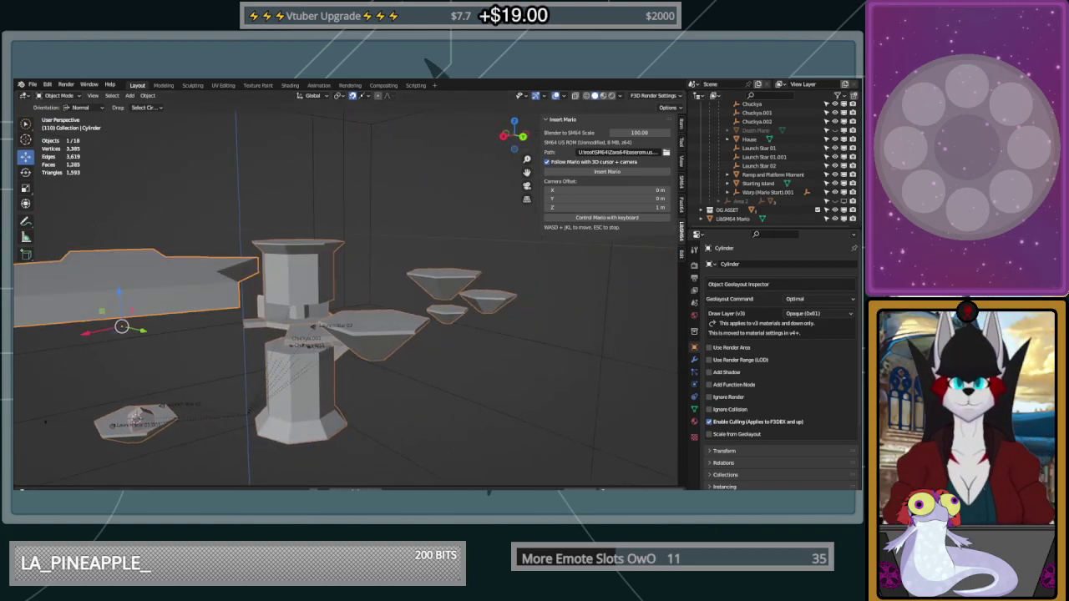
Examine the platform's shape and its position relative to the tower, floating islands and level boundaries from several angles
{"action": "middle_click_drag", "start_coordinate": [470, 389], "coordinate": [212, 389]}
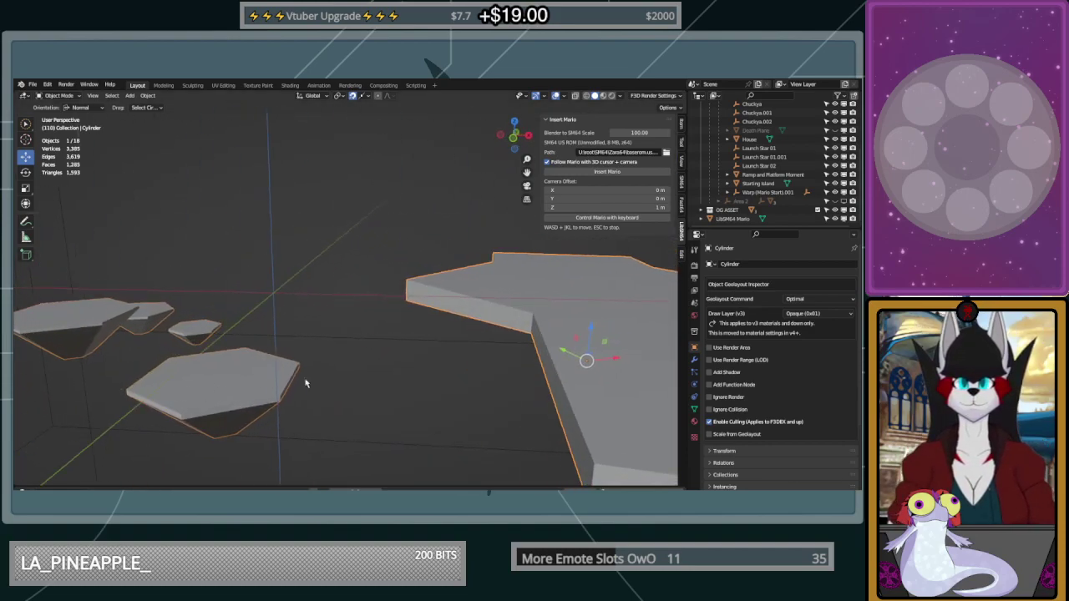
{"action": "scroll", "coordinate": [390, 367], "scroll_direction": "down", "scroll_amount": 6}
{"action": "middle_click_drag", "start_coordinate": [391, 368], "coordinate": [418, 354]}
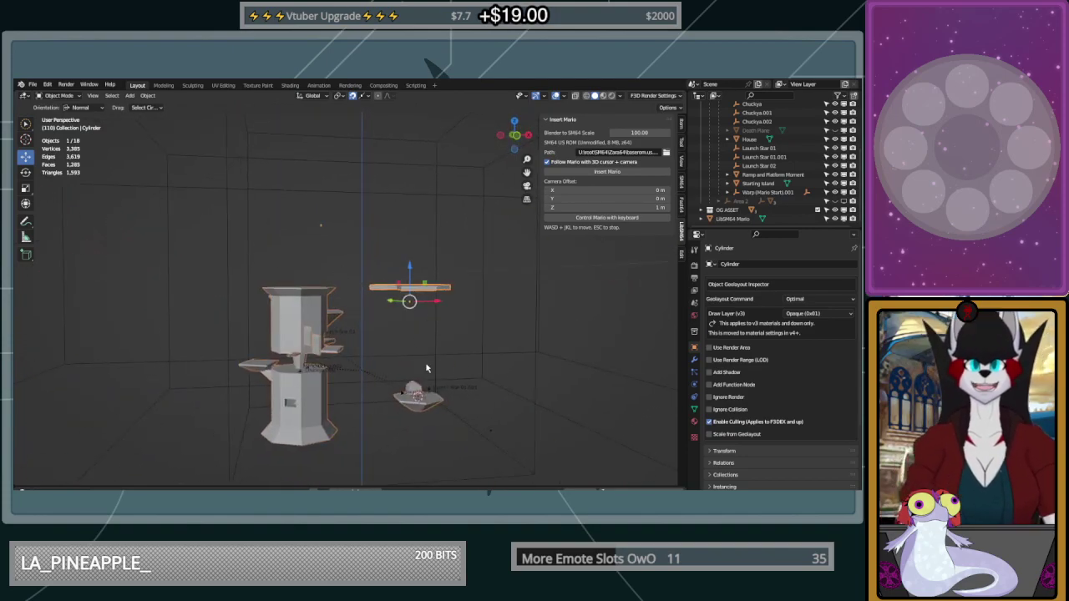
{"action": "scroll", "coordinate": [424, 363], "scroll_direction": "up", "scroll_amount": 4}
{"action": "middle_click_drag", "start_coordinate": [455, 279], "coordinate": [469, 311]}
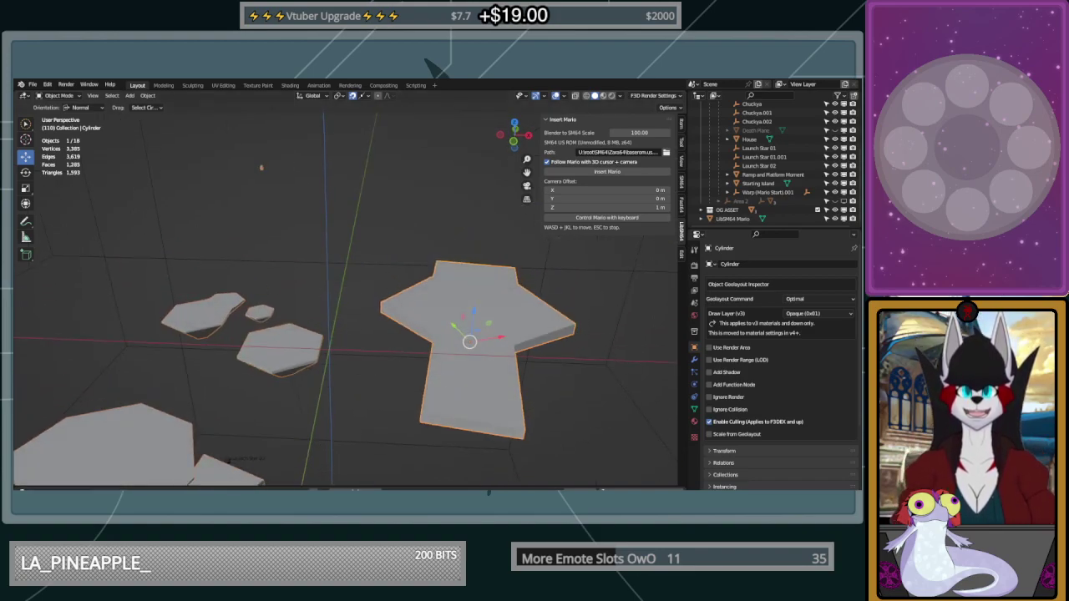
{"action": "middle_click_drag", "start_coordinate": [302, 436], "coordinate": [252, 393]}
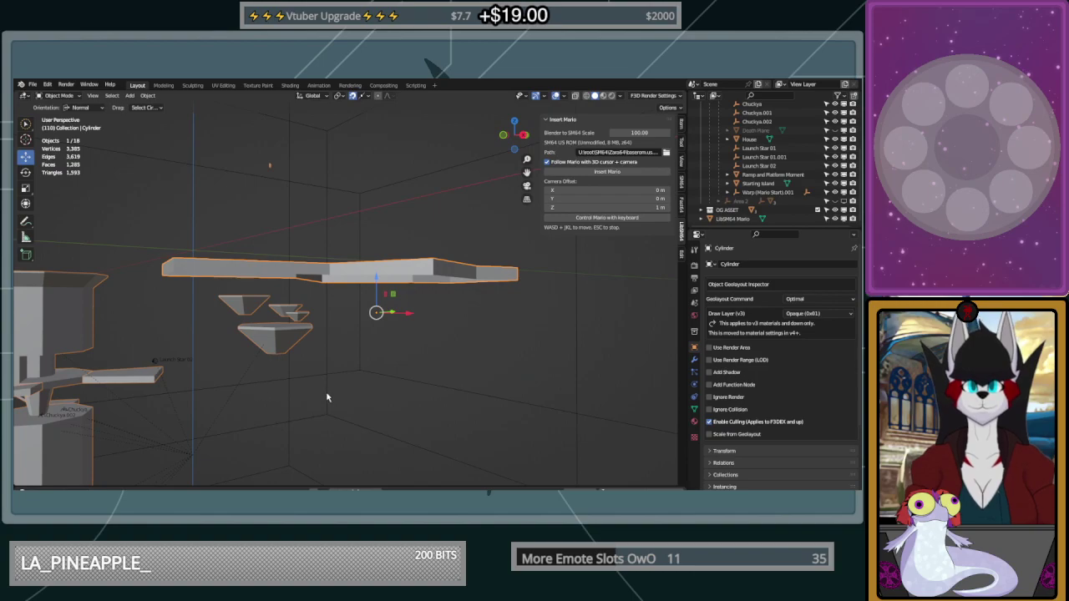
{"action": "scroll", "coordinate": [356, 344], "scroll_direction": "down", "scroll_amount": 4}
{"action": "middle_click_drag", "start_coordinate": [358, 342], "coordinate": [404, 362]}
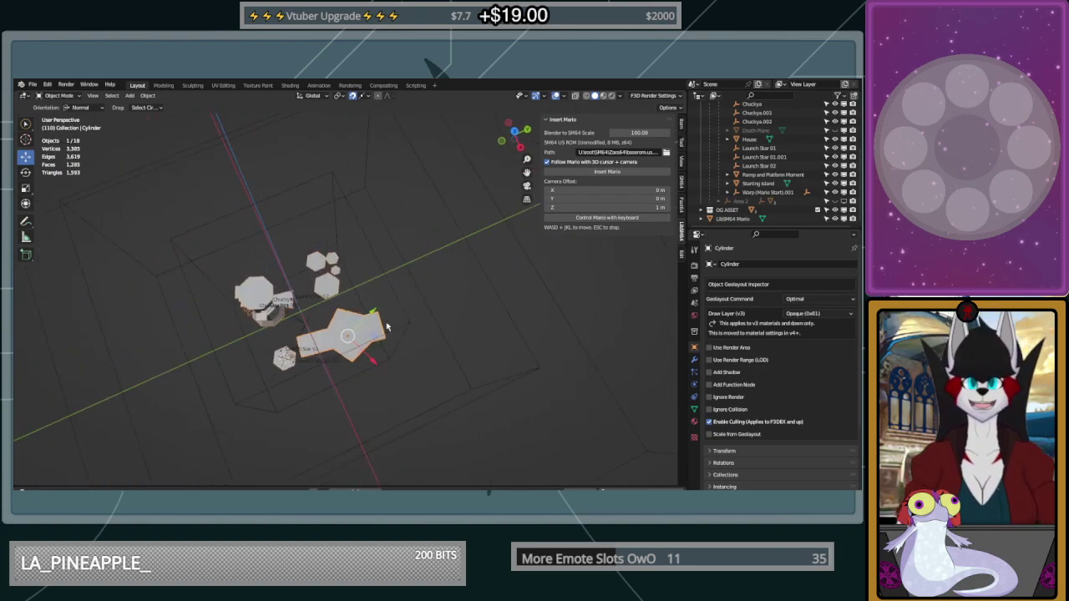
{"action": "middle_click_drag", "start_coordinate": [530, 376], "coordinate": [518, 362]}
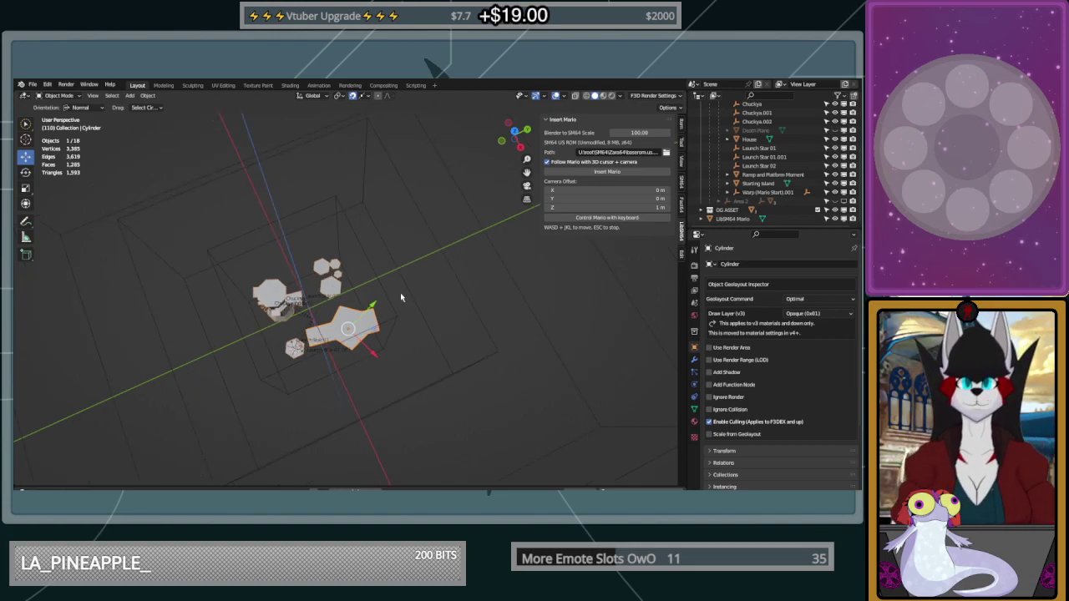
{"action": "middle_click_drag", "start_coordinate": [400, 293], "coordinate": [286, 265]}
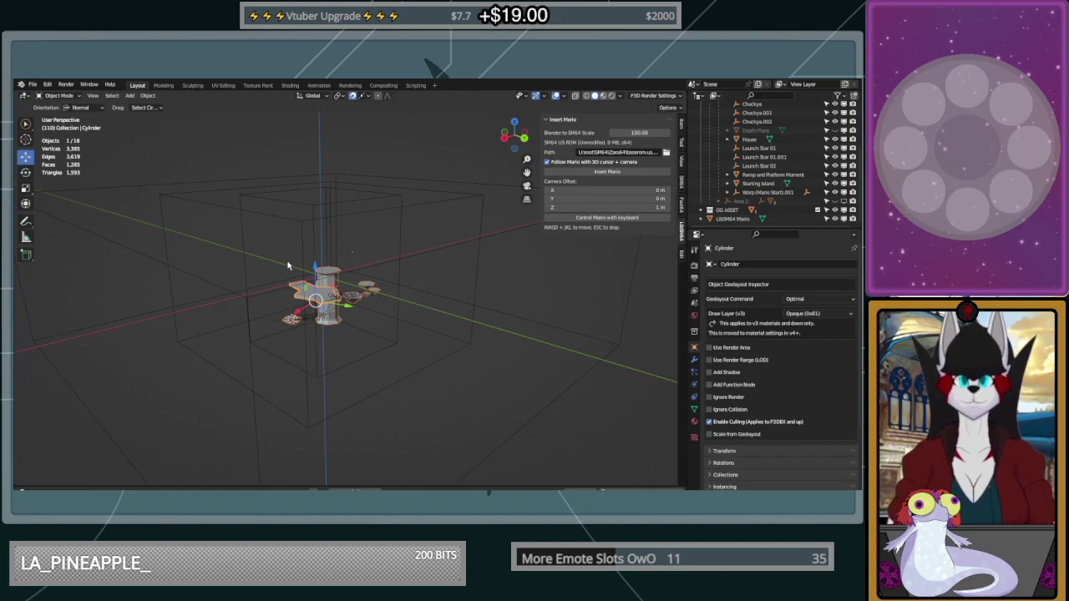
{"action": "scroll", "coordinate": [292, 275], "scroll_direction": "up", "scroll_amount": 8}
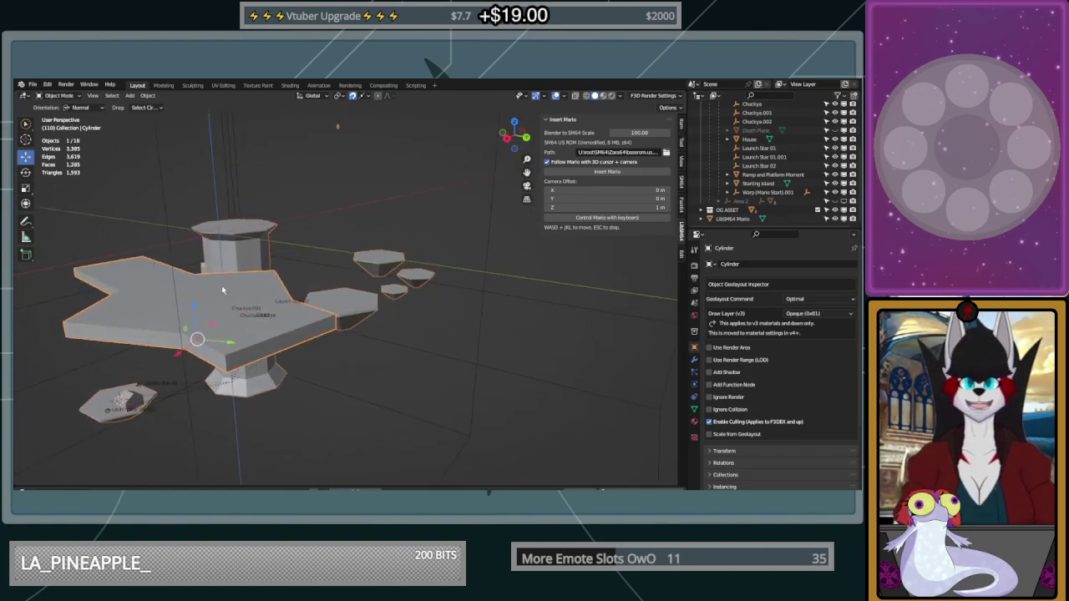
{"action": "middle_click_drag", "start_coordinate": [295, 289], "coordinate": [326, 337]}
{"action": "scroll", "coordinate": [472, 331], "scroll_direction": "down", "scroll_amount": 8}
{"action": "scroll", "coordinate": [325, 338], "scroll_direction": "up", "scroll_amount": 8}
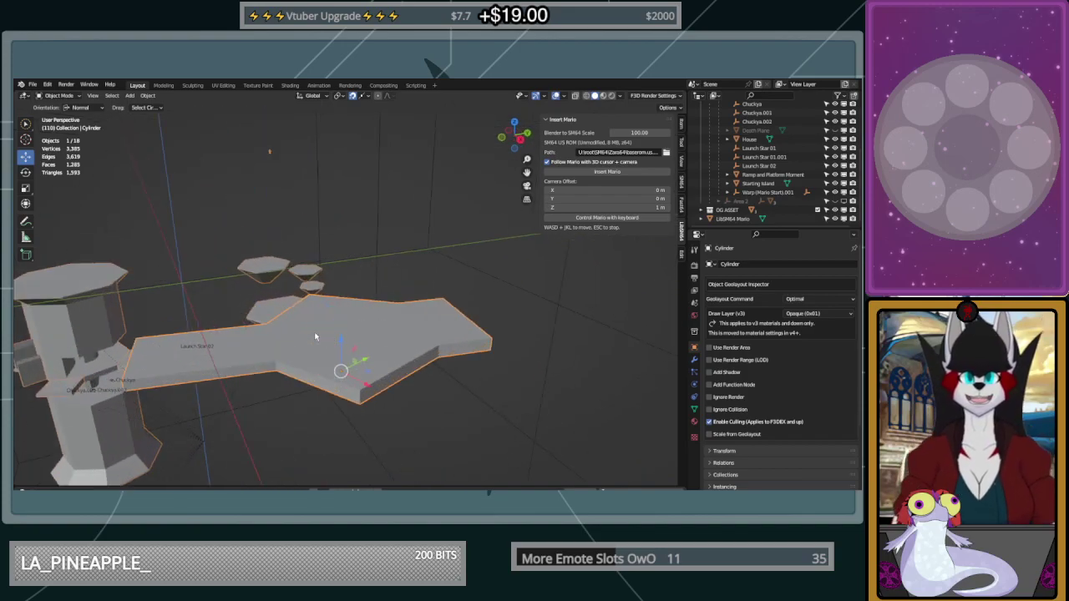
{"action": "middle_click_drag", "start_coordinate": [311, 327], "coordinate": [506, 299]}
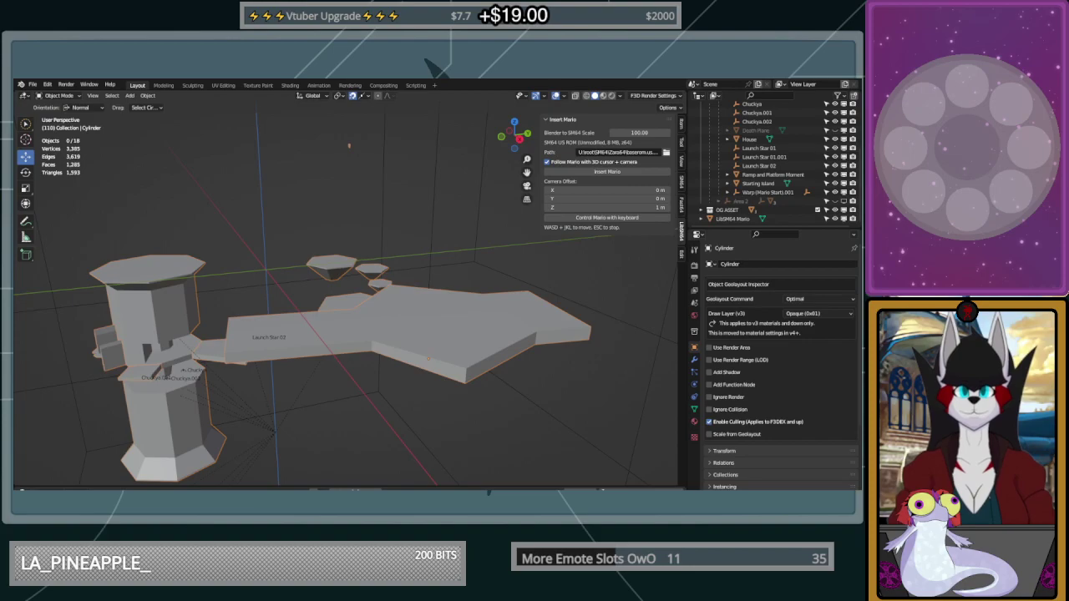
Examine the whole platform's arms and its placement among the tower and floating islands from above, below and the sides
{"action": "middle_click_drag", "start_coordinate": [508, 272], "coordinate": [410, 315]}
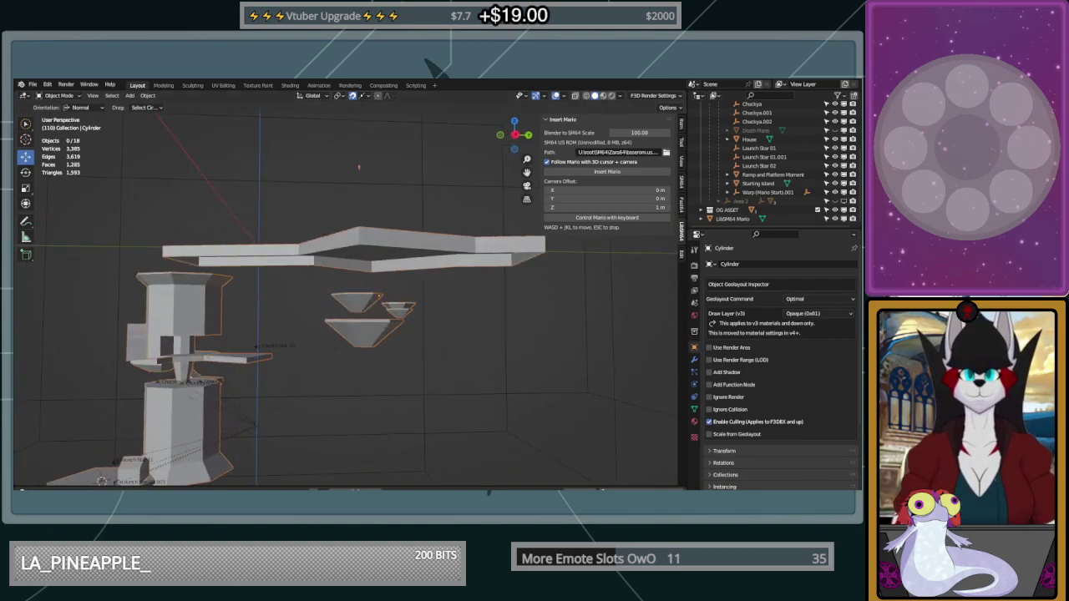
{"action": "middle_click_drag", "start_coordinate": [357, 393], "coordinate": [360, 428]}
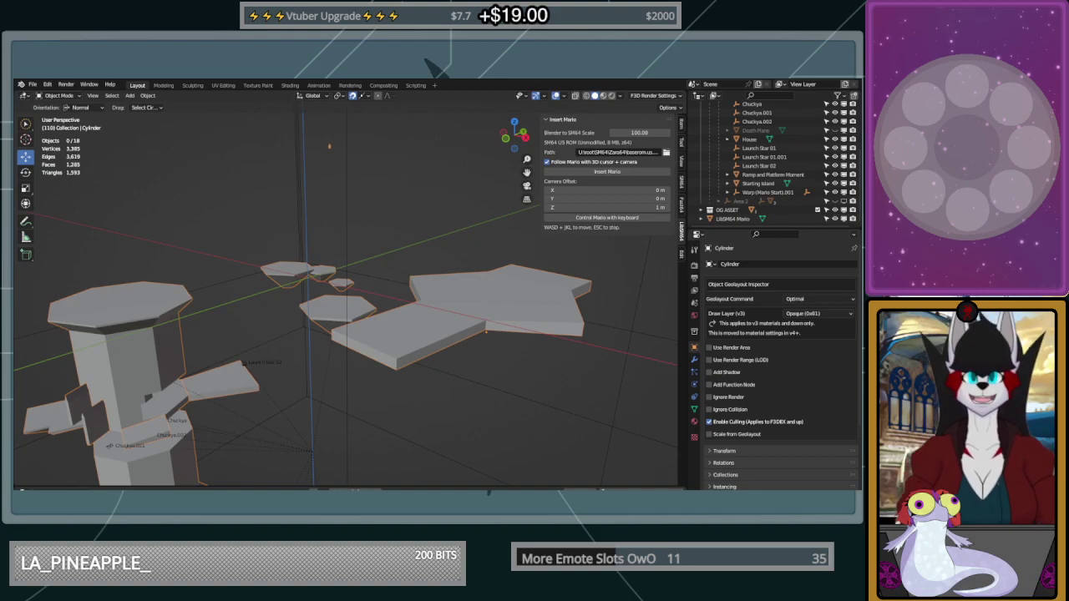
{"action": "middle_click_drag", "start_coordinate": [493, 386], "coordinate": [498, 419]}
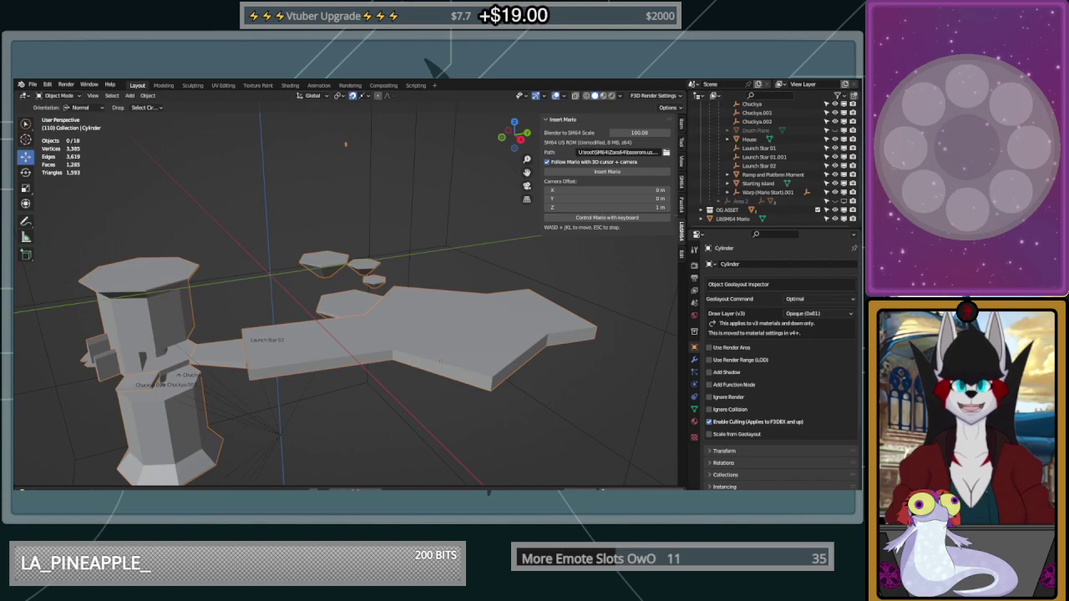
{"action": "middle_click_drag", "start_coordinate": [459, 197], "coordinate": [417, 230]}
{"action": "left_click", "coordinate": [355, 363]}
{"action": "middle_click_drag", "start_coordinate": [356, 362], "coordinate": [498, 369]}
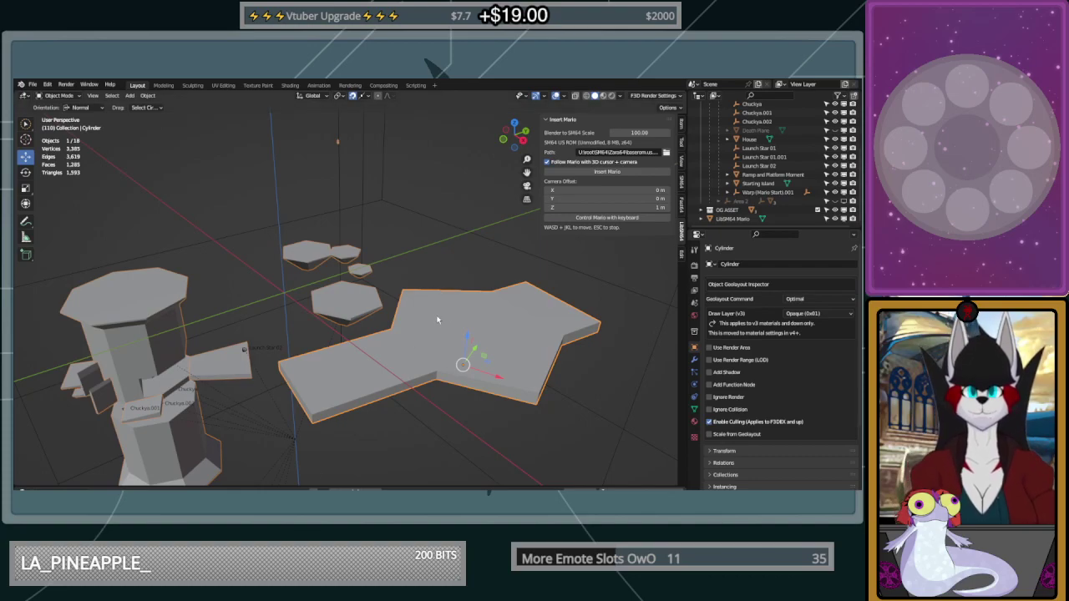
{"action": "middle_click_drag", "start_coordinate": [437, 320], "coordinate": [427, 303]}
{"action": "left_click", "coordinate": [549, 316]}
{"action": "middle_click_drag", "start_coordinate": [548, 315], "coordinate": [504, 346]}
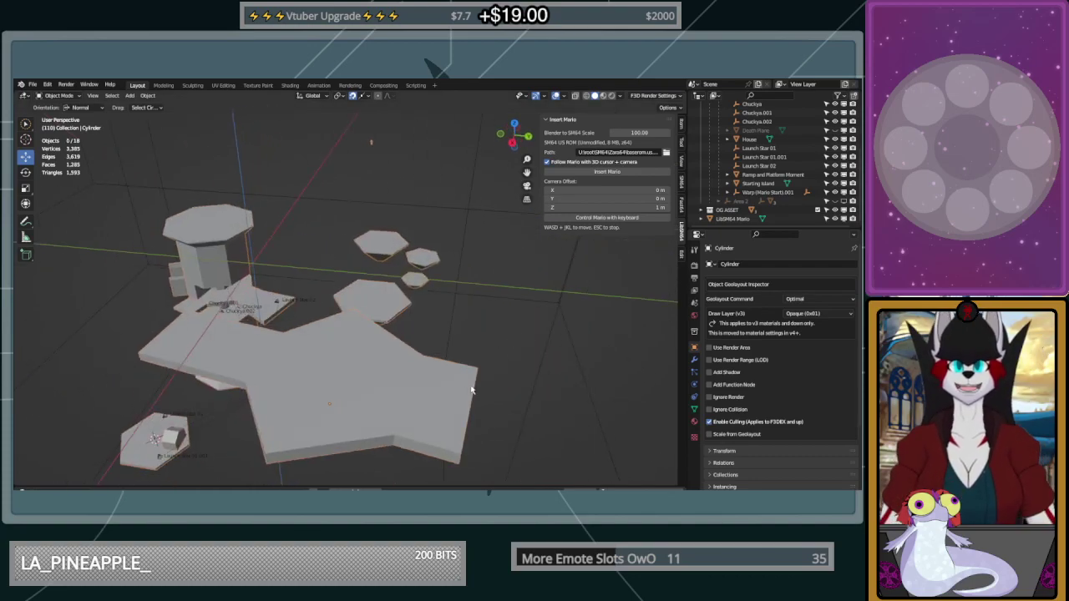
In Edit Mode, select the two top vertices where the short arm joins the platform and snap the 3D cursor between them
{"action": "left_click", "coordinate": [440, 395]}
{"action": "middle_click_drag", "start_coordinate": [437, 394], "coordinate": [425, 343], "text": "shift"}
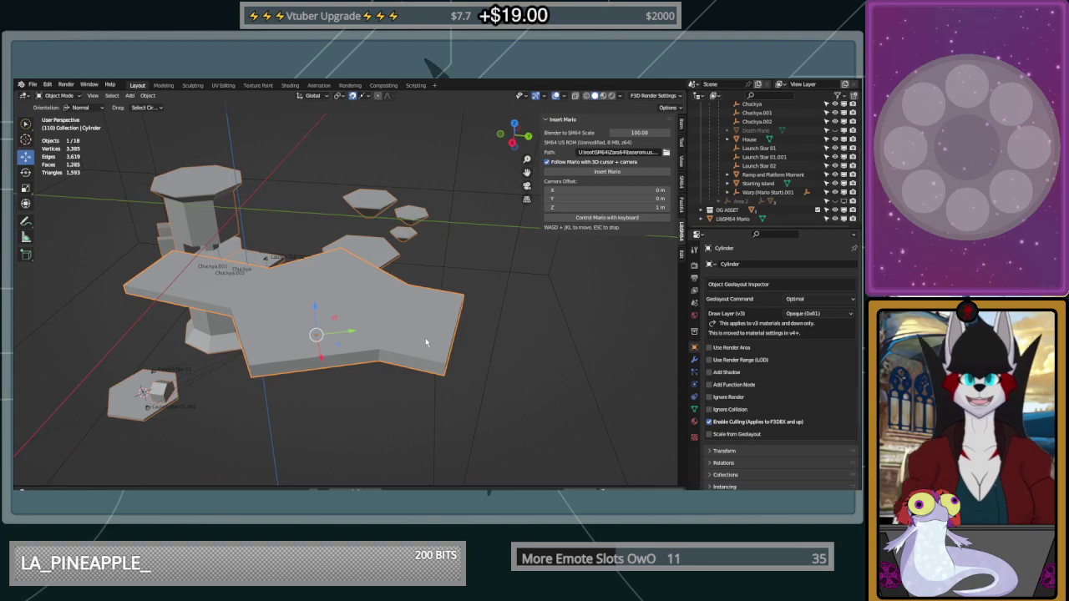
{"action": "key", "text": "Tab"}
{"action": "left_click", "coordinate": [411, 285]}
{"action": "left_click", "coordinate": [383, 347], "text": "shift"}
{"action": "key", "text": "shift+s"}
{"action": "left_click", "coordinate": [411, 377]}
{"action": "middle_click_drag", "start_coordinate": [412, 376], "coordinate": [432, 363]}
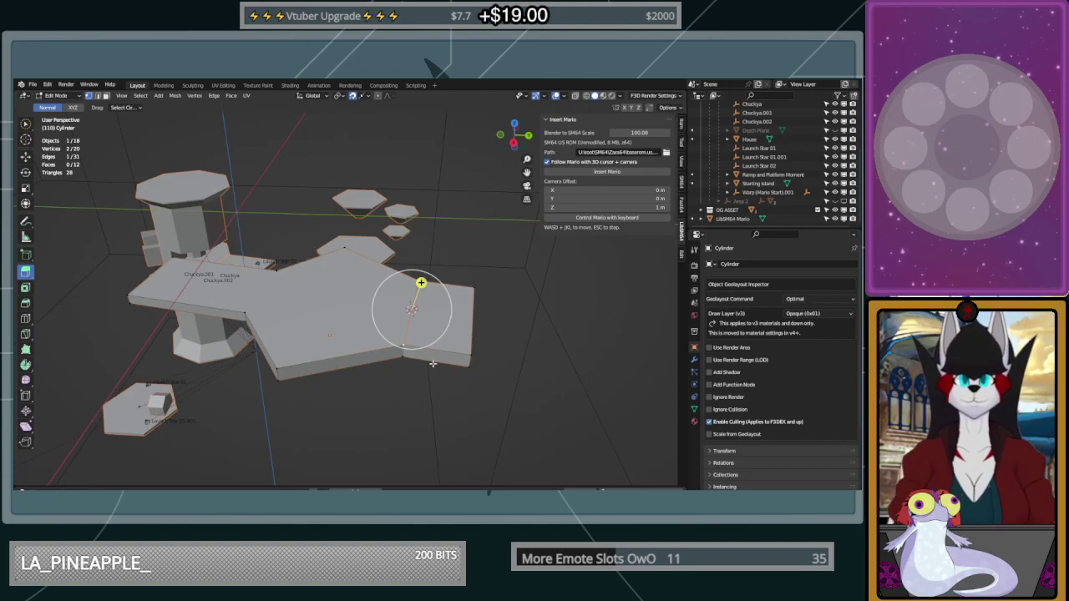
Inspect the tower closely, including its side platforms and the rectangular opening in its lower shaft
{"action": "middle_click_drag", "start_coordinate": [425, 353], "coordinate": [401, 359]}
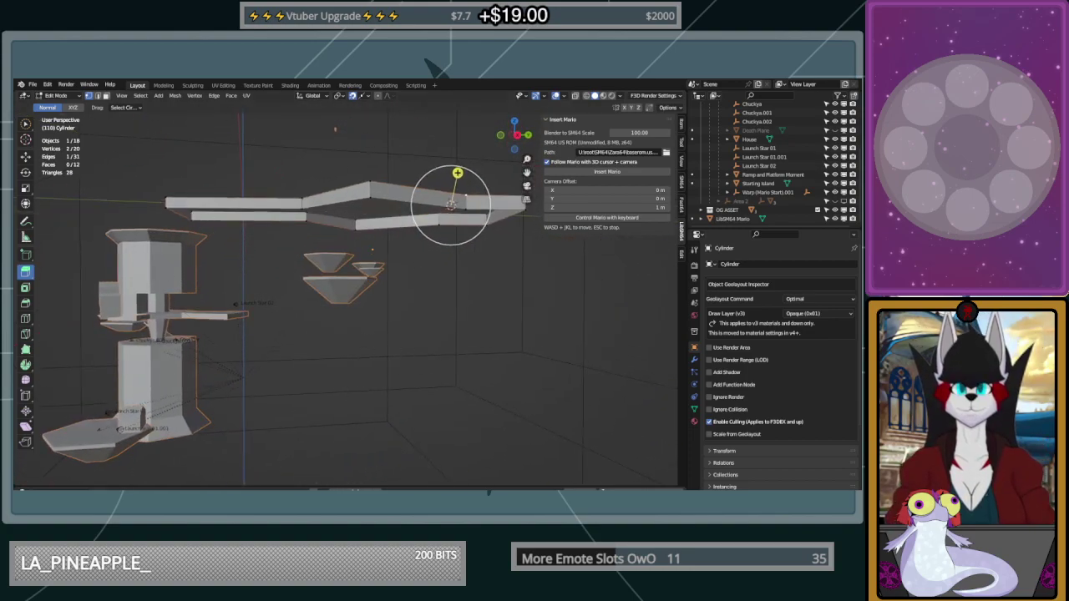
{"action": "middle_click_drag", "start_coordinate": [278, 243], "coordinate": [346, 217]}
{"action": "middle_click_drag", "start_coordinate": [399, 285], "coordinate": [428, 277]}
{"action": "scroll", "coordinate": [389, 284], "scroll_direction": "up", "scroll_amount": 4}
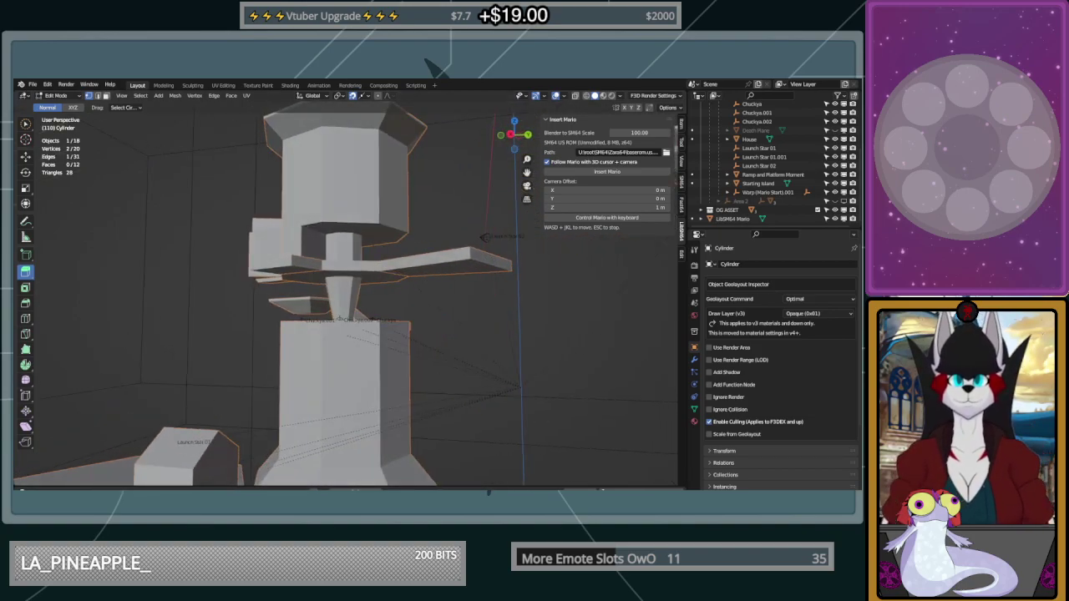
{"action": "middle_click_drag", "start_coordinate": [427, 277], "coordinate": [233, 334]}
{"action": "scroll", "coordinate": [228, 366], "scroll_direction": "up", "scroll_amount": 3}
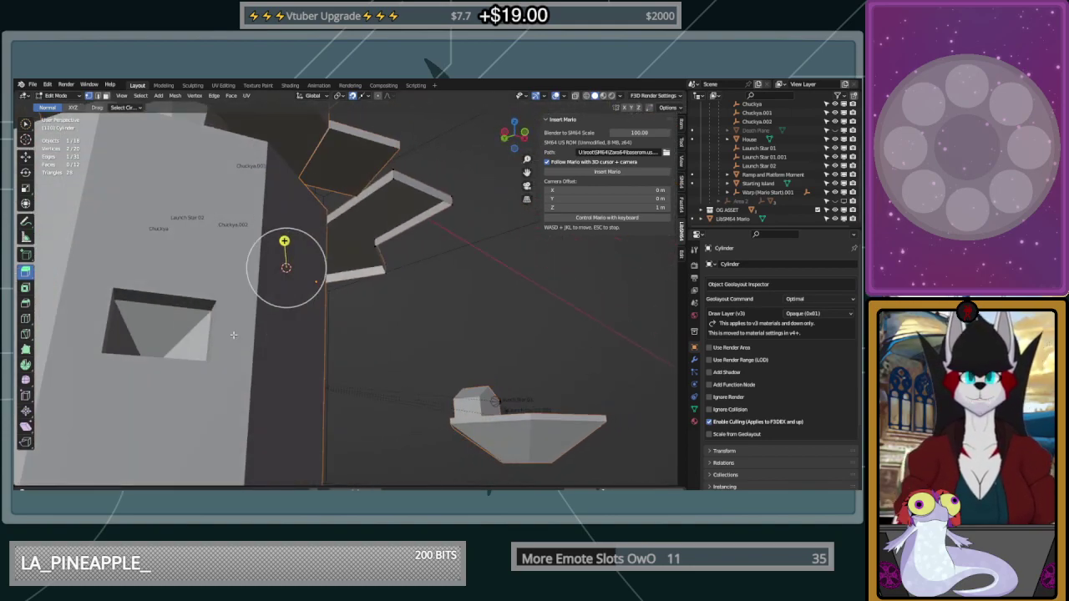
{"action": "scroll", "coordinate": [234, 334], "scroll_direction": "down", "scroll_amount": 3}
{"action": "middle_click_drag", "start_coordinate": [281, 297], "coordinate": [186, 345]}
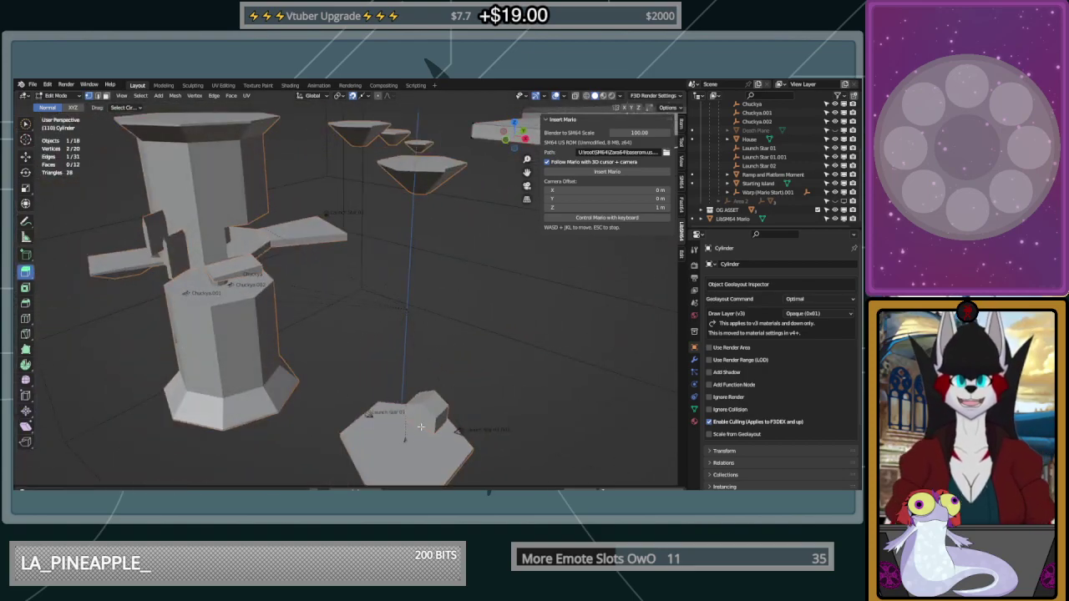
{"action": "middle_click_drag", "start_coordinate": [330, 242], "coordinate": [254, 240]}
{"action": "middle_click_drag", "start_coordinate": [389, 195], "coordinate": [443, 146]}
{"action": "middle_click_drag", "start_coordinate": [393, 289], "coordinate": [433, 277]}
{"action": "scroll", "coordinate": [435, 279], "scroll_direction": "up", "scroll_amount": 2}
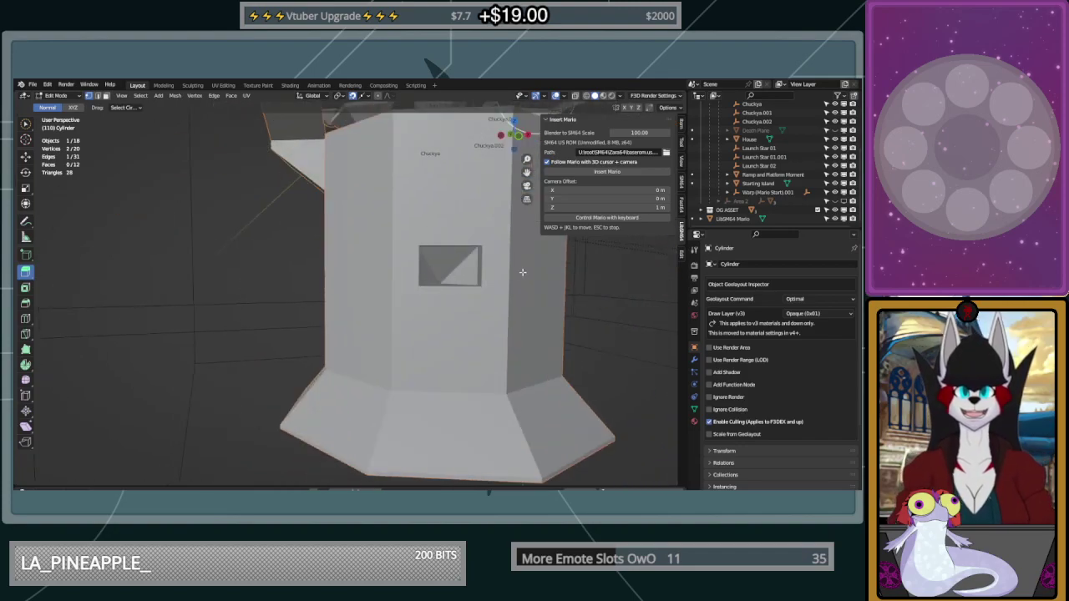
{"action": "middle_click_drag", "start_coordinate": [524, 273], "coordinate": [432, 250]}
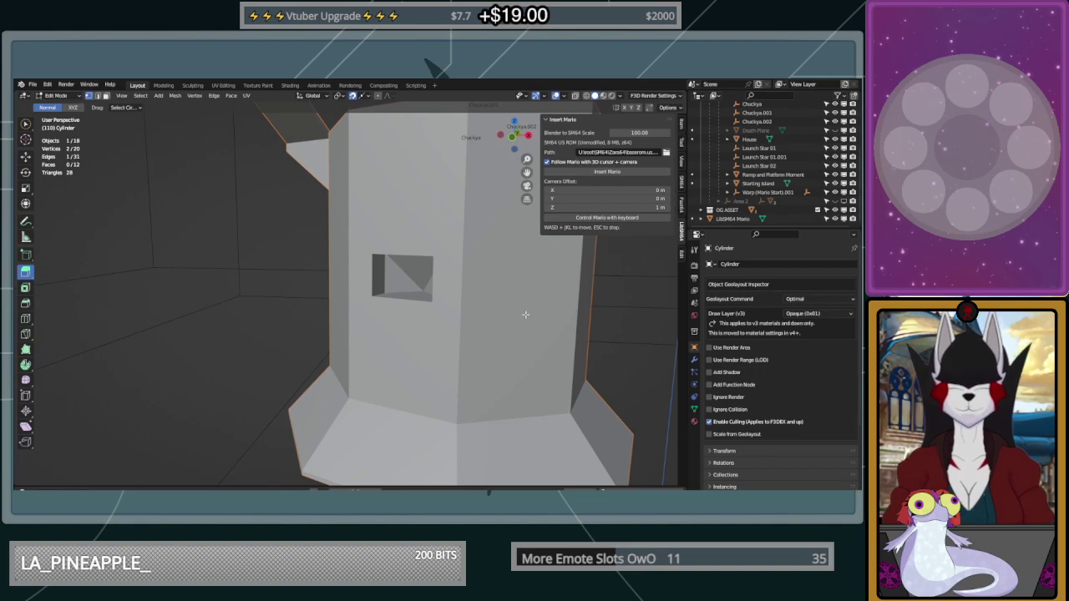
{"action": "scroll", "coordinate": [439, 209], "scroll_direction": "down", "scroll_amount": 8}
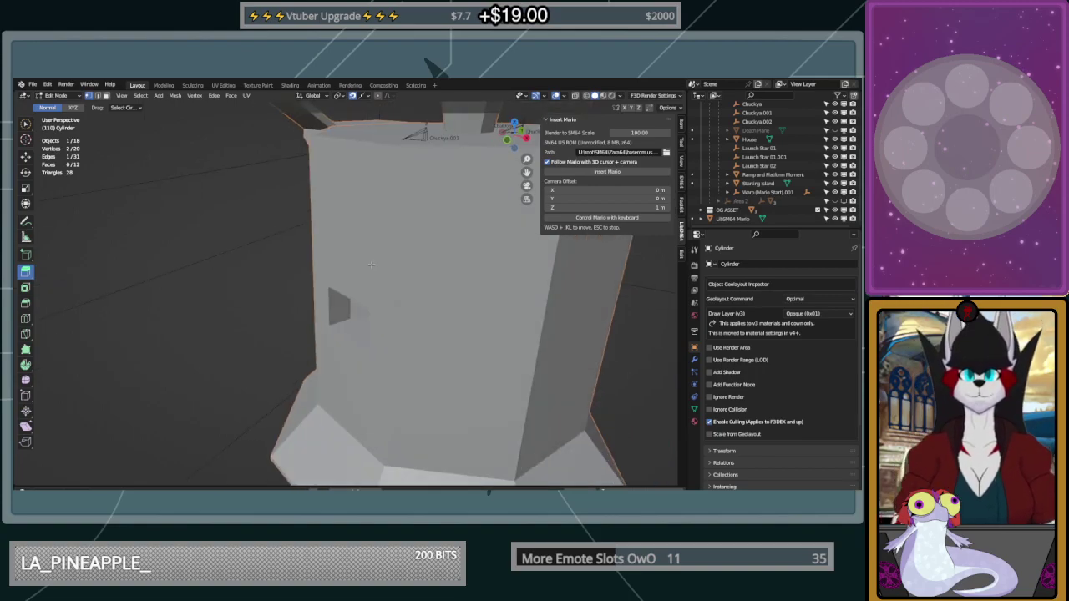
Review the full level layout, comparing the large platform's position with the tower, starting island and small floating islands
{"action": "scroll", "coordinate": [520, 245], "scroll_direction": "down", "scroll_amount": 8}
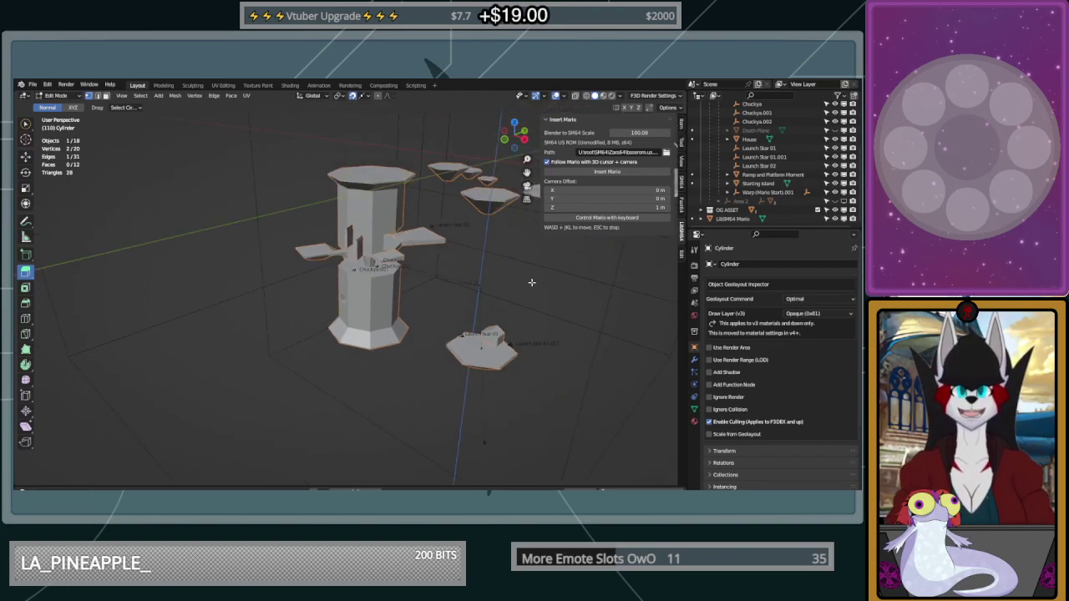
{"action": "middle_click_drag", "start_coordinate": [512, 247], "coordinate": [391, 325]}
{"action": "middle_click_drag", "start_coordinate": [462, 421], "coordinate": [367, 267]}
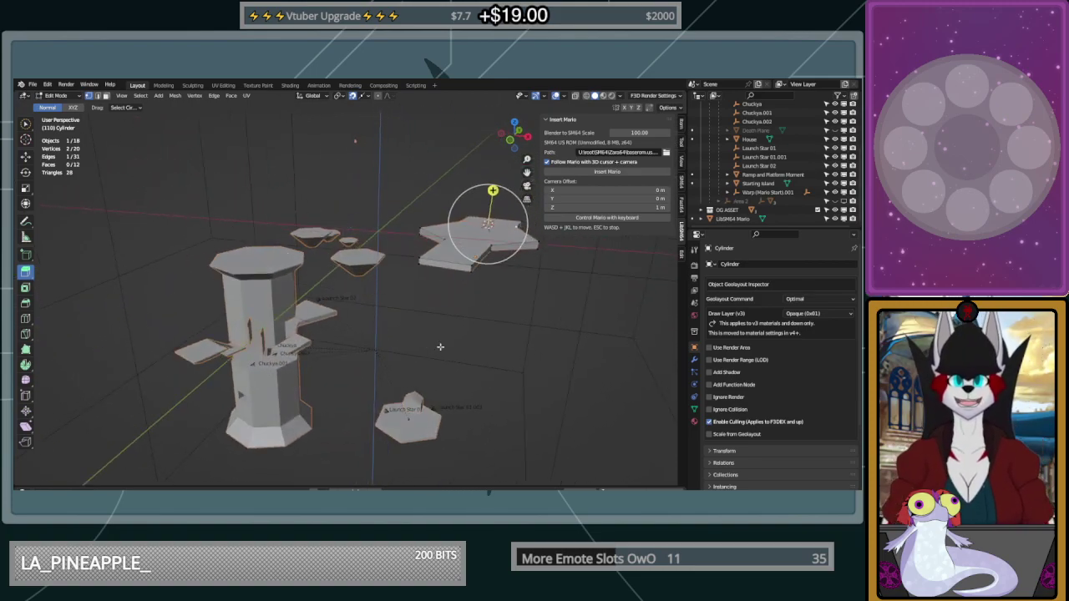
{"action": "middle_click_drag", "start_coordinate": [551, 334], "coordinate": [484, 328]}
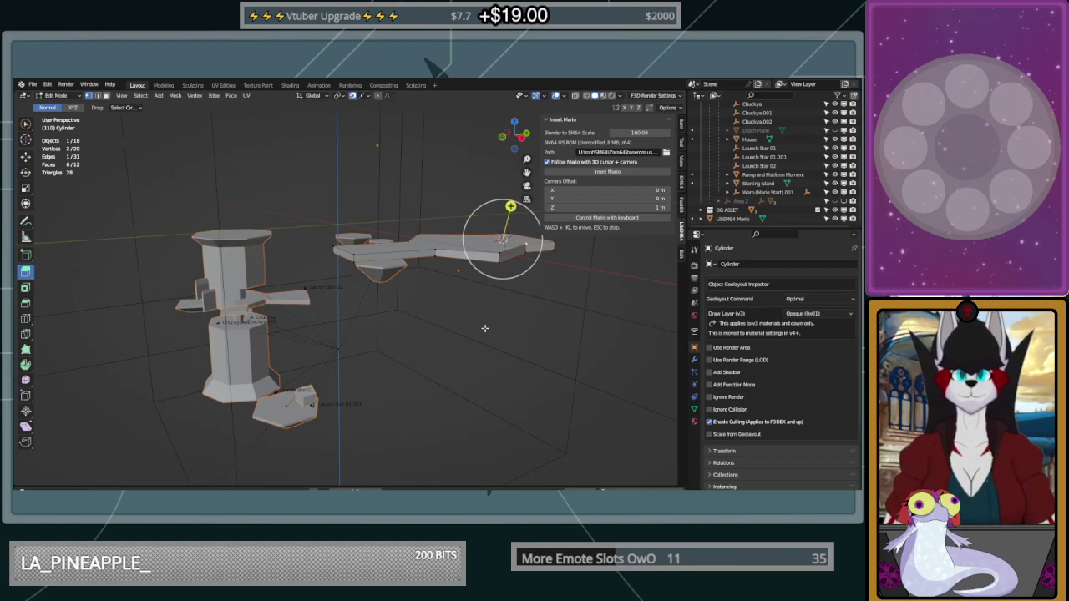
{"action": "middle_click_drag", "start_coordinate": [485, 328], "coordinate": [459, 333]}
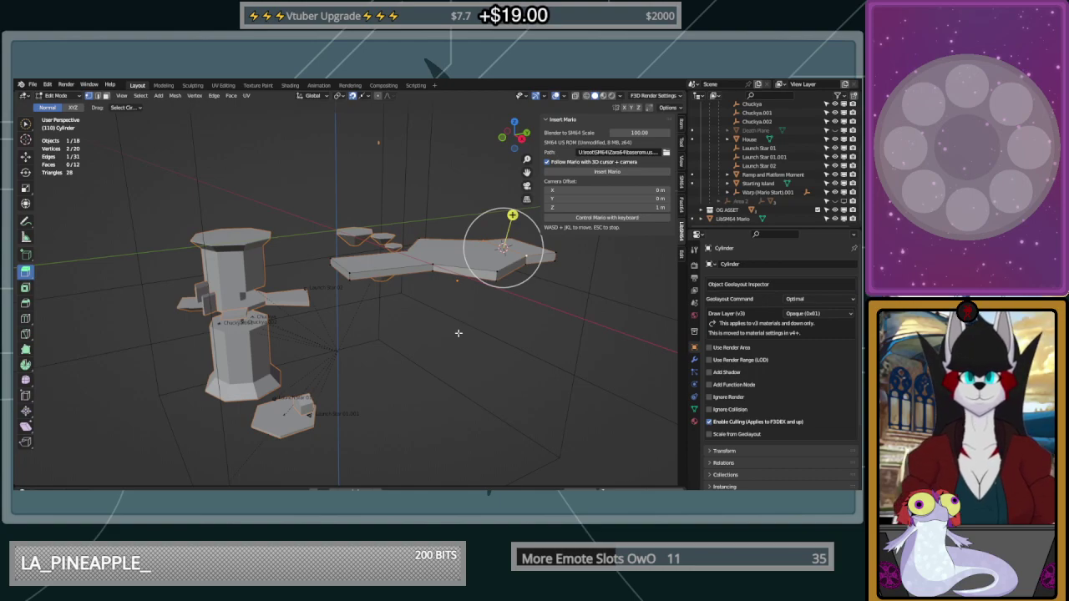
{"action": "scroll", "coordinate": [544, 307], "scroll_direction": "up", "scroll_amount": 6}
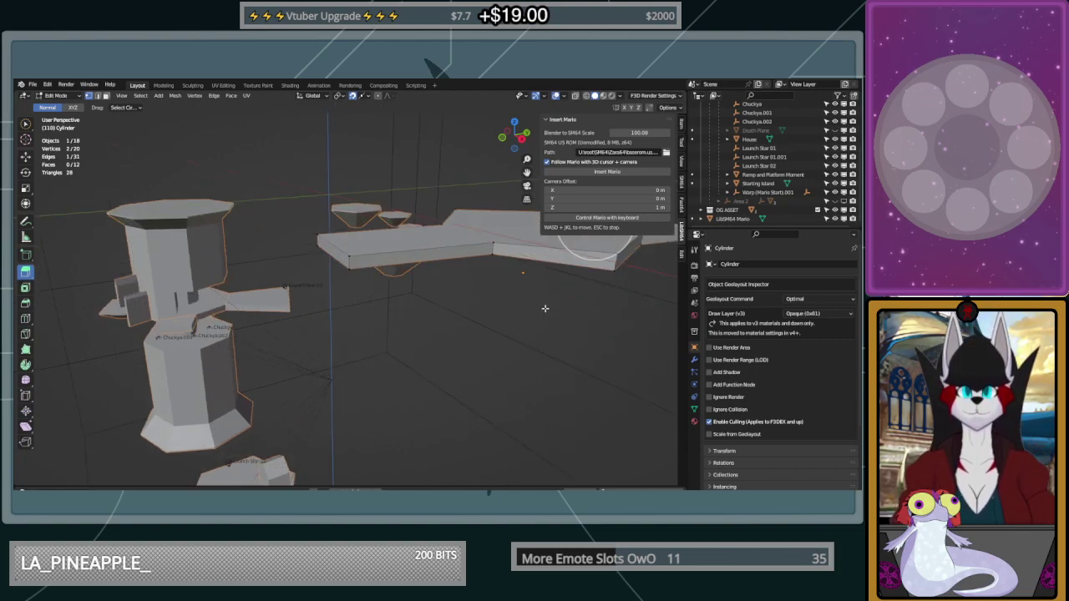
Deselect the vertices, return to Object Mode and add a cube mesh at the 3D cursor on the short arm
{"action": "middle_click_drag", "start_coordinate": [488, 301], "coordinate": [468, 307]}
{"action": "left_click", "coordinate": [407, 233]}
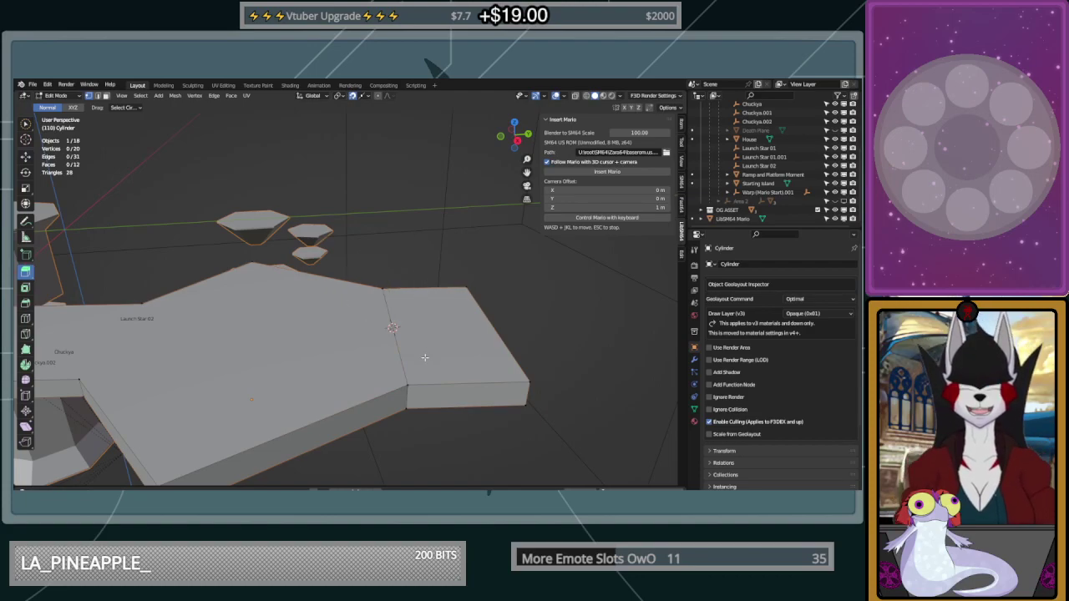
{"action": "key", "text": "Tab"}
{"action": "left_click", "coordinate": [419, 240]}
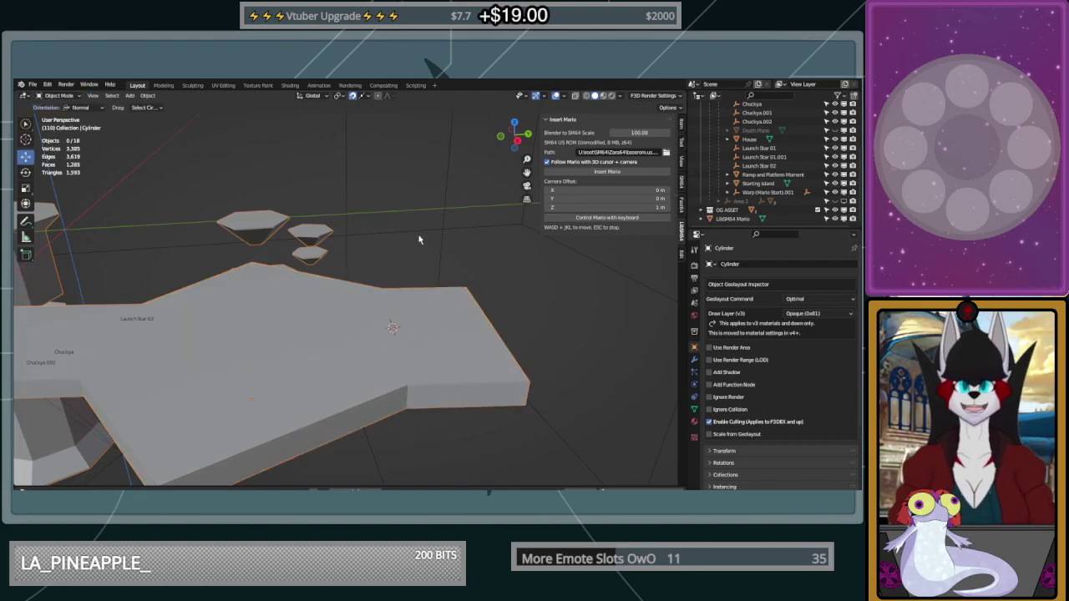
{"action": "key", "text": "shift+a"}
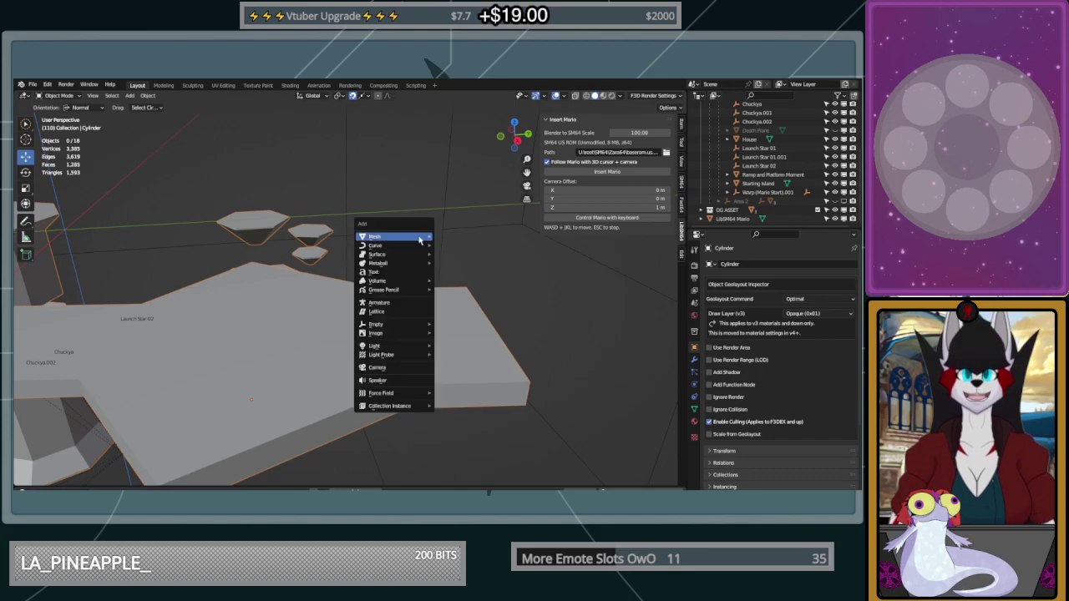
{"action": "mouse_move", "coordinate": [418, 236]}
{"action": "left_click", "coordinate": [468, 245]}
{"action": "middle_click_drag", "start_coordinate": [460, 282], "coordinate": [455, 293]}
{"action": "middle_click_drag", "start_coordinate": [326, 324], "coordinate": [397, 334]}
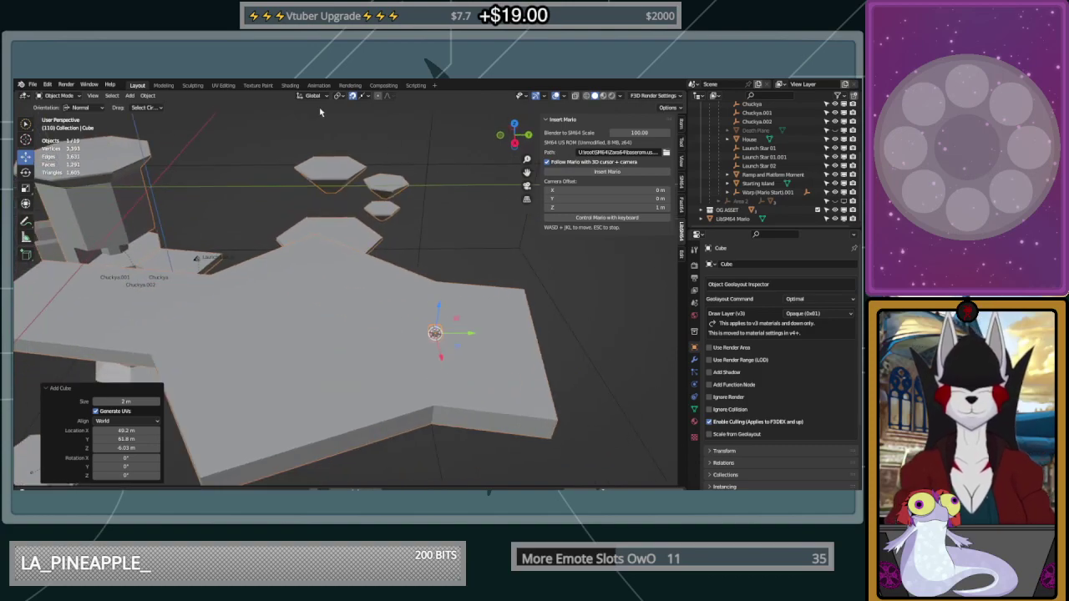
{"action": "scroll", "coordinate": [283, 226], "scroll_direction": "down", "scroll_amount": 2}
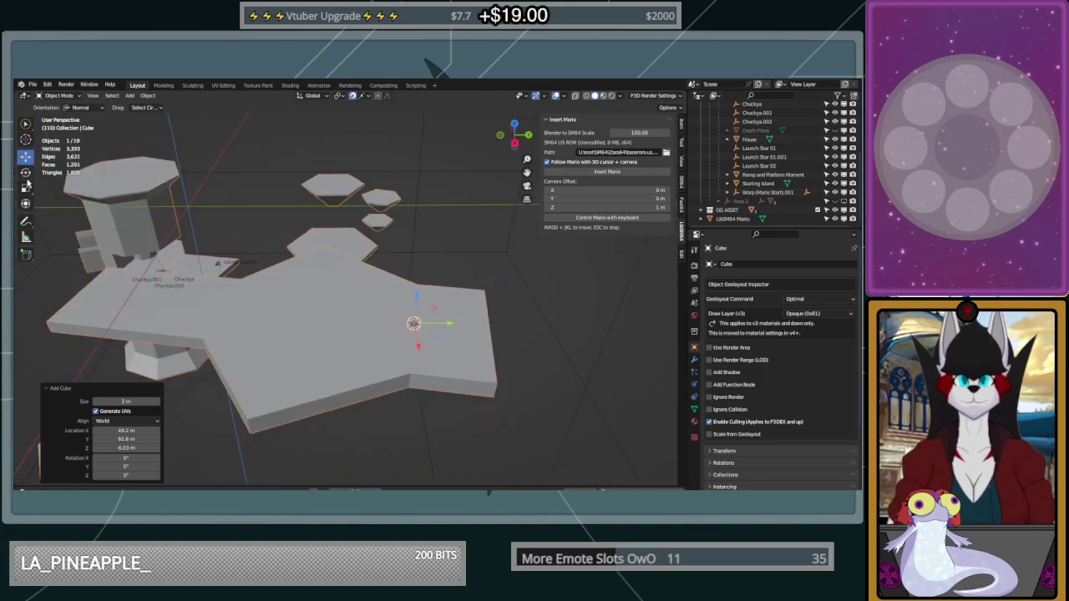
Rotate the cube about the global Z axis and set the rotation angle to 45°
{"action": "left_click", "coordinate": [25, 172]}
{"action": "left_click_drag", "start_coordinate": [380, 329], "coordinate": [144, 309]}
{"action": "middle_click_drag", "start_coordinate": [144, 309], "coordinate": [105, 332]}
{"action": "scroll", "coordinate": [302, 387], "scroll_direction": "up", "scroll_amount": 2}
{"action": "middle_click_drag", "start_coordinate": [302, 387], "coordinate": [389, 341], "text": "shift"}
{"action": "left_click_drag", "start_coordinate": [391, 339], "coordinate": [413, 332]}
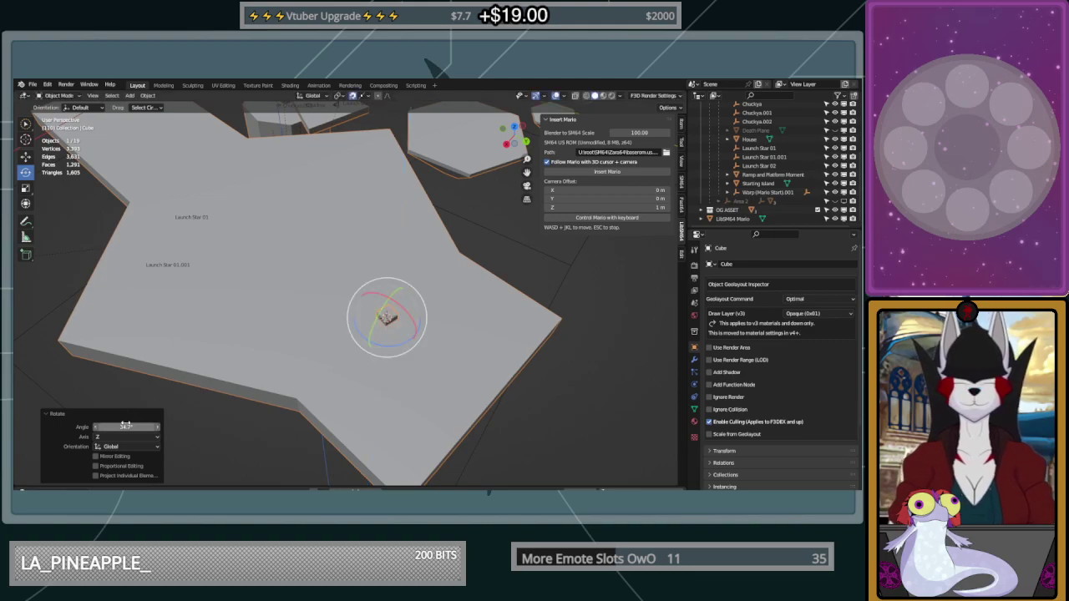
{"action": "left_click", "coordinate": [126, 426]}
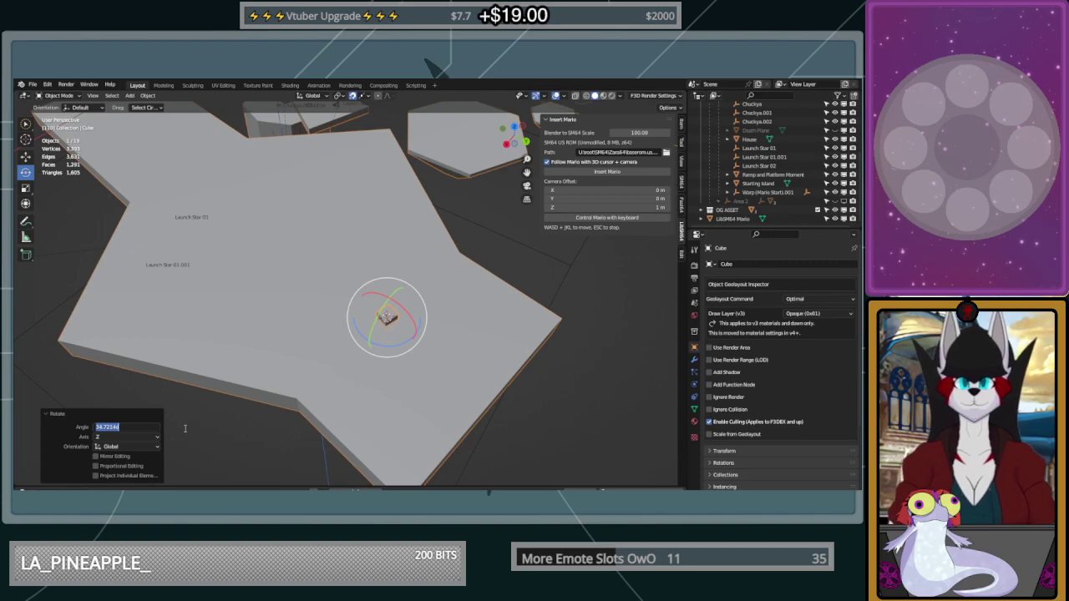
{"action": "key", "text": "Return"}
{"action": "middle_click_drag", "start_coordinate": [353, 248], "coordinate": [310, 245]}
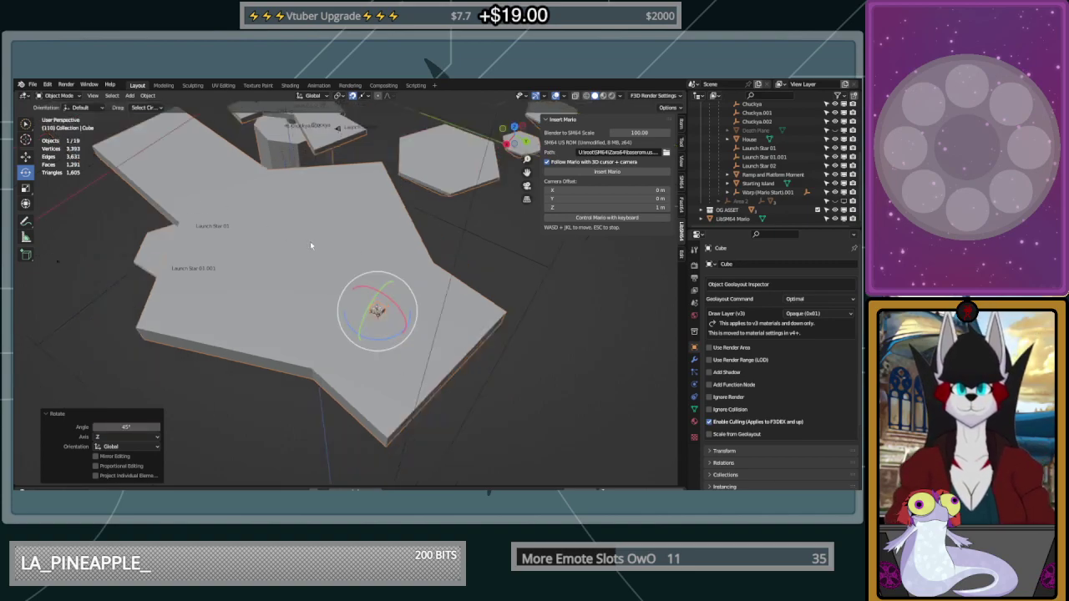
{"action": "scroll", "coordinate": [501, 329], "scroll_direction": "up", "scroll_amount": 3}
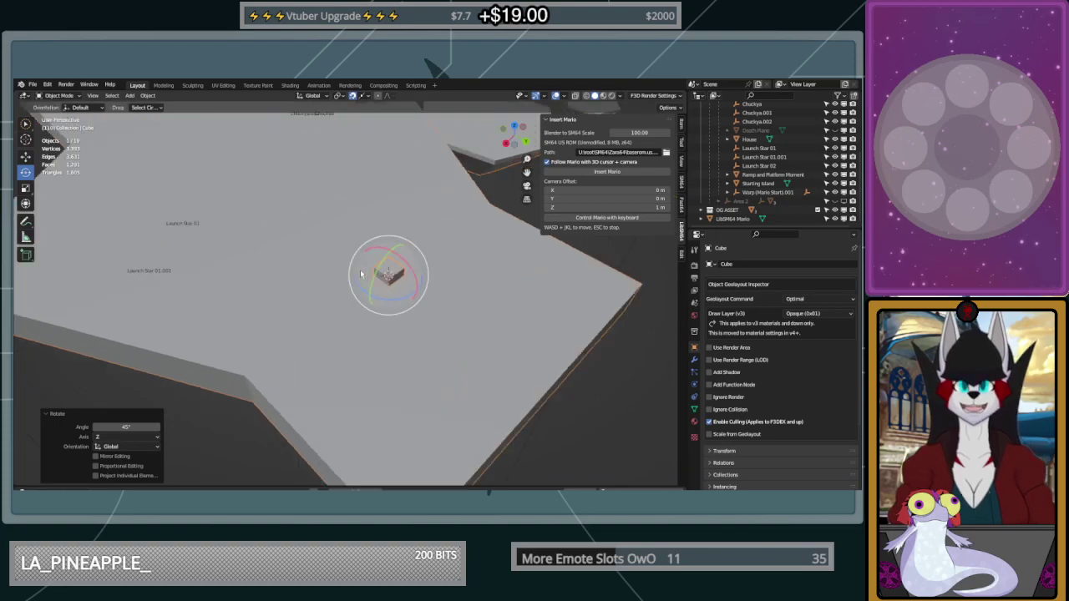
Try moving the cube, undo that move, and raise the cube above the platform
{"action": "left_click", "coordinate": [25, 157]}
{"action": "middle_click_drag", "start_coordinate": [232, 224], "coordinate": [262, 209]}
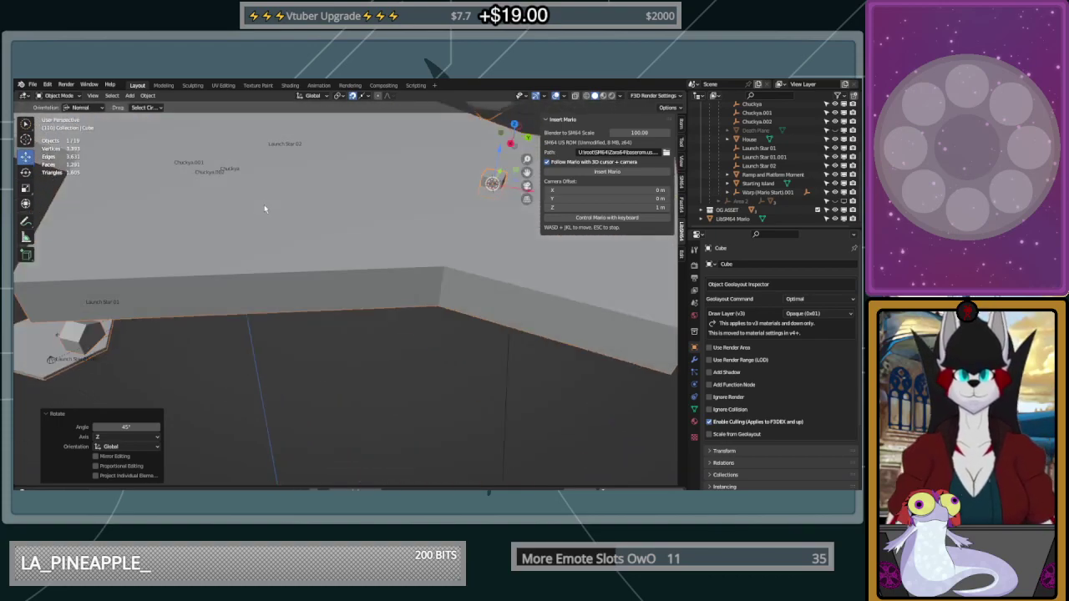
{"action": "middle_click_drag", "start_coordinate": [383, 214], "coordinate": [326, 275], "text": "shift"}
{"action": "left_click_drag", "start_coordinate": [423, 223], "coordinate": [408, 318]}
{"action": "key", "text": "ctrl+z"}
{"action": "scroll", "coordinate": [409, 324], "scroll_direction": "down", "scroll_amount": 2}
{"action": "left_click_drag", "start_coordinate": [401, 241], "coordinate": [395, 182]}
Set snapping to Vertex and lower the cube along Z onto the platform's top surface
{"action": "left_click", "coordinate": [362, 95]}
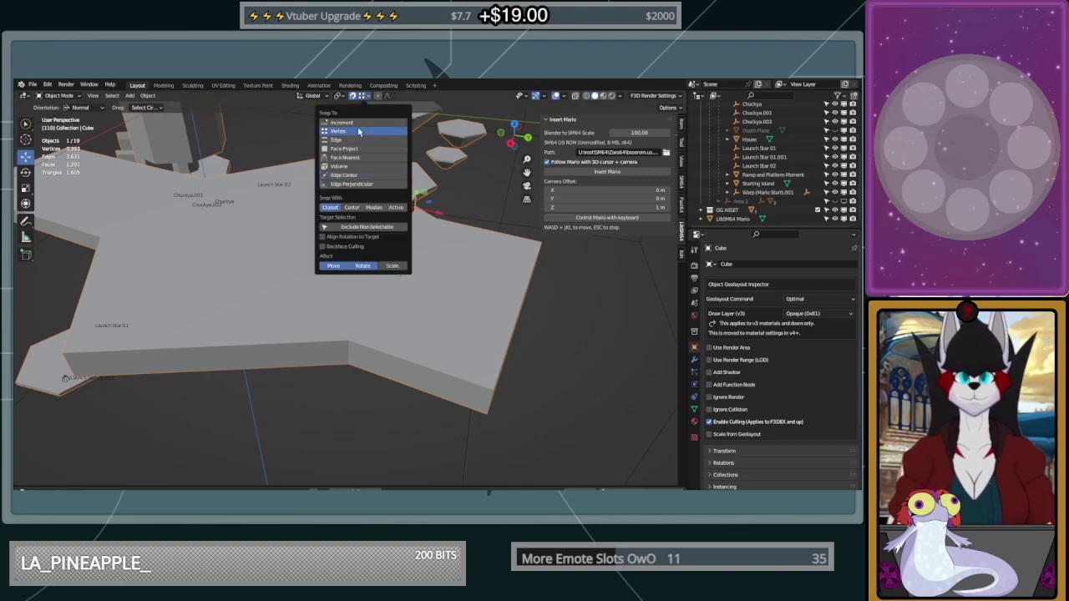
{"action": "left_click_drag", "start_coordinate": [403, 172], "coordinate": [514, 343]}
{"action": "middle_click_drag", "start_coordinate": [524, 350], "coordinate": [496, 367]}
{"action": "scroll", "coordinate": [383, 339], "scroll_direction": "down", "scroll_amount": 4}
{"action": "middle_click_drag", "start_coordinate": [383, 339], "coordinate": [378, 290]}
{"action": "scroll", "coordinate": [344, 360], "scroll_direction": "up", "scroll_amount": 4}
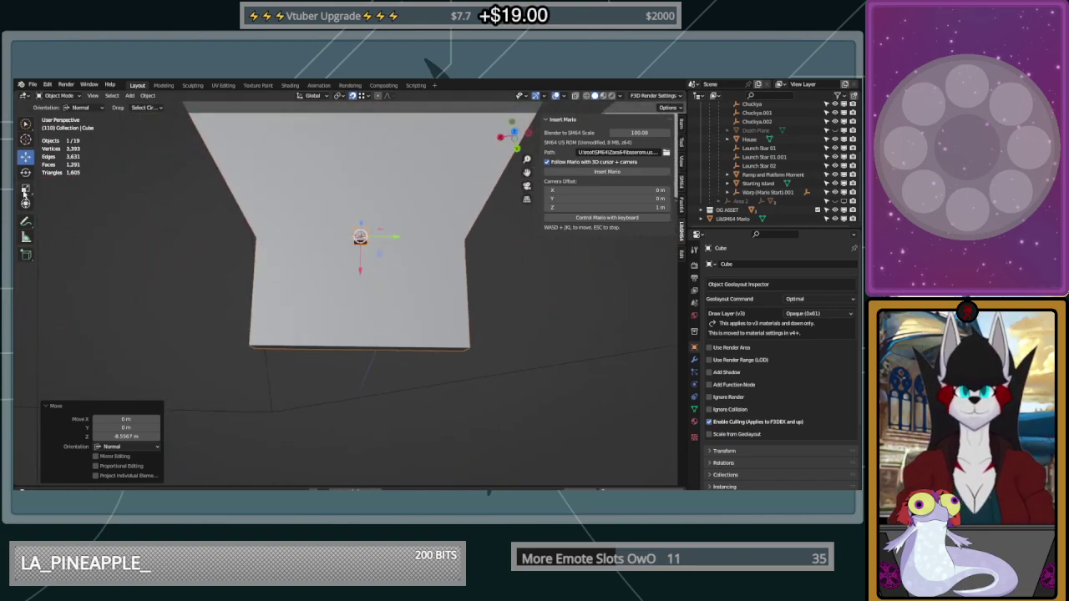
Scale the cube with the Transform tool along its Y and X axes into a wide flat slab covering the short arm
{"action": "left_click", "coordinate": [25, 203]}
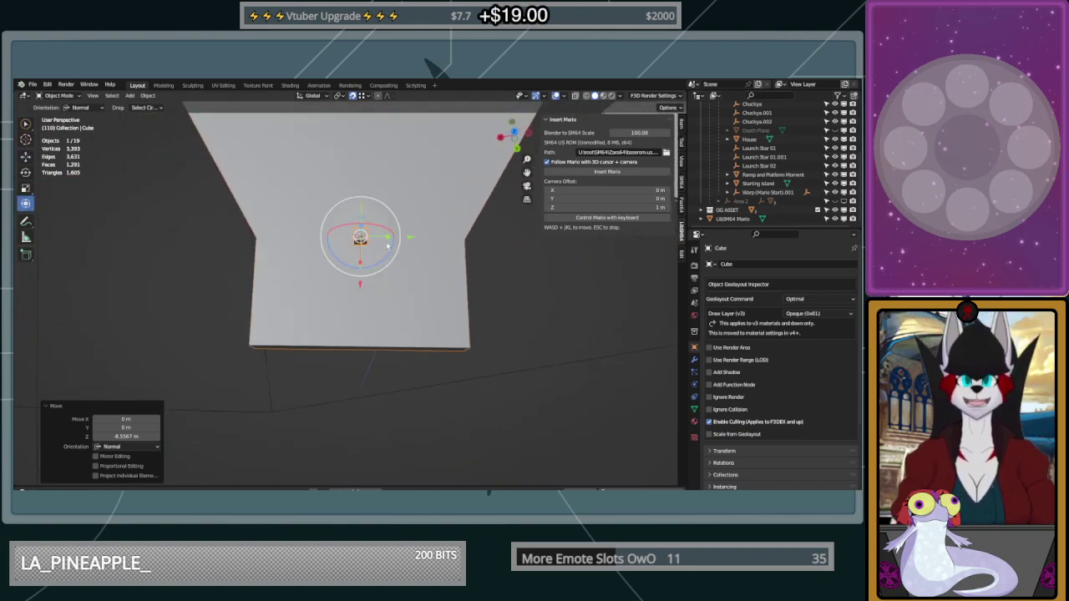
{"action": "left_click_drag", "start_coordinate": [390, 239], "coordinate": [126, 300]}
{"action": "middle_click_drag", "start_coordinate": [479, 273], "coordinate": [350, 304]}
{"action": "left_click_drag", "start_coordinate": [350, 308], "coordinate": [23, 332]}
{"action": "middle_click_drag", "start_coordinate": [344, 332], "coordinate": [294, 276]}
Slide the slab along its own X axis over the short arm, finishing with a shift of about -0.51 m
{"action": "key", "text": "g"}
{"action": "key", "text": "x"}
{"action": "left_click", "coordinate": [305, 261]}
{"action": "key", "text": "g"}
{"action": "key", "text": "x"}
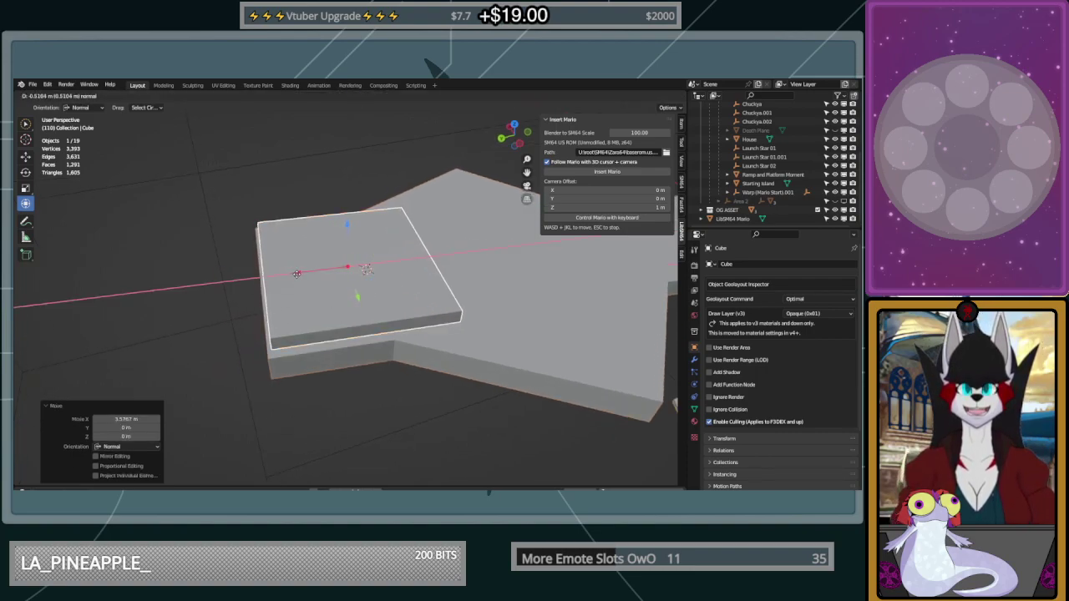
{"action": "left_click", "coordinate": [254, 282]}
{"action": "middle_click_drag", "start_coordinate": [255, 282], "coordinate": [378, 116]}
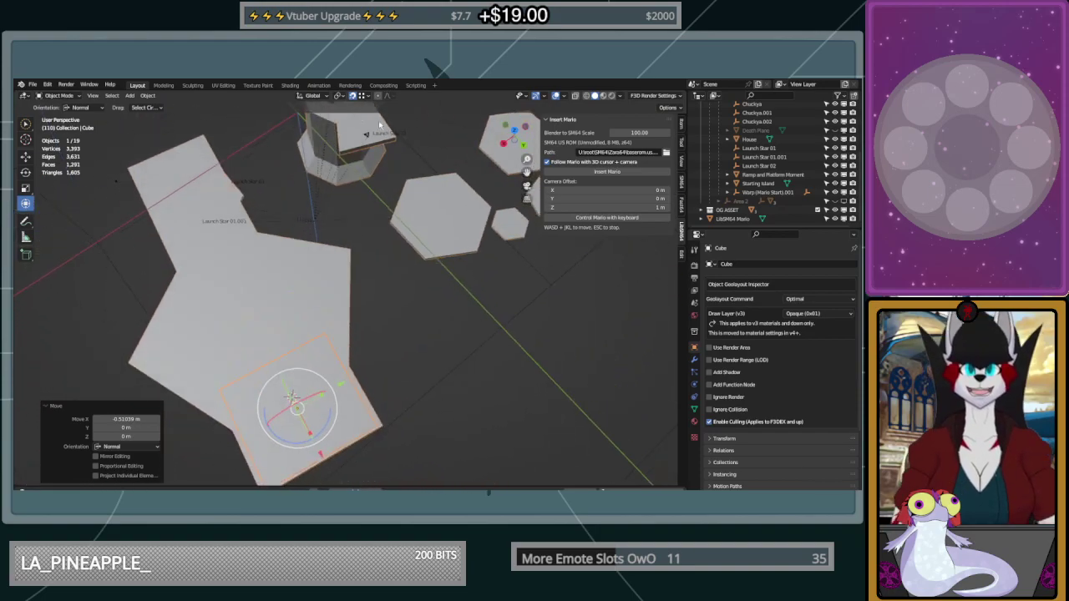
{"action": "middle_click_drag", "start_coordinate": [418, 234], "coordinate": [361, 297]}
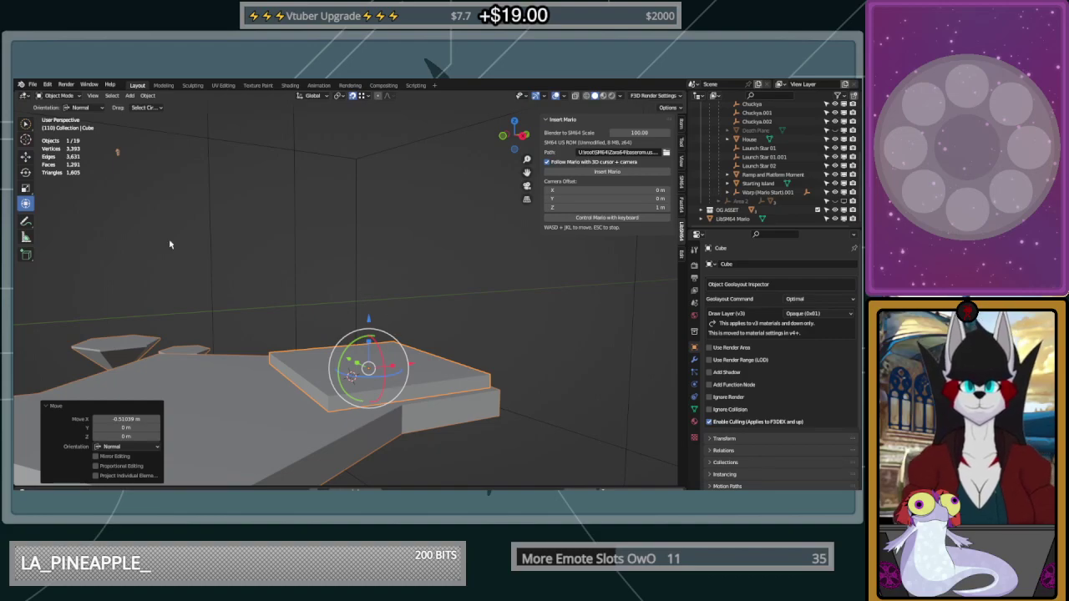
Raise the slab's top face about 13.3 m along its normal Z to turn the slab into a tall block
{"action": "key", "text": "Tab"}
{"action": "left_click", "coordinate": [476, 357]}
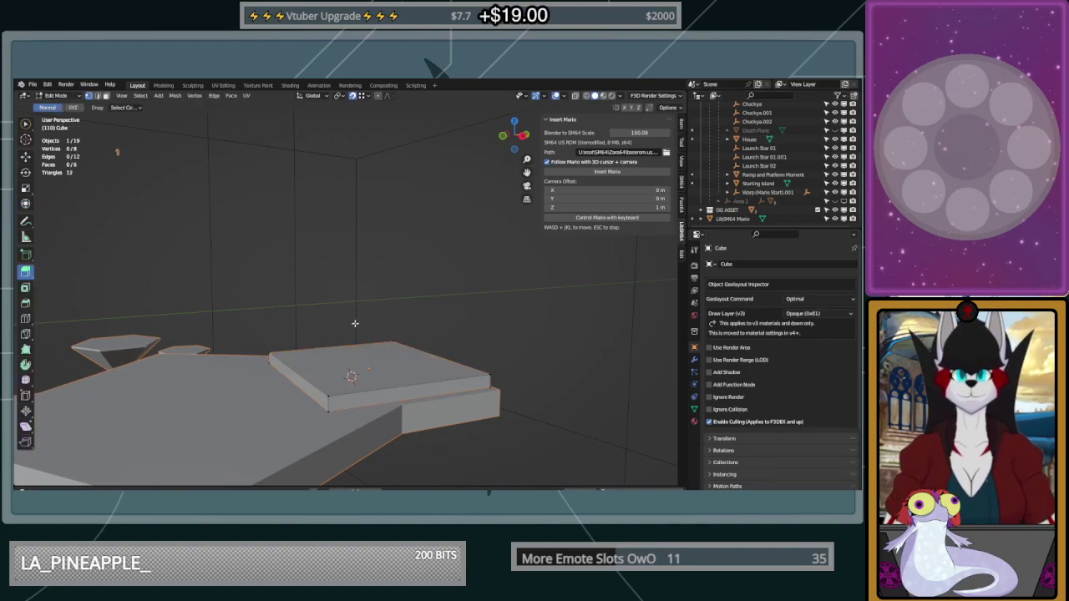
{"action": "mouse_move", "coordinate": [276, 348]}
{"action": "left_mouse_down"}
{"action": "mouse_move", "coordinate": [340, 387]}
{"action": "mouse_move", "coordinate": [477, 352]}
{"action": "mouse_move", "coordinate": [456, 361]}
{"action": "mouse_move", "coordinate": [485, 368]}
{"action": "left_mouse_up"}
{"action": "middle_click", "coordinate": [260, 368]}
{"action": "right_click", "coordinate": [349, 342]}
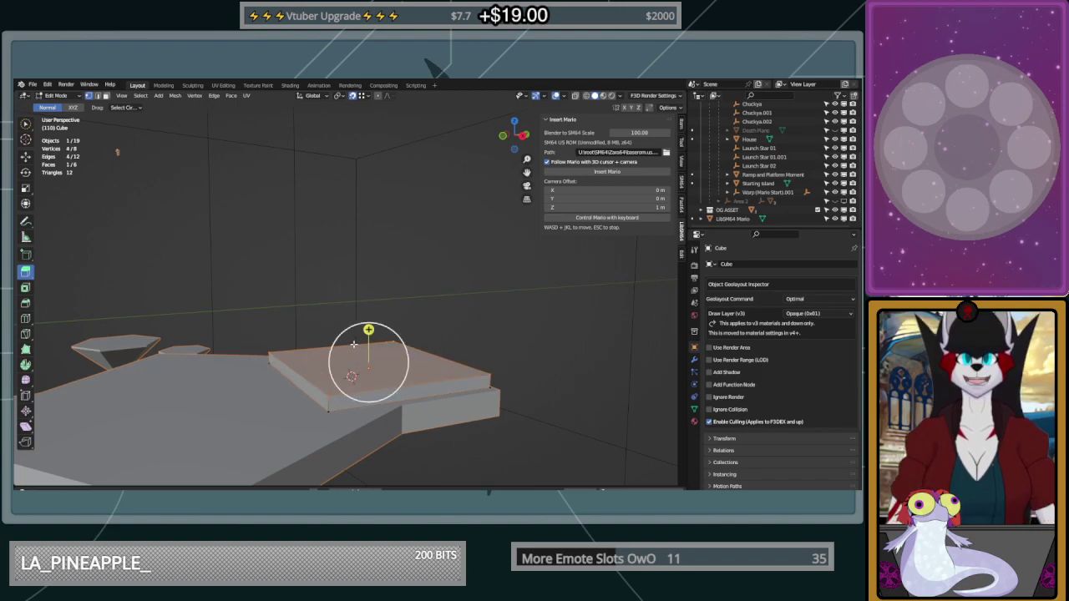
{"action": "left_click", "coordinate": [26, 157]}
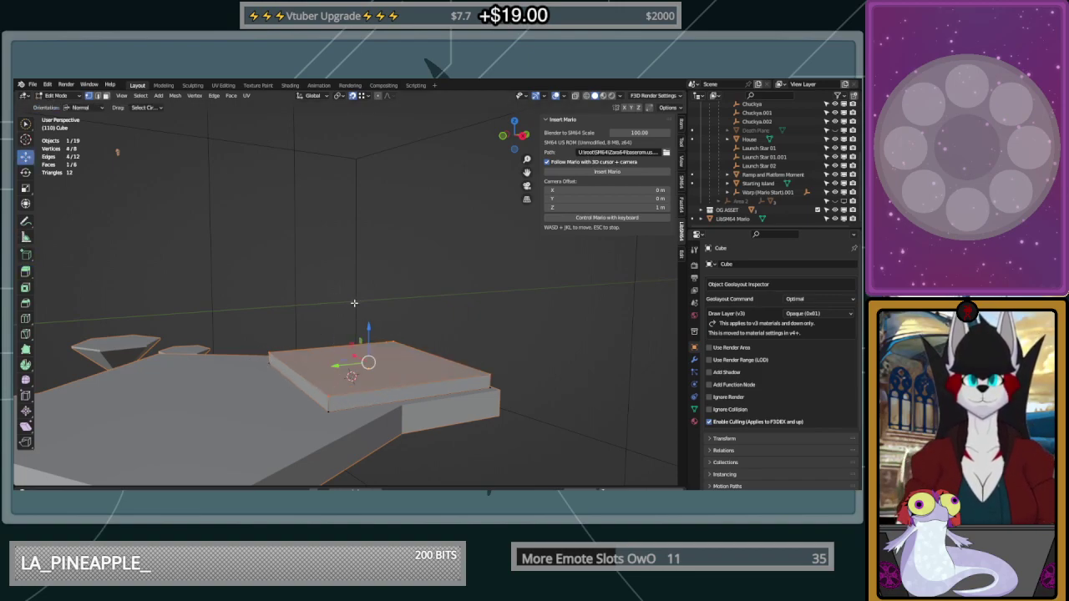
{"action": "key", "text": "e"}
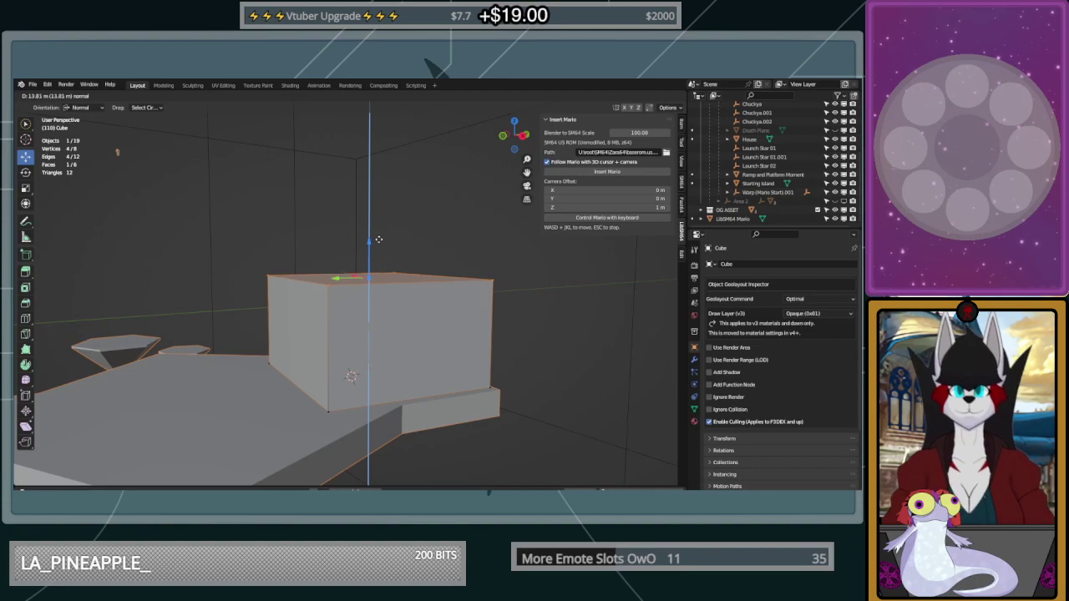
{"action": "left_click_drag", "start_coordinate": [379, 238], "coordinate": [378, 244]}
Select the block's bottom corner vertex where it meets the wide part of the platform
{"action": "middle_click_drag", "start_coordinate": [378, 244], "coordinate": [95, 278]}
{"action": "scroll", "coordinate": [470, 433], "scroll_direction": "down", "scroll_amount": 1}
{"action": "middle_click_drag", "start_coordinate": [491, 424], "coordinate": [328, 423]}
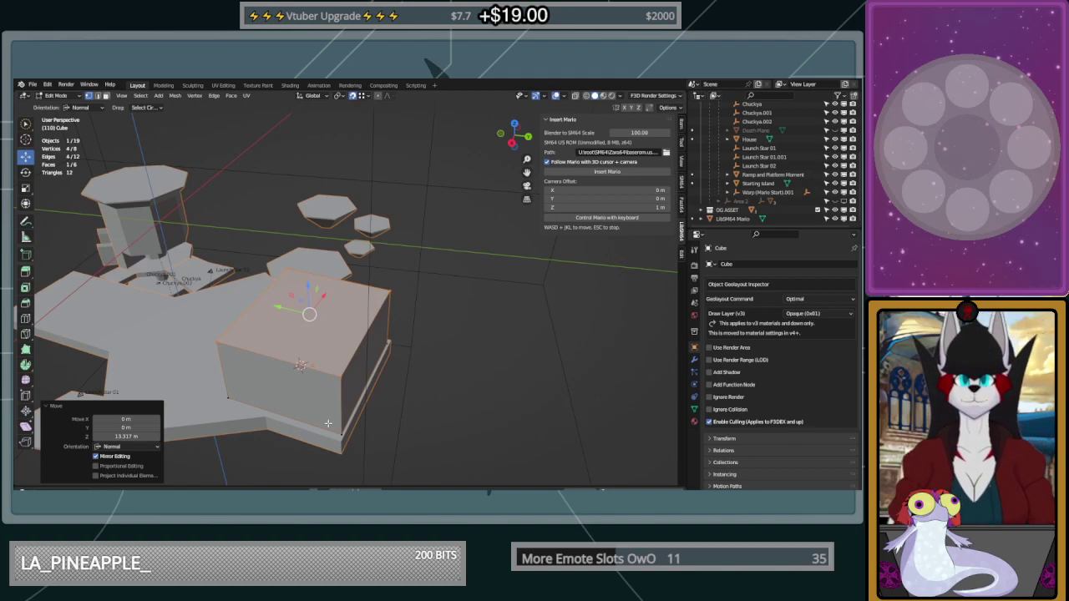
{"action": "middle_click_drag", "start_coordinate": [386, 370], "coordinate": [434, 316]}
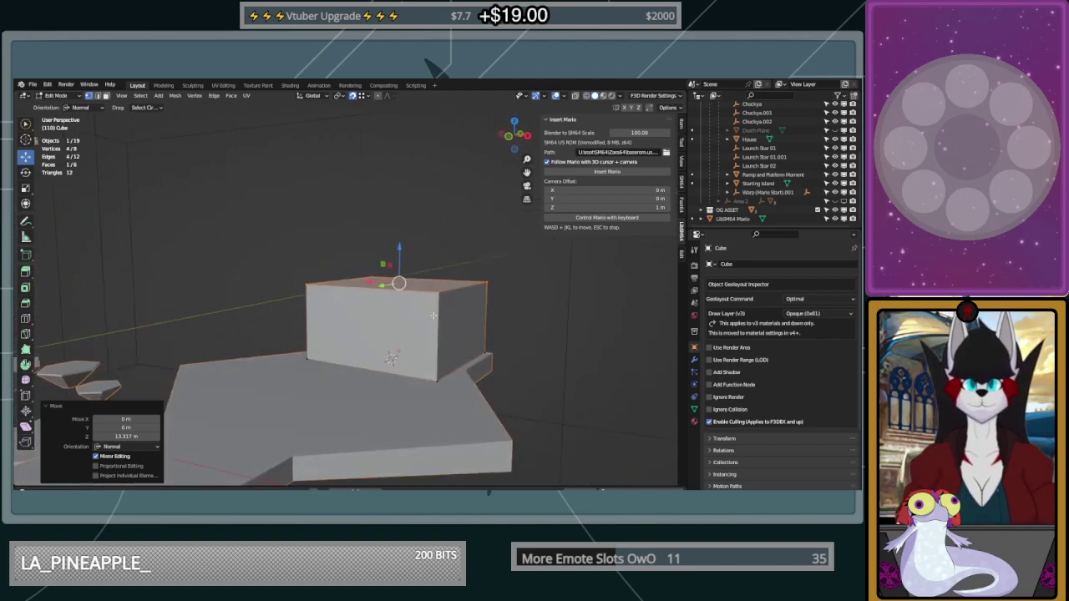
{"action": "left_click", "coordinate": [436, 380]}
{"action": "middle_click_drag", "start_coordinate": [447, 357], "coordinate": [364, 364]}
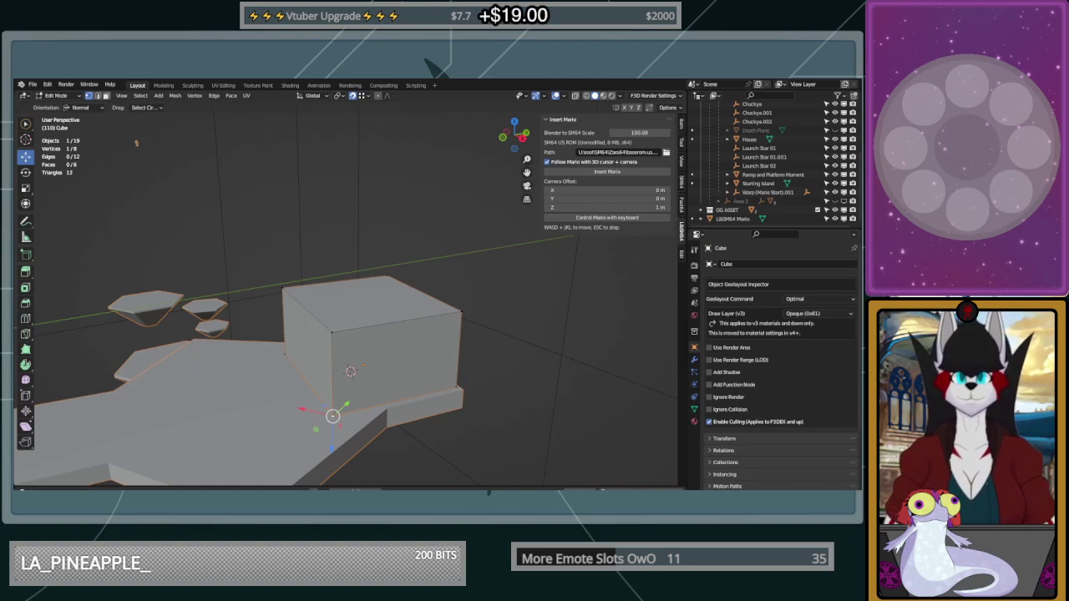
{"action": "middle_click_drag", "start_coordinate": [415, 248], "coordinate": [423, 246]}
Place the 3D cursor on the platform's top surface near the block and insert Mario there
{"action": "middle_click_drag", "start_coordinate": [270, 274], "coordinate": [384, 249], "text": "shift"}
{"action": "key", "text": "Tab"}
{"action": "left_click", "coordinate": [272, 380]}
{"action": "key", "text": "Tab"}
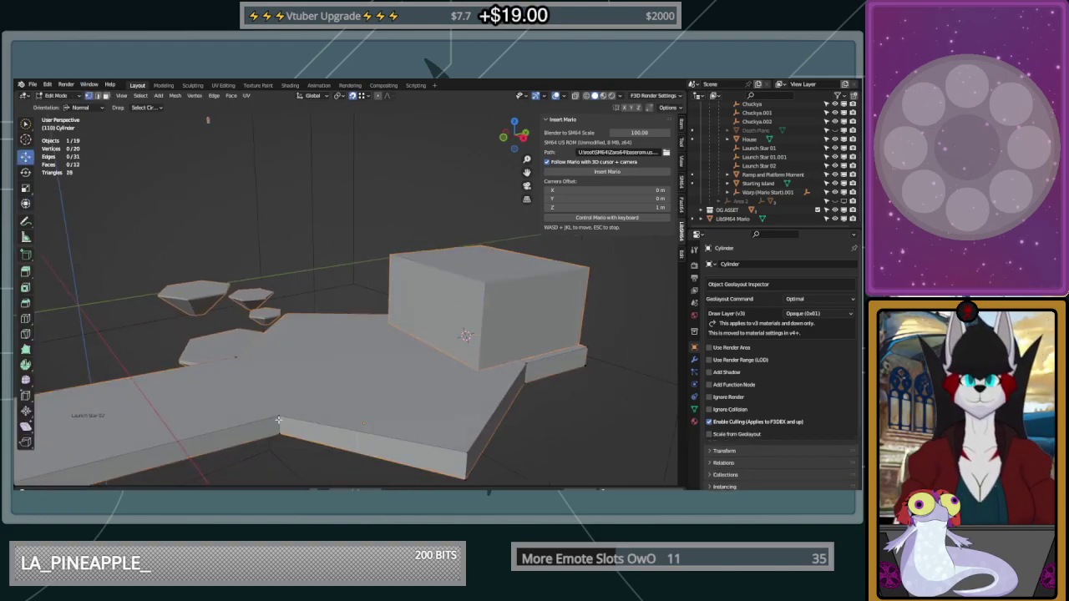
{"action": "key", "text": "Tab"}
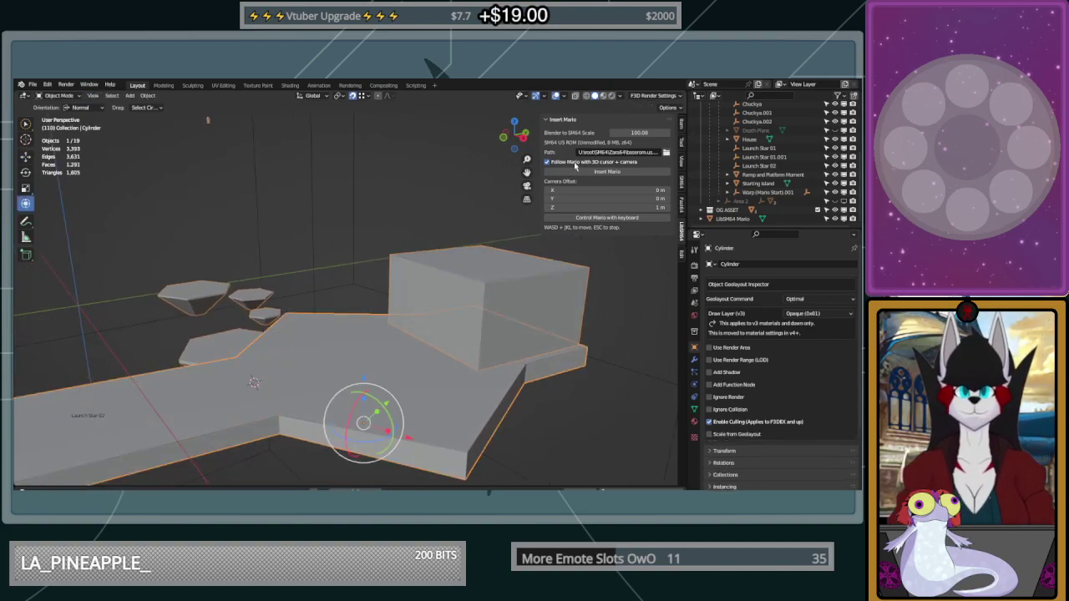
{"action": "left_click", "coordinate": [590, 171]}
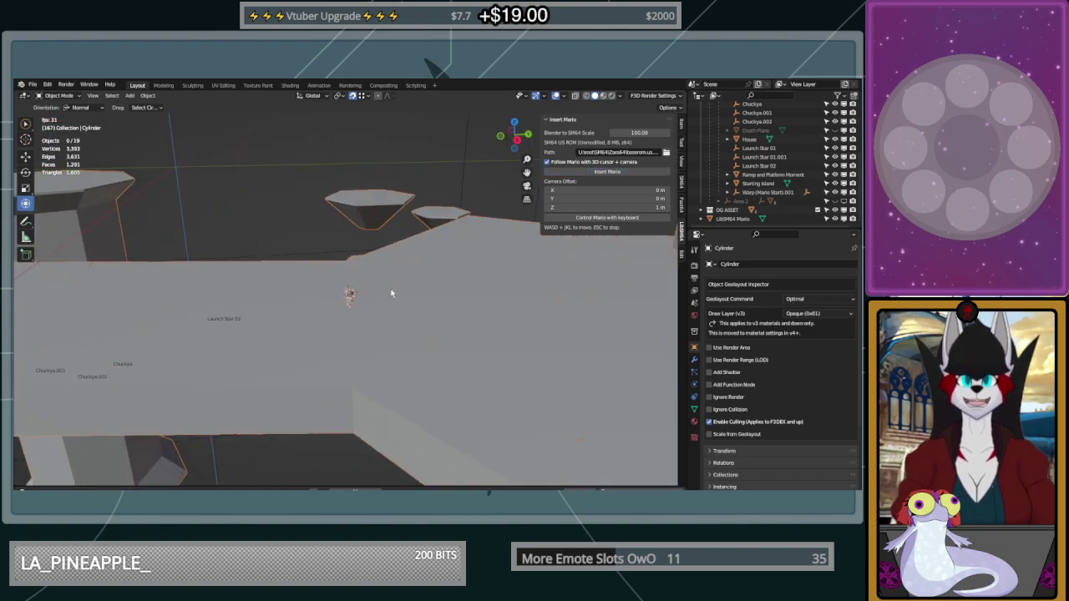
Take keyboard control of Mario and walk him across the platform towards the block to judge its scale
{"action": "left_click", "coordinate": [603, 220]}
{"action": "key", "text": "d"}
{"action": "key", "text": "d"}
{"action": "key", "text": "w"}
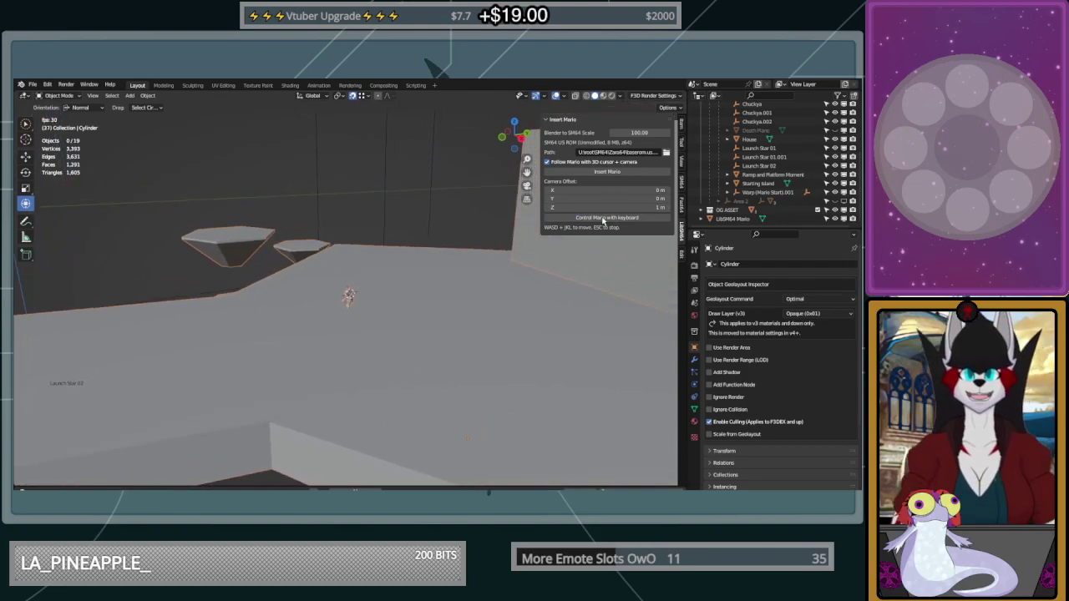
{"action": "key", "text": "d"}
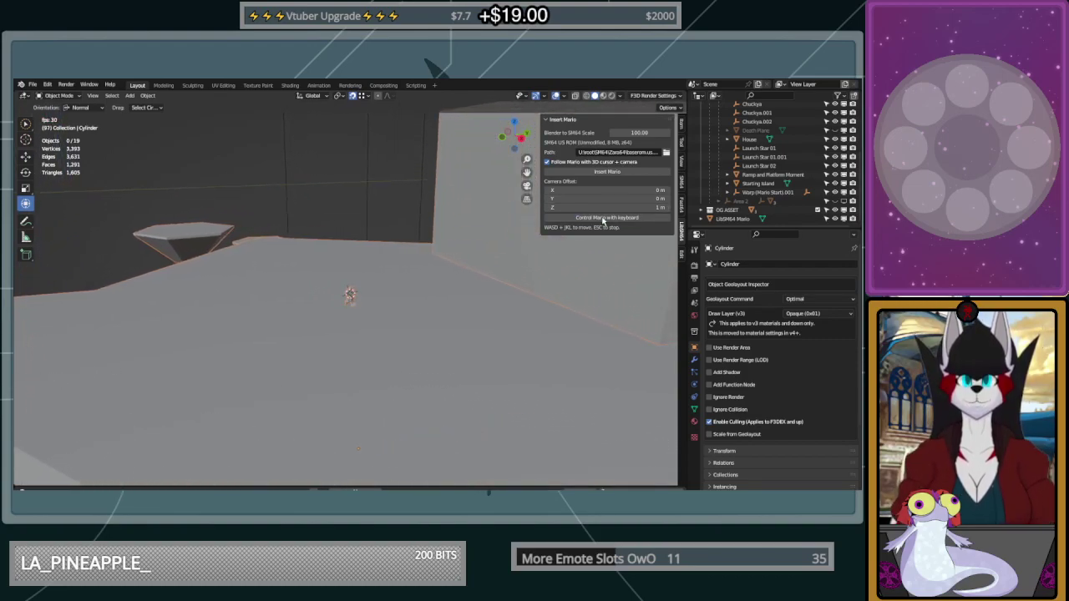
{"action": "key", "text": "d"}
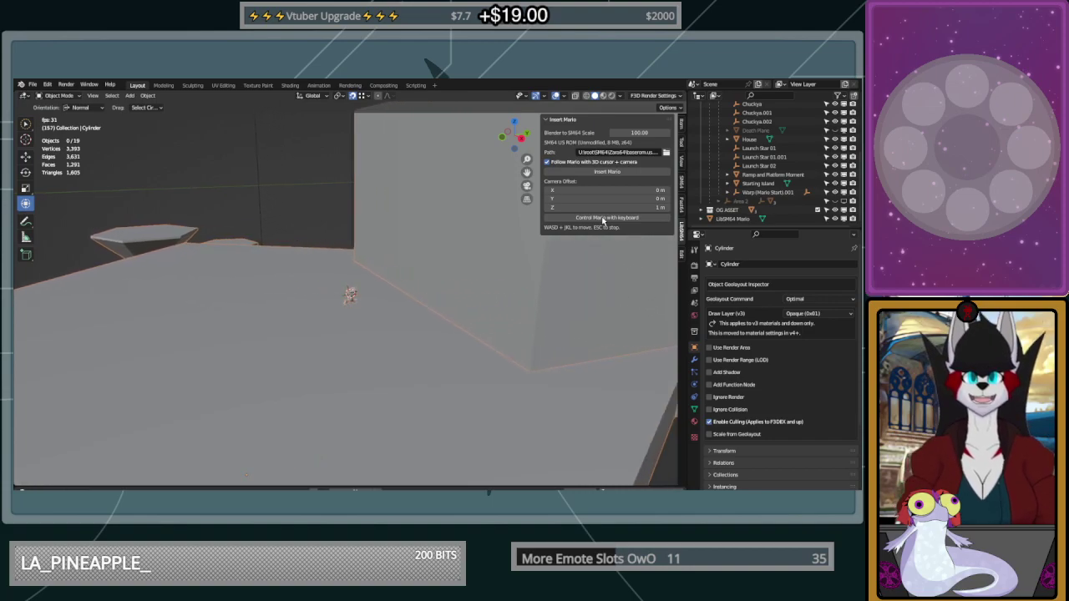
{"action": "key", "text": "j"}
{"action": "key", "text": "j"}
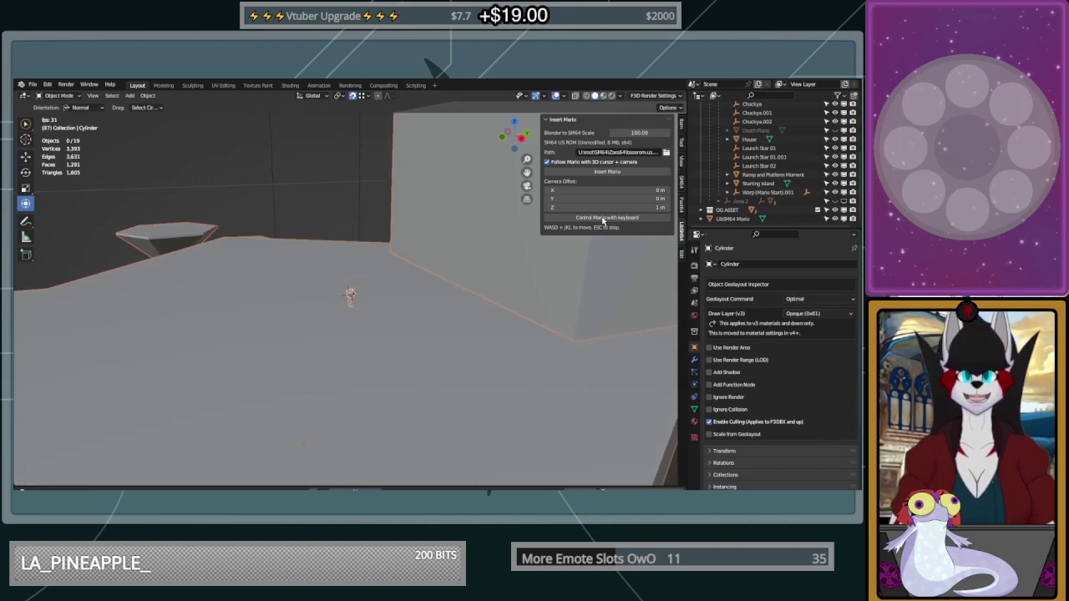
Select the block's four bottom corner vertices and snap the 3D cursor to the centre of the selection
{"action": "scroll", "coordinate": [350, 297], "scroll_direction": "down", "scroll_amount": 10}
{"action": "middle_click_drag", "start_coordinate": [324, 342], "coordinate": [357, 389]}
{"action": "scroll", "coordinate": [370, 285], "scroll_direction": "up", "scroll_amount": 5}
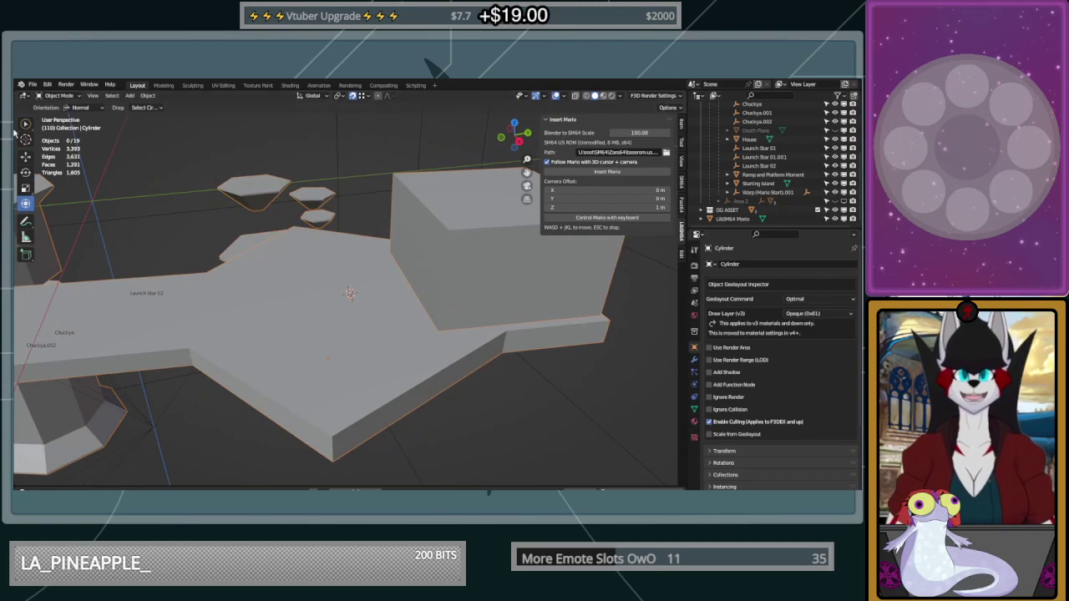
{"action": "left_click", "coordinate": [397, 182]}
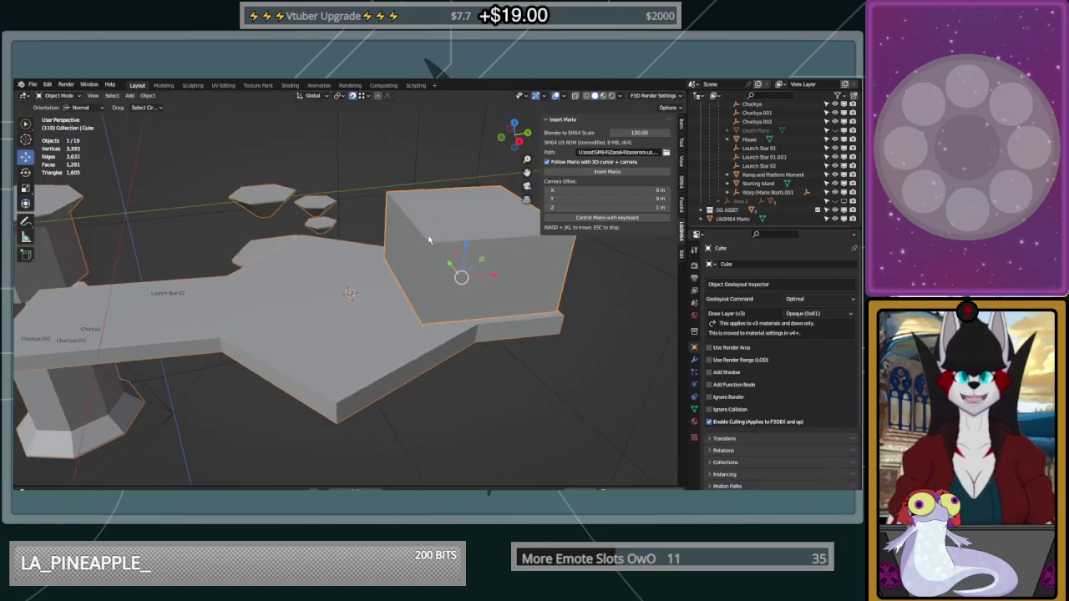
{"action": "middle_click_drag", "start_coordinate": [390, 287], "coordinate": [430, 289]}
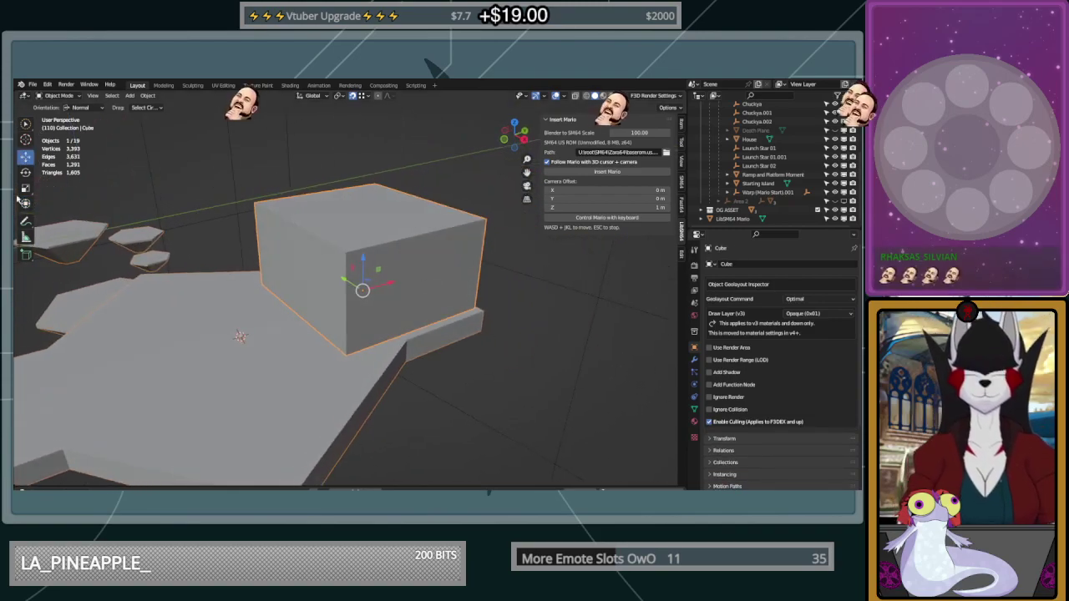
{"action": "middle_click_drag", "start_coordinate": [313, 207], "coordinate": [364, 191]}
{"action": "key", "text": "Tab"}
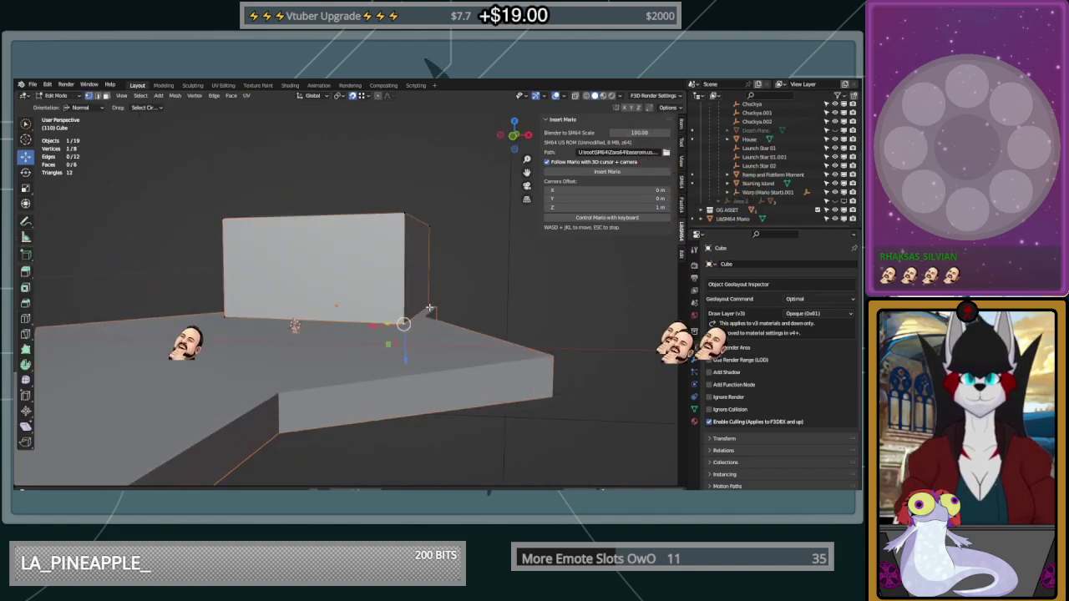
{"action": "left_click", "coordinate": [229, 314], "text": "shift"}
{"action": "middle_click_drag", "start_coordinate": [230, 315], "coordinate": [59, 338]}
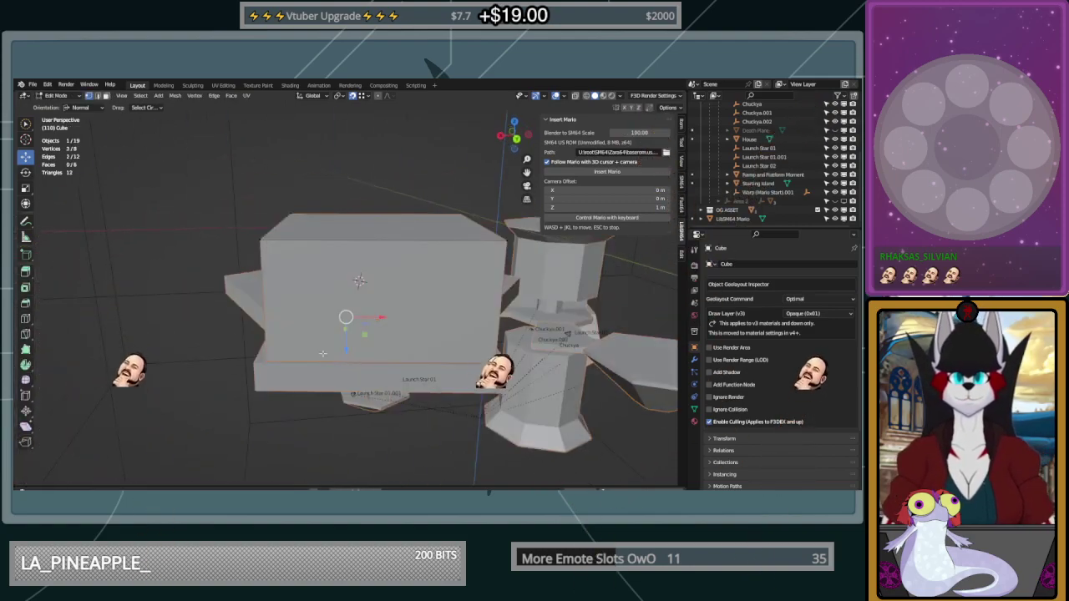
{"action": "left_click", "coordinate": [494, 362], "text": "shift"}
{"action": "key", "text": "shift+s"}
{"action": "left_click", "coordinate": [455, 395]}
{"action": "middle_click_drag", "start_coordinate": [293, 334], "coordinate": [373, 286]}
Set the block's origin to the 3D cursor at the centre of its base
{"action": "key", "text": "Tab"}
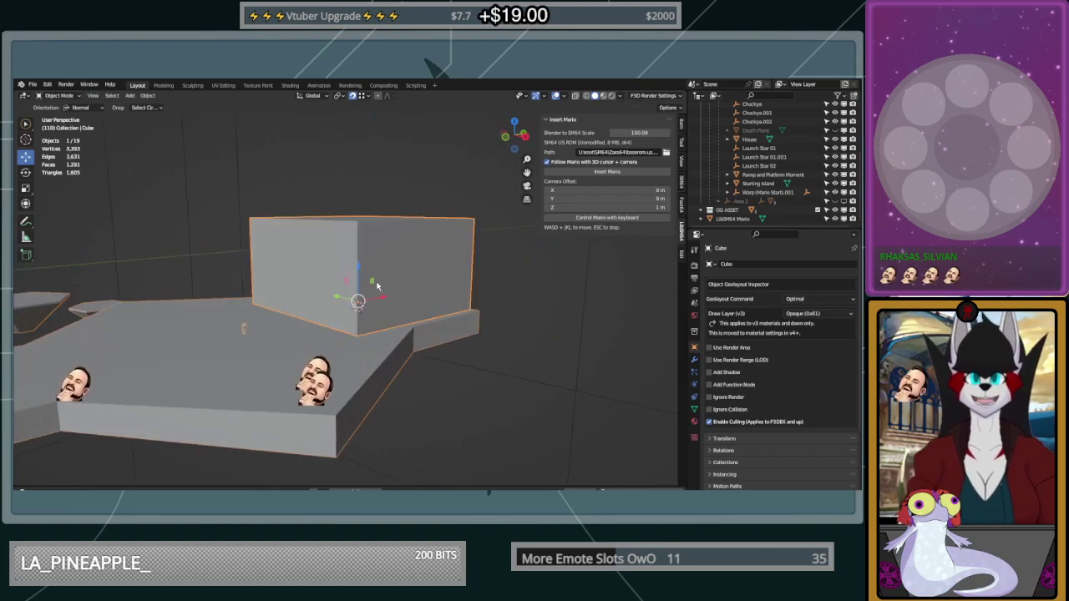
{"action": "right_click", "coordinate": [373, 284]}
{"action": "mouse_move", "coordinate": [377, 284]}
{"action": "left_click", "coordinate": [437, 303]}
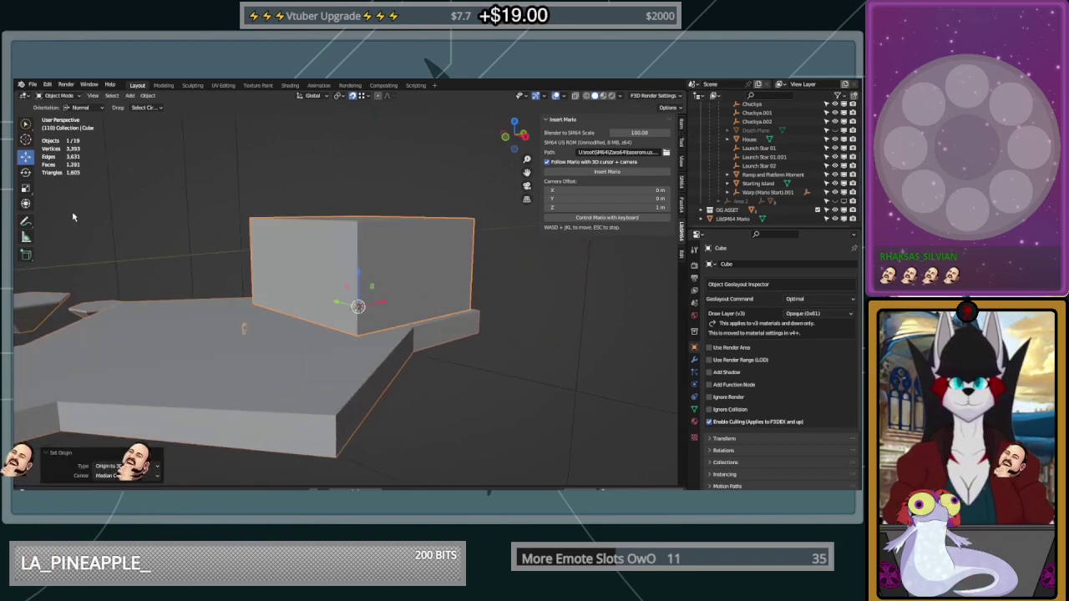
Scale the block uniformly to 0.682 about its base so it stays resting on the platform
{"action": "key", "text": "s"}
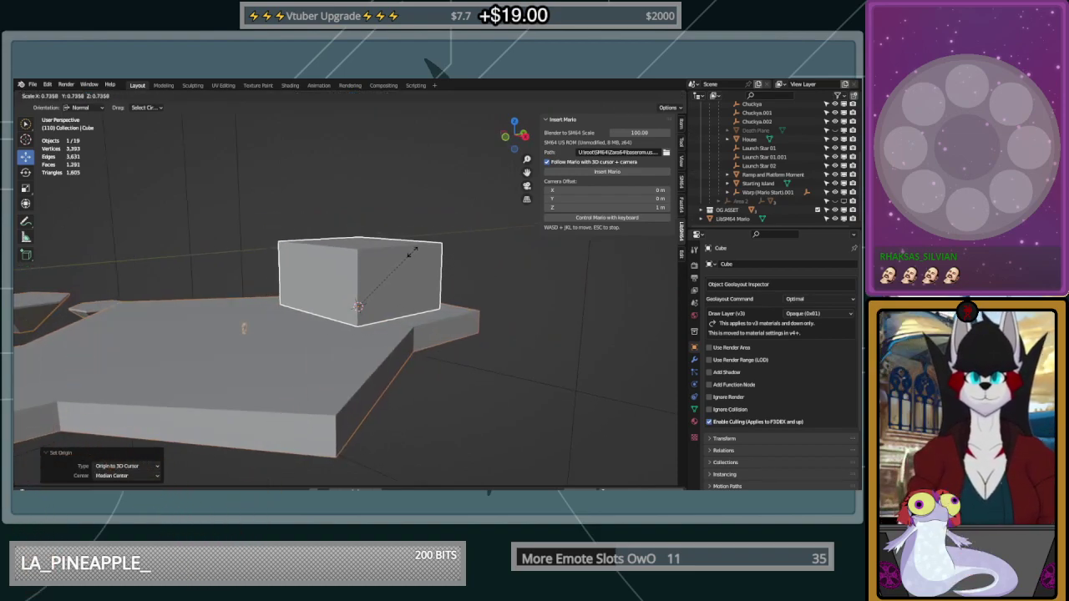
{"action": "left_click", "coordinate": [410, 257]}
{"action": "middle_click_drag", "start_coordinate": [396, 284], "coordinate": [419, 295]}
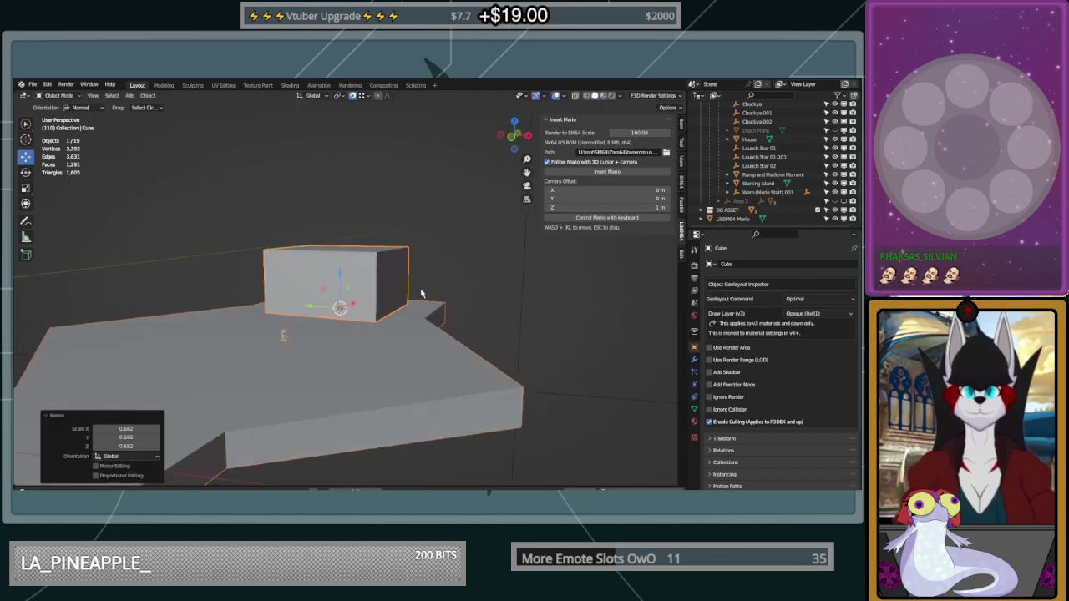
{"action": "scroll", "coordinate": [419, 297], "scroll_direction": "up", "scroll_amount": 3}
{"action": "middle_click_drag", "start_coordinate": [359, 319], "coordinate": [270, 285]}
Move the Mario figure about 15 m along its Y axis to the side of the block and hide the sidebar
{"action": "left_click", "coordinate": [206, 298]}
{"action": "middle_click_drag", "start_coordinate": [203, 276], "coordinate": [251, 286], "text": "shift"}
{"action": "left_click_drag", "start_coordinate": [159, 265], "coordinate": [225, 269]}
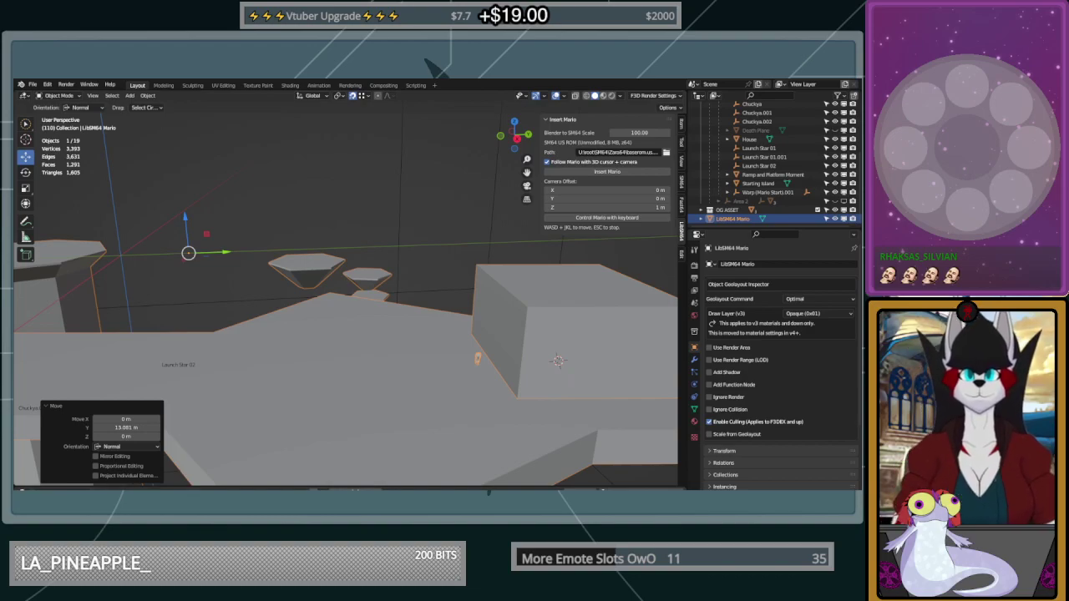
{"action": "middle_click_drag", "start_coordinate": [464, 266], "coordinate": [513, 313]}
{"action": "scroll", "coordinate": [446, 375], "scroll_direction": "down", "scroll_amount": 3}
{"action": "key", "text": "n"}
{"action": "scroll", "coordinate": [425, 342], "scroll_direction": "up", "scroll_amount": 4}
{"action": "left_click", "coordinate": [512, 312]}
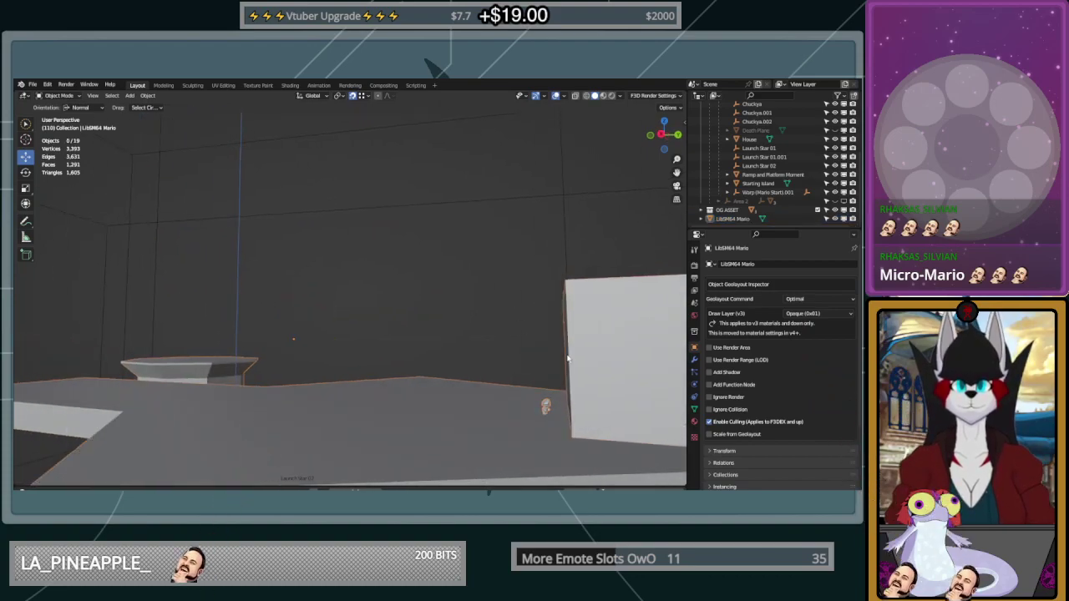
Try raising Mario along Z beside the block to compare their heights and lower him back to the platform
{"action": "middle_click_drag", "start_coordinate": [566, 360], "coordinate": [563, 352]}
{"action": "left_click", "coordinate": [309, 364]}
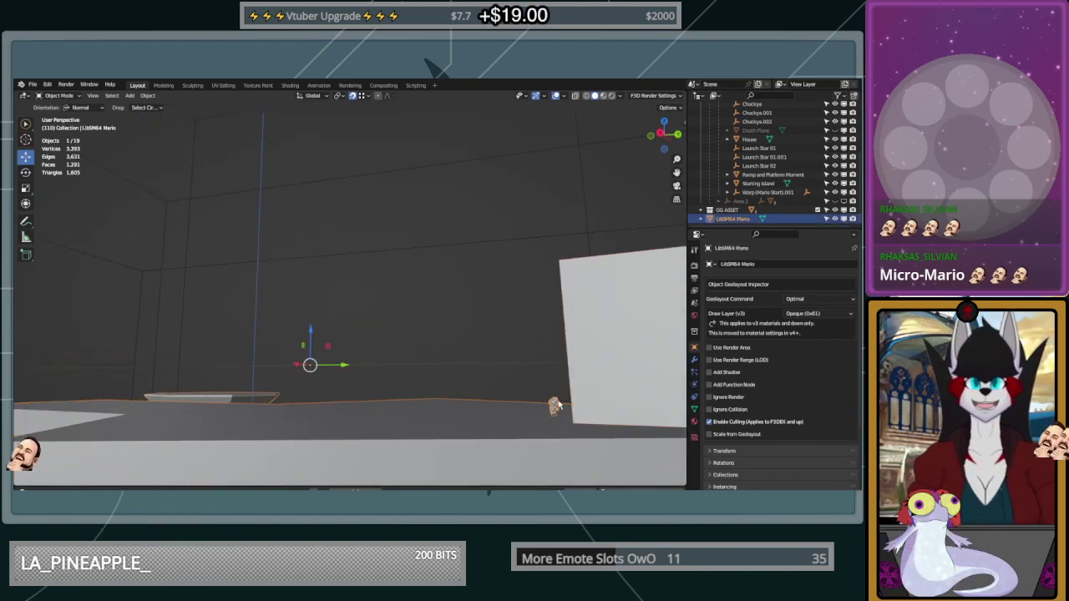
{"action": "left_click_drag", "start_coordinate": [313, 332], "coordinate": [434, 265]}
{"action": "left_click_drag", "start_coordinate": [314, 270], "coordinate": [442, 338]}
{"action": "left_click", "coordinate": [533, 318]}
Examine the towers, the large platform with its block, and the floating islands from several angles and distances
{"action": "middle_click_drag", "start_coordinate": [533, 318], "coordinate": [459, 409]}
{"action": "scroll", "coordinate": [529, 397], "scroll_direction": "down", "scroll_amount": 5}
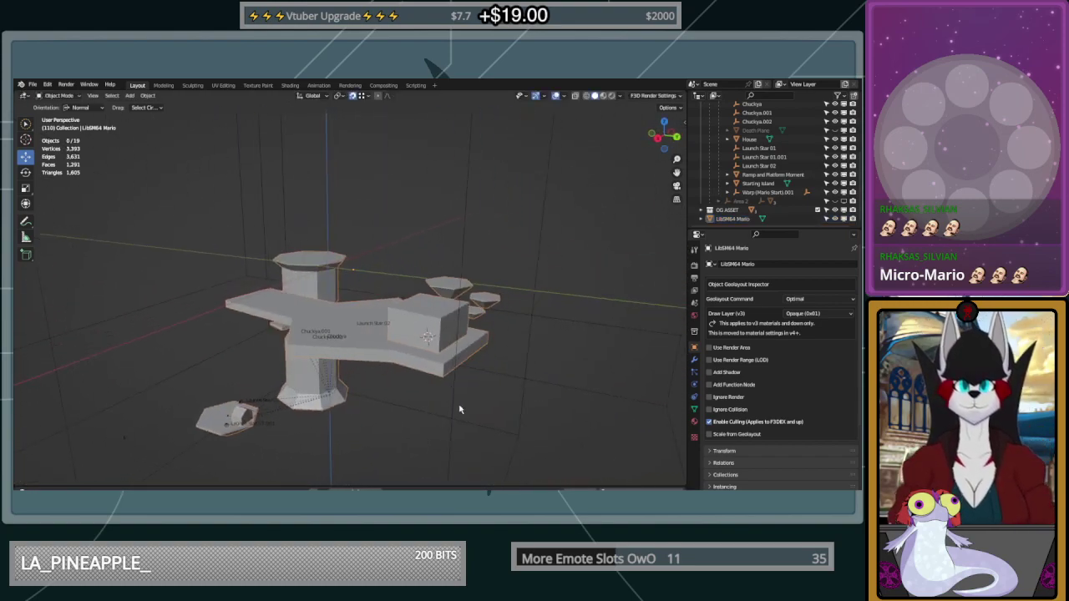
{"action": "scroll", "coordinate": [218, 435], "scroll_direction": "up", "scroll_amount": 3}
{"action": "middle_click_drag", "start_coordinate": [218, 436], "coordinate": [400, 393], "text": "shift"}
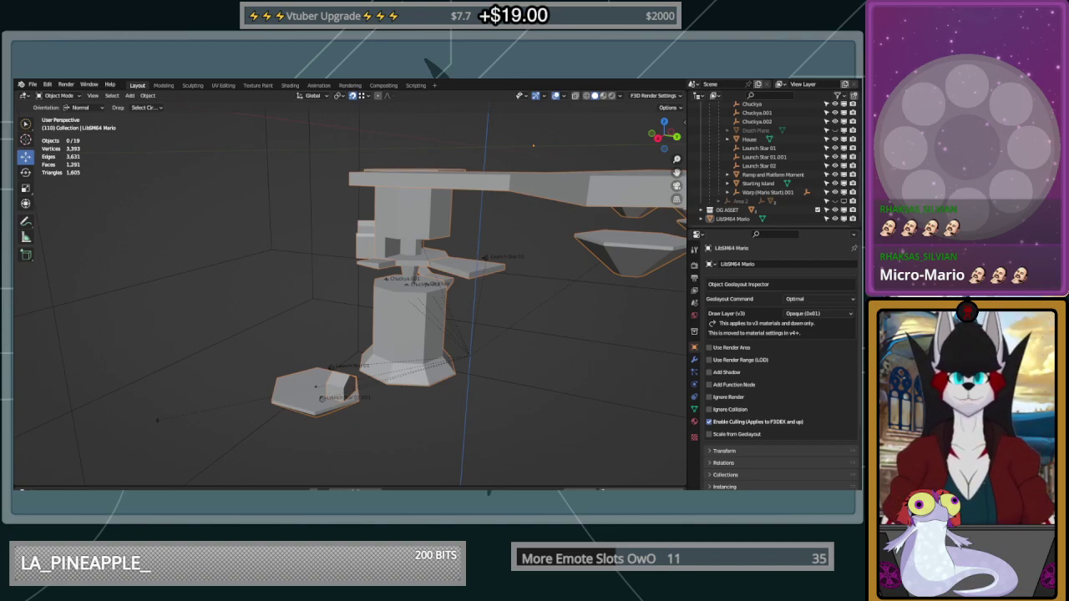
{"action": "middle_click_drag", "start_coordinate": [434, 238], "coordinate": [394, 400]}
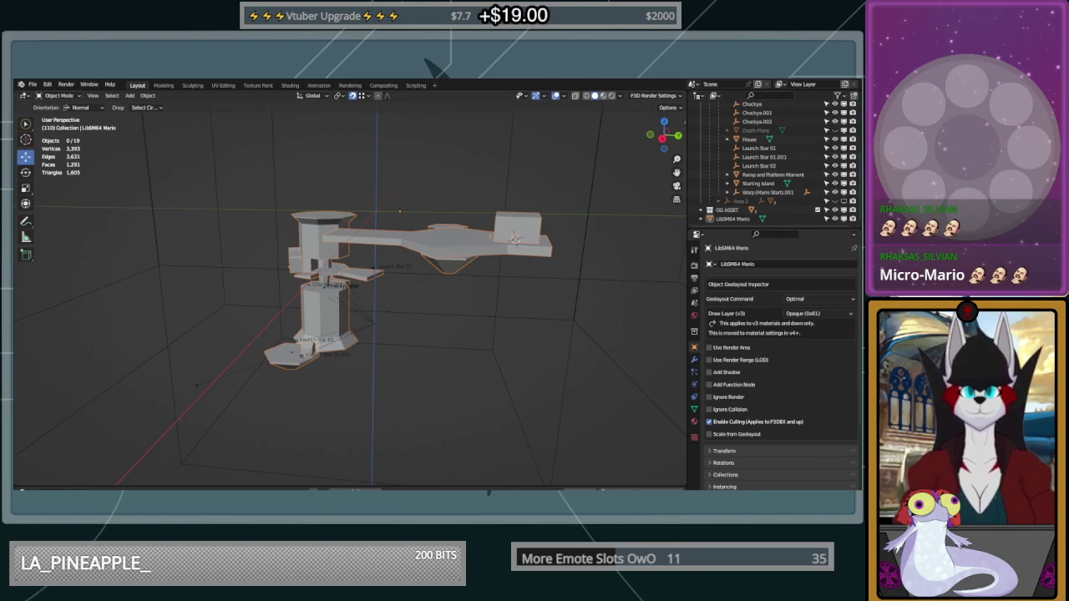
{"action": "middle_click_drag", "start_coordinate": [541, 236], "coordinate": [245, 381], "text": "shift"}
{"action": "scroll", "coordinate": [246, 382], "scroll_direction": "up", "scroll_amount": 4}
{"action": "scroll", "coordinate": [204, 440], "scroll_direction": "up", "scroll_amount": 2}
{"action": "middle_click_drag", "start_coordinate": [206, 438], "coordinate": [492, 313], "text": "shift"}
{"action": "scroll", "coordinate": [493, 313], "scroll_direction": "down", "scroll_amount": 3}
{"action": "middle_click_drag", "start_coordinate": [493, 313], "coordinate": [462, 348]}
{"action": "scroll", "coordinate": [406, 286], "scroll_direction": "up", "scroll_amount": 3}
{"action": "scroll", "coordinate": [410, 275], "scroll_direction": "down", "scroll_amount": 5}
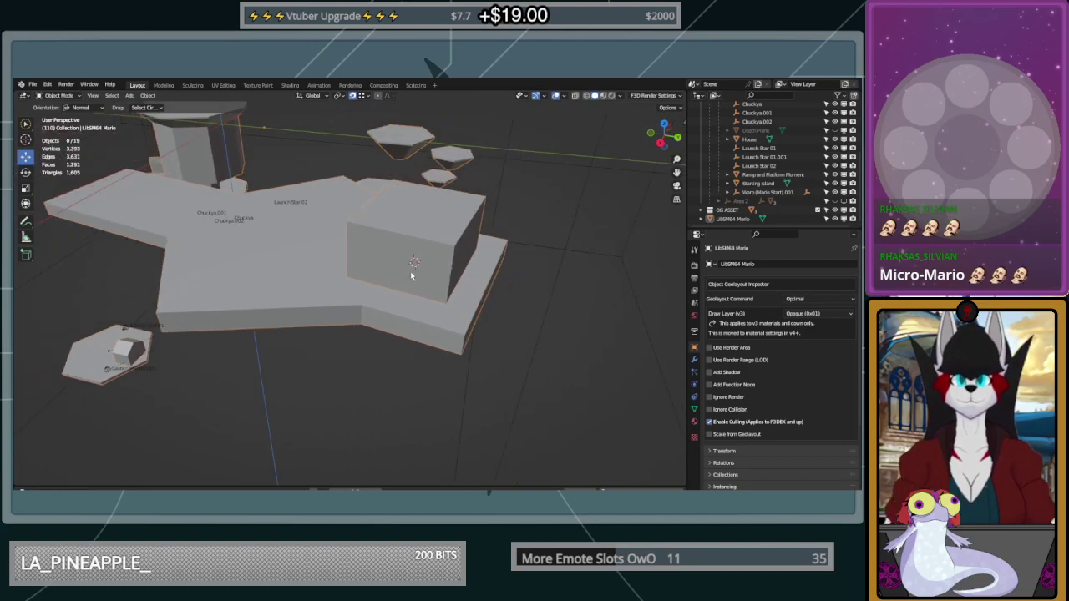
{"action": "scroll", "coordinate": [376, 250], "scroll_direction": "up", "scroll_amount": 8}
{"action": "scroll", "coordinate": [376, 238], "scroll_direction": "down", "scroll_amount": 10}
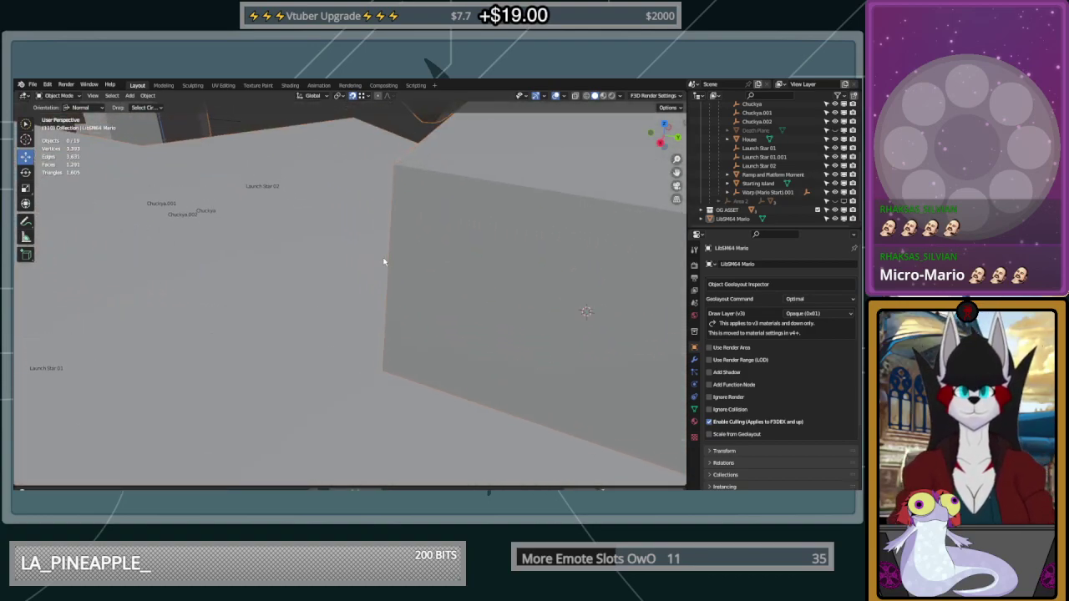
{"action": "middle_click_drag", "start_coordinate": [398, 252], "coordinate": [377, 225]}
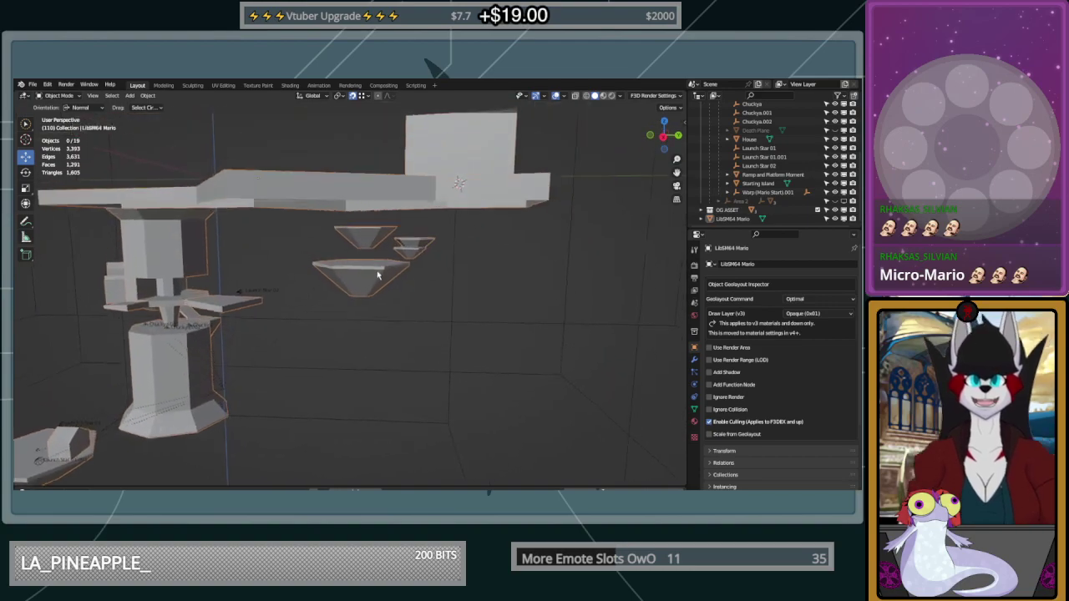
{"action": "middle_click_drag", "start_coordinate": [378, 275], "coordinate": [393, 306]}
{"action": "scroll", "coordinate": [394, 306], "scroll_direction": "up", "scroll_amount": 6}
{"action": "scroll", "coordinate": [393, 306], "scroll_direction": "down", "scroll_amount": 3}
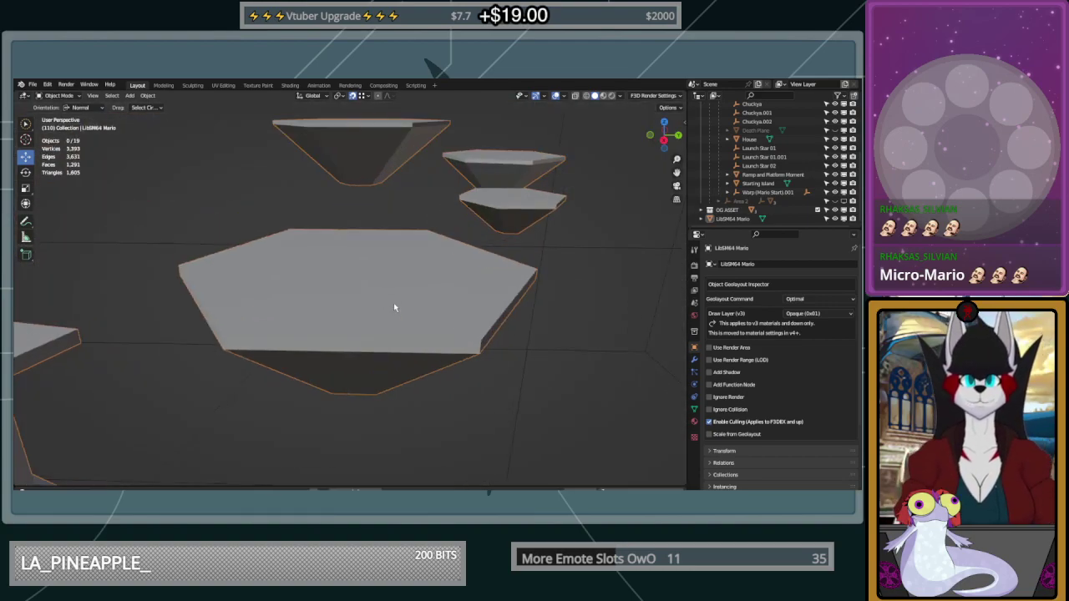
{"action": "scroll", "coordinate": [394, 302], "scroll_direction": "up", "scroll_amount": 5}
{"action": "scroll", "coordinate": [395, 306], "scroll_direction": "down", "scroll_amount": 5}
{"action": "scroll", "coordinate": [429, 148], "scroll_direction": "down", "scroll_amount": 8}
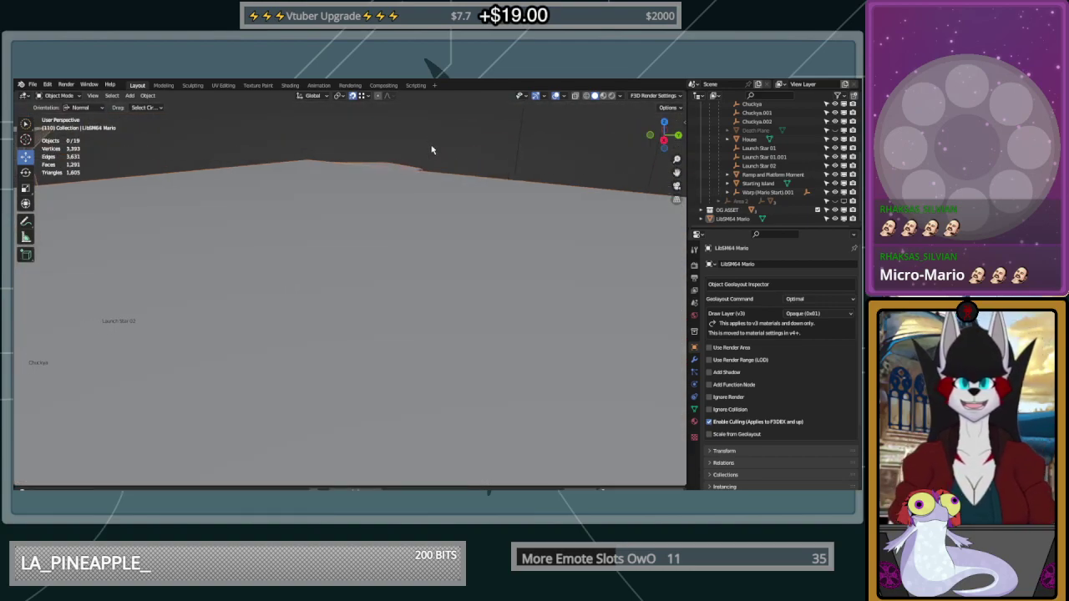
Move the block about 3.5 m along its X axis toward the outer end of the platform's arm
{"action": "middle_click_drag", "start_coordinate": [400, 150], "coordinate": [437, 264]}
{"action": "left_click", "coordinate": [420, 259]}
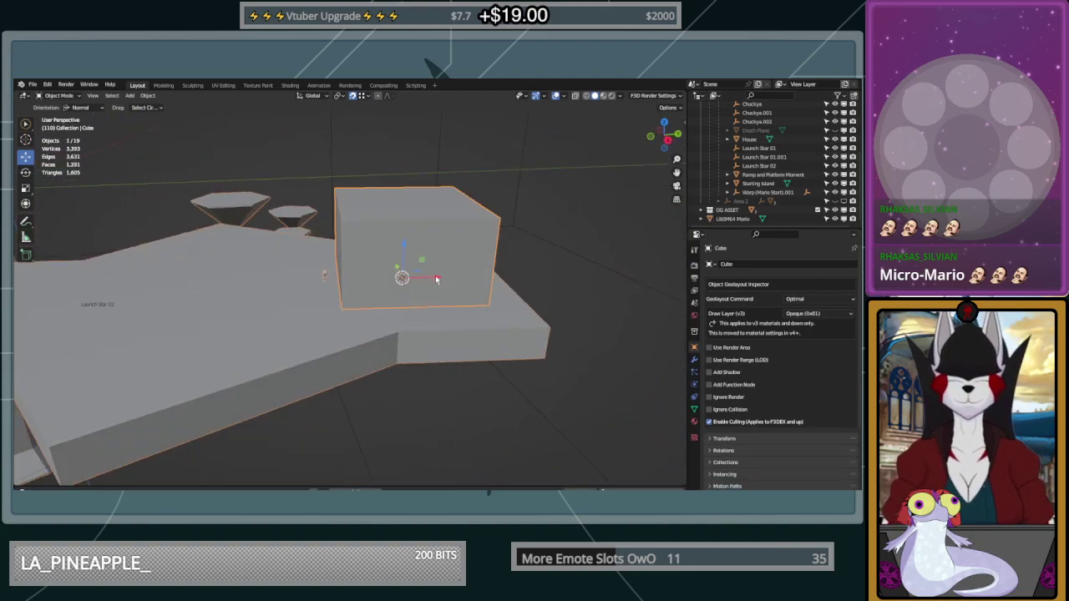
{"action": "key", "text": "g"}
{"action": "key", "text": "x"}
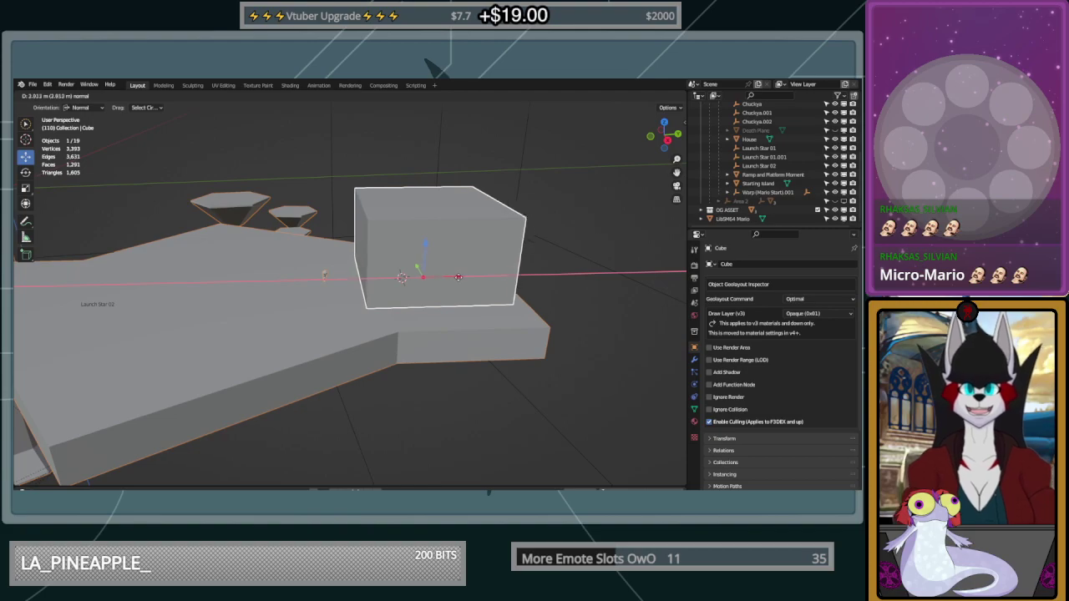
{"action": "left_click", "coordinate": [393, 290]}
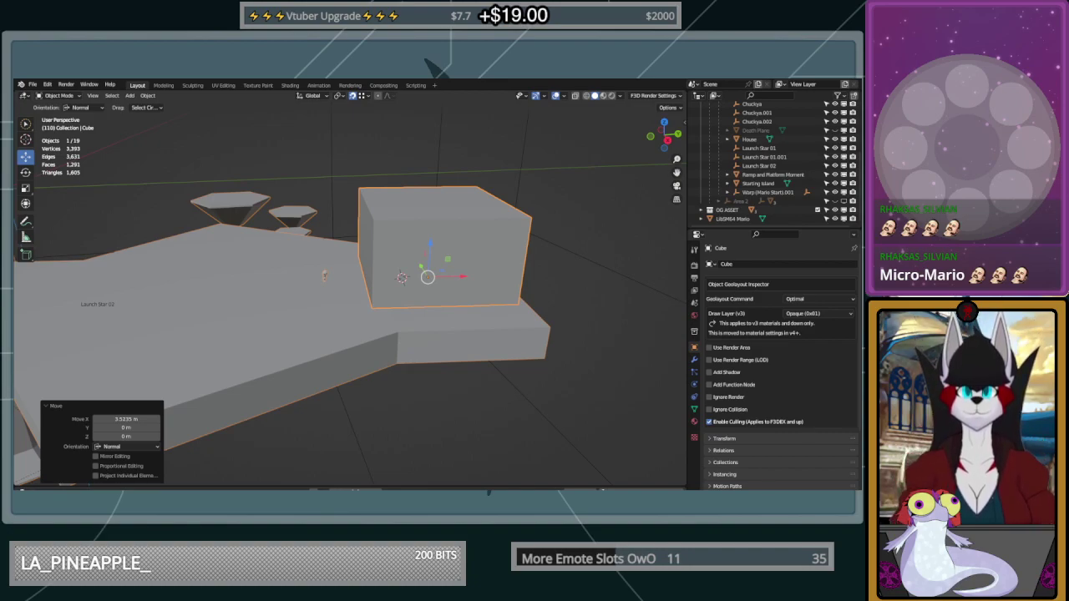
Examine the block's position and size on the platform beside Mario from the front, side and above
{"action": "scroll", "coordinate": [350, 290], "scroll_direction": "down", "scroll_amount": 6}
{"action": "scroll", "coordinate": [350, 289], "scroll_direction": "up", "scroll_amount": 6}
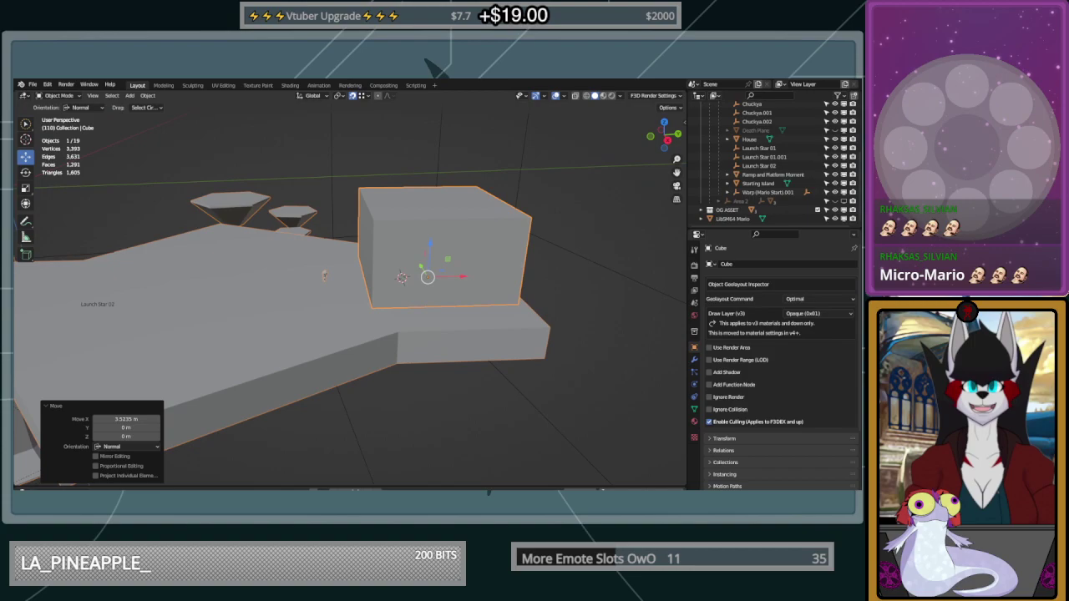
{"action": "scroll", "coordinate": [350, 290], "scroll_direction": "up", "scroll_amount": 1}
{"action": "scroll", "coordinate": [350, 290], "scroll_direction": "down", "scroll_amount": 1}
{"action": "scroll", "coordinate": [350, 289], "scroll_direction": "up", "scroll_amount": 1}
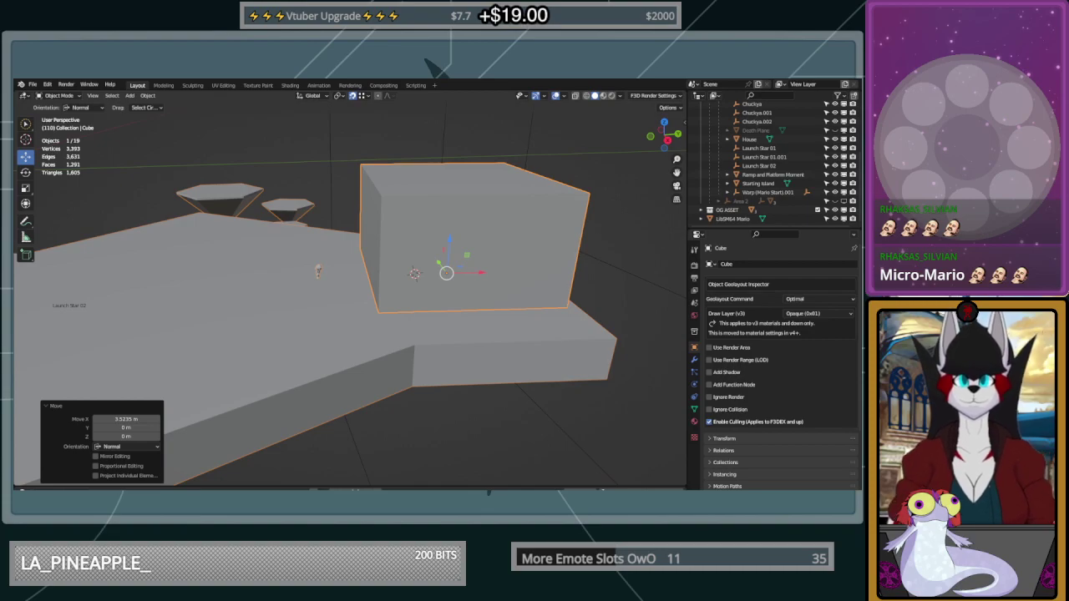
{"action": "left_click", "coordinate": [624, 251]}
{"action": "left_click", "coordinate": [484, 250]}
{"action": "key", "text": "KP_Decimal"}
{"action": "middle_click_drag", "start_coordinate": [381, 306], "coordinate": [542, 275], "text": "shift"}
{"action": "scroll", "coordinate": [501, 272], "scroll_direction": "down", "scroll_amount": 2}
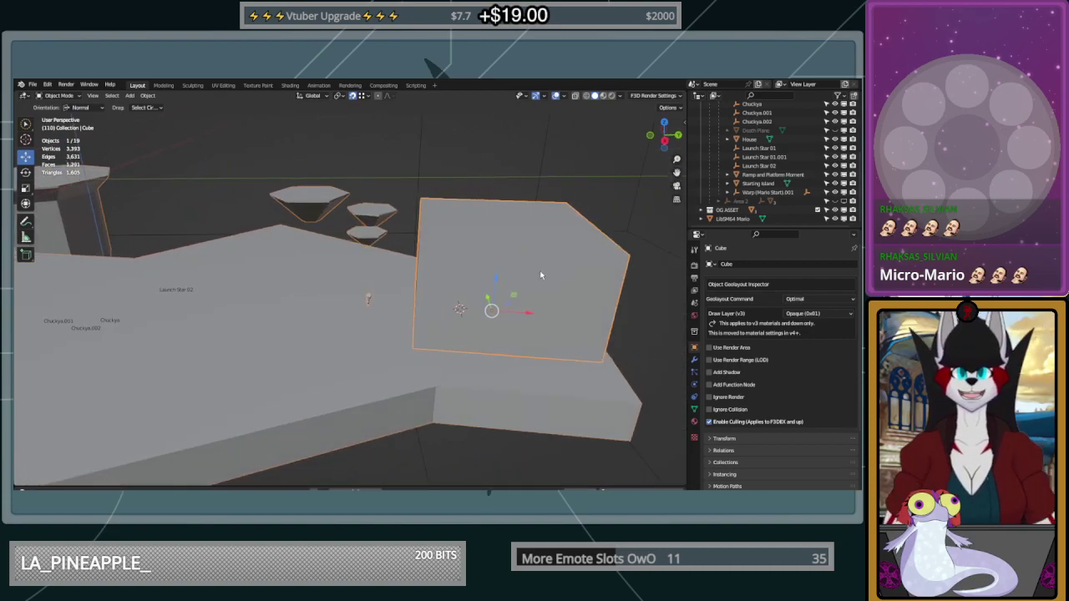
{"action": "left_click", "coordinate": [377, 302]}
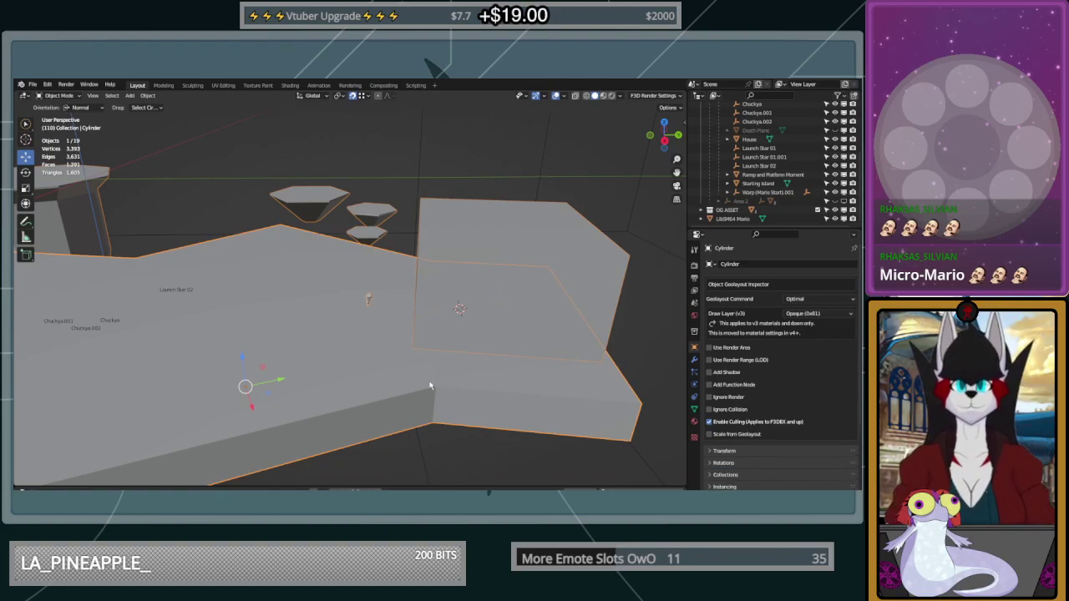
{"action": "middle_click_drag", "start_coordinate": [485, 293], "coordinate": [419, 319]}
{"action": "left_click", "coordinate": [353, 317]}
{"action": "scroll", "coordinate": [349, 327], "scroll_direction": "up", "scroll_amount": 2}
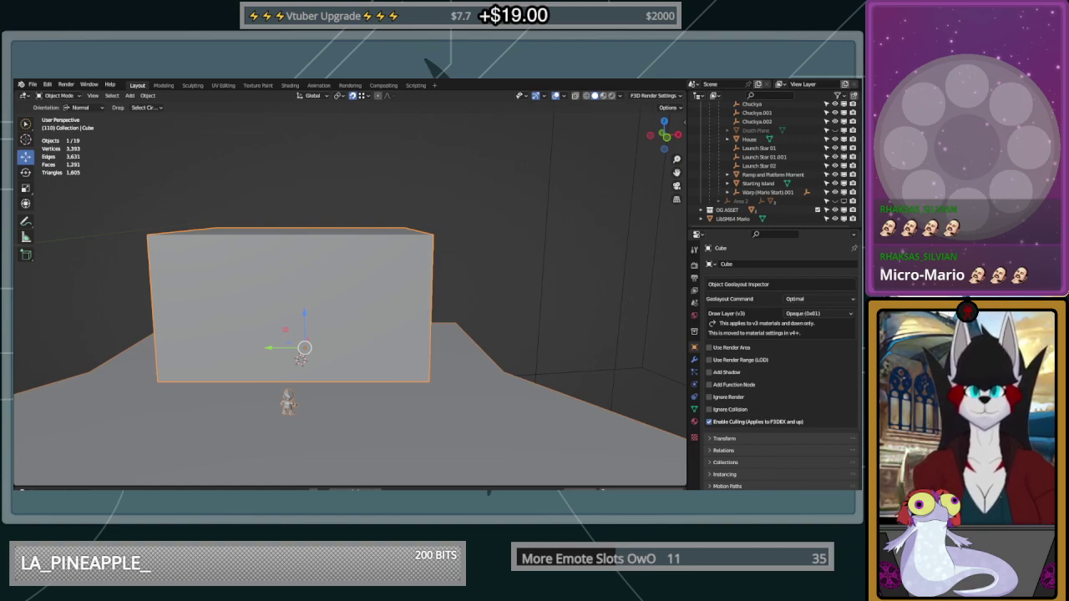
{"action": "middle_click_drag", "start_coordinate": [532, 296], "coordinate": [448, 305]}
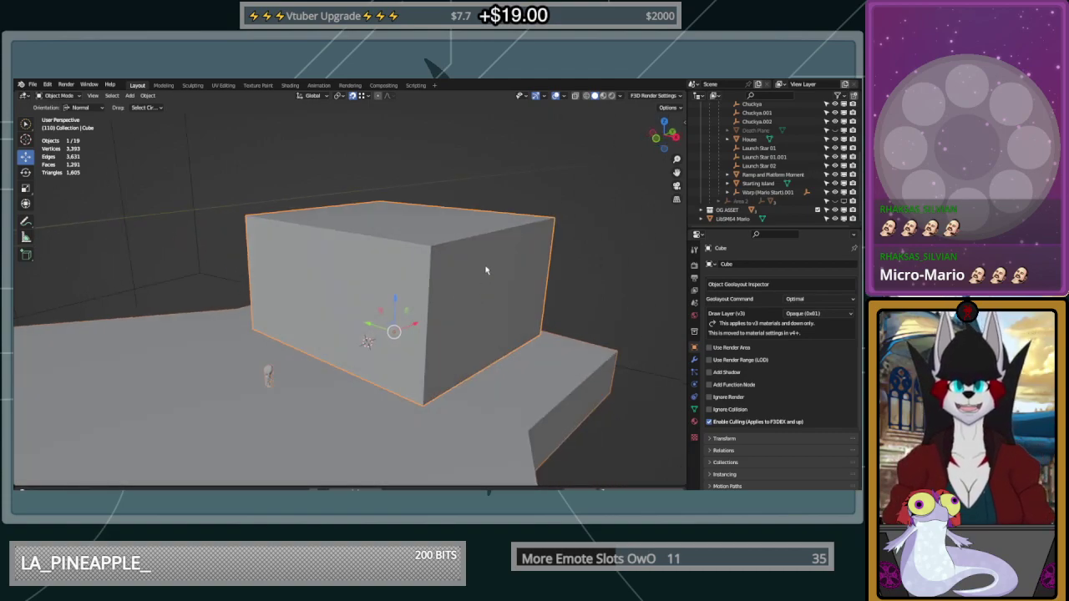
{"action": "mouse_move", "coordinate": [602, 284]}
{"action": "middle_mouse_down"}
{"action": "mouse_move", "coordinate": [462, 280]}
{"action": "mouse_move", "coordinate": [581, 281]}
{"action": "middle_mouse_up"}
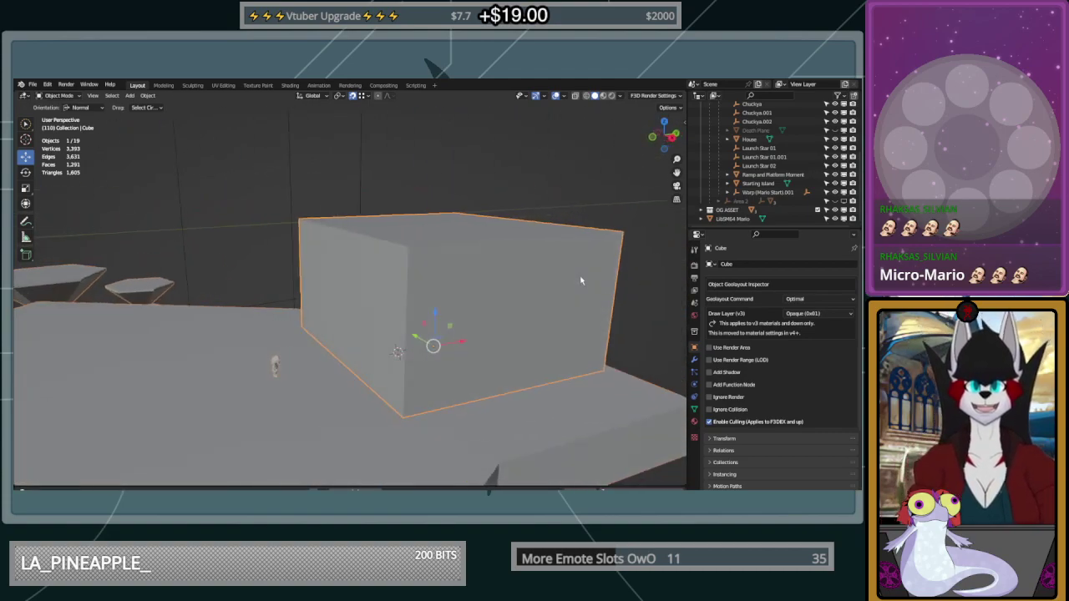
{"action": "middle_click_drag", "start_coordinate": [462, 214], "coordinate": [462, 401]}
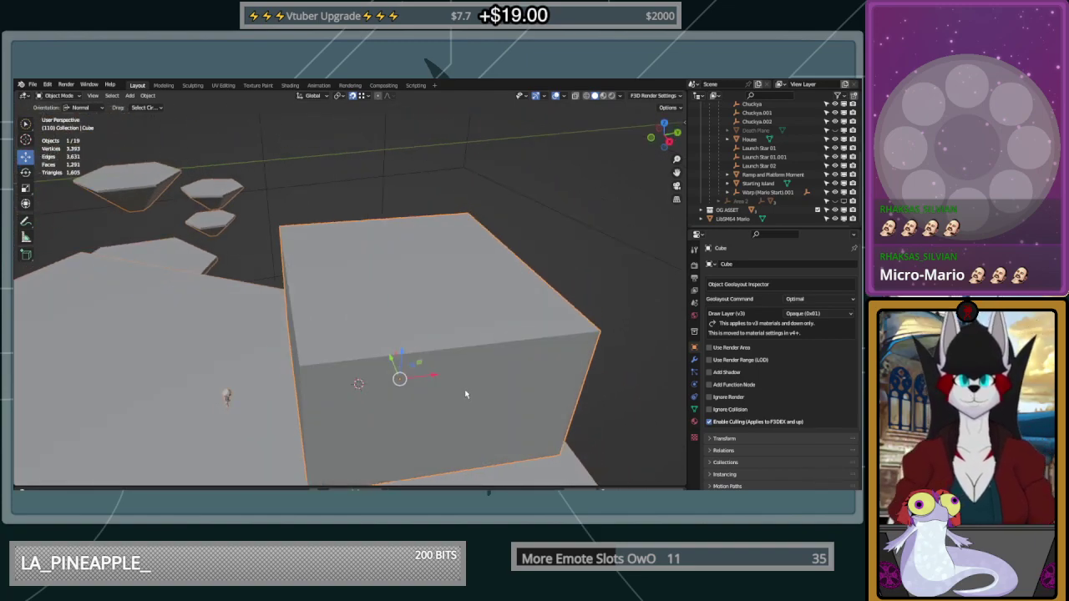
Try cutting the block's top face across its middle with the Knife and undo the cut
{"action": "key", "text": "Tab"}
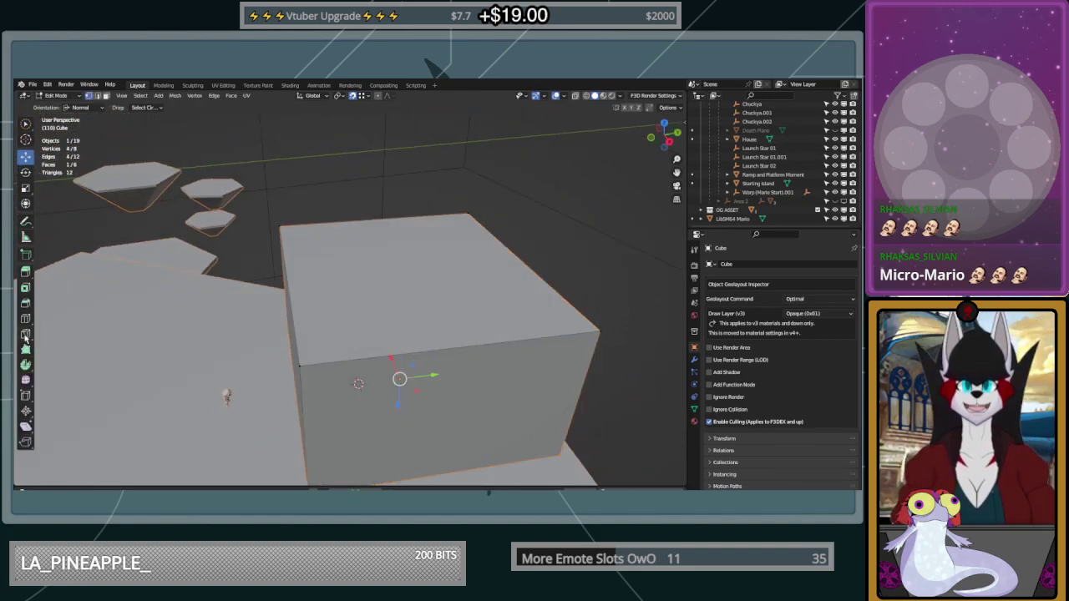
{"action": "left_click", "coordinate": [25, 334]}
{"action": "key", "text": "a"}
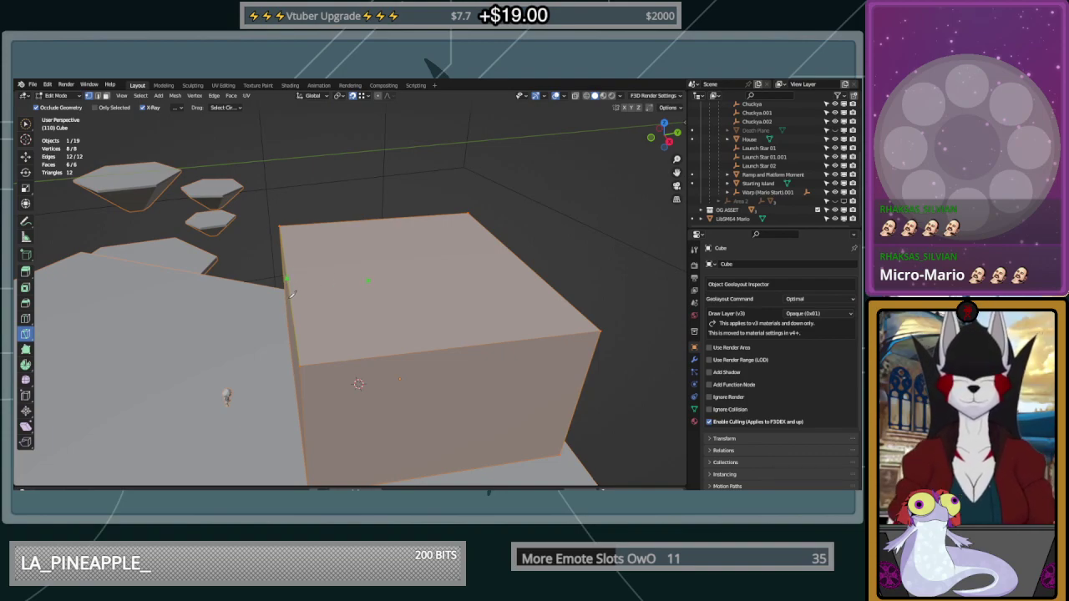
{"action": "left_click", "coordinate": [290, 278]}
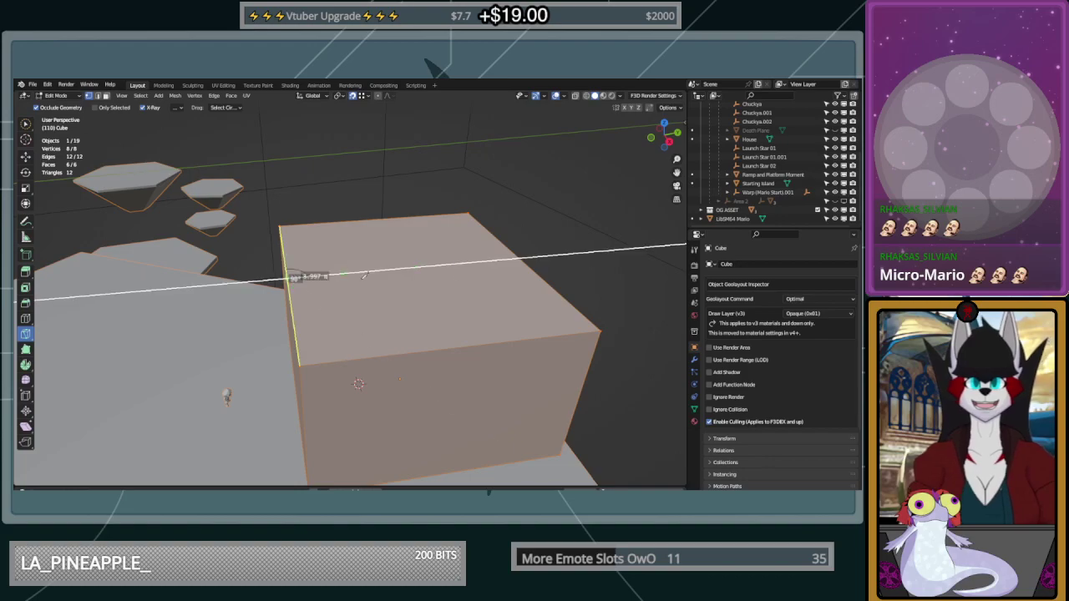
{"action": "left_click", "coordinate": [517, 262]}
{"action": "key", "text": "Return"}
{"action": "middle_click_drag", "start_coordinate": [518, 261], "coordinate": [532, 251]}
{"action": "key", "text": "Return"}
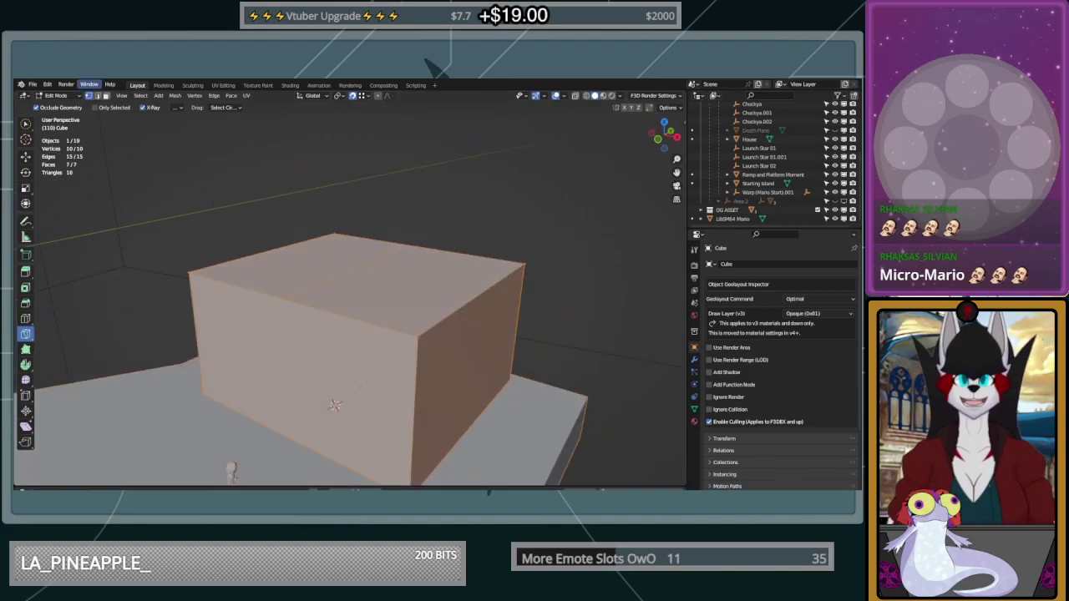
{"action": "key", "text": "ctrl+z"}
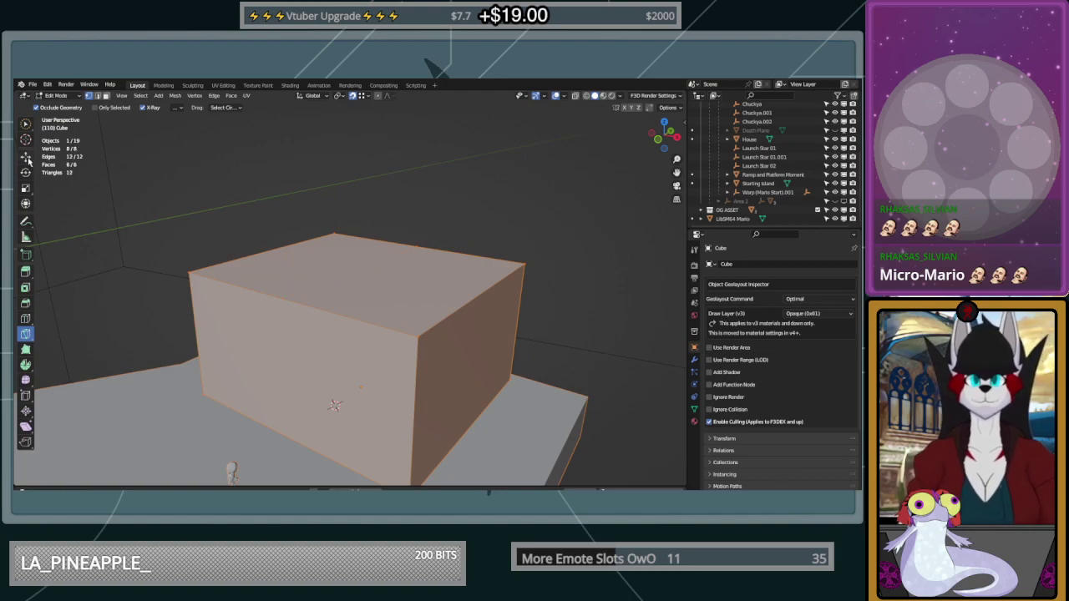
Extrude only the block's top face upward by 1 m
{"action": "left_click", "coordinate": [29, 159]}
{"action": "left_click", "coordinate": [29, 127]}
{"action": "left_click", "coordinate": [391, 202]}
{"action": "mouse_move", "coordinate": [392, 202]}
{"action": "left_mouse_down"}
{"action": "mouse_move", "coordinate": [168, 288]}
{"action": "mouse_move", "coordinate": [465, 320]}
{"action": "mouse_move", "coordinate": [377, 363]}
{"action": "mouse_move", "coordinate": [501, 303]}
{"action": "mouse_move", "coordinate": [521, 271]}
{"action": "left_mouse_up"}
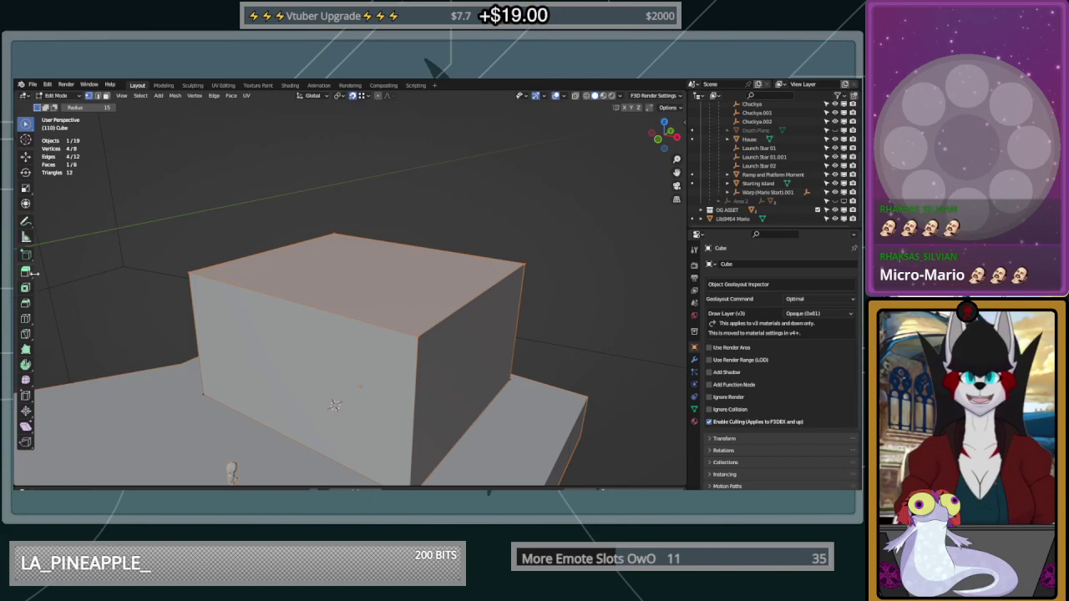
{"action": "left_click", "coordinate": [26, 271]}
{"action": "left_click_drag", "start_coordinate": [362, 235], "coordinate": [362, 226]}
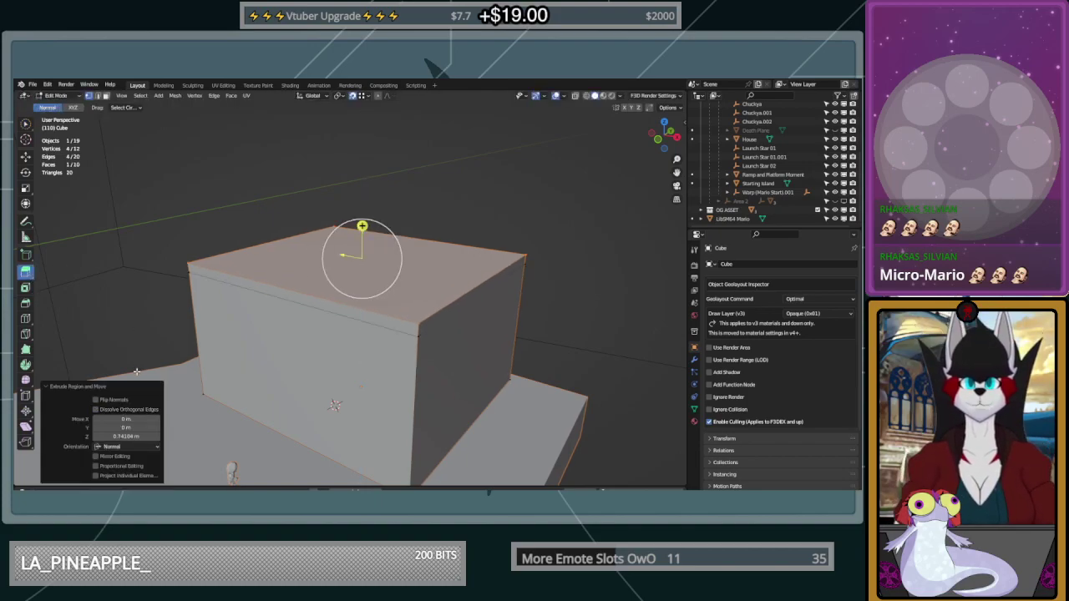
{"action": "left_click", "coordinate": [127, 436]}
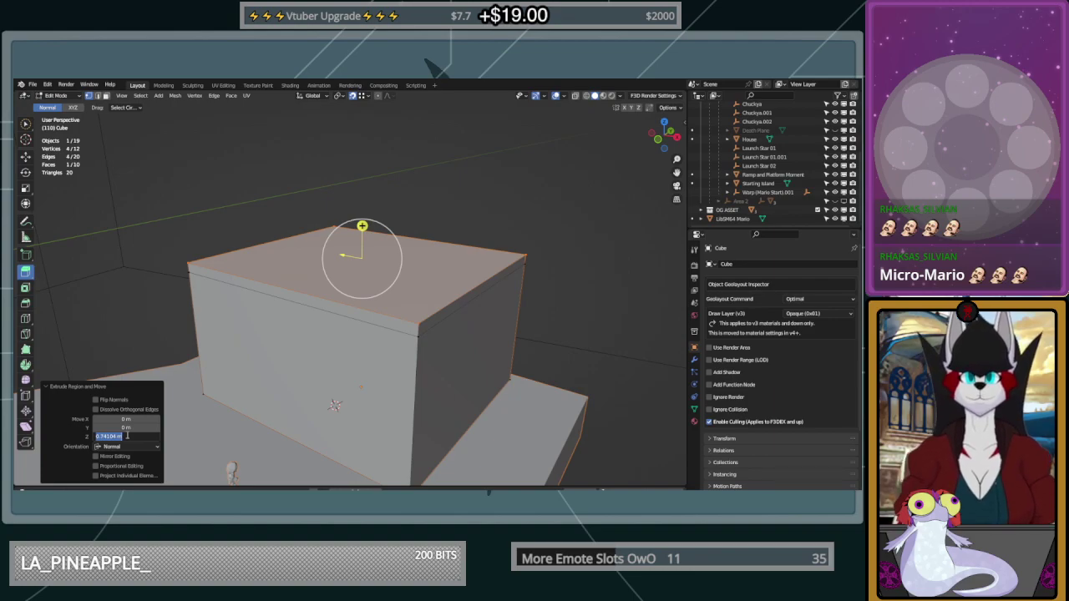
{"action": "type", "text": "1"}
{"action": "key", "text": "Return"}
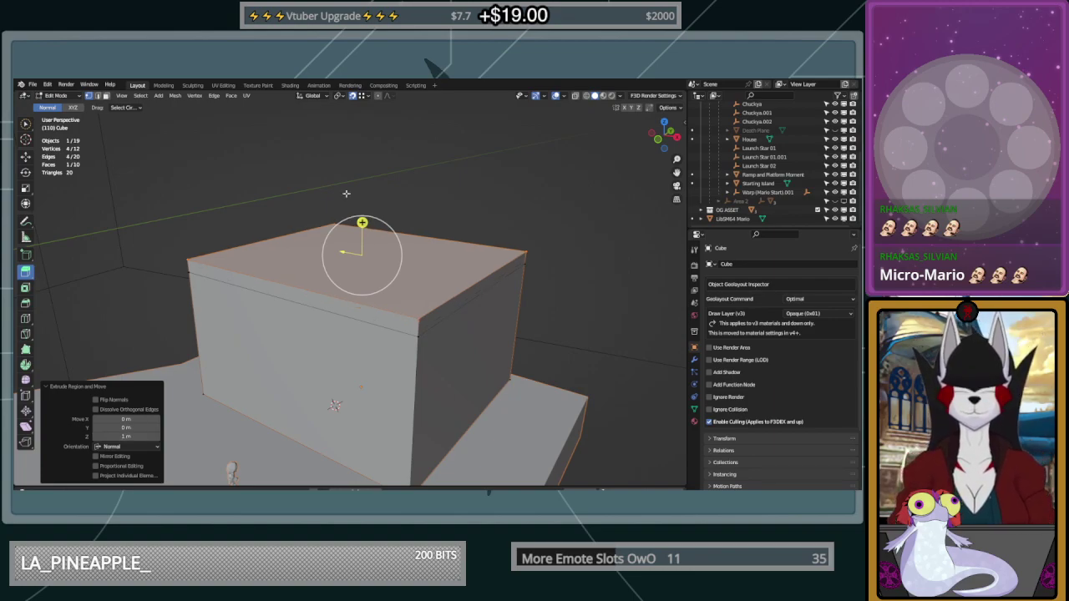
Knife-cut the extruded top face across its middle, between the midpoints of two opposite edges
{"action": "middle_click_drag", "start_coordinate": [351, 179], "coordinate": [377, 171]}
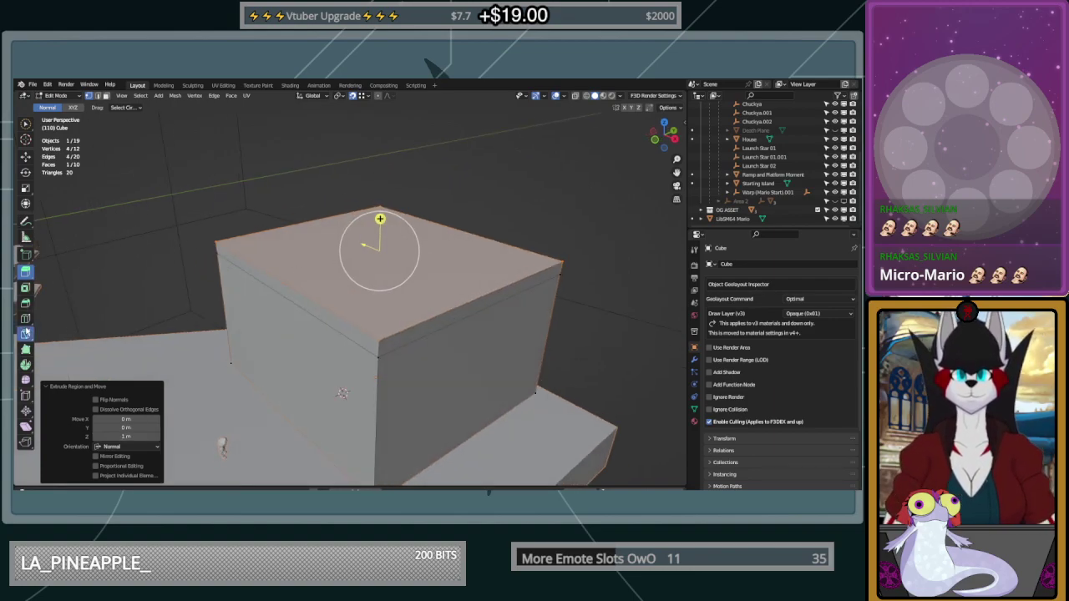
{"action": "left_click", "coordinate": [25, 332]}
{"action": "left_click", "coordinate": [284, 279]}
{"action": "left_click", "coordinate": [455, 231]}
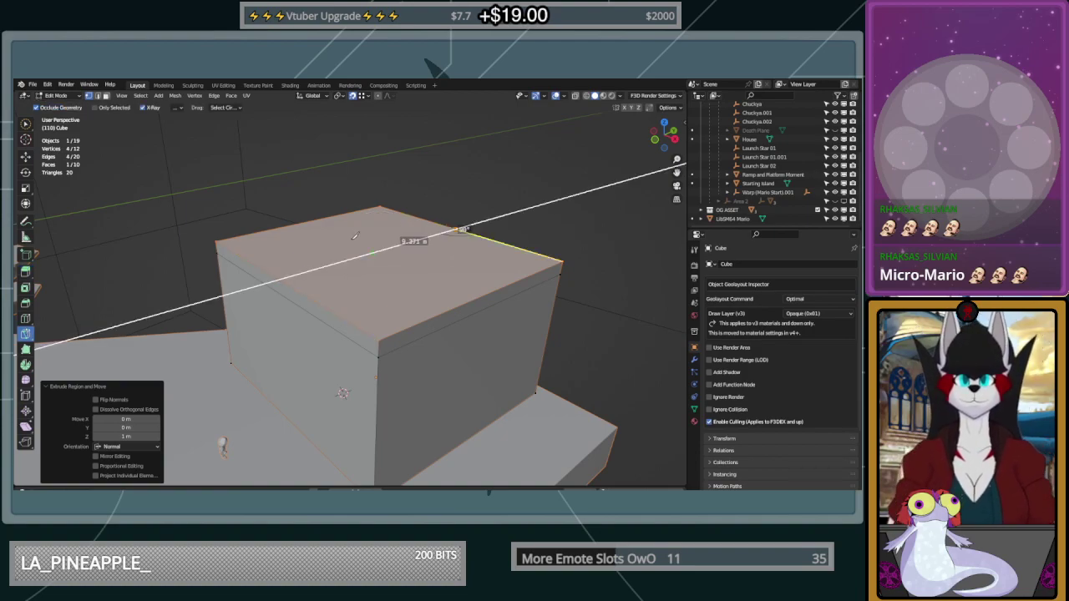
{"action": "key", "text": "Return"}
Raise the middle edge of the top face 7 m along Z to form a gabled roof
{"action": "left_click", "coordinate": [26, 157]}
{"action": "left_click", "coordinate": [325, 241]}
{"action": "left_click", "coordinate": [287, 278]}
{"action": "left_click", "coordinate": [457, 230], "text": "shift"}
{"action": "left_click_drag", "start_coordinate": [383, 216], "coordinate": [407, 109]}
{"action": "middle_click_drag", "start_coordinate": [427, 239], "coordinate": [158, 287]}
{"action": "scroll", "coordinate": [434, 244], "scroll_direction": "down", "scroll_amount": 3}
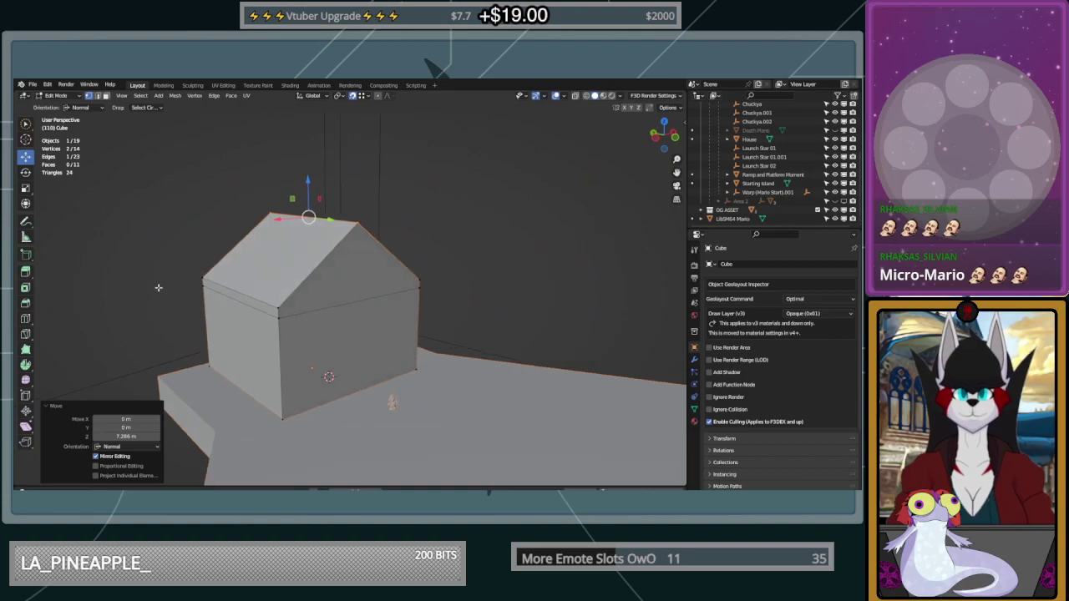
{"action": "left_click", "coordinate": [127, 437]}
{"action": "type", "text": "7"}
{"action": "key", "text": "Return"}
Examine the house shape, its roof and the surrounding platform from the long side and the gable end
{"action": "left_click", "coordinate": [535, 280]}
{"action": "middle_click_drag", "start_coordinate": [535, 280], "coordinate": [458, 319]}
{"action": "scroll", "coordinate": [426, 334], "scroll_direction": "up", "scroll_amount": 3}
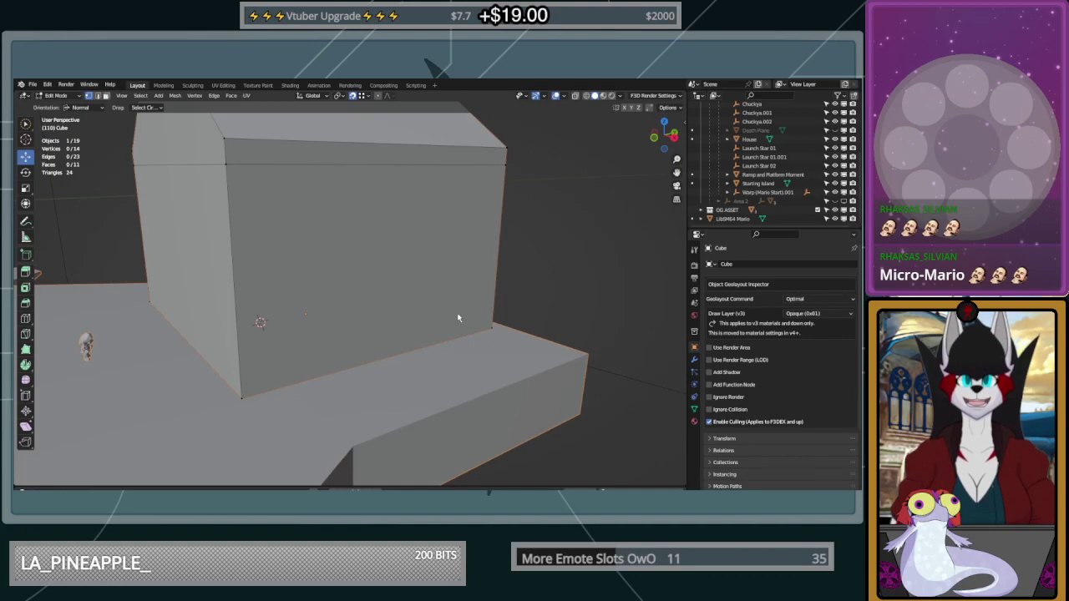
{"action": "middle_click_drag", "start_coordinate": [460, 315], "coordinate": [385, 353]}
{"action": "scroll", "coordinate": [385, 352], "scroll_direction": "down", "scroll_amount": 3}
{"action": "middle_click_drag", "start_coordinate": [408, 292], "coordinate": [429, 319]}
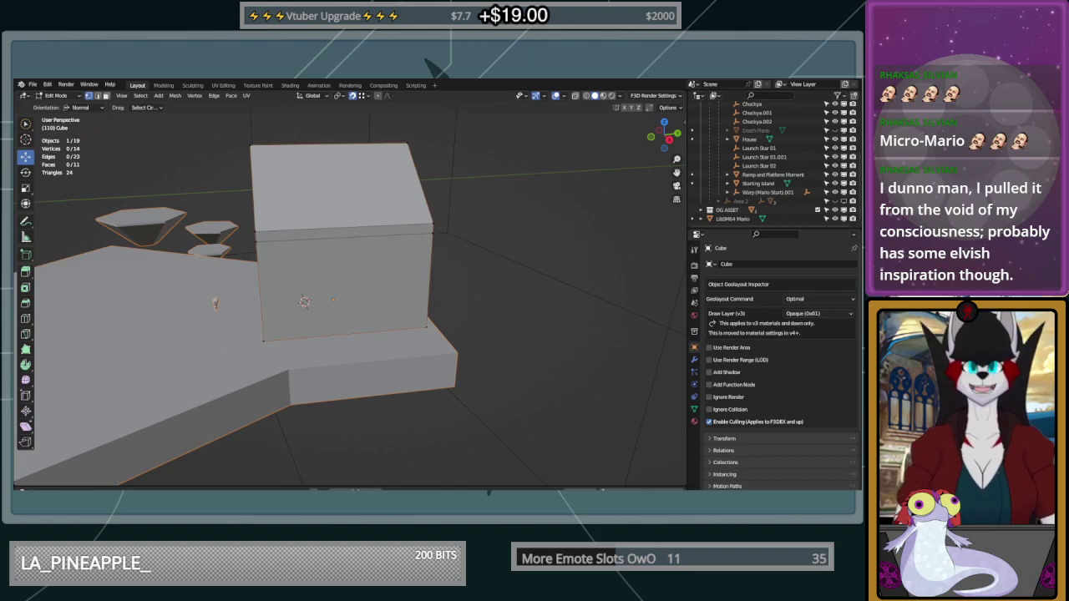
{"action": "left_click", "coordinate": [426, 325]}
{"action": "left_click", "coordinate": [479, 270]}
{"action": "middle_click_drag", "start_coordinate": [446, 301], "coordinate": [347, 288]}
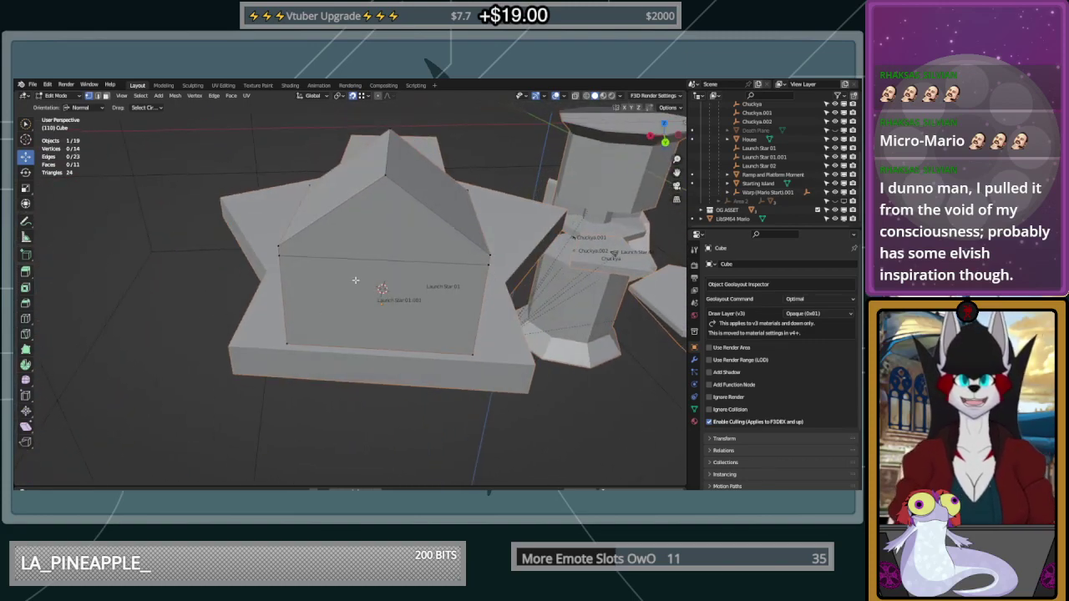
{"action": "scroll", "coordinate": [278, 241], "scroll_direction": "up", "scroll_amount": 2}
Knife-cut both gable ends between their eave corners to separate each roof triangle from the wall, and return to Object Mode
{"action": "left_click", "coordinate": [259, 233]}
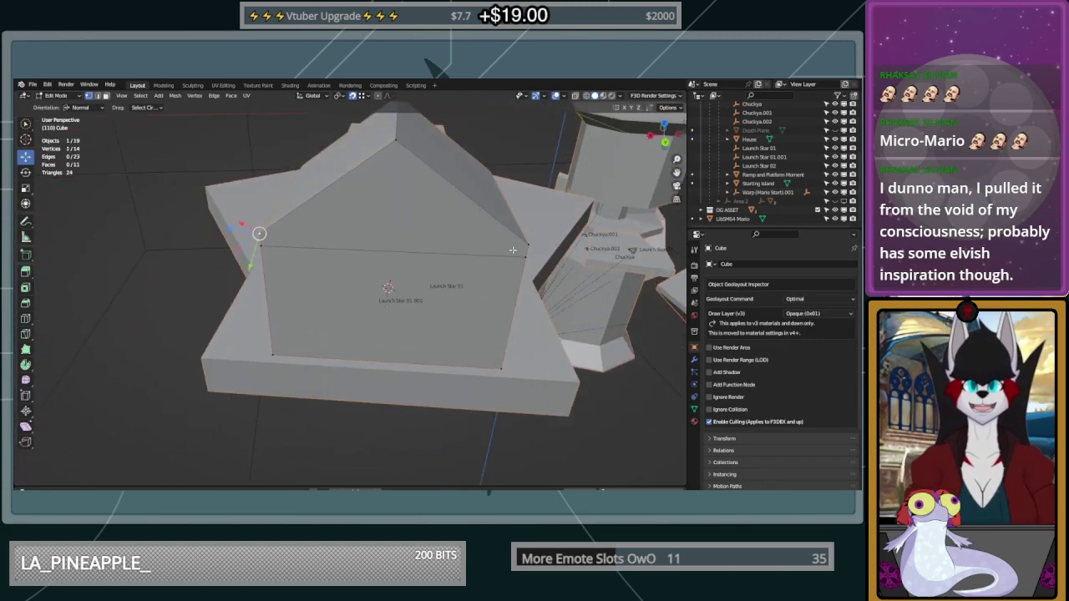
{"action": "left_click", "coordinate": [25, 333]}
{"action": "key", "text": "a"}
{"action": "left_click", "coordinate": [264, 233]}
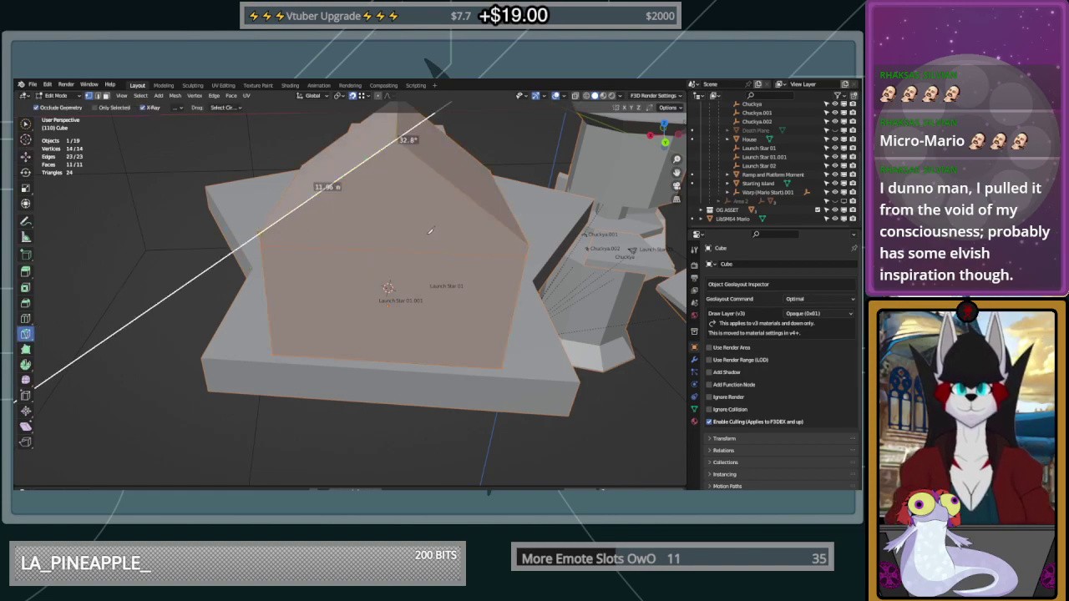
{"action": "left_click", "coordinate": [525, 241]}
{"action": "right_click", "coordinate": [526, 241]}
{"action": "middle_click_drag", "start_coordinate": [526, 241], "coordinate": [338, 230]}
{"action": "left_click", "coordinate": [162, 265]}
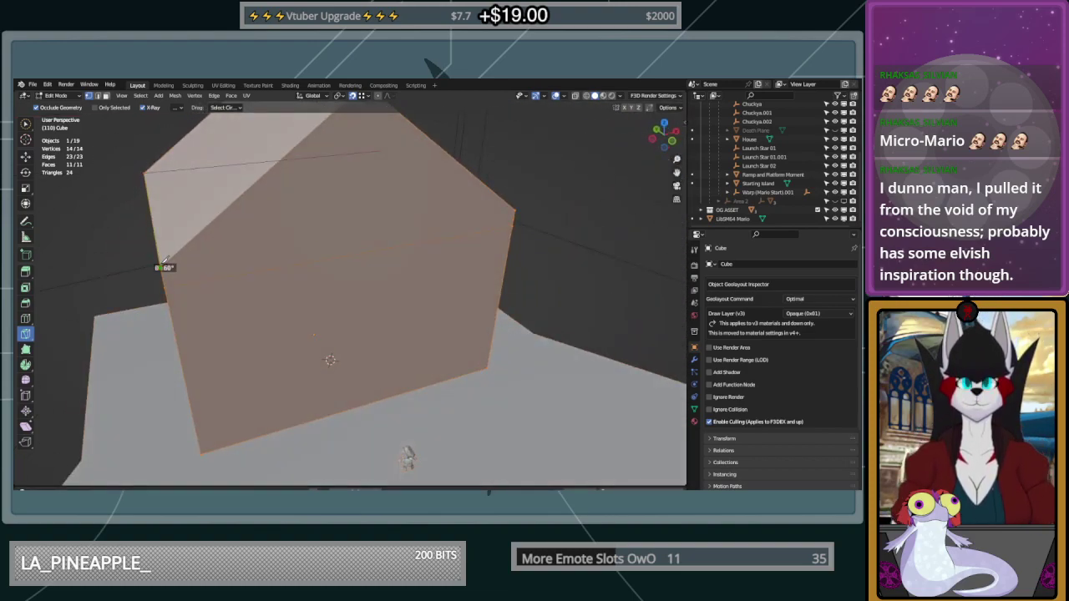
{"action": "left_click", "coordinate": [513, 210]}
{"action": "key", "text": "Return"}
{"action": "scroll", "coordinate": [585, 191], "scroll_direction": "down", "scroll_amount": 5}
{"action": "middle_click_drag", "start_coordinate": [534, 201], "coordinate": [362, 310]}
{"action": "key", "text": "Tab"}
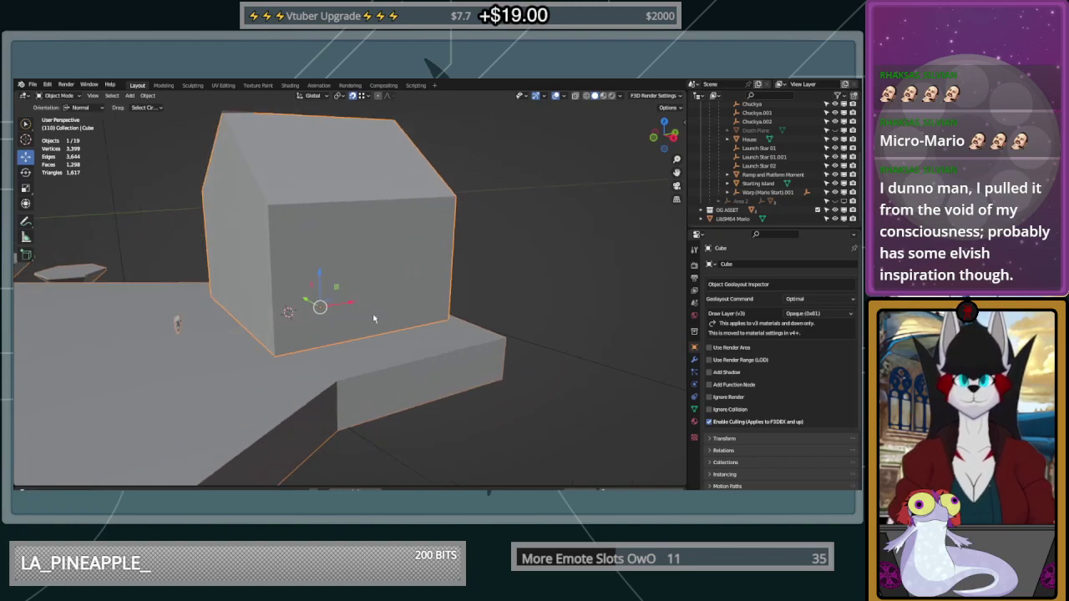
Reopen the house mesh for editing in face selection and select its long side wall below the roof band
{"action": "key", "text": "Tab"}
{"action": "key", "text": "a"}
{"action": "key", "text": "alt+z"}
{"action": "left_click", "coordinate": [25, 156]}
{"action": "key", "text": "alt+a"}
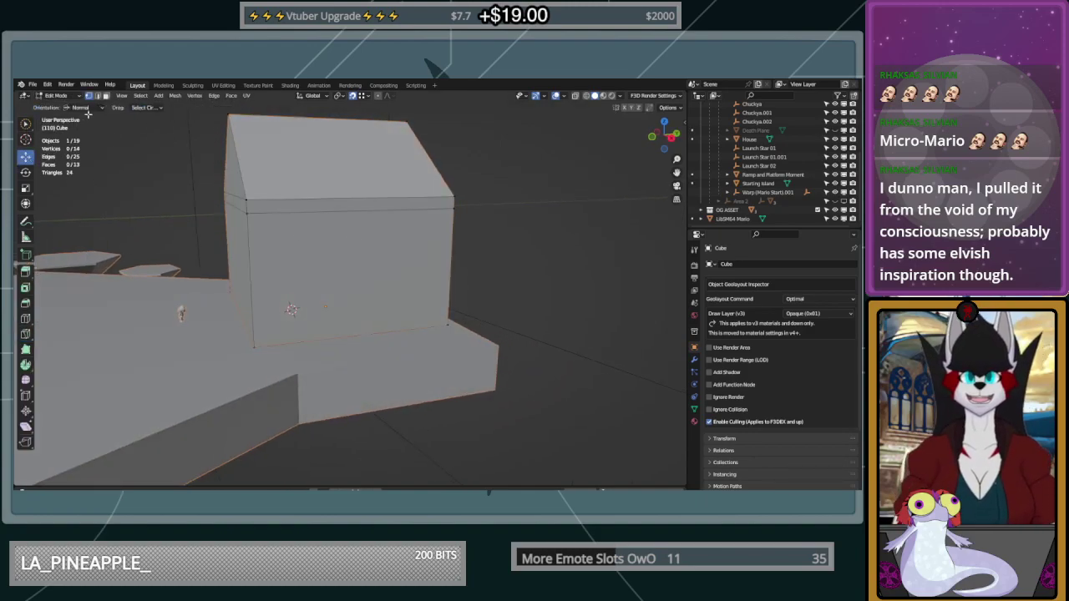
{"action": "left_click", "coordinate": [106, 96]}
{"action": "left_click", "coordinate": [338, 268]}
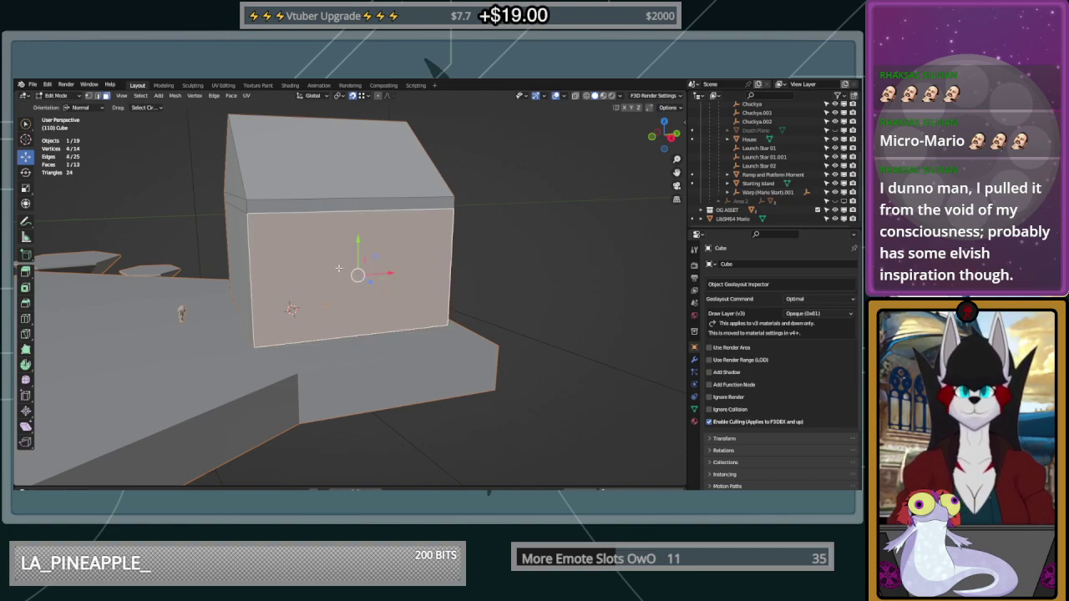
{"action": "right_click", "coordinate": [338, 268]}
{"action": "key", "text": "Escape"}
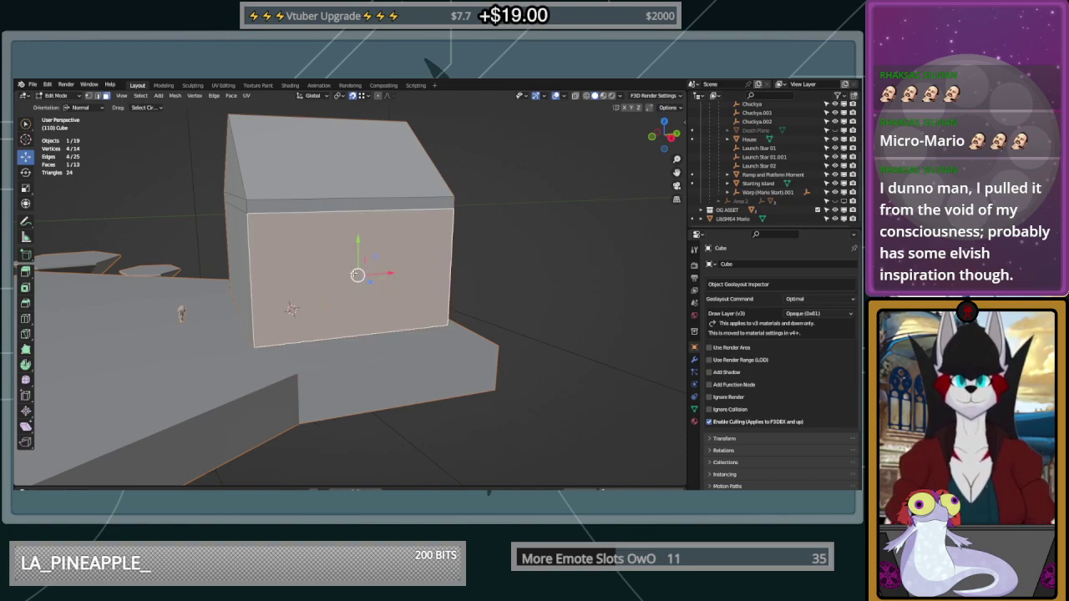
{"action": "key", "text": "i"}
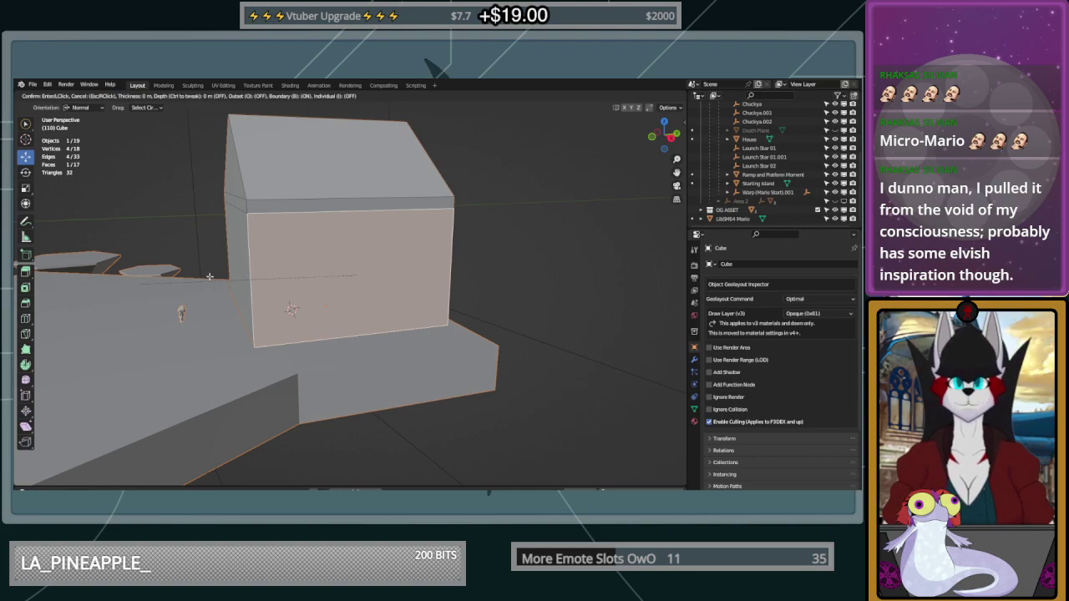
{"action": "right_click", "coordinate": [461, 240]}
{"action": "middle_click_drag", "start_coordinate": [460, 240], "coordinate": [450, 118]}
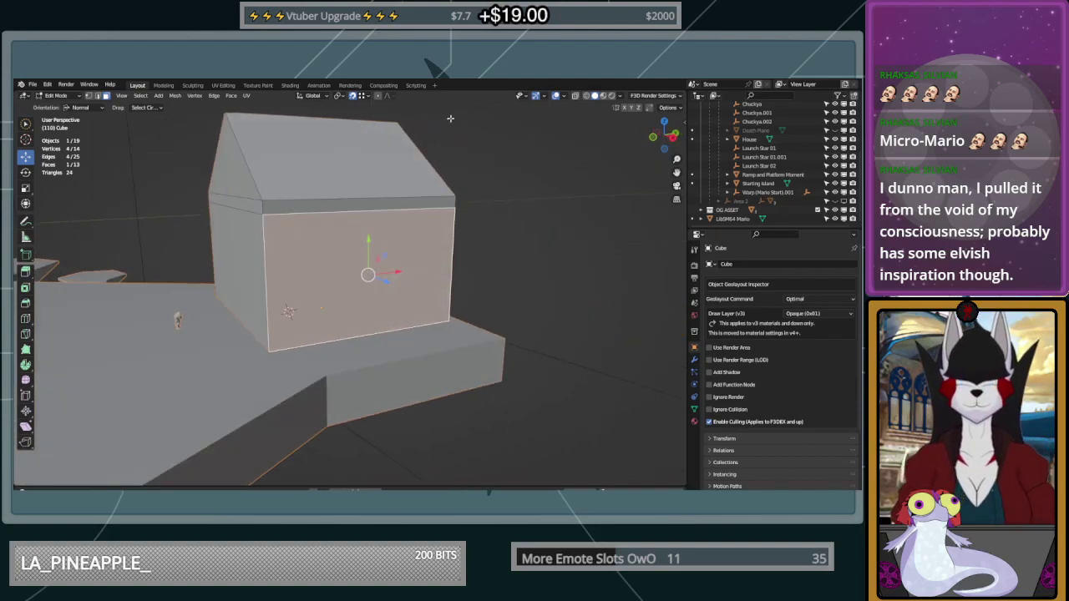
Turn on the face orientation overlay, clear the selection and check the normals across the whole level
{"action": "left_click", "coordinate": [565, 96]}
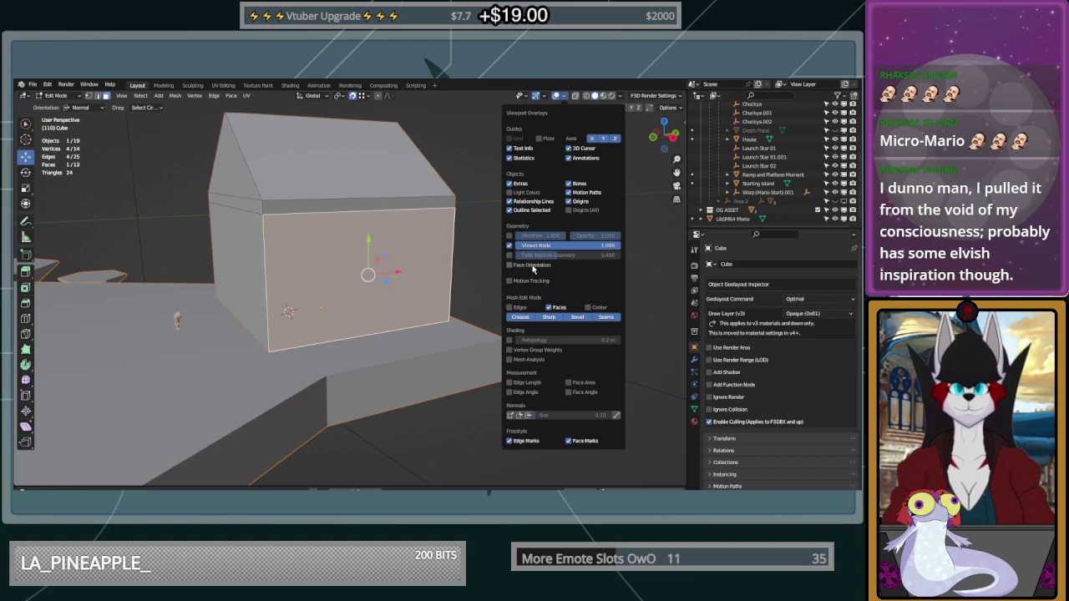
{"action": "left_click", "coordinate": [513, 265]}
{"action": "key", "text": "alt+a"}
{"action": "middle_click_drag", "start_coordinate": [399, 250], "coordinate": [224, 315]}
{"action": "scroll", "coordinate": [425, 235], "scroll_direction": "down", "scroll_amount": 6}
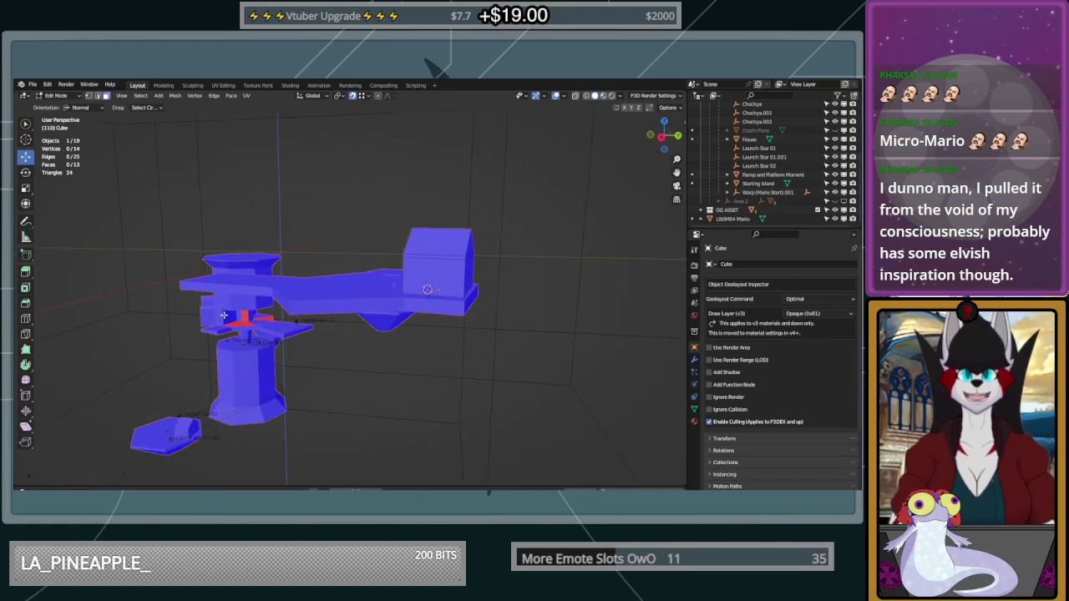
Leave the house mesh, select the BIG THING tower object and frame the reversed faces around its recessed middle
{"action": "key", "text": "Tab"}
{"action": "left_click", "coordinate": [272, 342]}
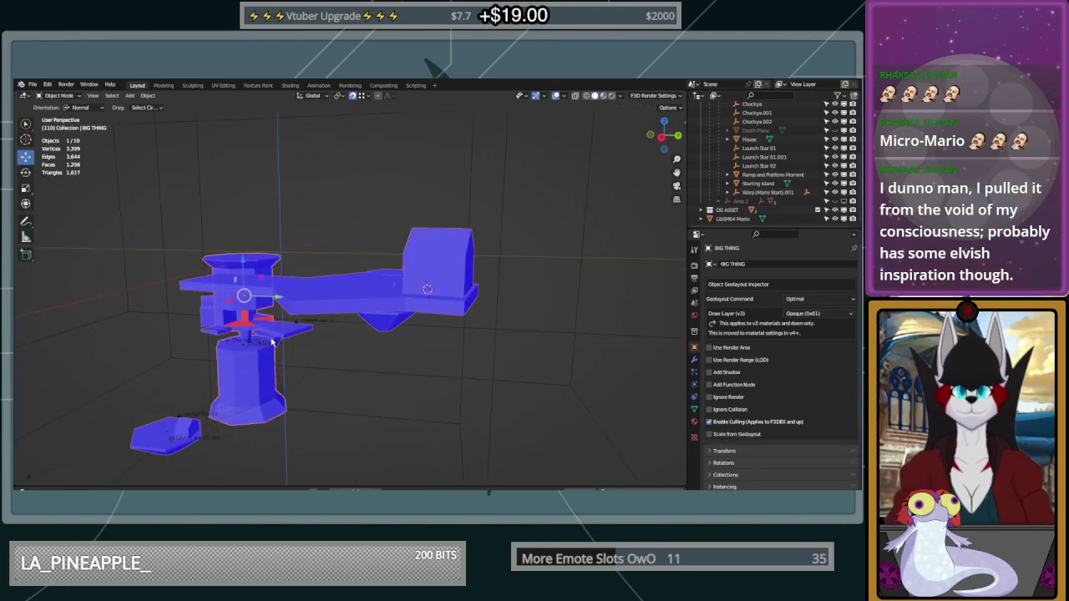
{"action": "key", "text": "KP_Decimal"}
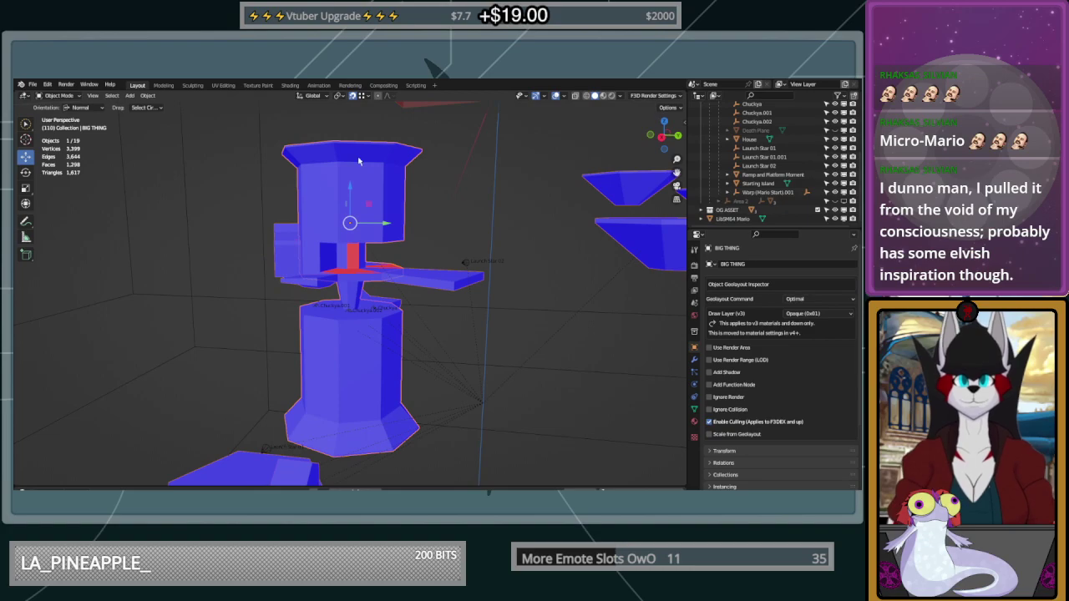
{"action": "scroll", "coordinate": [359, 161], "scroll_direction": "up", "scroll_amount": 6}
{"action": "middle_click_drag", "start_coordinate": [418, 162], "coordinate": [406, 317], "text": "shift"}
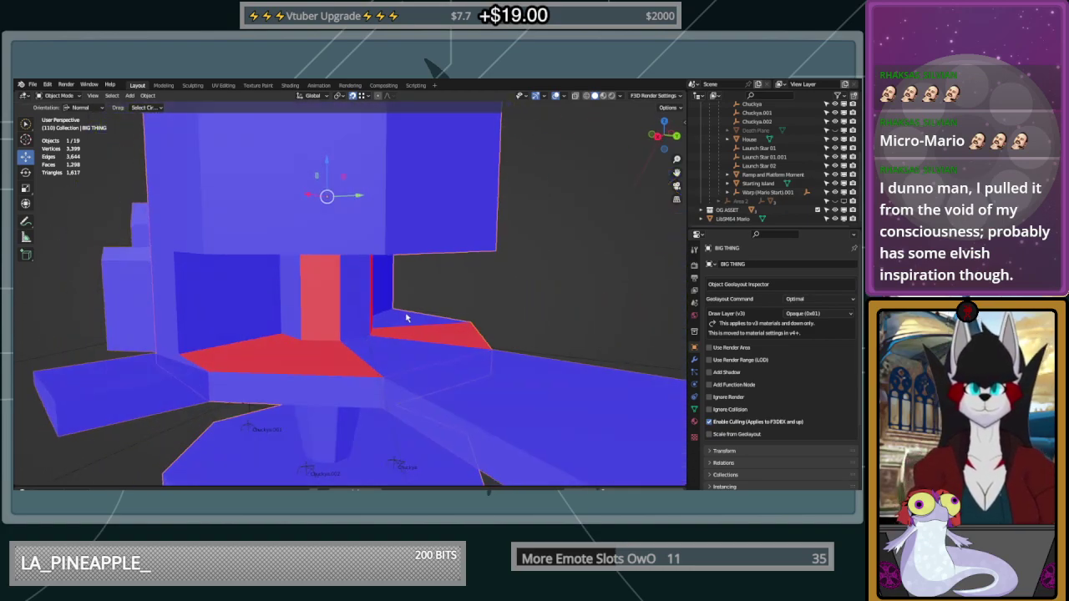
Flip the normals of the five reversed ledge and inner-wall faces in the recessed middle of the BIG THING tower
{"action": "key", "text": "Tab"}
{"action": "left_click", "coordinate": [294, 369]}
{"action": "left_click", "coordinate": [255, 354], "text": "shift"}
{"action": "left_click", "coordinate": [311, 330], "text": "shift"}
{"action": "middle_click_drag", "start_coordinate": [310, 330], "coordinate": [479, 338]}
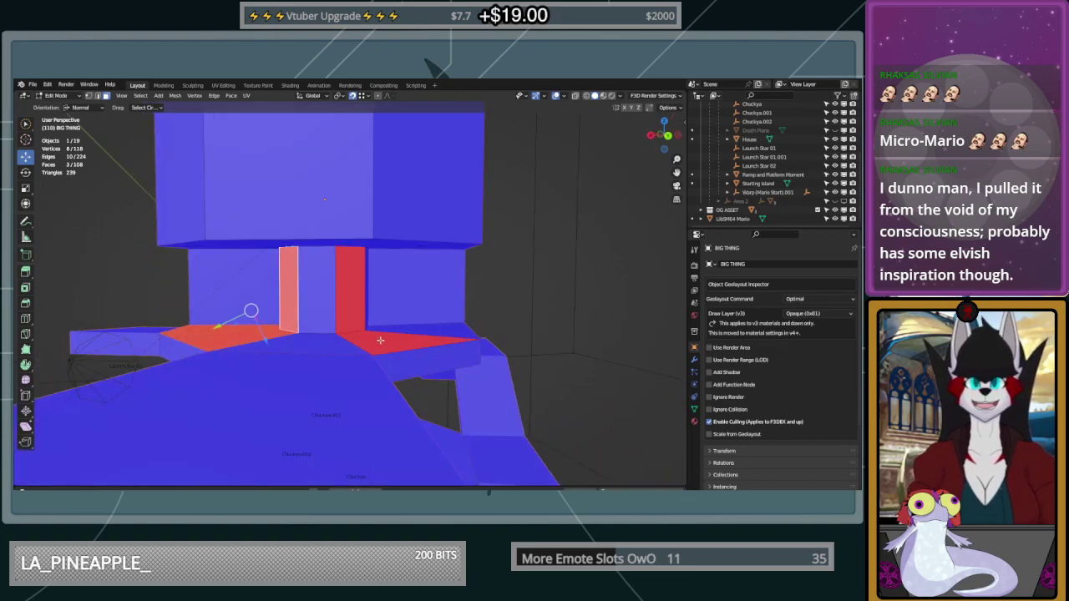
{"action": "left_click", "coordinate": [379, 339], "text": "shift"}
{"action": "left_click", "coordinate": [353, 313], "text": "shift"}
{"action": "middle_click_drag", "start_coordinate": [354, 313], "coordinate": [391, 328]}
{"action": "scroll", "coordinate": [390, 328], "scroll_direction": "up", "scroll_amount": 1}
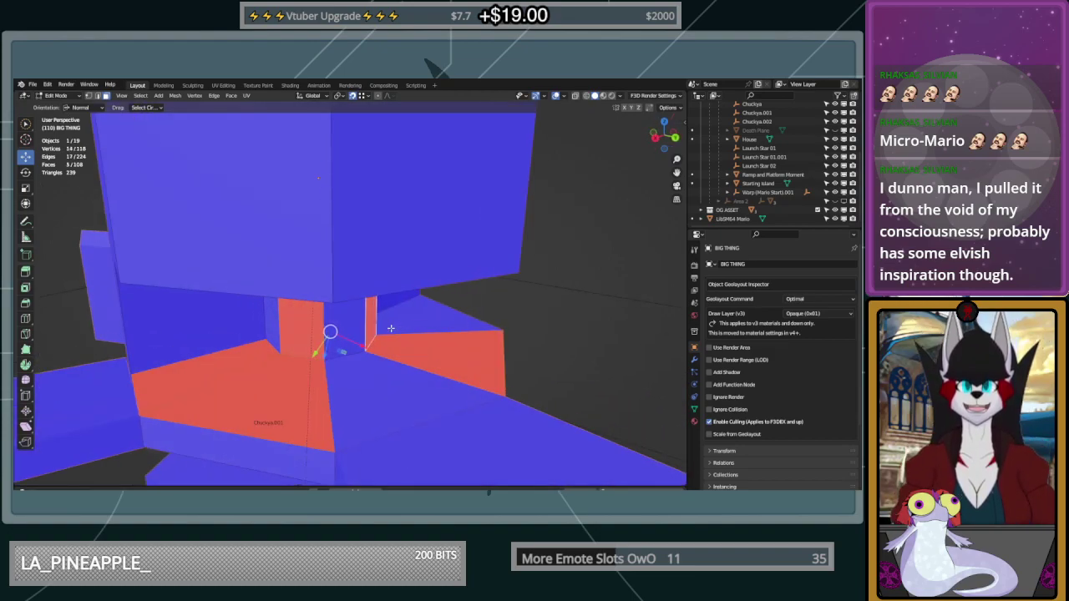
{"action": "key", "text": "alt+n"}
{"action": "left_click", "coordinate": [390, 328]}
{"action": "left_click", "coordinate": [590, 339]}
Check the level from several sides for reversed faces, return to Object Mode and turn off the face orientation overlay
{"action": "scroll", "coordinate": [585, 337], "scroll_direction": "down", "scroll_amount": 5}
{"action": "middle_click_drag", "start_coordinate": [566, 326], "coordinate": [389, 194]}
{"action": "scroll", "coordinate": [482, 309], "scroll_direction": "down", "scroll_amount": 5}
{"action": "middle_click_drag", "start_coordinate": [299, 208], "coordinate": [436, 325]}
{"action": "key", "text": "Tab"}
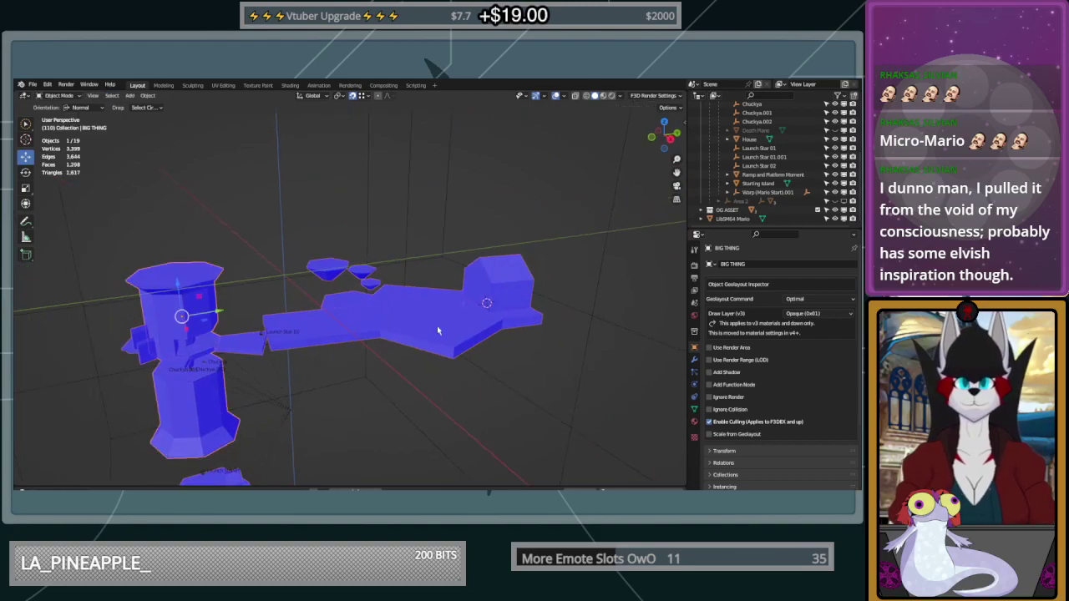
{"action": "left_click", "coordinate": [558, 97]}
{"action": "left_click", "coordinate": [539, 257]}
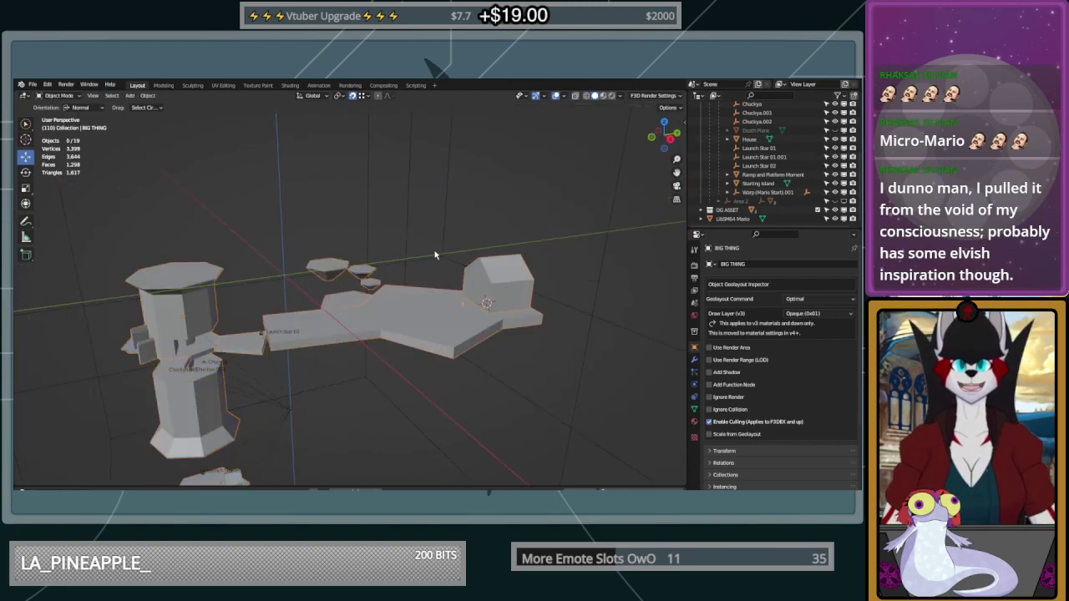
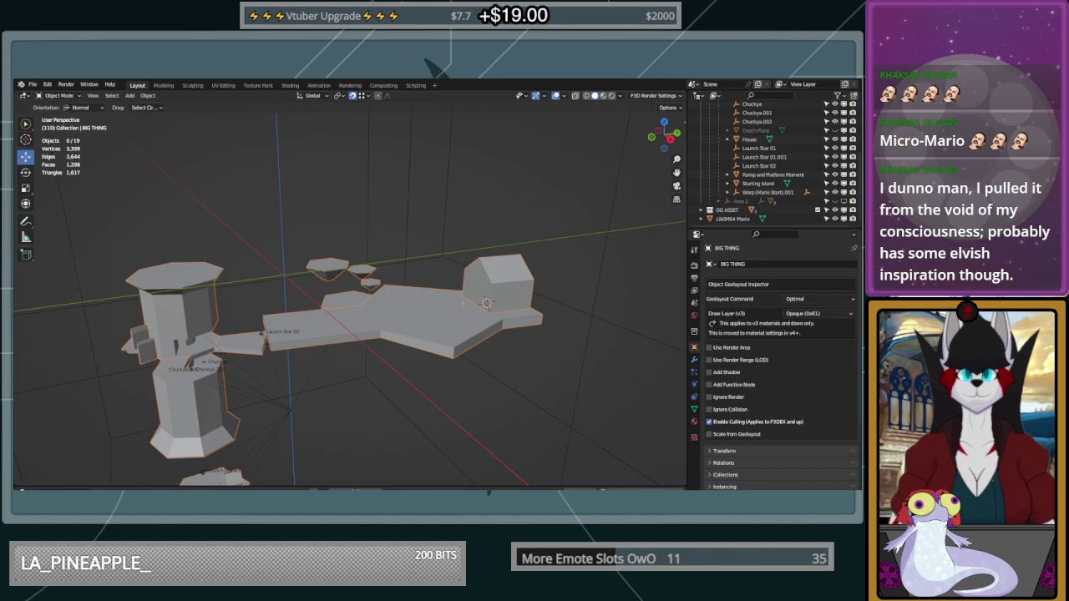
Examine the floating platform and its gabled house from a distance and then close up beside Mario
{"action": "scroll", "coordinate": [472, 284], "scroll_direction": "up", "scroll_amount": 2}
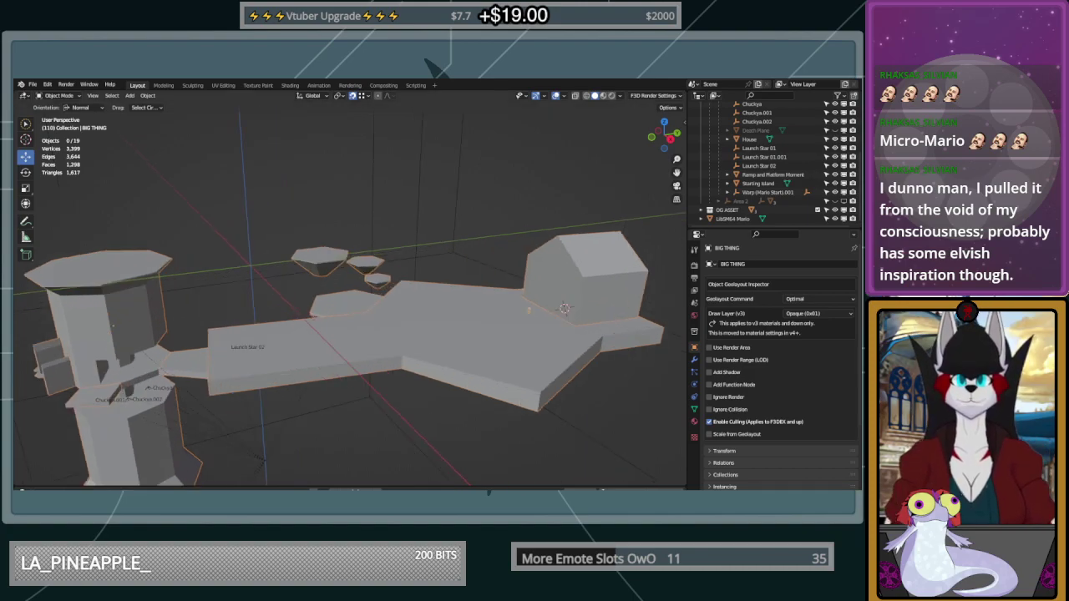
{"action": "middle_click_drag", "start_coordinate": [472, 285], "coordinate": [418, 364], "text": "shift"}
{"action": "scroll", "coordinate": [418, 363], "scroll_direction": "down", "scroll_amount": 6}
{"action": "scroll", "coordinate": [416, 355], "scroll_direction": "up", "scroll_amount": 6}
{"action": "middle_click_drag", "start_coordinate": [416, 355], "coordinate": [410, 268], "text": "shift"}
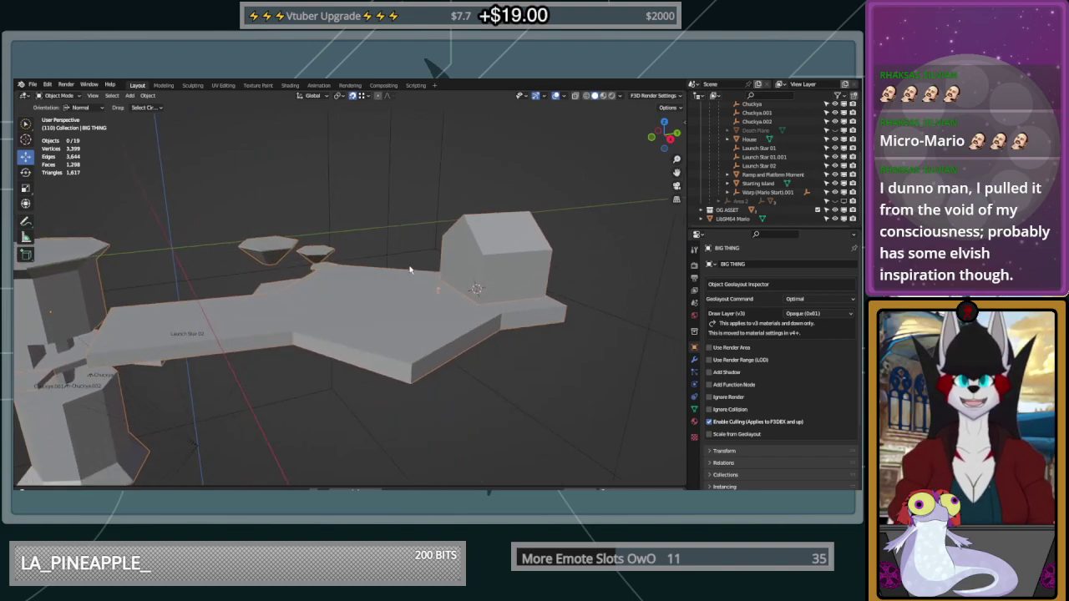
{"action": "mouse_move", "coordinate": [398, 258]}
{"action": "middle_mouse_down"}
{"action": "mouse_move", "coordinate": [446, 212]}
{"action": "mouse_move", "coordinate": [411, 243]}
{"action": "middle_mouse_up"}
{"action": "scroll", "coordinate": [411, 243], "scroll_direction": "up", "scroll_amount": 6}
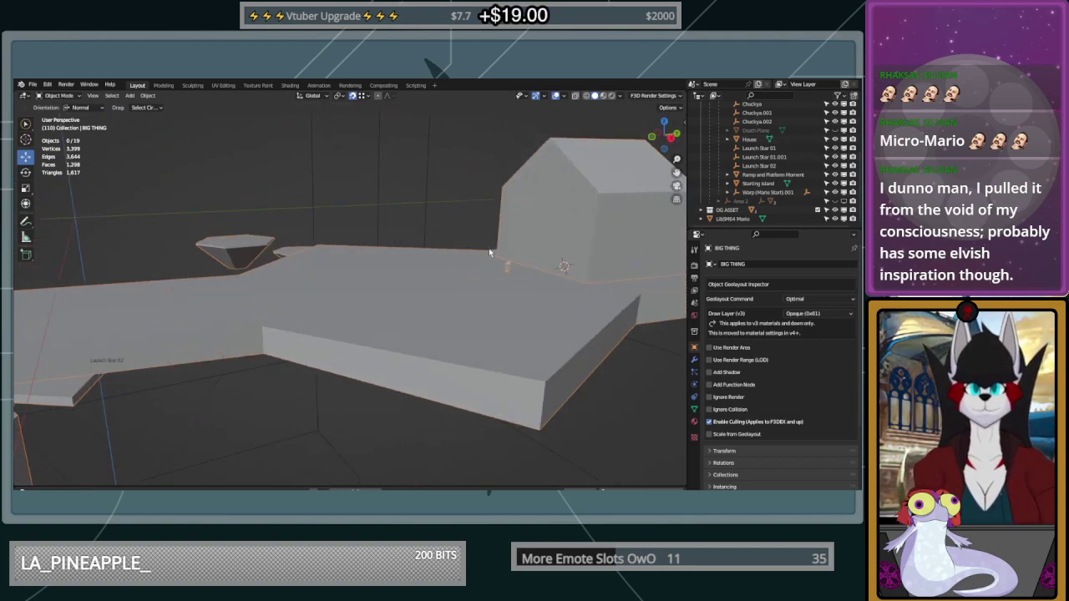
{"action": "middle_click_drag", "start_coordinate": [386, 269], "coordinate": [390, 269]}
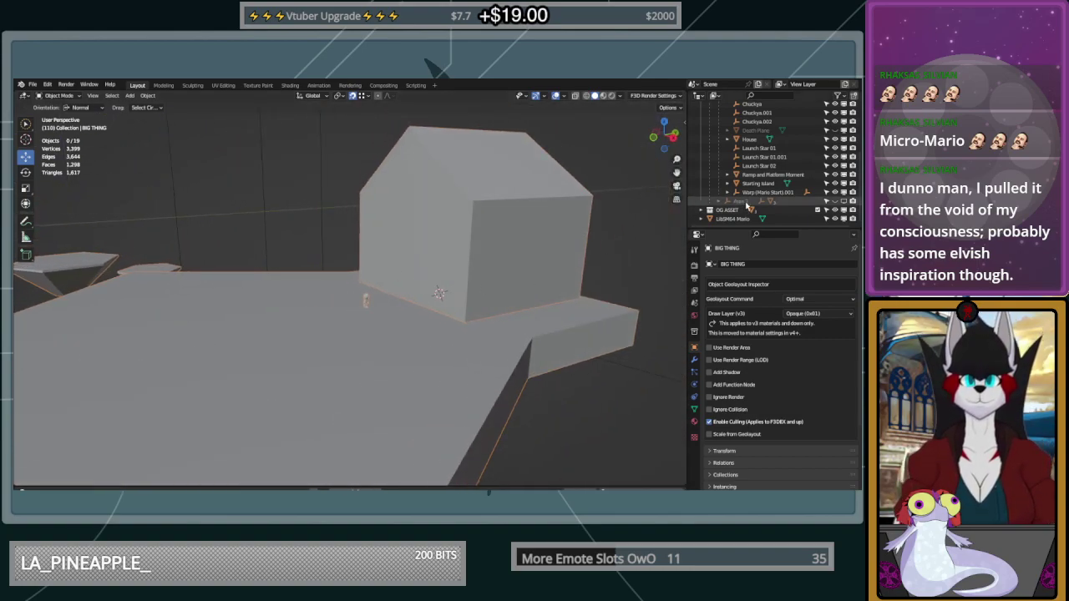
Expand the OG ASSET collection and snap the 3D cursor midway between the two bottom corners of the house's gable wall
{"action": "left_click", "coordinate": [702, 210]}
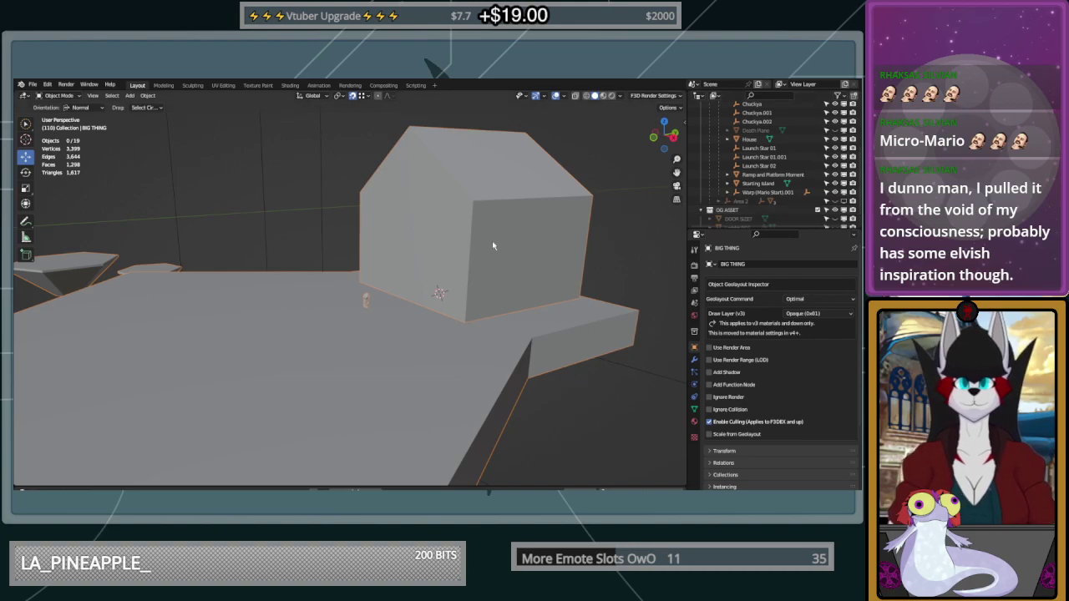
{"action": "left_click", "coordinate": [429, 265]}
{"action": "key", "text": "Tab"}
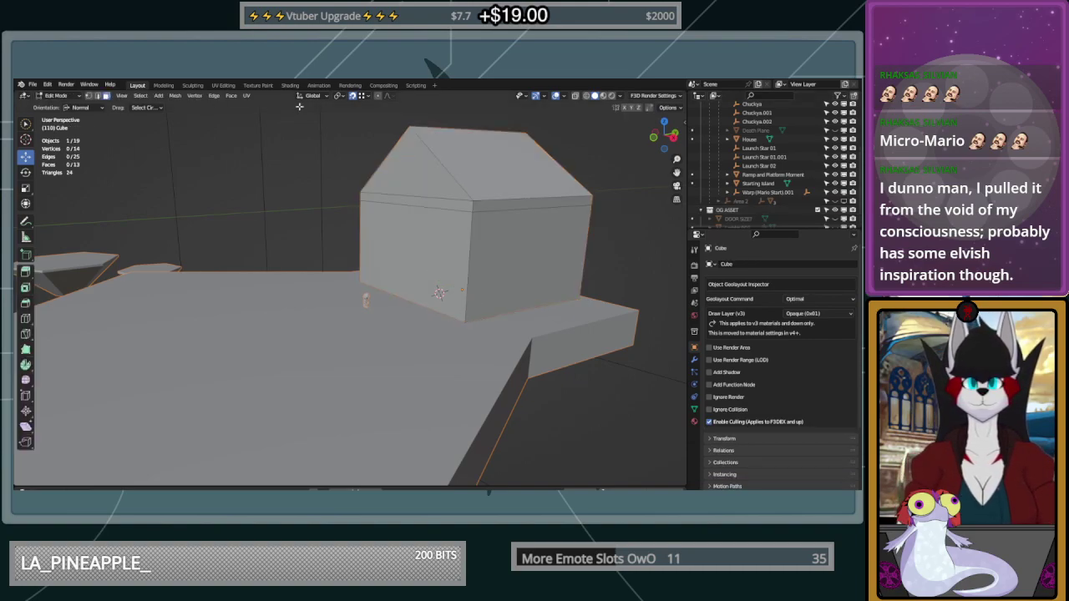
{"action": "left_click", "coordinate": [88, 97]}
{"action": "left_click", "coordinate": [360, 283]}
{"action": "left_click", "coordinate": [444, 317], "text": "shift"}
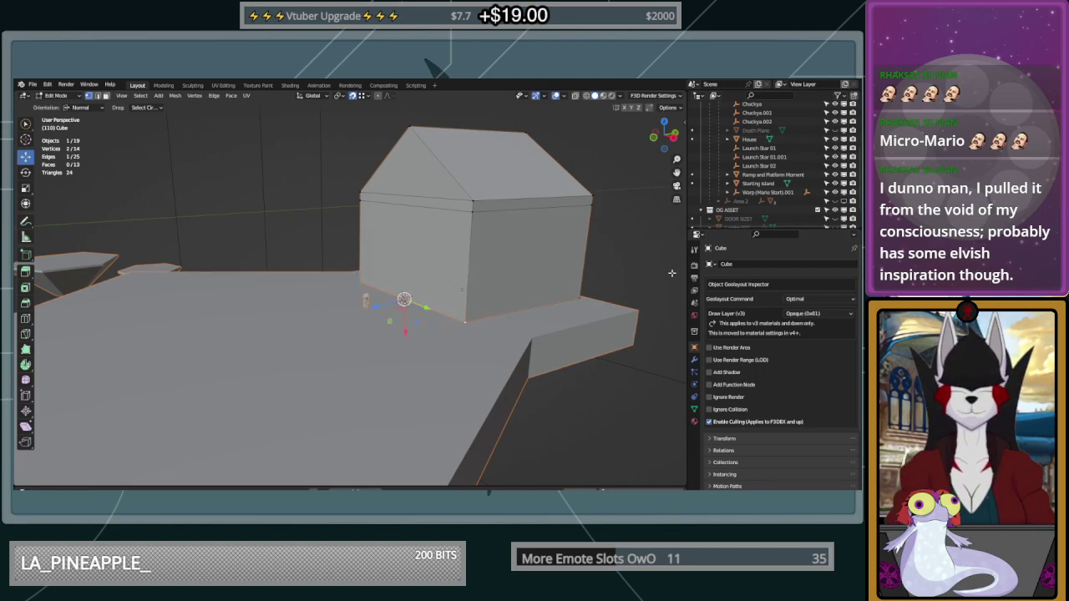
{"action": "scroll", "coordinate": [802, 196], "scroll_direction": "down", "scroll_amount": 3}
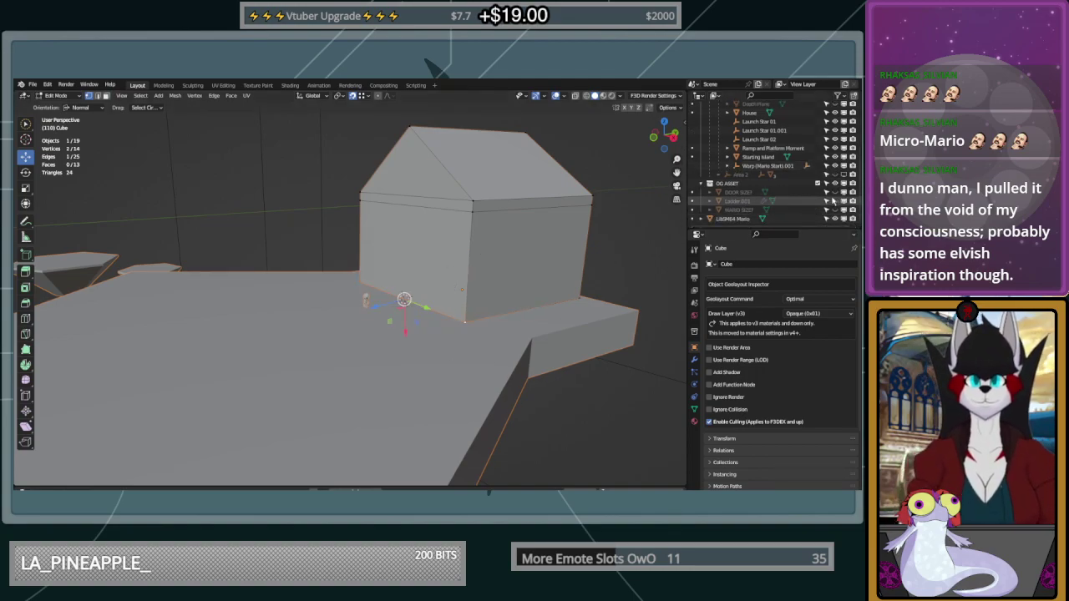
Unhide the DOOR SIZE? reference object and snap it to the 3D cursor at the base of the gable wall
{"action": "left_click", "coordinate": [834, 192]}
{"action": "left_click", "coordinate": [788, 193]}
{"action": "key", "text": "shift+s"}
{"action": "left_click", "coordinate": [415, 212]}
{"action": "key", "text": "ctrl+z"}
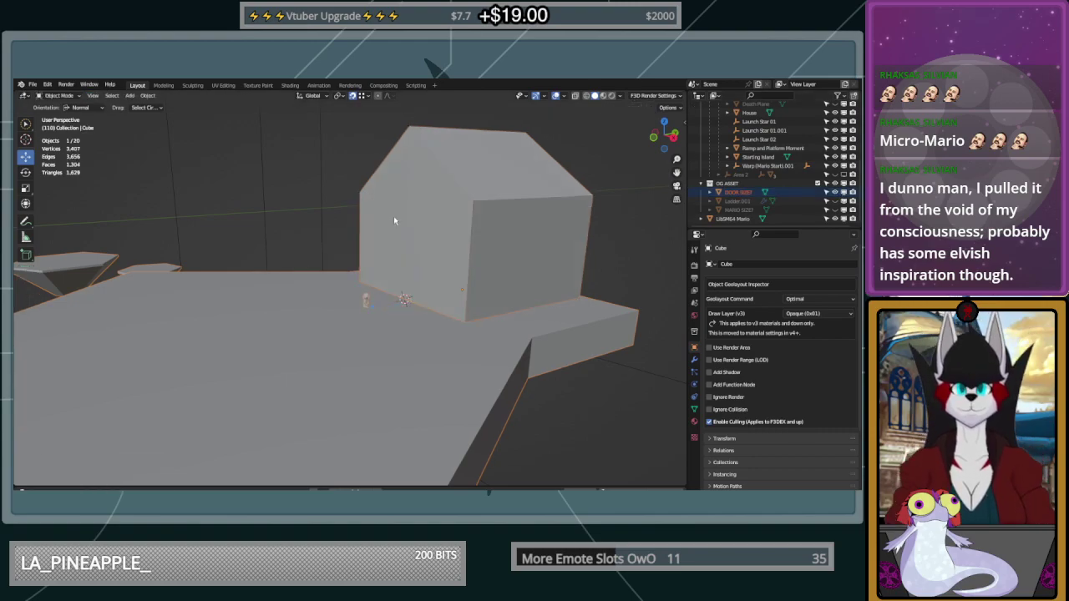
{"action": "left_click", "coordinate": [735, 209]}
{"action": "left_click", "coordinate": [738, 193]}
{"action": "key", "text": "shift+s"}
{"action": "left_click", "coordinate": [597, 167]}
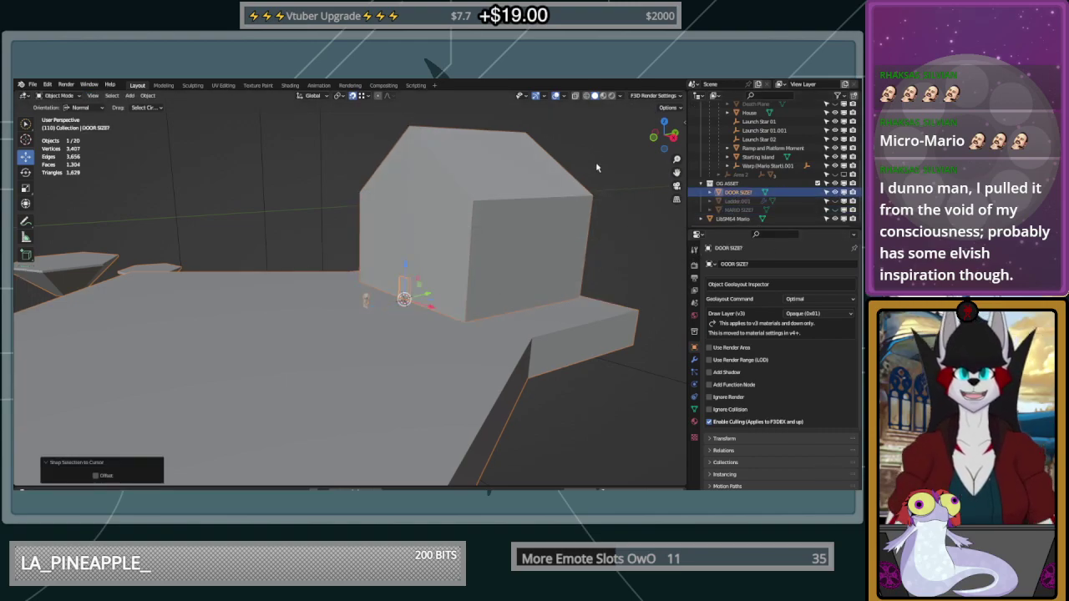
Set the snap target to Edge Center and rotate the door reference about Z by about 170°
{"action": "scroll", "coordinate": [513, 254], "scroll_direction": "up", "scroll_amount": 4}
{"action": "middle_click_drag", "start_coordinate": [459, 262], "coordinate": [392, 294]}
{"action": "scroll", "coordinate": [496, 267], "scroll_direction": "down", "scroll_amount": 3}
{"action": "scroll", "coordinate": [365, 298], "scroll_direction": "up", "scroll_amount": 8}
{"action": "scroll", "coordinate": [381, 295], "scroll_direction": "up", "scroll_amount": 3}
{"action": "scroll", "coordinate": [369, 298], "scroll_direction": "down", "scroll_amount": 5}
{"action": "left_click", "coordinate": [26, 172]}
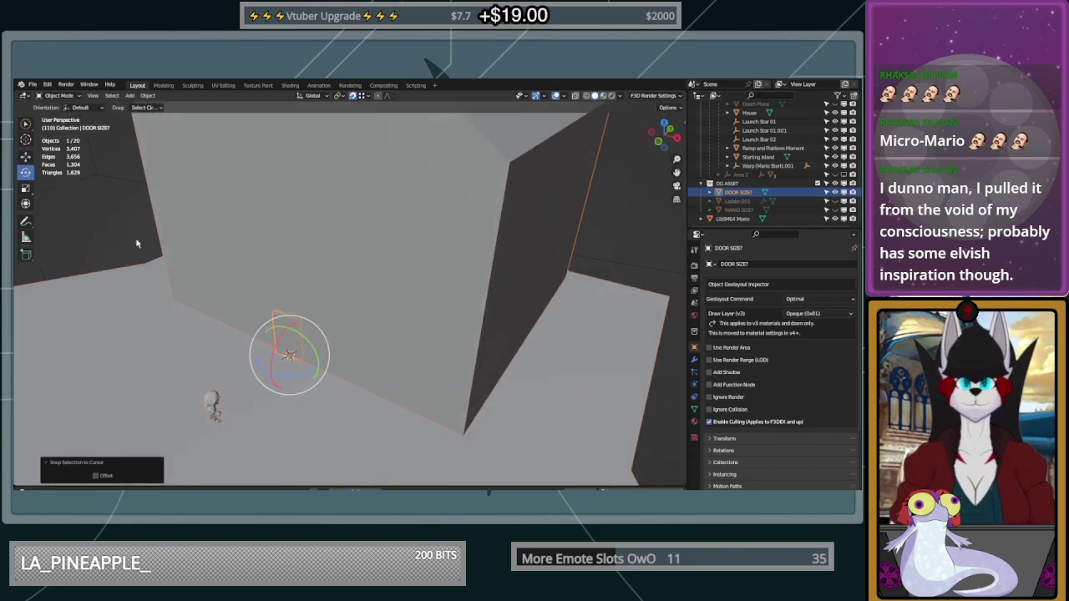
{"action": "left_click", "coordinate": [369, 97]}
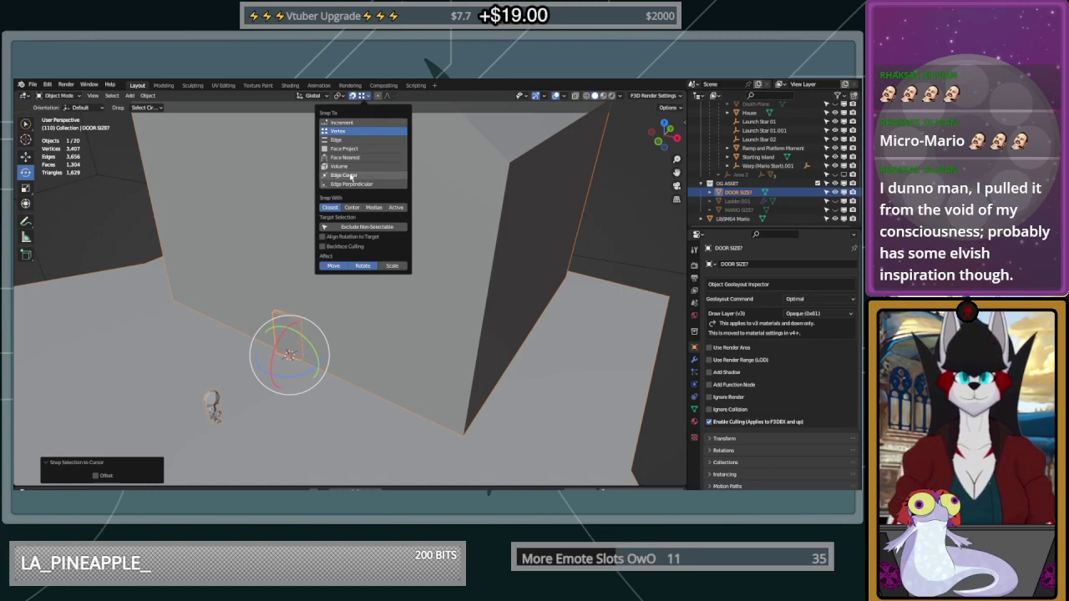
{"action": "left_click", "coordinate": [348, 123]}
{"action": "left_click_drag", "start_coordinate": [300, 379], "coordinate": [272, 286]}
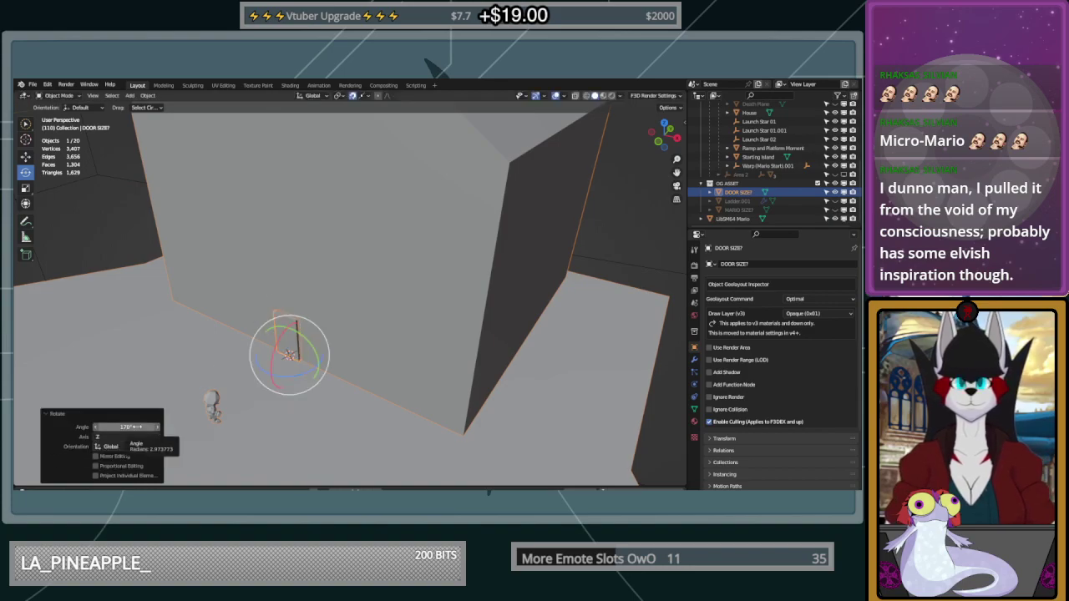
Try 90° and 45° as the door reference's rotation angle about Z
{"action": "middle_click_drag", "start_coordinate": [294, 360], "coordinate": [316, 369]}
{"action": "left_click", "coordinate": [129, 426]}
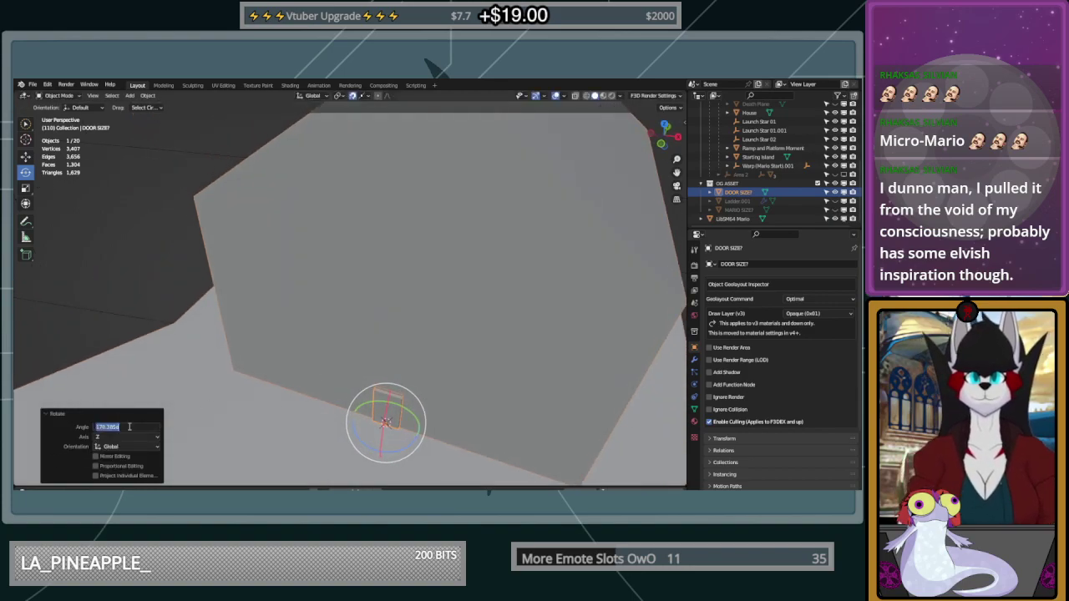
{"action": "type", "text": "90"}
{"action": "key", "text": "Return"}
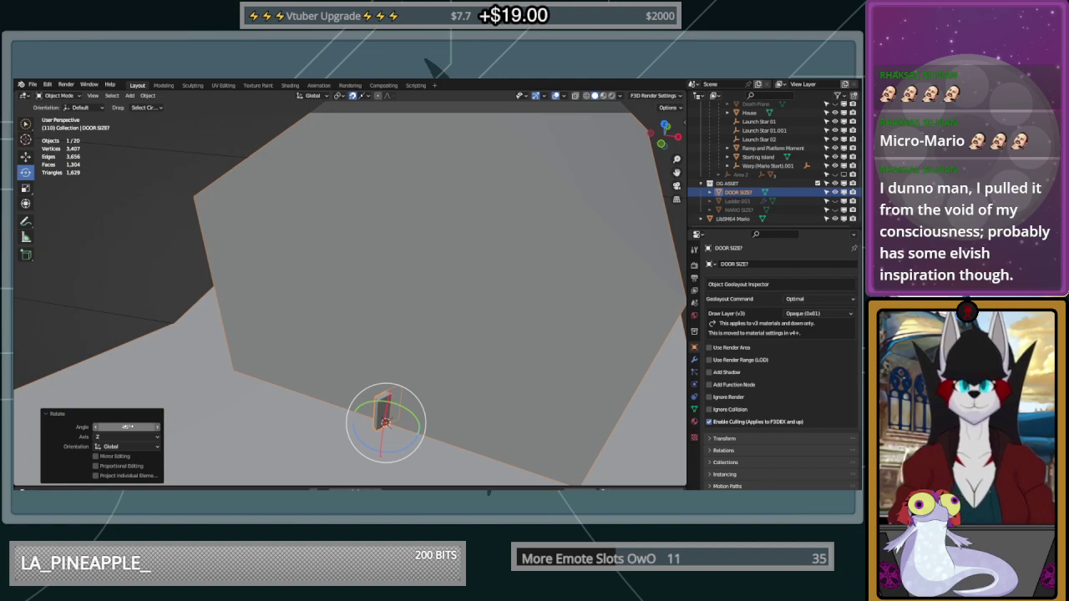
{"action": "left_click", "coordinate": [130, 426]}
{"action": "type", "text": "45"}
{"action": "key", "text": "Return"}
Adjust the door's Z rotation until it runs parallel to the gable wall, and move it 3.159 m outward along Y
{"action": "left_click_drag", "start_coordinate": [125, 427], "coordinate": [58, 427]}
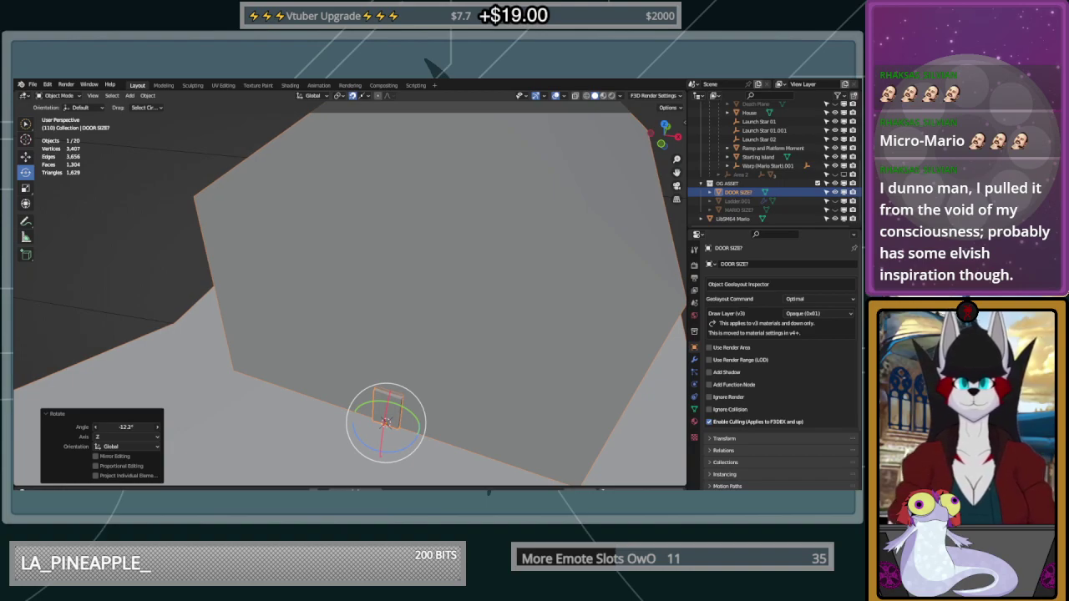
{"action": "left_click_drag", "start_coordinate": [49, 426], "coordinate": [49, 427]}
{"action": "middle_click_drag", "start_coordinate": [246, 417], "coordinate": [492, 333]}
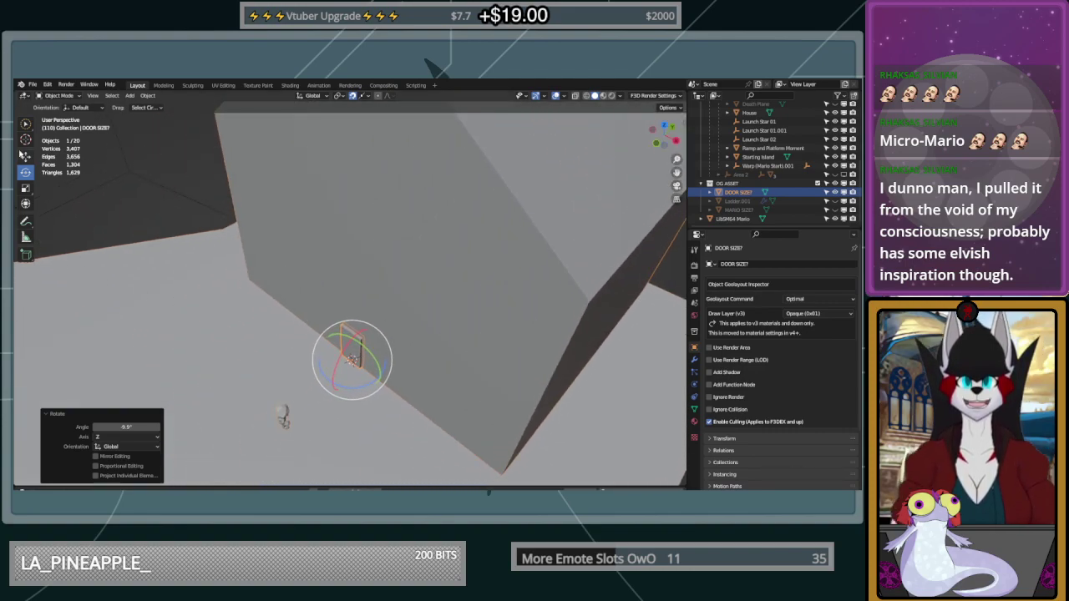
{"action": "left_click", "coordinate": [25, 156]}
{"action": "left_click_drag", "start_coordinate": [376, 344], "coordinate": [334, 383]}
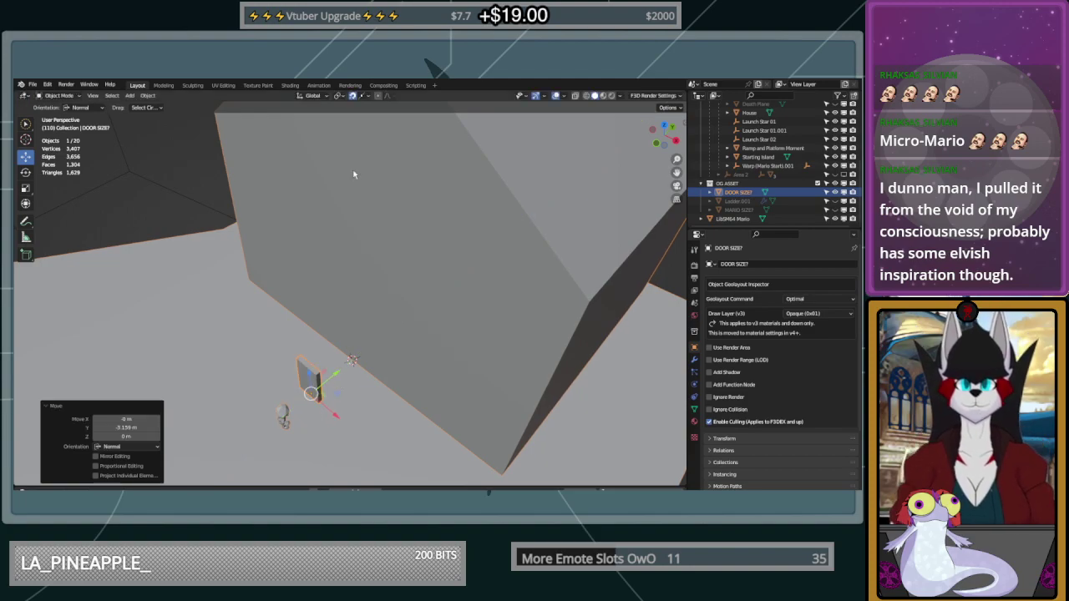
Move the door 3.159 m back along Y to the gable wall, using Face Project snapping with Align Rotation to Target
{"action": "left_click", "coordinate": [369, 99]}
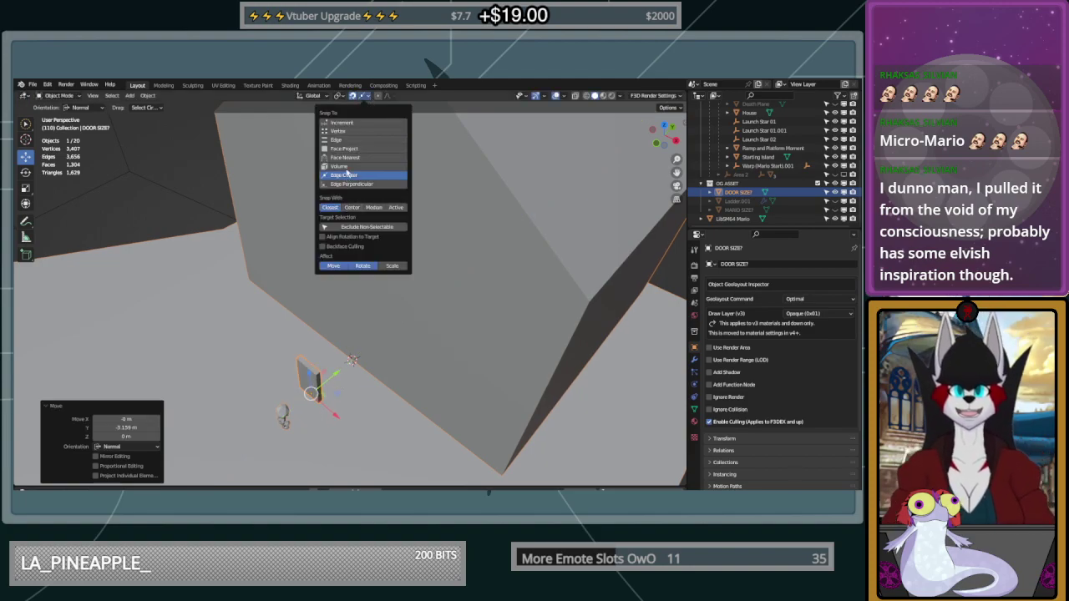
{"action": "left_click", "coordinate": [343, 149]}
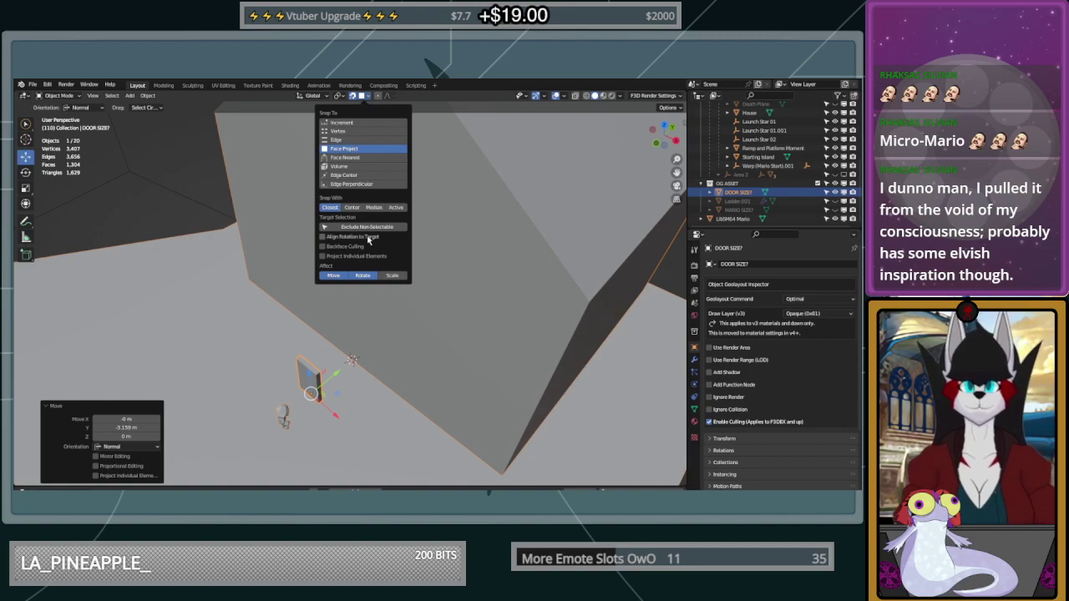
{"action": "left_click", "coordinate": [363, 237]}
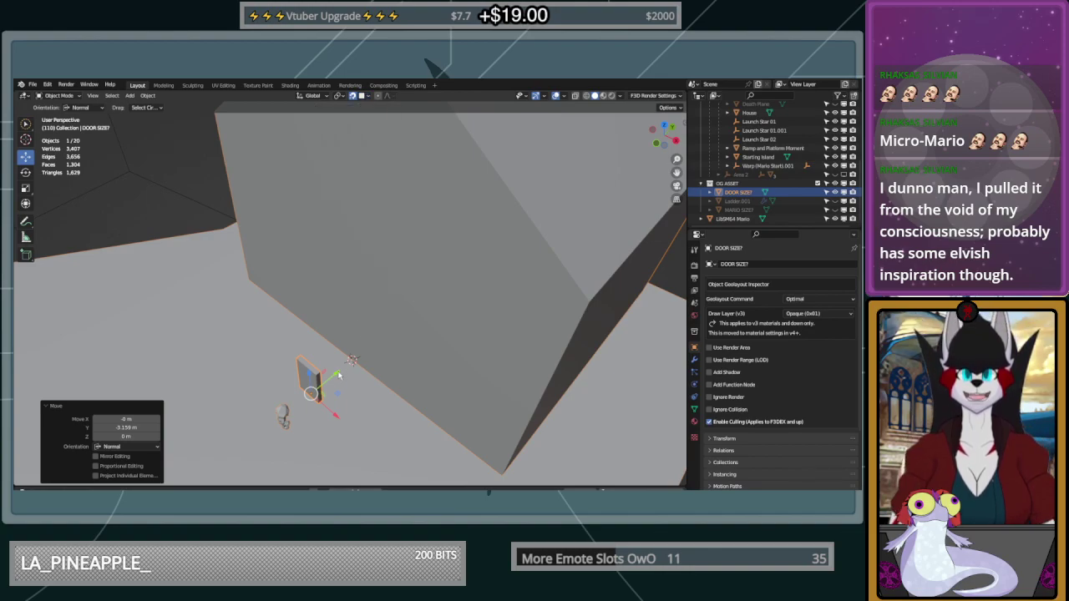
{"action": "key", "text": "g"}
{"action": "key", "text": "y"}
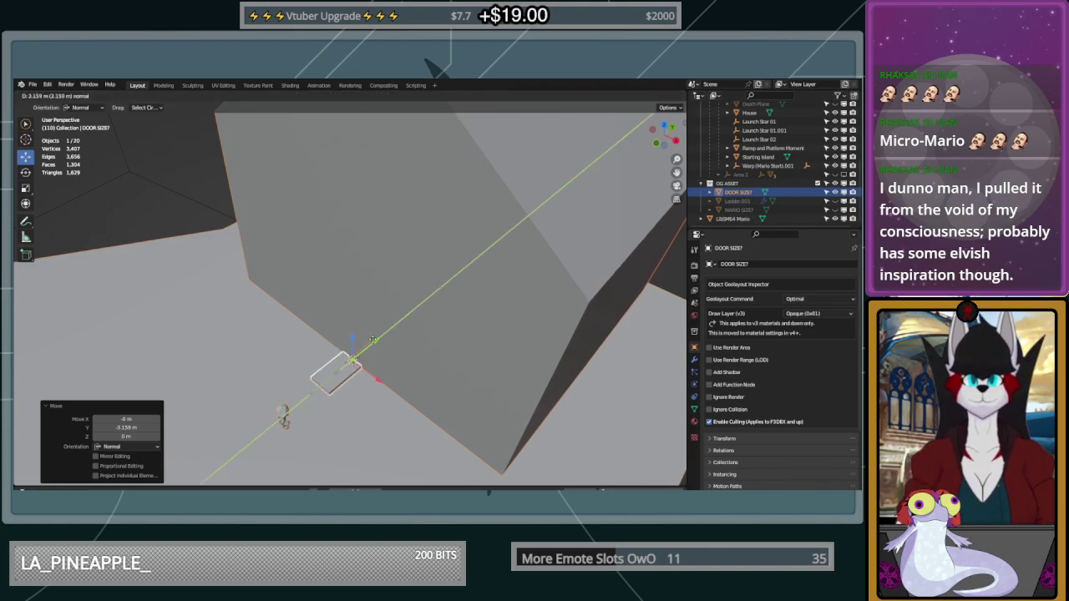
{"action": "left_click_drag", "start_coordinate": [373, 340], "coordinate": [373, 341]}
{"action": "mouse_move", "coordinate": [386, 341]}
{"action": "middle_mouse_down"}
{"action": "mouse_move", "coordinate": [385, 318]}
{"action": "mouse_move", "coordinate": [379, 339]}
{"action": "middle_mouse_up"}
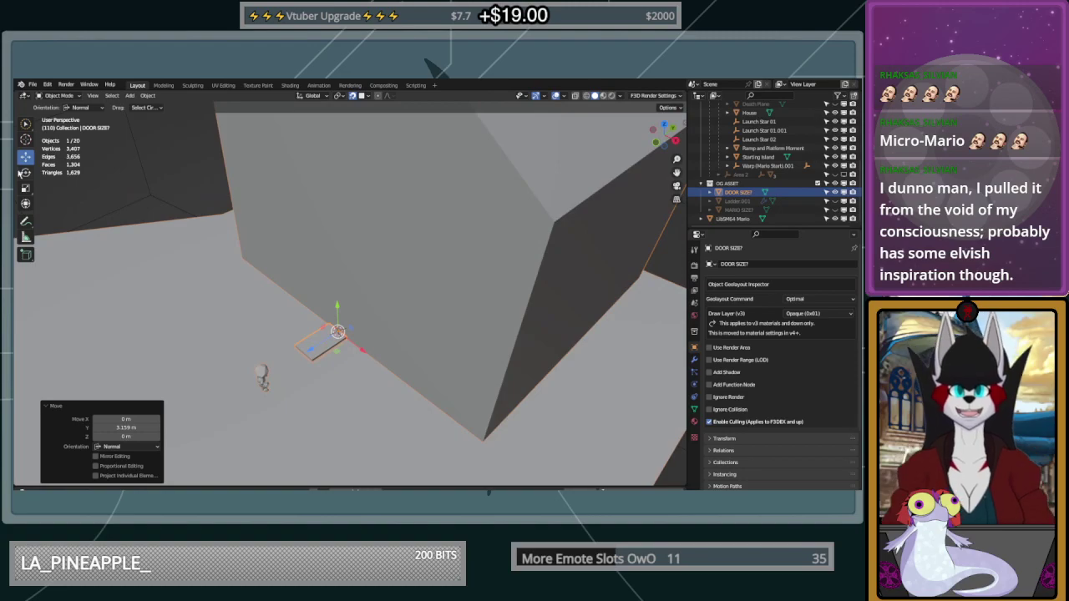
Try to stand the door reference upright by rotating it about the global X axis
{"action": "left_click", "coordinate": [25, 172]}
{"action": "left_click_drag", "start_coordinate": [355, 319], "coordinate": [382, 298]}
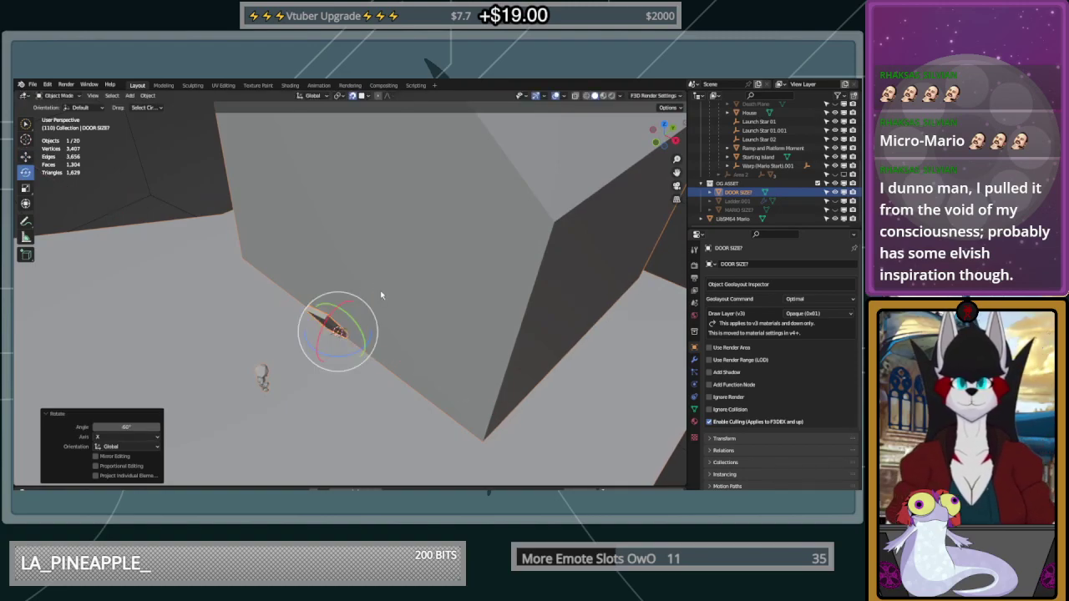
{"action": "left_click", "coordinate": [367, 96]}
{"action": "left_click", "coordinate": [359, 124]}
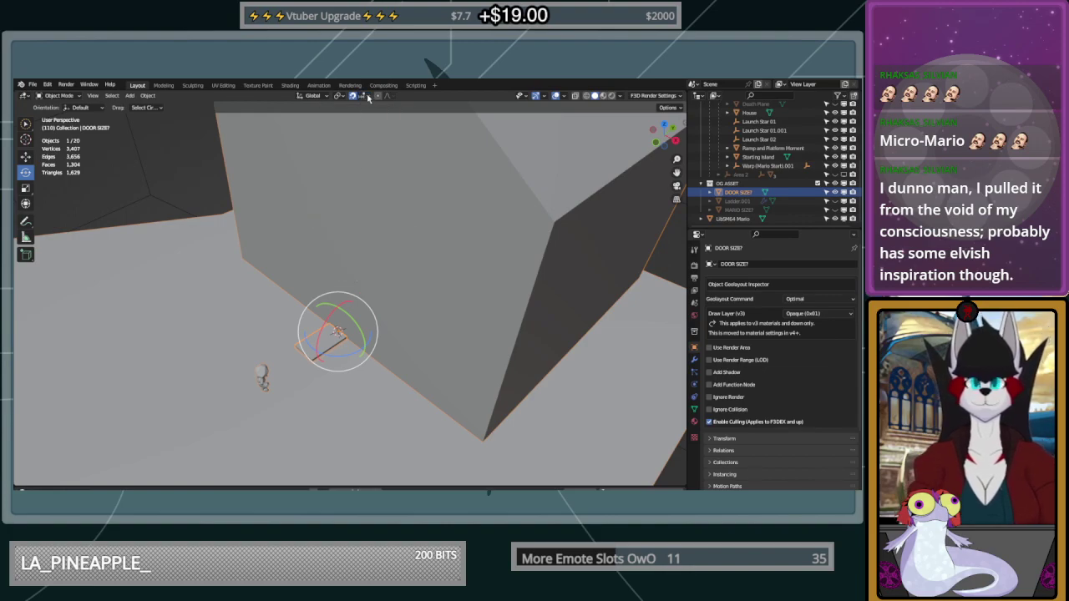
{"action": "left_click", "coordinate": [367, 96]}
{"action": "left_click_drag", "start_coordinate": [349, 298], "coordinate": [359, 293]}
{"action": "key", "text": "ctrl+z"}
Set the transform orientation to Local and rotate the door reference -90° about its X axis
{"action": "middle_click_drag", "start_coordinate": [390, 303], "coordinate": [417, 289]}
{"action": "left_click", "coordinate": [76, 108]}
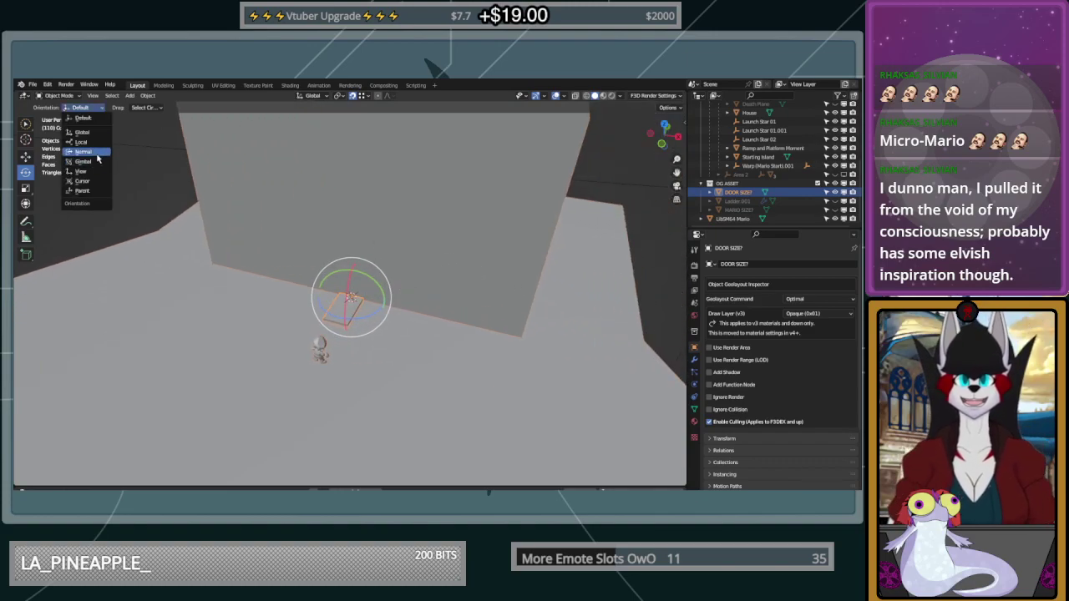
{"action": "left_click", "coordinate": [93, 146]}
{"action": "left_click_drag", "start_coordinate": [338, 298], "coordinate": [332, 293]}
{"action": "double_click", "coordinate": [135, 427]}
{"action": "type", "text": "90"}
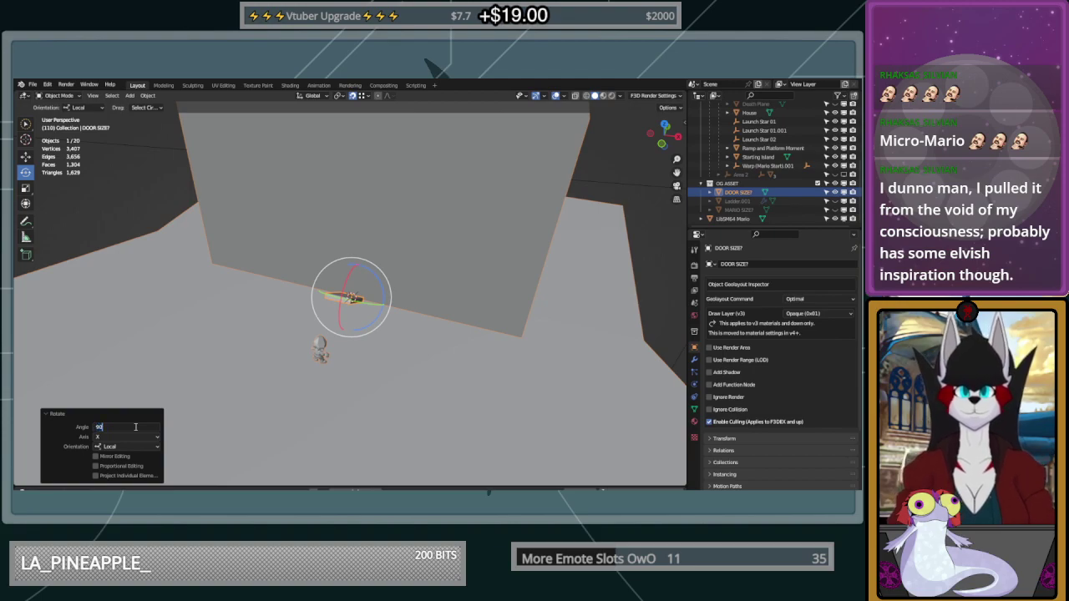
{"action": "key", "text": "Return"}
{"action": "double_click", "coordinate": [134, 427]}
{"action": "type", "text": "-90"}
{"action": "key", "text": "Return"}
Disable Align Rotation to Target and move the door along its normal Y axis, snapping to the gable wall's bottom corner vertex
{"action": "middle_click_drag", "start_coordinate": [211, 370], "coordinate": [185, 247]}
{"action": "left_click", "coordinate": [26, 156]}
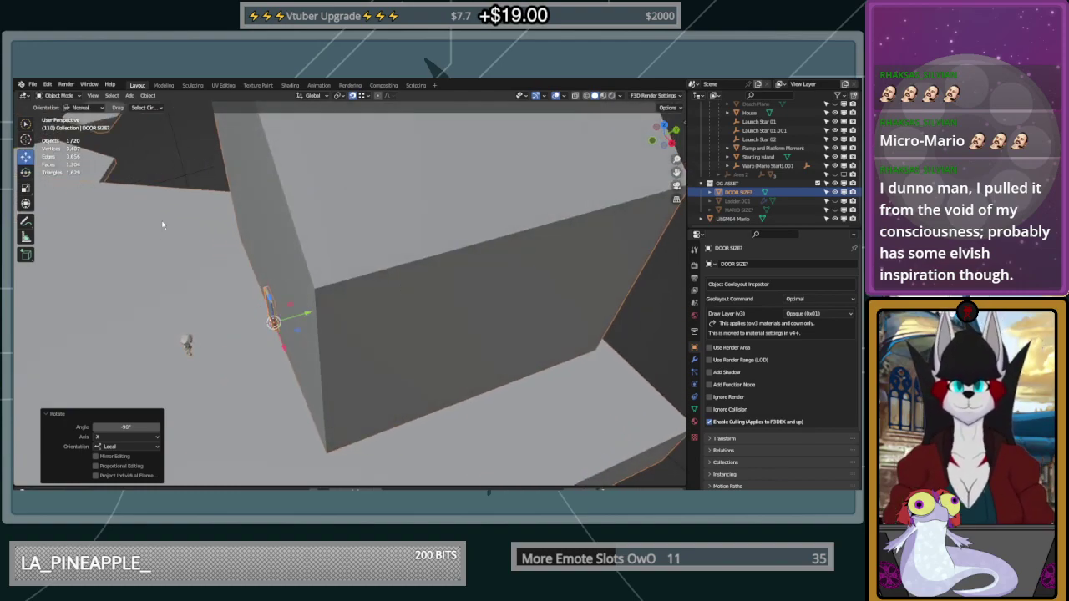
{"action": "left_click_drag", "start_coordinate": [304, 317], "coordinate": [327, 313]}
{"action": "left_click", "coordinate": [364, 96]}
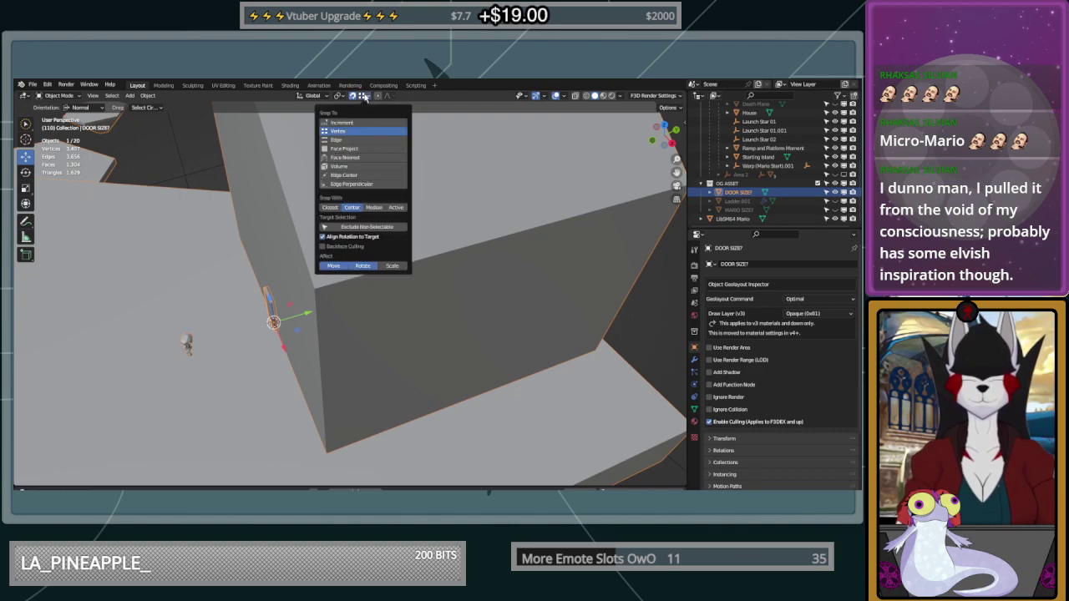
{"action": "left_click", "coordinate": [351, 236]}
{"action": "left_click_drag", "start_coordinate": [301, 315], "coordinate": [327, 422]}
{"action": "left_click_drag", "start_coordinate": [308, 314], "coordinate": [329, 452]}
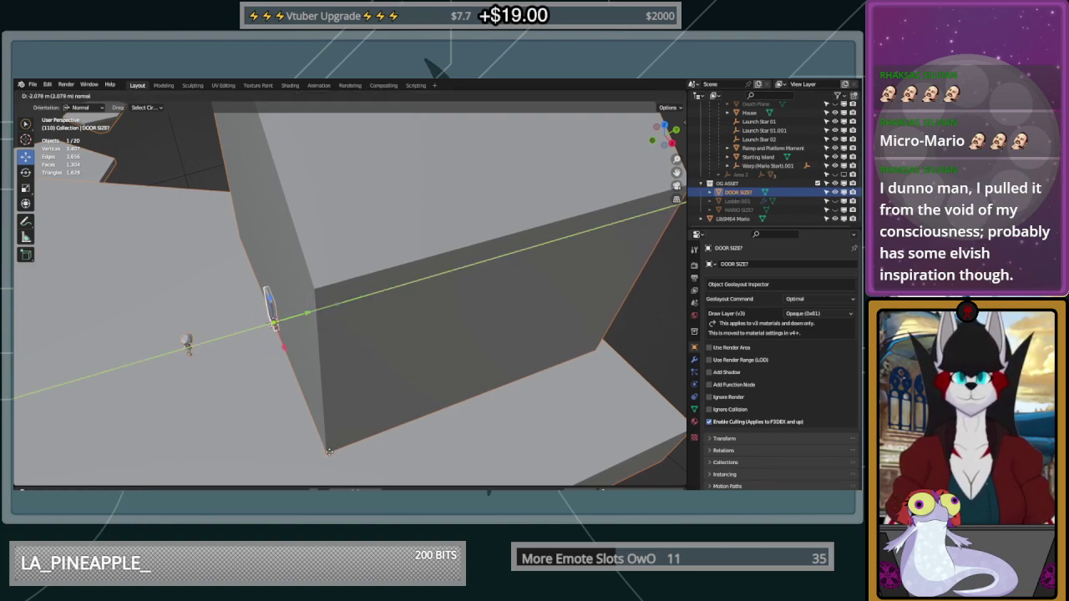
{"action": "key", "text": "ctrl+z"}
{"action": "left_click", "coordinate": [368, 97]}
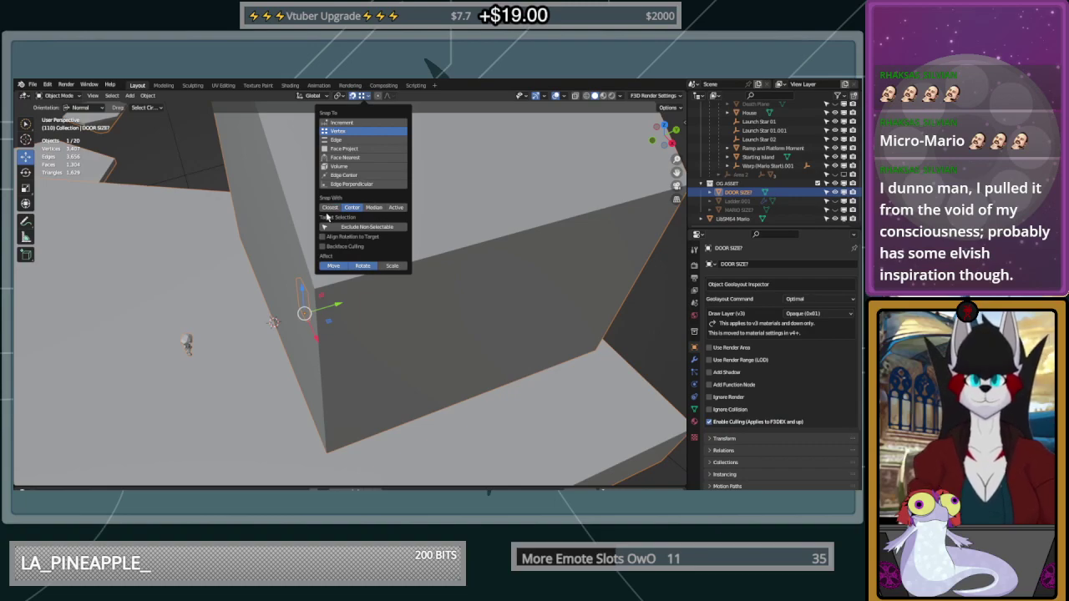
{"action": "left_click_drag", "start_coordinate": [338, 306], "coordinate": [330, 451]}
{"action": "middle_click_drag", "start_coordinate": [329, 452], "coordinate": [302, 400]}
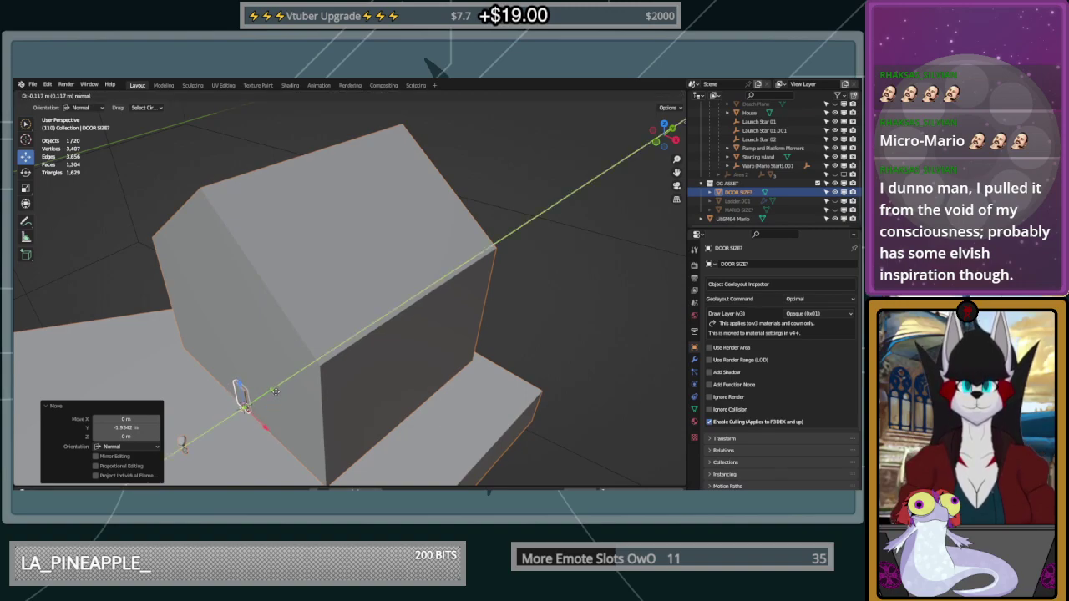
Add a Boolean modifier to the house, set to Difference with DOOR SIZE? as the cutting object
{"action": "left_click", "coordinate": [269, 369]}
{"action": "middle_click_drag", "start_coordinate": [270, 370], "coordinate": [308, 356]}
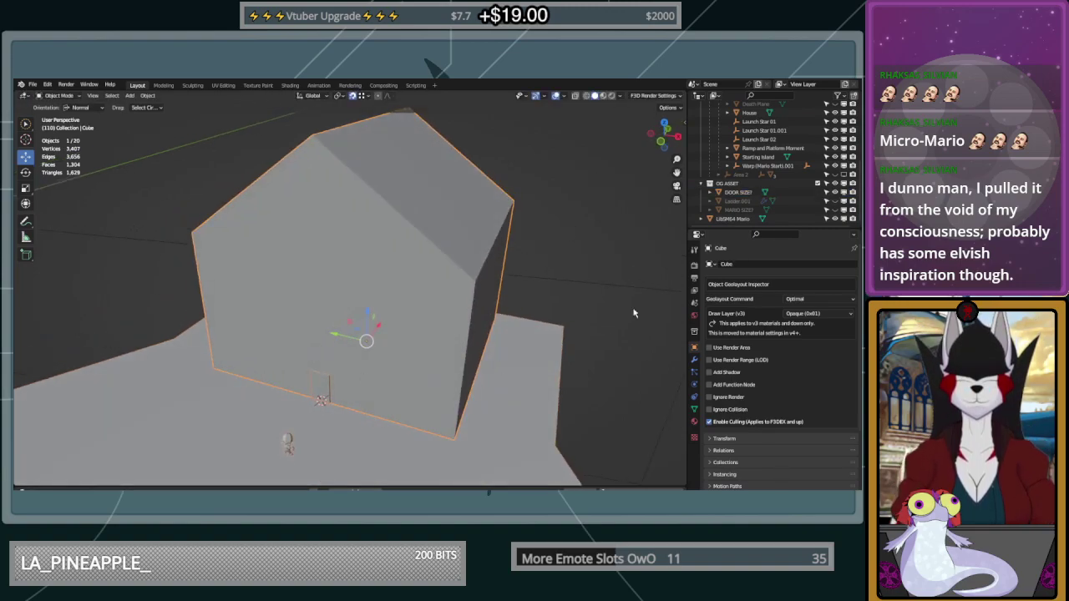
{"action": "left_click", "coordinate": [694, 359]}
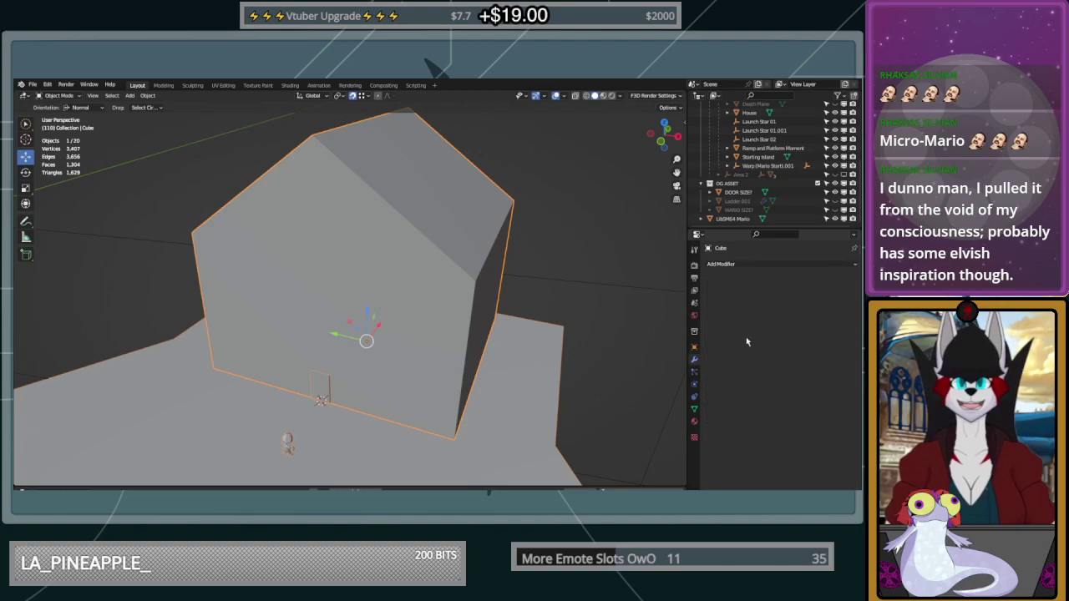
{"action": "left_click", "coordinate": [780, 263]}
{"action": "left_click", "coordinate": [711, 309]}
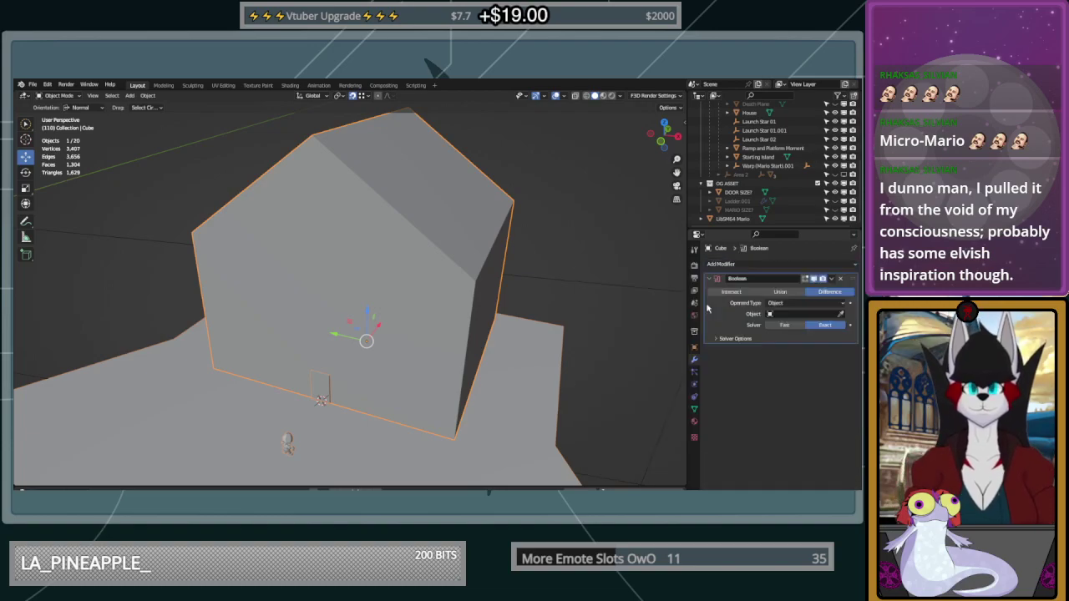
{"action": "left_click", "coordinate": [840, 316]}
{"action": "left_click", "coordinate": [324, 393]}
Apply the house's Boolean modifier so the door-sized recess becomes part of its mesh
{"action": "middle_click_drag", "start_coordinate": [324, 392], "coordinate": [284, 345]}
{"action": "scroll", "coordinate": [273, 369], "scroll_direction": "up", "scroll_amount": 4}
{"action": "key", "text": "Tab"}
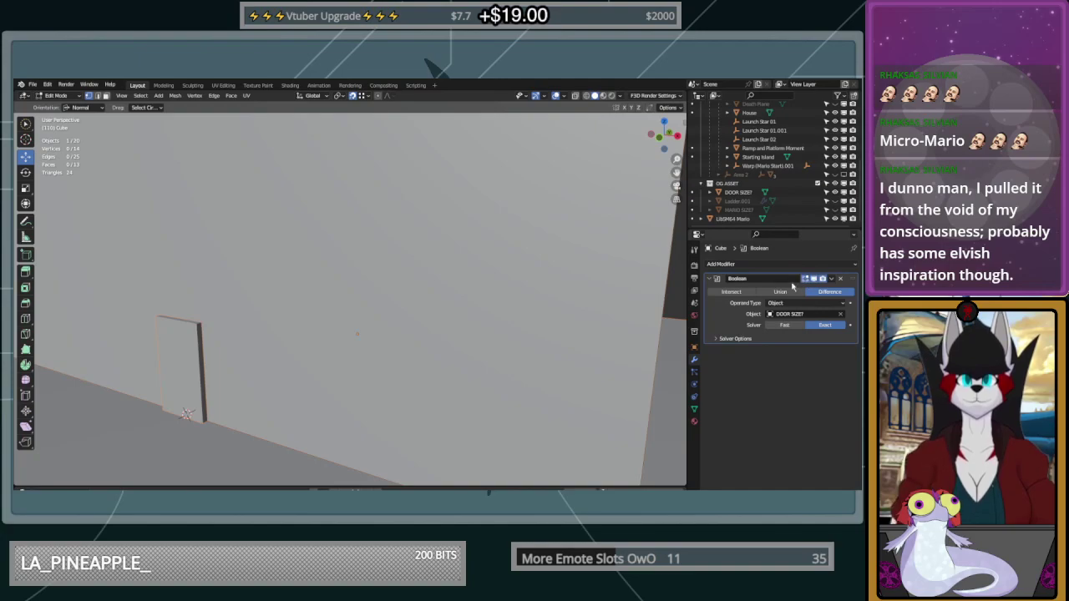
{"action": "key", "text": "Tab"}
{"action": "middle_click_drag", "start_coordinate": [305, 338], "coordinate": [469, 267]}
{"action": "middle_click_drag", "start_coordinate": [342, 346], "coordinate": [365, 329]}
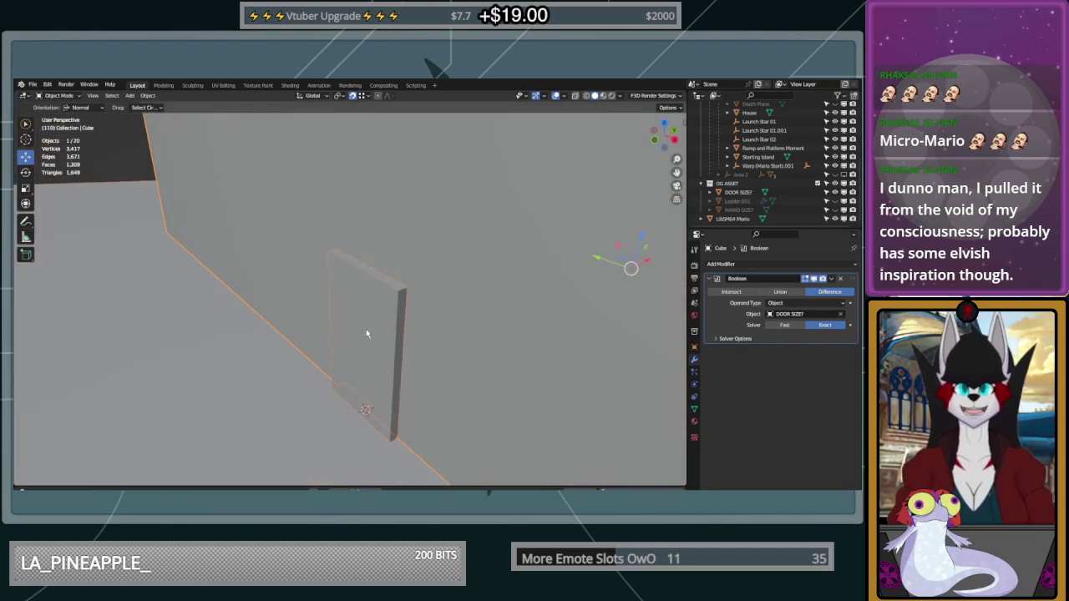
{"action": "scroll", "coordinate": [366, 329], "scroll_direction": "down", "scroll_amount": 4}
{"action": "left_click", "coordinate": [833, 278]}
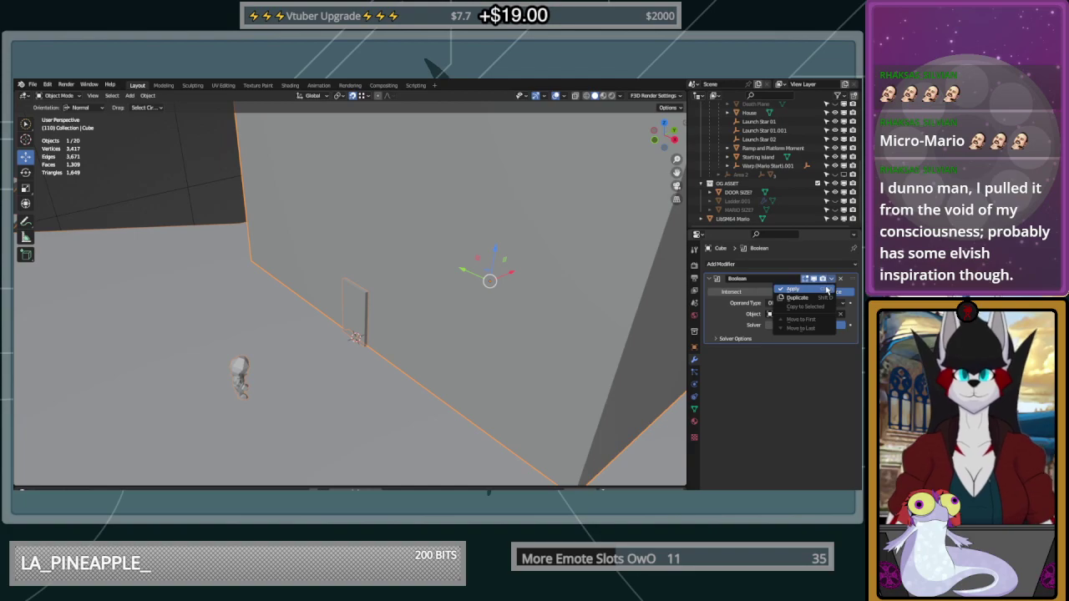
{"action": "left_click", "coordinate": [830, 291]}
Enter edit mode on the house with nothing selected and hide the DOOR SIZE? reference
{"action": "key", "text": "Tab"}
{"action": "middle_click_drag", "start_coordinate": [430, 306], "coordinate": [463, 296]}
{"action": "key", "text": "alt+a"}
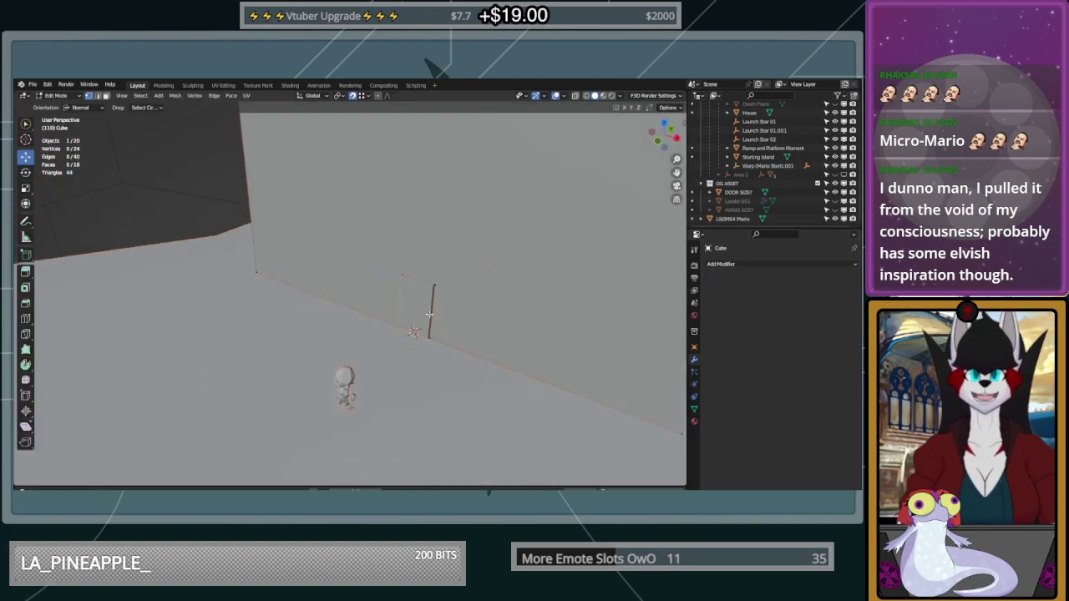
{"action": "mouse_move", "coordinate": [537, 289]}
{"action": "middle_mouse_down"}
{"action": "mouse_move", "coordinate": [550, 273]}
{"action": "mouse_move", "coordinate": [506, 268]}
{"action": "mouse_move", "coordinate": [532, 280]}
{"action": "middle_mouse_up"}
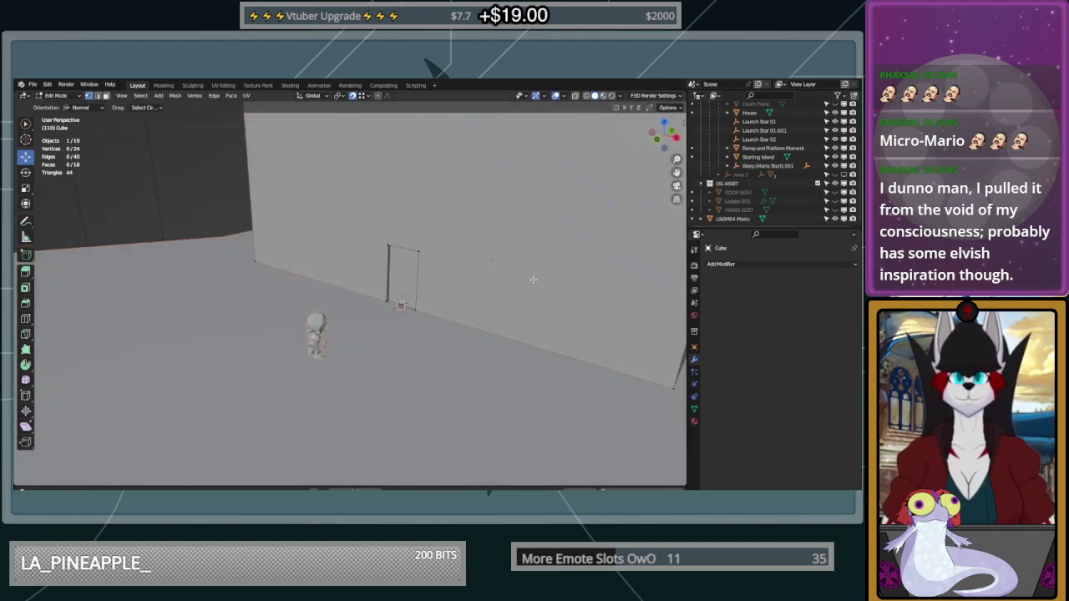
In face select mode, select five faces of the door recess in the gable wall and delete them with the Faces option
{"action": "left_click", "coordinate": [105, 97]}
{"action": "scroll", "coordinate": [413, 264], "scroll_direction": "up", "scroll_amount": 6}
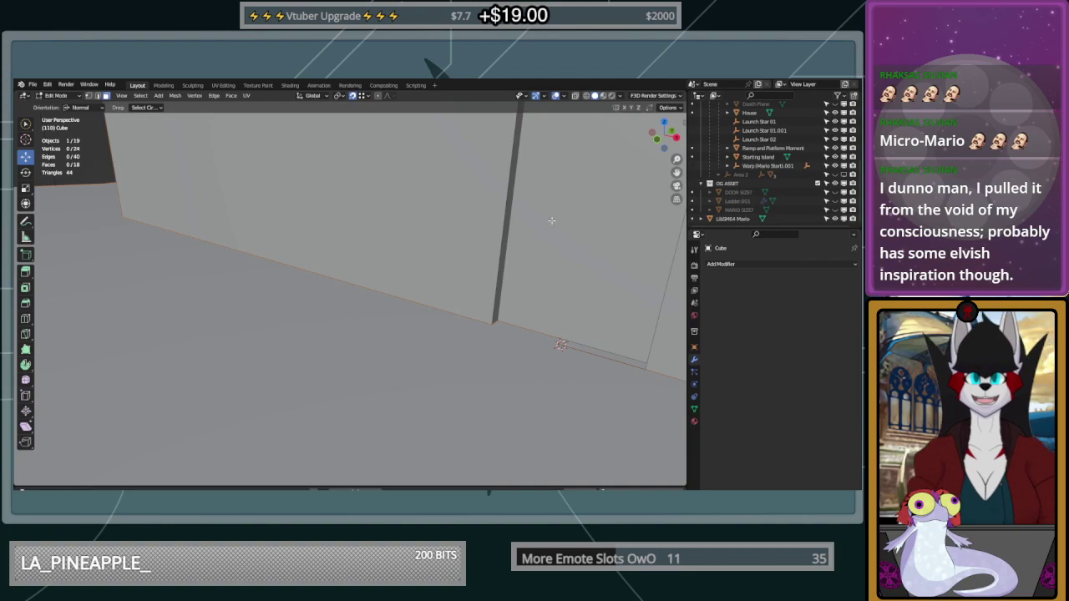
{"action": "middle_click_drag", "start_coordinate": [551, 222], "coordinate": [508, 276], "text": "shift"}
{"action": "left_click", "coordinate": [477, 425]}
{"action": "left_click", "coordinate": [469, 442], "text": "shift"}
{"action": "left_click", "coordinate": [405, 336], "text": "shift"}
{"action": "middle_click_drag", "start_coordinate": [409, 335], "coordinate": [493, 210]}
{"action": "scroll", "coordinate": [493, 209], "scroll_direction": "down", "scroll_amount": 5}
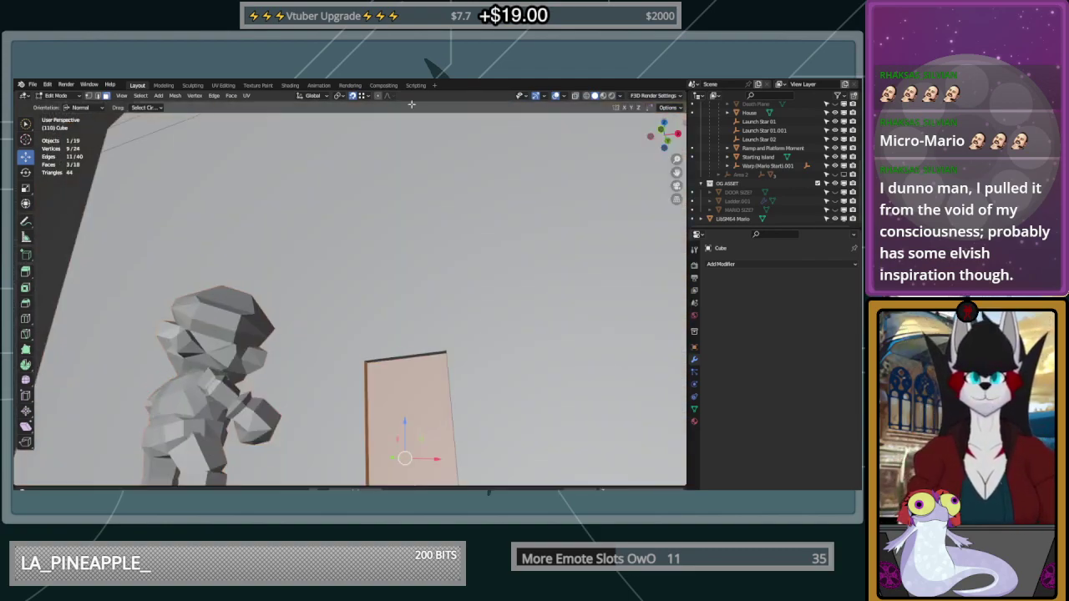
{"action": "middle_click_drag", "start_coordinate": [401, 268], "coordinate": [412, 343]}
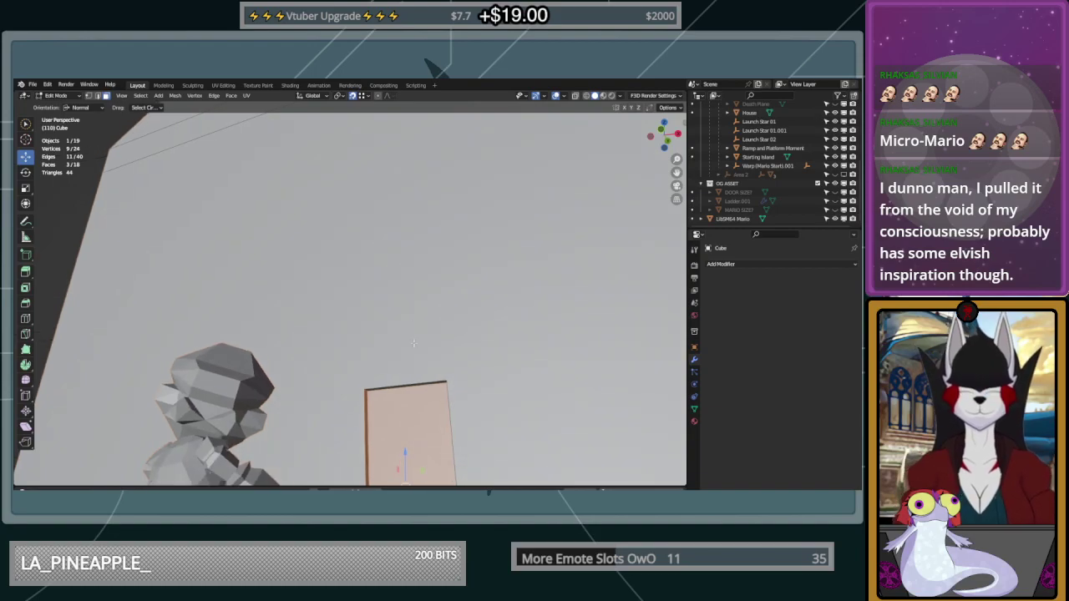
{"action": "left_click", "coordinate": [421, 388], "text": "shift"}
{"action": "key", "text": "ctrl+z"}
{"action": "middle_click_drag", "start_coordinate": [508, 275], "coordinate": [475, 323]}
{"action": "left_click", "coordinate": [541, 459], "text": "shift"}
{"action": "key", "text": "ctrl+z"}
{"action": "scroll", "coordinate": [475, 323], "scroll_direction": "down", "scroll_amount": 3}
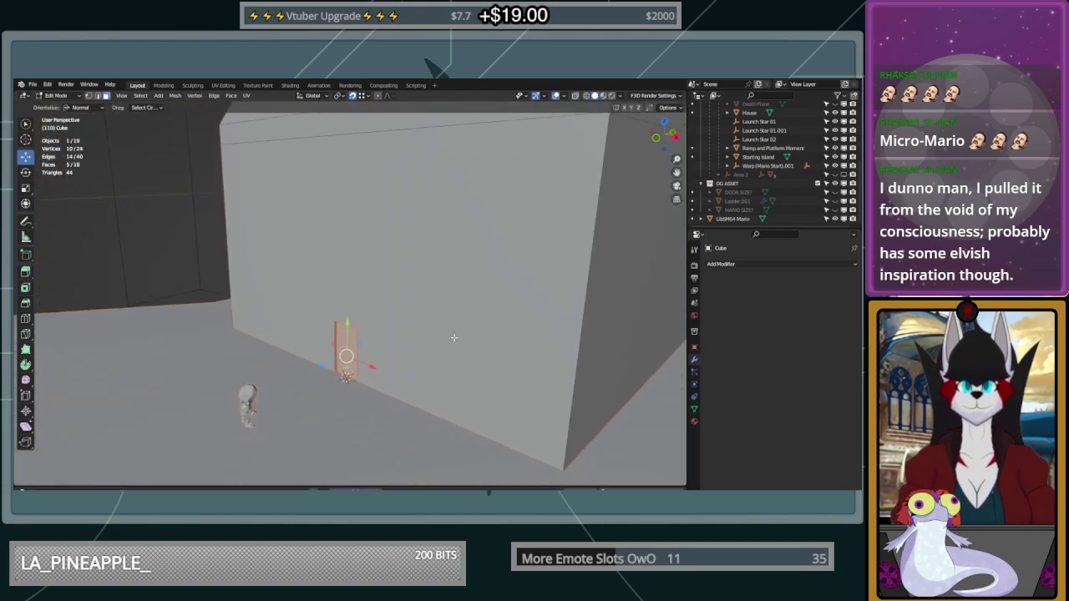
{"action": "key", "text": "x"}
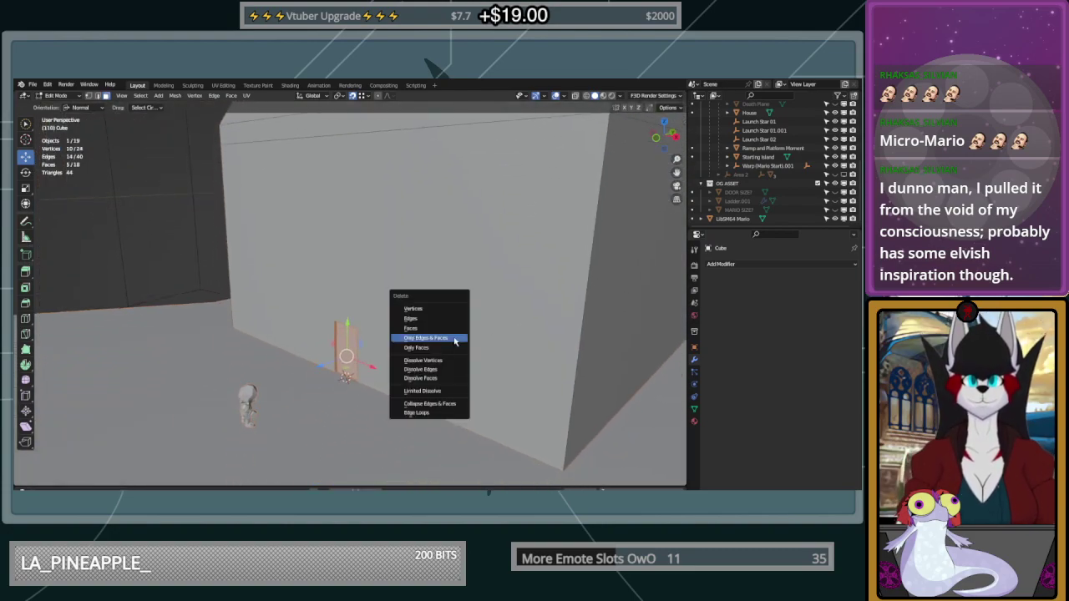
{"action": "left_click", "coordinate": [451, 339]}
{"action": "key", "text": "ctrl+z"}
{"action": "key", "text": "x"}
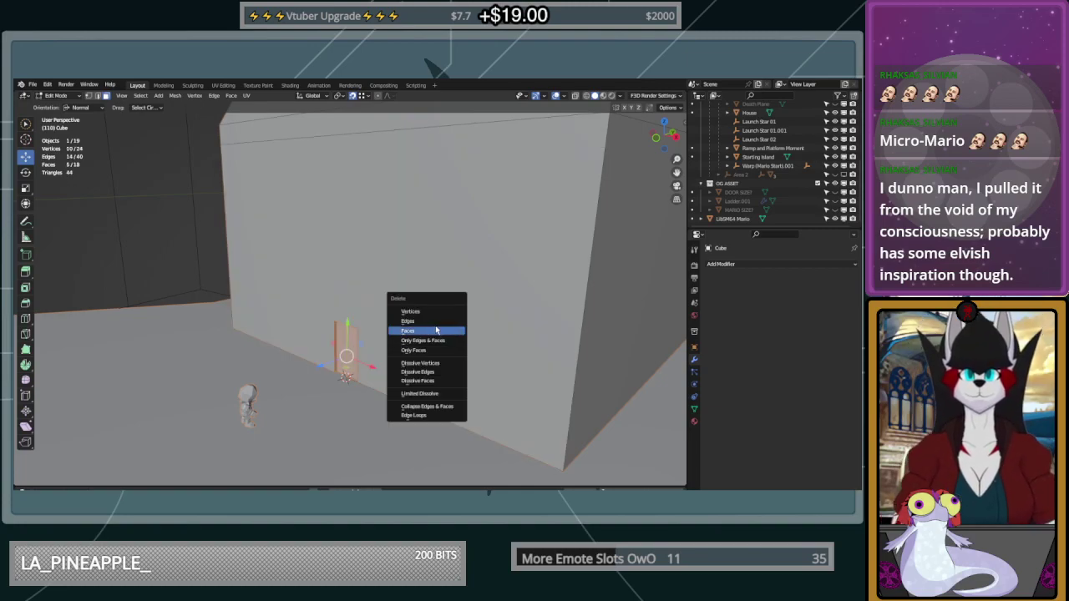
{"action": "left_click", "coordinate": [427, 329]}
Select and delete the remaining face that fills the doorway opening
{"action": "middle_click_drag", "start_coordinate": [427, 329], "coordinate": [421, 374]}
{"action": "key", "text": "x"}
{"action": "key", "text": "Escape"}
{"action": "key", "text": "c"}
{"action": "left_click", "coordinate": [404, 377]}
{"action": "key", "text": "alt+a"}
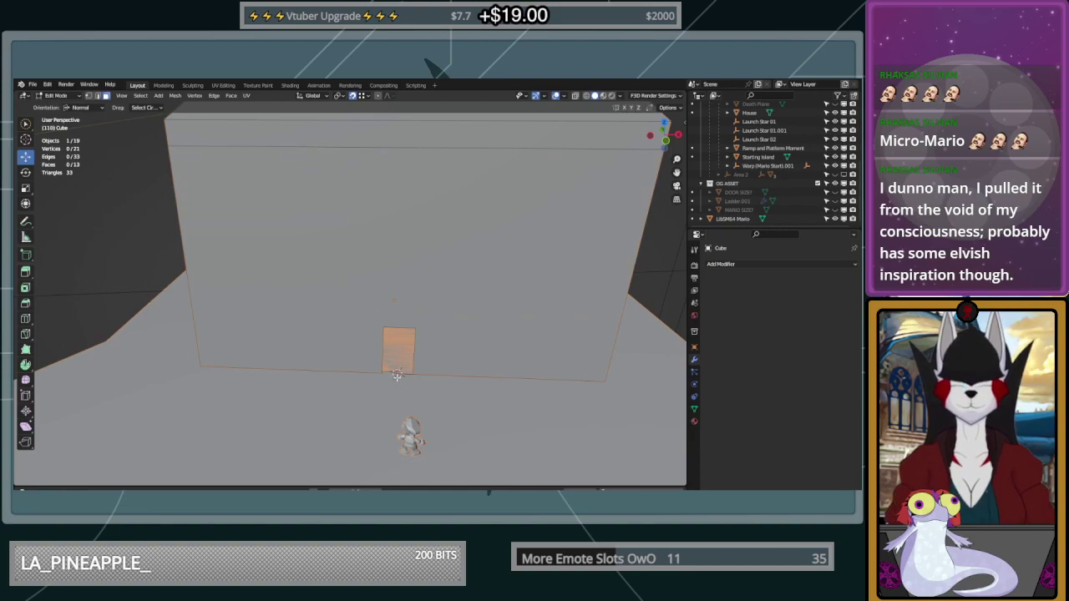
{"action": "left_click", "coordinate": [399, 354]}
{"action": "key", "text": "x"}
{"action": "left_click", "coordinate": [399, 354]}
{"action": "middle_click_drag", "start_coordinate": [399, 354], "coordinate": [401, 382]}
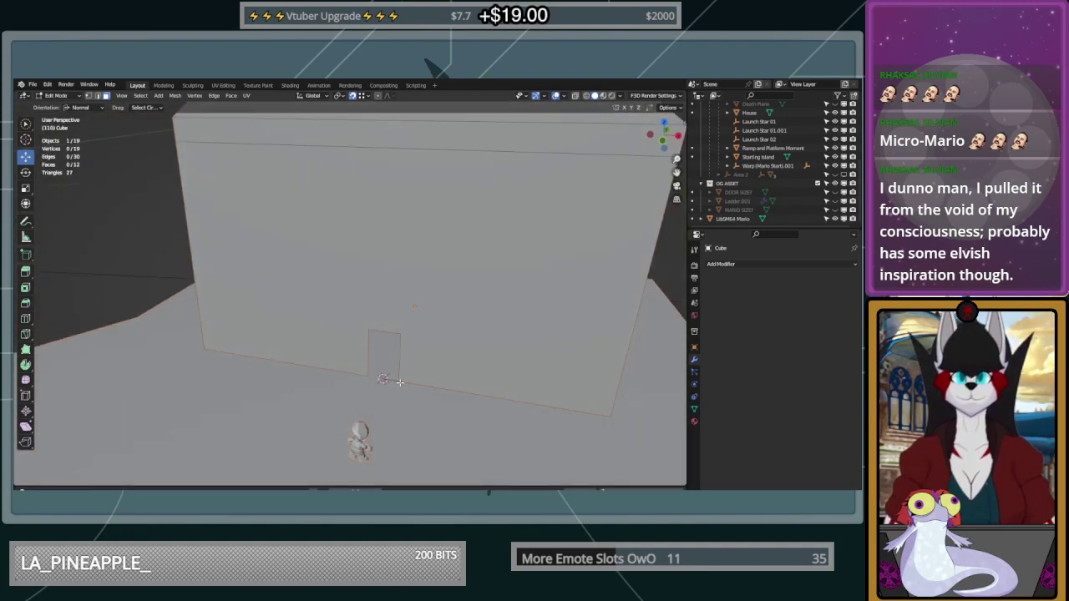
Select the leftover bottom edge at the doorway and try moving it to see how it is connected
{"action": "scroll", "coordinate": [401, 382], "scroll_direction": "up", "scroll_amount": 3}
{"action": "middle_click_drag", "start_coordinate": [406, 435], "coordinate": [401, 362], "text": "shift"}
{"action": "scroll", "coordinate": [401, 363], "scroll_direction": "up", "scroll_amount": 2}
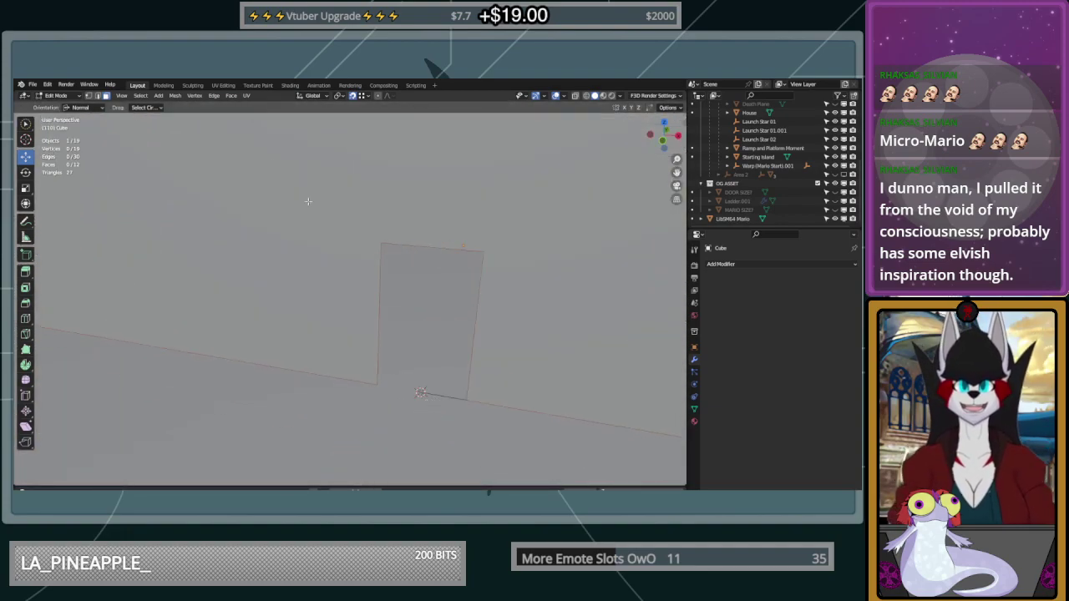
{"action": "left_click", "coordinate": [368, 97]}
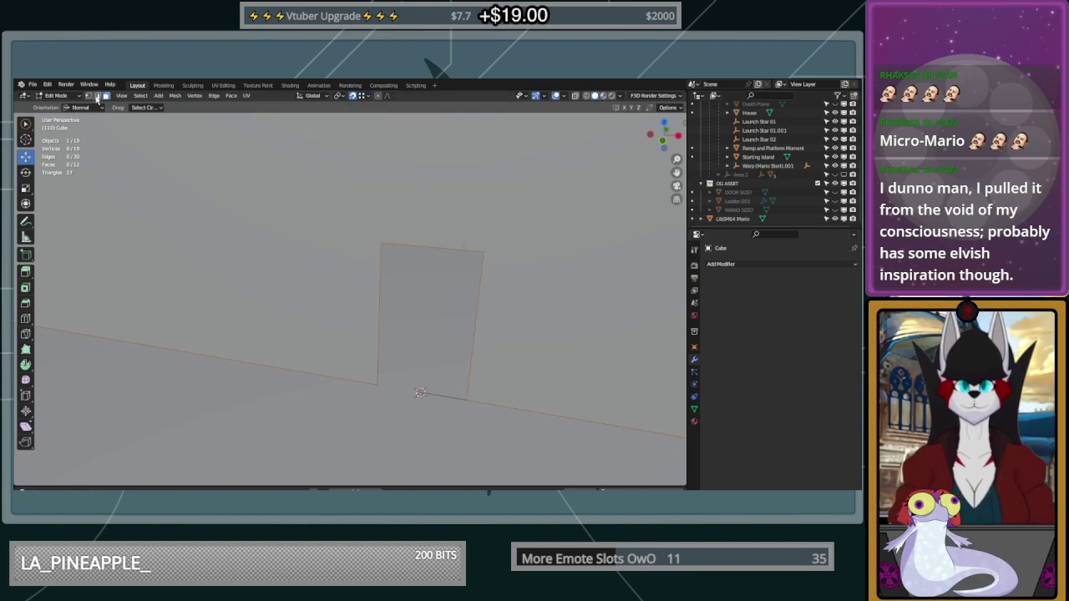
{"action": "left_click_drag", "start_coordinate": [467, 389], "coordinate": [440, 415]}
{"action": "left_click_drag", "start_coordinate": [432, 351], "coordinate": [432, 394]}
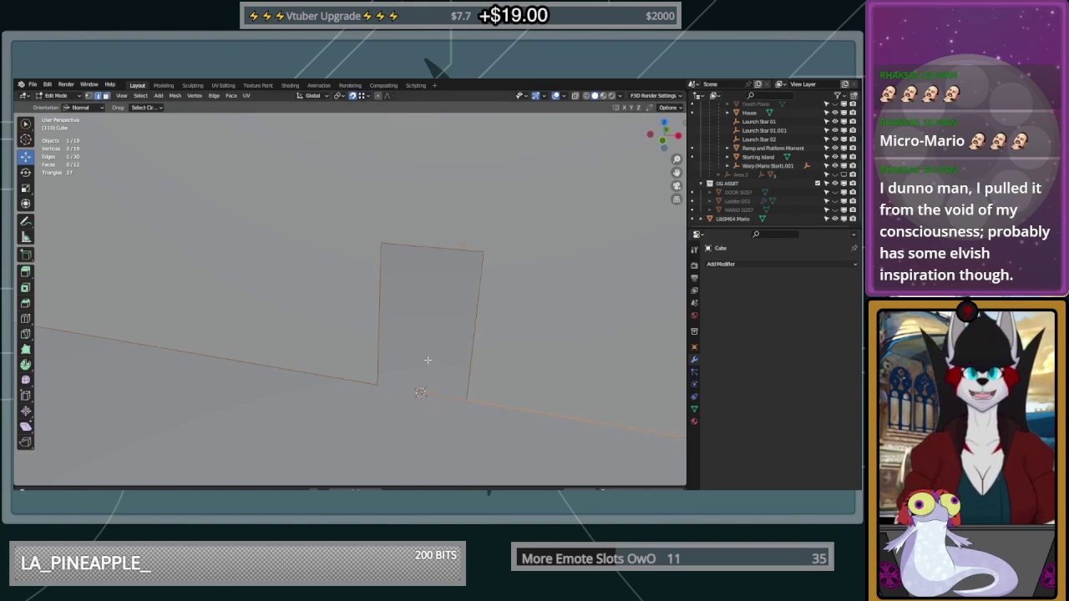
{"action": "scroll", "coordinate": [427, 356], "scroll_direction": "down", "scroll_amount": 3}
{"action": "mouse_move", "coordinate": [427, 355]}
{"action": "middle_mouse_down"}
{"action": "mouse_move", "coordinate": [471, 336]}
{"action": "mouse_move", "coordinate": [430, 364]}
{"action": "middle_mouse_up"}
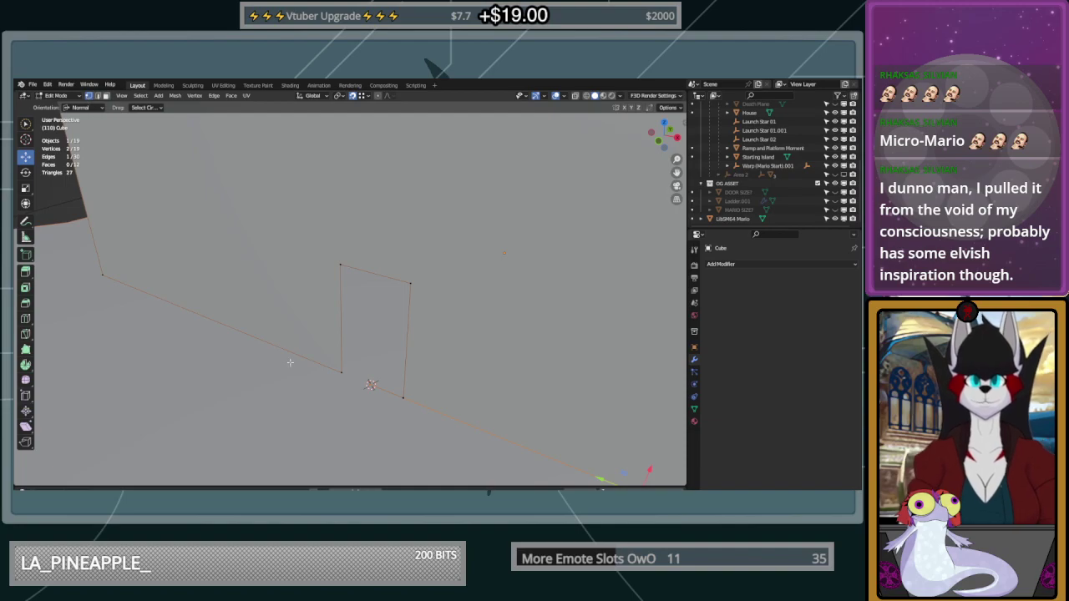
{"action": "left_click_drag", "start_coordinate": [378, 371], "coordinate": [366, 434]}
{"action": "key", "text": "ctrl+z"}
Snap the 3D cursor to the doorway's bottom corner vertex and merge the stray threshold vertex with it using At Cursor
{"action": "left_click", "coordinate": [400, 396]}
{"action": "key", "text": "g"}
{"action": "key", "text": "shift+s"}
{"action": "left_click", "coordinate": [414, 426]}
{"action": "key", "text": "ctrl+z"}
{"action": "left_click", "coordinate": [372, 383], "text": "shift"}
{"action": "right_click", "coordinate": [390, 368]}
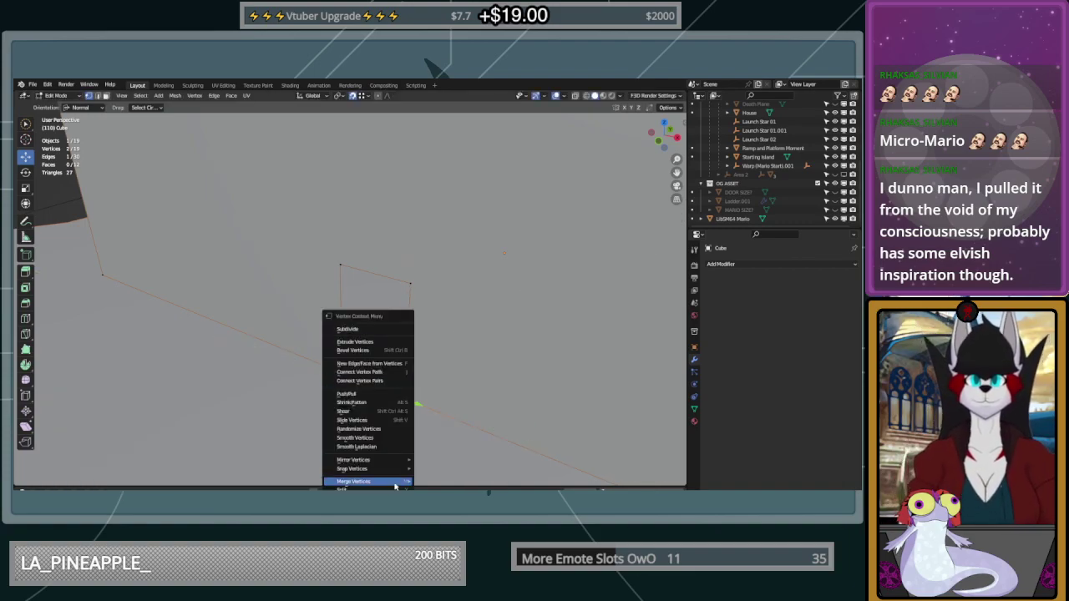
{"action": "mouse_move", "coordinate": [401, 481]}
{"action": "left_click", "coordinate": [451, 438]}
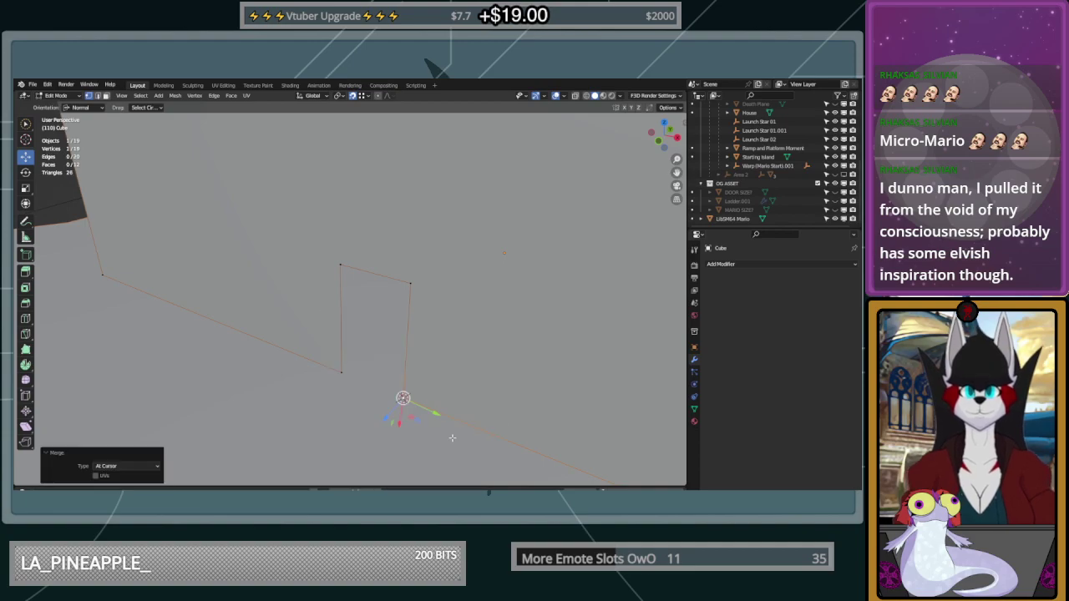
Test-move the merged doorway corner vertex, undo each move, and clear the selection
{"action": "scroll", "coordinate": [435, 375], "scroll_direction": "down", "scroll_amount": 4}
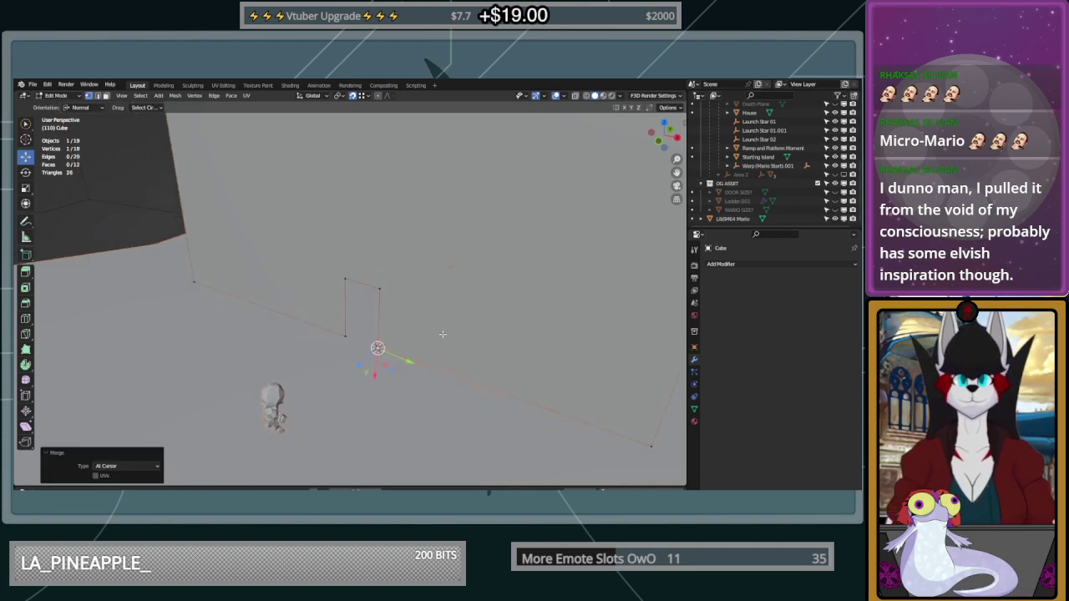
{"action": "left_click", "coordinate": [586, 404]}
{"action": "left_click", "coordinate": [378, 340]}
{"action": "left_click_drag", "start_coordinate": [373, 364], "coordinate": [373, 420]}
{"action": "key", "text": "ctrl+z"}
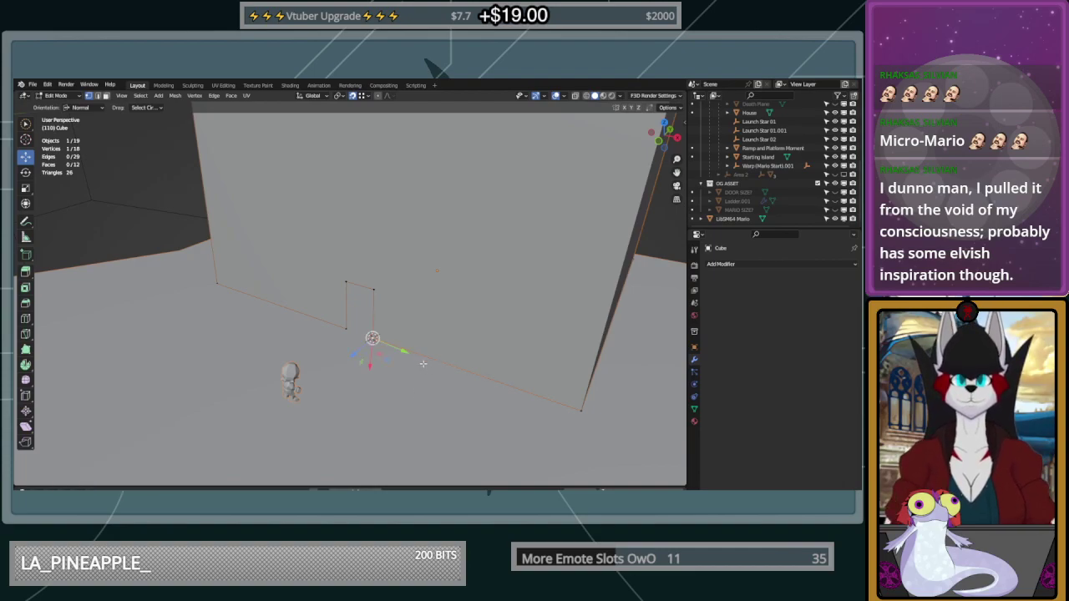
{"action": "middle_click_drag", "start_coordinate": [423, 362], "coordinate": [436, 351]}
{"action": "left_click_drag", "start_coordinate": [420, 343], "coordinate": [481, 359]}
{"action": "key", "text": "ctrl+z"}
{"action": "left_click", "coordinate": [504, 295]}
{"action": "scroll", "coordinate": [504, 294], "scroll_direction": "down", "scroll_amount": 2}
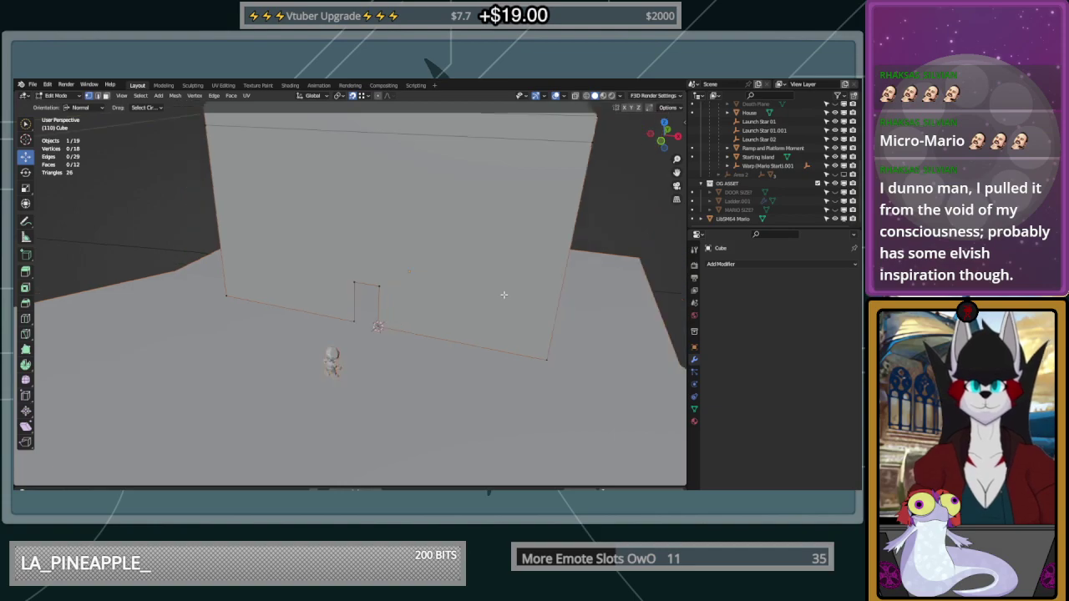
{"action": "scroll", "coordinate": [504, 295], "scroll_direction": "up", "scroll_amount": 2}
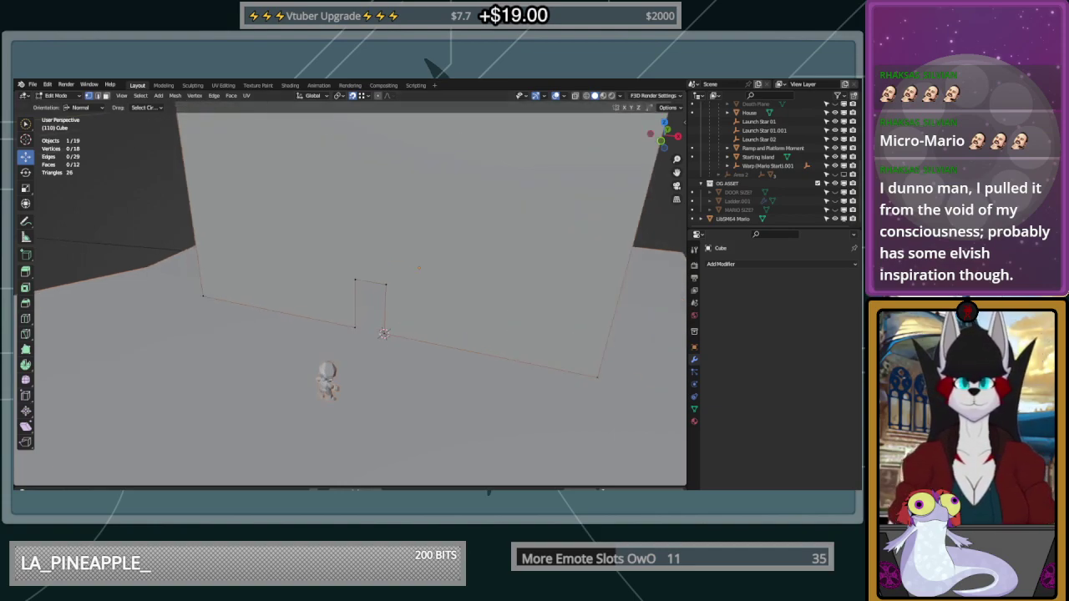
Select the whole house mesh and try a level Knife cut across the long side wall from its front corner edge
{"action": "scroll", "coordinate": [369, 277], "scroll_direction": "down", "scroll_amount": 2}
{"action": "scroll", "coordinate": [464, 350], "scroll_direction": "down", "scroll_amount": 2}
{"action": "middle_click_drag", "start_coordinate": [465, 348], "coordinate": [421, 273]}
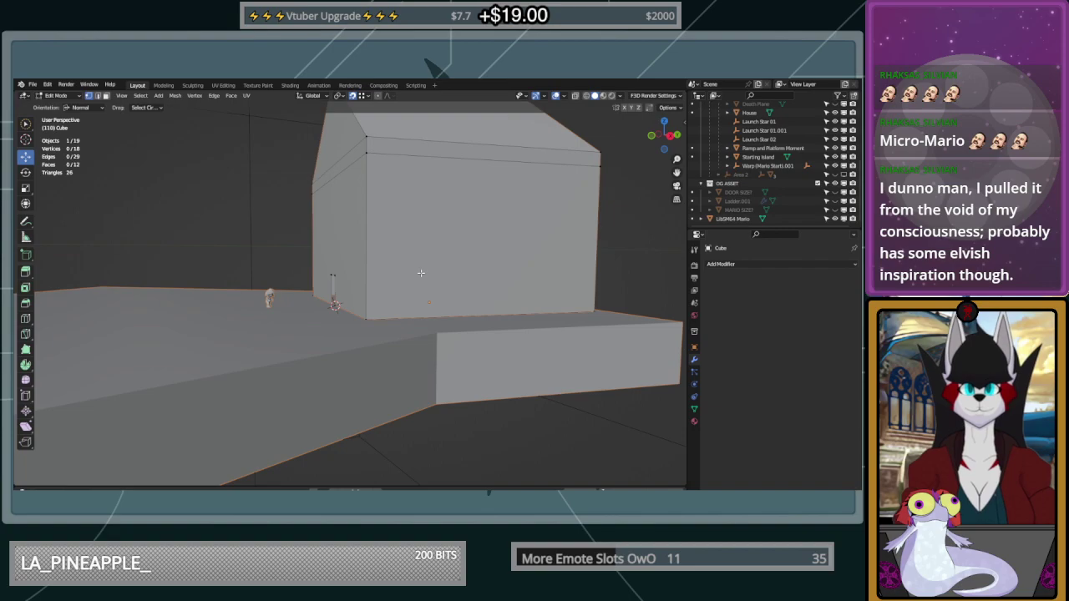
{"action": "middle_click_drag", "start_coordinate": [423, 261], "coordinate": [332, 360]}
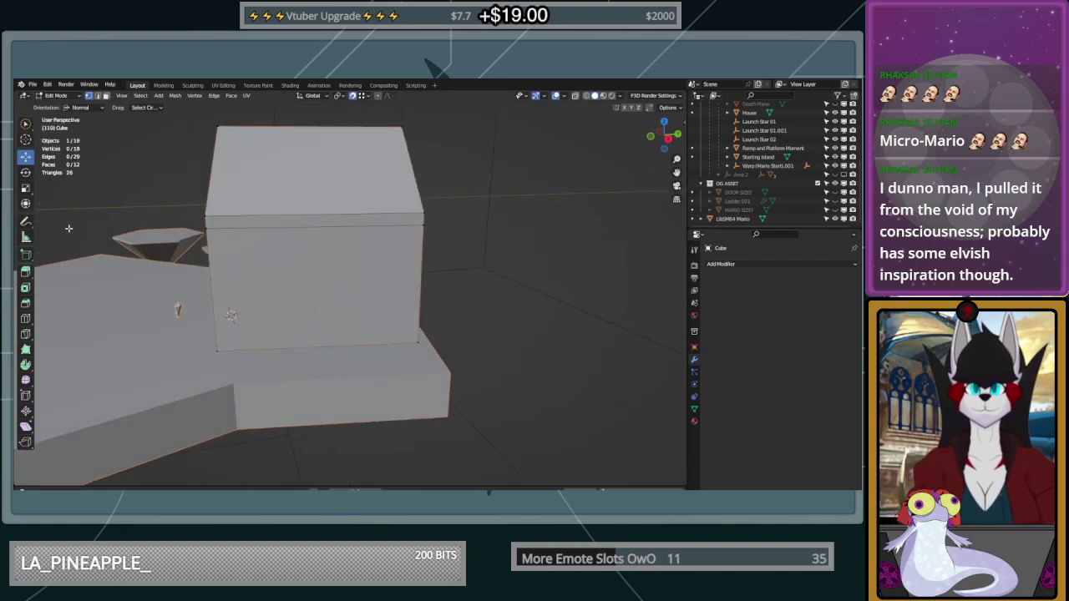
{"action": "left_click", "coordinate": [27, 335]}
{"action": "scroll", "coordinate": [235, 283], "scroll_direction": "up", "scroll_amount": 3}
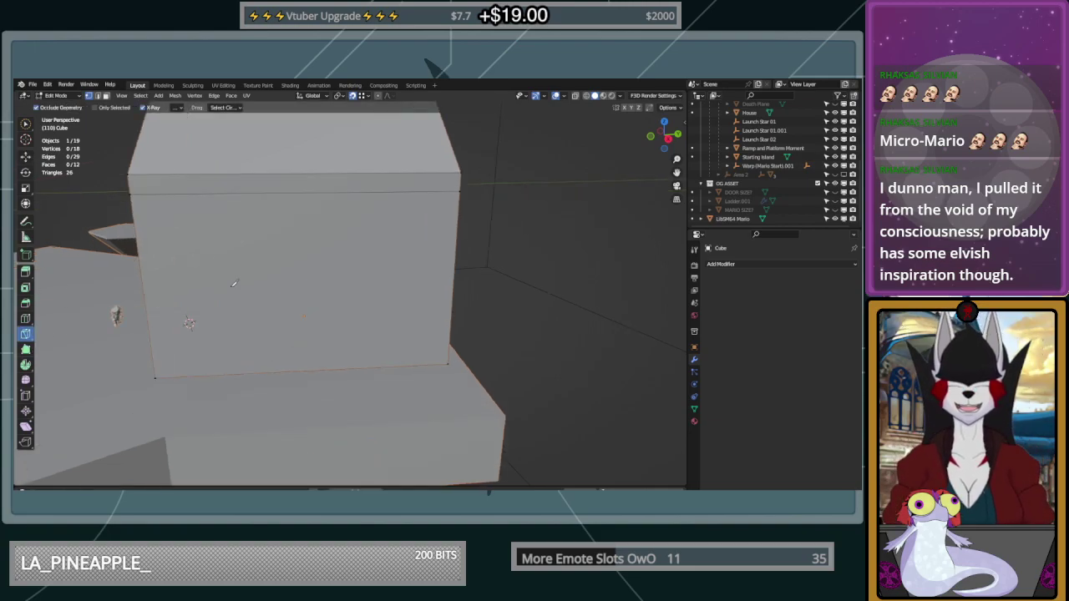
{"action": "key", "text": "a"}
{"action": "middle_click_drag", "start_coordinate": [381, 284], "coordinate": [477, 291]}
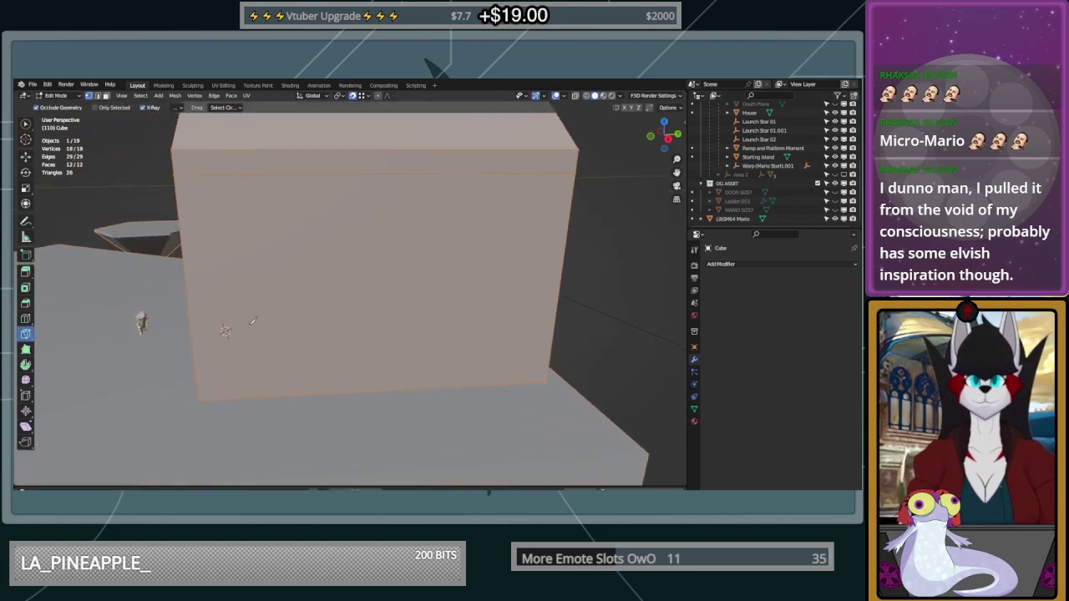
{"action": "left_click", "coordinate": [191, 311]}
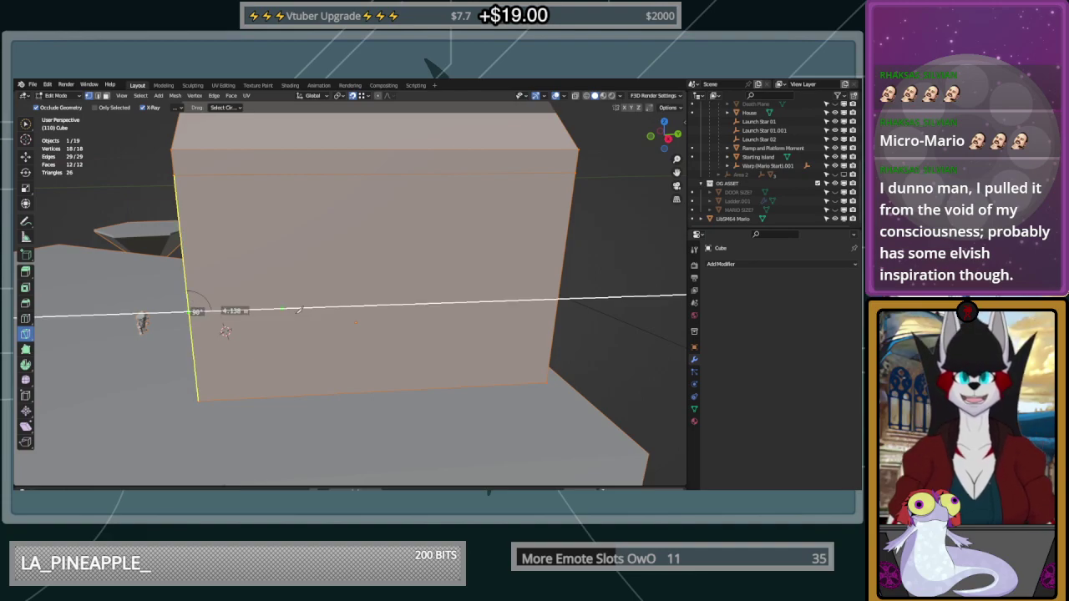
{"action": "right_click", "coordinate": [543, 301]}
Knife-cut a level line across the gable wall at the doorway's top height, from the doorway out to both corner edges
{"action": "middle_click_drag", "start_coordinate": [193, 339], "coordinate": [139, 326]}
{"action": "left_click", "coordinate": [153, 333]}
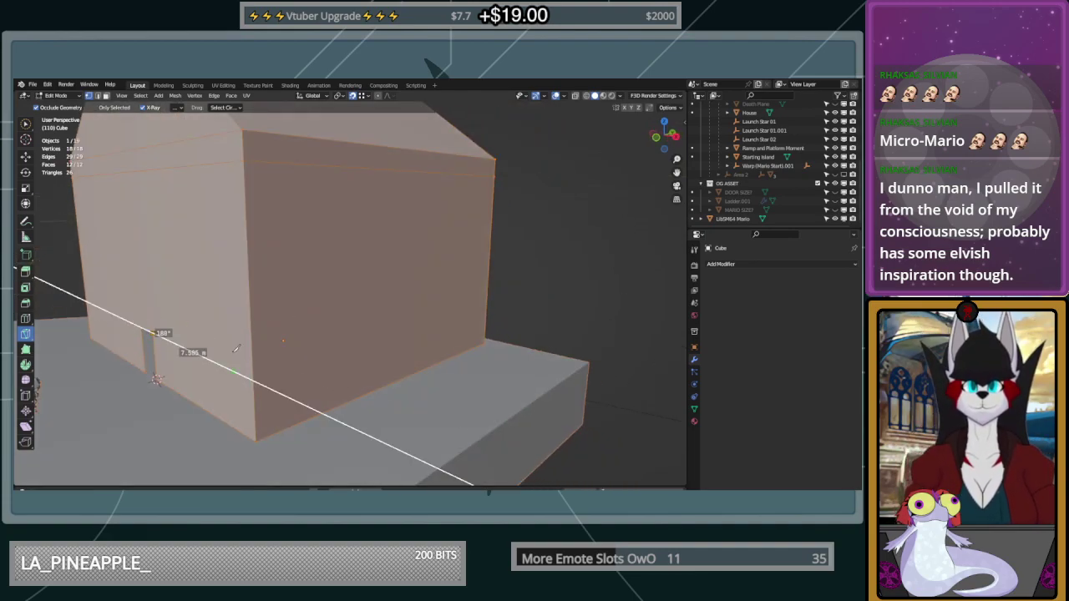
{"action": "left_click", "coordinate": [255, 381]}
{"action": "right_click", "coordinate": [194, 347]}
{"action": "left_click", "coordinate": [141, 328]}
{"action": "left_click", "coordinate": [89, 303]}
{"action": "right_click", "coordinate": [174, 314]}
{"action": "middle_click_drag", "start_coordinate": [176, 316], "coordinate": [271, 325]}
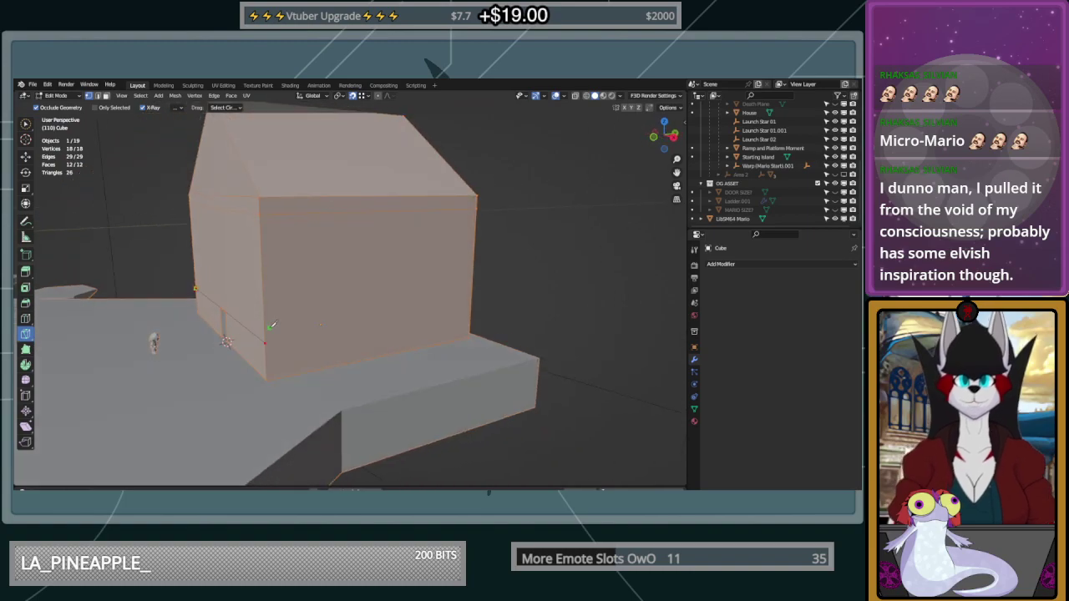
Continue the level Knife cut from the gable corner across the long side wall to its rear edge
{"action": "scroll", "coordinate": [272, 325], "scroll_direction": "up", "scroll_amount": 1}
{"action": "left_click", "coordinate": [247, 354]}
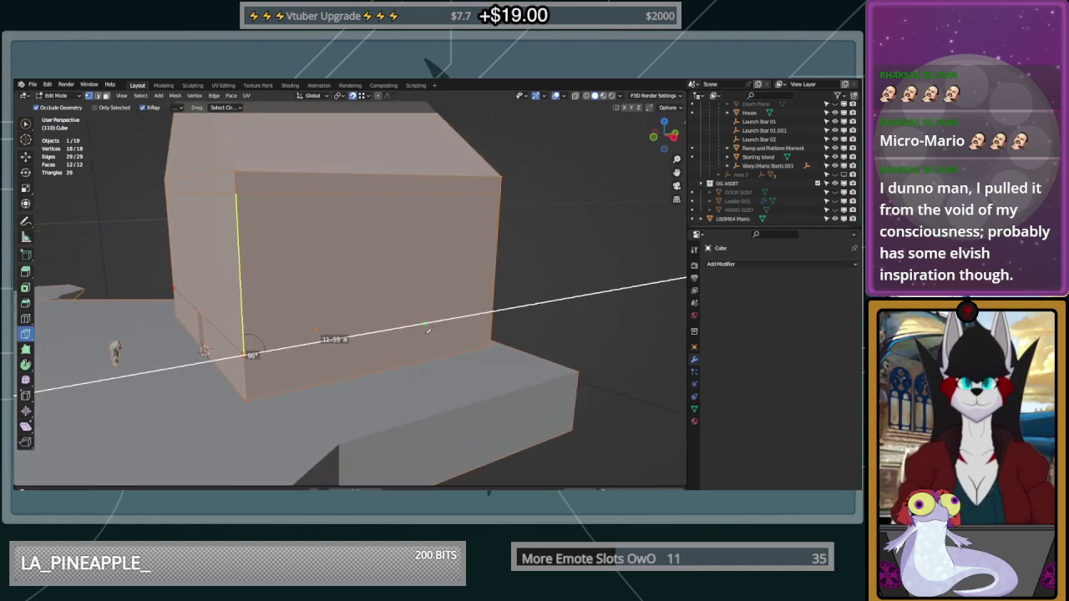
{"action": "left_click", "coordinate": [491, 316]}
{"action": "key", "text": "Return"}
{"action": "middle_click_drag", "start_coordinate": [491, 315], "coordinate": [464, 315]}
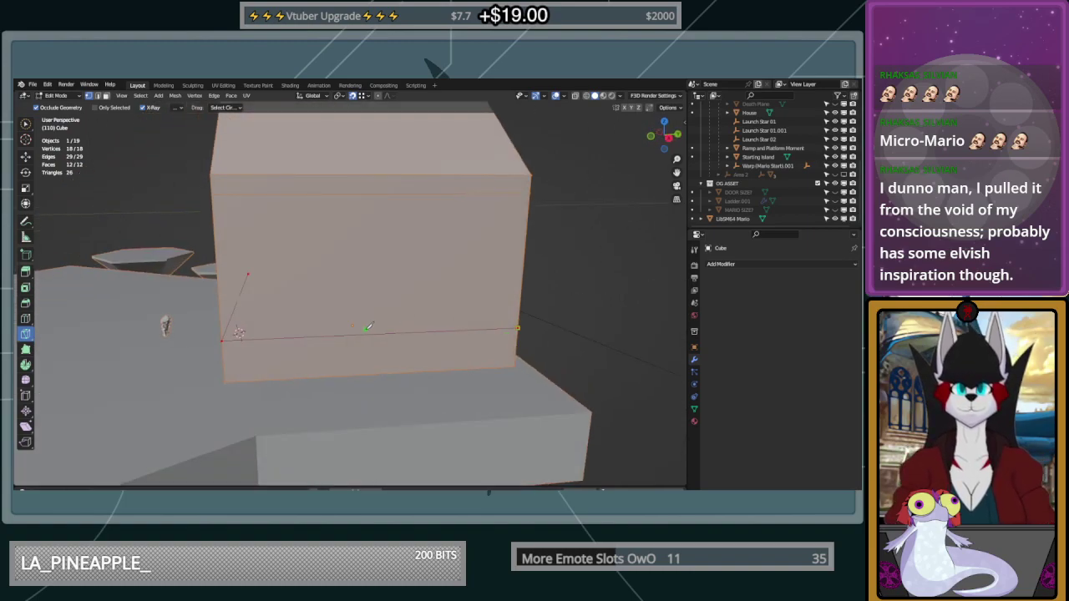
Knife-cut up from the side wall's level line and across to the rear edge to outline a large rectangle, then apply the cuts
{"action": "left_click", "coordinate": [335, 336]}
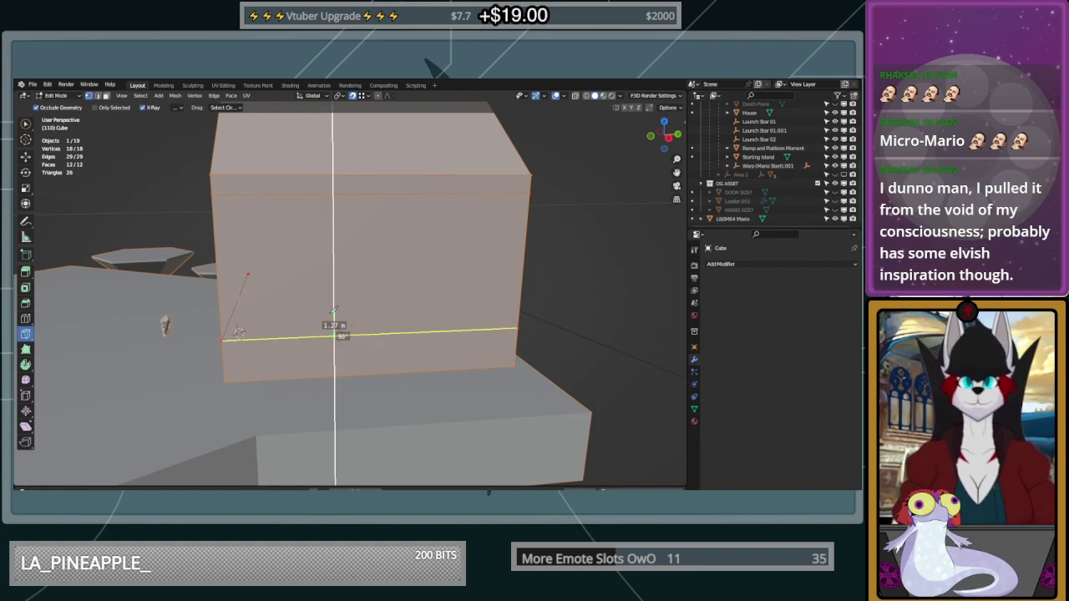
{"action": "left_click", "coordinate": [334, 253]}
{"action": "left_click", "coordinate": [335, 252]}
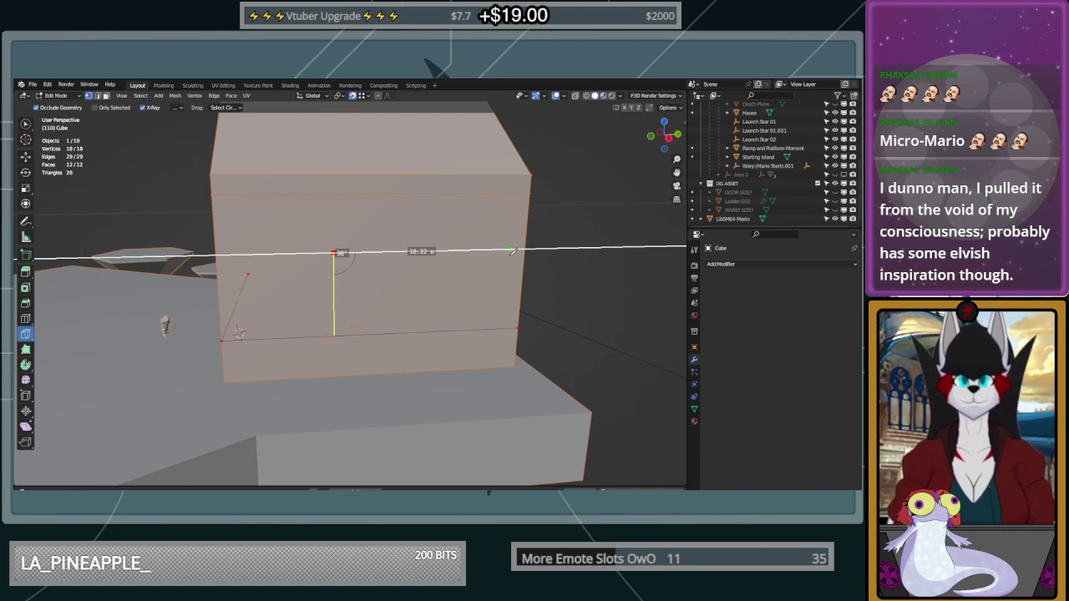
{"action": "left_click", "coordinate": [522, 250]}
{"action": "middle_click_drag", "start_coordinate": [522, 250], "coordinate": [492, 286]}
{"action": "key", "text": "Return"}
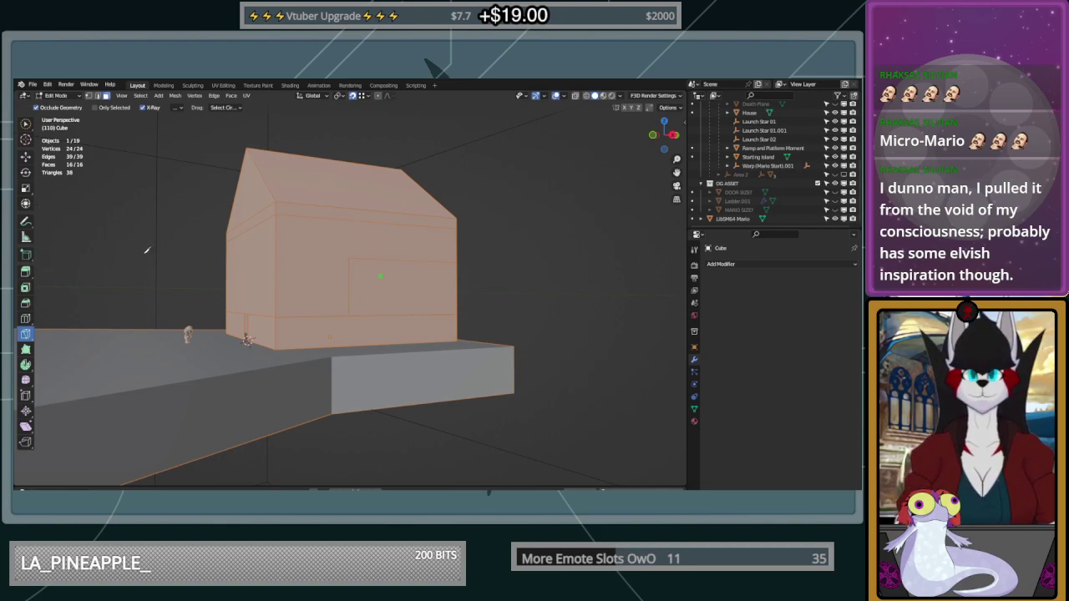
Try extruding the outlined rectangular side-wall face outward by about 15.3 m, then undo it
{"action": "left_click", "coordinate": [25, 271]}
{"action": "left_click", "coordinate": [401, 288]}
{"action": "mouse_move", "coordinate": [435, 288]}
{"action": "middle_mouse_down"}
{"action": "mouse_move", "coordinate": [473, 291]}
{"action": "mouse_move", "coordinate": [426, 289]}
{"action": "middle_mouse_up"}
{"action": "left_click_drag", "start_coordinate": [426, 289], "coordinate": [600, 326]}
{"action": "middle_click_drag", "start_coordinate": [600, 327], "coordinate": [279, 358]}
{"action": "key", "text": "ctrl+z"}
{"action": "middle_click_drag", "start_coordinate": [375, 300], "coordinate": [432, 290]}
{"action": "left_click_drag", "start_coordinate": [429, 288], "coordinate": [597, 383]}
{"action": "middle_click_drag", "start_coordinate": [597, 383], "coordinate": [529, 368]}
{"action": "scroll", "coordinate": [529, 368], "scroll_direction": "down", "scroll_amount": 3}
{"action": "middle_click_drag", "start_coordinate": [474, 324], "coordinate": [415, 341]}
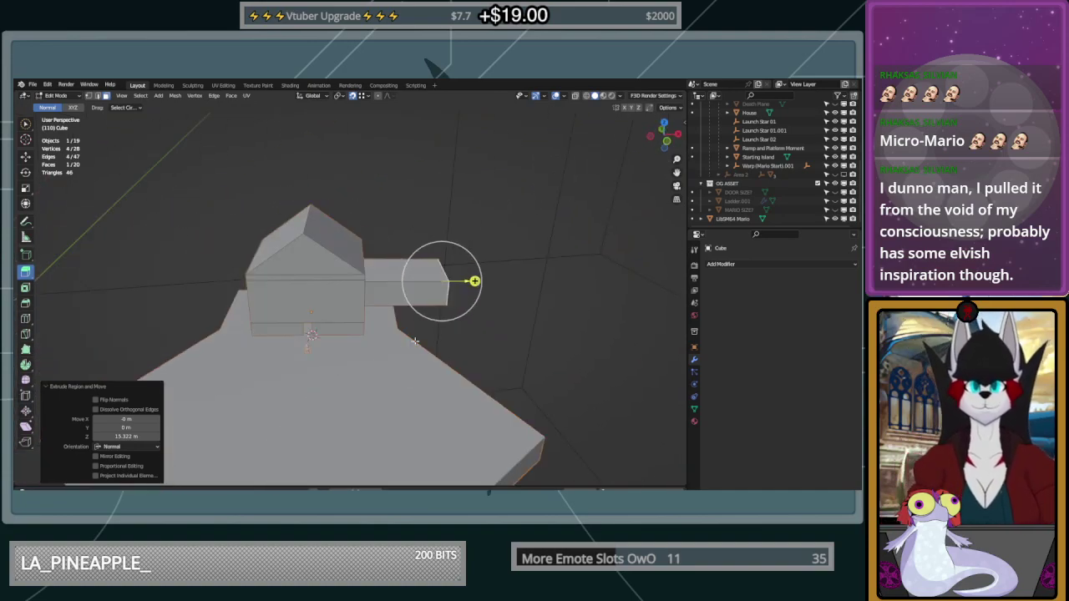
{"action": "key", "text": "ctrl+z"}
Try further outward extrusions of the rectangular side-wall face, undoing each attempt
{"action": "mouse_move", "coordinate": [393, 282]}
{"action": "middle_mouse_down"}
{"action": "mouse_move", "coordinate": [401, 292]}
{"action": "mouse_move", "coordinate": [382, 306]}
{"action": "mouse_move", "coordinate": [397, 302]}
{"action": "middle_mouse_up"}
{"action": "left_click_drag", "start_coordinate": [398, 303], "coordinate": [528, 404]}
{"action": "middle_click_drag", "start_coordinate": [529, 402], "coordinate": [313, 250]}
{"action": "key", "text": "ctrl+z"}
{"action": "left_click_drag", "start_coordinate": [226, 238], "coordinate": [368, 242]}
{"action": "middle_click_drag", "start_coordinate": [493, 265], "coordinate": [409, 282]}
{"action": "key", "text": "ctrl+z"}
{"action": "left_click_drag", "start_coordinate": [283, 214], "coordinate": [438, 315]}
{"action": "middle_click_drag", "start_coordinate": [439, 315], "coordinate": [528, 309]}
{"action": "key", "text": "ctrl+z"}
Switch to vertex selection and raise the side-wall rectangle's top edge by about 2.35 m, just below the eave line
{"action": "key", "text": "a"}
{"action": "middle_click_drag", "start_coordinate": [243, 251], "coordinate": [181, 233]}
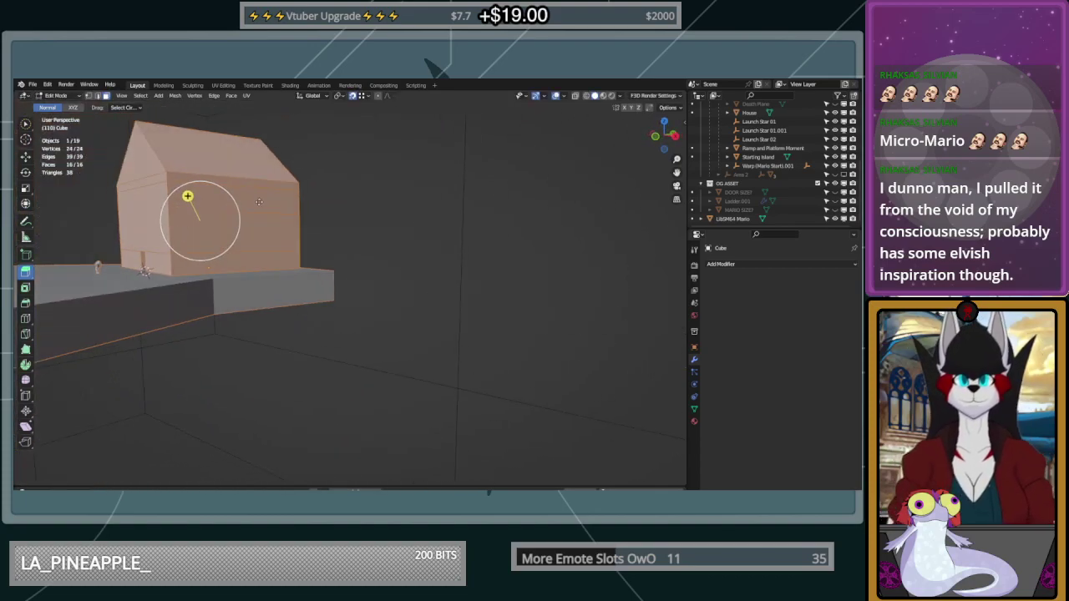
{"action": "left_click", "coordinate": [89, 96]}
{"action": "scroll", "coordinate": [311, 208], "scroll_direction": "up", "scroll_amount": 2}
{"action": "scroll", "coordinate": [109, 163], "scroll_direction": "down", "scroll_amount": 3}
{"action": "left_click", "coordinate": [292, 281]}
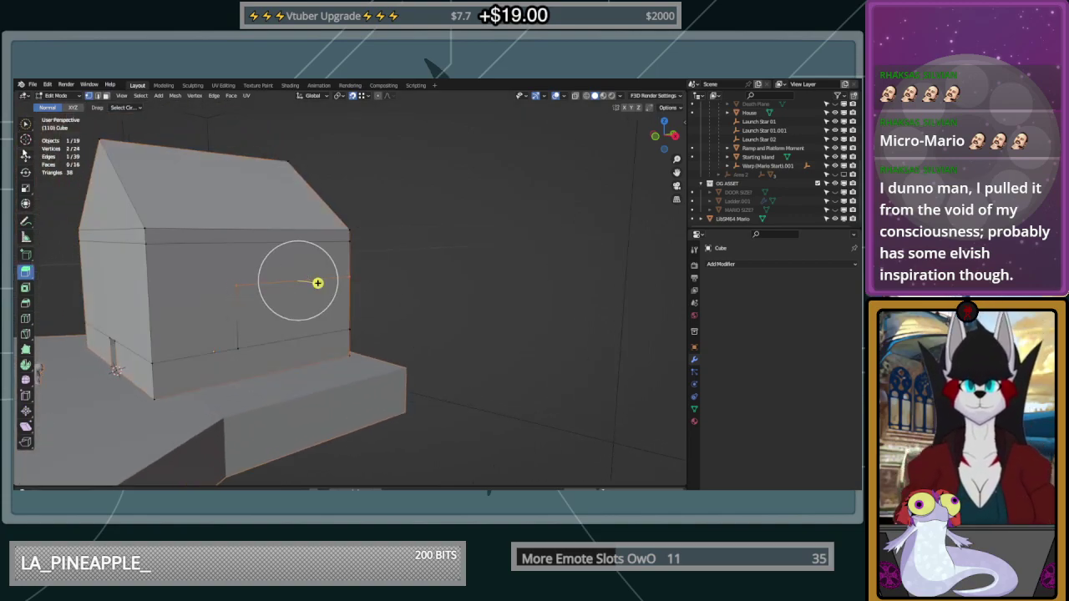
{"action": "left_click", "coordinate": [26, 157]}
{"action": "left_click_drag", "start_coordinate": [297, 242], "coordinate": [289, 211]}
{"action": "middle_click_drag", "start_coordinate": [324, 216], "coordinate": [432, 293]}
{"action": "scroll", "coordinate": [380, 284], "scroll_direction": "up", "scroll_amount": 4}
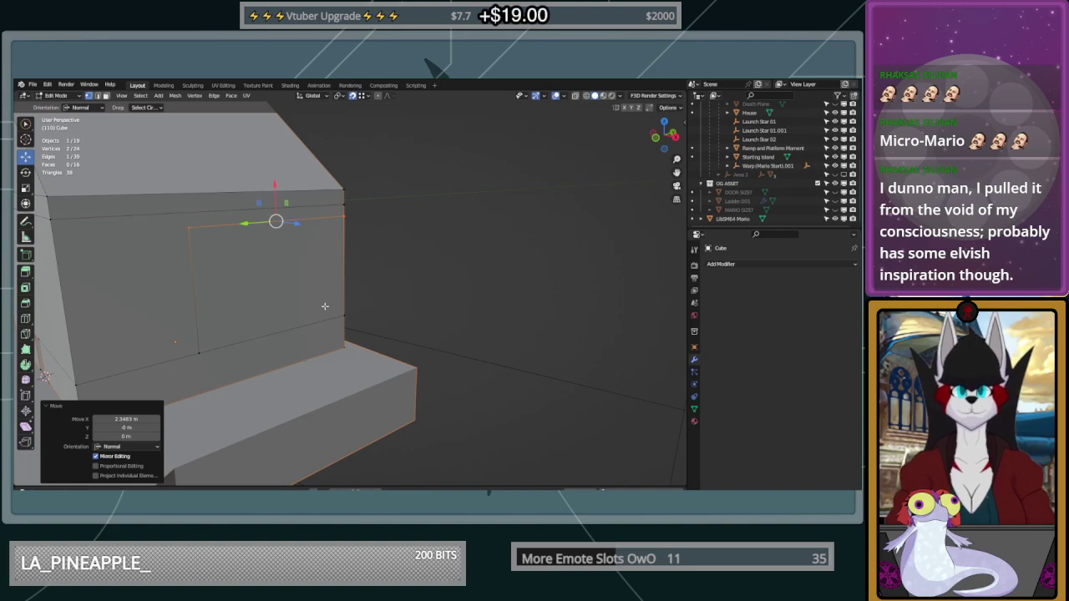
Select the side-wall rectangle's corner vertices, try removing them with Dissolve Vertices, and undo the dissolve
{"action": "mouse_move", "coordinate": [327, 307]}
{"action": "middle_mouse_down"}
{"action": "mouse_move", "coordinate": [292, 308]}
{"action": "mouse_move", "coordinate": [328, 298]}
{"action": "middle_mouse_up"}
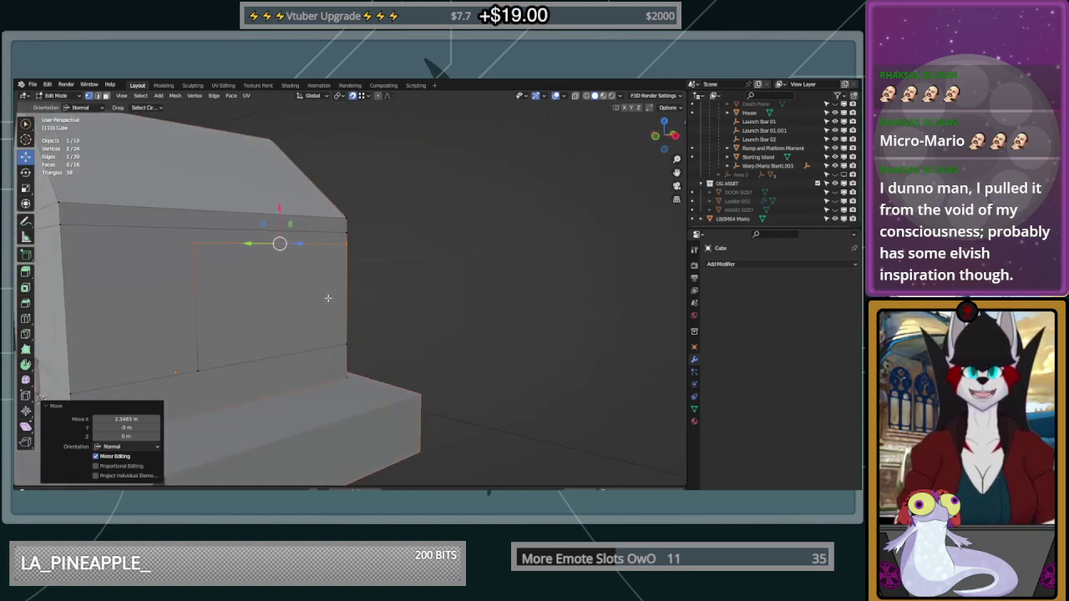
{"action": "left_click", "coordinate": [345, 243]}
{"action": "left_click", "coordinate": [194, 244], "text": "shift"}
{"action": "left_click", "coordinate": [197, 370], "text": "shift"}
{"action": "left_click", "coordinate": [347, 362], "text": "shift"}
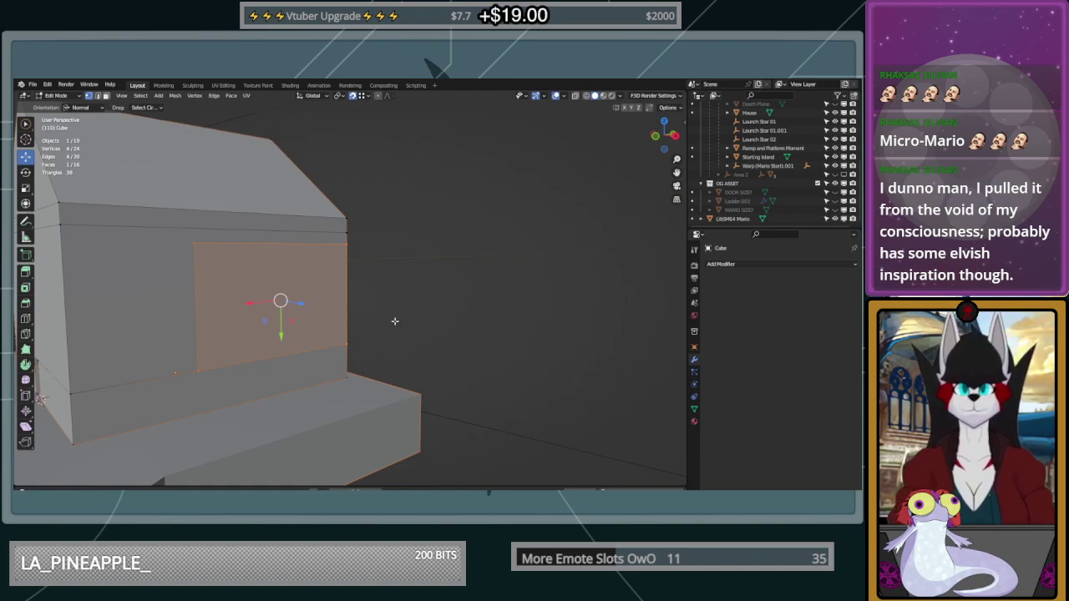
{"action": "left_click", "coordinate": [194, 243]}
{"action": "left_click", "coordinate": [209, 361], "text": "shift"}
{"action": "left_click", "coordinate": [342, 247], "text": "shift"}
{"action": "key", "text": "x"}
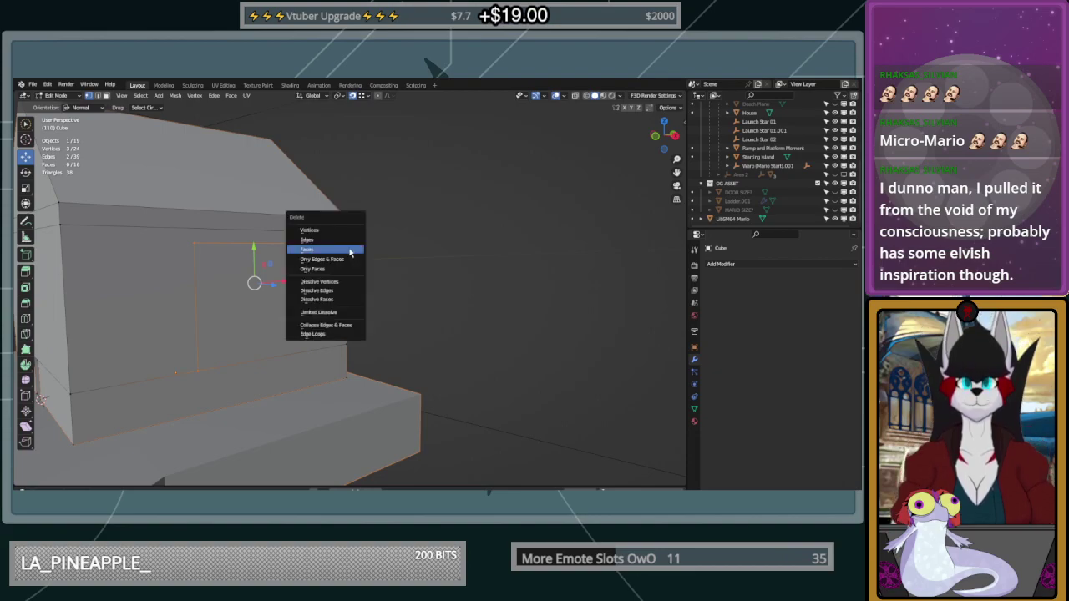
{"action": "left_click", "coordinate": [342, 283]}
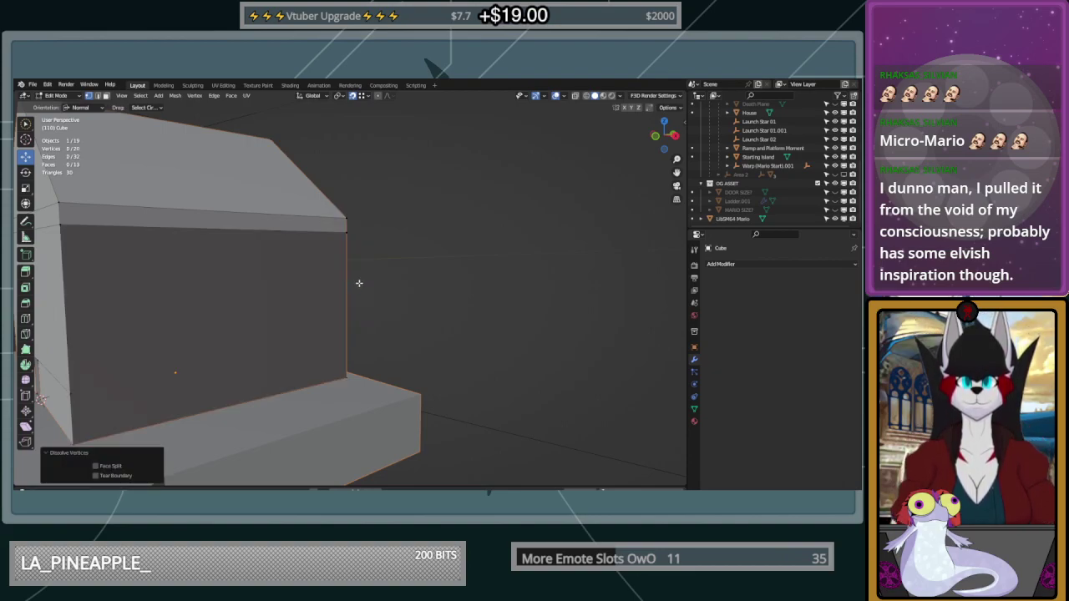
{"action": "middle_click_drag", "start_coordinate": [359, 283], "coordinate": [362, 310]}
{"action": "key", "text": "ctrl+z"}
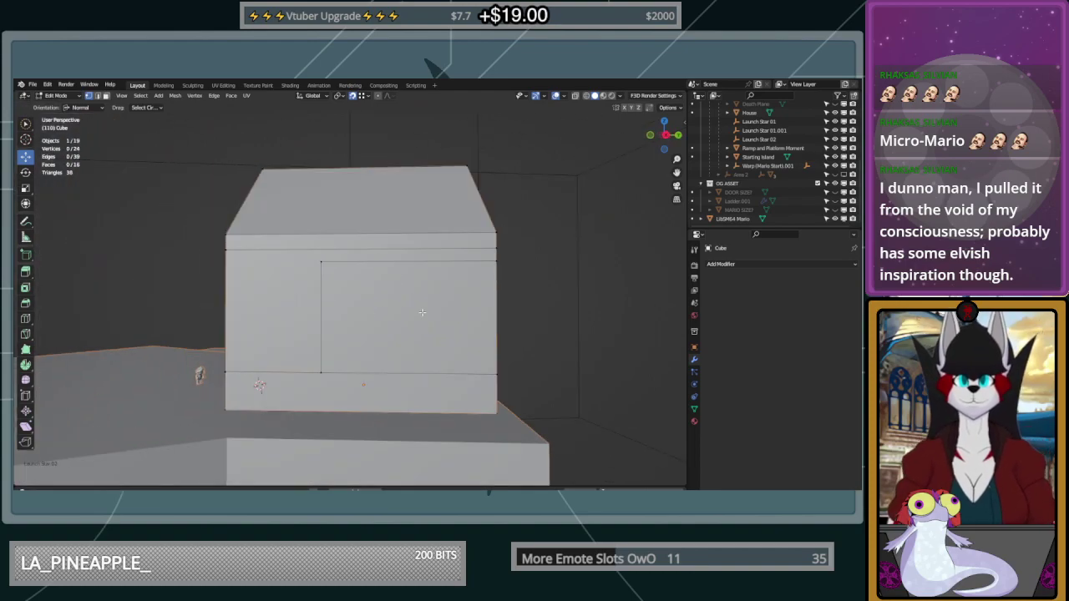
Move the rectangle's lower inner vertex 11.13 m along the wall onto the rear edge vertex, redoing the move with Auto Merge on
{"action": "left_click_drag", "start_coordinate": [287, 372], "coordinate": [460, 374]}
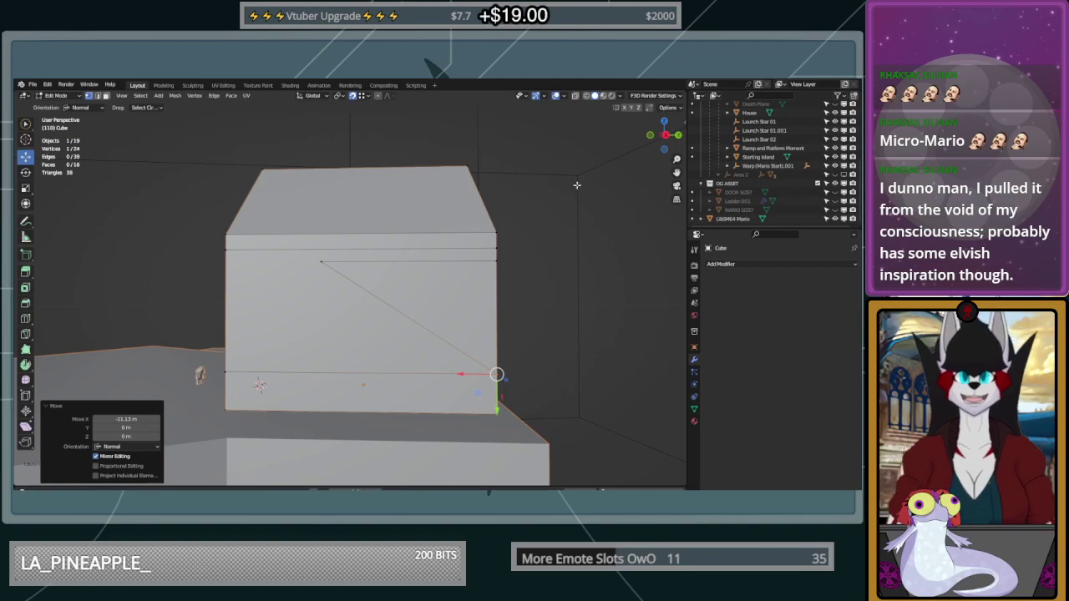
{"action": "key", "text": "ctrl+z"}
{"action": "left_click_drag", "start_coordinate": [303, 371], "coordinate": [497, 374]}
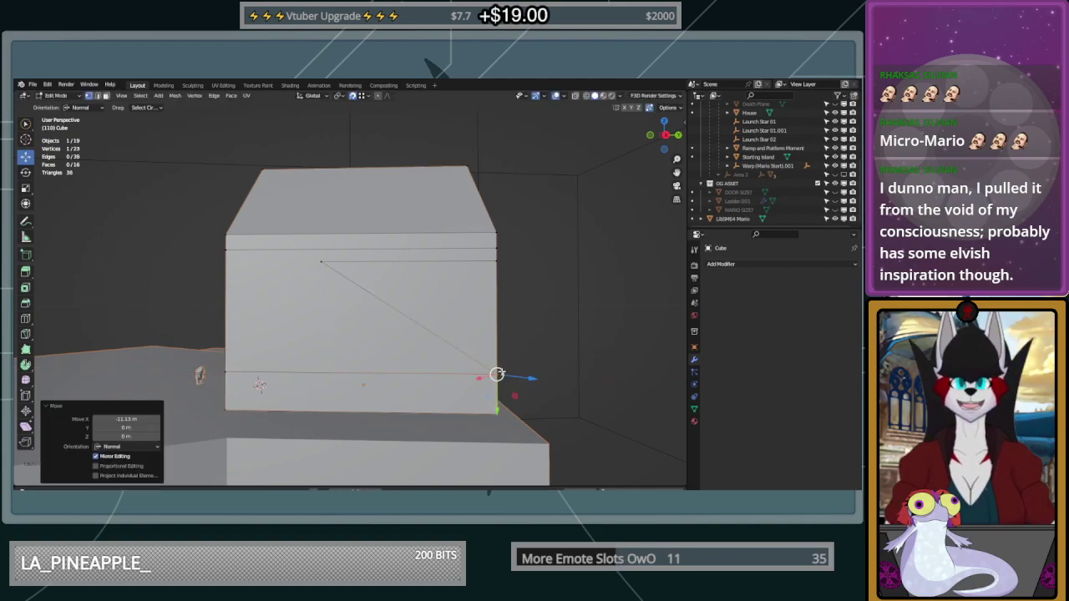
Move the rectangle's upper inner vertex onto the rear edge and up to the eave-line corner, merging the leftover vertices, then deselect
{"action": "left_click", "coordinate": [316, 257]}
{"action": "key", "text": "g"}
{"action": "key", "text": "y"}
{"action": "left_click", "coordinate": [496, 262]}
{"action": "mouse_move", "coordinate": [496, 261]}
{"action": "middle_mouse_down"}
{"action": "mouse_move", "coordinate": [451, 229]}
{"action": "mouse_move", "coordinate": [491, 267]}
{"action": "middle_mouse_up"}
{"action": "key", "text": "g"}
{"action": "left_click", "coordinate": [494, 259]}
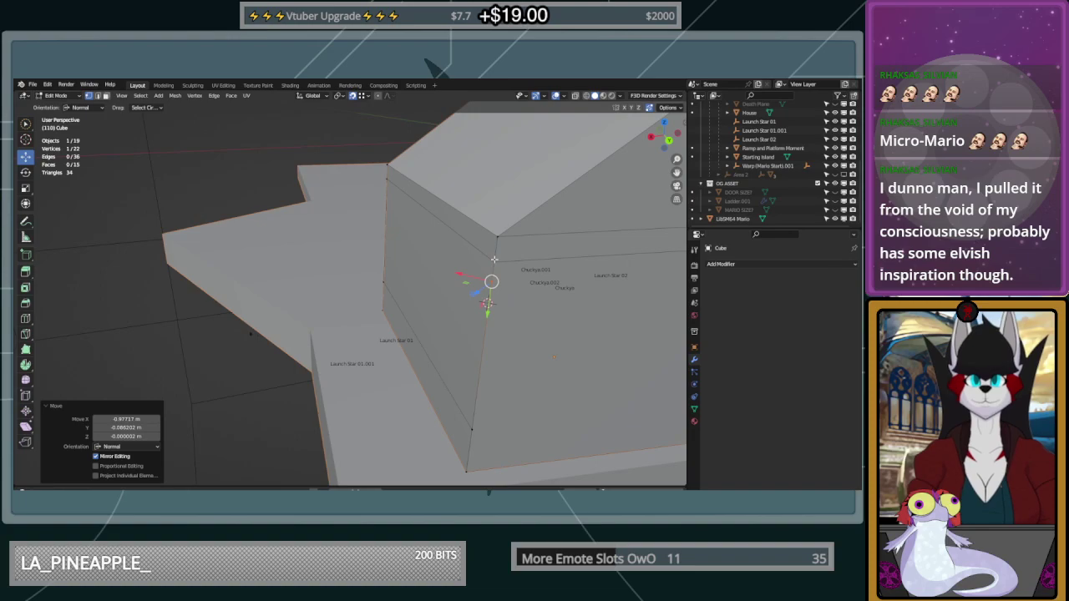
{"action": "key", "text": "g"}
{"action": "key", "text": "y"}
{"action": "left_click", "coordinate": [494, 259]}
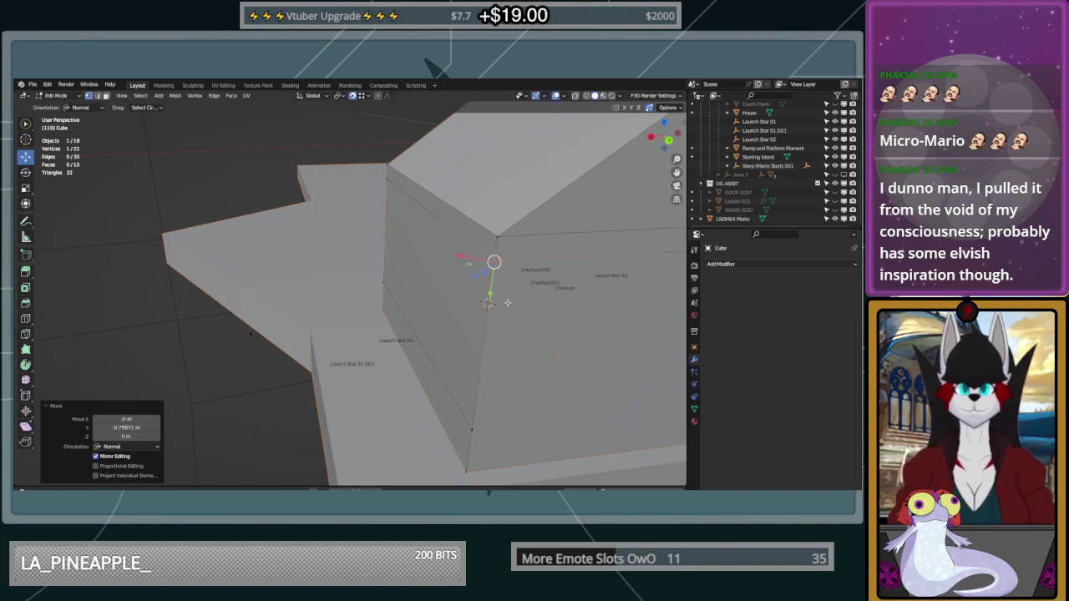
{"action": "left_click", "coordinate": [471, 427]}
{"action": "left_click", "coordinate": [334, 375]}
Select the whole mesh and Knife-cut a small rectangle sitting on the side wall's level line near the rear
{"action": "middle_click_drag", "start_coordinate": [333, 375], "coordinate": [430, 312]}
{"action": "scroll", "coordinate": [437, 356], "scroll_direction": "down", "scroll_amount": 2}
{"action": "scroll", "coordinate": [499, 305], "scroll_direction": "up", "scroll_amount": 3}
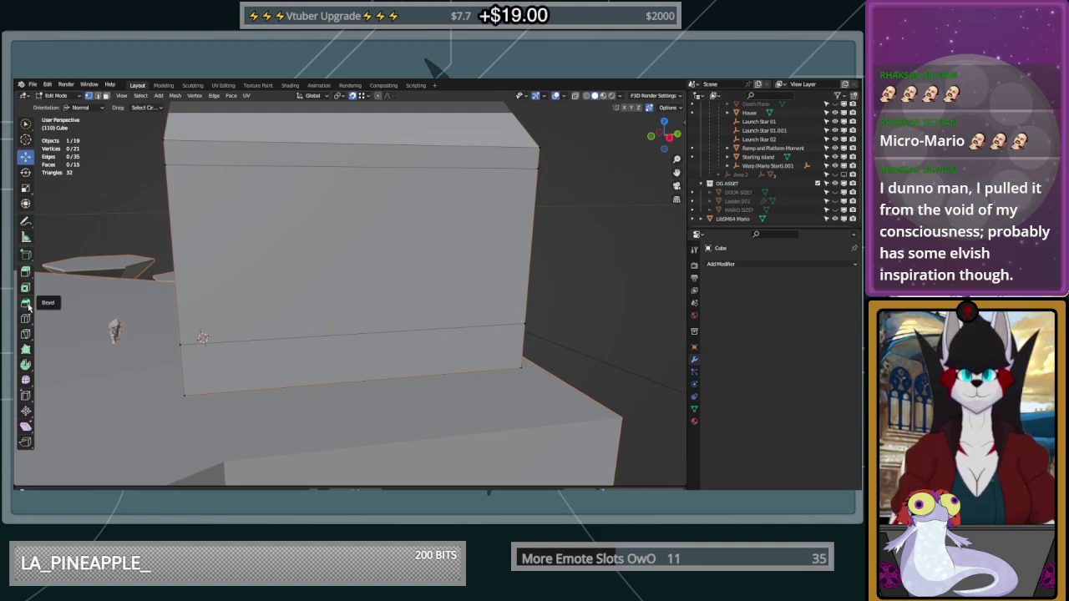
{"action": "left_click", "coordinate": [25, 333]}
{"action": "key", "text": "a"}
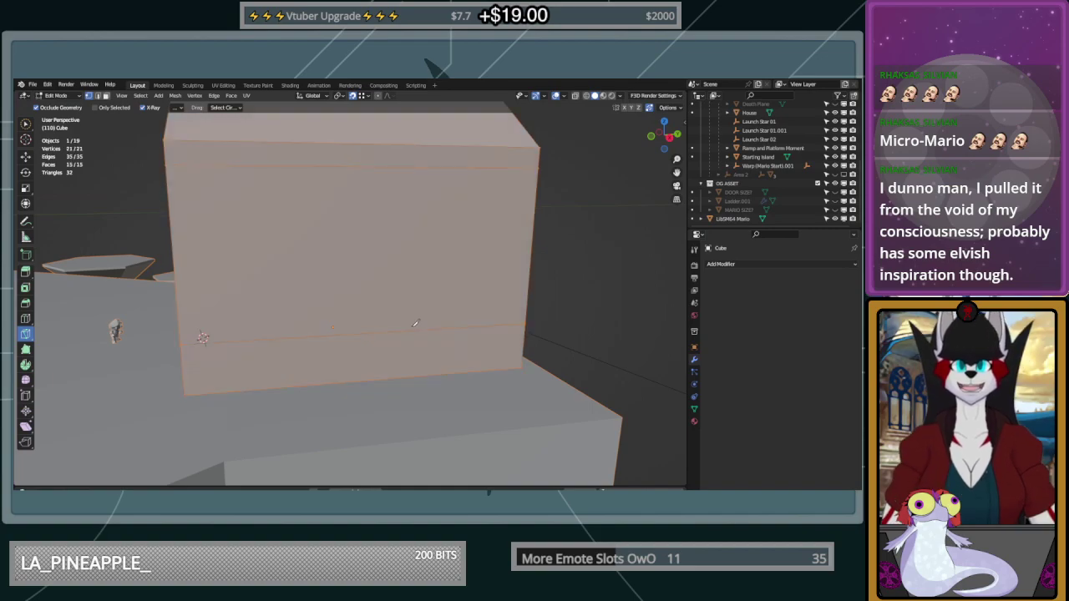
{"action": "left_click", "coordinate": [415, 328]}
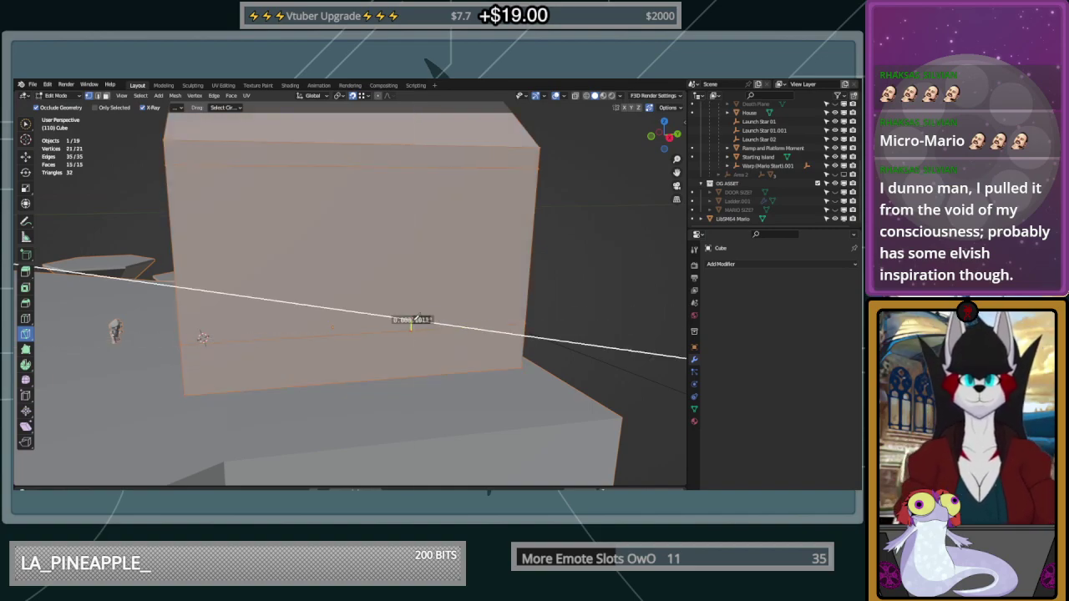
{"action": "left_click", "coordinate": [474, 316]}
{"action": "left_click", "coordinate": [471, 325]}
{"action": "middle_click_drag", "start_coordinate": [472, 326], "coordinate": [576, 368]}
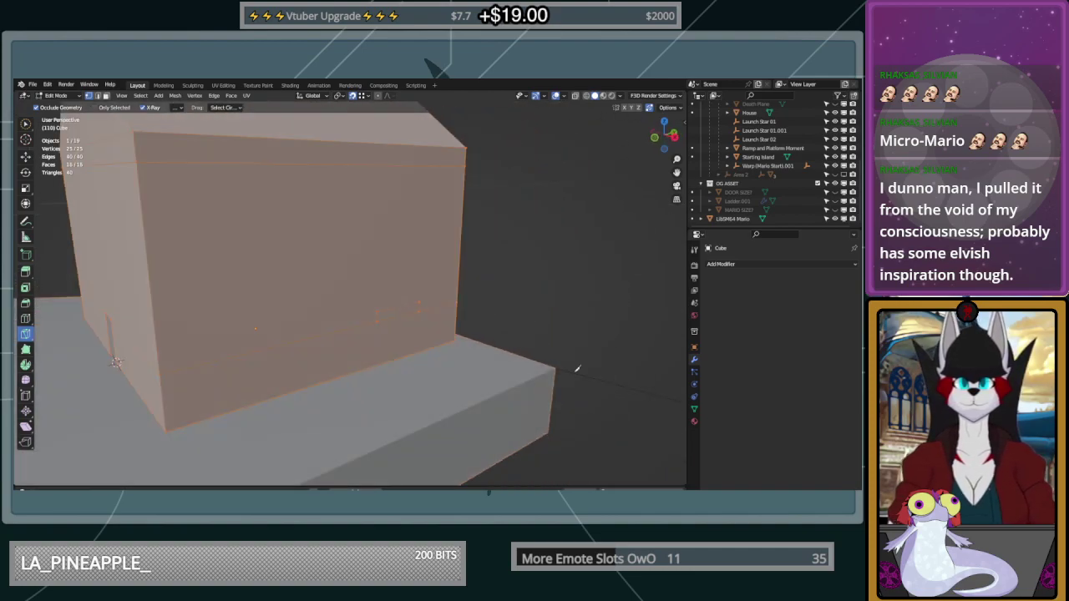
Select the small side-wall rectangle, try extruding it outward by about 14.4 m, and undo the extrusion
{"action": "left_click", "coordinate": [26, 122]}
{"action": "mouse_move", "coordinate": [421, 304]}
{"action": "left_mouse_down"}
{"action": "mouse_move", "coordinate": [432, 303]}
{"action": "mouse_move", "coordinate": [374, 323]}
{"action": "left_mouse_up"}
{"action": "left_click", "coordinate": [27, 274]}
{"action": "scroll", "coordinate": [288, 294], "scroll_direction": "down", "scroll_amount": 2}
{"action": "middle_click_drag", "start_coordinate": [293, 294], "coordinate": [352, 297]}
{"action": "left_click_drag", "start_coordinate": [349, 299], "coordinate": [539, 310]}
{"action": "middle_click_drag", "start_coordinate": [539, 310], "coordinate": [369, 306]}
{"action": "scroll", "coordinate": [475, 303], "scroll_direction": "down", "scroll_amount": 3}
{"action": "scroll", "coordinate": [475, 303], "scroll_direction": "down", "scroll_amount": 2}
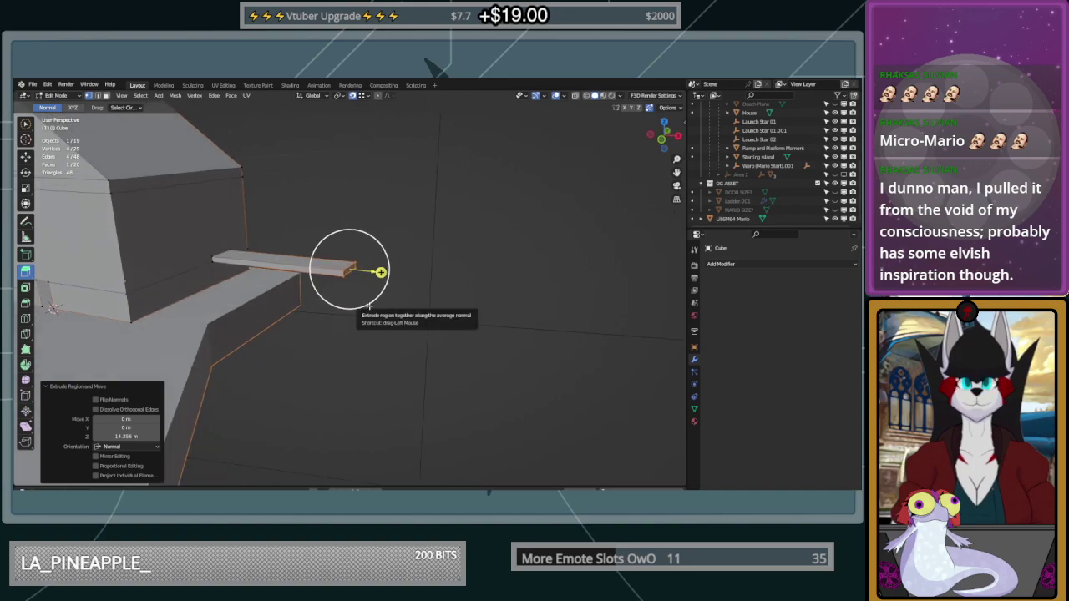
{"action": "key", "text": "ctrl+z"}
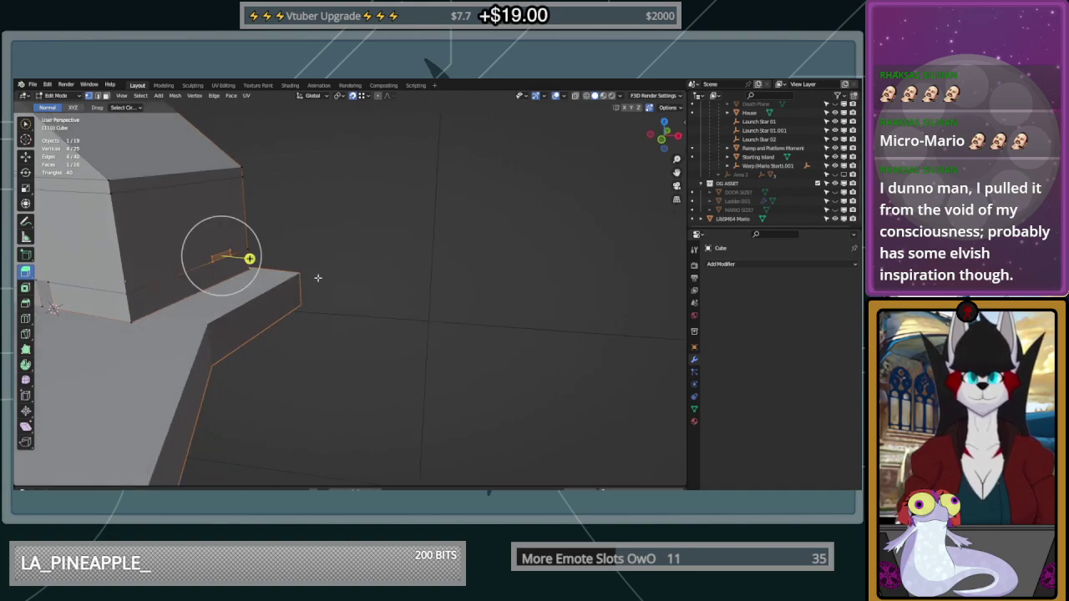
Select the small rectangle's two front-side vertices and move them along the side wall to widen it
{"action": "middle_click_drag", "start_coordinate": [317, 275], "coordinate": [242, 255]}
{"action": "left_click", "coordinate": [232, 253]}
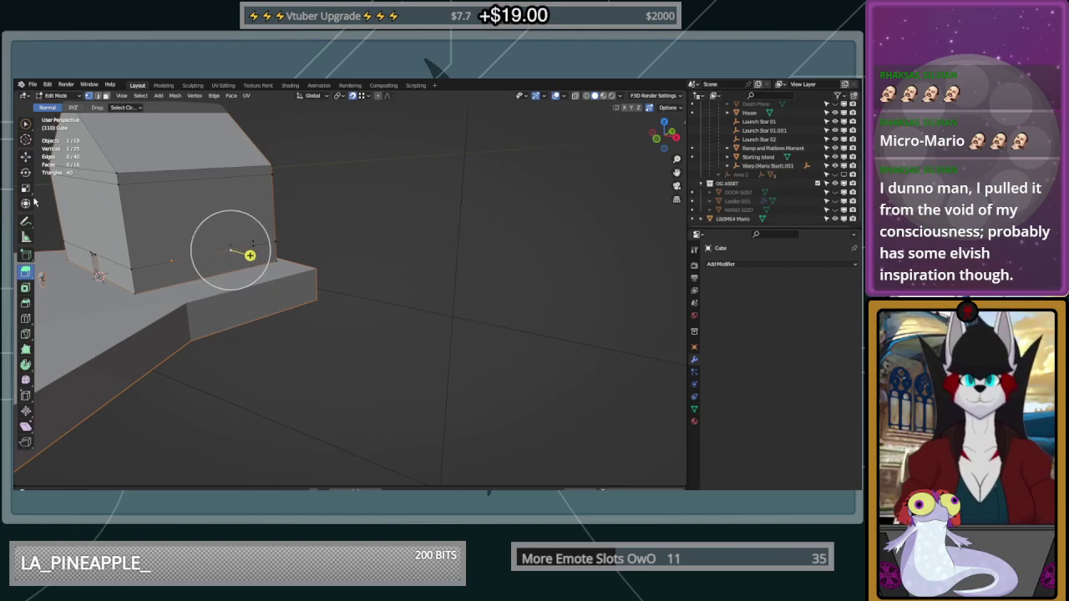
{"action": "key", "text": "shift+space"}
{"action": "key", "text": "g"}
{"action": "left_click_drag", "start_coordinate": [254, 244], "coordinate": [233, 248]}
{"action": "left_click", "coordinate": [329, 265]}
Select the widened rectangle and extrude it about 24.6 m outward from the side wall as a flat beam
{"action": "middle_click_drag", "start_coordinate": [329, 265], "coordinate": [364, 266]}
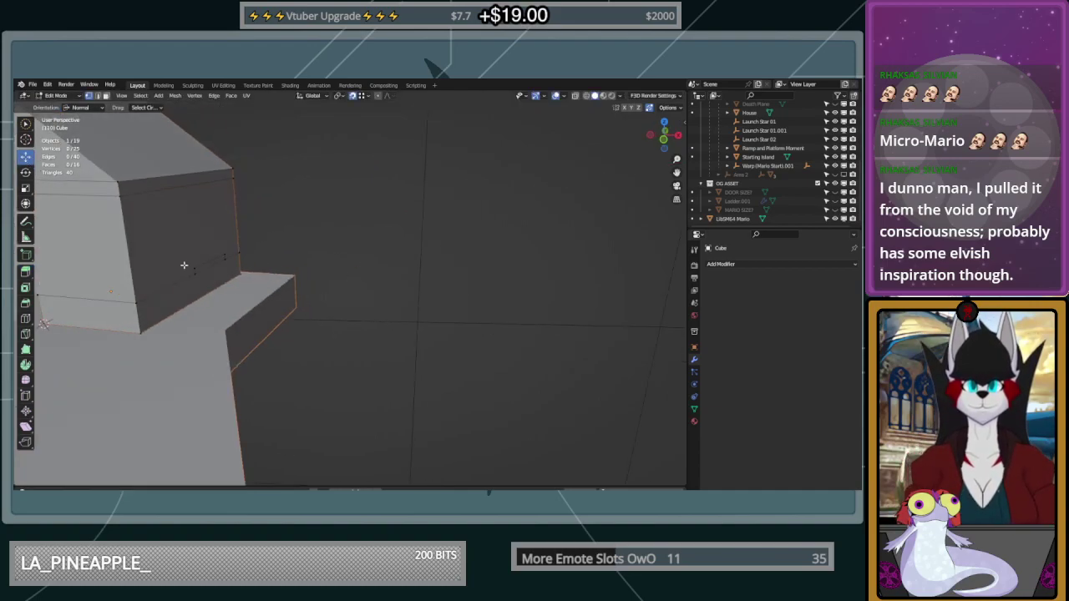
{"action": "scroll", "coordinate": [183, 265], "scroll_direction": "up", "scroll_amount": 2}
{"action": "mouse_move", "coordinate": [185, 253]}
{"action": "left_mouse_down"}
{"action": "mouse_move", "coordinate": [110, 260]}
{"action": "mouse_move", "coordinate": [370, 286]}
{"action": "mouse_move", "coordinate": [567, 325]}
{"action": "mouse_move", "coordinate": [529, 324]}
{"action": "left_mouse_up"}
{"action": "left_click", "coordinate": [25, 271]}
{"action": "middle_click_drag", "start_coordinate": [530, 324], "coordinate": [513, 284]}
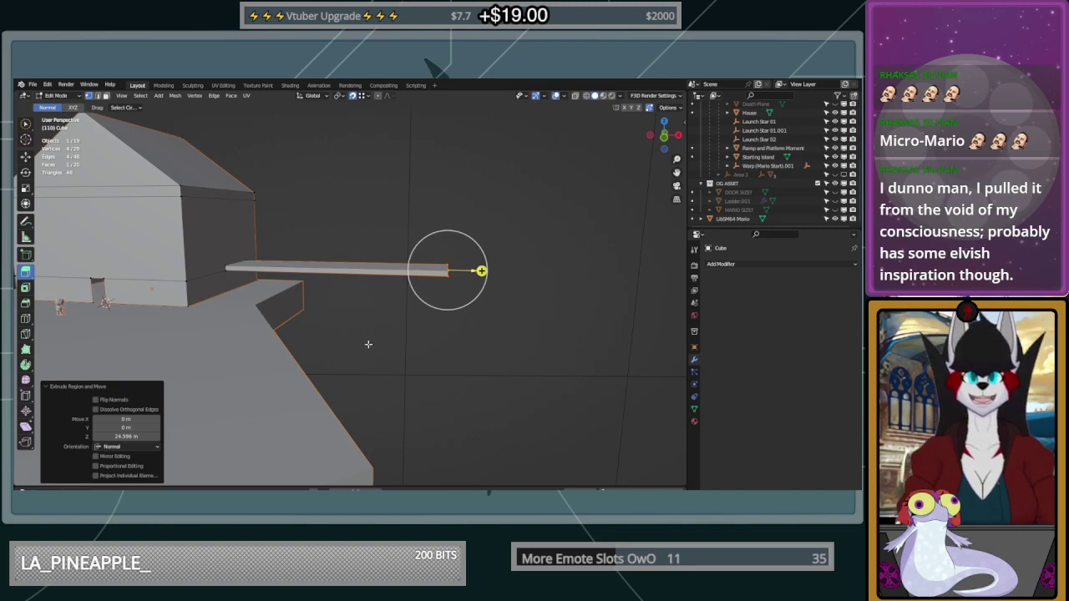
{"action": "middle_click_drag", "start_coordinate": [368, 344], "coordinate": [377, 266]}
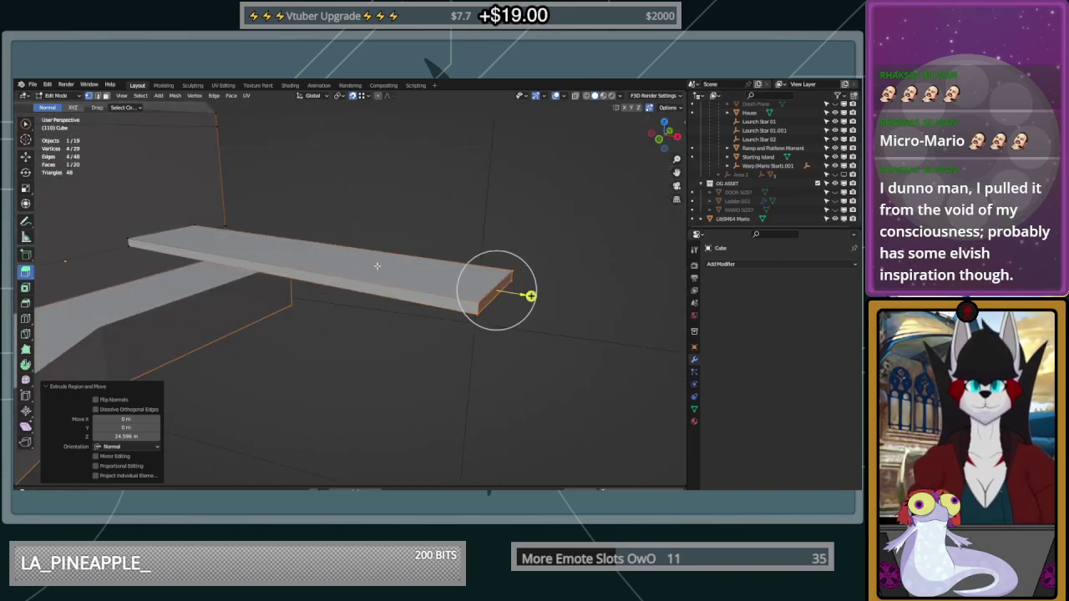
Select the whole mesh and Knife-cut a vertical line from the beam's front-side top corner up to the side wall's upper line
{"action": "middle_click_drag", "start_coordinate": [530, 296], "coordinate": [604, 333]}
{"action": "left_click", "coordinate": [287, 275]}
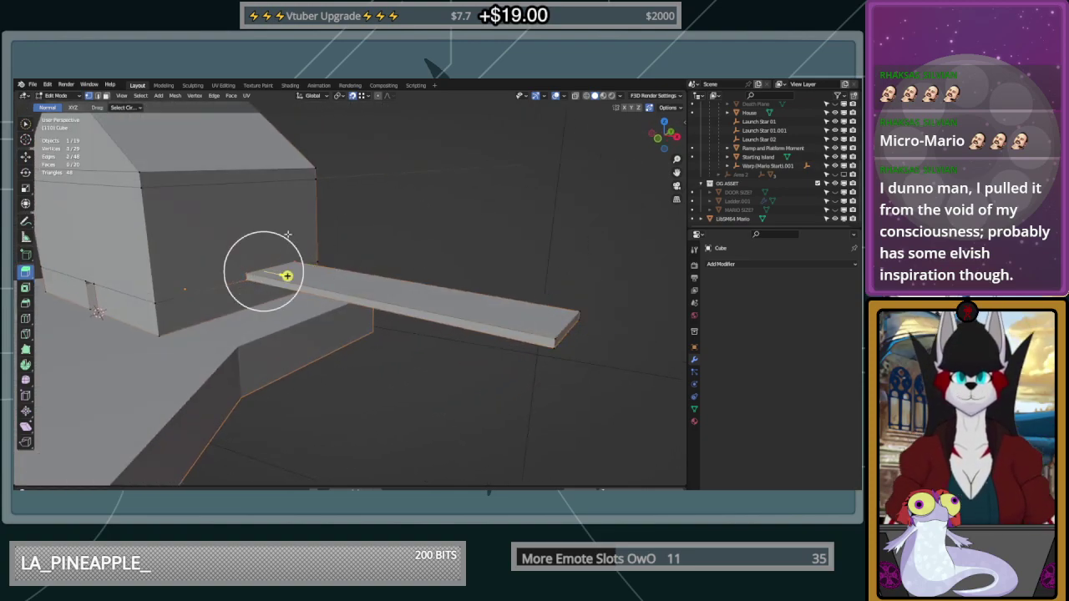
{"action": "scroll", "coordinate": [249, 183], "scroll_direction": "up", "scroll_amount": 1}
{"action": "key", "text": "a"}
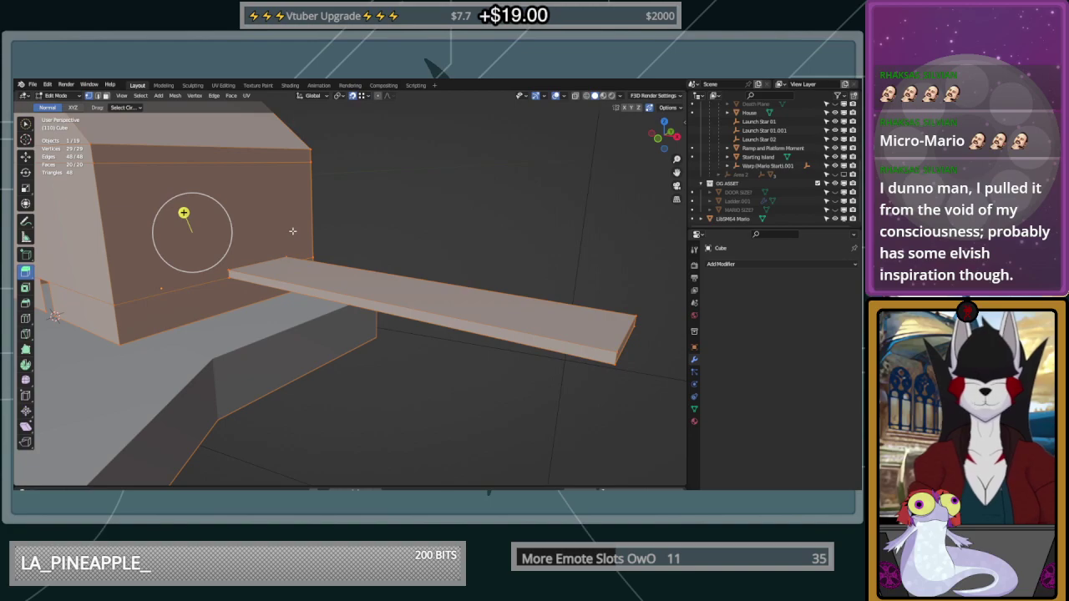
{"action": "middle_click_drag", "start_coordinate": [293, 230], "coordinate": [124, 208]}
{"action": "key", "text": "k"}
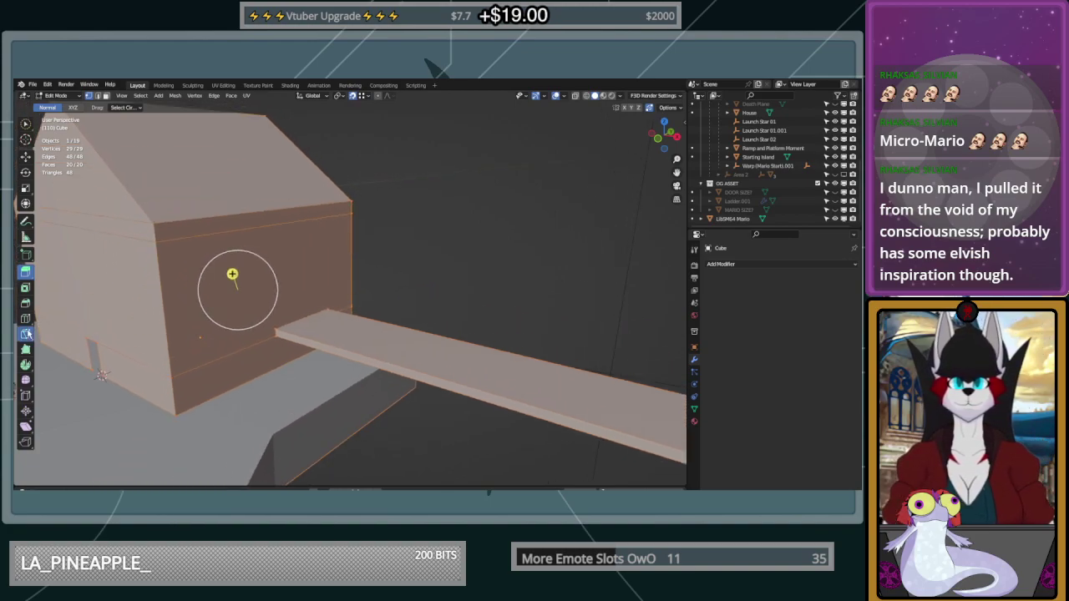
{"action": "left_click", "coordinate": [277, 326]}
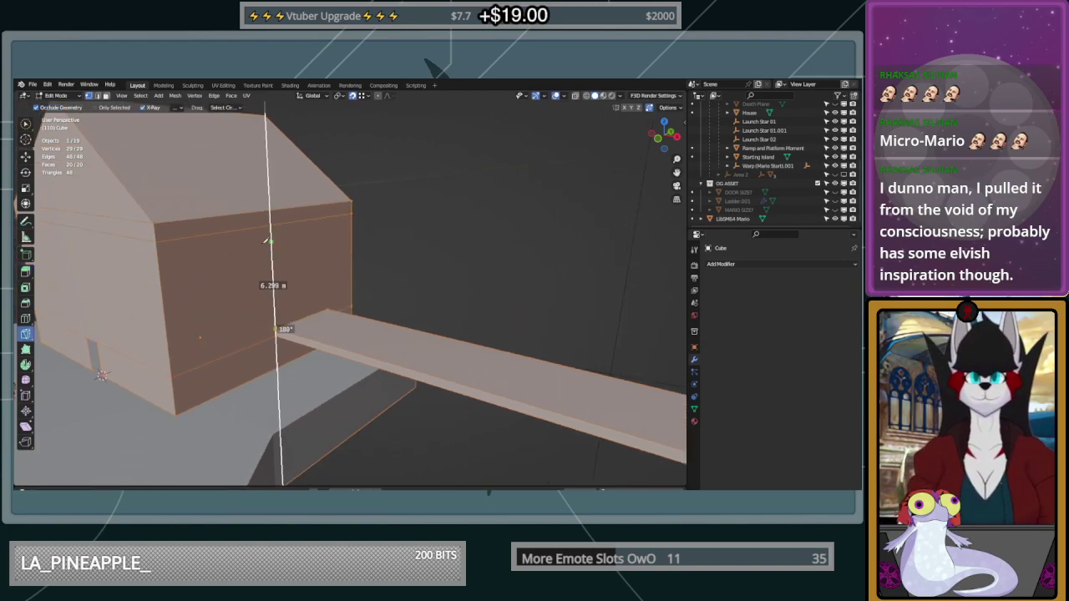
{"action": "left_click", "coordinate": [277, 225]}
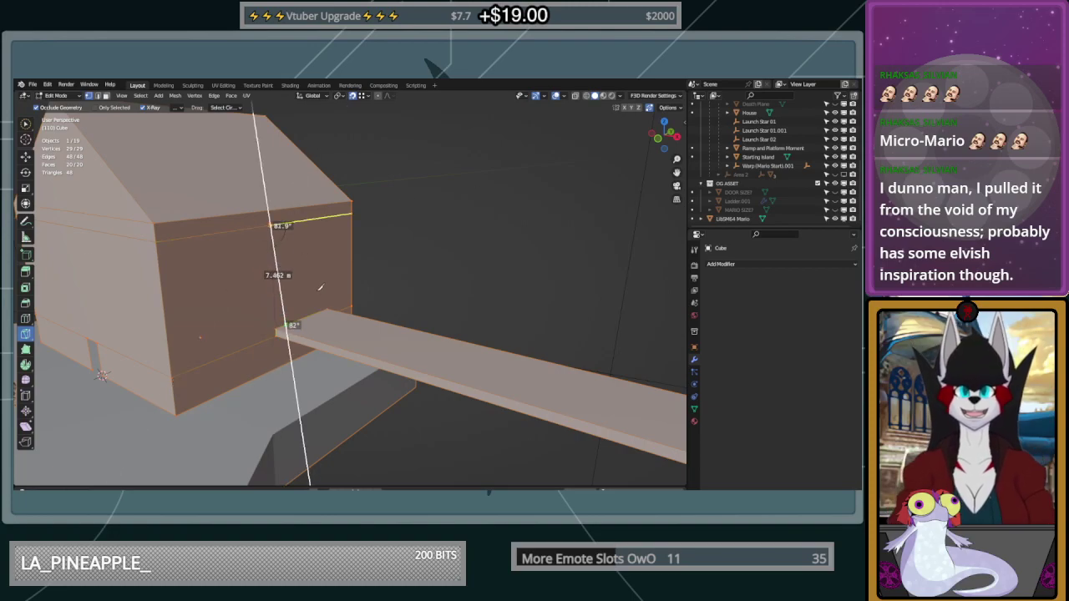
{"action": "key", "text": "Return"}
Knife-cut a matching vertical line from the beam's rear-side top corner up to the upper line and apply the cuts
{"action": "left_click", "coordinate": [329, 308]}
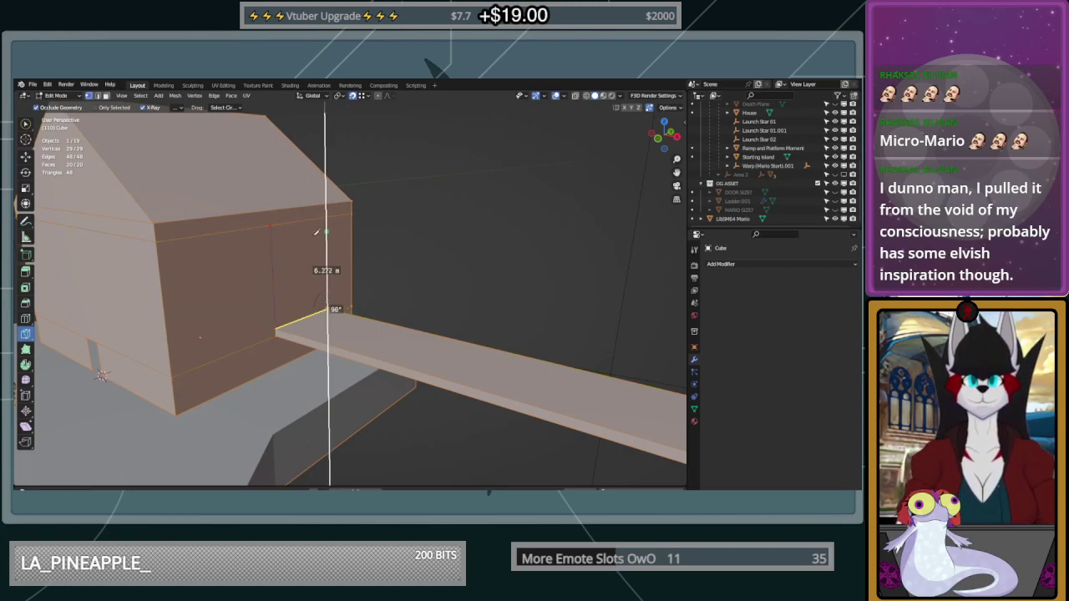
{"action": "left_click", "coordinate": [325, 218]}
{"action": "key", "text": "Return"}
{"action": "middle_click_drag", "start_coordinate": [417, 268], "coordinate": [365, 184]}
{"action": "scroll", "coordinate": [367, 227], "scroll_direction": "up", "scroll_amount": 3}
{"action": "scroll", "coordinate": [396, 239], "scroll_direction": "up", "scroll_amount": 2}
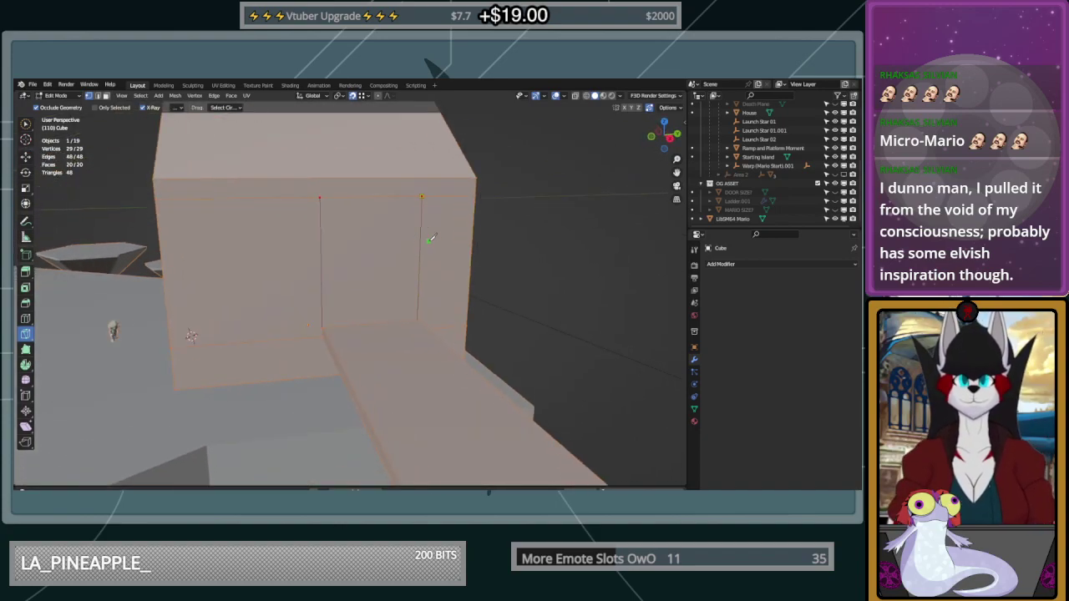
{"action": "middle_click_drag", "start_coordinate": [431, 240], "coordinate": [299, 246]}
{"action": "key", "text": "Return"}
Knife-cut a horizontal line between the two verticals above the beam, plus two diagonals crossing in the rectangle above it
{"action": "left_click", "coordinate": [278, 253]}
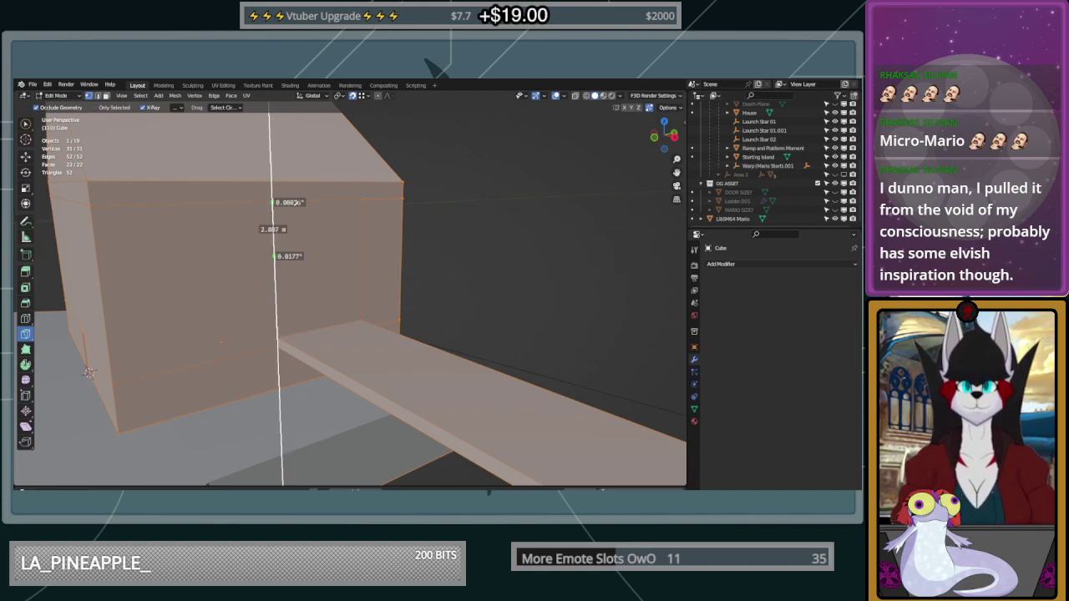
{"action": "left_click", "coordinate": [362, 246]}
{"action": "left_click", "coordinate": [276, 255]}
{"action": "left_click", "coordinate": [361, 201]}
{"action": "right_click", "coordinate": [362, 200]}
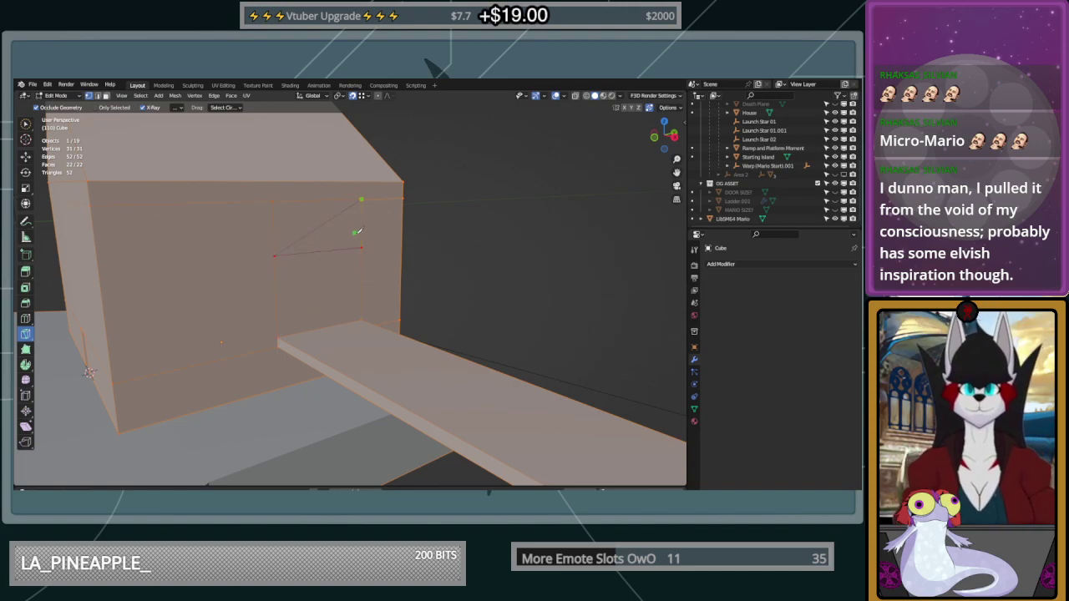
{"action": "left_click", "coordinate": [362, 247]}
{"action": "left_click", "coordinate": [277, 201]}
{"action": "right_click", "coordinate": [277, 200]}
{"action": "mouse_move", "coordinate": [357, 234]}
{"action": "middle_mouse_down"}
{"action": "mouse_move", "coordinate": [420, 232]}
{"action": "mouse_move", "coordinate": [374, 237]}
{"action": "middle_mouse_up"}
Knife-cut a second horizontal line just below the first one, between the two verticals, and apply the cuts
{"action": "scroll", "coordinate": [361, 254], "scroll_direction": "up", "scroll_amount": 2}
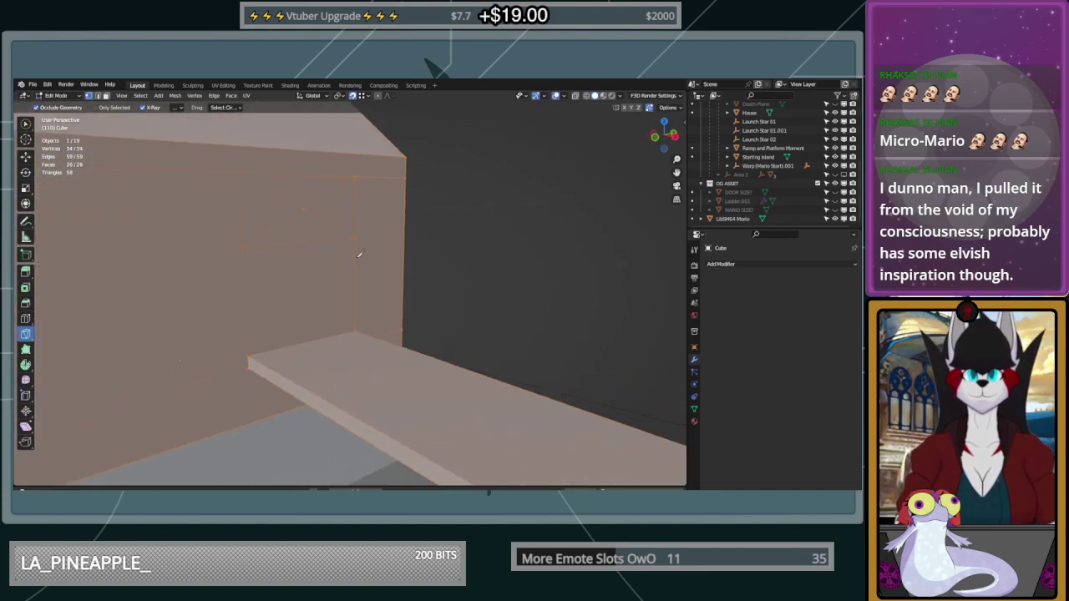
{"action": "left_click", "coordinate": [355, 249]}
{"action": "left_click", "coordinate": [244, 257]}
{"action": "right_click", "coordinate": [247, 257]}
{"action": "scroll", "coordinate": [329, 259], "scroll_direction": "down", "scroll_amount": 2}
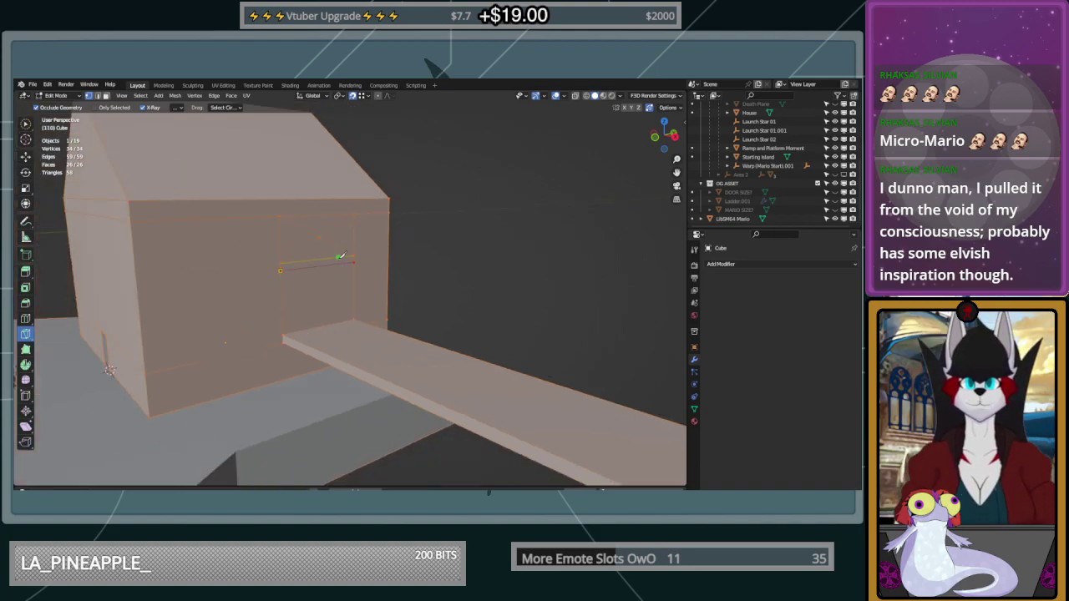
{"action": "middle_click_drag", "start_coordinate": [341, 256], "coordinate": [64, 248]}
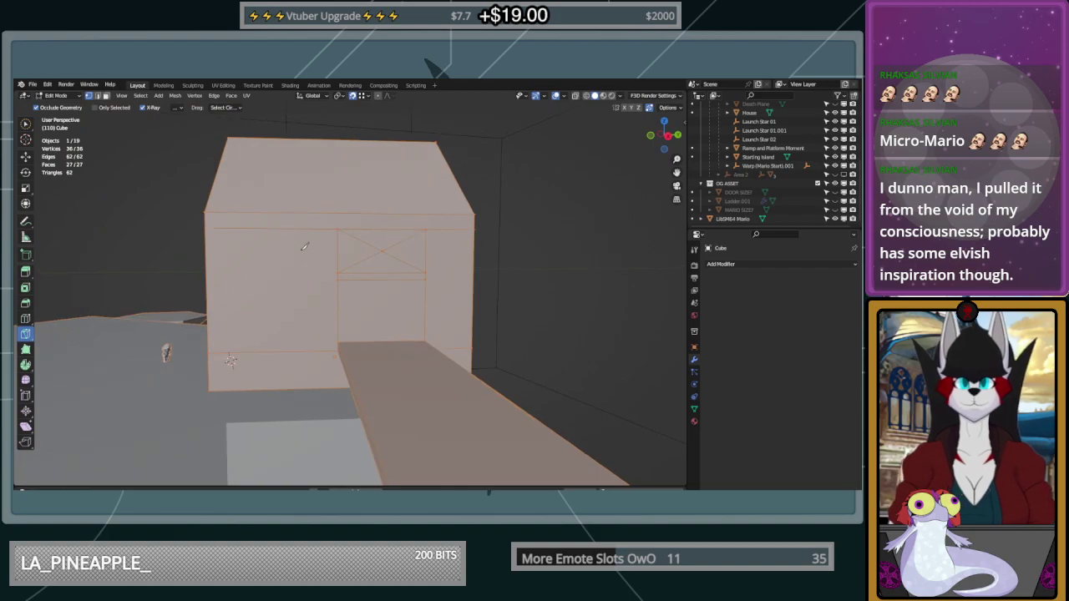
Place the 3D cursor on the beam near the side wall and insert Mario there as a scale reference
{"action": "left_click", "coordinate": [25, 140]}
{"action": "left_click", "coordinate": [434, 359]}
{"action": "key", "text": "n"}
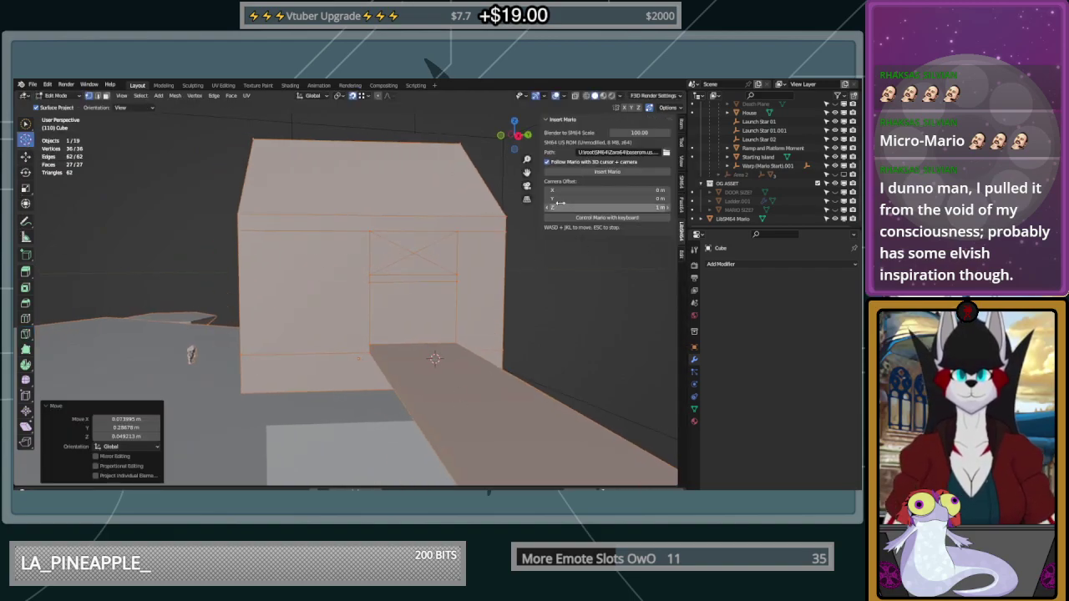
{"action": "left_click", "coordinate": [606, 172]}
{"action": "middle_click_drag", "start_coordinate": [405, 267], "coordinate": [406, 298]}
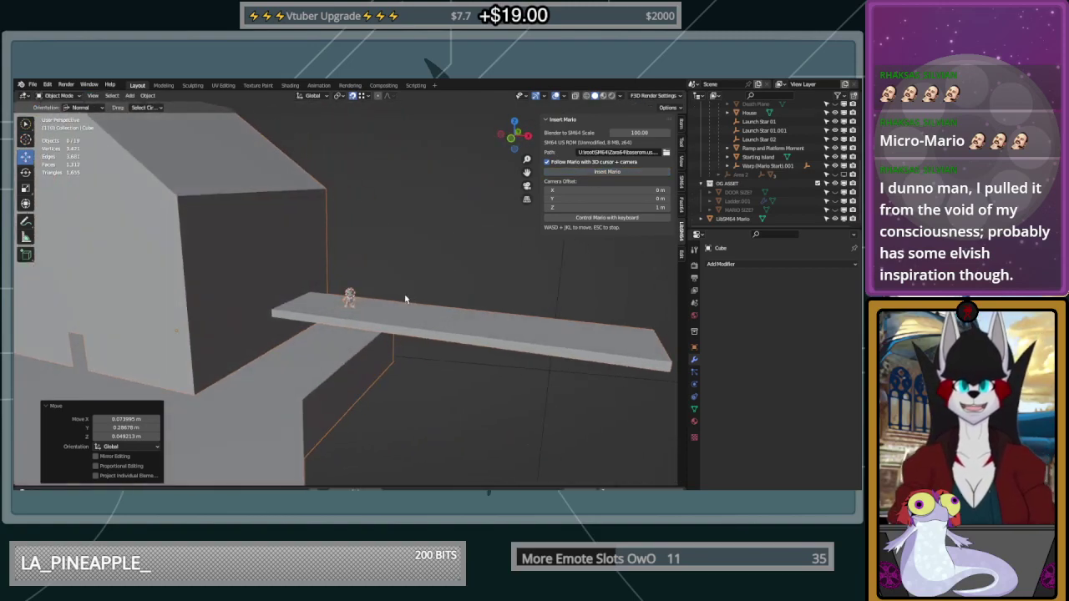
Return to Edit Mode, try dissolving the two upper diagonal edges of the crossed rectangle, and undo it
{"action": "key", "text": "Tab"}
{"action": "mouse_move", "coordinate": [332, 243]}
{"action": "middle_mouse_down"}
{"action": "mouse_move", "coordinate": [301, 242]}
{"action": "mouse_move", "coordinate": [344, 230]}
{"action": "middle_mouse_up"}
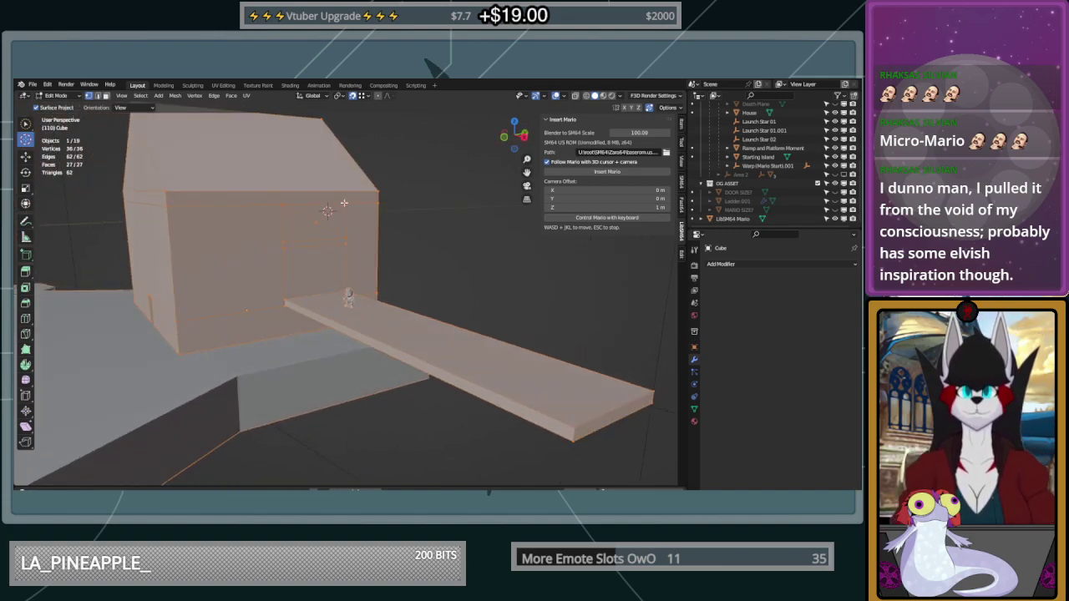
{"action": "scroll", "coordinate": [322, 209], "scroll_direction": "up", "scroll_amount": 2}
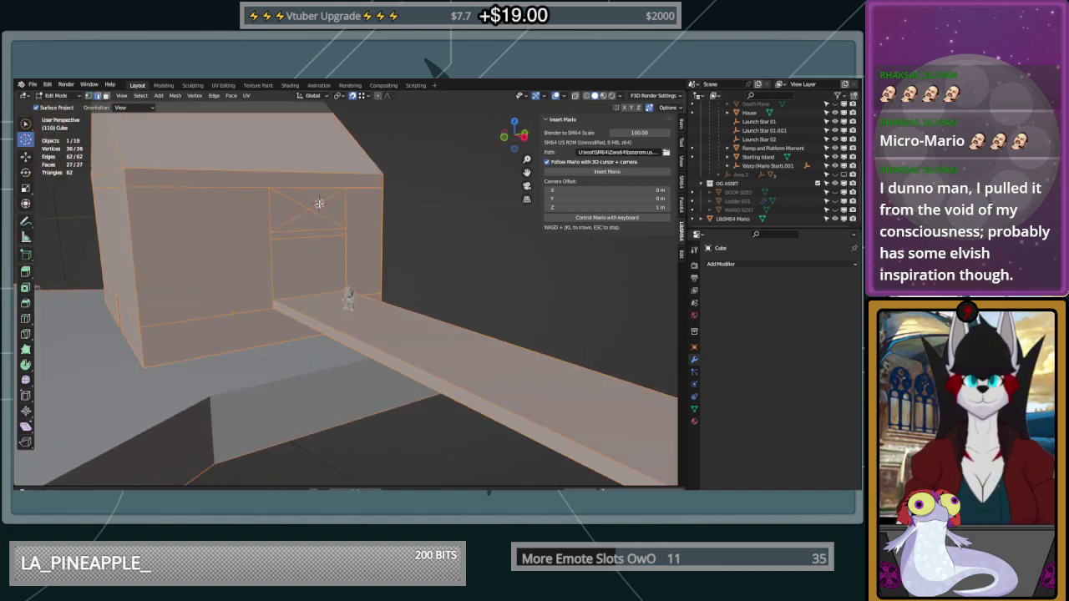
{"action": "left_click_drag", "start_coordinate": [358, 204], "coordinate": [426, 202]}
{"action": "left_click", "coordinate": [25, 124]}
{"action": "left_click", "coordinate": [328, 200]}
{"action": "left_click", "coordinate": [288, 200], "text": "shift"}
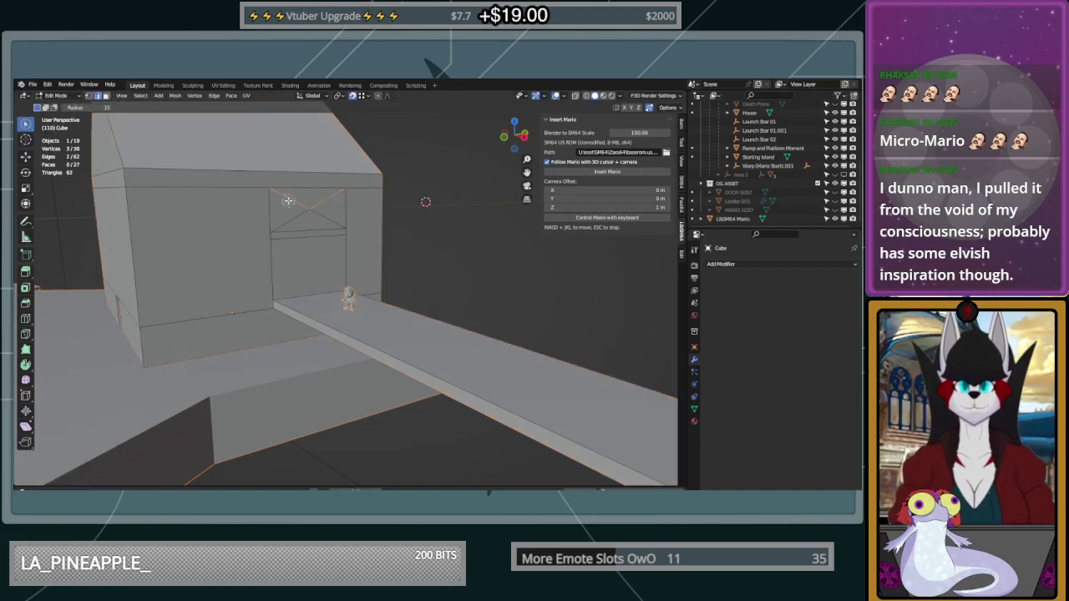
{"action": "key", "text": "x"}
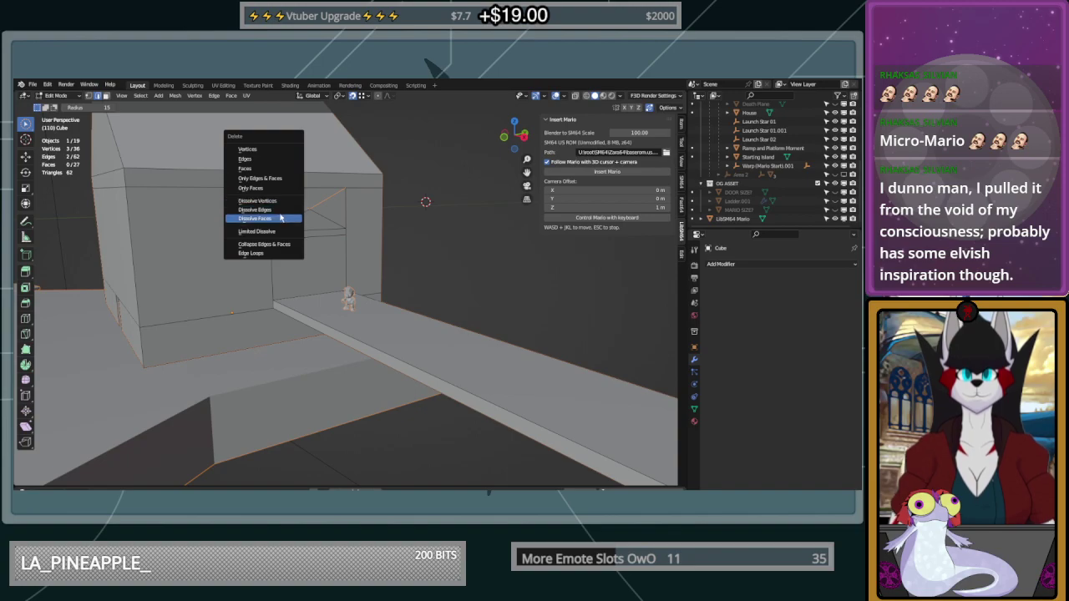
{"action": "left_click", "coordinate": [279, 210]}
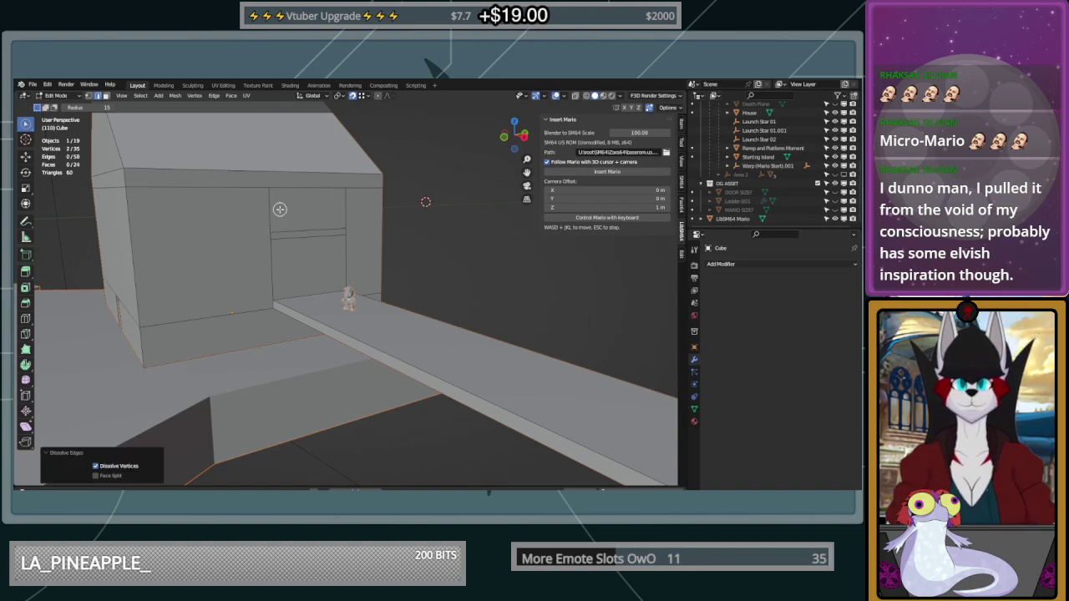
{"action": "key", "text": "ctrl+z"}
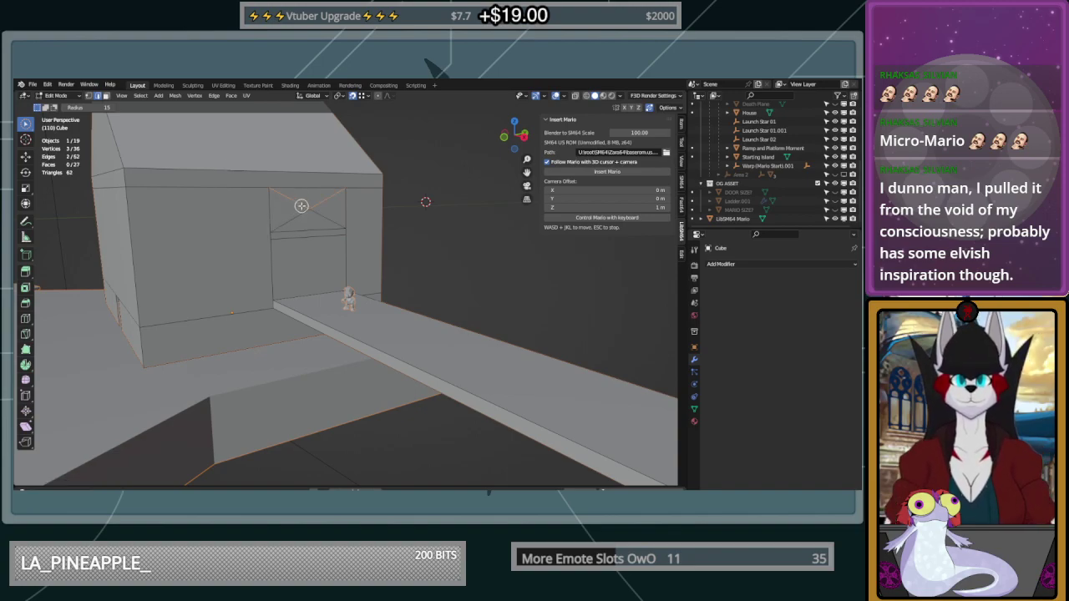
Select vertices at both ends of the upper rear diagonal in the crossed rectangle and dissolve that edge
{"action": "scroll", "coordinate": [302, 205], "scroll_direction": "up", "scroll_amount": 2}
{"action": "middle_click_drag", "start_coordinate": [313, 201], "coordinate": [339, 225]}
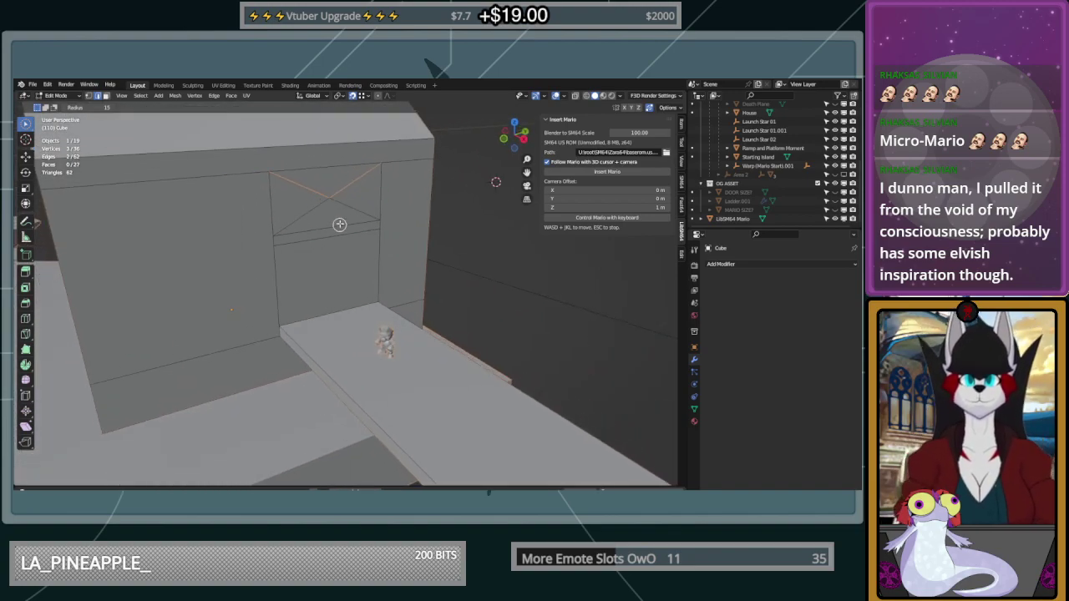
{"action": "left_click", "coordinate": [89, 96]}
{"action": "left_click", "coordinate": [333, 199]}
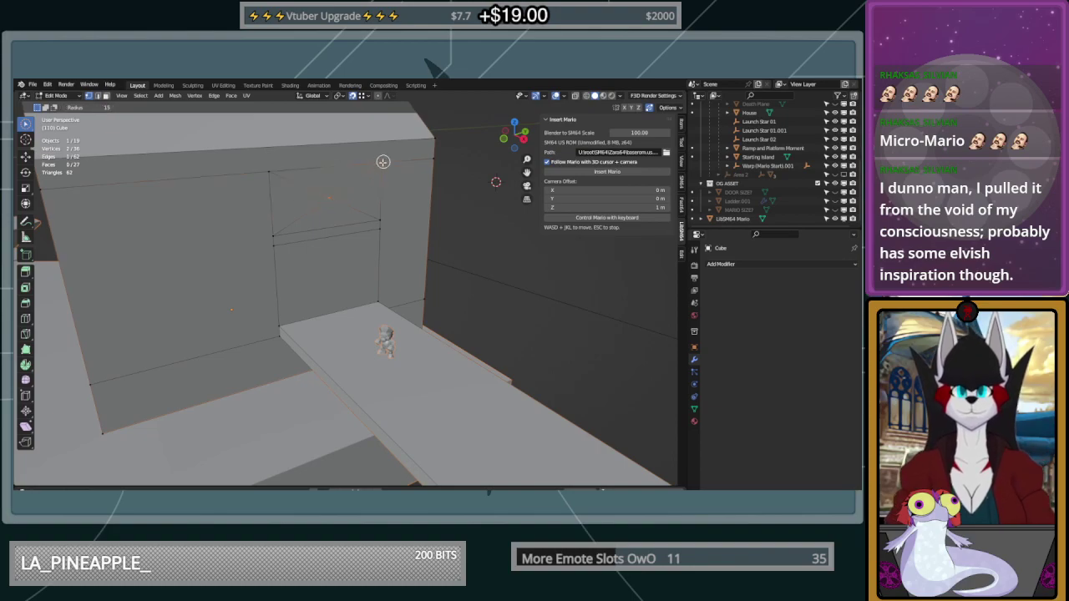
{"action": "key", "text": "x"}
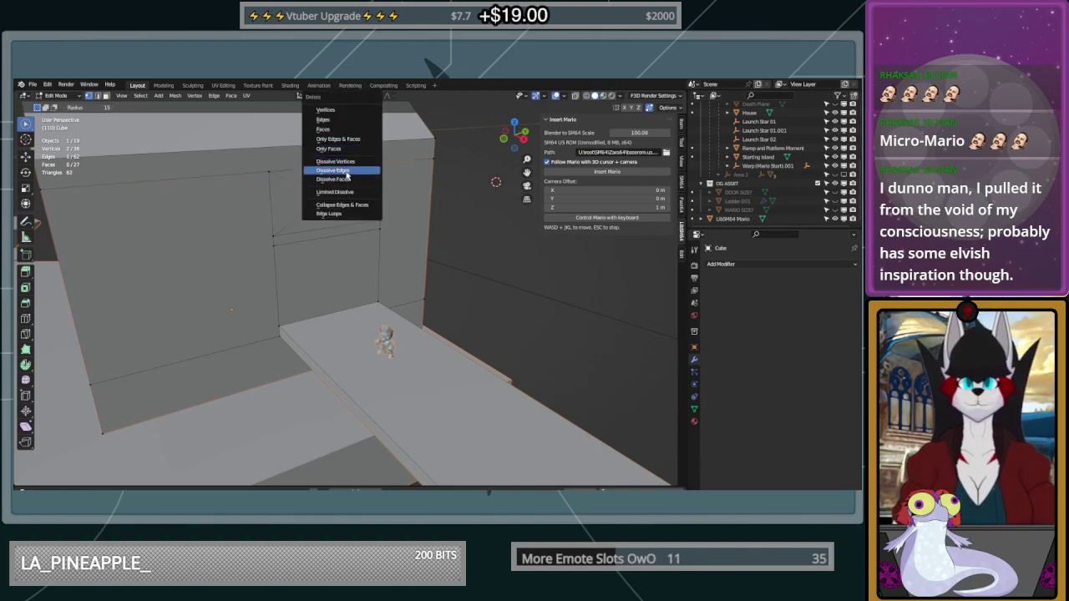
{"action": "left_click", "coordinate": [346, 171]}
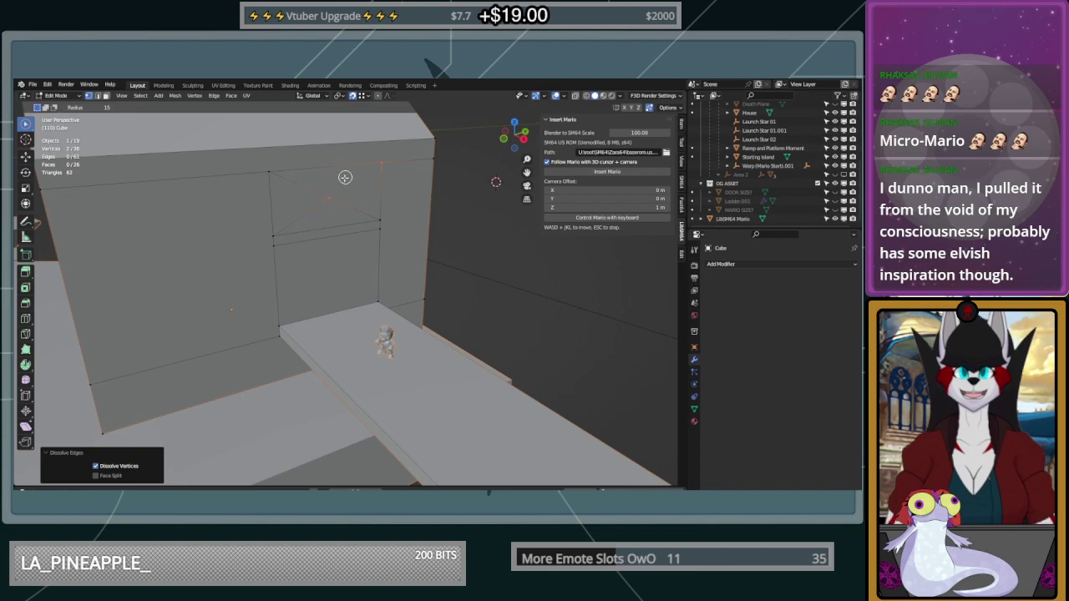
Try to dissolve the upper front diagonal between the crossing point and the rectangle's front upper corner
{"action": "left_click", "coordinate": [329, 194]}
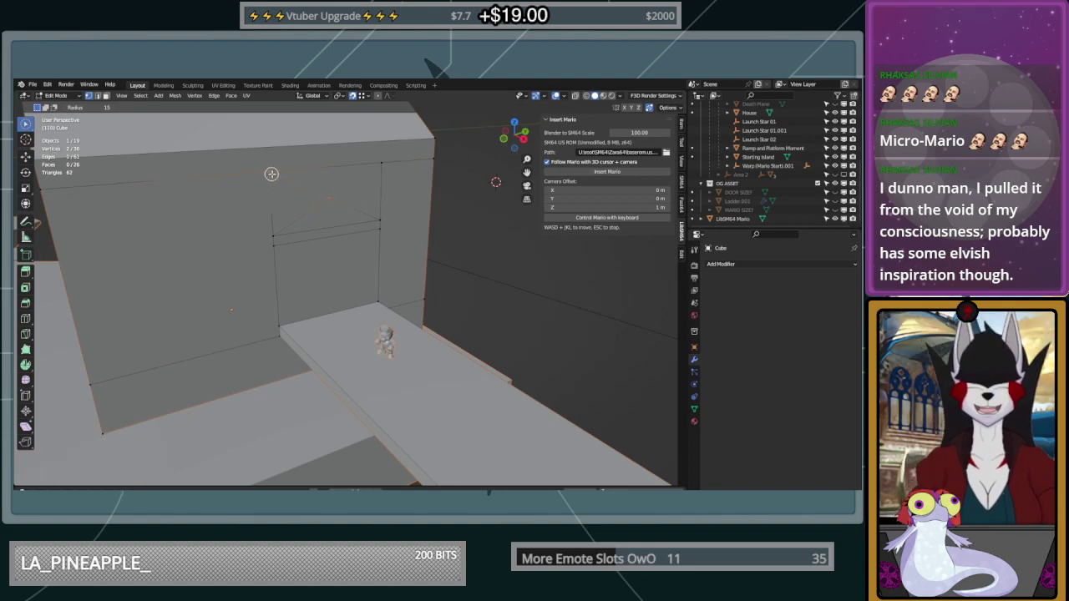
{"action": "key", "text": "x"}
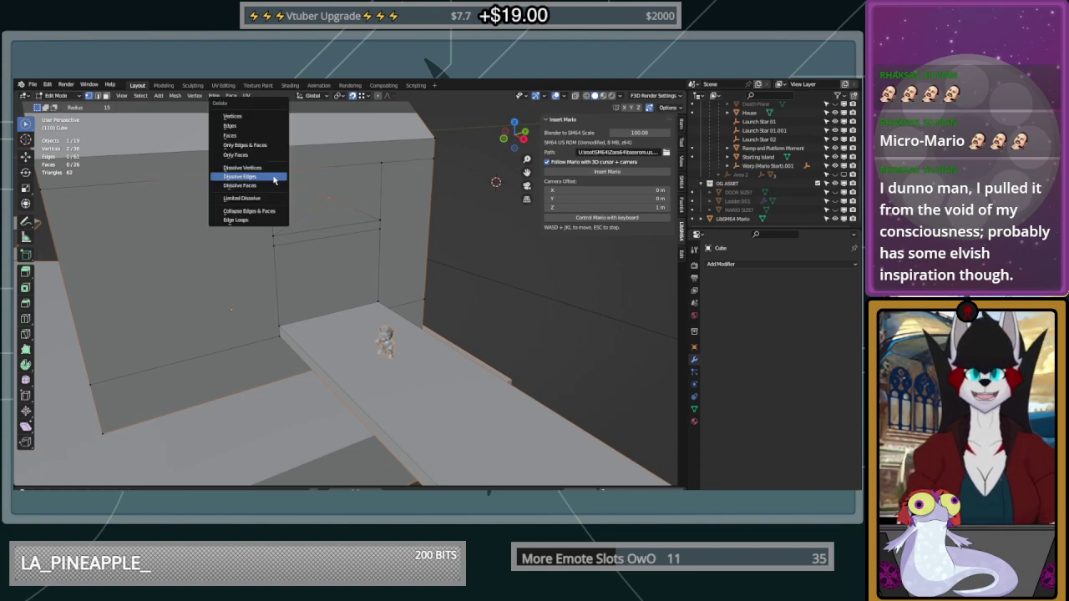
{"action": "left_click", "coordinate": [271, 174]}
{"action": "left_click", "coordinate": [353, 203]}
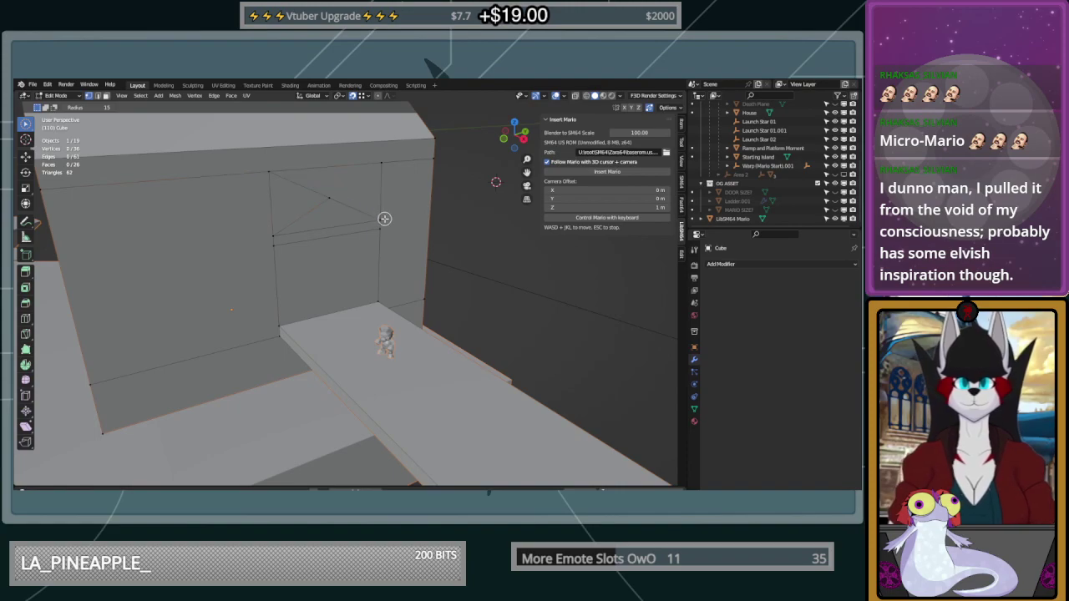
Select the triangular gable face above the beam together with the thin strip directly beneath it
{"action": "left_click", "coordinate": [306, 237]}
{"action": "left_click", "coordinate": [330, 201], "text": "shift"}
{"action": "middle_click_drag", "start_coordinate": [334, 205], "coordinate": [342, 268]}
{"action": "scroll", "coordinate": [354, 278], "scroll_direction": "up", "scroll_amount": 3}
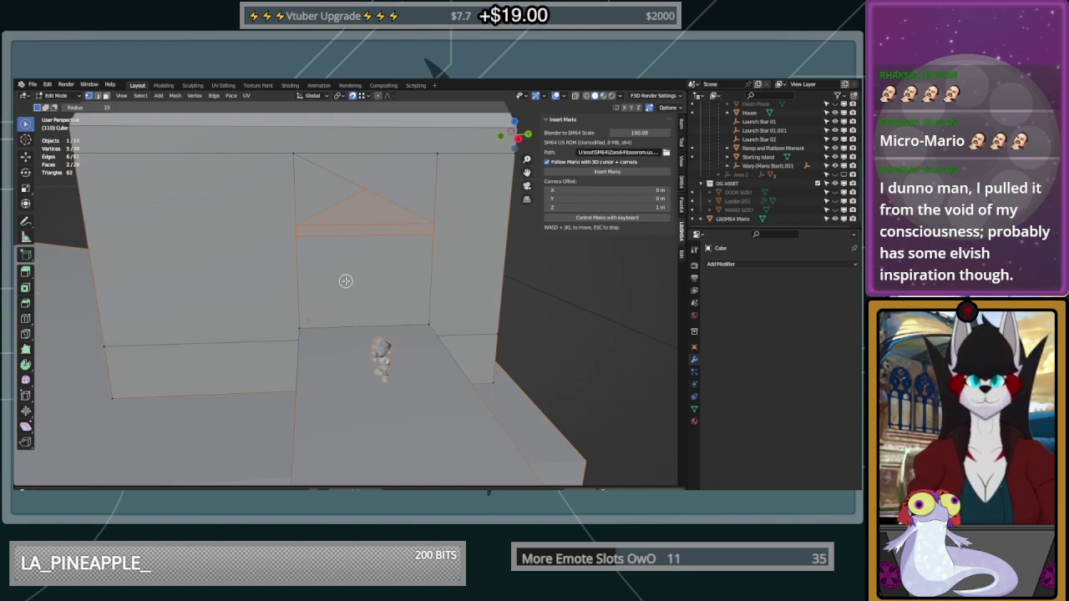
{"action": "middle_click_drag", "start_coordinate": [346, 282], "coordinate": [394, 273]}
{"action": "scroll", "coordinate": [396, 275], "scroll_direction": "down", "scroll_amount": 2}
Try extruding the selected gable and strip faces outward from the side wall, and undo the extrusion
{"action": "left_click", "coordinate": [27, 273]}
{"action": "middle_click_drag", "start_coordinate": [268, 271], "coordinate": [319, 260]}
{"action": "left_click_drag", "start_coordinate": [326, 251], "coordinate": [683, 300]}
{"action": "middle_click_drag", "start_coordinate": [557, 330], "coordinate": [315, 304], "text": "shift"}
{"action": "key", "text": "ctrl+z"}
Extrude the gable and strip faces about 24.6 m outward from the side wall as a pitched roof above the beam
{"action": "scroll", "coordinate": [315, 303], "scroll_direction": "down", "scroll_amount": 3}
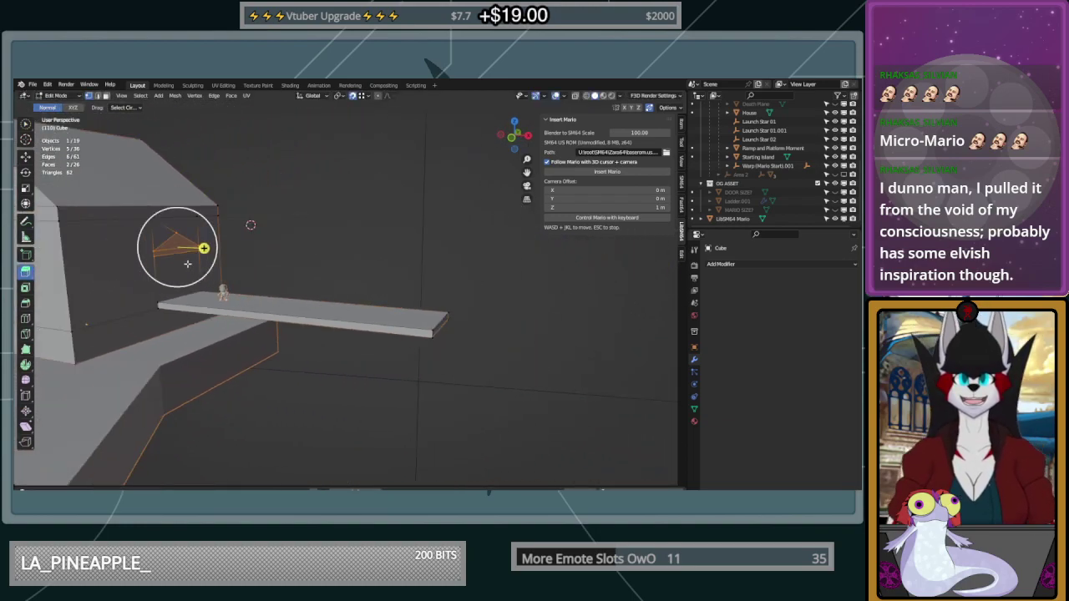
{"action": "left_click_drag", "start_coordinate": [204, 249], "coordinate": [445, 315]}
{"action": "middle_click_drag", "start_coordinate": [489, 318], "coordinate": [311, 261]}
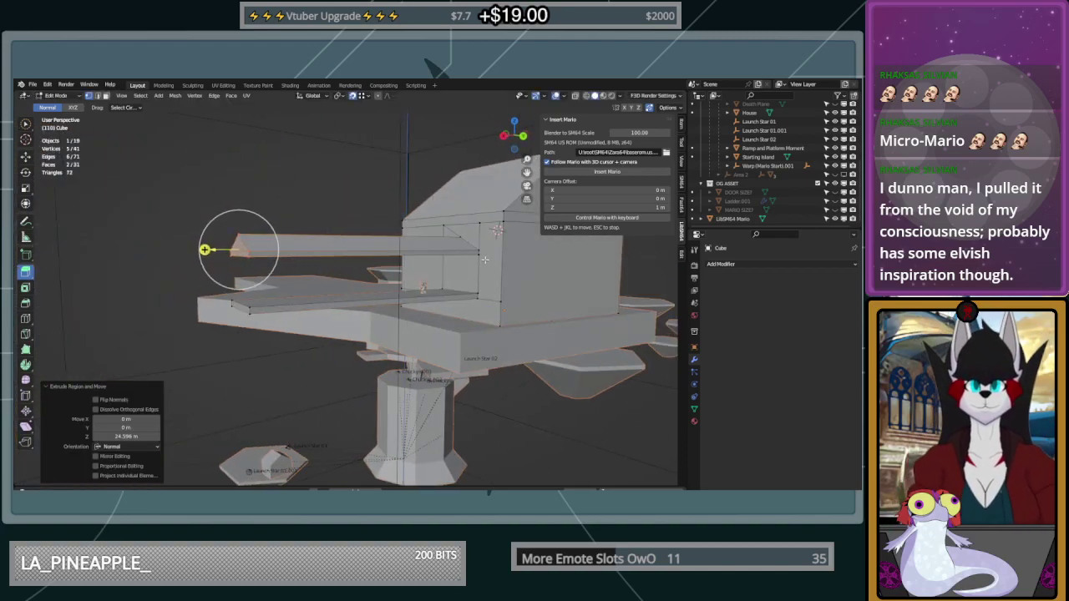
{"action": "middle_click_drag", "start_coordinate": [460, 290], "coordinate": [236, 302]}
{"action": "middle_click_drag", "start_coordinate": [406, 340], "coordinate": [676, 288]}
Leave Edit Mode and hide the LibSM64 Mario object
{"action": "left_click", "coordinate": [432, 336]}
{"action": "key", "text": "Tab"}
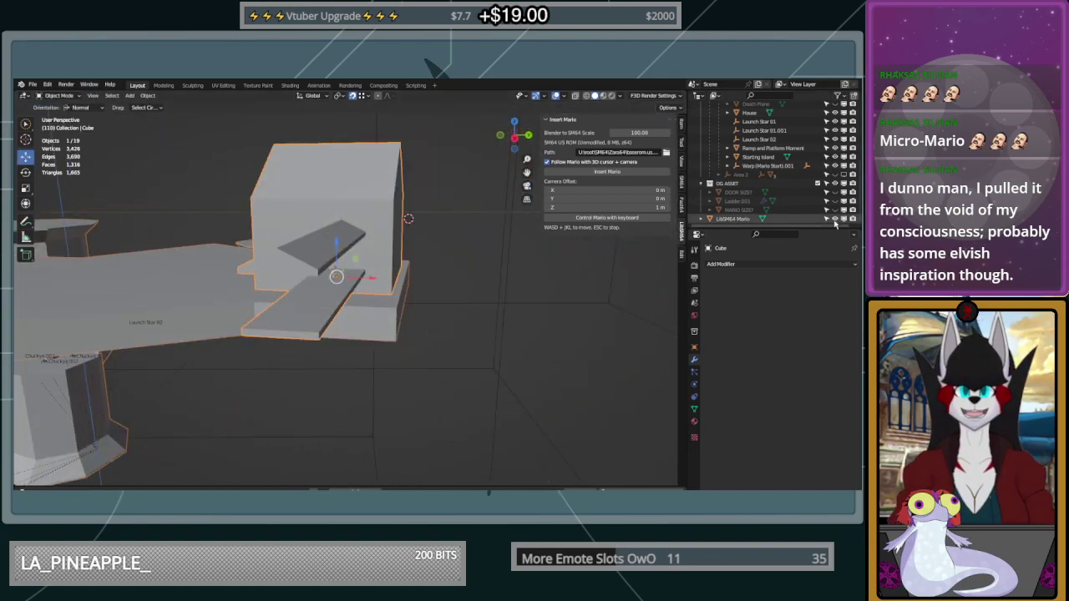
{"action": "left_click", "coordinate": [836, 219]}
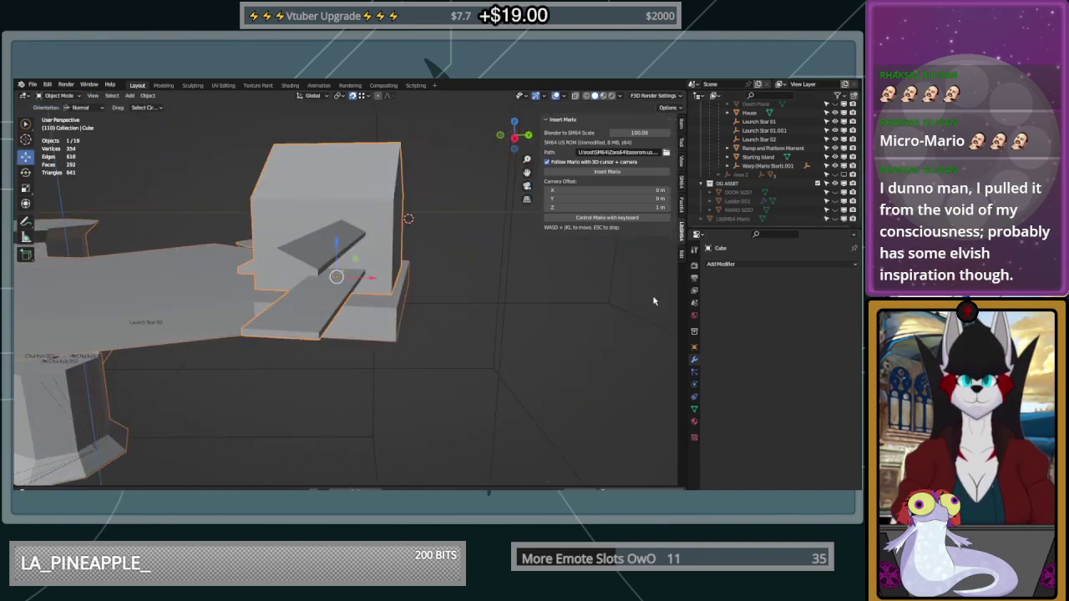
Deselect everything and inspect the beam and the pitched roof extending from the house's side wall
{"action": "middle_click_drag", "start_coordinate": [654, 298], "coordinate": [392, 337]}
{"action": "left_click", "coordinate": [176, 336]}
{"action": "middle_click_drag", "start_coordinate": [176, 335], "coordinate": [325, 338]}
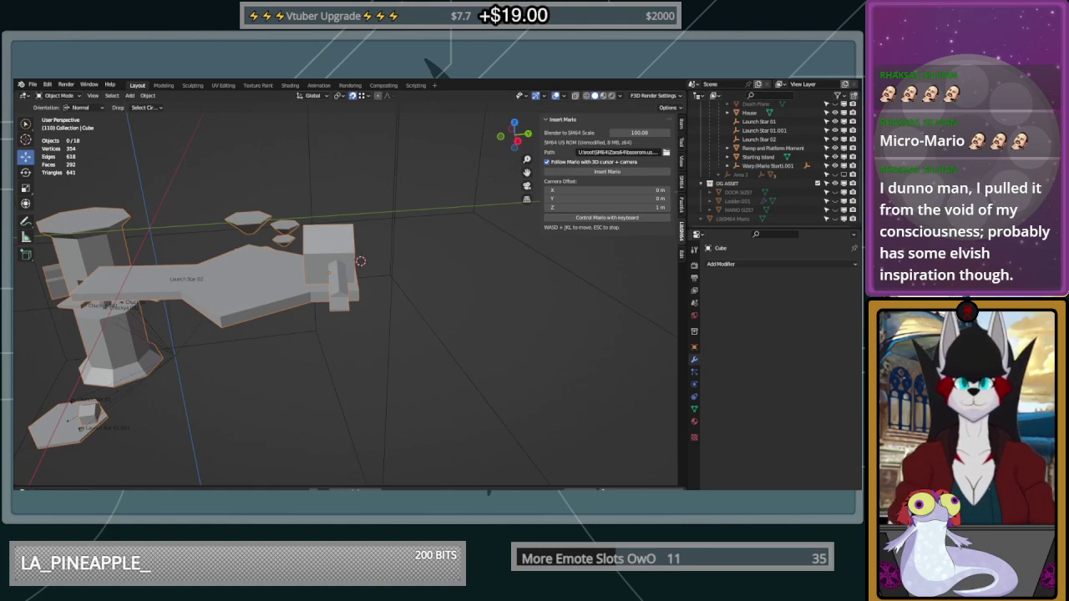
{"action": "scroll", "coordinate": [328, 197], "scroll_direction": "up", "scroll_amount": 5}
{"action": "middle_click_drag", "start_coordinate": [329, 216], "coordinate": [382, 215]}
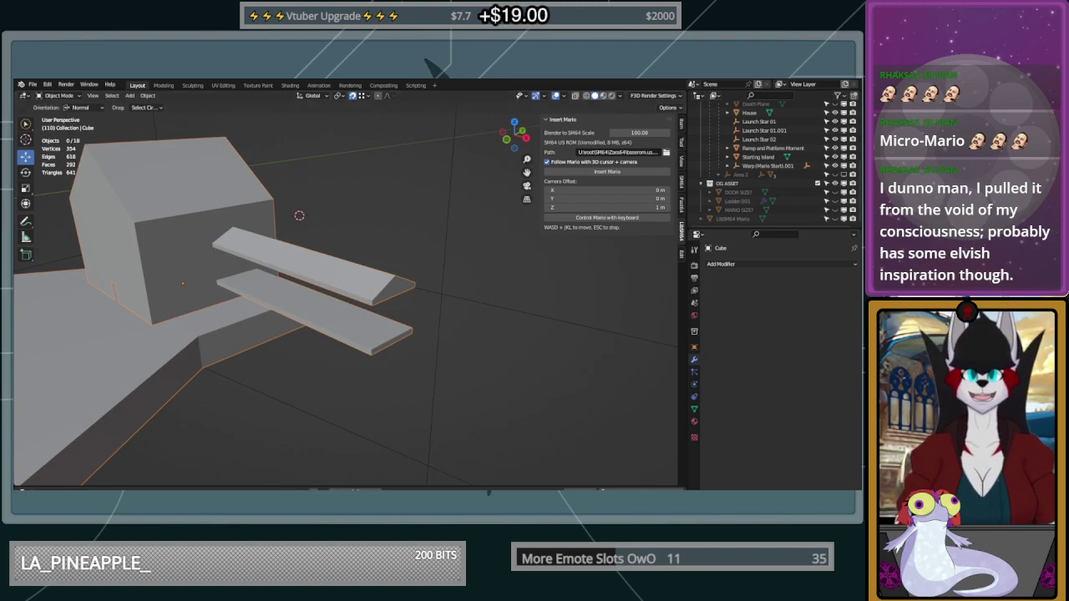
{"action": "scroll", "coordinate": [311, 286], "scroll_direction": "up", "scroll_amount": 2}
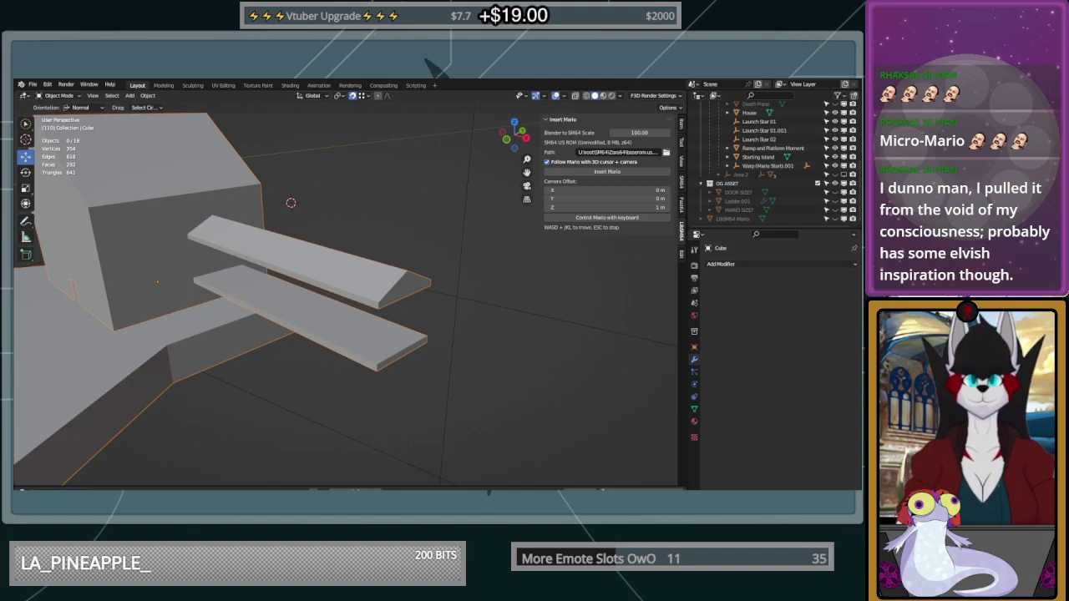
Inspect the beam and the pitched roof extending from the house's side wall from several angles
{"action": "middle_click_drag", "start_coordinate": [365, 302], "coordinate": [400, 250]}
{"action": "left_click", "coordinate": [407, 245]}
{"action": "middle_click_drag", "start_coordinate": [465, 313], "coordinate": [486, 441]}
{"action": "left_click", "coordinate": [508, 336]}
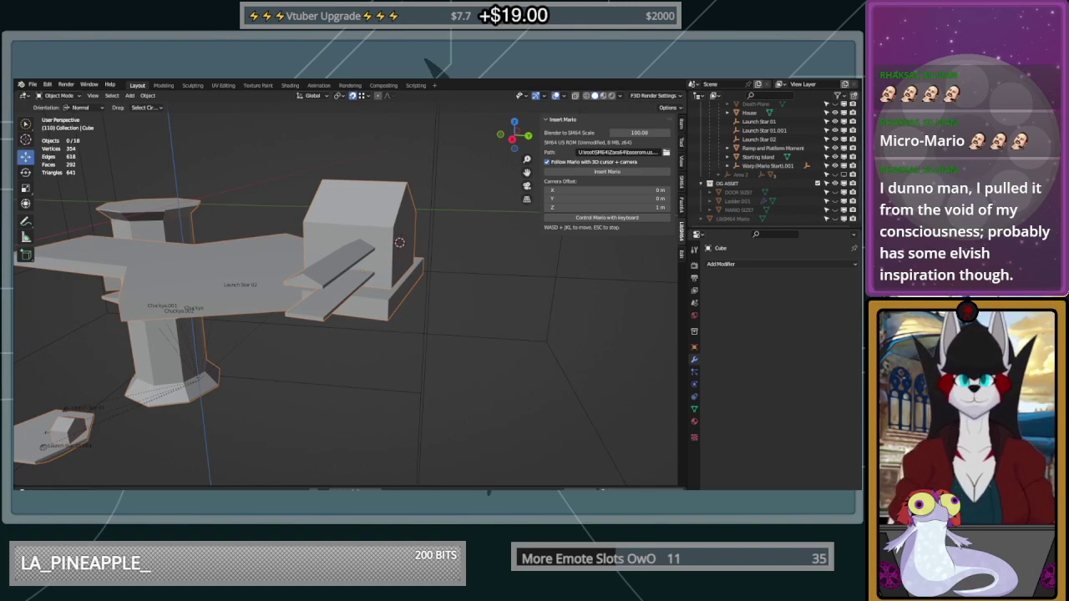
{"action": "middle_click_drag", "start_coordinate": [291, 331], "coordinate": [489, 258]}
{"action": "scroll", "coordinate": [322, 290], "scroll_direction": "up", "scroll_amount": 3}
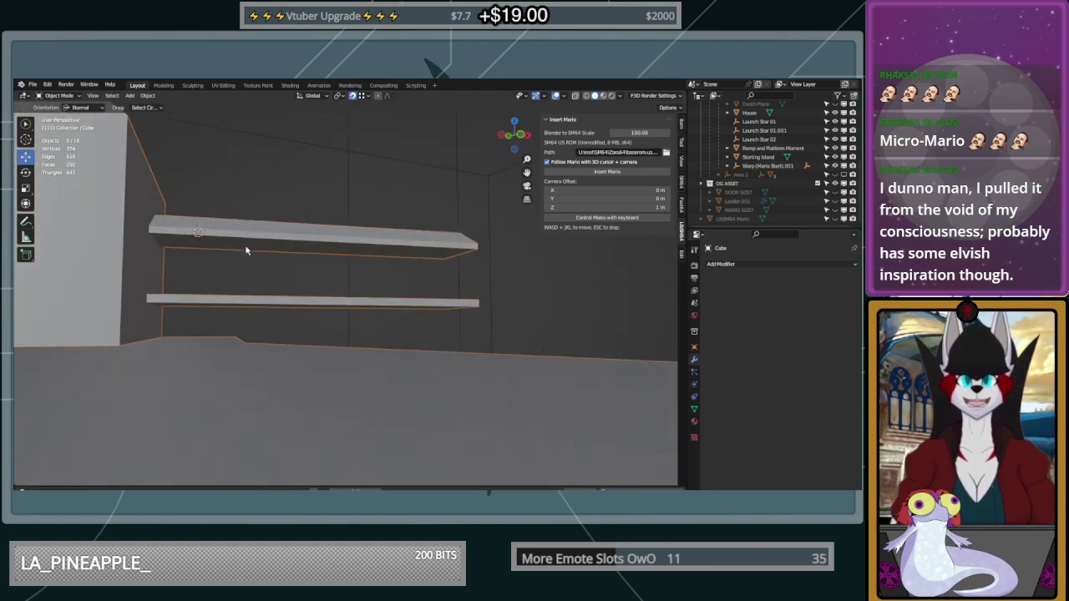
{"action": "middle_click_drag", "start_coordinate": [247, 251], "coordinate": [182, 281]}
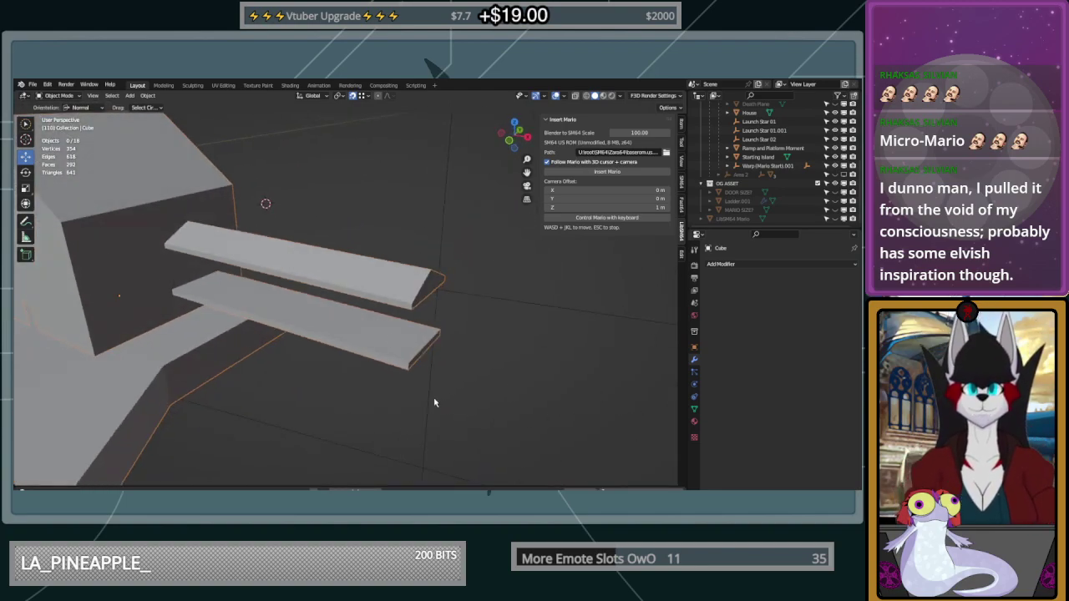
{"action": "middle_click_drag", "start_coordinate": [480, 398], "coordinate": [483, 364]}
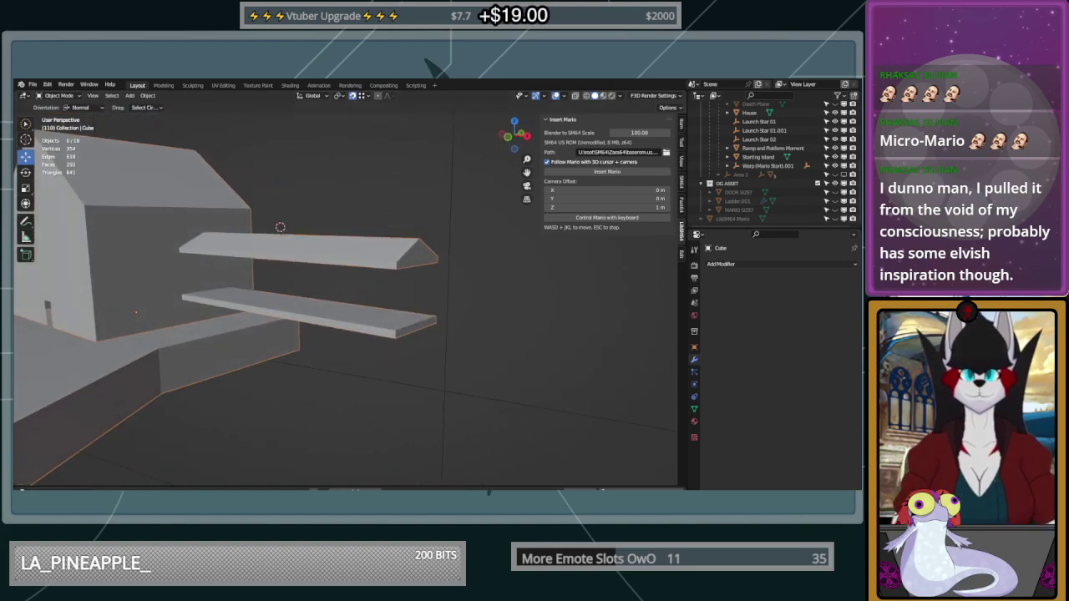
{"action": "middle_click_drag", "start_coordinate": [528, 311], "coordinate": [464, 331]}
Enter Edit Mode on the house mesh and select the outer end face of the lower beam
{"action": "key", "text": "a"}
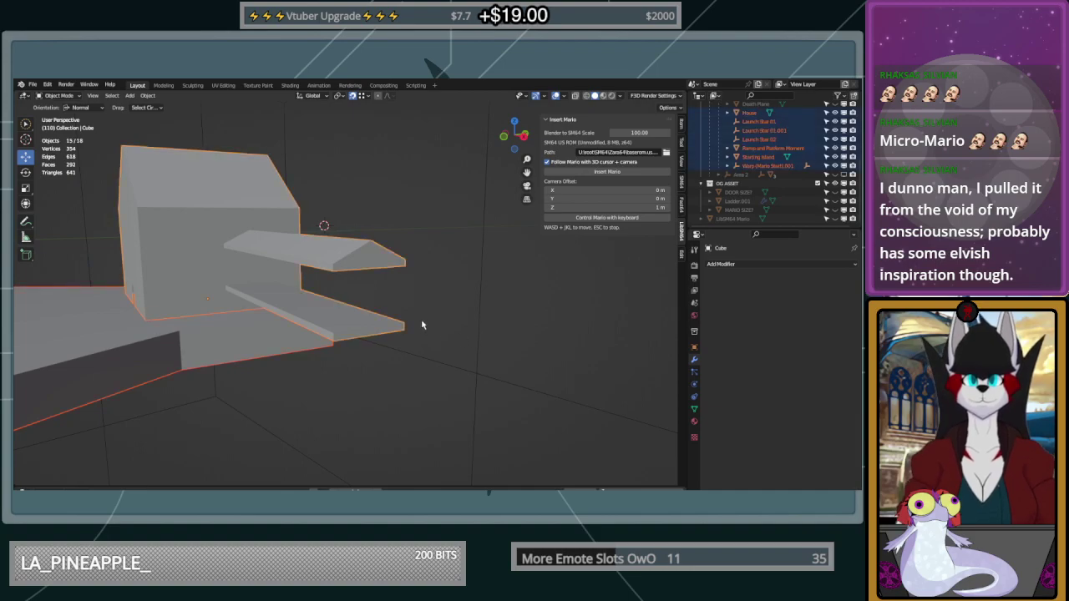
{"action": "key", "text": "Tab"}
{"action": "middle_click_drag", "start_coordinate": [457, 324], "coordinate": [402, 339]}
{"action": "left_click", "coordinate": [402, 334]}
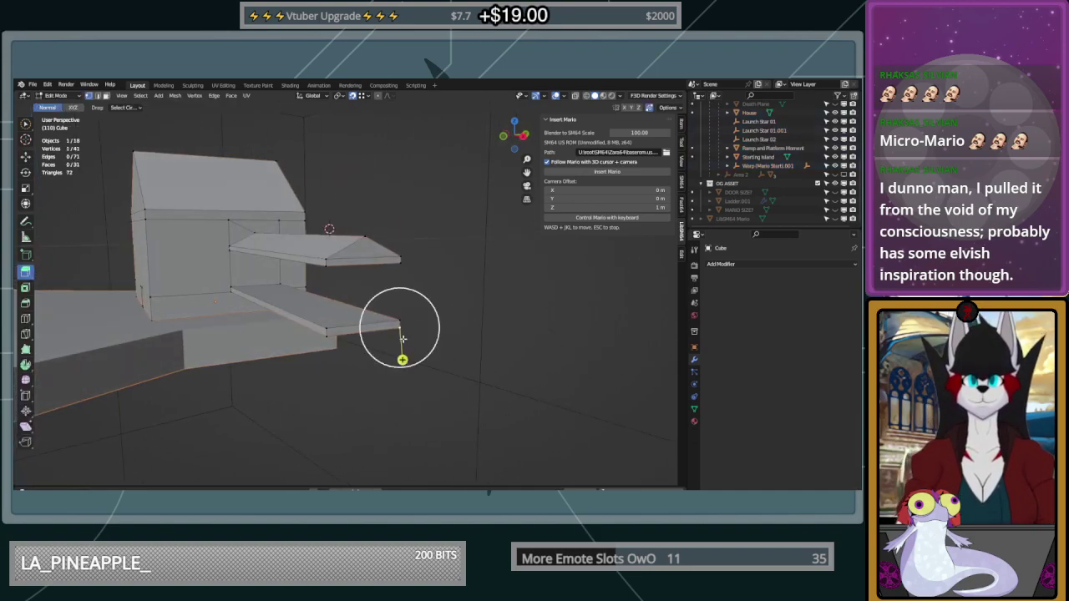
{"action": "left_click", "coordinate": [376, 329]}
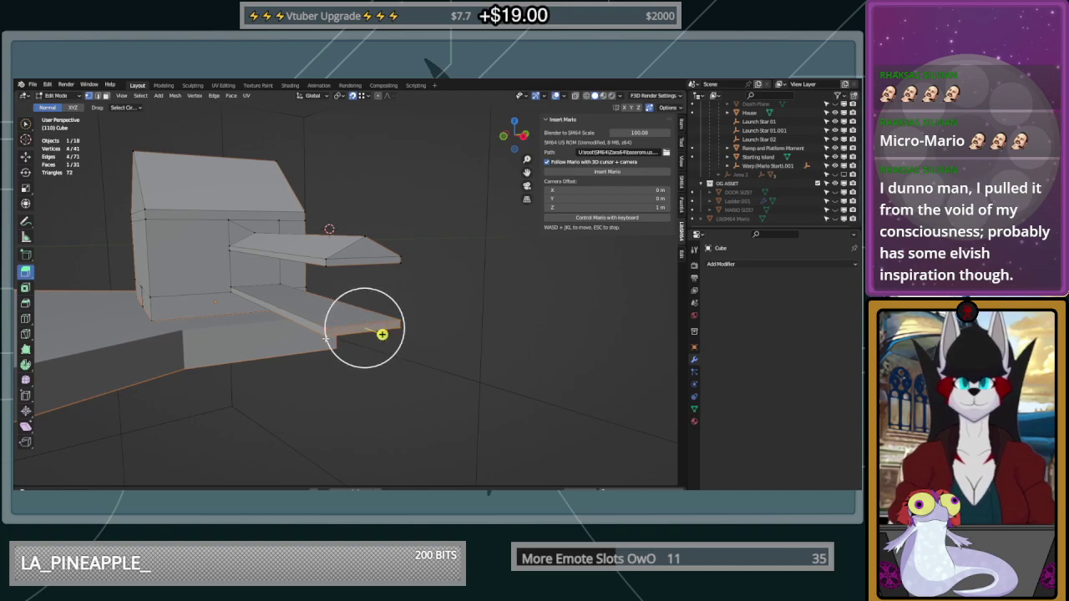
Try adding a cube inside the house mesh at the beam's outer end, and undo it
{"action": "key", "text": "shift+a"}
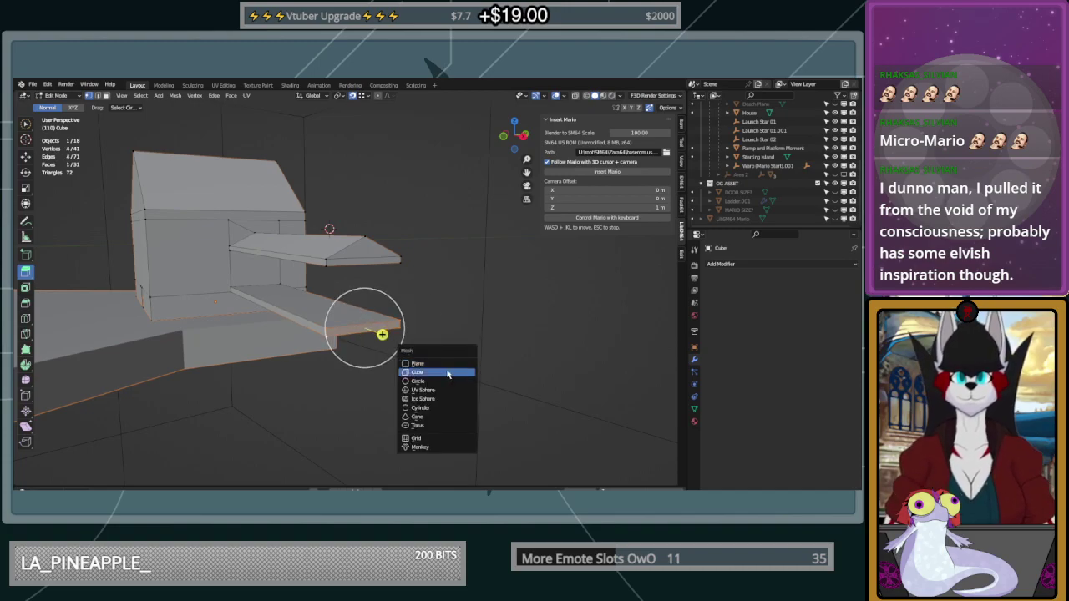
{"action": "left_click", "coordinate": [451, 371]}
{"action": "middle_click_drag", "start_coordinate": [446, 370], "coordinate": [449, 474]}
{"action": "key", "text": "ctrl+z"}
{"action": "key", "text": "shift+a"}
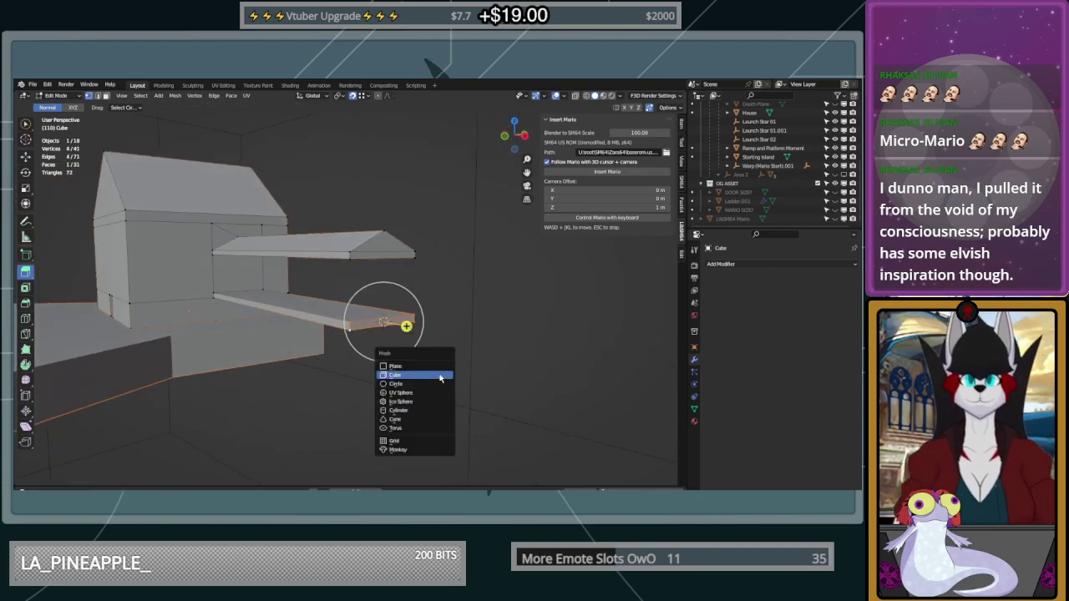
{"action": "left_click", "coordinate": [440, 374]}
{"action": "key", "text": "ctrl+z"}
Leave Edit Mode and add a cube as a separate object at the beam's outer end
{"action": "key", "text": "Tab"}
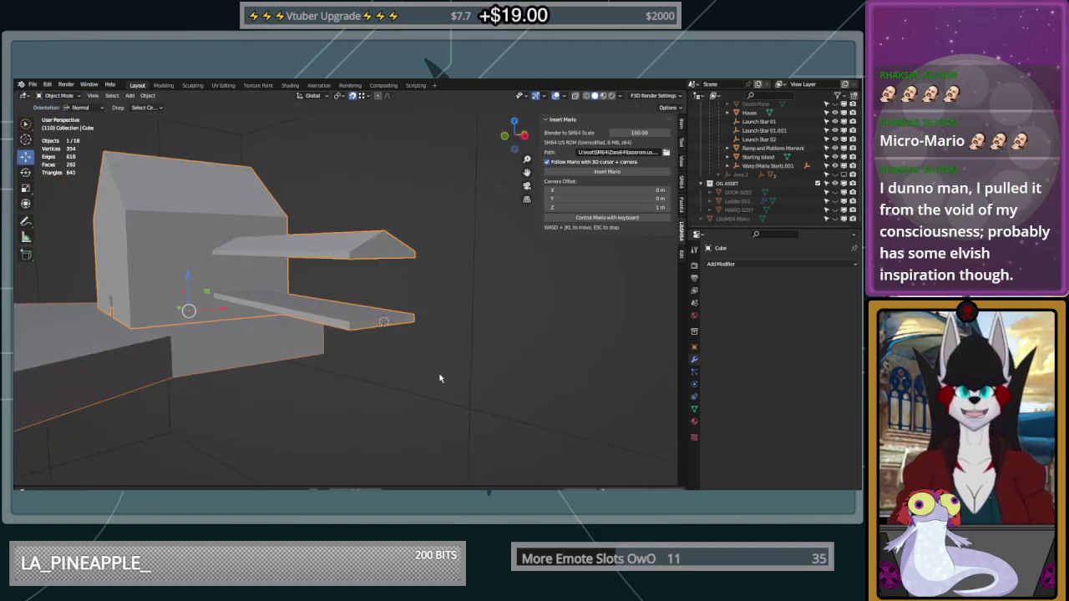
{"action": "key", "text": "shift+a"}
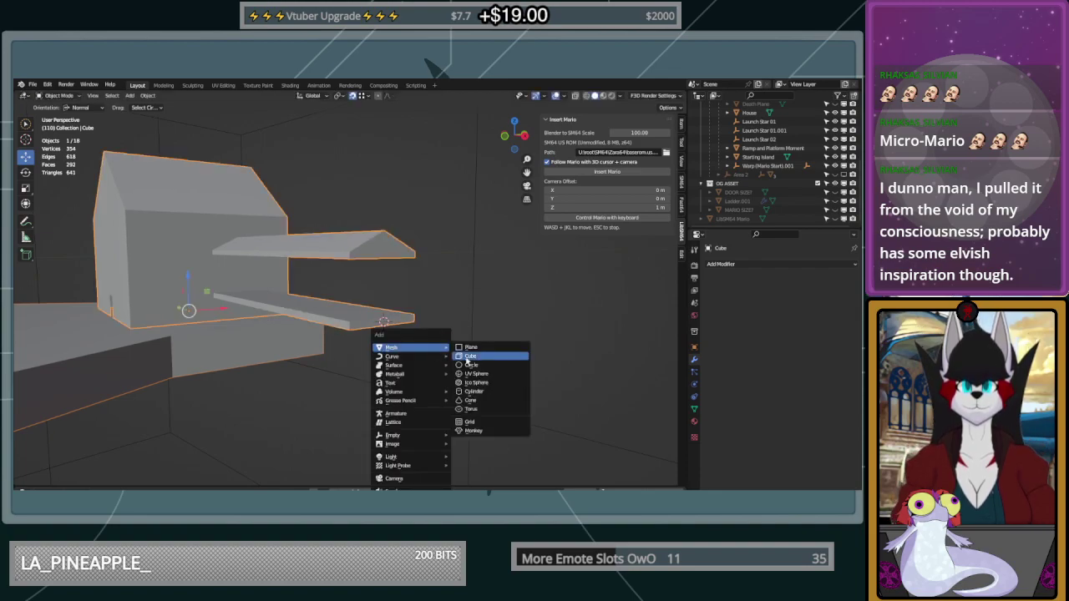
{"action": "left_click", "coordinate": [461, 359]}
{"action": "middle_click_drag", "start_coordinate": [461, 359], "coordinate": [436, 407]}
{"action": "left_click_drag", "start_coordinate": [371, 438], "coordinate": [396, 443], "text": "shift"}
{"action": "key", "text": "ctrl+z"}
{"action": "middle_click_drag", "start_coordinate": [397, 442], "coordinate": [452, 298]}
Set snapping to Face Project with Align Rotation to Target enabled
{"action": "left_click", "coordinate": [361, 95]}
{"action": "left_click", "coordinate": [345, 148]}
{"action": "left_click", "coordinate": [341, 237]}
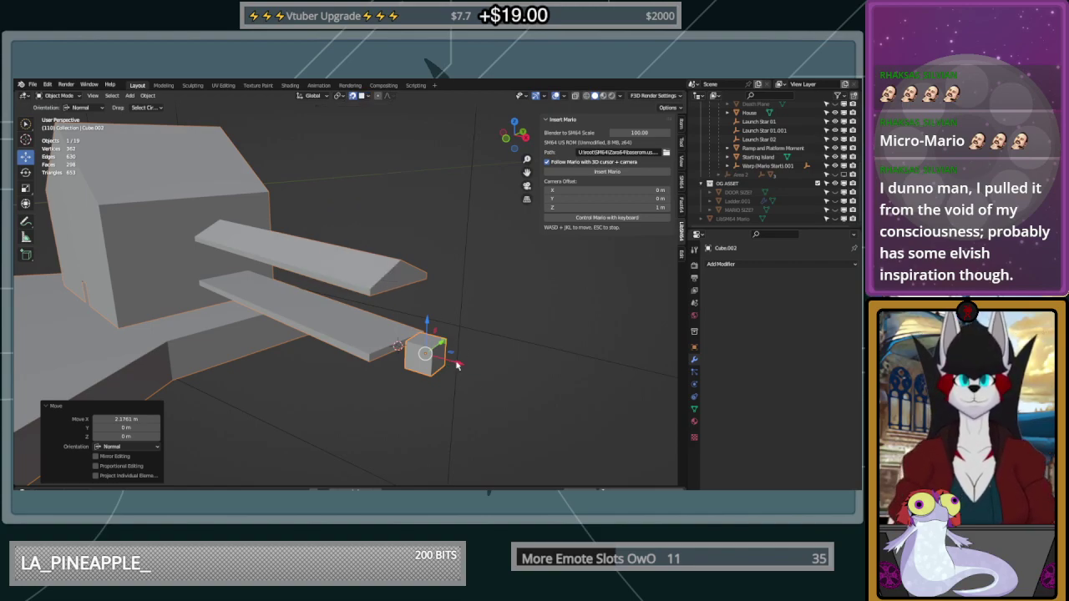
Try snapping the cube along X onto the beam's end face, and undo the move
{"action": "key", "text": "g"}
{"action": "key", "text": "x"}
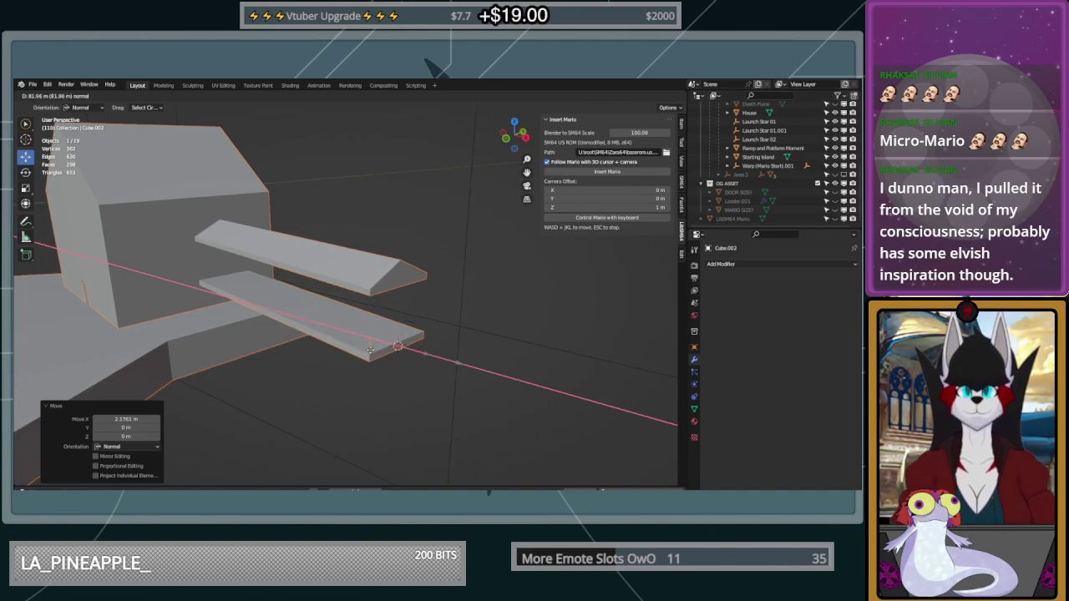
{"action": "left_click", "coordinate": [399, 346]}
{"action": "middle_click_drag", "start_coordinate": [400, 346], "coordinate": [518, 321]}
{"action": "scroll", "coordinate": [489, 372], "scroll_direction": "up", "scroll_amount": 2}
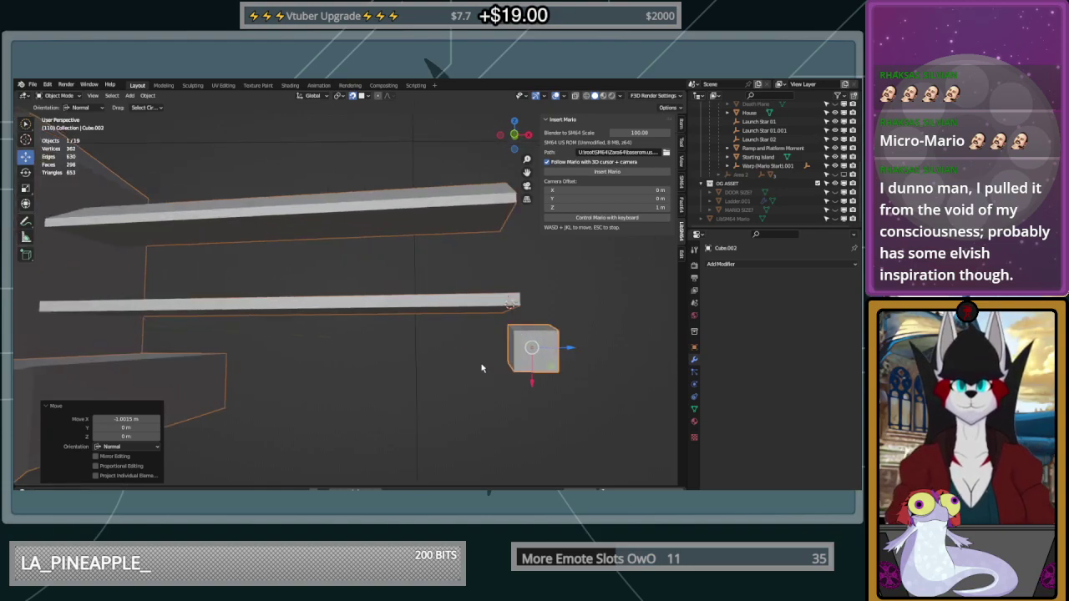
{"action": "key", "text": "ctrl+z"}
Set snapping to use the Center and move the cube about 2.18 m along X back to the beam's end
{"action": "middle_click_drag", "start_coordinate": [523, 322], "coordinate": [409, 380]}
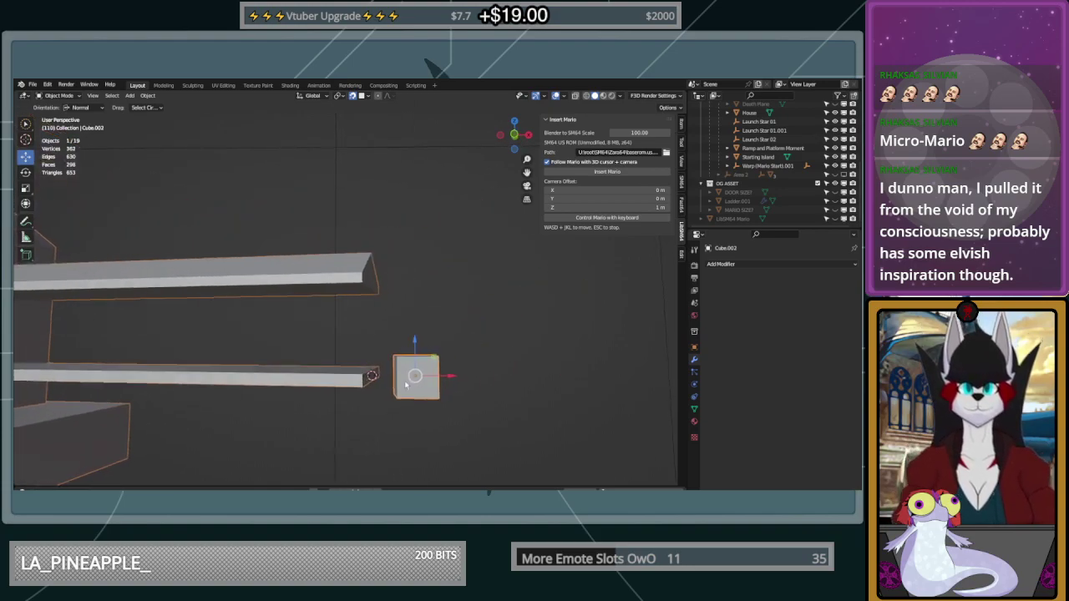
{"action": "left_click", "coordinate": [368, 98]}
{"action": "left_click", "coordinate": [352, 208]}
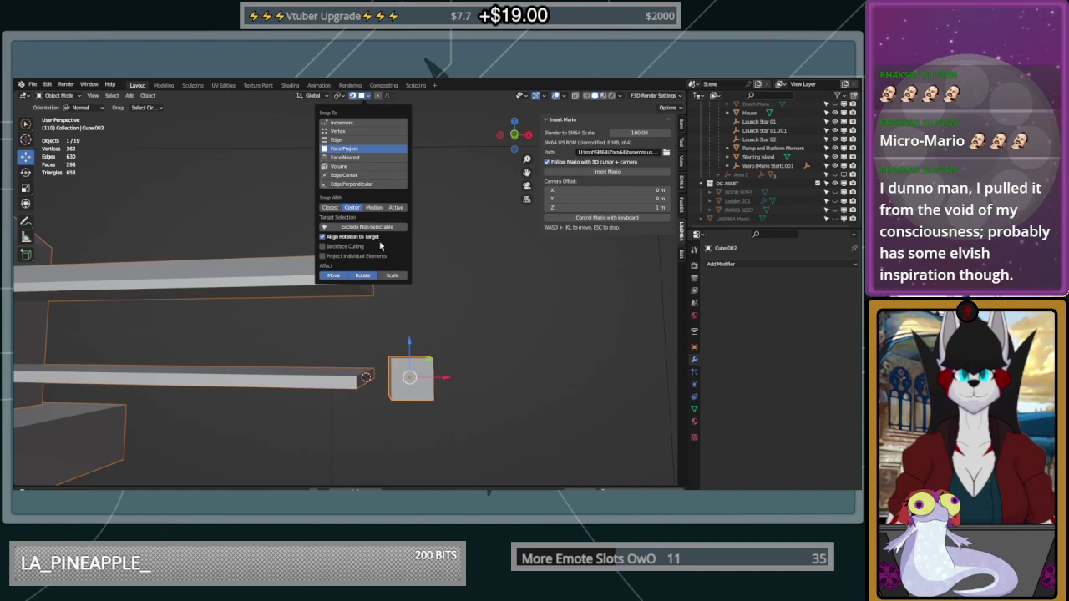
{"action": "left_click_drag", "start_coordinate": [444, 379], "coordinate": [367, 382]}
{"action": "middle_click_drag", "start_coordinate": [436, 382], "coordinate": [369, 373]}
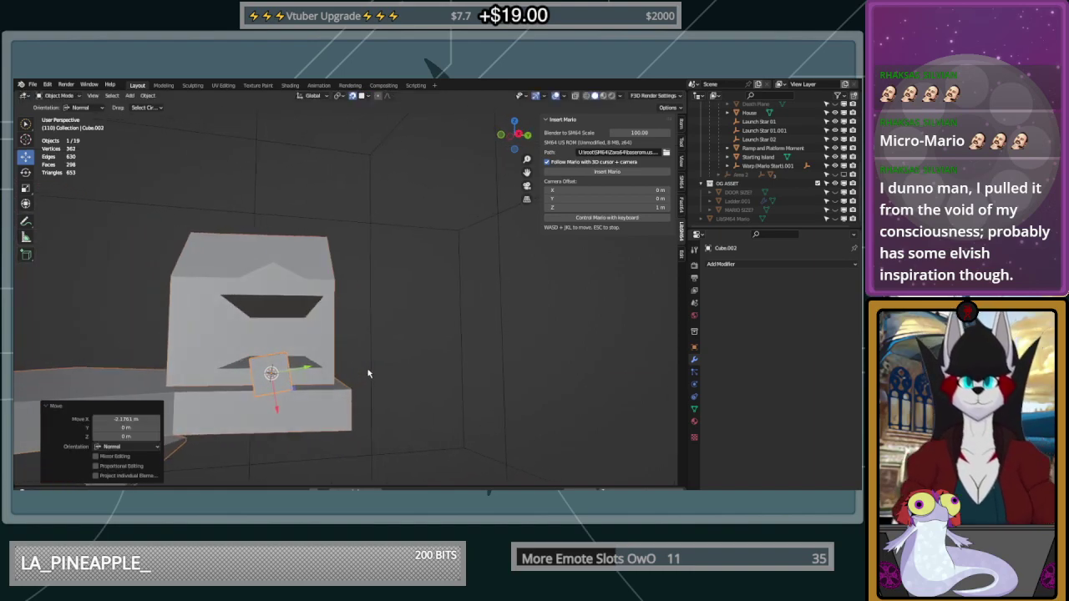
Try straightening the tilted cube by rotating it about its local Z axis, using an angle of -45°
{"action": "left_click", "coordinate": [26, 172]}
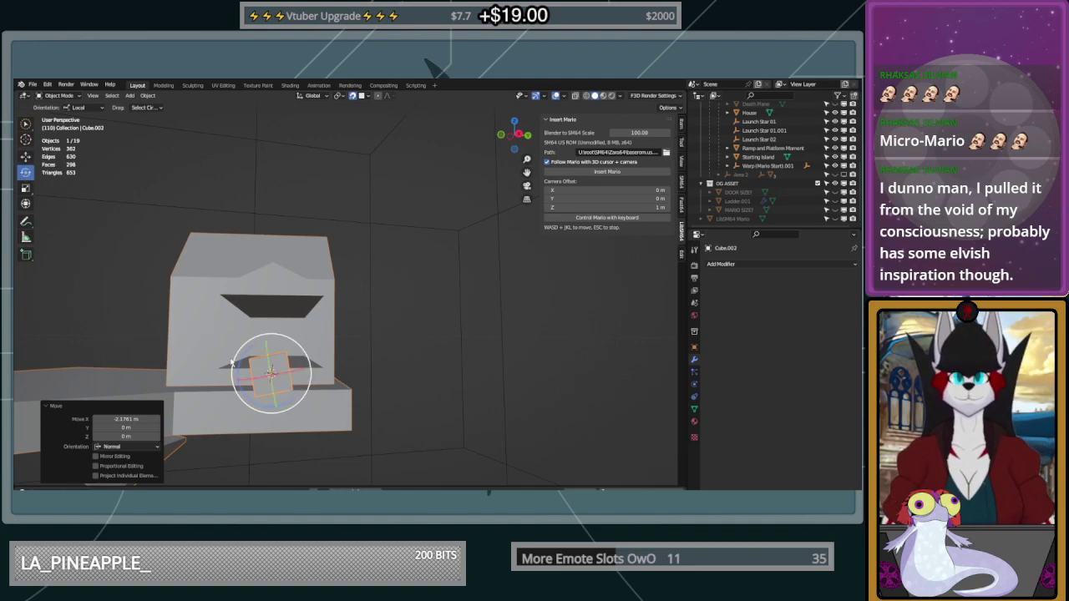
{"action": "left_click_drag", "start_coordinate": [238, 367], "coordinate": [243, 352]}
{"action": "left_click_drag", "start_coordinate": [328, 374], "coordinate": [297, 383]}
{"action": "mouse_move", "coordinate": [316, 381]}
{"action": "middle_mouse_down"}
{"action": "mouse_move", "coordinate": [246, 367]}
{"action": "mouse_move", "coordinate": [327, 378]}
{"action": "middle_mouse_up"}
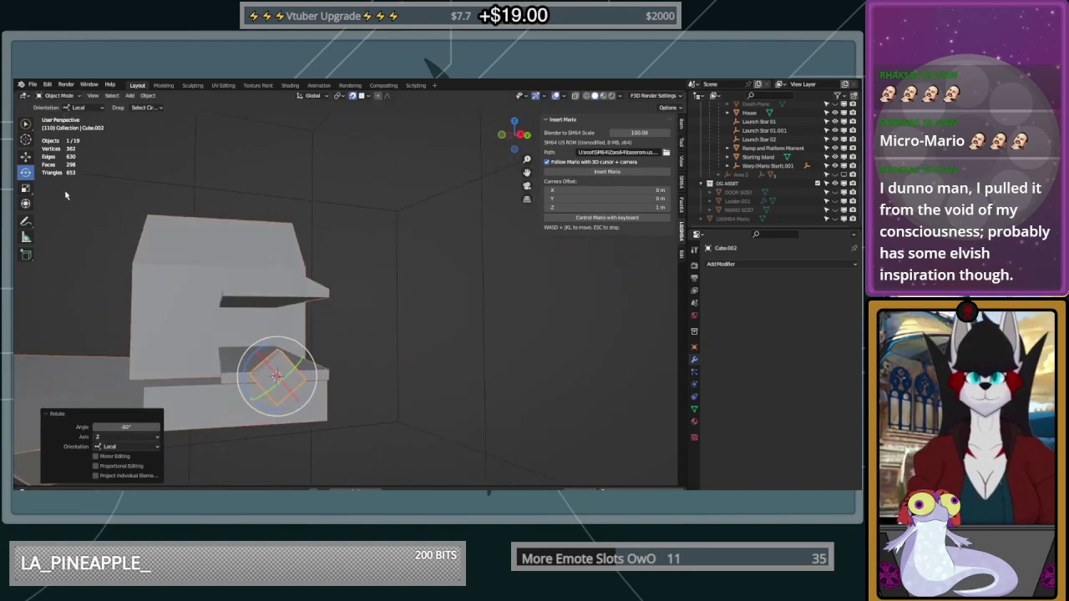
{"action": "left_click_drag", "start_coordinate": [252, 360], "coordinate": [271, 350]}
{"action": "left_click", "coordinate": [142, 426]}
{"action": "key", "text": "BackSpace"}
{"action": "key", "text": "Return"}
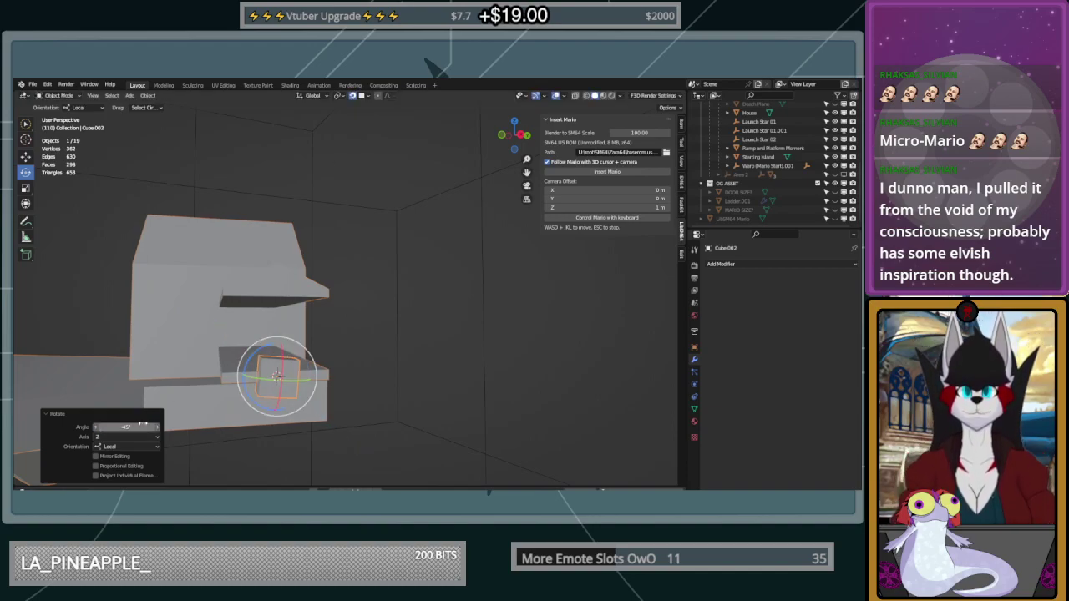
Try straightening the cube again with local Z rotations of about -45° and -60°
{"action": "middle_click_drag", "start_coordinate": [406, 405], "coordinate": [326, 359]}
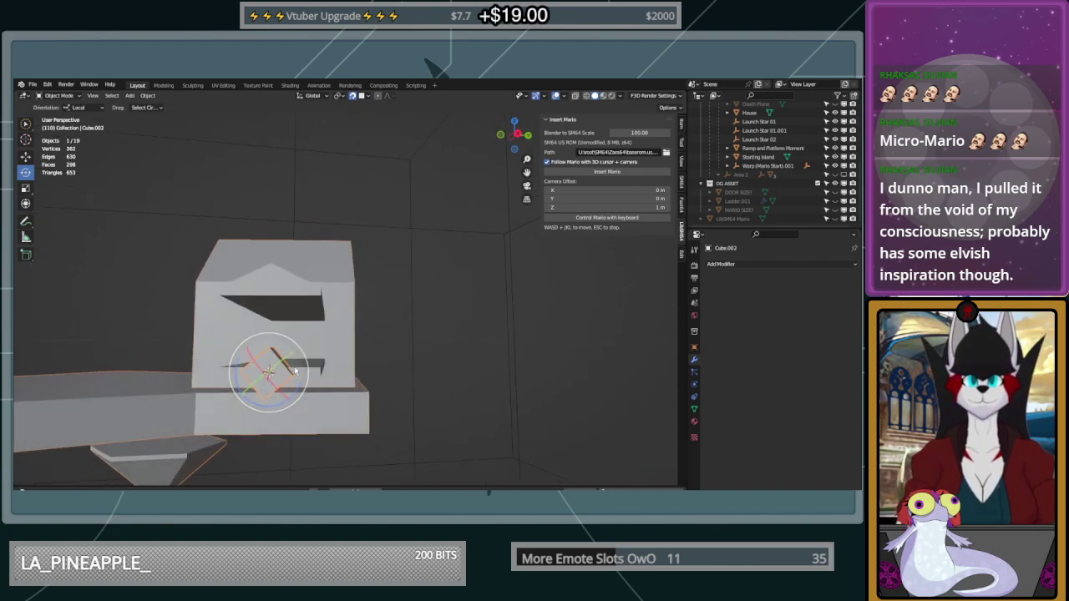
{"action": "left_click", "coordinate": [517, 135]}
{"action": "middle_click_drag", "start_coordinate": [472, 242], "coordinate": [478, 292]}
{"action": "left_click_drag", "start_coordinate": [293, 357], "coordinate": [302, 351]}
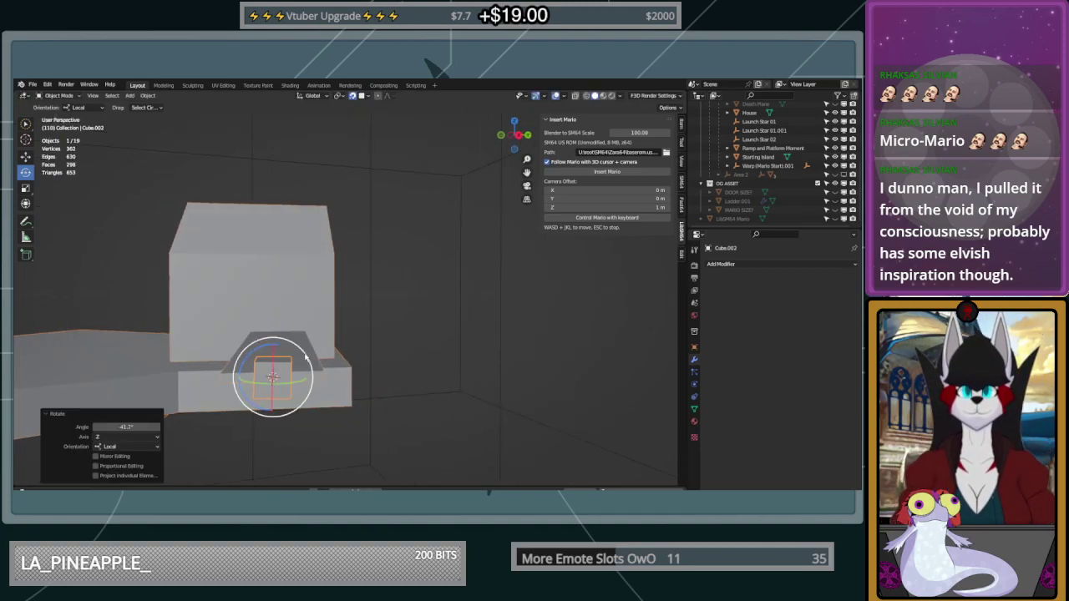
{"action": "left_click", "coordinate": [125, 426]}
{"action": "key", "text": "BackSpace"}
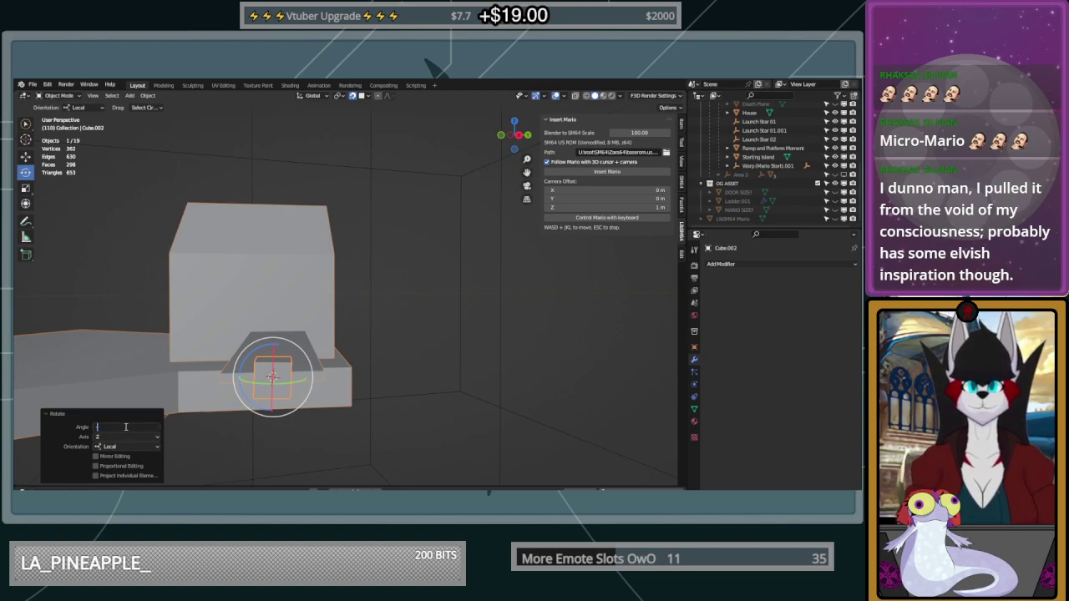
{"action": "type", "text": "45"}
{"action": "key", "text": "Return"}
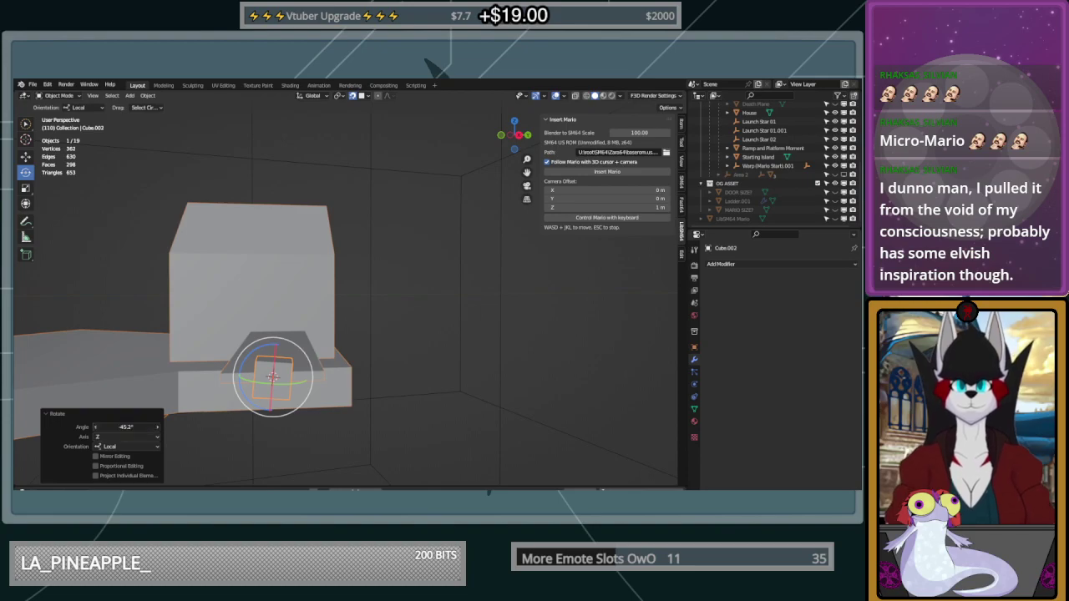
{"action": "key", "text": "r"}
{"action": "key", "text": "z"}
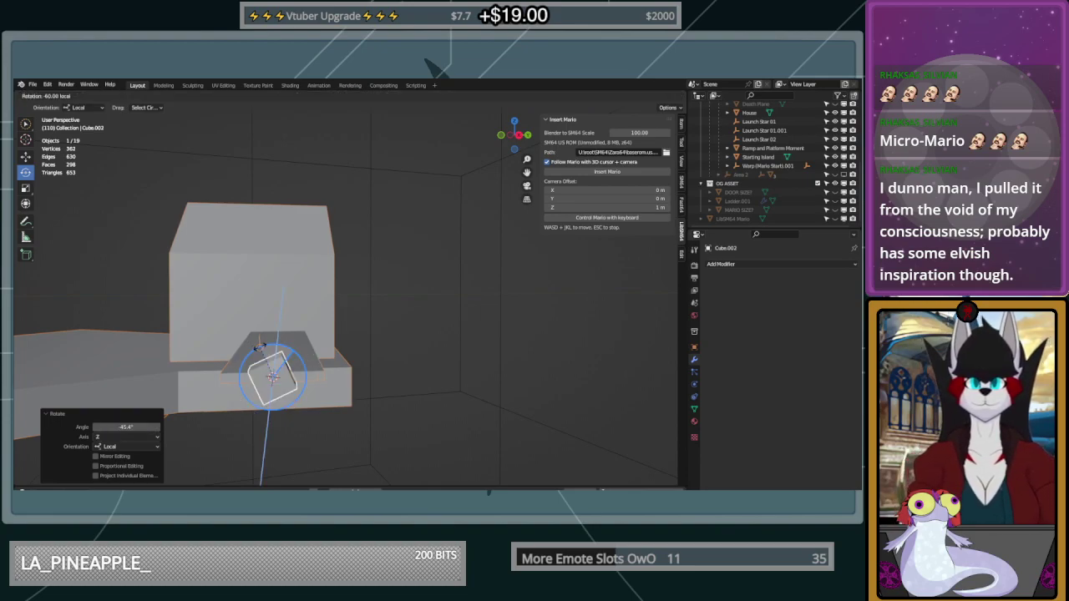
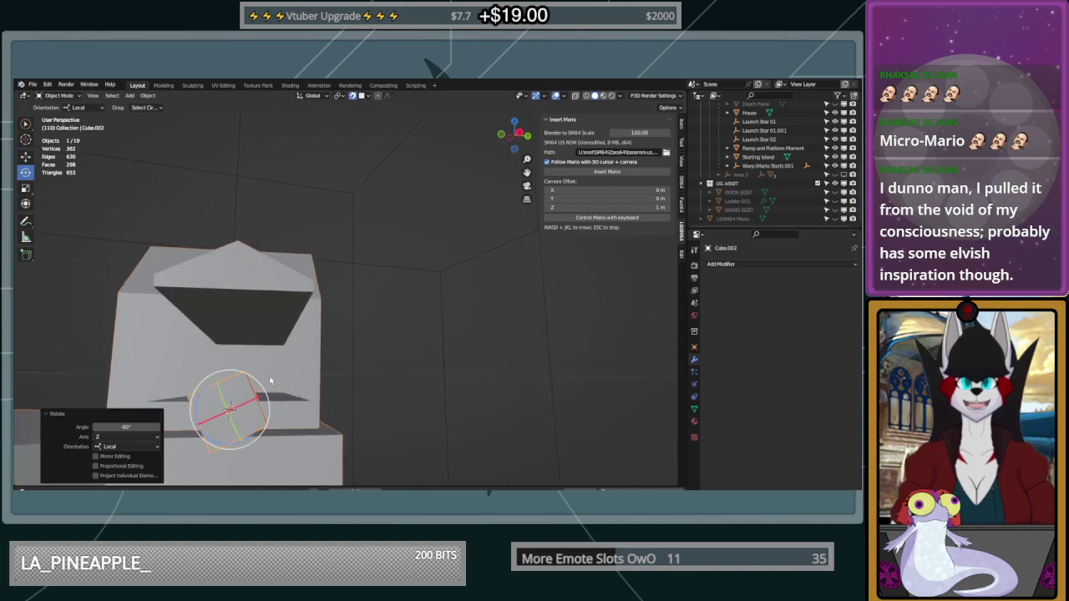
Change the snapping target from Face Project to Vertex
{"action": "scroll", "coordinate": [270, 380], "scroll_direction": "down", "scroll_amount": 2}
{"action": "left_click", "coordinate": [369, 97]}
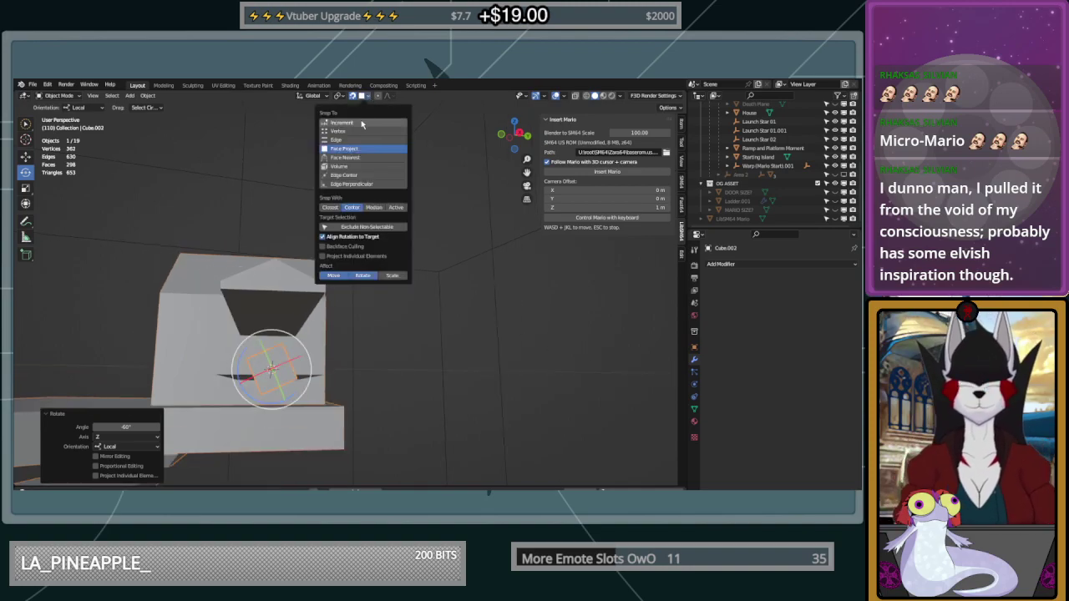
{"action": "left_click", "coordinate": [360, 122]}
{"action": "left_click", "coordinate": [357, 131]}
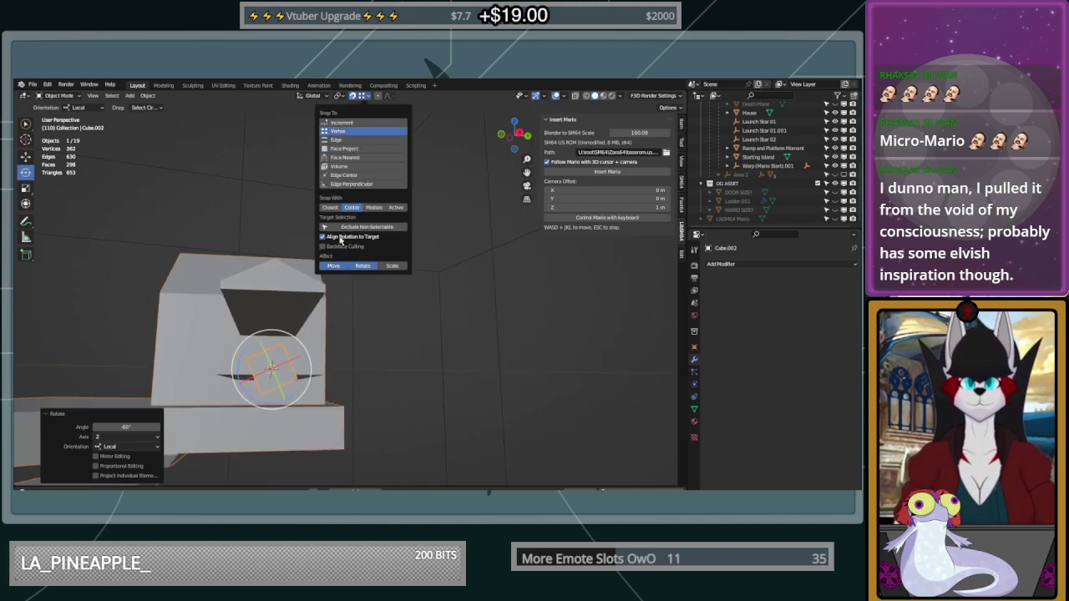
{"action": "middle_click_drag", "start_coordinate": [443, 288], "coordinate": [522, 288]}
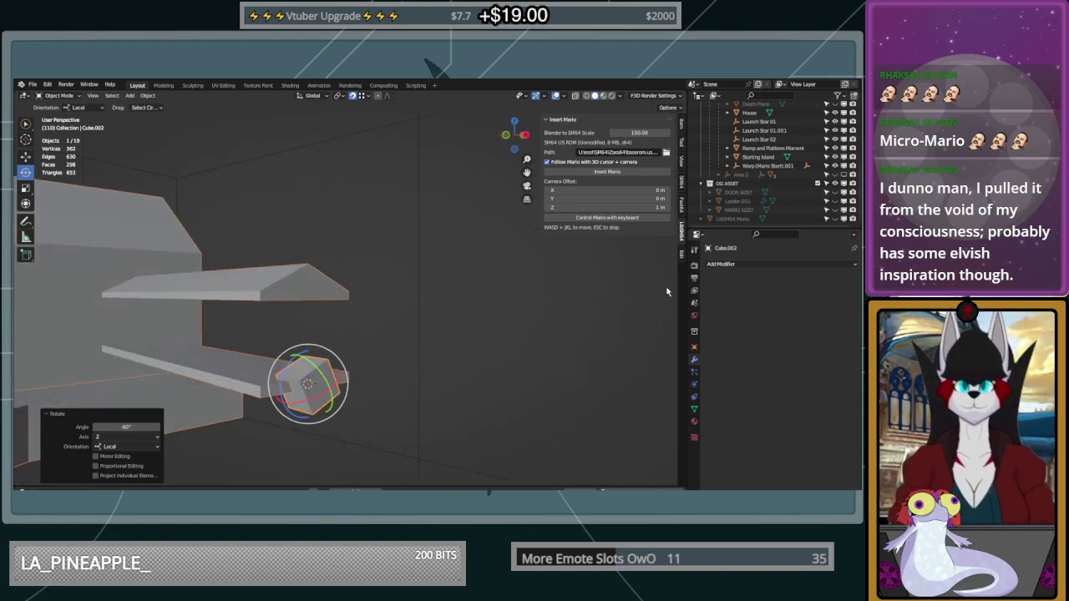
Set the cube's X and Y rotation to 0° in its object transform
{"action": "left_click", "coordinate": [694, 347]}
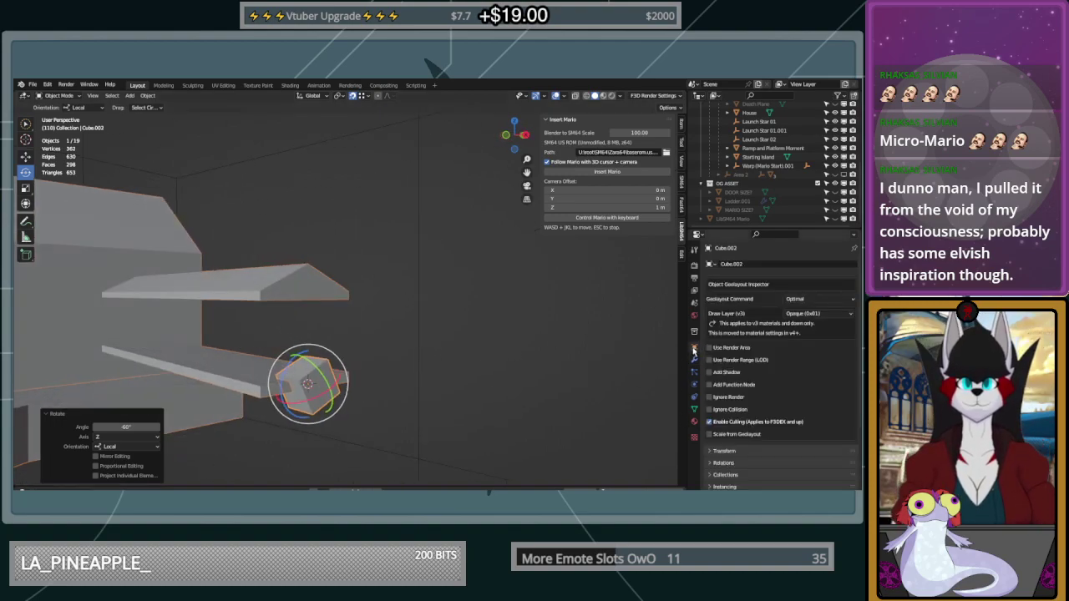
{"action": "scroll", "coordinate": [795, 443], "scroll_direction": "down", "scroll_amount": 3}
{"action": "scroll", "coordinate": [785, 455], "scroll_direction": "down", "scroll_amount": 3}
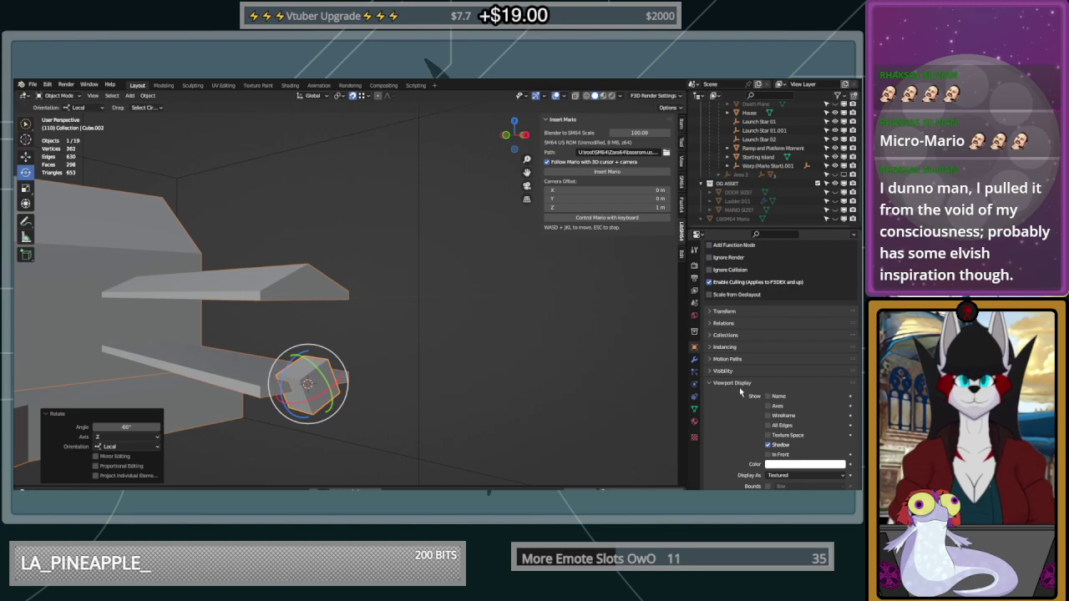
{"action": "left_click", "coordinate": [733, 312]}
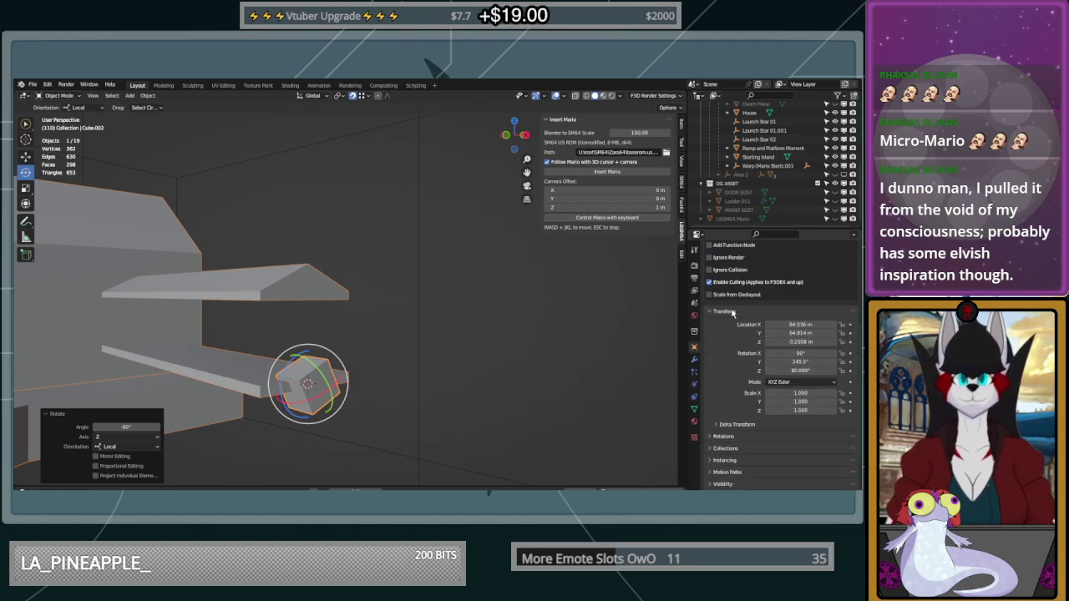
{"action": "left_click", "coordinate": [809, 353]}
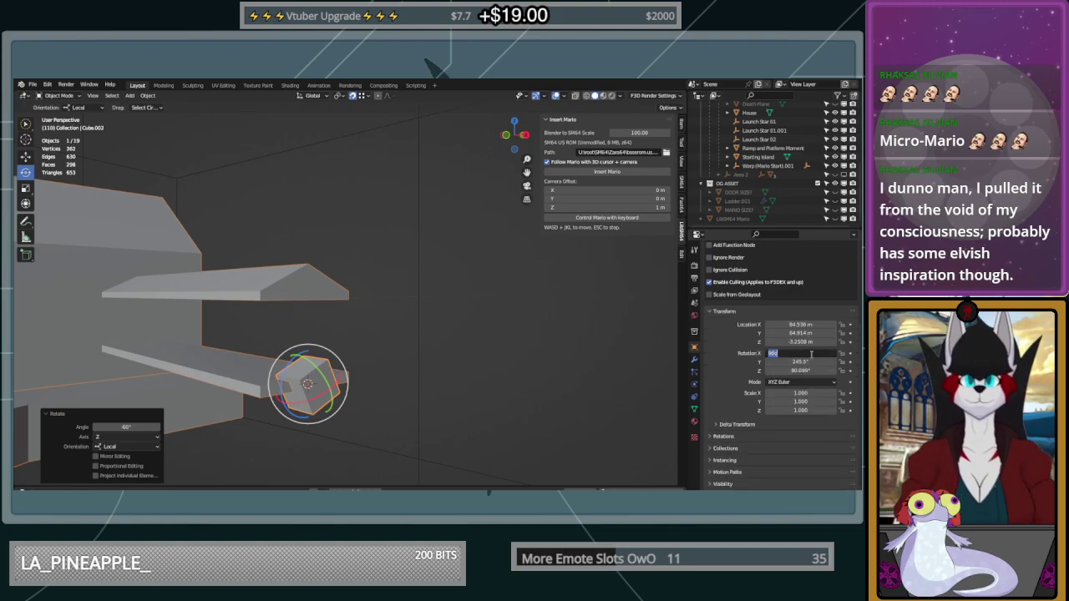
{"action": "type", "text": "0"}
{"action": "key", "text": "Return"}
{"action": "left_click", "coordinate": [806, 361]}
{"action": "type", "text": "0"}
{"action": "key", "text": "Return"}
Move the cube about 2.7 m along its Y axis, outward from the beam's end
{"action": "left_click", "coordinate": [520, 381]}
{"action": "middle_click_drag", "start_coordinate": [520, 382], "coordinate": [425, 417]}
{"action": "middle_click_drag", "start_coordinate": [298, 403], "coordinate": [388, 388]}
{"action": "left_click", "coordinate": [355, 401]}
{"action": "left_click", "coordinate": [28, 159]}
{"action": "left_click_drag", "start_coordinate": [312, 398], "coordinate": [344, 450]}
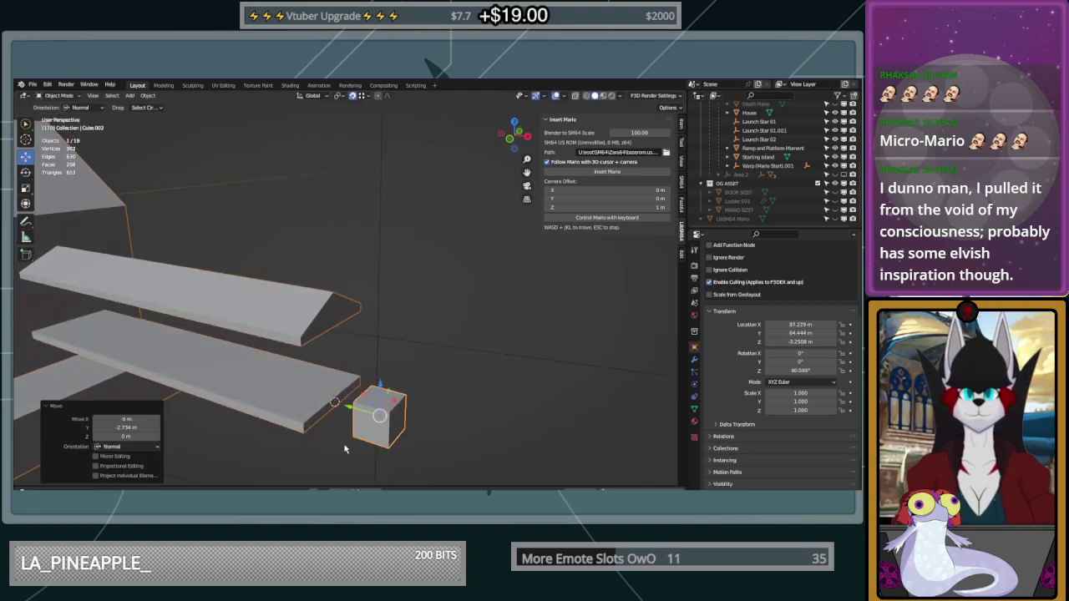
Turn off Align Rotation to Target in the snapping options
{"action": "left_click", "coordinate": [366, 96]}
{"action": "left_click", "coordinate": [346, 238]}
{"action": "left_click", "coordinate": [407, 405]}
{"action": "left_click", "coordinate": [370, 406]}
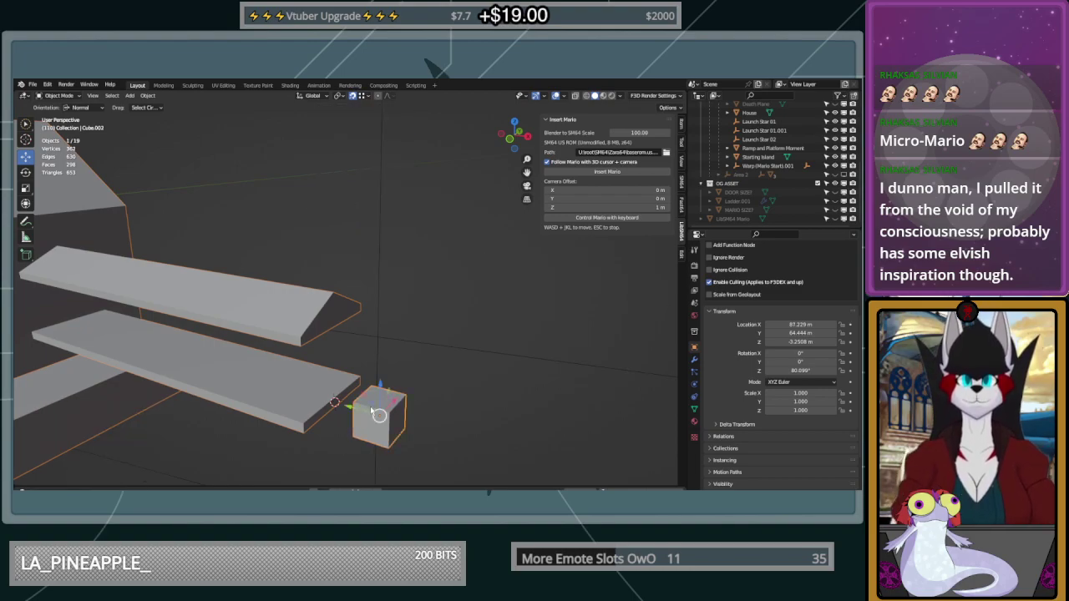
Move the cube against the end of the walkway beam, ending with a shift of about -1.11 m along Z
{"action": "left_click_drag", "start_coordinate": [354, 411], "coordinate": [397, 421]}
{"action": "left_click", "coordinate": [360, 95]}
{"action": "left_click", "coordinate": [336, 210]}
{"action": "left_click", "coordinate": [425, 399]}
{"action": "left_click", "coordinate": [401, 430]}
{"action": "left_click_drag", "start_coordinate": [366, 410], "coordinate": [307, 423]}
{"action": "middle_click_drag", "start_coordinate": [361, 417], "coordinate": [389, 385]}
{"action": "left_click_drag", "start_coordinate": [362, 343], "coordinate": [323, 390]}
{"action": "middle_click_drag", "start_coordinate": [406, 395], "coordinate": [198, 345]}
Scale the cube along its local X axis by a factor of about 5.4 to span the beam's end
{"action": "left_click", "coordinate": [26, 205]}
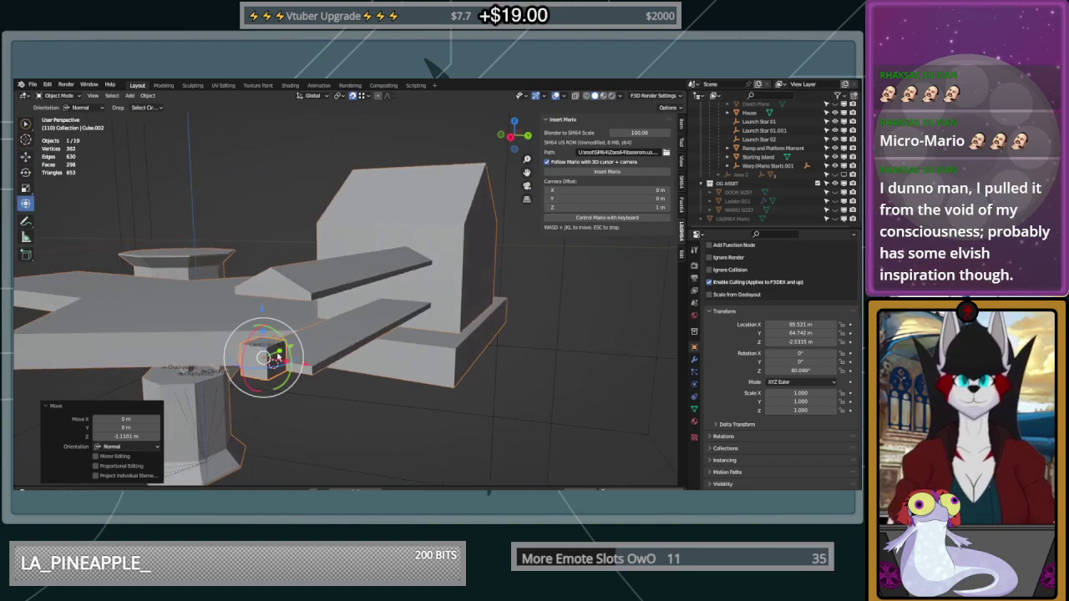
{"action": "key", "text": "s"}
{"action": "key", "text": "x"}
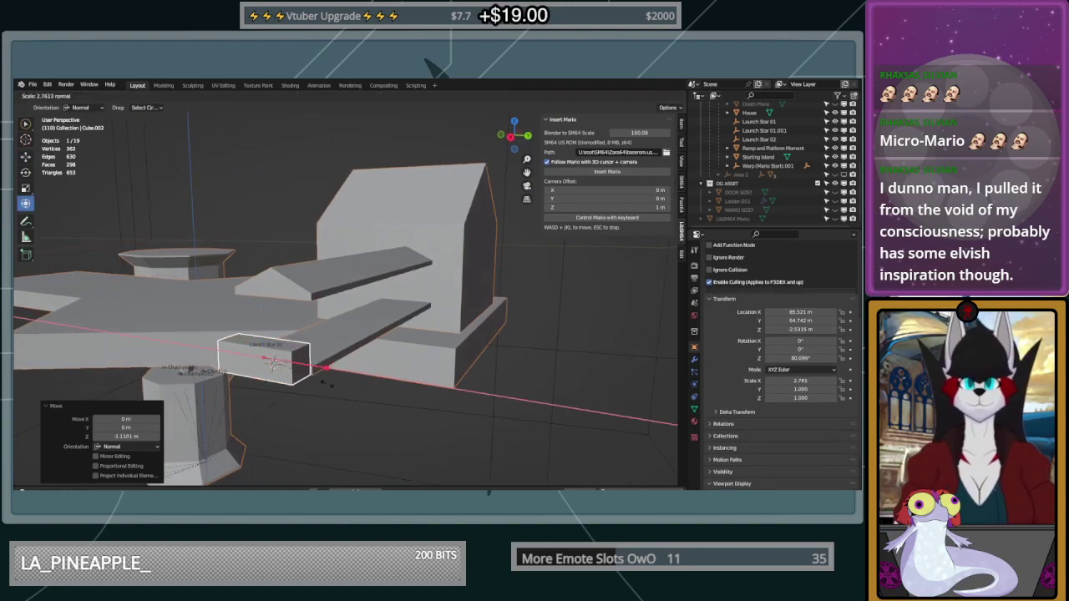
{"action": "left_click", "coordinate": [386, 413]}
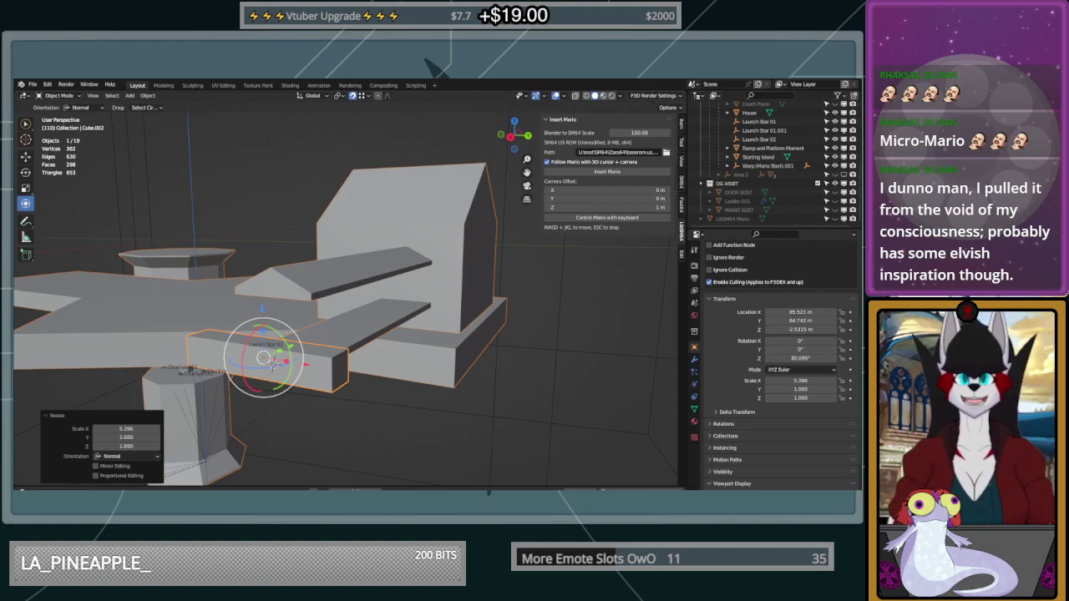
Select the four top vertices of the block in Edit Mode and raise them to the walkway roof's ridge height
{"action": "middle_click_drag", "start_coordinate": [463, 398], "coordinate": [496, 385]}
{"action": "middle_click_drag", "start_coordinate": [533, 426], "coordinate": [484, 401], "text": "shift"}
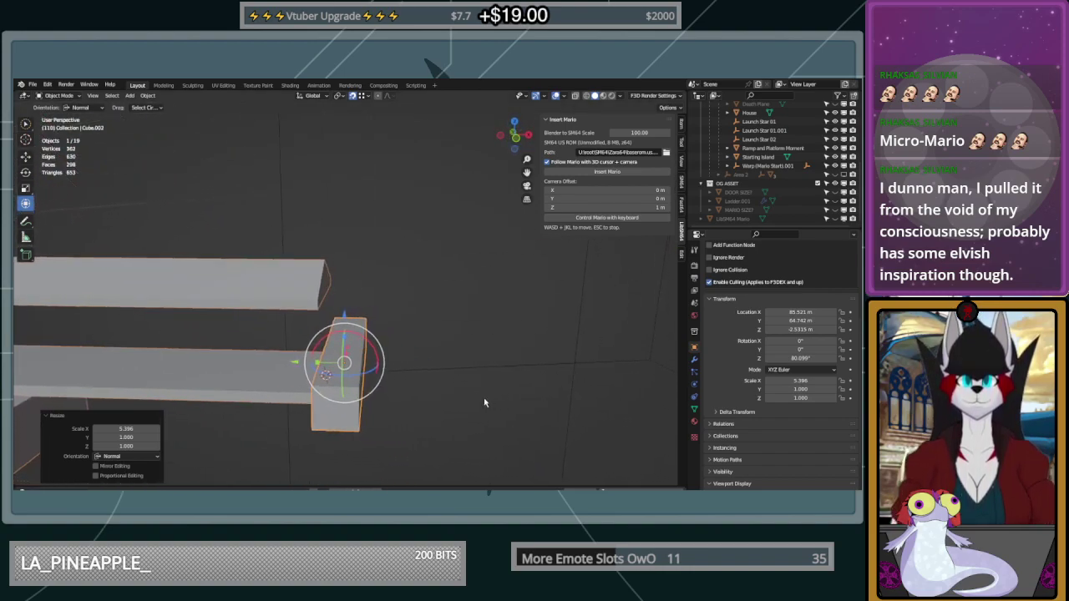
{"action": "mouse_move", "coordinate": [464, 349]}
{"action": "middle_mouse_down"}
{"action": "mouse_move", "coordinate": [484, 348]}
{"action": "mouse_move", "coordinate": [444, 347]}
{"action": "middle_mouse_up"}
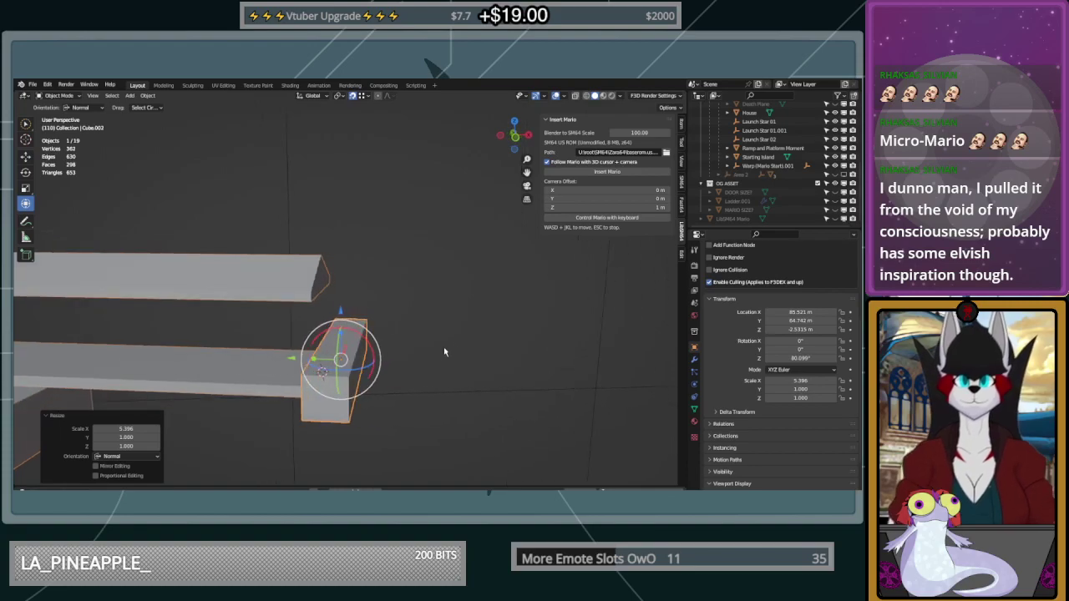
{"action": "key", "text": "Tab"}
{"action": "left_click", "coordinate": [412, 284]}
{"action": "left_click", "coordinate": [368, 319]}
{"action": "left_click", "coordinate": [337, 318], "text": "shift"}
{"action": "left_click", "coordinate": [303, 373], "text": "shift"}
{"action": "left_click", "coordinate": [348, 374], "text": "shift"}
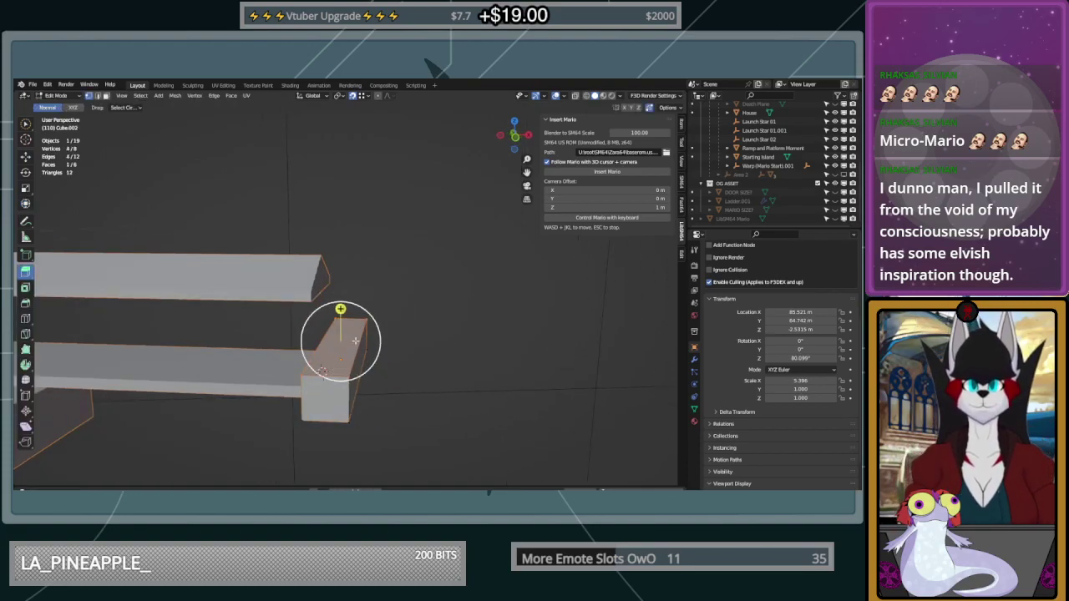
{"action": "left_click", "coordinate": [26, 156]}
{"action": "left_click_drag", "start_coordinate": [344, 306], "coordinate": [431, 255]}
Move the block's outer end face outward along its normal by about 5.05 m and a further 4.69 m
{"action": "middle_click_drag", "start_coordinate": [432, 255], "coordinate": [458, 277]}
{"action": "left_click", "coordinate": [382, 356]}
{"action": "left_click", "coordinate": [279, 353], "text": "shift"}
{"action": "left_click", "coordinate": [281, 199], "text": "shift"}
{"action": "left_click", "coordinate": [370, 249], "text": "shift"}
{"action": "middle_click_drag", "start_coordinate": [399, 318], "coordinate": [386, 387]}
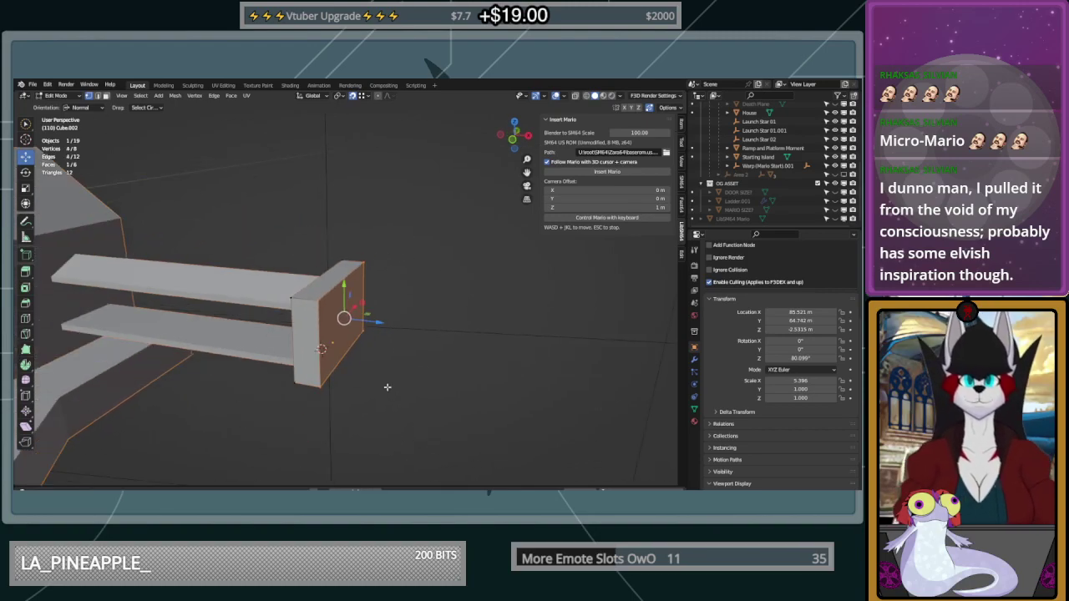
{"action": "left_click_drag", "start_coordinate": [380, 319], "coordinate": [441, 330], "text": "shift"}
{"action": "right_click", "coordinate": [441, 331]}
{"action": "left_click_drag", "start_coordinate": [371, 312], "coordinate": [446, 325]}
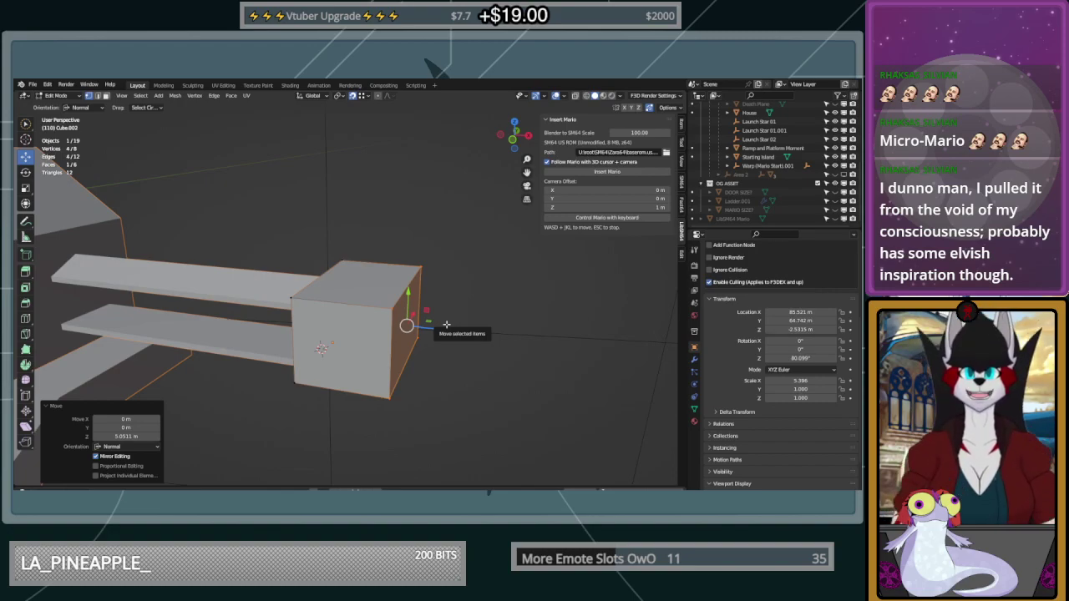
{"action": "left_click_drag", "start_coordinate": [442, 331], "coordinate": [531, 375]}
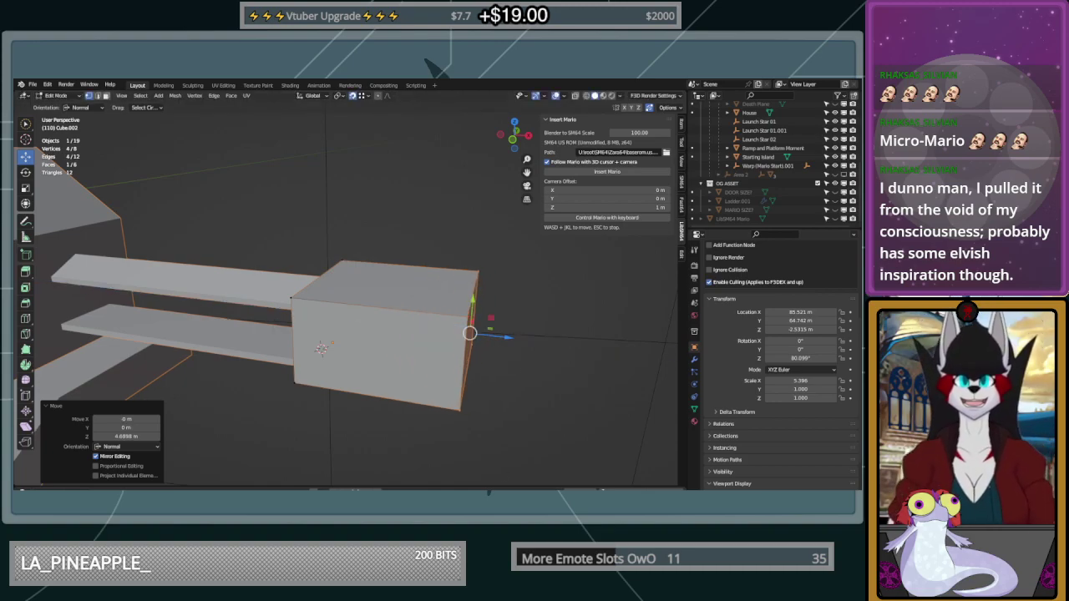
Select the whole block mesh and scale it along its Y axis by about 1.314 to widen it
{"action": "middle_click_drag", "start_coordinate": [457, 297], "coordinate": [514, 298]}
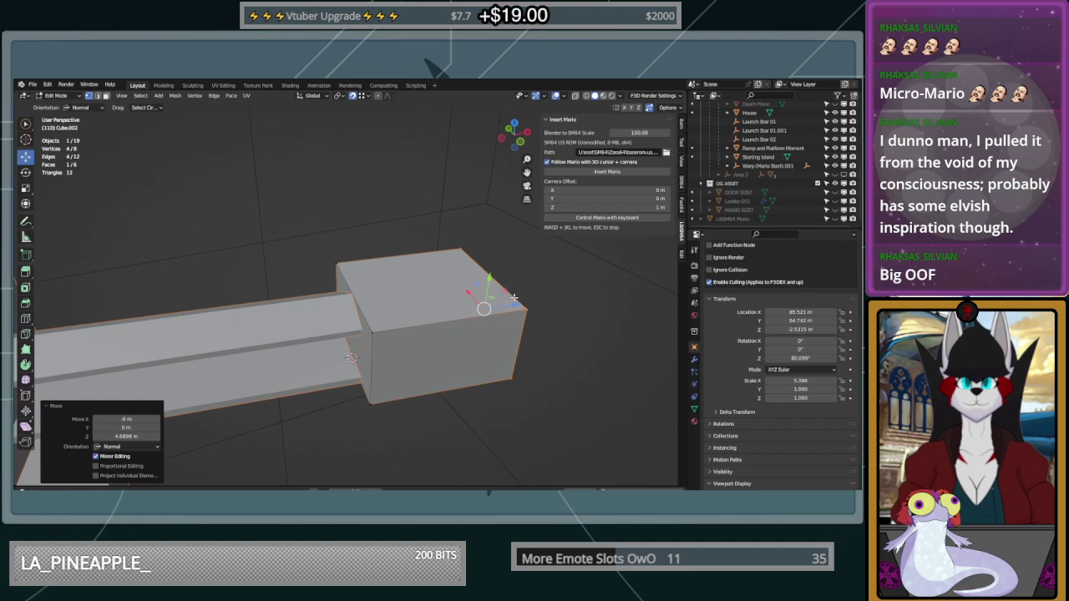
{"action": "middle_click_drag", "start_coordinate": [593, 363], "coordinate": [563, 341]}
{"action": "scroll", "coordinate": [455, 344], "scroll_direction": "up", "scroll_amount": 4}
{"action": "mouse_move", "coordinate": [497, 404]}
{"action": "left_mouse_down"}
{"action": "mouse_move", "coordinate": [563, 356]}
{"action": "mouse_move", "coordinate": [539, 260]}
{"action": "mouse_move", "coordinate": [340, 250]}
{"action": "mouse_move", "coordinate": [261, 325]}
{"action": "mouse_move", "coordinate": [336, 359]}
{"action": "left_mouse_up"}
{"action": "middle_click_drag", "start_coordinate": [555, 332], "coordinate": [331, 408]}
{"action": "left_click_drag", "start_coordinate": [214, 447], "coordinate": [287, 432], "text": "shift"}
{"action": "middle_click_drag", "start_coordinate": [334, 407], "coordinate": [374, 398]}
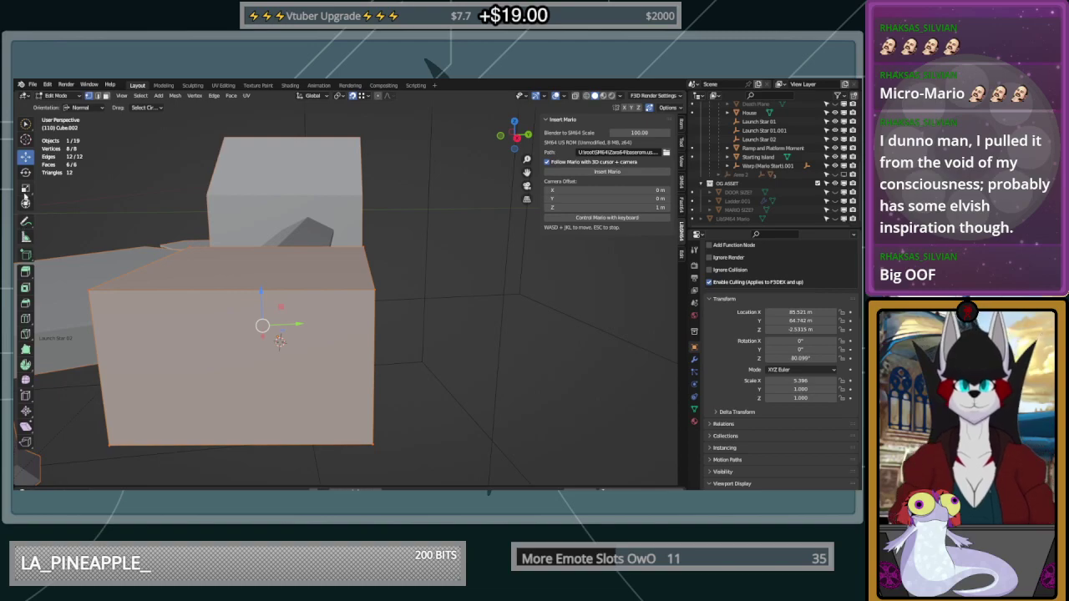
{"action": "left_click", "coordinate": [26, 187]}
{"action": "left_click", "coordinate": [25, 202]}
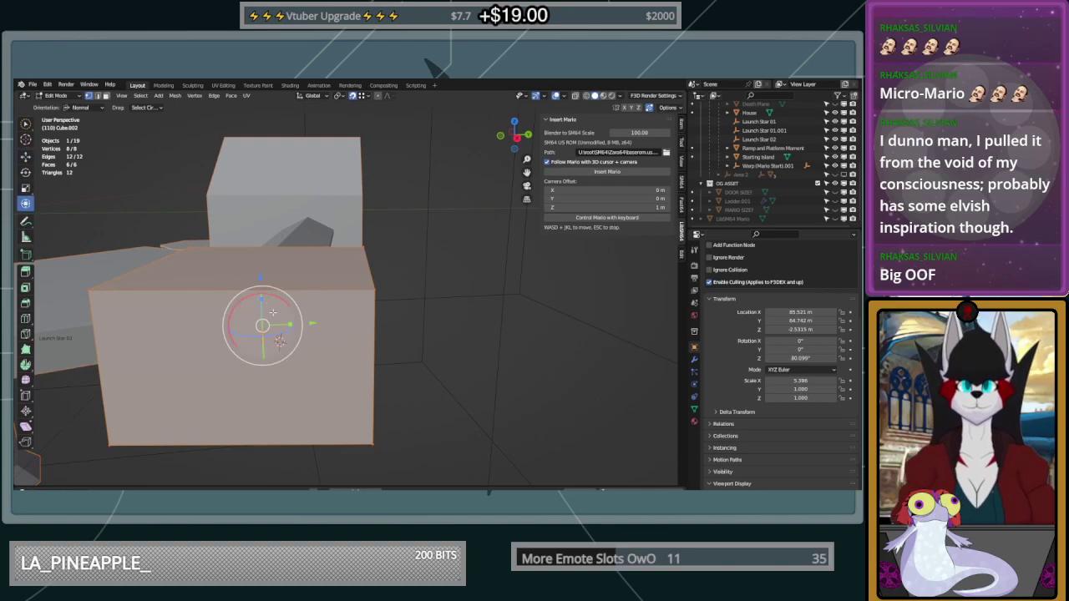
{"action": "left_click_drag", "start_coordinate": [291, 324], "coordinate": [300, 323]}
Try an angle-constrained Knife cut across the block's top face, from the walkway roof's ridge point to the opposite edge
{"action": "middle_click_drag", "start_coordinate": [448, 334], "coordinate": [501, 334]}
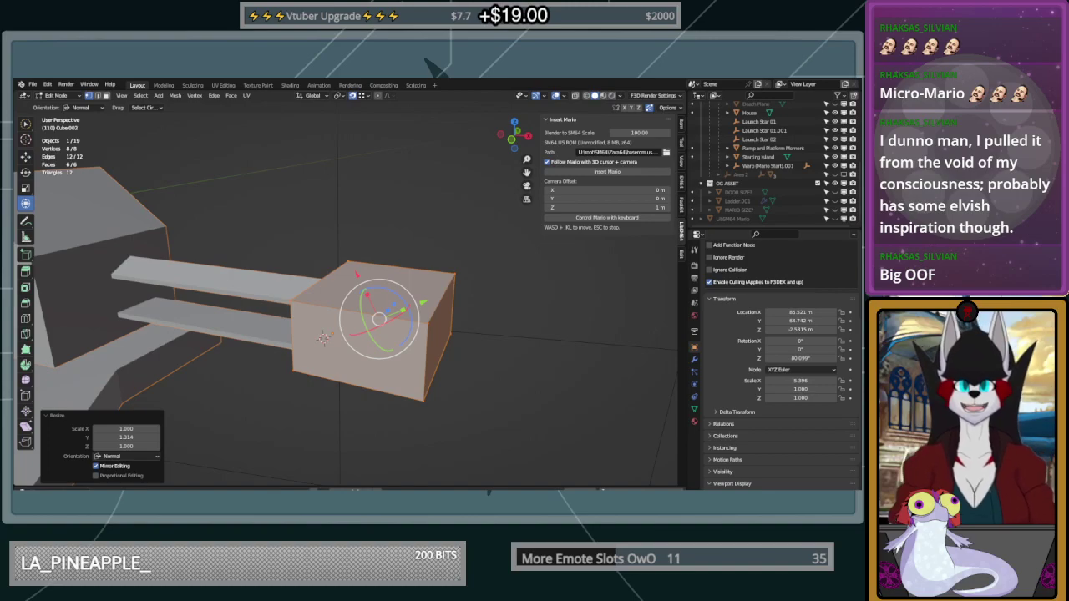
{"action": "middle_click_drag", "start_coordinate": [379, 319], "coordinate": [389, 344]}
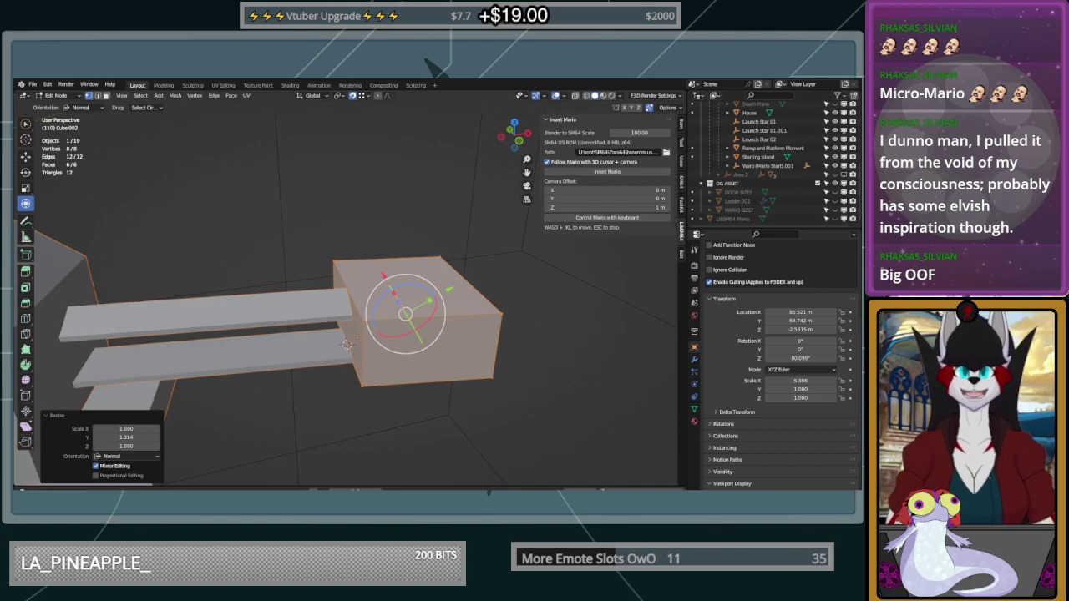
{"action": "middle_click_drag", "start_coordinate": [469, 260], "coordinate": [477, 289]}
{"action": "scroll", "coordinate": [480, 305], "scroll_direction": "up", "scroll_amount": 2}
{"action": "middle_click_drag", "start_coordinate": [494, 356], "coordinate": [369, 331], "text": "shift"}
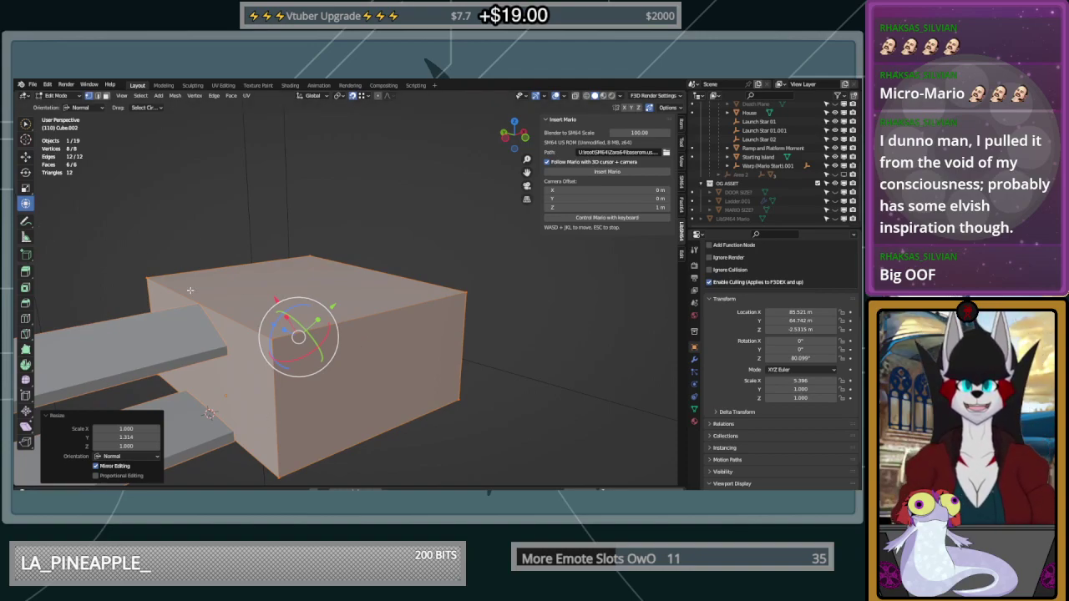
{"action": "key", "text": "alt+a"}
{"action": "middle_click_drag", "start_coordinate": [205, 303], "coordinate": [162, 321]}
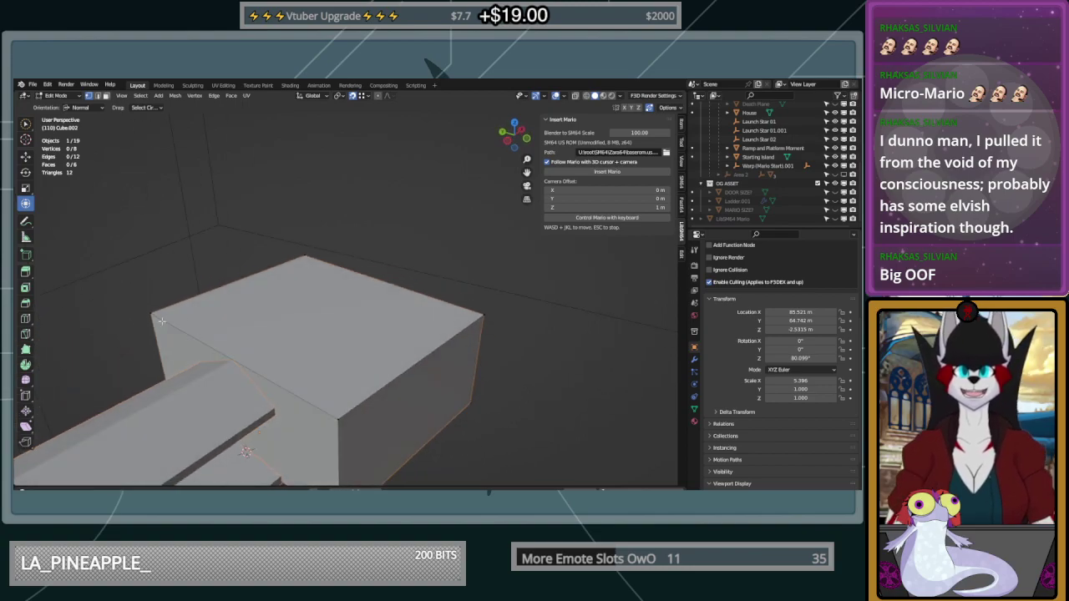
{"action": "left_click", "coordinate": [26, 333]}
{"action": "key", "text": "a"}
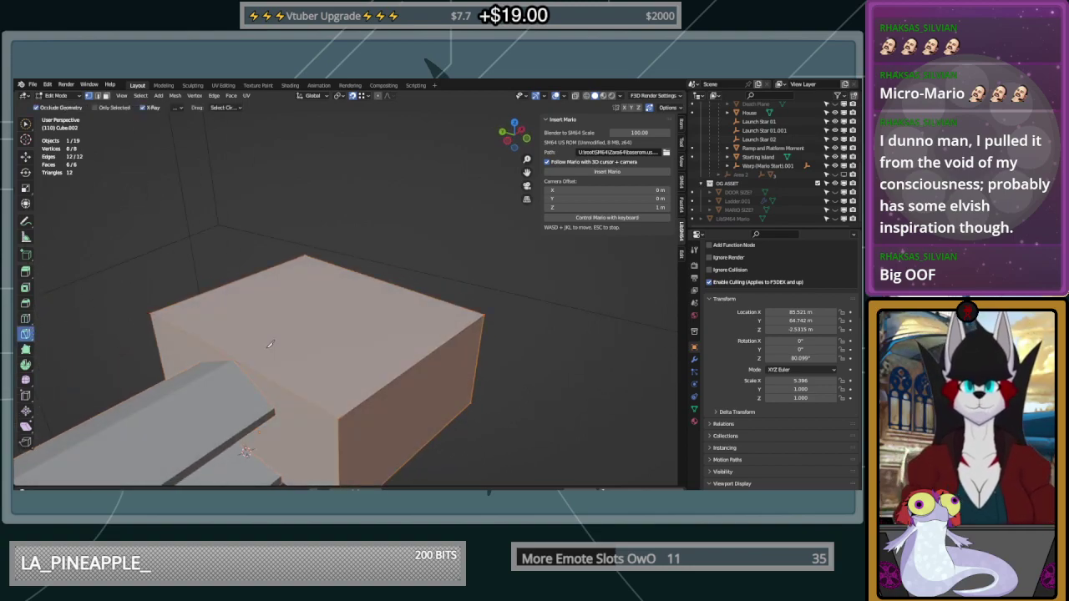
{"action": "left_click", "coordinate": [234, 360]}
{"action": "right_click", "coordinate": [388, 282]}
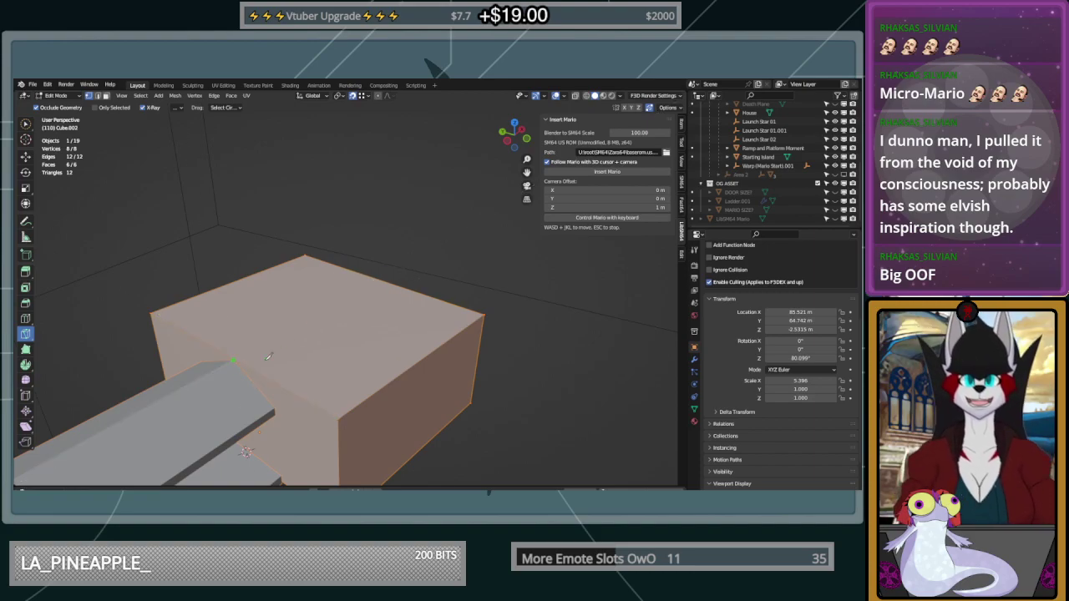
{"action": "left_click", "coordinate": [235, 358]}
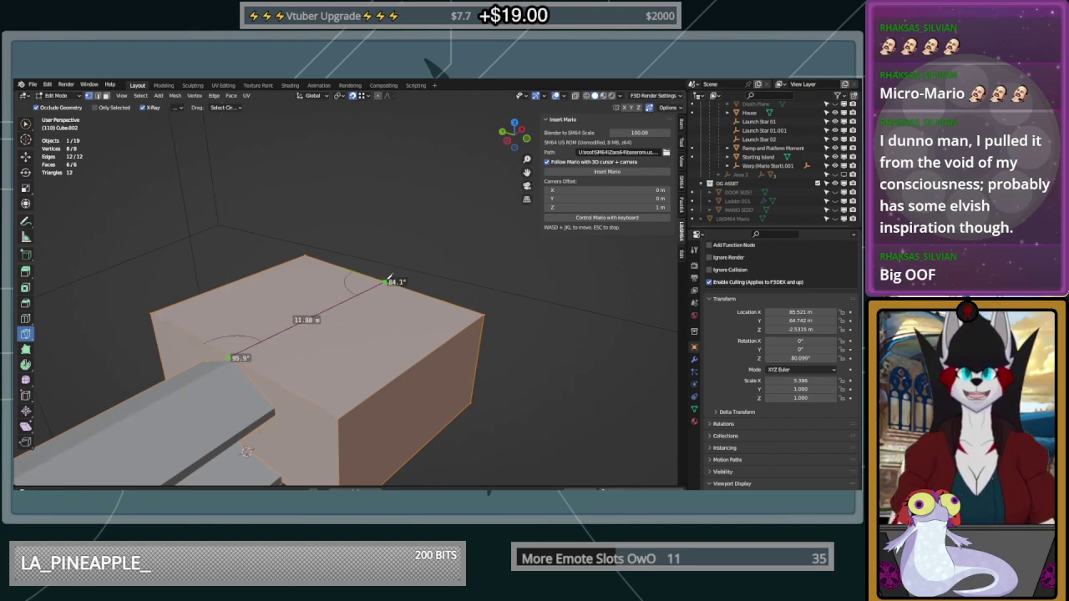
{"action": "key", "text": "a"}
{"action": "key", "text": "a"}
{"action": "key", "text": "a"}
{"action": "key", "text": "a"}
{"action": "key", "text": "a"}
{"action": "middle_click_drag", "start_coordinate": [418, 300], "coordinate": [328, 323]}
{"action": "scroll", "coordinate": [193, 324], "scroll_direction": "up", "scroll_amount": 2}
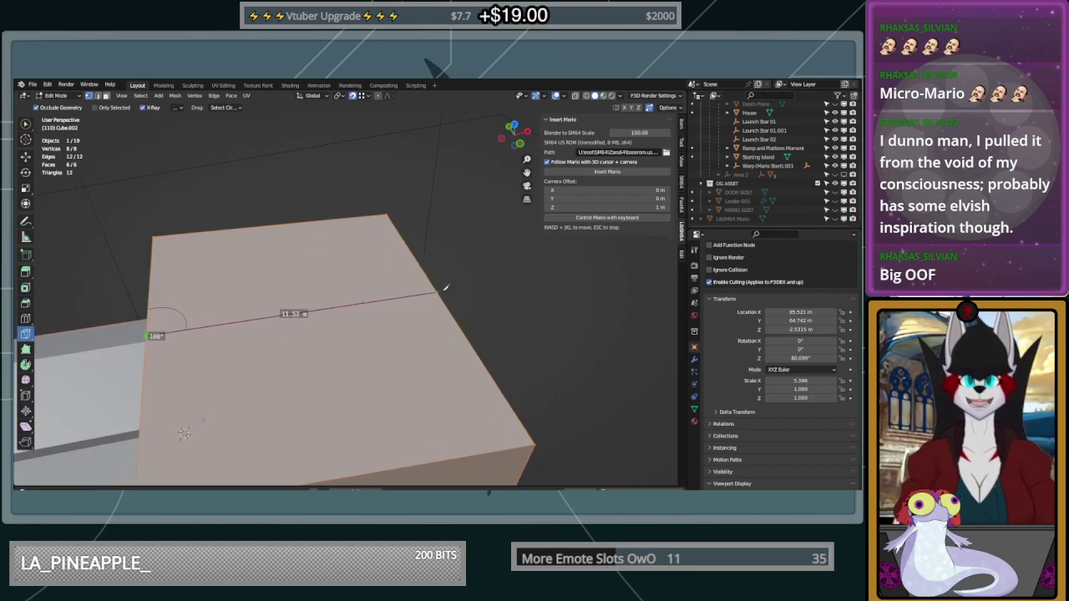
{"action": "middle_click_drag", "start_coordinate": [437, 285], "coordinate": [461, 306]}
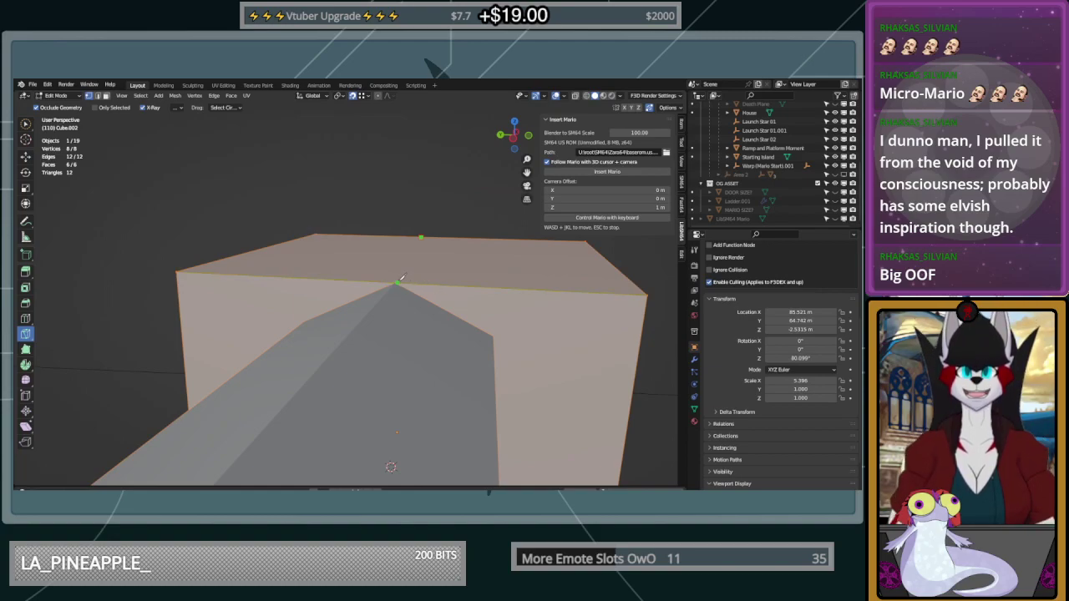
{"action": "middle_click_drag", "start_coordinate": [436, 272], "coordinate": [465, 279]}
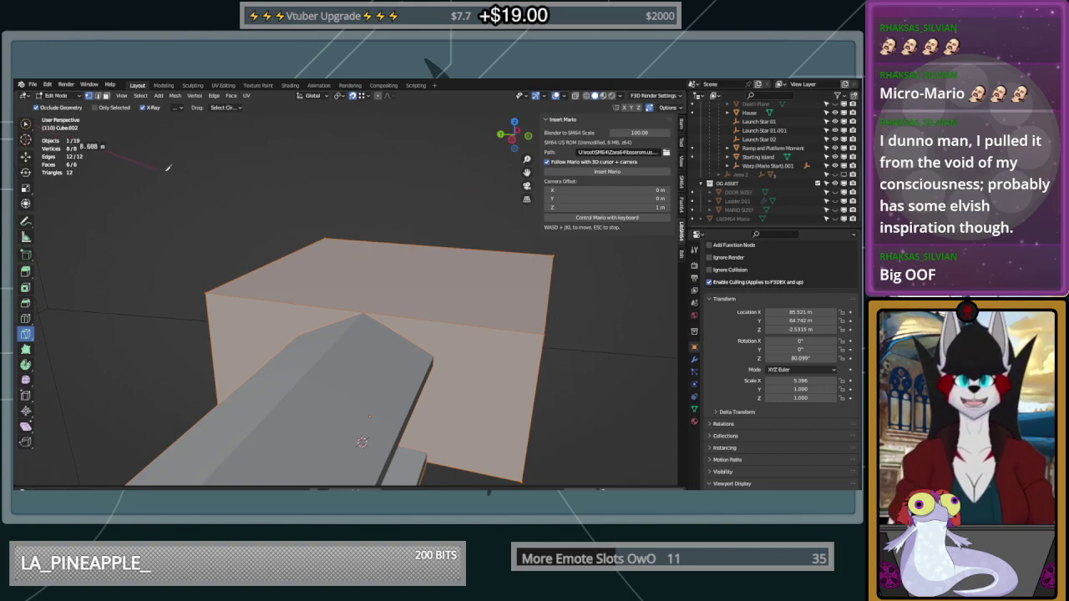
Select the block's top face and subdivide it with one cut
{"action": "left_click", "coordinate": [26, 124]}
{"action": "left_click", "coordinate": [205, 295]}
{"action": "left_click", "coordinate": [570, 368]}
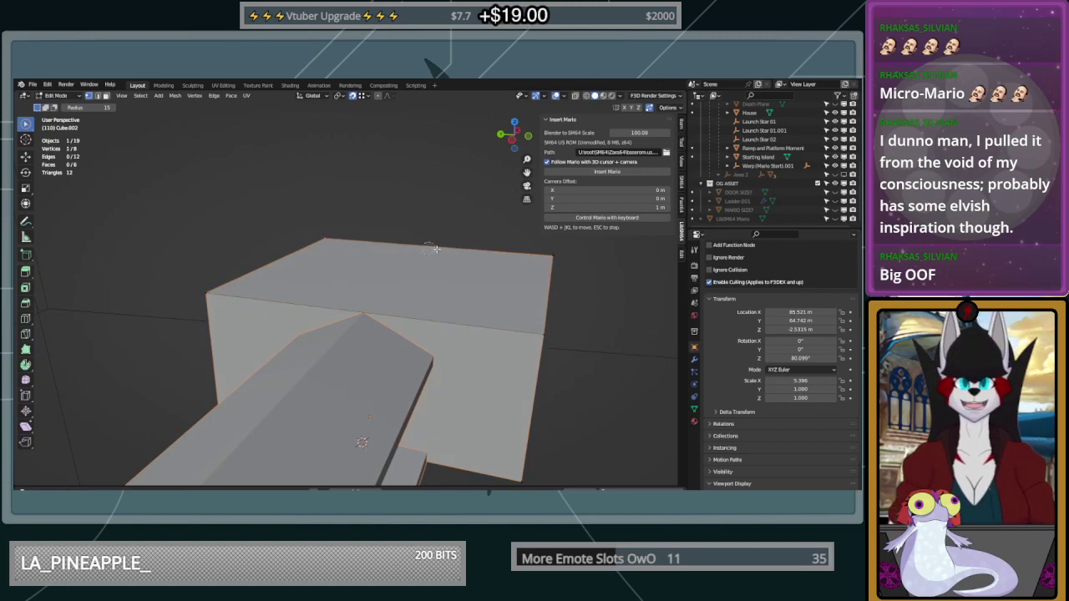
{"action": "left_click", "coordinate": [340, 315]}
{"action": "left_click", "coordinate": [197, 295], "text": "alt"}
{"action": "right_click", "coordinate": [401, 304]}
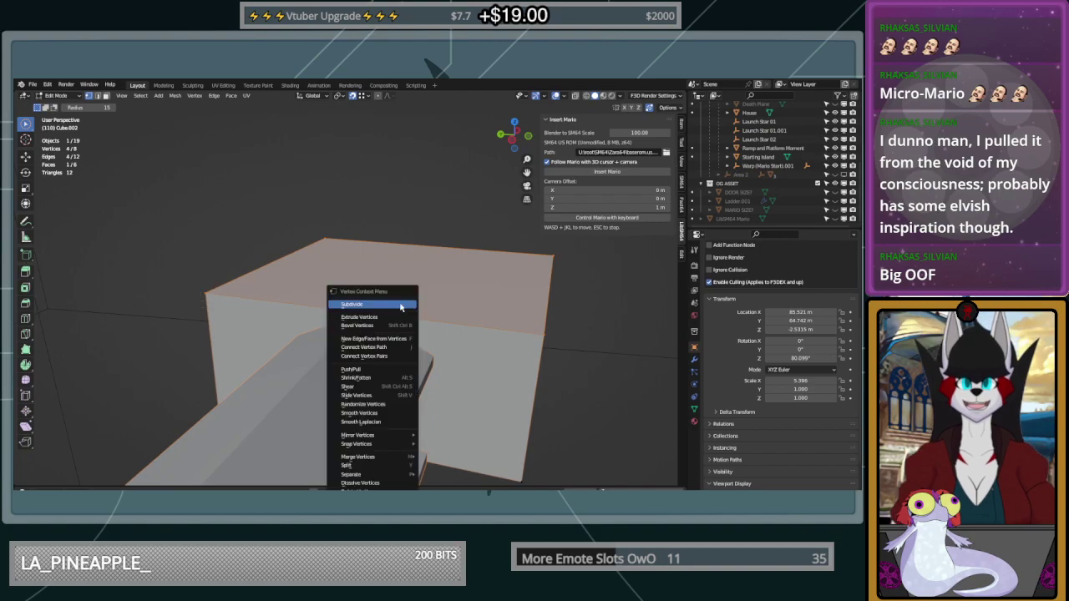
{"action": "left_click", "coordinate": [400, 304]}
{"action": "middle_click_drag", "start_coordinate": [468, 296], "coordinate": [454, 296]}
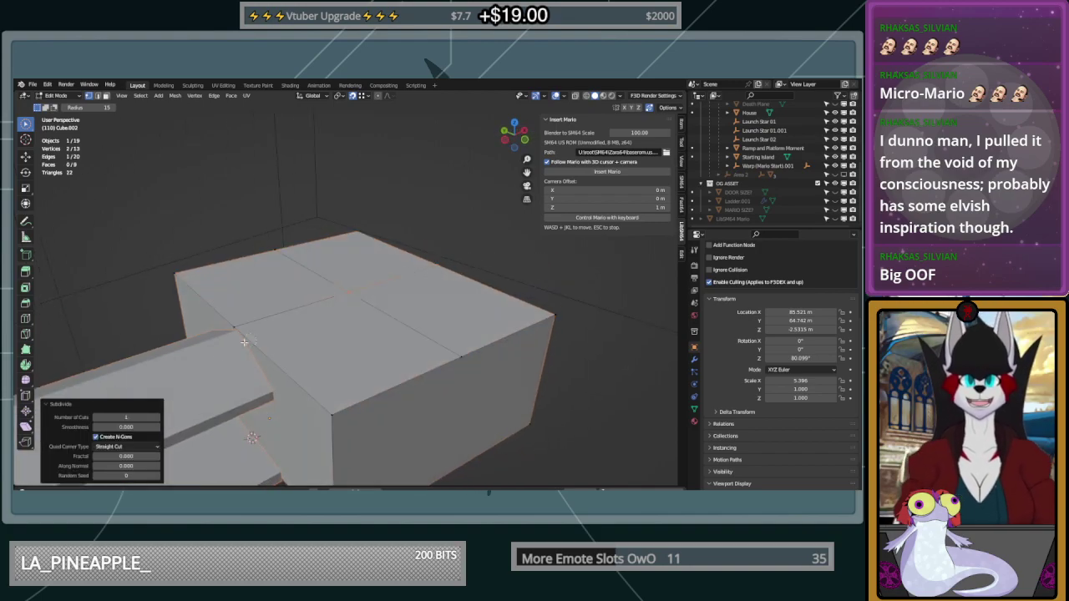
Undo the subdivision of the block's top face
{"action": "key", "text": "ctrl+z"}
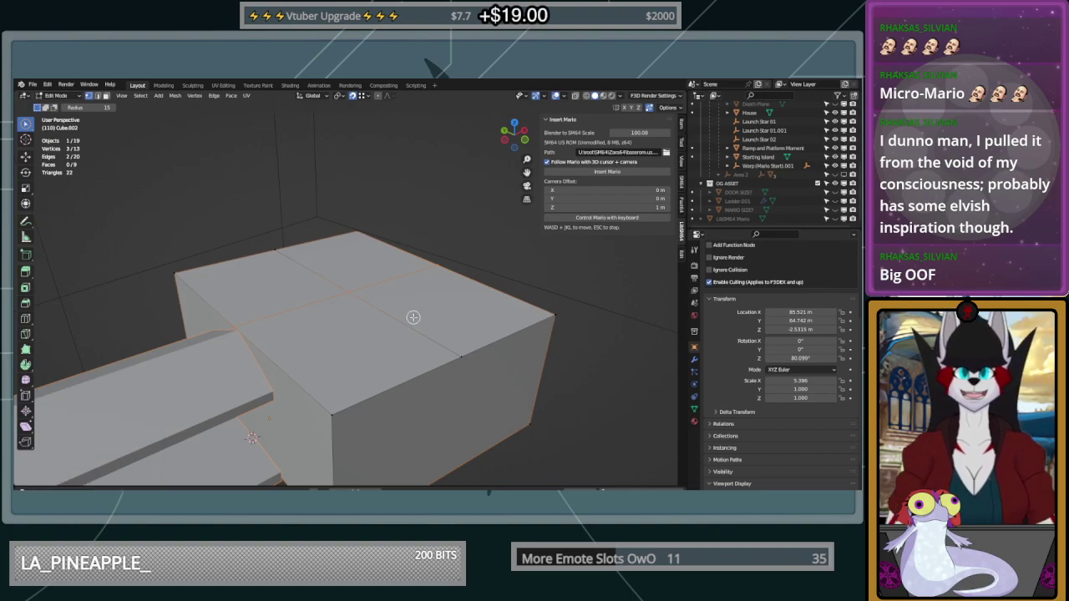
{"action": "key", "text": "ctrl+z"}
{"action": "key", "text": "ctrl+z"}
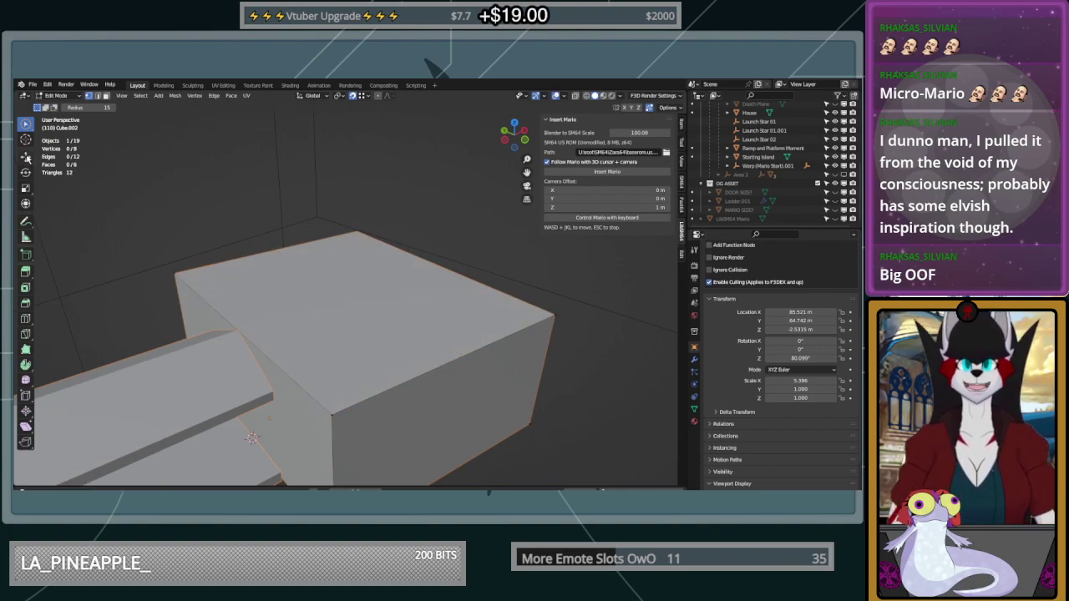
Select the block's top face in face mode and extrude it upward by 0.5 m
{"action": "left_click", "coordinate": [332, 286]}
{"action": "middle_click_drag", "start_coordinate": [355, 293], "coordinate": [374, 293]}
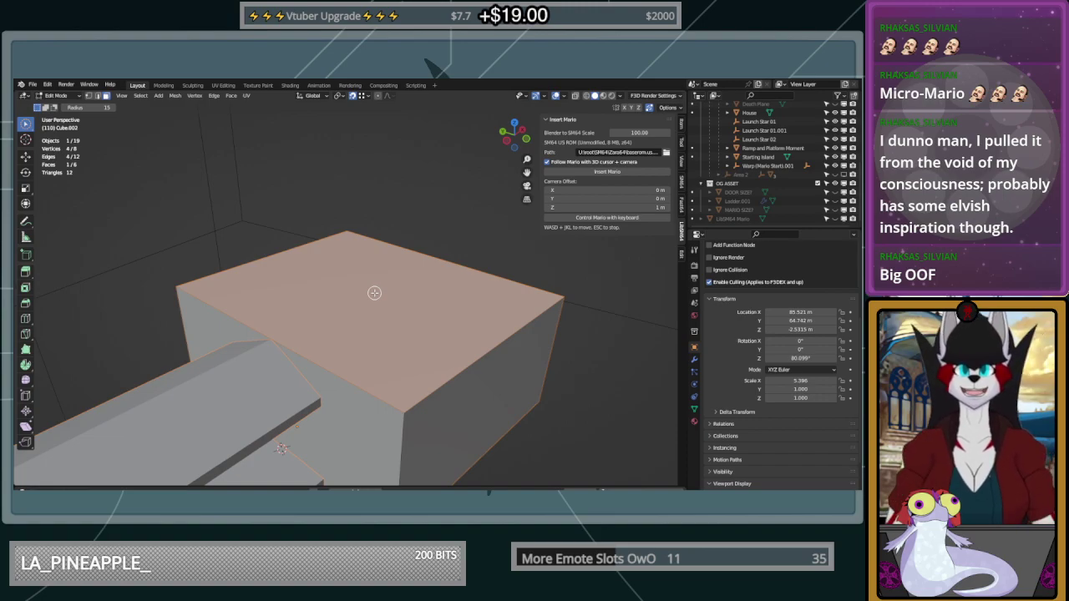
{"action": "left_click", "coordinate": [26, 271]}
{"action": "left_click", "coordinate": [376, 248]}
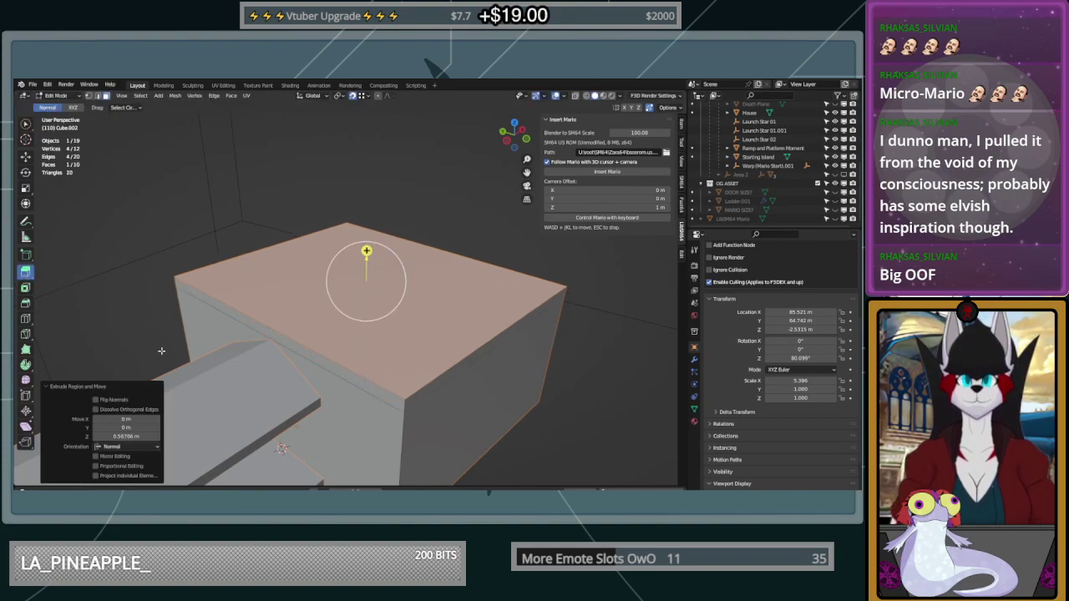
{"action": "left_click", "coordinate": [136, 435]}
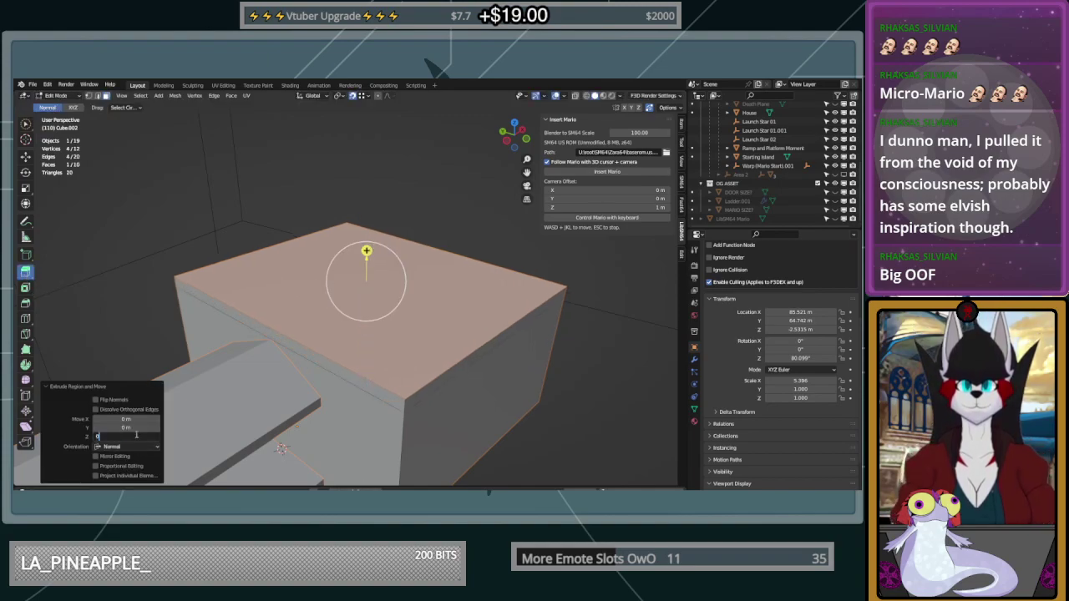
{"action": "key", "text": "Return"}
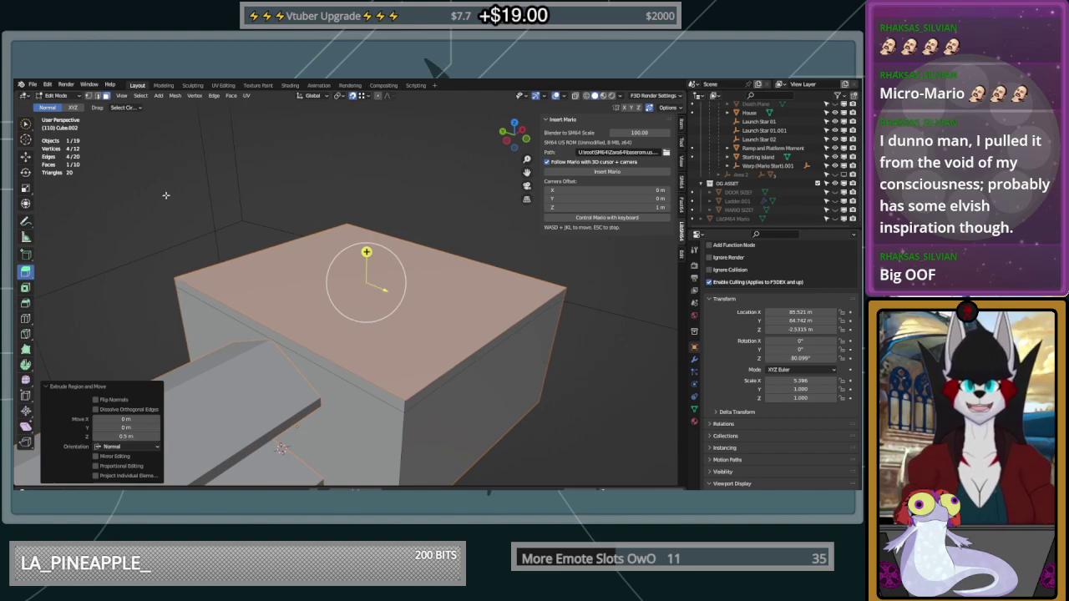
{"action": "left_click", "coordinate": [25, 334]}
{"action": "key", "text": "a"}
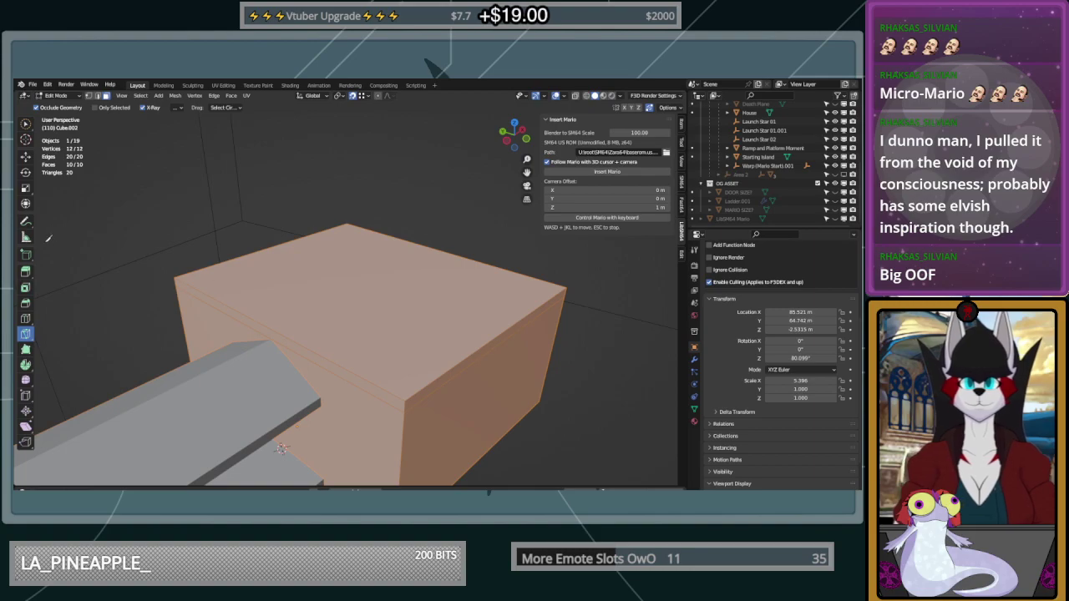
{"action": "left_click", "coordinate": [25, 124]}
{"action": "left_click", "coordinate": [185, 195]}
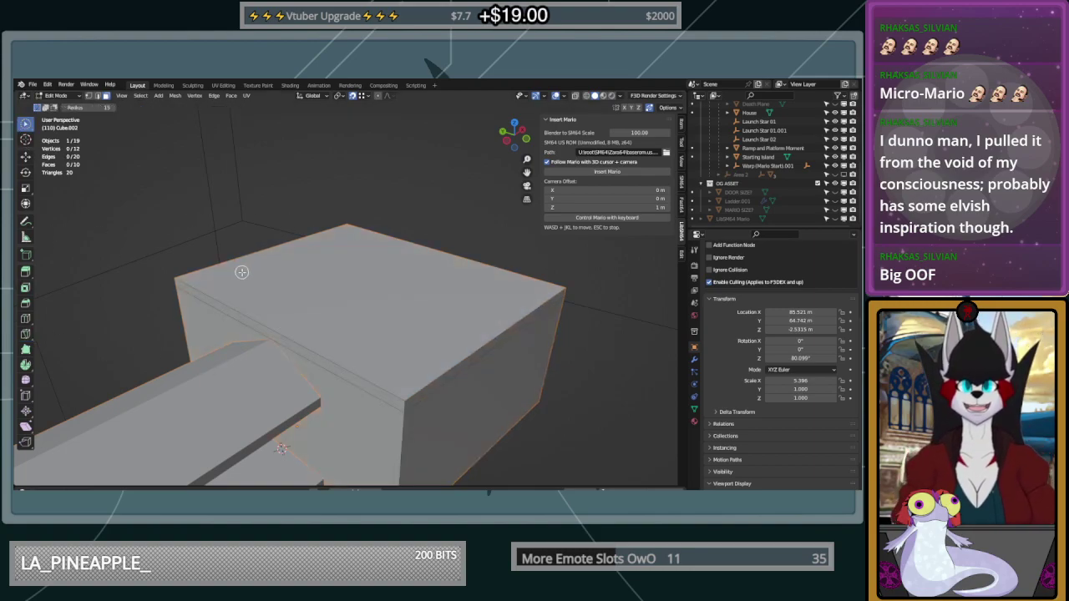
{"action": "left_click", "coordinate": [25, 334]}
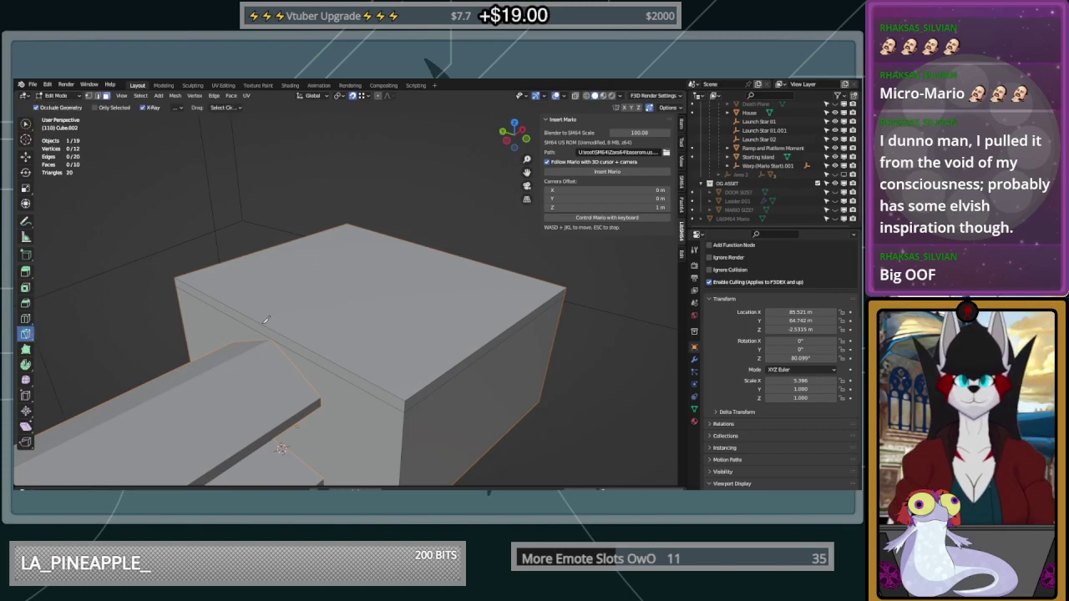
Switch to vertex selection, select the whole mesh and try a Knife cut across the block's top face
{"action": "left_click", "coordinate": [82, 98]}
{"action": "left_click", "coordinate": [86, 97]}
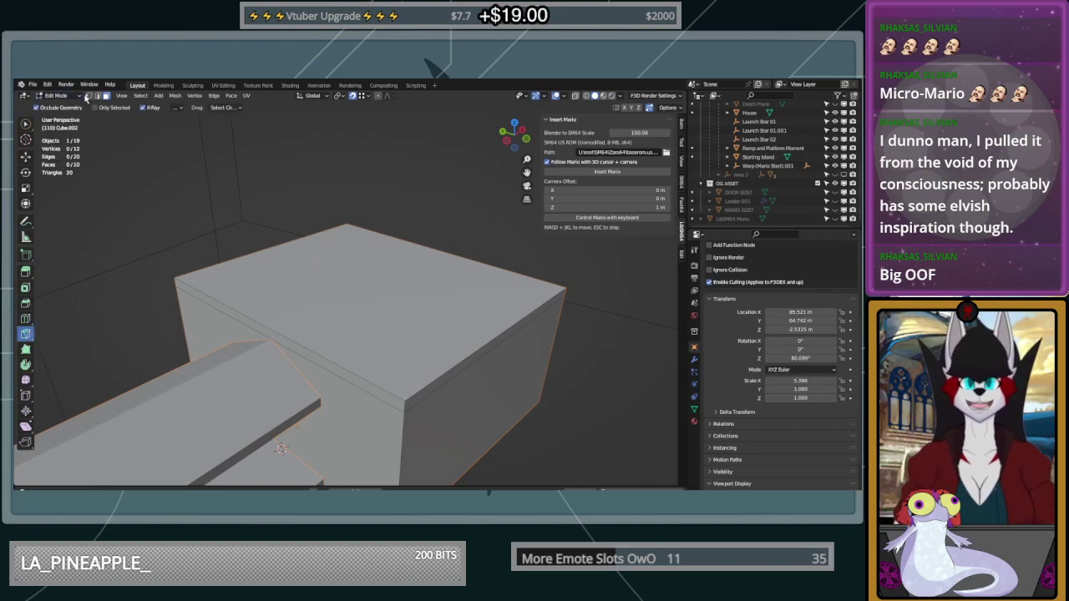
{"action": "scroll", "coordinate": [336, 322], "scroll_direction": "down", "scroll_amount": 2}
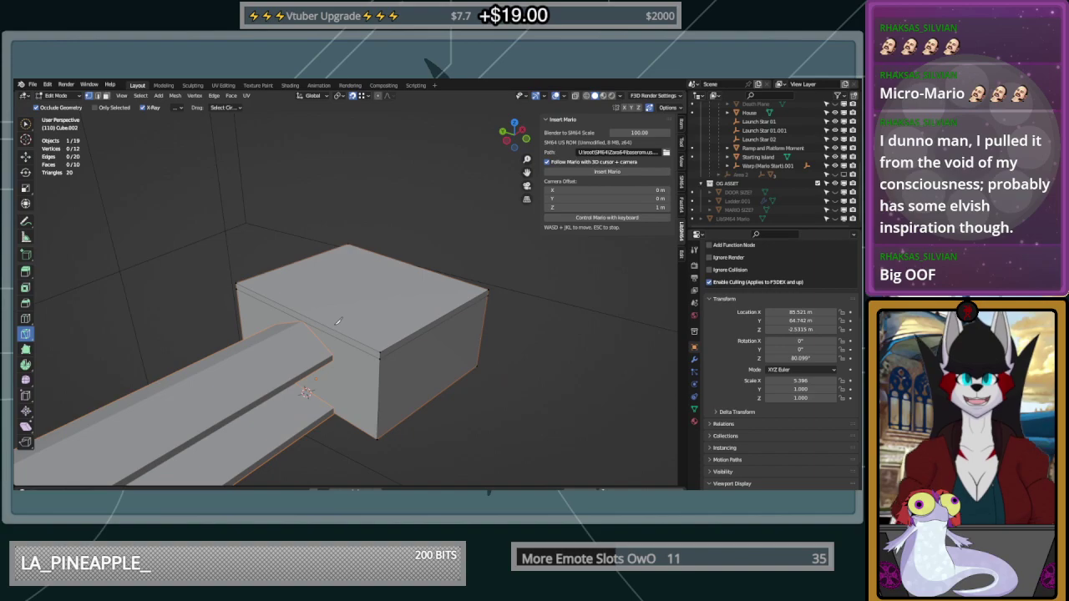
{"action": "middle_click_drag", "start_coordinate": [336, 321], "coordinate": [337, 340]}
{"action": "scroll", "coordinate": [335, 341], "scroll_direction": "up", "scroll_amount": 3}
{"action": "middle_click_drag", "start_coordinate": [266, 338], "coordinate": [245, 341]}
{"action": "key", "text": "a"}
{"action": "right_click", "coordinate": [245, 340]}
{"action": "left_click", "coordinate": [243, 346]}
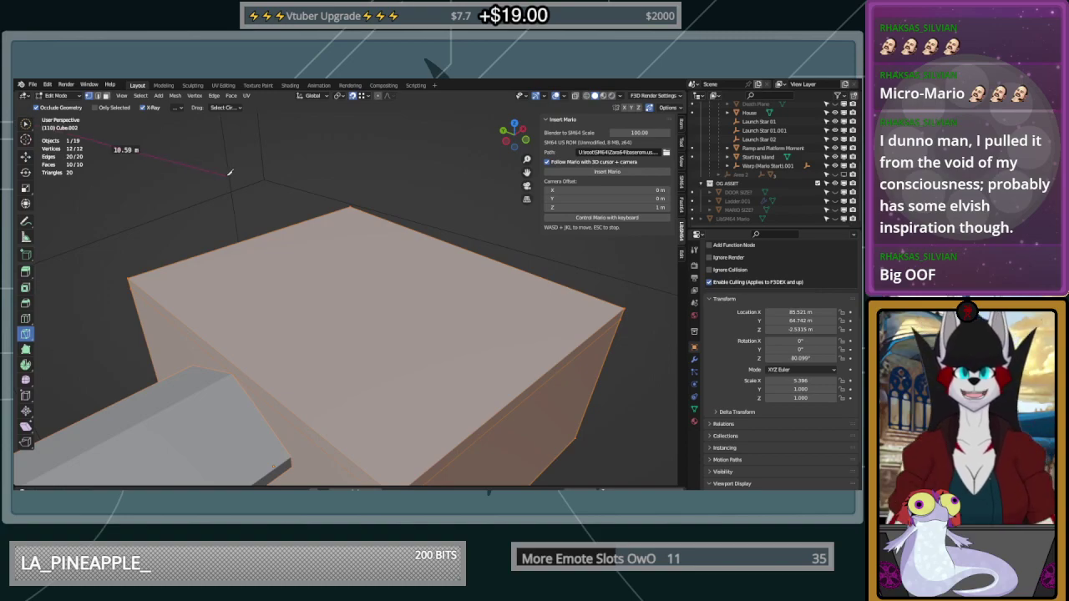
Select the corner vertices of the block's top face and subdivide it with one cut
{"action": "left_click", "coordinate": [25, 124]}
{"action": "left_click_drag", "start_coordinate": [157, 246], "coordinate": [131, 272]}
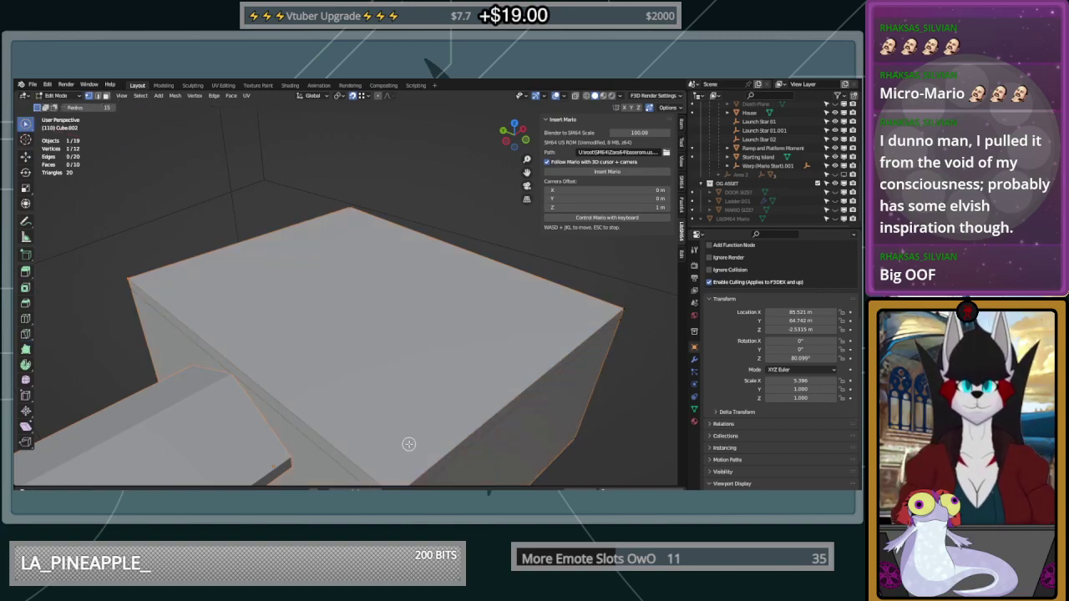
{"action": "scroll", "coordinate": [427, 379], "scroll_direction": "down", "scroll_amount": 2}
{"action": "left_click", "coordinate": [351, 219], "text": "shift"}
{"action": "right_click", "coordinate": [357, 304]}
{"action": "left_click", "coordinate": [357, 309]}
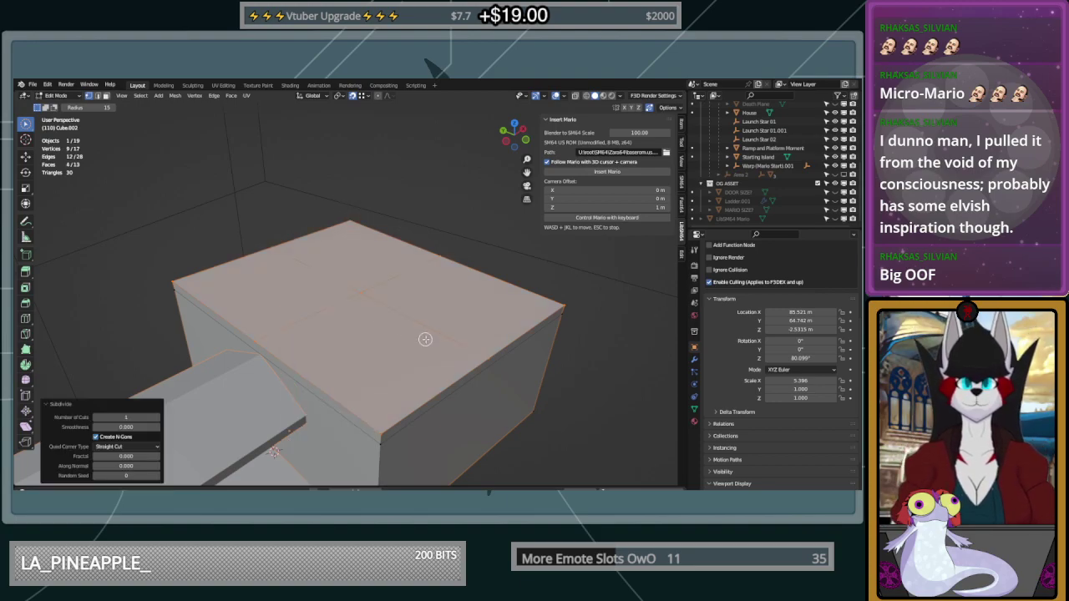
Select the three vertices along the top face's centre line above the walkway and raise them by 5 m on Z to form a roof ridge
{"action": "left_click", "coordinate": [426, 284]}
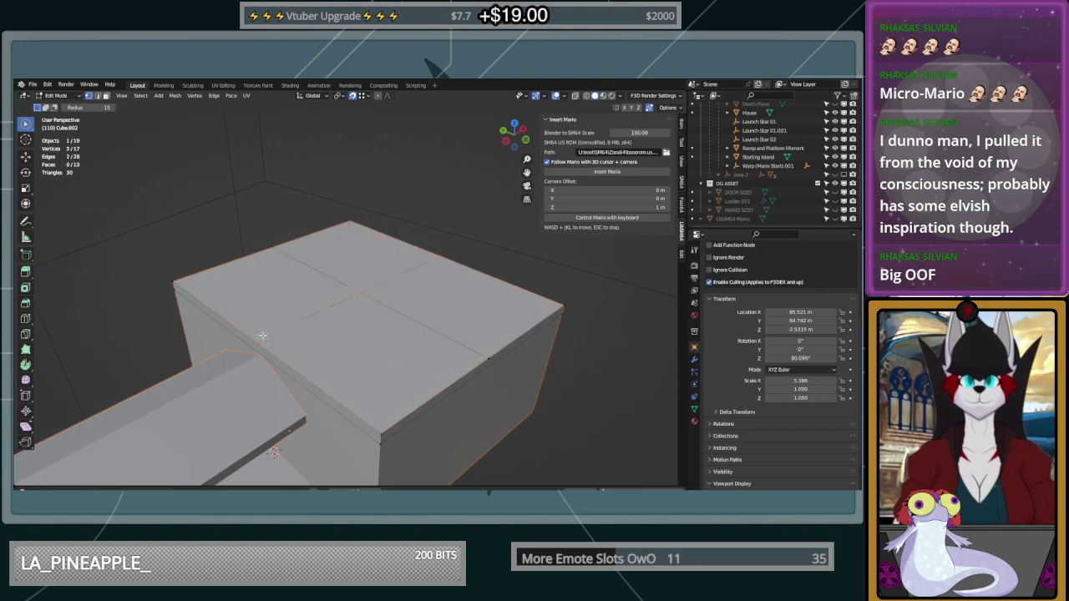
{"action": "left_click", "coordinate": [26, 156]}
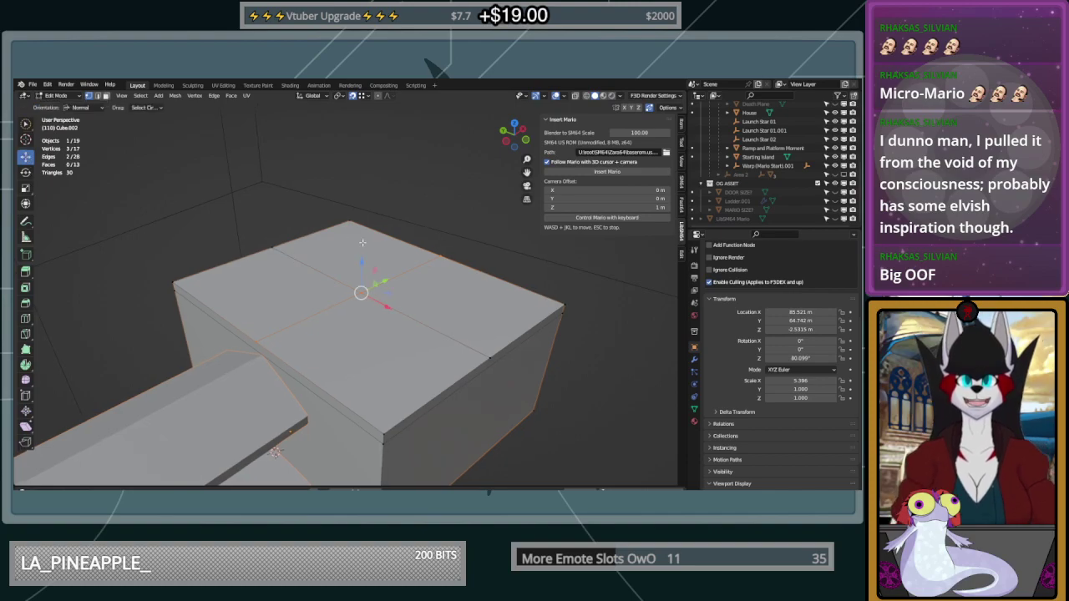
{"action": "left_click_drag", "start_coordinate": [360, 262], "coordinate": [364, 167]}
{"action": "middle_click_drag", "start_coordinate": [362, 209], "coordinate": [256, 364]}
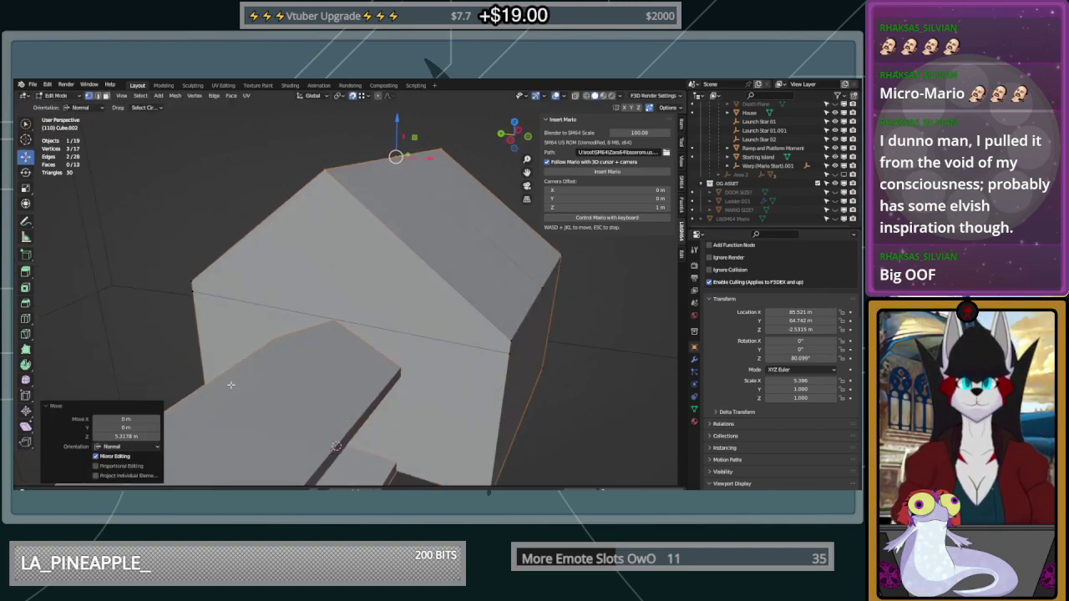
{"action": "left_click", "coordinate": [130, 435]}
{"action": "key", "text": "Return"}
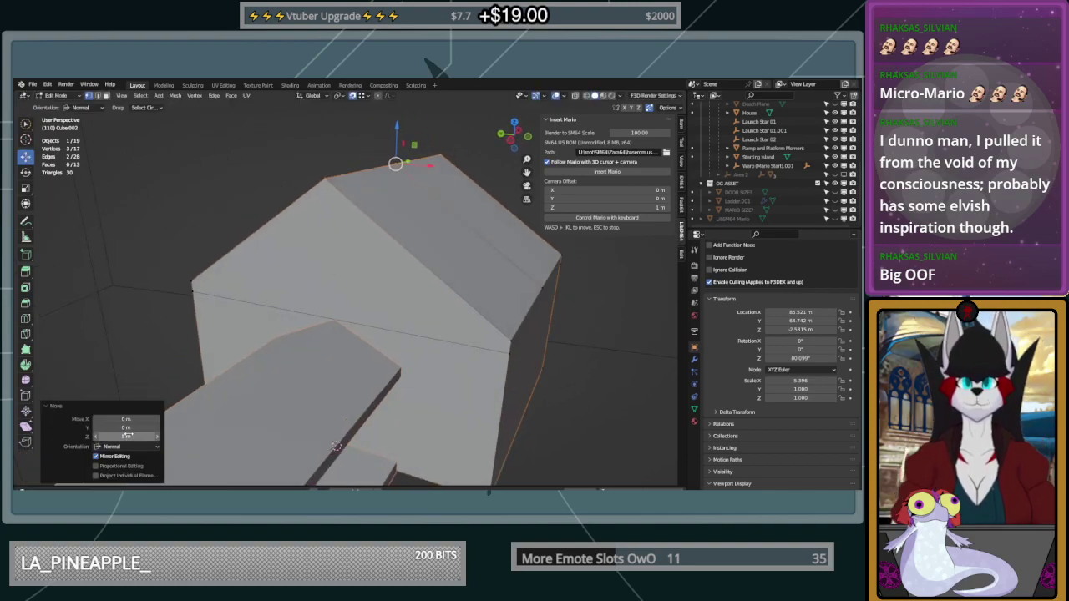
Knife-cut straight between the eave corners across both gable ends with the whole mesh selected, and leave edit mode
{"action": "middle_click_drag", "start_coordinate": [613, 373], "coordinate": [510, 352]}
{"action": "middle_click_drag", "start_coordinate": [304, 291], "coordinate": [15, 219]}
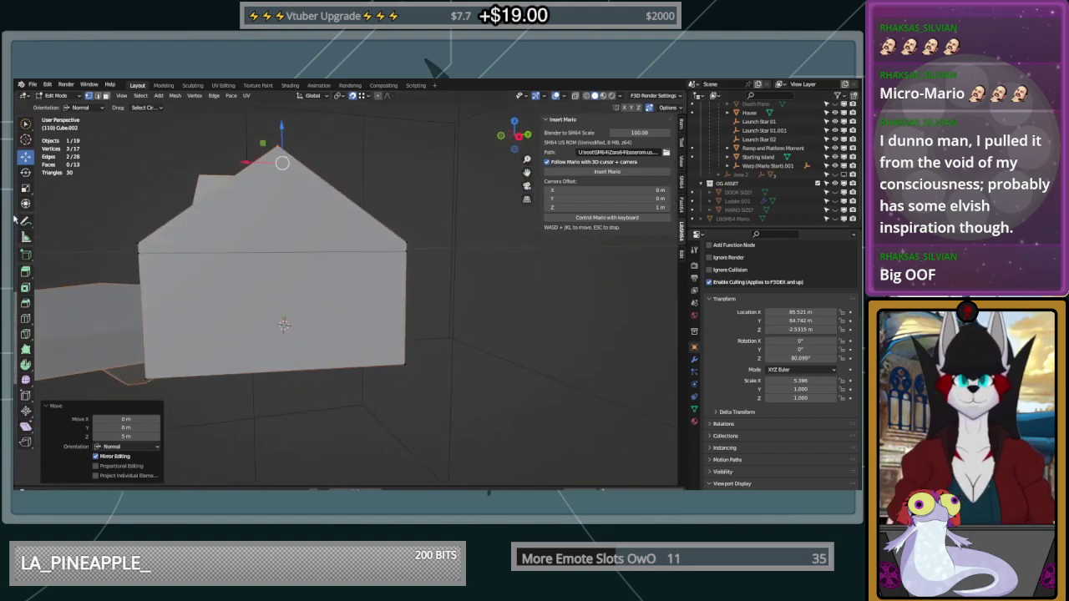
{"action": "left_click", "coordinate": [26, 332]}
{"action": "key", "text": "a"}
{"action": "left_click", "coordinate": [138, 243]}
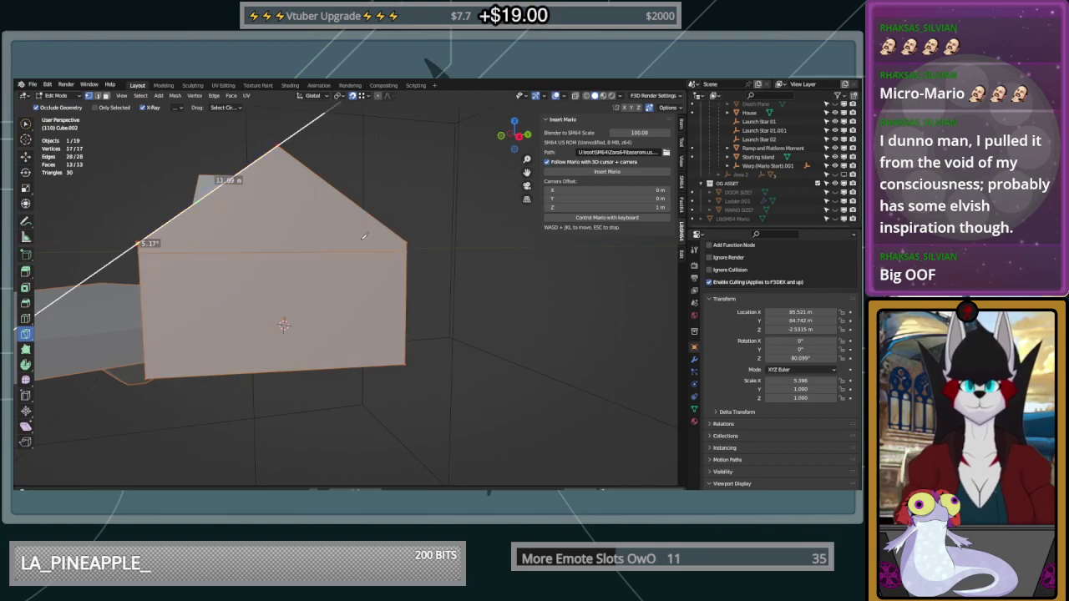
{"action": "left_click", "coordinate": [407, 243]}
{"action": "right_click", "coordinate": [408, 242]}
{"action": "middle_click_drag", "start_coordinate": [473, 254], "coordinate": [256, 262]}
{"action": "left_click", "coordinate": [243, 293]}
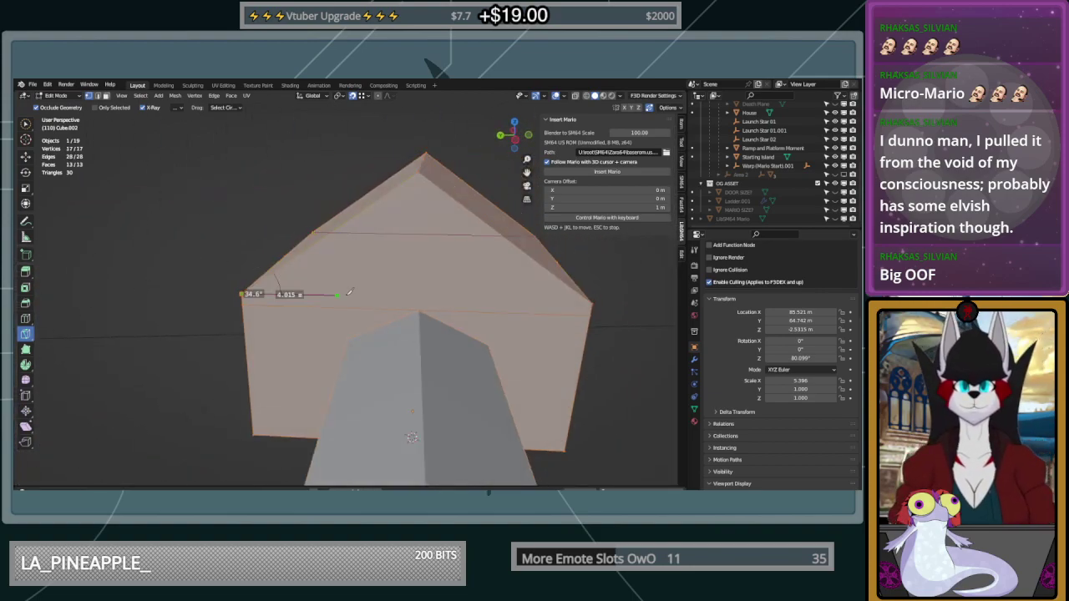
{"action": "middle_click_drag", "start_coordinate": [591, 302], "coordinate": [211, 290]}
{"action": "key", "text": "Tab"}
{"action": "scroll", "coordinate": [360, 300], "scroll_direction": "down", "scroll_amount": 4}
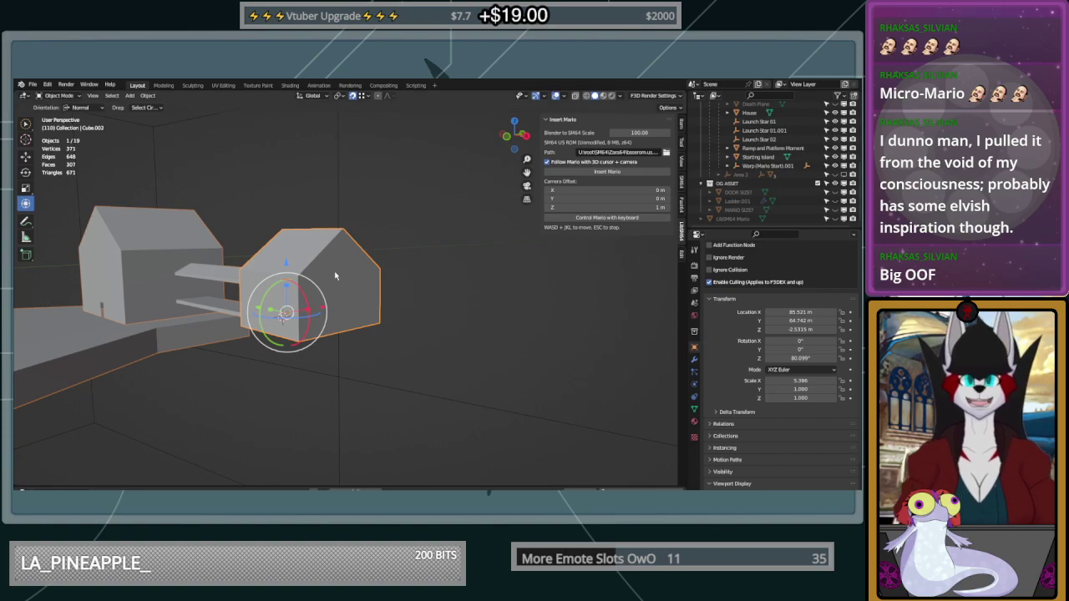
Re-enter edit mode on the second building and select all seven vertices of its outer gable end
{"action": "left_click", "coordinate": [25, 156]}
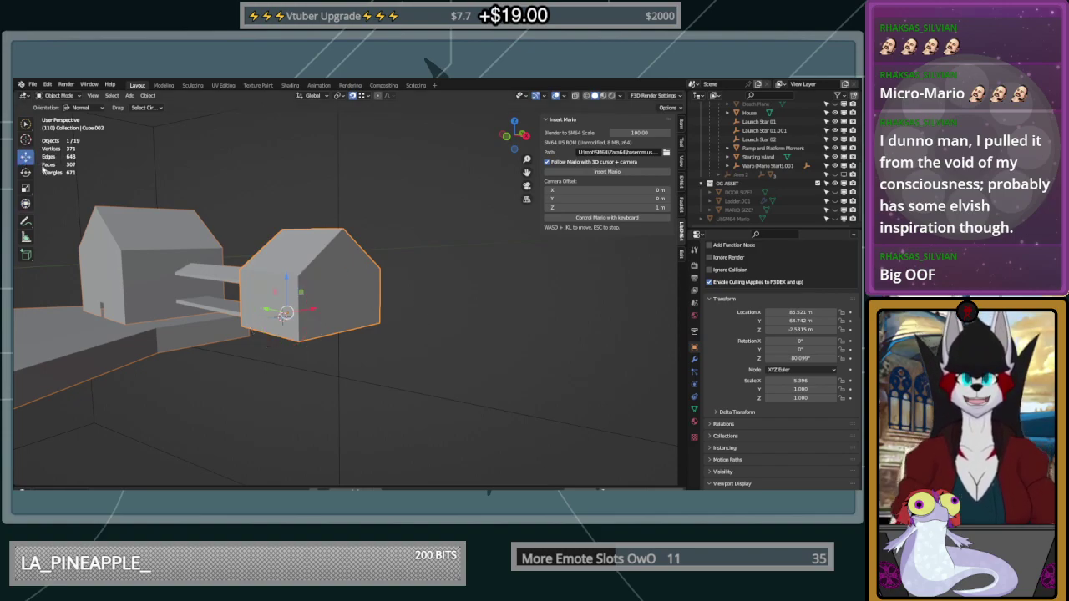
{"action": "left_click", "coordinate": [417, 323]}
{"action": "left_click", "coordinate": [330, 286]}
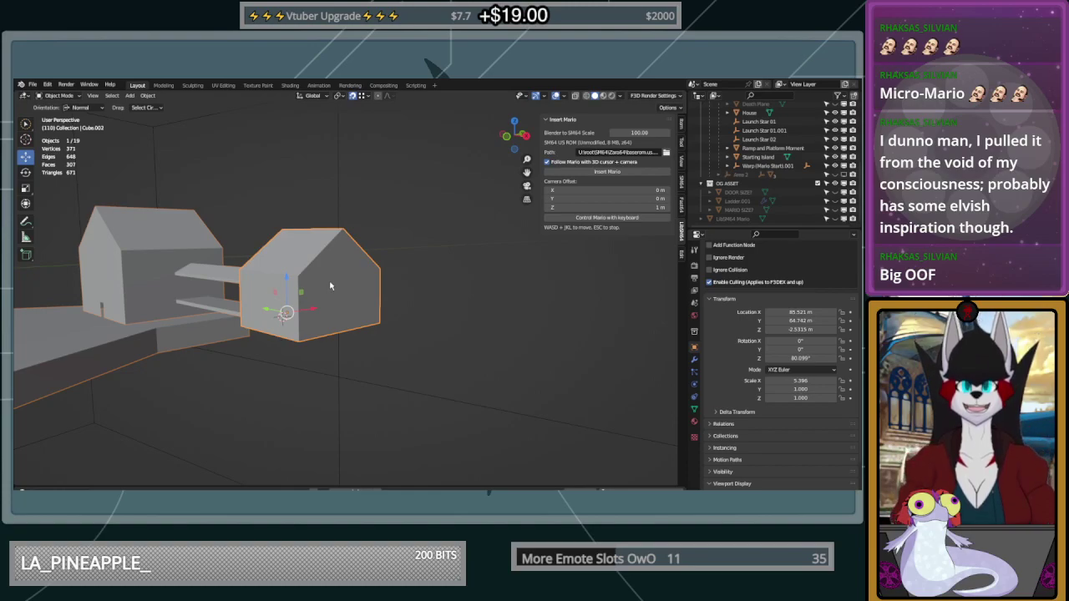
{"action": "key", "text": "Tab"}
{"action": "scroll", "coordinate": [237, 333], "scroll_direction": "up", "scroll_amount": 3}
{"action": "left_click", "coordinate": [26, 126]}
{"action": "mouse_move", "coordinate": [420, 359]}
{"action": "left_mouse_down"}
{"action": "mouse_move", "coordinate": [394, 219]}
{"action": "mouse_move", "coordinate": [405, 308]}
{"action": "mouse_move", "coordinate": [247, 393]}
{"action": "mouse_move", "coordinate": [252, 257]}
{"action": "mouse_move", "coordinate": [336, 172]}
{"action": "left_mouse_up"}
{"action": "middle_click_drag", "start_coordinate": [347, 193], "coordinate": [406, 235]}
{"action": "left_click", "coordinate": [40, 146]}
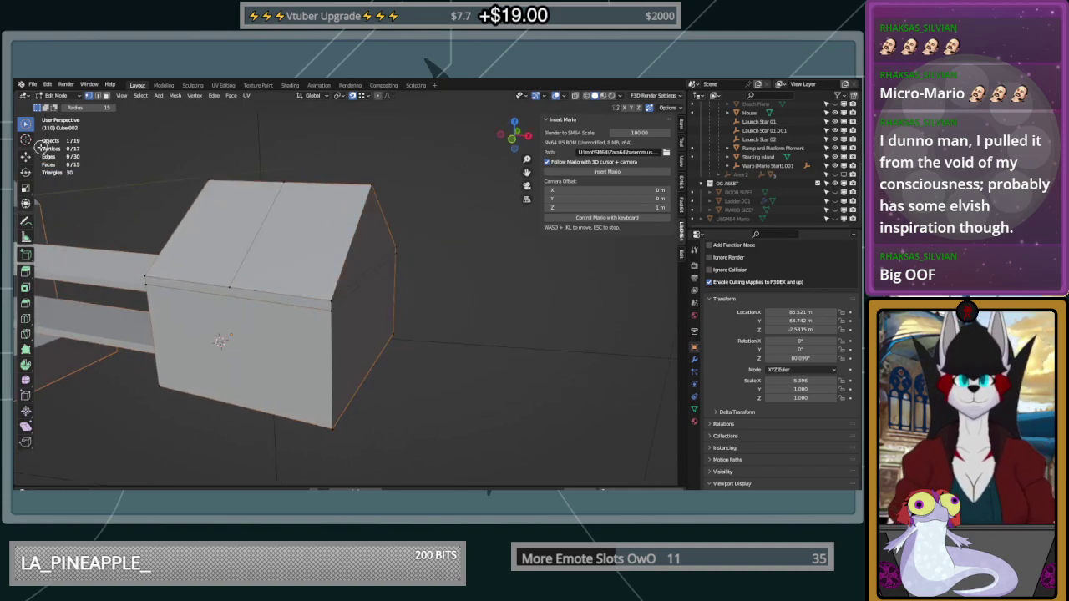
{"action": "mouse_move", "coordinate": [363, 158]}
{"action": "left_mouse_down"}
{"action": "mouse_move", "coordinate": [395, 268]}
{"action": "mouse_move", "coordinate": [389, 324]}
{"action": "left_mouse_up"}
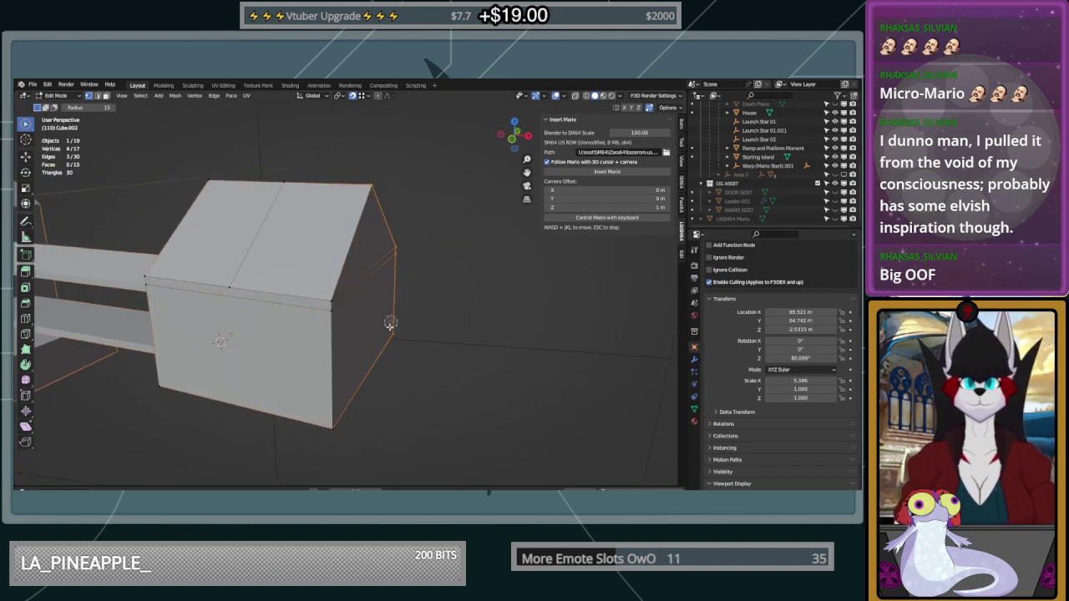
{"action": "left_click_drag", "start_coordinate": [334, 426], "coordinate": [345, 267]}
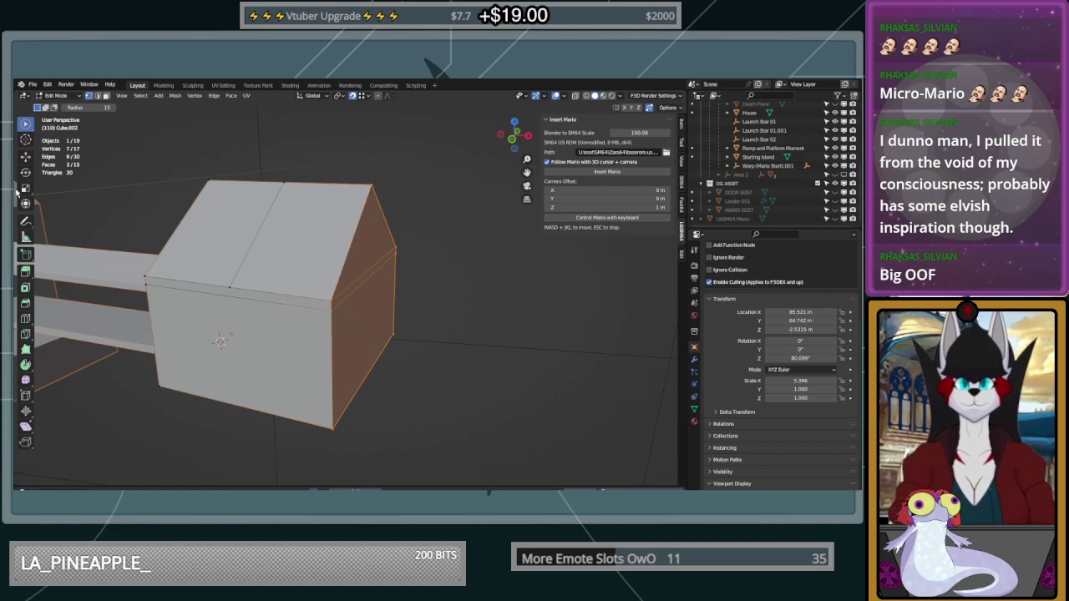
Try moving the selected outer gable end outward along its normal, and inspect the building from above
{"action": "left_click", "coordinate": [23, 159]}
{"action": "left_click_drag", "start_coordinate": [407, 296], "coordinate": [486, 313]}
{"action": "middle_click_drag", "start_coordinate": [486, 312], "coordinate": [284, 318]}
{"action": "scroll", "coordinate": [412, 358], "scroll_direction": "down", "scroll_amount": 2}
{"action": "left_click", "coordinate": [304, 259], "text": "shift"}
{"action": "middle_click_drag", "start_coordinate": [370, 280], "coordinate": [485, 351]}
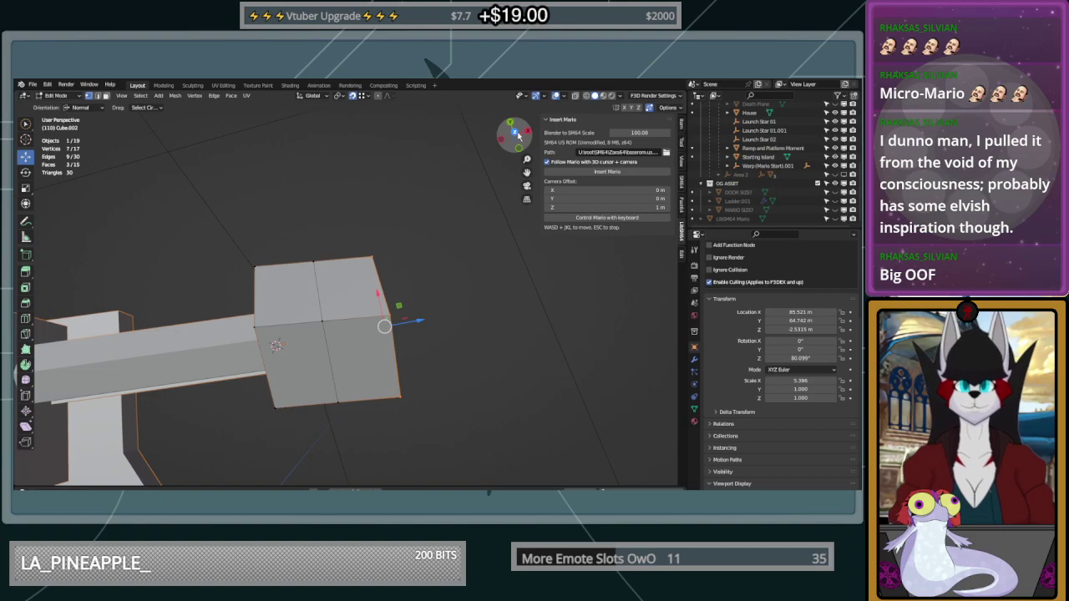
{"action": "left_click", "coordinate": [516, 133]}
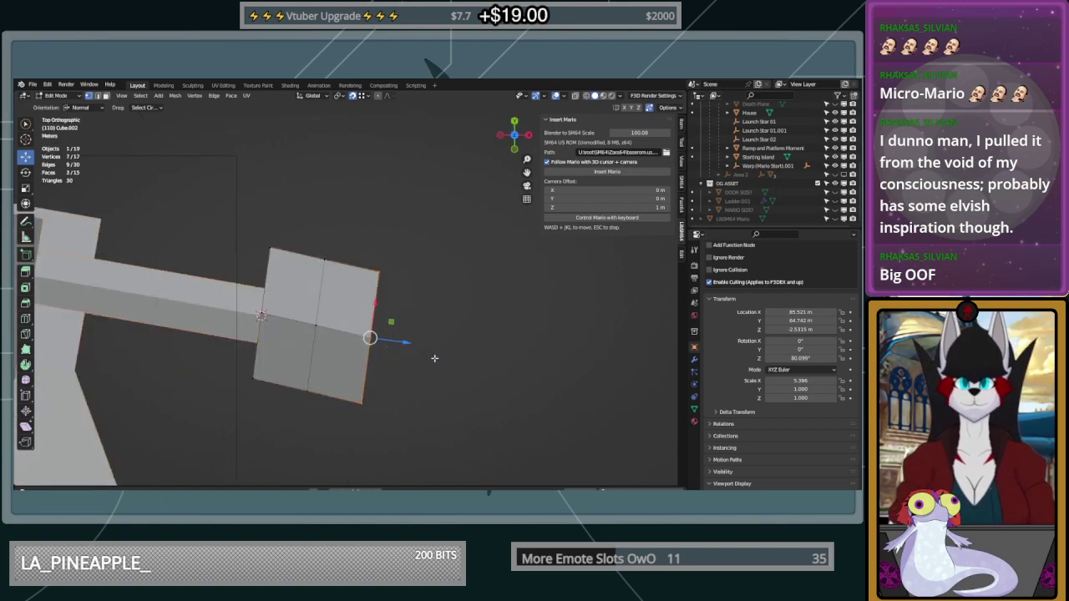
{"action": "middle_click_drag", "start_coordinate": [456, 352], "coordinate": [429, 324]}
{"action": "scroll", "coordinate": [431, 320], "scroll_direction": "up", "scroll_amount": 2}
{"action": "middle_click_drag", "start_coordinate": [455, 286], "coordinate": [428, 310], "text": "shift"}
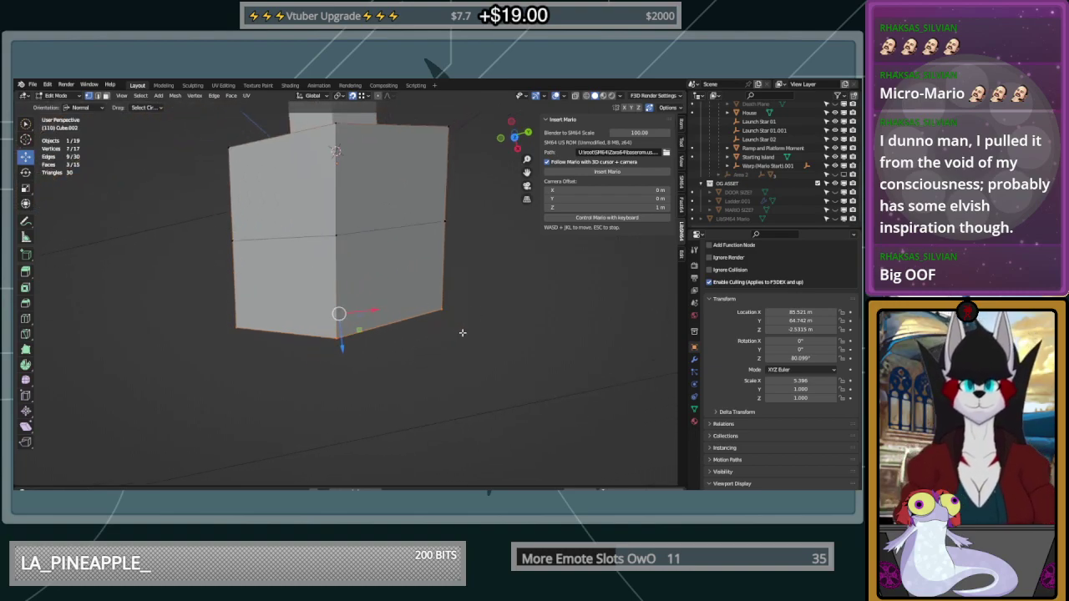
Shift the outer gable end sideways along its normal-orientation X axis by about 0.55 m, using vertex snapping
{"action": "middle_click_drag", "start_coordinate": [461, 332], "coordinate": [278, 343]}
{"action": "left_click", "coordinate": [301, 340]}
{"action": "left_click", "coordinate": [281, 204], "text": "shift"}
{"action": "middle_click_drag", "start_coordinate": [287, 201], "coordinate": [263, 308]}
{"action": "mouse_move", "coordinate": [440, 276]}
{"action": "left_mouse_down"}
{"action": "mouse_move", "coordinate": [310, 329]}
{"action": "mouse_move", "coordinate": [295, 354]}
{"action": "left_mouse_up"}
{"action": "key", "text": "g"}
{"action": "key", "text": "x"}
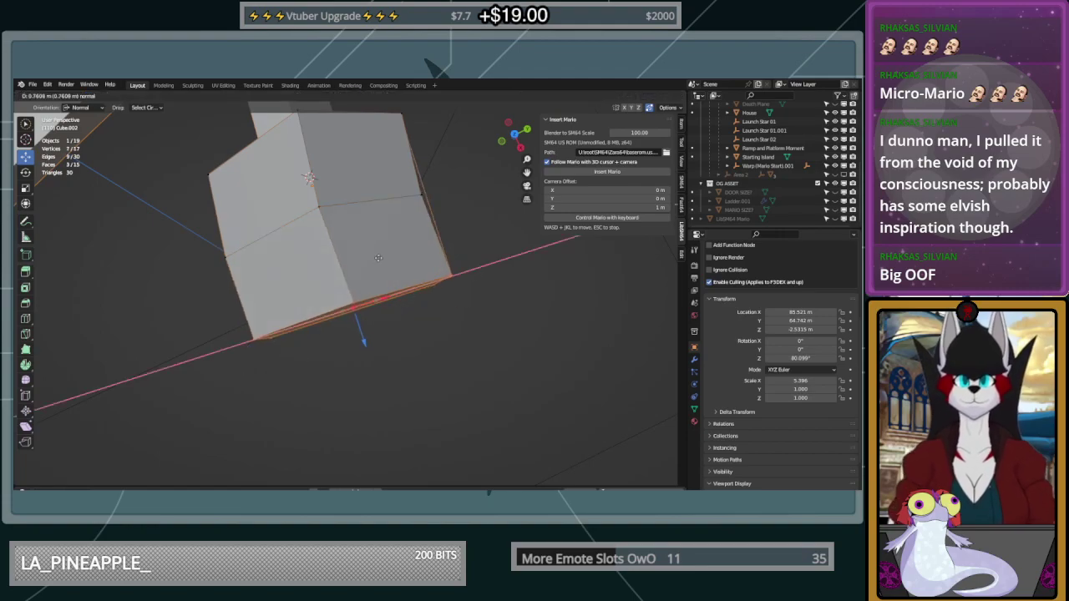
{"action": "left_click", "coordinate": [317, 204]}
{"action": "middle_click_drag", "start_coordinate": [317, 204], "coordinate": [305, 171]}
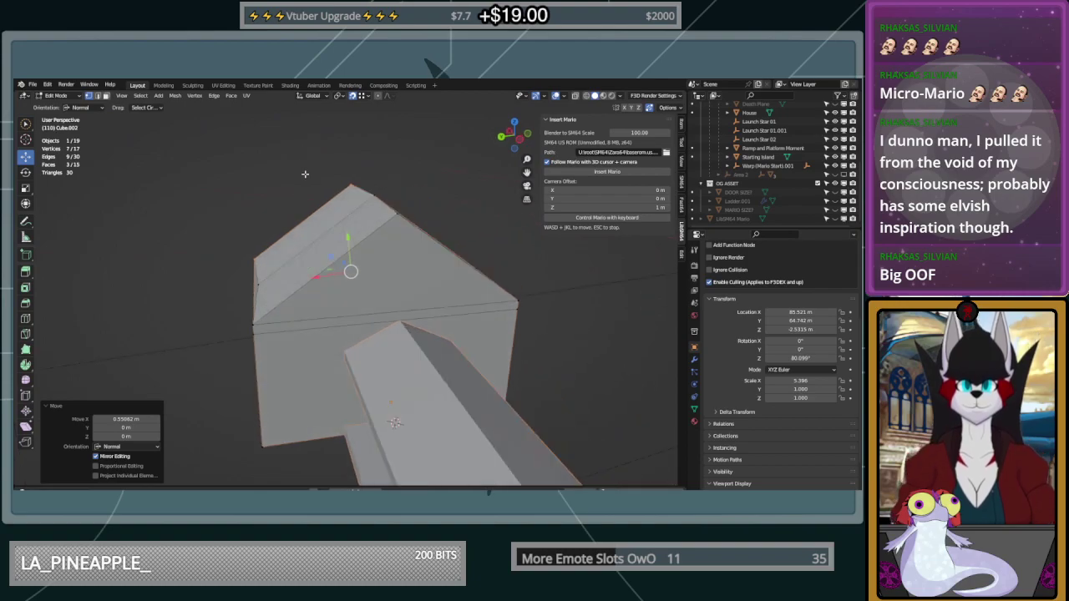
Set the transform orientation to Local and adjust one mid-eave vertex along the local X axis
{"action": "left_click", "coordinate": [259, 283]}
{"action": "middle_click_drag", "start_coordinate": [258, 282], "coordinate": [302, 298]}
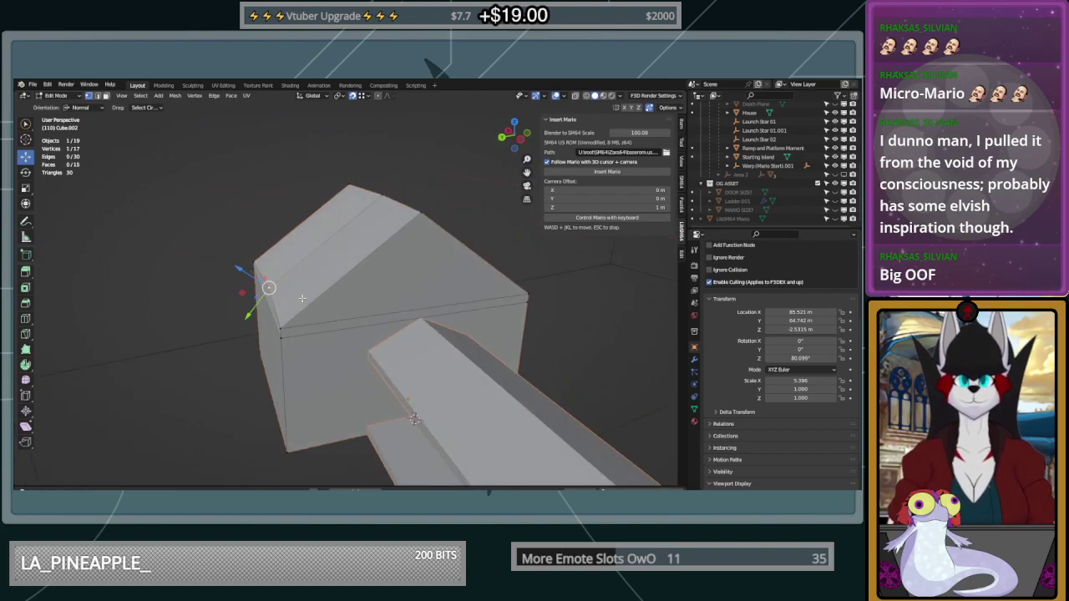
{"action": "left_click", "coordinate": [101, 112]}
{"action": "left_click", "coordinate": [84, 140]}
{"action": "middle_click_drag", "start_coordinate": [321, 308], "coordinate": [269, 327]}
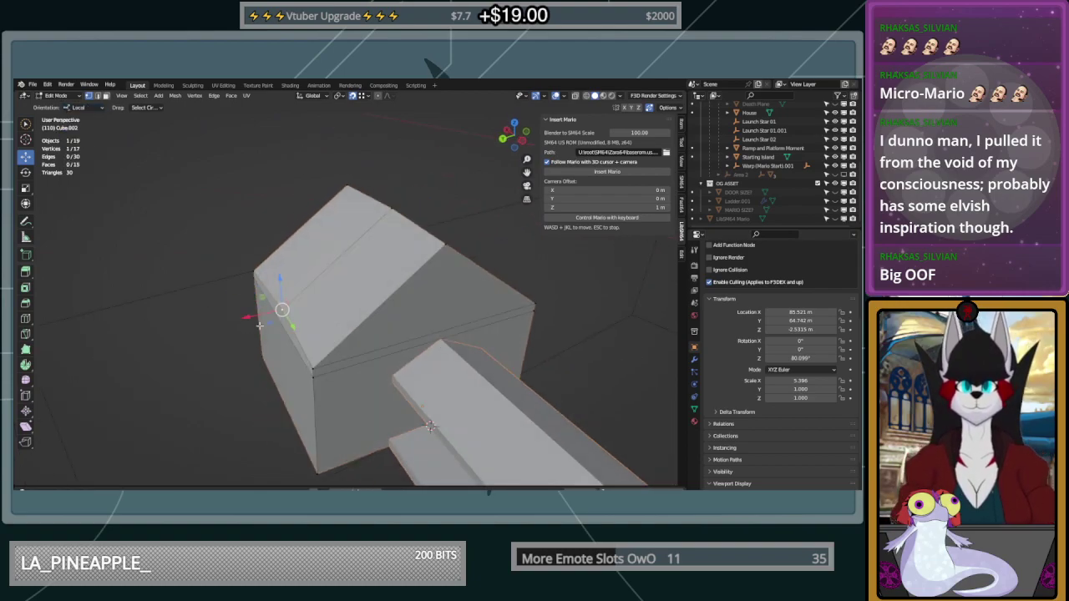
{"action": "mouse_move", "coordinate": [245, 317]}
{"action": "left_mouse_down"}
{"action": "mouse_move", "coordinate": [293, 308]}
{"action": "mouse_move", "coordinate": [242, 318]}
{"action": "left_mouse_up"}
{"action": "middle_click_drag", "start_coordinate": [242, 317], "coordinate": [404, 337]}
Move the opposite mid-eave vertex and the middle ridge vertex along local X to line them up with the building's ends
{"action": "left_click", "coordinate": [409, 304]}
{"action": "left_click_drag", "start_coordinate": [384, 296], "coordinate": [444, 272]}
{"action": "left_click", "coordinate": [314, 197]}
{"action": "middle_click_drag", "start_coordinate": [369, 222], "coordinate": [355, 219]}
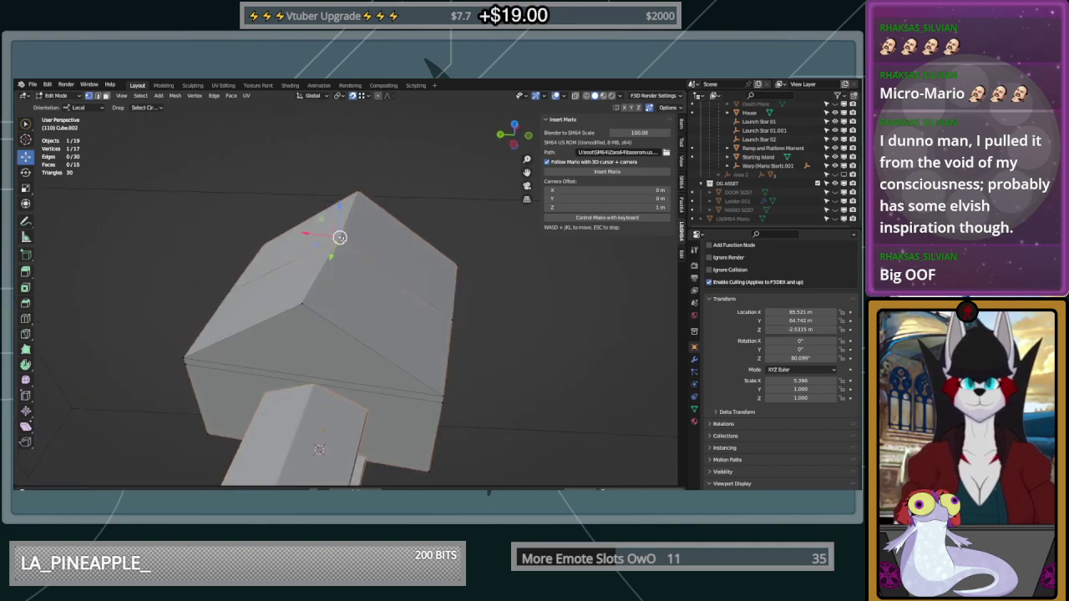
{"action": "key", "text": "g"}
{"action": "key", "text": "x"}
{"action": "left_click", "coordinate": [353, 215]}
Move the outer ridge-end vertex along local X, snapping it in line with the ridge vertex at the walkway end
{"action": "left_click", "coordinate": [357, 192]}
{"action": "middle_click_drag", "start_coordinate": [357, 192], "coordinate": [313, 266]}
{"action": "key", "text": "g"}
{"action": "key", "text": "x"}
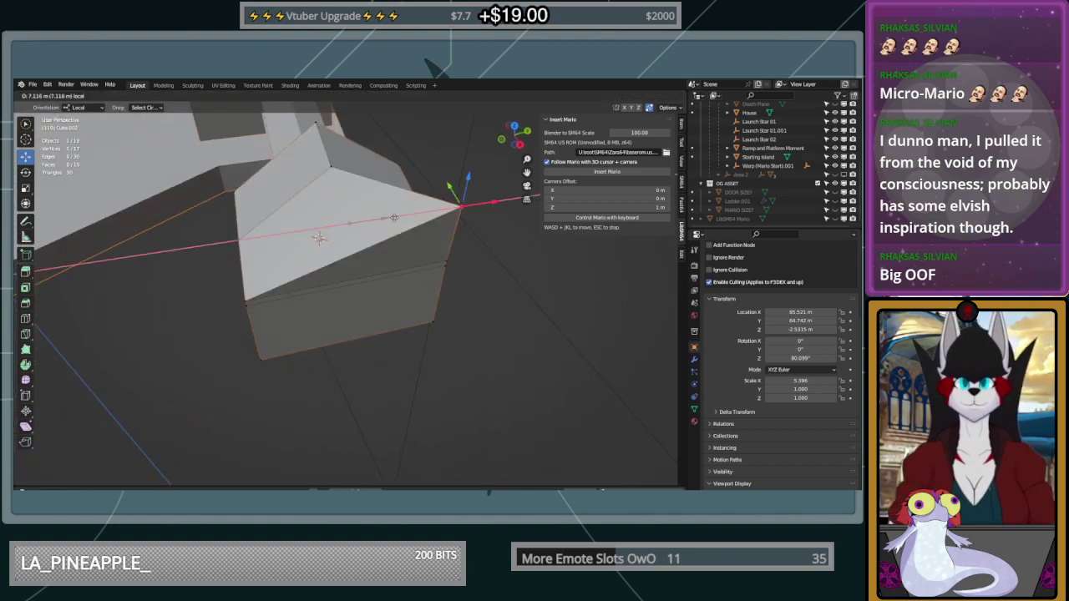
{"action": "left_click", "coordinate": [316, 126]}
Select the three vertices of one outer wall corner and move them about 0.08 m along local X
{"action": "left_click_drag", "start_coordinate": [454, 252], "coordinate": [428, 340]}
{"action": "middle_click_drag", "start_coordinate": [473, 283], "coordinate": [395, 306]}
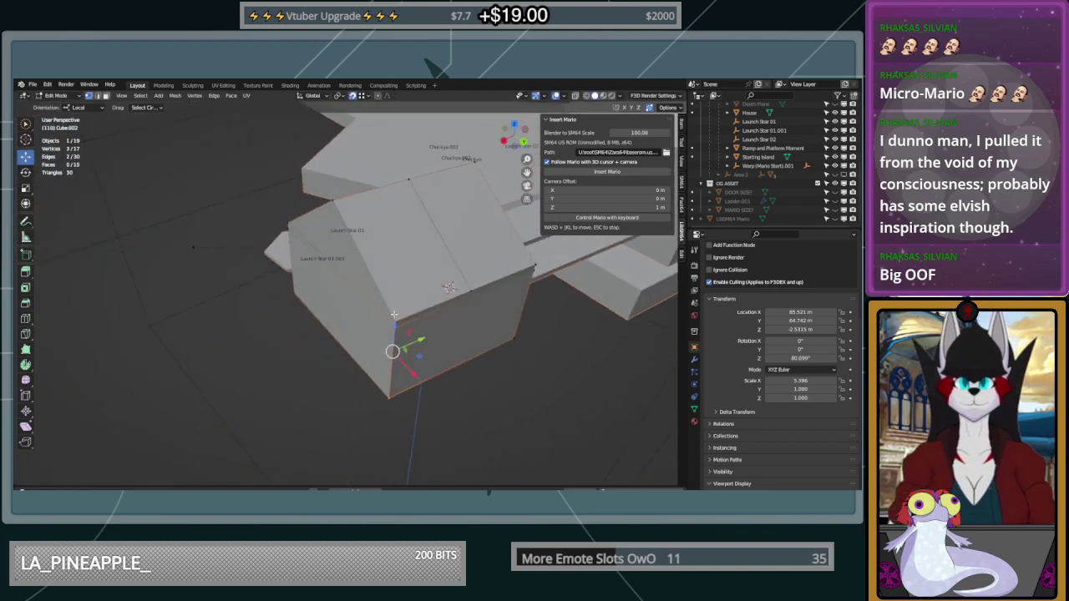
{"action": "left_click_drag", "start_coordinate": [417, 372], "coordinate": [515, 337]}
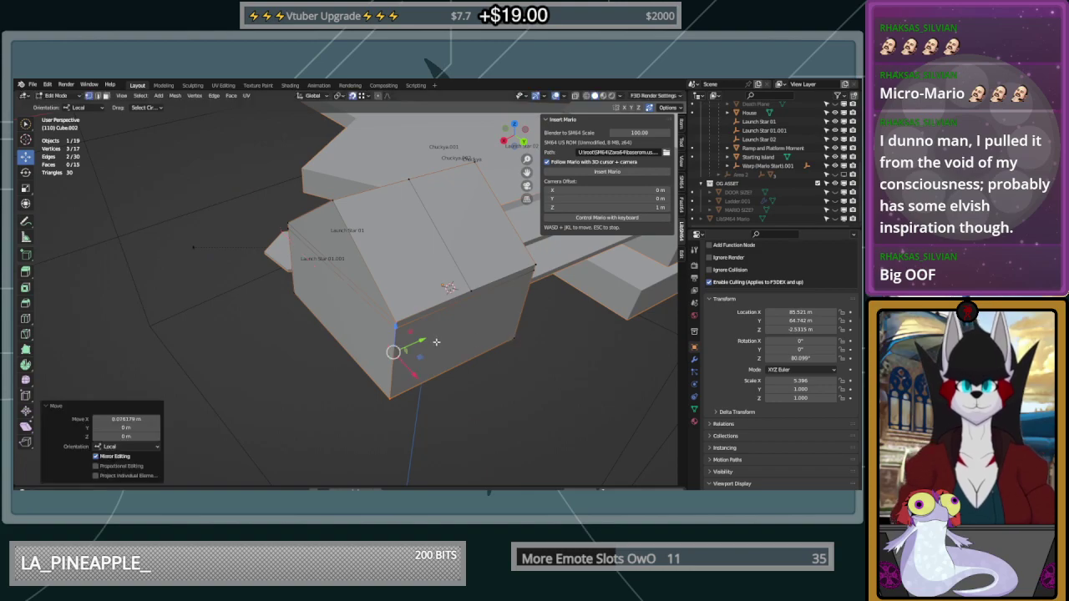
{"action": "middle_click_drag", "start_coordinate": [437, 343], "coordinate": [527, 333]}
Select the three vertices of the other outer wall corner and snap them along local X in line with the inner end's corner
{"action": "left_click_drag", "start_coordinate": [255, 276], "coordinate": [264, 366]}
{"action": "middle_click_drag", "start_coordinate": [318, 362], "coordinate": [336, 362]}
{"action": "left_click", "coordinate": [319, 303]}
{"action": "middle_click_drag", "start_coordinate": [320, 303], "coordinate": [348, 314]}
{"action": "left_click_drag", "start_coordinate": [262, 286], "coordinate": [273, 391]}
{"action": "key", "text": "g"}
{"action": "key", "text": "x"}
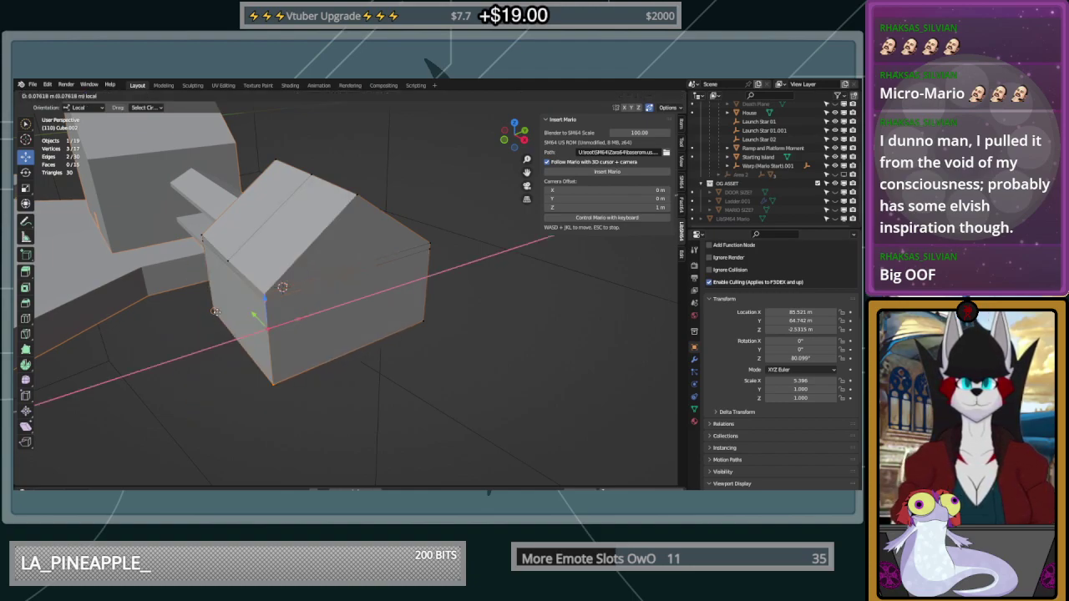
{"action": "left_click", "coordinate": [215, 311]}
Snap the 3D cursor to the bottom edge of the building's walkway-side wall and set the object's origin to the cursor
{"action": "middle_click_drag", "start_coordinate": [393, 357], "coordinate": [331, 451]}
{"action": "left_click", "coordinate": [508, 353]}
{"action": "middle_click_drag", "start_coordinate": [437, 292], "coordinate": [442, 359]}
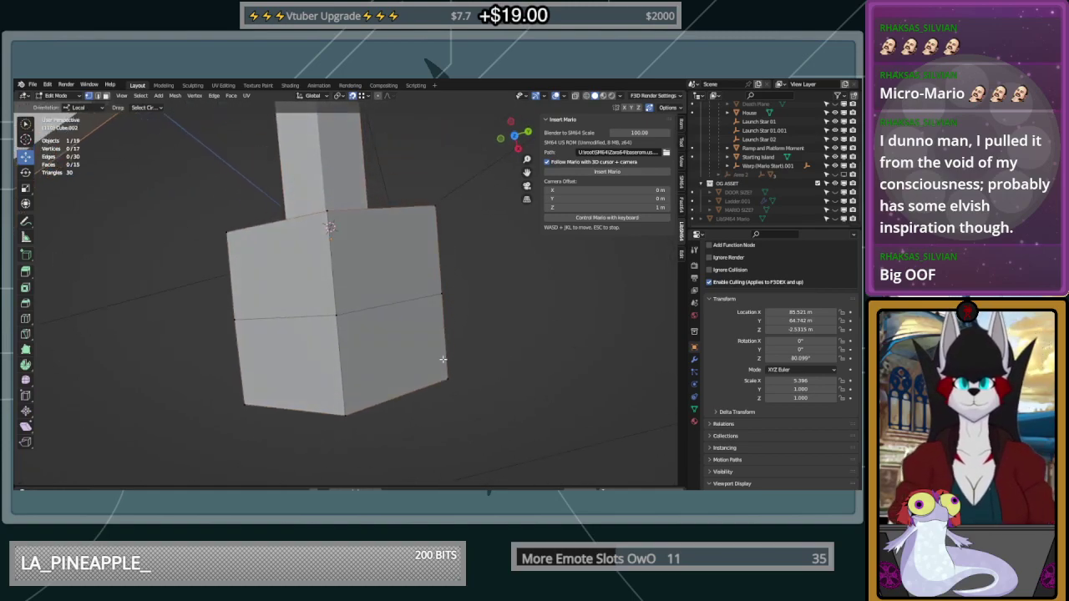
{"action": "middle_click_drag", "start_coordinate": [470, 351], "coordinate": [375, 381]}
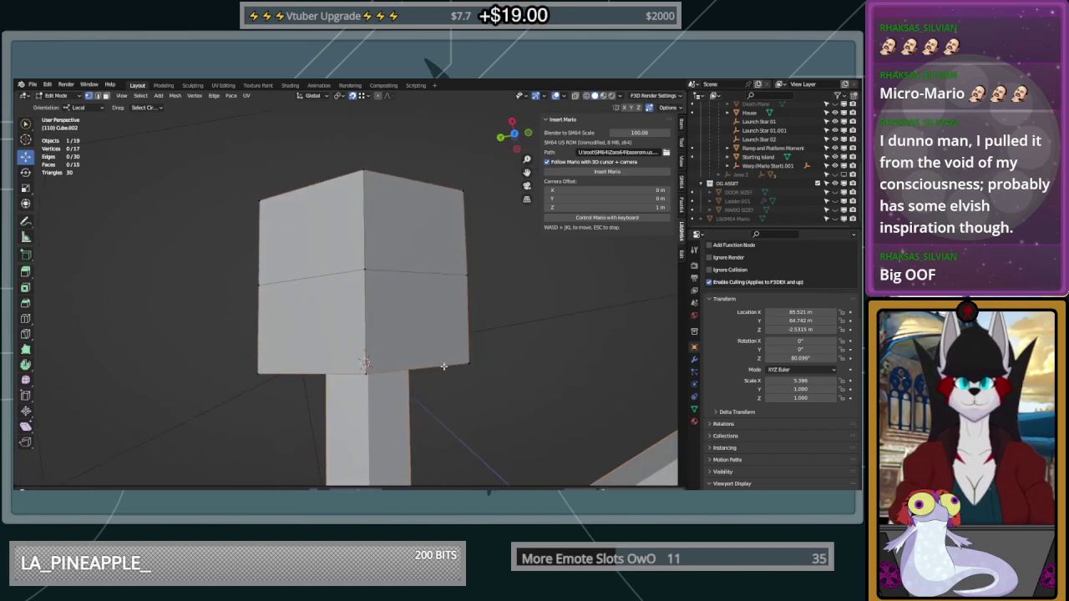
{"action": "middle_click_drag", "start_coordinate": [446, 354], "coordinate": [410, 399]}
{"action": "left_click", "coordinate": [408, 392]}
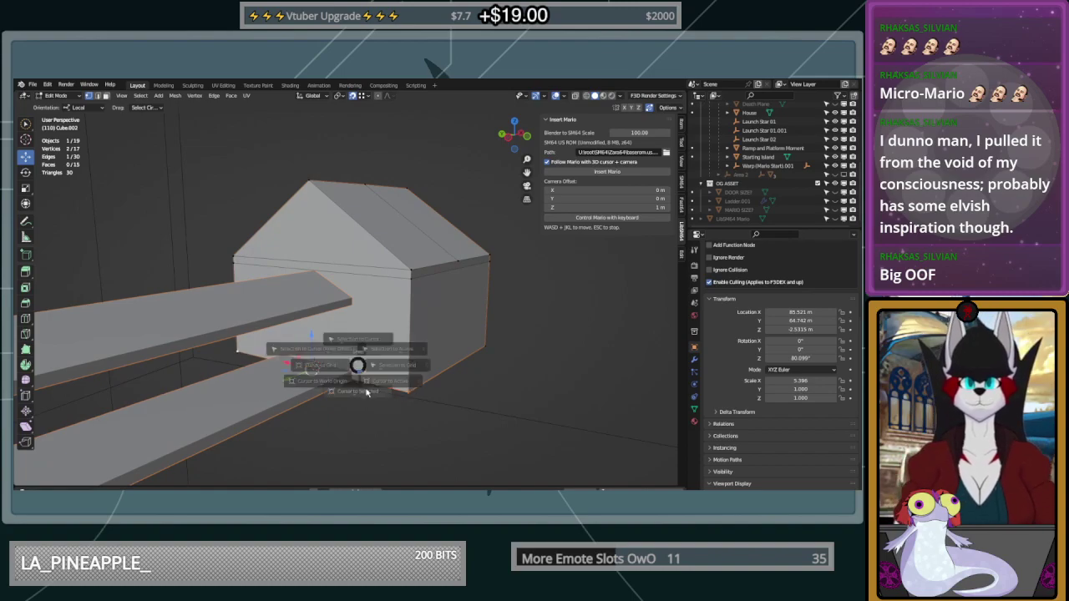
{"action": "key", "text": "Tab"}
{"action": "right_click", "coordinate": [373, 360]}
{"action": "mouse_move", "coordinate": [374, 359]}
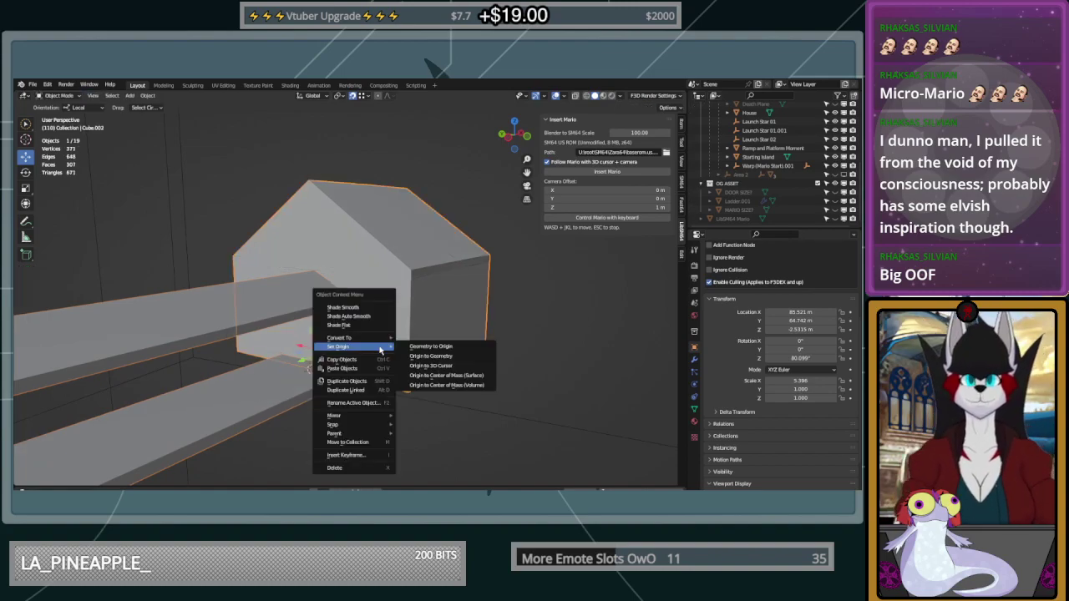
{"action": "left_click", "coordinate": [447, 367]}
Move the second building away from the walkway's end and open the walkway mesh in edit mode
{"action": "middle_click_drag", "start_coordinate": [446, 367], "coordinate": [398, 370]}
{"action": "left_click_drag", "start_coordinate": [260, 370], "coordinate": [299, 364]}
{"action": "middle_click_drag", "start_coordinate": [334, 371], "coordinate": [306, 367]}
{"action": "key", "text": "Tab"}
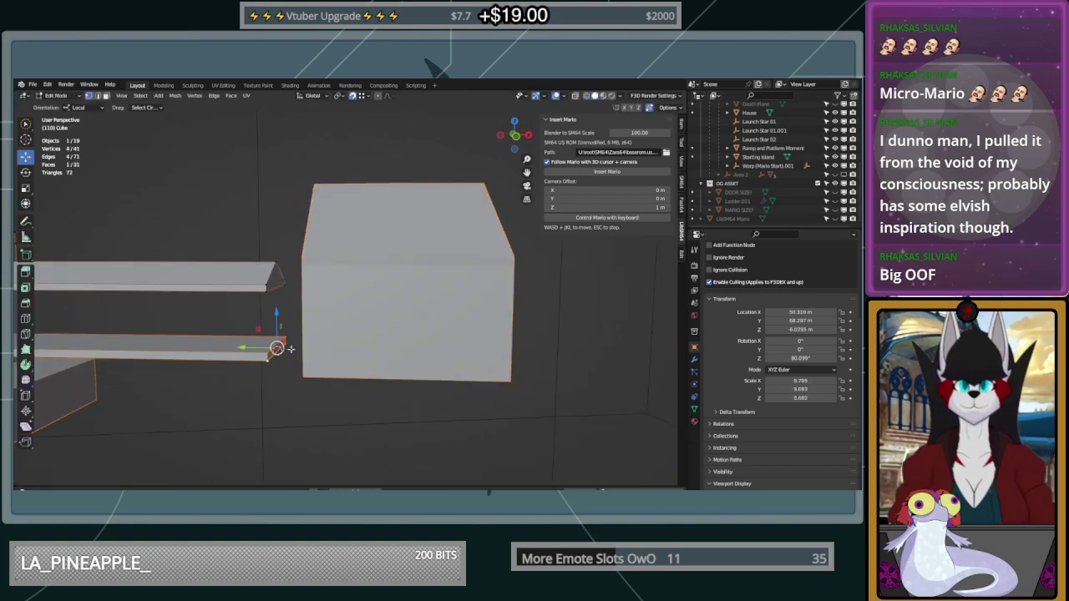
Snap the 3D cursor to the selected vertices at the end of the lower bridge
{"action": "key", "text": "shift+s"}
{"action": "left_click", "coordinate": [299, 378]}
{"action": "key", "text": "shift+s"}
{"action": "left_click", "coordinate": [302, 385]}
{"action": "middle_click_drag", "start_coordinate": [301, 383], "coordinate": [370, 376]}
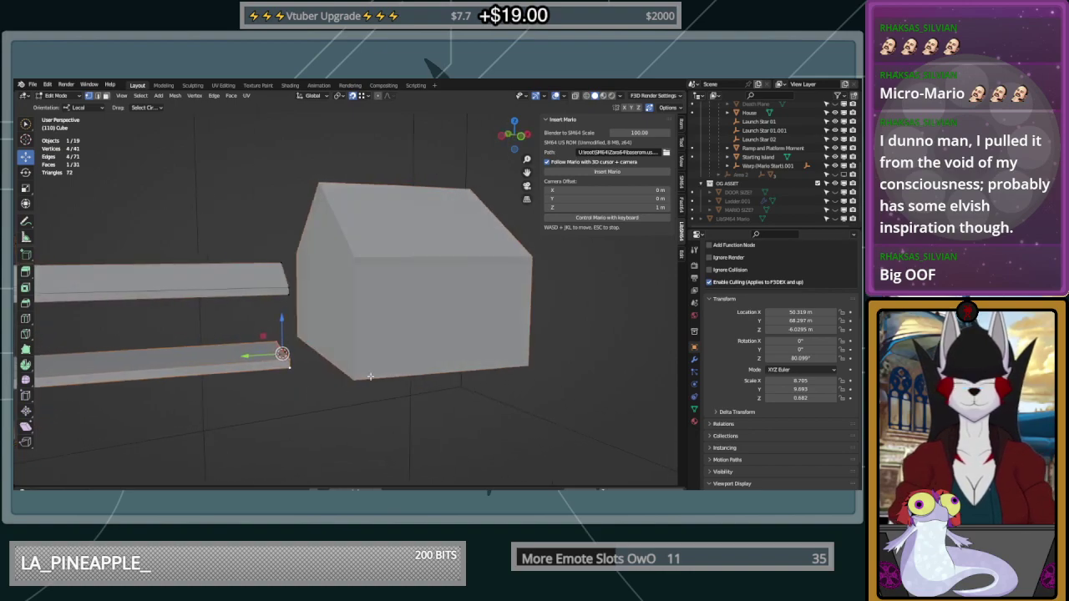
Snap the small gabled house to the 3D cursor at the end of the lower bridge
{"action": "key", "text": "Tab"}
{"action": "left_click", "coordinate": [404, 318]}
{"action": "key", "text": "shift+s"}
{"action": "left_click", "coordinate": [391, 268]}
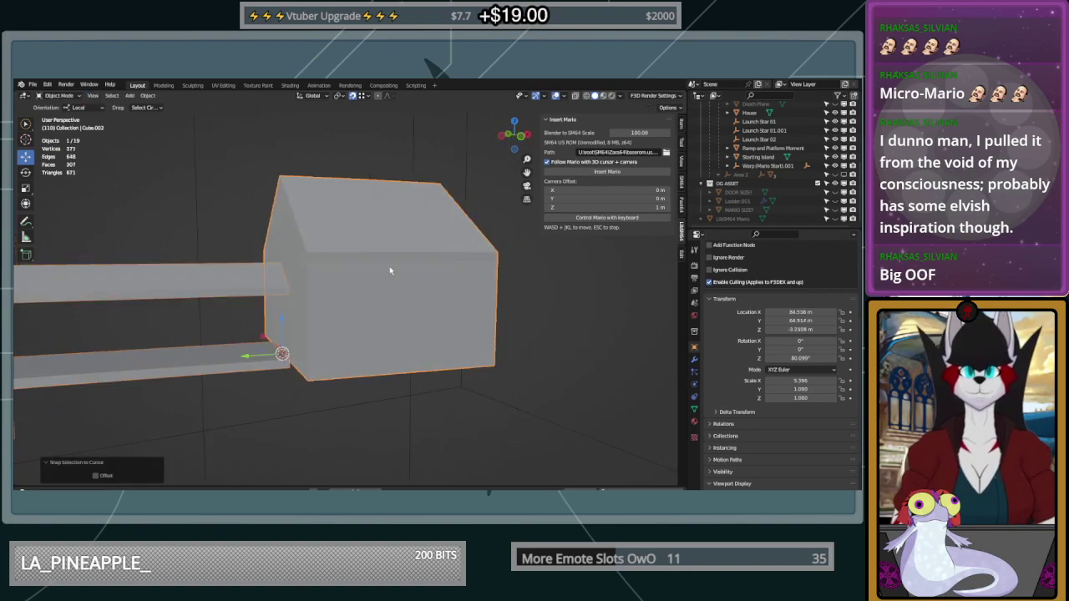
{"action": "middle_click_drag", "start_coordinate": [389, 266], "coordinate": [384, 286]}
{"action": "key", "text": "Tab"}
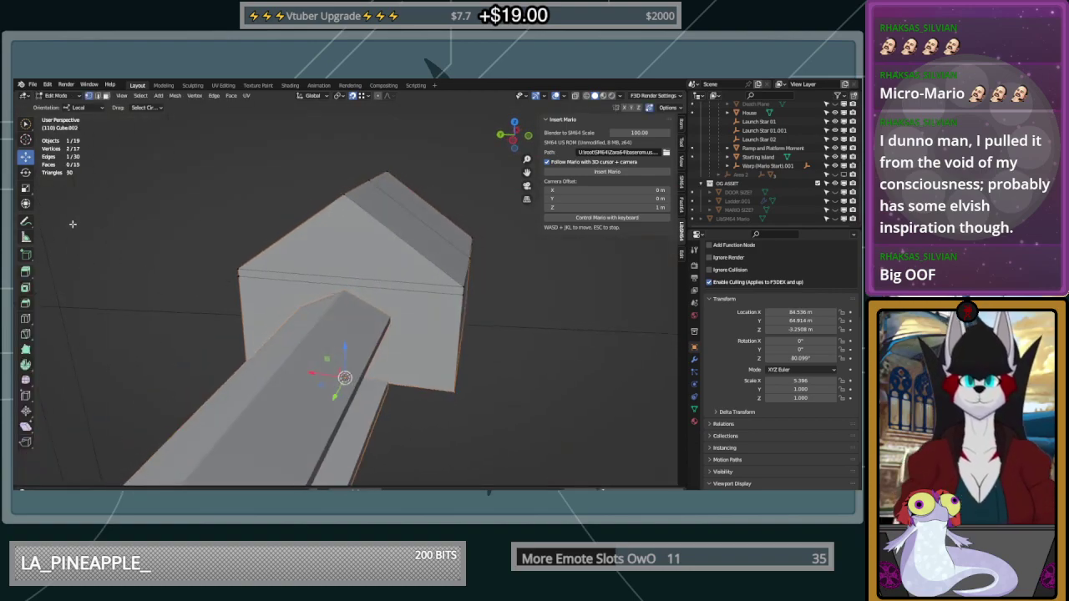
{"action": "left_click", "coordinate": [26, 336]}
{"action": "key", "text": "a"}
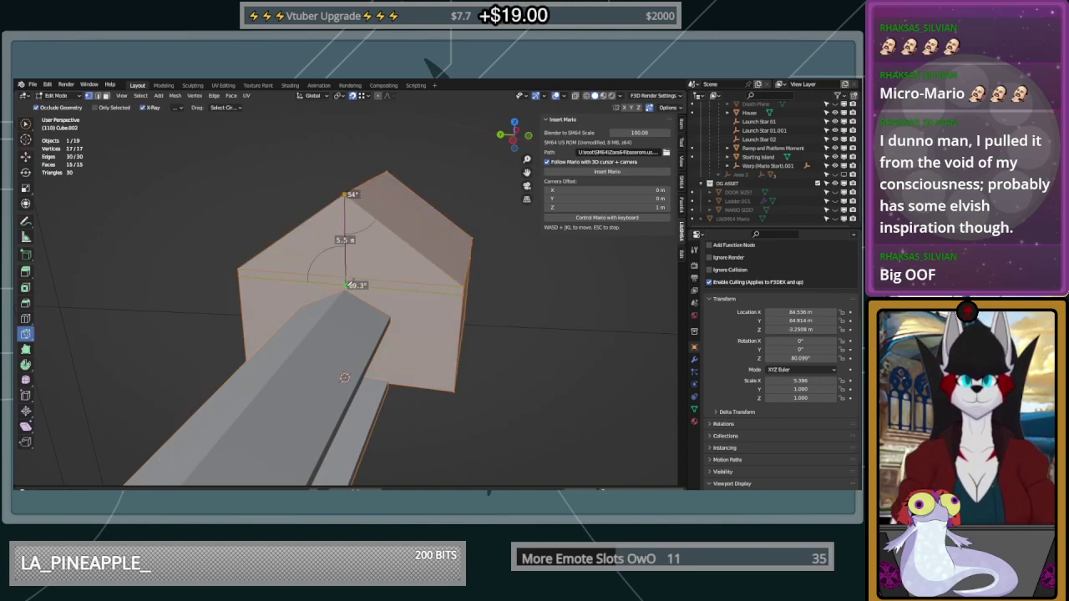
{"action": "left_click", "coordinate": [346, 284]}
{"action": "left_click", "coordinate": [345, 328]}
{"action": "right_click", "coordinate": [396, 338]}
{"action": "middle_click_drag", "start_coordinate": [396, 338], "coordinate": [410, 319]}
{"action": "scroll", "coordinate": [410, 316], "scroll_direction": "up", "scroll_amount": 5}
{"action": "middle_click_drag", "start_coordinate": [416, 279], "coordinate": [300, 372]}
{"action": "scroll", "coordinate": [404, 275], "scroll_direction": "down", "scroll_amount": 5}
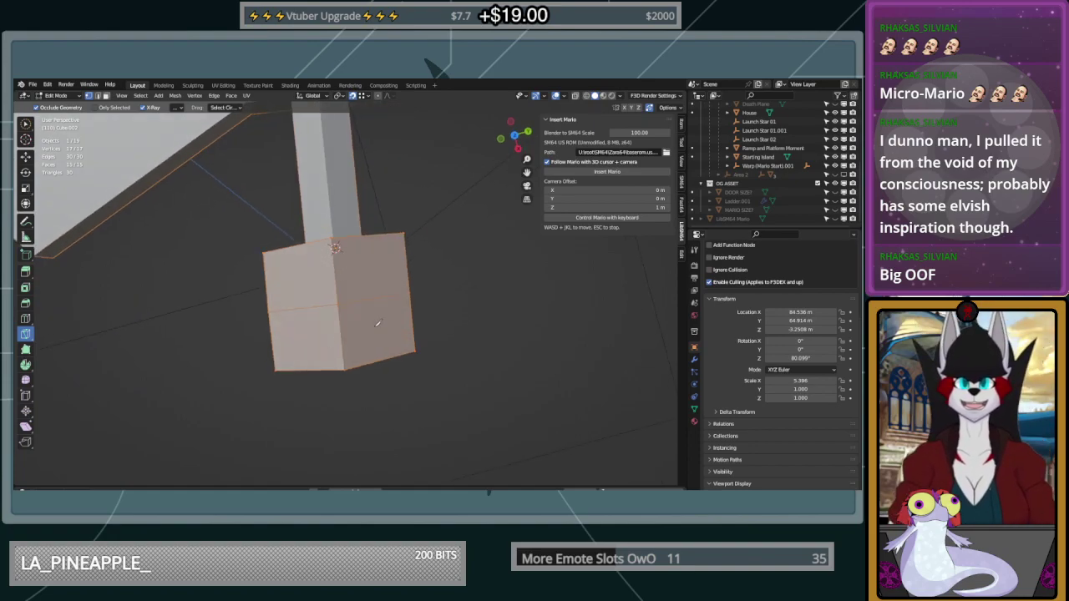
{"action": "middle_click_drag", "start_coordinate": [413, 359], "coordinate": [538, 221]}
Snap the 3D cursor to the centre of the small house's underside and return to Object Mode
{"action": "left_click", "coordinate": [25, 124]}
{"action": "left_click", "coordinate": [176, 296]}
{"action": "middle_click_drag", "start_coordinate": [389, 344], "coordinate": [412, 314]}
{"action": "key", "text": "Tab"}
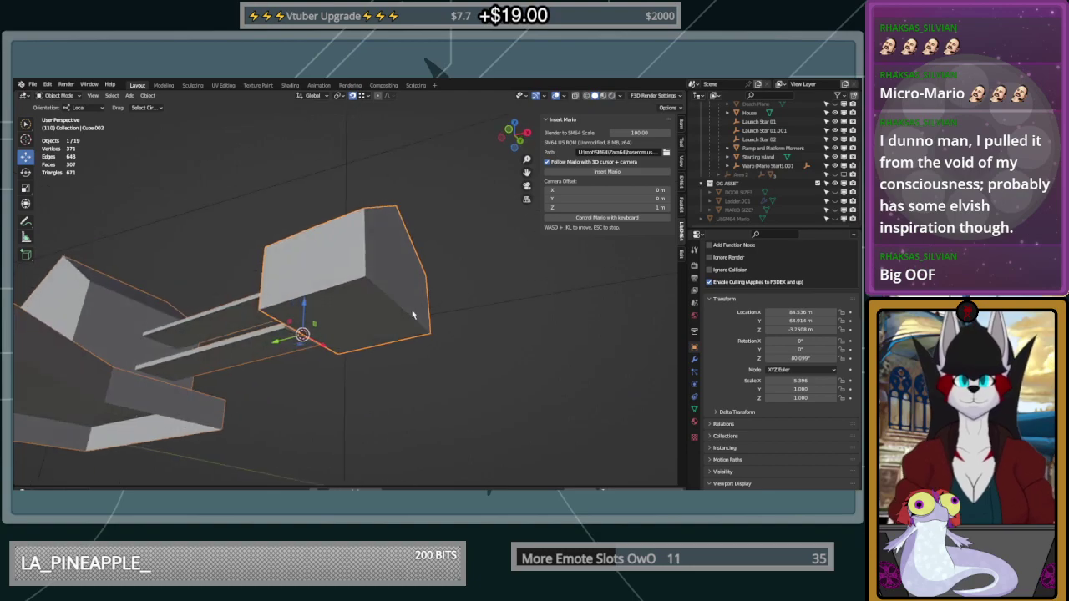
{"action": "key", "text": "a"}
{"action": "left_click", "coordinate": [357, 327]}
{"action": "key", "text": "Tab"}
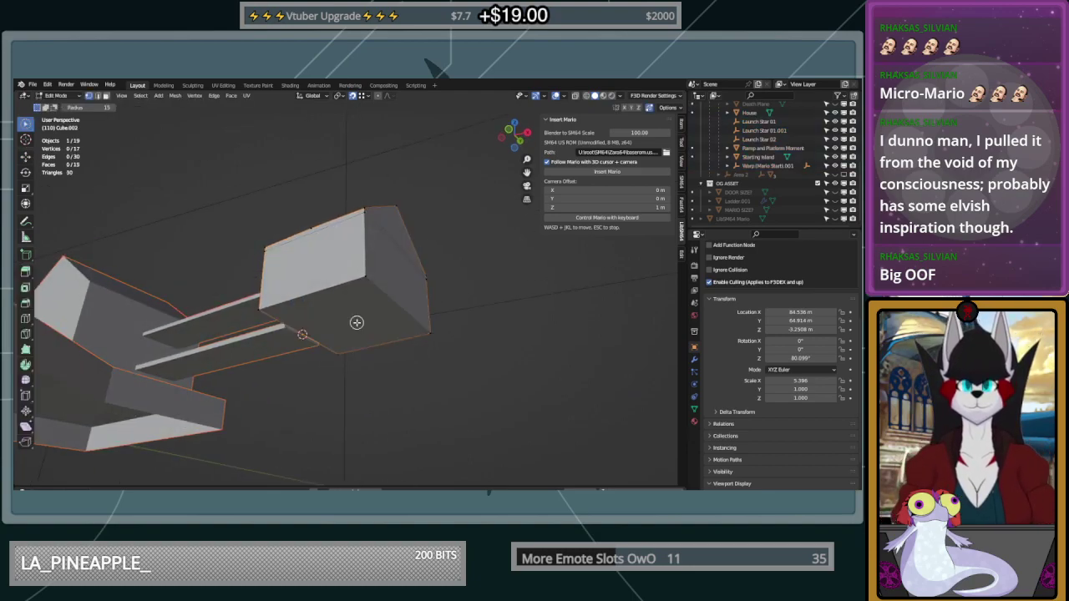
{"action": "left_click", "coordinate": [378, 278], "text": "shift"}
{"action": "key", "text": "Tab"}
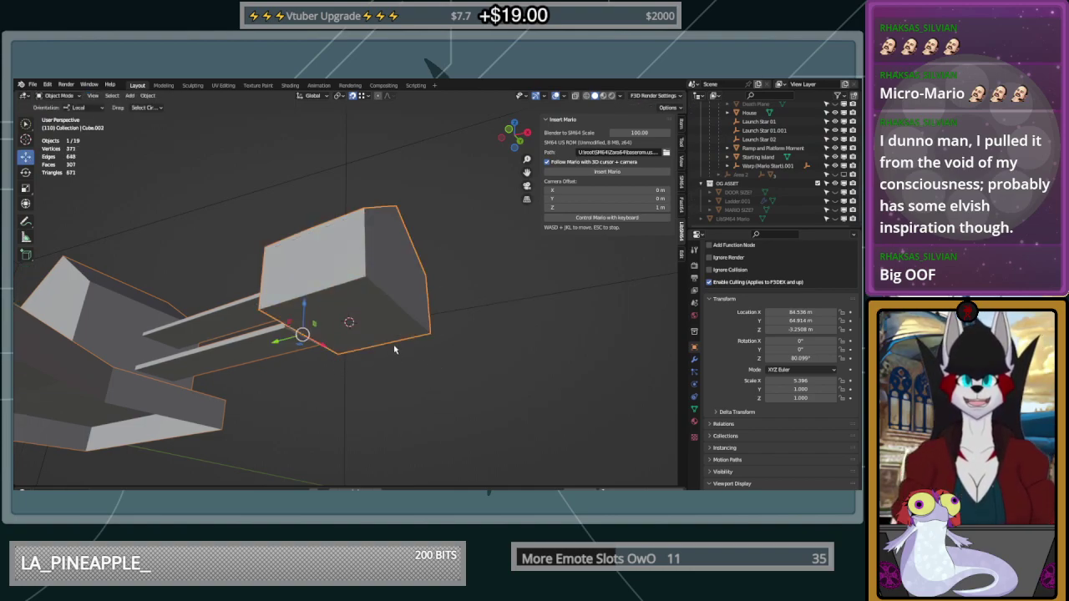
Add a 6-vertex cylinder at the 3D cursor with an 11 m radius and 1.5 m depth
{"action": "key", "text": "shift+a"}
{"action": "mouse_move", "coordinate": [394, 345]}
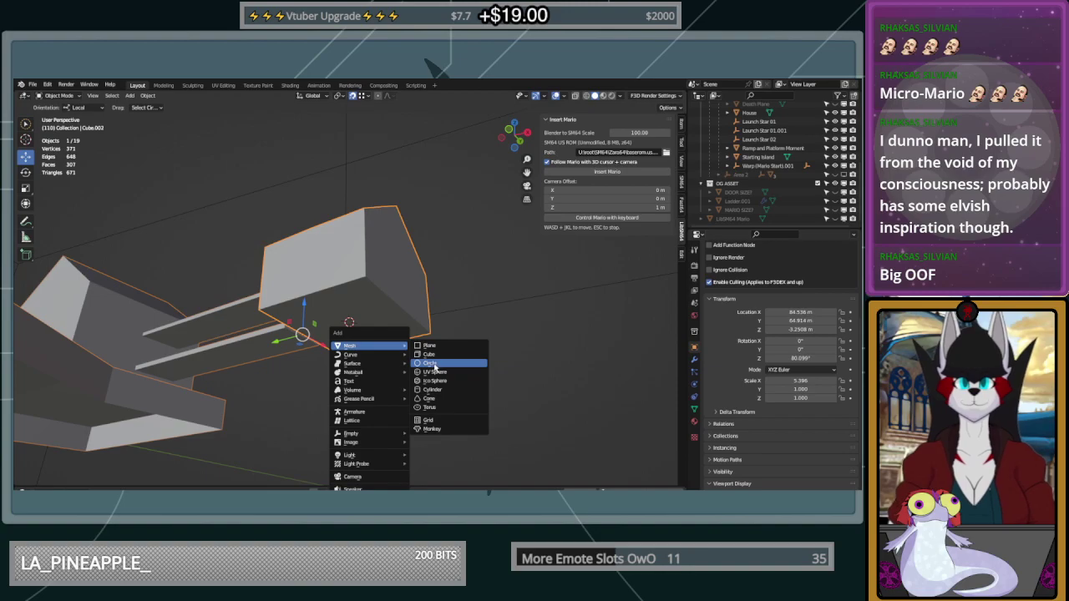
{"action": "left_click", "coordinate": [432, 389]}
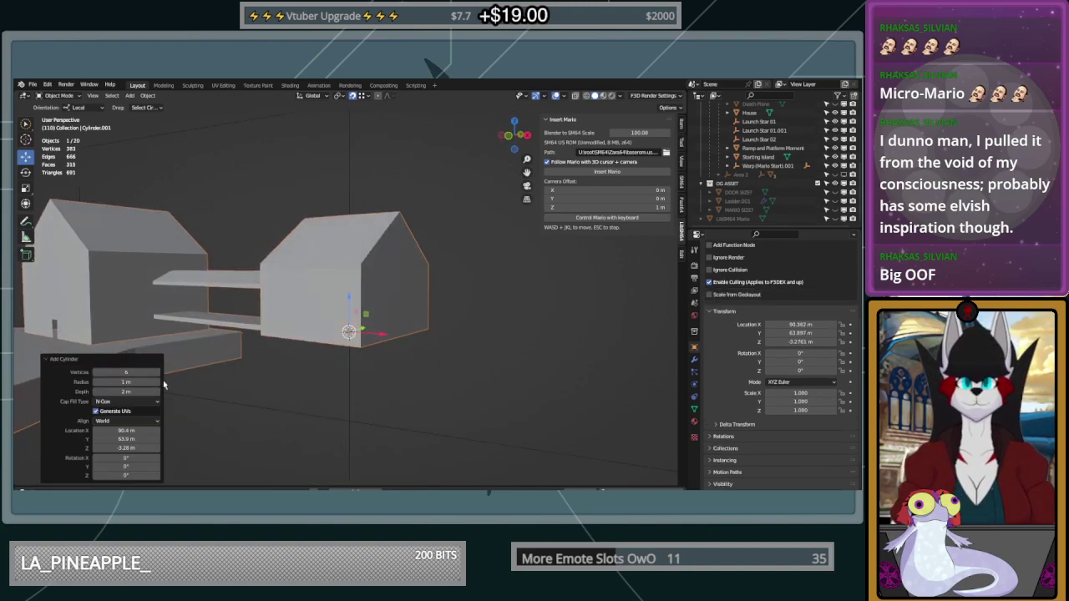
{"action": "left_click_drag", "start_coordinate": [127, 381], "coordinate": [467, 275]}
{"action": "left_click", "coordinate": [115, 392]}
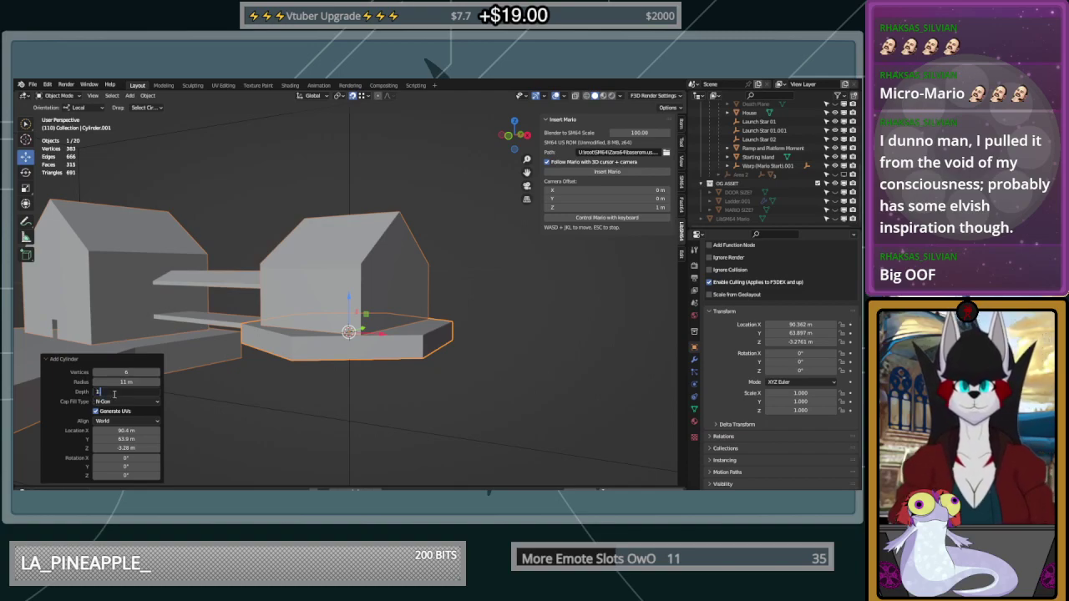
{"action": "type", "text": "1.5"}
{"action": "key", "text": "Return"}
Lower the hexagonal cylinder along Z so that it forms a platform under the small house
{"action": "middle_click_drag", "start_coordinate": [263, 368], "coordinate": [363, 324]}
{"action": "key", "text": "g"}
{"action": "key", "text": "z"}
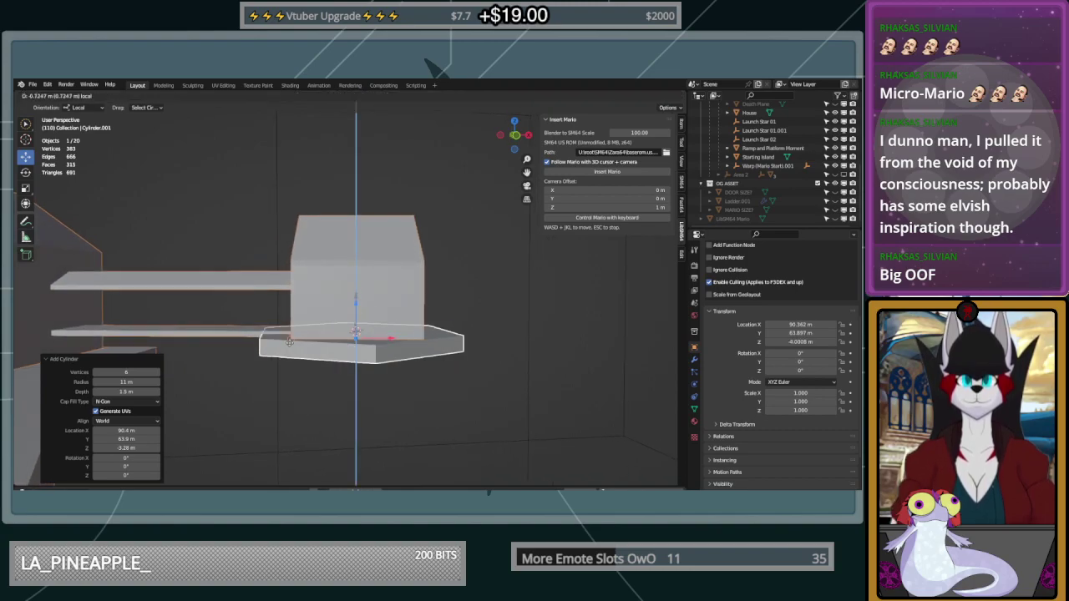
{"action": "left_click", "coordinate": [291, 360]}
{"action": "middle_click_drag", "start_coordinate": [294, 360], "coordinate": [421, 326]}
Adjust the small house's height along Z, and move the hexagonal platform vertically to Z -4.2815 m beneath it
{"action": "left_click", "coordinate": [343, 309]}
{"action": "key", "text": "g"}
{"action": "key", "text": "z"}
{"action": "left_click", "coordinate": [296, 332]}
{"action": "left_click", "coordinate": [372, 411]}
{"action": "key", "text": "g"}
{"action": "key", "text": "z"}
{"action": "left_click", "coordinate": [359, 338]}
Extrude the platform's bottom face down about 8.3 m and scale the extruded face to about 0.3 to taper it
{"action": "key", "text": "Tab"}
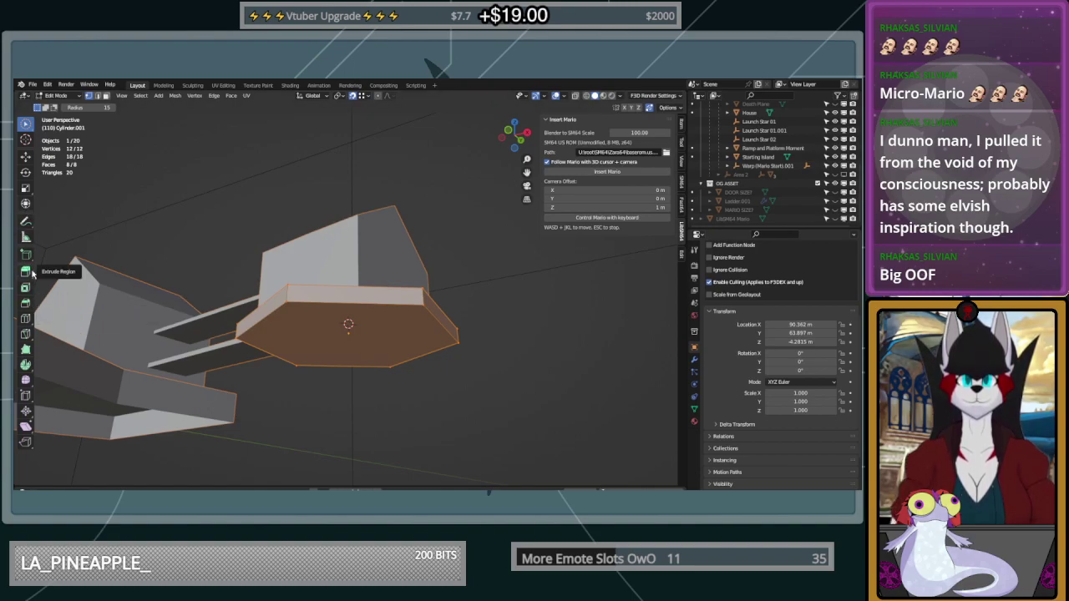
{"action": "left_click", "coordinate": [430, 331]}
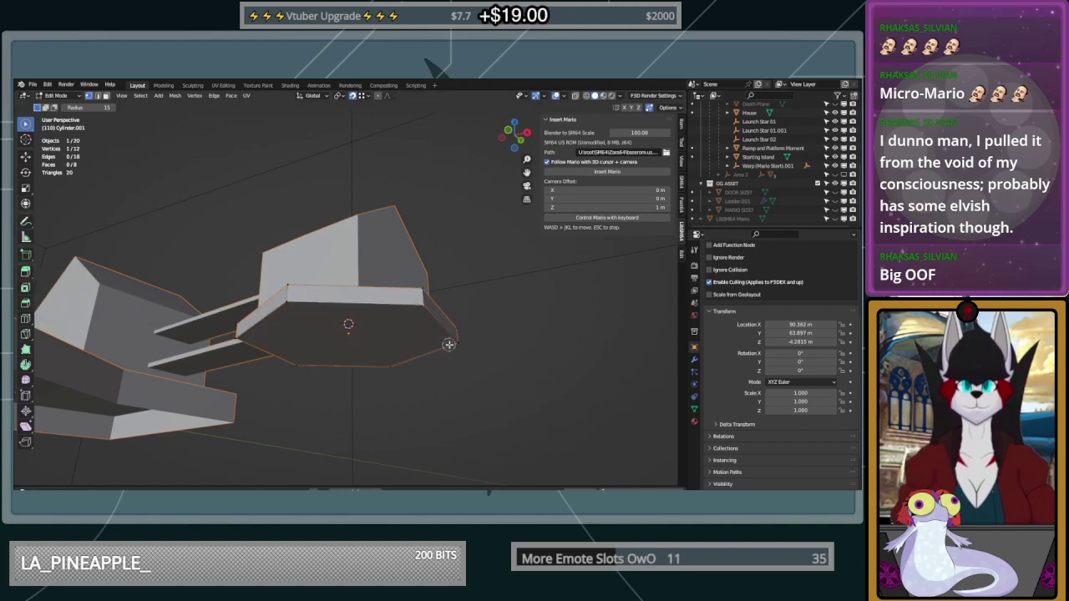
{"action": "left_click", "coordinate": [280, 306]}
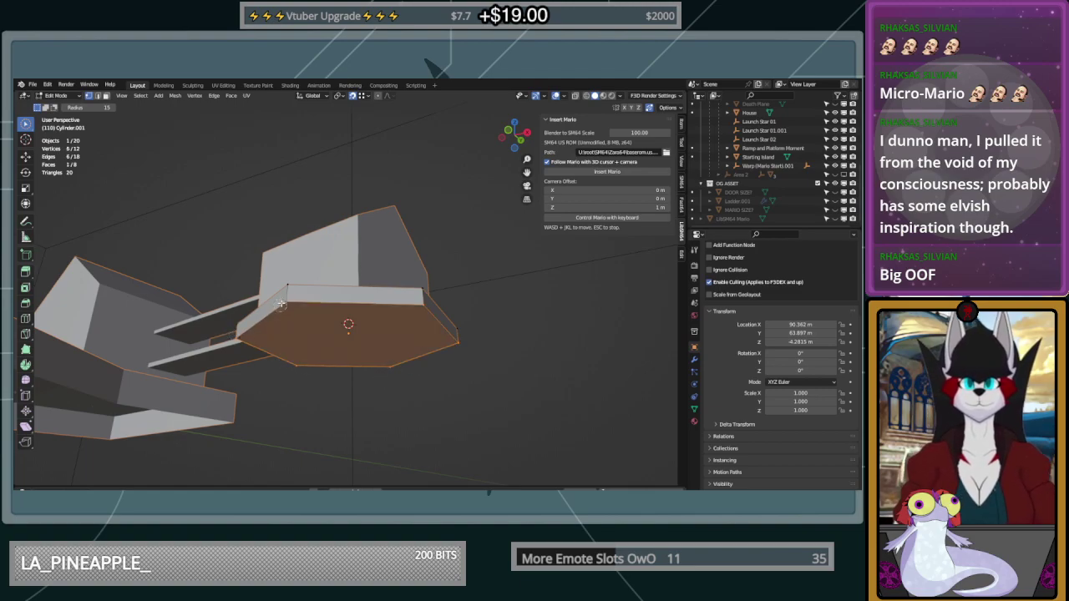
{"action": "left_click", "coordinate": [25, 271]}
{"action": "left_click_drag", "start_coordinate": [348, 373], "coordinate": [349, 461]}
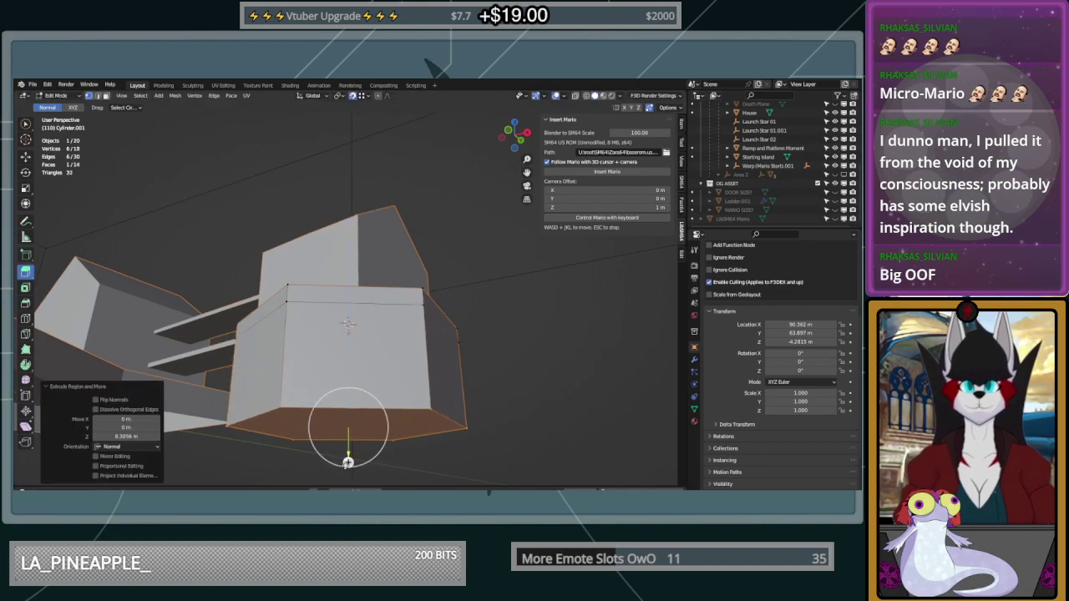
{"action": "key", "text": "s"}
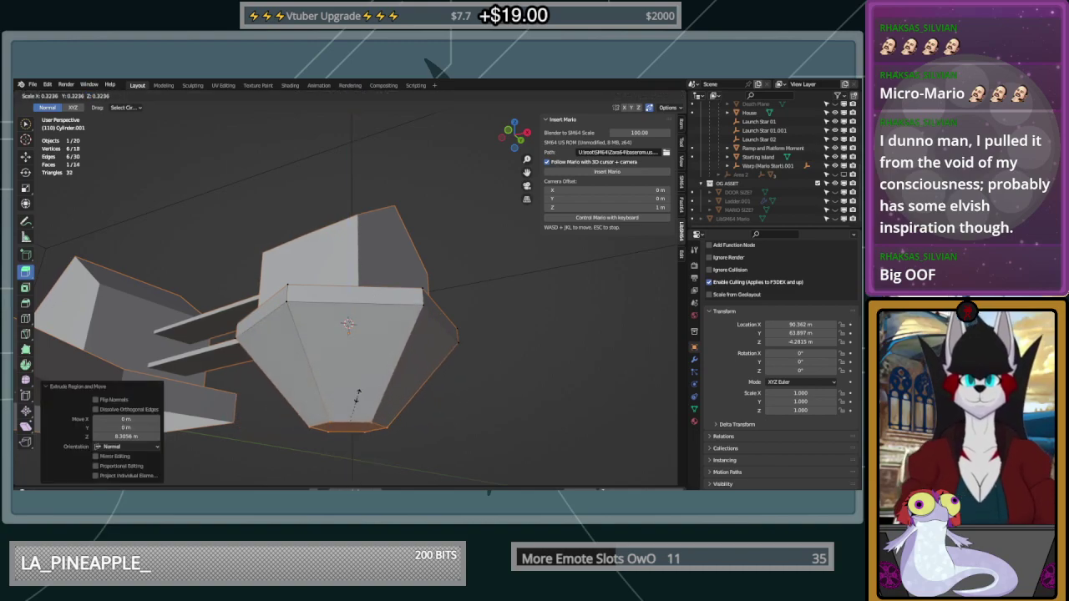
{"action": "left_click", "coordinate": [358, 395]}
{"action": "middle_click_drag", "start_coordinate": [421, 349], "coordinate": [386, 199]}
{"action": "key", "text": "Tab"}
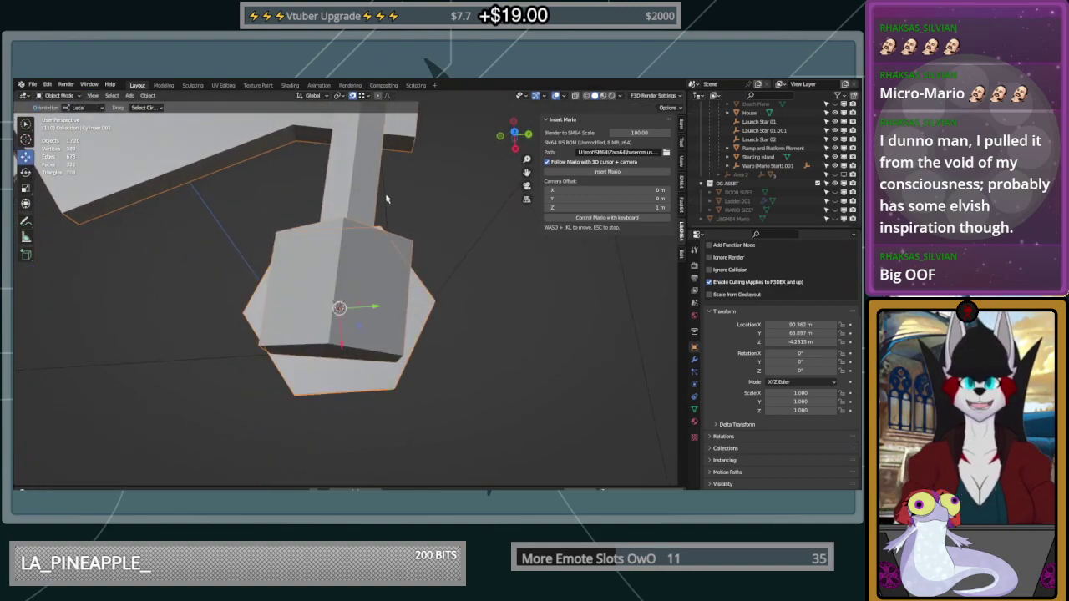
{"action": "left_click", "coordinate": [29, 173]}
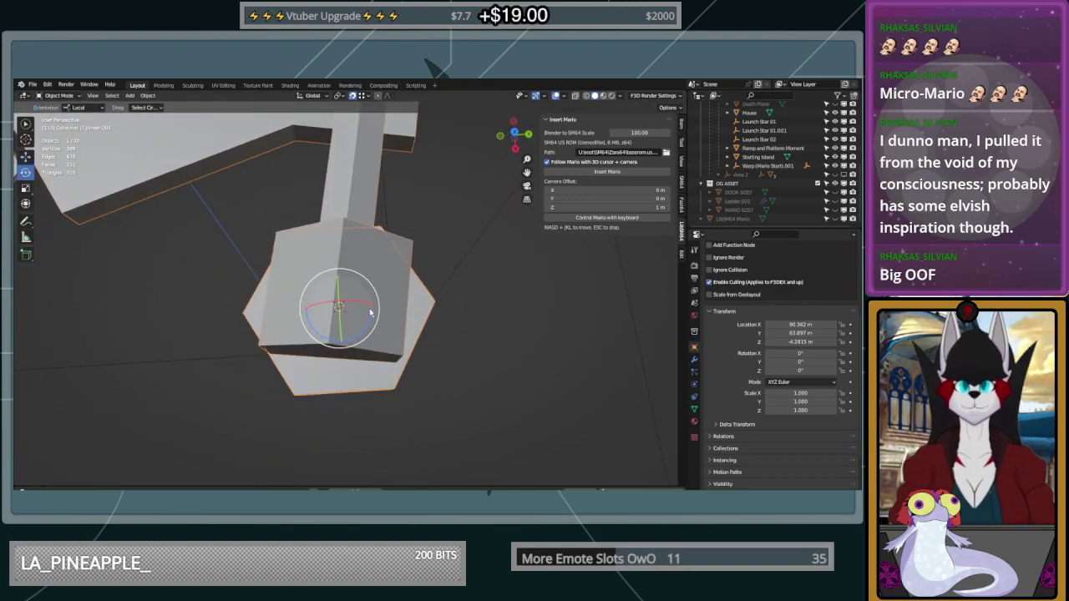
{"action": "left_click_drag", "start_coordinate": [372, 320], "coordinate": [400, 310]}
{"action": "middle_click_drag", "start_coordinate": [399, 308], "coordinate": [314, 297]}
Copy the small house's Z rotation of 80.0994° onto the hexagonal platform
{"action": "left_click", "coordinate": [363, 337]}
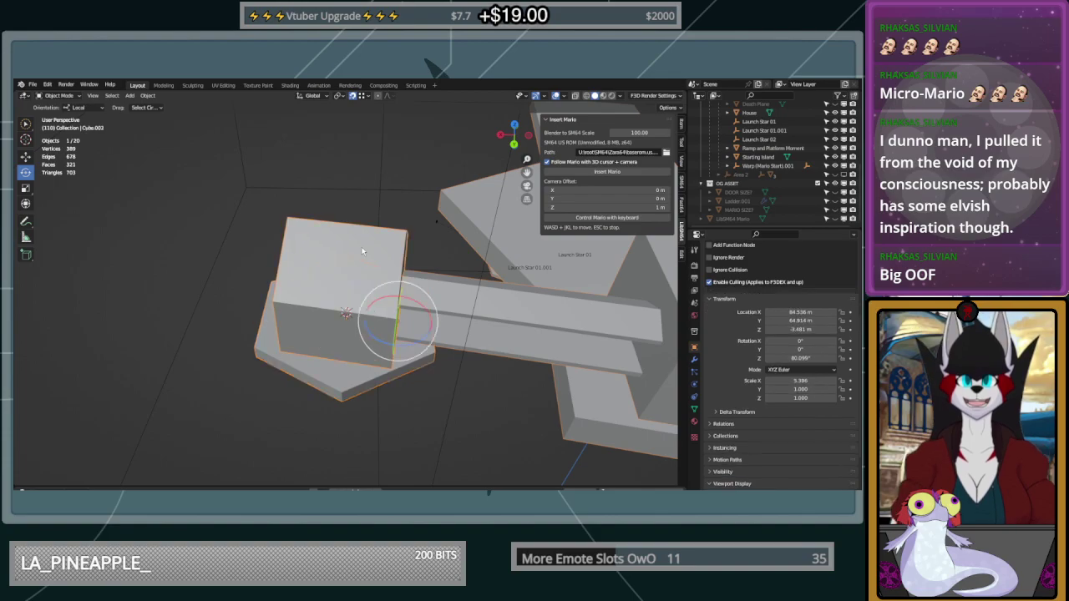
{"action": "left_click", "coordinate": [812, 358]}
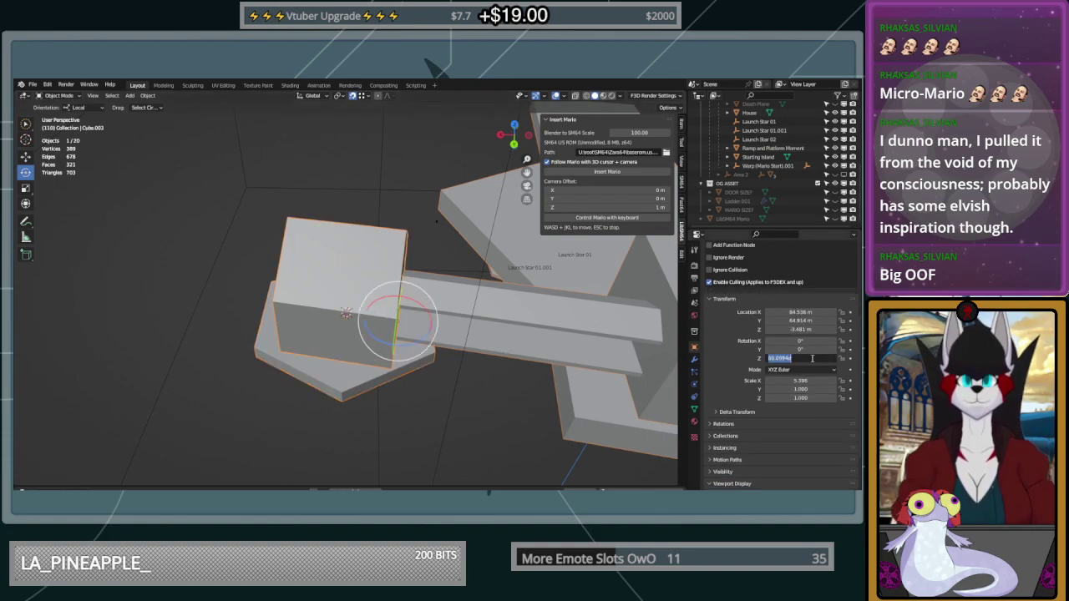
{"action": "left_click", "coordinate": [361, 392]}
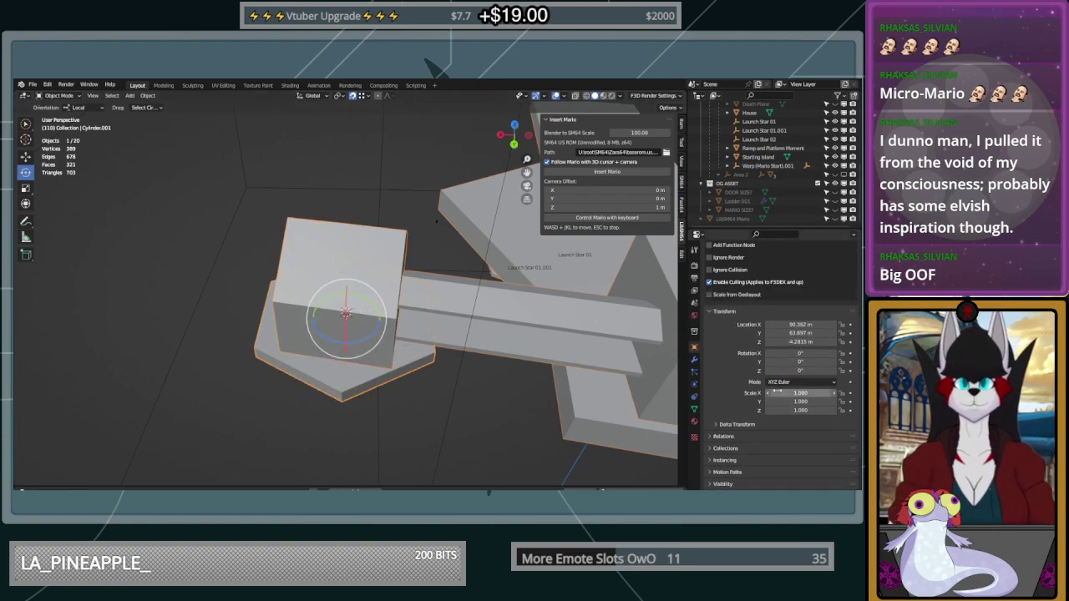
{"action": "left_click", "coordinate": [810, 370]}
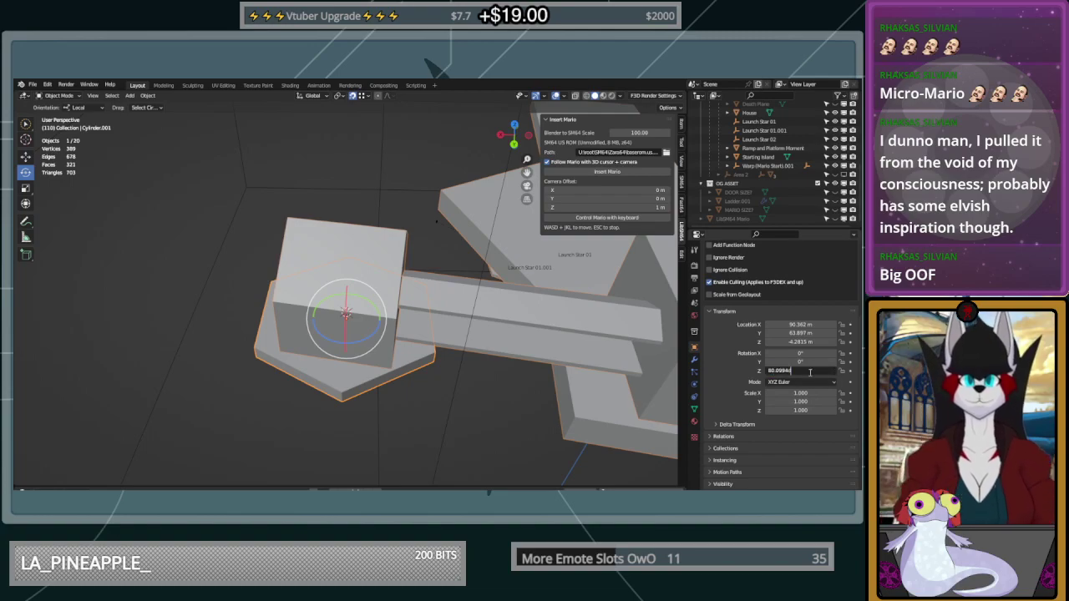
{"action": "key", "text": "Return"}
Try rotating the hexagonal platform about its local Z axis by 30°, and undo the last rotation
{"action": "middle_click_drag", "start_coordinate": [571, 334], "coordinate": [347, 311]}
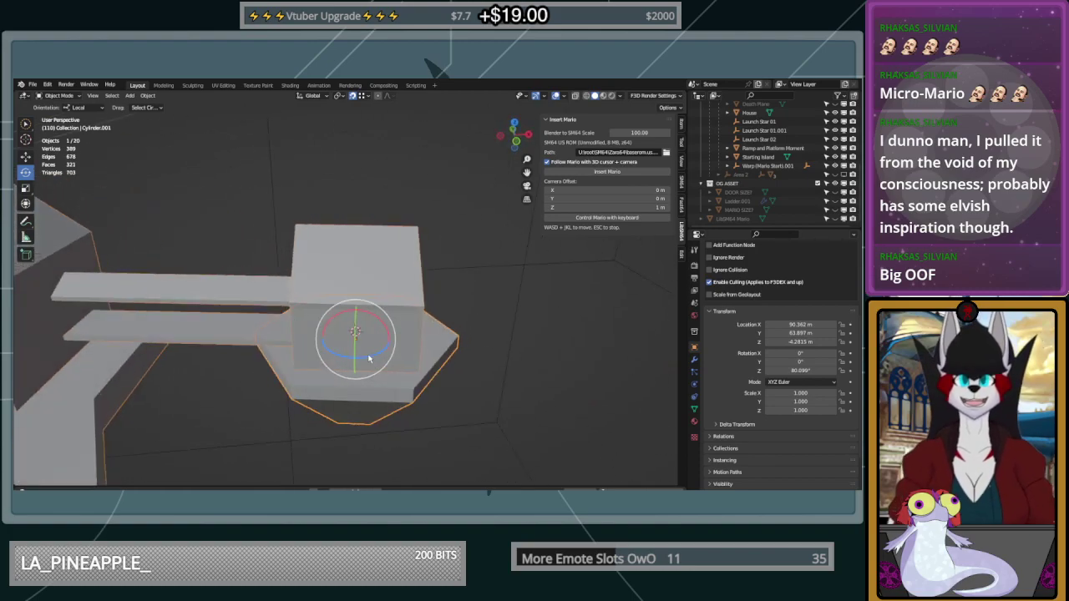
{"action": "left_click_drag", "start_coordinate": [368, 358], "coordinate": [387, 351]}
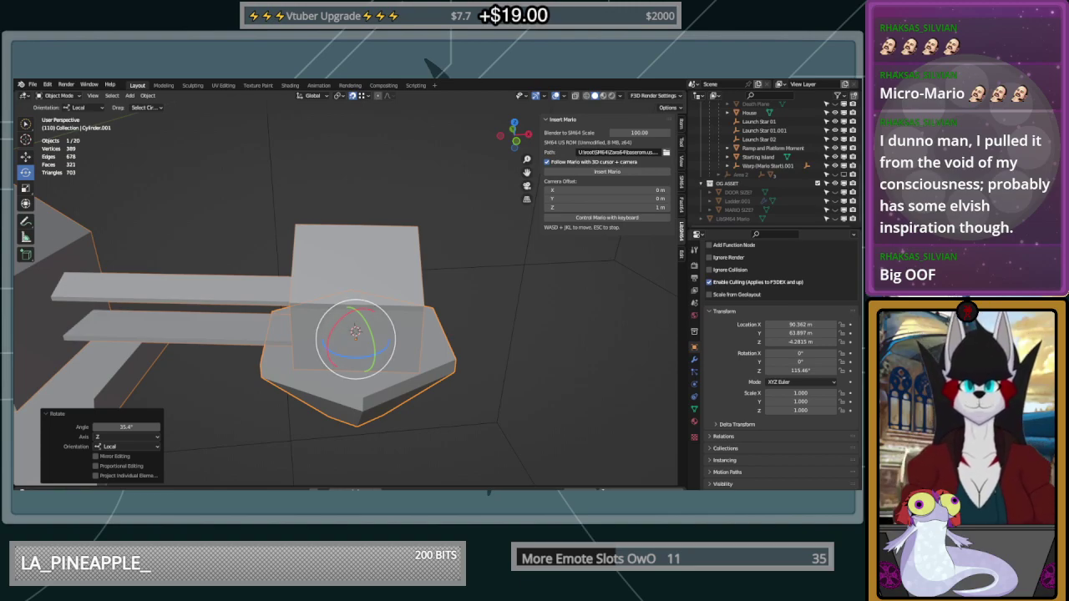
{"action": "left_click_drag", "start_coordinate": [346, 357], "coordinate": [365, 357]}
{"action": "left_click", "coordinate": [141, 428]}
{"action": "type", "text": "30"}
{"action": "key", "text": "Return"}
{"action": "middle_click_drag", "start_coordinate": [275, 390], "coordinate": [402, 417]}
{"action": "key", "text": "ctrl+z"}
{"action": "middle_click_drag", "start_coordinate": [392, 365], "coordinate": [453, 425]}
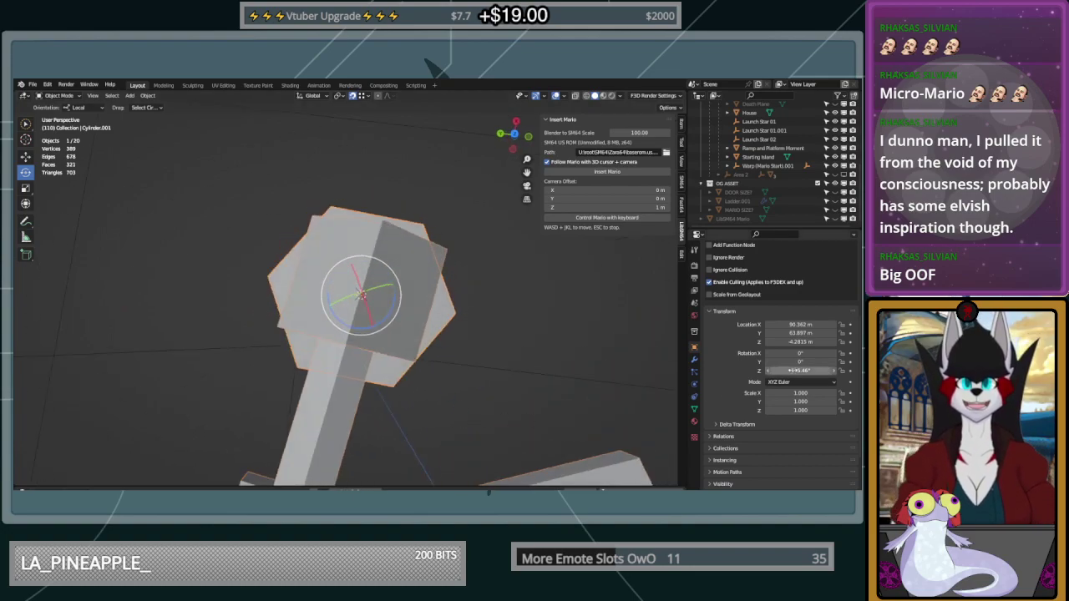
Set the hexagonal platform's Z rotation back to 80.0994°
{"action": "left_click", "coordinate": [808, 370]}
{"action": "type", "text": "80.0994"}
{"action": "key", "text": "Return"}
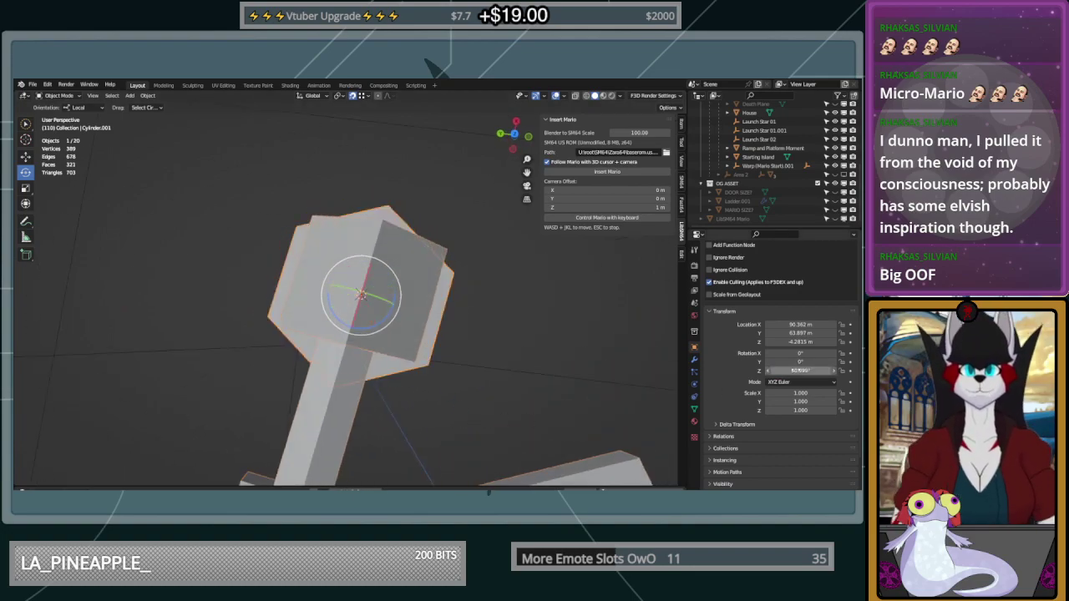
{"action": "left_click", "coordinate": [428, 335]}
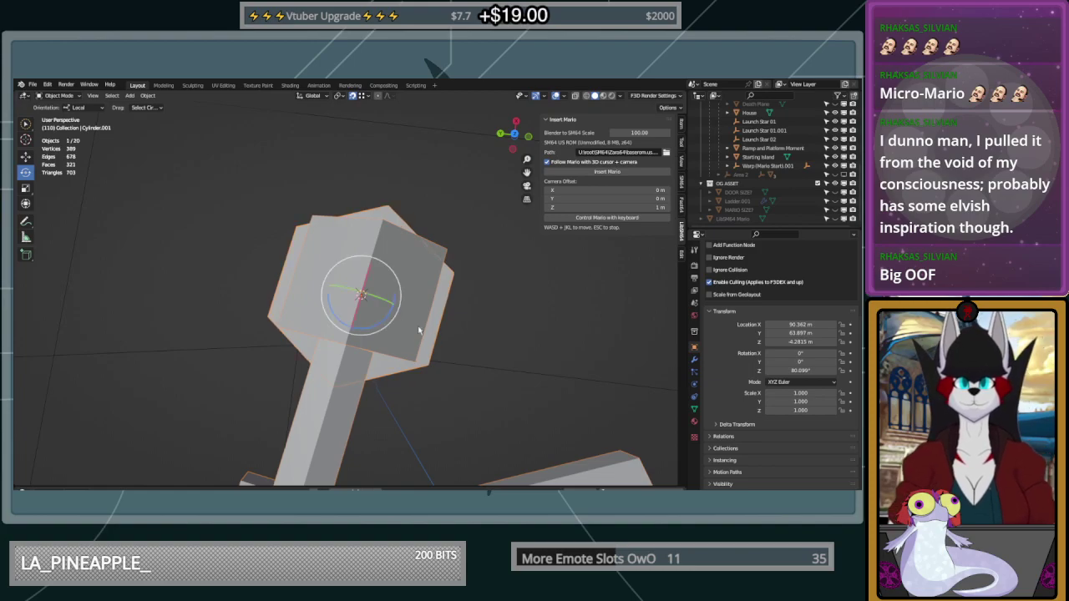
Rotate the hexagonal platform by exactly 30° about its local Z axis
{"action": "left_click_drag", "start_coordinate": [374, 329], "coordinate": [394, 320]}
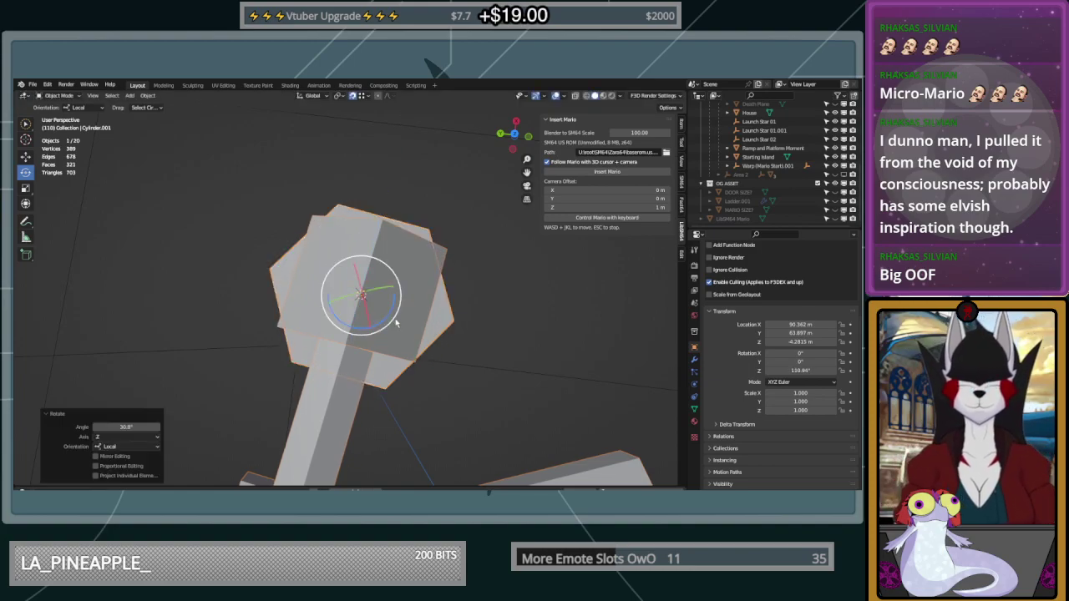
{"action": "left_click", "coordinate": [134, 426]}
{"action": "type", "text": "30"}
{"action": "key", "text": "Return"}
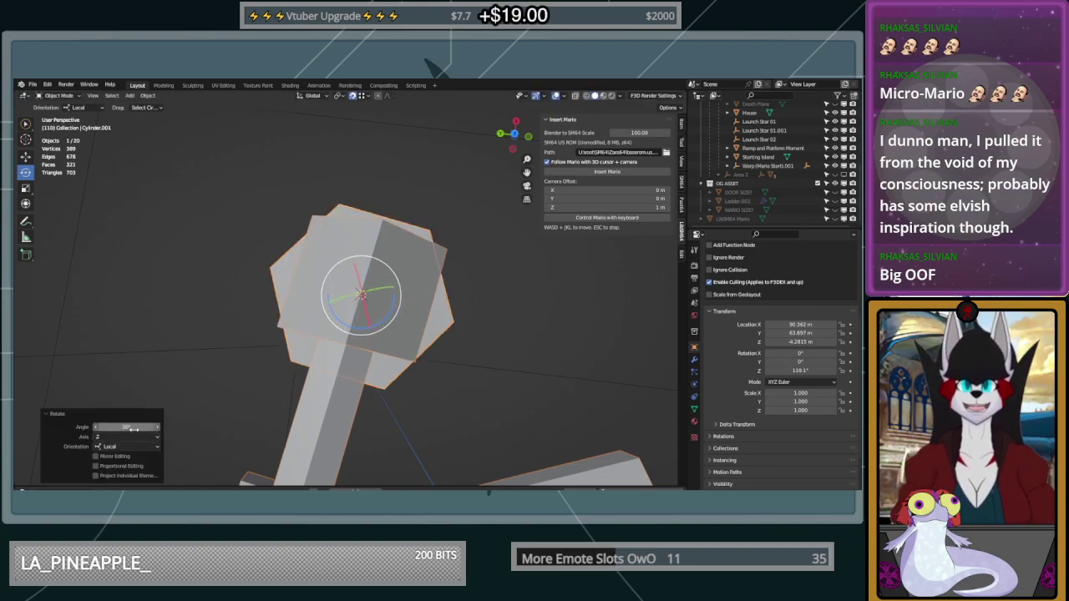
{"action": "left_click", "coordinate": [504, 352]}
Select the hexagonal platform's top face in face select mode and snap the 3D cursor to it
{"action": "middle_click_drag", "start_coordinate": [491, 351], "coordinate": [303, 385]}
{"action": "middle_click_drag", "start_coordinate": [394, 360], "coordinate": [436, 351]}
{"action": "key", "text": "Tab"}
{"action": "left_click", "coordinate": [427, 354]}
{"action": "left_click", "coordinate": [441, 325], "text": "shift"}
{"action": "middle_click_drag", "start_coordinate": [361, 330], "coordinate": [269, 199]}
{"action": "left_click", "coordinate": [104, 96]}
{"action": "left_click", "coordinate": [338, 321]}
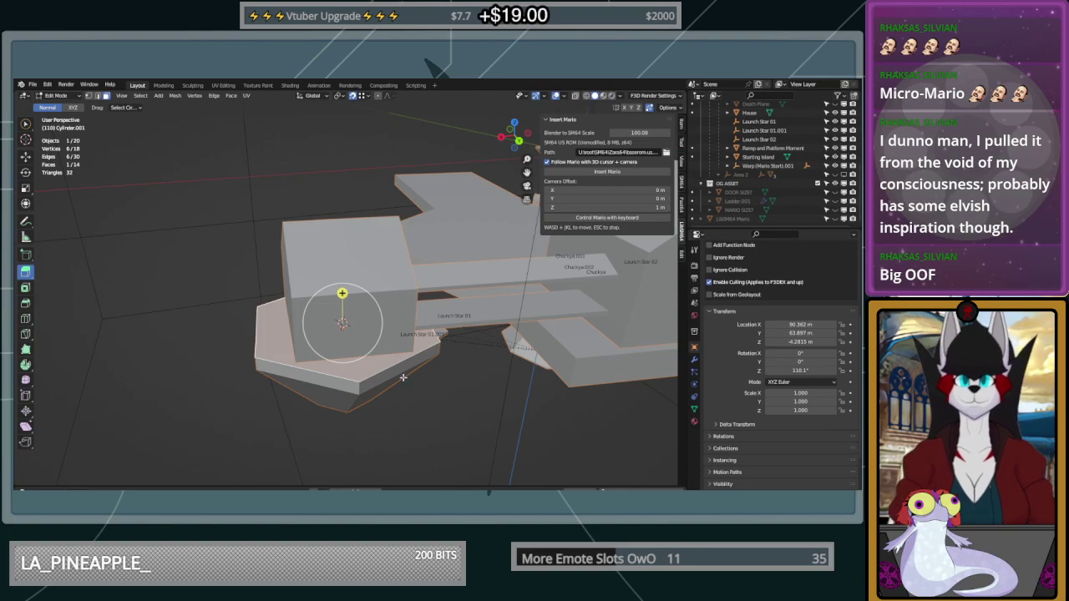
Set the hexagonal platform's origin to the 3D cursor in Object Mode
{"action": "key", "text": "Tab"}
{"action": "right_click", "coordinate": [406, 448]}
{"action": "mouse_move", "coordinate": [409, 451]}
{"action": "left_click", "coordinate": [468, 408]}
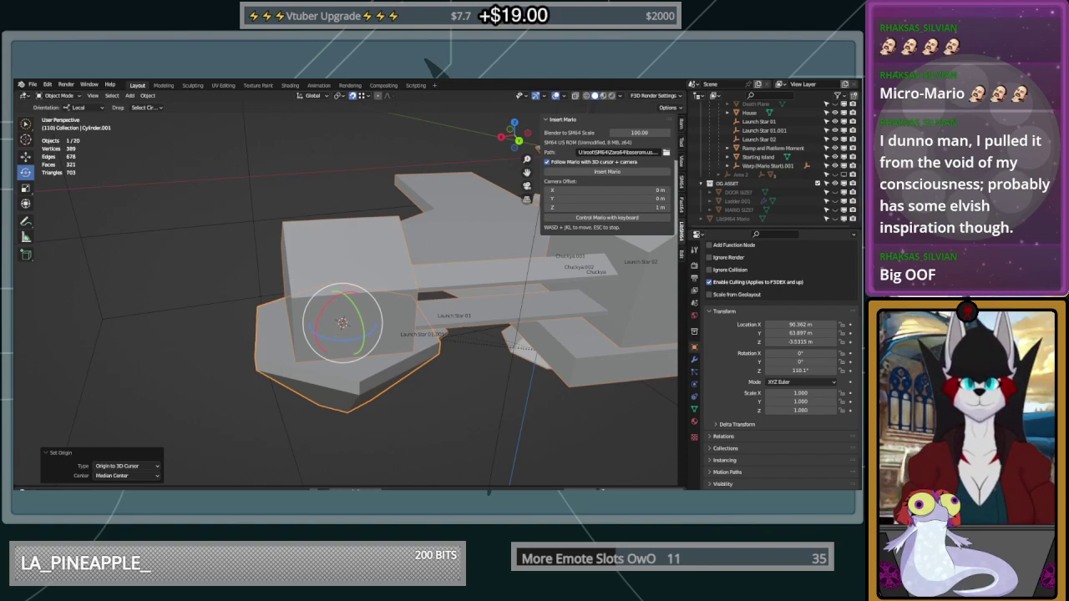
Scale the hexagonal platform up uniformly to 1.142
{"action": "middle_click_drag", "start_coordinate": [392, 359], "coordinate": [412, 360]}
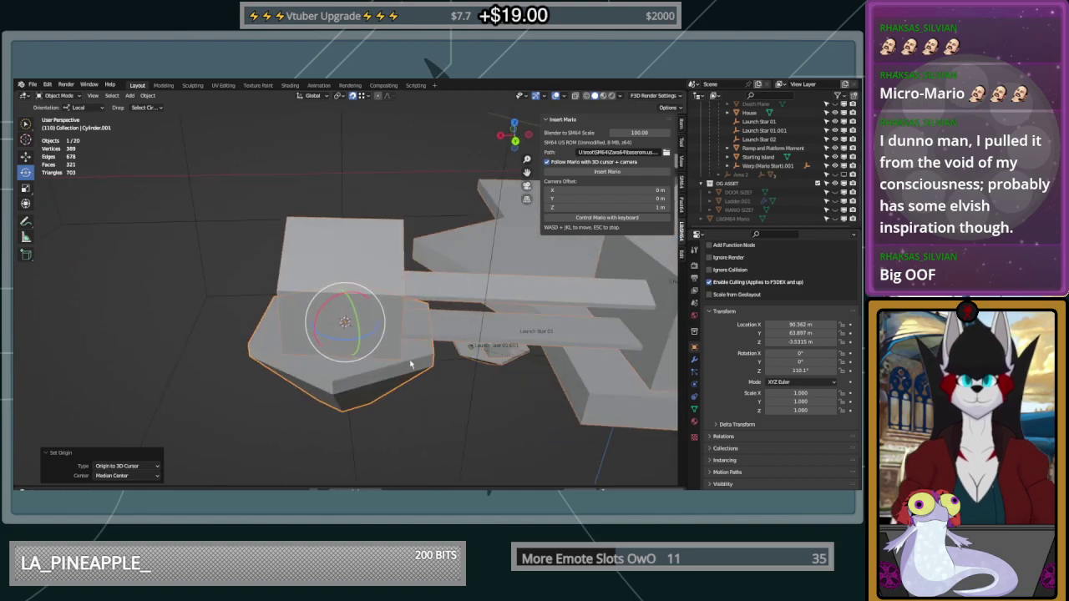
{"action": "key", "text": "s"}
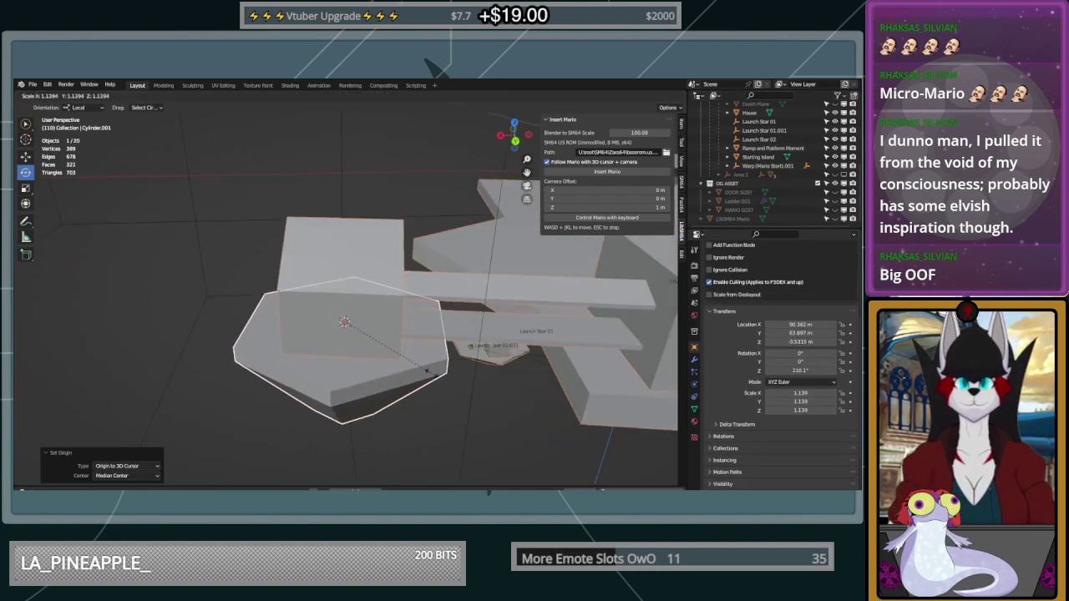
{"action": "left_click", "coordinate": [465, 366]}
{"action": "middle_click_drag", "start_coordinate": [465, 366], "coordinate": [310, 355]}
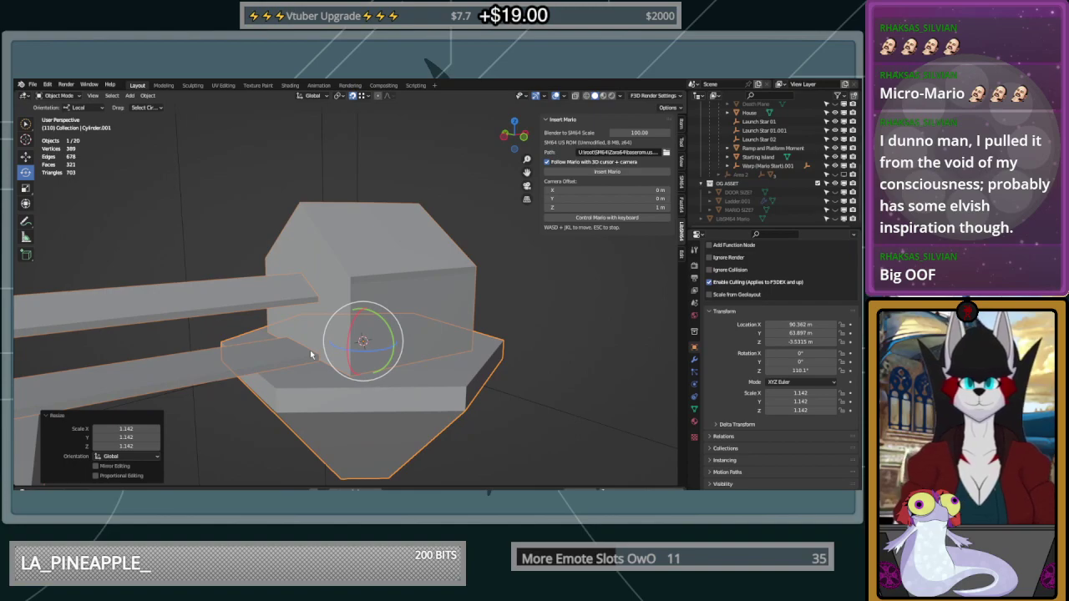
Open the hexagonal platform in Edit Mode, switch to vertex select with the Knife tool and select the whole mesh
{"action": "middle_click_drag", "start_coordinate": [502, 284], "coordinate": [413, 275]}
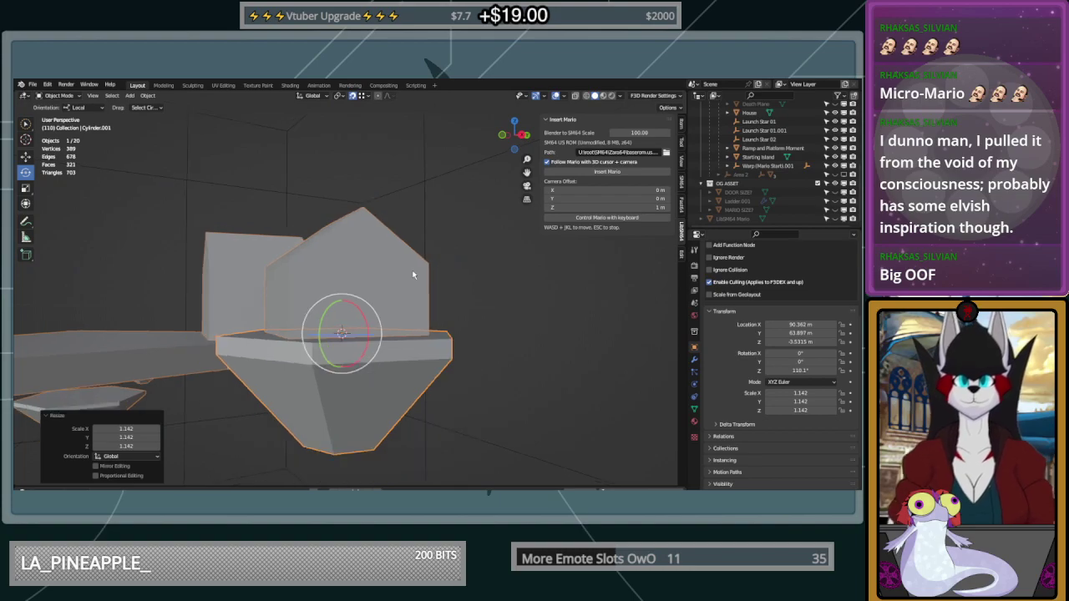
{"action": "mouse_move", "coordinate": [443, 370]}
{"action": "middle_mouse_down"}
{"action": "mouse_move", "coordinate": [375, 367]}
{"action": "mouse_move", "coordinate": [373, 403]}
{"action": "mouse_move", "coordinate": [457, 305]}
{"action": "mouse_move", "coordinate": [431, 370]}
{"action": "middle_mouse_up"}
{"action": "scroll", "coordinate": [374, 403], "scroll_direction": "up", "scroll_amount": 2}
{"action": "key", "text": "Tab"}
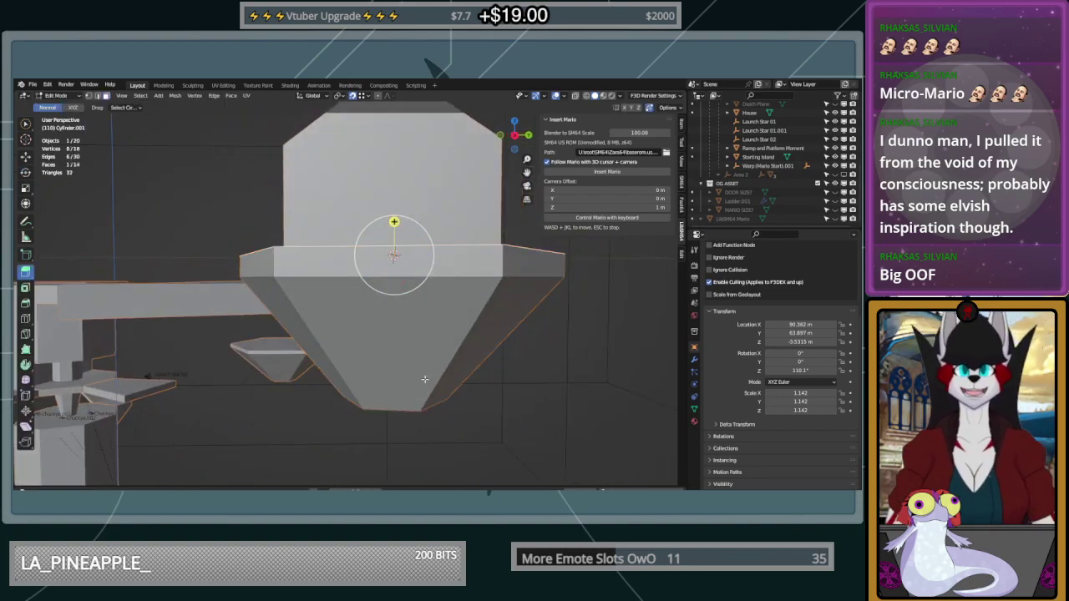
{"action": "scroll", "coordinate": [388, 365], "scroll_direction": "up", "scroll_amount": 1}
{"action": "left_click", "coordinate": [88, 98]}
{"action": "left_click", "coordinate": [26, 336]}
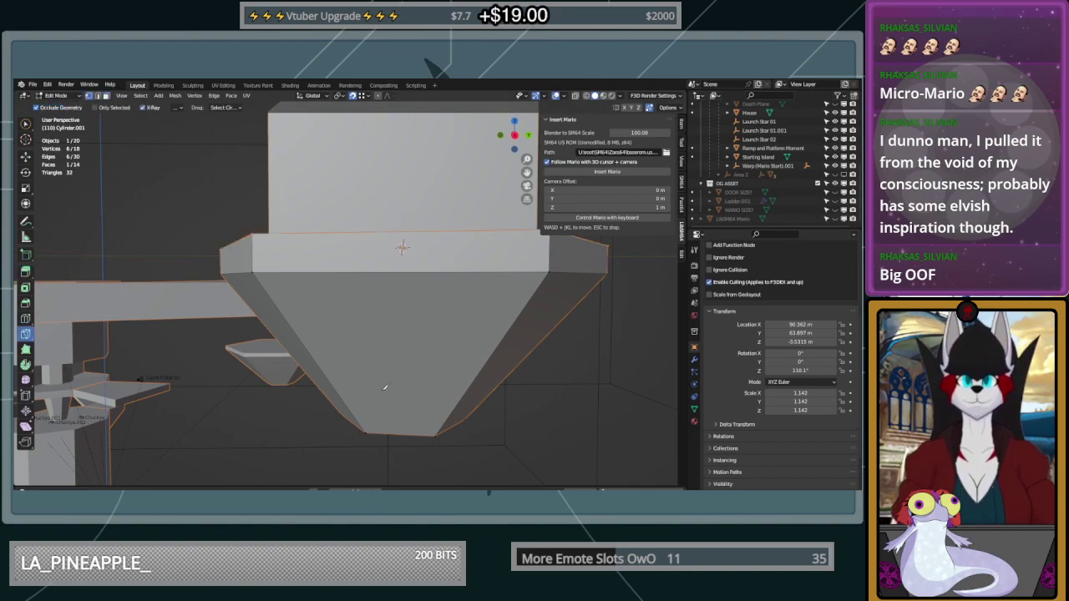
{"action": "key", "text": "a"}
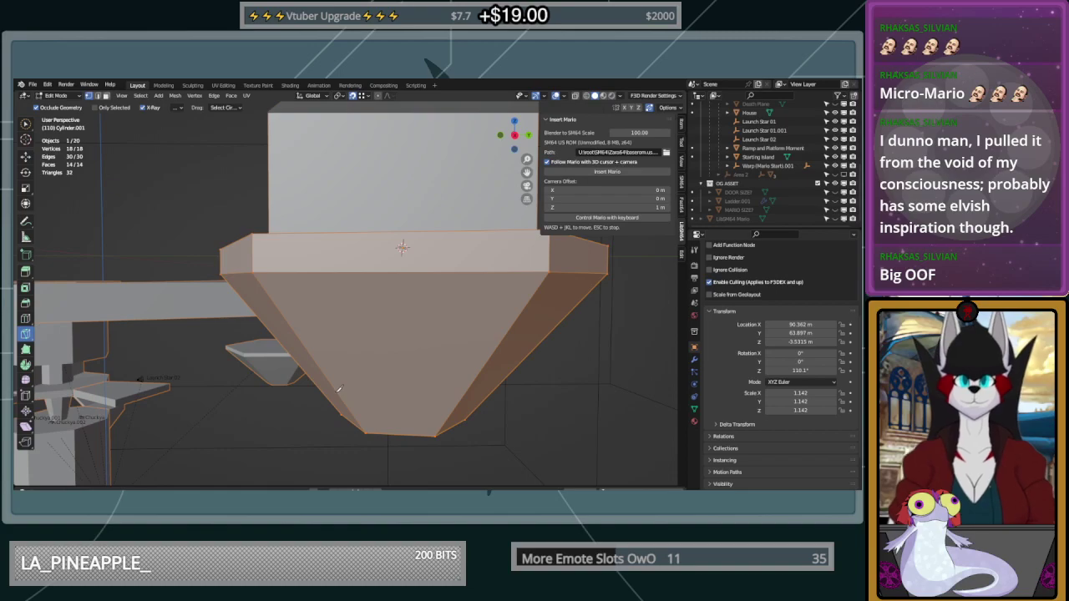
{"action": "left_click", "coordinate": [343, 396]}
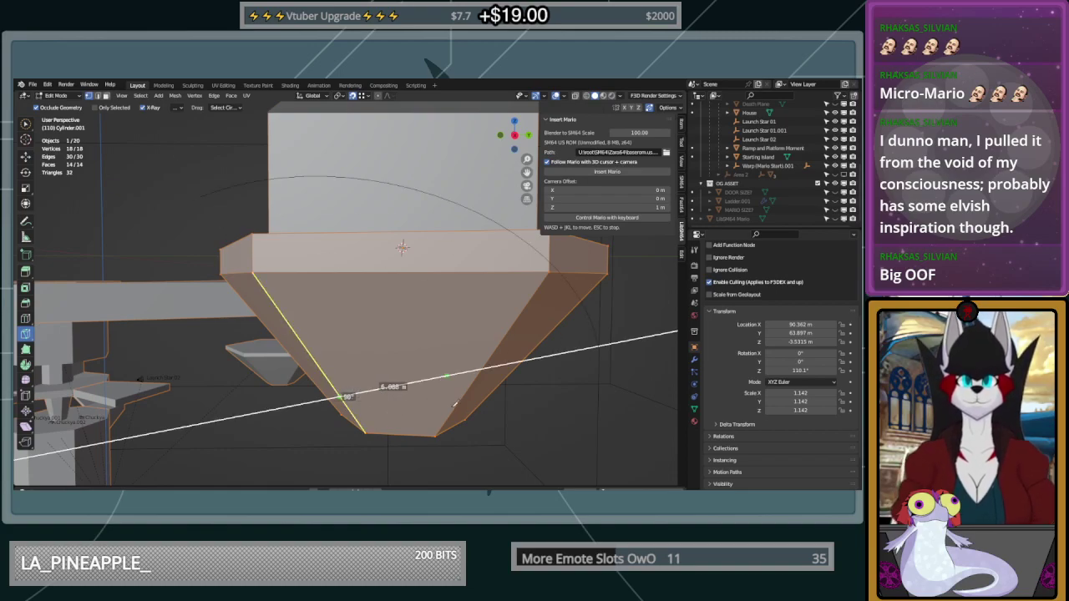
{"action": "right_click", "coordinate": [465, 347]}
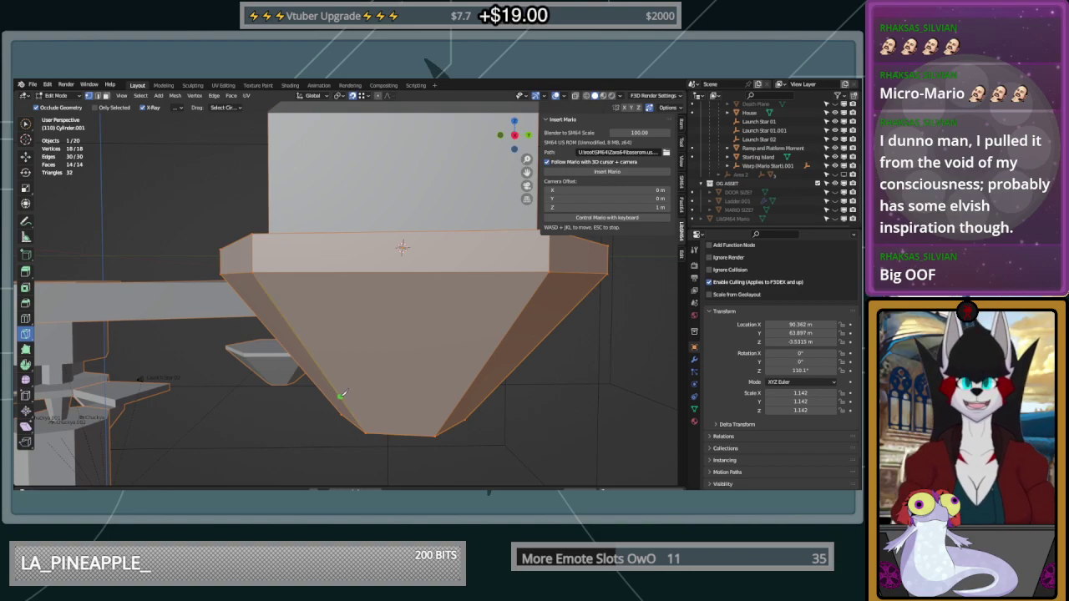
{"action": "left_click", "coordinate": [342, 396]}
{"action": "key", "text": "a"}
{"action": "right_click", "coordinate": [463, 397]}
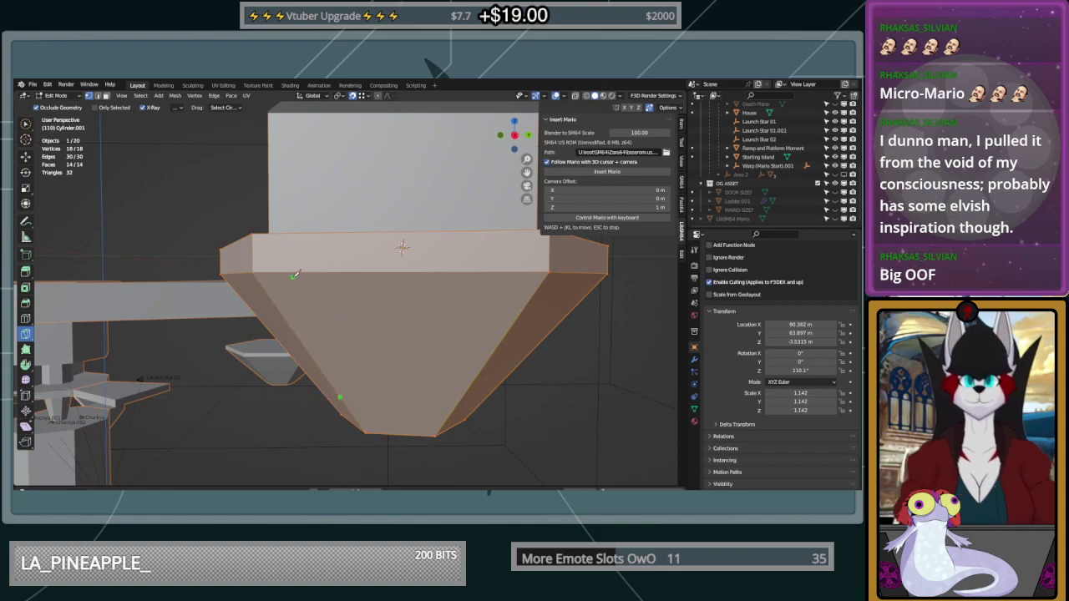
Try to knife a rectangular outline into the platform's slanted side face, with axis-constrained cuts running down from its upper edge
{"action": "key", "text": "z"}
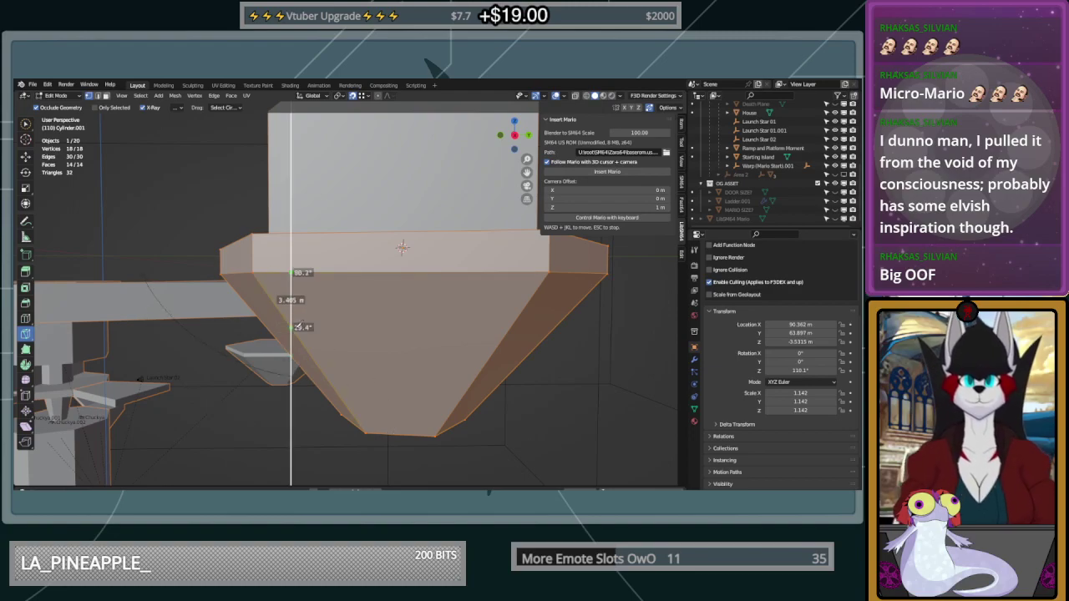
{"action": "left_click", "coordinate": [294, 326]}
{"action": "key", "text": "x"}
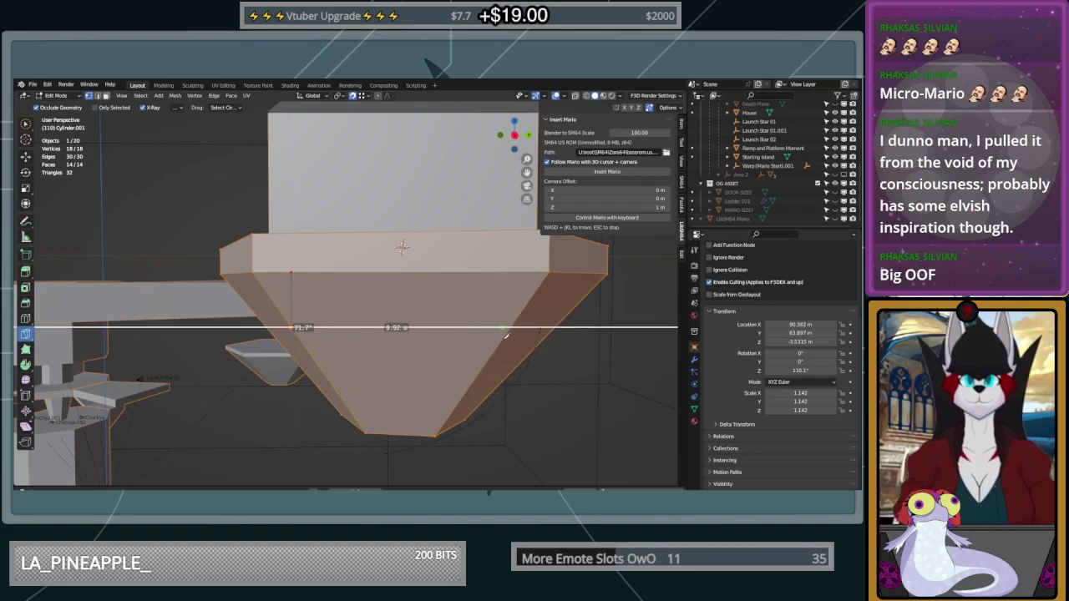
{"action": "left_click", "coordinate": [511, 329]}
{"action": "key", "text": "z"}
{"action": "left_click", "coordinate": [516, 272]}
{"action": "key", "text": "y"}
{"action": "right_click", "coordinate": [521, 273]}
{"action": "middle_click_drag", "start_coordinate": [554, 302], "coordinate": [595, 302]}
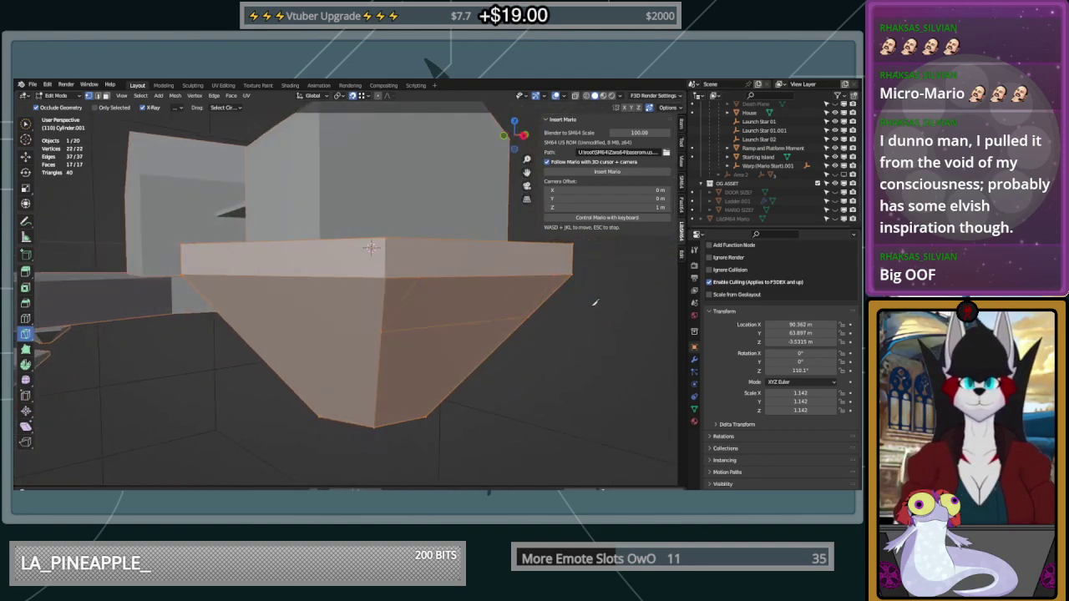
{"action": "middle_click_drag", "start_coordinate": [543, 246], "coordinate": [485, 196]}
{"action": "middle_click_drag", "start_coordinate": [464, 191], "coordinate": [469, 223]}
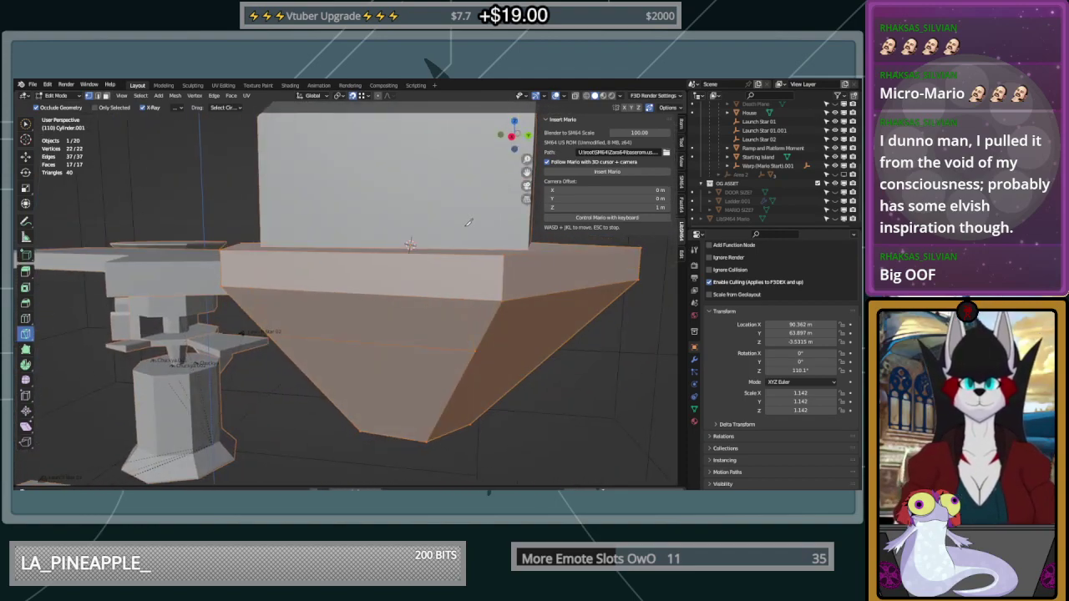
{"action": "middle_click_drag", "start_coordinate": [483, 273], "coordinate": [407, 321]}
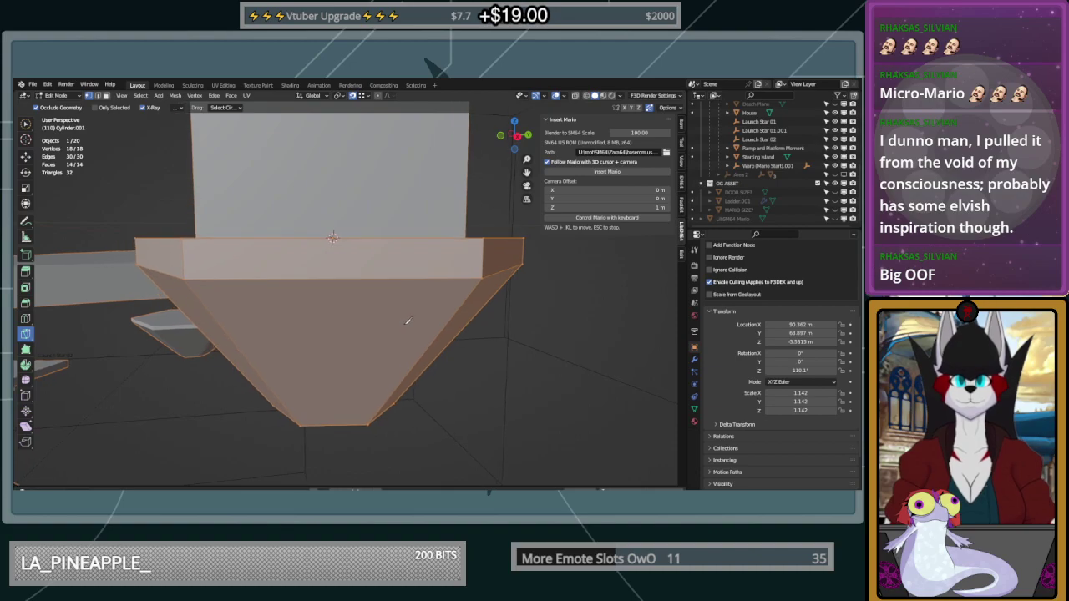
Select the six bottom vertices of the tapered platform and scale them up uniformly to 2.992
{"action": "left_click", "coordinate": [25, 273]}
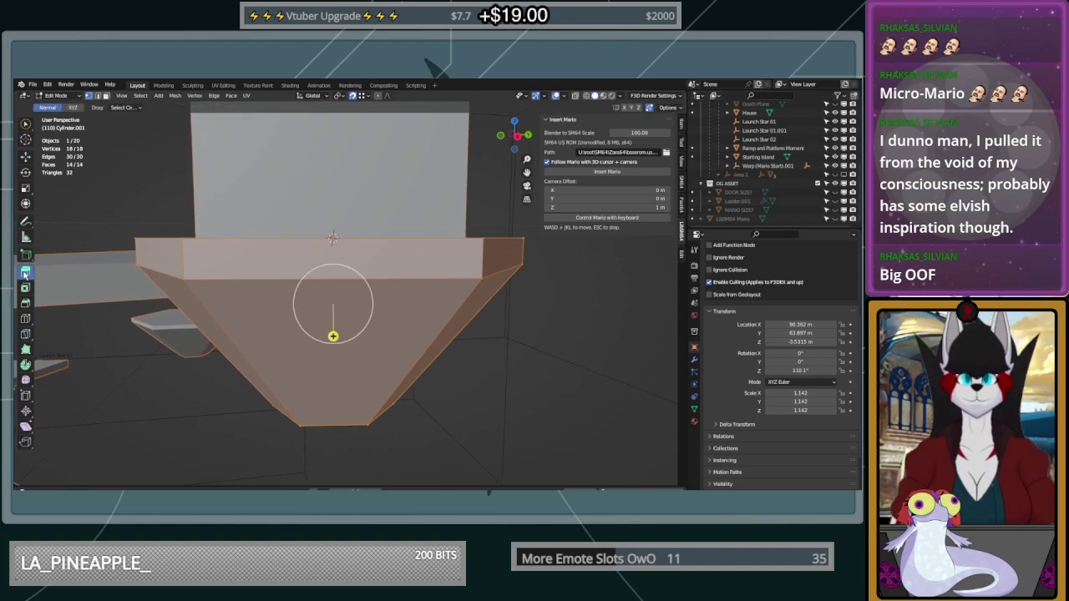
{"action": "left_click", "coordinate": [375, 349]}
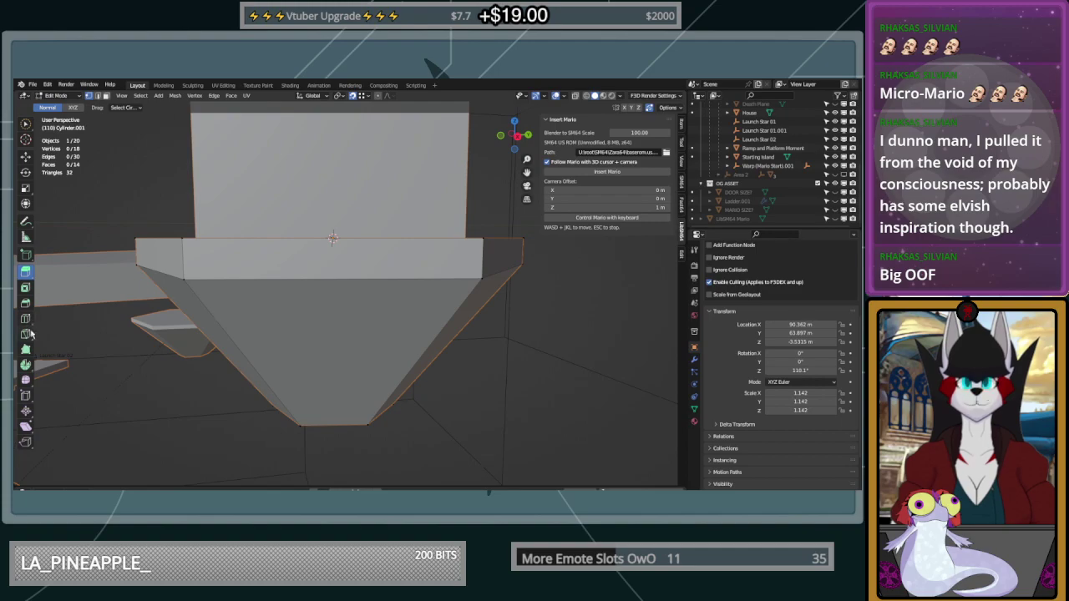
{"action": "middle_click_drag", "start_coordinate": [383, 431], "coordinate": [309, 312]}
{"action": "left_click", "coordinate": [28, 123]}
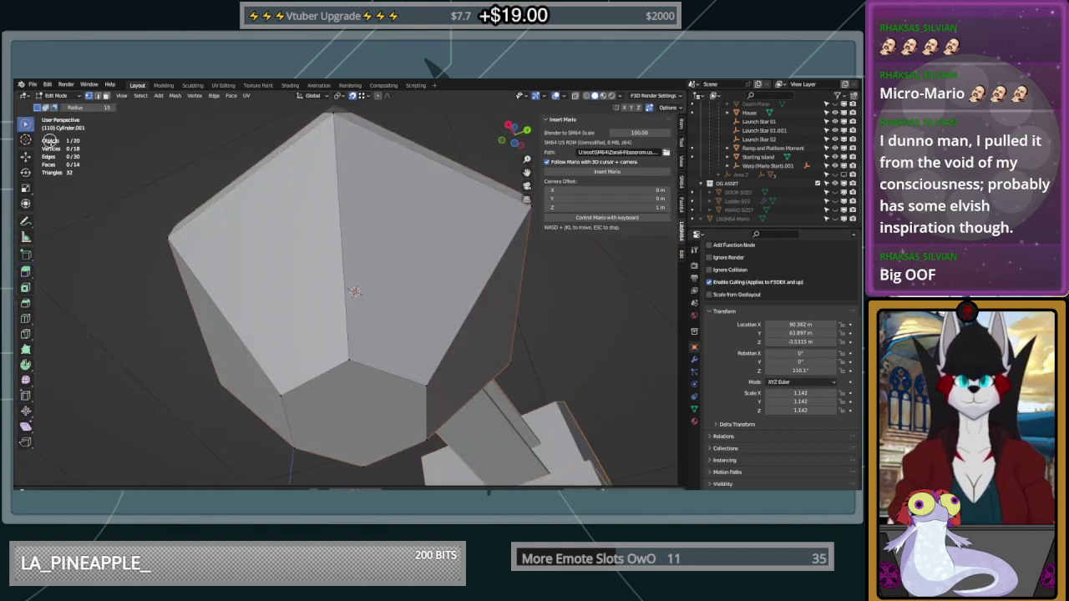
{"action": "mouse_move", "coordinate": [276, 403]}
{"action": "left_mouse_down"}
{"action": "mouse_move", "coordinate": [309, 469]}
{"action": "mouse_move", "coordinate": [428, 455]}
{"action": "mouse_move", "coordinate": [430, 395]}
{"action": "mouse_move", "coordinate": [374, 348]}
{"action": "left_mouse_up"}
{"action": "middle_click_drag", "start_coordinate": [374, 348], "coordinate": [451, 384]}
{"action": "key", "text": "s"}
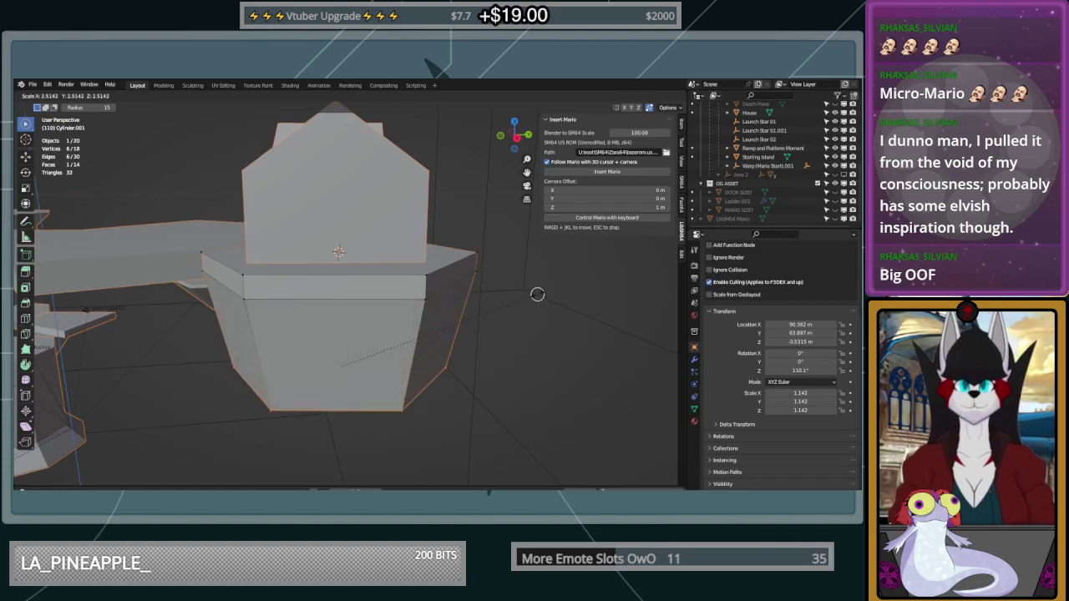
{"action": "left_click", "coordinate": [579, 294]}
{"action": "middle_click_drag", "start_coordinate": [543, 312], "coordinate": [351, 327]}
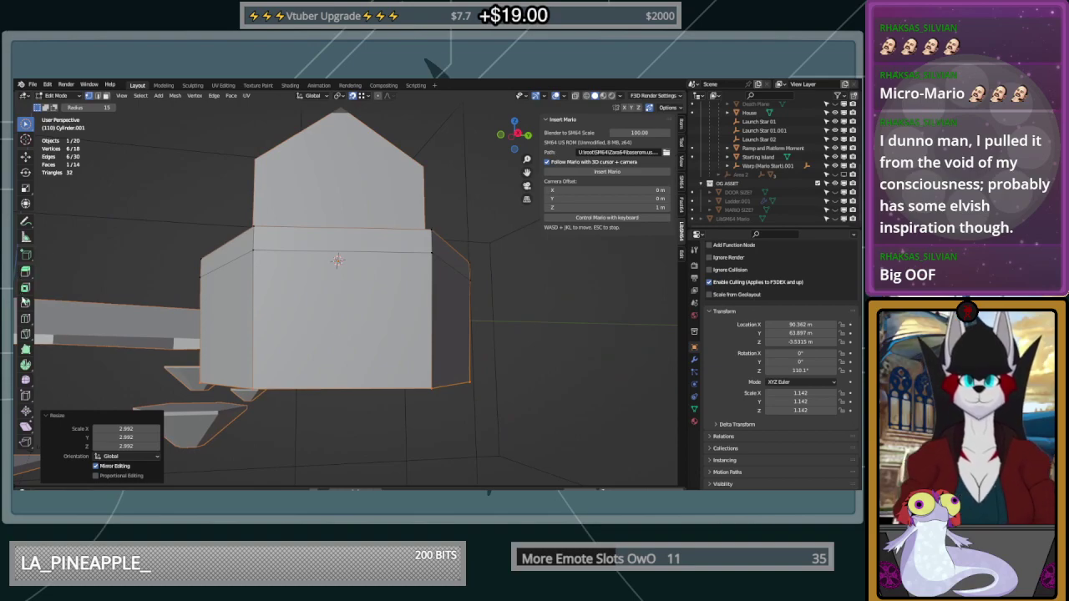
Select the whole platform mesh and knife a vertical centre line down the front side face, from its upper edge to its lower edge
{"action": "left_click", "coordinate": [25, 334]}
{"action": "key", "text": "a"}
{"action": "scroll", "coordinate": [354, 302], "scroll_direction": "up", "scroll_amount": 2}
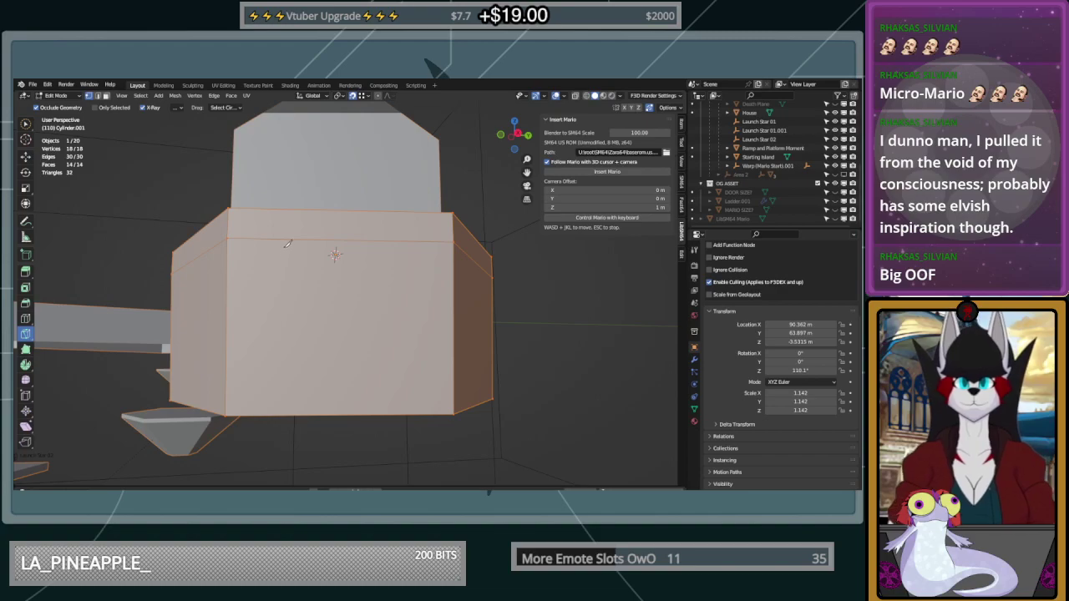
{"action": "left_click", "coordinate": [345, 240]}
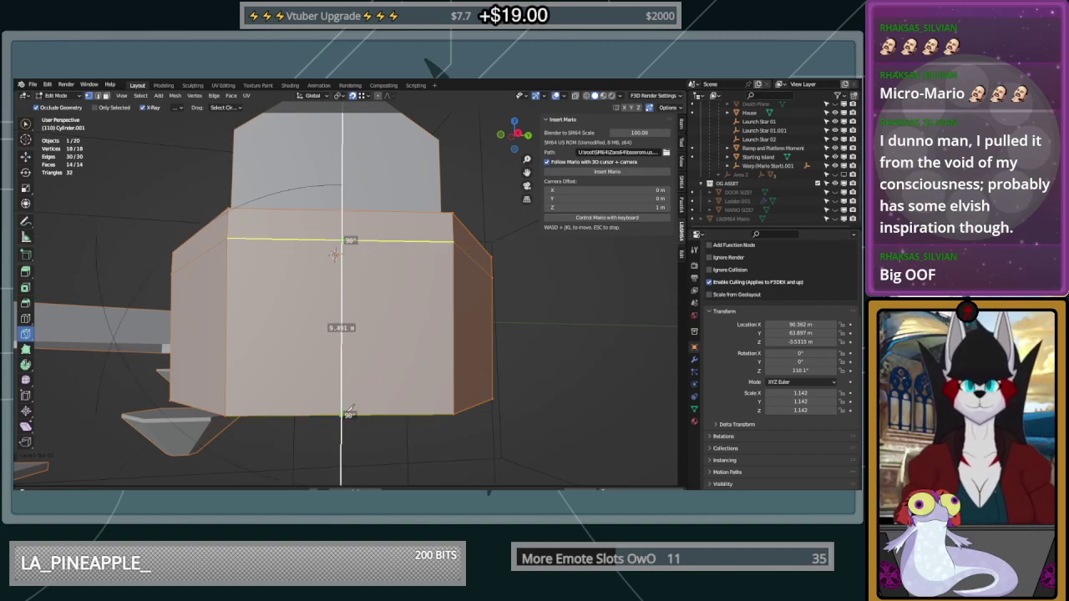
{"action": "left_click", "coordinate": [354, 373]}
{"action": "key", "text": "Return"}
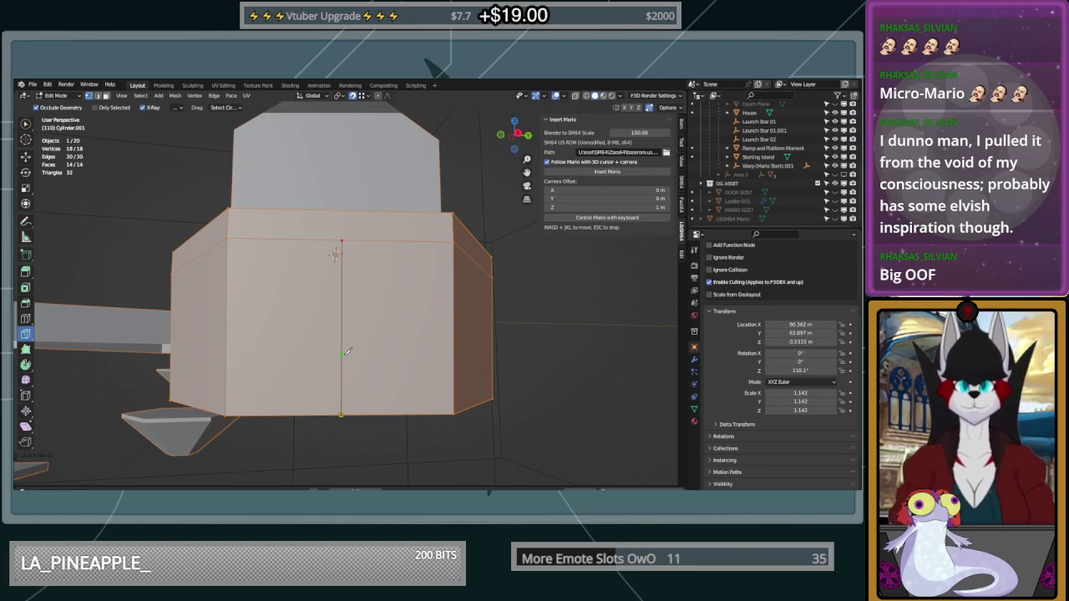
Knife half a rectangular opening on one side of the front face's centre line, running up to the upper edge, and apply the cuts
{"action": "left_click", "coordinate": [342, 358]}
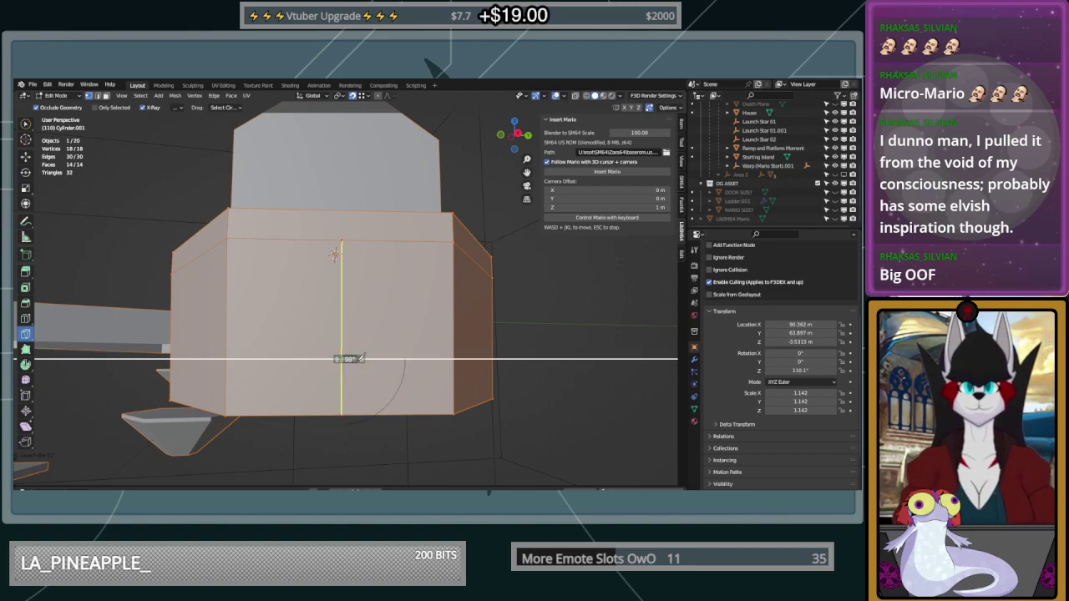
{"action": "left_click", "coordinate": [411, 359]}
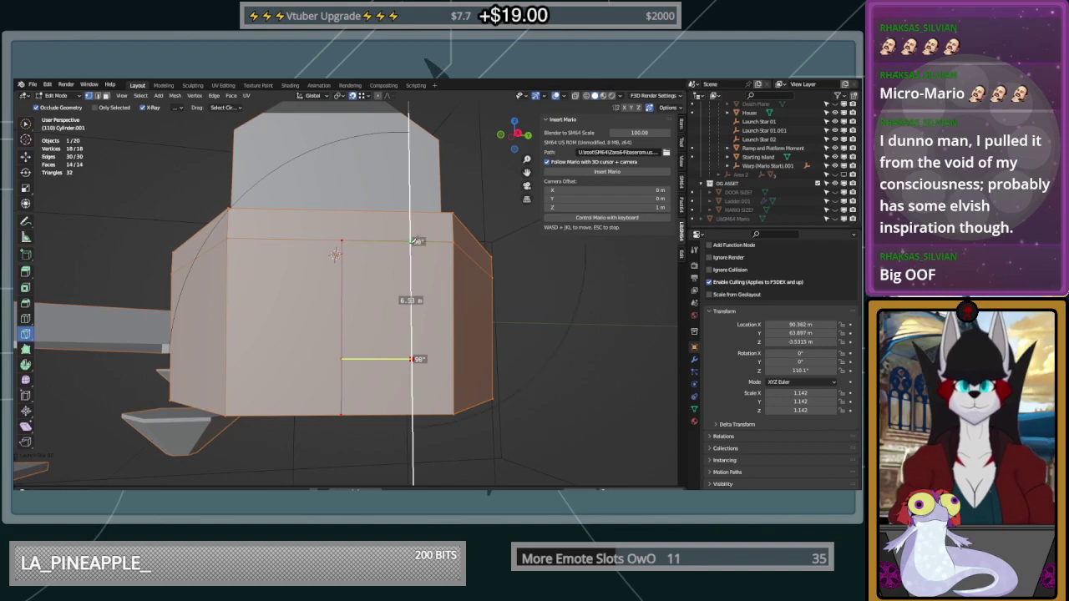
{"action": "left_click", "coordinate": [413, 241]}
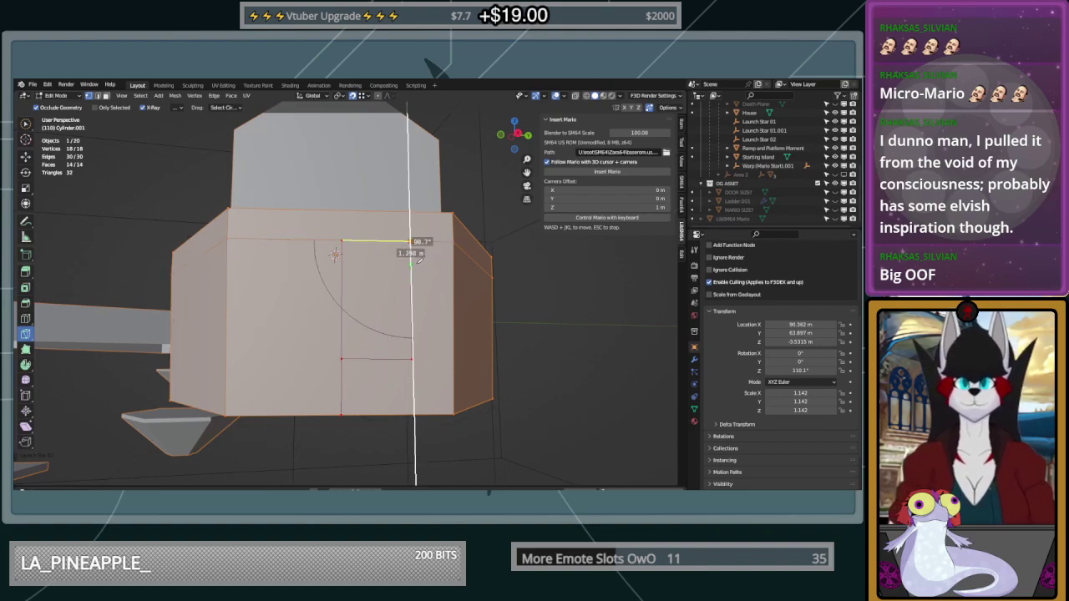
{"action": "left_click", "coordinate": [413, 267]}
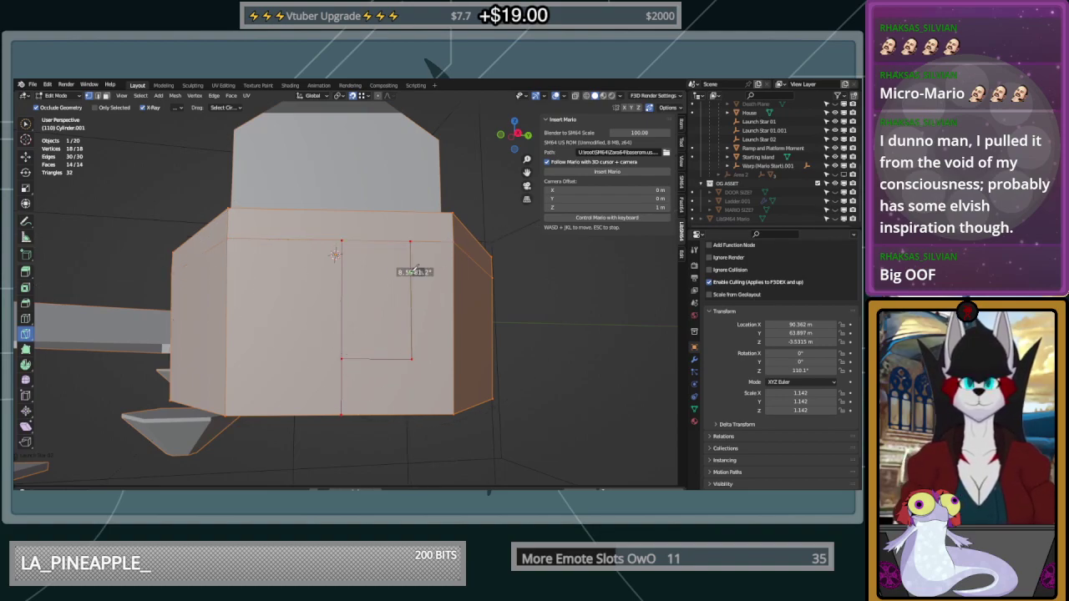
{"action": "right_click", "coordinate": [350, 275]}
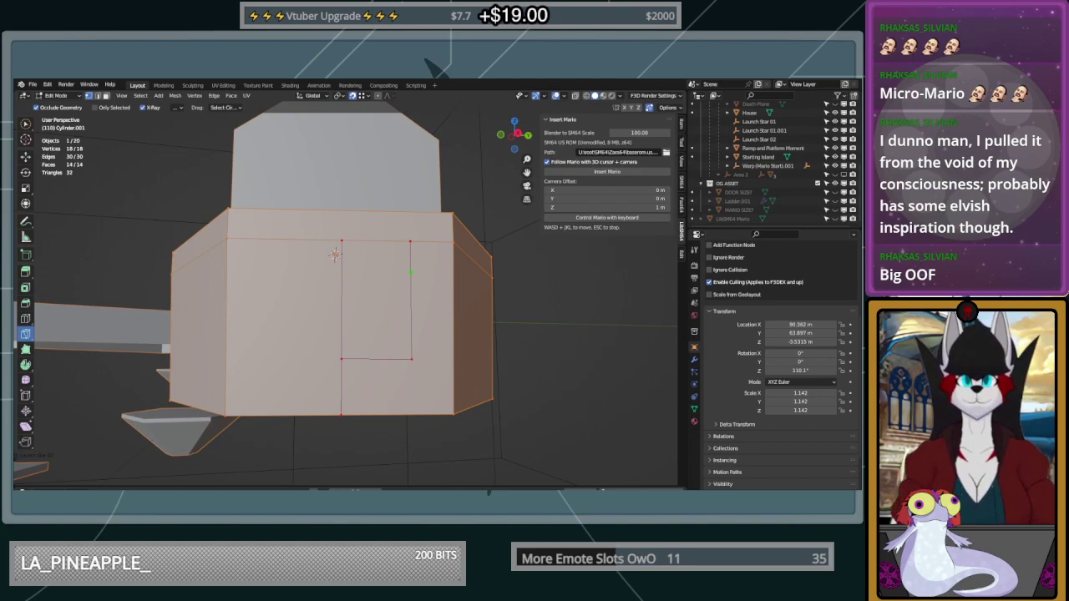
{"action": "middle_click_drag", "start_coordinate": [452, 292], "coordinate": [430, 332]}
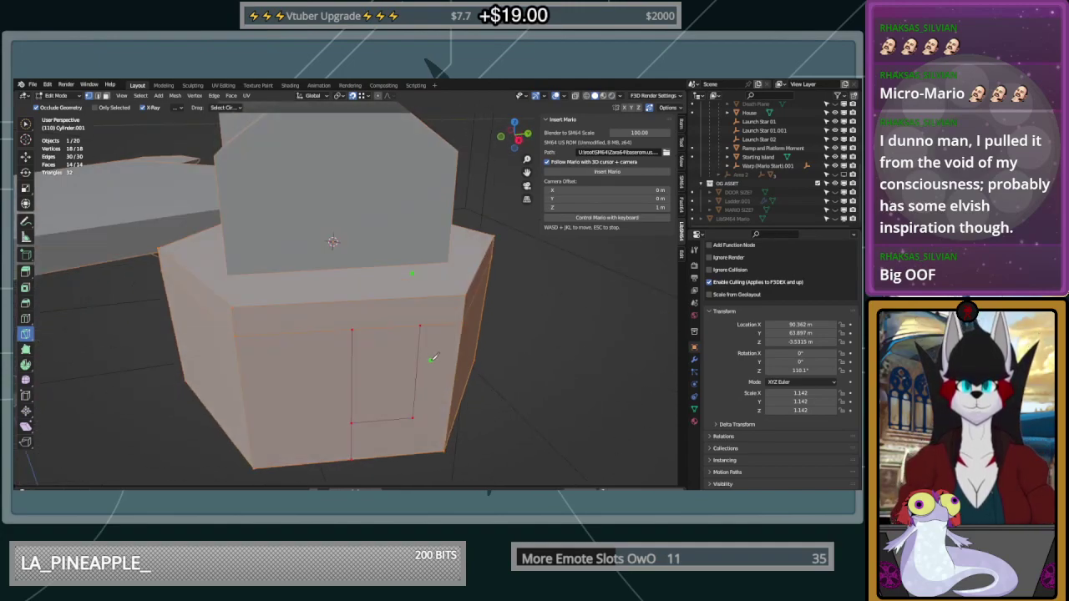
{"action": "key", "text": "Return"}
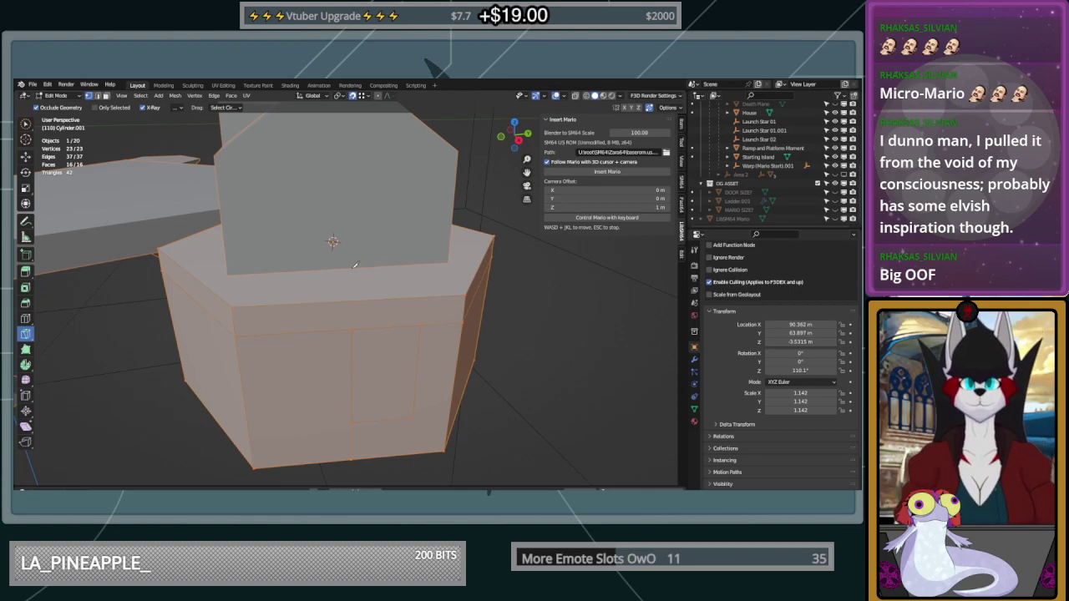
Switch to the Move tool and symmetrize the whole platform mesh in the -X to +X direction
{"action": "middle_click_drag", "start_coordinate": [355, 265], "coordinate": [358, 282]}
{"action": "left_click", "coordinate": [26, 172]}
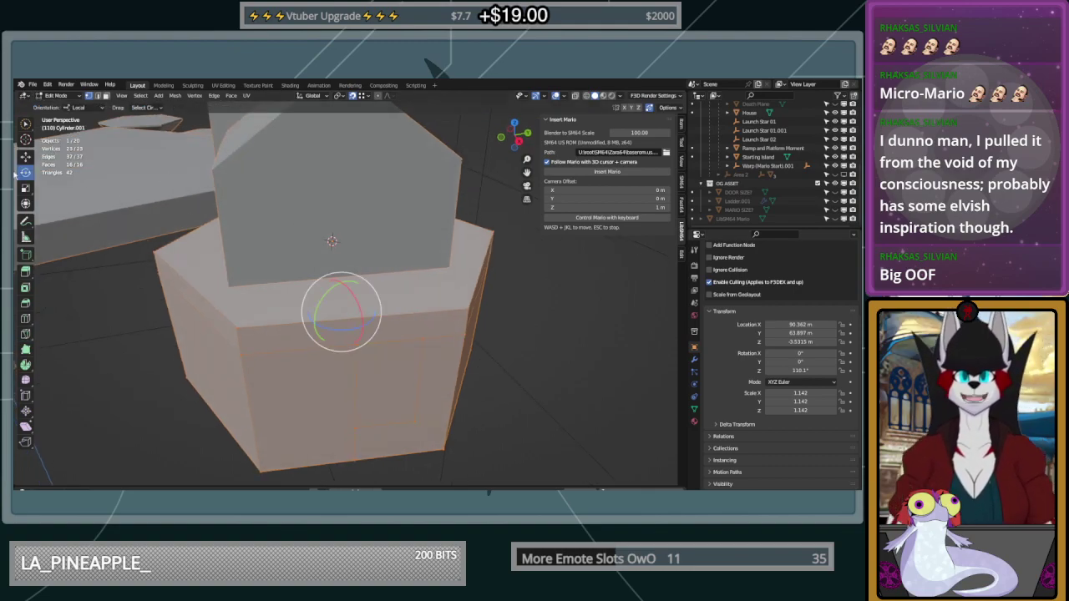
{"action": "left_click", "coordinate": [26, 157]}
{"action": "middle_click_drag", "start_coordinate": [396, 228], "coordinate": [321, 147]}
{"action": "key", "text": "Tab"}
{"action": "key", "text": "Tab"}
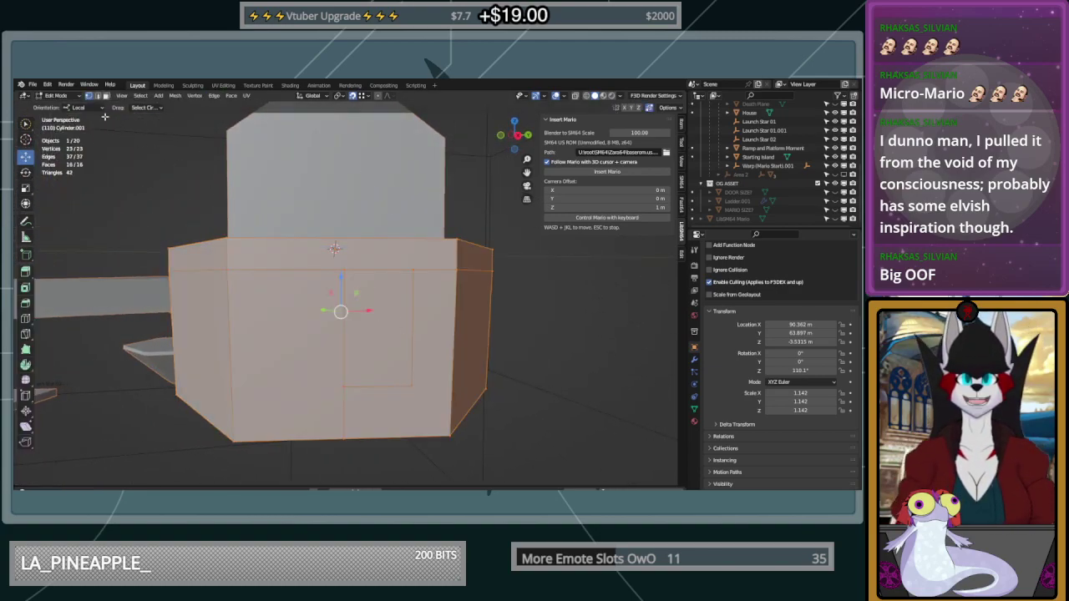
{"action": "left_click", "coordinate": [195, 96]}
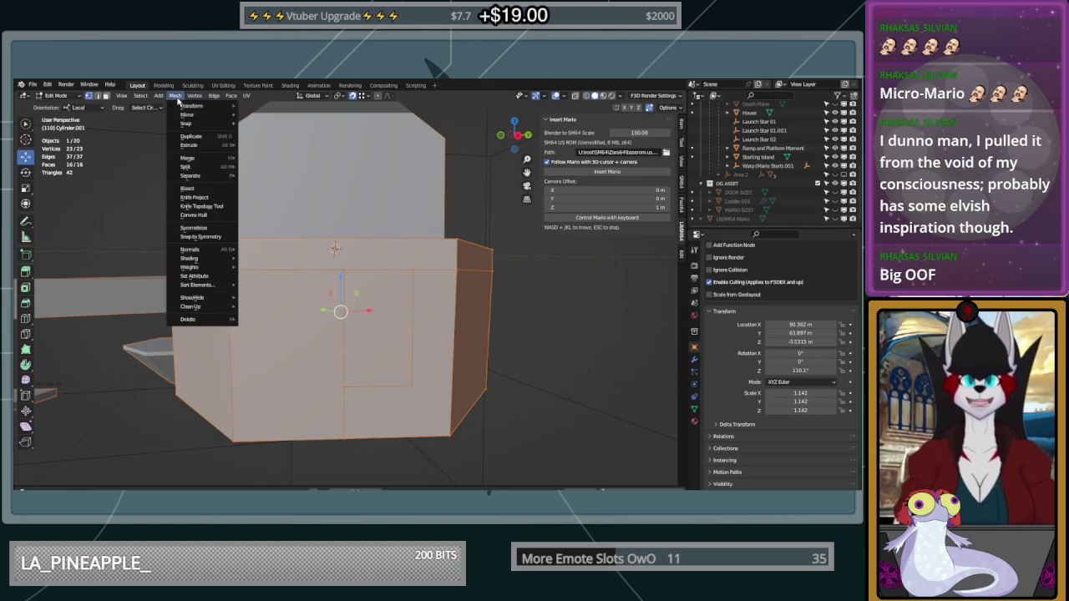
{"action": "mouse_move", "coordinate": [222, 183]}
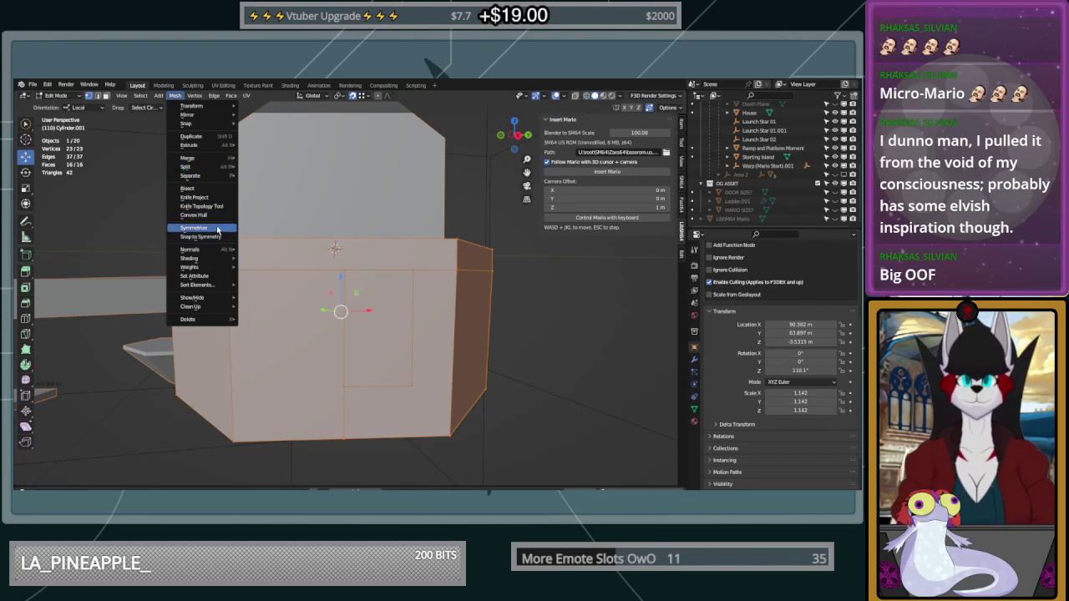
{"action": "left_click", "coordinate": [223, 231]}
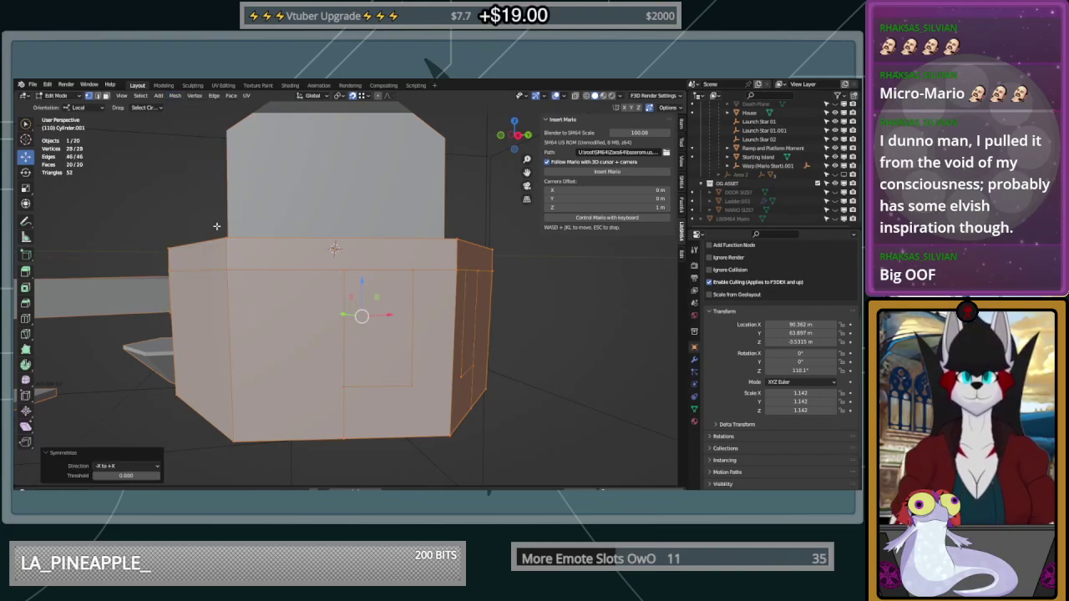
Try the Symmetrize direction +X to -X, and then set it to -Y to +Y
{"action": "left_click", "coordinate": [110, 467]}
{"action": "left_click", "coordinate": [119, 456]}
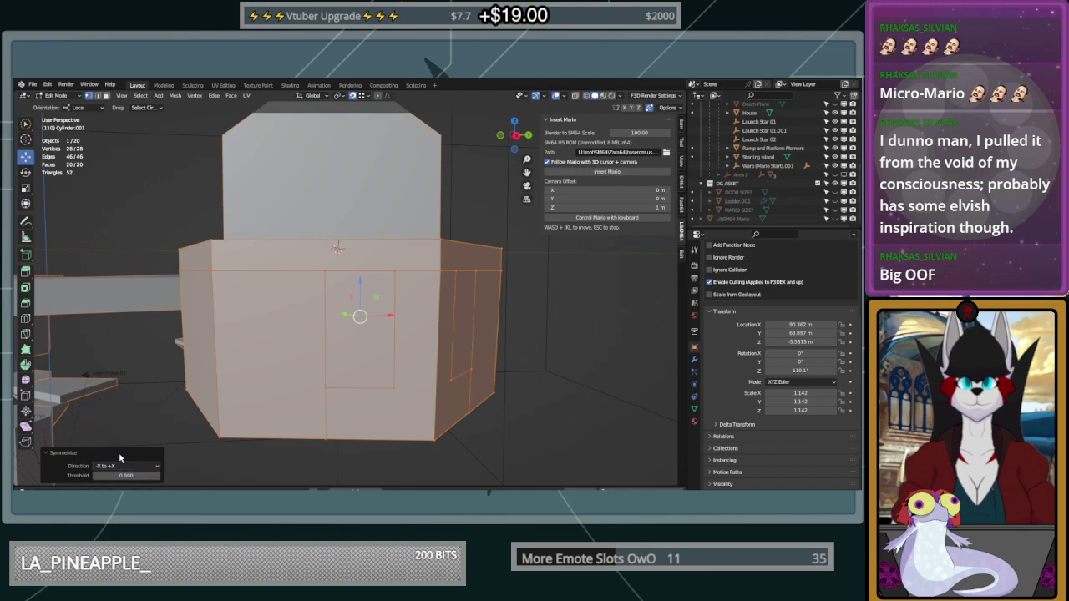
{"action": "left_click", "coordinate": [142, 466]}
{"action": "left_click", "coordinate": [131, 448]}
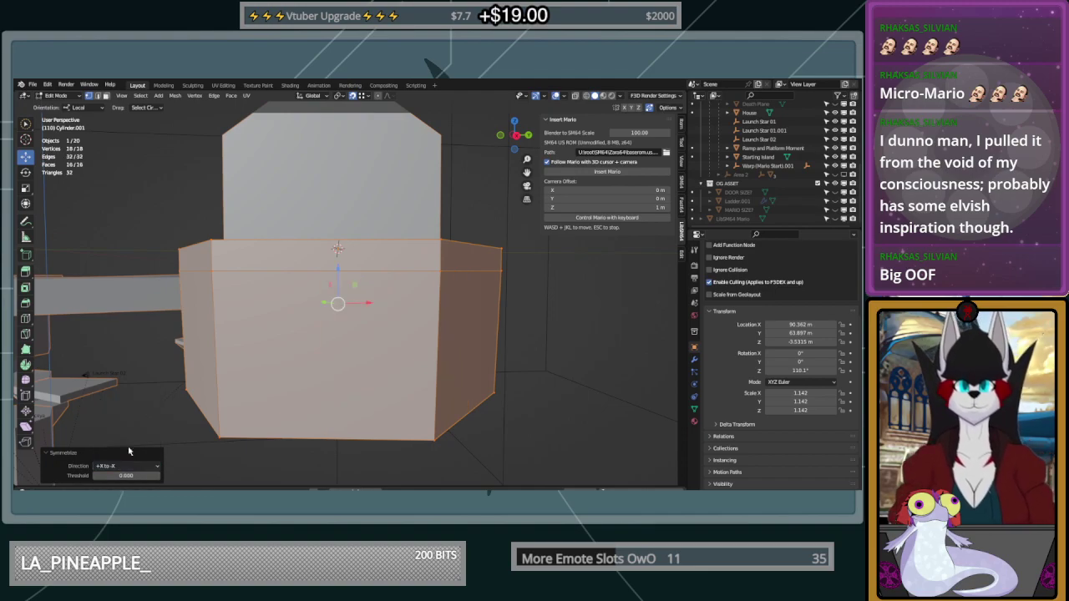
{"action": "left_click", "coordinate": [134, 466]}
{"action": "left_click", "coordinate": [124, 443]}
{"action": "middle_click_drag", "start_coordinate": [125, 438], "coordinate": [388, 433]}
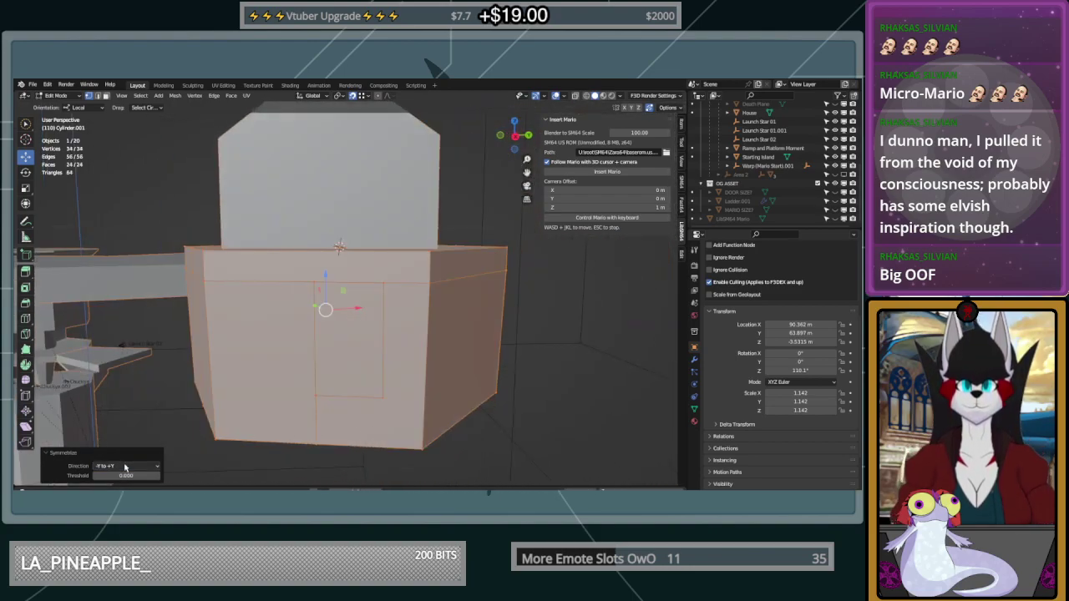
Try the Symmetrize directions +Y to -Y and -Z to +Z on the whole platform mesh
{"action": "left_click", "coordinate": [125, 467]}
{"action": "left_click", "coordinate": [125, 428]}
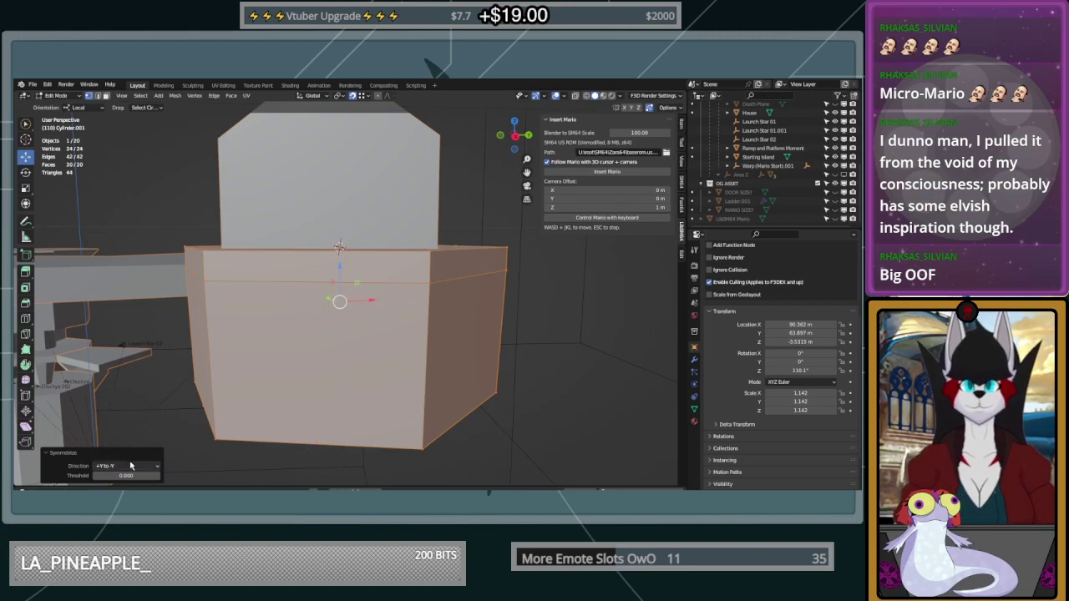
{"action": "left_click", "coordinate": [130, 465]}
{"action": "left_click", "coordinate": [126, 423]}
{"action": "scroll", "coordinate": [348, 338], "scroll_direction": "down", "scroll_amount": 2}
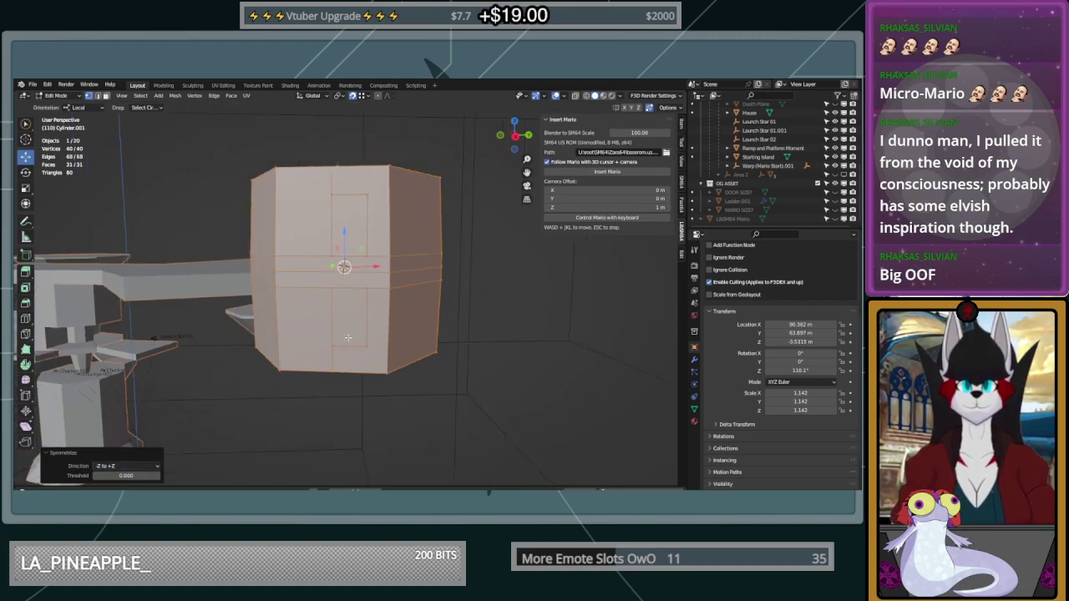
{"action": "mouse_move", "coordinate": [348, 338]}
{"action": "middle_mouse_down"}
{"action": "mouse_move", "coordinate": [334, 334]}
{"action": "mouse_move", "coordinate": [368, 337]}
{"action": "middle_mouse_up"}
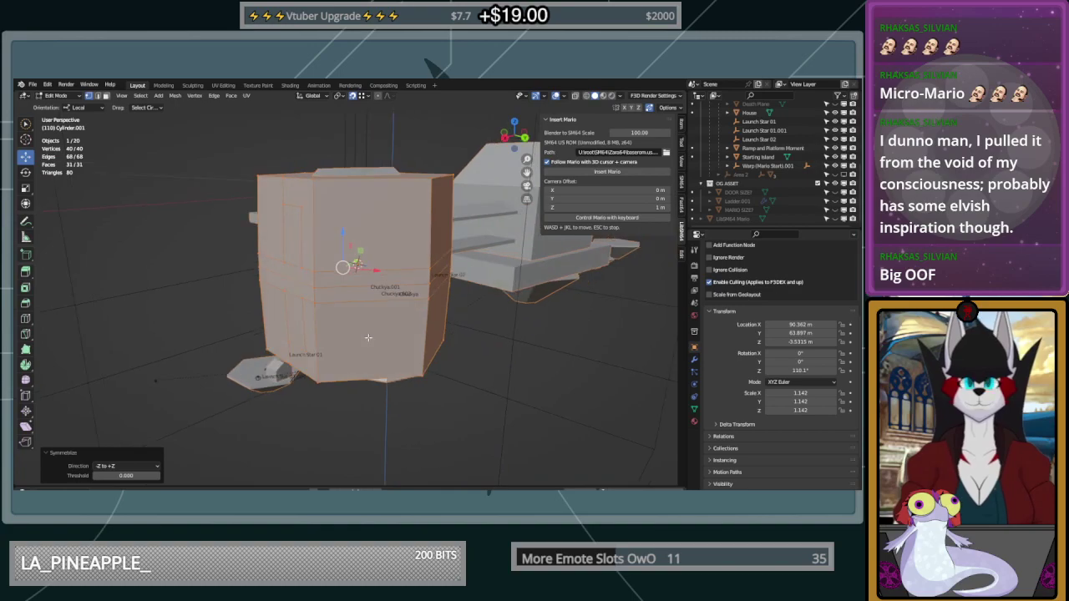
Try the Symmetrize directions +Z to -Z and +X to -X on the platform, and undo the symmetrize operation
{"action": "left_click", "coordinate": [125, 466]}
{"action": "left_click", "coordinate": [116, 409]}
{"action": "middle_click_drag", "start_coordinate": [116, 409], "coordinate": [140, 426]}
{"action": "left_click", "coordinate": [130, 466]}
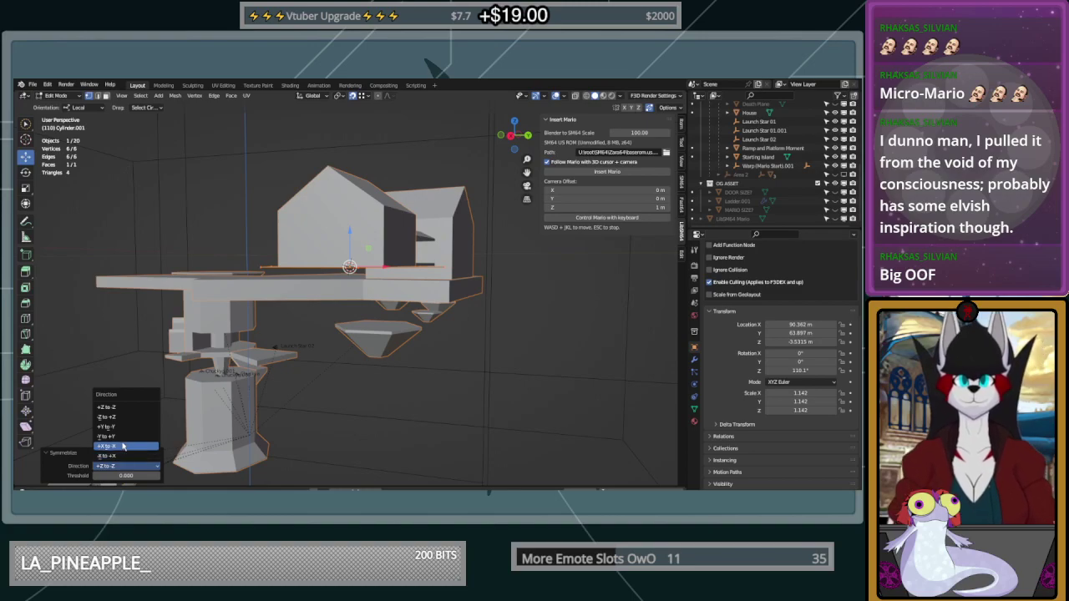
{"action": "left_click", "coordinate": [123, 445]}
{"action": "middle_click_drag", "start_coordinate": [248, 393], "coordinate": [403, 367]}
{"action": "left_click", "coordinate": [456, 396]}
{"action": "key", "text": "ctrl+z"}
{"action": "key", "text": "ctrl+z"}
Snap the 3D cursor to the vertex where the half opening's lower edge meets the front face's centre line
{"action": "scroll", "coordinate": [400, 369], "scroll_direction": "up", "scroll_amount": 3}
{"action": "key", "text": "alt+a"}
{"action": "left_click", "coordinate": [341, 393]}
{"action": "key", "text": "shift+s"}
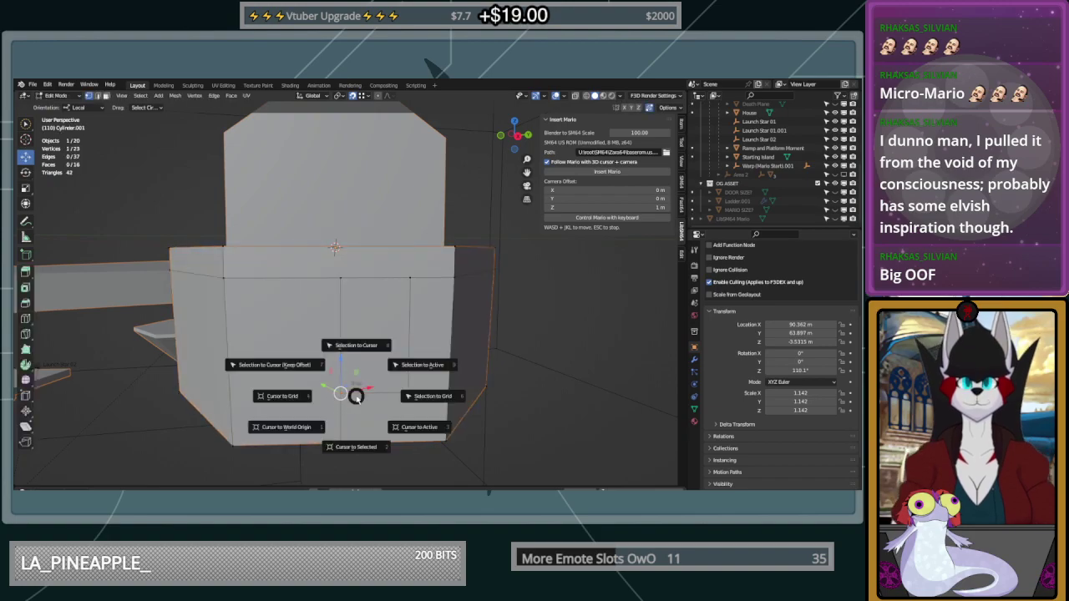
{"action": "left_click", "coordinate": [360, 430]}
{"action": "middle_click_drag", "start_coordinate": [464, 362], "coordinate": [465, 264]}
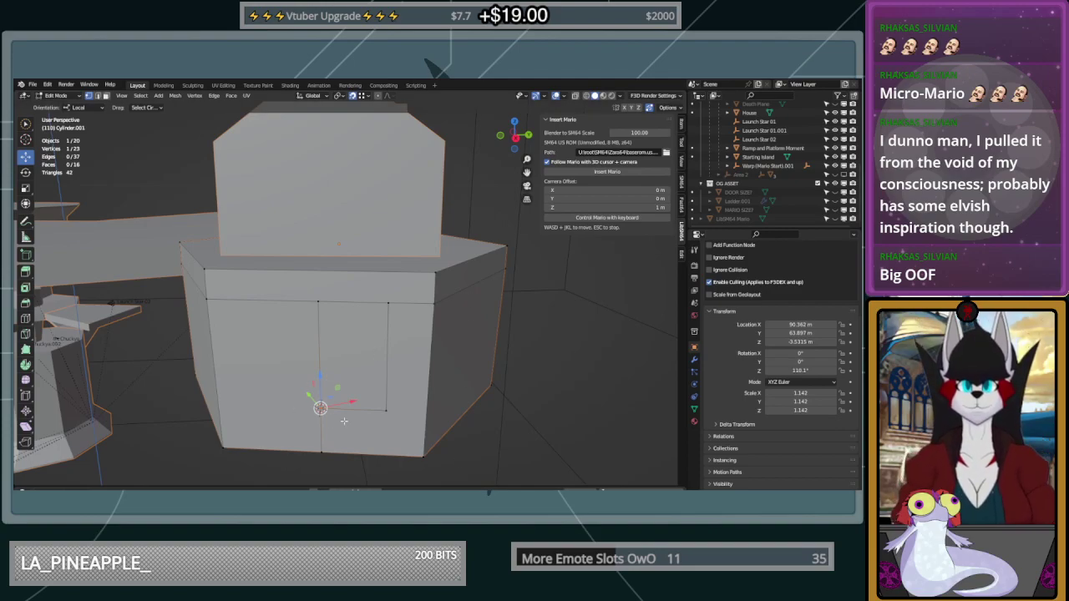
{"action": "scroll", "coordinate": [320, 409], "scroll_direction": "up", "scroll_amount": 5}
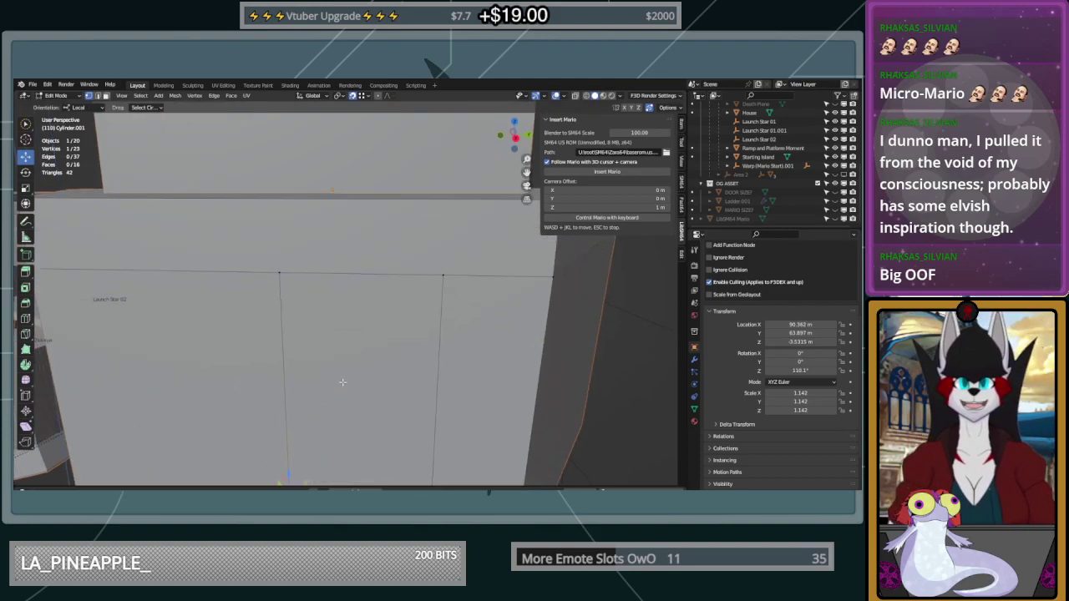
{"action": "scroll", "coordinate": [317, 334], "scroll_direction": "down", "scroll_amount": 3}
{"action": "scroll", "coordinate": [339, 348], "scroll_direction": "down", "scroll_amount": 3}
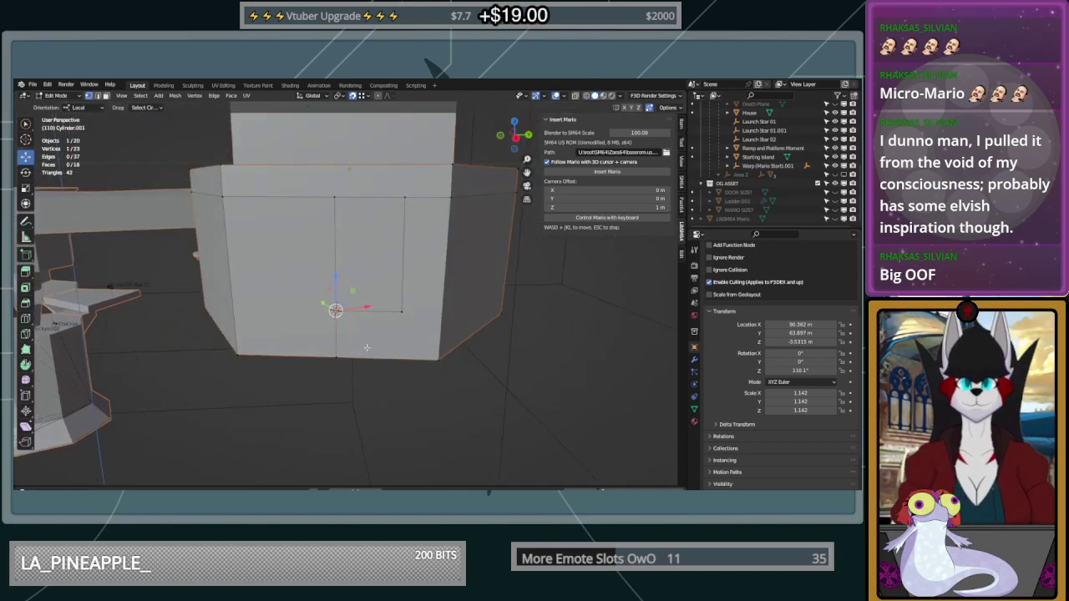
Clear the selection and circle-select the platform's front side faces, including the knifed half opening
{"action": "key", "text": "a"}
{"action": "key", "text": "alt+a"}
{"action": "key", "text": "c"}
{"action": "mouse_move", "coordinate": [470, 194]}
{"action": "left_mouse_down"}
{"action": "mouse_move", "coordinate": [231, 200]}
{"action": "mouse_move", "coordinate": [264, 387]}
{"action": "mouse_move", "coordinate": [379, 323]}
{"action": "mouse_move", "coordinate": [426, 312]}
{"action": "mouse_move", "coordinate": [409, 202]}
{"action": "left_mouse_up"}
{"action": "right_click", "coordinate": [408, 202]}
{"action": "right_click", "coordinate": [367, 280]}
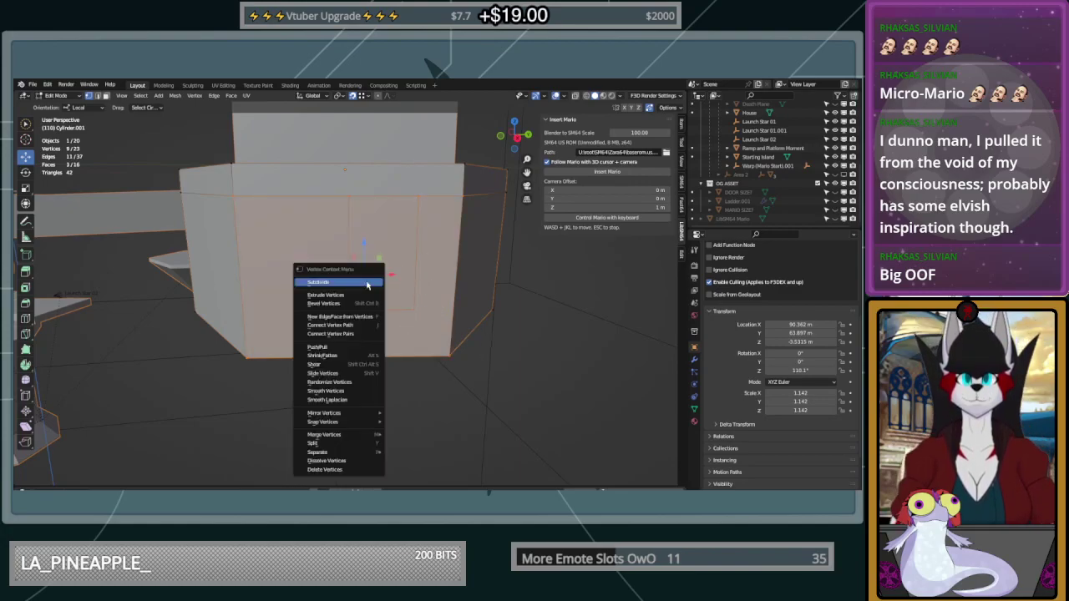
Try symmetrizing the selected front faces with direction +X to -X, and then -Y to +Y
{"action": "left_click", "coordinate": [174, 95]}
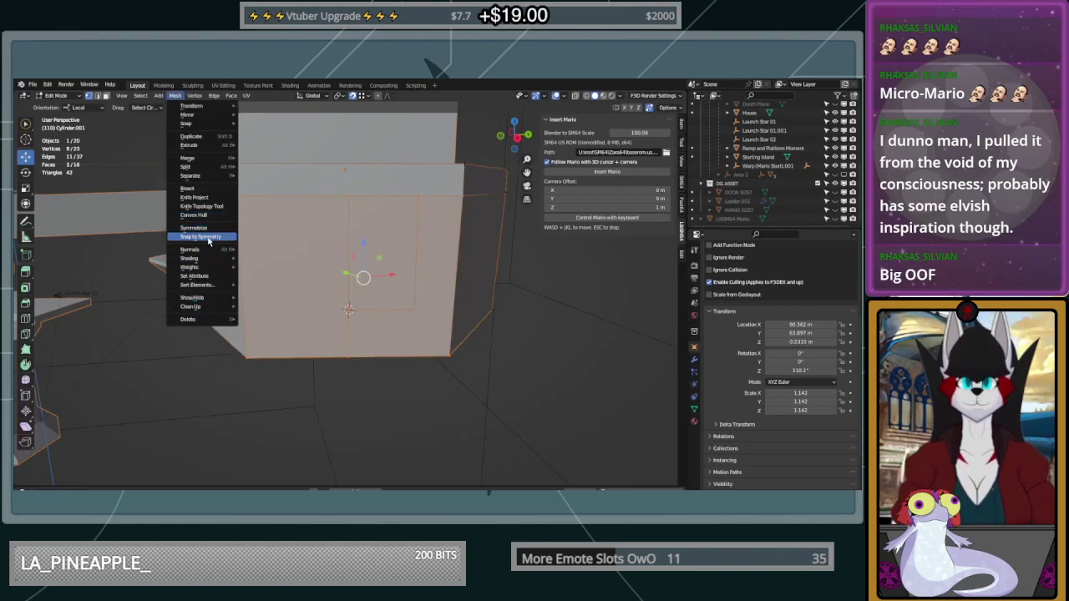
{"action": "left_click", "coordinate": [209, 228]}
{"action": "middle_click_drag", "start_coordinate": [399, 250], "coordinate": [469, 244]}
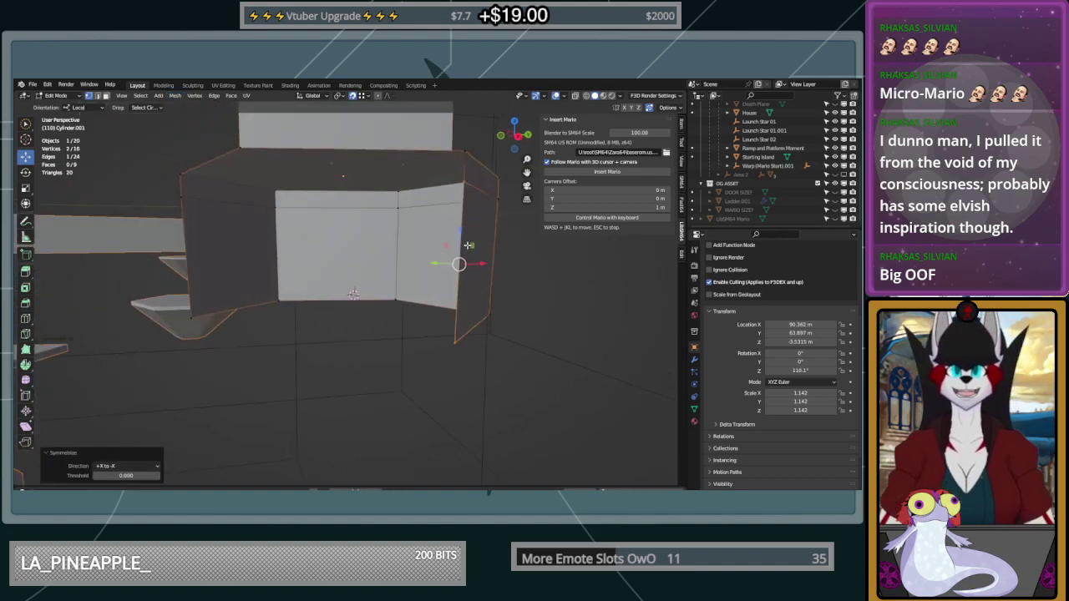
{"action": "left_click", "coordinate": [142, 465]}
{"action": "left_click", "coordinate": [120, 441]}
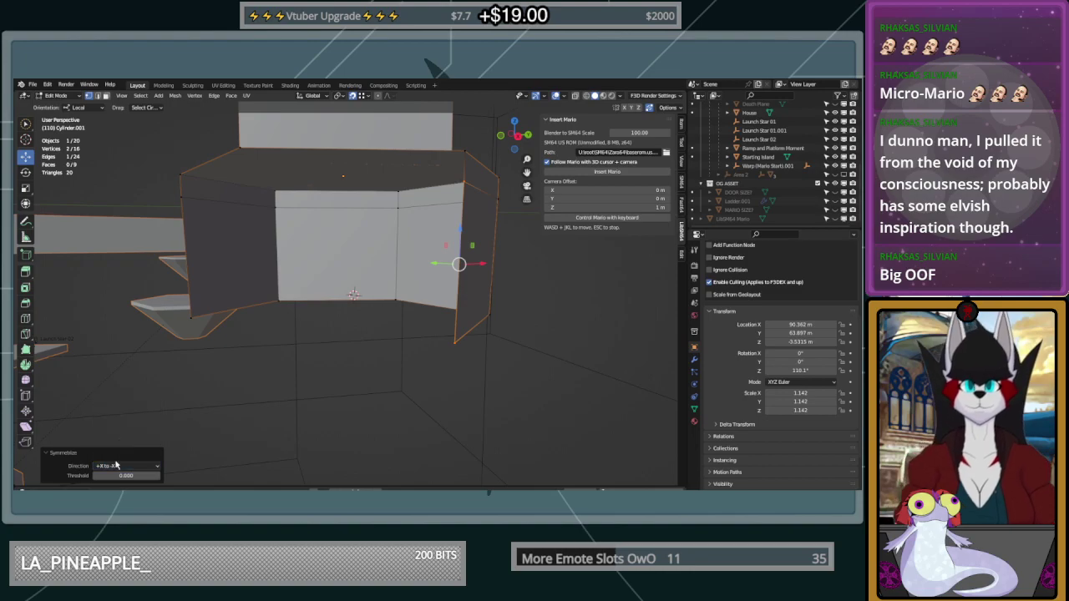
{"action": "left_click", "coordinate": [116, 465]}
{"action": "left_click", "coordinate": [119, 435]}
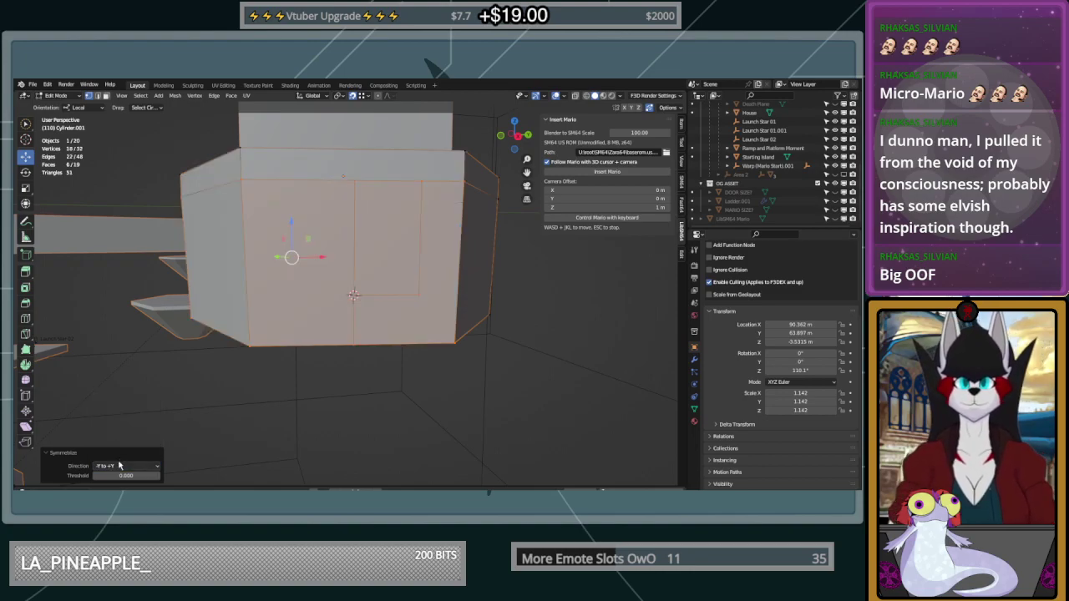
Try the Symmetrize directions +Y to -Y and -Z to +Z on the front faces, and undo the operation
{"action": "left_click", "coordinate": [119, 465]}
{"action": "left_click", "coordinate": [119, 437]}
{"action": "left_click", "coordinate": [123, 465]}
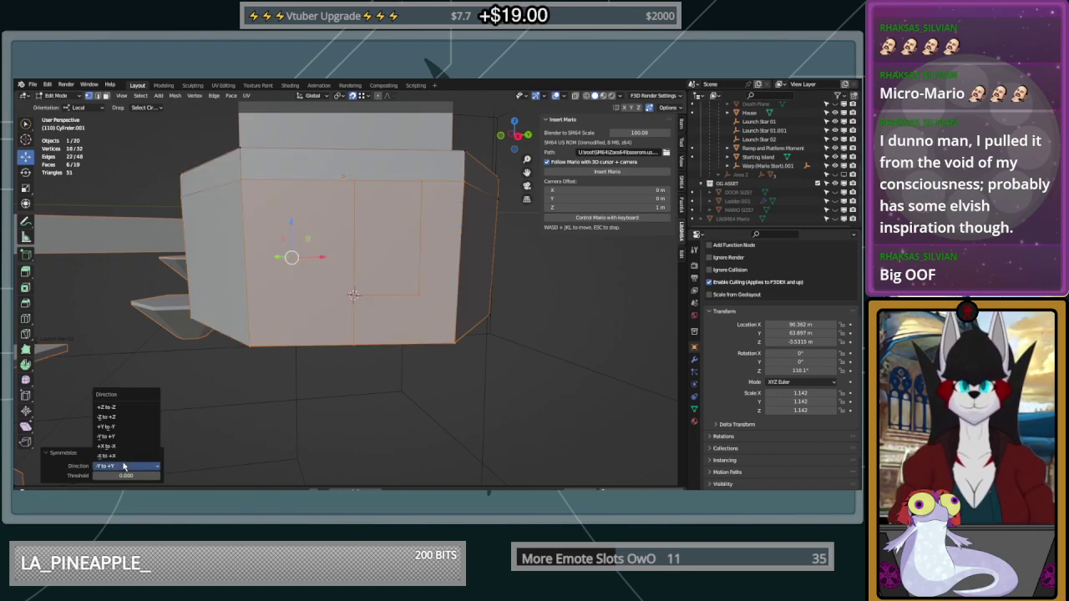
{"action": "left_click", "coordinate": [124, 427]}
{"action": "left_click", "coordinate": [119, 466]}
{"action": "left_click", "coordinate": [119, 416]}
{"action": "scroll", "coordinate": [451, 244], "scroll_direction": "down", "scroll_amount": 4}
{"action": "middle_click_drag", "start_coordinate": [456, 242], "coordinate": [423, 253]}
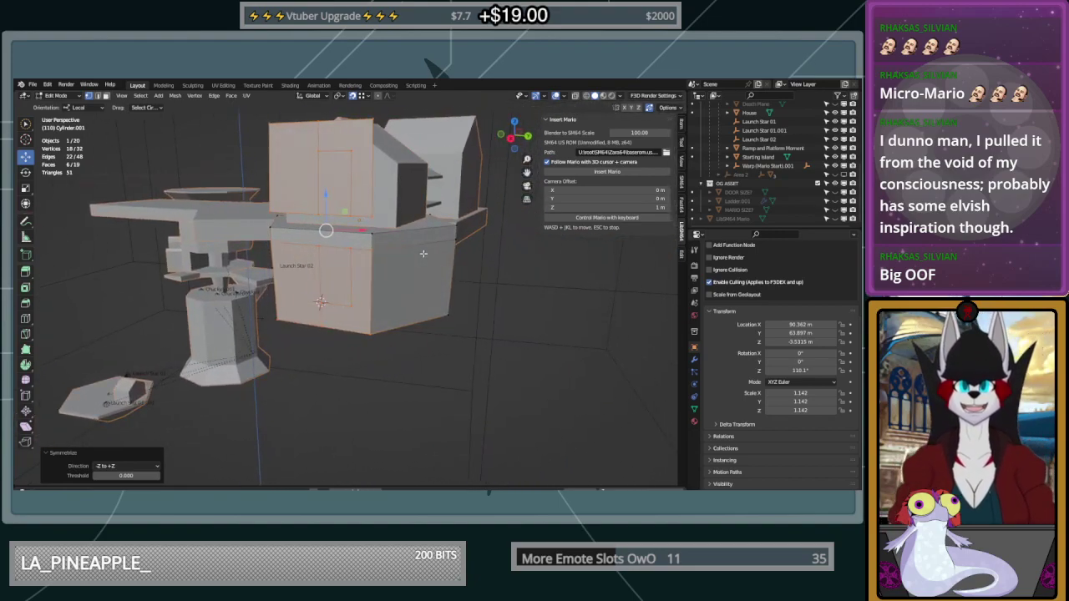
{"action": "left_click", "coordinate": [507, 296]}
{"action": "key", "text": "ctrl+z"}
{"action": "key", "text": "ctrl+z"}
Set the platform's origin to the 3D cursor in Object Mode, and return to Edit Mode
{"action": "middle_click_drag", "start_coordinate": [295, 254], "coordinate": [354, 244]}
{"action": "key", "text": "Tab"}
{"action": "key", "text": "grave"}
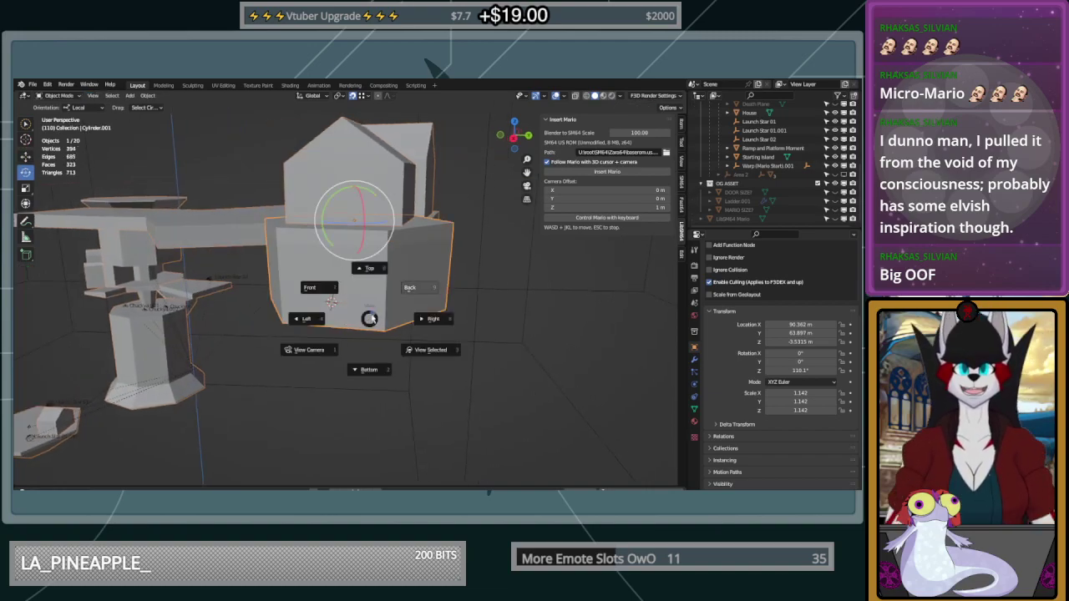
{"action": "right_click", "coordinate": [370, 318]}
{"action": "mouse_move", "coordinate": [369, 315]}
{"action": "left_click", "coordinate": [426, 332]}
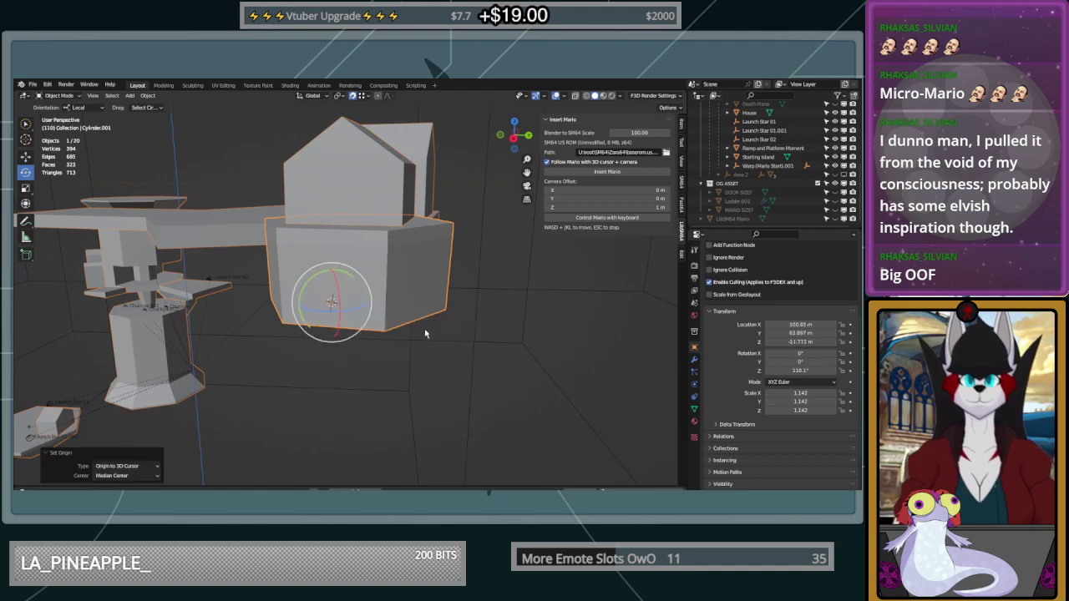
{"action": "scroll", "coordinate": [355, 285], "scroll_direction": "up", "scroll_amount": 3}
{"action": "key", "text": "Tab"}
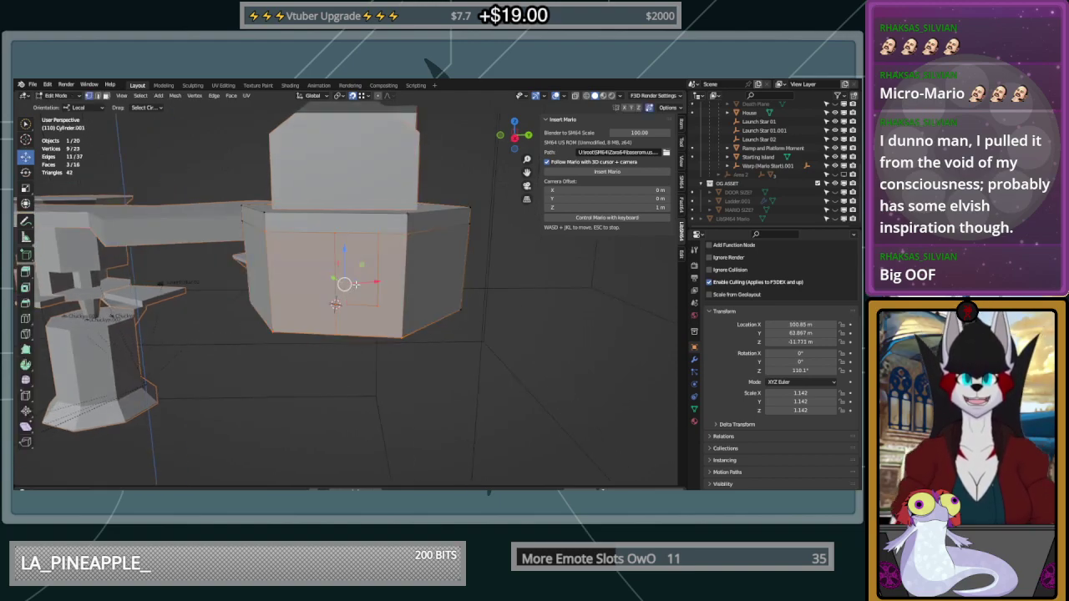
{"action": "scroll", "coordinate": [354, 285], "scroll_direction": "up", "scroll_amount": 2}
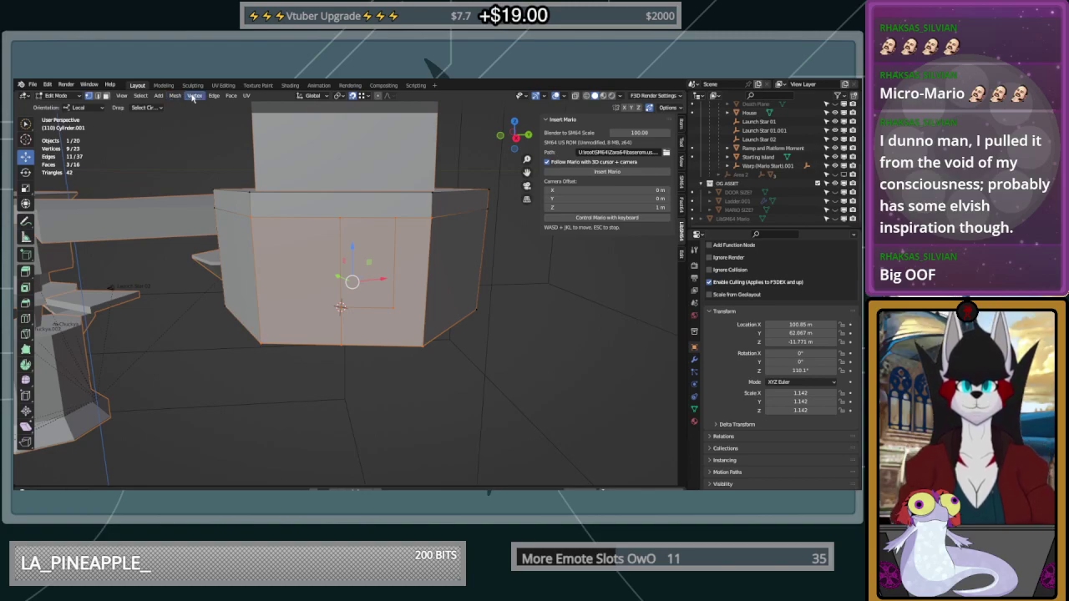
Try symmetrizing the front faces about the new origin with directions -X to +X, -Y to +Y and +X to -X
{"action": "left_click", "coordinate": [175, 96]}
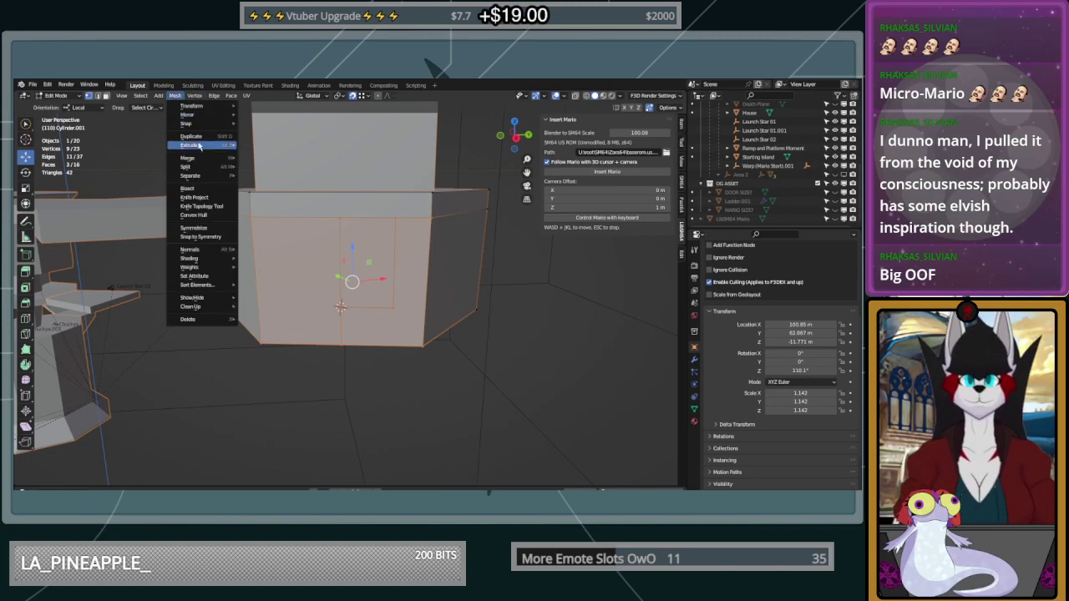
{"action": "left_click", "coordinate": [216, 227]}
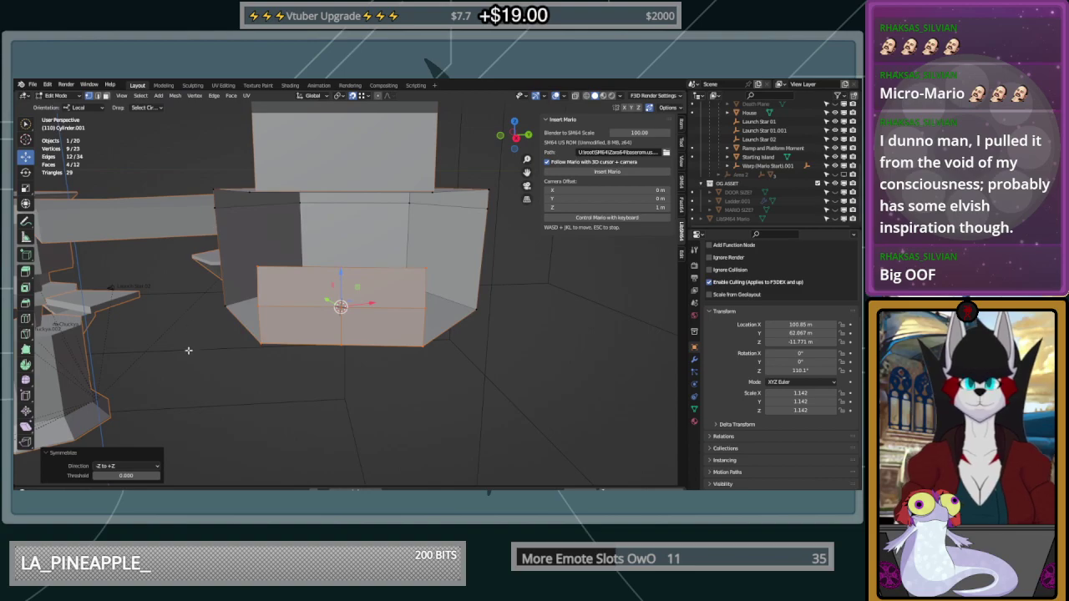
{"action": "left_click", "coordinate": [144, 468]}
{"action": "left_click", "coordinate": [132, 462]}
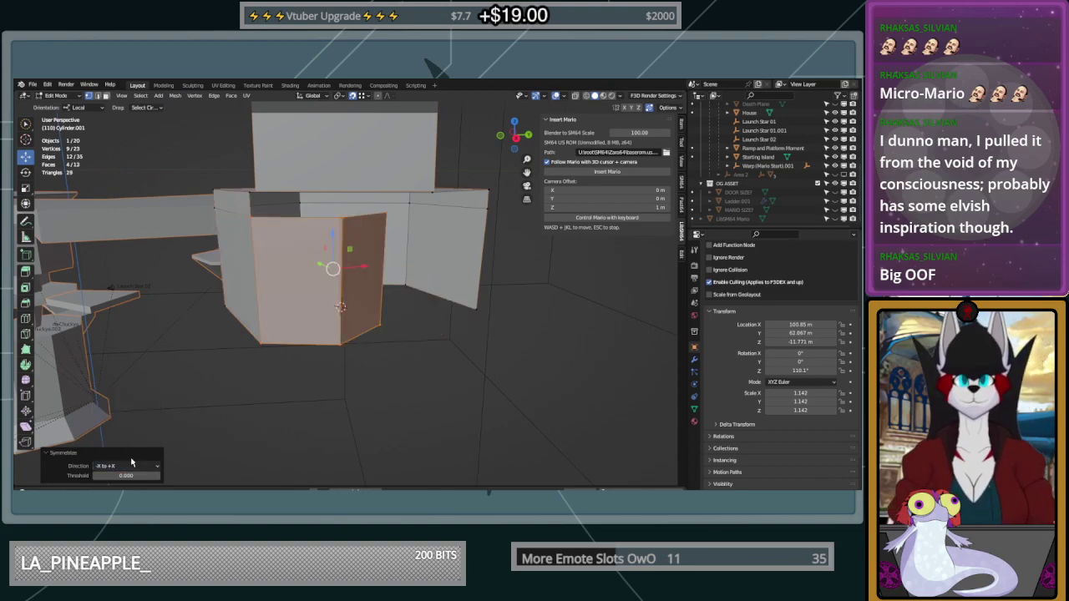
{"action": "left_click", "coordinate": [131, 462]}
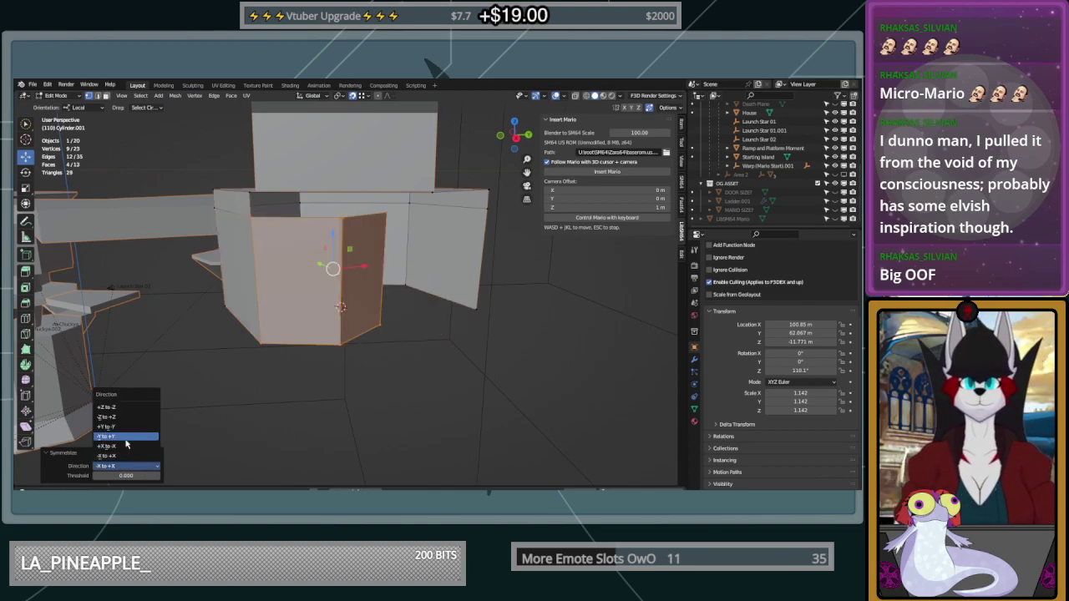
{"action": "left_click", "coordinate": [125, 440]}
{"action": "left_click", "coordinate": [134, 465]}
{"action": "left_click", "coordinate": [126, 444]}
Try the Symmetrize directions +Y to -Y, -Z to +Z and +X to -X about the new origin, and undo the operation
{"action": "left_click", "coordinate": [134, 466]}
{"action": "left_click", "coordinate": [123, 426]}
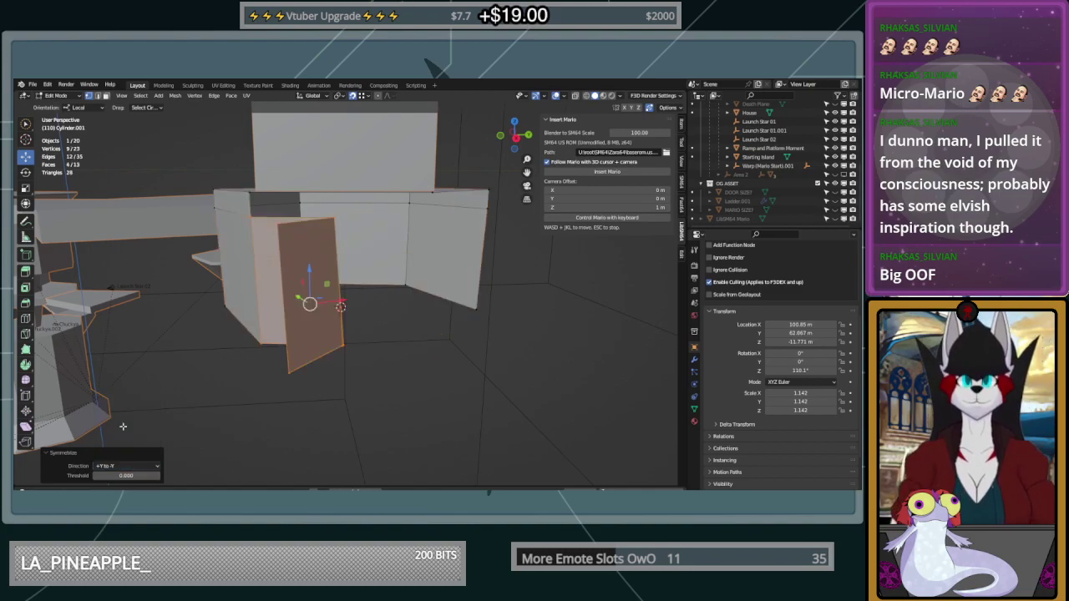
{"action": "left_click", "coordinate": [136, 462]}
{"action": "left_click", "coordinate": [114, 417]}
{"action": "middle_click_drag", "start_coordinate": [119, 415], "coordinate": [310, 402]}
{"action": "left_click", "coordinate": [112, 467]}
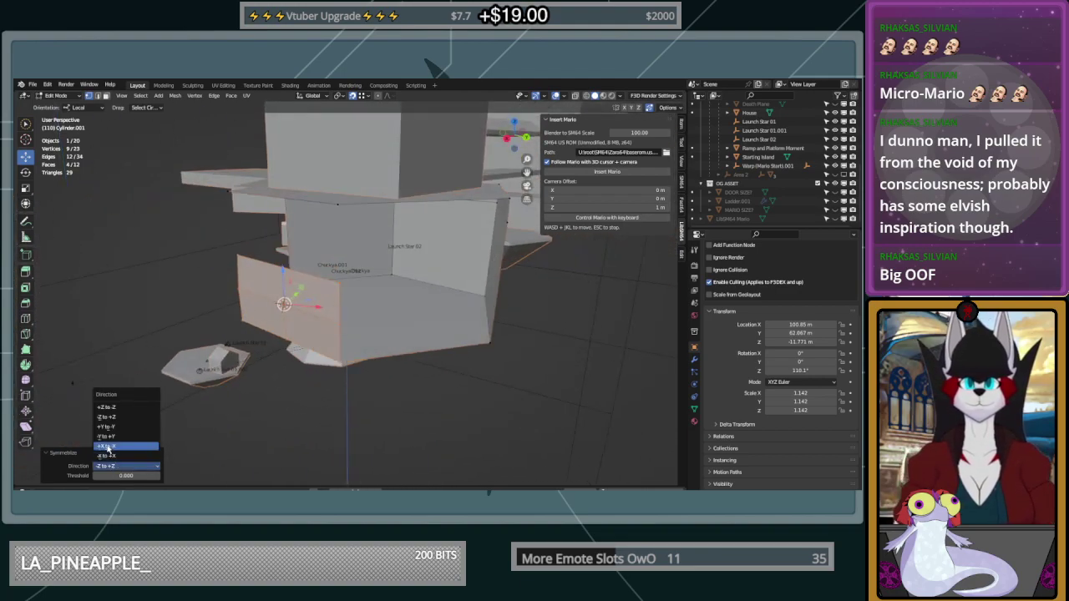
{"action": "left_click", "coordinate": [108, 446]}
{"action": "middle_click_drag", "start_coordinate": [295, 395], "coordinate": [353, 392]}
{"action": "key", "text": "ctrl+z"}
Select the four corner vertices of the half-opening face and duplicate the face in place
{"action": "left_click", "coordinate": [498, 359]}
{"action": "middle_click_drag", "start_coordinate": [498, 358], "coordinate": [360, 224]}
{"action": "left_click", "coordinate": [398, 310]}
{"action": "left_click", "coordinate": [346, 318]}
{"action": "left_click", "coordinate": [405, 195]}
{"action": "right_click", "coordinate": [467, 269]}
{"action": "key", "text": "shift+d"}
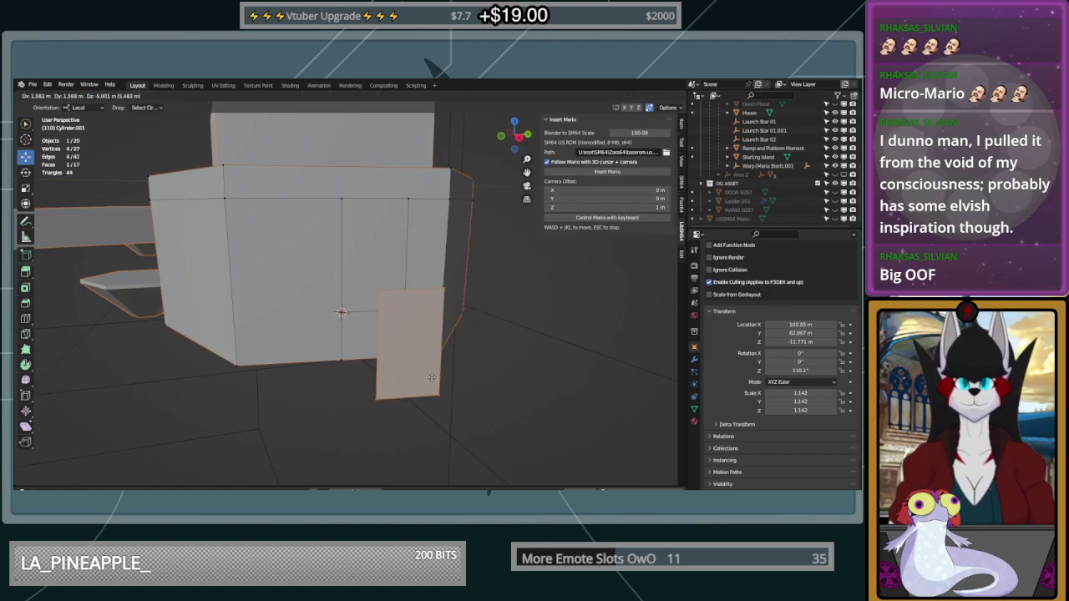
{"action": "key", "text": "Escape"}
{"action": "middle_click_drag", "start_coordinate": [378, 278], "coordinate": [359, 326]}
Set the transform orientation to Normal and move the duplicated face along its X axis to the other side of the centre line, adjoining the original half
{"action": "left_click", "coordinate": [75, 107]}
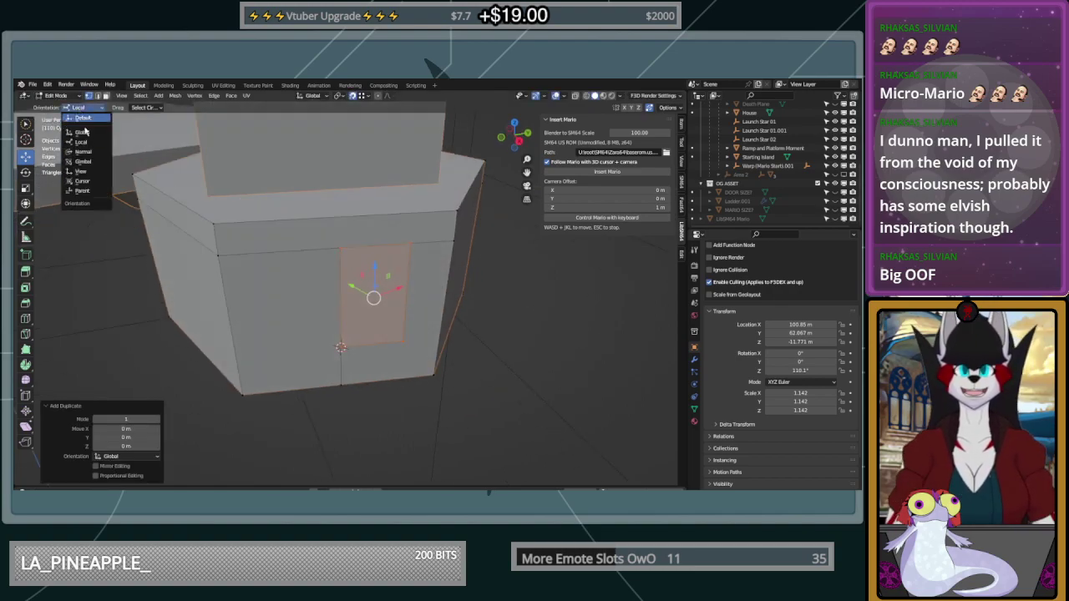
{"action": "left_click", "coordinate": [79, 138]}
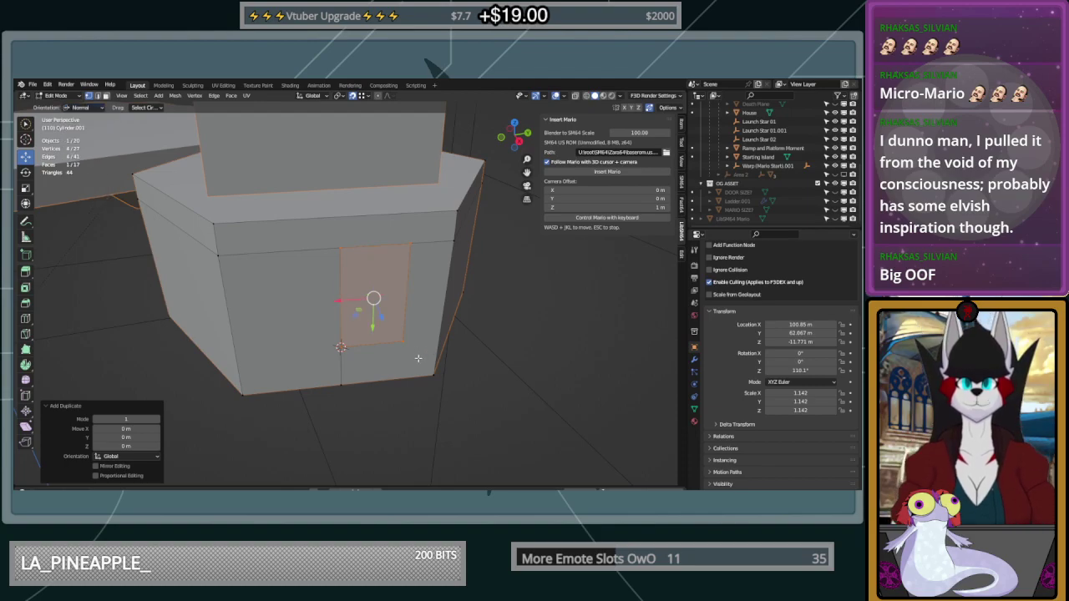
{"action": "left_click_drag", "start_coordinate": [337, 299], "coordinate": [341, 346]}
{"action": "mouse_move", "coordinate": [431, 325]}
{"action": "middle_mouse_down"}
{"action": "mouse_move", "coordinate": [424, 315]}
{"action": "mouse_move", "coordinate": [436, 319]}
{"action": "middle_mouse_up"}
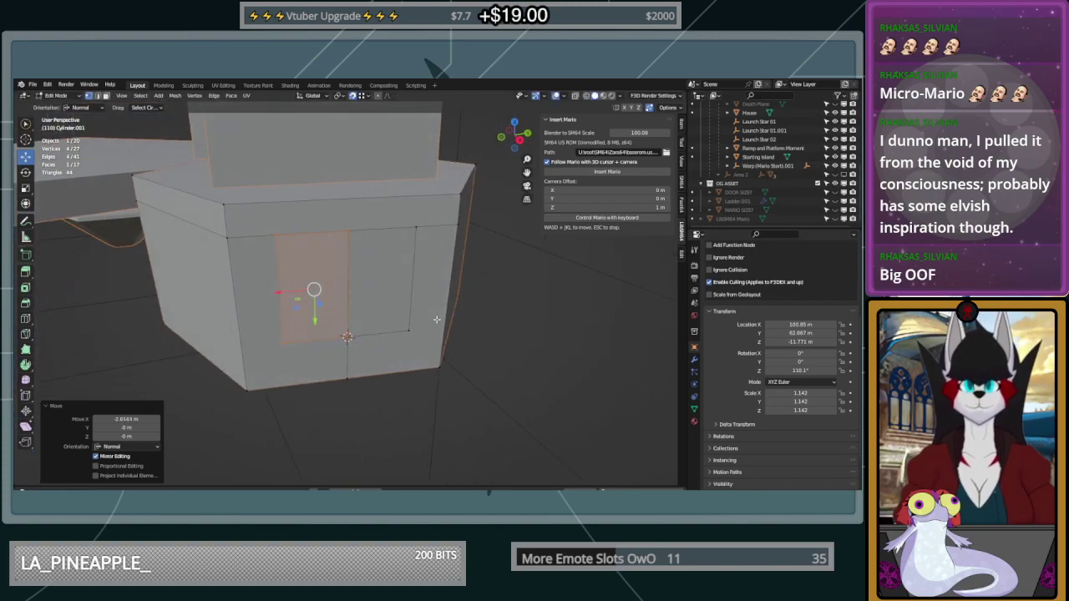
In face select mode, select the two front faces surrounding the opening halves and delete only their edges and faces
{"action": "left_click", "coordinate": [105, 96]}
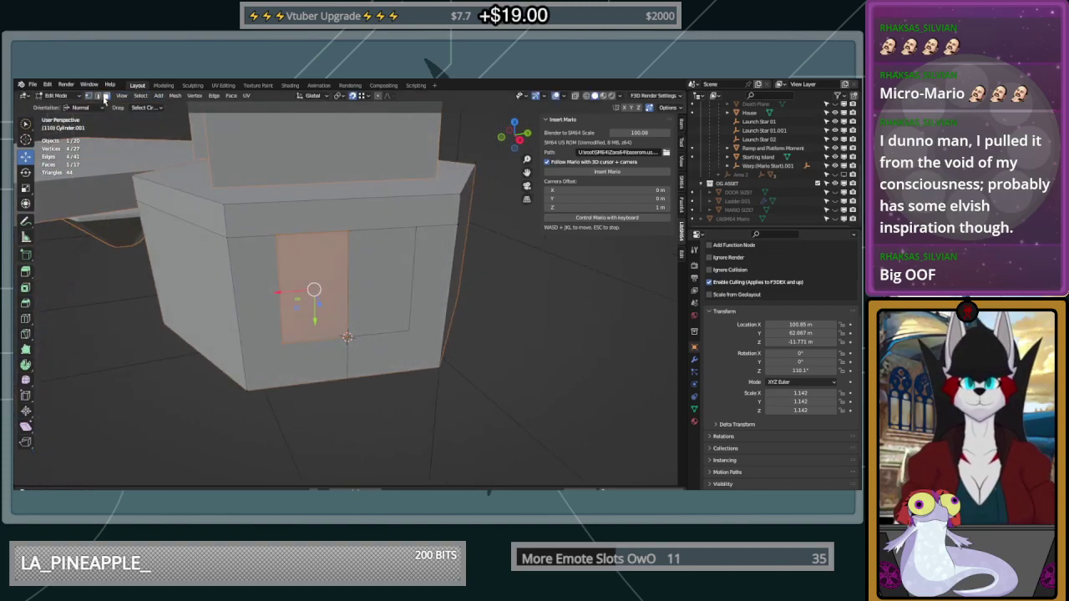
{"action": "left_click", "coordinate": [396, 297]}
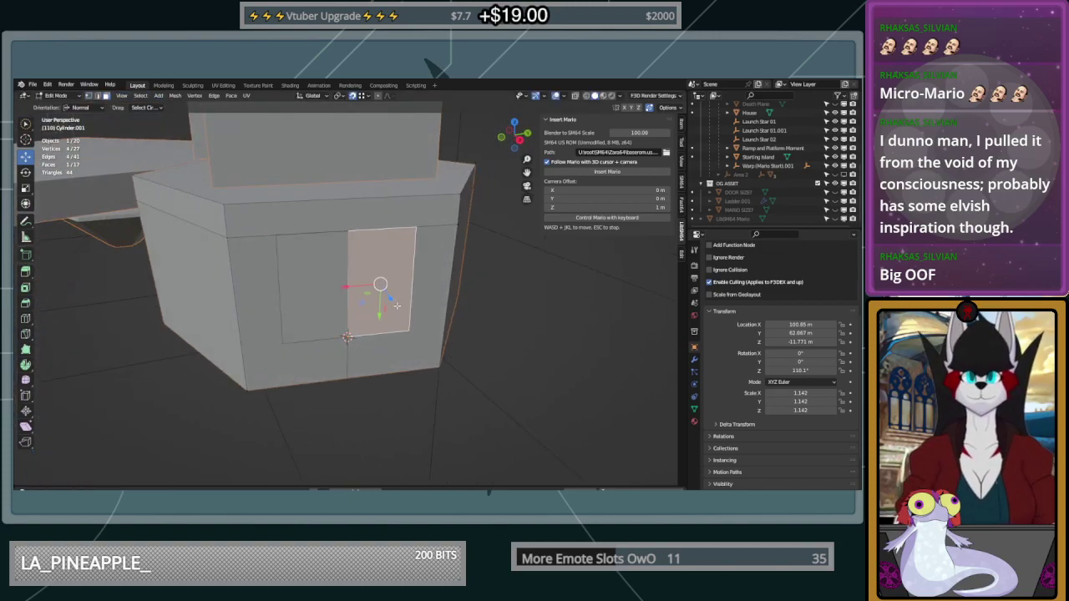
{"action": "left_click", "coordinate": [406, 353]}
{"action": "left_click", "coordinate": [293, 350], "text": "shift"}
{"action": "key", "text": "x"}
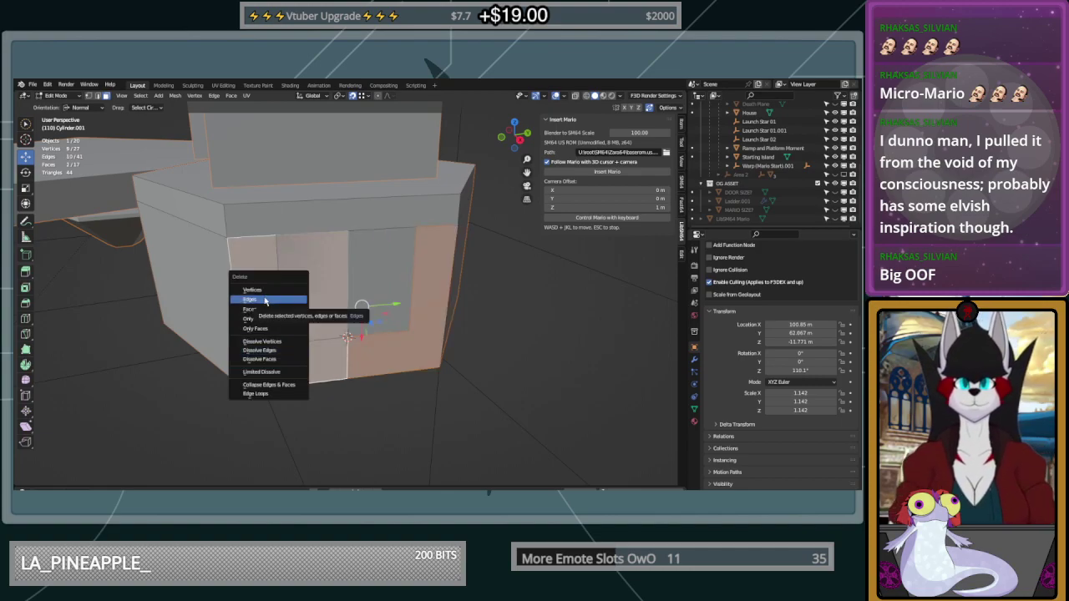
{"action": "left_click", "coordinate": [284, 318]}
Select the four corner vertices of one missing side wall beside the front side and fill them with a face
{"action": "mouse_move", "coordinate": [394, 308]}
{"action": "middle_mouse_down"}
{"action": "mouse_move", "coordinate": [376, 297]}
{"action": "mouse_move", "coordinate": [387, 273]}
{"action": "mouse_move", "coordinate": [381, 303]}
{"action": "mouse_move", "coordinate": [398, 305]}
{"action": "middle_mouse_up"}
{"action": "left_click", "coordinate": [349, 250]}
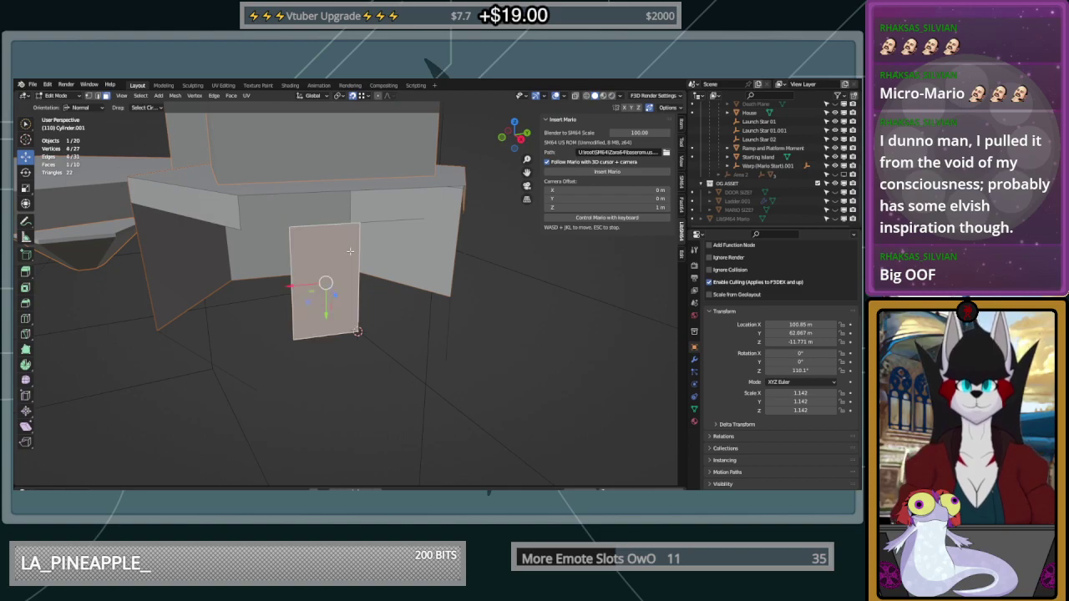
{"action": "left_click", "coordinate": [88, 96]}
{"action": "left_click", "coordinate": [371, 222]}
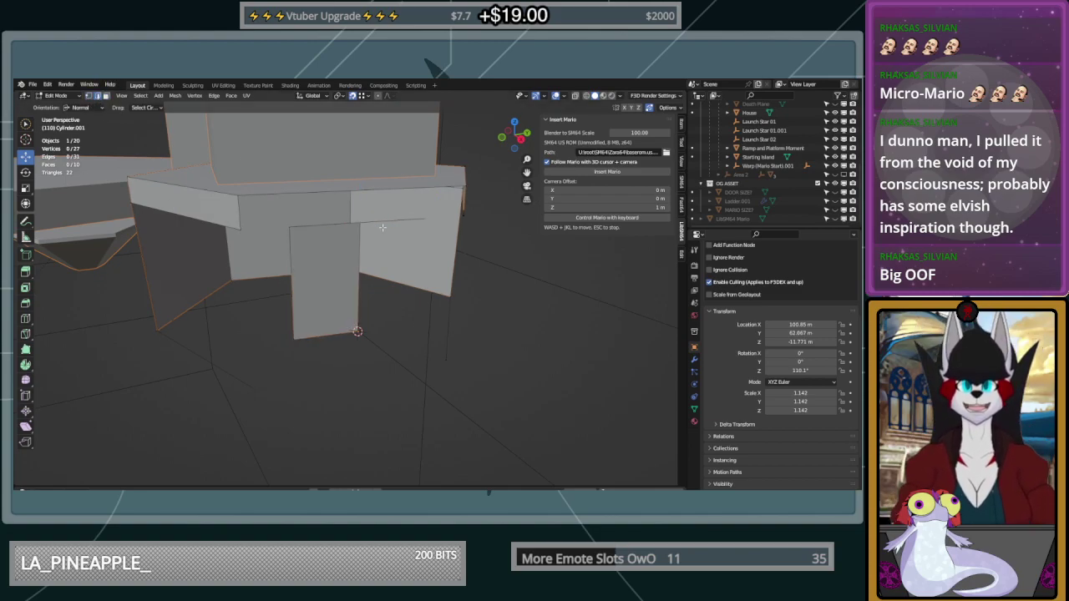
{"action": "left_click", "coordinate": [335, 224]}
{"action": "left_click", "coordinate": [360, 257]}
{"action": "left_click", "coordinate": [290, 280]}
{"action": "left_click", "coordinate": [326, 334]}
{"action": "middle_click_drag", "start_coordinate": [317, 332], "coordinate": [284, 413]}
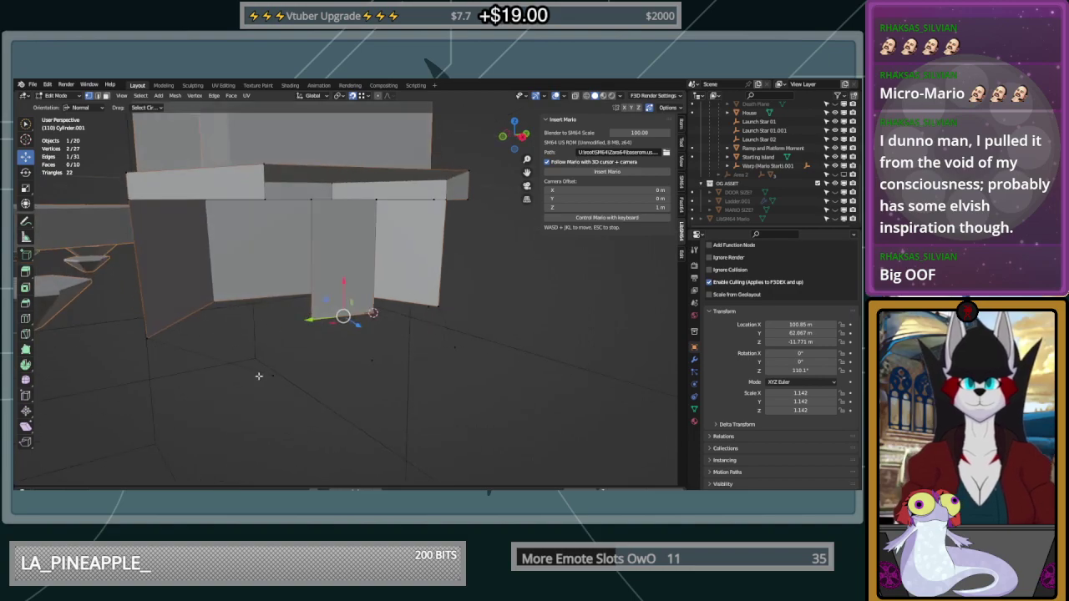
{"action": "left_click", "coordinate": [143, 276], "text": "shift"}
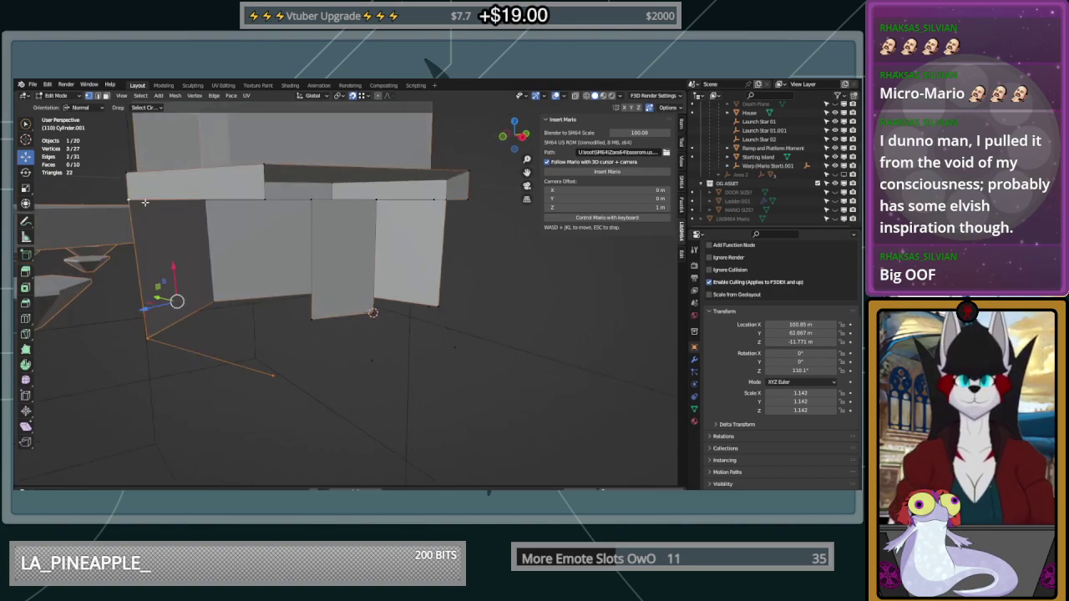
{"action": "left_click", "coordinate": [274, 194], "text": "shift"}
{"action": "key", "text": "f"}
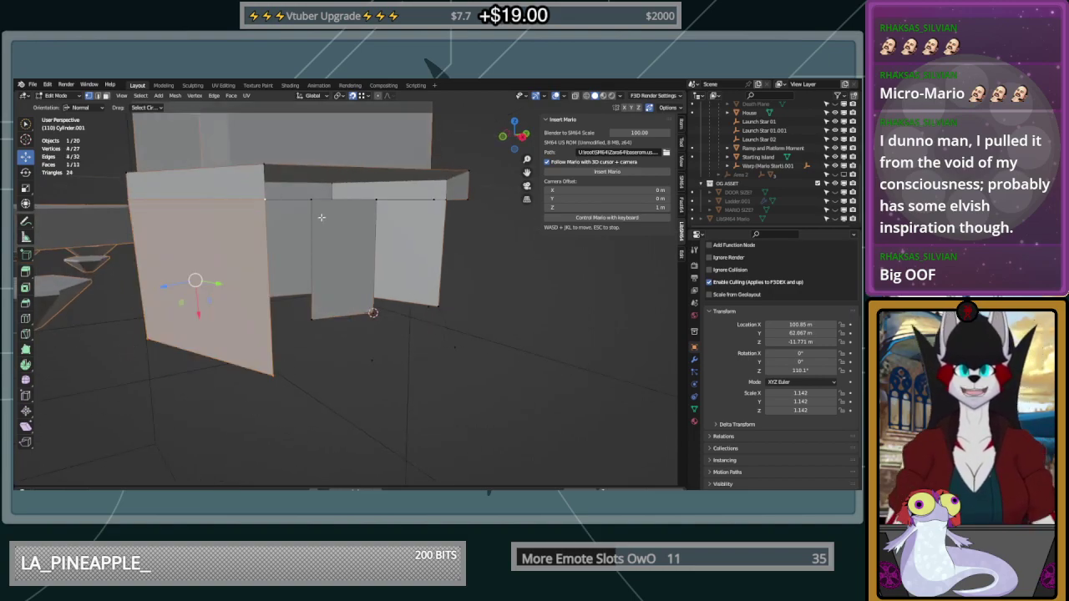
Fill the missing side wall on the other side of the hexagonal platform with a face
{"action": "left_click", "coordinate": [470, 190]}
{"action": "middle_click_drag", "start_coordinate": [498, 205], "coordinate": [513, 201]}
{"action": "key", "text": "f"}
{"action": "middle_click_drag", "start_coordinate": [446, 230], "coordinate": [453, 233]}
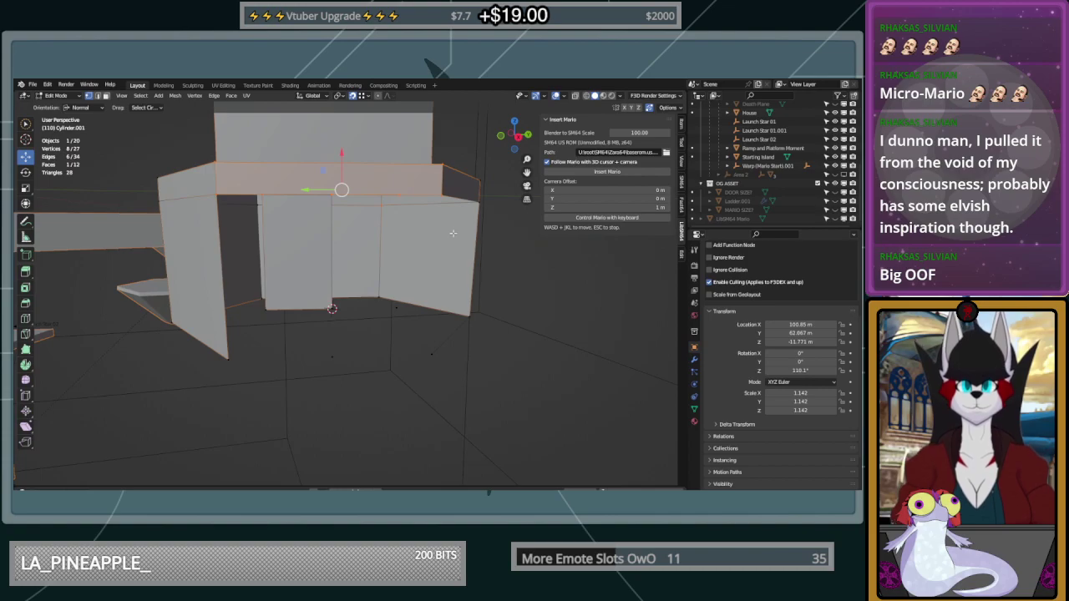
Delete the middle vertex of the front side's bottom edge and rebuild the front outline with bottom and vertical corner edges
{"action": "mouse_move", "coordinate": [331, 363]}
{"action": "left_mouse_down"}
{"action": "mouse_move", "coordinate": [336, 314]}
{"action": "mouse_move", "coordinate": [275, 315]}
{"action": "mouse_move", "coordinate": [224, 360]}
{"action": "left_mouse_up"}
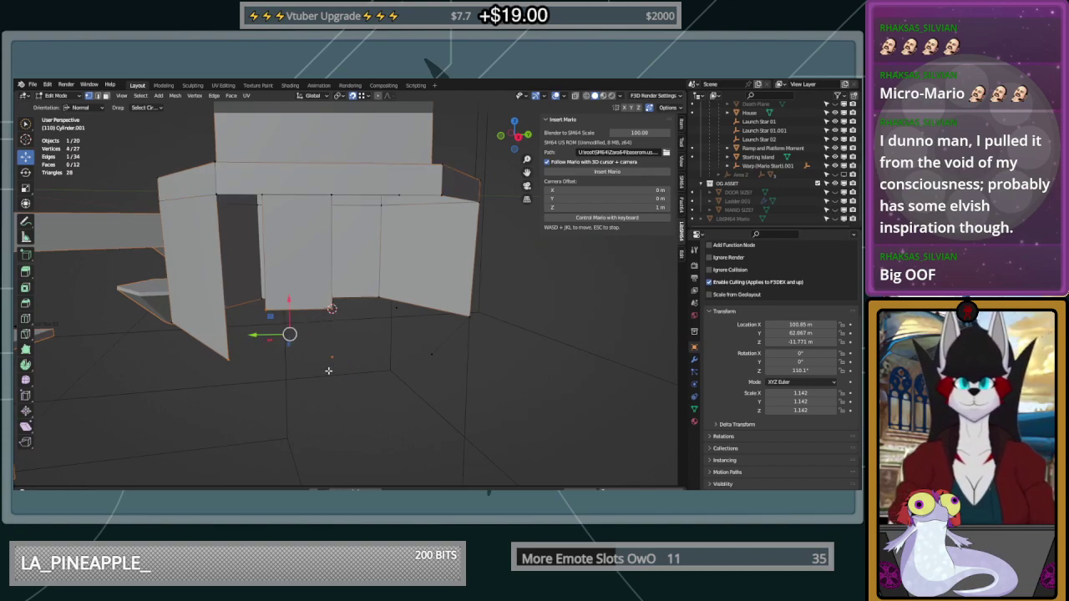
{"action": "key", "text": "x"}
{"action": "left_click", "coordinate": [329, 334]}
{"action": "left_click", "coordinate": [429, 355]}
{"action": "left_click", "coordinate": [230, 357], "text": "shift"}
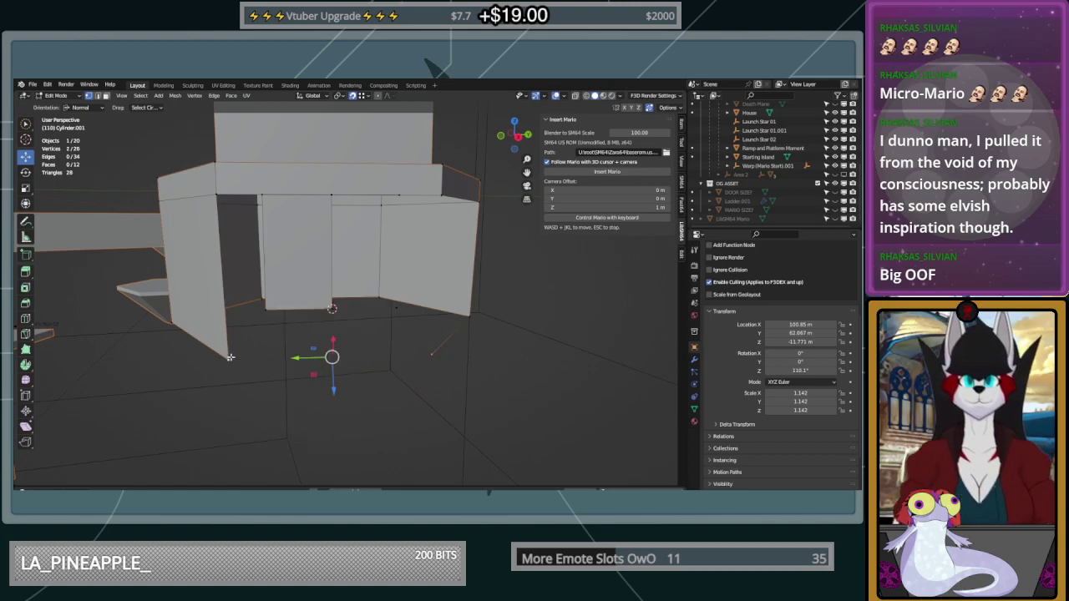
{"action": "middle_click_drag", "start_coordinate": [420, 314], "coordinate": [468, 275]}
{"action": "left_click_drag", "start_coordinate": [427, 194], "coordinate": [425, 366]}
Fill the second half of the opening with a face between its two top and two bottom vertices
{"action": "left_click_drag", "start_coordinate": [380, 312], "coordinate": [320, 315]}
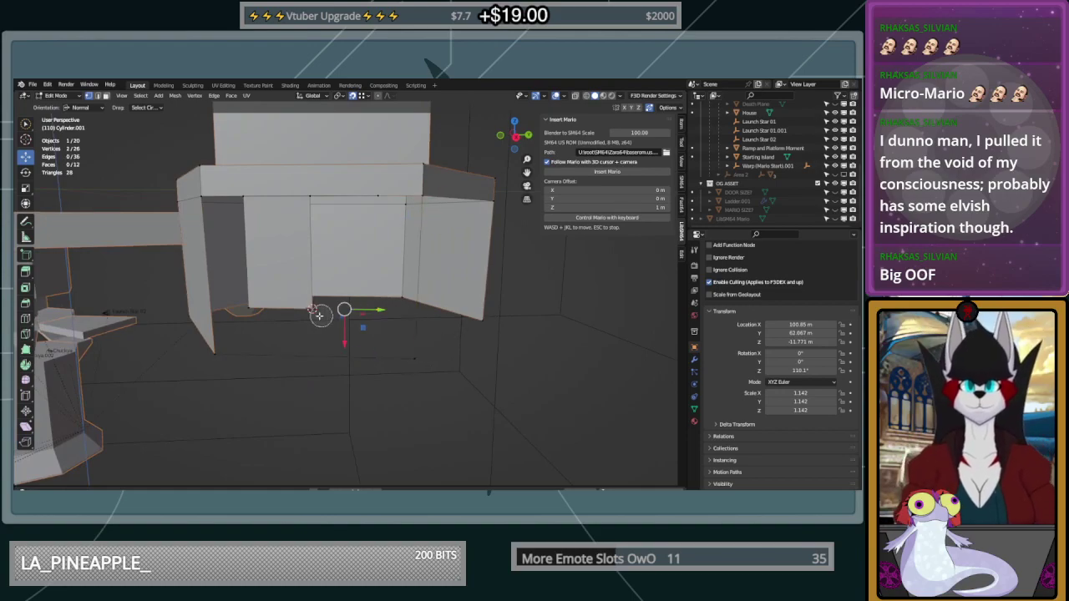
{"action": "left_click", "coordinate": [311, 198], "text": "shift"}
{"action": "left_click", "coordinate": [378, 198], "text": "shift"}
{"action": "key", "text": "f"}
Fill the two front panels flanking the opening, each between the opening's side edge and the nearest front corner edge
{"action": "left_click", "coordinate": [384, 310]}
{"action": "left_click", "coordinate": [416, 363], "text": "shift"}
{"action": "left_click", "coordinate": [376, 198], "text": "shift"}
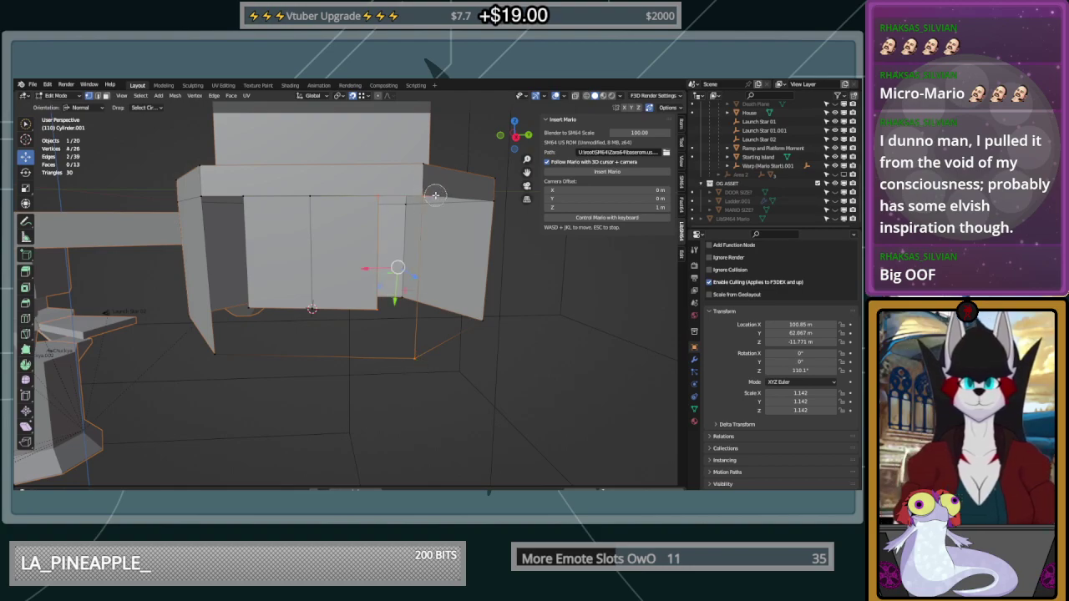
{"action": "left_click", "coordinate": [430, 193], "text": "shift"}
{"action": "key", "text": "f"}
{"action": "left_click", "coordinate": [251, 306]}
{"action": "left_click", "coordinate": [214, 353], "text": "shift"}
{"action": "left_click", "coordinate": [205, 198], "text": "shift"}
{"action": "left_click", "coordinate": [242, 201], "text": "shift"}
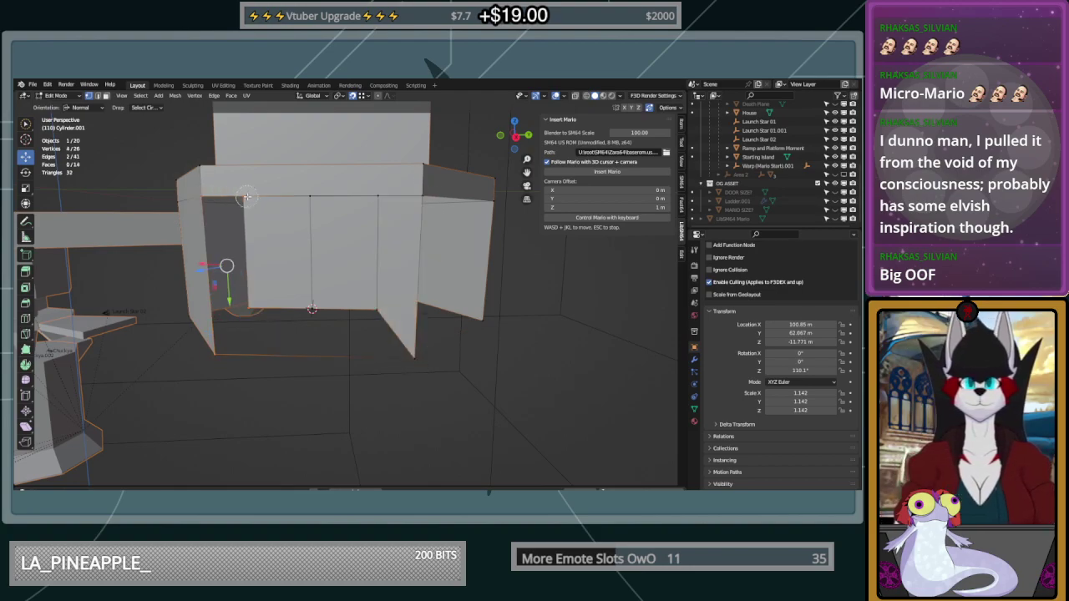
{"action": "key", "text": "f"}
Fill the strip between the opening's lower edge and the front side's bottom edge with faces
{"action": "middle_click_drag", "start_coordinate": [278, 246], "coordinate": [410, 266]}
{"action": "left_click", "coordinate": [414, 269]}
{"action": "key", "text": "f"}
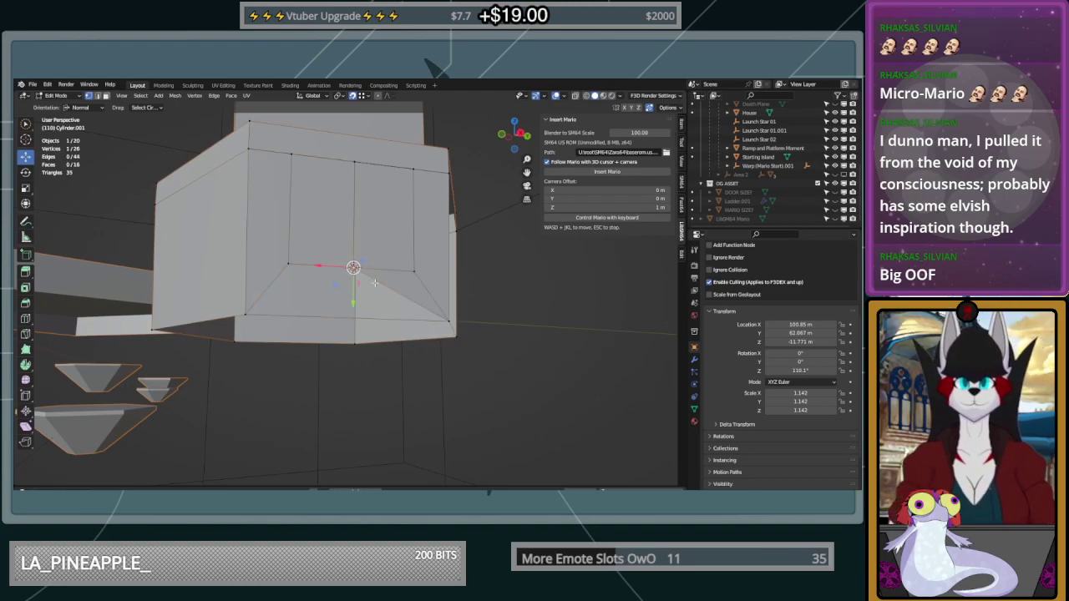
{"action": "left_click_drag", "start_coordinate": [351, 263], "coordinate": [355, 293]}
{"action": "key", "text": "ctrl+z"}
{"action": "key", "text": "ctrl+z"}
{"action": "left_click", "coordinate": [265, 270], "text": "shift"}
{"action": "left_click", "coordinate": [252, 332], "text": "shift"}
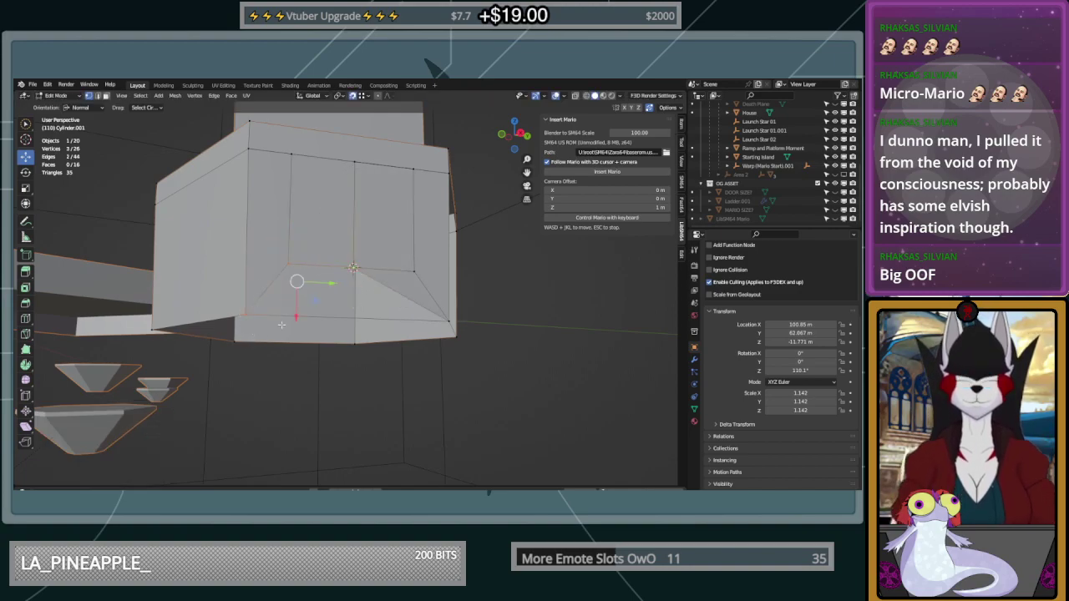
{"action": "key", "text": "f"}
{"action": "middle_click_drag", "start_coordinate": [438, 317], "coordinate": [468, 310]}
{"action": "middle_click_drag", "start_coordinate": [402, 276], "coordinate": [383, 256]}
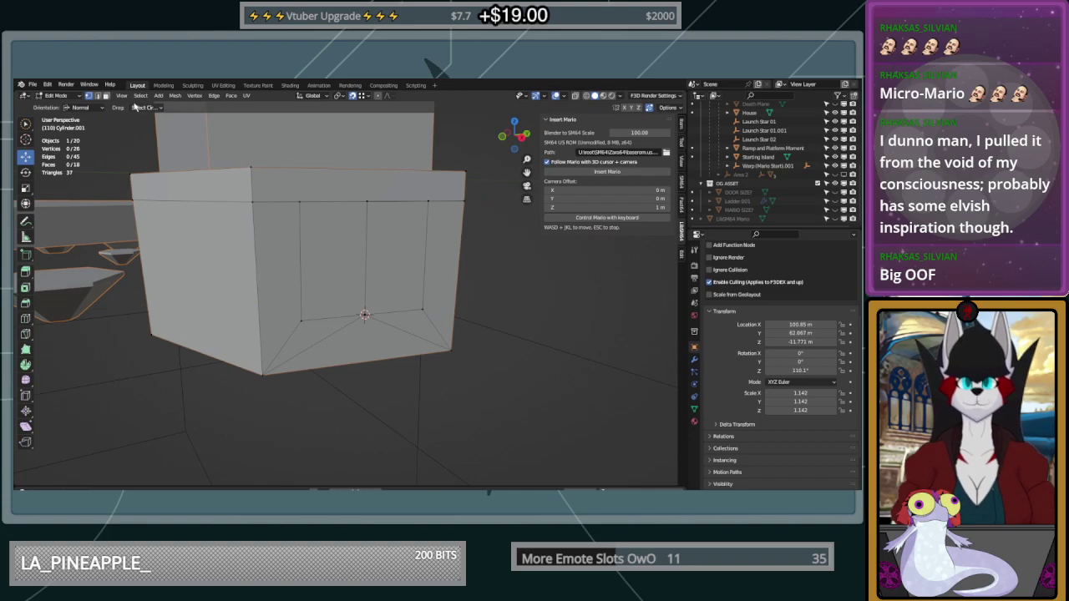
In face select mode, select the two half-opening faces and delete them to cut the opening
{"action": "left_click", "coordinate": [383, 257]}
{"action": "left_click", "coordinate": [358, 266], "text": "shift"}
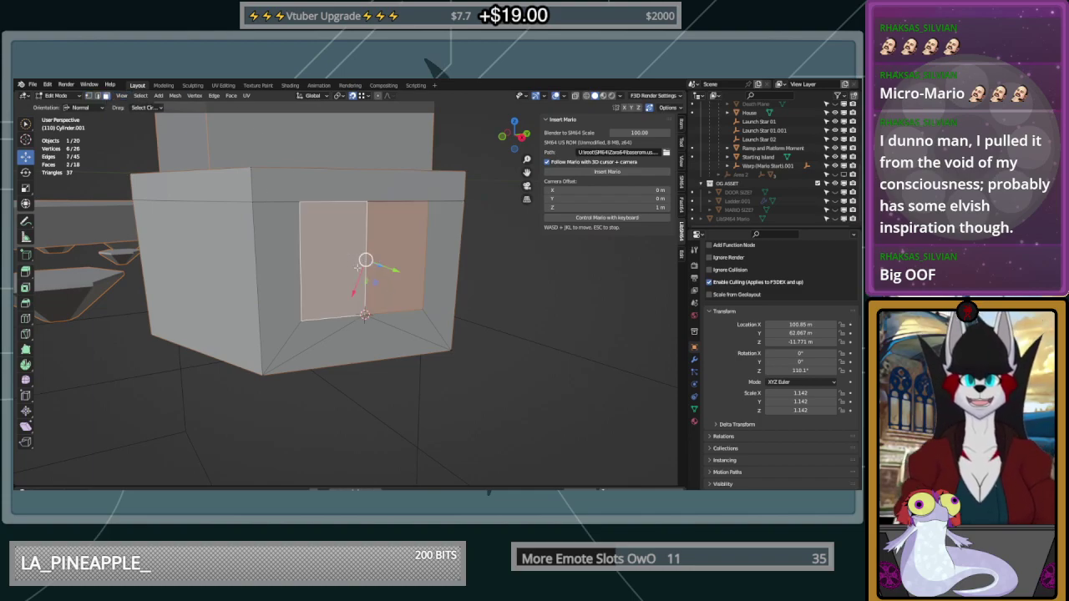
{"action": "key", "text": "x"}
{"action": "left_click", "coordinate": [423, 326]}
{"action": "middle_click_drag", "start_coordinate": [417, 322], "coordinate": [437, 290]}
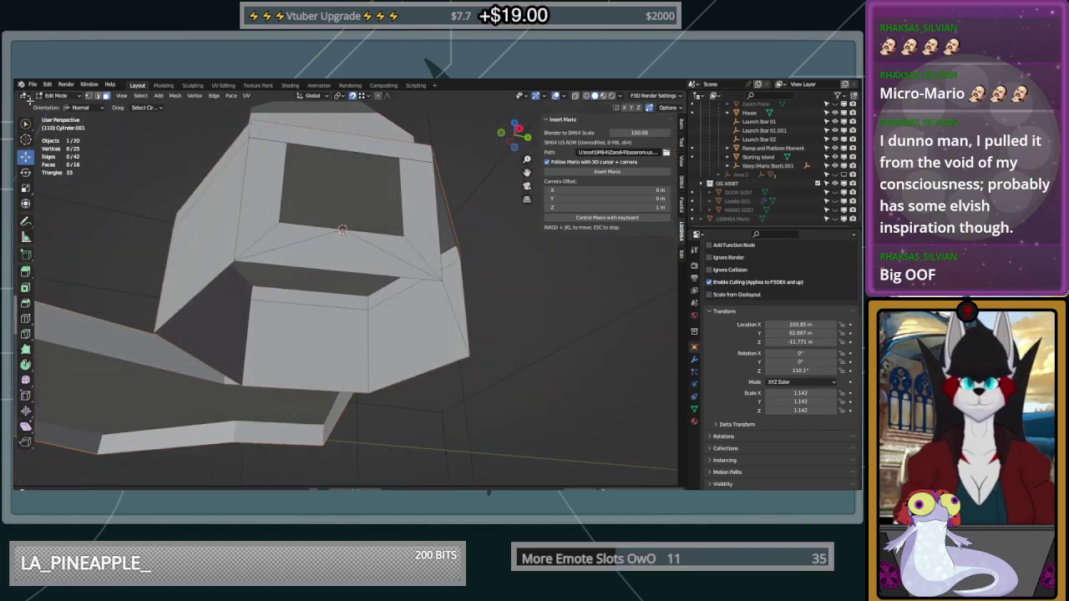
Close the platform's underside with a hexagonal face and fill the remaining open side wall
{"action": "mouse_move", "coordinate": [464, 345]}
{"action": "left_mouse_down"}
{"action": "mouse_move", "coordinate": [470, 354]}
{"action": "mouse_move", "coordinate": [200, 376]}
{"action": "mouse_move", "coordinate": [164, 330]}
{"action": "mouse_move", "coordinate": [261, 258]}
{"action": "left_mouse_up"}
{"action": "key", "text": "f"}
{"action": "middle_click_drag", "start_coordinate": [434, 279], "coordinate": [511, 222]}
{"action": "left_click", "coordinate": [507, 190]}
{"action": "left_click", "coordinate": [353, 172]}
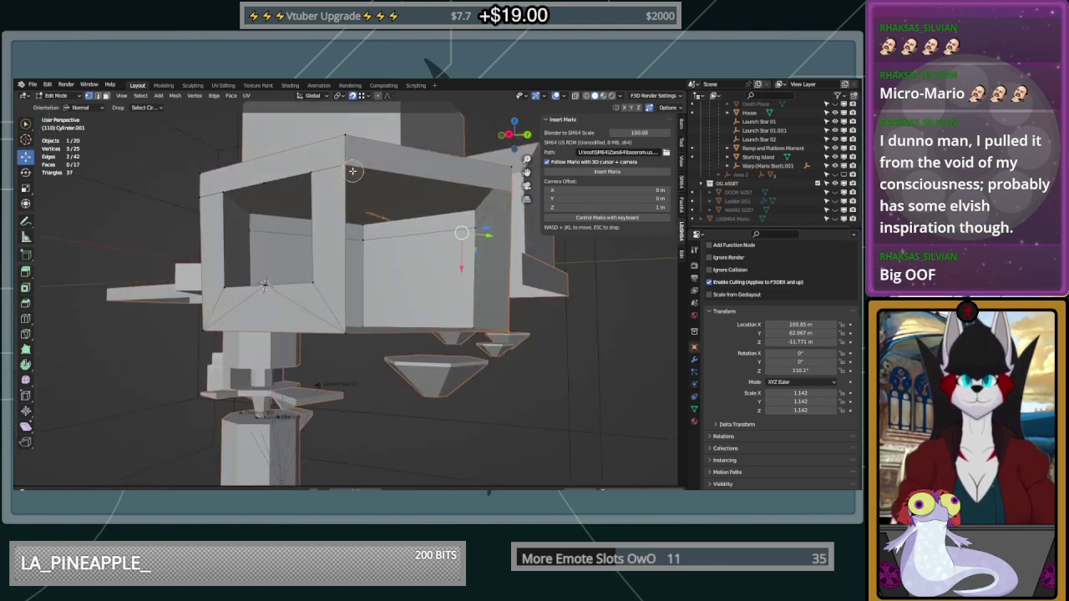
{"action": "left_click", "coordinate": [336, 337]}
{"action": "right_click", "coordinate": [336, 337]}
{"action": "key", "text": "f"}
{"action": "left_click", "coordinate": [514, 374]}
{"action": "middle_click_drag", "start_coordinate": [514, 375], "coordinate": [551, 341]}
Select the underside face together with the strip below the opening and scale them down to 0.432
{"action": "mouse_move", "coordinate": [510, 348]}
{"action": "left_mouse_down"}
{"action": "mouse_move", "coordinate": [393, 391]}
{"action": "mouse_move", "coordinate": [175, 333]}
{"action": "mouse_move", "coordinate": [434, 281]}
{"action": "left_mouse_up"}
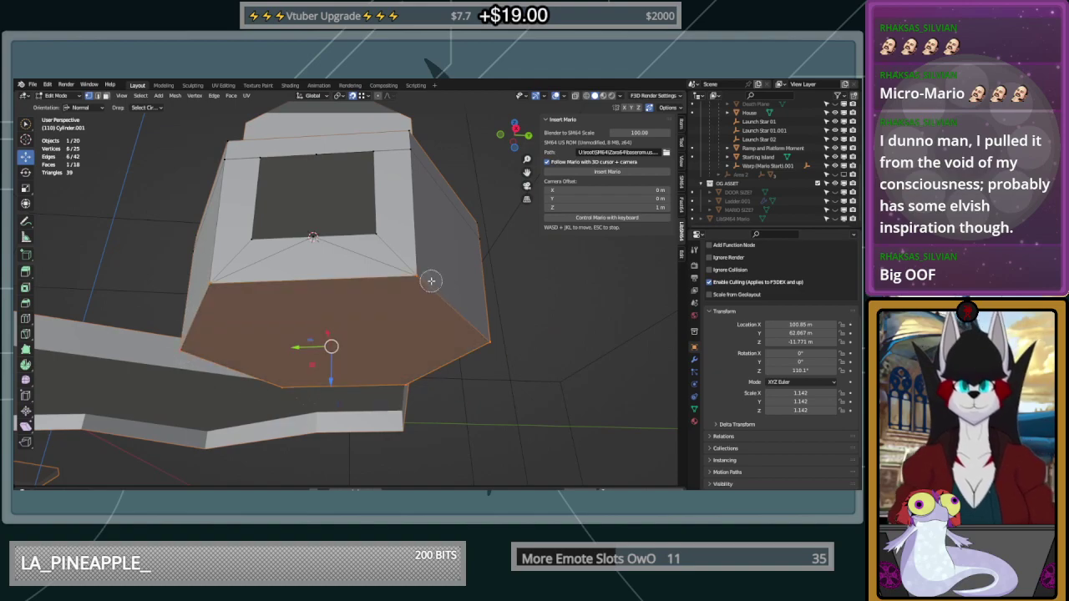
{"action": "middle_click_drag", "start_coordinate": [434, 281], "coordinate": [510, 331]}
{"action": "key", "text": "s"}
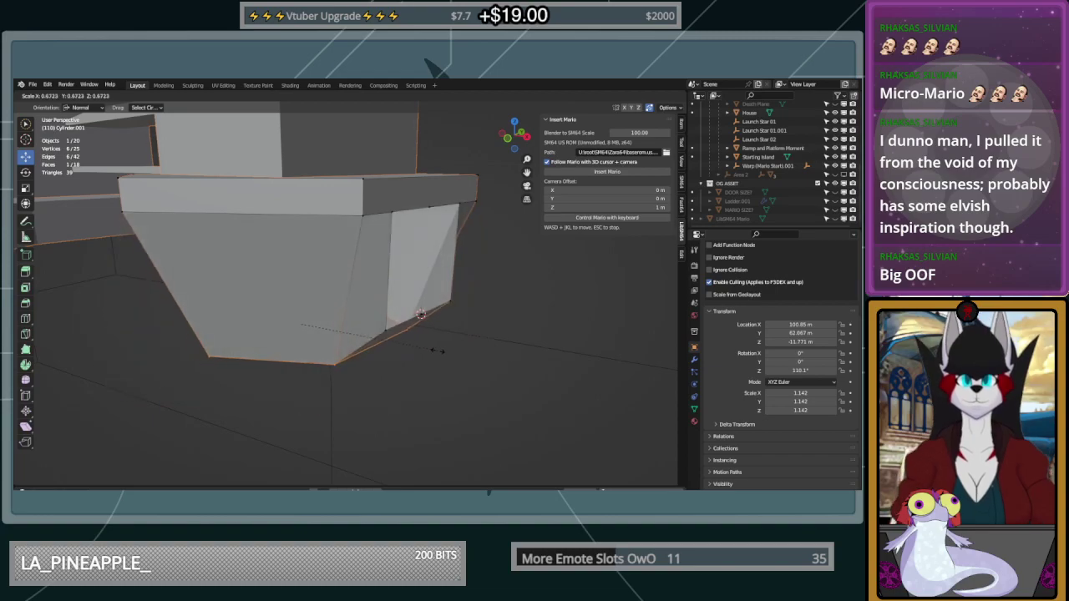
{"action": "left_click", "coordinate": [499, 340]}
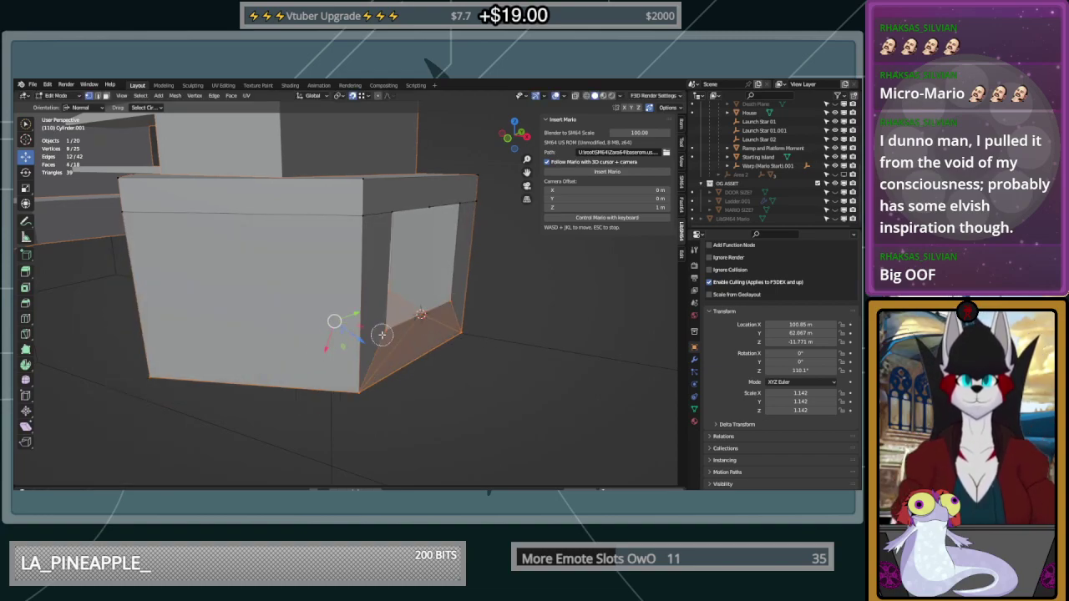
{"action": "key", "text": "s"}
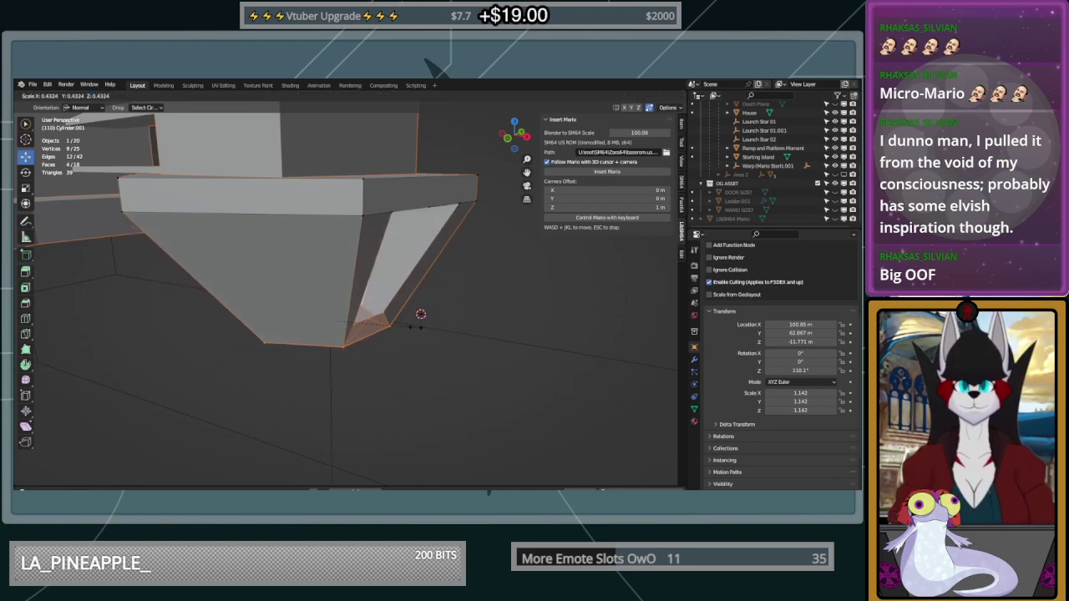
{"action": "left_click", "coordinate": [421, 314]}
{"action": "middle_click_drag", "start_coordinate": [423, 314], "coordinate": [488, 328]}
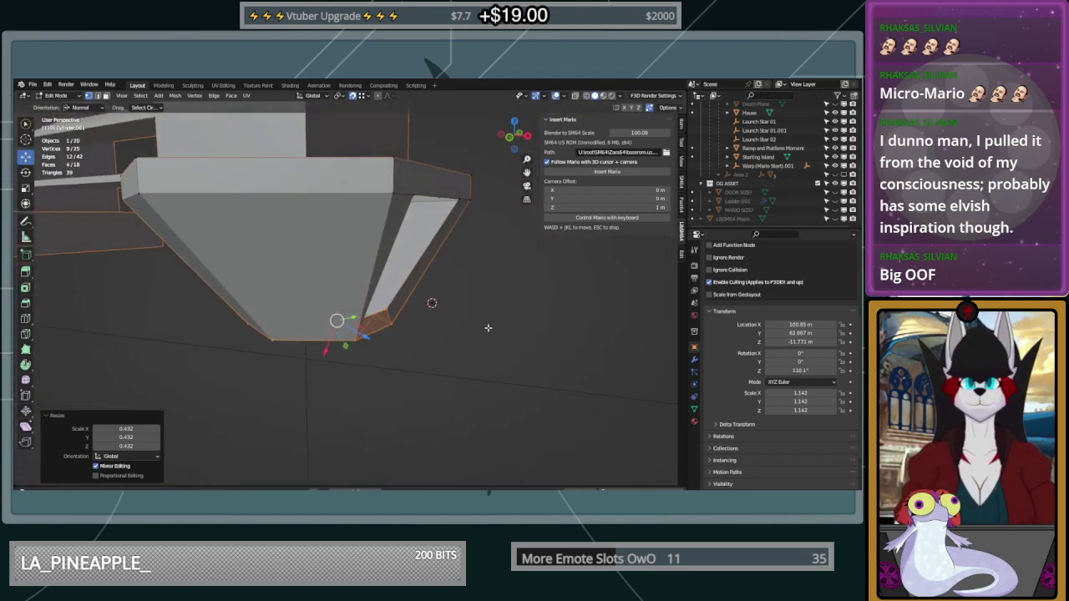
Select the three vertices along the opening's lower edge and change the snapping target
{"action": "left_click", "coordinate": [387, 308]}
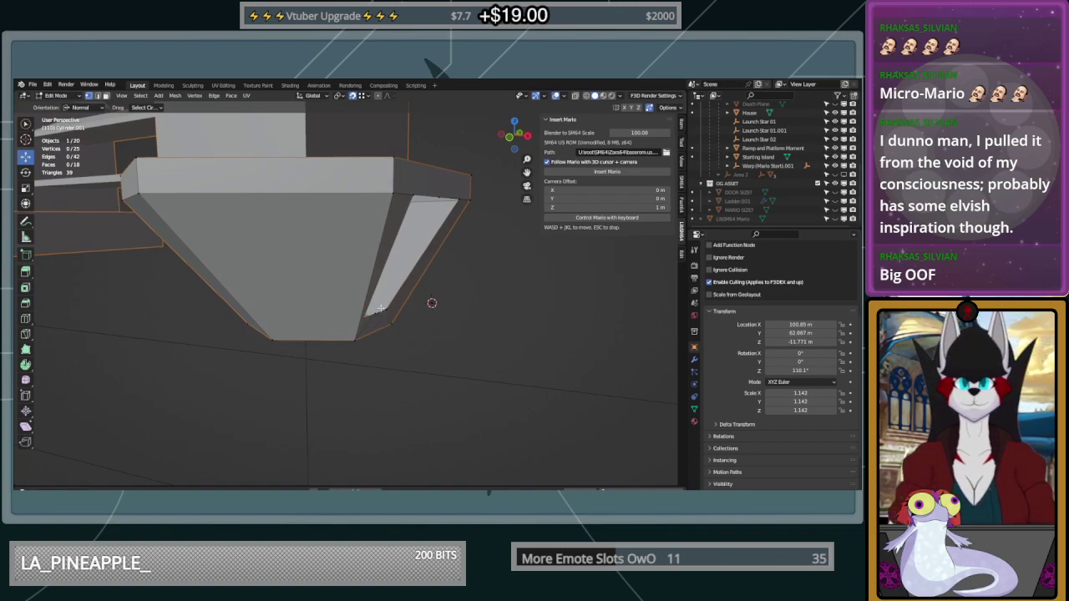
{"action": "middle_click_drag", "start_coordinate": [435, 318], "coordinate": [398, 320]}
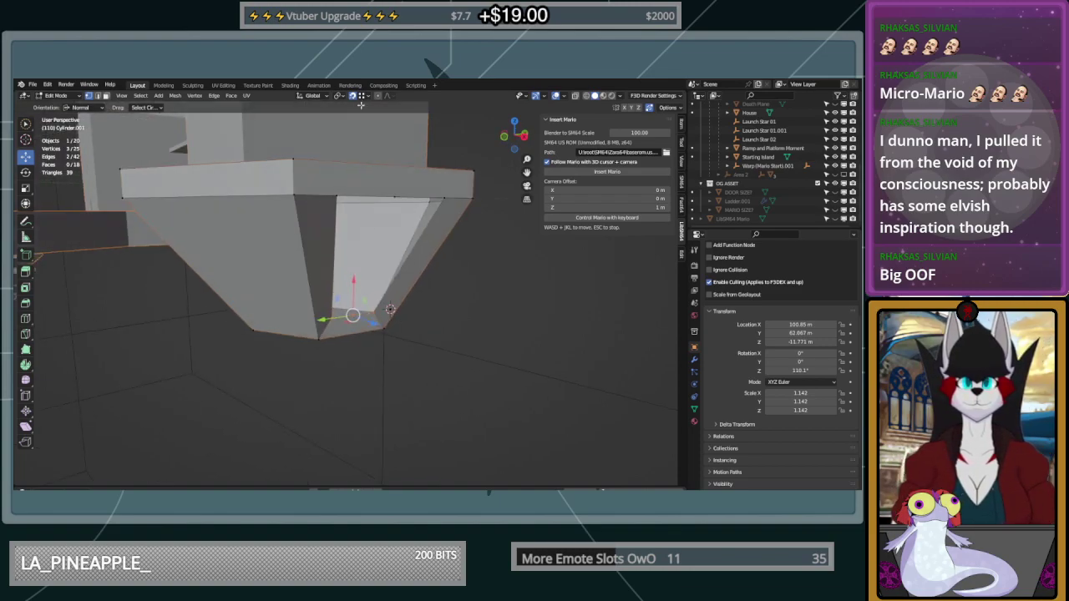
{"action": "left_click", "coordinate": [370, 98]}
{"action": "left_click", "coordinate": [364, 141]}
{"action": "middle_click_drag", "start_coordinate": [438, 215], "coordinate": [470, 233]}
Try moving the opening's lower-edge vertices along their normal Z and X axes, and undo the moves
{"action": "key", "text": "g"}
{"action": "key", "text": "z"}
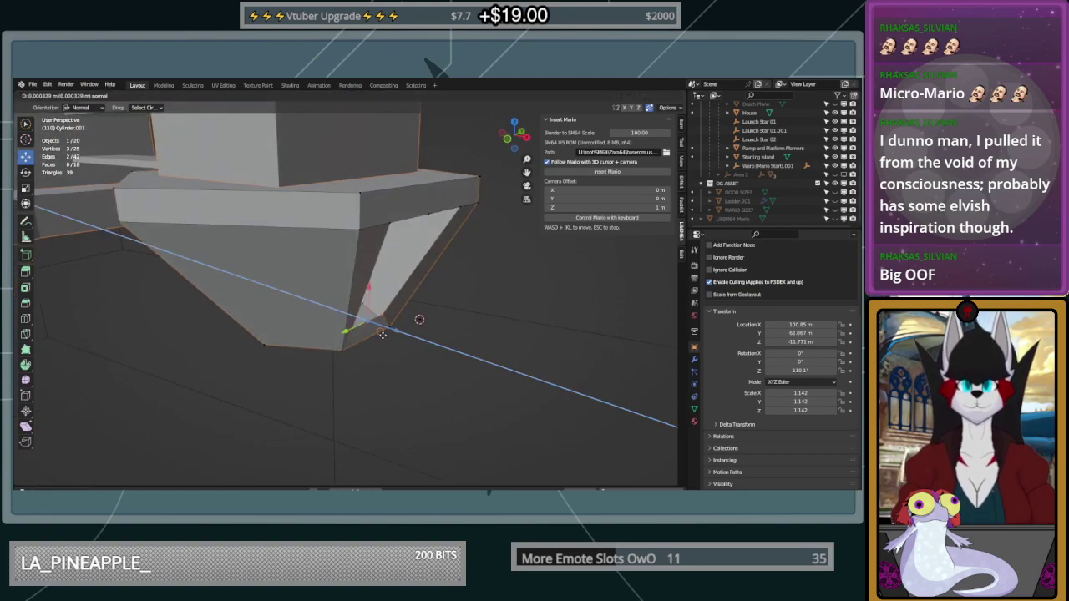
{"action": "left_click", "coordinate": [455, 278]}
{"action": "key", "text": "ctrl+z"}
{"action": "left_click_drag", "start_coordinate": [394, 332], "coordinate": [424, 304]}
{"action": "middle_click_drag", "start_coordinate": [424, 303], "coordinate": [376, 287]}
{"action": "key", "text": "g"}
{"action": "key", "text": "x"}
{"action": "left_click", "coordinate": [439, 252]}
{"action": "key", "text": "ctrl+z"}
Raise the opening's lower-edge vertices along their normal X axis and adjust them along normal Z
{"action": "key", "text": "g"}
{"action": "key", "text": "x"}
{"action": "left_click", "coordinate": [376, 284]}
{"action": "left_click_drag", "start_coordinate": [376, 287], "coordinate": [402, 292]}
{"action": "middle_click_drag", "start_coordinate": [401, 292], "coordinate": [464, 276]}
{"action": "left_click_drag", "start_coordinate": [425, 275], "coordinate": [422, 276]}
Change the snapping setting and shift the opening's lower-edge vertices along their normal Z axis
{"action": "left_click", "coordinate": [371, 97]}
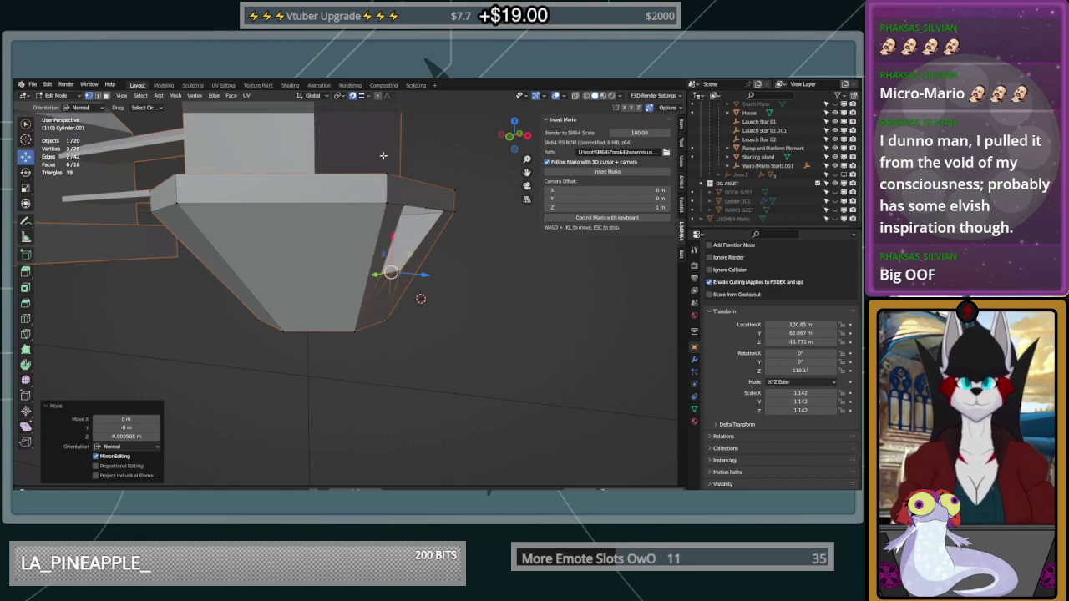
{"action": "middle_click_drag", "start_coordinate": [420, 255], "coordinate": [403, 278]}
{"action": "left_click_drag", "start_coordinate": [407, 335], "coordinate": [450, 250]}
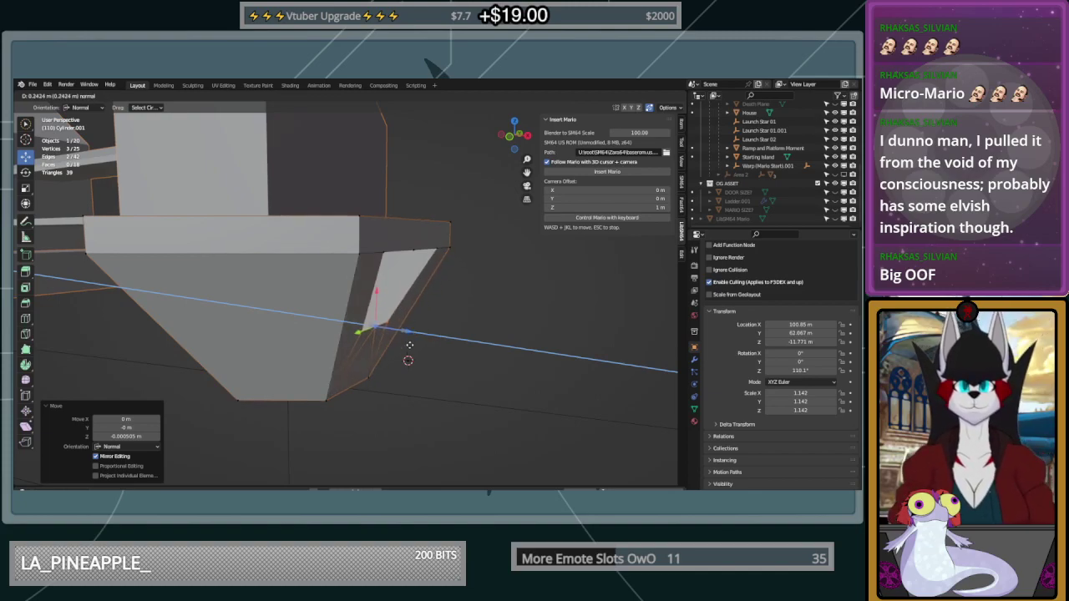
{"action": "left_click_drag", "start_coordinate": [414, 310], "coordinate": [414, 310]}
Dissolve the middle vertices on the opening's upper and lower edges
{"action": "middle_click_drag", "start_coordinate": [413, 310], "coordinate": [368, 245]}
{"action": "left_click", "coordinate": [365, 247]}
{"action": "left_click_drag", "start_coordinate": [395, 248], "coordinate": [309, 246]}
{"action": "key", "text": "ctrl+z"}
{"action": "key", "text": "x"}
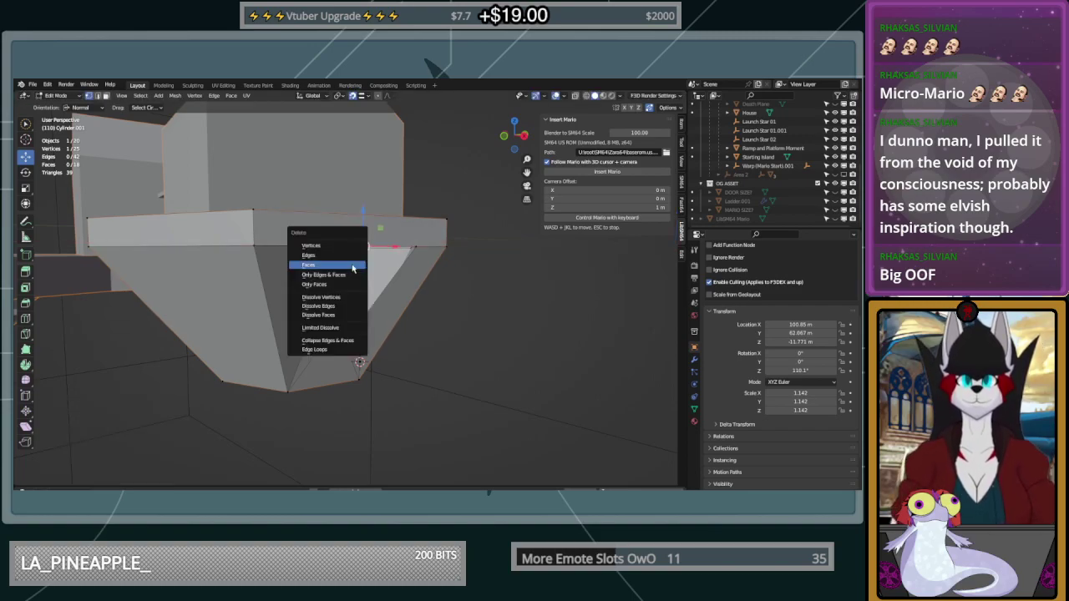
{"action": "left_click", "coordinate": [370, 294]}
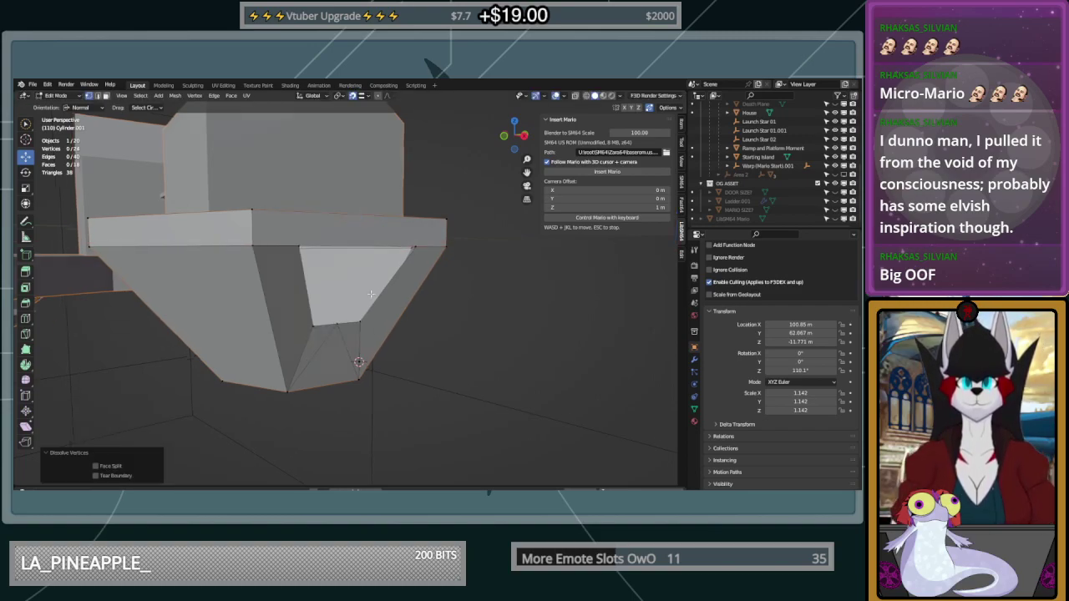
{"action": "middle_click_drag", "start_coordinate": [371, 294], "coordinate": [329, 302]}
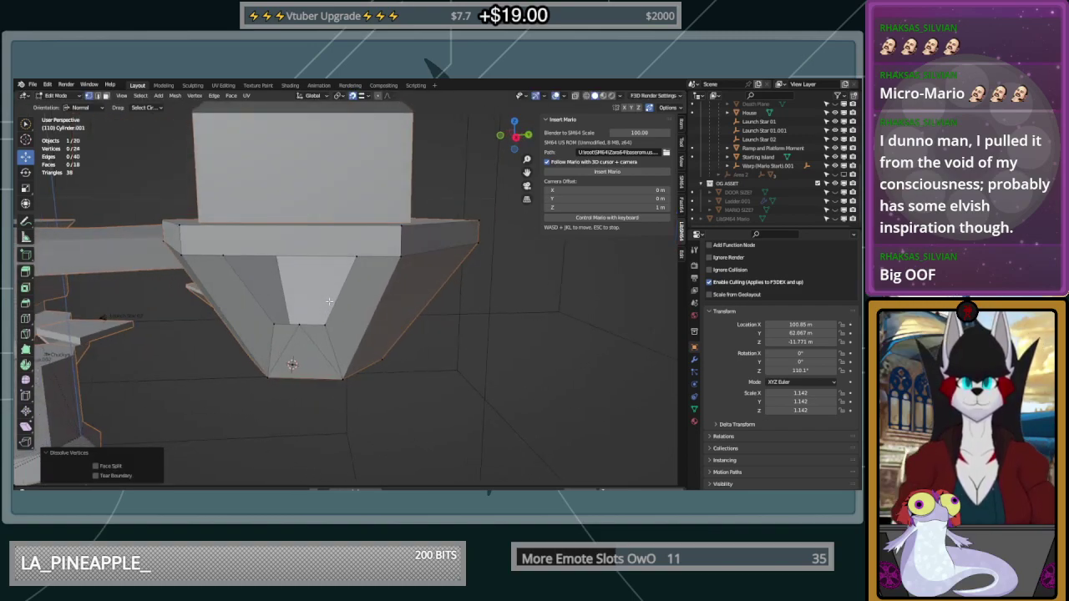
{"action": "left_click", "coordinate": [299, 326]}
{"action": "key", "text": "x"}
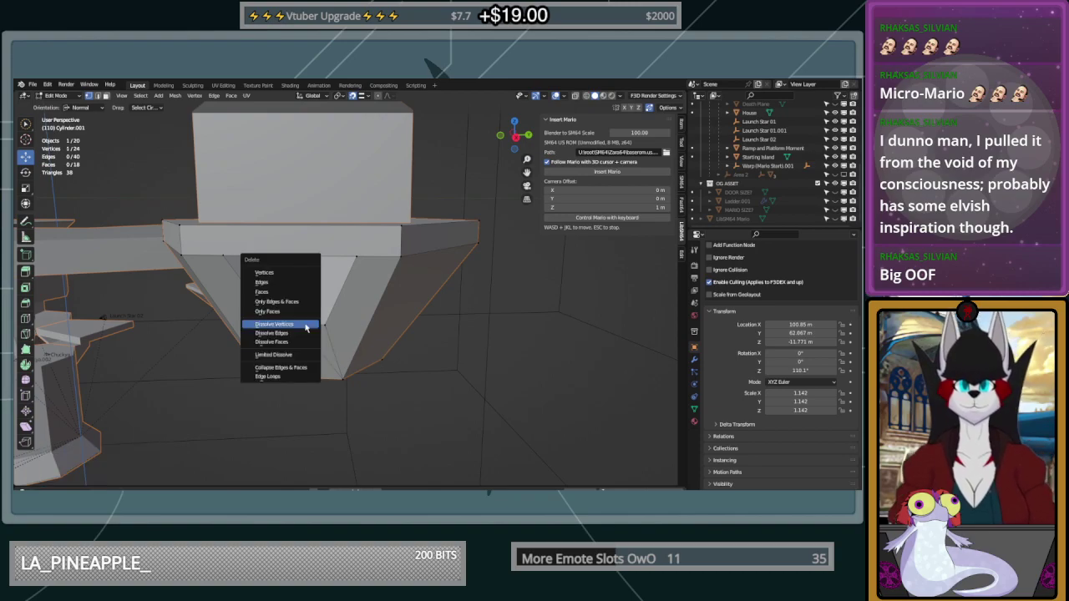
{"action": "left_click", "coordinate": [305, 324]}
Move the opening's two lower-edge vertices about -1.57 m along the local Y axis
{"action": "middle_click_drag", "start_coordinate": [304, 324], "coordinate": [288, 212]}
{"action": "left_click", "coordinate": [373, 322]}
{"action": "left_click", "coordinate": [336, 326], "text": "shift"}
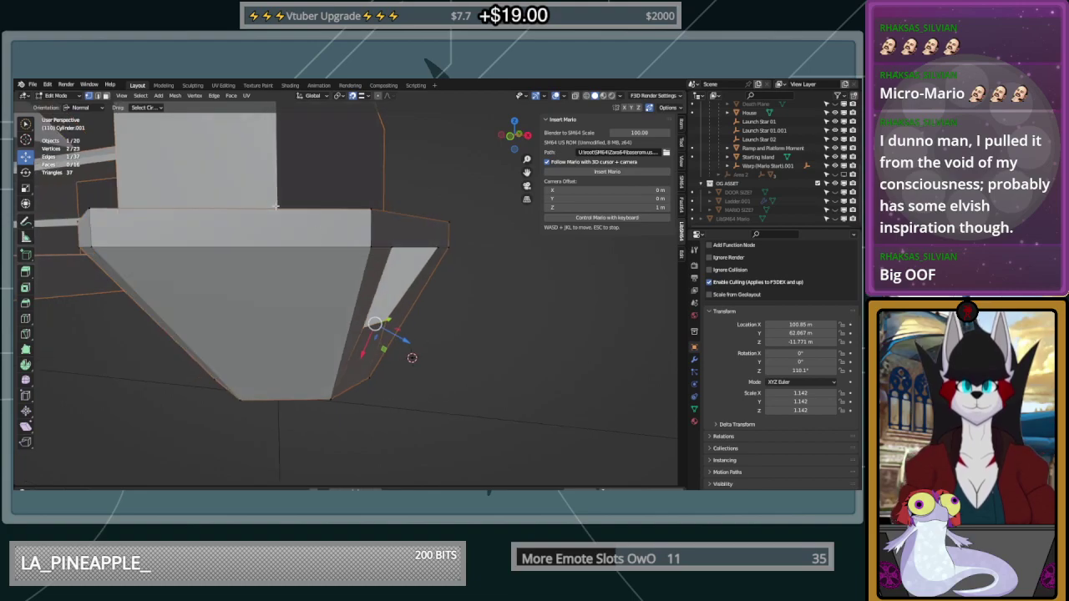
{"action": "left_click", "coordinate": [88, 109]}
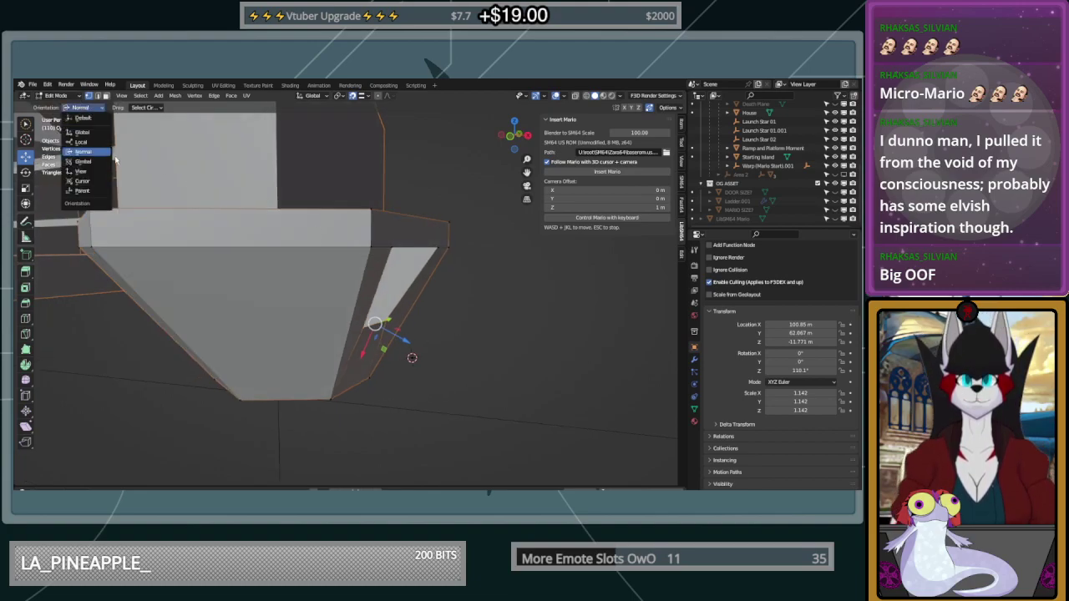
{"action": "left_click", "coordinate": [99, 143]}
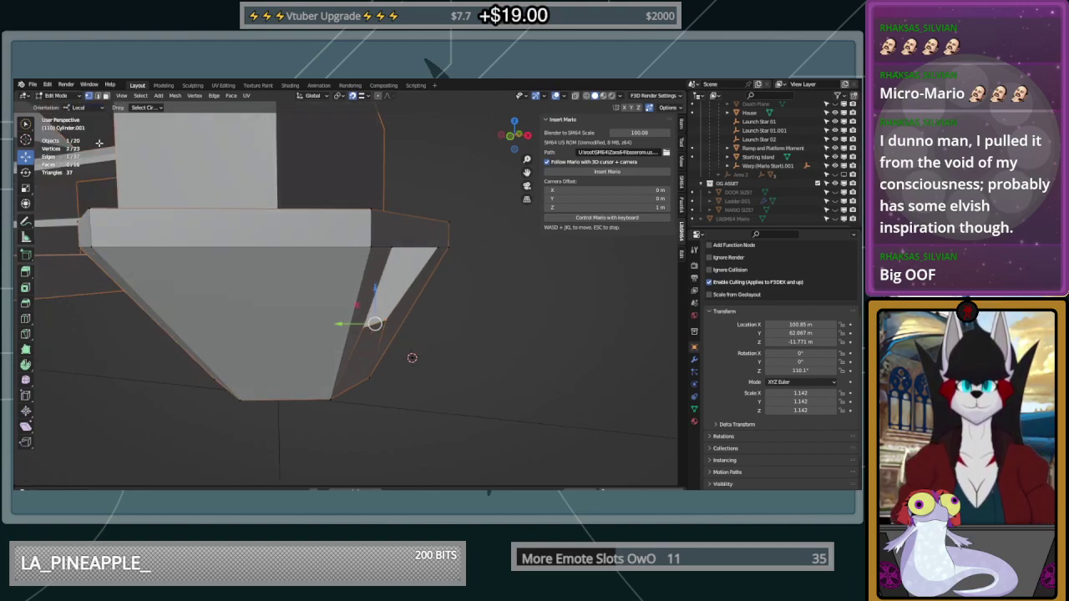
{"action": "left_click_drag", "start_coordinate": [344, 328], "coordinate": [418, 321]}
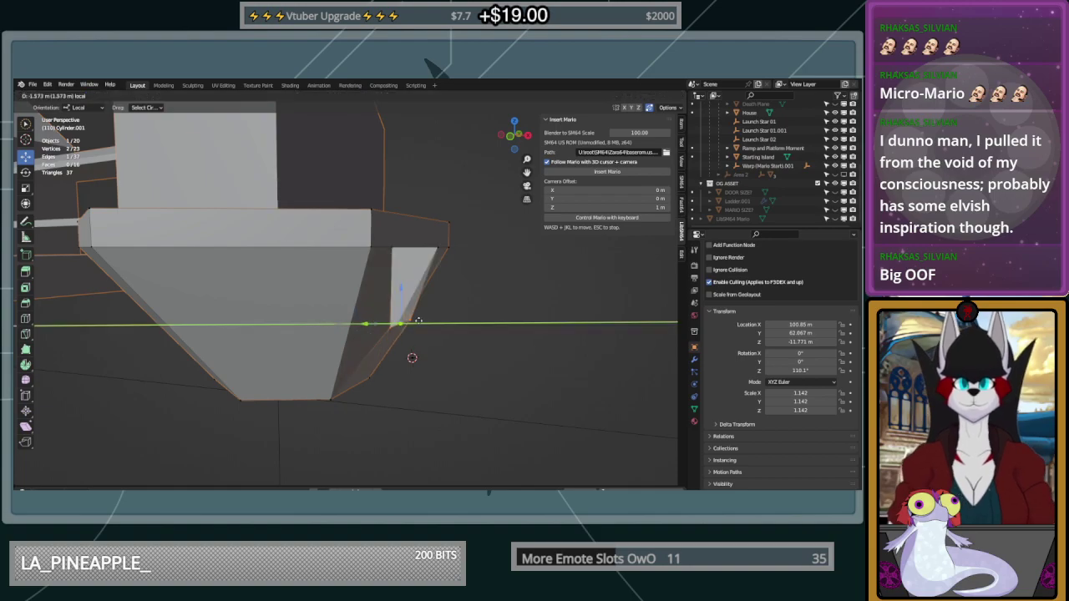
{"action": "left_click", "coordinate": [445, 269]}
{"action": "middle_click_drag", "start_coordinate": [445, 269], "coordinate": [446, 238]}
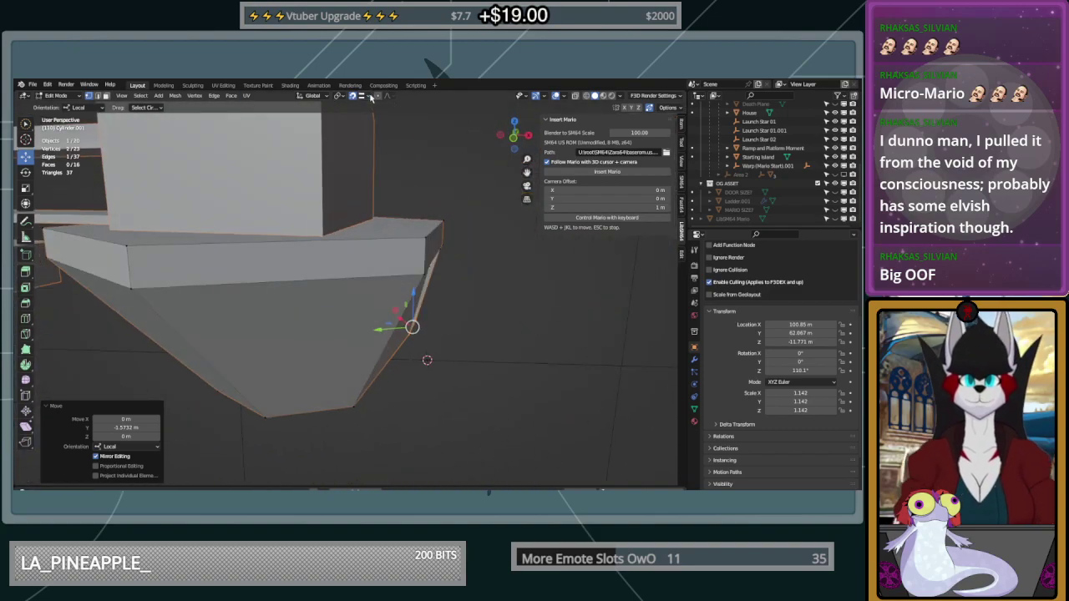
Try moving the opening's lower-edge vertices about -1.25 m along their normal Z axis
{"action": "left_click", "coordinate": [371, 97]}
{"action": "middle_click_drag", "start_coordinate": [395, 336], "coordinate": [416, 328]}
{"action": "left_click", "coordinate": [104, 110]}
{"action": "left_click", "coordinate": [110, 132]}
{"action": "middle_click_drag", "start_coordinate": [316, 286], "coordinate": [101, 106]}
{"action": "left_click", "coordinate": [100, 106]}
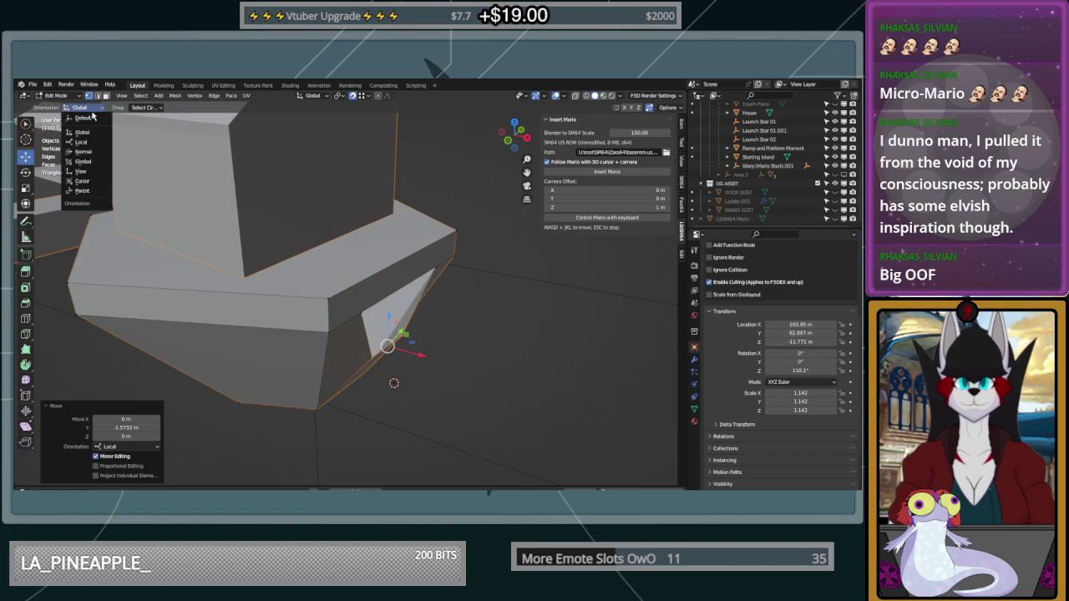
{"action": "left_click", "coordinate": [99, 154]}
{"action": "middle_click_drag", "start_coordinate": [417, 351], "coordinate": [468, 339]}
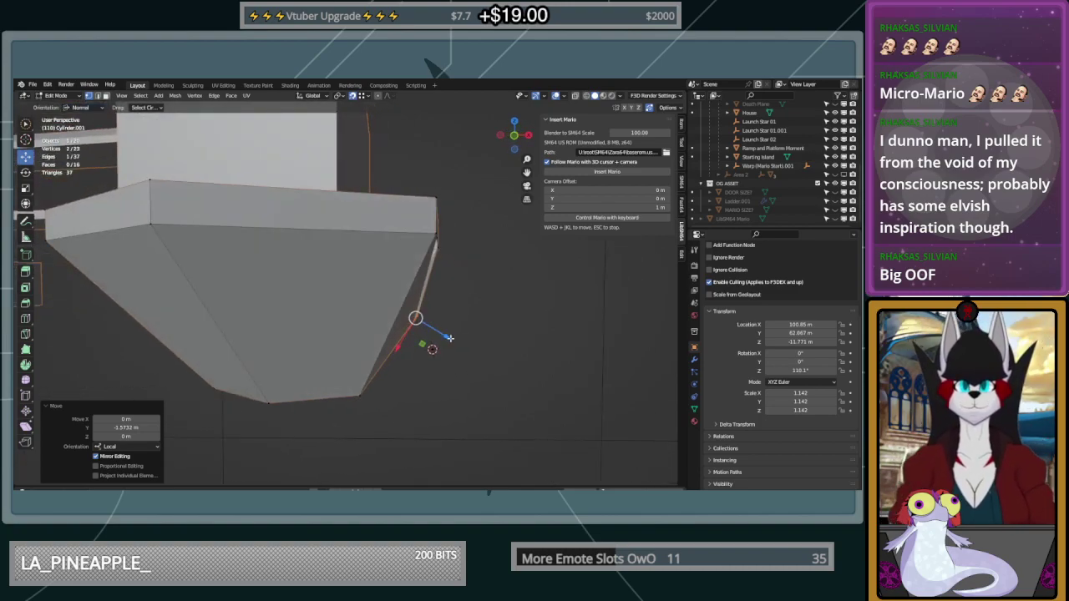
{"action": "left_click_drag", "start_coordinate": [449, 337], "coordinate": [460, 288]}
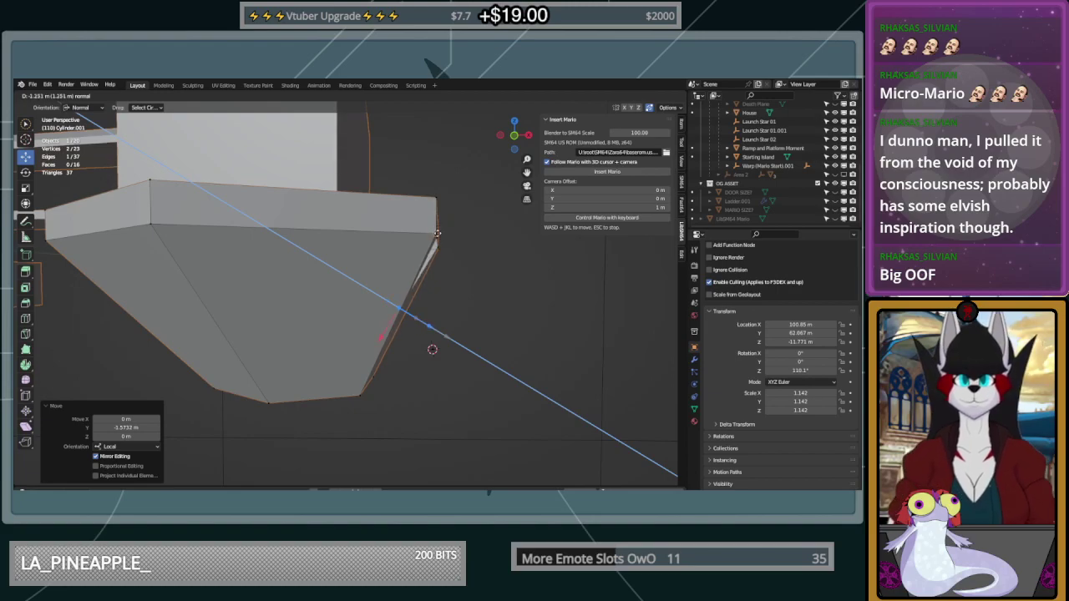
{"action": "left_click_drag", "start_coordinate": [436, 234], "coordinate": [436, 235]}
{"action": "middle_click_drag", "start_coordinate": [482, 258], "coordinate": [434, 271]}
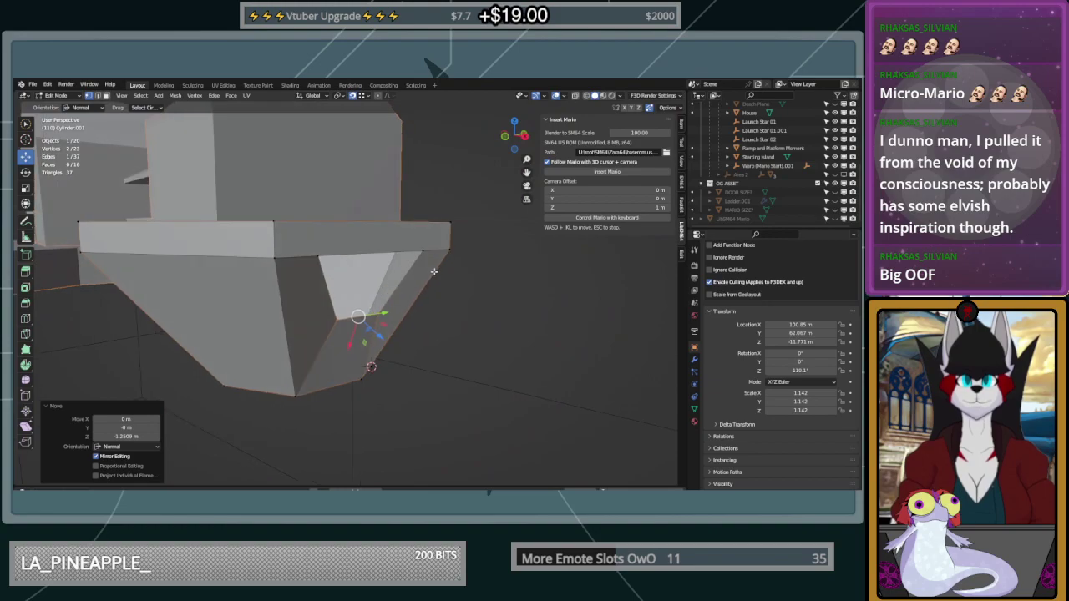
Try shifting the opening's lower-edge vertices about 0.58 m back along their normal Z axis
{"action": "key", "text": "g"}
{"action": "key", "text": "z"}
{"action": "left_click", "coordinate": [425, 248]}
{"action": "middle_click_drag", "start_coordinate": [425, 248], "coordinate": [390, 338]}
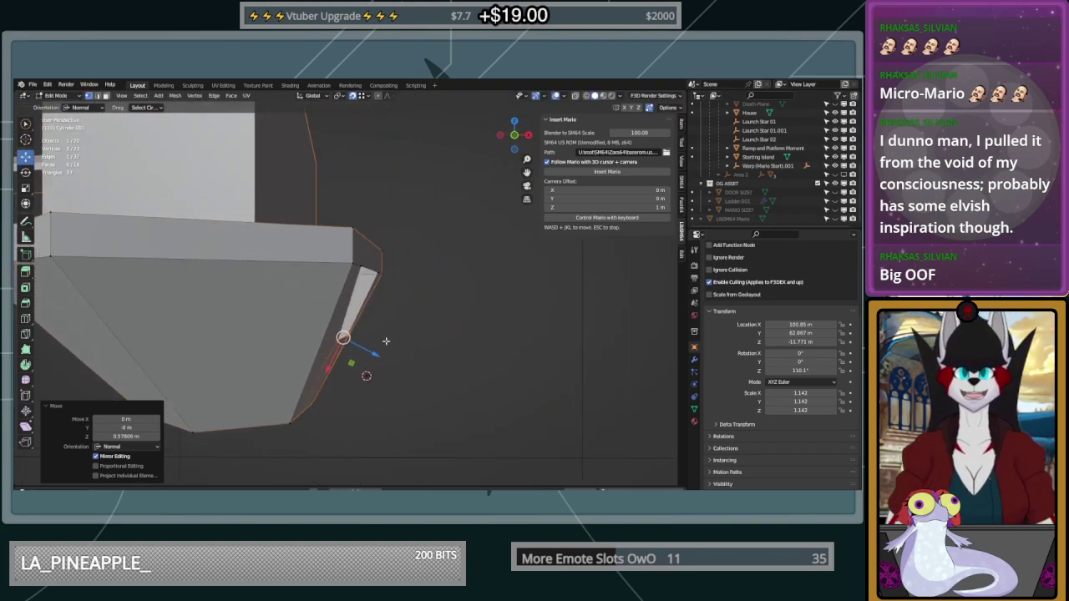
{"action": "scroll", "coordinate": [387, 341], "scroll_direction": "up", "scroll_amount": 3}
Try moving the opening's lower-edge vertices about 0.27 m along local X and then along local Y
{"action": "left_click", "coordinate": [87, 107]}
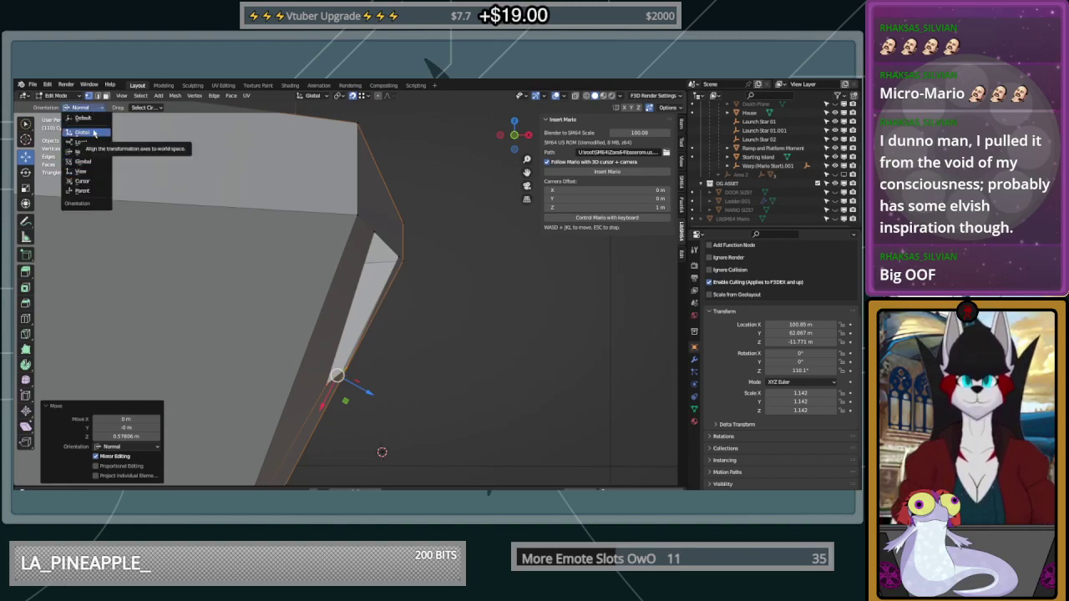
{"action": "left_click", "coordinate": [93, 142]}
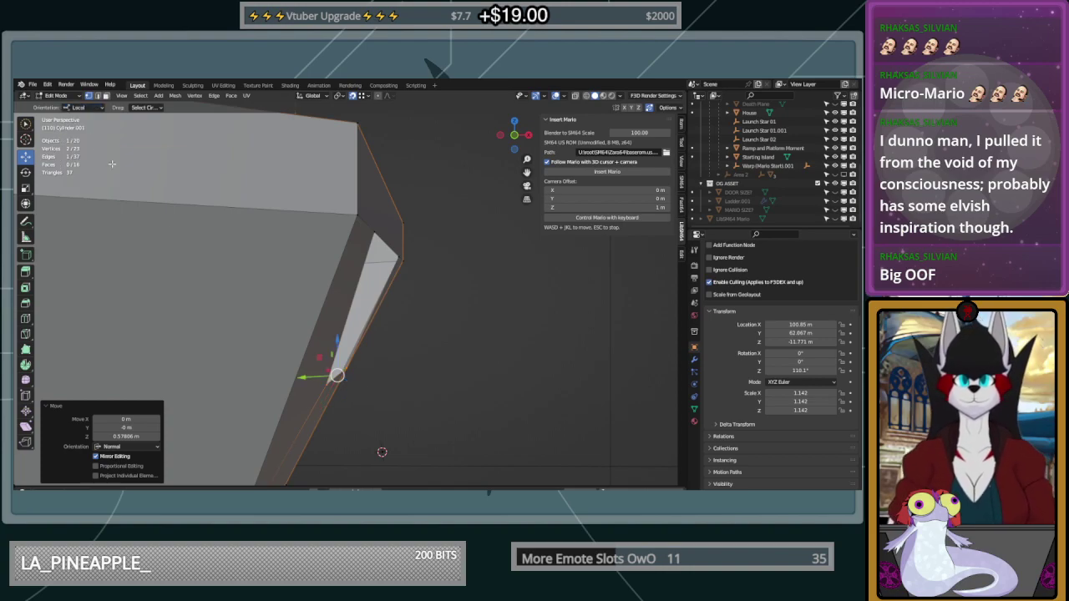
{"action": "middle_click_drag", "start_coordinate": [352, 404], "coordinate": [306, 426]}
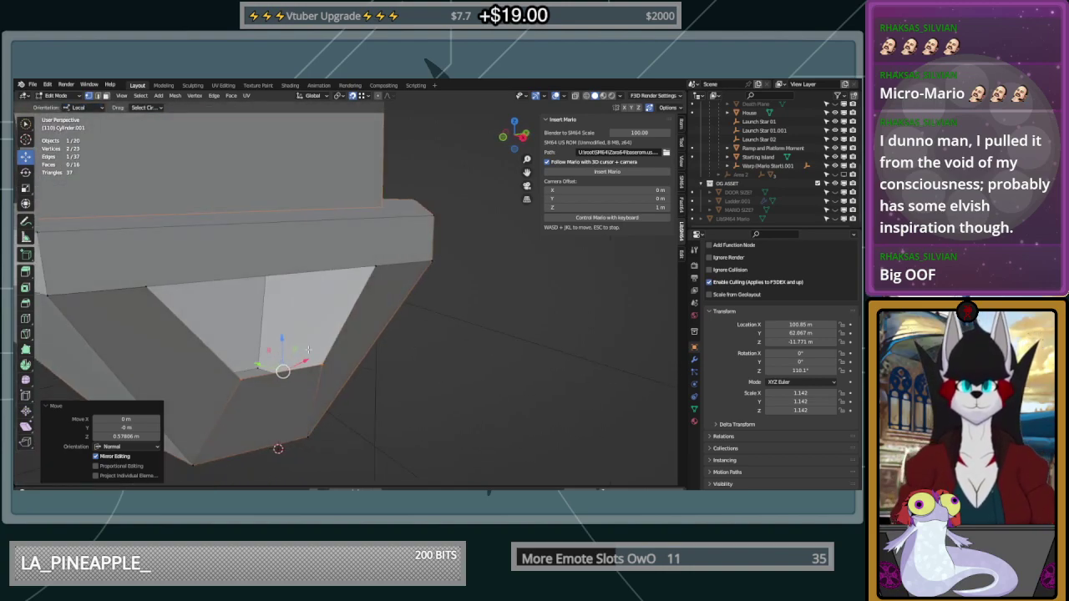
{"action": "key", "text": "g"}
{"action": "key", "text": "x"}
{"action": "left_click", "coordinate": [379, 264]}
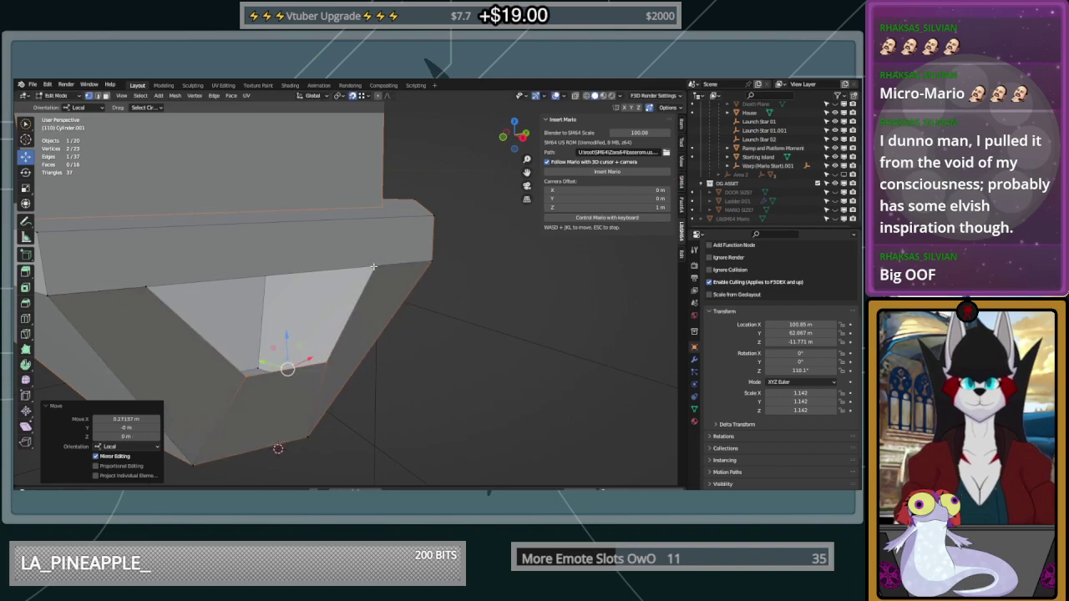
{"action": "left_click_drag", "start_coordinate": [261, 361], "coordinate": [334, 378]}
{"action": "middle_click_drag", "start_coordinate": [438, 338], "coordinate": [445, 312]}
Undo the last four moves of the opening's lower-edge vertices
{"action": "key", "text": "ctrl+z"}
{"action": "key", "text": "ctrl+z"}
{"action": "key", "text": "ctrl+z"}
{"action": "key", "text": "ctrl+z"}
Select the vertices around the opening in the platform's front side and fill them with a face
{"action": "scroll", "coordinate": [444, 311], "scroll_direction": "up", "scroll_amount": 2}
{"action": "key", "text": "c"}
{"action": "left_click_drag", "start_coordinate": [397, 251], "coordinate": [346, 242]}
{"action": "left_click", "coordinate": [185, 229]}
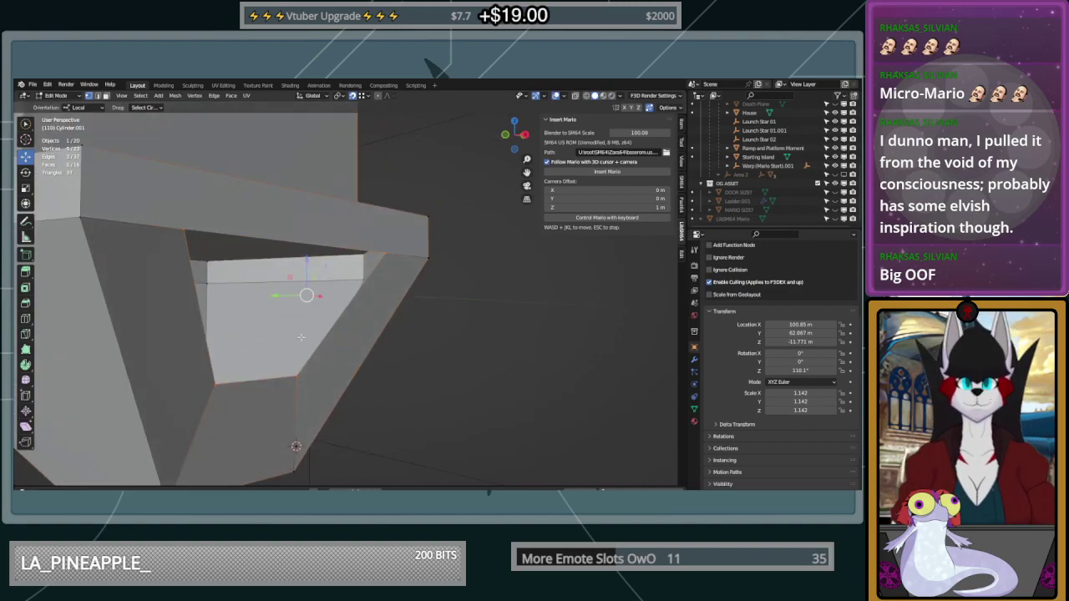
{"action": "key", "text": "f"}
Try extruding the opening's new face inward along the X axis in XYZ mode, and undo the extrusion
{"action": "middle_click_drag", "start_coordinate": [300, 337], "coordinate": [205, 308]}
{"action": "left_click", "coordinate": [26, 273]}
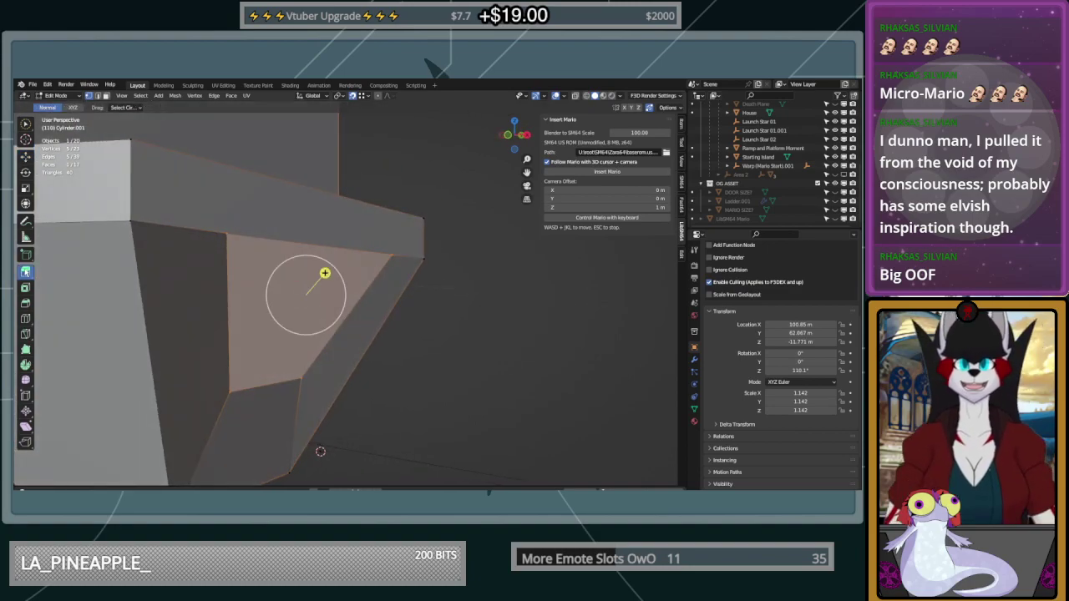
{"action": "left_click", "coordinate": [74, 109]}
{"action": "middle_click_drag", "start_coordinate": [384, 242], "coordinate": [334, 303]}
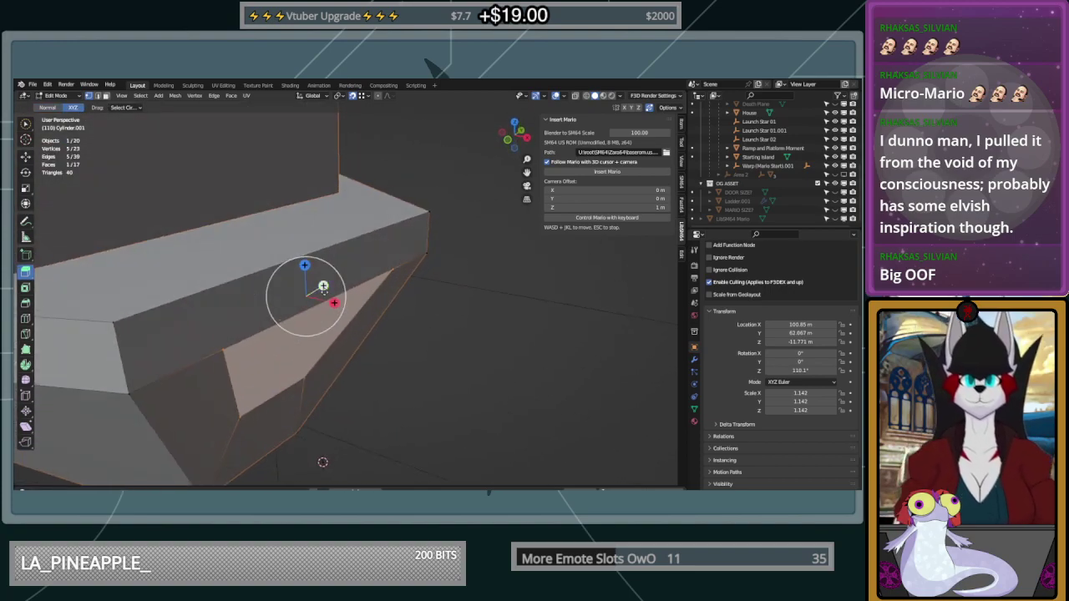
{"action": "left_click_drag", "start_coordinate": [334, 302], "coordinate": [299, 286]}
{"action": "mouse_move", "coordinate": [299, 286]}
{"action": "middle_mouse_down"}
{"action": "mouse_move", "coordinate": [257, 293]}
{"action": "mouse_move", "coordinate": [306, 282]}
{"action": "middle_mouse_up"}
{"action": "key", "text": "ctrl+z"}
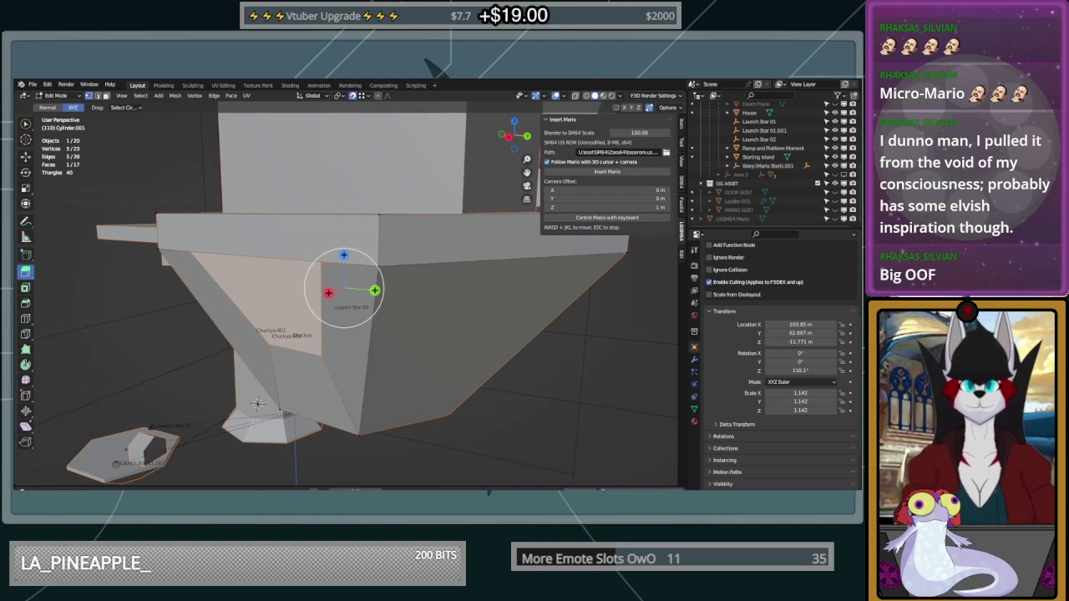
Delete the five-vertex face that fills the opening
{"action": "middle_click_drag", "start_coordinate": [408, 393], "coordinate": [446, 381]}
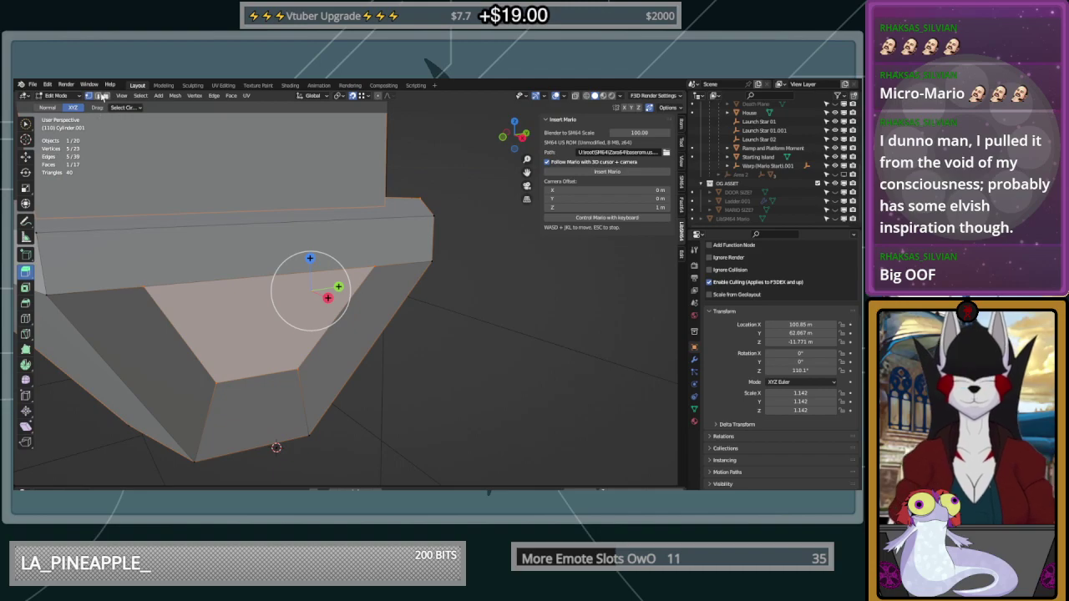
{"action": "left_click", "coordinate": [50, 108]}
{"action": "middle_click_drag", "start_coordinate": [320, 341], "coordinate": [142, 168]}
{"action": "middle_click_drag", "start_coordinate": [291, 200], "coordinate": [385, 199]}
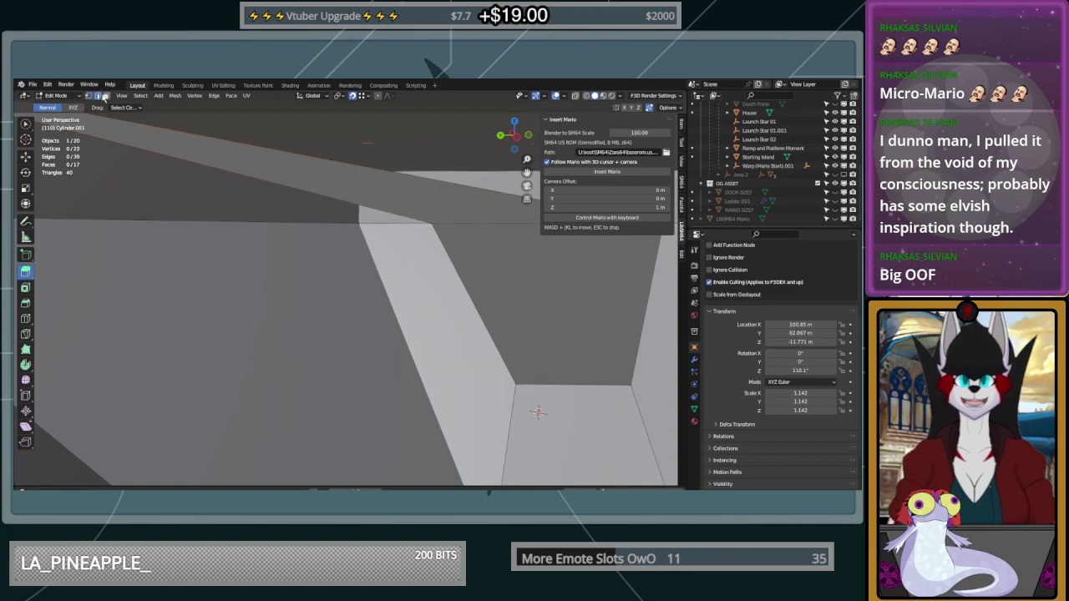
{"action": "left_click", "coordinate": [257, 171]}
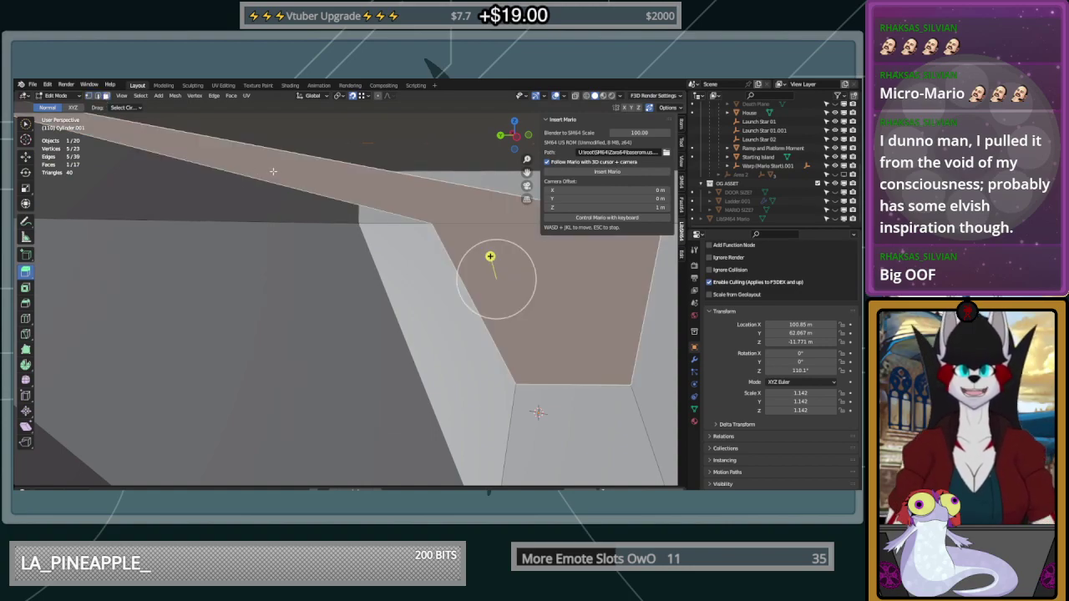
{"action": "key", "text": "x"}
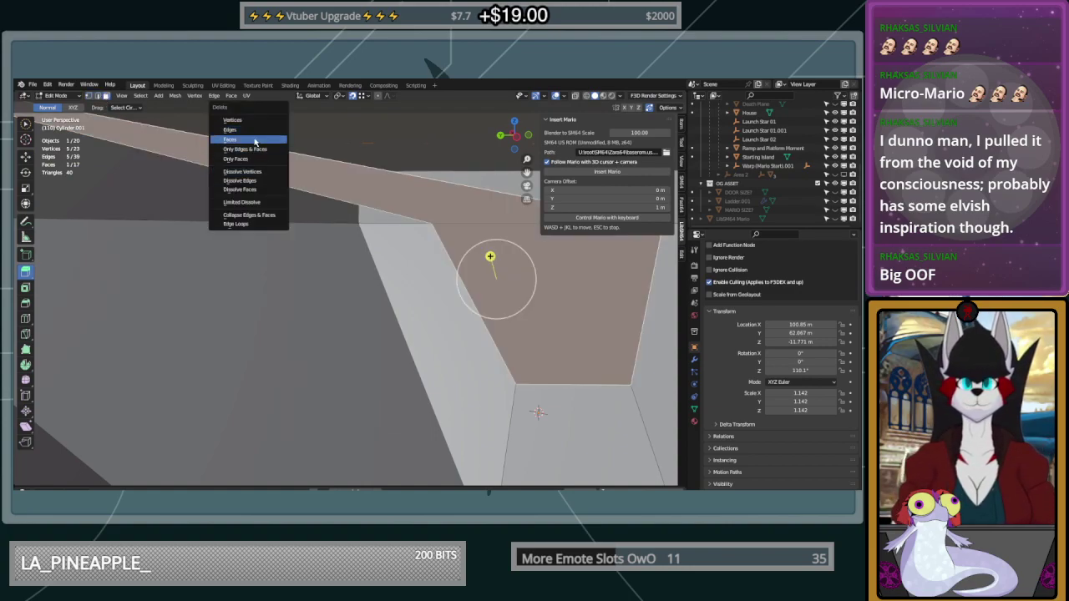
{"action": "left_click", "coordinate": [255, 142]}
Select only the opening's four corner vertices and fill them with a face
{"action": "middle_click_drag", "start_coordinate": [335, 206], "coordinate": [410, 370]}
{"action": "key", "text": "Tab"}
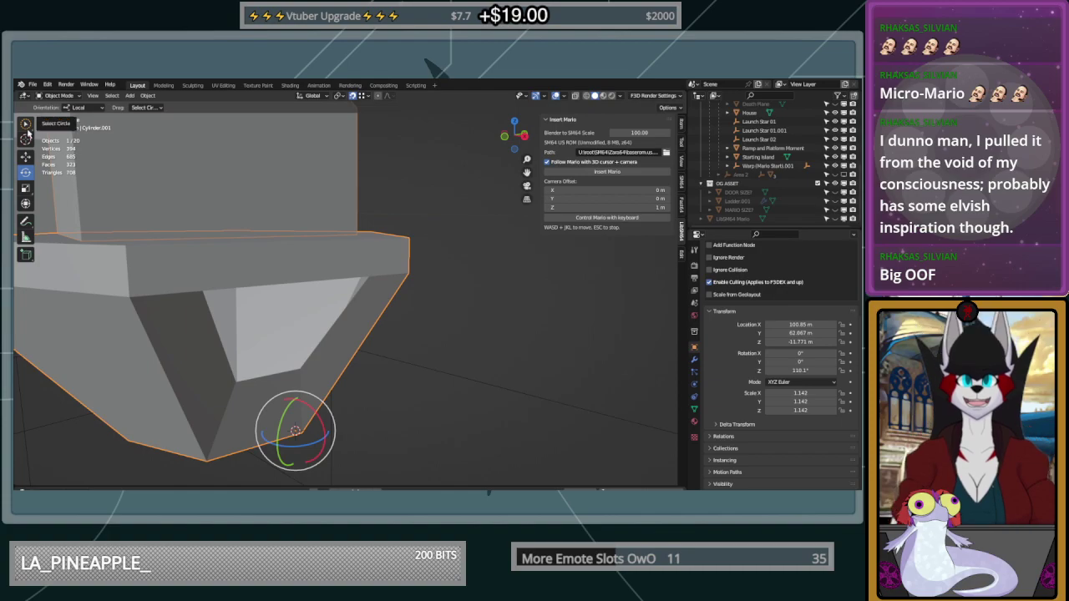
{"action": "key", "text": "Tab"}
{"action": "left_click", "coordinate": [298, 370]}
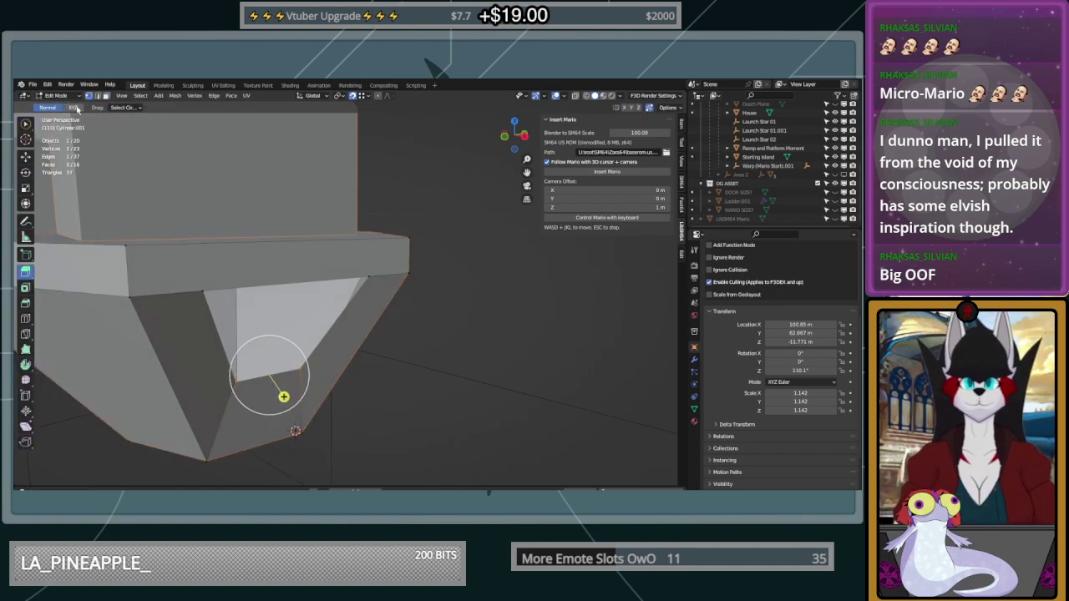
{"action": "left_click", "coordinate": [26, 158]}
{"action": "middle_click_drag", "start_coordinate": [82, 150], "coordinate": [142, 145]}
{"action": "left_click", "coordinate": [99, 112]}
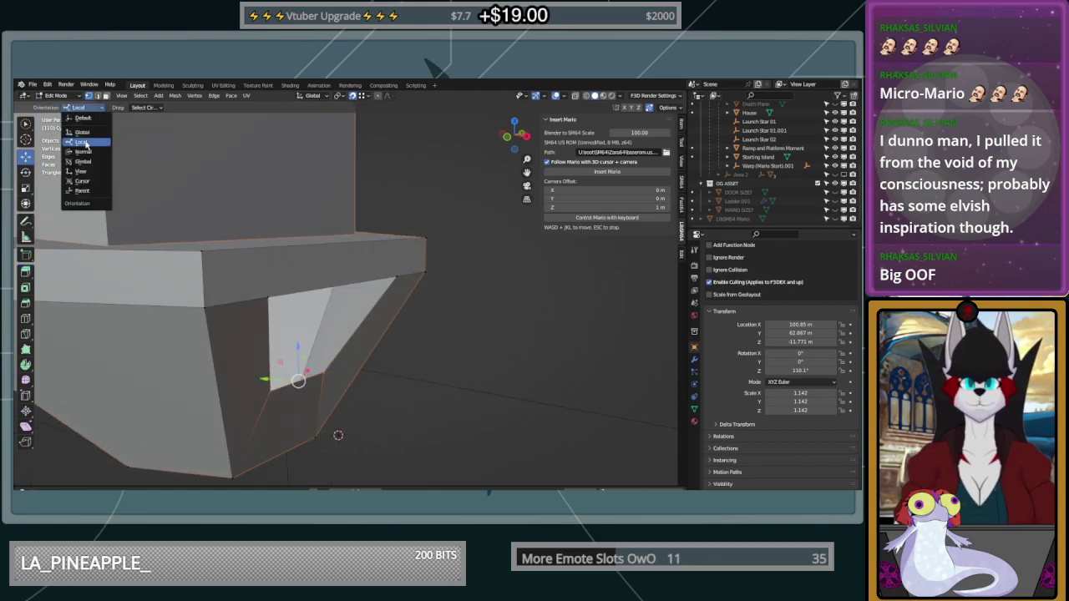
{"action": "left_click", "coordinate": [107, 157]}
{"action": "middle_click_drag", "start_coordinate": [329, 356], "coordinate": [366, 266]}
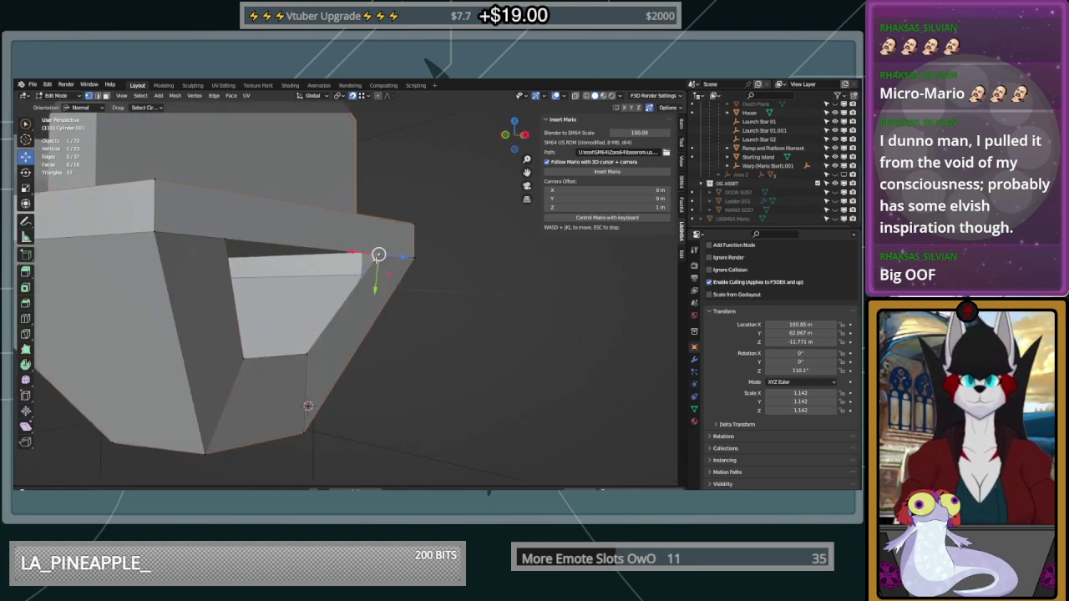
{"action": "key", "text": "f"}
Extrude the opening's face about 2.19 m inward along its normal
{"action": "middle_click_drag", "start_coordinate": [210, 233], "coordinate": [62, 187]}
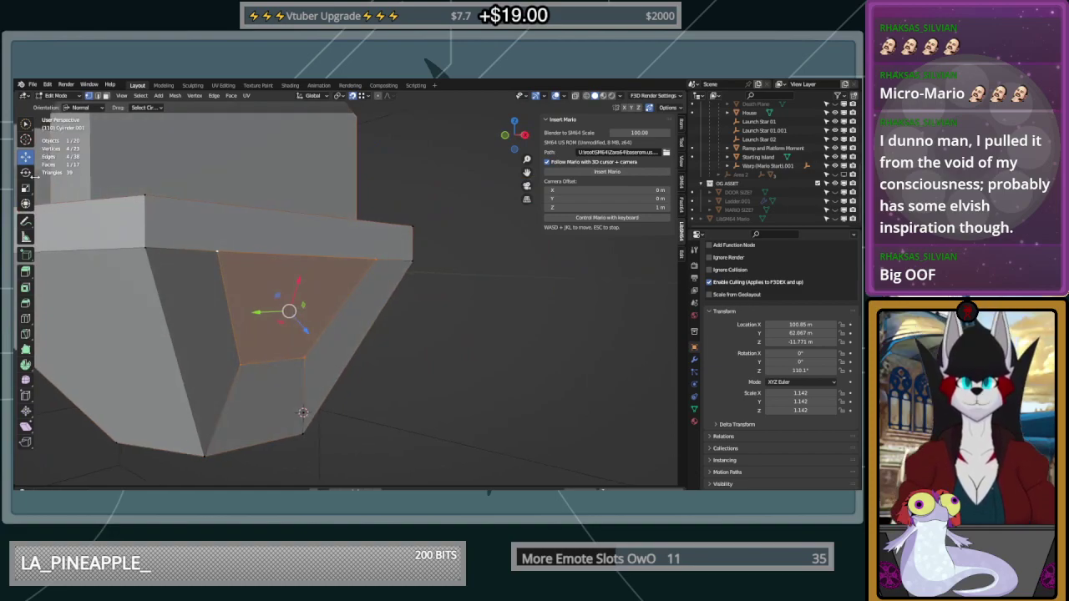
{"action": "left_click", "coordinate": [32, 269]}
{"action": "left_click_drag", "start_coordinate": [304, 329], "coordinate": [414, 326]}
{"action": "middle_click_drag", "start_coordinate": [415, 327], "coordinate": [448, 328]}
{"action": "key", "text": "ctrl+z"}
{"action": "left_click_drag", "start_coordinate": [400, 328], "coordinate": [357, 301]}
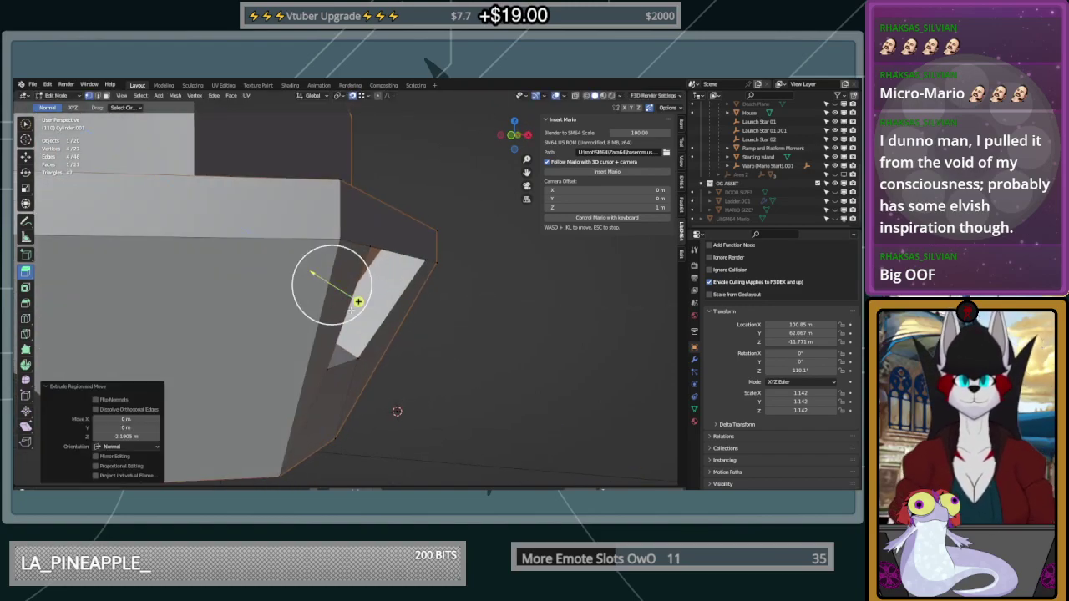
Select the recessed inner face and lower it about 1.09 m along the local Z axis
{"action": "left_click", "coordinate": [28, 159]}
{"action": "mouse_move", "coordinate": [192, 201]}
{"action": "middle_mouse_down"}
{"action": "mouse_move", "coordinate": [158, 191]}
{"action": "mouse_move", "coordinate": [188, 194]}
{"action": "middle_mouse_up"}
{"action": "left_click", "coordinate": [77, 109]}
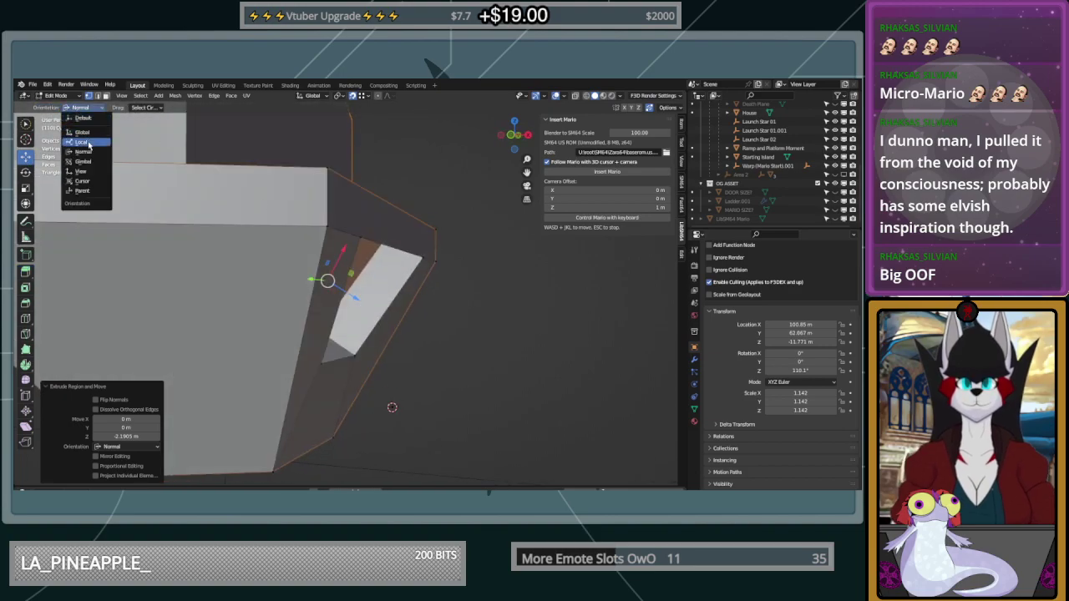
{"action": "left_click", "coordinate": [87, 135]}
{"action": "left_click", "coordinate": [322, 247]}
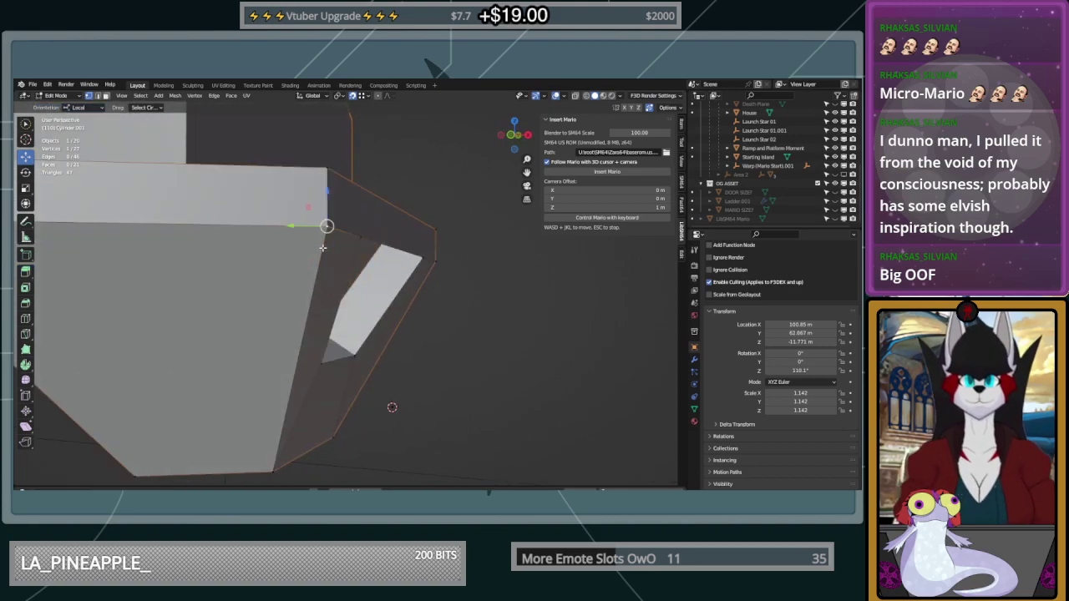
{"action": "middle_click_drag", "start_coordinate": [370, 292], "coordinate": [122, 141]}
{"action": "left_click", "coordinate": [106, 97]}
{"action": "middle_click_drag", "start_coordinate": [209, 279], "coordinate": [345, 281]}
{"action": "left_click", "coordinate": [288, 310]}
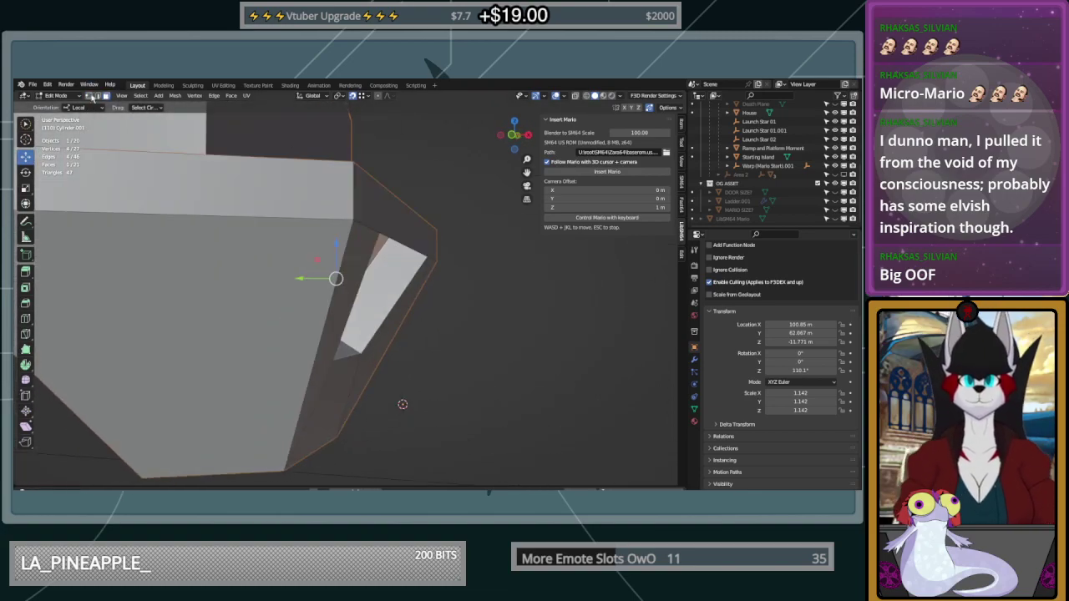
{"action": "left_click_drag", "start_coordinate": [338, 242], "coordinate": [372, 354]}
{"action": "middle_click_drag", "start_coordinate": [454, 387], "coordinate": [214, 248]}
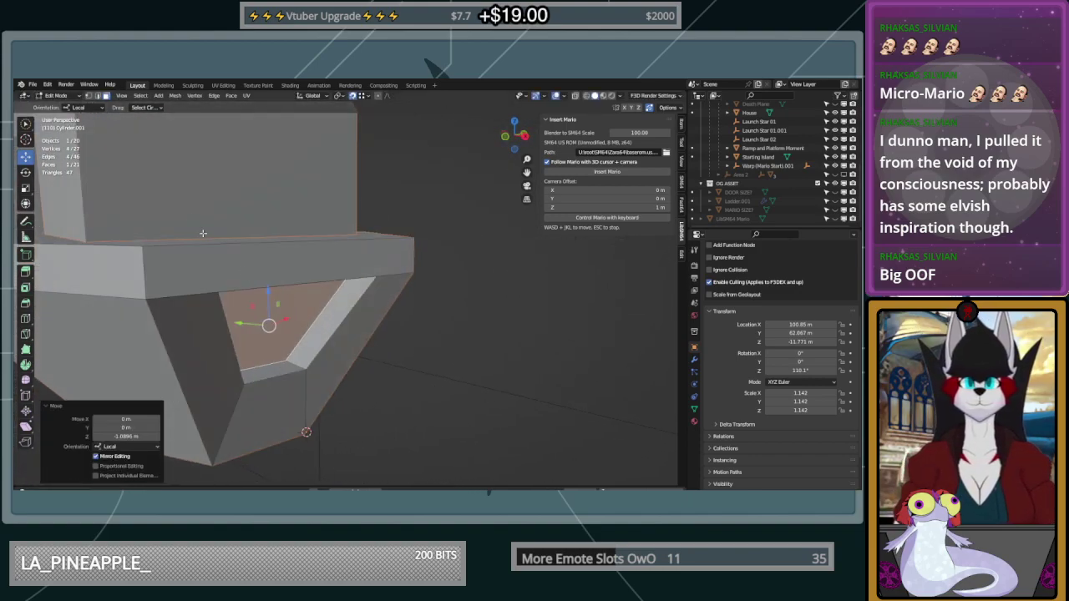
Turn off mirror editing for the last move and extrude the recessed face about 1.3 m further inward along its normal
{"action": "left_click", "coordinate": [26, 273]}
{"action": "middle_click_drag", "start_coordinate": [71, 285], "coordinate": [227, 318]}
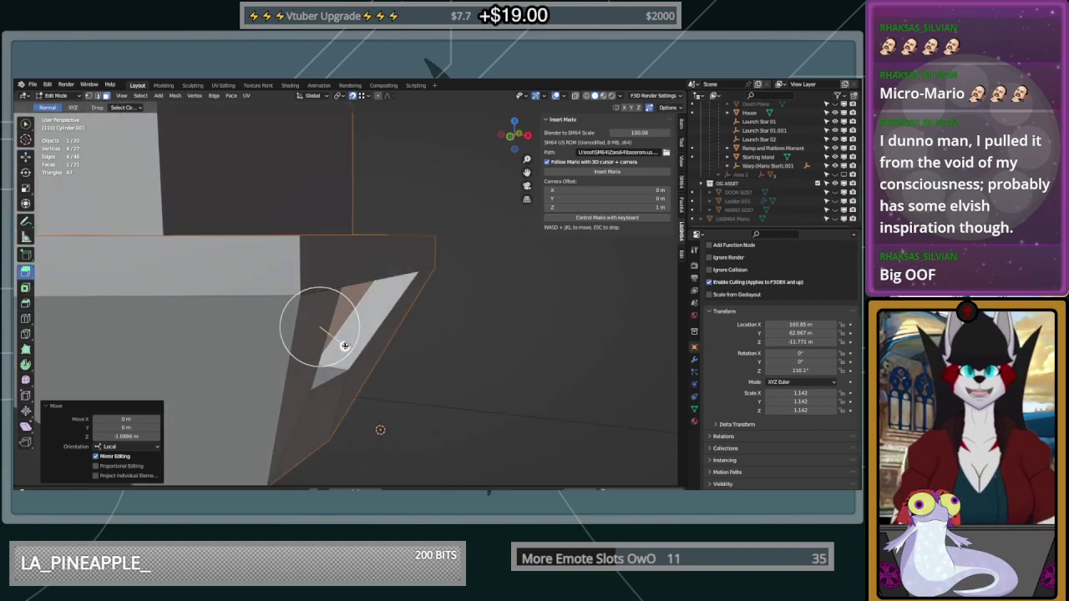
{"action": "left_click", "coordinate": [118, 465]}
{"action": "left_click", "coordinate": [118, 429]}
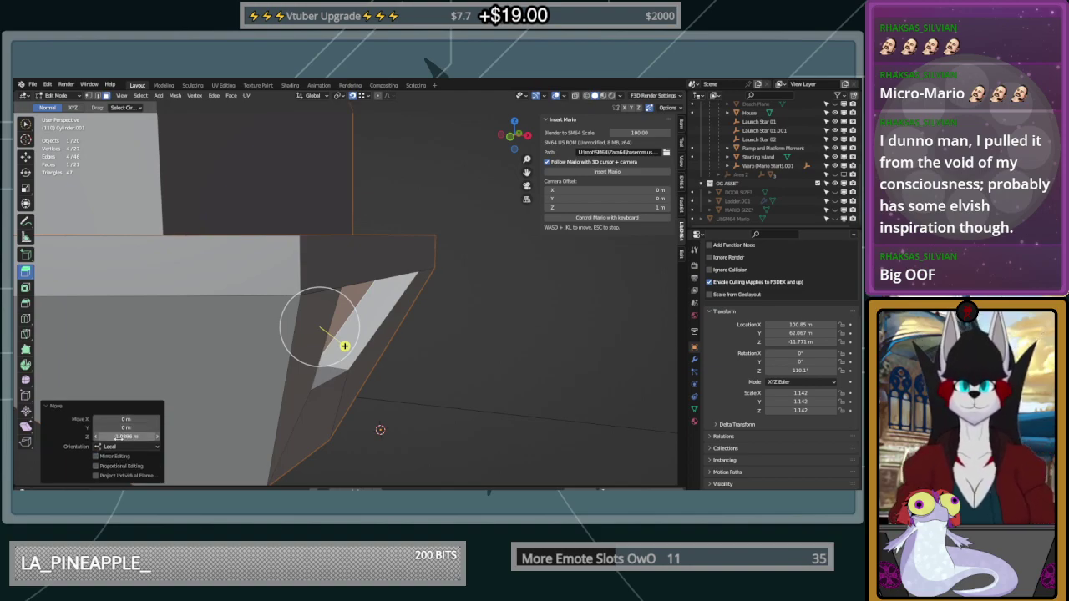
{"action": "left_click_drag", "start_coordinate": [344, 346], "coordinate": [322, 329]}
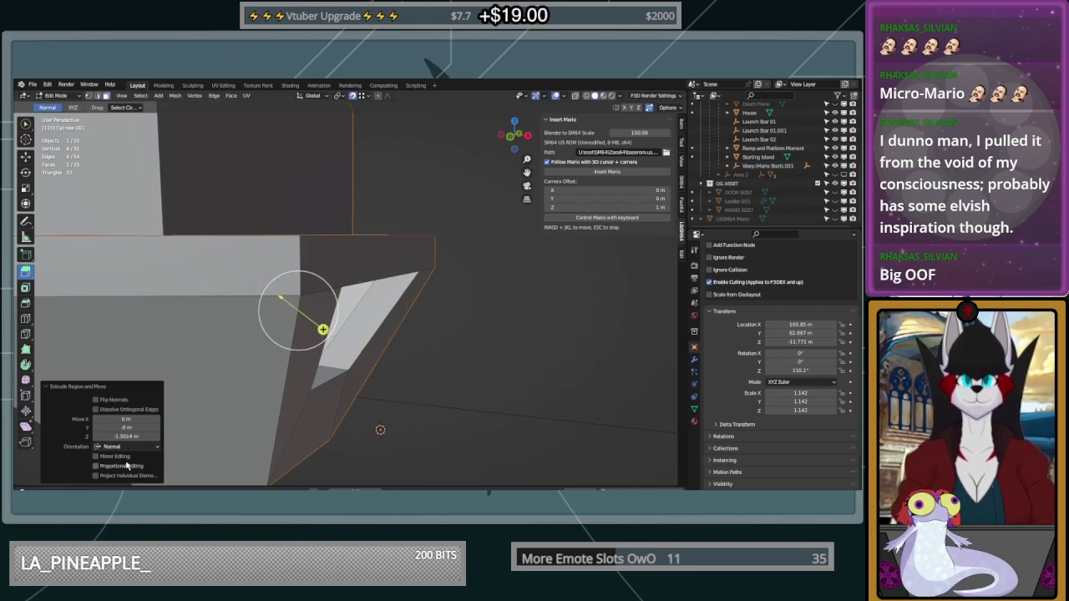
Enable Dissolve Orthogonal Edges for the last extrusion and lower the recessed inner face about 0.65 m along local Z
{"action": "middle_click_drag", "start_coordinate": [288, 395], "coordinate": [227, 384]}
{"action": "scroll", "coordinate": [200, 397], "scroll_direction": "down", "scroll_amount": 2}
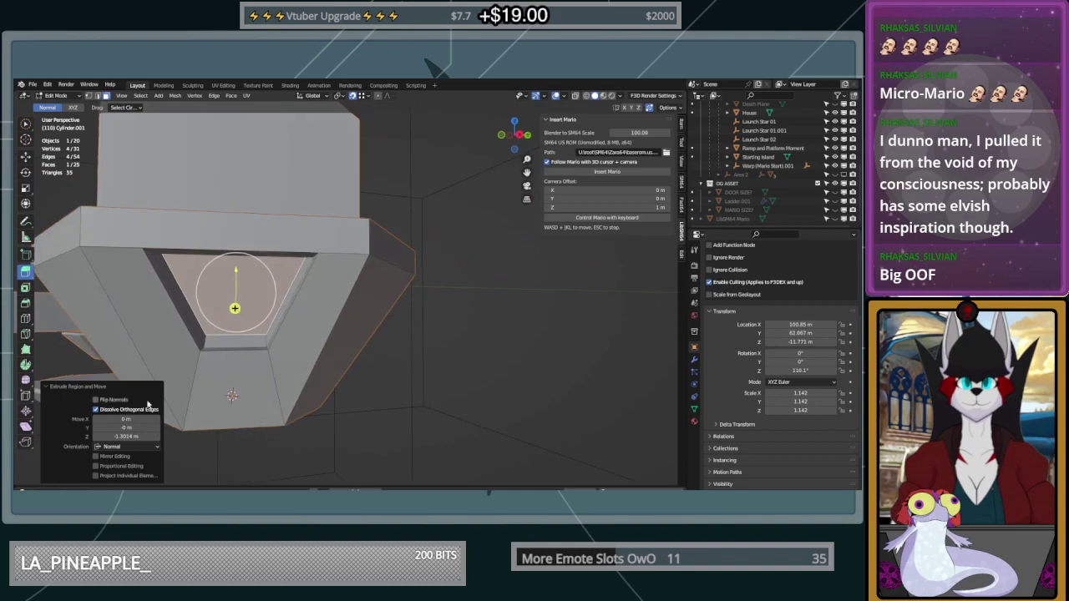
{"action": "middle_click_drag", "start_coordinate": [139, 411], "coordinate": [270, 408]}
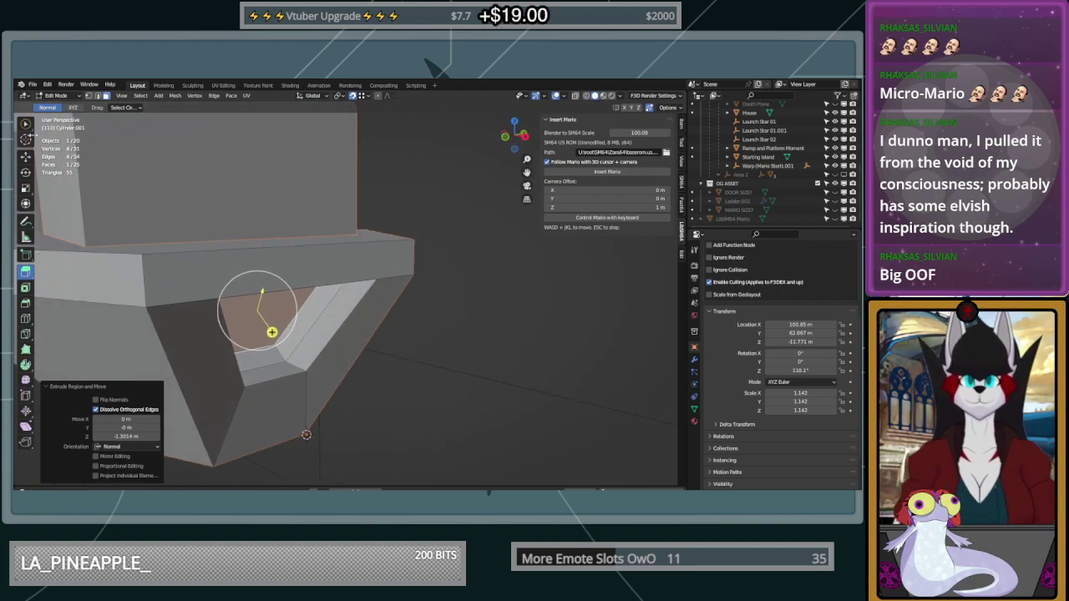
{"action": "left_click", "coordinate": [25, 156]}
{"action": "left_click_drag", "start_coordinate": [256, 278], "coordinate": [293, 356]}
{"action": "middle_click_drag", "start_coordinate": [293, 357], "coordinate": [94, 145]}
{"action": "scroll", "coordinate": [236, 333], "scroll_direction": "down", "scroll_amount": 3}
{"action": "scroll", "coordinate": [236, 333], "scroll_direction": "up", "scroll_amount": 3}
Set the Move tool's transform orientation to Normal
{"action": "left_click", "coordinate": [79, 108]}
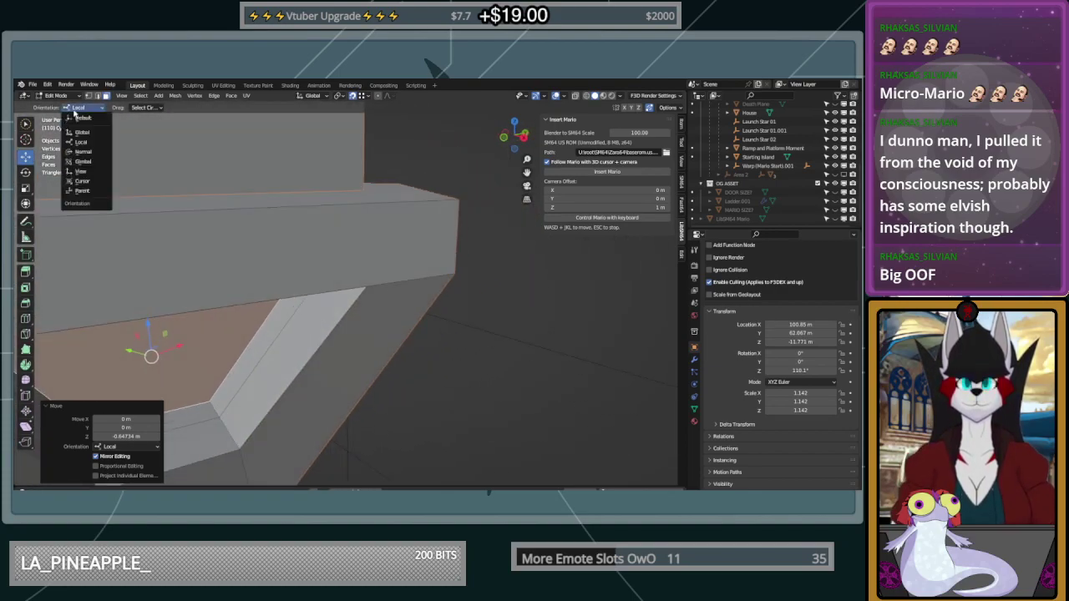
{"action": "left_click", "coordinate": [82, 152]}
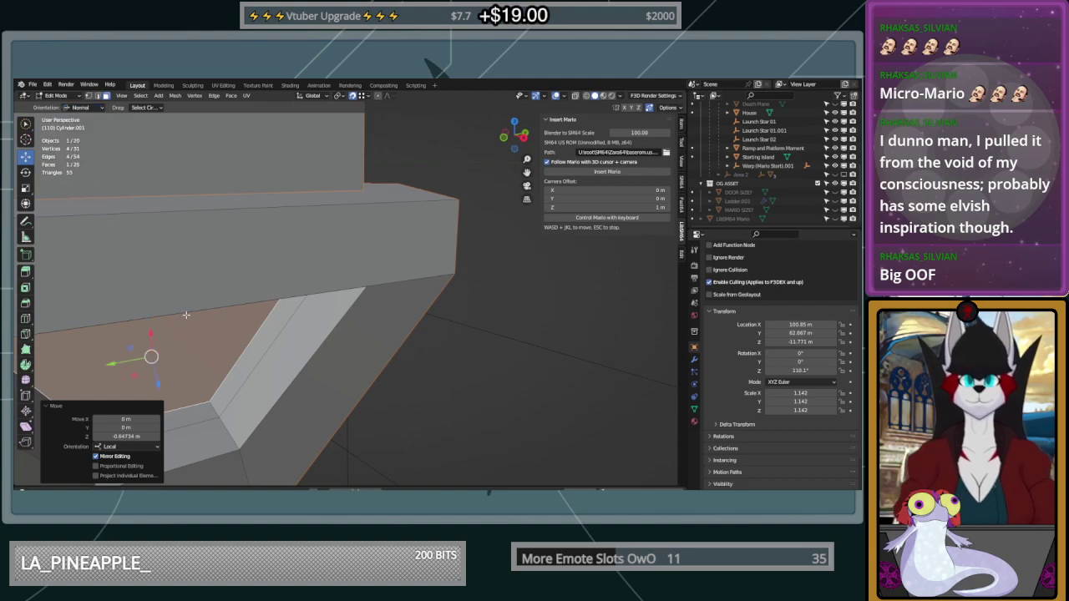
{"action": "middle_click_drag", "start_coordinate": [167, 250], "coordinate": [215, 298]}
{"action": "left_click", "coordinate": [359, 317]}
{"action": "middle_click_drag", "start_coordinate": [359, 317], "coordinate": [338, 332]}
Select the inner face's bottom edge vertices, try moving them in the local XY plane, and undo the move
{"action": "left_click", "coordinate": [89, 97]}
{"action": "left_click", "coordinate": [211, 398]}
{"action": "middle_click_drag", "start_coordinate": [207, 398], "coordinate": [265, 387]}
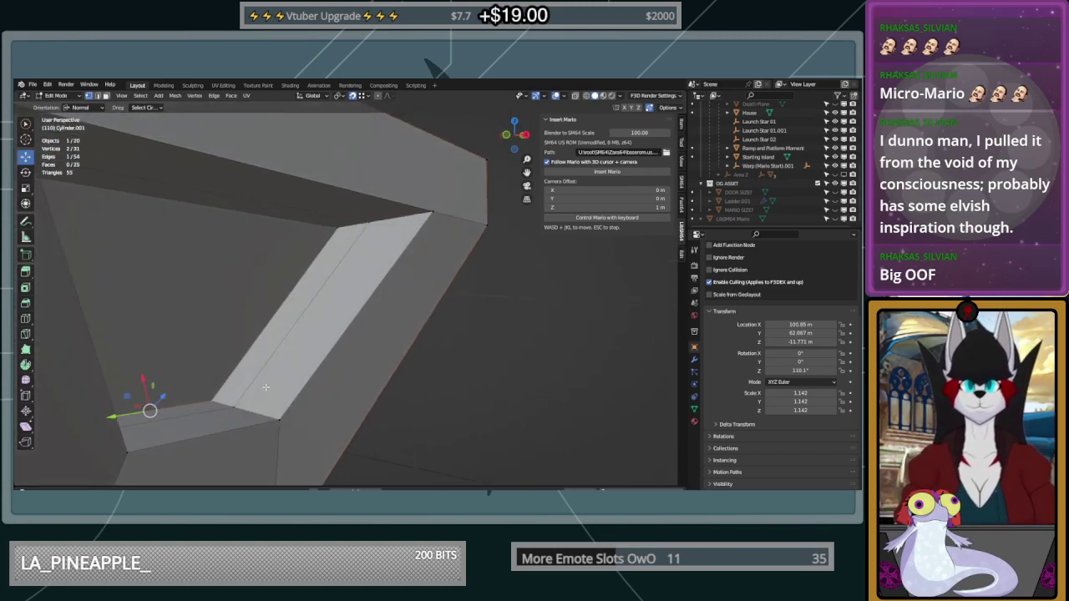
{"action": "left_click", "coordinate": [82, 108]}
{"action": "left_click", "coordinate": [81, 142]}
{"action": "middle_click_drag", "start_coordinate": [114, 177], "coordinate": [168, 379]}
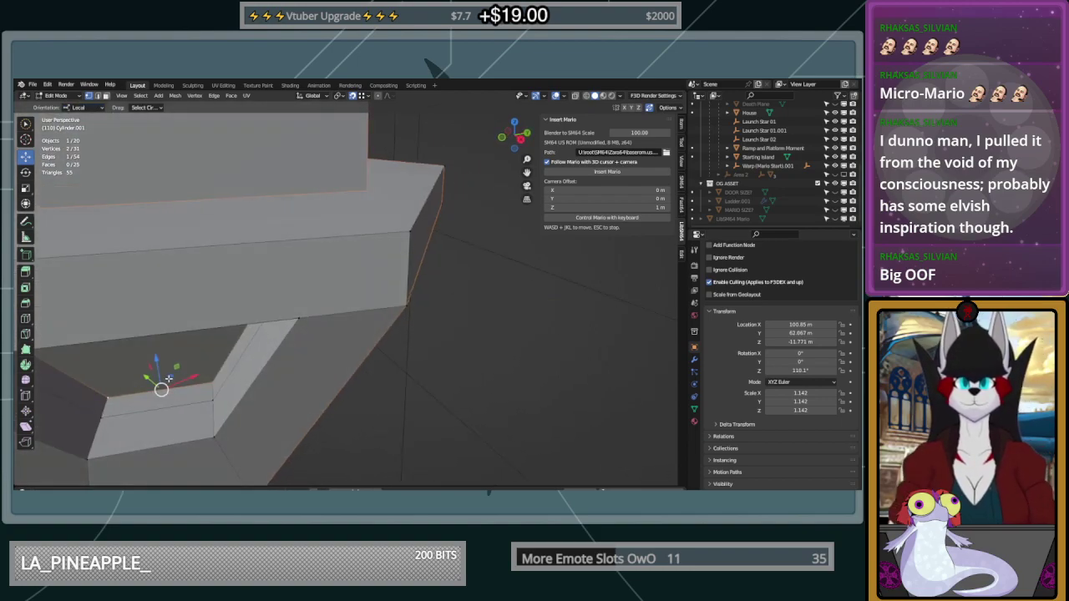
{"action": "left_click_drag", "start_coordinate": [170, 378], "coordinate": [204, 401]}
{"action": "left_click", "coordinate": [212, 405]}
{"action": "middle_click_drag", "start_coordinate": [212, 405], "coordinate": [281, 347]}
{"action": "key", "text": "ctrl+z"}
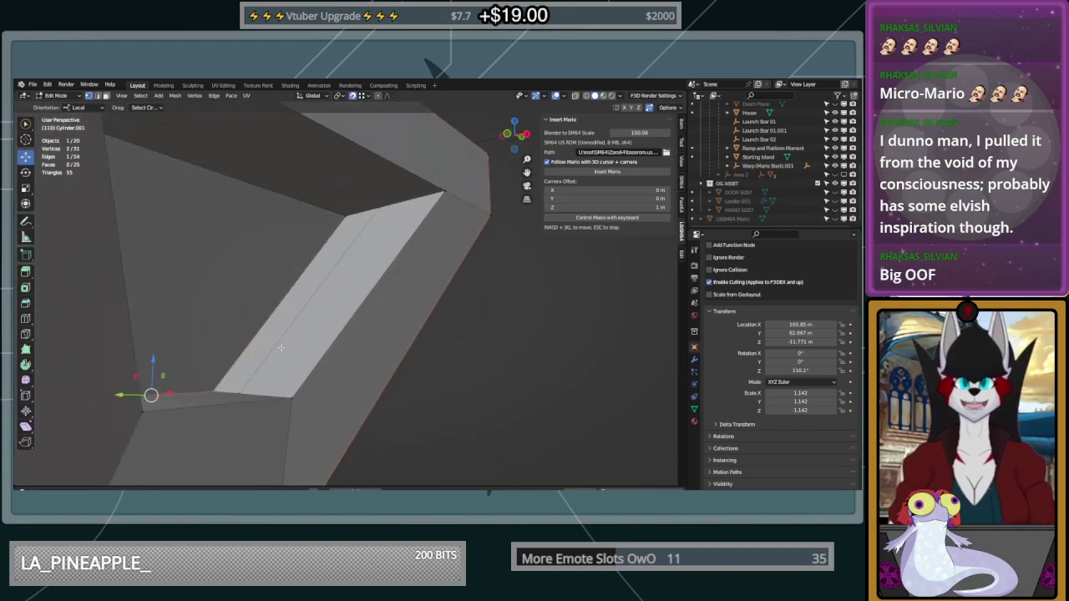
Try sliding the inner bottom edge with local Z locked, then undo that move
{"action": "mouse_move", "coordinate": [201, 404]}
{"action": "middle_mouse_down"}
{"action": "mouse_move", "coordinate": [169, 409]}
{"action": "mouse_move", "coordinate": [133, 381]}
{"action": "mouse_move", "coordinate": [190, 387]}
{"action": "middle_mouse_up"}
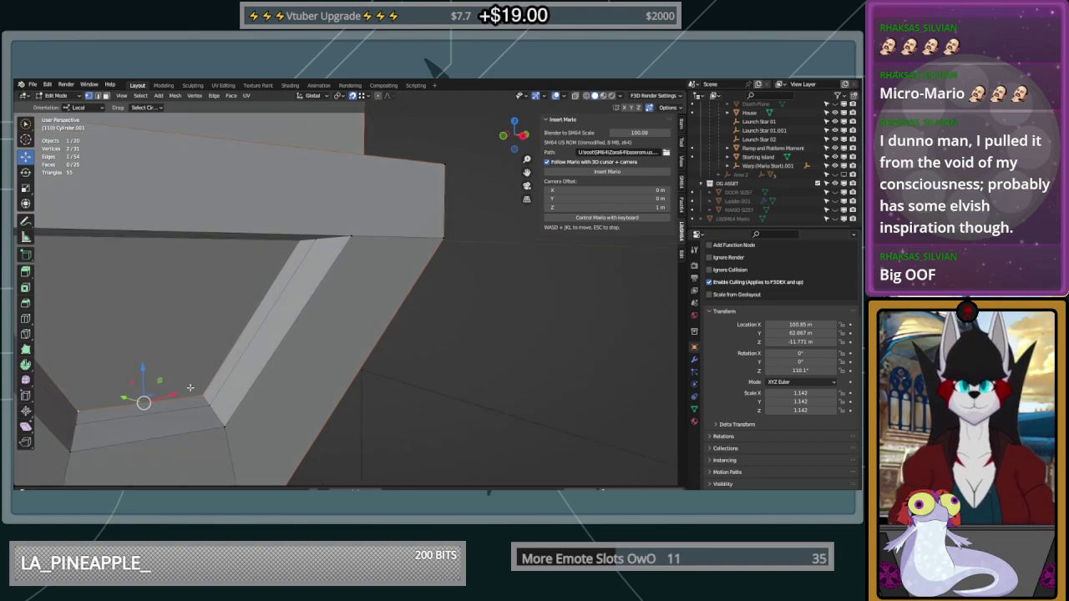
{"action": "key", "text": "g"}
{"action": "key", "text": "shift+z"}
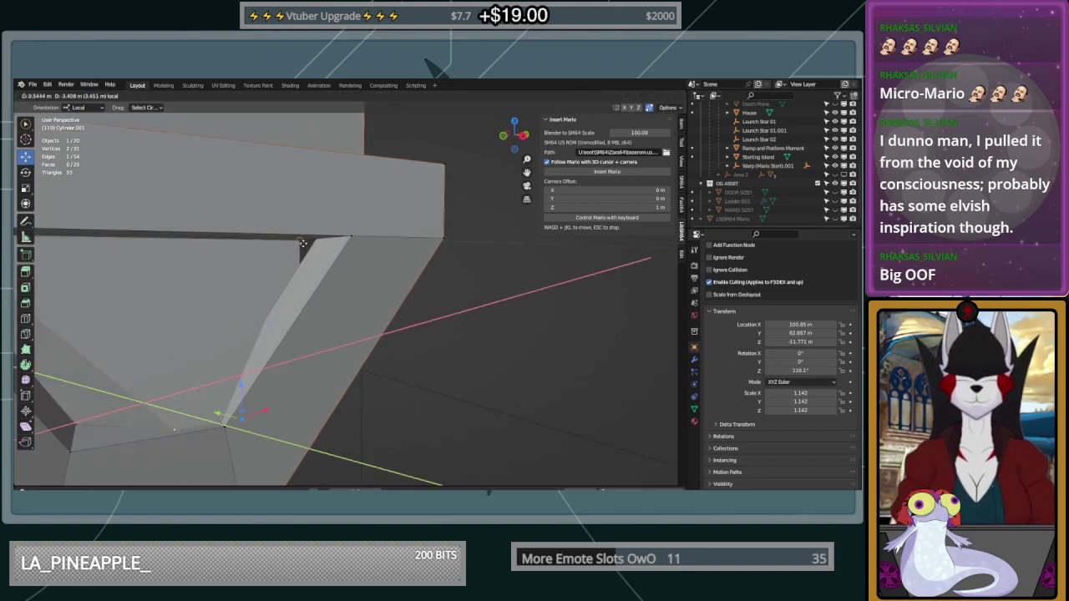
{"action": "left_click", "coordinate": [294, 244]}
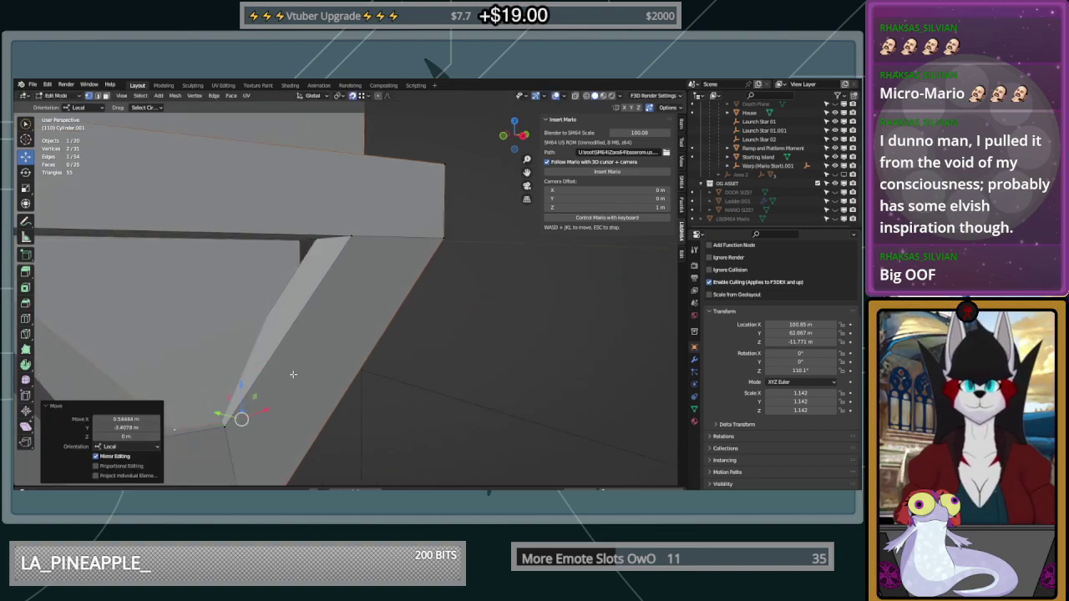
{"action": "key", "text": "ctrl+z"}
Select the recess's inner face together with the four narrow faces surrounding it
{"action": "middle_click_drag", "start_coordinate": [324, 432], "coordinate": [423, 358]}
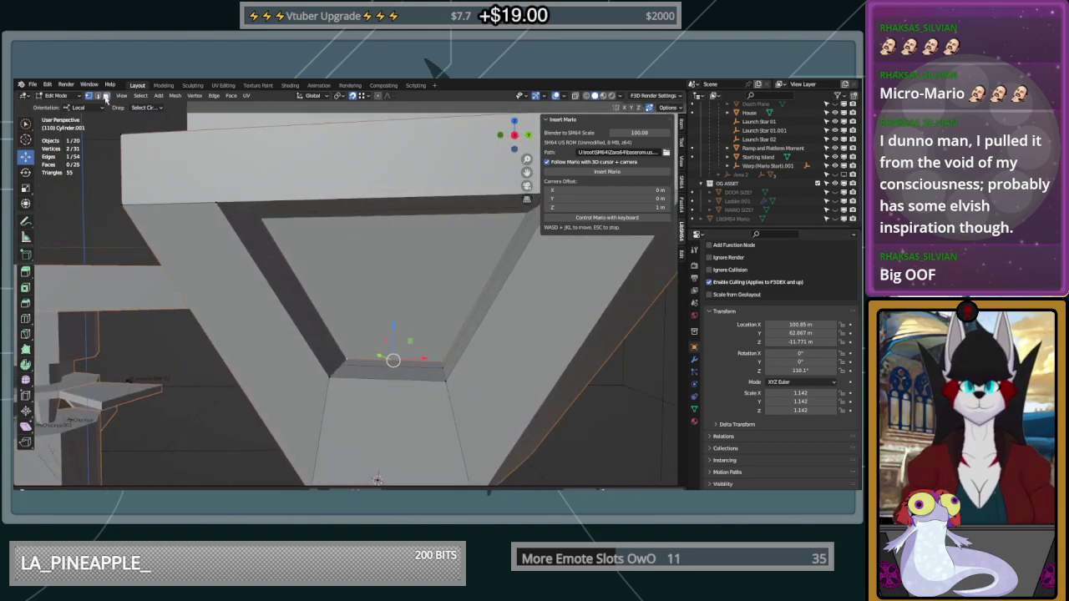
{"action": "left_click", "coordinate": [373, 291]}
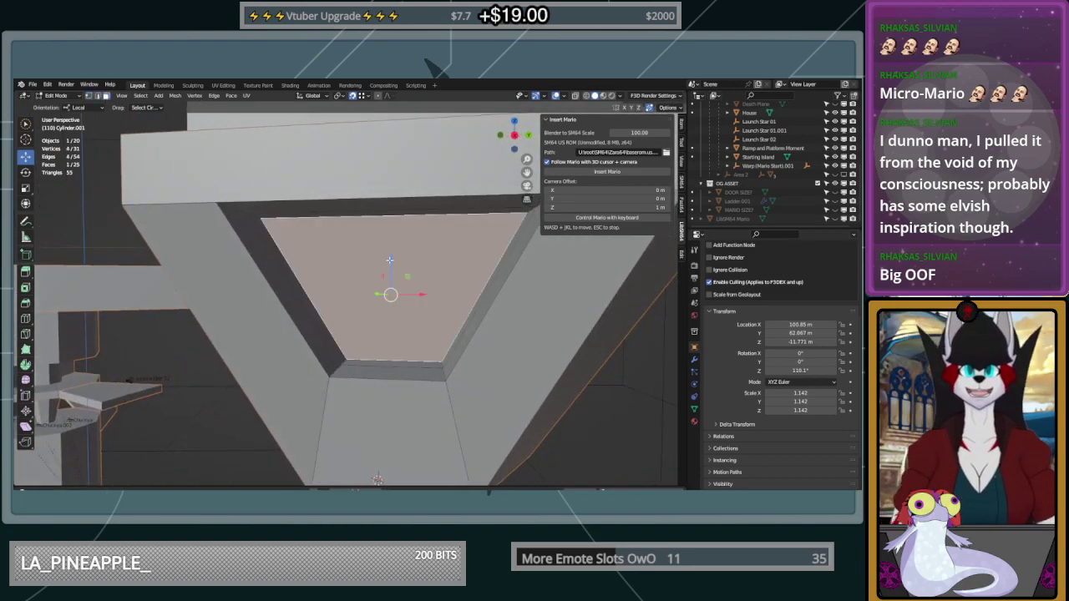
{"action": "left_click", "coordinate": [396, 362], "text": "shift"}
{"action": "left_click", "coordinate": [455, 338], "text": "shift"}
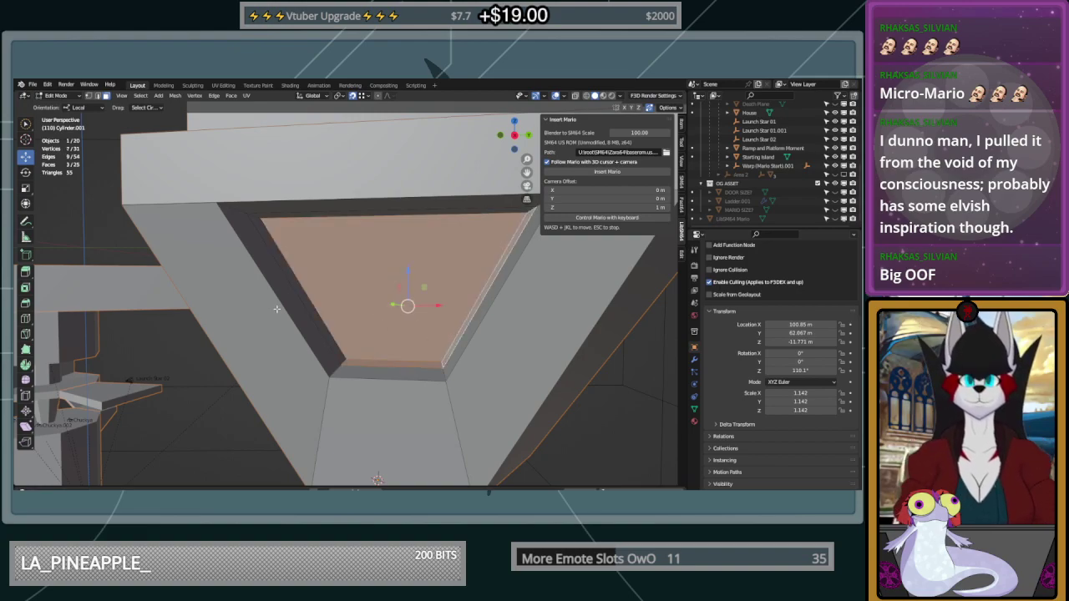
{"action": "left_click", "coordinate": [298, 293], "text": "shift"}
{"action": "left_click", "coordinate": [275, 214], "text": "shift"}
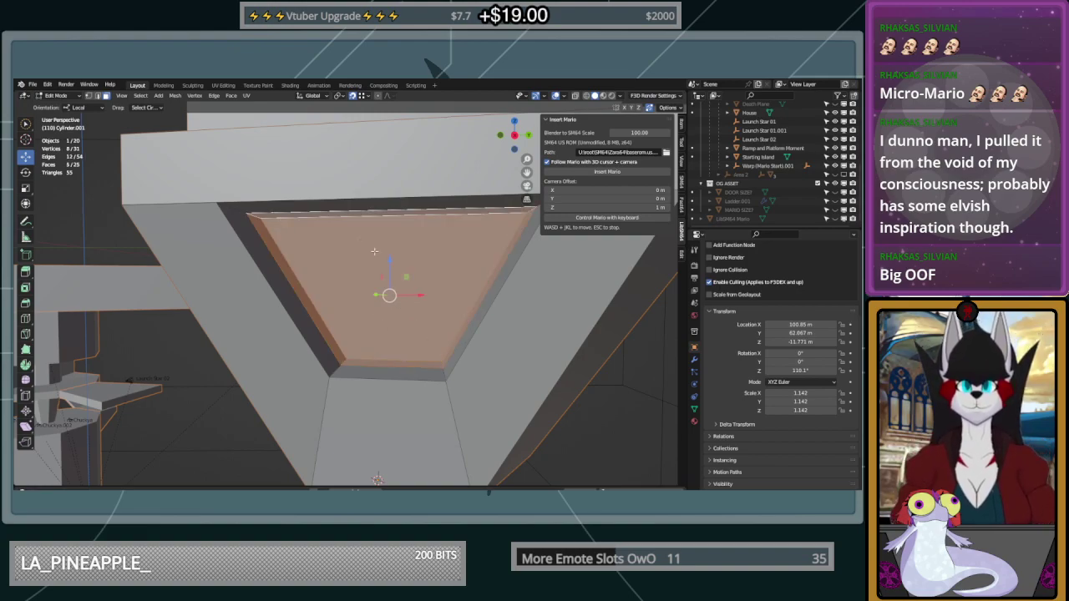
Lower the selected recess faces about 0.77 m along local Z, nudge them slightly lower, and leave Edit Mode
{"action": "left_click_drag", "start_coordinate": [390, 260], "coordinate": [390, 286]}
{"action": "middle_click_drag", "start_coordinate": [417, 336], "coordinate": [409, 315]}
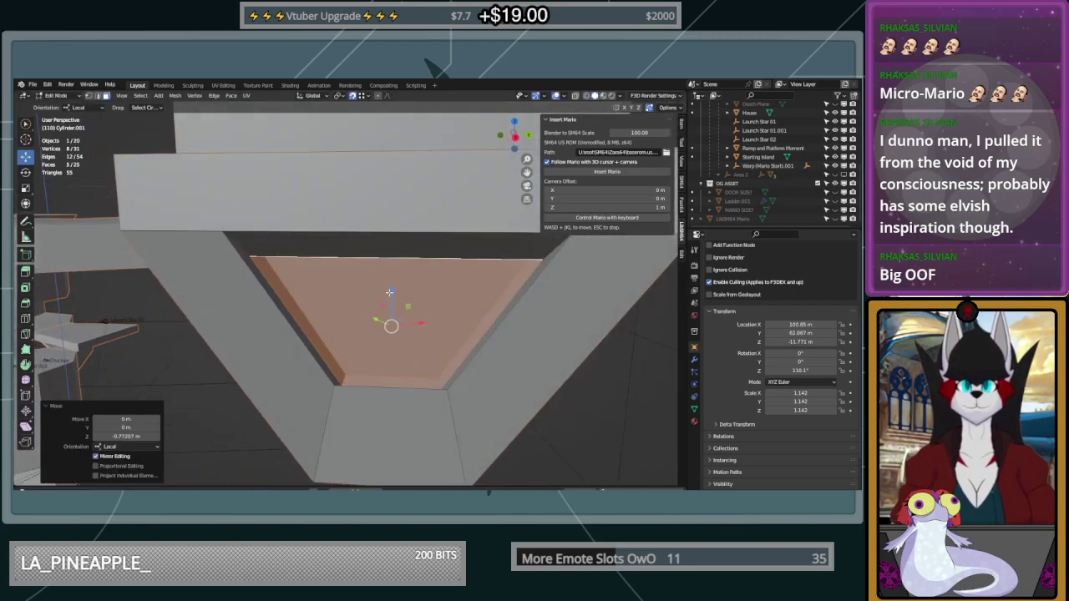
{"action": "left_click_drag", "start_coordinate": [393, 292], "coordinate": [393, 302]}
{"action": "middle_click_drag", "start_coordinate": [453, 333], "coordinate": [386, 337]}
{"action": "left_click", "coordinate": [235, 359]}
{"action": "middle_click_drag", "start_coordinate": [281, 354], "coordinate": [399, 407]}
{"action": "left_click", "coordinate": [73, 96]}
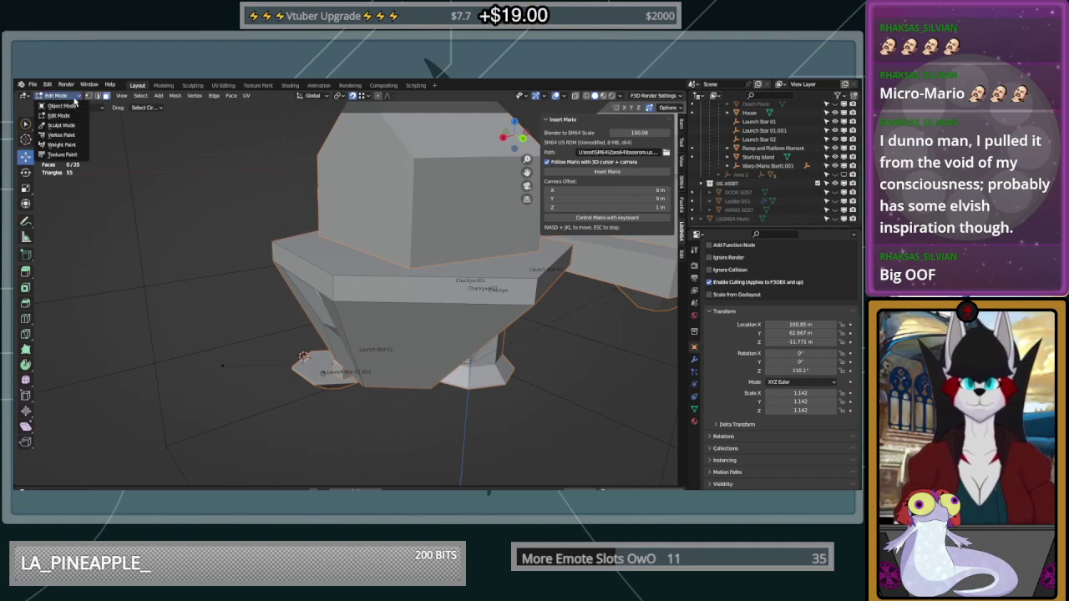
{"action": "left_click", "coordinate": [67, 107]}
Examine the house platform's recess and the whole level layout from several angles, including the undersides of the islands
{"action": "middle_click_drag", "start_coordinate": [361, 407], "coordinate": [381, 377]}
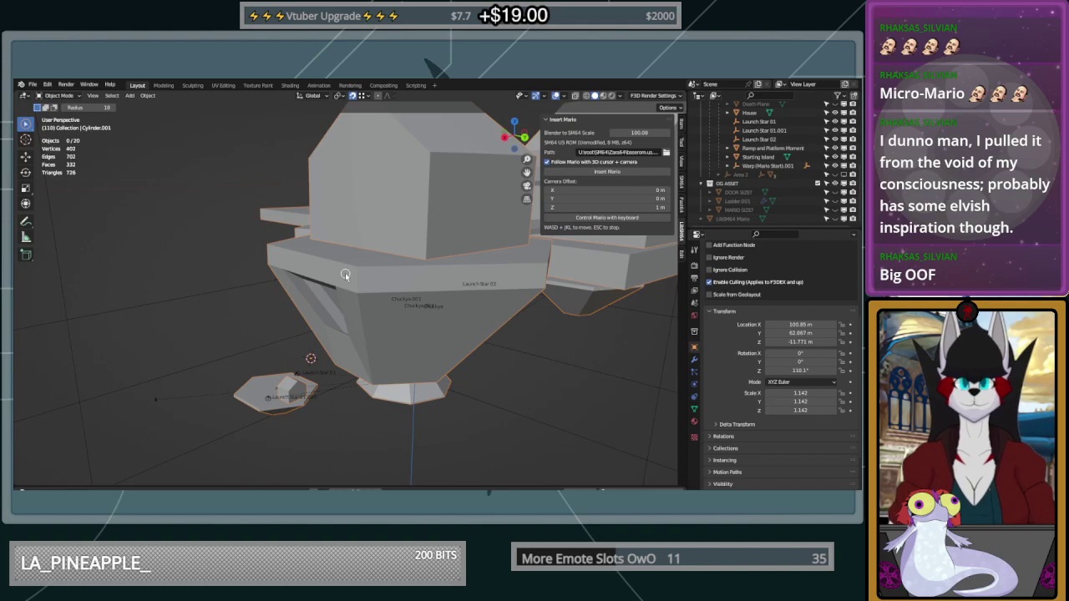
{"action": "middle_click_drag", "start_coordinate": [421, 273], "coordinate": [549, 285]}
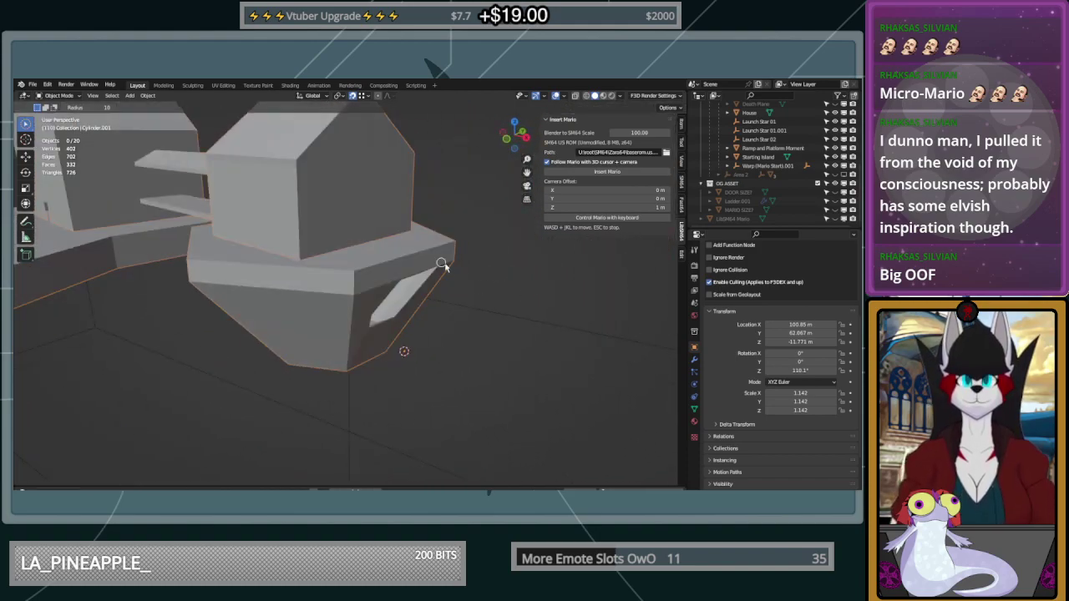
{"action": "middle_click_drag", "start_coordinate": [413, 290], "coordinate": [478, 428]}
{"action": "scroll", "coordinate": [396, 376], "scroll_direction": "up", "scroll_amount": 2}
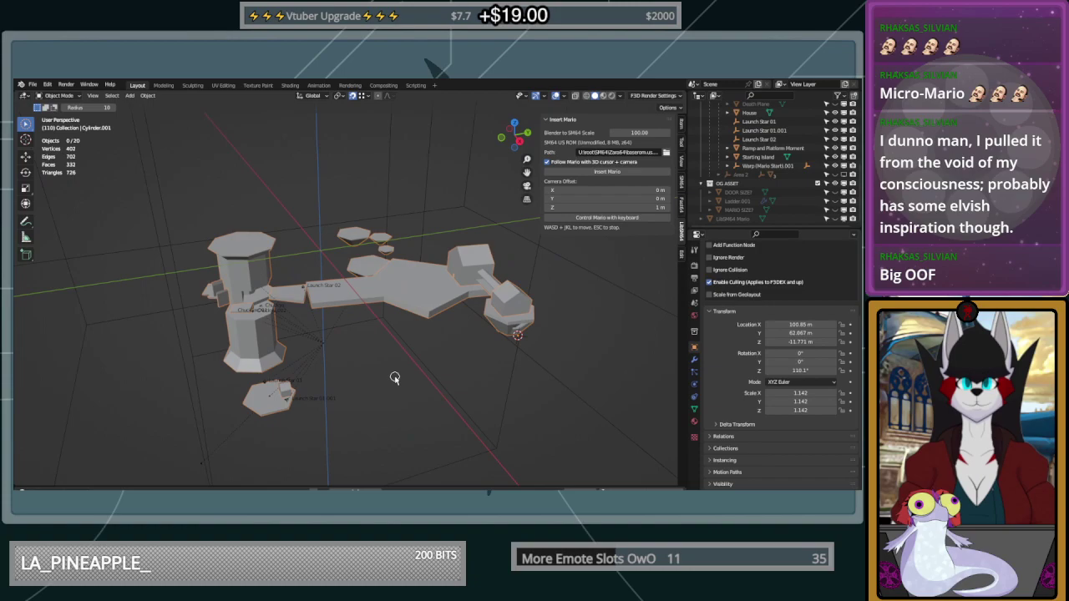
{"action": "middle_click_drag", "start_coordinate": [396, 376], "coordinate": [404, 346]}
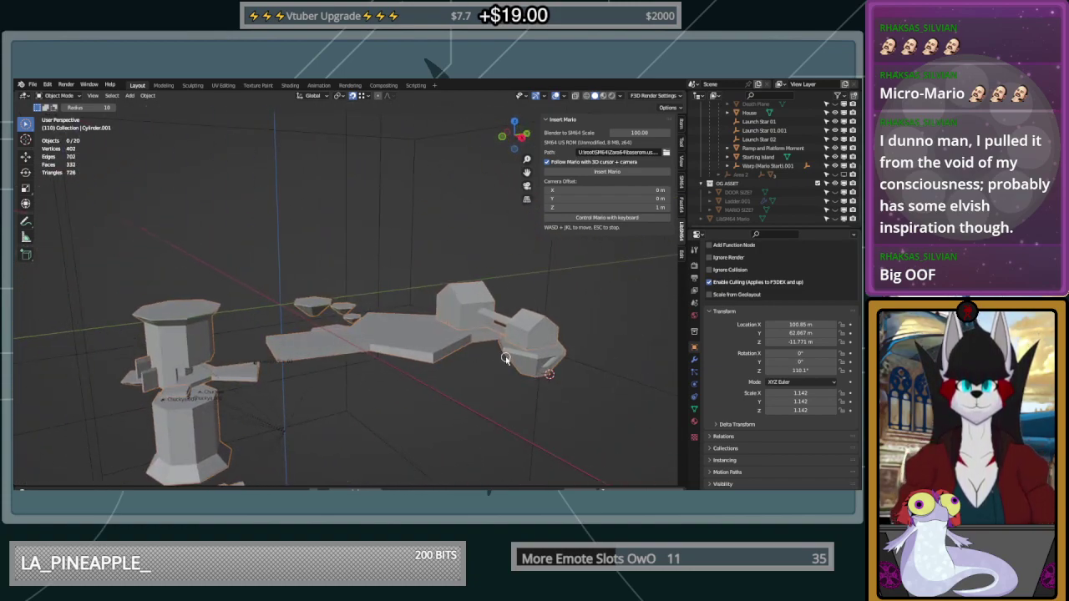
{"action": "middle_click_drag", "start_coordinate": [505, 356], "coordinate": [521, 334]}
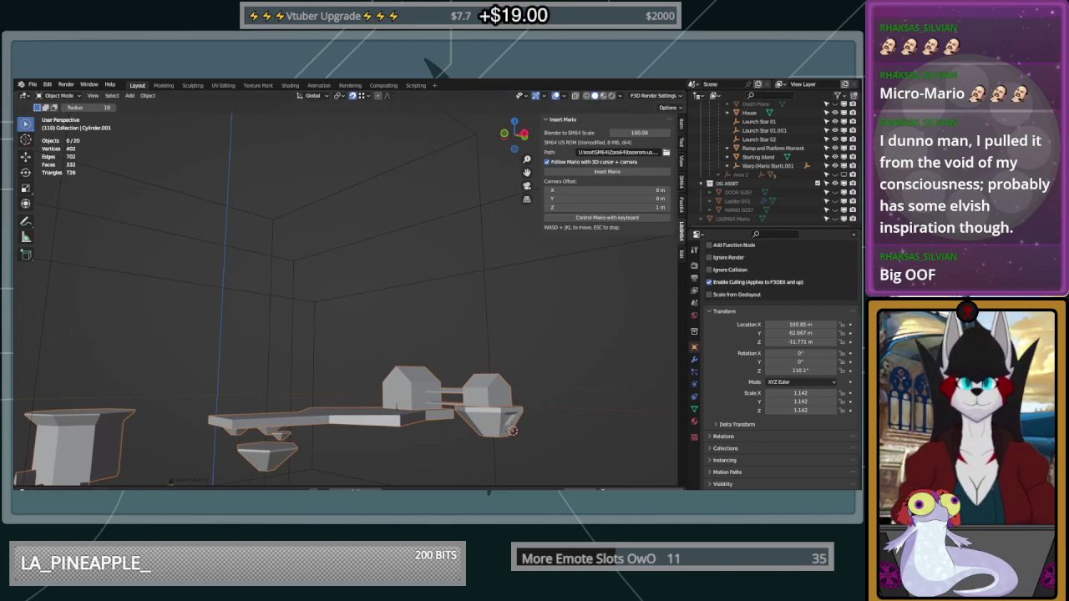
{"action": "middle_click_drag", "start_coordinate": [594, 321], "coordinate": [584, 354]}
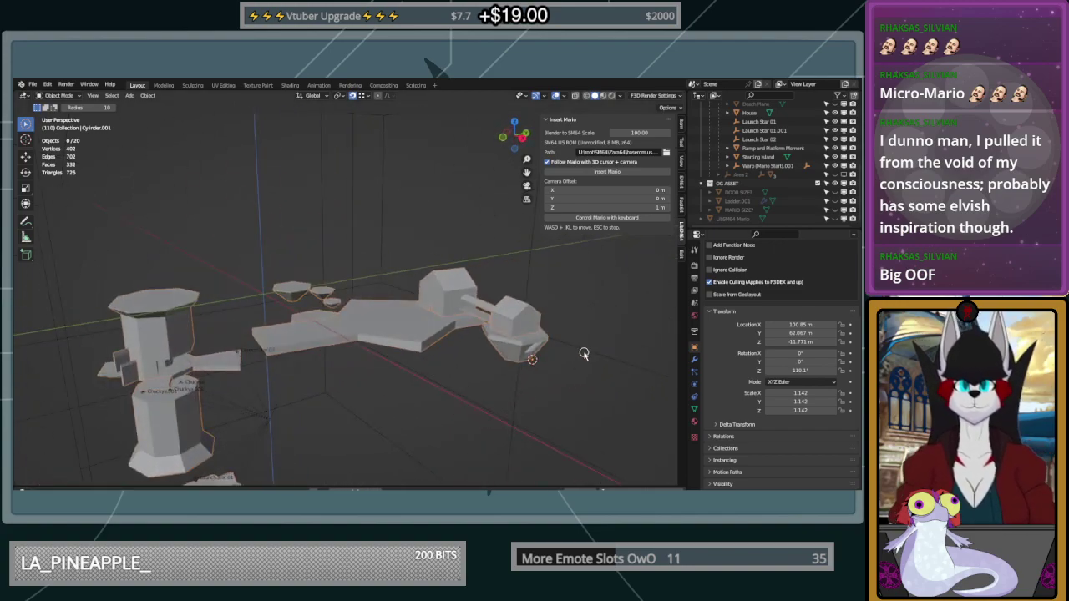
{"action": "middle_click_drag", "start_coordinate": [459, 377], "coordinate": [516, 271]}
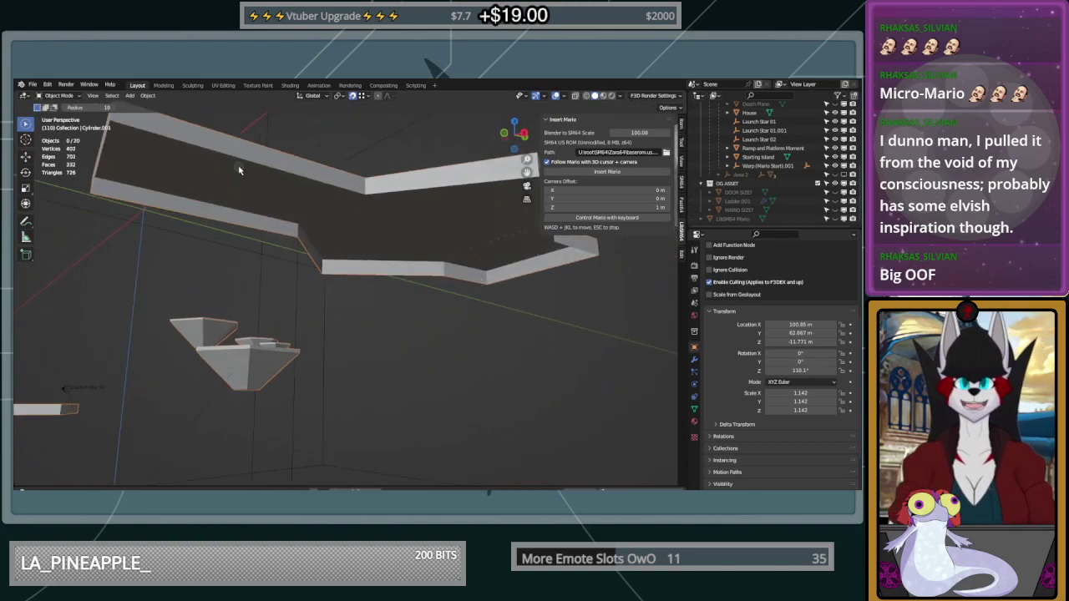
Select the large main platform with the Move tool active and enter Edit Mode on it
{"action": "left_click", "coordinate": [26, 156]}
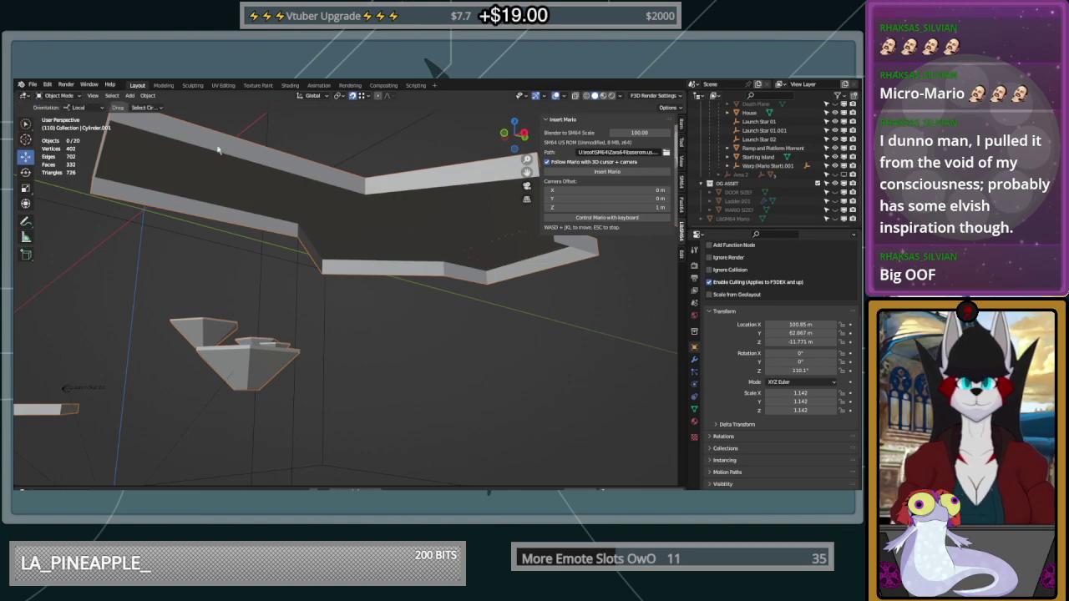
{"action": "left_click", "coordinate": [285, 166]}
{"action": "key", "text": "Tab"}
{"action": "middle_click_drag", "start_coordinate": [338, 211], "coordinate": [417, 285]}
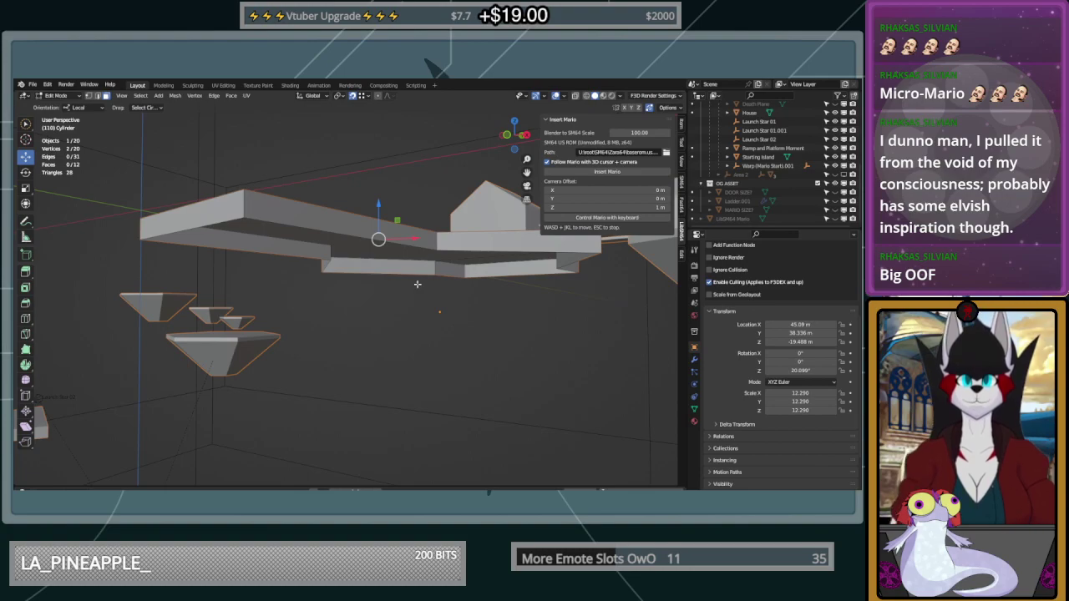
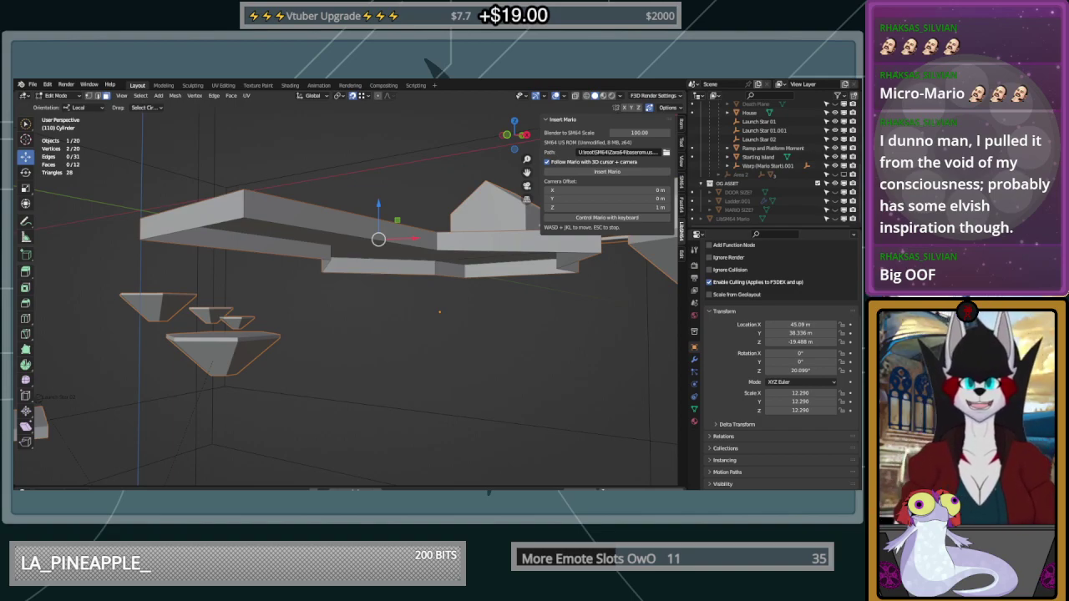
Examine the main platform's shape and its placement relative to the tower, small islands and houses
{"action": "middle_click_drag", "start_coordinate": [368, 201], "coordinate": [319, 268]}
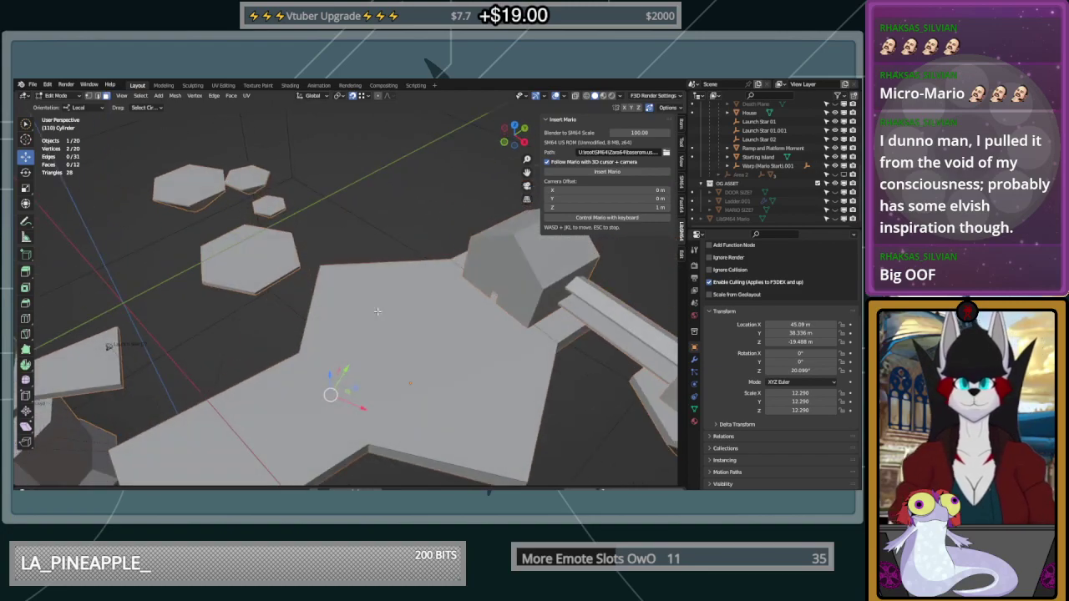
{"action": "middle_click_drag", "start_coordinate": [528, 474], "coordinate": [497, 432]}
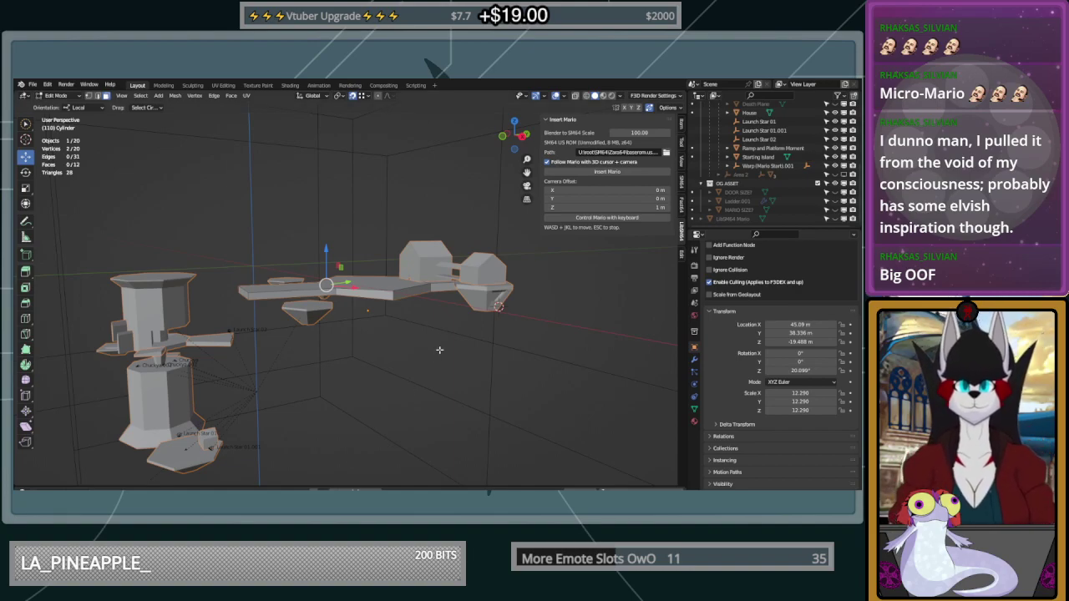
{"action": "middle_click_drag", "start_coordinate": [439, 349], "coordinate": [351, 345]}
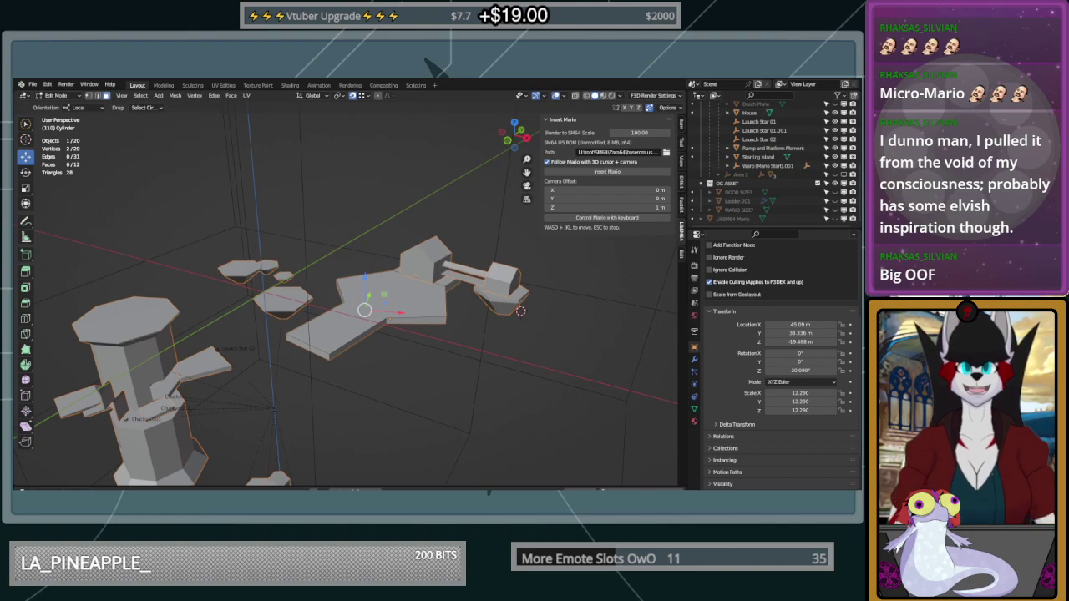
{"action": "middle_click_drag", "start_coordinate": [413, 466], "coordinate": [388, 443]}
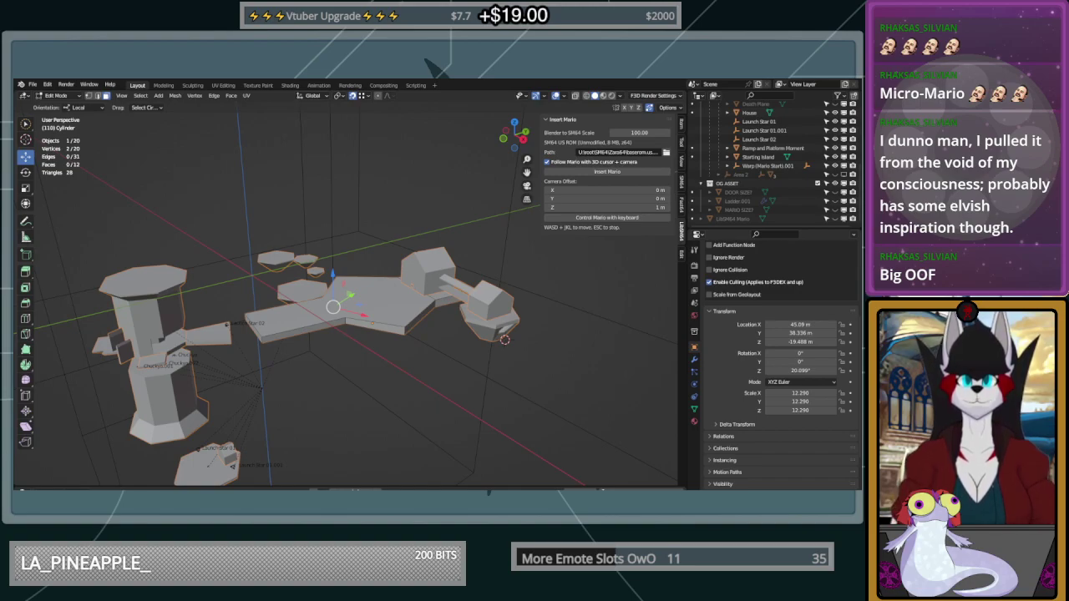
{"action": "middle_click_drag", "start_coordinate": [373, 323], "coordinate": [425, 346]}
{"action": "middle_click_drag", "start_coordinate": [477, 372], "coordinate": [570, 334], "text": "shift"}
{"action": "scroll", "coordinate": [600, 341], "scroll_direction": "down", "scroll_amount": 3}
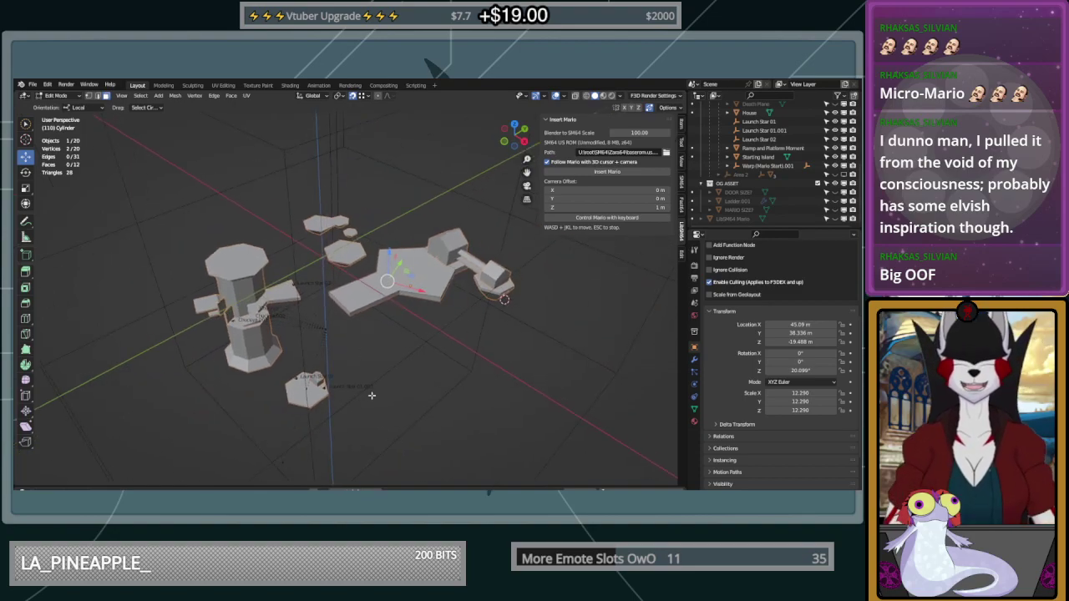
Open the recent file Starting Hub world.blend
{"action": "left_click", "coordinate": [32, 84]}
{"action": "mouse_move", "coordinate": [60, 113]}
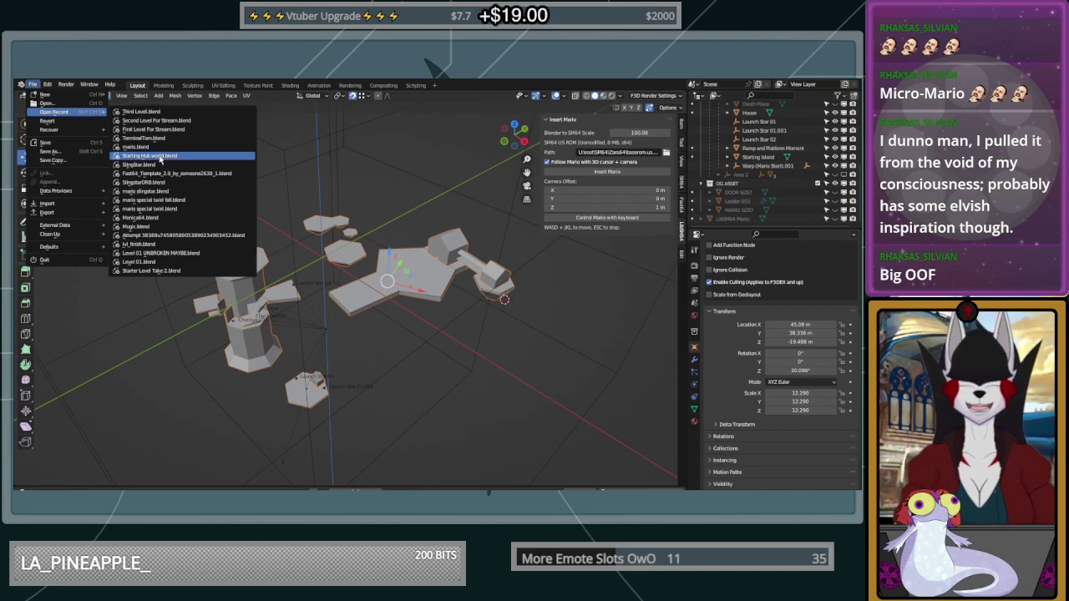
{"action": "left_click", "coordinate": [159, 157]}
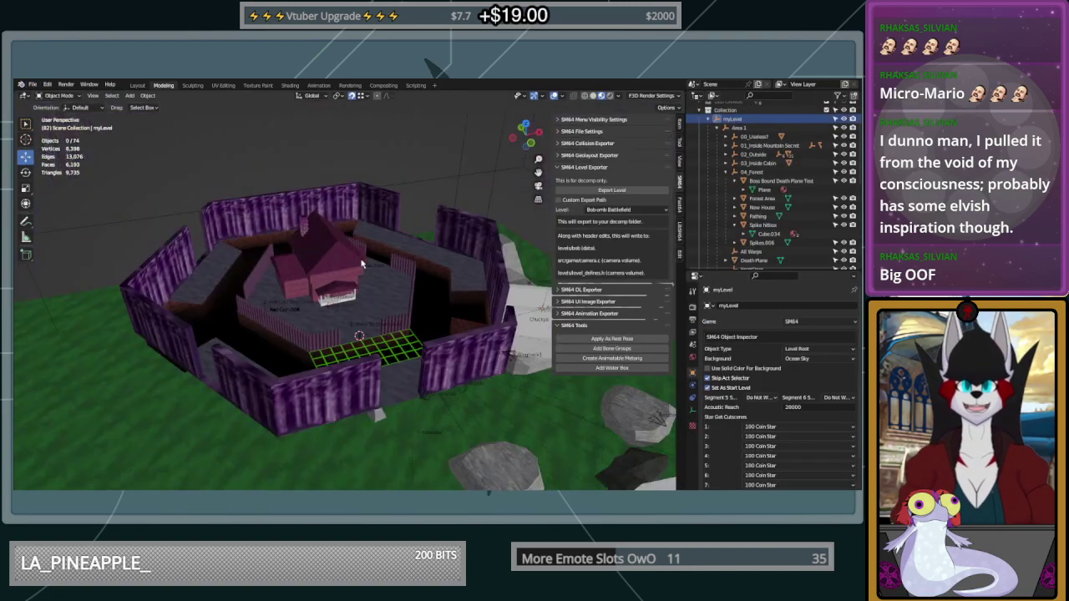
Inspect the walled house area, selecting the green grid death plane and the Forest Area mesh in turn
{"action": "scroll", "coordinate": [363, 264], "scroll_direction": "up", "scroll_amount": 9}
{"action": "scroll", "coordinate": [362, 264], "scroll_direction": "down", "scroll_amount": 6}
{"action": "left_click", "coordinate": [402, 392]}
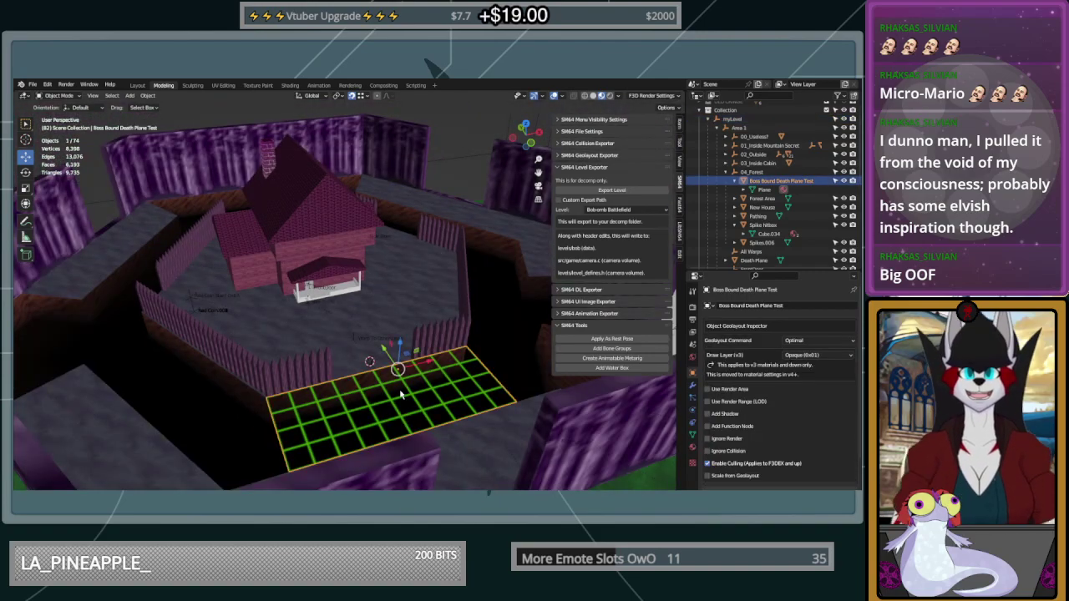
{"action": "left_click", "coordinate": [346, 344]}
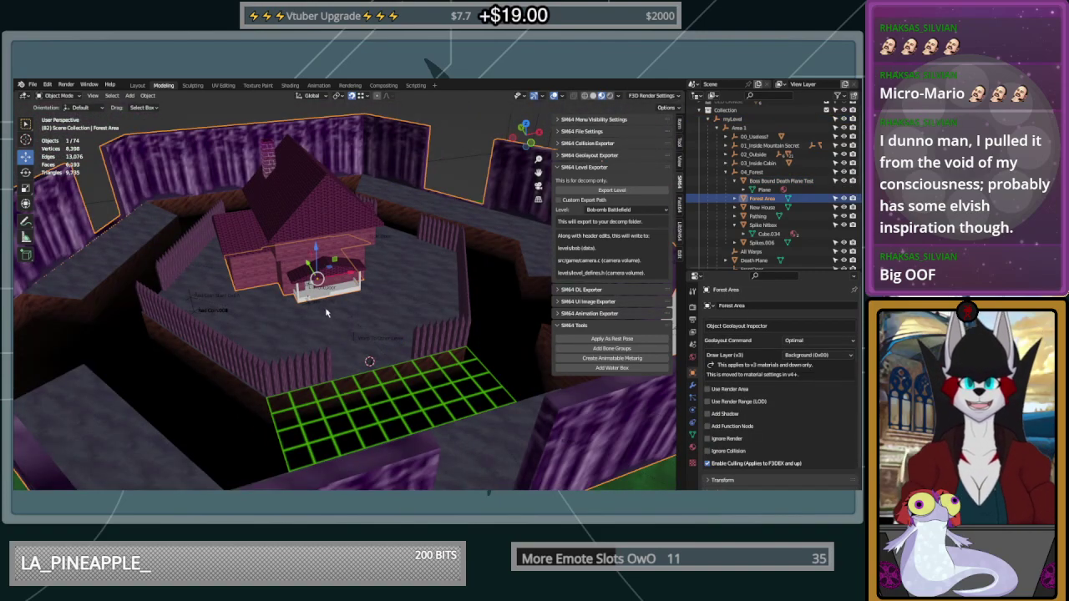
Inspect the hub world's walled house area and the rock structures outside it, selecting New House and the big weird rock in turn
{"action": "left_click", "coordinate": [194, 299]}
{"action": "middle_click_drag", "start_coordinate": [239, 306], "coordinate": [338, 315]}
{"action": "scroll", "coordinate": [338, 315], "scroll_direction": "up", "scroll_amount": 5}
{"action": "mouse_move", "coordinate": [370, 279]}
{"action": "middle_mouse_down"}
{"action": "mouse_move", "coordinate": [345, 284]}
{"action": "mouse_move", "coordinate": [372, 288]}
{"action": "middle_mouse_up"}
{"action": "left_click", "coordinate": [321, 218]}
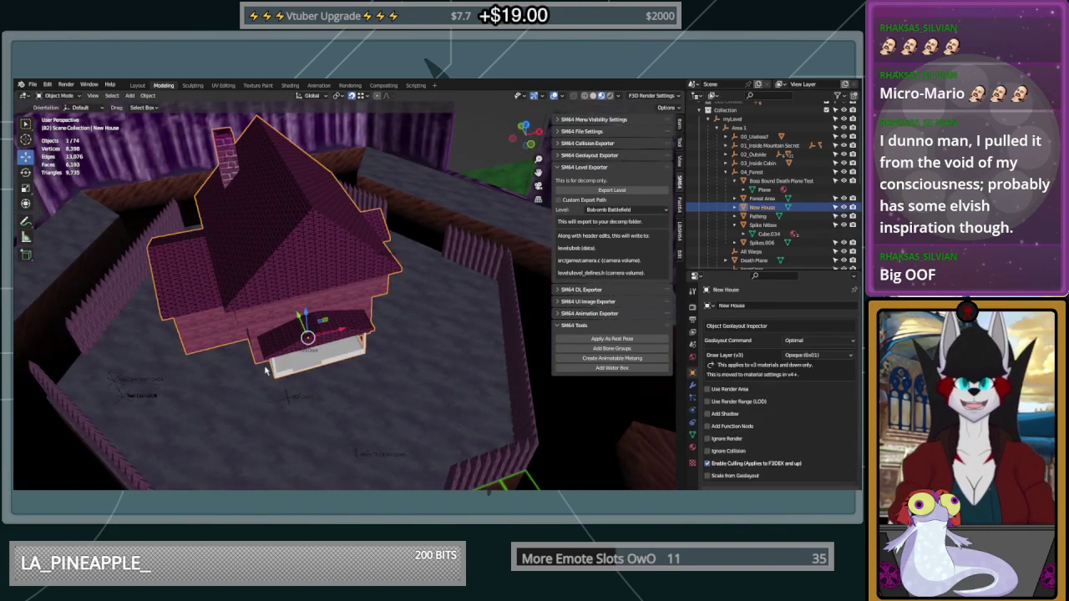
{"action": "scroll", "coordinate": [374, 368], "scroll_direction": "down", "scroll_amount": 7}
{"action": "middle_click_drag", "start_coordinate": [370, 363], "coordinate": [231, 290]}
{"action": "left_click", "coordinate": [365, 361]}
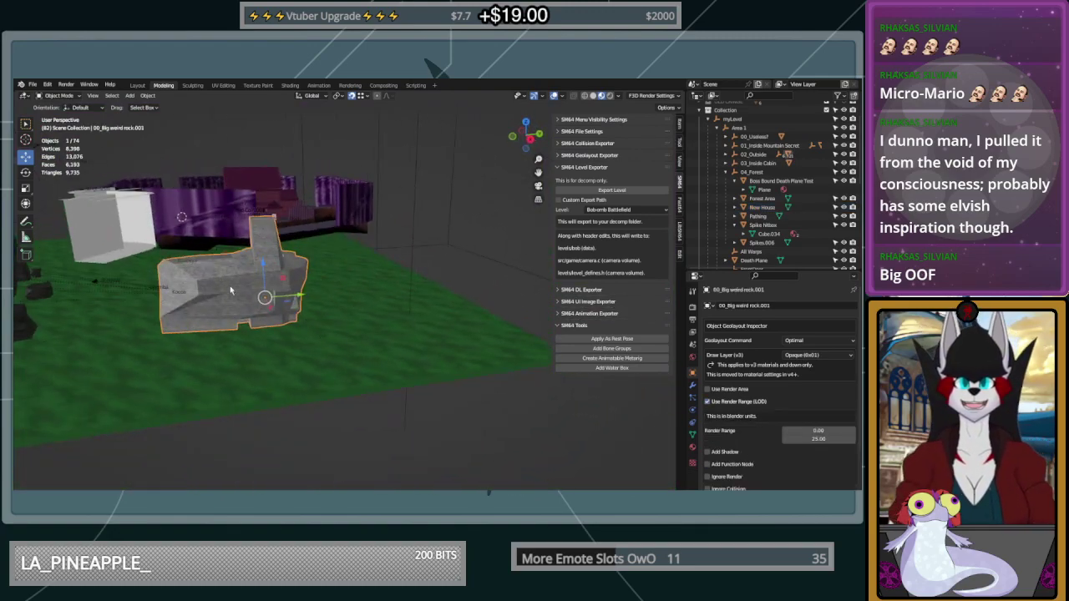
{"action": "middle_click_drag", "start_coordinate": [214, 289], "coordinate": [241, 292]}
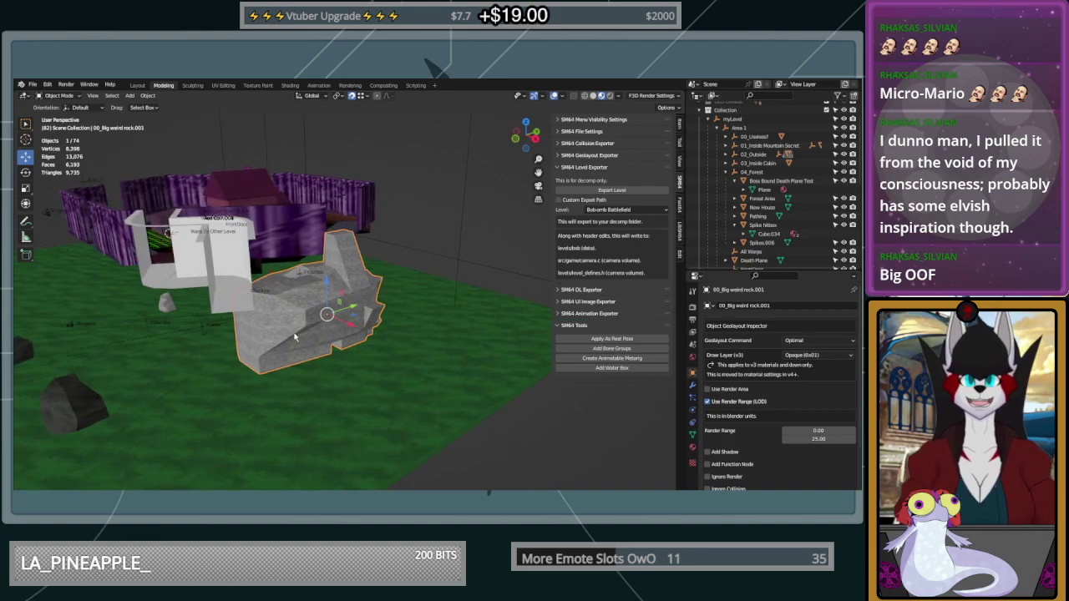
{"action": "middle_click_drag", "start_coordinate": [386, 313], "coordinate": [501, 326]}
{"action": "middle_click_drag", "start_coordinate": [374, 326], "coordinate": [383, 409]}
{"action": "middle_click_drag", "start_coordinate": [484, 425], "coordinate": [398, 271]}
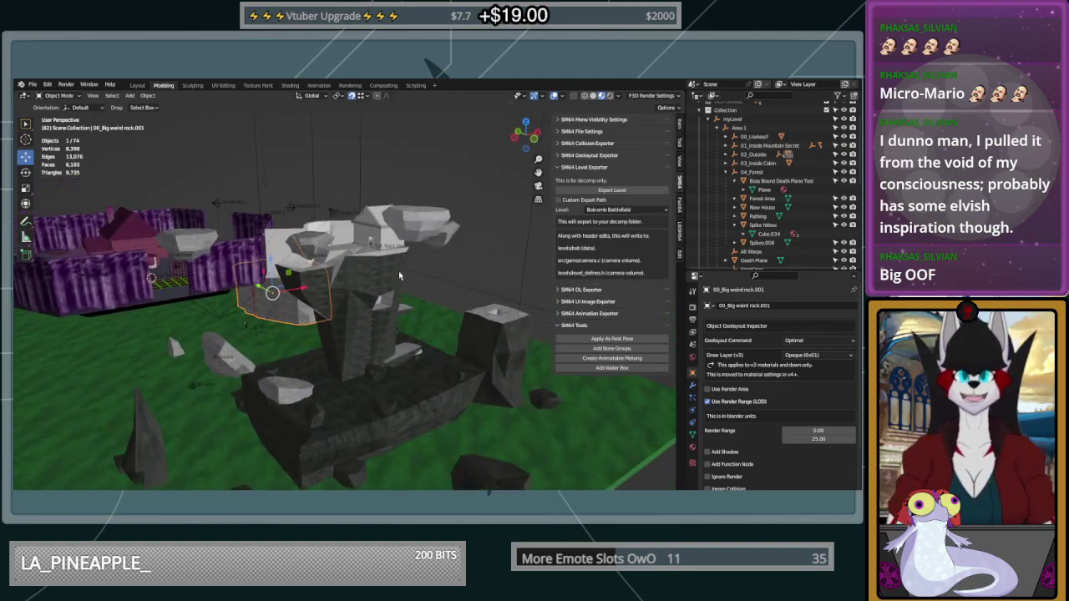
{"action": "middle_click_drag", "start_coordinate": [375, 307], "coordinate": [408, 282]}
{"action": "middle_click_drag", "start_coordinate": [391, 332], "coordinate": [425, 336]}
{"action": "middle_click_drag", "start_coordinate": [522, 327], "coordinate": [276, 334]}
Try to move the New House mesh upward, undo the move and clear the selection
{"action": "left_click_drag", "start_coordinate": [475, 188], "coordinate": [236, 393]}
{"action": "left_click", "coordinate": [465, 222]}
{"action": "left_click", "coordinate": [240, 295]}
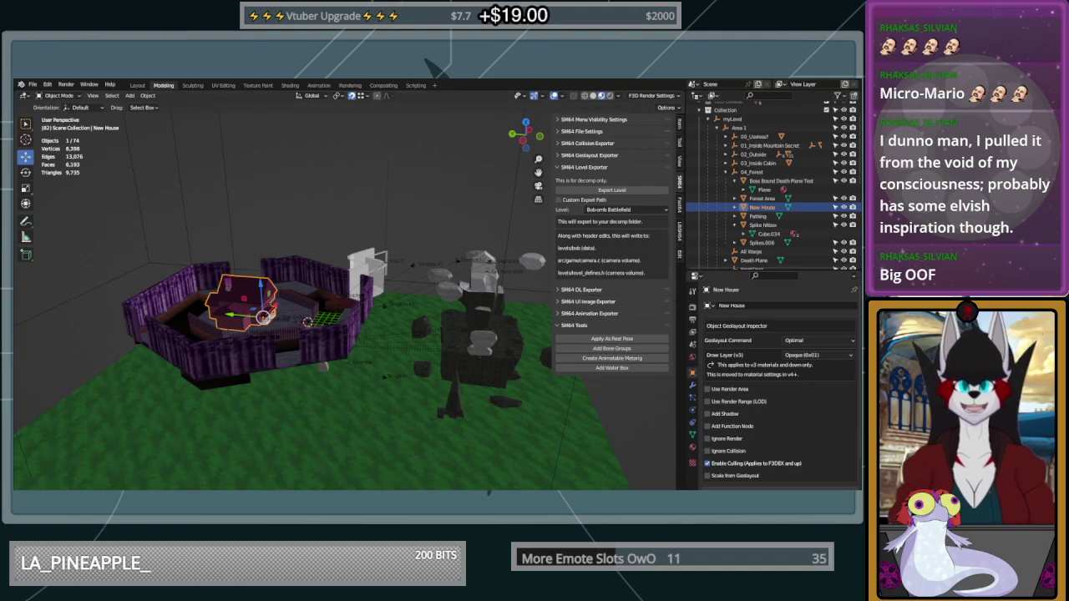
{"action": "left_click_drag", "start_coordinate": [264, 291], "coordinate": [290, 177]}
{"action": "key", "text": "ctrl+z"}
{"action": "left_click", "coordinate": [317, 214]}
{"action": "middle_click_drag", "start_coordinate": [405, 296], "coordinate": [253, 369]}
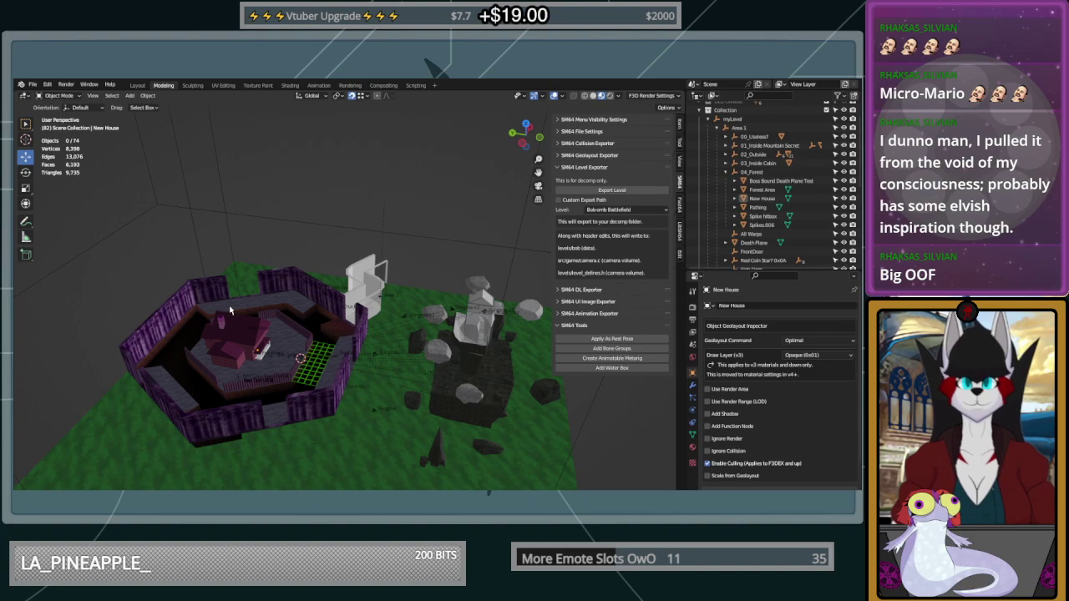
Open the recent file Third Level.blend
{"action": "left_click", "coordinate": [33, 84]}
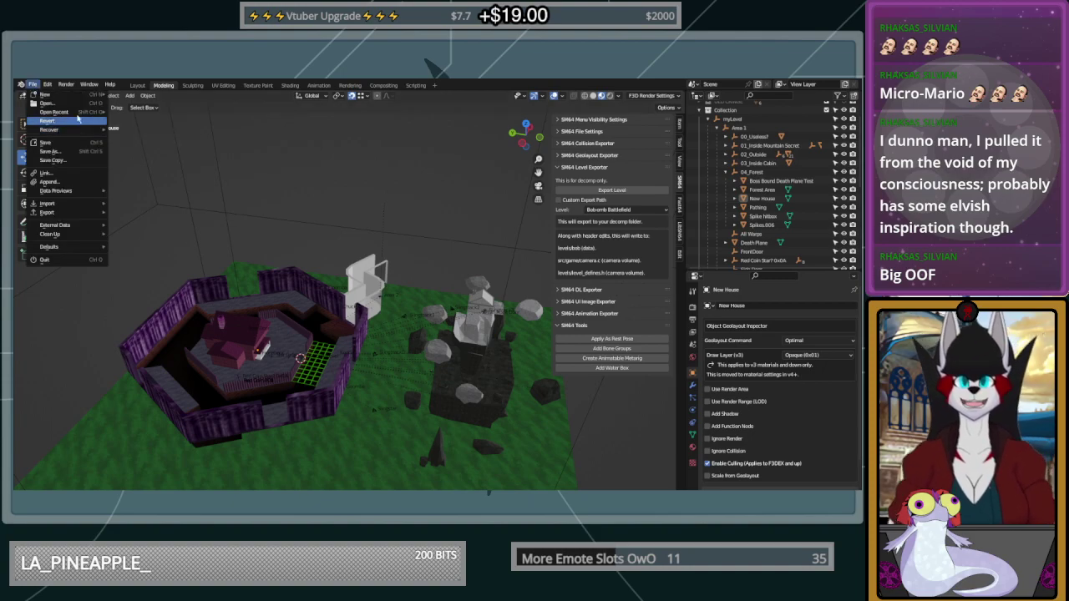
{"action": "mouse_move", "coordinate": [80, 113]}
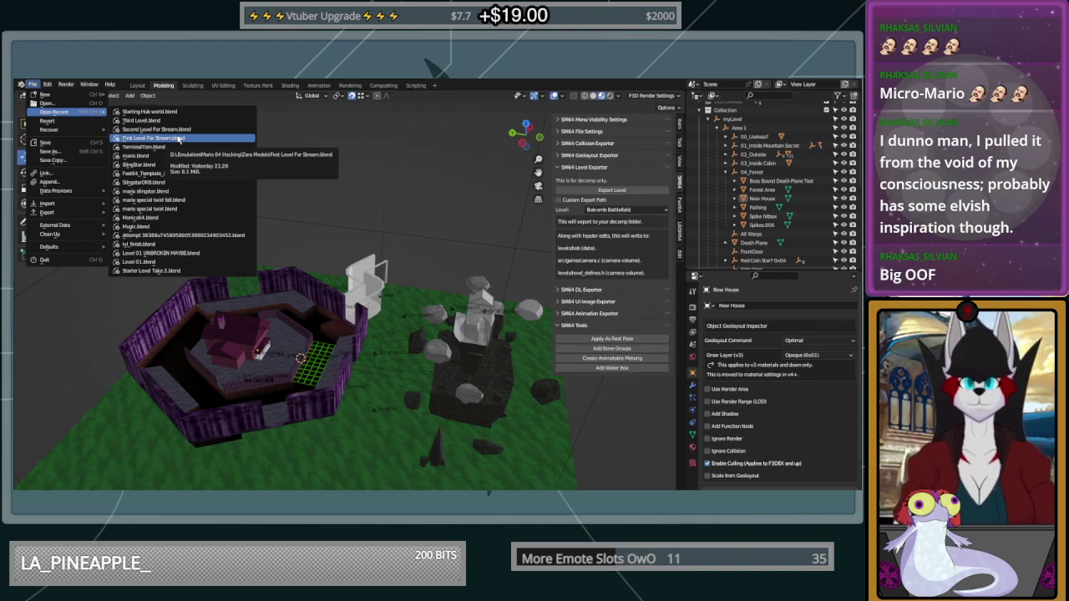
{"action": "left_click", "coordinate": [170, 122]}
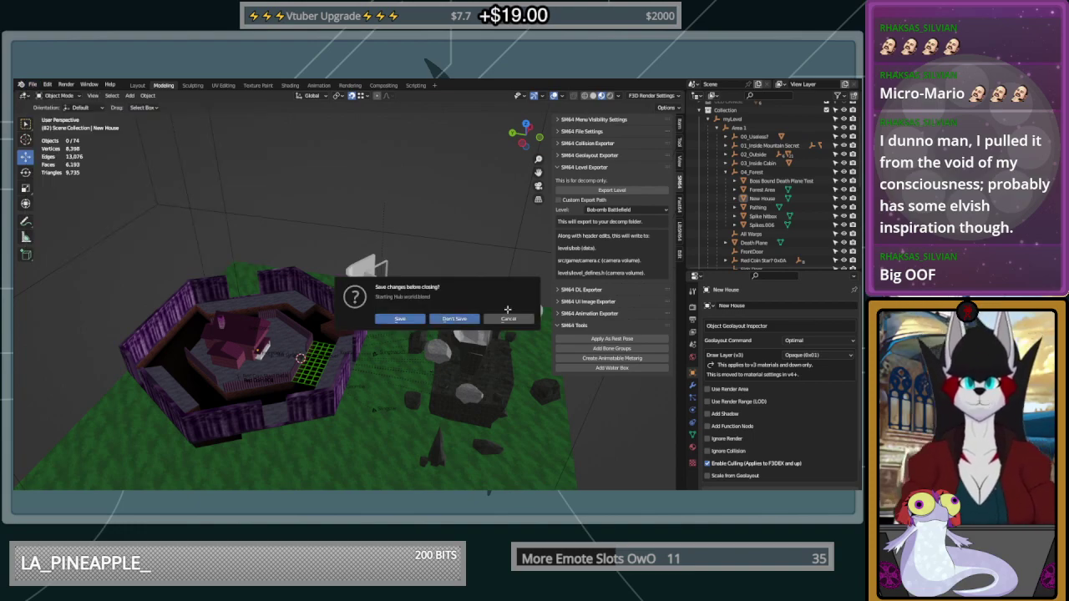
Examine the octagonal tower, its square recess and the height of the surrounding platforms, with the mesh selection cleared
{"action": "middle_click_drag", "start_coordinate": [454, 267], "coordinate": [465, 363]}
{"action": "scroll", "coordinate": [367, 334], "scroll_direction": "up", "scroll_amount": 1}
{"action": "scroll", "coordinate": [367, 334], "scroll_direction": "down", "scroll_amount": 2}
{"action": "scroll", "coordinate": [377, 357], "scroll_direction": "down", "scroll_amount": 2}
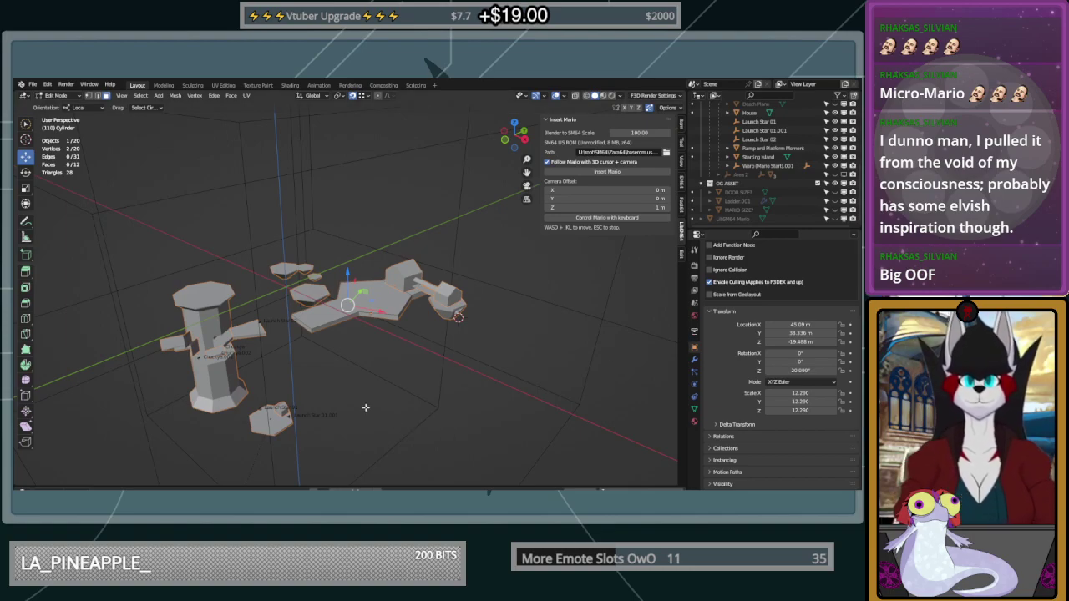
{"action": "middle_click_drag", "start_coordinate": [310, 382], "coordinate": [272, 371]}
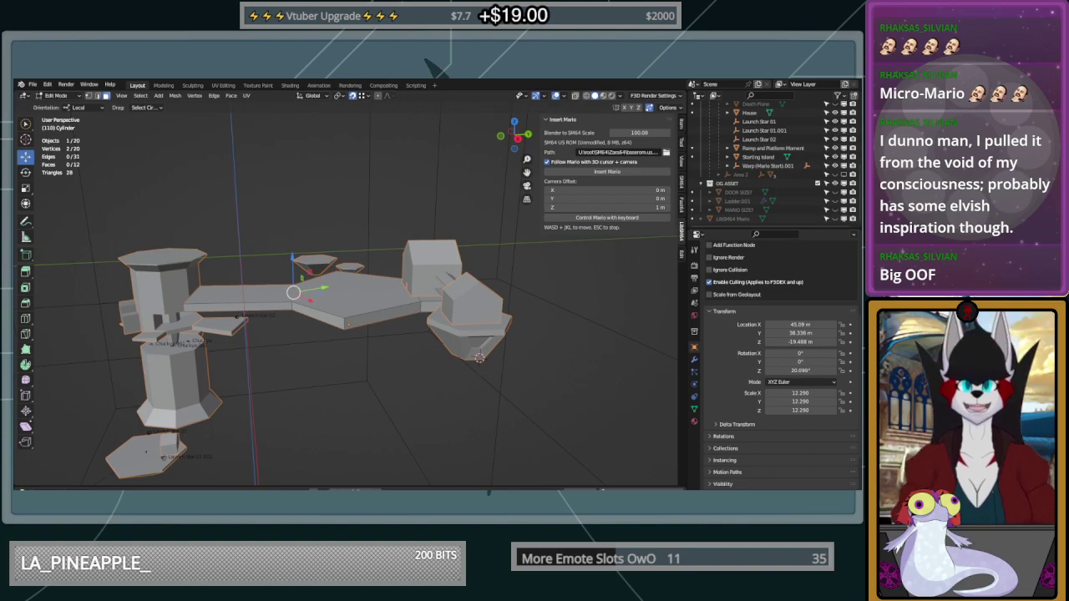
{"action": "middle_click_drag", "start_coordinate": [458, 380], "coordinate": [490, 382]}
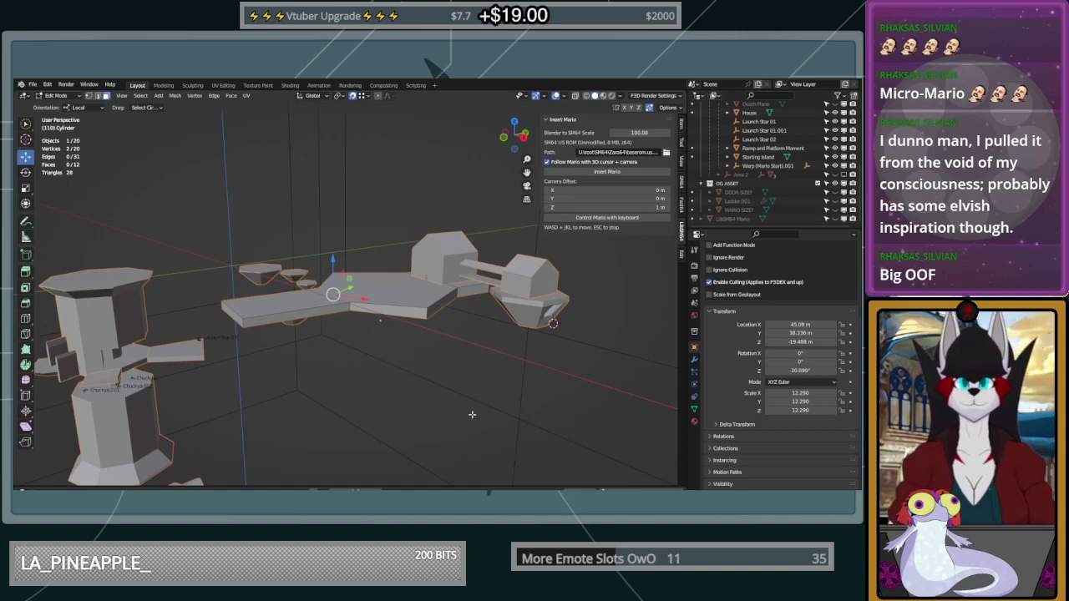
{"action": "middle_click_drag", "start_coordinate": [464, 355], "coordinate": [294, 452]}
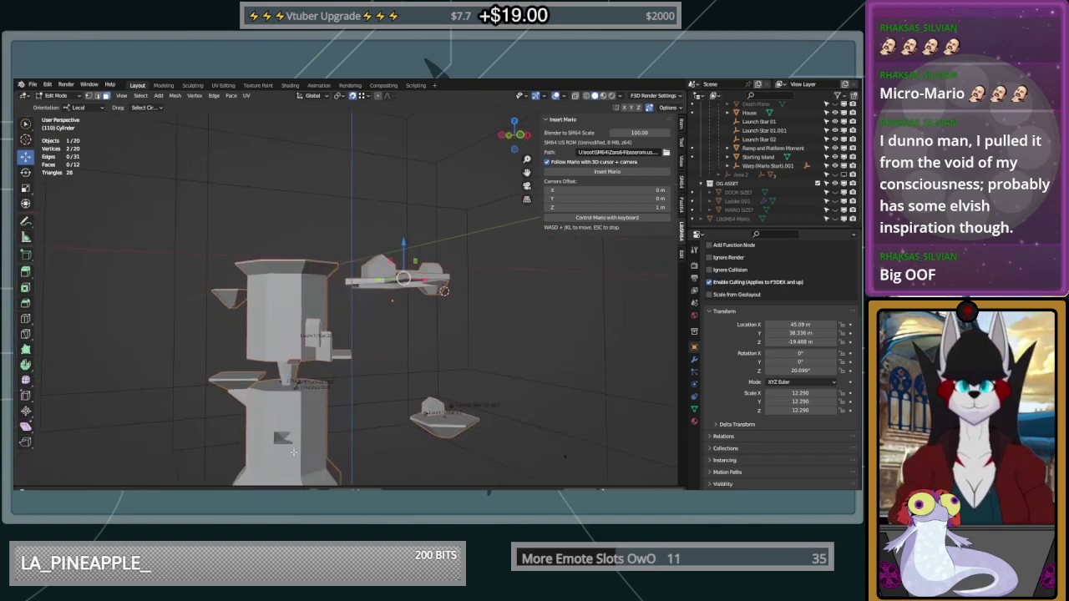
{"action": "left_click", "coordinate": [280, 443]}
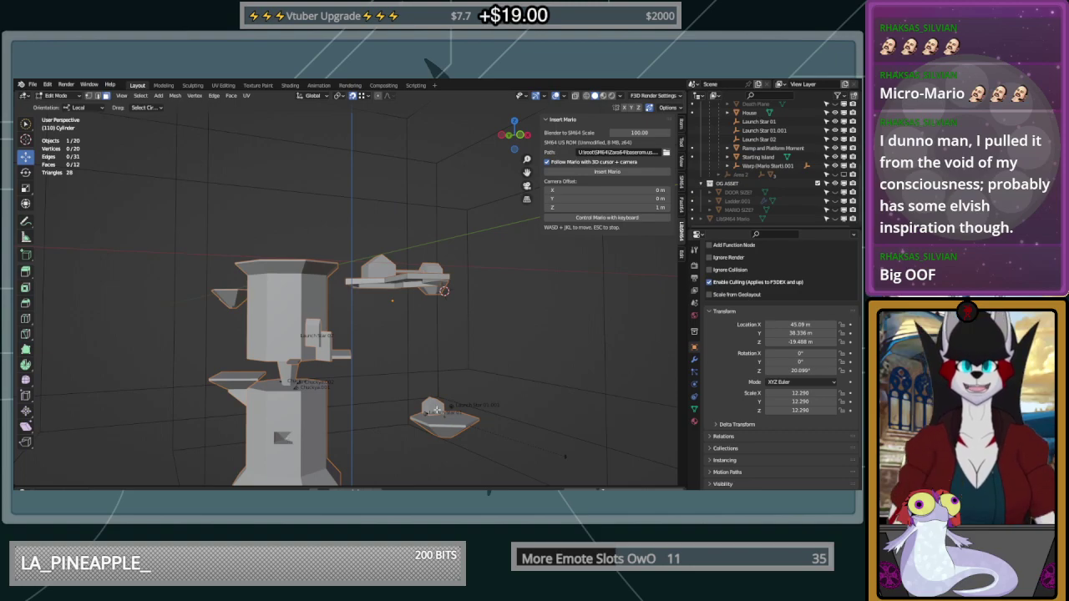
{"action": "middle_click_drag", "start_coordinate": [284, 438], "coordinate": [354, 414]}
{"action": "scroll", "coordinate": [357, 425], "scroll_direction": "up", "scroll_amount": 4}
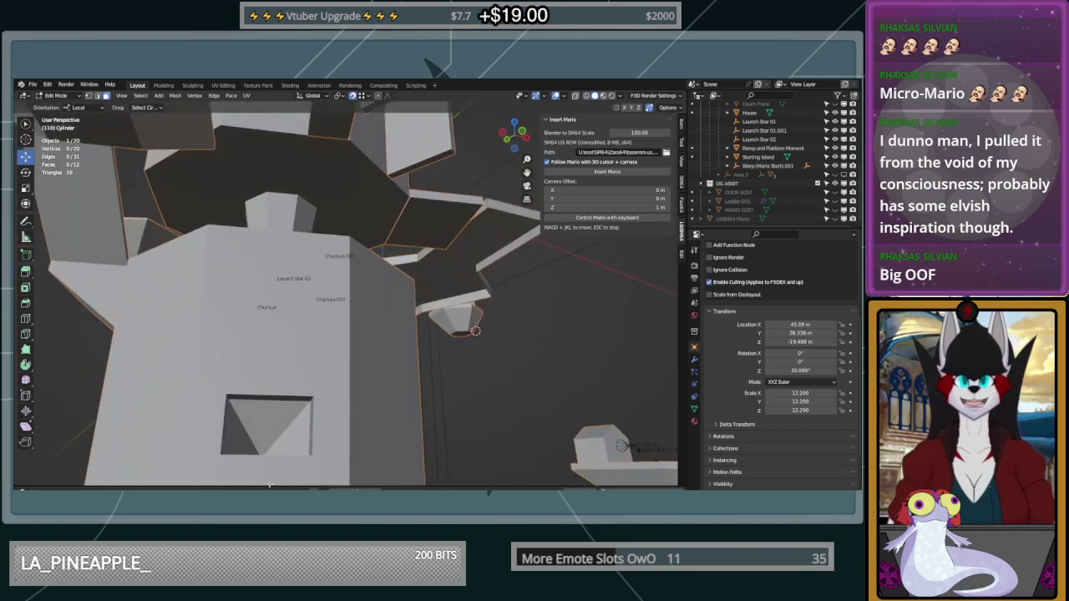
{"action": "scroll", "coordinate": [328, 481], "scroll_direction": "down", "scroll_amount": 3}
{"action": "middle_click_drag", "start_coordinate": [308, 381], "coordinate": [348, 444], "text": "shift"}
{"action": "scroll", "coordinate": [349, 404], "scroll_direction": "down", "scroll_amount": 4}
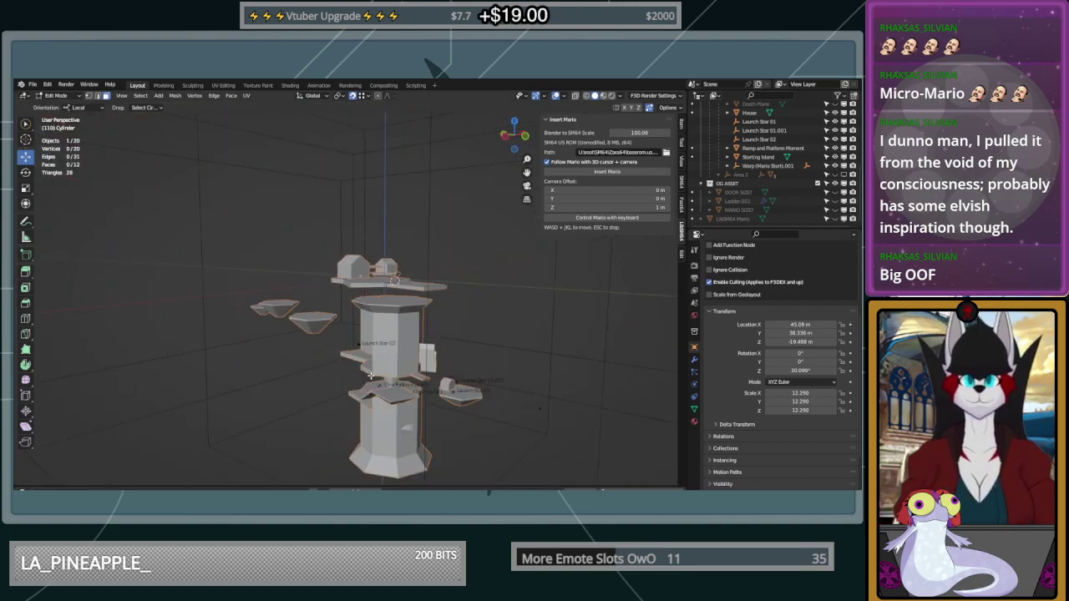
{"action": "middle_click_drag", "start_coordinate": [370, 376], "coordinate": [504, 452]}
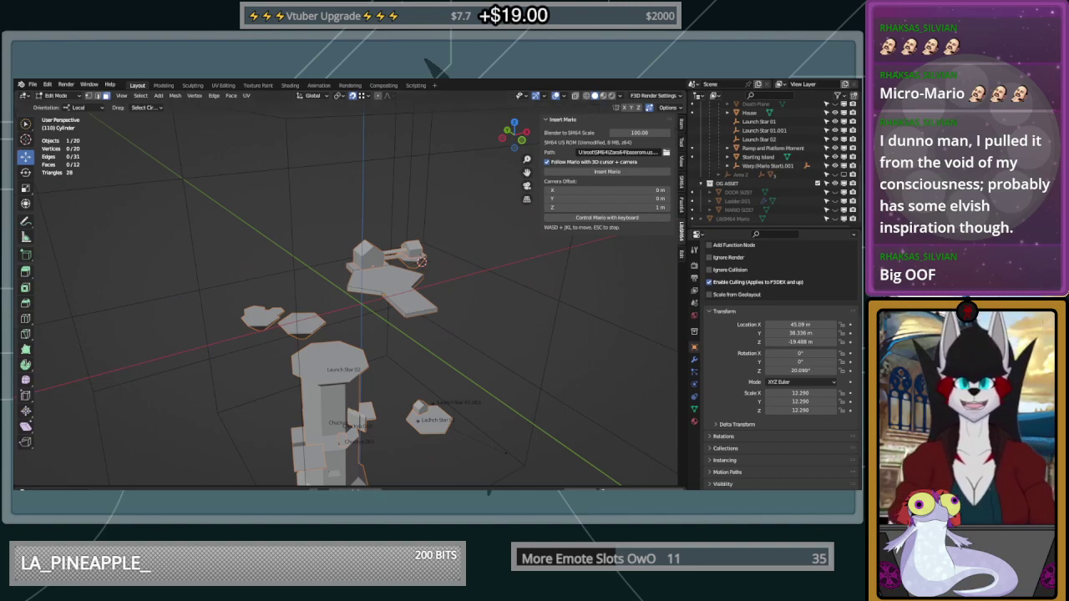
Examine the route from the tower past the small floating islands to the main platform and houses
{"action": "middle_click_drag", "start_coordinate": [467, 265], "coordinate": [513, 285]}
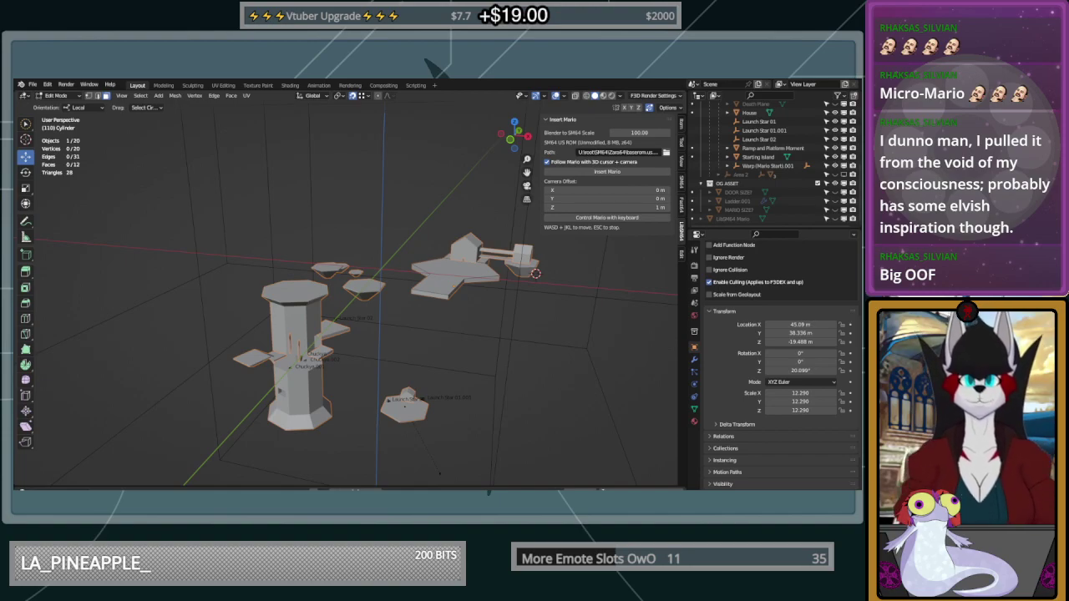
{"action": "middle_click_drag", "start_coordinate": [524, 349], "coordinate": [399, 341]}
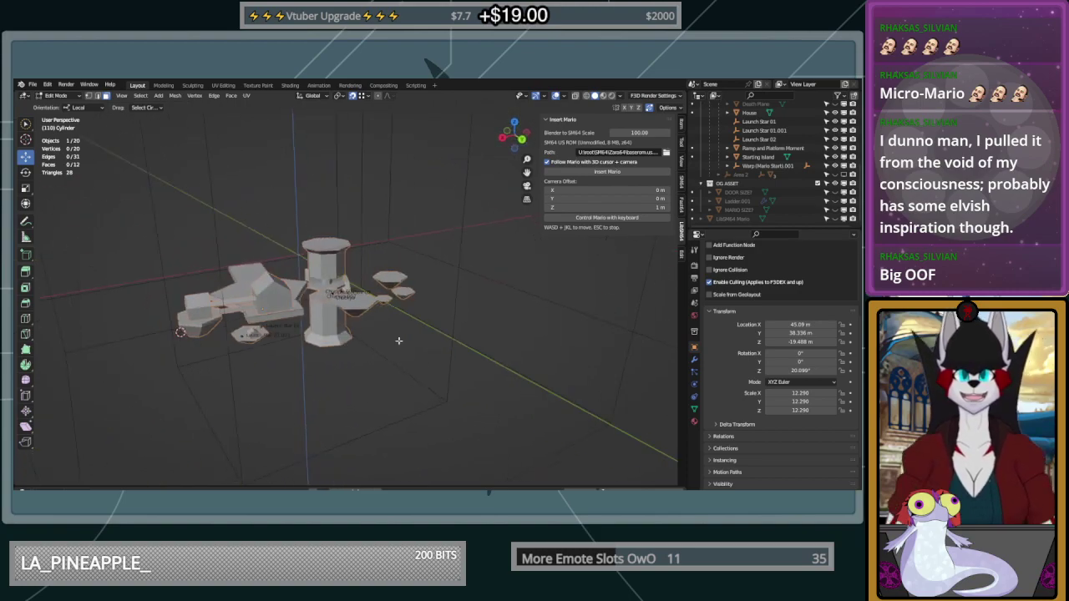
{"action": "middle_click_drag", "start_coordinate": [286, 258], "coordinate": [403, 256]}
{"action": "scroll", "coordinate": [403, 256], "scroll_direction": "up", "scroll_amount": 2}
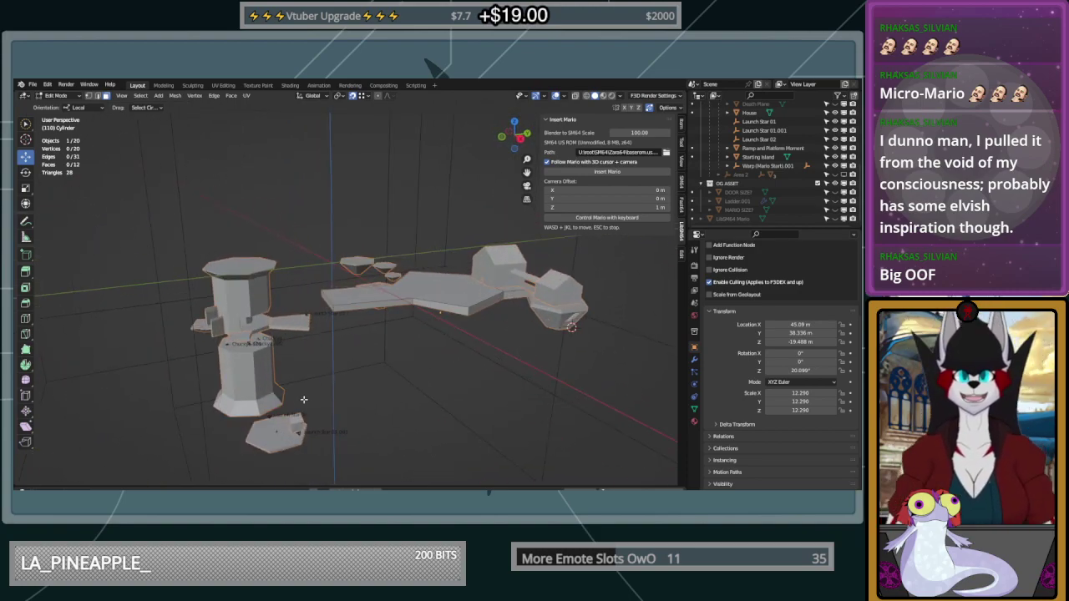
{"action": "scroll", "coordinate": [303, 399], "scroll_direction": "up", "scroll_amount": 2}
{"action": "scroll", "coordinate": [303, 399], "scroll_direction": "up", "scroll_amount": 2}
{"action": "middle_click_drag", "start_coordinate": [303, 399], "coordinate": [326, 371]}
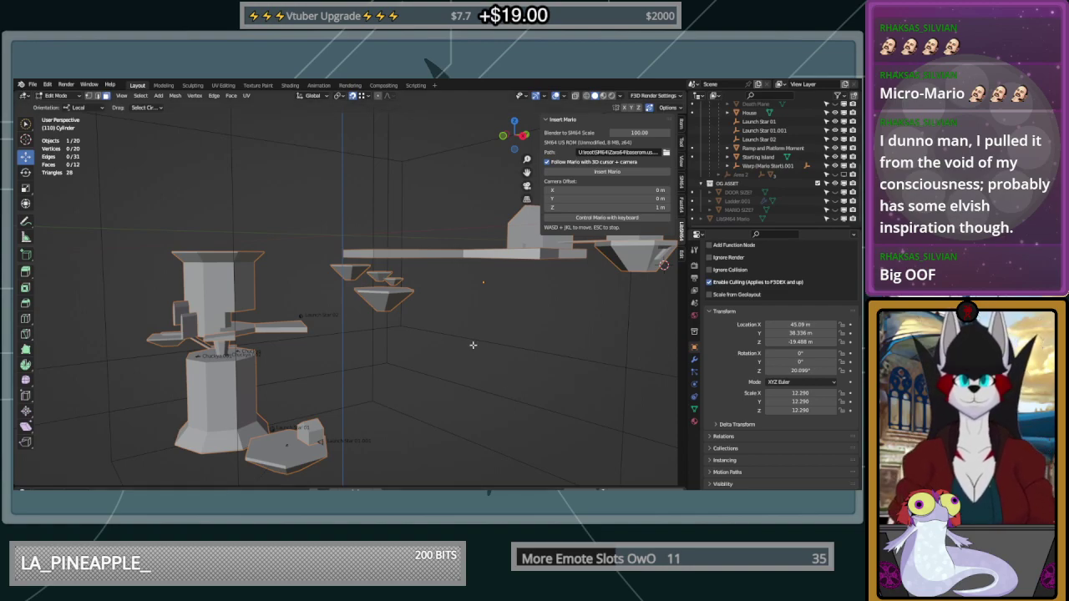
{"action": "middle_click_drag", "start_coordinate": [473, 345], "coordinate": [458, 357]}
{"action": "middle_click_drag", "start_coordinate": [470, 317], "coordinate": [473, 225]}
Fill the main platform's open underside with a face spanning the ten vertices of its lower outline
{"action": "left_click", "coordinate": [470, 217]}
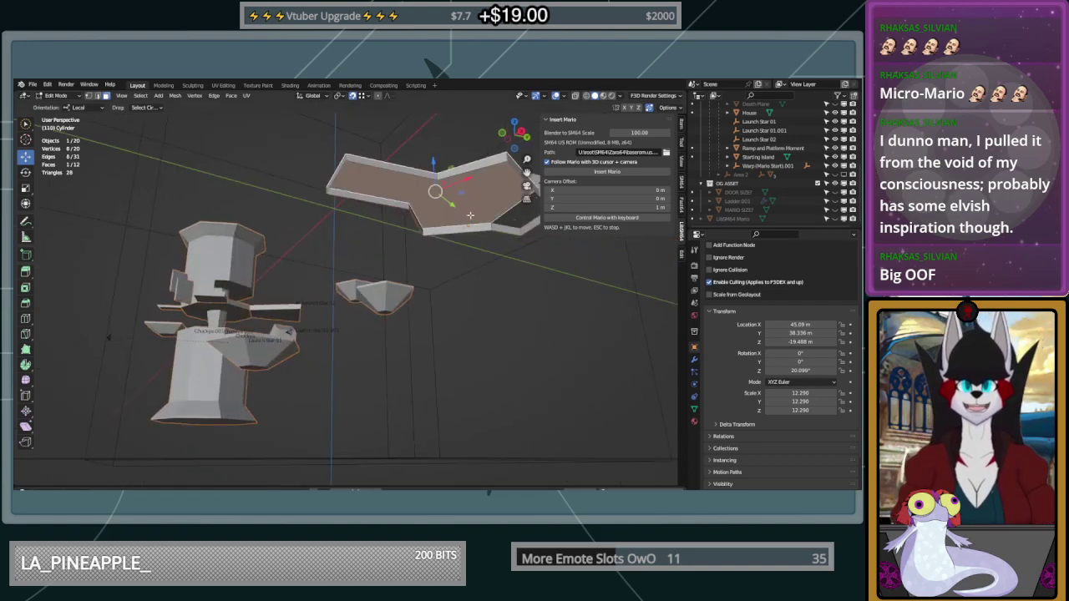
{"action": "middle_click_drag", "start_coordinate": [386, 276], "coordinate": [448, 325]}
{"action": "left_click", "coordinate": [90, 96]}
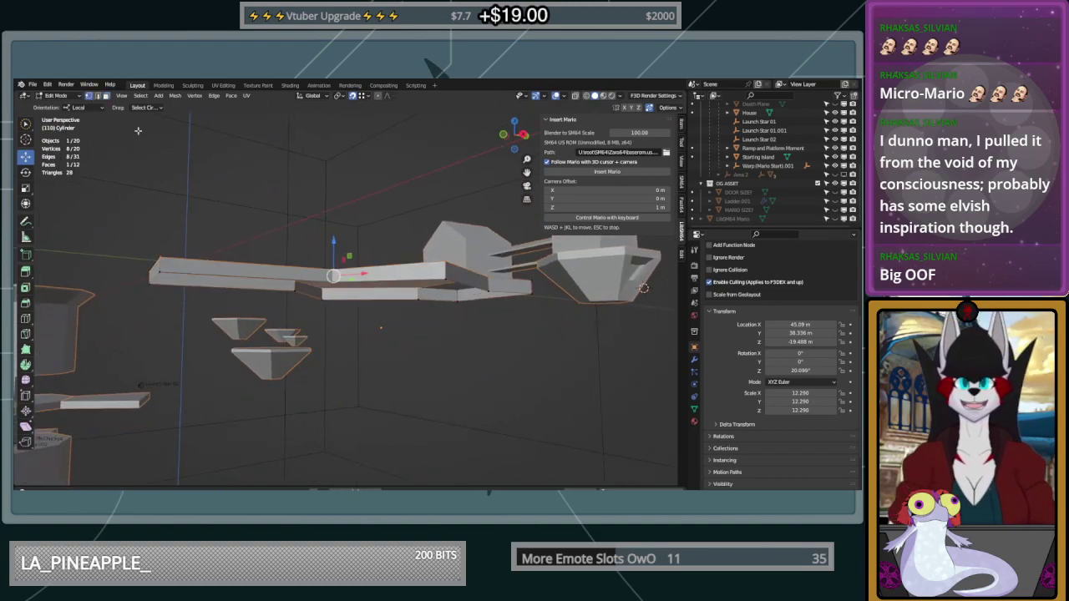
{"action": "left_click", "coordinate": [448, 279]}
{"action": "left_click", "coordinate": [424, 298], "text": "shift"}
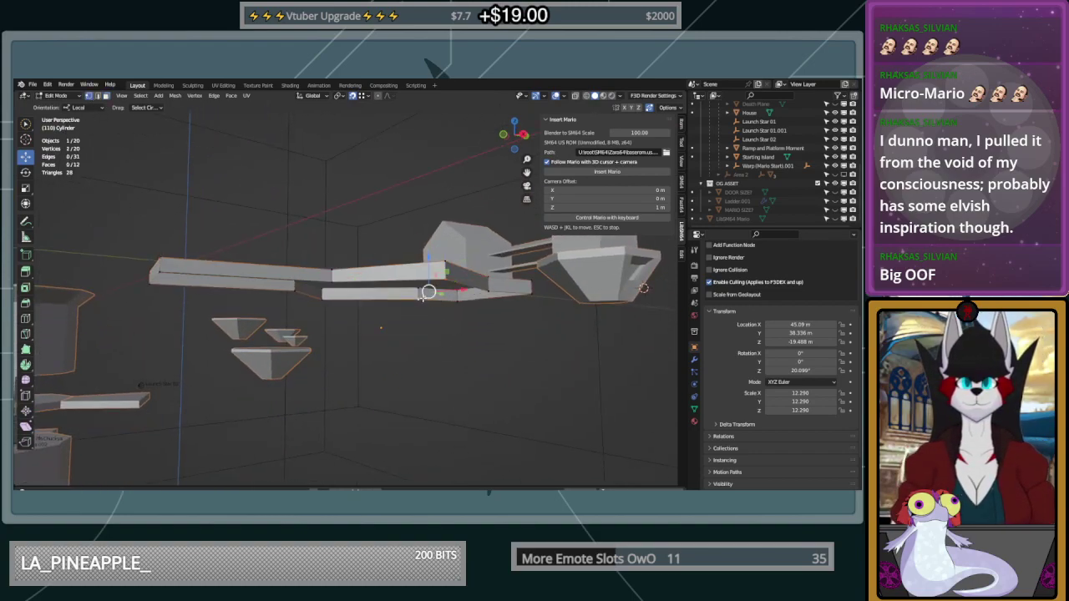
{"action": "left_click", "coordinate": [536, 294], "text": "shift"}
{"action": "left_click", "coordinate": [465, 304], "text": "shift"}
{"action": "left_click", "coordinate": [492, 289], "text": "shift"}
{"action": "middle_click_drag", "start_coordinate": [537, 286], "coordinate": [567, 281]}
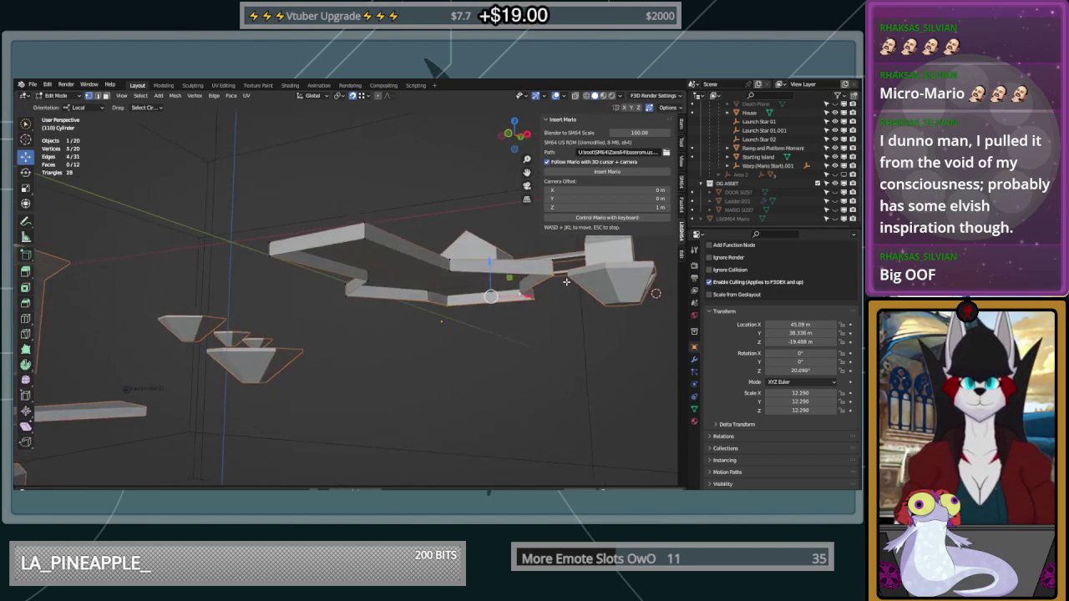
{"action": "left_click", "coordinate": [348, 295], "text": "shift"}
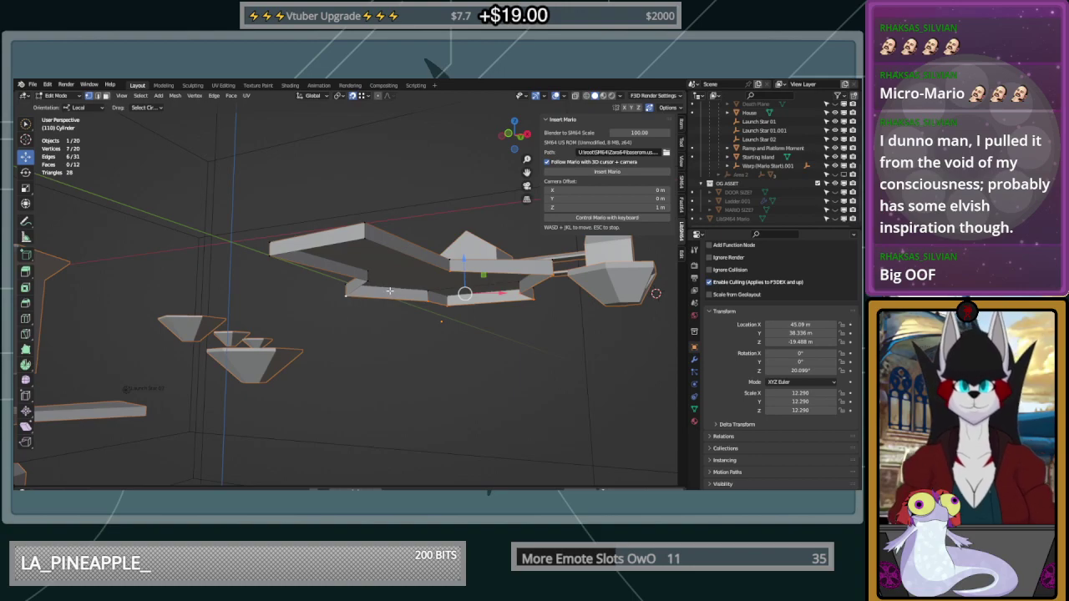
{"action": "left_click", "coordinate": [368, 283], "text": "shift"}
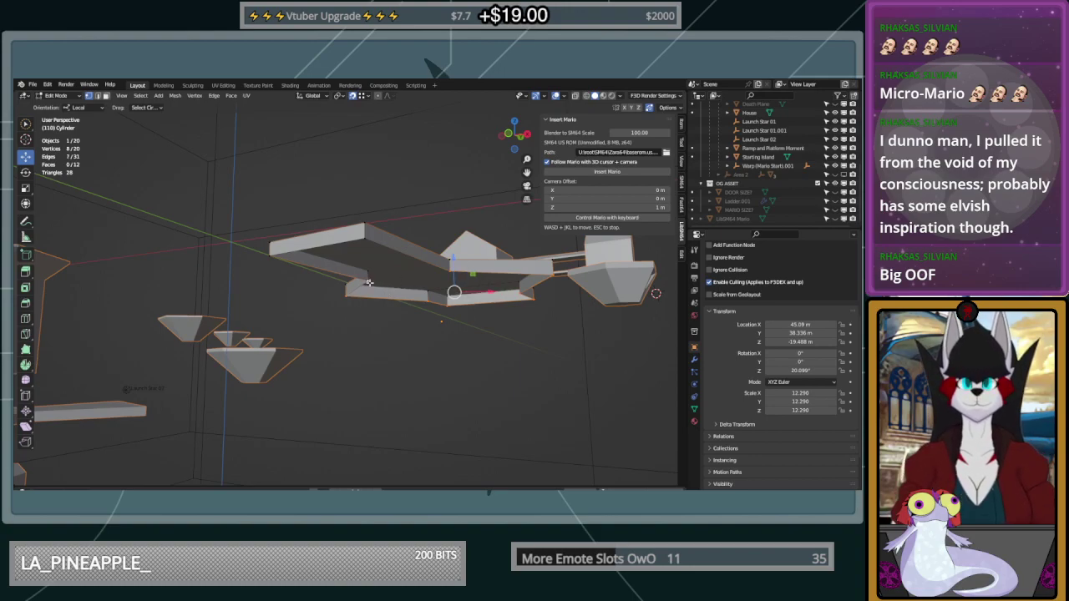
{"action": "left_click", "coordinate": [364, 236], "text": "shift"}
{"action": "left_click", "coordinate": [270, 259], "text": "shift"}
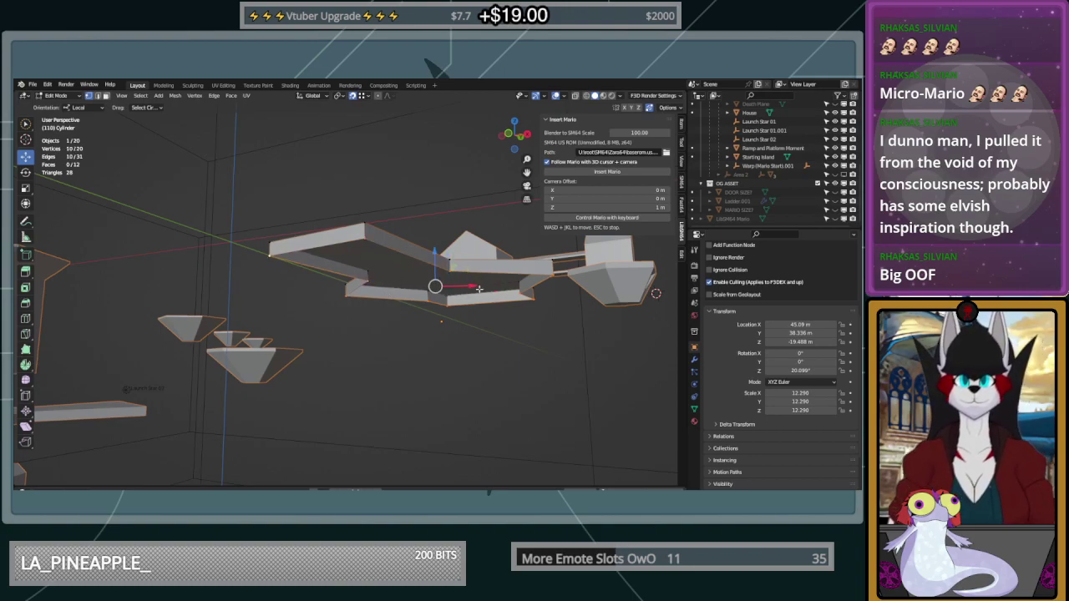
{"action": "key", "text": "f"}
Inset the platform's new underside face and lower it about 12.4 m along local Z to form a tapered base
{"action": "middle_click_drag", "start_coordinate": [498, 293], "coordinate": [485, 282]}
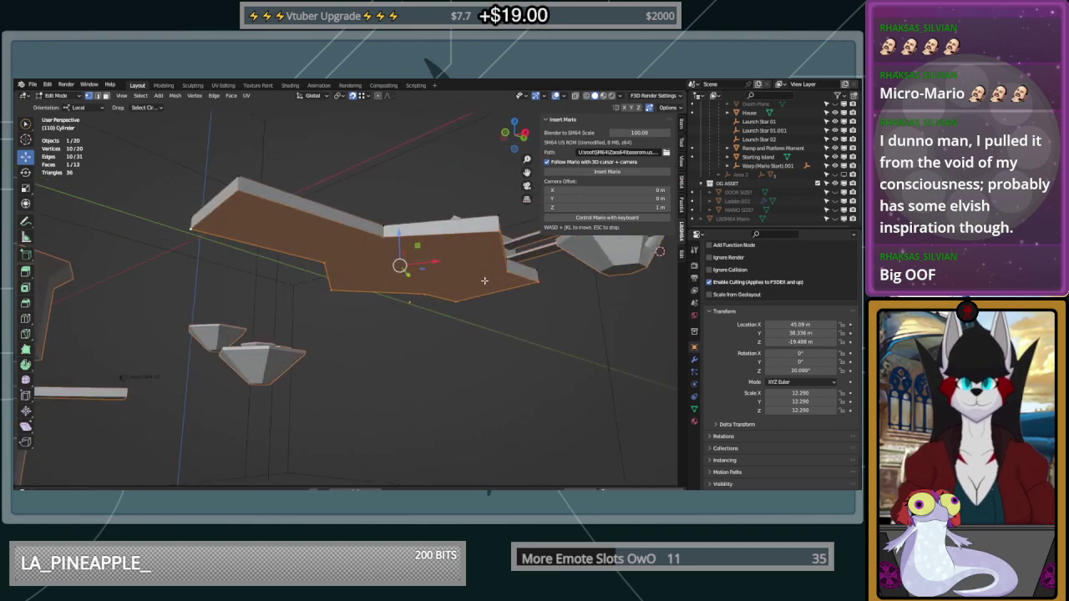
{"action": "key", "text": "i"}
{"action": "left_click", "coordinate": [452, 256]}
{"action": "mouse_move", "coordinate": [453, 256]}
{"action": "middle_mouse_down"}
{"action": "mouse_move", "coordinate": [443, 251]}
{"action": "mouse_move", "coordinate": [451, 243]}
{"action": "mouse_move", "coordinate": [476, 258]}
{"action": "mouse_move", "coordinate": [468, 254]}
{"action": "middle_mouse_up"}
{"action": "left_click_drag", "start_coordinate": [423, 253], "coordinate": [423, 298]}
{"action": "middle_click_drag", "start_coordinate": [498, 312], "coordinate": [250, 328]}
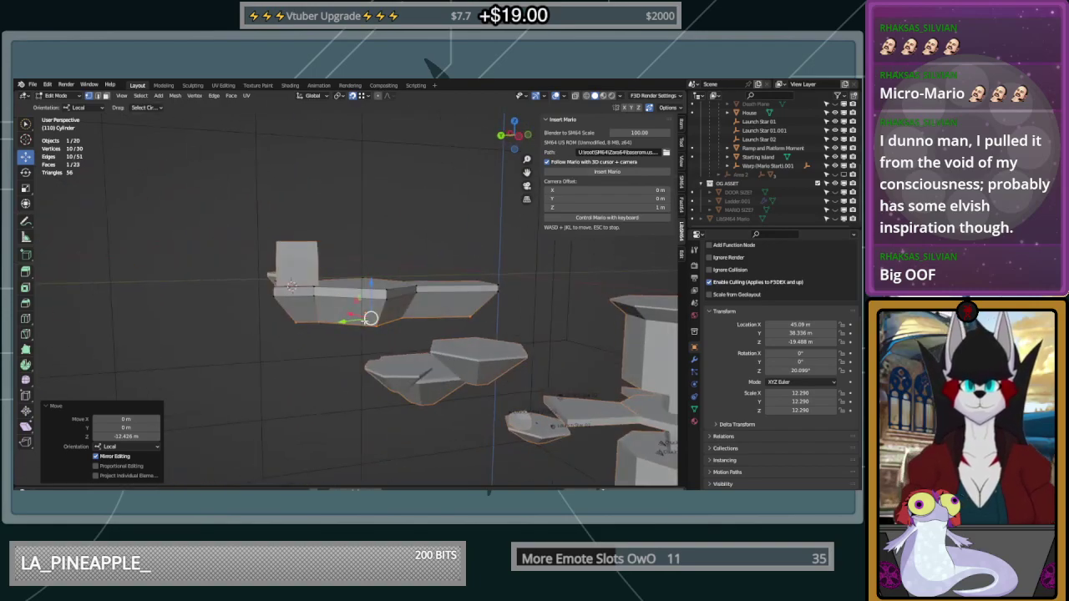
Knife-cut the main platform's lowered underside face along two lines between opposite corners, separating the central hexagon from both extensions
{"action": "middle_click_drag", "start_coordinate": [365, 321], "coordinate": [465, 293]}
{"action": "middle_click_drag", "start_coordinate": [288, 224], "coordinate": [438, 216]}
{"action": "scroll", "coordinate": [369, 198], "scroll_direction": "up", "scroll_amount": 1}
{"action": "middle_click_drag", "start_coordinate": [528, 260], "coordinate": [490, 300]}
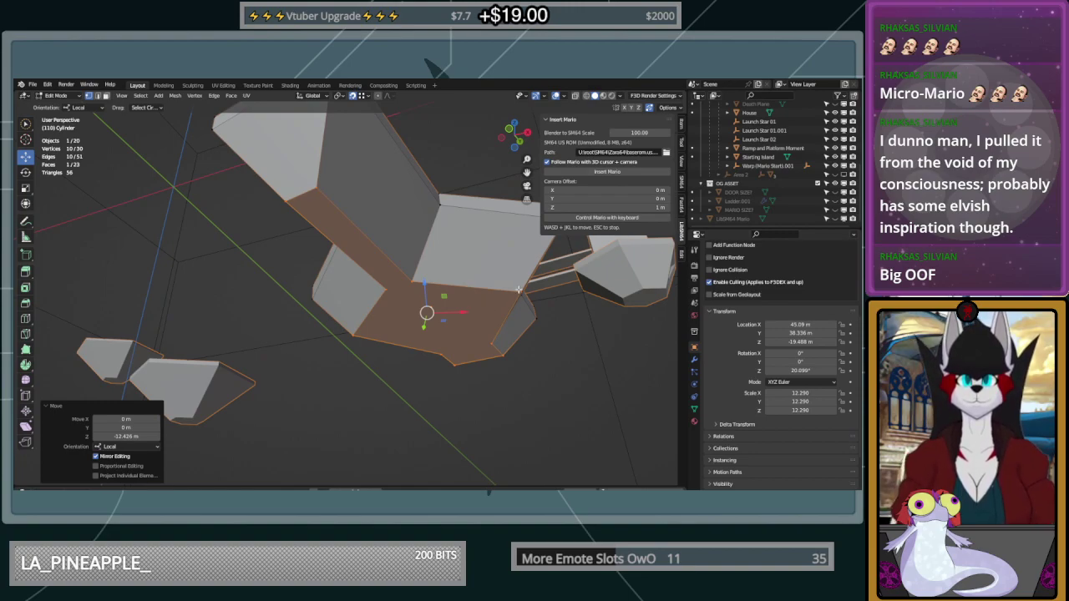
{"action": "left_click", "coordinate": [518, 289]}
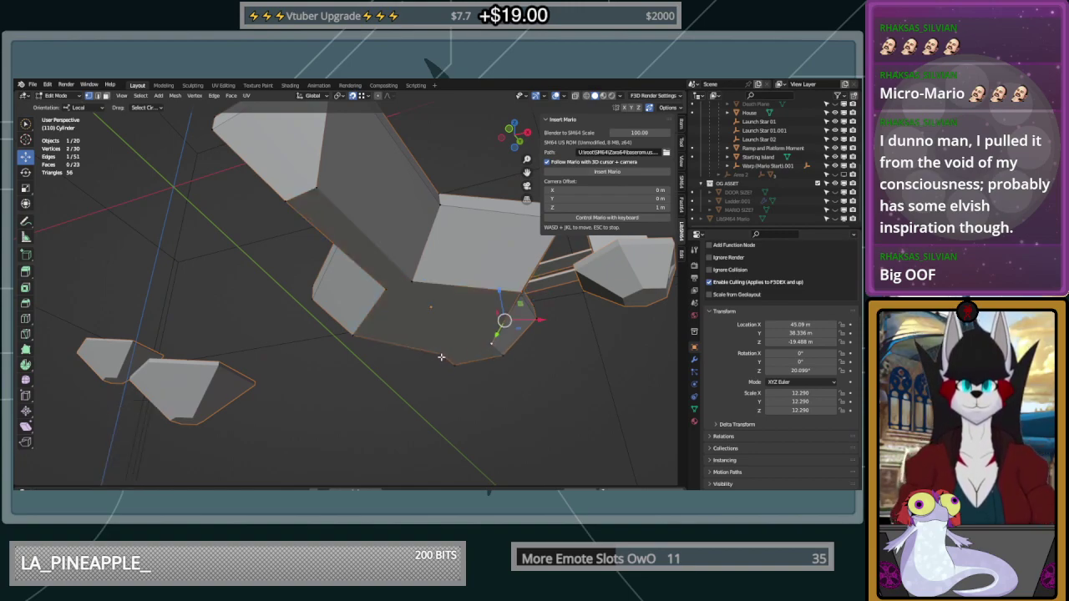
{"action": "scroll", "coordinate": [356, 286], "scroll_direction": "up", "scroll_amount": 1}
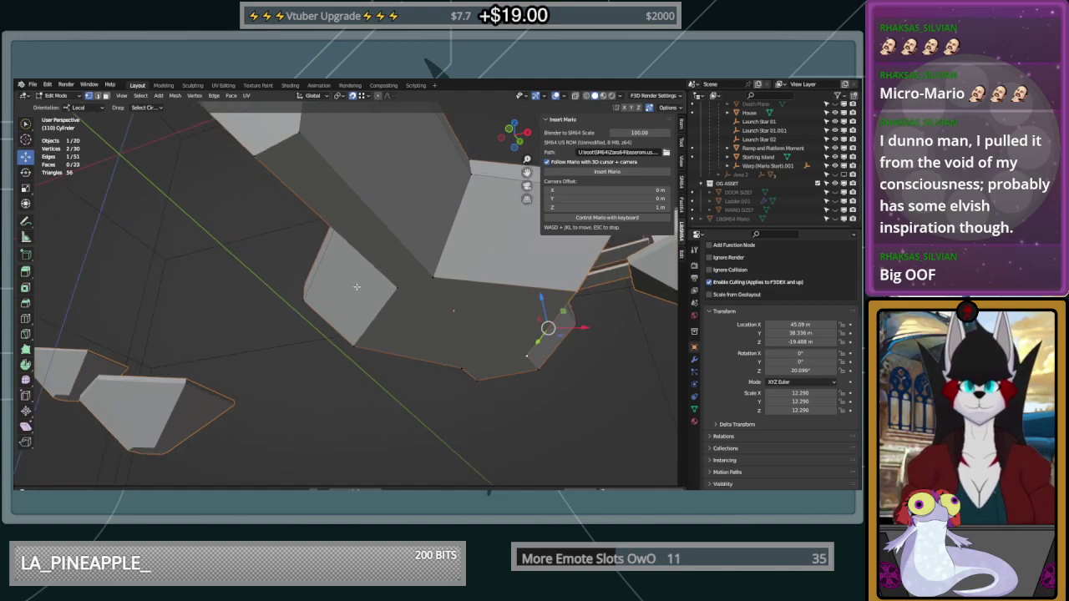
{"action": "left_click", "coordinate": [25, 333]}
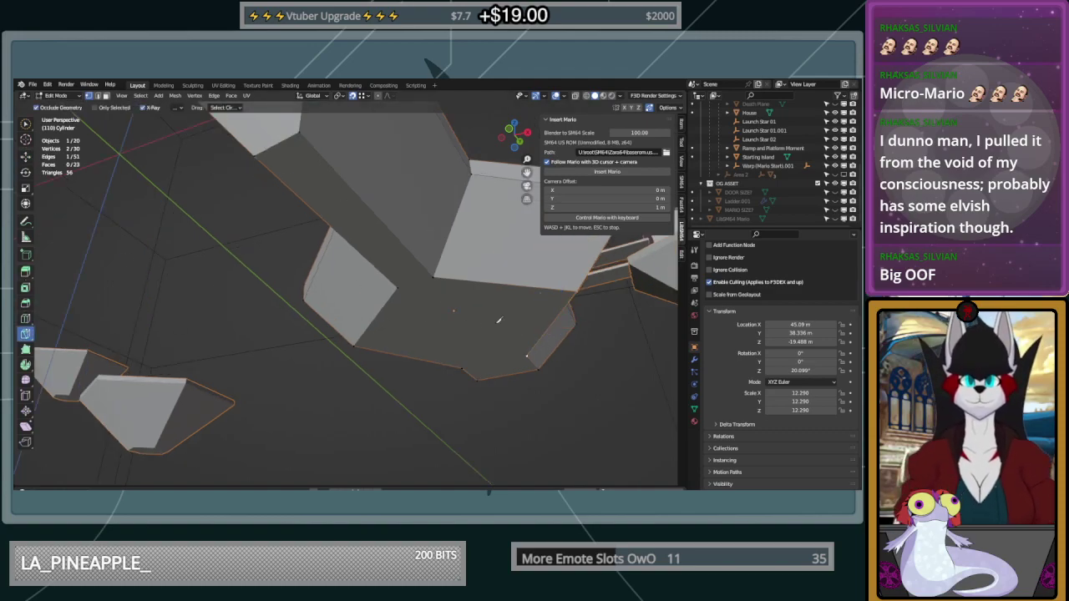
{"action": "key", "text": "a"}
{"action": "left_click", "coordinate": [462, 365]}
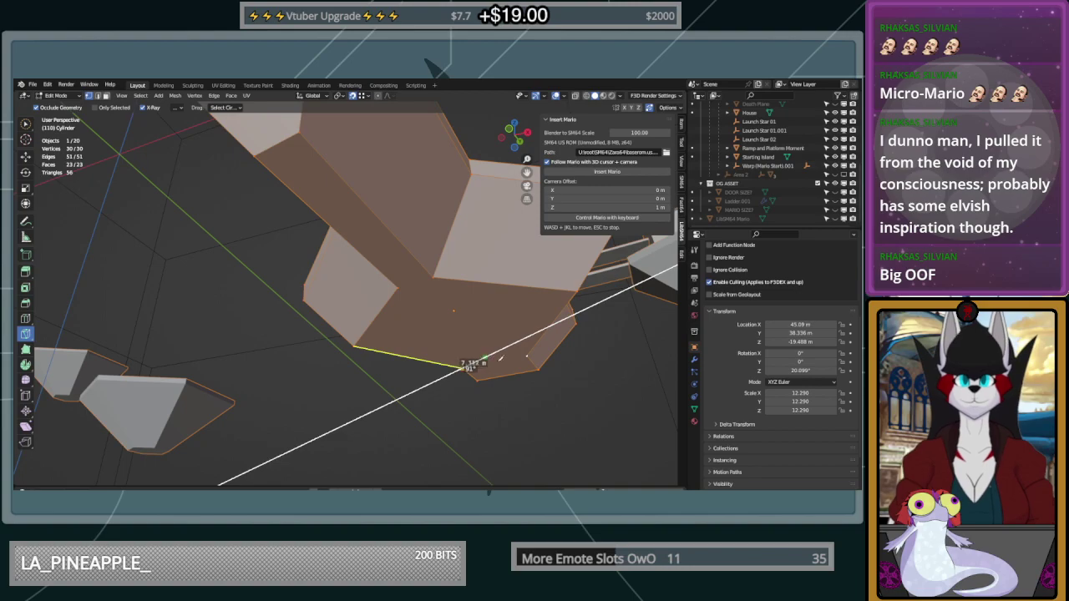
{"action": "left_click", "coordinate": [527, 356]}
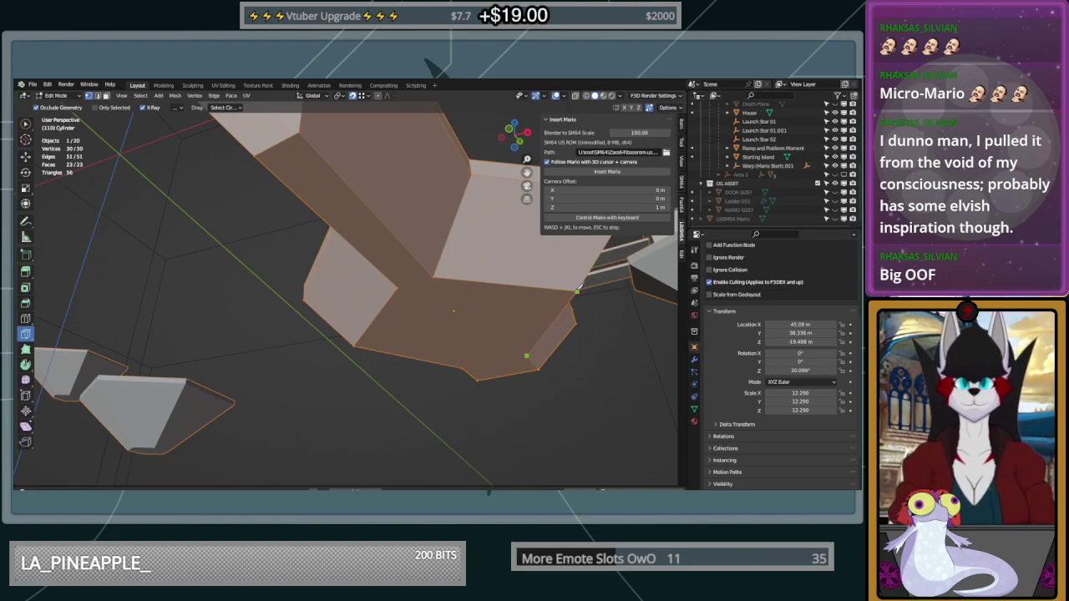
{"action": "left_click", "coordinate": [432, 275]}
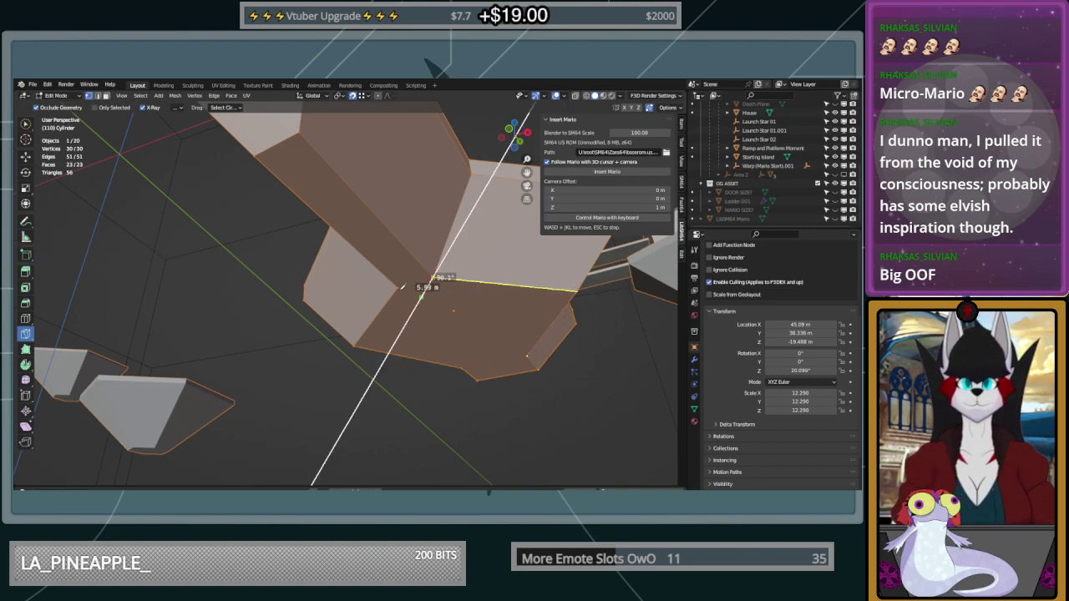
{"action": "middle_click_drag", "start_coordinate": [405, 288], "coordinate": [437, 285]}
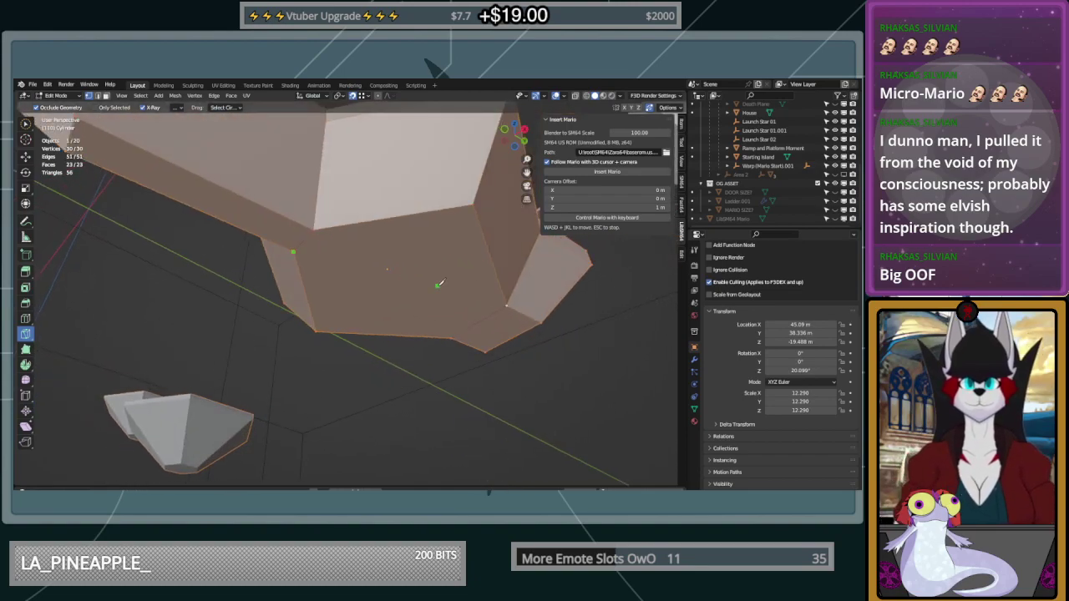
{"action": "left_click", "coordinate": [107, 96]}
{"action": "left_click", "coordinate": [405, 282]}
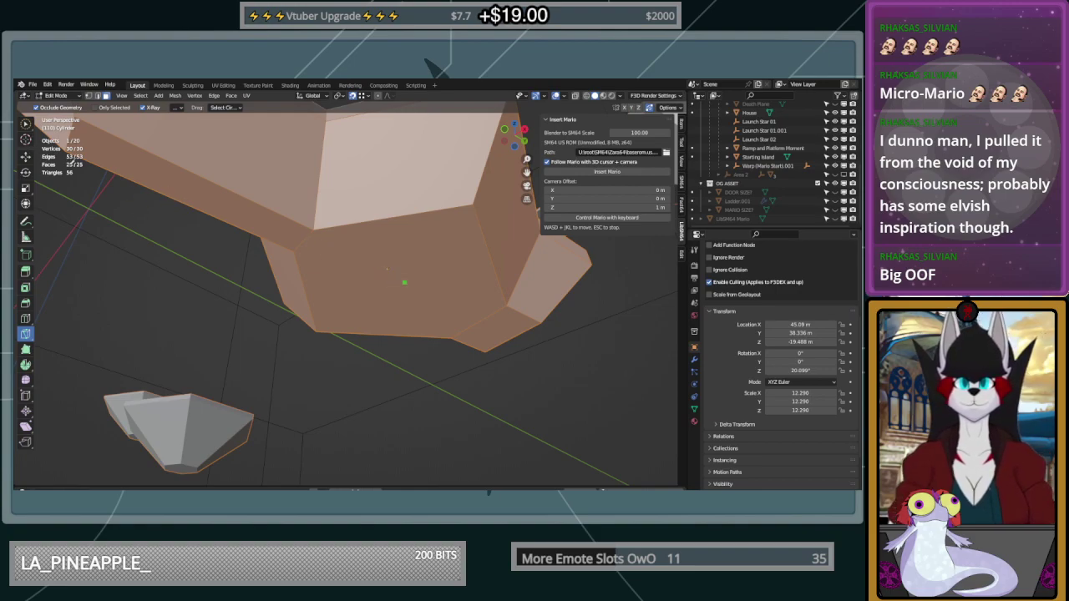
Extrude the central hexagonal underside face about 8.58 m along its normal and scale it down to roughly half size
{"action": "key", "text": "w"}
{"action": "left_click", "coordinate": [429, 283]}
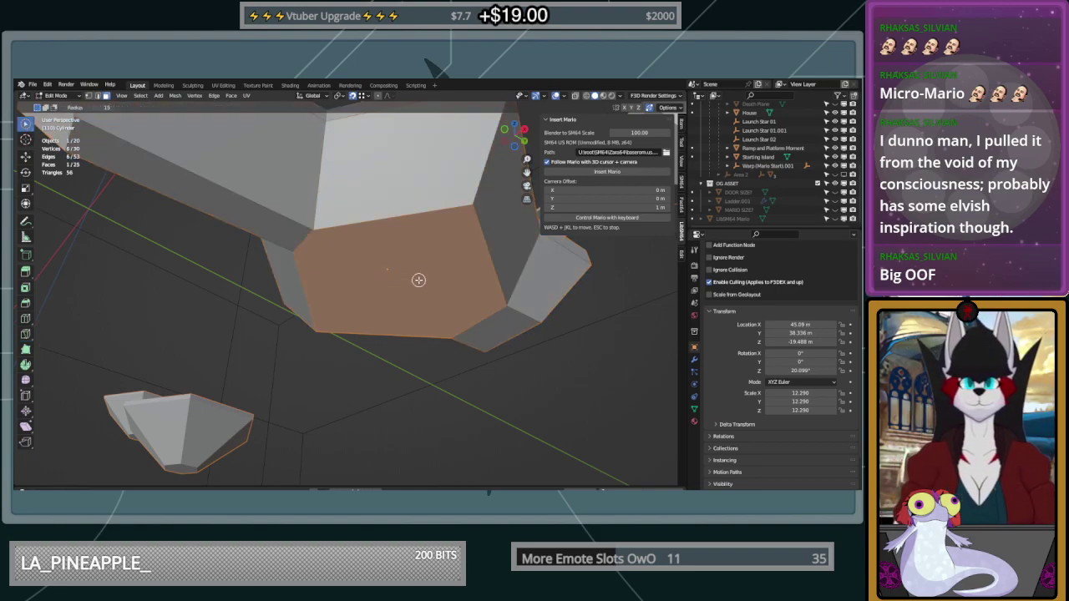
{"action": "middle_click_drag", "start_coordinate": [420, 280], "coordinate": [439, 281]}
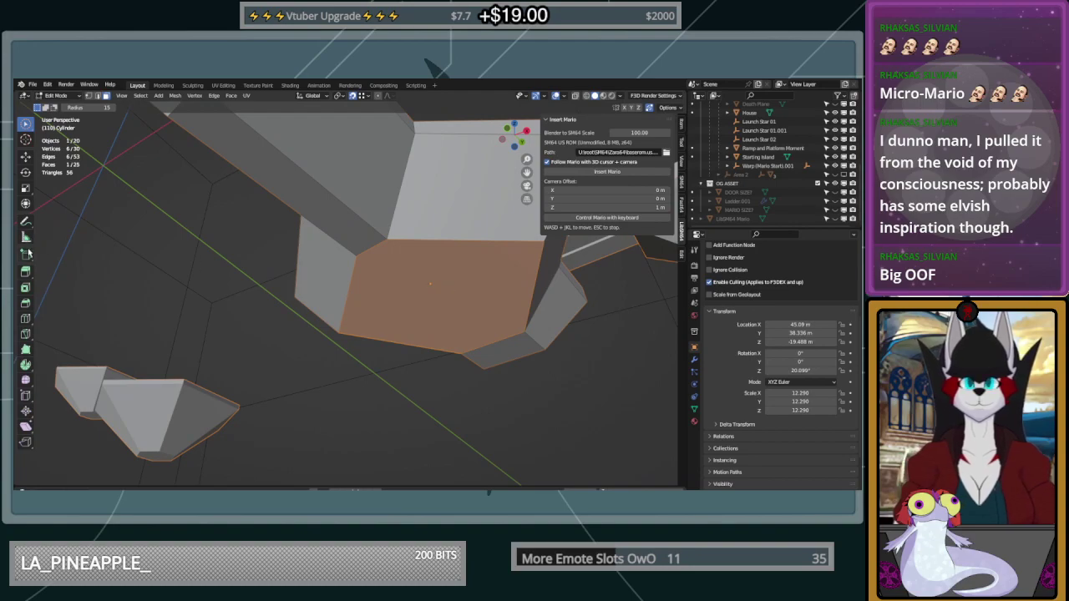
{"action": "left_click", "coordinate": [25, 273]}
{"action": "left_click_drag", "start_coordinate": [437, 321], "coordinate": [443, 437]}
{"action": "key", "text": "s"}
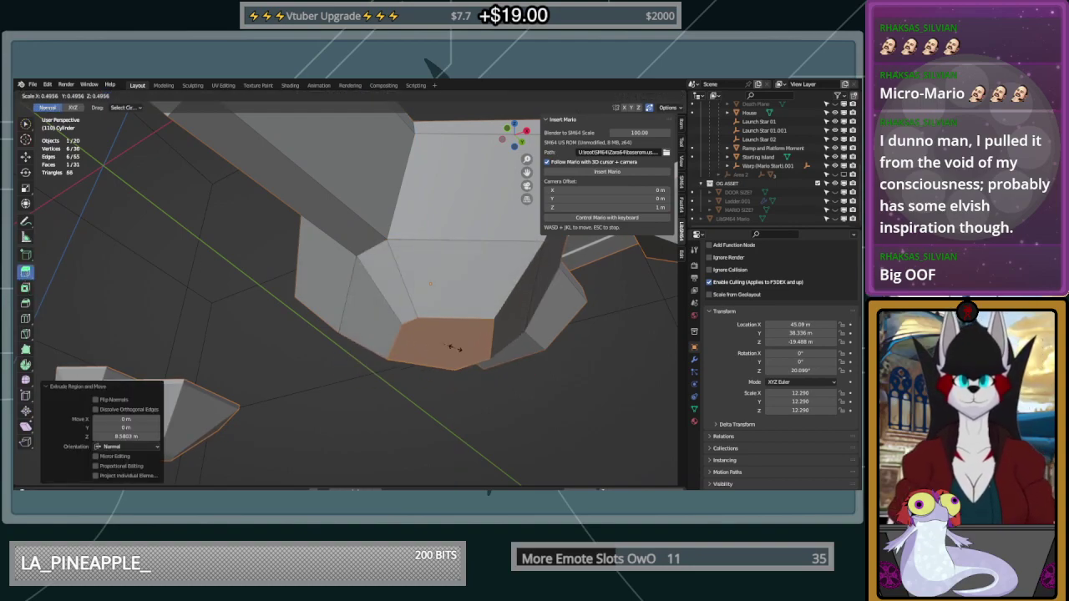
{"action": "left_click", "coordinate": [451, 343]}
{"action": "middle_click_drag", "start_coordinate": [450, 343], "coordinate": [421, 356]}
{"action": "middle_click_drag", "start_coordinate": [422, 352], "coordinate": [420, 346]}
Move the small underside face below the house-side extension about 4.93 m along global Y and scale it down
{"action": "left_click", "coordinate": [402, 317]}
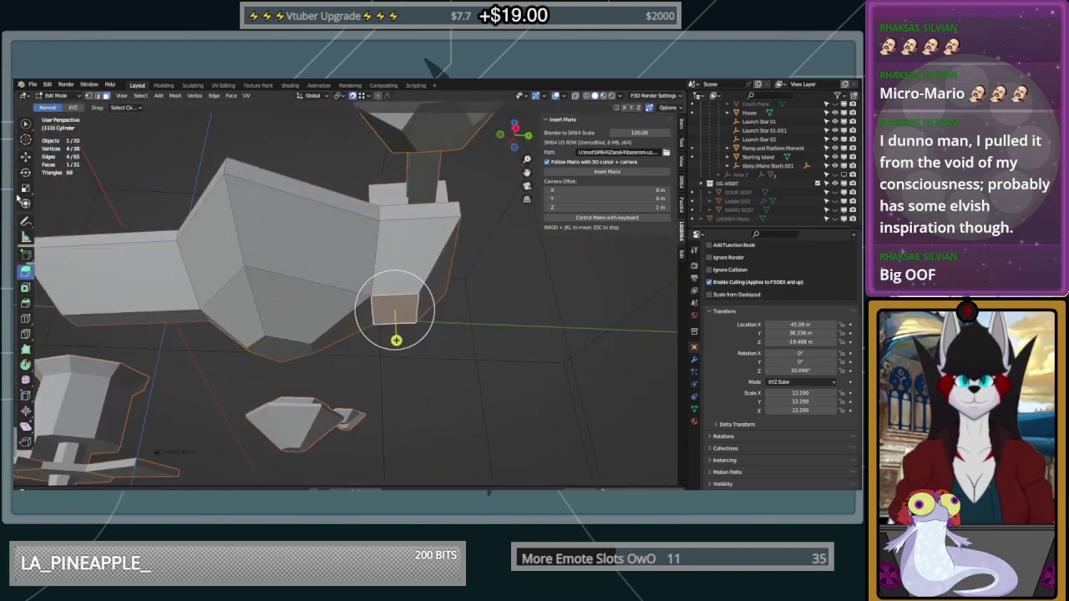
{"action": "left_click", "coordinate": [24, 161]}
{"action": "middle_click_drag", "start_coordinate": [425, 319], "coordinate": [441, 297]}
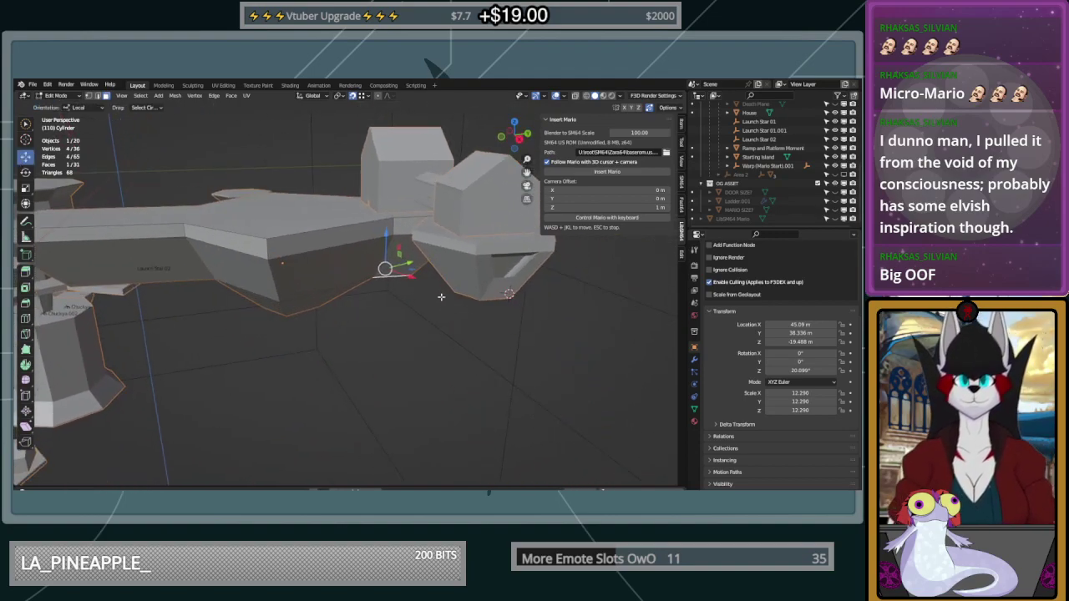
{"action": "scroll", "coordinate": [442, 330], "scroll_direction": "up", "scroll_amount": 3}
{"action": "left_click", "coordinate": [78, 107]}
{"action": "left_click", "coordinate": [84, 125]}
{"action": "left_click_drag", "start_coordinate": [437, 258], "coordinate": [463, 239]}
{"action": "scroll", "coordinate": [464, 239], "scroll_direction": "up", "scroll_amount": 2}
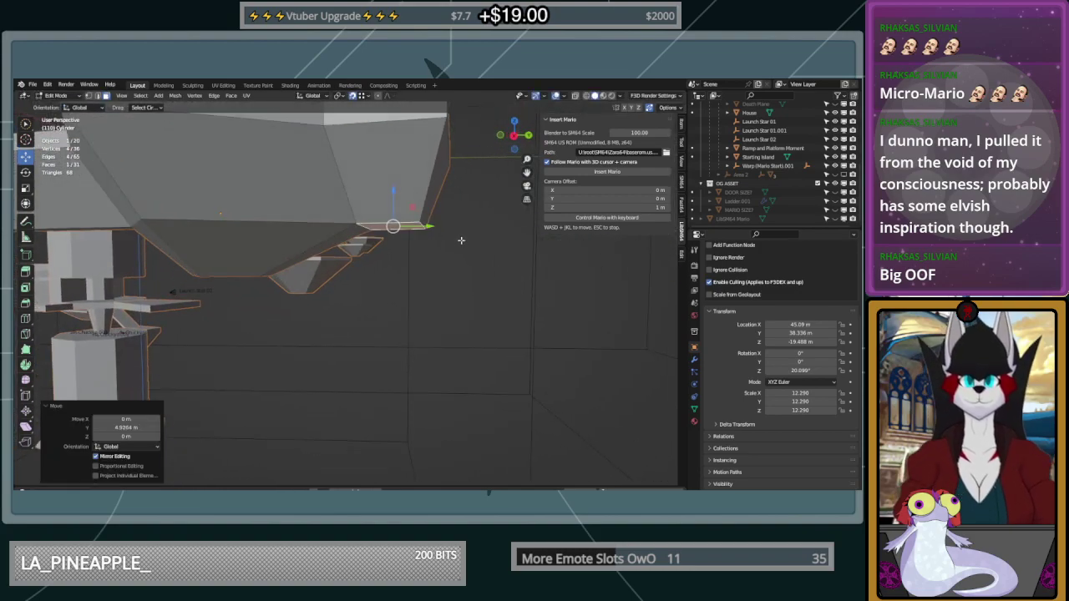
{"action": "key", "text": "s"}
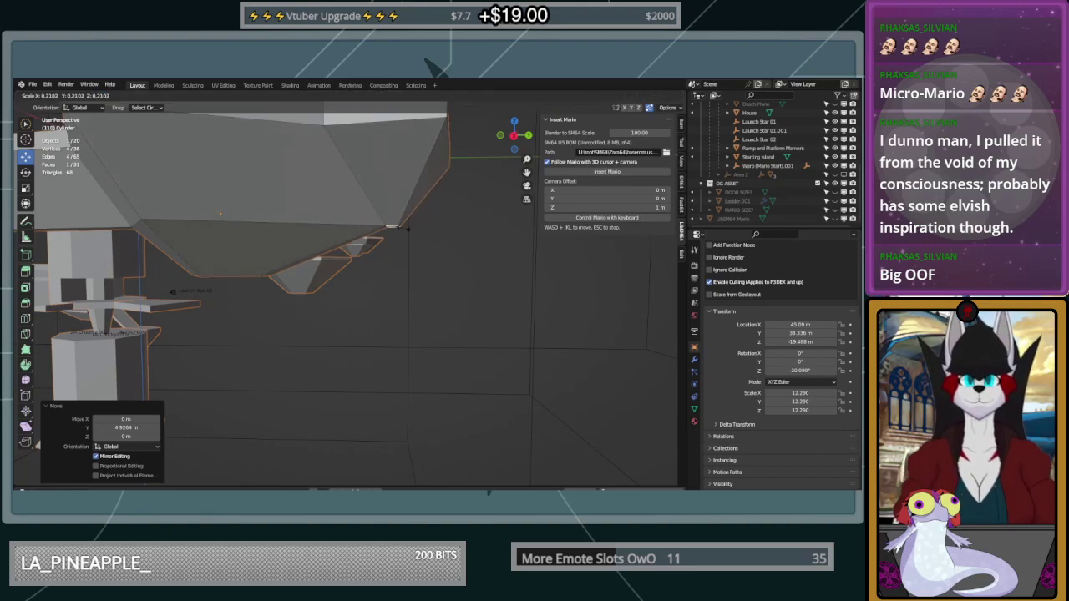
{"action": "left_click", "coordinate": [414, 229]}
Scale the underside face of the opposite, tower-side extension by a factor of about 0.529
{"action": "middle_click_drag", "start_coordinate": [415, 230], "coordinate": [392, 250]}
{"action": "left_click_drag", "start_coordinate": [355, 224], "coordinate": [323, 219]}
{"action": "key", "text": "ctrl+z"}
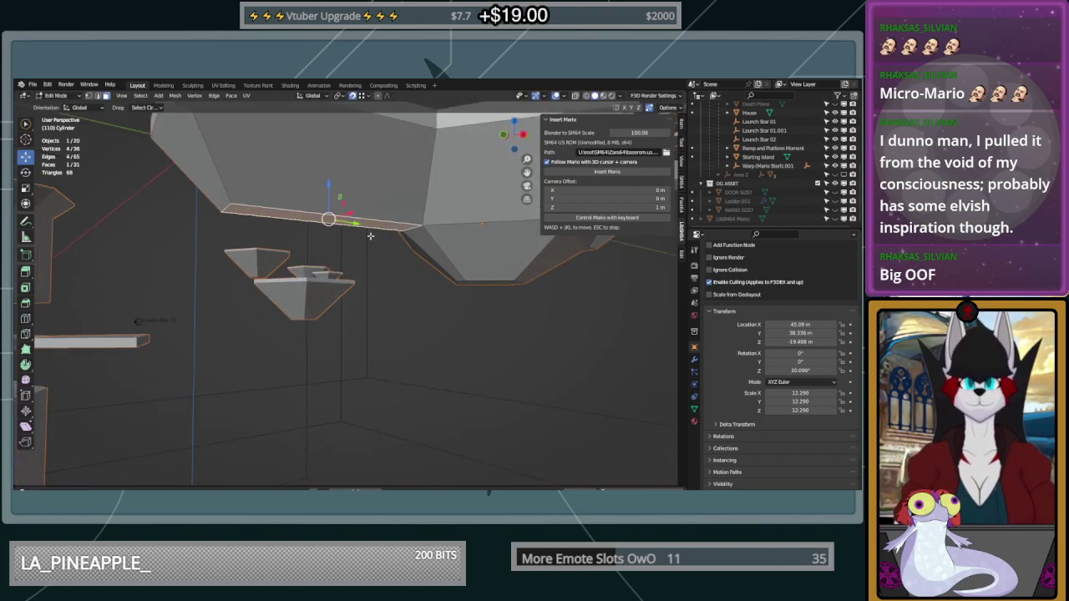
{"action": "key", "text": "s"}
{"action": "left_click", "coordinate": [348, 232]}
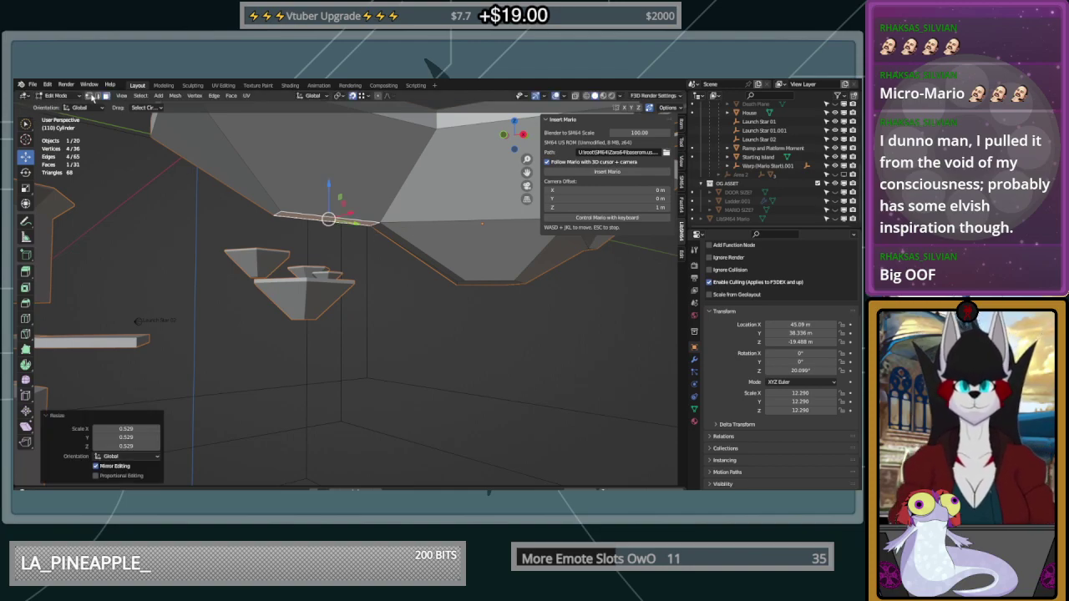
Reposition the two vertices where the scaled tower-side underside face meets the central base, and leave mesh editing
{"action": "left_click", "coordinate": [90, 96]}
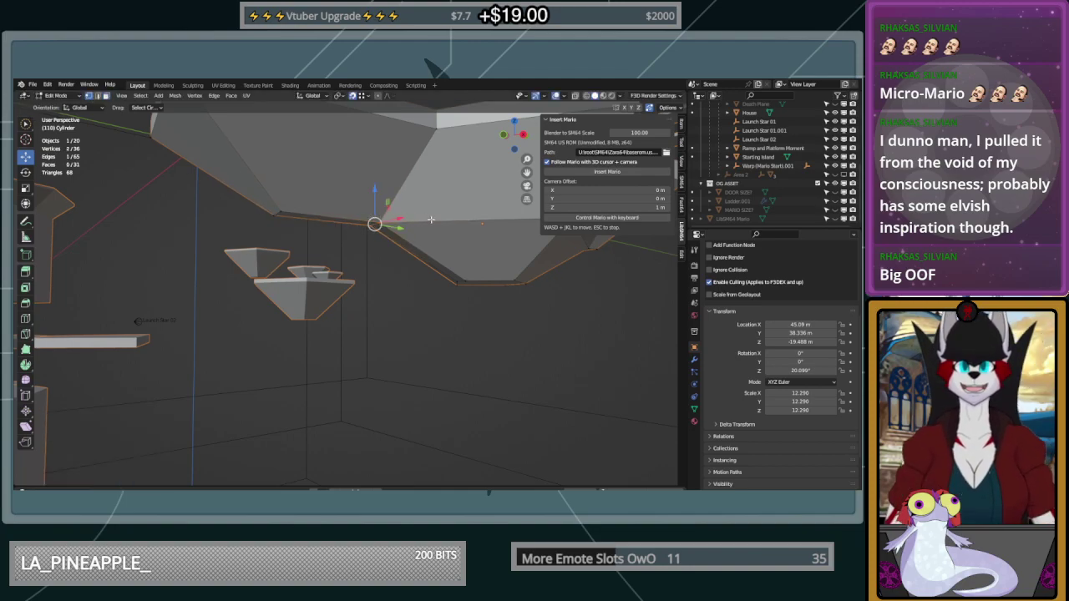
{"action": "middle_click_drag", "start_coordinate": [431, 219], "coordinate": [416, 247]}
{"action": "left_click_drag", "start_coordinate": [403, 247], "coordinate": [348, 250]}
{"action": "left_click", "coordinate": [494, 339]}
{"action": "middle_click_drag", "start_coordinate": [493, 339], "coordinate": [49, 374]}
{"action": "key", "text": "Tab"}
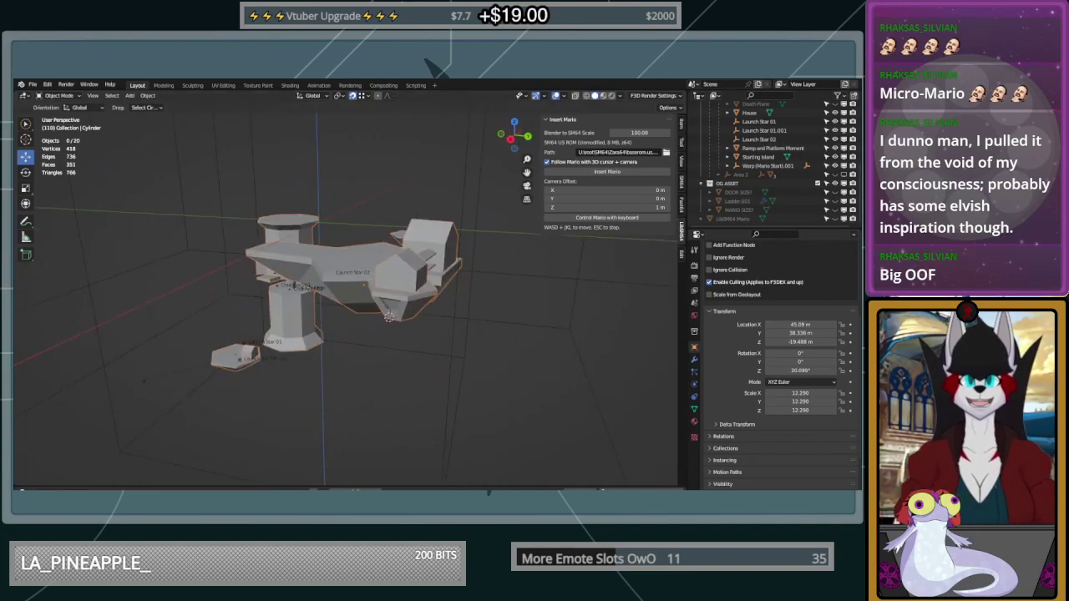
Knife-cut the main platform's top face between the two corners where the tower-side extension meets the central hexagon
{"action": "middle_click_drag", "start_coordinate": [459, 355], "coordinate": [83, 374]}
{"action": "scroll", "coordinate": [333, 219], "scroll_direction": "up", "scroll_amount": 4}
{"action": "middle_click_drag", "start_coordinate": [459, 250], "coordinate": [332, 299]}
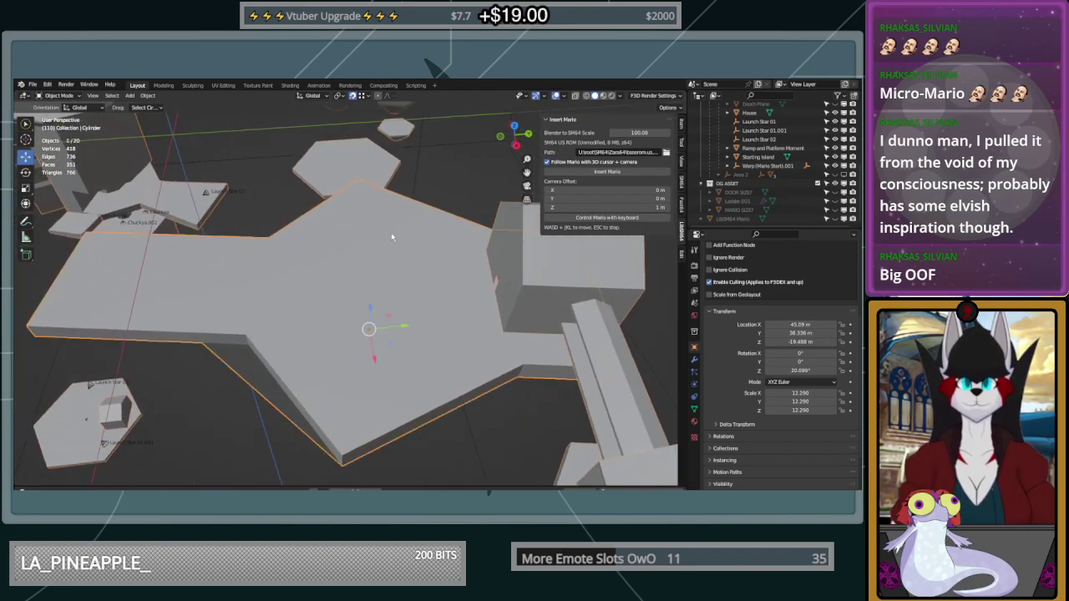
{"action": "key", "text": "Tab"}
{"action": "scroll", "coordinate": [380, 270], "scroll_direction": "down", "scroll_amount": 2}
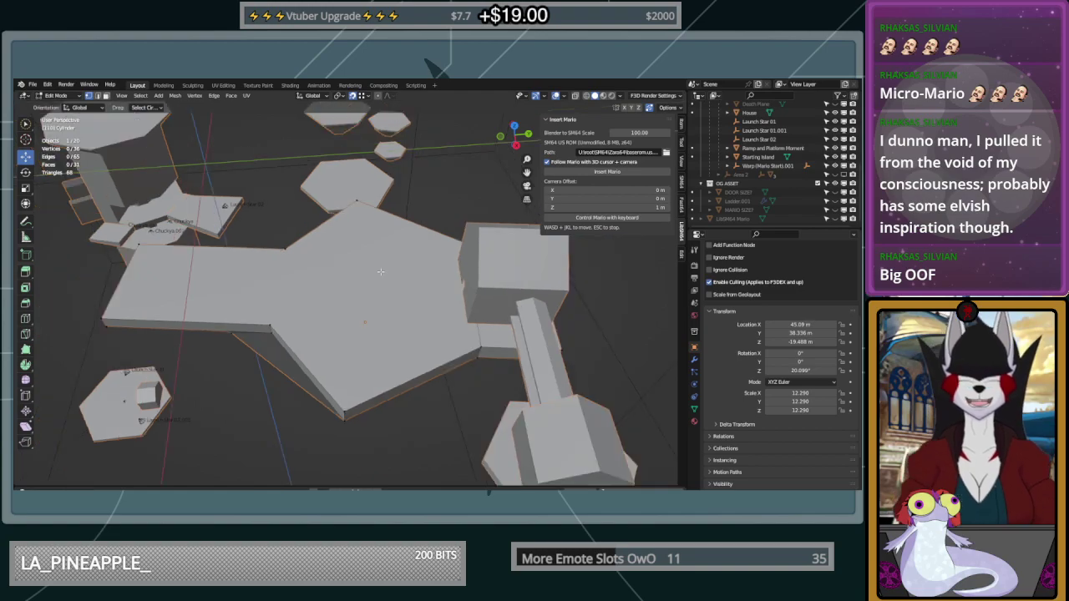
{"action": "left_click", "coordinate": [25, 333]}
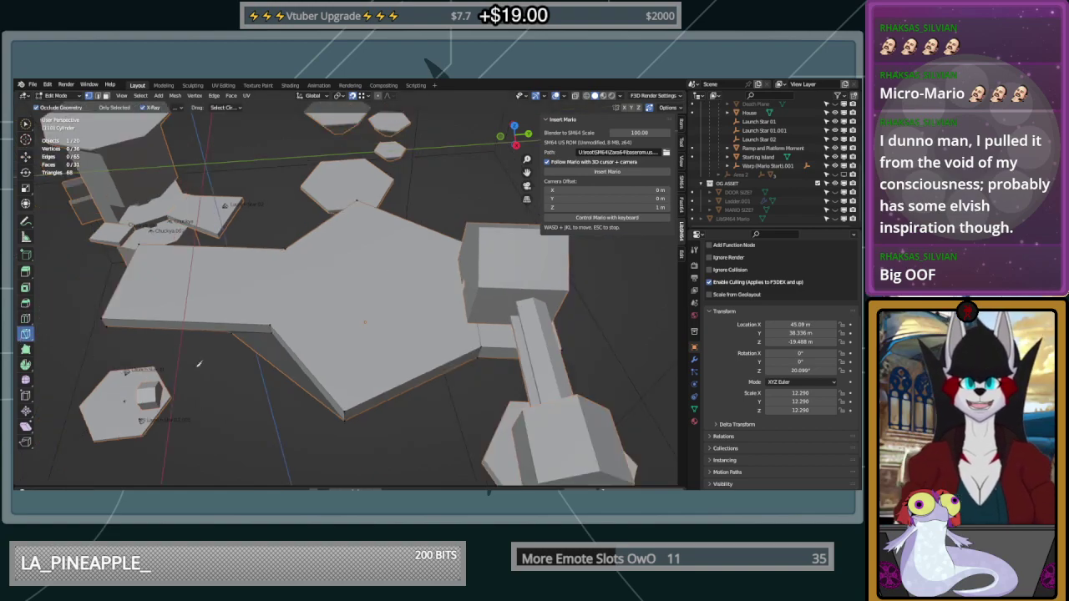
{"action": "key", "text": "a"}
{"action": "left_click", "coordinate": [323, 377]}
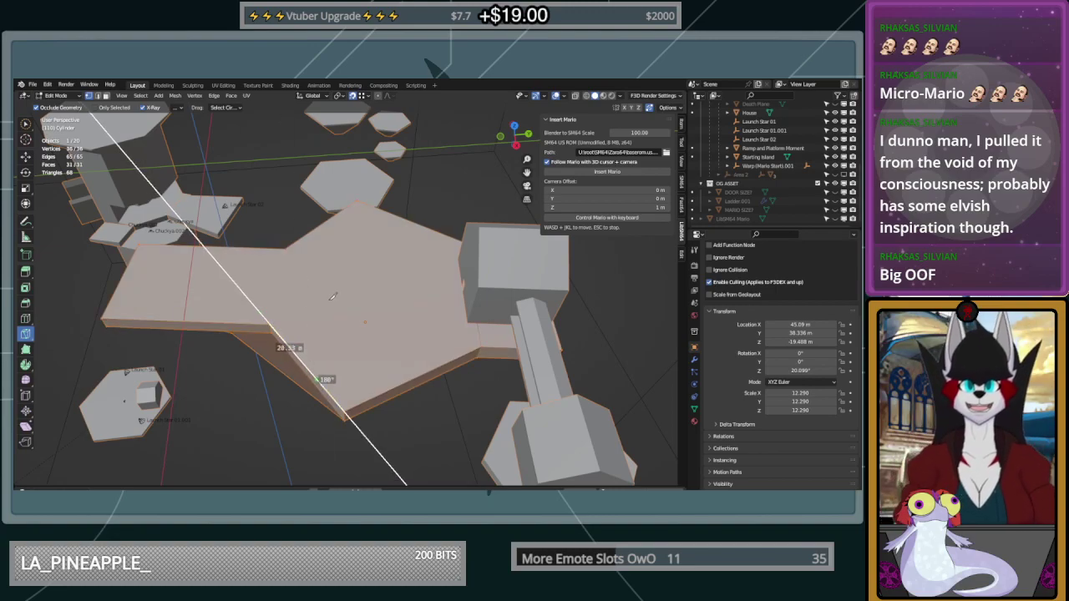
{"action": "middle_click_drag", "start_coordinate": [352, 217], "coordinate": [409, 296]}
{"action": "scroll", "coordinate": [505, 283], "scroll_direction": "up", "scroll_amount": 2}
{"action": "scroll", "coordinate": [411, 295], "scroll_direction": "up", "scroll_amount": 1}
{"action": "left_click", "coordinate": [473, 282]}
{"action": "right_click", "coordinate": [223, 325]}
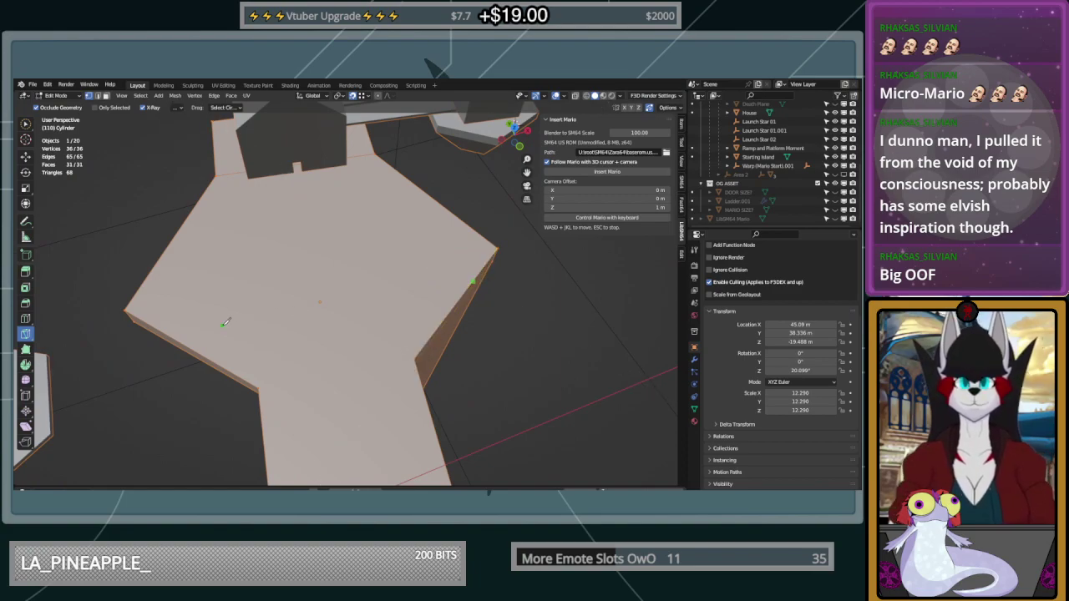
{"action": "left_click", "coordinate": [415, 358]}
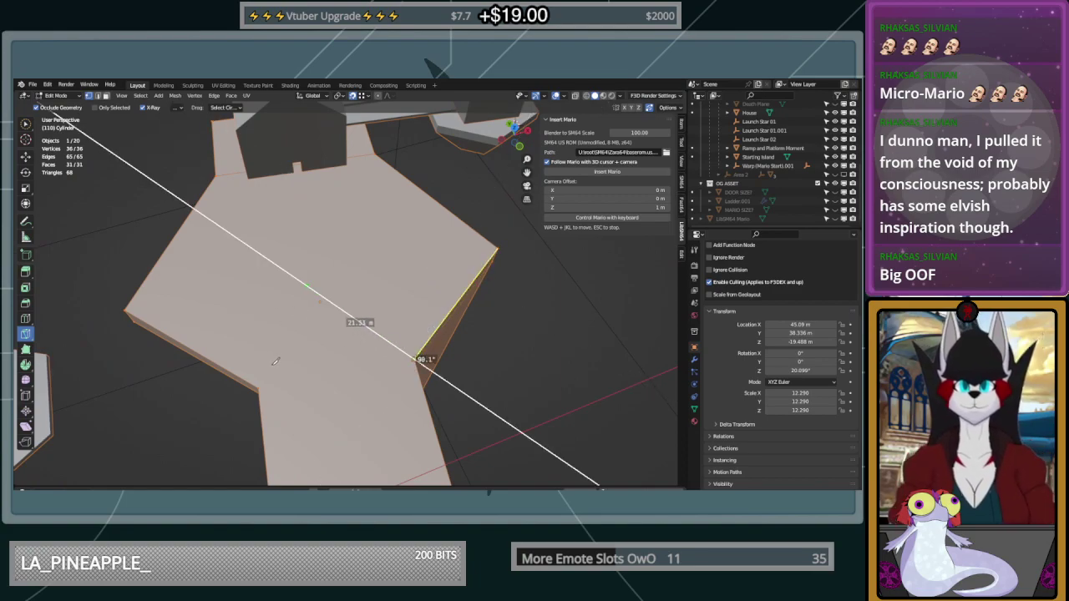
{"action": "left_click", "coordinate": [257, 389]}
{"action": "key", "text": "Return"}
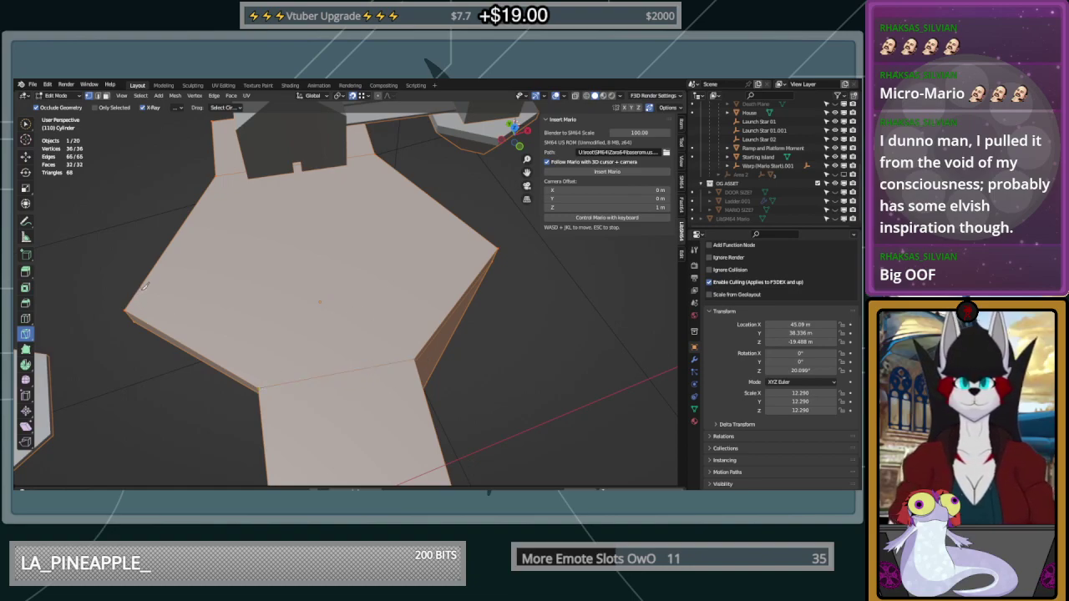
Hide the viewport sidebar and view the main platform's top face from directly above, abandoning any started cut
{"action": "left_click", "coordinate": [150, 274]}
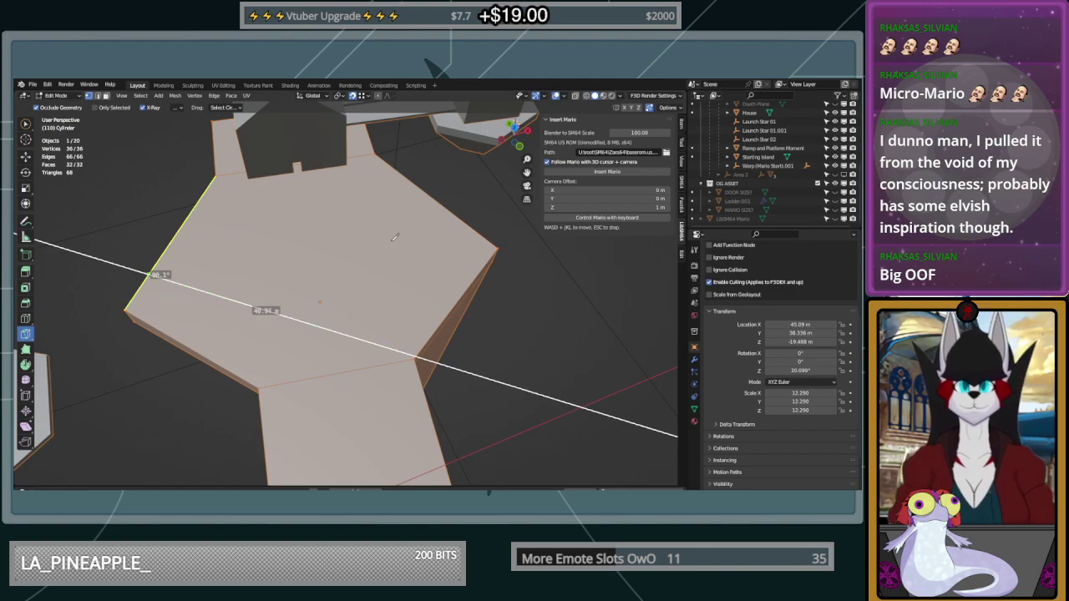
{"action": "right_click", "coordinate": [455, 230]}
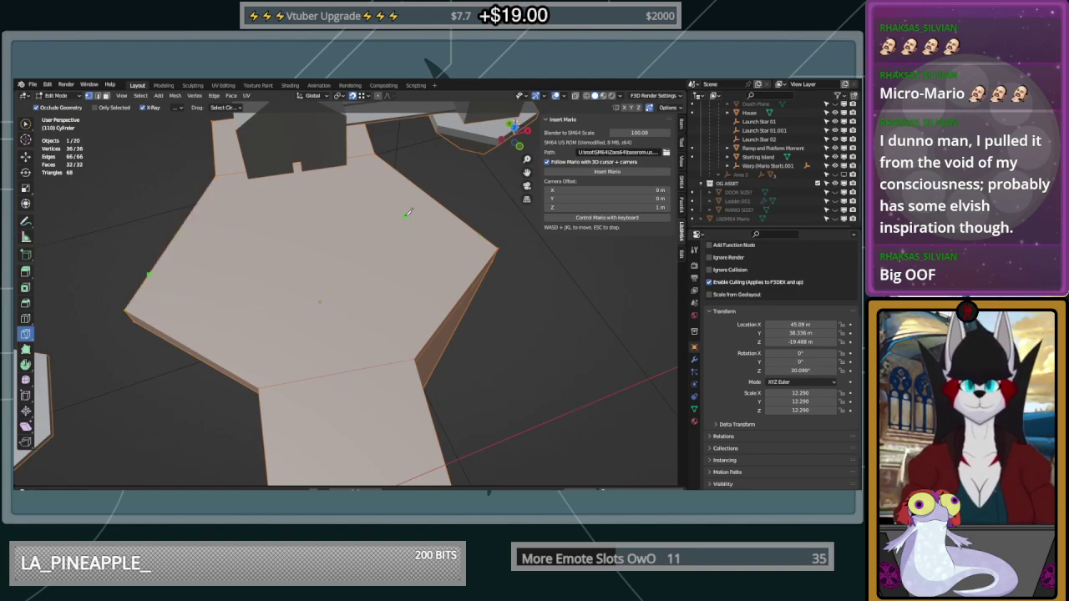
{"action": "key", "text": "n"}
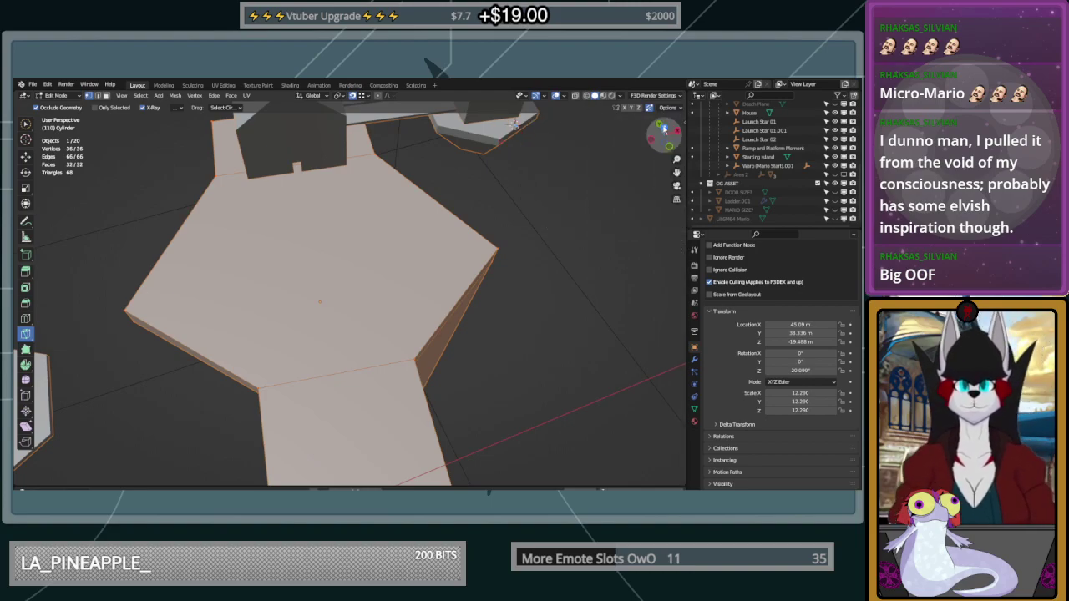
{"action": "key", "text": "KP_7"}
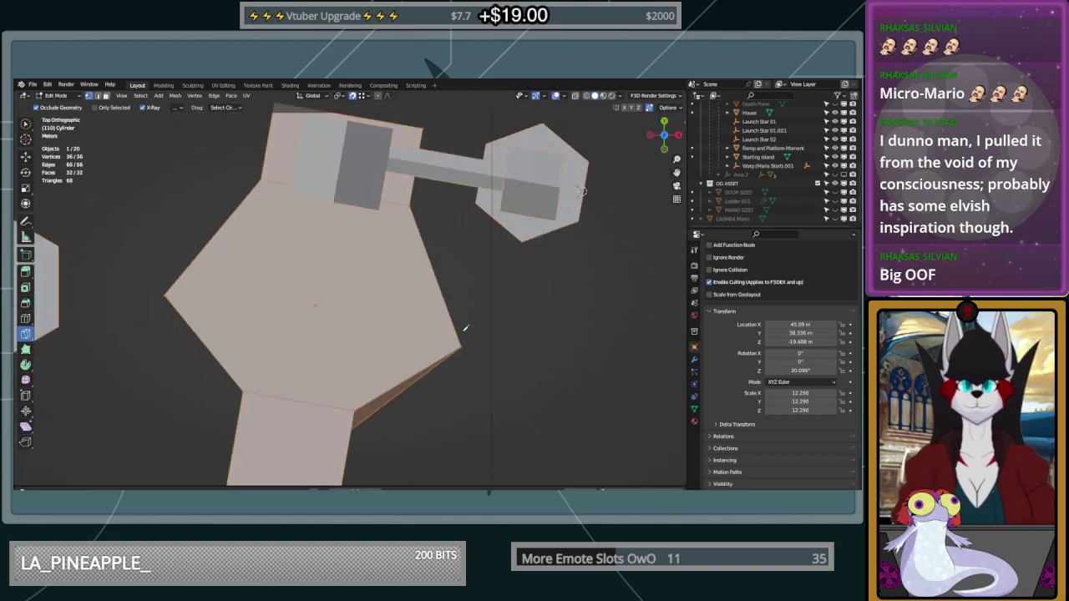
{"action": "middle_click_drag", "start_coordinate": [463, 344], "coordinate": [227, 339]}
Turn on proportional editing and inset the platform's central hexagonal top face with a thickness of about 0.84 m
{"action": "left_click", "coordinate": [321, 324]}
{"action": "key", "text": "w"}
{"action": "left_click", "coordinate": [326, 334]}
{"action": "key", "text": "o"}
{"action": "right_click", "coordinate": [333, 320]}
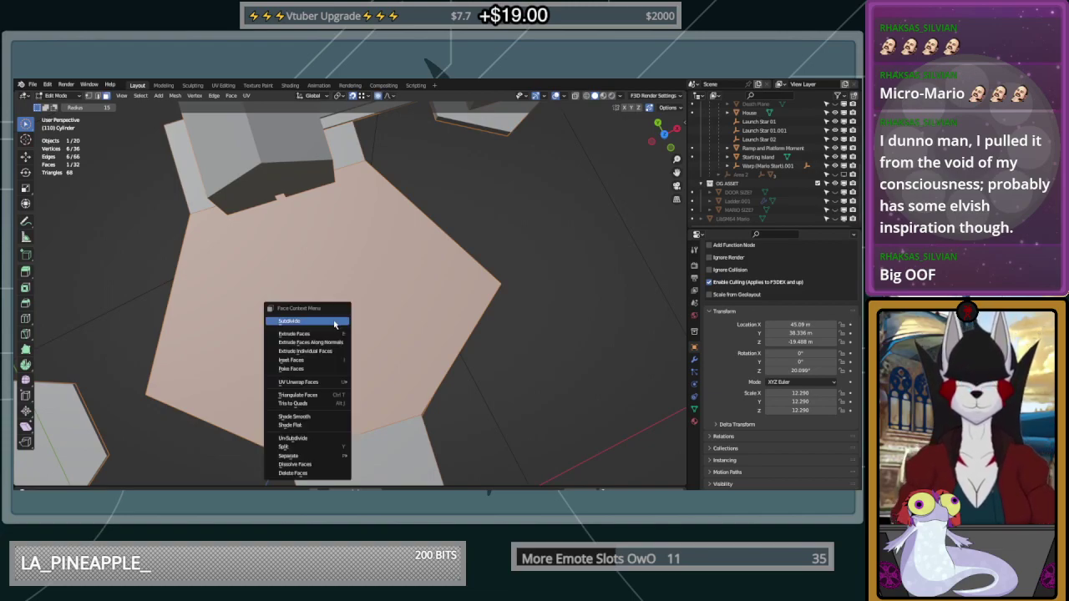
{"action": "left_click", "coordinate": [305, 343]}
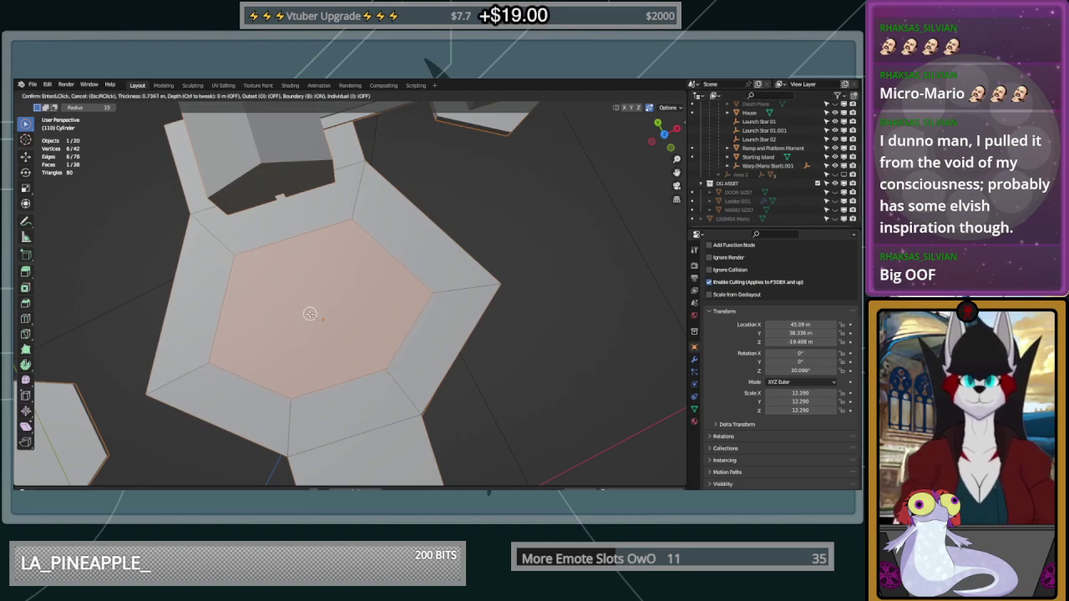
{"action": "left_click", "coordinate": [316, 317]}
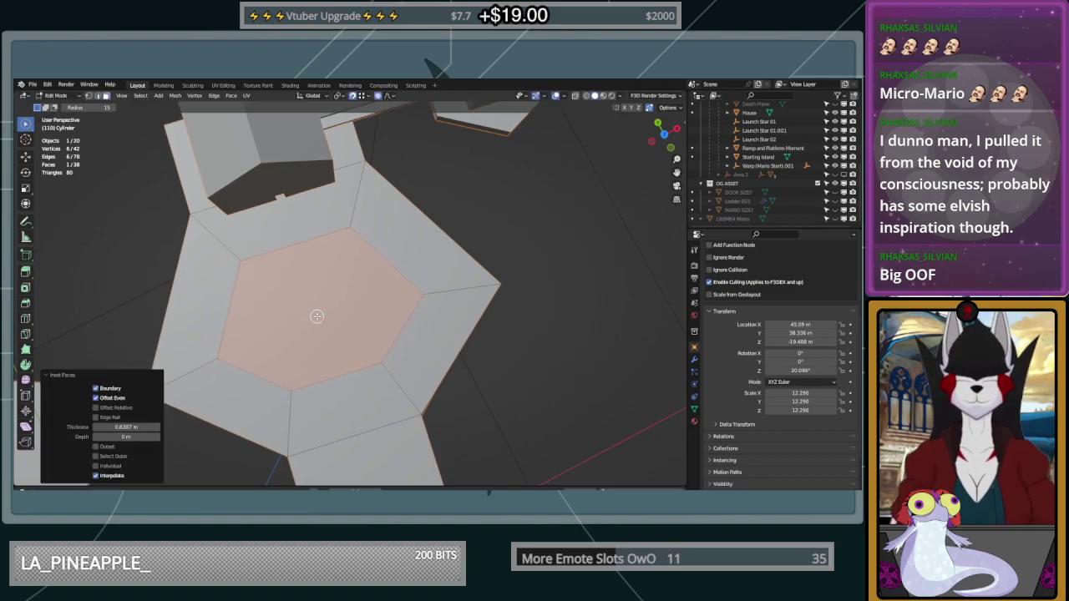
{"action": "mouse_move", "coordinate": [422, 323]}
{"action": "middle_mouse_down"}
{"action": "mouse_move", "coordinate": [341, 258]}
{"action": "mouse_move", "coordinate": [290, 255]}
{"action": "mouse_move", "coordinate": [355, 282]}
{"action": "mouse_move", "coordinate": [394, 317]}
{"action": "mouse_move", "coordinate": [413, 305]}
{"action": "middle_mouse_up"}
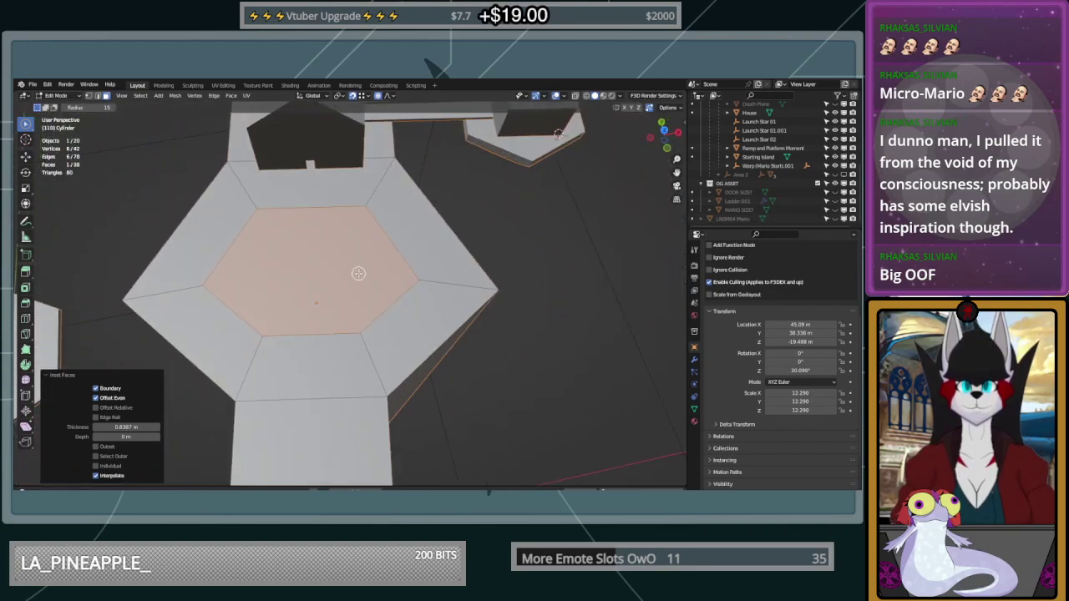
Snap the 3D cursor to the centre of the platform's inset hexagonal top face and leave mesh editing
{"action": "middle_click_drag", "start_coordinate": [412, 289], "coordinate": [329, 235]}
{"action": "scroll", "coordinate": [346, 193], "scroll_direction": "up", "scroll_amount": 2}
{"action": "scroll", "coordinate": [332, 258], "scroll_direction": "down", "scroll_amount": 2}
{"action": "scroll", "coordinate": [329, 258], "scroll_direction": "down", "scroll_amount": 1}
{"action": "scroll", "coordinate": [327, 258], "scroll_direction": "up", "scroll_amount": 1}
{"action": "left_click", "coordinate": [334, 235]}
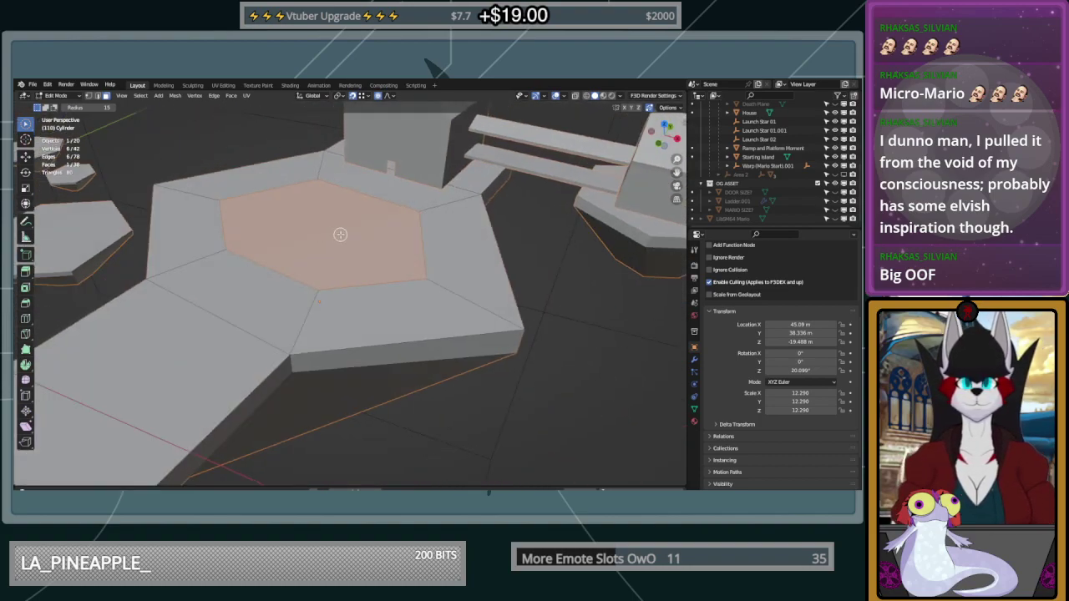
{"action": "left_click", "coordinate": [25, 156]}
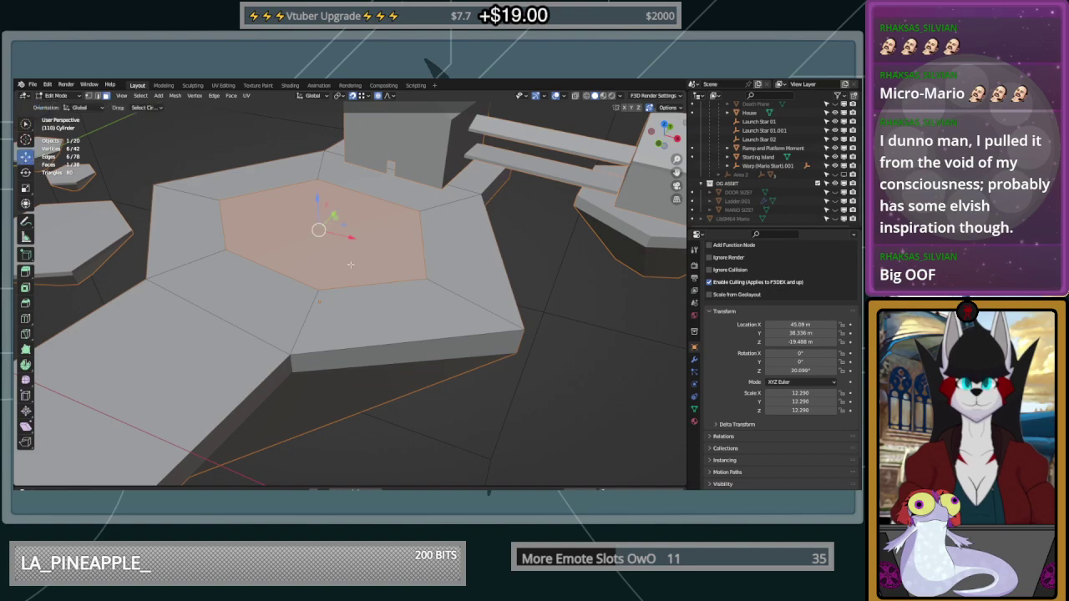
{"action": "scroll", "coordinate": [409, 309], "scroll_direction": "up", "scroll_amount": 2}
{"action": "middle_click_drag", "start_coordinate": [409, 309], "coordinate": [387, 263]}
{"action": "key", "text": "shift+s"}
{"action": "left_click", "coordinate": [397, 349]}
{"action": "key", "text": "Tab"}
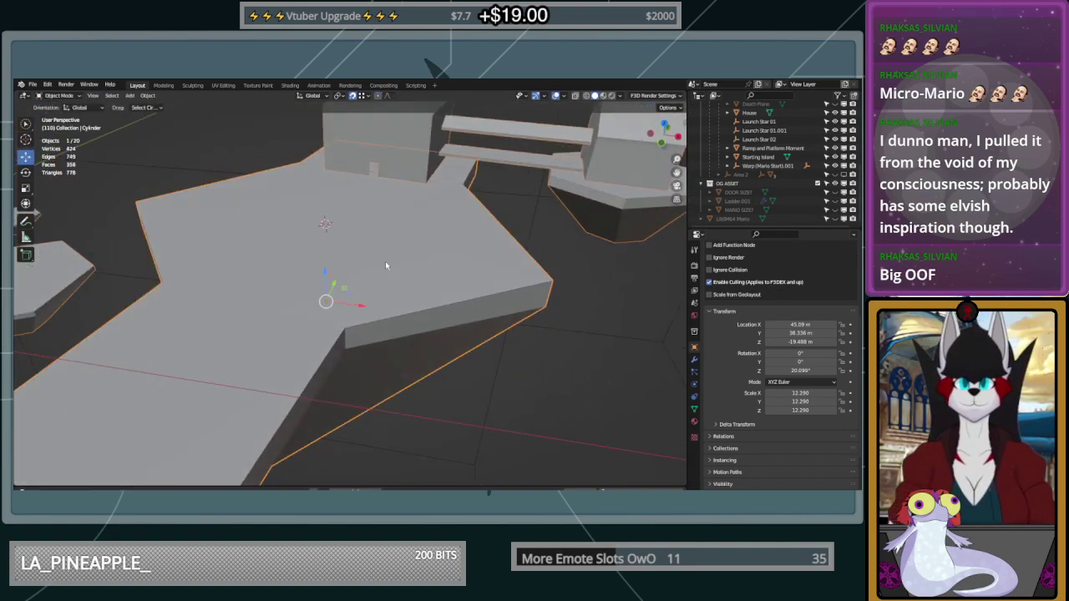
Set the main platform's origin to the 3D cursor and reopen its mesh for editing
{"action": "right_click", "coordinate": [386, 262]}
{"action": "mouse_move", "coordinate": [387, 262]}
{"action": "left_click", "coordinate": [439, 282]}
{"action": "key", "text": "Tab"}
{"action": "middle_click_drag", "start_coordinate": [344, 227], "coordinate": [357, 245]}
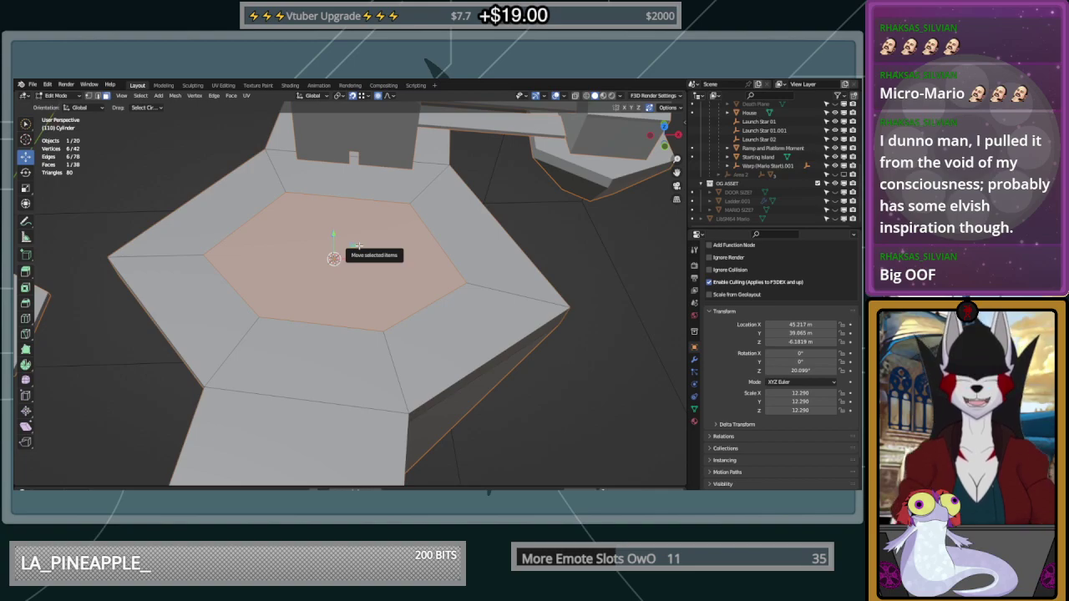
Select the inset hexagonal face with its surrounding ring of six faces and dissolve them into one face
{"action": "middle_click_drag", "start_coordinate": [402, 282], "coordinate": [342, 307]}
{"action": "right_click", "coordinate": [343, 307]}
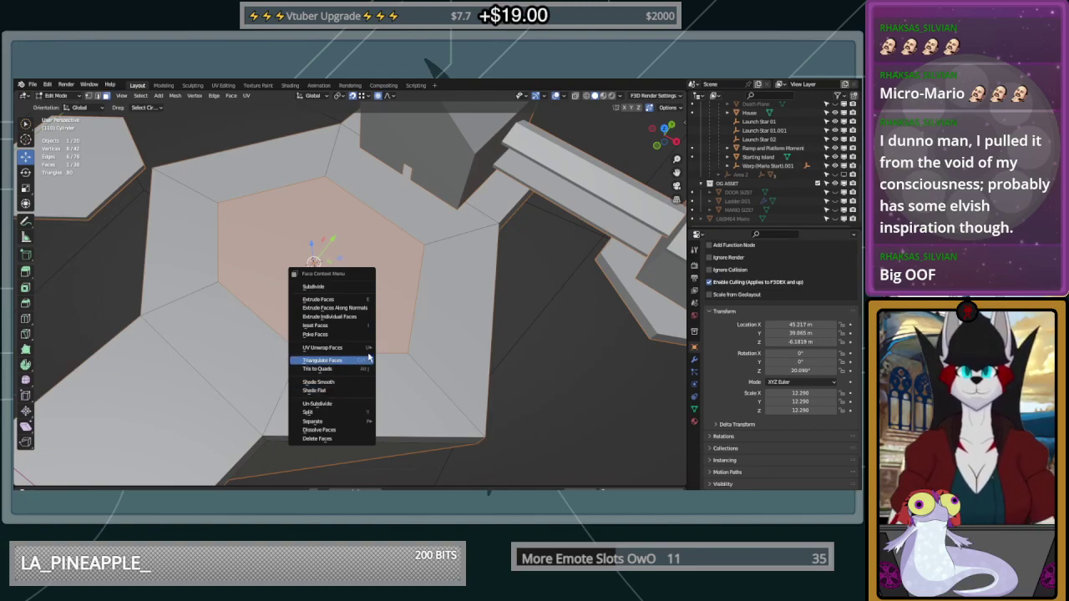
{"action": "left_click", "coordinate": [427, 242]}
{"action": "mouse_move", "coordinate": [426, 242]}
{"action": "left_mouse_down"}
{"action": "mouse_move", "coordinate": [415, 351]}
{"action": "mouse_move", "coordinate": [303, 174]}
{"action": "left_mouse_up"}
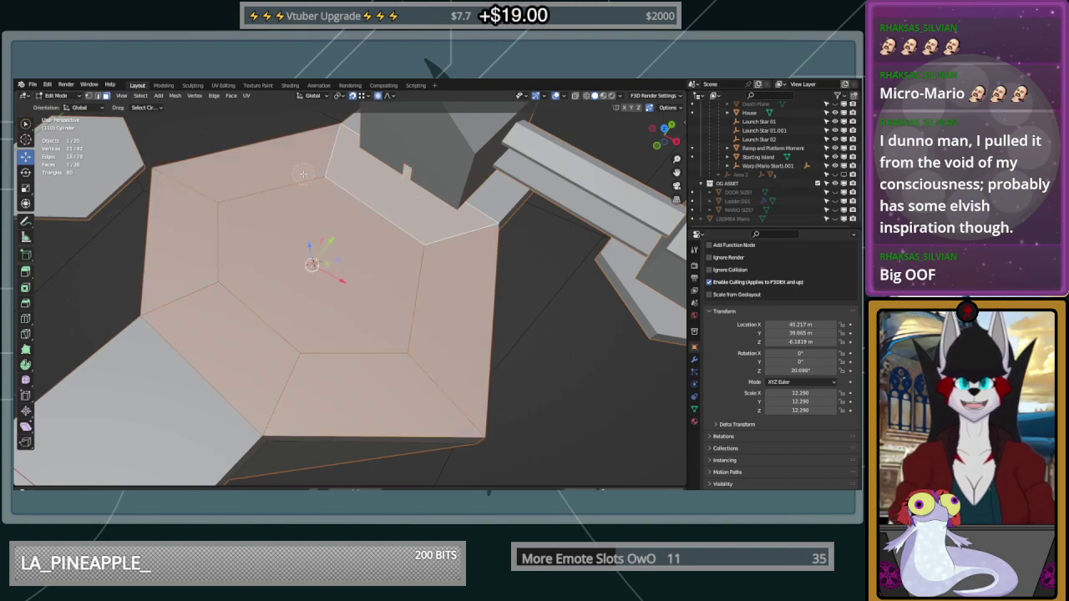
{"action": "right_click", "coordinate": [361, 276]}
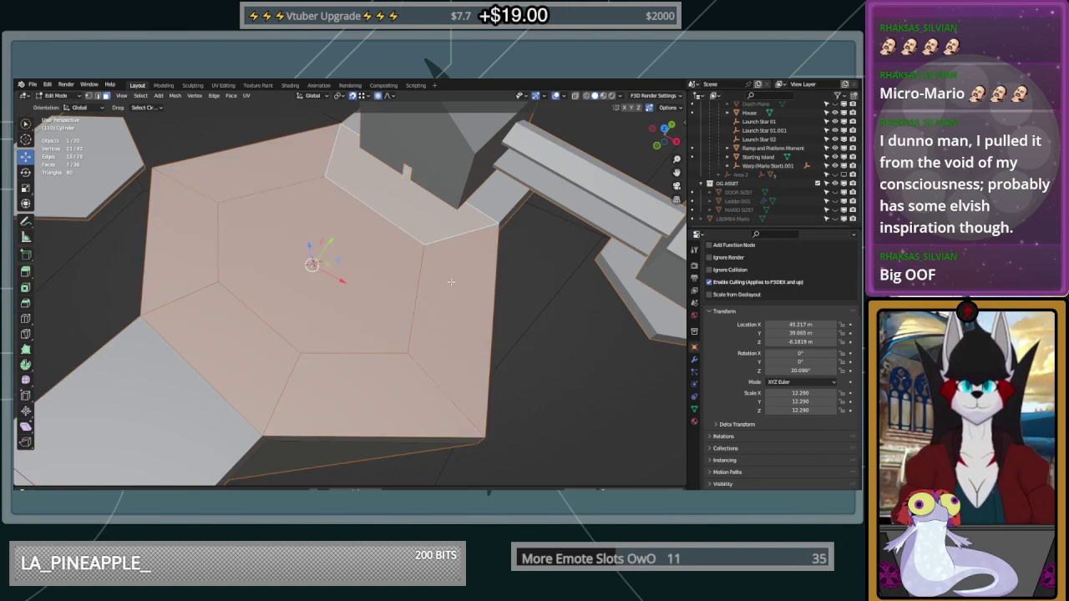
{"action": "key", "text": "x"}
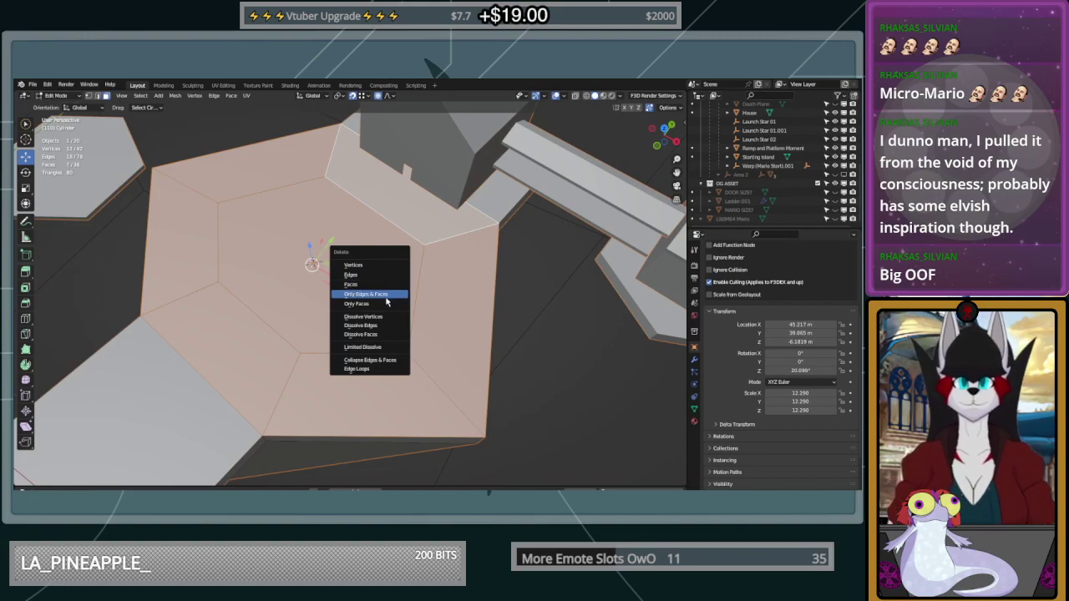
{"action": "left_click", "coordinate": [375, 333]}
{"action": "middle_click_drag", "start_coordinate": [415, 343], "coordinate": [499, 338]}
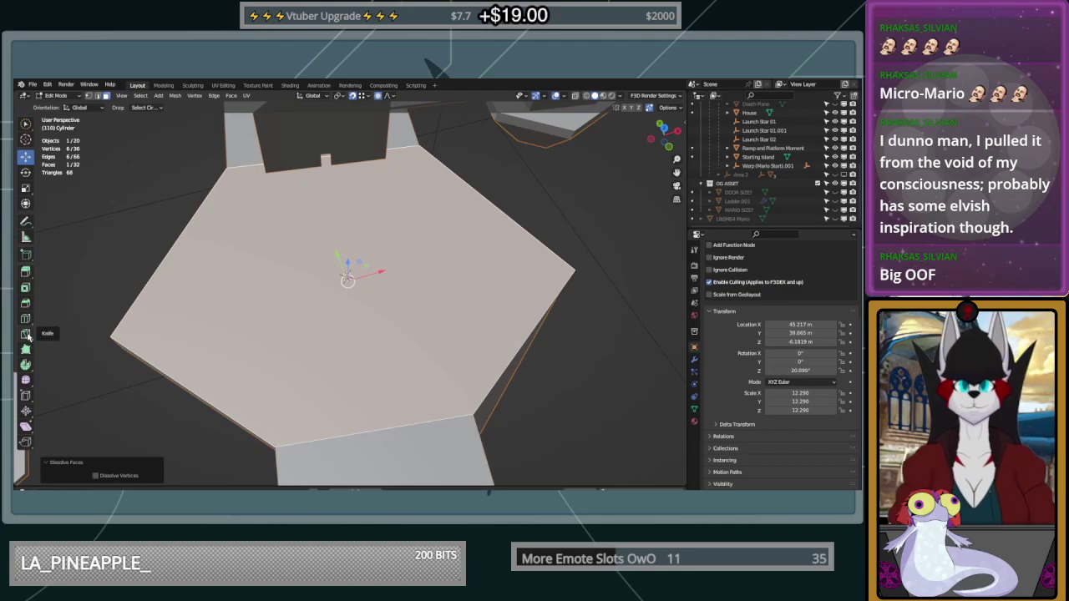
{"action": "left_click", "coordinate": [26, 334]}
{"action": "left_click", "coordinate": [25, 254]}
{"action": "right_click", "coordinate": [346, 275]}
{"action": "key", "text": "shift+a"}
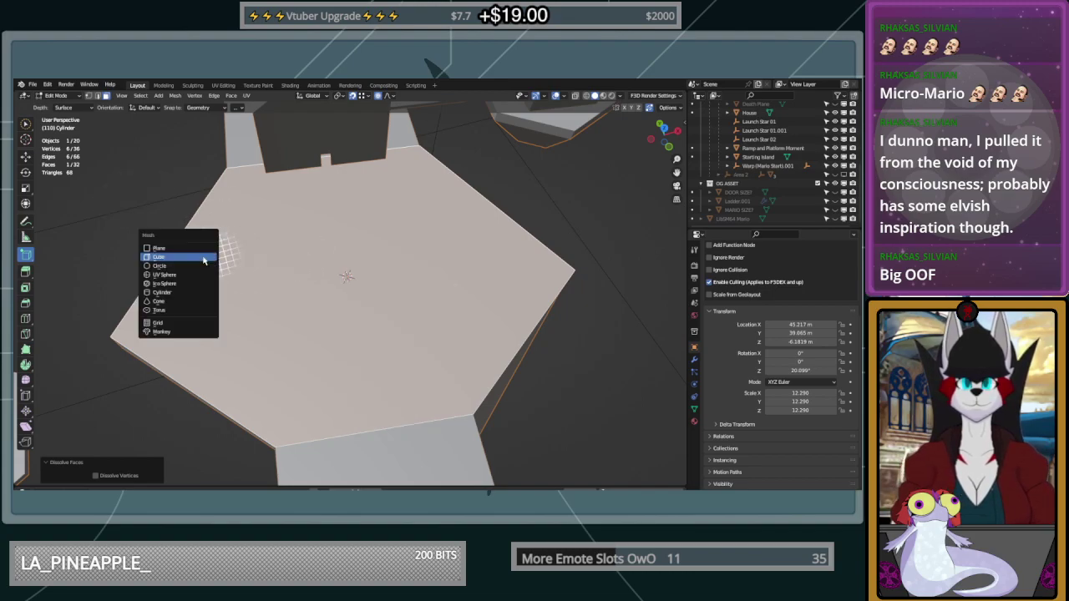
{"action": "left_click", "coordinate": [197, 261]}
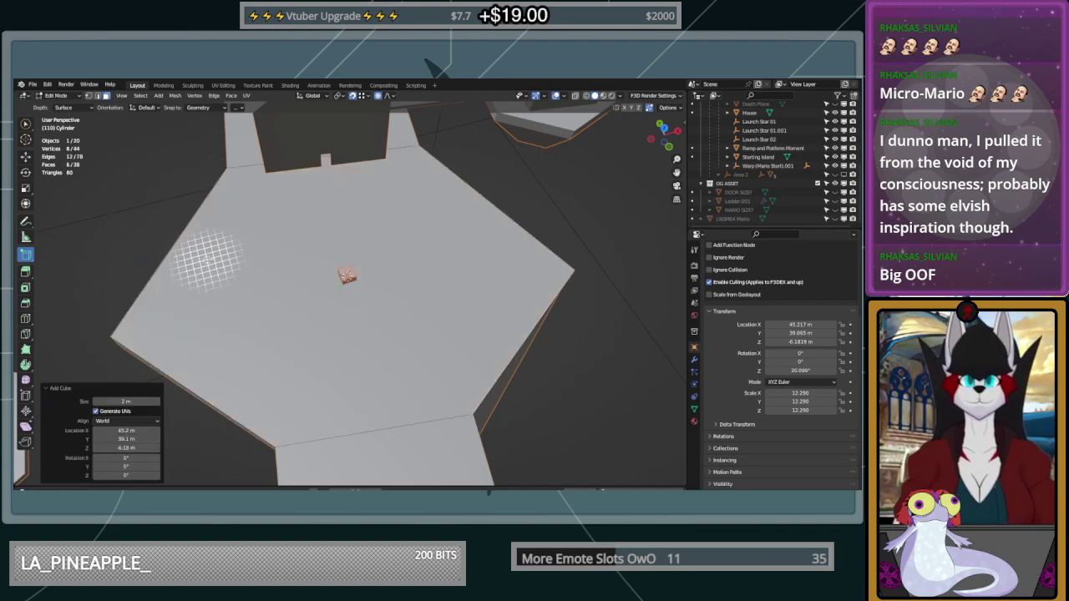
{"action": "key", "text": "ctrl+z"}
Try adding a cylinder with 6 vertices inside the platform's mesh at the 3D cursor
{"action": "key", "text": "shift+a"}
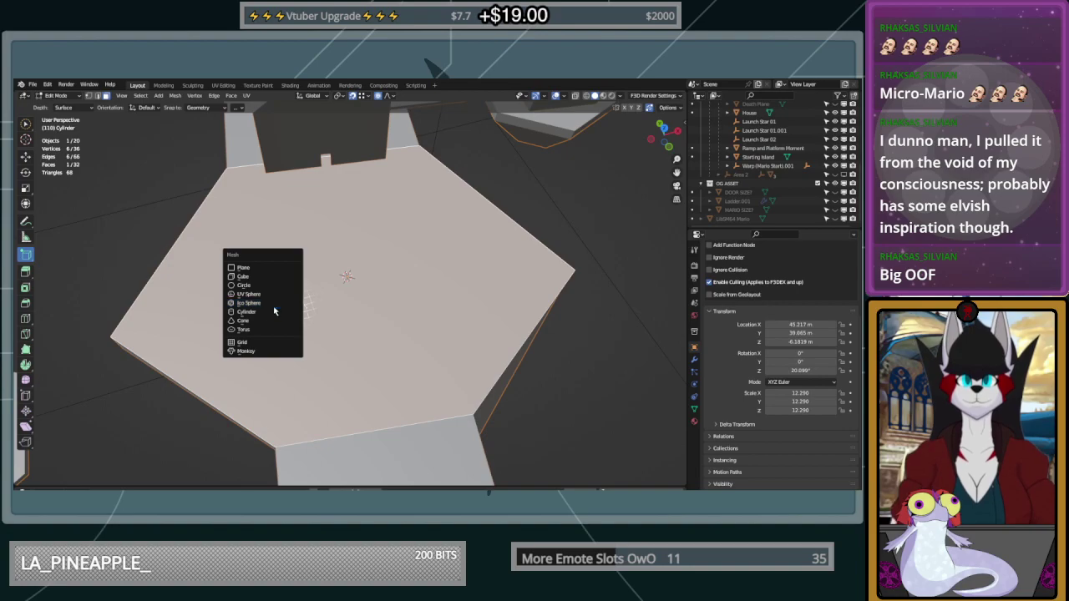
{"action": "left_click", "coordinate": [274, 310]}
{"action": "left_click", "coordinate": [126, 371]}
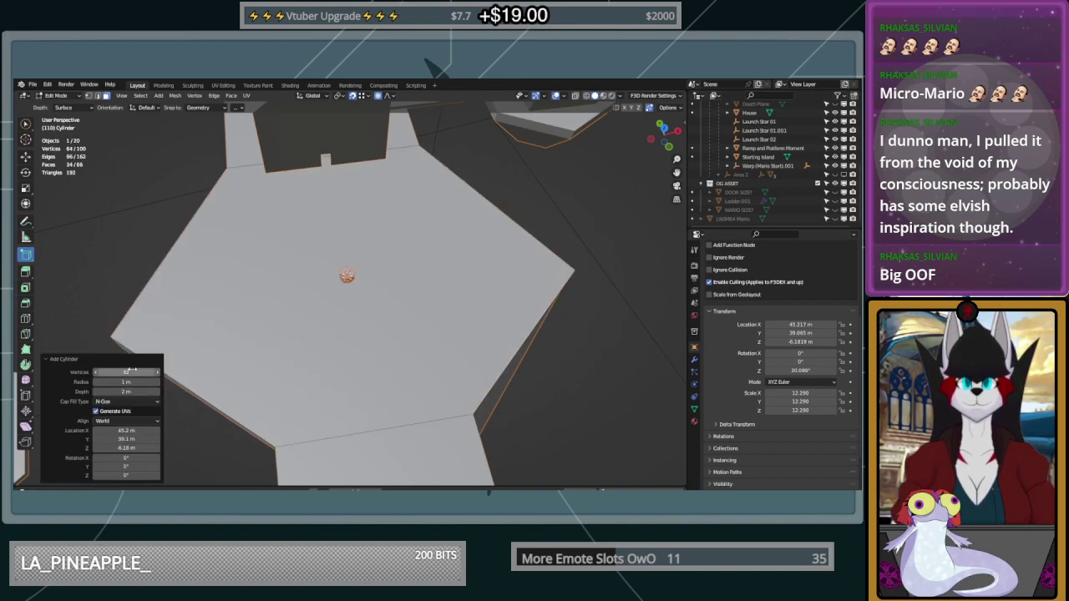
{"action": "type", "text": "6"}
{"action": "key", "text": "Return"}
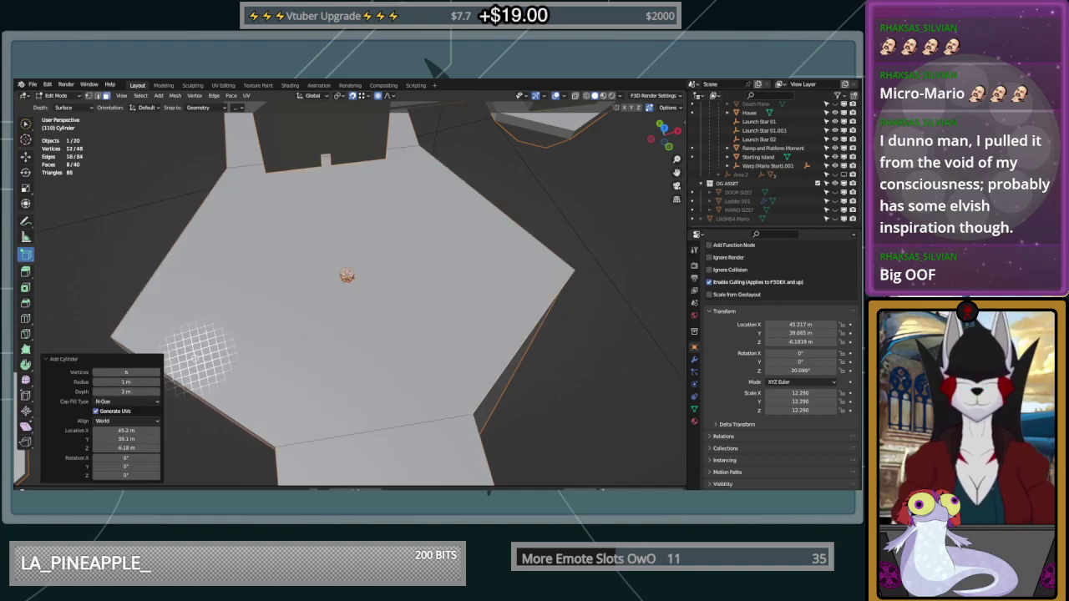
{"action": "middle_click_drag", "start_coordinate": [405, 357], "coordinate": [286, 309]}
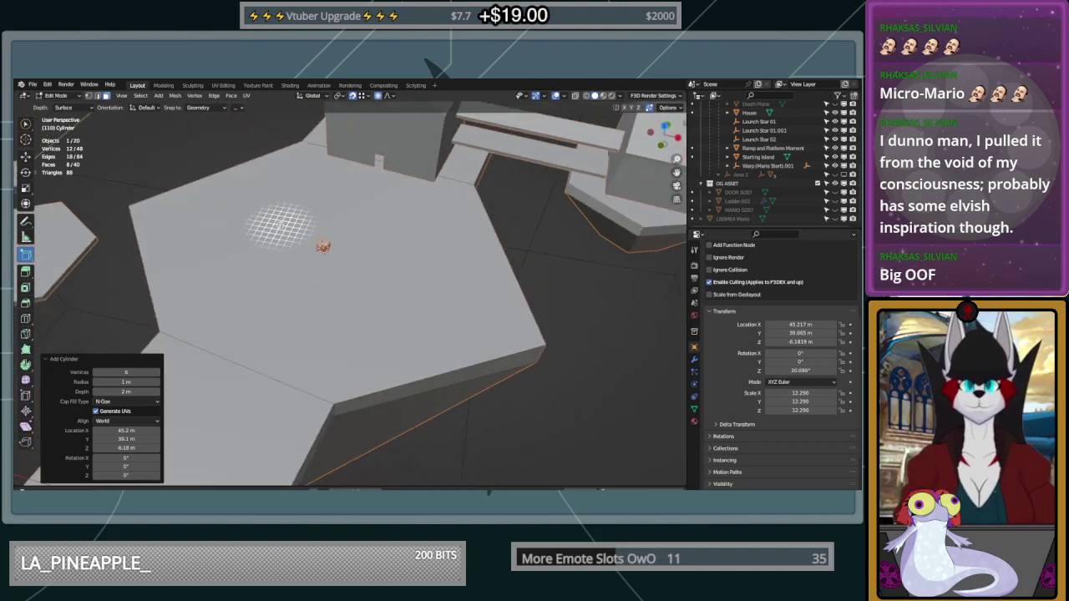
{"action": "key", "text": "Tab"}
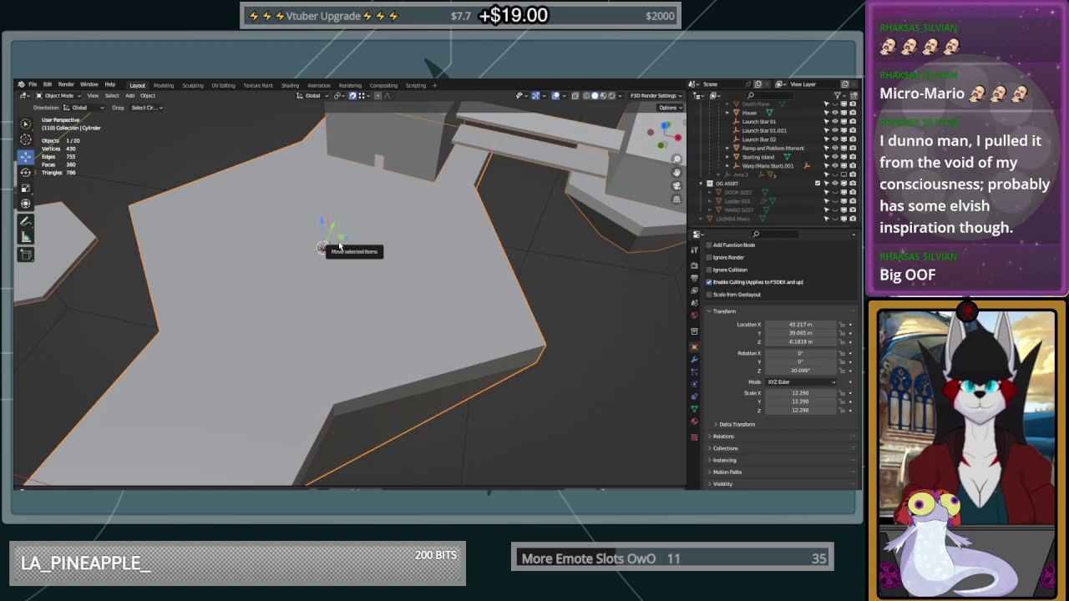
{"action": "key", "text": "Tab"}
{"action": "key", "text": "Tab"}
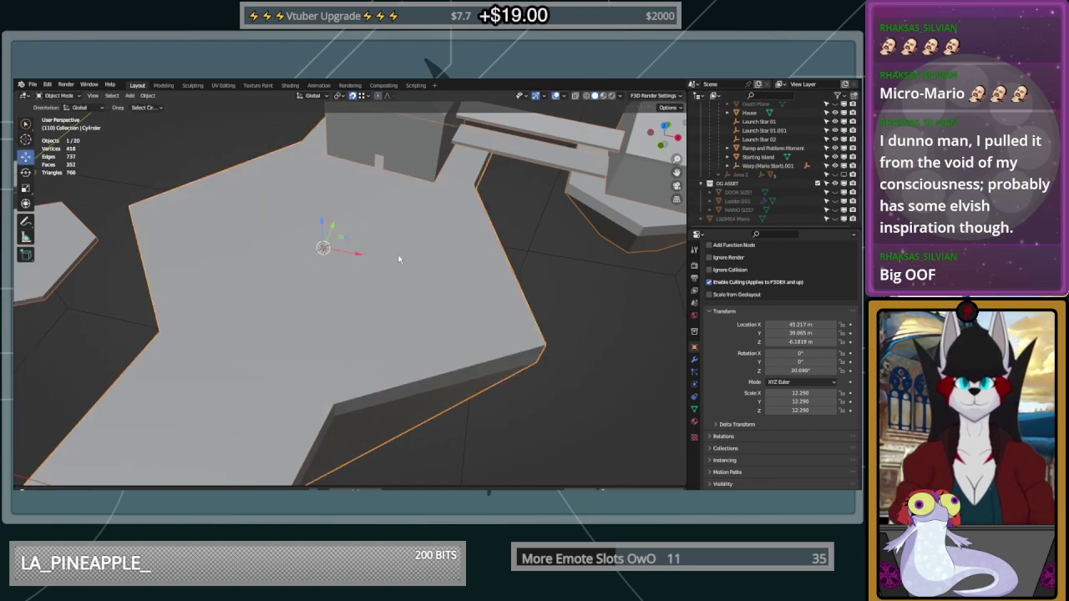
Add a 6-vertex cylinder of 1 m radius and 2 m depth as a separate object at the 3D cursor
{"action": "key", "text": "shift+a"}
{"action": "mouse_move", "coordinate": [367, 254]}
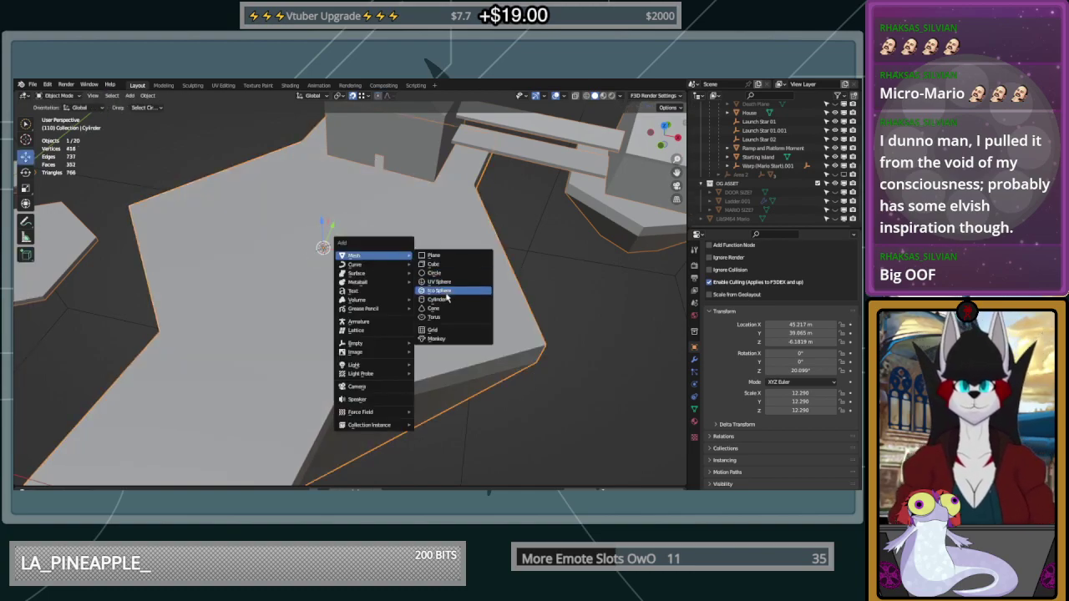
{"action": "left_click", "coordinate": [420, 297]}
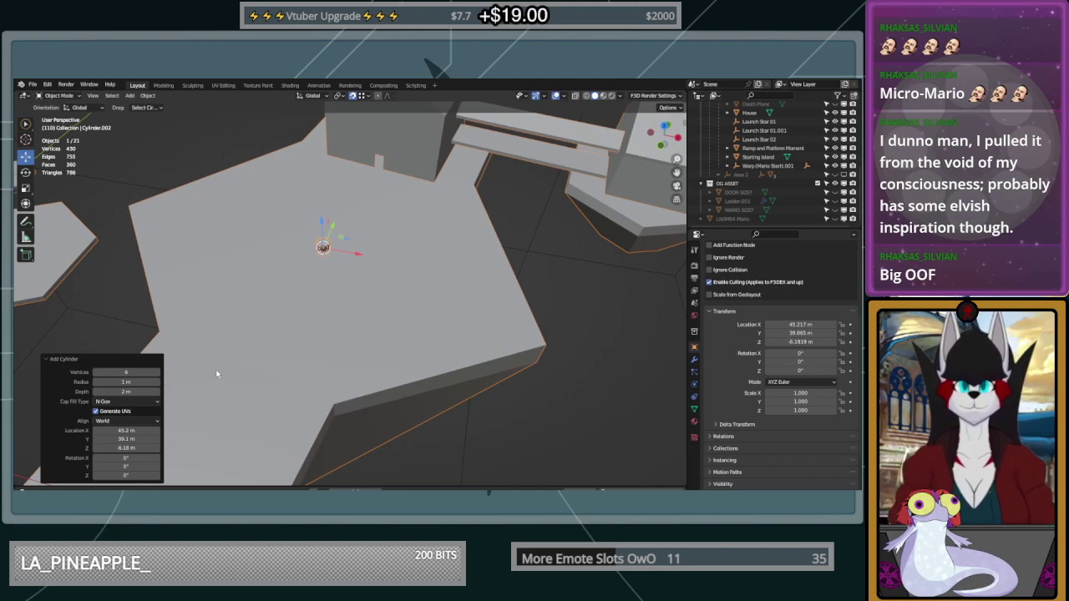
Try rotating the small cylinder about its local Z axis by about 34.5° with snapping set to Edge
{"action": "middle_click_drag", "start_coordinate": [377, 244], "coordinate": [372, 136]}
{"action": "scroll", "coordinate": [385, 354], "scroll_direction": "up", "scroll_amount": 5}
{"action": "left_click", "coordinate": [368, 96]}
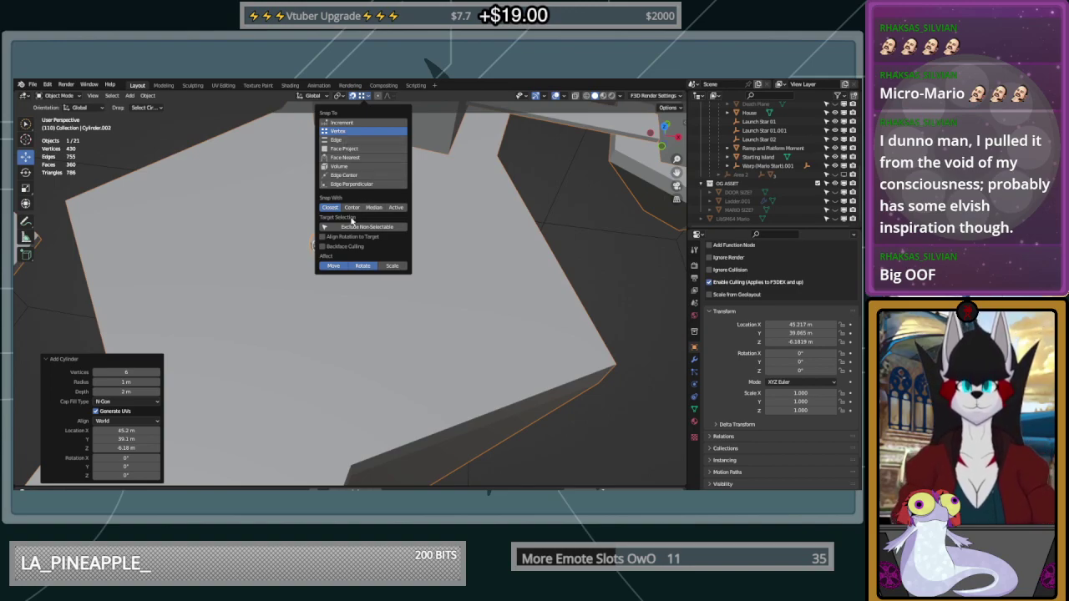
{"action": "left_click", "coordinate": [349, 140]}
{"action": "middle_click_drag", "start_coordinate": [452, 269], "coordinate": [72, 221]}
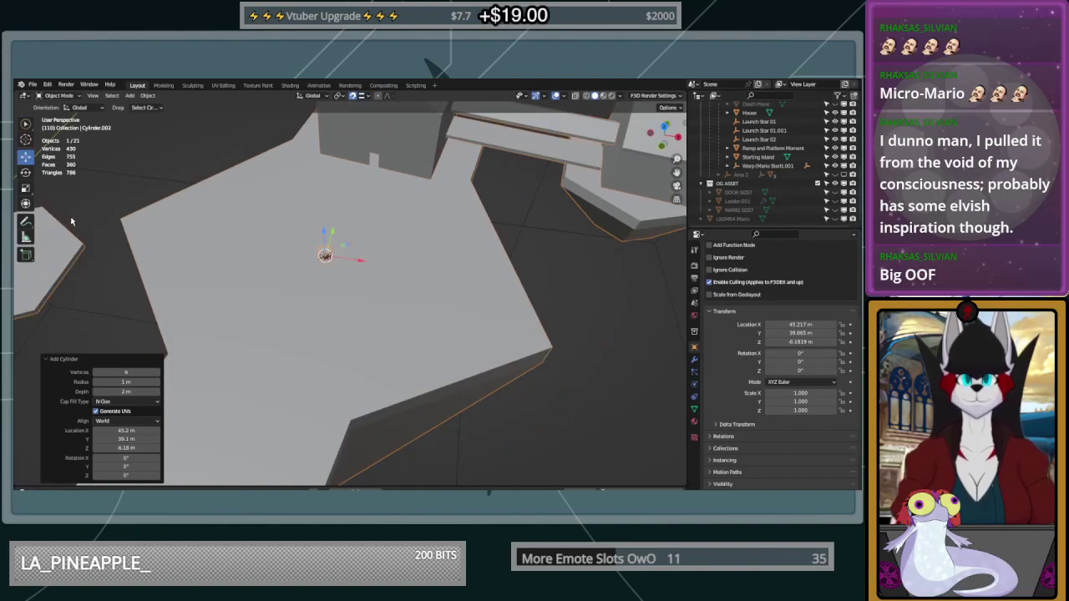
{"action": "left_click", "coordinate": [28, 173]}
{"action": "left_click_drag", "start_coordinate": [349, 283], "coordinate": [255, 395]}
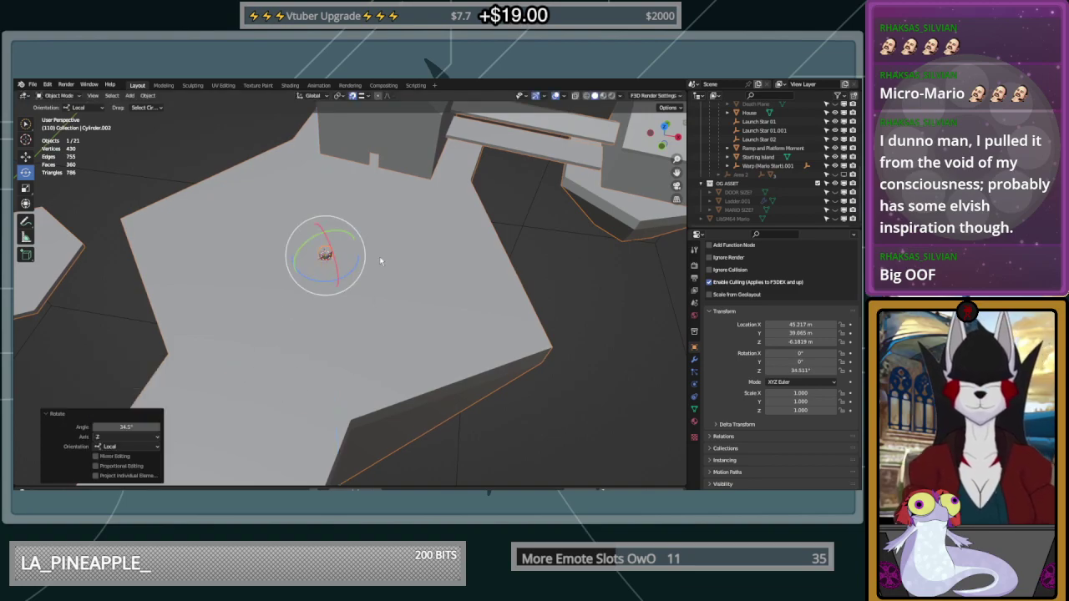
{"action": "key", "text": "ctrl+z"}
Set snapping to Edge Center and rotate the small cylinder to about 31° around its local Z axis
{"action": "left_click", "coordinate": [364, 95]}
{"action": "left_click", "coordinate": [349, 175]}
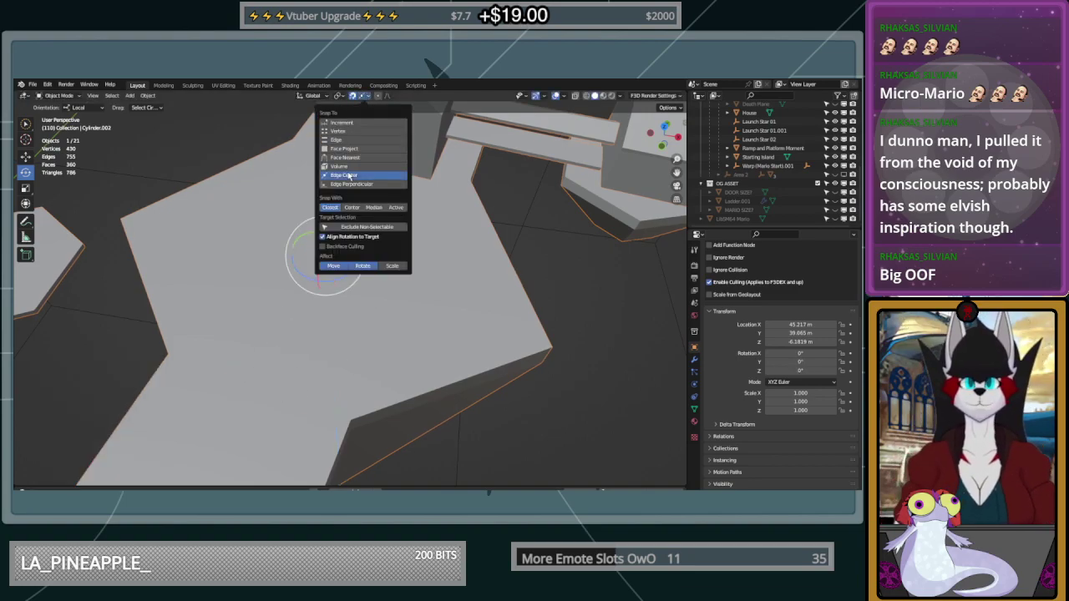
{"action": "left_click_drag", "start_coordinate": [327, 282], "coordinate": [252, 390]}
Scale the hexagonal cylinder up uniformly by a factor of about 10.6
{"action": "middle_click_drag", "start_coordinate": [348, 308], "coordinate": [370, 272]}
{"action": "scroll", "coordinate": [365, 325], "scroll_direction": "up", "scroll_amount": 6}
{"action": "key", "text": "s"}
{"action": "left_click", "coordinate": [371, 344]}
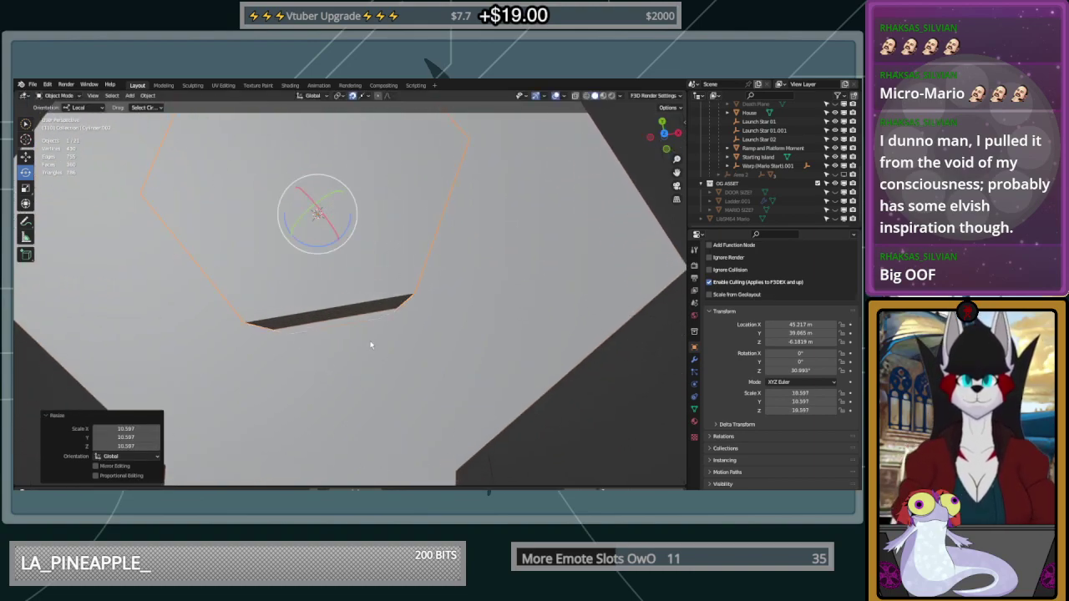
Rotate the enlarged hexagonal cylinder around its local Z axis to about -38°
{"action": "scroll", "coordinate": [371, 344], "scroll_direction": "down", "scroll_amount": 4}
{"action": "left_click_drag", "start_coordinate": [344, 285], "coordinate": [330, 373]}
{"action": "middle_click_drag", "start_coordinate": [330, 372], "coordinate": [348, 323]}
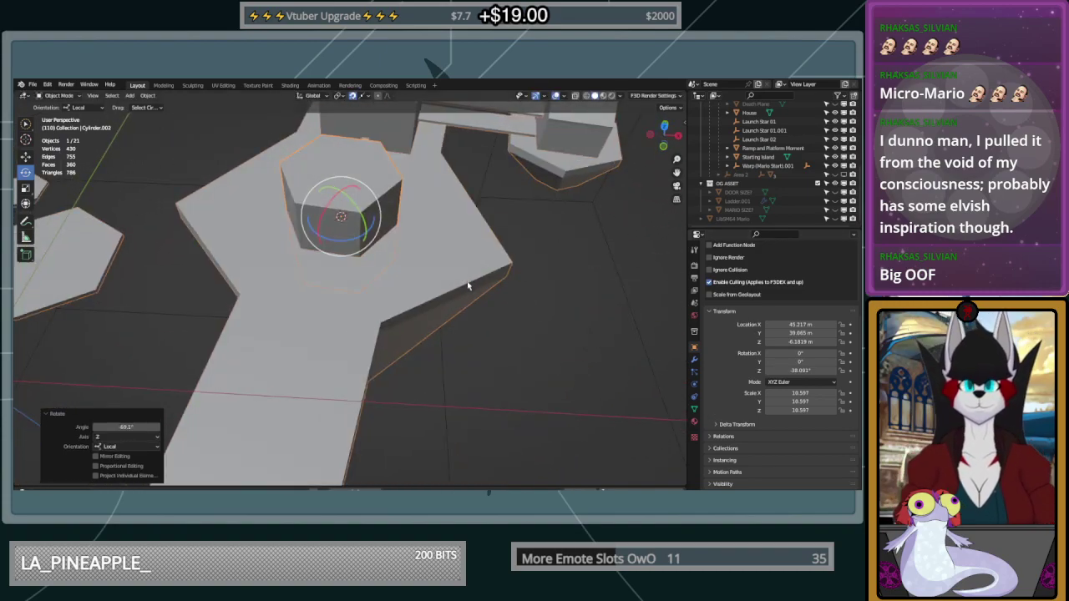
{"action": "key", "text": "Tab"}
{"action": "key", "text": "Tab"}
Copy the main platform's Z rotation and give the hexagonal cylinder the same Z rotation of 20.0994°
{"action": "left_click", "coordinate": [440, 270]}
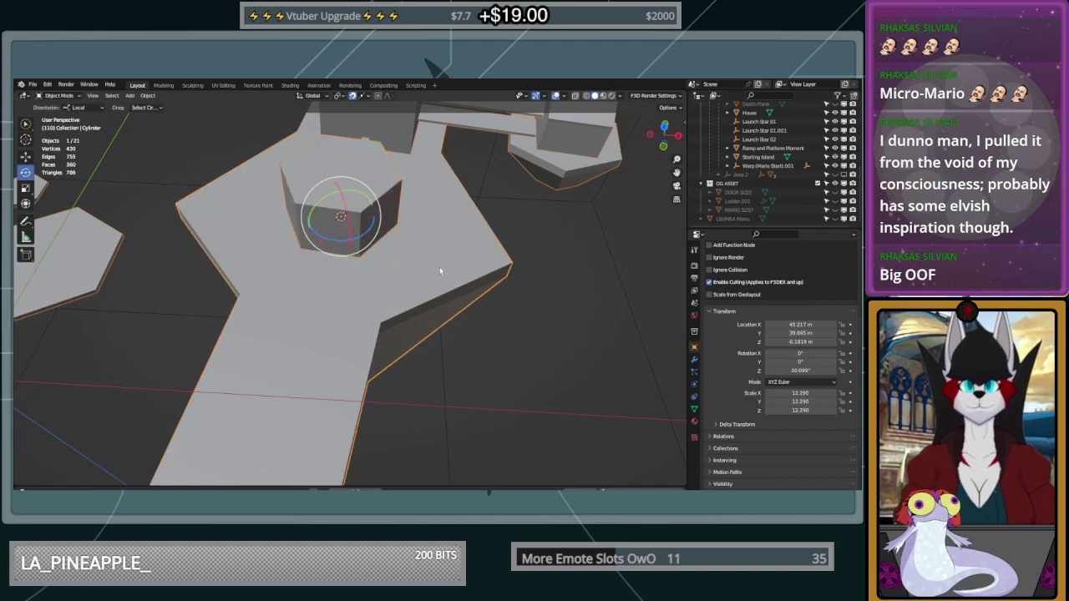
{"action": "left_click", "coordinate": [807, 370]}
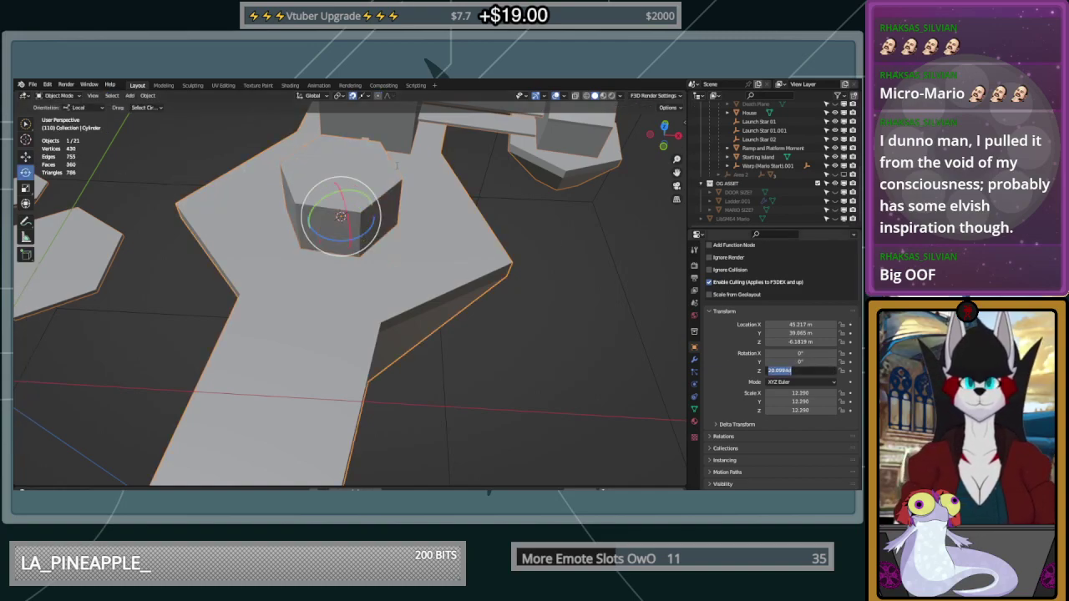
{"action": "left_click", "coordinate": [348, 161]}
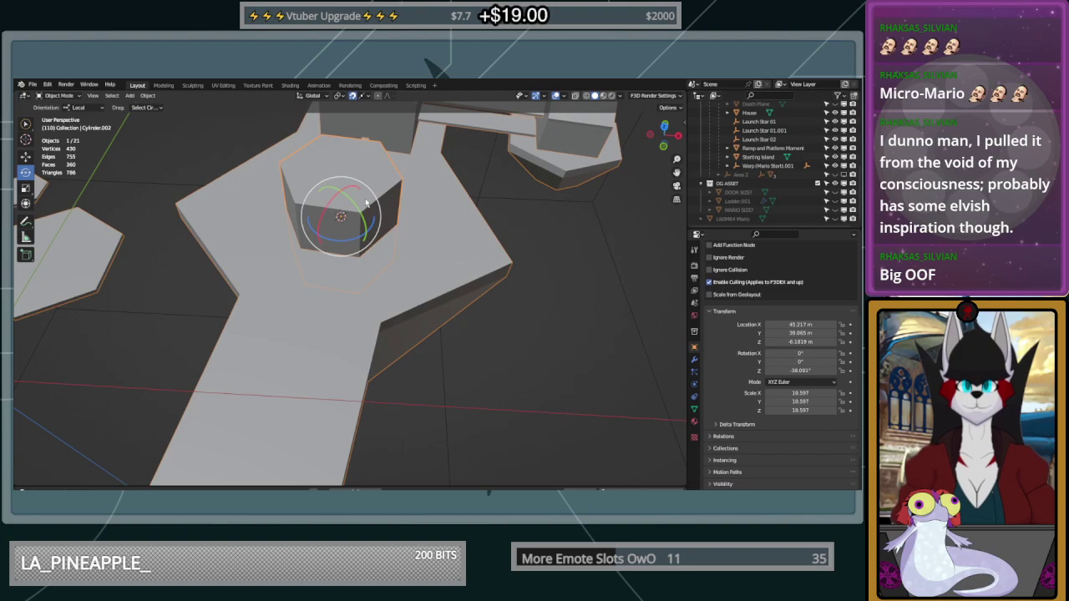
{"action": "left_click", "coordinate": [803, 370]}
{"action": "type", "text": "20.0994d"}
{"action": "key", "text": "Return"}
Raise the hexagonal cylinder about 7.35 m along Z above the platform's top surface
{"action": "middle_click_drag", "start_coordinate": [443, 209], "coordinate": [364, 211]}
{"action": "scroll", "coordinate": [492, 290], "scroll_direction": "up", "scroll_amount": 2}
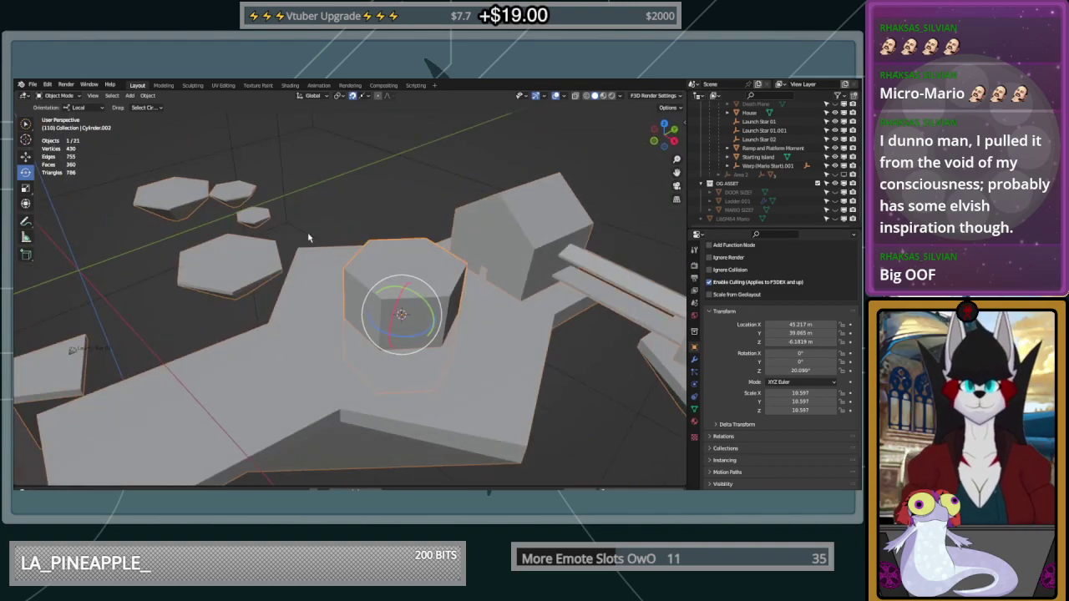
{"action": "left_click", "coordinate": [28, 157]}
{"action": "left_click_drag", "start_coordinate": [400, 289], "coordinate": [404, 249]}
{"action": "middle_click_drag", "start_coordinate": [405, 250], "coordinate": [336, 276]}
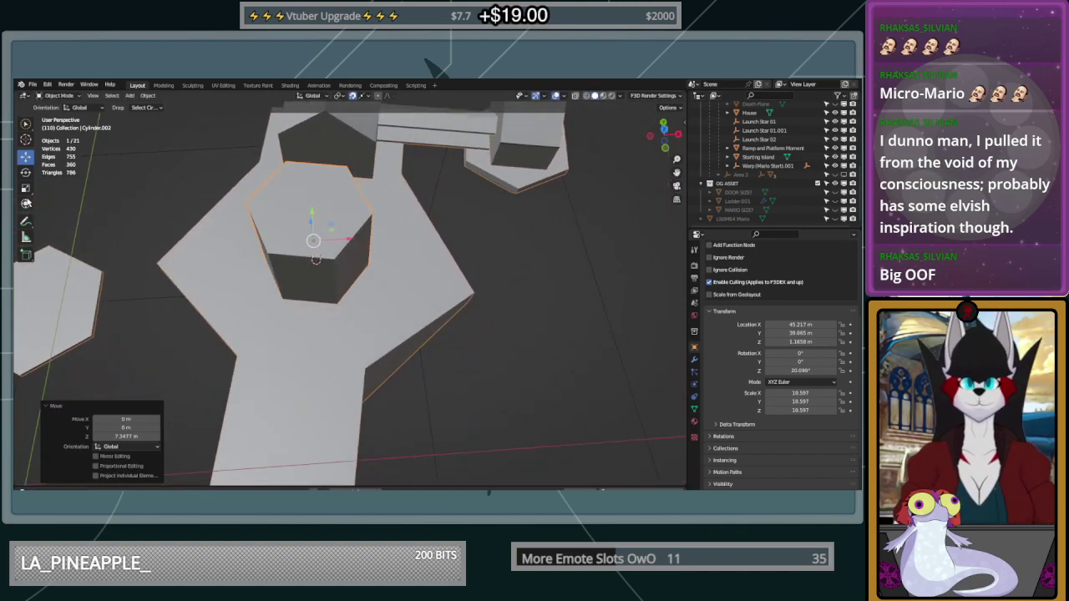
Switch to the combined Transform tool for the hexagonal cylinder and set its orientation to Local
{"action": "left_click", "coordinate": [28, 203]}
{"action": "middle_click_drag", "start_coordinate": [368, 231], "coordinate": [379, 258]}
{"action": "left_click", "coordinate": [80, 108]}
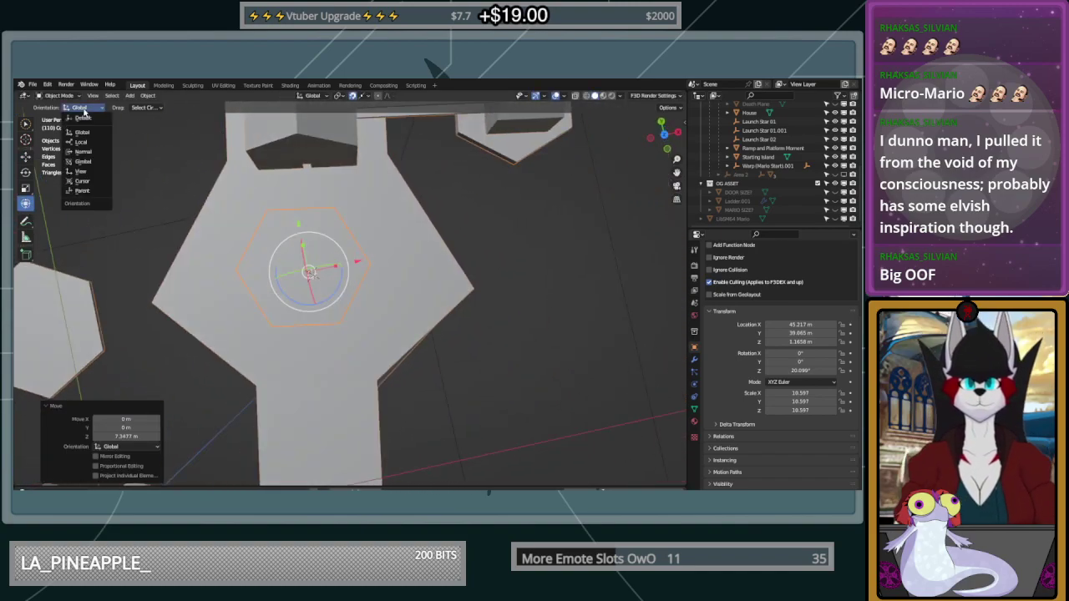
{"action": "left_click", "coordinate": [94, 143]}
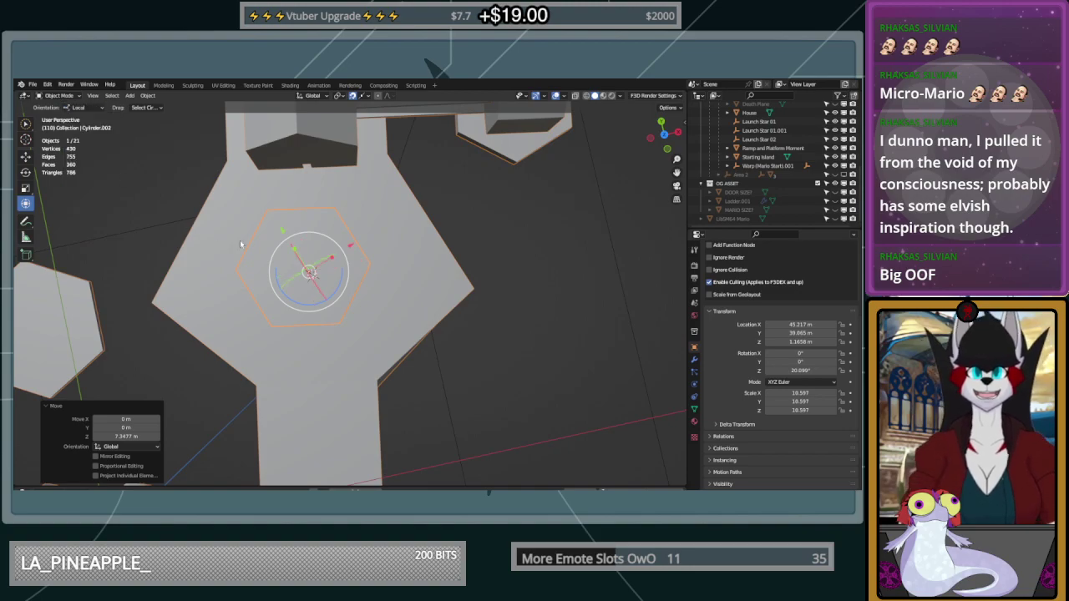
{"action": "left_click", "coordinate": [70, 109]}
{"action": "left_click", "coordinate": [84, 155]}
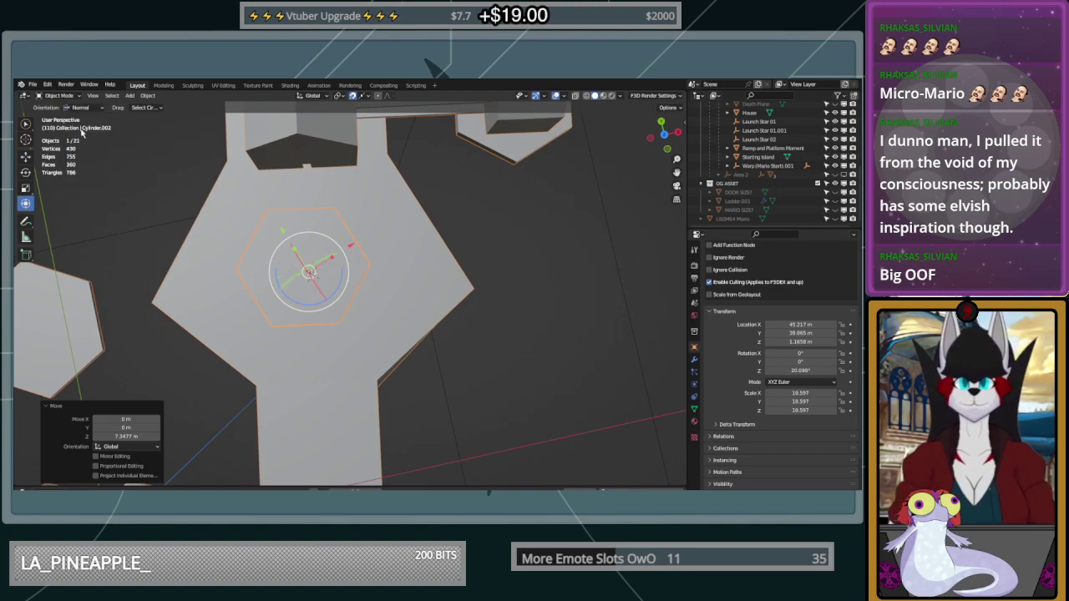
{"action": "left_click", "coordinate": [77, 108]}
{"action": "left_click", "coordinate": [93, 144]}
{"action": "middle_click_drag", "start_coordinate": [275, 217], "coordinate": [323, 251]}
Try to enlarge four selected vertices of the hexagonal cylinder in Edit Mode with the Scale operation
{"action": "key", "text": "Tab"}
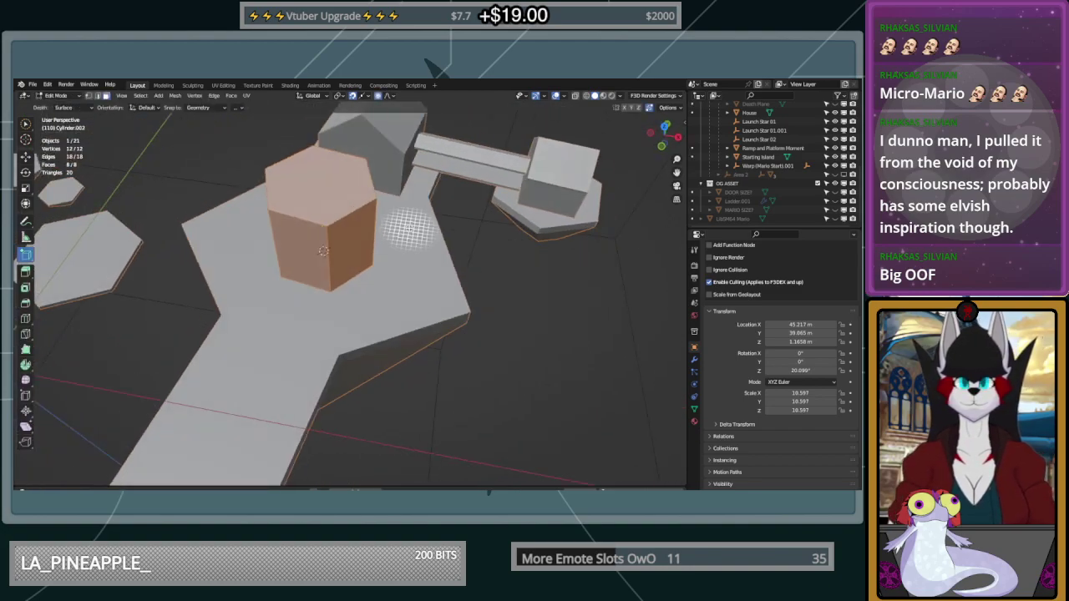
{"action": "left_click", "coordinate": [26, 157]}
{"action": "left_click", "coordinate": [395, 277]}
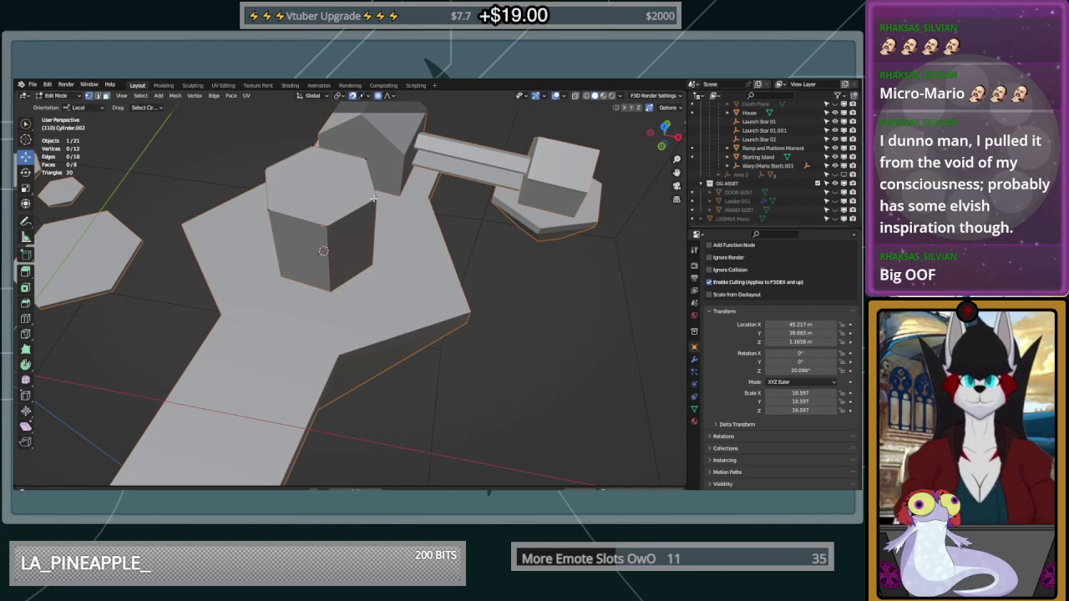
{"action": "middle_click_drag", "start_coordinate": [401, 248], "coordinate": [365, 209]}
{"action": "scroll", "coordinate": [387, 248], "scroll_direction": "up", "scroll_amount": 8}
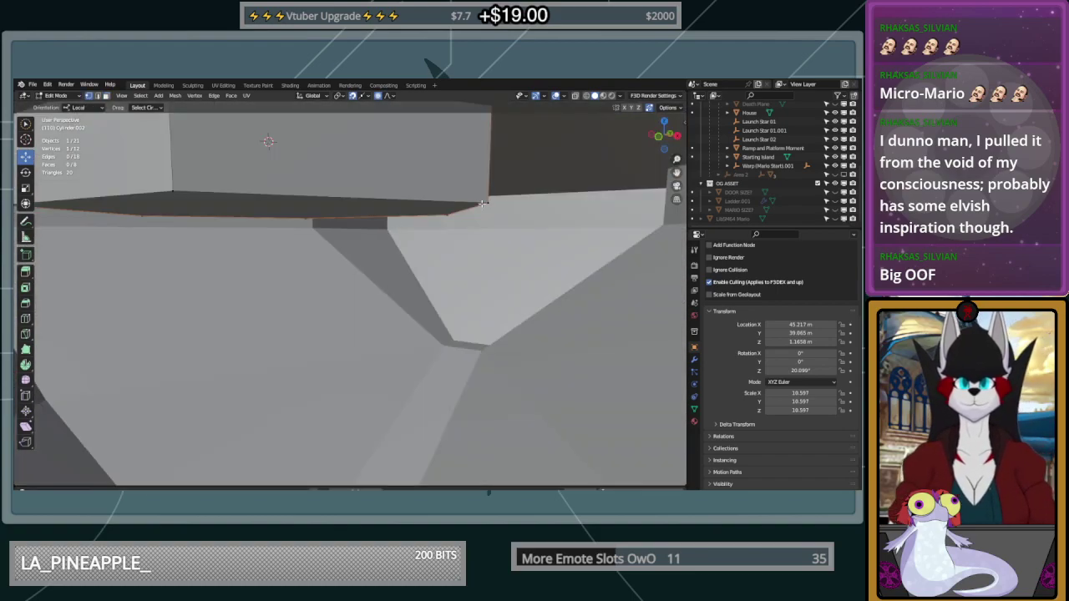
{"action": "middle_click_drag", "start_coordinate": [214, 159], "coordinate": [293, 206]}
{"action": "left_click", "coordinate": [121, 150], "text": "shift"}
{"action": "scroll", "coordinate": [192, 163], "scroll_direction": "down", "scroll_amount": 1}
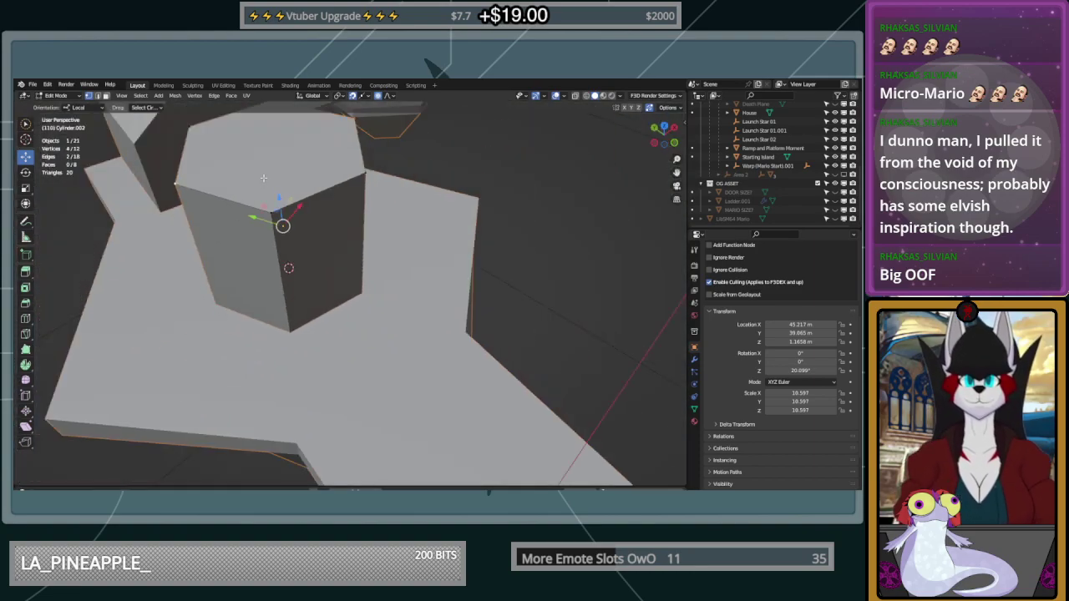
{"action": "middle_click_drag", "start_coordinate": [367, 177], "coordinate": [353, 205]}
{"action": "key", "text": "s"}
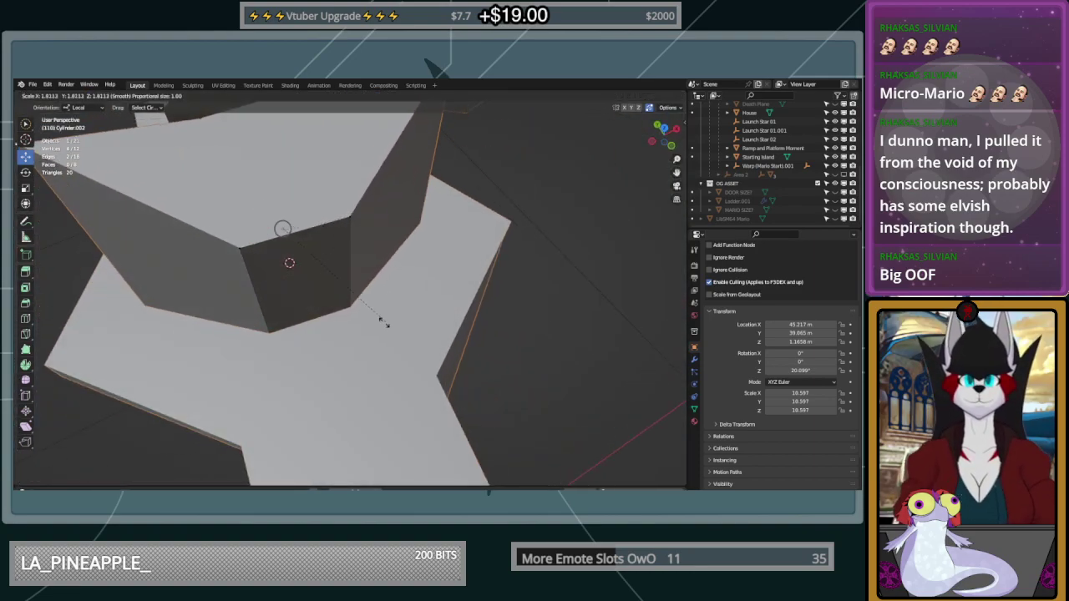
{"action": "left_click", "coordinate": [446, 317]}
{"action": "middle_click_drag", "start_coordinate": [446, 317], "coordinate": [399, 289]}
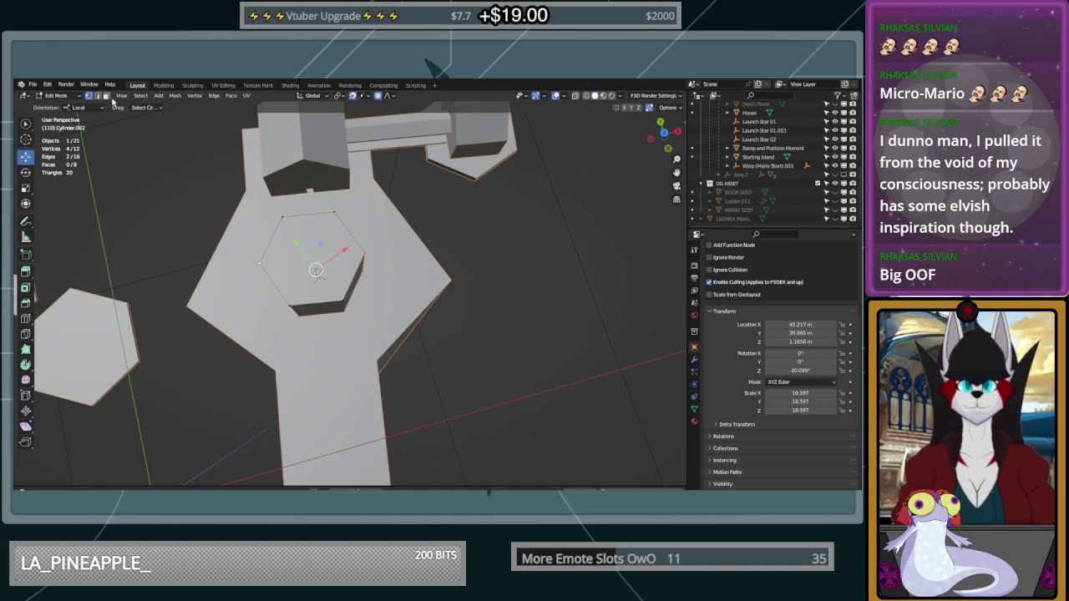
Return to Object Mode and raise the hexagonal cylinder about 1.34 m along its local Z axis
{"action": "key", "text": "Tab"}
{"action": "middle_click_drag", "start_coordinate": [402, 301], "coordinate": [347, 245]}
{"action": "mouse_move", "coordinate": [324, 197]}
{"action": "left_mouse_down"}
{"action": "mouse_move", "coordinate": [324, 168]}
{"action": "mouse_move", "coordinate": [323, 187]}
{"action": "left_mouse_up"}
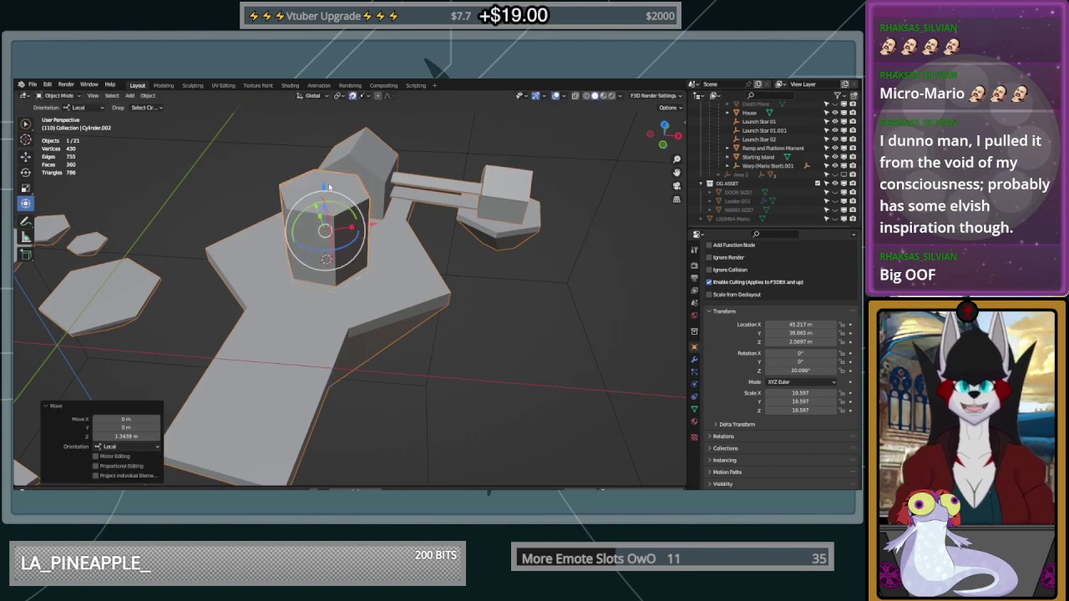
{"action": "middle_click_drag", "start_coordinate": [385, 249], "coordinate": [341, 263]}
{"action": "left_click", "coordinate": [83, 107]}
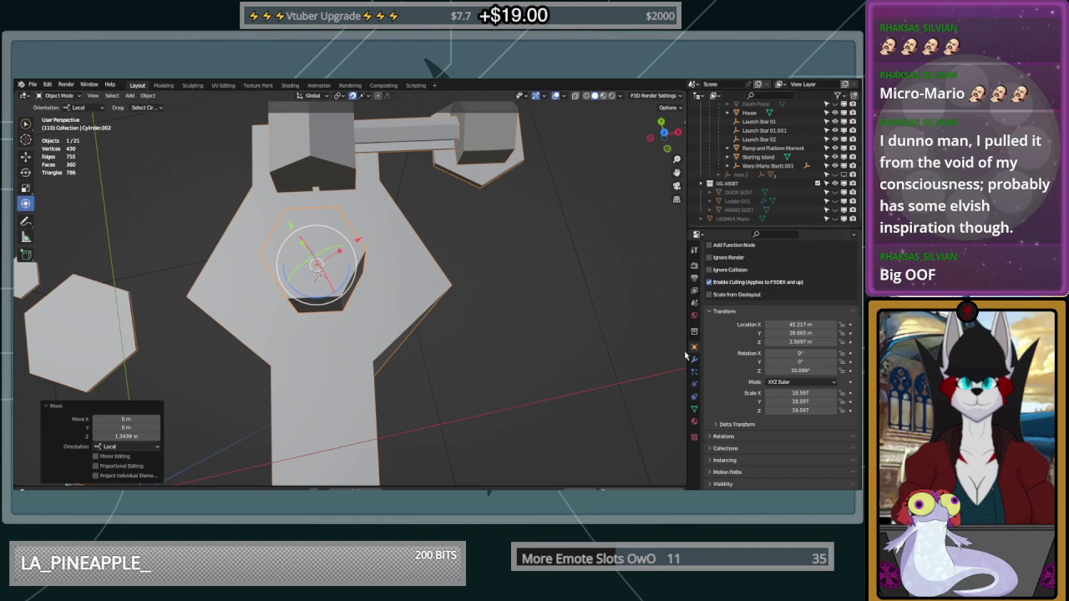
{"action": "scroll", "coordinate": [266, 274], "scroll_direction": "up", "scroll_amount": 2}
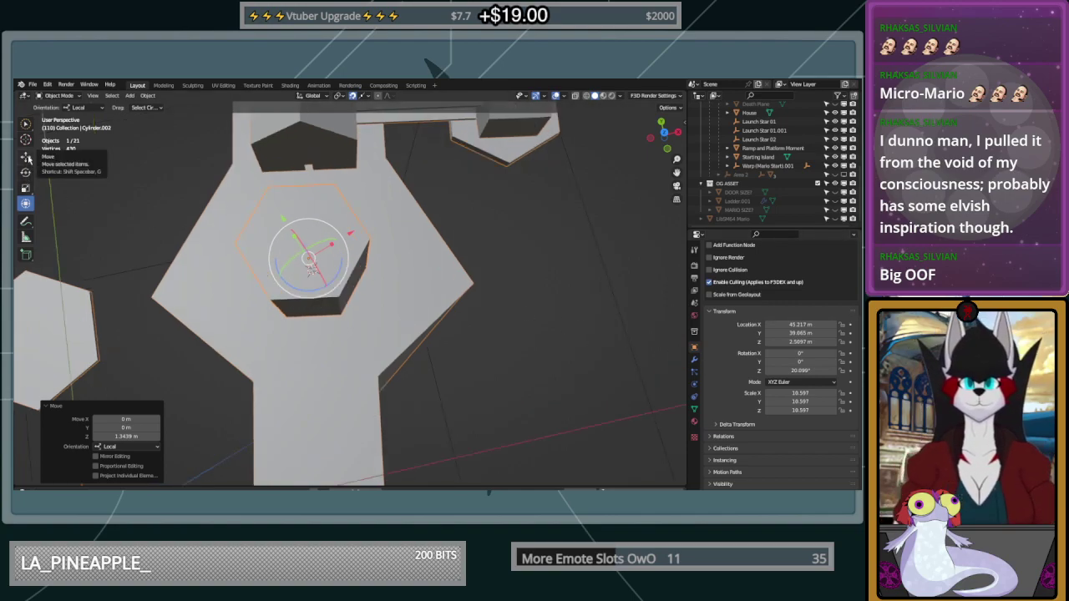
Scale the whole hexagonal cylinder up uniformly by about 1.41, giving it a scale of 14.903
{"action": "left_click", "coordinate": [26, 157]}
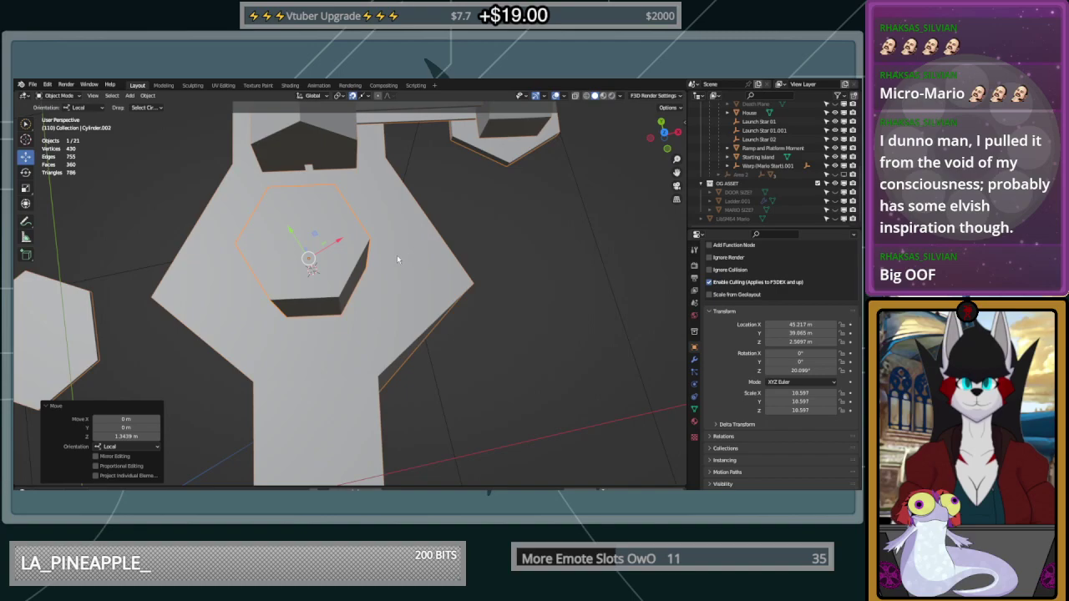
{"action": "key", "text": "s"}
{"action": "left_click", "coordinate": [430, 263]}
{"action": "middle_click_drag", "start_coordinate": [430, 263], "coordinate": [372, 249]}
Try scaling the hexagonal cylinder up by another 1.268, check it in wireframe, and undo that scaling
{"action": "key", "text": "s"}
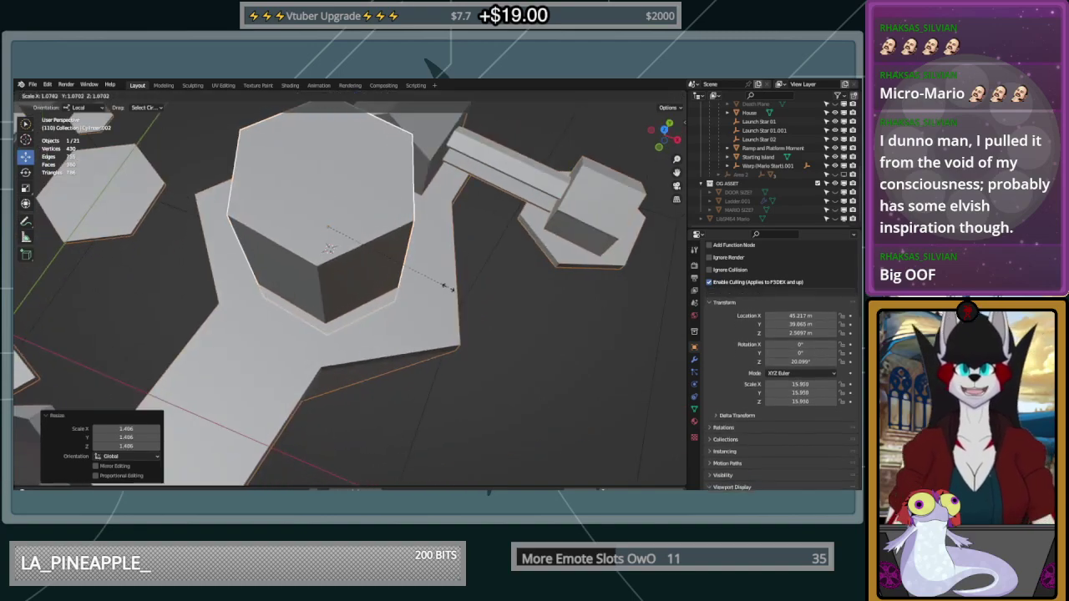
{"action": "left_click", "coordinate": [468, 306]}
{"action": "middle_click_drag", "start_coordinate": [468, 306], "coordinate": [430, 276]}
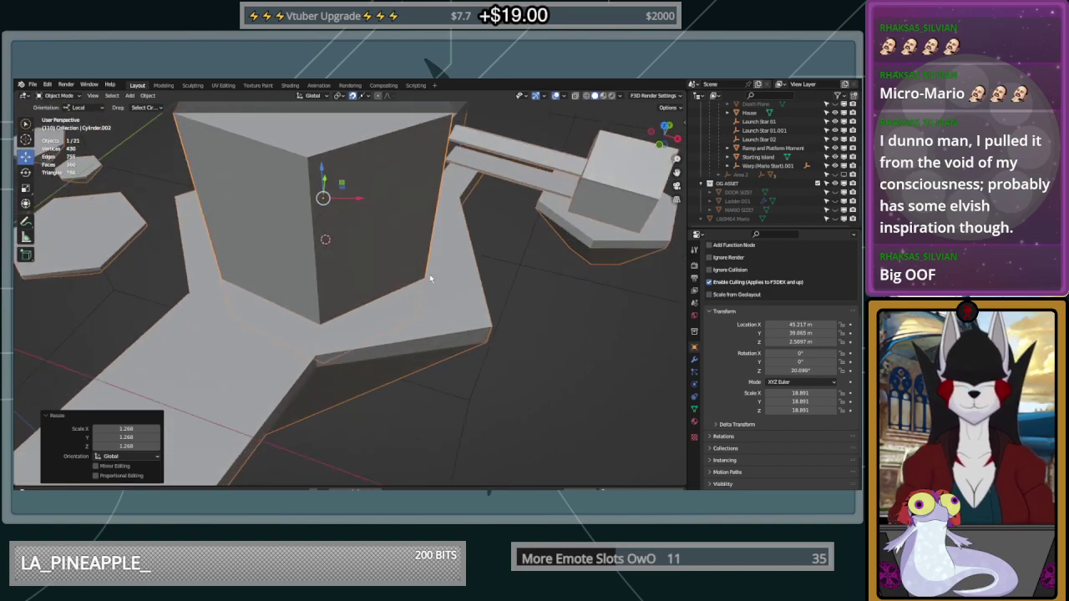
{"action": "key", "text": "shift+z"}
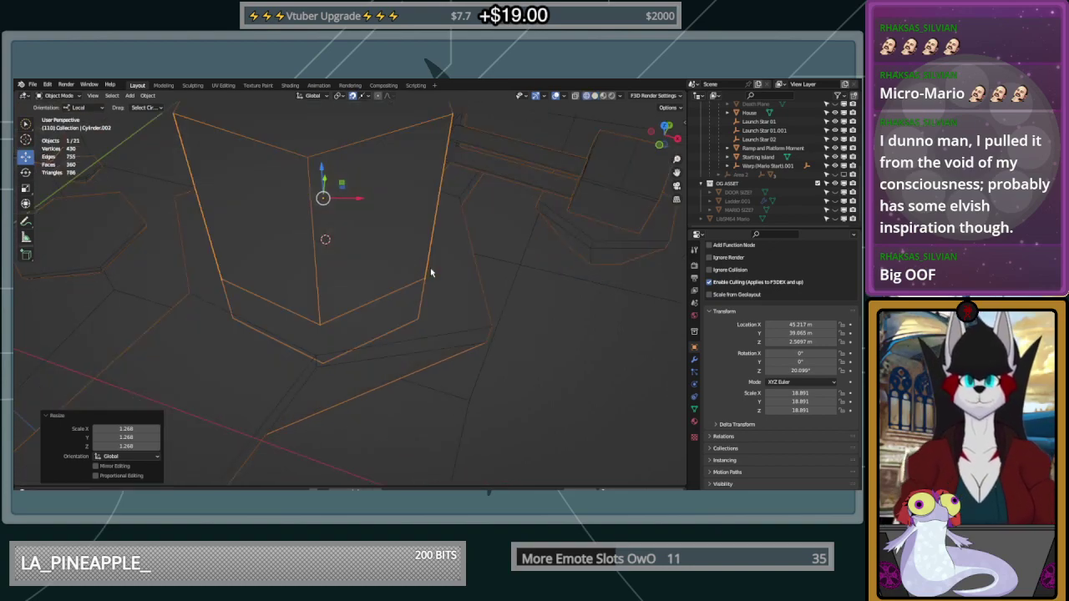
{"action": "key", "text": "ctrl+z"}
{"action": "key", "text": "z"}
{"action": "left_click", "coordinate": [470, 267]}
{"action": "mouse_move", "coordinate": [398, 241]}
{"action": "middle_mouse_down"}
{"action": "mouse_move", "coordinate": [455, 318]}
{"action": "mouse_move", "coordinate": [424, 322]}
{"action": "mouse_move", "coordinate": [299, 274]}
{"action": "middle_mouse_up"}
Move one side face of the hexagonal cylinder inward by -4 m along Z using the Normal orientation
{"action": "key", "text": "Tab"}
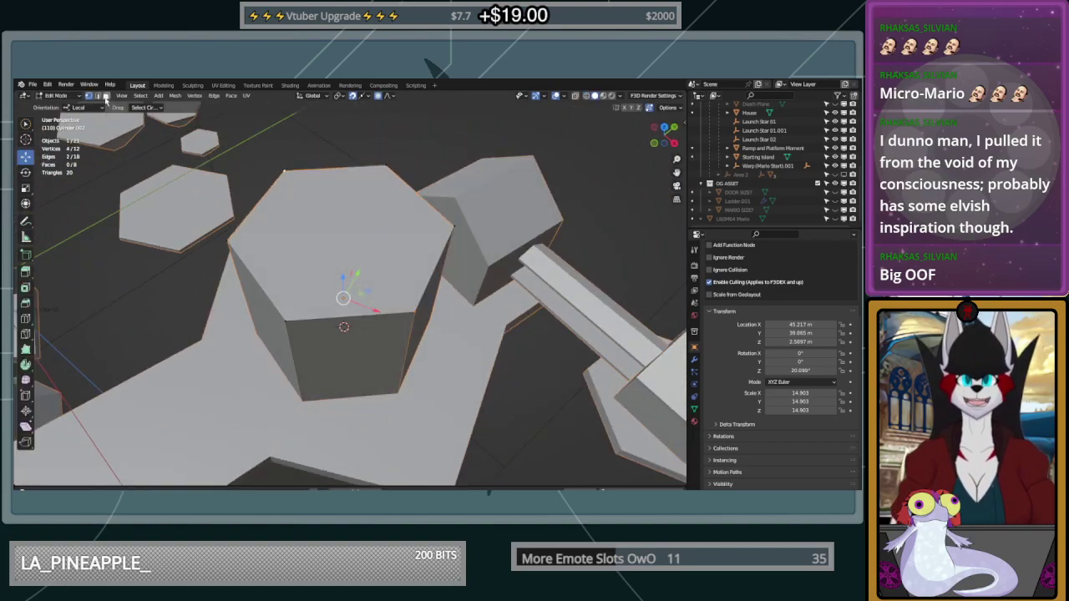
{"action": "left_click", "coordinate": [106, 97]}
{"action": "left_click", "coordinate": [273, 333]}
{"action": "middle_click_drag", "start_coordinate": [401, 328], "coordinate": [332, 298]}
{"action": "middle_click_drag", "start_coordinate": [306, 252], "coordinate": [342, 259]}
{"action": "middle_click_drag", "start_coordinate": [273, 273], "coordinate": [331, 297]}
{"action": "left_click", "coordinate": [94, 109]}
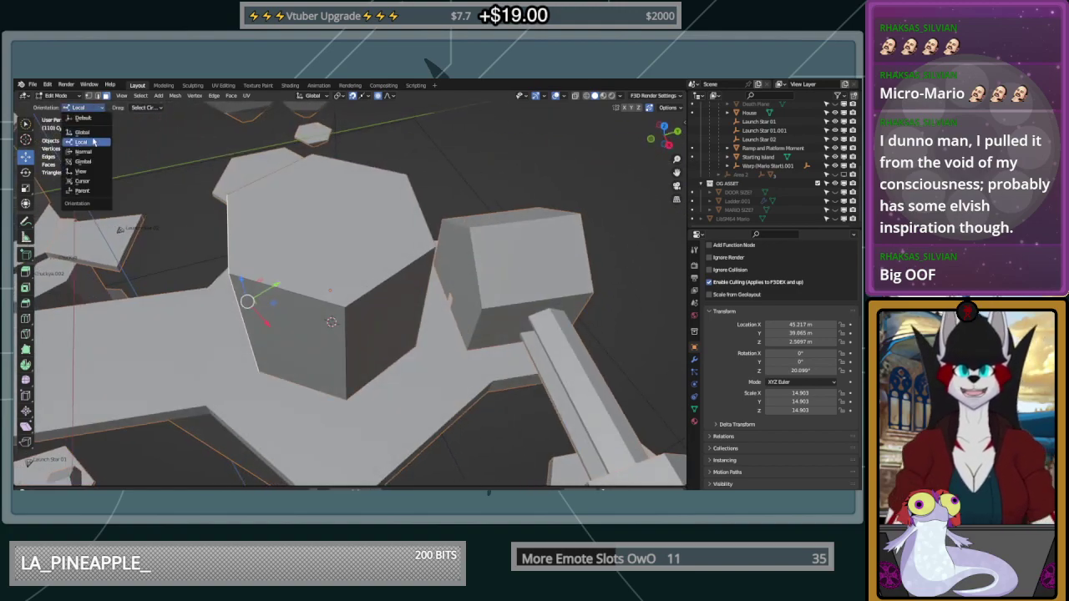
{"action": "left_click", "coordinate": [84, 143]}
{"action": "left_click_drag", "start_coordinate": [211, 306], "coordinate": [242, 305]}
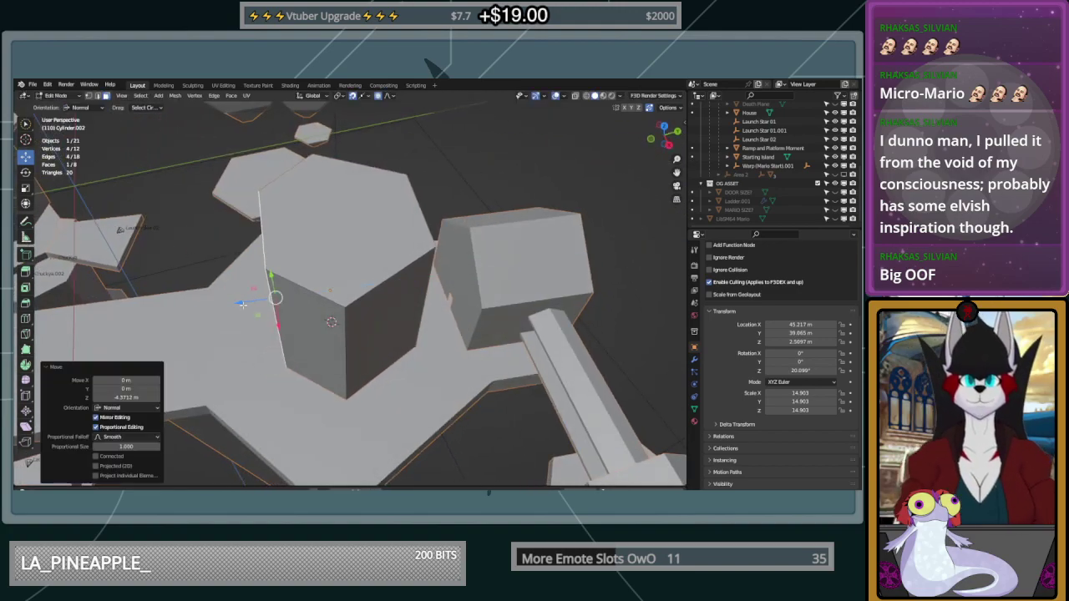
{"action": "left_click", "coordinate": [125, 398]}
{"action": "type", "text": "-4"}
{"action": "key", "text": "Return"}
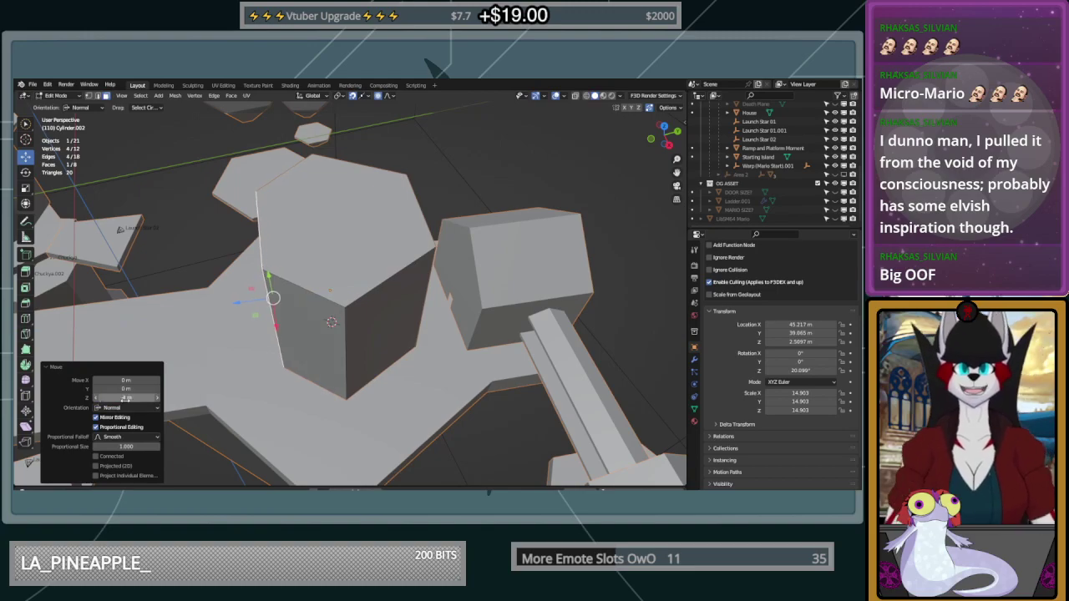
Move another side face of the hexagonal cylinder inward by -4 m along its normal and leave Edit Mode
{"action": "middle_click_drag", "start_coordinate": [326, 326], "coordinate": [438, 302]}
{"action": "left_click", "coordinate": [376, 298]}
{"action": "left_click_drag", "start_coordinate": [438, 300], "coordinate": [416, 295]}
{"action": "left_click", "coordinate": [125, 398]}
{"action": "type", "text": "-4"}
{"action": "key", "text": "Return"}
{"action": "middle_click_drag", "start_coordinate": [174, 296], "coordinate": [512, 292]}
{"action": "key", "text": "Tab"}
Add a Boolean Difference modifier to the main platform with Cylinder.002 as its object, and display the scene in wireframe
{"action": "left_click", "coordinate": [284, 319]}
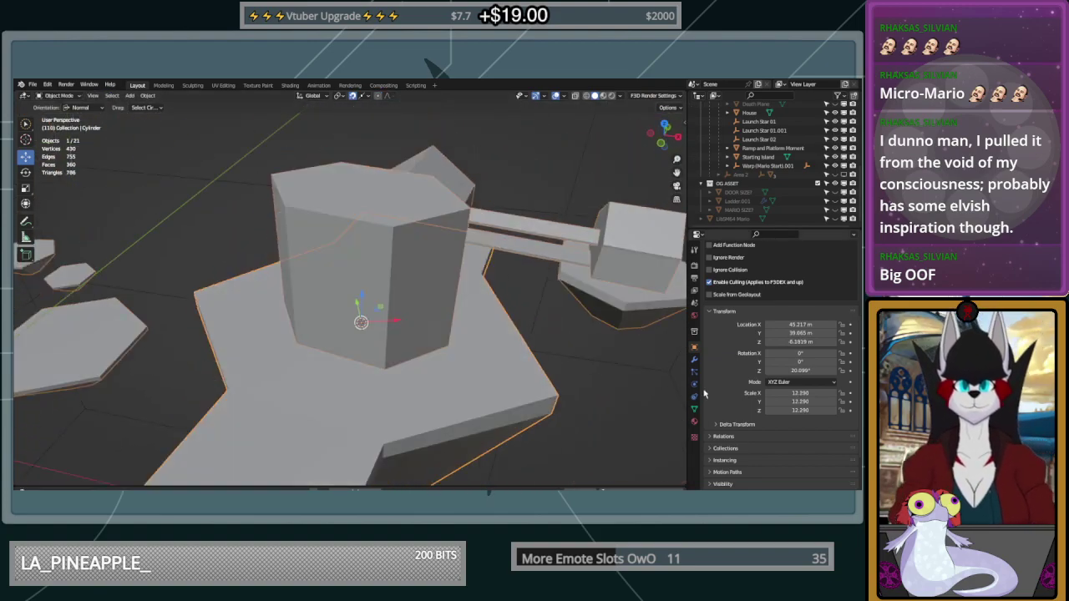
{"action": "left_click", "coordinate": [694, 360]}
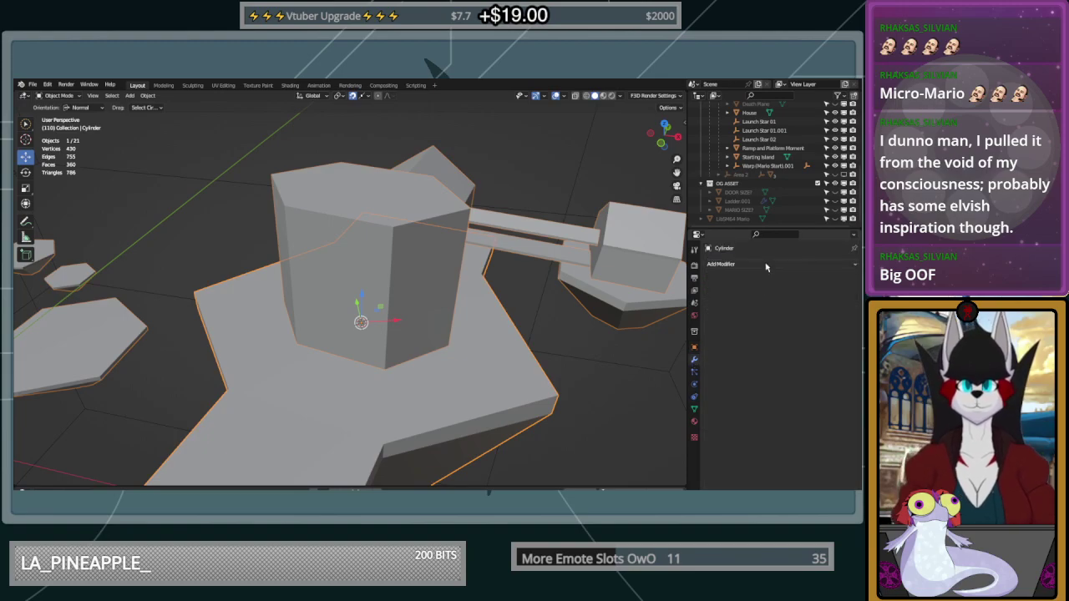
{"action": "left_click", "coordinate": [768, 264]}
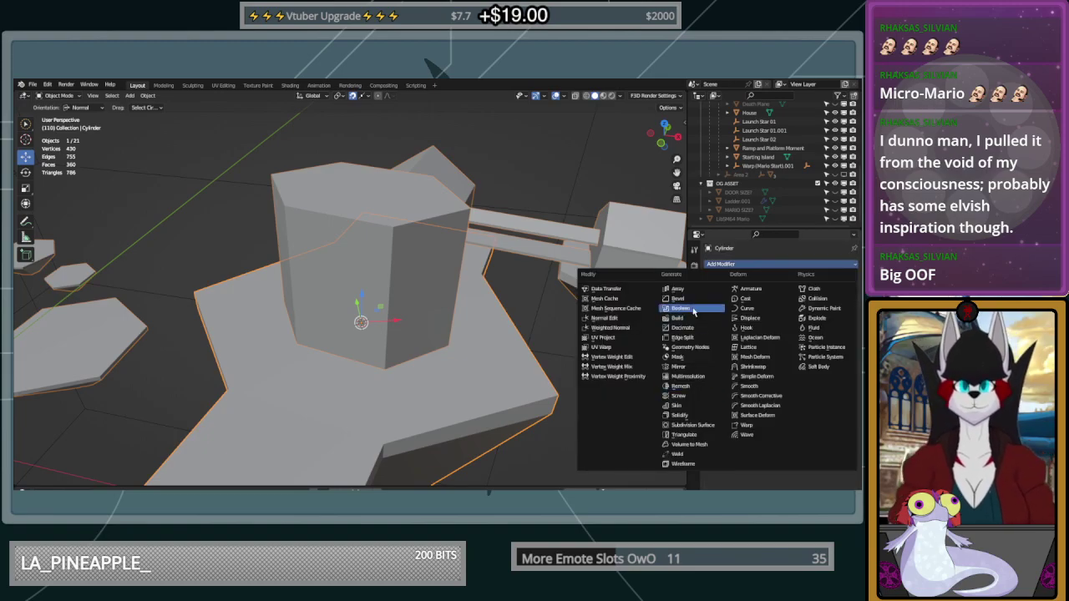
{"action": "left_click", "coordinate": [689, 308]}
{"action": "left_click", "coordinate": [841, 313]}
{"action": "left_click", "coordinate": [446, 294]}
{"action": "mouse_move", "coordinate": [450, 298]}
{"action": "middle_mouse_down"}
{"action": "mouse_move", "coordinate": [469, 296]}
{"action": "mouse_move", "coordinate": [432, 334]}
{"action": "mouse_move", "coordinate": [565, 351]}
{"action": "mouse_move", "coordinate": [586, 319]}
{"action": "mouse_move", "coordinate": [456, 322]}
{"action": "mouse_move", "coordinate": [475, 326]}
{"action": "middle_mouse_up"}
{"action": "key", "text": "z"}
{"action": "left_click", "coordinate": [425, 313]}
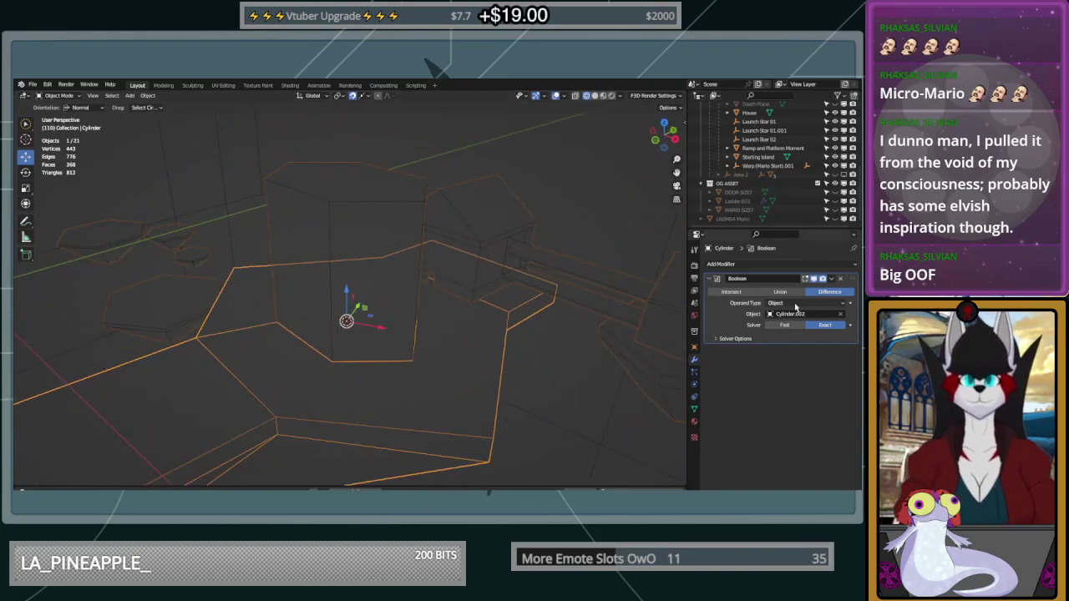
Try the Transfer material mode in the Boolean modifier's solver options and return it to Index Based
{"action": "left_click", "coordinate": [733, 338]}
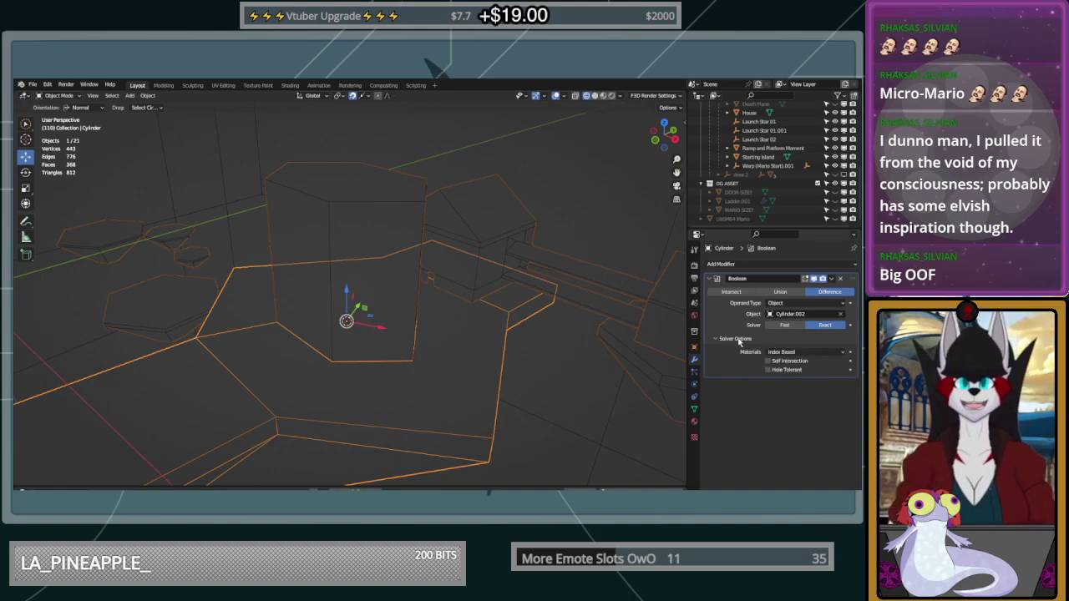
{"action": "left_click", "coordinate": [788, 353]}
{"action": "left_click", "coordinate": [789, 376]}
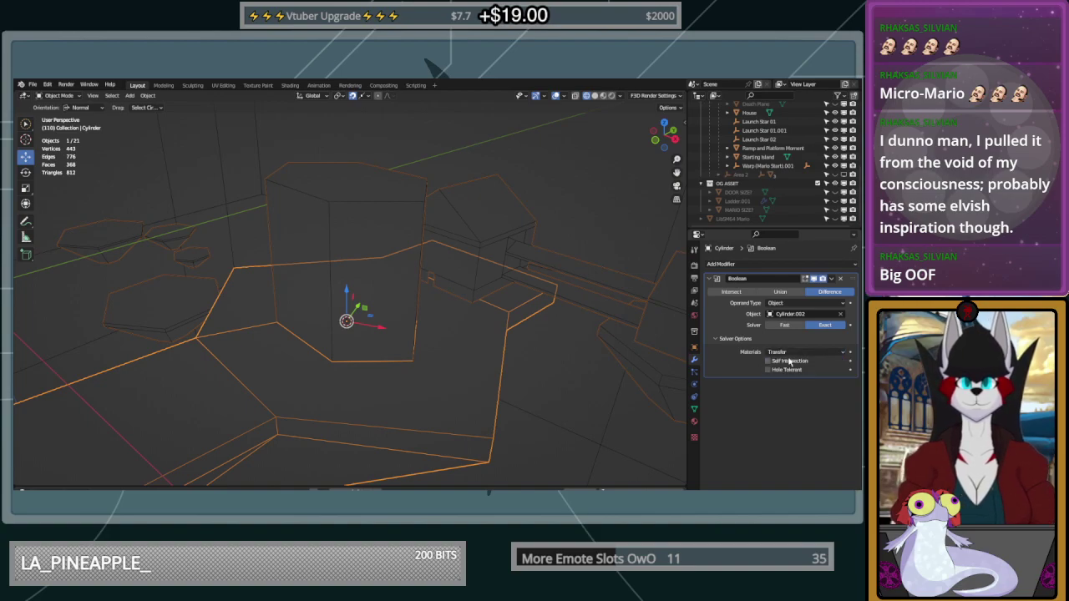
{"action": "left_click", "coordinate": [788, 352]}
{"action": "left_click", "coordinate": [783, 361]}
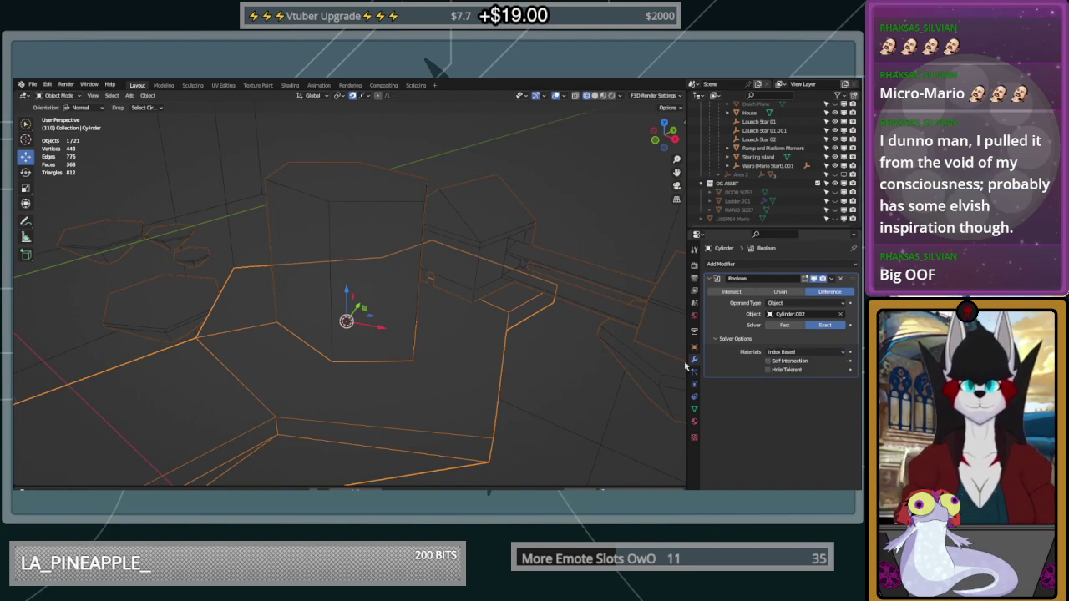
Enter Edit Mode on the main platform, clear the selection, and inspect the area where the hexagonal cylinder meets its surface
{"action": "key", "text": "Tab"}
{"action": "middle_click_drag", "start_coordinate": [471, 370], "coordinate": [356, 378]}
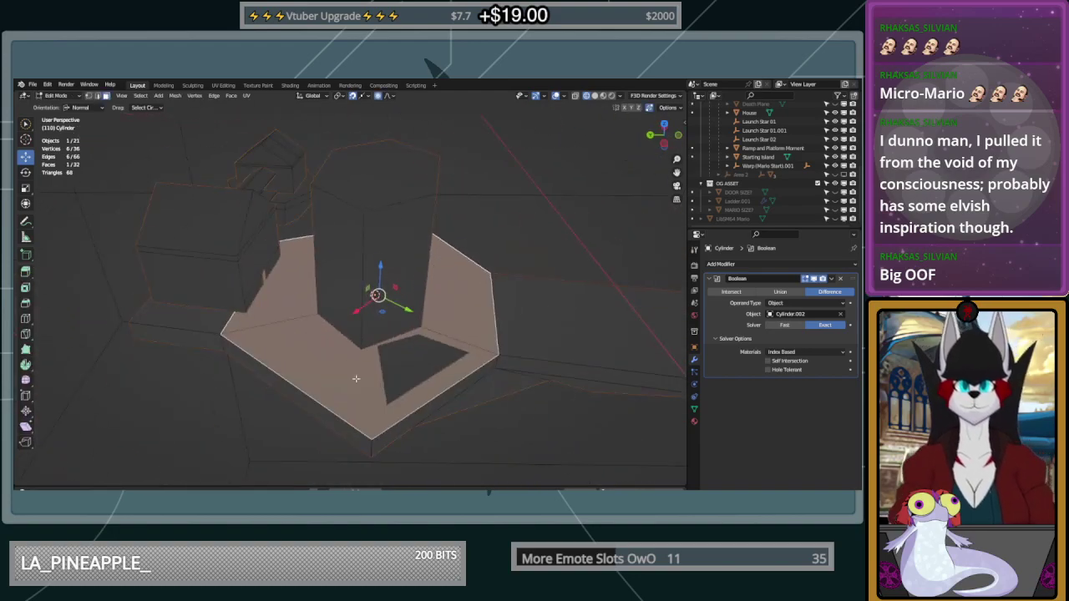
{"action": "middle_click_drag", "start_coordinate": [446, 353], "coordinate": [141, 149]}
{"action": "scroll", "coordinate": [427, 323], "scroll_direction": "up", "scroll_amount": 3}
{"action": "middle_click_drag", "start_coordinate": [284, 234], "coordinate": [481, 327]}
{"action": "key", "text": "alt+a"}
{"action": "middle_click_drag", "start_coordinate": [339, 348], "coordinate": [397, 348]}
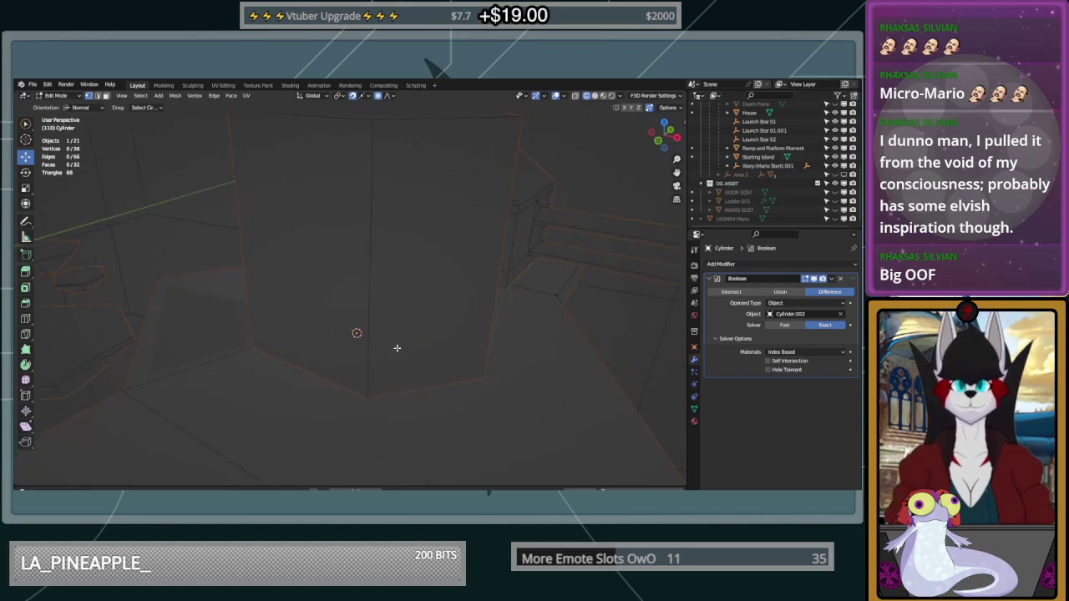
Toggle the Boolean modifier's Edit Mode display on and off to compare the platform mesh
{"action": "left_click", "coordinate": [808, 280]}
{"action": "left_click", "coordinate": [808, 281]}
{"action": "left_click", "coordinate": [807, 281]}
{"action": "left_click", "coordinate": [807, 281]}
{"action": "left_click", "coordinate": [807, 281]}
Try the Boolean's Self Intersection, Hole Tolerant and Transfer material options, restoring both checkboxes to off and materials to Index Based
{"action": "left_click", "coordinate": [789, 361]}
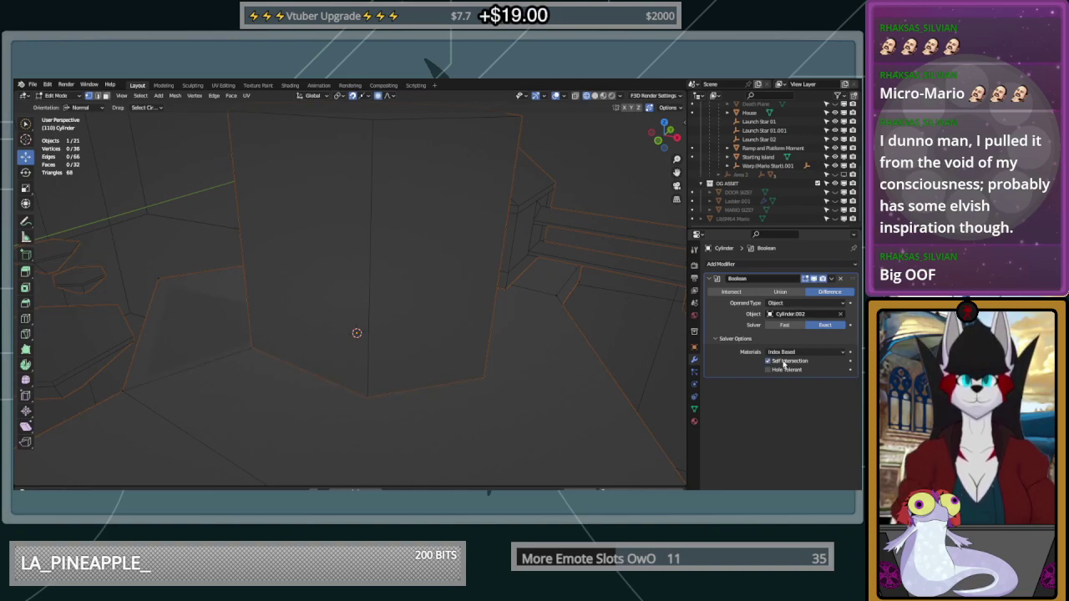
{"action": "left_click", "coordinate": [786, 371]}
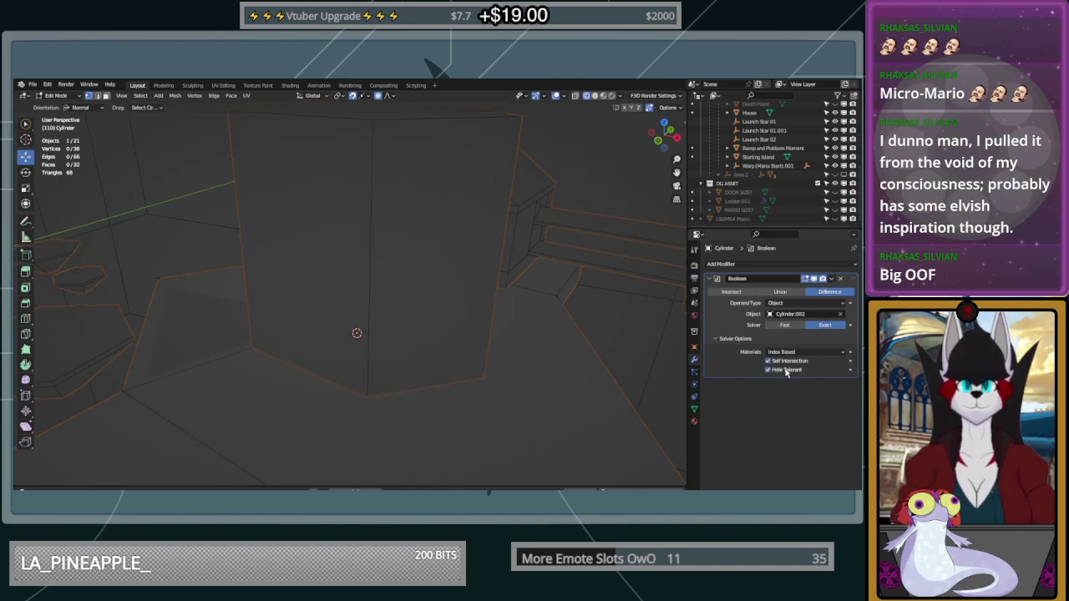
{"action": "left_click", "coordinate": [785, 370]}
{"action": "left_click", "coordinate": [788, 361]}
{"action": "left_click", "coordinate": [794, 351]}
{"action": "left_click", "coordinate": [777, 373]}
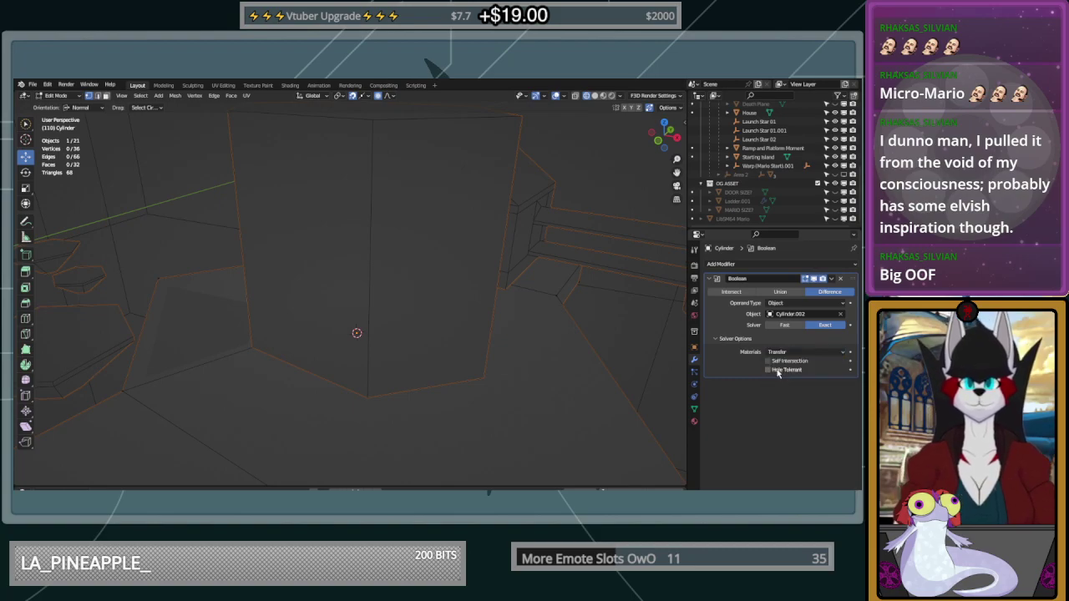
{"action": "left_click", "coordinate": [778, 351]}
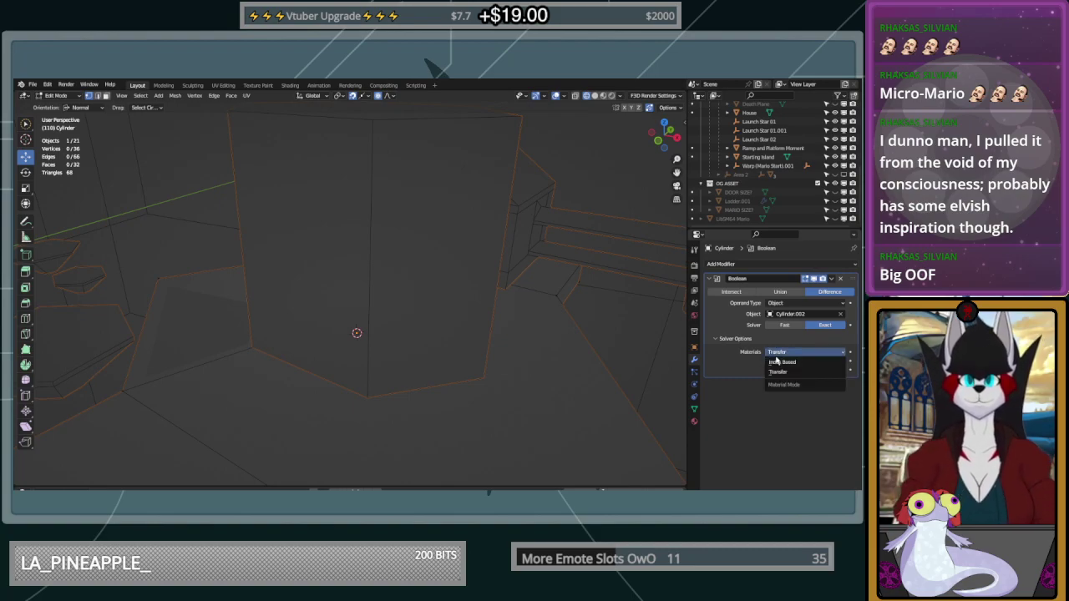
{"action": "left_click", "coordinate": [777, 361]}
Test the Boolean modifier's Union operation, switch it to Intersect, and inspect the platform in Object Mode and Edit Mode
{"action": "left_click", "coordinate": [788, 292]}
{"action": "mouse_move", "coordinate": [551, 323]}
{"action": "middle_mouse_down"}
{"action": "mouse_move", "coordinate": [513, 327]}
{"action": "mouse_move", "coordinate": [560, 317]}
{"action": "mouse_move", "coordinate": [542, 321]}
{"action": "middle_mouse_up"}
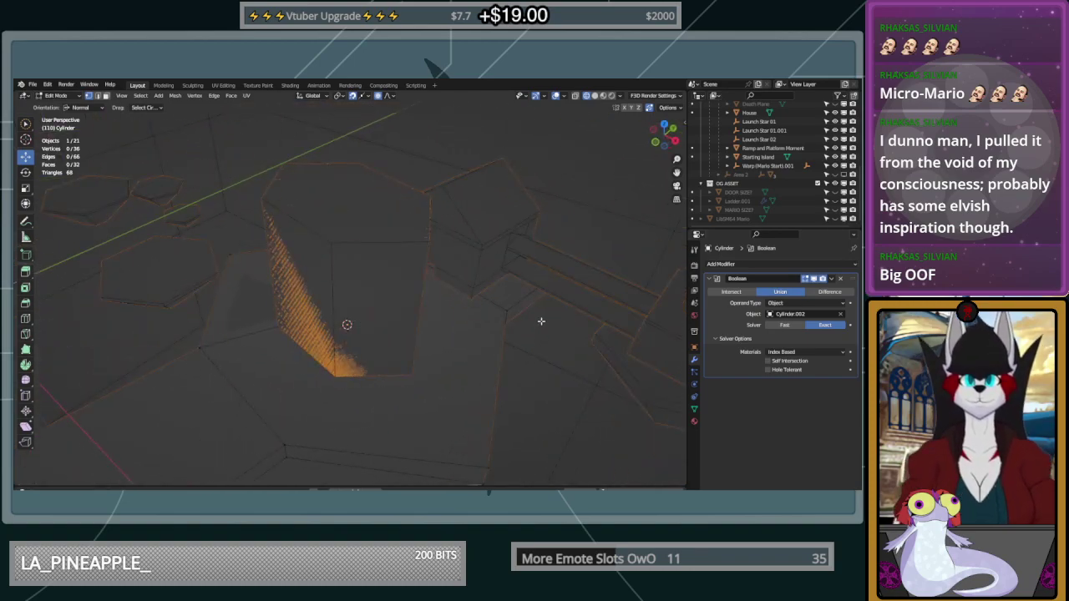
{"action": "left_click", "coordinate": [731, 291]}
{"action": "middle_click_drag", "start_coordinate": [623, 311], "coordinate": [432, 320]}
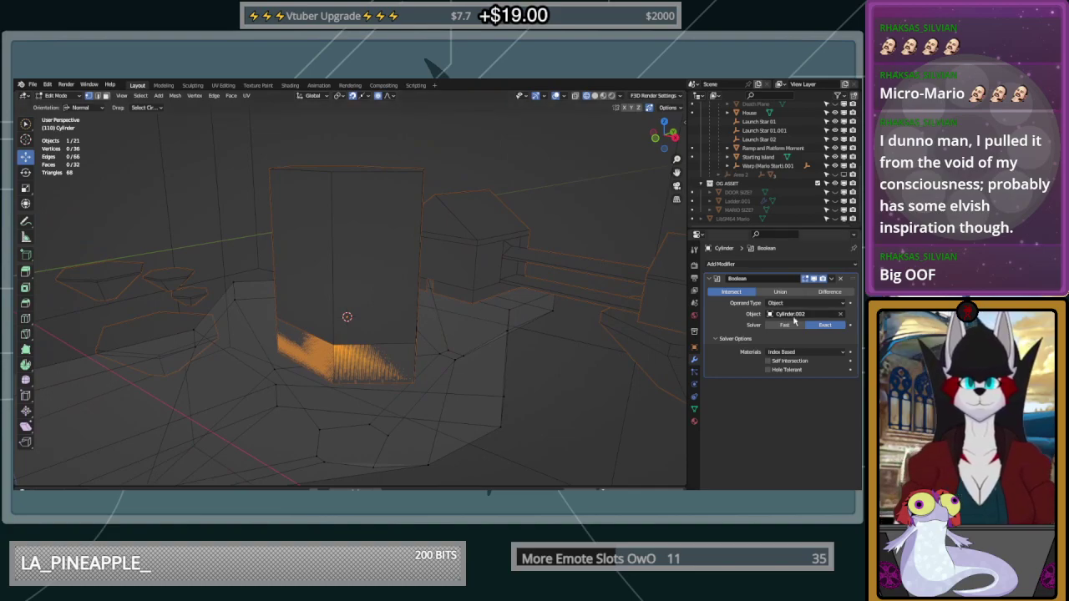
{"action": "middle_click_drag", "start_coordinate": [568, 329], "coordinate": [437, 312]}
{"action": "key", "text": "Tab"}
{"action": "key", "text": "Tab"}
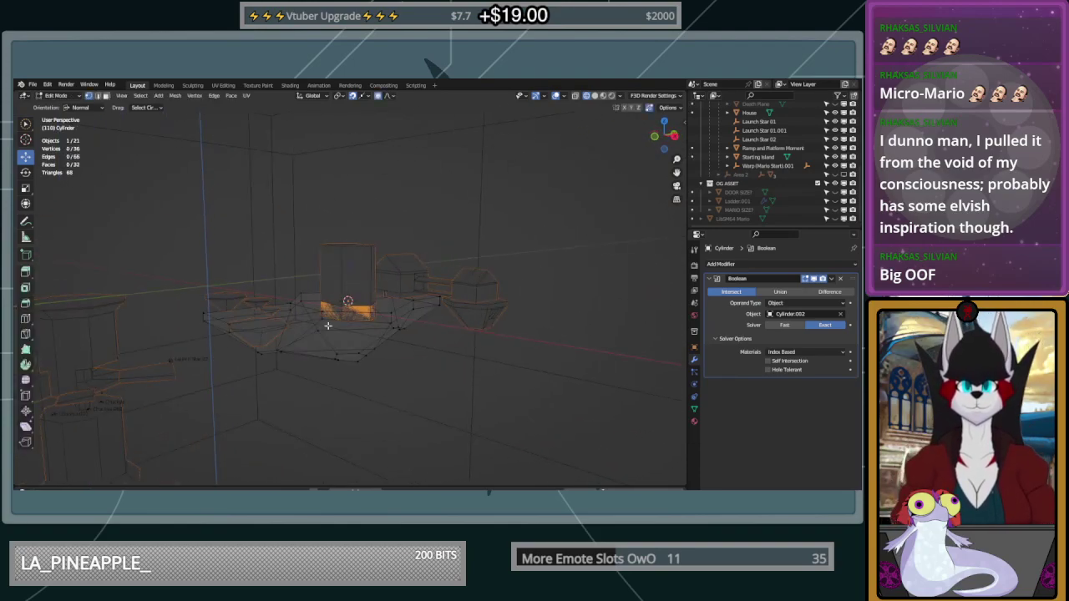
{"action": "scroll", "coordinate": [351, 305], "scroll_direction": "up", "scroll_amount": 6}
{"action": "middle_click_drag", "start_coordinate": [358, 309], "coordinate": [355, 331]}
{"action": "middle_click_drag", "start_coordinate": [242, 401], "coordinate": [289, 384]}
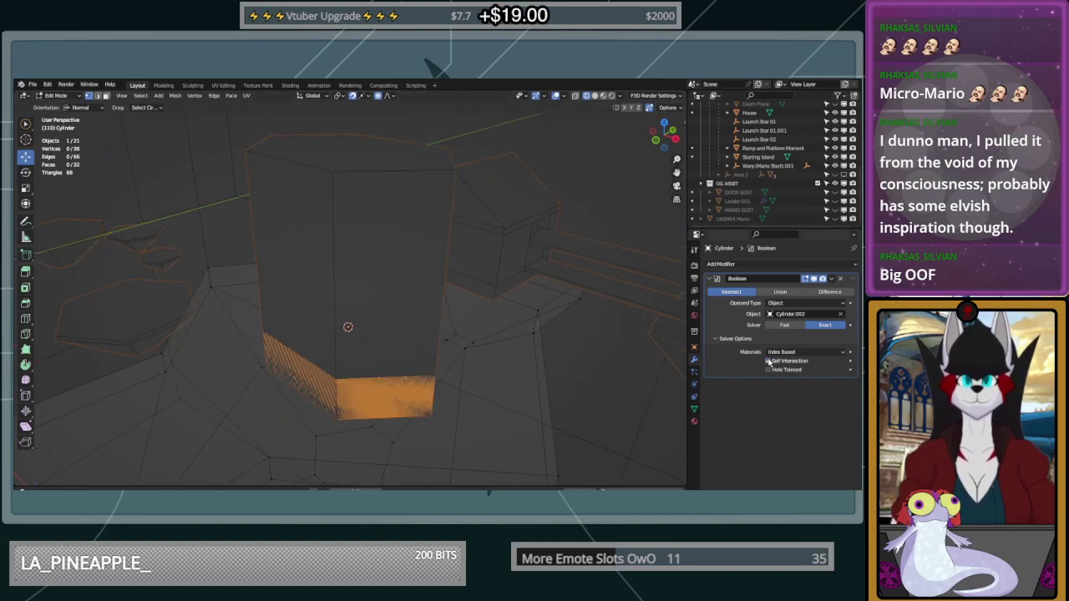
Try the Boolean modifier's solver options and compare its Union and Difference operations on the platform in Edit Mode
{"action": "left_click", "coordinate": [778, 373]}
{"action": "left_click", "coordinate": [785, 352]}
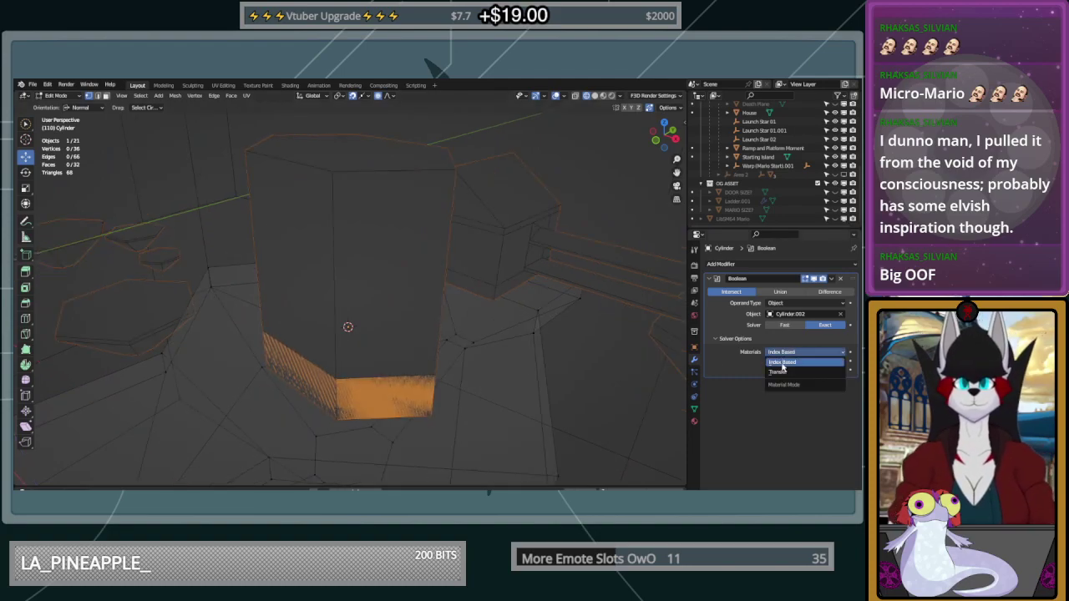
{"action": "left_click", "coordinate": [783, 364]}
{"action": "left_click", "coordinate": [784, 352]}
{"action": "left_click", "coordinate": [785, 353]}
{"action": "left_click", "coordinate": [777, 293]}
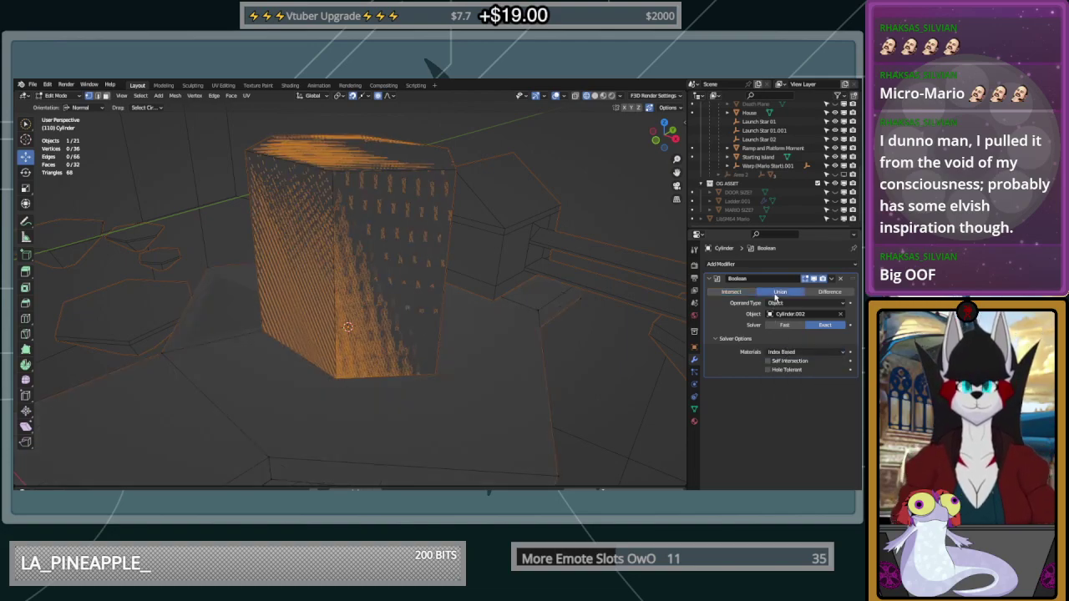
{"action": "middle_click_drag", "start_coordinate": [545, 315], "coordinate": [572, 309]}
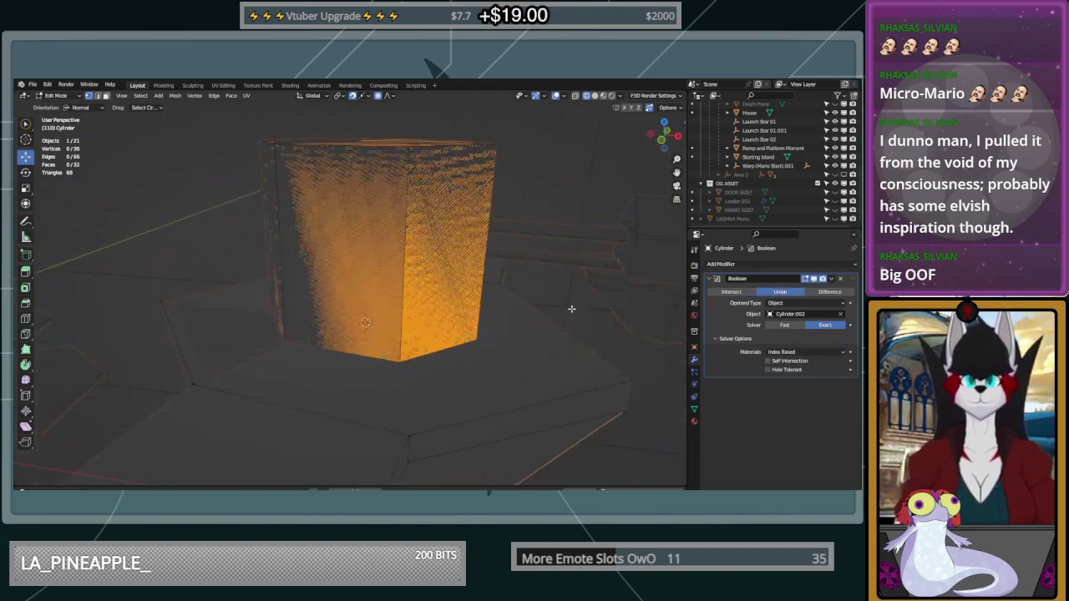
{"action": "left_click", "coordinate": [827, 292]}
{"action": "middle_click_drag", "start_coordinate": [506, 306], "coordinate": [484, 310]}
Return to Object Mode and remove the existing Boolean modifier from the main platform
{"action": "left_click", "coordinate": [831, 279]}
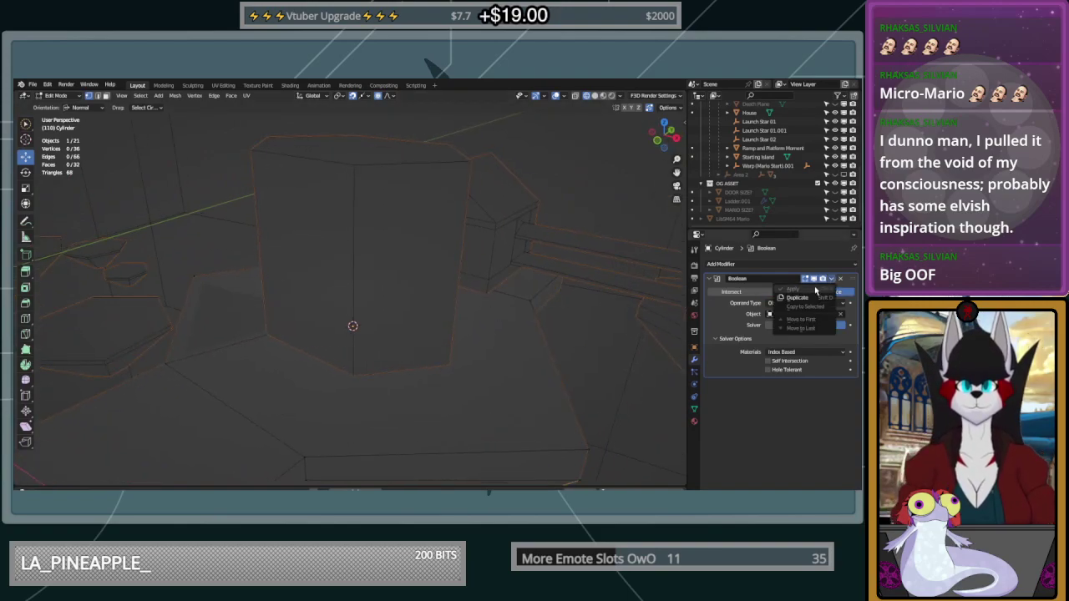
{"action": "key", "text": "Escape"}
{"action": "key", "text": "Tab"}
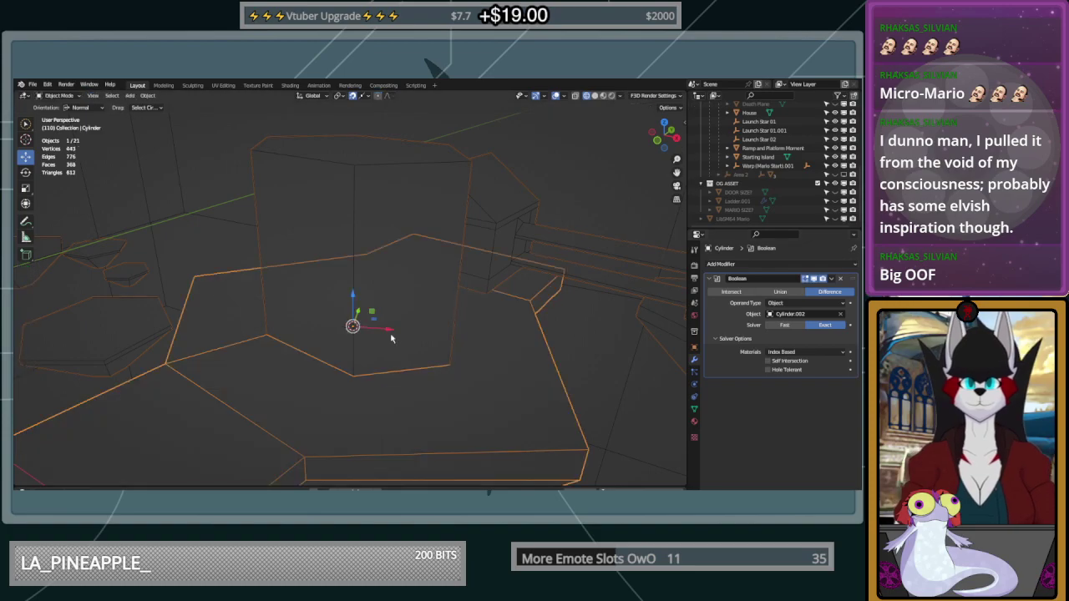
{"action": "key", "text": "ctrl+a"}
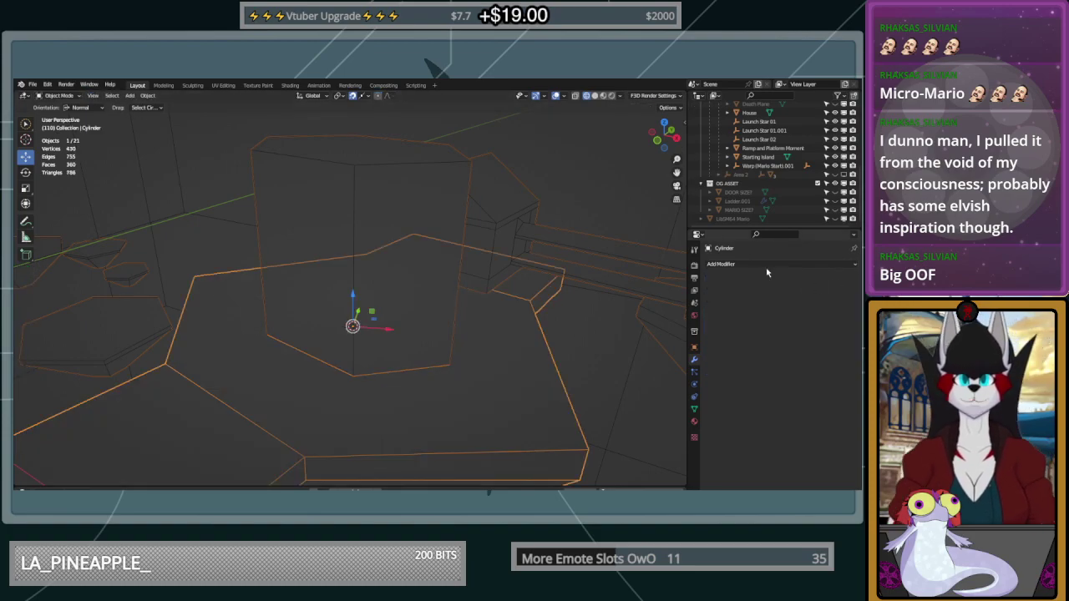
Add a new Boolean Difference modifier to the platform with Cylinder.002 as its object, and apply it
{"action": "left_click", "coordinate": [763, 263]}
{"action": "left_click", "coordinate": [679, 308]}
{"action": "left_click", "coordinate": [840, 314]}
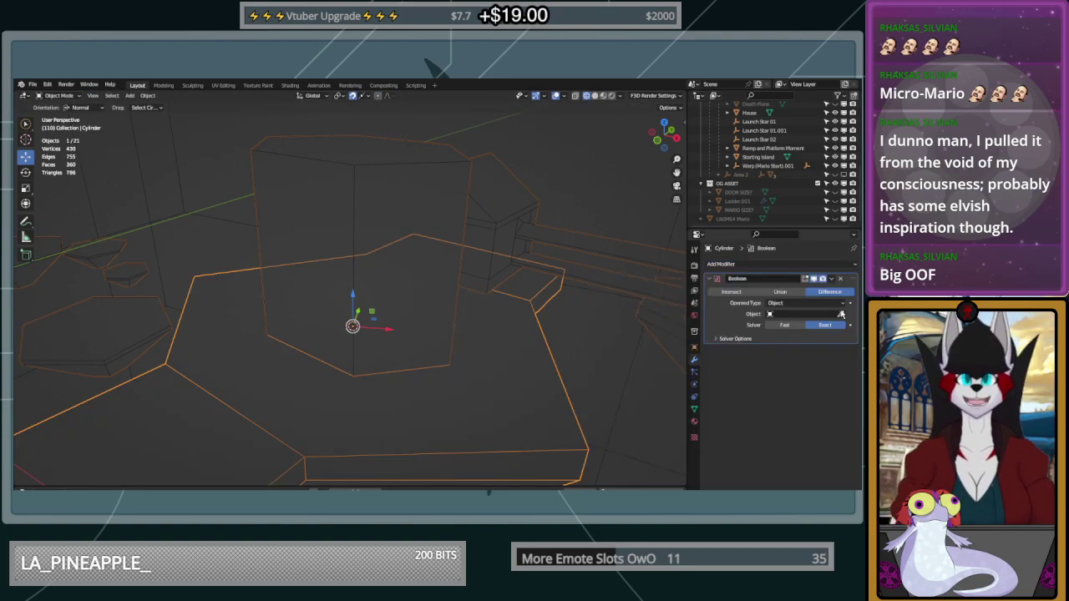
{"action": "left_click", "coordinate": [416, 157]}
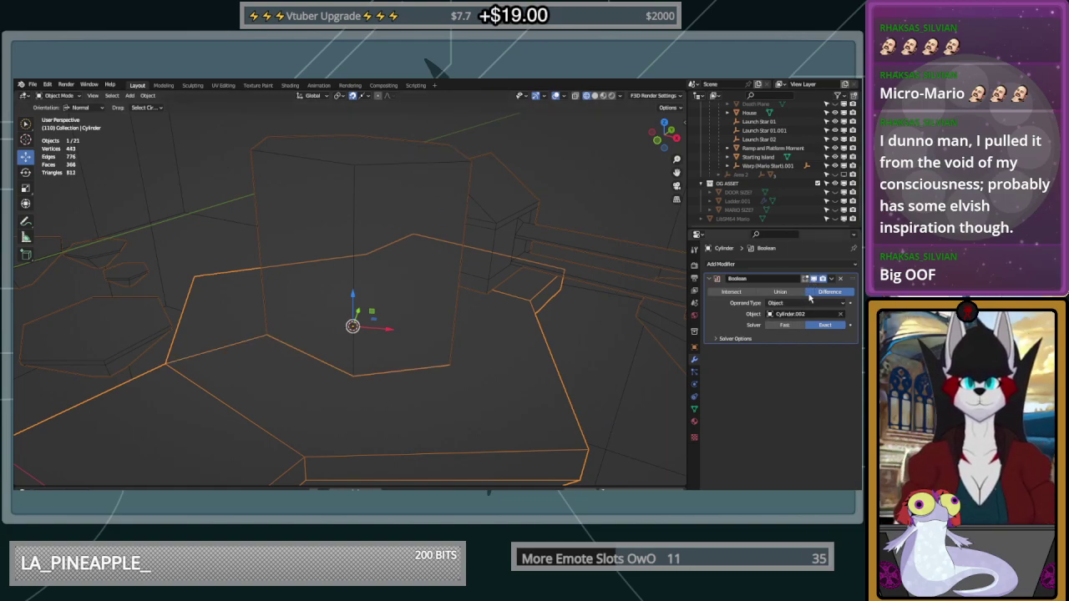
{"action": "left_click", "coordinate": [830, 280]}
{"action": "left_click", "coordinate": [829, 289]}
Select the hexagonal cylinder, Cylinder.002, and hide it to expose the recess cut into the platform
{"action": "left_click", "coordinate": [404, 258]}
{"action": "scroll", "coordinate": [772, 206], "scroll_direction": "up", "scroll_amount": 4}
{"action": "scroll", "coordinate": [773, 206], "scroll_direction": "up", "scroll_amount": 2}
{"action": "left_click", "coordinate": [835, 156]}
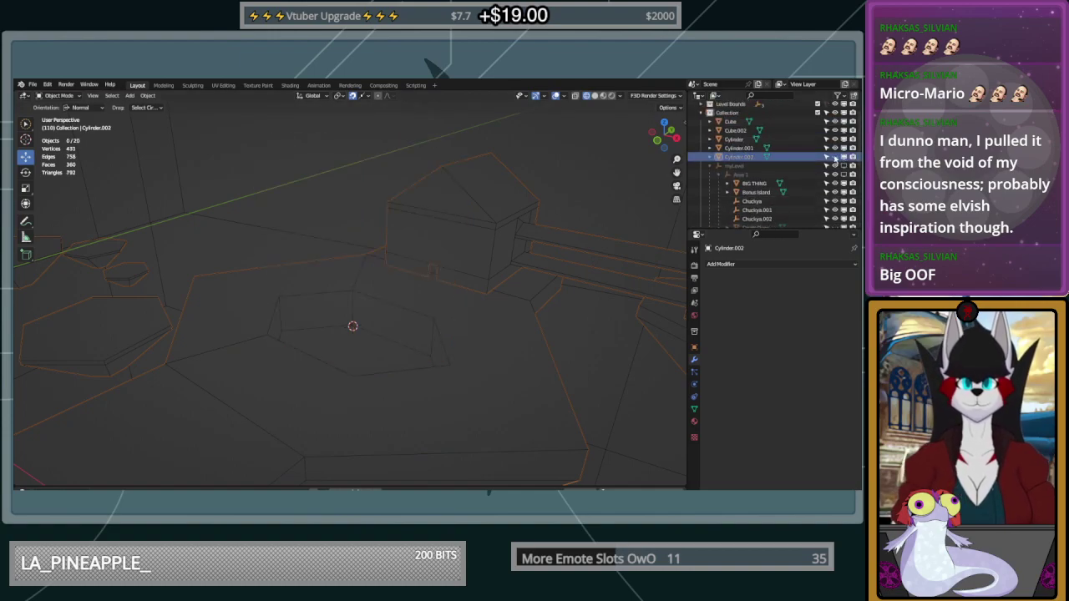
Enter Edit Mode on the platform in solid shading and select the stray vertex on the hexagonal recess's upper rim
{"action": "left_click", "coordinate": [401, 437]}
{"action": "middle_click_drag", "start_coordinate": [473, 404], "coordinate": [456, 376]}
{"action": "key", "text": "Tab"}
{"action": "middle_click_drag", "start_coordinate": [380, 323], "coordinate": [354, 328]}
{"action": "scroll", "coordinate": [330, 292], "scroll_direction": "up", "scroll_amount": 4}
{"action": "left_click", "coordinate": [273, 197]}
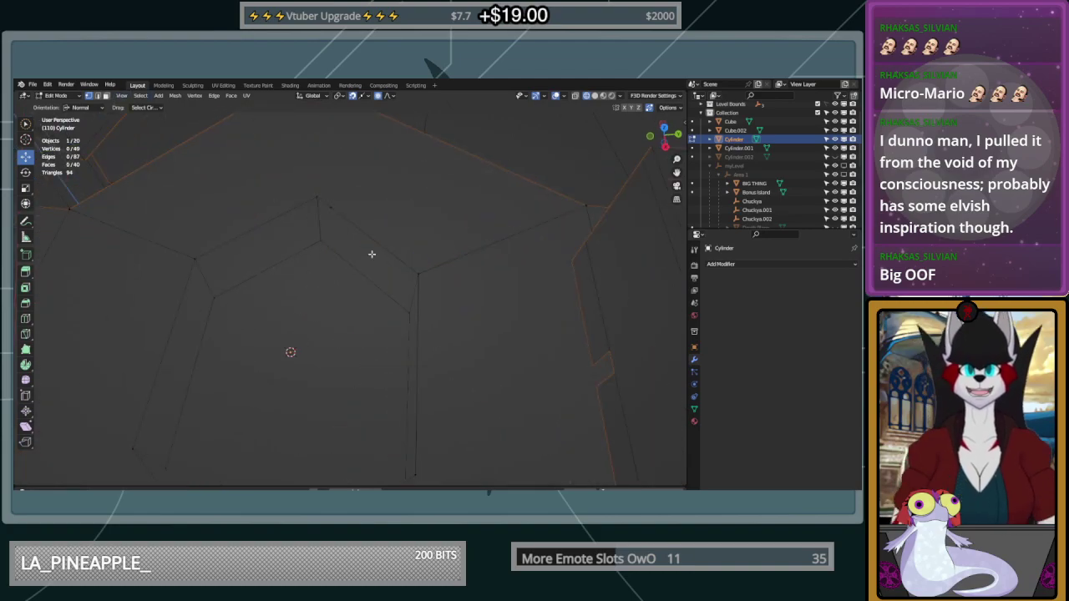
{"action": "key", "text": "shift+z"}
{"action": "left_click", "coordinate": [319, 200]}
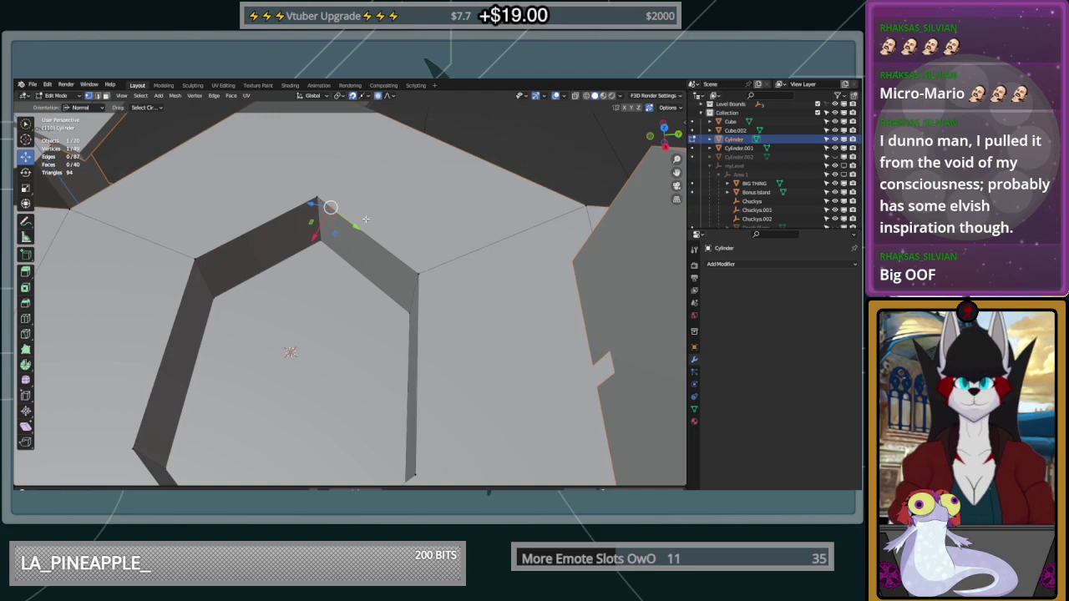
{"action": "middle_click_drag", "start_coordinate": [319, 200], "coordinate": [392, 215]}
Try deleting the selected rim vertex, and undo the deletion
{"action": "key", "text": "x"}
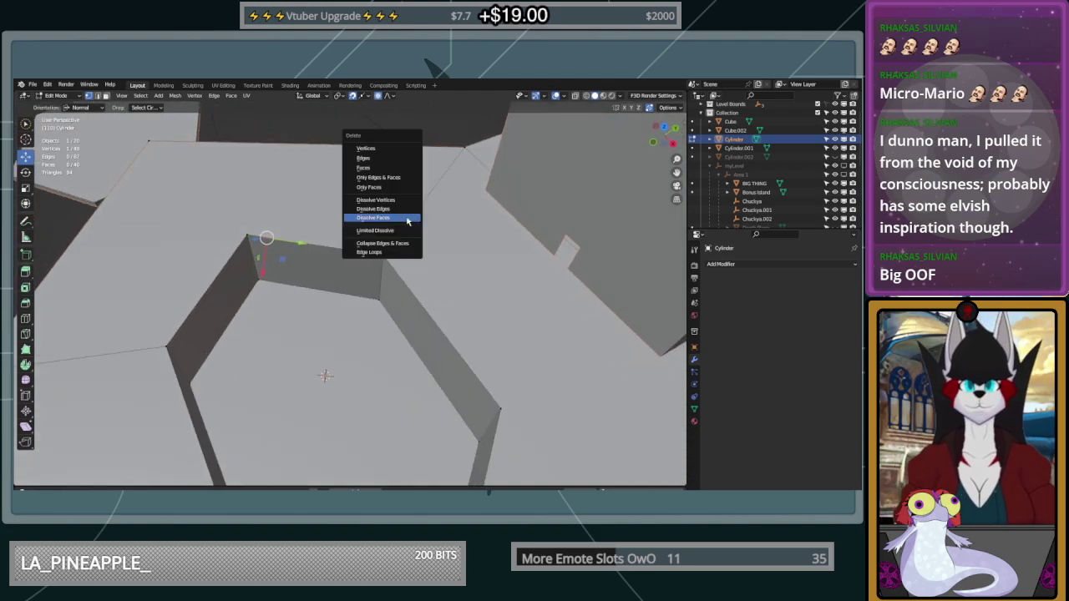
{"action": "left_click", "coordinate": [369, 148]}
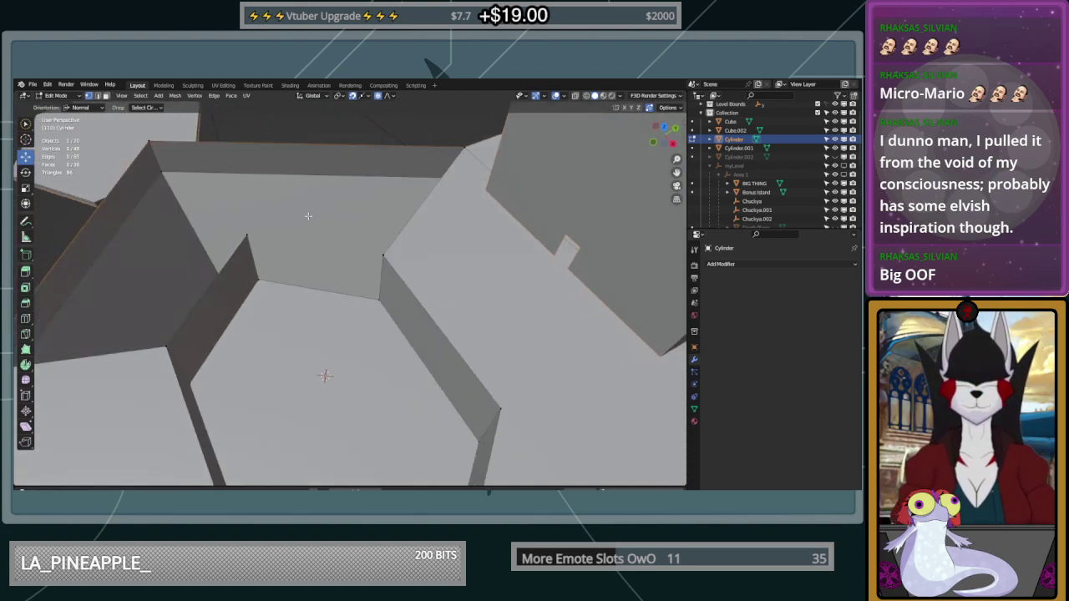
{"action": "key", "text": "ctrl+z"}
Dissolve the selected stray vertex on the recess's upper rim
{"action": "key", "text": "x"}
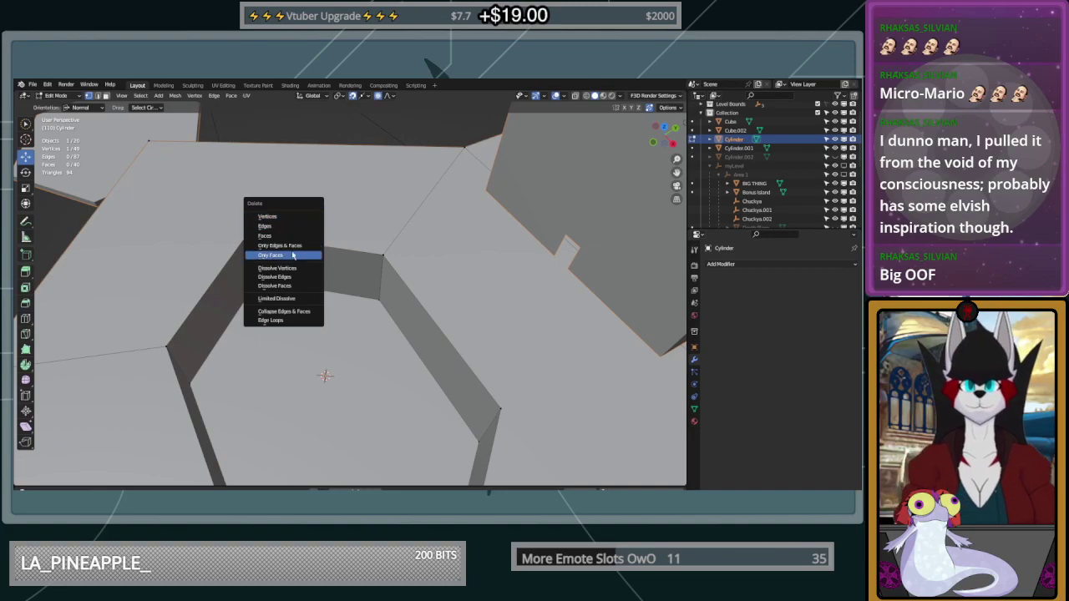
{"action": "left_click", "coordinate": [279, 268]}
{"action": "middle_click_drag", "start_coordinate": [281, 269], "coordinate": [345, 299]}
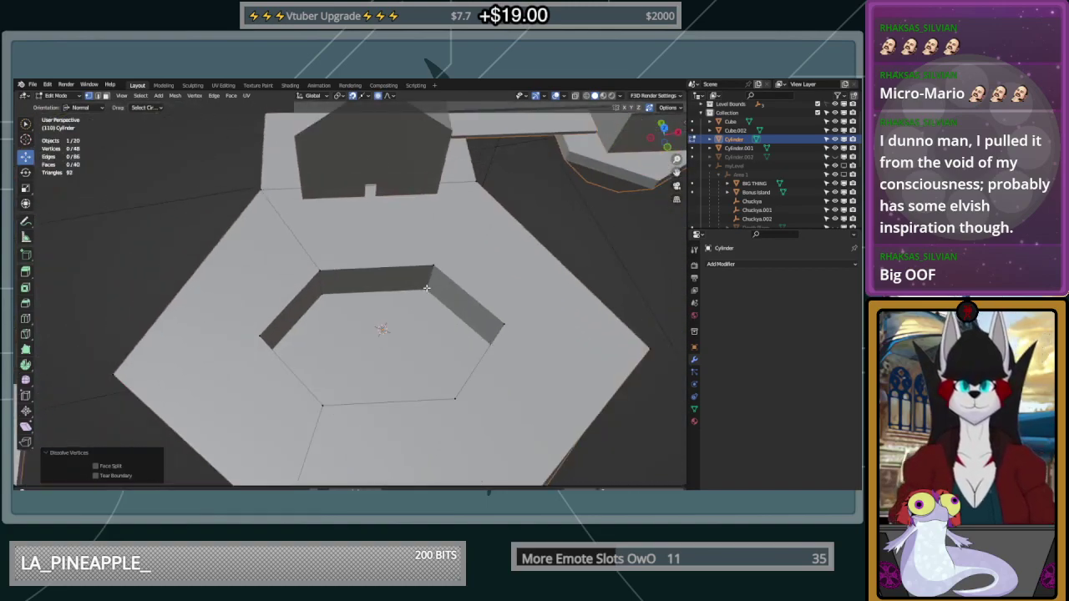
{"action": "scroll", "coordinate": [449, 274], "scroll_direction": "down", "scroll_amount": 3}
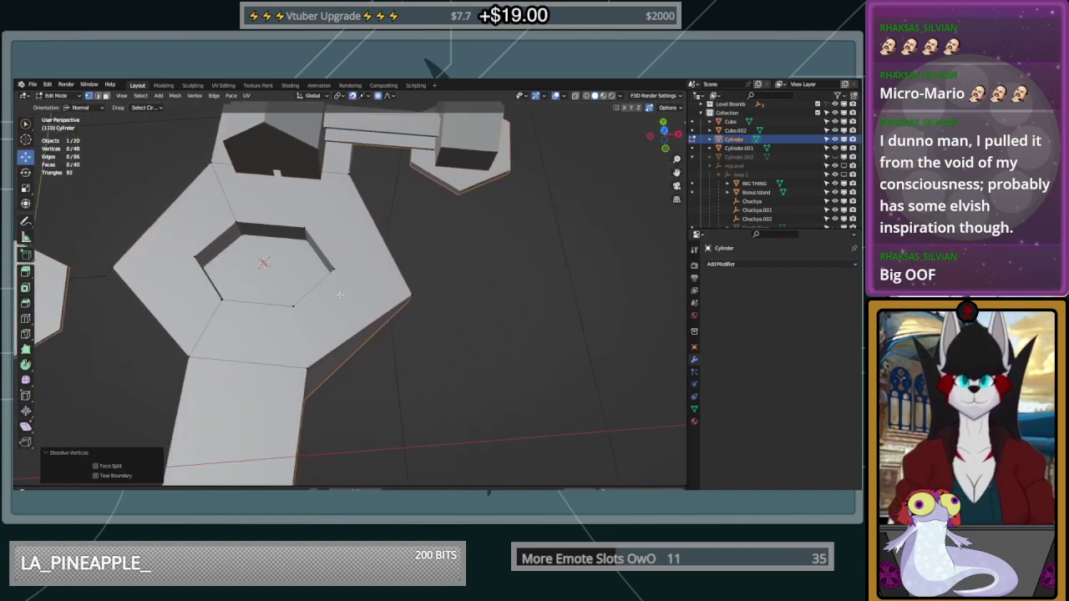
{"action": "scroll", "coordinate": [345, 299], "scroll_direction": "up", "scroll_amount": 4}
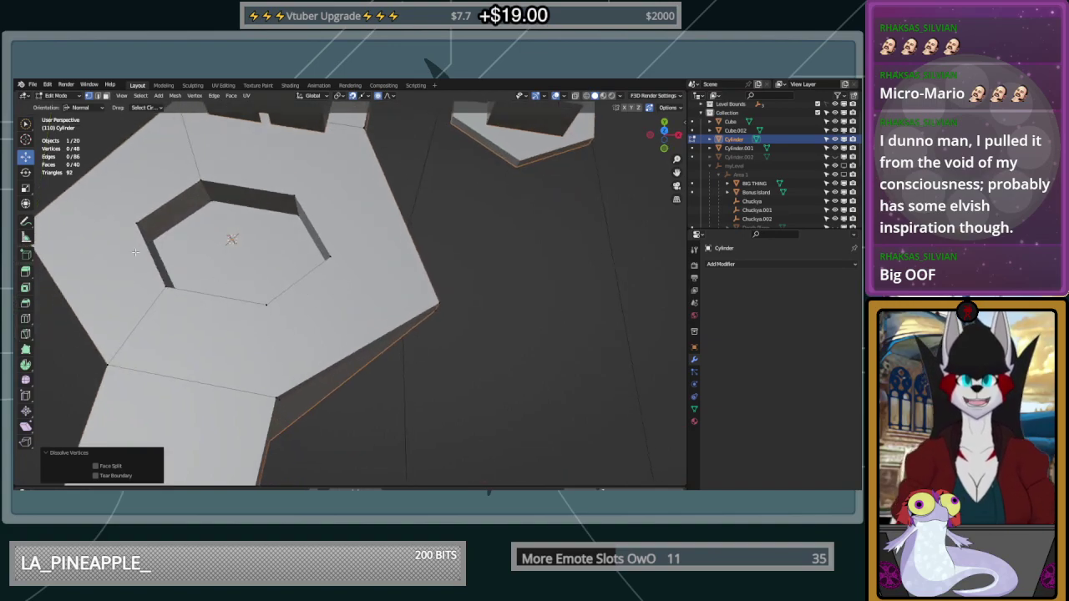
Knife-cut edges across the platform's top face from two recess corners to the platform's outer corners
{"action": "middle_click_drag", "start_coordinate": [253, 232], "coordinate": [224, 198]}
{"action": "left_click", "coordinate": [368, 264]}
{"action": "middle_click_drag", "start_coordinate": [368, 264], "coordinate": [262, 232]}
{"action": "middle_click_drag", "start_coordinate": [412, 242], "coordinate": [351, 255]}
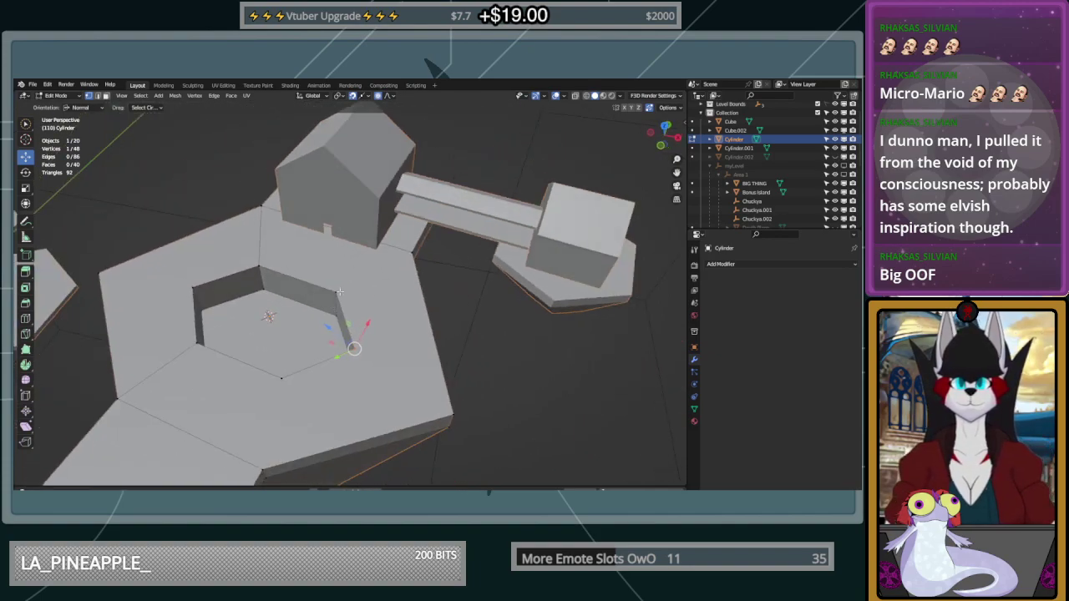
{"action": "left_click", "coordinate": [25, 334]}
{"action": "key", "text": "a"}
{"action": "left_click", "coordinate": [337, 291]}
{"action": "left_click", "coordinate": [281, 378]}
{"action": "left_click", "coordinate": [260, 477]}
{"action": "key", "text": "Return"}
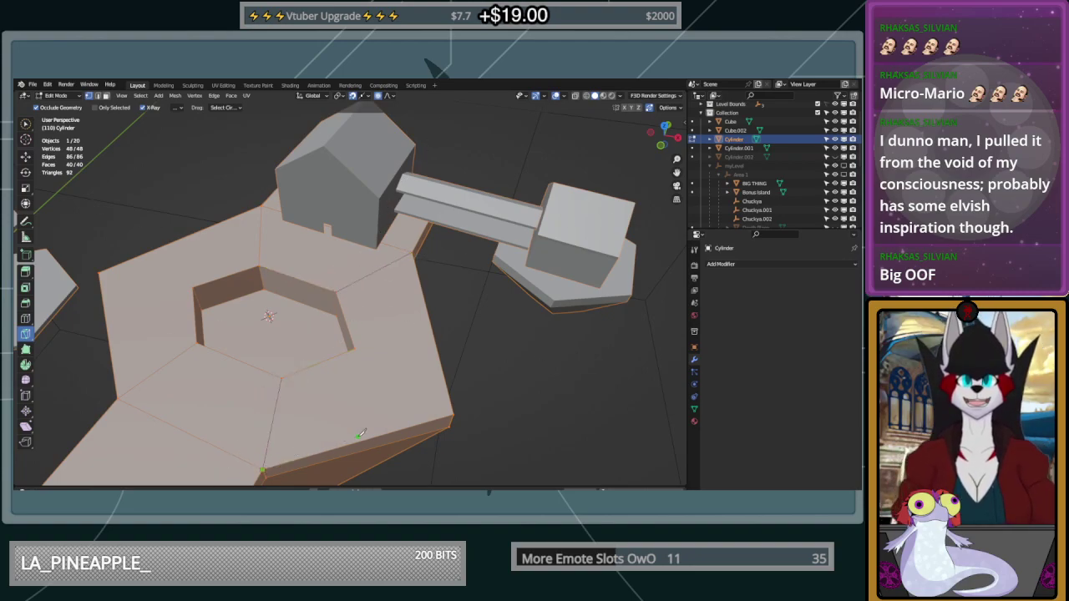
Return to Object Mode and examine the recessed platform in wireframe and solid shading
{"action": "mouse_move", "coordinate": [359, 318]}
{"action": "middle_mouse_down"}
{"action": "mouse_move", "coordinate": [364, 290]}
{"action": "mouse_move", "coordinate": [410, 347]}
{"action": "mouse_move", "coordinate": [369, 334]}
{"action": "middle_mouse_up"}
{"action": "key", "text": "Tab"}
{"action": "key", "text": "z"}
{"action": "left_click", "coordinate": [293, 332]}
{"action": "mouse_move", "coordinate": [293, 333]}
{"action": "middle_mouse_down"}
{"action": "mouse_move", "coordinate": [401, 312]}
{"action": "mouse_move", "coordinate": [459, 250]}
{"action": "mouse_move", "coordinate": [449, 329]}
{"action": "mouse_move", "coordinate": [276, 293]}
{"action": "mouse_move", "coordinate": [156, 284]}
{"action": "mouse_move", "coordinate": [124, 312]}
{"action": "mouse_move", "coordinate": [401, 299]}
{"action": "mouse_move", "coordinate": [463, 308]}
{"action": "mouse_move", "coordinate": [388, 324]}
{"action": "mouse_move", "coordinate": [345, 306]}
{"action": "mouse_move", "coordinate": [385, 297]}
{"action": "middle_mouse_up"}
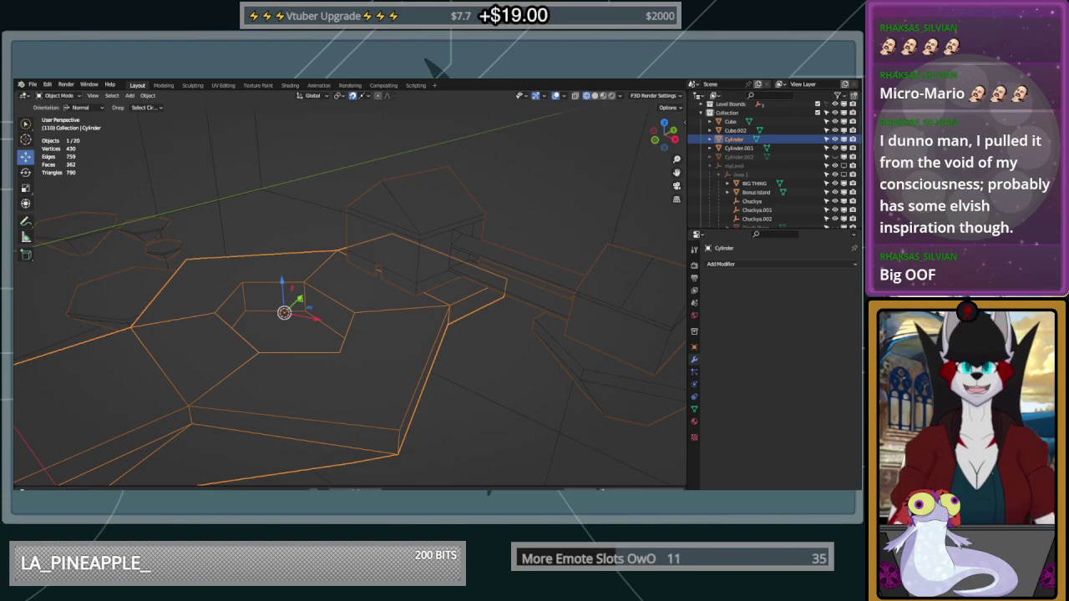
{"action": "left_click", "coordinate": [516, 351]}
{"action": "mouse_move", "coordinate": [516, 351]}
{"action": "middle_mouse_down"}
{"action": "mouse_move", "coordinate": [456, 347]}
{"action": "mouse_move", "coordinate": [475, 336]}
{"action": "mouse_move", "coordinate": [535, 344]}
{"action": "middle_mouse_up"}
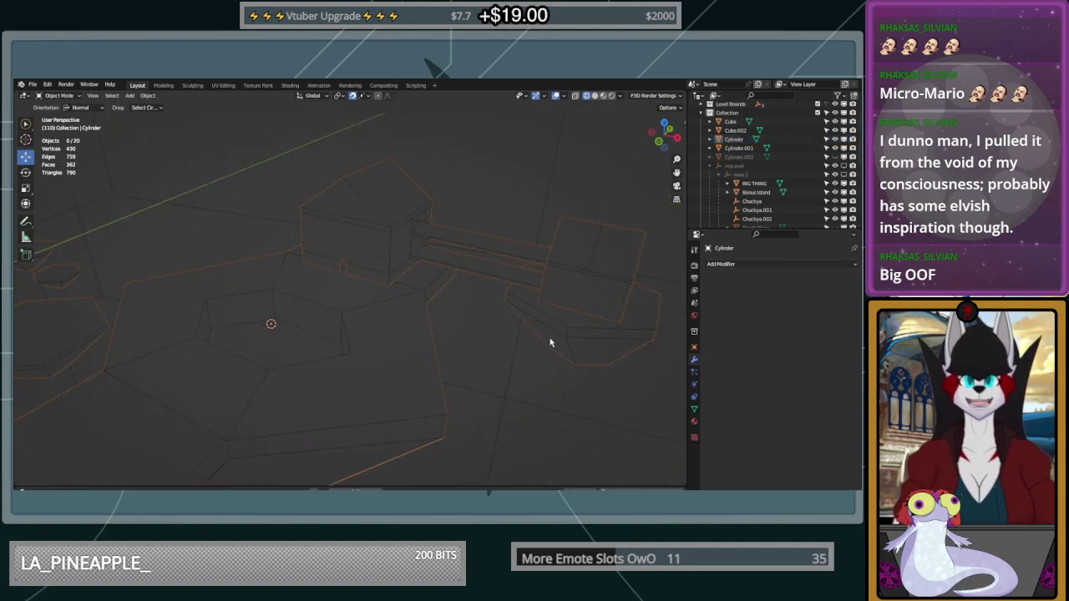
{"action": "key", "text": "z"}
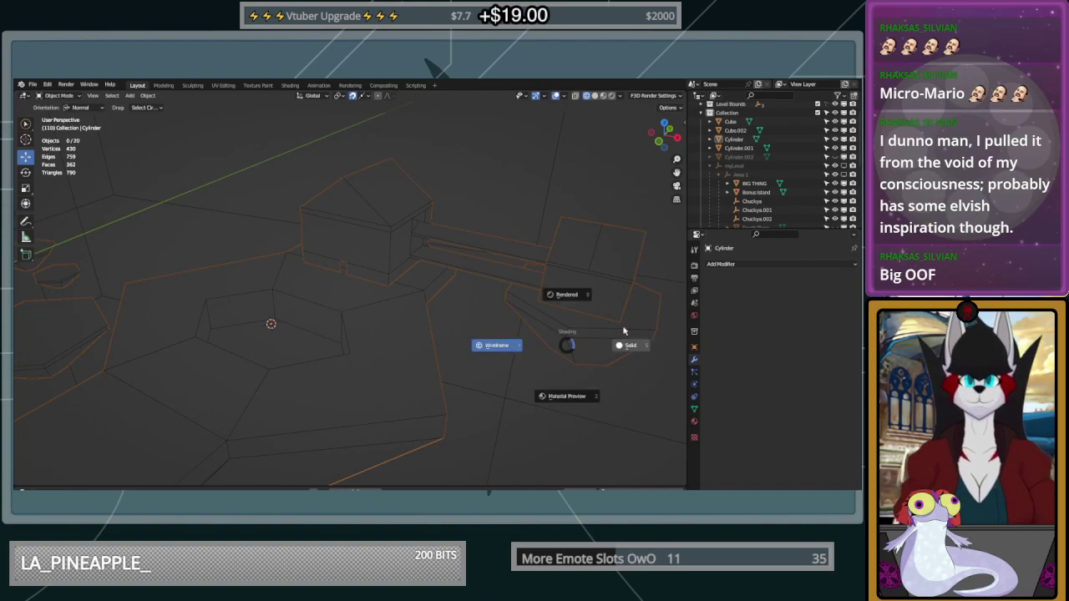
{"action": "left_click", "coordinate": [641, 346]}
{"action": "middle_click_drag", "start_coordinate": [552, 337], "coordinate": [496, 317]}
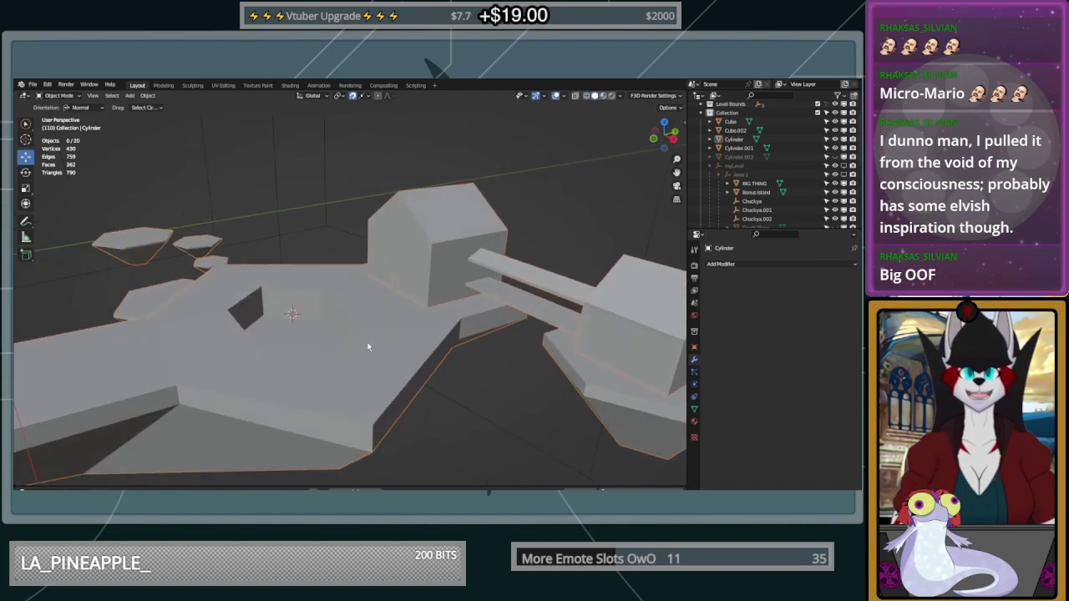
{"action": "middle_click_drag", "start_coordinate": [371, 367], "coordinate": [506, 287]}
{"action": "left_click", "coordinate": [587, 96]}
{"action": "left_click", "coordinate": [595, 96]}
{"action": "mouse_move", "coordinate": [528, 286]}
{"action": "middle_mouse_down"}
{"action": "mouse_move", "coordinate": [372, 314]}
{"action": "mouse_move", "coordinate": [118, 298]}
{"action": "middle_mouse_up"}
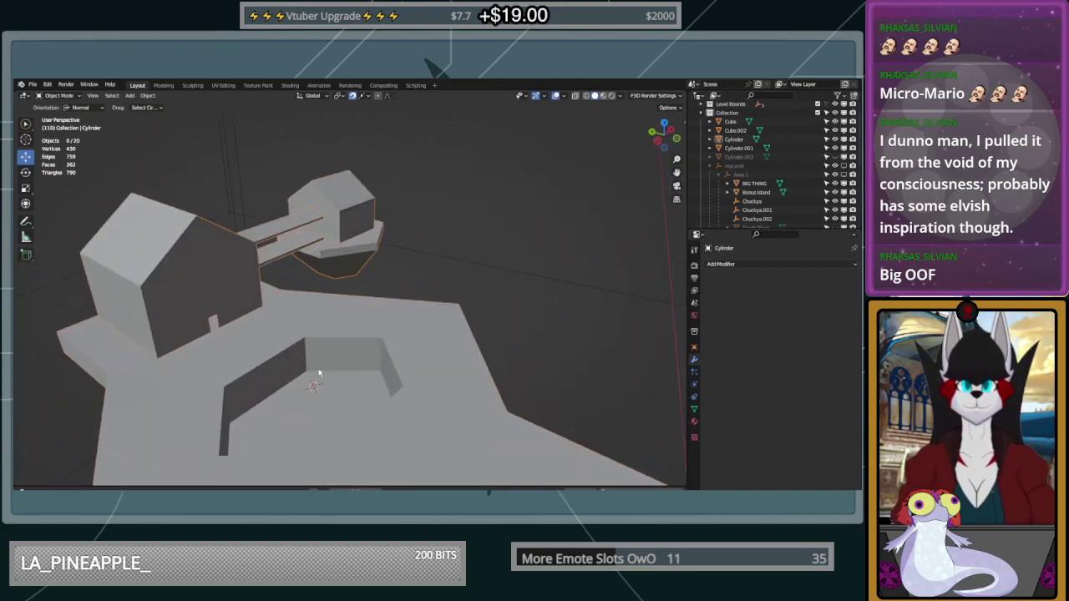
{"action": "scroll", "coordinate": [318, 374], "scroll_direction": "down", "scroll_amount": 2}
{"action": "middle_click_drag", "start_coordinate": [318, 374], "coordinate": [249, 268]}
{"action": "scroll", "coordinate": [207, 358], "scroll_direction": "up", "scroll_amount": 3}
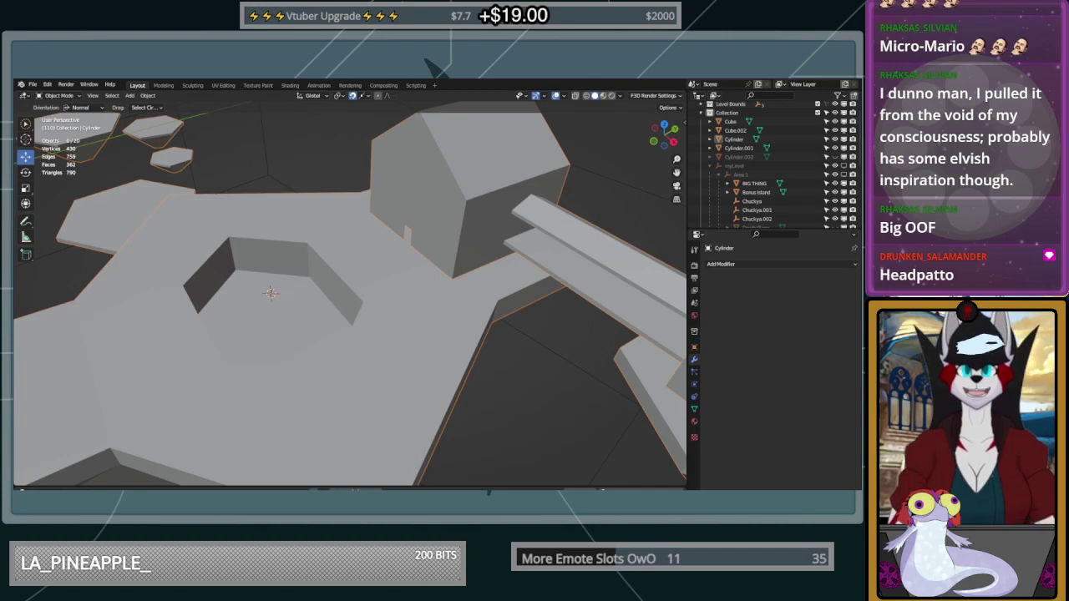
{"action": "scroll", "coordinate": [350, 293], "scroll_direction": "down", "scroll_amount": 3}
{"action": "scroll", "coordinate": [350, 293], "scroll_direction": "up", "scroll_amount": 4}
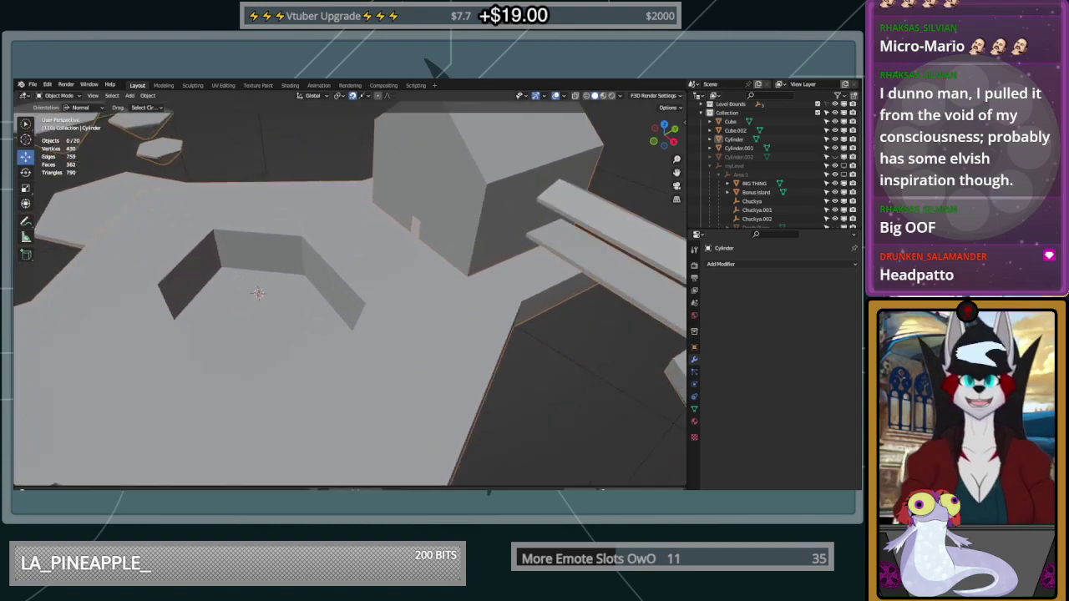
{"action": "scroll", "coordinate": [349, 293], "scroll_direction": "down", "scroll_amount": 3}
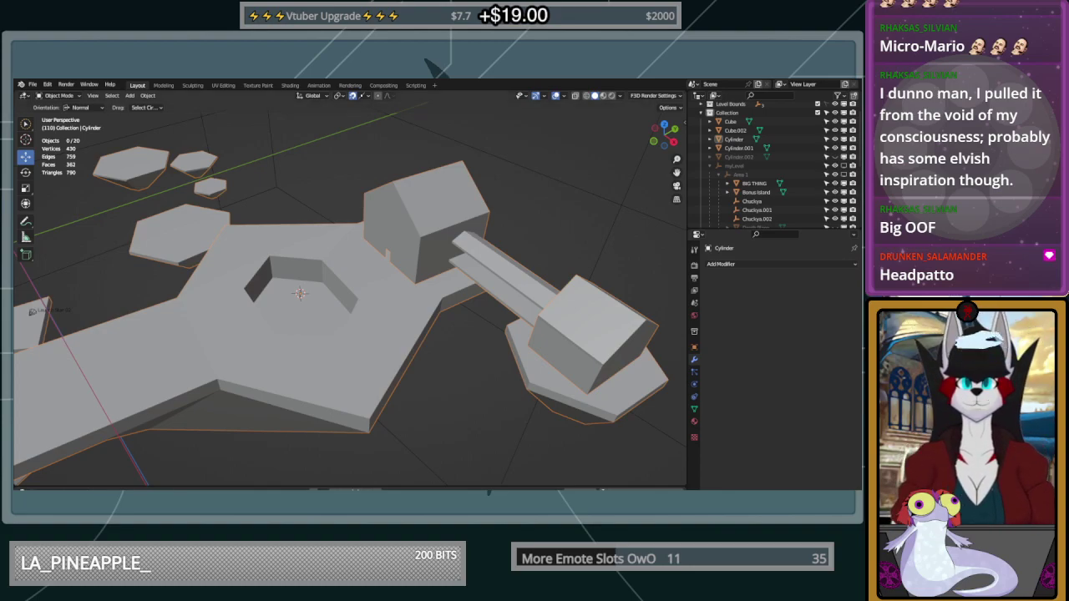
{"action": "scroll", "coordinate": [350, 300], "scroll_direction": "up", "scroll_amount": 4}
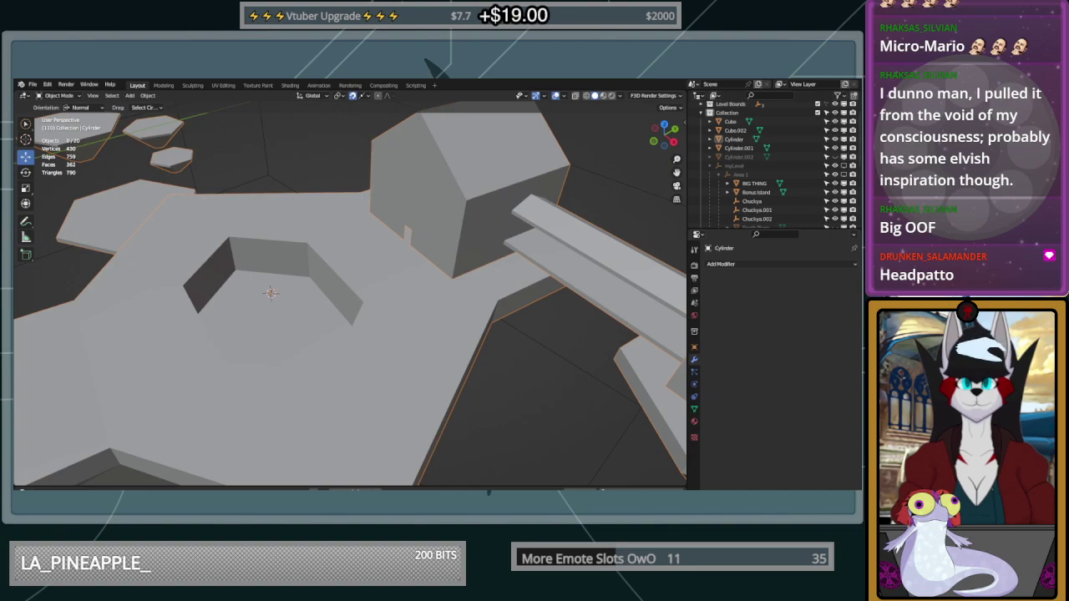
{"action": "middle_click_drag", "start_coordinate": [354, 413], "coordinate": [340, 415]}
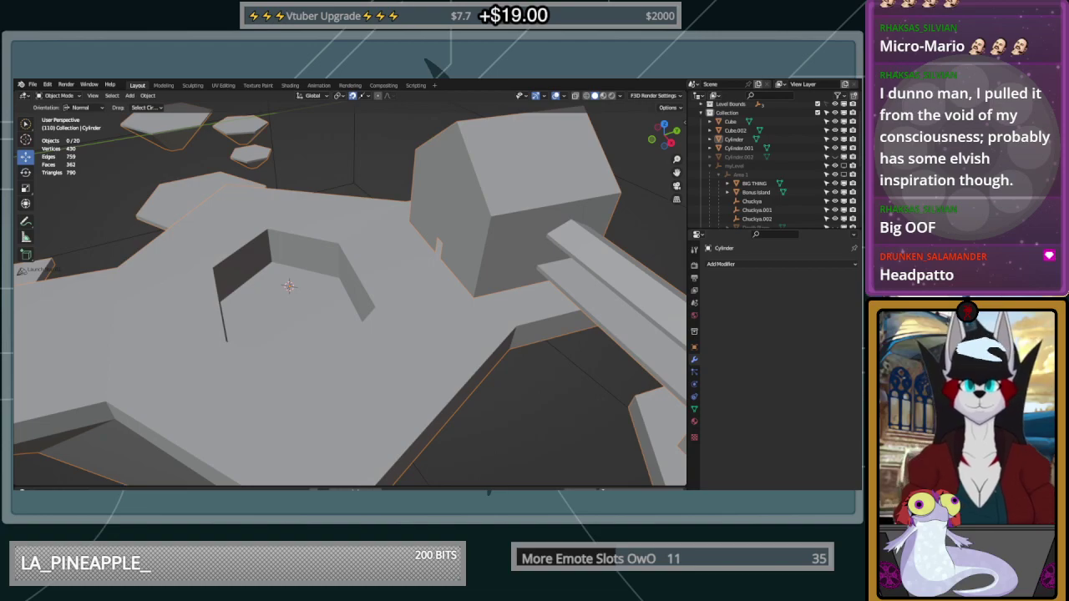
{"action": "middle_click_drag", "start_coordinate": [334, 386], "coordinate": [416, 404]}
{"action": "scroll", "coordinate": [342, 304], "scroll_direction": "down", "scroll_amount": 2}
{"action": "scroll", "coordinate": [317, 315], "scroll_direction": "up", "scroll_amount": 2}
Reopen the platform in Edit Mode to check the edges around the hexagonal recess, and return to Object Mode
{"action": "middle_click_drag", "start_coordinate": [286, 326], "coordinate": [312, 223]}
{"action": "key", "text": "Tab"}
{"action": "left_click", "coordinate": [311, 222]}
{"action": "left_click", "coordinate": [313, 317]}
{"action": "middle_click_drag", "start_coordinate": [313, 317], "coordinate": [418, 309]}
{"action": "scroll", "coordinate": [418, 310], "scroll_direction": "down", "scroll_amount": 3}
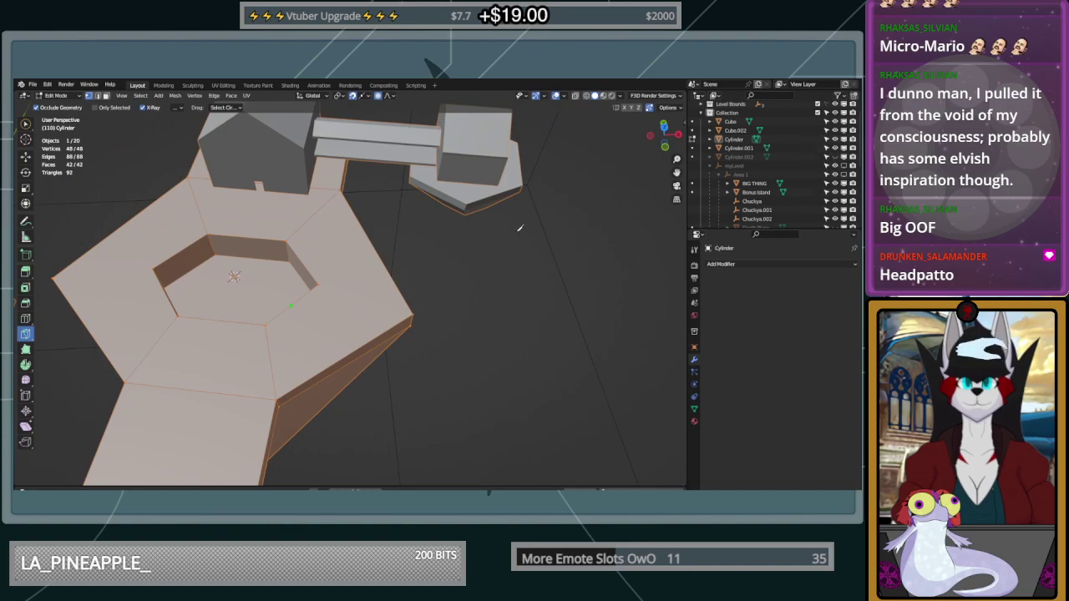
{"action": "key", "text": "Tab"}
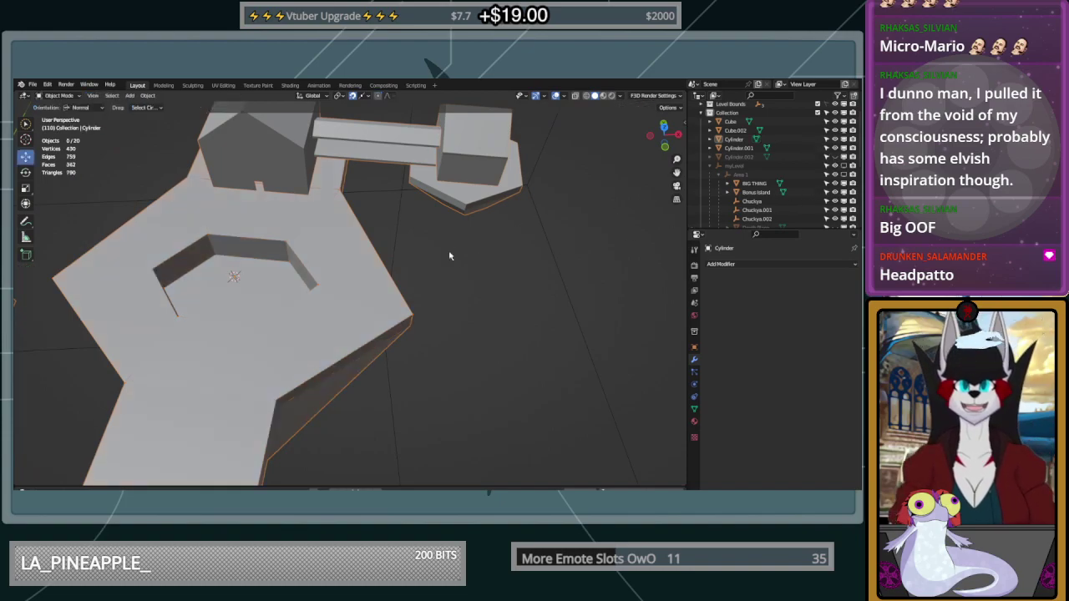
Rename the house's Cube object as Big House and place it under Area 1
{"action": "scroll", "coordinate": [751, 167], "scroll_direction": "up", "scroll_amount": 1}
{"action": "left_click", "coordinate": [732, 133]}
{"action": "left_click", "coordinate": [834, 133]}
{"action": "left_click", "coordinate": [834, 134]}
{"action": "double_click", "coordinate": [731, 133]}
{"action": "type", "text": "Big Ho"}
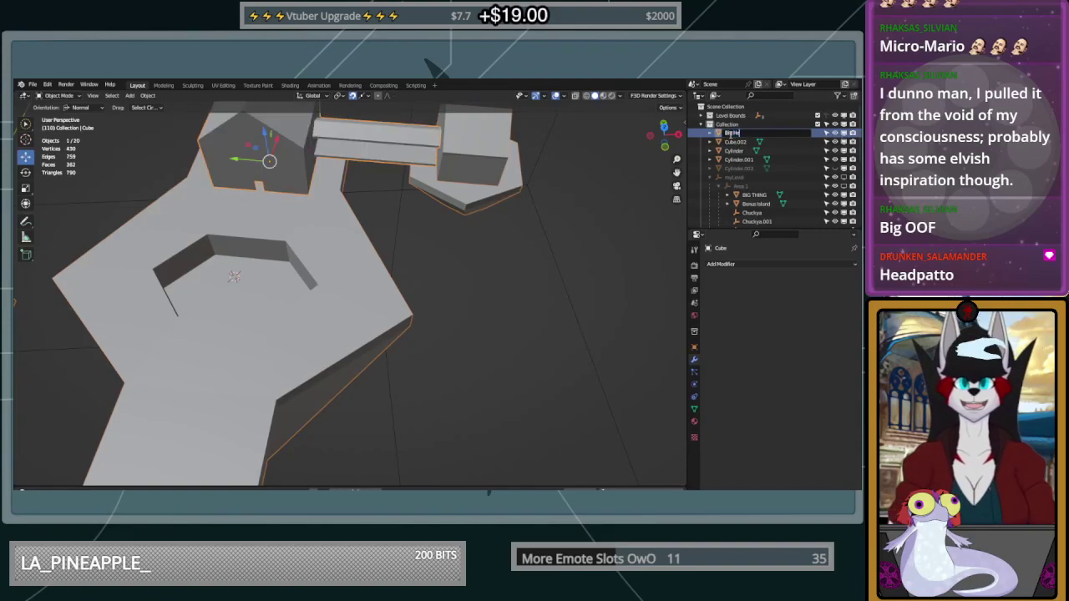
{"action": "type", "text": "use"}
{"action": "key", "text": "Return"}
{"action": "left_click_drag", "start_coordinate": [730, 137], "coordinate": [749, 187]}
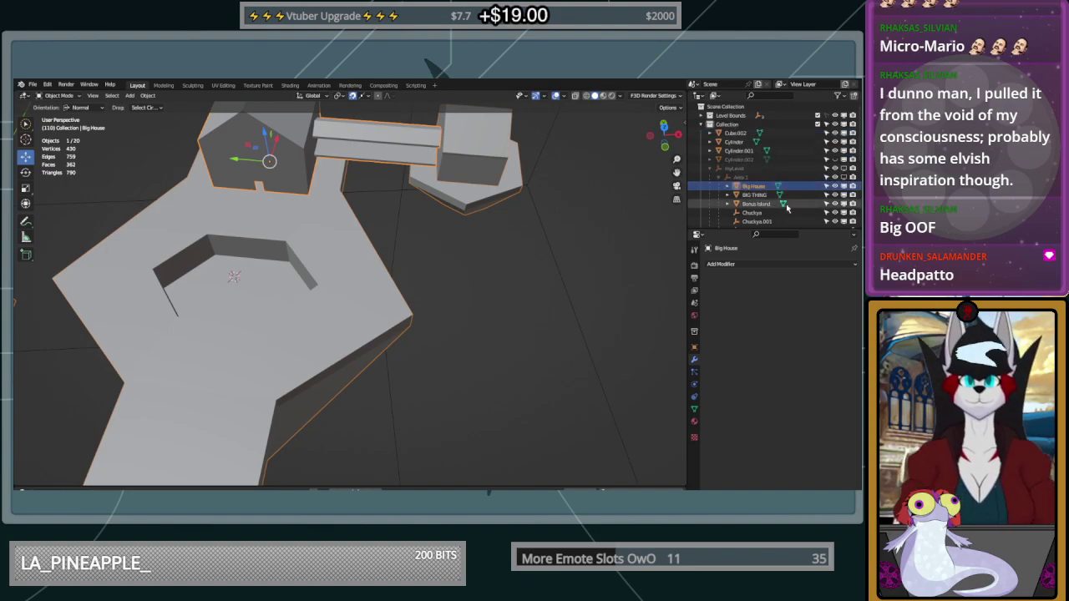
Rename the main island's Cylinder object as High Island and place it under Area 1
{"action": "left_click", "coordinate": [755, 142]}
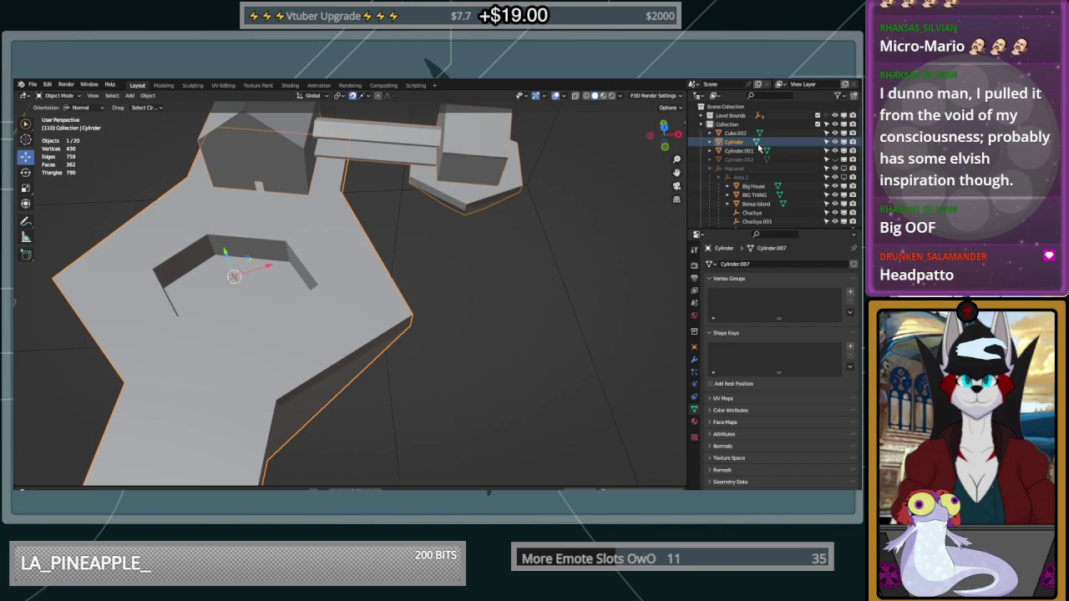
{"action": "left_click", "coordinate": [834, 141]}
{"action": "left_click", "coordinate": [834, 141]}
{"action": "left_click", "coordinate": [834, 141]}
{"action": "left_click", "coordinate": [835, 141]}
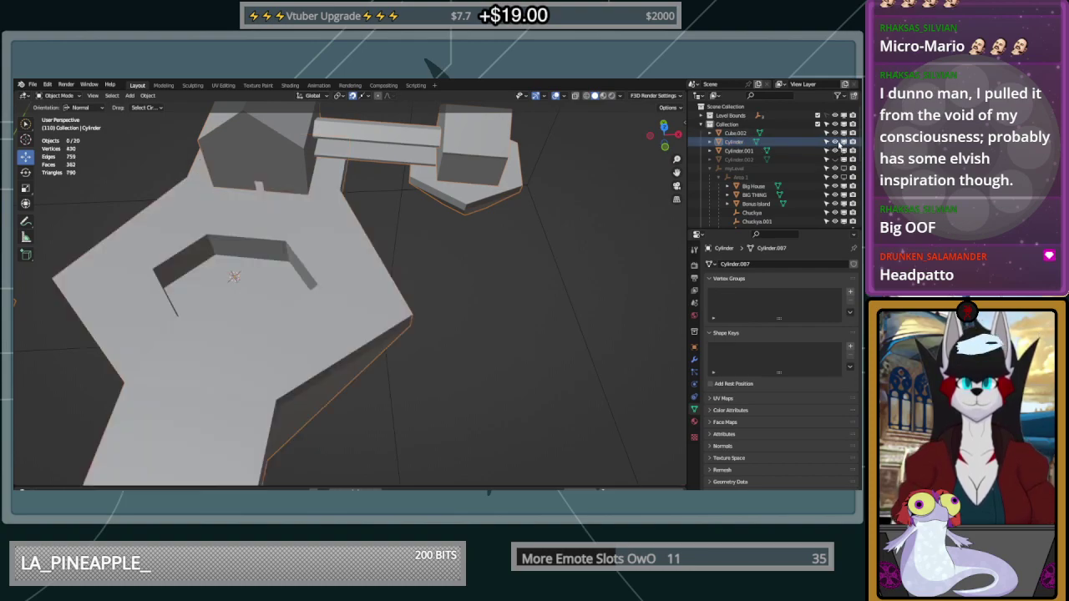
{"action": "double_click", "coordinate": [743, 142]}
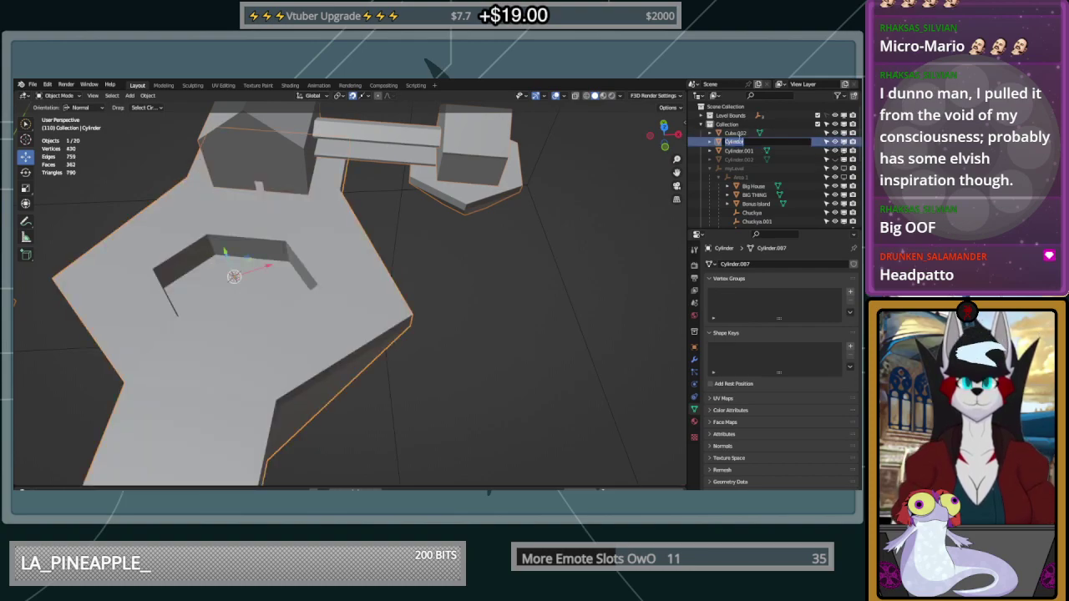
{"action": "type", "text": "High"}
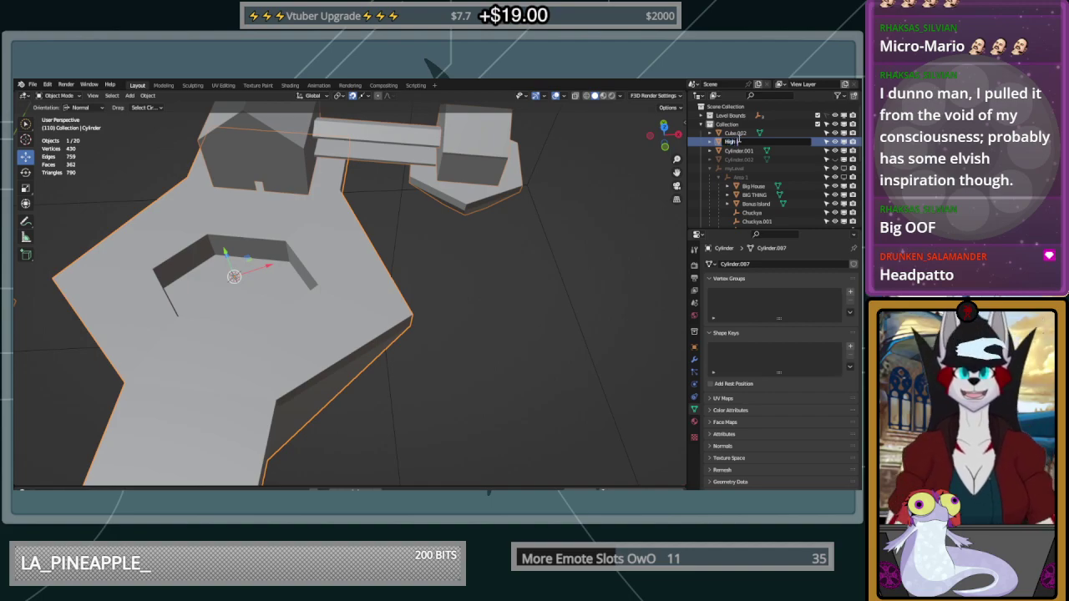
{"action": "type", "text": " Island"}
{"action": "key", "text": "Return"}
{"action": "left_click_drag", "start_coordinate": [738, 158], "coordinate": [747, 180]}
Rename the small island's Cylinder.001 object as Mini High Island and place it under Area 1
{"action": "left_click", "coordinate": [747, 143]}
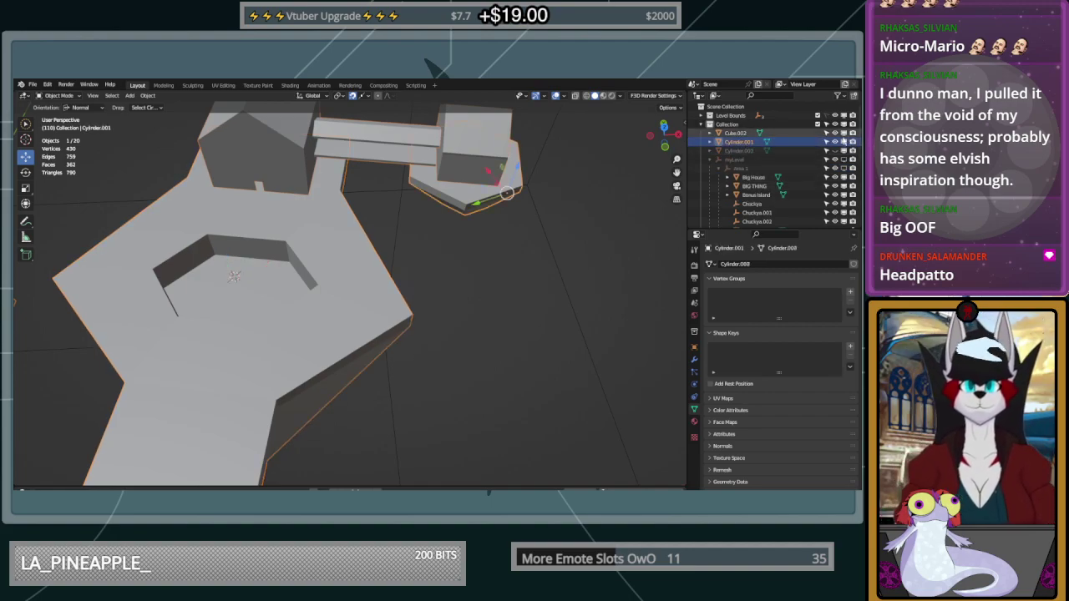
{"action": "left_click", "coordinate": [834, 142]}
{"action": "left_click", "coordinate": [834, 142]}
{"action": "double_click", "coordinate": [739, 142]}
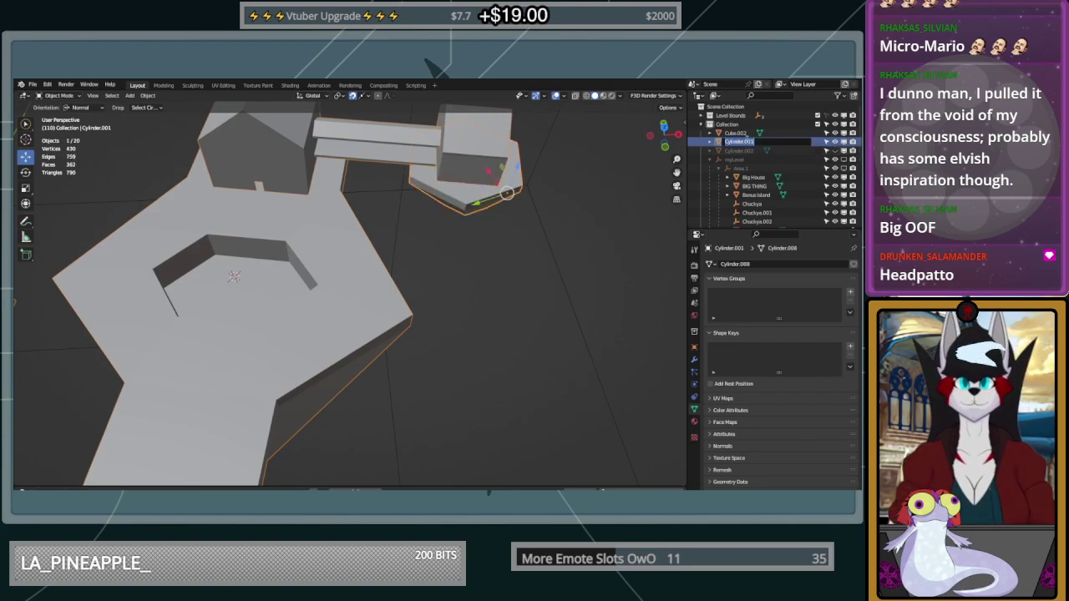
{"action": "type", "text": "Hini Higgh Island"}
{"action": "key", "text": "Return"}
{"action": "left_click_drag", "start_coordinate": [743, 149], "coordinate": [752, 169]}
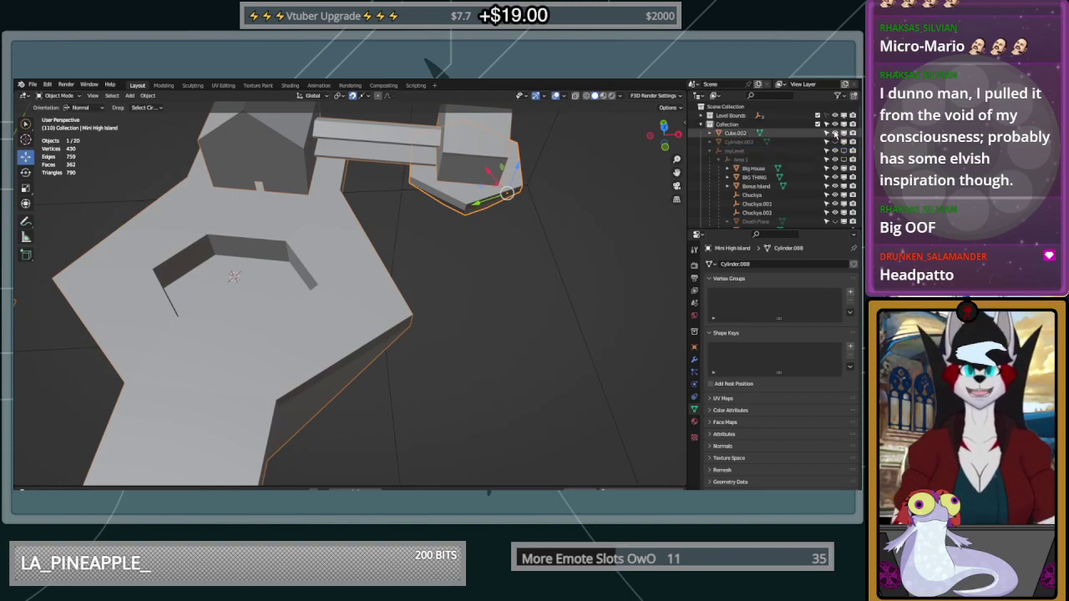
Rename the small island building's Cube.002 object as Mini Island House and place it under Area 1
{"action": "double_click", "coordinate": [739, 132]}
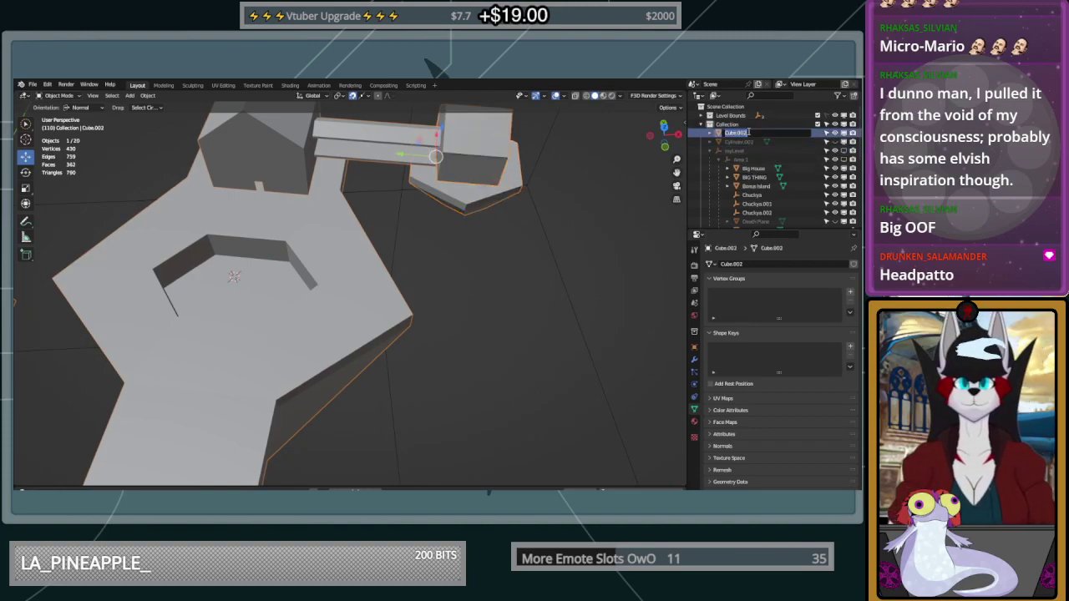
{"action": "type", "text": "Mini Island House"}
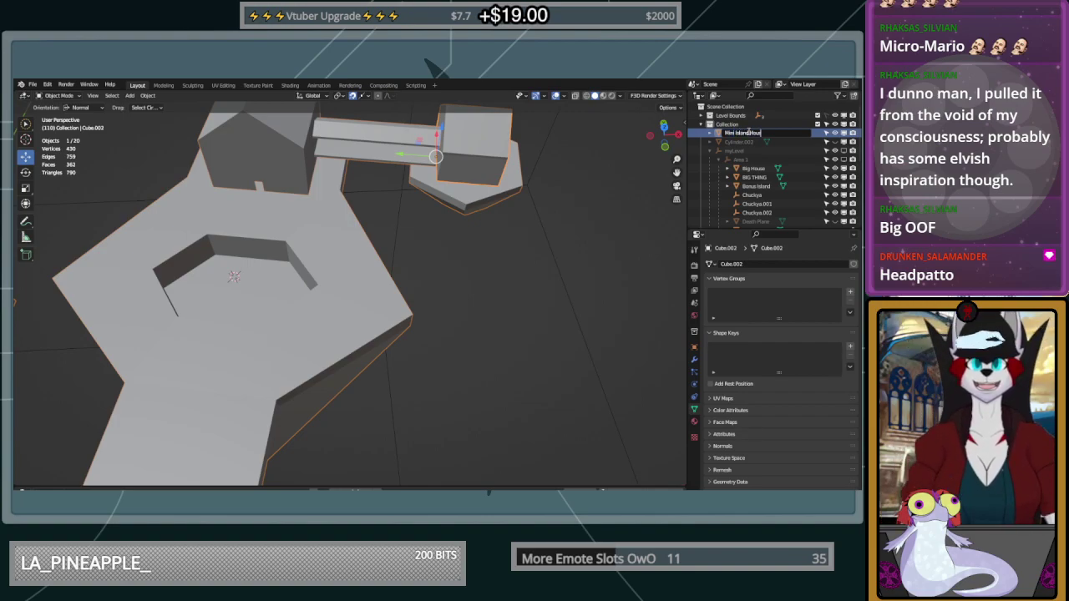
{"action": "key", "text": "Return"}
{"action": "left_click_drag", "start_coordinate": [726, 145], "coordinate": [745, 161], "text": "shift"}
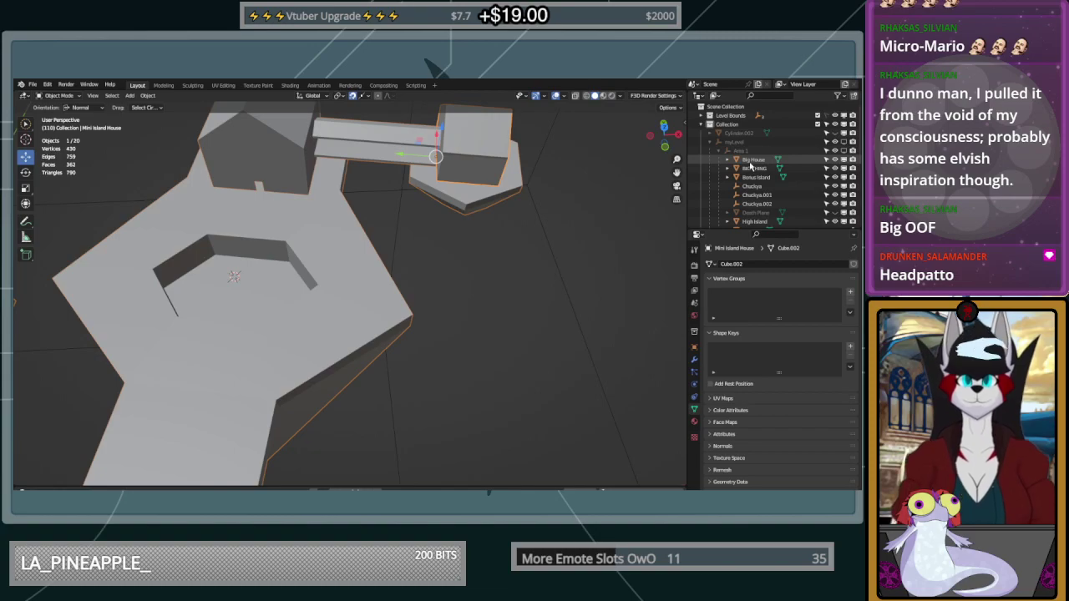
Unhide the hexagonal column standing in the main island's recess and open it in Edit Mode with face selection
{"action": "left_click", "coordinate": [742, 134]}
{"action": "left_click", "coordinate": [836, 133]}
{"action": "left_click", "coordinate": [836, 133]}
{"action": "left_click", "coordinate": [835, 134]}
{"action": "left_click", "coordinate": [836, 133]}
{"action": "left_click", "coordinate": [836, 134]}
{"action": "middle_click_drag", "start_coordinate": [534, 172], "coordinate": [376, 242]}
{"action": "left_click", "coordinate": [408, 195]}
{"action": "key", "text": "Tab"}
{"action": "left_click", "coordinate": [26, 124]}
{"action": "left_click", "coordinate": [107, 97]}
{"action": "left_click", "coordinate": [574, 196]}
{"action": "left_click", "coordinate": [439, 212]}
{"action": "left_click", "coordinate": [434, 231]}
{"action": "middle_click_drag", "start_coordinate": [402, 229], "coordinate": [385, 224]}
{"action": "left_click", "coordinate": [296, 262]}
{"action": "middle_click_drag", "start_coordinate": [317, 251], "coordinate": [246, 248]}
{"action": "key", "text": "s"}
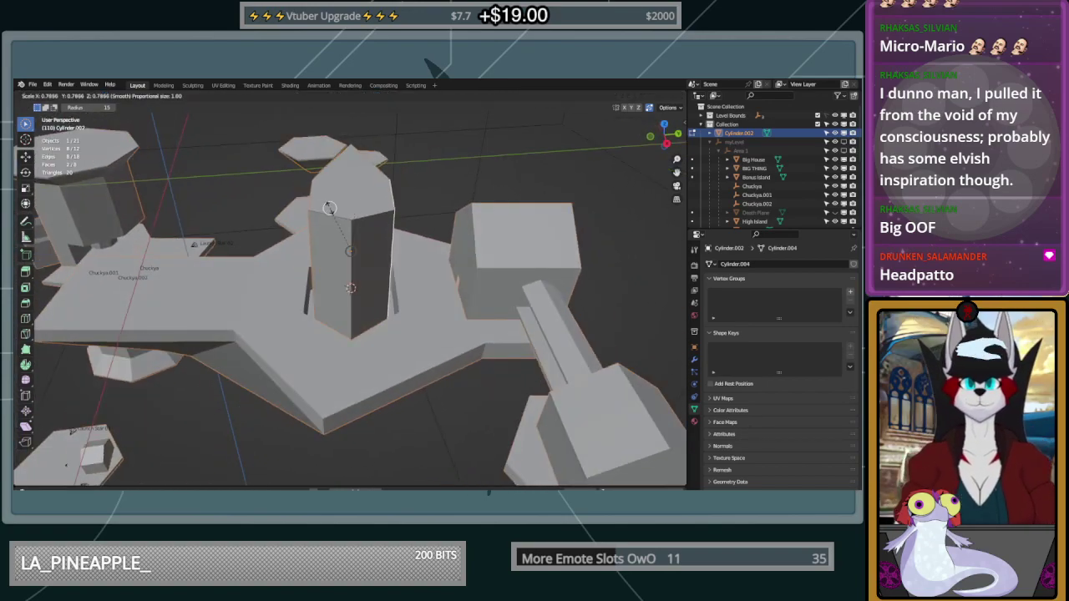
{"action": "right_click", "coordinate": [389, 233]}
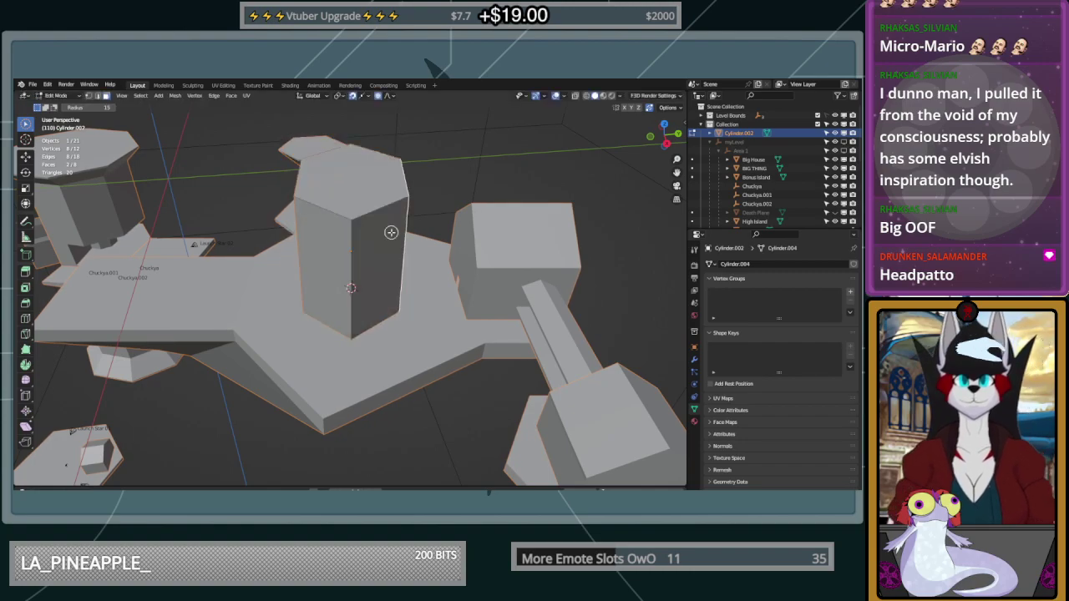
Select a single side face of the hexagonal column and ready it for moving with the Move tool
{"action": "middle_click_drag", "start_coordinate": [329, 187], "coordinate": [372, 185]}
{"action": "left_click", "coordinate": [271, 231]}
{"action": "left_click", "coordinate": [26, 158]}
{"action": "middle_click_drag", "start_coordinate": [252, 196], "coordinate": [226, 202]}
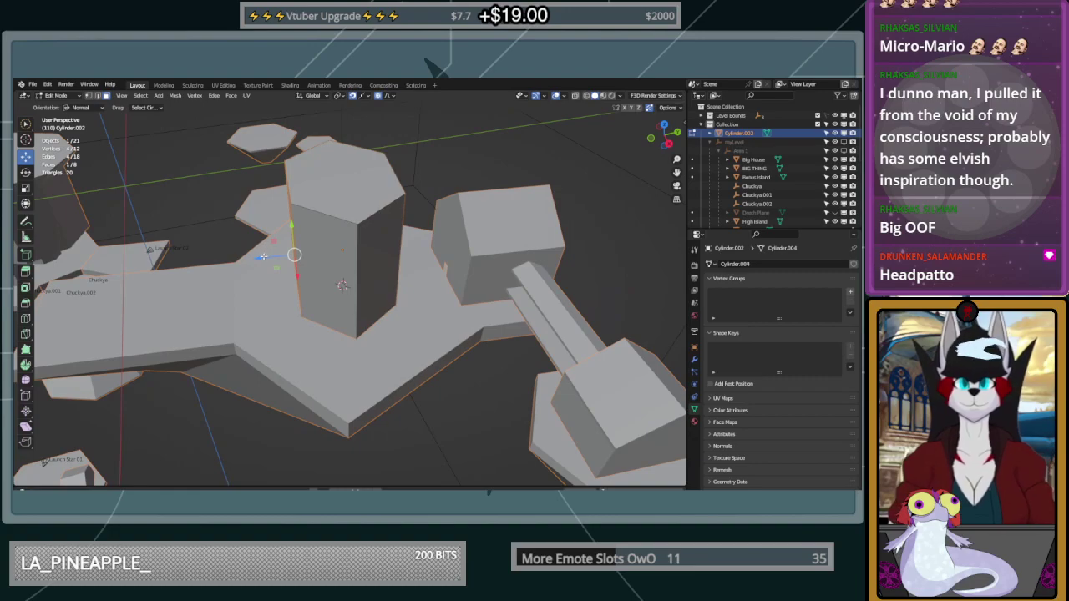
Move the selected side face of Cylinder.002 inward along its normal by -6 m
{"action": "left_click_drag", "start_coordinate": [264, 257], "coordinate": [287, 255]}
{"action": "left_click", "coordinate": [137, 398]}
{"action": "type", "text": "-6"}
{"action": "key", "text": "Return"}
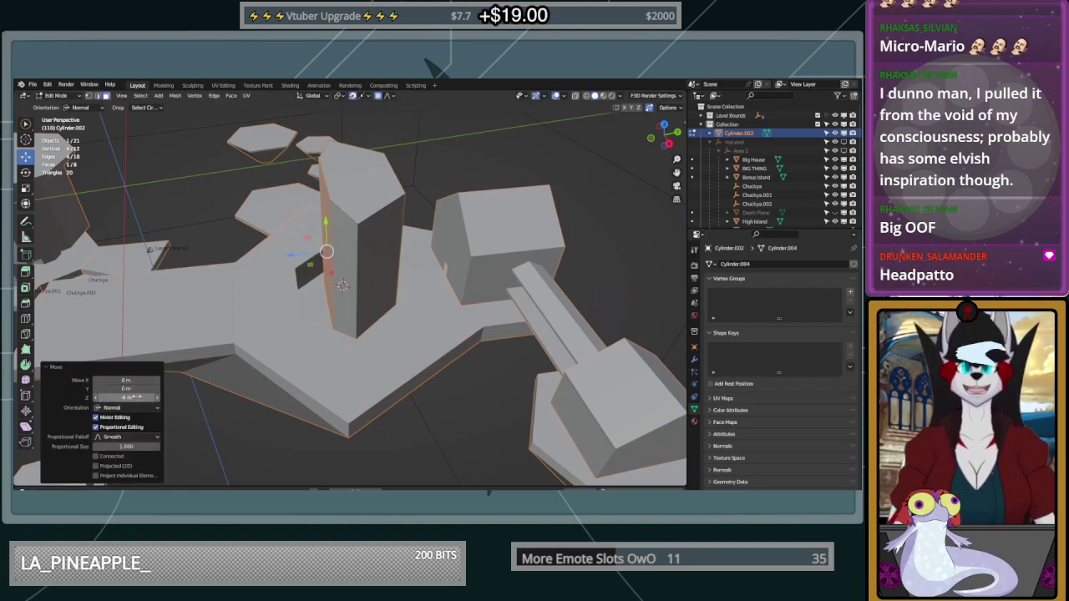
Select the opposite side face of the cylinder and move it inward along its normal to make the block thinner
{"action": "middle_click_drag", "start_coordinate": [430, 263], "coordinate": [471, 250]}
{"action": "left_click", "coordinate": [384, 240]}
{"action": "left_click", "coordinate": [422, 232]}
{"action": "left_click_drag", "start_coordinate": [450, 264], "coordinate": [420, 261]}
{"action": "key", "text": "ctrl+z"}
{"action": "left_click", "coordinate": [126, 399]}
{"action": "type", "text": "-4"}
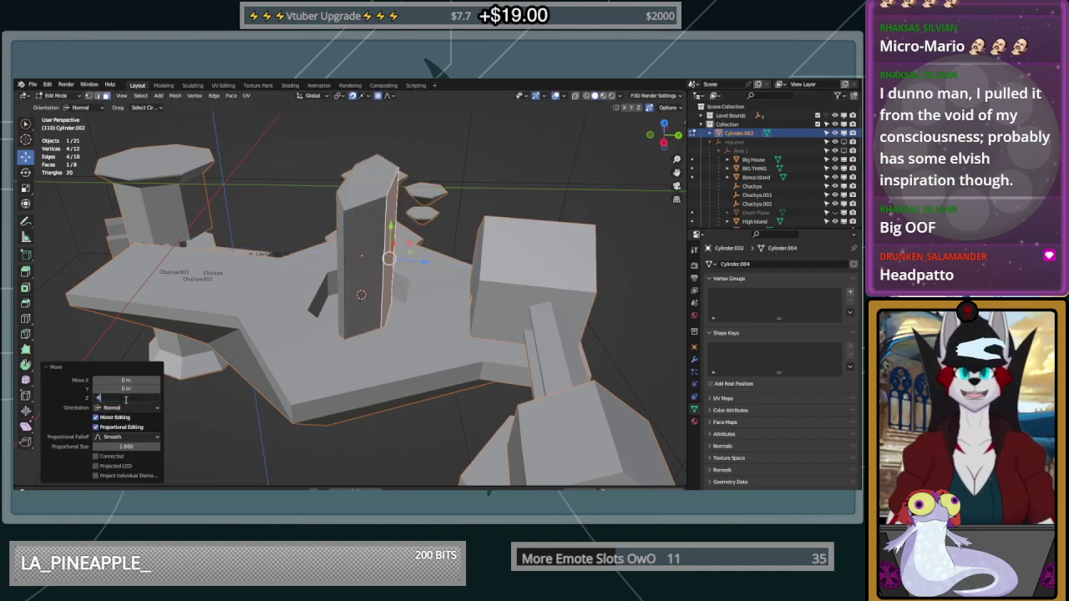
{"action": "type", "text": "0"}
{"action": "key", "text": "Return"}
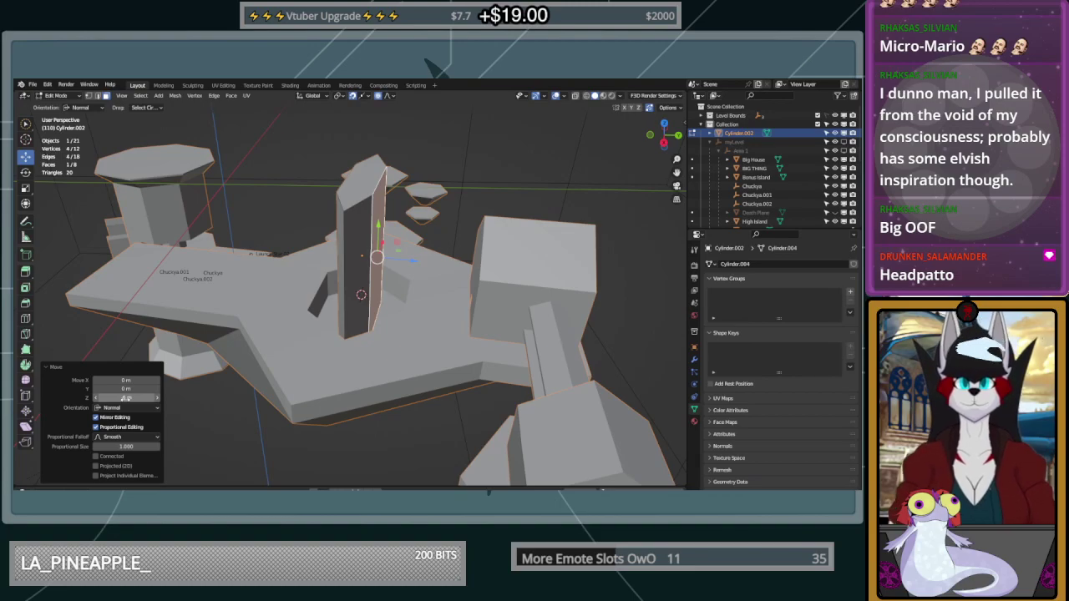
Leave mesh editing and scale the whole thinned cylinder up uniformly by about 2.42
{"action": "middle_click_drag", "start_coordinate": [367, 238], "coordinate": [462, 286]}
{"action": "left_click", "coordinate": [491, 272]}
{"action": "key", "text": "Tab"}
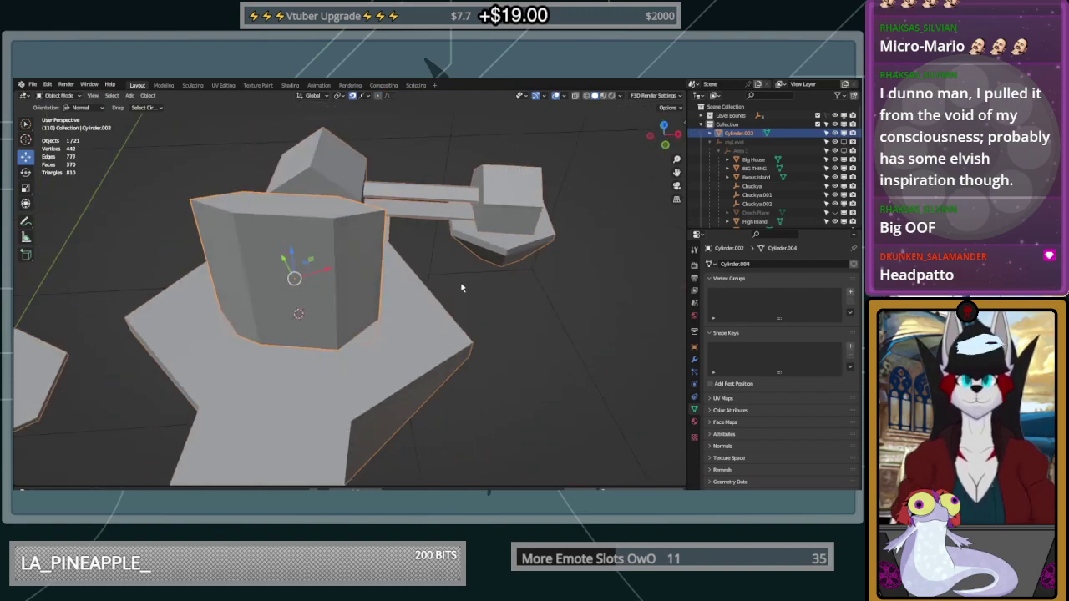
{"action": "key", "text": "s"}
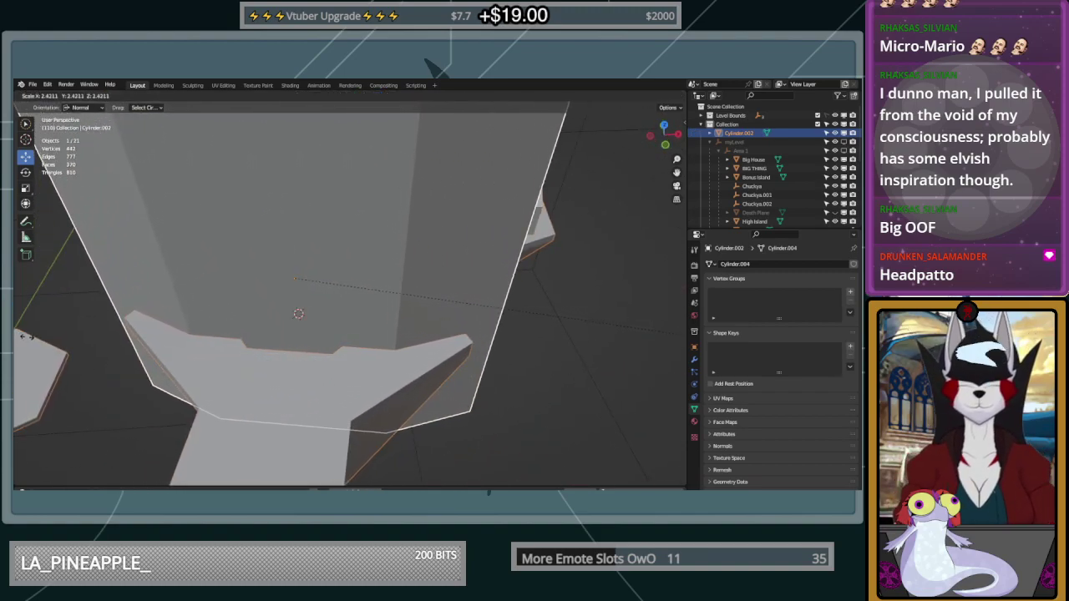
{"action": "left_click", "coordinate": [15, 343]}
{"action": "middle_click_drag", "start_coordinate": [245, 326], "coordinate": [148, 319]}
{"action": "scroll", "coordinate": [150, 318], "scroll_direction": "down", "scroll_amount": 3}
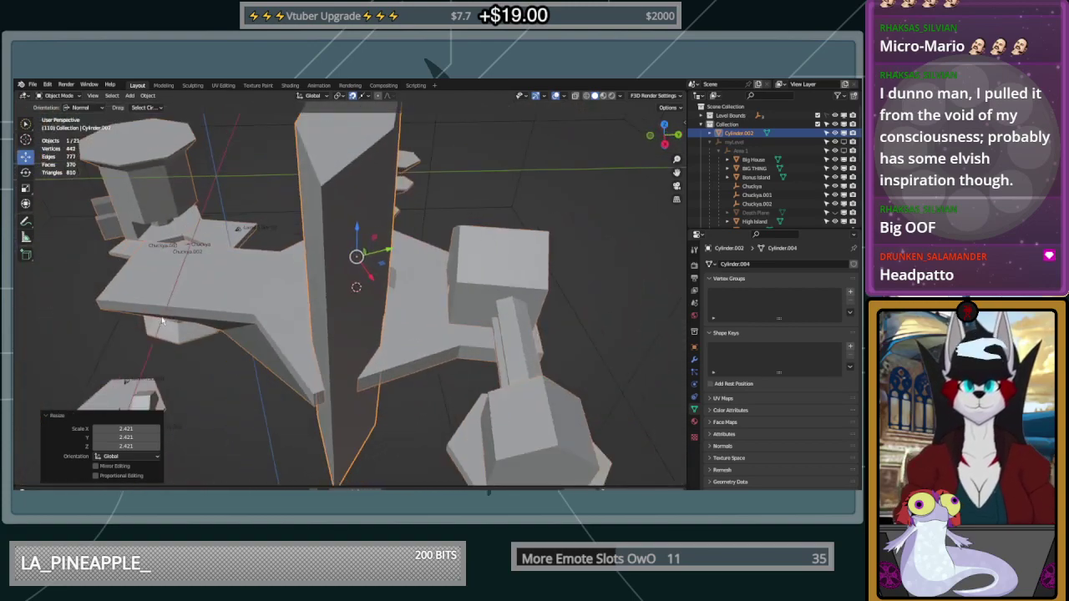
Lower the top face of the enlarged cylinder and raise the whole object about 29.6 m
{"action": "middle_click_drag", "start_coordinate": [230, 275], "coordinate": [331, 149]}
{"action": "key", "text": "Tab"}
{"action": "left_click", "coordinate": [331, 148]}
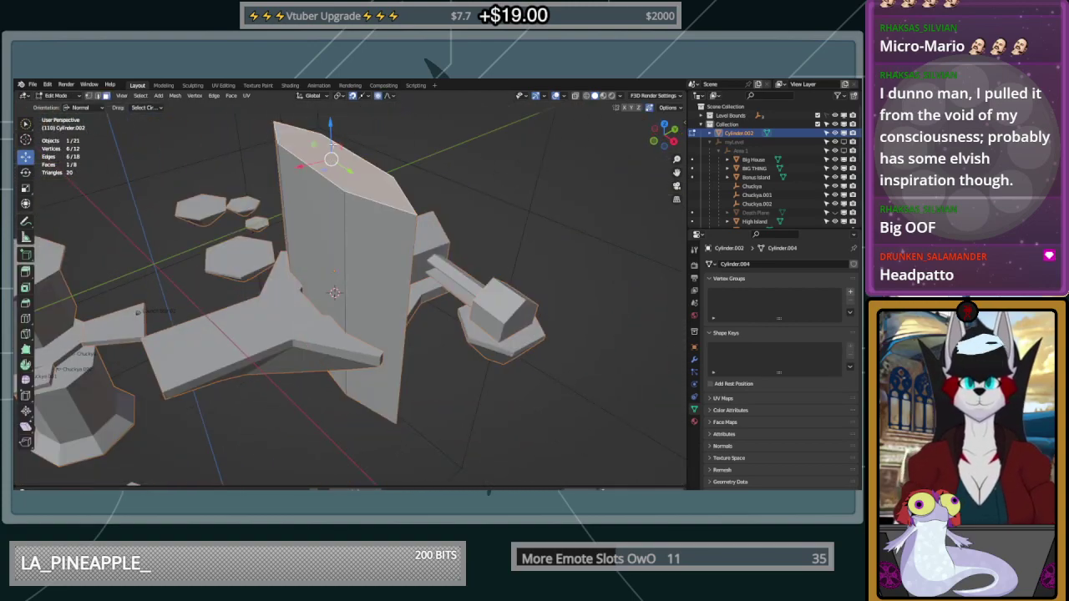
{"action": "left_click_drag", "start_coordinate": [331, 125], "coordinate": [329, 262]}
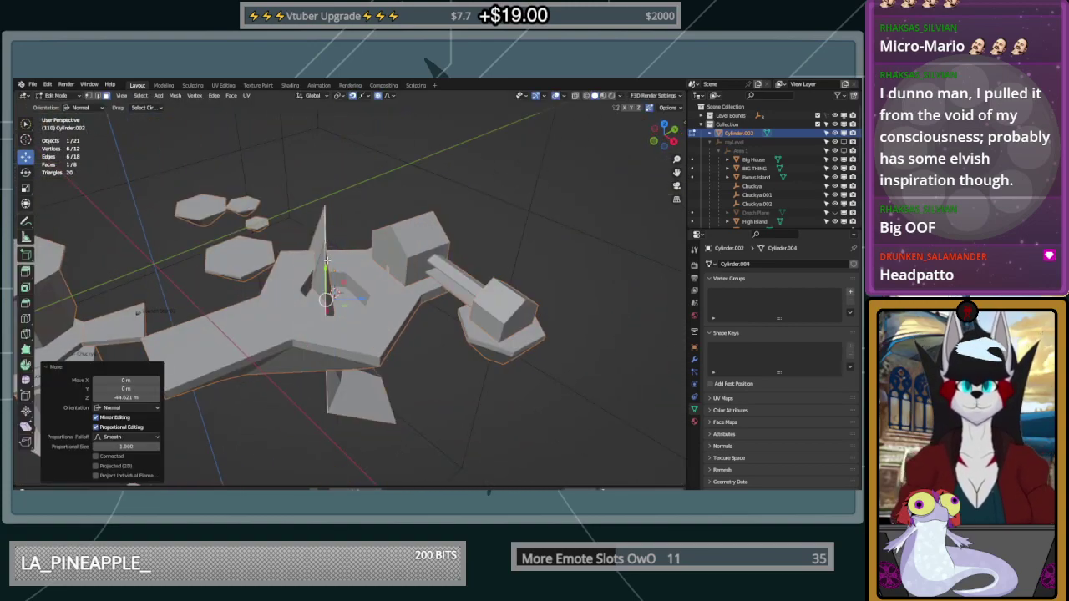
{"action": "key", "text": "ctrl+z"}
{"action": "left_click_drag", "start_coordinate": [331, 125], "coordinate": [331, 148]}
{"action": "key", "text": "Tab"}
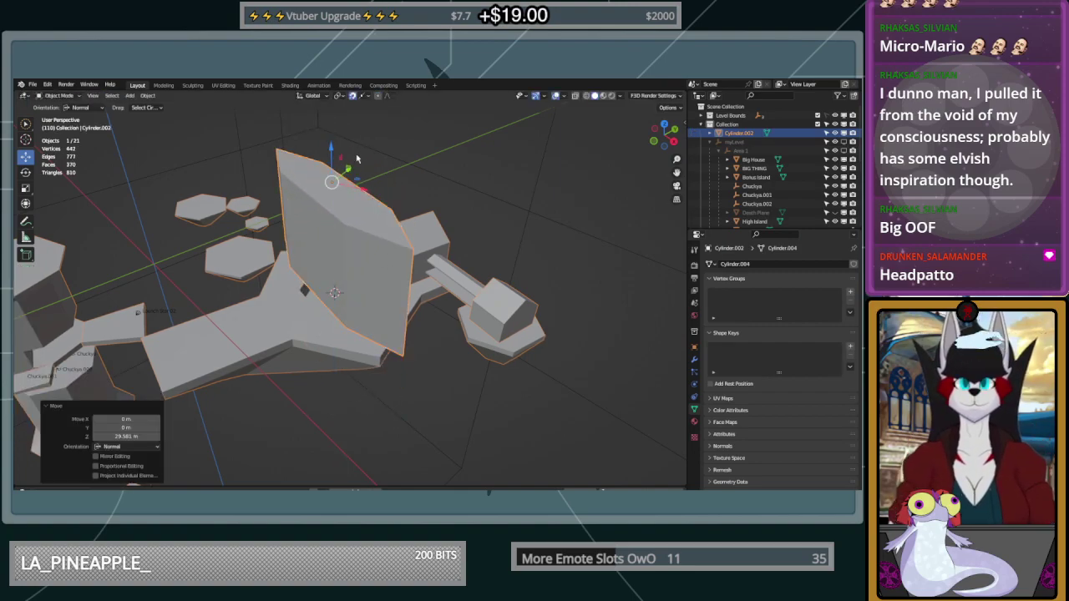
Set the snapping target to Vertex
{"action": "left_click", "coordinate": [351, 107]}
{"action": "left_click", "coordinate": [361, 95]}
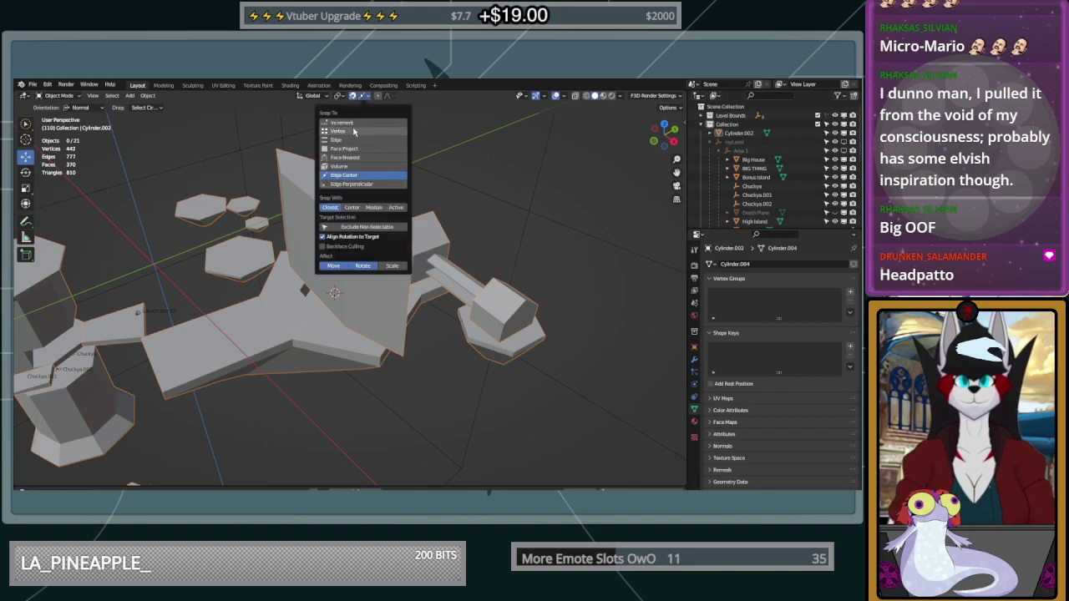
{"action": "left_click", "coordinate": [345, 190]}
Try lowering the cylinder with vertex snapping active and undo the move
{"action": "left_click_drag", "start_coordinate": [331, 148], "coordinate": [331, 174]}
{"action": "left_click_drag", "start_coordinate": [308, 291], "coordinate": [309, 290]}
{"action": "middle_click_drag", "start_coordinate": [338, 289], "coordinate": [293, 275]}
{"action": "key", "text": "ctrl+z"}
{"action": "left_click", "coordinate": [362, 95]}
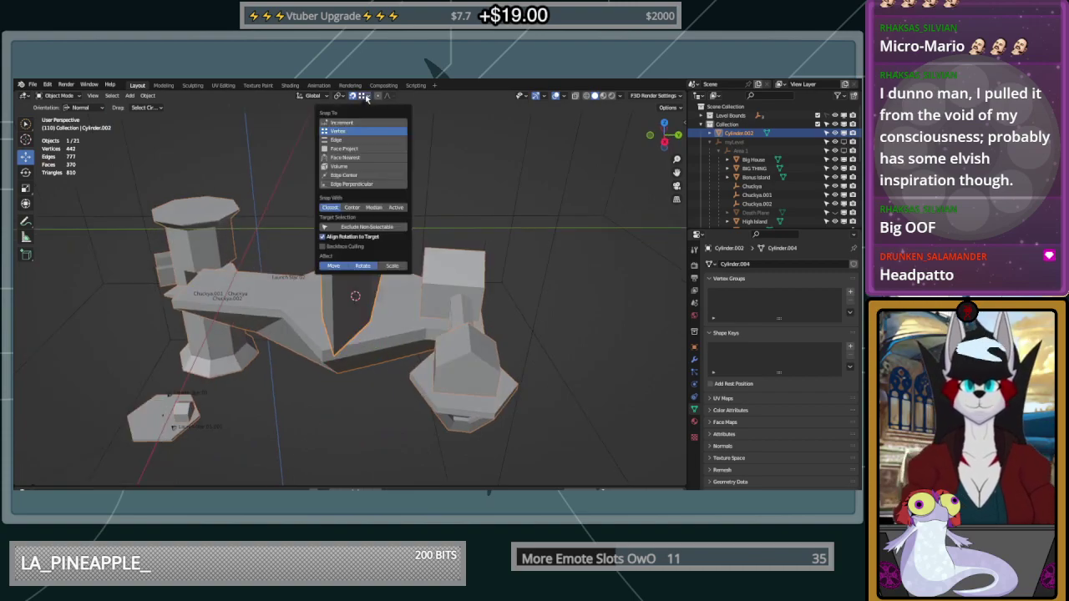
Lower the cylinder about 8.4 m so it cuts through the island
{"action": "scroll", "coordinate": [427, 237], "scroll_direction": "up", "scroll_amount": 10}
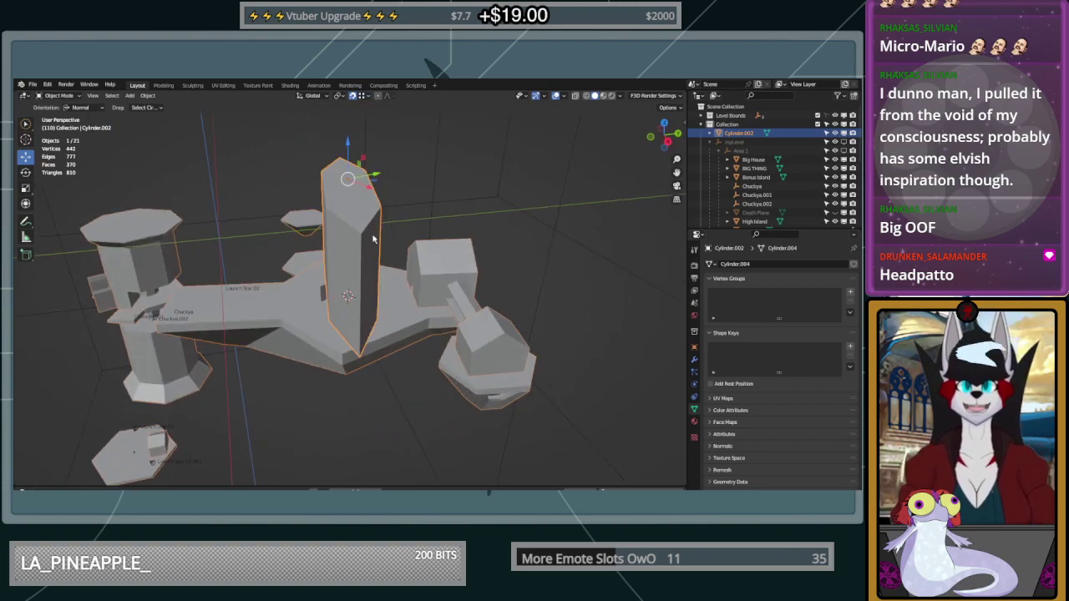
{"action": "scroll", "coordinate": [264, 330], "scroll_direction": "down", "scroll_amount": 10}
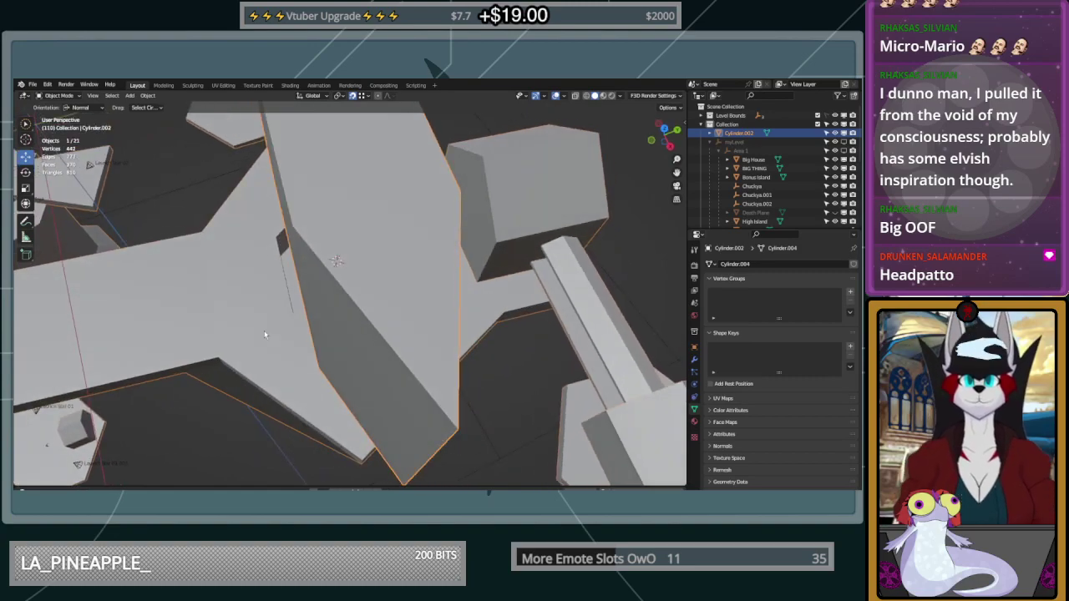
{"action": "left_click_drag", "start_coordinate": [339, 115], "coordinate": [311, 264]}
{"action": "middle_click_drag", "start_coordinate": [312, 264], "coordinate": [400, 247]}
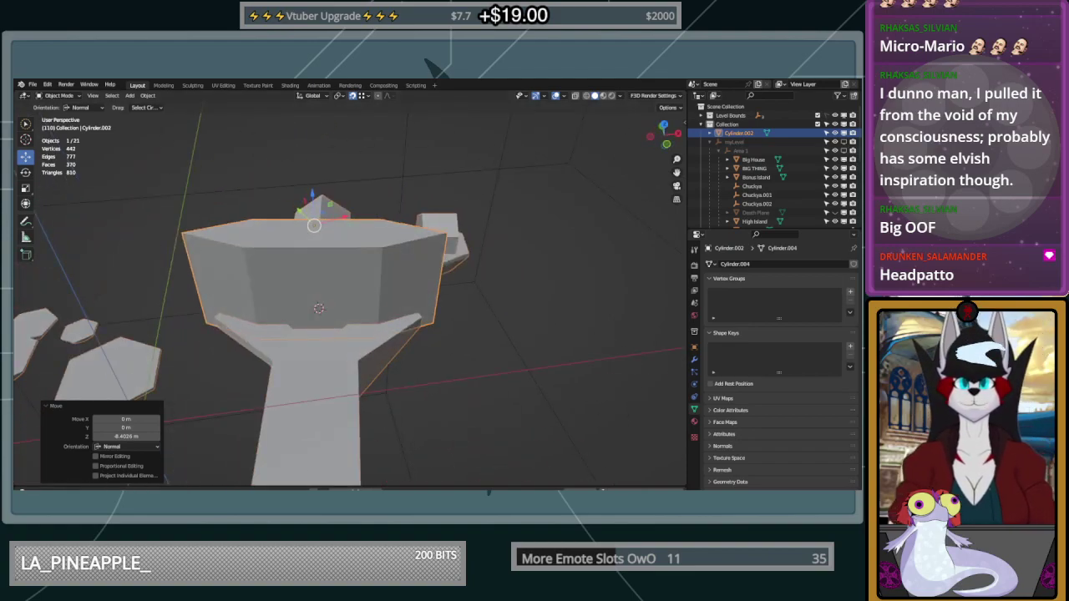
{"action": "middle_click_drag", "start_coordinate": [400, 246], "coordinate": [330, 313]}
Add a Difference Boolean modifier to High Island with Cylinder.002 as the cutting object
{"action": "left_click", "coordinate": [324, 320]}
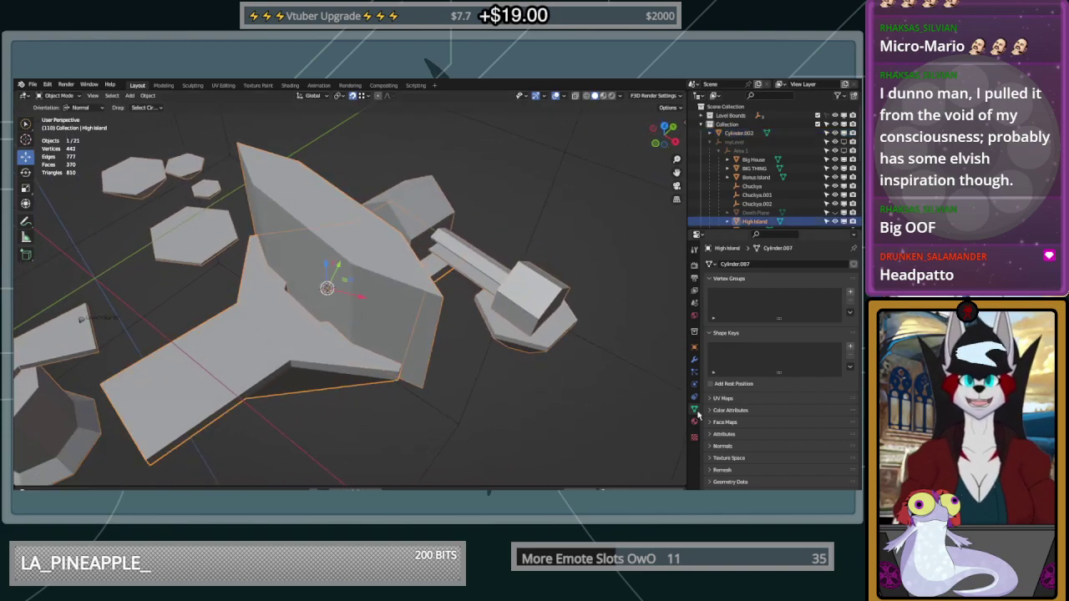
{"action": "left_click", "coordinate": [694, 359]}
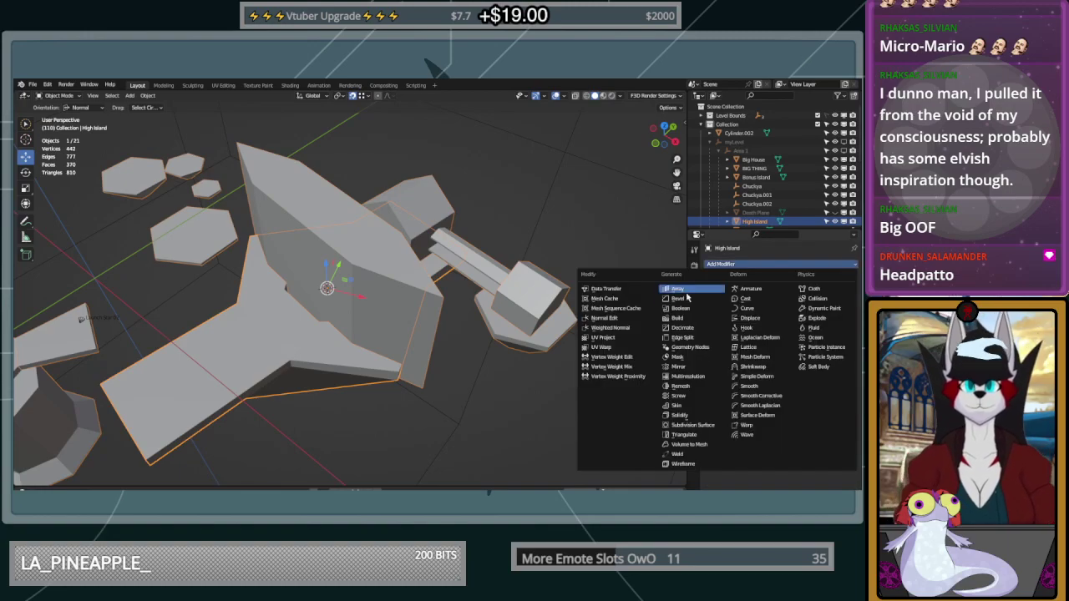
{"action": "left_click", "coordinate": [682, 312]}
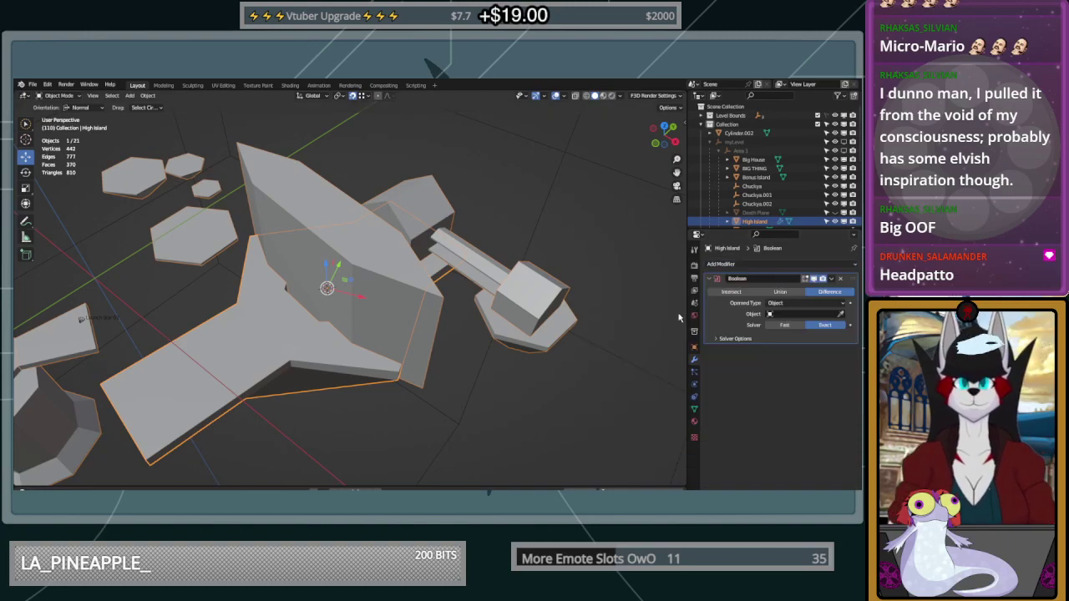
{"action": "left_click", "coordinate": [840, 314]}
{"action": "left_click", "coordinate": [415, 276]}
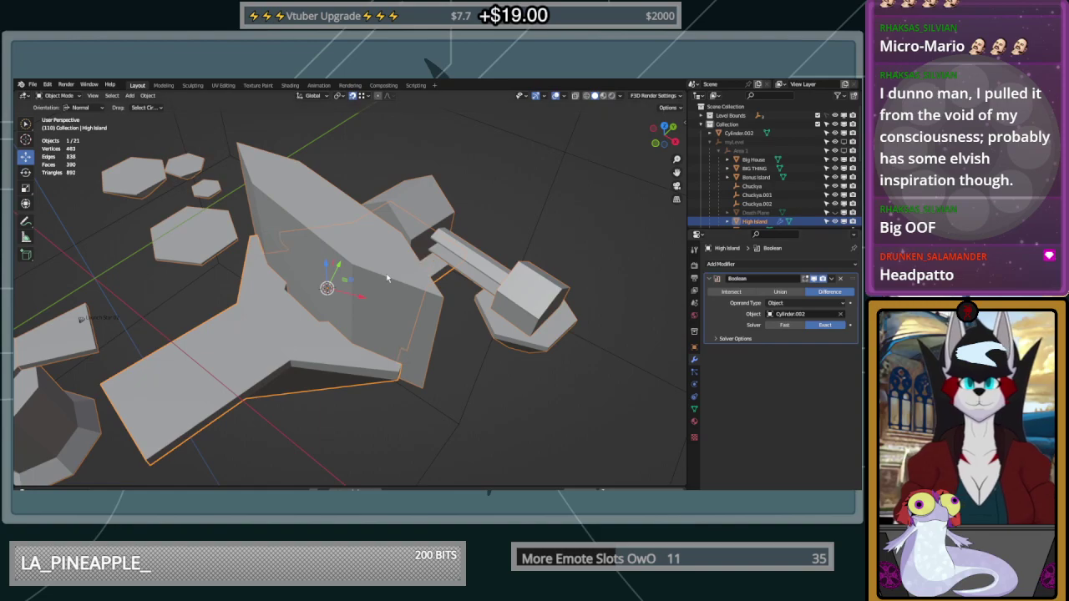
Apply the Boolean modifier on High Island and hide Cylinder.002 to expose the cut
{"action": "middle_click_drag", "start_coordinate": [418, 278], "coordinate": [460, 301]}
{"action": "left_click", "coordinate": [831, 279]}
{"action": "left_click", "coordinate": [823, 291]}
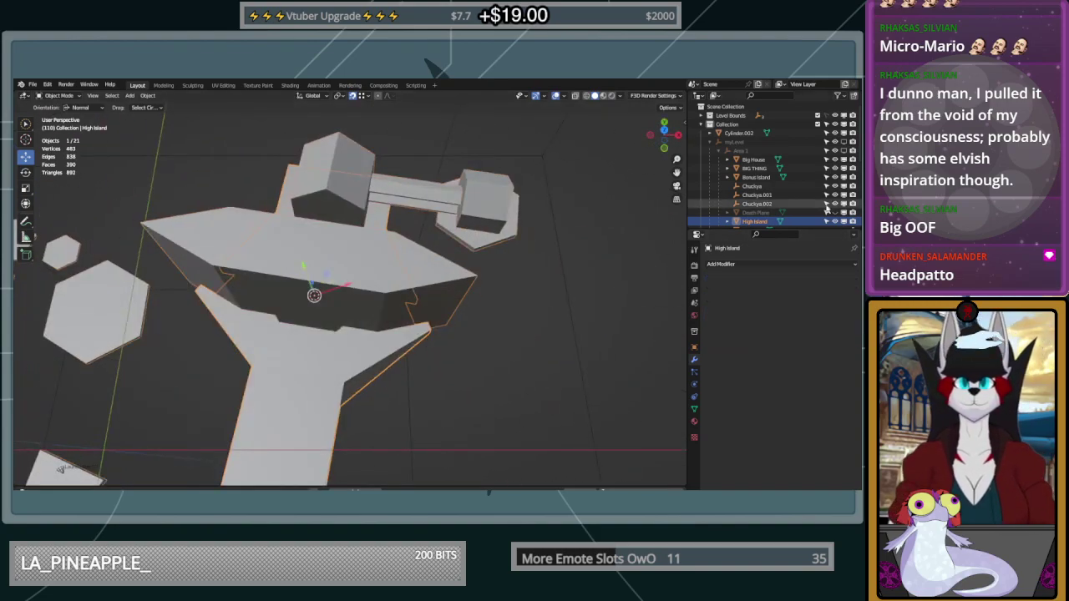
{"action": "left_click", "coordinate": [835, 134]}
{"action": "middle_click_drag", "start_coordinate": [506, 304], "coordinate": [171, 292]}
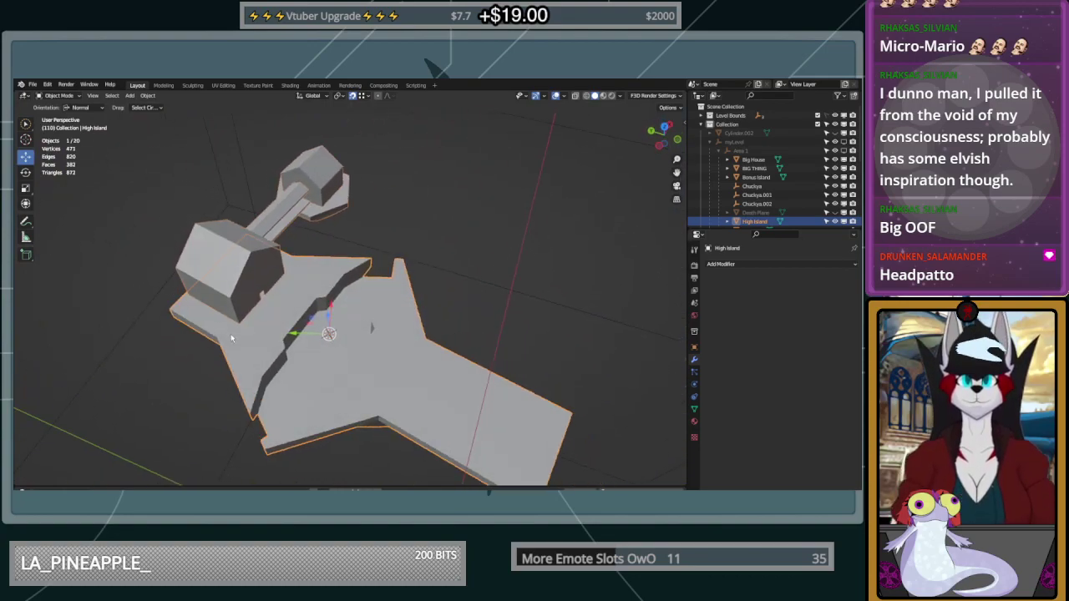
{"action": "middle_click_drag", "start_coordinate": [232, 339], "coordinate": [260, 343]}
Dissolve the top faces of the island's middle piece into one face and clear the selection
{"action": "key", "text": "Tab"}
{"action": "middle_click_drag", "start_coordinate": [329, 313], "coordinate": [409, 326]}
{"action": "scroll", "coordinate": [299, 324], "scroll_direction": "up", "scroll_amount": 3}
{"action": "left_click", "coordinate": [407, 255]}
{"action": "mouse_move", "coordinate": [409, 326]}
{"action": "left_mouse_down"}
{"action": "mouse_move", "coordinate": [427, 334]}
{"action": "mouse_move", "coordinate": [359, 368]}
{"action": "mouse_move", "coordinate": [356, 298]}
{"action": "left_mouse_up"}
{"action": "left_click", "coordinate": [416, 221], "text": "shift"}
{"action": "key", "text": "x"}
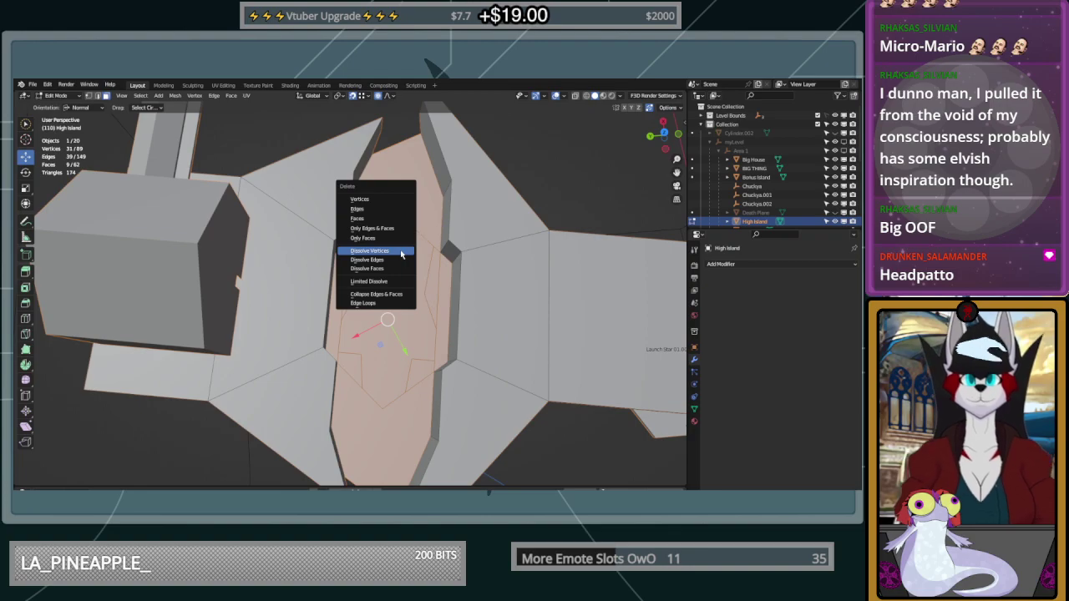
{"action": "left_click", "coordinate": [386, 268]}
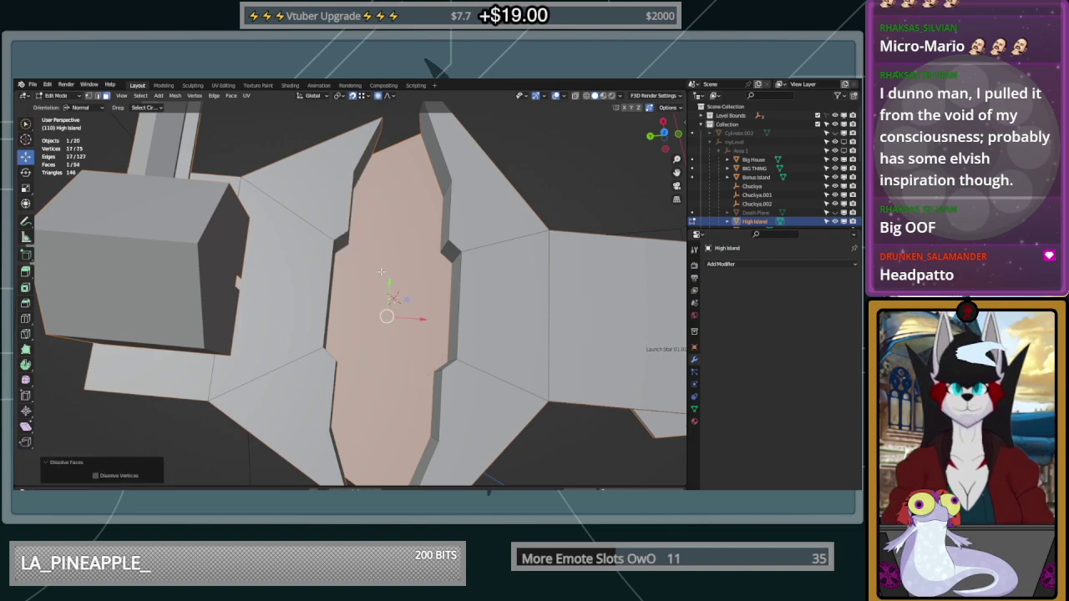
{"action": "middle_click_drag", "start_coordinate": [476, 290], "coordinate": [418, 255]}
{"action": "key", "text": "alt+a"}
Undo the face dissolve, the cutter hiding and the Boolean application, and remove the Boolean modifier from High Island
{"action": "middle_click_drag", "start_coordinate": [494, 227], "coordinate": [253, 285]}
{"action": "scroll", "coordinate": [393, 212], "scroll_direction": "down", "scroll_amount": 5}
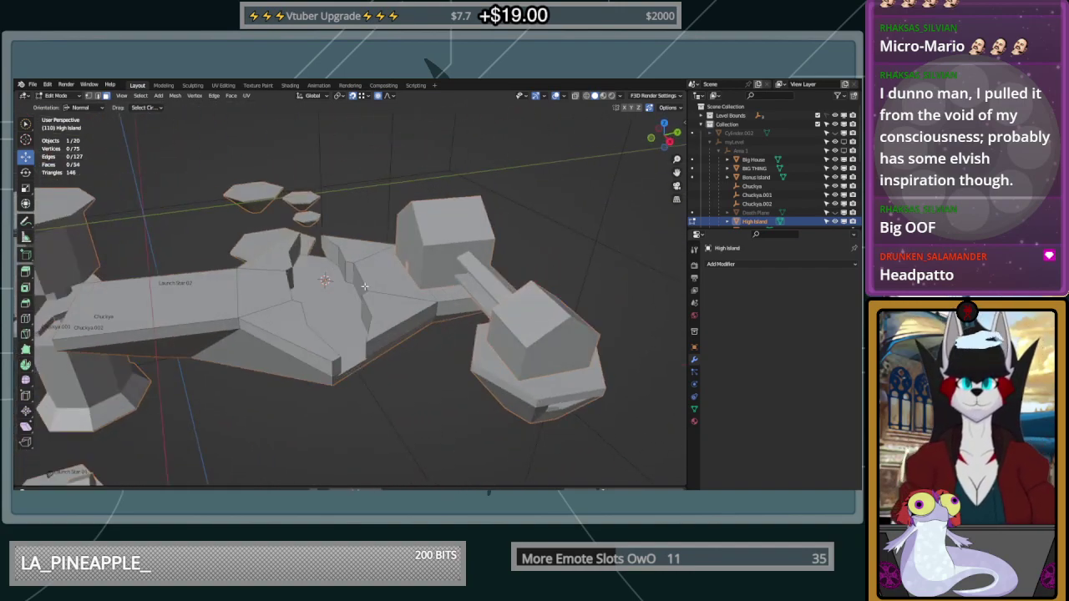
{"action": "middle_click_drag", "start_coordinate": [364, 286], "coordinate": [401, 310]}
{"action": "scroll", "coordinate": [315, 296], "scroll_direction": "up", "scroll_amount": 3}
{"action": "middle_click_drag", "start_coordinate": [316, 296], "coordinate": [422, 337]}
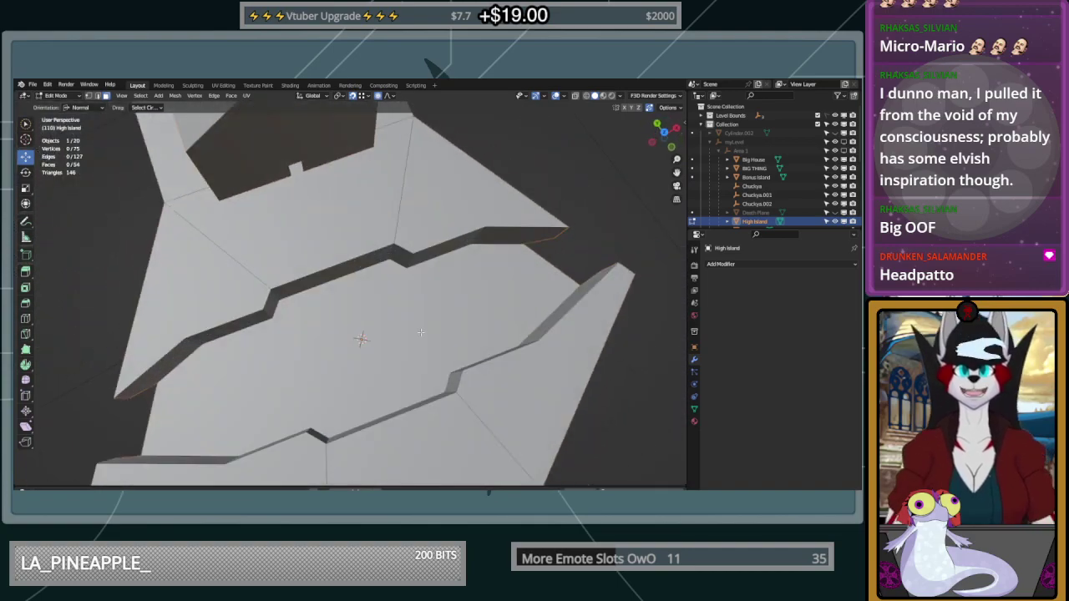
{"action": "key", "text": "ctrl+z"}
{"action": "key", "text": "ctrl+z"}
{"action": "key", "text": "ctrl+z"}
{"action": "key", "text": "ctrl+z"}
{"action": "key", "text": "ctrl+z"}
{"action": "key", "text": "ctrl+z"}
{"action": "key", "text": "ctrl+z"}
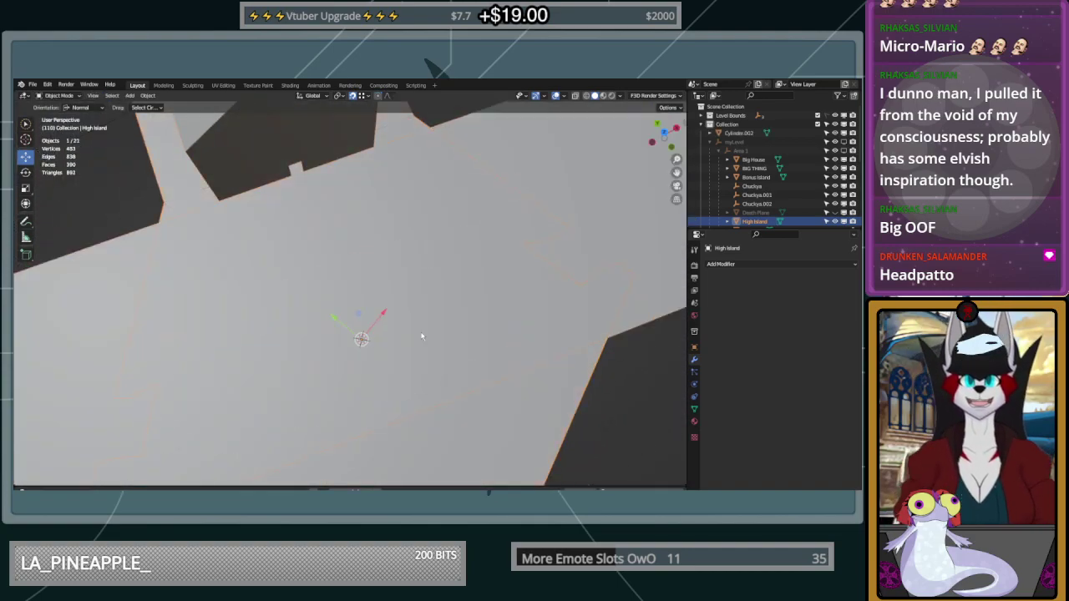
{"action": "scroll", "coordinate": [489, 318], "scroll_direction": "down", "scroll_amount": 3}
{"action": "key", "text": "ctrl+z"}
{"action": "middle_click_drag", "start_coordinate": [487, 320], "coordinate": [534, 309]}
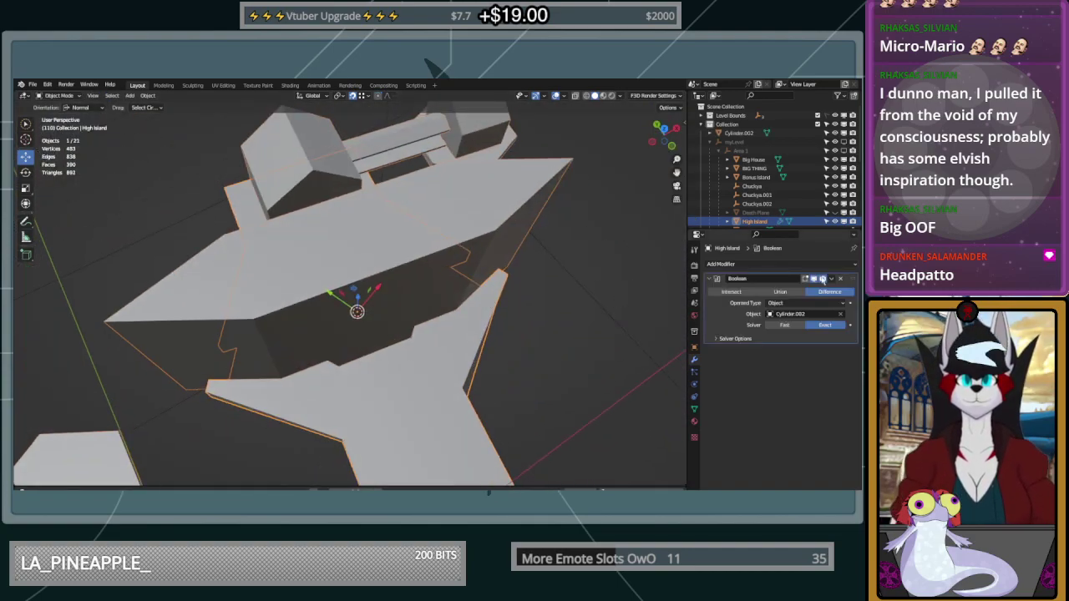
{"action": "left_click", "coordinate": [839, 279]}
Select Cylinder.002 and scale the whole object up further so it spans more of the island
{"action": "middle_click_drag", "start_coordinate": [585, 305], "coordinate": [399, 241]}
{"action": "left_click", "coordinate": [400, 241]}
{"action": "key", "text": "Tab"}
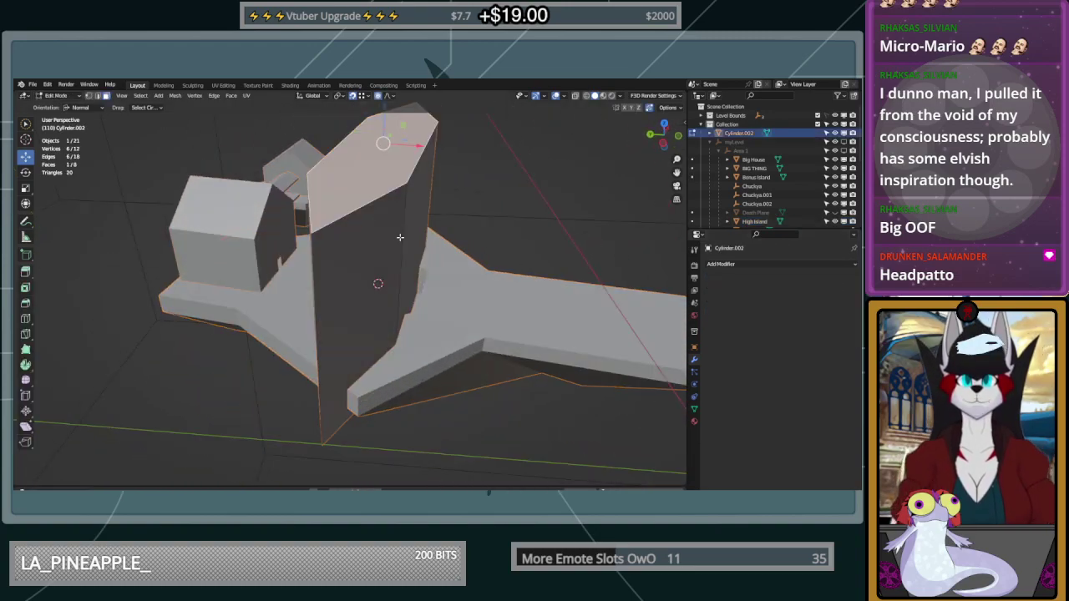
{"action": "middle_click_drag", "start_coordinate": [490, 193], "coordinate": [432, 202]}
{"action": "key", "text": "s"}
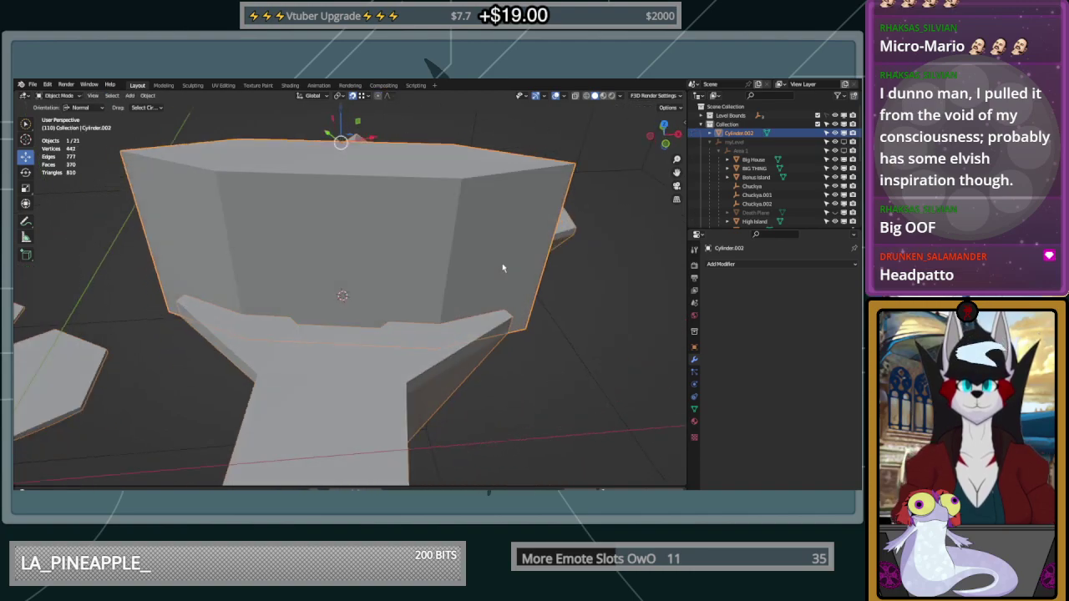
{"action": "left_click", "coordinate": [608, 287]}
Move one large side face of Cylinder.002 inward along its normal by -8 m
{"action": "middle_click_drag", "start_coordinate": [565, 296], "coordinate": [238, 291]}
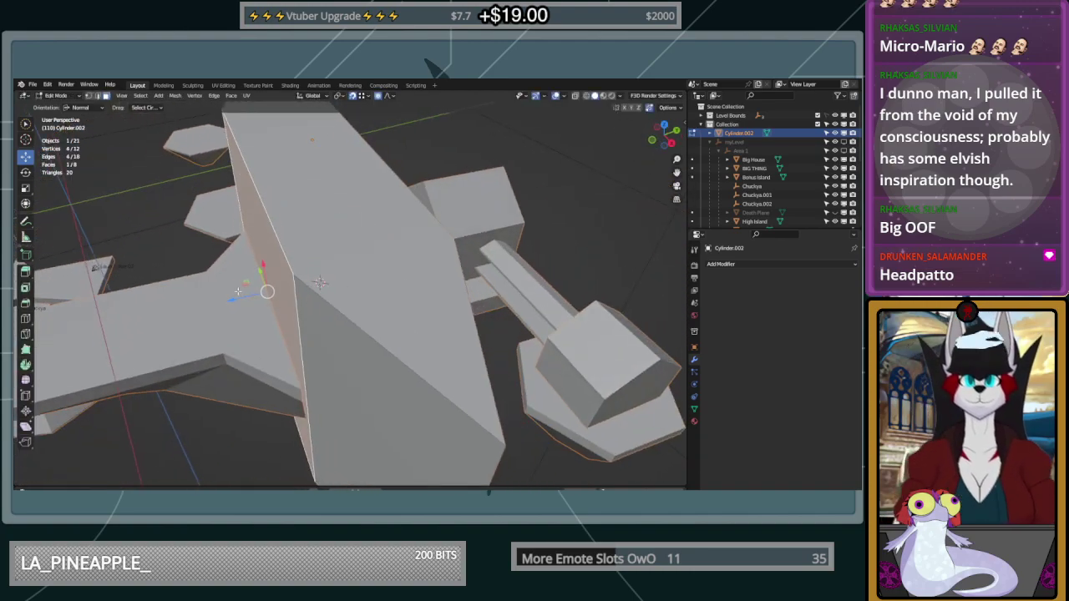
{"action": "left_click_drag", "start_coordinate": [236, 298], "coordinate": [279, 295]}
{"action": "left_click", "coordinate": [123, 400]}
{"action": "type", "text": "-8"}
{"action": "key", "text": "Return"}
Move the opposite large side face of Cylinder.002 inward along its normal to form a thin slab
{"action": "middle_click_drag", "start_coordinate": [488, 228], "coordinate": [417, 239]}
{"action": "left_click", "coordinate": [365, 222]}
{"action": "left_click_drag", "start_coordinate": [405, 287], "coordinate": [378, 283]}
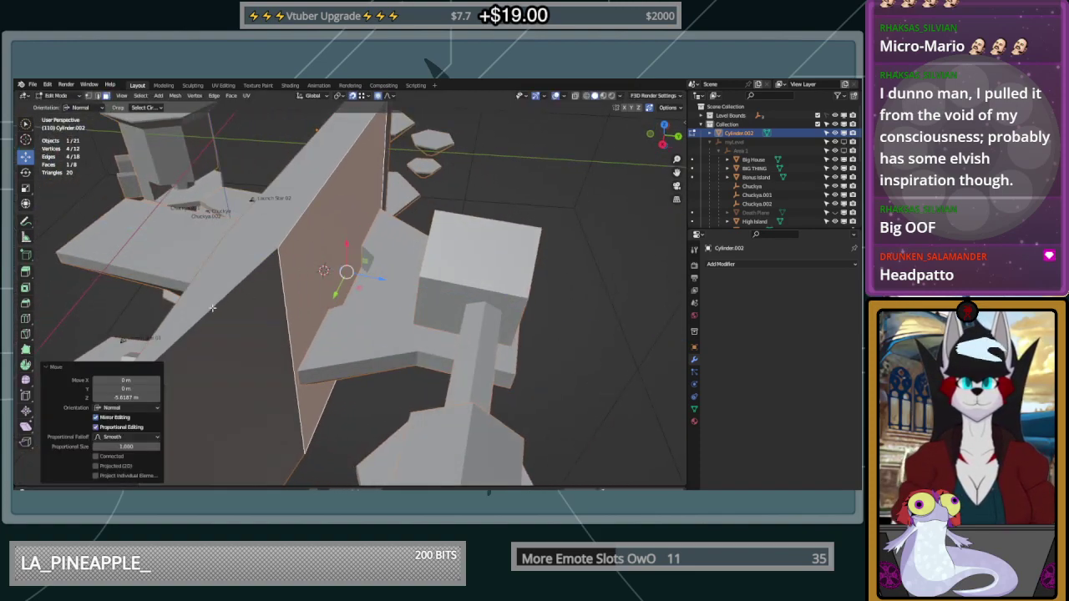
{"action": "left_click", "coordinate": [129, 399]}
{"action": "type", "text": "0"}
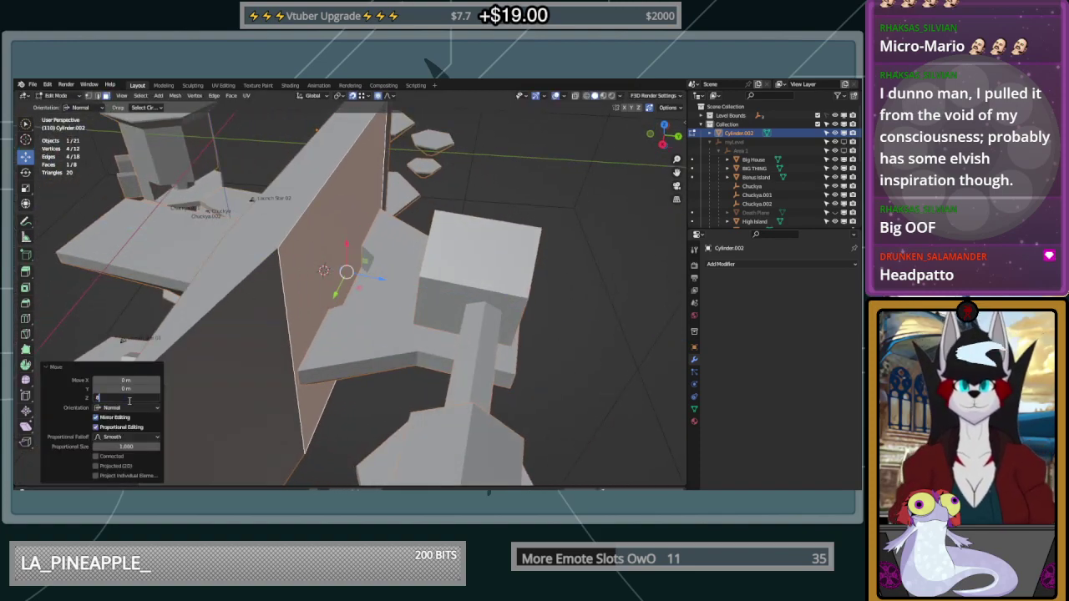
{"action": "key", "text": "Return"}
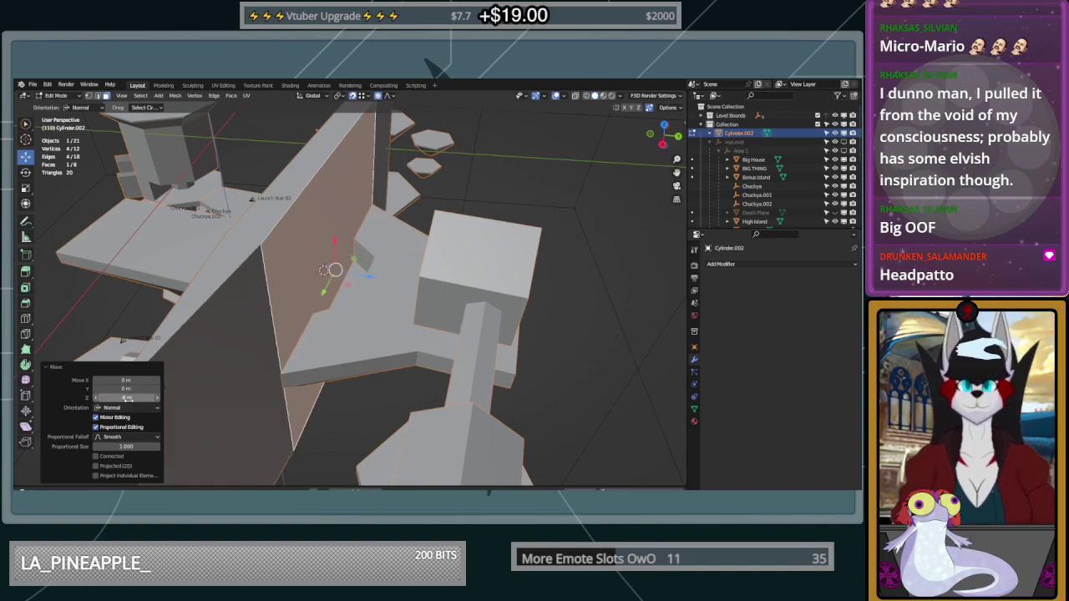
Lower the slab's top face about 29 m to reduce its height
{"action": "middle_click_drag", "start_coordinate": [294, 224], "coordinate": [368, 249]}
{"action": "scroll", "coordinate": [326, 221], "scroll_direction": "down", "scroll_amount": 3}
{"action": "key", "text": "Tab"}
{"action": "key", "text": "Tab"}
{"action": "left_click_drag", "start_coordinate": [329, 199], "coordinate": [221, 361]}
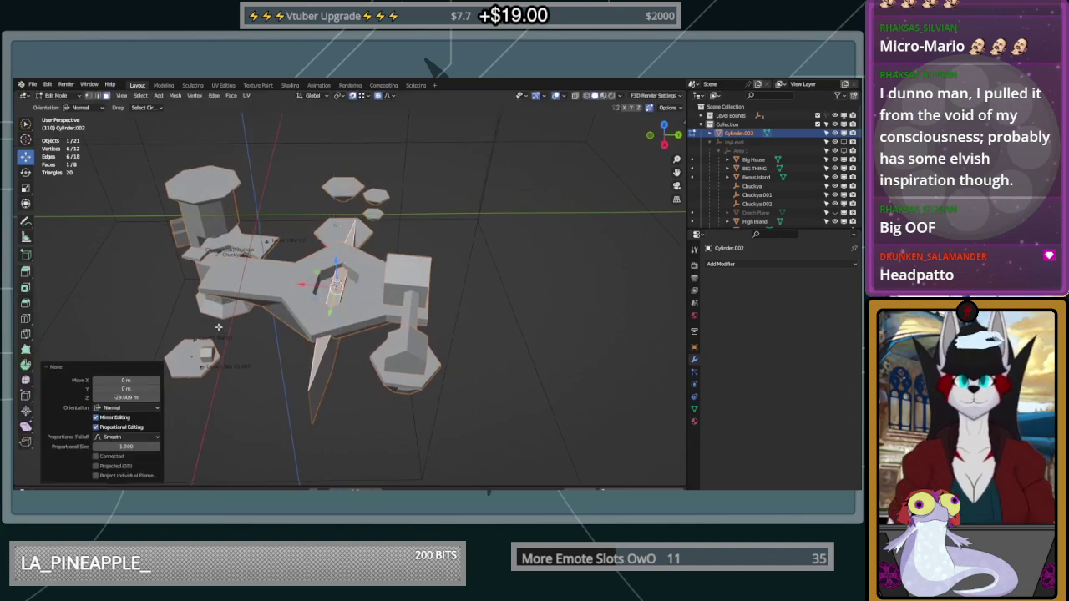
Reposition the whole Cylinder.002 slab vertically in object mode so it passes through the island
{"action": "key", "text": "Tab"}
{"action": "left_click_drag", "start_coordinate": [334, 203], "coordinate": [333, 143]}
{"action": "right_click", "coordinate": [314, 265]}
{"action": "mouse_move", "coordinate": [317, 265]}
{"action": "left_click", "coordinate": [393, 275]}
{"action": "middle_click_drag", "start_coordinate": [398, 274], "coordinate": [326, 336]}
{"action": "scroll", "coordinate": [410, 276], "scroll_direction": "up", "scroll_amount": 4}
{"action": "left_click_drag", "start_coordinate": [322, 256], "coordinate": [286, 298]}
{"action": "middle_click_drag", "start_coordinate": [294, 293], "coordinate": [262, 291]}
{"action": "left_click_drag", "start_coordinate": [323, 253], "coordinate": [301, 270]}
{"action": "middle_click_drag", "start_coordinate": [349, 280], "coordinate": [423, 251]}
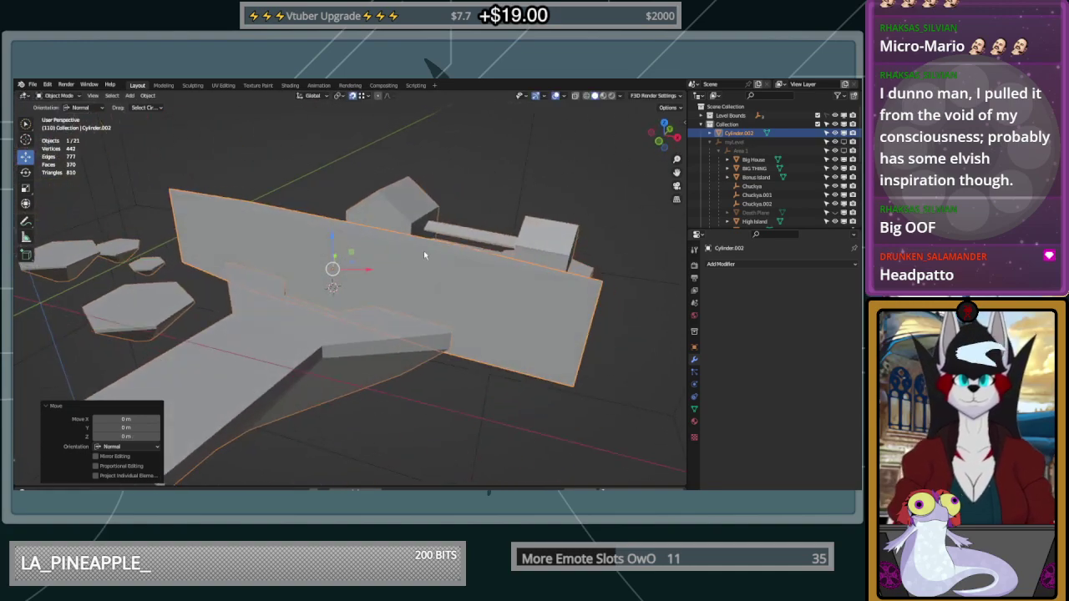
Apply a Boolean Difference to High Island with the Cylinder.002 slab as the cutter, and hide Cylinder.002
{"action": "left_click", "coordinate": [362, 333]}
{"action": "left_click", "coordinate": [728, 264]}
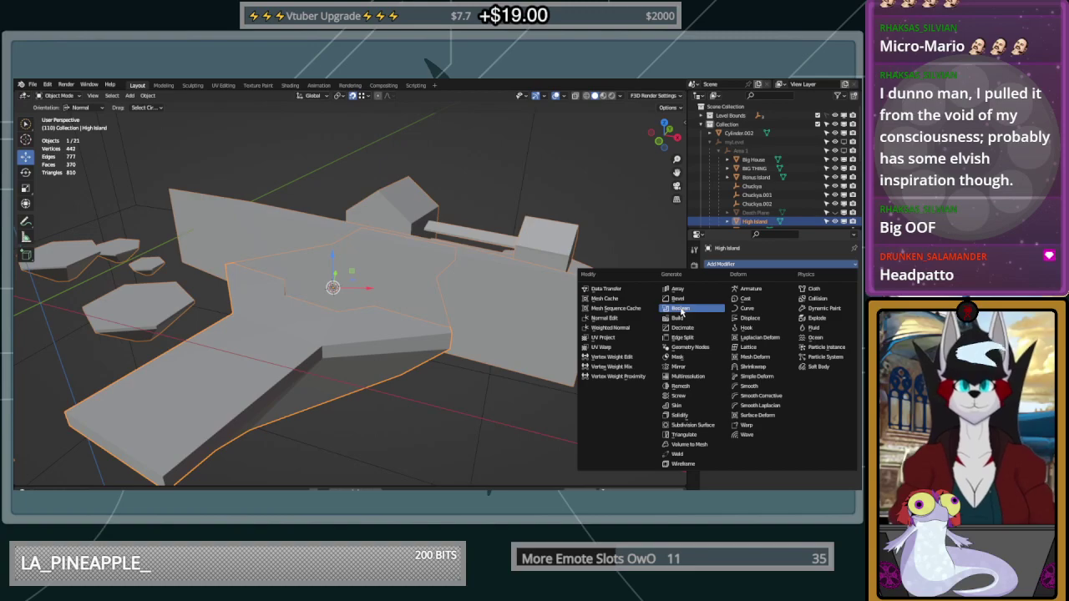
{"action": "left_click", "coordinate": [682, 309]}
{"action": "left_click", "coordinate": [840, 314]}
{"action": "left_click", "coordinate": [461, 274]}
{"action": "middle_click_drag", "start_coordinate": [399, 280], "coordinate": [442, 255]}
{"action": "left_click", "coordinate": [832, 279]}
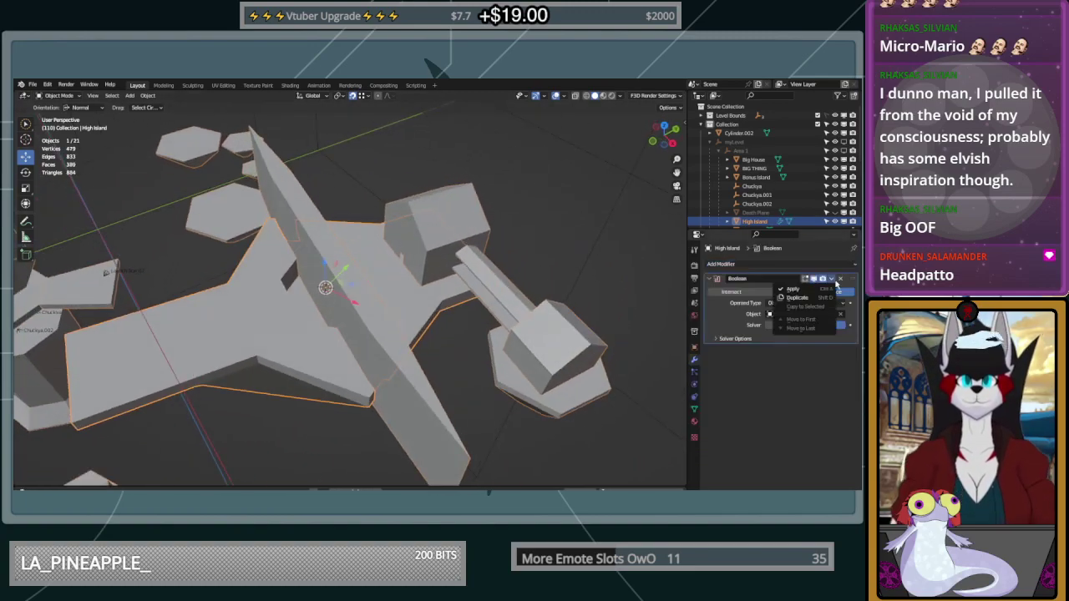
{"action": "left_click", "coordinate": [793, 289]}
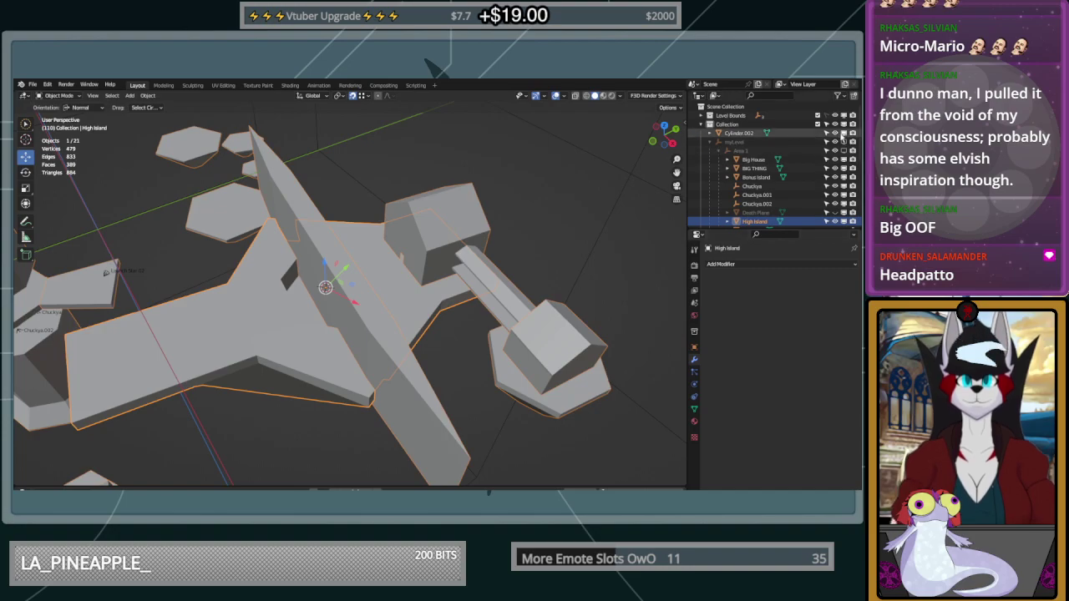
{"action": "left_click", "coordinate": [835, 134]}
{"action": "middle_click_drag", "start_coordinate": [518, 288], "coordinate": [222, 322]}
Dissolve the separate faces on High Island's central hexagonal floor into a single face
{"action": "key", "text": "Tab"}
{"action": "scroll", "coordinate": [396, 318], "scroll_direction": "up", "scroll_amount": 2}
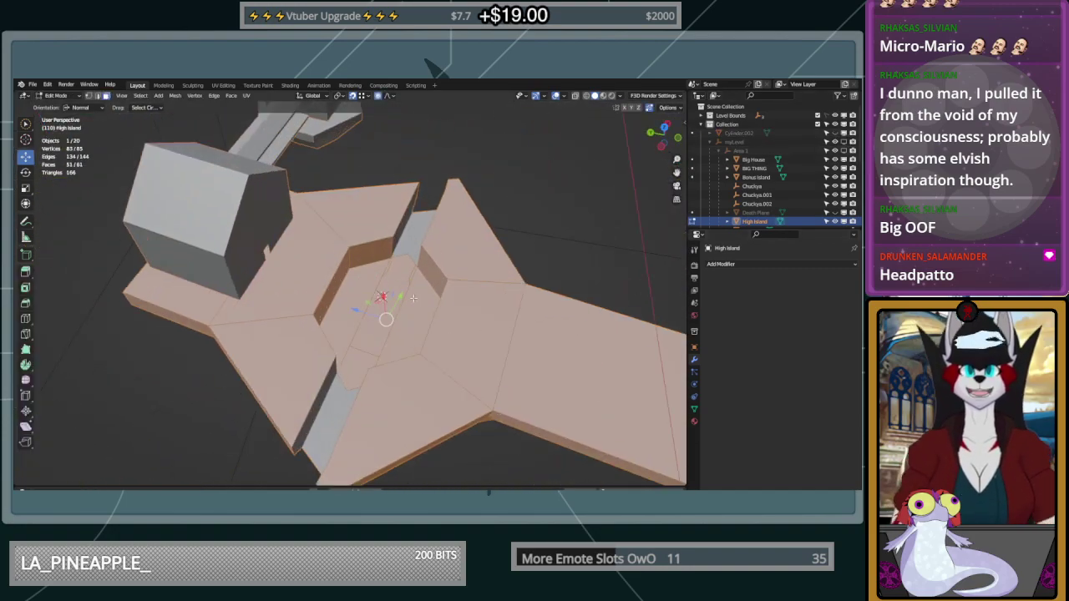
{"action": "left_click", "coordinate": [409, 309]}
{"action": "key", "text": "c"}
{"action": "mouse_move", "coordinate": [408, 286]}
{"action": "left_mouse_down"}
{"action": "mouse_move", "coordinate": [382, 289]}
{"action": "mouse_move", "coordinate": [364, 345]}
{"action": "left_mouse_up"}
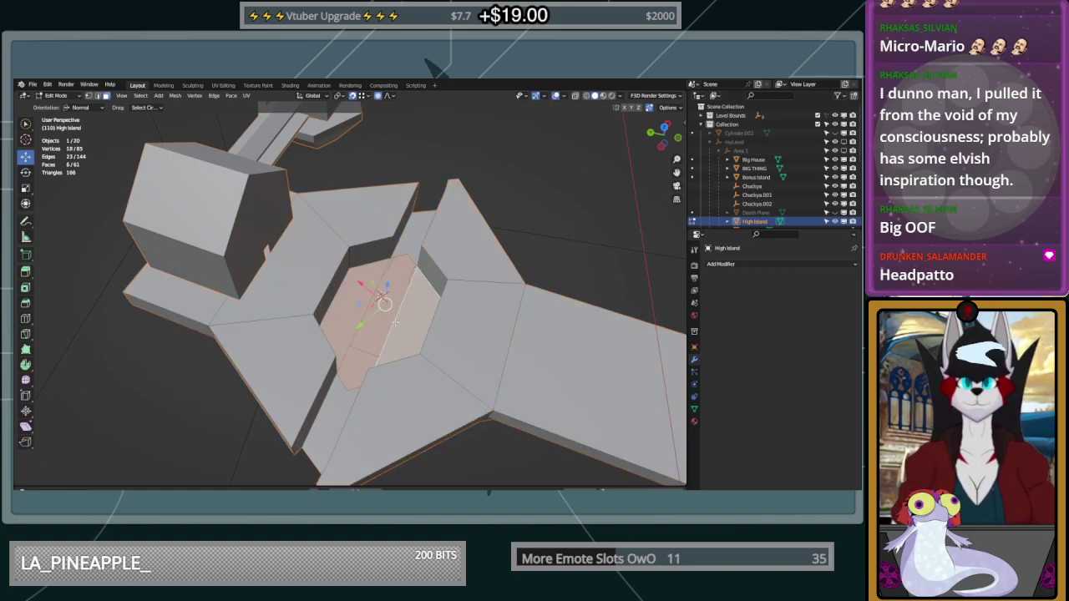
{"action": "key", "text": "x"}
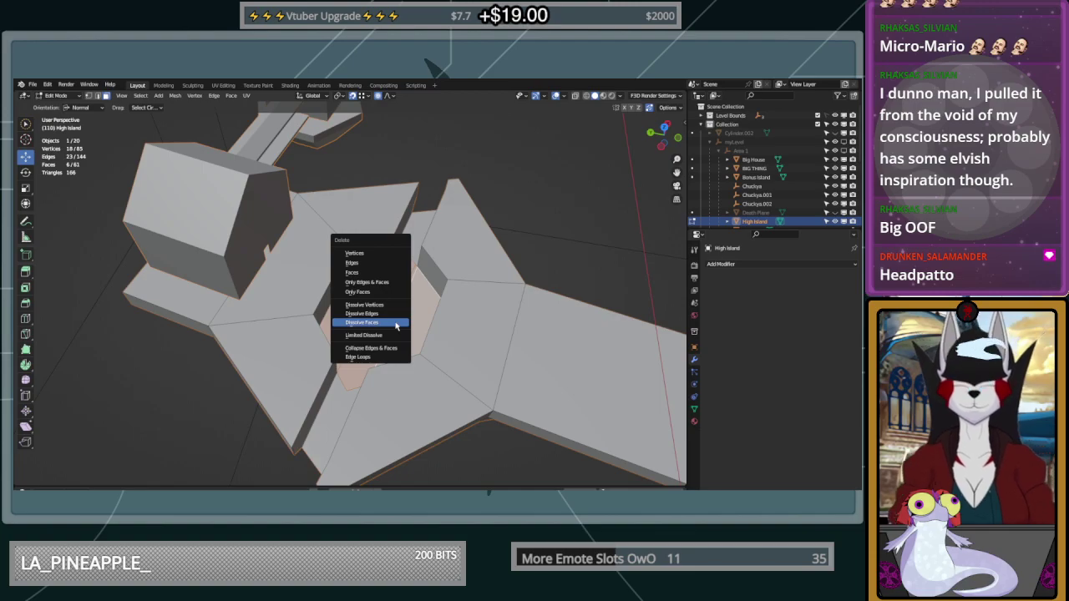
{"action": "left_click", "coordinate": [396, 326]}
{"action": "middle_click_drag", "start_coordinate": [396, 325], "coordinate": [430, 200]}
{"action": "key", "text": "alt+a"}
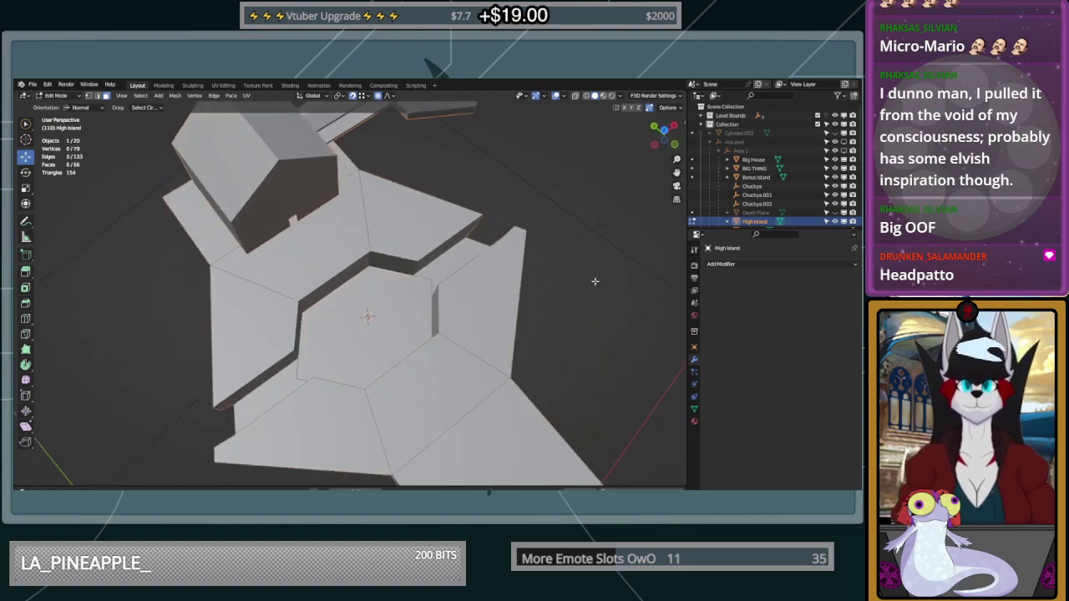
Examine the cut through High Island, its central floor face and its placement relative to the surrounding islands
{"action": "scroll", "coordinate": [226, 279], "scroll_direction": "up", "scroll_amount": 3}
{"action": "middle_click_drag", "start_coordinate": [227, 279], "coordinate": [308, 333]}
{"action": "scroll", "coordinate": [340, 349], "scroll_direction": "down", "scroll_amount": 6}
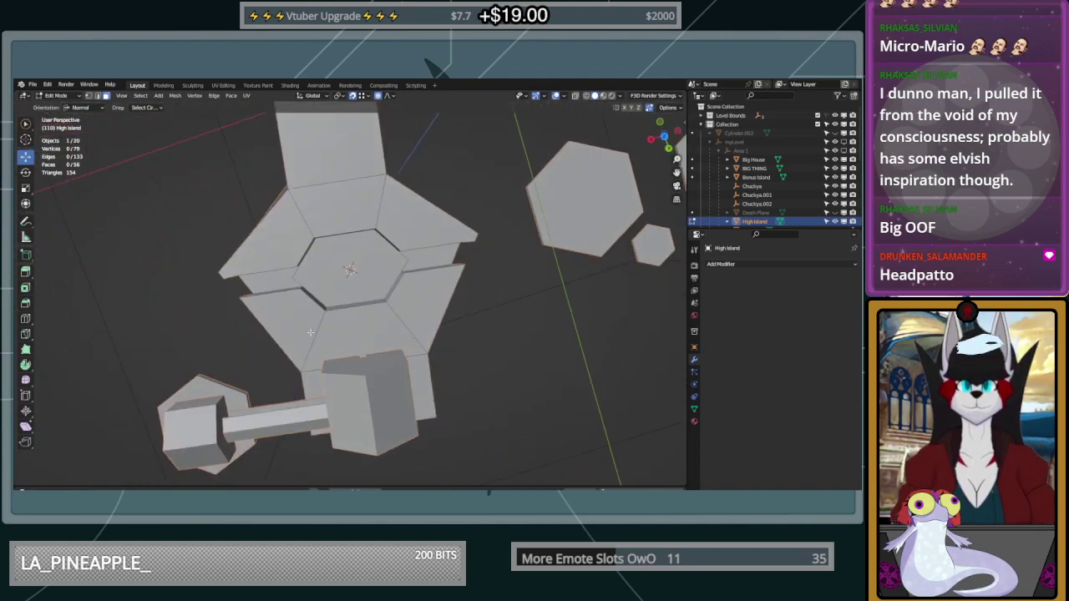
{"action": "middle_click_drag", "start_coordinate": [374, 324], "coordinate": [308, 268]}
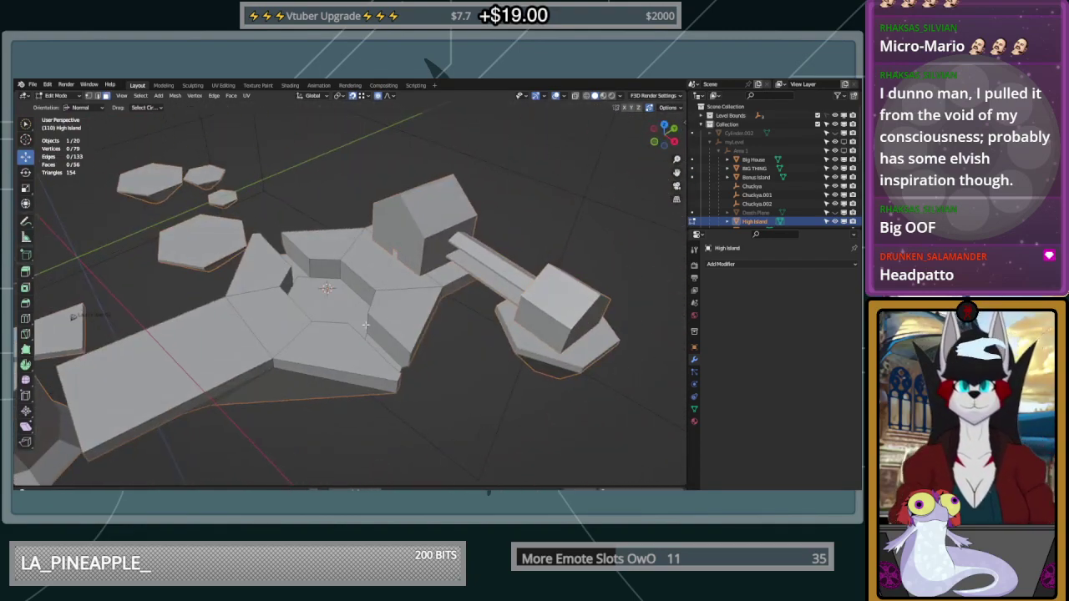
{"action": "scroll", "coordinate": [366, 325], "scroll_direction": "up", "scroll_amount": 3}
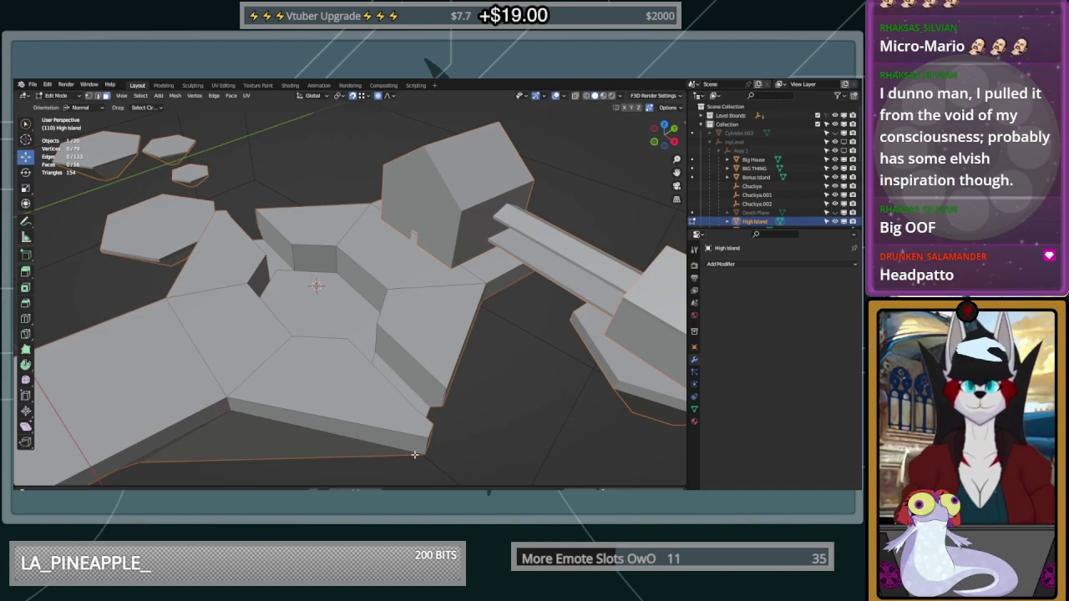
{"action": "middle_click_drag", "start_coordinate": [442, 415], "coordinate": [376, 401]}
{"action": "left_click", "coordinate": [324, 310]}
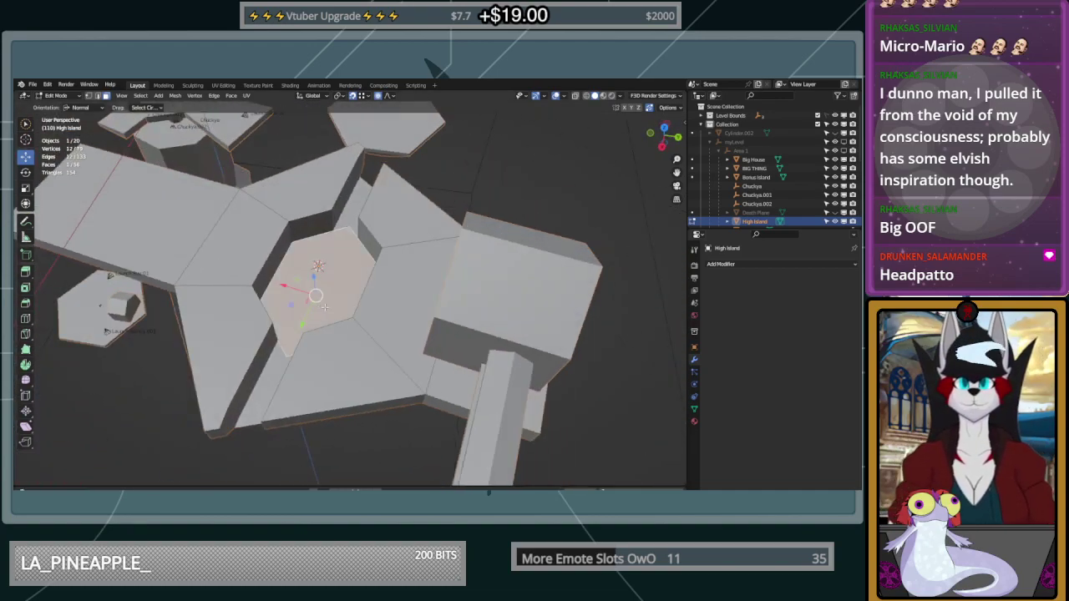
{"action": "middle_click_drag", "start_coordinate": [324, 311], "coordinate": [385, 298]}
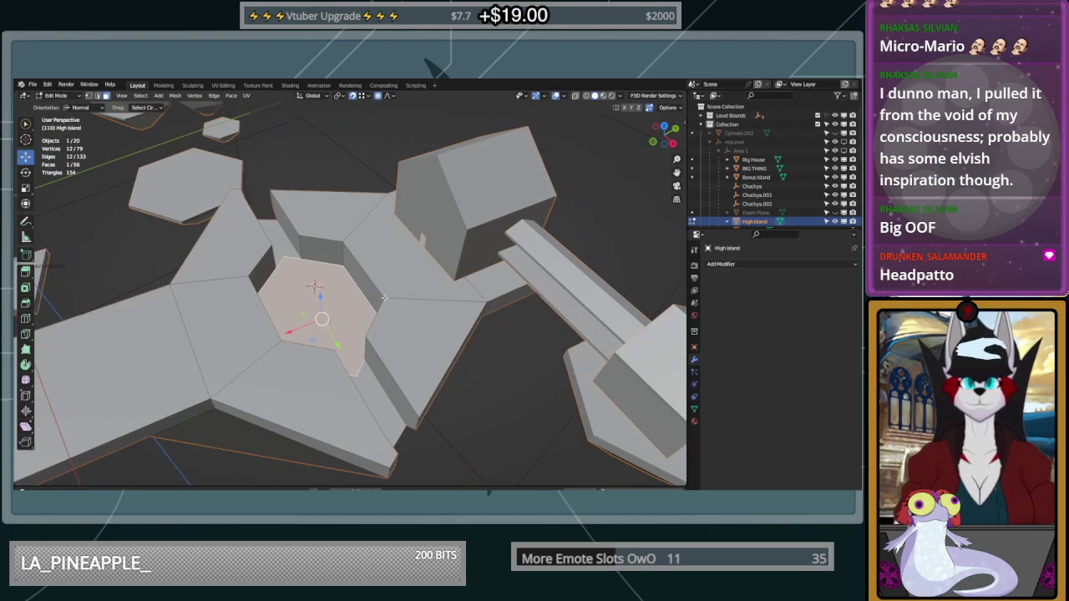
{"action": "middle_click_drag", "start_coordinate": [388, 275], "coordinate": [398, 294]}
{"action": "scroll", "coordinate": [397, 294], "scroll_direction": "down", "scroll_amount": 5}
{"action": "scroll", "coordinate": [398, 294], "scroll_direction": "up", "scroll_amount": 4}
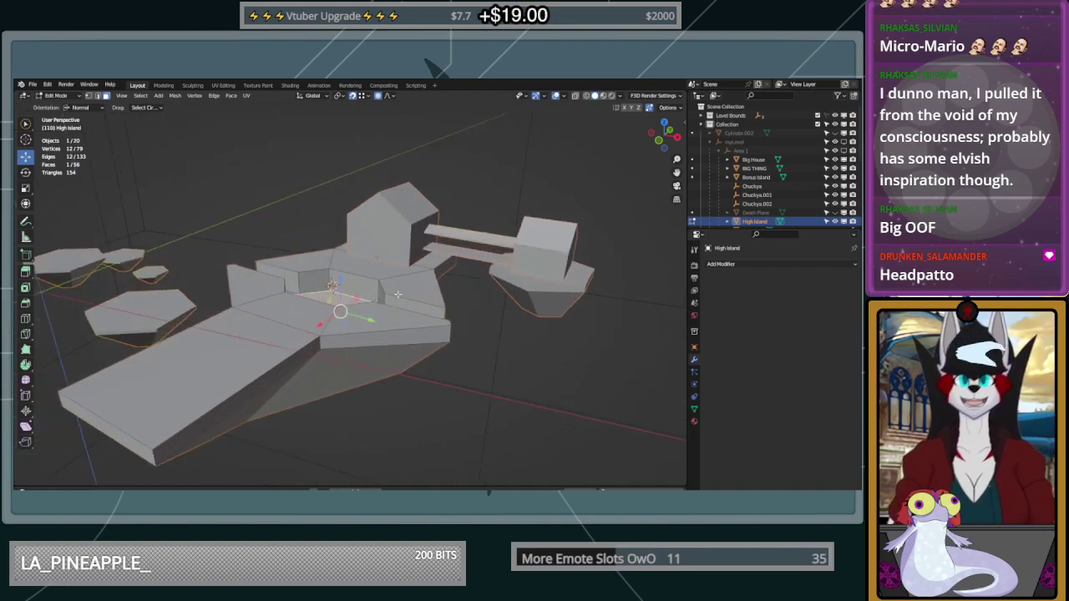
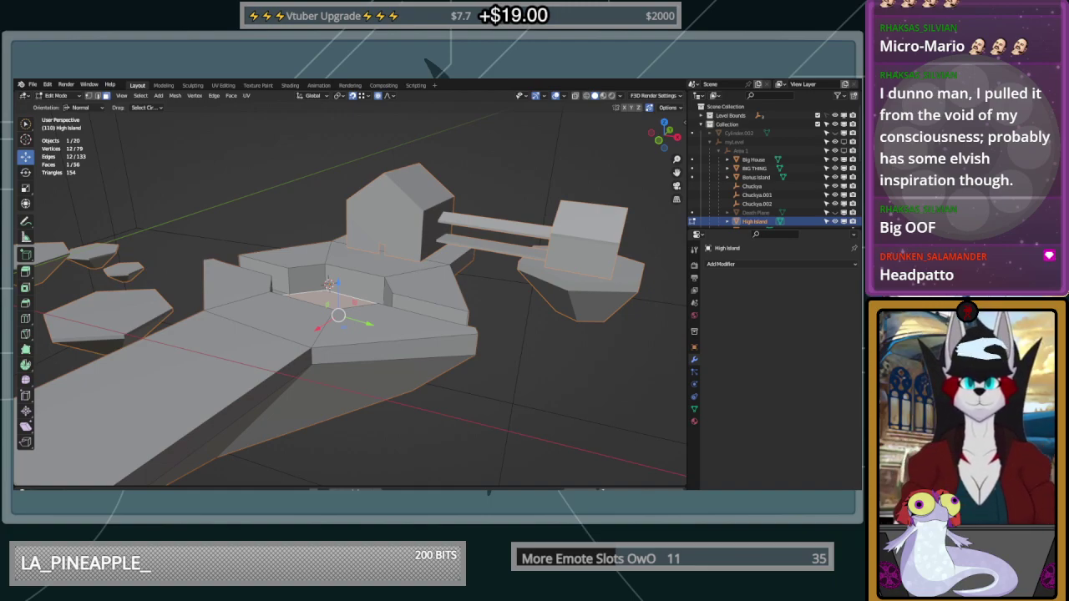
{"action": "scroll", "coordinate": [351, 299], "scroll_direction": "down", "scroll_amount": 2}
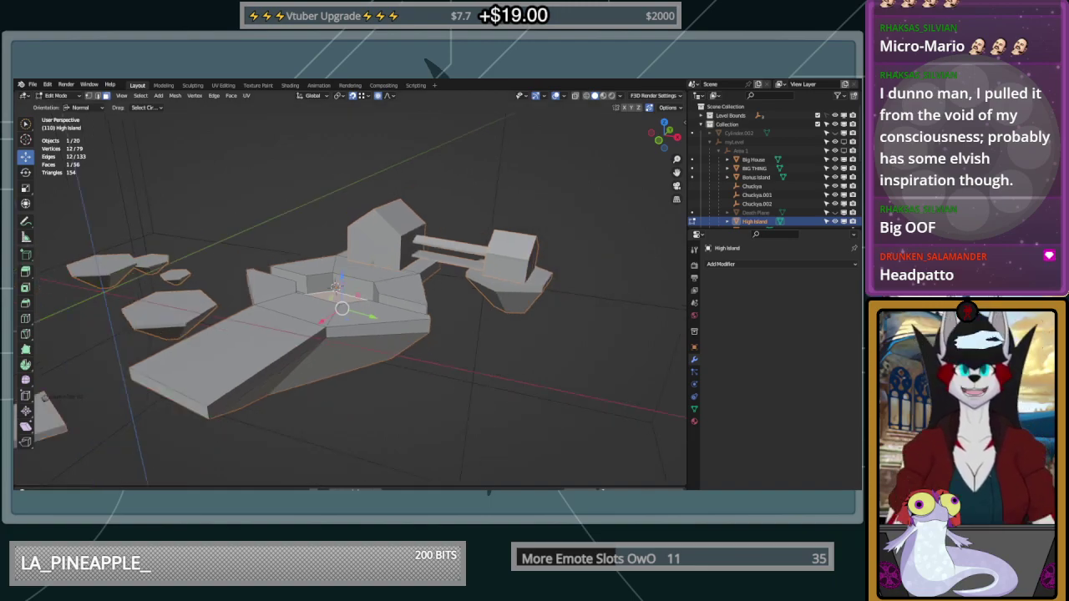
{"action": "scroll", "coordinate": [772, 203], "scroll_direction": "down", "scroll_amount": 2}
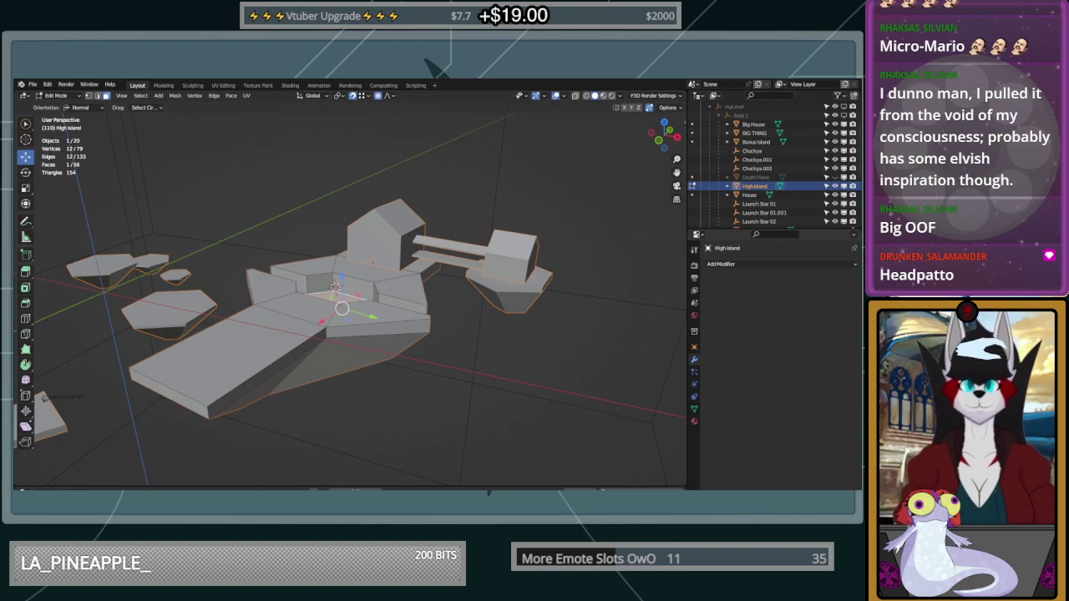
{"action": "mouse_move", "coordinate": [334, 287]}
{"action": "middle_mouse_down"}
{"action": "mouse_move", "coordinate": [271, 335]}
{"action": "mouse_move", "coordinate": [289, 281]}
{"action": "mouse_move", "coordinate": [336, 269]}
{"action": "middle_mouse_up"}
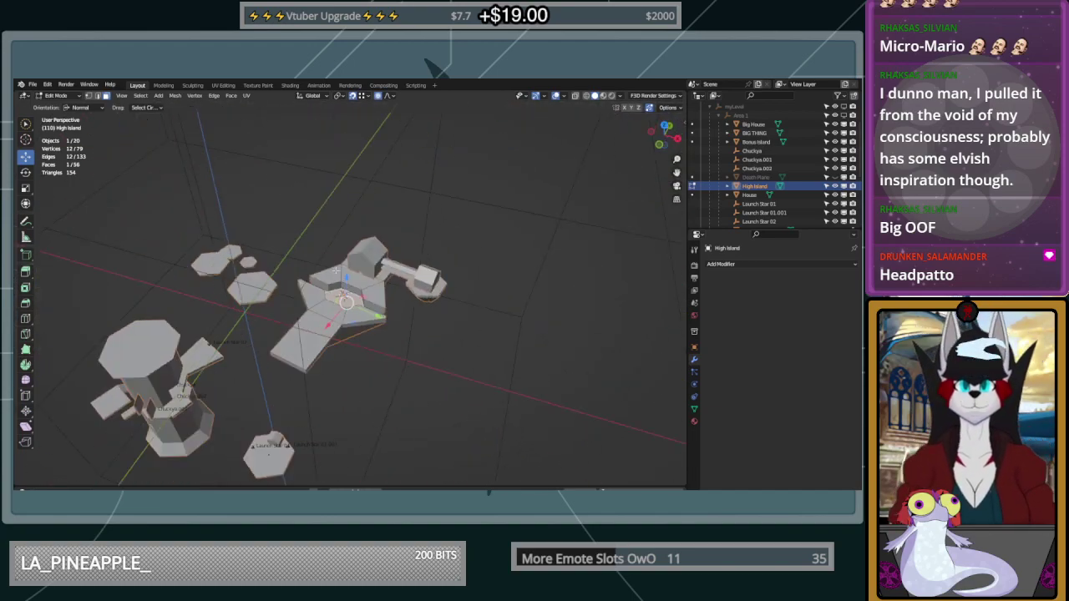
{"action": "middle_click_drag", "start_coordinate": [404, 385], "coordinate": [360, 284]}
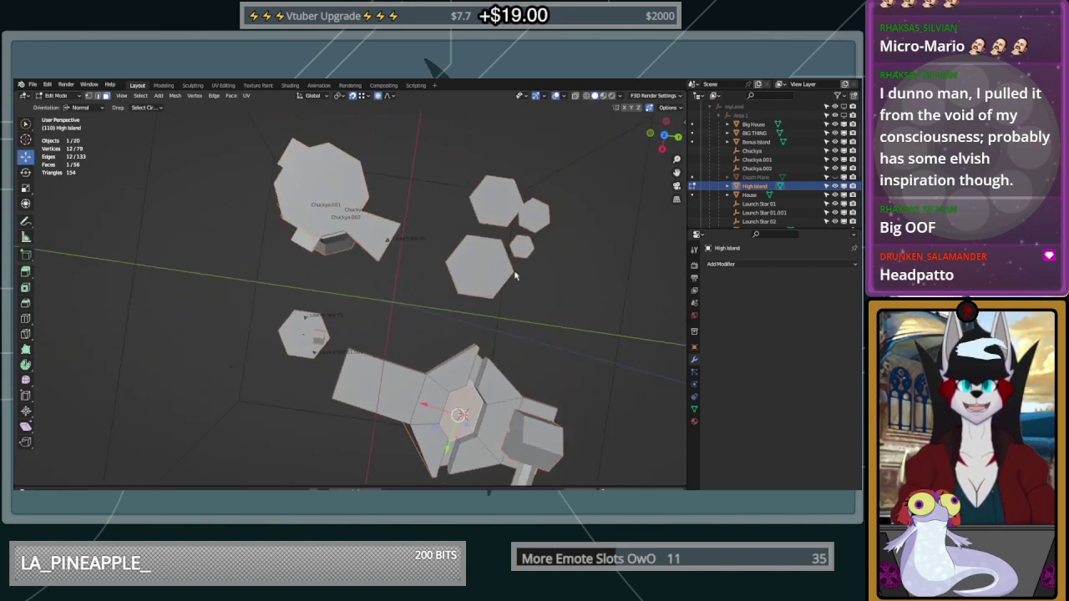
{"action": "middle_click_drag", "start_coordinate": [283, 319], "coordinate": [434, 292]}
{"action": "scroll", "coordinate": [715, 167], "scroll_direction": "up", "scroll_amount": 4}
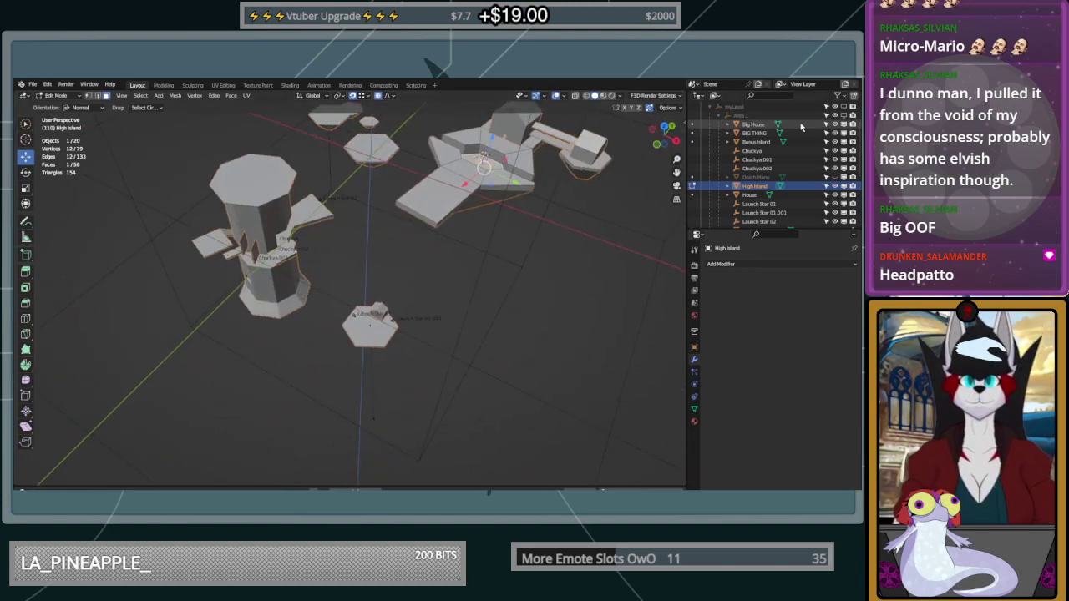
Unhide the objects under myLevel, filter the outliner by "death" to hide Death Plane, and clear the filter
{"action": "left_click", "coordinate": [716, 143]}
{"action": "left_click", "coordinate": [835, 144]}
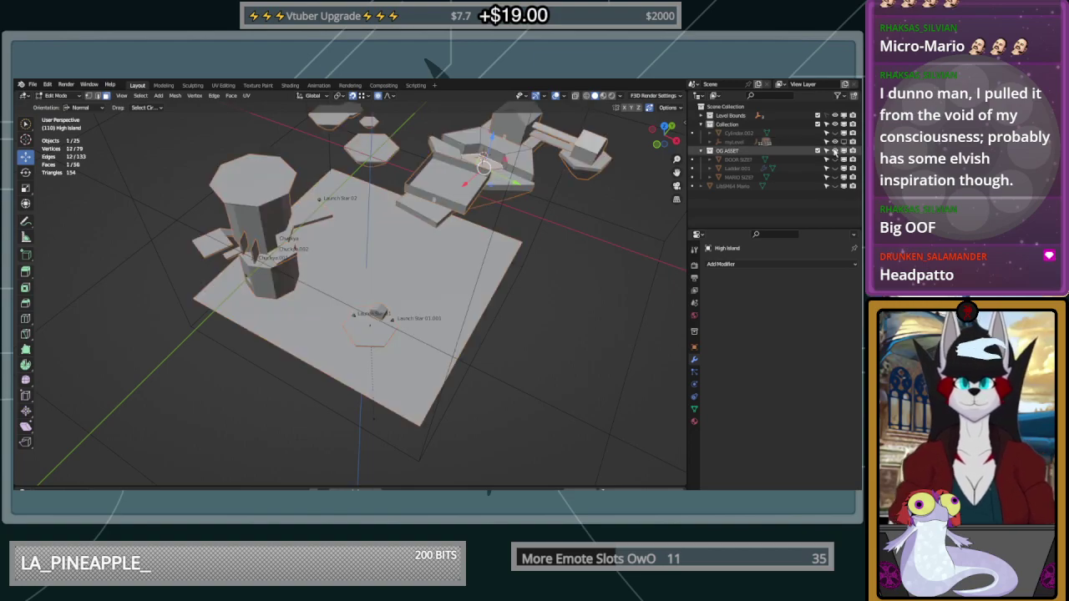
{"action": "scroll", "coordinate": [711, 147], "scroll_direction": "down", "scroll_amount": 5}
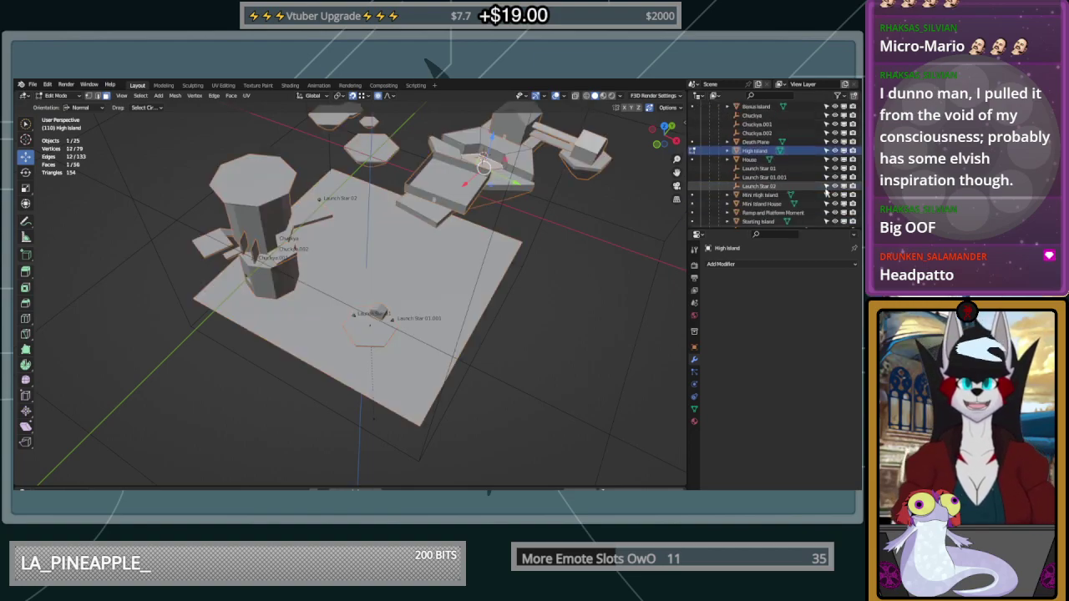
{"action": "left_click", "coordinate": [773, 95]}
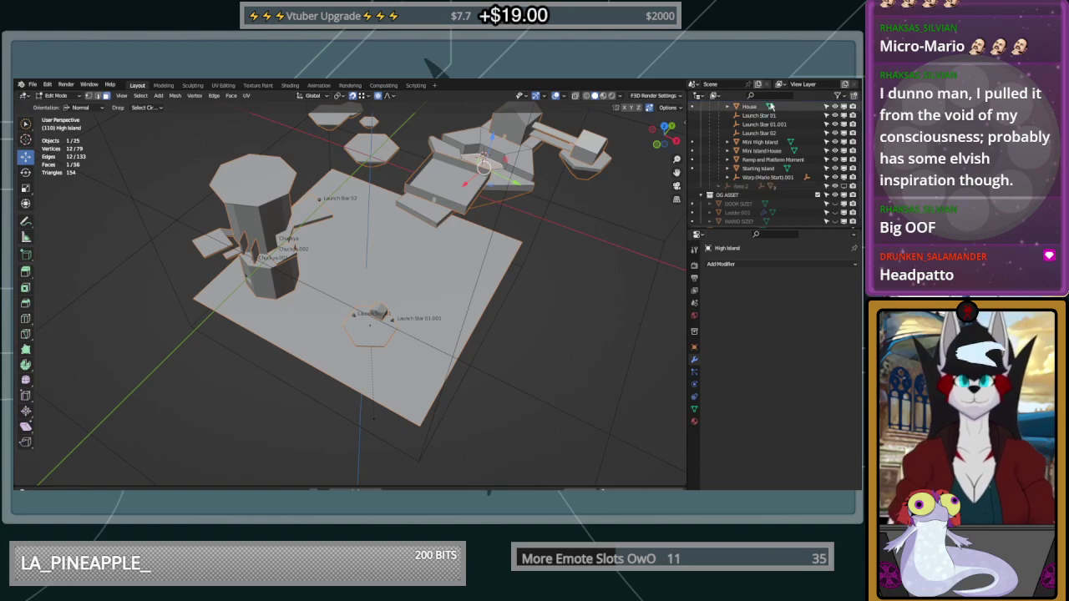
{"action": "type", "text": "death"}
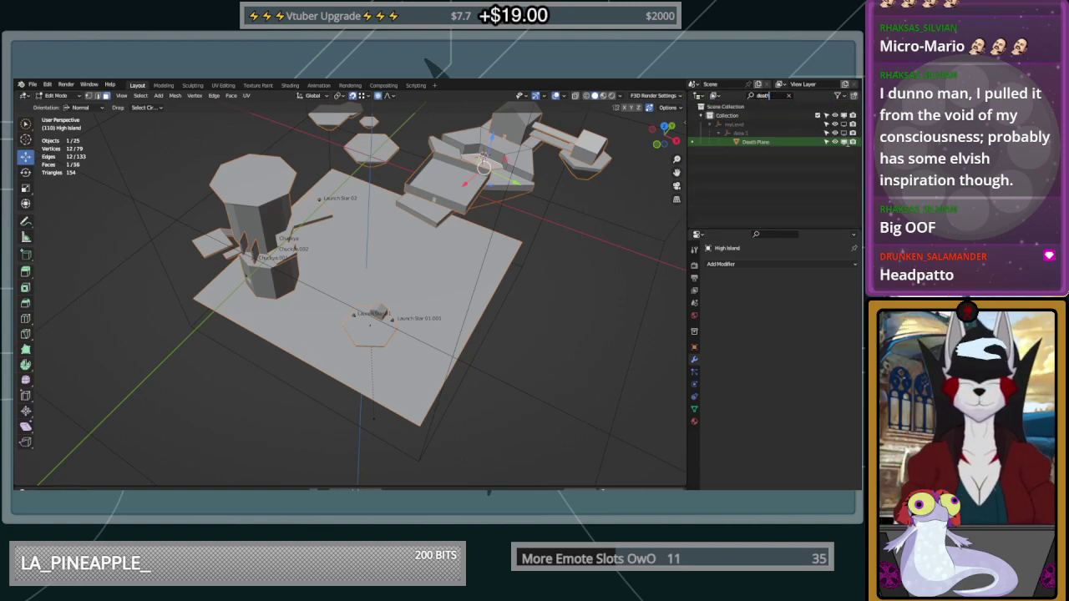
{"action": "left_click", "coordinate": [835, 143]}
{"action": "left_click", "coordinate": [780, 96]}
{"action": "key", "text": "BackSpace"}
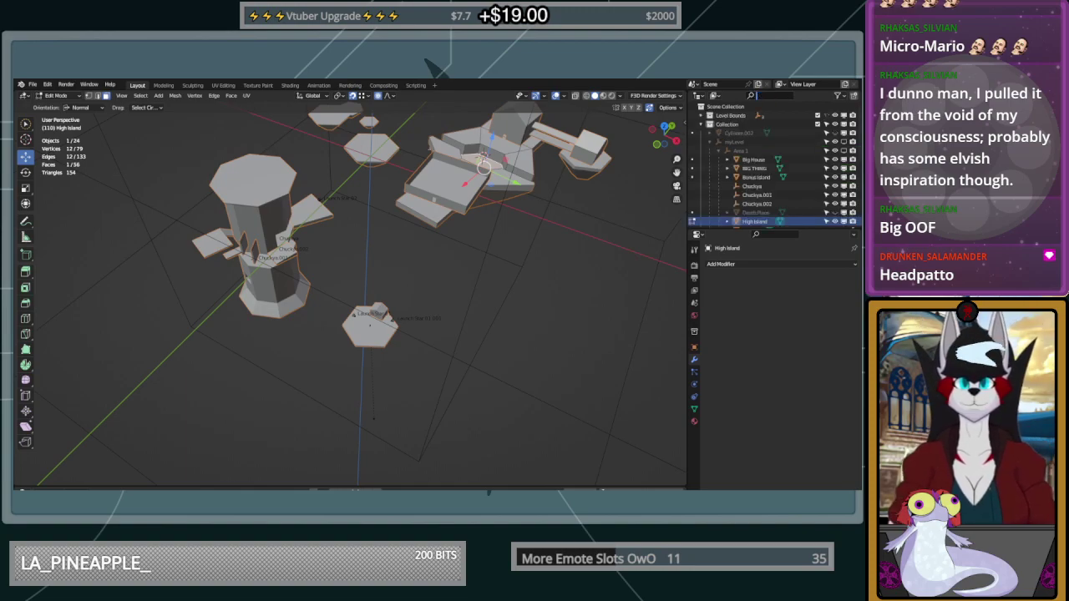
Examine the walled platform at High Island's ramp and the neighbouring islands from several angles
{"action": "middle_click_drag", "start_coordinate": [391, 220], "coordinate": [343, 134]}
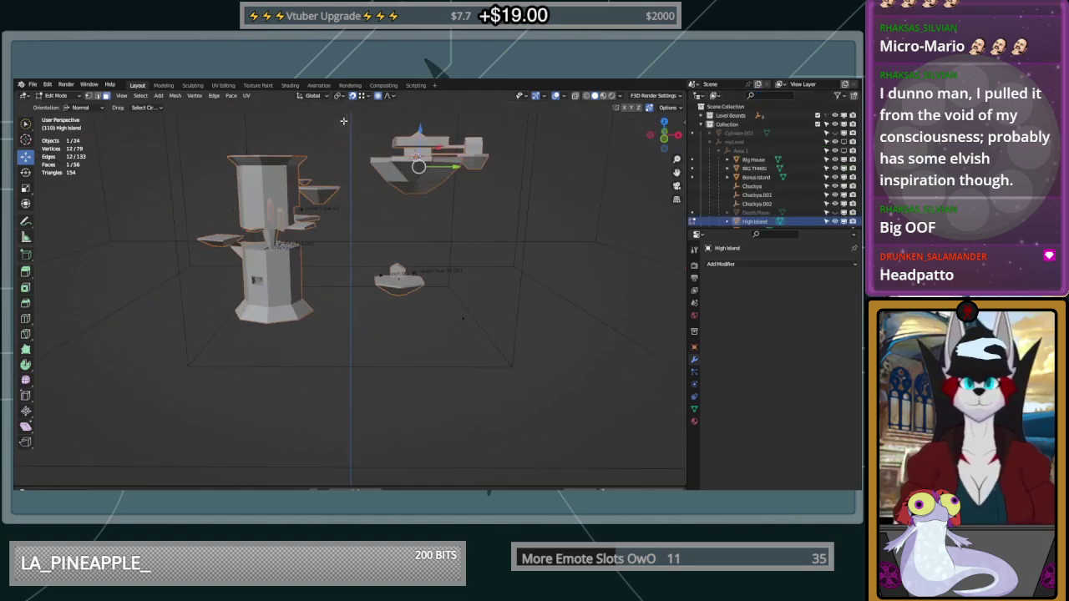
{"action": "scroll", "coordinate": [343, 134], "scroll_direction": "up", "scroll_amount": 3}
{"action": "middle_click_drag", "start_coordinate": [378, 194], "coordinate": [437, 275]}
{"action": "scroll", "coordinate": [372, 267], "scroll_direction": "up", "scroll_amount": 4}
{"action": "middle_click_drag", "start_coordinate": [535, 293], "coordinate": [497, 290]}
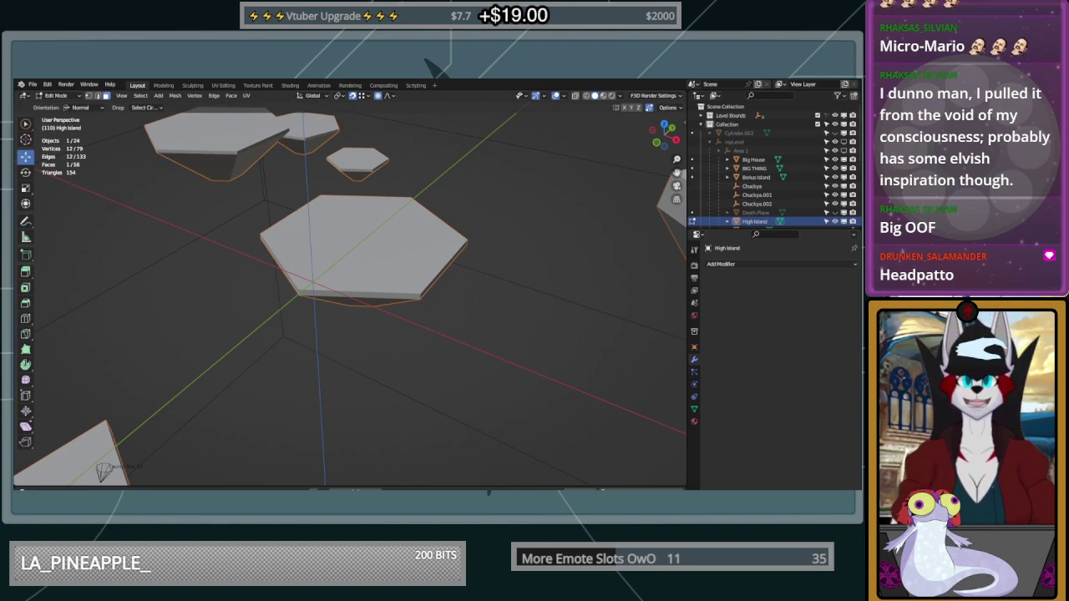
{"action": "middle_click_drag", "start_coordinate": [545, 408], "coordinate": [605, 359]}
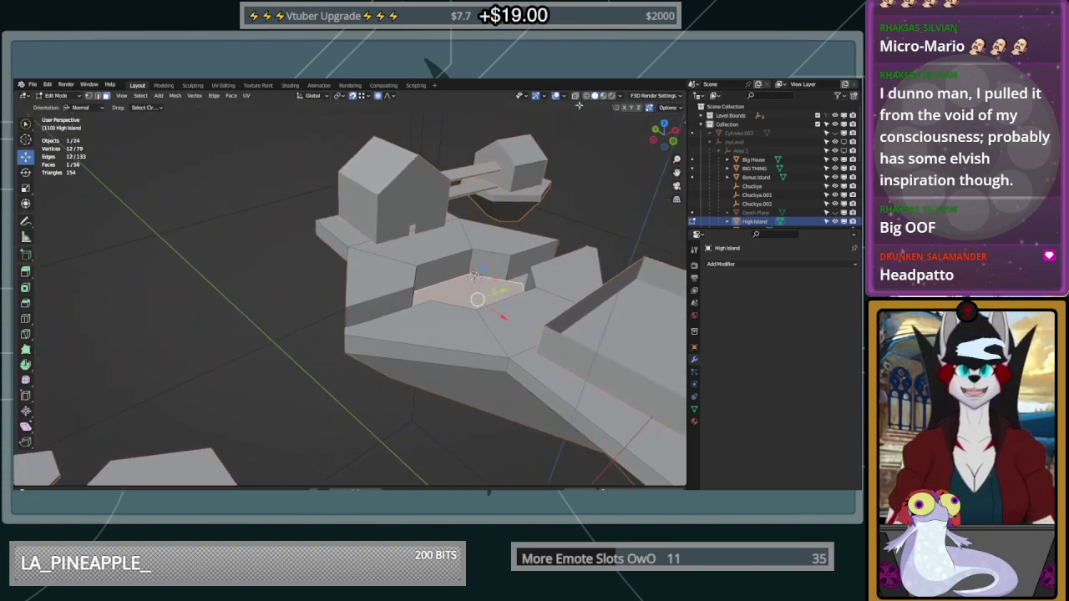
{"action": "middle_click_drag", "start_coordinate": [510, 184], "coordinate": [430, 250]}
Deselect the central face and measure the distance across the cut at High Island's sunken centre
{"action": "left_click", "coordinate": [402, 346]}
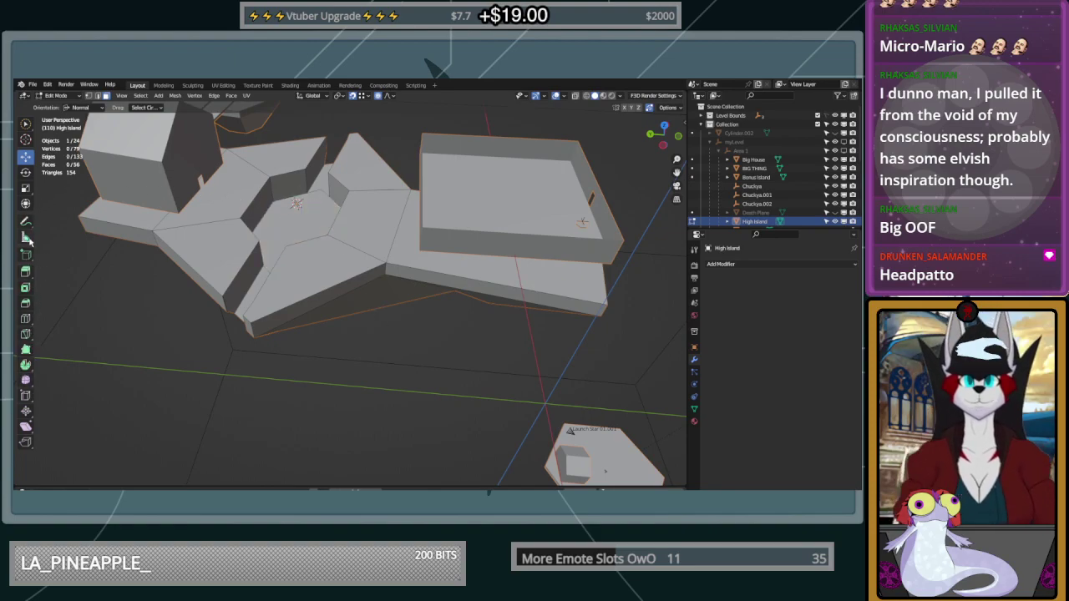
{"action": "left_click", "coordinate": [25, 237]}
{"action": "left_click_drag", "start_coordinate": [243, 219], "coordinate": [327, 234]}
{"action": "middle_click_drag", "start_coordinate": [361, 258], "coordinate": [401, 331]}
{"action": "left_click", "coordinate": [418, 345]}
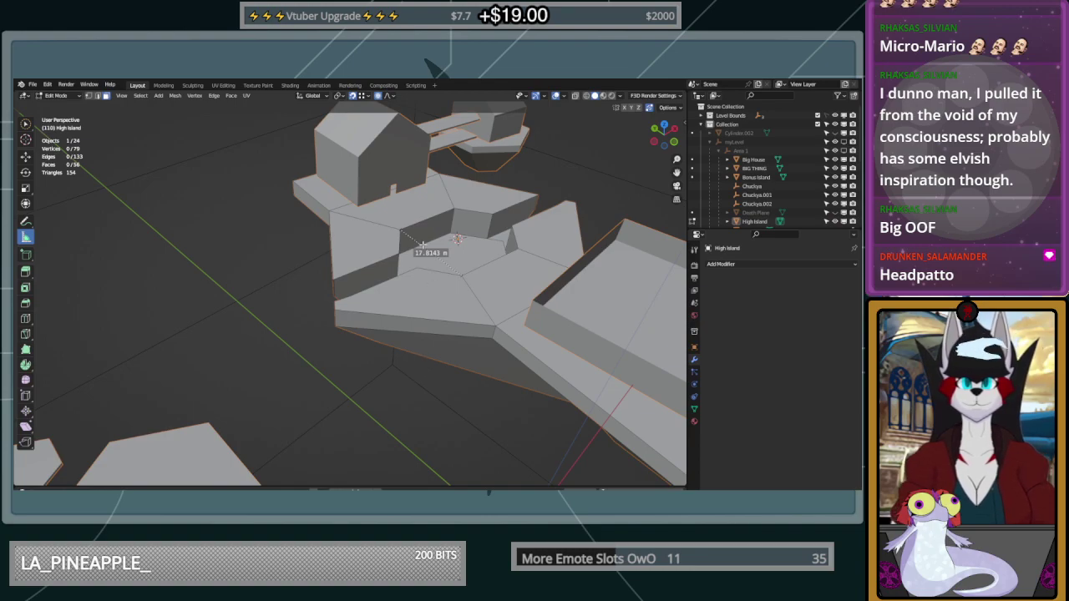
Place the 3D cursor at the world origin
{"action": "middle_click_drag", "start_coordinate": [394, 391], "coordinate": [465, 275]}
{"action": "key", "text": "shift+s"}
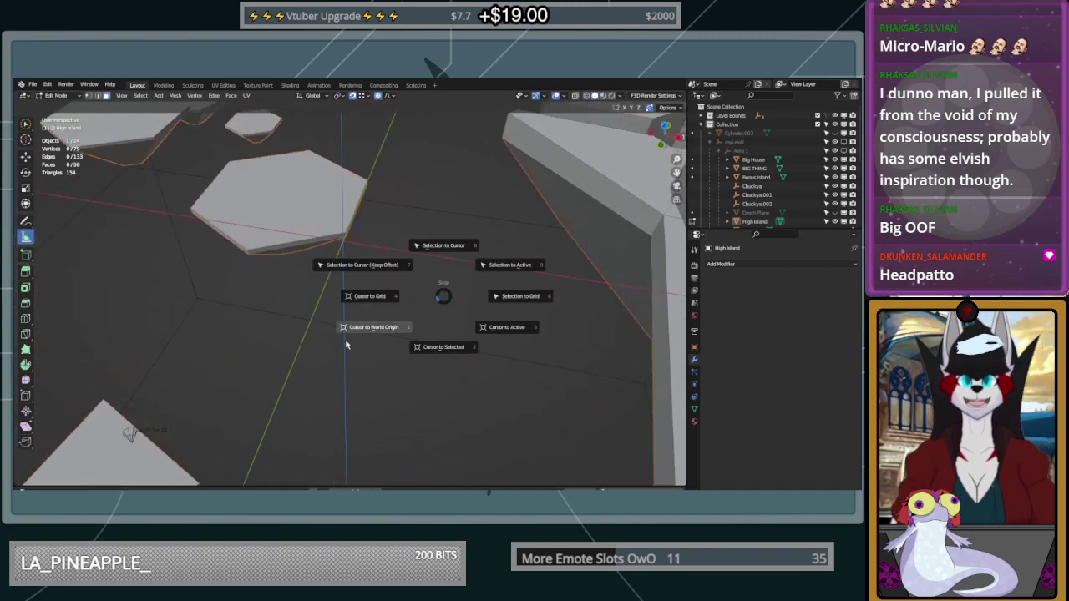
{"action": "left_click", "coordinate": [346, 340]}
{"action": "middle_click_drag", "start_coordinate": [444, 334], "coordinate": [593, 274]}
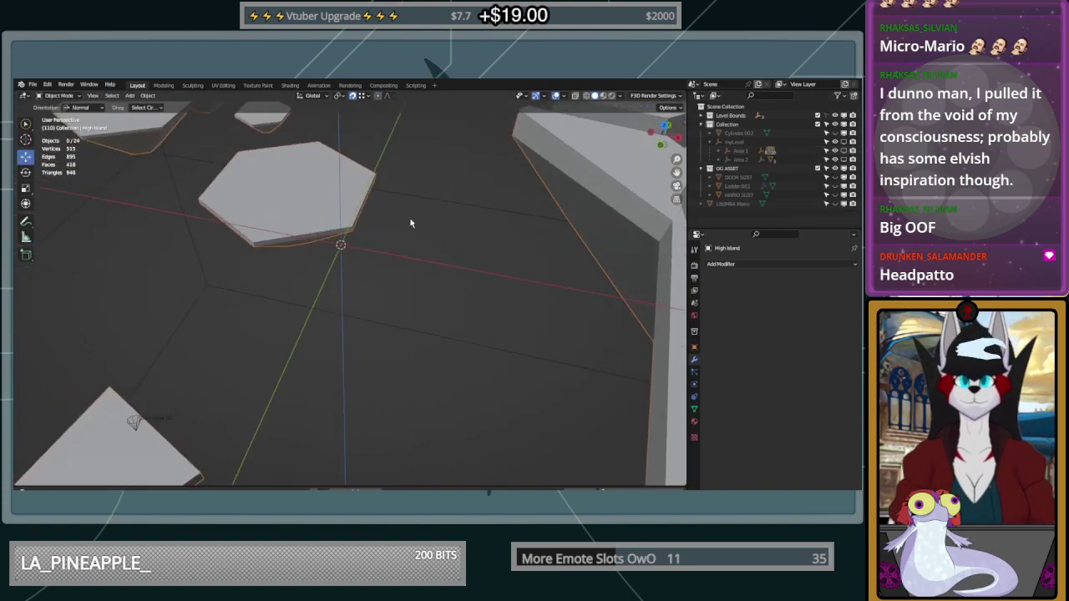
Add a cube mesh at the 3D cursor in object mode with a size of 18 m
{"action": "key", "text": "shift+a"}
{"action": "left_click", "coordinate": [467, 232]}
{"action": "middle_click_drag", "start_coordinate": [468, 235], "coordinate": [276, 334]}
{"action": "left_click", "coordinate": [132, 402]}
{"action": "type", "text": "18"}
{"action": "key", "text": "Return"}
{"action": "middle_click_drag", "start_coordinate": [451, 302], "coordinate": [474, 298]}
Lower the new cube's top face by about 8.9 m along its normal in edit mode
{"action": "key", "text": "Tab"}
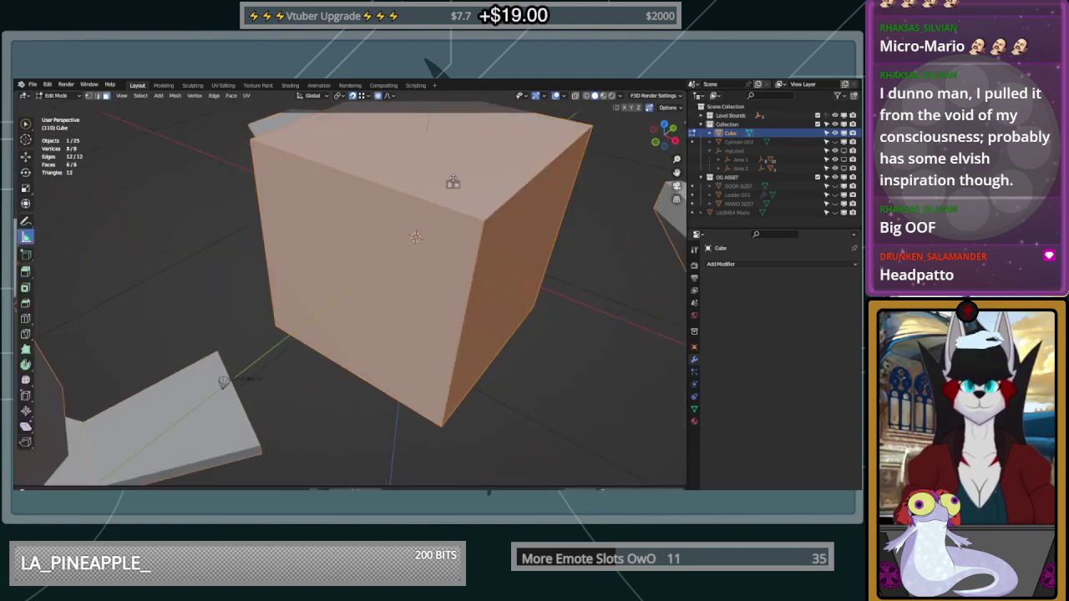
{"action": "left_click", "coordinate": [26, 125]}
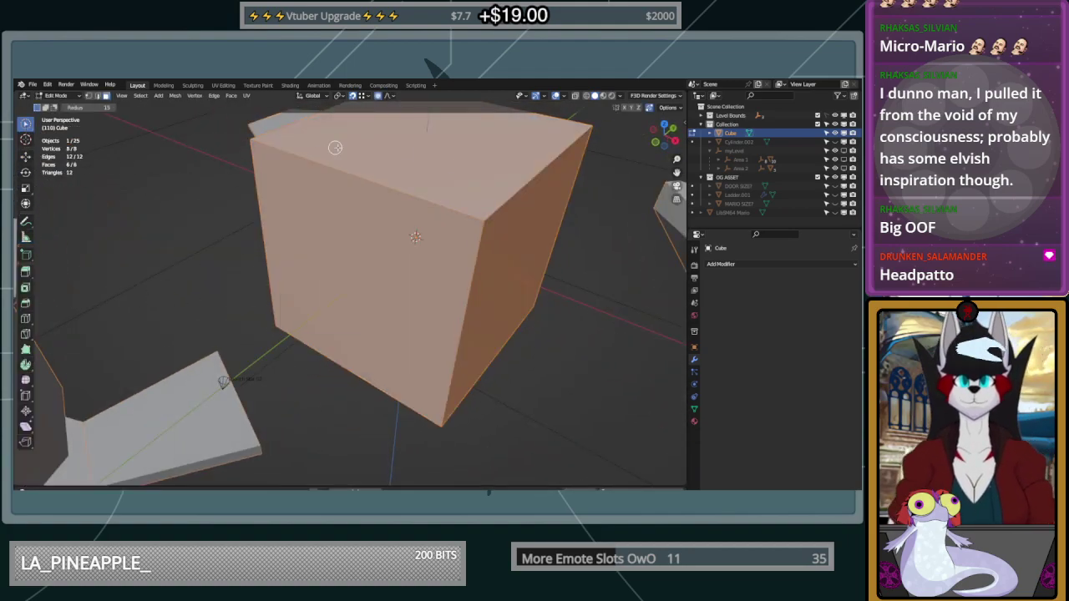
{"action": "left_click", "coordinate": [437, 154]}
{"action": "middle_click_drag", "start_coordinate": [476, 186], "coordinate": [120, 168]}
{"action": "left_click", "coordinate": [26, 157]}
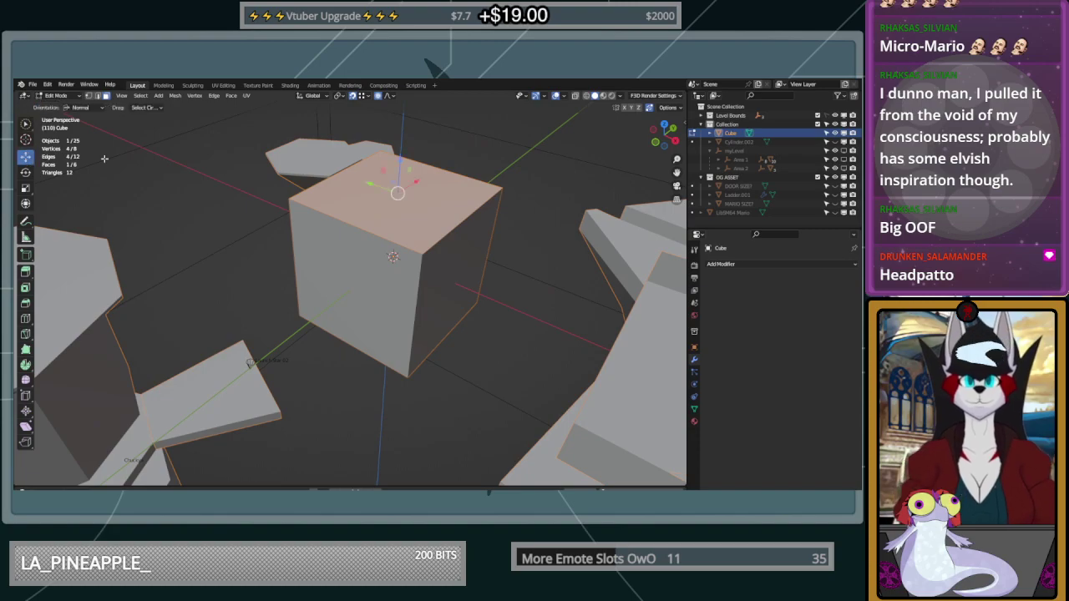
{"action": "left_click_drag", "start_coordinate": [399, 163], "coordinate": [415, 225]}
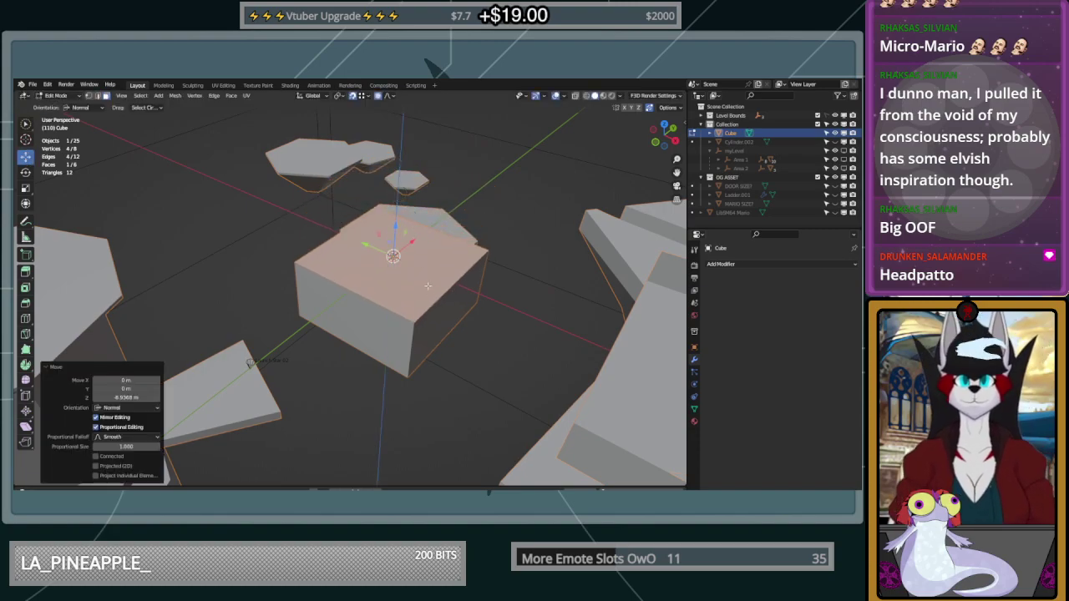
Set the move of the block's top face along its normal to -5 m
{"action": "left_click", "coordinate": [129, 398]}
{"action": "type", "text": "-10"}
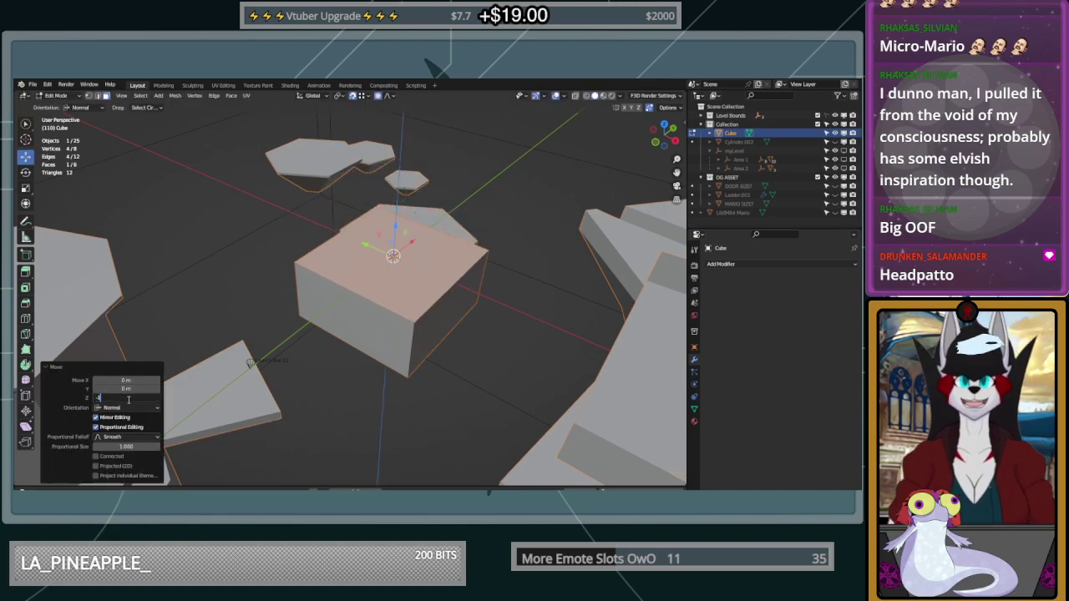
{"action": "key", "text": "Return"}
{"action": "middle_click_drag", "start_coordinate": [513, 221], "coordinate": [531, 188]}
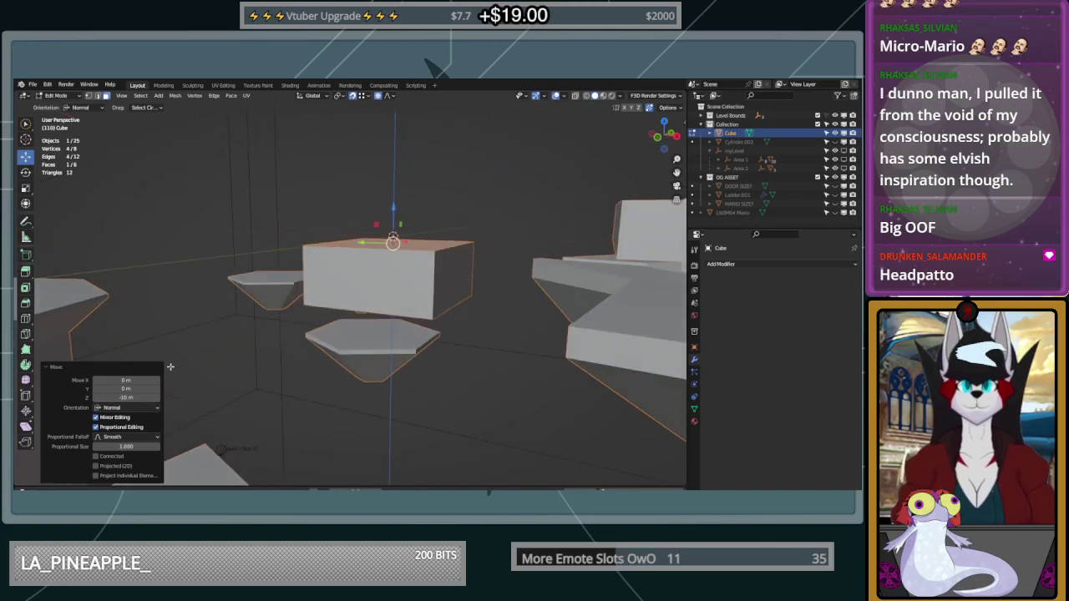
{"action": "left_click", "coordinate": [122, 398]}
{"action": "type", "text": "-5"}
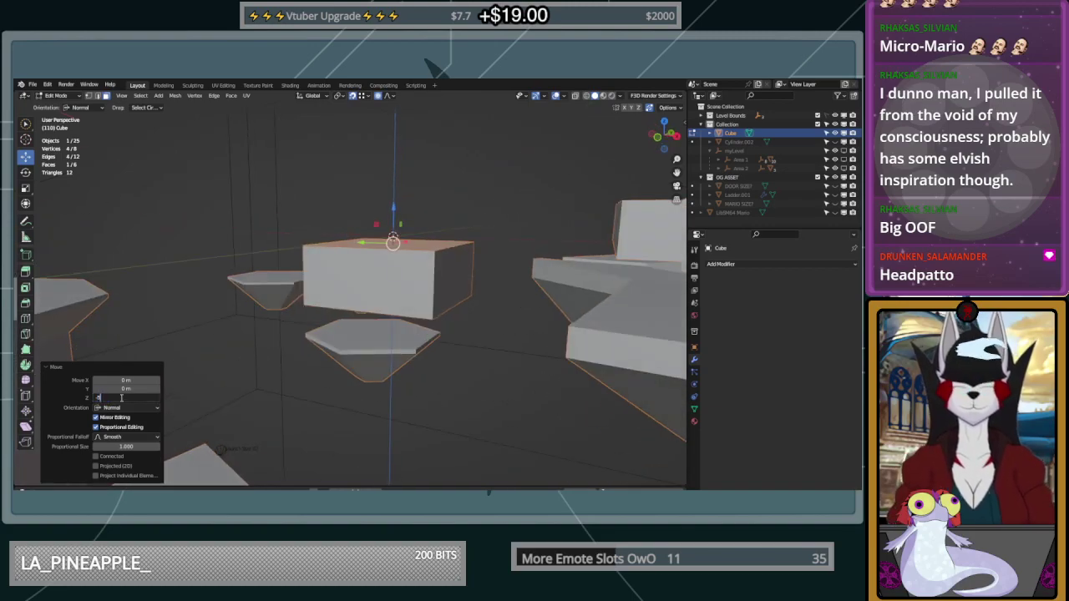
{"action": "key", "text": "Return"}
Select the block's bottom face and move it 5 m inward along its normal
{"action": "middle_click_drag", "start_coordinate": [515, 400], "coordinate": [465, 320]}
{"action": "left_click", "coordinate": [445, 274]}
{"action": "middle_click_drag", "start_coordinate": [444, 272], "coordinate": [412, 318]}
{"action": "left_click_drag", "start_coordinate": [391, 337], "coordinate": [393, 306]}
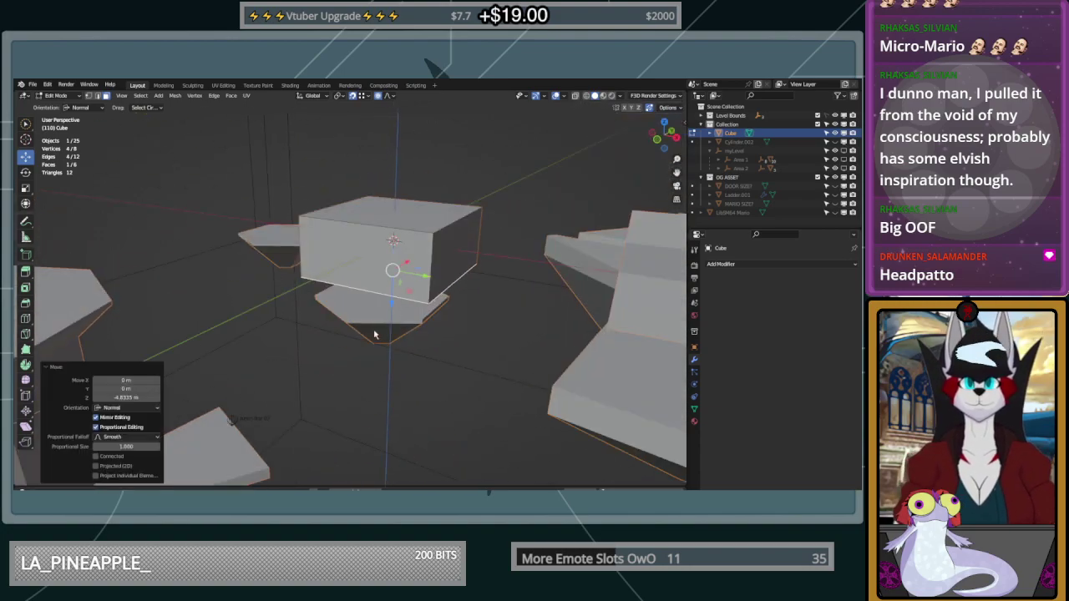
{"action": "left_click", "coordinate": [134, 399]}
{"action": "key", "text": "BackSpace"}
{"action": "type", "text": "-5"}
{"action": "key", "text": "Return"}
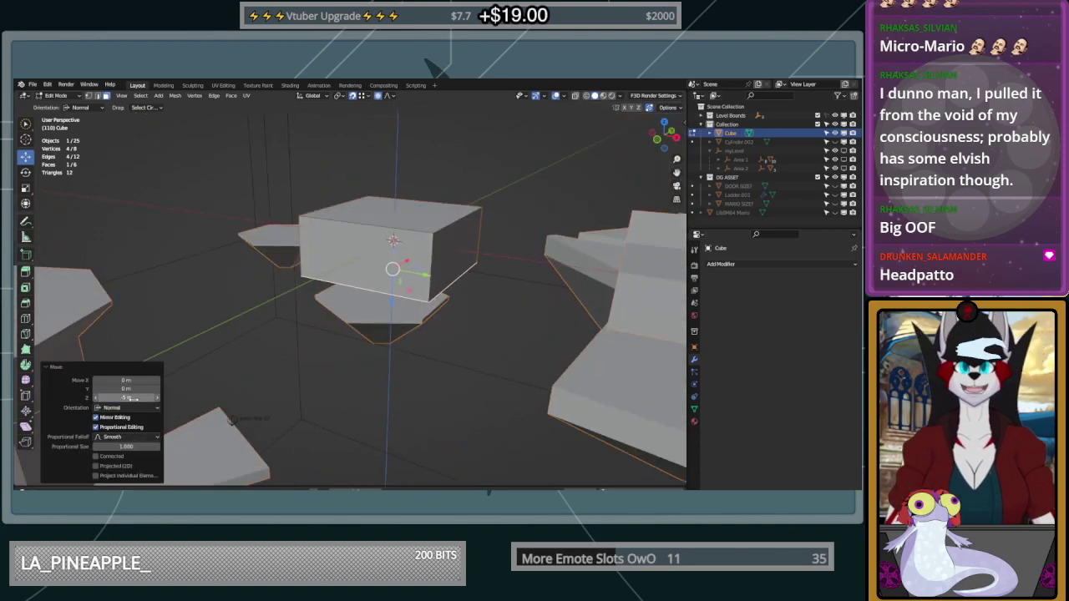
Move the block's top and bottom faces closer together freehand to thin it into a flat slab
{"action": "left_click_drag", "start_coordinate": [396, 177], "coordinate": [396, 216]}
{"action": "middle_click_drag", "start_coordinate": [426, 221], "coordinate": [469, 192]}
{"action": "left_click", "coordinate": [407, 262]}
{"action": "left_click_drag", "start_coordinate": [393, 299], "coordinate": [393, 284]}
Select one side face of the slab and move it 5 m inward along its normal
{"action": "middle_click_drag", "start_coordinate": [443, 221], "coordinate": [542, 278]}
{"action": "left_click", "coordinate": [467, 283]}
{"action": "left_click_drag", "start_coordinate": [517, 267], "coordinate": [462, 249], "text": "shift"}
{"action": "key", "text": "ctrl+z"}
{"action": "middle_click_drag", "start_coordinate": [464, 249], "coordinate": [503, 252]}
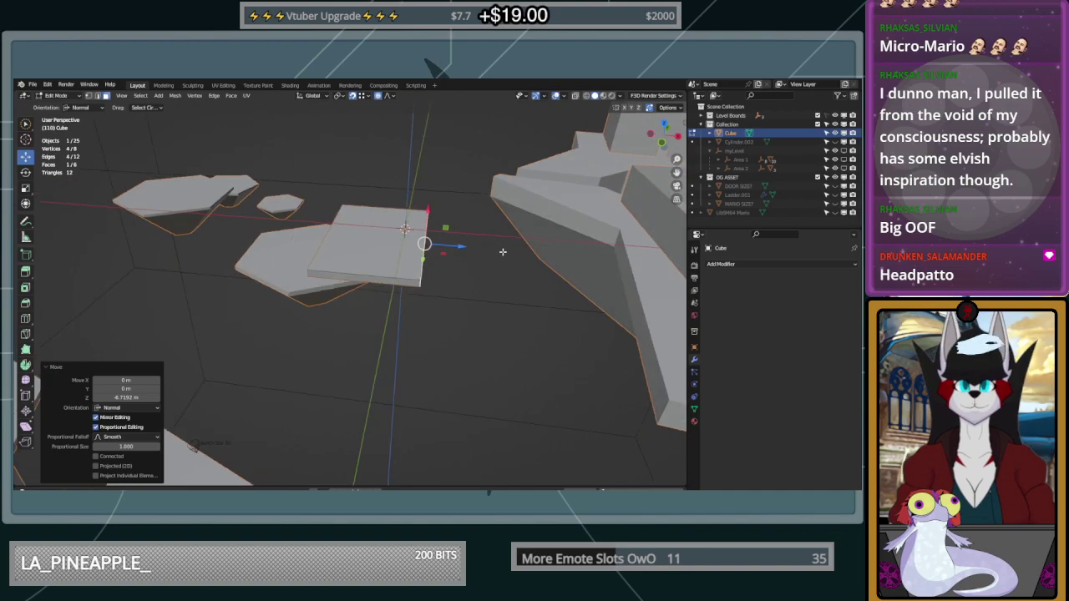
{"action": "left_click", "coordinate": [130, 398]}
{"action": "key", "text": "BackSpace"}
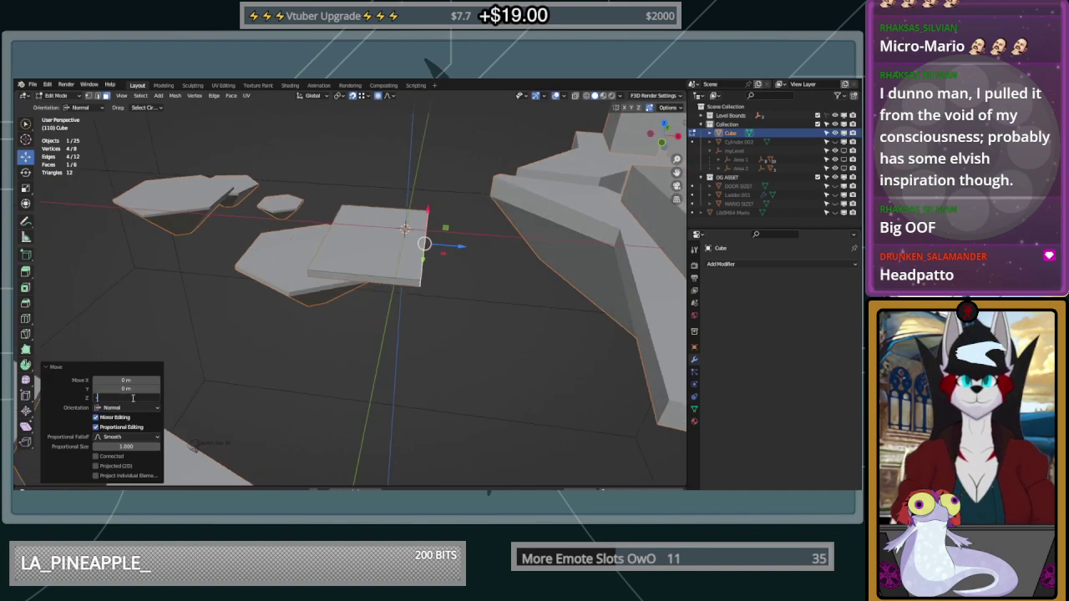
{"action": "type", "text": "-5"}
{"action": "key", "text": "Return"}
Select the opposite side face of the slab and move it 5 m inward along its normal
{"action": "mouse_move", "coordinate": [368, 267]}
{"action": "middle_mouse_down"}
{"action": "mouse_move", "coordinate": [387, 258]}
{"action": "mouse_move", "coordinate": [377, 258]}
{"action": "middle_mouse_up"}
{"action": "left_click", "coordinate": [331, 253]}
{"action": "left_click_drag", "start_coordinate": [292, 233], "coordinate": [327, 237]}
{"action": "left_click", "coordinate": [125, 397]}
{"action": "type", "text": "-5"}
{"action": "key", "text": "Return"}
Insert a LibSM64 Mario into the scene on the slab as a size reference
{"action": "middle_click_drag", "start_coordinate": [505, 294], "coordinate": [481, 244]}
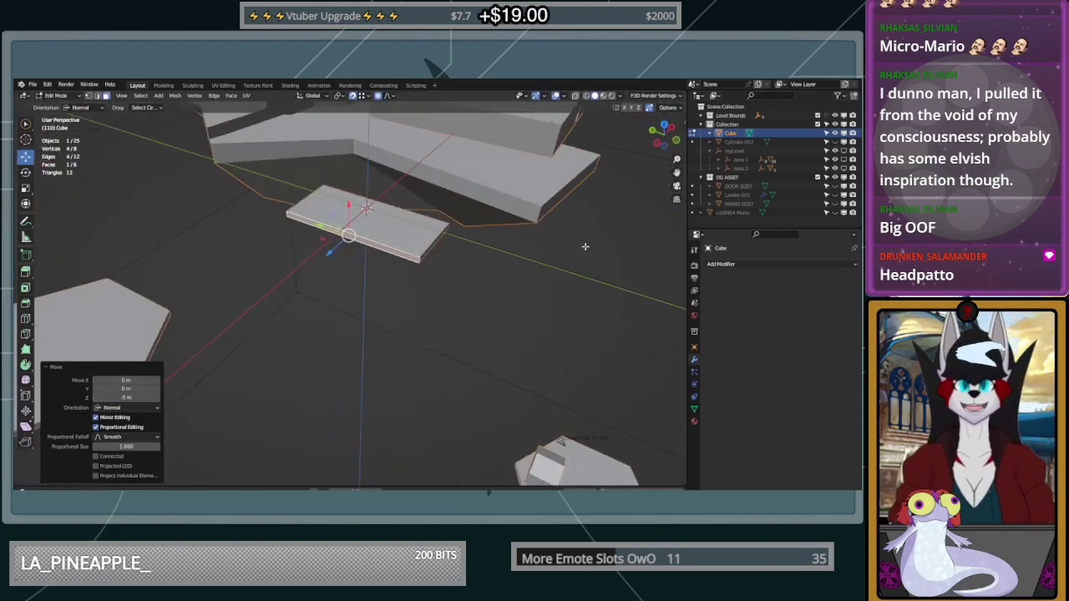
{"action": "key", "text": "m"}
{"action": "key", "text": "n"}
{"action": "left_click", "coordinate": [633, 174]}
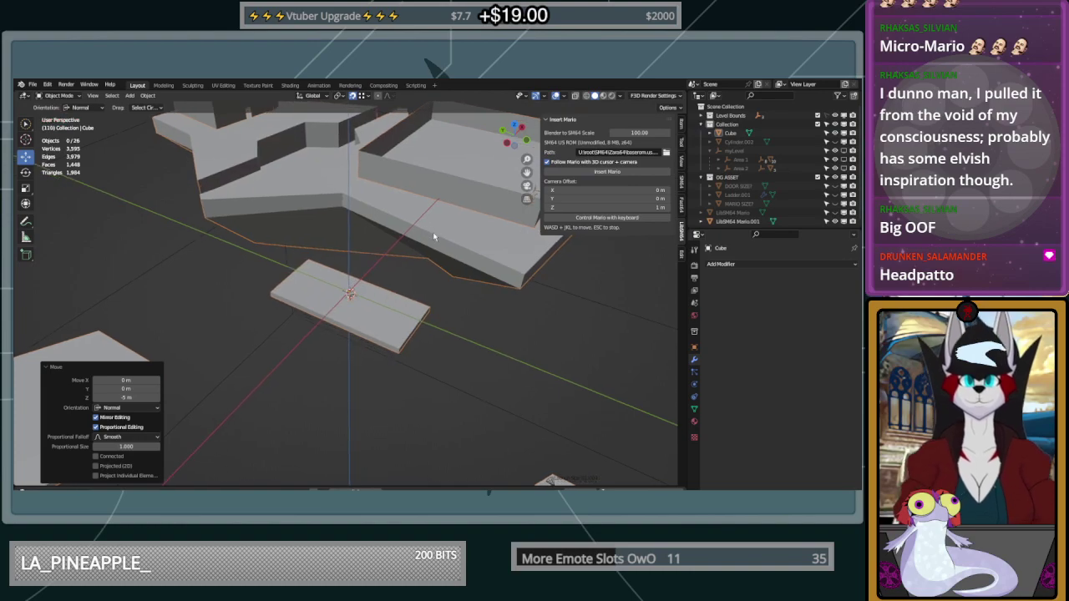
Open the slab in edit mode with edge selection and select the two long edges of its top face
{"action": "middle_click_drag", "start_coordinate": [472, 328], "coordinate": [380, 306]}
{"action": "scroll", "coordinate": [396, 331], "scroll_direction": "up", "scroll_amount": 5}
{"action": "middle_click_drag", "start_coordinate": [432, 361], "coordinate": [402, 330]}
{"action": "left_click", "coordinate": [415, 364]}
{"action": "key", "text": "Tab"}
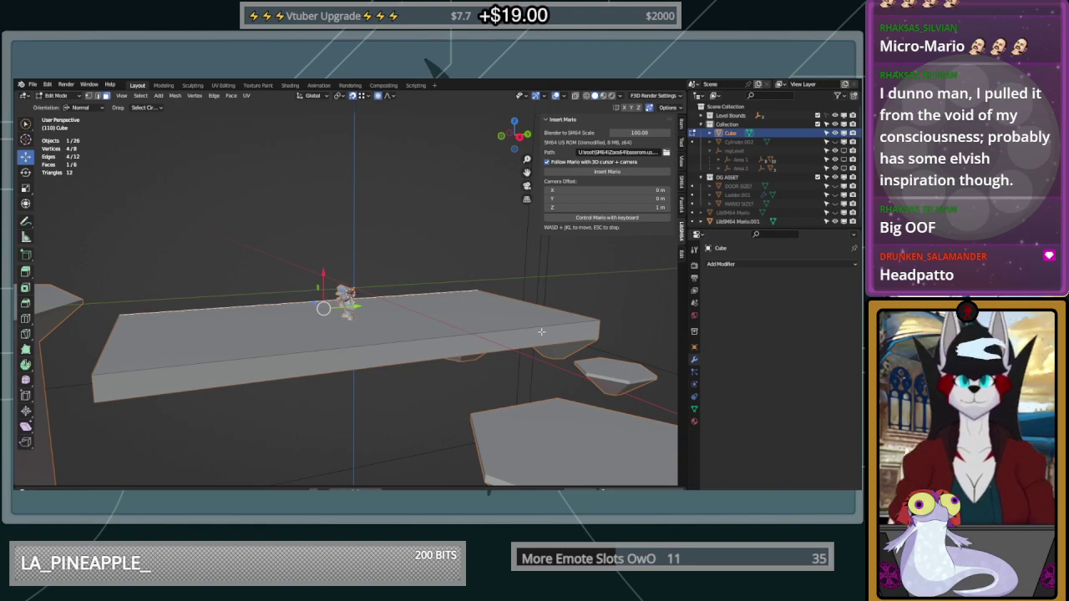
{"action": "mouse_move", "coordinate": [541, 332]}
{"action": "middle_mouse_down"}
{"action": "mouse_move", "coordinate": [546, 344]}
{"action": "mouse_move", "coordinate": [559, 341]}
{"action": "middle_mouse_up"}
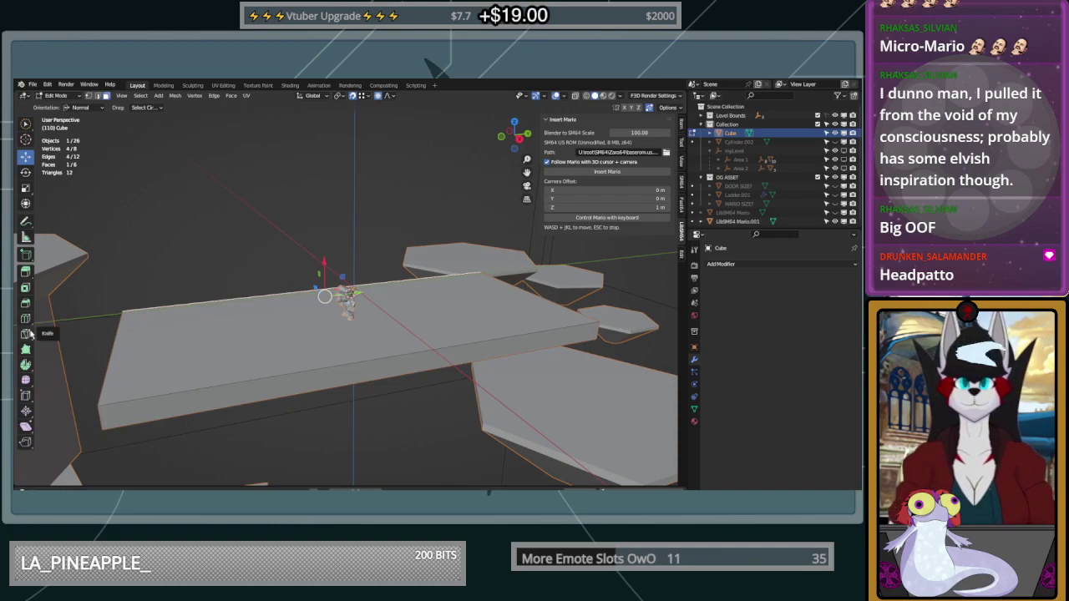
{"action": "left_click", "coordinate": [97, 96]}
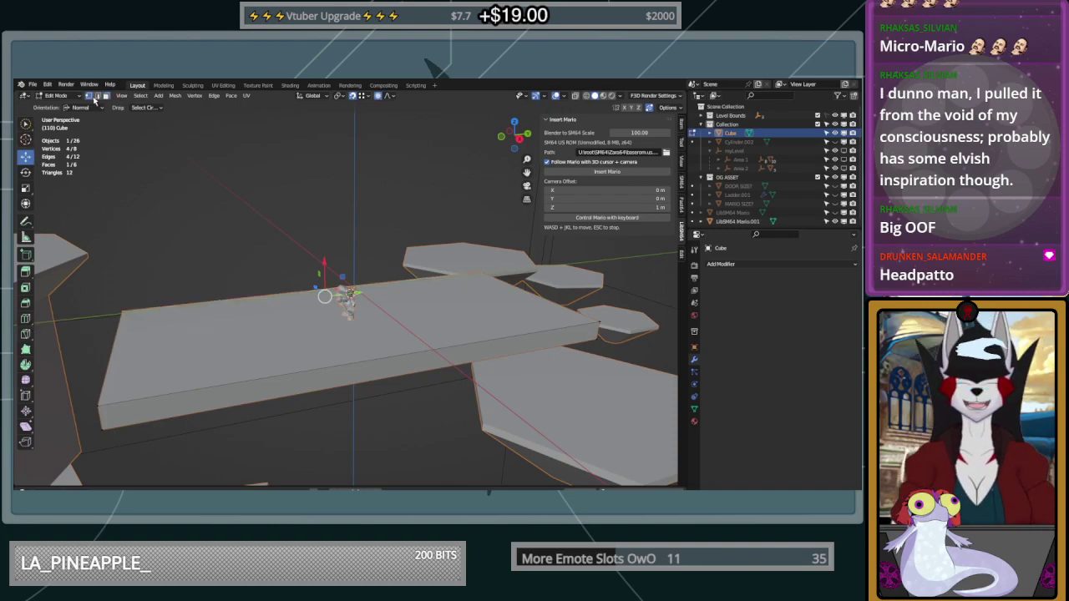
{"action": "left_click", "coordinate": [395, 358]}
{"action": "left_click", "coordinate": [299, 295], "text": "shift"}
Try subdividing the top face's two long edges with 5 cuts
{"action": "right_click", "coordinate": [294, 295]}
{"action": "left_click", "coordinate": [275, 259]}
{"action": "left_click", "coordinate": [130, 419]}
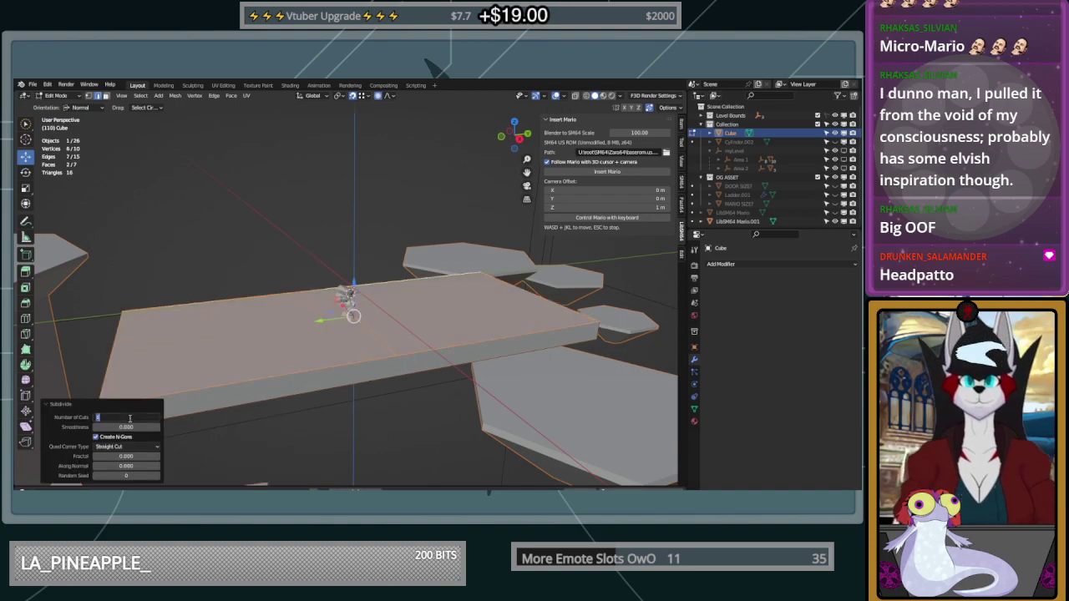
{"action": "type", "text": "5"}
{"action": "key", "text": "Return"}
{"action": "middle_click_drag", "start_coordinate": [298, 394], "coordinate": [386, 322]}
{"action": "key", "text": "ctrl+z"}
Add the slab's two lower long edges to the selection and subdivide all four long edges
{"action": "left_click", "coordinate": [371, 347], "text": "shift"}
{"action": "left_click", "coordinate": [265, 356], "text": "shift"}
{"action": "middle_click_drag", "start_coordinate": [265, 355], "coordinate": [602, 335]}
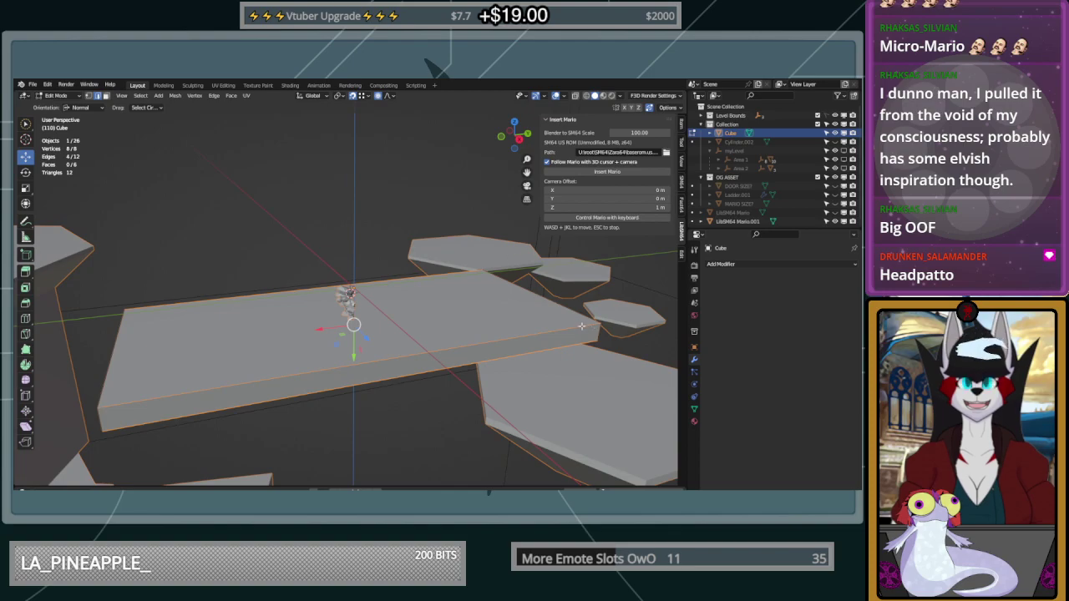
{"action": "right_click", "coordinate": [482, 289]}
{"action": "left_click", "coordinate": [474, 259]}
{"action": "middle_click_drag", "start_coordinate": [474, 259], "coordinate": [453, 307]}
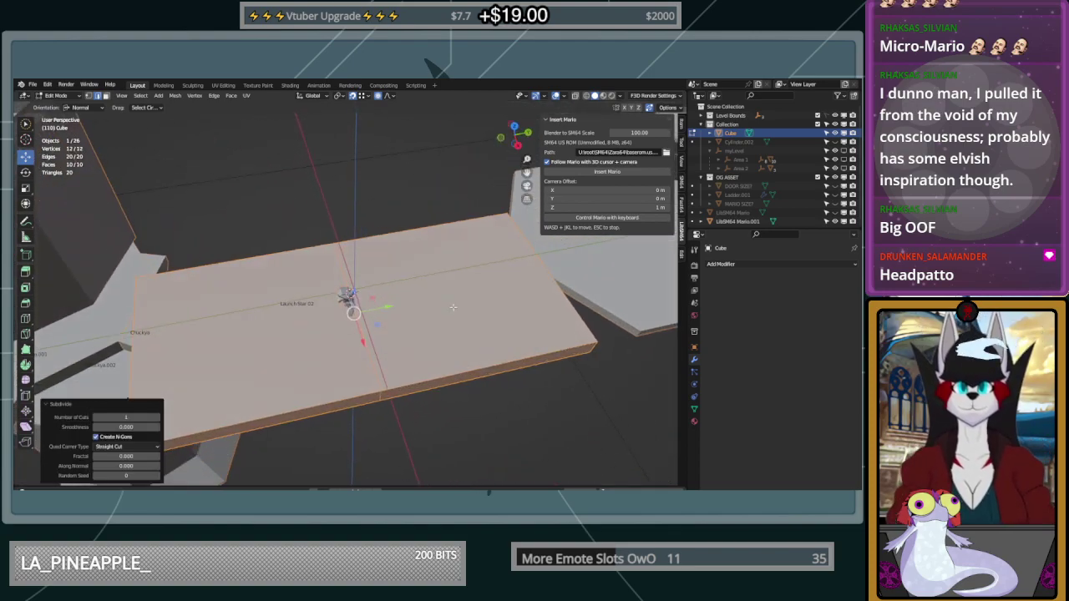
{"action": "middle_click_drag", "start_coordinate": [186, 434], "coordinate": [217, 417]}
Set the subdivision of the slab's long edges to 5 cuts after trying 25
{"action": "left_click", "coordinate": [138, 417]}
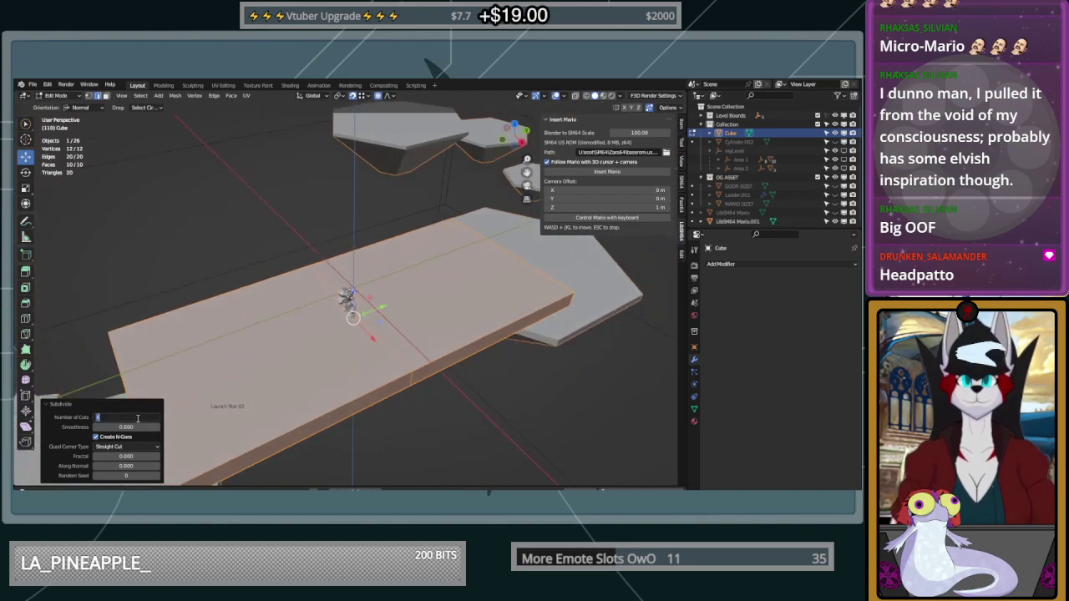
{"action": "type", "text": "25"}
{"action": "key", "text": "Return"}
{"action": "left_click", "coordinate": [138, 418]}
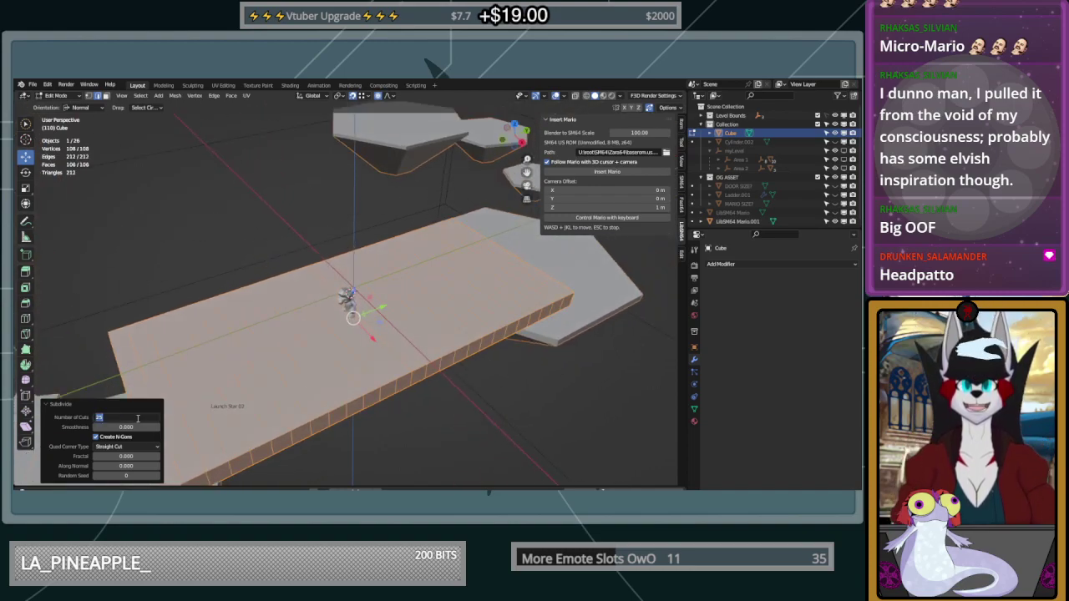
{"action": "type", "text": "5"}
{"action": "key", "text": "Return"}
Reduce the slab's subdivision to 4 cuts, dividing it into five equal segments
{"action": "middle_click_drag", "start_coordinate": [336, 341], "coordinate": [482, 269]}
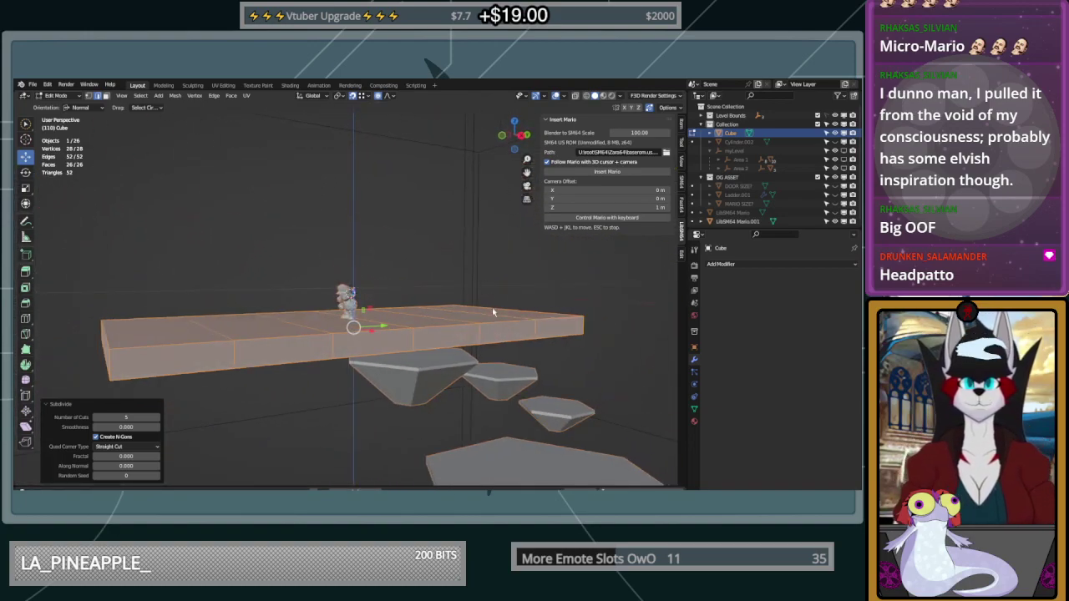
{"action": "middle_click_drag", "start_coordinate": [503, 343], "coordinate": [519, 302]}
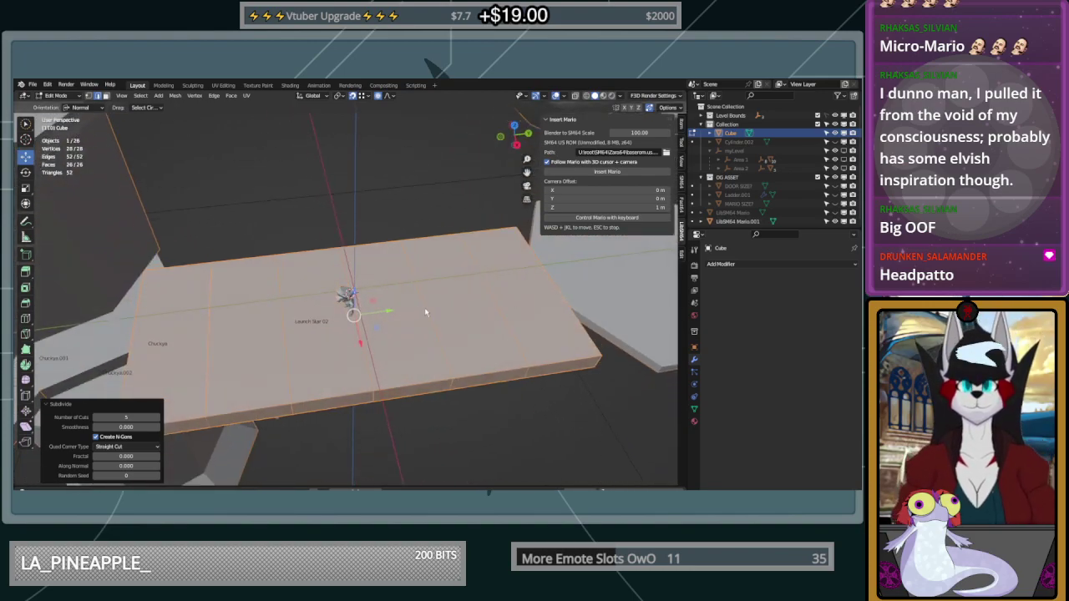
{"action": "middle_click_drag", "start_coordinate": [204, 341], "coordinate": [318, 311]}
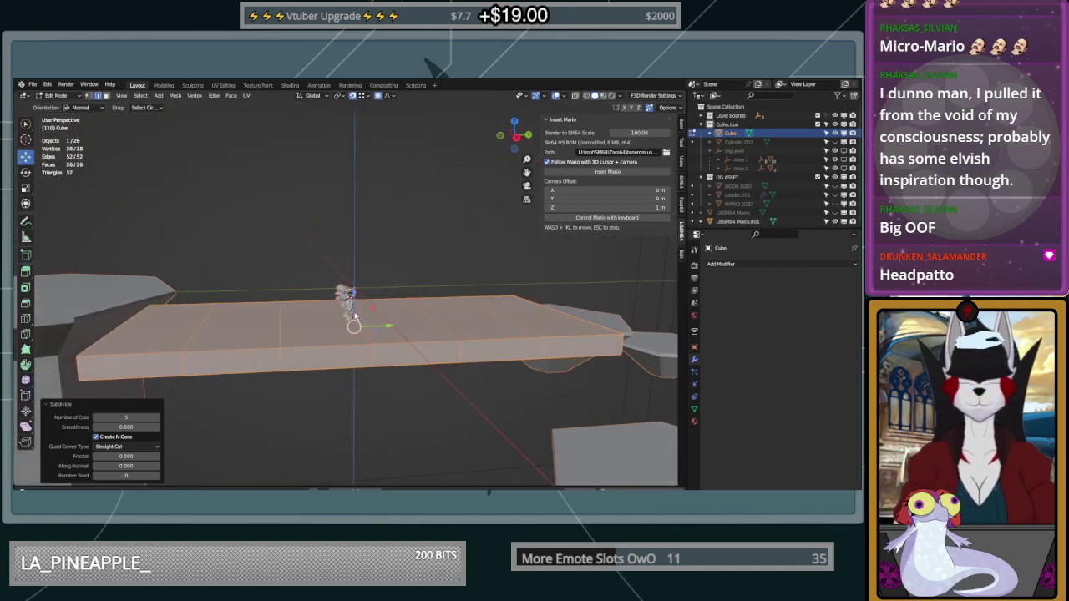
{"action": "left_click", "coordinate": [96, 418]}
{"action": "middle_click_drag", "start_coordinate": [405, 405], "coordinate": [453, 359]}
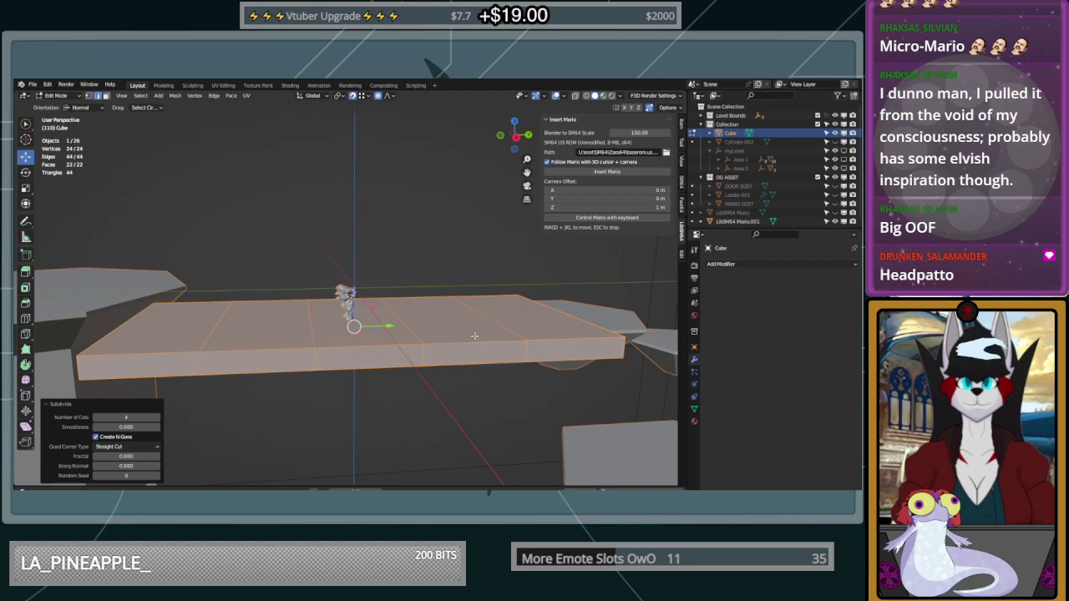
{"action": "middle_click_drag", "start_coordinate": [576, 373], "coordinate": [526, 316]}
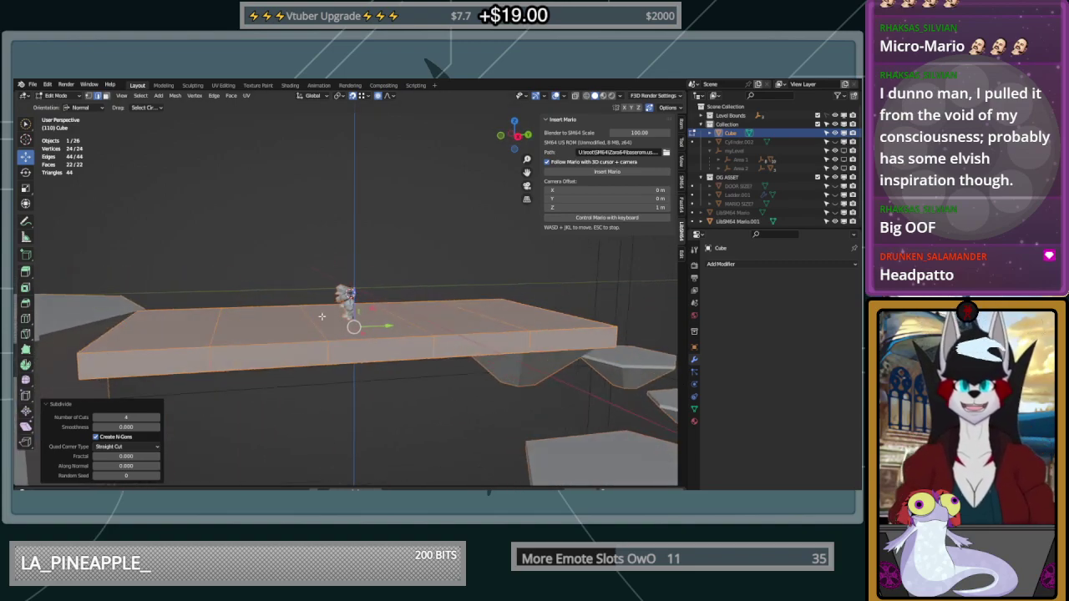
{"action": "middle_click_drag", "start_coordinate": [282, 362], "coordinate": [310, 365]}
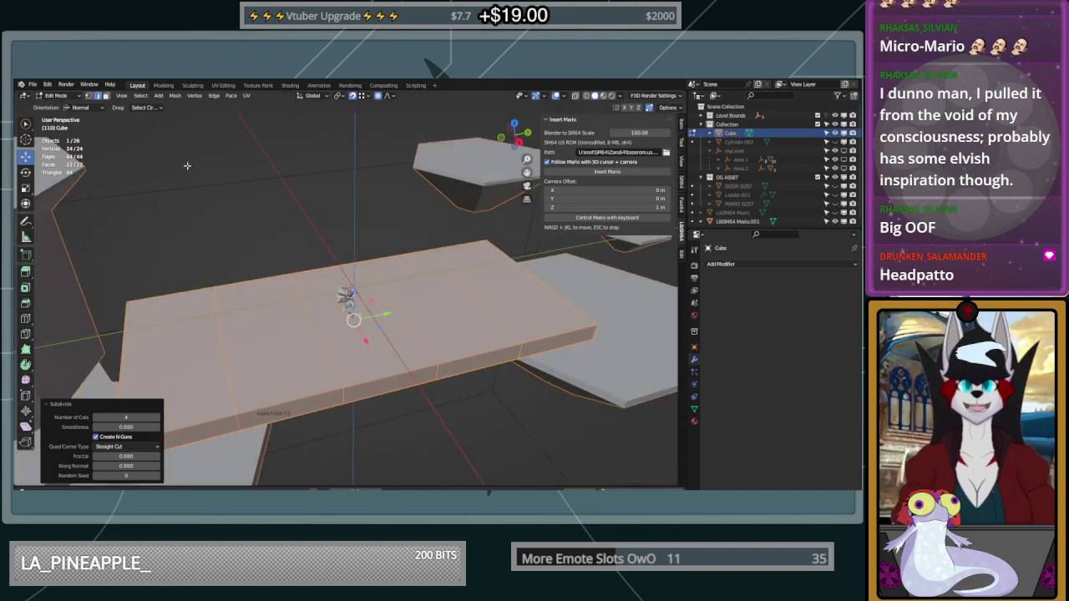
Select the four outer faces of the slab's central segment in face selection mode
{"action": "left_click", "coordinate": [106, 96]}
{"action": "left_click", "coordinate": [354, 314]}
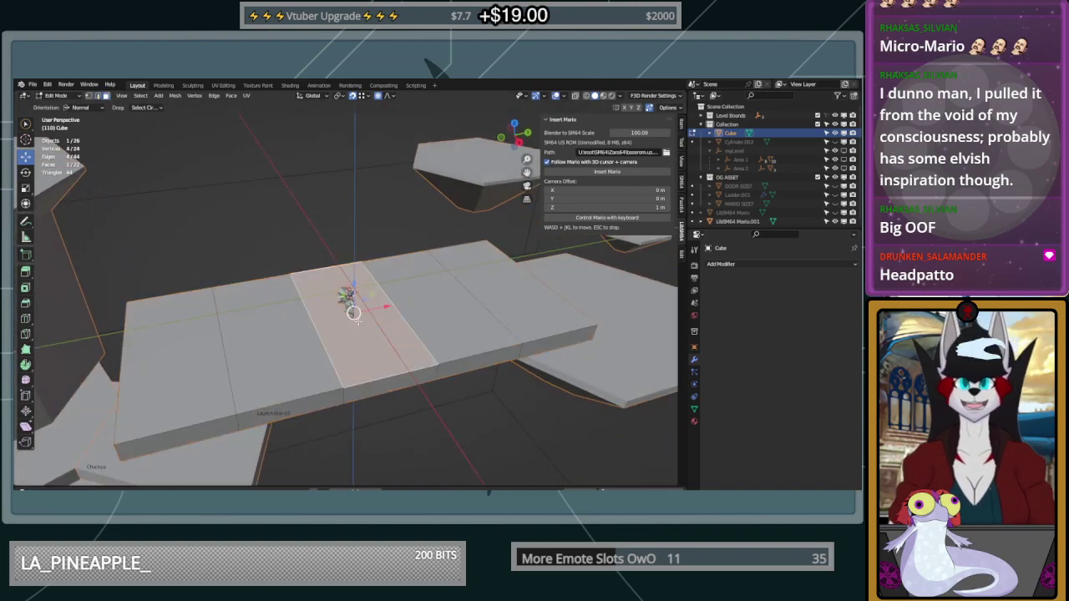
{"action": "left_click", "coordinate": [415, 381]}
{"action": "middle_click_drag", "start_coordinate": [415, 382], "coordinate": [563, 331]}
{"action": "left_click", "coordinate": [384, 325], "text": "shift"}
{"action": "left_click", "coordinate": [354, 309], "text": "shift"}
{"action": "middle_click_drag", "start_coordinate": [406, 346], "coordinate": [261, 374]}
{"action": "left_click", "coordinate": [358, 334], "text": "shift"}
{"action": "middle_click_drag", "start_coordinate": [353, 319], "coordinate": [365, 307]}
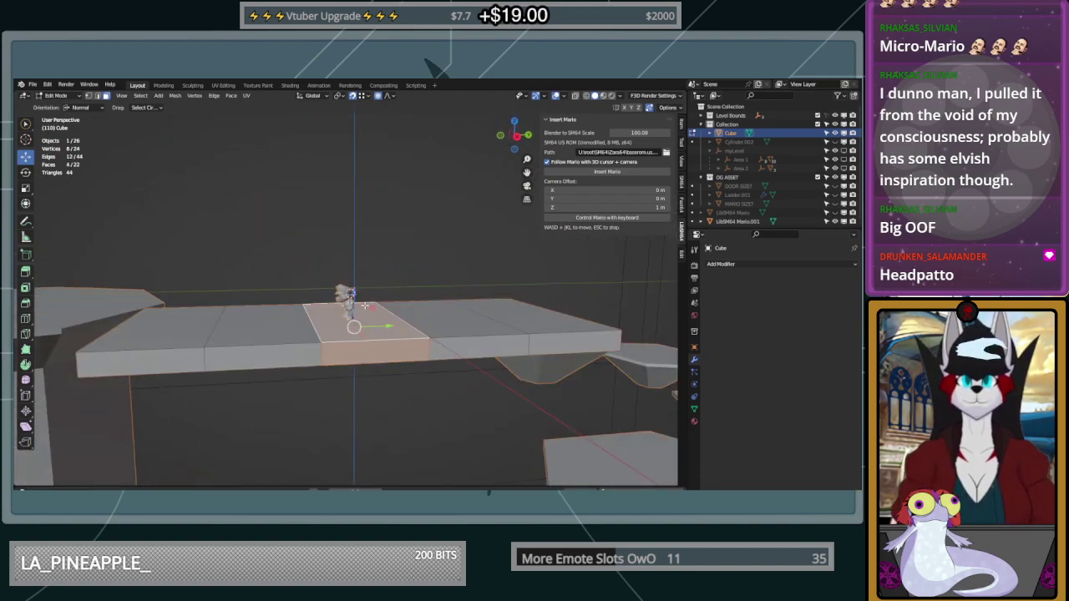
Raise the slab's central segment by 1 m to form an arched bridge
{"action": "left_click_drag", "start_coordinate": [354, 294], "coordinate": [354, 260]}
{"action": "middle_click_drag", "start_coordinate": [361, 286], "coordinate": [421, 326]}
{"action": "middle_click_drag", "start_coordinate": [347, 355], "coordinate": [351, 372]}
{"action": "key", "text": "ctrl+z"}
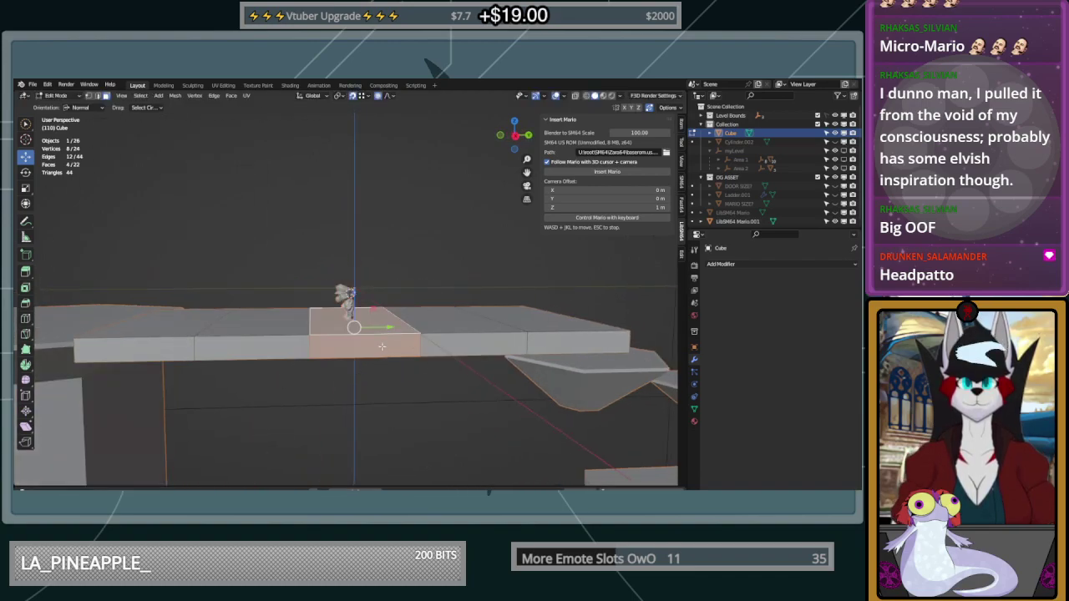
{"action": "left_click", "coordinate": [356, 272]}
{"action": "left_click", "coordinate": [125, 398]}
{"action": "type", "text": "1"}
{"action": "key", "text": "Return"}
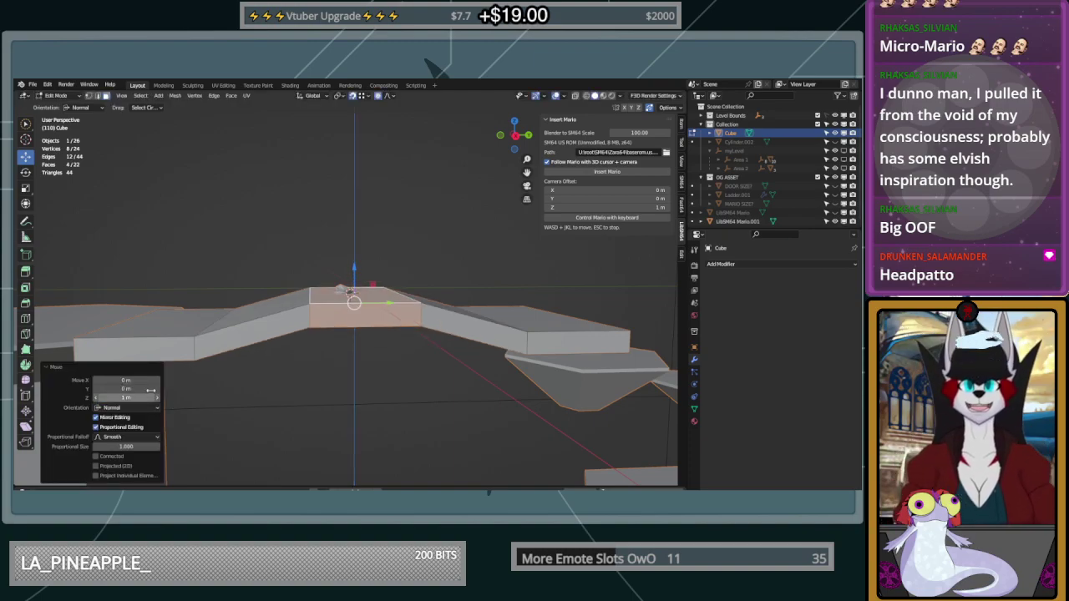
Select the five outer faces of the bridge's end segment
{"action": "middle_click_drag", "start_coordinate": [280, 276], "coordinate": [178, 297]}
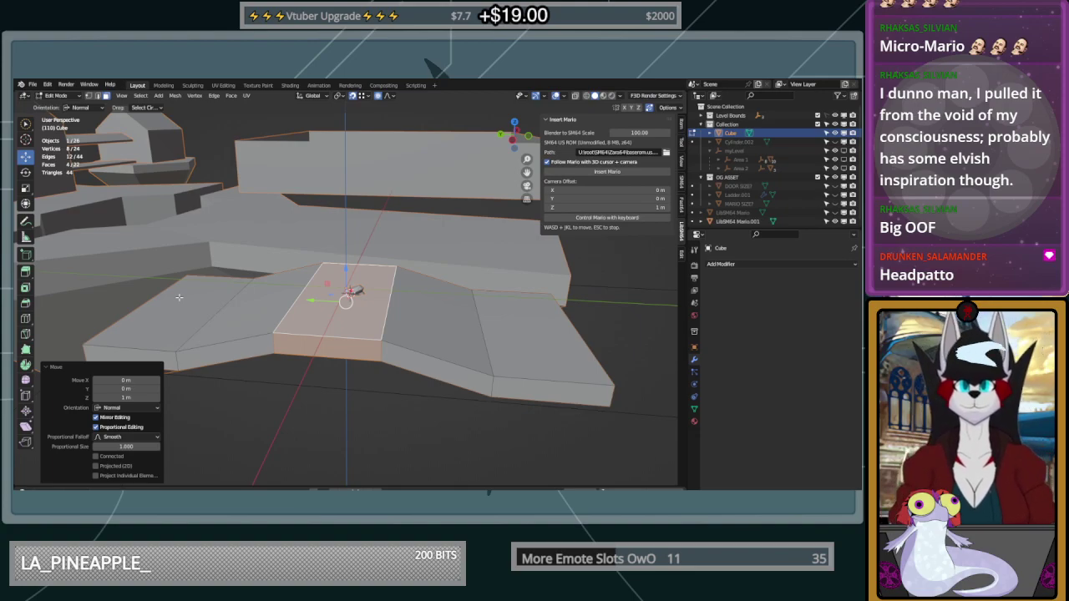
{"action": "middle_click_drag", "start_coordinate": [410, 131], "coordinate": [408, 293]}
{"action": "middle_click_drag", "start_coordinate": [570, 324], "coordinate": [602, 294]}
{"action": "left_click", "coordinate": [528, 367], "text": "shift"}
{"action": "middle_click_drag", "start_coordinate": [496, 406], "coordinate": [30, 417]}
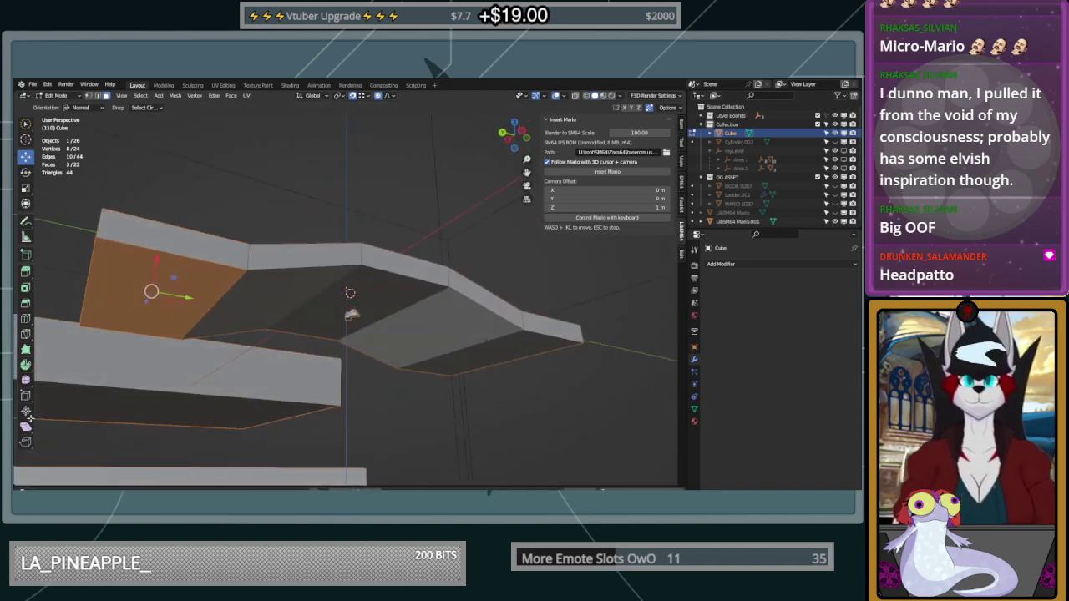
{"action": "middle_click_drag", "start_coordinate": [172, 274], "coordinate": [214, 302]}
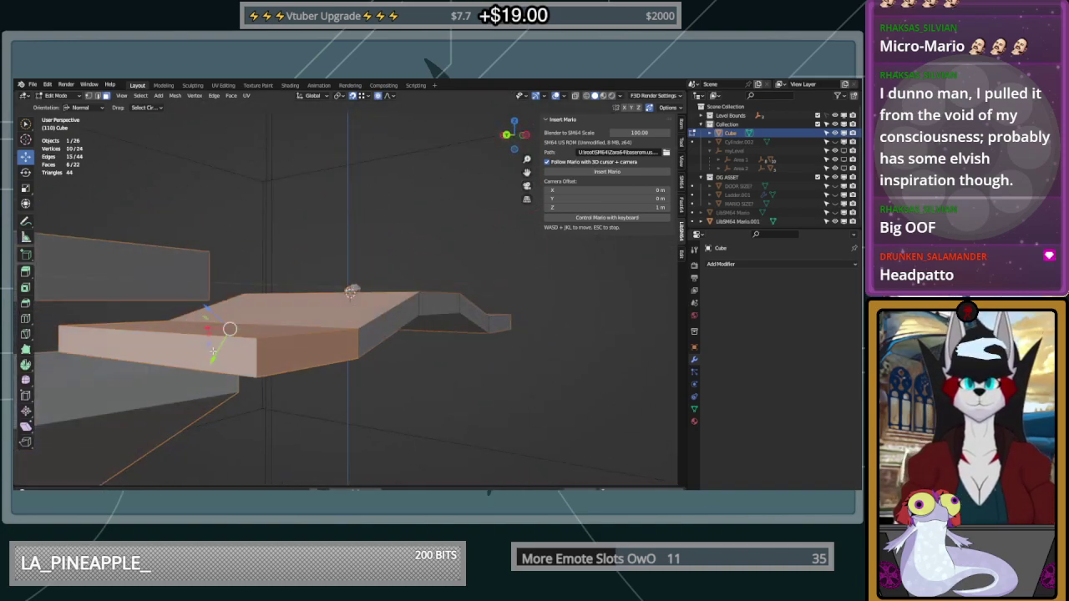
{"action": "middle_click_drag", "start_coordinate": [380, 318], "coordinate": [322, 357]}
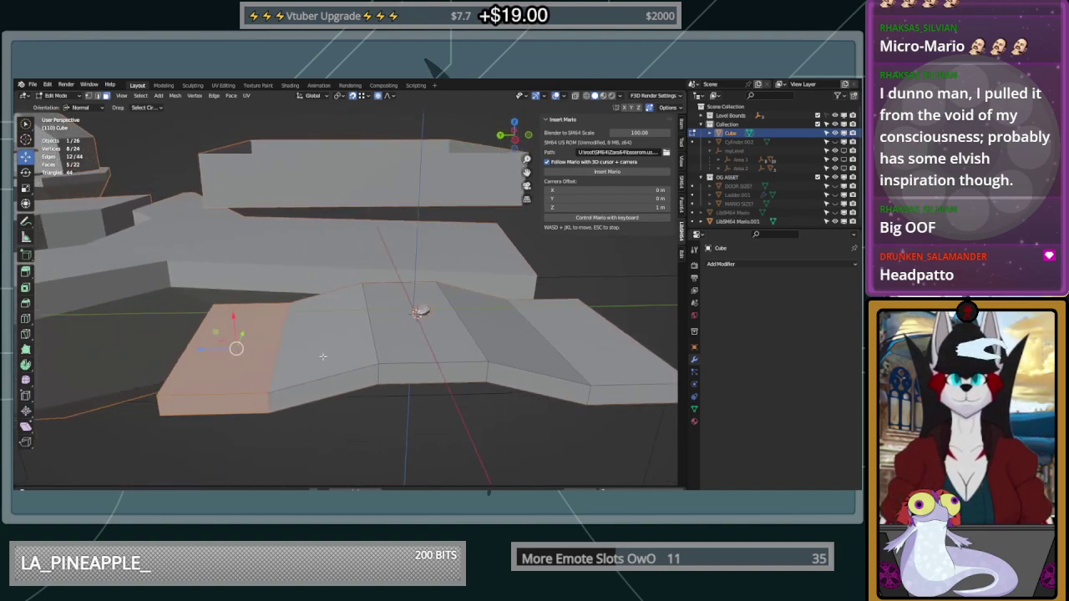
Try sliding the bridge's end segment lengthwise, including a move of about -0.54 m along its normal
{"action": "key", "text": "g"}
{"action": "key", "text": "z"}
{"action": "left_click", "coordinate": [217, 353]}
{"action": "middle_click_drag", "start_coordinate": [217, 353], "coordinate": [401, 384]}
{"action": "left_click_drag", "start_coordinate": [203, 349], "coordinate": [217, 348]}
{"action": "middle_click_drag", "start_coordinate": [336, 358], "coordinate": [351, 330]}
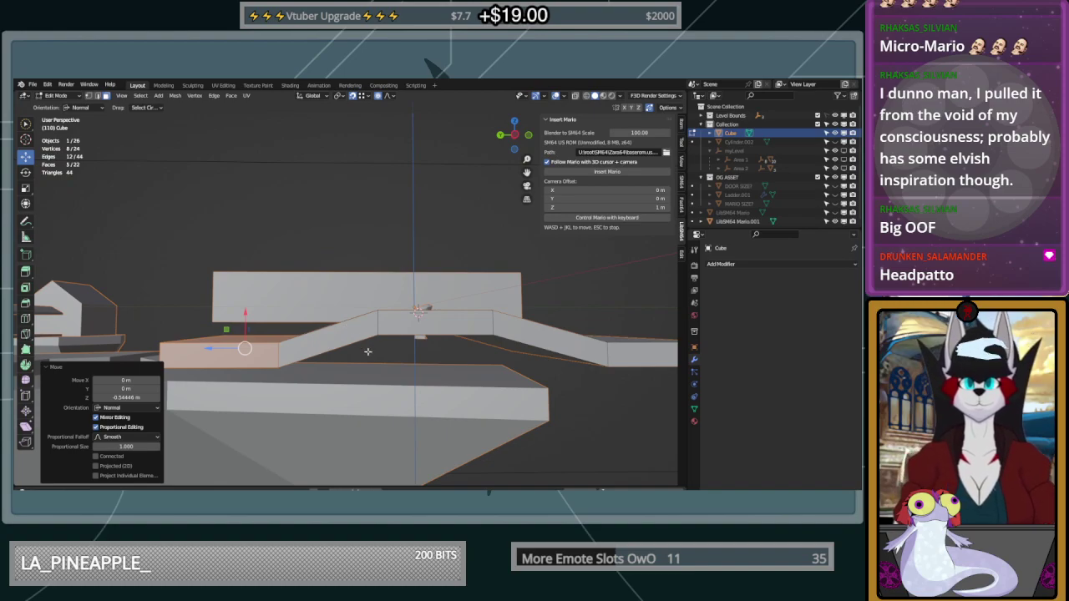
Try lowering the bridge's end segment along its normal-orientation X axis, and undo the end segment's edits
{"action": "key", "text": "g"}
{"action": "key", "text": "x"}
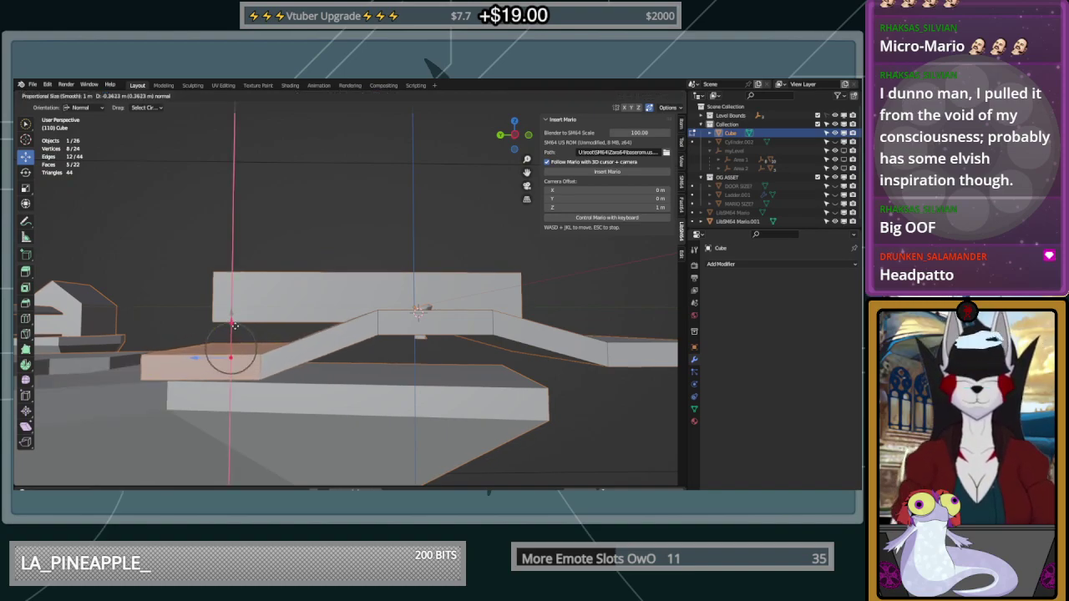
{"action": "left_click", "coordinate": [391, 353]}
{"action": "middle_click_drag", "start_coordinate": [392, 353], "coordinate": [421, 344]}
{"action": "key", "text": "ctrl+z"}
{"action": "key", "text": "ctrl+z"}
{"action": "key", "text": "ctrl+z"}
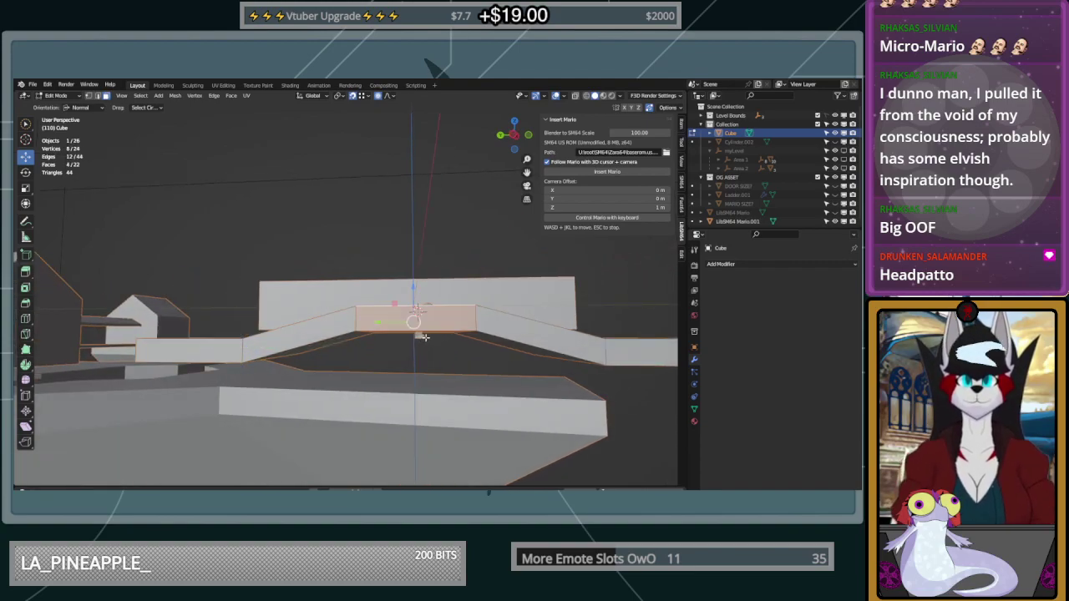
Raise the slab's central segment by about 0.78 m along the normal Z axis
{"action": "key", "text": "g"}
{"action": "key", "text": "z"}
{"action": "left_click", "coordinate": [416, 299]}
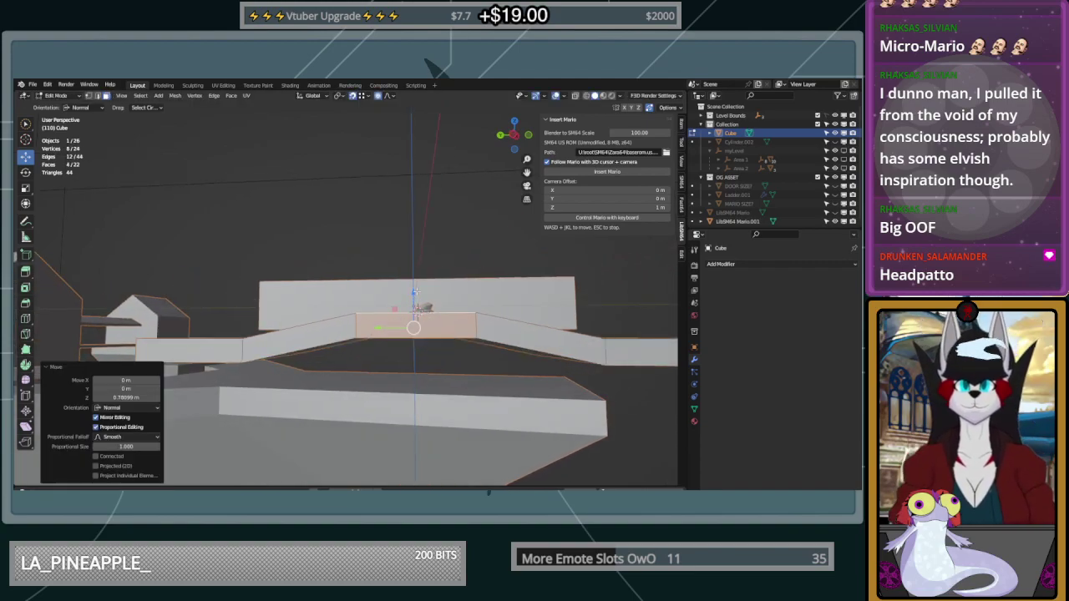
Try raising the bridge's central segment by 0.7 m along the normal Z axis
{"action": "left_click", "coordinate": [131, 397]}
{"action": "type", "text": "0.7"}
{"action": "key", "text": "Return"}
{"action": "middle_click_drag", "start_coordinate": [246, 376], "coordinate": [383, 303]}
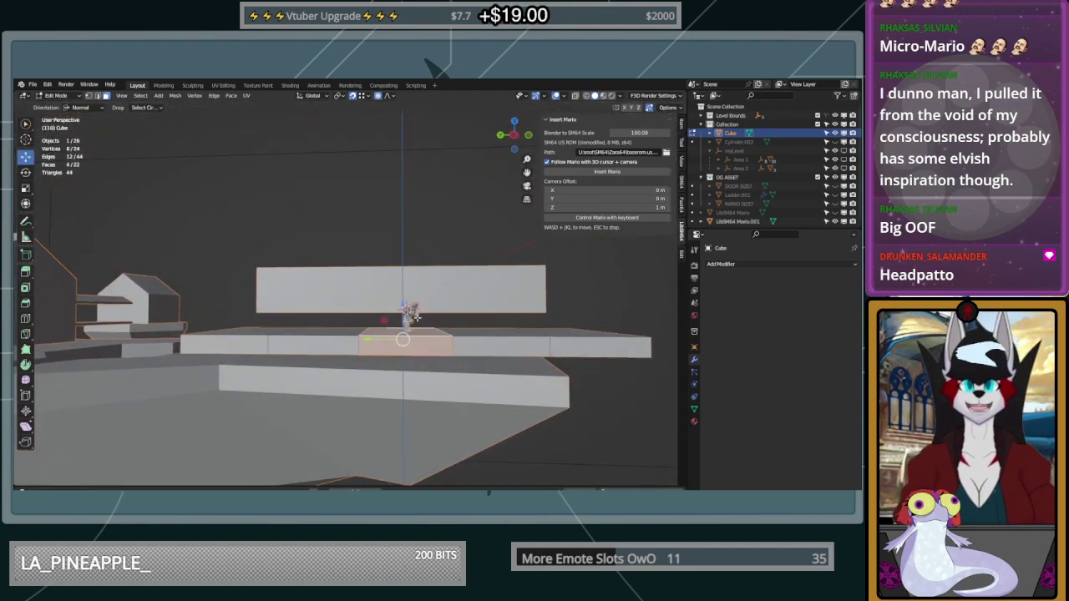
Raise the bridge's central segment by 0.8 m along the normal Z axis
{"action": "left_click_drag", "start_coordinate": [402, 307], "coordinate": [403, 289]}
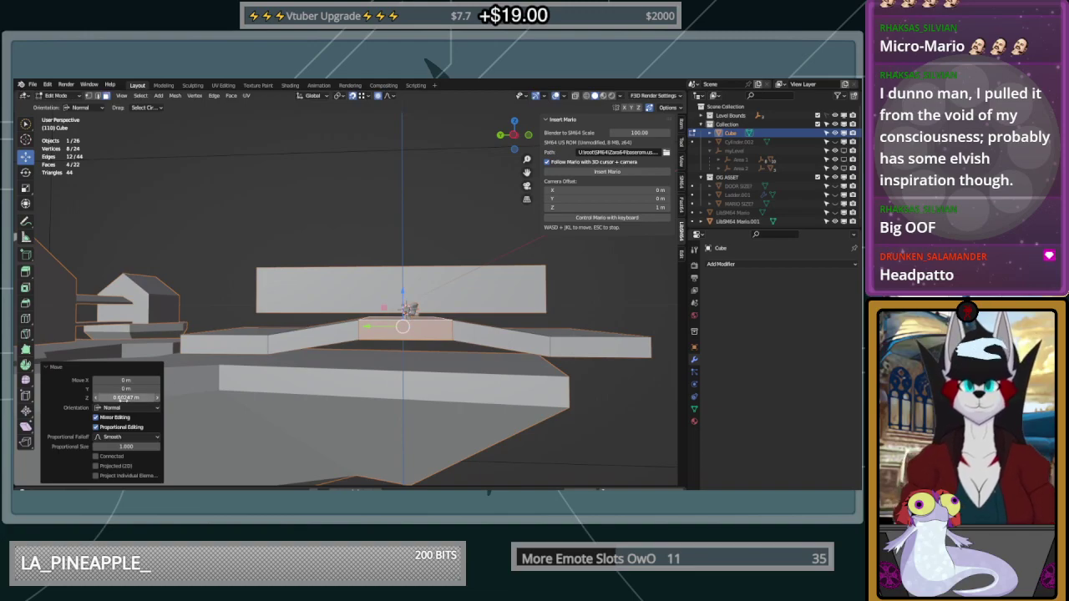
{"action": "left_click", "coordinate": [127, 399]}
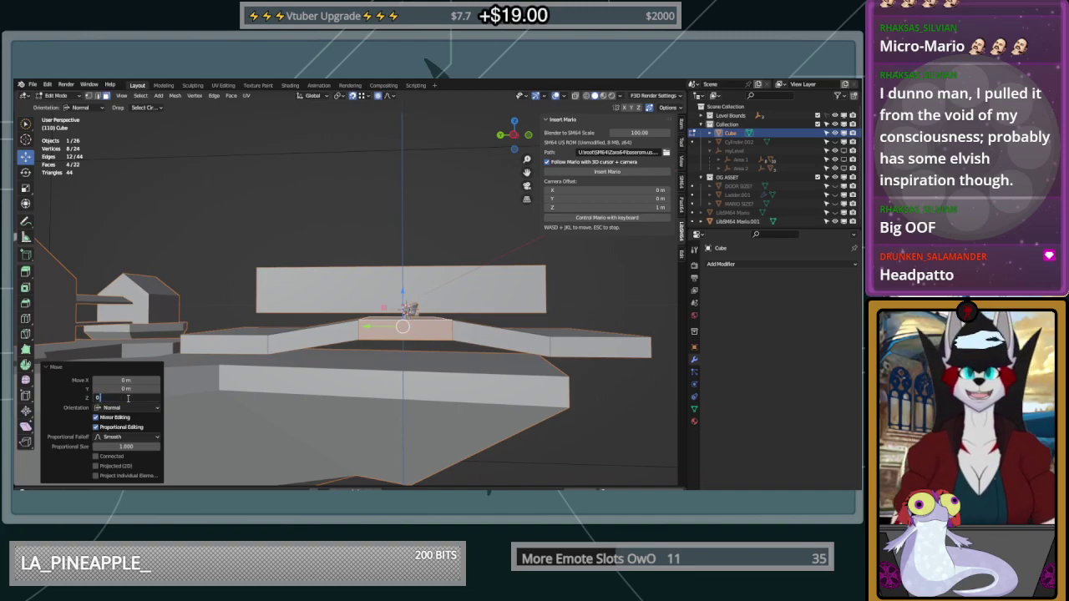
{"action": "type", "text": "0.8"}
{"action": "key", "text": "Return"}
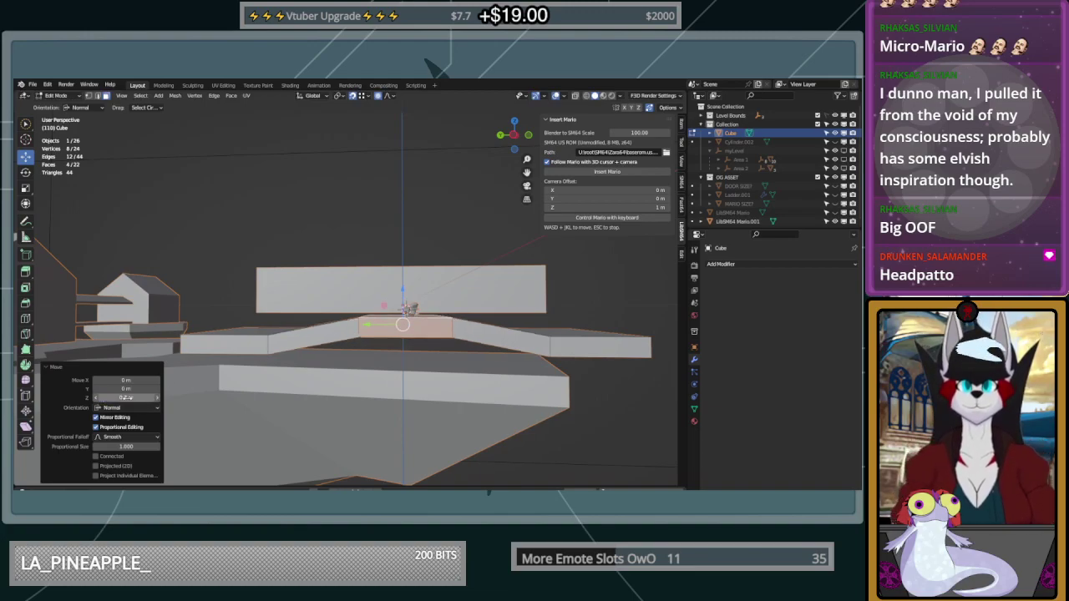
Clear the selection and select the two end faces of the bridge
{"action": "key", "text": "alt+a"}
{"action": "middle_click_drag", "start_coordinate": [211, 370], "coordinate": [425, 339]}
{"action": "left_click", "coordinate": [221, 357]}
{"action": "left_click", "coordinate": [608, 306], "text": "ctrl"}
{"action": "middle_click_drag", "start_coordinate": [434, 295], "coordinate": [392, 301]}
{"action": "left_click", "coordinate": [465, 361], "text": "shift"}
{"action": "middle_click_drag", "start_coordinate": [263, 339], "coordinate": [399, 332]}
Lower the bridge's two end faces by 0.75 m along the normal Z axis
{"action": "key", "text": "g"}
{"action": "key", "text": "z"}
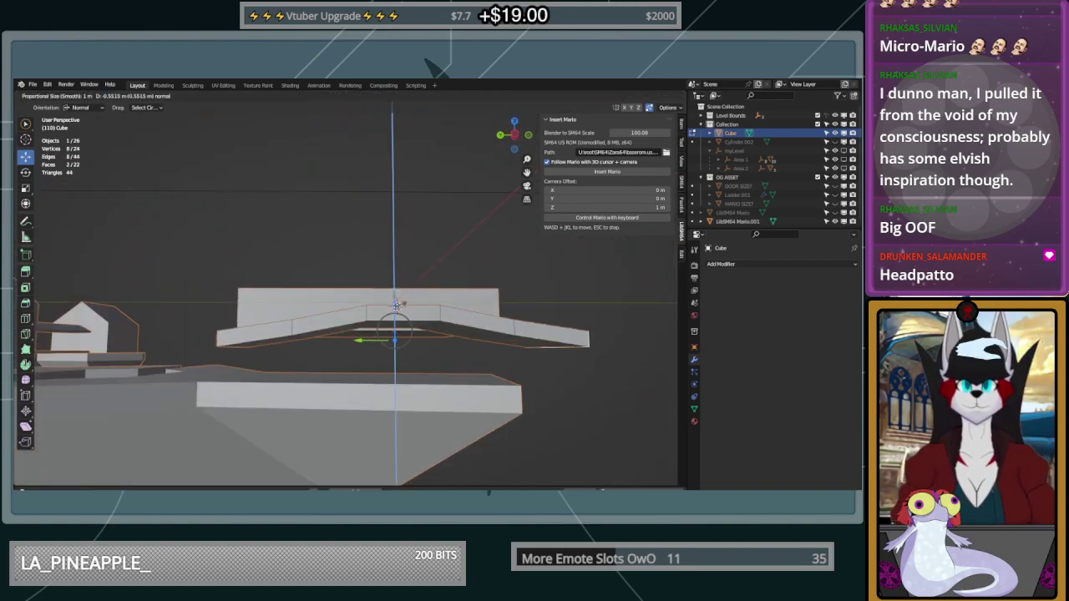
{"action": "left_click", "coordinate": [476, 316]}
{"action": "left_click", "coordinate": [131, 398]}
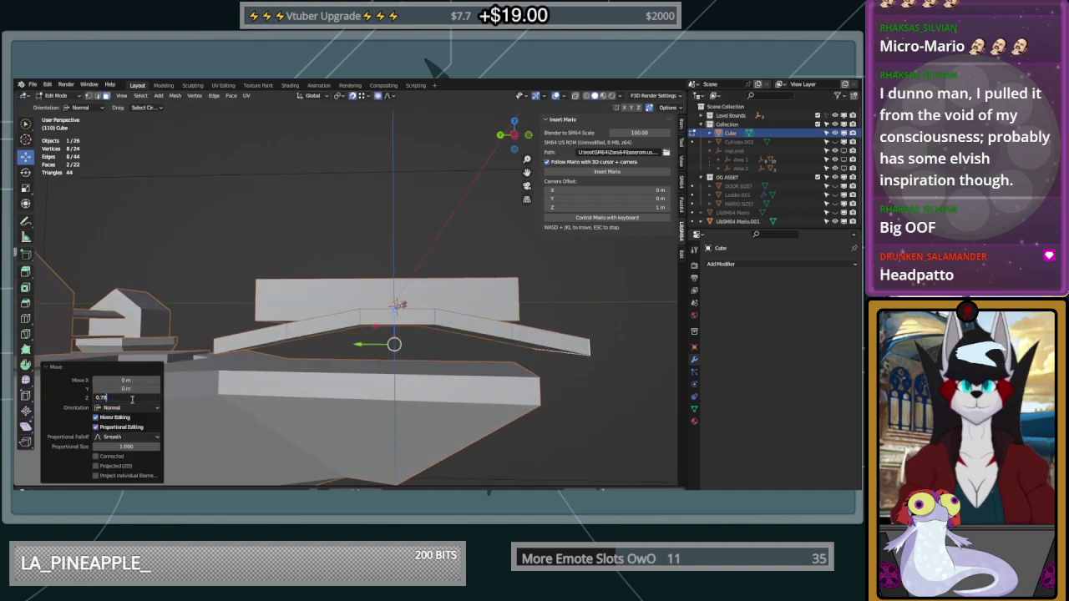
{"action": "type", "text": "0.75"}
{"action": "key", "text": "Return"}
{"action": "left_click", "coordinate": [130, 399]}
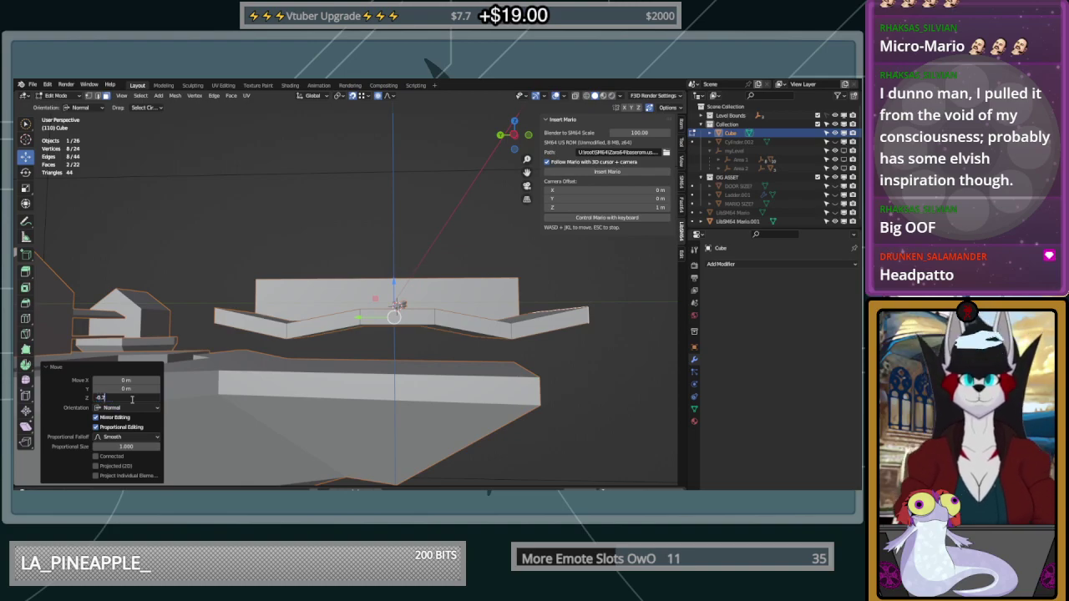
{"action": "type", "text": "-0.75"}
{"action": "key", "text": "Return"}
Select the lower edge of one bridge end and set the transform orientation to Global
{"action": "left_click", "coordinate": [537, 313]}
{"action": "middle_click_drag", "start_coordinate": [537, 313], "coordinate": [447, 364]}
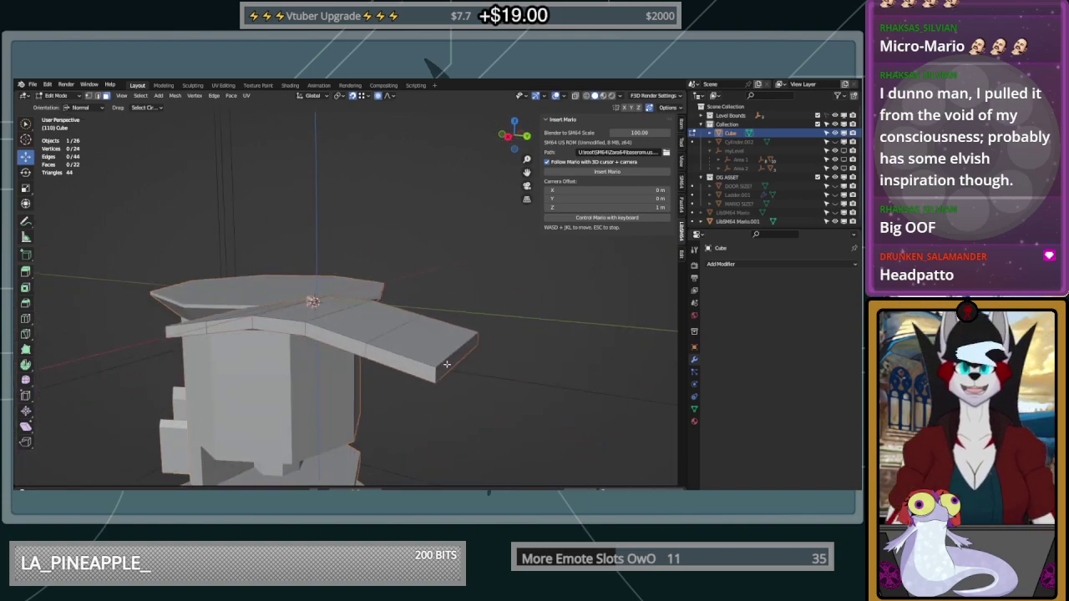
{"action": "middle_click_drag", "start_coordinate": [163, 262], "coordinate": [435, 283]}
{"action": "mouse_move", "coordinate": [424, 327]}
{"action": "middle_mouse_down"}
{"action": "mouse_move", "coordinate": [434, 306]}
{"action": "mouse_move", "coordinate": [436, 317]}
{"action": "mouse_move", "coordinate": [465, 293]}
{"action": "mouse_move", "coordinate": [433, 315]}
{"action": "mouse_move", "coordinate": [434, 340]}
{"action": "mouse_move", "coordinate": [433, 330]}
{"action": "middle_mouse_up"}
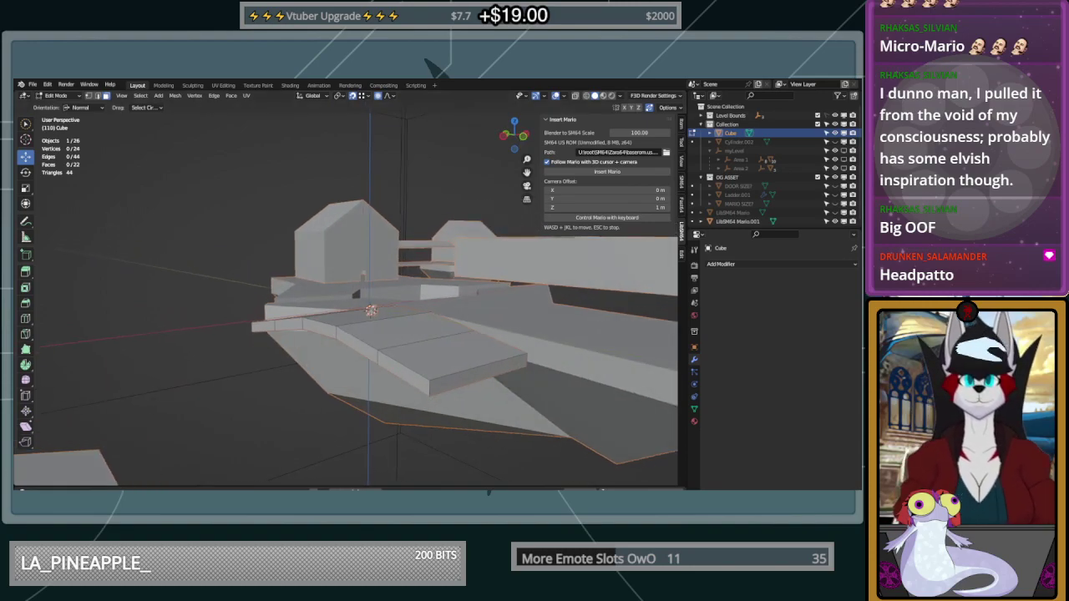
{"action": "middle_click_drag", "start_coordinate": [439, 349], "coordinate": [492, 348]}
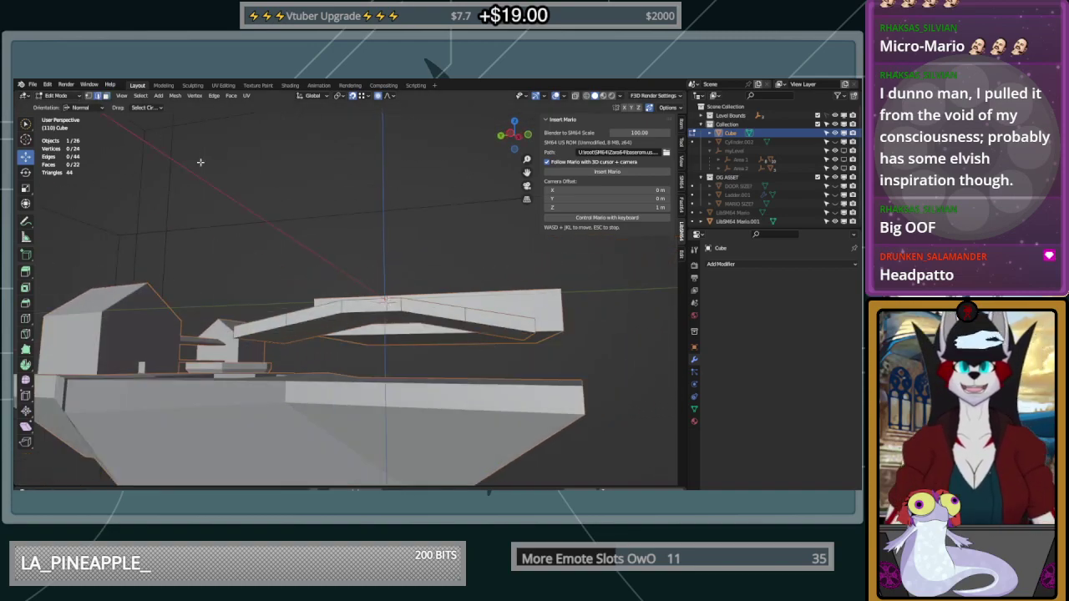
{"action": "middle_click_drag", "start_coordinate": [531, 335], "coordinate": [523, 351]}
{"action": "left_click", "coordinate": [55, 95]}
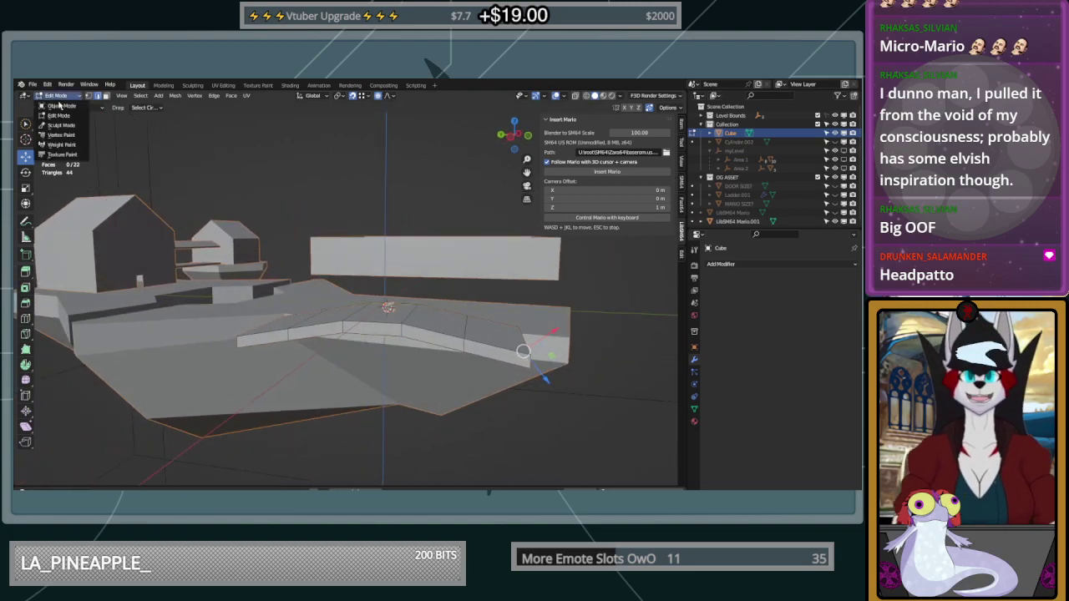
{"action": "left_click", "coordinate": [86, 108]}
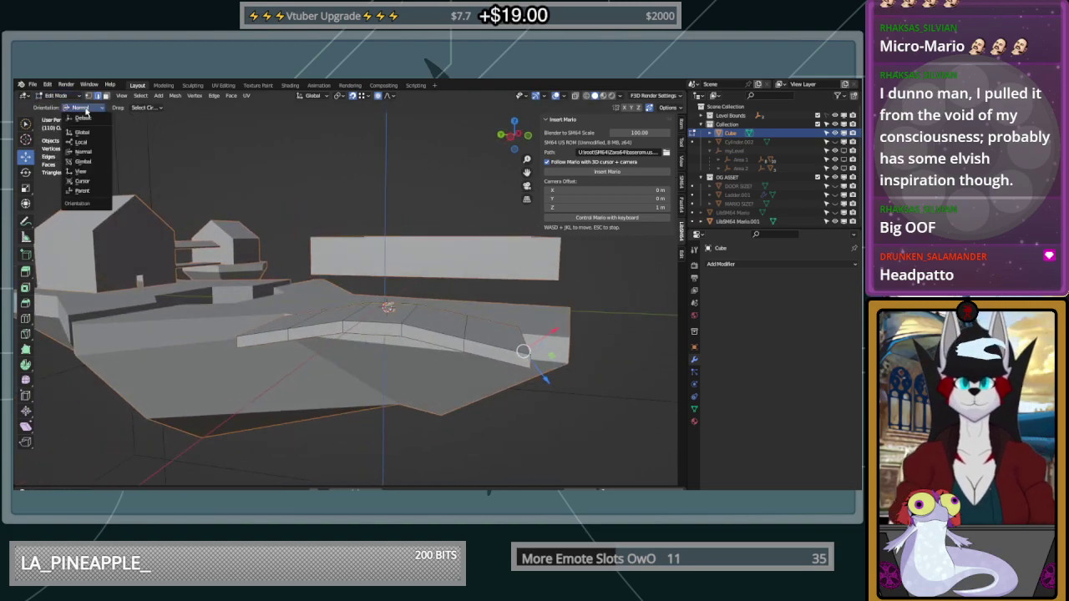
{"action": "left_click", "coordinate": [82, 136]}
Slide the lower end edge inward along the global Y axis, including a move of about 0.49 m
{"action": "middle_click_drag", "start_coordinate": [574, 381], "coordinate": [556, 409]}
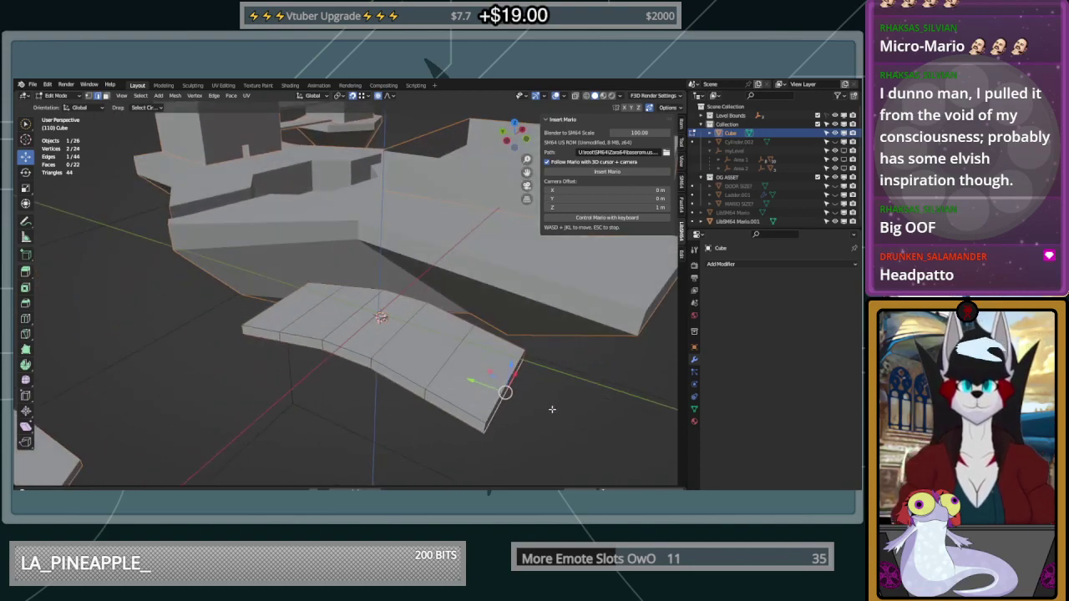
{"action": "left_click_drag", "start_coordinate": [472, 384], "coordinate": [463, 379]}
{"action": "middle_click_drag", "start_coordinate": [464, 380], "coordinate": [537, 333]}
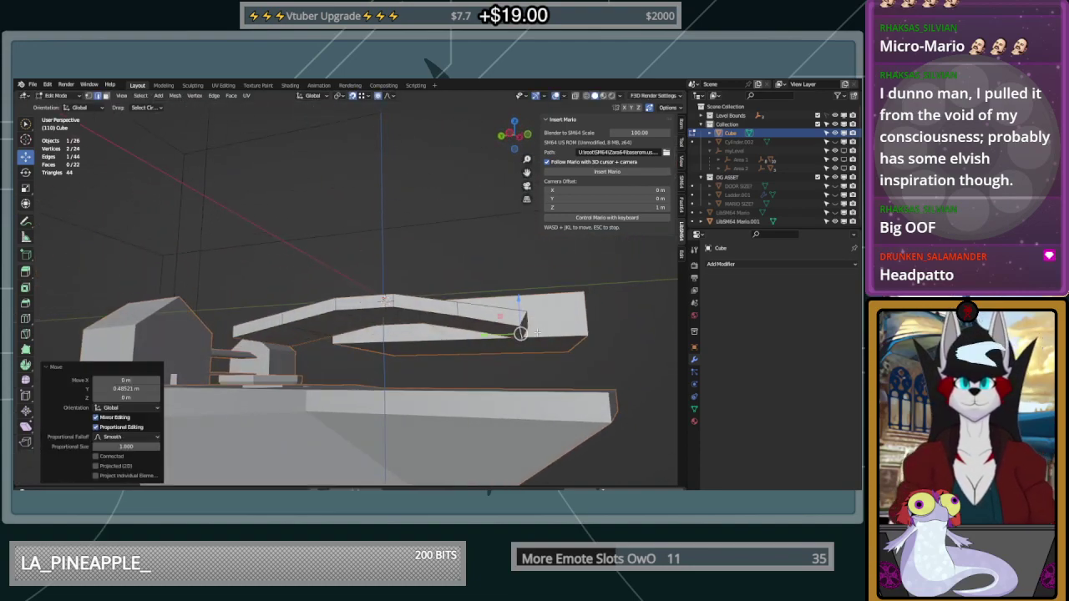
{"action": "left_click_drag", "start_coordinate": [509, 334], "coordinate": [490, 332]}
{"action": "left_click_drag", "start_coordinate": [517, 297], "coordinate": [519, 334]}
{"action": "middle_click_drag", "start_coordinate": [519, 334], "coordinate": [430, 377]}
{"action": "key", "text": "Tab"}
{"action": "right_click", "coordinate": [383, 378]}
{"action": "key", "text": "Escape"}
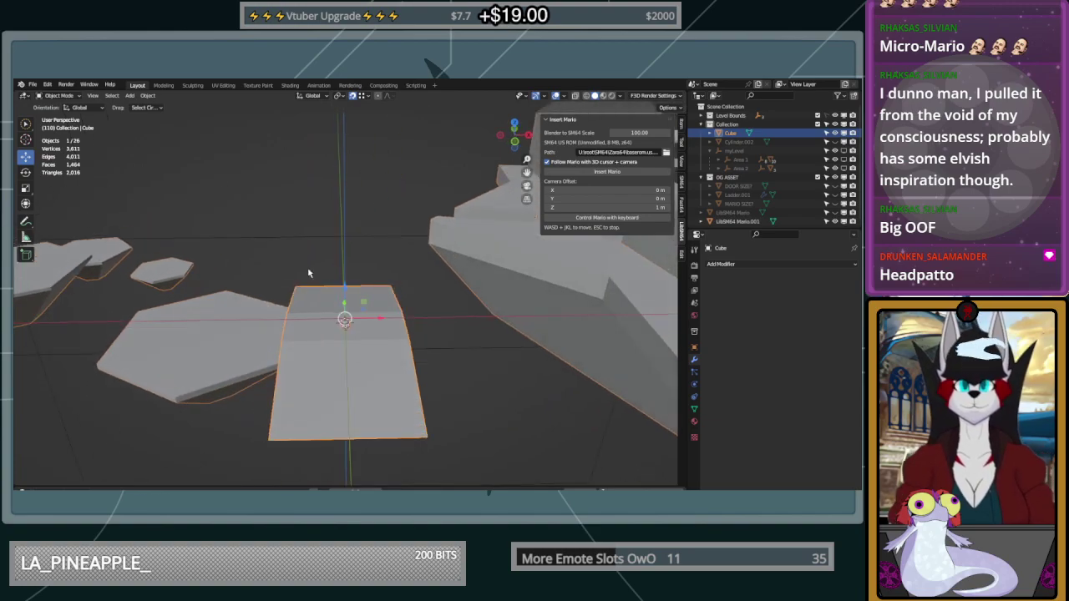
{"action": "key", "text": "Tab"}
{"action": "key", "text": "a"}
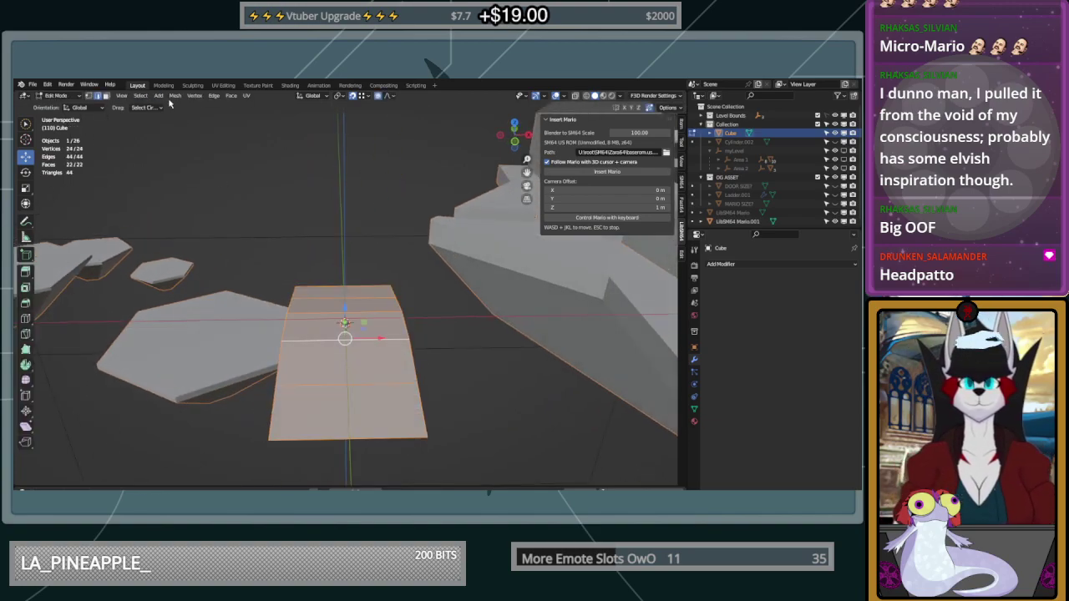
{"action": "left_click", "coordinate": [175, 95]}
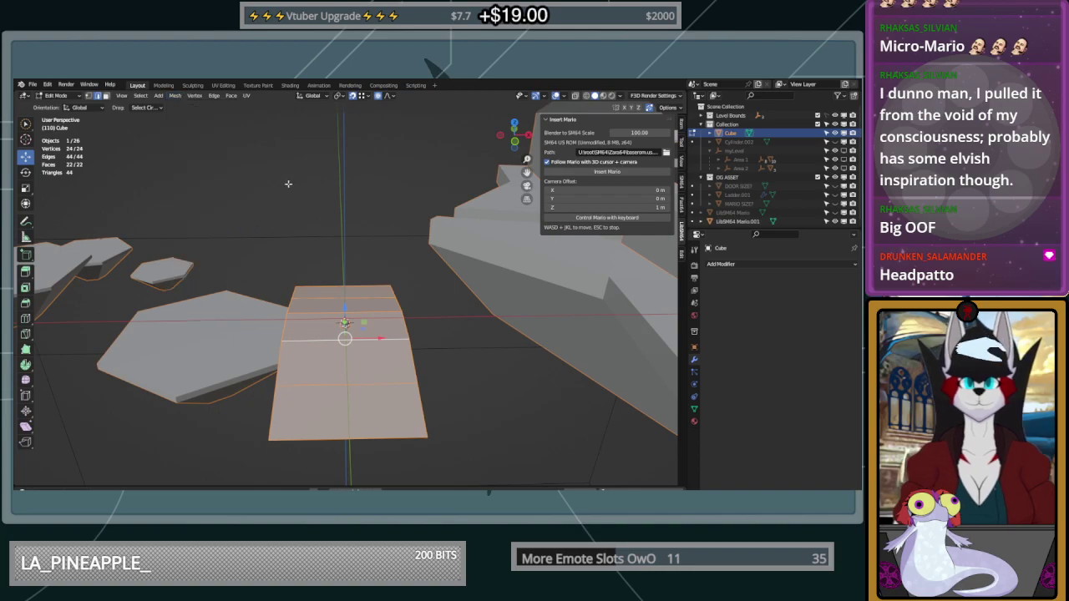
{"action": "left_click", "coordinate": [89, 97]}
{"action": "middle_click_drag", "start_coordinate": [385, 300], "coordinate": [367, 370]}
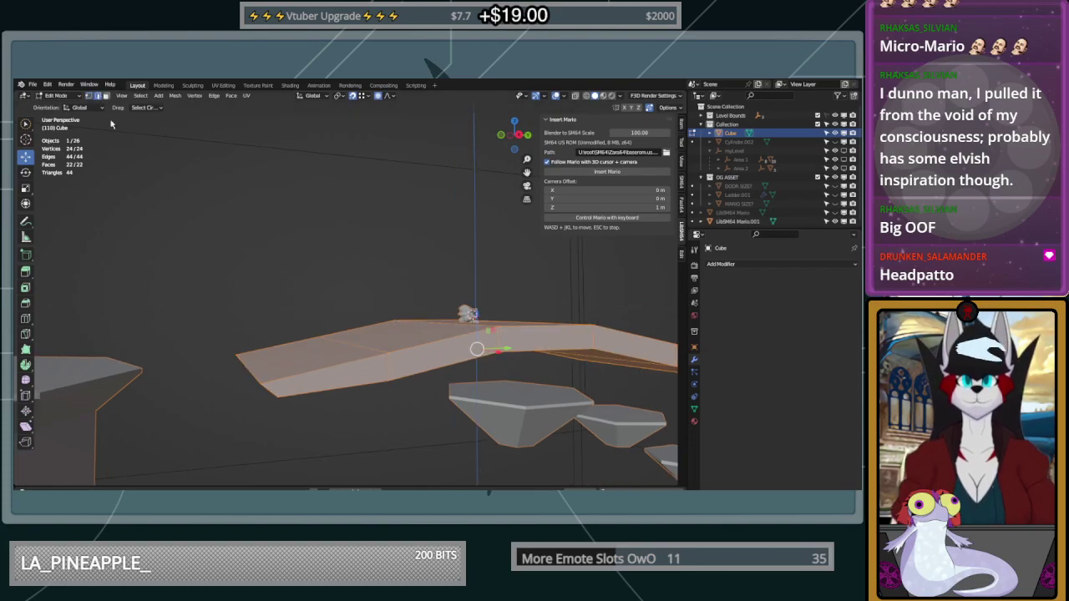
{"action": "left_click", "coordinate": [421, 435]}
Adjust the height of the underside edge where the bridge's two outer segments meet, moving it along Z
{"action": "middle_click_drag", "start_coordinate": [423, 433], "coordinate": [342, 333]}
{"action": "left_click", "coordinate": [379, 311]}
{"action": "key", "text": "g"}
{"action": "key", "text": "z"}
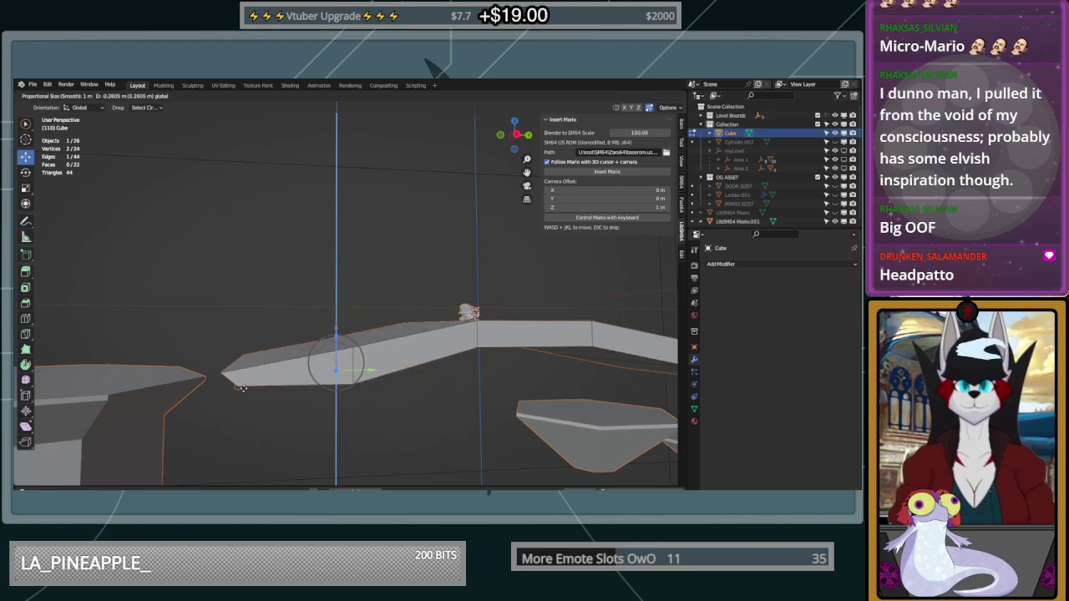
{"action": "left_click", "coordinate": [324, 314]}
{"action": "middle_click_drag", "start_coordinate": [324, 314], "coordinate": [433, 320]}
Raise the underside edge beside the bridge's central segment by about 0.38 m along Z
{"action": "left_click", "coordinate": [422, 327]}
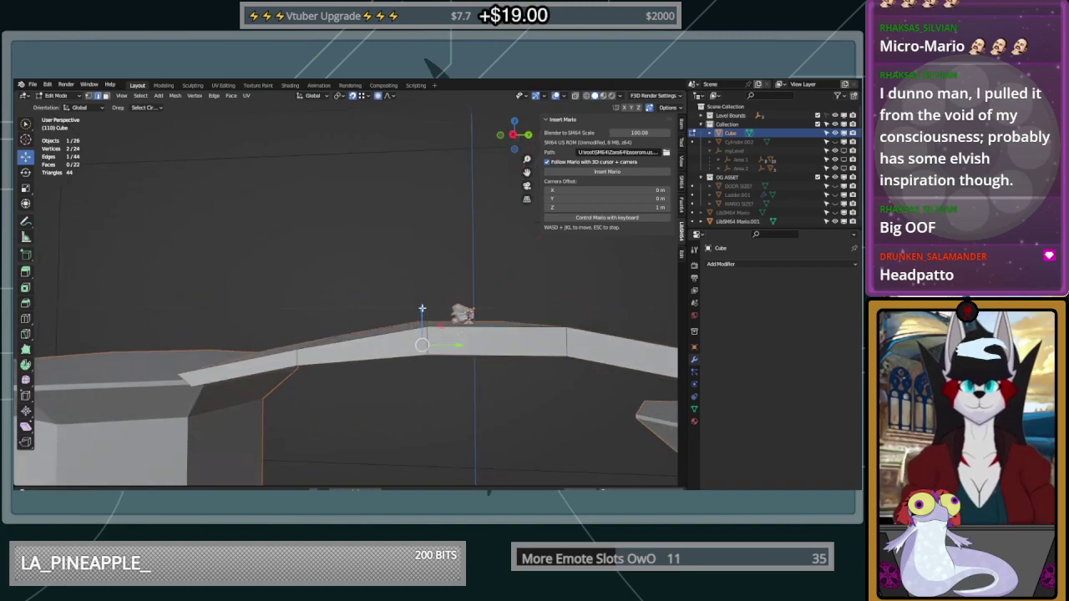
{"action": "key", "text": "g"}
{"action": "key", "text": "z"}
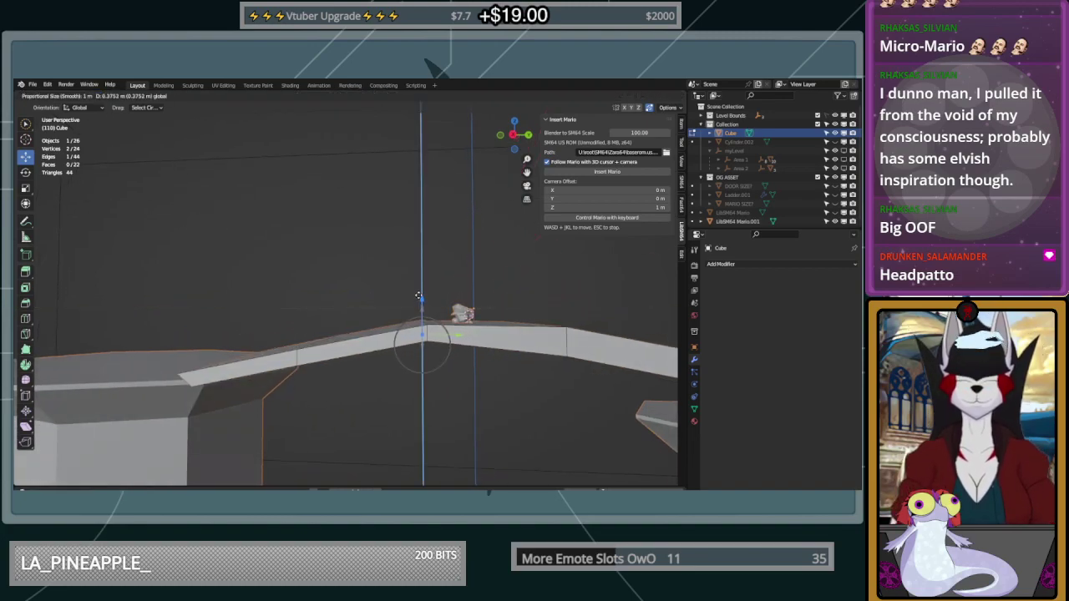
{"action": "left_click", "coordinate": [419, 295]}
Change the snapping target and select the two underside vertices where the bridge's outer segments meet
{"action": "middle_click_drag", "start_coordinate": [418, 389], "coordinate": [190, 162]}
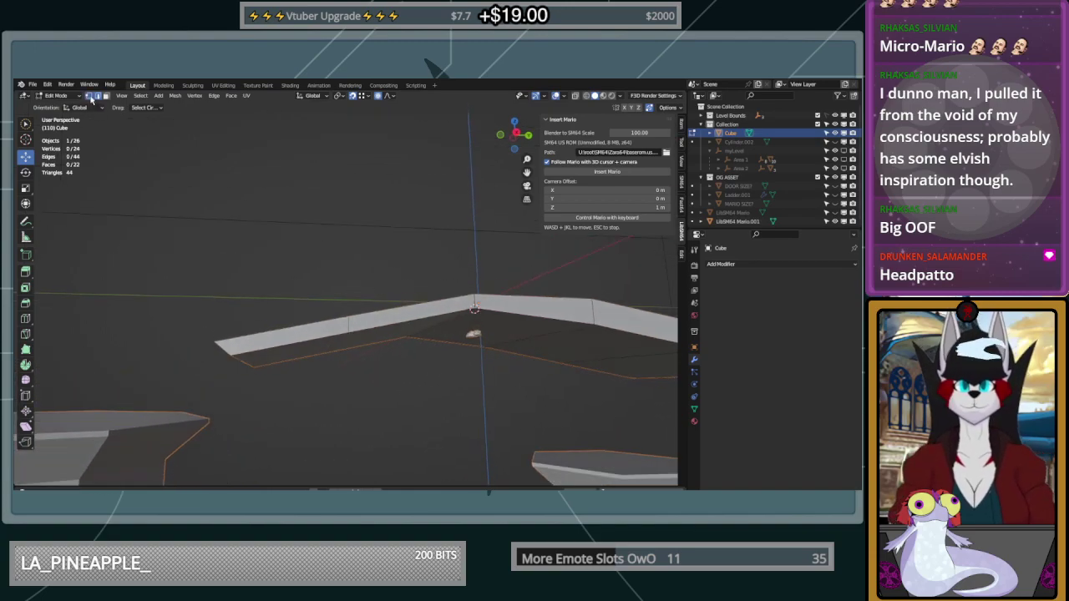
{"action": "left_click", "coordinate": [364, 97]}
{"action": "left_click", "coordinate": [359, 140]}
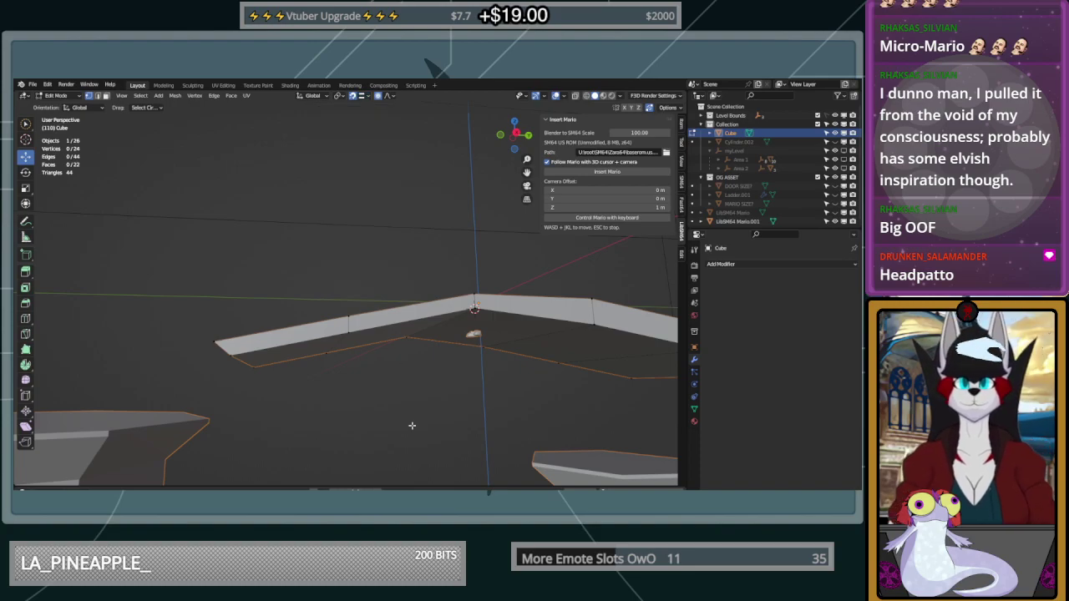
{"action": "mouse_move", "coordinate": [353, 385]}
{"action": "middle_mouse_down"}
{"action": "mouse_move", "coordinate": [345, 388]}
{"action": "mouse_move", "coordinate": [373, 389]}
{"action": "mouse_move", "coordinate": [354, 384]}
{"action": "middle_mouse_up"}
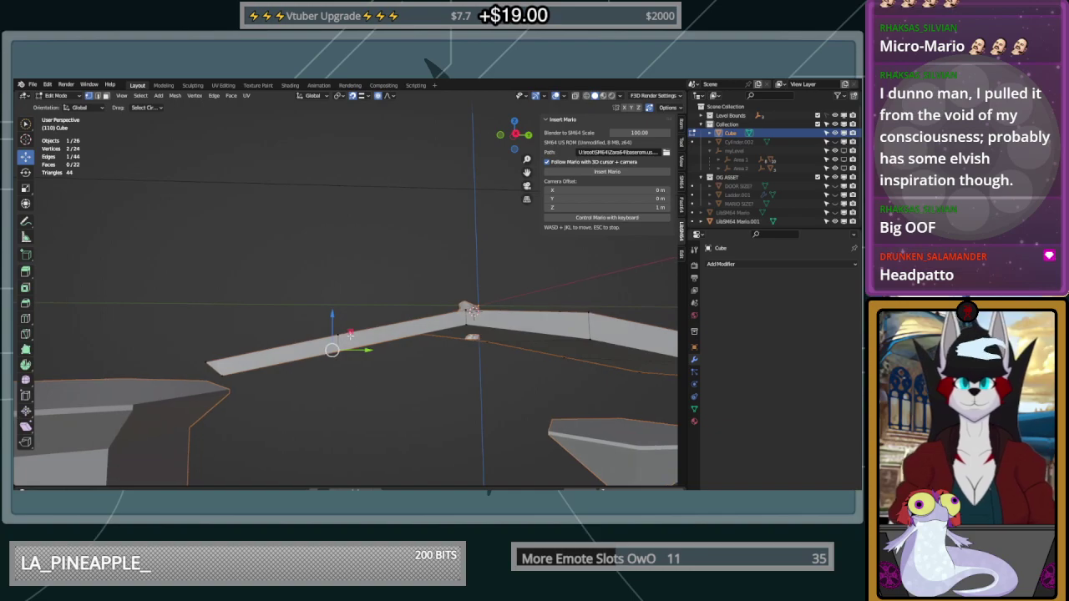
Try lowering the underside edge between the outer segments by about 0.64 m along Z, undo it, and deselect
{"action": "key", "text": "g"}
{"action": "key", "text": "z"}
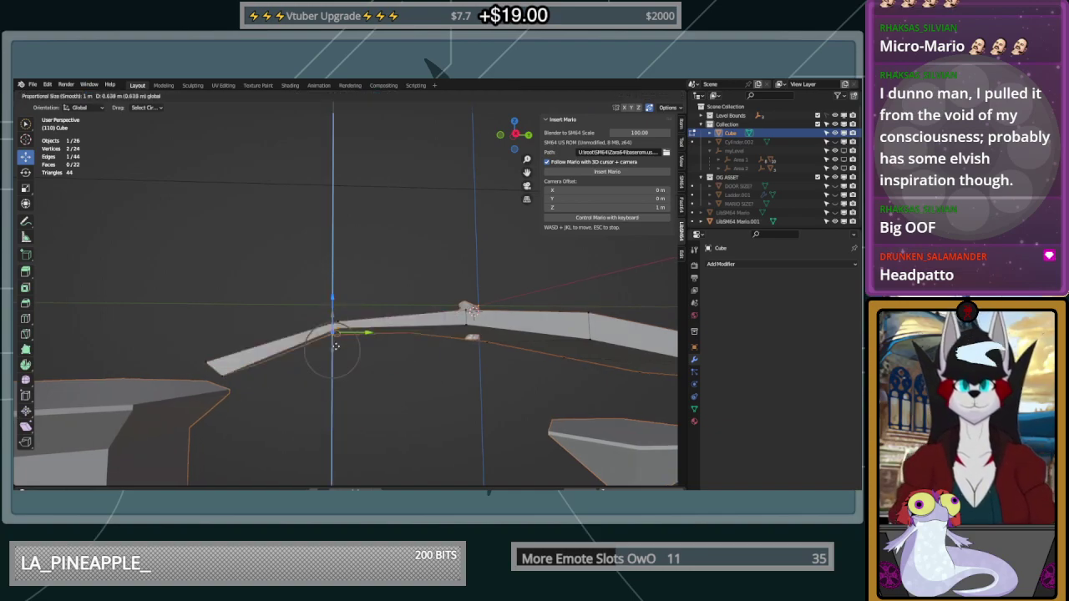
{"action": "left_click", "coordinate": [220, 380]}
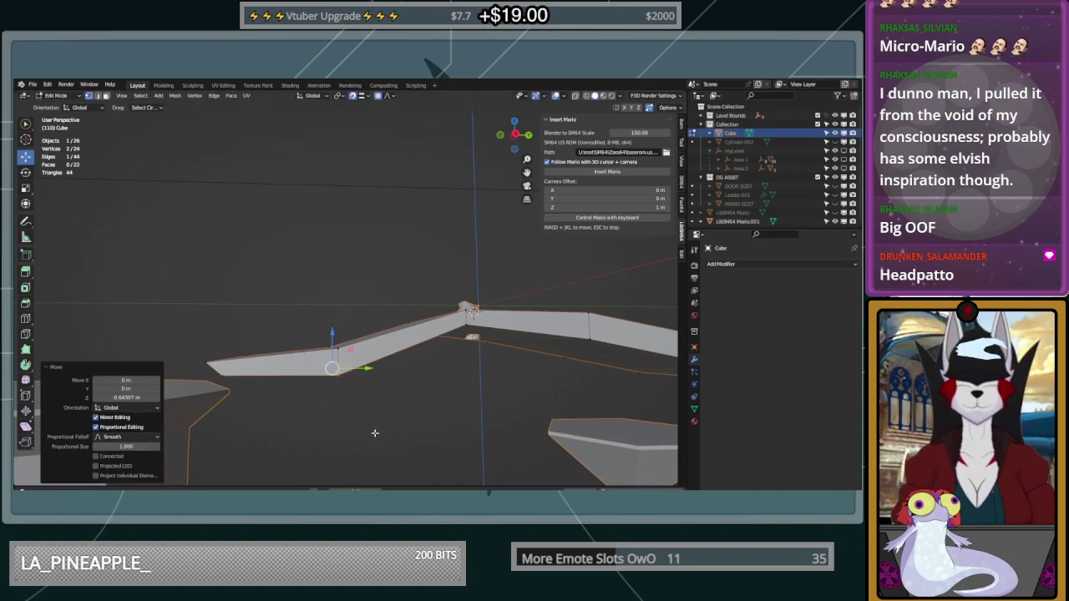
{"action": "key", "text": "ctrl+z"}
{"action": "left_click", "coordinate": [450, 391]}
Try raising the lower edge of the bridge's end by about 0.69 m along Z
{"action": "middle_click_drag", "start_coordinate": [450, 392], "coordinate": [489, 366]}
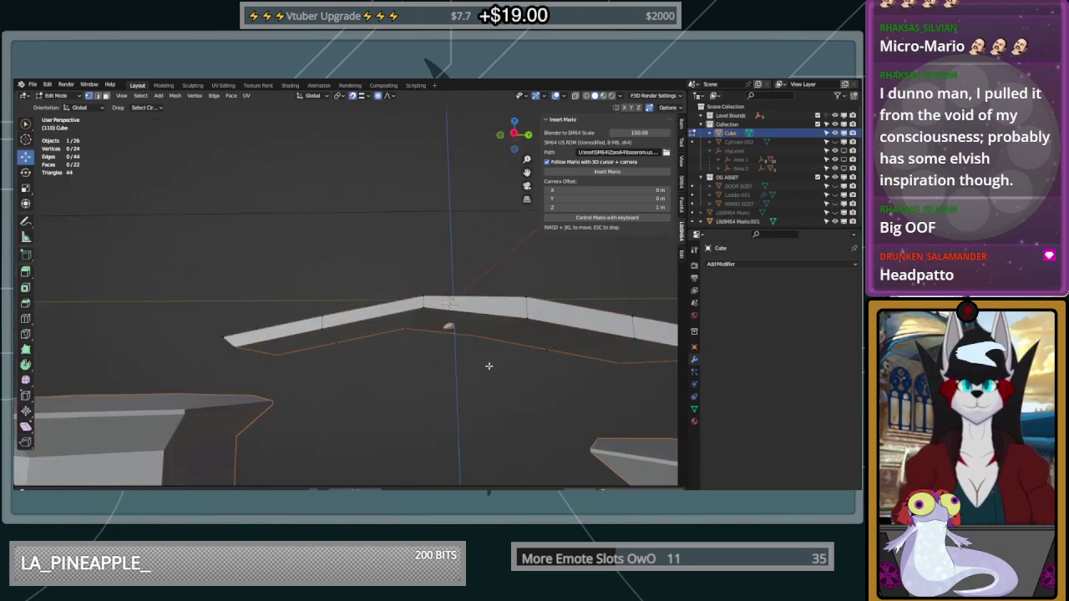
{"action": "middle_click_drag", "start_coordinate": [257, 354], "coordinate": [333, 350]}
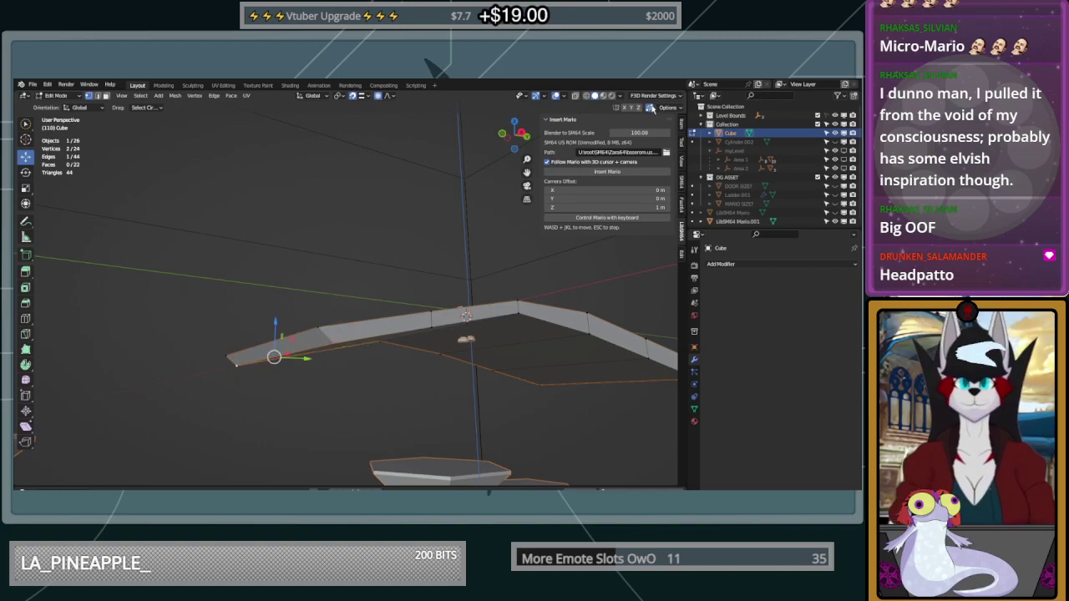
{"action": "middle_click_drag", "start_coordinate": [466, 301], "coordinate": [422, 312]}
{"action": "left_click_drag", "start_coordinate": [253, 334], "coordinate": [245, 360]}
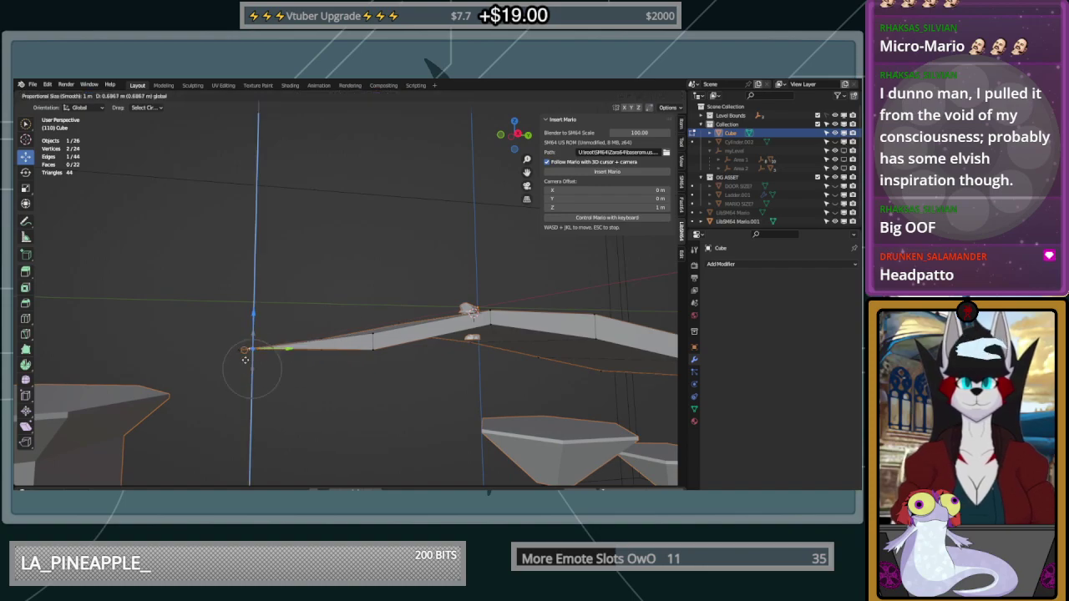
{"action": "key", "text": "Escape"}
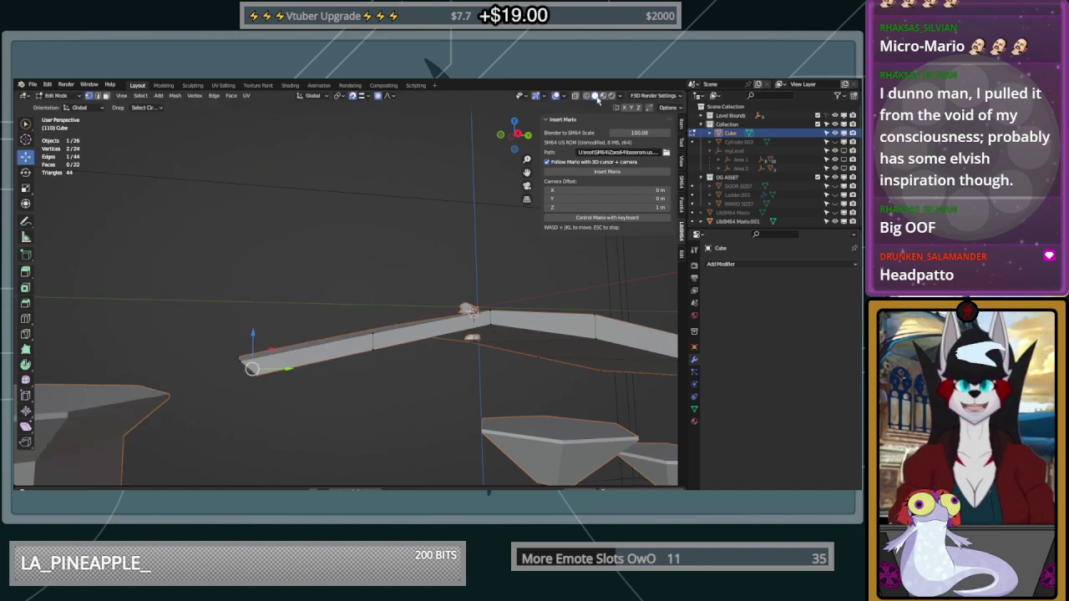
Check the mesh editing options, try moving the lower end edge along Z, and undo the move
{"action": "left_click", "coordinate": [666, 109]}
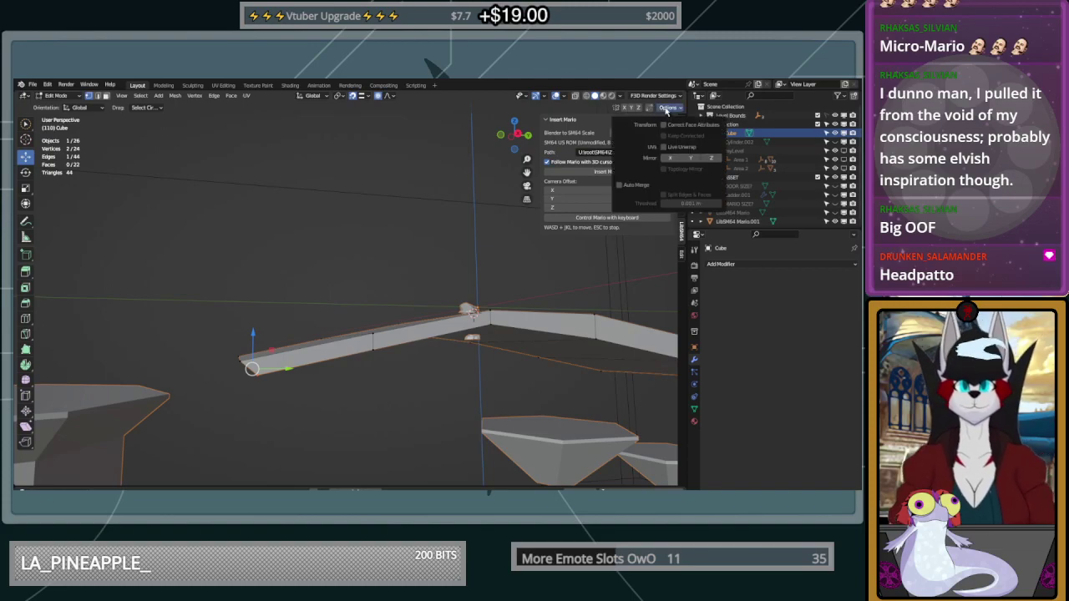
{"action": "key", "text": "g"}
{"action": "key", "text": "z"}
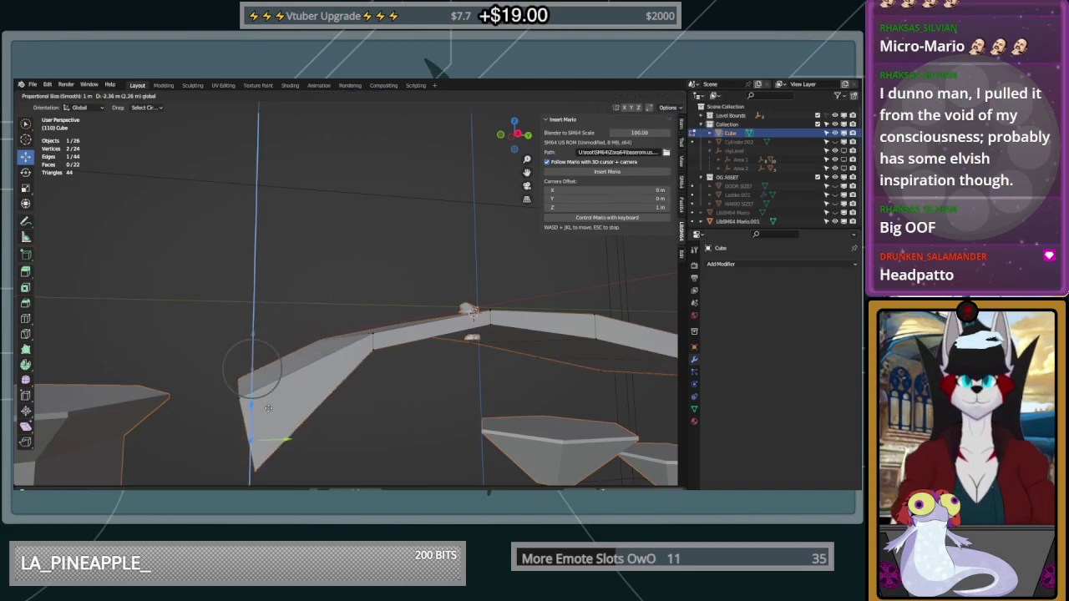
{"action": "left_click", "coordinate": [298, 241]}
{"action": "key", "text": "ctrl+z"}
Select the two underside corner vertices at the bridge's end
{"action": "middle_click_drag", "start_coordinate": [310, 267], "coordinate": [465, 240]}
{"action": "left_click", "coordinate": [466, 239]}
{"action": "left_click", "coordinate": [347, 299]}
{"action": "left_click", "coordinate": [551, 348], "text": "shift"}
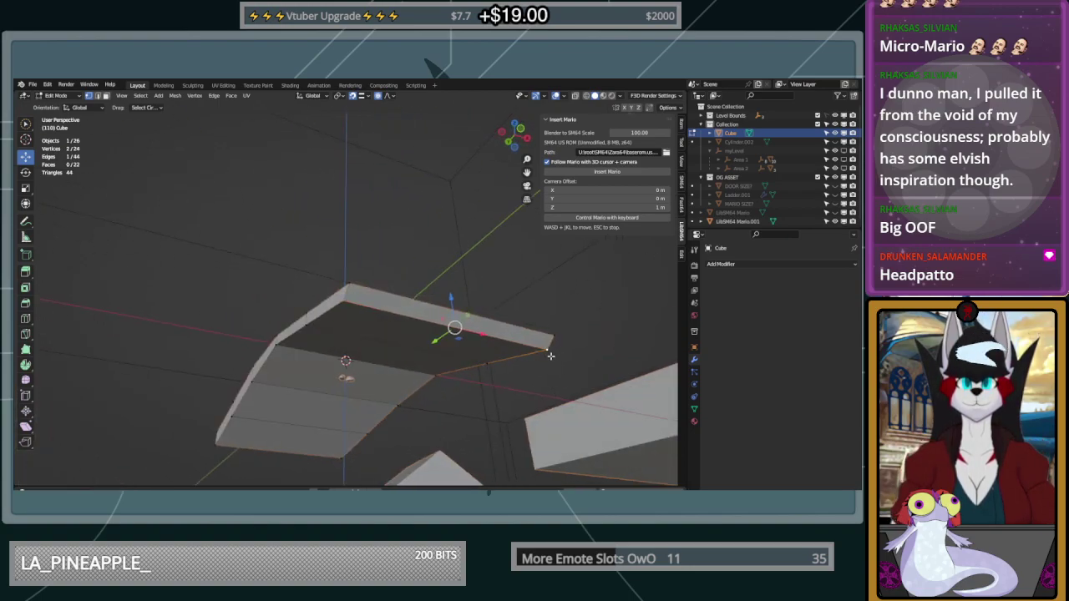
{"action": "middle_click_drag", "start_coordinate": [551, 347], "coordinate": [304, 355]}
Try lowering the end's underside corner vertices, undo that, and raise them by about 0.76 m along Z
{"action": "left_click_drag", "start_coordinate": [249, 330], "coordinate": [252, 422]}
{"action": "key", "text": "ctrl+z"}
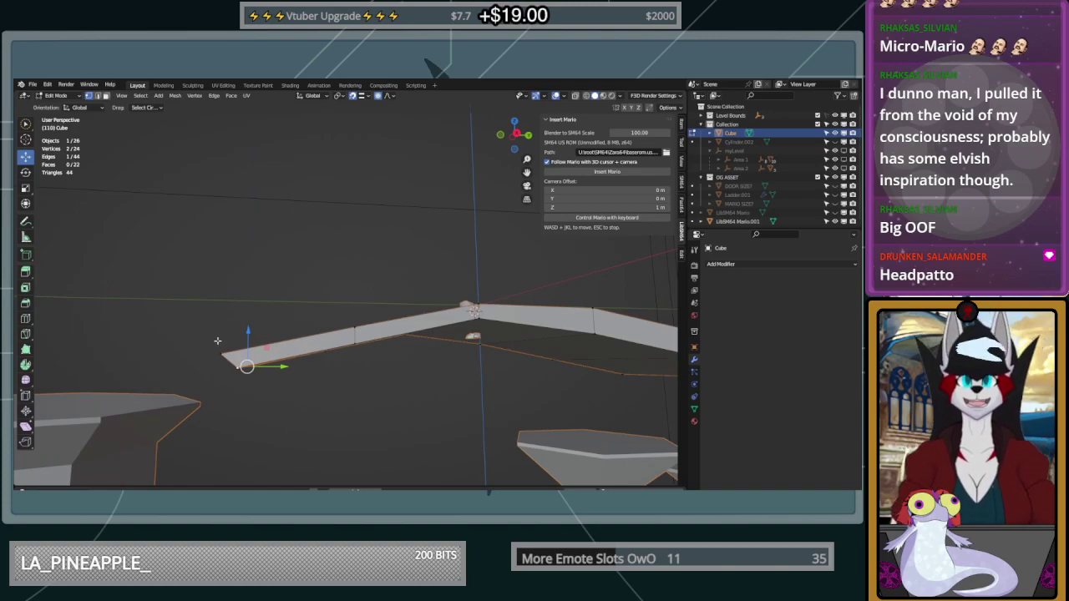
{"action": "left_click_drag", "start_coordinate": [247, 333], "coordinate": [247, 310]}
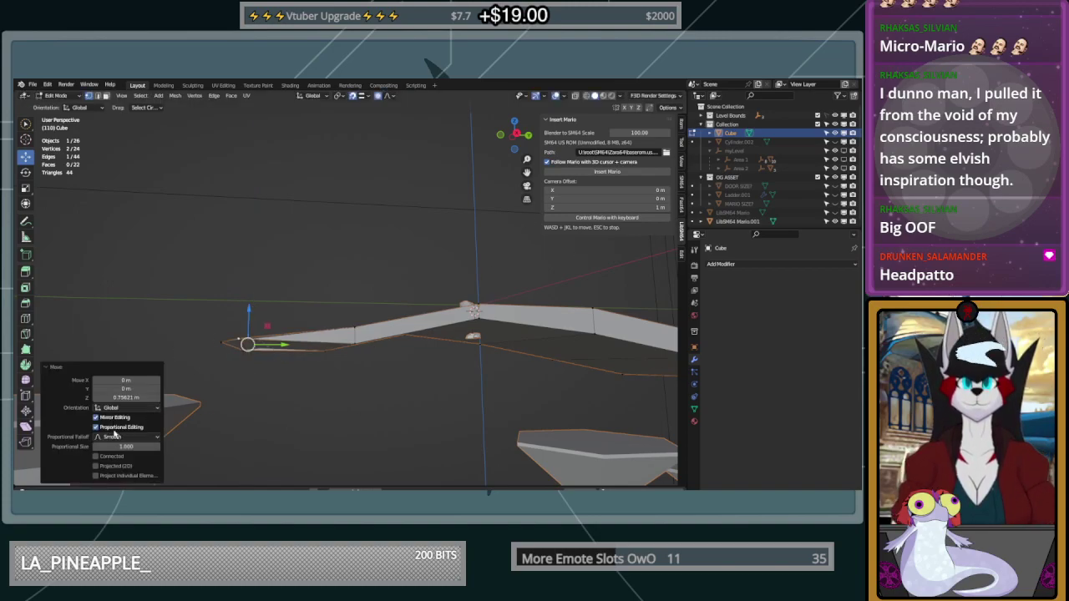
Turn off proportional editing for the last raise, undo it, then try moving the underside corners along Z again and undo that
{"action": "left_click", "coordinate": [114, 428]}
{"action": "left_click", "coordinate": [308, 410]}
{"action": "key", "text": "ctrl+z"}
{"action": "key", "text": "ctrl+z"}
{"action": "left_click_drag", "start_coordinate": [248, 325], "coordinate": [229, 403]}
{"action": "key", "text": "ctrl+z"}
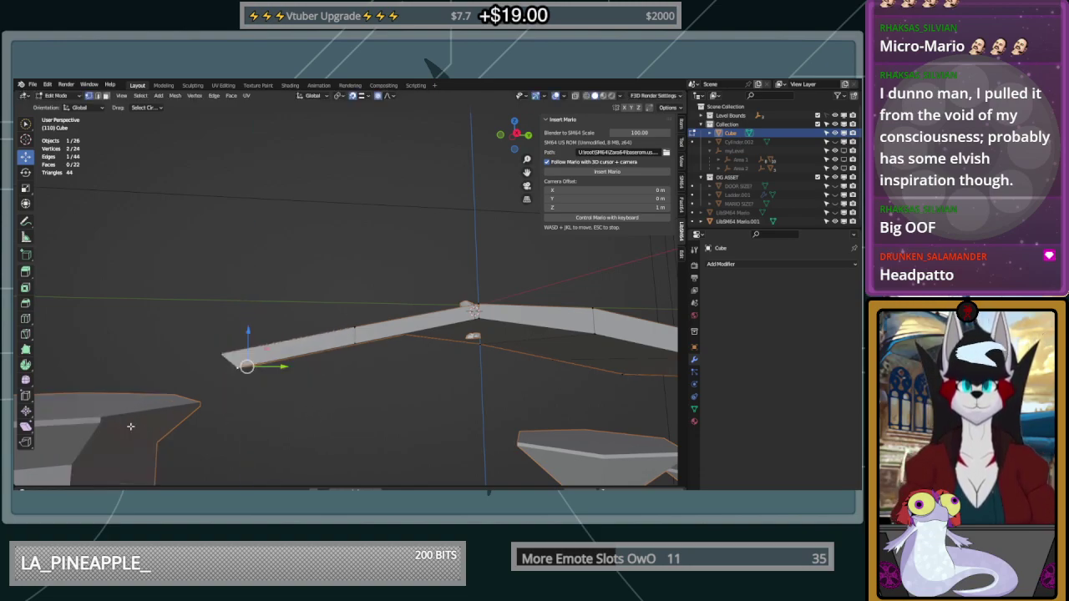
Raise the bridge end's underside corner vertices about 0.31 m along Z without proportional editing, then nudge them slightly
{"action": "left_click_drag", "start_coordinate": [248, 331], "coordinate": [248, 323]}
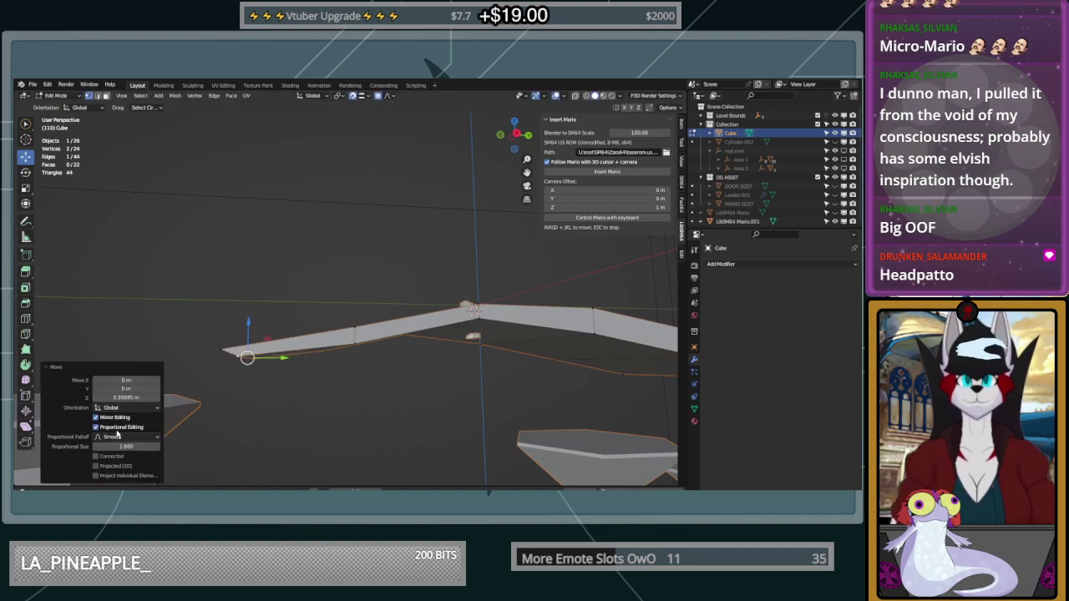
{"action": "left_click", "coordinate": [96, 427]}
{"action": "middle_click_drag", "start_coordinate": [208, 425], "coordinate": [307, 417]}
{"action": "left_click_drag", "start_coordinate": [247, 331], "coordinate": [251, 326]}
Reselect the two underside corner vertices at the bridge's end and lower them about 2.9 m along Z without proportional editing
{"action": "left_click", "coordinate": [232, 381]}
{"action": "middle_click_drag", "start_coordinate": [228, 379], "coordinate": [334, 357]}
{"action": "left_click", "coordinate": [237, 354], "text": "shift"}
{"action": "mouse_move", "coordinate": [237, 355]}
{"action": "middle_mouse_down"}
{"action": "mouse_move", "coordinate": [248, 365]}
{"action": "mouse_move", "coordinate": [227, 368]}
{"action": "middle_mouse_up"}
{"action": "left_click_drag", "start_coordinate": [272, 321], "coordinate": [291, 456]}
{"action": "left_click", "coordinate": [129, 427]}
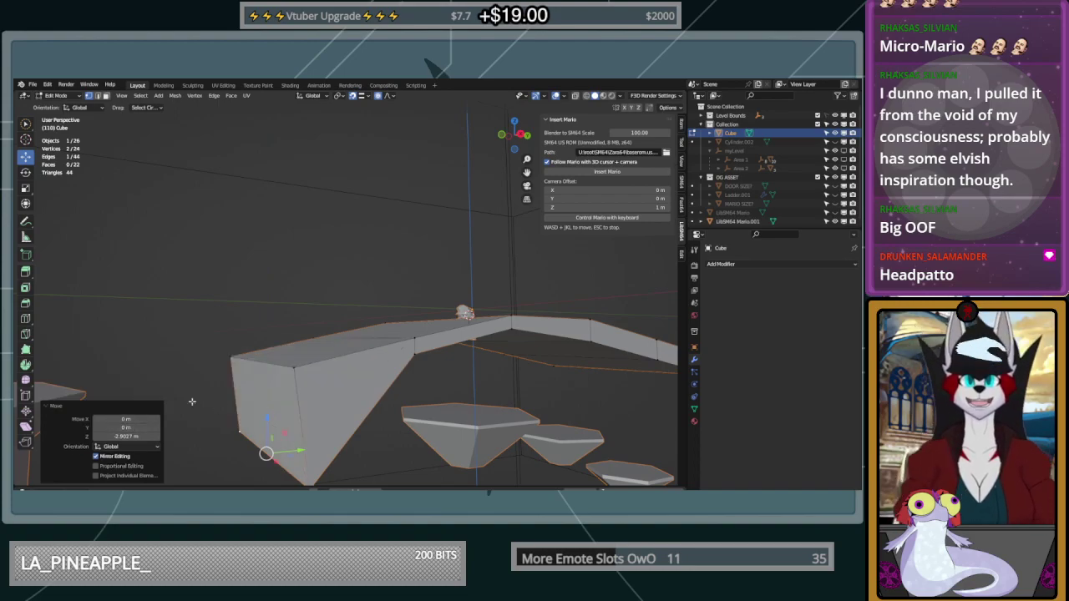
Try raising the lowered underside corner vertices about 3.05 m along Z with proportional editing
{"action": "middle_click_drag", "start_coordinate": [407, 406], "coordinate": [369, 438]}
{"action": "left_click", "coordinate": [356, 441]}
{"action": "left_click", "coordinate": [282, 432]}
{"action": "key", "text": "g"}
{"action": "key", "text": "z"}
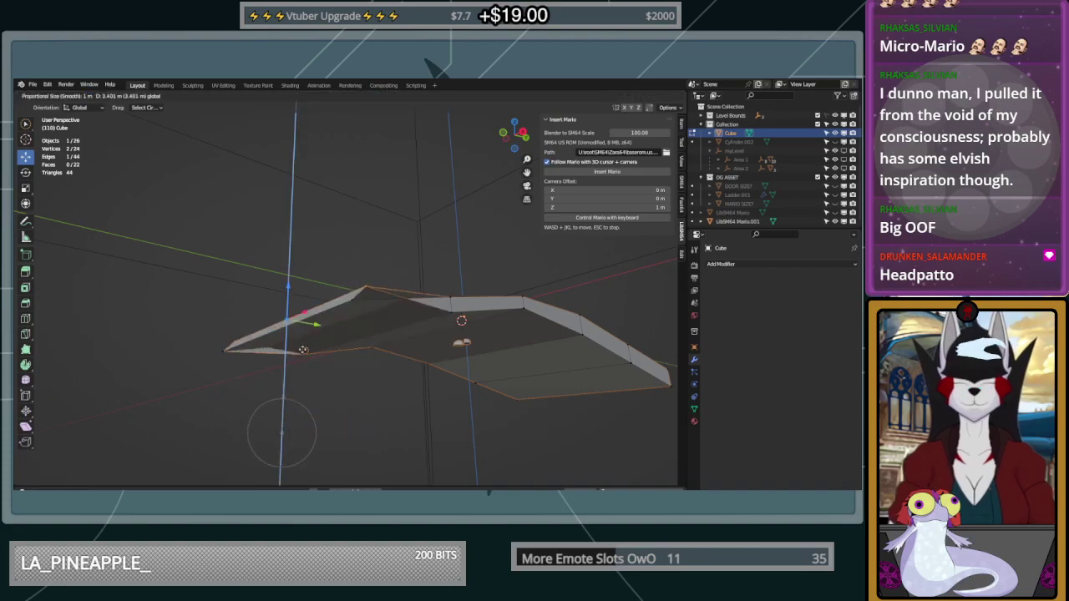
{"action": "left_click", "coordinate": [354, 305]}
{"action": "middle_click_drag", "start_coordinate": [394, 327], "coordinate": [335, 314]}
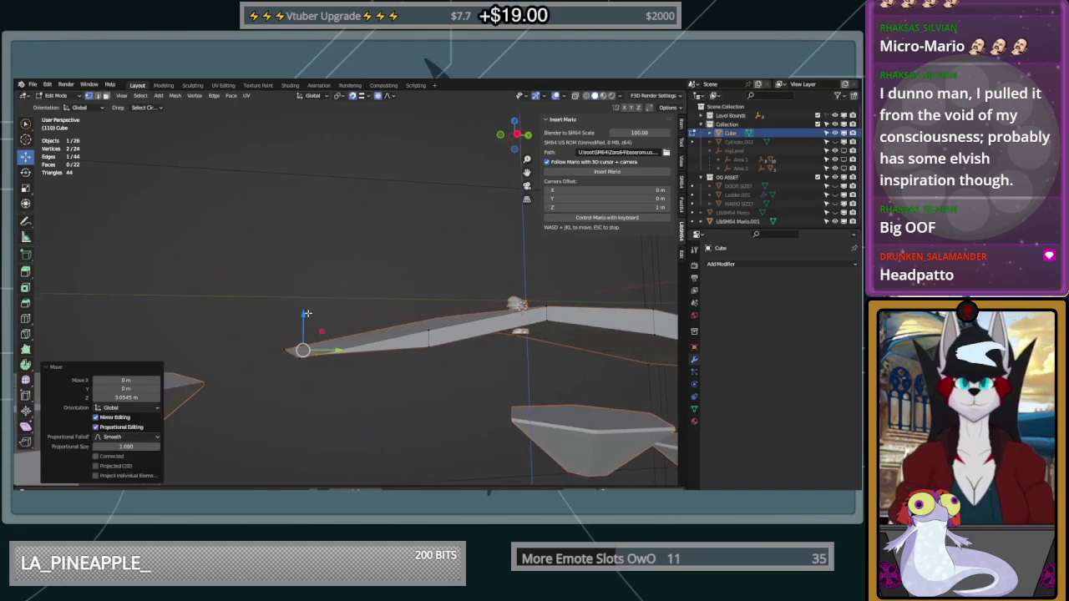
Try shifting the underside corners about -0.11 m along Y without proportional editing, then undo both the shift and the raise
{"action": "key", "text": "g"}
{"action": "key", "text": "y"}
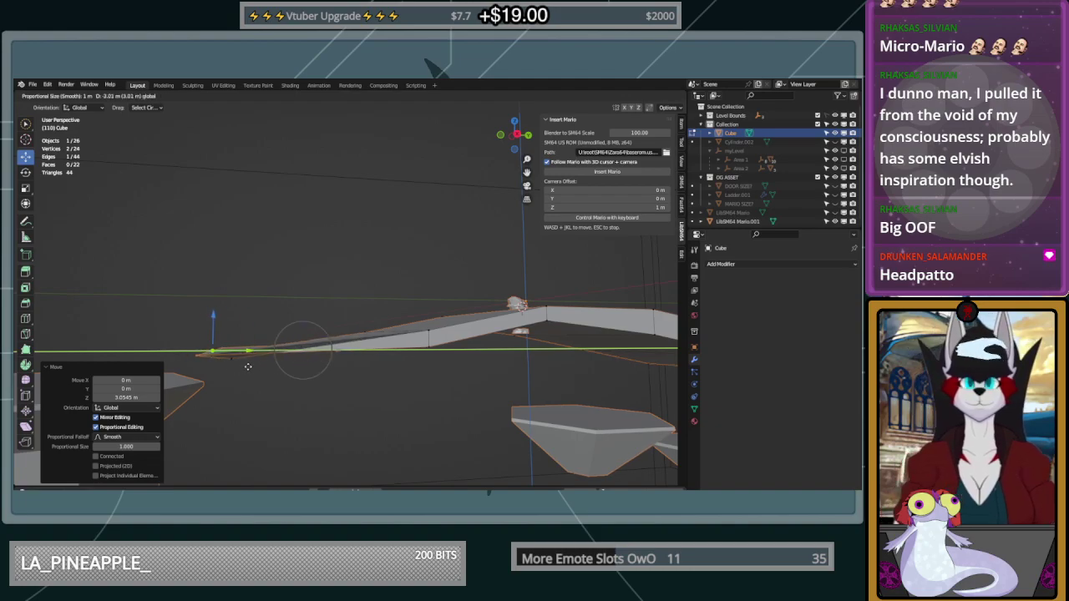
{"action": "left_click", "coordinate": [272, 376]}
{"action": "left_click", "coordinate": [125, 427]}
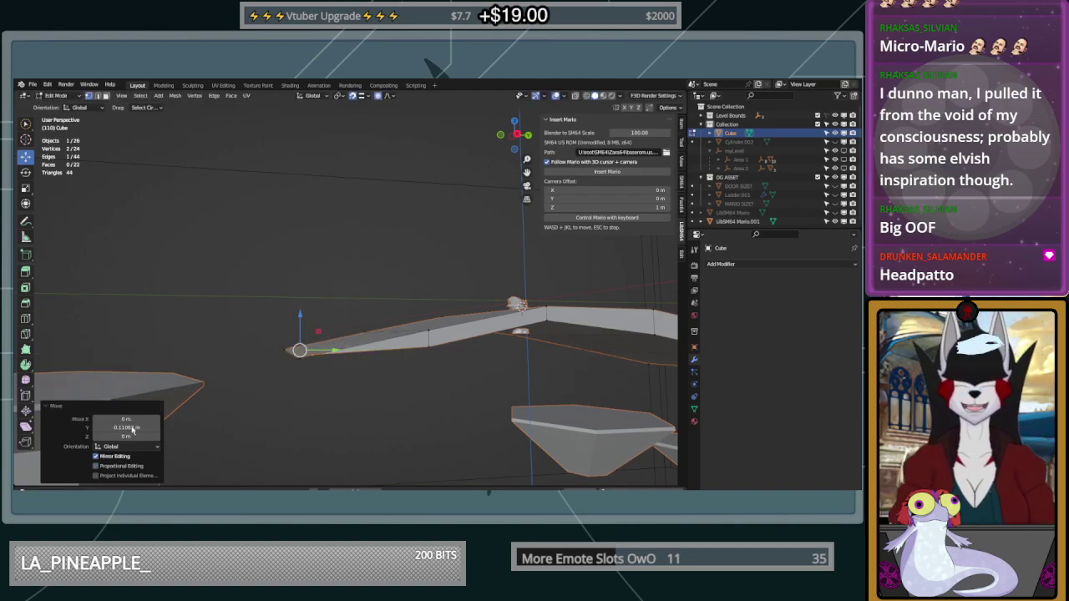
{"action": "key", "text": "ctrl+z"}
{"action": "key", "text": "ctrl+z"}
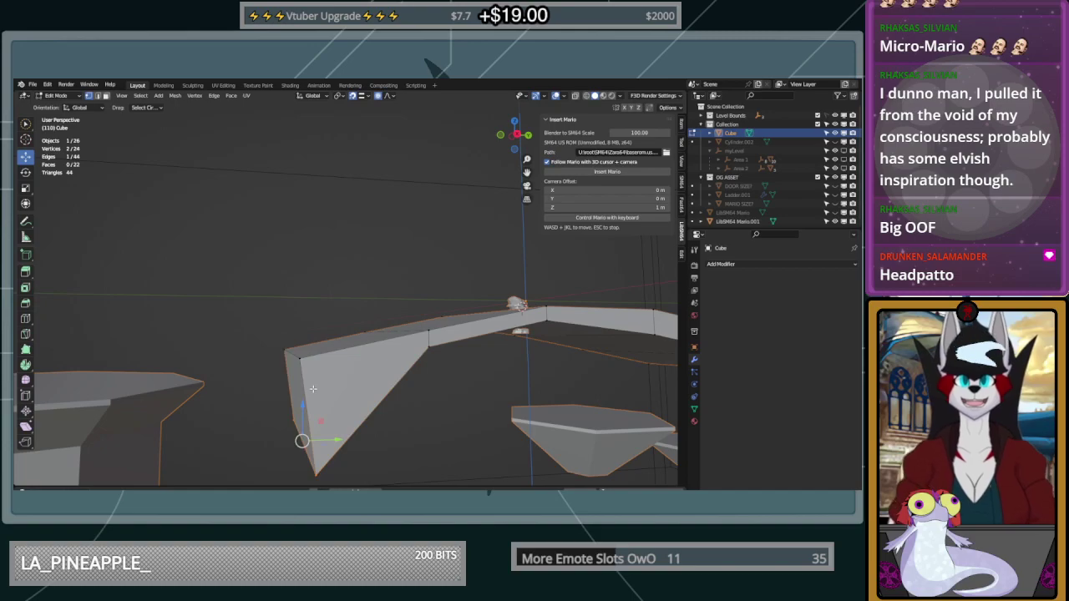
Try raising the end's underside corner vertices along Z again by about 3.05 m
{"action": "middle_click_drag", "start_coordinate": [304, 407], "coordinate": [471, 399]}
{"action": "key", "text": "g"}
{"action": "key", "text": "z"}
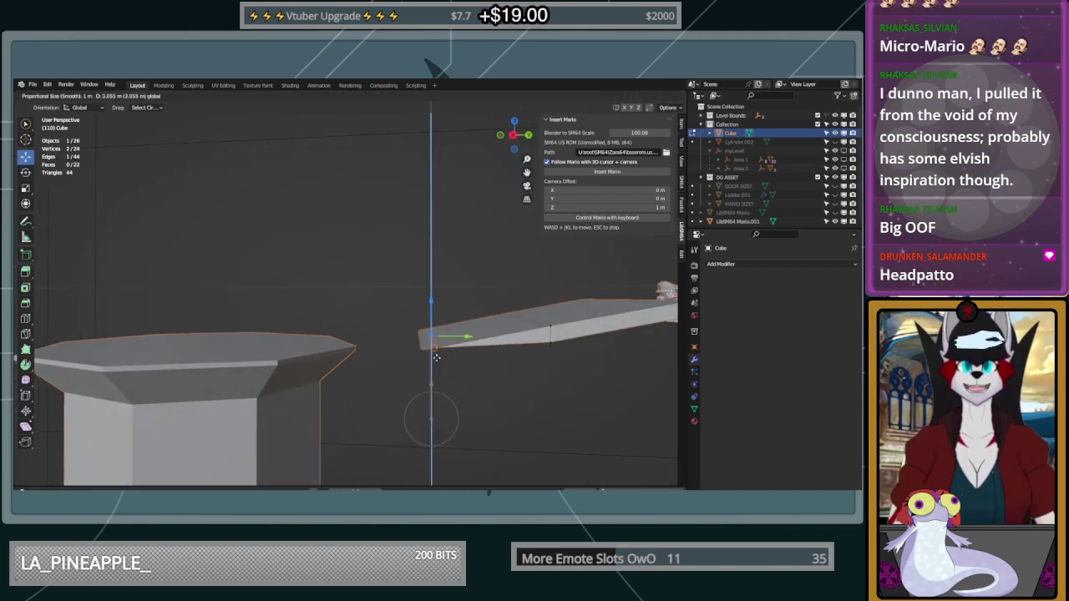
{"action": "left_click", "coordinate": [436, 341]}
Try moving the end's underside corners about 3.64 m along Y without proportional editing
{"action": "key", "text": "g"}
{"action": "key", "text": "y"}
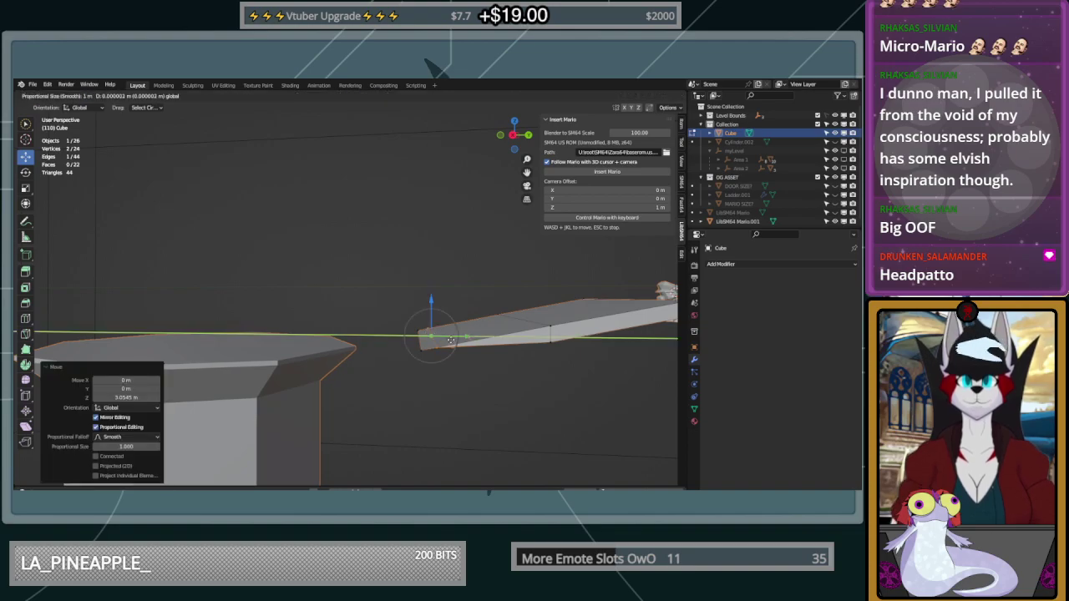
{"action": "left_click_drag", "start_coordinate": [386, 351], "coordinate": [415, 352]}
{"action": "left_click", "coordinate": [108, 429]}
{"action": "middle_click_drag", "start_coordinate": [456, 339], "coordinate": [424, 367]}
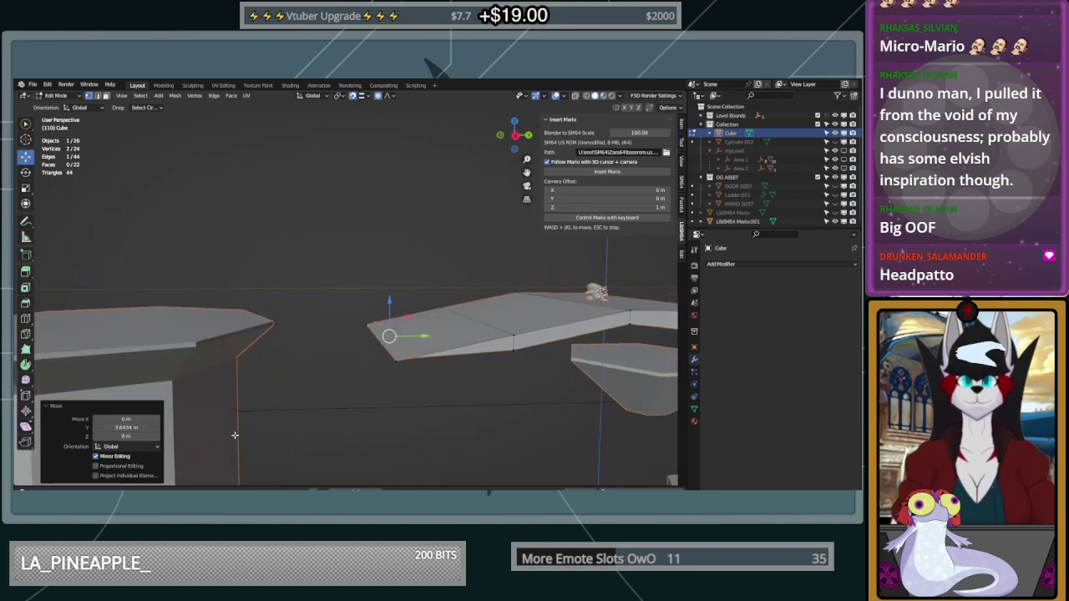
Try moving the underside corners about -3.42 m along Y, toward the pillar, without proportional editing
{"action": "left_click", "coordinate": [97, 427]}
{"action": "middle_click_drag", "start_coordinate": [276, 392], "coordinate": [365, 370]}
{"action": "key", "text": "g"}
{"action": "key", "text": "y"}
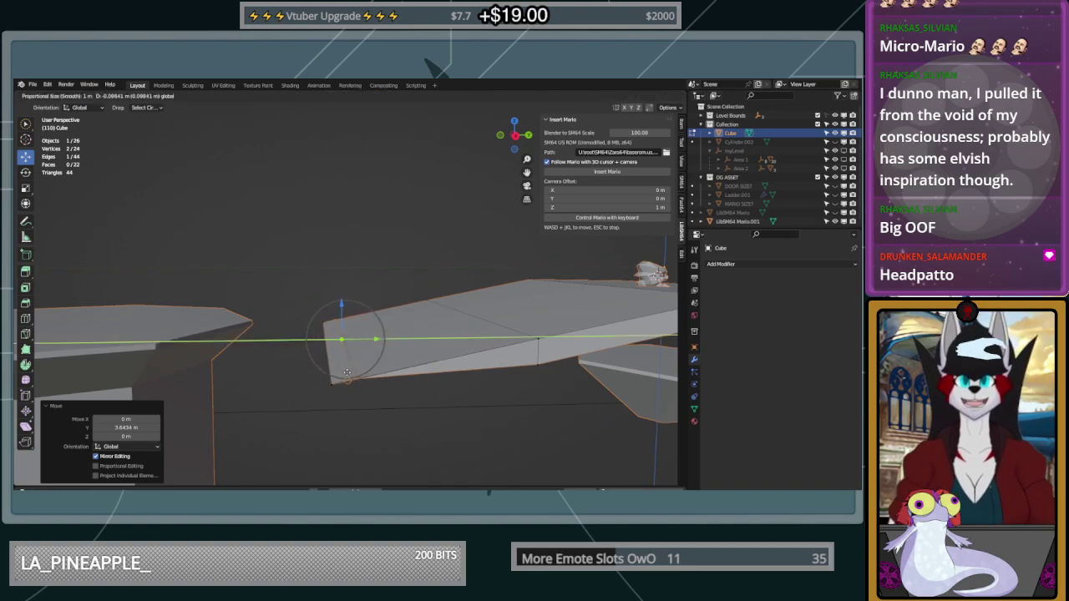
{"action": "left_click", "coordinate": [237, 398]}
{"action": "left_click", "coordinate": [97, 426]}
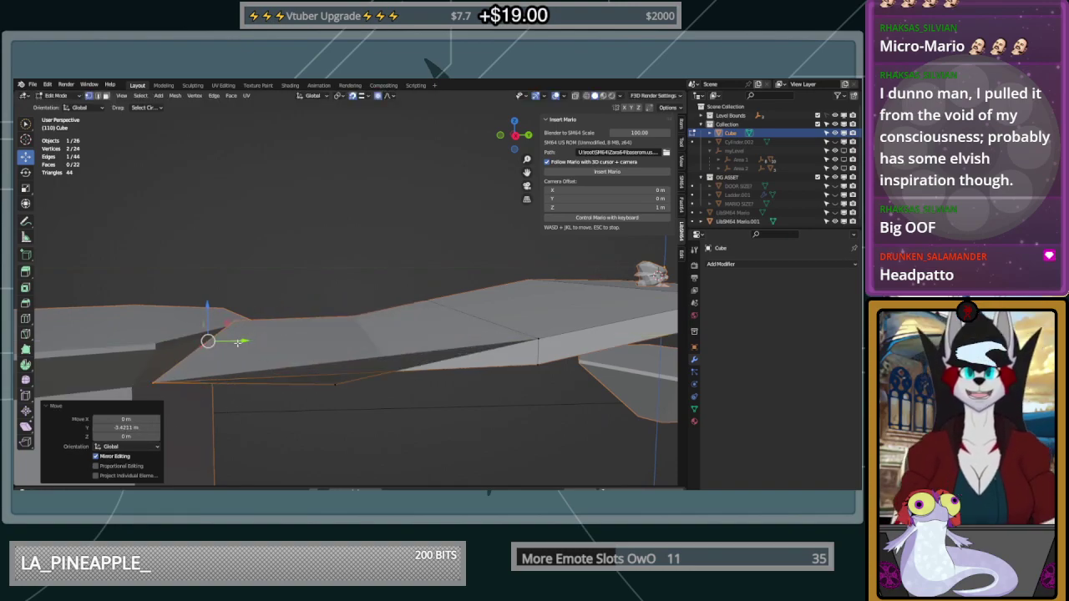
Try moving the underside corners back about 3.42 m along Y without proportional editing
{"action": "key", "text": "g"}
{"action": "key", "text": "y"}
{"action": "left_click", "coordinate": [332, 395]}
{"action": "left_click", "coordinate": [125, 425]}
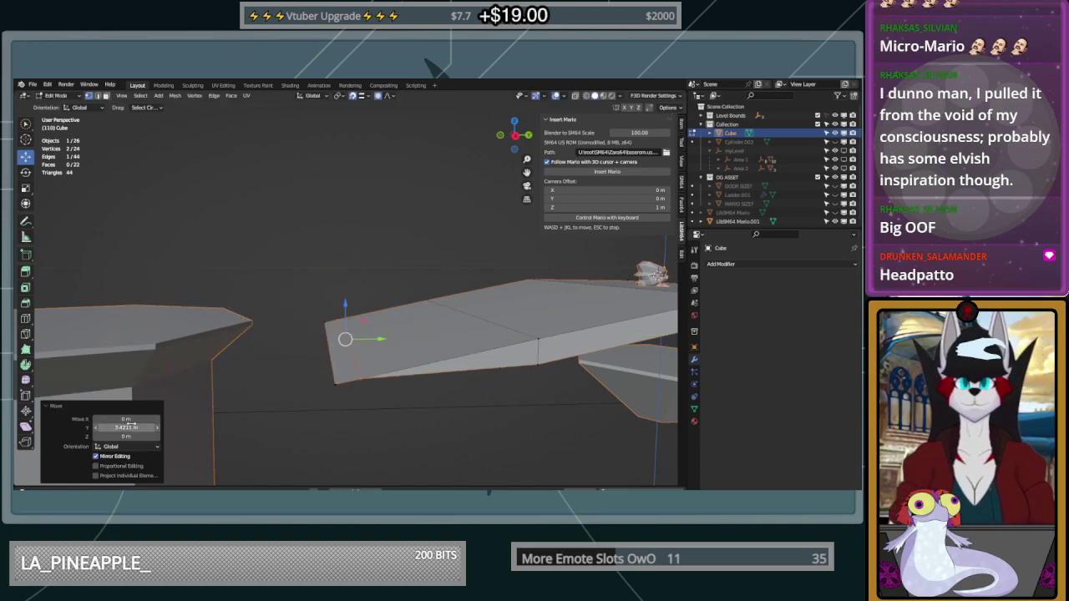
Try one more shift of the underside corners along Y, then undo all the recent Y moves and the raise
{"action": "key", "text": "g"}
{"action": "key", "text": "y"}
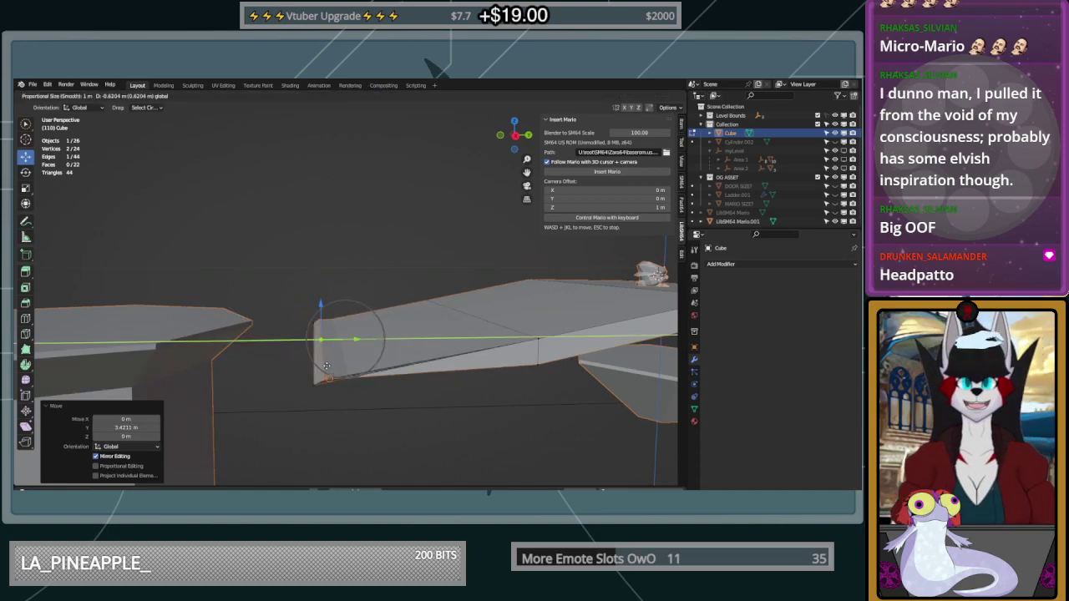
{"action": "left_click", "coordinate": [587, 415]}
{"action": "key", "text": "ctrl+z"}
{"action": "key", "text": "ctrl+z"}
{"action": "key", "text": "ctrl+z"}
{"action": "key", "text": "ctrl+z"}
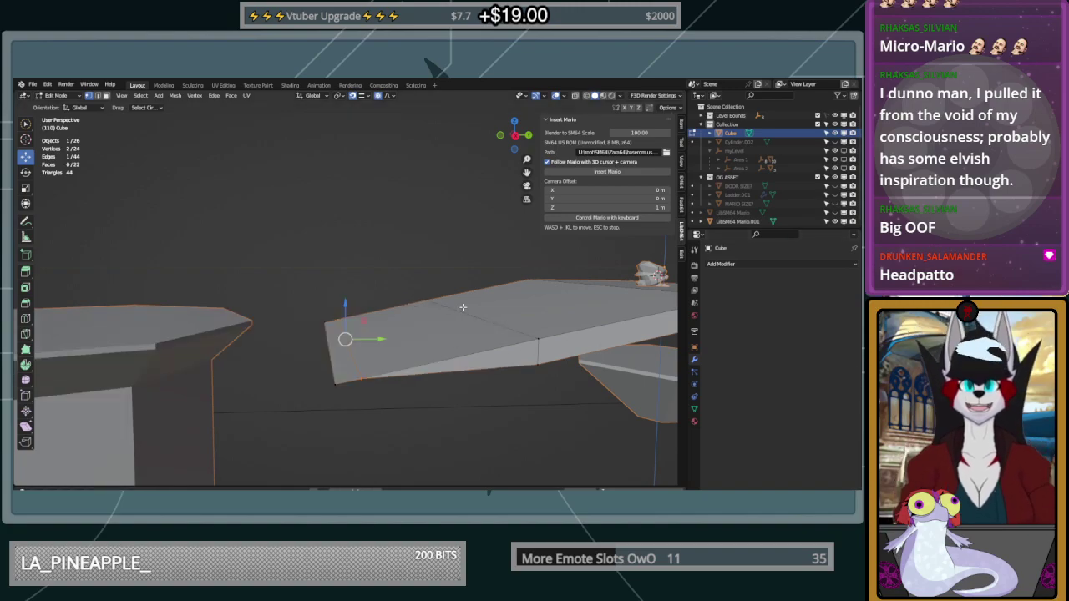
{"action": "key", "text": "ctrl+z"}
{"action": "key", "text": "ctrl+z"}
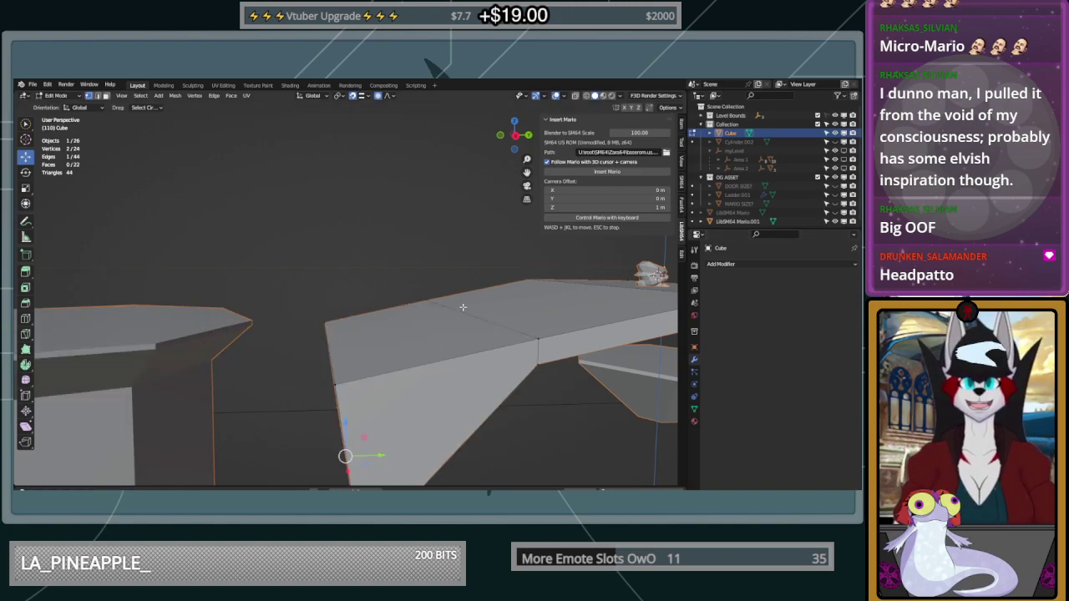
Deselect everything and examine the viewport gizmo, overlay and mesh editing options
{"action": "left_click", "coordinate": [473, 191]}
{"action": "middle_click_drag", "start_coordinate": [473, 191], "coordinate": [430, 197]}
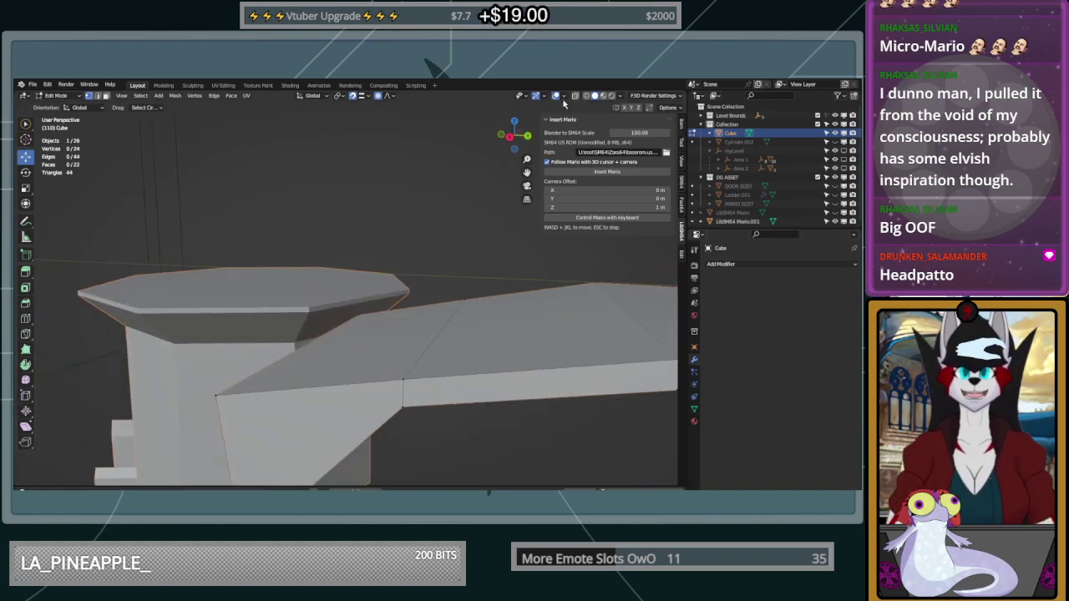
{"action": "left_click", "coordinate": [544, 97]}
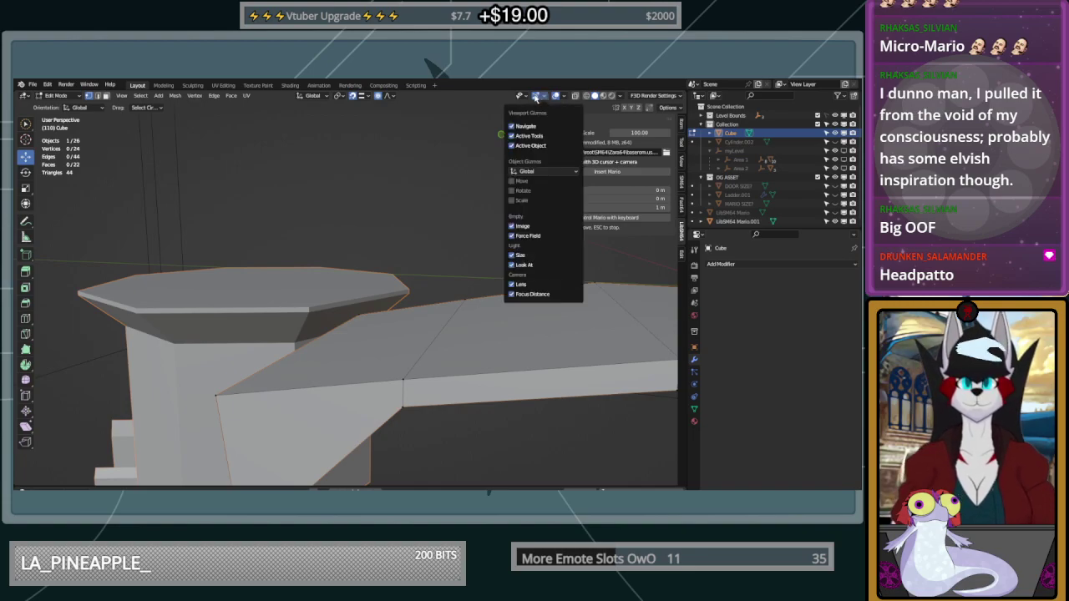
{"action": "left_click", "coordinate": [540, 97]}
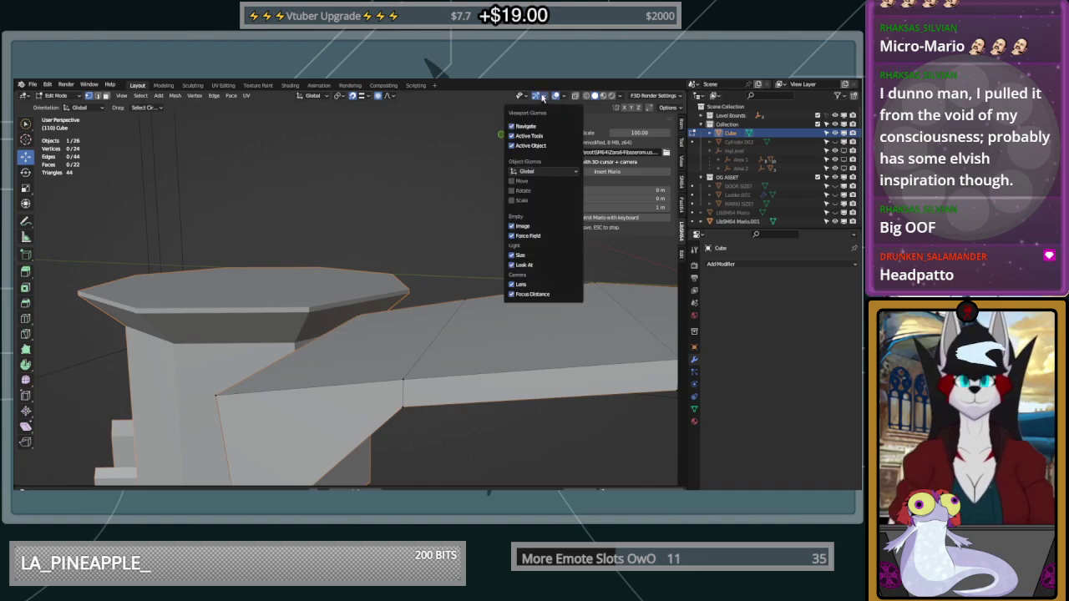
{"action": "left_click", "coordinate": [563, 97]}
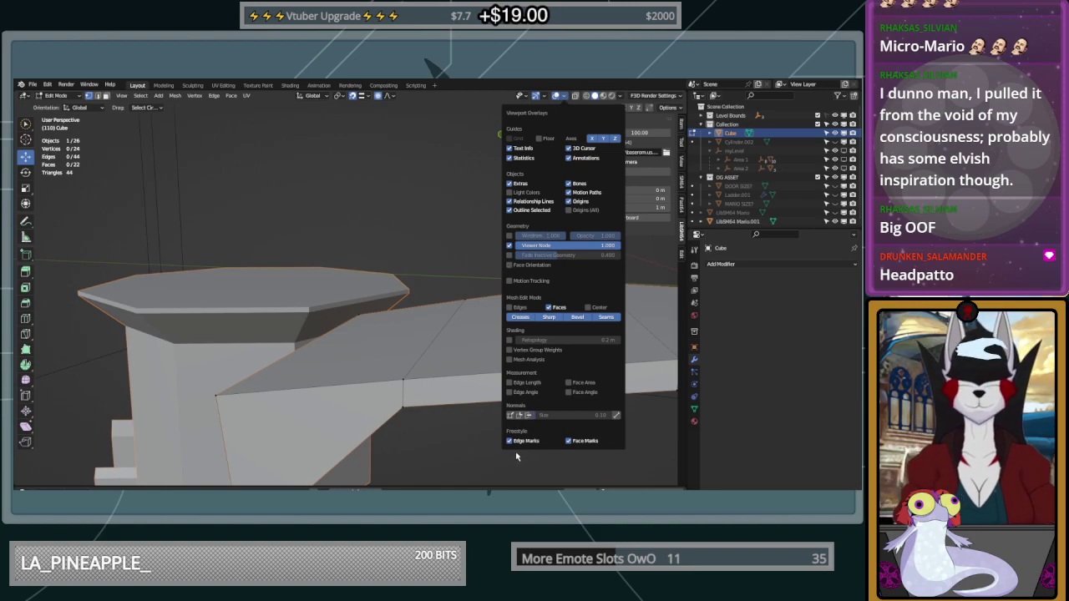
{"action": "left_click", "coordinate": [597, 97]}
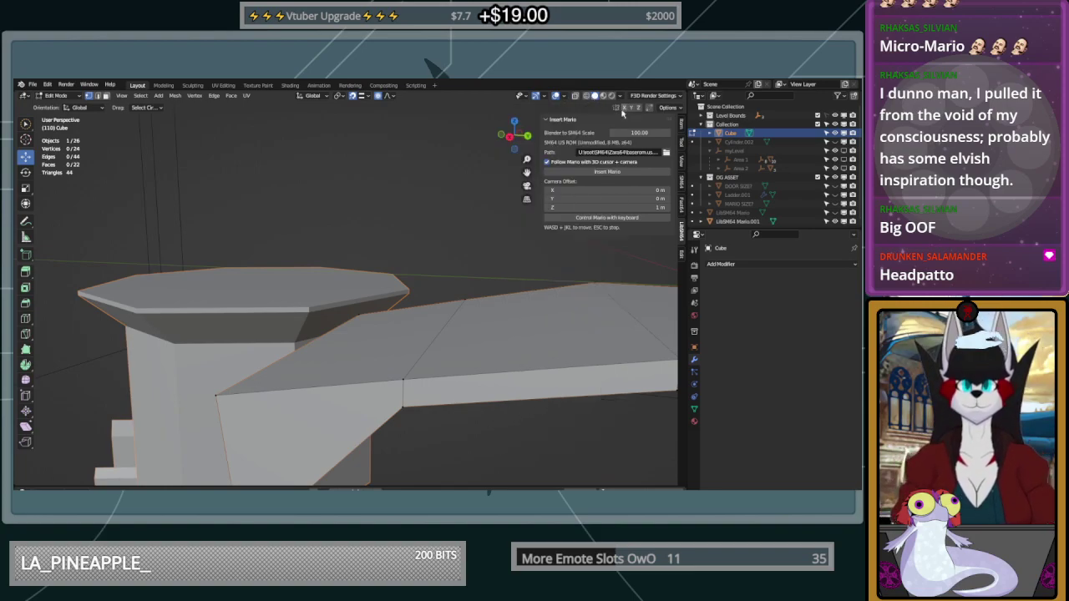
{"action": "left_click", "coordinate": [670, 108]}
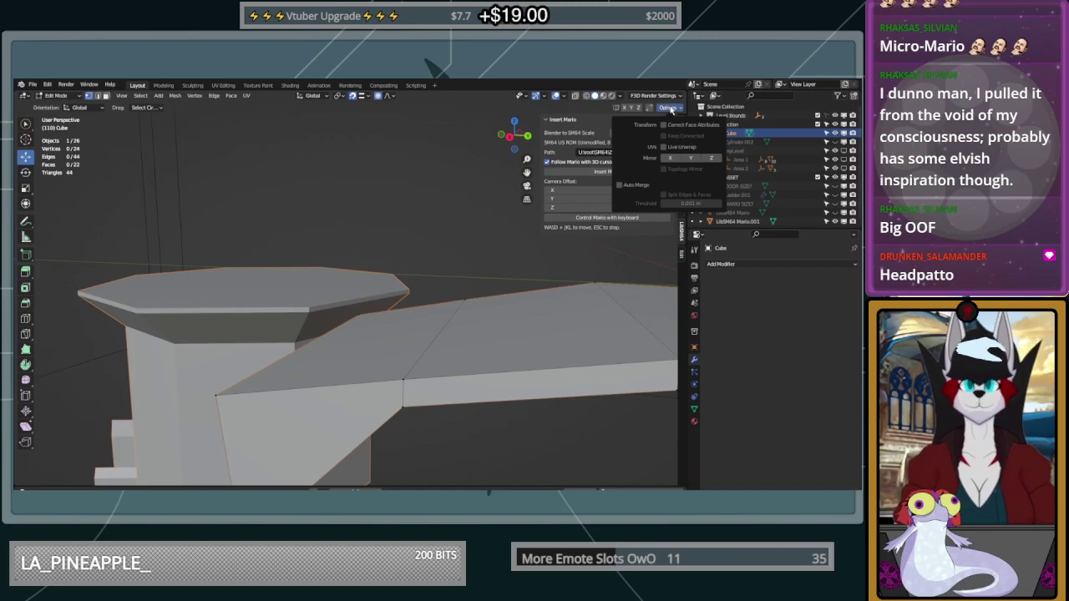
{"action": "left_click", "coordinate": [652, 97]}
{"action": "left_click", "coordinate": [566, 97]}
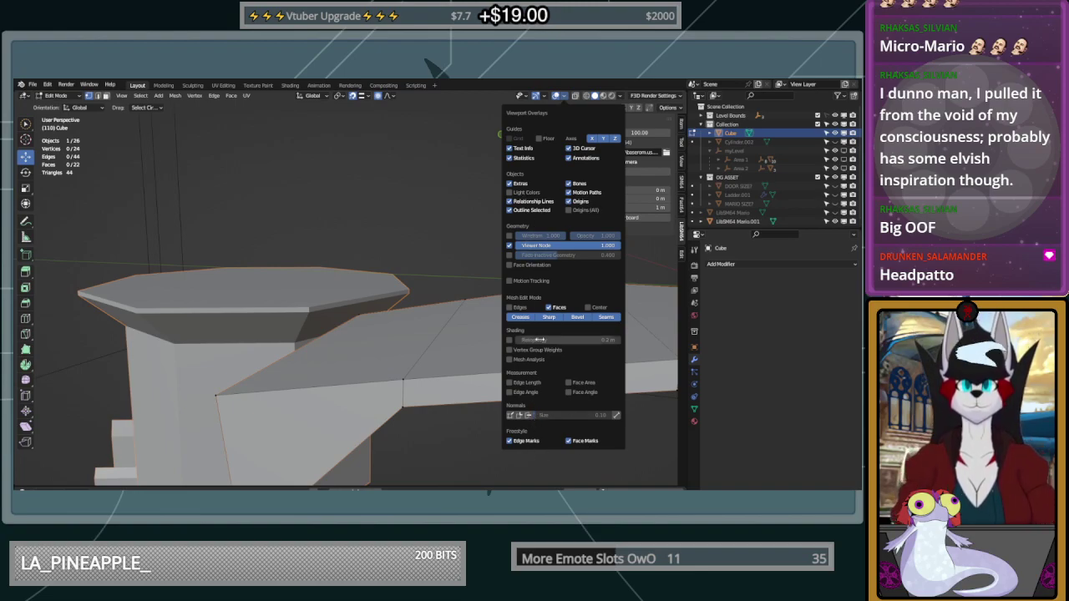
Select the two lowered underside corner vertices and raise them about 3.05 m along Z without proportional editing
{"action": "middle_click_drag", "start_coordinate": [342, 226], "coordinate": [446, 278]}
{"action": "left_click", "coordinate": [412, 459]}
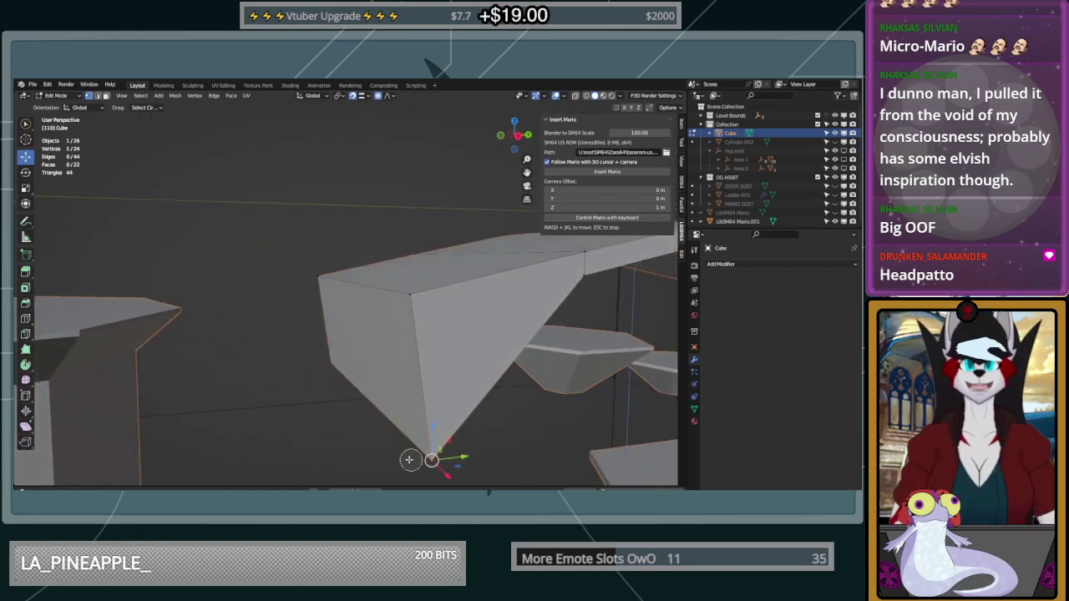
{"action": "left_click", "coordinate": [328, 354], "text": "shift"}
{"action": "middle_click_drag", "start_coordinate": [327, 354], "coordinate": [483, 410]}
{"action": "left_click_drag", "start_coordinate": [360, 360], "coordinate": [378, 297]}
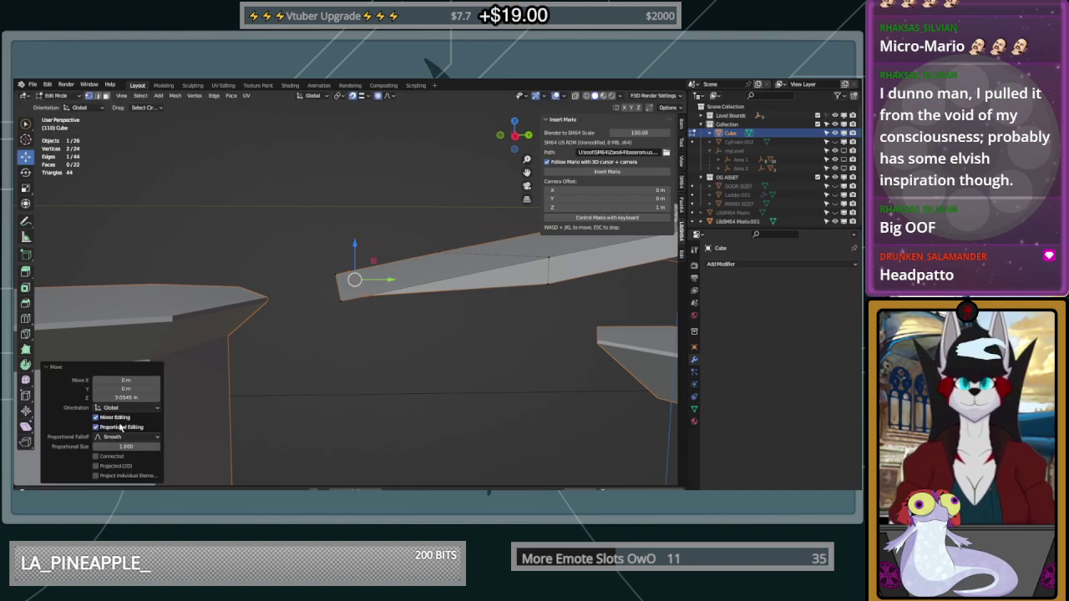
{"action": "left_click", "coordinate": [121, 428]}
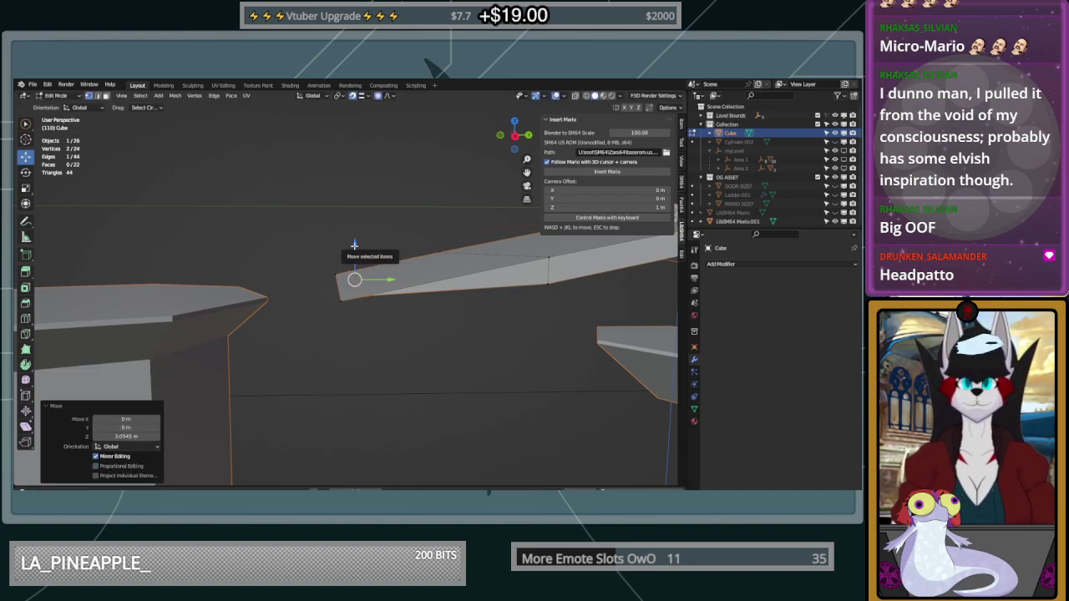
Move the end's underside corner vertices about -1.46 m along Y without proportional editing and inspect the shape
{"action": "left_click_drag", "start_coordinate": [384, 283], "coordinate": [326, 298]}
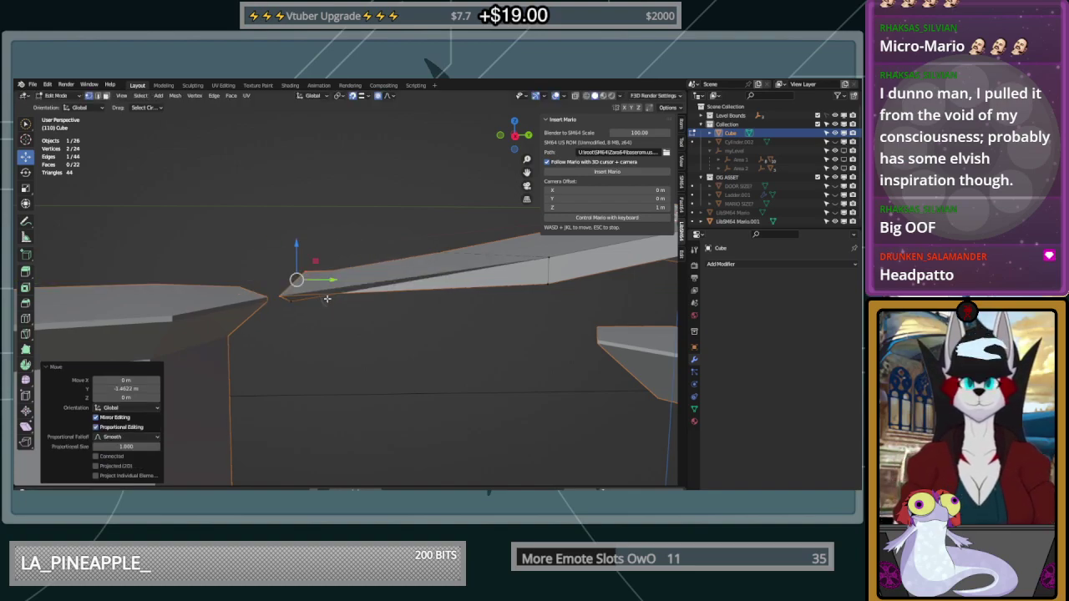
{"action": "left_click", "coordinate": [115, 427]}
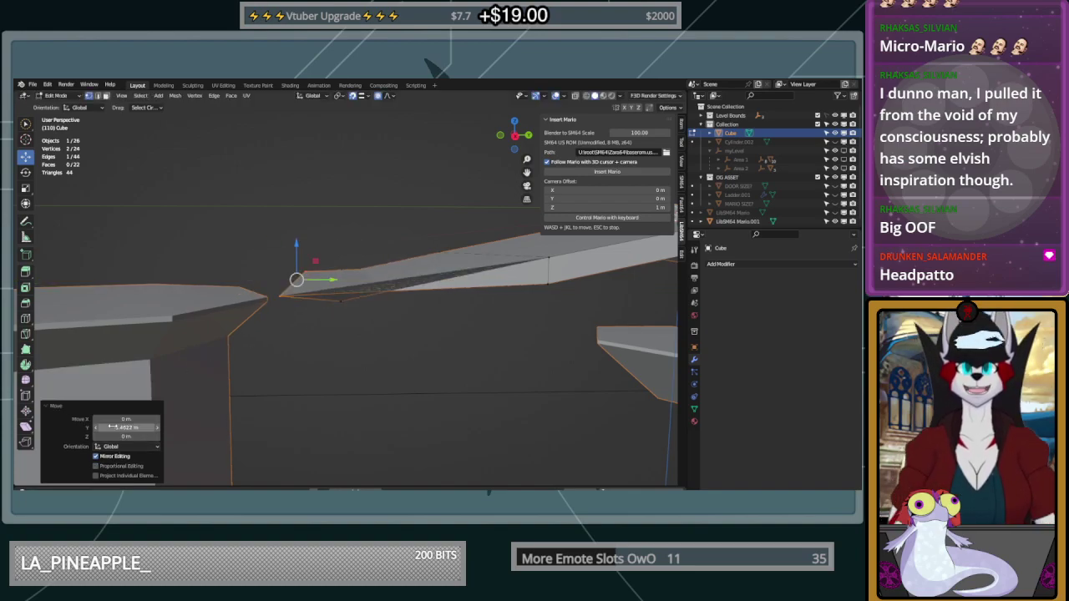
{"action": "scroll", "coordinate": [326, 385], "scroll_direction": "up", "scroll_amount": 4}
{"action": "scroll", "coordinate": [323, 412], "scroll_direction": "down", "scroll_amount": 4}
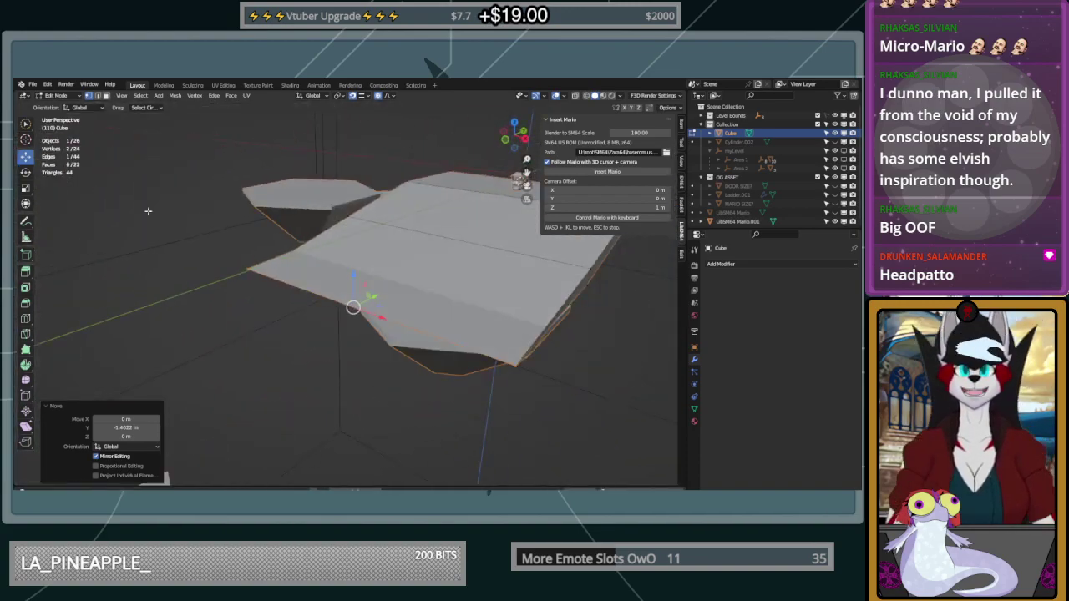
Switch the transform orientation to Local and move the underside corners about 1.02 m along Y without proportional editing
{"action": "left_click", "coordinate": [75, 108]}
{"action": "left_click", "coordinate": [92, 144]}
{"action": "middle_click_drag", "start_coordinate": [490, 307], "coordinate": [409, 298]}
{"action": "left_click_drag", "start_coordinate": [331, 293], "coordinate": [372, 292]}
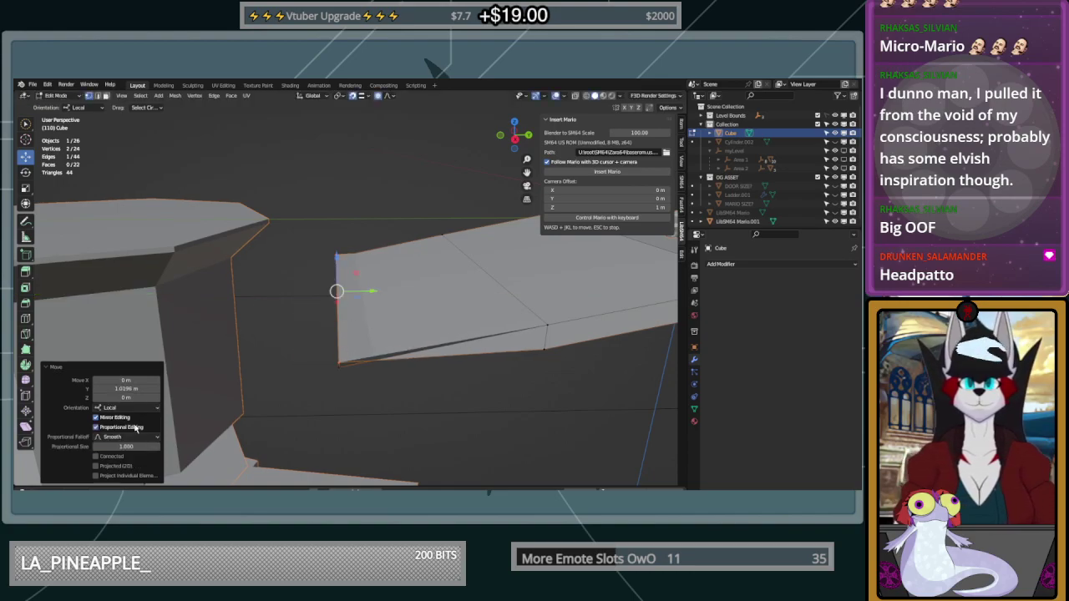
{"action": "left_click", "coordinate": [136, 427]}
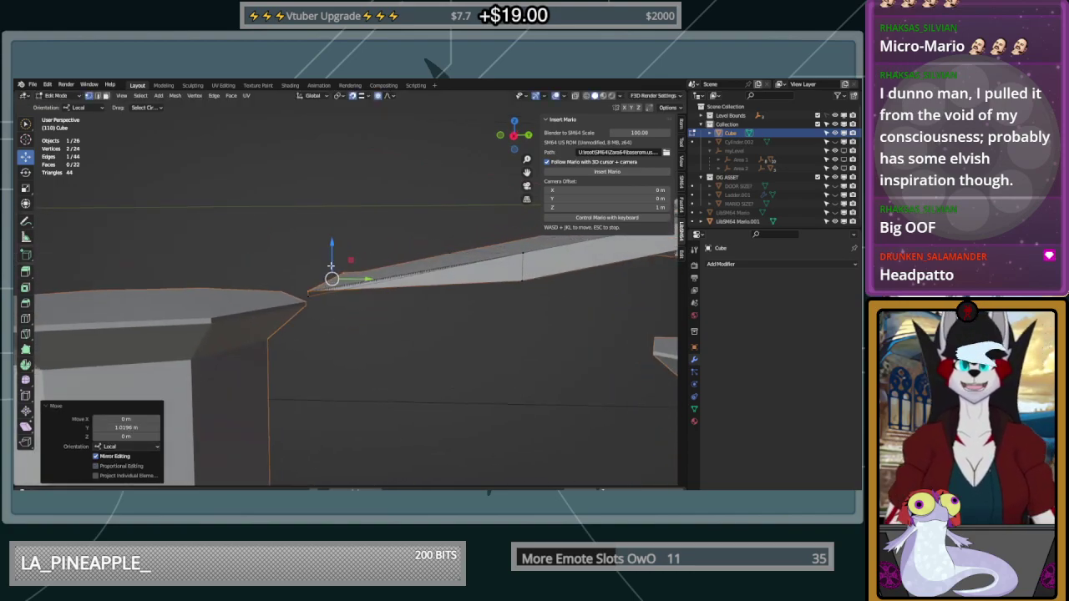
Lower the end's underside corner vertices about 0.54 m along local Z without proportional editing
{"action": "key", "text": "g"}
{"action": "key", "text": "z"}
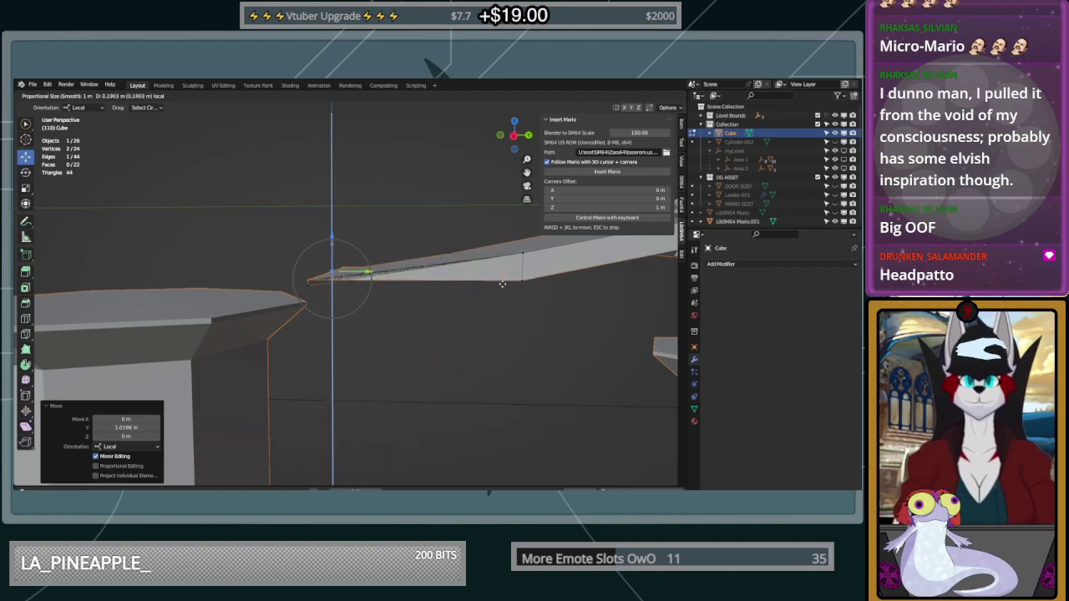
{"action": "left_click", "coordinate": [523, 281]}
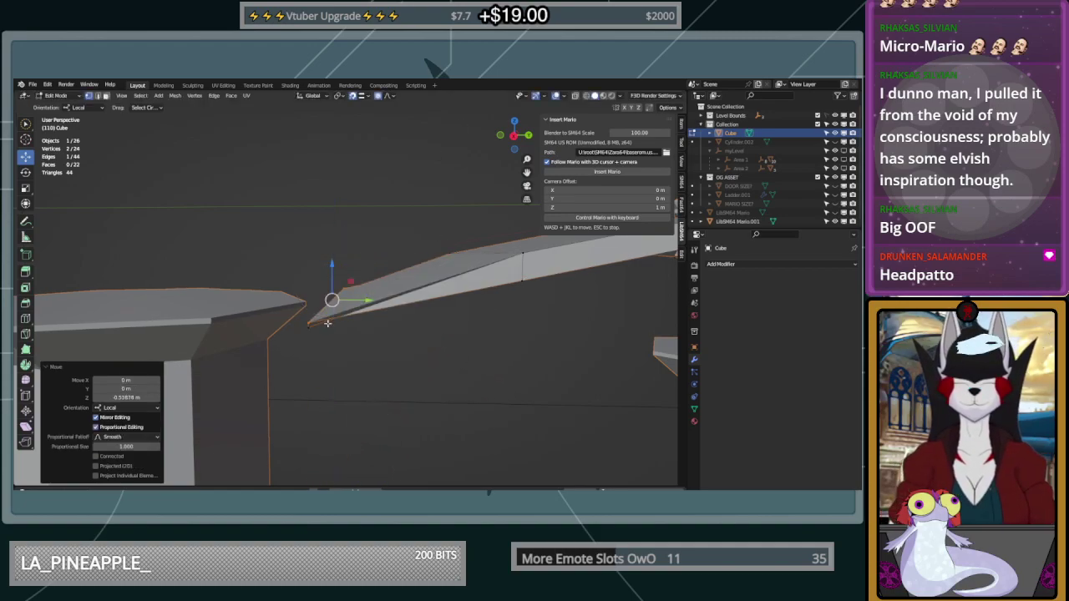
{"action": "left_click", "coordinate": [113, 426]}
{"action": "middle_click_drag", "start_coordinate": [411, 306], "coordinate": [446, 302]}
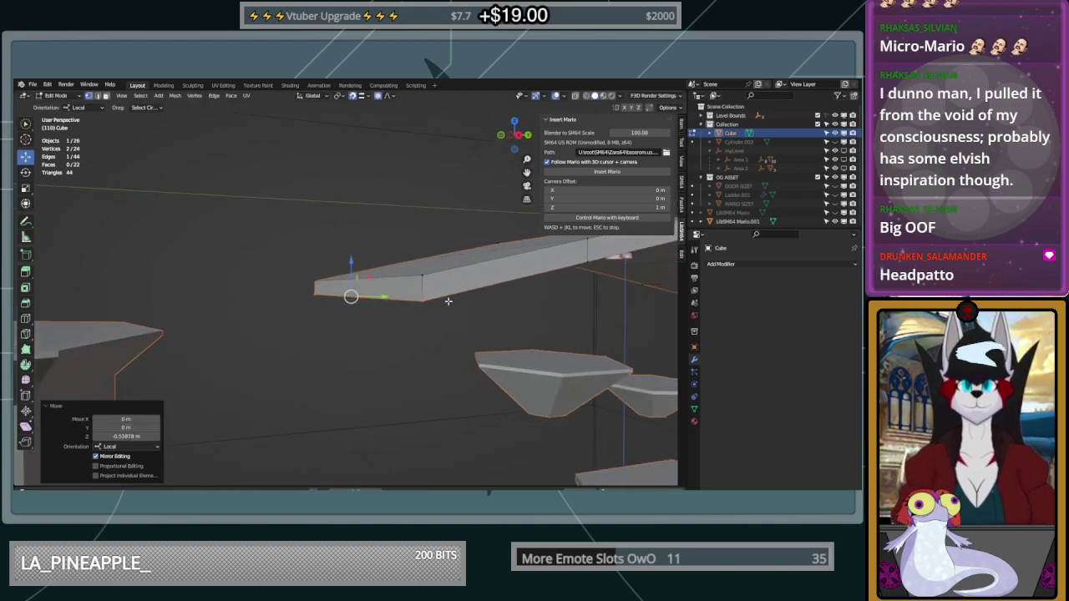
Reselect the bridge end's two underside corner vertices and raise them about 0.23 m along local Z
{"action": "left_click", "coordinate": [492, 376]}
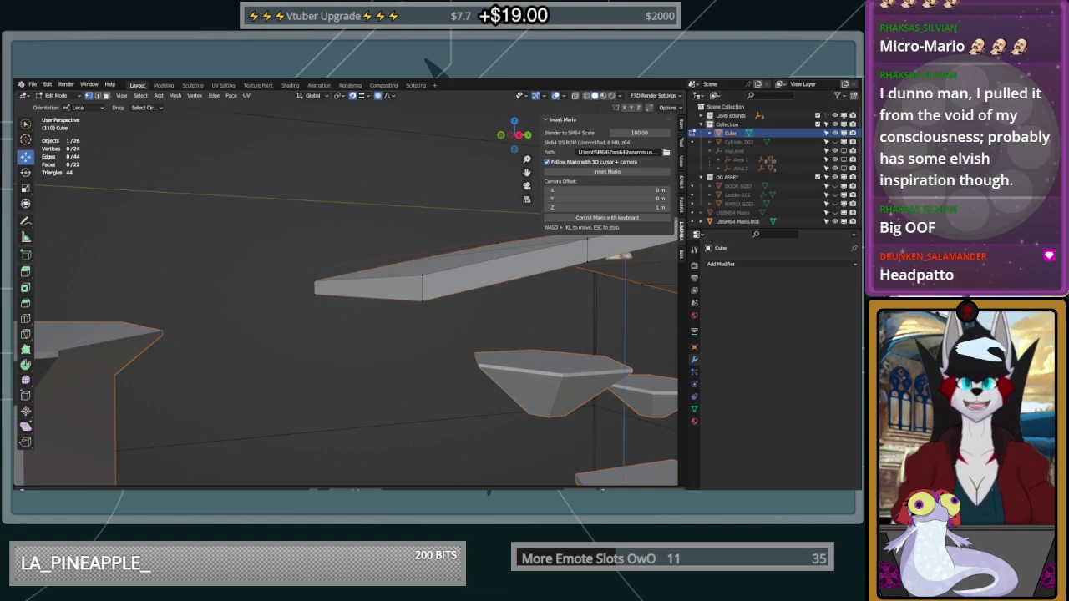
{"action": "left_click", "coordinate": [414, 297]}
{"action": "left_click", "coordinate": [318, 292], "text": "shift"}
{"action": "left_click_drag", "start_coordinate": [352, 258], "coordinate": [359, 247]}
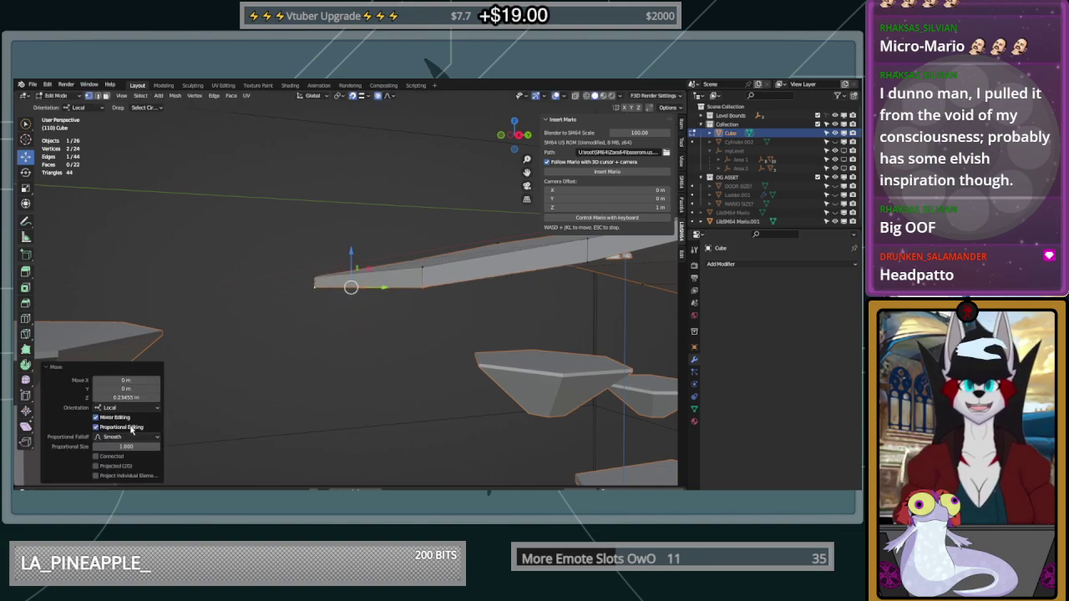
Try to lower the end's underside corner vertices about 2.12 m along local Z without proportional editing, and undo it
{"action": "middle_click_drag", "start_coordinate": [506, 350], "coordinate": [383, 277]}
{"action": "key", "text": "o"}
{"action": "left_click_drag", "start_coordinate": [338, 256], "coordinate": [328, 325]}
{"action": "left_click", "coordinate": [111, 426]}
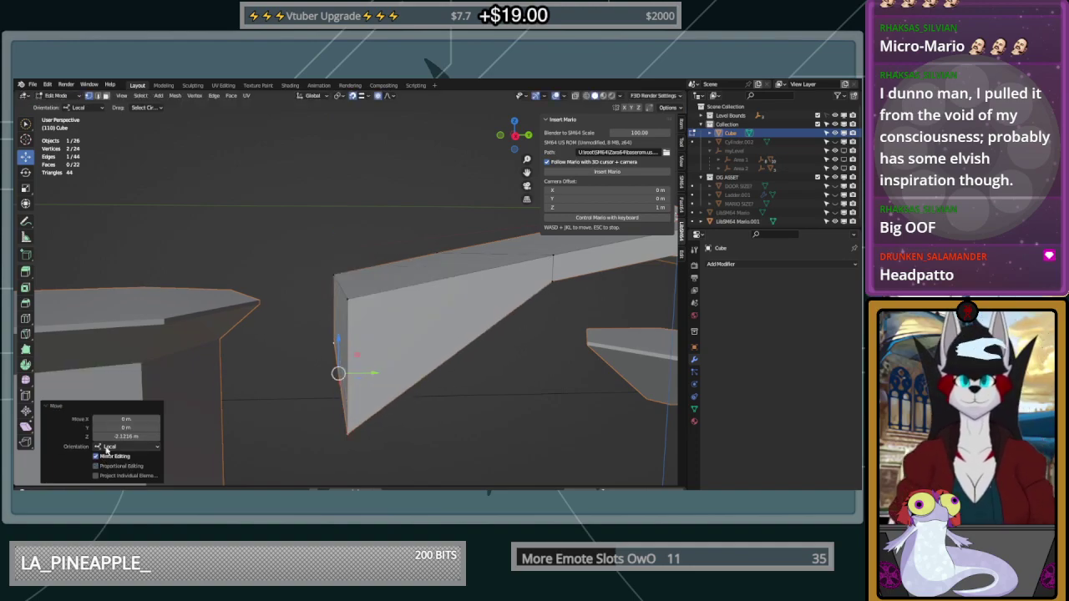
{"action": "key", "text": "ctrl+z"}
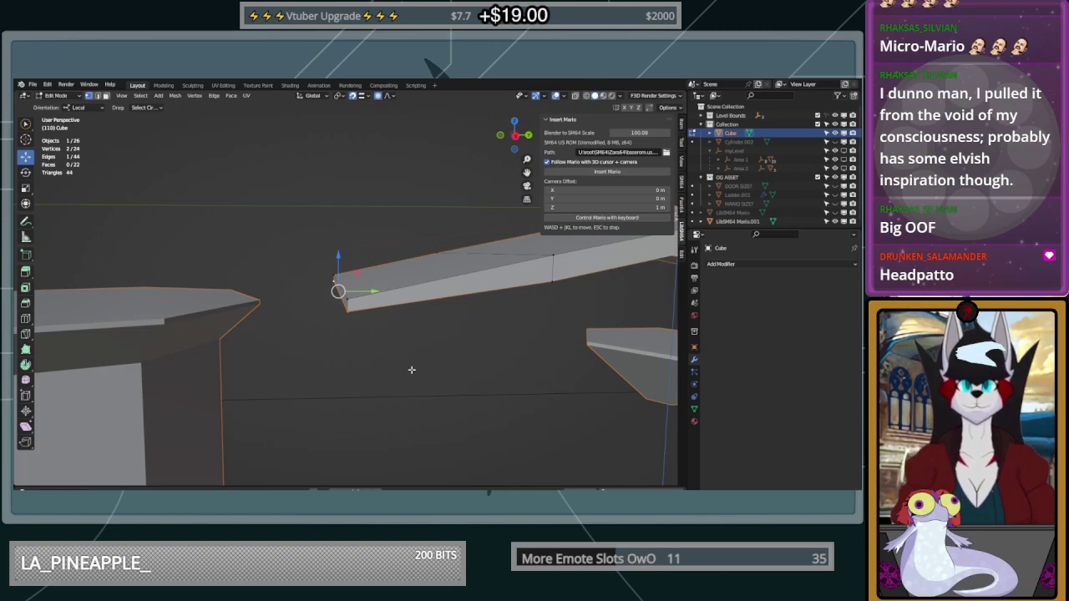
Raise the end's underside corners about 0.93 m along local Z with mirror and proportional editing off
{"action": "left_click_drag", "start_coordinate": [339, 256], "coordinate": [359, 260]}
{"action": "left_click", "coordinate": [104, 419]}
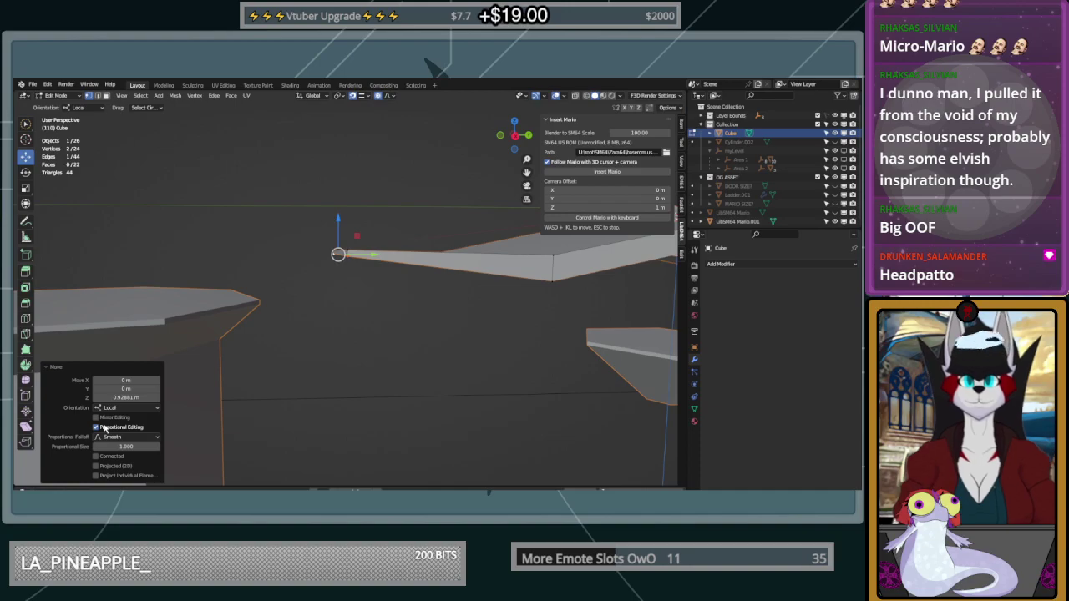
{"action": "left_click", "coordinate": [95, 427]}
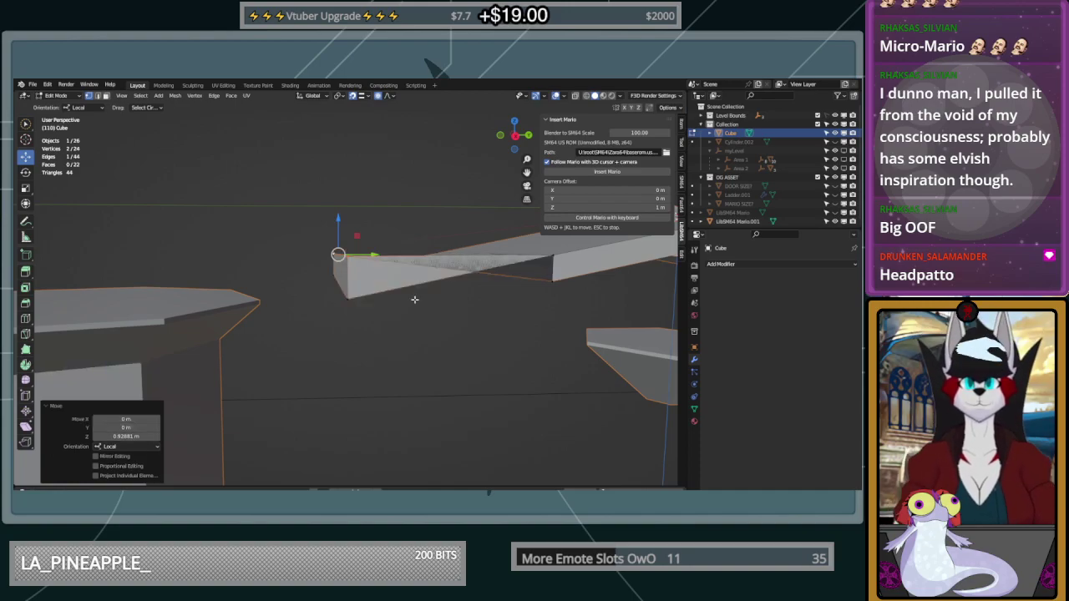
Lower the raised end corner vertices about 0.89 m along local Z without proportional editing
{"action": "left_click", "coordinate": [457, 415]}
{"action": "left_click", "coordinate": [347, 257]}
{"action": "left_click_drag", "start_coordinate": [338, 224], "coordinate": [338, 286]}
{"action": "left_click", "coordinate": [337, 280]}
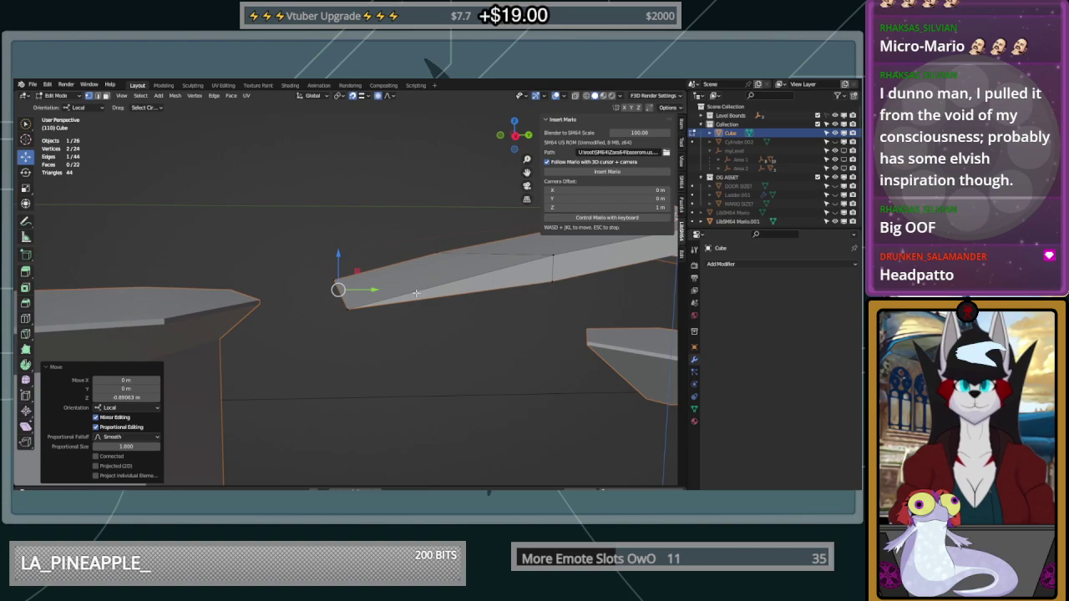
{"action": "left_click", "coordinate": [125, 426]}
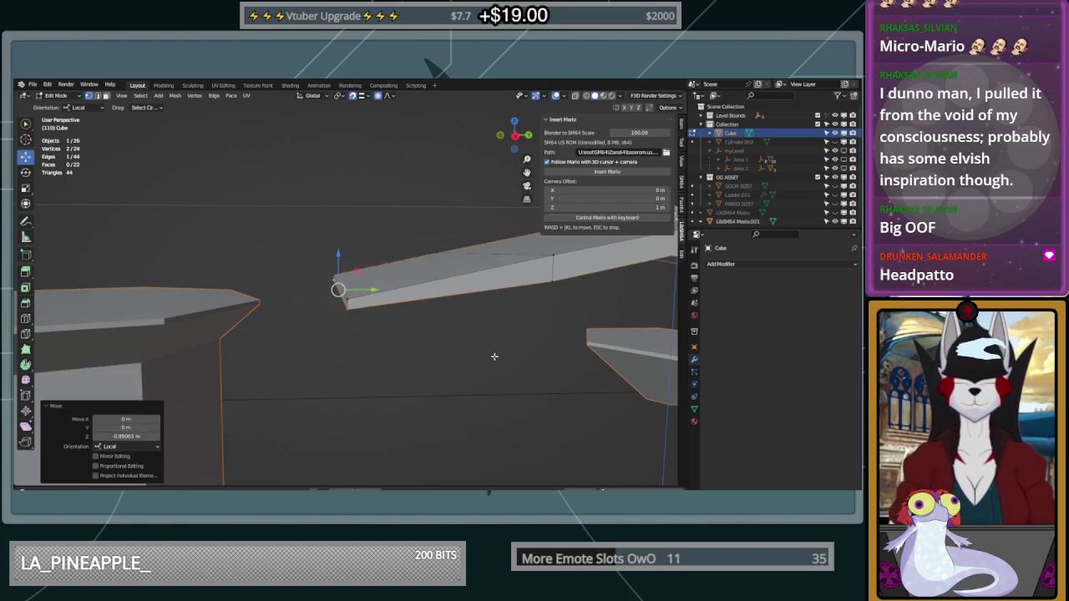
Clear the vertex selection and turn off proportional editing
{"action": "key", "text": "alt+a"}
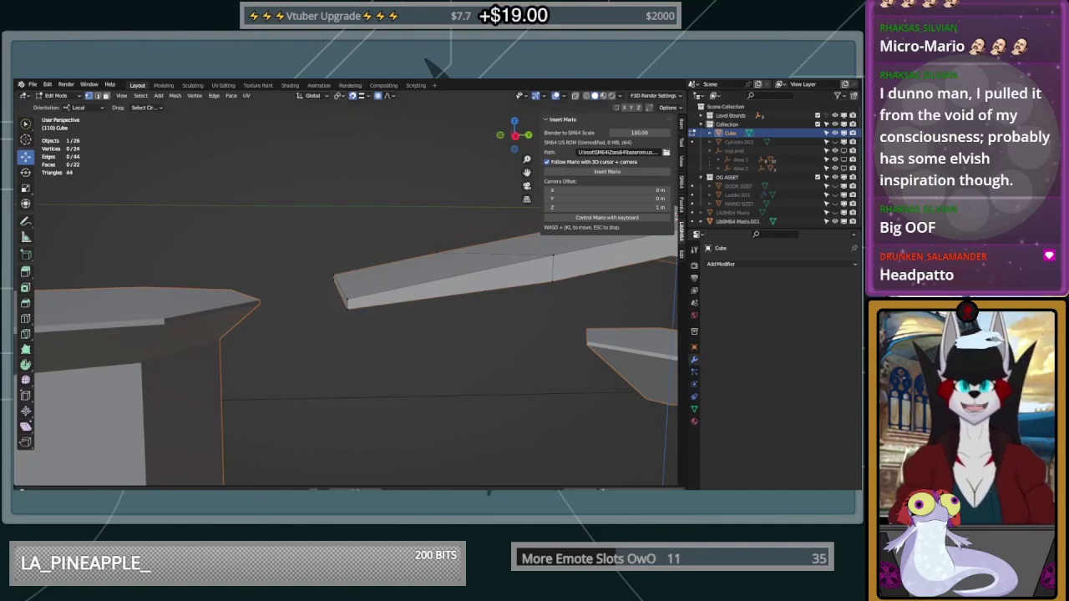
{"action": "left_click", "coordinate": [339, 96]}
{"action": "left_click", "coordinate": [367, 146]}
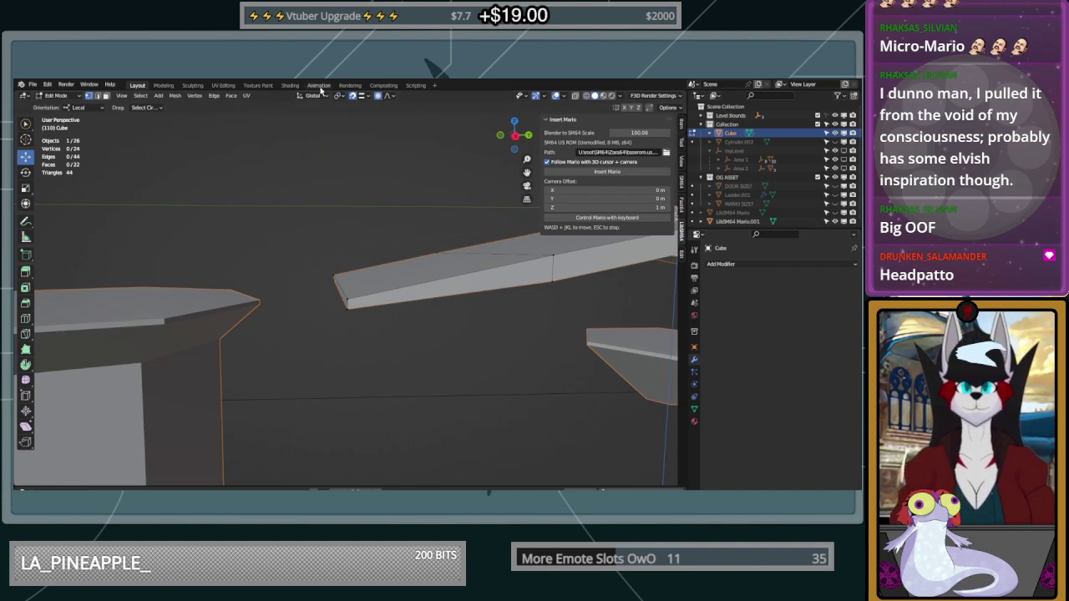
{"action": "left_click", "coordinate": [380, 97]}
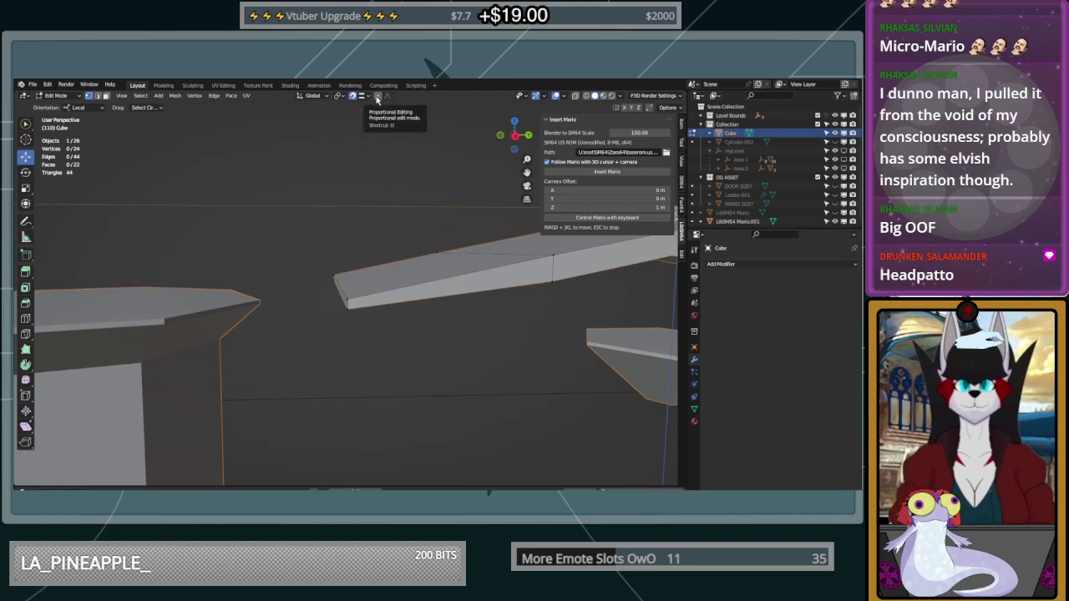
{"action": "left_click", "coordinate": [378, 97]}
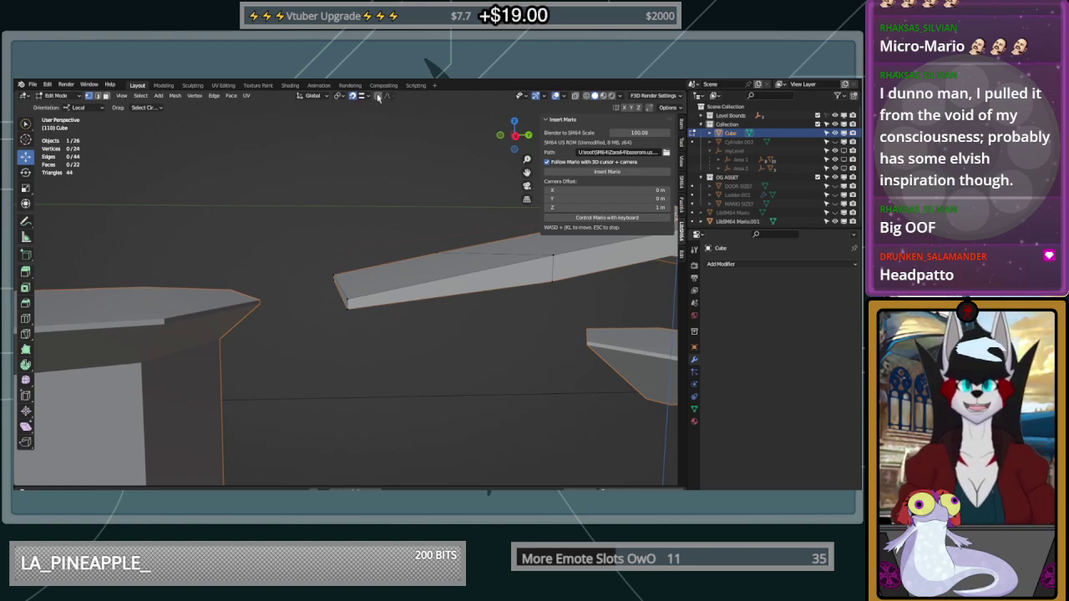
{"action": "left_click", "coordinate": [378, 97]}
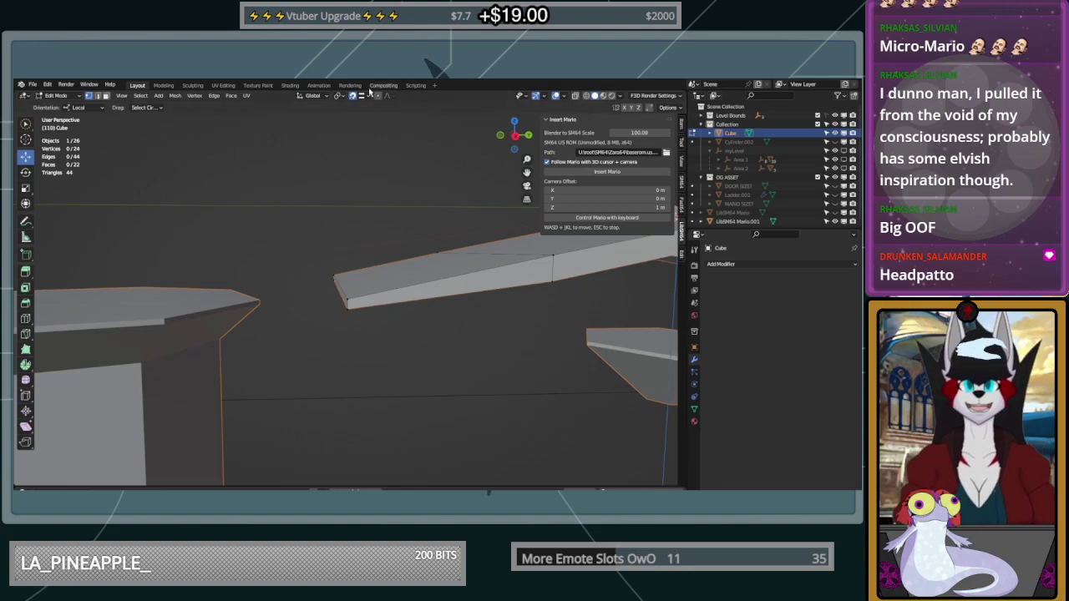
Select the end's two underside corner vertices and raise them along local Z until they snap onto the top edge
{"action": "left_click", "coordinate": [348, 306]}
{"action": "left_click", "coordinate": [329, 286], "text": "shift"}
{"action": "middle_click_drag", "start_coordinate": [329, 287], "coordinate": [351, 259]}
{"action": "key", "text": "g"}
{"action": "key", "text": "z"}
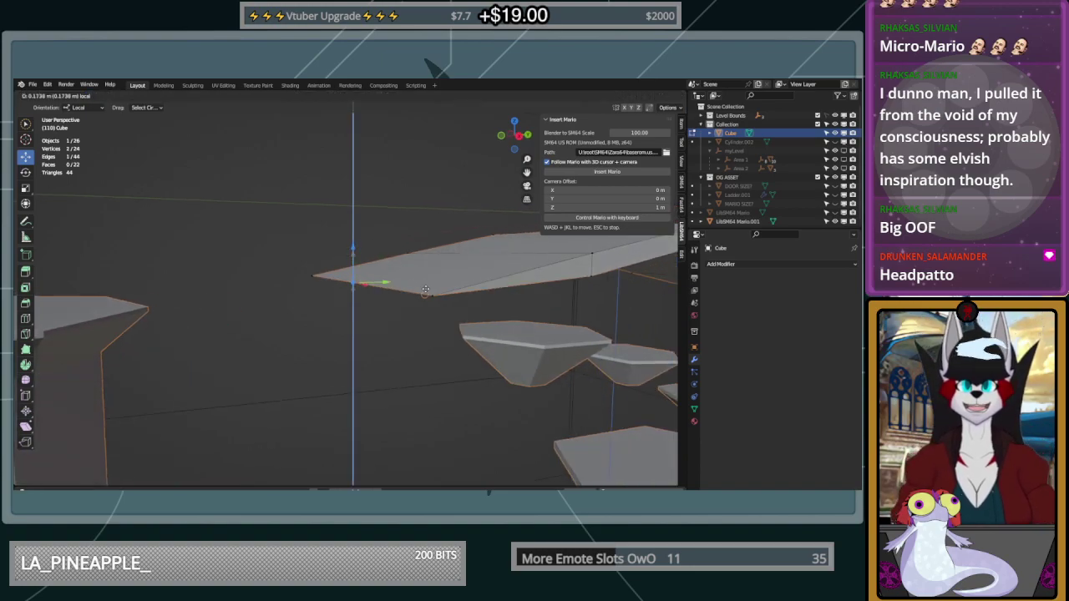
{"action": "left_click", "coordinate": [425, 290]}
Move the end's two snapped underside vertices -0.25 m along local Z
{"action": "middle_click_drag", "start_coordinate": [425, 290], "coordinate": [407, 242]}
{"action": "left_click_drag", "start_coordinate": [328, 242], "coordinate": [331, 254]}
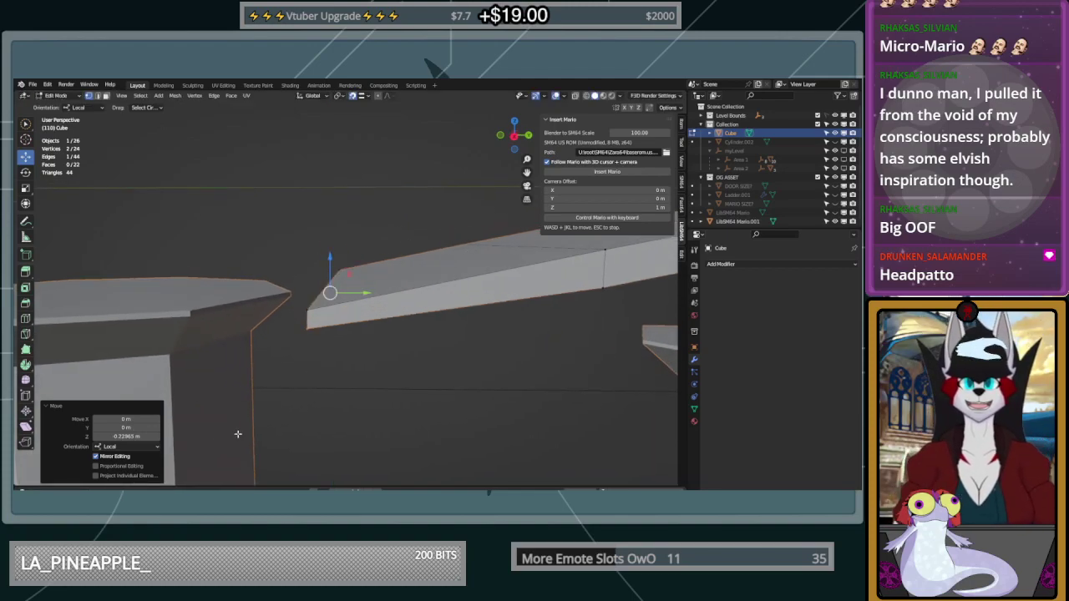
{"action": "left_click", "coordinate": [134, 438]}
{"action": "type", "text": "0.2"}
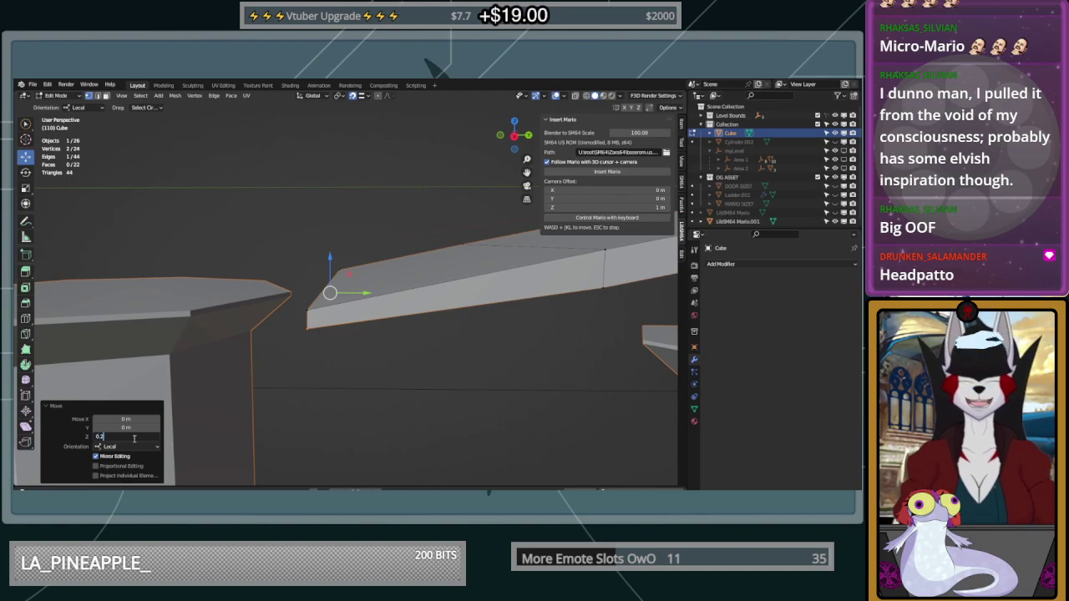
{"action": "type", "text": "5"}
{"action": "key", "text": "Return"}
{"action": "left_click", "coordinate": [132, 437]}
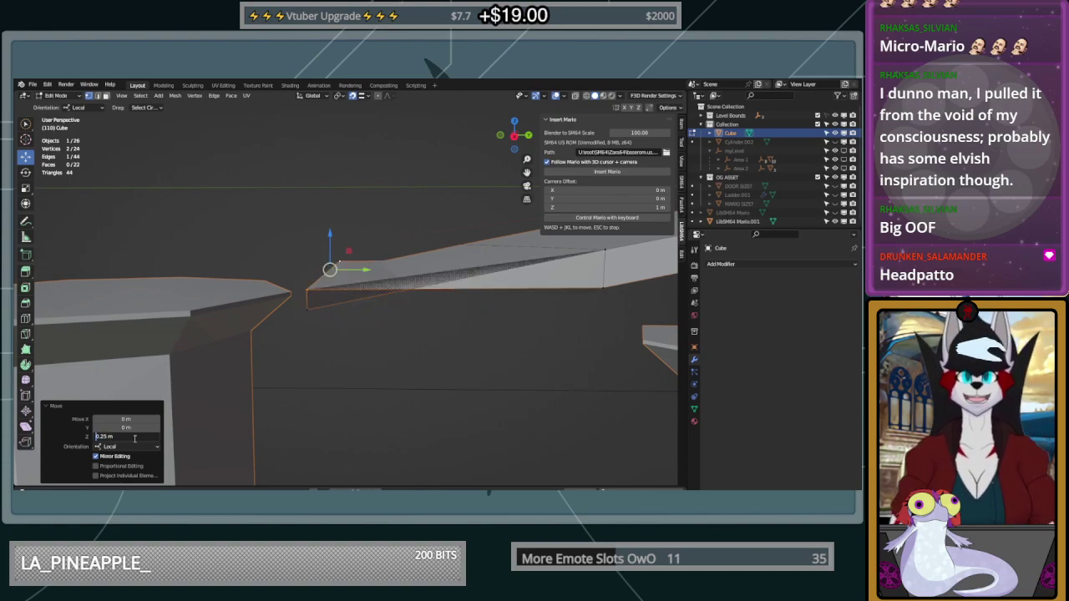
{"action": "type", "text": "-0.25"}
{"action": "key", "text": "Return"}
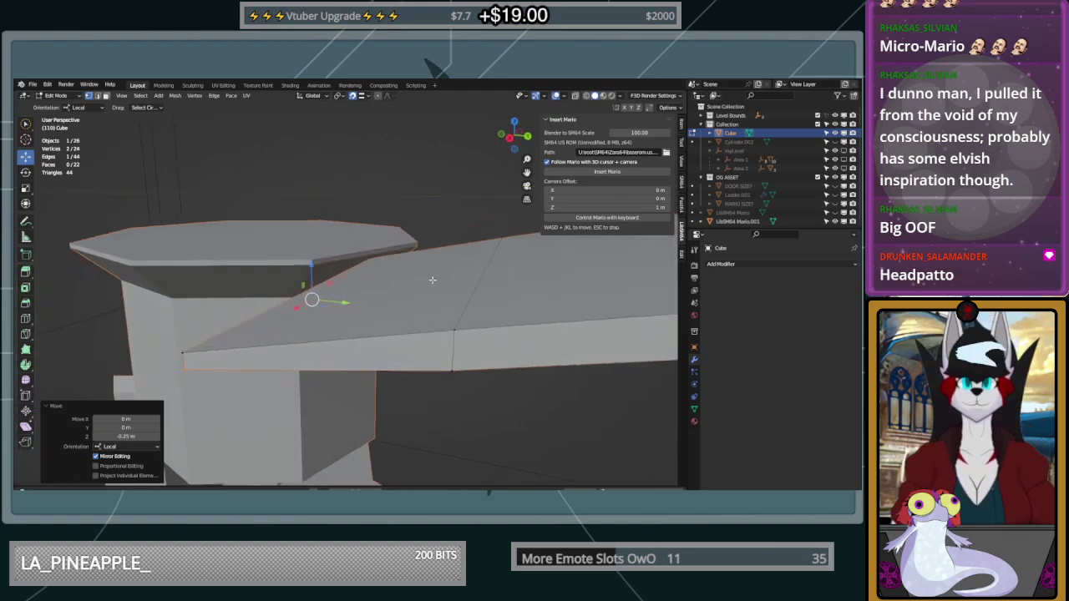
Select the two underside vertices at the next joint and try raising them along local Z with edge snapping
{"action": "middle_click_drag", "start_coordinate": [532, 317], "coordinate": [488, 292]}
{"action": "left_click", "coordinate": [466, 278]}
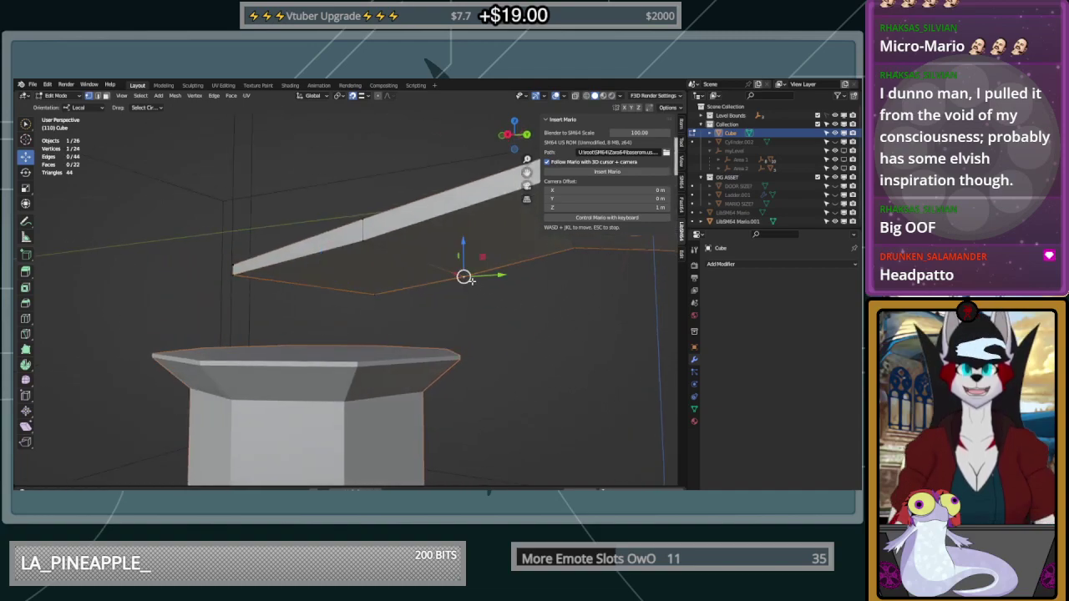
{"action": "left_click", "coordinate": [364, 237], "text": "shift"}
{"action": "middle_click_drag", "start_coordinate": [438, 253], "coordinate": [459, 263]}
{"action": "left_click_drag", "start_coordinate": [451, 249], "coordinate": [480, 306]}
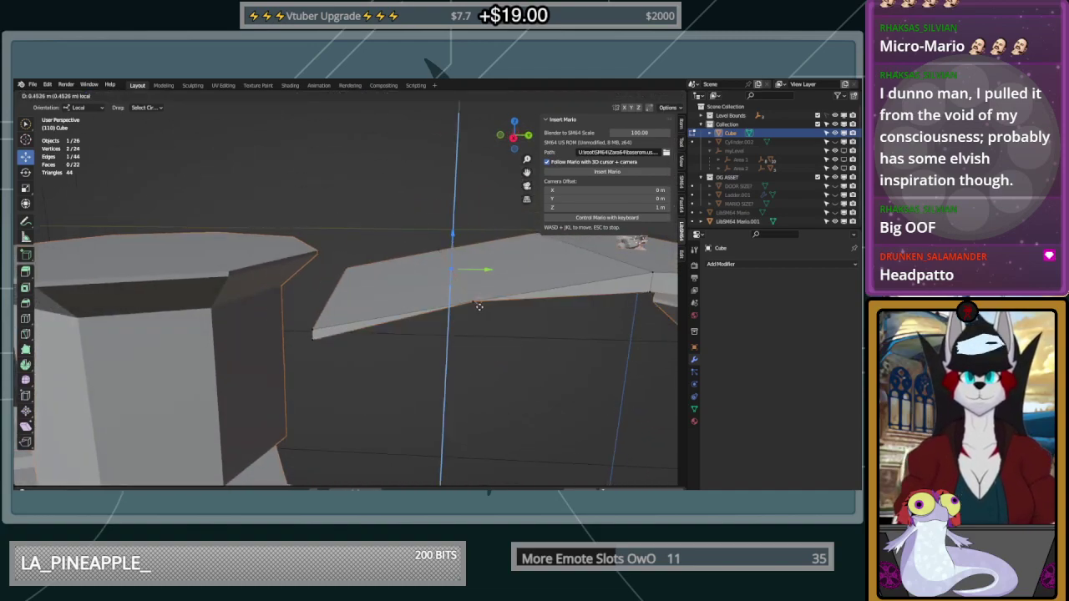
{"action": "left_click", "coordinate": [487, 232]}
{"action": "key", "text": "ctrl+z"}
Switch the snap target to Vertex and move the selected joint's two underside vertices -0.25 m along local Z
{"action": "left_click", "coordinate": [362, 96]}
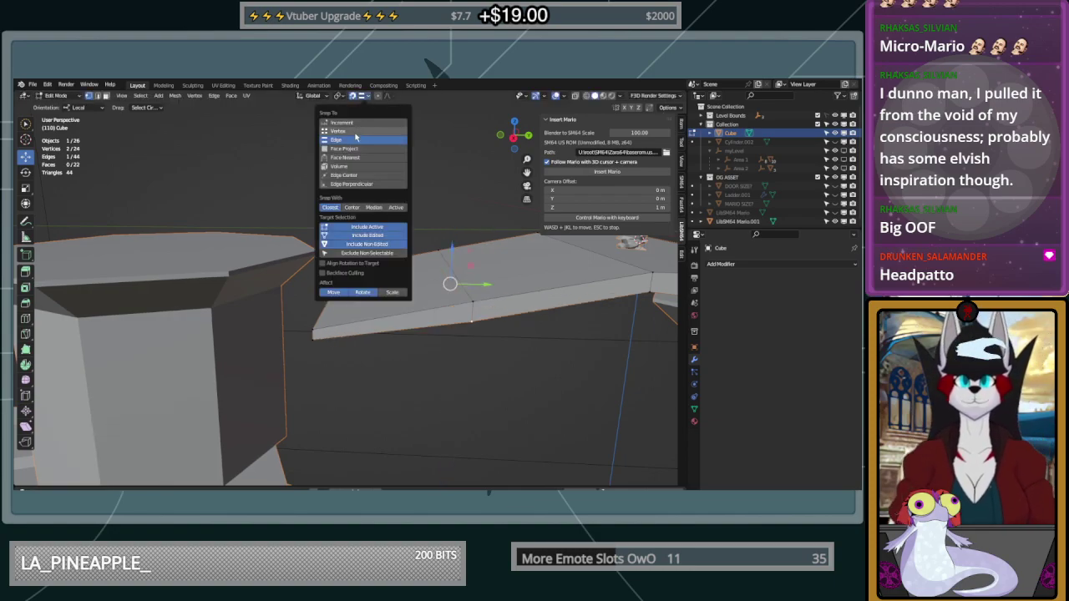
{"action": "left_click", "coordinate": [351, 133]}
{"action": "mouse_move", "coordinate": [452, 248]}
{"action": "left_mouse_down"}
{"action": "mouse_move", "coordinate": [442, 246]}
{"action": "mouse_move", "coordinate": [452, 244]}
{"action": "left_mouse_up"}
{"action": "left_click", "coordinate": [133, 437]}
{"action": "type", "text": "-0.25"}
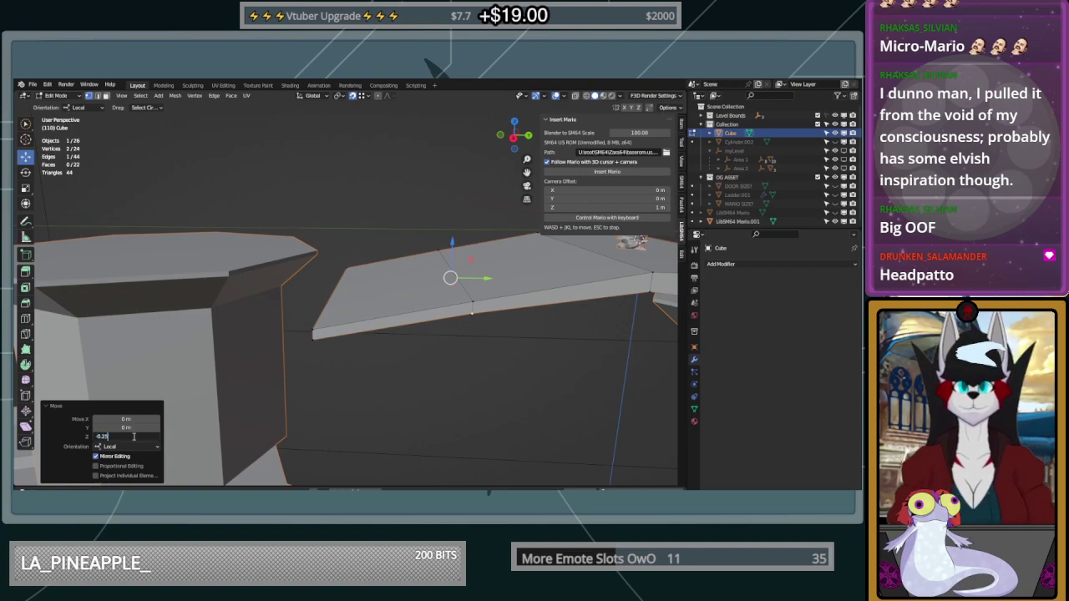
{"action": "key", "text": "Return"}
Select the two underside vertices at the near side of the bridge's crest and move them -0.2 m along local Z
{"action": "middle_click_drag", "start_coordinate": [543, 334], "coordinate": [443, 327]}
{"action": "left_click", "coordinate": [437, 288]}
{"action": "middle_click_drag", "start_coordinate": [439, 286], "coordinate": [543, 243]}
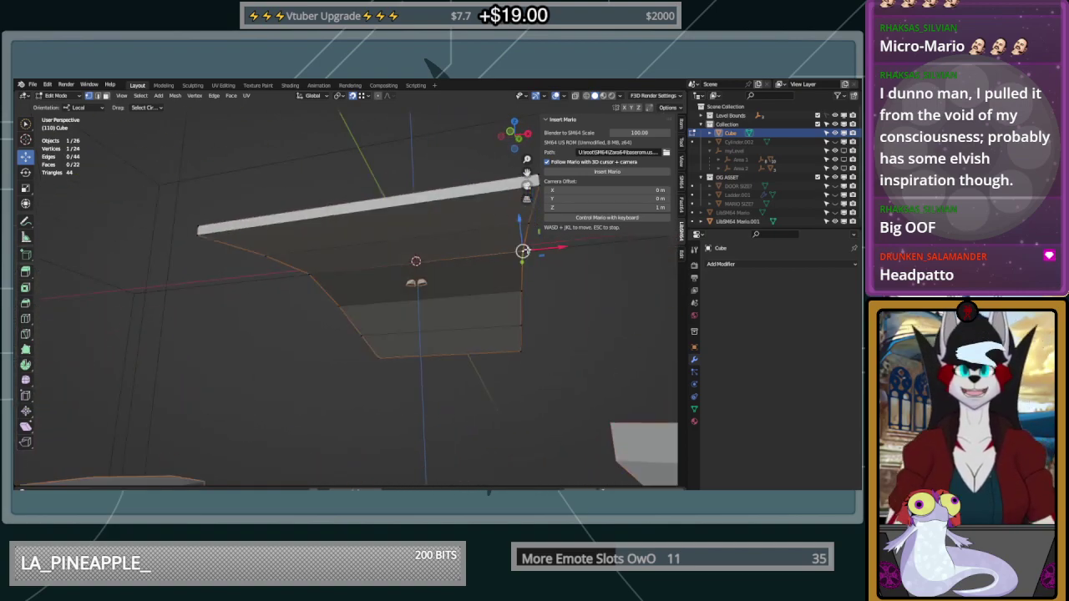
{"action": "left_click", "coordinate": [317, 274], "text": "shift"}
{"action": "middle_click_drag", "start_coordinate": [428, 269], "coordinate": [345, 301]}
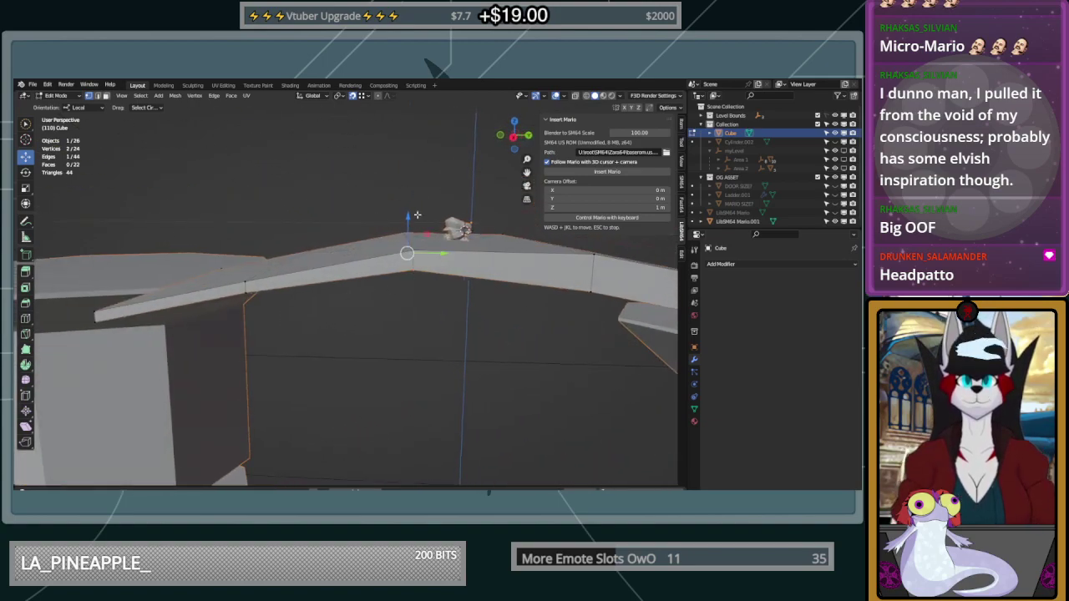
{"action": "mouse_move", "coordinate": [408, 215]}
{"action": "left_mouse_down"}
{"action": "mouse_move", "coordinate": [409, 201]}
{"action": "mouse_move", "coordinate": [410, 227]}
{"action": "left_mouse_up"}
{"action": "left_click", "coordinate": [125, 435]}
{"action": "key", "text": "BackSpace"}
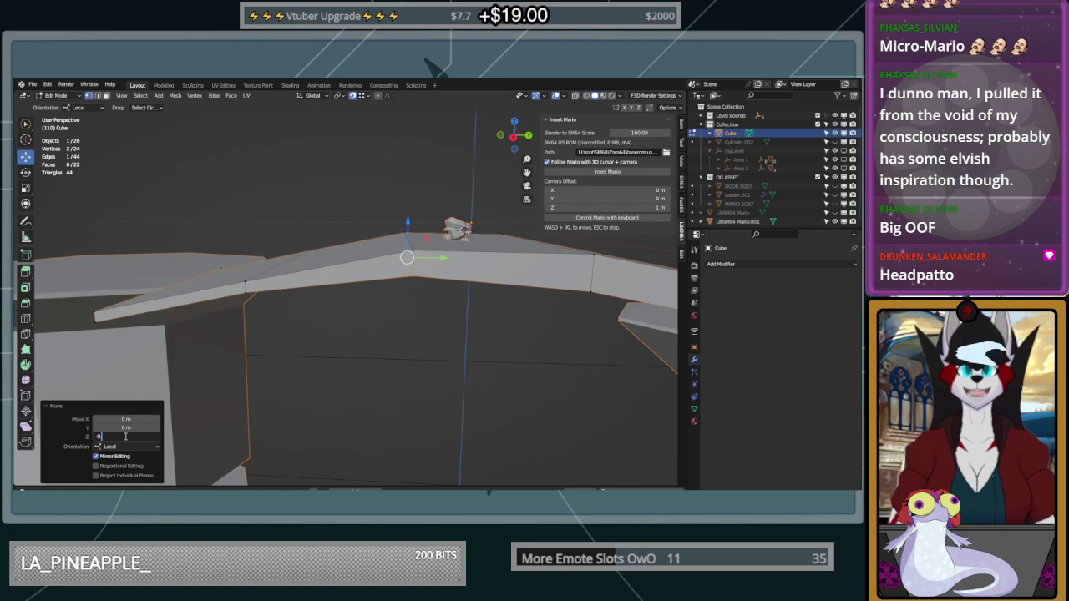
{"action": "type", "text": "-0.2"}
{"action": "key", "text": "Return"}
Select the two underside vertices at the far side of the crest and move them -0.25 m along local Z
{"action": "middle_click_drag", "start_coordinate": [584, 309], "coordinate": [622, 254]}
{"action": "middle_click_drag", "start_coordinate": [543, 272], "coordinate": [415, 334]}
{"action": "left_click", "coordinate": [388, 323]}
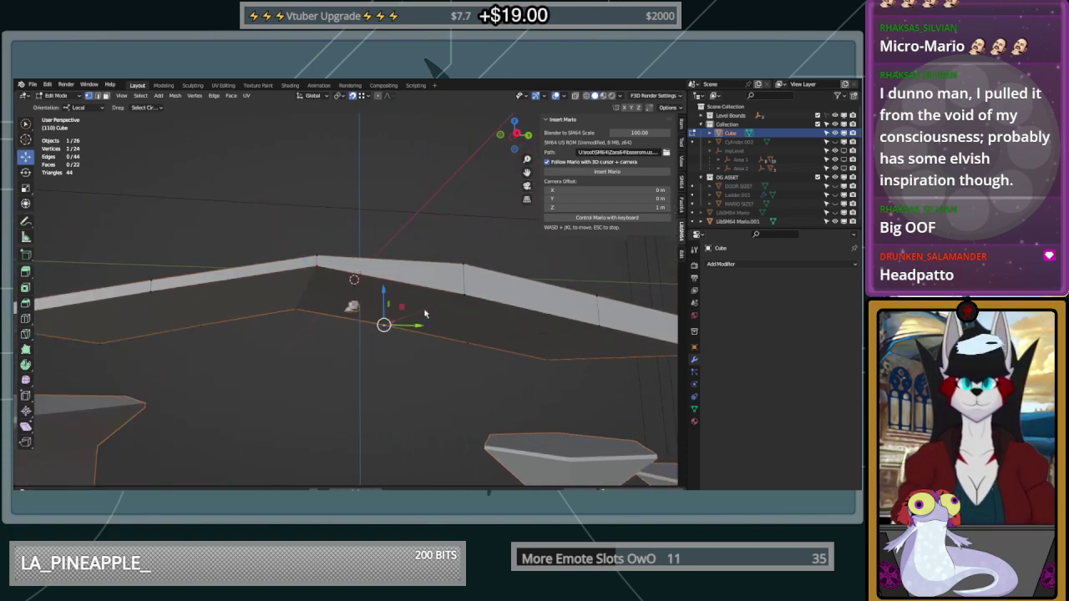
{"action": "left_click", "coordinate": [468, 289], "text": "shift"}
{"action": "middle_click_drag", "start_coordinate": [468, 288], "coordinate": [440, 310]}
{"action": "left_click_drag", "start_coordinate": [406, 284], "coordinate": [407, 266]}
{"action": "left_click", "coordinate": [151, 437]}
{"action": "type", "text": "-0.25"}
{"action": "key", "text": "Return"}
{"action": "left_click", "coordinate": [426, 210]}
{"action": "middle_click_drag", "start_coordinate": [426, 209], "coordinate": [429, 292]}
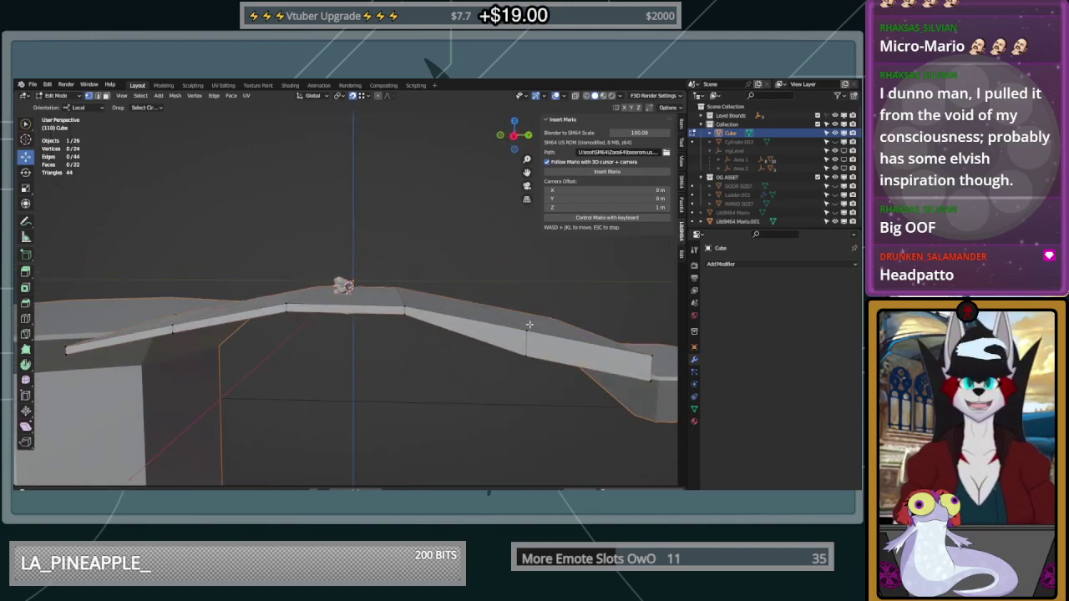
Select the whole bridge mesh and symmetrize it with the direction set to -Y to +Y
{"action": "middle_click_drag", "start_coordinate": [601, 408], "coordinate": [337, 201]}
{"action": "key", "text": "a"}
{"action": "middle_click_drag", "start_coordinate": [232, 199], "coordinate": [329, 234]}
{"action": "middle_click_drag", "start_coordinate": [377, 186], "coordinate": [346, 171]}
{"action": "left_click", "coordinate": [175, 96]}
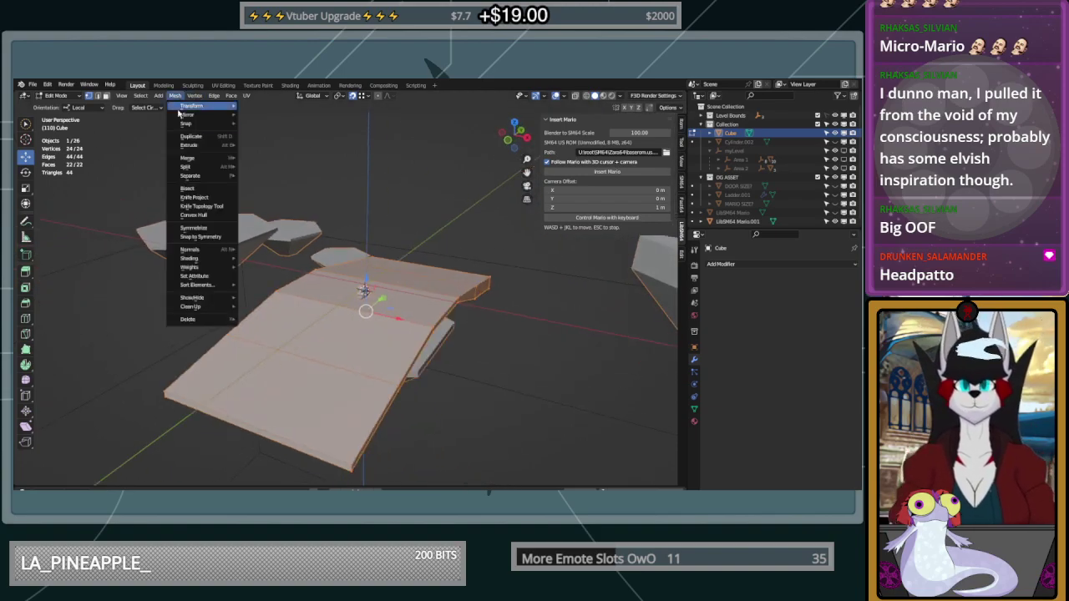
{"action": "left_click", "coordinate": [209, 229]}
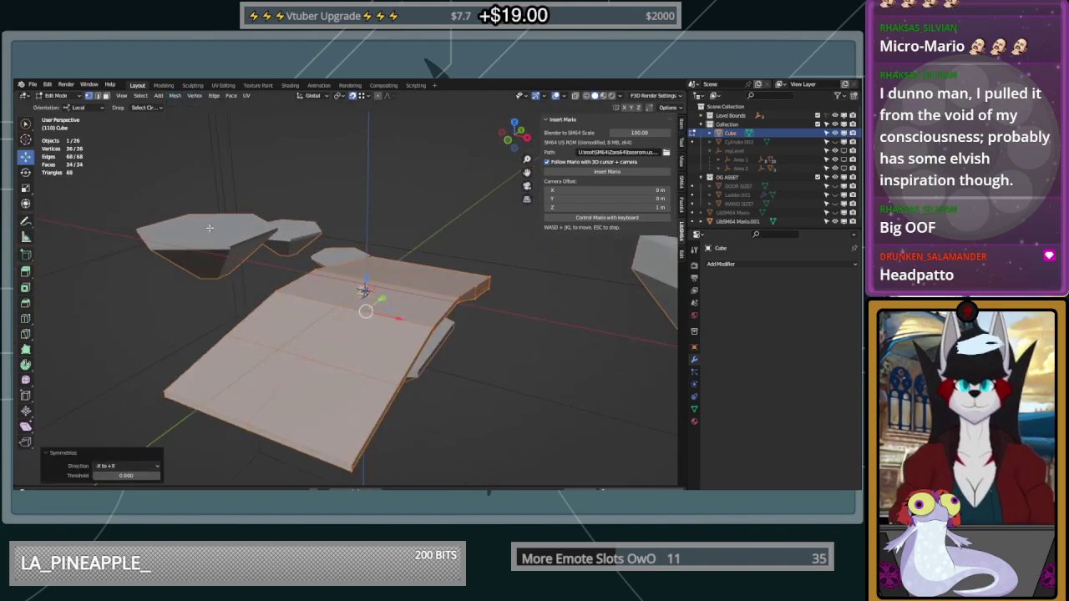
{"action": "left_click", "coordinate": [105, 465]}
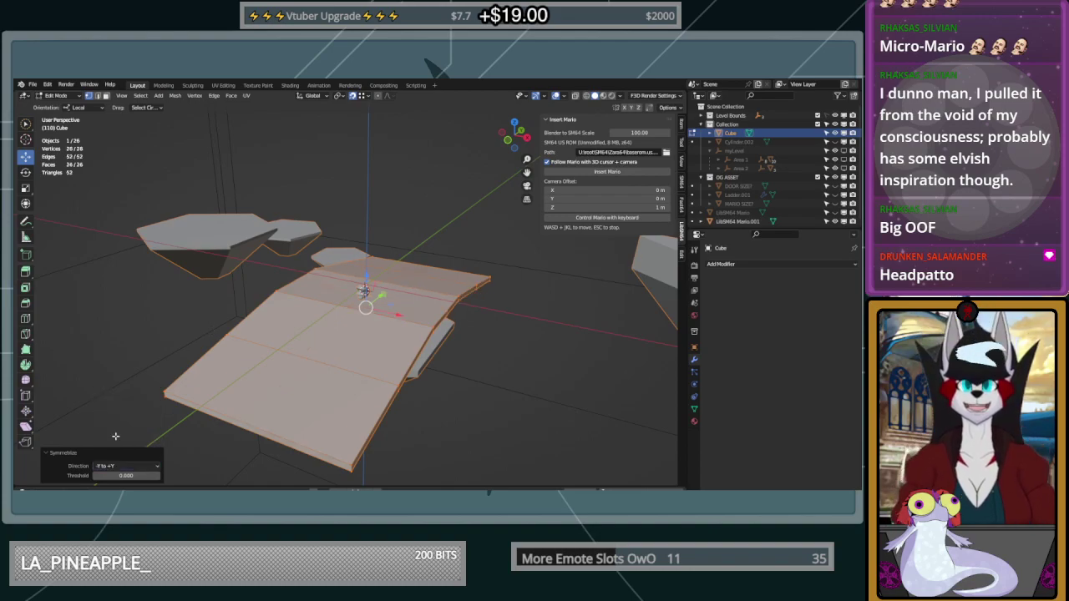
{"action": "left_click", "coordinate": [105, 425]}
{"action": "middle_click_drag", "start_coordinate": [446, 383], "coordinate": [400, 365]}
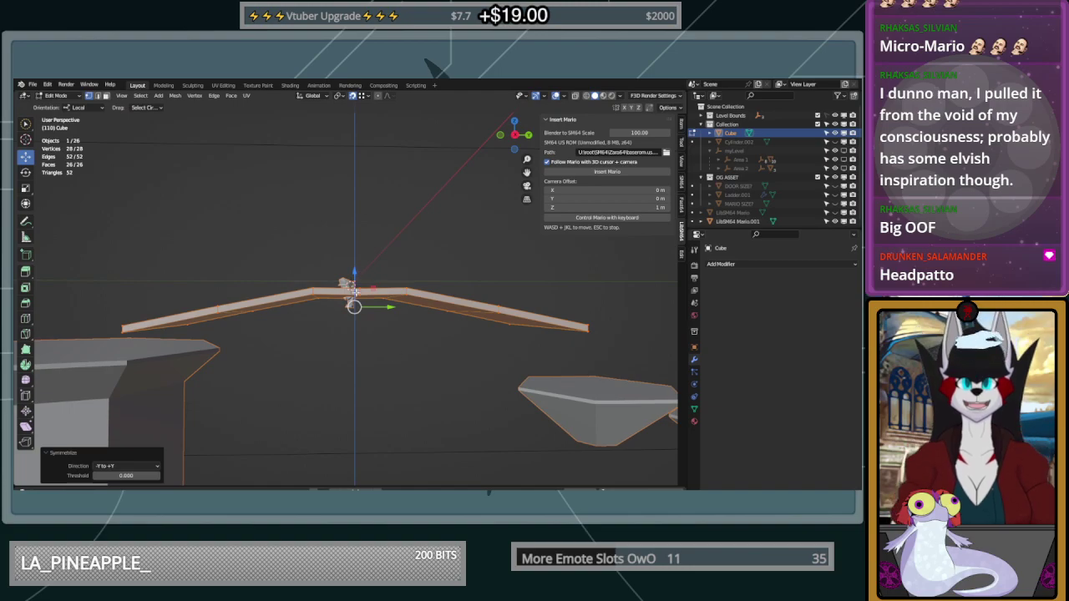
{"action": "middle_click_drag", "start_coordinate": [425, 370], "coordinate": [416, 382]}
Box-select the vertices along the crest's midline and try raising them about 0.03 m along local Z
{"action": "left_click", "coordinate": [415, 387]}
{"action": "left_click_drag", "start_coordinate": [382, 356], "coordinate": [350, 283]}
{"action": "middle_click_drag", "start_coordinate": [349, 284], "coordinate": [489, 304]}
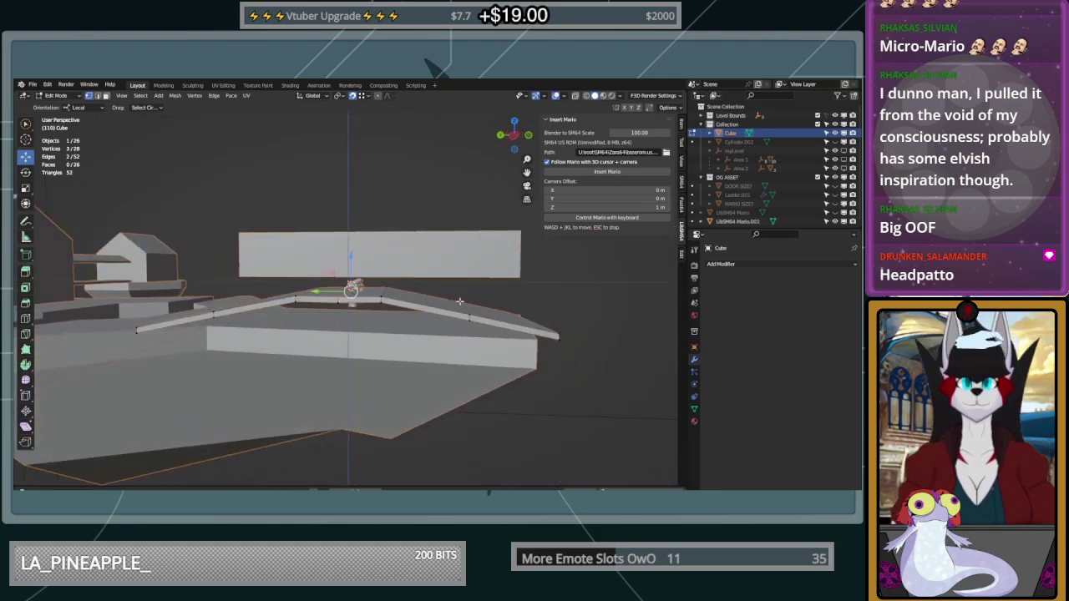
{"action": "left_click_drag", "start_coordinate": [349, 257], "coordinate": [382, 299]}
{"action": "middle_click_drag", "start_coordinate": [411, 326], "coordinate": [441, 326]}
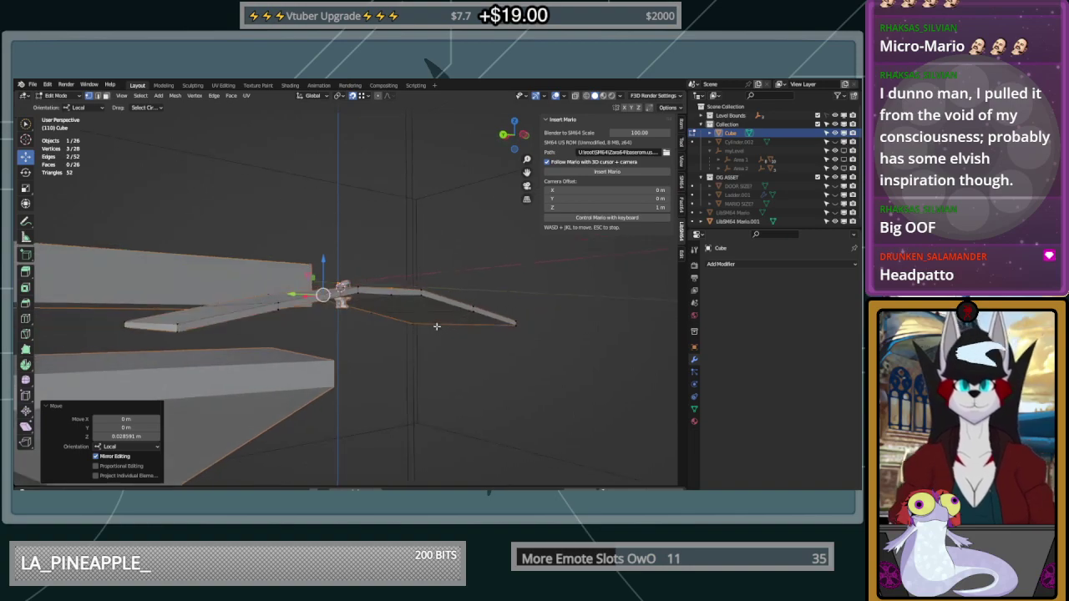
{"action": "key", "text": "ctrl+z"}
Complete the selection of the crest's four midline vertices and dissolve them
{"action": "left_click", "coordinate": [390, 297], "text": "shift"}
{"action": "middle_click_drag", "start_coordinate": [389, 297], "coordinate": [567, 311]}
{"action": "left_click_drag", "start_coordinate": [350, 266], "coordinate": [315, 282]}
{"action": "left_click", "coordinate": [315, 281]}
{"action": "middle_click_drag", "start_coordinate": [315, 281], "coordinate": [434, 217]}
{"action": "key", "text": "x"}
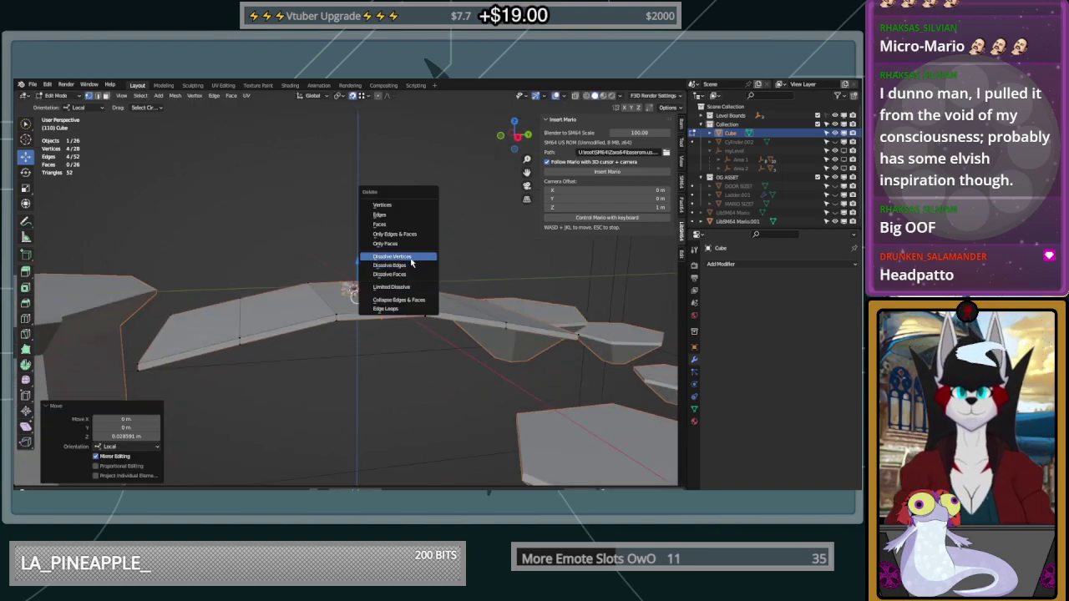
{"action": "left_click", "coordinate": [392, 256]}
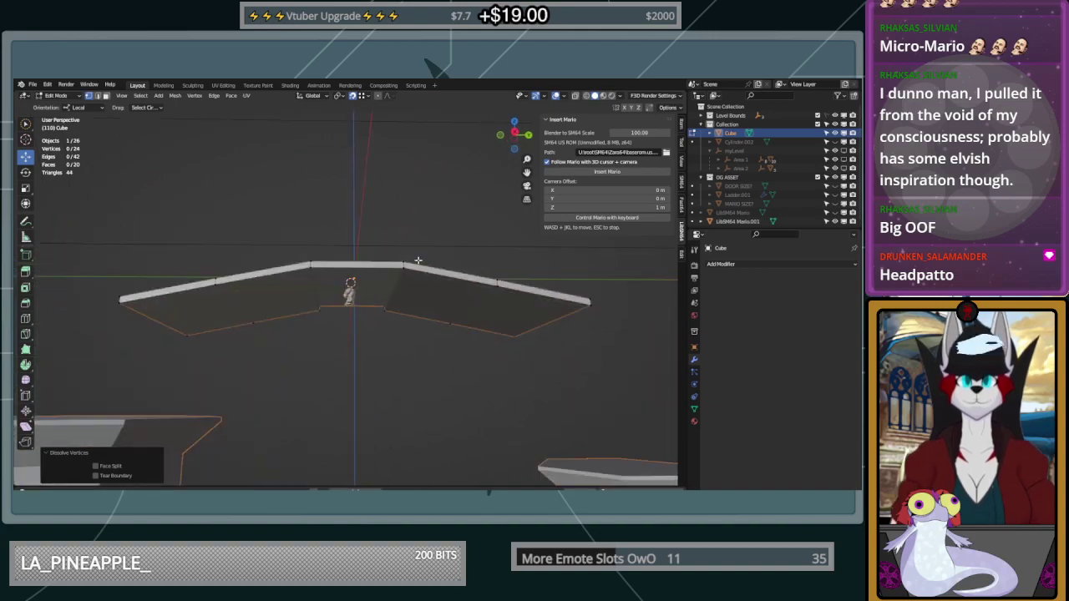
Undo the vertex dissolve, try moving the crest's midline vertices upward with local X locked, and undo that move
{"action": "key", "text": "ctrl+z"}
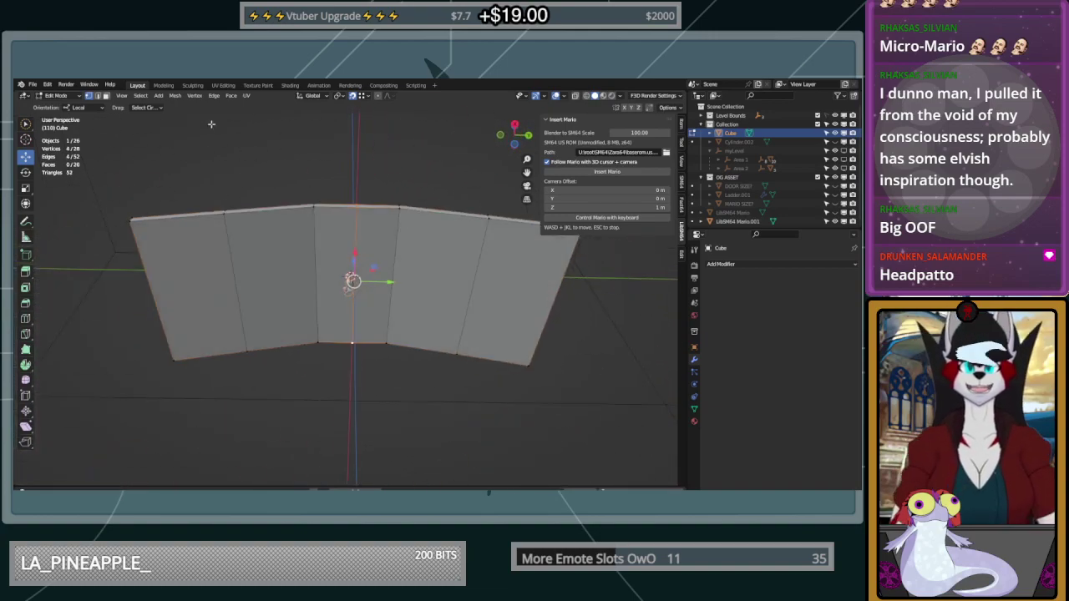
{"action": "key", "text": "g"}
{"action": "key", "text": "shift+x"}
{"action": "left_click", "coordinate": [365, 262]}
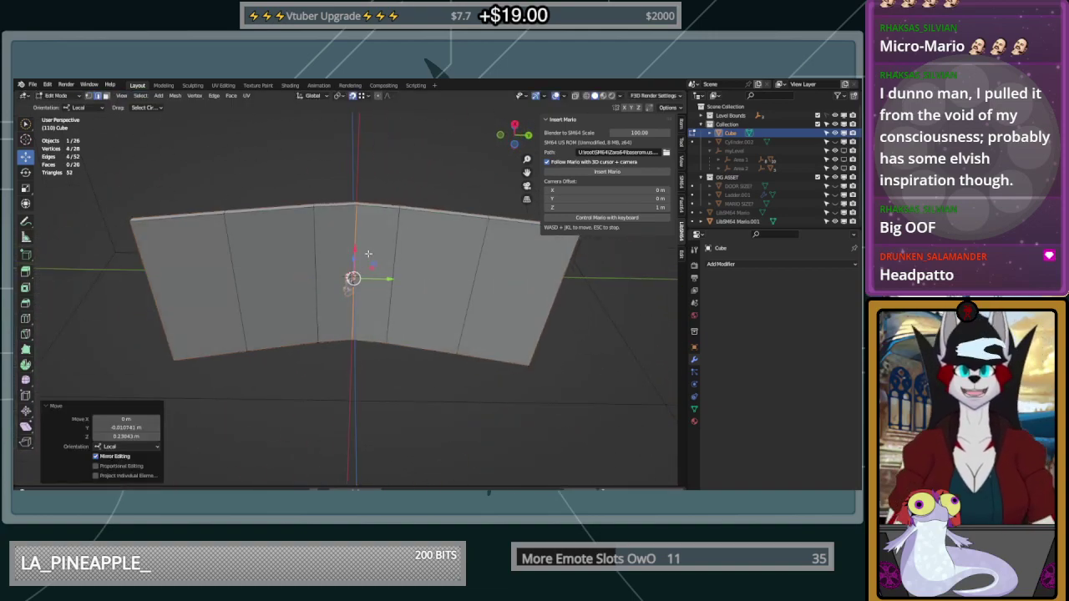
{"action": "key", "text": "ctrl+z"}
In face selection, dissolve the two top faces at the bridge's crest into one, and likewise the two faces on its near edge
{"action": "left_click", "coordinate": [106, 96]}
{"action": "left_click_drag", "start_coordinate": [345, 239], "coordinate": [345, 256]}
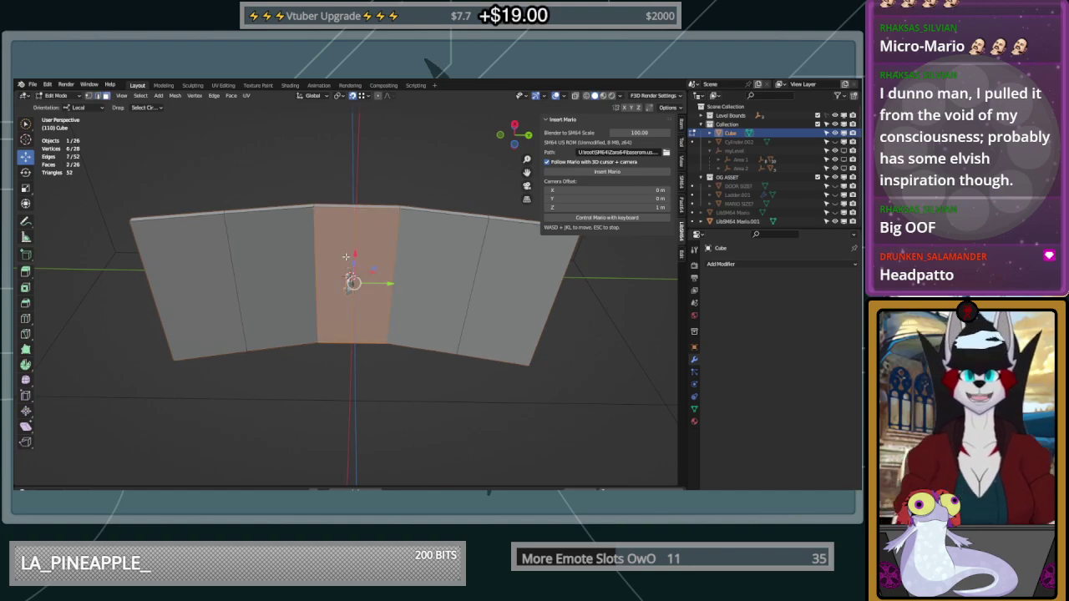
{"action": "key", "text": "x"}
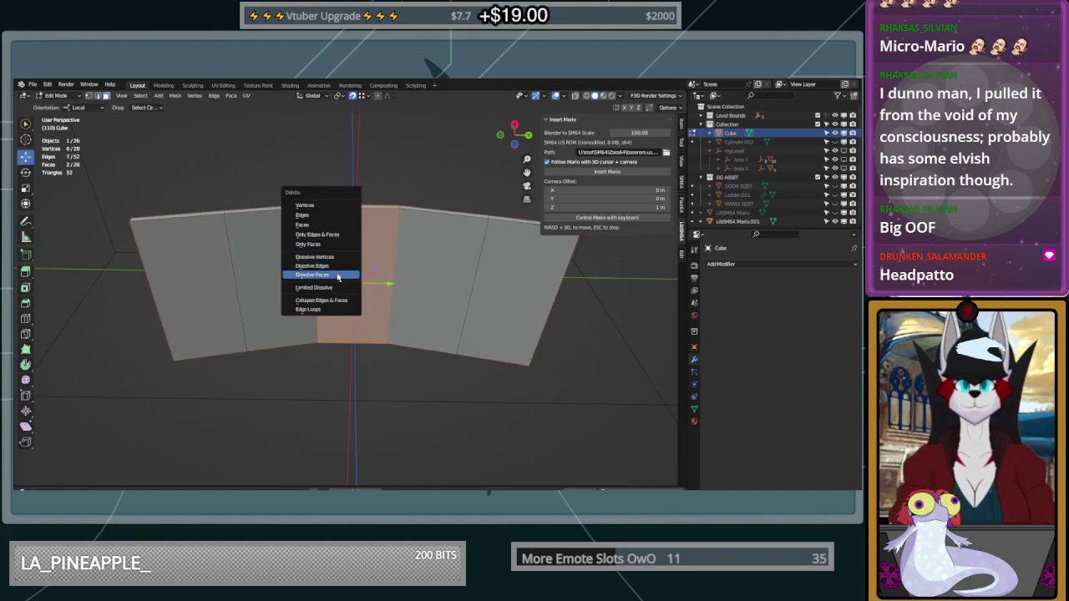
{"action": "left_click", "coordinate": [346, 275]}
{"action": "middle_click_drag", "start_coordinate": [353, 282], "coordinate": [371, 289]}
{"action": "left_click", "coordinate": [371, 289]}
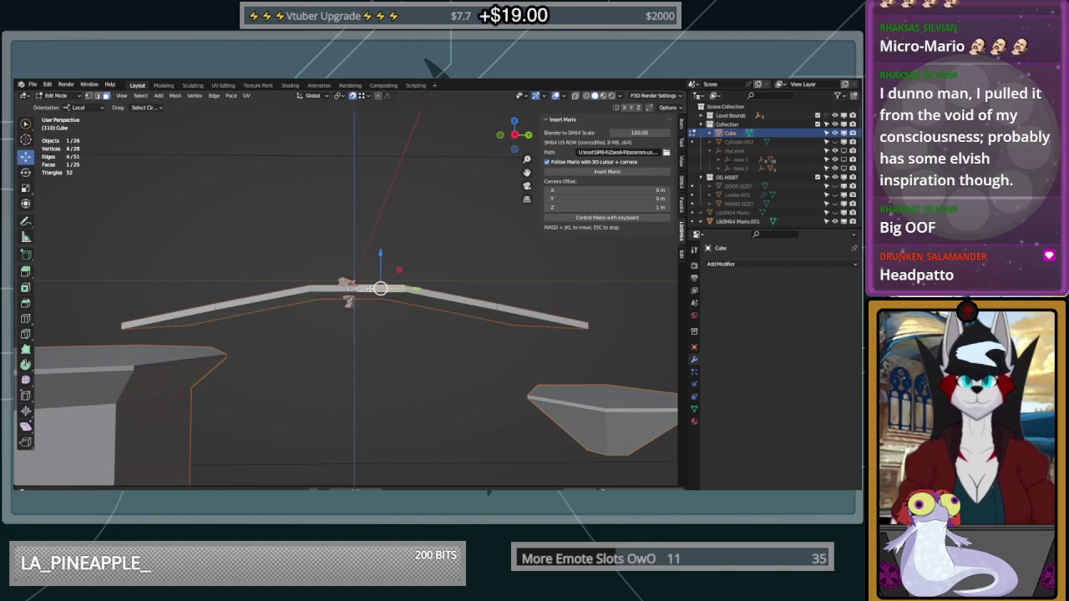
{"action": "left_click", "coordinate": [339, 287], "text": "shift"}
{"action": "key", "text": "x"}
{"action": "left_click", "coordinate": [338, 286]}
Select the two underside faces at the bridge's crest and dissolve them into one
{"action": "middle_click_drag", "start_coordinate": [338, 286], "coordinate": [375, 287]}
{"action": "left_click", "coordinate": [341, 316]}
{"action": "left_click", "coordinate": [359, 311], "text": "shift"}
{"action": "key", "text": "x"}
{"action": "left_click", "coordinate": [358, 310]}
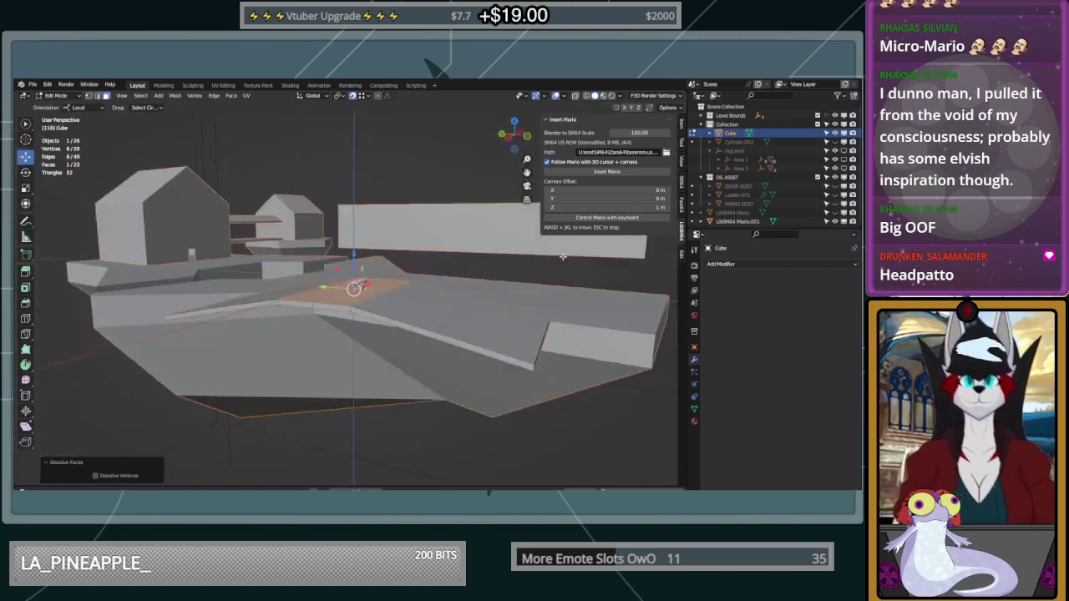
Select only the two faces on the crest's opposite edge and dissolve them into one
{"action": "left_click", "coordinate": [347, 298]}
{"action": "left_click", "coordinate": [368, 298]}
{"action": "left_click", "coordinate": [344, 298], "text": "shift"}
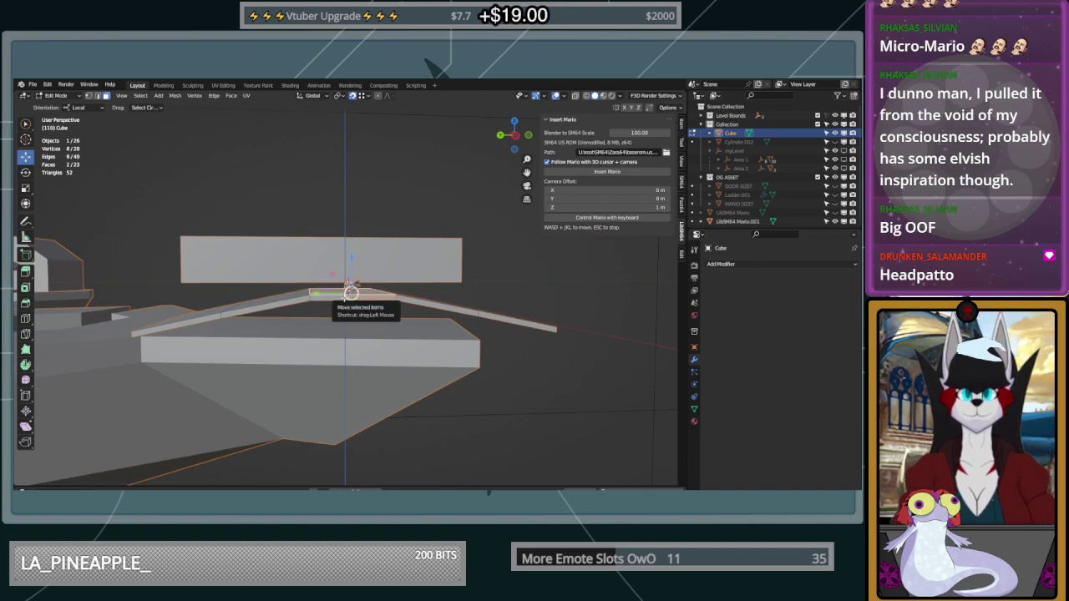
{"action": "left_click", "coordinate": [345, 298], "text": "shift"}
{"action": "middle_click_drag", "start_coordinate": [344, 299], "coordinate": [359, 318]}
{"action": "left_click", "coordinate": [419, 306], "text": "ctrl"}
{"action": "left_click", "coordinate": [434, 296], "text": "ctrl"}
{"action": "left_click", "coordinate": [434, 296], "text": "ctrl"}
{"action": "left_click", "coordinate": [434, 296], "text": "ctrl"}
{"action": "mouse_move", "coordinate": [434, 295]}
{"action": "middle_mouse_down"}
{"action": "mouse_move", "coordinate": [452, 280]}
{"action": "mouse_move", "coordinate": [434, 280]}
{"action": "middle_mouse_up"}
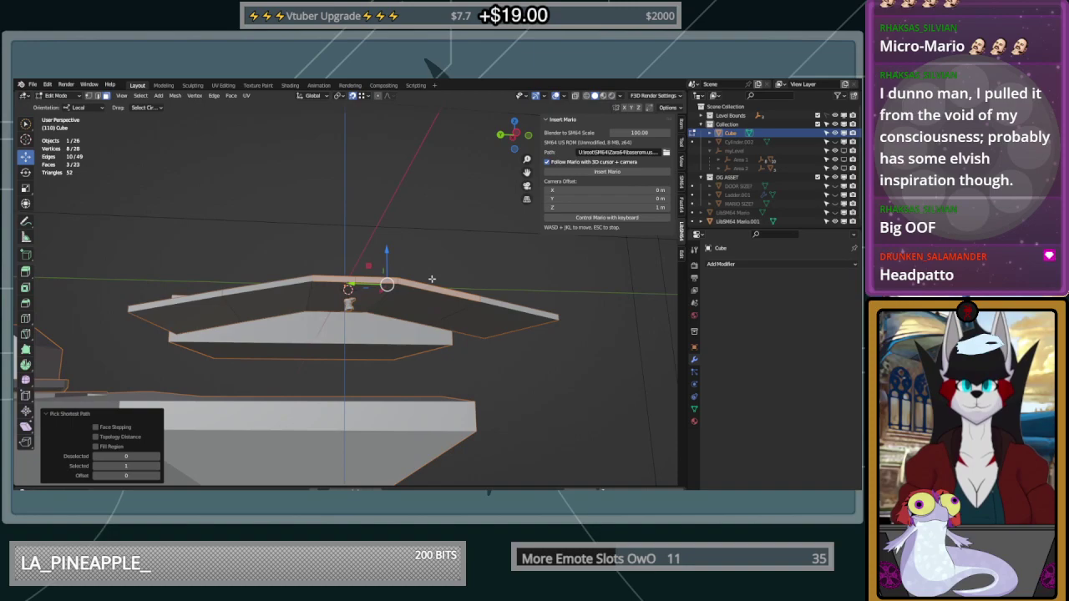
{"action": "left_click", "coordinate": [435, 301], "text": "shift"}
{"action": "key", "text": "ctrl+z"}
{"action": "key", "text": "ctrl+z"}
{"action": "middle_click_drag", "start_coordinate": [427, 297], "coordinate": [442, 297]}
{"action": "key", "text": "x"}
{"action": "left_click", "coordinate": [442, 298]}
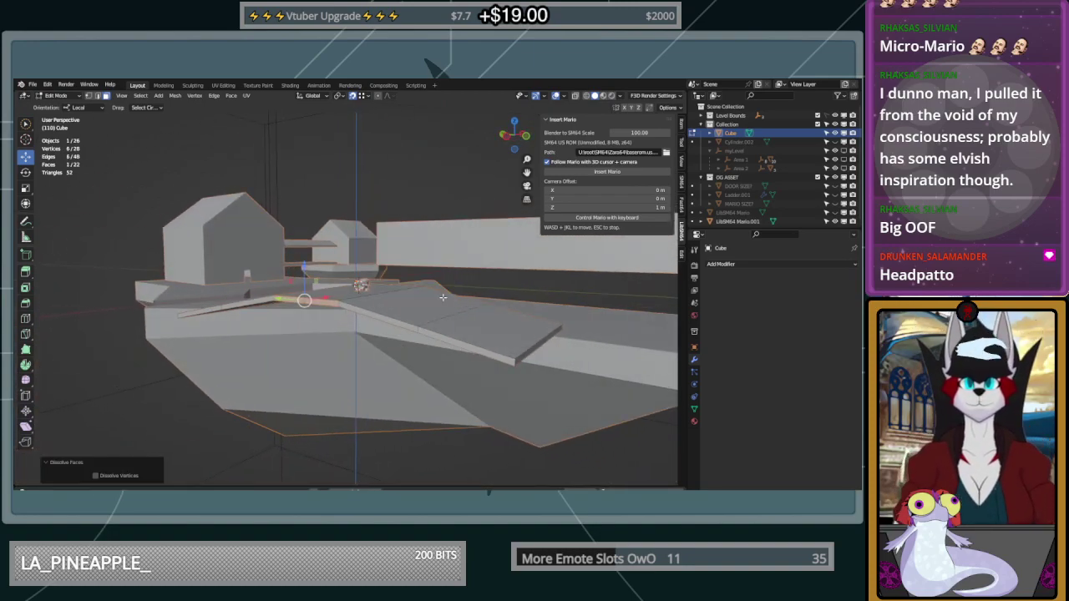
Clear the face selection, check the cleaned-up bridge mesh and return to Object Mode
{"action": "left_click", "coordinate": [521, 284]}
{"action": "middle_click_drag", "start_coordinate": [520, 284], "coordinate": [517, 312]}
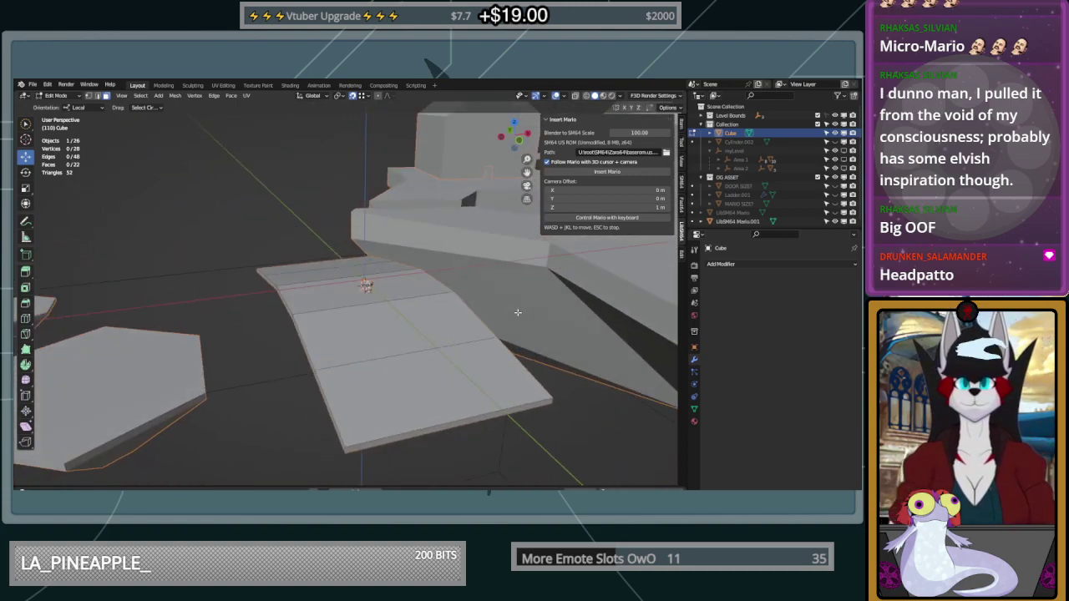
{"action": "middle_click_drag", "start_coordinate": [341, 296], "coordinate": [493, 303]}
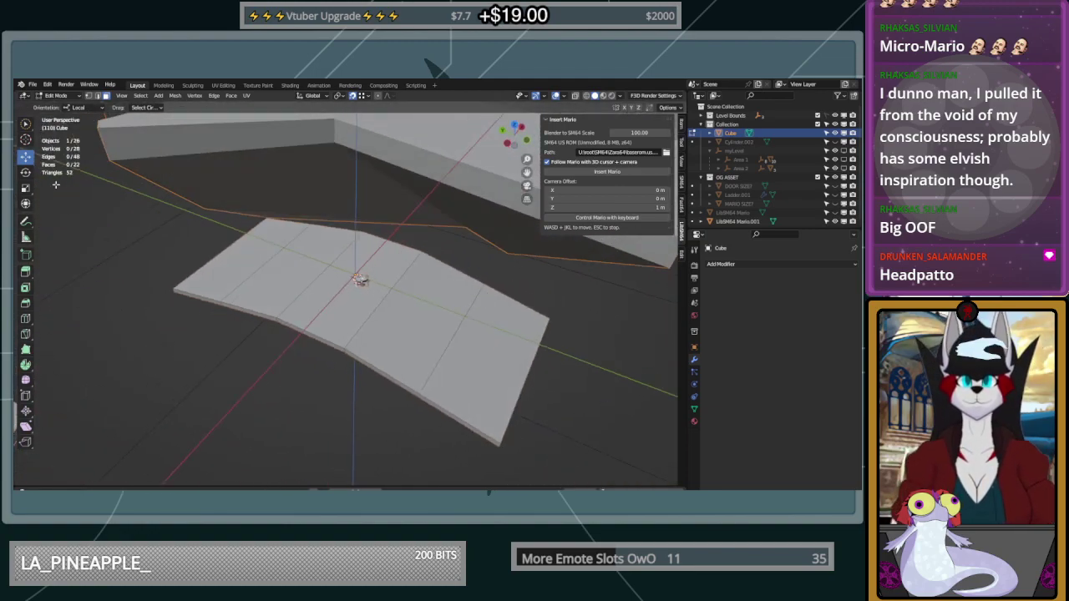
{"action": "middle_click_drag", "start_coordinate": [394, 301], "coordinate": [349, 308]}
{"action": "scroll", "coordinate": [392, 301], "scroll_direction": "down", "scroll_amount": 2}
{"action": "left_click", "coordinate": [394, 299]}
{"action": "key", "text": "Tab"}
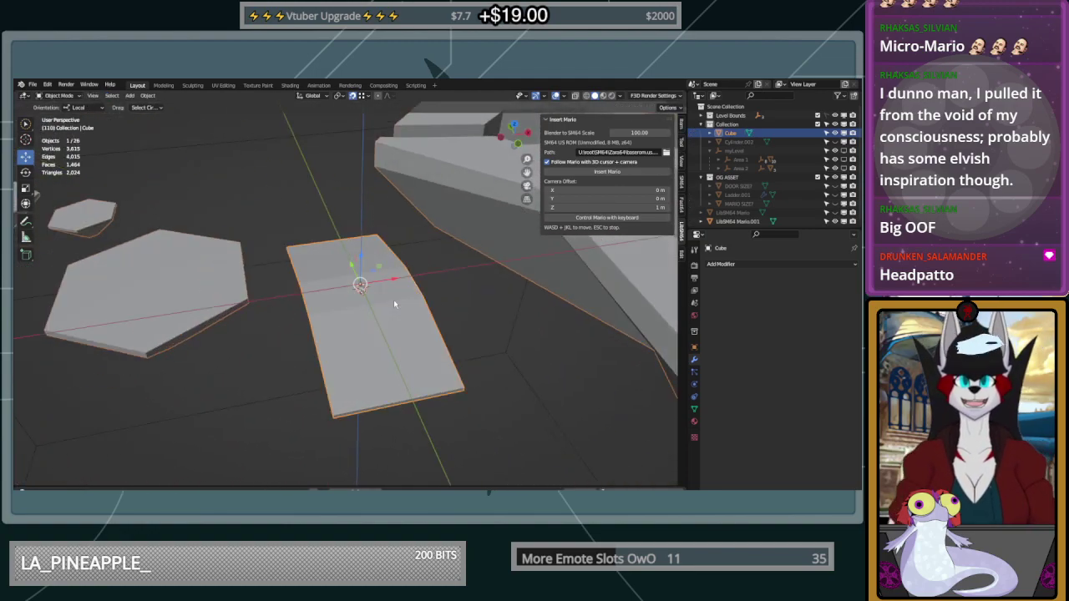
Try placing the bridge against the house island, moving it about 12.5 m along local X and 31.75 m along local Y
{"action": "left_click_drag", "start_coordinate": [393, 280], "coordinate": [551, 250]}
{"action": "middle_click_drag", "start_coordinate": [429, 318], "coordinate": [468, 375]}
{"action": "key", "text": "g"}
{"action": "key", "text": "y"}
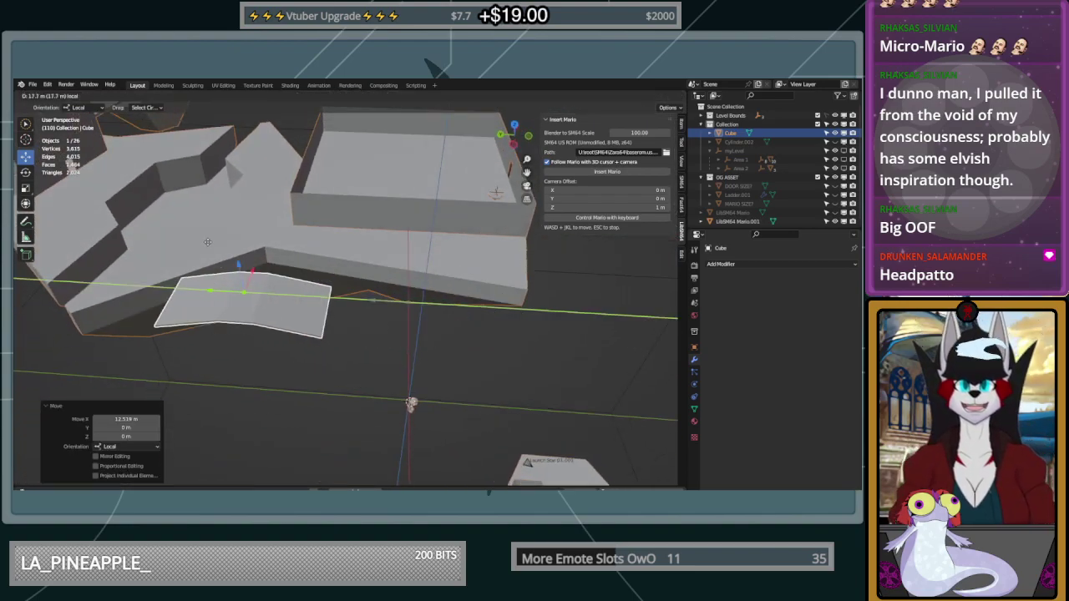
{"action": "left_click", "coordinate": [87, 231]}
{"action": "middle_click_drag", "start_coordinate": [87, 231], "coordinate": [279, 340]}
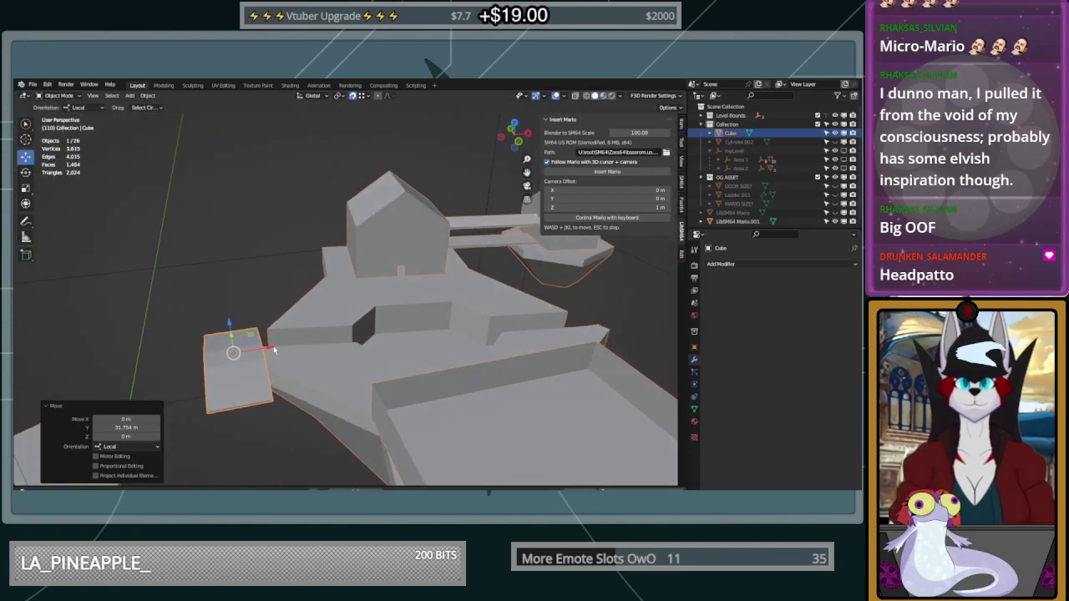
{"action": "key", "text": "g"}
{"action": "key", "text": "x"}
{"action": "left_click", "coordinate": [447, 327]}
{"action": "middle_click_drag", "start_coordinate": [447, 327], "coordinate": [564, 305]}
{"action": "key", "text": "ctrl+z"}
{"action": "middle_click_drag", "start_coordinate": [545, 266], "coordinate": [631, 258]}
{"action": "key", "text": "ctrl+z"}
{"action": "key", "text": "ctrl+z"}
Examine the bridge from several sides and compare it with the BIG THING tower
{"action": "scroll", "coordinate": [404, 370], "scroll_direction": "up", "scroll_amount": 2}
{"action": "scroll", "coordinate": [410, 361], "scroll_direction": "down", "scroll_amount": 2}
{"action": "scroll", "coordinate": [410, 361], "scroll_direction": "up", "scroll_amount": 2}
{"action": "middle_click_drag", "start_coordinate": [411, 356], "coordinate": [327, 302]}
{"action": "scroll", "coordinate": [327, 306], "scroll_direction": "up", "scroll_amount": 3}
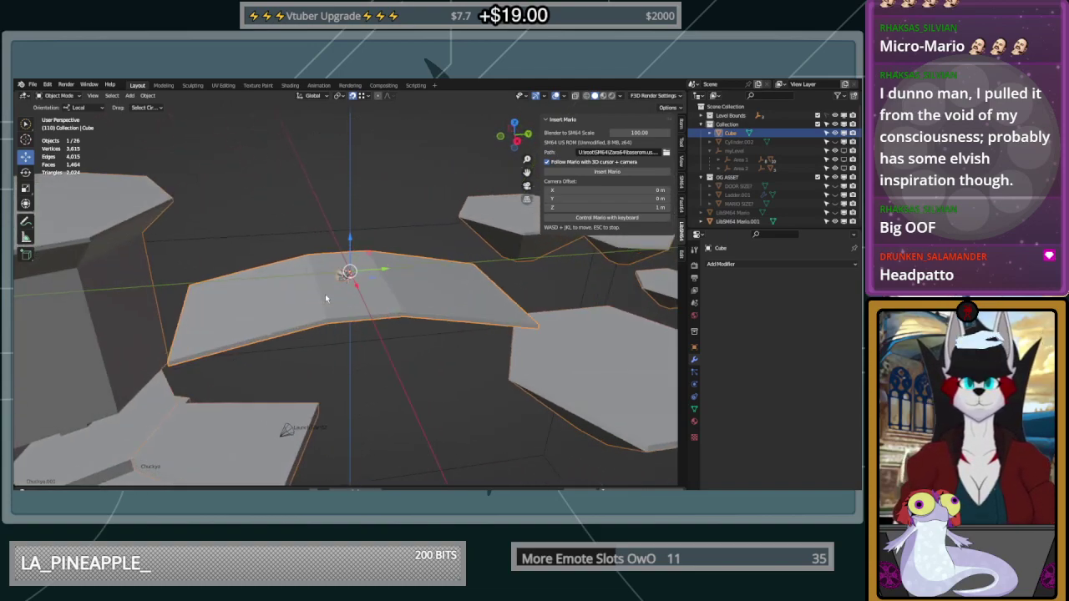
{"action": "middle_click_drag", "start_coordinate": [378, 315], "coordinate": [425, 309]}
{"action": "scroll", "coordinate": [424, 309], "scroll_direction": "down", "scroll_amount": 2}
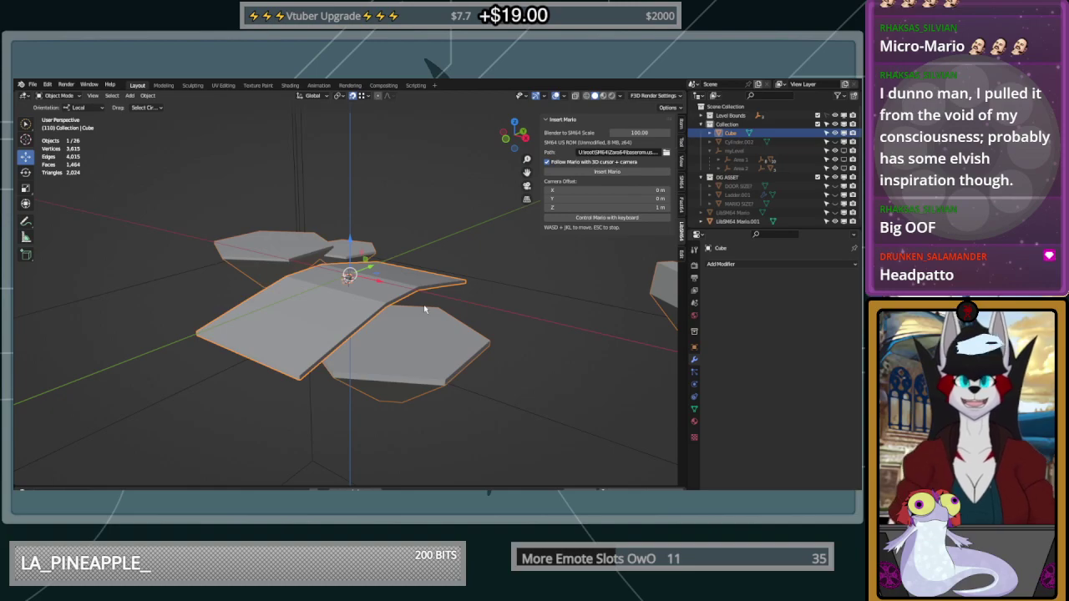
{"action": "middle_click_drag", "start_coordinate": [424, 309], "coordinate": [176, 254]}
{"action": "left_click", "coordinate": [176, 255]}
{"action": "key", "text": "KP_Decimal"}
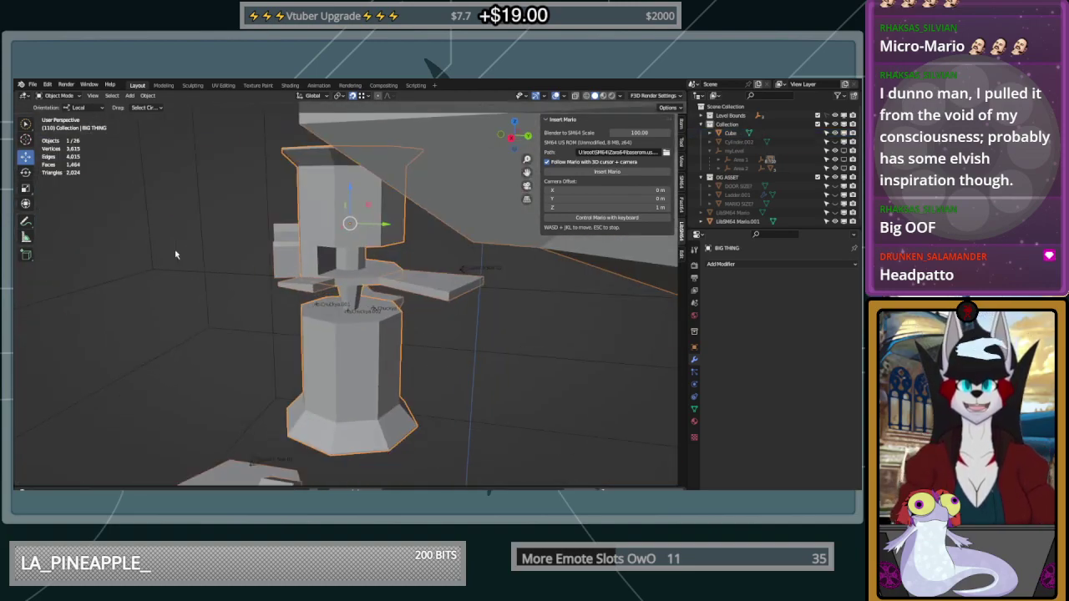
{"action": "middle_click_drag", "start_coordinate": [319, 255], "coordinate": [445, 254]}
{"action": "left_click", "coordinate": [489, 191]}
{"action": "key", "text": "KP_Decimal"}
{"action": "middle_click_drag", "start_coordinate": [409, 296], "coordinate": [370, 261]}
{"action": "middle_click_drag", "start_coordinate": [354, 258], "coordinate": [491, 287]}
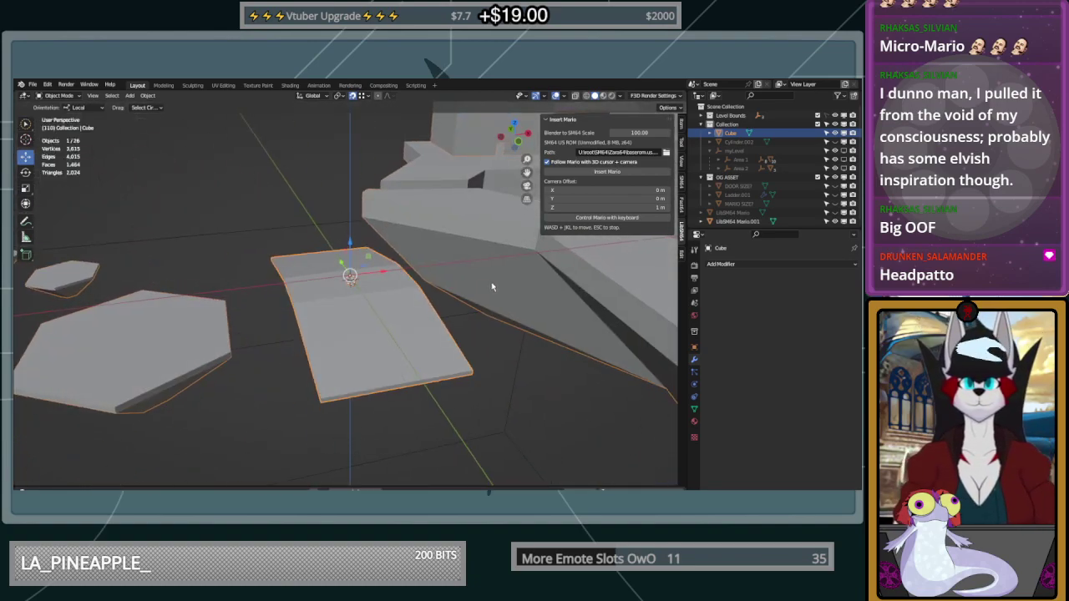
{"action": "middle_click_drag", "start_coordinate": [493, 287], "coordinate": [365, 363]}
{"action": "left_click", "coordinate": [371, 361]}
{"action": "left_click", "coordinate": [350, 304]}
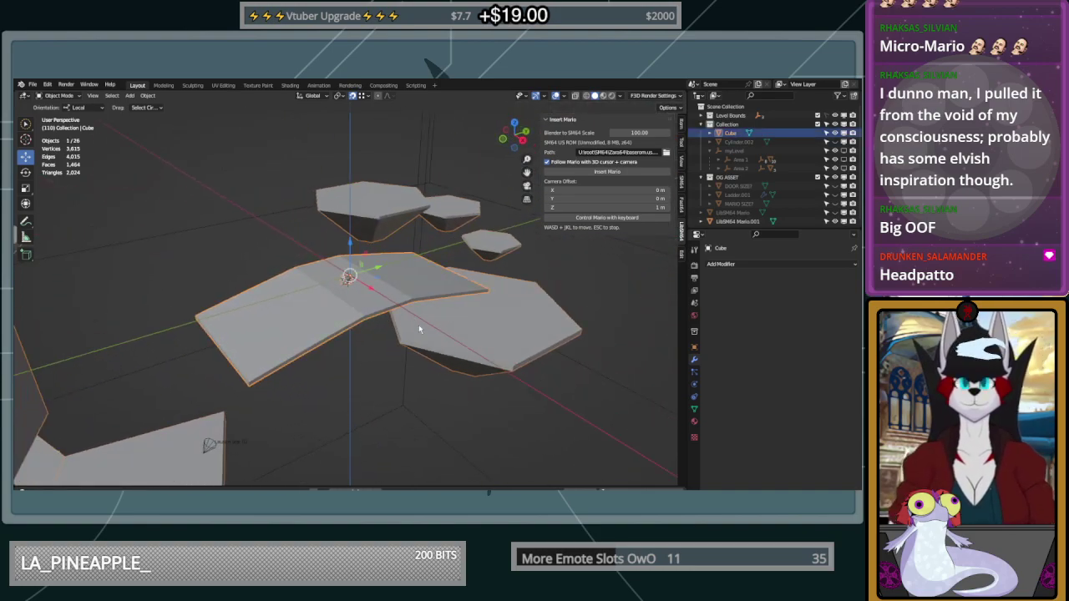
In Edit Mode, select the edge face of the bridge's sloping end section and snap the 3D cursor to it
{"action": "key", "text": "Tab"}
{"action": "middle_click_drag", "start_coordinate": [412, 339], "coordinate": [434, 365]}
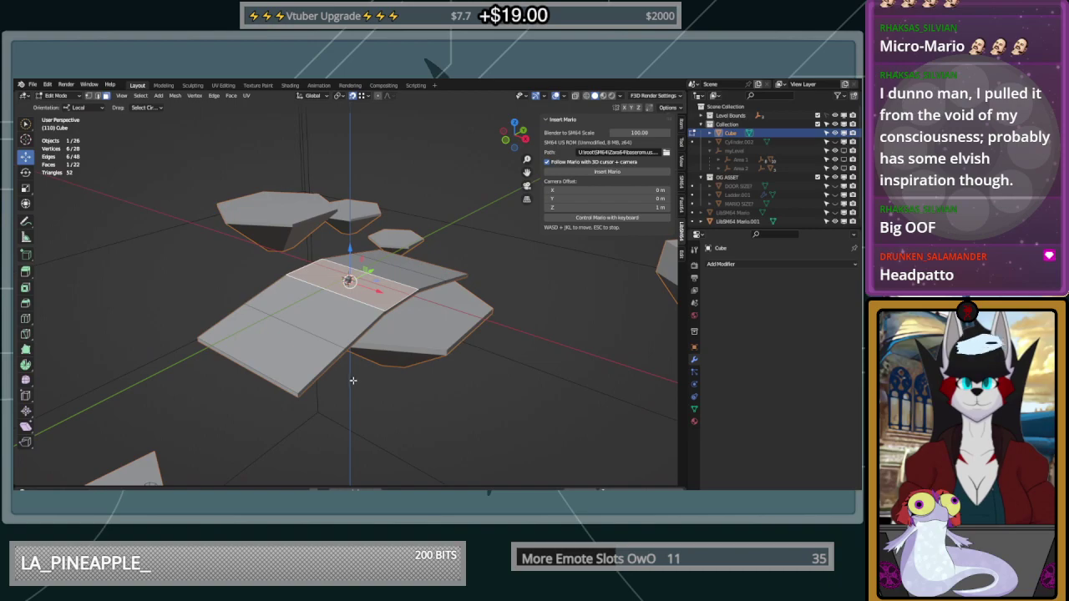
{"action": "left_click", "coordinate": [334, 363]}
{"action": "key", "text": "shift+s"}
{"action": "left_click", "coordinate": [331, 407]}
{"action": "middle_click_drag", "start_coordinate": [330, 404], "coordinate": [394, 382]}
Return to Object Mode and rename the Cube object as Bridge
{"action": "key", "text": "Tab"}
{"action": "double_click", "coordinate": [731, 132]}
{"action": "type", "text": "Bridge"}
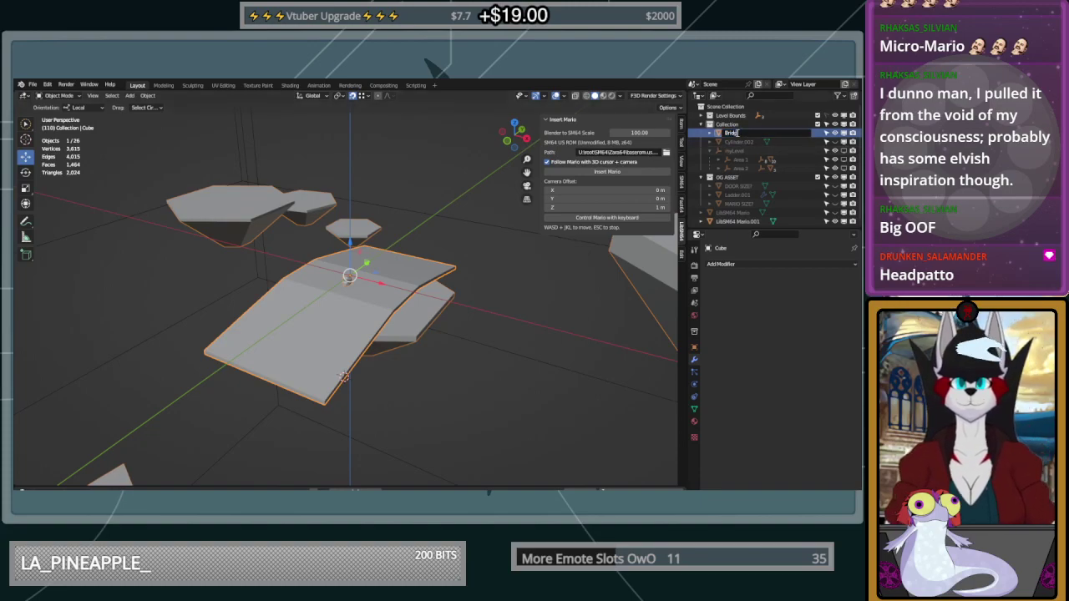
{"action": "key", "text": "Return"}
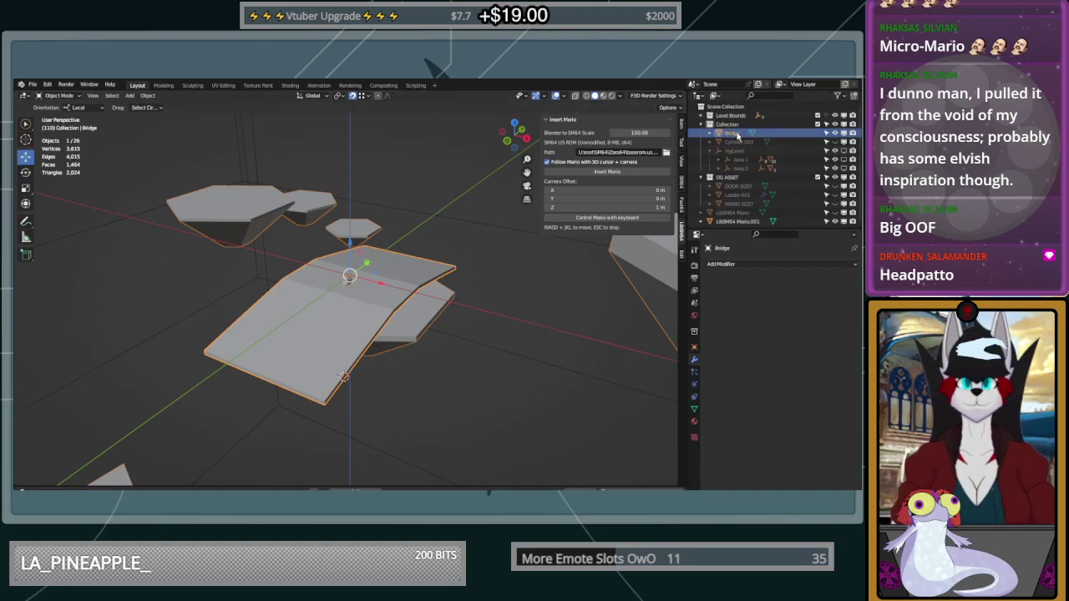
Add a cylinder with 4 vertices at the 3D cursor beside the bridge
{"action": "middle_click_drag", "start_coordinate": [393, 406], "coordinate": [417, 409]}
{"action": "key", "text": "shift+a"}
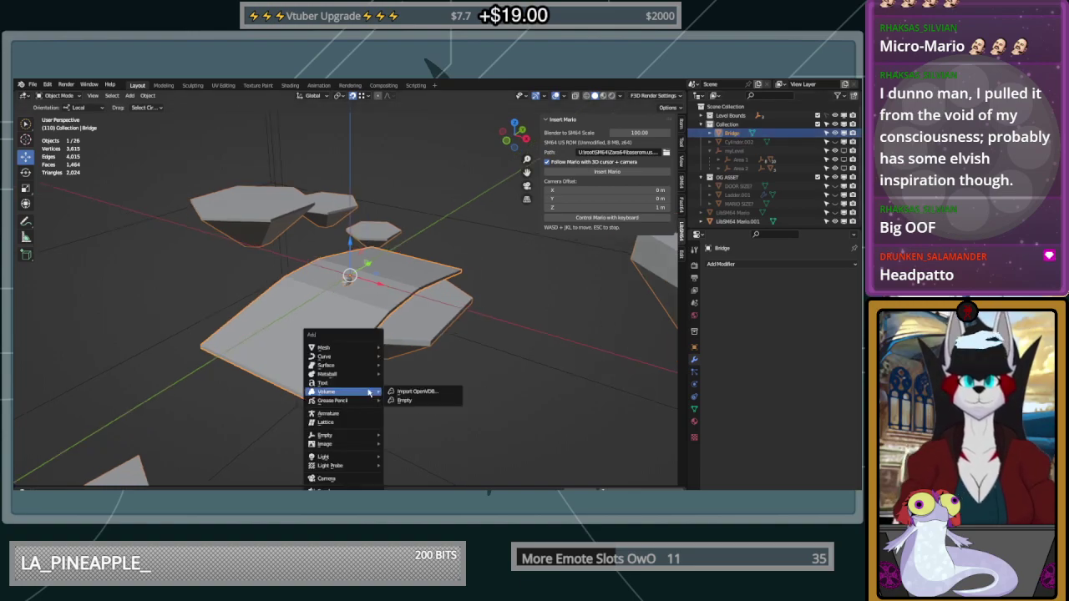
{"action": "mouse_move", "coordinate": [359, 348]}
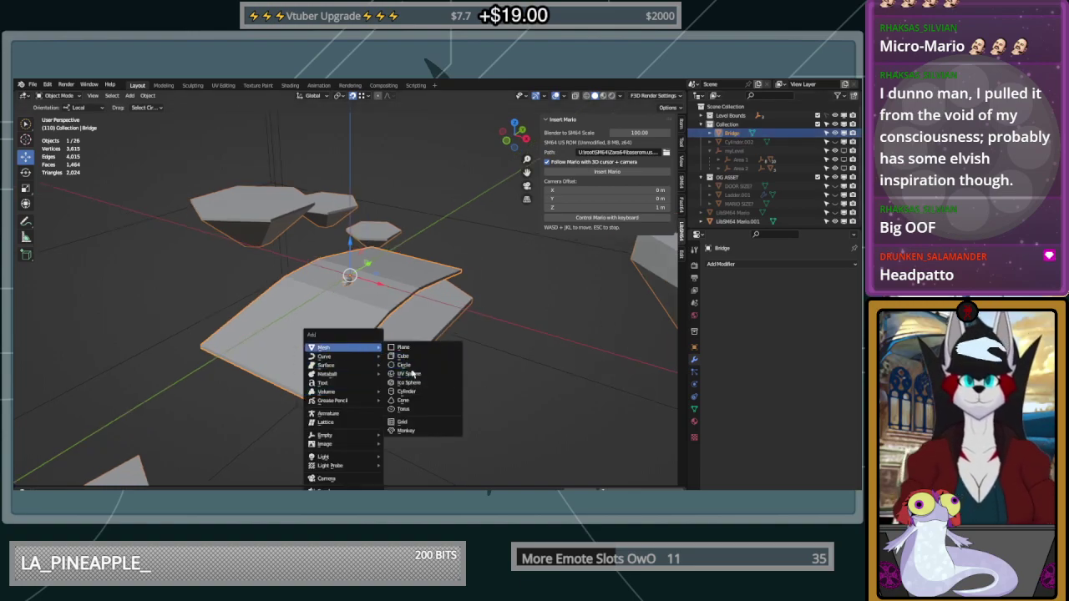
{"action": "left_click", "coordinate": [407, 395]}
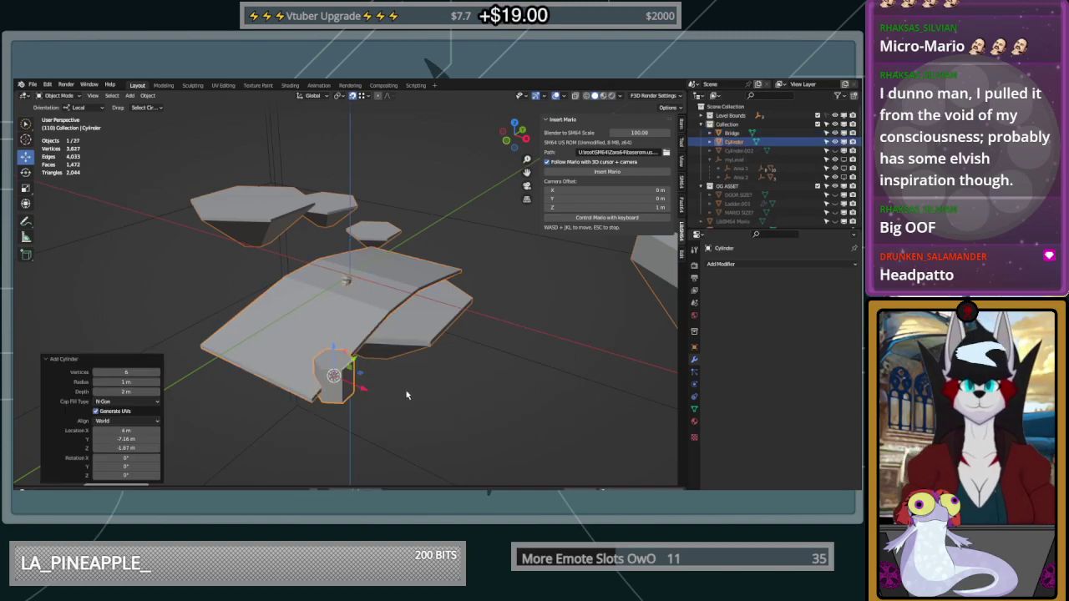
{"action": "left_click_drag", "start_coordinate": [98, 373], "coordinate": [90, 374]}
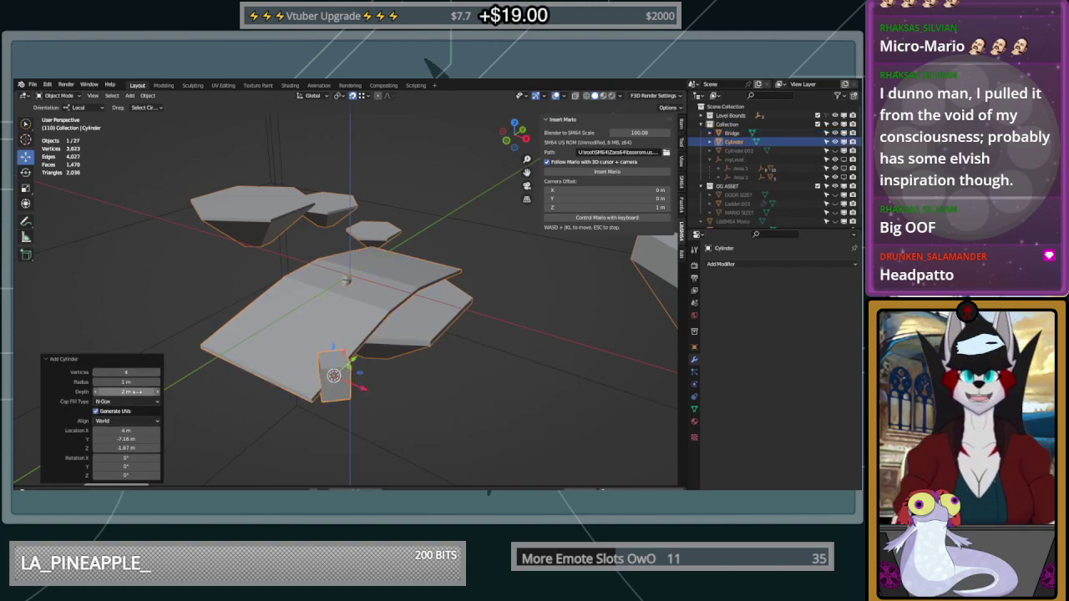
Set the new cylinder's radius to 0.5 m
{"action": "left_click", "coordinate": [125, 381]}
{"action": "type", "text": "0"}
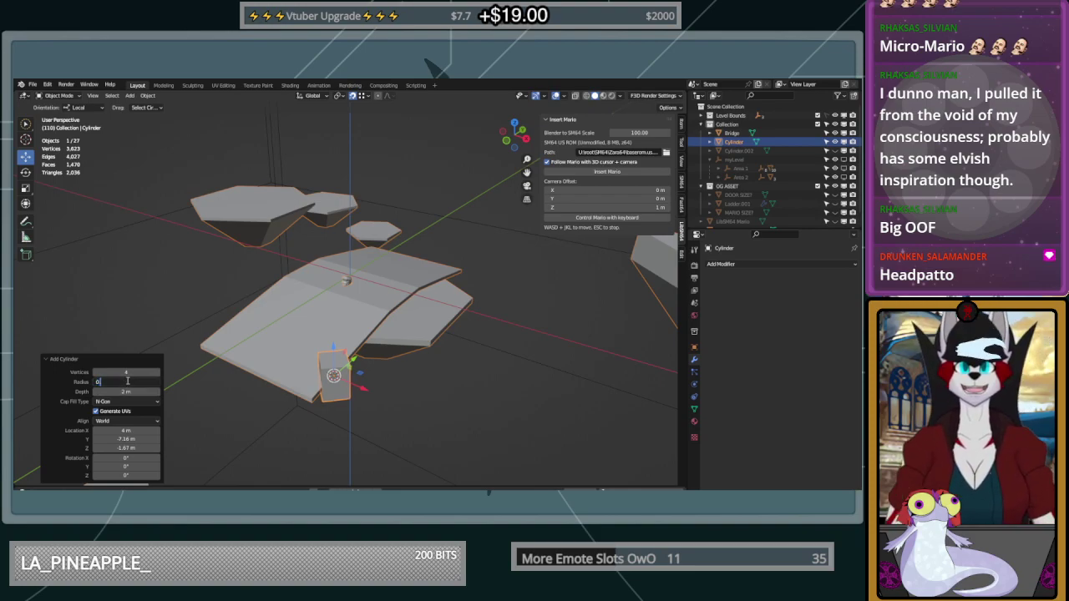
{"action": "type", "text": ".5"}
{"action": "key", "text": "Return"}
{"action": "middle_click_drag", "start_coordinate": [391, 329], "coordinate": [351, 259]}
{"action": "scroll", "coordinate": [412, 368], "scroll_direction": "up", "scroll_amount": 3}
{"action": "left_click", "coordinate": [122, 381]}
{"action": "type", "text": ".5"}
{"action": "key", "text": "Return"}
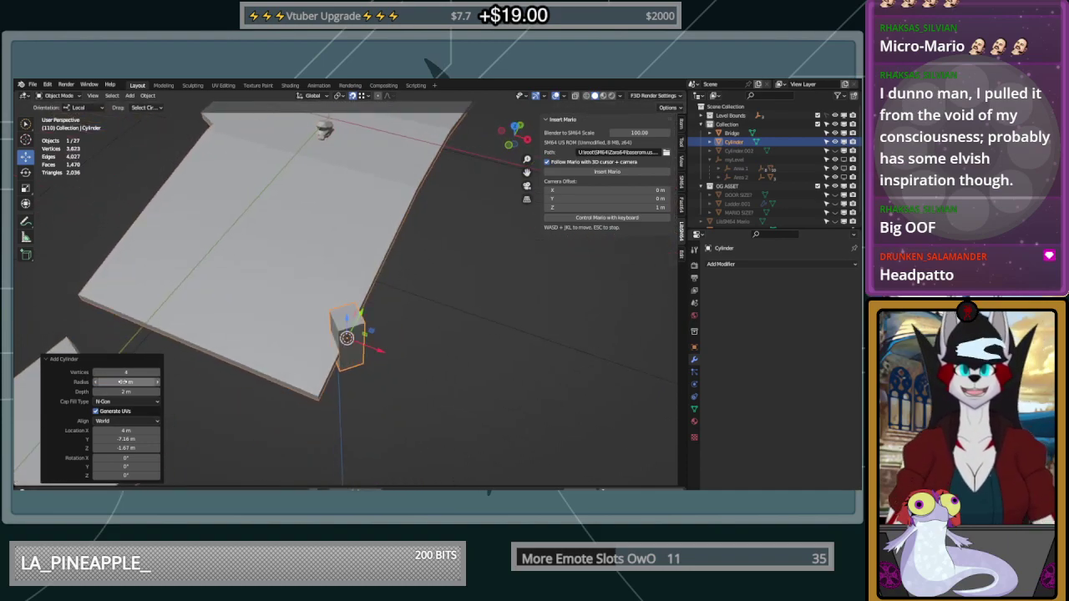
Lengthen the cylinder into a tall post by setting its depth to 10 m
{"action": "mouse_move", "coordinate": [364, 383]}
{"action": "middle_mouse_down"}
{"action": "mouse_move", "coordinate": [408, 416]}
{"action": "mouse_move", "coordinate": [367, 400]}
{"action": "middle_mouse_up"}
{"action": "middle_click_drag", "start_coordinate": [298, 337], "coordinate": [334, 344]}
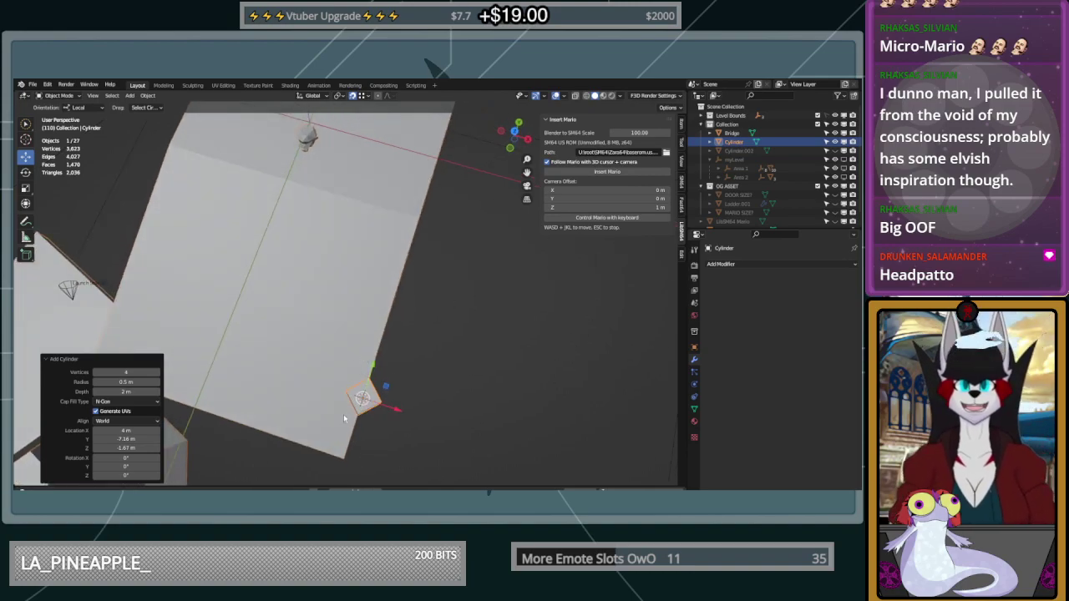
{"action": "middle_click_drag", "start_coordinate": [385, 380], "coordinate": [401, 297]}
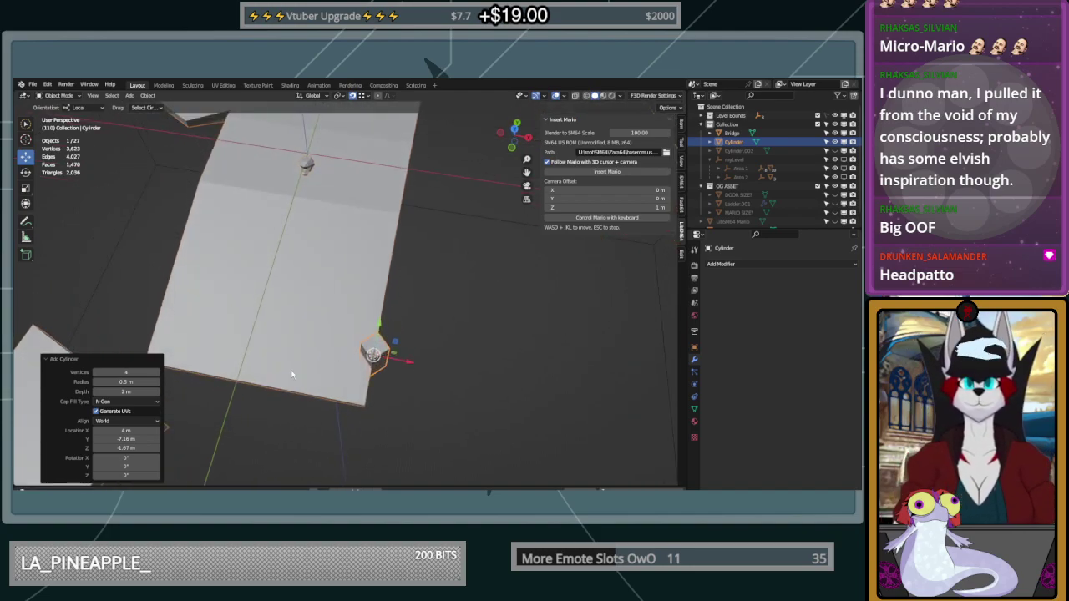
{"action": "middle_click_drag", "start_coordinate": [273, 399], "coordinate": [331, 335]}
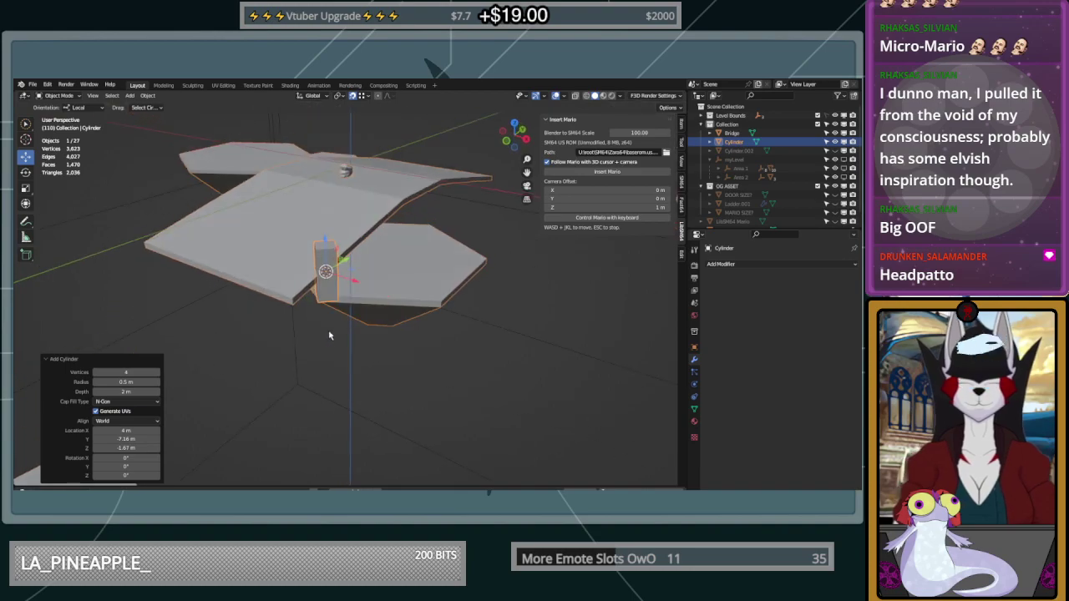
{"action": "left_click_drag", "start_coordinate": [125, 392], "coordinate": [409, 354]}
{"action": "middle_click_drag", "start_coordinate": [285, 349], "coordinate": [316, 333]}
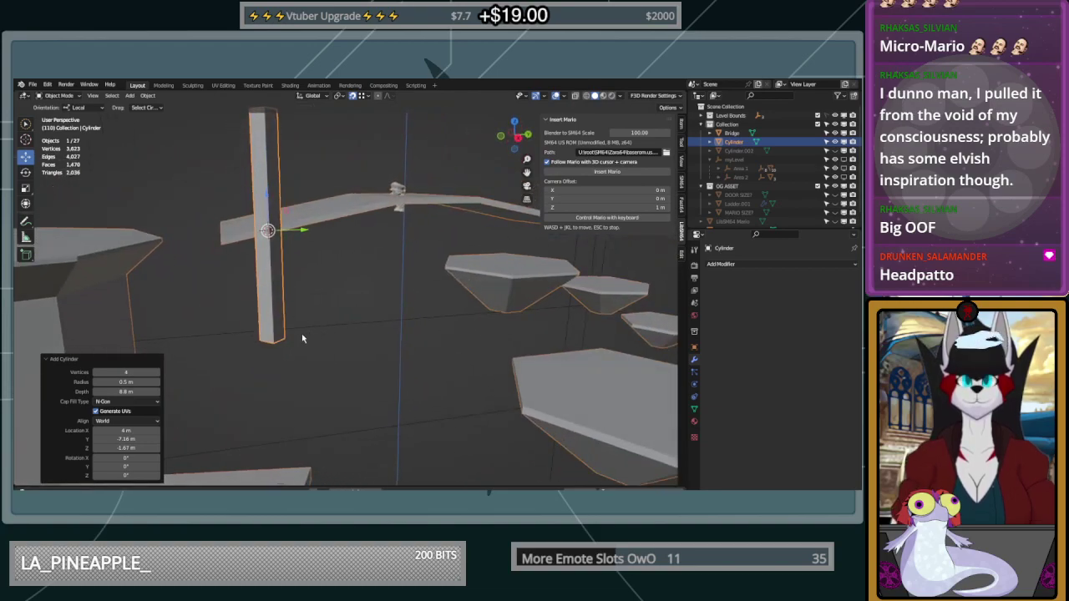
{"action": "left_click_drag", "start_coordinate": [126, 392], "coordinate": [373, 279]}
{"action": "left_click", "coordinate": [127, 391]}
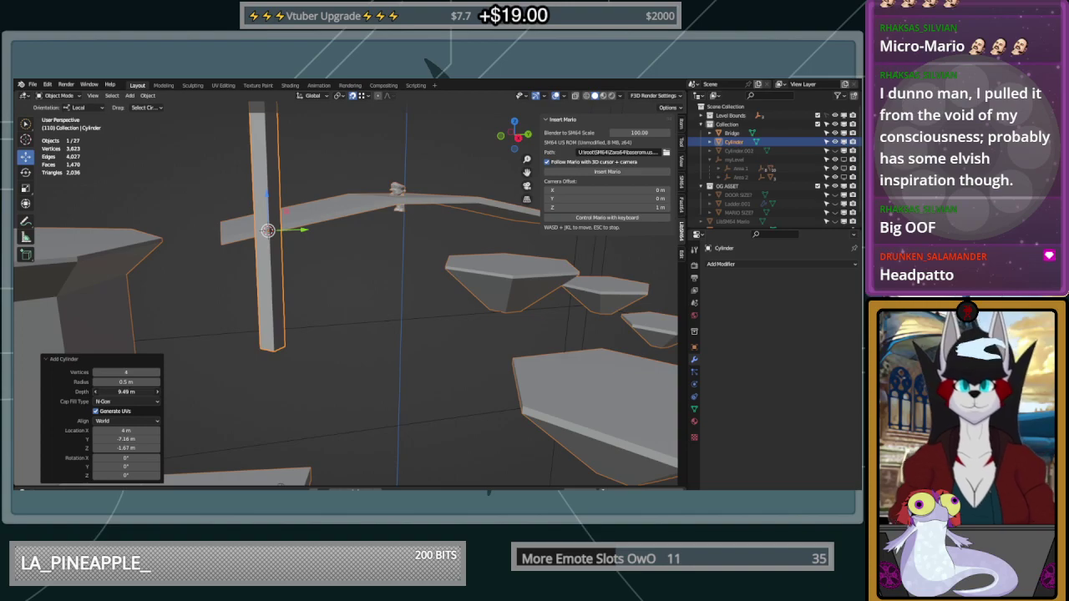
{"action": "type", "text": "10"}
{"action": "key", "text": "Return"}
Select the Mario model and raise it about 1.44 m and another 0.29 m along local Z above the bridge's crest
{"action": "middle_click_drag", "start_coordinate": [251, 313], "coordinate": [363, 301]}
{"action": "left_click", "coordinate": [329, 187]}
{"action": "left_click_drag", "start_coordinate": [324, 150], "coordinate": [325, 121]}
{"action": "middle_click_drag", "start_coordinate": [325, 126], "coordinate": [309, 192]}
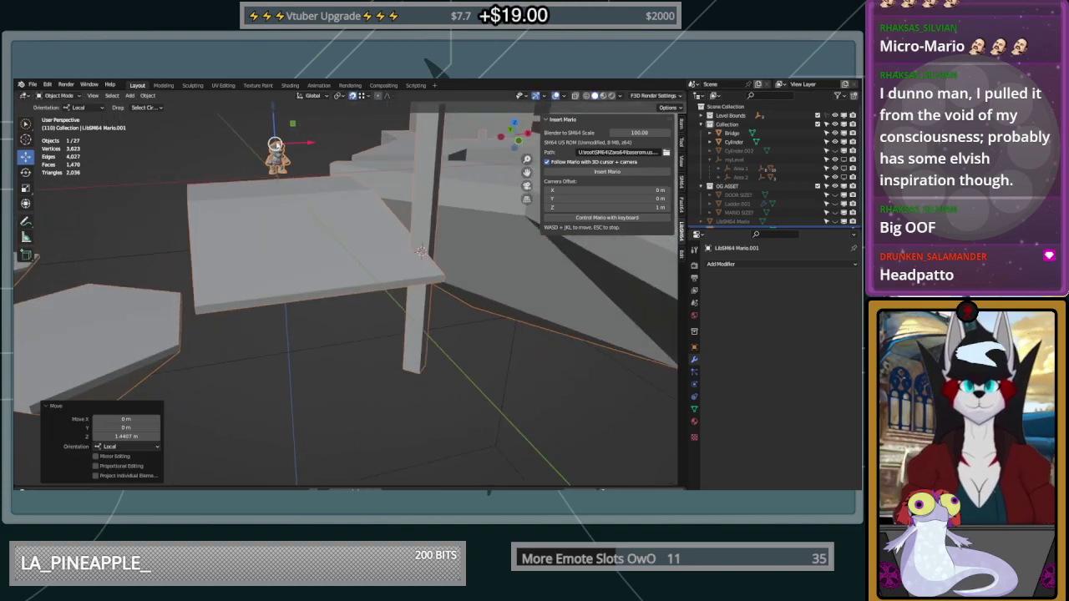
{"action": "key", "text": "g"}
{"action": "key", "text": "z"}
{"action": "left_click_drag", "start_coordinate": [190, 186], "coordinate": [258, 175]}
{"action": "middle_click_drag", "start_coordinate": [258, 176], "coordinate": [292, 210], "text": "shift"}
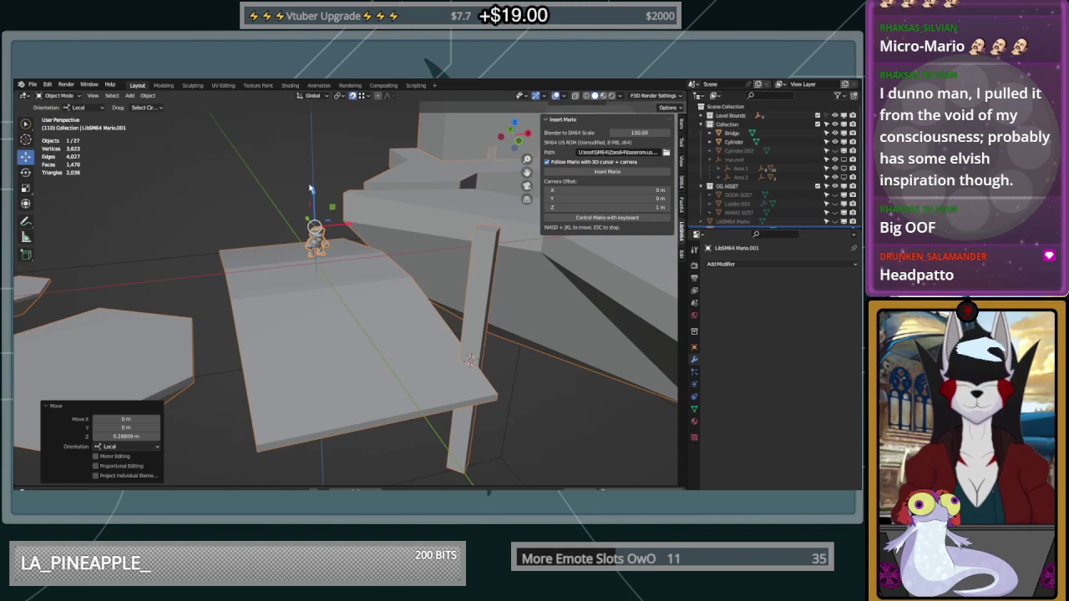
Reposition the Mario model above the bridge, moving it about 2.3 m down and then 3.37 m up along local Z
{"action": "key", "text": "g"}
{"action": "key", "text": "z"}
{"action": "left_click", "coordinate": [231, 298]}
{"action": "middle_click_drag", "start_coordinate": [232, 298], "coordinate": [351, 167]}
{"action": "left_click", "coordinate": [369, 96]}
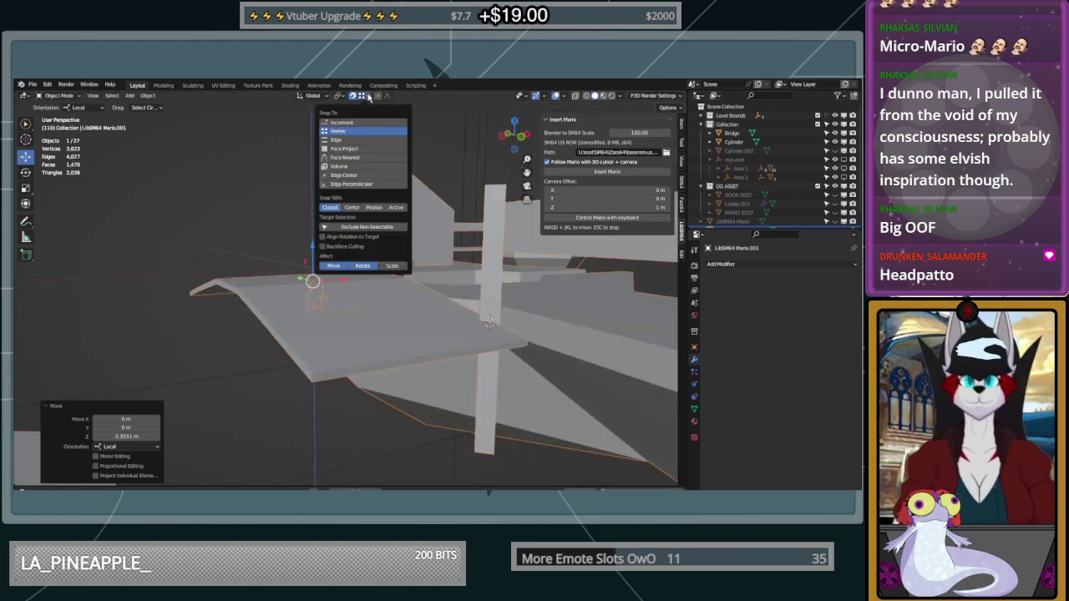
{"action": "left_click", "coordinate": [369, 97]}
{"action": "left_click_drag", "start_coordinate": [313, 248], "coordinate": [322, 206]}
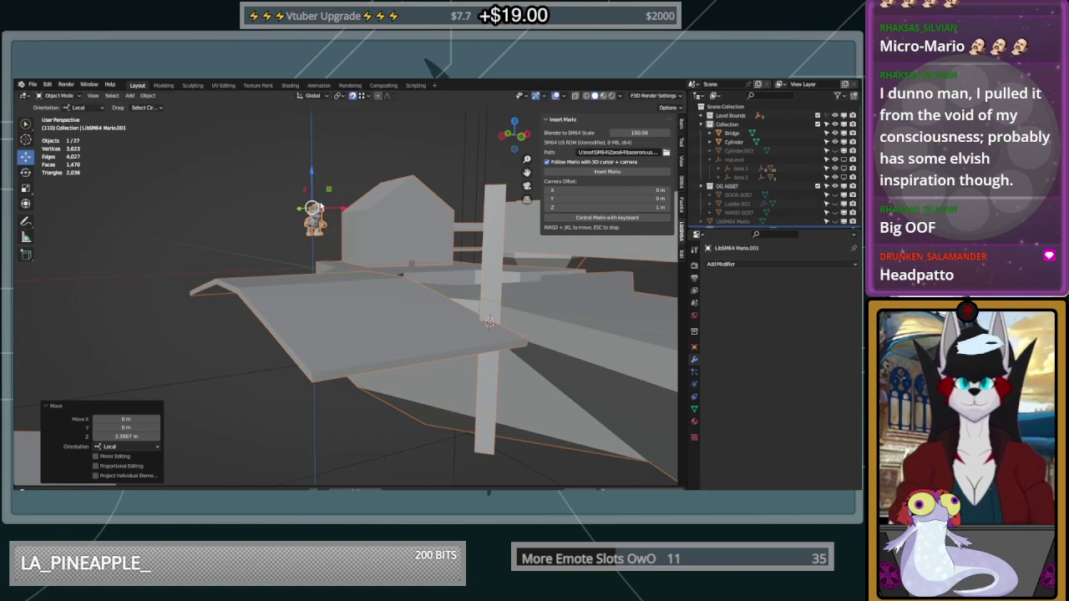
Place the 3D cursor at the bridge's crest, insert another Mario there and stop its simulation
{"action": "left_click", "coordinate": [26, 142]}
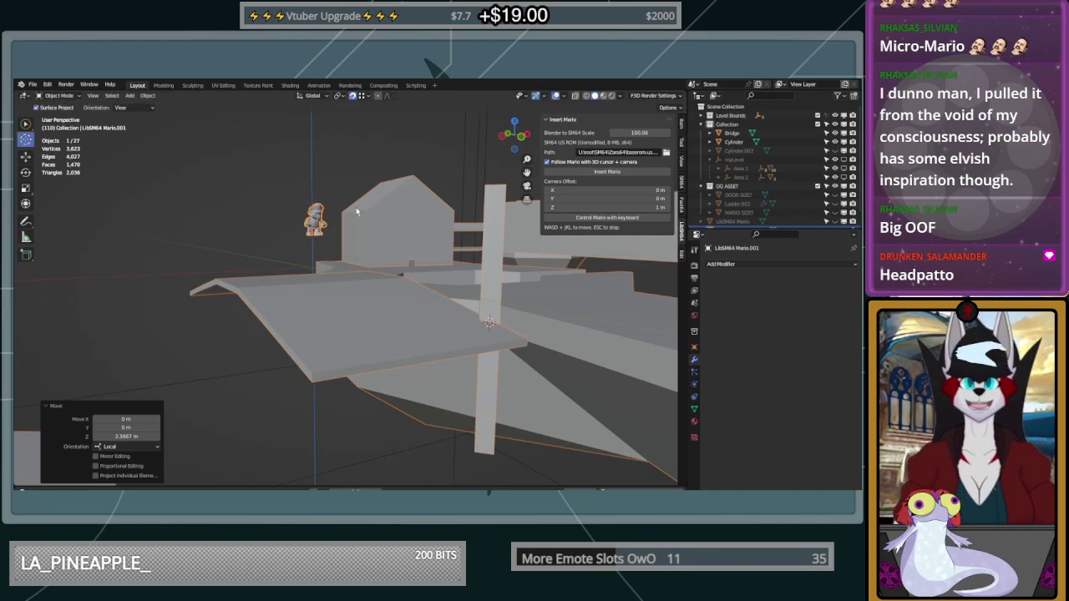
{"action": "key", "text": "shift+s"}
{"action": "left_click", "coordinate": [359, 238]}
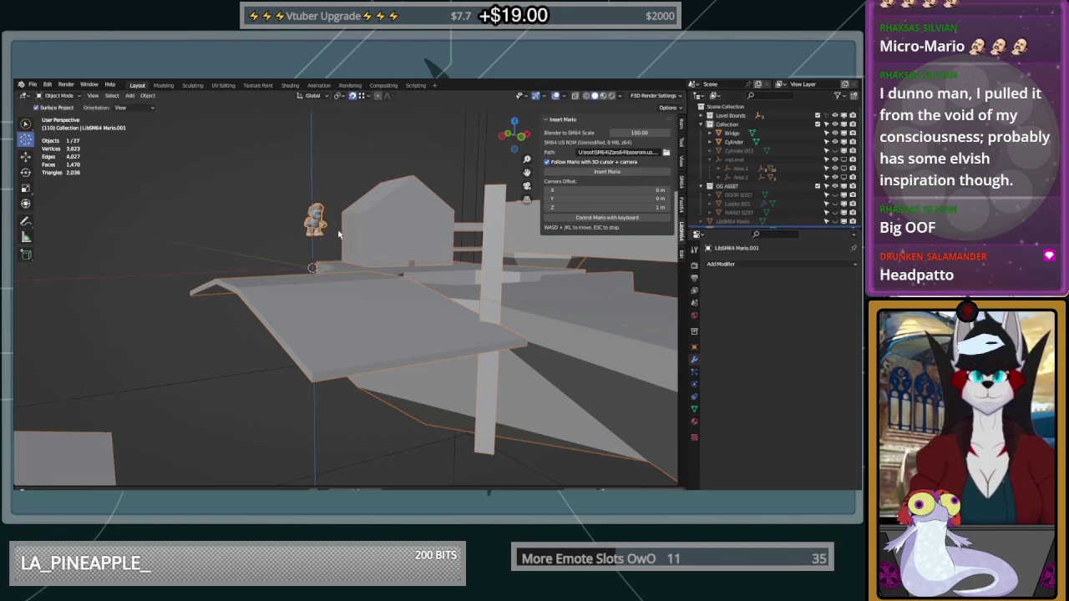
{"action": "left_click", "coordinate": [592, 173]}
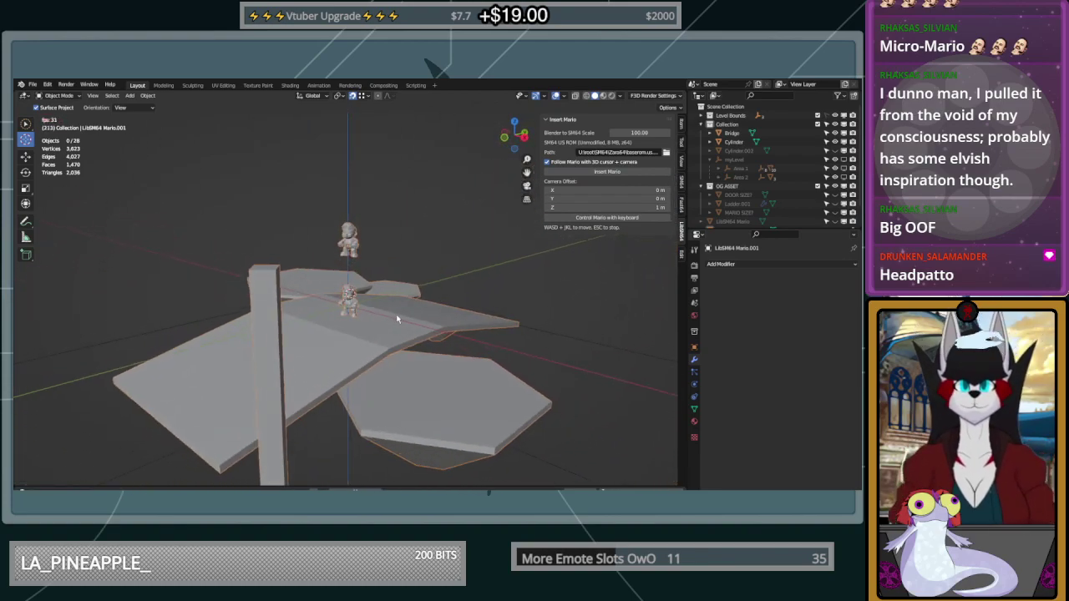
{"action": "mouse_move", "coordinate": [397, 318]}
{"action": "middle_mouse_down"}
{"action": "mouse_move", "coordinate": [453, 312]}
{"action": "mouse_move", "coordinate": [377, 324]}
{"action": "middle_mouse_up"}
{"action": "key", "text": "Escape"}
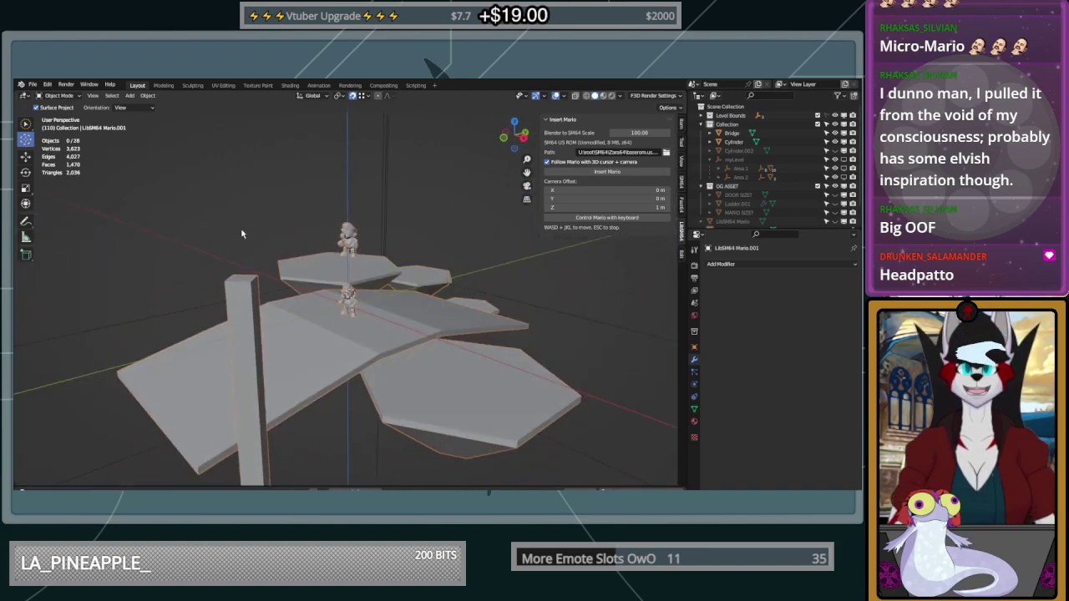
Move the 3D cursor away from the bridge and over to the main island's ledge
{"action": "left_click_drag", "start_coordinate": [242, 233], "coordinate": [86, 226]}
{"action": "middle_click_drag", "start_coordinate": [448, 325], "coordinate": [492, 288]}
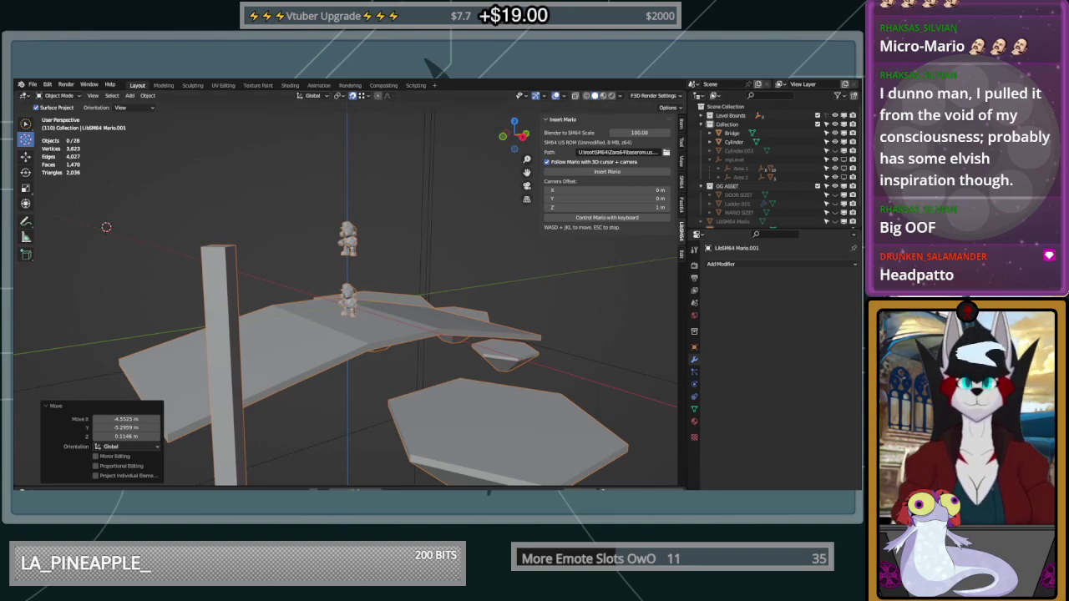
{"action": "middle_click_drag", "start_coordinate": [312, 311], "coordinate": [495, 293]}
{"action": "key", "text": "Tab"}
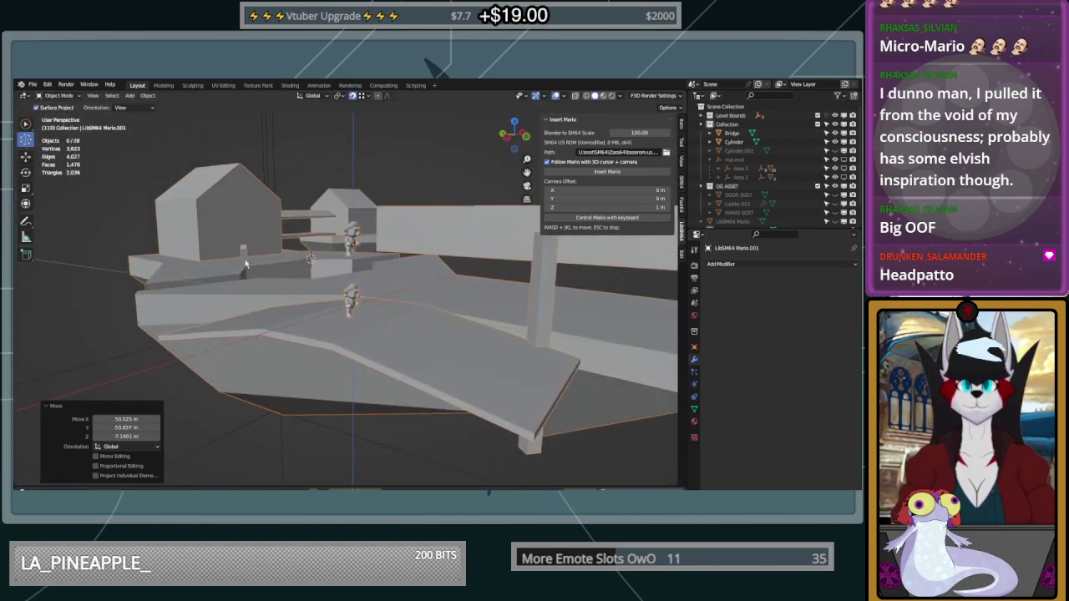
{"action": "key", "text": "Tab"}
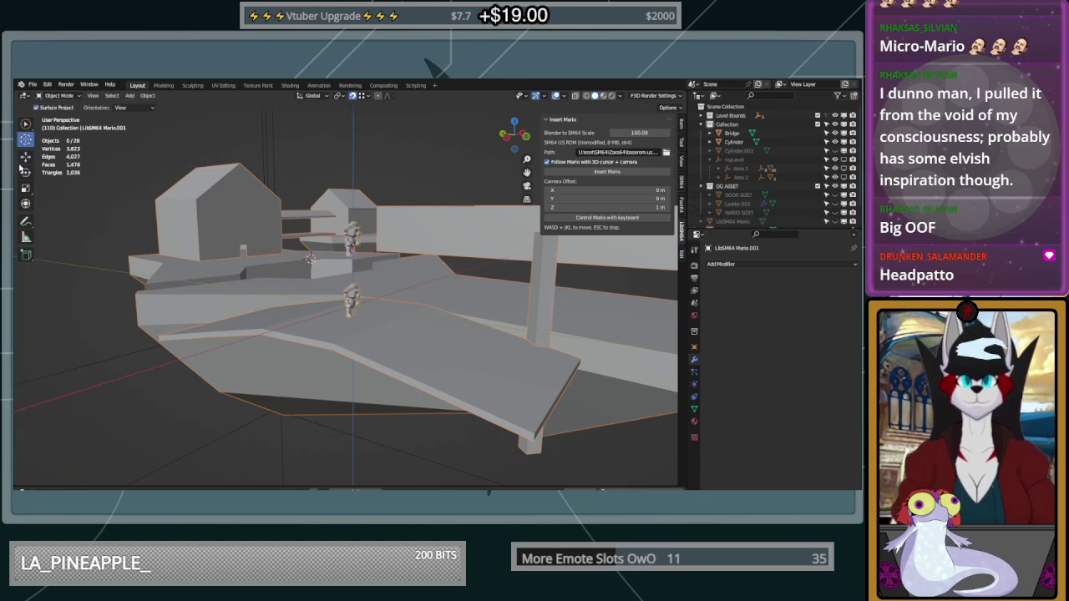
Select the tall post beside the bridge, lower it about 1.66 m along Z and check it from several sides
{"action": "left_click", "coordinate": [547, 281]}
{"action": "middle_click_drag", "start_coordinate": [568, 280], "coordinate": [555, 298]}
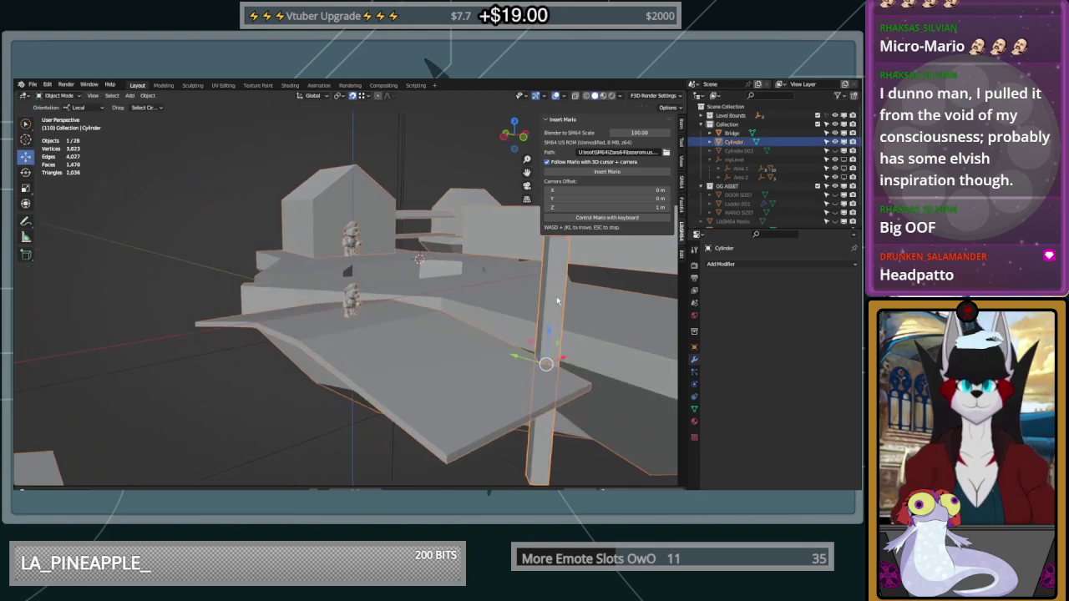
{"action": "left_click_drag", "start_coordinate": [549, 333], "coordinate": [551, 371]}
{"action": "middle_click_drag", "start_coordinate": [550, 371], "coordinate": [375, 376]}
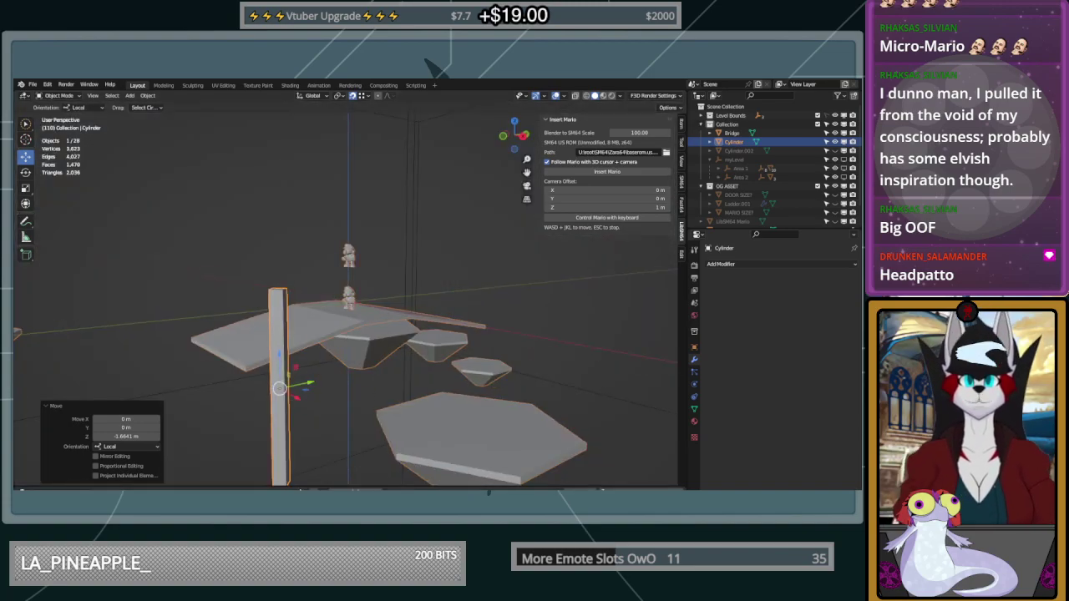
{"action": "middle_click_drag", "start_coordinate": [310, 452], "coordinate": [492, 378]}
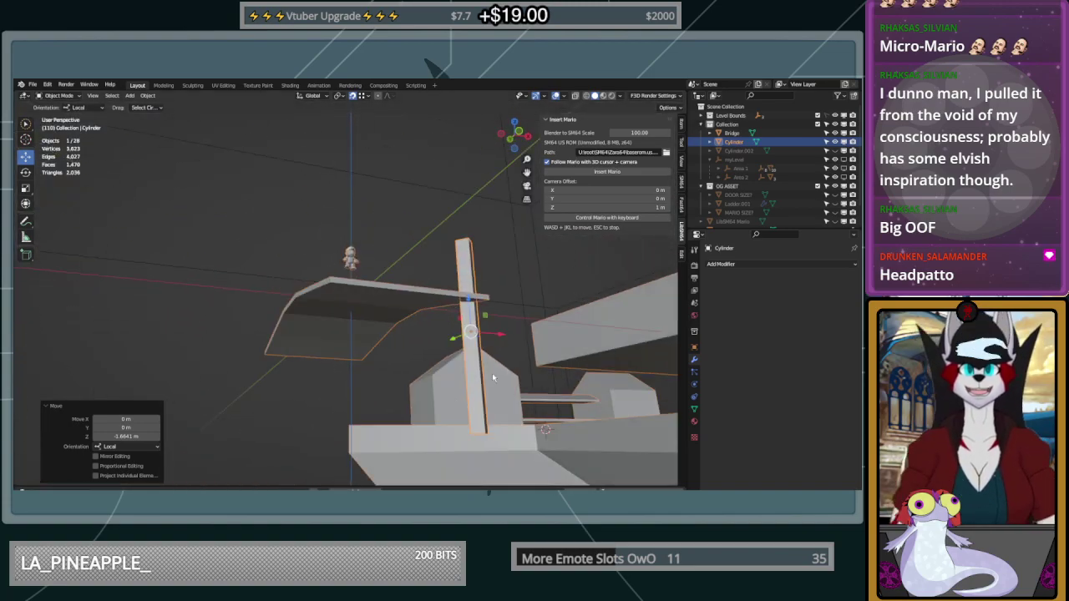
{"action": "middle_click_drag", "start_coordinate": [557, 416], "coordinate": [413, 368]}
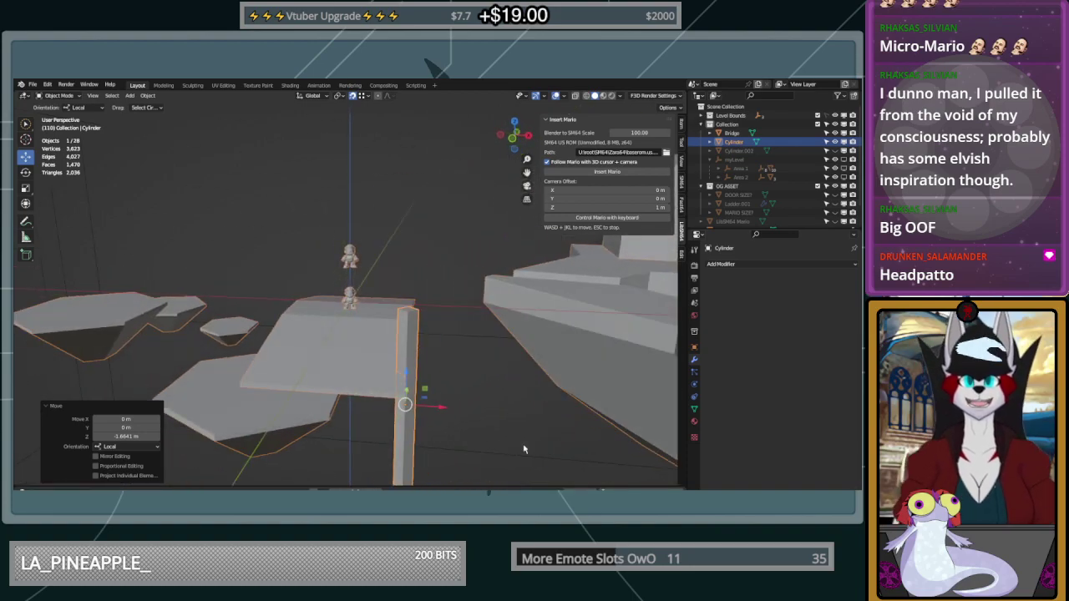
Fine-tune the post's height against the bridge deck, lowering it further and then raising it about 0.31 m along Z
{"action": "left_click_drag", "start_coordinate": [406, 373], "coordinate": [409, 397]}
{"action": "mouse_move", "coordinate": [493, 384]}
{"action": "middle_mouse_down"}
{"action": "mouse_move", "coordinate": [400, 375]}
{"action": "mouse_move", "coordinate": [575, 384]}
{"action": "mouse_move", "coordinate": [491, 379]}
{"action": "middle_mouse_up"}
{"action": "left_click_drag", "start_coordinate": [476, 360], "coordinate": [475, 354]}
{"action": "middle_click_drag", "start_coordinate": [473, 382], "coordinate": [378, 350]}
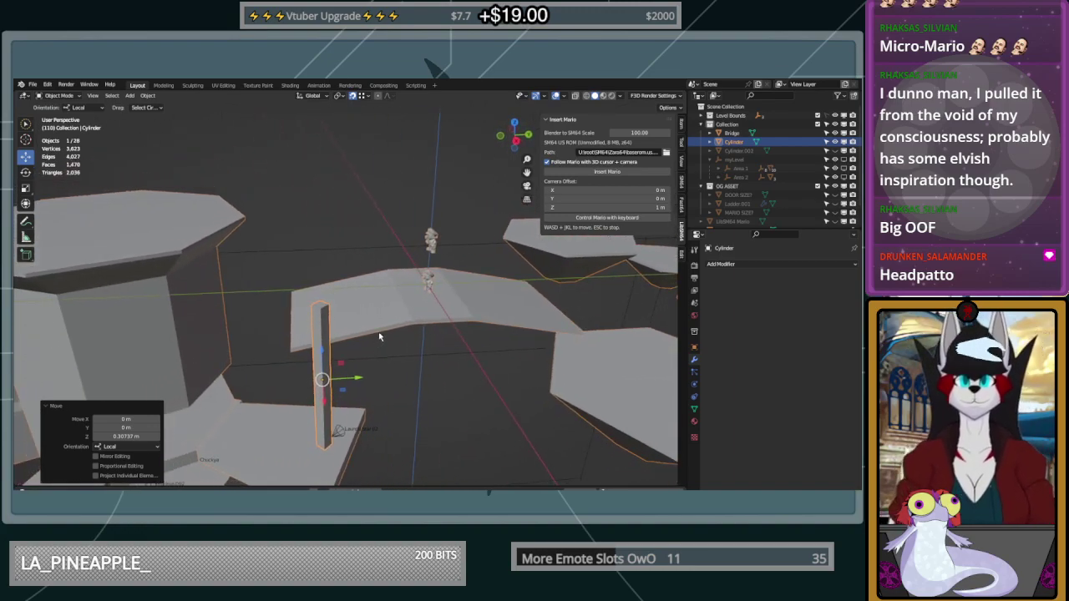
{"action": "middle_click_drag", "start_coordinate": [389, 328], "coordinate": [538, 279]}
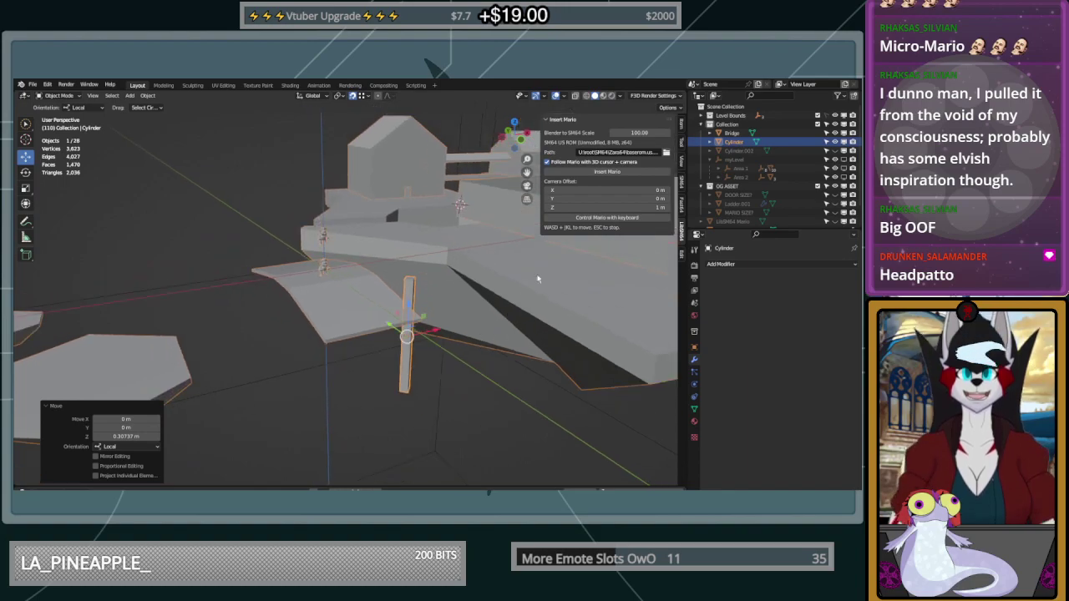
Try to hide the raised box over the main island with the Hide Collection command
{"action": "left_click", "coordinate": [507, 218]}
{"action": "key", "text": "ctrl+h"}
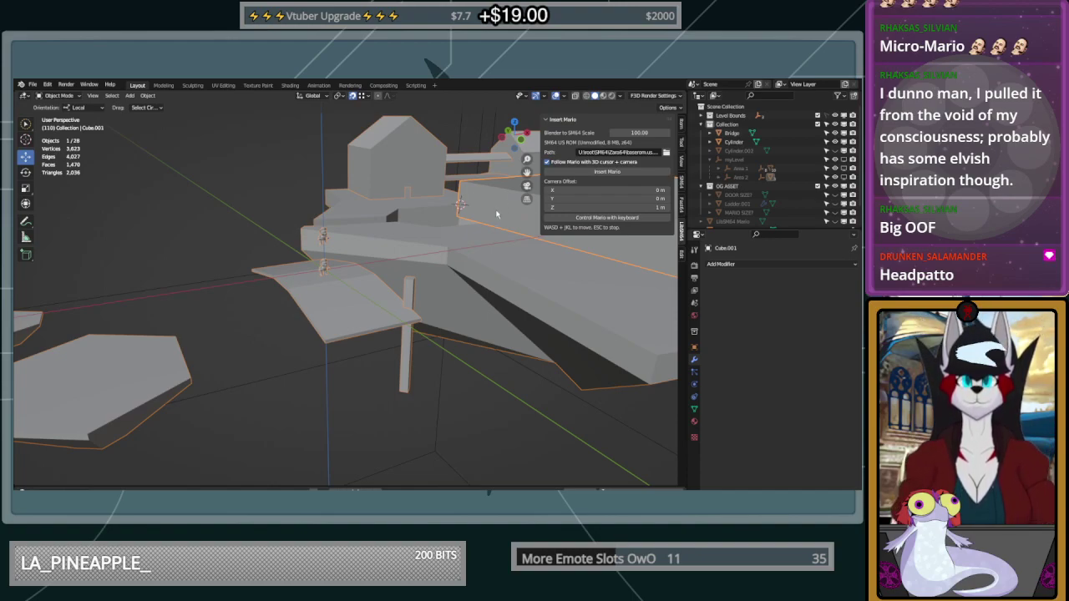
{"action": "middle_click_drag", "start_coordinate": [493, 230], "coordinate": [483, 229]}
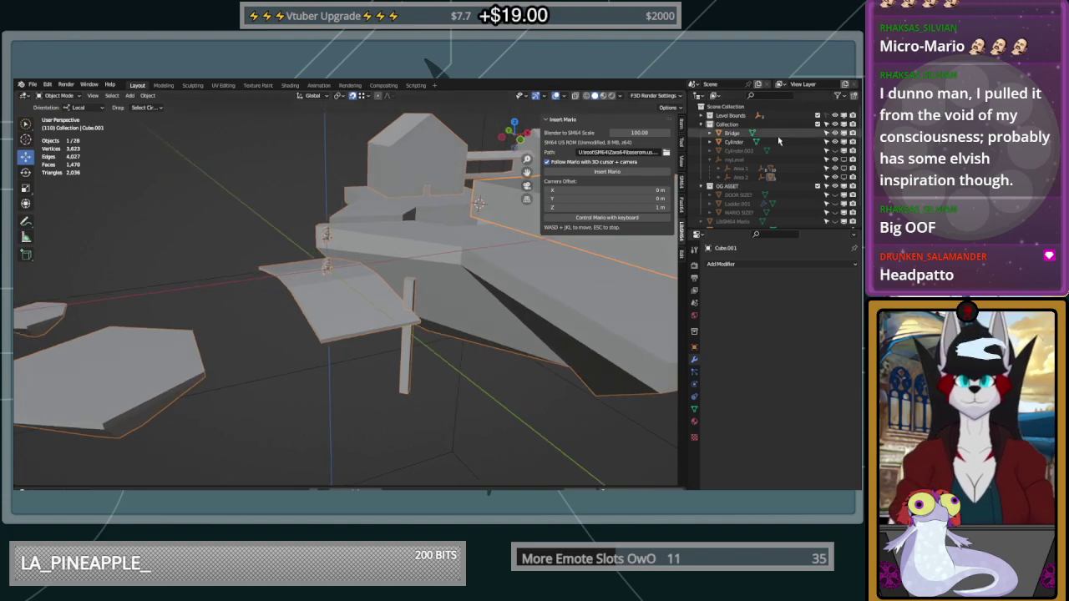
{"action": "left_click", "coordinate": [710, 143]}
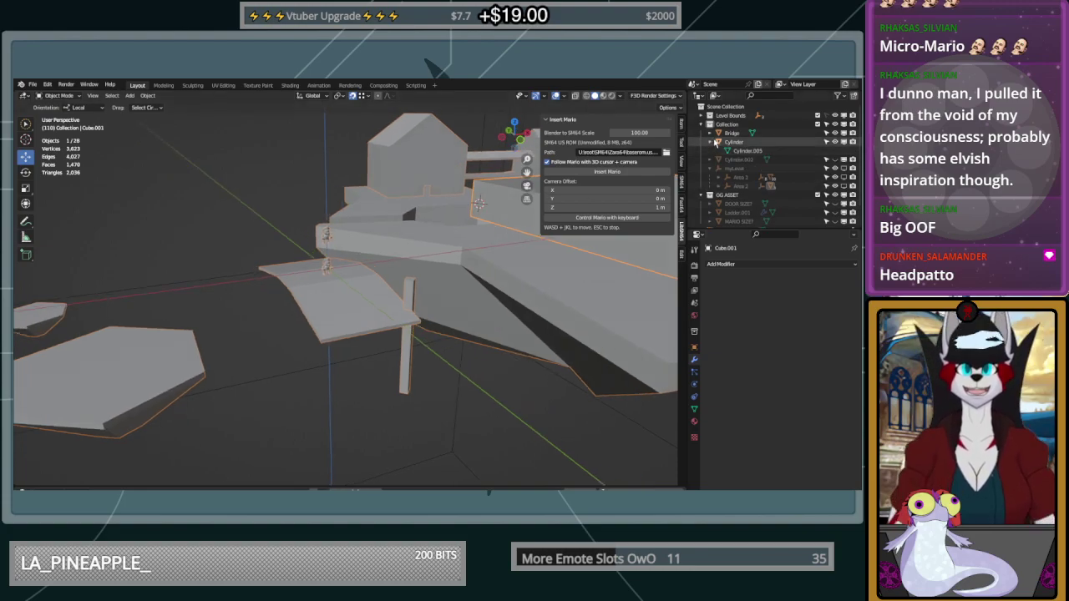
{"action": "left_click", "coordinate": [711, 142]}
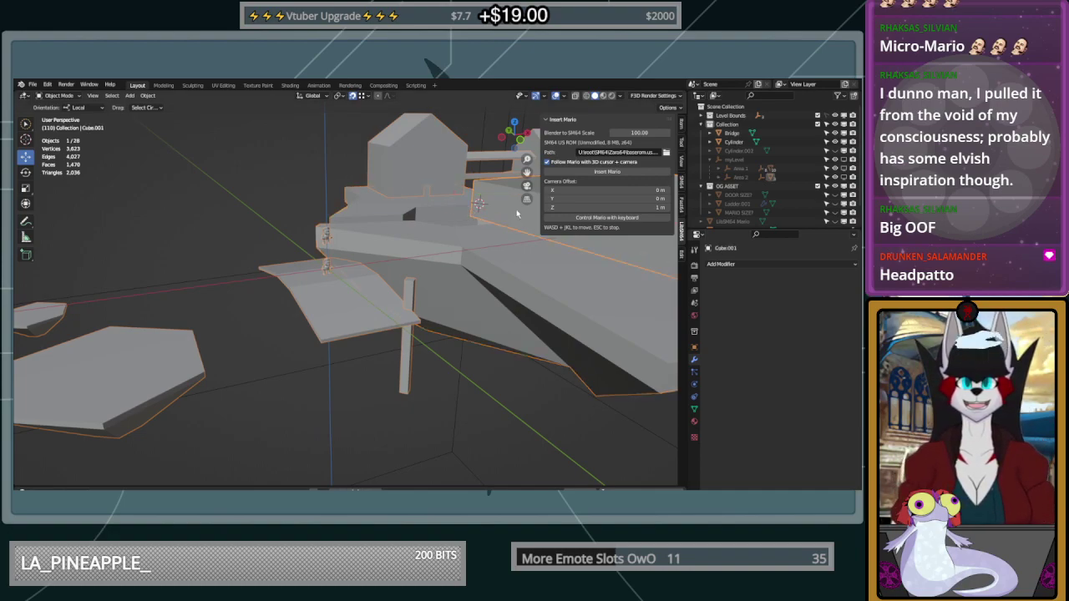
{"action": "key", "text": "ctrl+h"}
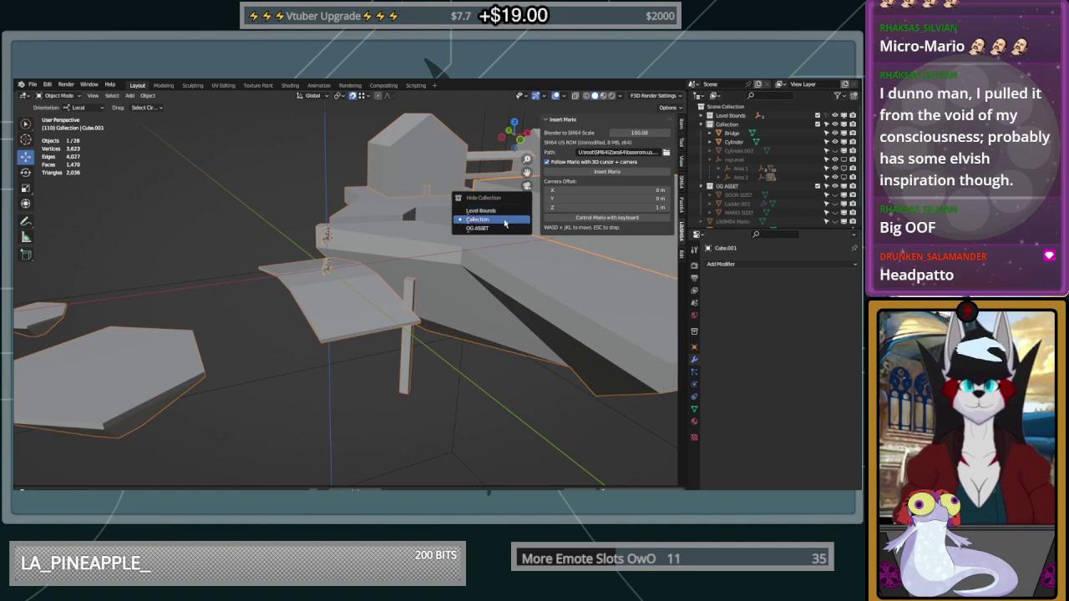
{"action": "left_click", "coordinate": [491, 213]}
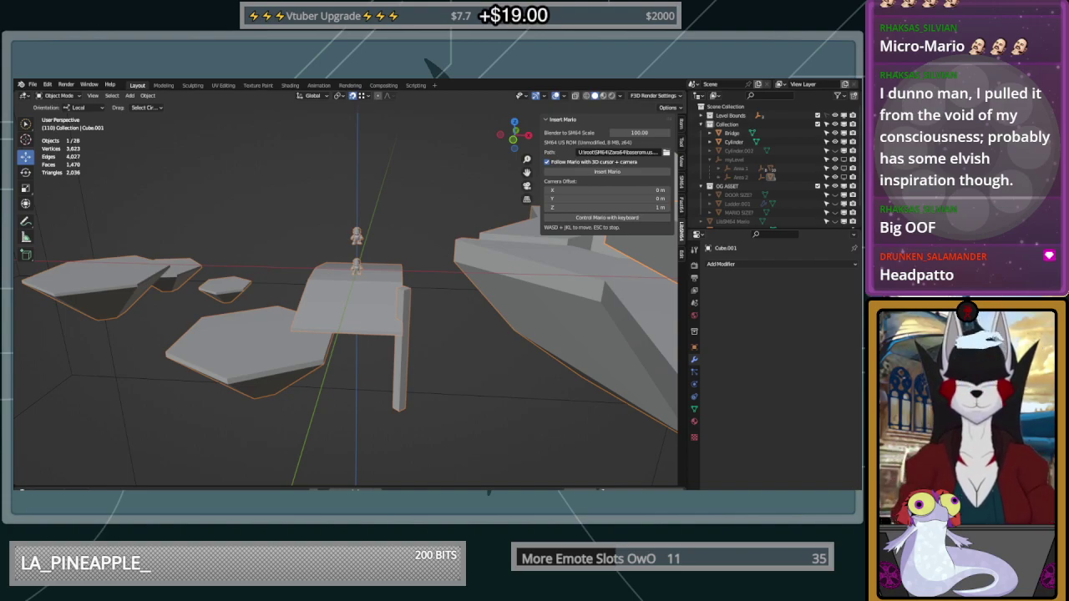
Hide everything except the raised box, then reveal all hidden objects in the scene
{"action": "middle_click_drag", "start_coordinate": [497, 390], "coordinate": [511, 328]}
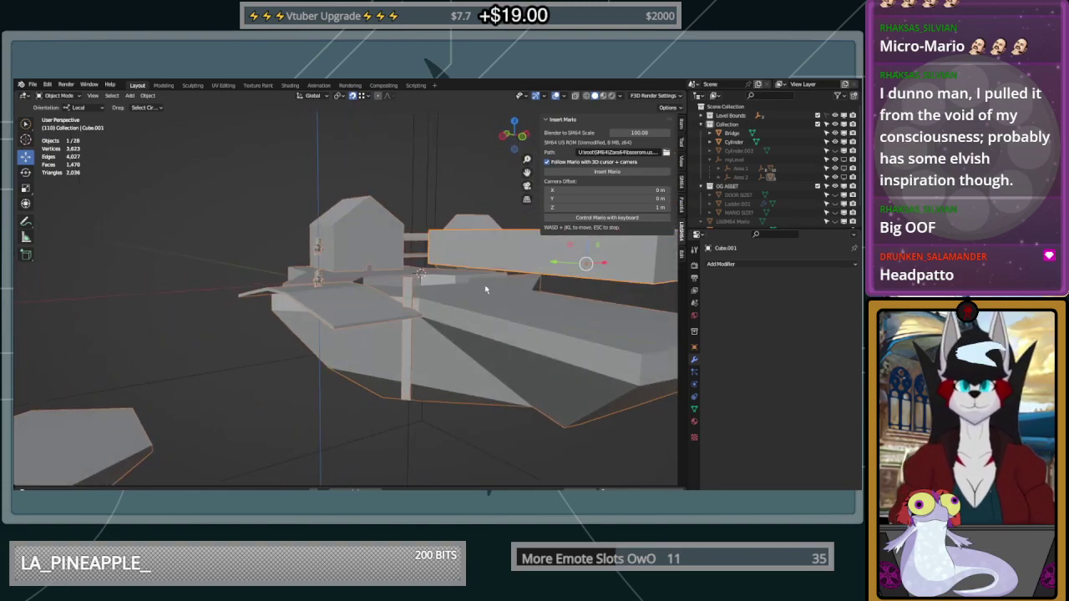
{"action": "key", "text": "shift+h"}
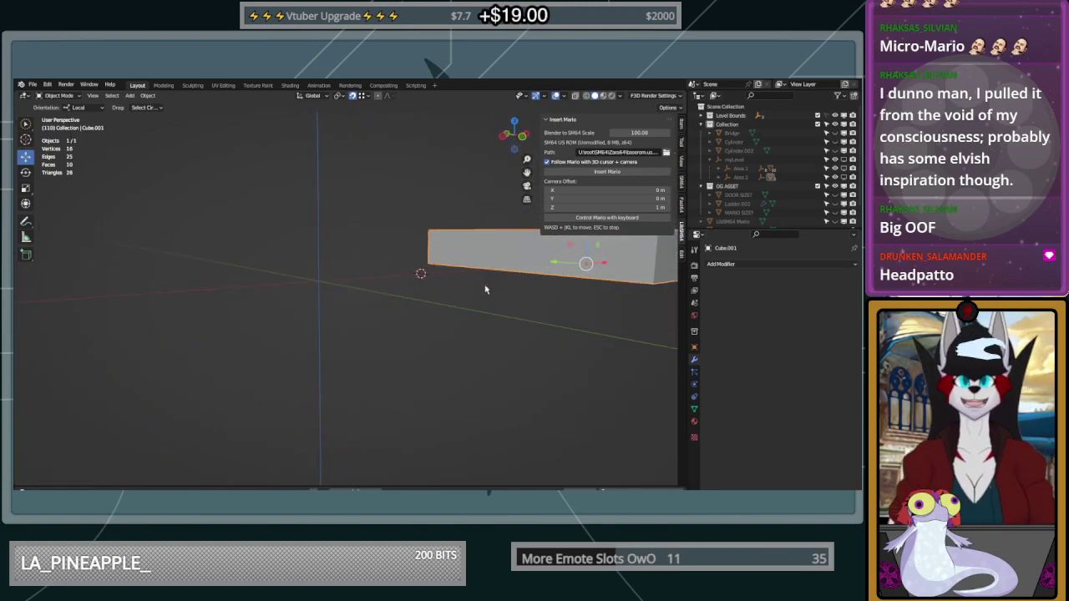
{"action": "key", "text": "alt+h"}
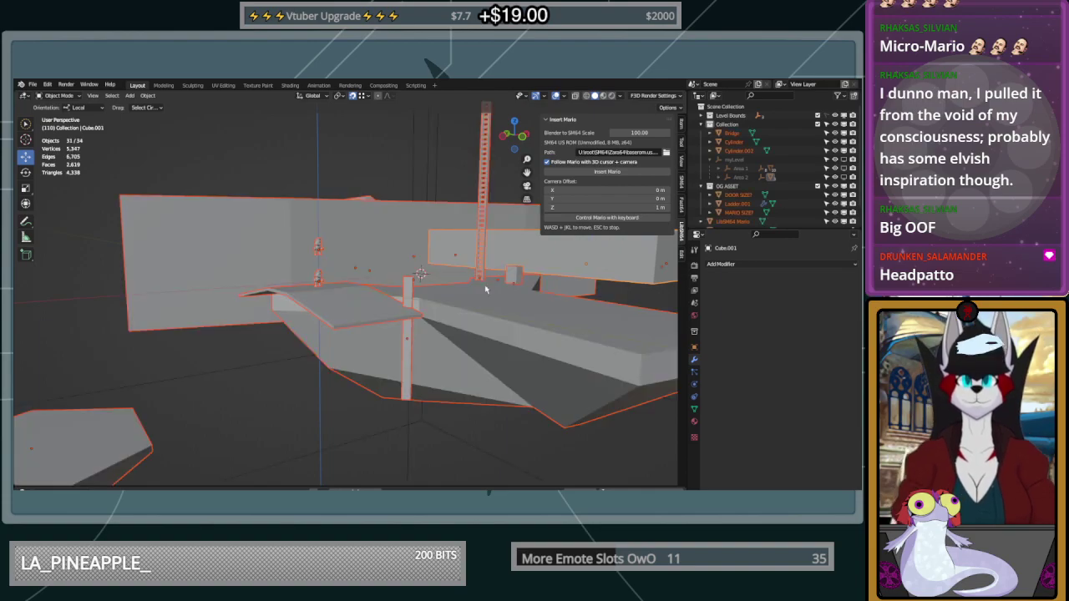
{"action": "middle_click_drag", "start_coordinate": [485, 289], "coordinate": [473, 234]}
{"action": "left_click", "coordinate": [445, 241]}
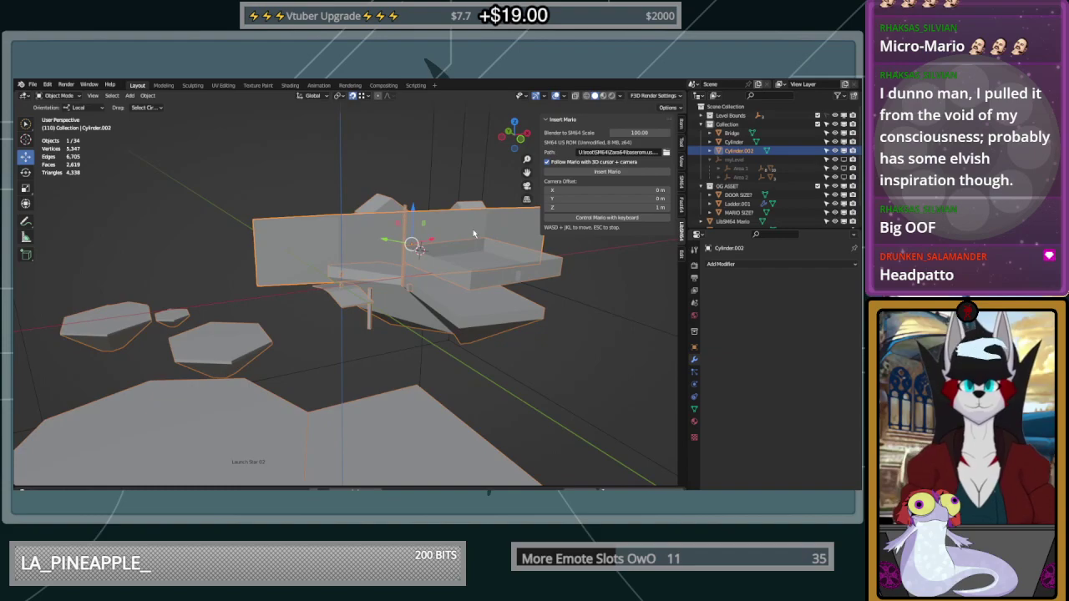
{"action": "key", "text": "ctrl+h"}
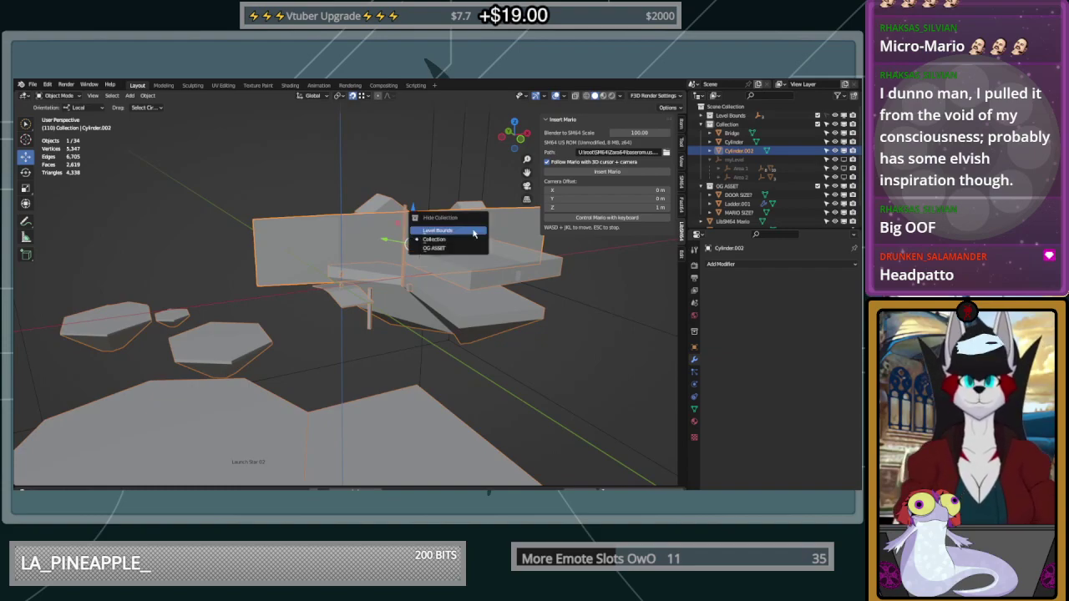
{"action": "left_click", "coordinate": [346, 289]}
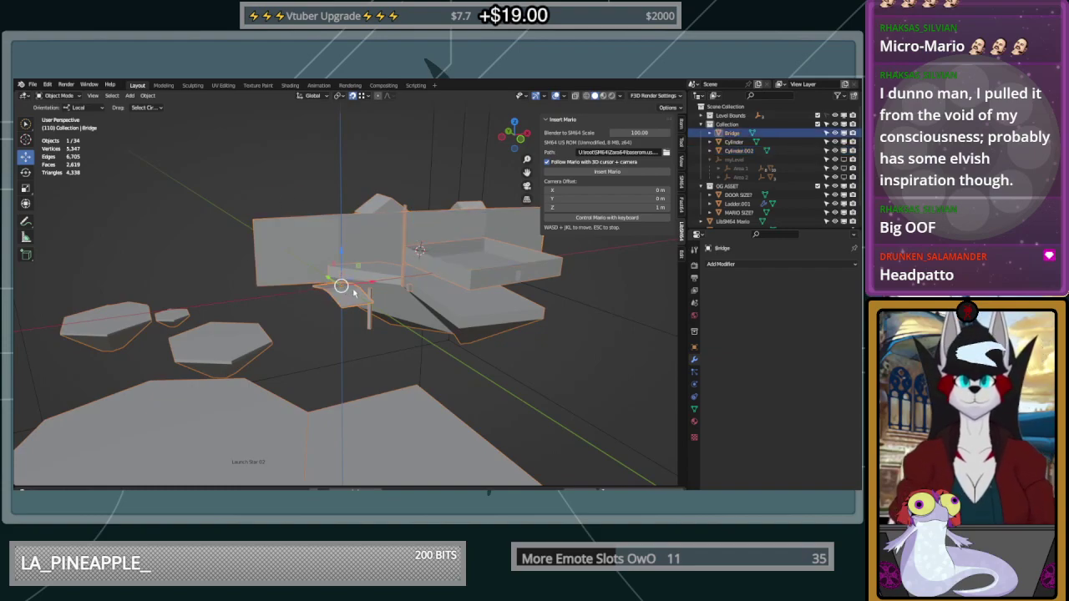
Hide the OG ASSET collection and the raised box above the main island
{"action": "left_click", "coordinate": [462, 277]}
{"action": "middle_click_drag", "start_coordinate": [462, 277], "coordinate": [365, 289]}
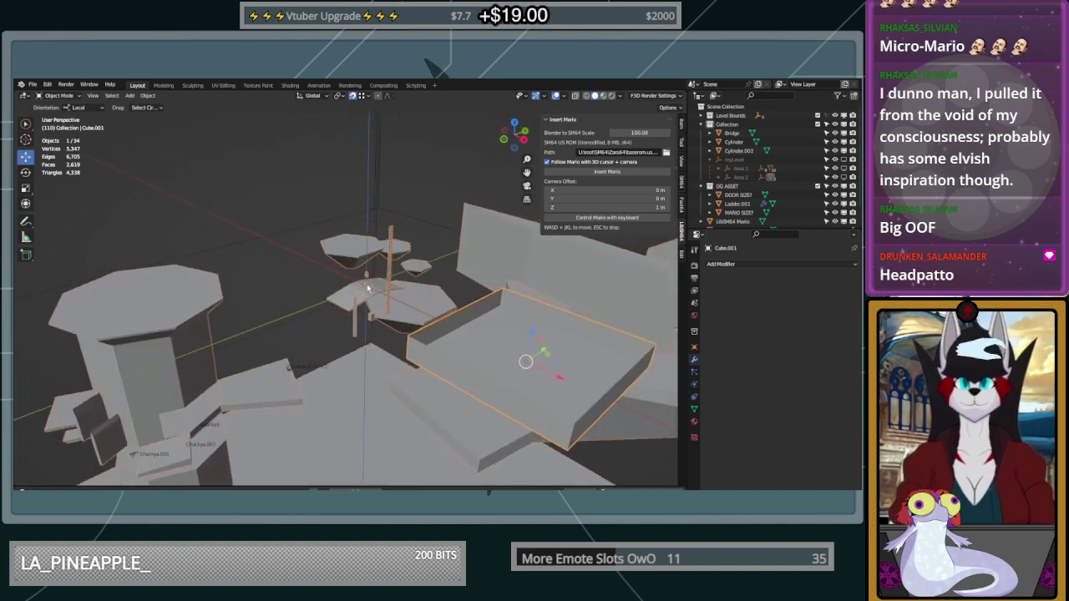
{"action": "scroll", "coordinate": [808, 214], "scroll_direction": "down", "scroll_amount": 2}
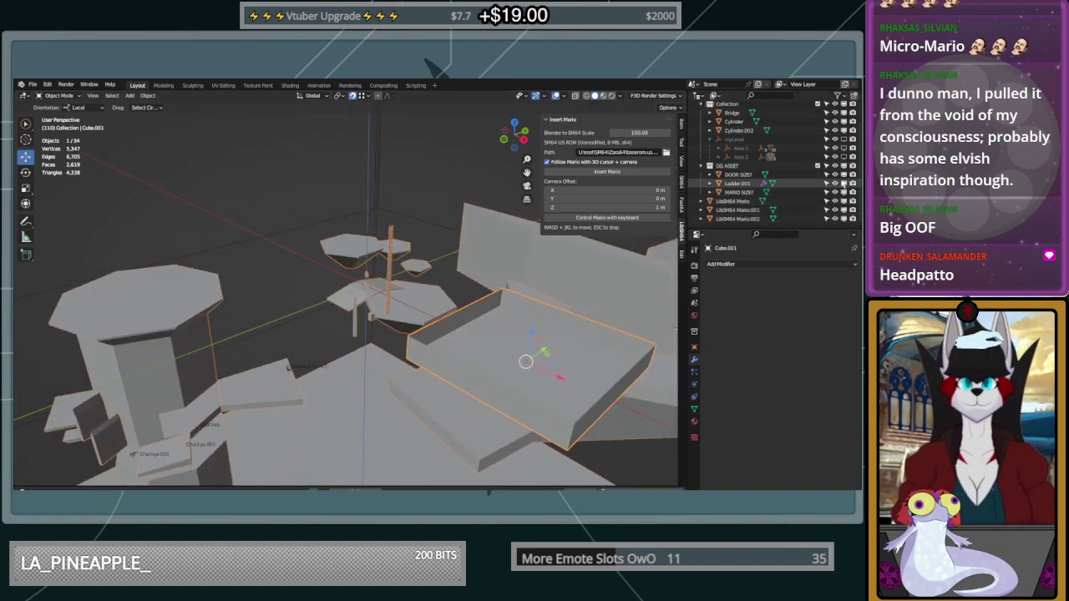
{"action": "left_click", "coordinate": [835, 166]}
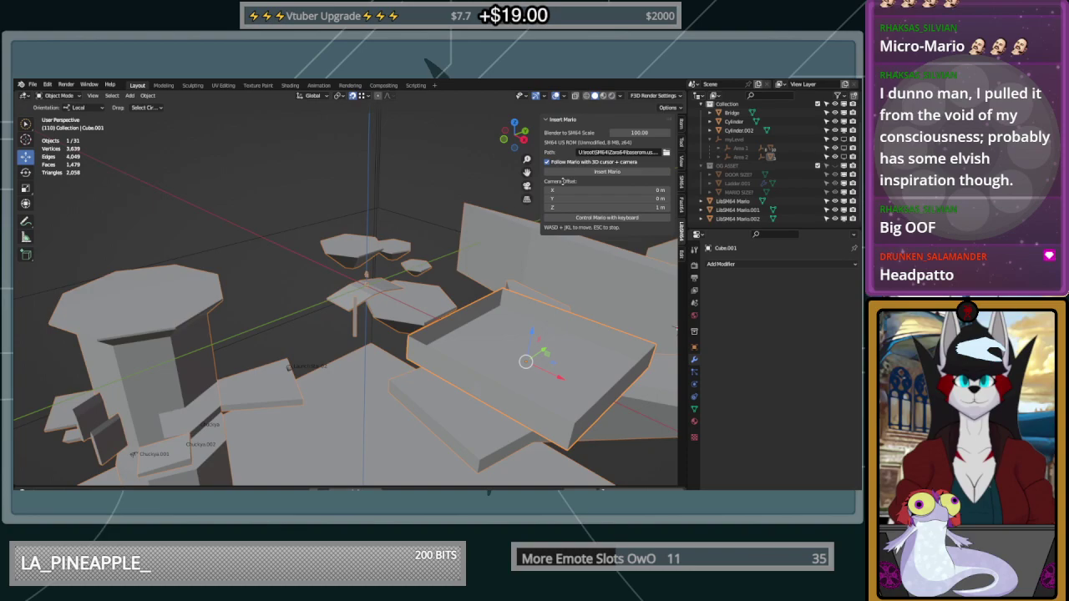
{"action": "middle_click_drag", "start_coordinate": [456, 241], "coordinate": [425, 285]}
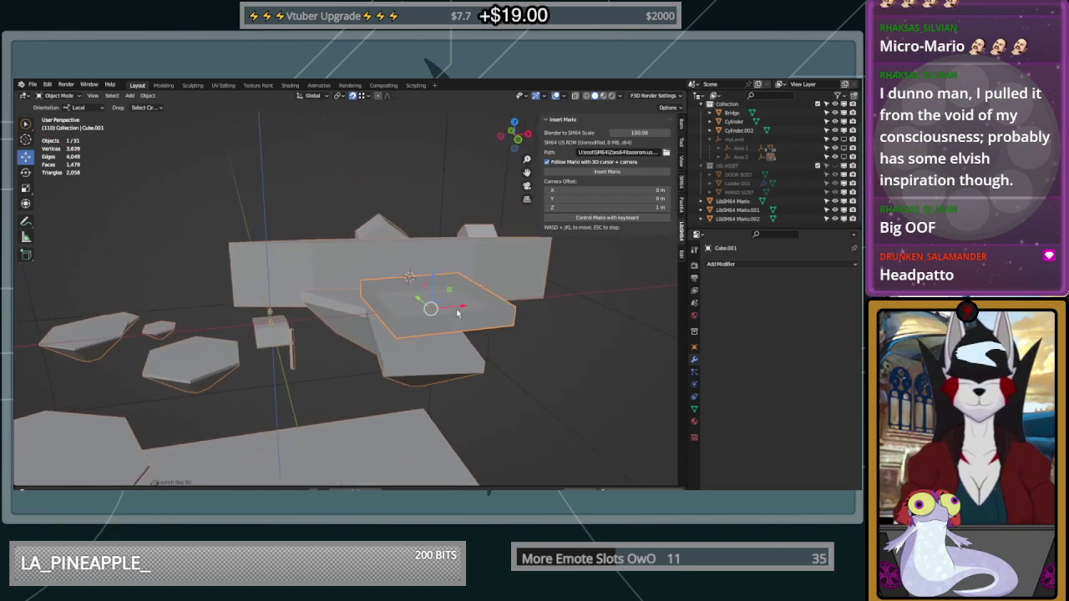
{"action": "right_click", "coordinate": [493, 326]}
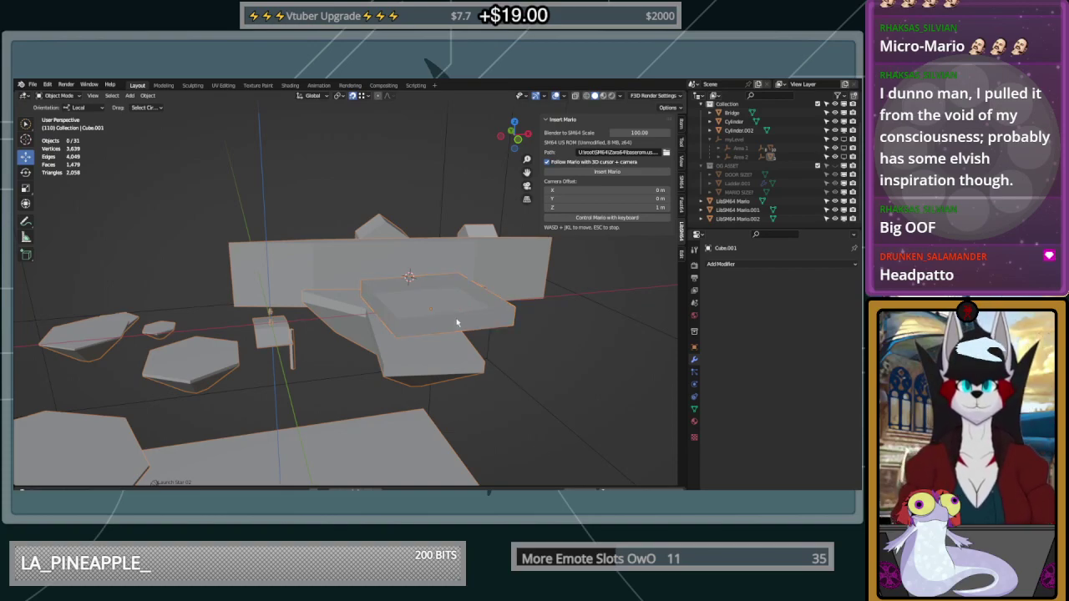
{"action": "key", "text": "Delete"}
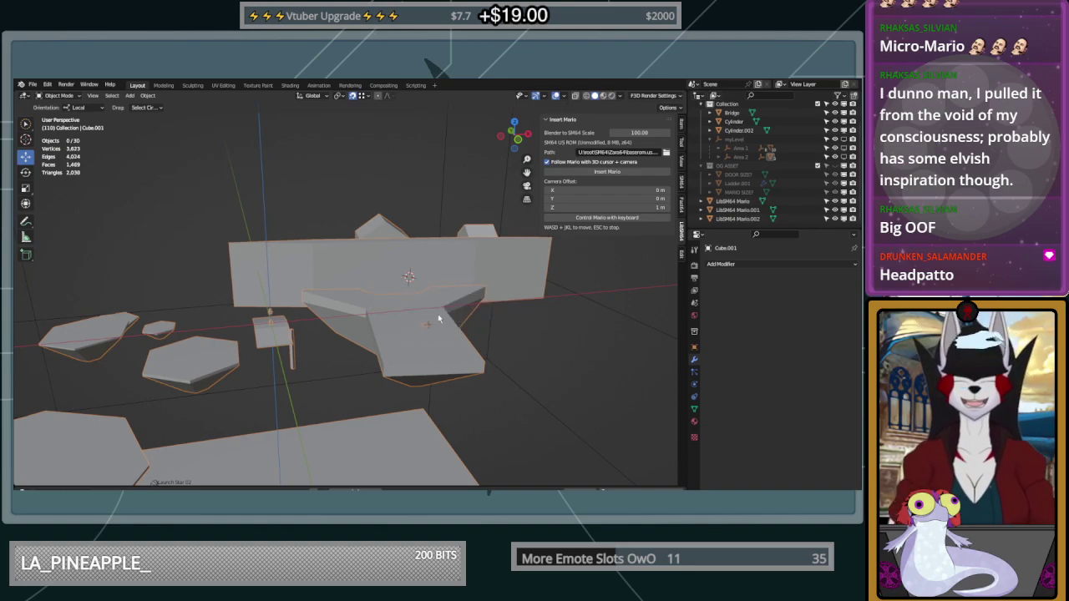
Hide the long wall object Cylinder.002 that stands across the main island
{"action": "middle_click_drag", "start_coordinate": [438, 319], "coordinate": [385, 321]}
{"action": "left_click", "coordinate": [429, 267]}
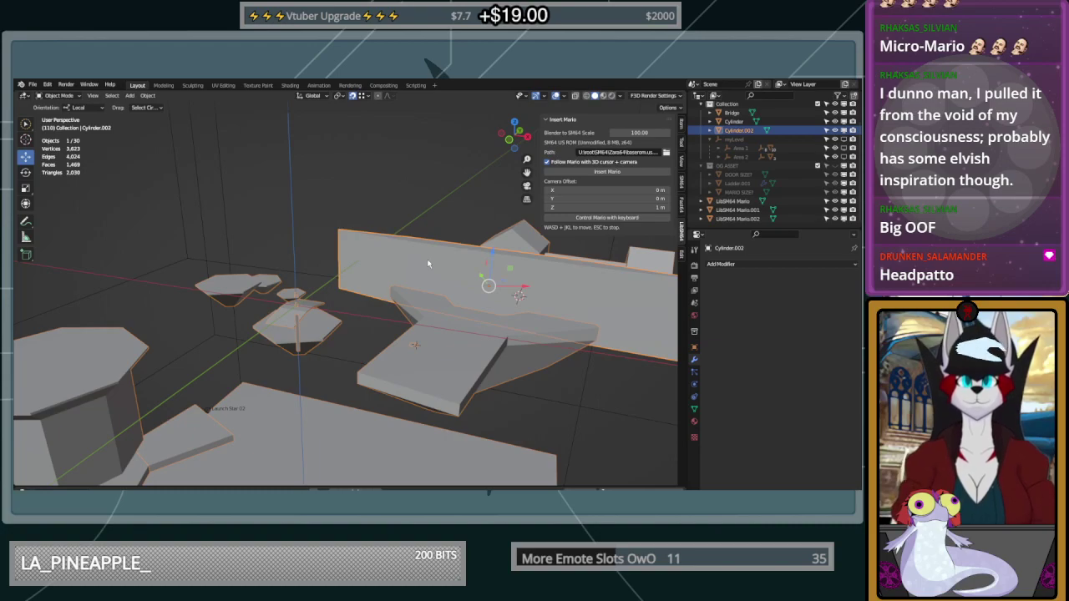
{"action": "key", "text": "Delete"}
{"action": "scroll", "coordinate": [302, 314], "scroll_direction": "up", "scroll_amount": 4}
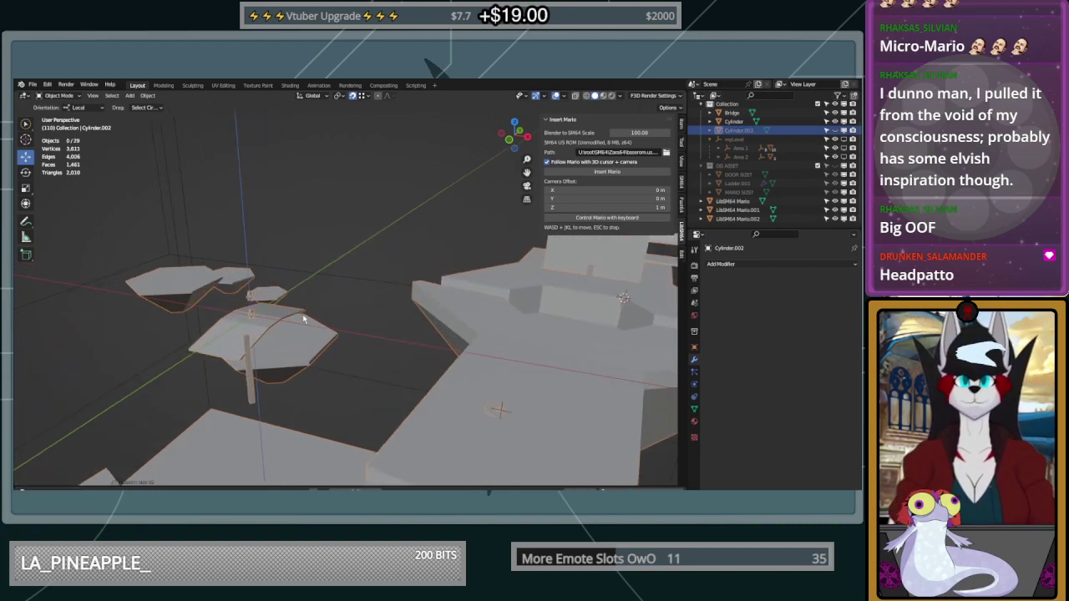
Open the arched Bridge object for mesh editing
{"action": "middle_click_drag", "start_coordinate": [303, 317], "coordinate": [411, 389], "text": "shift"}
{"action": "scroll", "coordinate": [442, 400], "scroll_direction": "up", "scroll_amount": 1}
{"action": "scroll", "coordinate": [452, 399], "scroll_direction": "down", "scroll_amount": 1}
{"action": "scroll", "coordinate": [470, 386], "scroll_direction": "up", "scroll_amount": 2}
{"action": "scroll", "coordinate": [473, 385], "scroll_direction": "down", "scroll_amount": 3}
{"action": "middle_click_drag", "start_coordinate": [365, 208], "coordinate": [386, 253], "text": "shift"}
{"action": "scroll", "coordinate": [362, 251], "scroll_direction": "down", "scroll_amount": 3}
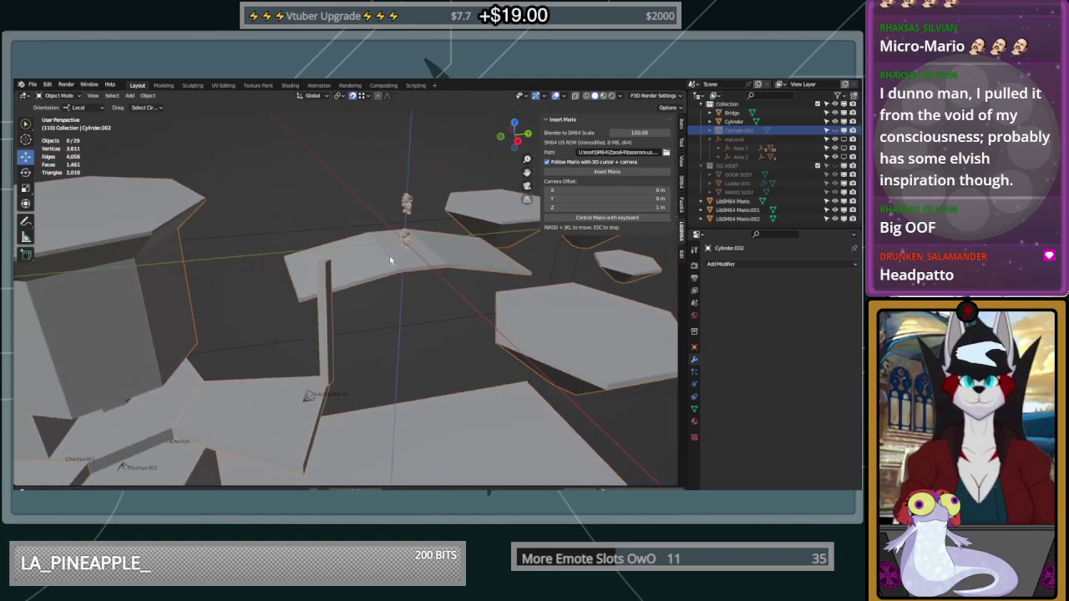
{"action": "left_click", "coordinate": [388, 261]}
{"action": "middle_click_drag", "start_coordinate": [435, 284], "coordinate": [408, 286]}
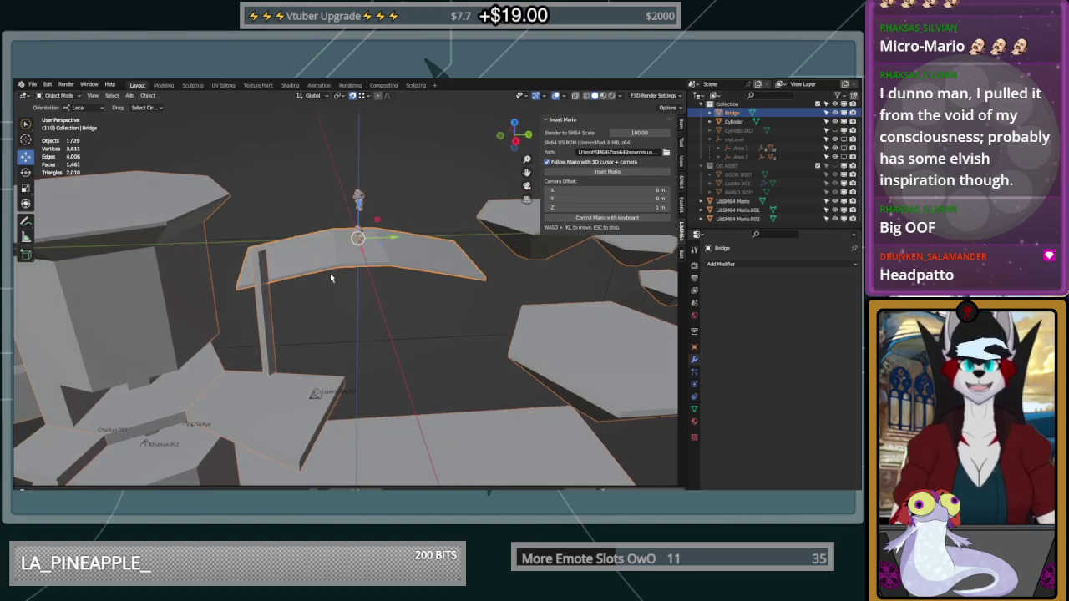
{"action": "key", "text": "Tab"}
Snap the 3D cursor to the middle face on the bridge's long side edge and return to Object Mode
{"action": "left_click", "coordinate": [336, 269]}
{"action": "left_click", "coordinate": [318, 277]}
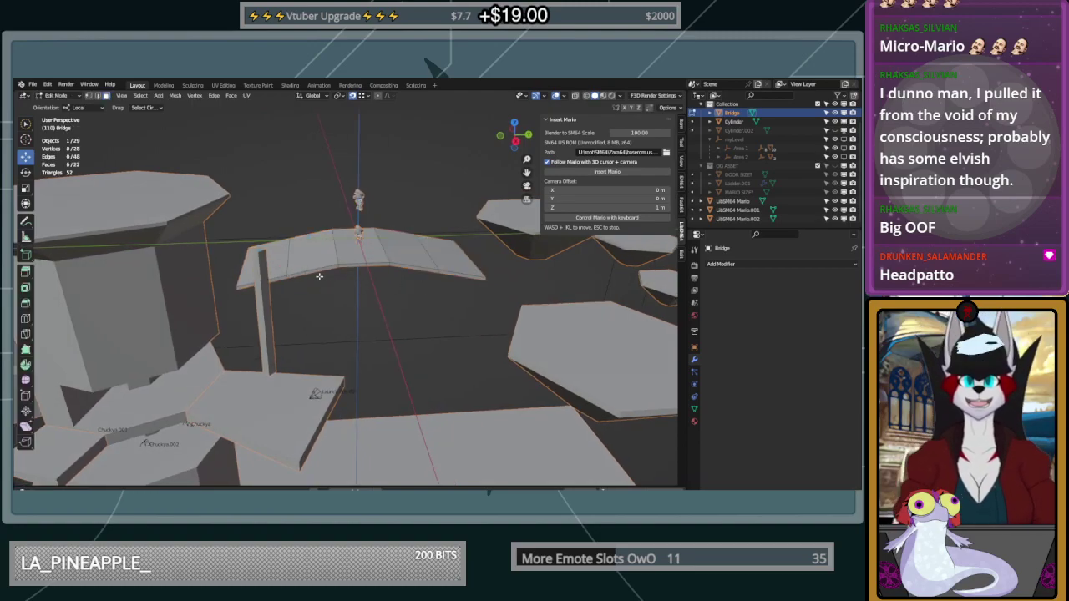
{"action": "left_click", "coordinate": [280, 275]}
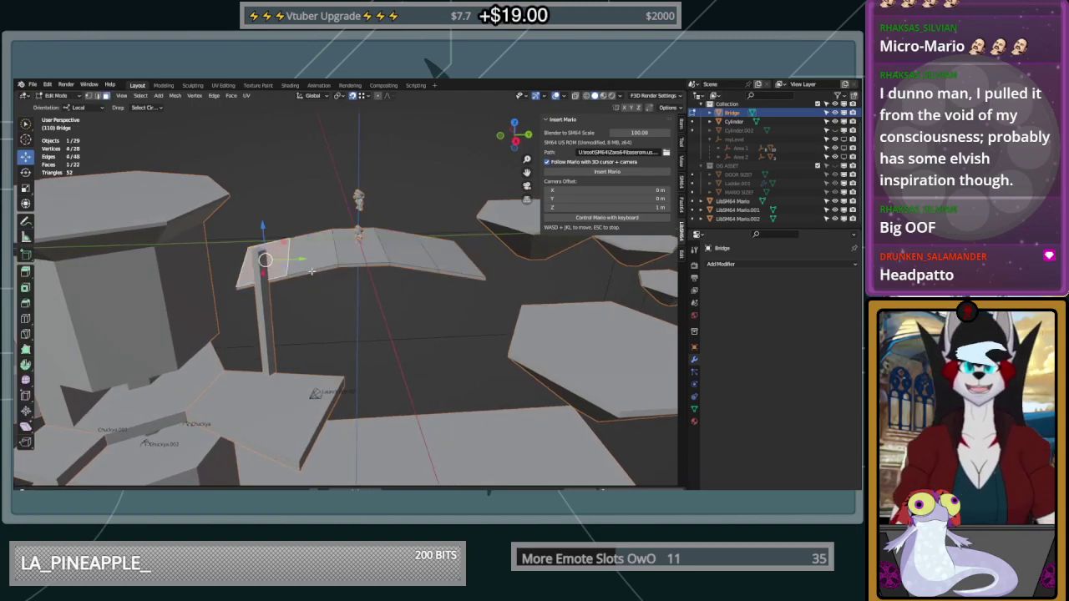
{"action": "left_click", "coordinate": [311, 271]}
{"action": "left_click", "coordinate": [347, 267]}
{"action": "left_click", "coordinate": [405, 268]}
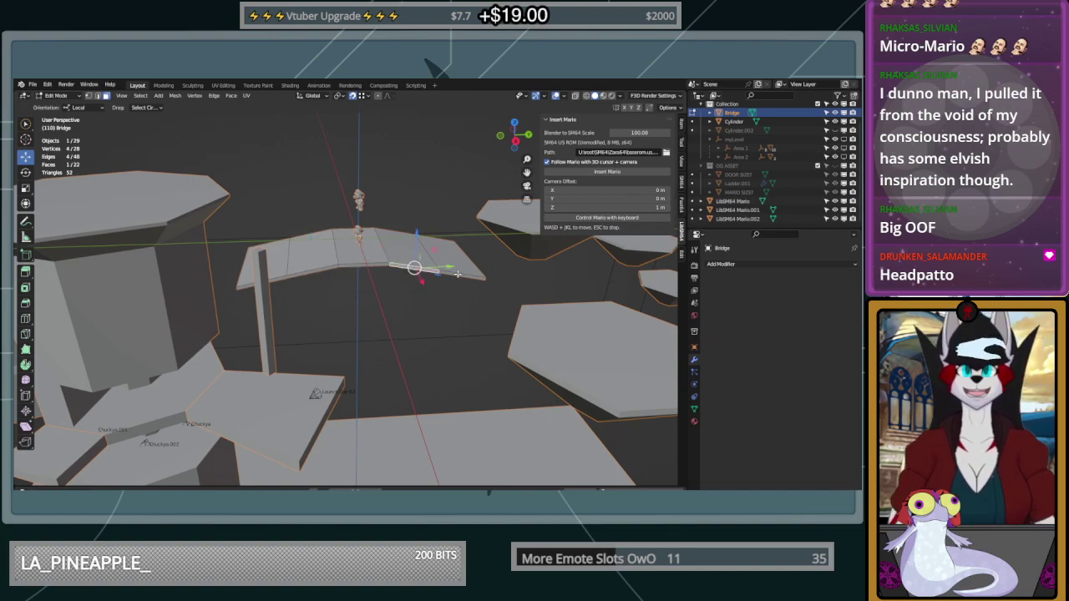
{"action": "left_click", "coordinate": [458, 274]}
{"action": "left_click", "coordinate": [361, 267]}
{"action": "left_click", "coordinate": [360, 266]}
{"action": "key", "text": "Tab"}
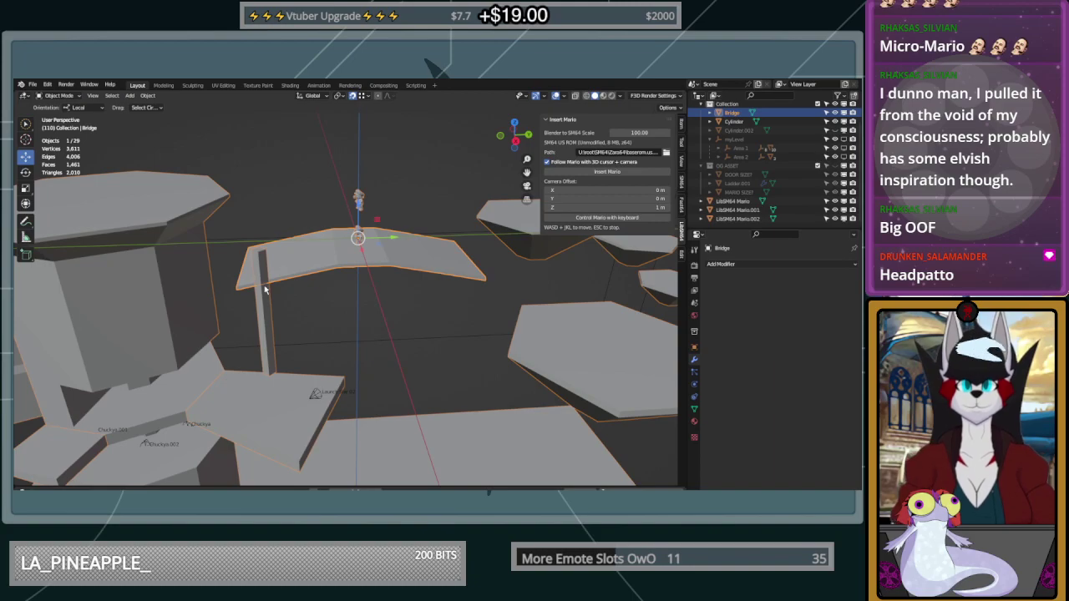
{"action": "left_click", "coordinate": [264, 286]}
{"action": "left_click", "coordinate": [357, 271]}
{"action": "key", "text": "Tab"}
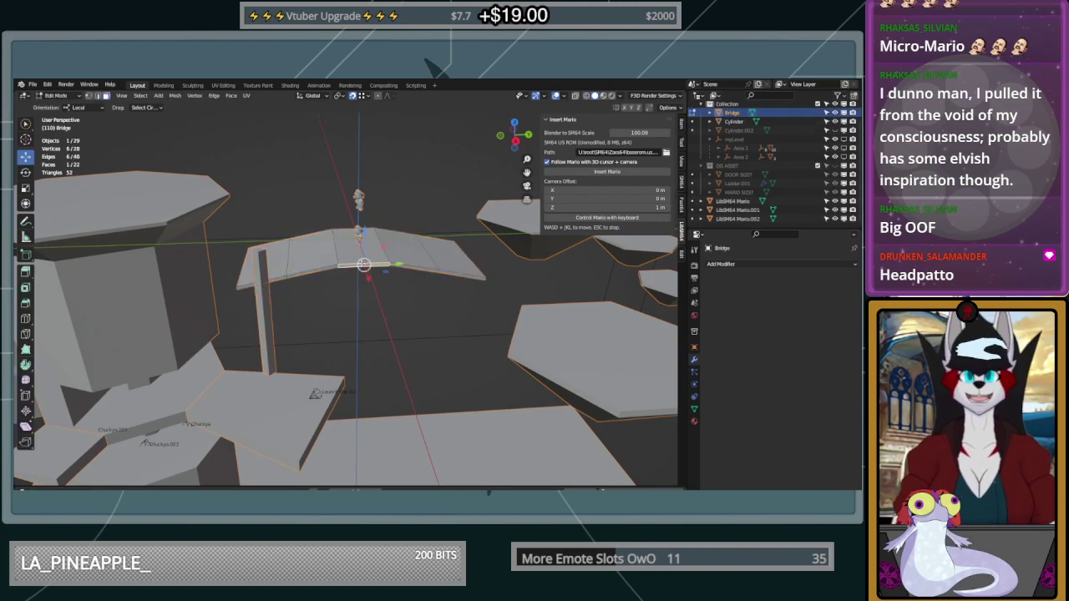
{"action": "key", "text": "Tab"}
Try to duplicate the side post and snap the copy to the 3D cursor, and undo it
{"action": "left_click", "coordinate": [268, 297]}
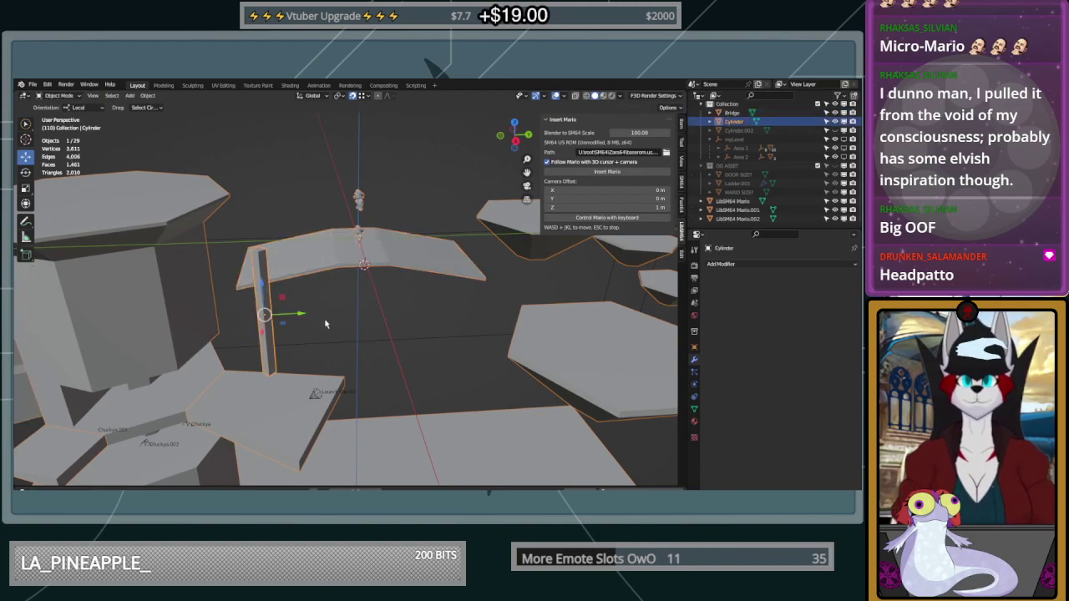
{"action": "key", "text": "shift+d"}
{"action": "left_click", "coordinate": [449, 335]}
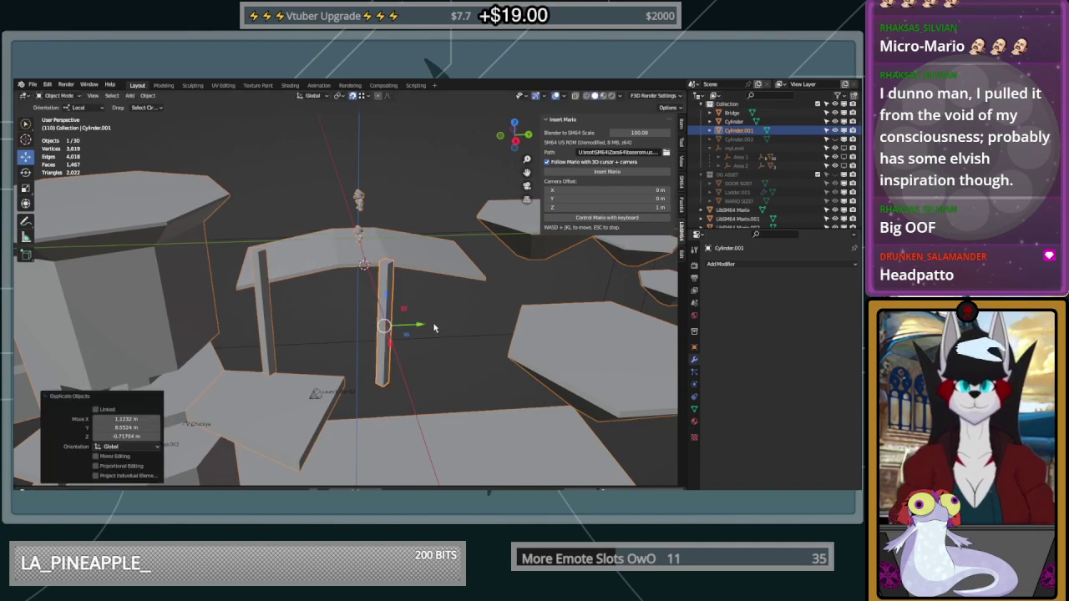
{"action": "key", "text": "shift+s"}
{"action": "left_click", "coordinate": [434, 271]}
{"action": "mouse_move", "coordinate": [434, 271]}
{"action": "middle_mouse_down"}
{"action": "mouse_move", "coordinate": [480, 276]}
{"action": "mouse_move", "coordinate": [420, 276]}
{"action": "middle_mouse_up"}
{"action": "left_click_drag", "start_coordinate": [345, 266], "coordinate": [345, 308]}
{"action": "middle_click_drag", "start_coordinate": [407, 287], "coordinate": [354, 301]}
{"action": "key", "text": "ctrl+z"}
{"action": "key", "text": "ctrl+z"}
{"action": "key", "text": "ctrl+z"}
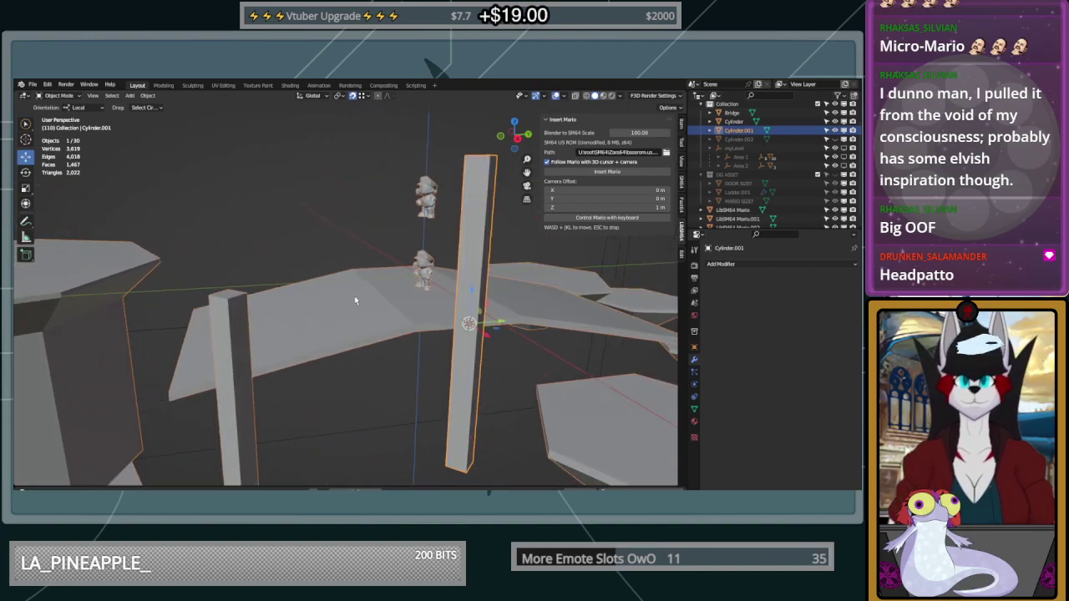
Snap the 3D cursor to the side-edge face at the end of the bridge beside the post
{"action": "left_click", "coordinate": [354, 300]}
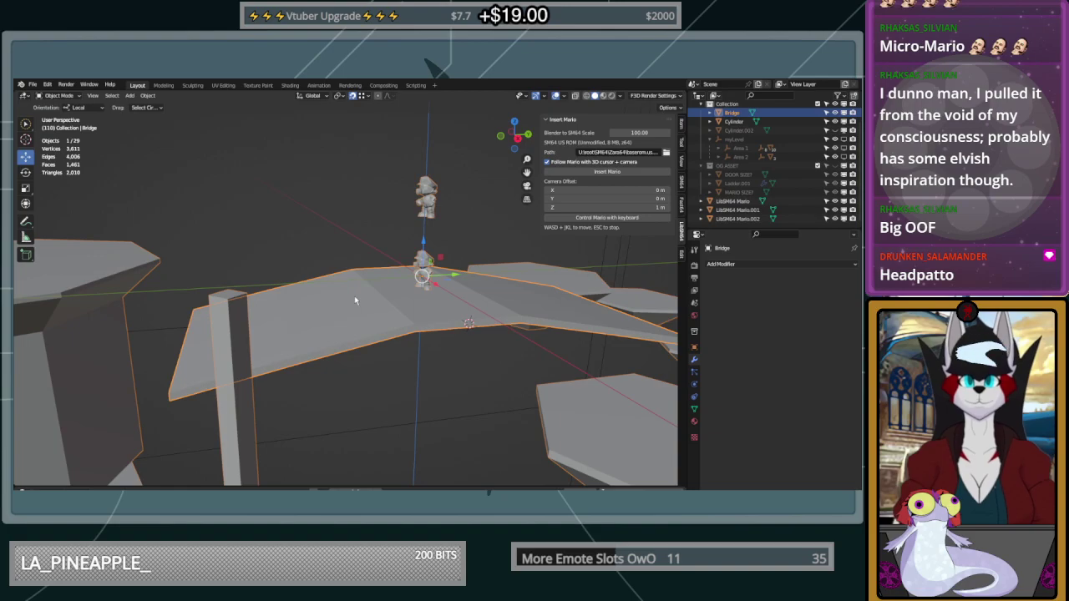
{"action": "left_click", "coordinate": [232, 387]}
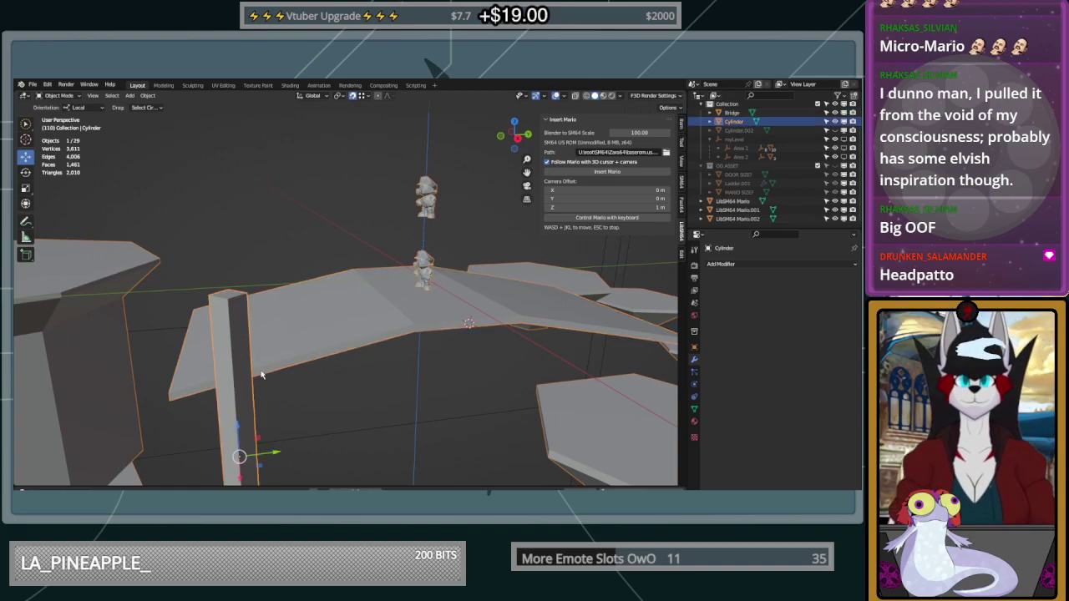
{"action": "key", "text": "Tab"}
{"action": "key", "text": "Tab"}
{"action": "left_click", "coordinate": [266, 372]}
{"action": "key", "text": "Tab"}
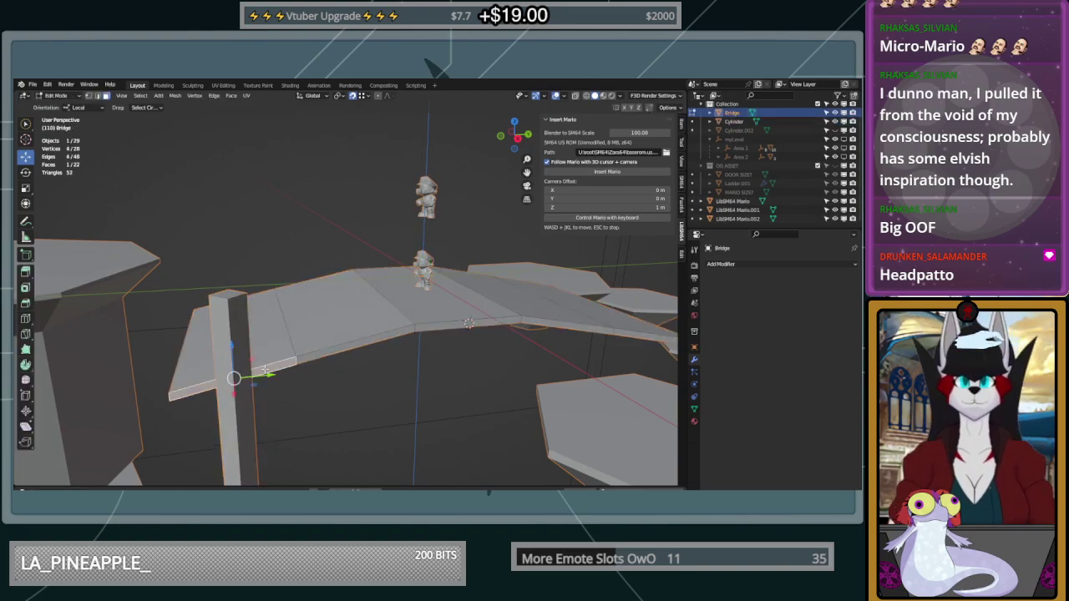
{"action": "key", "text": "Tab"}
Set the side post's origin to the 3D cursor
{"action": "left_click", "coordinate": [242, 404]}
{"action": "right_click", "coordinate": [216, 408]}
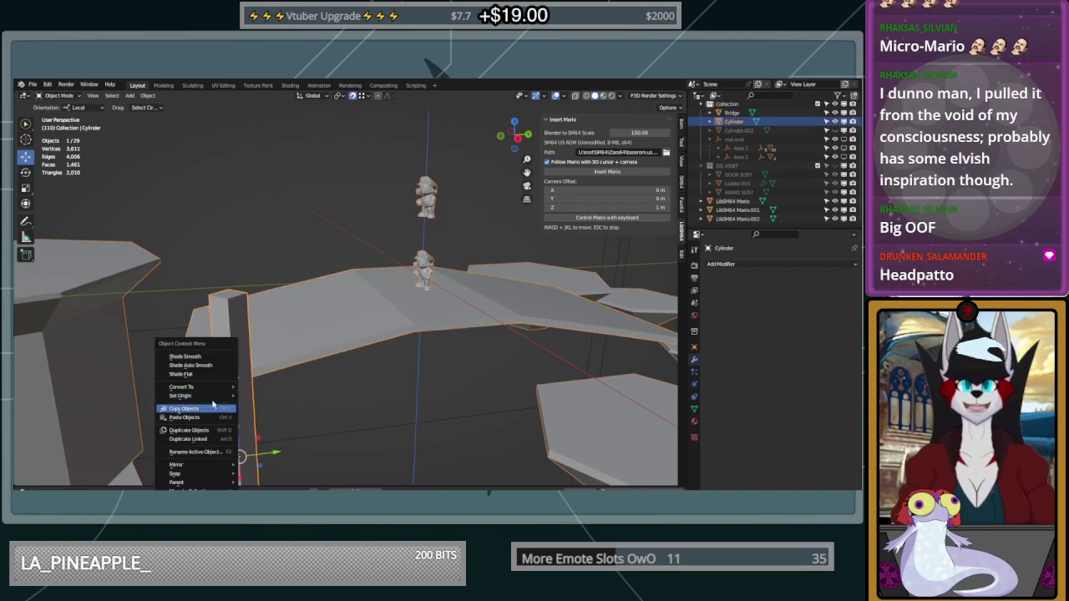
{"action": "mouse_move", "coordinate": [216, 396]}
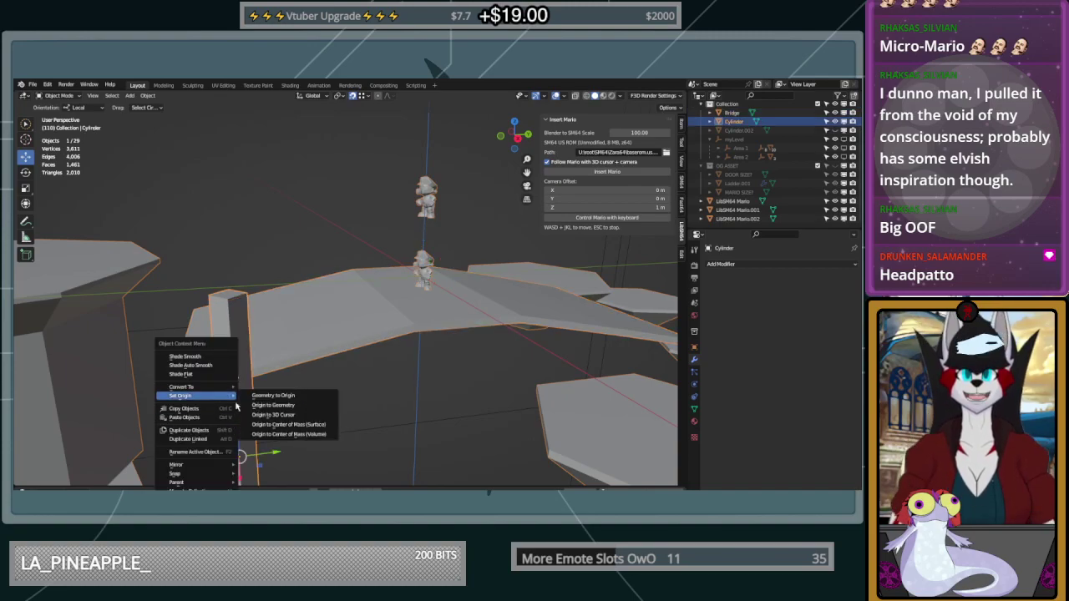
{"action": "left_click", "coordinate": [304, 415]}
Move the 3D cursor to the side-edge face at the middle of the bridge's arch
{"action": "key", "text": "Tab"}
{"action": "middle_click_drag", "start_coordinate": [317, 387], "coordinate": [291, 393]}
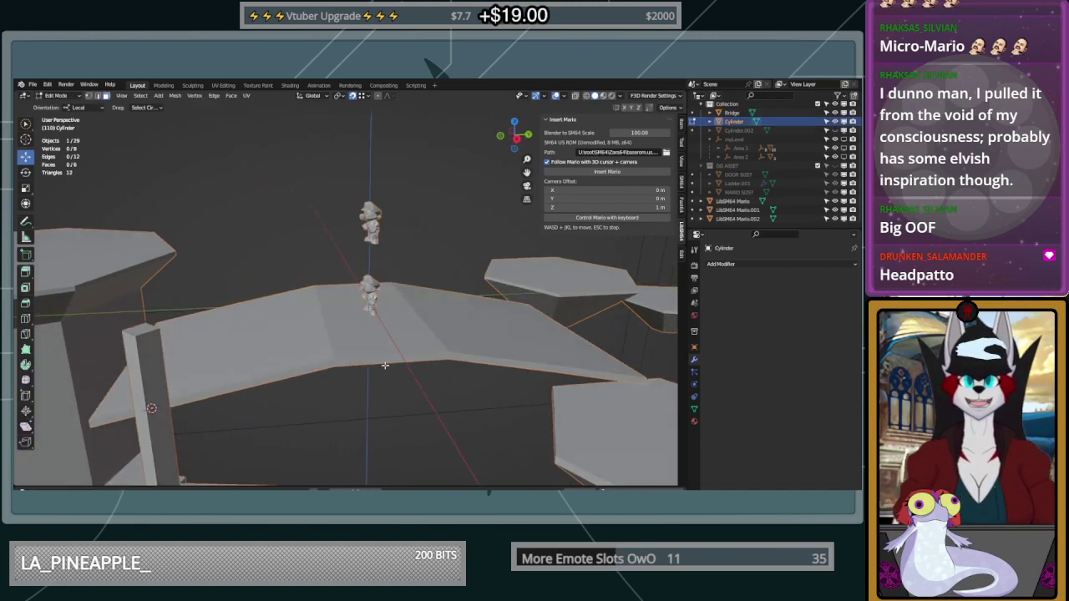
{"action": "key", "text": "alt+q"}
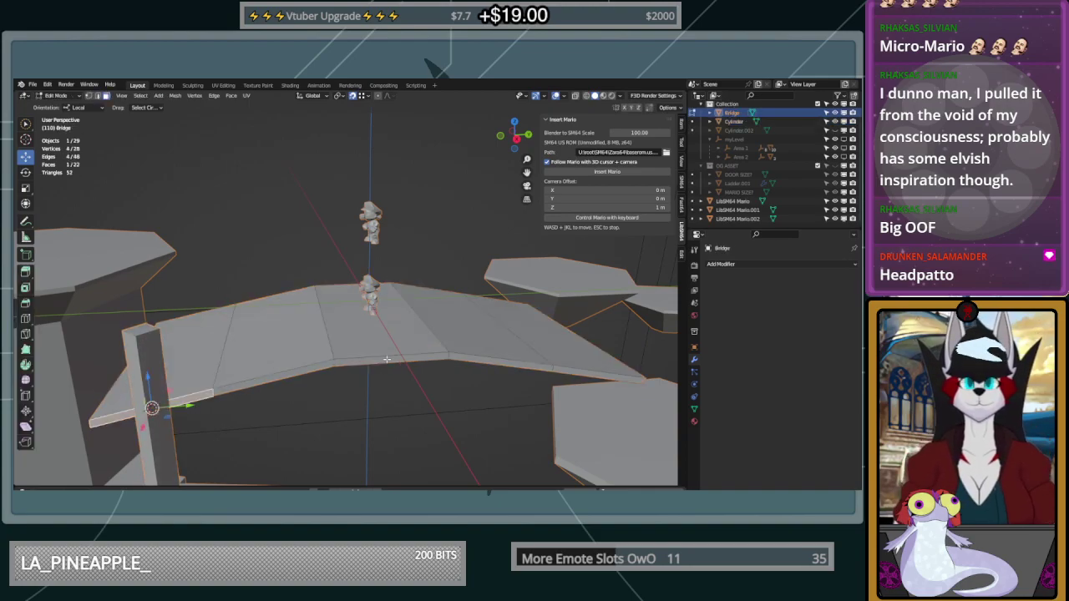
{"action": "key", "text": "Tab"}
Duplicate the side post and snap the copy to the 3D cursor at the bridge's middle
{"action": "left_click", "coordinate": [160, 399]}
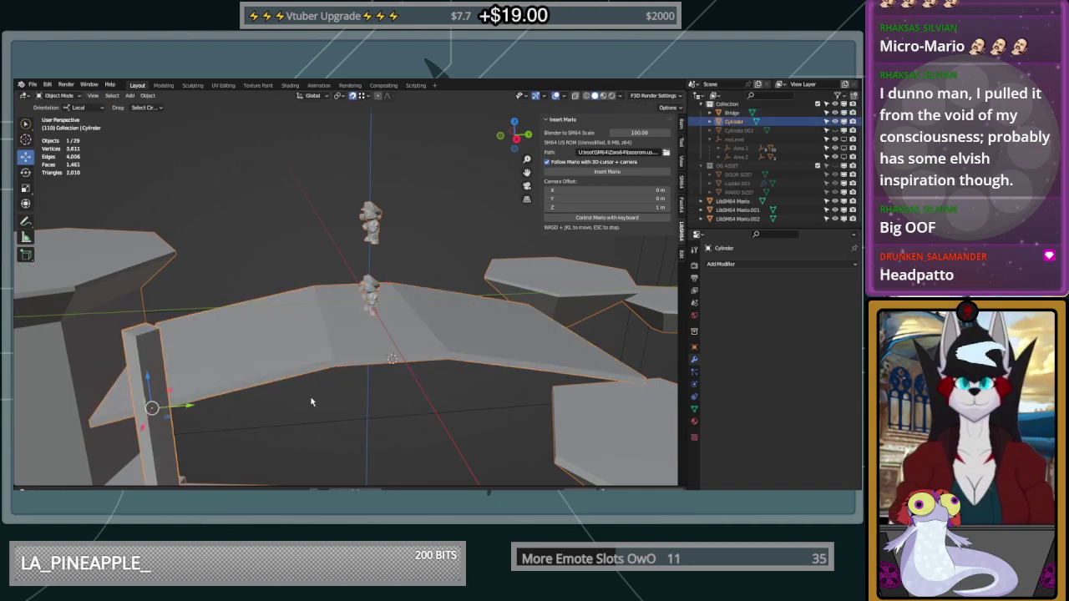
{"action": "key", "text": "shift+d"}
{"action": "left_click", "coordinate": [409, 394]}
{"action": "key", "text": "shift+s"}
{"action": "left_click", "coordinate": [397, 338]}
{"action": "middle_click_drag", "start_coordinate": [398, 338], "coordinate": [356, 370]}
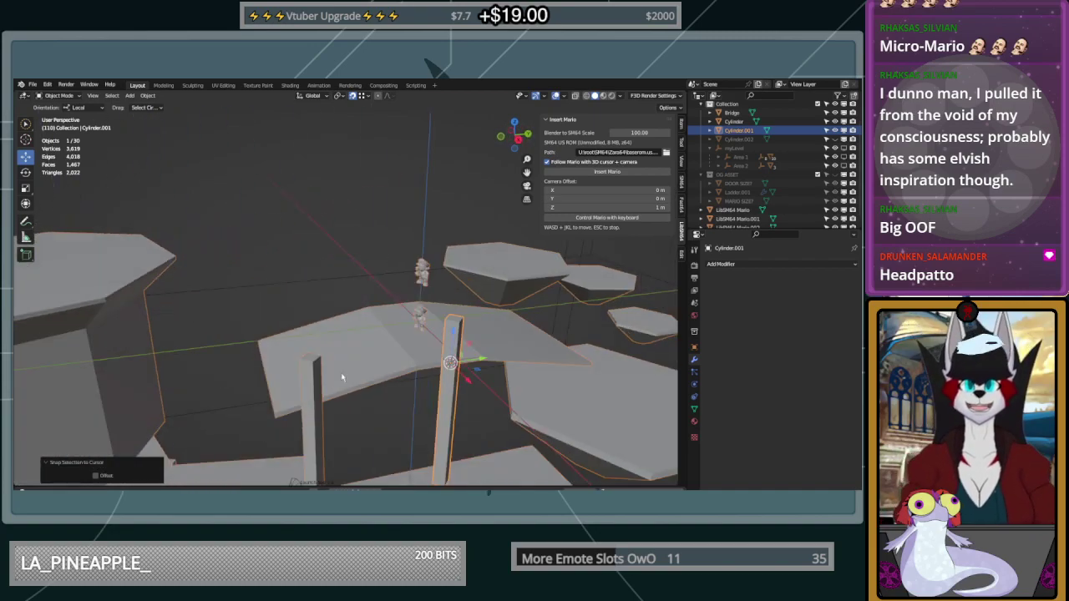
{"action": "middle_click_drag", "start_coordinate": [515, 365], "coordinate": [366, 359]}
{"action": "scroll", "coordinate": [366, 359], "scroll_direction": "up", "scroll_amount": 2}
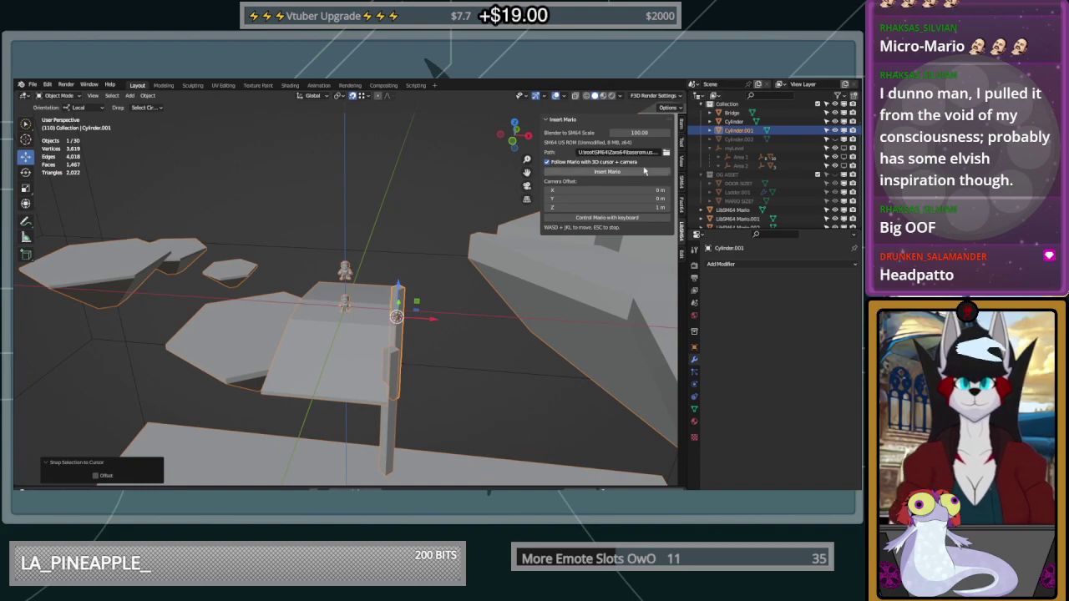
Join the two side posts into a single object and clear the selection
{"action": "middle_click_drag", "start_coordinate": [421, 342], "coordinate": [434, 353]}
{"action": "key", "text": "Tab"}
{"action": "key", "text": "Tab"}
{"action": "key", "text": "Delete"}
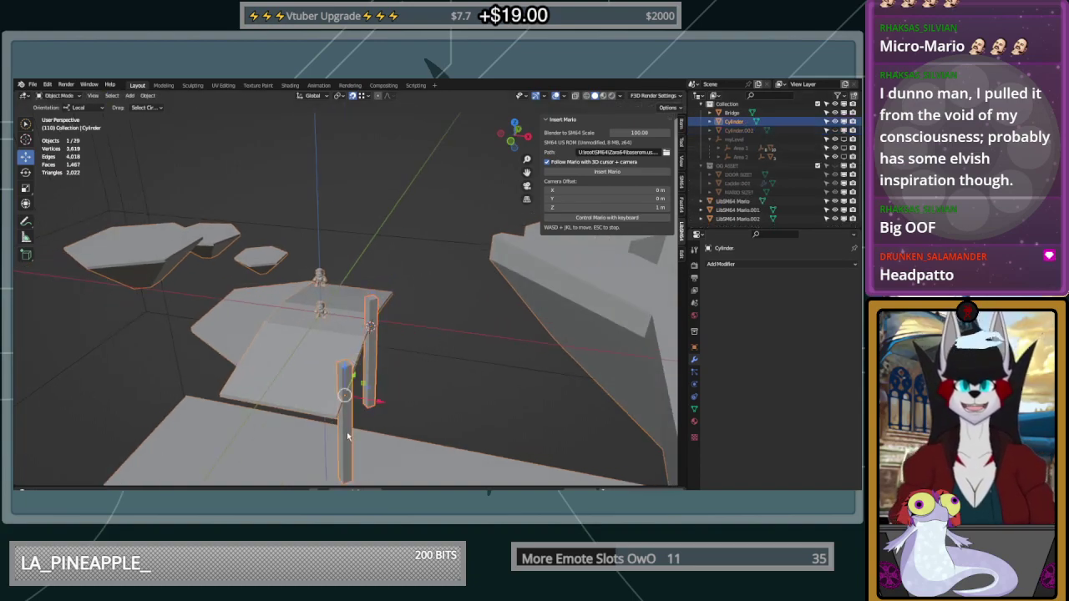
{"action": "middle_click_drag", "start_coordinate": [477, 368], "coordinate": [329, 303]}
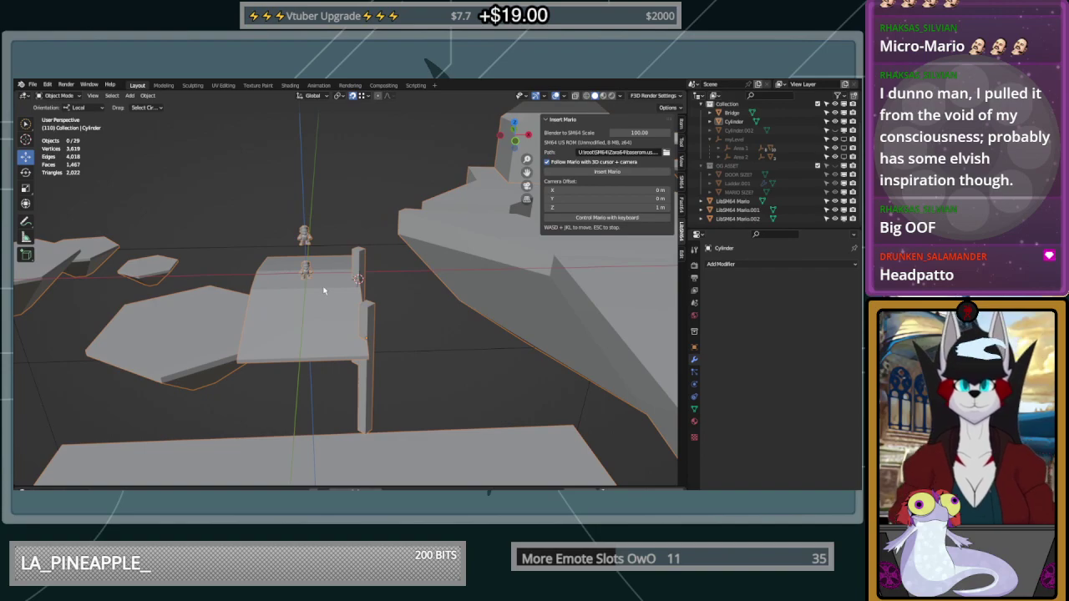
{"action": "key", "text": "shift+z"}
{"action": "key", "text": "z"}
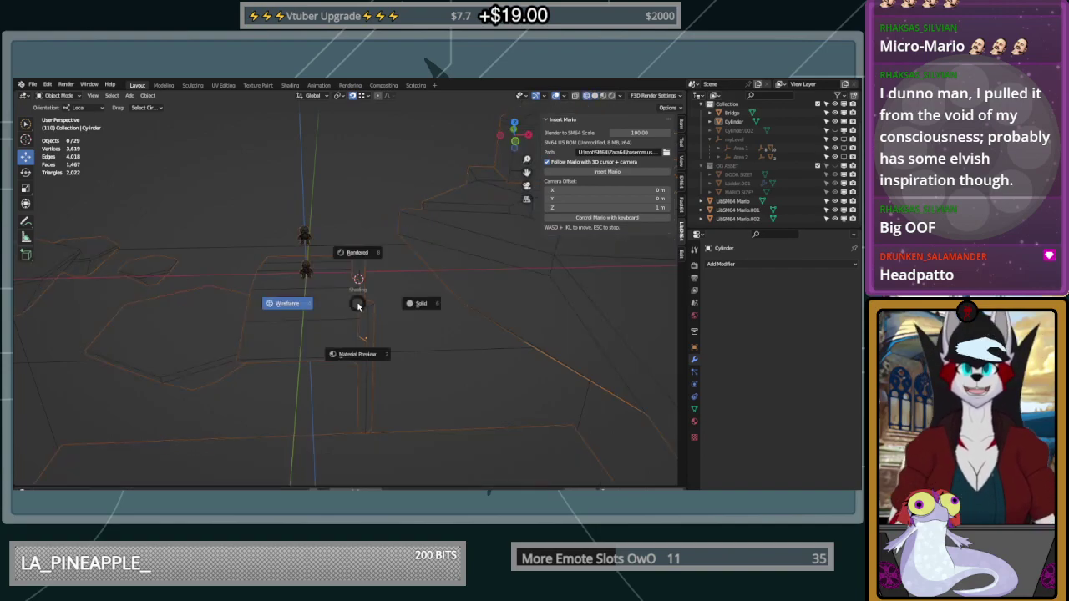
{"action": "left_click", "coordinate": [423, 310]}
Snap the 3D cursor to the world origin
{"action": "key", "text": "shift+s"}
{"action": "left_click", "coordinate": [326, 349]}
{"action": "key", "text": "shift+s"}
{"action": "left_click", "coordinate": [381, 330]}
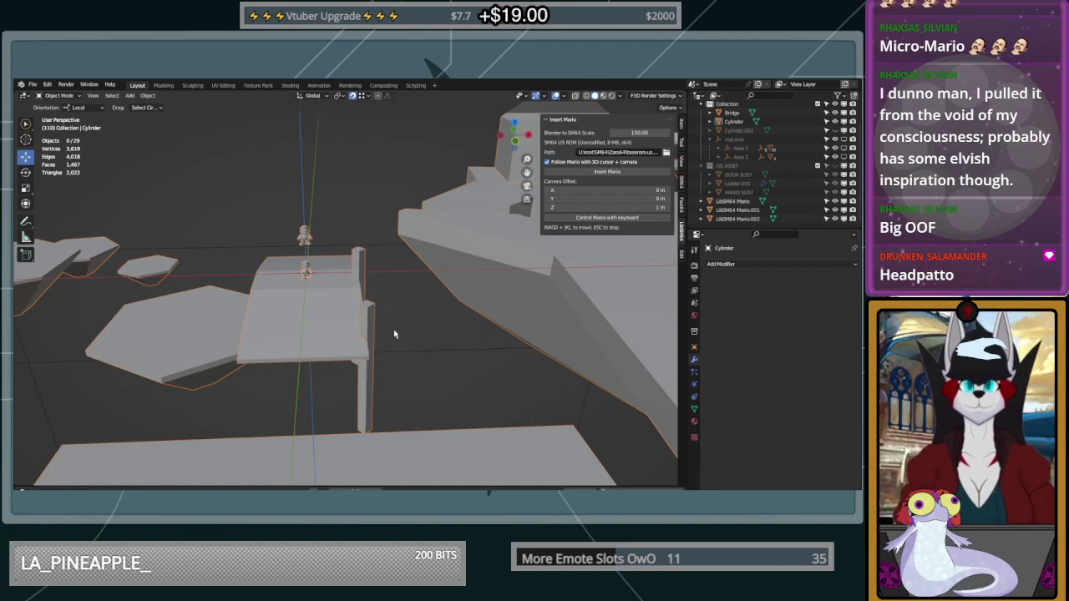
Try to set the origin to the 3D cursor without selecting the posts
{"action": "right_click", "coordinate": [369, 325]}
{"action": "left_click", "coordinate": [439, 347]}
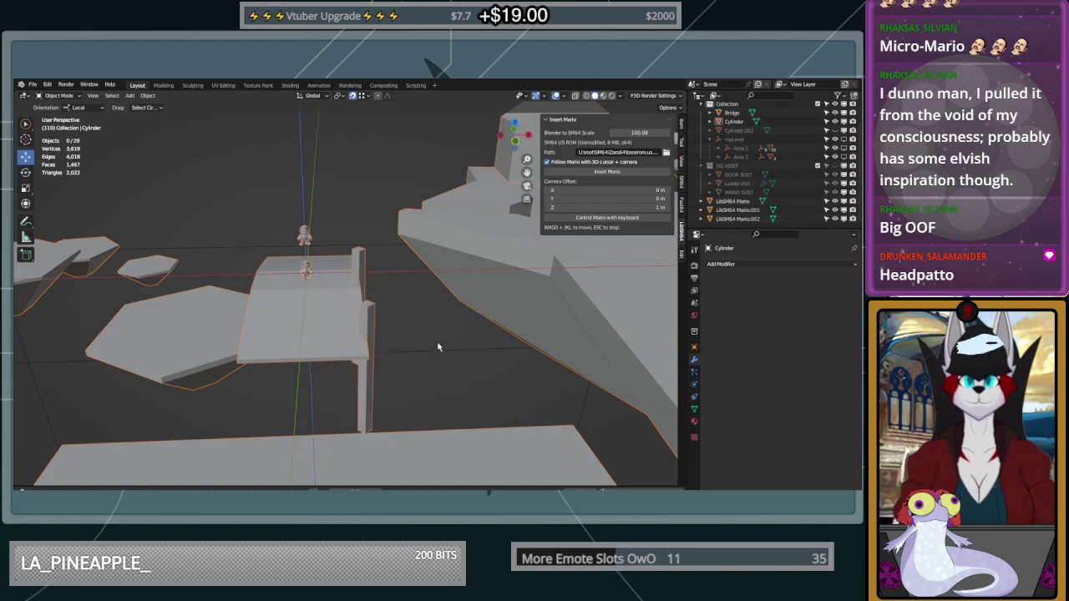
{"action": "right_click", "coordinate": [400, 341]}
{"action": "mouse_move", "coordinate": [412, 339]}
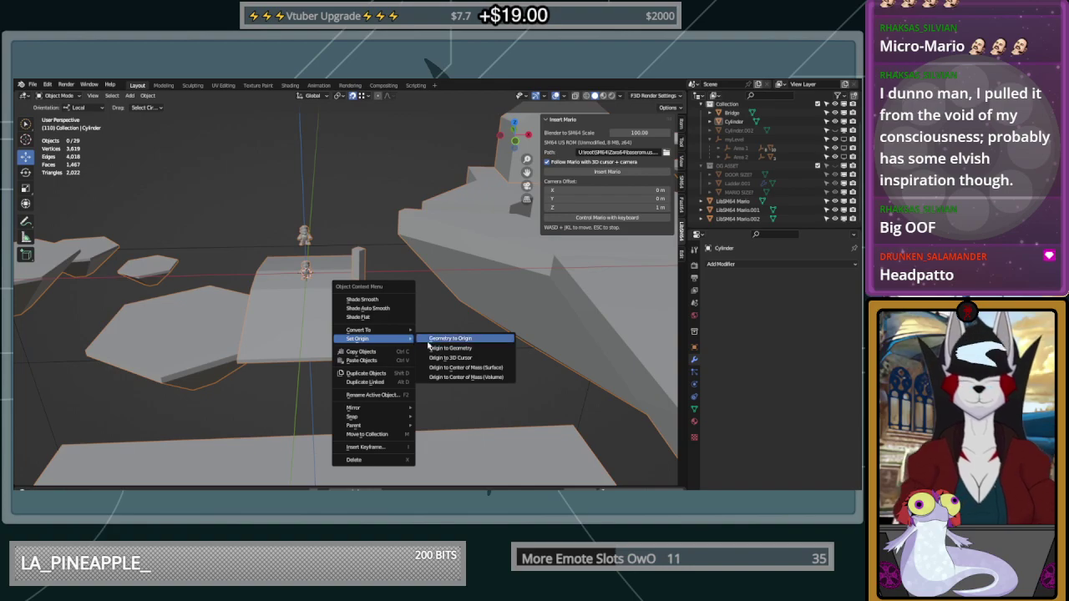
{"action": "left_click", "coordinate": [455, 358]}
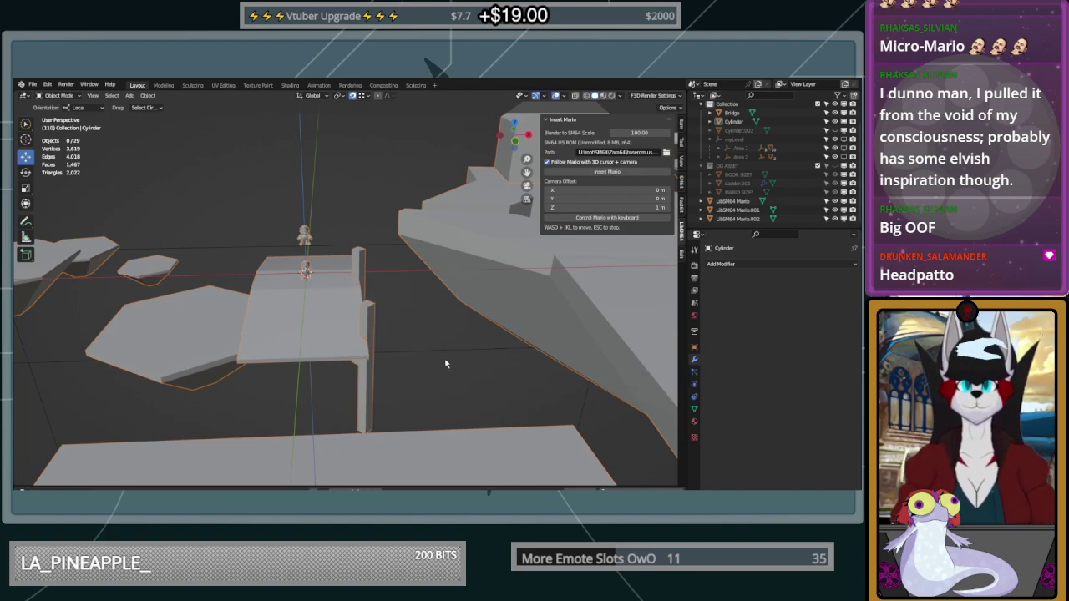
Select the joined side posts and set their origin to the 3D cursor
{"action": "middle_click_drag", "start_coordinate": [448, 364], "coordinate": [308, 372]}
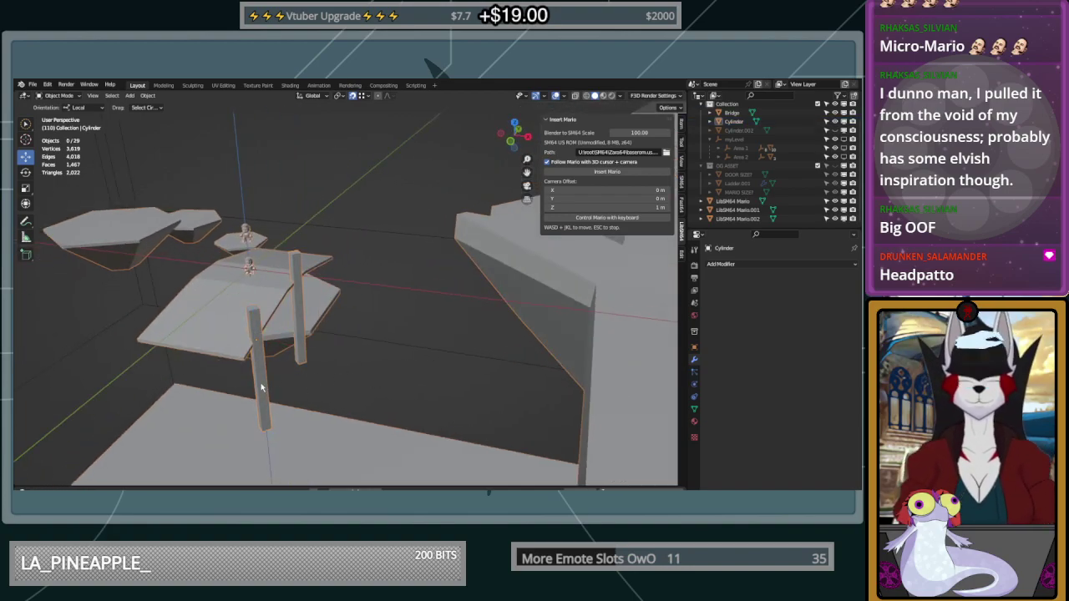
{"action": "left_click", "coordinate": [262, 388]}
{"action": "right_click", "coordinate": [337, 370]}
{"action": "mouse_move", "coordinate": [369, 370]}
{"action": "left_click", "coordinate": [417, 387]}
{"action": "middle_click_drag", "start_coordinate": [417, 387], "coordinate": [345, 192]}
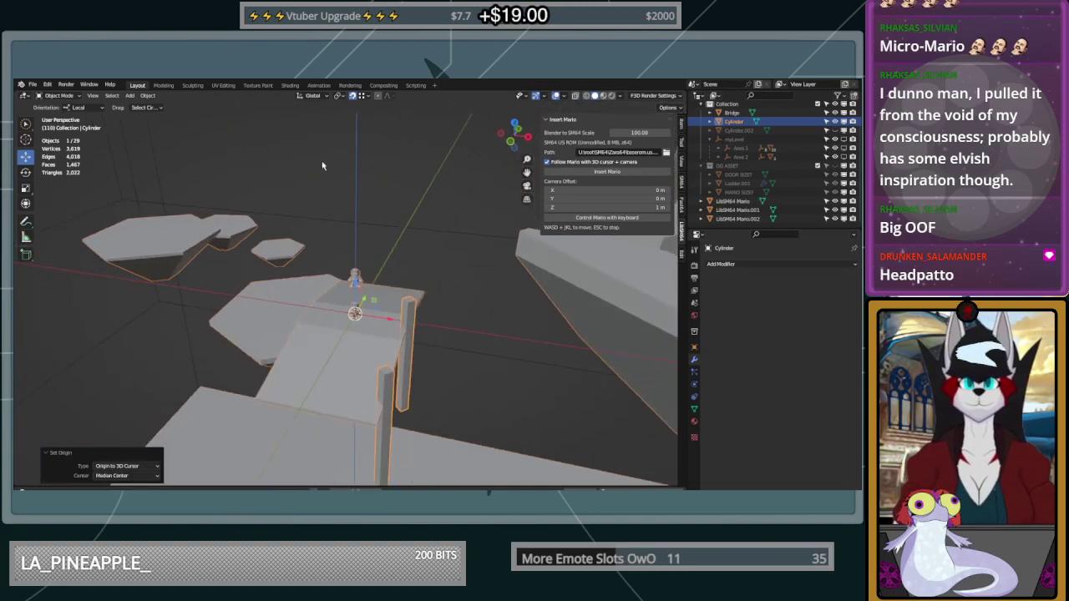
Symmetrize the entire side-post mesh with the direction +X to -X, mirroring the posts to the bridge's other side
{"action": "middle_click_drag", "start_coordinate": [353, 234], "coordinate": [408, 216]}
{"action": "key", "text": "a"}
{"action": "key", "text": "Tab"}
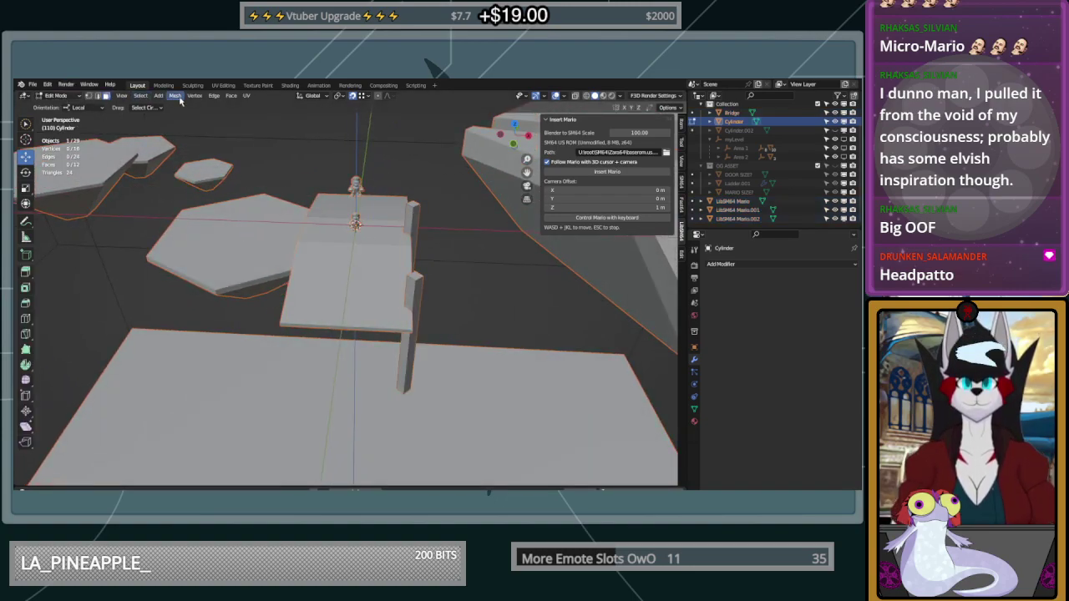
{"action": "key", "text": "a"}
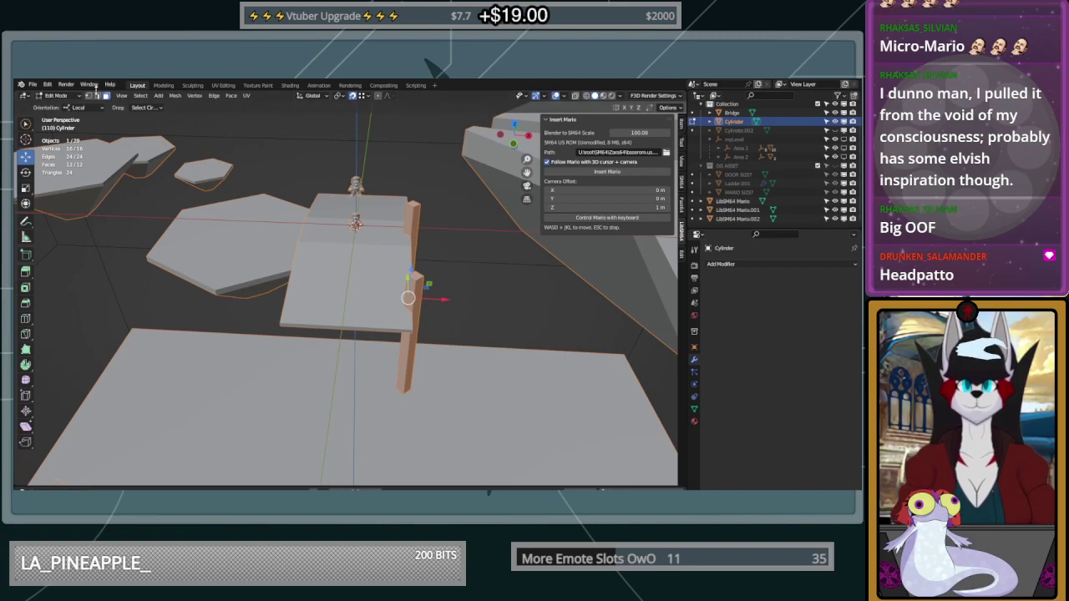
{"action": "left_click", "coordinate": [174, 96]}
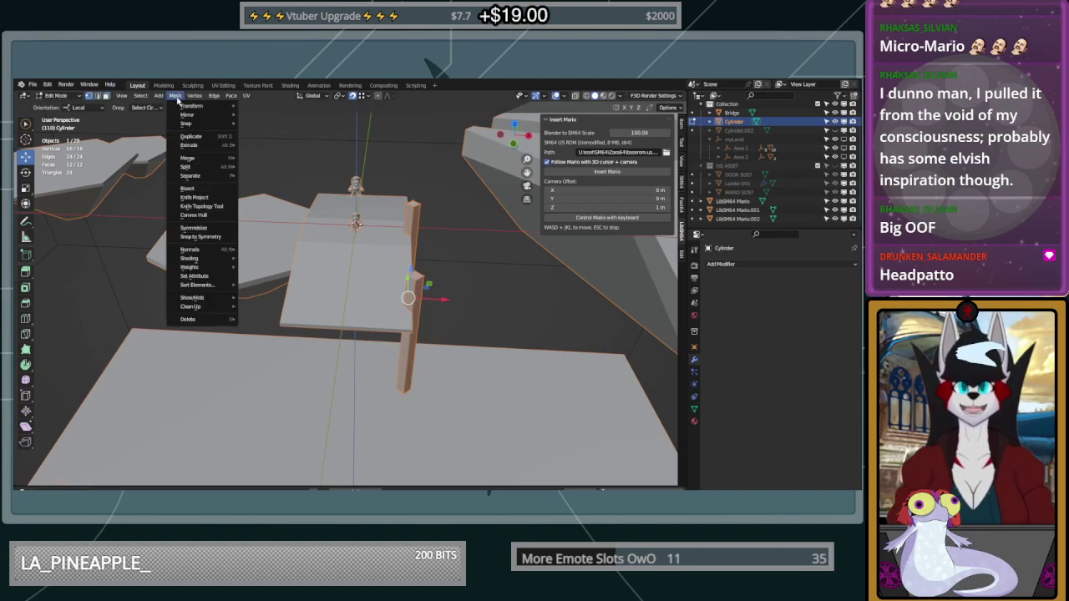
{"action": "left_click", "coordinate": [205, 227]}
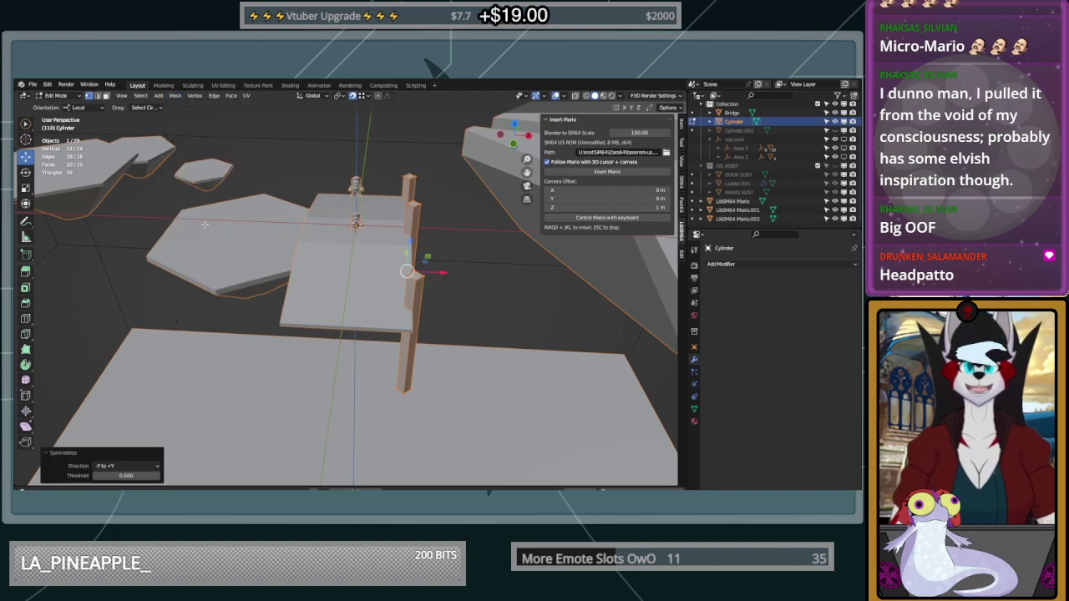
{"action": "left_click", "coordinate": [123, 466]}
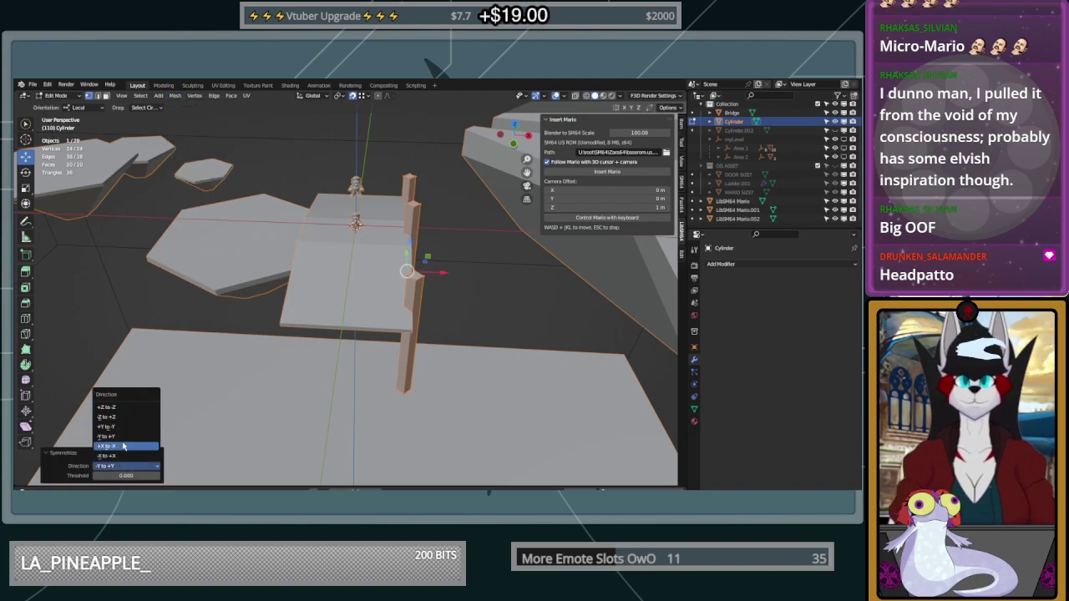
{"action": "left_click", "coordinate": [124, 447]}
{"action": "middle_click_drag", "start_coordinate": [419, 406], "coordinate": [406, 332]}
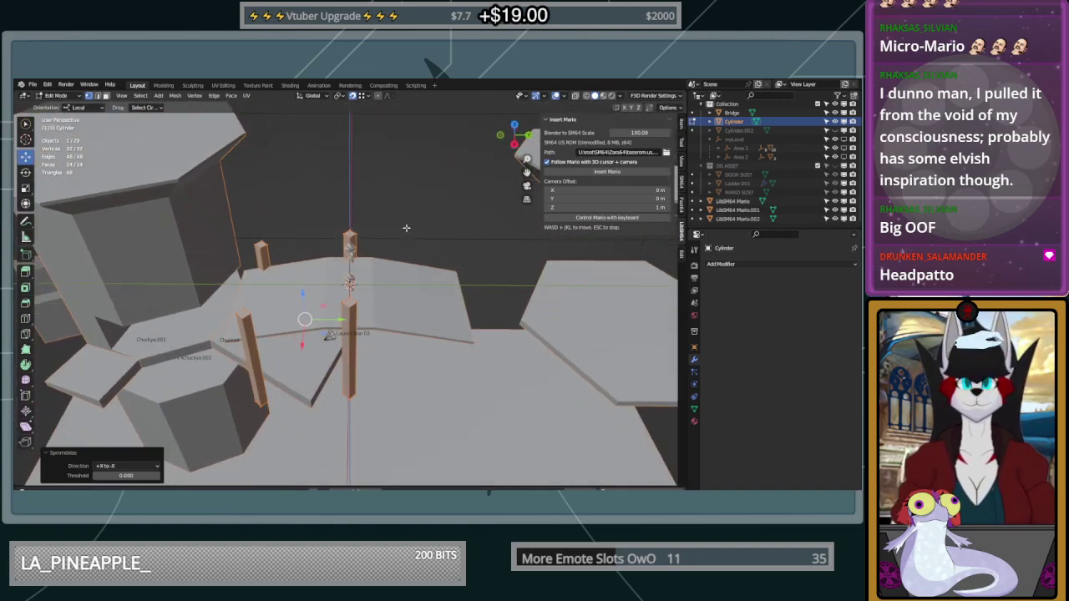
Symmetrize the entire side-post mesh with the direction -Y to +Y to mirror the posts to the bridge's other end
{"action": "key", "text": "alt+a"}
{"action": "key", "text": "a"}
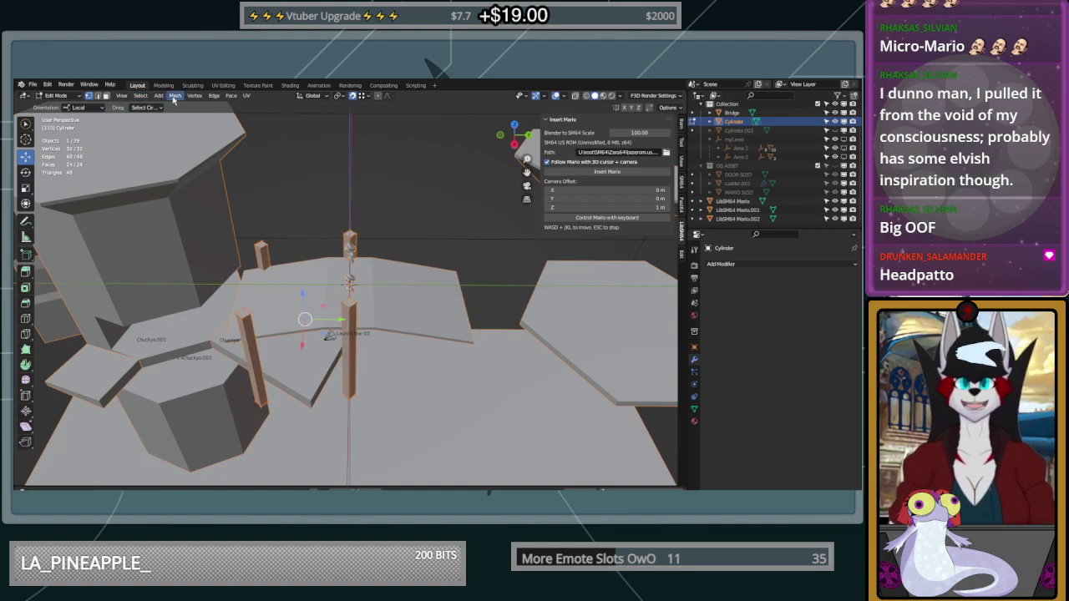
{"action": "left_click", "coordinate": [175, 96]}
{"action": "mouse_move", "coordinate": [212, 260]}
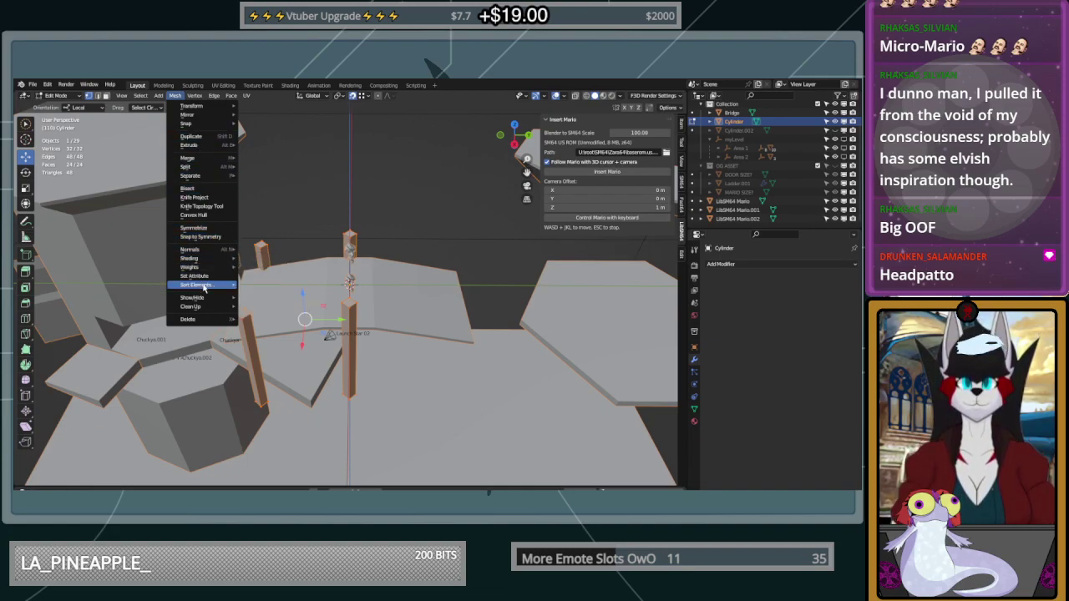
{"action": "left_click", "coordinate": [194, 228]}
{"action": "left_click", "coordinate": [125, 465]}
{"action": "left_click", "coordinate": [118, 436]}
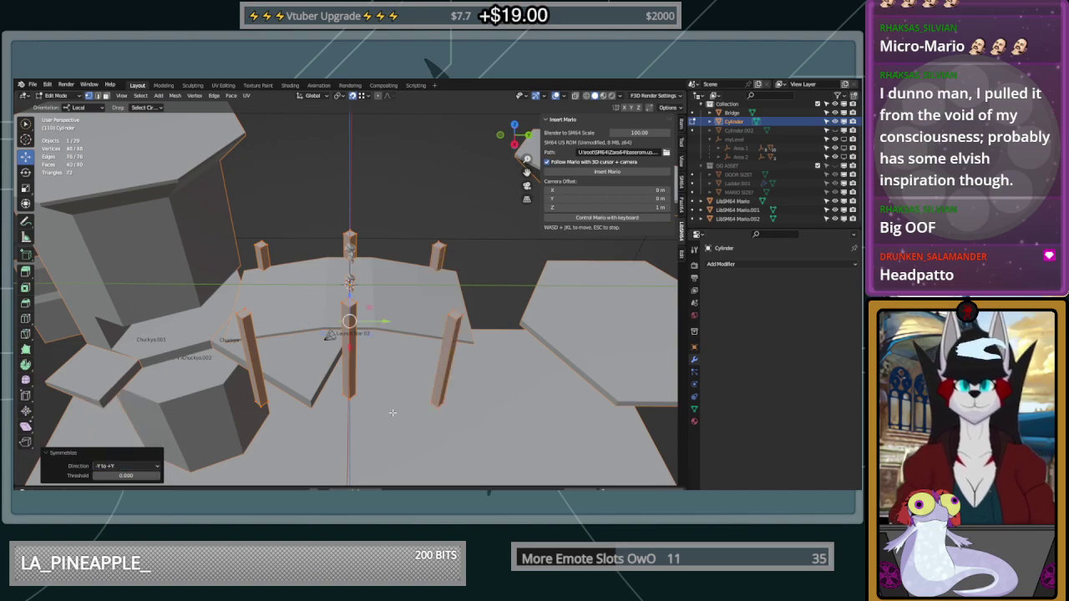
Try to move the near middle post by selecting all its linked geometry, and undo the move
{"action": "middle_click_drag", "start_coordinate": [400, 222], "coordinate": [450, 281]}
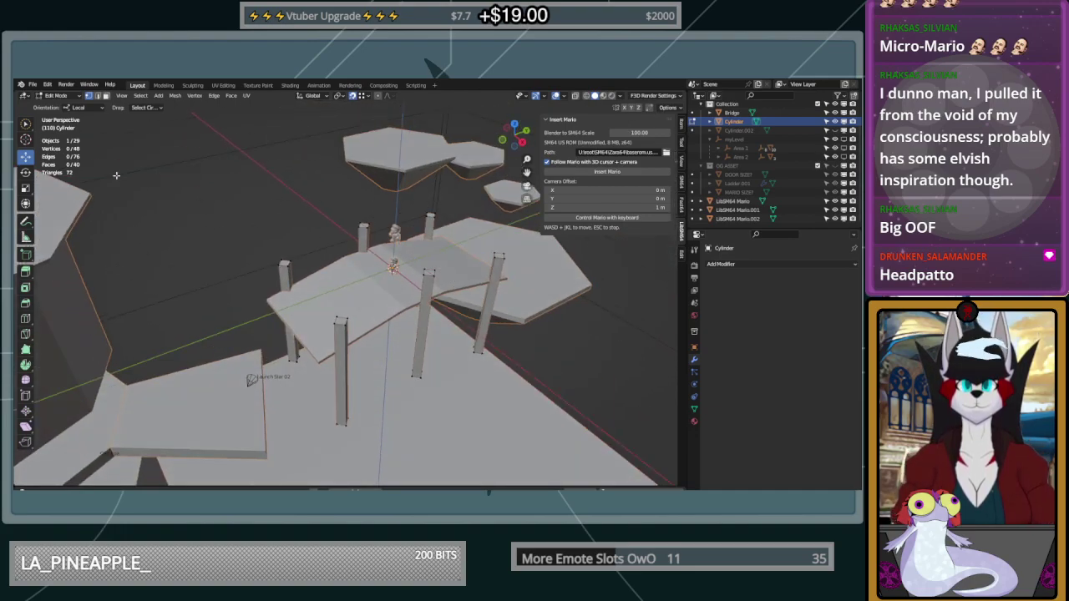
{"action": "left_click", "coordinate": [430, 279]}
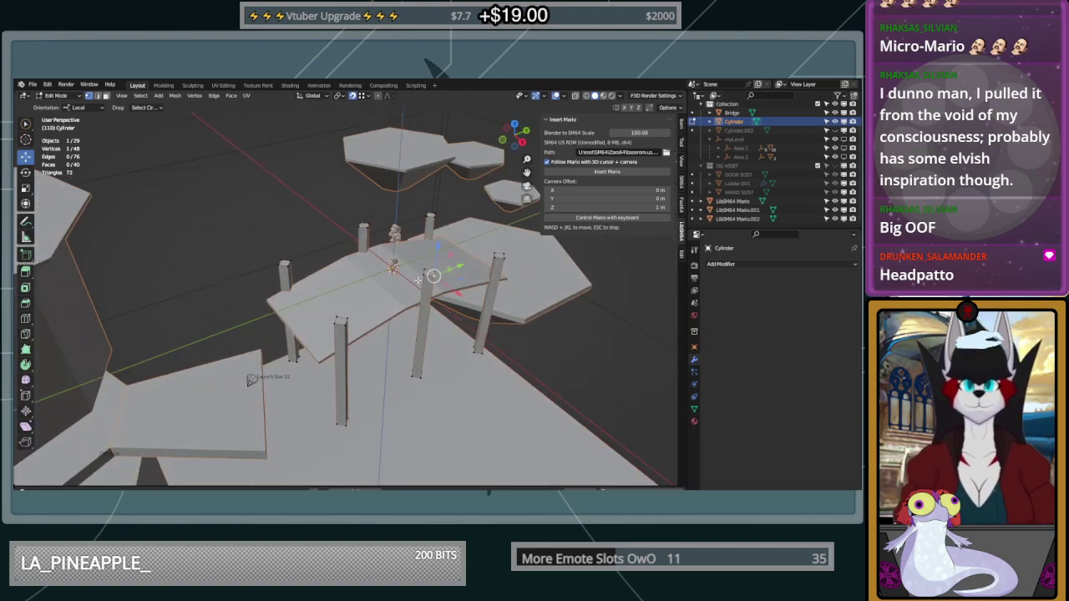
{"action": "left_click", "coordinate": [433, 274], "text": "shift"}
{"action": "left_click", "coordinate": [423, 270], "text": "shift"}
{"action": "left_click", "coordinate": [423, 334]}
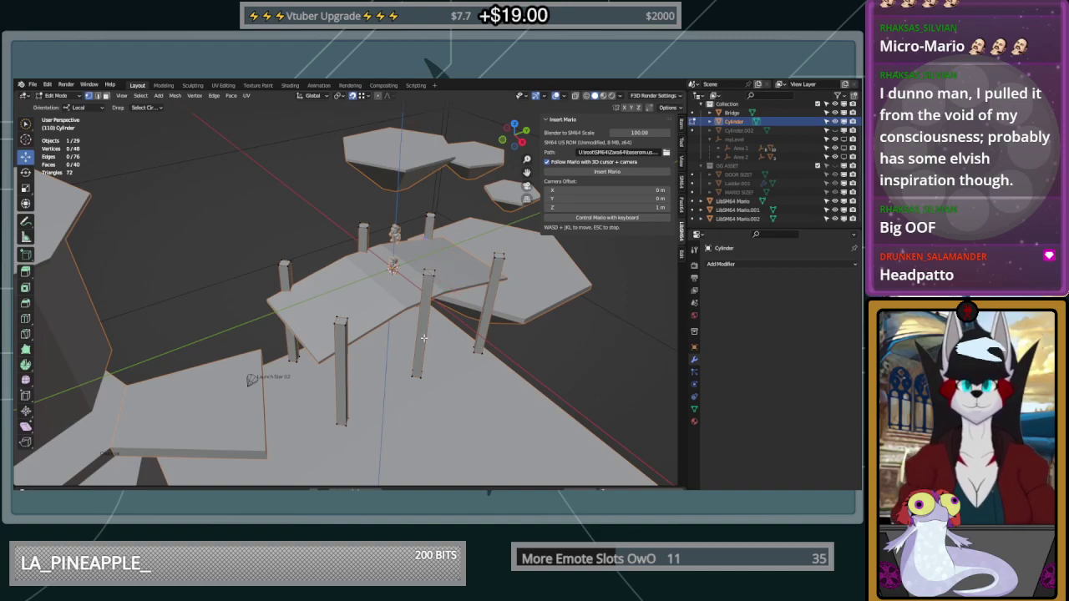
{"action": "key", "text": "l"}
{"action": "left_click_drag", "start_coordinate": [443, 352], "coordinate": [487, 394]}
{"action": "key", "text": "ctrl+z"}
{"action": "scroll", "coordinate": [459, 321], "scroll_direction": "up", "scroll_amount": 5}
{"action": "middle_click_drag", "start_coordinate": [457, 301], "coordinate": [441, 312]}
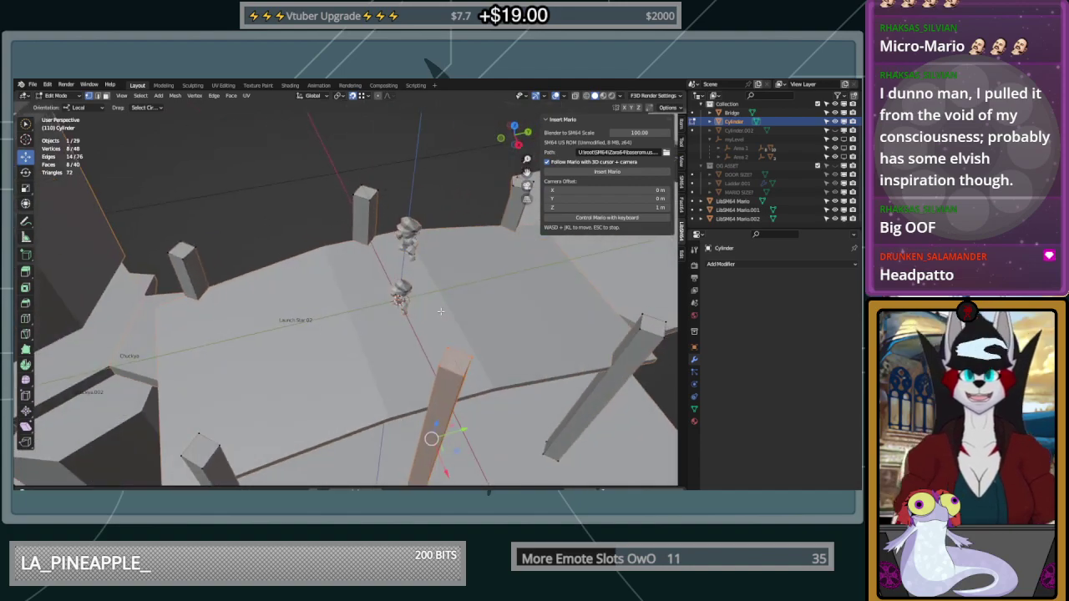
In face selection, dissolve the split top faces of both middle posts into single faces
{"action": "left_click", "coordinate": [106, 96]}
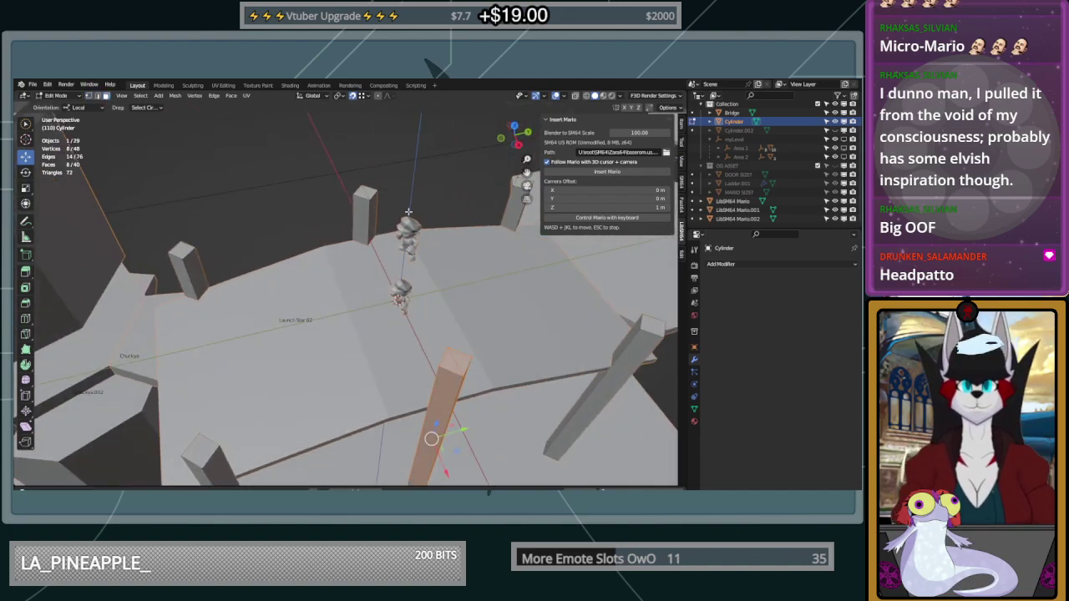
{"action": "left_click", "coordinate": [413, 203]}
{"action": "left_click", "coordinate": [366, 193]}
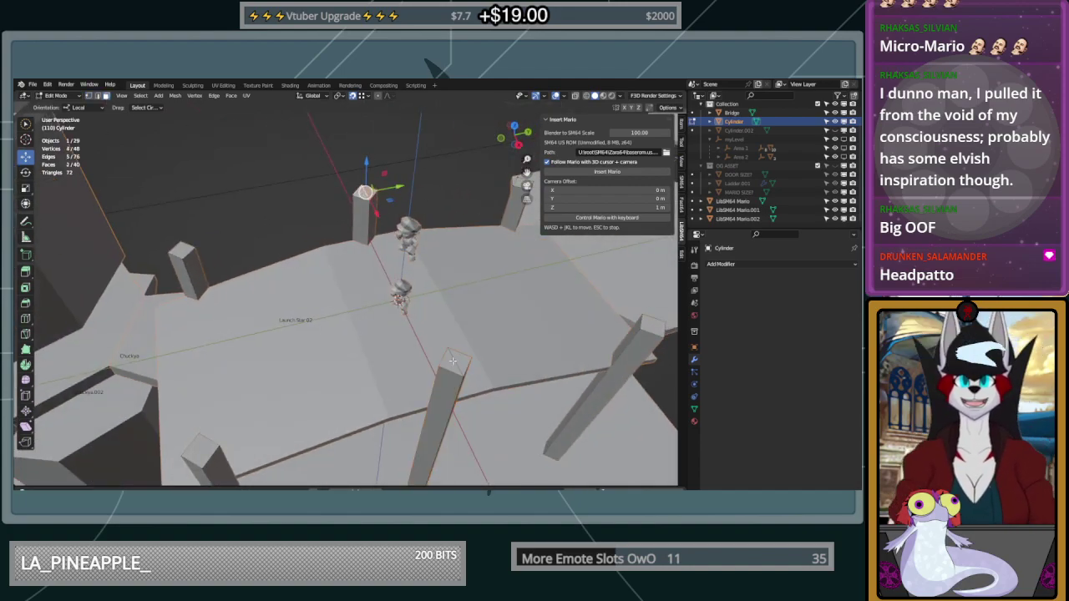
{"action": "key", "text": "x"}
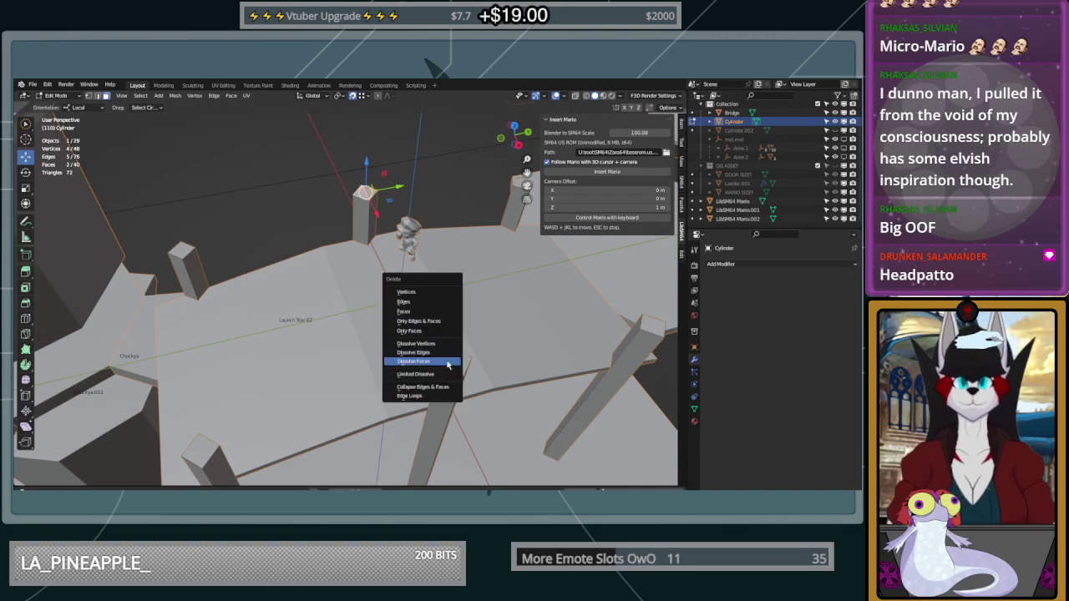
{"action": "left_click", "coordinate": [448, 365]}
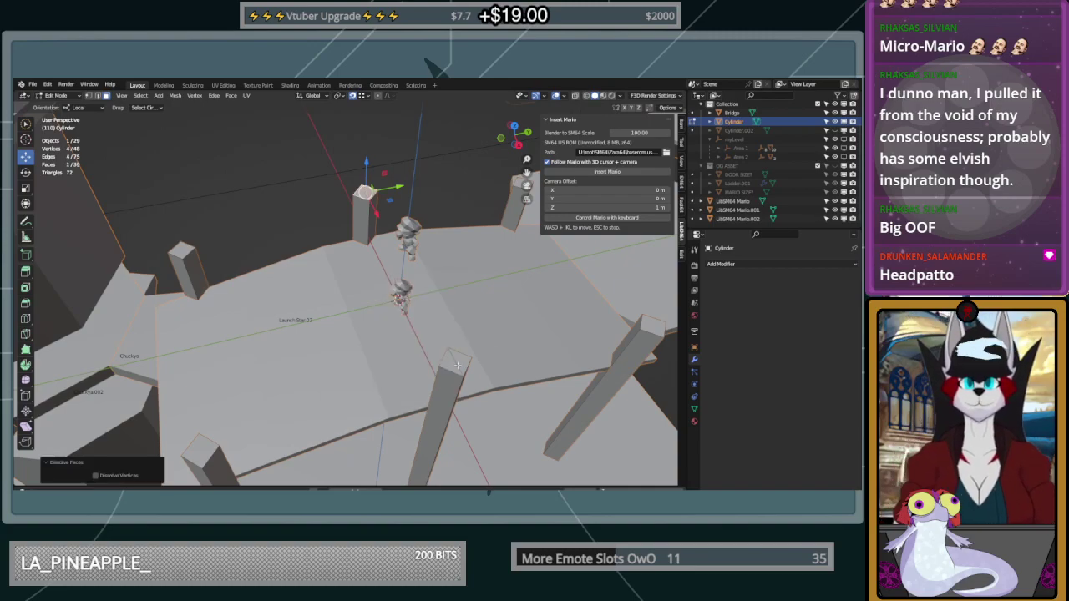
{"action": "left_click", "coordinate": [449, 367]}
{"action": "key", "text": "x"}
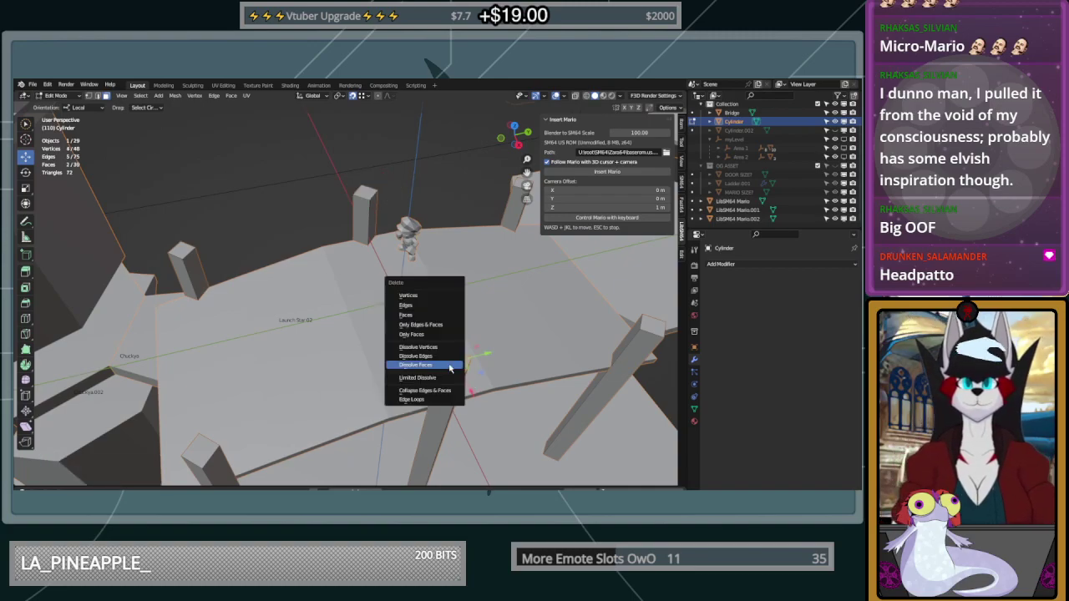
{"action": "left_click", "coordinate": [449, 367]}
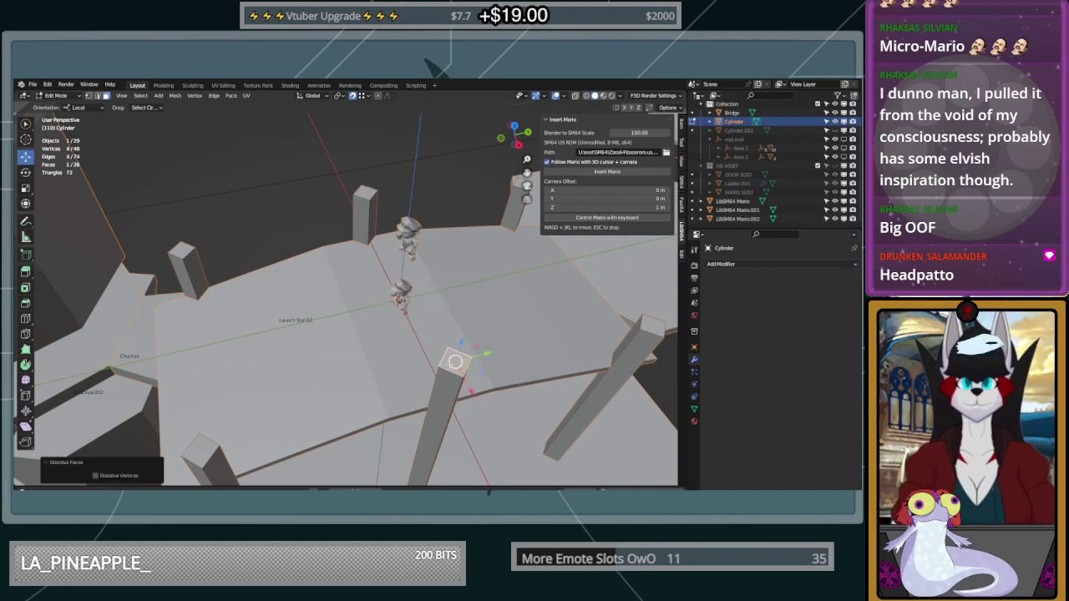
Dissolve the split bottom faces of both middle posts into single faces
{"action": "middle_click_drag", "start_coordinate": [449, 367], "coordinate": [451, 261]}
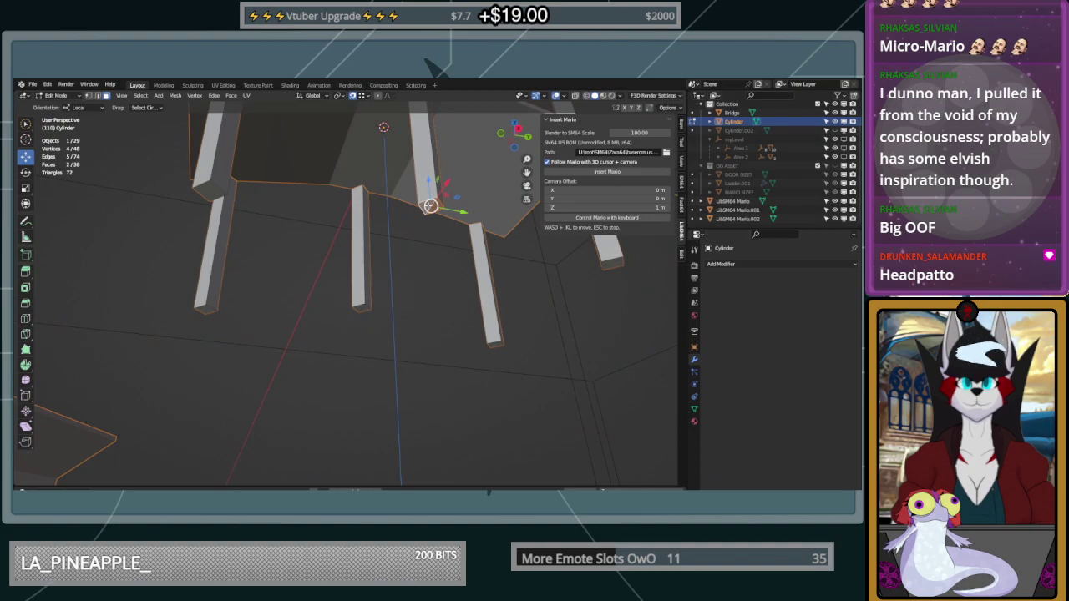
{"action": "key", "text": "x"}
{"action": "left_click", "coordinate": [429, 207]}
{"action": "left_click", "coordinate": [361, 305]}
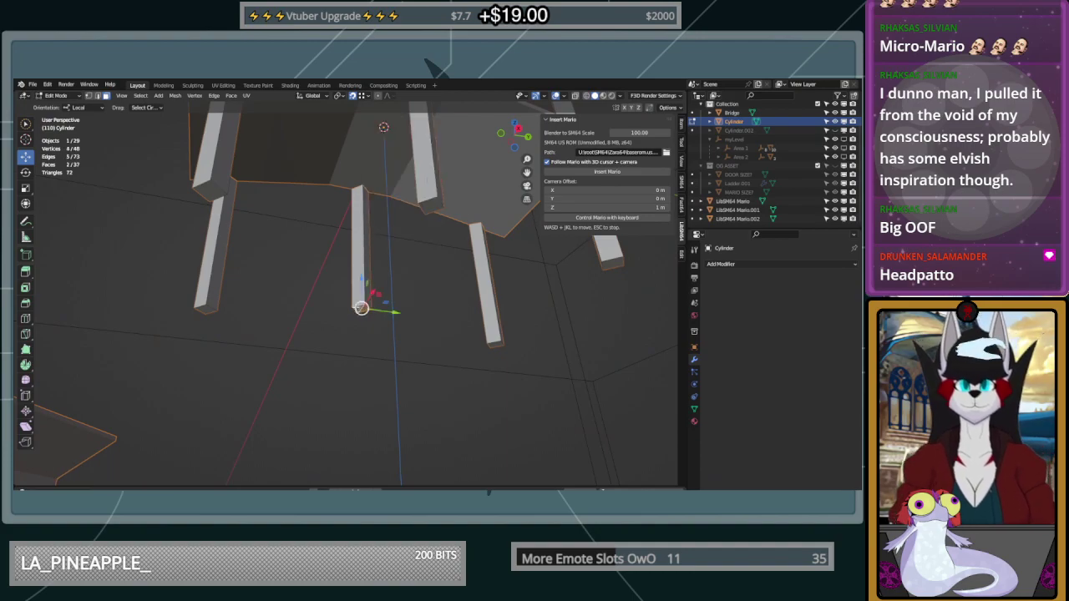
{"action": "key", "text": "x"}
{"action": "left_click", "coordinate": [358, 308]}
{"action": "middle_click_drag", "start_coordinate": [358, 308], "coordinate": [418, 282]}
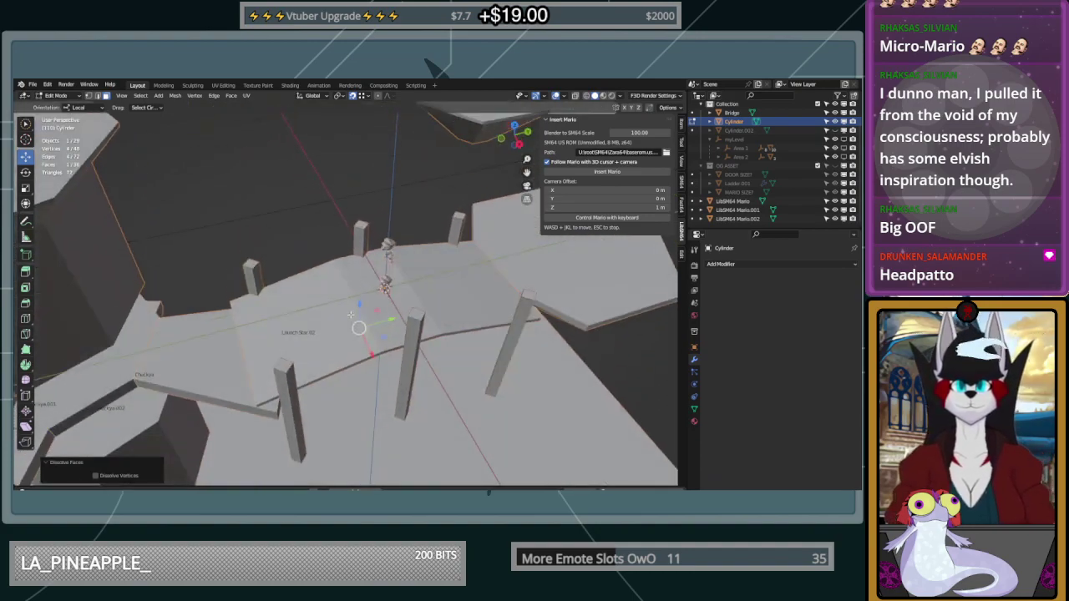
Return to Object Mode, deselect the posts, and examine the bridge and its six posts from several angles
{"action": "scroll", "coordinate": [351, 315], "scroll_direction": "down", "scroll_amount": 3}
{"action": "key", "text": "Tab"}
{"action": "middle_click_drag", "start_coordinate": [491, 294], "coordinate": [460, 306]}
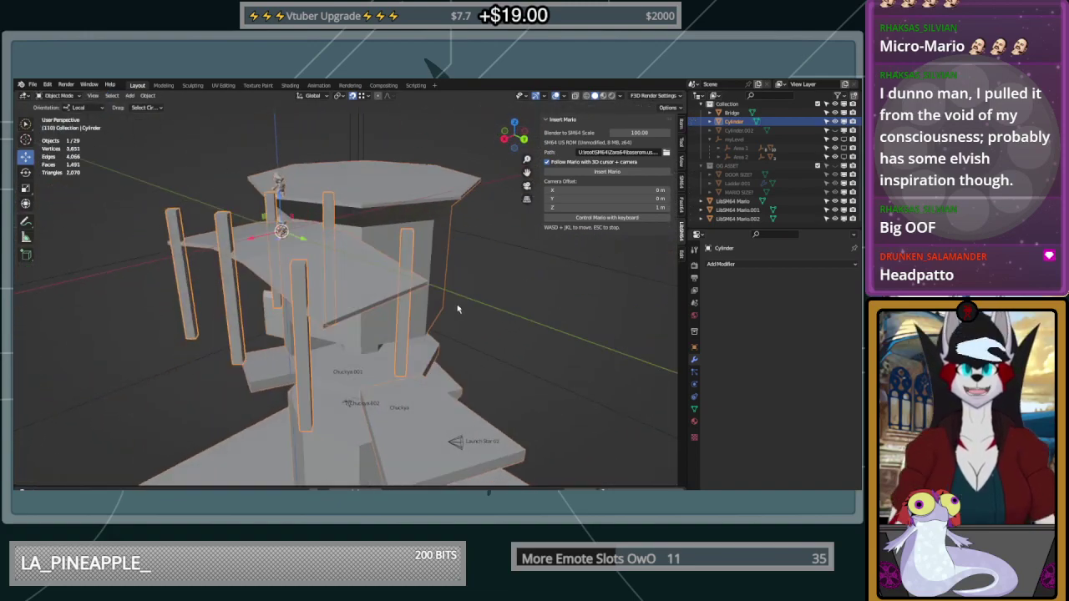
{"action": "left_click", "coordinate": [456, 309]}
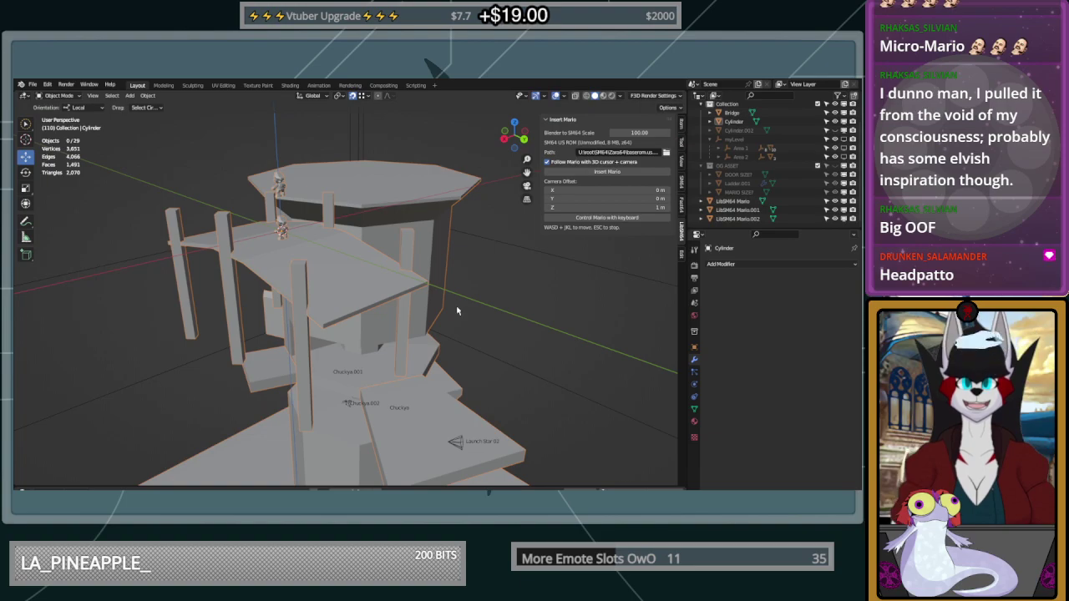
{"action": "middle_click_drag", "start_coordinate": [457, 213], "coordinate": [352, 280]}
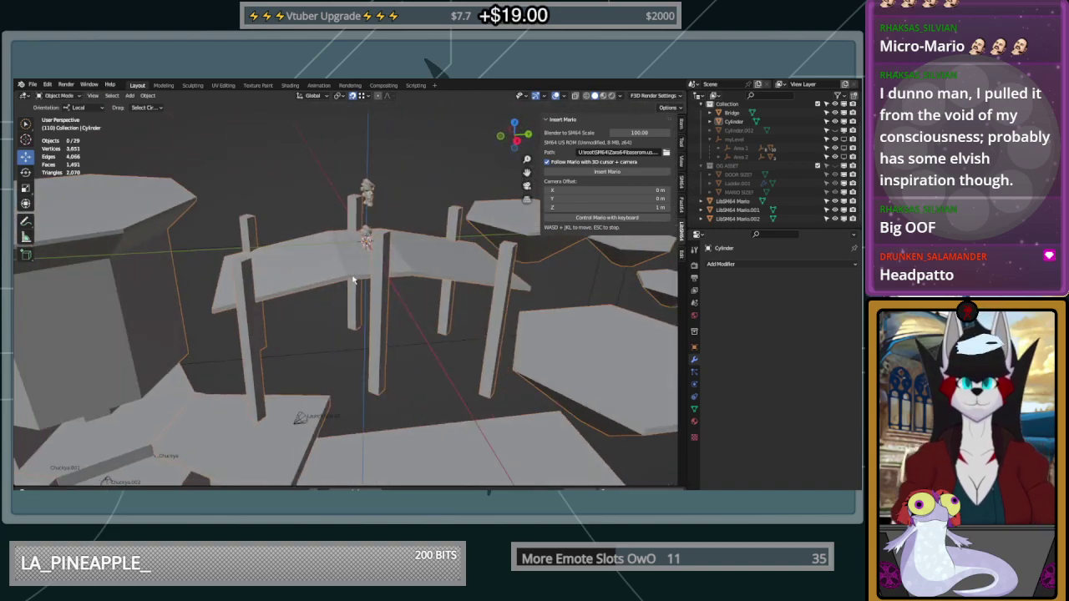
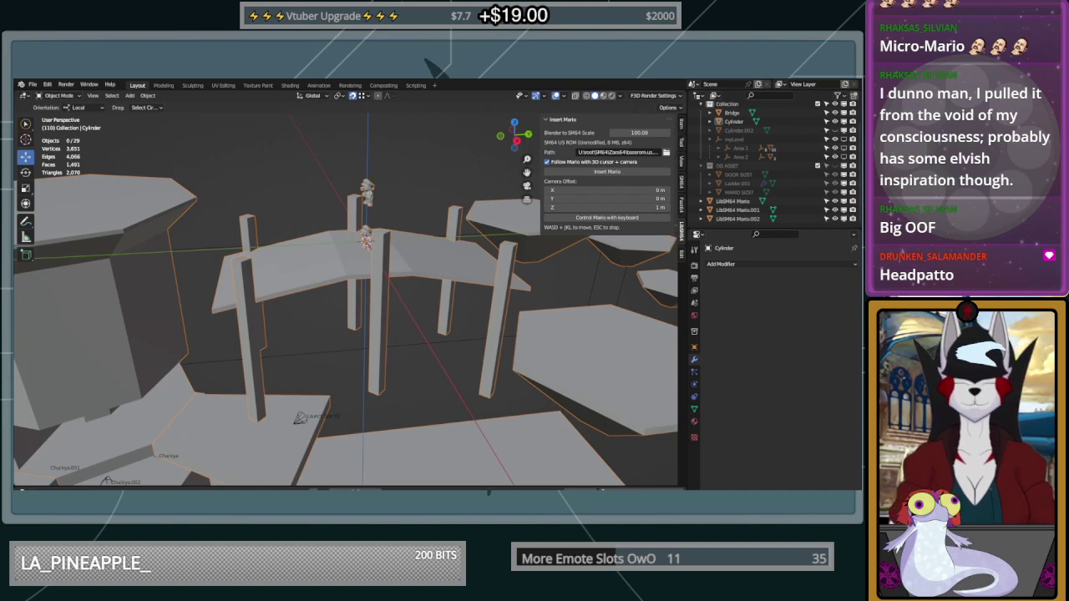
{"action": "middle_click_drag", "start_coordinate": [376, 330], "coordinate": [427, 340]}
{"action": "middle_click_drag", "start_coordinate": [433, 261], "coordinate": [350, 401]}
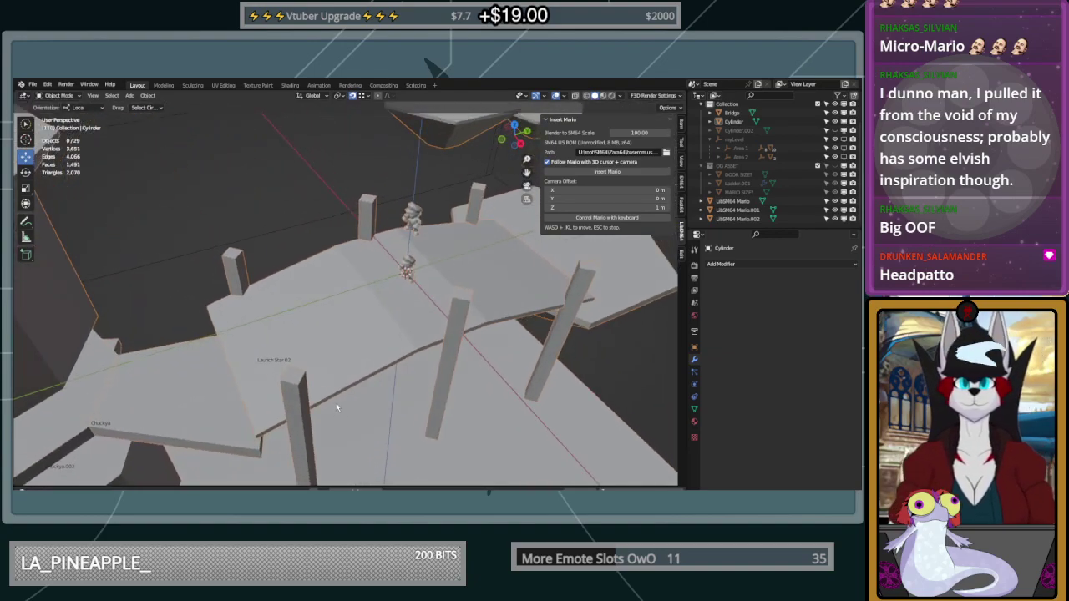
{"action": "left_click", "coordinate": [377, 326]}
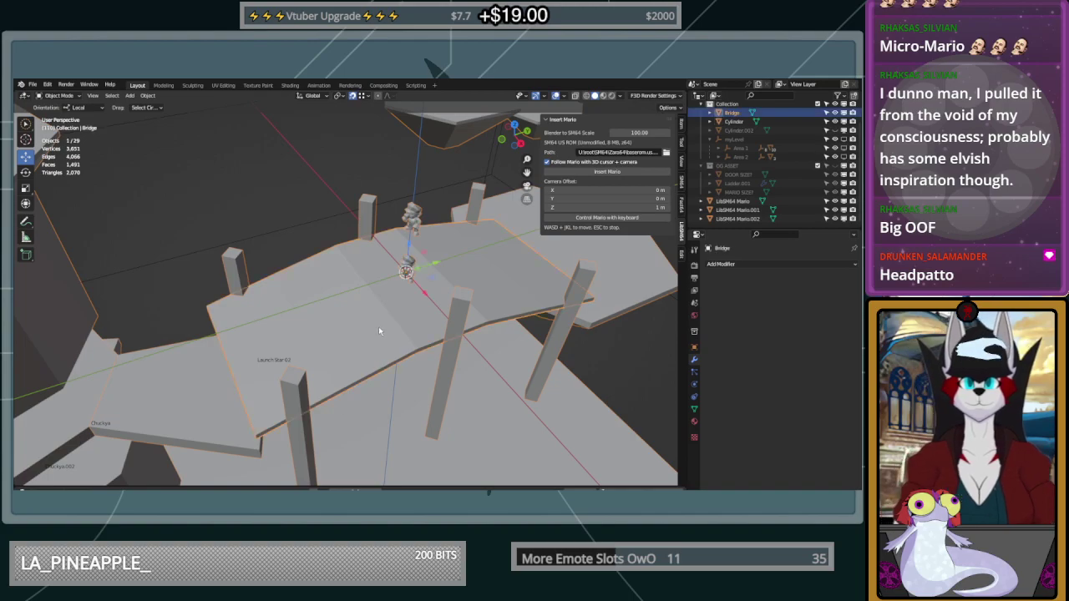
{"action": "key", "text": "Tab"}
{"action": "middle_click_drag", "start_coordinate": [415, 364], "coordinate": [400, 358]}
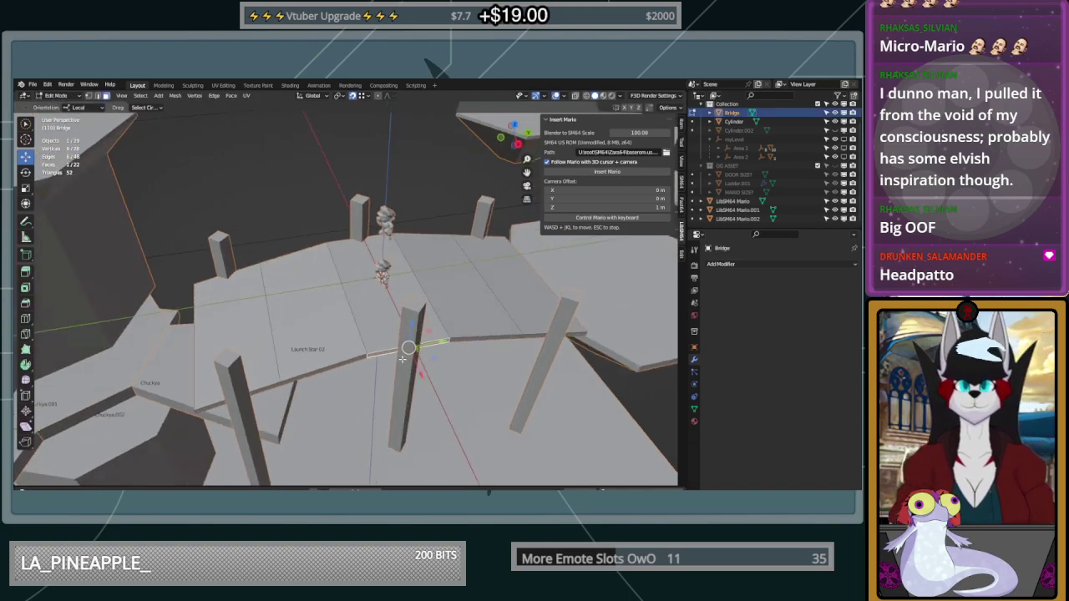
{"action": "key", "text": "Tab"}
Open the side-post mesh for editing in vertex selection mode
{"action": "left_click", "coordinate": [406, 375]}
{"action": "middle_click_drag", "start_coordinate": [362, 394], "coordinate": [289, 324]}
{"action": "key", "text": "Tab"}
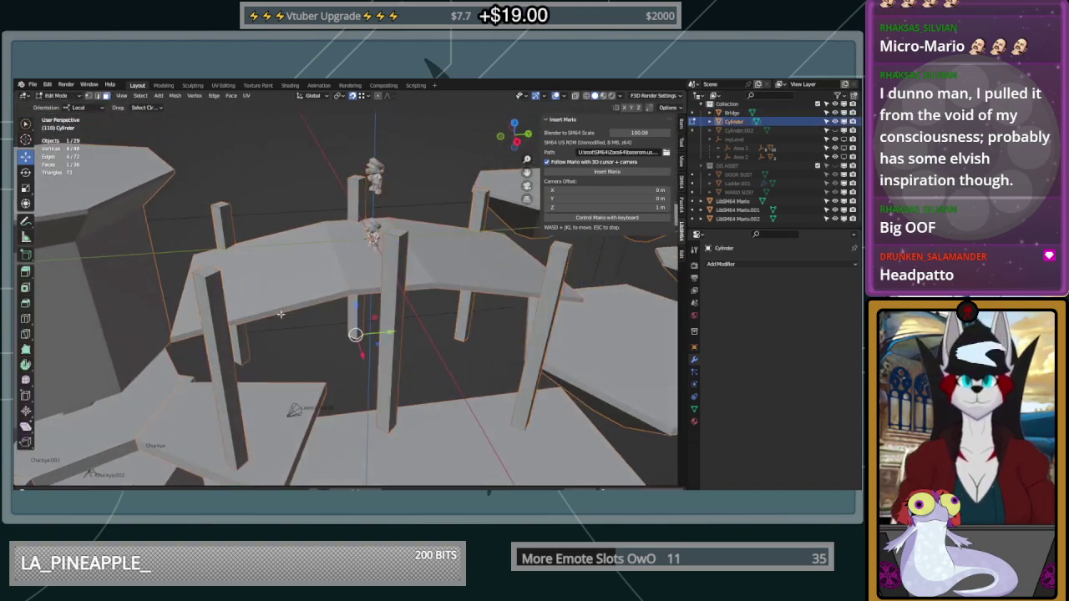
{"action": "scroll", "coordinate": [264, 296], "scroll_direction": "up", "scroll_amount": 2}
{"action": "left_click", "coordinate": [89, 96]}
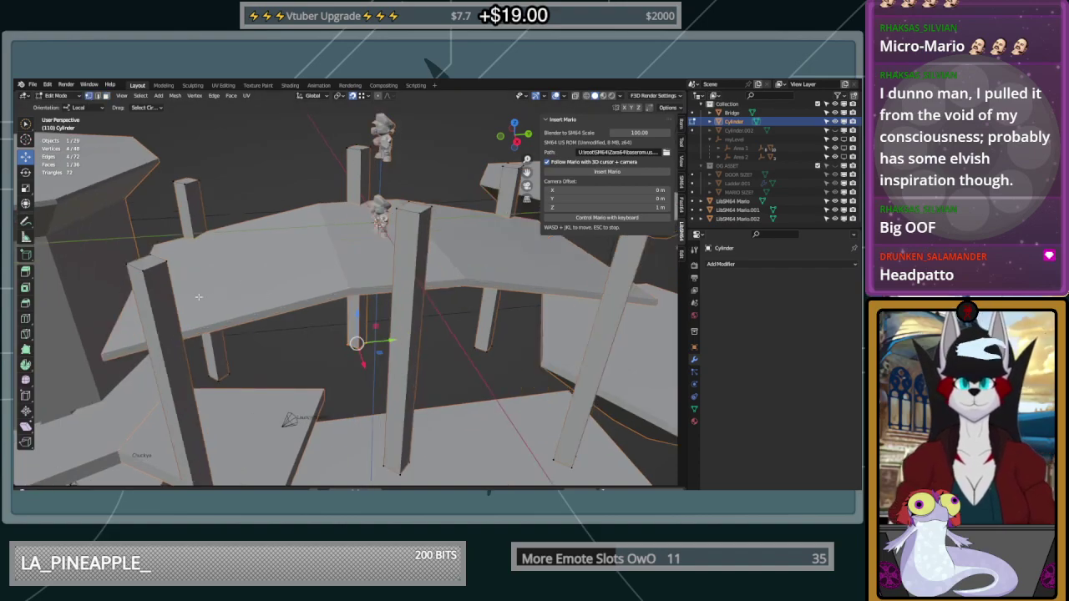
{"action": "middle_click_drag", "start_coordinate": [197, 334], "coordinate": [271, 325]}
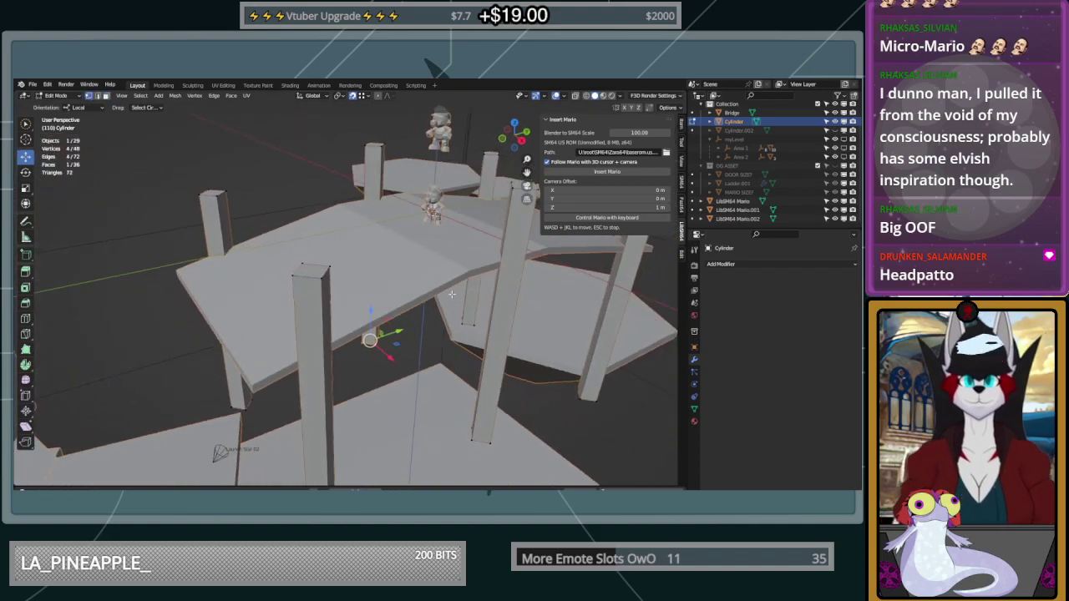
{"action": "key", "text": "Tab"}
{"action": "left_click", "coordinate": [389, 299]}
{"action": "middle_click_drag", "start_coordinate": [388, 299], "coordinate": [369, 308]}
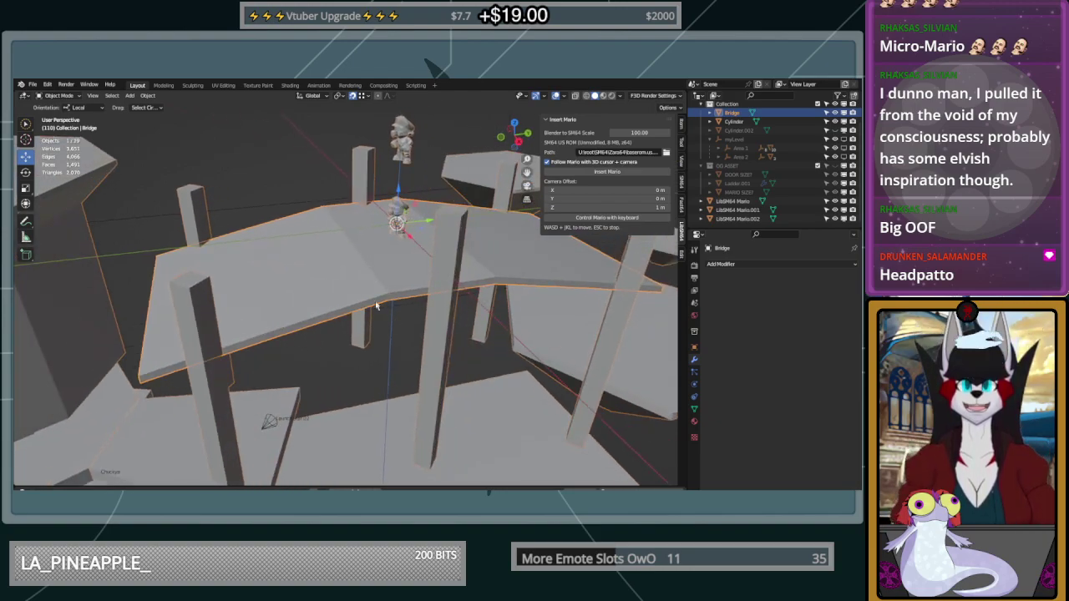
{"action": "key", "text": "Tab"}
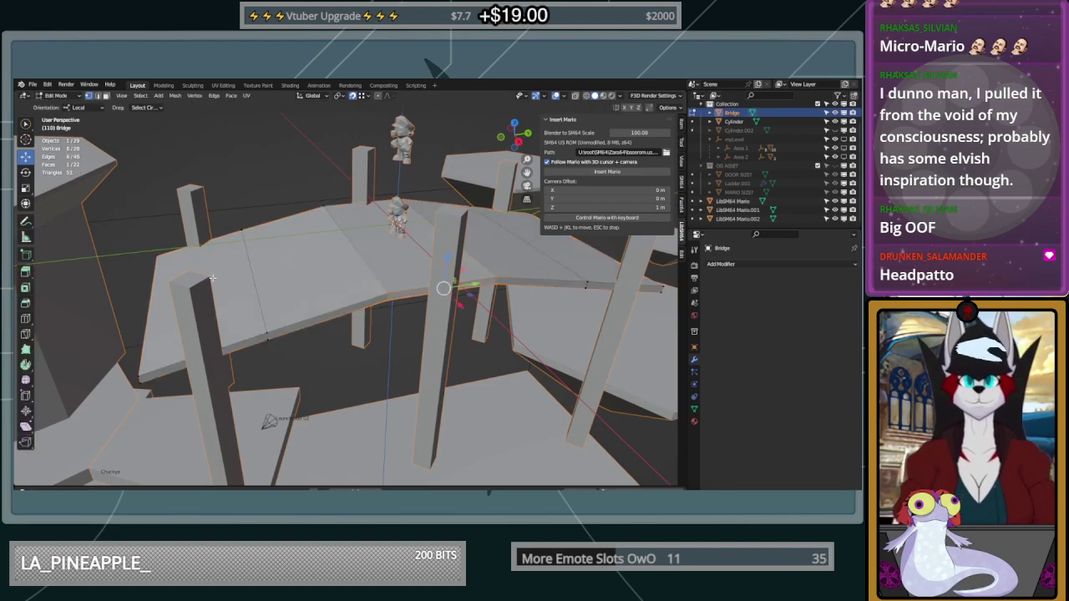
{"action": "key", "text": "Tab"}
Reopen the side-post mesh and connect facing top corner vertices of the near corner post and the near middle post with an edge
{"action": "left_click", "coordinate": [207, 284]}
{"action": "key", "text": "Tab"}
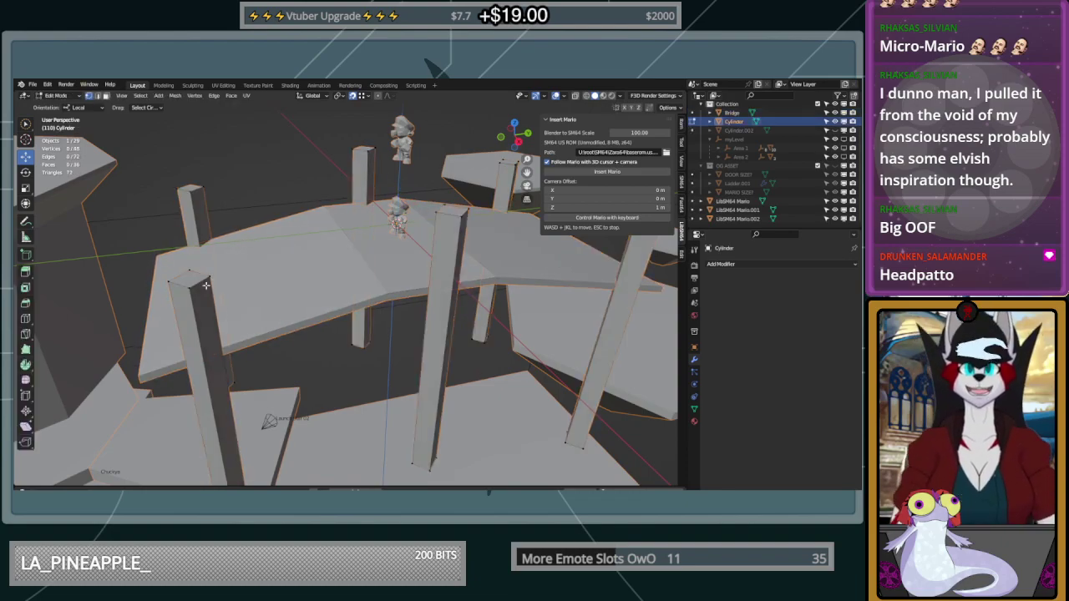
{"action": "left_click", "coordinate": [205, 278]}
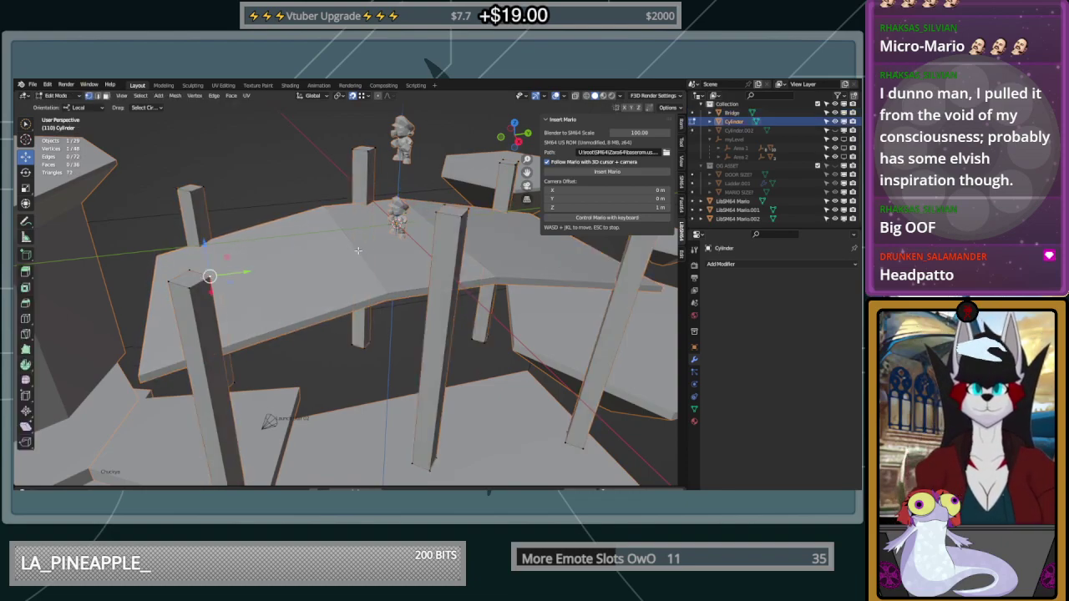
{"action": "left_click", "coordinate": [435, 215], "text": "shift"}
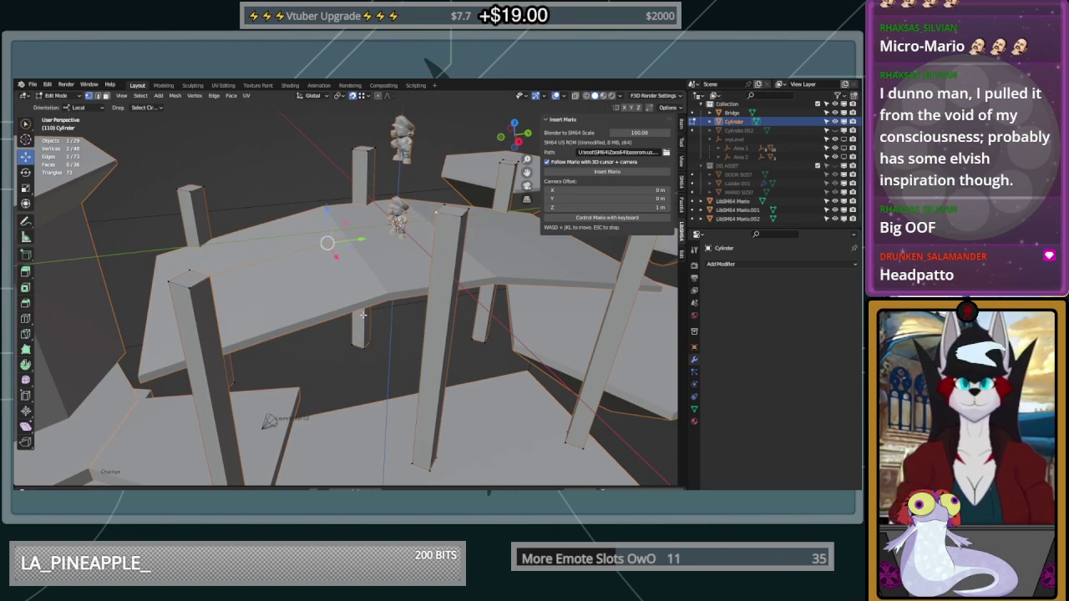
{"action": "middle_click_drag", "start_coordinate": [336, 301], "coordinate": [432, 214]}
Subdivide one facing vertical edge on each of the near middle and near corner posts to add midpoint vertices
{"action": "right_click", "coordinate": [449, 175]}
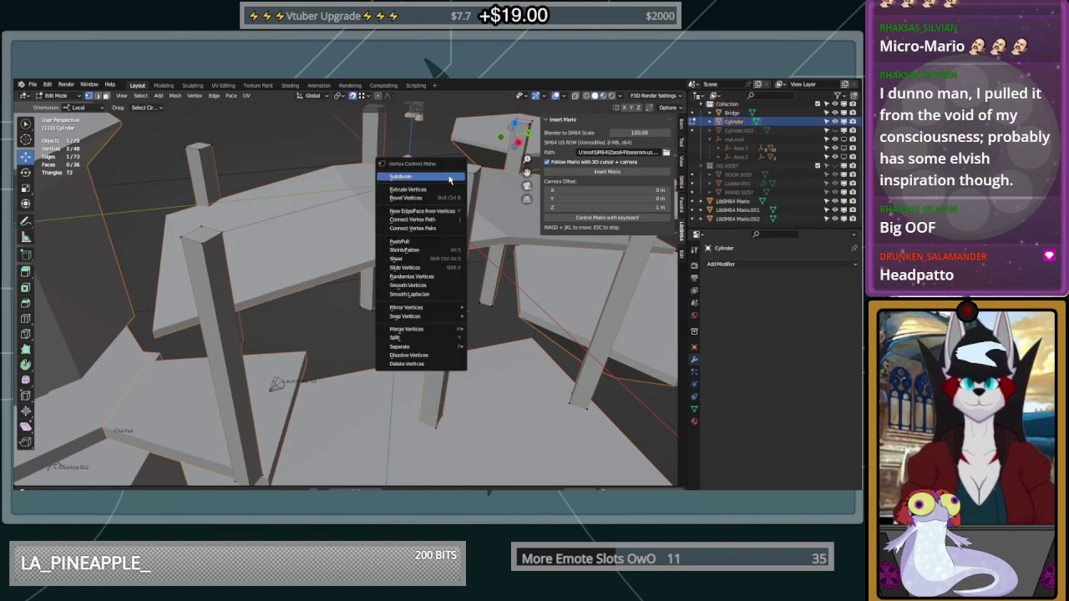
{"action": "left_click", "coordinate": [443, 176]}
{"action": "left_click", "coordinate": [268, 476]}
{"action": "left_click", "coordinate": [223, 235], "text": "shift"}
{"action": "right_click", "coordinate": [226, 234]}
{"action": "left_click", "coordinate": [228, 235]}
Move the corner post's new midpoint vertex up about 3.04 m along its local Z axis
{"action": "left_click", "coordinate": [298, 348]}
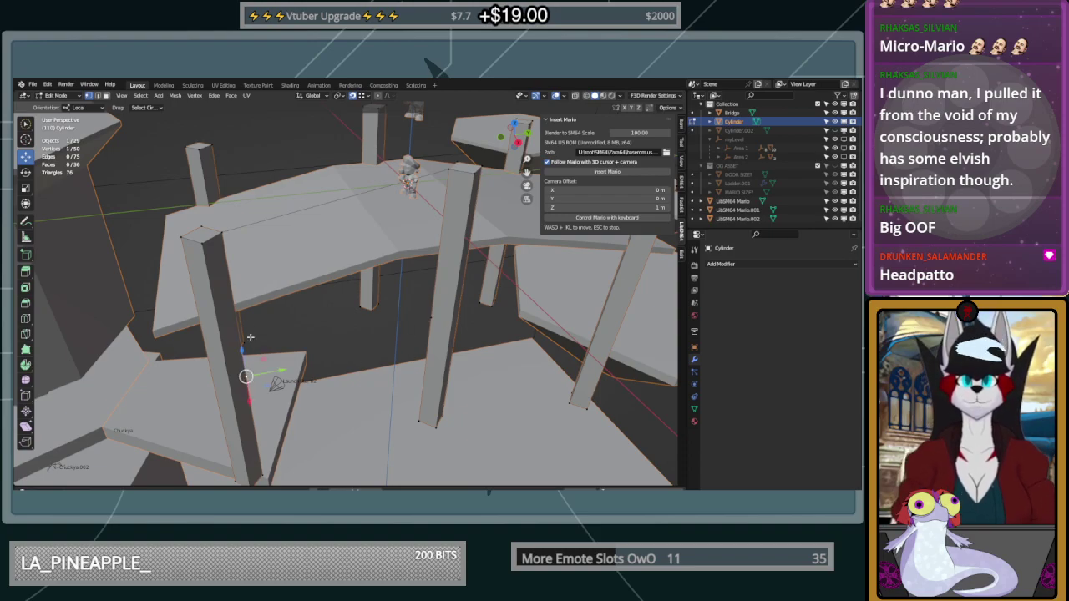
{"action": "middle_click_drag", "start_coordinate": [251, 341], "coordinate": [232, 345]}
{"action": "key", "text": "g"}
{"action": "key", "text": "z"}
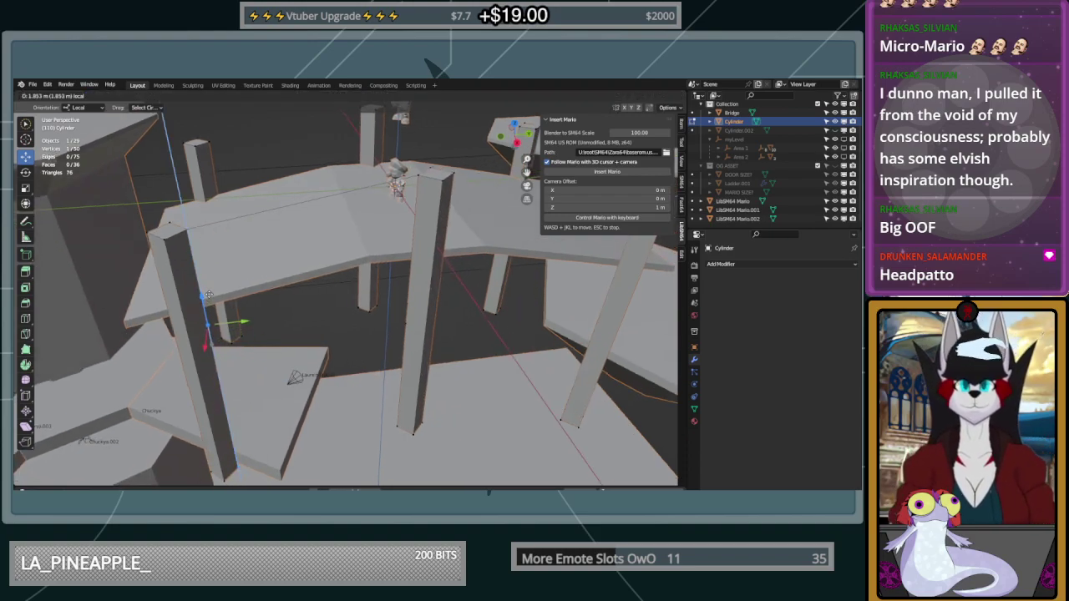
{"action": "left_click_drag", "start_coordinate": [222, 295], "coordinate": [256, 278]}
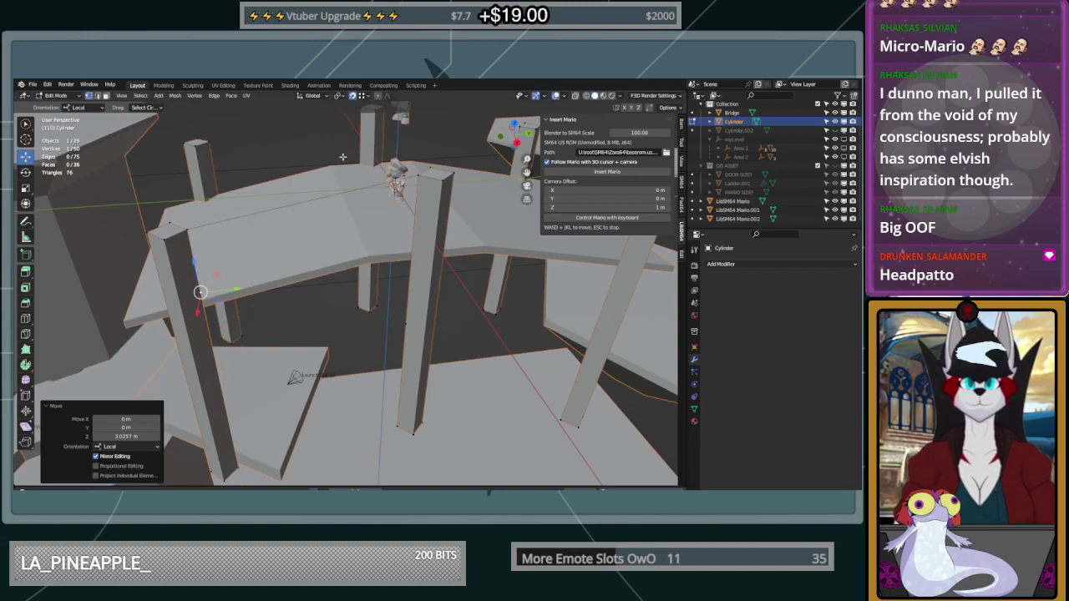
Lower the near corner post's midpoint vertex about 0.25 m along its local Z axis
{"action": "left_click", "coordinate": [365, 98]}
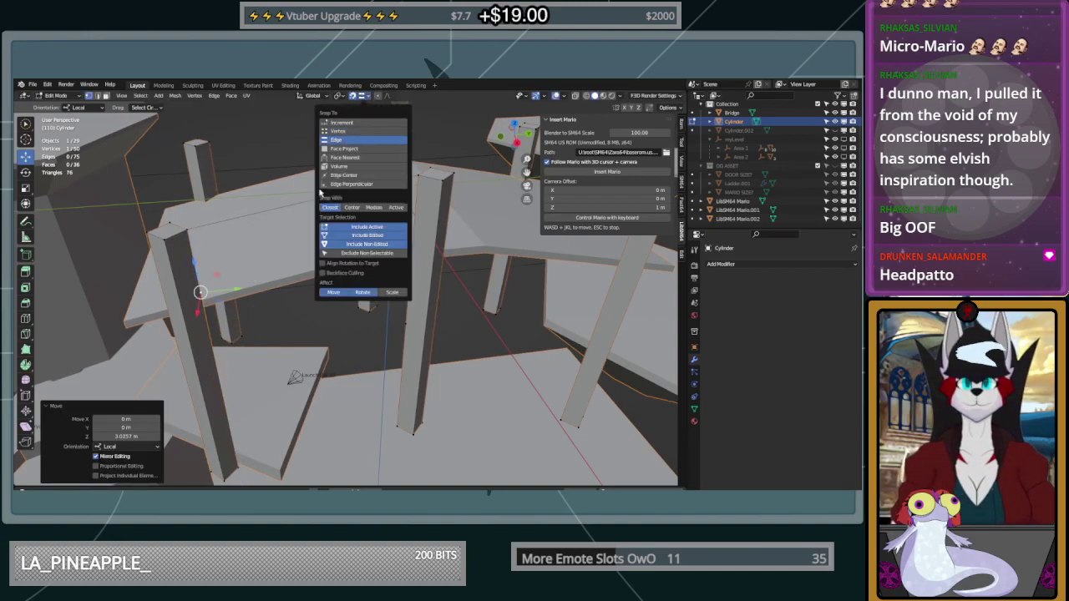
{"action": "left_click_drag", "start_coordinate": [197, 262], "coordinate": [255, 286]}
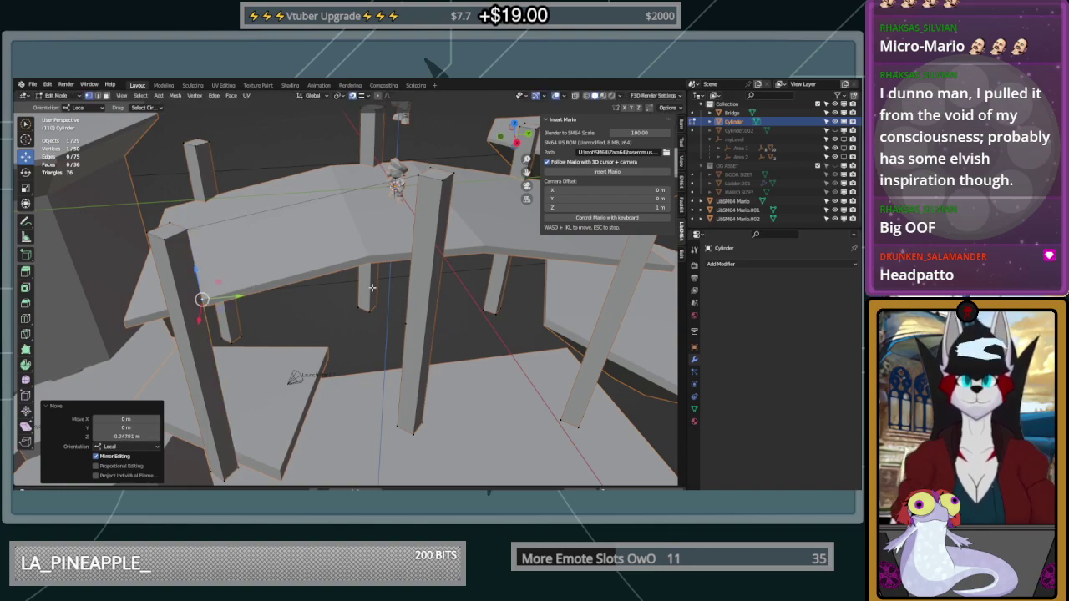
{"action": "middle_click_drag", "start_coordinate": [371, 288], "coordinate": [465, 314]}
Raise the near middle post's midpoint vertex about 2.66 m along its local Z axis
{"action": "left_click", "coordinate": [447, 314]}
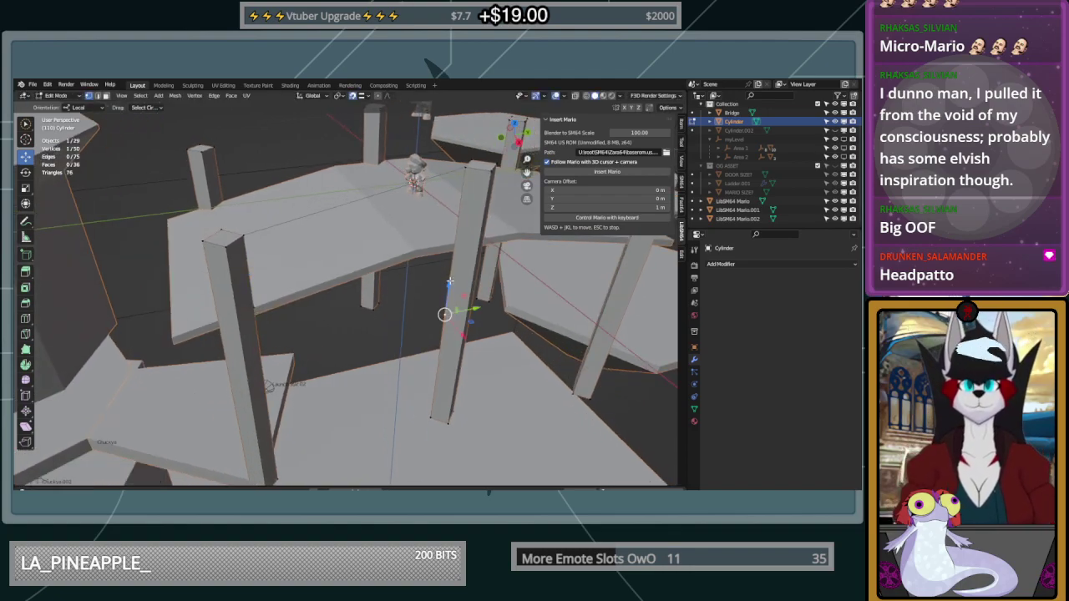
{"action": "key", "text": "g"}
{"action": "key", "text": "z"}
{"action": "left_click", "coordinate": [455, 242]}
{"action": "mouse_move", "coordinate": [455, 242]}
{"action": "middle_mouse_down"}
{"action": "mouse_move", "coordinate": [370, 250]}
{"action": "mouse_move", "coordinate": [451, 240]}
{"action": "mouse_move", "coordinate": [435, 226]}
{"action": "mouse_move", "coordinate": [441, 241]}
{"action": "middle_mouse_up"}
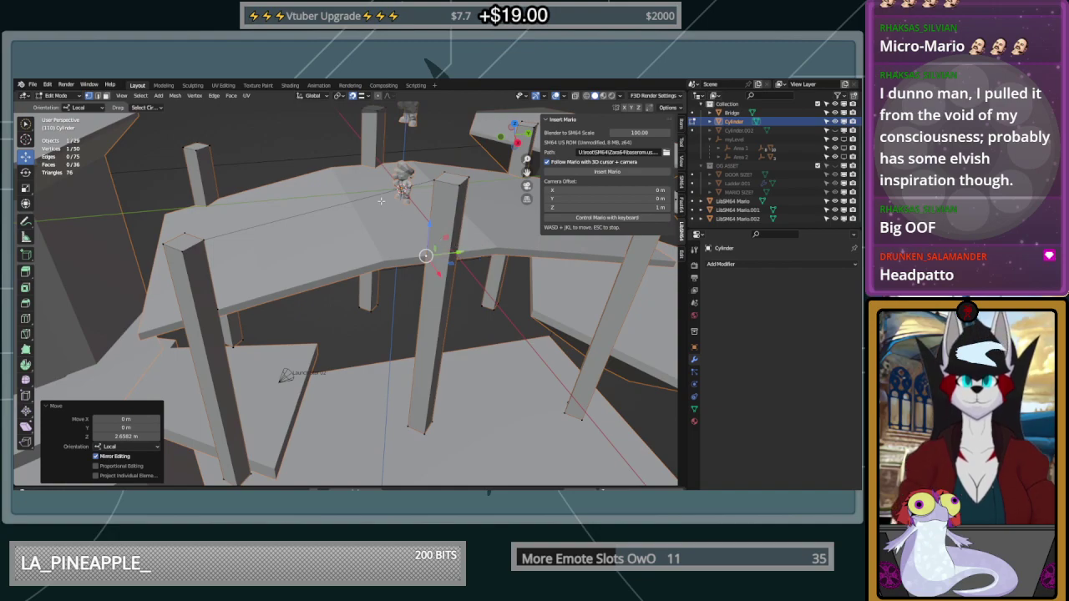
Connect the raised midpoint vertices of the near middle and near corner posts with a lower railing edge
{"action": "left_click", "coordinate": [217, 308], "text": "shift"}
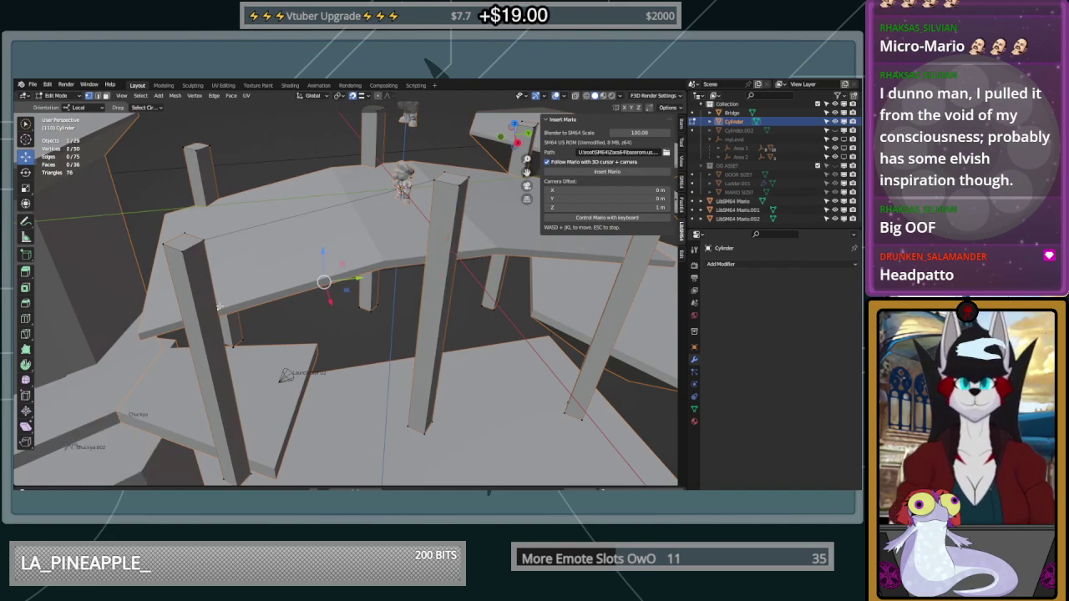
{"action": "middle_click_drag", "start_coordinate": [420, 300], "coordinate": [399, 260]}
{"action": "right_click", "coordinate": [389, 240], "text": "shift"}
{"action": "right_click", "coordinate": [387, 273], "text": "shift"}
{"action": "left_click", "coordinate": [187, 329], "text": "shift"}
{"action": "middle_click_drag", "start_coordinate": [335, 275], "coordinate": [391, 194]}
Subdivide the upper and lower edges between the near middle and near corner posts with one cut each
{"action": "left_click", "coordinate": [399, 198]}
{"action": "left_click", "coordinate": [170, 248], "text": "shift"}
{"action": "right_click", "coordinate": [180, 247]}
{"action": "left_click", "coordinate": [182, 247]}
{"action": "left_click", "coordinate": [394, 278]}
{"action": "left_click", "coordinate": [188, 314], "text": "shift"}
{"action": "right_click", "coordinate": [189, 312]}
{"action": "left_click", "coordinate": [192, 308]}
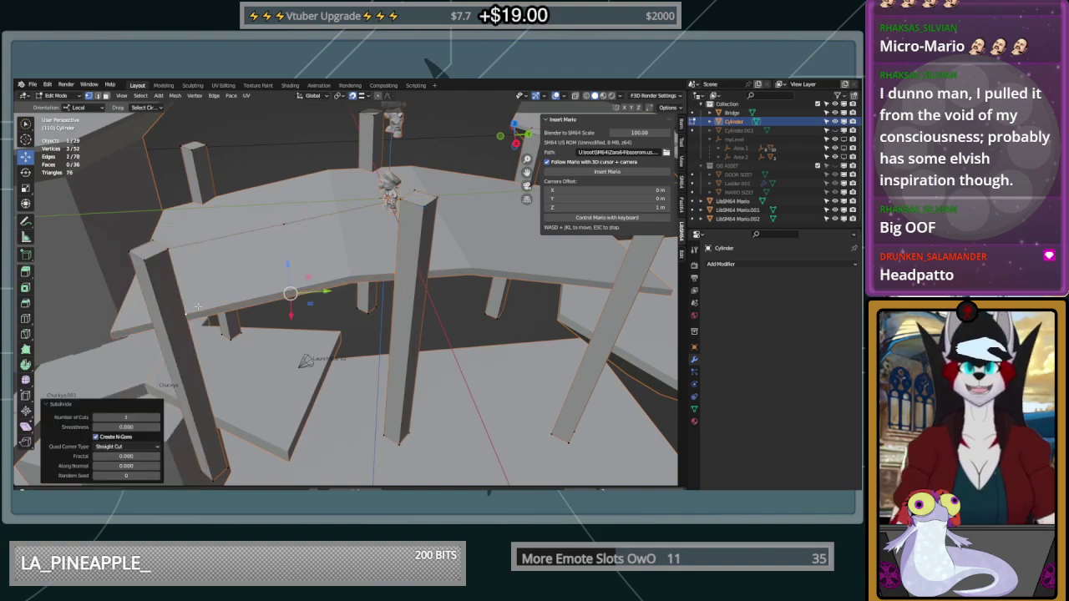
Set snapping to Vertex and move the lower railing edge's midpoint to the bend in the bridge deck, raising it about 0.48 m along local Z
{"action": "left_click", "coordinate": [361, 264]}
{"action": "middle_click_drag", "start_coordinate": [362, 265], "coordinate": [368, 248]}
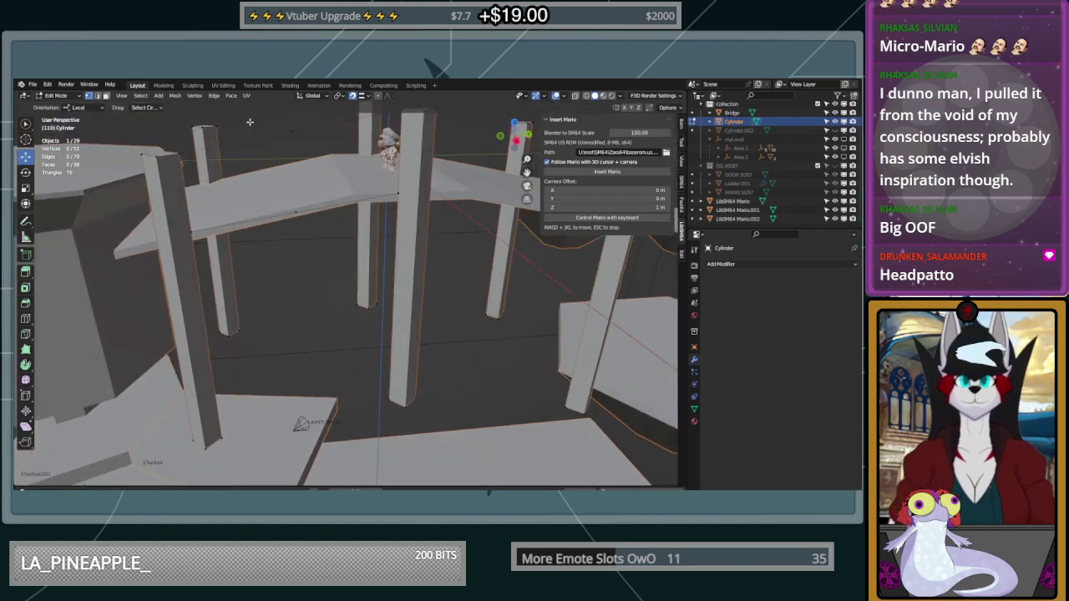
{"action": "left_click", "coordinate": [361, 96]}
{"action": "left_click", "coordinate": [349, 138]}
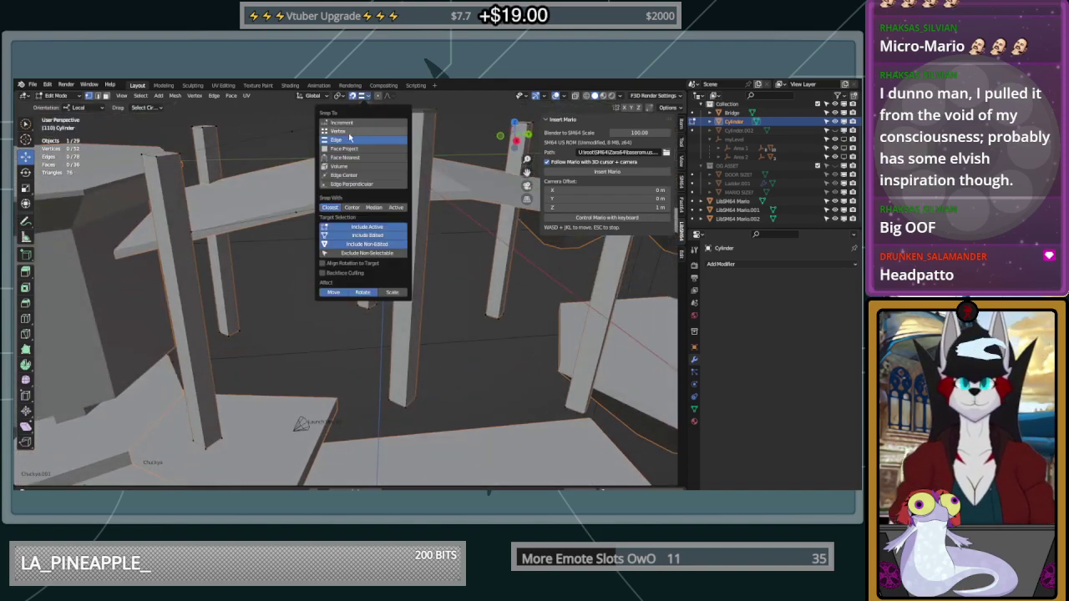
{"action": "left_click", "coordinate": [348, 132]}
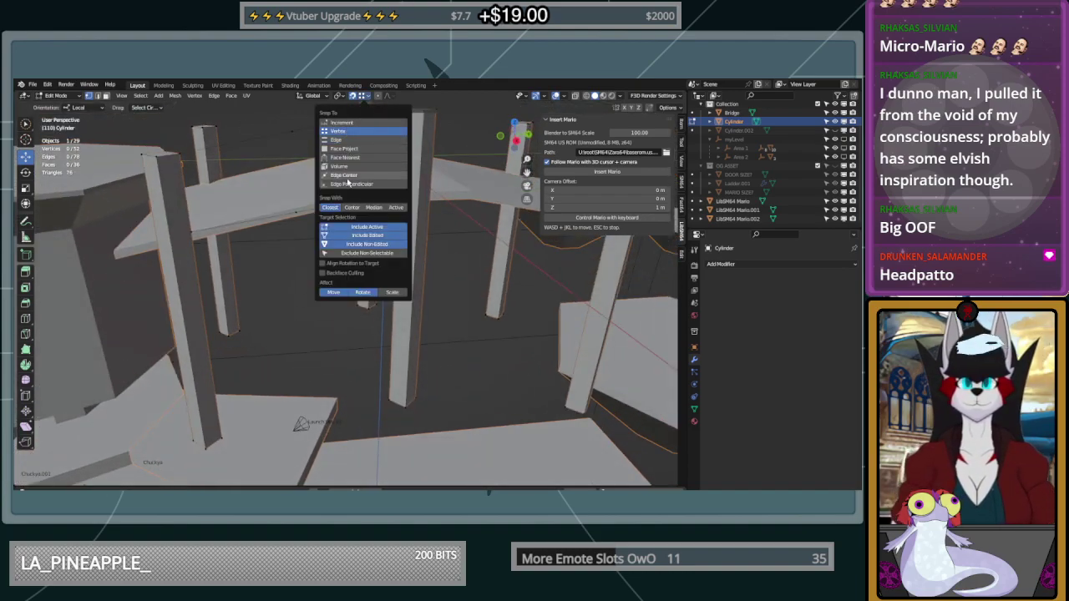
{"action": "left_click", "coordinate": [292, 214]}
{"action": "middle_click_drag", "start_coordinate": [304, 212], "coordinate": [303, 317], "text": "shift"}
{"action": "left_click_drag", "start_coordinate": [309, 315], "coordinate": [351, 292]}
{"action": "middle_click_drag", "start_coordinate": [351, 292], "coordinate": [363, 294]}
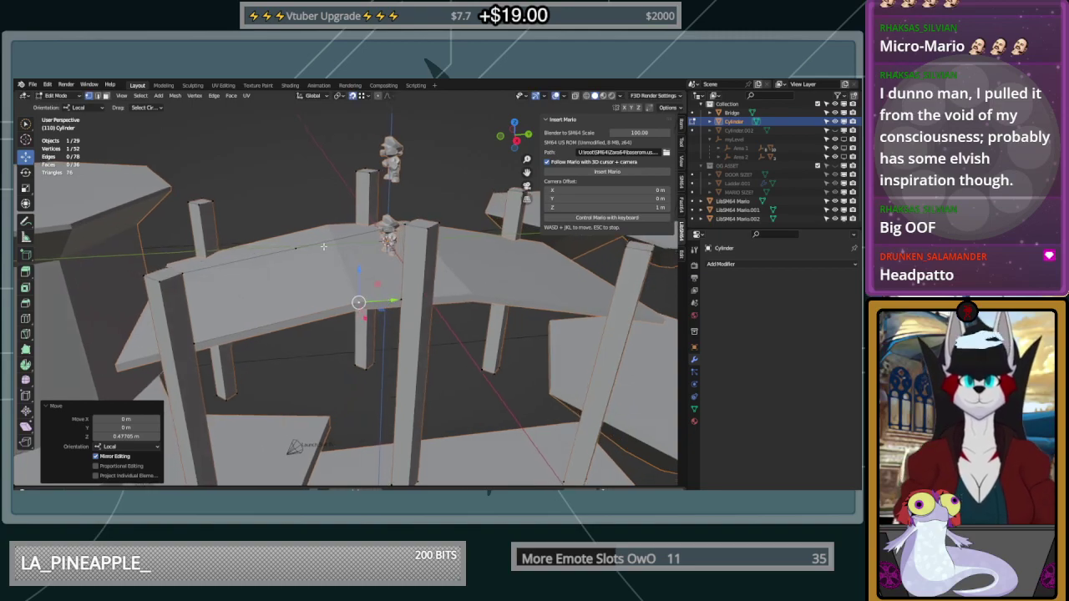
Move the upper railing edge's midpoint about 1.78 m along local Y and raise it about 0.54 m along local Z
{"action": "left_click", "coordinate": [296, 248]}
{"action": "left_click_drag", "start_coordinate": [333, 247], "coordinate": [362, 299]}
{"action": "mouse_move", "coordinate": [405, 282]}
{"action": "middle_mouse_down"}
{"action": "mouse_move", "coordinate": [391, 281]}
{"action": "mouse_move", "coordinate": [406, 282]}
{"action": "middle_mouse_up"}
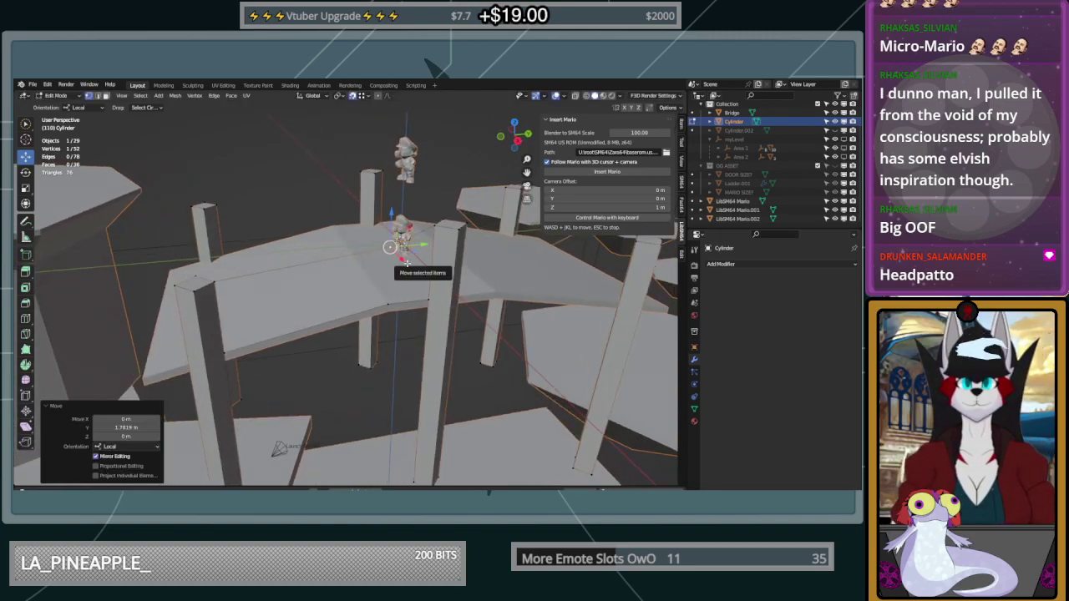
{"action": "left_click_drag", "start_coordinate": [390, 213], "coordinate": [432, 226]}
{"action": "middle_click_drag", "start_coordinate": [431, 227], "coordinate": [426, 323]}
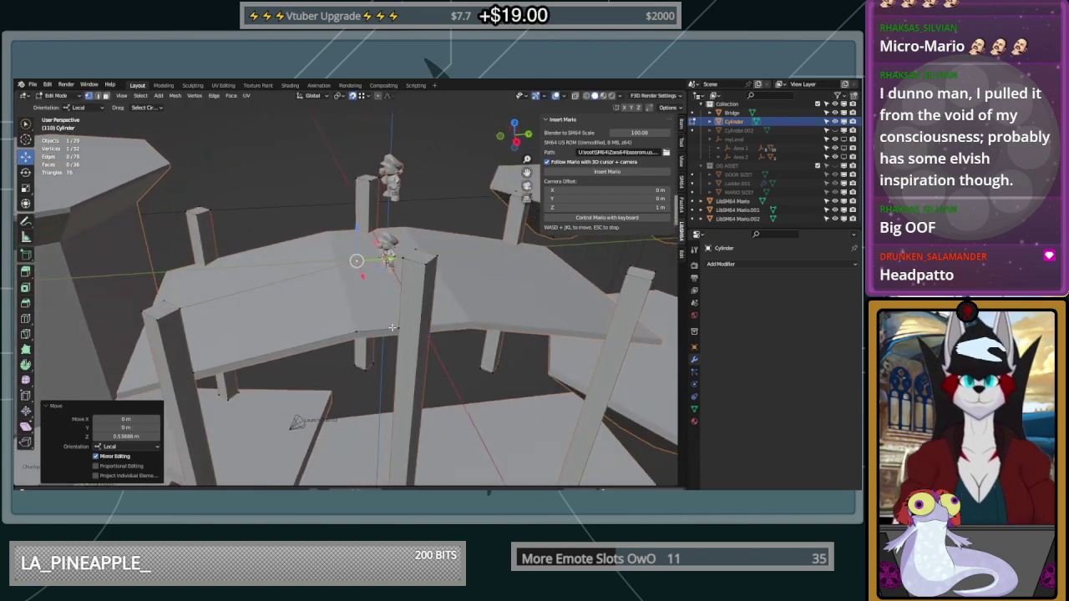
{"action": "left_click", "coordinate": [393, 328]}
{"action": "left_click", "coordinate": [362, 330], "text": "shift"}
{"action": "left_click", "coordinate": [358, 265], "text": "shift"}
{"action": "left_click", "coordinate": [404, 267], "text": "shift"}
{"action": "left_click", "coordinate": [192, 375], "text": "shift"}
{"action": "left_click", "coordinate": [180, 310], "text": "shift"}
{"action": "key", "text": "f"}
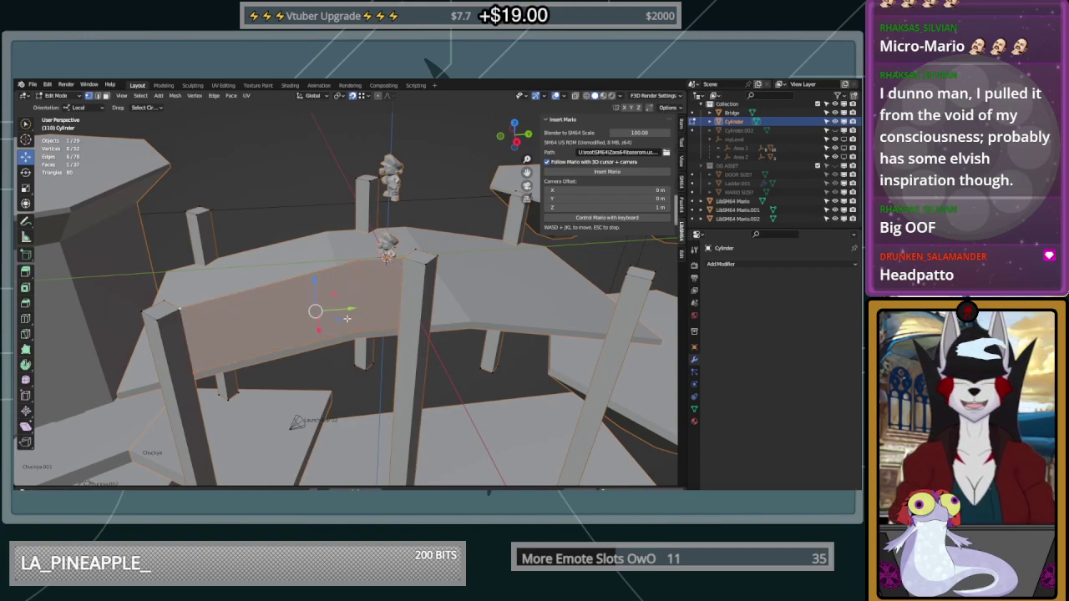
{"action": "middle_click_drag", "start_coordinate": [346, 318], "coordinate": [354, 304]}
{"action": "key", "text": "ctrl+z"}
Fill two four-sided railing faces between the near middle and near corner posts, split at the upper and lower midpoint vertices
{"action": "left_click", "coordinate": [391, 169]}
{"action": "left_click", "coordinate": [390, 248], "text": "shift"}
{"action": "left_click", "coordinate": [426, 244], "text": "shift"}
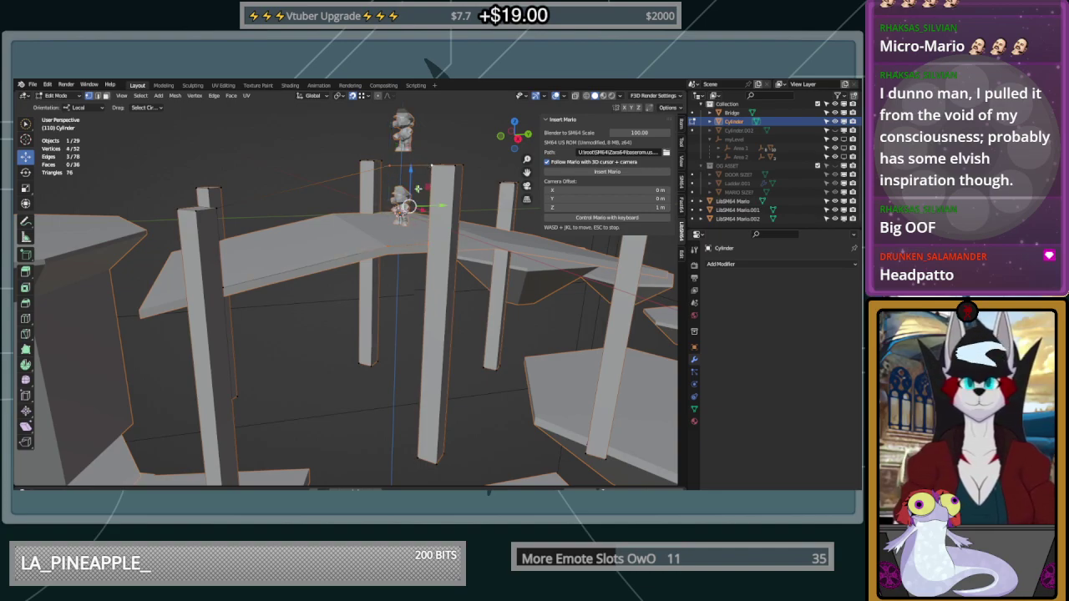
{"action": "key", "text": "f"}
{"action": "left_click", "coordinate": [222, 286]}
{"action": "left_click", "coordinate": [225, 216], "text": "shift"}
{"action": "left_click", "coordinate": [382, 168], "text": "shift"}
{"action": "left_click", "coordinate": [387, 240], "text": "shift"}
{"action": "key", "text": "f"}
{"action": "middle_click_drag", "start_coordinate": [387, 240], "coordinate": [451, 300]}
{"action": "middle_click_drag", "start_coordinate": [316, 278], "coordinate": [446, 302]}
{"action": "left_click", "coordinate": [466, 300]}
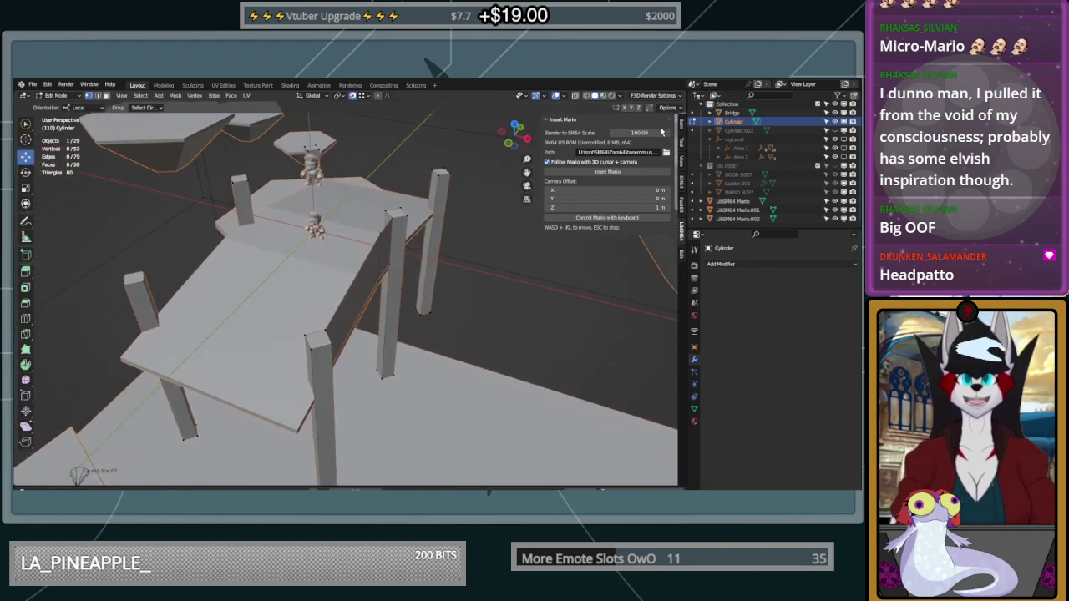
Hide the sidebar and temporarily show the Face Orientation overlay to check the normals of the new railing faces
{"action": "key", "text": "n"}
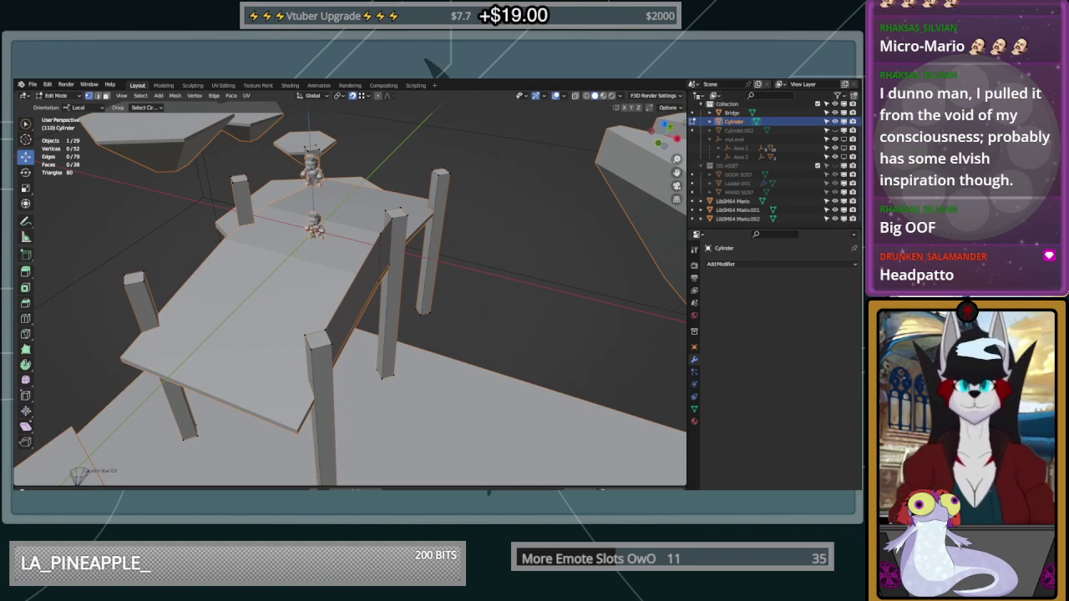
{"action": "left_click", "coordinate": [367, 97]}
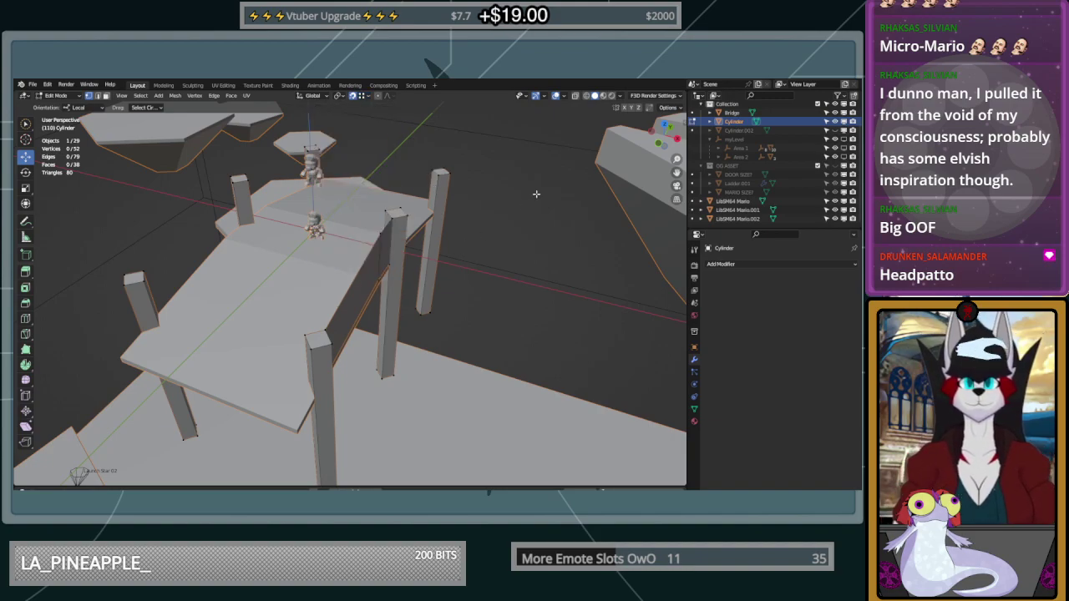
{"action": "left_click", "coordinate": [565, 97]}
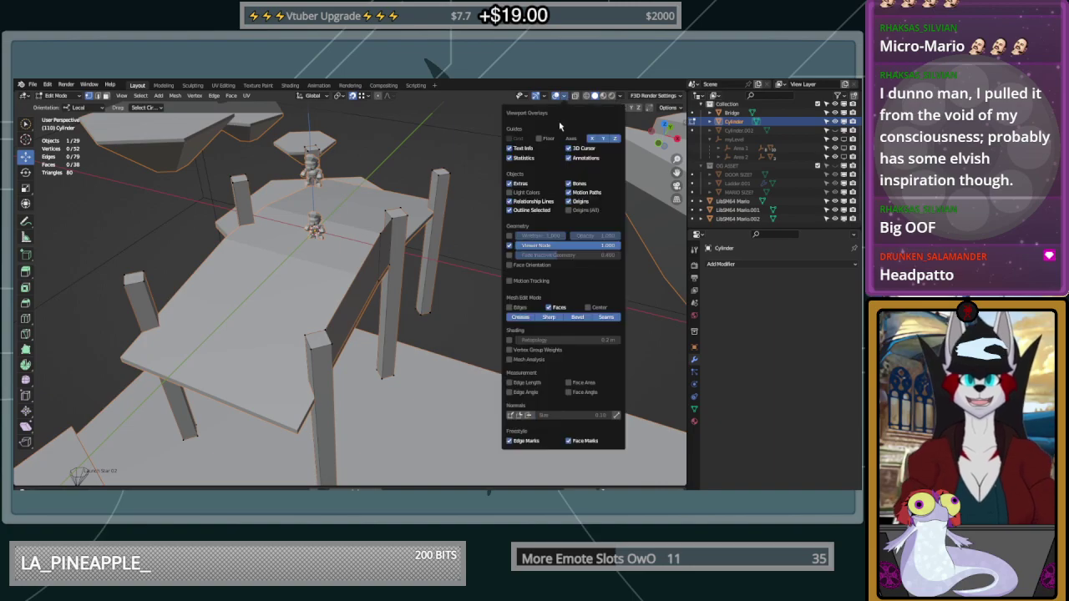
{"action": "left_click", "coordinate": [526, 265]}
{"action": "middle_click_drag", "start_coordinate": [429, 320], "coordinate": [477, 239]}
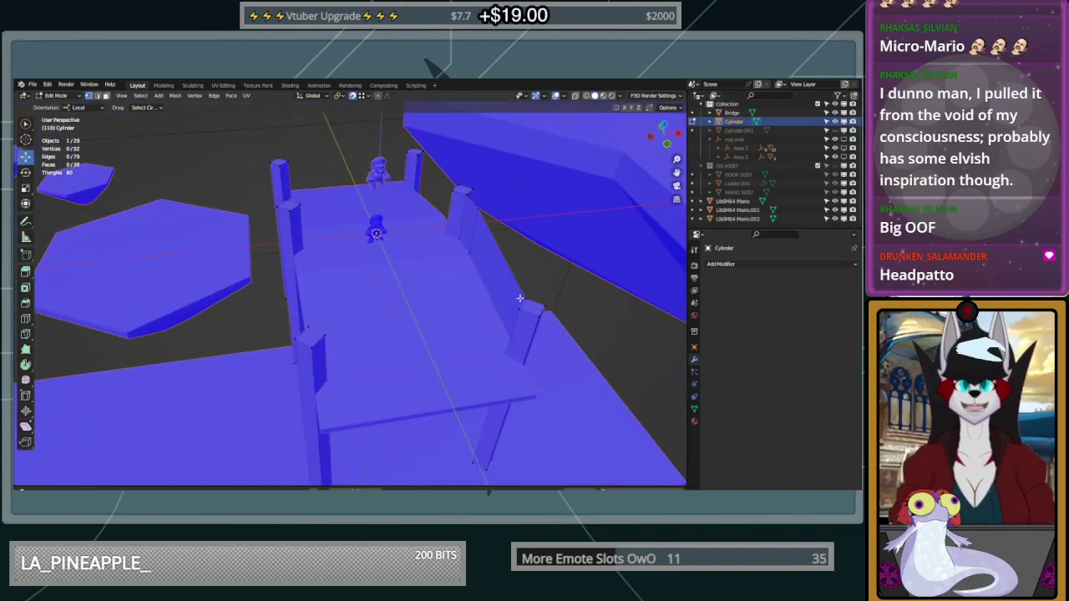
{"action": "middle_click_drag", "start_coordinate": [532, 302], "coordinate": [397, 263]}
{"action": "middle_click_drag", "start_coordinate": [352, 350], "coordinate": [377, 270]}
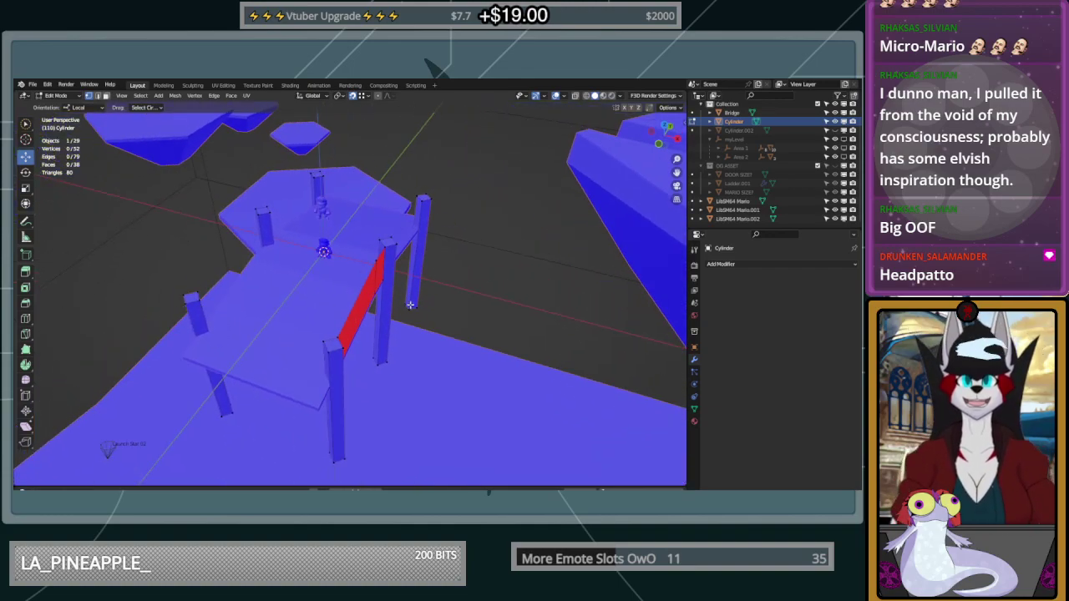
{"action": "middle_click_drag", "start_coordinate": [362, 272], "coordinate": [375, 357]}
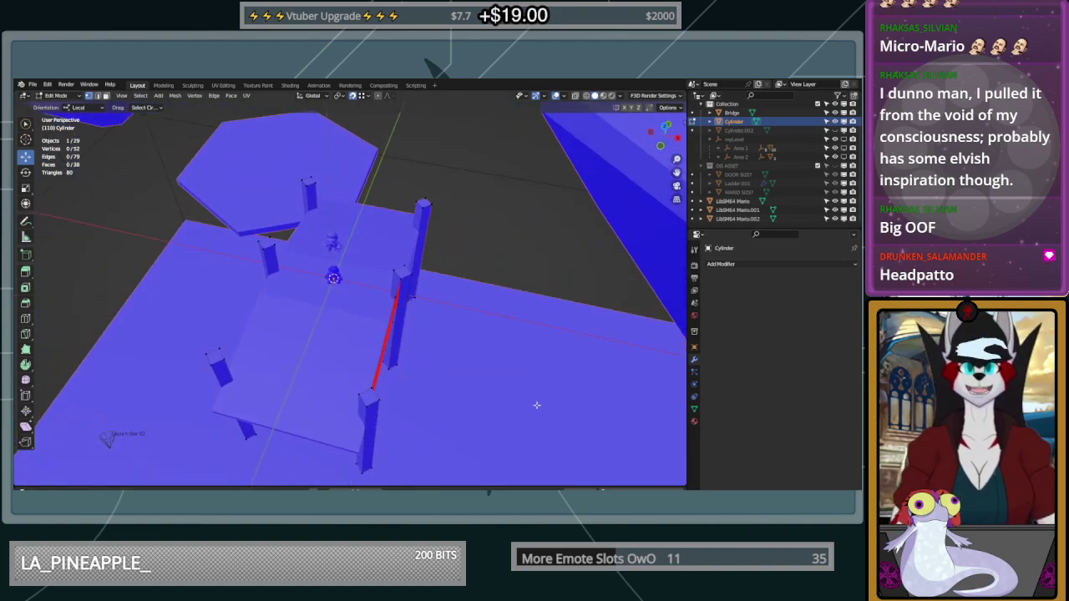
{"action": "left_click", "coordinate": [562, 96]}
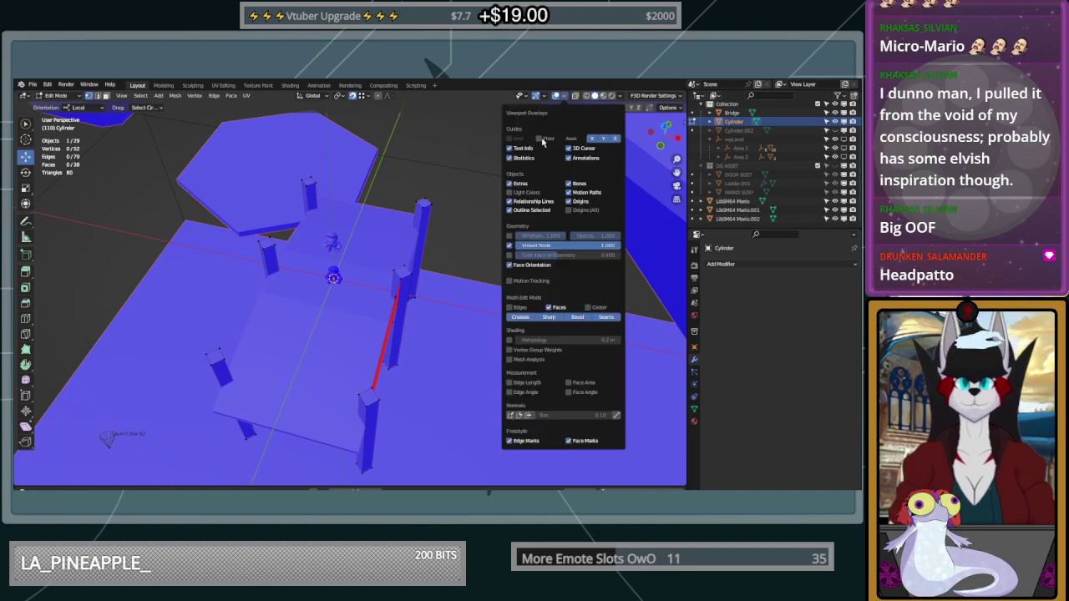
{"action": "left_click", "coordinate": [526, 265]}
Delete the three posts on the opposite side and the far corner post, keeping only the two posts joined by the railing
{"action": "mouse_move", "coordinate": [492, 293]}
{"action": "middle_mouse_down"}
{"action": "mouse_move", "coordinate": [380, 306]}
{"action": "mouse_move", "coordinate": [401, 284]}
{"action": "mouse_move", "coordinate": [433, 295]}
{"action": "mouse_move", "coordinate": [350, 281]}
{"action": "middle_mouse_up"}
{"action": "key", "text": "Tab"}
{"action": "key", "text": "Tab"}
{"action": "key", "text": "c"}
{"action": "left_click_drag", "start_coordinate": [302, 183], "coordinate": [293, 272]}
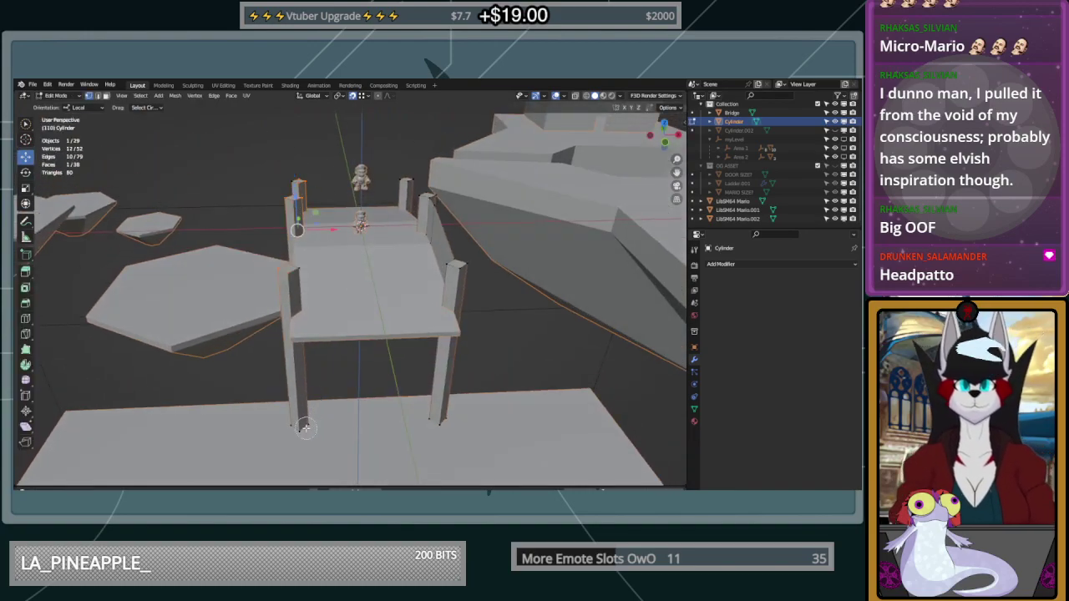
{"action": "key", "text": "l"}
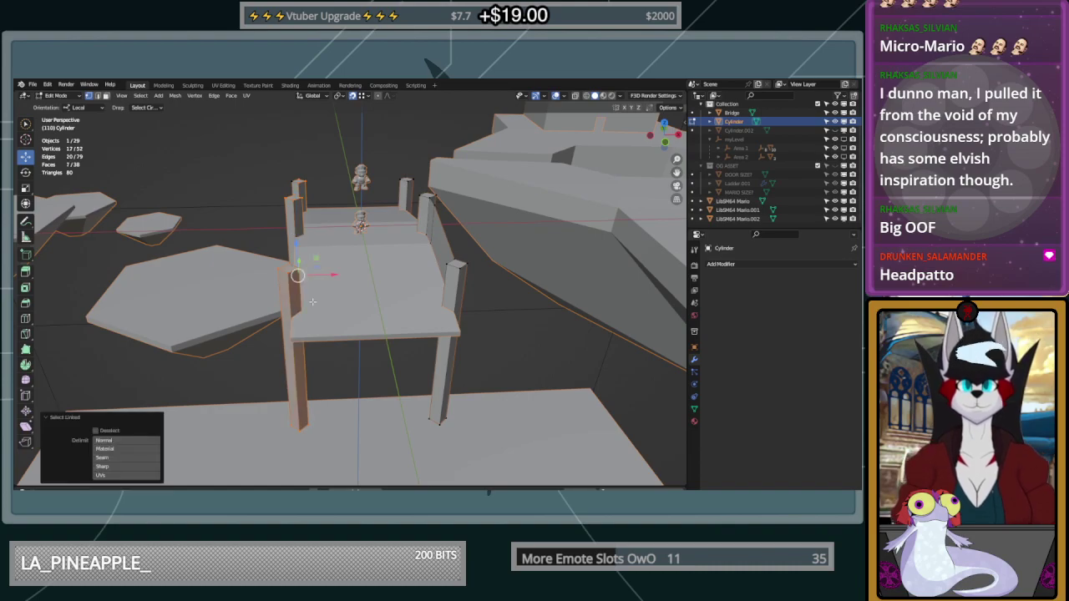
{"action": "key", "text": "l"}
{"action": "key", "text": "l"}
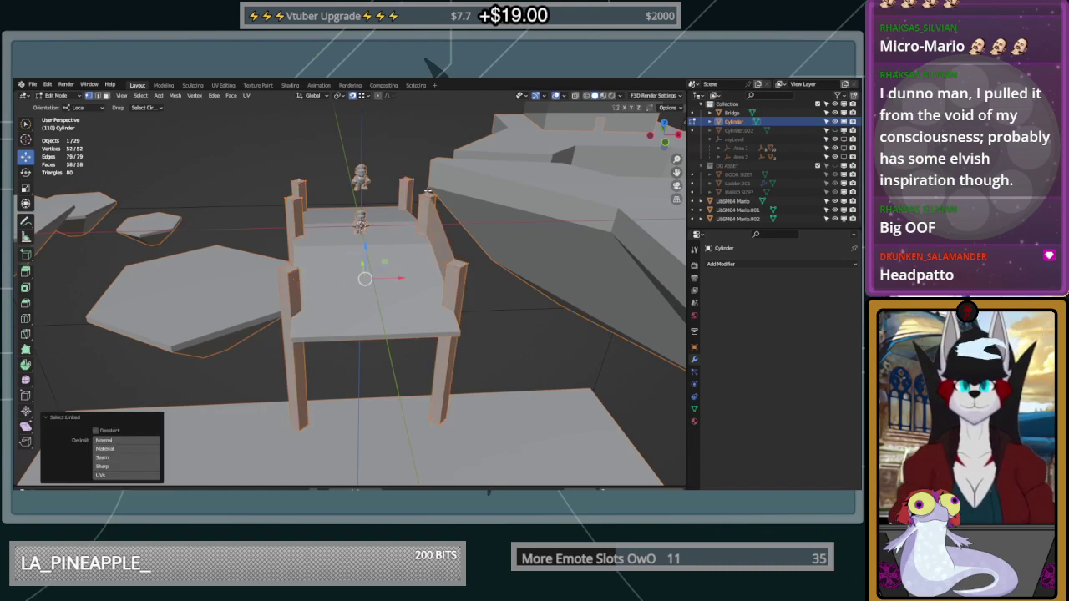
{"action": "key", "text": "shift+l"}
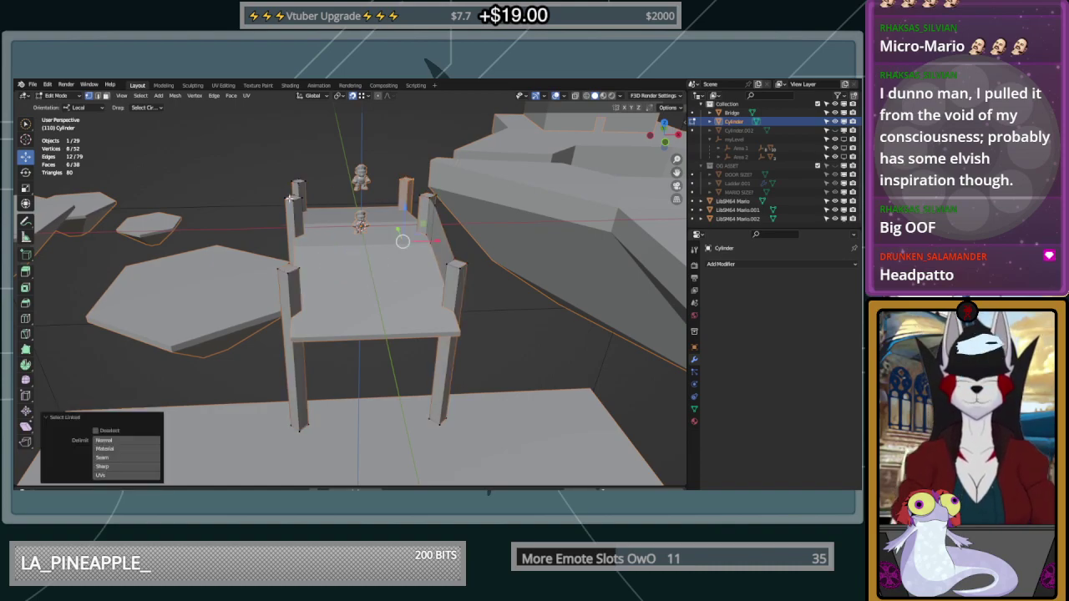
{"action": "middle_click_drag", "start_coordinate": [329, 395], "coordinate": [298, 382]}
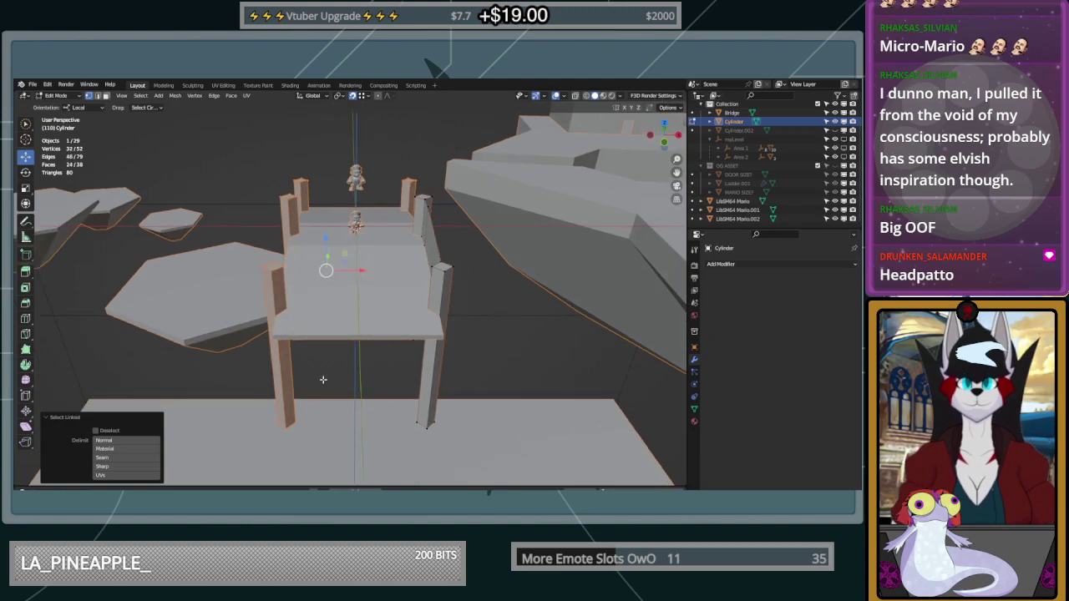
{"action": "key", "text": "x"}
{"action": "left_click", "coordinate": [298, 311]}
{"action": "middle_click_drag", "start_coordinate": [298, 311], "coordinate": [474, 342]}
Symmetrize the remaining posts and railing across the middle post to build the far railing section and corner post
{"action": "key", "text": "a"}
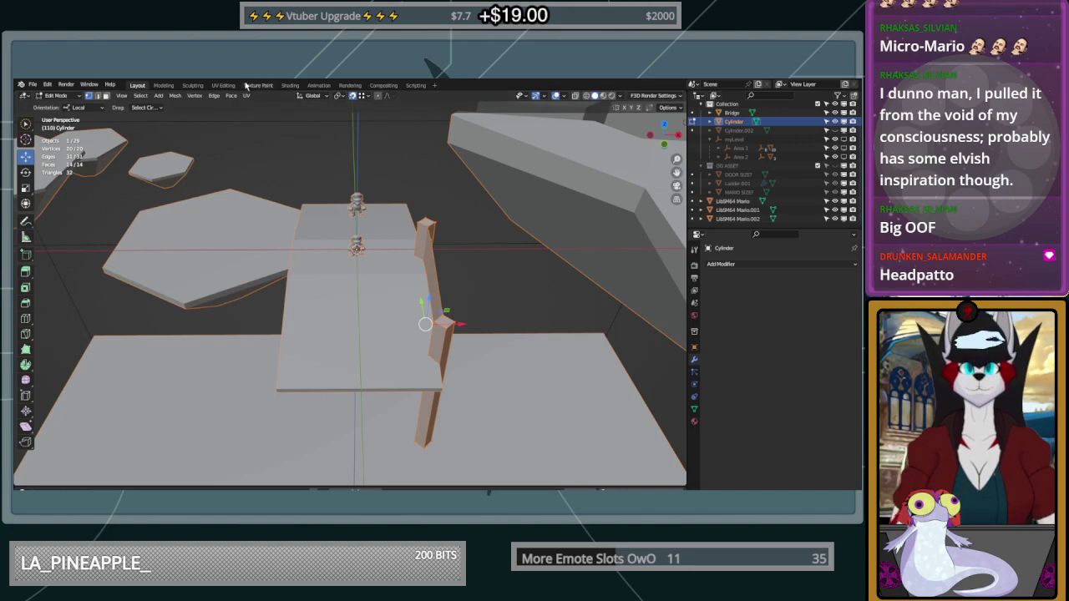
{"action": "left_click", "coordinate": [158, 95]}
{"action": "mouse_move", "coordinate": [175, 95]}
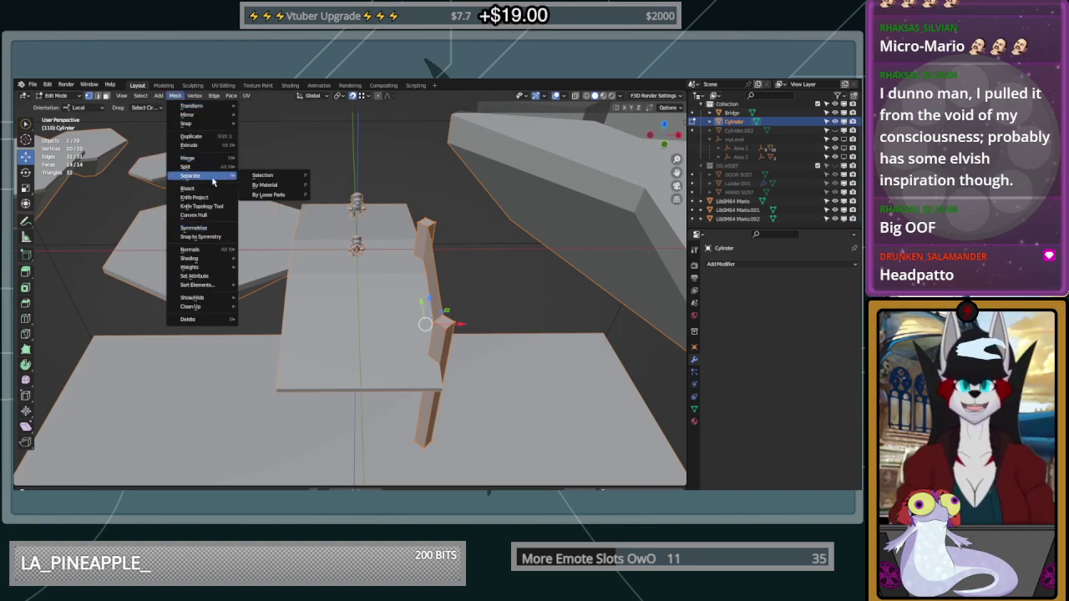
{"action": "left_click", "coordinate": [211, 228]}
{"action": "middle_click_drag", "start_coordinate": [332, 245], "coordinate": [314, 246]}
{"action": "left_click", "coordinate": [543, 242]}
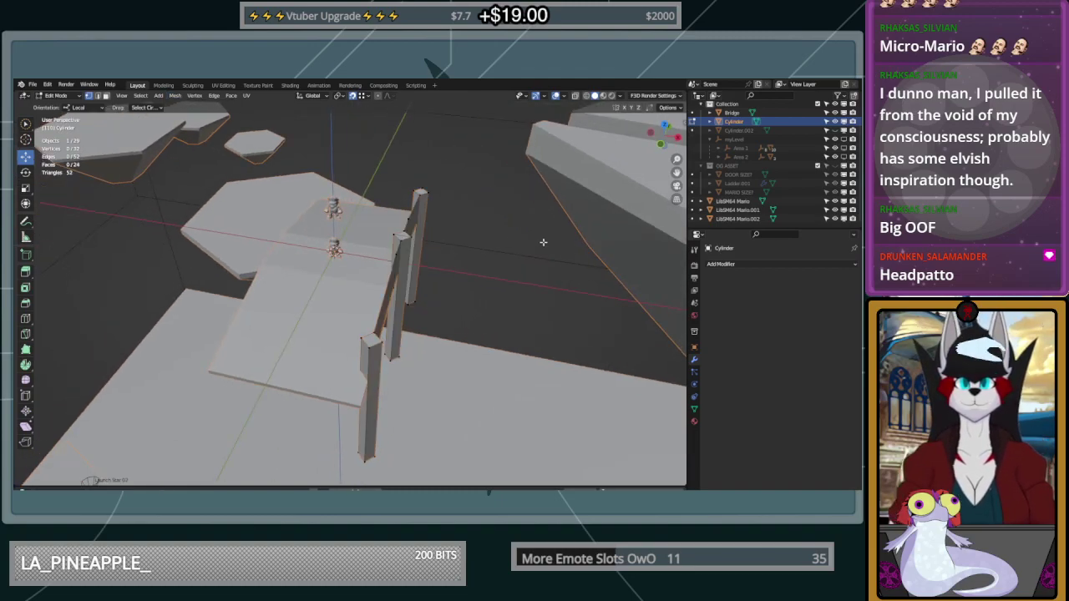
{"action": "middle_click_drag", "start_coordinate": [519, 228], "coordinate": [444, 276]}
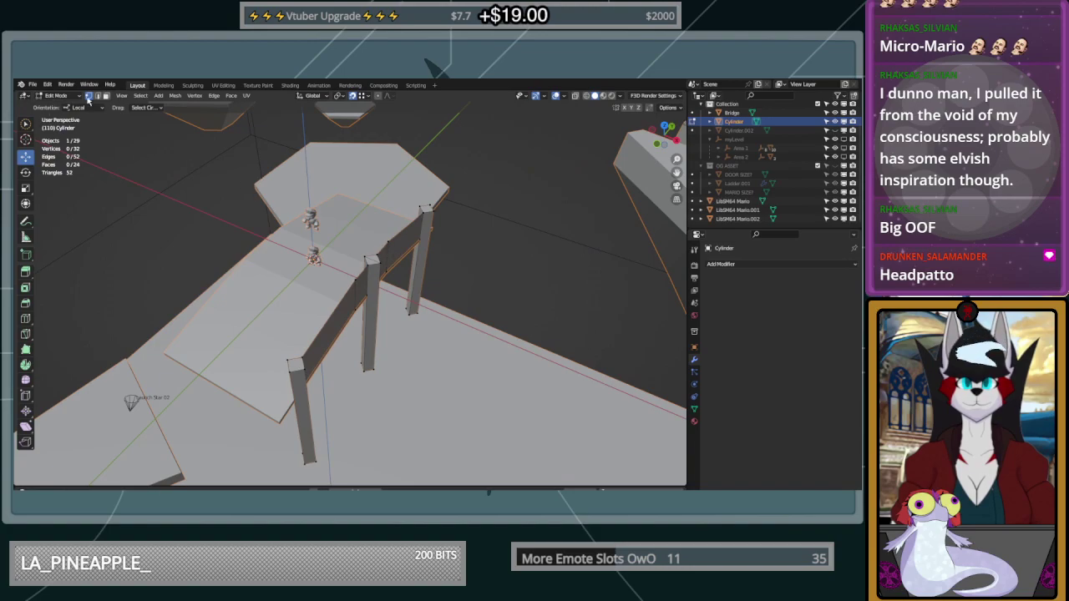
Dissolve the split top faces and split bottom faces of the middle railing post into one face at each end
{"action": "scroll", "coordinate": [460, 283], "scroll_direction": "up", "scroll_amount": 3}
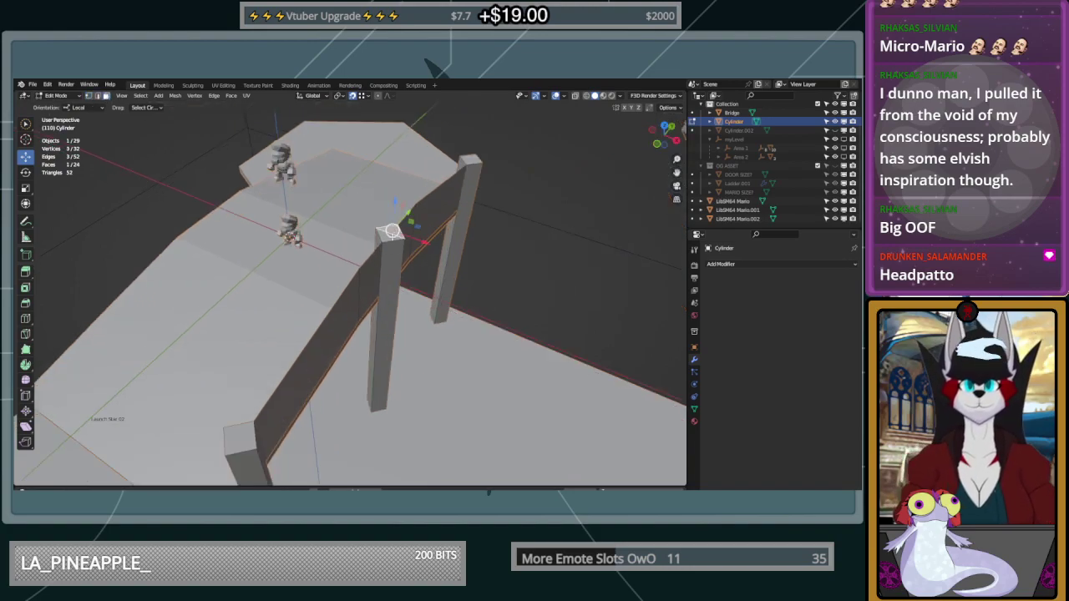
{"action": "middle_click_drag", "start_coordinate": [470, 256], "coordinate": [454, 252]}
{"action": "key", "text": "x"}
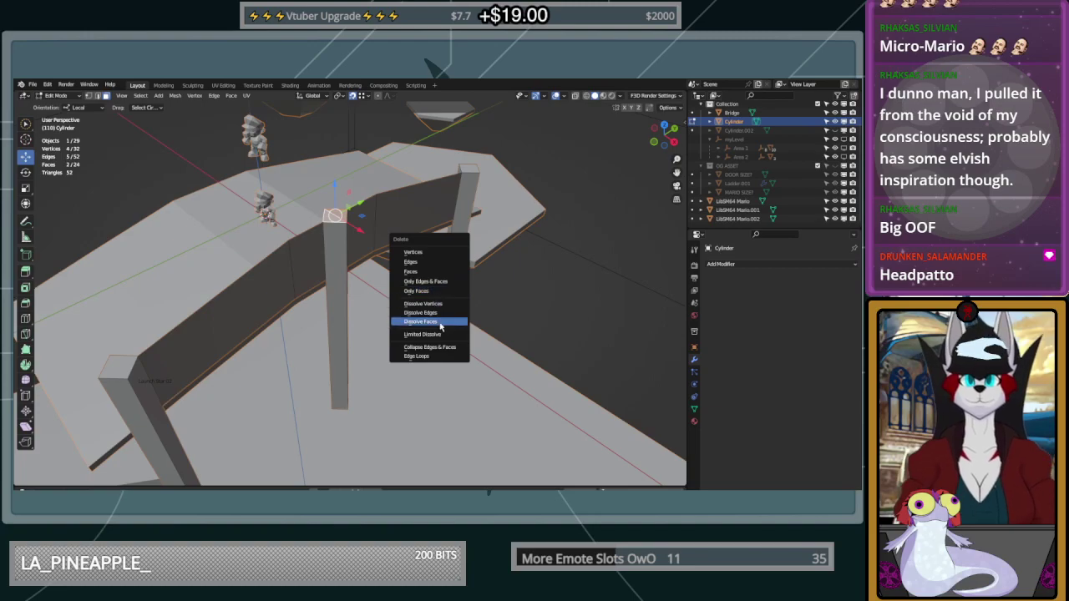
{"action": "left_click", "coordinate": [440, 322]}
{"action": "middle_click_drag", "start_coordinate": [440, 323], "coordinate": [382, 223]}
{"action": "left_click", "coordinate": [355, 241]}
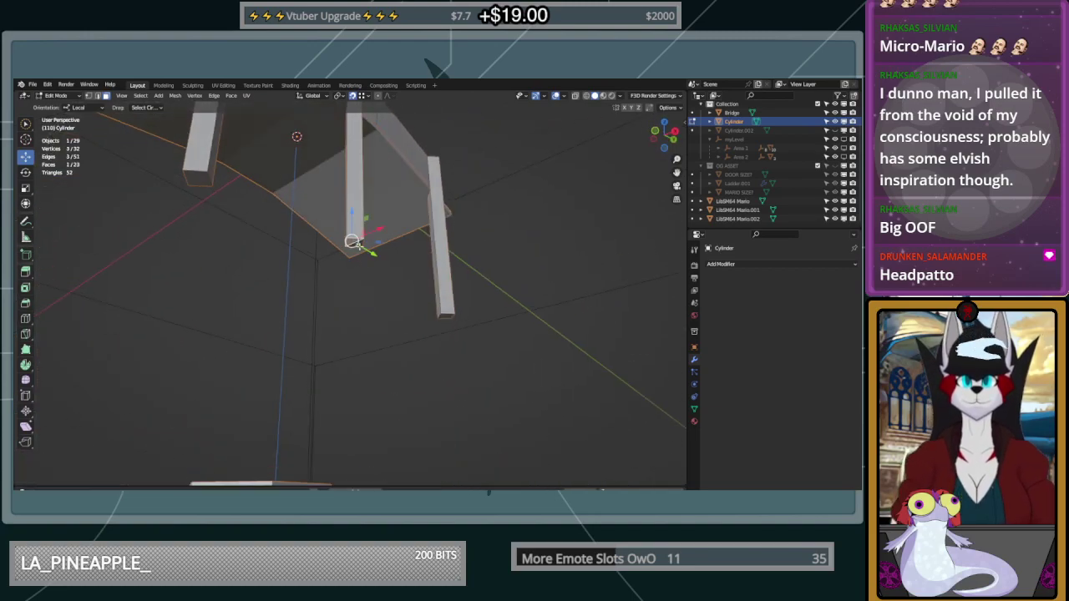
{"action": "key", "text": "x"}
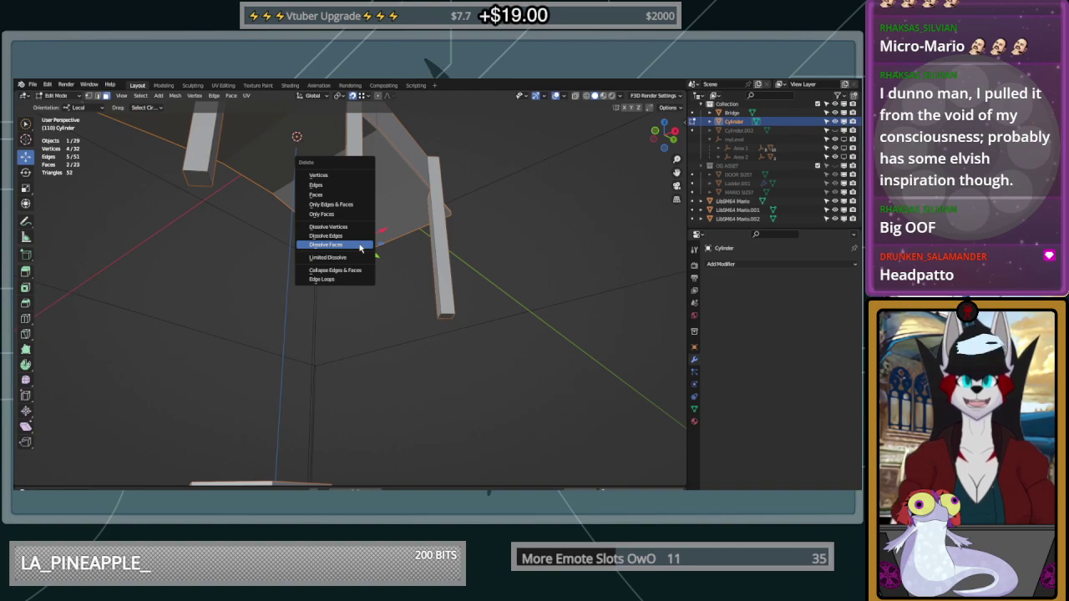
{"action": "left_click", "coordinate": [360, 248]}
{"action": "middle_click_drag", "start_coordinate": [360, 248], "coordinate": [319, 232]}
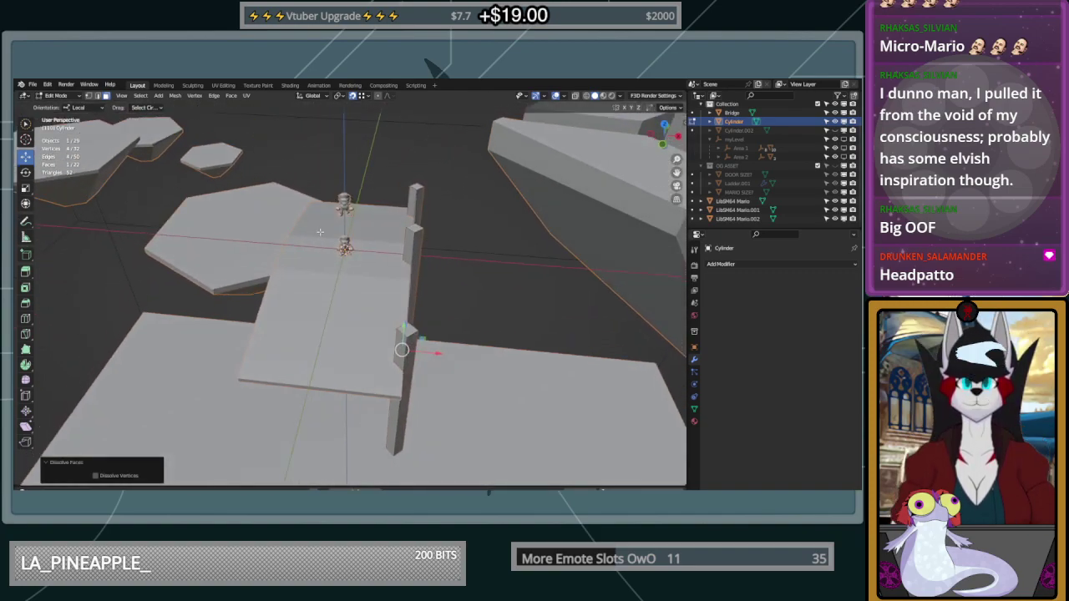
Symmetrize the entire railing mesh onto the opposite side of the bridge and return to Object Mode
{"action": "key", "text": "a"}
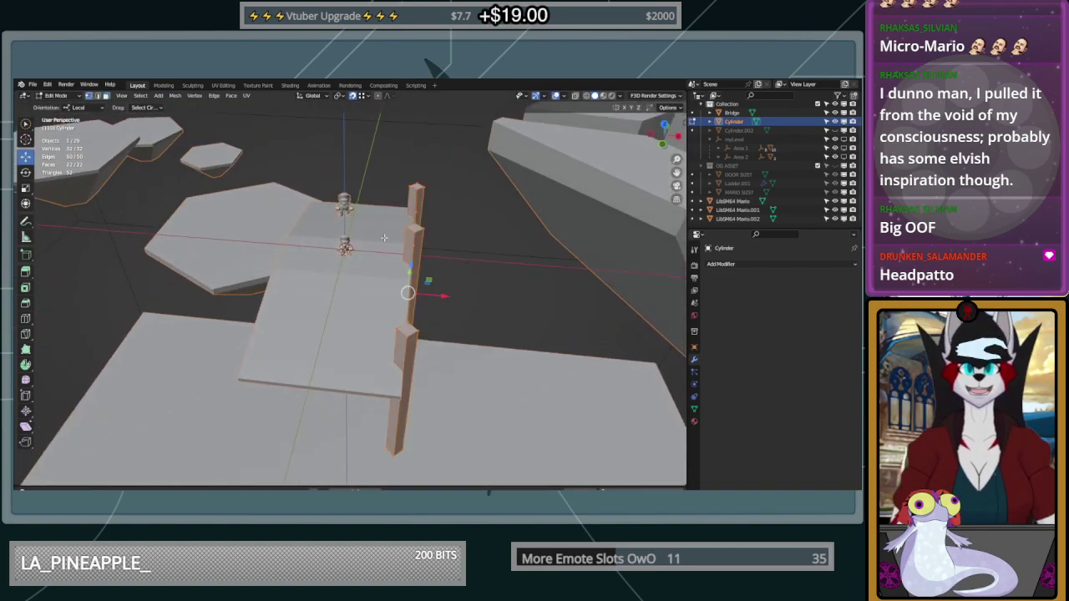
{"action": "left_click", "coordinate": [175, 95]}
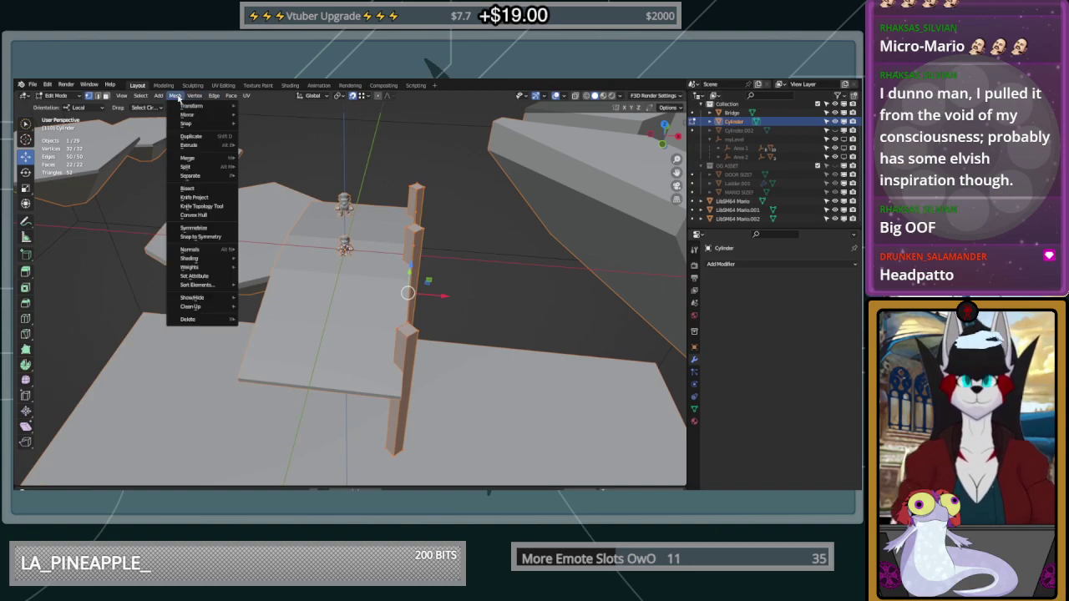
{"action": "left_click", "coordinate": [213, 229]}
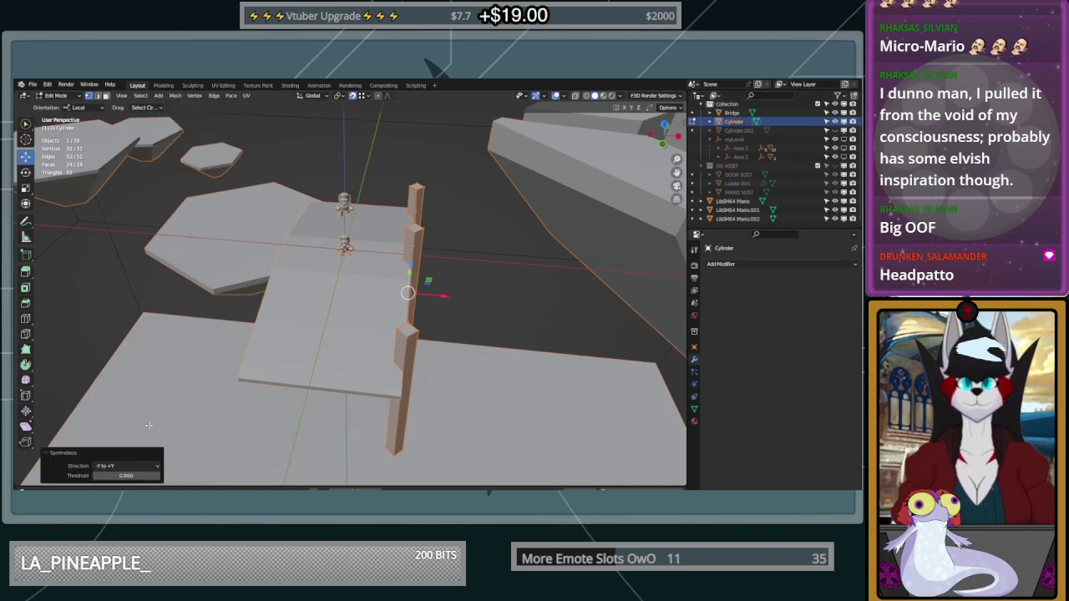
{"action": "left_click", "coordinate": [124, 468]}
{"action": "left_click", "coordinate": [125, 448]}
{"action": "middle_click_drag", "start_coordinate": [359, 359], "coordinate": [443, 341]}
{"action": "key", "text": "Tab"}
{"action": "scroll", "coordinate": [492, 339], "scroll_direction": "down", "scroll_amount": 3}
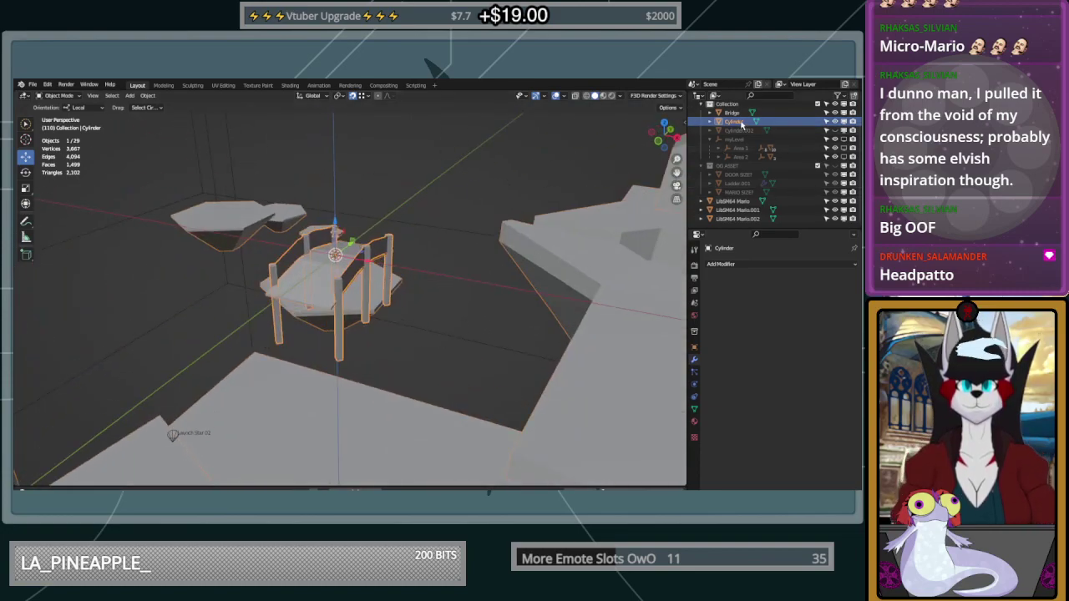
Add a Boolean modifier set to Difference to the Bridge, with the Cylinder railing as its object, and apply it
{"action": "middle_click_drag", "start_coordinate": [427, 207], "coordinate": [481, 207]}
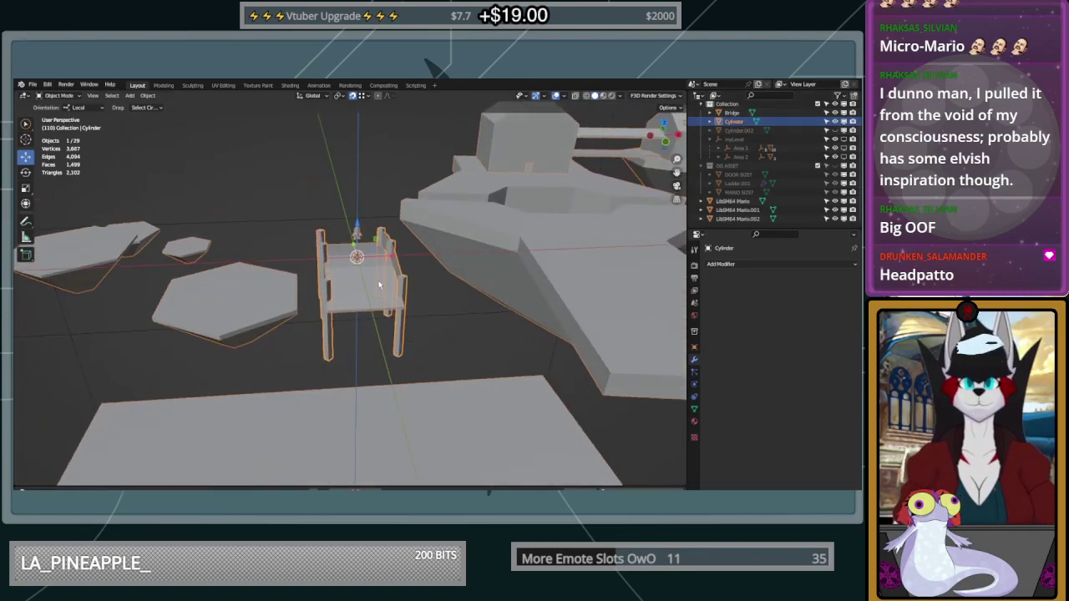
{"action": "scroll", "coordinate": [381, 282], "scroll_direction": "up", "scroll_amount": 3}
{"action": "left_click", "coordinate": [381, 280]}
{"action": "middle_click_drag", "start_coordinate": [381, 281], "coordinate": [394, 280]}
{"action": "key", "text": "Tab"}
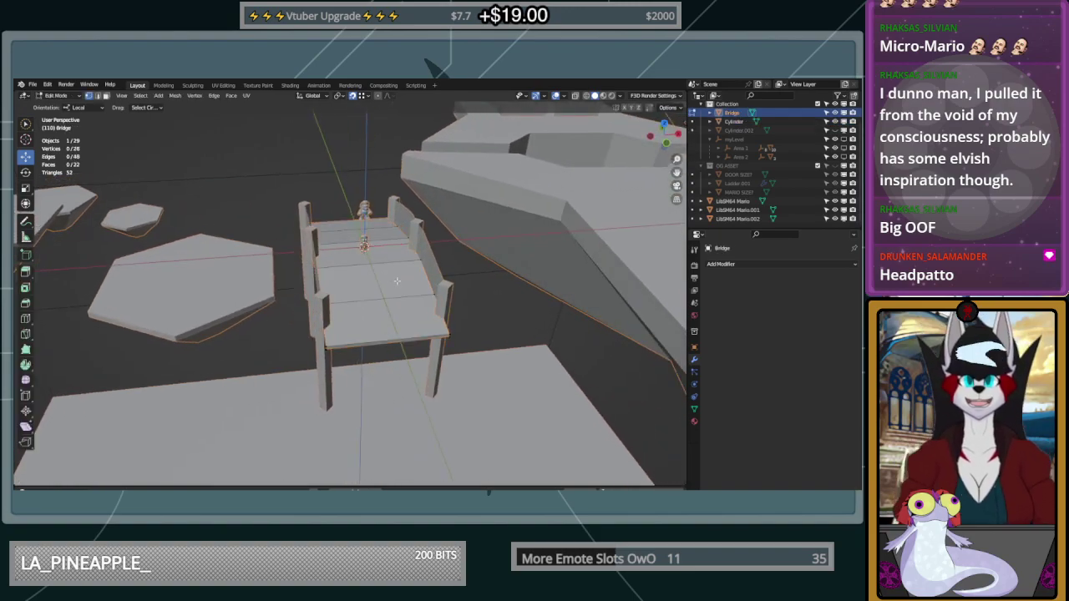
{"action": "key", "text": "Tab"}
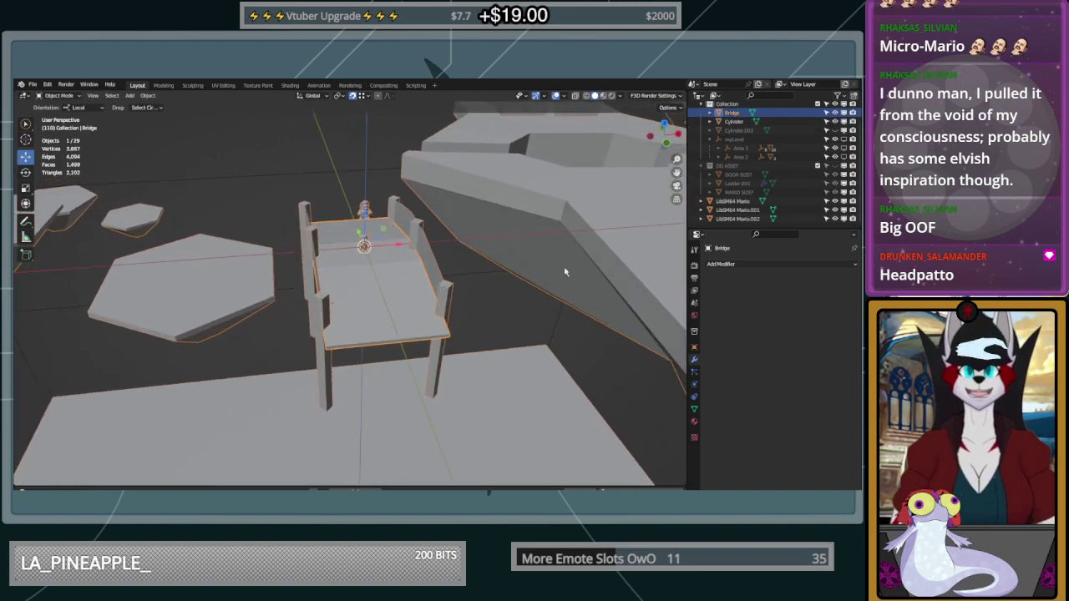
{"action": "left_click", "coordinate": [740, 264]}
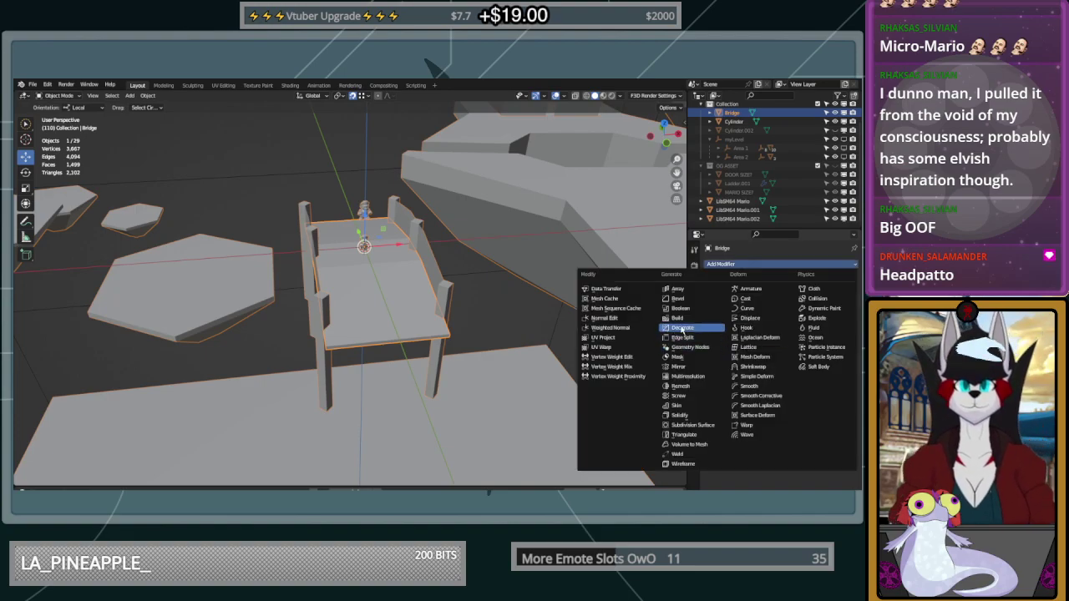
{"action": "left_click", "coordinate": [681, 308]}
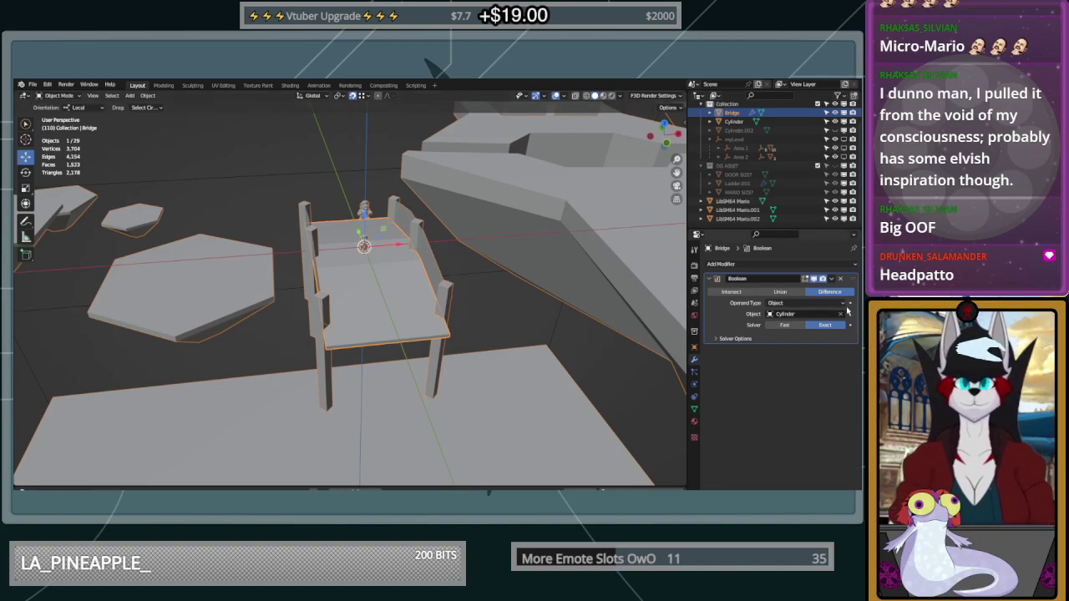
{"action": "left_click", "coordinate": [832, 279]}
{"action": "left_click", "coordinate": [821, 289]}
Inspect the Bridge's mesh around the railing posts in Edit Mode and from several sides
{"action": "middle_click_drag", "start_coordinate": [512, 240], "coordinate": [376, 318]}
{"action": "key", "text": "Tab"}
{"action": "middle_click_drag", "start_coordinate": [351, 352], "coordinate": [370, 240]}
{"action": "scroll", "coordinate": [364, 354], "scroll_direction": "up", "scroll_amount": 3}
{"action": "scroll", "coordinate": [359, 210], "scroll_direction": "down", "scroll_amount": 4}
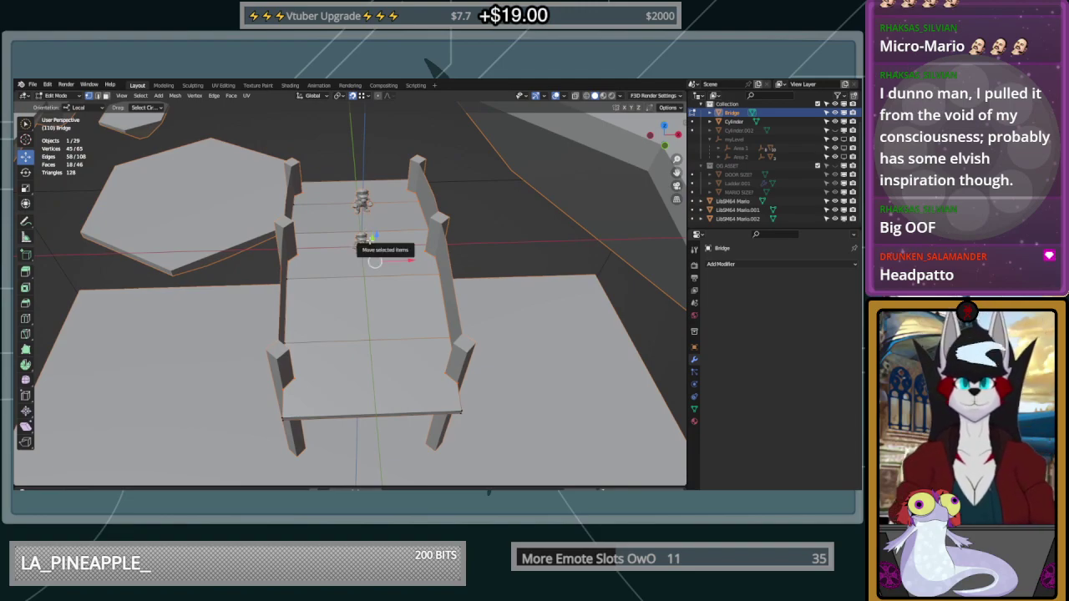
{"action": "mouse_move", "coordinate": [364, 240]}
{"action": "middle_mouse_down"}
{"action": "mouse_move", "coordinate": [328, 235]}
{"action": "mouse_move", "coordinate": [305, 251]}
{"action": "mouse_move", "coordinate": [375, 251]}
{"action": "middle_mouse_up"}
{"action": "key", "text": "Tab"}
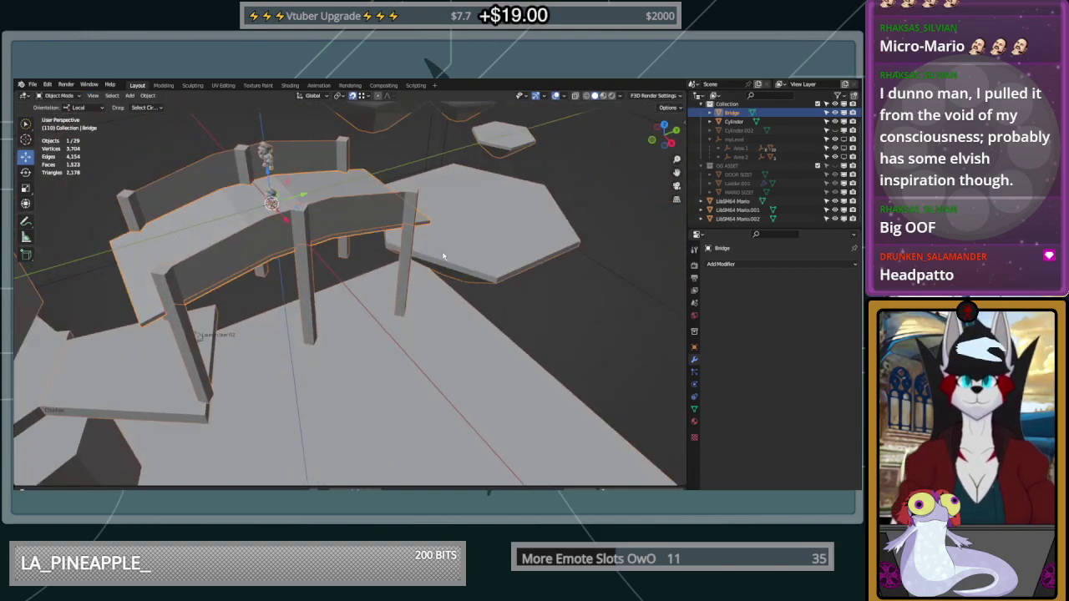
{"action": "middle_click_drag", "start_coordinate": [444, 255], "coordinate": [543, 248]}
{"action": "scroll", "coordinate": [543, 248], "scroll_direction": "down", "scroll_amount": 2}
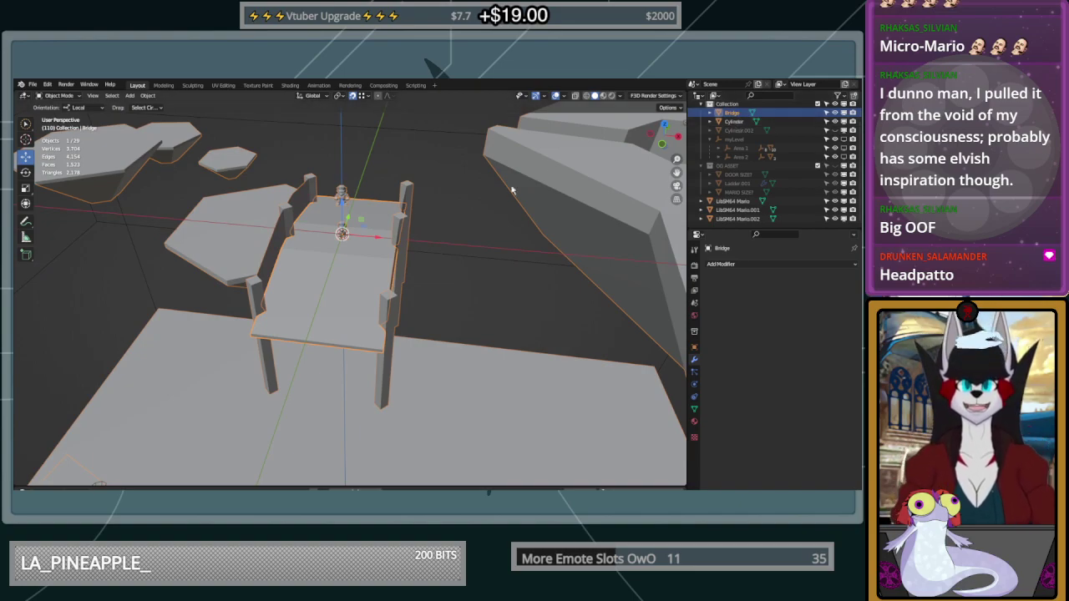
Join the Cylinder railing and the deck into the single Bridge object
{"action": "left_click", "coordinate": [400, 221], "text": "shift"}
{"action": "left_click", "coordinate": [325, 242], "text": "shift"}
{"action": "key", "text": "ctrl+j"}
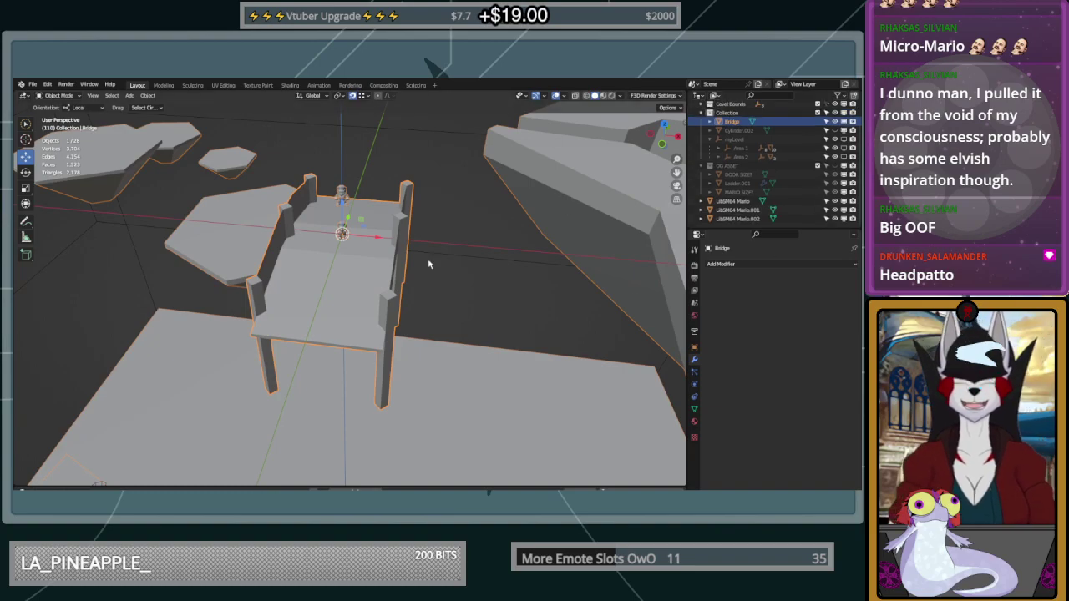
{"action": "scroll", "coordinate": [430, 261], "scroll_direction": "down", "scroll_amount": 4}
{"action": "mouse_move", "coordinate": [460, 256]}
{"action": "middle_mouse_down"}
{"action": "mouse_move", "coordinate": [430, 264]}
{"action": "mouse_move", "coordinate": [460, 258]}
{"action": "middle_mouse_up"}
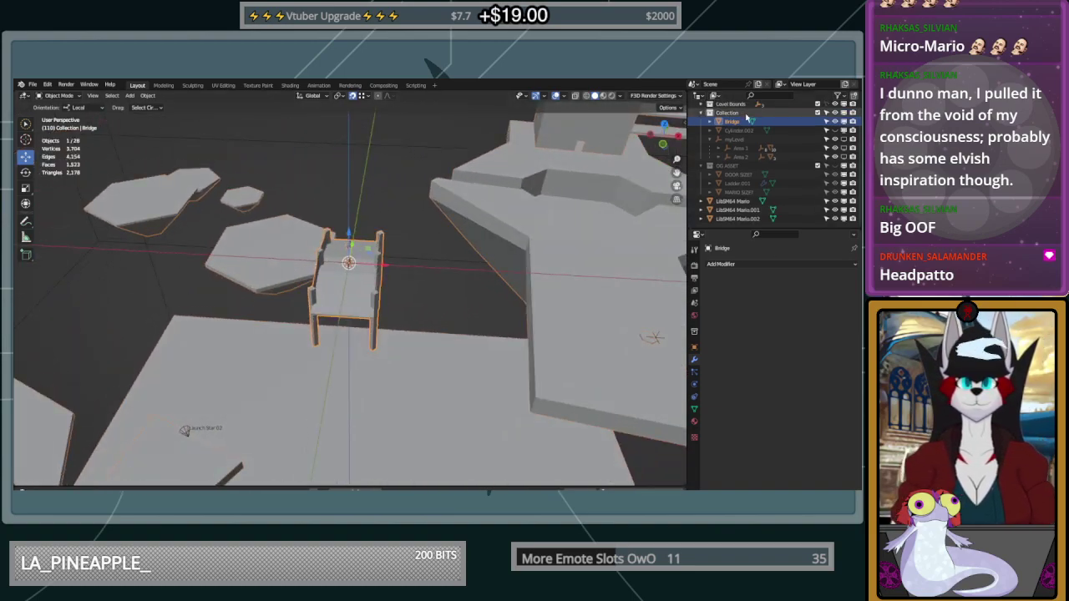
Duplicate the finished Bridge and move the copy into the OG ASSET collection
{"action": "key", "text": "ctrl+c"}
{"action": "key", "text": "ctrl+v"}
{"action": "left_click", "coordinate": [742, 131]}
{"action": "left_click_drag", "start_coordinate": [745, 134], "coordinate": [709, 171]}
{"action": "scroll", "coordinate": [712, 167], "scroll_direction": "up", "scroll_amount": 1}
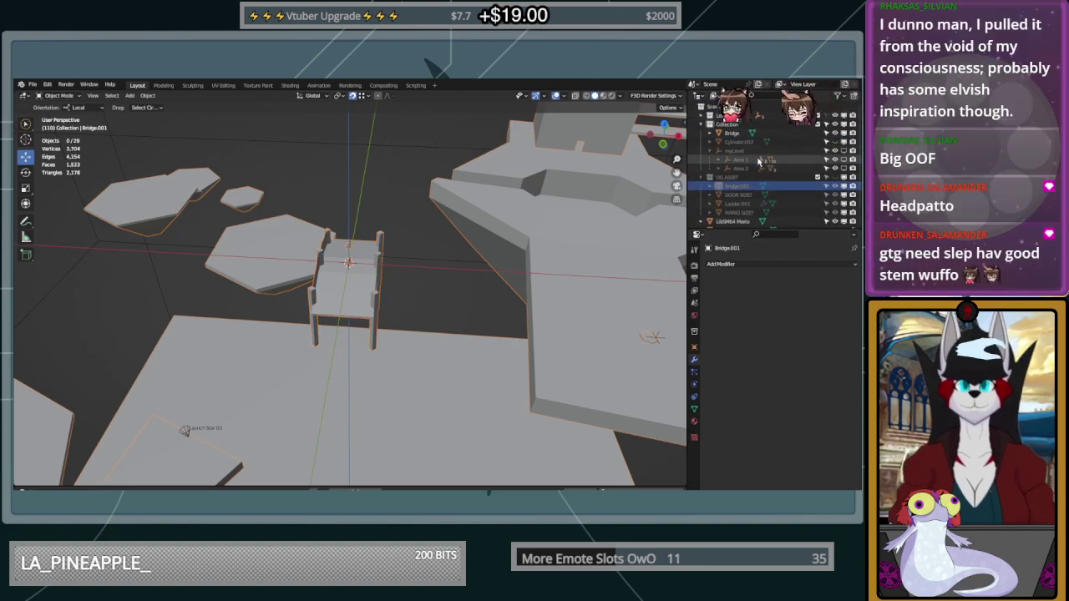
Move the original Bridge along its X axis in two moves of about 20 m each
{"action": "left_click", "coordinate": [732, 132]}
{"action": "scroll", "coordinate": [411, 280], "scroll_direction": "down", "scroll_amount": 1}
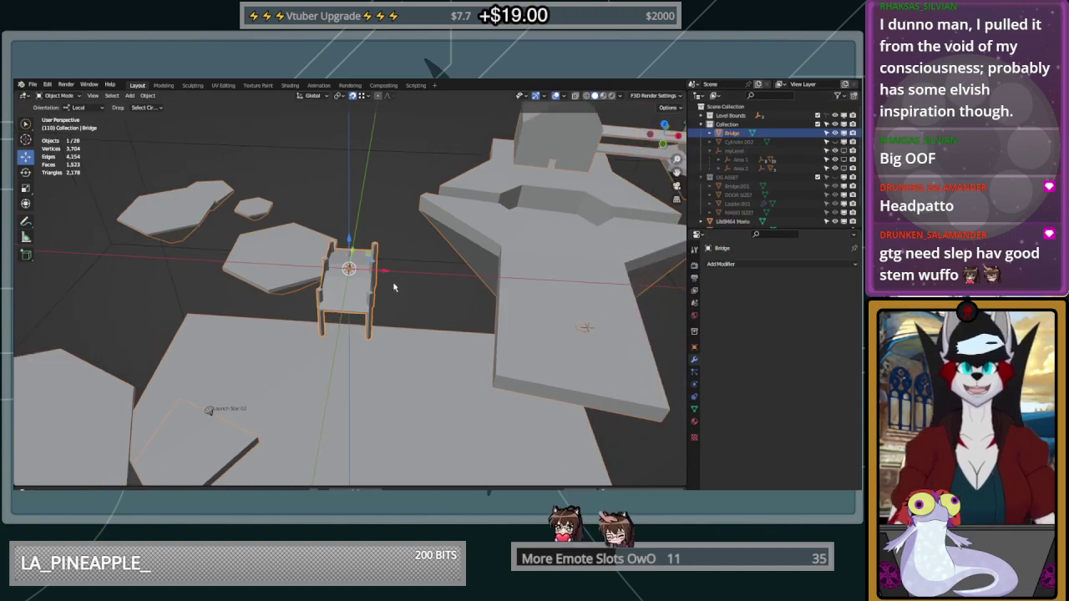
{"action": "scroll", "coordinate": [370, 263], "scroll_direction": "up", "scroll_amount": 4}
{"action": "middle_click_drag", "start_coordinate": [370, 261], "coordinate": [381, 230]}
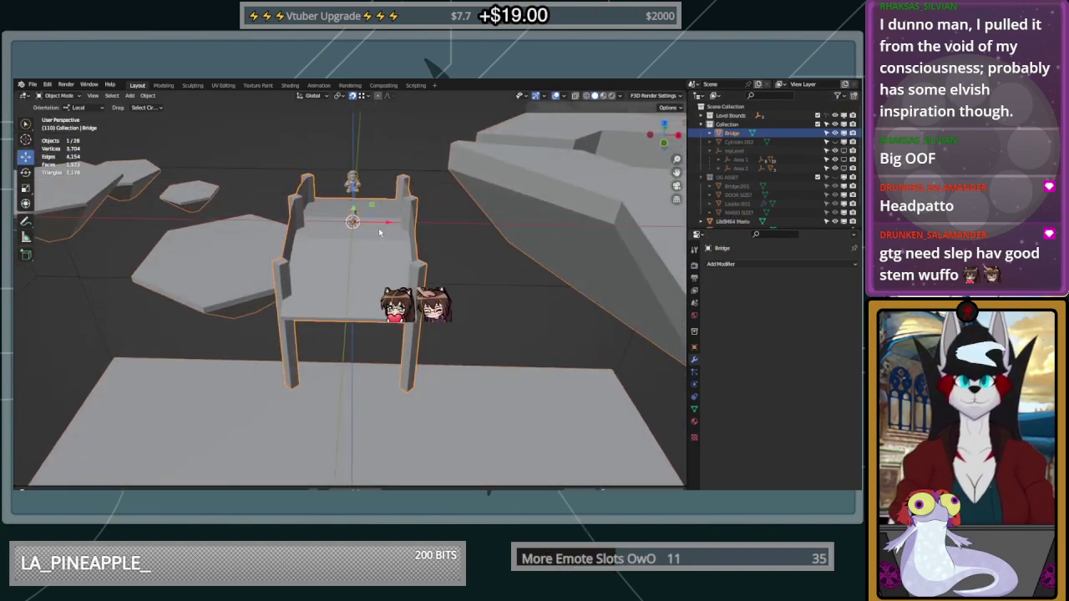
{"action": "left_click_drag", "start_coordinate": [387, 224], "coordinate": [607, 272]}
{"action": "middle_click_drag", "start_coordinate": [607, 272], "coordinate": [522, 287]}
{"action": "scroll", "coordinate": [494, 260], "scroll_direction": "down", "scroll_amount": 7}
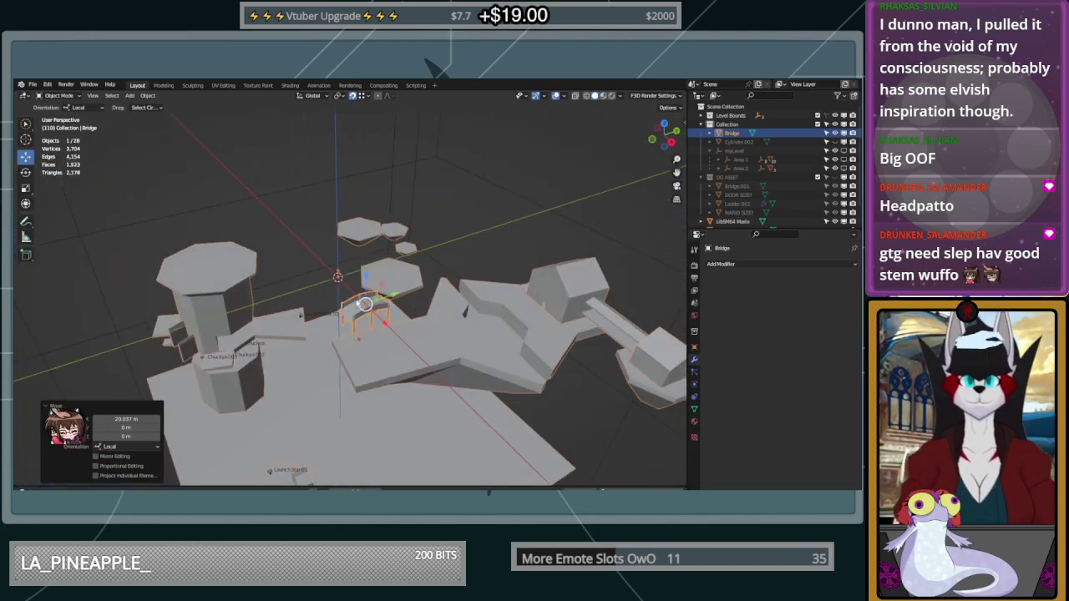
{"action": "key", "text": "g"}
{"action": "key", "text": "x"}
{"action": "left_click", "coordinate": [428, 335]}
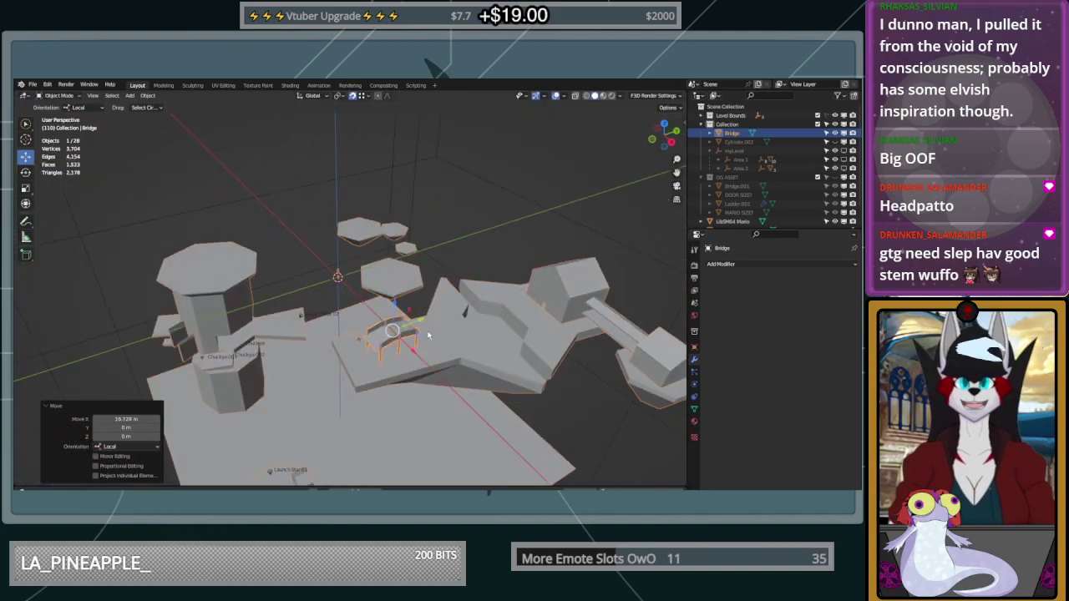
Move the Bridge about 40 m along its Y axis and about 6 m along X, to the gap in the high island
{"action": "left_click_drag", "start_coordinate": [420, 324], "coordinate": [516, 300]}
{"action": "scroll", "coordinate": [553, 334], "scroll_direction": "up", "scroll_amount": 5}
{"action": "middle_click_drag", "start_coordinate": [554, 335], "coordinate": [520, 290], "text": "shift"}
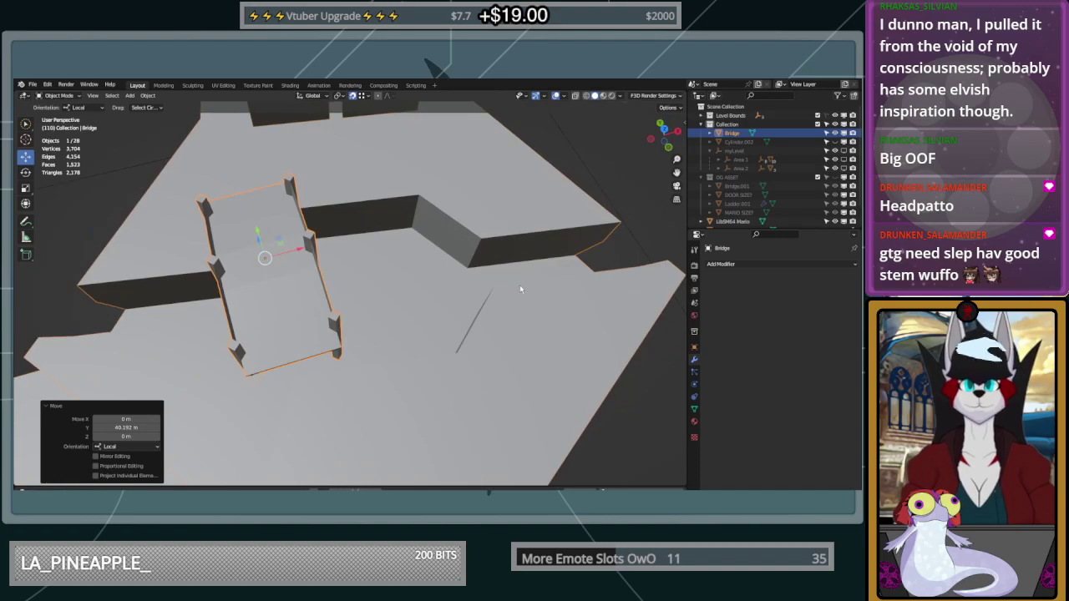
{"action": "left_click_drag", "start_coordinate": [301, 252], "coordinate": [388, 256]}
{"action": "key", "text": "ctrl+z"}
{"action": "left_click_drag", "start_coordinate": [301, 251], "coordinate": [391, 228]}
Try to rotate the Bridge by 12° around its local Z axis
{"action": "middle_click_drag", "start_coordinate": [541, 277], "coordinate": [408, 280]}
{"action": "left_click", "coordinate": [26, 171]}
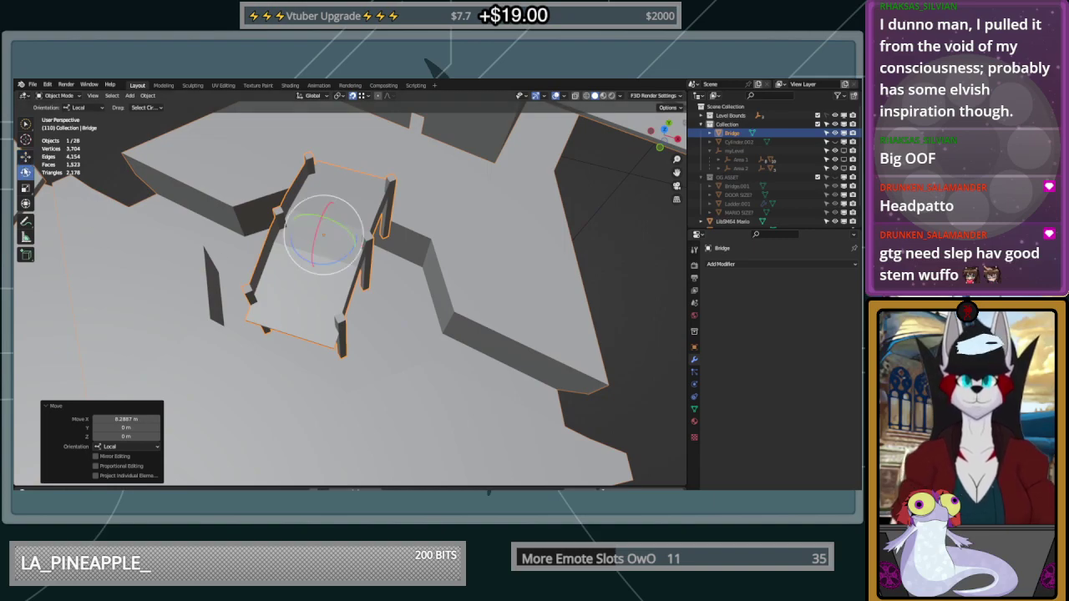
{"action": "left_click_drag", "start_coordinate": [354, 250], "coordinate": [273, 340]}
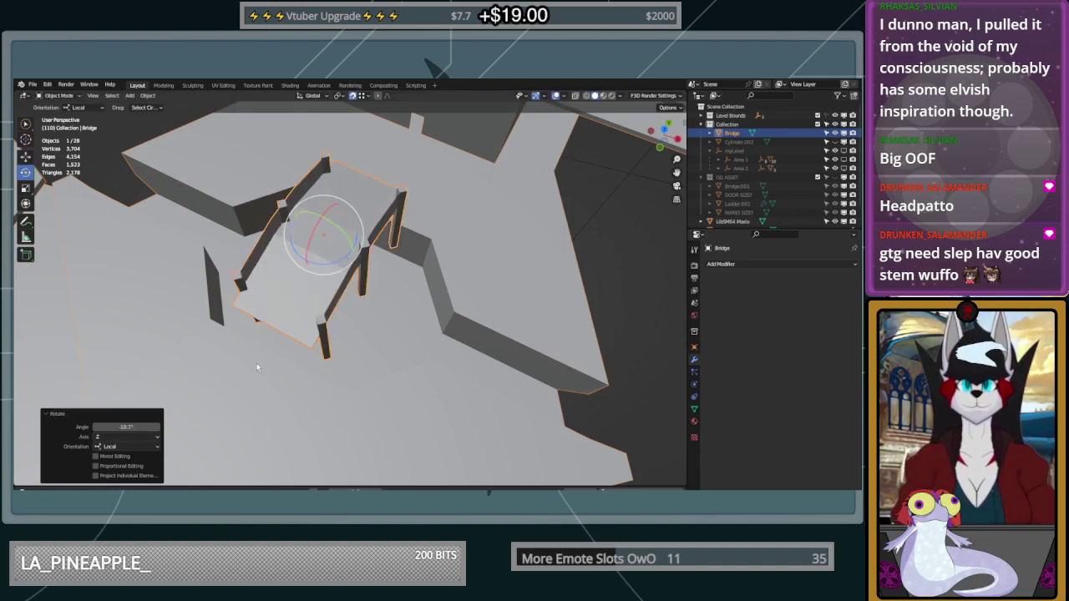
{"action": "type", "text": "12"}
{"action": "key", "text": "Return"}
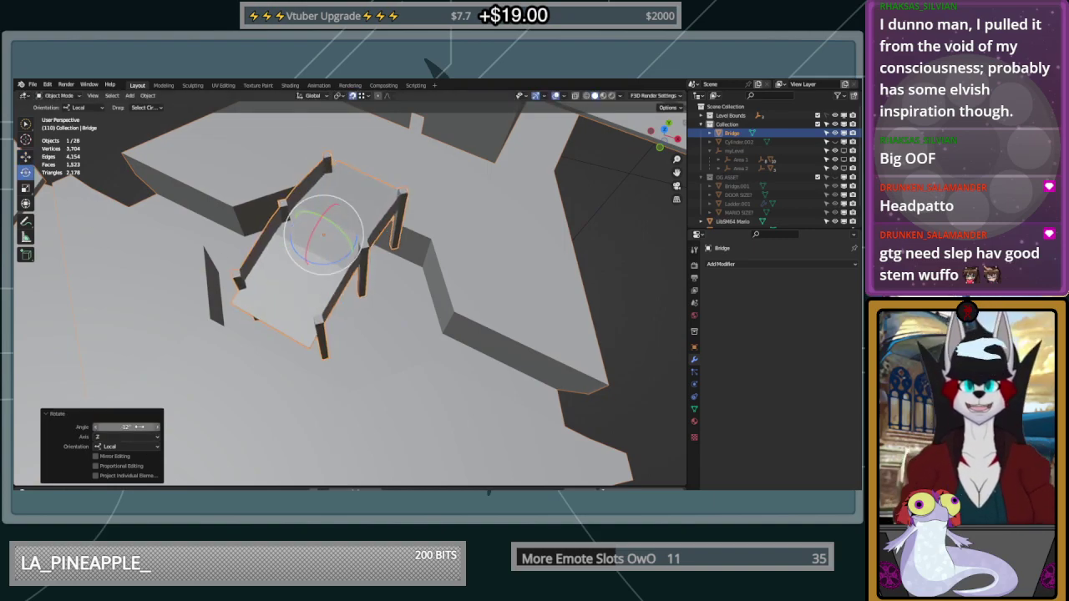
{"action": "middle_click_drag", "start_coordinate": [322, 347], "coordinate": [461, 326]}
{"action": "key", "text": "Tab"}
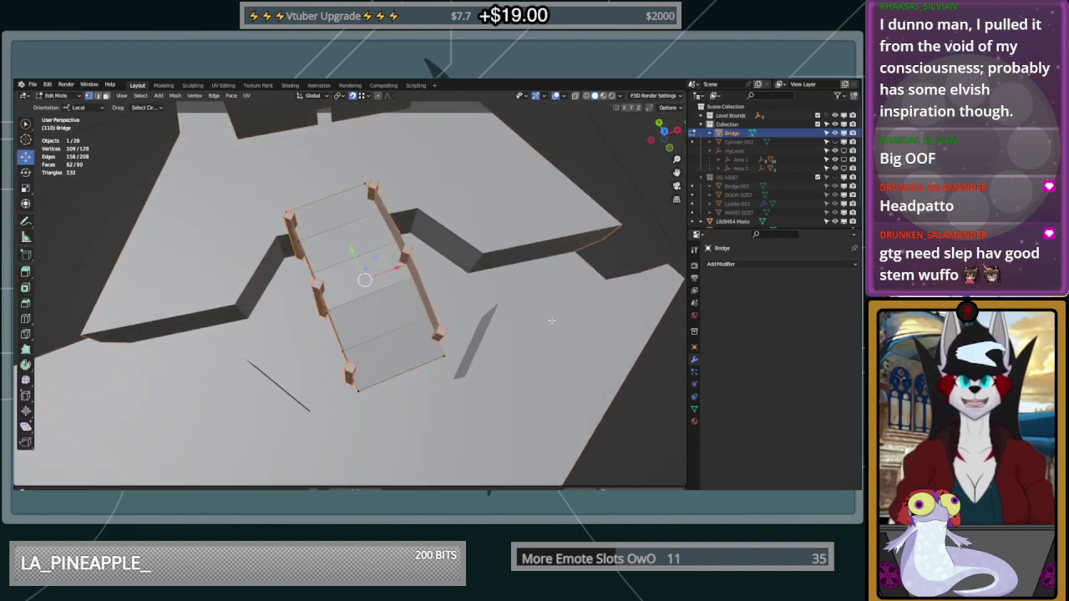
{"action": "key", "text": "Tab"}
Copy the High Island's Z rotation and set the Bridge's Z rotation to 20.0994°
{"action": "left_click", "coordinate": [551, 322]}
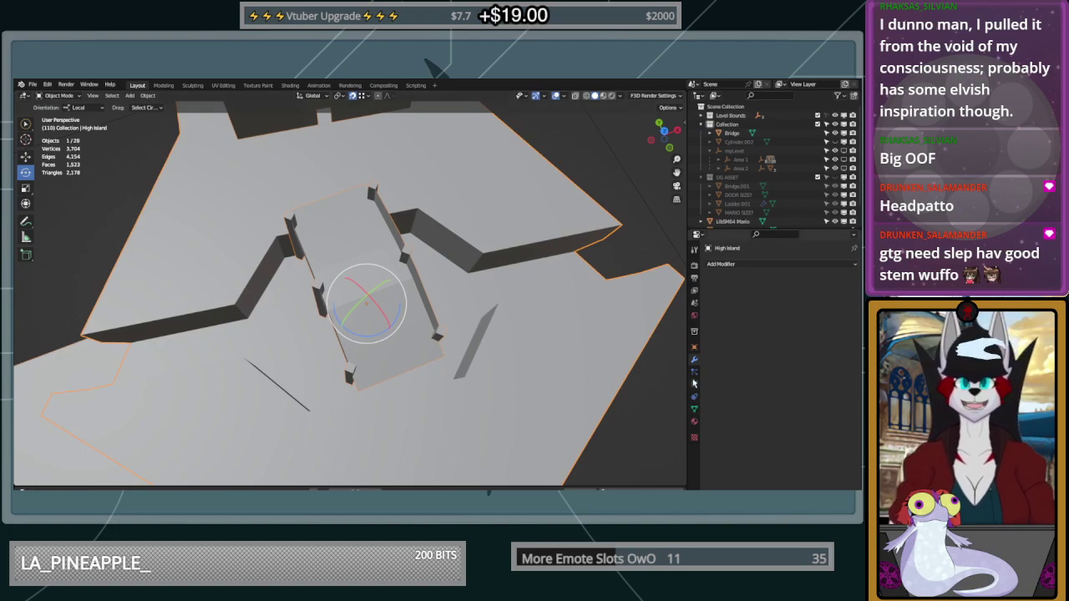
{"action": "left_click", "coordinate": [694, 348]}
{"action": "scroll", "coordinate": [777, 376], "scroll_direction": "down", "scroll_amount": 2}
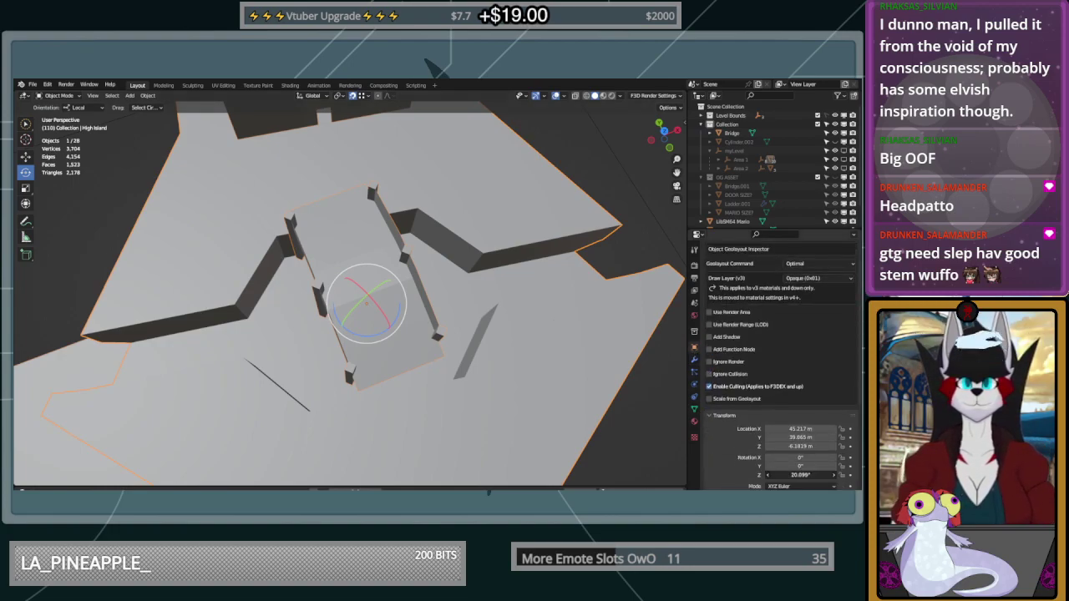
{"action": "left_click", "coordinate": [351, 238]}
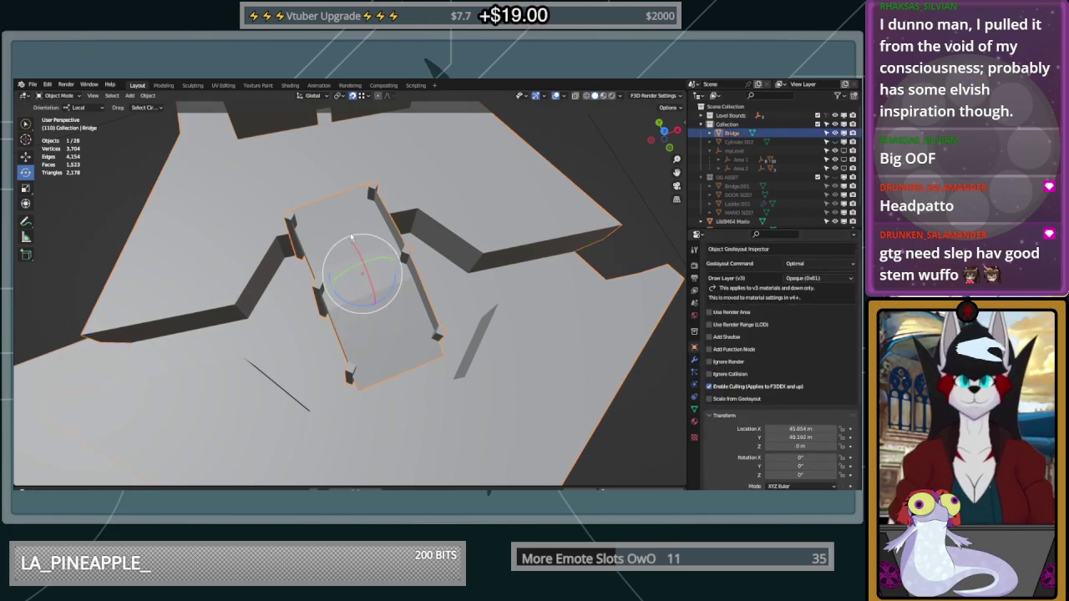
{"action": "scroll", "coordinate": [800, 442], "scroll_direction": "down", "scroll_amount": 2}
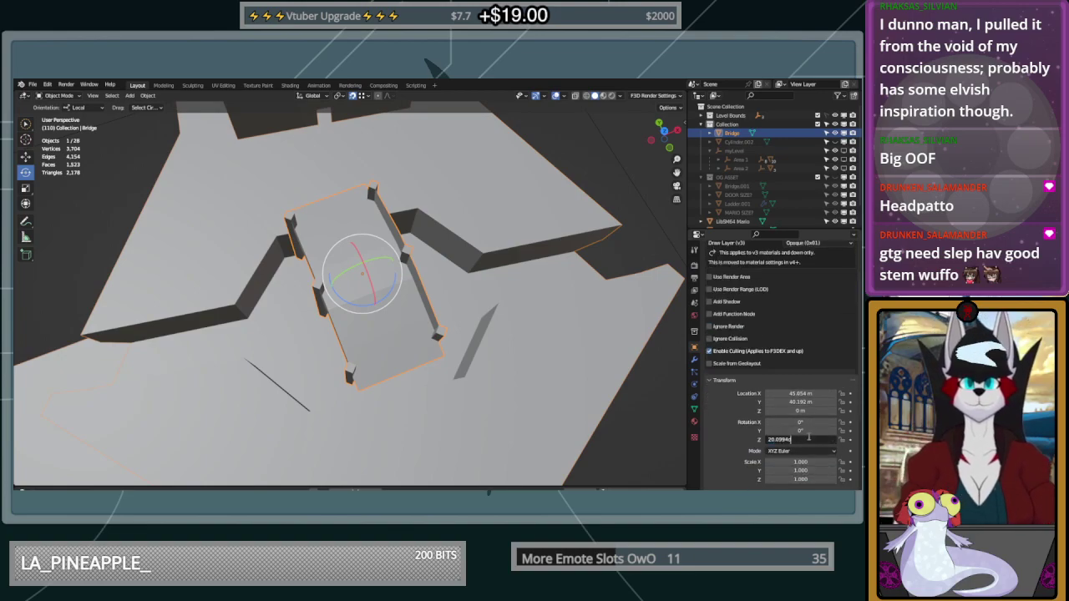
{"action": "key", "text": "Return"}
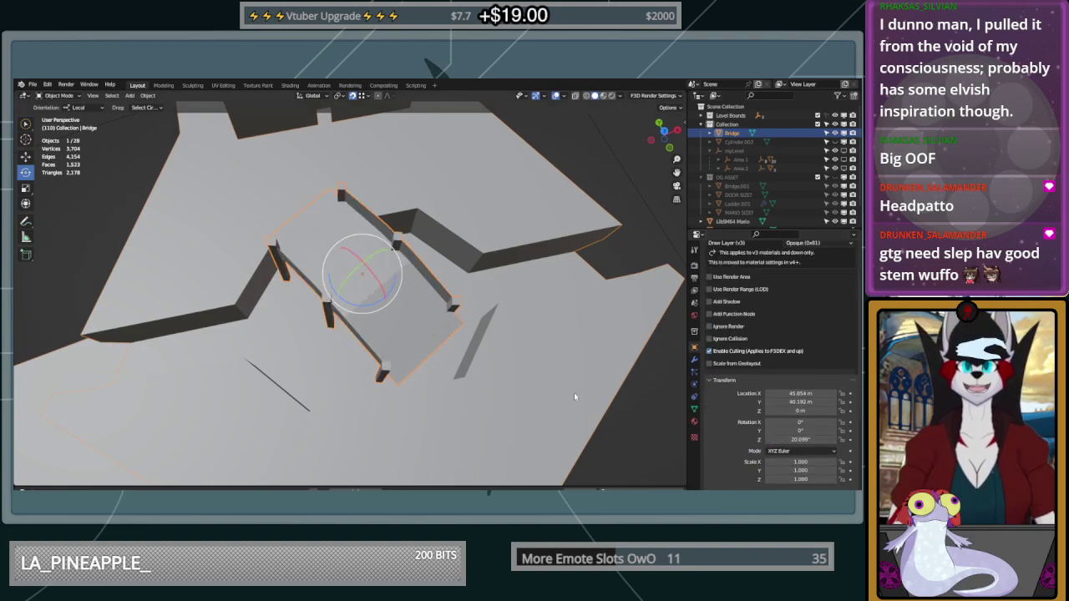
Set the Bridge's Z rotation to the negative of its current value, -20.0994°
{"action": "middle_click_drag", "start_coordinate": [522, 342], "coordinate": [525, 382]}
{"action": "left_click", "coordinate": [805, 439]}
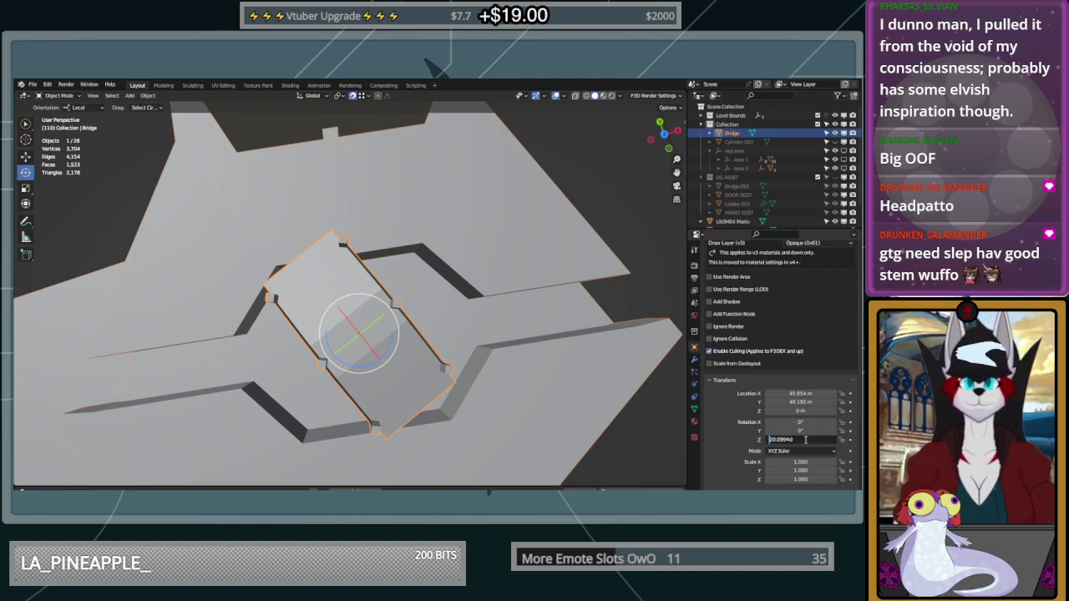
{"action": "type", "text": "-"}
{"action": "key", "text": "Return"}
{"action": "middle_click_drag", "start_coordinate": [534, 362], "coordinate": [455, 338]}
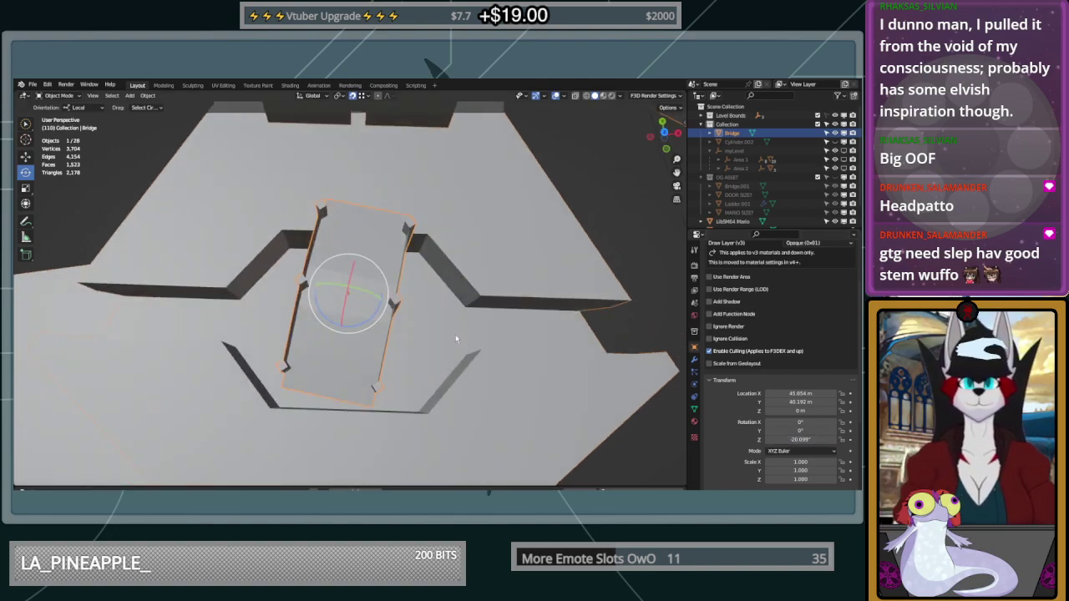
Rotate the Bridge about 9.53° around its local Z axis to line it up with the gap
{"action": "left_click_drag", "start_coordinate": [362, 323], "coordinate": [373, 318]}
{"action": "middle_click_drag", "start_coordinate": [373, 318], "coordinate": [506, 329]}
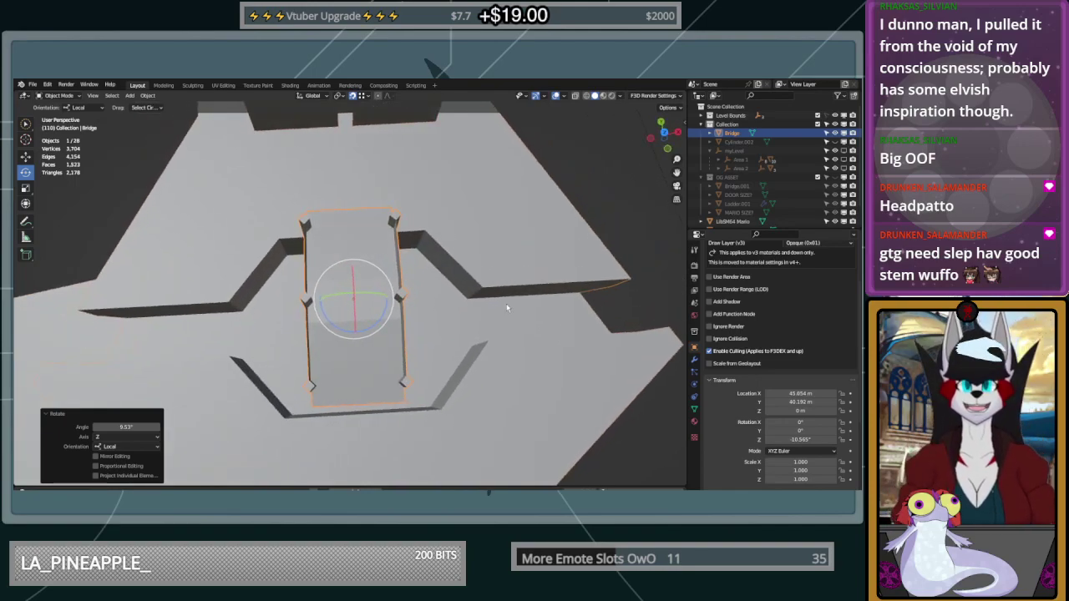
{"action": "middle_click_drag", "start_coordinate": [506, 307], "coordinate": [458, 290]}
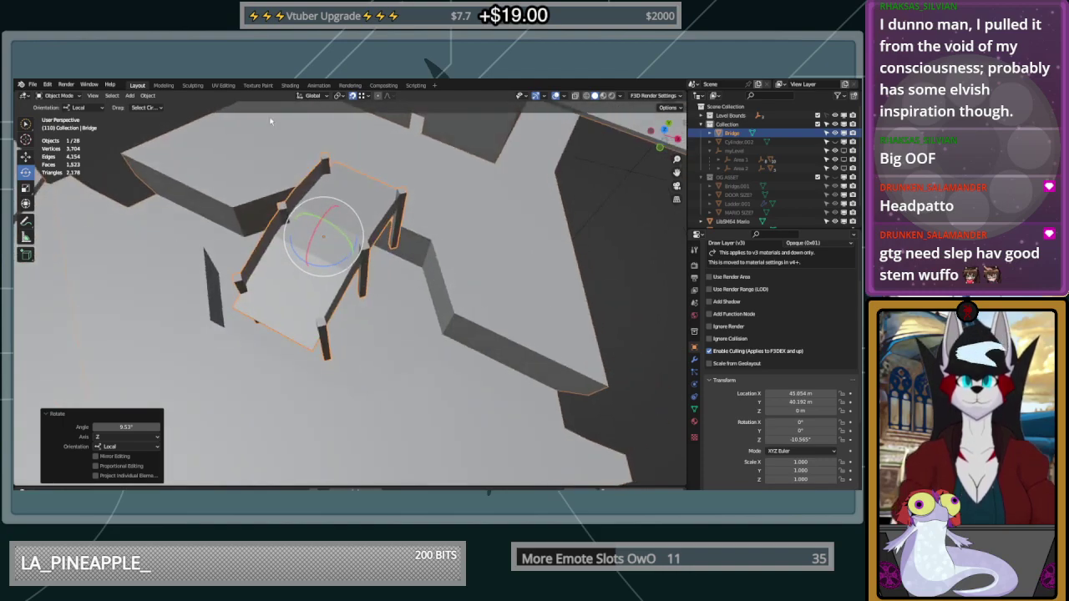
Set snapping to Face Project, try to rotate the Bridge around its local Z axis and undo it
{"action": "left_click", "coordinate": [371, 96]}
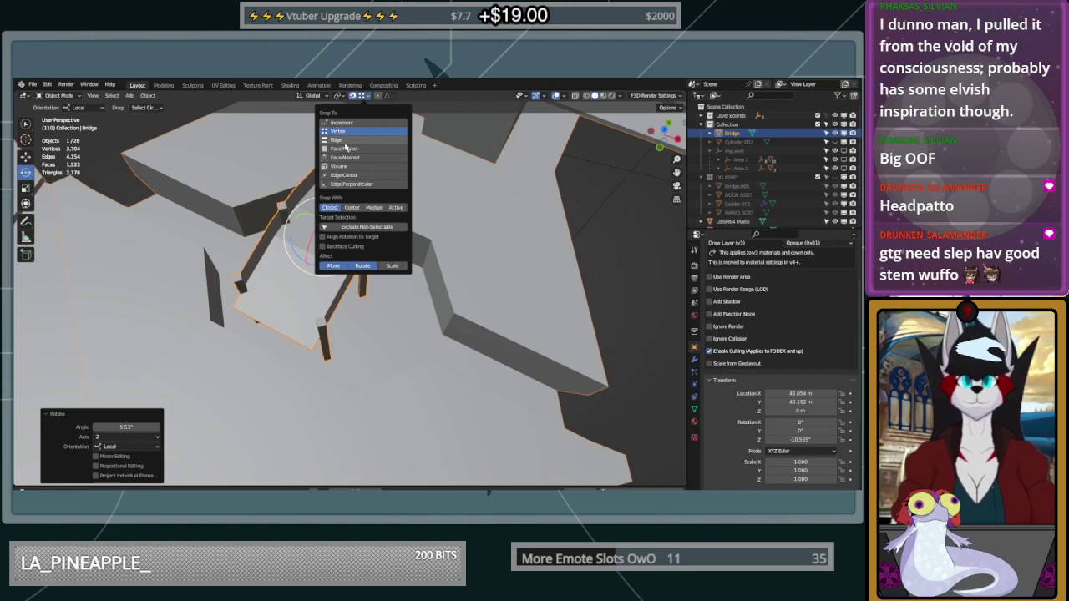
{"action": "left_click", "coordinate": [359, 149]}
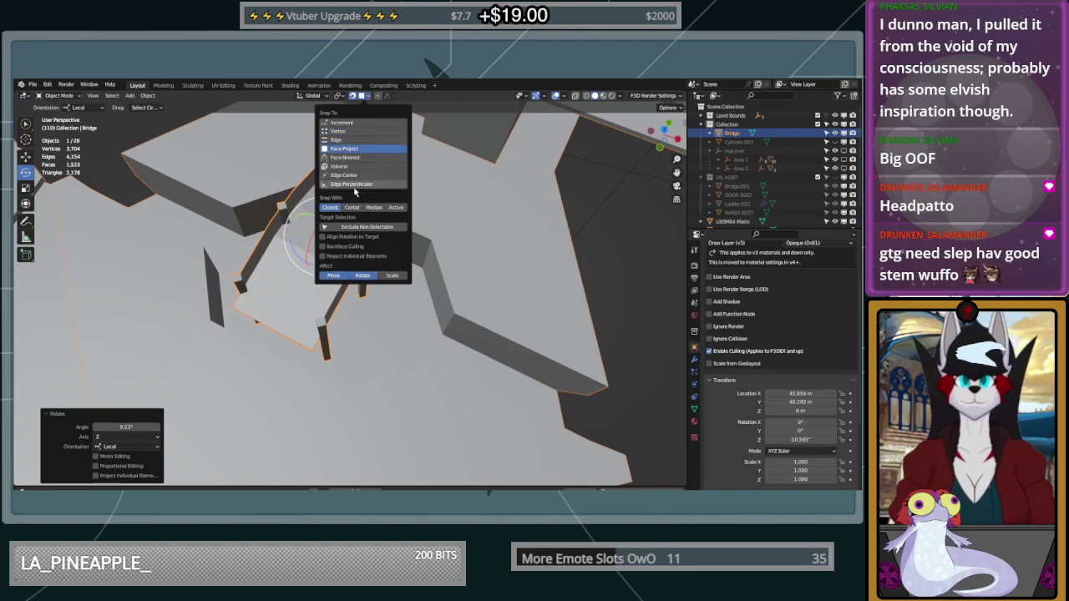
{"action": "middle_click_drag", "start_coordinate": [285, 254], "coordinate": [244, 214]}
{"action": "left_click_drag", "start_coordinate": [297, 246], "coordinate": [367, 218]}
{"action": "key", "text": "ctrl+z"}
Enable Align Rotation to Target for snapping and undo the trial change to the Bridge
{"action": "left_click", "coordinate": [367, 97]}
{"action": "left_click", "coordinate": [368, 97]}
{"action": "middle_click_drag", "start_coordinate": [381, 251], "coordinate": [407, 253]}
{"action": "key", "text": "ctrl+z"}
{"action": "key", "text": "Tab"}
{"action": "key", "text": "Tab"}
Select the High Island's gap floor face beneath the Bridge and snap the 3D cursor to it
{"action": "left_click", "coordinate": [407, 300]}
{"action": "middle_click_drag", "start_coordinate": [408, 300], "coordinate": [348, 244]}
{"action": "key", "text": "Tab"}
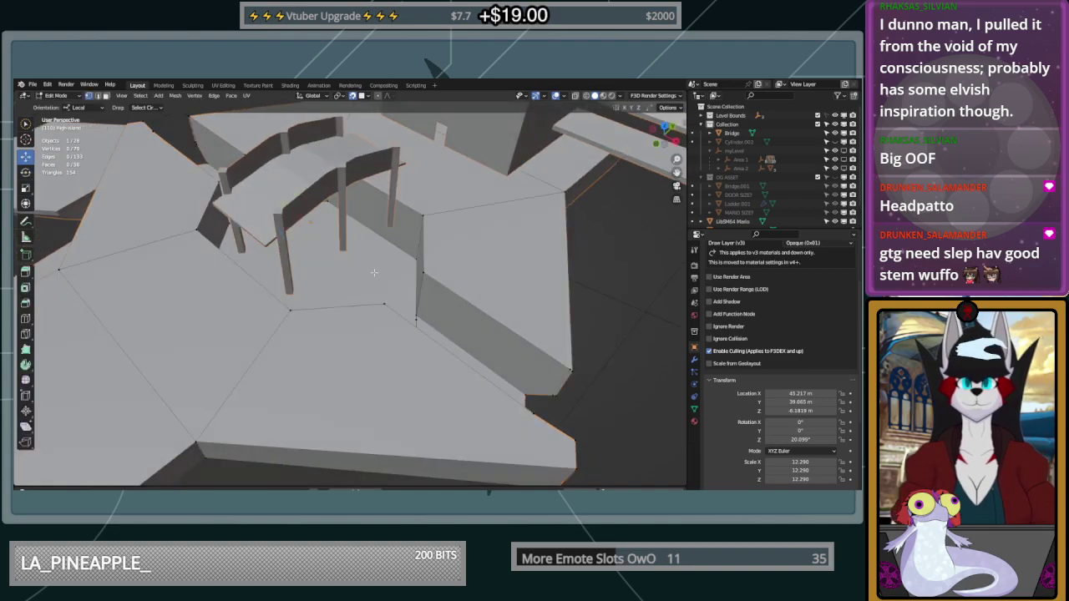
{"action": "left_click", "coordinate": [330, 247]}
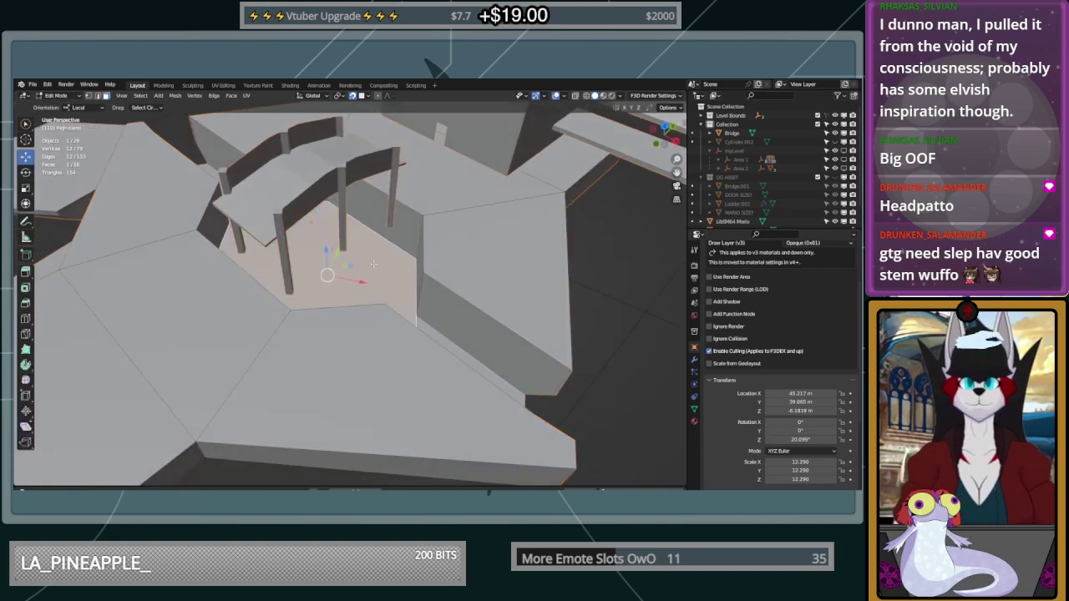
{"action": "middle_click_drag", "start_coordinate": [330, 248], "coordinate": [362, 205]}
{"action": "key", "text": "Tab"}
Set the High Island's origin to the 3D cursor on the gap floor
{"action": "left_click", "coordinate": [323, 168]}
{"action": "middle_click_drag", "start_coordinate": [324, 169], "coordinate": [439, 270]}
{"action": "left_click", "coordinate": [466, 284]}
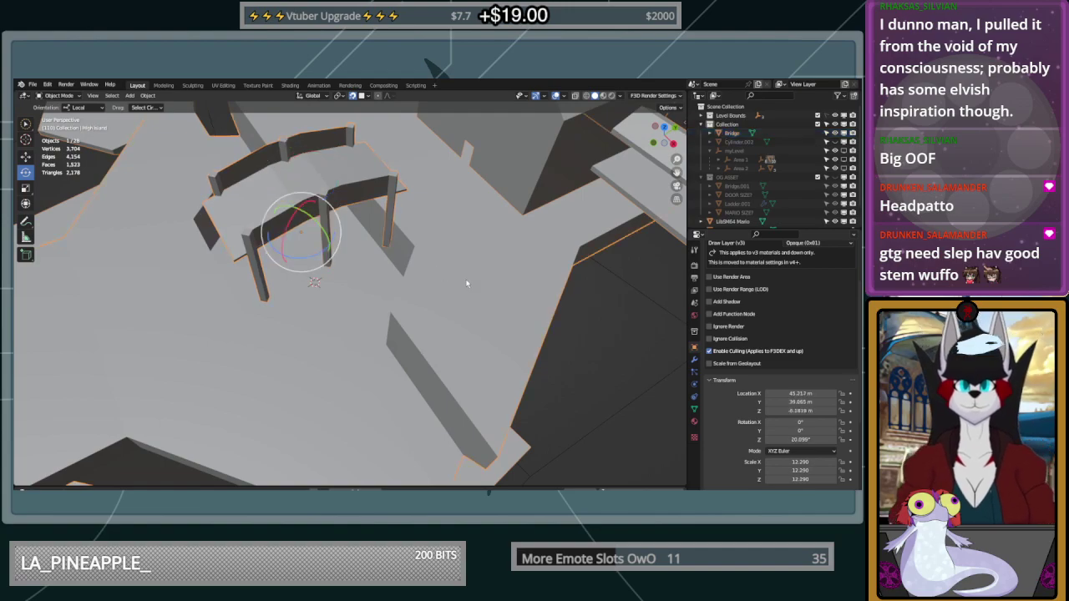
{"action": "key", "text": "shift+s"}
{"action": "key", "text": "Escape"}
{"action": "right_click", "coordinate": [462, 282]}
{"action": "mouse_move", "coordinate": [465, 282]}
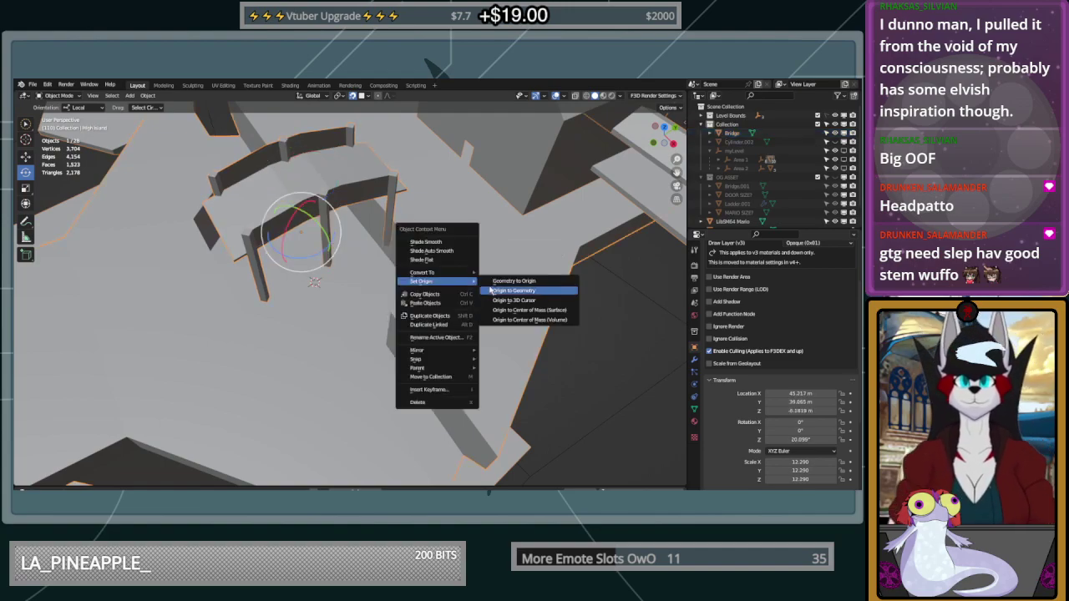
{"action": "left_click", "coordinate": [523, 297]}
{"action": "middle_click_drag", "start_coordinate": [396, 286], "coordinate": [351, 185]}
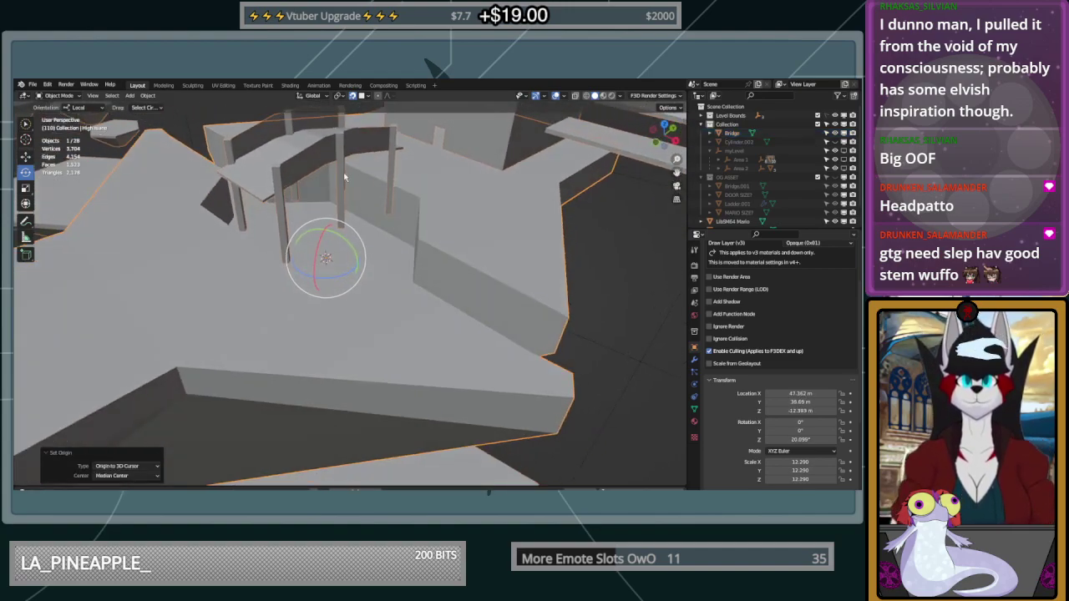
Snap the Bridge to the 3D cursor on the gap floor
{"action": "left_click", "coordinate": [324, 150]}
{"action": "middle_click_drag", "start_coordinate": [324, 150], "coordinate": [392, 271]}
{"action": "key", "text": "shift+s"}
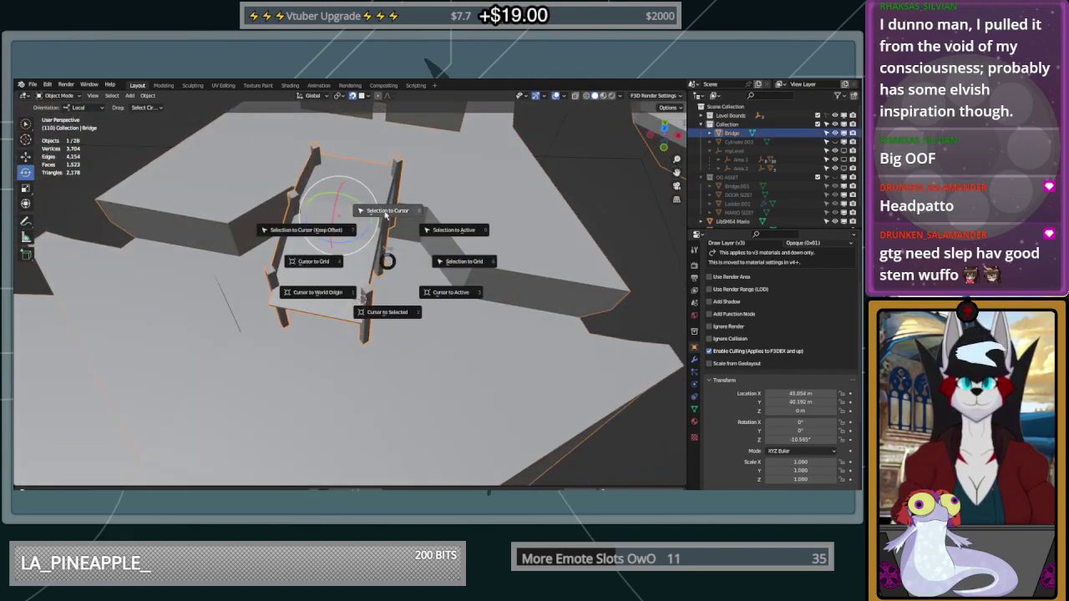
{"action": "middle_click_drag", "start_coordinate": [386, 201], "coordinate": [409, 325]}
Raise the Bridge about 8.1 m along its local Z axis
{"action": "left_click", "coordinate": [26, 157]}
{"action": "left_click_drag", "start_coordinate": [370, 332], "coordinate": [449, 302]}
{"action": "middle_click_drag", "start_coordinate": [449, 302], "coordinate": [221, 367]}
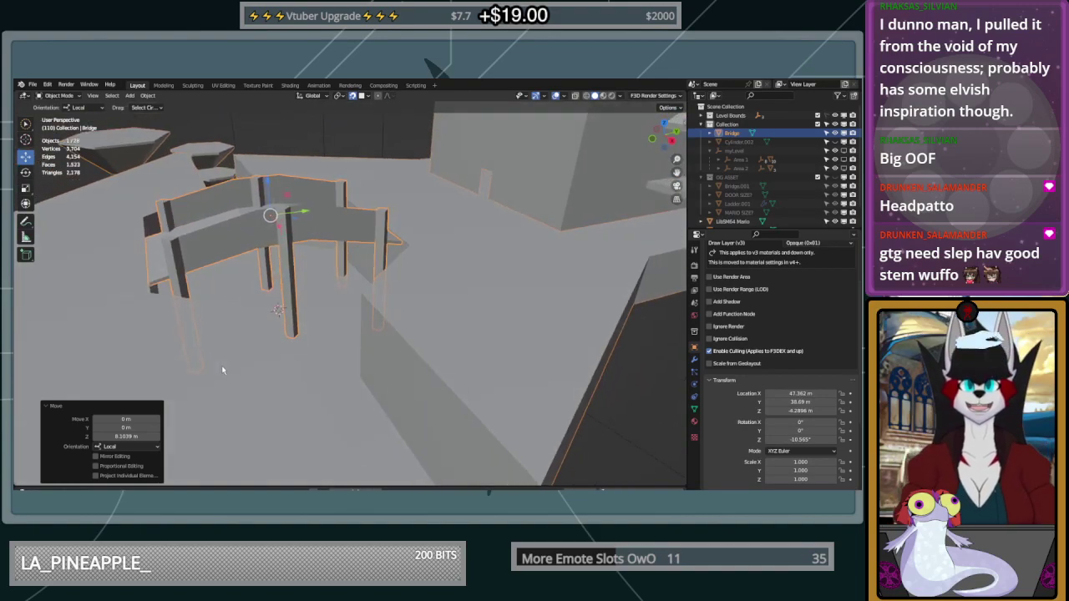
{"action": "middle_click_drag", "start_coordinate": [308, 313], "coordinate": [499, 359]}
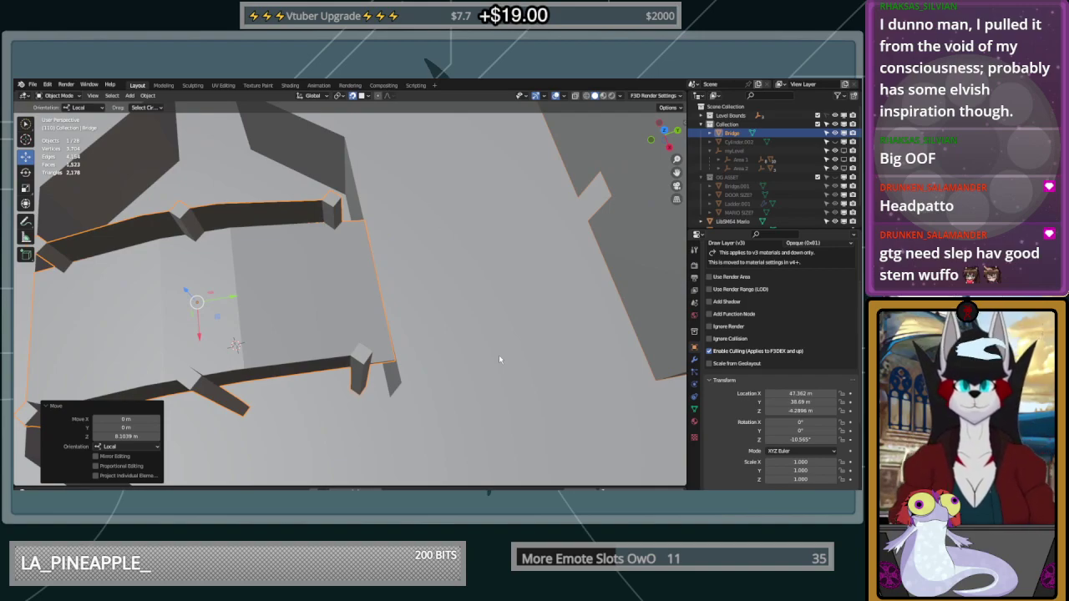
{"action": "middle_click_drag", "start_coordinate": [498, 355], "coordinate": [455, 254]}
{"action": "left_click", "coordinate": [372, 97]}
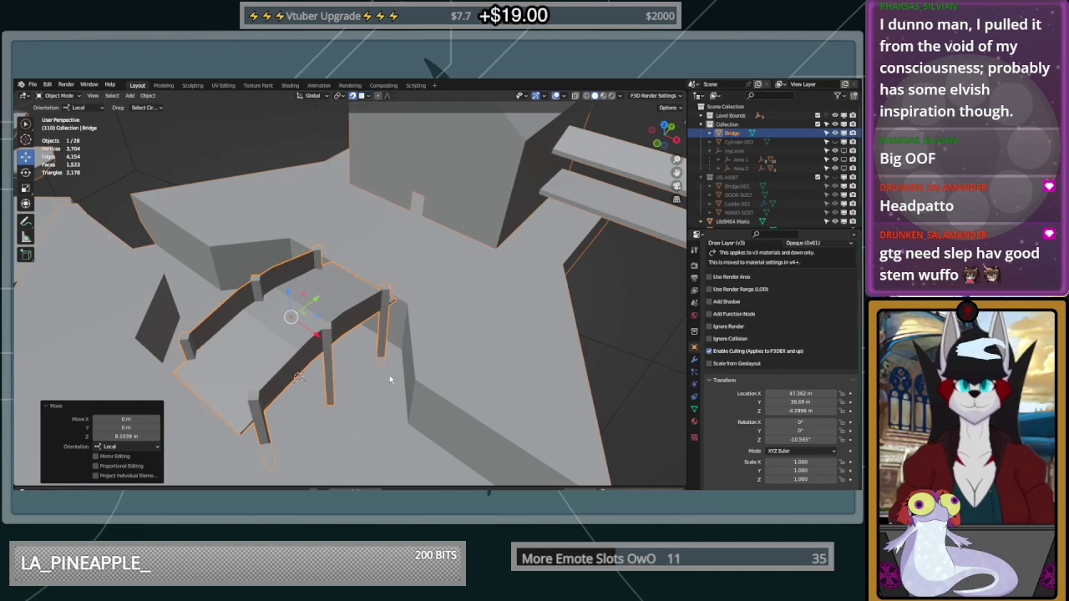
Select the High Island's four gap corner vertices at the Bridge's two ends and snap the 3D cursor to them
{"action": "left_click", "coordinate": [422, 297]}
{"action": "key", "text": "Tab"}
{"action": "left_click", "coordinate": [90, 96]}
{"action": "key", "text": "alt+a"}
{"action": "left_click", "coordinate": [295, 232], "text": "shift"}
{"action": "left_click", "coordinate": [137, 335], "text": "shift"}
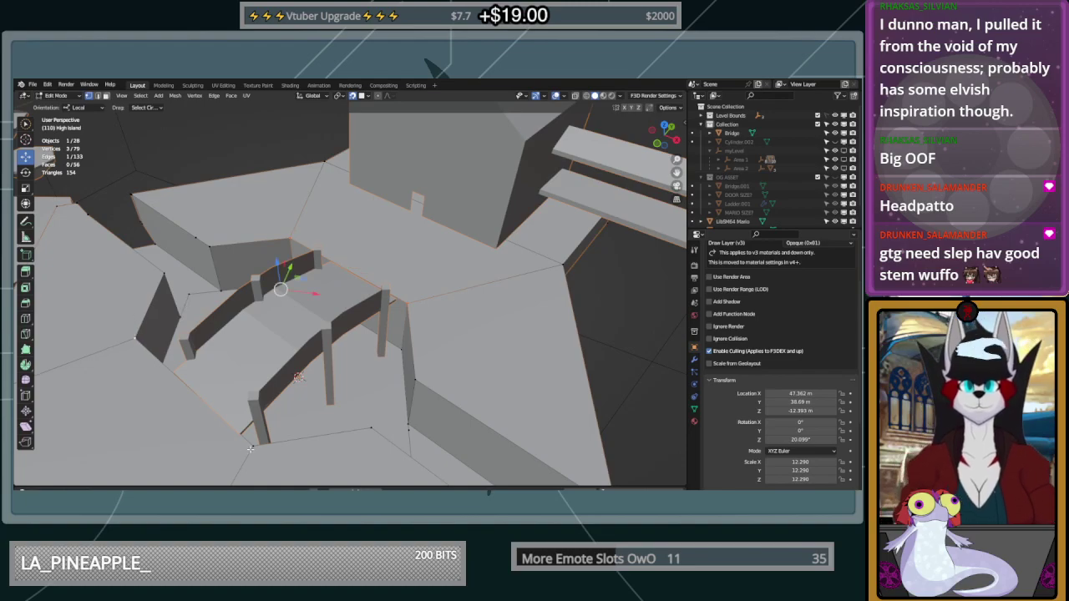
{"action": "left_click", "coordinate": [249, 448], "text": "shift"}
{"action": "middle_click_drag", "start_coordinate": [300, 433], "coordinate": [313, 407]}
Set the High Island's origin to the 3D cursor centred between the gap corners
{"action": "key", "text": "Tab"}
{"action": "right_click", "coordinate": [484, 323]}
{"action": "mouse_move", "coordinate": [484, 325]}
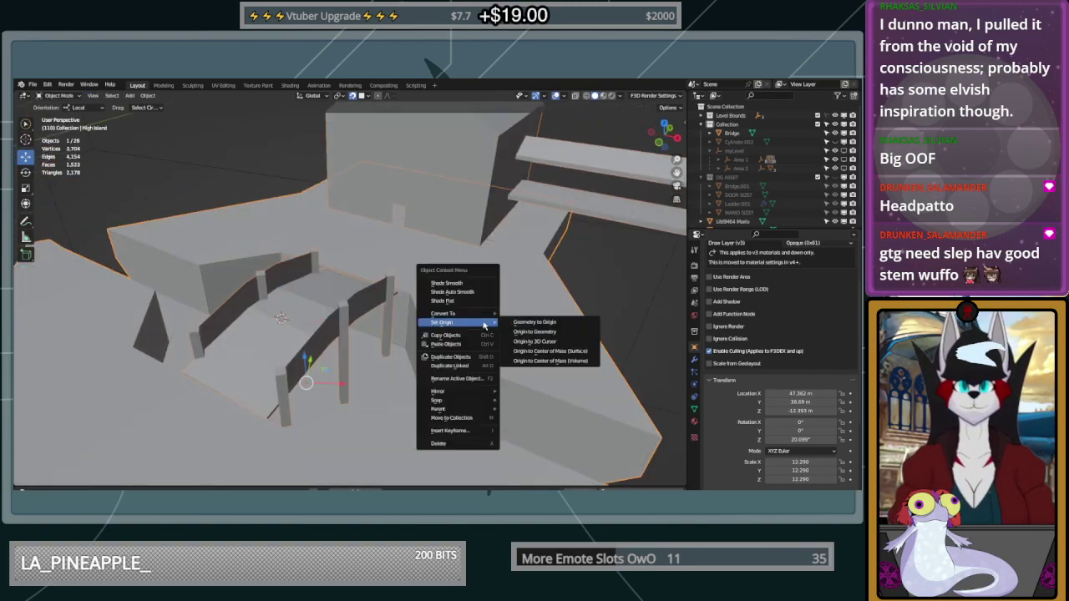
{"action": "left_click", "coordinate": [557, 342]}
Set the Bridge's origin to its geometry and snap the Bridge to the 3D cursor
{"action": "left_click", "coordinate": [342, 320]}
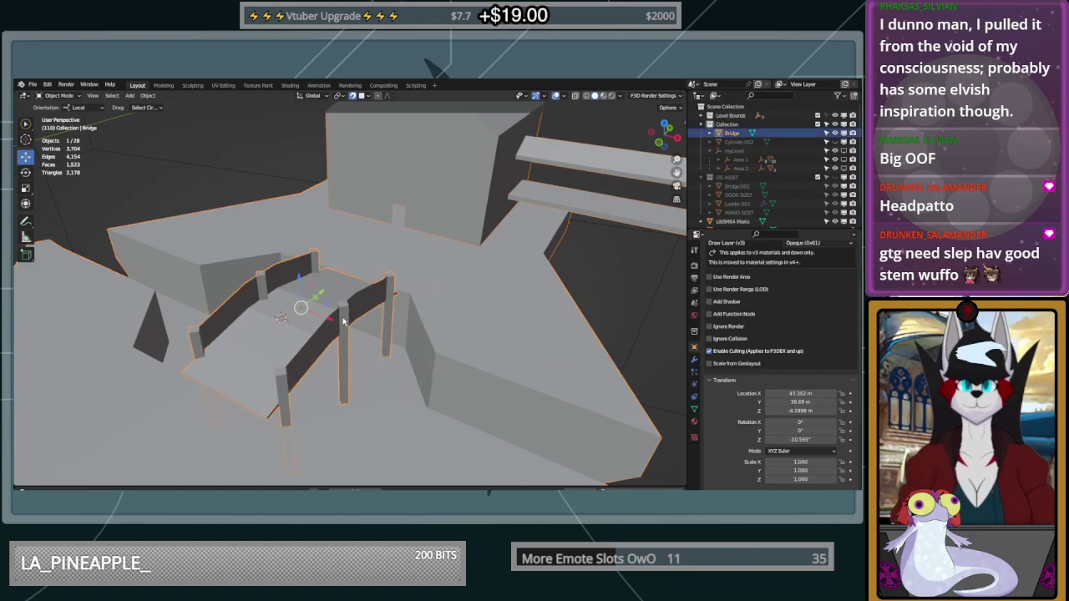
{"action": "right_click", "coordinate": [343, 320]}
{"action": "mouse_move", "coordinate": [351, 320]}
{"action": "left_click", "coordinate": [409, 330]}
{"action": "key", "text": "shift+s"}
{"action": "left_click", "coordinate": [404, 267]}
{"action": "middle_click_drag", "start_coordinate": [403, 268], "coordinate": [426, 309]}
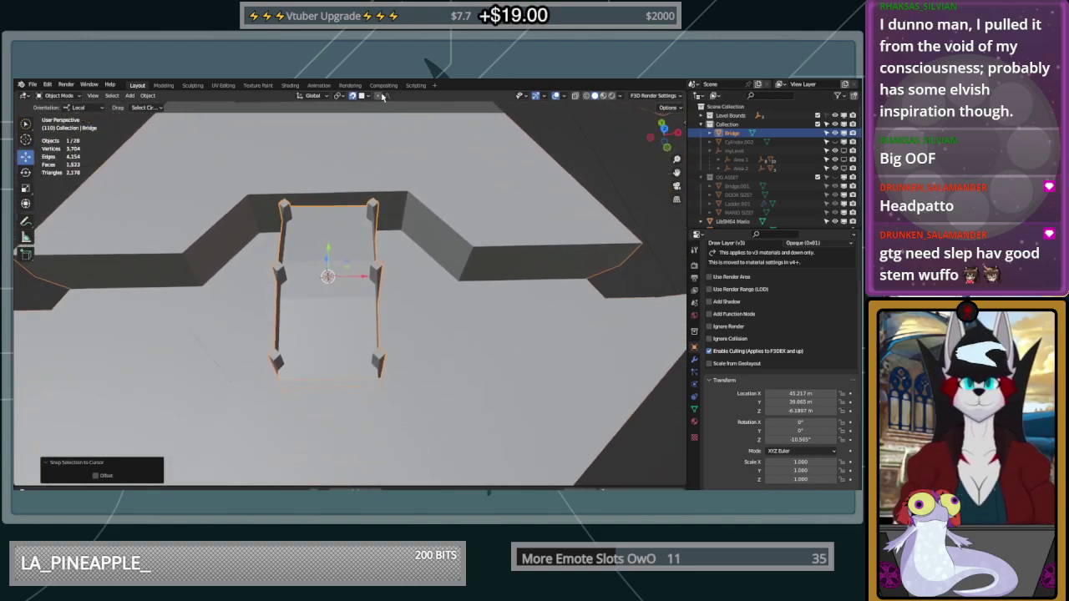
Switch snapping to Edge Center and rotate the Bridge about -26.1° around its local Z axis
{"action": "left_click", "coordinate": [365, 95]}
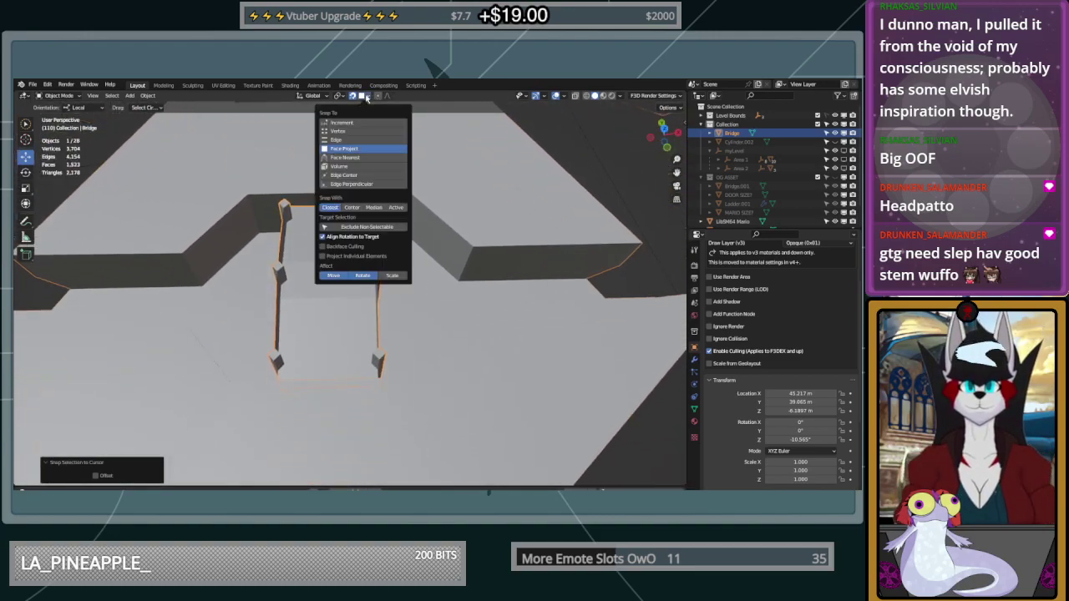
{"action": "left_click", "coordinate": [346, 177]}
{"action": "left_click", "coordinate": [26, 172]}
{"action": "left_click_drag", "start_coordinate": [347, 298], "coordinate": [331, 193]}
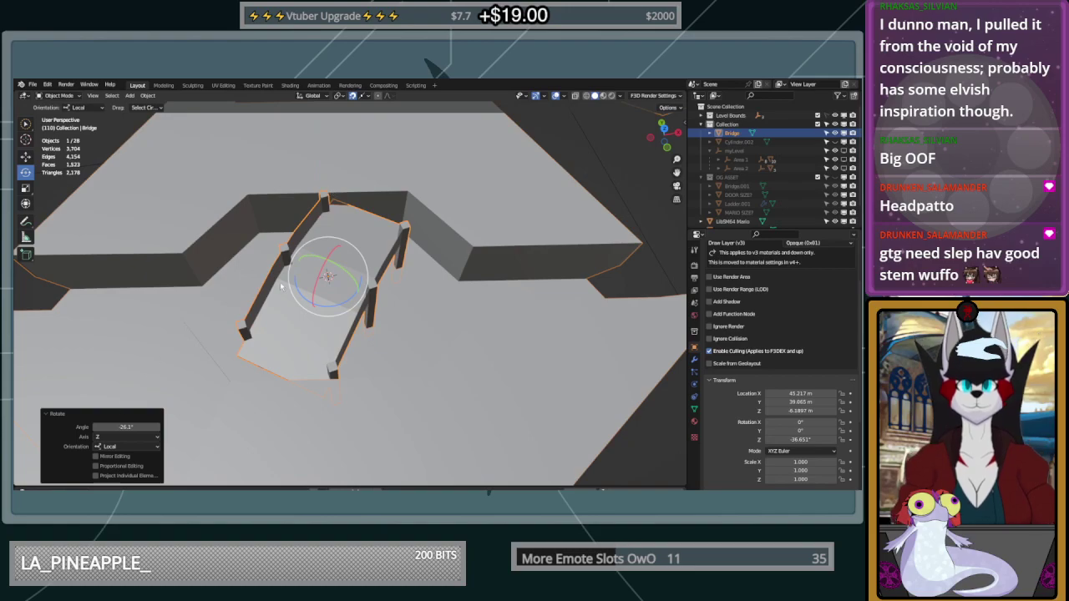
Rotate the Bridge back around its local Z axis, adjusting the angle to 26.5°
{"action": "mouse_move", "coordinate": [334, 305]}
{"action": "left_mouse_down"}
{"action": "mouse_move", "coordinate": [353, 302]}
{"action": "mouse_move", "coordinate": [342, 302]}
{"action": "left_mouse_up"}
{"action": "middle_click_drag", "start_coordinate": [342, 302], "coordinate": [354, 347]}
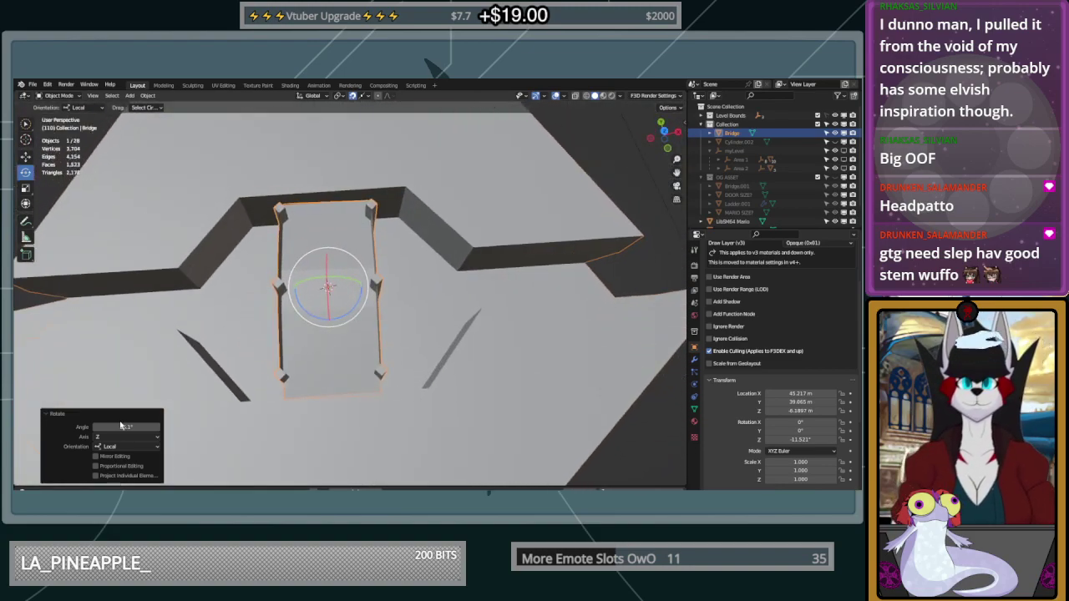
{"action": "left_click_drag", "start_coordinate": [152, 426], "coordinate": [161, 427]}
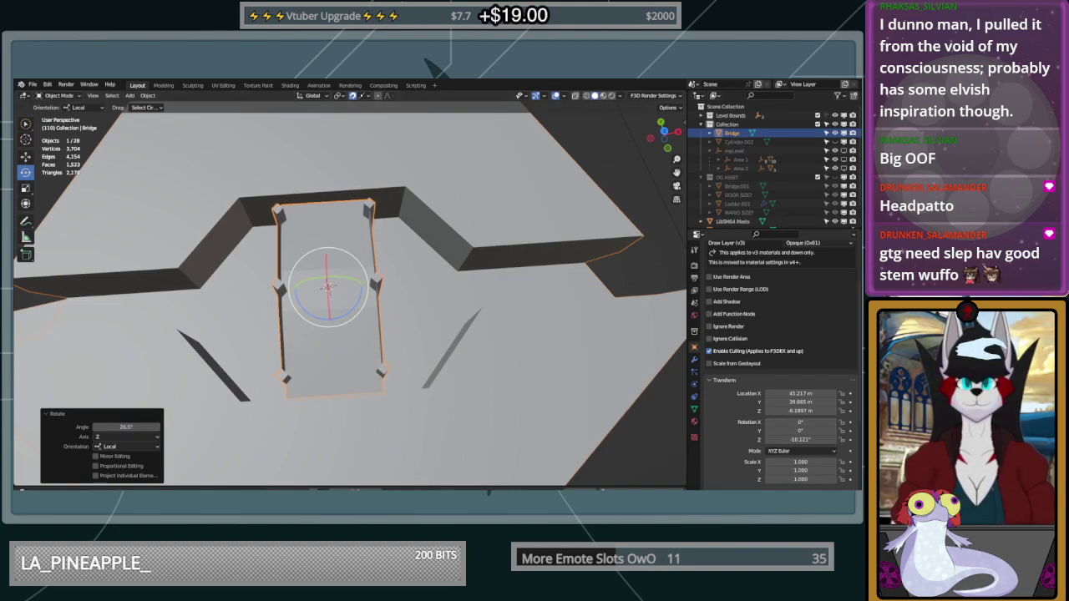
{"action": "scroll", "coordinate": [458, 325], "scroll_direction": "down", "scroll_amount": 9}
{"action": "scroll", "coordinate": [459, 324], "scroll_direction": "up", "scroll_amount": 6}
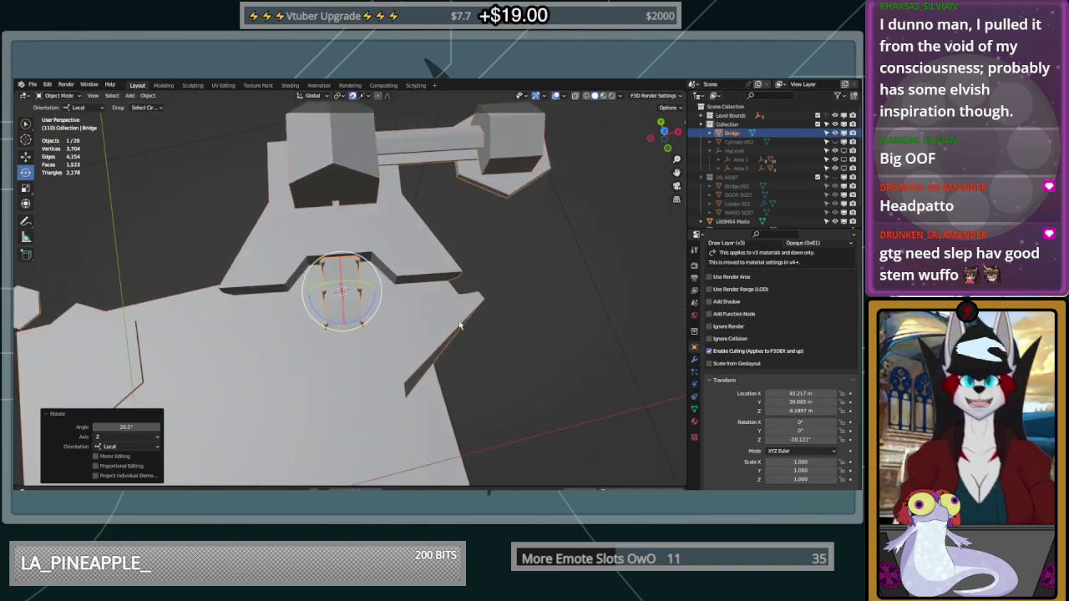
{"action": "middle_click_drag", "start_coordinate": [458, 323], "coordinate": [278, 252]}
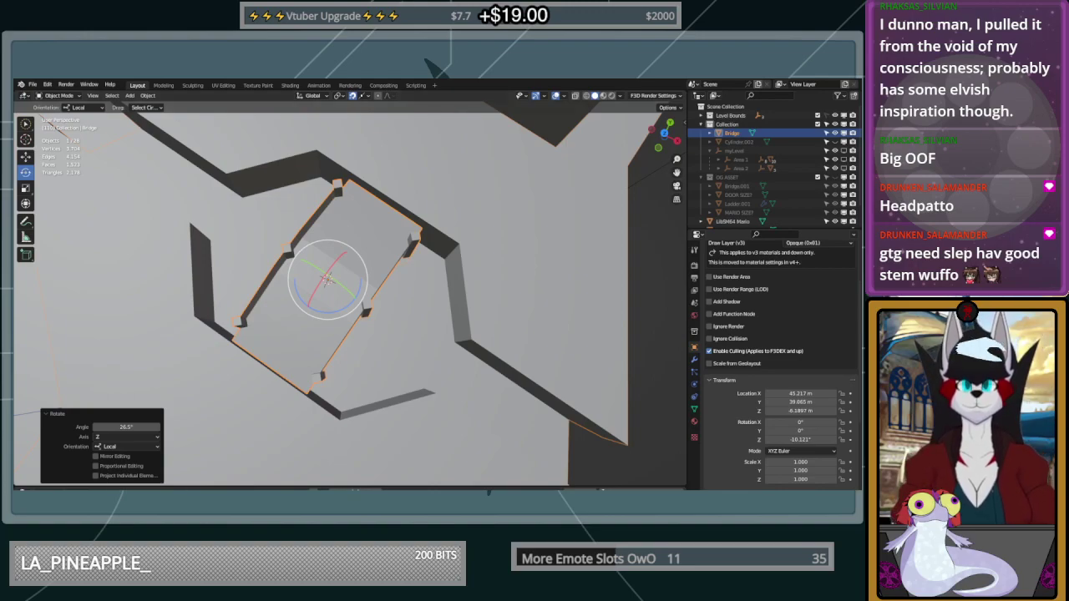
Set the angle of the Bridge's last rotation to 30°
{"action": "left_click", "coordinate": [131, 425]}
{"action": "type", "text": "30"}
{"action": "key", "text": "Return"}
{"action": "middle_click_drag", "start_coordinate": [370, 304], "coordinate": [354, 280]}
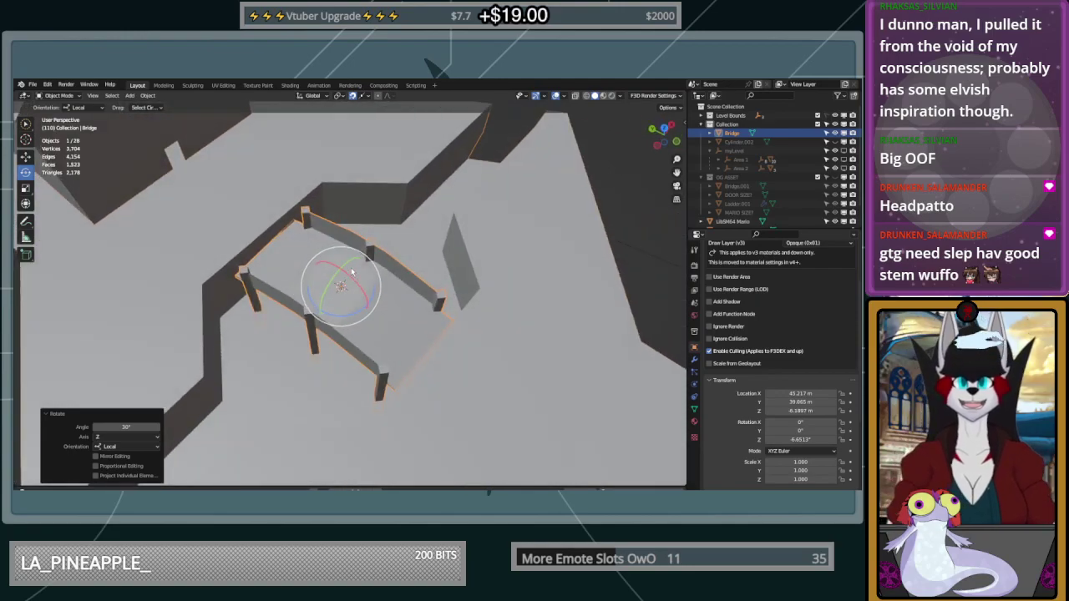
Set Snap With to Center, try to rotate the Bridge with it and undo the rotation
{"action": "left_click", "coordinate": [371, 96]}
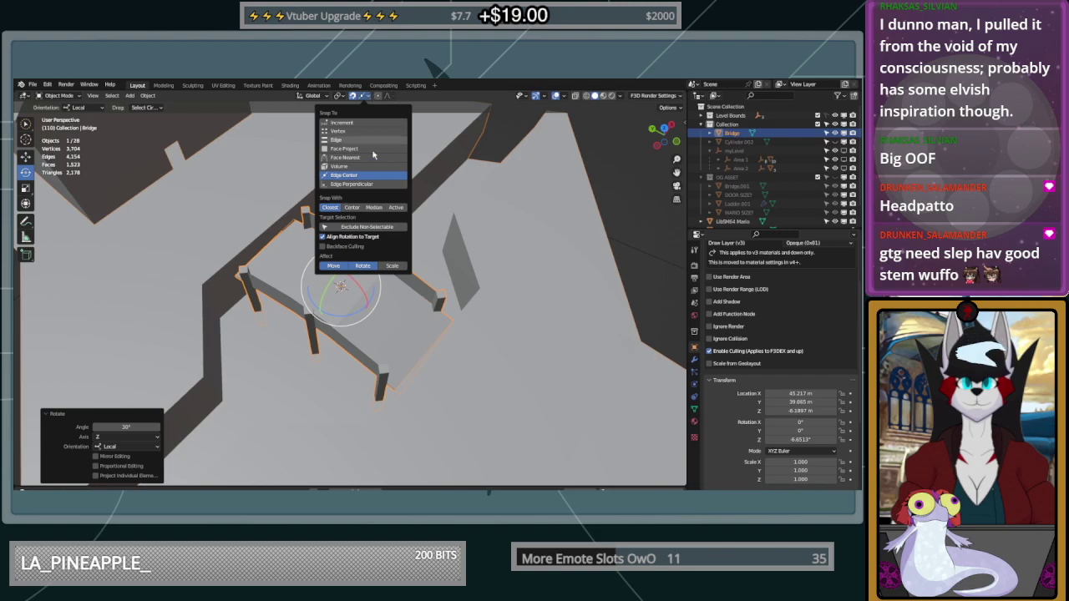
{"action": "left_click", "coordinate": [357, 209]}
{"action": "left_click_drag", "start_coordinate": [365, 316], "coordinate": [260, 229]}
{"action": "key", "text": "ctrl+z"}
Rotate the Bridge around its local Z axis again and set that rotation's angle to 30°
{"action": "middle_click_drag", "start_coordinate": [260, 229], "coordinate": [217, 239]}
{"action": "left_click_drag", "start_coordinate": [335, 318], "coordinate": [350, 315]}
{"action": "left_click", "coordinate": [348, 316]}
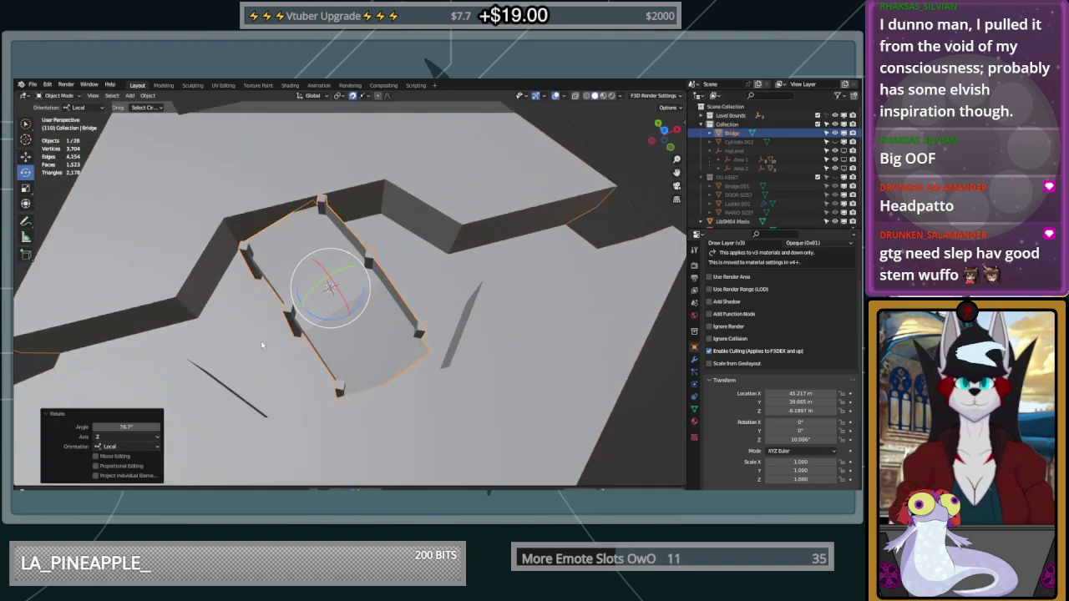
{"action": "left_click", "coordinate": [142, 424]}
{"action": "key", "text": "BackSpace"}
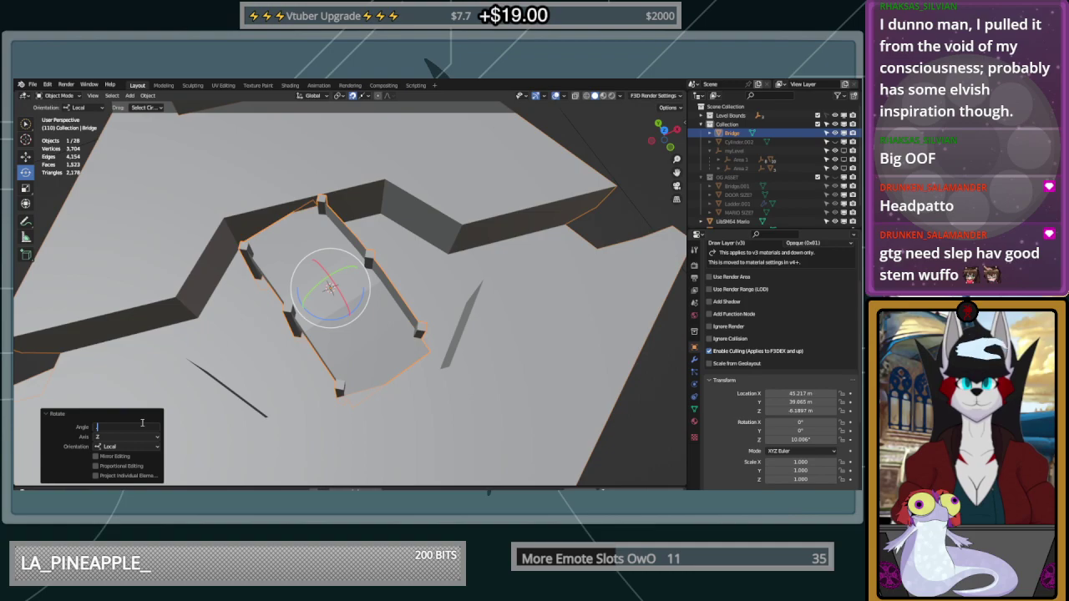
{"action": "type", "text": "30"}
{"action": "key", "text": "Return"}
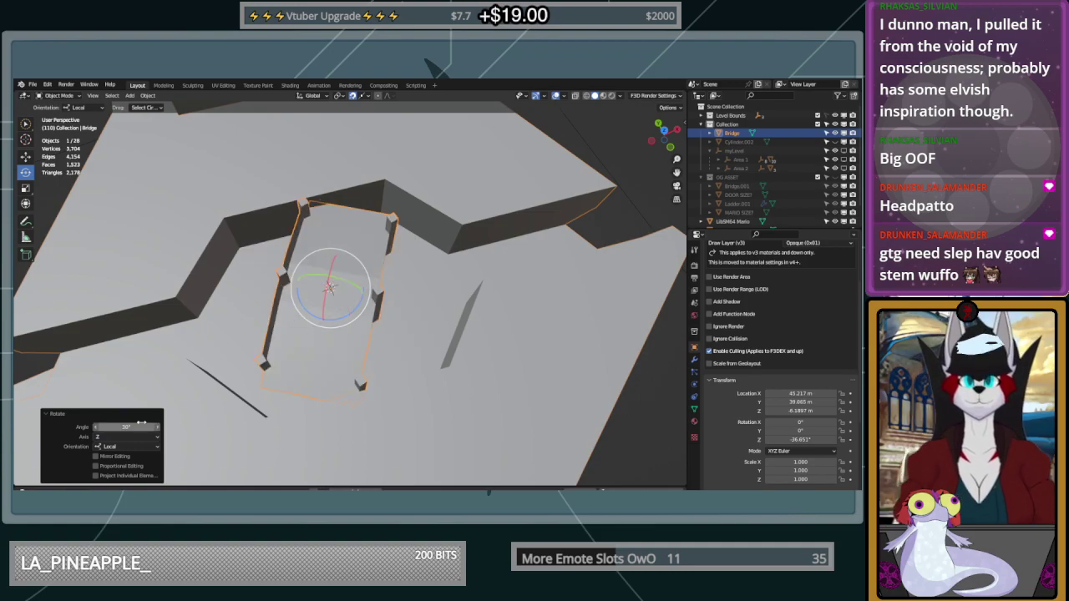
Rotate the Bridge around its local Z axis in two snapped turns of -60° each
{"action": "left_click_drag", "start_coordinate": [348, 316], "coordinate": [304, 205]}
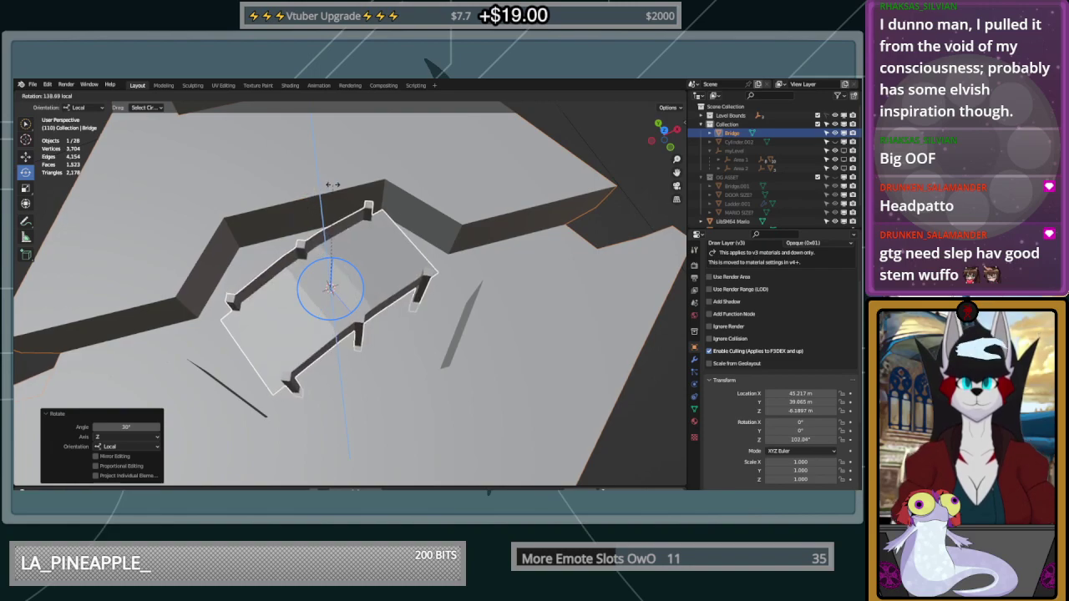
{"action": "left_click_drag", "start_coordinate": [305, 199], "coordinate": [305, 202]}
{"action": "middle_click_drag", "start_coordinate": [416, 244], "coordinate": [408, 264]}
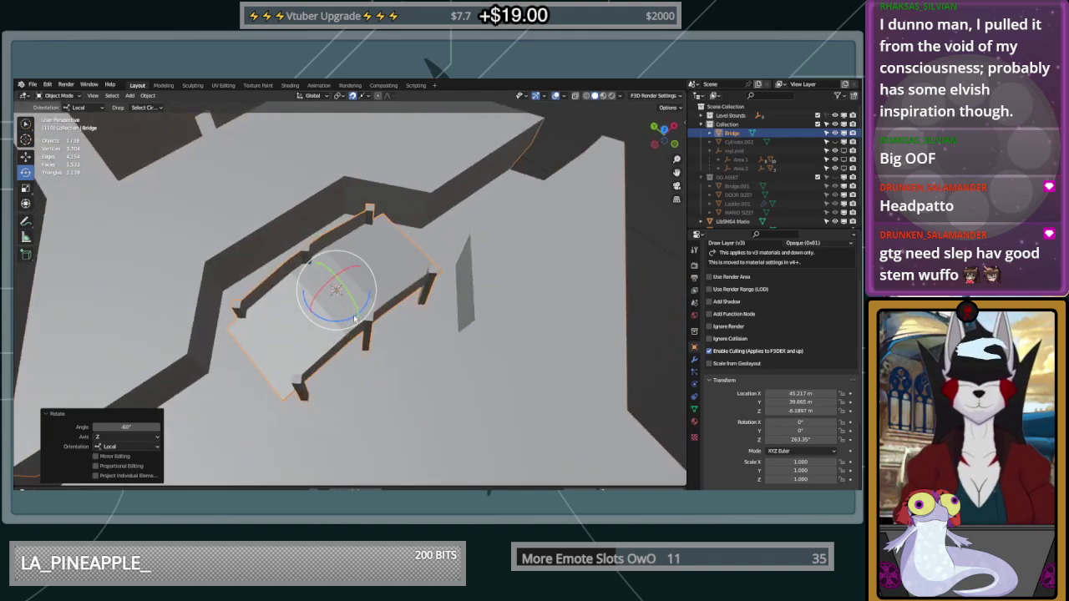
{"action": "left_click_drag", "start_coordinate": [354, 318], "coordinate": [283, 223]}
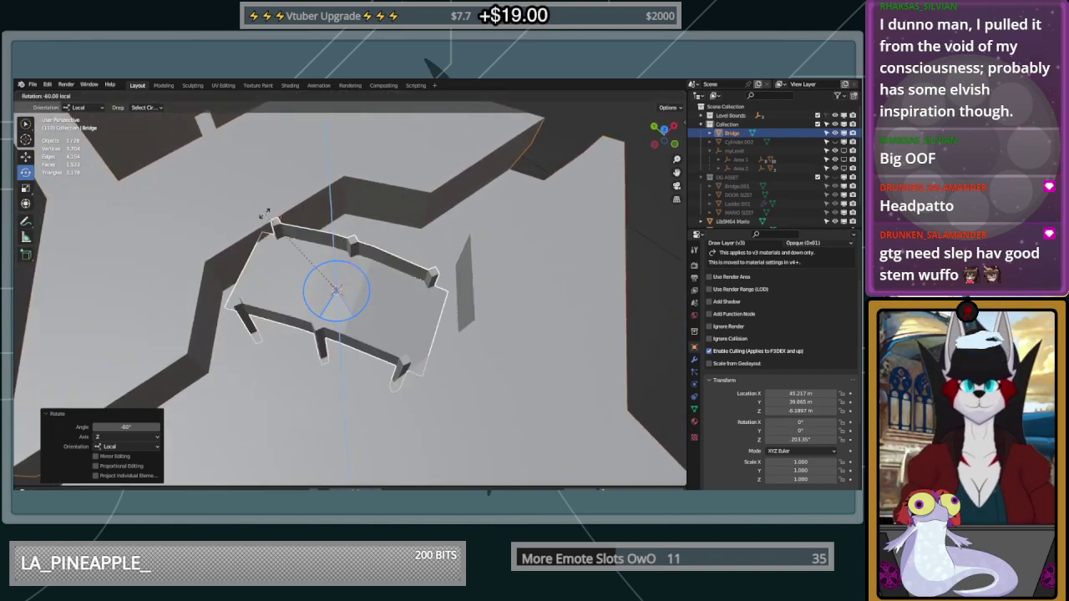
{"action": "key", "text": "Return"}
Set Snap With to Active and rotate the Bridge around its local Z axis with it
{"action": "left_click", "coordinate": [371, 98]}
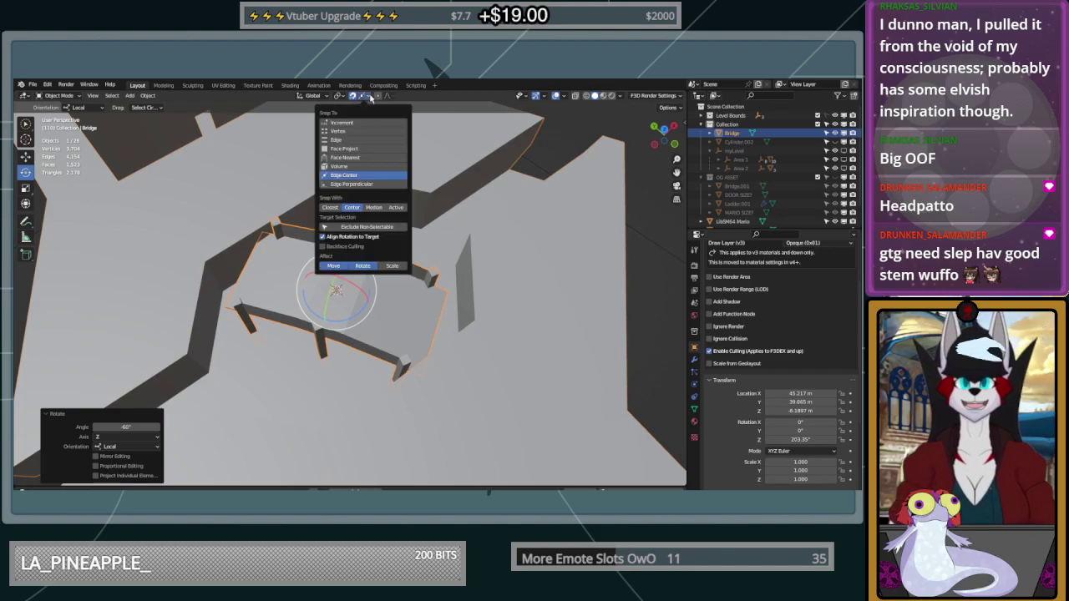
{"action": "left_click", "coordinate": [392, 208]}
{"action": "left_click_drag", "start_coordinate": [359, 313], "coordinate": [381, 351]}
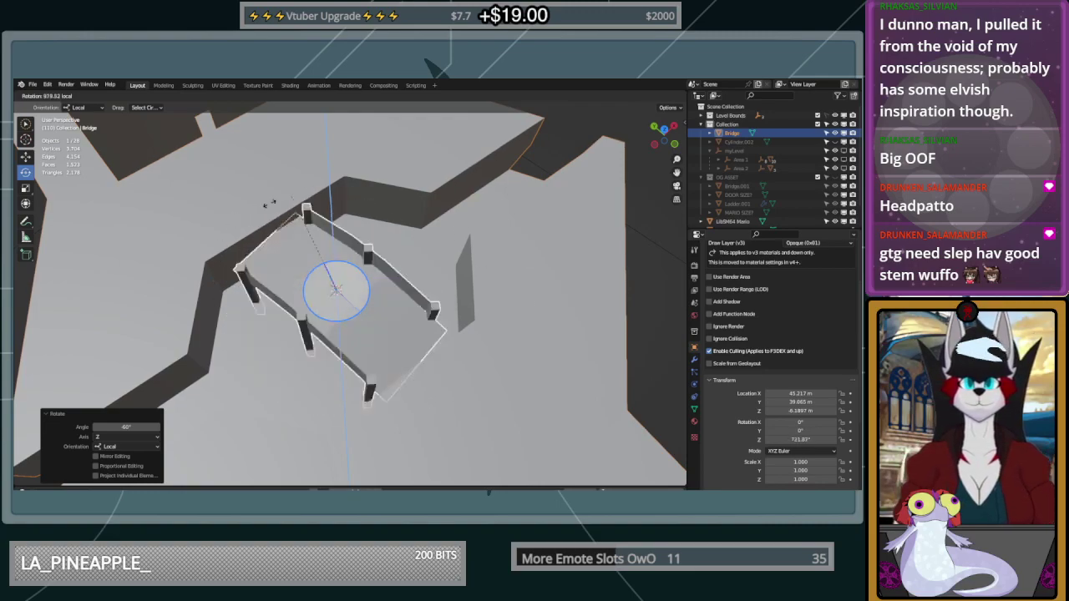
{"action": "left_click", "coordinate": [348, 351]}
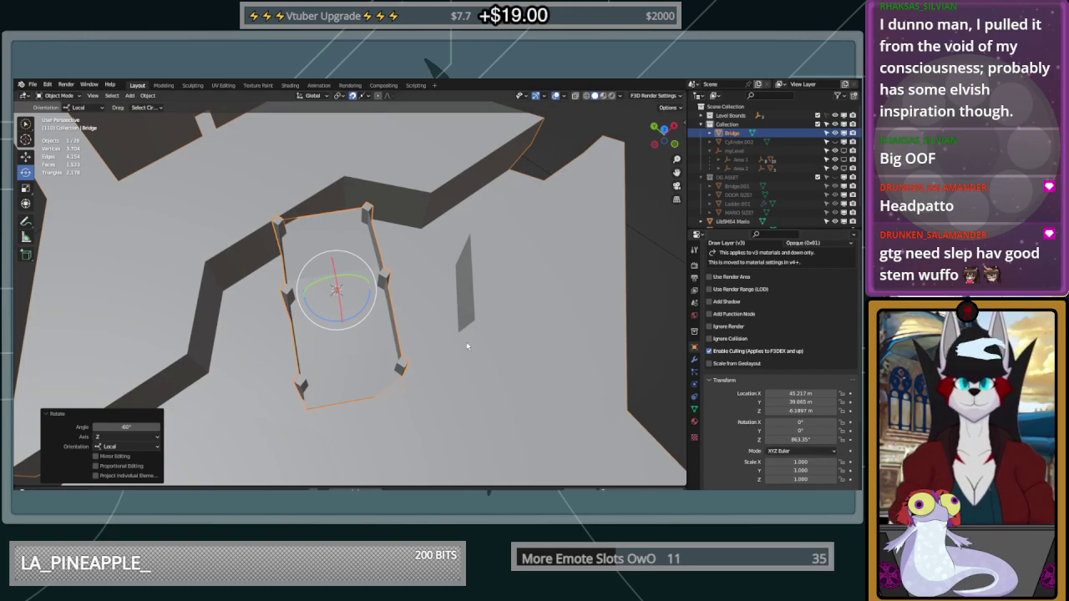
Copy the high island's Z rotation to the Bridge, setting the Bridge's Rotation Z to 20.0994°
{"action": "key", "text": "Tab"}
{"action": "key", "text": "Tab"}
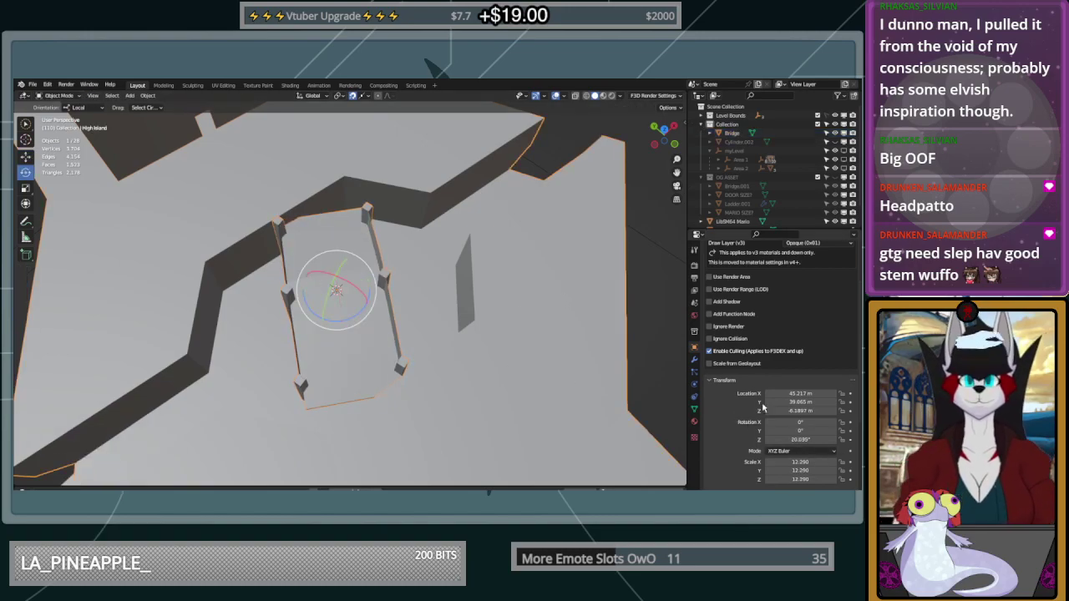
{"action": "left_click", "coordinate": [800, 439]}
{"action": "left_click", "coordinate": [331, 330]}
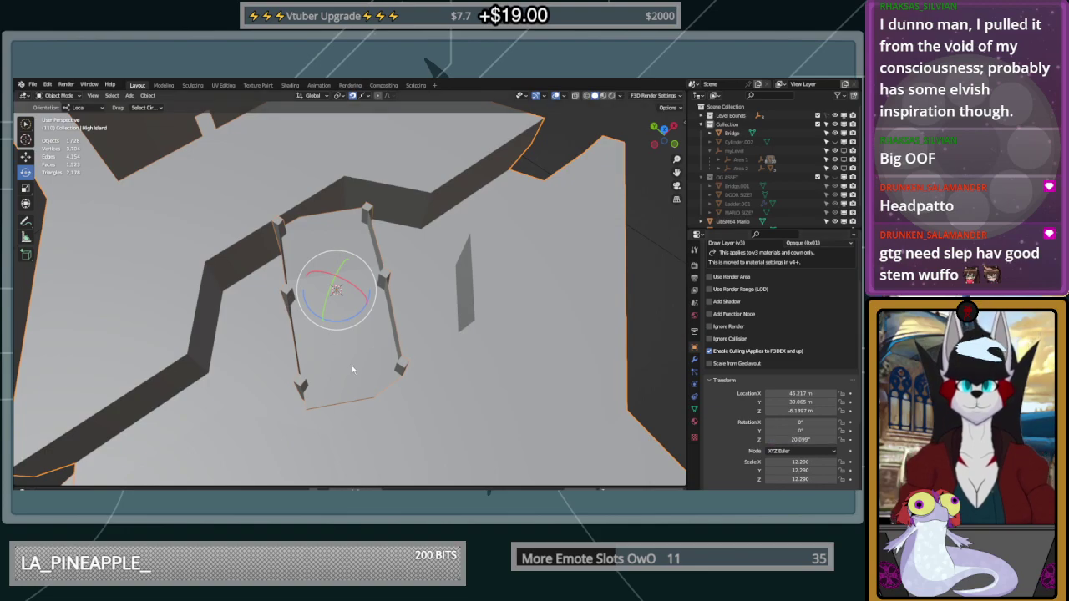
{"action": "left_click", "coordinate": [352, 365]}
{"action": "left_click", "coordinate": [830, 439]}
{"action": "type", "text": "20.0994d"}
{"action": "key", "text": "Return"}
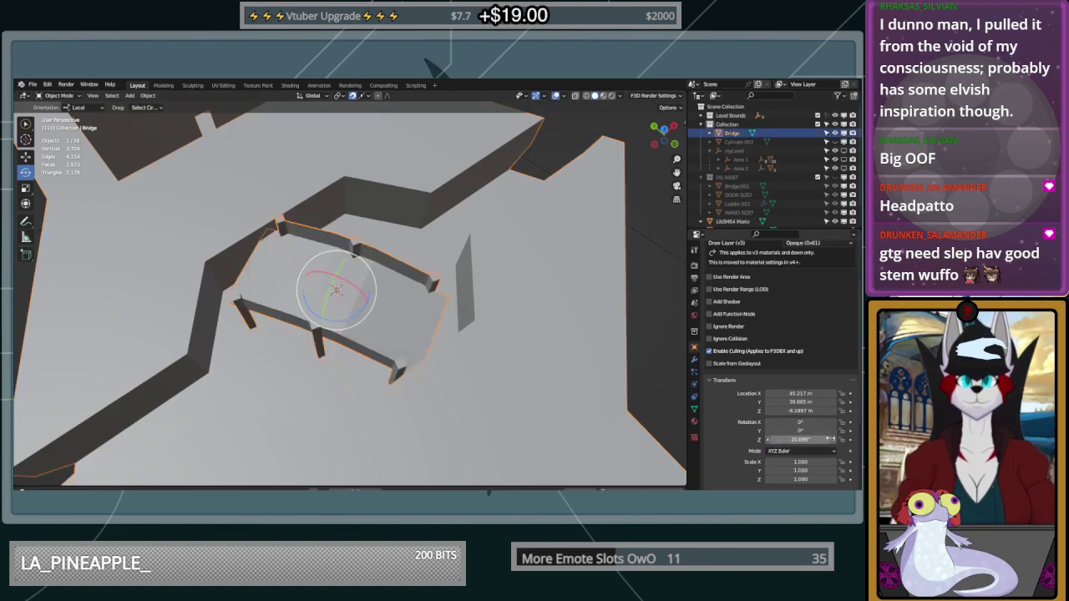
Rotate the Bridge around its local Z axis and set that rotation's angle to -30°
{"action": "middle_click_drag", "start_coordinate": [467, 342], "coordinate": [400, 337]}
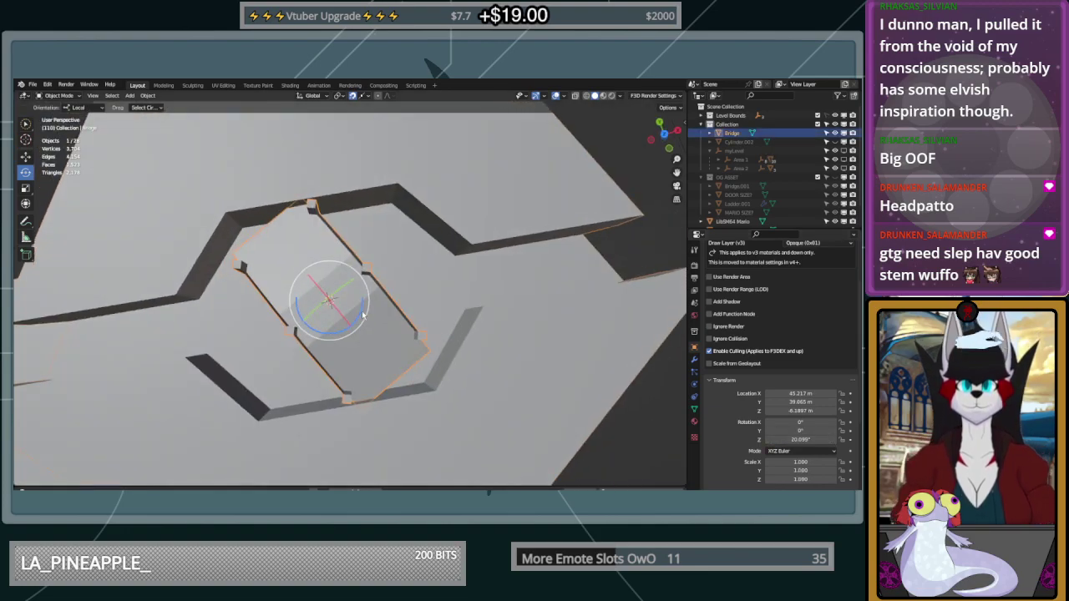
{"action": "left_click_drag", "start_coordinate": [361, 312], "coordinate": [338, 326]}
{"action": "left_click", "coordinate": [127, 427]}
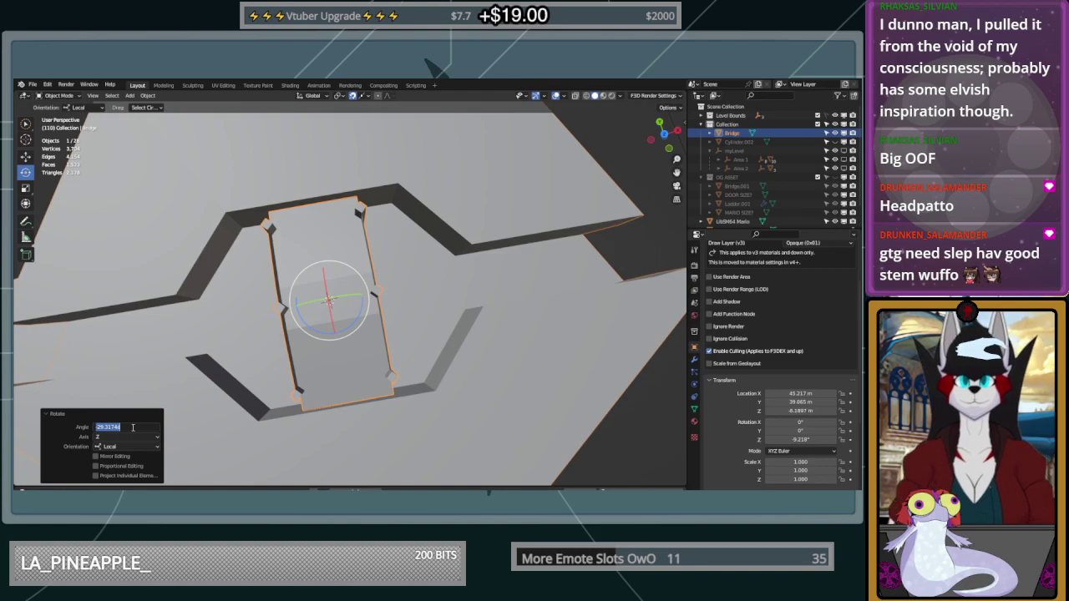
{"action": "type", "text": "-30"}
{"action": "key", "text": "Return"}
Raise the Bridge about 2.17 m along its local Z axis
{"action": "middle_click_drag", "start_coordinate": [334, 250], "coordinate": [295, 195]}
{"action": "left_click", "coordinate": [25, 156]}
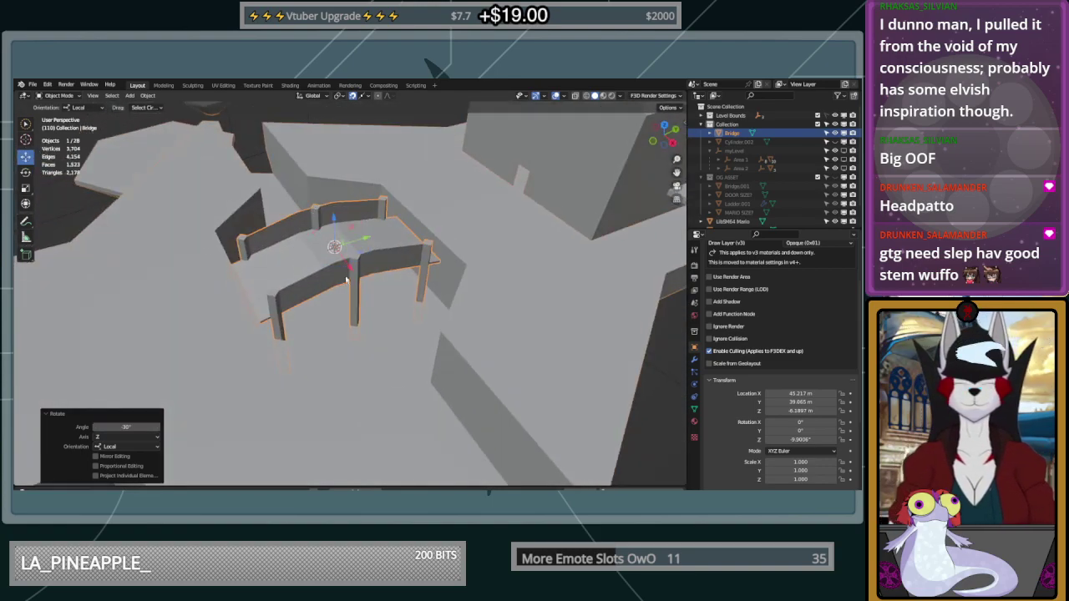
{"action": "middle_click_drag", "start_coordinate": [329, 270], "coordinate": [351, 263]}
{"action": "left_click_drag", "start_coordinate": [336, 214], "coordinate": [336, 187]}
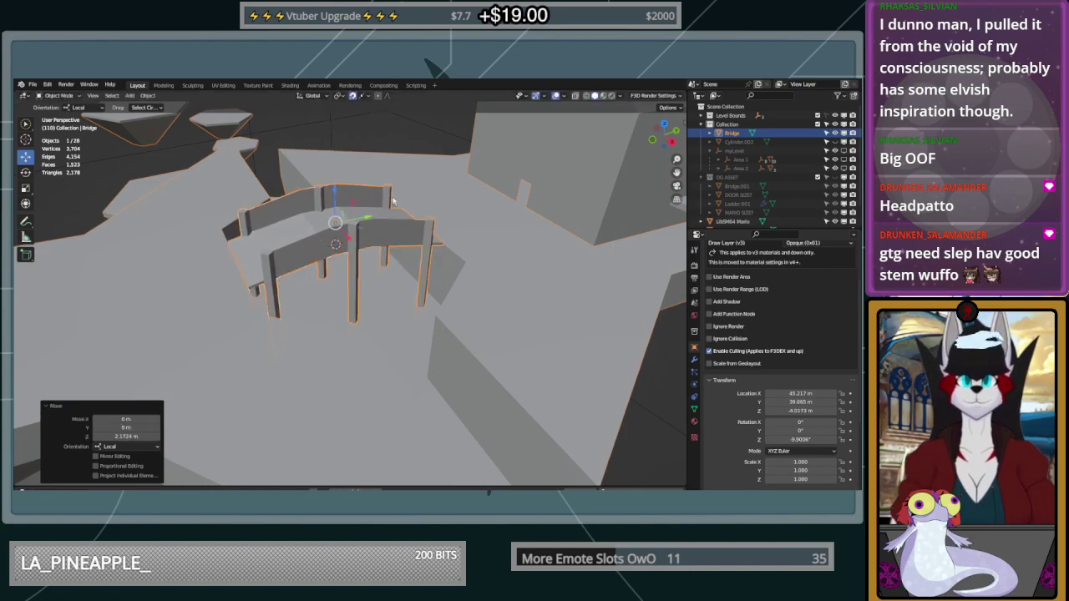
Examine from several angles how the Bridge's ends and posts meet the edges of the high island's gap
{"action": "middle_click_drag", "start_coordinate": [369, 213], "coordinate": [345, 193]}
{"action": "scroll", "coordinate": [501, 250], "scroll_direction": "up", "scroll_amount": 3}
{"action": "middle_click_drag", "start_coordinate": [504, 250], "coordinate": [528, 260]}
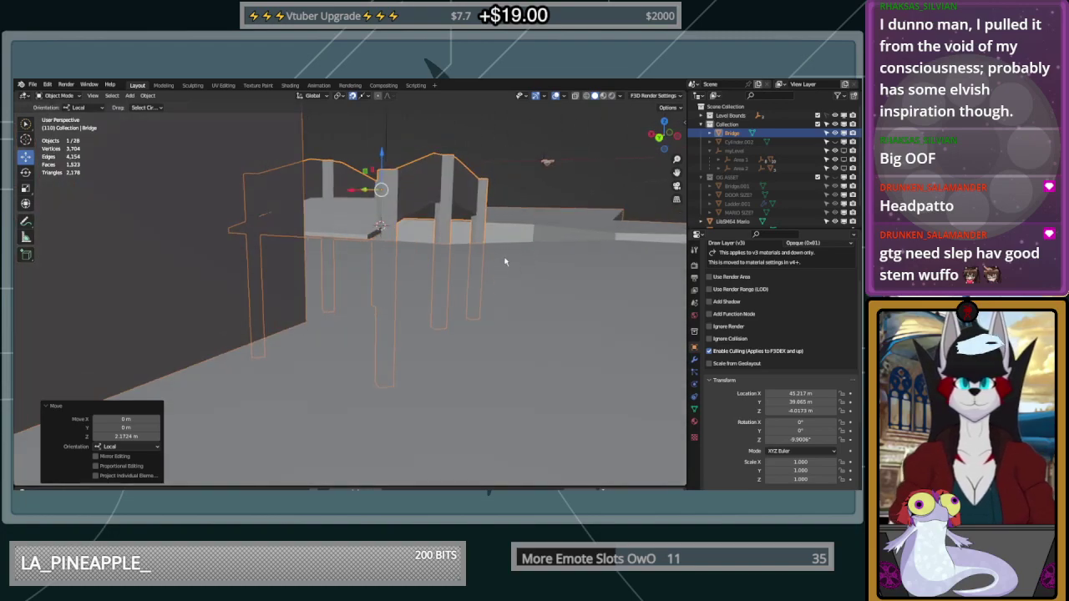
{"action": "middle_click_drag", "start_coordinate": [594, 203], "coordinate": [382, 274]}
{"action": "scroll", "coordinate": [423, 276], "scroll_direction": "down", "scroll_amount": 4}
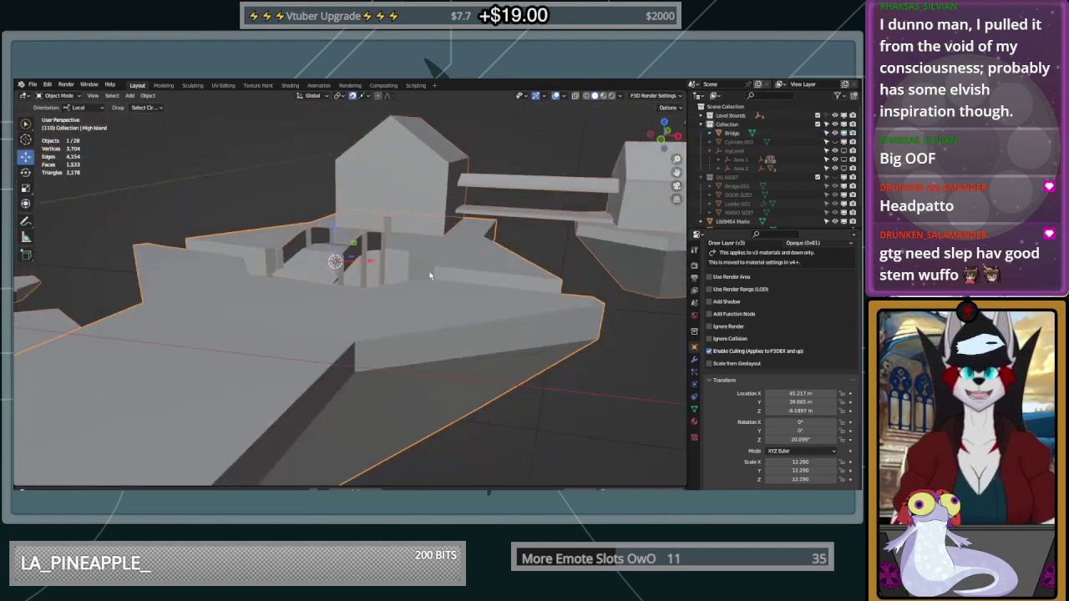
{"action": "middle_click_drag", "start_coordinate": [429, 275], "coordinate": [408, 293]}
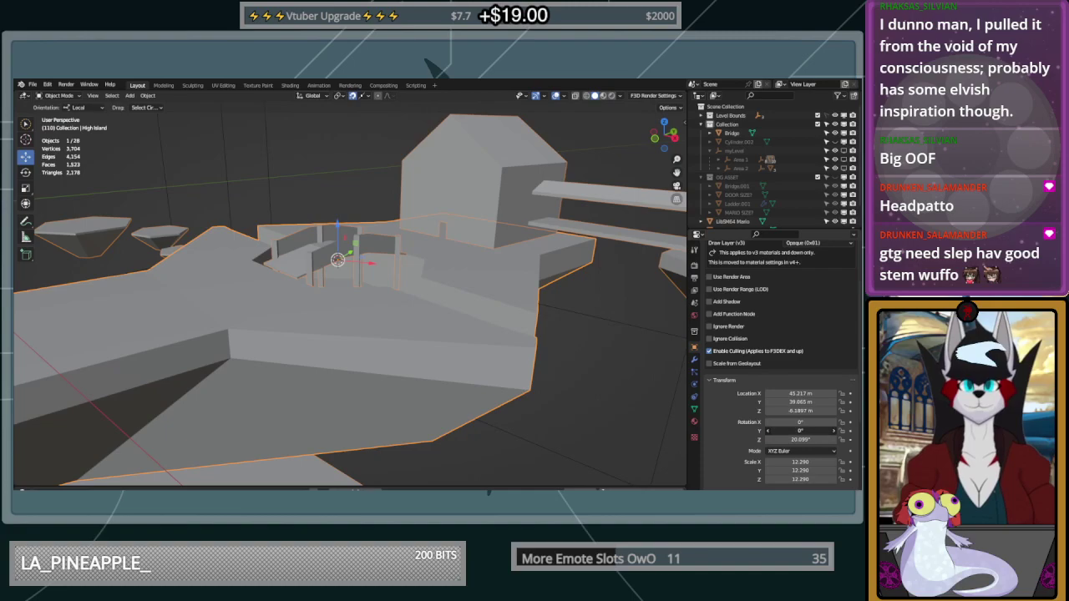
{"action": "left_click", "coordinate": [714, 440]}
{"action": "middle_click_drag", "start_coordinate": [575, 441], "coordinate": [321, 248]}
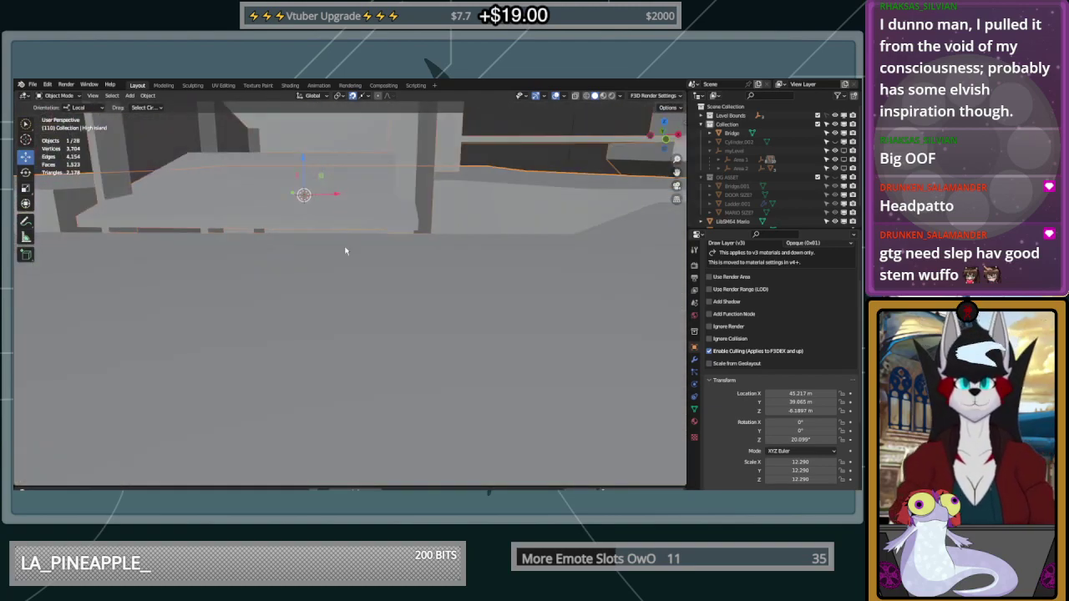
{"action": "middle_click_drag", "start_coordinate": [247, 252], "coordinate": [147, 268]}
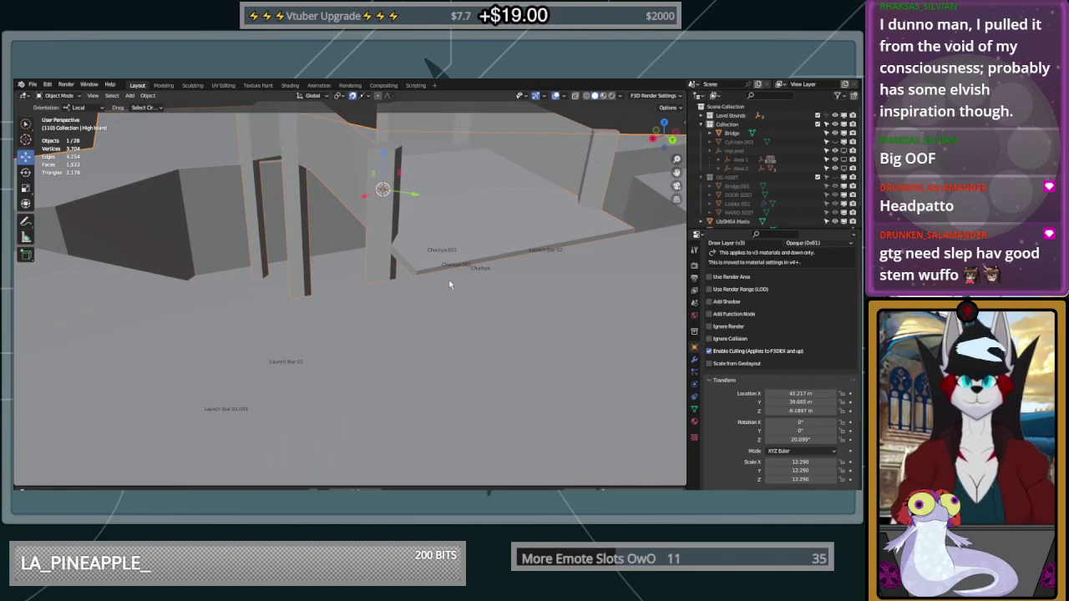
Select the Bridge, try to rotate it with the Rotate tool and undo the rotation
{"action": "left_click", "coordinate": [420, 228], "text": "shift"}
{"action": "middle_click_drag", "start_coordinate": [419, 228], "coordinate": [470, 234]}
{"action": "scroll", "coordinate": [471, 234], "scroll_direction": "down", "scroll_amount": 2}
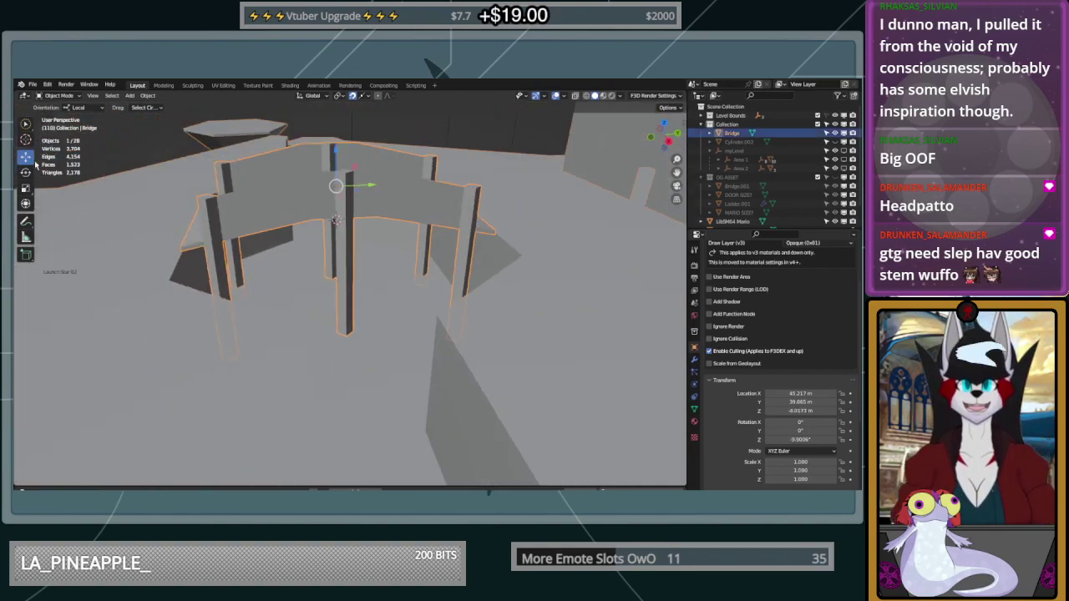
{"action": "left_click", "coordinate": [25, 171]}
{"action": "left_click_drag", "start_coordinate": [349, 193], "coordinate": [304, 162]}
{"action": "key", "text": "ctrl+z"}
Set the Bridge's Rotation X and Rotation Y to 0°
{"action": "left_click", "coordinate": [807, 424]}
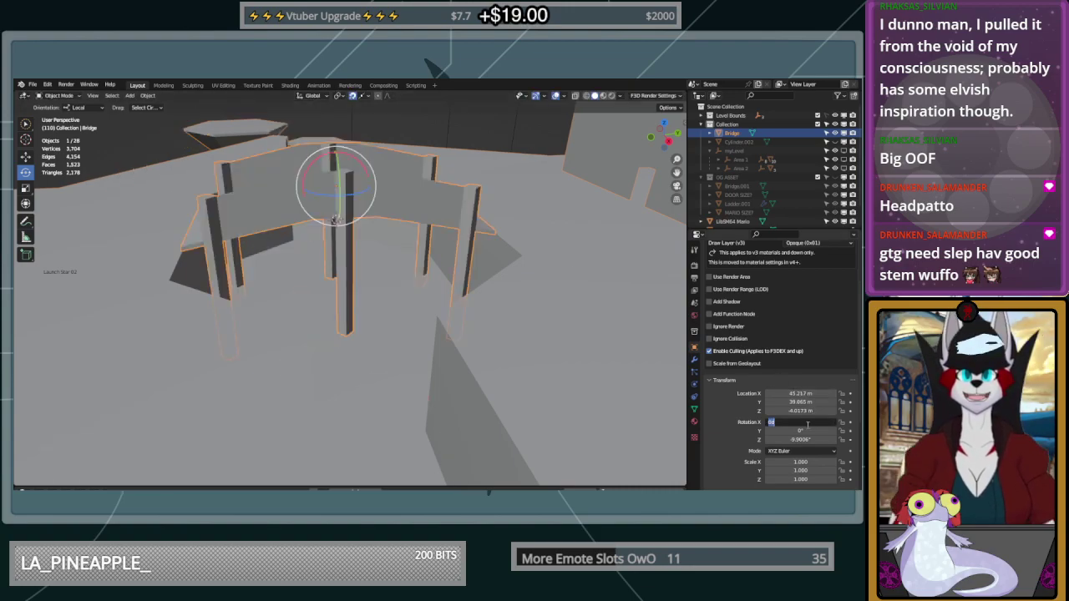
{"action": "type", "text": "0"}
{"action": "left_click", "coordinate": [807, 432]}
{"action": "type", "text": "0"}
{"action": "key", "text": "Return"}
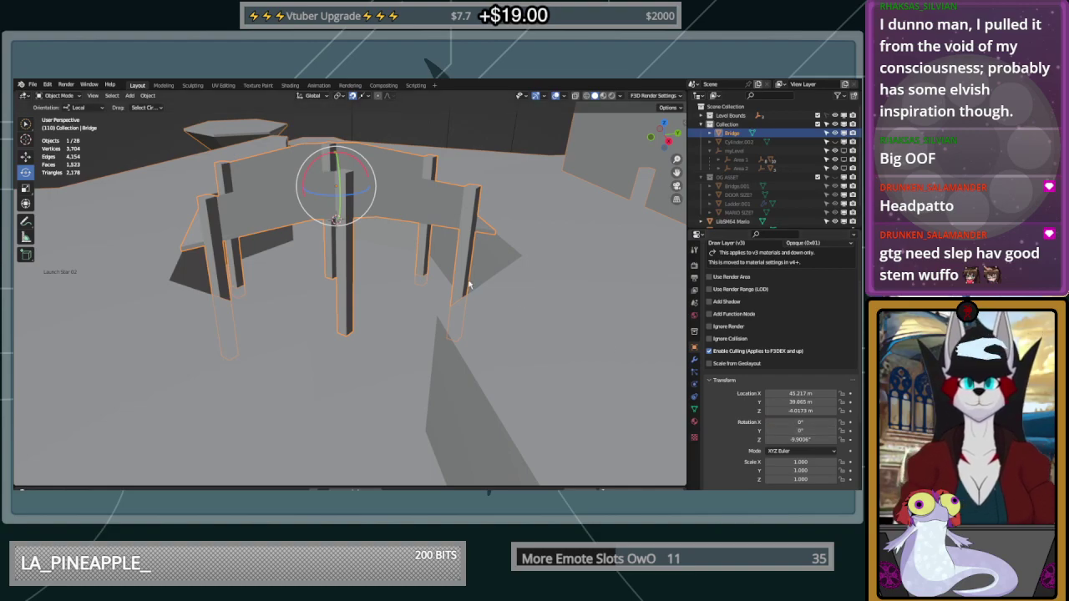
{"action": "middle_click_drag", "start_coordinate": [470, 281], "coordinate": [537, 270]}
{"action": "scroll", "coordinate": [213, 254], "scroll_direction": "up", "scroll_amount": 3}
{"action": "middle_click_drag", "start_coordinate": [213, 254], "coordinate": [411, 270]}
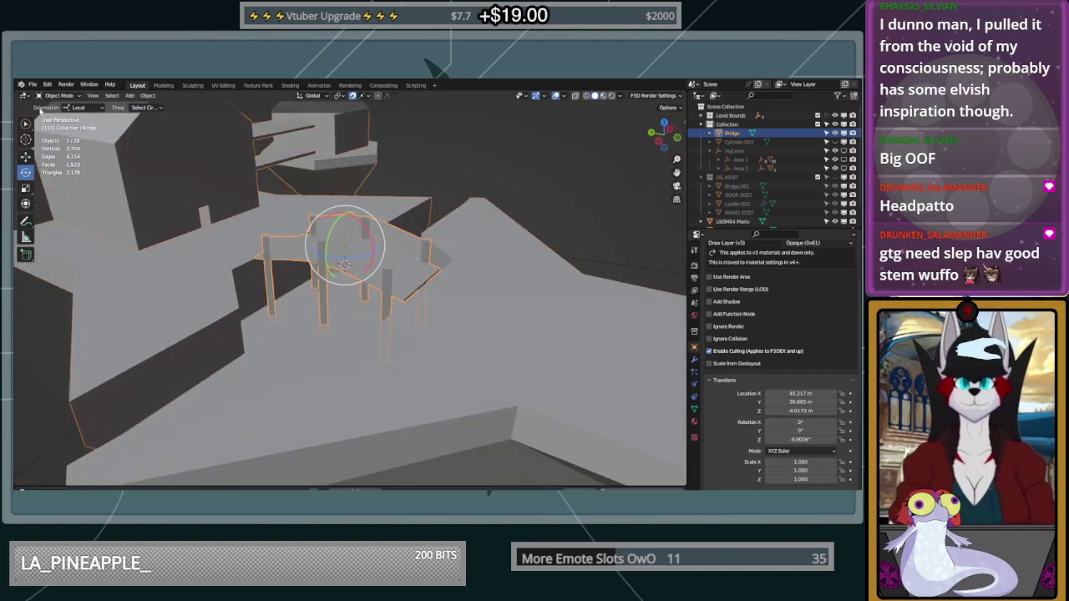
{"action": "left_click", "coordinate": [60, 95]}
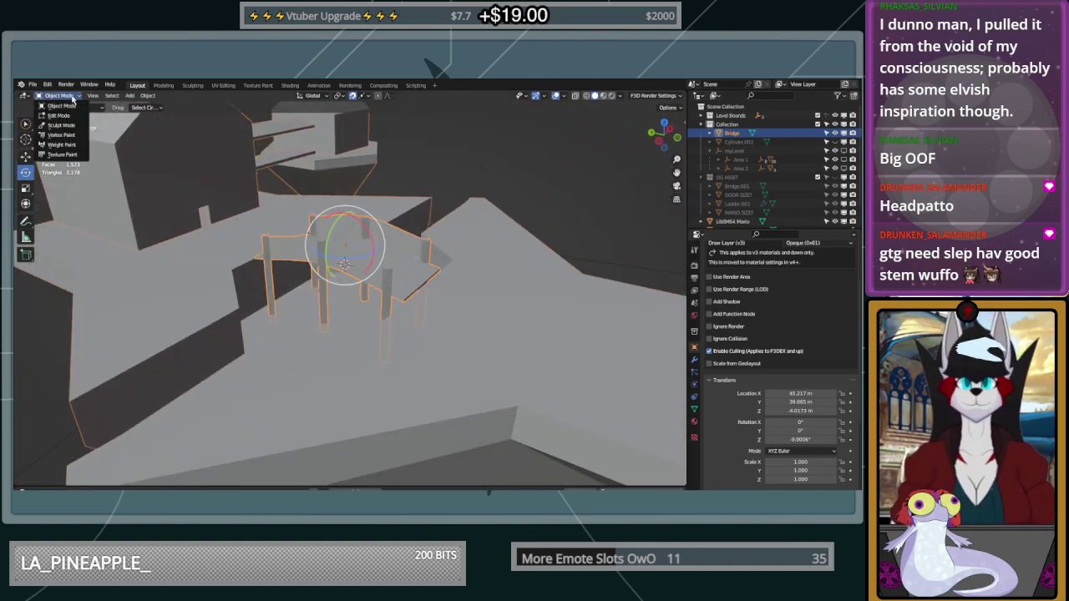
{"action": "left_click", "coordinate": [60, 115]}
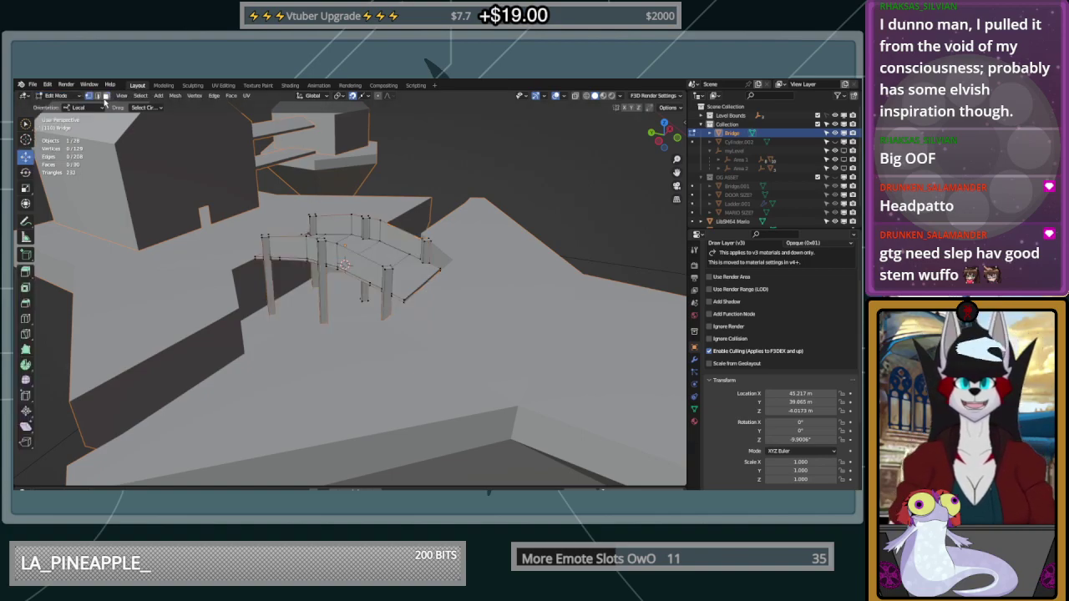
{"action": "key", "text": "Tab"}
Select the high island and open it in Edit Mode with face selection
{"action": "left_click", "coordinate": [505, 333]}
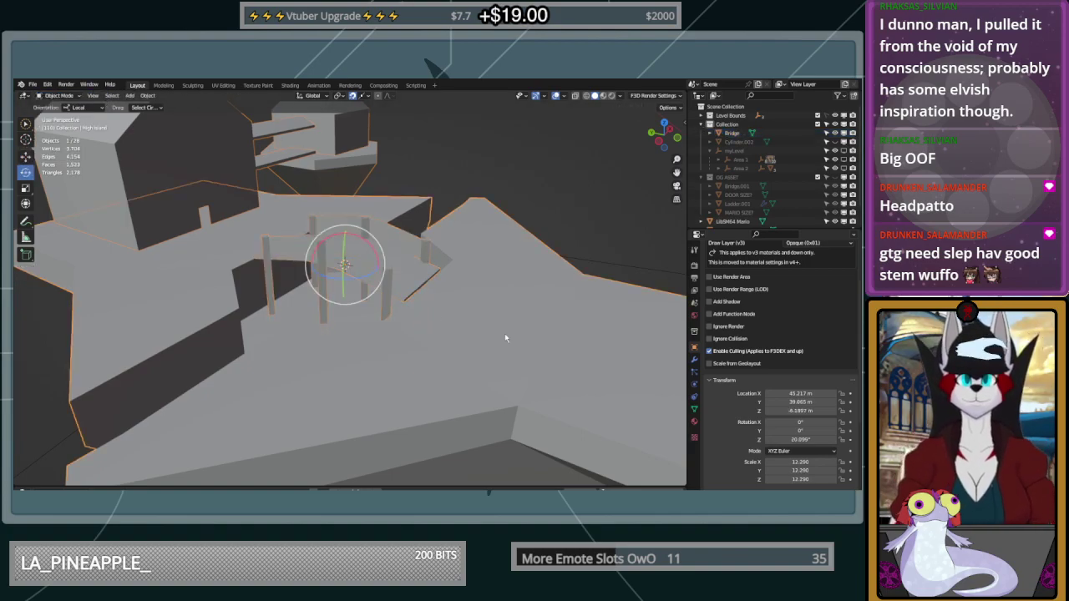
{"action": "left_click", "coordinate": [74, 96]}
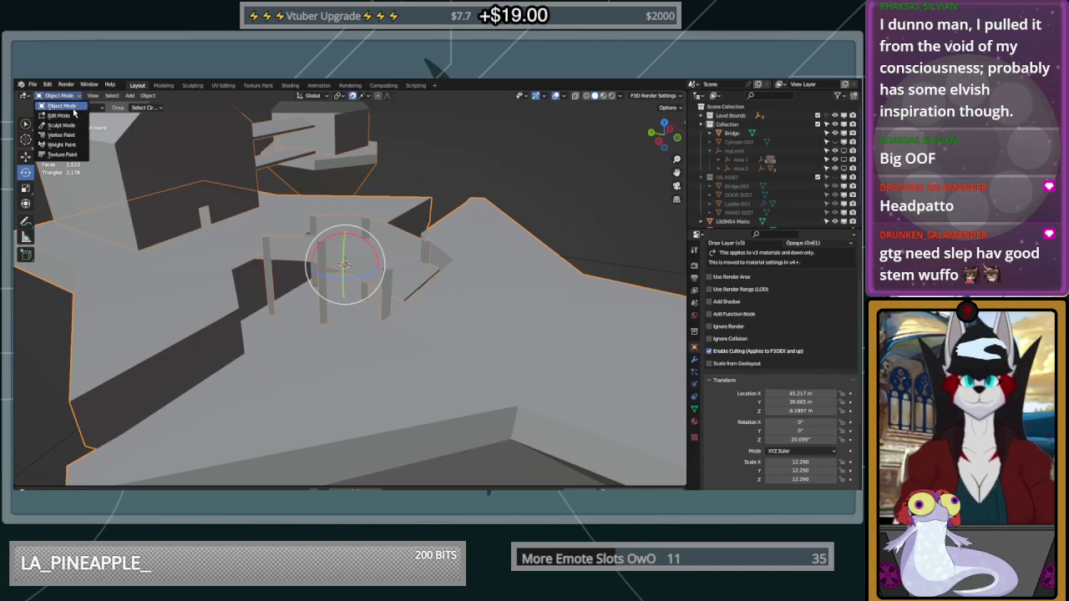
{"action": "left_click", "coordinate": [64, 115]}
{"action": "mouse_move", "coordinate": [477, 306]}
{"action": "middle_mouse_down"}
{"action": "mouse_move", "coordinate": [434, 300]}
{"action": "mouse_move", "coordinate": [481, 301]}
{"action": "middle_mouse_up"}
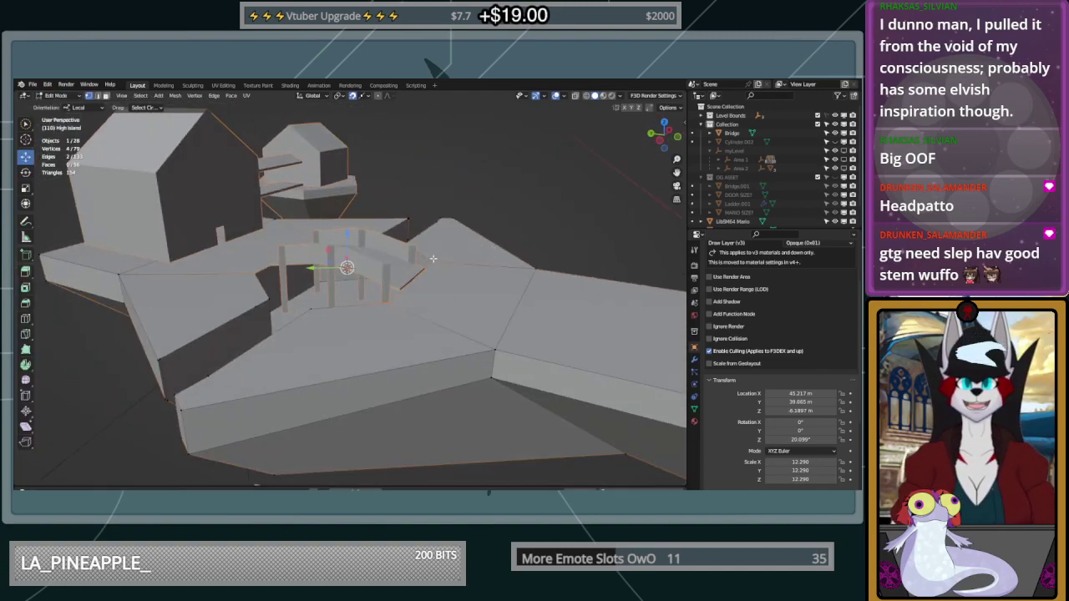
{"action": "left_click", "coordinate": [106, 96]}
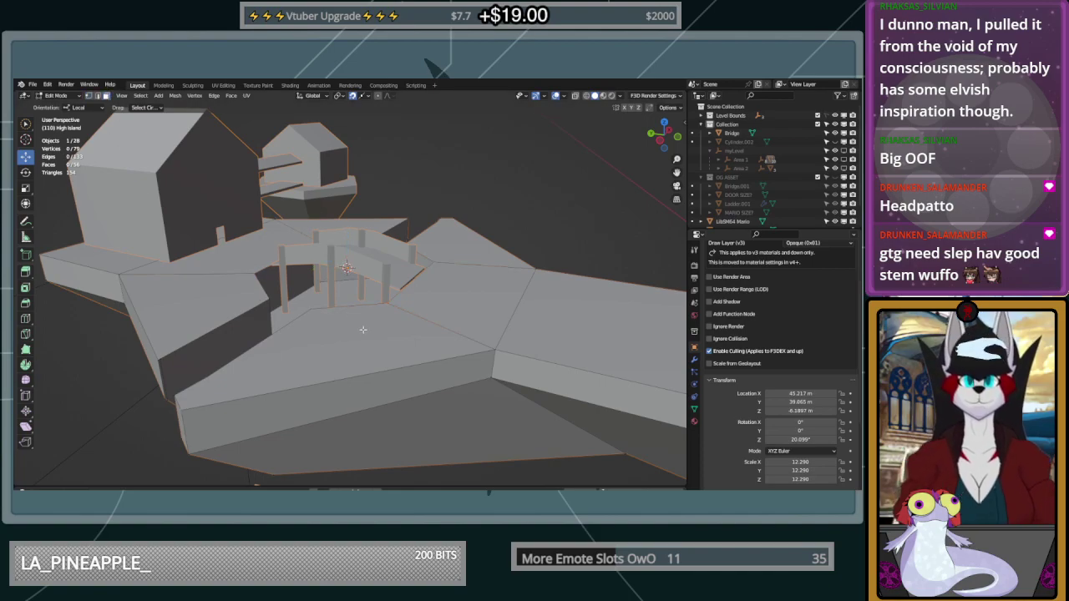
Select the four adjoining top faces of the high island on the side of the gap away from the house
{"action": "left_click", "coordinate": [451, 342]}
{"action": "left_click", "coordinate": [466, 293], "text": "shift"}
{"action": "left_click", "coordinate": [465, 254], "text": "shift"}
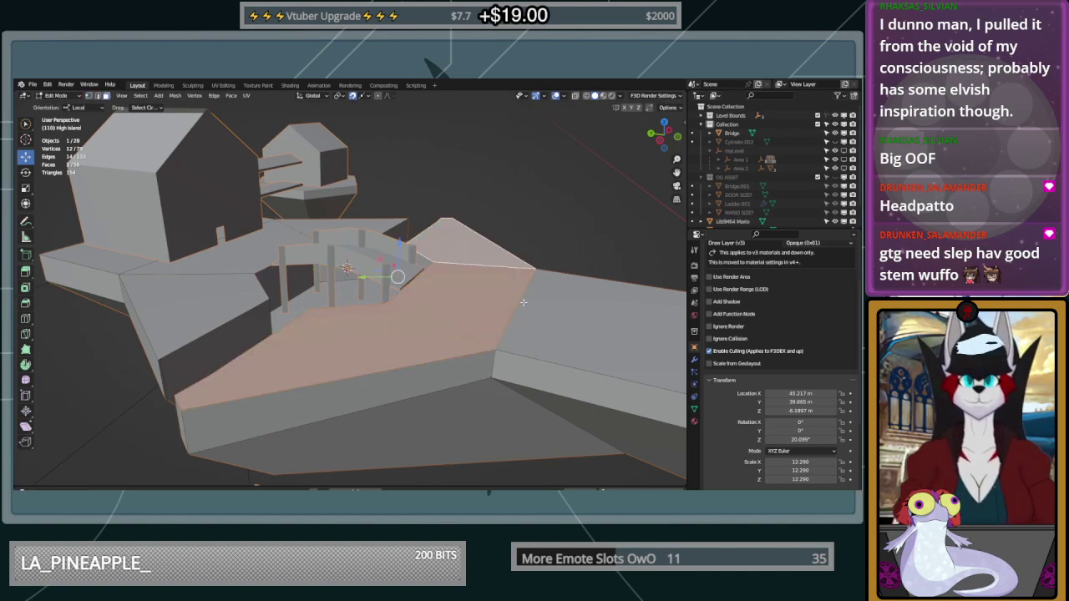
{"action": "scroll", "coordinate": [524, 303], "scroll_direction": "down", "scroll_amount": 4}
{"action": "left_click", "coordinate": [525, 308], "text": "shift"}
{"action": "scroll", "coordinate": [415, 315], "scroll_direction": "up", "scroll_amount": 2}
{"action": "middle_click_drag", "start_coordinate": [415, 314], "coordinate": [444, 296]}
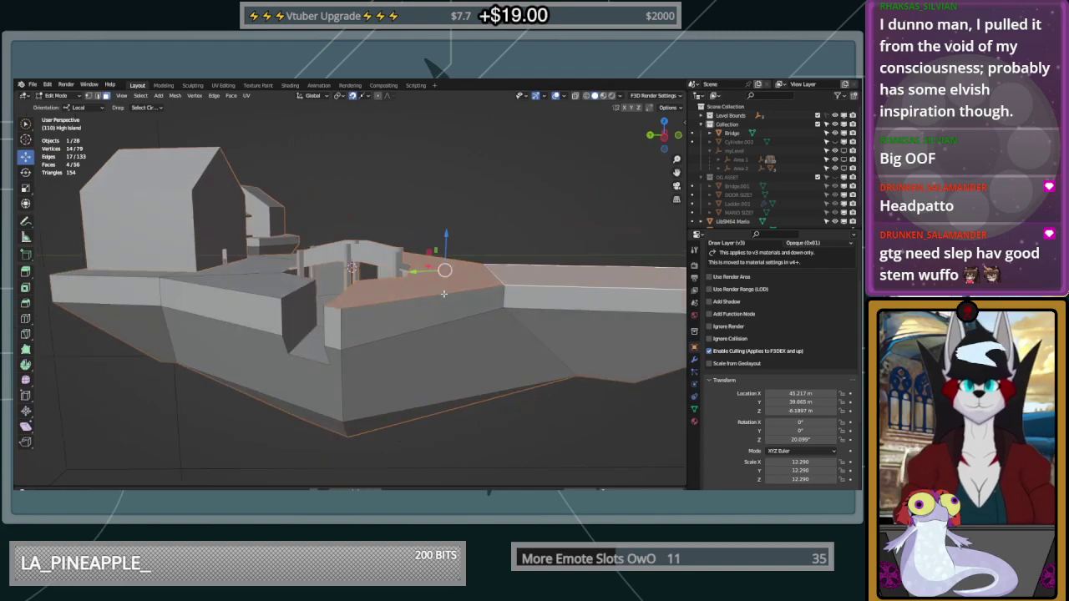
Select only the island's top face beside the gap and set Snap To to Edge
{"action": "left_click", "coordinate": [447, 274]}
{"action": "scroll", "coordinate": [416, 287], "scroll_direction": "up", "scroll_amount": 4}
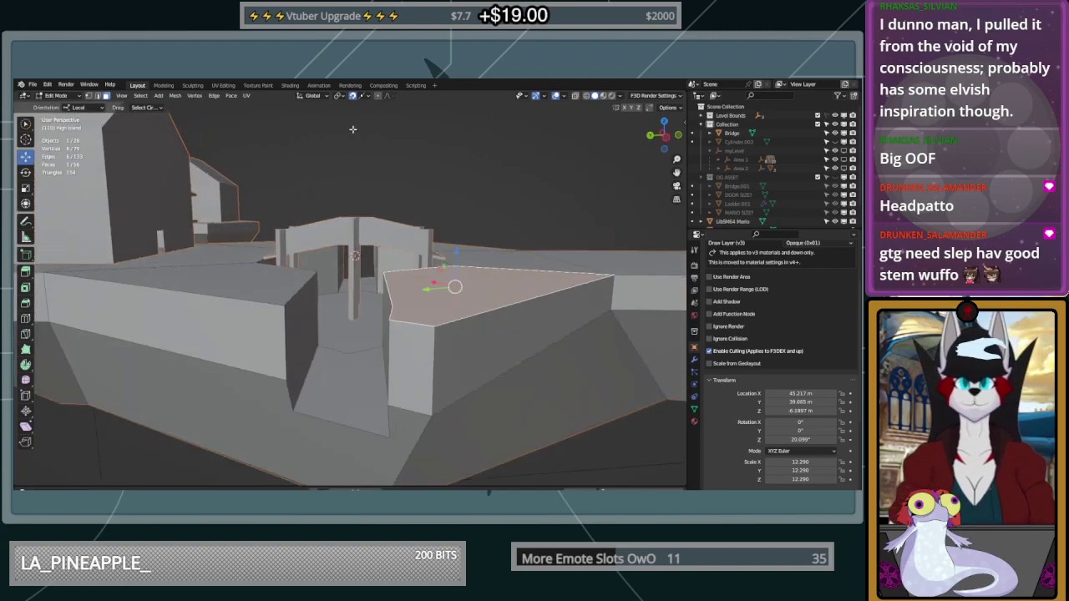
{"action": "left_click", "coordinate": [362, 96]}
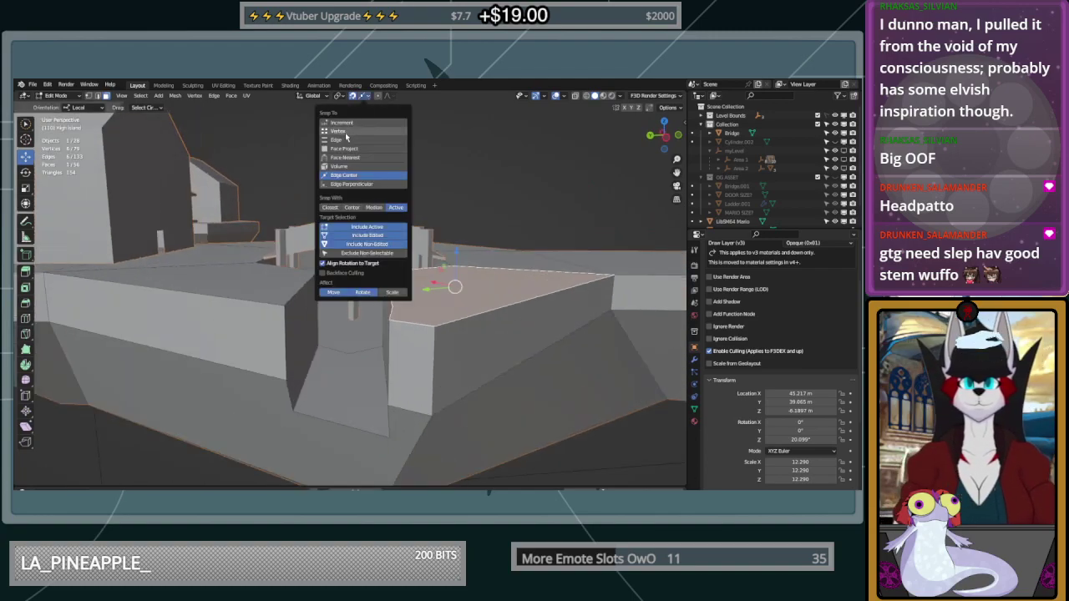
{"action": "left_click", "coordinate": [343, 140]}
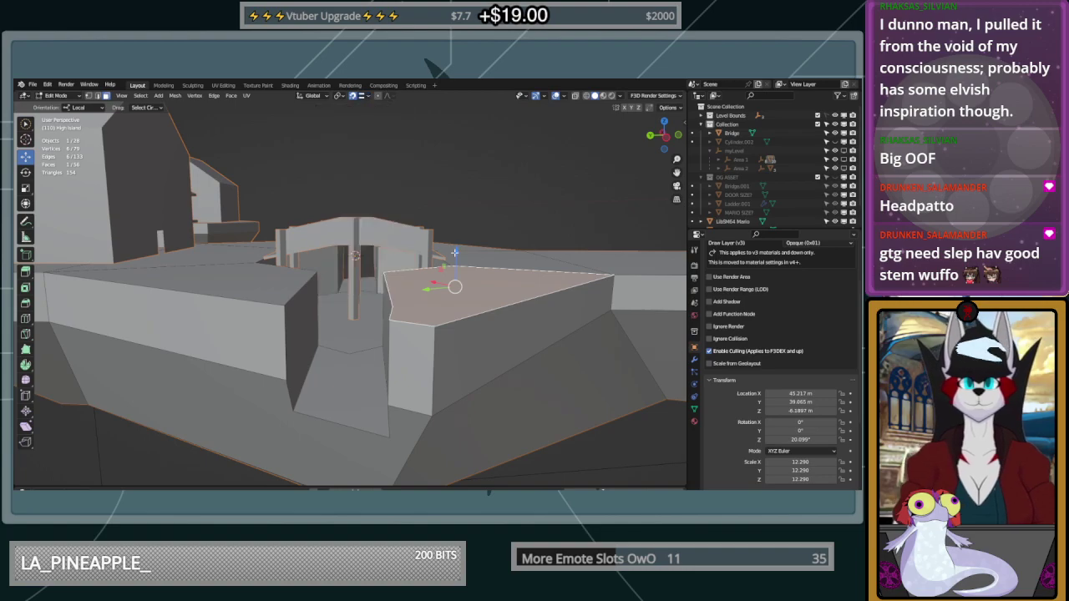
Try twice to move the selected top face along local Z, snapped to the opposite ledge's edge, and undo each move
{"action": "key", "text": "g"}
{"action": "key", "text": "z"}
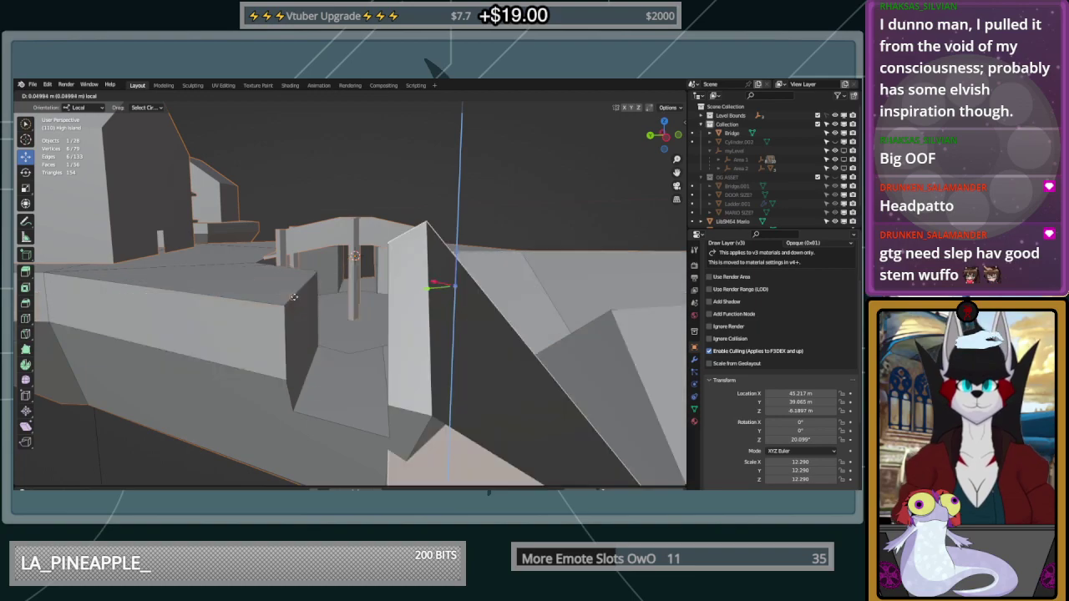
{"action": "left_click_drag", "start_coordinate": [298, 291], "coordinate": [298, 291]}
{"action": "key", "text": "ctrl+z"}
{"action": "left_click_drag", "start_coordinate": [458, 250], "coordinate": [456, 268]}
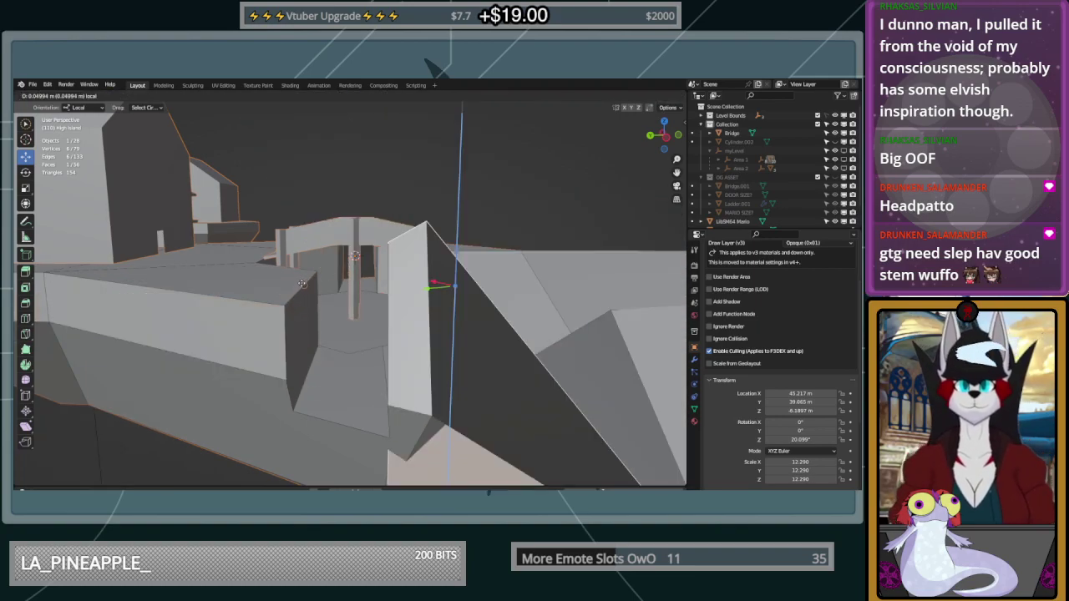
{"action": "left_click", "coordinate": [290, 299]}
{"action": "middle_click_drag", "start_coordinate": [290, 299], "coordinate": [439, 261]}
{"action": "key", "text": "ctrl+z"}
Try to raise the four-sided top face beside the bridge along local Z to the opposite ledge's edge and undo it
{"action": "scroll", "coordinate": [360, 324], "scroll_direction": "up", "scroll_amount": 2}
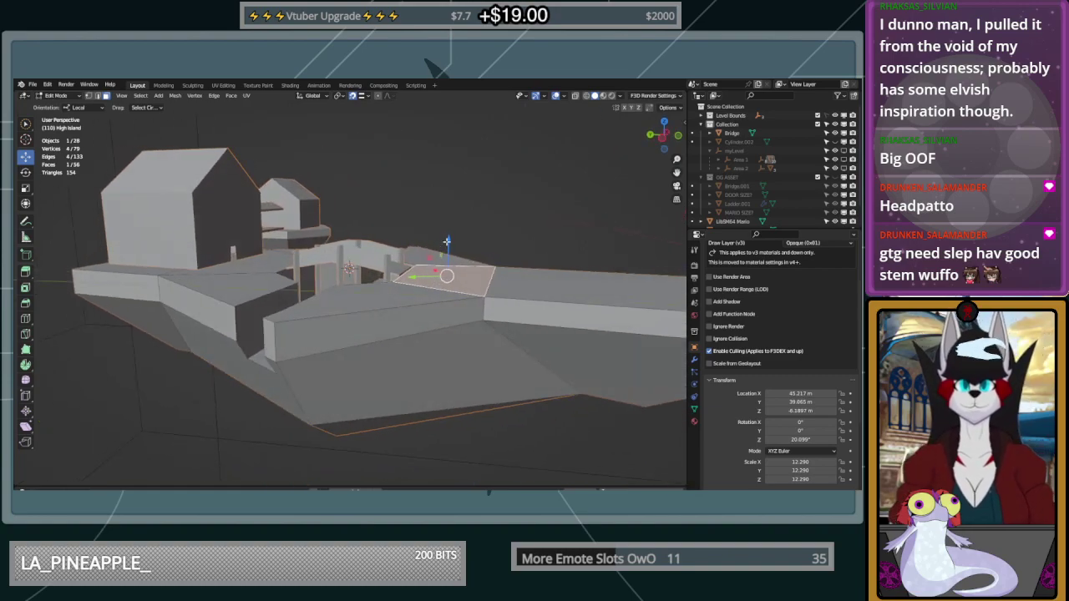
{"action": "key", "text": "e"}
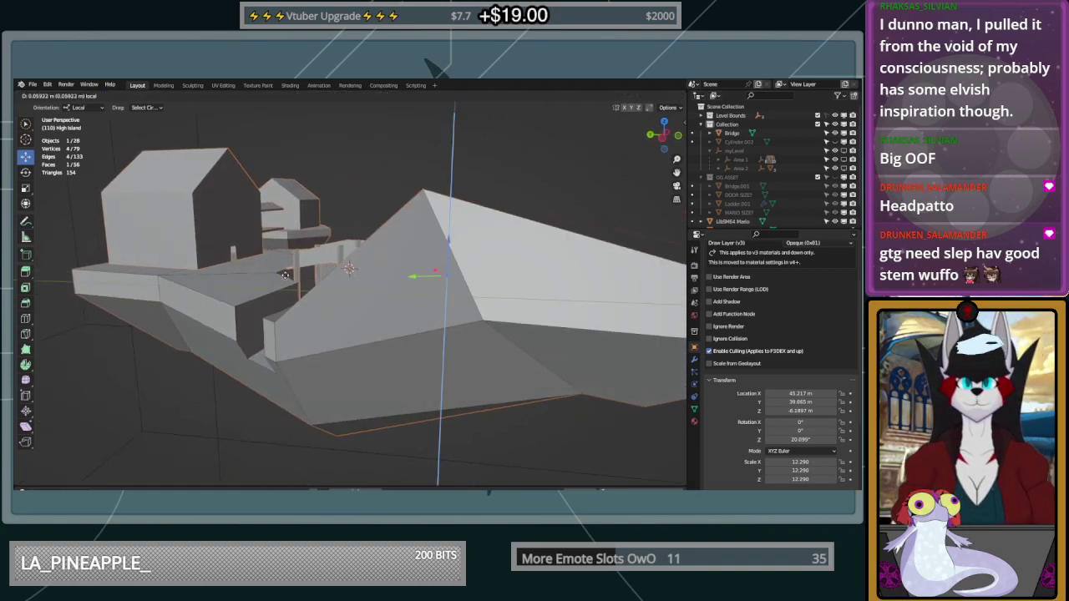
{"action": "left_click", "coordinate": [283, 269]}
{"action": "middle_click_drag", "start_coordinate": [288, 270], "coordinate": [395, 309]}
{"action": "key", "text": "ctrl+z"}
Move the four-sided top face beside the bridge along local Z, snapped to the opposite ledge's edge
{"action": "middle_click_drag", "start_coordinate": [424, 351], "coordinate": [363, 119]}
{"action": "left_click", "coordinate": [367, 96]}
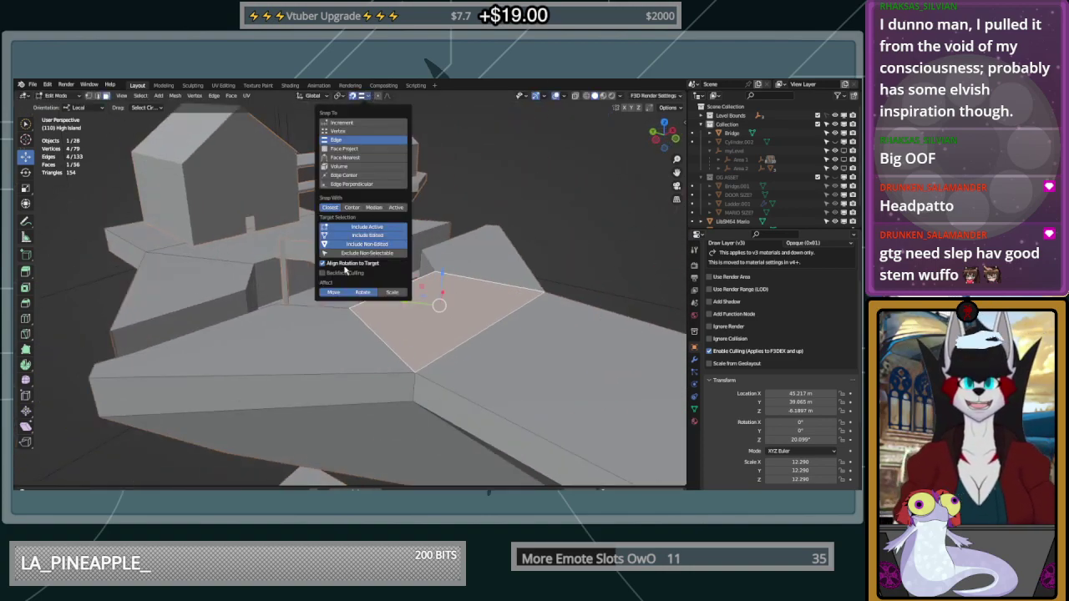
{"action": "middle_click_drag", "start_coordinate": [345, 269], "coordinate": [452, 254]}
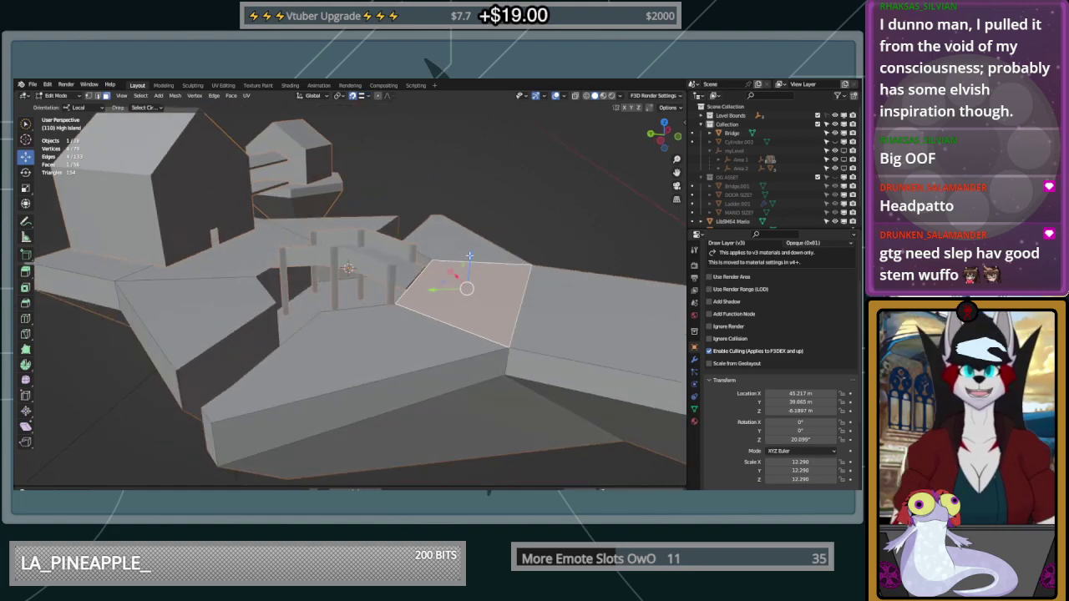
{"action": "key", "text": "g"}
{"action": "key", "text": "z"}
{"action": "left_click", "coordinate": [263, 271]}
{"action": "middle_click_drag", "start_coordinate": [263, 271], "coordinate": [282, 247]}
Level the six-sided top face at the island's tip along local Z, snapped to the edge across the gap
{"action": "left_click", "coordinate": [354, 325]}
{"action": "middle_click_drag", "start_coordinate": [355, 326], "coordinate": [446, 275]}
{"action": "scroll", "coordinate": [443, 284], "scroll_direction": "up", "scroll_amount": 3}
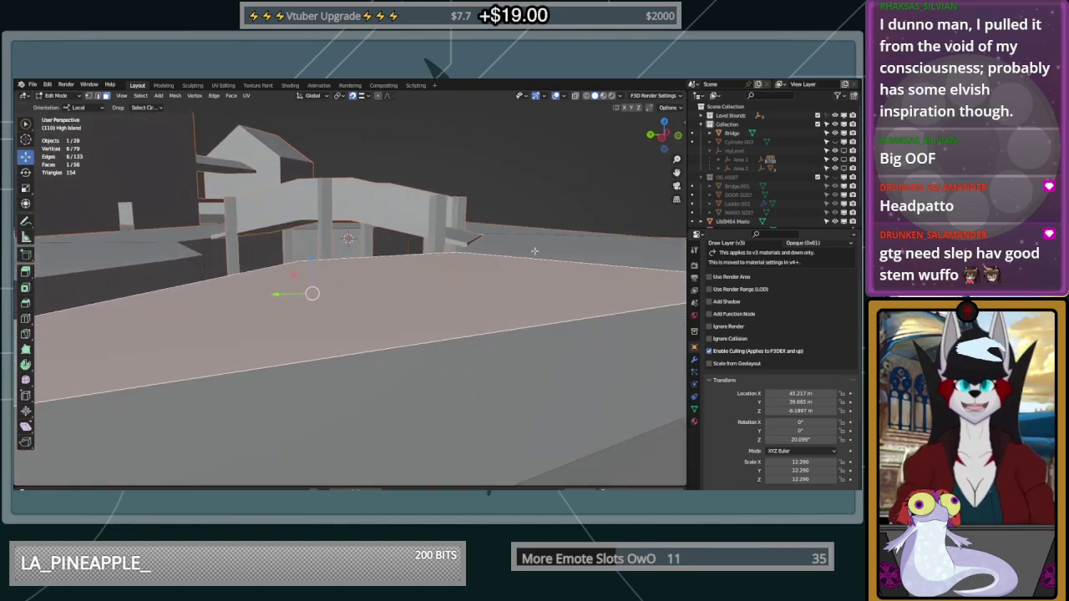
{"action": "scroll", "coordinate": [519, 248], "scroll_direction": "up", "scroll_amount": 2}
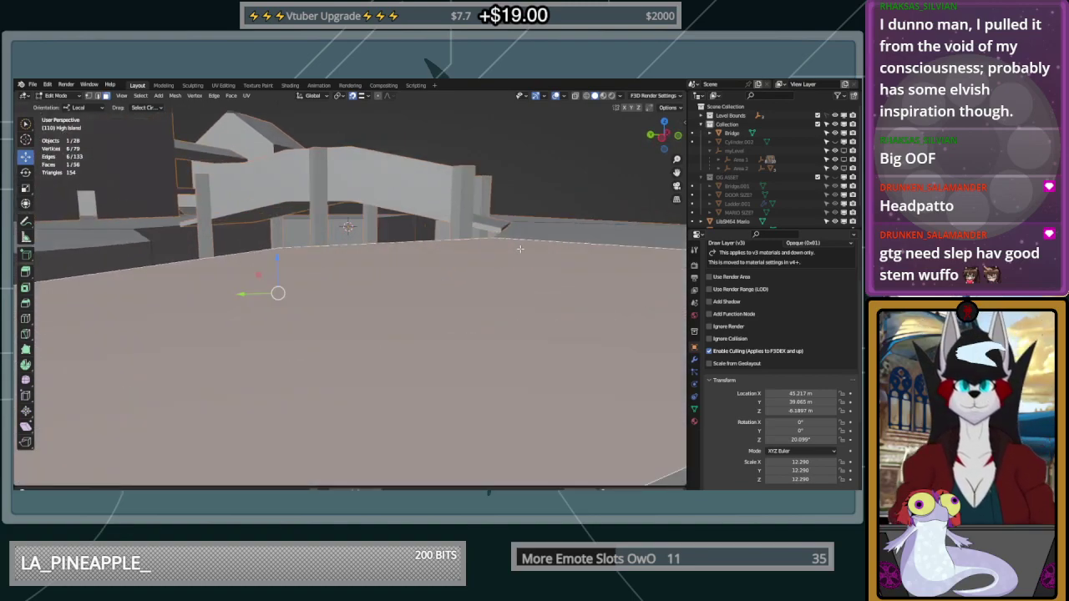
{"action": "scroll", "coordinate": [519, 248], "scroll_direction": "down", "scroll_amount": 4}
{"action": "middle_click_drag", "start_coordinate": [520, 249], "coordinate": [544, 249]}
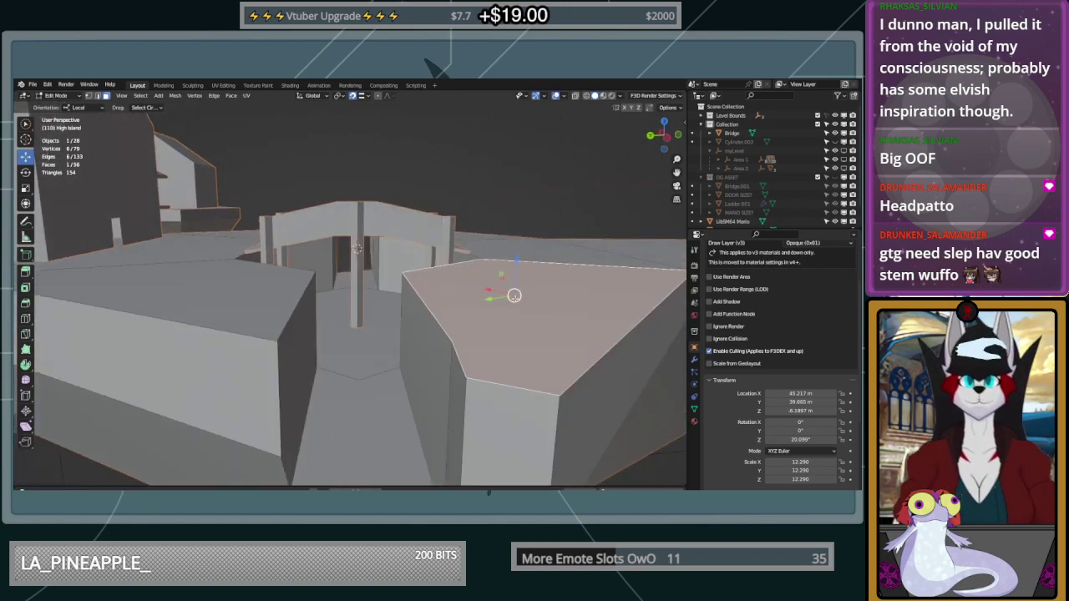
{"action": "left_click_drag", "start_coordinate": [516, 263], "coordinate": [292, 304]}
{"action": "middle_click_drag", "start_coordinate": [395, 294], "coordinate": [265, 324]}
{"action": "key", "text": "g"}
{"action": "key", "text": "z"}
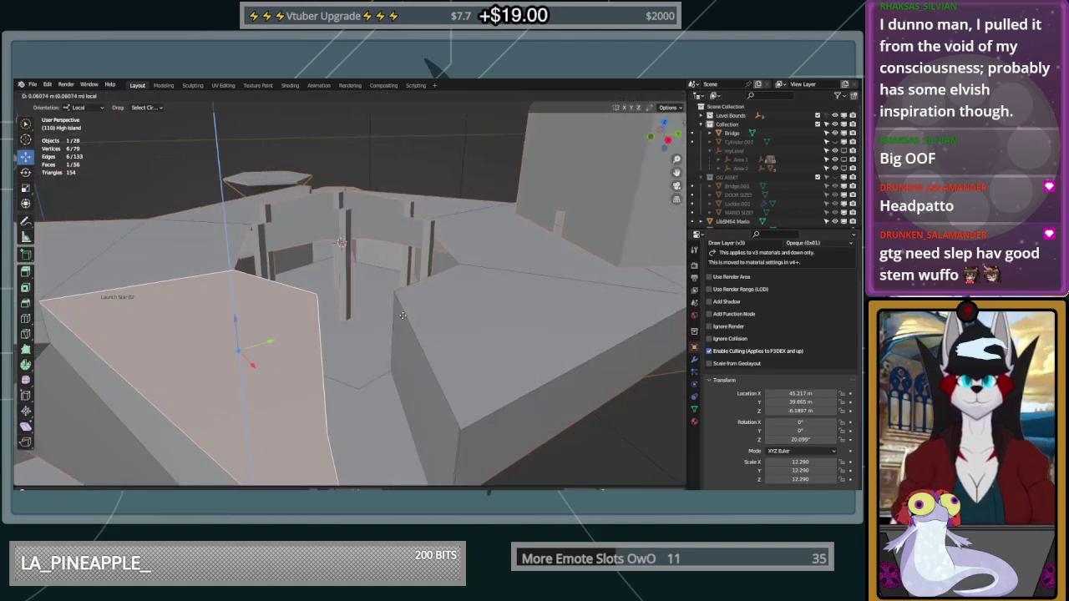
{"action": "left_click", "coordinate": [419, 326]}
Move the long top face by the launch star along local Z to the height of the ledge across the gap
{"action": "middle_click_drag", "start_coordinate": [419, 326], "coordinate": [294, 273]}
{"action": "left_click", "coordinate": [294, 273]}
{"action": "key", "text": "g"}
{"action": "key", "text": "z"}
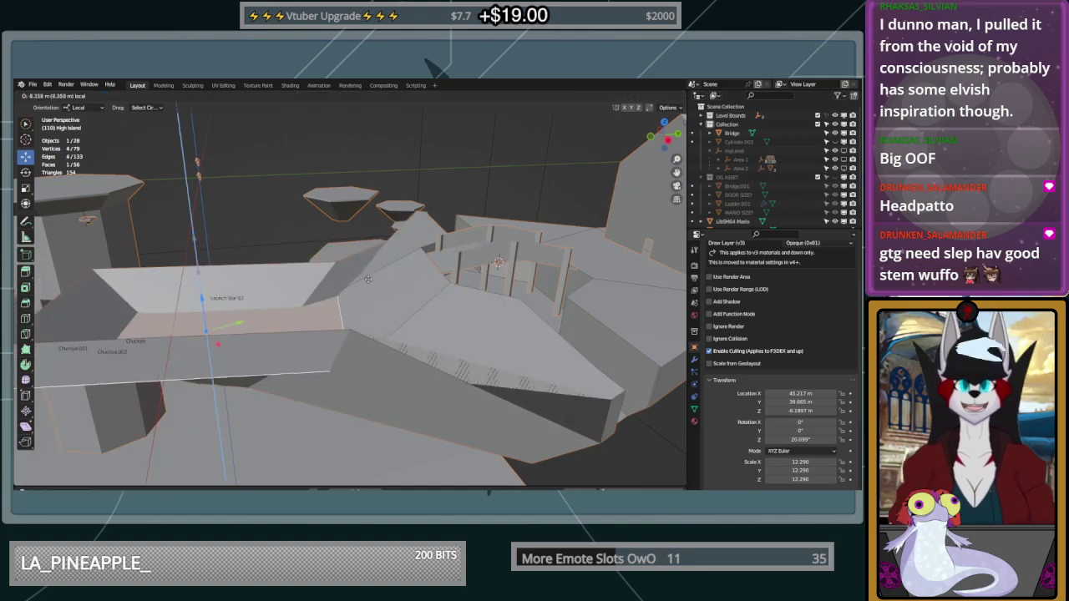
{"action": "left_click", "coordinate": [608, 324]}
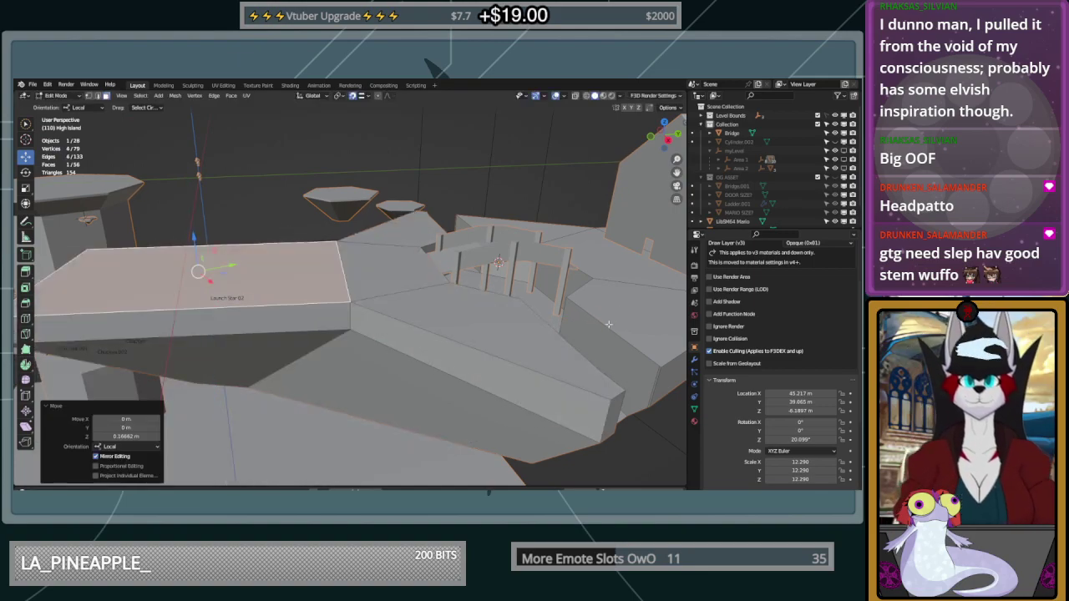
Adjust the five-sided top face on the house side of the gap along local Z, snapped to a neighbouring edge
{"action": "left_click", "coordinate": [618, 324]}
{"action": "middle_click_drag", "start_coordinate": [618, 324], "coordinate": [470, 298]}
{"action": "key", "text": "g"}
{"action": "key", "text": "z"}
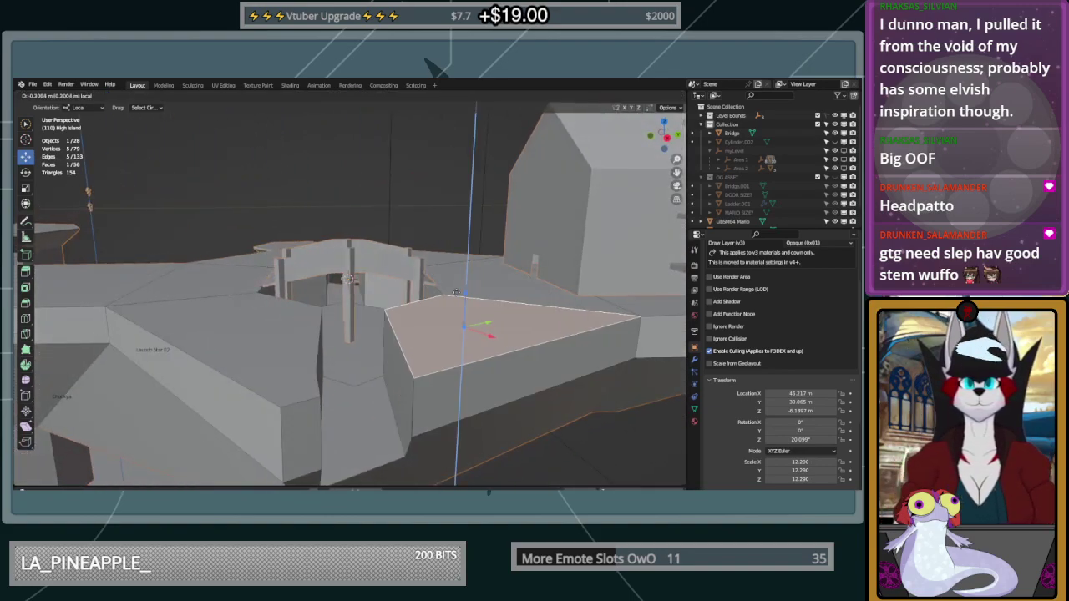
{"action": "left_click", "coordinate": [463, 251]}
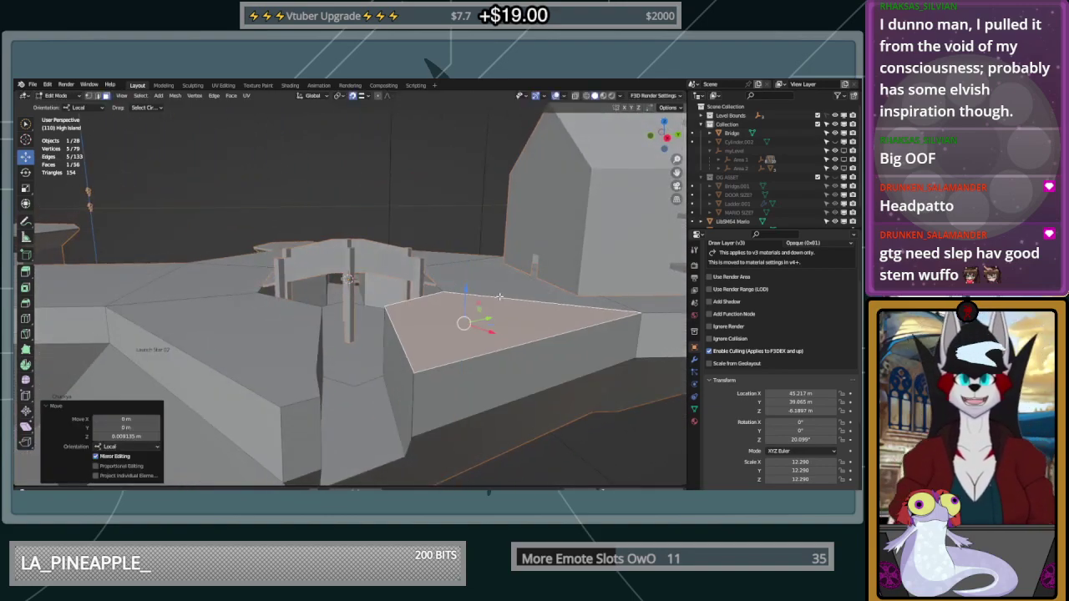
Raise the six-sided top face behind the bridge along local Z to the house-side ledge's edge and leave Edit Mode
{"action": "left_click", "coordinate": [496, 268]}
{"action": "left_click", "coordinate": [457, 248]}
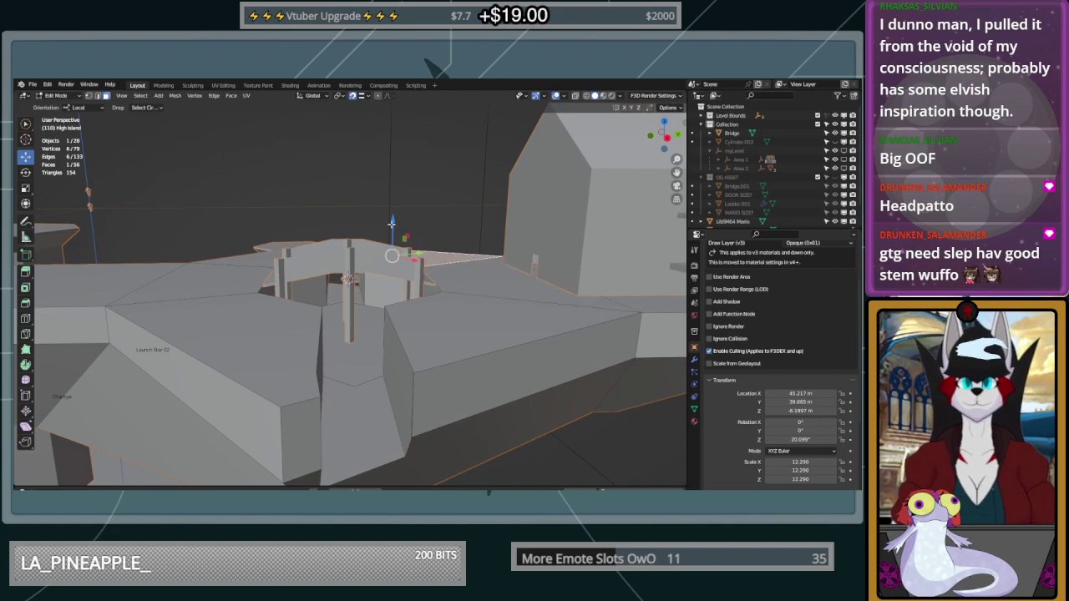
{"action": "key", "text": "g"}
{"action": "key", "text": "z"}
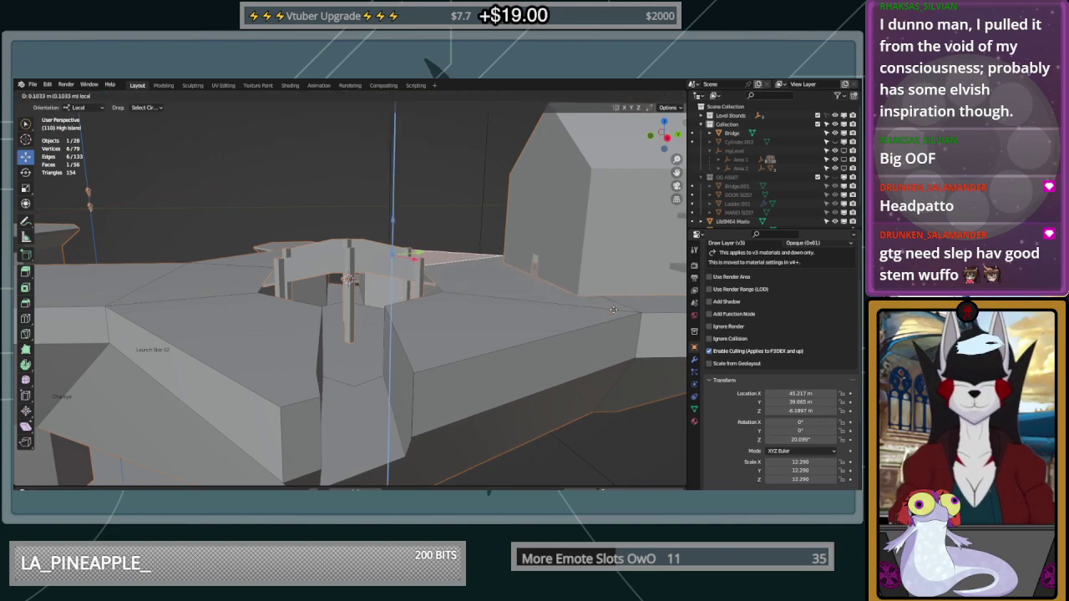
{"action": "left_click", "coordinate": [613, 310]}
{"action": "middle_click_drag", "start_coordinate": [408, 298], "coordinate": [171, 171]}
{"action": "key", "text": "Tab"}
Select the bridge and lower it along Z to about -4.16 m so its deck end meets the ground, then deselect it
{"action": "left_click", "coordinate": [377, 195]}
{"action": "scroll", "coordinate": [394, 189], "scroll_direction": "down", "scroll_amount": 3}
{"action": "scroll", "coordinate": [374, 190], "scroll_direction": "up", "scroll_amount": 3}
{"action": "left_click", "coordinate": [349, 262]}
{"action": "left_click", "coordinate": [27, 157]}
{"action": "scroll", "coordinate": [264, 192], "scroll_direction": "up", "scroll_amount": 4}
{"action": "middle_click_drag", "start_coordinate": [265, 192], "coordinate": [313, 228]}
{"action": "scroll", "coordinate": [338, 253], "scroll_direction": "up", "scroll_amount": 2}
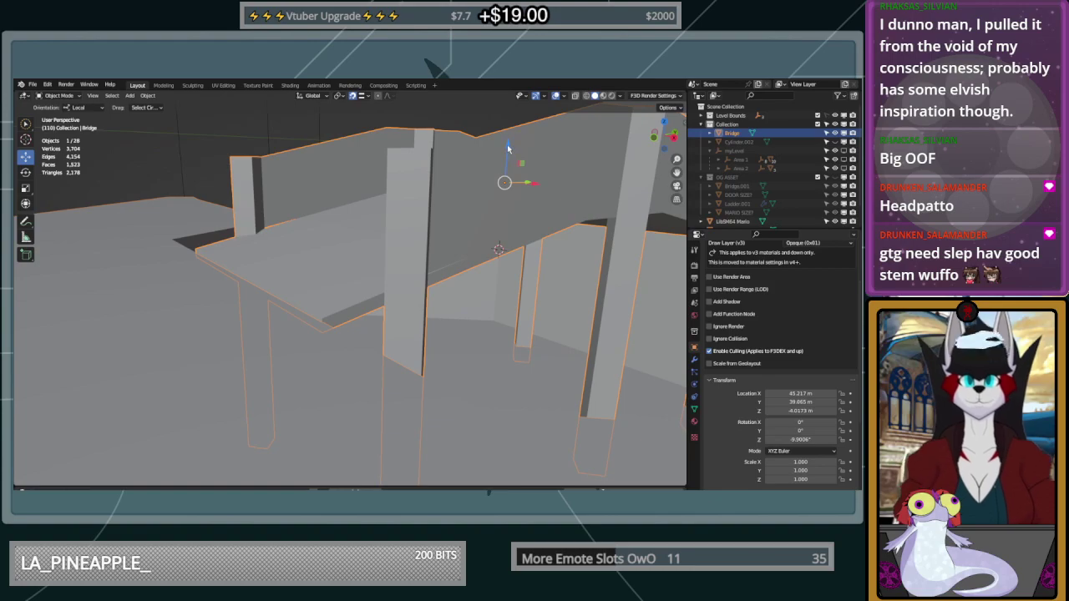
{"action": "left_click_drag", "start_coordinate": [507, 147], "coordinate": [509, 154]}
{"action": "scroll", "coordinate": [329, 216], "scroll_direction": "down", "scroll_amount": 5}
{"action": "left_click", "coordinate": [354, 166]}
Inspect how the lowered bridge sits on the island's top faces from several angles
{"action": "middle_click_drag", "start_coordinate": [362, 176], "coordinate": [472, 274]}
{"action": "scroll", "coordinate": [378, 267], "scroll_direction": "down", "scroll_amount": 4}
{"action": "scroll", "coordinate": [472, 274], "scroll_direction": "down", "scroll_amount": 5}
{"action": "scroll", "coordinate": [314, 272], "scroll_direction": "up", "scroll_amount": 2}
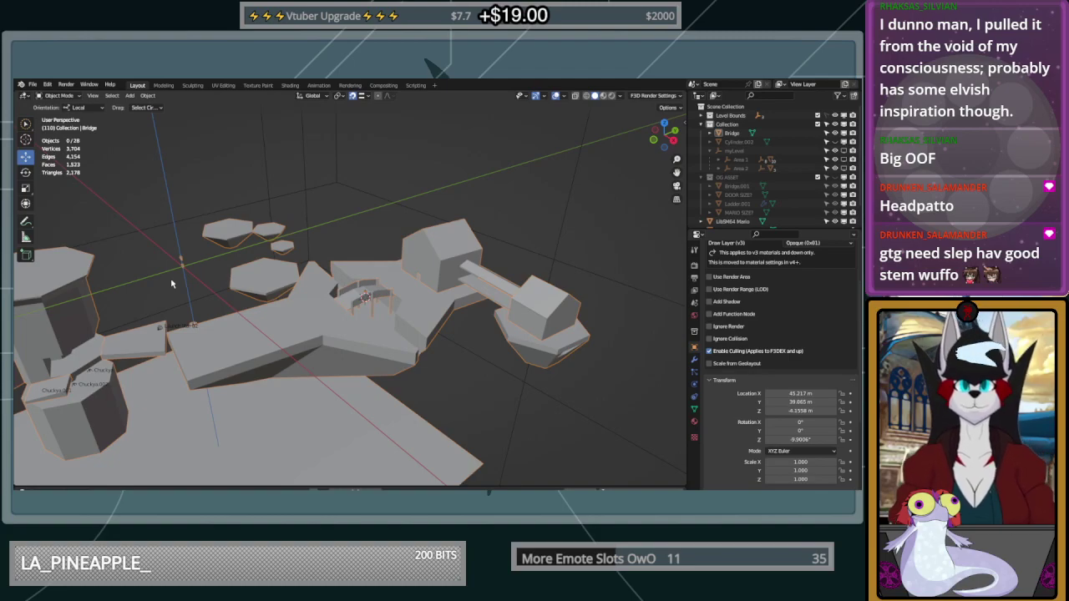
{"action": "middle_click_drag", "start_coordinate": [393, 282], "coordinate": [383, 307]}
{"action": "scroll", "coordinate": [383, 307], "scroll_direction": "up", "scroll_amount": 3}
{"action": "scroll", "coordinate": [383, 306], "scroll_direction": "up", "scroll_amount": 4}
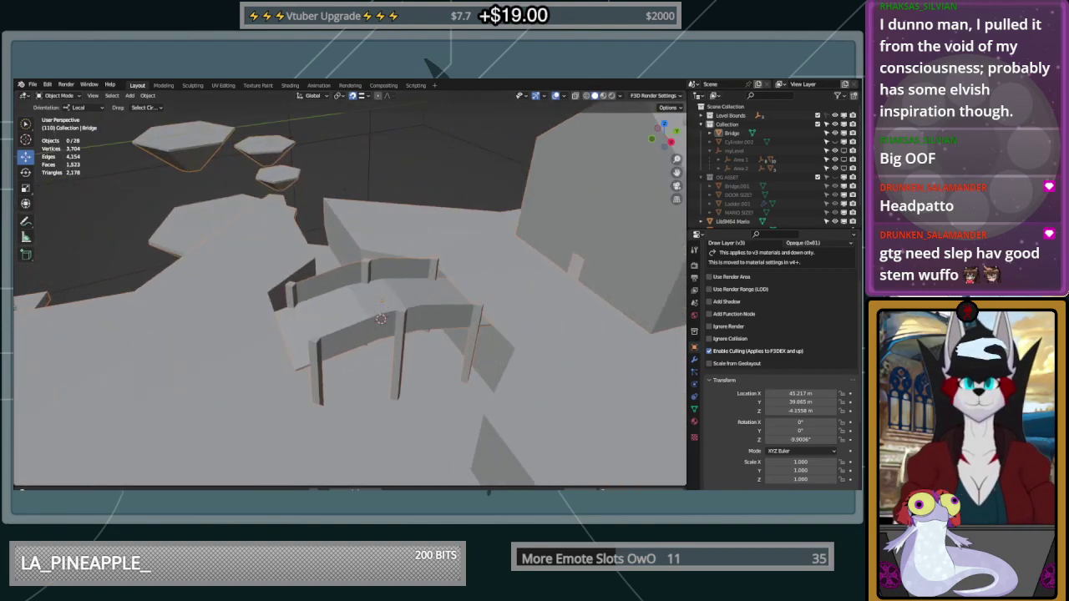
{"action": "scroll", "coordinate": [357, 381], "scroll_direction": "down", "scroll_amount": 5}
{"action": "middle_click_drag", "start_coordinate": [357, 380], "coordinate": [55, 372]}
{"action": "scroll", "coordinate": [398, 301], "scroll_direction": "up", "scroll_amount": 3}
{"action": "scroll", "coordinate": [398, 302], "scroll_direction": "up", "scroll_amount": 3}
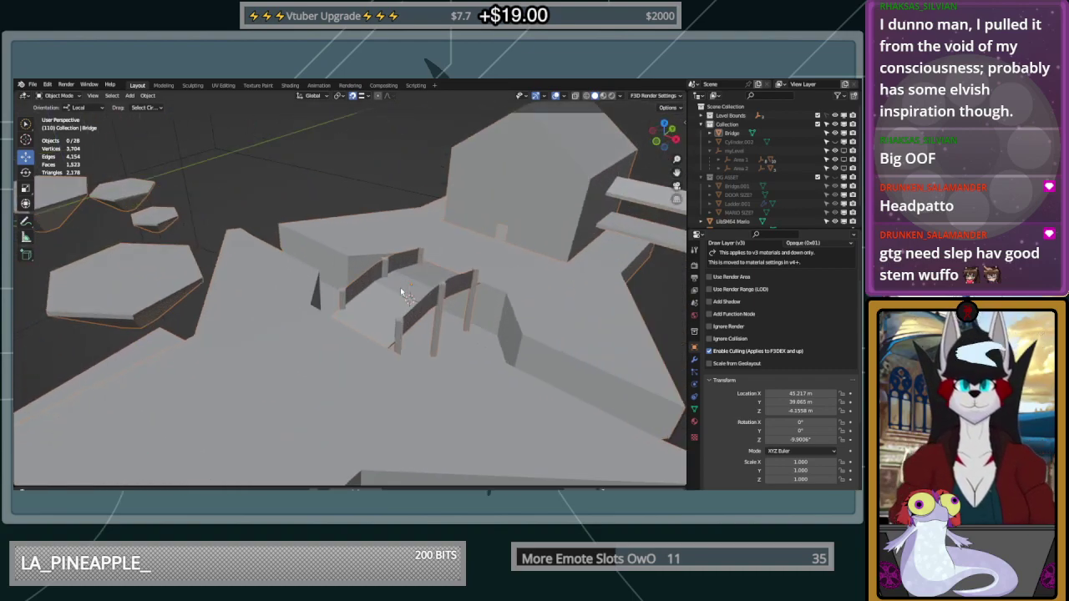
Centre the 3D cursor on the bridge's middle deck face and set the bridge's origin to the 3D cursor
{"action": "left_click", "coordinate": [409, 284]}
{"action": "key", "text": "Tab"}
{"action": "middle_click_drag", "start_coordinate": [408, 284], "coordinate": [378, 329]}
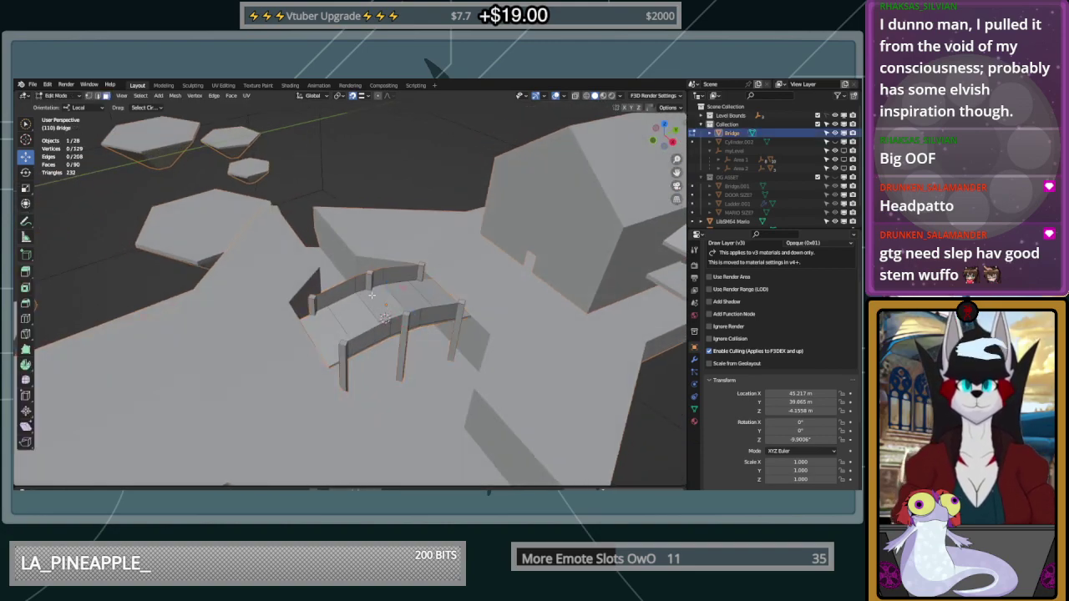
{"action": "left_click", "coordinate": [372, 295]}
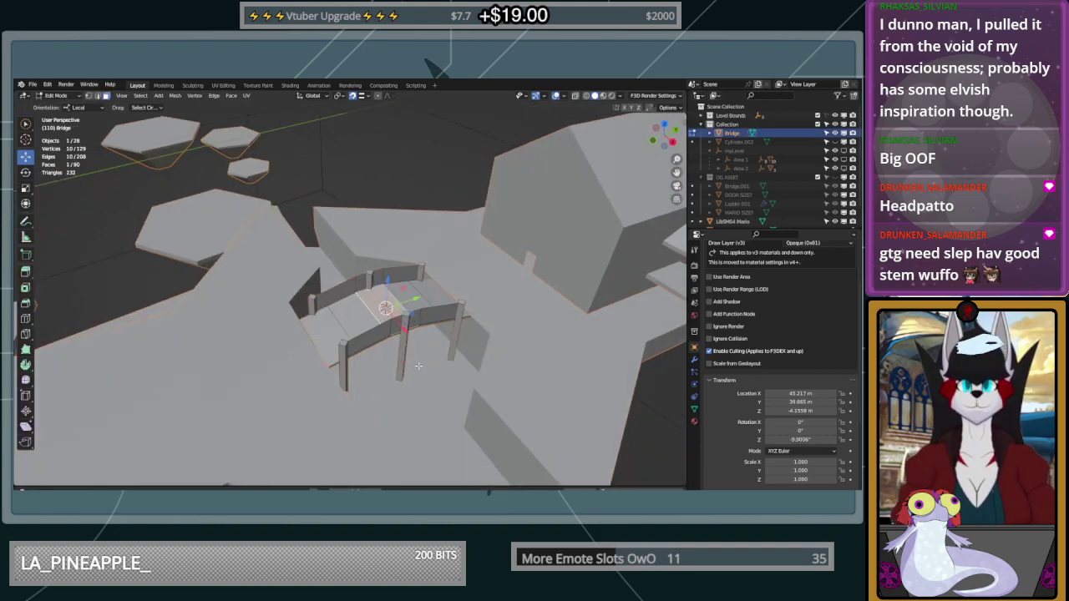
{"action": "key", "text": "Tab"}
{"action": "right_click", "coordinate": [371, 314]}
{"action": "mouse_move", "coordinate": [375, 315]}
{"action": "left_click", "coordinate": [451, 333]}
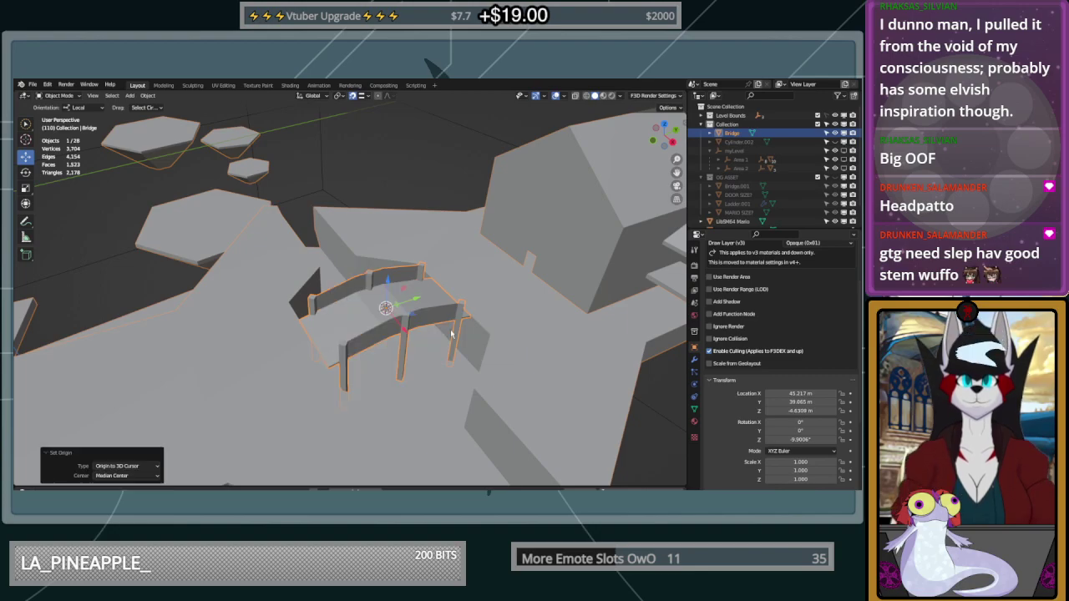
{"action": "left_click", "coordinate": [343, 189]}
Examine the whole high island, its gap and the bridge from low and high viewpoints
{"action": "middle_click_drag", "start_coordinate": [344, 189], "coordinate": [563, 325]}
{"action": "scroll", "coordinate": [459, 301], "scroll_direction": "up", "scroll_amount": 6}
{"action": "scroll", "coordinate": [512, 308], "scroll_direction": "down", "scroll_amount": 3}
{"action": "scroll", "coordinate": [514, 338], "scroll_direction": "up", "scroll_amount": 2}
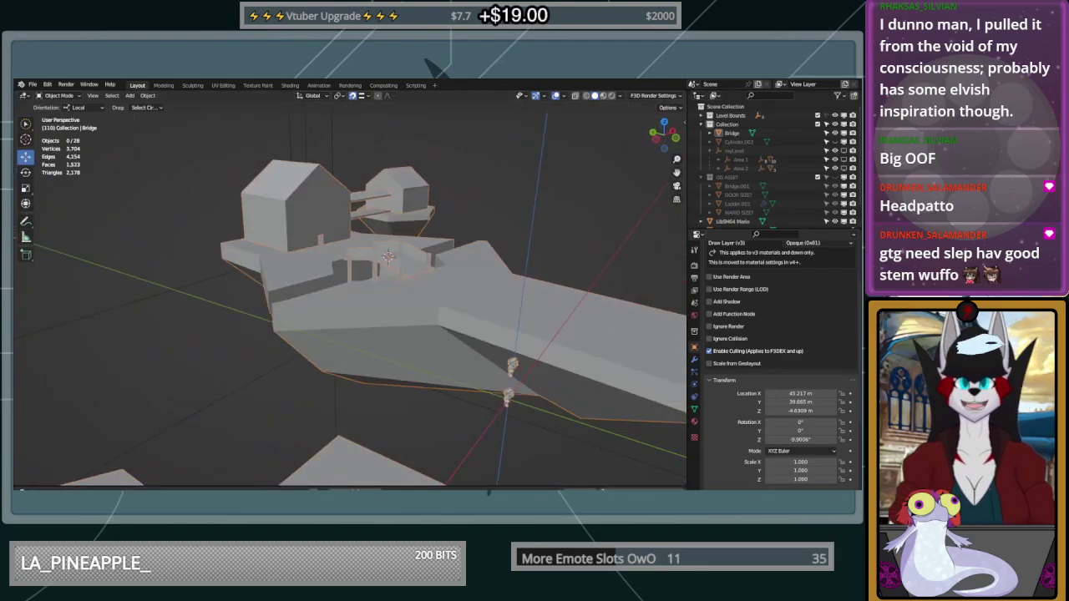
{"action": "middle_click_drag", "start_coordinate": [424, 469], "coordinate": [373, 287]}
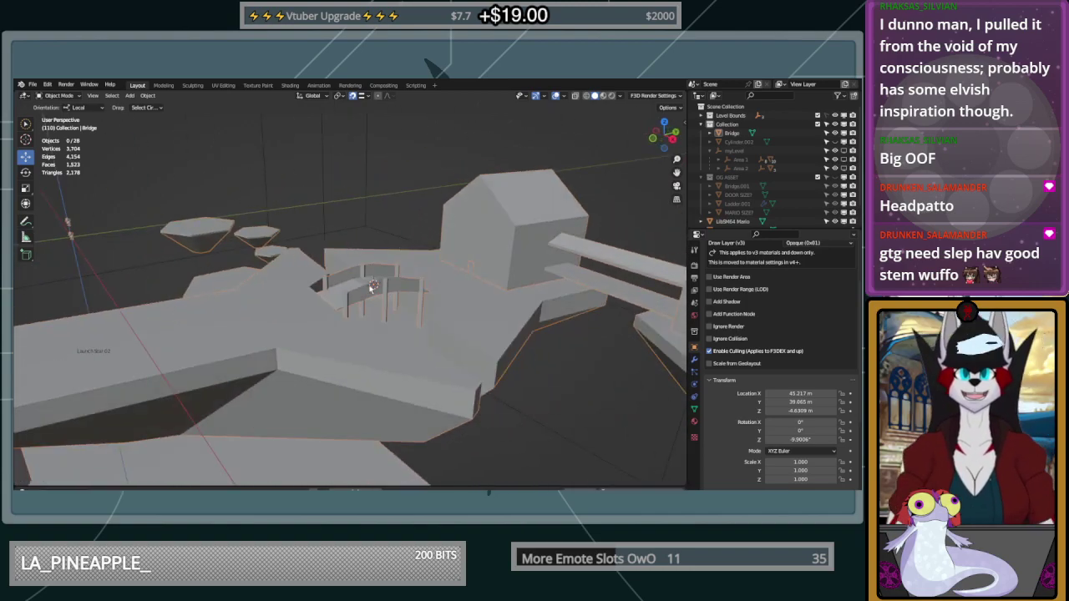
{"action": "scroll", "coordinate": [416, 248], "scroll_direction": "down", "scroll_amount": 5}
{"action": "middle_click_drag", "start_coordinate": [416, 248], "coordinate": [441, 309]}
{"action": "scroll", "coordinate": [433, 280], "scroll_direction": "up", "scroll_amount": 3}
{"action": "middle_click_drag", "start_coordinate": [666, 391], "coordinate": [549, 319]}
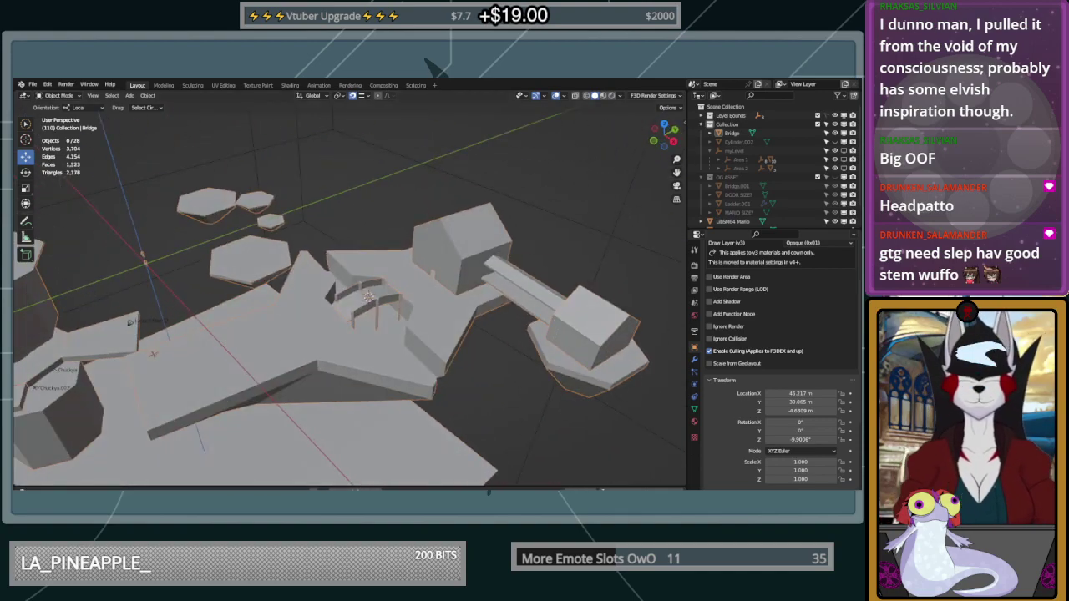
{"action": "middle_click_drag", "start_coordinate": [501, 368], "coordinate": [461, 415]}
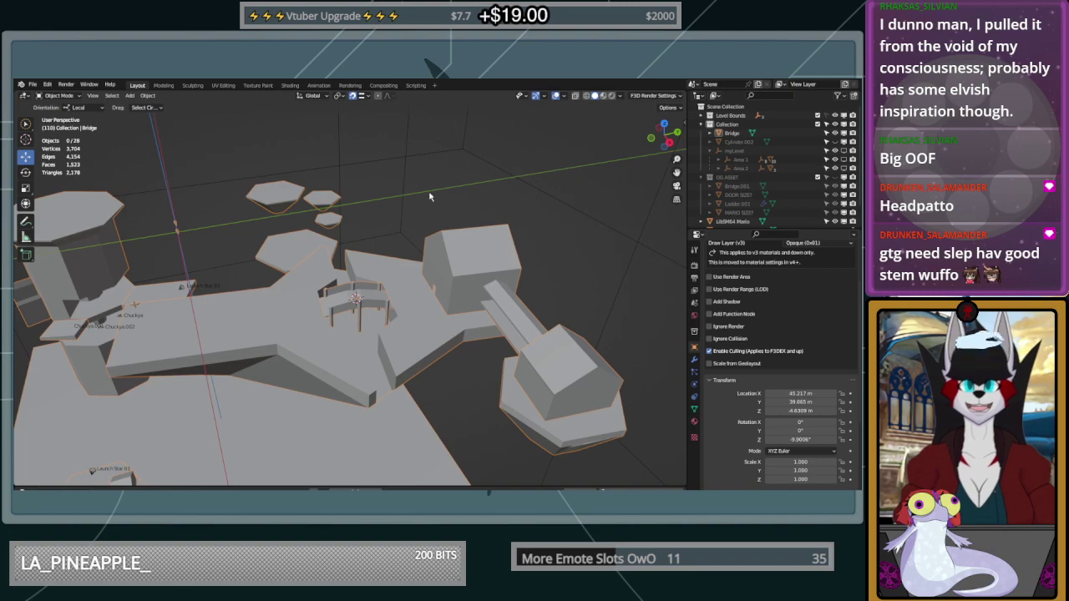
{"action": "middle_click_drag", "start_coordinate": [608, 274], "coordinate": [466, 292]}
{"action": "scroll", "coordinate": [413, 309], "scroll_direction": "up", "scroll_amount": 2}
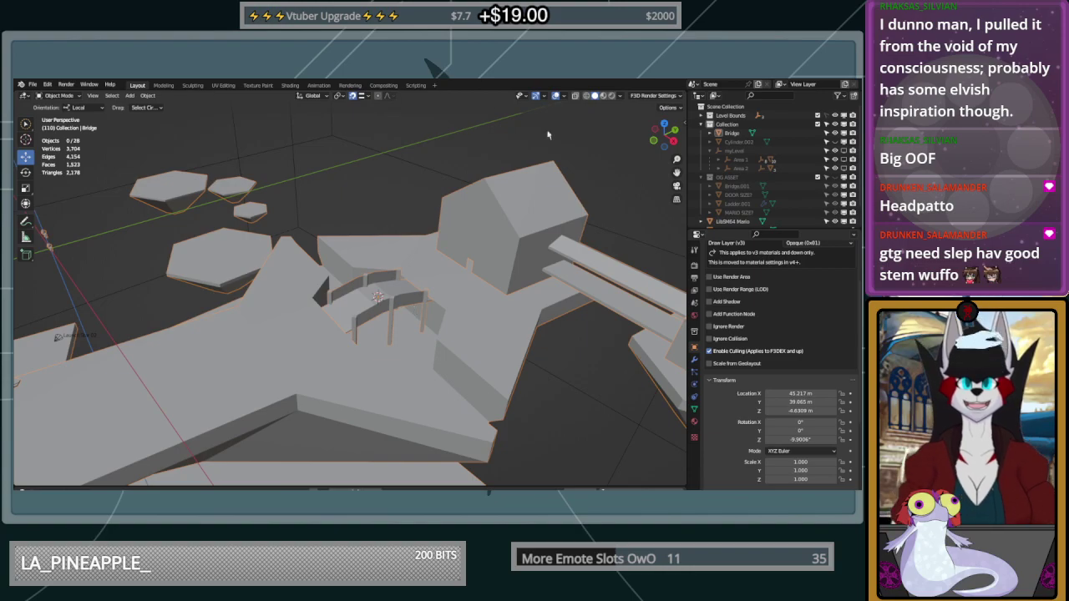
{"action": "middle_click_drag", "start_coordinate": [390, 299], "coordinate": [377, 294]}
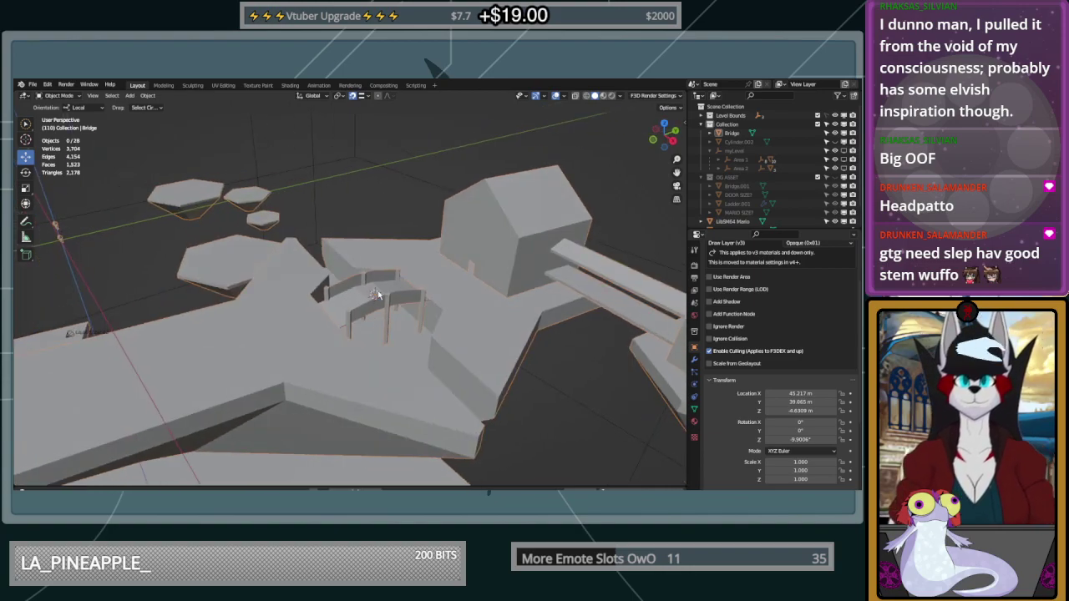
{"action": "scroll", "coordinate": [377, 294], "scroll_direction": "up", "scroll_amount": 1}
{"action": "scroll", "coordinate": [378, 294], "scroll_direction": "down", "scroll_amount": 3}
{"action": "scroll", "coordinate": [379, 294], "scroll_direction": "up", "scroll_amount": 3}
{"action": "middle_click_drag", "start_coordinate": [380, 294], "coordinate": [425, 220]}
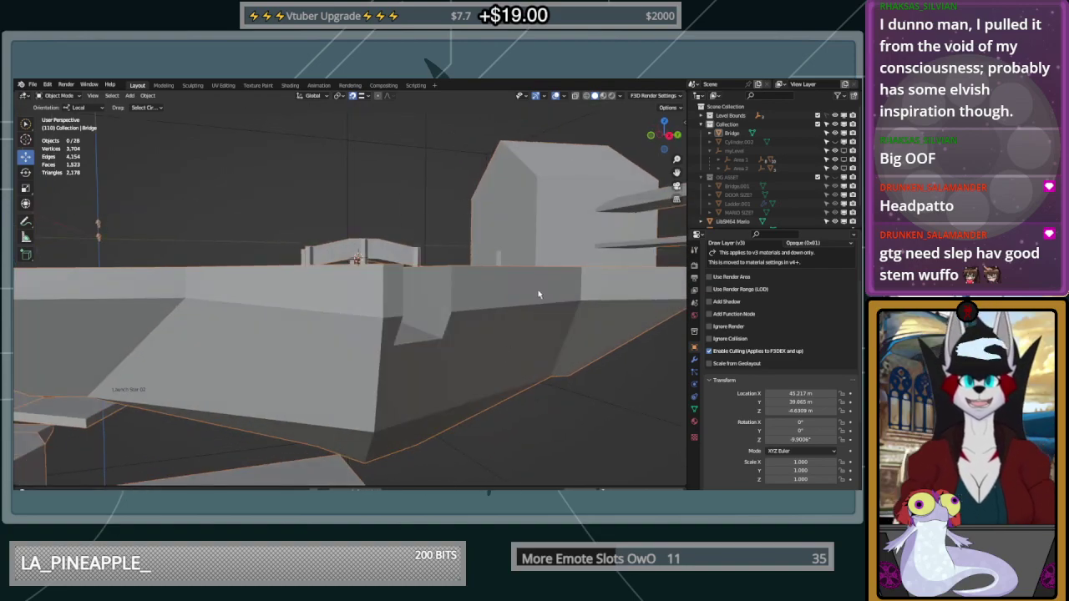
{"action": "middle_click_drag", "start_coordinate": [538, 294], "coordinate": [460, 293]}
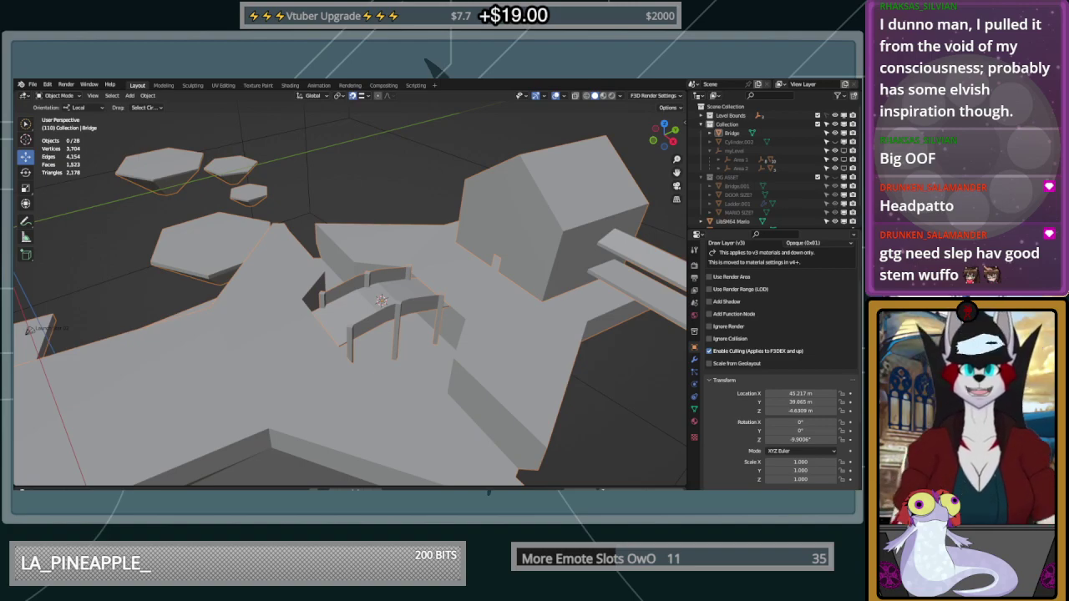
Add an SM64 water box at the 3D cursor on the bridge, with scale 10.00 and the Shaded Solid preset
{"action": "key", "text": "n"}
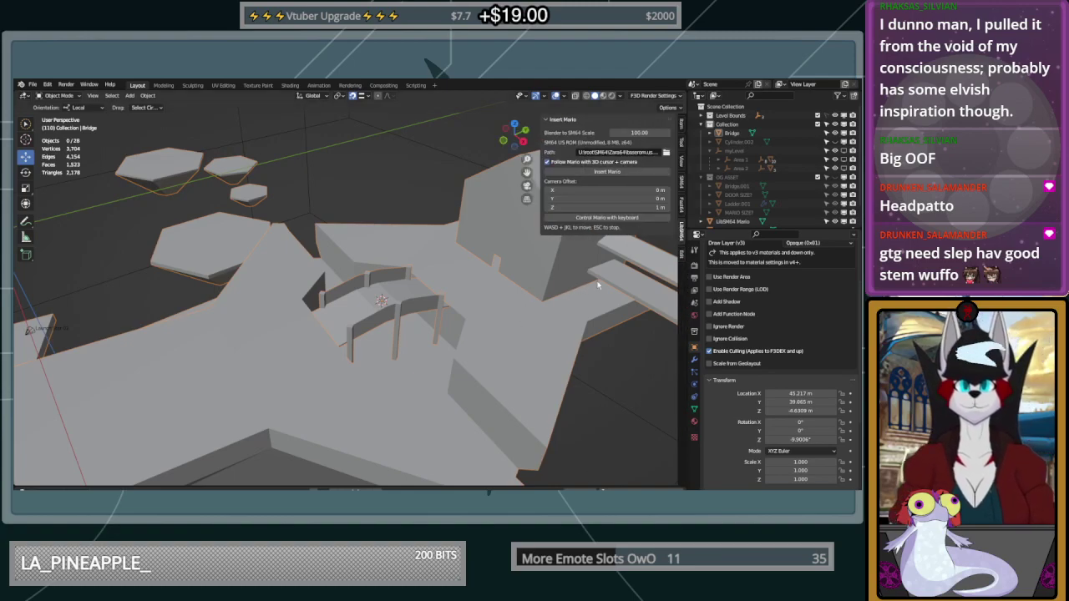
{"action": "left_click", "coordinate": [681, 203]}
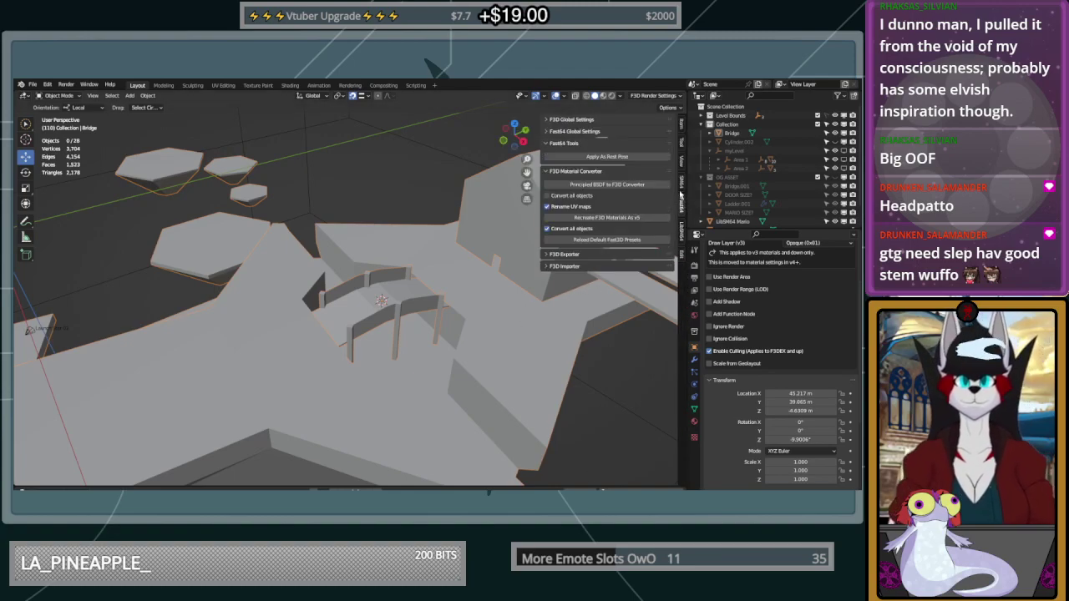
{"action": "left_click", "coordinate": [682, 184]}
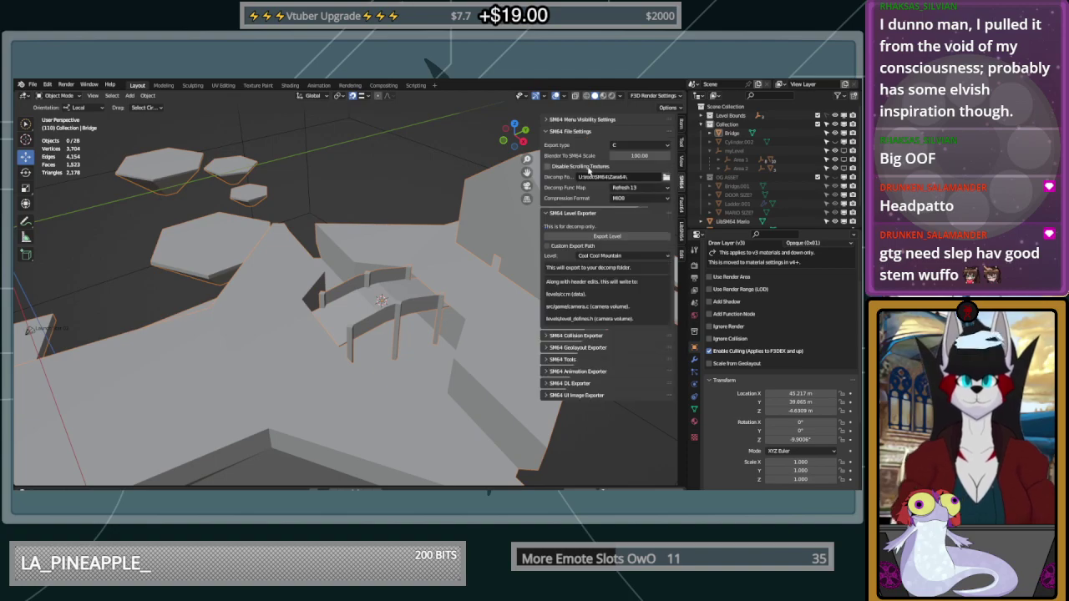
{"action": "left_click", "coordinate": [559, 132]}
{"action": "left_click", "coordinate": [564, 144]}
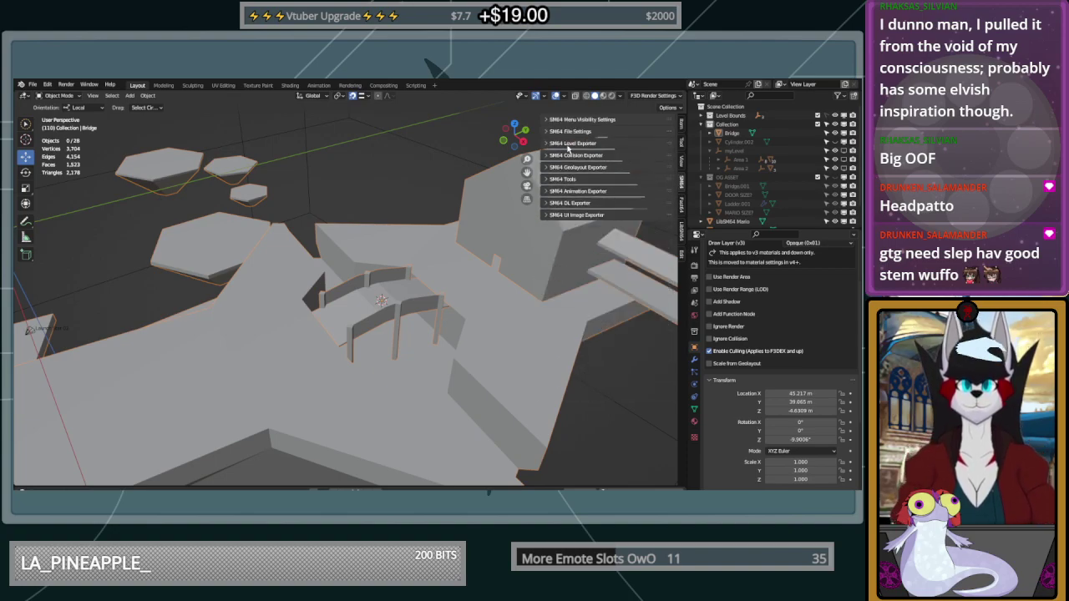
{"action": "left_click", "coordinate": [577, 216]}
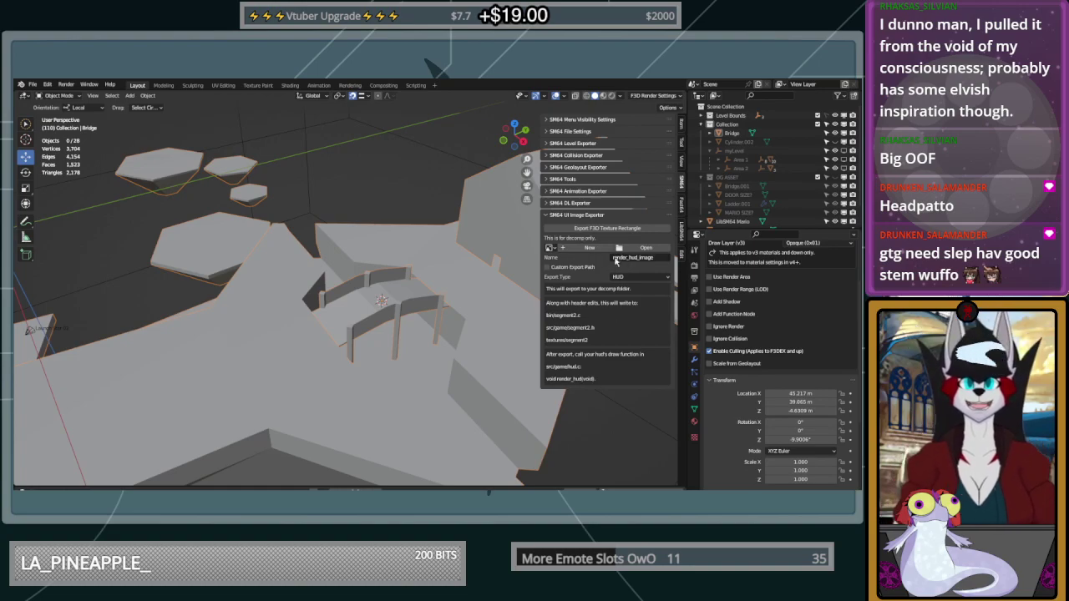
{"action": "left_click", "coordinate": [596, 214]}
{"action": "left_click", "coordinate": [596, 204]}
{"action": "left_click", "coordinate": [596, 203]}
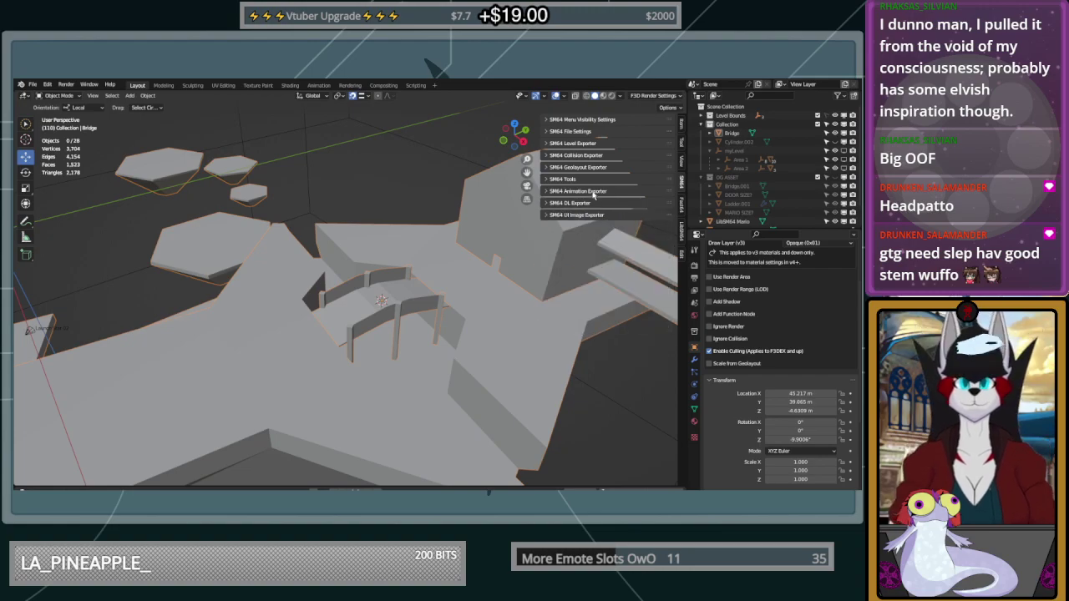
{"action": "left_click", "coordinate": [578, 179]}
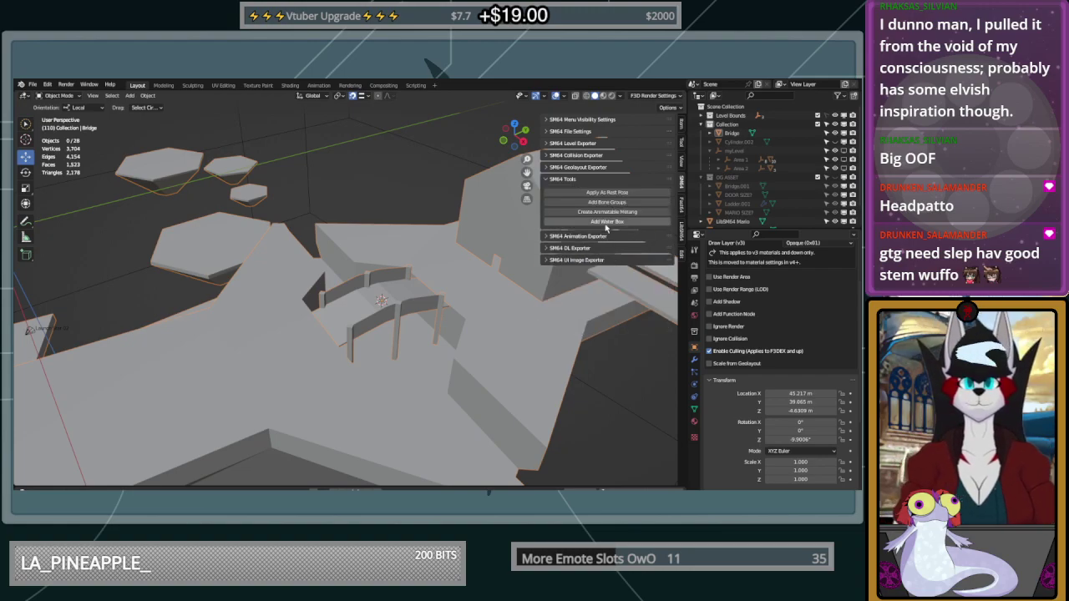
{"action": "left_click", "coordinate": [607, 222]}
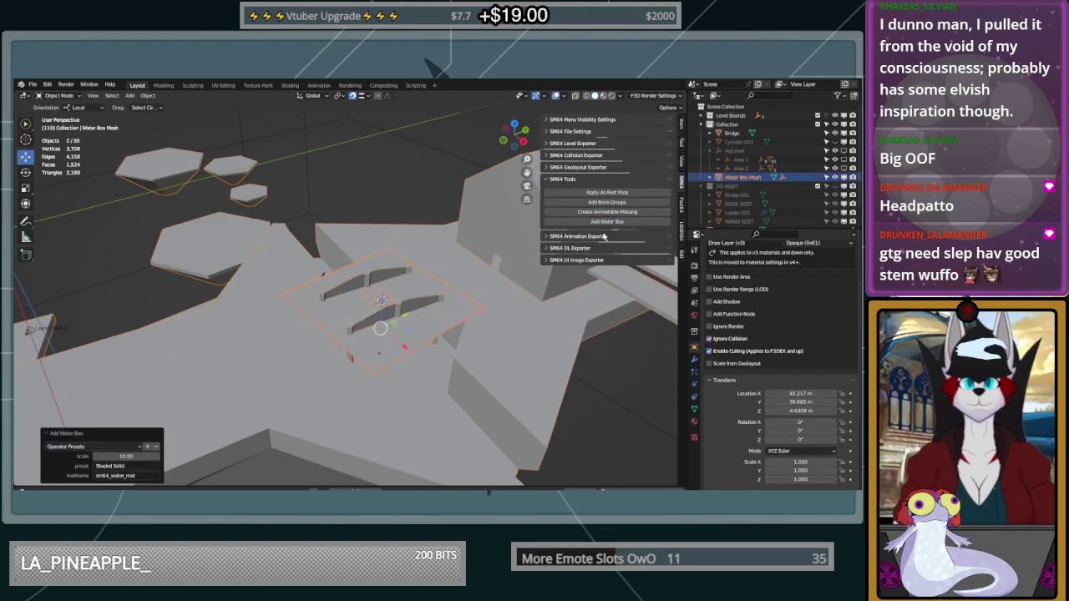
Undo the addition of the SM64 water box at the bridge
{"action": "scroll", "coordinate": [390, 309], "scroll_direction": "down", "scroll_amount": 3}
{"action": "scroll", "coordinate": [390, 309], "scroll_direction": "up", "scroll_amount": 3}
{"action": "middle_click_drag", "start_coordinate": [411, 319], "coordinate": [493, 332]}
{"action": "key", "text": "ctrl+z"}
{"action": "scroll", "coordinate": [495, 334], "scroll_direction": "down", "scroll_amount": 2}
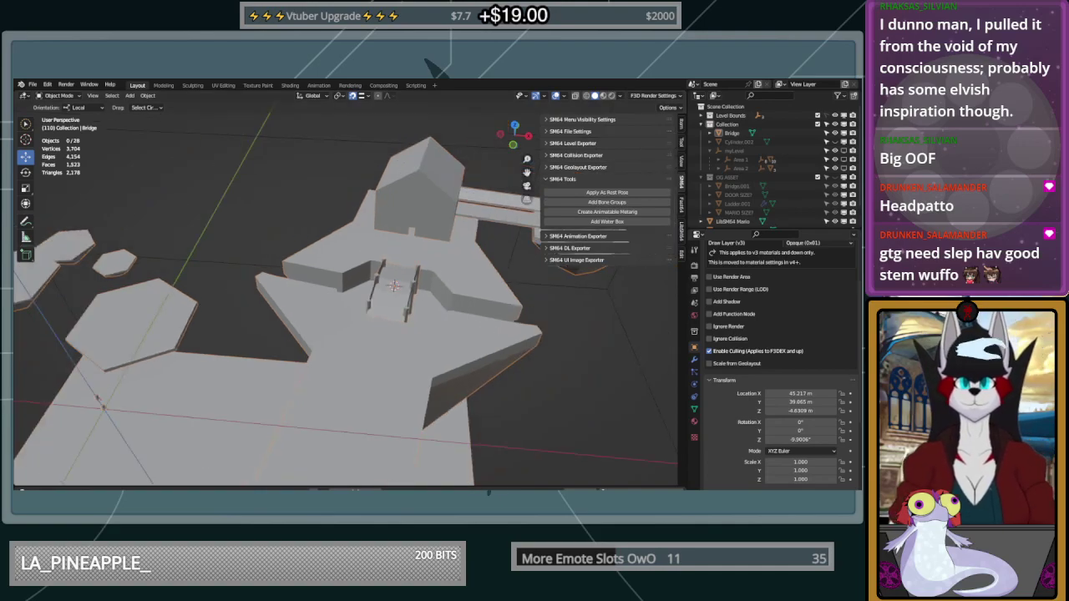
Lower the death plane along Z to about -21.84 m, beneath the starting island and tower
{"action": "middle_click_drag", "start_coordinate": [495, 334], "coordinate": [401, 284]}
{"action": "scroll", "coordinate": [364, 283], "scroll_direction": "down", "scroll_amount": 4}
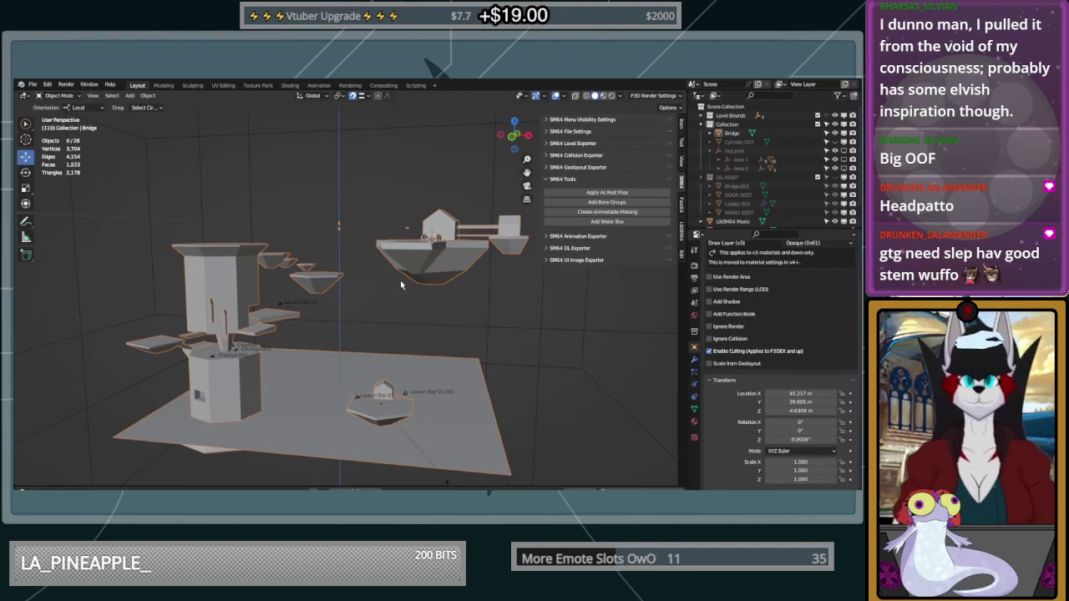
{"action": "middle_click_drag", "start_coordinate": [400, 284], "coordinate": [366, 398]}
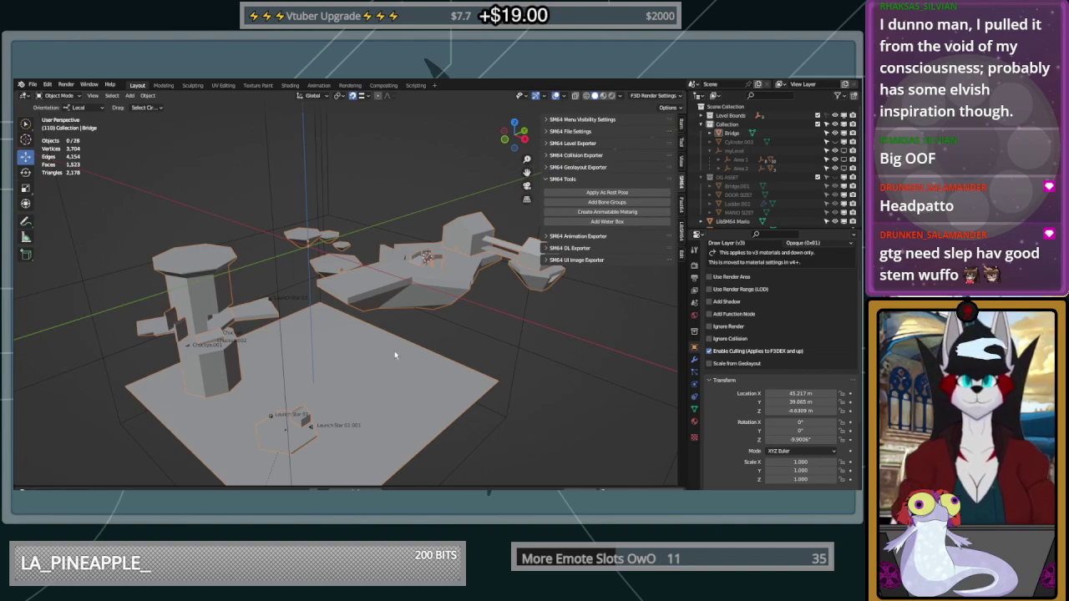
{"action": "middle_click_drag", "start_coordinate": [323, 363], "coordinate": [340, 314]}
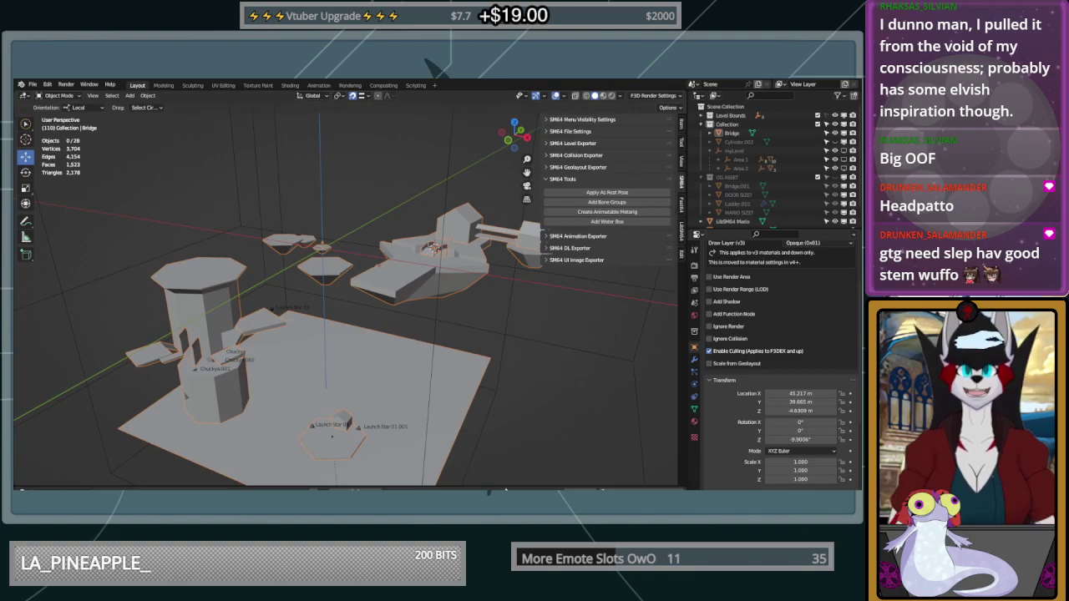
{"action": "middle_click_drag", "start_coordinate": [401, 419], "coordinate": [378, 364]}
{"action": "scroll", "coordinate": [365, 383], "scroll_direction": "up", "scroll_amount": 3}
{"action": "left_click", "coordinate": [426, 418]}
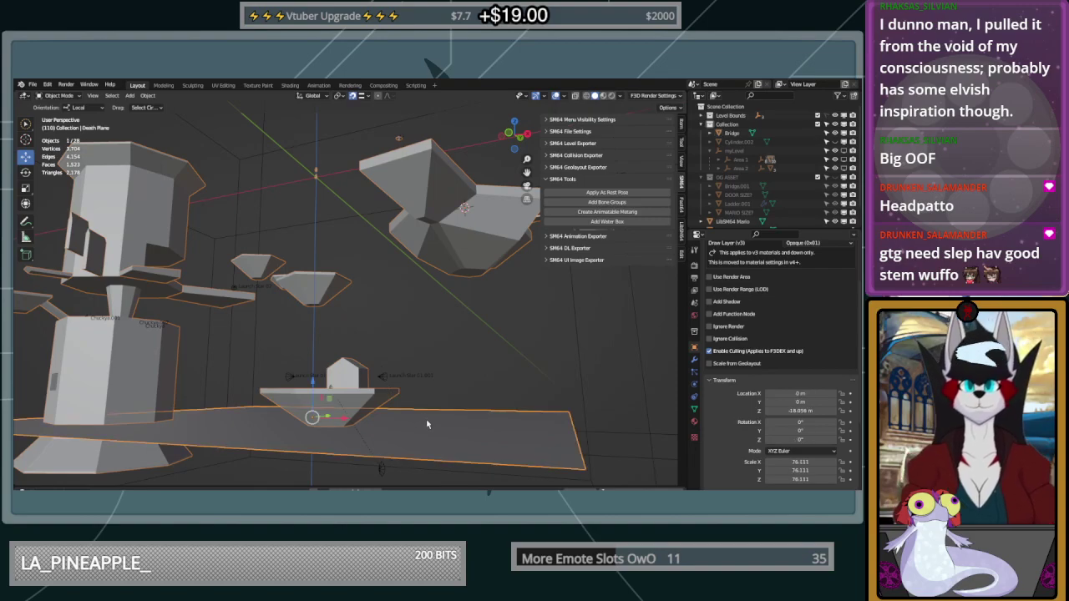
{"action": "left_click_drag", "start_coordinate": [310, 378], "coordinate": [311, 466]}
{"action": "left_click", "coordinate": [469, 344]}
Examine the level layout around the lowered death plane, the bonus islands and the high island with its bridge
{"action": "middle_click_drag", "start_coordinate": [470, 344], "coordinate": [459, 390]}
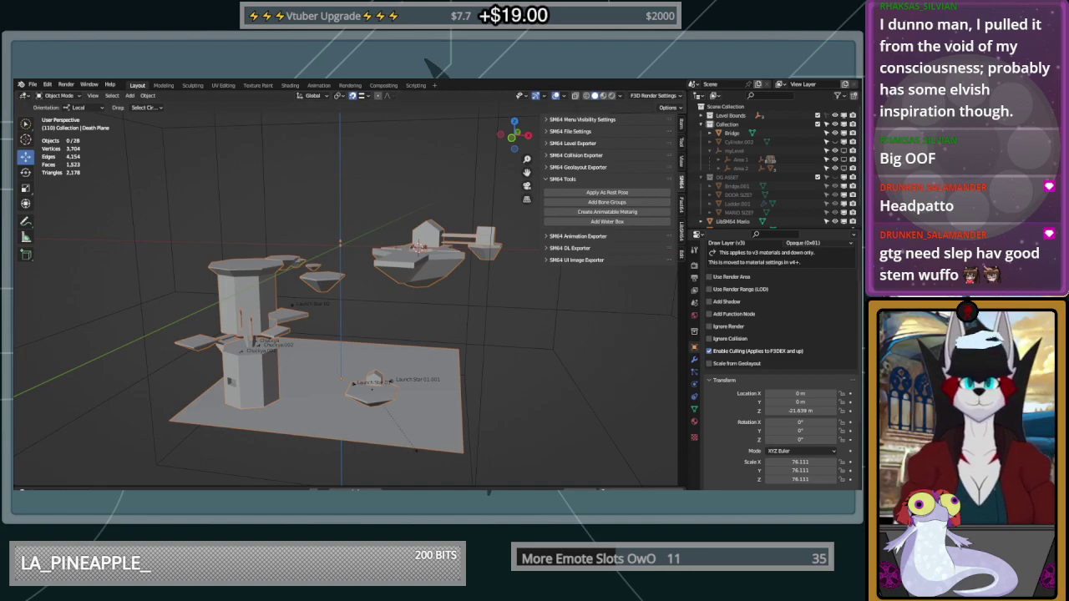
{"action": "middle_click_drag", "start_coordinate": [559, 346], "coordinate": [562, 364]}
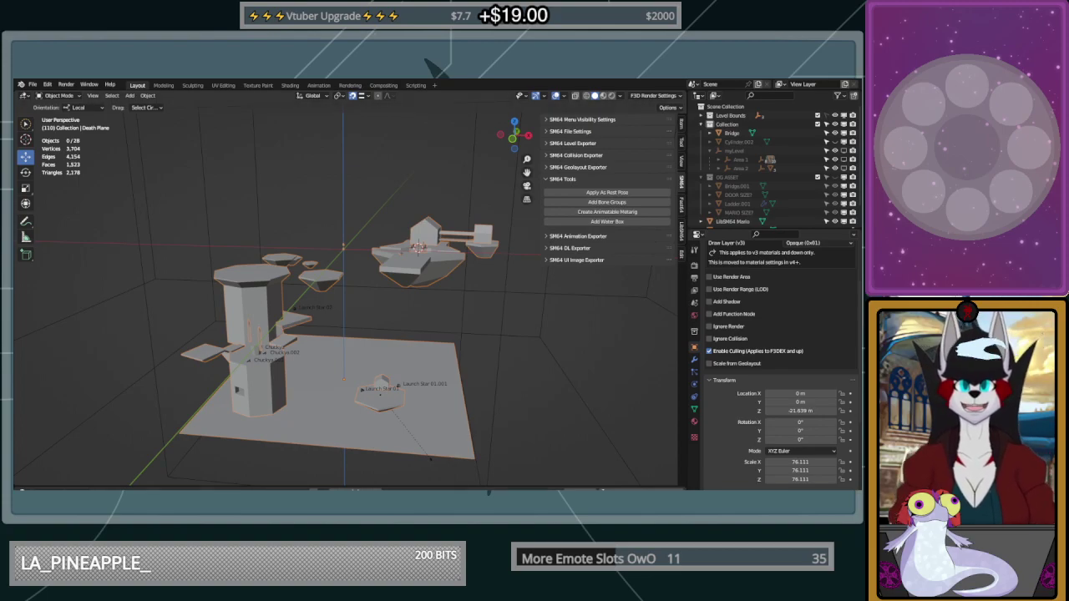
{"action": "middle_click_drag", "start_coordinate": [474, 337], "coordinate": [443, 368]}
{"action": "scroll", "coordinate": [443, 369], "scroll_direction": "up", "scroll_amount": 4}
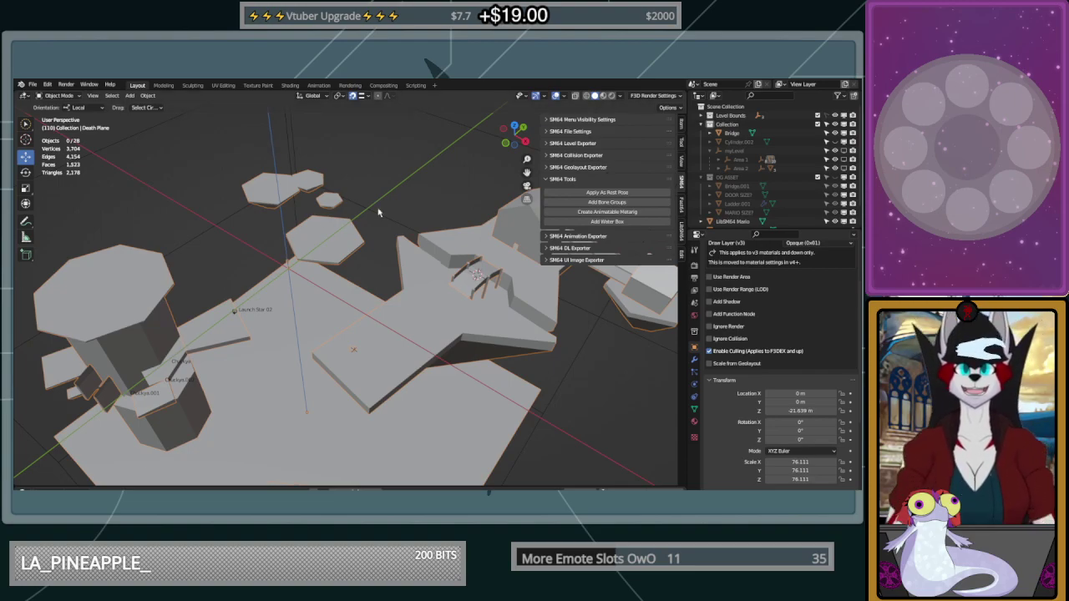
{"action": "left_click", "coordinate": [336, 242]}
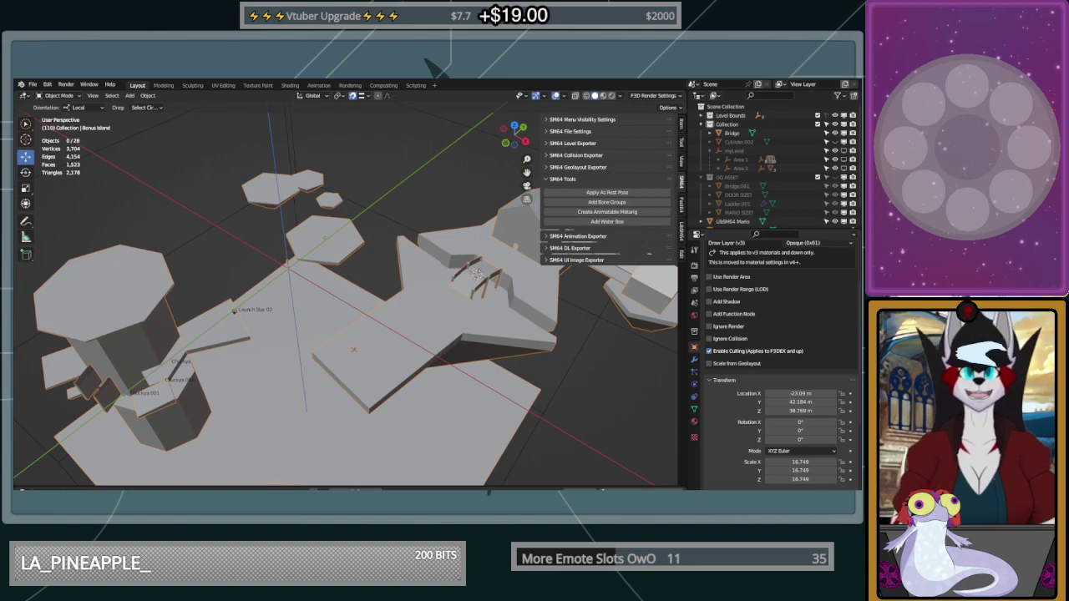
{"action": "middle_click_drag", "start_coordinate": [477, 274], "coordinate": [101, 310]}
{"action": "scroll", "coordinate": [359, 258], "scroll_direction": "down", "scroll_amount": 2}
{"action": "middle_click_drag", "start_coordinate": [359, 258], "coordinate": [386, 305]}
{"action": "scroll", "coordinate": [485, 368], "scroll_direction": "up", "scroll_amount": 1}
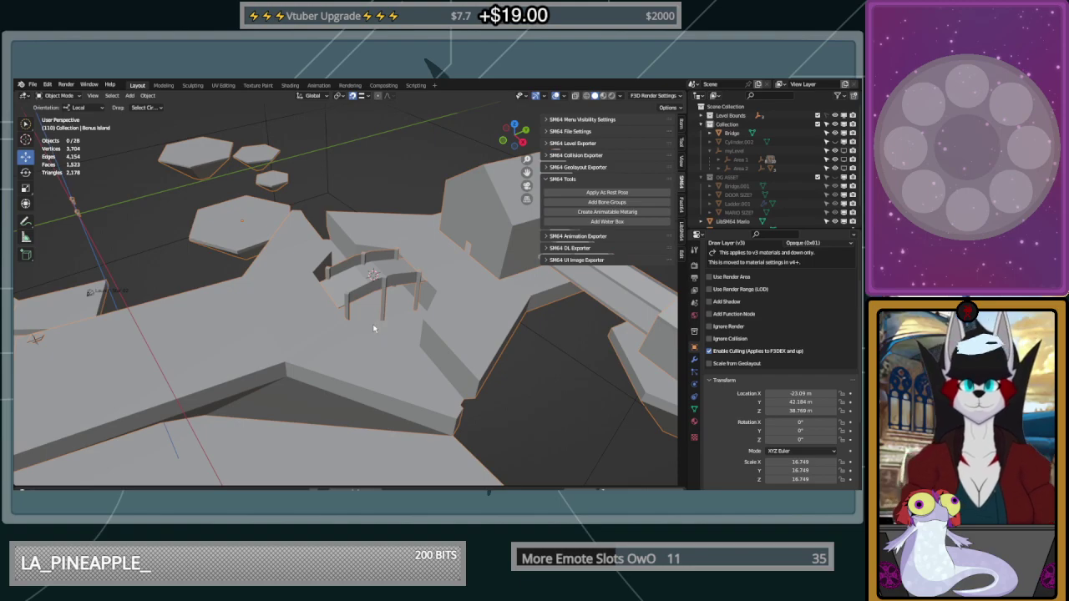
{"action": "mouse_move", "coordinate": [458, 344]}
{"action": "middle_mouse_down"}
{"action": "mouse_move", "coordinate": [422, 301]}
{"action": "mouse_move", "coordinate": [356, 315]}
{"action": "mouse_move", "coordinate": [436, 310]}
{"action": "mouse_move", "coordinate": [324, 340]}
{"action": "mouse_move", "coordinate": [439, 317]}
{"action": "mouse_move", "coordinate": [395, 360]}
{"action": "mouse_move", "coordinate": [462, 331]}
{"action": "middle_mouse_up"}
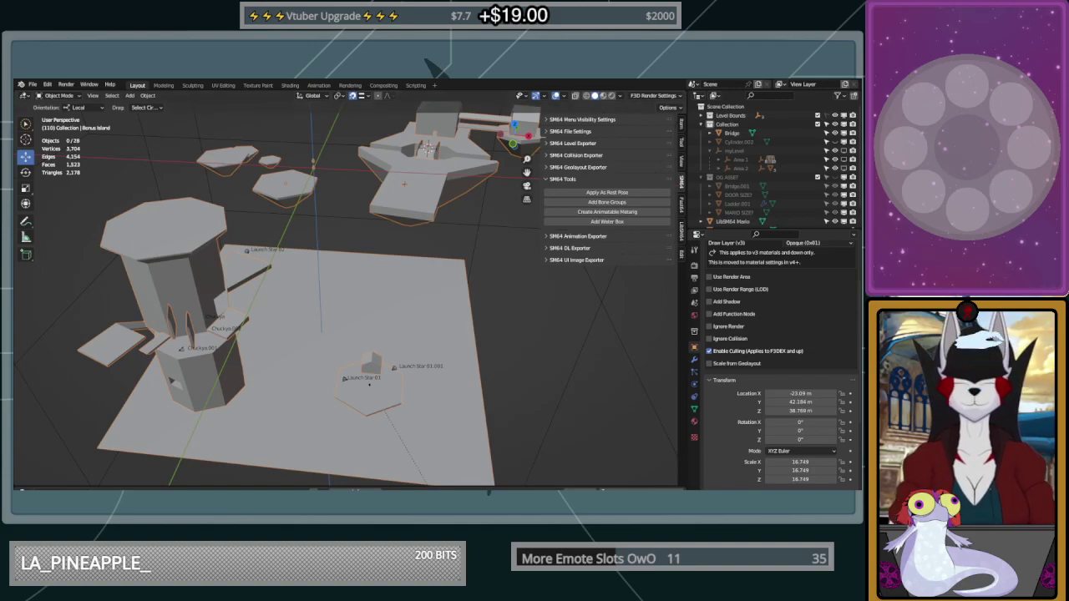
Examine the starting island, its small house and its position relative to the tower and death plane
{"action": "scroll", "coordinate": [367, 384], "scroll_direction": "up", "scroll_amount": 3}
{"action": "middle_click_drag", "start_coordinate": [370, 384], "coordinate": [458, 359]}
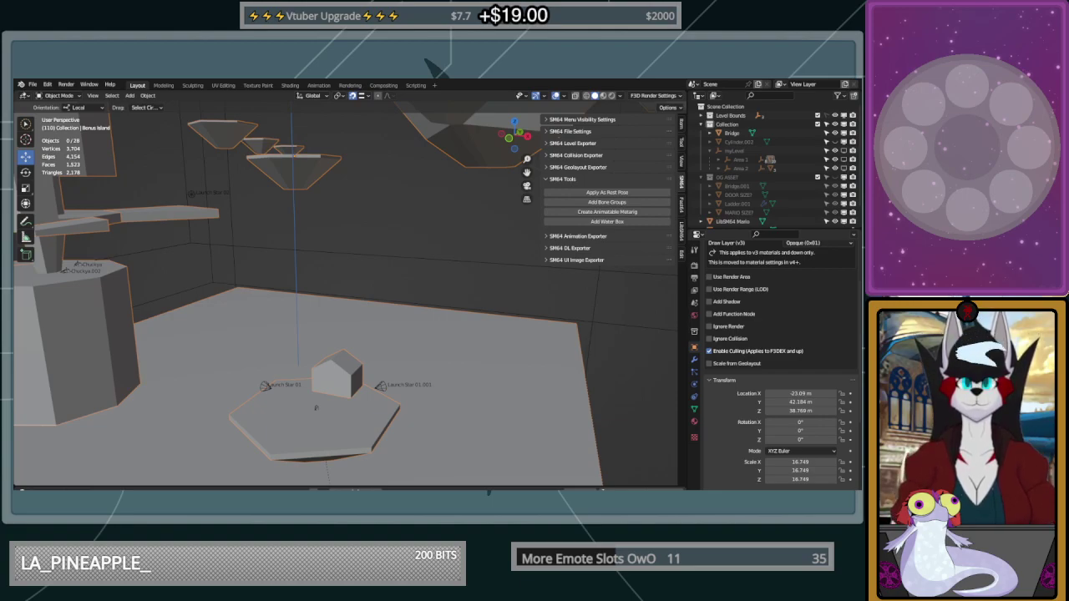
{"action": "middle_click_drag", "start_coordinate": [492, 338], "coordinate": [367, 365]}
{"action": "middle_click_drag", "start_coordinate": [285, 387], "coordinate": [326, 329], "text": "shift"}
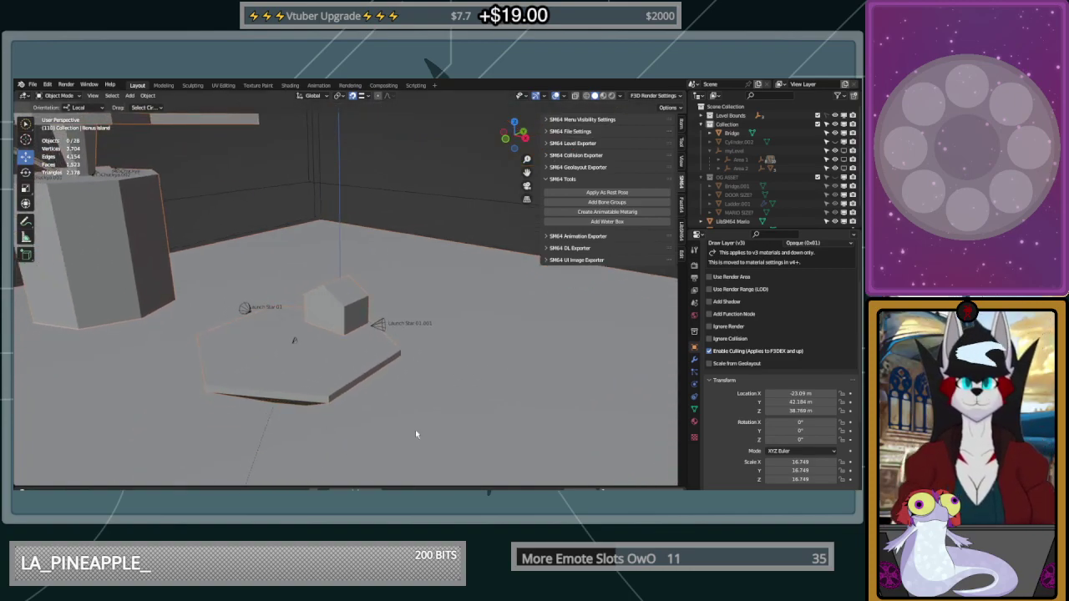
{"action": "middle_click_drag", "start_coordinate": [272, 310], "coordinate": [349, 346]}
{"action": "scroll", "coordinate": [361, 349], "scroll_direction": "down", "scroll_amount": 6}
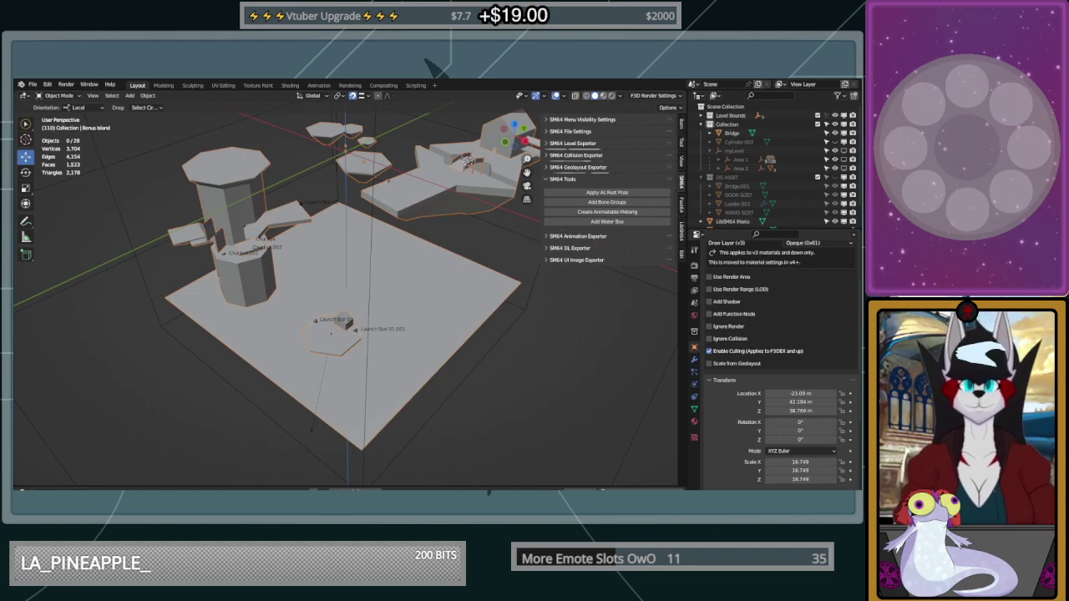
{"action": "mouse_move", "coordinate": [349, 347]}
{"action": "middle_mouse_down"}
{"action": "mouse_move", "coordinate": [332, 343]}
{"action": "mouse_move", "coordinate": [351, 350]}
{"action": "middle_mouse_up"}
{"action": "scroll", "coordinate": [332, 343], "scroll_direction": "up", "scroll_amount": 3}
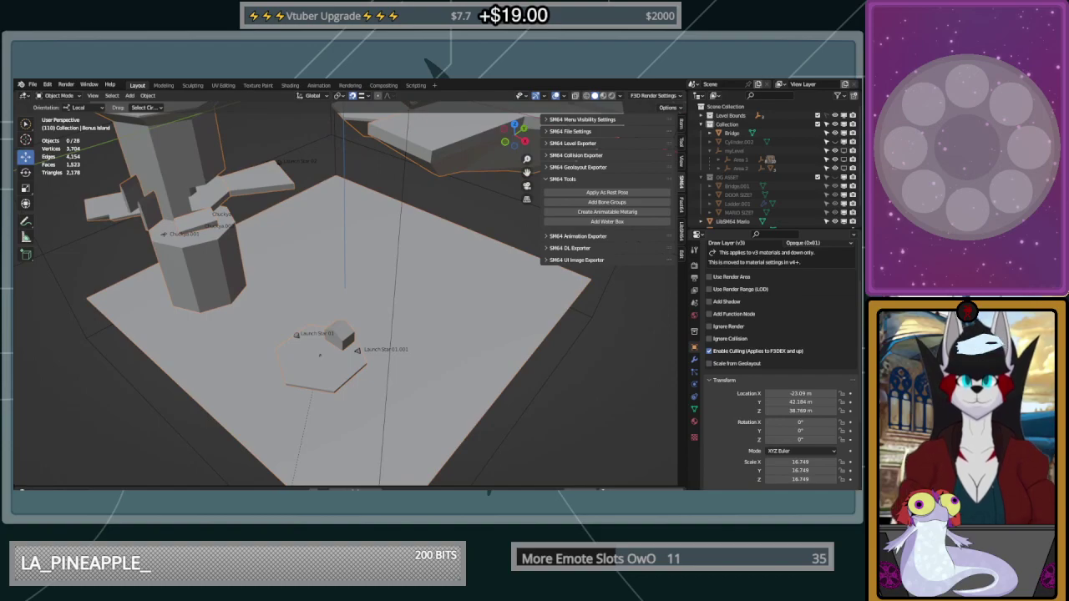
{"action": "middle_click_drag", "start_coordinate": [462, 207], "coordinate": [358, 362]}
{"action": "middle_click_drag", "start_coordinate": [356, 375], "coordinate": [460, 361]}
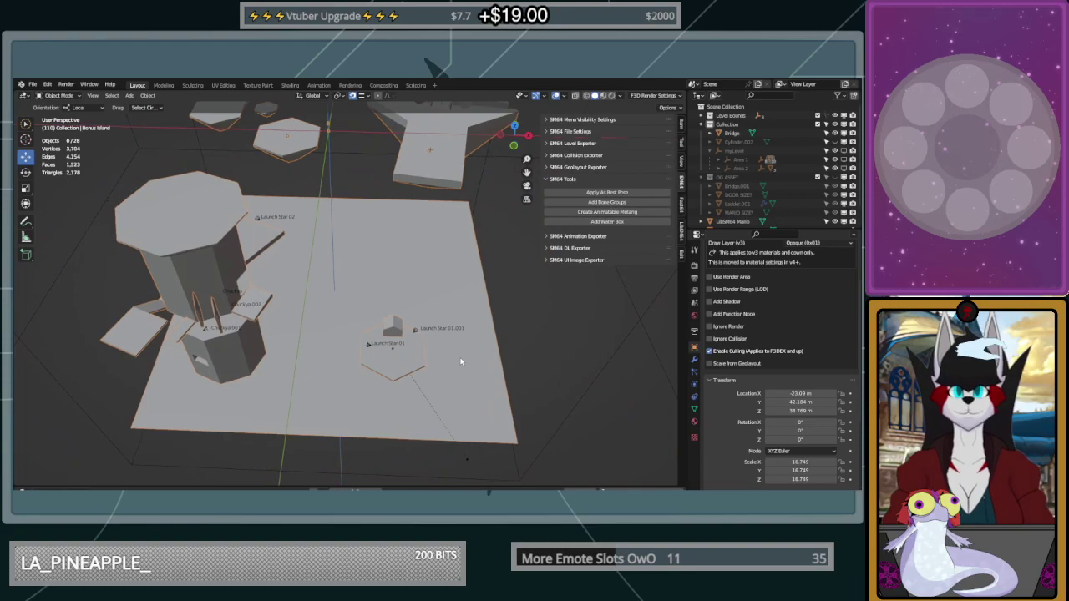
{"action": "middle_click_drag", "start_coordinate": [401, 375], "coordinate": [386, 352]}
Try to move the starting island to another spot over the death plane
{"action": "left_click", "coordinate": [386, 351]}
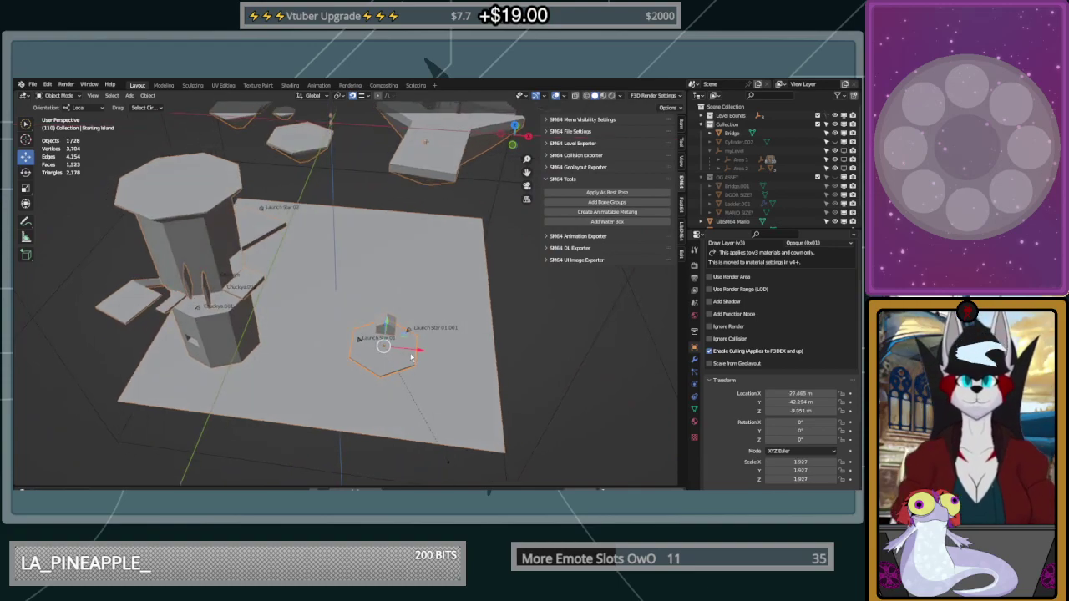
{"action": "scroll", "coordinate": [410, 356], "scroll_direction": "up", "scroll_amount": 2}
{"action": "left_click_drag", "start_coordinate": [413, 349], "coordinate": [353, 262]}
{"action": "key", "text": "ctrl+z"}
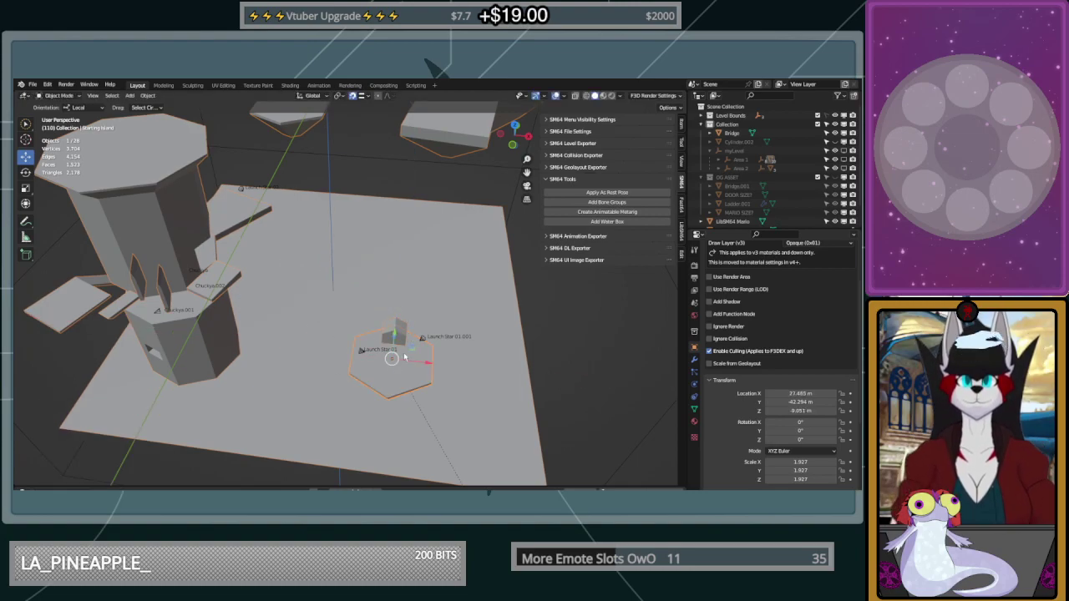
Survey the level within its bounds from overhead and from behind the tower, with nothing selected
{"action": "scroll", "coordinate": [404, 358], "scroll_direction": "down", "scroll_amount": 3}
{"action": "middle_click_drag", "start_coordinate": [437, 329], "coordinate": [331, 263]}
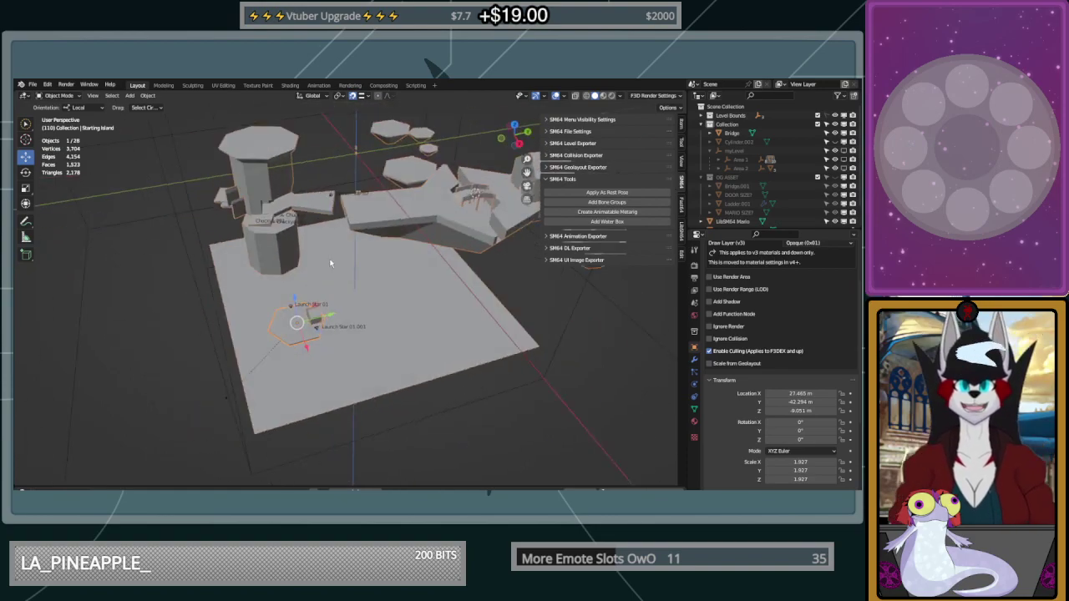
{"action": "middle_click_drag", "start_coordinate": [518, 258], "coordinate": [267, 373]}
{"action": "scroll", "coordinate": [466, 303], "scroll_direction": "down", "scroll_amount": 5}
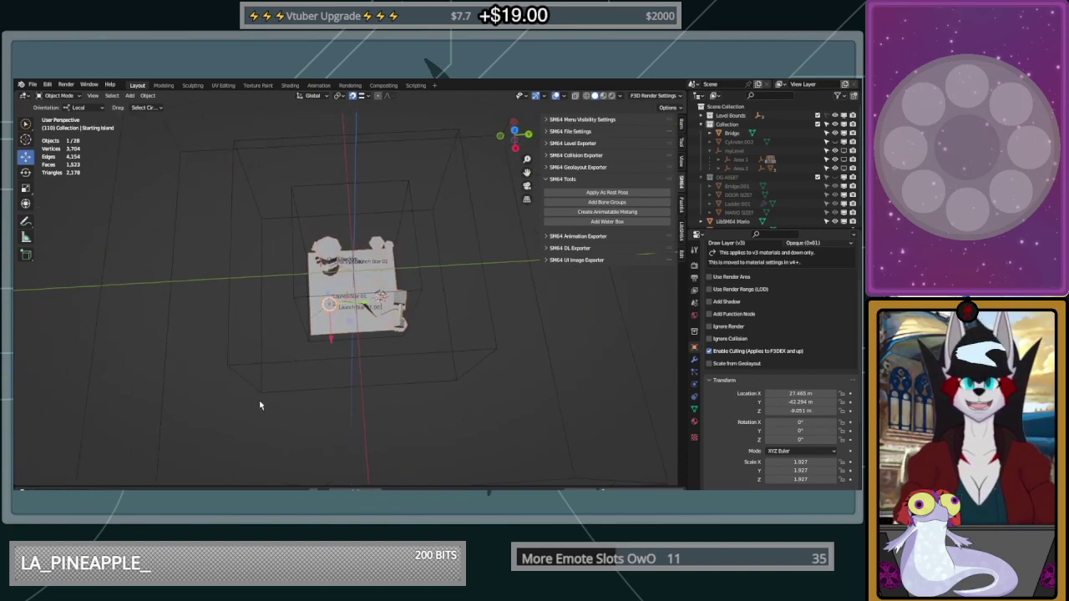
{"action": "scroll", "coordinate": [367, 284], "scroll_direction": "up", "scroll_amount": 4}
{"action": "middle_click_drag", "start_coordinate": [380, 293], "coordinate": [490, 277]}
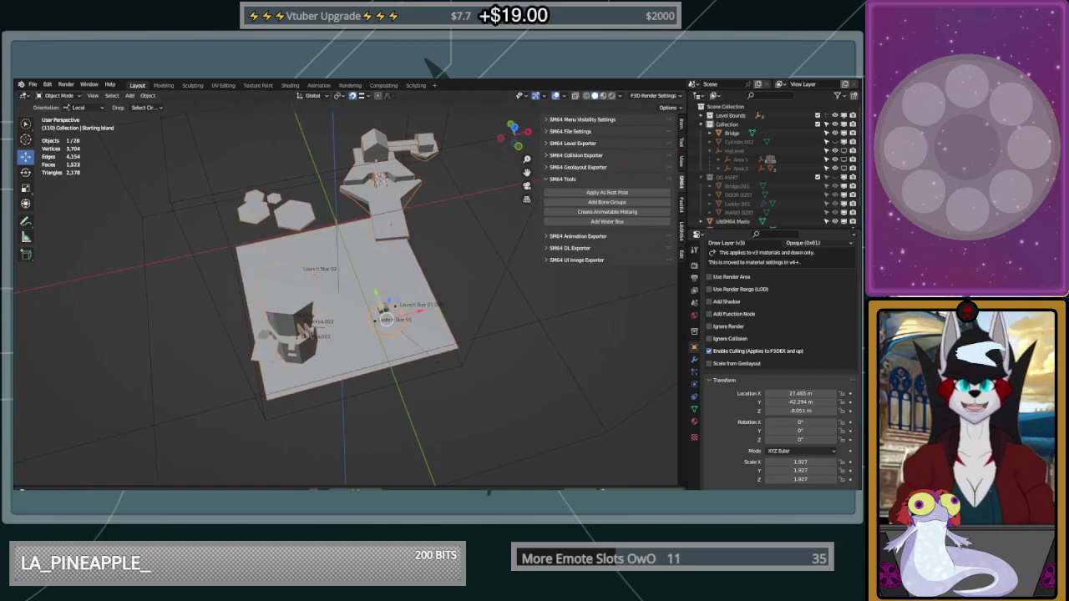
{"action": "left_click", "coordinate": [465, 262]}
{"action": "middle_click_drag", "start_coordinate": [465, 262], "coordinate": [529, 242]}
{"action": "scroll", "coordinate": [498, 264], "scroll_direction": "up", "scroll_amount": 4}
{"action": "middle_click_drag", "start_coordinate": [492, 291], "coordinate": [361, 284]}
{"action": "scroll", "coordinate": [350, 286], "scroll_direction": "down", "scroll_amount": 5}
{"action": "scroll", "coordinate": [339, 274], "scroll_direction": "up", "scroll_amount": 1}
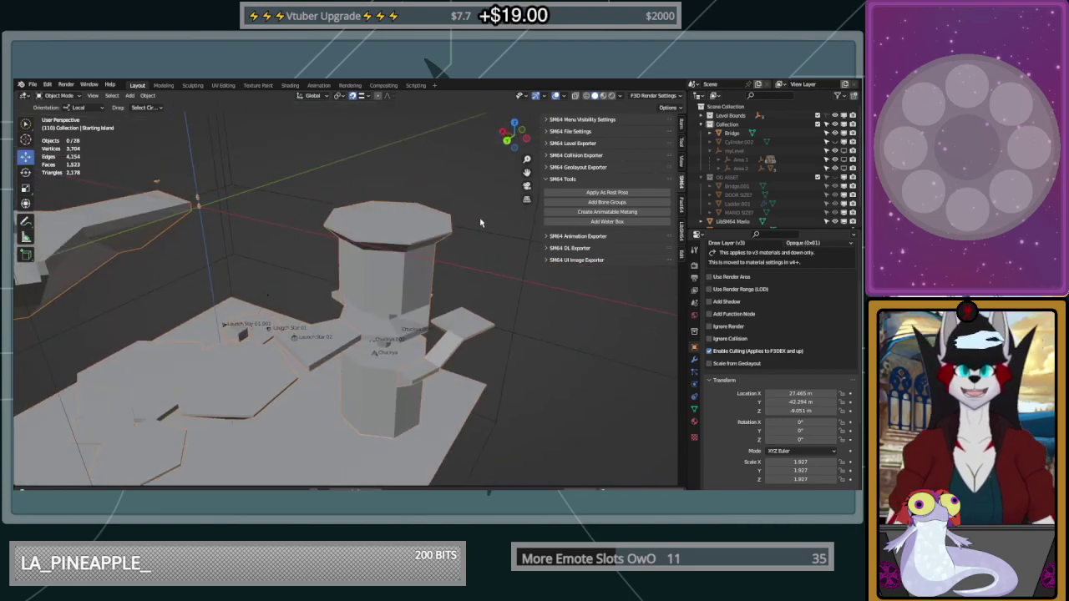
{"action": "scroll", "coordinate": [420, 244], "scroll_direction": "down", "scroll_amount": 2}
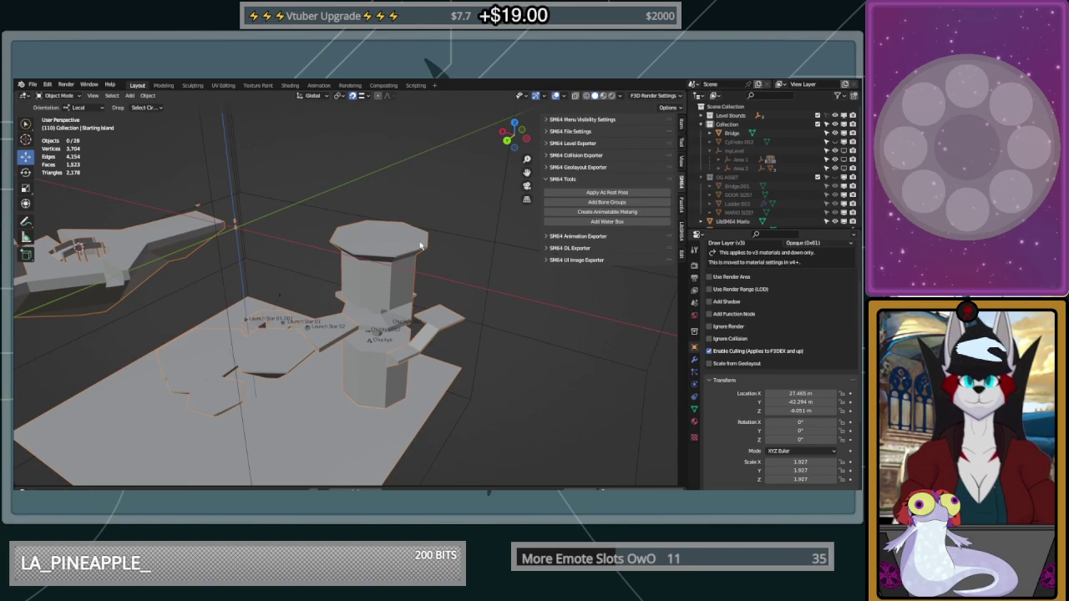
{"action": "scroll", "coordinate": [420, 245], "scroll_direction": "up", "scroll_amount": 2}
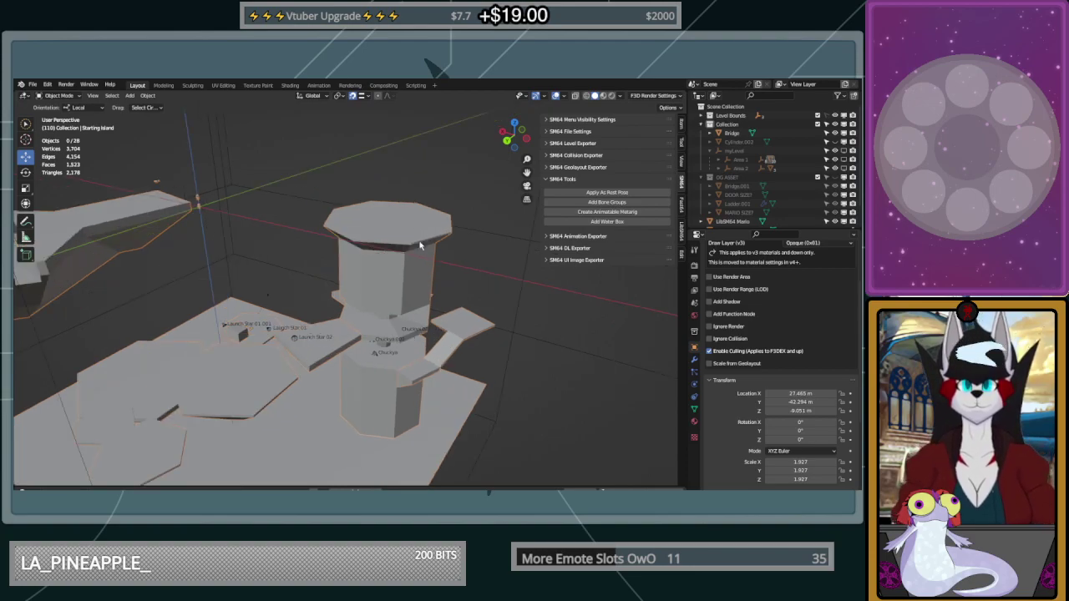
Delete the three Chuckya objects standing on top of the tower's lower section
{"action": "middle_click_drag", "start_coordinate": [425, 279], "coordinate": [395, 367]}
{"action": "scroll", "coordinate": [409, 316], "scroll_direction": "up", "scroll_amount": 4}
{"action": "left_click", "coordinate": [409, 318]}
{"action": "middle_click_drag", "start_coordinate": [409, 309], "coordinate": [446, 310]}
{"action": "scroll", "coordinate": [412, 260], "scroll_direction": "up", "scroll_amount": 2}
{"action": "left_click", "coordinate": [363, 322]}
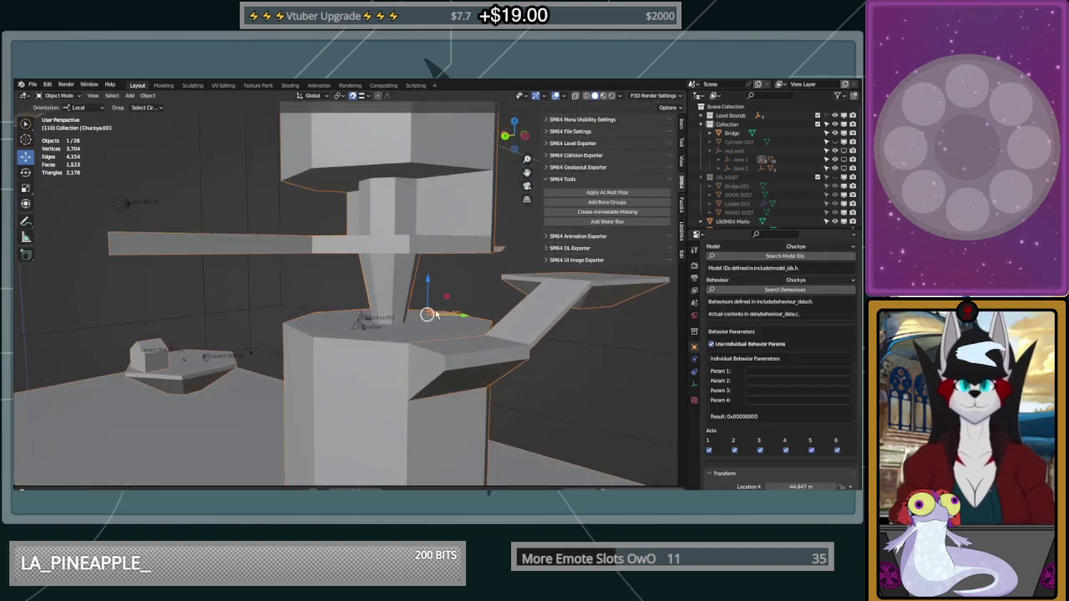
{"action": "left_click", "coordinate": [366, 316]}
{"action": "left_click", "coordinate": [364, 320]}
{"action": "left_click", "coordinate": [510, 308]}
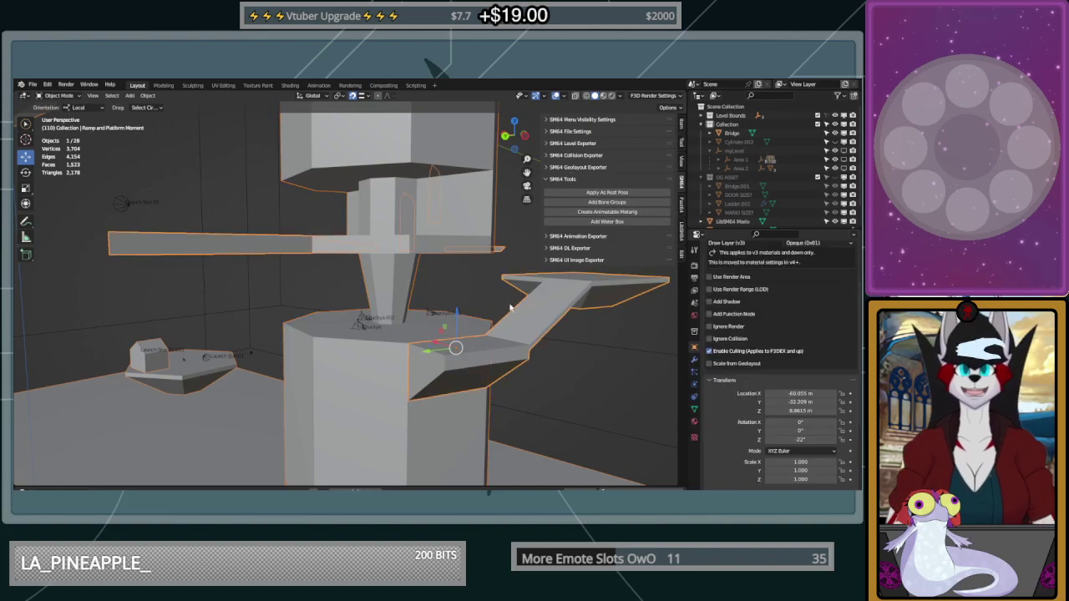
{"action": "left_click", "coordinate": [364, 324]}
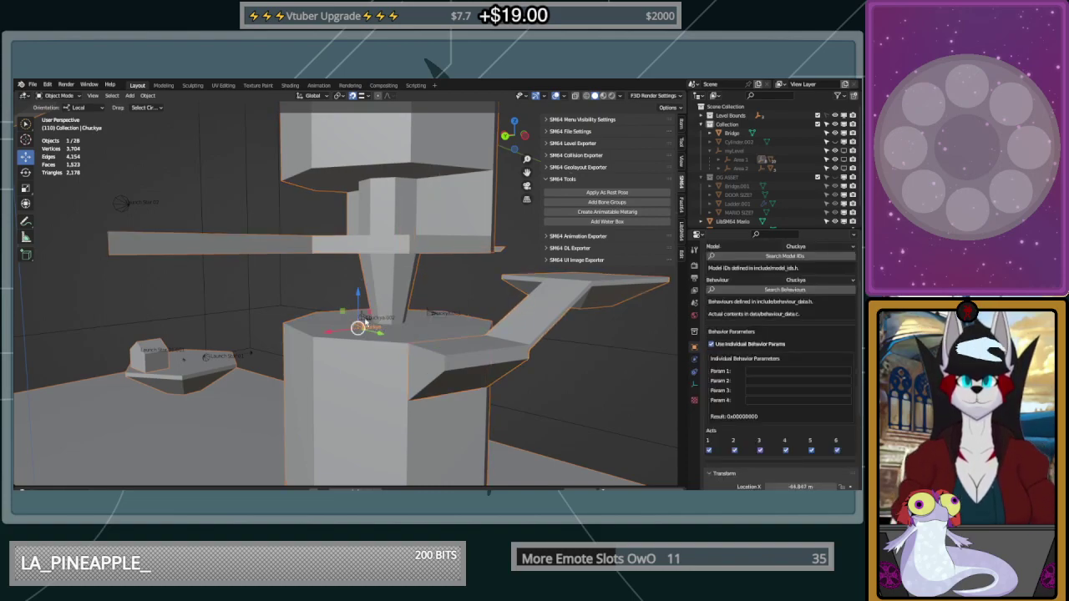
{"action": "left_click", "coordinate": [364, 320], "text": "shift"}
{"action": "left_click", "coordinate": [437, 311], "text": "shift"}
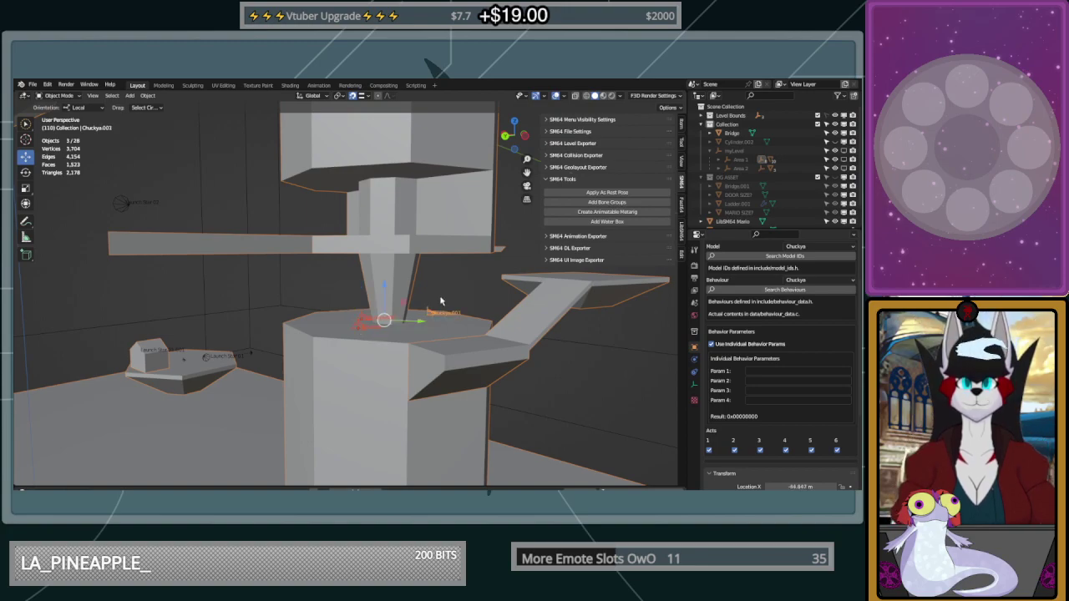
{"action": "key", "text": "Delete"}
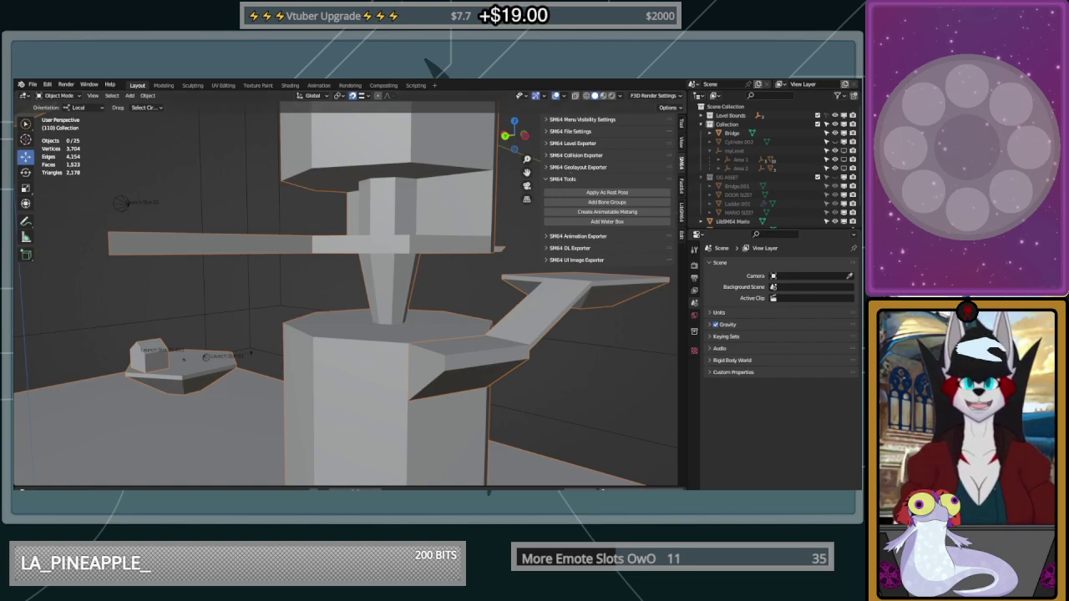
Inspect the tower's ledges and ramps, and review the whole level from several angles
{"action": "middle_click_drag", "start_coordinate": [524, 233], "coordinate": [460, 317]}
{"action": "scroll", "coordinate": [493, 287], "scroll_direction": "down", "scroll_amount": 3}
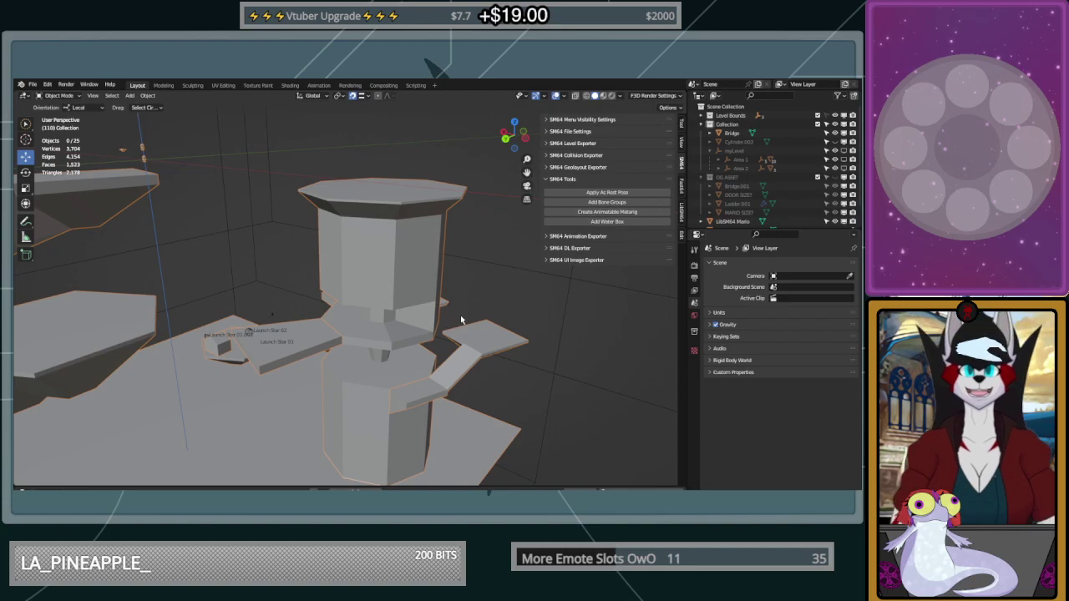
{"action": "middle_click_drag", "start_coordinate": [456, 253], "coordinate": [443, 288]}
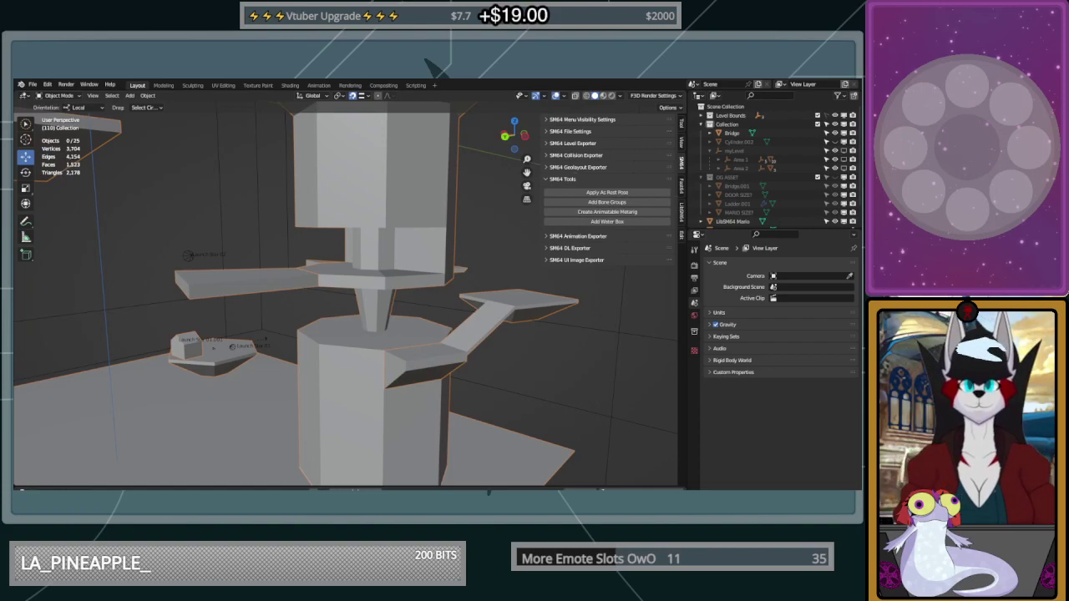
{"action": "middle_click_drag", "start_coordinate": [383, 479], "coordinate": [501, 287]}
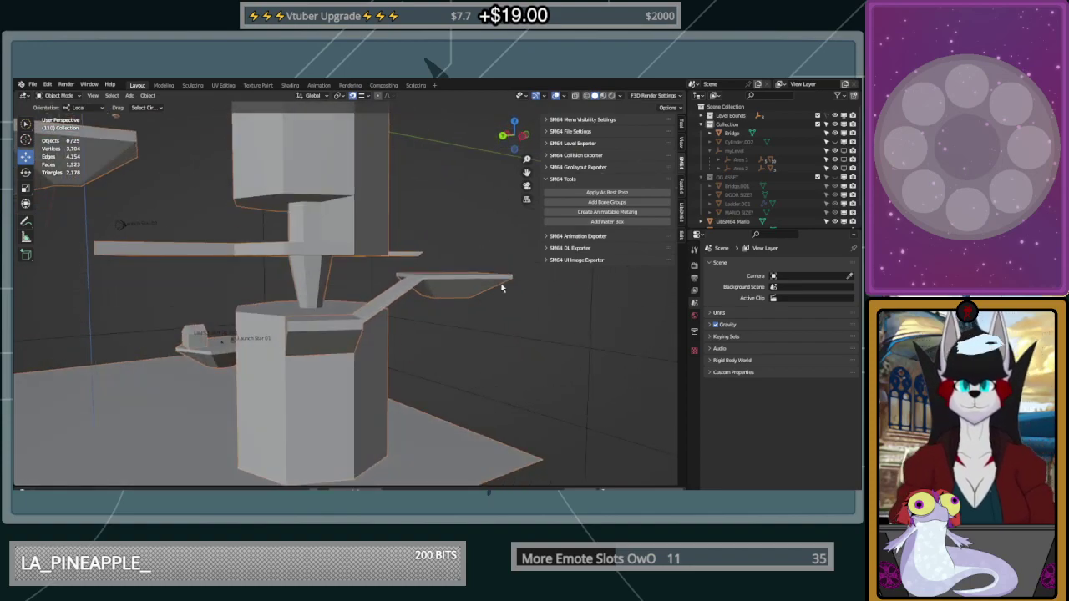
{"action": "middle_click_drag", "start_coordinate": [500, 287], "coordinate": [297, 271]}
{"action": "scroll", "coordinate": [297, 272], "scroll_direction": "up", "scroll_amount": 3}
{"action": "middle_click_drag", "start_coordinate": [208, 308], "coordinate": [274, 355]}
{"action": "scroll", "coordinate": [500, 335], "scroll_direction": "up", "scroll_amount": 3}
{"action": "scroll", "coordinate": [501, 334], "scroll_direction": "down", "scroll_amount": 4}
{"action": "scroll", "coordinate": [448, 301], "scroll_direction": "up", "scroll_amount": 3}
{"action": "scroll", "coordinate": [414, 302], "scroll_direction": "down", "scroll_amount": 4}
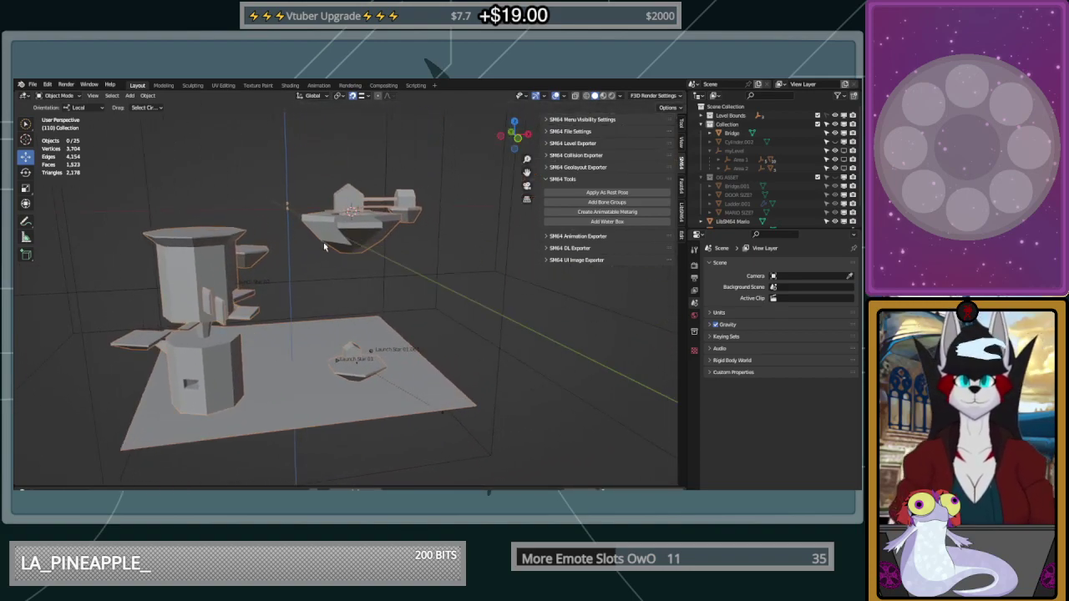
{"action": "middle_click_drag", "start_coordinate": [446, 303], "coordinate": [392, 339]}
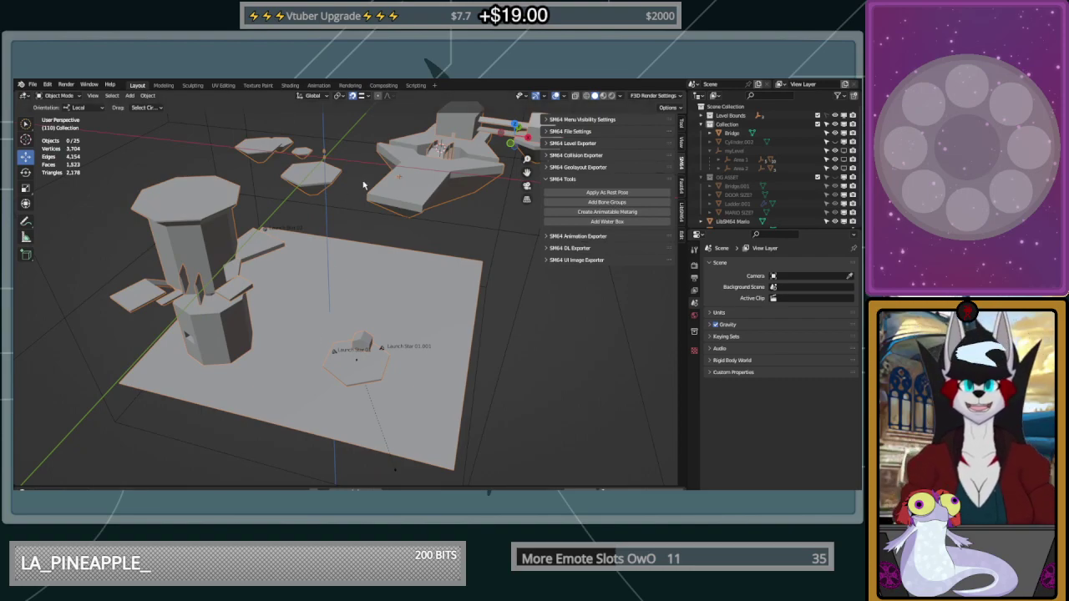
{"action": "middle_click_drag", "start_coordinate": [363, 186], "coordinate": [405, 303]}
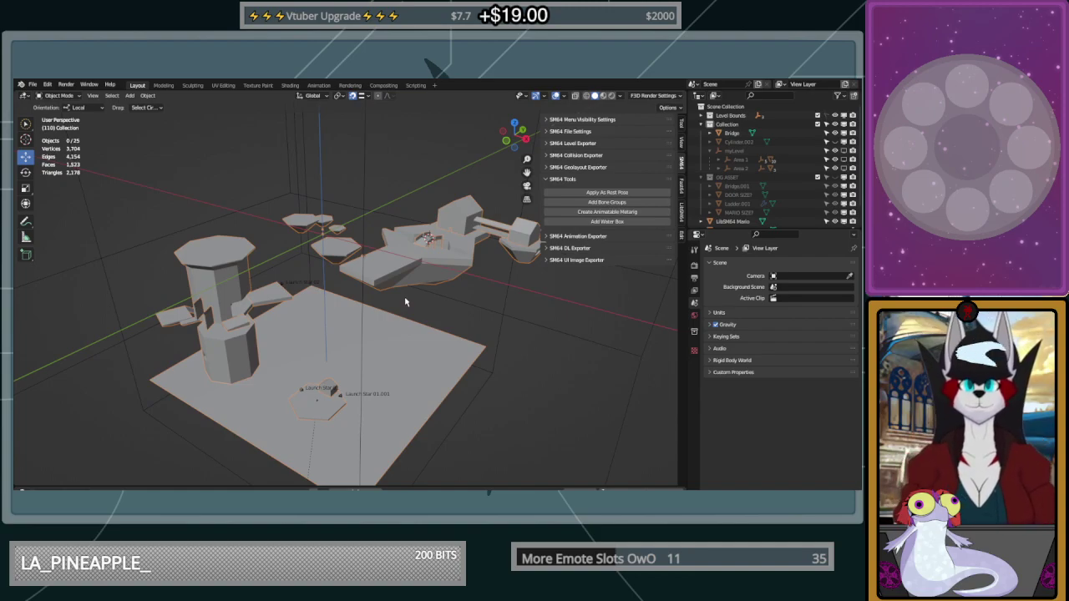
Reset the 3D cursor to the world origin while checking the level from several angles
{"action": "mouse_move", "coordinate": [401, 301]}
{"action": "middle_mouse_down"}
{"action": "mouse_move", "coordinate": [465, 298]}
{"action": "mouse_move", "coordinate": [479, 280]}
{"action": "mouse_move", "coordinate": [406, 301]}
{"action": "middle_mouse_up"}
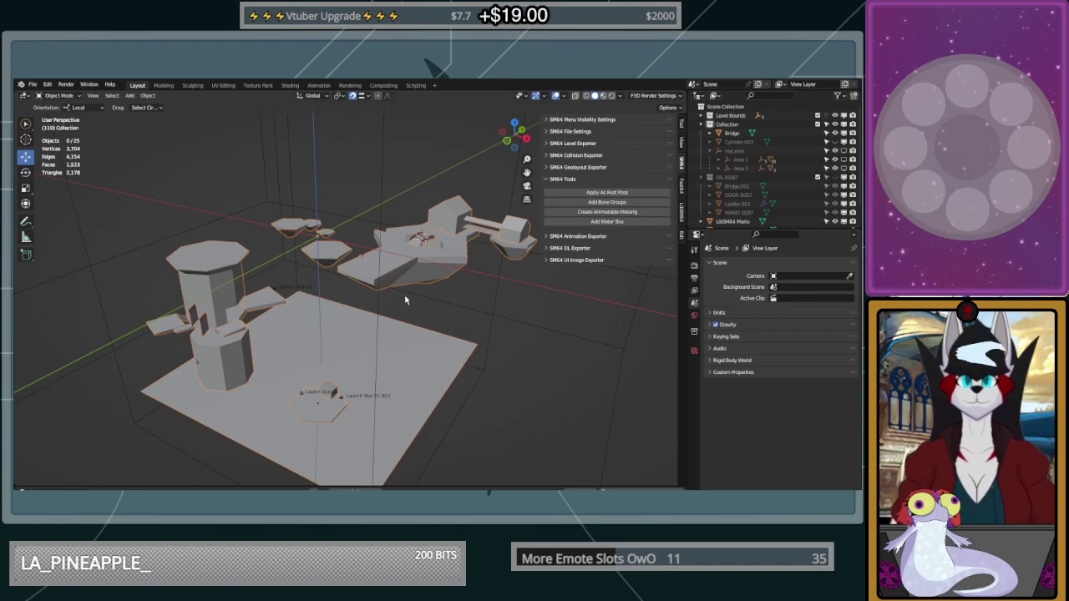
{"action": "mouse_move", "coordinate": [496, 258]}
{"action": "middle_mouse_down"}
{"action": "mouse_move", "coordinate": [484, 252]}
{"action": "mouse_move", "coordinate": [494, 248]}
{"action": "middle_mouse_up"}
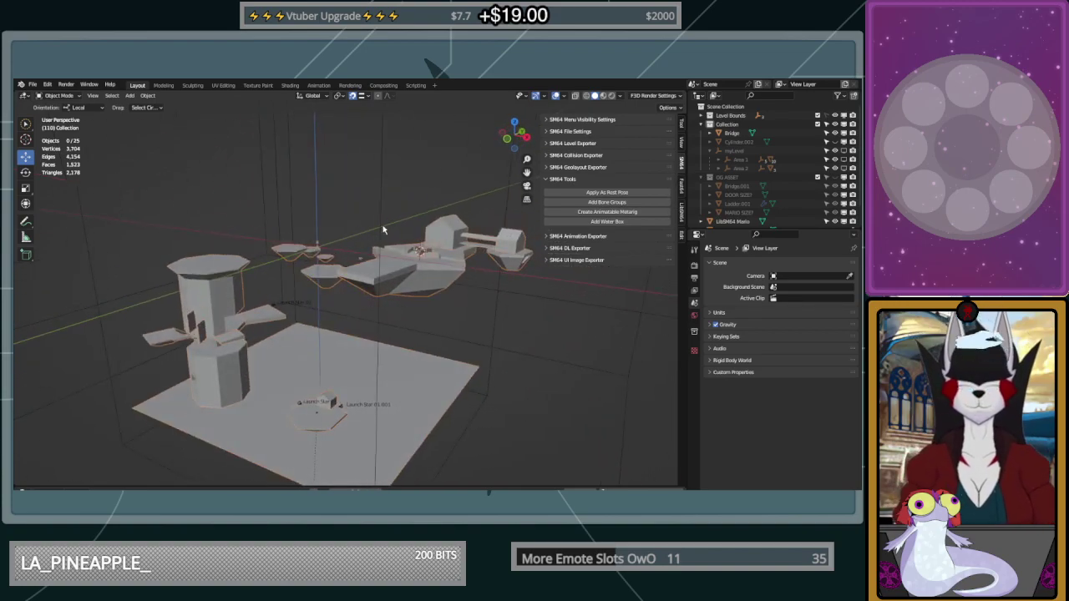
{"action": "scroll", "coordinate": [382, 228], "scroll_direction": "down", "scroll_amount": 1}
{"action": "middle_click_drag", "start_coordinate": [369, 232], "coordinate": [399, 307]}
{"action": "scroll", "coordinate": [394, 275], "scroll_direction": "up", "scroll_amount": 1}
{"action": "key", "text": "shift+z"}
{"action": "key", "text": "z"}
{"action": "left_click", "coordinate": [407, 303]}
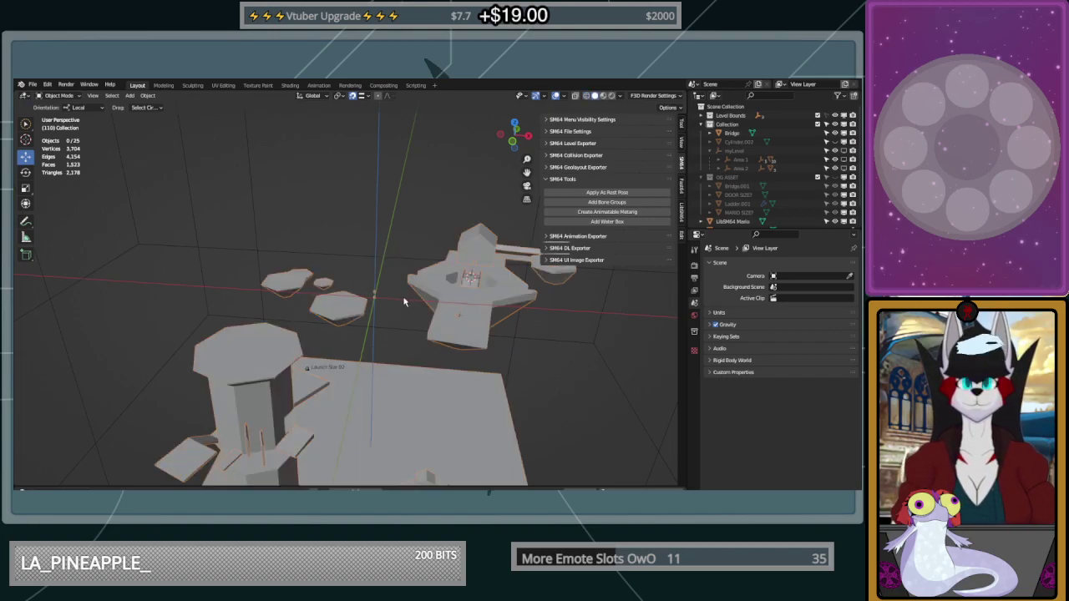
{"action": "key", "text": "shift+s"}
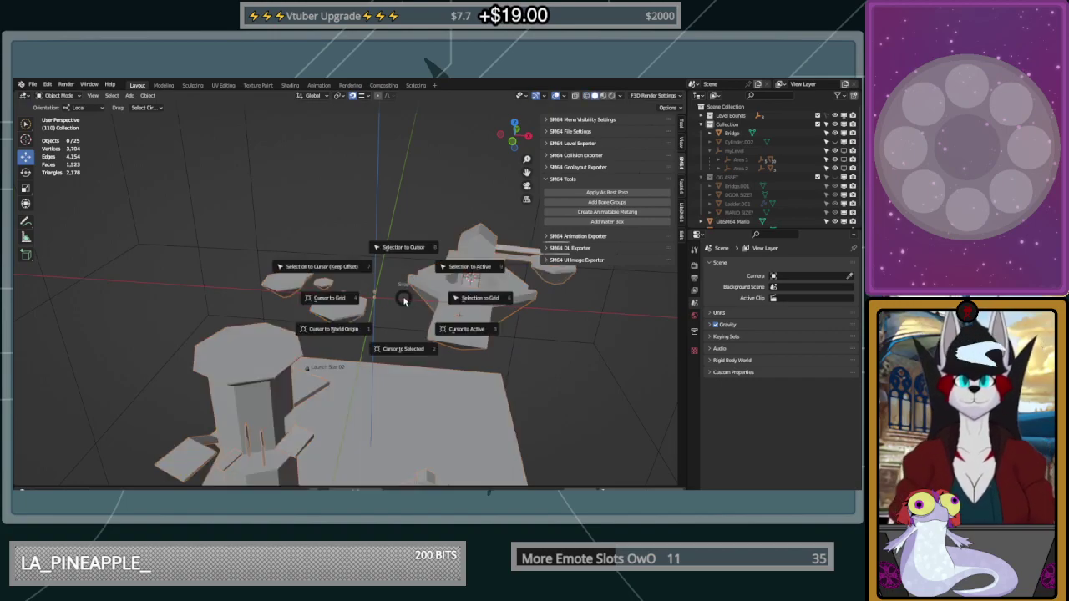
{"action": "left_click", "coordinate": [331, 338]}
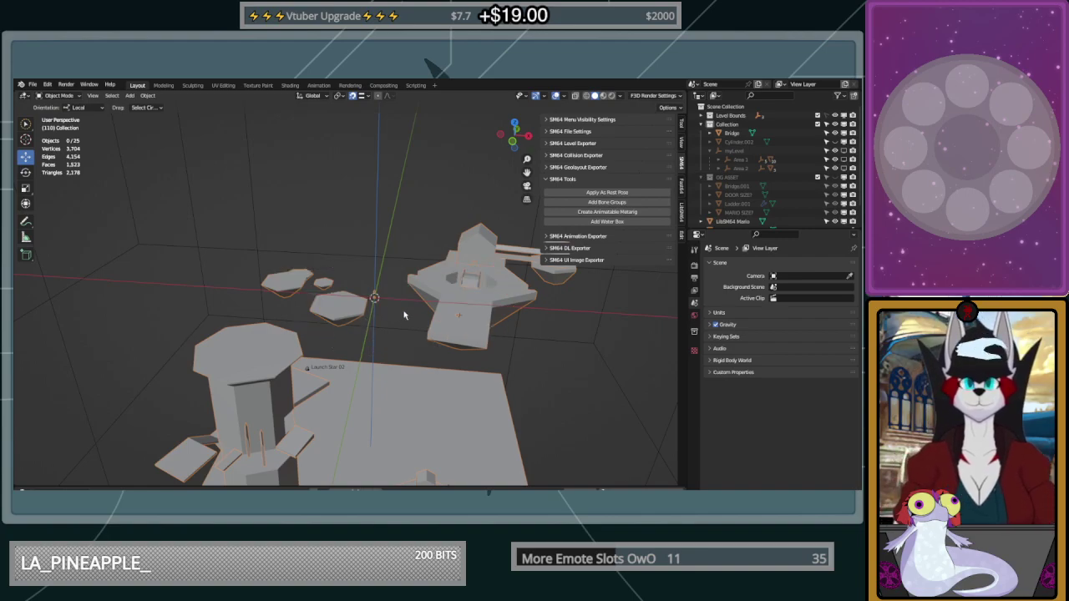
Add a cylinder mesh with 6 vertices at the world origin
{"action": "key", "text": "shift+a"}
{"action": "mouse_move", "coordinate": [409, 316]}
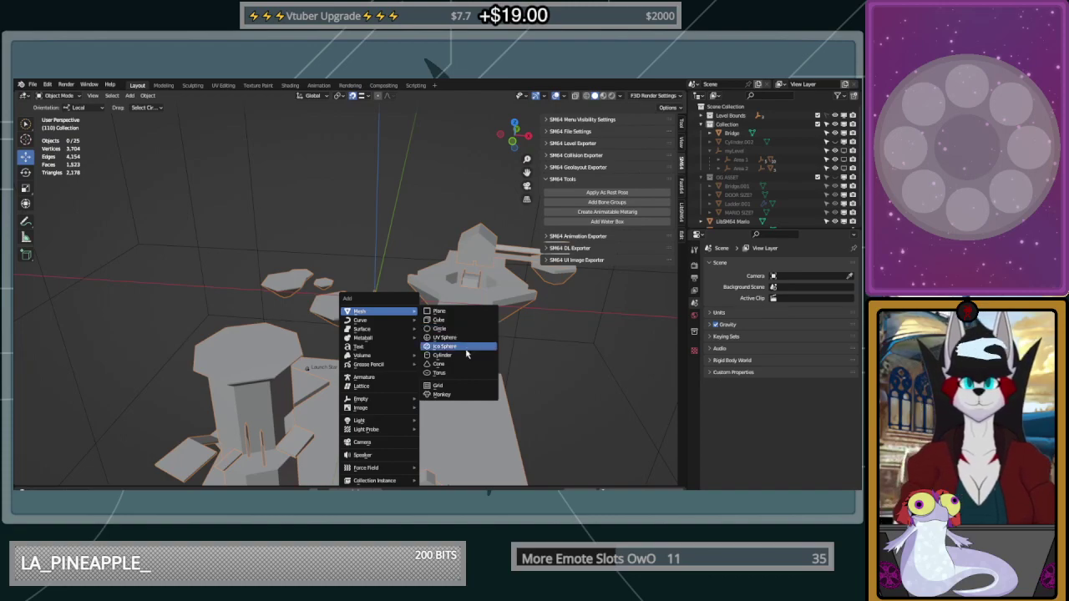
{"action": "left_click", "coordinate": [470, 355]}
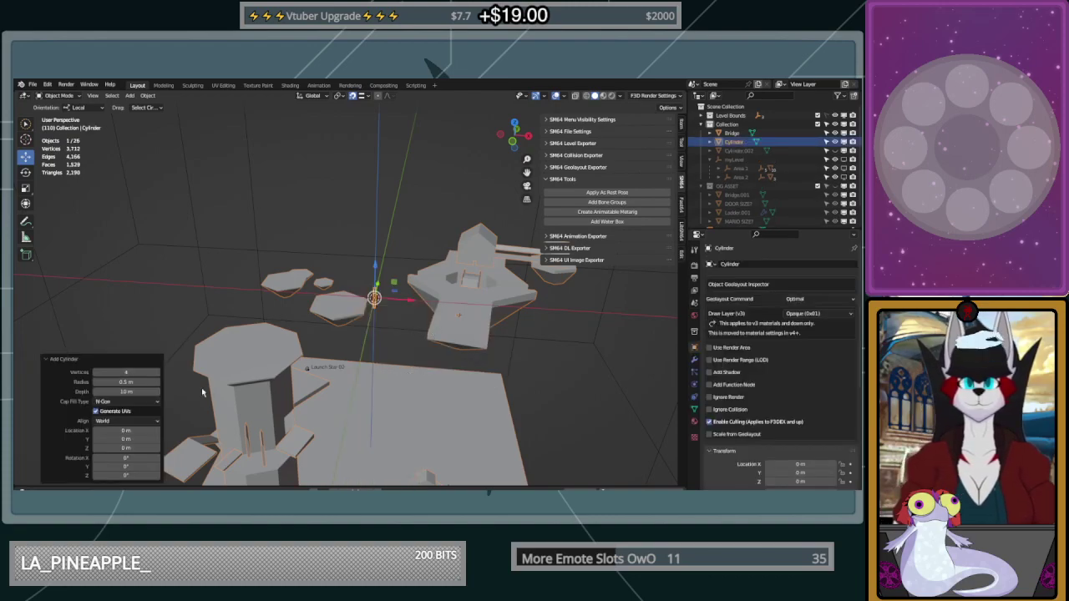
{"action": "mouse_move", "coordinate": [125, 372]}
{"action": "left_mouse_down"}
{"action": "mouse_move", "coordinate": [349, 264]}
{"action": "mouse_move", "coordinate": [130, 373]}
{"action": "left_mouse_up"}
{"action": "left_click", "coordinate": [129, 374]}
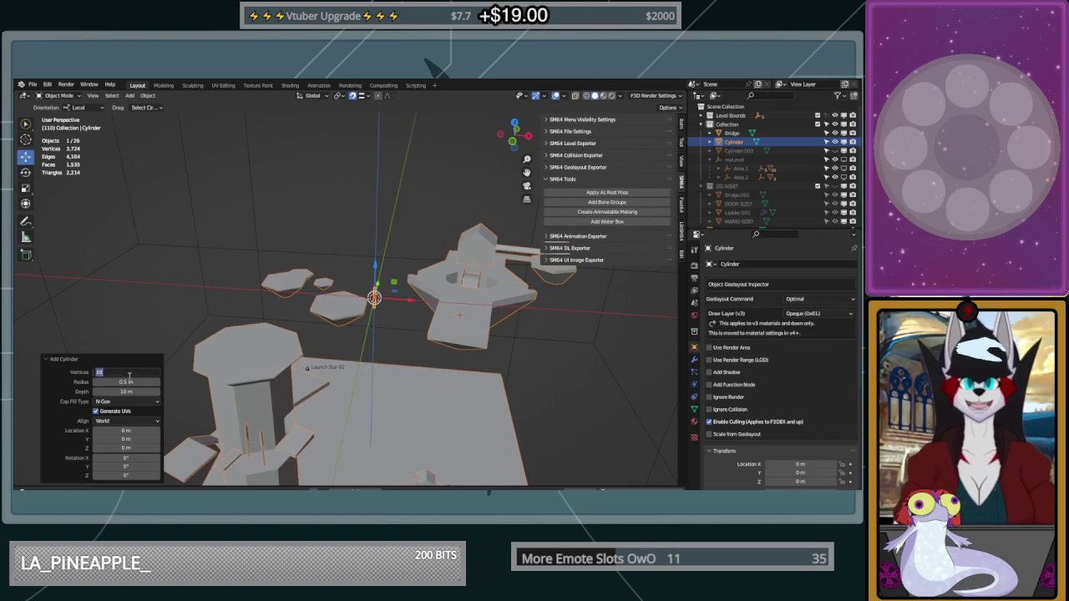
{"action": "type", "text": "6"}
{"action": "key", "text": "Return"}
Set the new cylinder's radius to 5 m and its depth to 2 m
{"action": "left_click", "coordinate": [134, 389]}
{"action": "left_click", "coordinate": [134, 381]}
{"action": "type", "text": "5"}
{"action": "key", "text": "Return"}
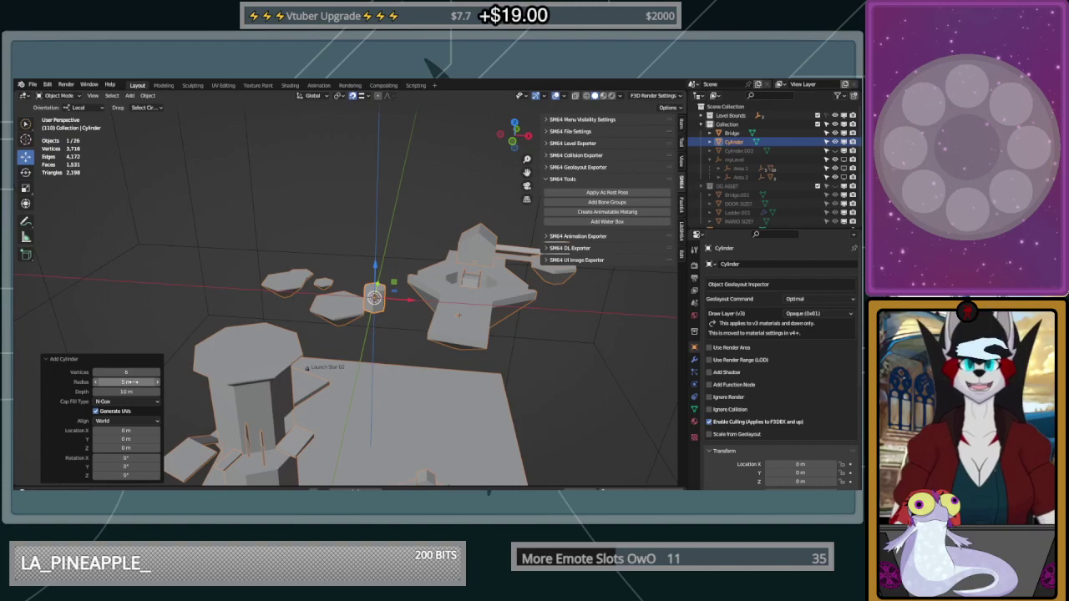
{"action": "left_click", "coordinate": [126, 392]}
{"action": "type", "text": "2"}
{"action": "key", "text": "Return"}
Lower the hexagonal cylinder to just above the death plane, at a Z location of about -72.65 m
{"action": "scroll", "coordinate": [477, 353], "scroll_direction": "up", "scroll_amount": 2}
{"action": "middle_click_drag", "start_coordinate": [478, 352], "coordinate": [343, 137]}
{"action": "key", "text": "g"}
{"action": "key", "text": "z"}
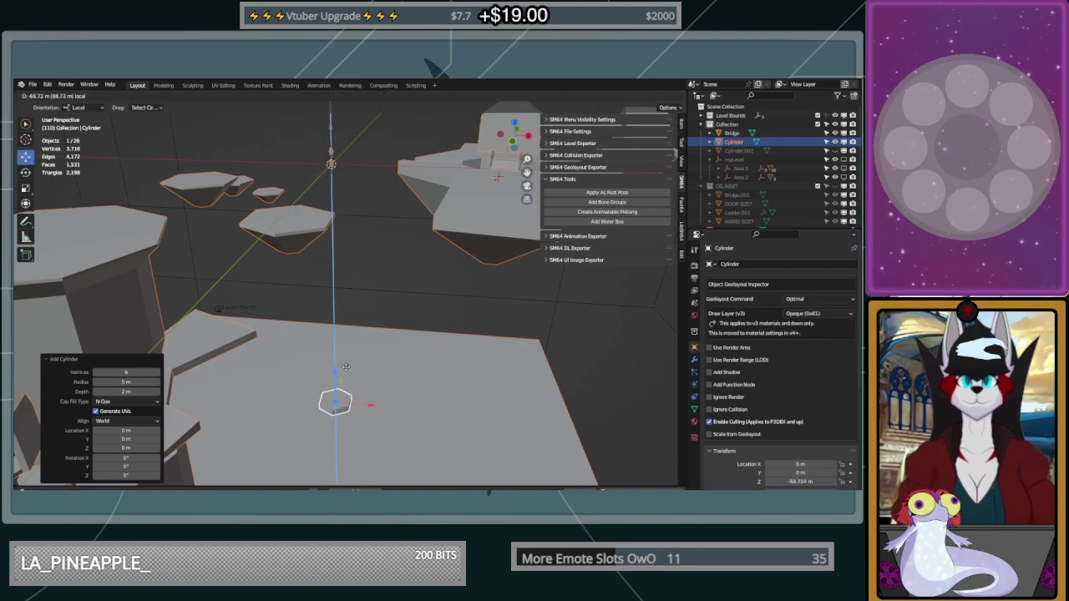
{"action": "left_click_drag", "start_coordinate": [346, 367], "coordinate": [347, 376]}
{"action": "middle_click_drag", "start_coordinate": [369, 365], "coordinate": [303, 107]}
{"action": "middle_click_drag", "start_coordinate": [346, 195], "coordinate": [273, 198]}
{"action": "middle_click_drag", "start_coordinate": [437, 256], "coordinate": [306, 267], "text": "shift"}
{"action": "key", "text": "g"}
{"action": "key", "text": "z"}
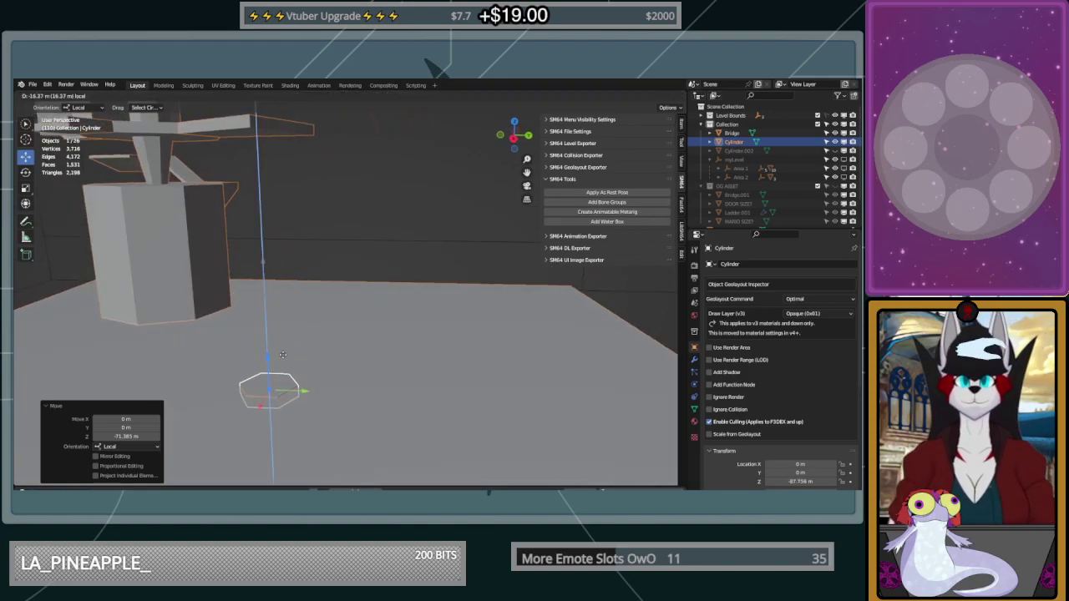
{"action": "left_click", "coordinate": [287, 299]}
{"action": "middle_click_drag", "start_coordinate": [307, 275], "coordinate": [400, 291]}
Flatten the cylinder by raising its bottom face level with the top, then offsetting that face -1.5 m in Z
{"action": "key", "text": "Tab"}
{"action": "left_click", "coordinate": [346, 287]}
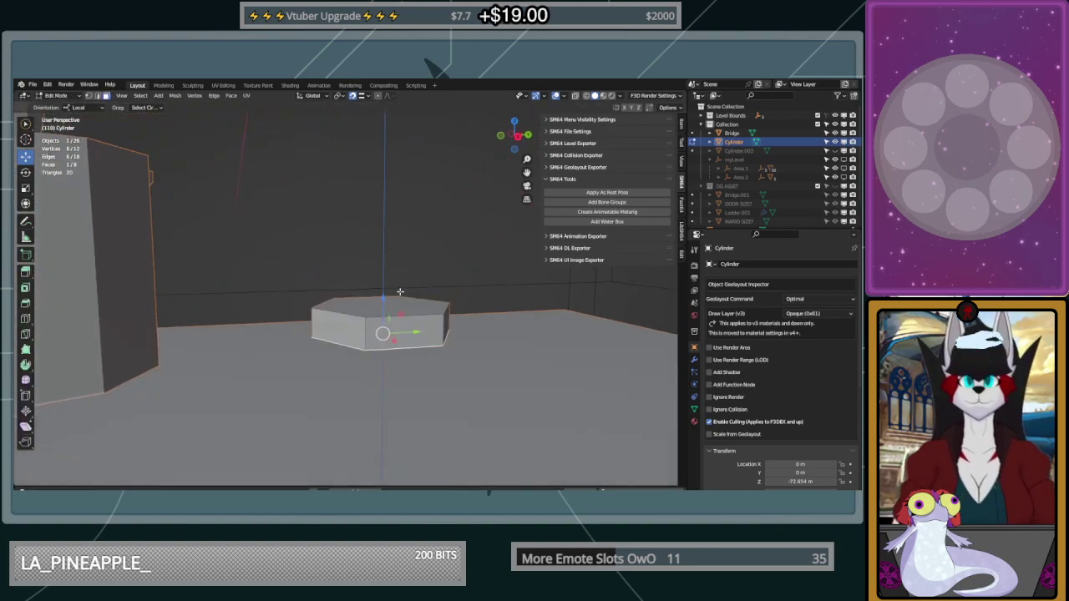
{"action": "left_click_drag", "start_coordinate": [381, 302], "coordinate": [383, 287]}
{"action": "left_click", "coordinate": [379, 307]}
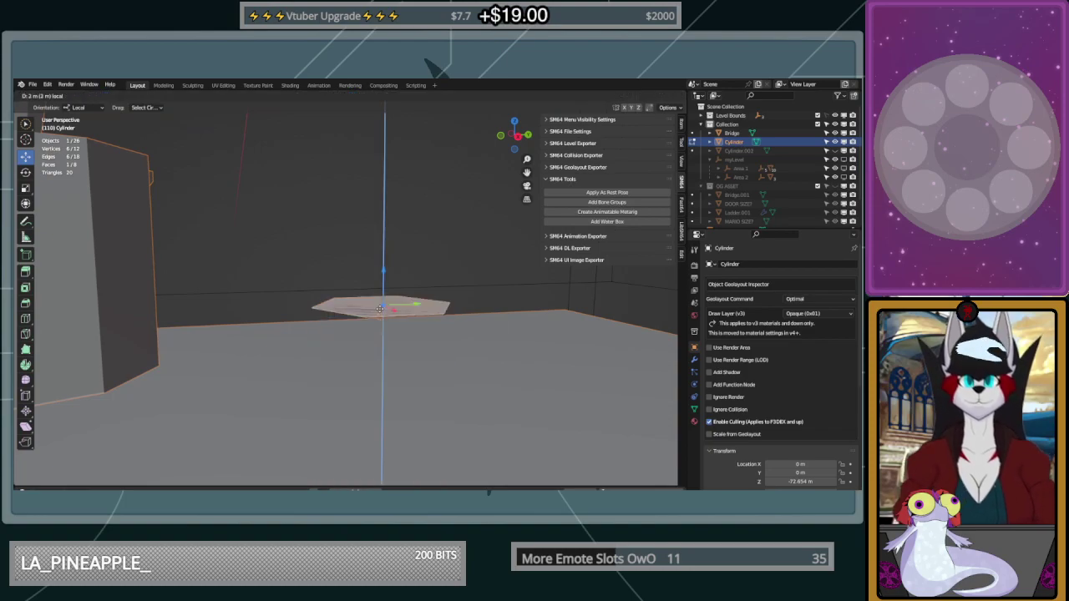
{"action": "left_click_drag", "start_coordinate": [383, 268], "coordinate": [385, 290]}
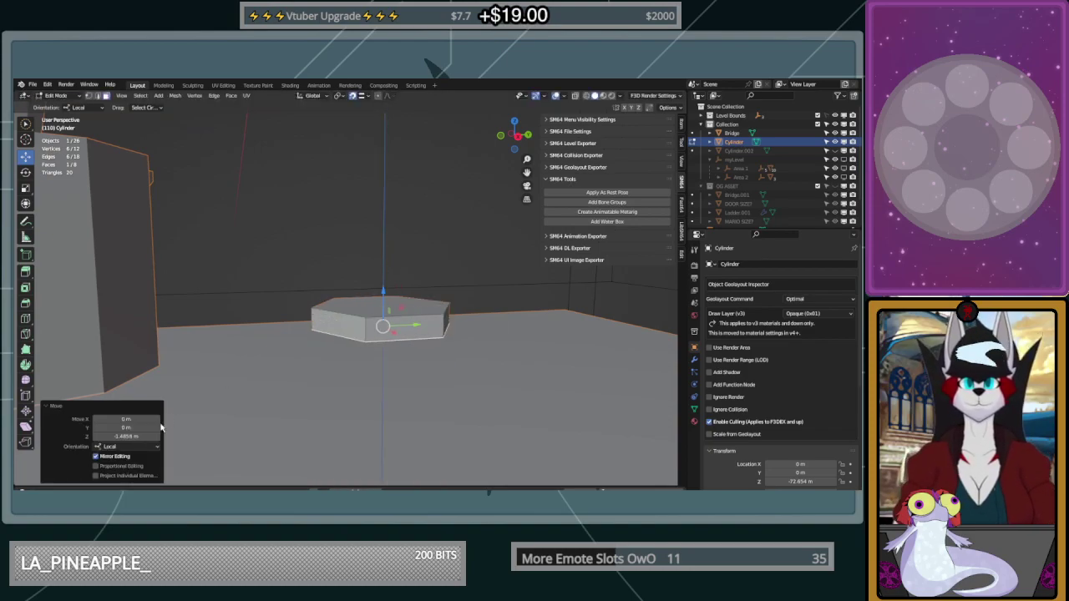
{"action": "left_click", "coordinate": [142, 436]}
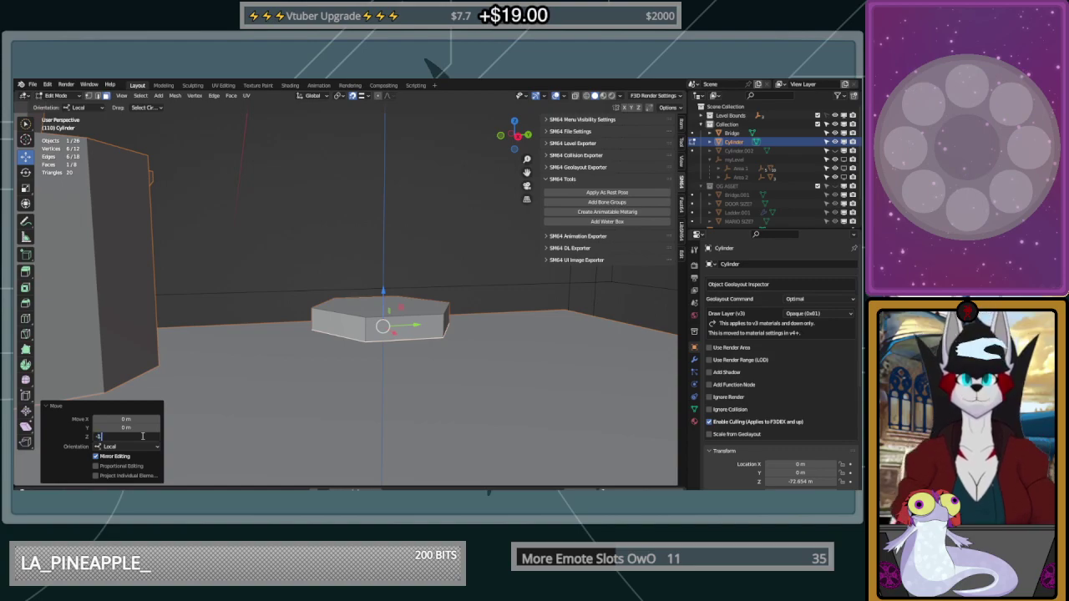
{"action": "middle_click_drag", "start_coordinate": [368, 308], "coordinate": [386, 303]}
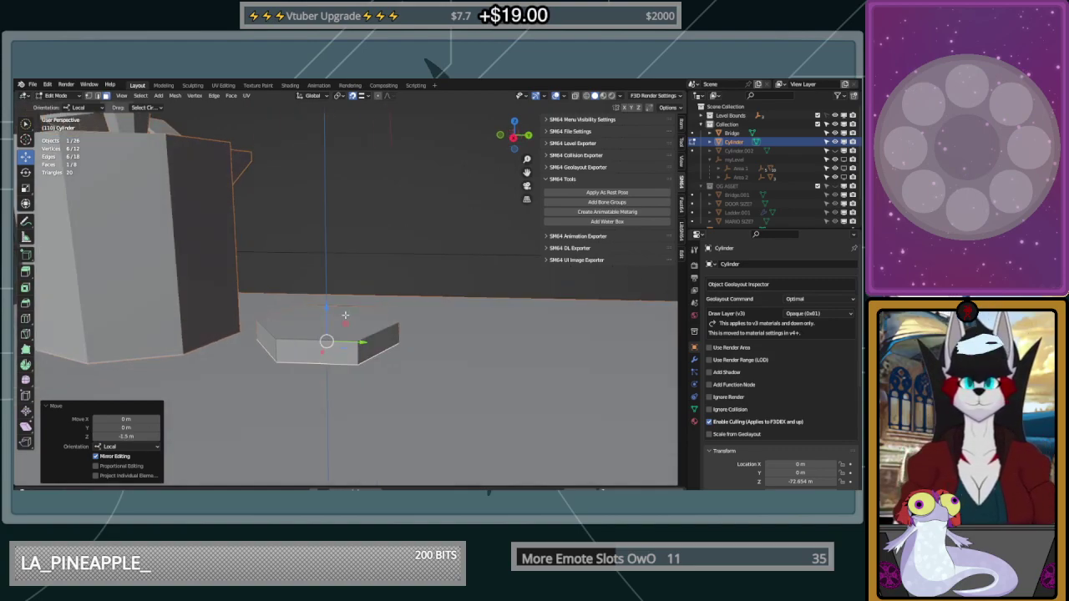
{"action": "key", "text": "Tab"}
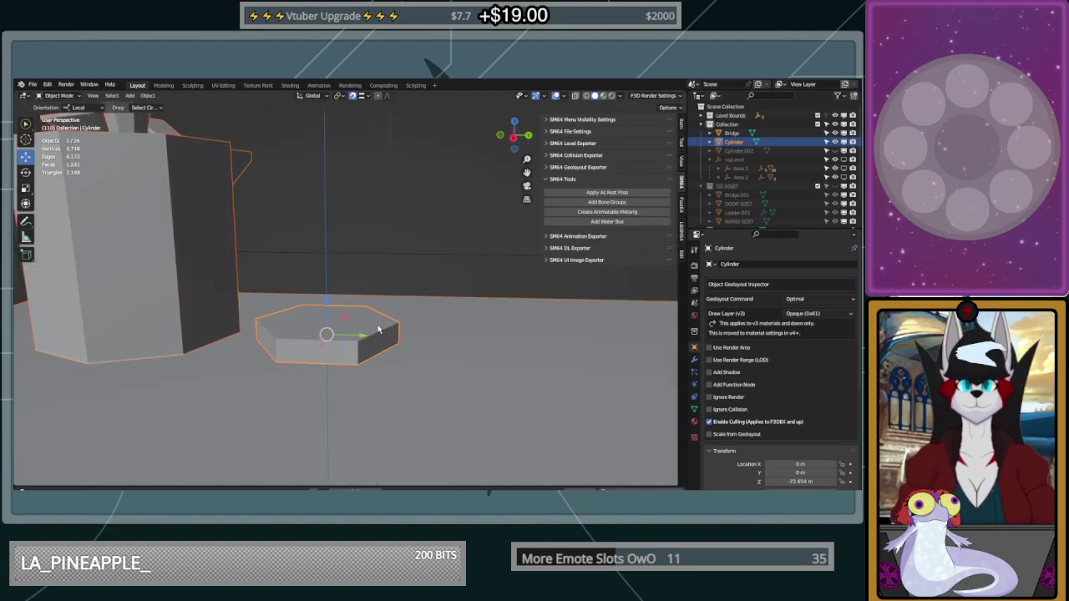
Scale the hexagonal slab up about 2.58 times and shift it along Y to about 23.8 m
{"action": "key", "text": "s"}
{"action": "left_click", "coordinate": [427, 349]}
{"action": "middle_click_drag", "start_coordinate": [427, 349], "coordinate": [447, 264]}
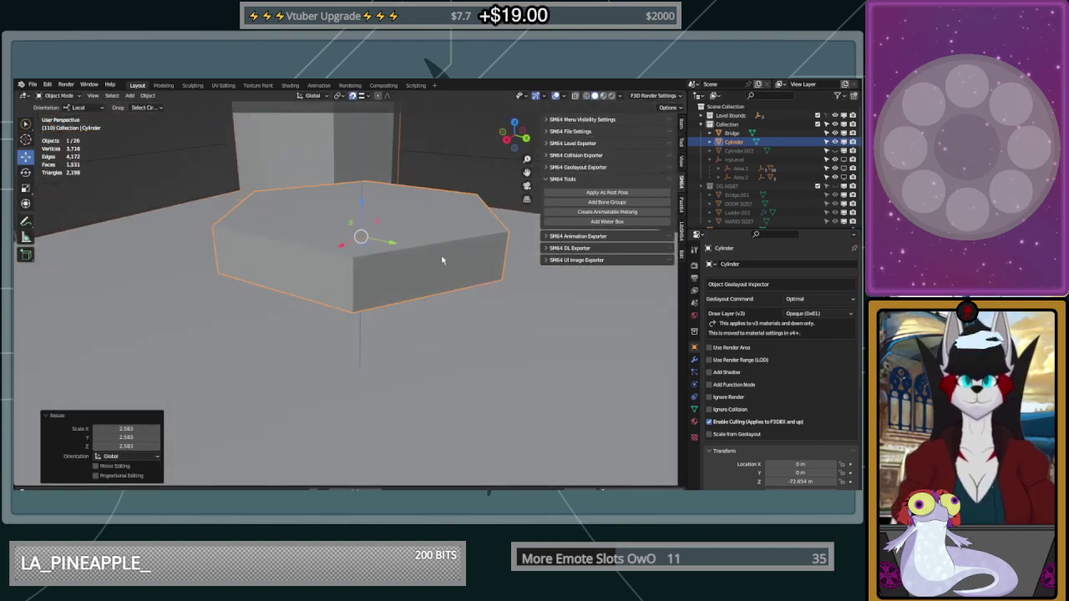
{"action": "left_click_drag", "start_coordinate": [392, 248], "coordinate": [508, 309]}
{"action": "middle_click_drag", "start_coordinate": [508, 310], "coordinate": [385, 301], "text": "shift"}
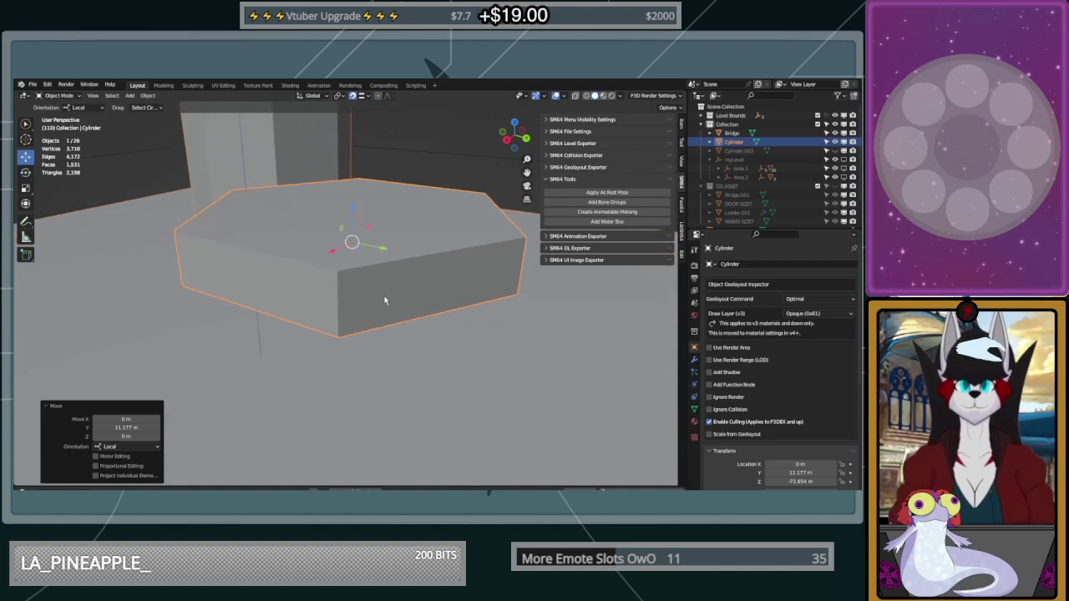
{"action": "left_click_drag", "start_coordinate": [382, 252], "coordinate": [540, 341]}
{"action": "scroll", "coordinate": [539, 340], "scroll_direction": "down", "scroll_amount": 8}
{"action": "middle_click_drag", "start_coordinate": [540, 341], "coordinate": [364, 364]}
{"action": "scroll", "coordinate": [364, 364], "scroll_direction": "up", "scroll_amount": 2}
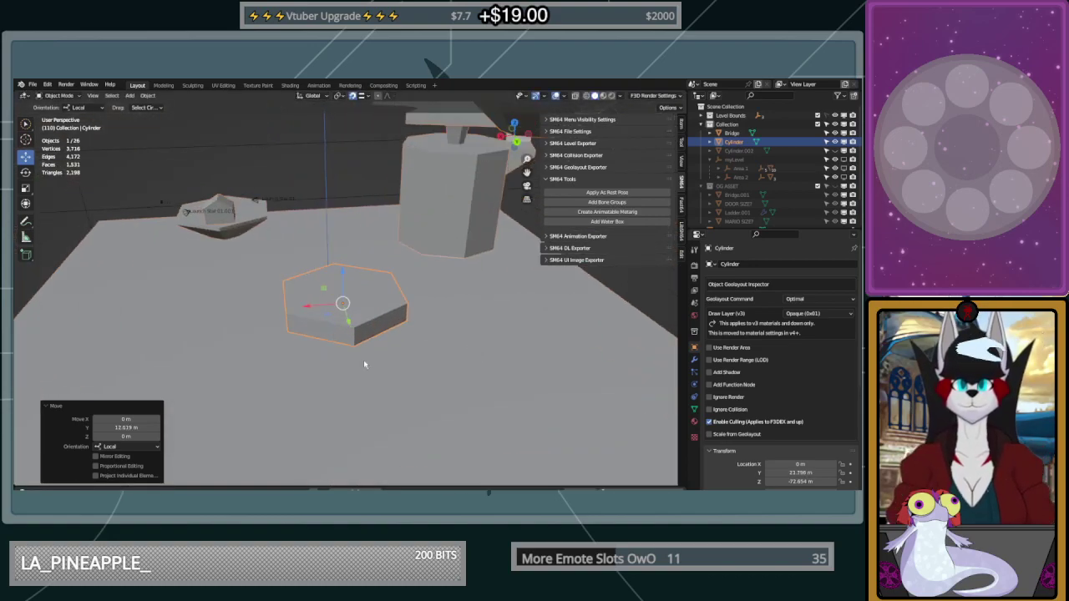
Rotate the hexagonal slab 30° about its Z axis
{"action": "left_click", "coordinate": [25, 172]}
{"action": "left_click_drag", "start_coordinate": [365, 320], "coordinate": [312, 363]}
{"action": "left_click", "coordinate": [124, 427]}
{"action": "type", "text": "30"}
{"action": "key", "text": "Return"}
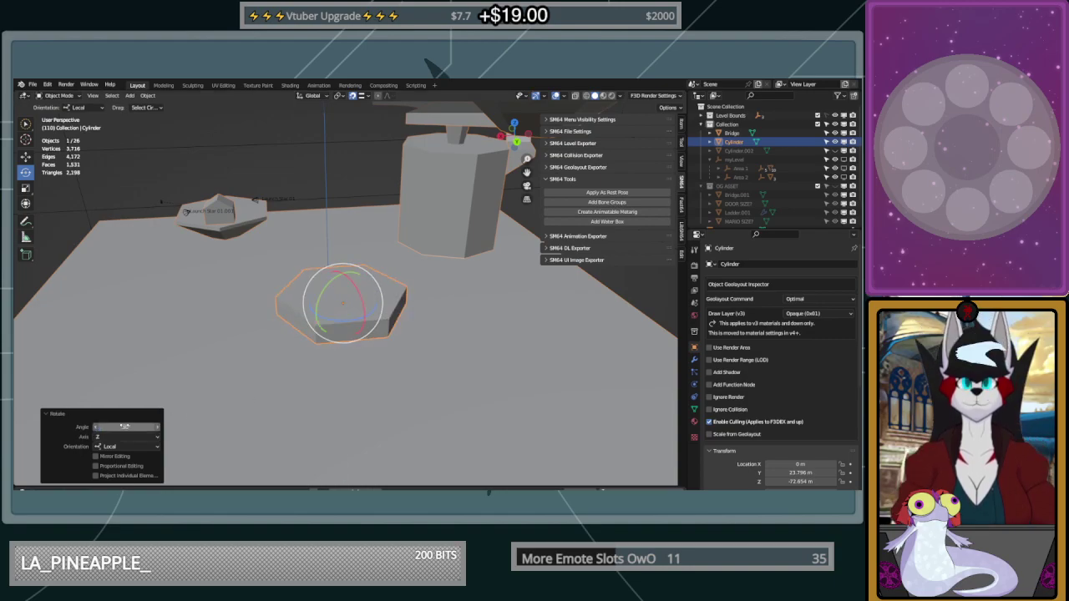
Use Global orientation for moving, and shift the hexagonal slab further along Y to about 43.3 m
{"action": "middle_click_drag", "start_coordinate": [250, 351], "coordinate": [122, 243]}
{"action": "left_click", "coordinate": [25, 157]}
{"action": "middle_click_drag", "start_coordinate": [309, 231], "coordinate": [352, 207]}
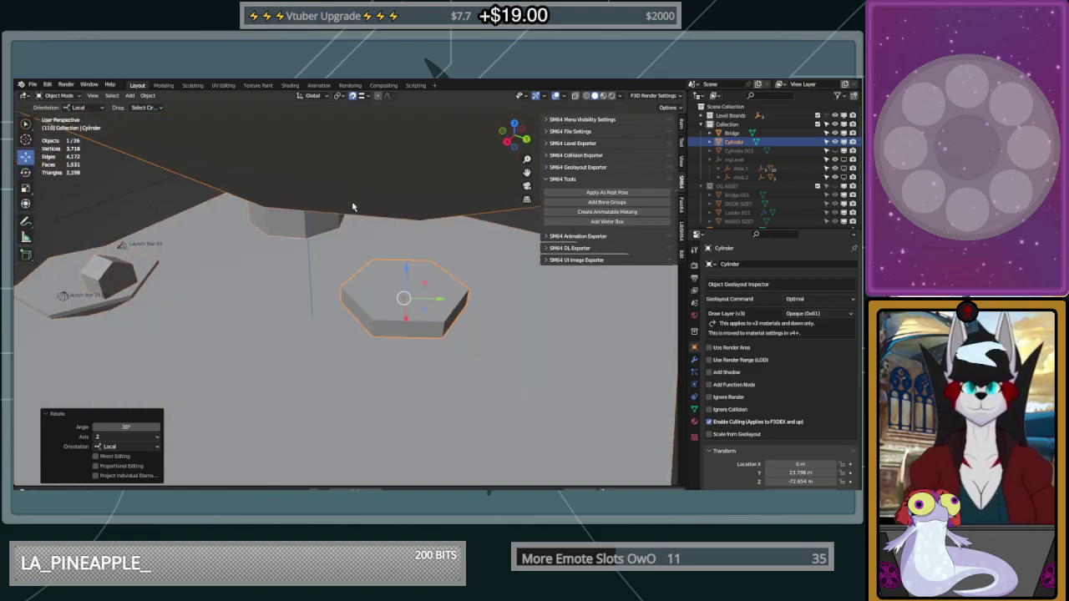
{"action": "left_click", "coordinate": [83, 108]}
{"action": "left_click", "coordinate": [84, 130]}
{"action": "middle_click_drag", "start_coordinate": [259, 231], "coordinate": [277, 238]}
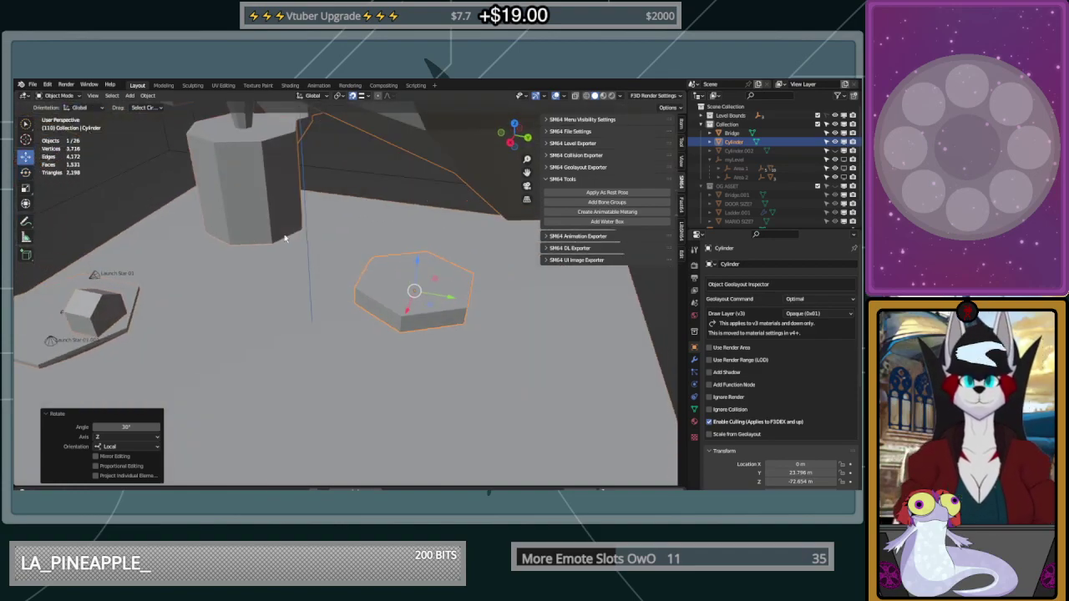
{"action": "left_click_drag", "start_coordinate": [448, 296], "coordinate": [526, 304], "text": "shift"}
{"action": "key", "text": "ctrl+z"}
{"action": "middle_click_drag", "start_coordinate": [526, 305], "coordinate": [453, 319]}
Adjust the slab's height above the death plane to a Z location of about -76.8 m
{"action": "left_click_drag", "start_coordinate": [348, 298], "coordinate": [365, 342]}
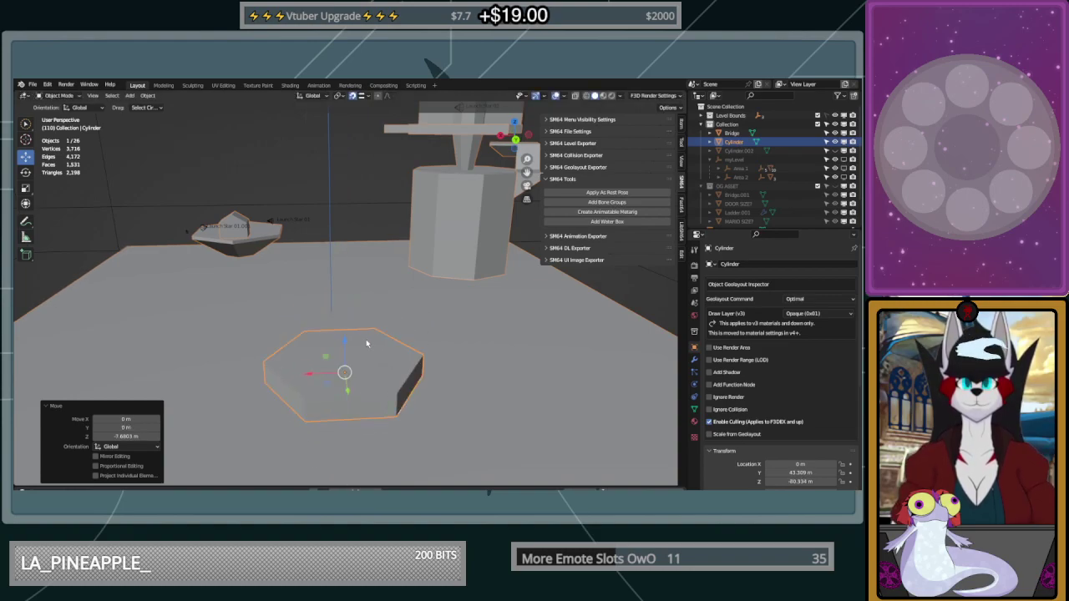
{"action": "middle_click_drag", "start_coordinate": [387, 342], "coordinate": [423, 343]}
{"action": "left_click_drag", "start_coordinate": [400, 347], "coordinate": [400, 322]}
{"action": "scroll", "coordinate": [478, 337], "scroll_direction": "down", "scroll_amount": 4}
{"action": "middle_click_drag", "start_coordinate": [478, 337], "coordinate": [423, 179]}
{"action": "middle_click_drag", "start_coordinate": [403, 216], "coordinate": [441, 231]}
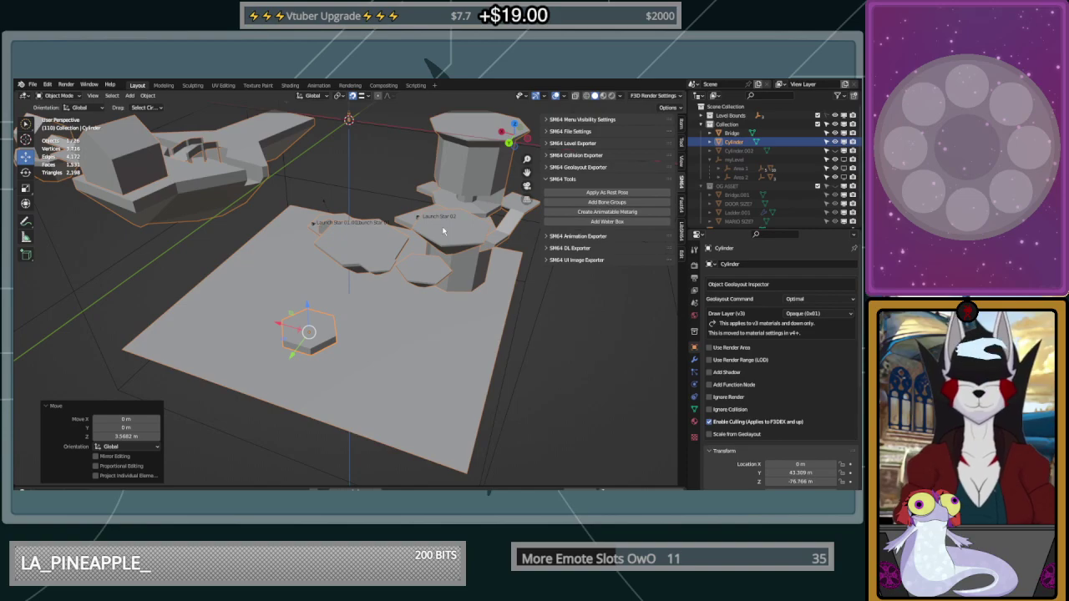
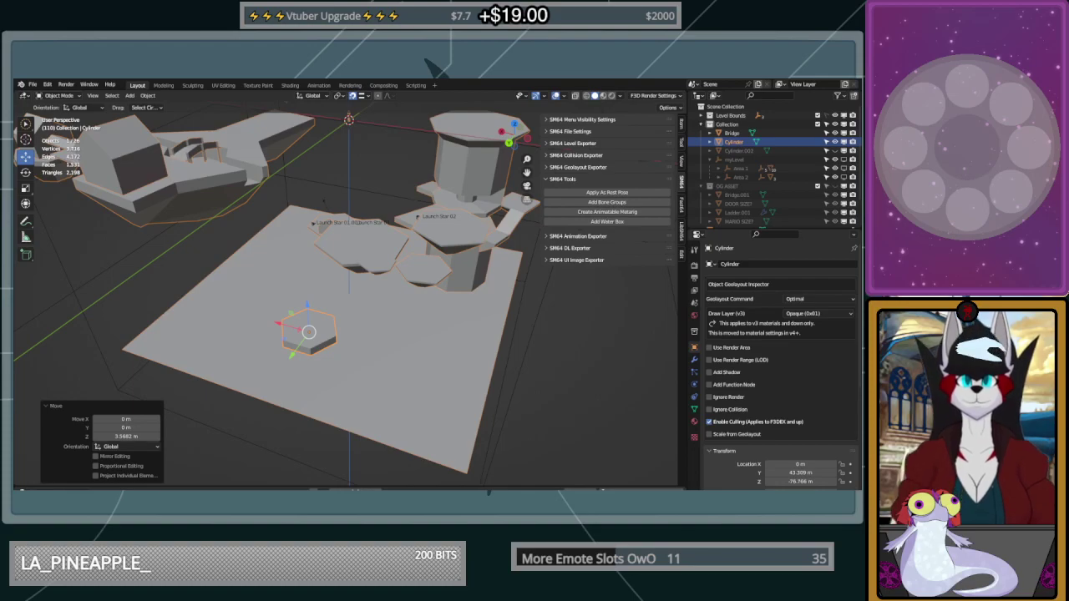
Enlarge the hexagonal slab uniformly into a wide platform over the death plane
{"action": "middle_click_drag", "start_coordinate": [423, 359], "coordinate": [379, 288]}
{"action": "scroll", "coordinate": [368, 268], "scroll_direction": "up", "scroll_amount": 4}
{"action": "key", "text": "s"}
{"action": "left_click", "coordinate": [410, 310]}
Thin the enlarged platform by raising its bottom face to the top level and offsetting that face -1.5 m in Z
{"action": "key", "text": "Tab"}
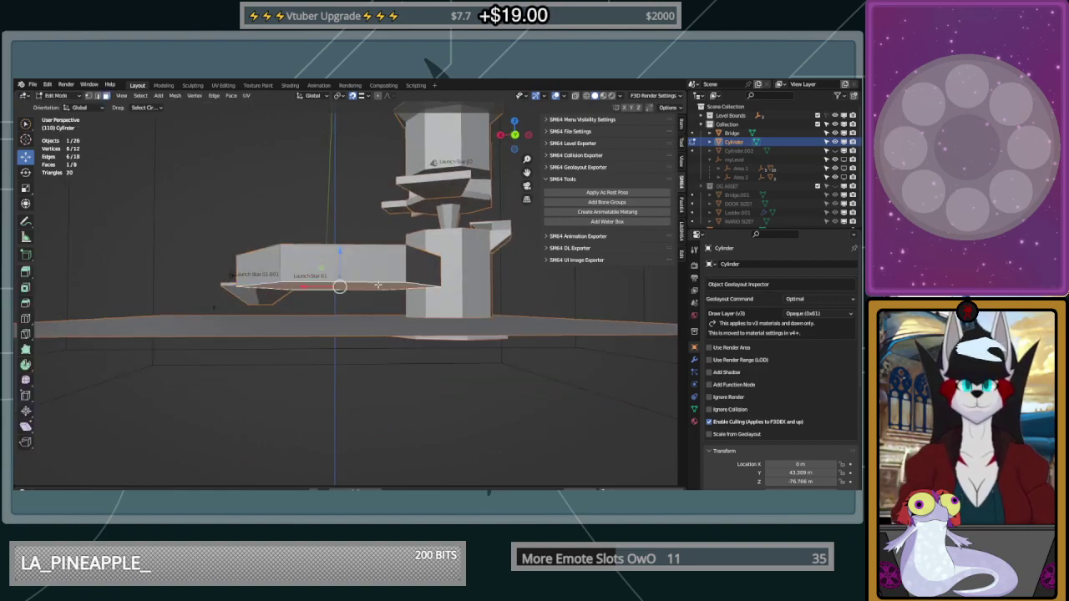
{"action": "left_click_drag", "start_coordinate": [341, 248], "coordinate": [344, 244]}
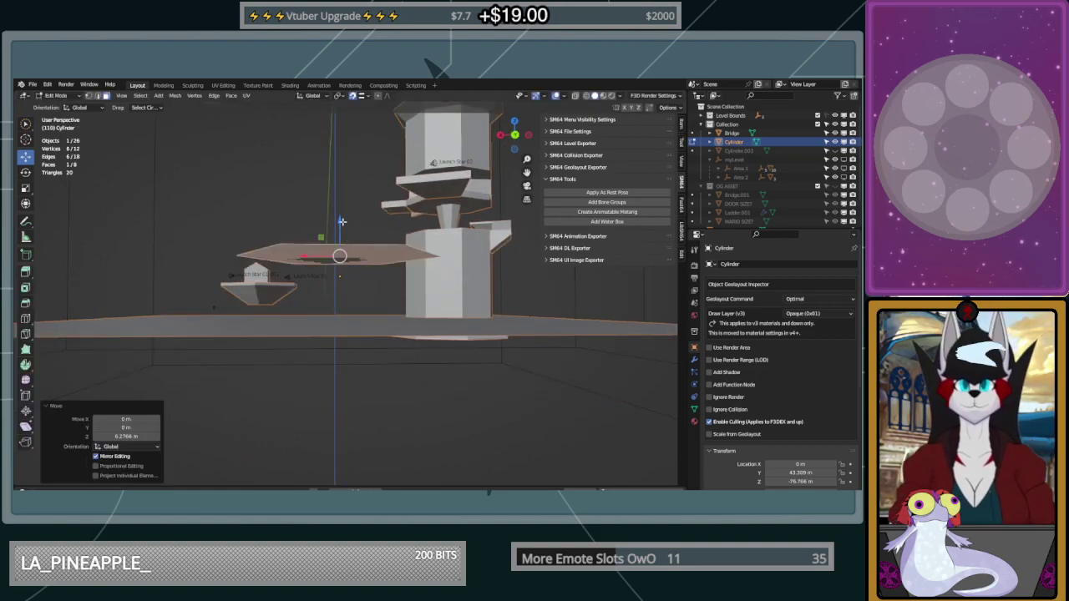
{"action": "left_click", "coordinate": [139, 432]}
{"action": "type", "text": "-1.5"}
{"action": "key", "text": "Return"}
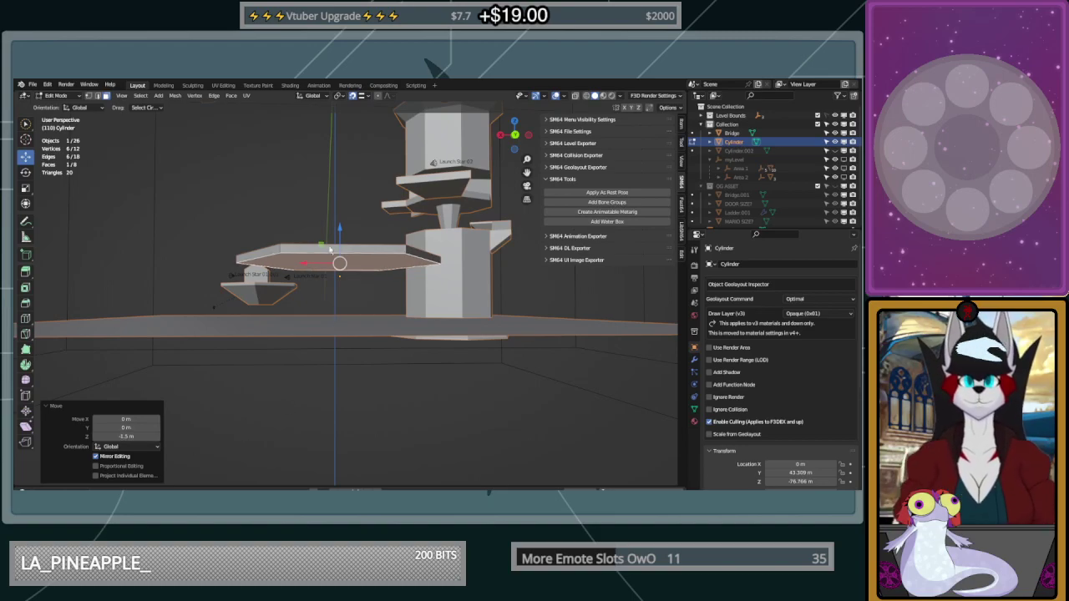
Extrude the platform's bottom face downward, scale the new face to about 0.361 for a tapered underside, and leave Edit Mode
{"action": "middle_click_drag", "start_coordinate": [366, 260], "coordinate": [358, 267]}
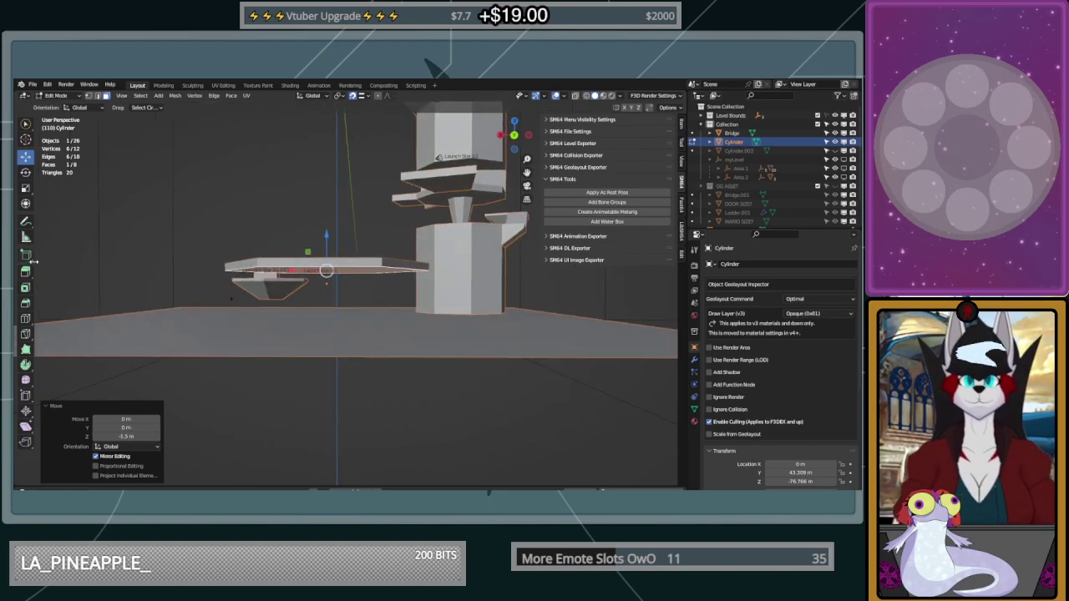
{"action": "key", "text": "shift+space"}
{"action": "key", "text": "e"}
{"action": "left_click_drag", "start_coordinate": [326, 303], "coordinate": [326, 336]}
{"action": "key", "text": "s"}
{"action": "left_click", "coordinate": [349, 289]}
{"action": "middle_click_drag", "start_coordinate": [349, 289], "coordinate": [488, 309]}
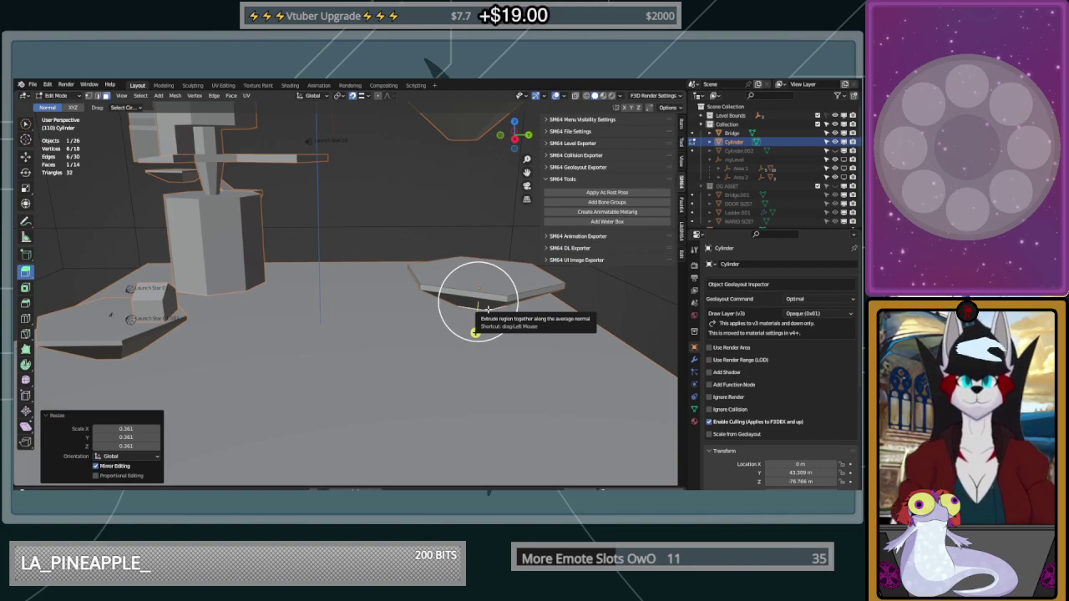
{"action": "middle_click_drag", "start_coordinate": [488, 309], "coordinate": [452, 337]}
{"action": "scroll", "coordinate": [451, 338], "scroll_direction": "down", "scroll_amount": 6}
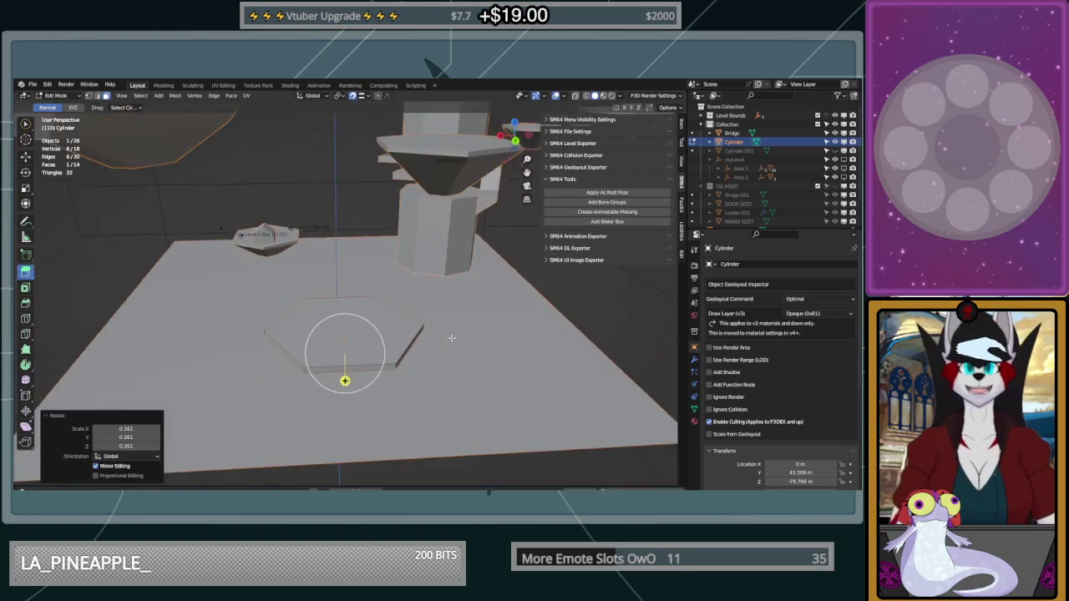
{"action": "scroll", "coordinate": [452, 339], "scroll_direction": "up", "scroll_amount": 2}
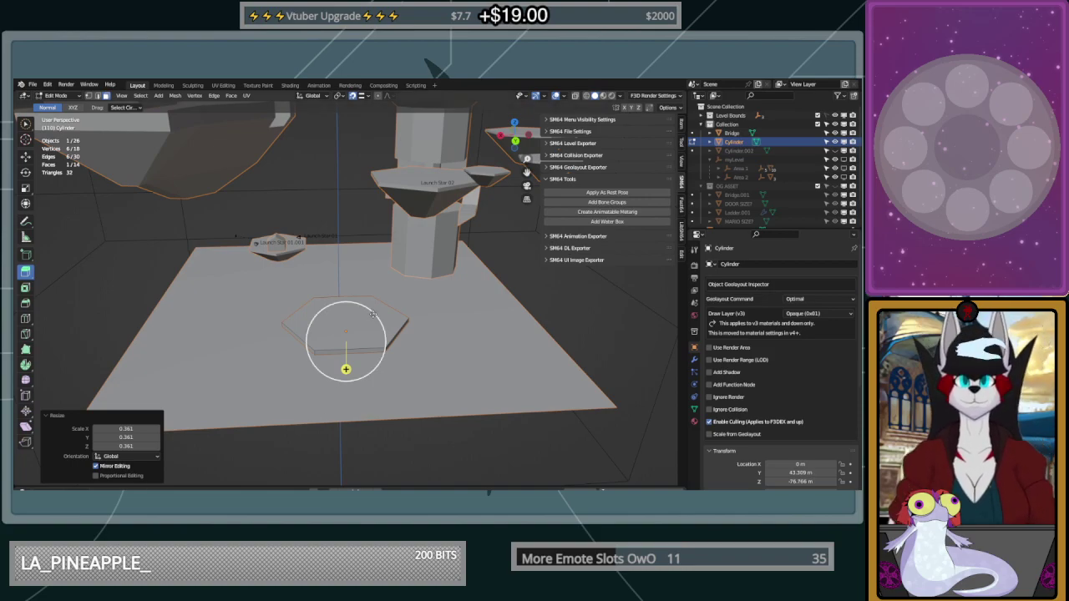
{"action": "scroll", "coordinate": [358, 328], "scroll_direction": "up", "scroll_amount": 4}
{"action": "middle_click_drag", "start_coordinate": [358, 326], "coordinate": [386, 334]}
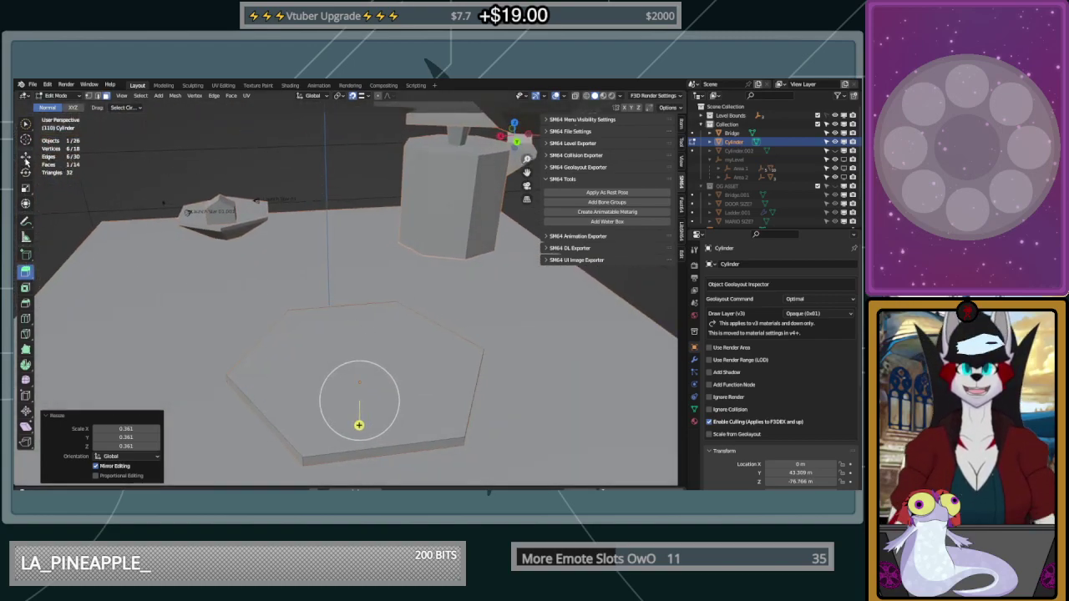
{"action": "key", "text": "Tab"}
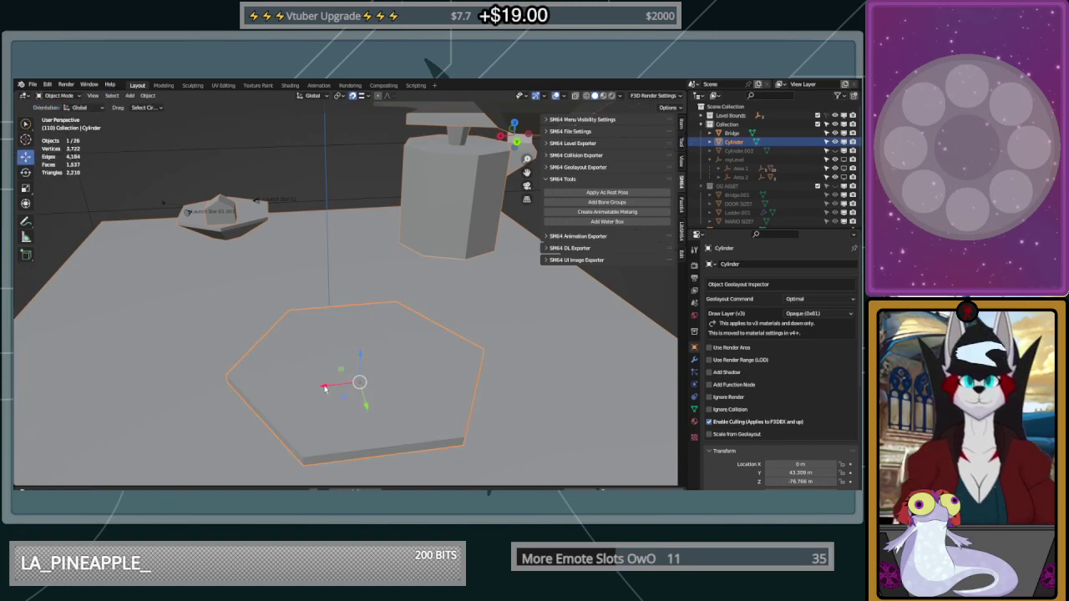
Move the large hexagonal island horizontally over the death plane to about X 46.8 m, Y 55.3 m
{"action": "left_click_drag", "start_coordinate": [325, 388], "coordinate": [407, 393]}
{"action": "right_click", "coordinate": [406, 393]}
{"action": "left_click_drag", "start_coordinate": [332, 390], "coordinate": [569, 397]}
{"action": "middle_click_drag", "start_coordinate": [570, 399], "coordinate": [506, 426]}
{"action": "scroll", "coordinate": [469, 399], "scroll_direction": "down", "scroll_amount": 5}
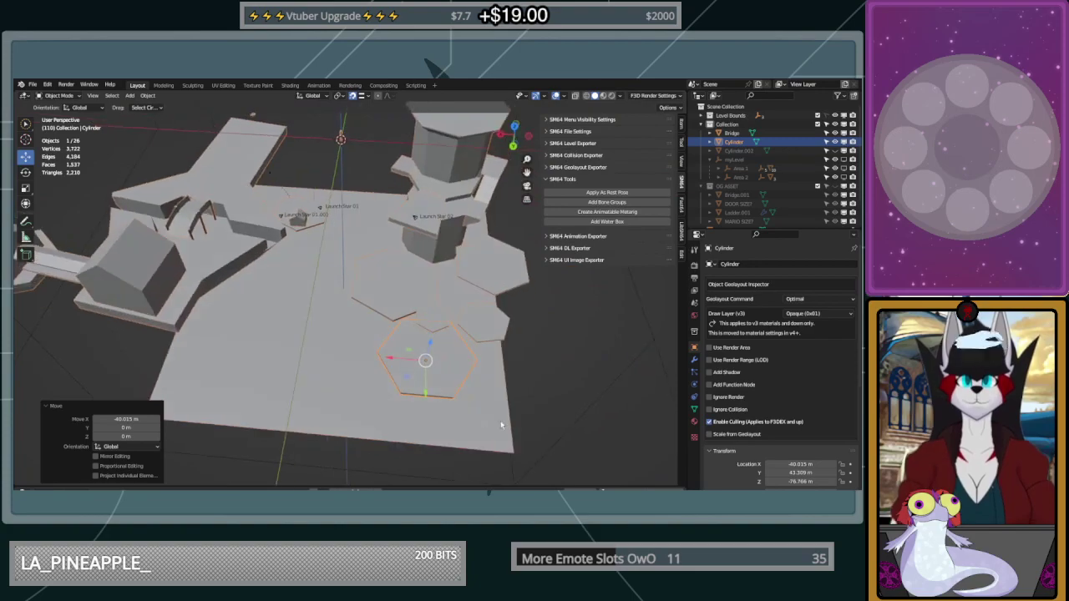
{"action": "left_click_drag", "start_coordinate": [402, 366], "coordinate": [242, 359]}
{"action": "middle_click_drag", "start_coordinate": [242, 359], "coordinate": [460, 356]}
{"action": "left_click_drag", "start_coordinate": [455, 338], "coordinate": [446, 384]}
{"action": "middle_click_drag", "start_coordinate": [469, 384], "coordinate": [194, 309]}
{"action": "middle_click_drag", "start_coordinate": [279, 236], "coordinate": [338, 342]}
{"action": "scroll", "coordinate": [339, 343], "scroll_direction": "up", "scroll_amount": 3}
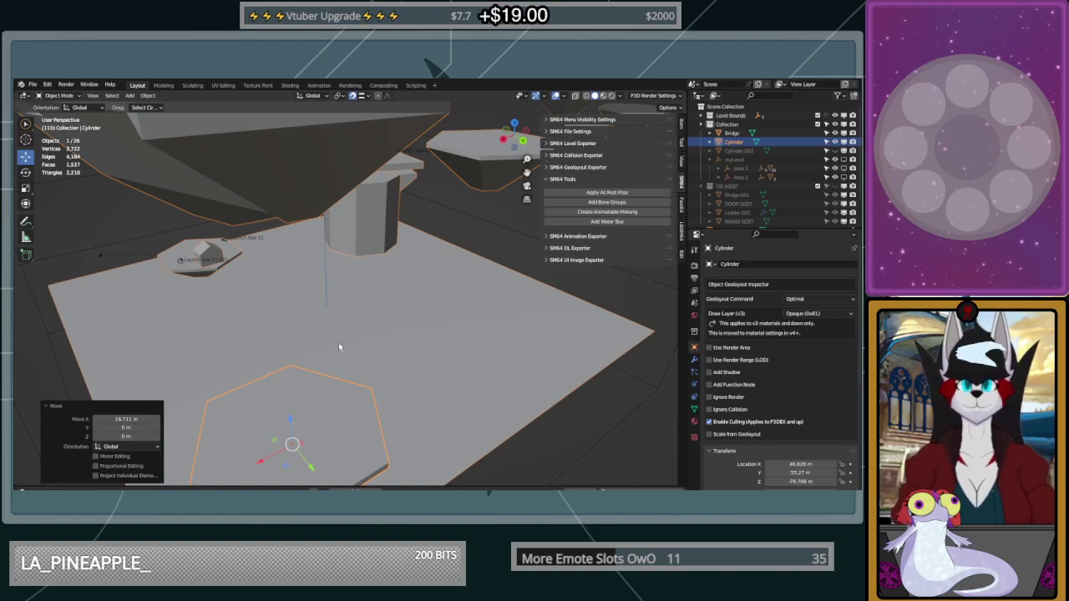
Duplicate the large hexagonal island and shift the copy along X to about 4.2 m
{"action": "middle_click_drag", "start_coordinate": [340, 341], "coordinate": [456, 329]}
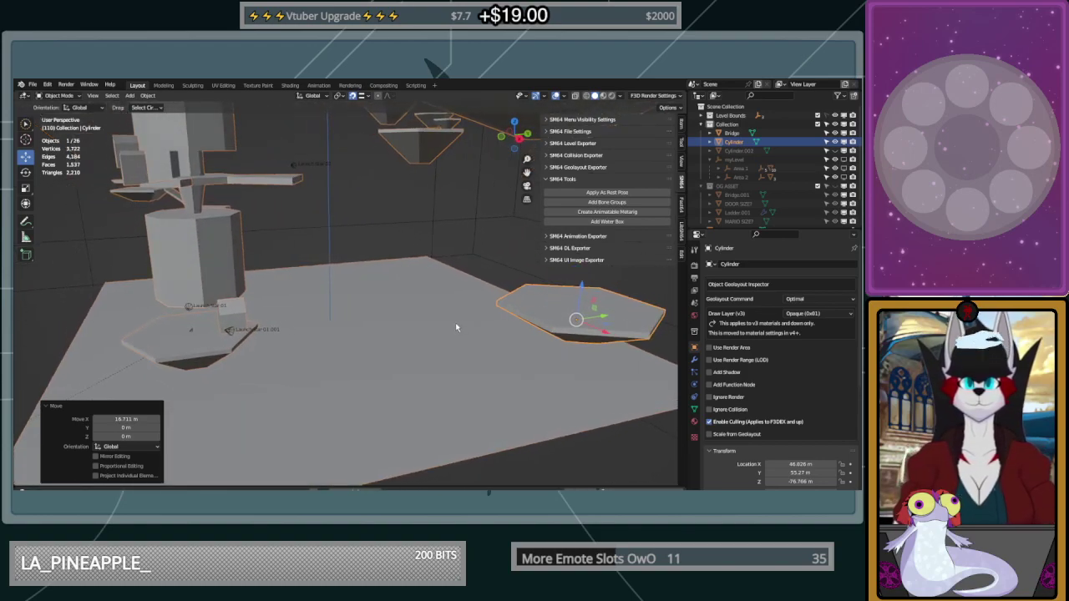
{"action": "scroll", "coordinate": [454, 324], "scroll_direction": "down", "scroll_amount": 6}
{"action": "scroll", "coordinate": [454, 326], "scroll_direction": "up", "scroll_amount": 2}
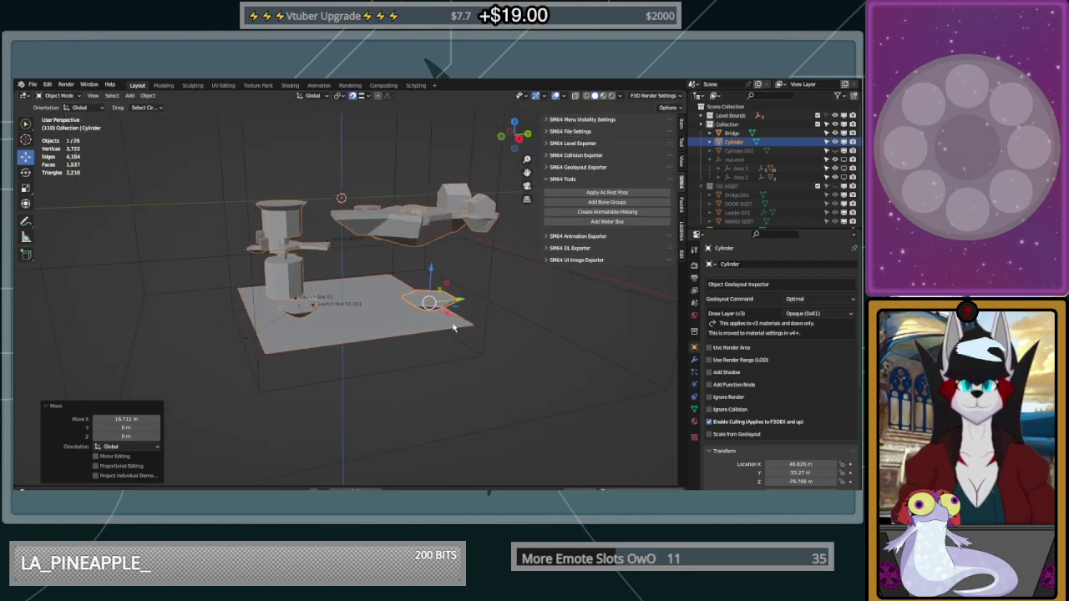
{"action": "scroll", "coordinate": [455, 322], "scroll_direction": "up", "scroll_amount": 5}
{"action": "middle_click_drag", "start_coordinate": [567, 325], "coordinate": [501, 387]}
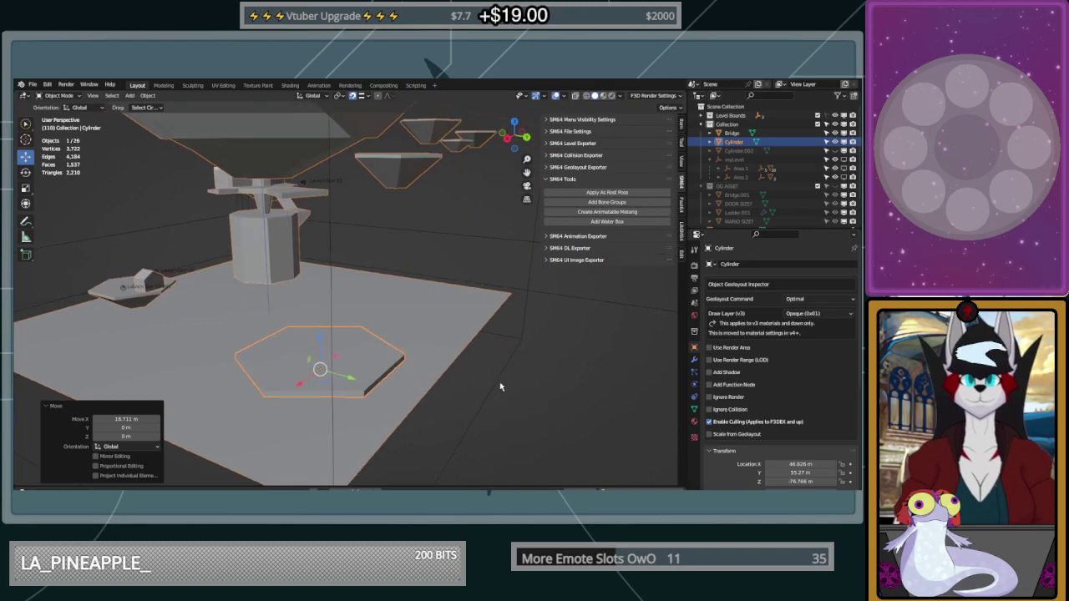
{"action": "mouse_move", "coordinate": [373, 397]}
{"action": "middle_mouse_down"}
{"action": "mouse_move", "coordinate": [484, 377]}
{"action": "mouse_move", "coordinate": [425, 391]}
{"action": "mouse_move", "coordinate": [329, 379]}
{"action": "mouse_move", "coordinate": [401, 363]}
{"action": "mouse_move", "coordinate": [369, 376]}
{"action": "middle_mouse_up"}
{"action": "key", "text": "shift+d"}
{"action": "right_click", "coordinate": [409, 380]}
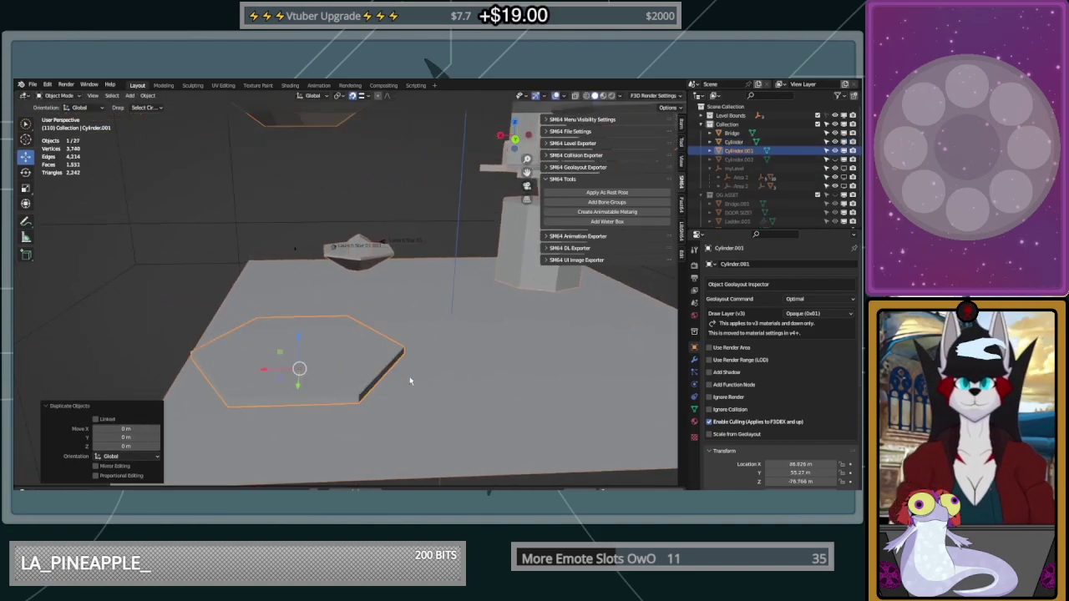
{"action": "left_click_drag", "start_coordinate": [260, 371], "coordinate": [406, 356]}
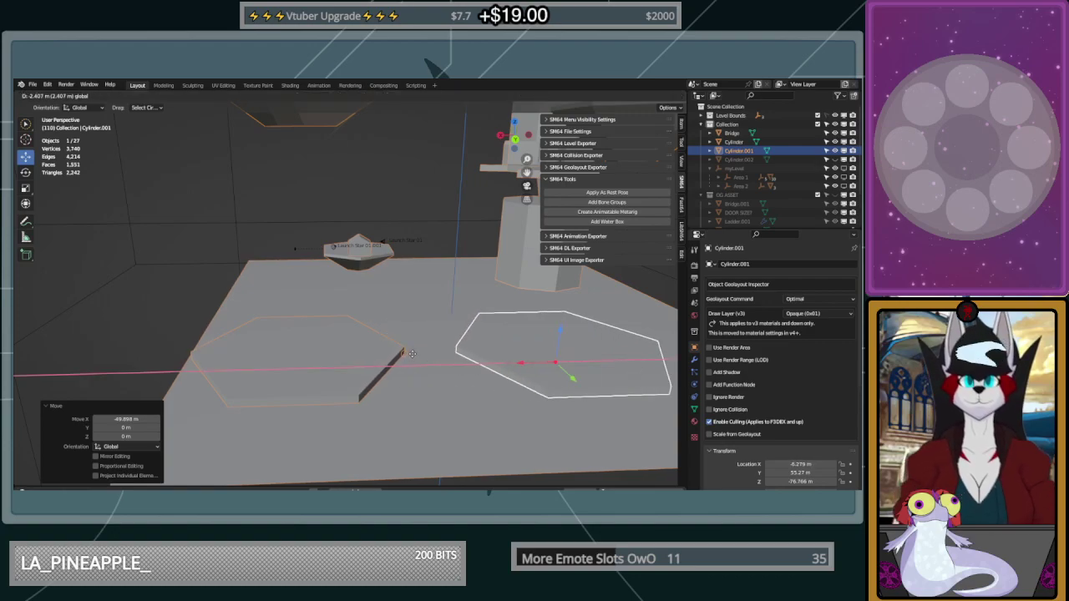
{"action": "left_click", "coordinate": [493, 351]}
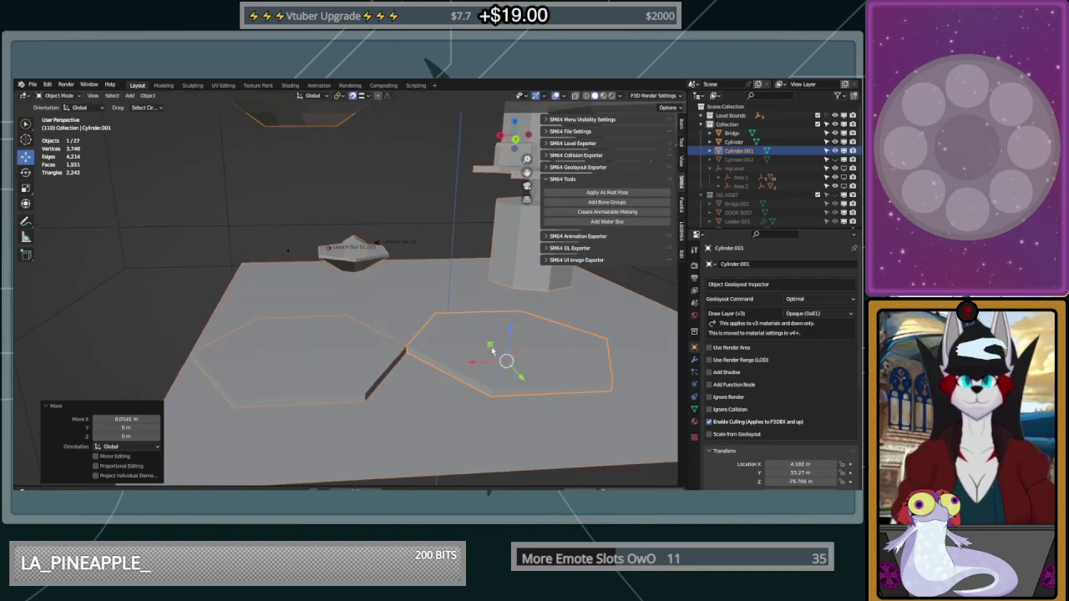
Scale the island copy uniformly to 0.461 and raise it to a Z location of about -65 m
{"action": "key", "text": "s"}
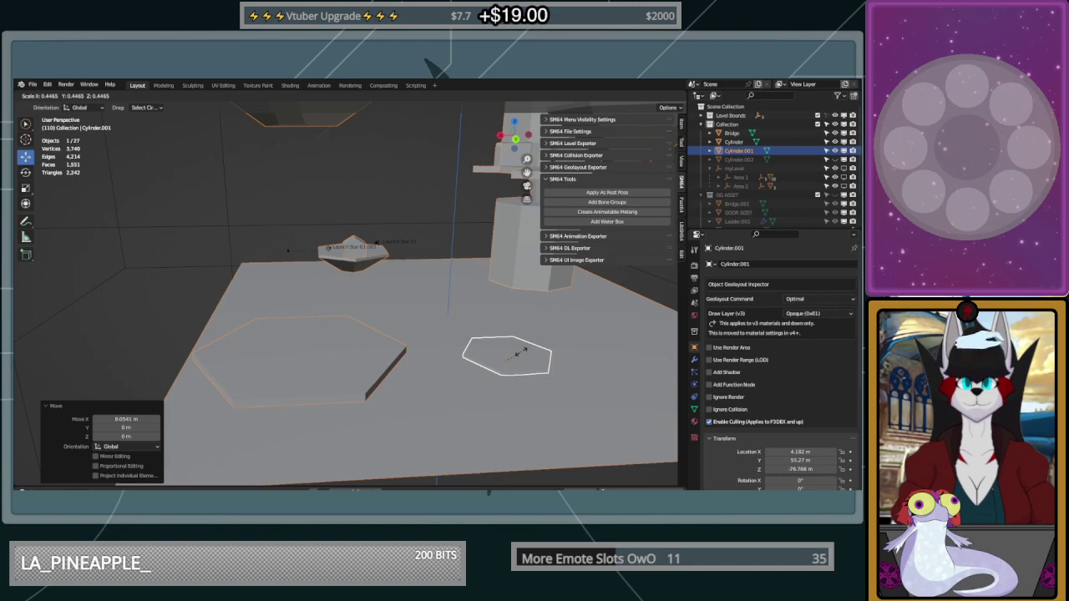
{"action": "left_click", "coordinate": [519, 351]}
{"action": "key", "text": "g"}
{"action": "key", "text": "z"}
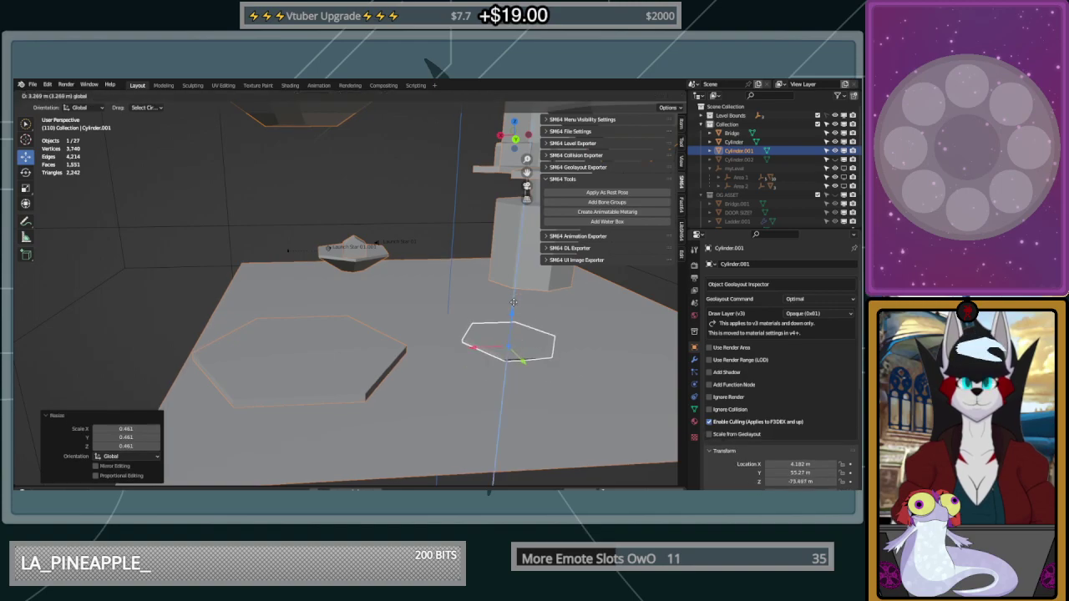
{"action": "left_click_drag", "start_coordinate": [513, 308], "coordinate": [517, 259]}
Reposition the small island horizontally to about X 25.3 m, Y 68.5 m
{"action": "middle_click_drag", "start_coordinate": [542, 310], "coordinate": [491, 321]}
{"action": "left_click_drag", "start_coordinate": [390, 346], "coordinate": [335, 324]}
{"action": "left_click", "coordinate": [297, 327]}
{"action": "key", "text": "g"}
{"action": "key", "text": "y"}
{"action": "left_click", "coordinate": [90, 285]}
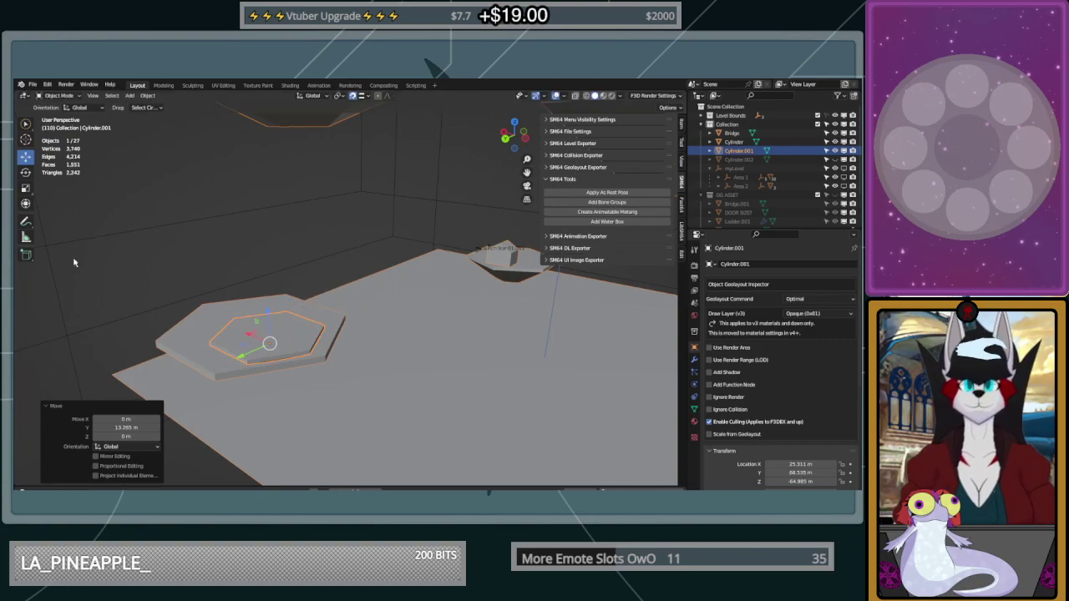
Rotate the small island 30° about its local Z axis and move it to about X 21.1 m, Z -61.7 m
{"action": "left_click", "coordinate": [25, 172]}
{"action": "left_click_drag", "start_coordinate": [273, 361], "coordinate": [215, 375]}
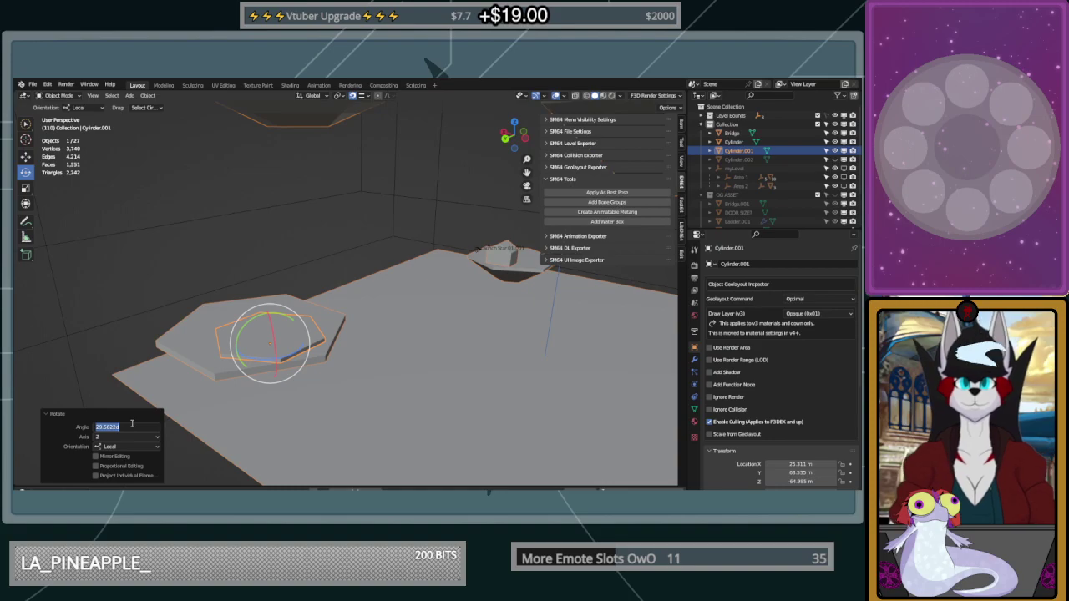
{"action": "key", "text": "Return"}
{"action": "middle_click_drag", "start_coordinate": [275, 393], "coordinate": [370, 384]}
{"action": "left_click", "coordinate": [24, 157]}
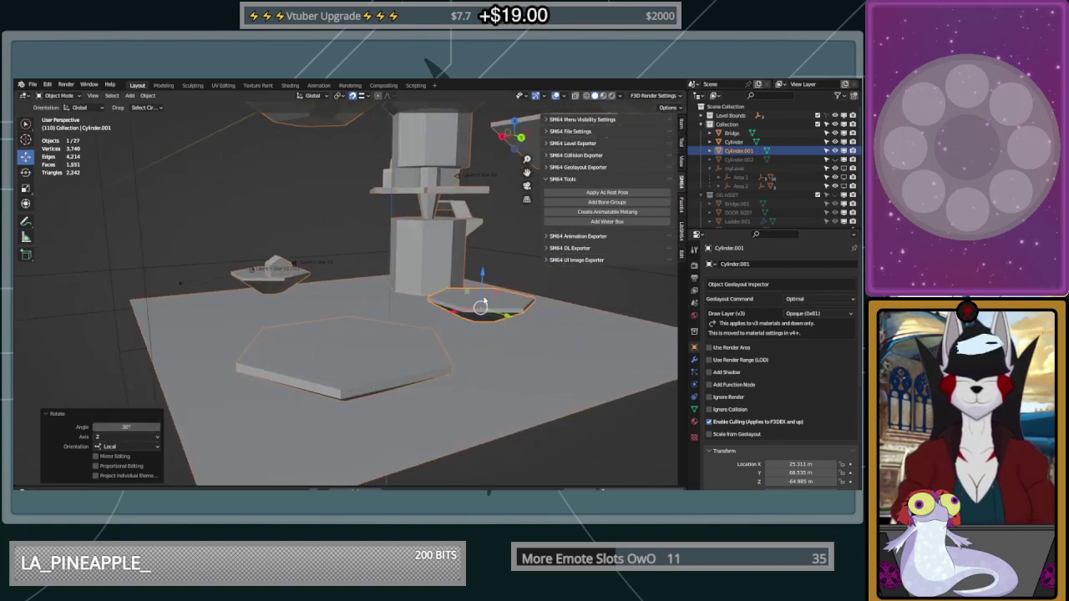
{"action": "left_click_drag", "start_coordinate": [459, 313], "coordinate": [479, 310]}
{"action": "middle_click_drag", "start_coordinate": [489, 322], "coordinate": [467, 299]}
{"action": "left_click_drag", "start_coordinate": [471, 249], "coordinate": [472, 231]}
In Edit Mode, select the six lower rim edges of the small island's slab and move them -0.5 m in Z
{"action": "key", "text": "Tab"}
{"action": "middle_click_drag", "start_coordinate": [497, 270], "coordinate": [478, 303]}
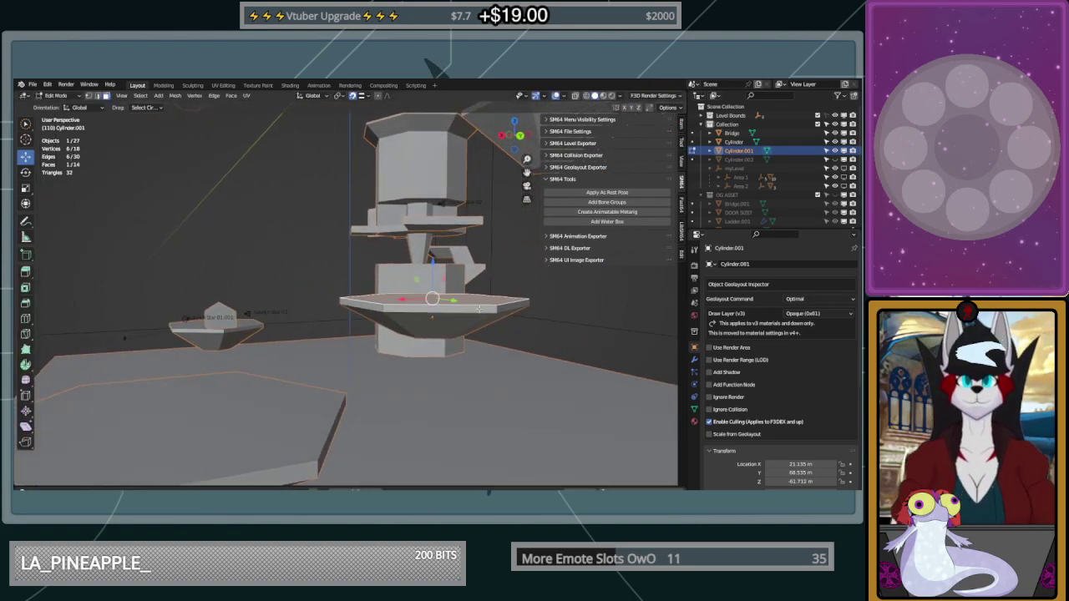
{"action": "left_click", "coordinate": [492, 309]}
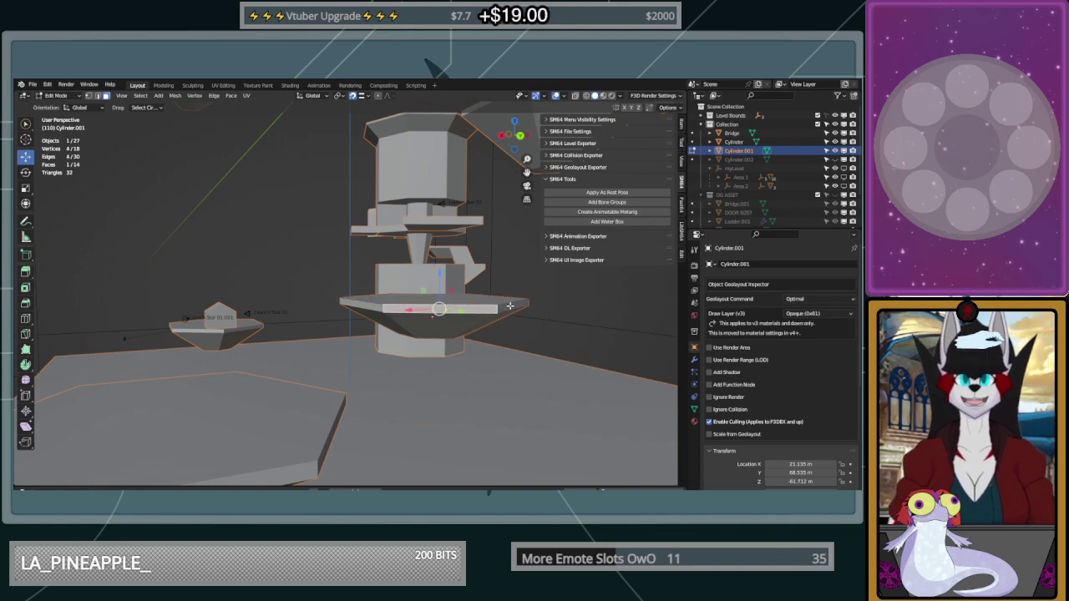
{"action": "left_click", "coordinate": [98, 96]}
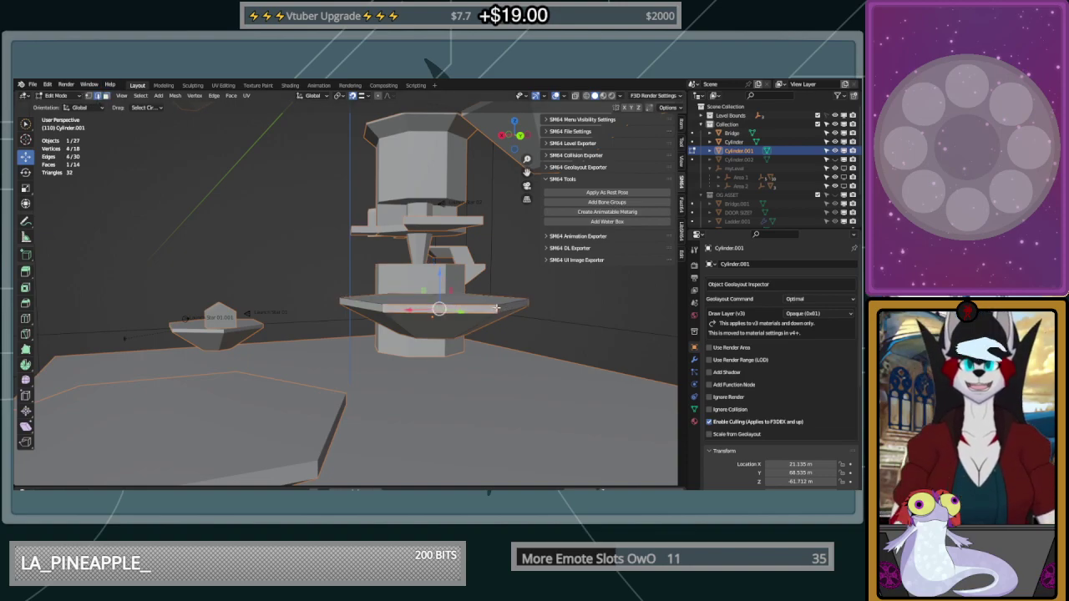
{"action": "left_click", "coordinate": [506, 310]}
{"action": "left_click", "coordinate": [472, 312], "text": "shift"}
{"action": "left_click", "coordinate": [373, 310], "text": "shift"}
{"action": "mouse_move", "coordinate": [374, 310]}
{"action": "middle_mouse_down"}
{"action": "mouse_move", "coordinate": [186, 295]}
{"action": "mouse_move", "coordinate": [482, 293]}
{"action": "mouse_move", "coordinate": [376, 296]}
{"action": "middle_mouse_up"}
{"action": "left_click", "coordinate": [201, 284], "text": "shift"}
{"action": "left_click", "coordinate": [217, 285], "text": "shift"}
{"action": "scroll", "coordinate": [458, 293], "scroll_direction": "up", "scroll_amount": 3}
{"action": "middle_click_drag", "start_coordinate": [638, 289], "coordinate": [493, 298], "text": "shift"}
{"action": "mouse_move", "coordinate": [492, 296]}
{"action": "left_mouse_down"}
{"action": "mouse_move", "coordinate": [509, 302]}
{"action": "mouse_move", "coordinate": [494, 297]}
{"action": "left_mouse_up"}
{"action": "left_click", "coordinate": [512, 306]}
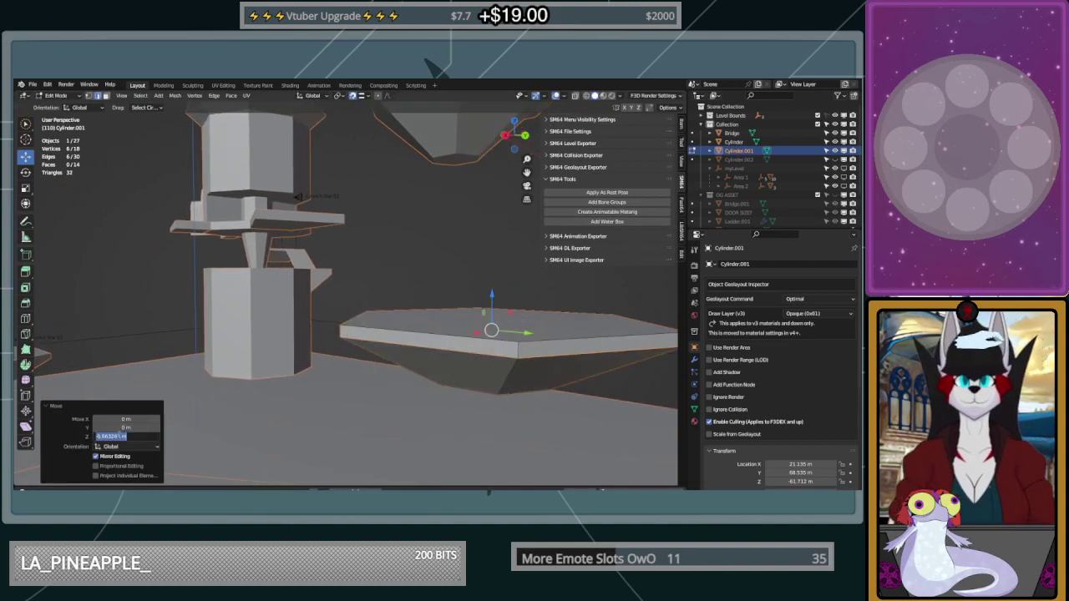
{"action": "left_click", "coordinate": [118, 435]}
{"action": "type", "text": "-0.5"}
{"action": "key", "text": "Return"}
Scale the small island's bottom face down and lower it about 4.96 m in Z to form a pointed underside
{"action": "left_click", "coordinate": [344, 252]}
{"action": "middle_click_drag", "start_coordinate": [344, 252], "coordinate": [491, 285]}
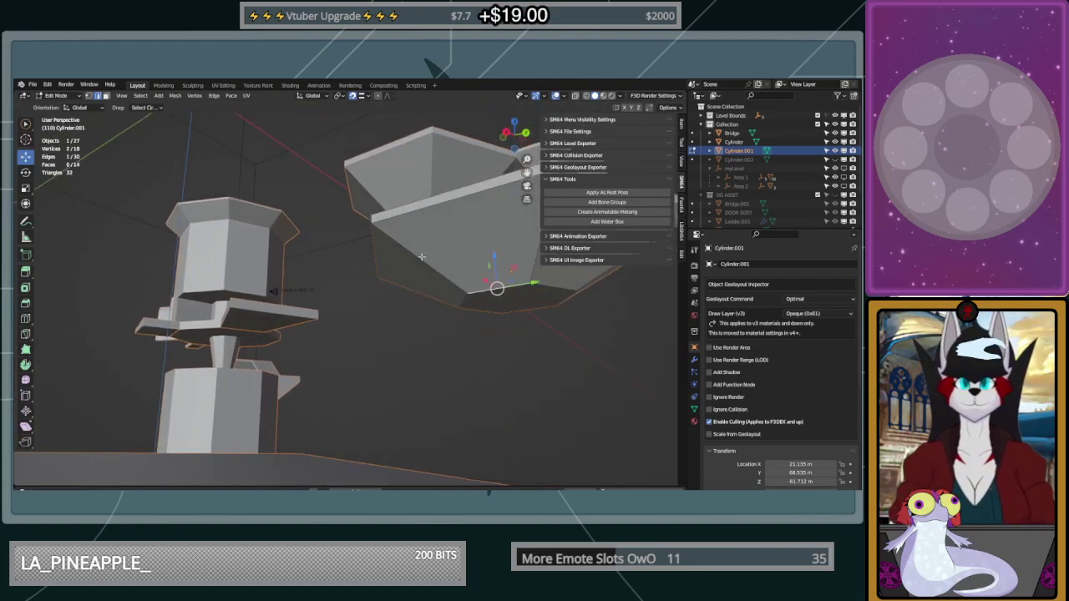
{"action": "left_click", "coordinate": [515, 301]}
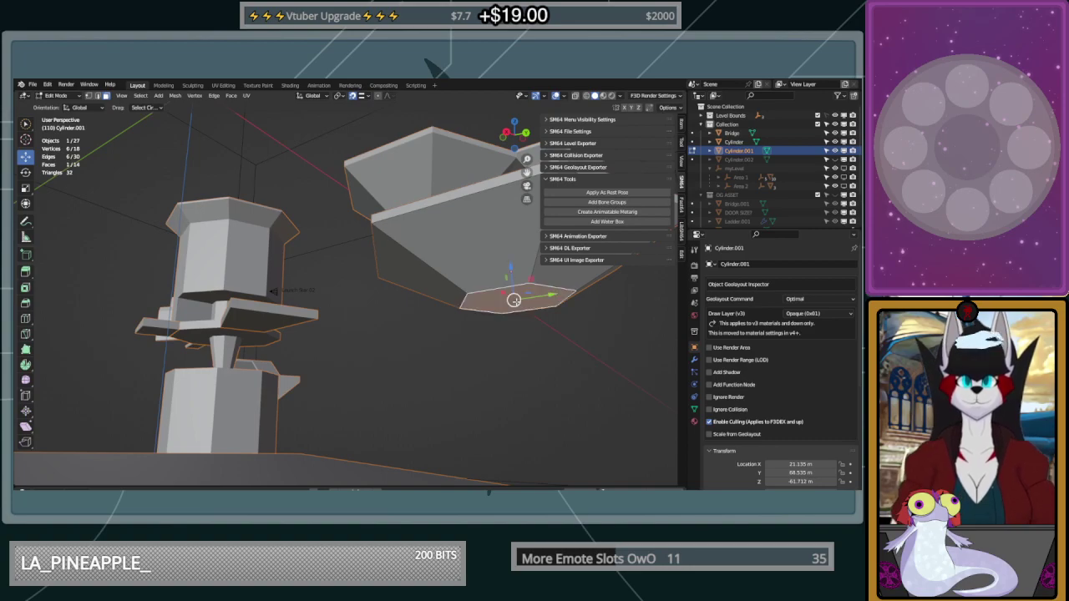
{"action": "key", "text": "s"}
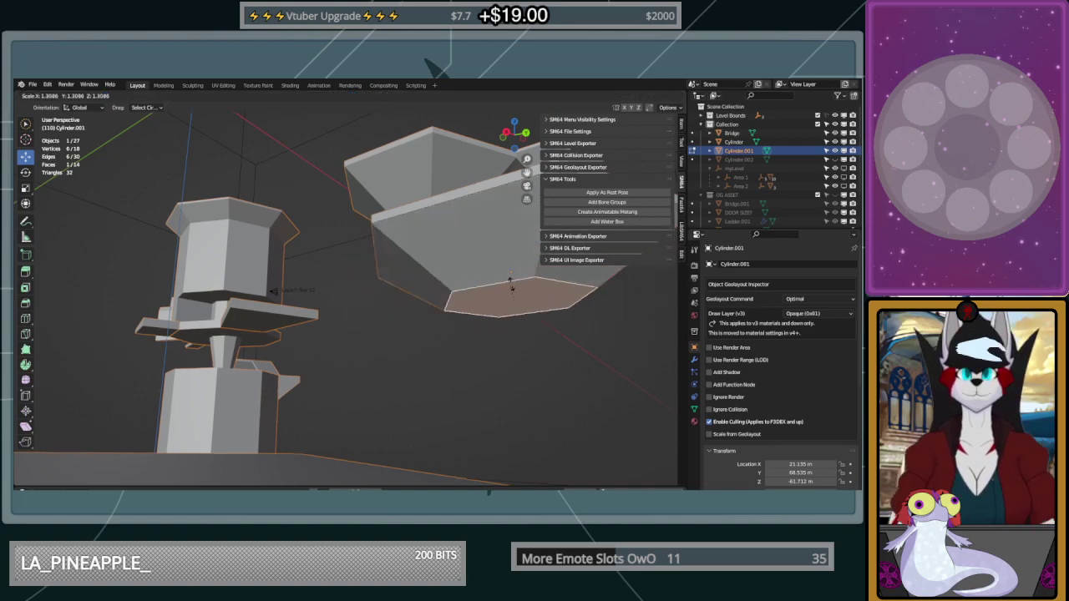
{"action": "left_click", "coordinate": [518, 298]}
{"action": "left_click_drag", "start_coordinate": [514, 272], "coordinate": [523, 392]}
{"action": "middle_click_drag", "start_coordinate": [522, 392], "coordinate": [470, 368]}
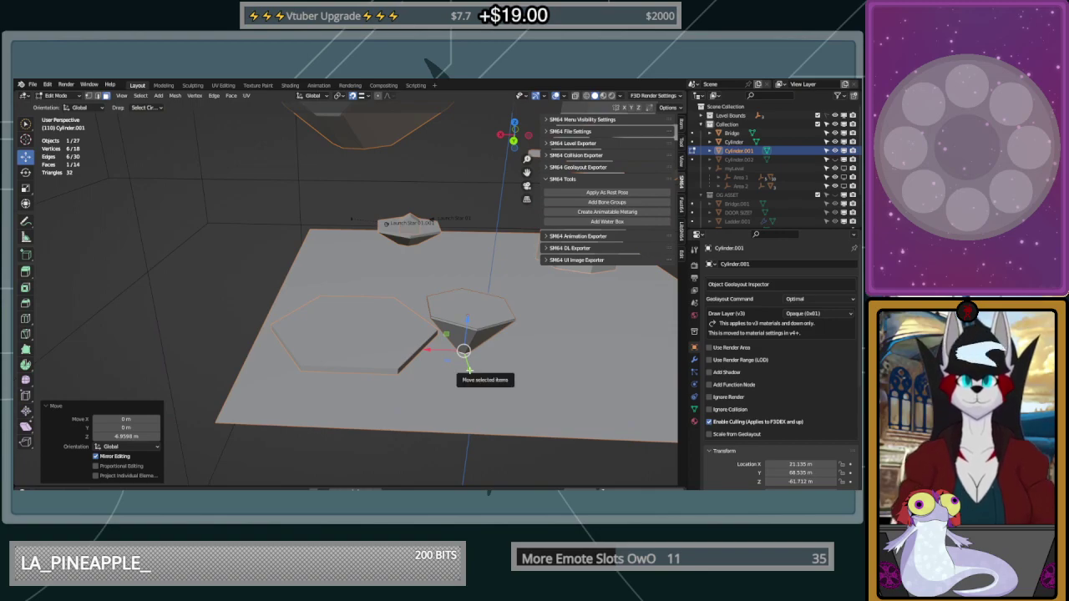
Leave Edit Mode, duplicate the small pointed island and place the copy across the large platform at about Y 39.3 m, Z -63.8 m
{"action": "mouse_move", "coordinate": [469, 369]}
{"action": "middle_mouse_down"}
{"action": "mouse_move", "coordinate": [460, 332]}
{"action": "mouse_move", "coordinate": [470, 358]}
{"action": "mouse_move", "coordinate": [525, 355]}
{"action": "mouse_move", "coordinate": [472, 348]}
{"action": "middle_mouse_up"}
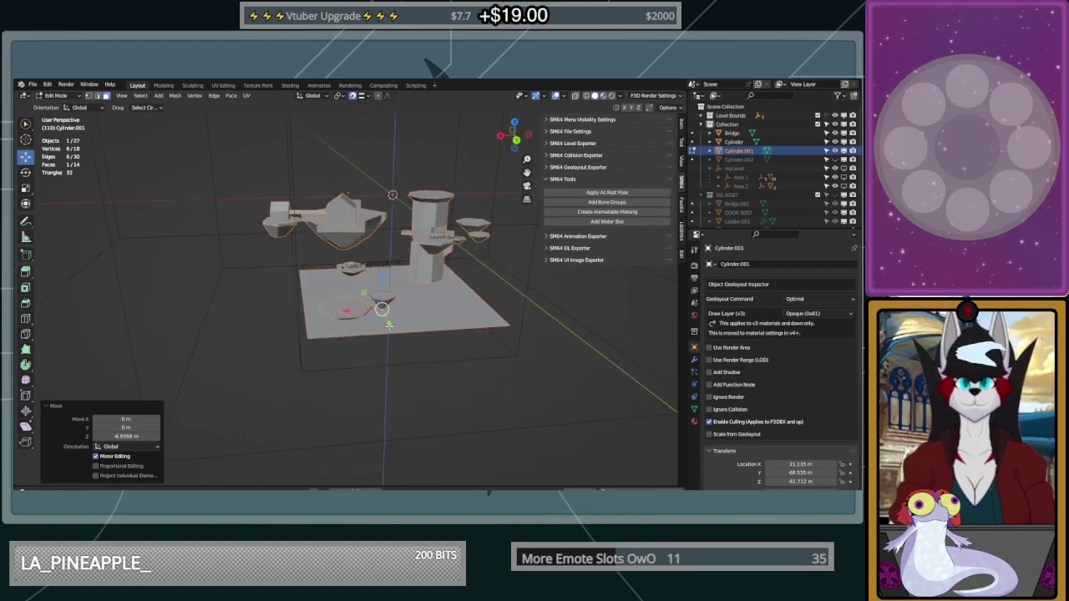
{"action": "scroll", "coordinate": [292, 293], "scroll_direction": "up", "scroll_amount": 7}
{"action": "middle_click_drag", "start_coordinate": [292, 293], "coordinate": [457, 330]}
{"action": "key", "text": "Tab"}
{"action": "key", "text": "shift+d"}
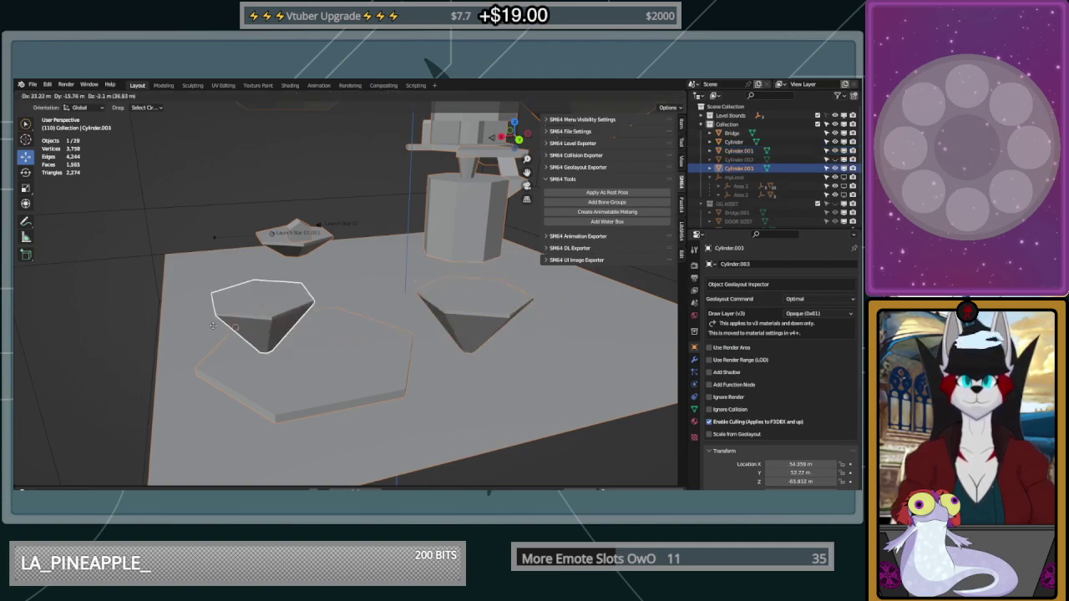
{"action": "left_click", "coordinate": [270, 321]}
{"action": "middle_click_drag", "start_coordinate": [271, 321], "coordinate": [489, 365]}
{"action": "left_click_drag", "start_coordinate": [432, 335], "coordinate": [328, 348]}
{"action": "mouse_move", "coordinate": [452, 357]}
{"action": "middle_mouse_down"}
{"action": "mouse_move", "coordinate": [525, 344]}
{"action": "mouse_move", "coordinate": [447, 370]}
{"action": "middle_mouse_up"}
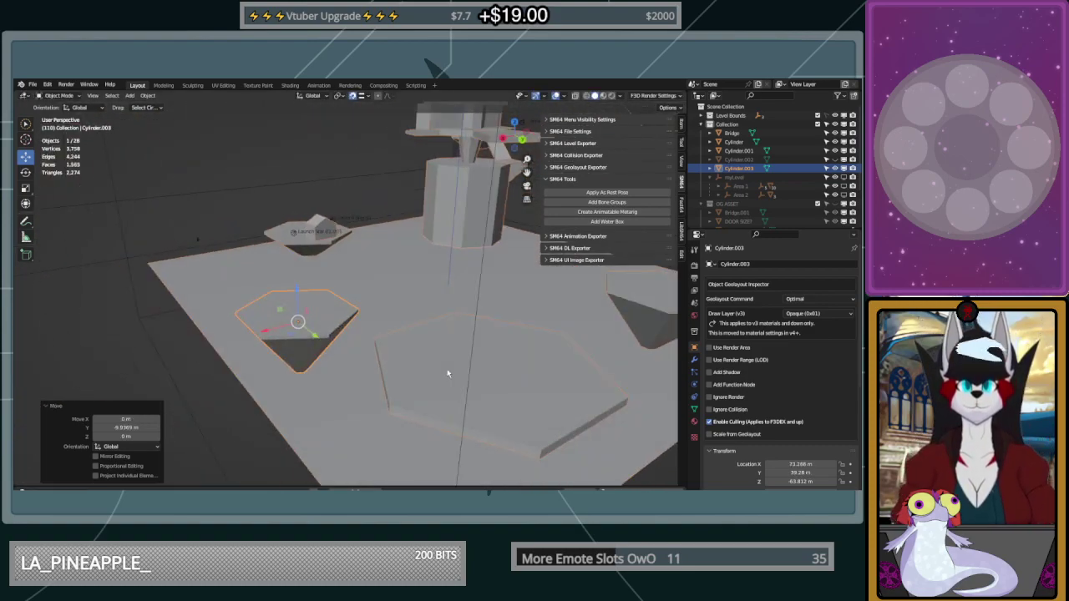
Place the 3D cursor at the center of the large hexagonal platform's top face, then return to Object Mode
{"action": "left_click", "coordinate": [446, 368]}
{"action": "key", "text": "Tab"}
{"action": "left_click", "coordinate": [503, 410]}
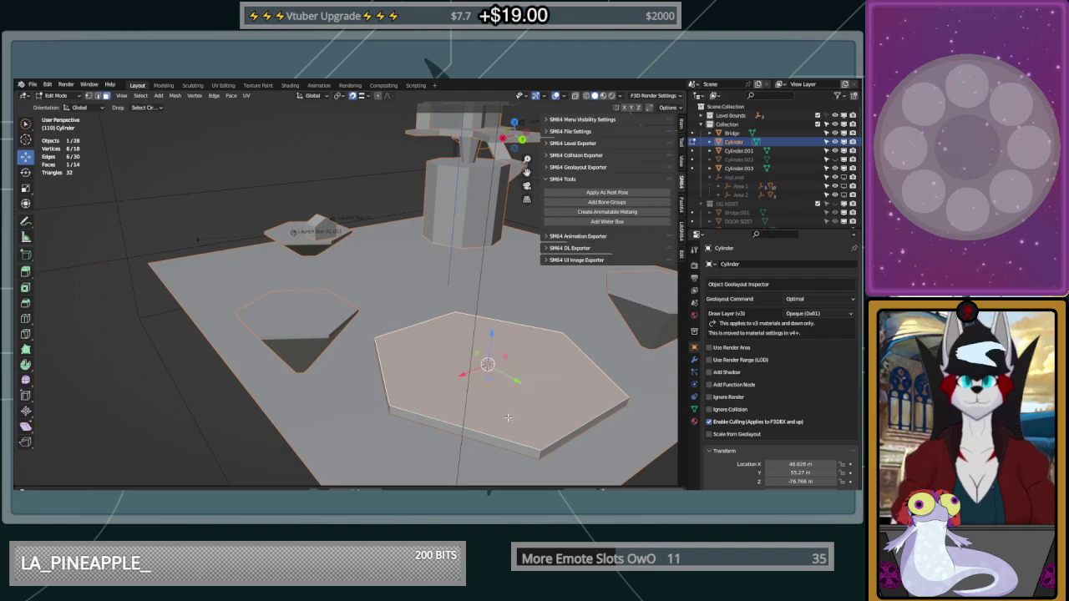
{"action": "key", "text": "Tab"}
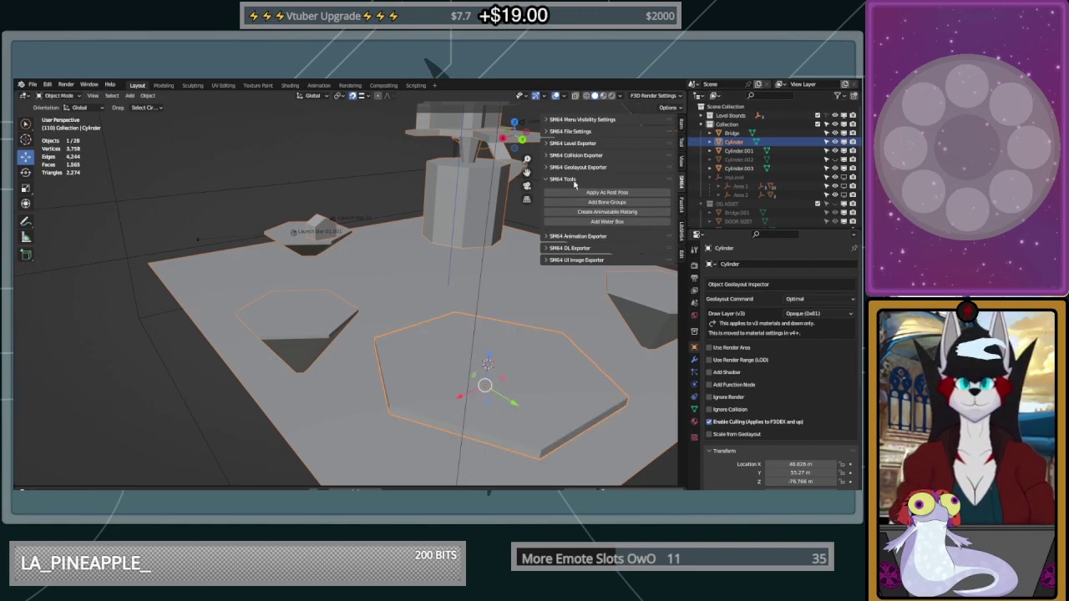
Insert a LibSM64 Mario at the 3D cursor on the large platform and check his size against the islands
{"action": "left_click", "coordinate": [683, 248]}
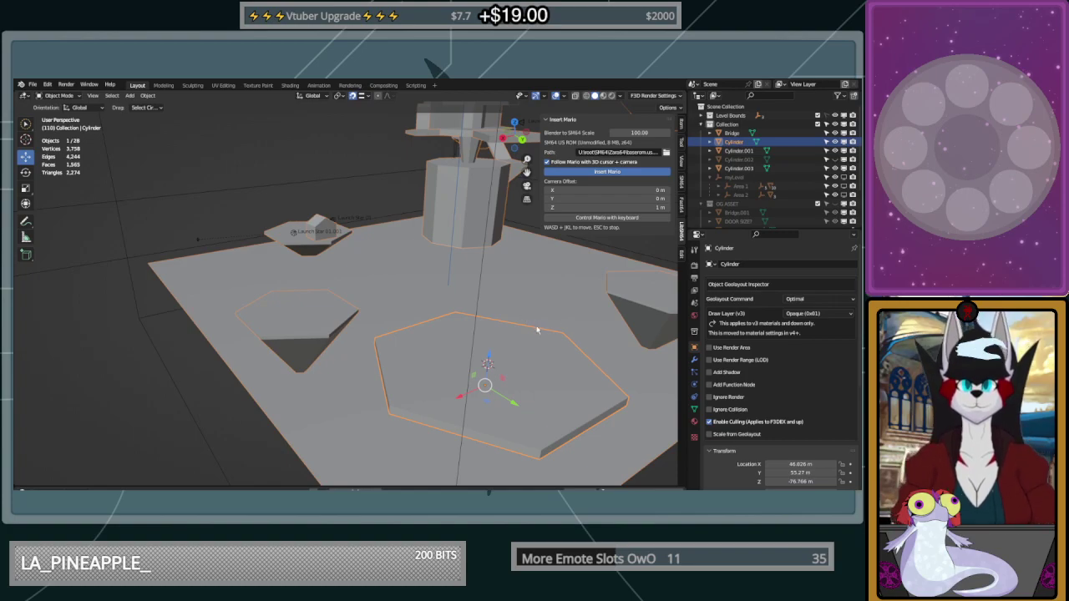
{"action": "middle_click_drag", "start_coordinate": [372, 306], "coordinate": [423, 306]}
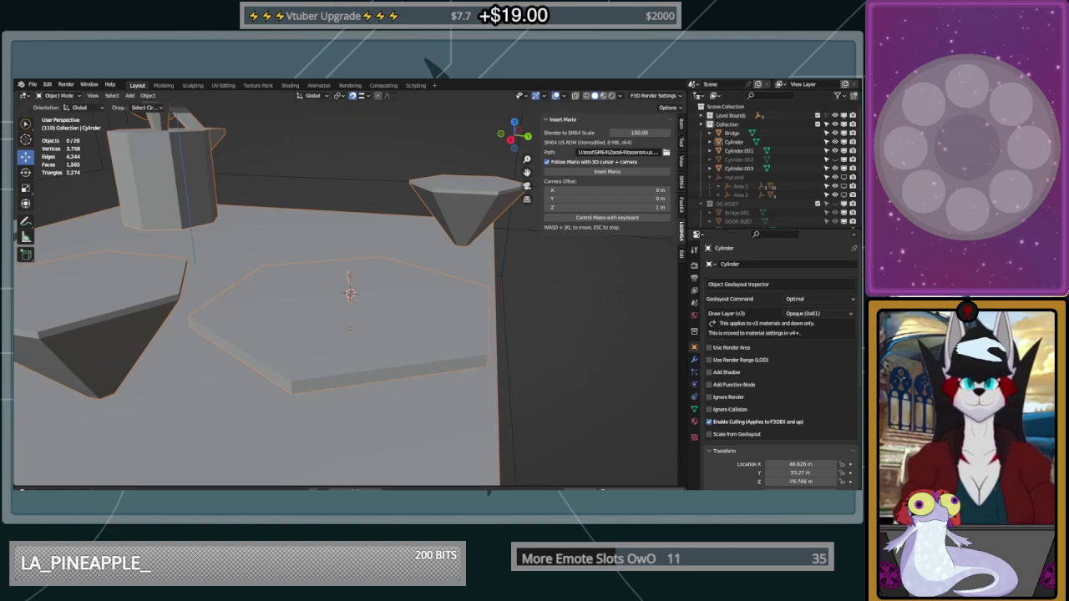
{"action": "middle_click_drag", "start_coordinate": [339, 345], "coordinate": [353, 265]}
{"action": "scroll", "coordinate": [353, 266], "scroll_direction": "up", "scroll_amount": 5}
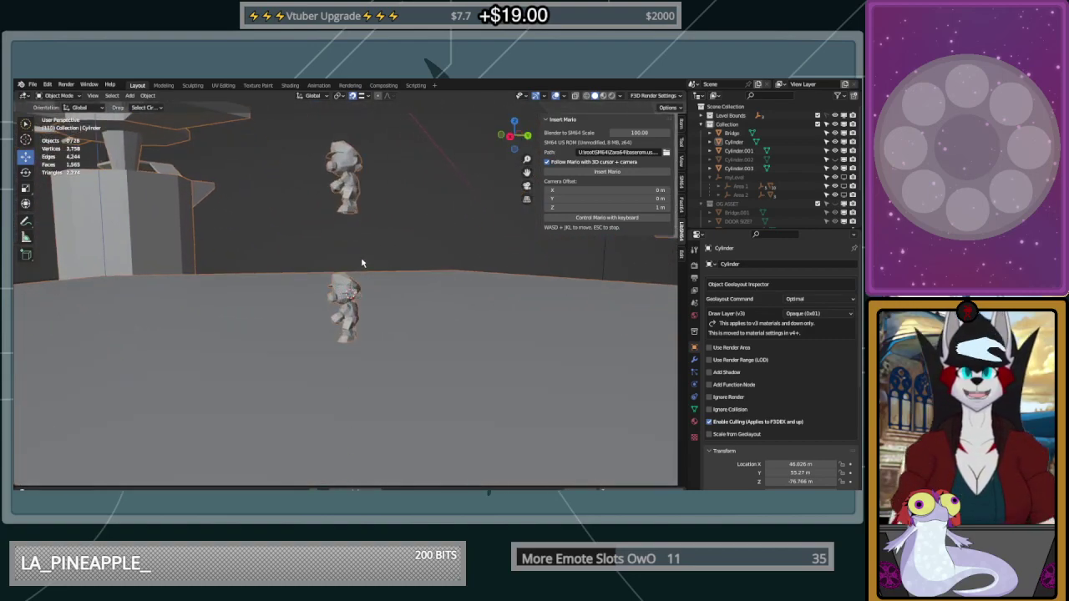
{"action": "left_click", "coordinate": [353, 202]}
{"action": "left_click", "coordinate": [354, 302]}
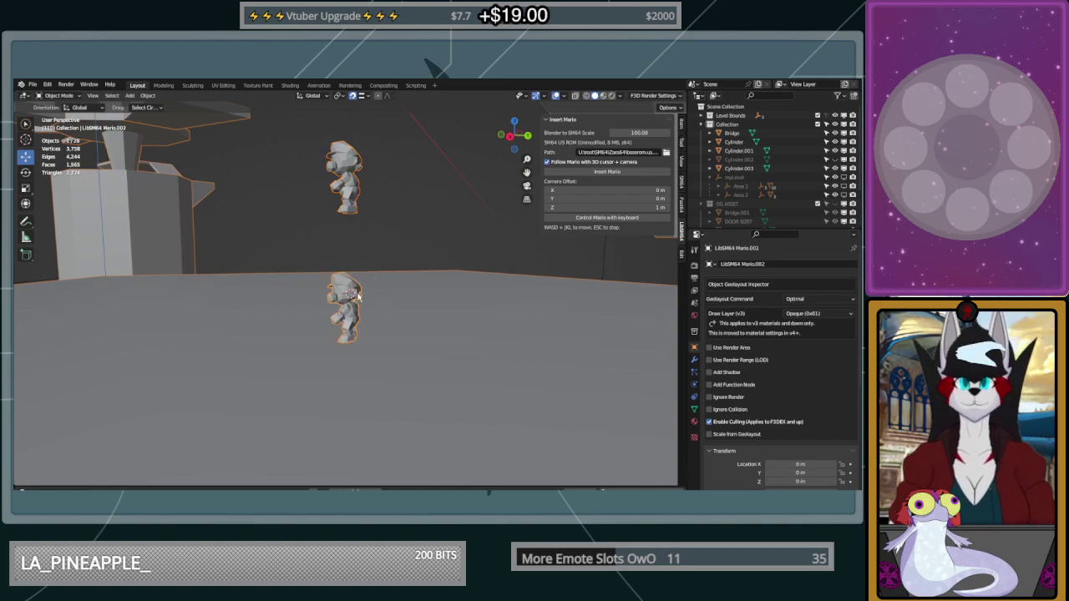
{"action": "scroll", "coordinate": [440, 243], "scroll_direction": "down", "scroll_amount": 7}
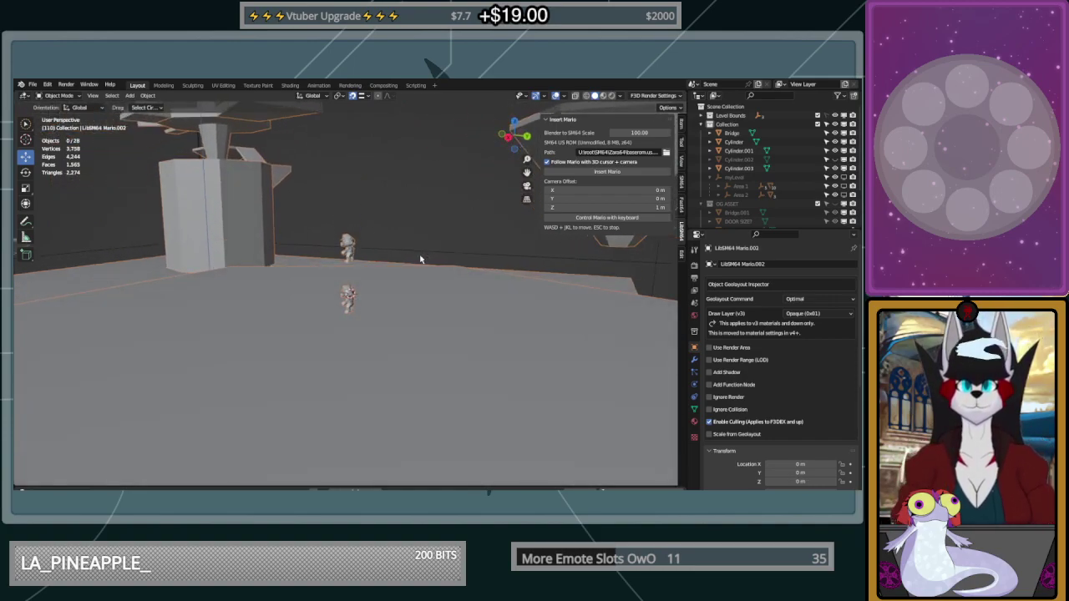
{"action": "middle_click_drag", "start_coordinate": [423, 274], "coordinate": [361, 297]}
Duplicate the first small pointed island and move the copy to about X 57.1 m, Y 77.7 m
{"action": "left_click", "coordinate": [487, 252]}
{"action": "middle_click_drag", "start_coordinate": [487, 252], "coordinate": [482, 295]}
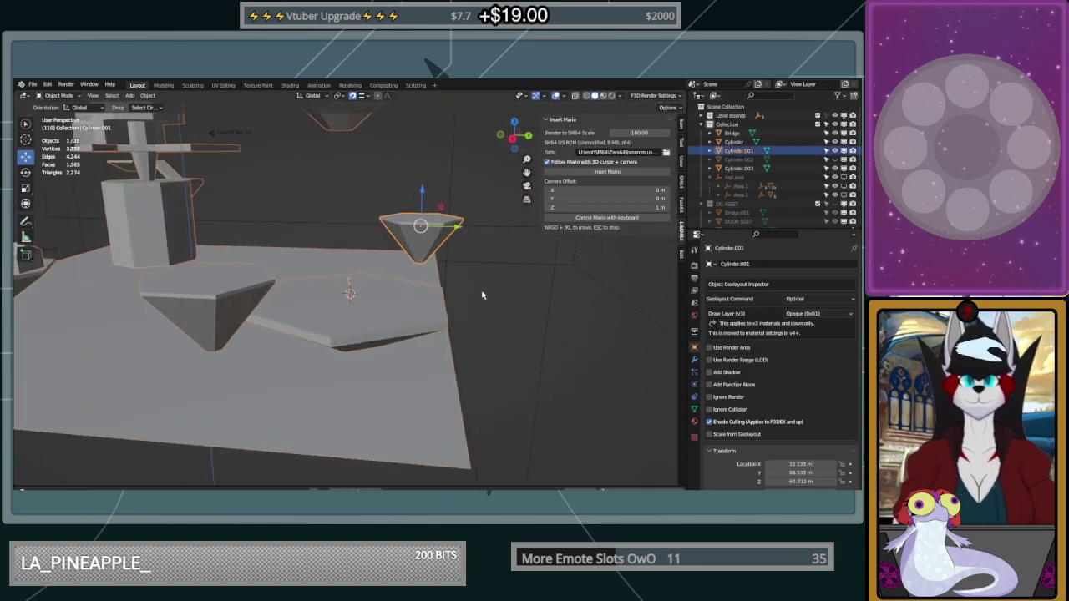
{"action": "key", "text": "shift+d"}
{"action": "right_click", "coordinate": [505, 328]}
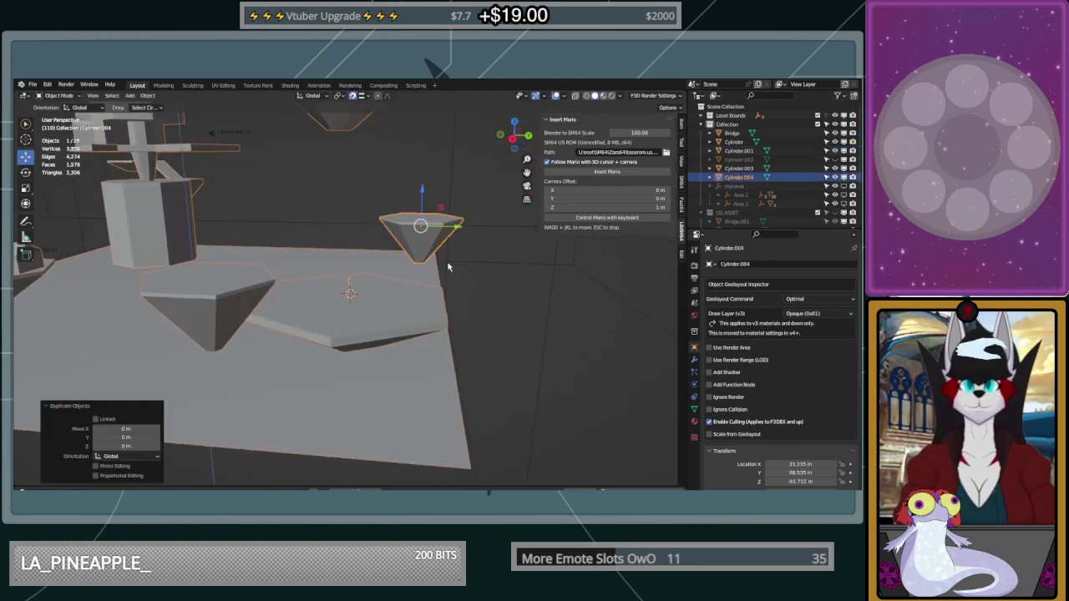
{"action": "middle_click_drag", "start_coordinate": [448, 267], "coordinate": [470, 268]}
{"action": "key", "text": "g"}
{"action": "key", "text": "x"}
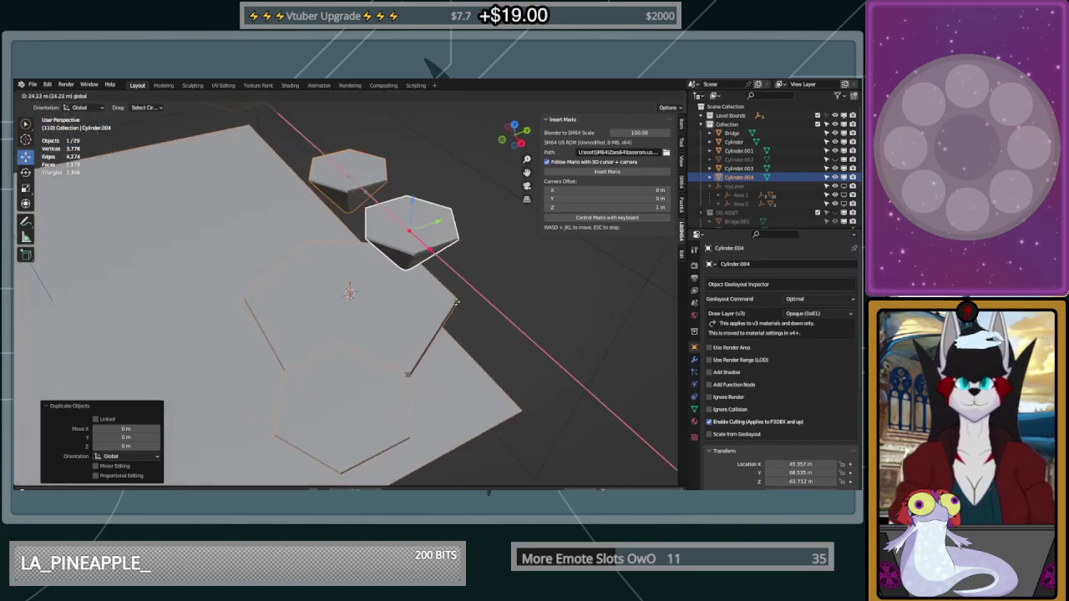
{"action": "left_click_drag", "start_coordinate": [470, 325], "coordinate": [453, 307]}
{"action": "left_click_drag", "start_coordinate": [480, 259], "coordinate": [514, 241]}
{"action": "middle_click_drag", "start_coordinate": [515, 271], "coordinate": [489, 239]}
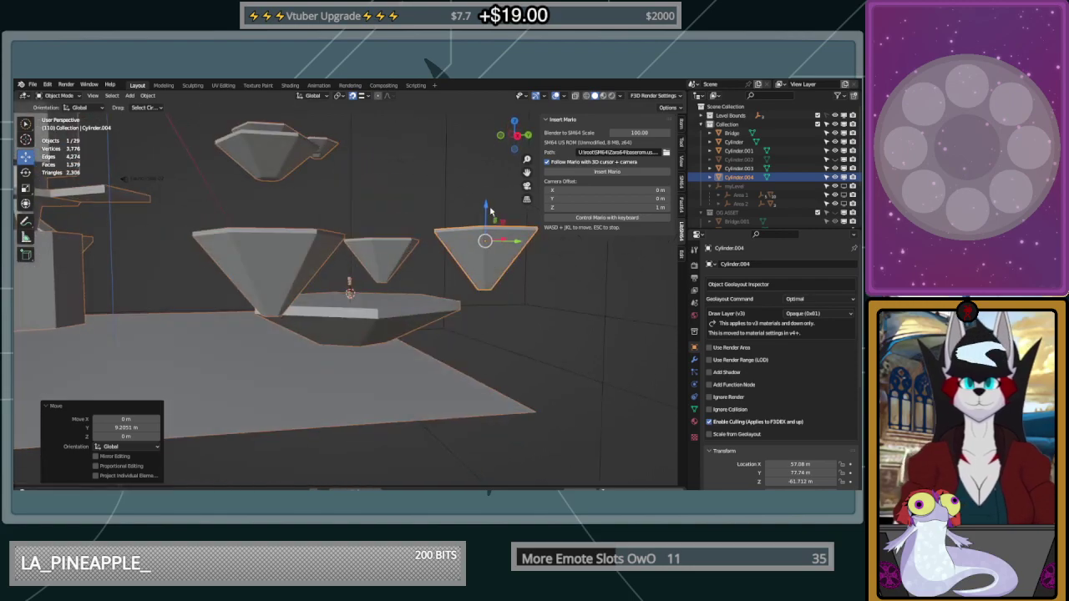
Lower the new small island copy to about Z -67.7 m and shift it to about Y 81.5 m
{"action": "key", "text": "g"}
{"action": "key", "text": "z"}
{"action": "left_click", "coordinate": [513, 273]}
{"action": "key", "text": "g"}
{"action": "key", "text": "y"}
{"action": "left_click", "coordinate": [518, 275]}
{"action": "middle_click_drag", "start_coordinate": [518, 276], "coordinate": [77, 211]}
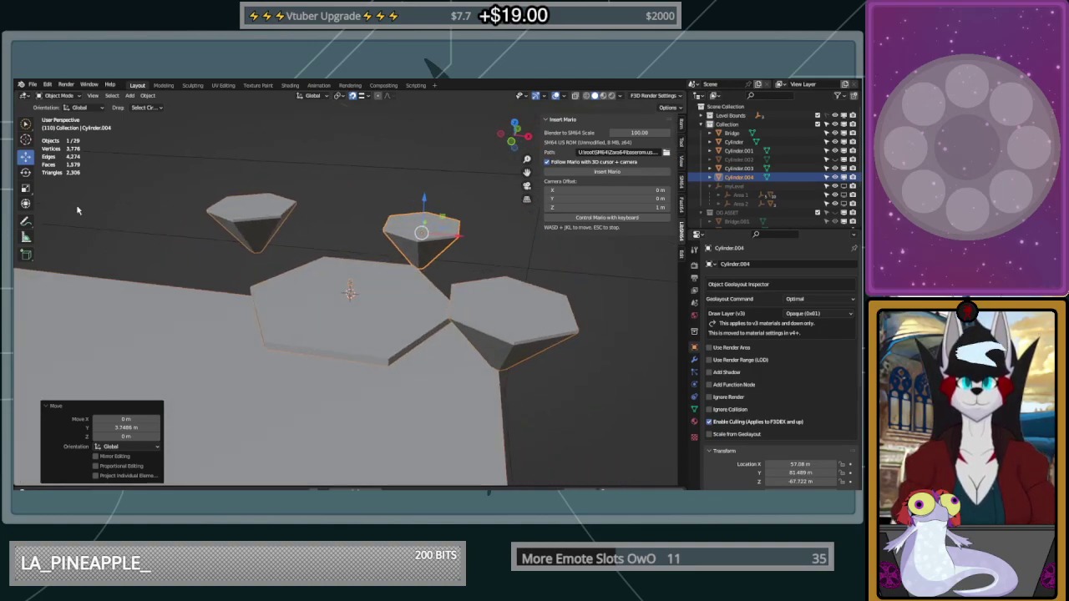
Rotate the new small pointed island by 15 degrees and check its alignment with the large hexagonal platform
{"action": "left_click", "coordinate": [28, 174]}
{"action": "left_click_drag", "start_coordinate": [429, 244], "coordinate": [442, 246]}
{"action": "left_click", "coordinate": [120, 429]}
{"action": "type", "text": "15"}
{"action": "key", "text": "Return"}
{"action": "middle_click_drag", "start_coordinate": [317, 342], "coordinate": [405, 315]}
{"action": "left_click", "coordinate": [467, 237]}
{"action": "middle_click_drag", "start_coordinate": [468, 237], "coordinate": [367, 250]}
{"action": "left_click", "coordinate": [503, 311]}
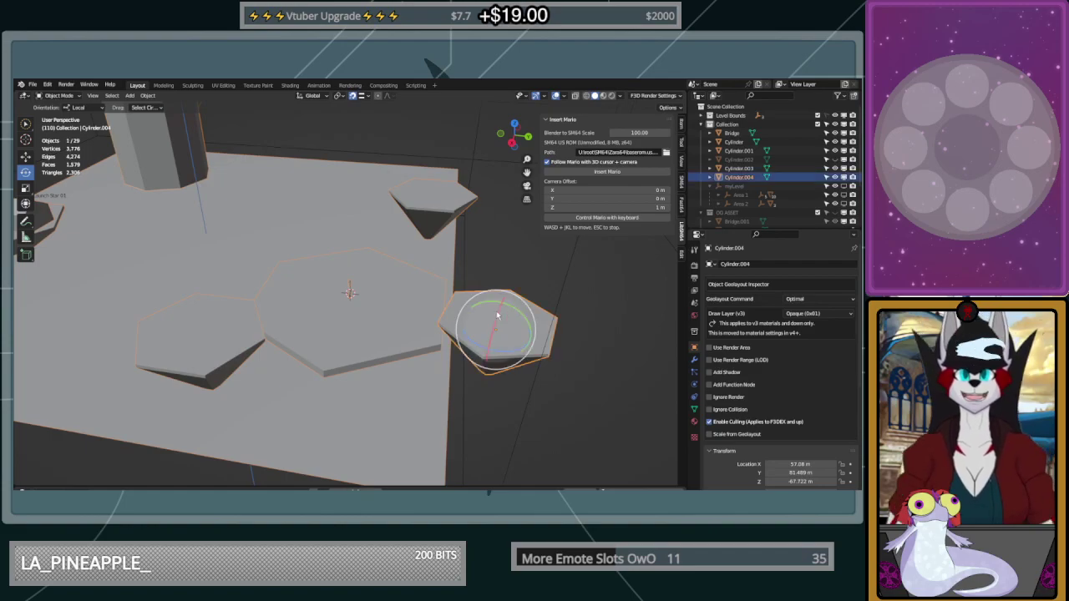
Set the large hexagonal platform's origin to the 3D cursor in Object Mode
{"action": "left_click", "coordinate": [371, 309]}
{"action": "key", "text": "Tab"}
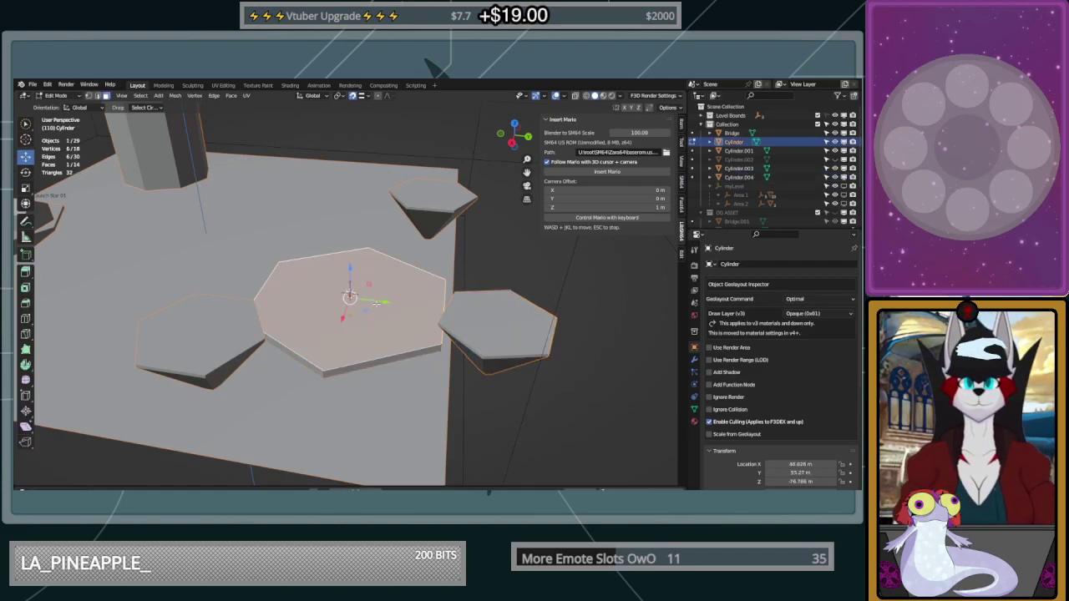
{"action": "right_click", "coordinate": [389, 309]}
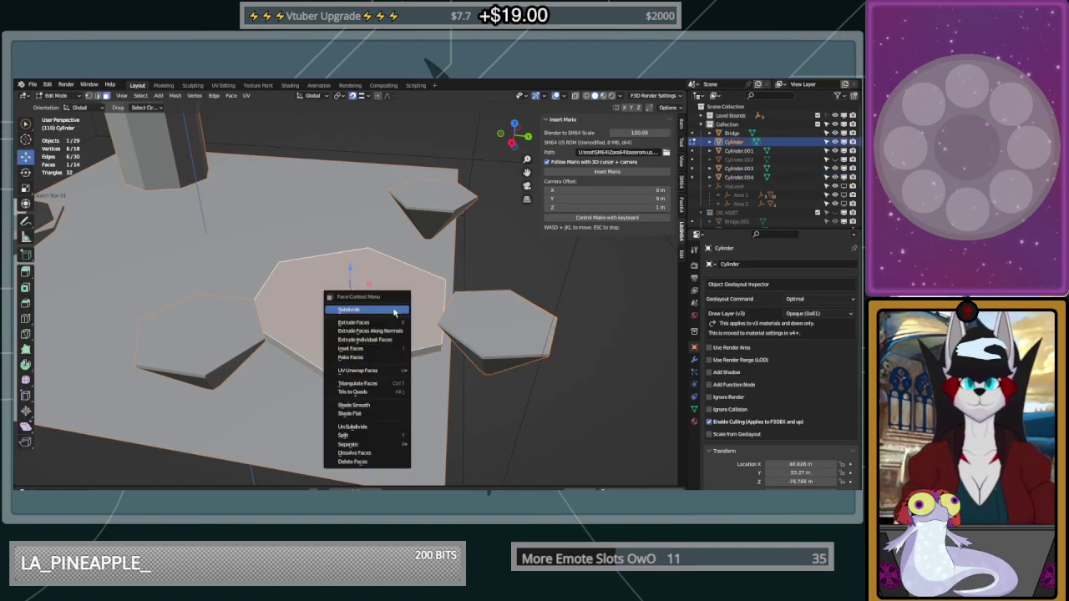
{"action": "left_click", "coordinate": [357, 357]}
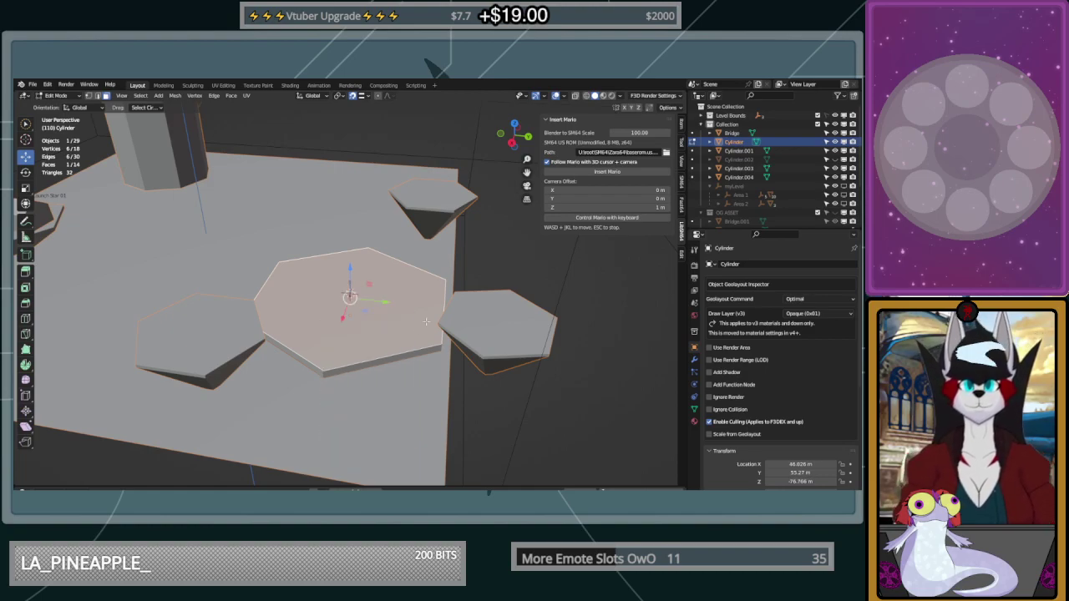
{"action": "key", "text": "Tab"}
{"action": "right_click", "coordinate": [395, 311]}
{"action": "mouse_move", "coordinate": [395, 311]}
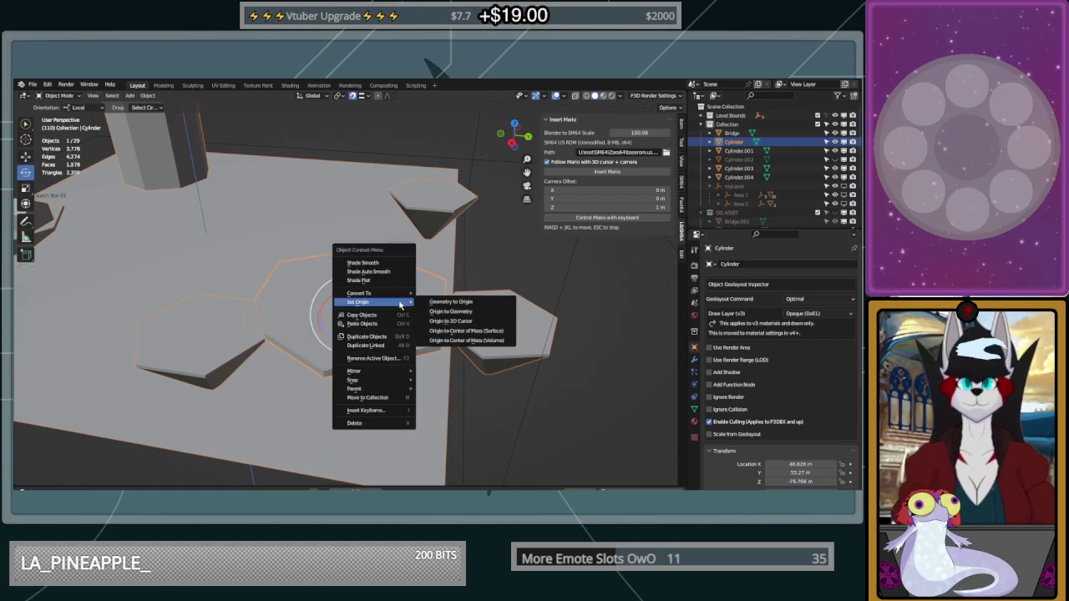
{"action": "left_click", "coordinate": [455, 320]}
Add a Track To constraint to the newest small island, Cylinder.004, with the large hexagonal platform as its target
{"action": "left_click", "coordinate": [512, 333]}
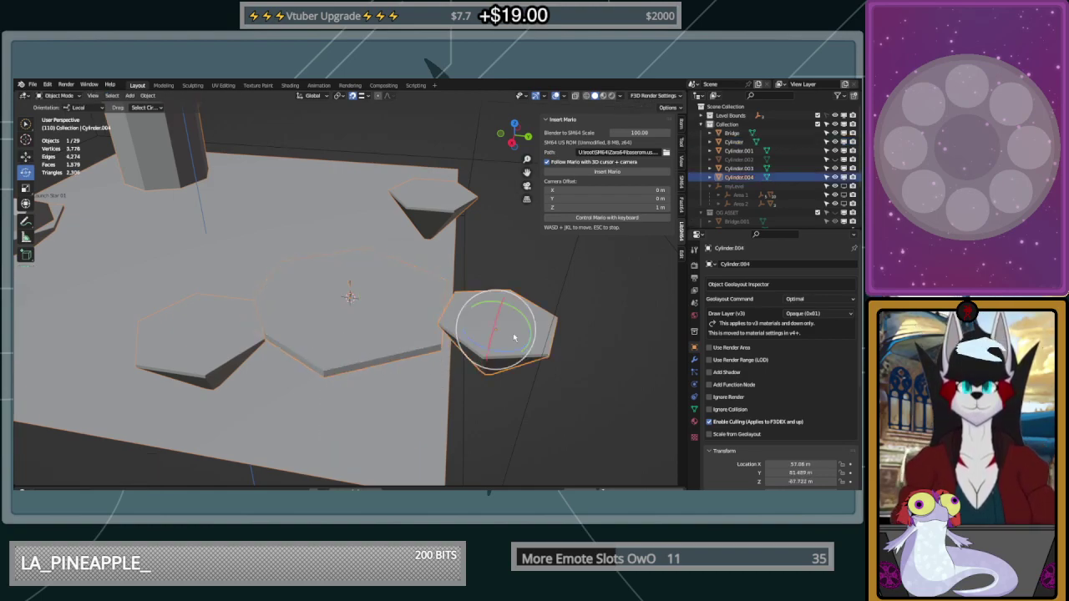
{"action": "left_click", "coordinate": [693, 361]}
{"action": "left_click", "coordinate": [780, 266]}
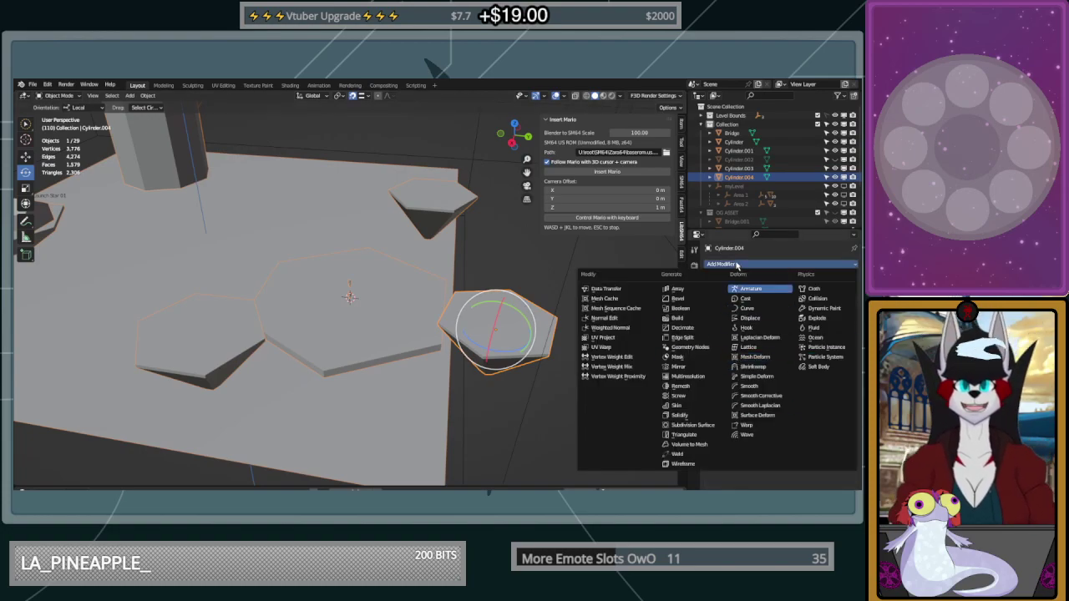
{"action": "key", "text": "Escape"}
{"action": "left_click", "coordinate": [695, 399]}
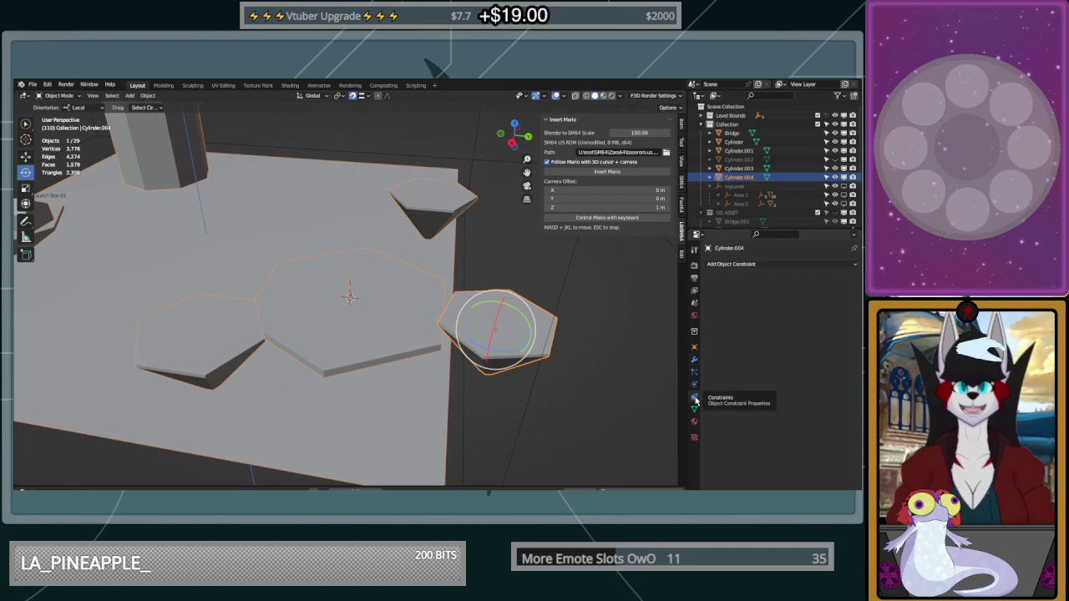
{"action": "left_click", "coordinate": [777, 263]}
{"action": "left_click", "coordinate": [781, 329]}
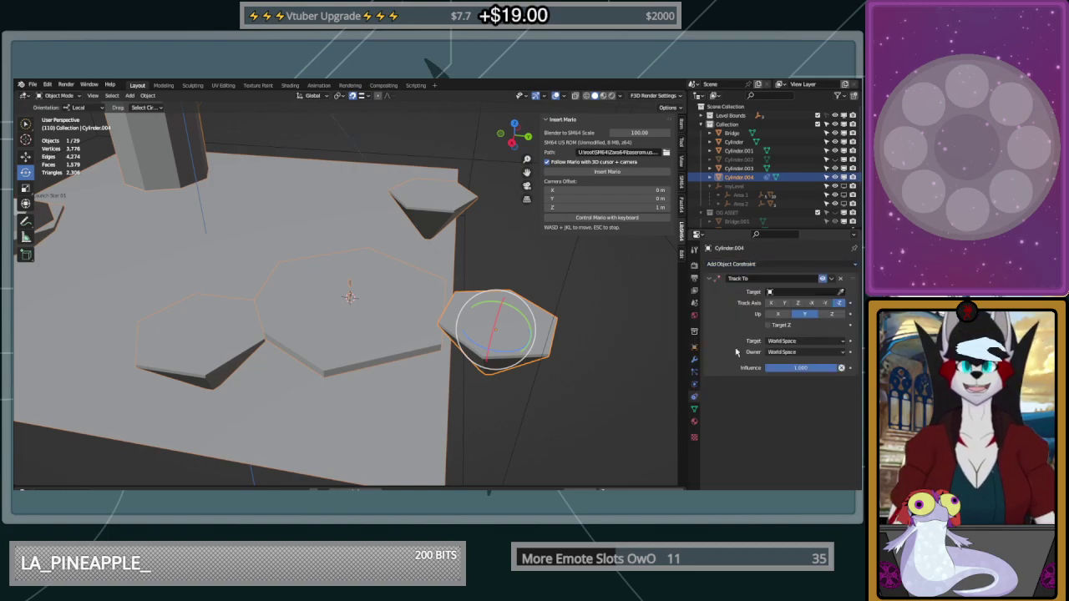
{"action": "left_click", "coordinate": [385, 307]}
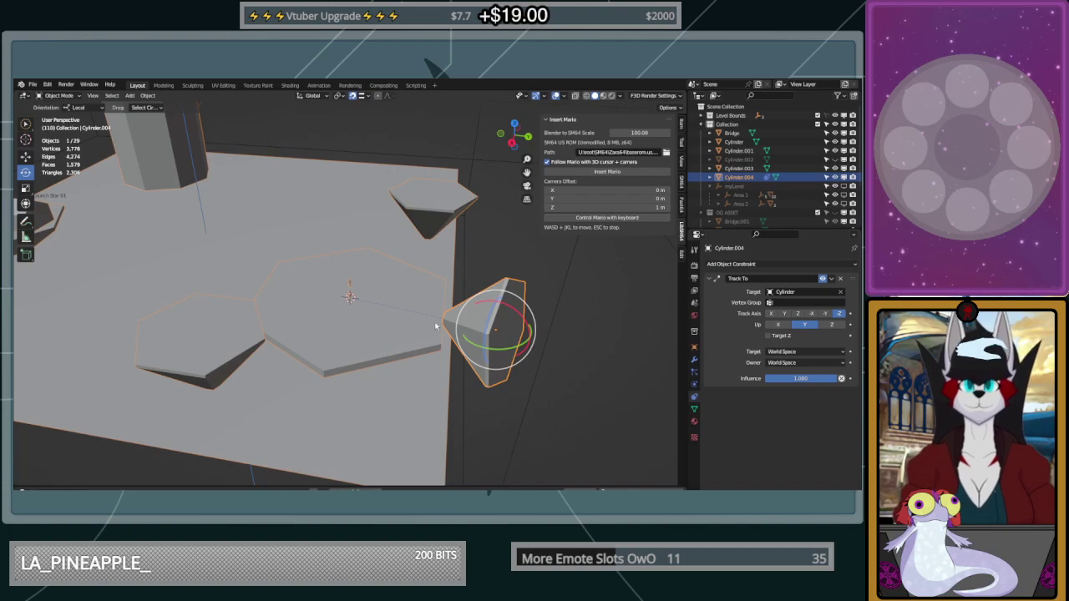
Set the Track To constraint's Up axis to Z, try the different track axes and settle on Z
{"action": "left_click", "coordinate": [781, 325]}
{"action": "left_click", "coordinate": [826, 325]}
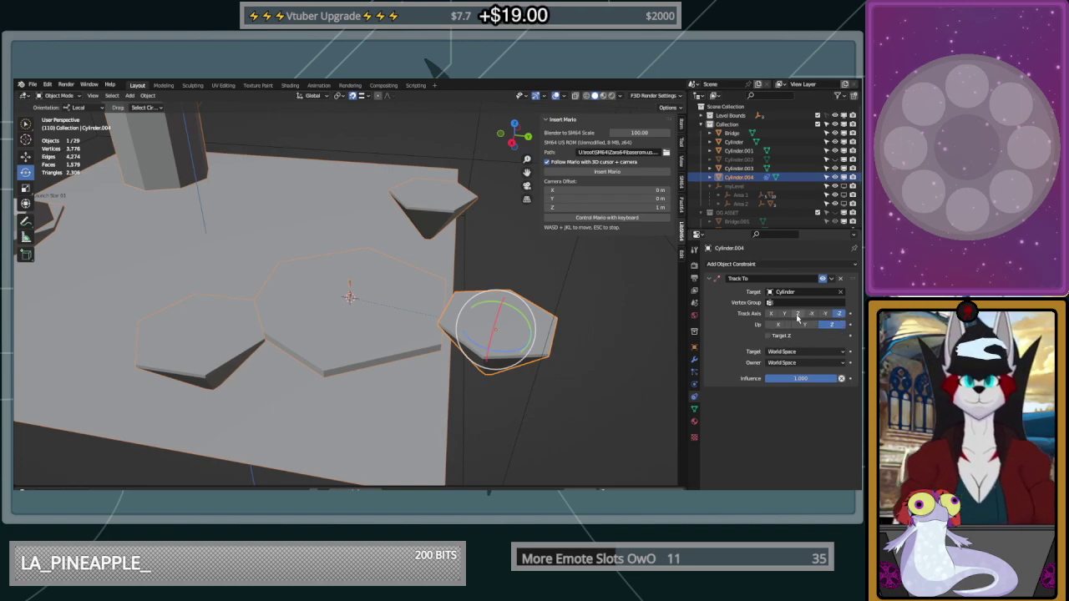
{"action": "middle_click_drag", "start_coordinate": [519, 340], "coordinate": [585, 355]}
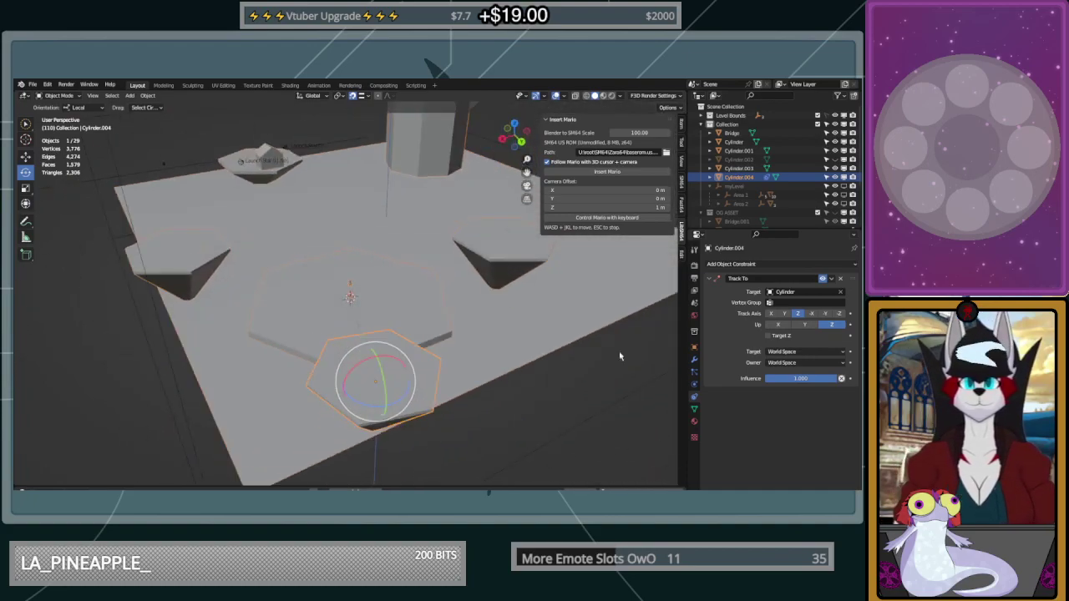
{"action": "left_click", "coordinate": [785, 318]}
{"action": "left_click", "coordinate": [771, 316]}
{"action": "middle_click_drag", "start_coordinate": [455, 376], "coordinate": [508, 335]}
{"action": "left_click", "coordinate": [796, 313]}
{"action": "left_click", "coordinate": [810, 314]}
{"action": "left_click", "coordinate": [824, 315]}
{"action": "left_click", "coordinate": [837, 316]}
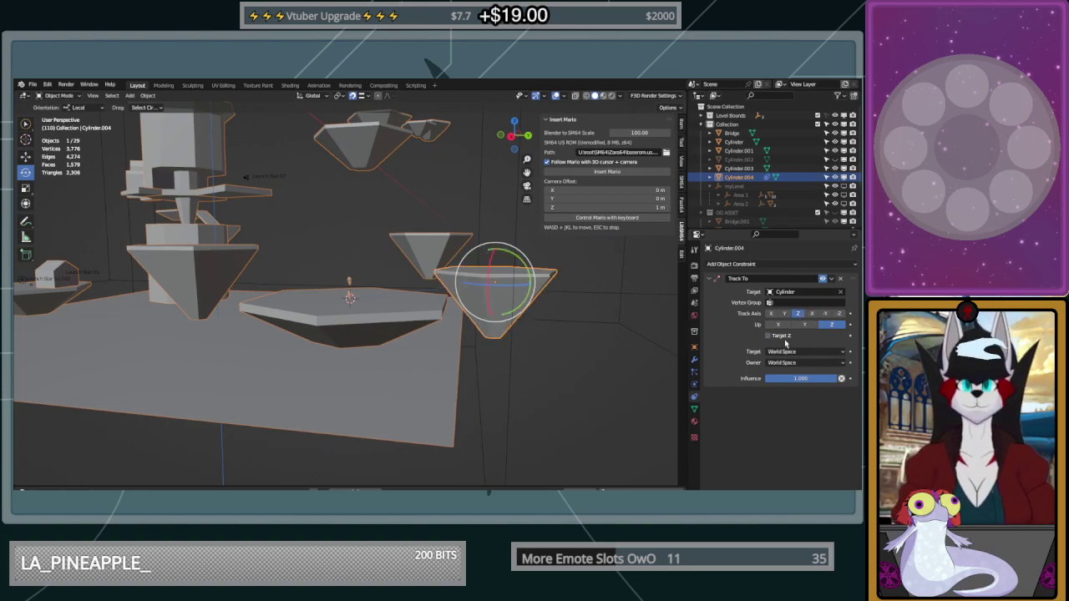
{"action": "middle_click_drag", "start_coordinate": [628, 349], "coordinate": [723, 360]}
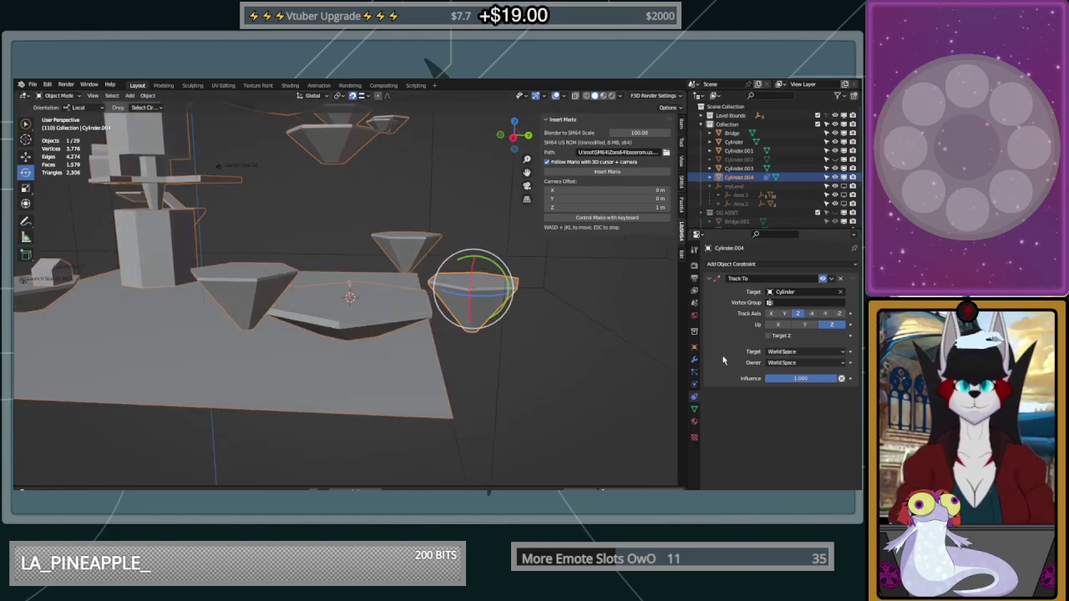
{"action": "middle_click_drag", "start_coordinate": [535, 361], "coordinate": [401, 354]}
{"action": "left_click", "coordinate": [389, 353]}
{"action": "left_click", "coordinate": [389, 353]}
{"action": "left_click", "coordinate": [833, 279]}
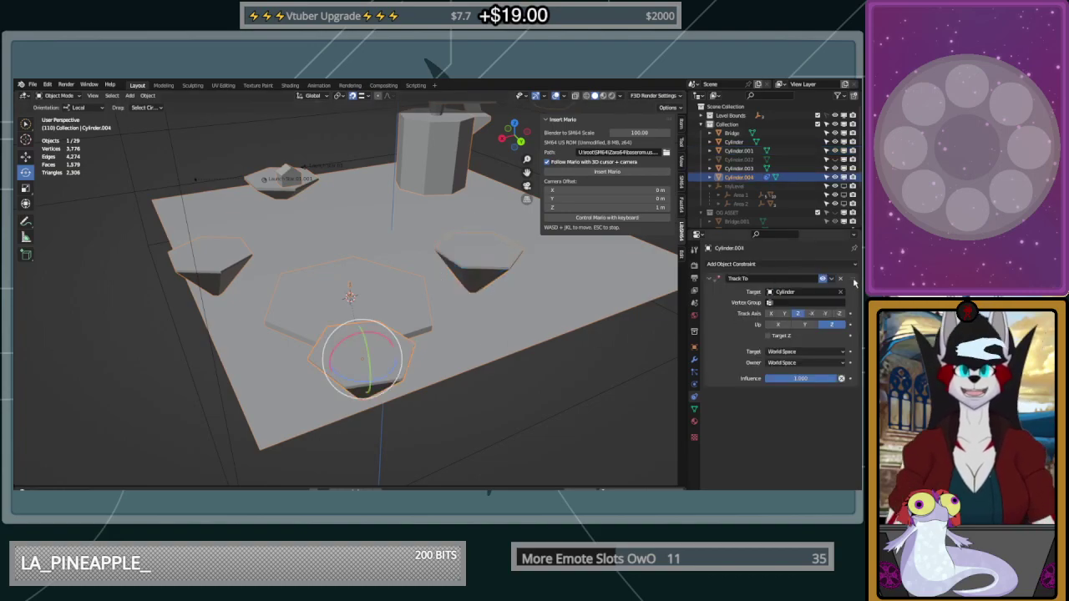
{"action": "left_click", "coordinate": [707, 279]}
Give the small island Cylinder.001 a Track To constraint targeting the large platform, with Track Axis Z and Up Z
{"action": "left_click", "coordinate": [488, 270]}
{"action": "left_click", "coordinate": [751, 264]}
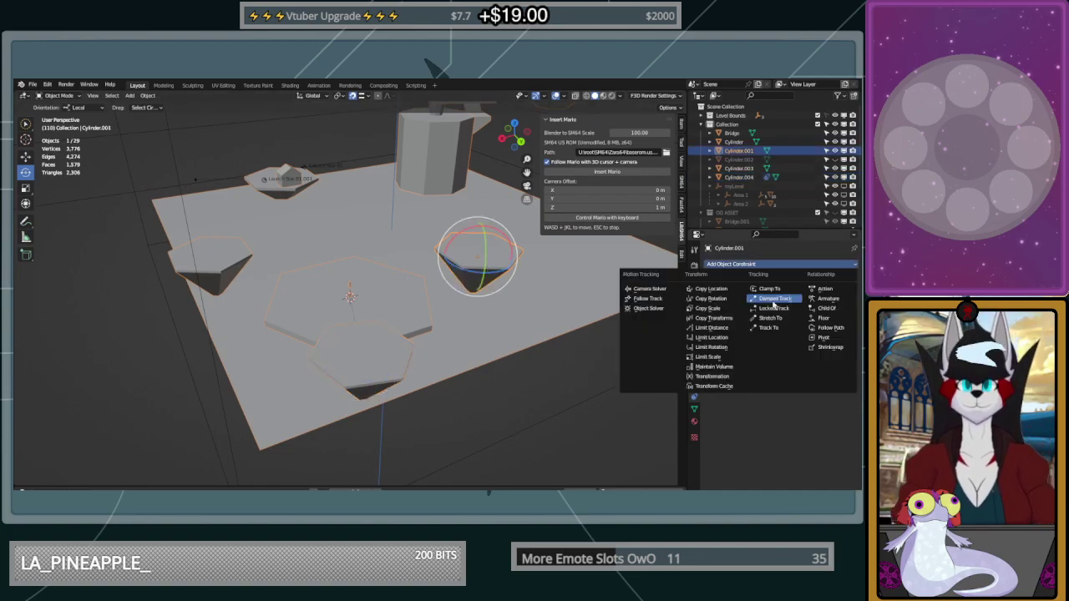
{"action": "left_click", "coordinate": [768, 338]}
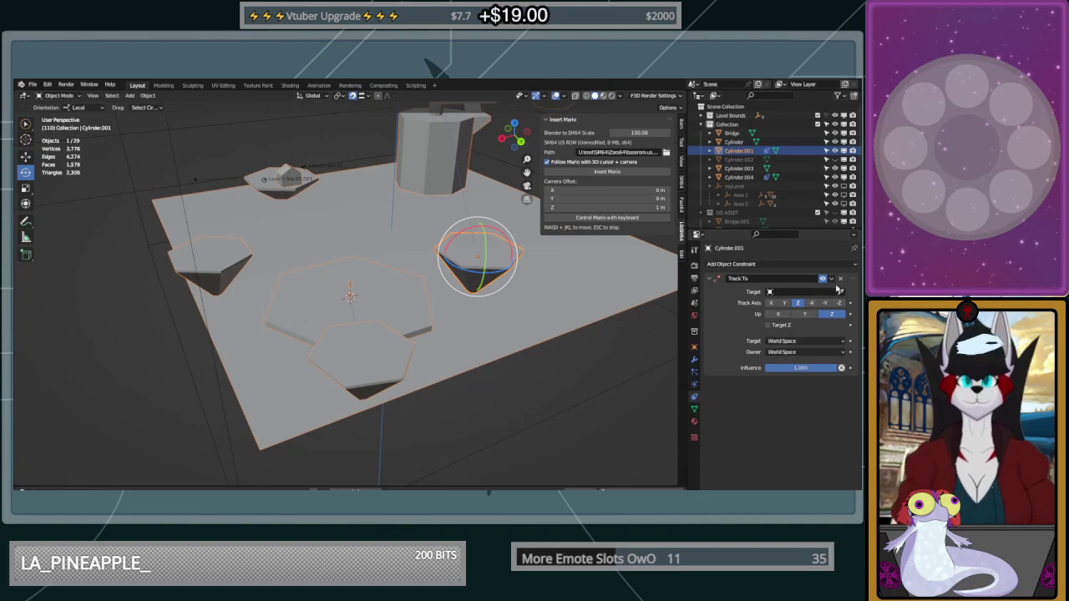
{"action": "left_click", "coordinate": [389, 300]}
{"action": "middle_click_drag", "start_coordinate": [389, 300], "coordinate": [652, 314]}
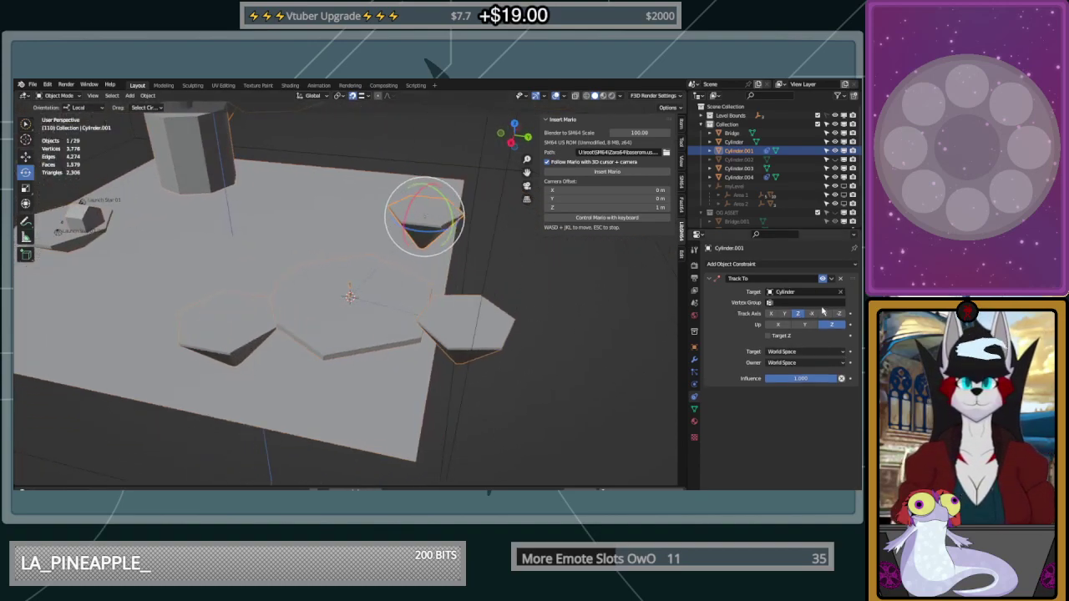
Add a Track To constraint to the small island Cylinder.003 and target the large hexagonal platform
{"action": "left_click", "coordinate": [202, 336]}
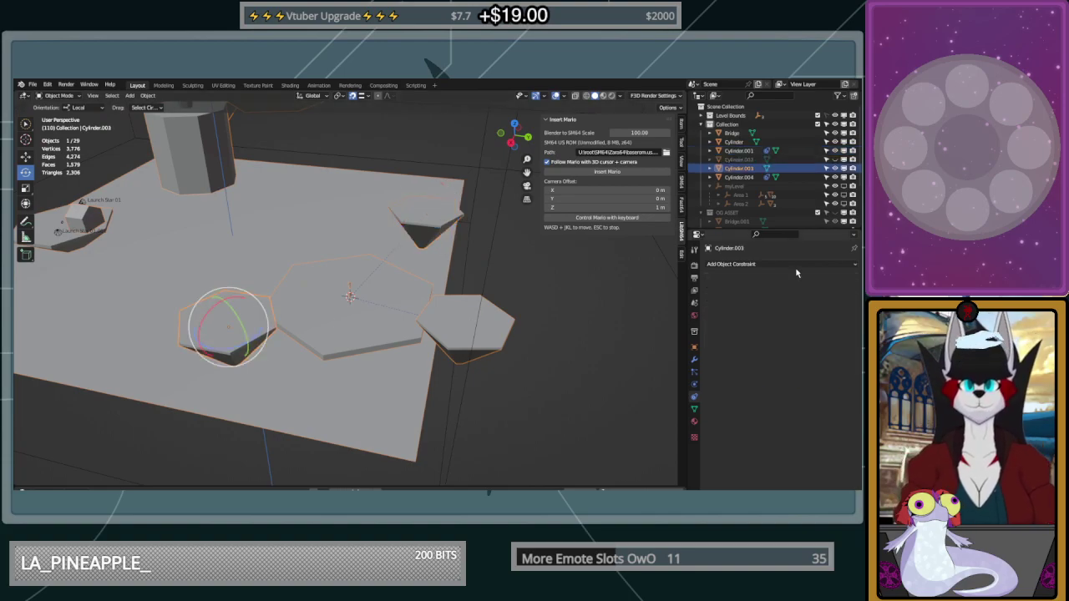
{"action": "left_click", "coordinate": [796, 273]}
{"action": "left_click", "coordinate": [766, 327]}
{"action": "left_click", "coordinate": [840, 292]}
{"action": "left_click", "coordinate": [352, 299]}
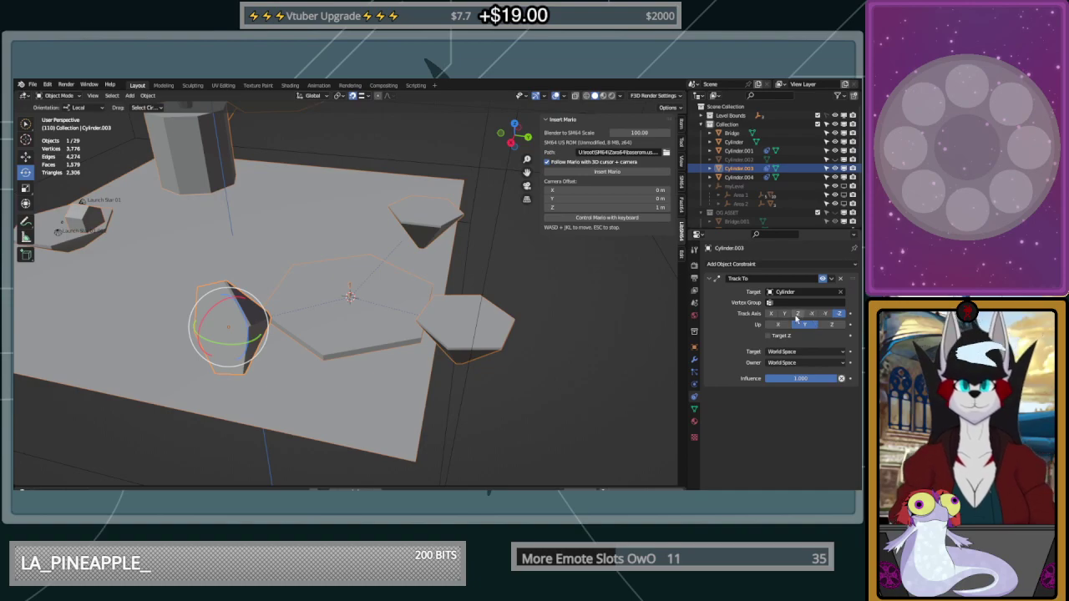
Set both the Track Axis and the Up axis of Cylinder.003's constraint to Z after trying Y and X as track axes
{"action": "left_click", "coordinate": [796, 314]}
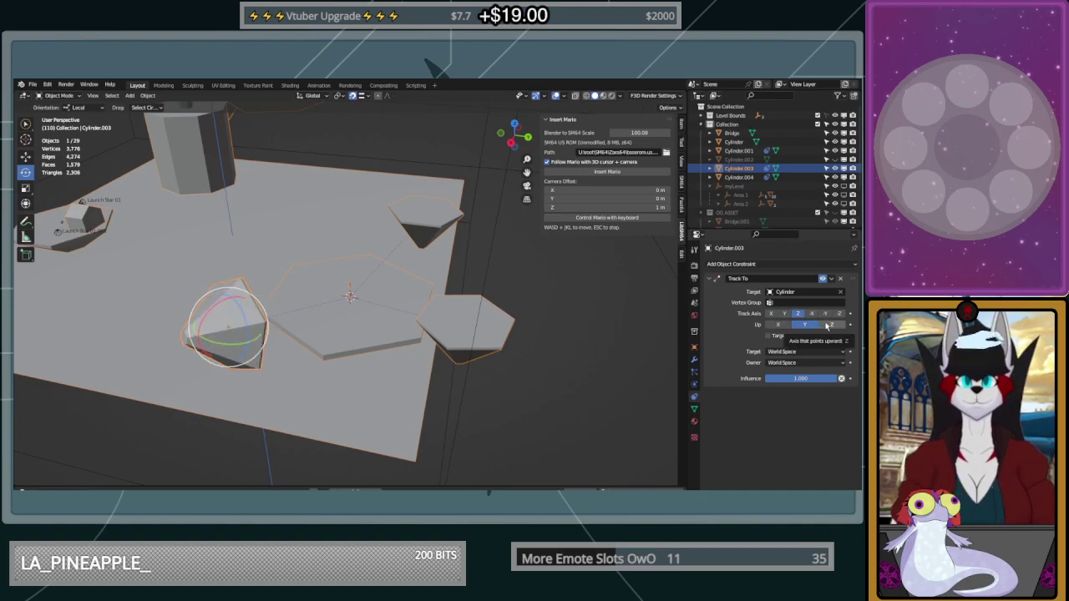
{"action": "left_click", "coordinate": [825, 324]}
{"action": "left_click", "coordinate": [783, 315]}
{"action": "left_click", "coordinate": [771, 314]}
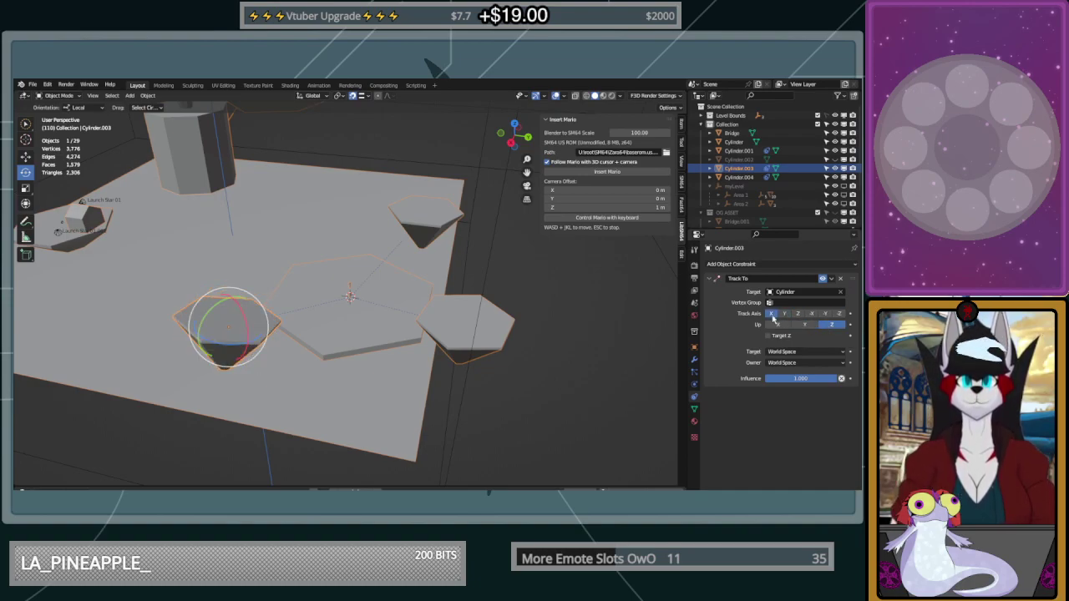
{"action": "left_click", "coordinate": [797, 315]}
{"action": "middle_click_drag", "start_coordinate": [504, 333], "coordinate": [527, 329]}
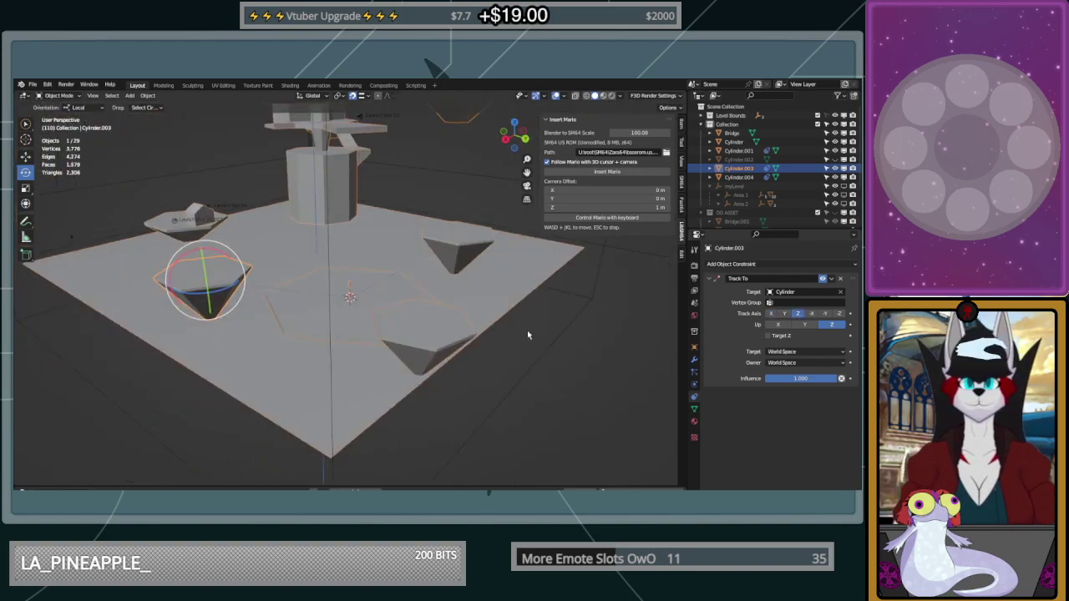
Duplicate the constrained small island and move the copy to the far side of the large platform, finishing with about -44.6 m along X
{"action": "left_click", "coordinate": [429, 332]}
{"action": "middle_click_drag", "start_coordinate": [429, 332], "coordinate": [281, 310]}
{"action": "left_click", "coordinate": [281, 311]}
{"action": "left_click", "coordinate": [26, 157]}
{"action": "key", "text": "shift+d"}
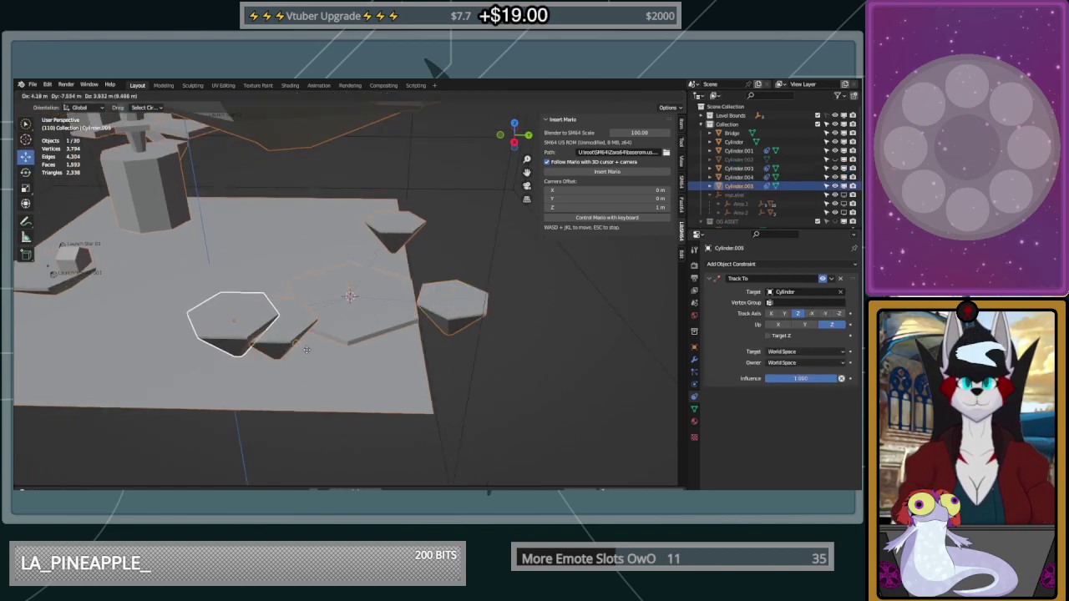
{"action": "left_click", "coordinate": [280, 260]}
{"action": "middle_click_drag", "start_coordinate": [281, 262], "coordinate": [358, 349]}
{"action": "left_click_drag", "start_coordinate": [353, 344], "coordinate": [294, 294]}
{"action": "middle_click_drag", "start_coordinate": [294, 294], "coordinate": [294, 247]}
{"action": "left_click_drag", "start_coordinate": [277, 252], "coordinate": [242, 194]}
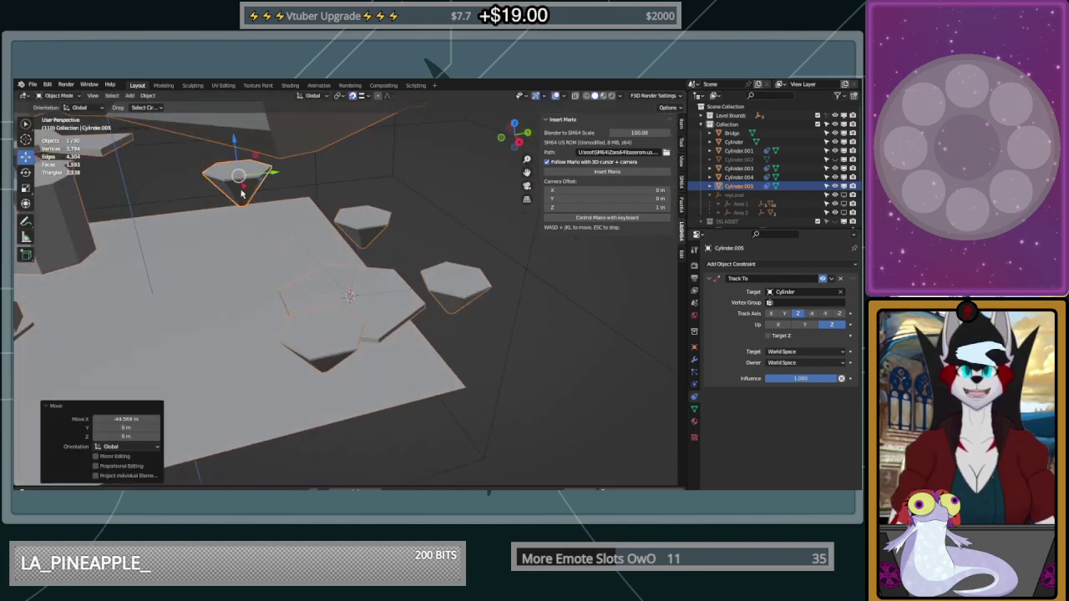
Shift the duplicated island by about 10 m in X and -2.9 m in Y
{"action": "middle_click_drag", "start_coordinate": [356, 241], "coordinate": [326, 242]}
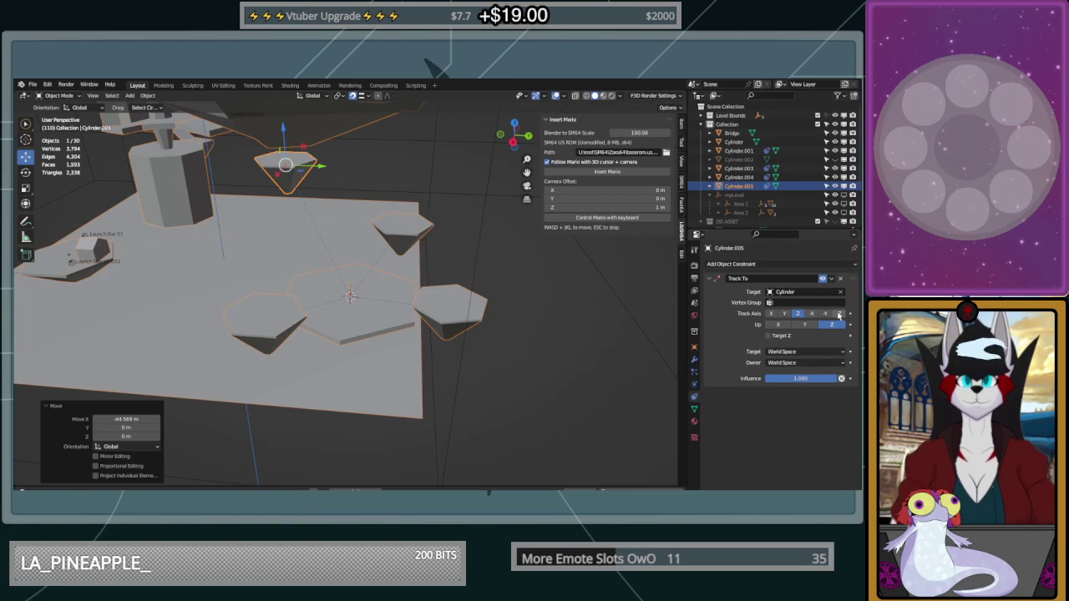
{"action": "middle_click_drag", "start_coordinate": [612, 297], "coordinate": [420, 280]}
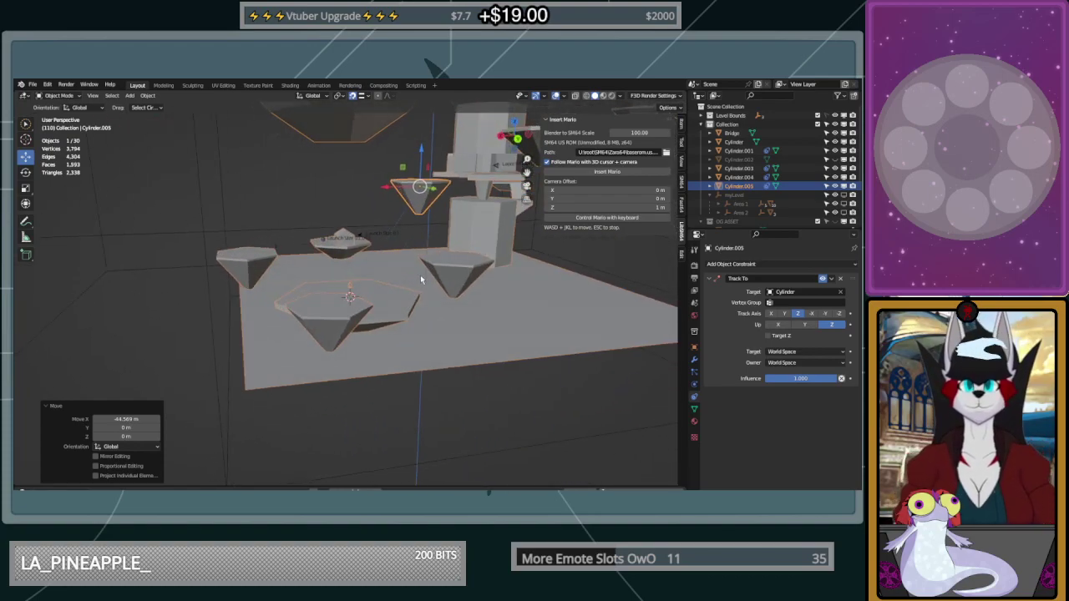
{"action": "middle_click_drag", "start_coordinate": [473, 240], "coordinate": [488, 257]}
{"action": "left_click_drag", "start_coordinate": [411, 168], "coordinate": [373, 175]}
{"action": "middle_click_drag", "start_coordinate": [423, 199], "coordinate": [406, 201]}
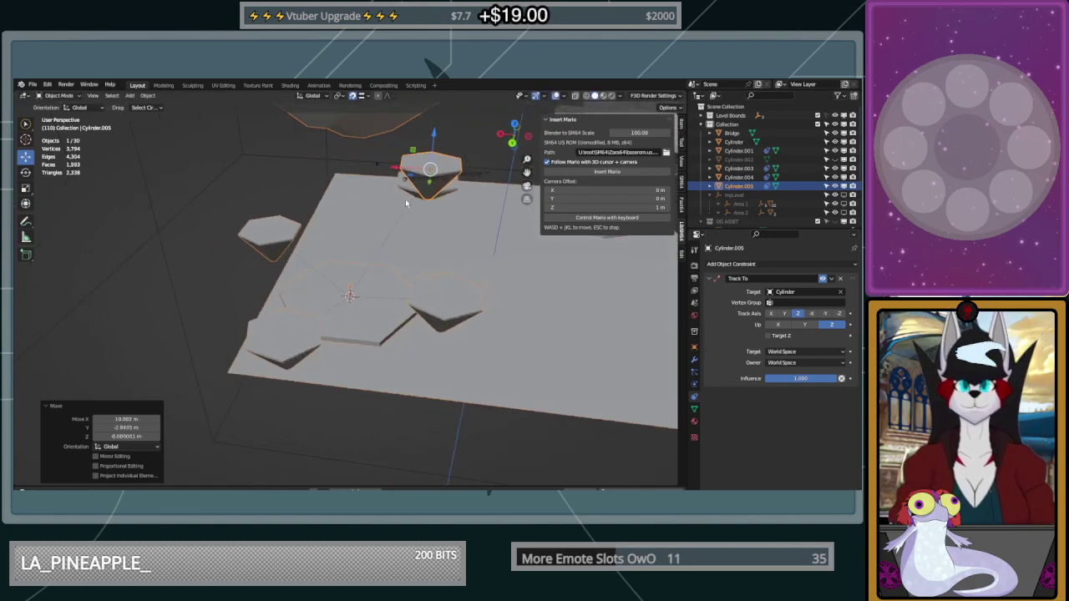
Try the X, Y, -X, -Y and -Z track axes on the copy's Track To constraint with Up set to Z
{"action": "left_click", "coordinate": [771, 325]}
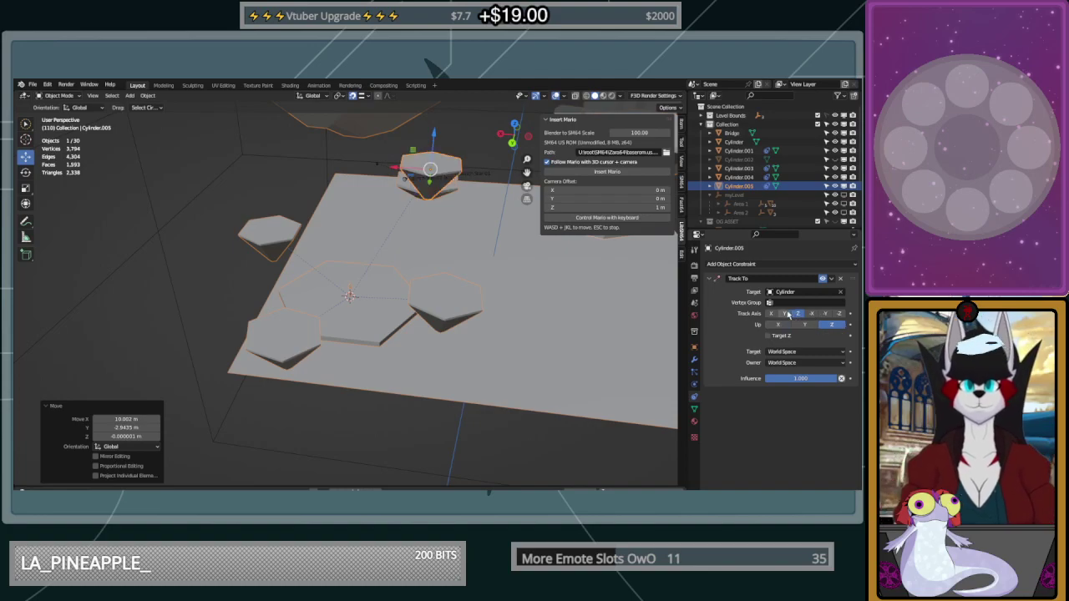
{"action": "left_click", "coordinate": [785, 314]}
{"action": "left_click", "coordinate": [769, 314]}
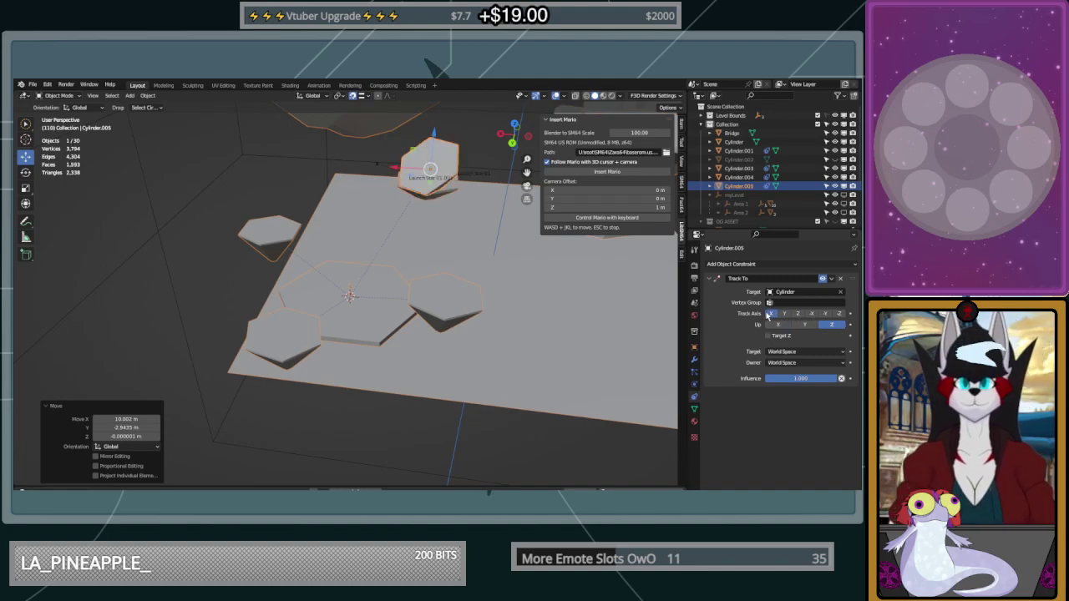
{"action": "left_click", "coordinate": [825, 315]}
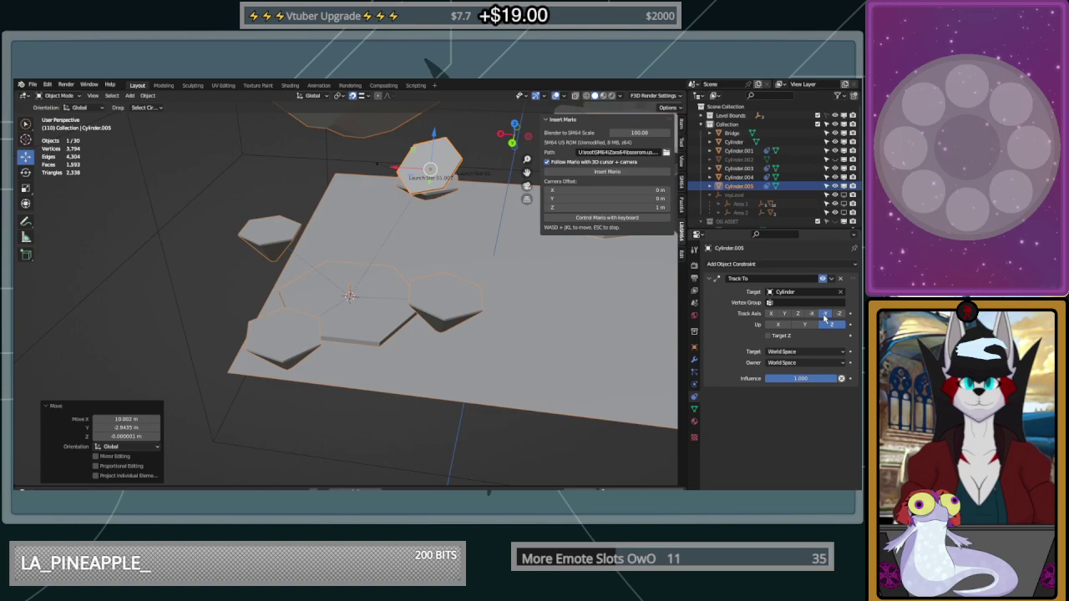
{"action": "left_click", "coordinate": [838, 314]}
{"action": "left_click", "coordinate": [815, 316]}
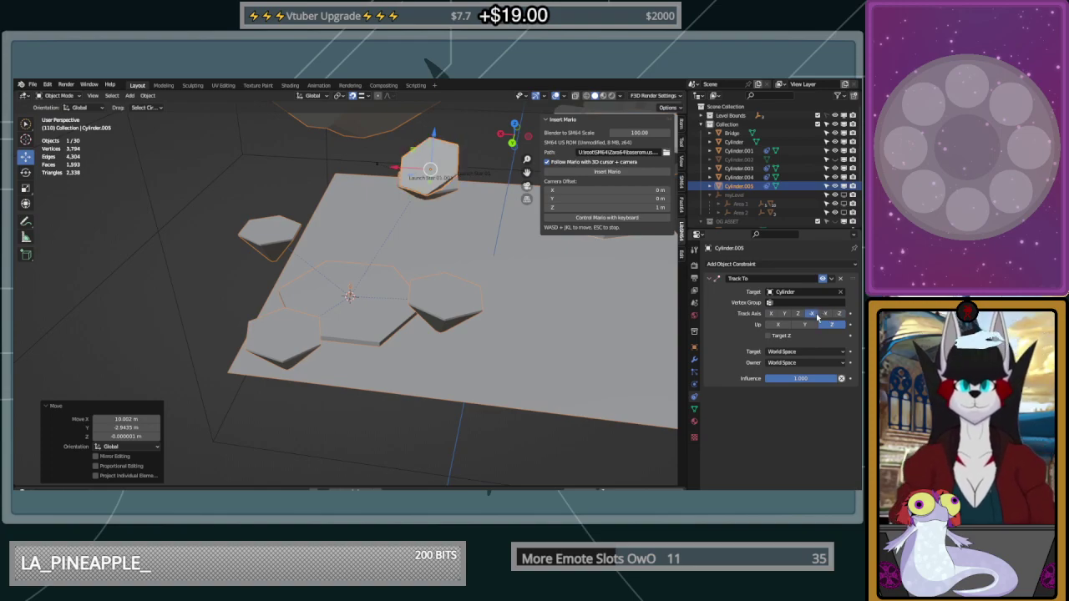
{"action": "left_click", "coordinate": [826, 317]}
{"action": "left_click", "coordinate": [838, 316]}
Try other Up axes on the copy's Track To constraint, choosing Up X with Track Axis Z
{"action": "middle_click_drag", "start_coordinate": [478, 320], "coordinate": [601, 317]}
{"action": "left_click", "coordinate": [804, 324]}
{"action": "left_click", "coordinate": [782, 327]}
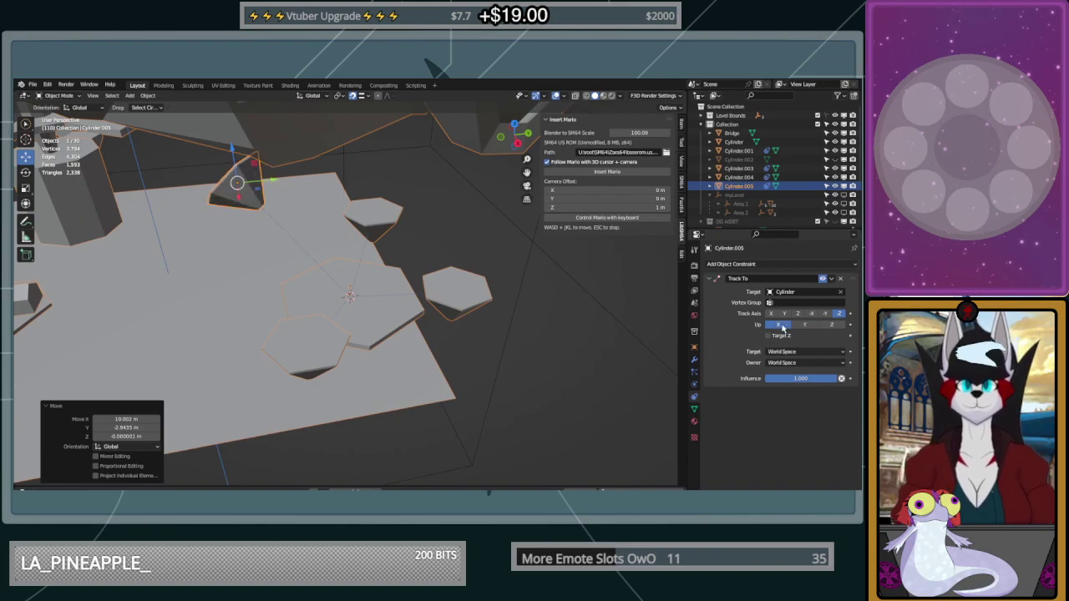
{"action": "left_click", "coordinate": [825, 314]}
{"action": "left_click", "coordinate": [800, 315]}
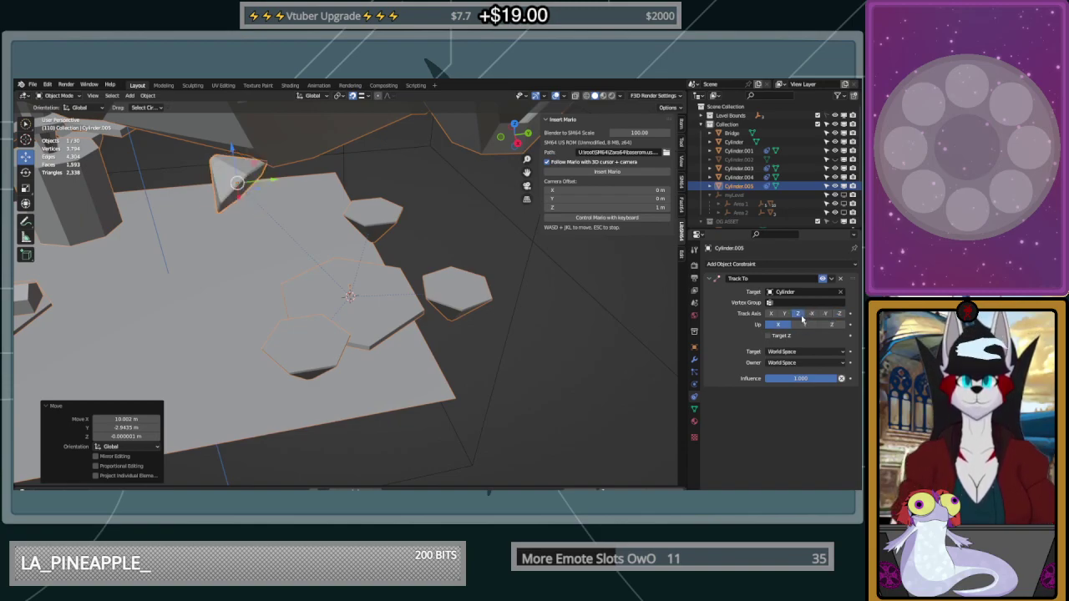
Try Up Y on the copy's Track To constraint with the Y and X track axes
{"action": "left_click", "coordinate": [807, 324]}
{"action": "left_click", "coordinate": [788, 314]}
{"action": "left_click", "coordinate": [769, 314]}
{"action": "left_click", "coordinate": [780, 315]}
{"action": "middle_click_drag", "start_coordinate": [482, 305], "coordinate": [505, 288]}
{"action": "left_click", "coordinate": [772, 314]}
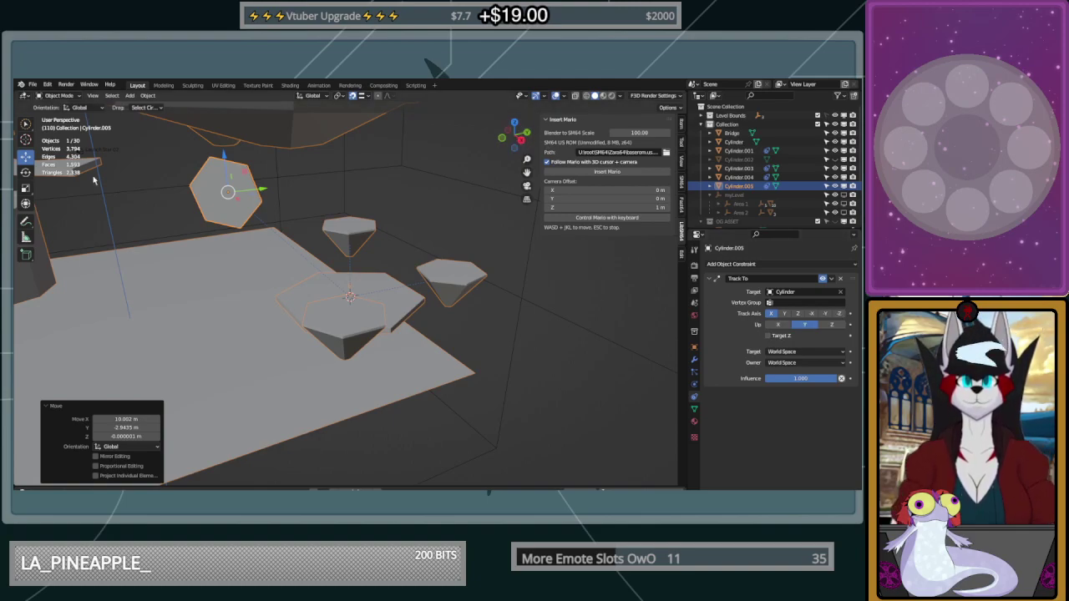
Switch to the Rotate tool and set its transform orientation to Global
{"action": "left_click", "coordinate": [26, 171]}
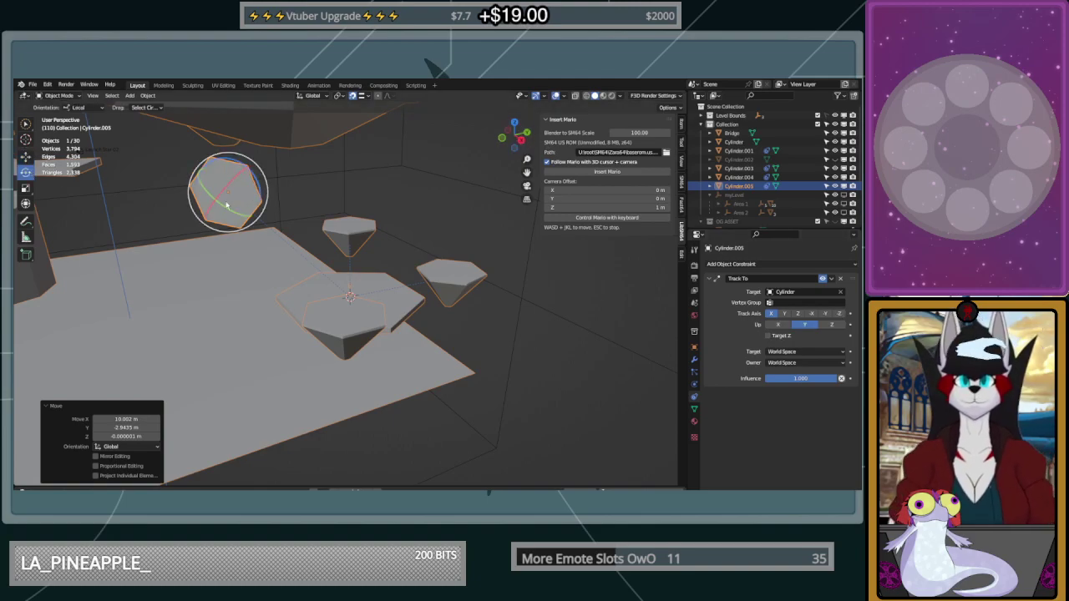
{"action": "left_click", "coordinate": [79, 108]}
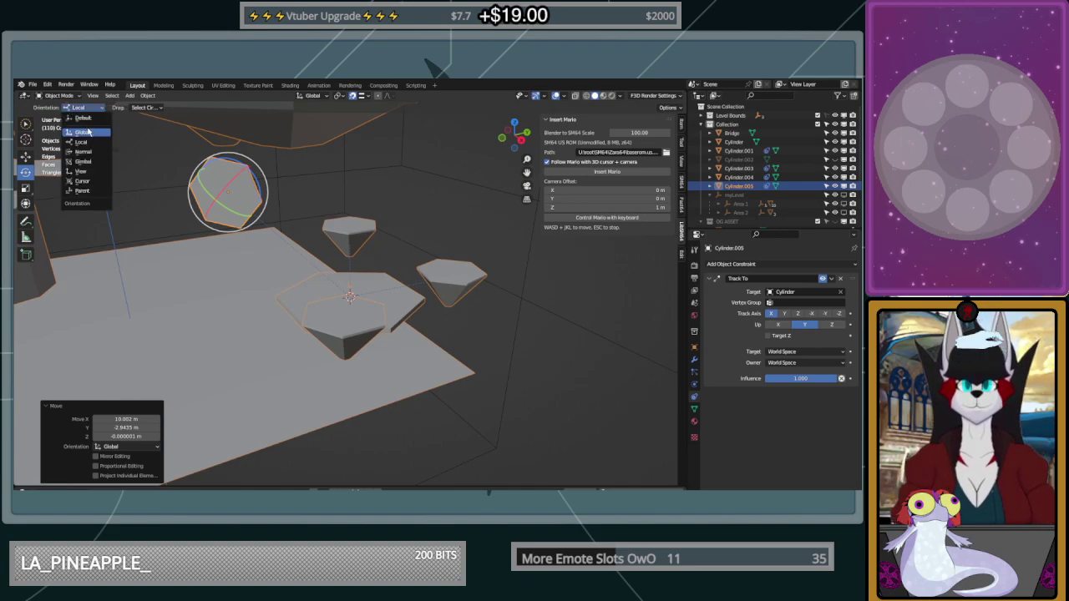
{"action": "left_click", "coordinate": [88, 132]}
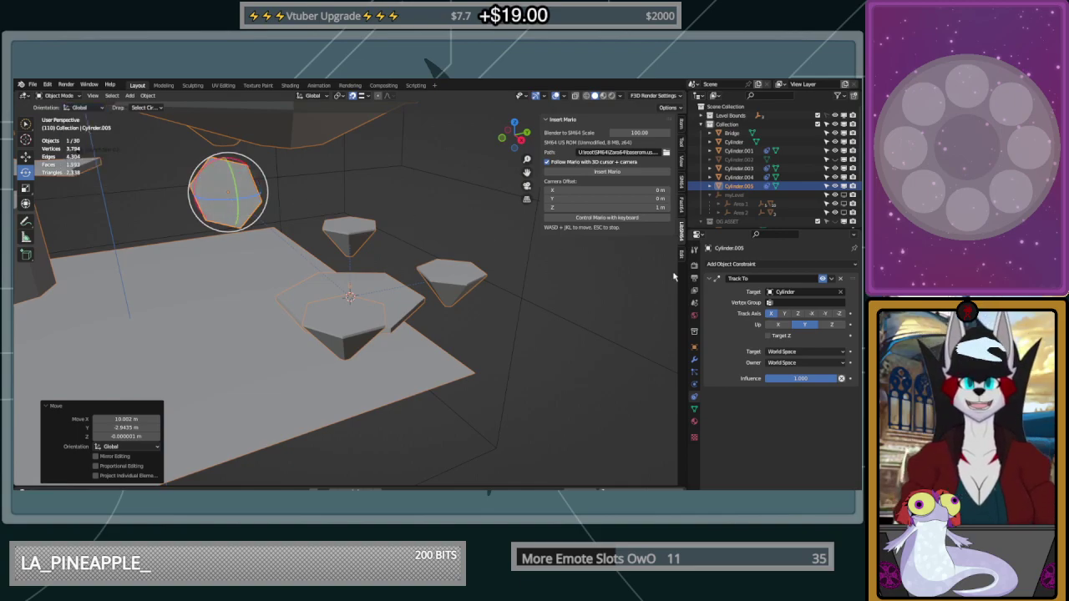
Try Up Z, Y and X on the copy's Track To constraint with Track Axis X
{"action": "left_click", "coordinate": [825, 325]}
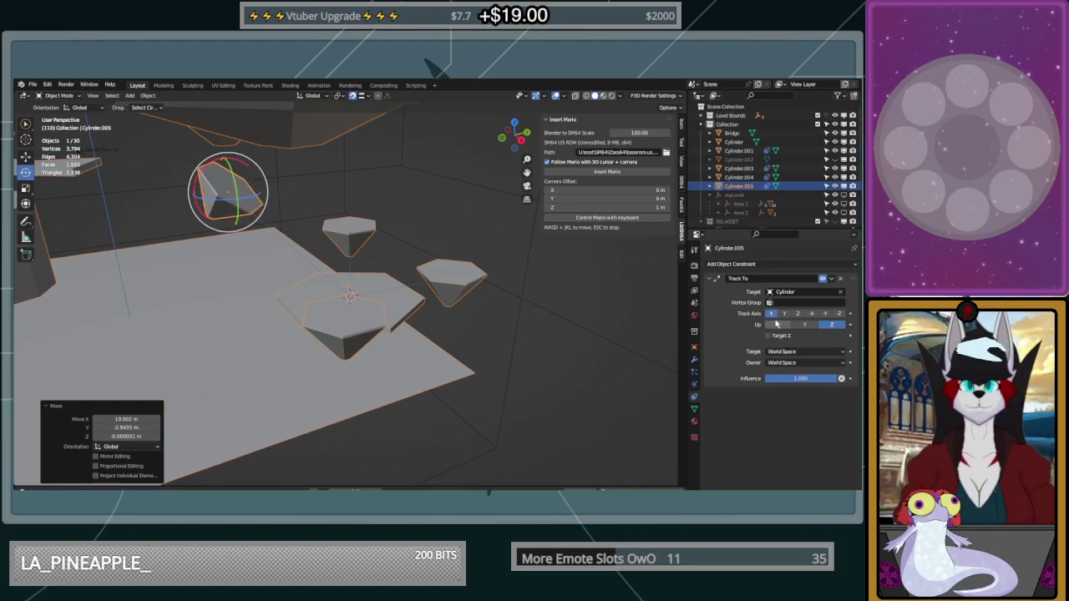
{"action": "middle_click_drag", "start_coordinate": [441, 261], "coordinate": [405, 262]}
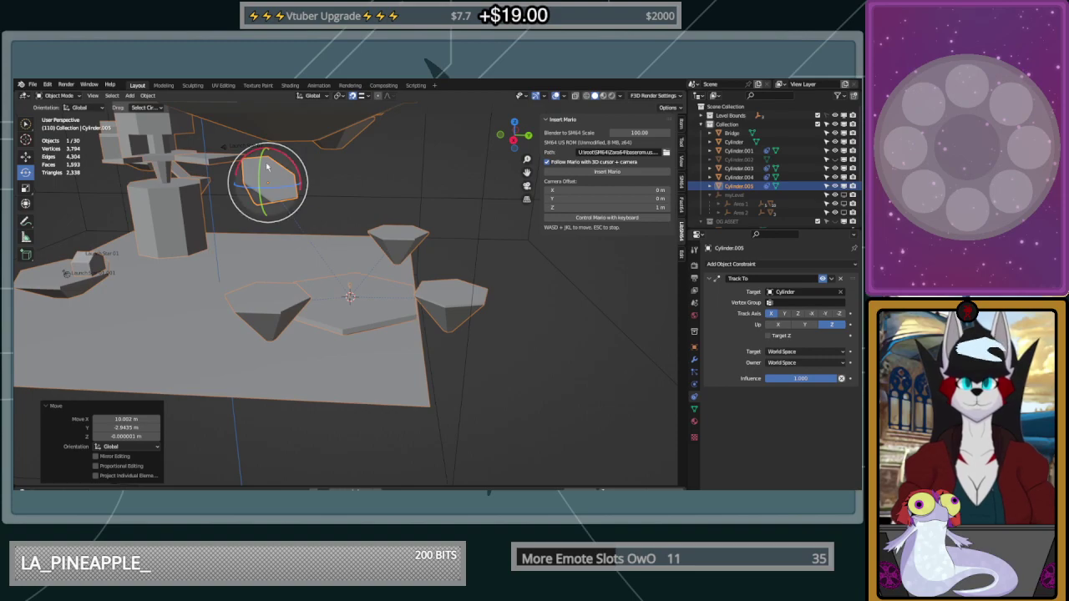
{"action": "left_click", "coordinate": [804, 324]}
{"action": "middle_click_drag", "start_coordinate": [400, 267], "coordinate": [347, 269]}
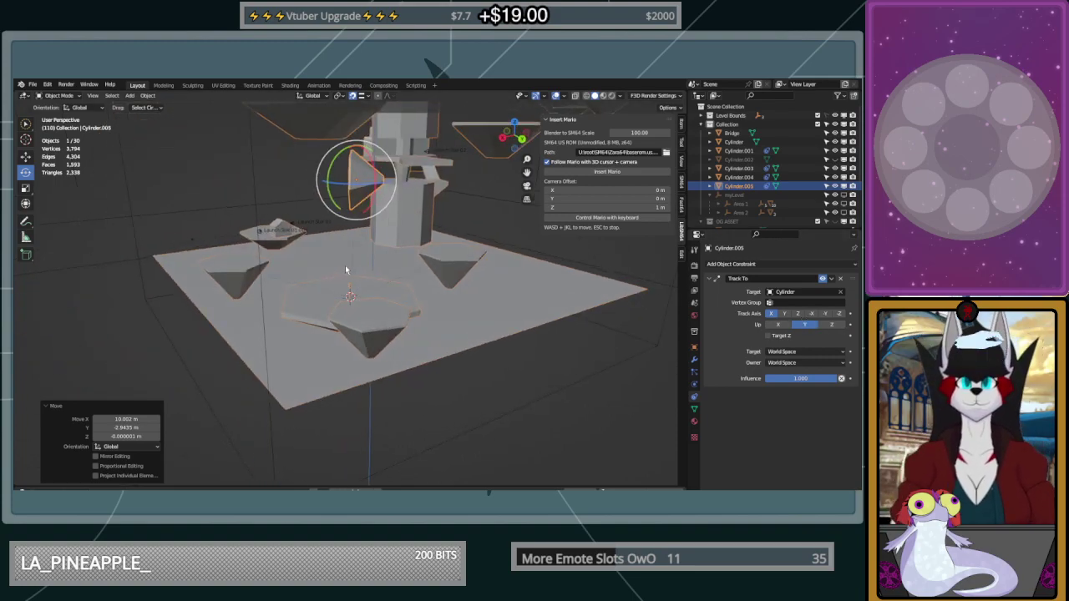
{"action": "left_click", "coordinate": [778, 325]}
Try Track Axis Y with Up Y and Z on the Track To constraint, and Track Axis Z with Up Y
{"action": "middle_click_drag", "start_coordinate": [477, 282], "coordinate": [516, 282]}
{"action": "left_click", "coordinate": [784, 316]}
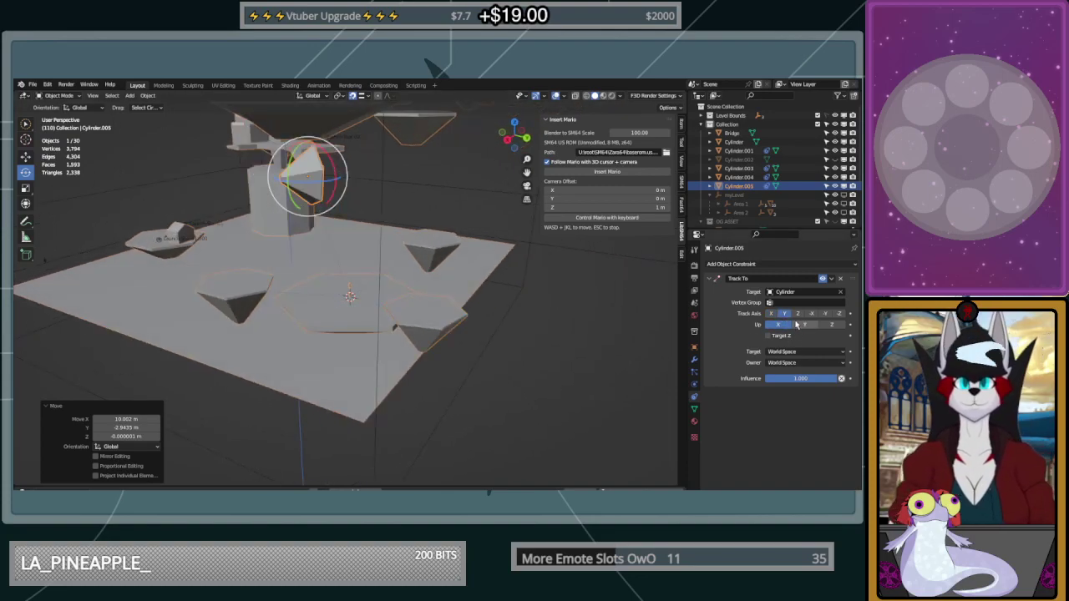
{"action": "left_click", "coordinate": [803, 325]}
{"action": "left_click", "coordinate": [824, 327]}
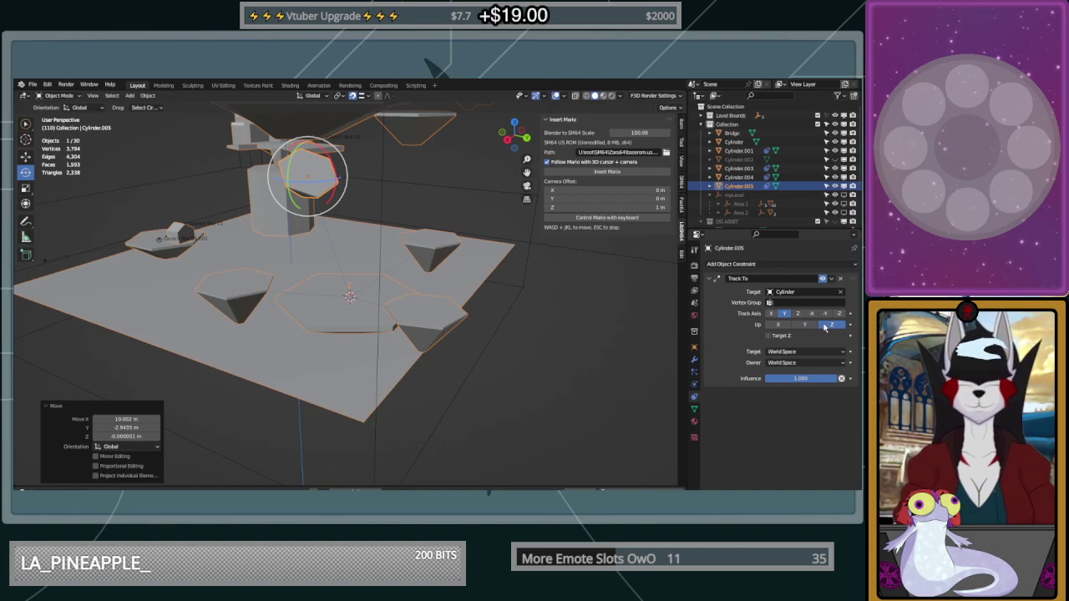
{"action": "left_click", "coordinate": [797, 314]}
{"action": "left_click", "coordinate": [803, 324]}
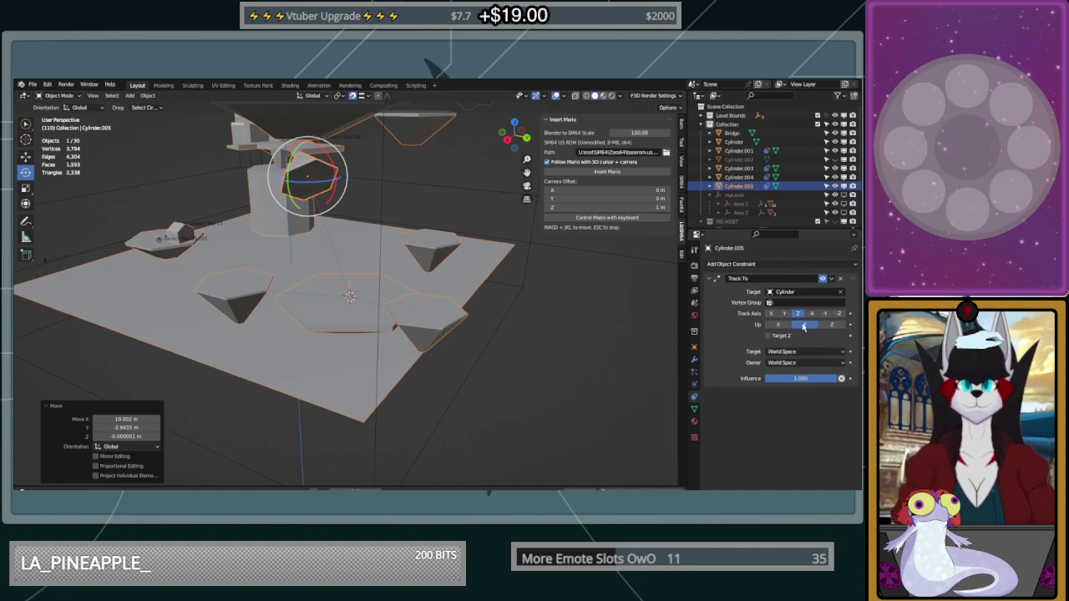
{"action": "middle_click_drag", "start_coordinate": [501, 293], "coordinate": [434, 274]}
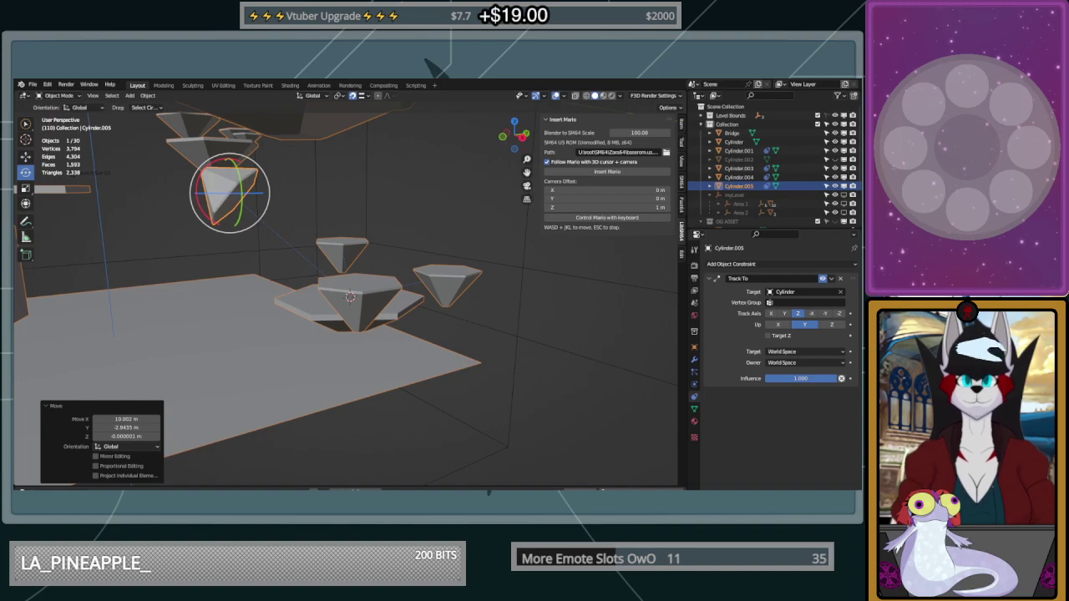
Try Target Z on the Track To constraint, testing the -X and -Y track axes and Up X and Y
{"action": "middle_click_drag", "start_coordinate": [389, 356], "coordinate": [387, 355]}
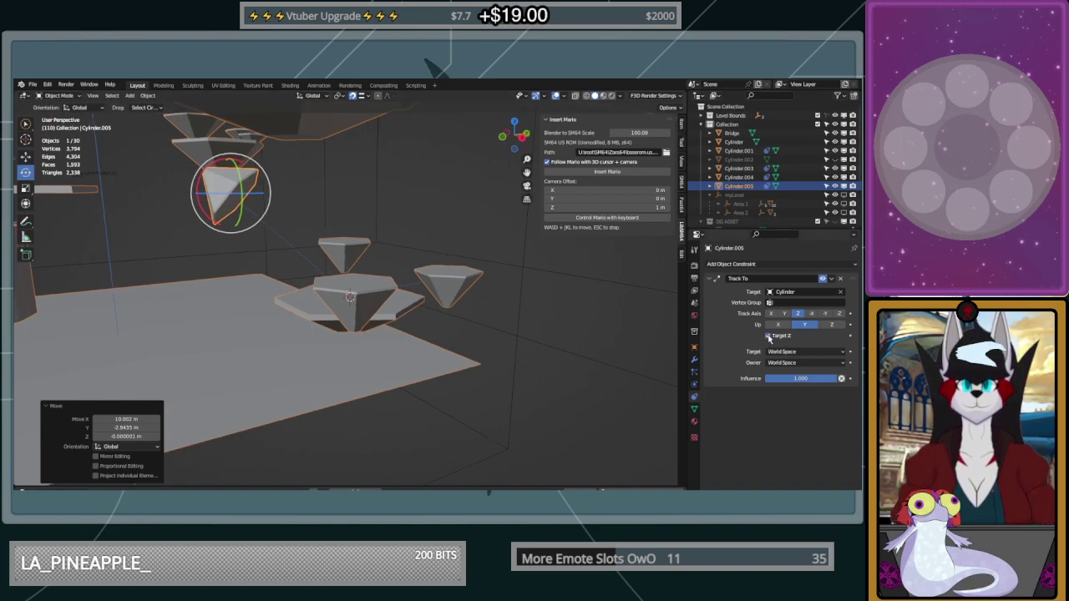
{"action": "left_click", "coordinate": [825, 314]}
{"action": "left_click", "coordinate": [811, 314]}
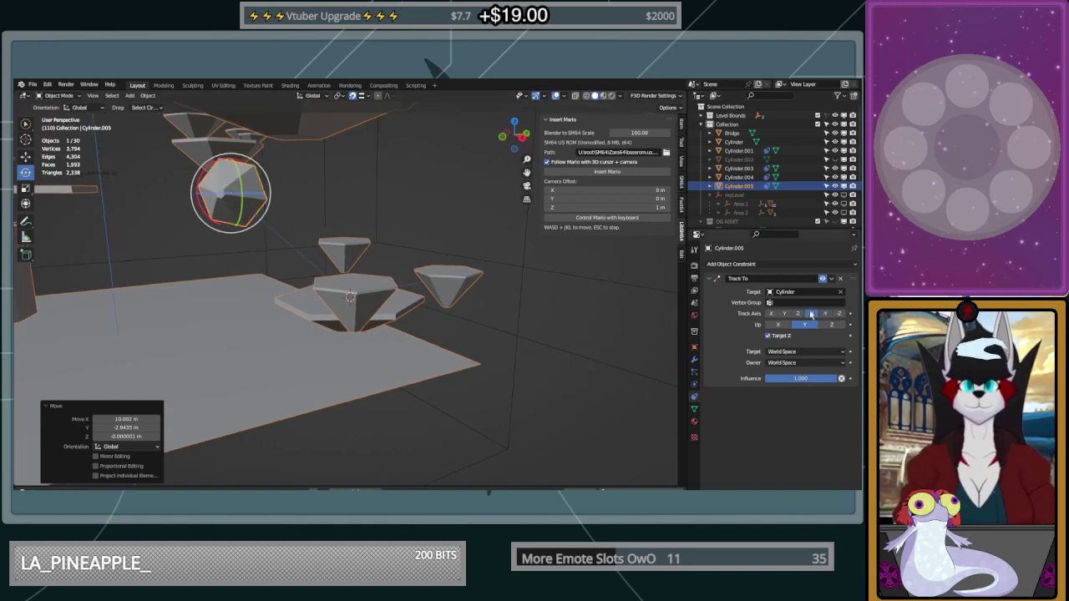
{"action": "left_click", "coordinate": [824, 314]}
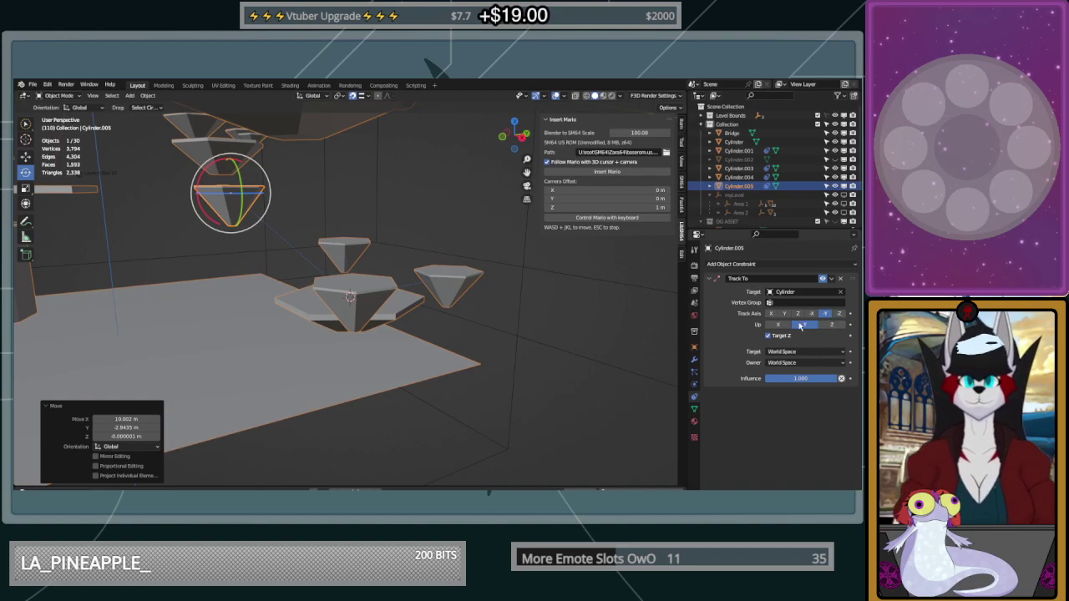
{"action": "left_click", "coordinate": [781, 325]}
{"action": "middle_click_drag", "start_coordinate": [663, 324], "coordinate": [630, 325]}
{"action": "left_click", "coordinate": [801, 327]}
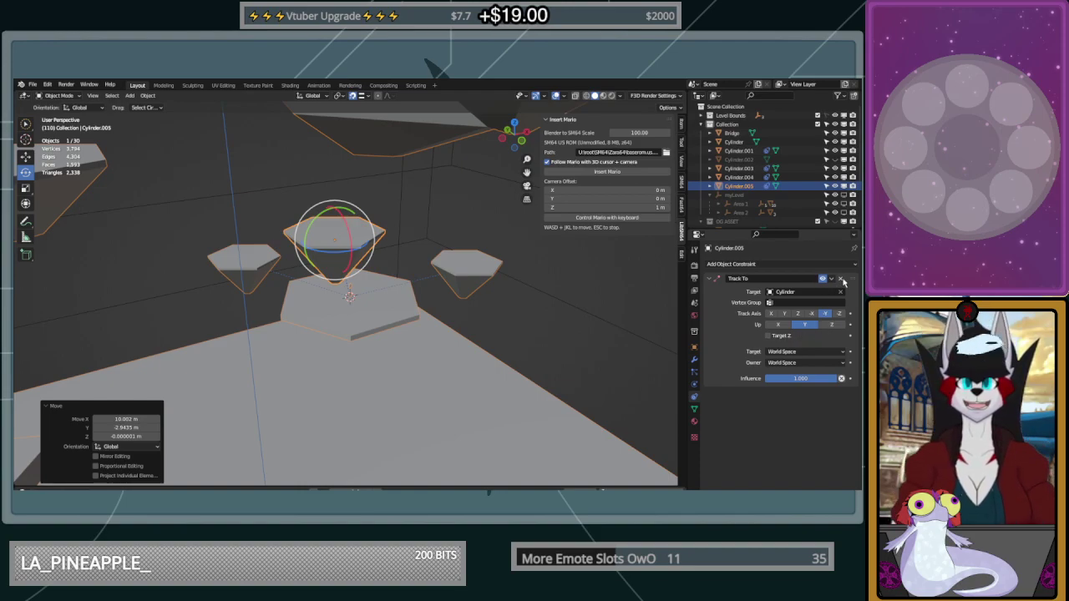
Replace the copy's Track To constraint with a Damped Track constraint targeting the large hexagonal platform, Cylinder
{"action": "left_click", "coordinate": [842, 279]}
{"action": "left_click", "coordinate": [754, 265]}
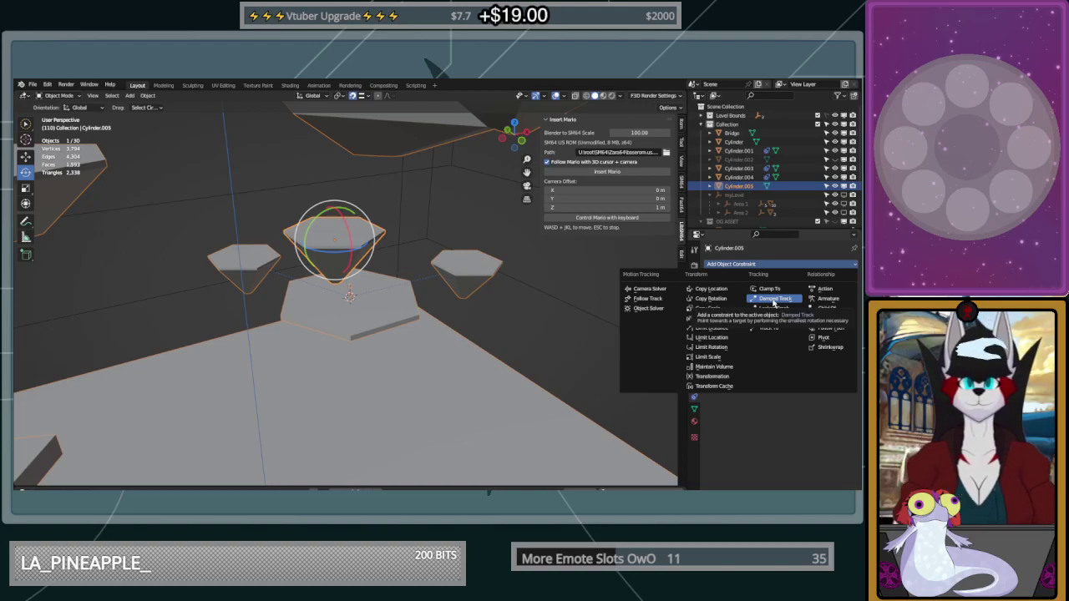
{"action": "left_click", "coordinate": [775, 302]}
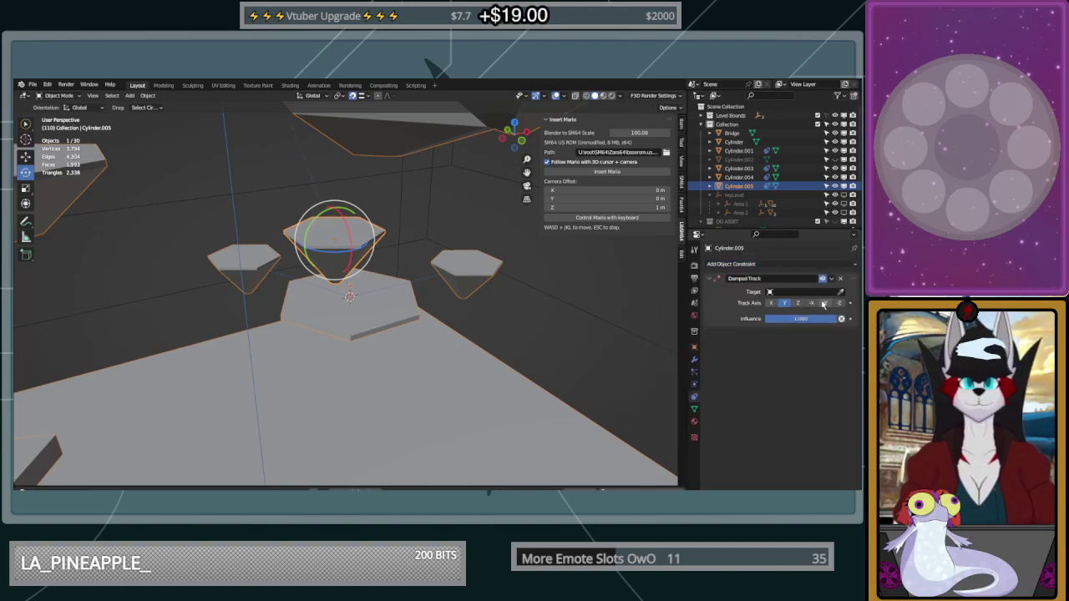
{"action": "left_click", "coordinate": [415, 287]}
{"action": "middle_click_drag", "start_coordinate": [415, 287], "coordinate": [444, 306]}
Try the Z, -X, -Z, X and Y track axes on the copy's Damped Track constraint
{"action": "left_click", "coordinate": [796, 314]}
{"action": "left_click", "coordinate": [812, 314]}
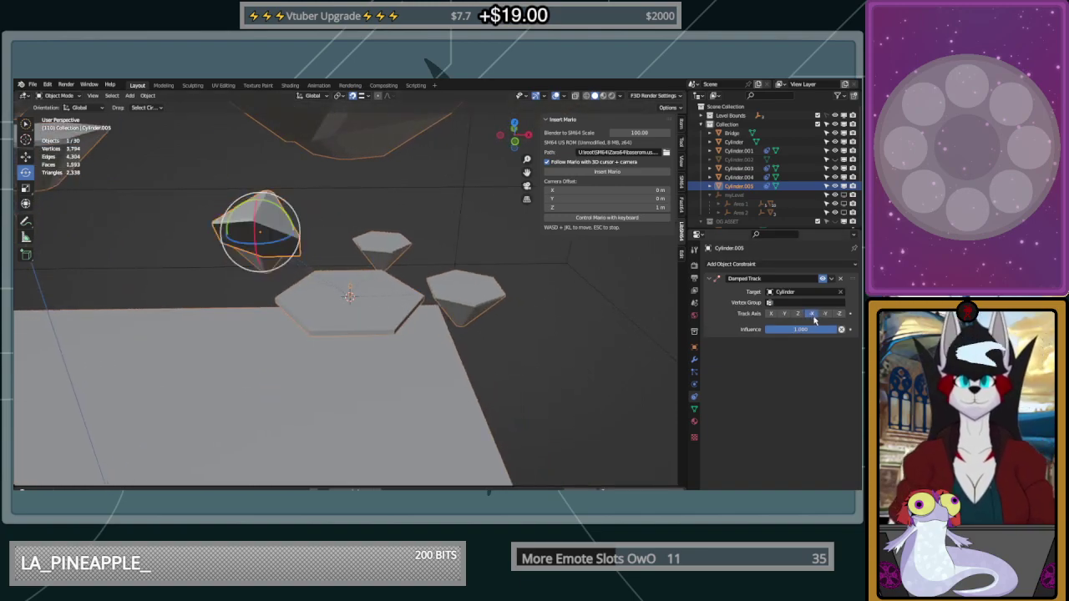
{"action": "left_click", "coordinate": [839, 314]}
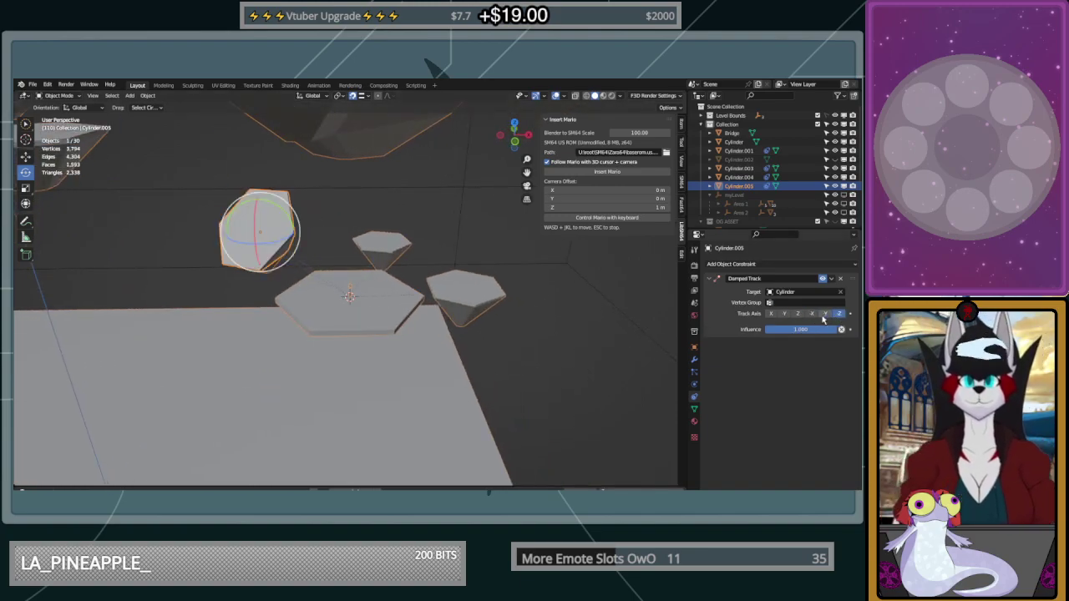
{"action": "left_click", "coordinate": [771, 314]}
{"action": "left_click", "coordinate": [784, 314]}
{"action": "left_click", "coordinate": [798, 314]}
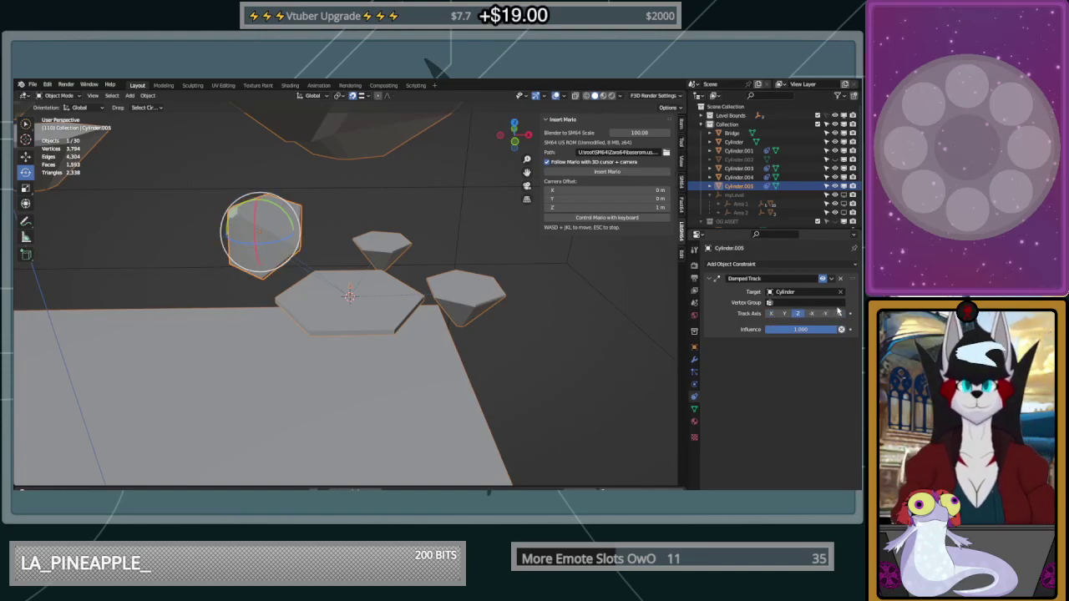
{"action": "left_click", "coordinate": [810, 314]}
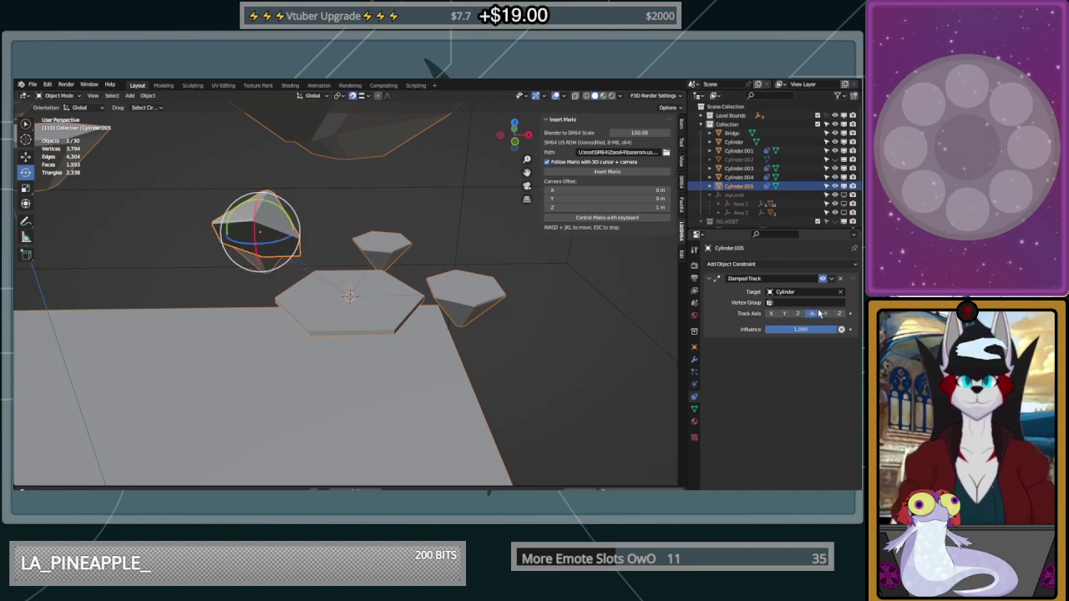
{"action": "left_click", "coordinate": [799, 315]}
Compare the X, Y, Z and -X track axes on the Damped Track constraint from another angle, finishing on Z
{"action": "middle_click_drag", "start_coordinate": [603, 313], "coordinate": [506, 304]}
{"action": "left_click", "coordinate": [784, 313]}
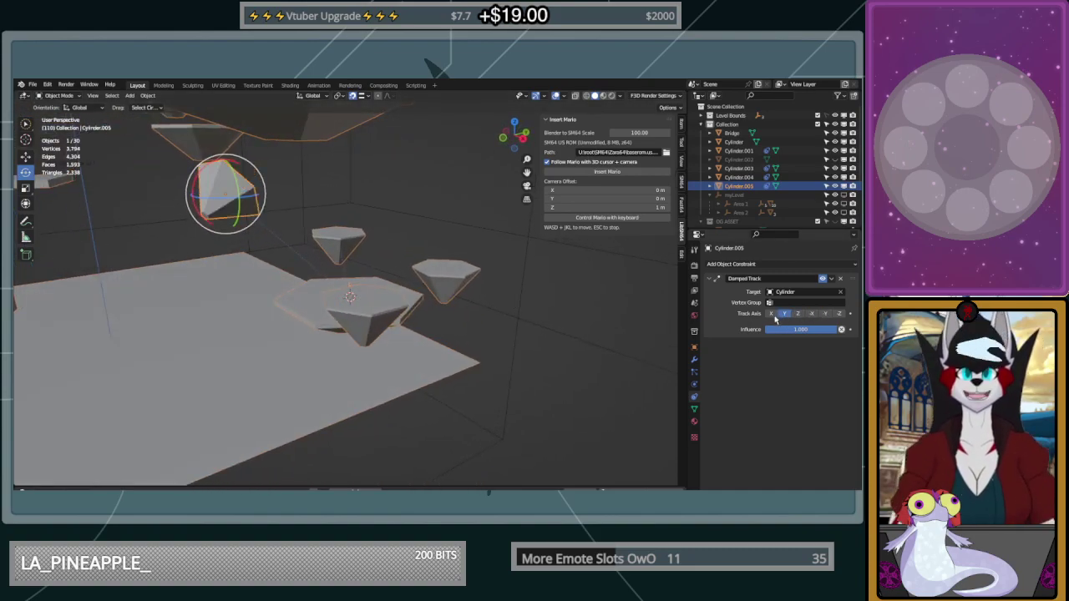
{"action": "left_click", "coordinate": [772, 314]}
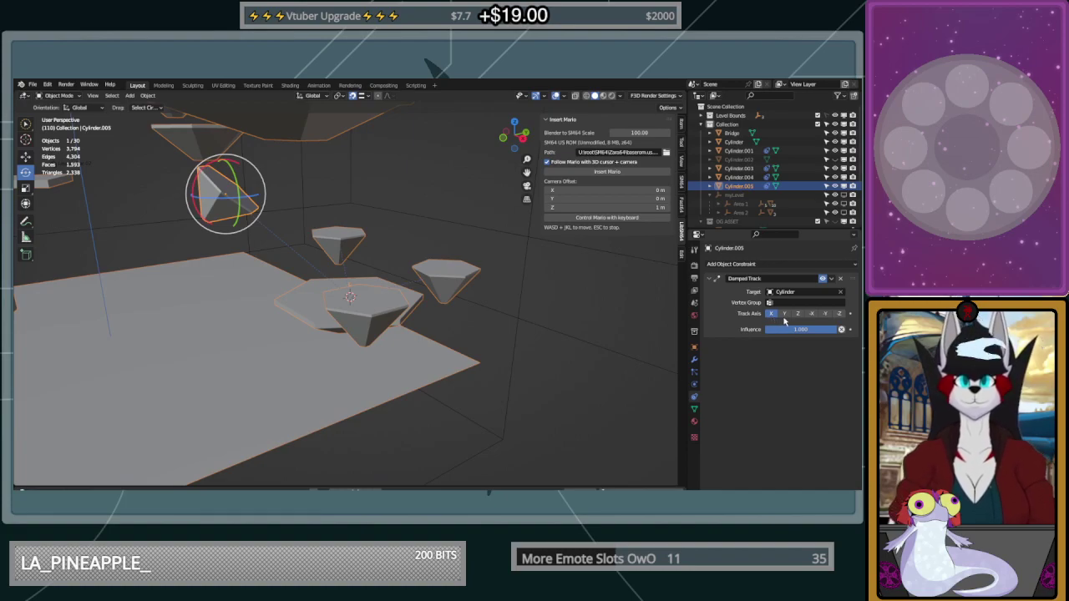
{"action": "left_click", "coordinate": [784, 316]}
{"action": "left_click", "coordinate": [797, 316]}
{"action": "left_click", "coordinate": [808, 315]}
{"action": "left_click", "coordinate": [798, 316]}
{"action": "left_click", "coordinate": [785, 316]}
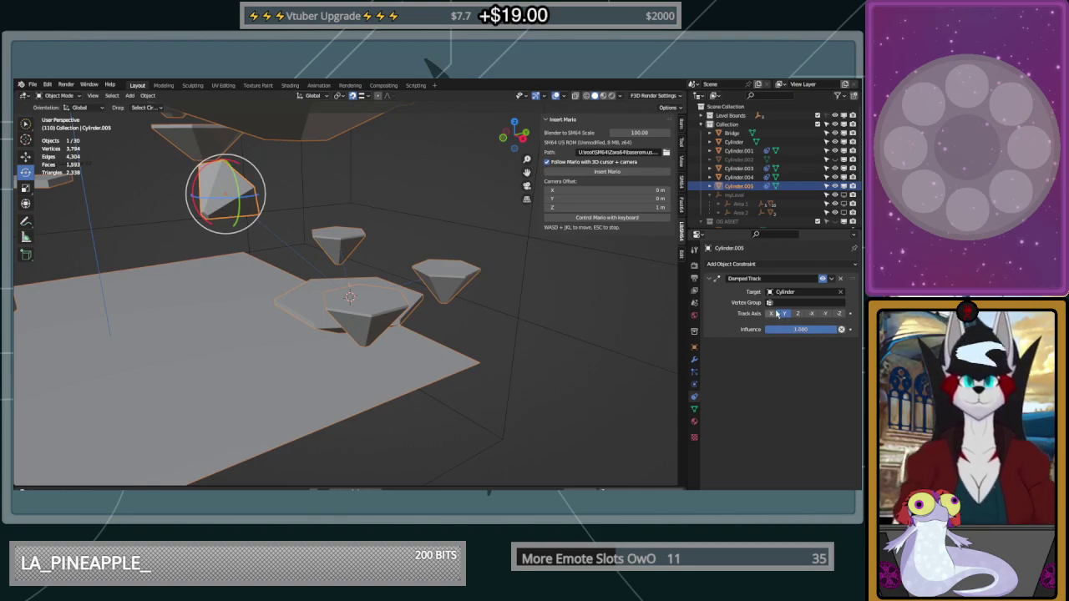
{"action": "left_click", "coordinate": [771, 314]}
{"action": "left_click", "coordinate": [797, 315]}
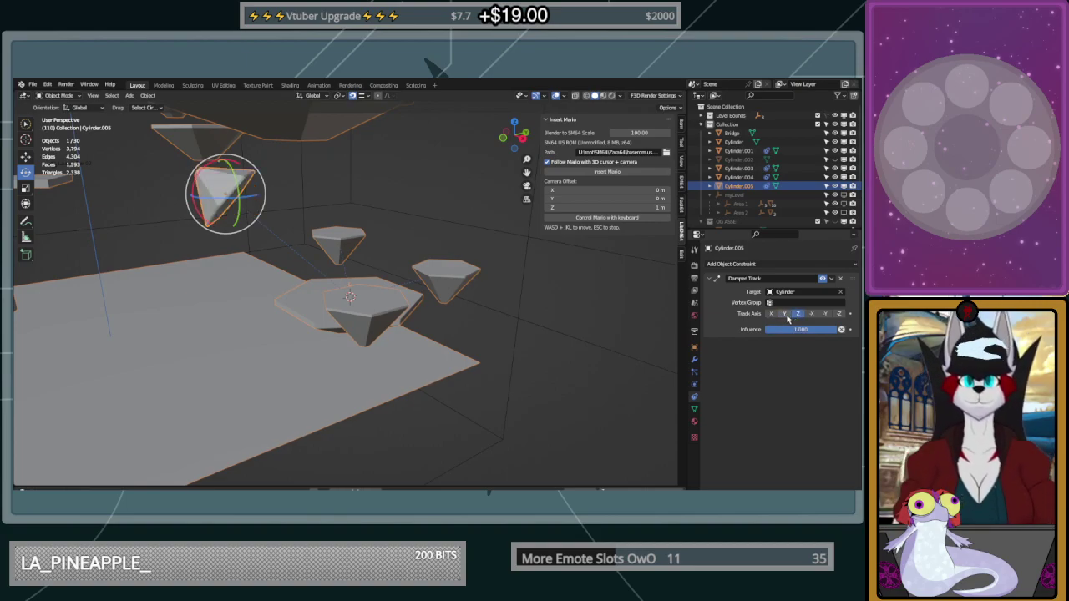
Try to rotate the constrained island by hand and undo the rotation
{"action": "left_click_drag", "start_coordinate": [201, 178], "coordinate": [254, 153]}
{"action": "key", "text": "ctrl+z"}
{"action": "key", "text": "ctrl+z"}
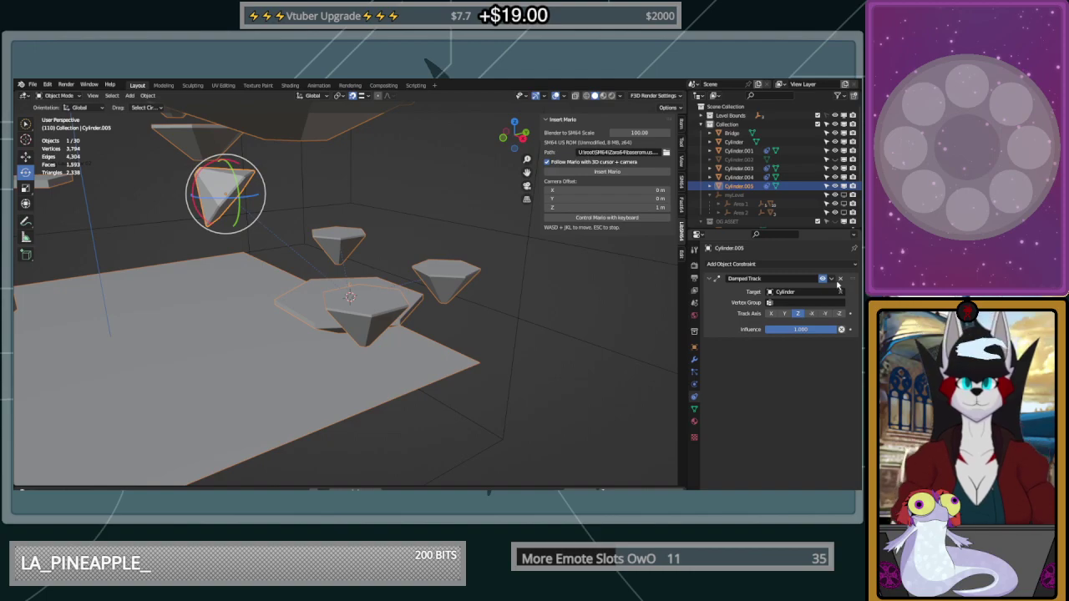
Replace the Damped Track constraint with a Locked Track constraint targeting the large hexagonal platform, Cylinder
{"action": "left_click", "coordinate": [831, 278]}
{"action": "left_click", "coordinate": [837, 288]}
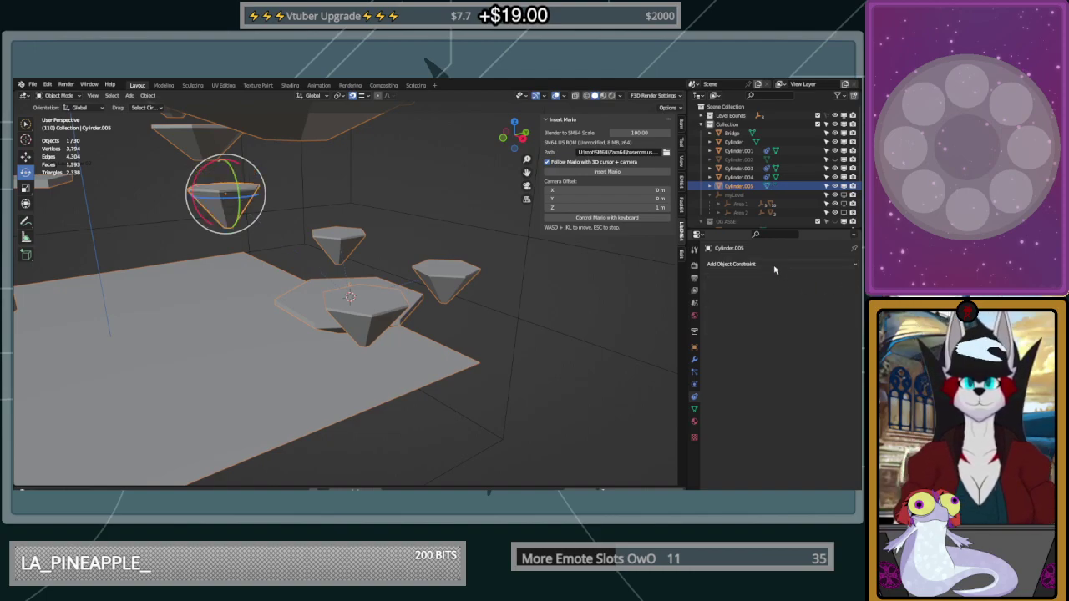
{"action": "left_click", "coordinate": [770, 264]}
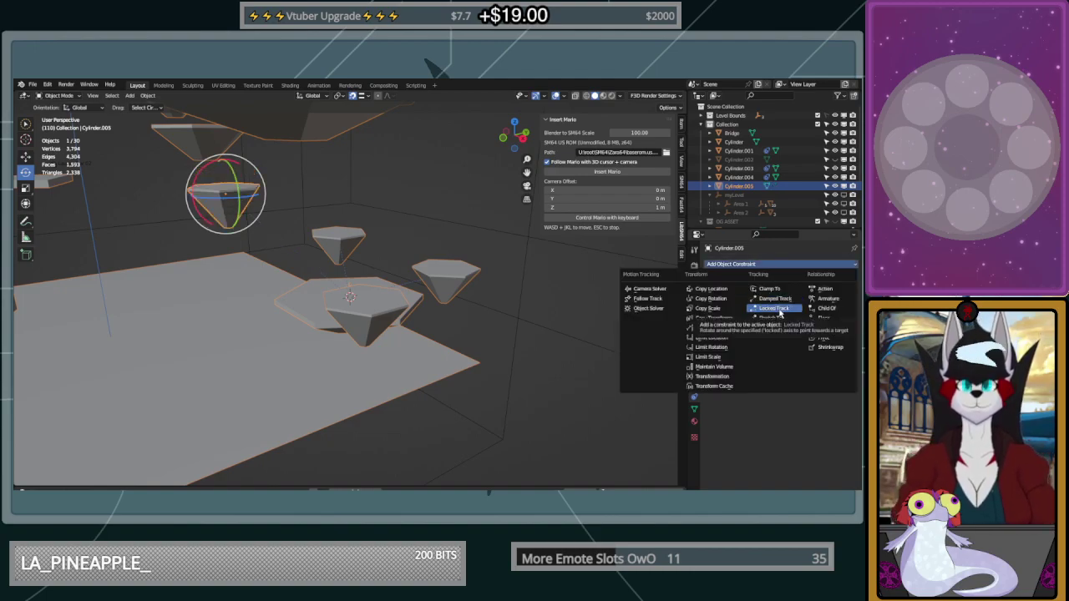
{"action": "left_click", "coordinate": [775, 309]}
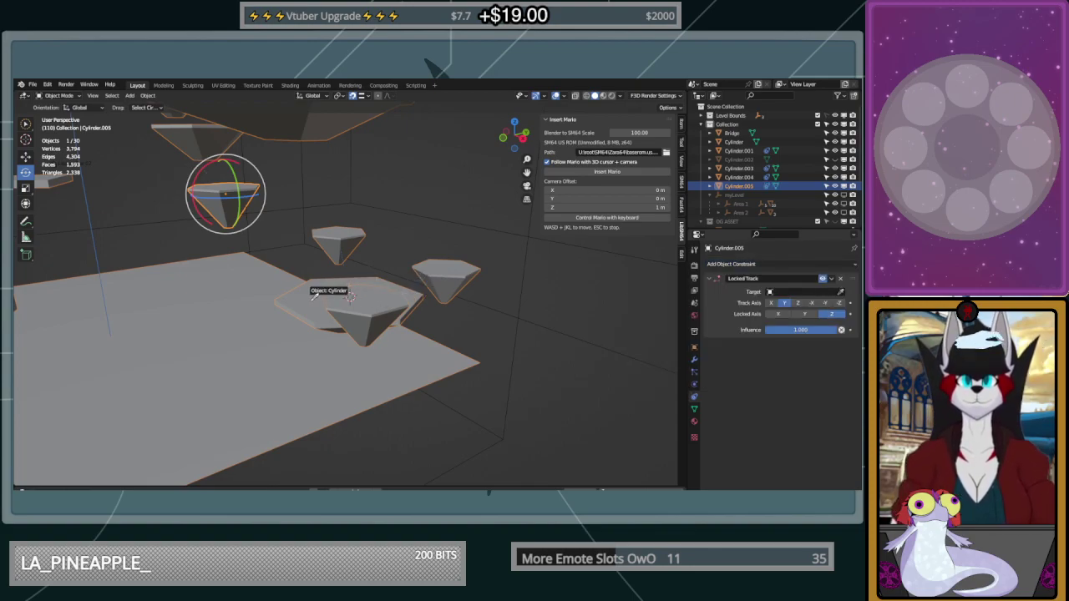
{"action": "left_click", "coordinate": [302, 303]}
{"action": "middle_click_drag", "start_coordinate": [303, 303], "coordinate": [368, 309]}
Try the Y and X locked axes on the Locked Track constraint and return it to Z
{"action": "left_click", "coordinate": [809, 325]}
{"action": "left_click", "coordinate": [776, 325]}
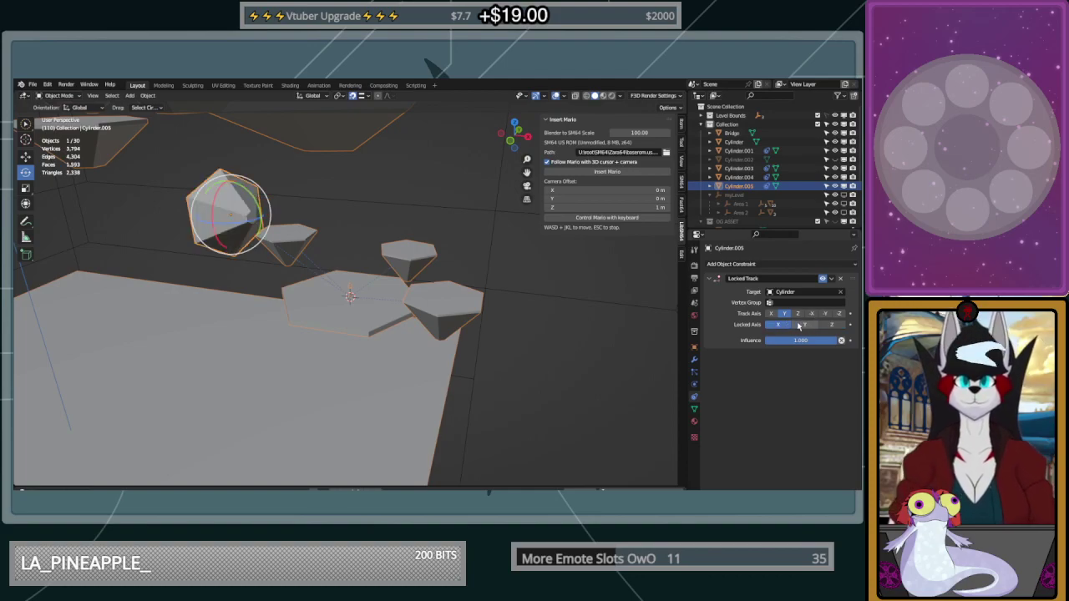
{"action": "left_click", "coordinate": [830, 326]}
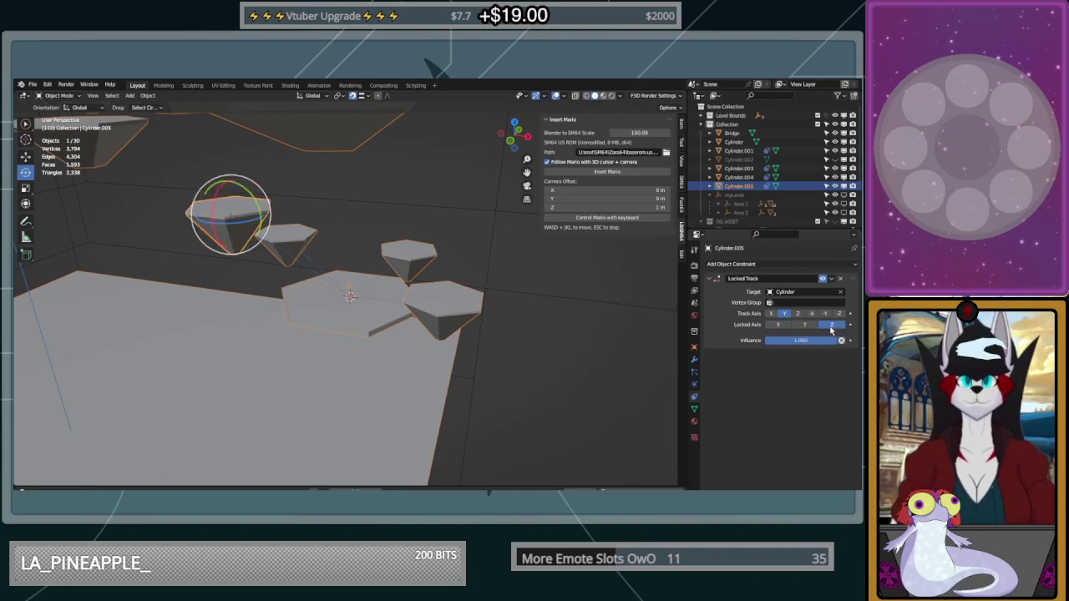
Try the Z, X and Y track axes on the Locked Track constraint with Locked Axis Z, finishing on X
{"action": "left_click", "coordinate": [798, 314]}
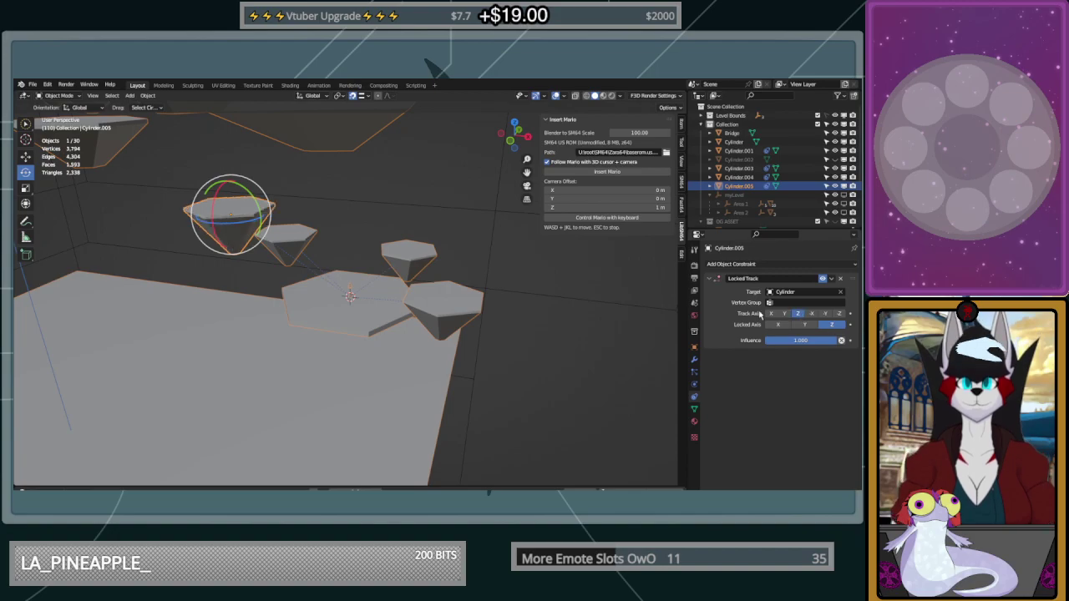
{"action": "left_click", "coordinate": [771, 314]}
{"action": "left_click", "coordinate": [784, 314]}
{"action": "middle_click_drag", "start_coordinate": [486, 302], "coordinate": [436, 195]}
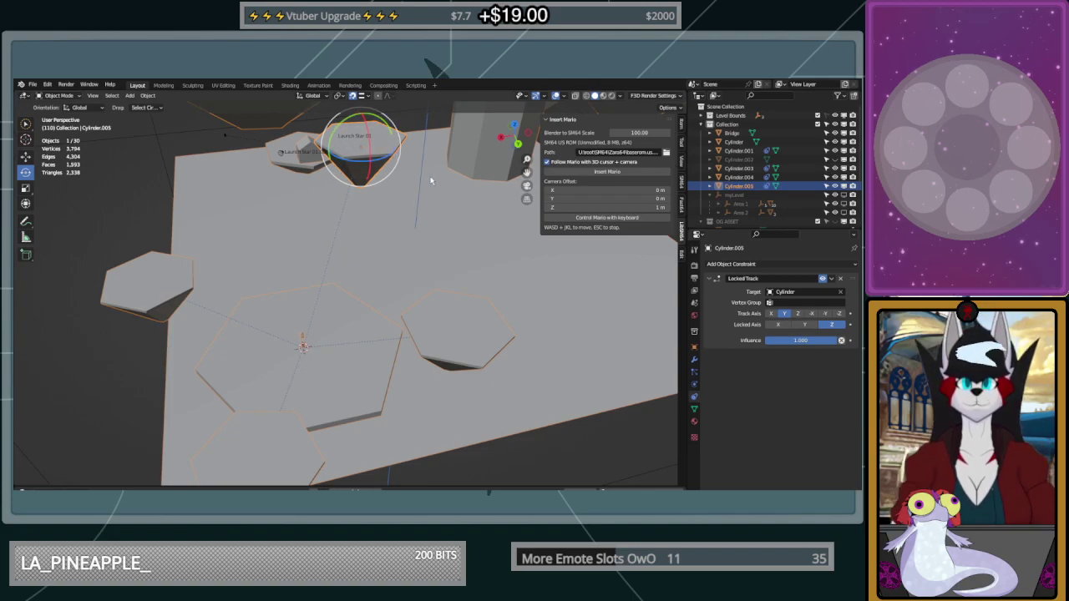
{"action": "middle_click_drag", "start_coordinate": [528, 296], "coordinate": [479, 282]}
{"action": "left_click", "coordinate": [772, 313]}
Set the Rotate tool's orientation to Local and choose Track Axis Y on the Locked Track constraint after trying X and -X
{"action": "left_click", "coordinate": [63, 109]}
{"action": "left_click", "coordinate": [85, 147]}
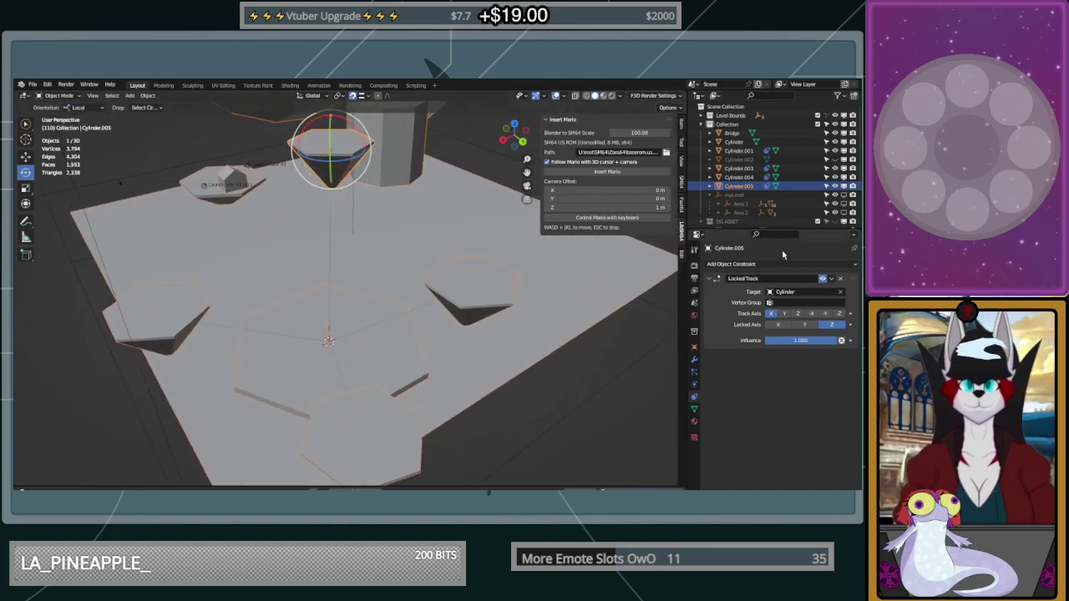
{"action": "left_click", "coordinate": [785, 313]}
{"action": "left_click", "coordinate": [770, 313]}
{"action": "left_click", "coordinate": [812, 313]}
{"action": "left_click", "coordinate": [785, 314]}
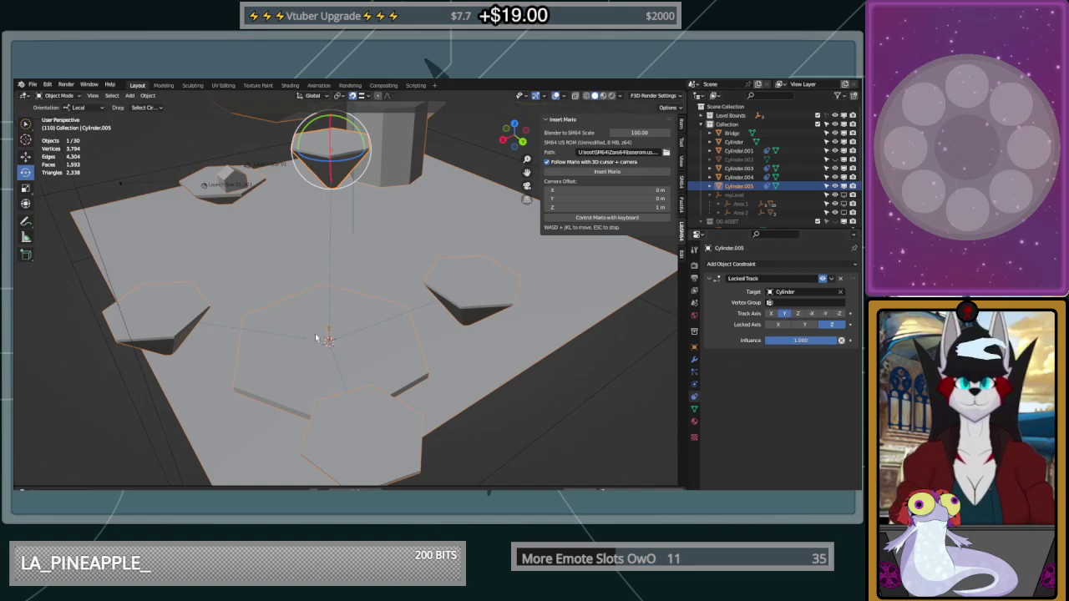
Replace the constraint on the small floating island Cylinder.003 with a Locked Track constraint targeting the large hexagonal island, Cylinder
{"action": "left_click", "coordinate": [159, 306]}
{"action": "left_click", "coordinate": [840, 279]}
{"action": "left_click", "coordinate": [728, 265]}
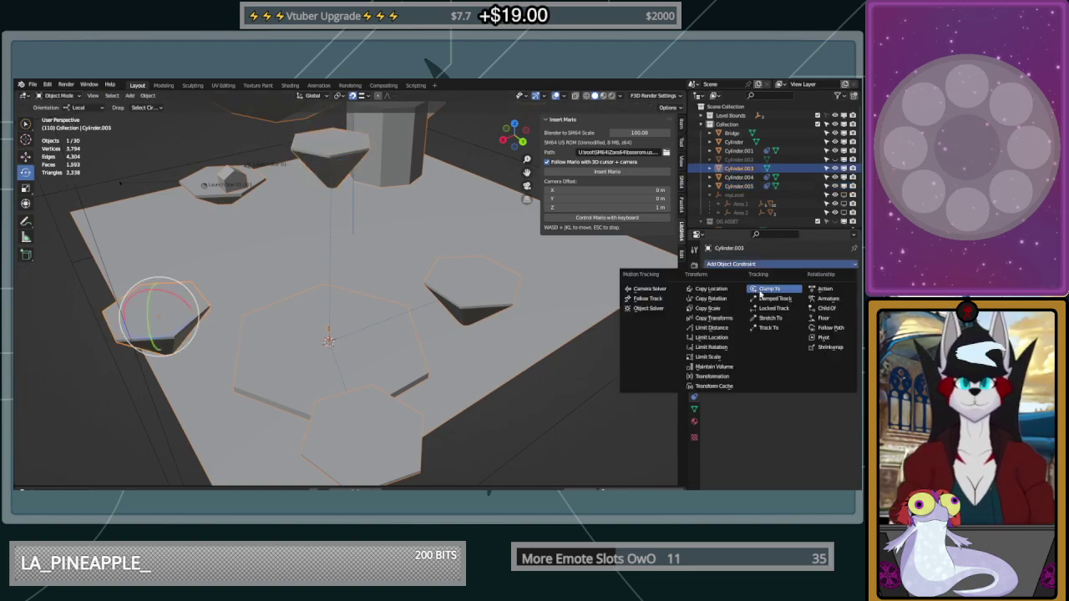
{"action": "left_click", "coordinate": [785, 309]}
{"action": "left_click", "coordinate": [839, 292]}
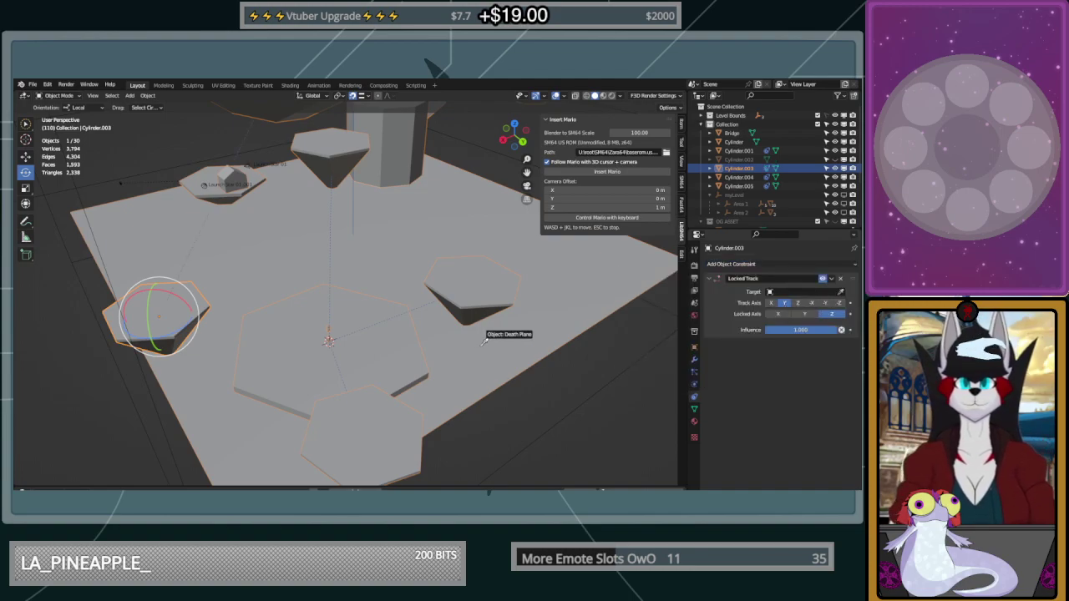
{"action": "left_click", "coordinate": [406, 354]}
Replace the Track To constraint on the small island Cylinder.001 with a Locked Track constraint targeting Cylinder
{"action": "middle_click_drag", "start_coordinate": [406, 354], "coordinate": [492, 372]}
{"action": "left_click", "coordinate": [492, 372]}
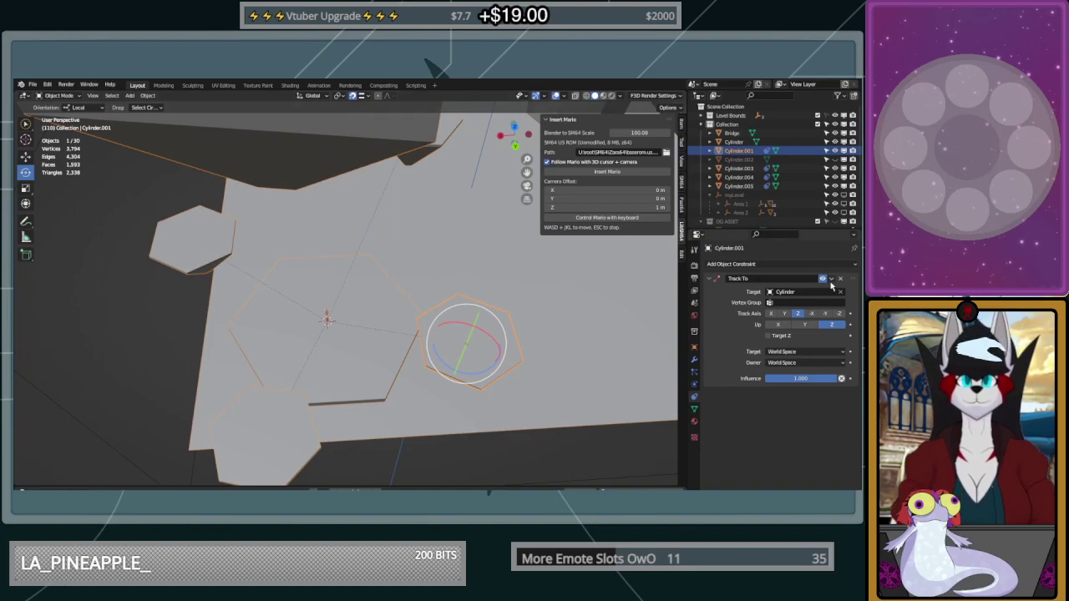
{"action": "left_click", "coordinate": [798, 265]}
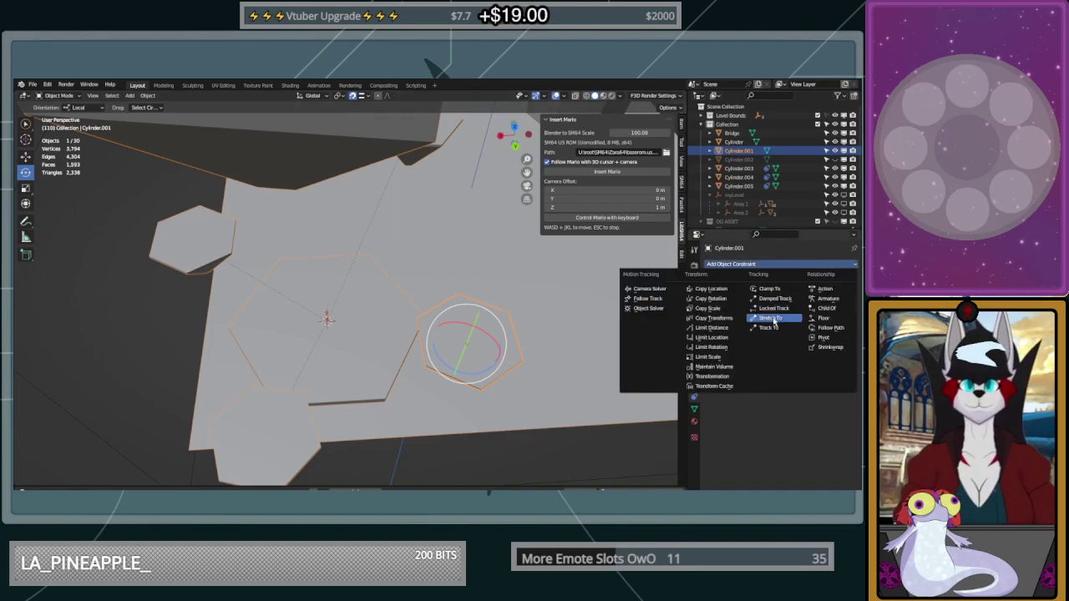
{"action": "left_click", "coordinate": [775, 309]}
{"action": "left_click", "coordinate": [840, 293]}
{"action": "left_click", "coordinate": [358, 314]}
Replace the Track To constraint on the small island Cylinder.004 with a Locked Track constraint targeting Cylinder
{"action": "middle_click_drag", "start_coordinate": [677, 345], "coordinate": [210, 365]}
{"action": "key", "text": "alt+a"}
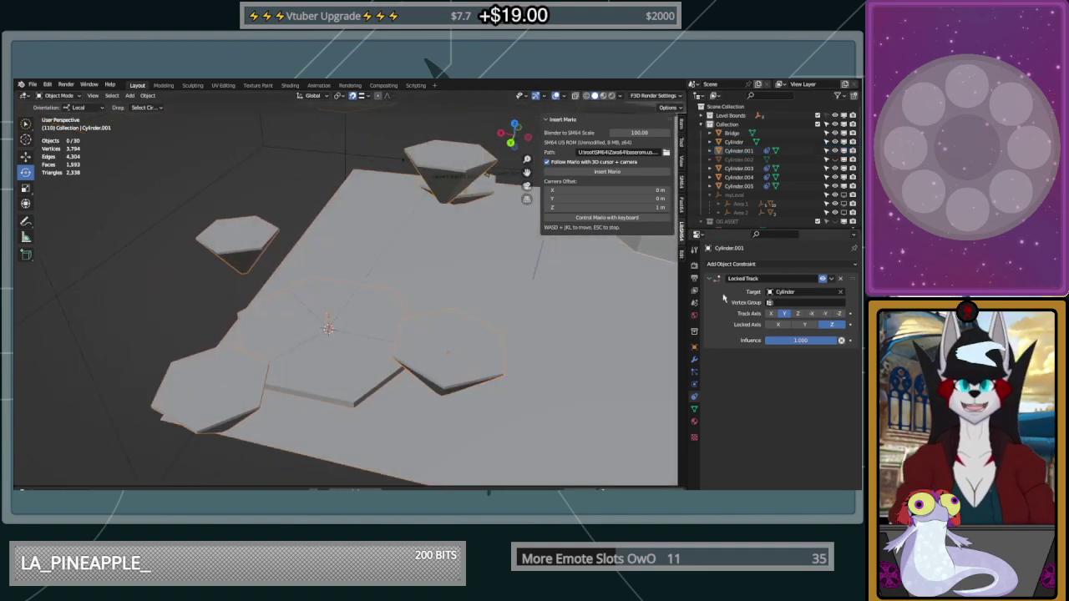
{"action": "left_click", "coordinate": [229, 402]}
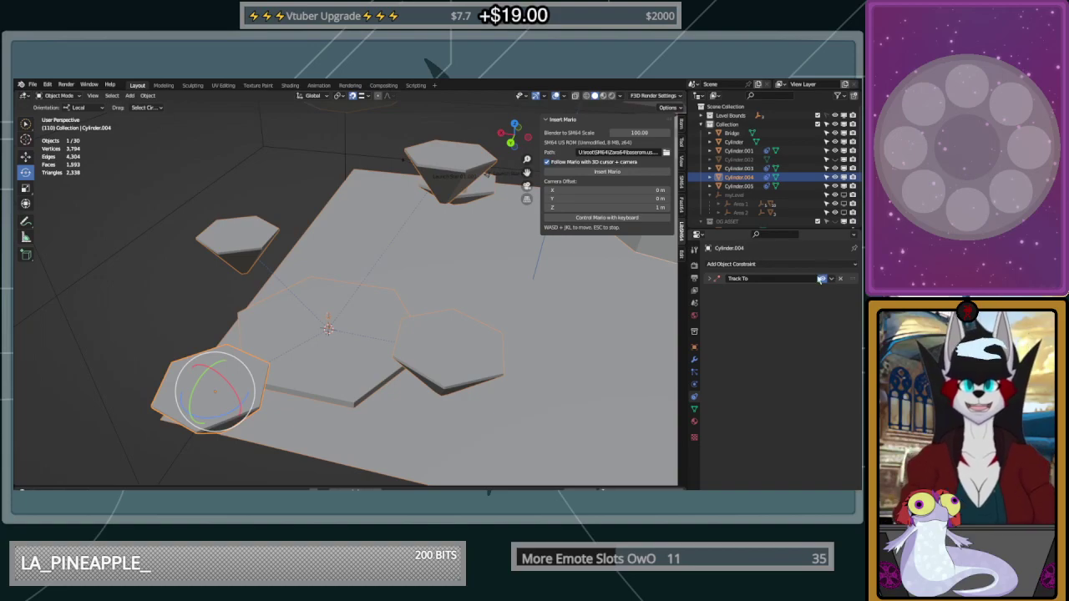
{"action": "left_click", "coordinate": [796, 264]}
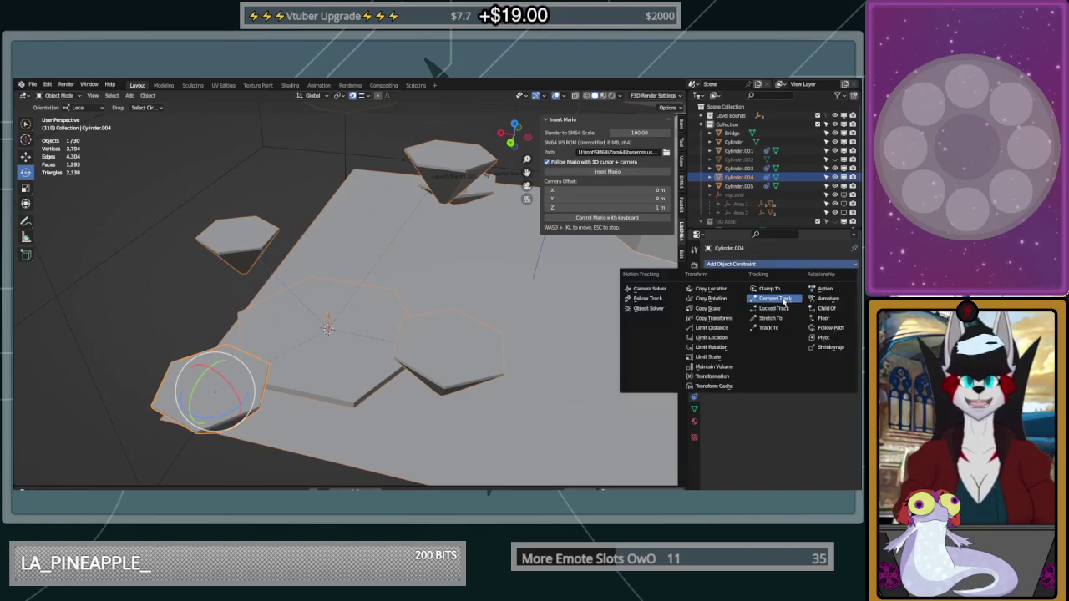
{"action": "left_click", "coordinate": [775, 298]}
{"action": "left_click", "coordinate": [841, 279]}
{"action": "left_click", "coordinate": [840, 279]}
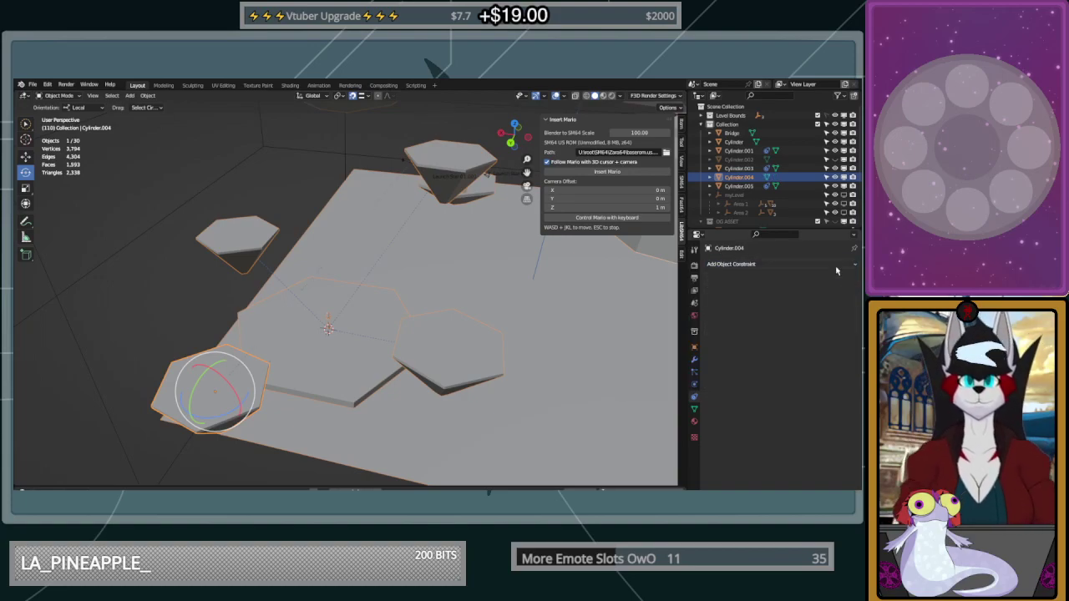
{"action": "left_click", "coordinate": [772, 264]}
{"action": "left_click", "coordinate": [773, 309]}
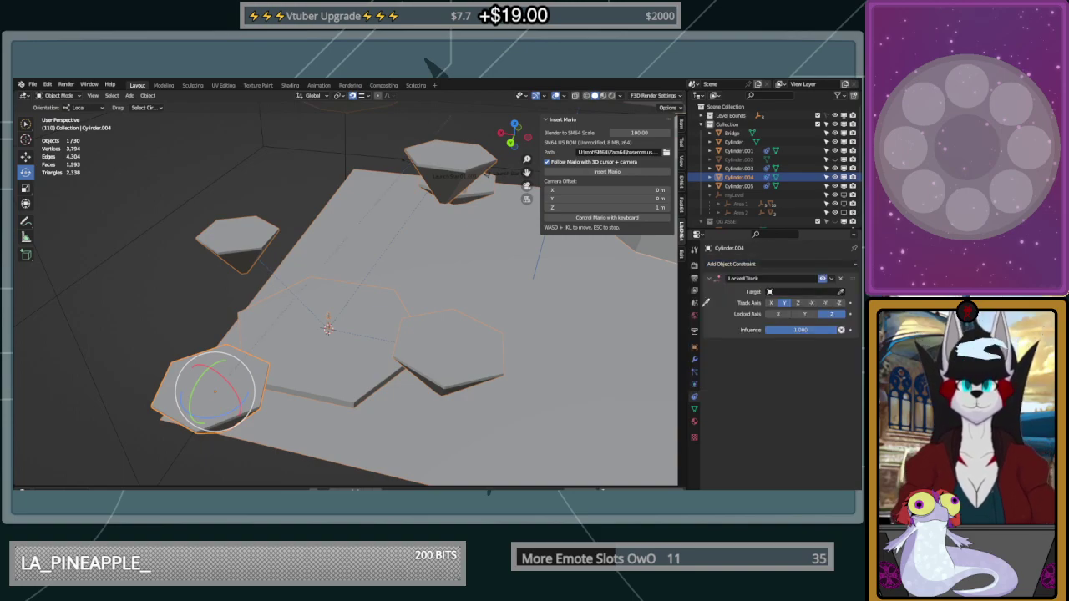
{"action": "left_click", "coordinate": [358, 346]}
Lower the small floating island Cylinder.005 with the Move tool and shift it along X beside the large hexagonal island
{"action": "middle_click_drag", "start_coordinate": [358, 345], "coordinate": [387, 335]}
{"action": "left_click", "coordinate": [27, 160]}
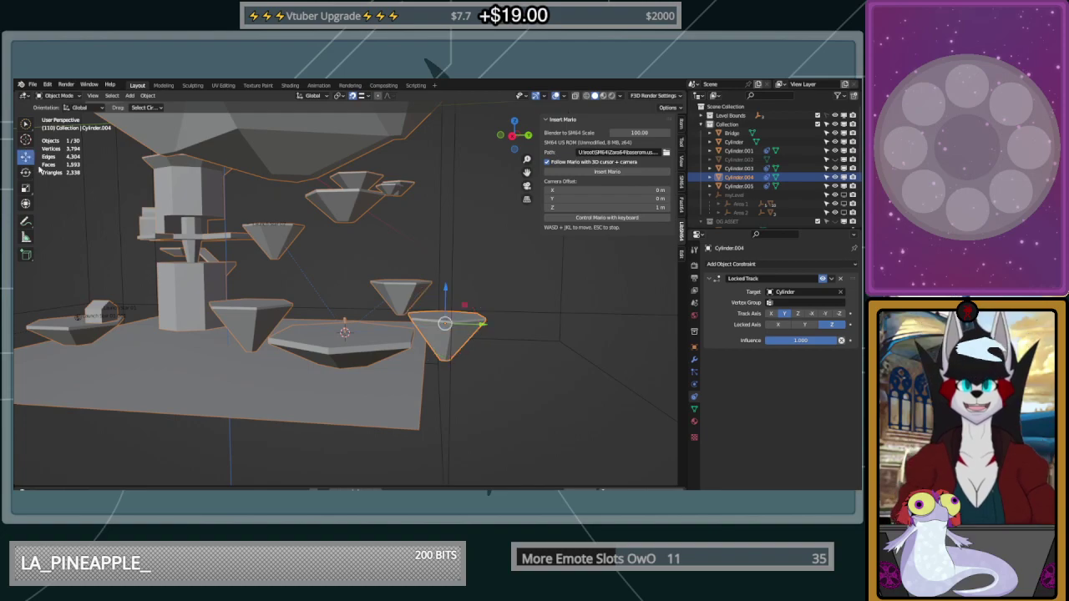
{"action": "middle_click_drag", "start_coordinate": [192, 201], "coordinate": [231, 220]}
{"action": "left_click", "coordinate": [232, 223]}
{"action": "left_click_drag", "start_coordinate": [244, 243], "coordinate": [279, 333]}
{"action": "left_click_drag", "start_coordinate": [238, 334], "coordinate": [239, 329]}
{"action": "left_click_drag", "start_coordinate": [257, 374], "coordinate": [273, 387]}
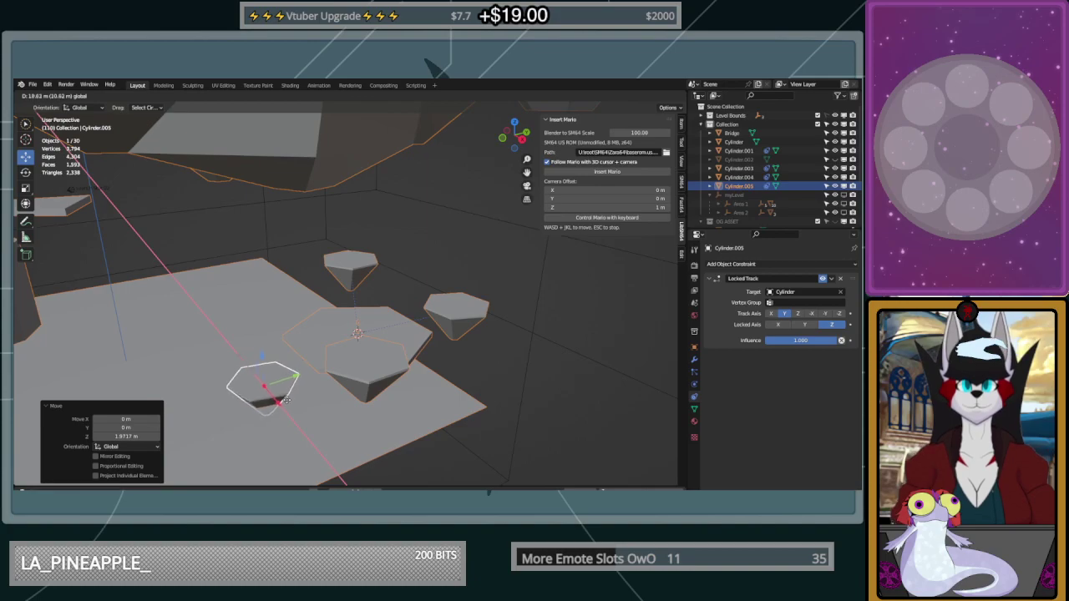
Raise the small floating island Cylinder.005 by about 4.8 m along Z
{"action": "left_click", "coordinate": [251, 352]}
{"action": "key", "text": "g"}
{"action": "key", "text": "z"}
{"action": "left_click", "coordinate": [238, 312]}
{"action": "middle_click_drag", "start_coordinate": [238, 312], "coordinate": [201, 332]}
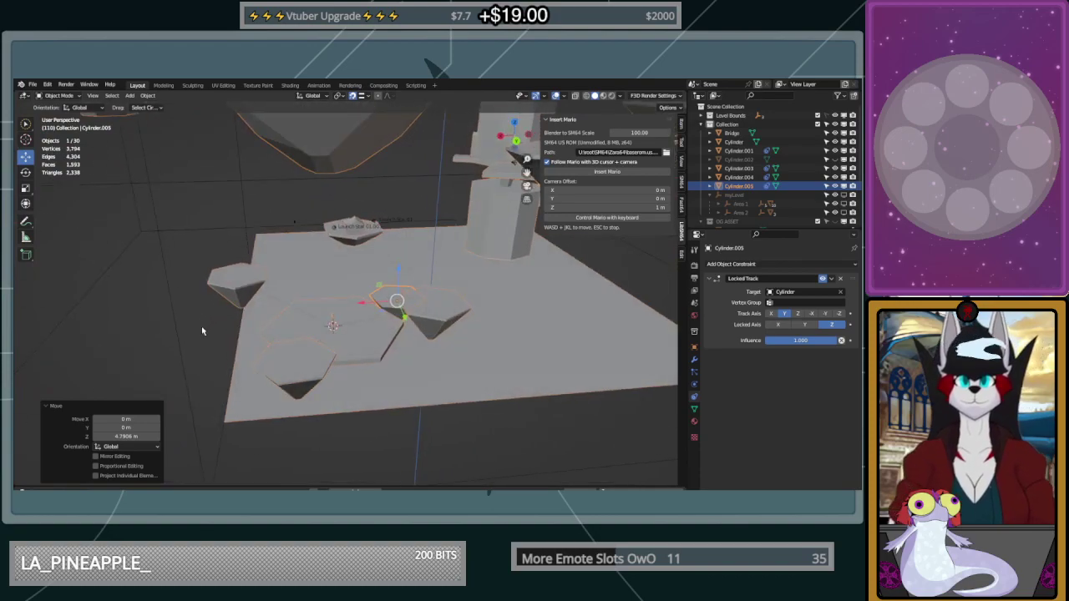
Deepen the large hexagonal island by moving its bottom face down along Z by about 5 m and a further 1.9 m
{"action": "left_click", "coordinate": [443, 315]}
{"action": "middle_click_drag", "start_coordinate": [444, 315], "coordinate": [406, 285]}
{"action": "left_click", "coordinate": [319, 354]}
{"action": "key", "text": "Tab"}
{"action": "left_click", "coordinate": [333, 359]}
{"action": "left_click_drag", "start_coordinate": [338, 325], "coordinate": [338, 343]}
{"action": "middle_click_drag", "start_coordinate": [341, 343], "coordinate": [441, 371]}
{"action": "mouse_move", "coordinate": [347, 341]}
{"action": "left_mouse_down"}
{"action": "mouse_move", "coordinate": [354, 372]}
{"action": "mouse_move", "coordinate": [354, 347]}
{"action": "left_mouse_up"}
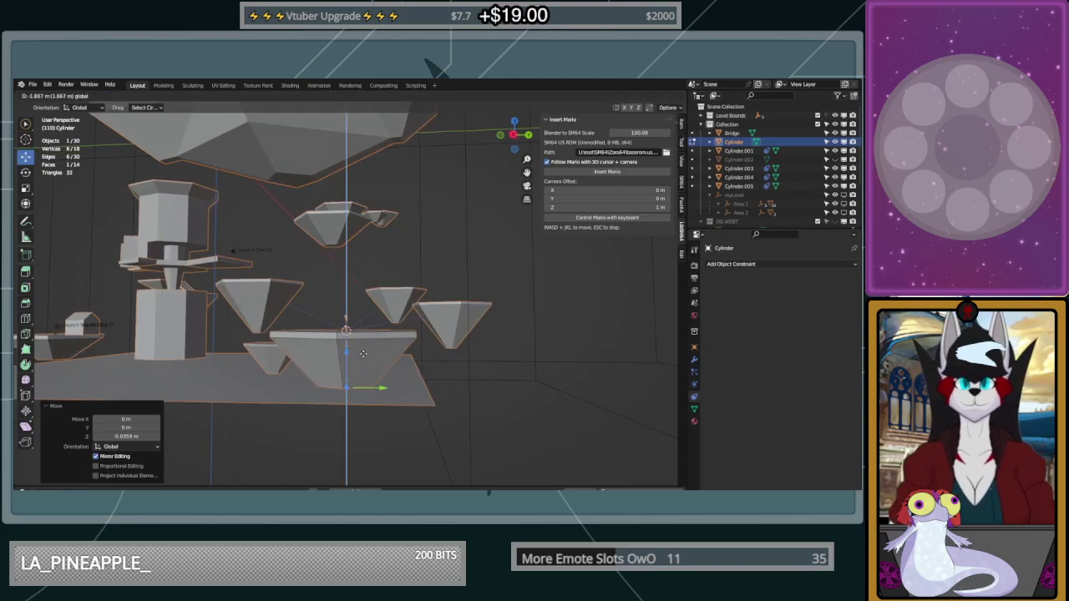
{"action": "middle_click_drag", "start_coordinate": [354, 346], "coordinate": [379, 371]}
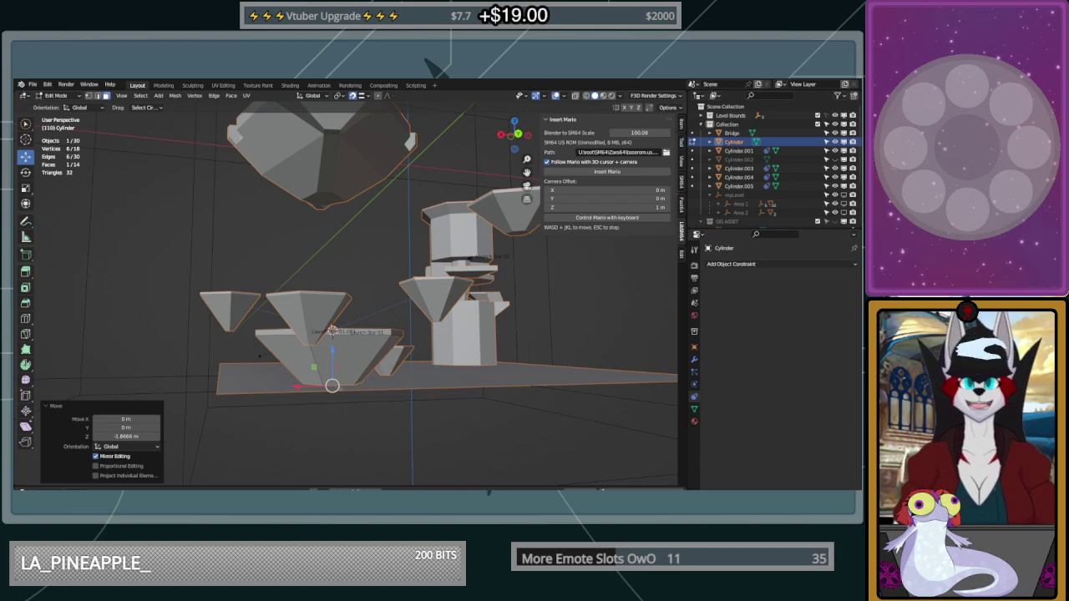
Examine the deepened hexagonal island against its surroundings, leave Edit Mode and clear the selection
{"action": "middle_click_drag", "start_coordinate": [385, 247], "coordinate": [341, 258]}
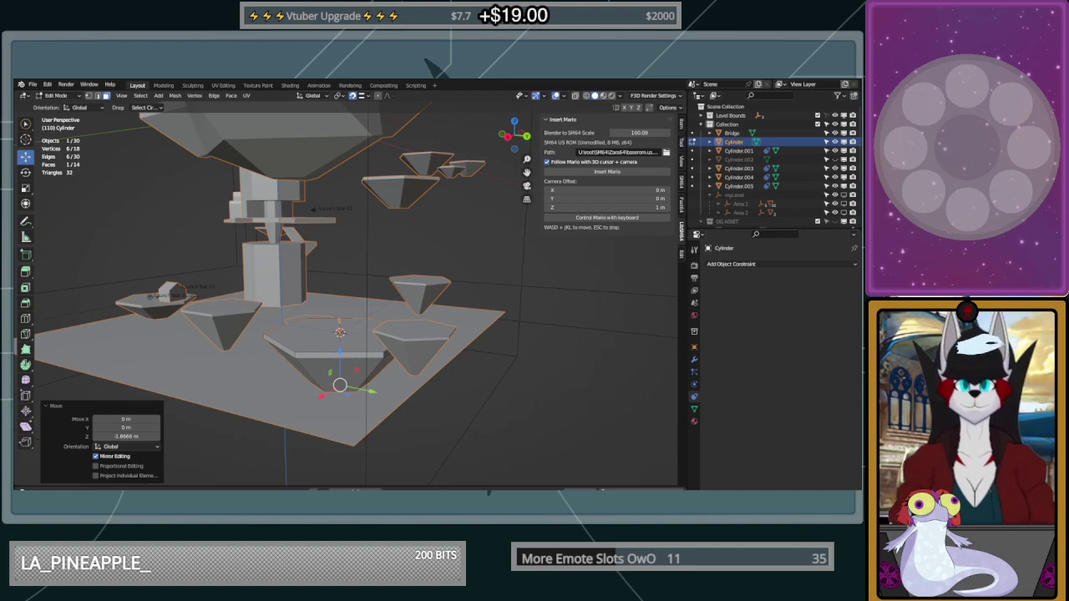
{"action": "middle_click_drag", "start_coordinate": [340, 333], "coordinate": [547, 375]}
{"action": "scroll", "coordinate": [419, 388], "scroll_direction": "up", "scroll_amount": 3}
{"action": "middle_click_drag", "start_coordinate": [435, 377], "coordinate": [398, 289]}
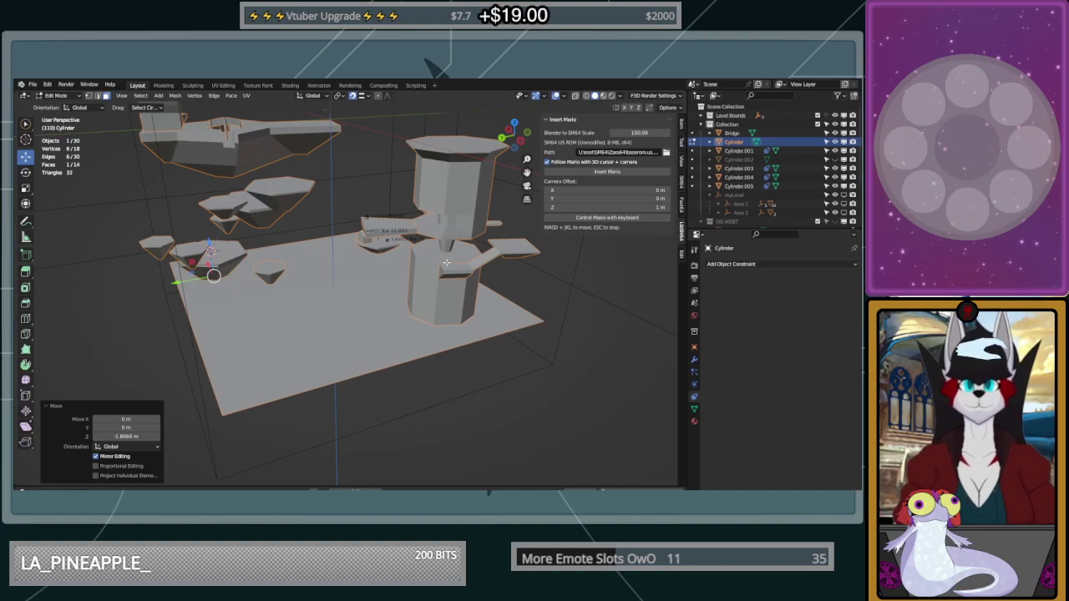
{"action": "middle_click_drag", "start_coordinate": [446, 262], "coordinate": [360, 252]}
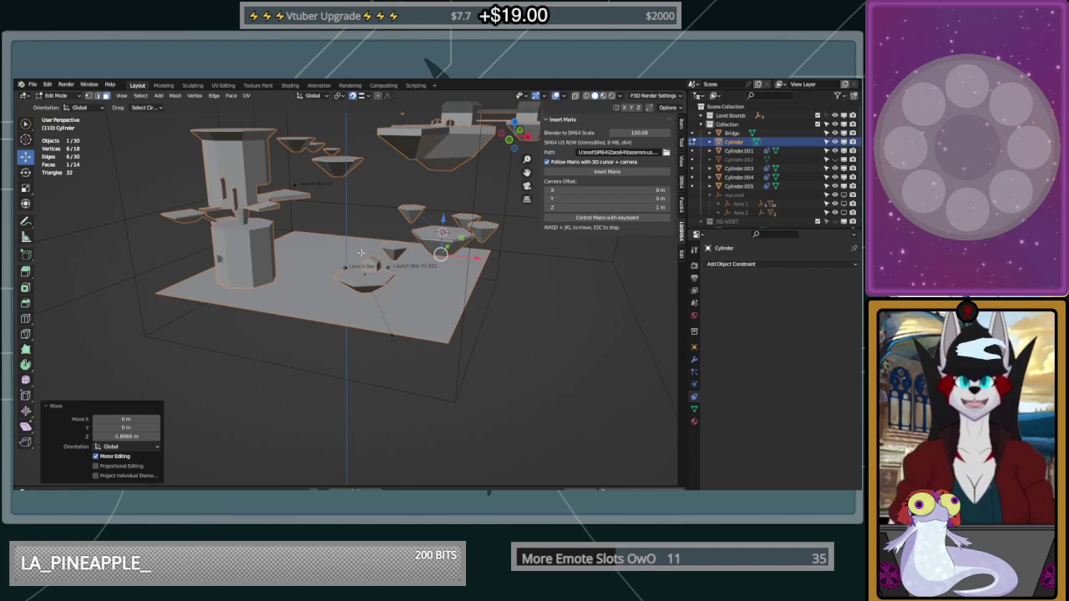
{"action": "scroll", "coordinate": [361, 252], "scroll_direction": "up", "scroll_amount": 5}
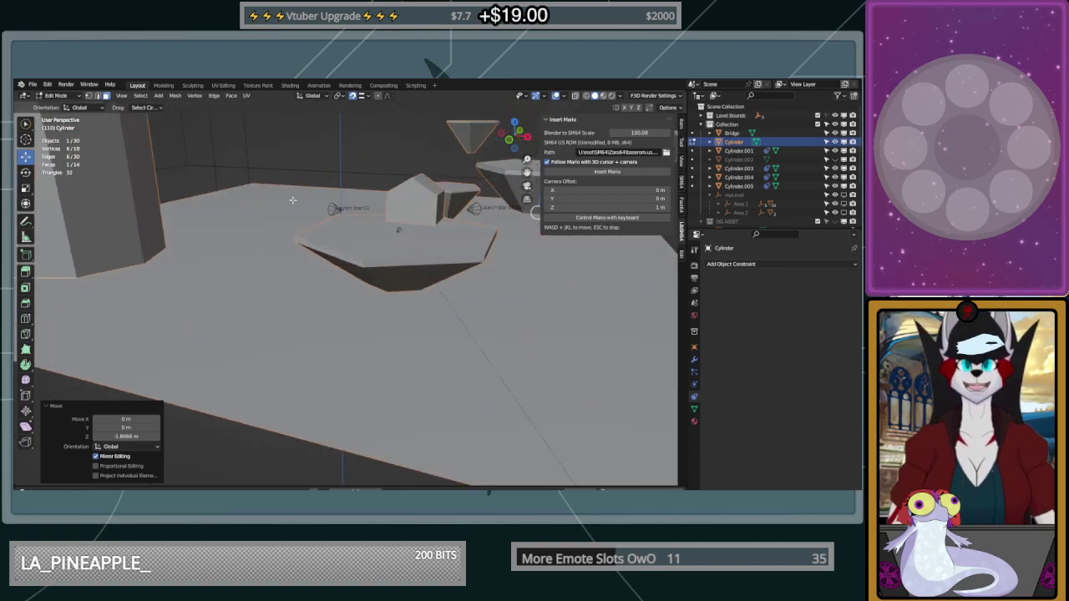
{"action": "middle_click_drag", "start_coordinate": [293, 201], "coordinate": [506, 381], "text": "shift"}
{"action": "key", "text": "Tab"}
{"action": "left_click", "coordinate": [102, 229]}
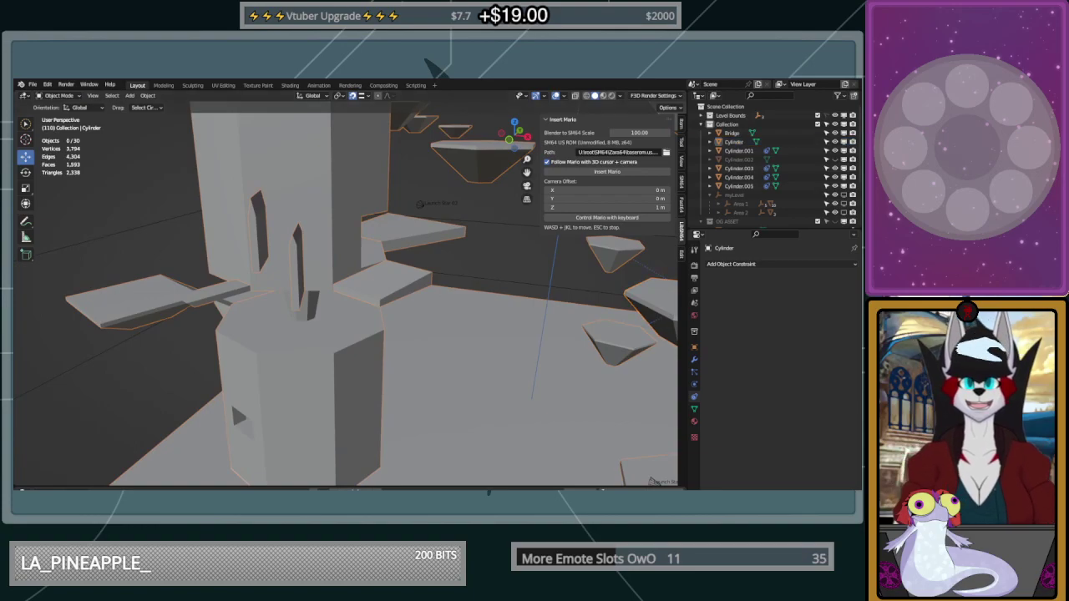
Examine the overall level layout and how the islands and tower sit within the level bounds
{"action": "middle_click_drag", "start_coordinate": [232, 401], "coordinate": [466, 288]}
{"action": "middle_click_drag", "start_coordinate": [585, 328], "coordinate": [474, 344]}
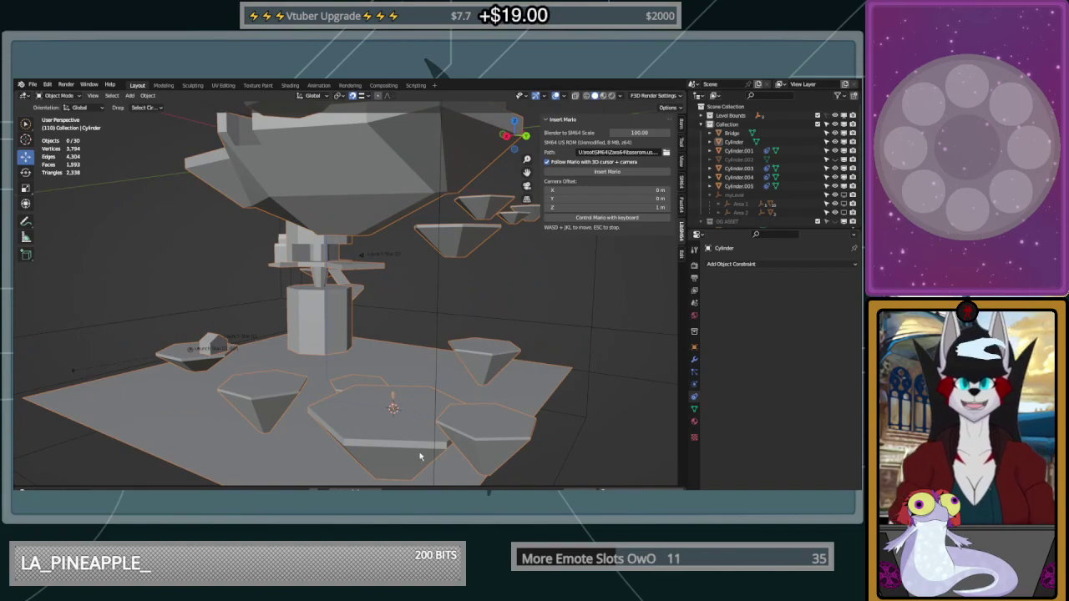
{"action": "scroll", "coordinate": [446, 409], "scroll_direction": "down", "scroll_amount": 6}
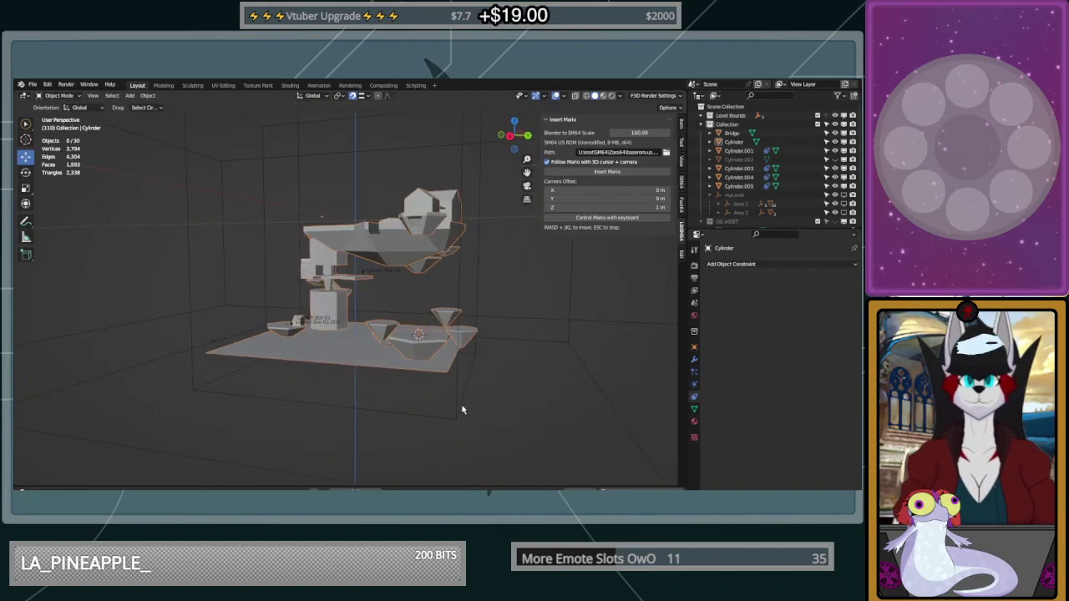
{"action": "middle_click_drag", "start_coordinate": [463, 409], "coordinate": [272, 261]}
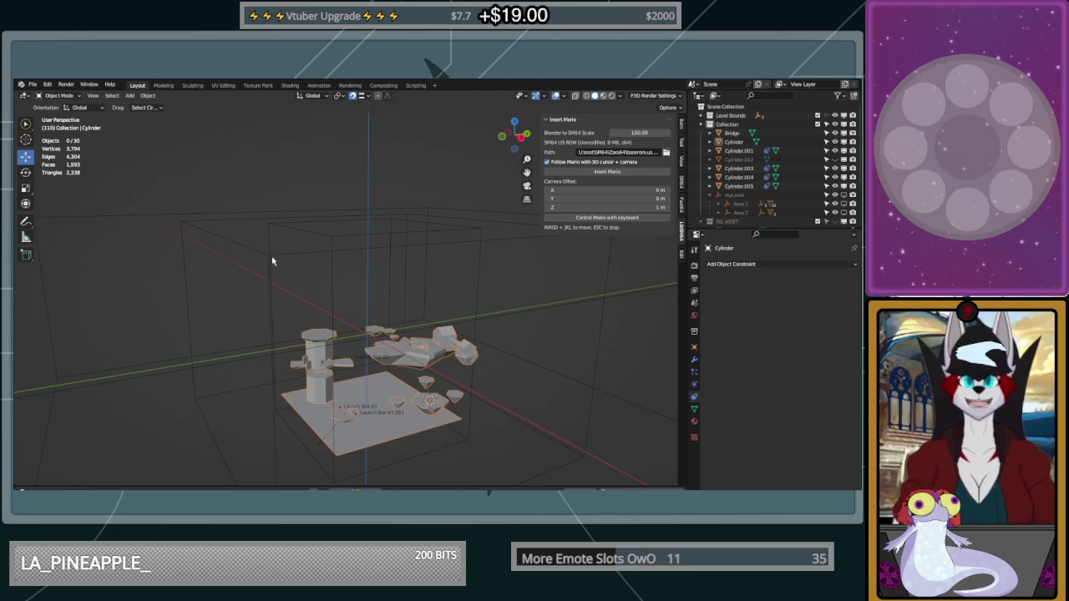
{"action": "middle_click_drag", "start_coordinate": [454, 226], "coordinate": [320, 247]}
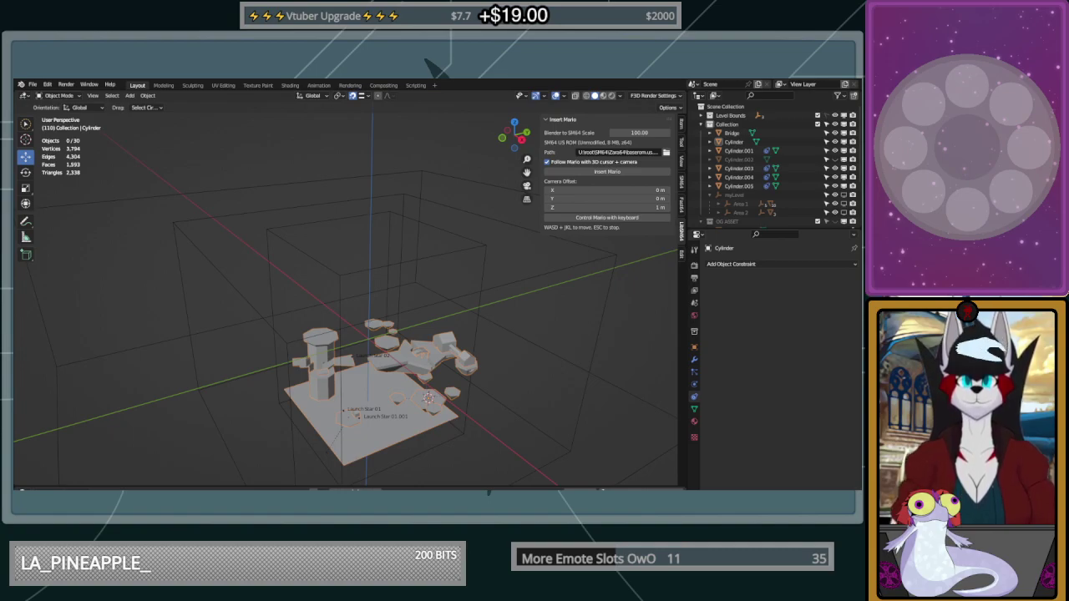
{"action": "middle_click_drag", "start_coordinate": [429, 303], "coordinate": [316, 304]}
{"action": "scroll", "coordinate": [399, 294], "scroll_direction": "up", "scroll_amount": 2}
{"action": "scroll", "coordinate": [368, 299], "scroll_direction": "up", "scroll_amount": 2}
{"action": "middle_click_drag", "start_coordinate": [423, 293], "coordinate": [409, 332]}
Examine the tower, BIG THING, around its narrow middle section and the platforms attached there
{"action": "scroll", "coordinate": [344, 296], "scroll_direction": "up", "scroll_amount": 4}
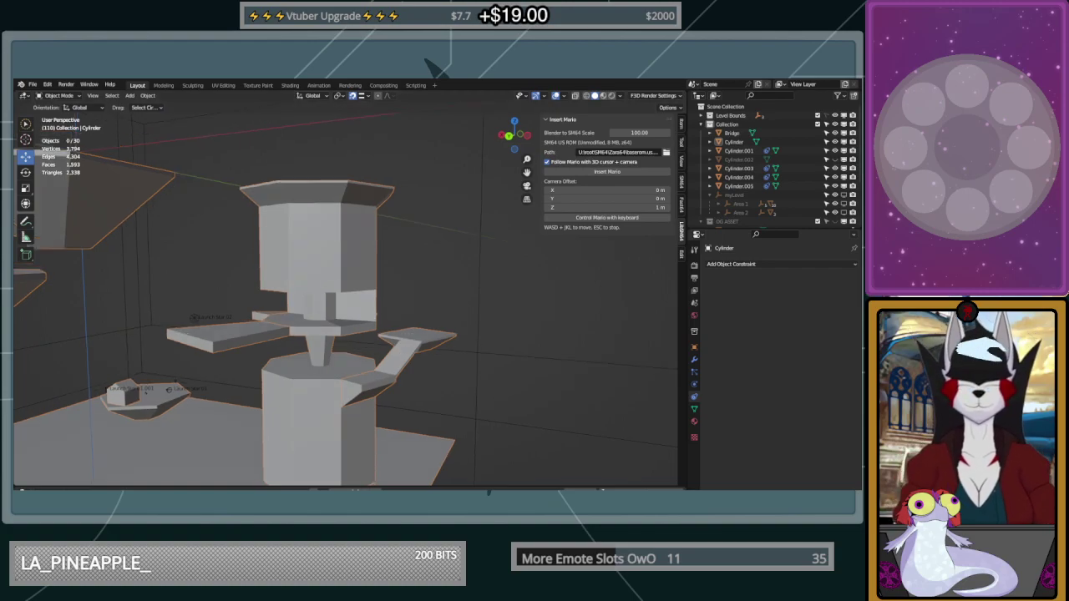
{"action": "middle_click_drag", "start_coordinate": [409, 333], "coordinate": [309, 282]}
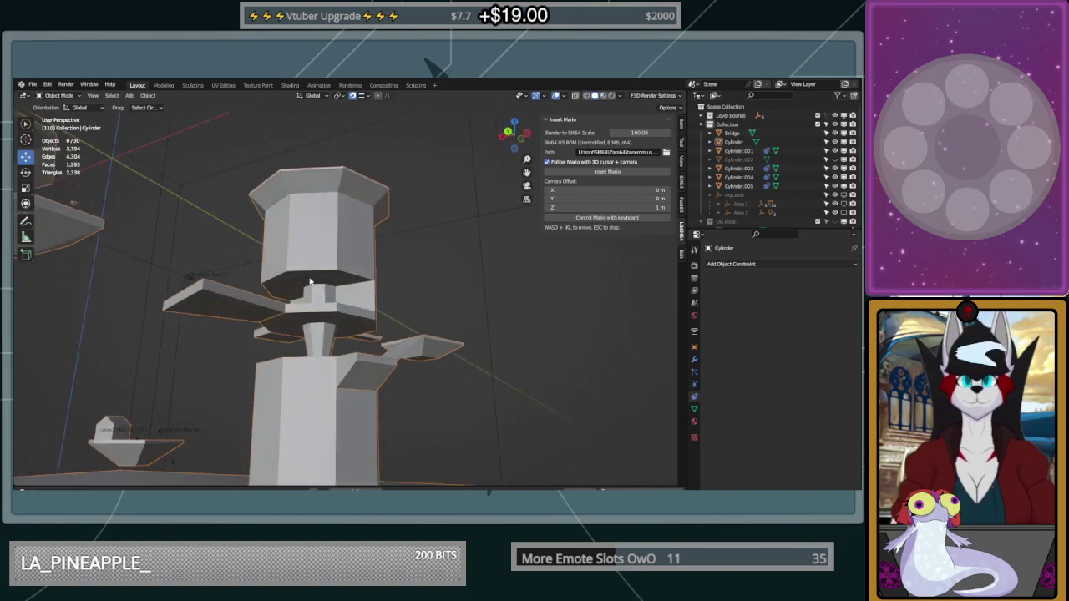
{"action": "left_click", "coordinate": [207, 288]}
{"action": "middle_click_drag", "start_coordinate": [254, 309], "coordinate": [257, 333]}
{"action": "left_click", "coordinate": [308, 345]}
{"action": "scroll", "coordinate": [267, 317], "scroll_direction": "up", "scroll_amount": 5}
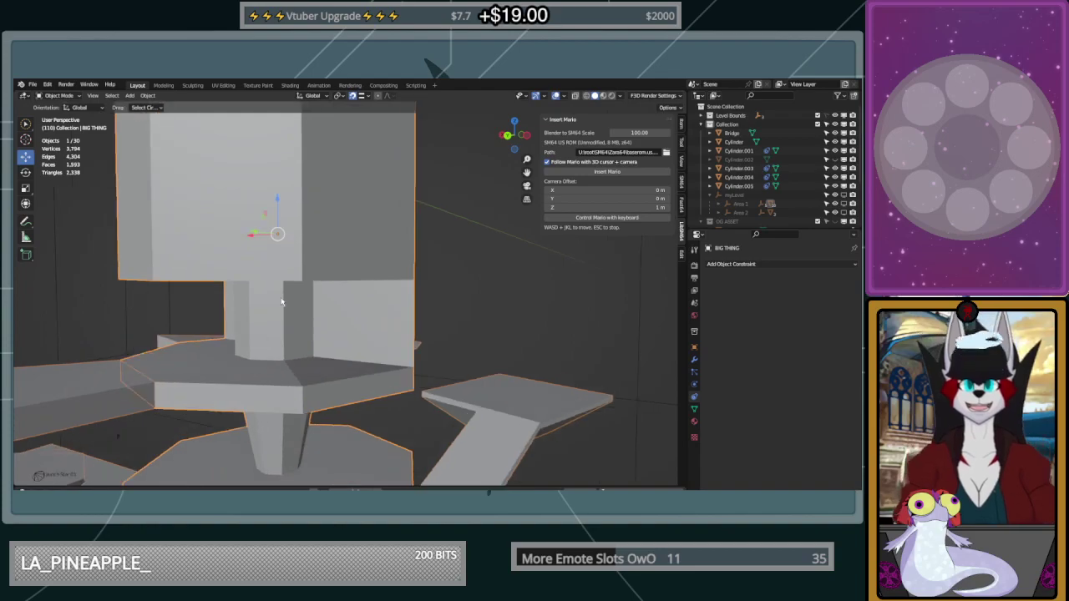
{"action": "mouse_move", "coordinate": [313, 395]}
{"action": "middle_mouse_down"}
{"action": "mouse_move", "coordinate": [345, 294]}
{"action": "mouse_move", "coordinate": [317, 408]}
{"action": "middle_mouse_up"}
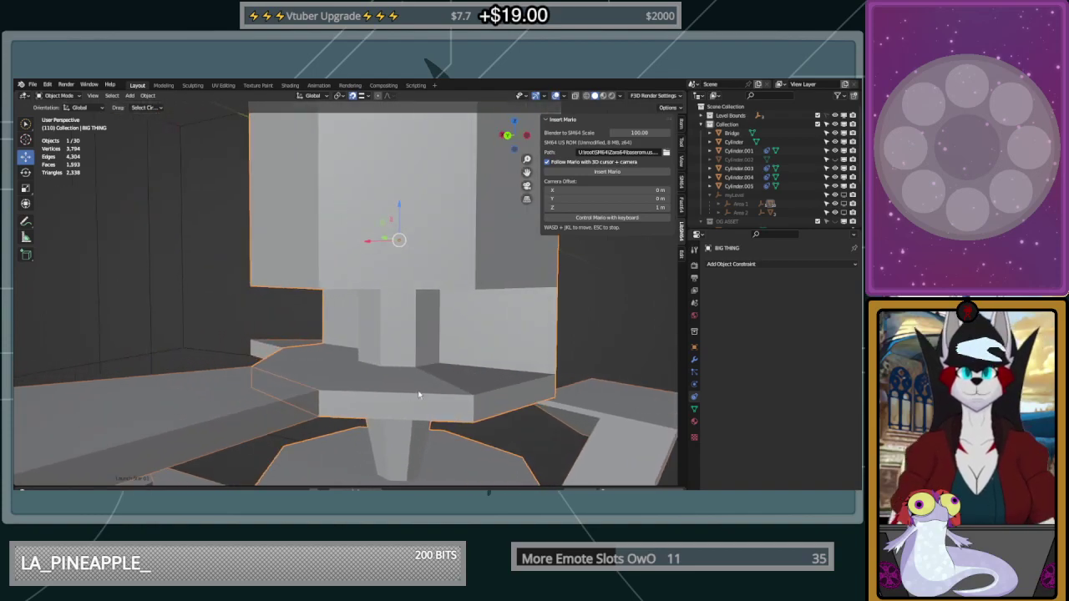
{"action": "middle_click_drag", "start_coordinate": [419, 394], "coordinate": [420, 471]}
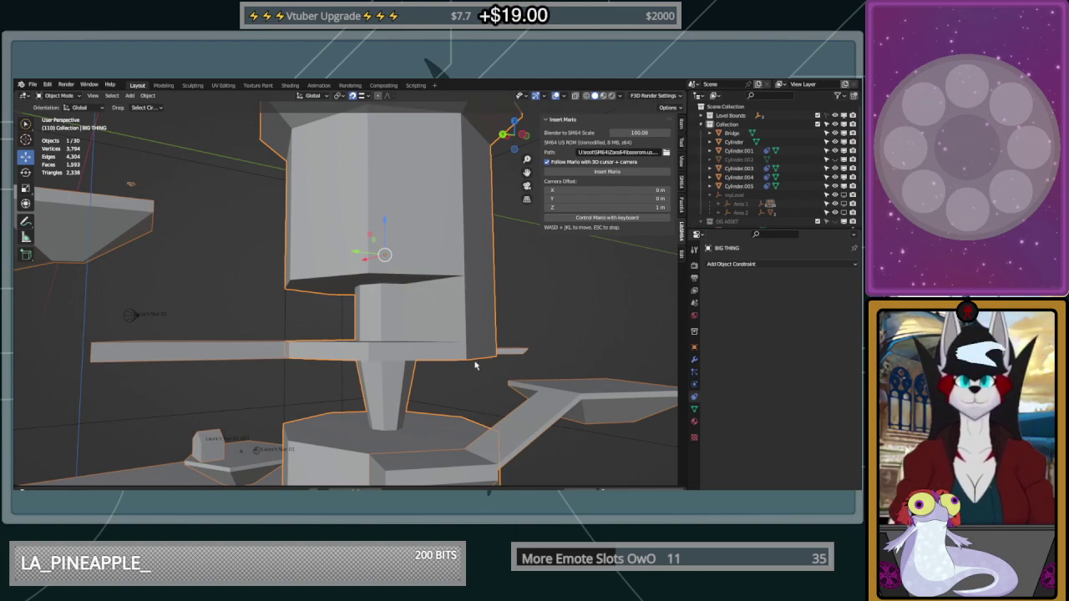
{"action": "middle_click_drag", "start_coordinate": [476, 364], "coordinate": [452, 381]}
Place the 3D cursor on a side face of the ledge around the middle of BIG THING
{"action": "left_click", "coordinate": [535, 359]}
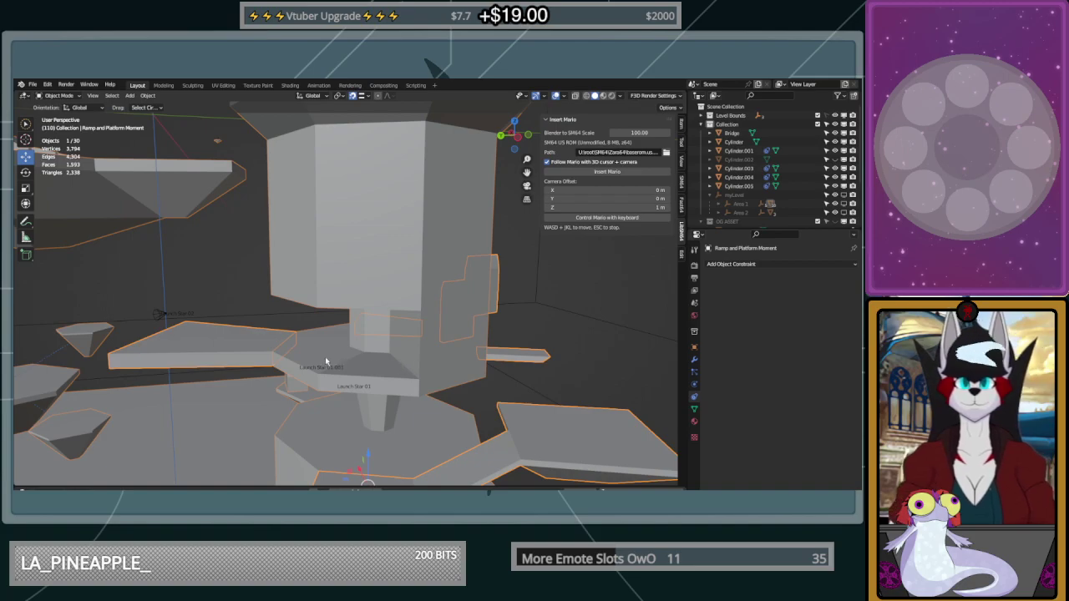
{"action": "key", "text": "Tab"}
{"action": "left_click", "coordinate": [297, 367]}
{"action": "key", "text": "Tab"}
{"action": "left_click", "coordinate": [298, 367]}
{"action": "key", "text": "Tab"}
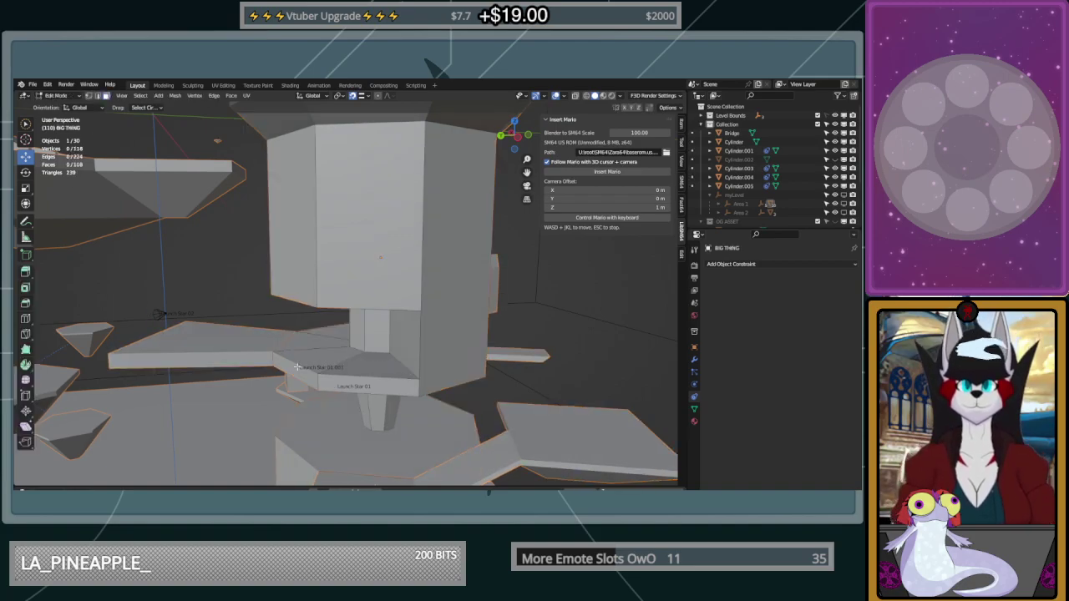
{"action": "left_click", "coordinate": [297, 367]}
{"action": "key", "text": "shift+s"}
{"action": "key", "text": "Tab"}
Add an 18 m cube at the 3D cursor inside the Ramp and Platform Moment mesh, using vertex select mode
{"action": "middle_click_drag", "start_coordinate": [292, 429], "coordinate": [366, 385]}
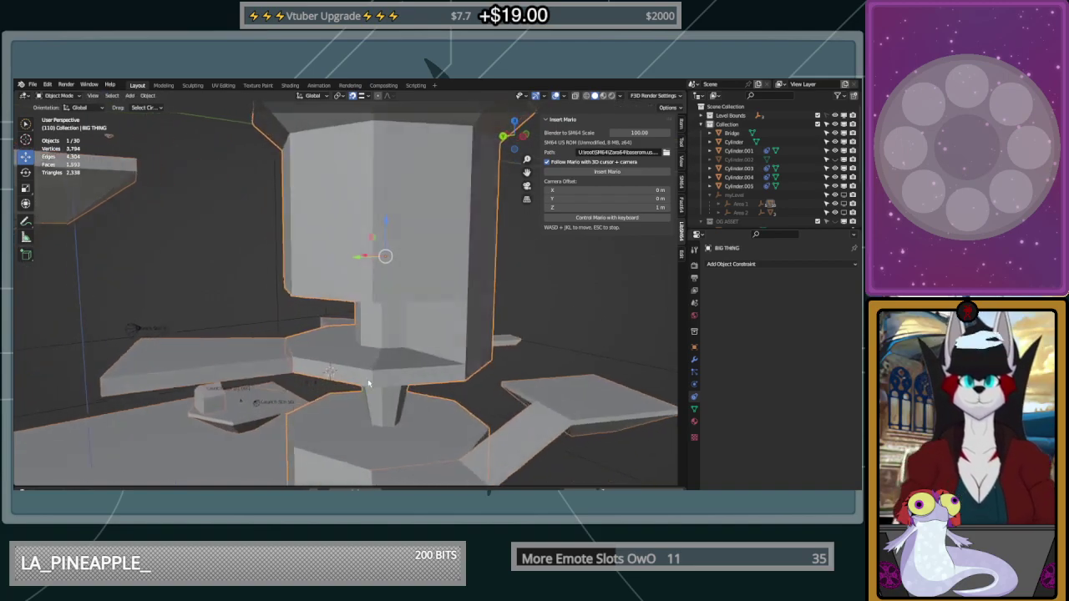
{"action": "left_click", "coordinate": [365, 383]}
{"action": "key", "text": "Tab"}
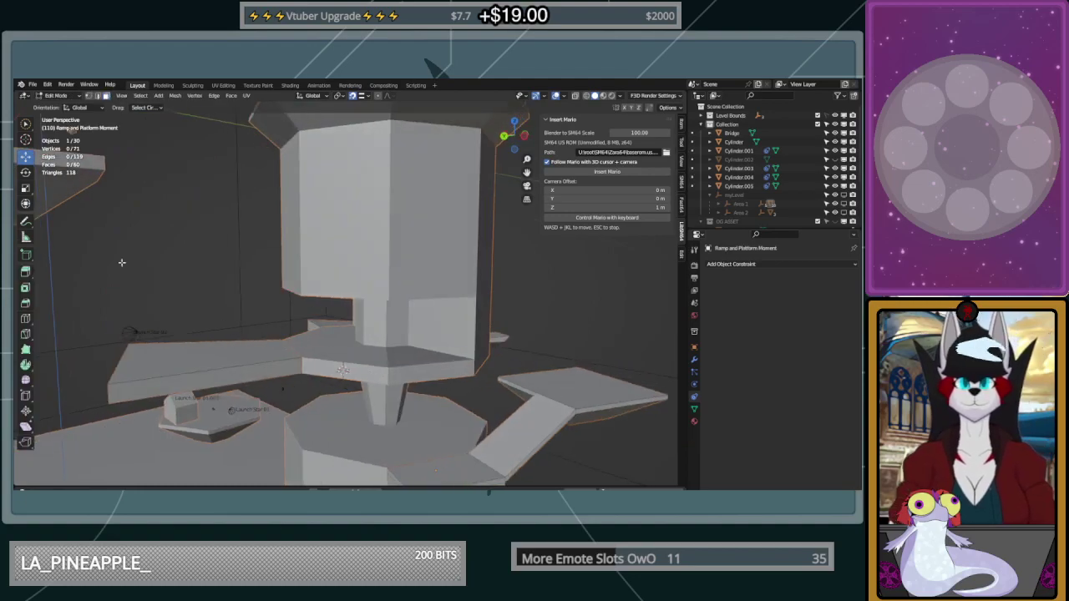
{"action": "key", "text": "1"}
{"action": "key", "text": "shift+a"}
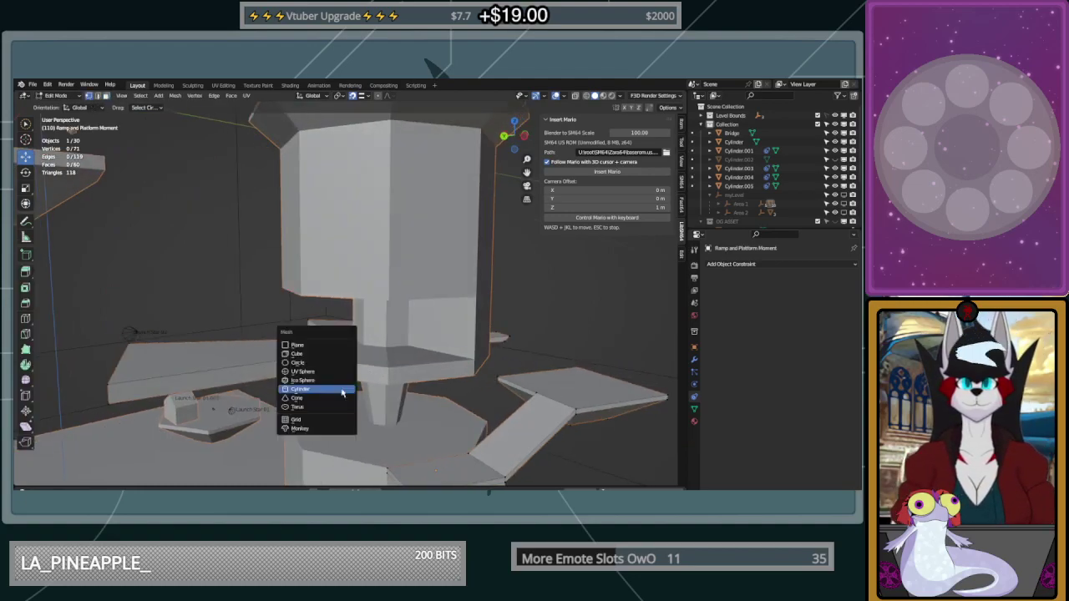
{"action": "left_click", "coordinate": [310, 354]}
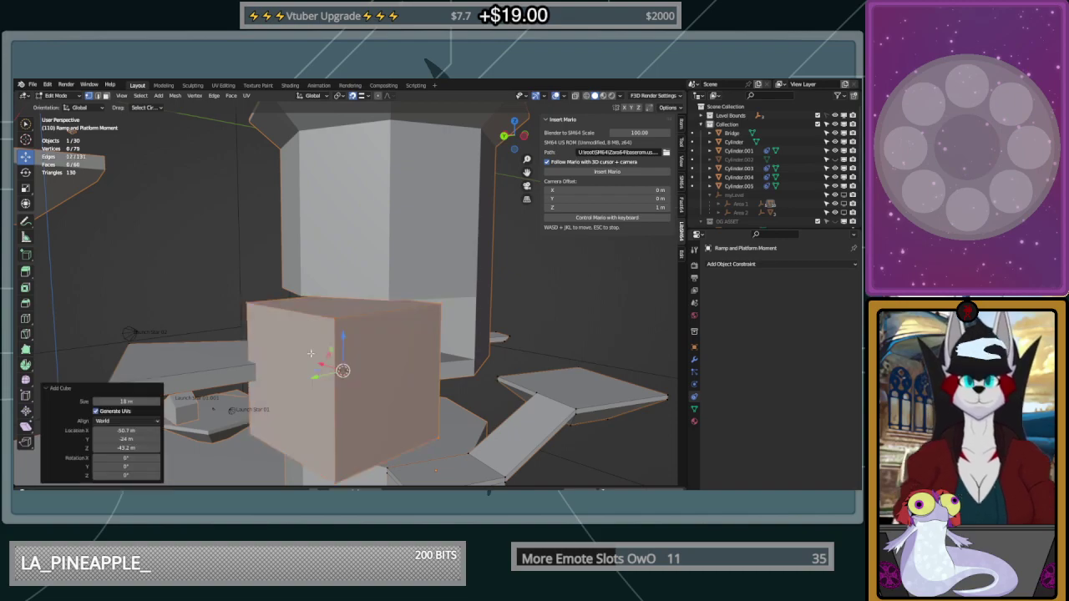
{"action": "mouse_move", "coordinate": [372, 378]}
{"action": "middle_mouse_down"}
{"action": "mouse_move", "coordinate": [386, 395]}
{"action": "mouse_move", "coordinate": [371, 385]}
{"action": "middle_mouse_up"}
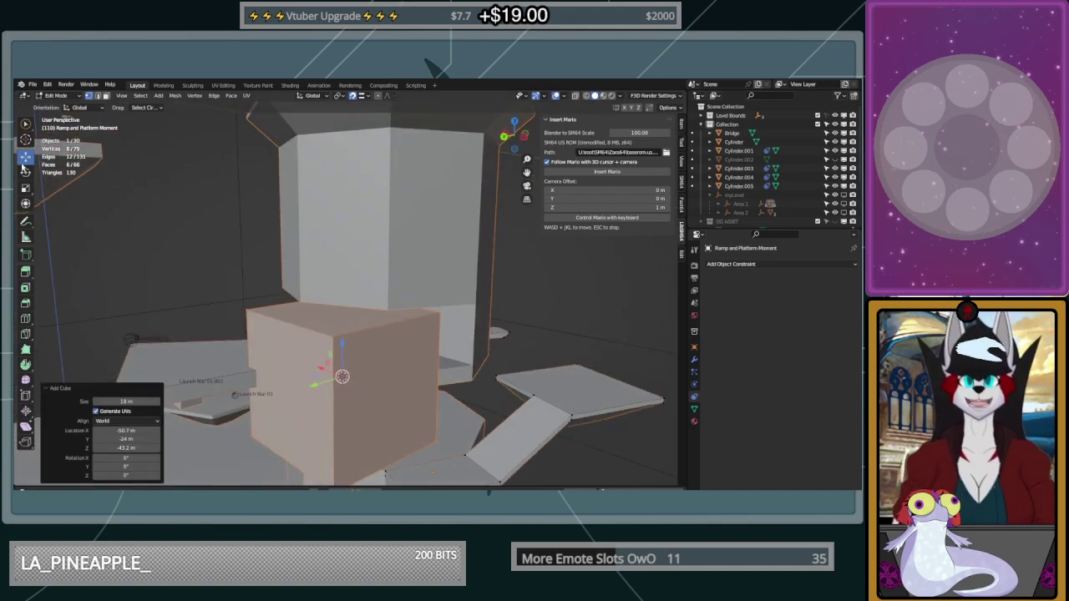
Set the size of the newly added cube beside the tower's middle ledge to 5 m
{"action": "left_click", "coordinate": [134, 401]}
{"action": "type", "text": "1"}
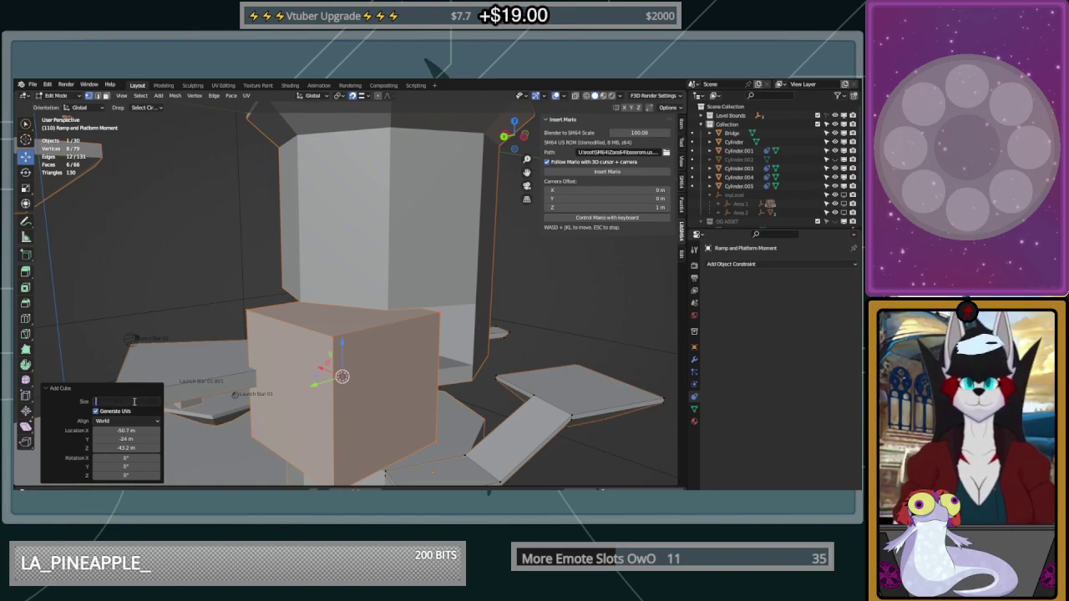
{"action": "key", "text": "Return"}
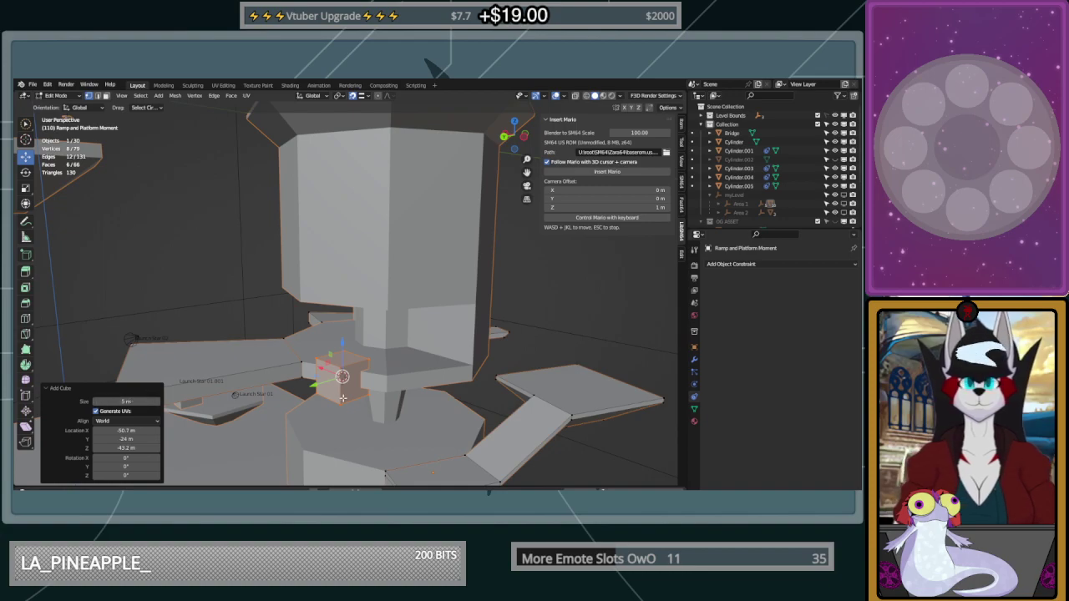
{"action": "scroll", "coordinate": [372, 401], "scroll_direction": "up", "scroll_amount": 4}
{"action": "middle_click_drag", "start_coordinate": [374, 401], "coordinate": [378, 335], "text": "shift"}
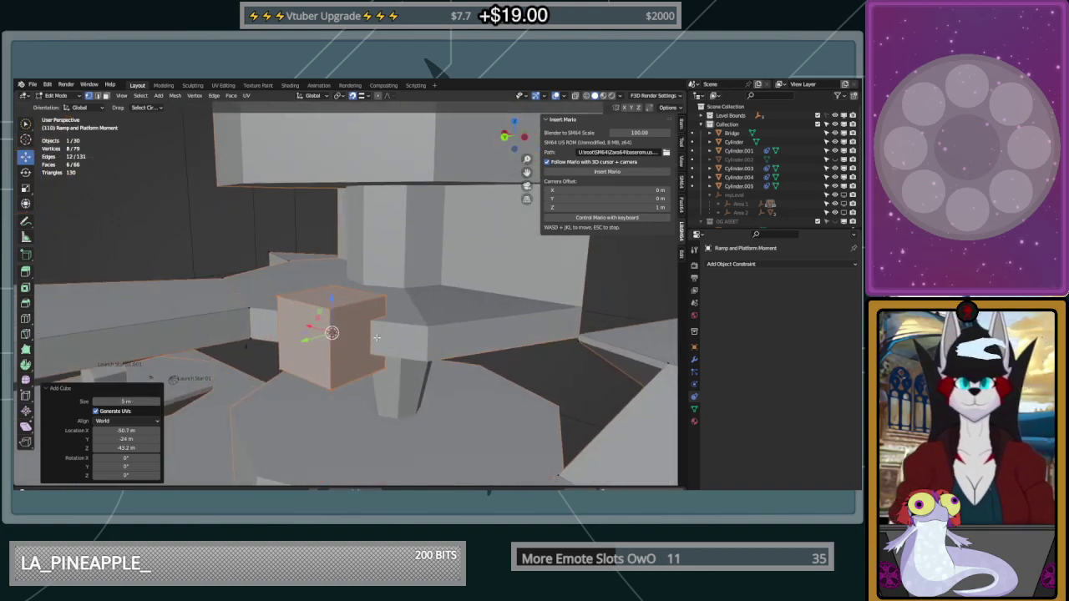
{"action": "middle_click_drag", "start_coordinate": [127, 252], "coordinate": [165, 276]}
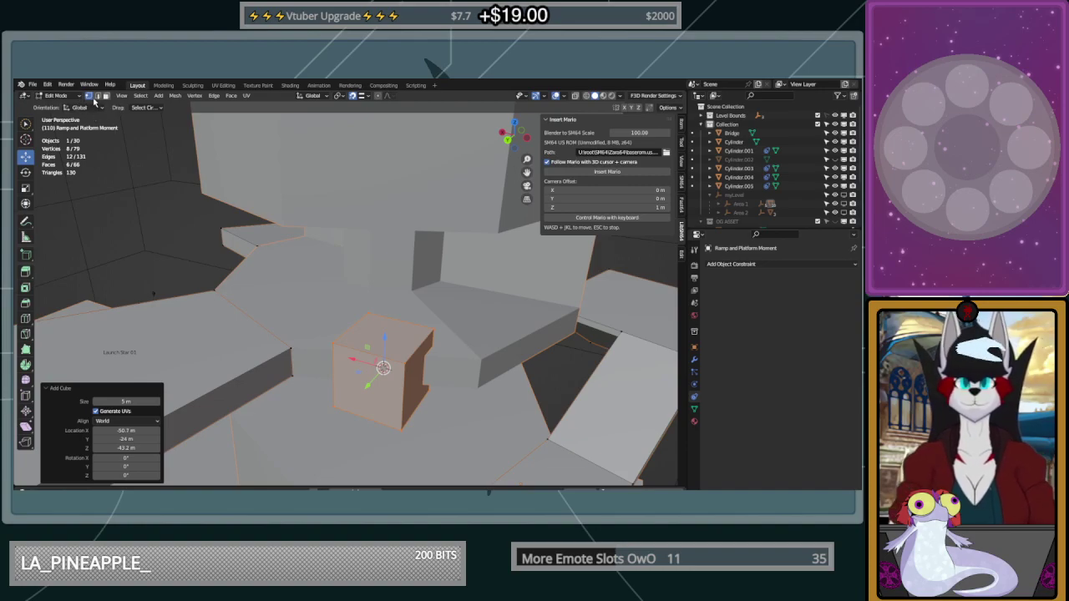
{"action": "left_click", "coordinate": [365, 95]}
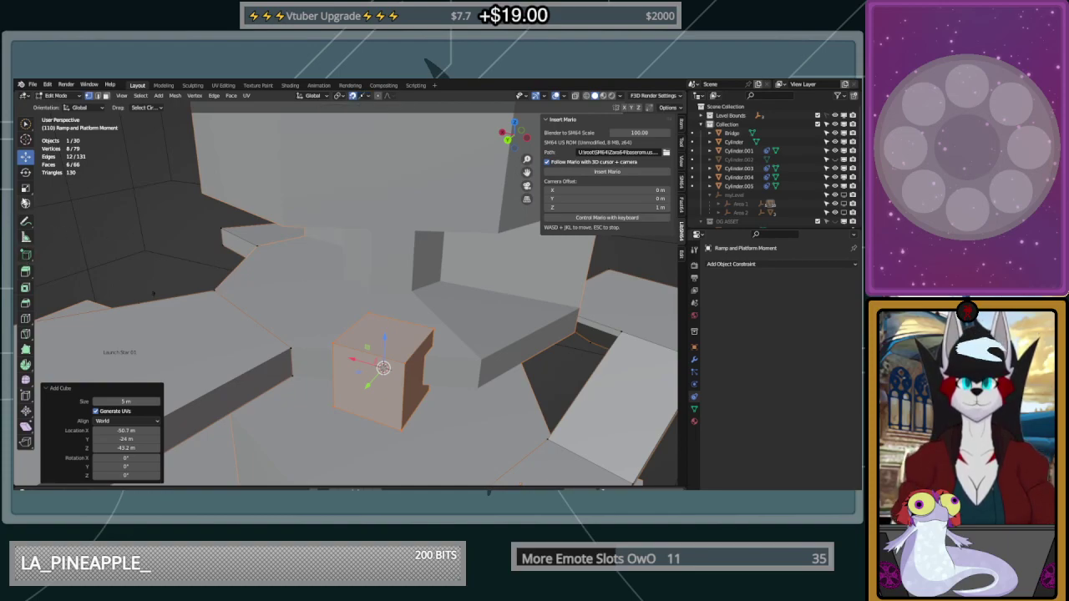
Rotate the cube by -45° about its local Z axis
{"action": "left_click", "coordinate": [26, 172]}
{"action": "left_click_drag", "start_coordinate": [386, 388], "coordinate": [402, 302]}
{"action": "middle_click_drag", "start_coordinate": [447, 364], "coordinate": [450, 411]}
{"action": "left_click_drag", "start_coordinate": [414, 417], "coordinate": [381, 440]}
{"action": "left_click", "coordinate": [110, 427]}
{"action": "type", "text": "-45"}
{"action": "key", "text": "Return"}
{"action": "scroll", "coordinate": [358, 318], "scroll_direction": "down", "scroll_amount": 2}
{"action": "middle_click_drag", "start_coordinate": [384, 295], "coordinate": [317, 271]}
Try the Local and Normal transform orientations on the rotated cube with the Move tool
{"action": "left_click", "coordinate": [27, 157]}
{"action": "middle_click_drag", "start_coordinate": [296, 330], "coordinate": [350, 363]}
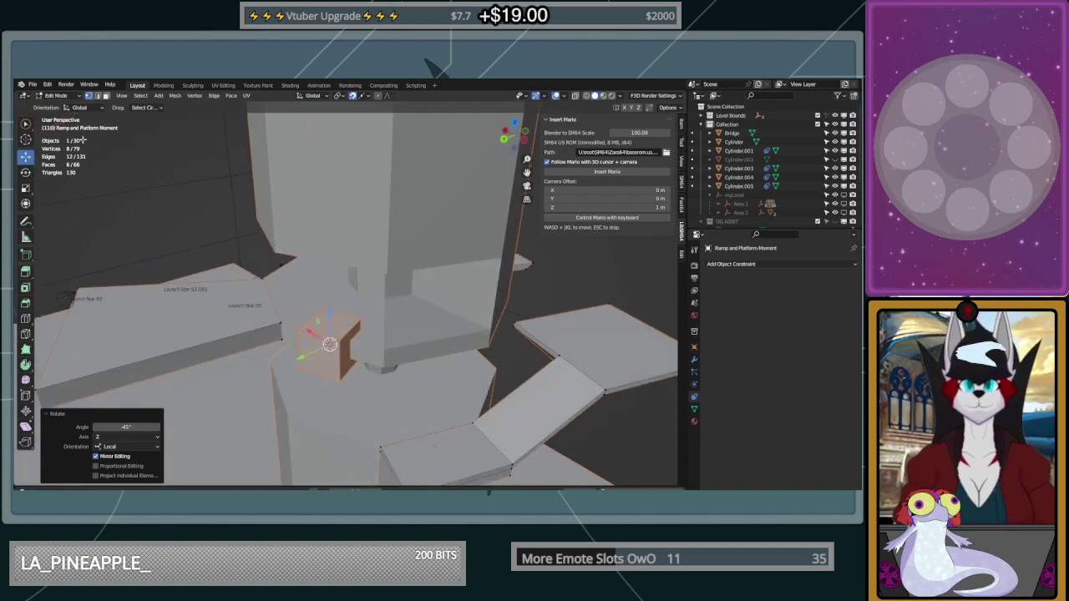
{"action": "left_click", "coordinate": [83, 107]}
{"action": "left_click", "coordinate": [94, 140]}
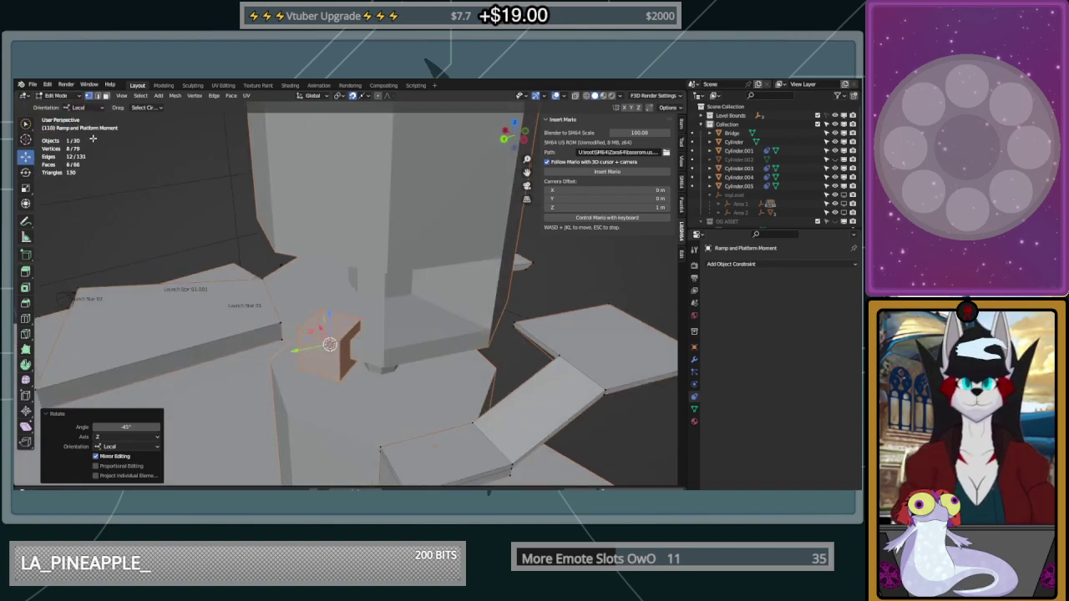
{"action": "left_click", "coordinate": [75, 109]}
{"action": "left_click", "coordinate": [91, 149]}
{"action": "middle_click_drag", "start_coordinate": [301, 349], "coordinate": [287, 328]}
{"action": "middle_click_drag", "start_coordinate": [349, 355], "coordinate": [440, 362]}
Separate the cube from the Ramp and Platform Moment mesh and select it as its own object in Object Mode
{"action": "right_click", "coordinate": [422, 345]}
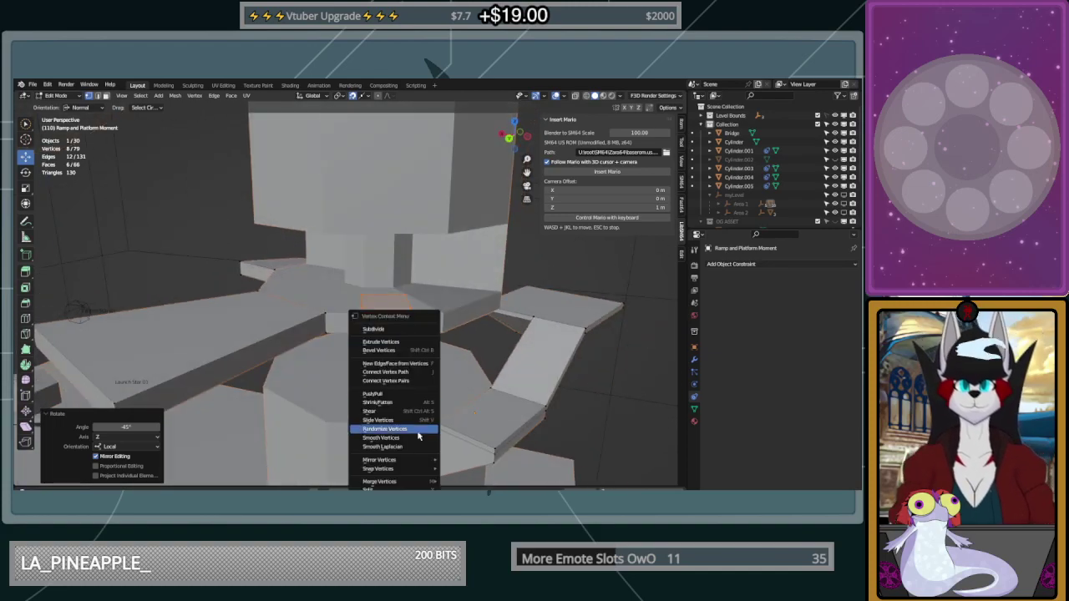
{"action": "mouse_move", "coordinate": [407, 468]}
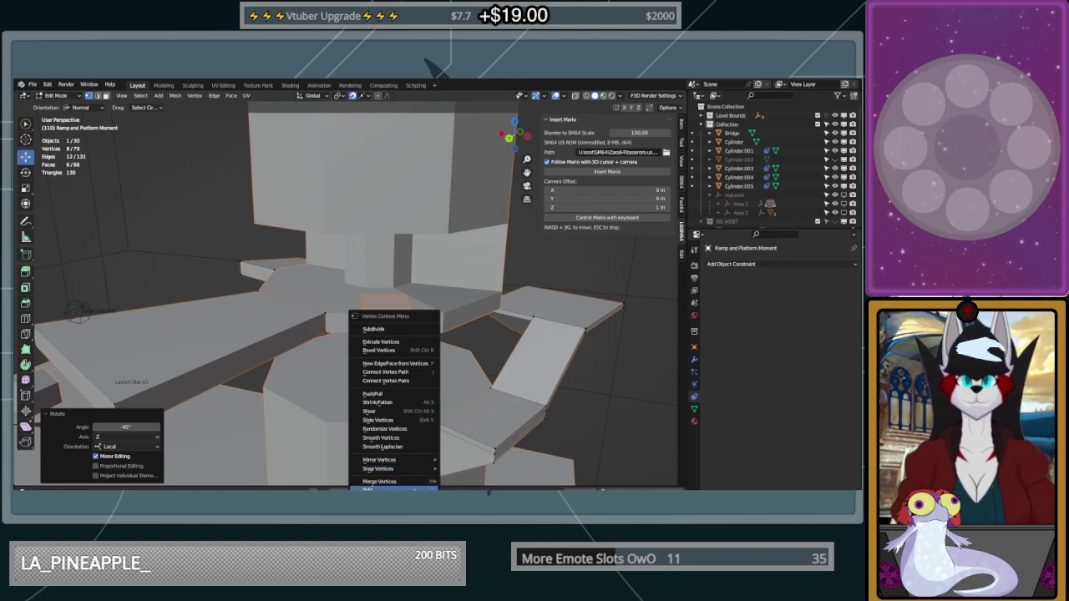
{"action": "mouse_move", "coordinate": [421, 498]}
{"action": "left_click", "coordinate": [471, 480]}
{"action": "middle_click_drag", "start_coordinate": [460, 372], "coordinate": [426, 355]}
{"action": "key", "text": "Tab"}
{"action": "left_click", "coordinate": [328, 307]}
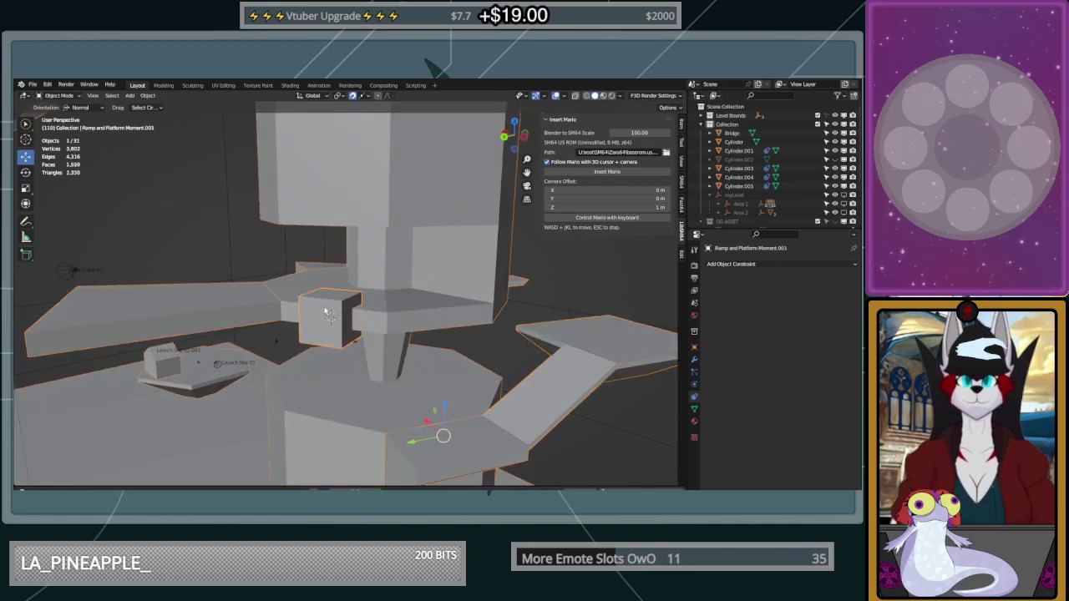
Set the separated cube's origin to its geometry and clear the object's rotation
{"action": "middle_click_drag", "start_coordinate": [339, 319], "coordinate": [359, 349]}
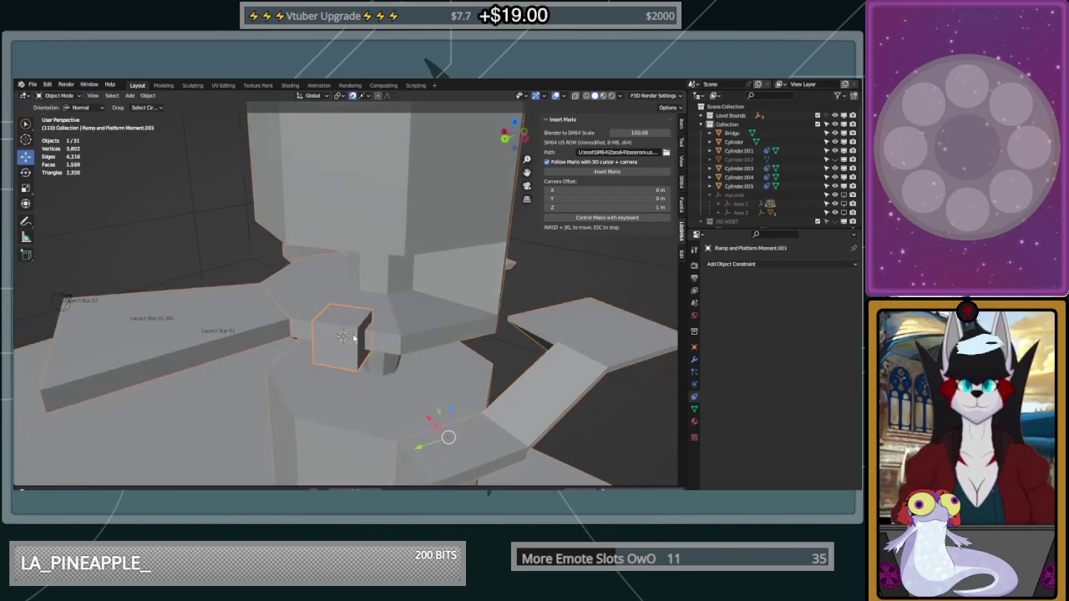
{"action": "right_click", "coordinate": [354, 336]}
{"action": "mouse_move", "coordinate": [358, 336]}
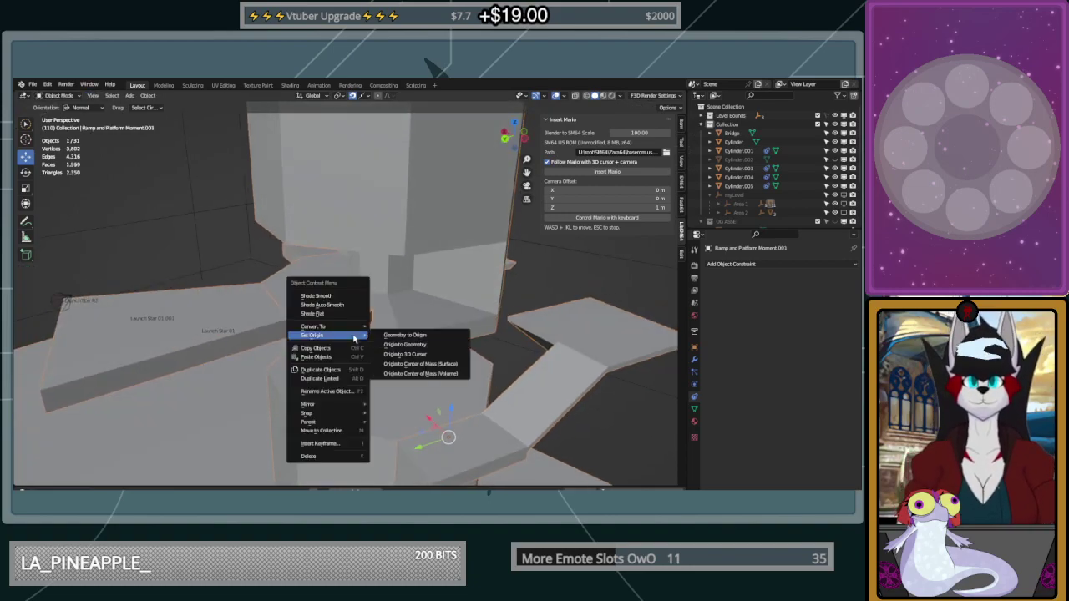
{"action": "left_click", "coordinate": [418, 345]}
{"action": "middle_click_drag", "start_coordinate": [405, 344], "coordinate": [370, 347]}
{"action": "key", "text": "alt+r"}
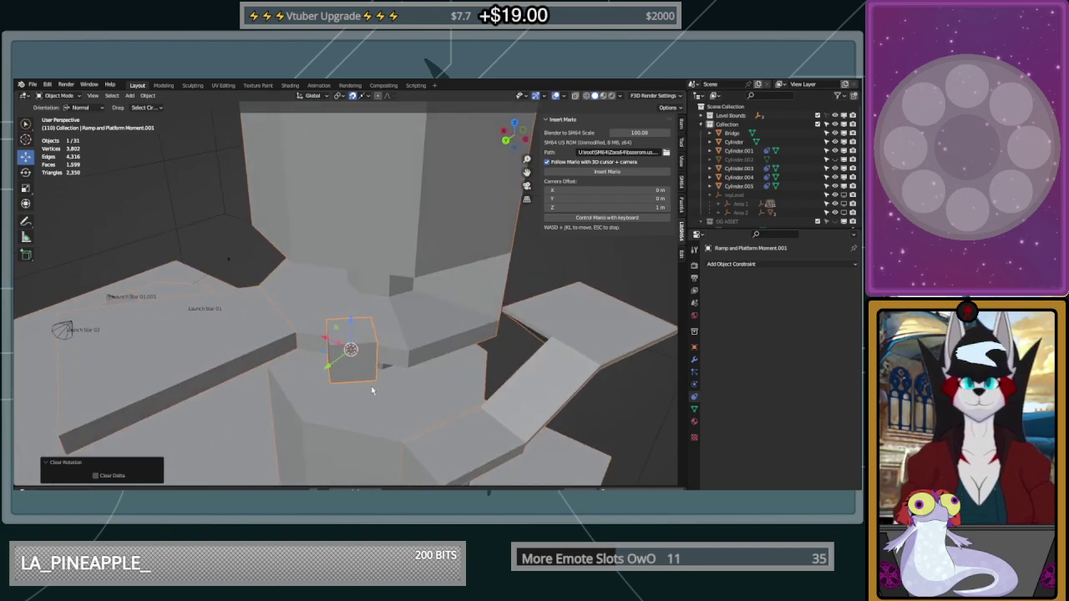
{"action": "middle_click_drag", "start_coordinate": [371, 385], "coordinate": [374, 389]}
Rotate the separated cube's geometry by 23° about the local Z axis in Edit Mode
{"action": "left_click", "coordinate": [69, 98]}
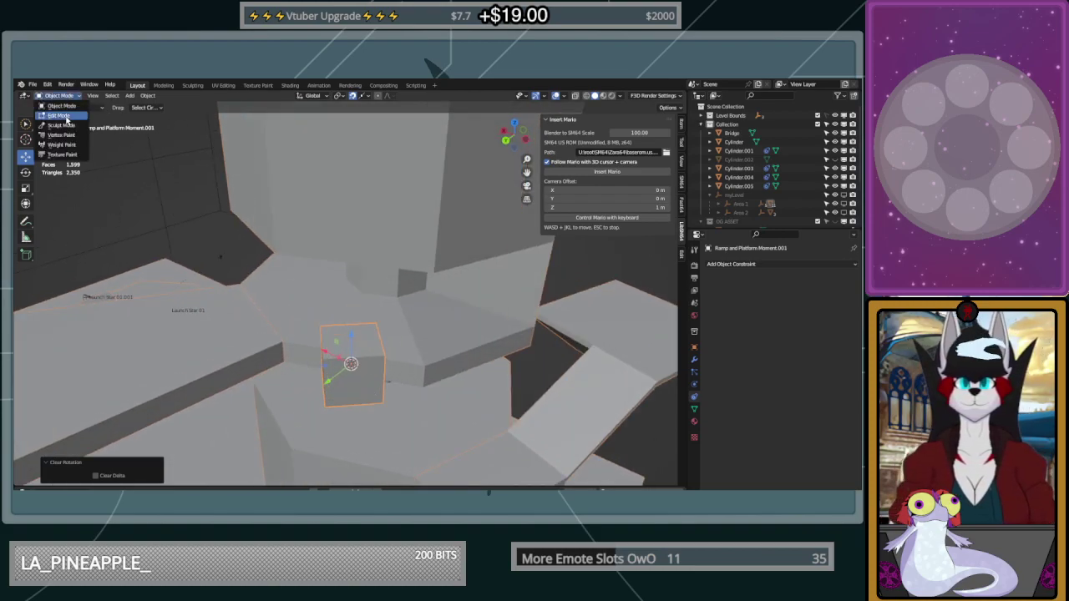
{"action": "left_click", "coordinate": [58, 115]}
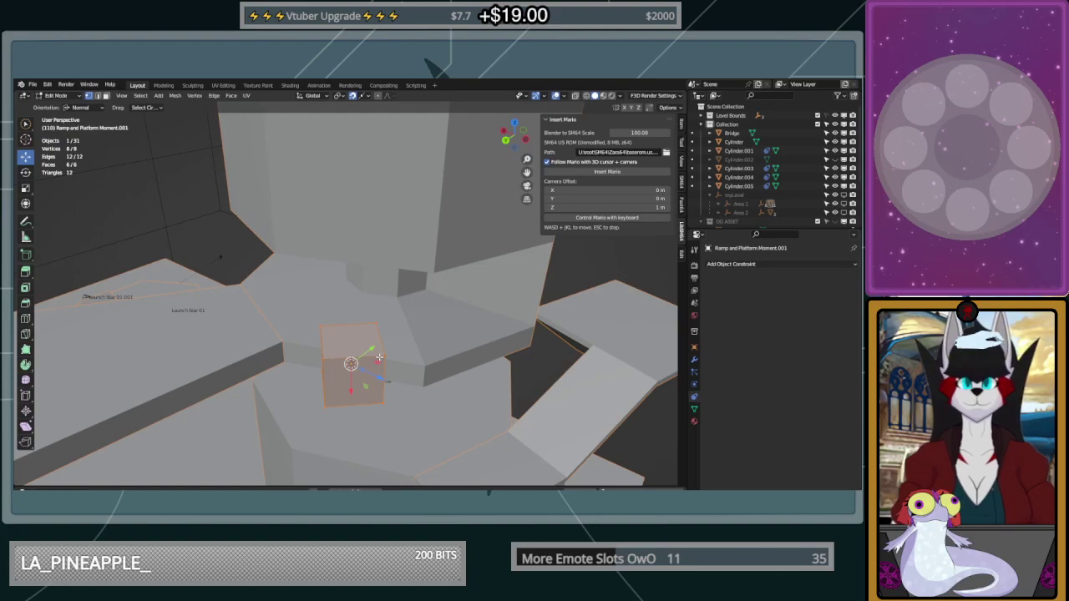
{"action": "left_click", "coordinate": [25, 173]}
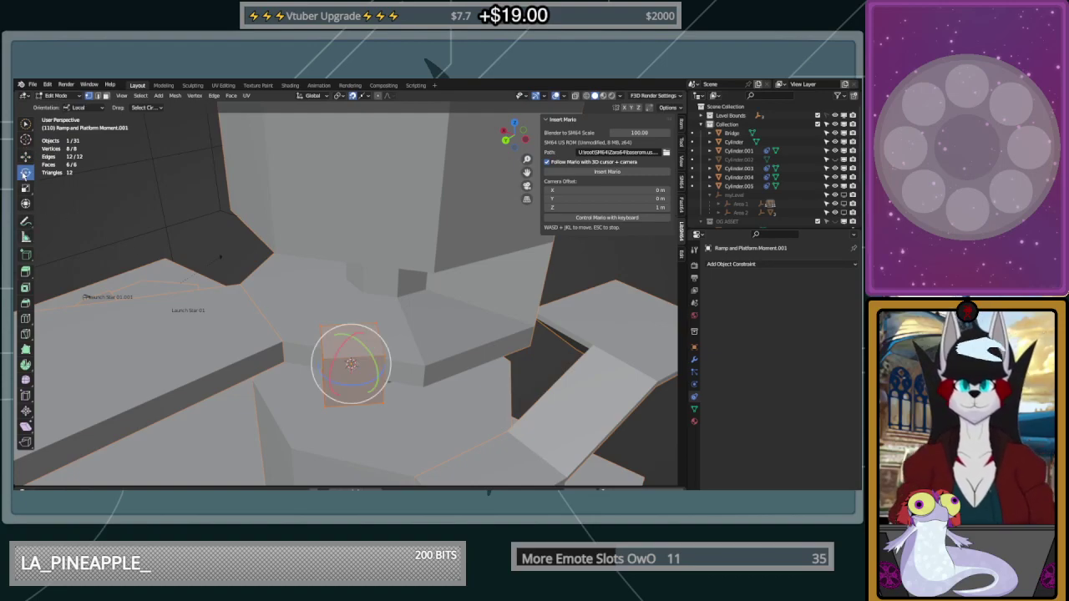
{"action": "left_click_drag", "start_coordinate": [361, 382], "coordinate": [386, 298]}
{"action": "middle_click_drag", "start_coordinate": [400, 304], "coordinate": [389, 359]}
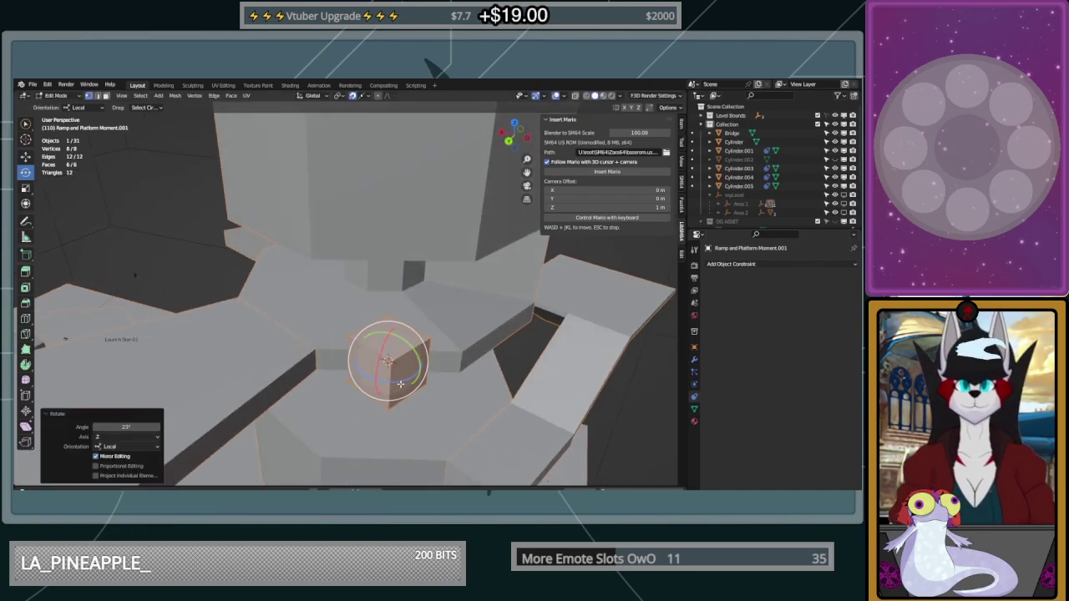
Try a further -45° rotation of the cube's geometry about Z, and undo the rotations made in Edit Mode
{"action": "key", "text": "r"}
{"action": "key", "text": "z"}
{"action": "left_click", "coordinate": [380, 377]}
{"action": "left_click", "coordinate": [127, 427]}
{"action": "key", "text": "BackSpace"}
{"action": "type", "text": "-45"}
{"action": "key", "text": "Return"}
{"action": "middle_click_drag", "start_coordinate": [367, 350], "coordinate": [413, 346]}
{"action": "key", "text": "ctrl+z"}
{"action": "key", "text": "ctrl+z"}
{"action": "key", "text": "ctrl+z"}
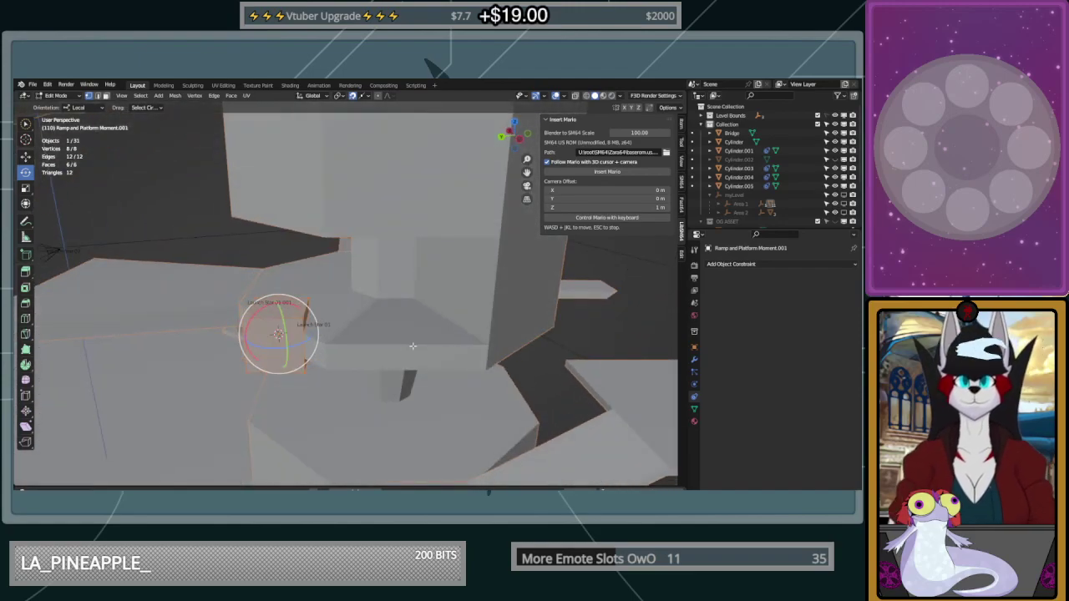
Rotate all of the cube's geometry by 23° about local Z in Edit Mode, and return to Object Mode
{"action": "key", "text": "Tab"}
{"action": "middle_click_drag", "start_coordinate": [412, 346], "coordinate": [262, 251]}
{"action": "key", "text": "Tab"}
{"action": "key", "text": "a"}
{"action": "left_click_drag", "start_coordinate": [337, 376], "coordinate": [361, 354]}
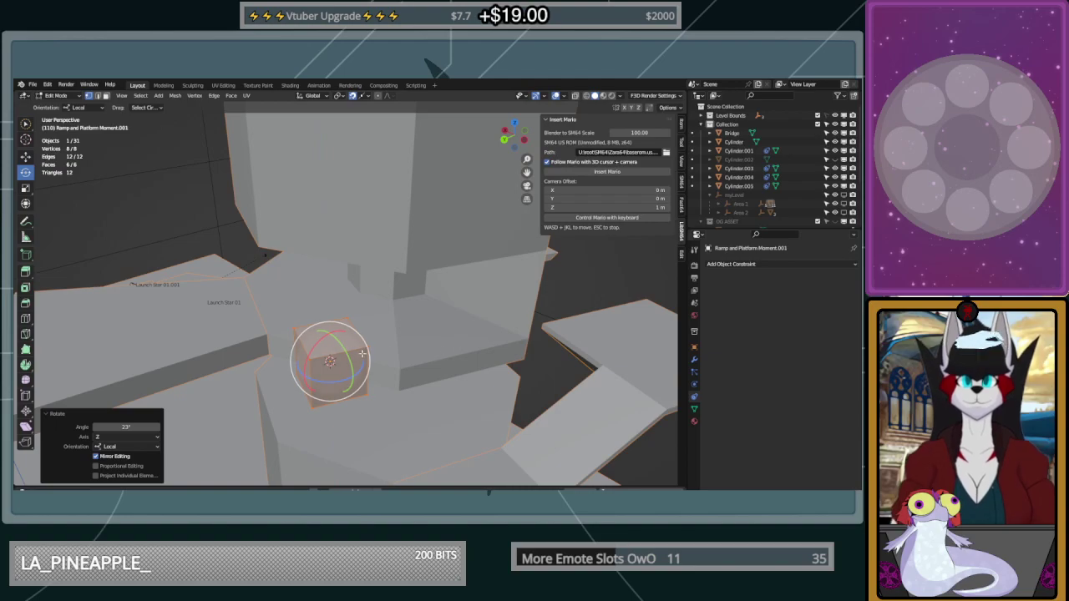
{"action": "key", "text": "Tab"}
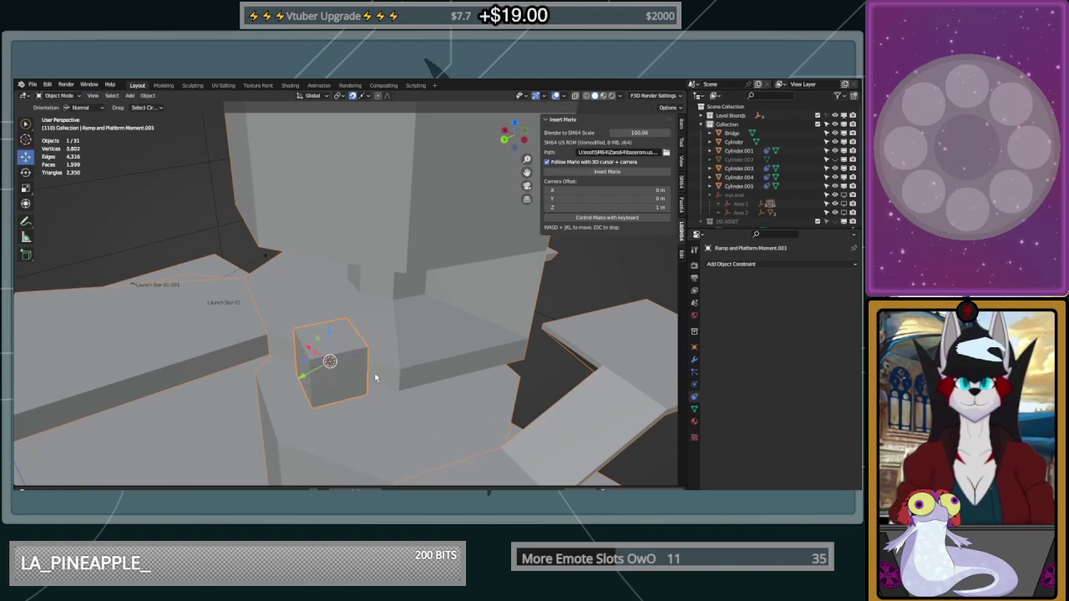
Rotate the separated cube object by -45° about its local Z axis in Object Mode
{"action": "left_click", "coordinate": [25, 172]}
{"action": "left_click_drag", "start_coordinate": [340, 383], "coordinate": [322, 382]}
{"action": "left_click", "coordinate": [143, 429]}
{"action": "type", "text": "-45"}
{"action": "key", "text": "Return"}
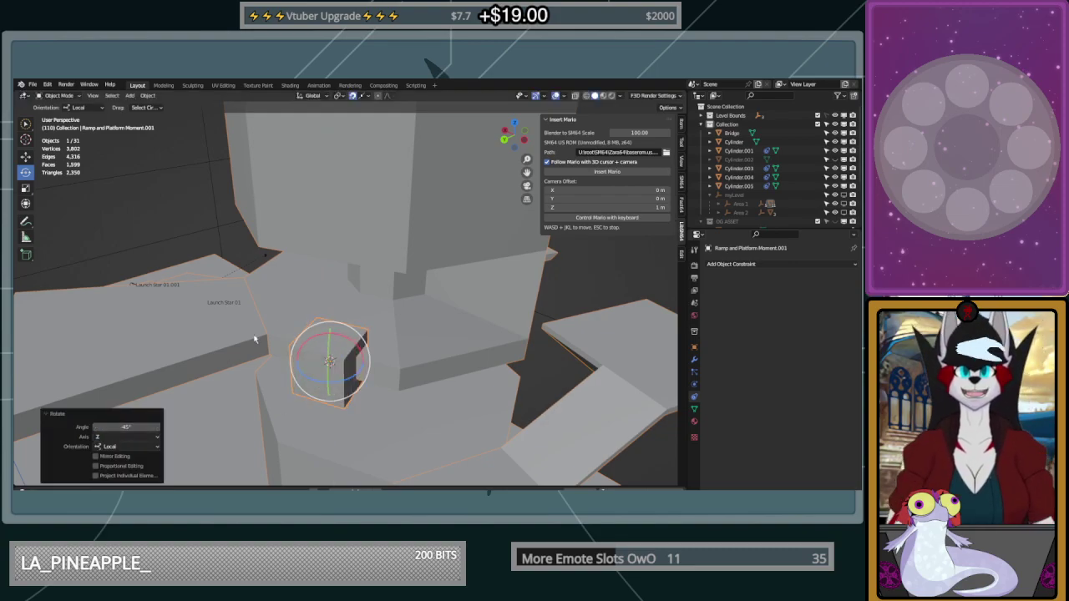
Compare the Local and Normal move orientations on the cube's geometry in Edit Mode
{"action": "key", "text": "Tab"}
{"action": "middle_click_drag", "start_coordinate": [405, 327], "coordinate": [388, 325]}
{"action": "left_click", "coordinate": [26, 157]}
{"action": "middle_click_drag", "start_coordinate": [167, 209], "coordinate": [207, 217]}
{"action": "left_click", "coordinate": [90, 109]}
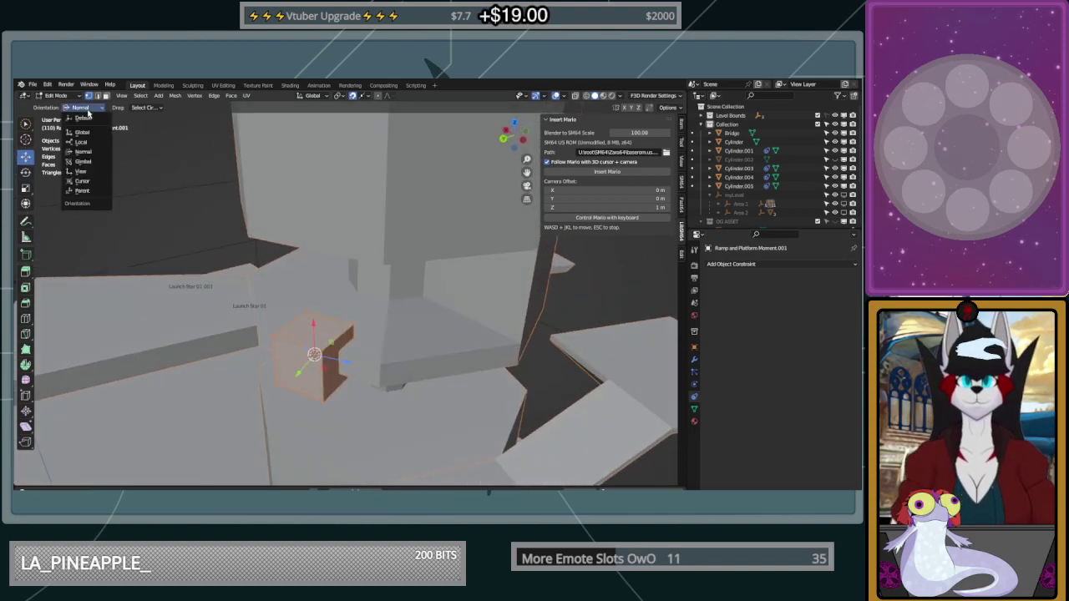
{"action": "left_click", "coordinate": [101, 144]}
{"action": "middle_click_drag", "start_coordinate": [318, 292], "coordinate": [275, 284]}
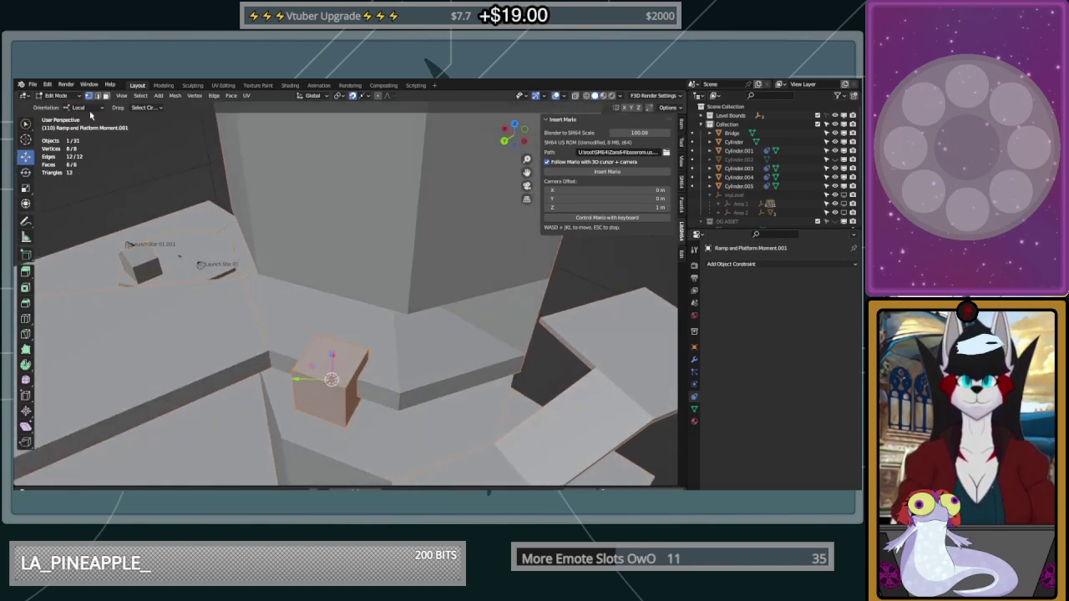
{"action": "left_click", "coordinate": [80, 107]}
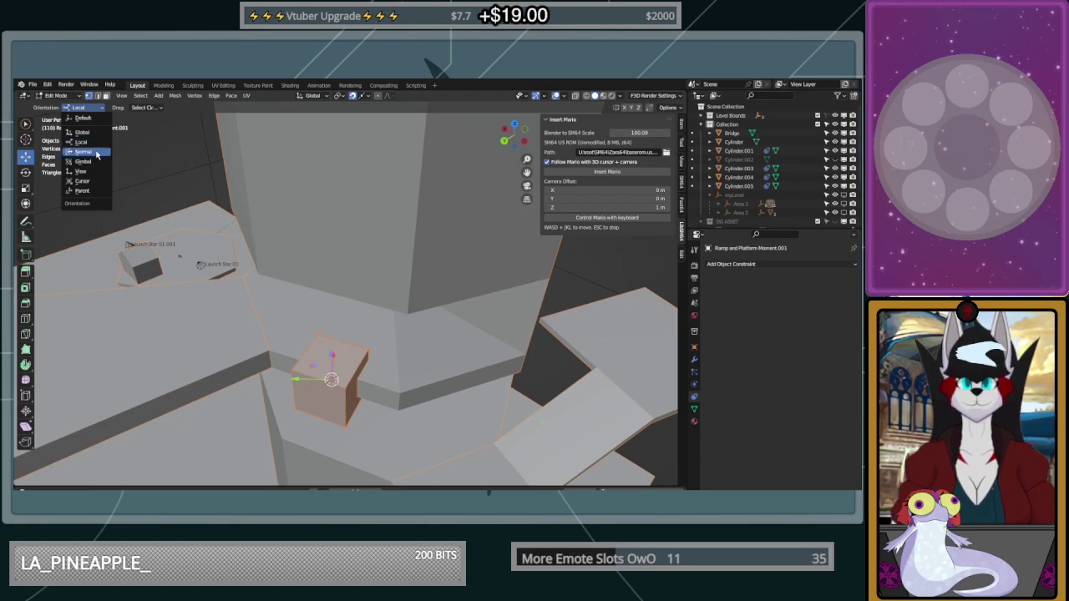
{"action": "left_click", "coordinate": [83, 151]}
{"action": "middle_click_drag", "start_coordinate": [97, 152], "coordinate": [384, 357]}
Delete the separated cube object beside the ledge
{"action": "key", "text": "Tab"}
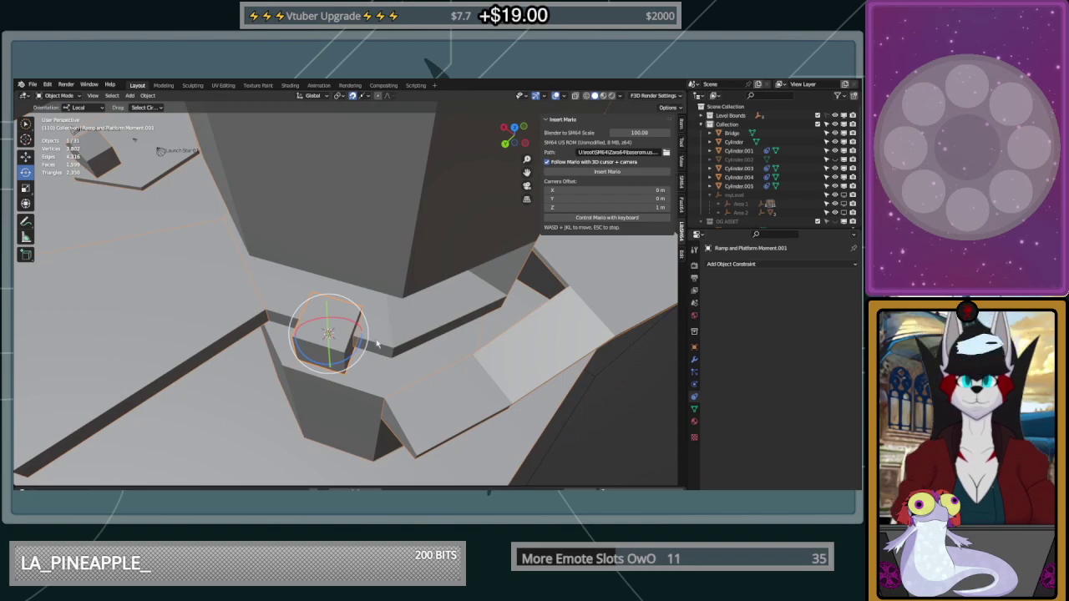
{"action": "left_click", "coordinate": [26, 157]}
{"action": "middle_click_drag", "start_coordinate": [334, 334], "coordinate": [378, 349]}
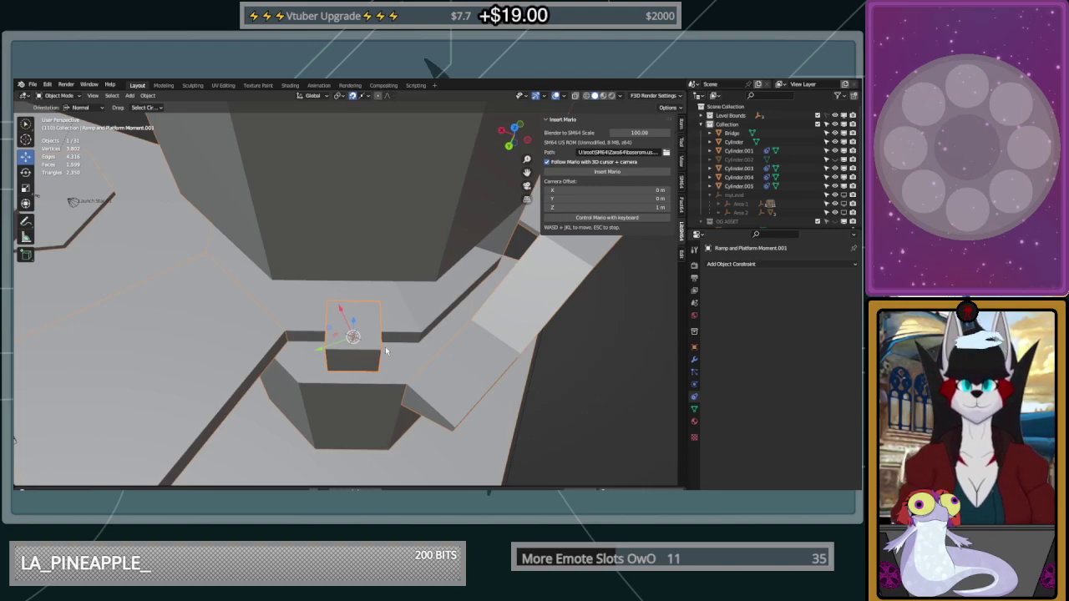
{"action": "key", "text": "Delete"}
{"action": "middle_click_drag", "start_coordinate": [384, 347], "coordinate": [372, 336]}
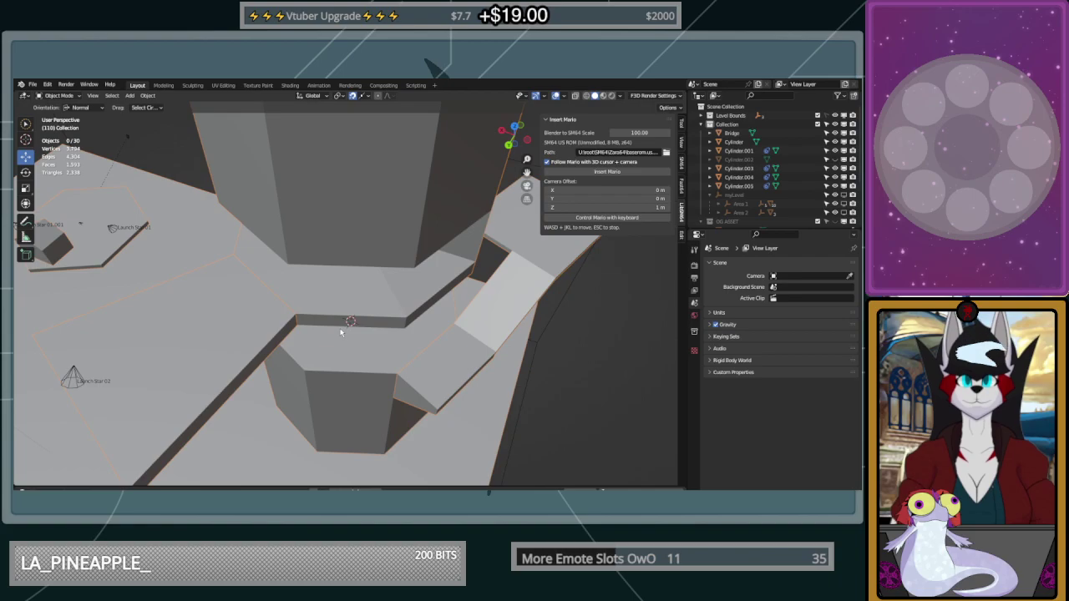
Add a new cube as a separate object at the 3D cursor on the ledge's side face
{"action": "key", "text": "ctrl+a"}
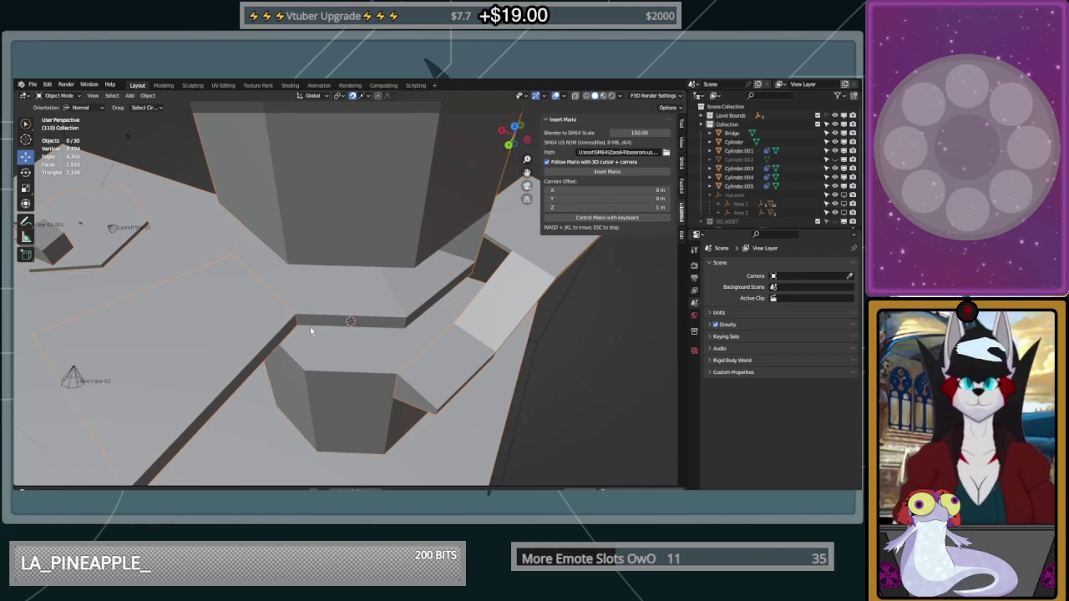
{"action": "key", "text": "shift+a"}
{"action": "left_click", "coordinate": [359, 329]}
{"action": "middle_click_drag", "start_coordinate": [359, 329], "coordinate": [352, 275]}
Rotate the new cube object by -45° about its local Z axis
{"action": "left_click", "coordinate": [25, 172]}
{"action": "left_click_drag", "start_coordinate": [362, 334], "coordinate": [338, 305]}
{"action": "middle_click_drag", "start_coordinate": [354, 315], "coordinate": [361, 291]}
{"action": "key", "text": "ctrl+z"}
{"action": "left_click_drag", "start_coordinate": [366, 311], "coordinate": [339, 312]}
{"action": "left_click", "coordinate": [138, 429]}
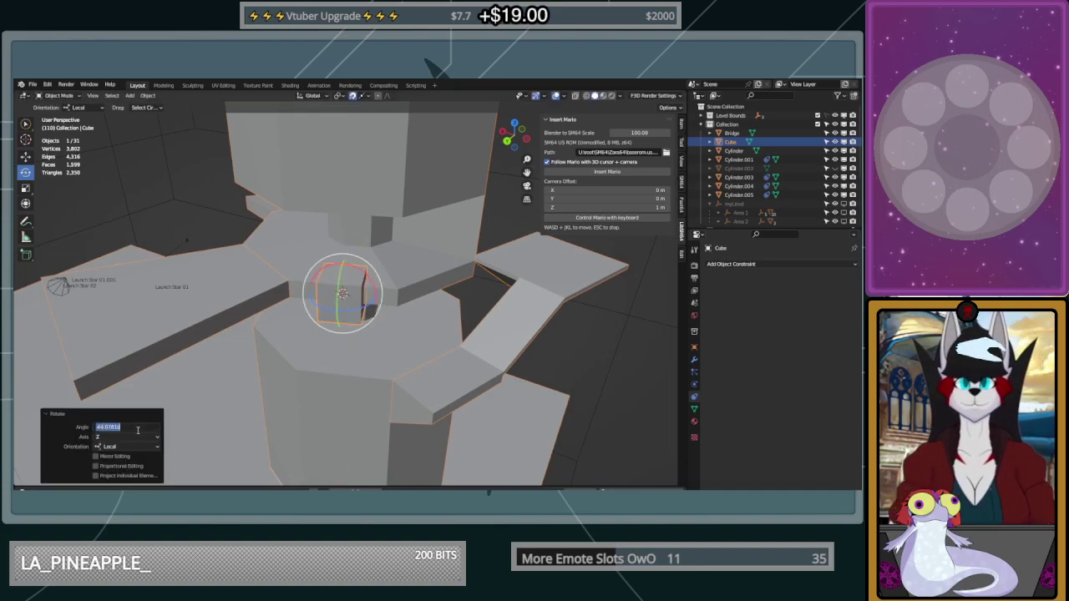
{"action": "type", "text": "-45"}
{"action": "key", "text": "Return"}
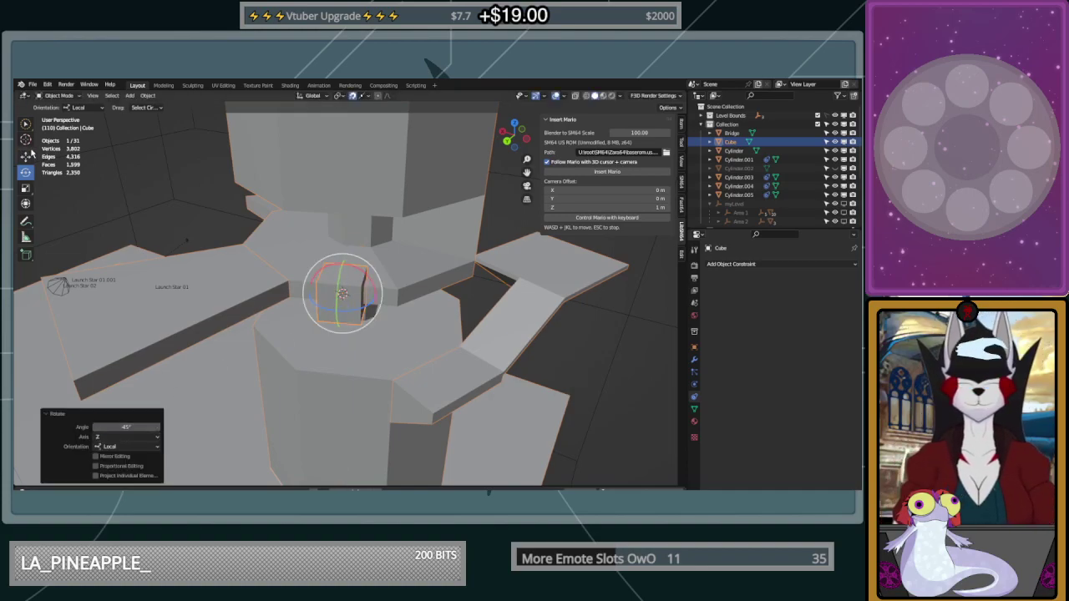
Set the transform orientation to Local and move the cube outward from the ledge along its own axis
{"action": "left_click", "coordinate": [28, 157]}
{"action": "mouse_move", "coordinate": [329, 279]}
{"action": "middle_mouse_down"}
{"action": "mouse_move", "coordinate": [330, 309]}
{"action": "mouse_move", "coordinate": [338, 288]}
{"action": "middle_mouse_up"}
{"action": "left_click_drag", "start_coordinate": [338, 288], "coordinate": [290, 334]}
{"action": "key", "text": "ctrl+z"}
{"action": "left_click", "coordinate": [94, 107]}
{"action": "left_click", "coordinate": [85, 144]}
{"action": "left_click_drag", "start_coordinate": [340, 289], "coordinate": [318, 306]}
{"action": "key", "text": "ctrl+z"}
Set snapping to Edge without rotation alignment, and move the cube about 6.7 m along local X back to the ledge's edge
{"action": "left_click", "coordinate": [368, 96]}
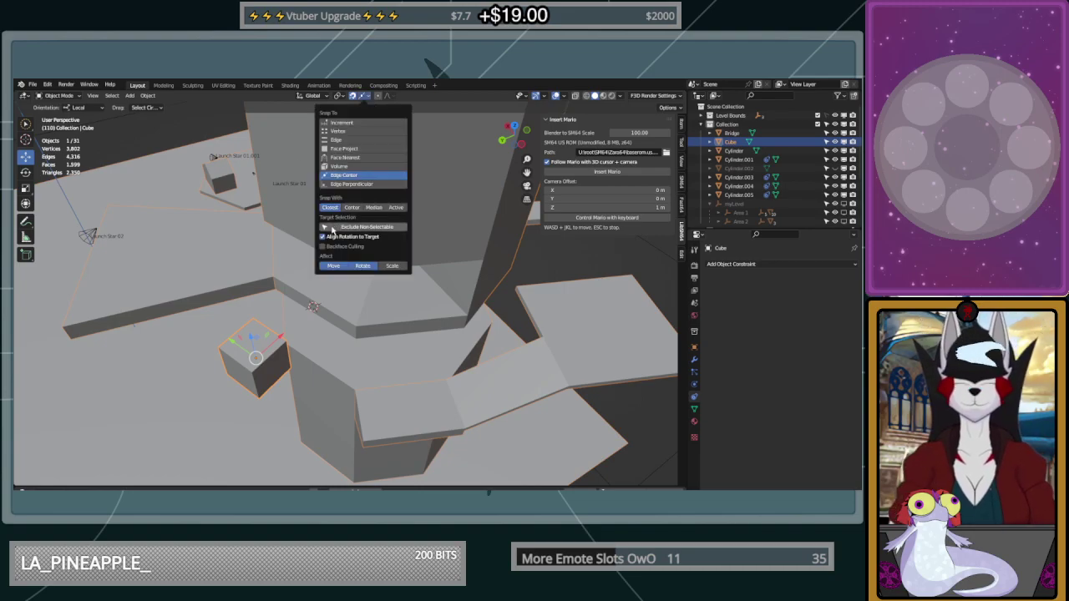
{"action": "left_click", "coordinate": [333, 131]}
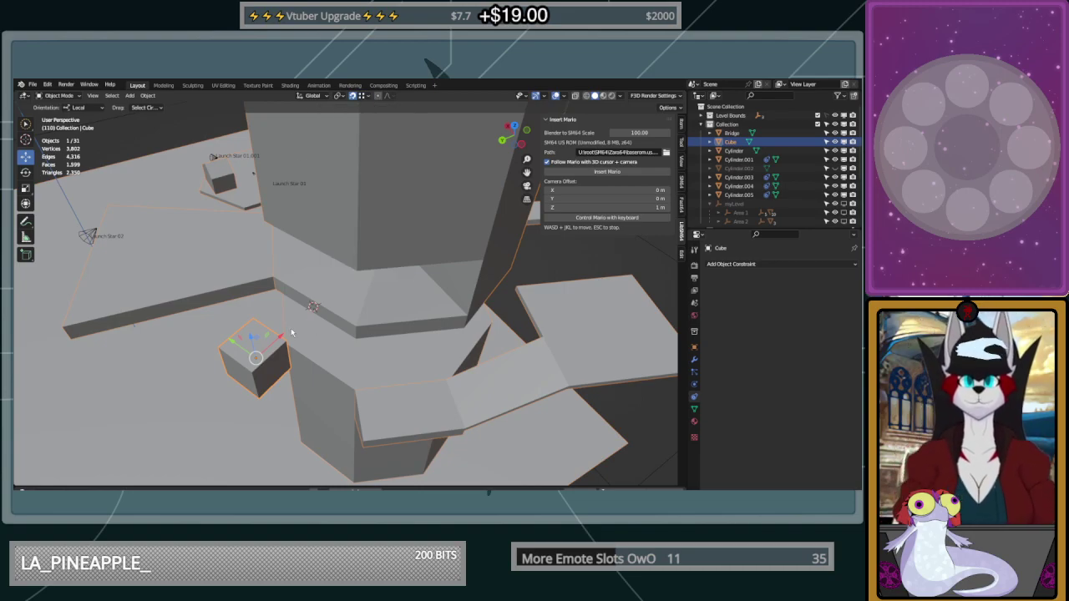
{"action": "left_click", "coordinate": [368, 97]}
{"action": "left_click", "coordinate": [351, 140]}
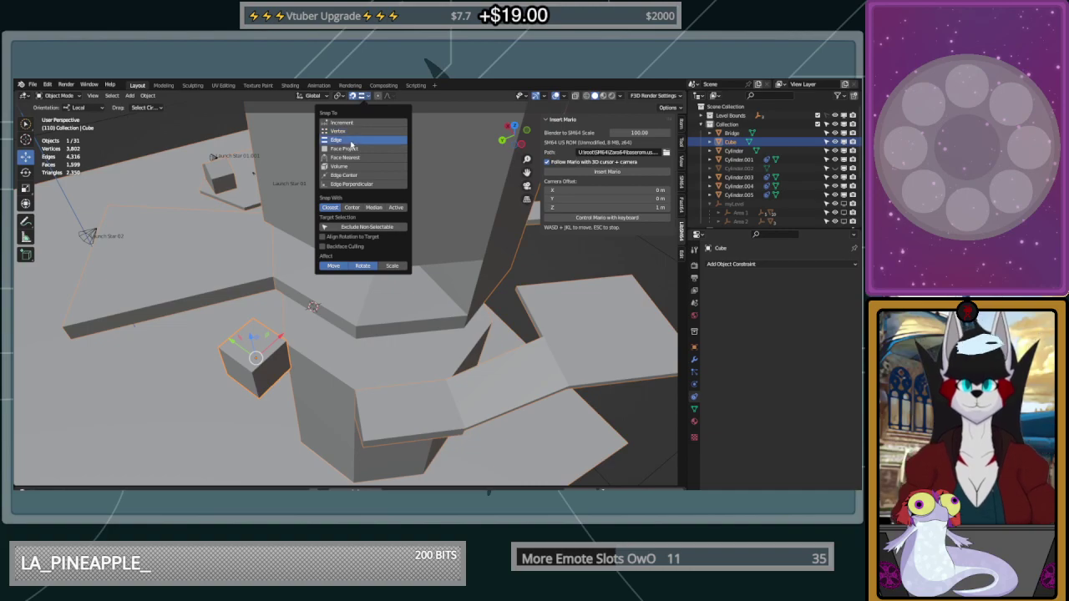
{"action": "left_click_drag", "start_coordinate": [282, 339], "coordinate": [309, 303]}
{"action": "middle_click_drag", "start_coordinate": [312, 300], "coordinate": [354, 272]}
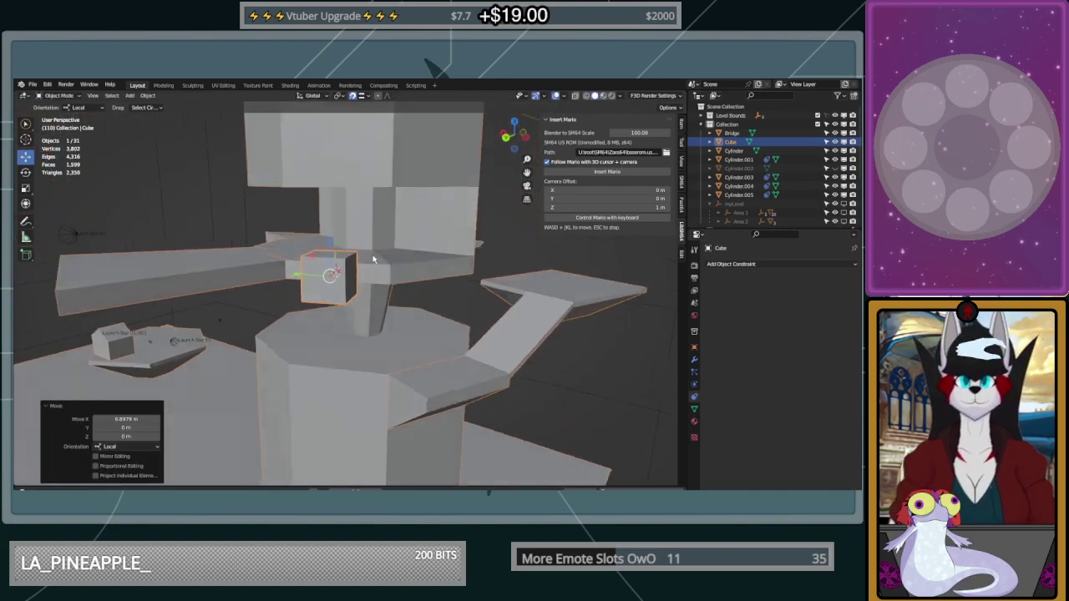
Select the cube's bottom face in Edit Mode with face selection
{"action": "key", "text": "Tab"}
{"action": "left_click", "coordinate": [107, 96]}
{"action": "left_click", "coordinate": [457, 302]}
{"action": "middle_click_drag", "start_coordinate": [344, 274], "coordinate": [349, 276]}
{"action": "left_click", "coordinate": [349, 269]}
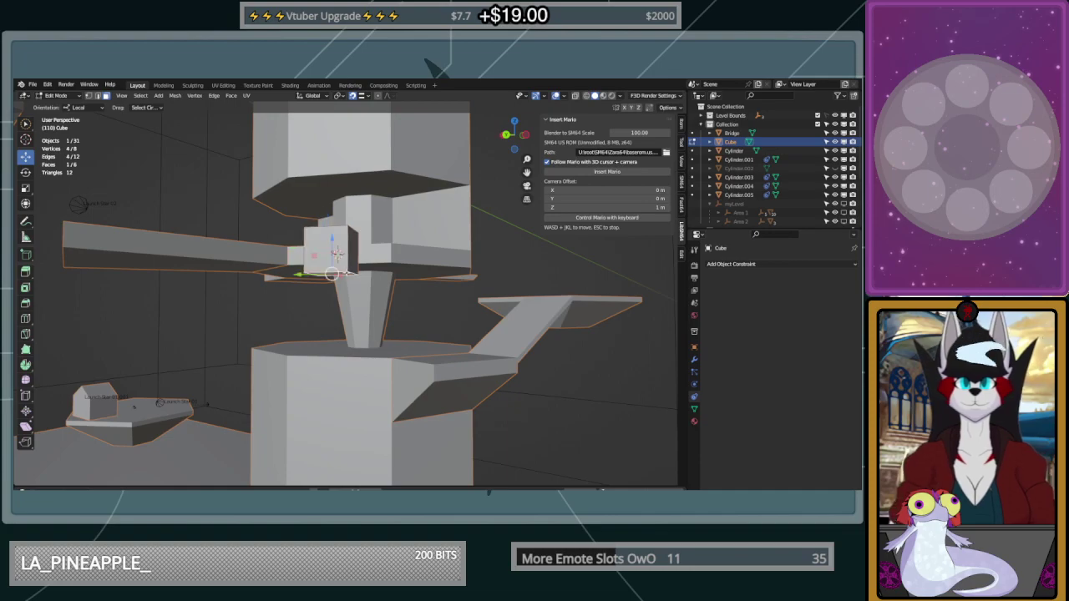
Thin the cube by raising its bottom face about 1.37 m and lowering its top face about 1.37 m
{"action": "left_click_drag", "start_coordinate": [333, 239], "coordinate": [381, 260]}
{"action": "middle_click_drag", "start_coordinate": [377, 260], "coordinate": [354, 291]}
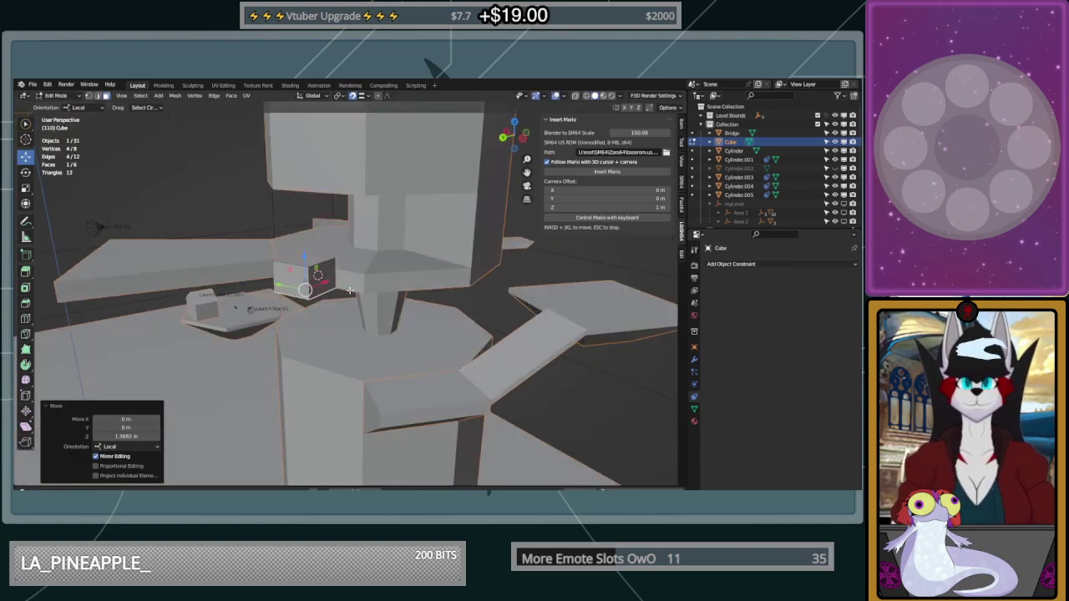
{"action": "left_click", "coordinate": [310, 263]}
{"action": "left_click_drag", "start_coordinate": [305, 225], "coordinate": [340, 268]}
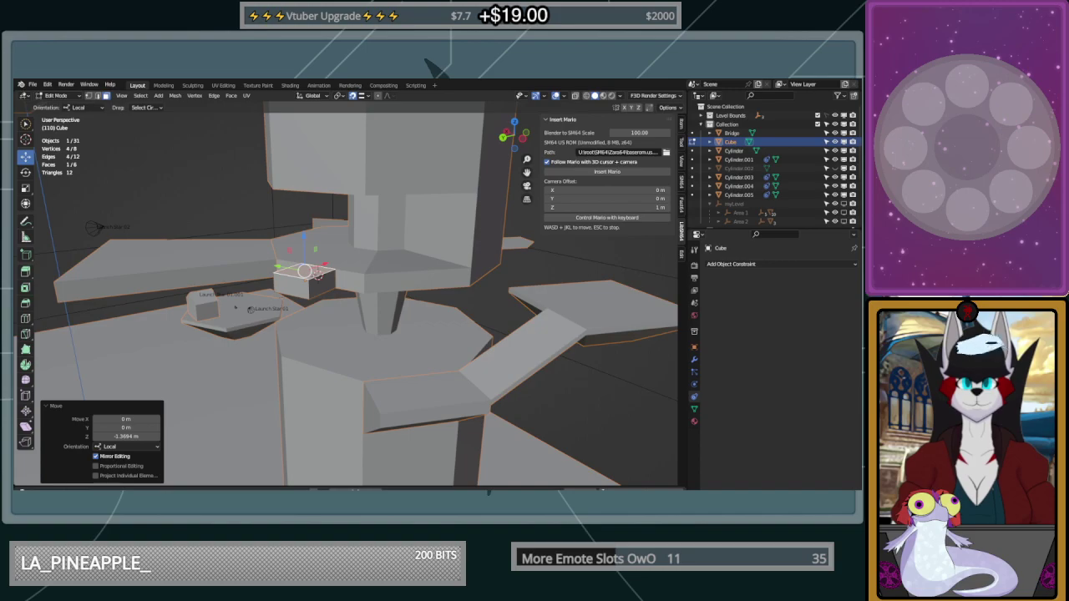
Pull the cube's outer end face away from the tower along its local X axis, forming a long horizontal beam
{"action": "middle_click_drag", "start_coordinate": [348, 262], "coordinate": [415, 341]}
{"action": "left_click_drag", "start_coordinate": [427, 354], "coordinate": [347, 353]}
{"action": "middle_click_drag", "start_coordinate": [349, 351], "coordinate": [397, 320]}
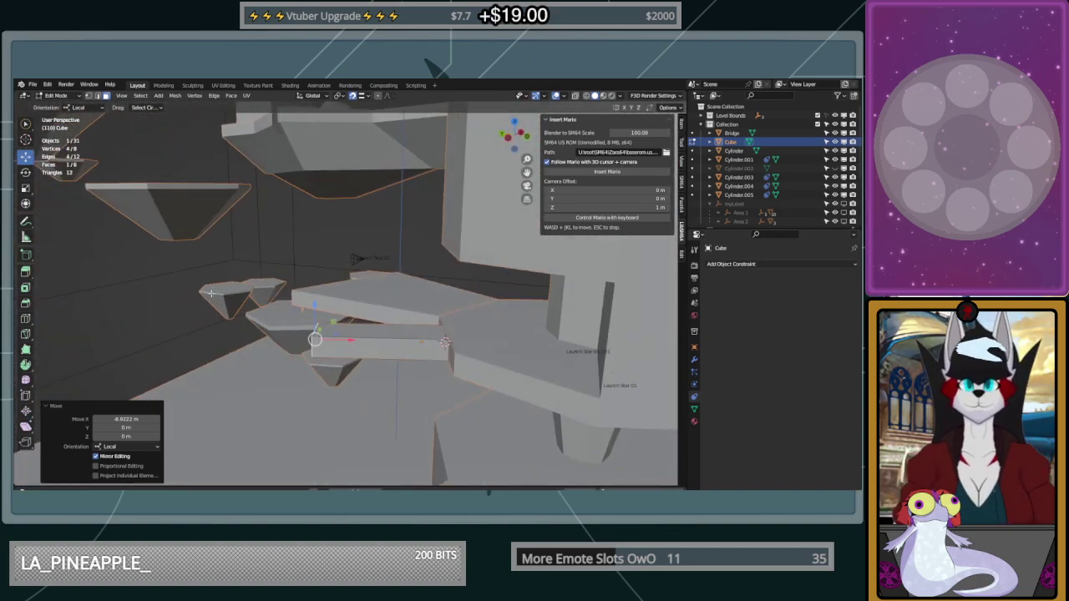
Add one loop cut around the beam near its outer end, with a slide factor of about 0.697
{"action": "left_click", "coordinate": [27, 319]}
{"action": "left_click_drag", "start_coordinate": [388, 354], "coordinate": [362, 344]}
{"action": "key", "text": "ctrl+z"}
{"action": "key", "text": "ctrl+z"}
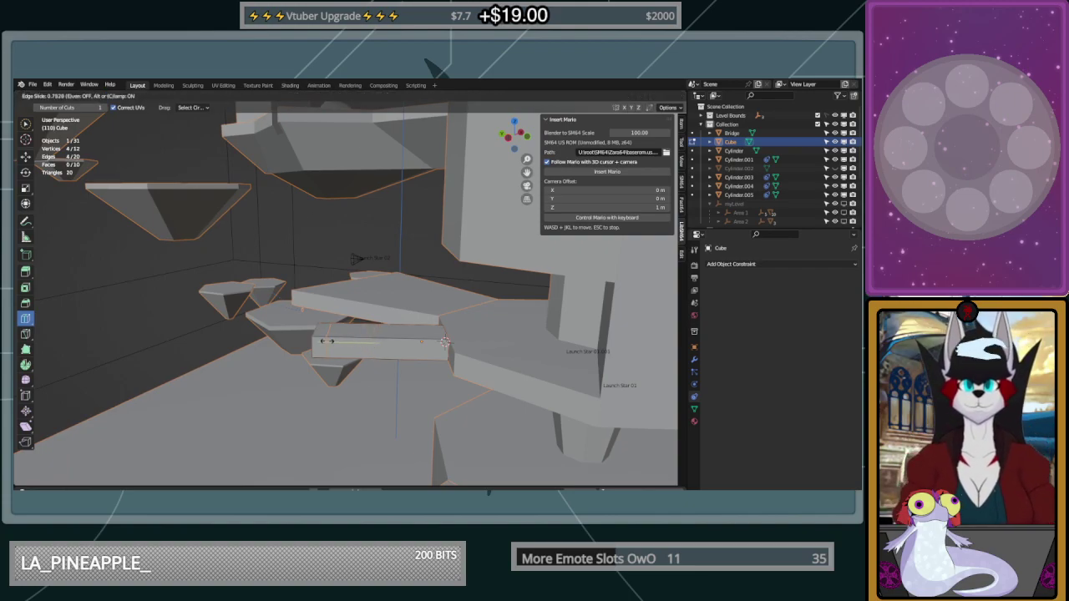
{"action": "left_click_drag", "start_coordinate": [356, 336], "coordinate": [324, 339]}
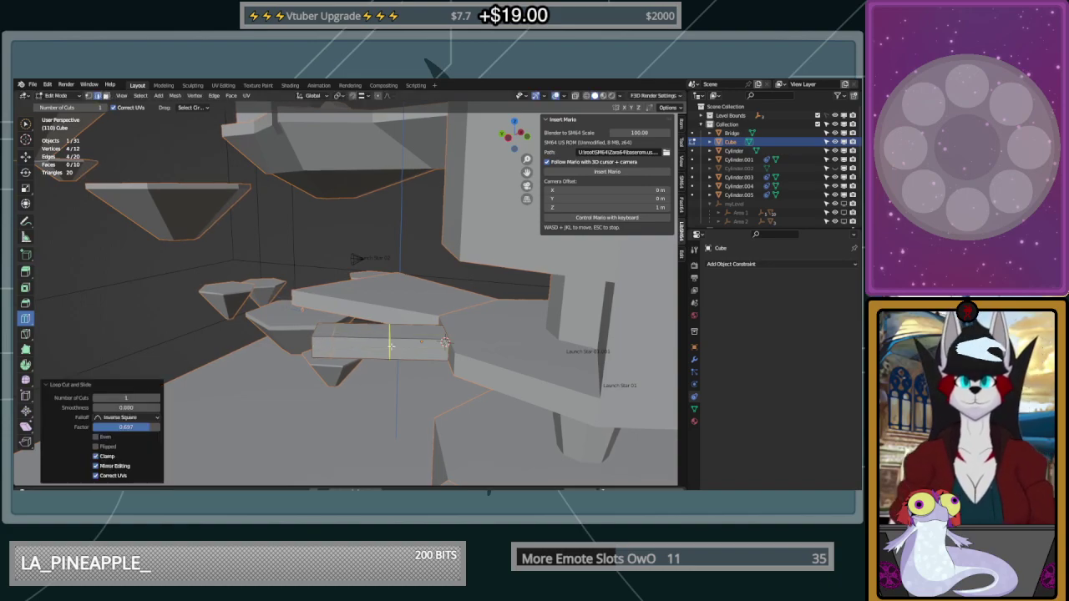
{"action": "middle_click_drag", "start_coordinate": [324, 339], "coordinate": [338, 336]}
Select the four vertices of the short top face at the beam's outer end and extrude it about 12.6 m upward as a post
{"action": "key", "text": "alt+a"}
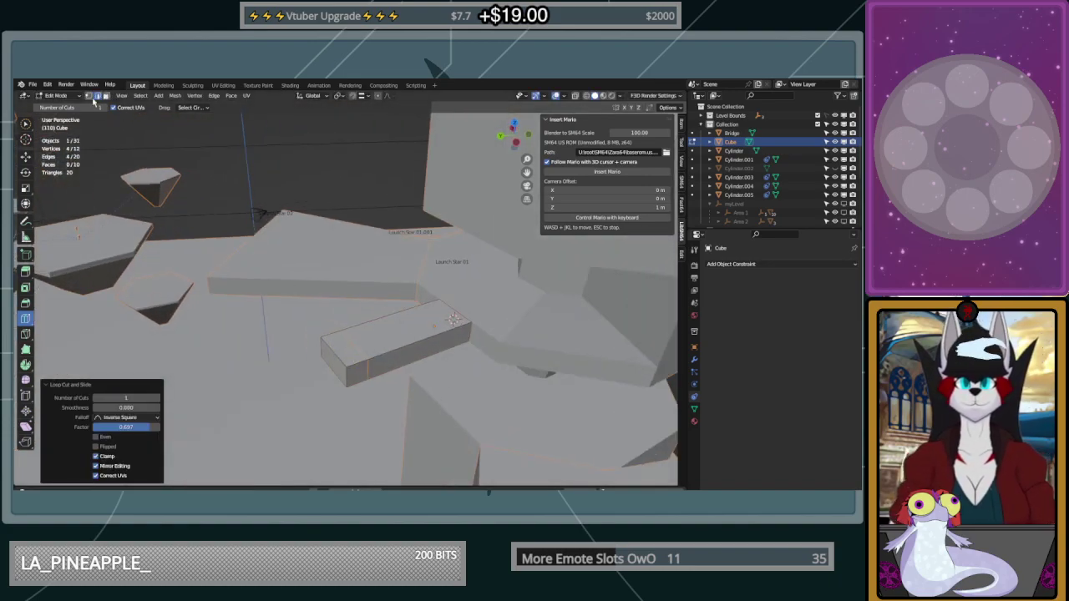
{"action": "left_click", "coordinate": [88, 96]}
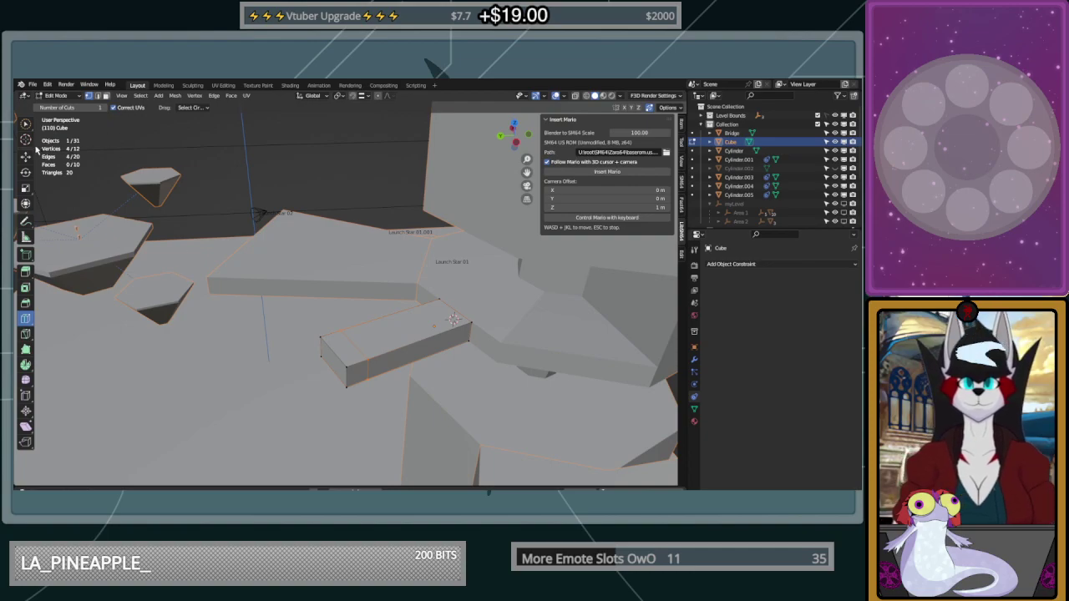
{"action": "left_click", "coordinate": [25, 124]}
{"action": "left_click", "coordinate": [229, 308]}
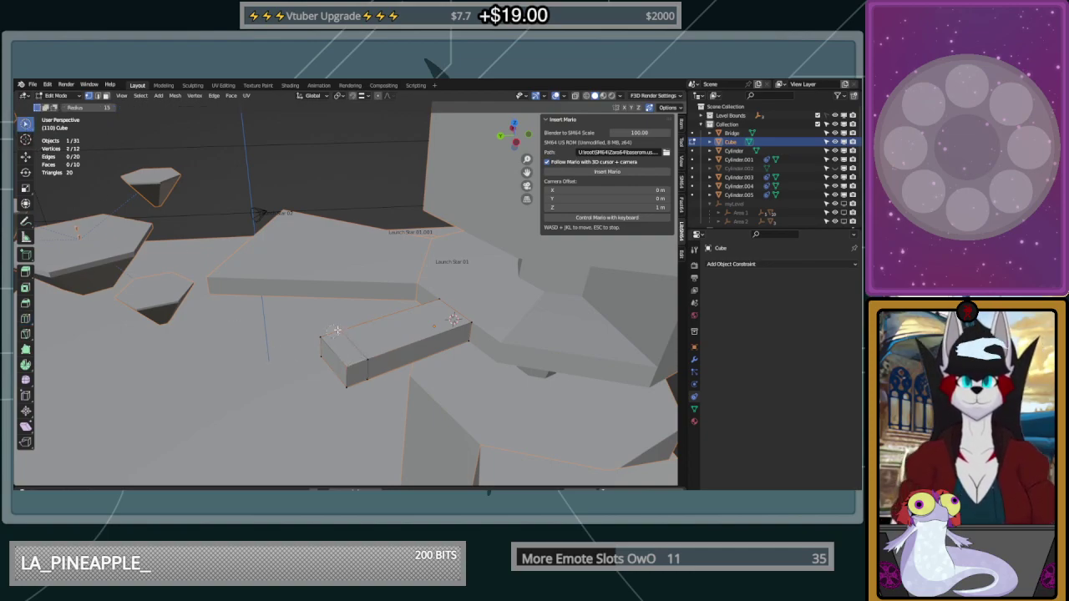
{"action": "left_click", "coordinate": [352, 327], "text": "shift"}
{"action": "left_click", "coordinate": [25, 272]}
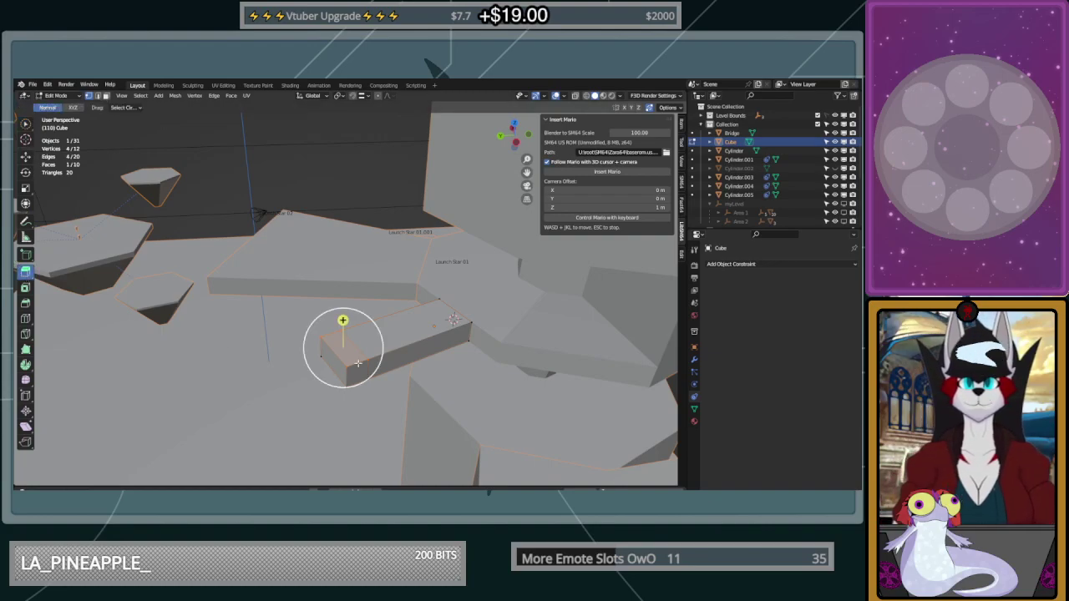
{"action": "left_click_drag", "start_coordinate": [346, 322], "coordinate": [368, 192]}
{"action": "middle_click_drag", "start_coordinate": [365, 194], "coordinate": [411, 185]}
{"action": "middle_click_drag", "start_coordinate": [419, 193], "coordinate": [370, 182]}
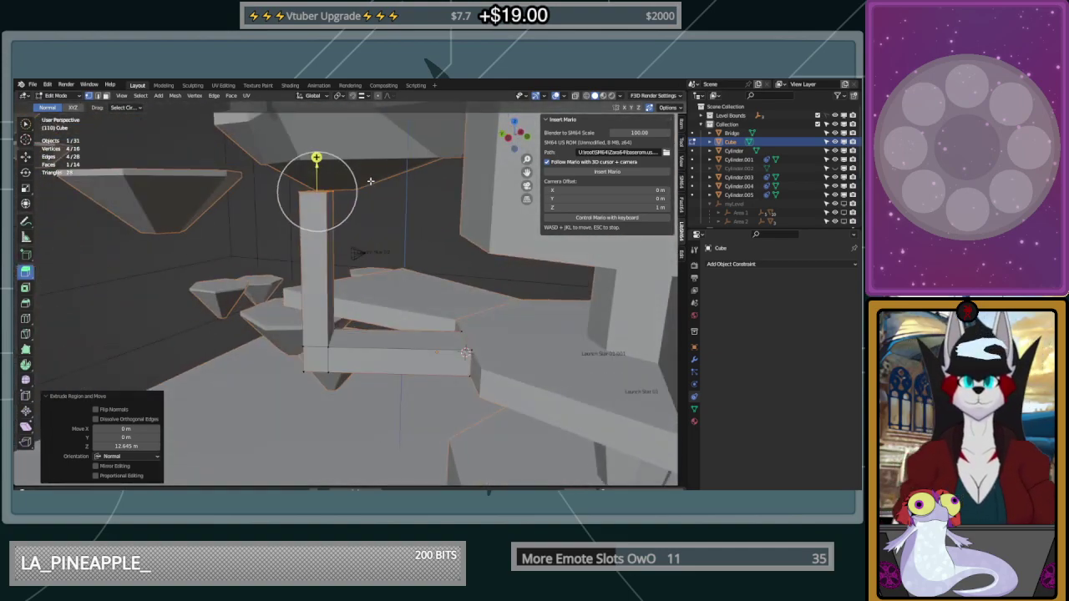
{"action": "middle_click_drag", "start_coordinate": [400, 262], "coordinate": [413, 263]}
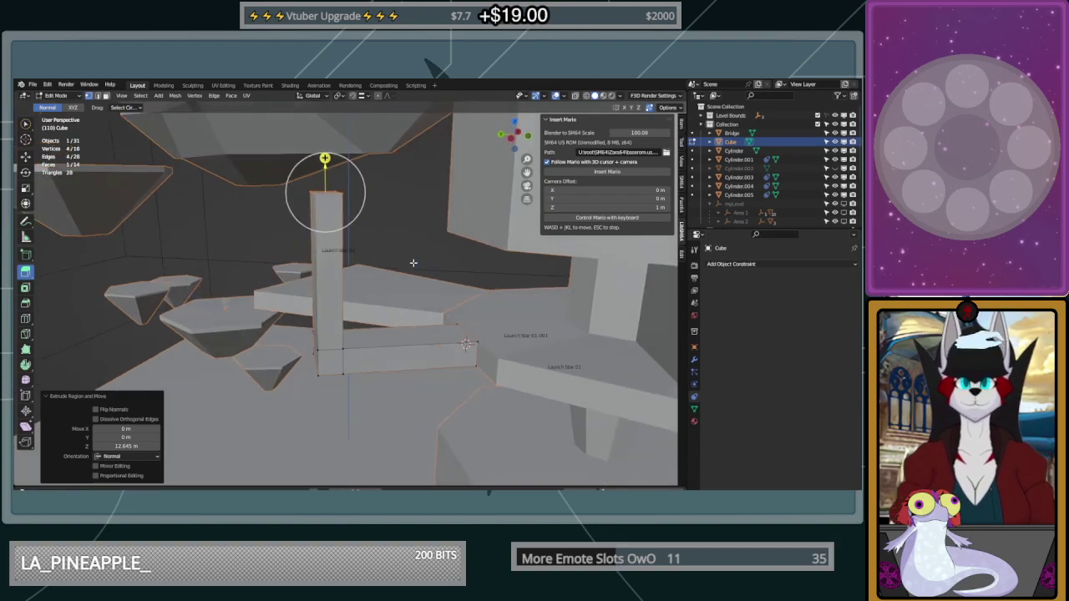
{"action": "middle_click_drag", "start_coordinate": [493, 262], "coordinate": [489, 280]}
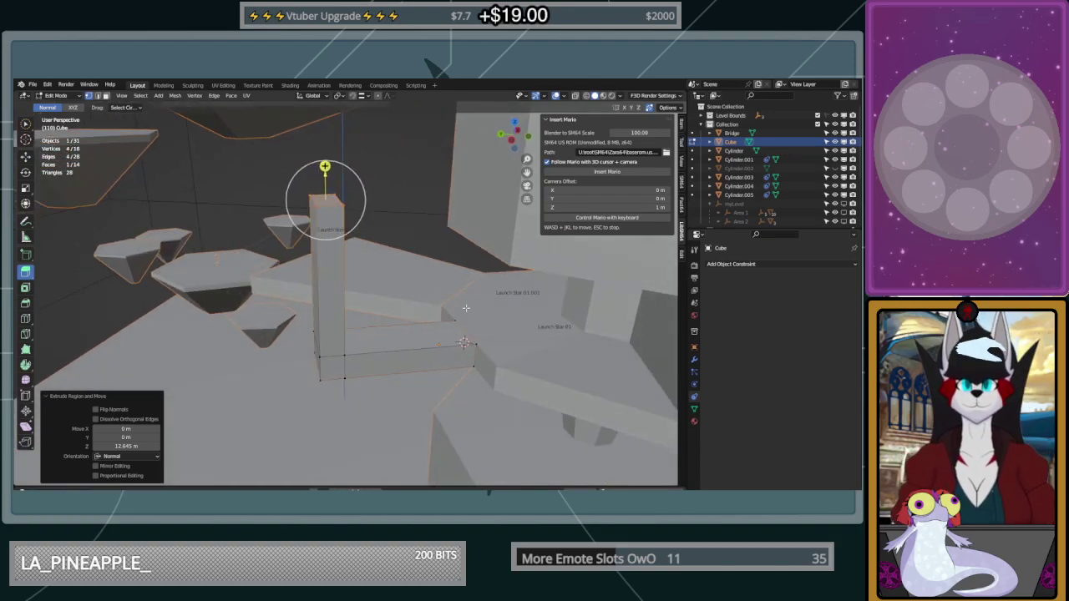
Select the eight vertices of the horizontal beam section between the loop cut and the platform
{"action": "mouse_move", "coordinate": [458, 299]}
{"action": "left_mouse_down"}
{"action": "mouse_move", "coordinate": [436, 382]}
{"action": "mouse_move", "coordinate": [347, 368]}
{"action": "left_mouse_up"}
{"action": "middle_click_drag", "start_coordinate": [376, 363], "coordinate": [534, 357]}
{"action": "key", "text": "g"}
{"action": "left_click", "coordinate": [522, 367]}
{"action": "key", "text": "ctrl+z"}
{"action": "left_click_drag", "start_coordinate": [356, 394], "coordinate": [357, 329], "text": "shift"}
{"action": "middle_click_drag", "start_coordinate": [357, 327], "coordinate": [453, 326]}
{"action": "left_click_drag", "start_coordinate": [302, 333], "coordinate": [290, 331], "text": "shift"}
{"action": "middle_click_drag", "start_coordinate": [492, 338], "coordinate": [341, 359]}
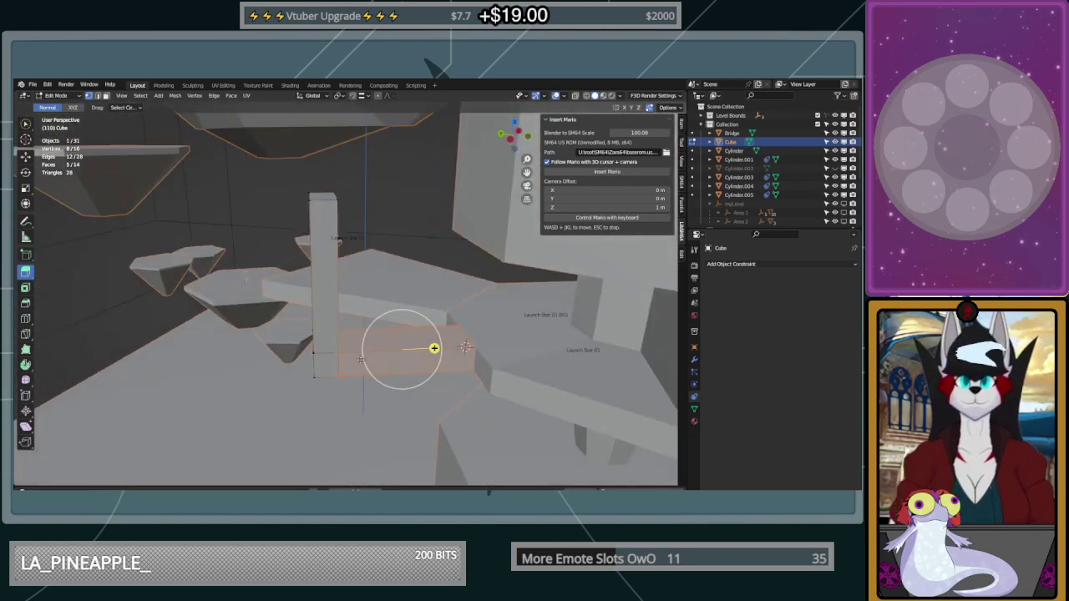
{"action": "key", "text": "e"}
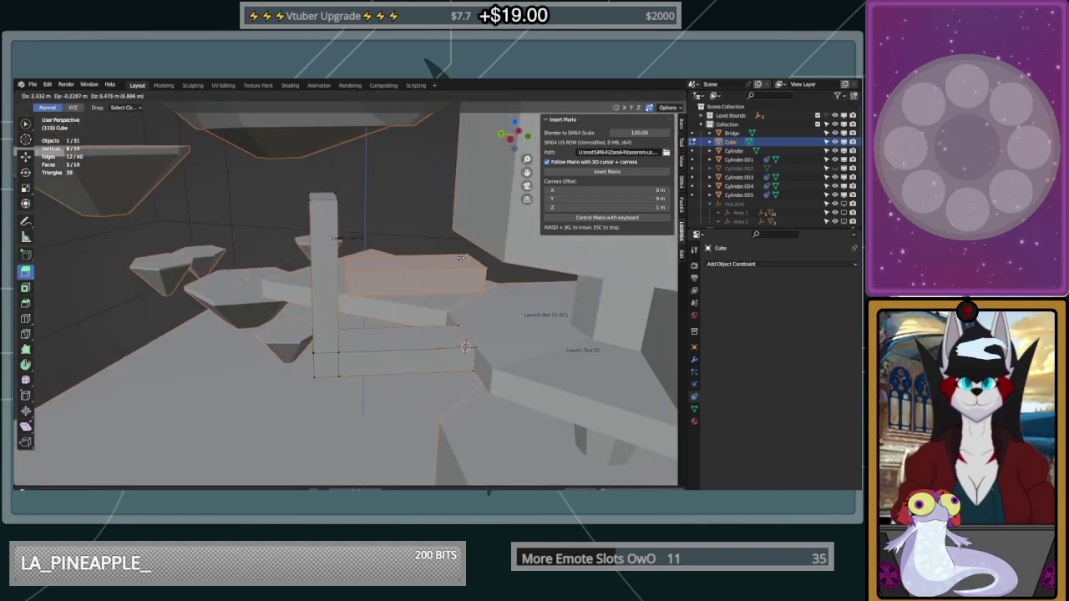
{"action": "left_click", "coordinate": [441, 309]}
{"action": "key", "text": "ctrl+z"}
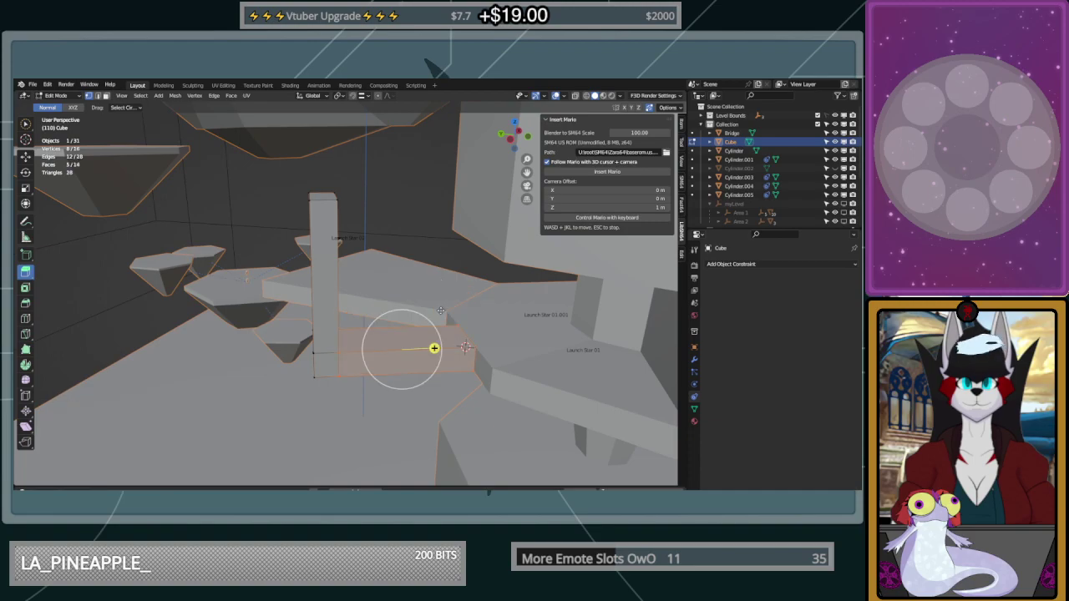
Duplicate the selected beam section in place and move the copy up above the original, against the tower wall
{"action": "mouse_move", "coordinate": [434, 347]}
{"action": "middle_mouse_down"}
{"action": "mouse_move", "coordinate": [398, 337]}
{"action": "mouse_move", "coordinate": [556, 315]}
{"action": "mouse_move", "coordinate": [435, 340]}
{"action": "middle_mouse_up"}
{"action": "left_click", "coordinate": [301, 349], "text": "shift"}
{"action": "middle_click_drag", "start_coordinate": [355, 341], "coordinate": [323, 344]}
{"action": "key", "text": "shift+d"}
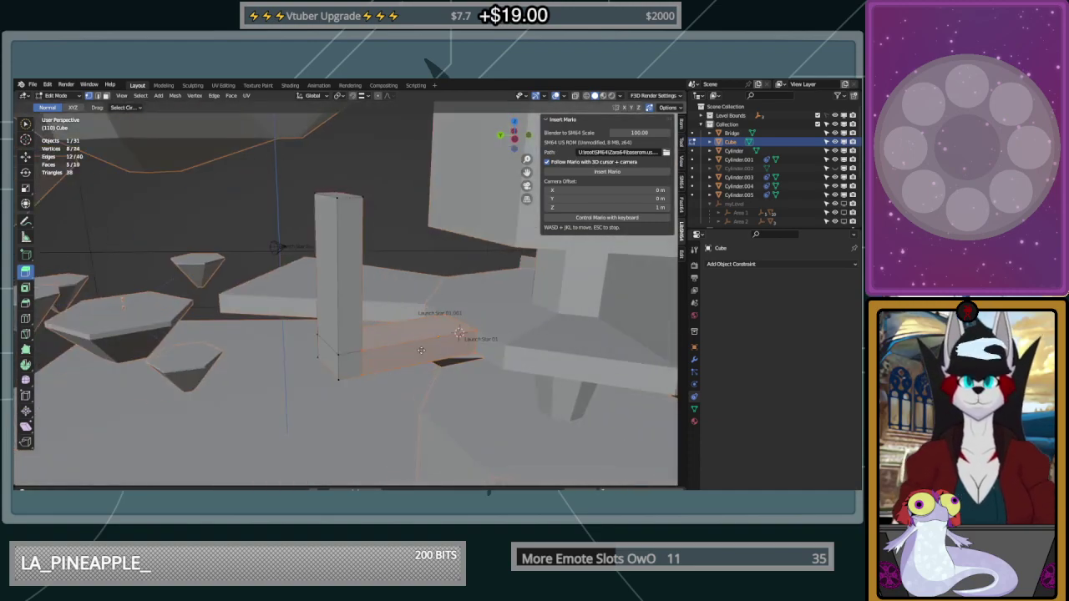
{"action": "right_click", "coordinate": [325, 345]}
{"action": "left_click", "coordinate": [25, 162]}
{"action": "left_click_drag", "start_coordinate": [406, 308], "coordinate": [411, 215]}
{"action": "left_click_drag", "start_coordinate": [534, 218], "coordinate": [534, 149]}
{"action": "left_click_drag", "start_coordinate": [416, 148], "coordinate": [490, 240]}
{"action": "middle_click_drag", "start_coordinate": [491, 241], "coordinate": [448, 256]}
Shorten the raised beam copy by moving its open-end vertices about 5.83 m along local X, and fill that end with a face
{"action": "middle_click_drag", "start_coordinate": [373, 242], "coordinate": [487, 247]}
{"action": "left_click", "coordinate": [344, 230]}
{"action": "left_click", "coordinate": [341, 259], "text": "shift"}
{"action": "left_click", "coordinate": [369, 232], "text": "shift"}
{"action": "middle_click_drag", "start_coordinate": [369, 232], "coordinate": [478, 253]}
{"action": "left_click_drag", "start_coordinate": [328, 216], "coordinate": [268, 218]}
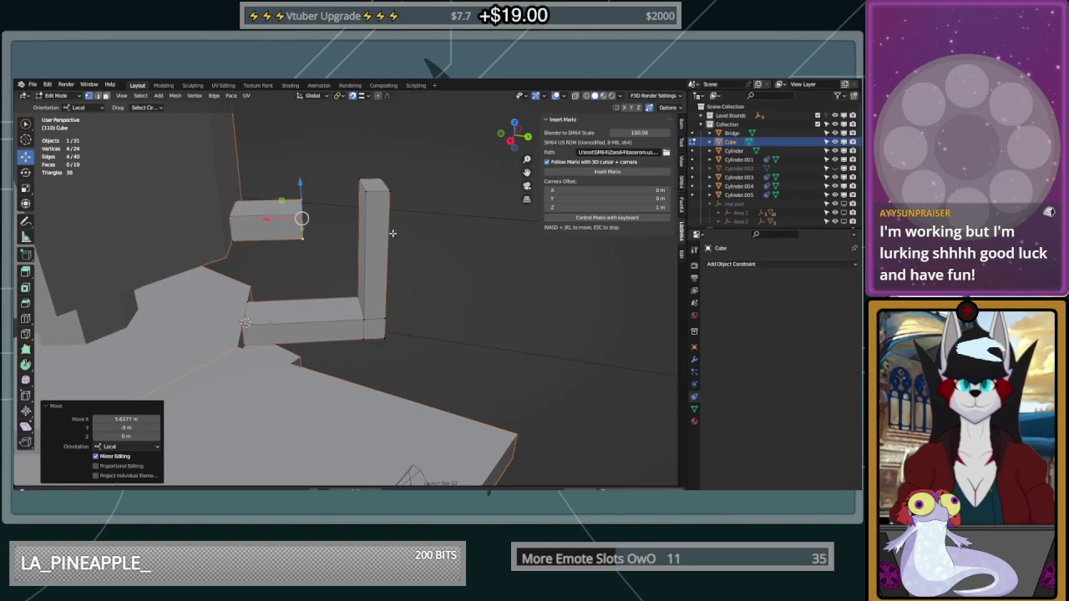
{"action": "middle_click_drag", "start_coordinate": [392, 233], "coordinate": [351, 232]}
{"action": "key", "text": "alt+a"}
{"action": "middle_click_drag", "start_coordinate": [462, 276], "coordinate": [328, 268]}
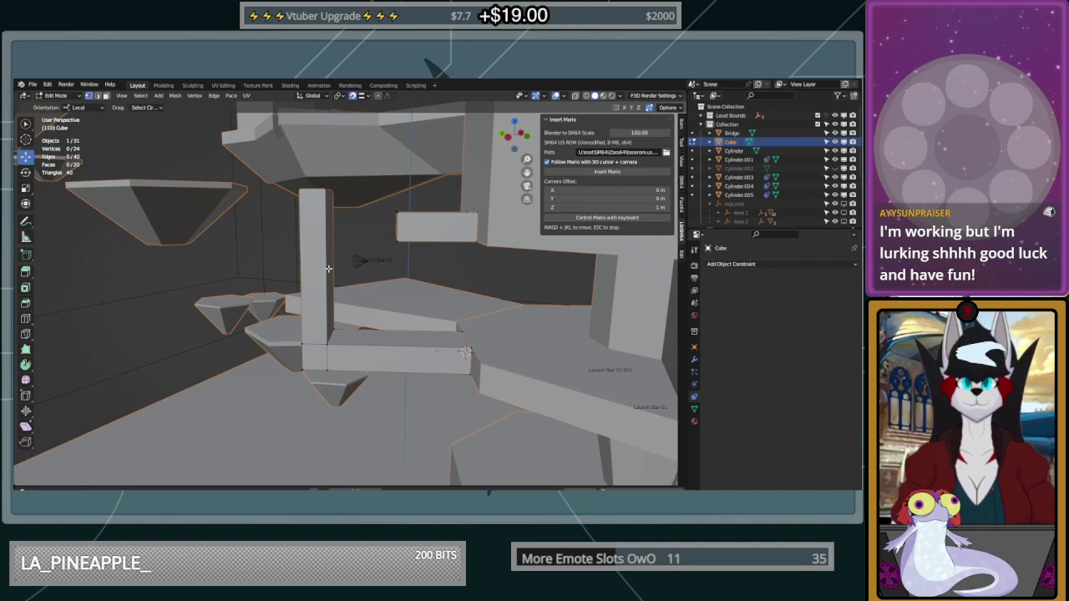
Lower the free end face of the raised beam about 4.03 m along local Z to slope it into a ramp
{"action": "left_click", "coordinate": [396, 230]}
{"action": "middle_click_drag", "start_coordinate": [440, 228], "coordinate": [432, 225]}
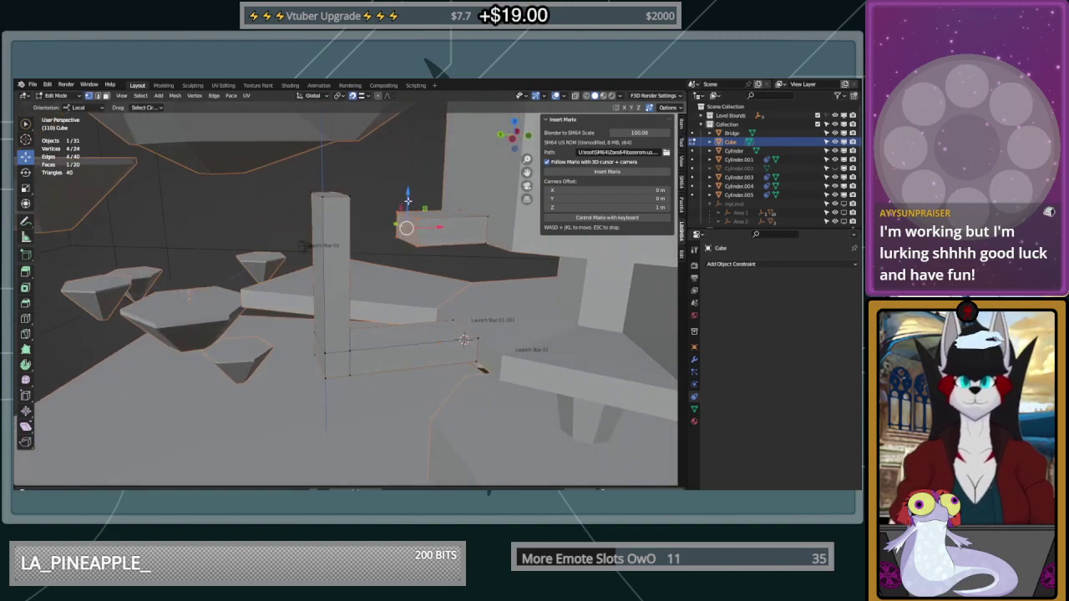
{"action": "left_click_drag", "start_coordinate": [408, 193], "coordinate": [408, 240]}
{"action": "middle_click_drag", "start_coordinate": [454, 232], "coordinate": [491, 311]}
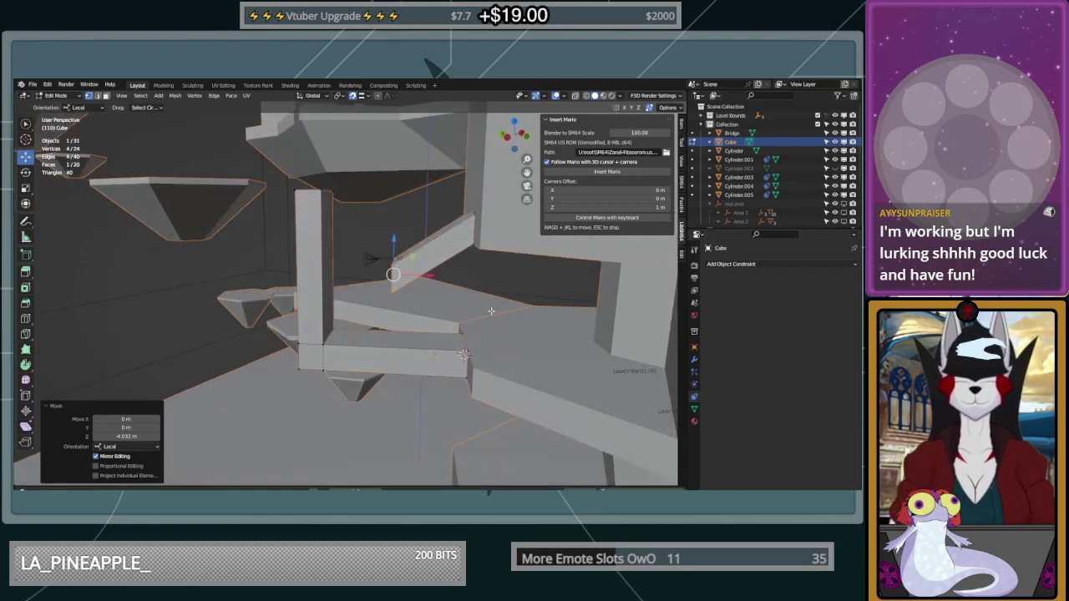
Place the 3D cursor on the platform beside the lower beam, insert Mario there and enable keyboard control of him
{"action": "left_click", "coordinate": [25, 140]}
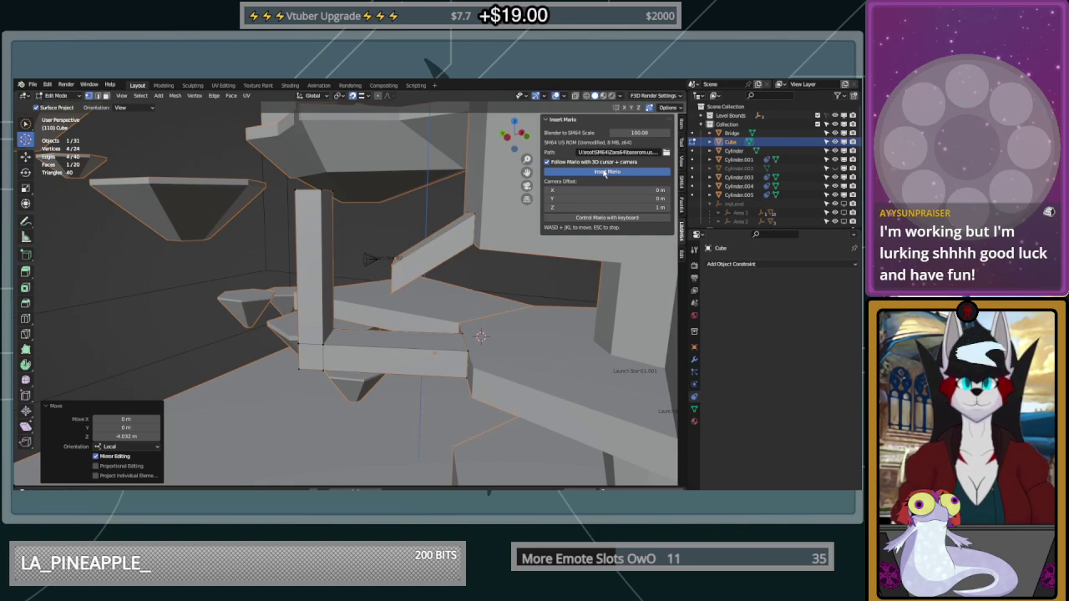
{"action": "left_click", "coordinate": [605, 172]}
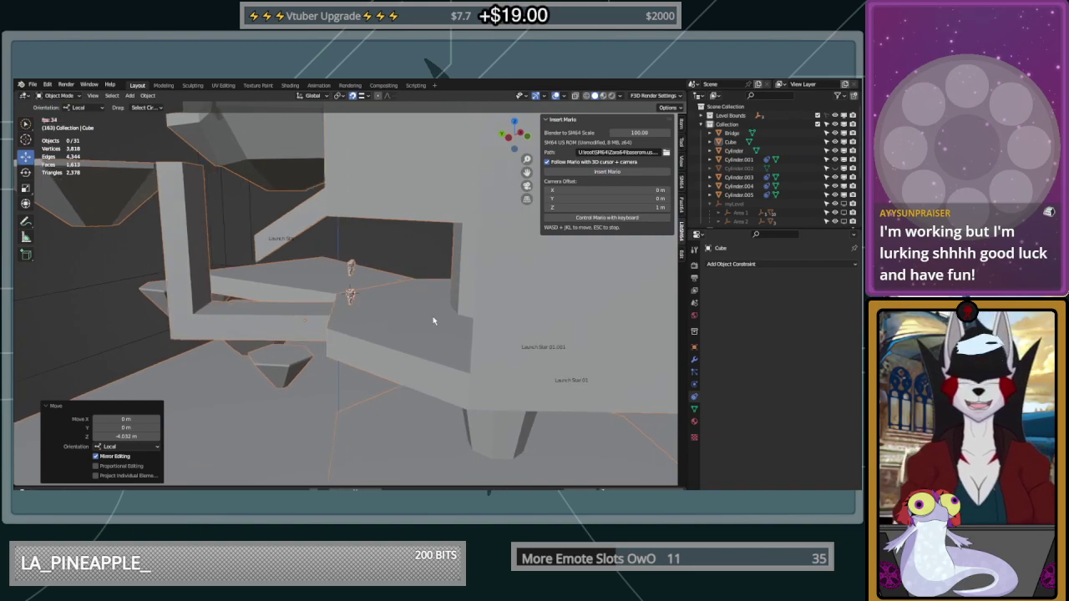
{"action": "left_click", "coordinate": [608, 219]}
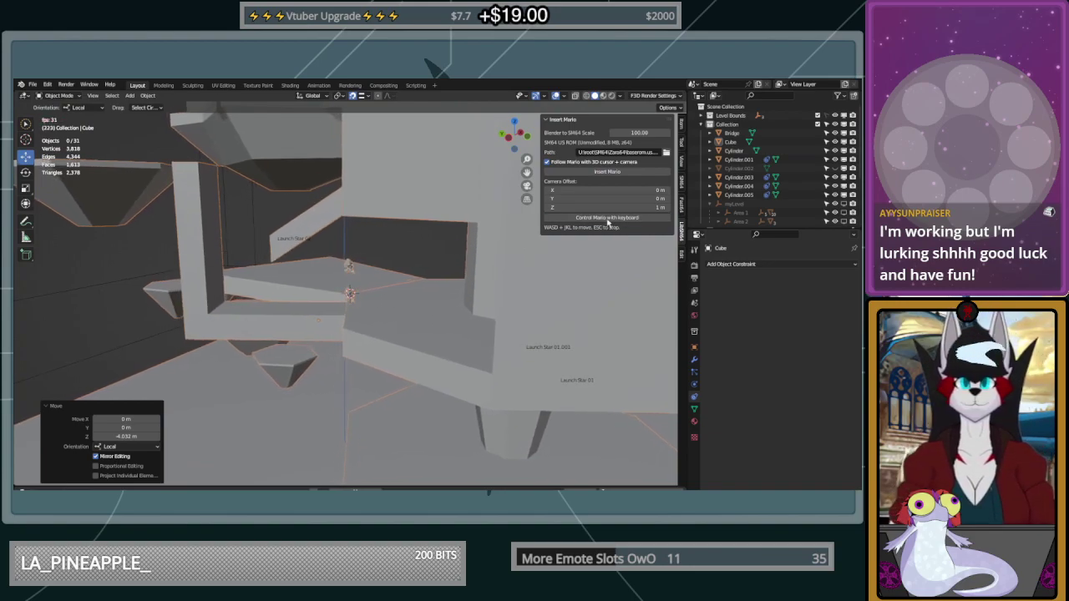
Playtest the jump route by running and jumping Mario from the lower beam toward the sloped ramp
{"action": "key", "text": "d"}
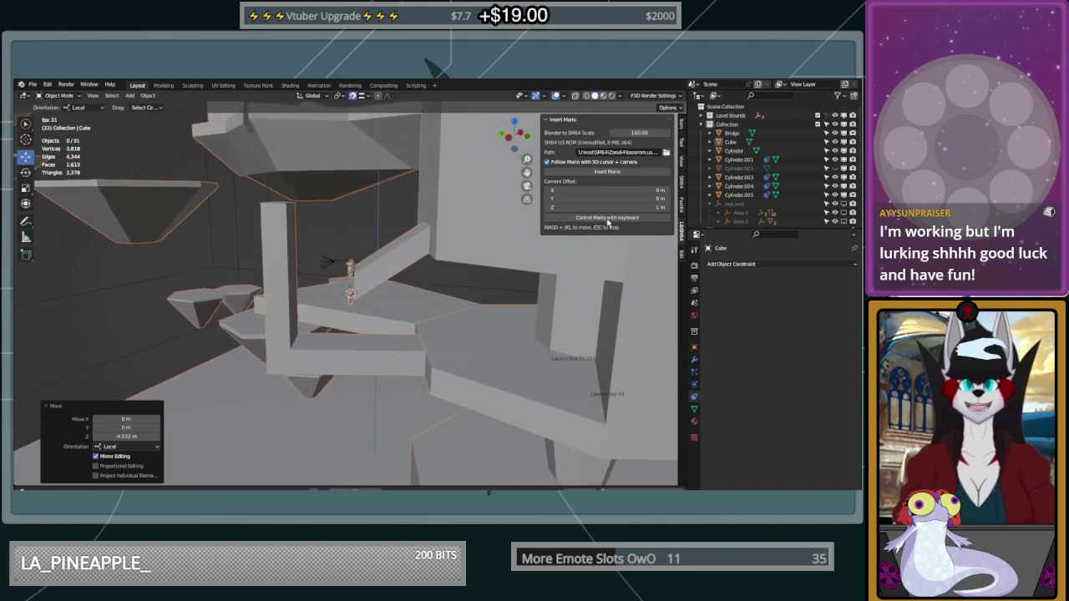
{"action": "key", "text": "j"}
{"action": "key", "text": "a"}
{"action": "key", "text": "j"}
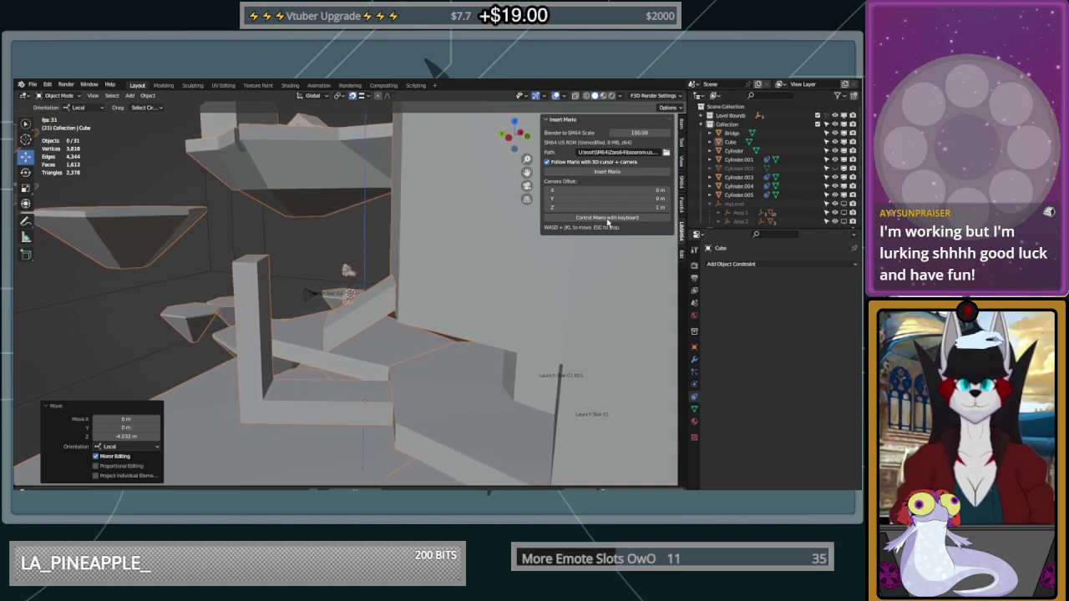
{"action": "key", "text": "a"}
{"action": "key", "text": "j"}
{"action": "key", "text": "d"}
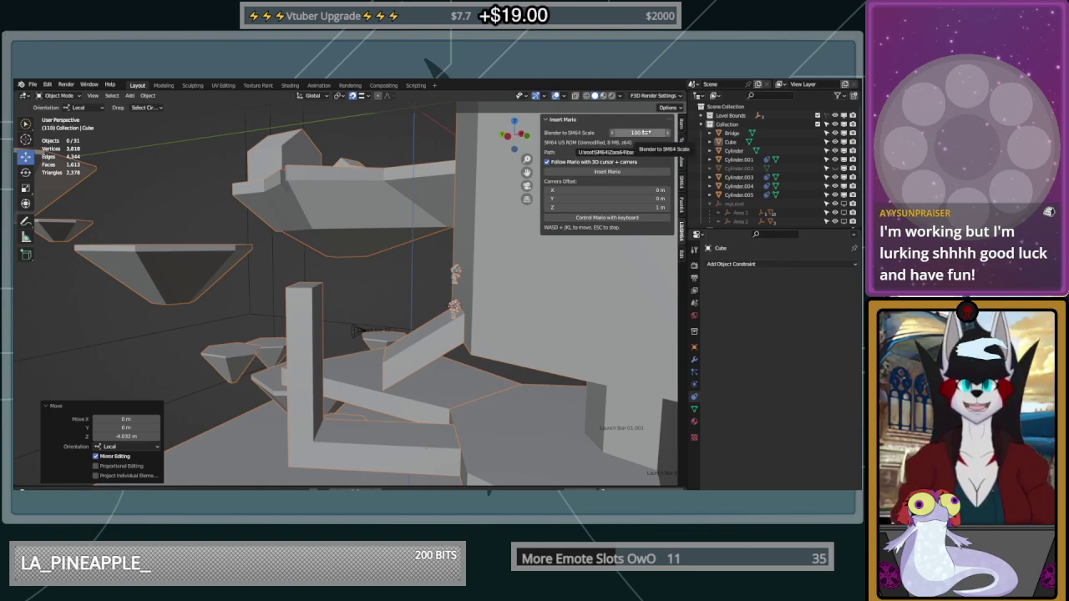
Return the beam mesh to edit mode and select the vertices of the tall vertical post
{"action": "middle_click_drag", "start_coordinate": [377, 404], "coordinate": [382, 283]}
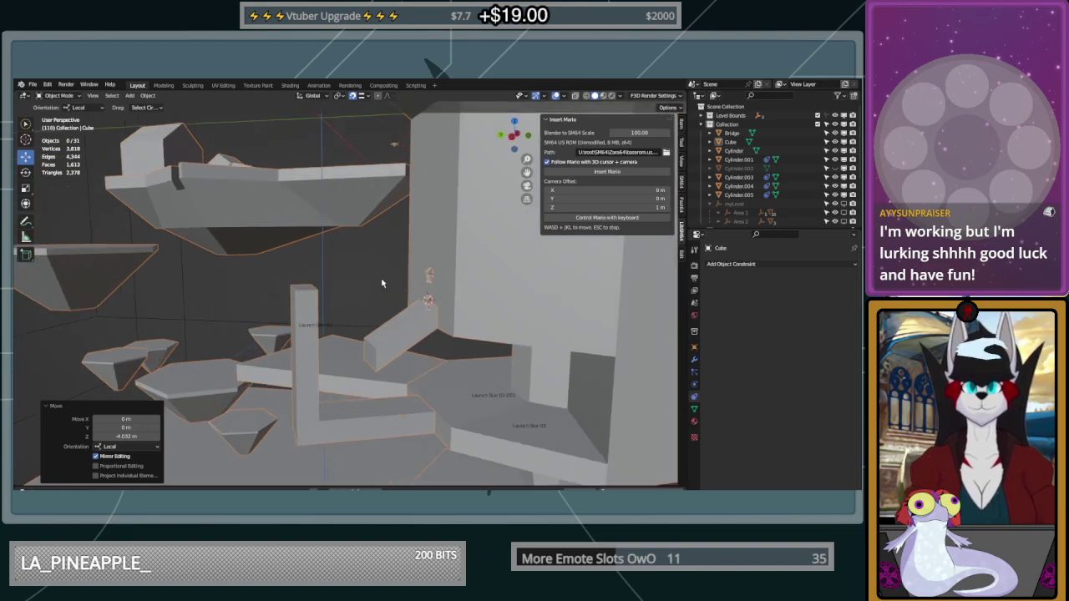
{"action": "left_click", "coordinate": [403, 347]}
{"action": "key", "text": "Tab"}
{"action": "scroll", "coordinate": [337, 313], "scroll_direction": "up", "scroll_amount": 1}
{"action": "middle_click_drag", "start_coordinate": [442, 347], "coordinate": [492, 326]}
{"action": "left_click_drag", "start_coordinate": [392, 396], "coordinate": [359, 395]}
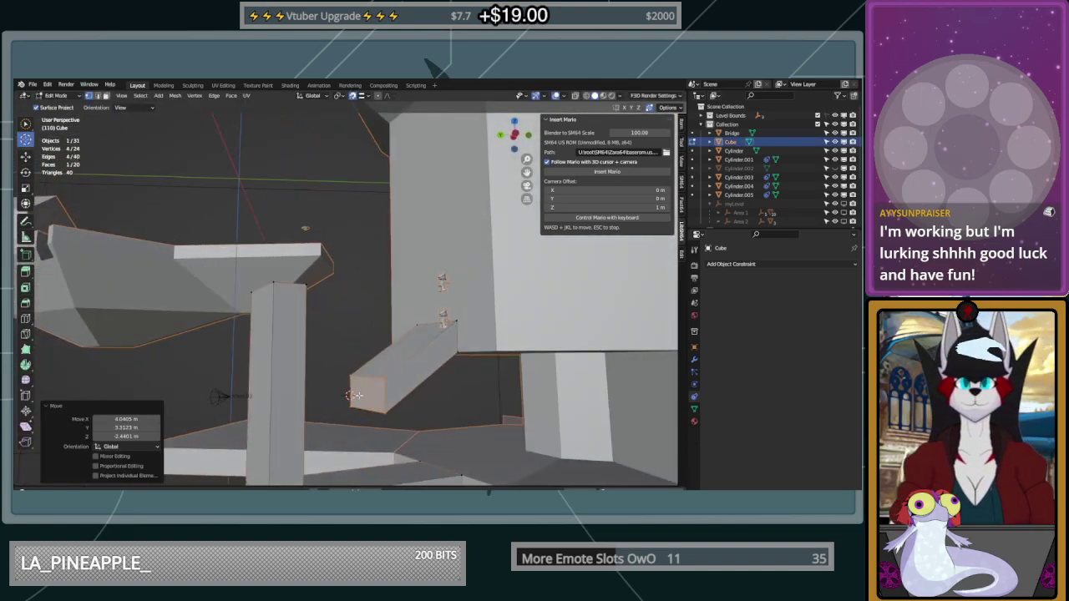
{"action": "left_click", "coordinate": [26, 127]}
{"action": "middle_click_drag", "start_coordinate": [389, 407], "coordinate": [411, 391]}
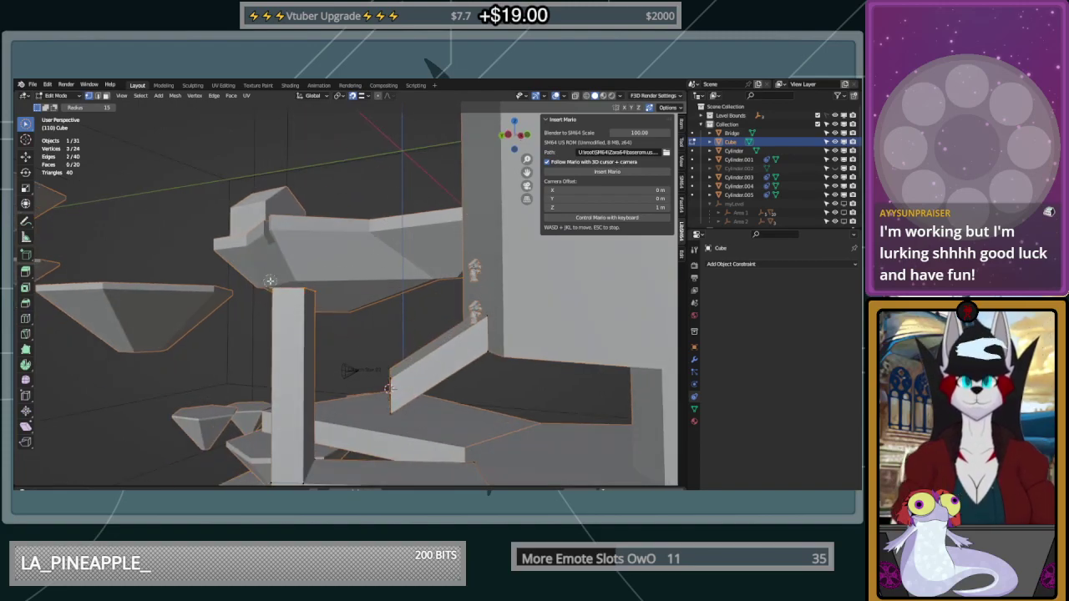
{"action": "middle_click_drag", "start_coordinate": [332, 308], "coordinate": [345, 335]}
{"action": "left_click", "coordinate": [320, 422], "text": "shift"}
Duplicate the selected post geometry, raise the copy about 13.86 m, and shift it along local X to the ramp's upper end beside the tower
{"action": "middle_click_drag", "start_coordinate": [320, 422], "coordinate": [347, 398]}
{"action": "key", "text": "shift+d"}
{"action": "right_click", "coordinate": [355, 405]}
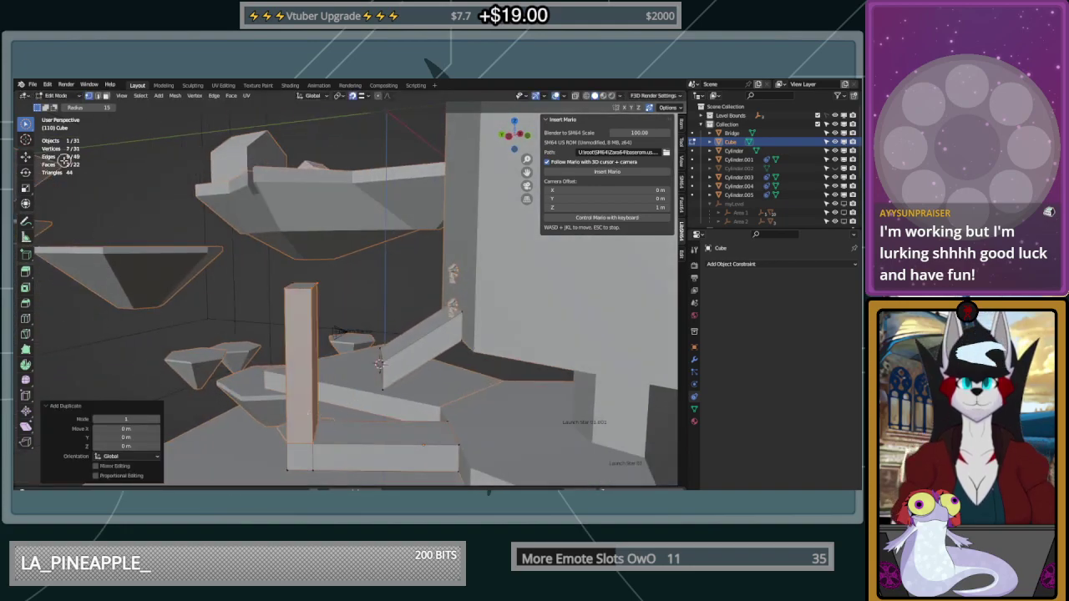
{"action": "left_click", "coordinate": [26, 157]}
{"action": "left_click_drag", "start_coordinate": [303, 334], "coordinate": [301, 205]}
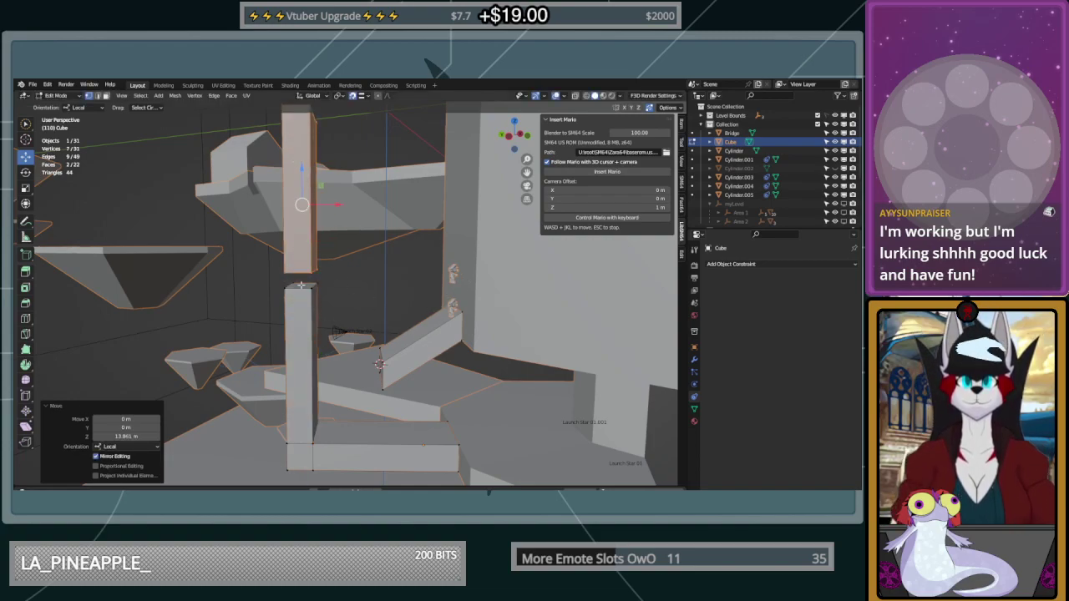
{"action": "left_click_drag", "start_coordinate": [332, 196], "coordinate": [380, 364]}
{"action": "left_click_drag", "start_coordinate": [433, 204], "coordinate": [433, 204]}
{"action": "middle_click_drag", "start_coordinate": [433, 204], "coordinate": [450, 278]}
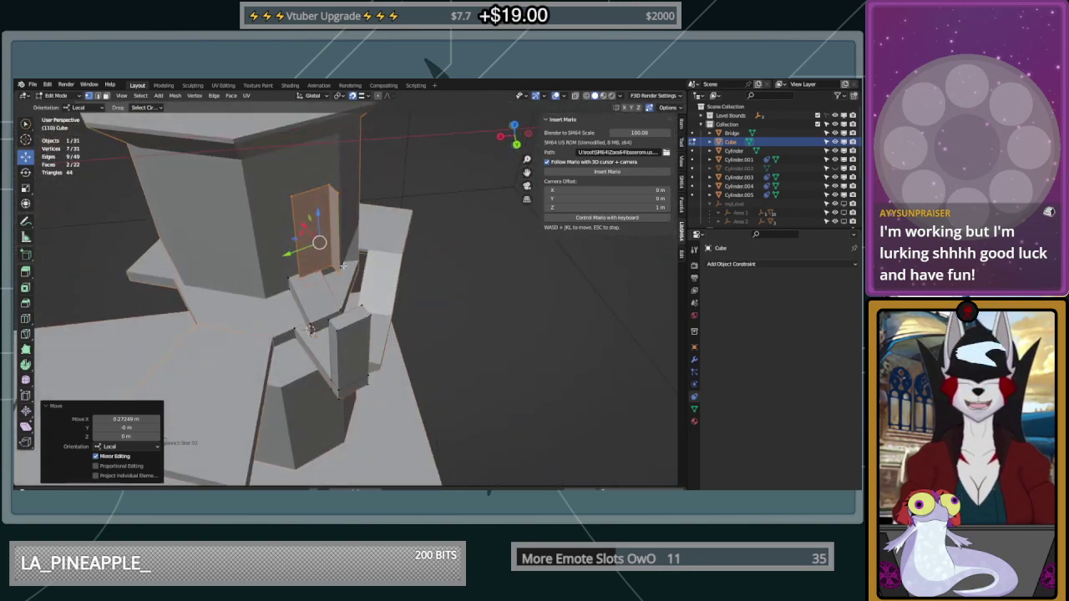
Extrude a bottom corner vertex of the copied post upward about 13.07 m to form its missing vertical edge
{"action": "left_click", "coordinate": [304, 285]}
{"action": "middle_click_drag", "start_coordinate": [304, 286], "coordinate": [272, 268], "text": "shift"}
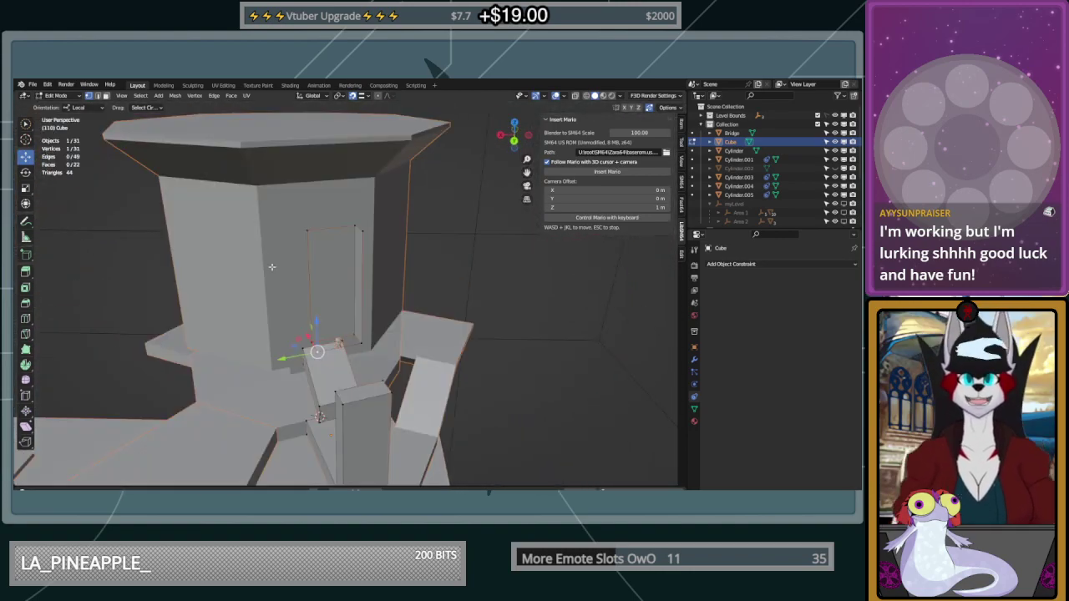
{"action": "left_click", "coordinate": [25, 272]}
{"action": "middle_click_drag", "start_coordinate": [310, 326], "coordinate": [346, 328]}
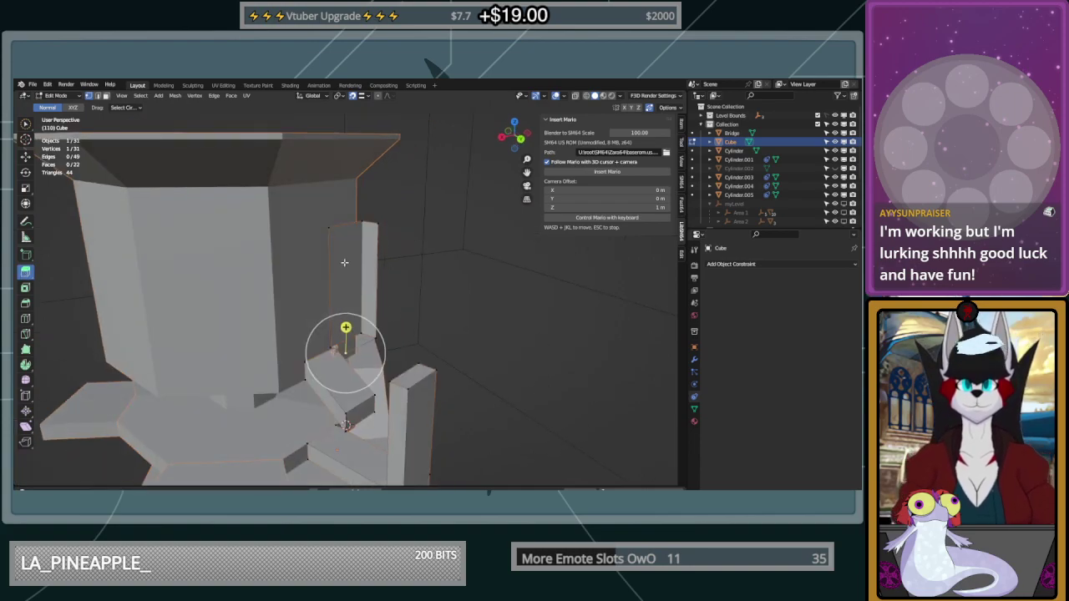
{"action": "left_click_drag", "start_coordinate": [346, 326], "coordinate": [359, 215]}
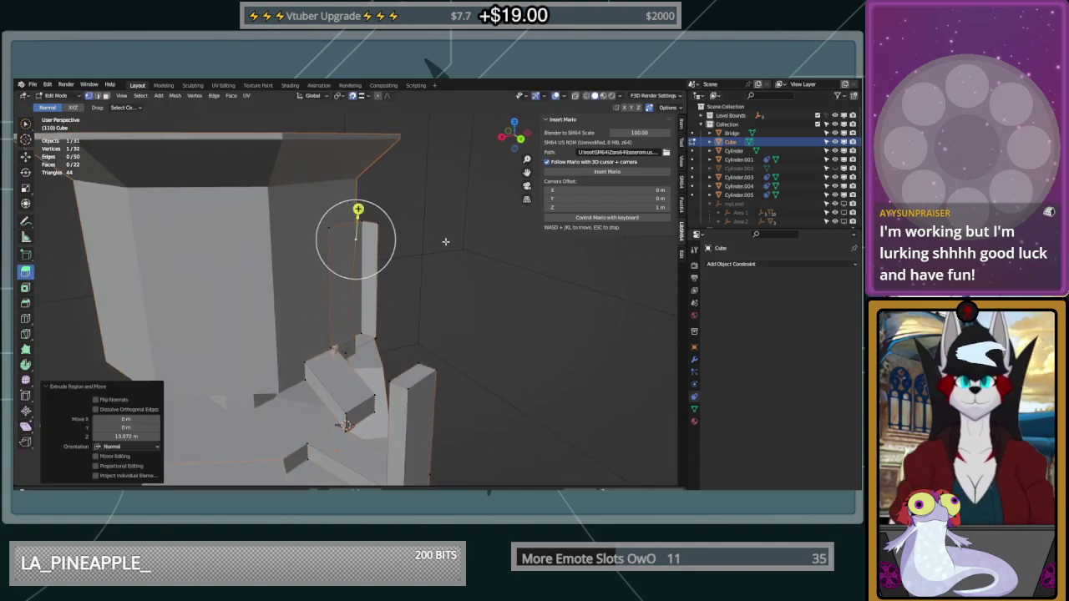
Undo the last upward extrusions of the copied post's bottom corner vertex
{"action": "key", "text": "ctrl+z"}
{"action": "left_click_drag", "start_coordinate": [346, 327], "coordinate": [385, 219]}
{"action": "key", "text": "ctrl+z"}
Set snapping to Vertex and extrude the copied post's bottom corner vertex straight up about 12.6 m
{"action": "left_click", "coordinate": [362, 95]}
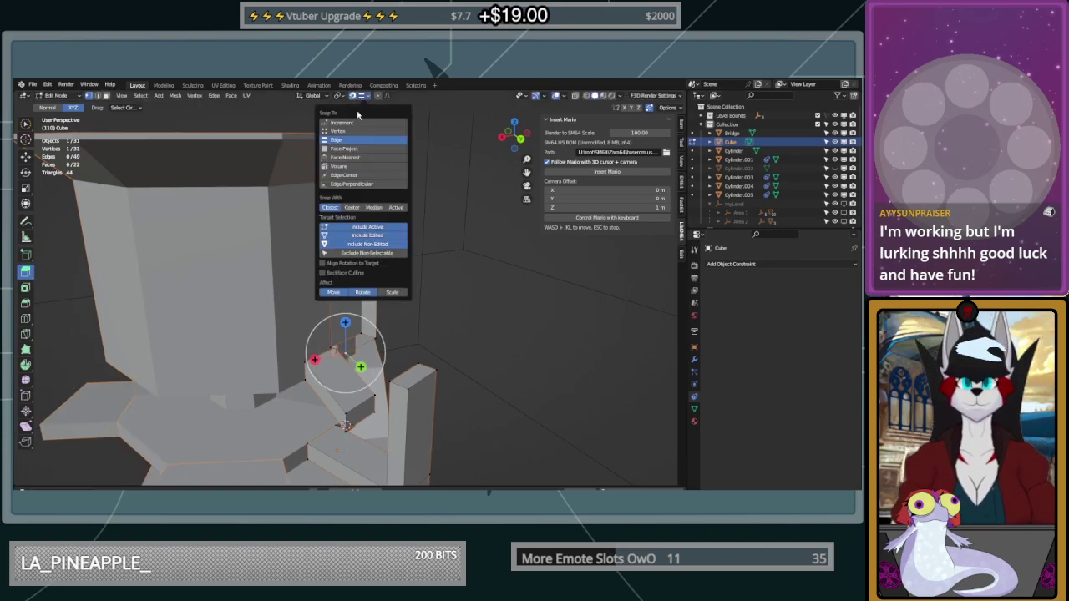
{"action": "left_click", "coordinate": [349, 132]}
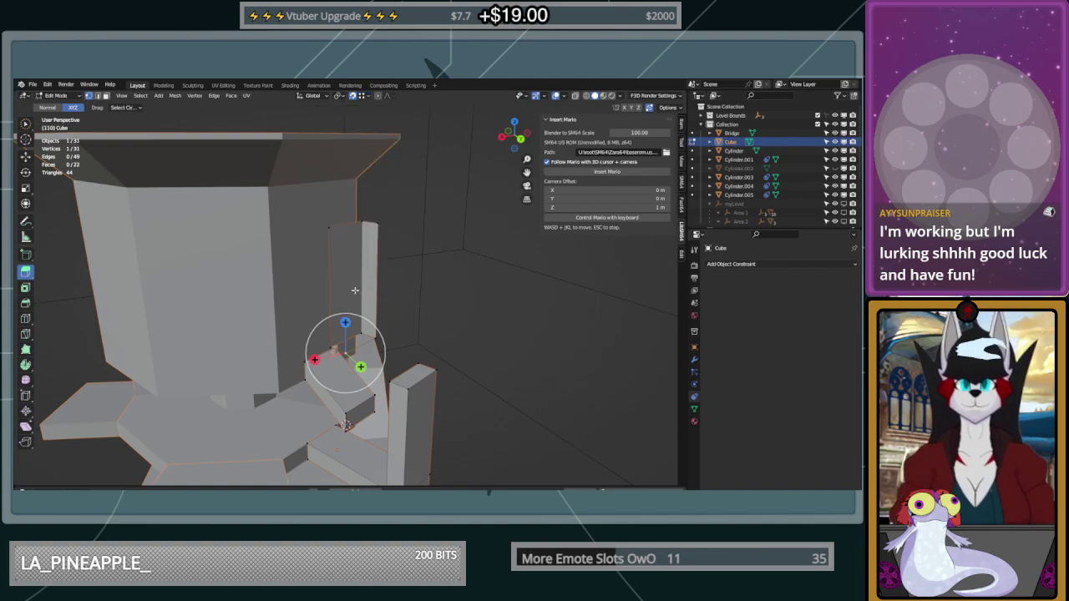
{"action": "key", "text": "e"}
{"action": "left_click", "coordinate": [388, 222]}
Fill the top face of the copied post from its four upper corner vertices
{"action": "scroll", "coordinate": [375, 229], "scroll_direction": "up", "scroll_amount": 3}
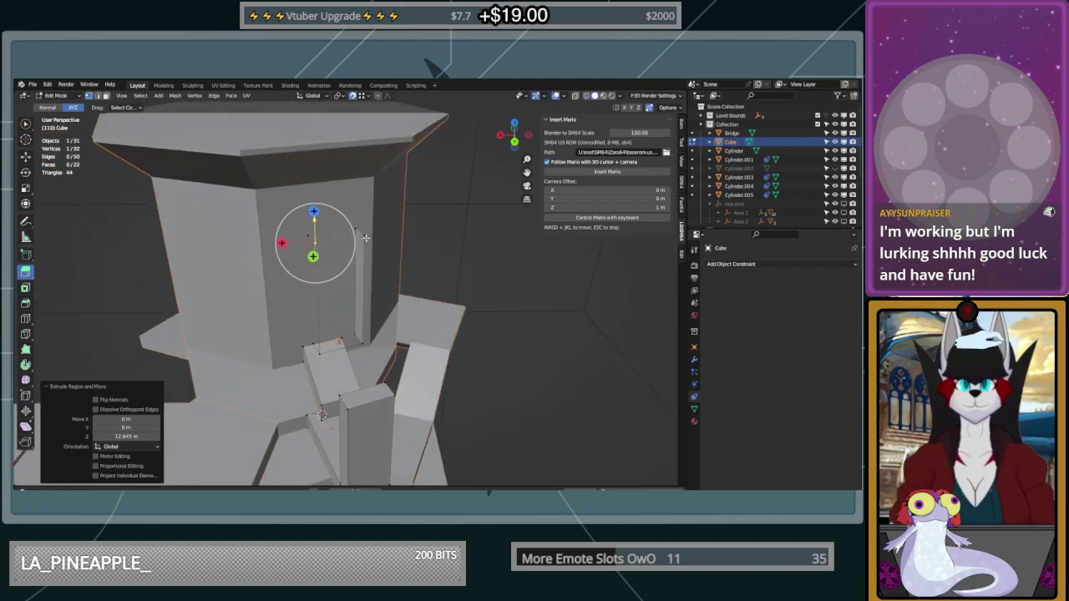
{"action": "left_click", "coordinate": [365, 237]}
{"action": "left_click", "coordinate": [356, 229], "text": "shift"}
{"action": "left_click", "coordinate": [307, 236], "text": "shift"}
{"action": "left_click", "coordinate": [317, 244], "text": "shift"}
{"action": "key", "text": "f"}
Fill the two missing side faces of the copied post that meet at the newly extruded vertical edge
{"action": "left_click", "coordinate": [364, 344]}
{"action": "left_click", "coordinate": [320, 353], "text": "shift"}
{"action": "left_click", "coordinate": [314, 244], "text": "shift"}
{"action": "left_click", "coordinate": [363, 236], "text": "shift"}
{"action": "key", "text": "f"}
{"action": "left_click", "coordinate": [310, 345]}
{"action": "left_click", "coordinate": [303, 347]}
{"action": "left_click", "coordinate": [321, 353]}
{"action": "left_click", "coordinate": [314, 343], "text": "shift"}
{"action": "left_click", "coordinate": [312, 248], "text": "shift"}
{"action": "left_click", "coordinate": [308, 241], "text": "shift"}
{"action": "key", "text": "f"}
Raise the top face of the tall ground-level post 13.861 m along local Z, snapping it level with the copied post's top
{"action": "middle_click_drag", "start_coordinate": [439, 300], "coordinate": [339, 331]}
{"action": "left_click", "coordinate": [337, 334]}
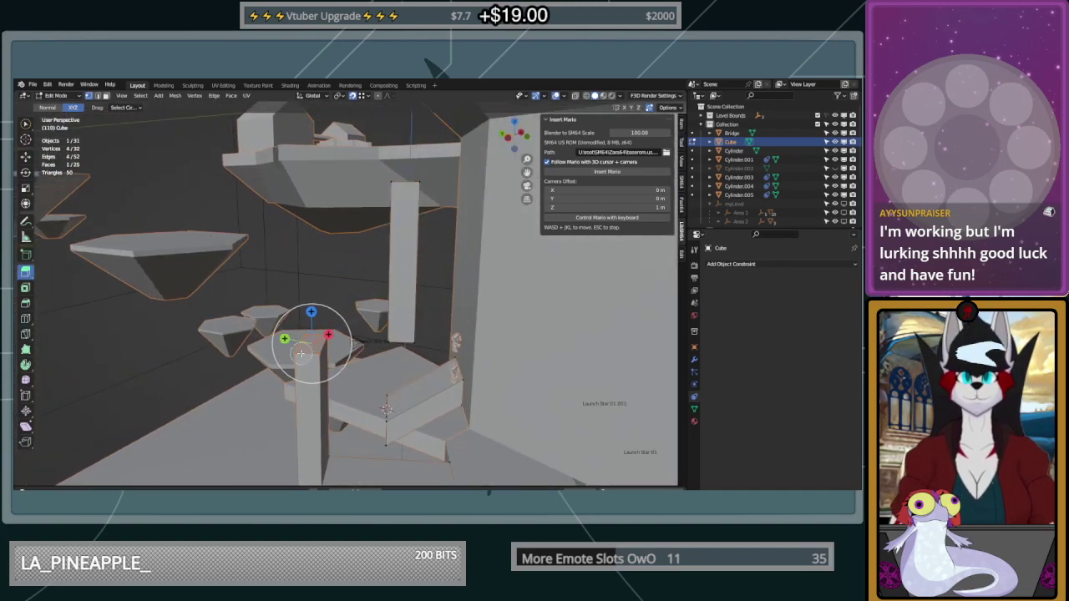
{"action": "left_click", "coordinate": [25, 159]}
{"action": "key", "text": "e"}
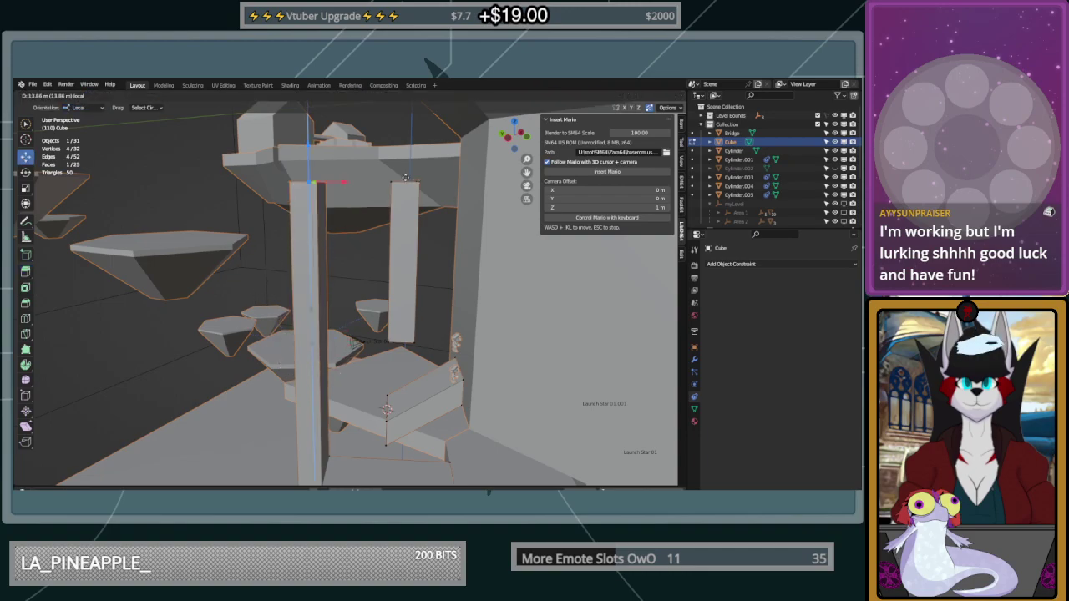
{"action": "left_click", "coordinate": [405, 177]}
{"action": "middle_click_drag", "start_coordinate": [405, 177], "coordinate": [411, 272]}
{"action": "middle_click_drag", "start_coordinate": [577, 299], "coordinate": [442, 286]}
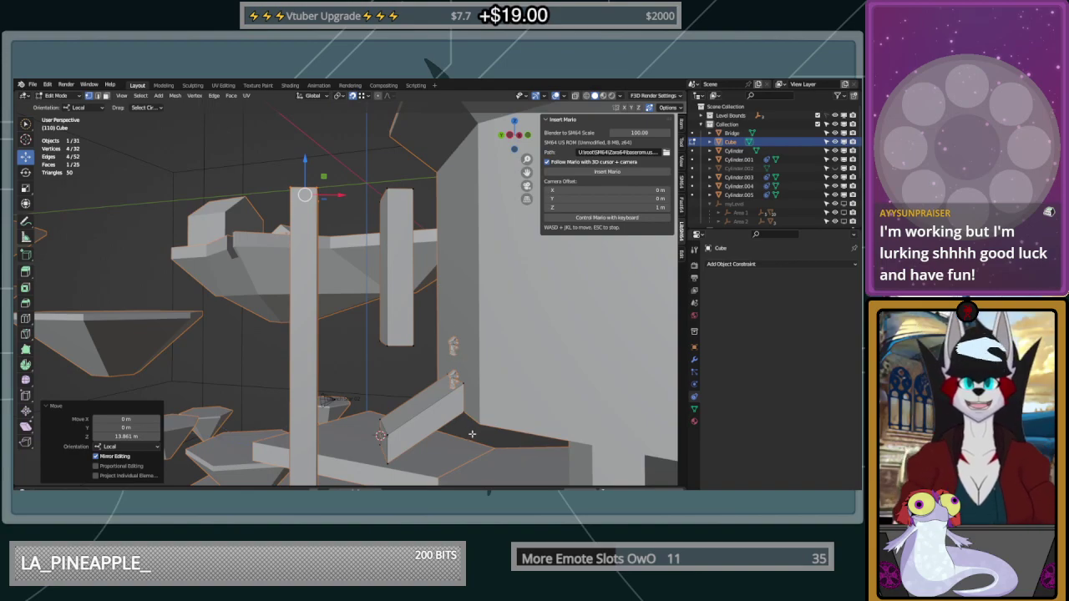
Duplicate the four end vertices at the ramp's upper end and place the copy about 19.6 m higher beside the tower
{"action": "left_click", "coordinate": [457, 383]}
{"action": "left_click_drag", "start_coordinate": [451, 403], "coordinate": [453, 402]}
{"action": "middle_click_drag", "start_coordinate": [453, 401], "coordinate": [466, 395]}
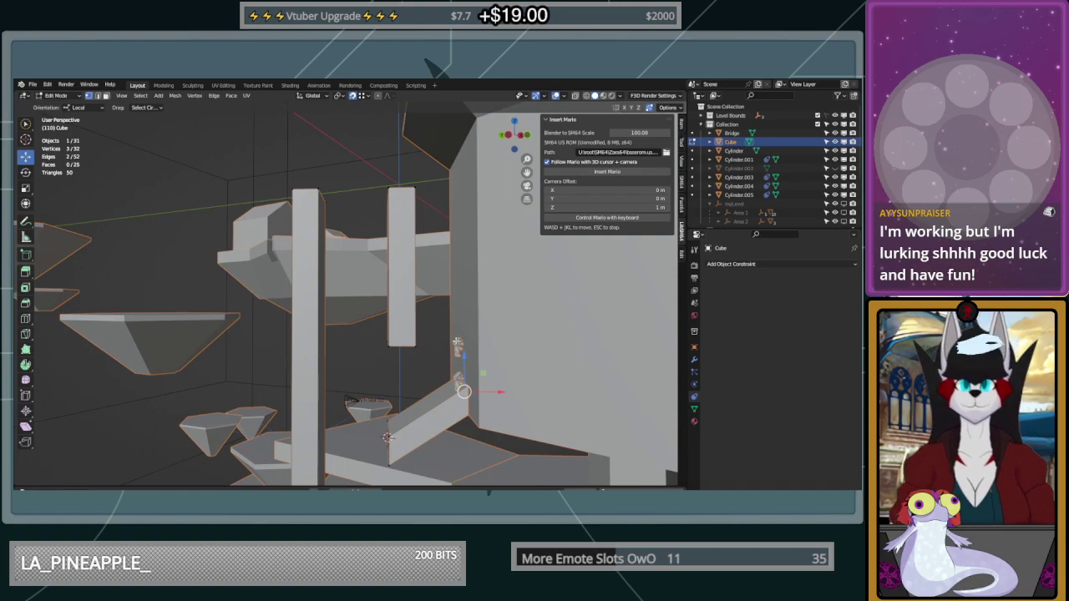
{"action": "key", "text": "shift+d"}
{"action": "right_click", "coordinate": [480, 369]}
{"action": "key", "text": "ctrl+z"}
{"action": "middle_click_drag", "start_coordinate": [472, 373], "coordinate": [552, 373]}
{"action": "left_click", "coordinate": [224, 409], "text": "shift"}
{"action": "middle_click_drag", "start_coordinate": [379, 391], "coordinate": [429, 395]}
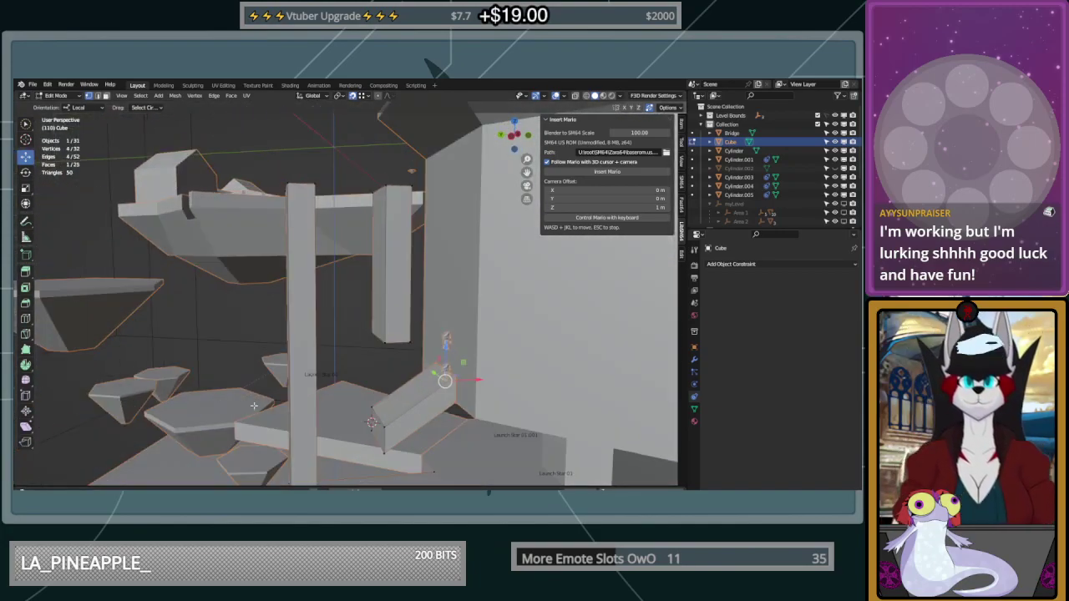
{"action": "key", "text": "shift+d"}
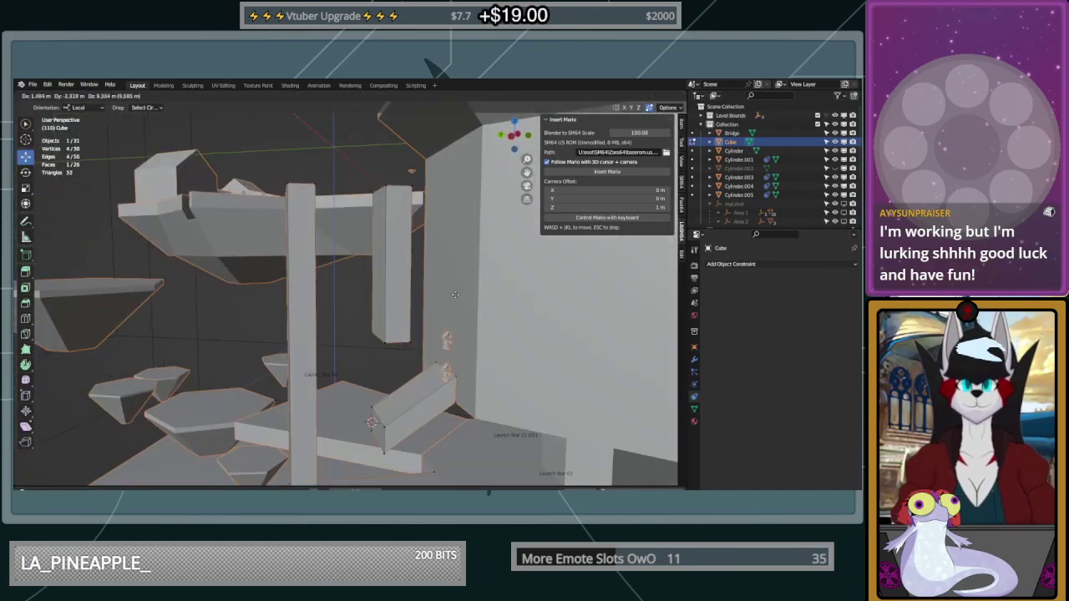
{"action": "left_click", "coordinate": [432, 157]}
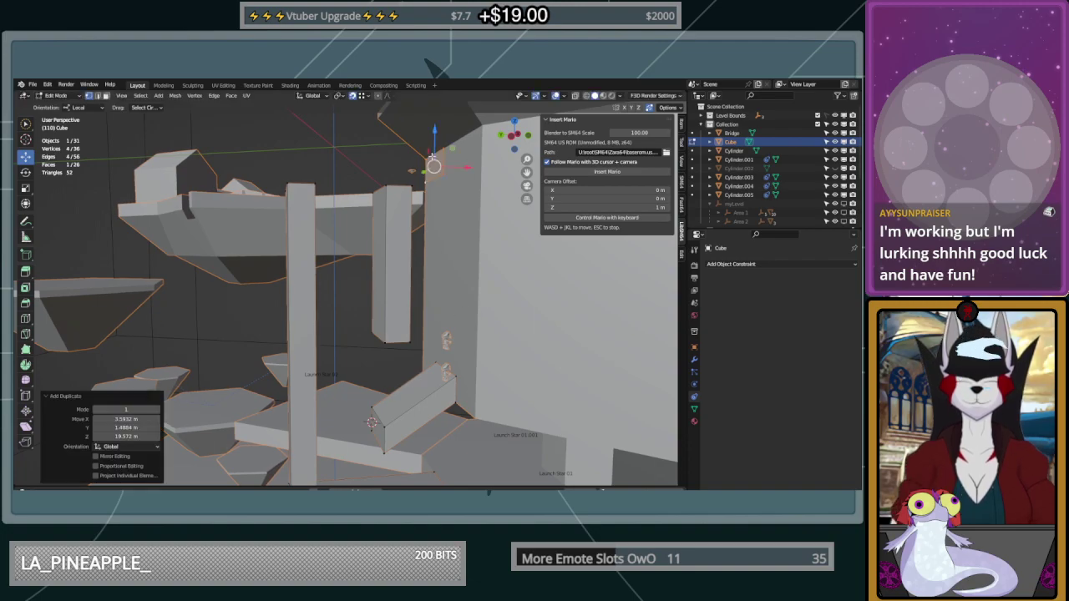
Shift the duplicated end face about -3.89 m along local Y and lower it along local Z to the hanging post's base
{"action": "middle_click_drag", "start_coordinate": [459, 172], "coordinate": [528, 225]}
{"action": "left_click_drag", "start_coordinate": [311, 123], "coordinate": [347, 129]}
{"action": "middle_click_drag", "start_coordinate": [445, 179], "coordinate": [395, 163]}
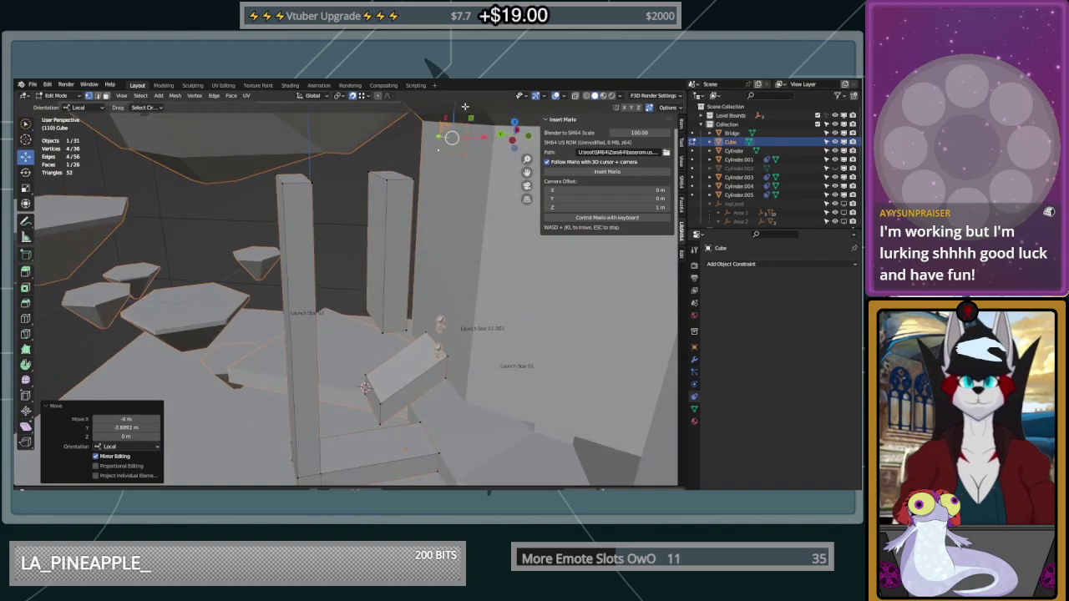
{"action": "middle_click_drag", "start_coordinate": [441, 223], "coordinate": [442, 250]}
{"action": "key", "text": "g"}
{"action": "key", "text": "z"}
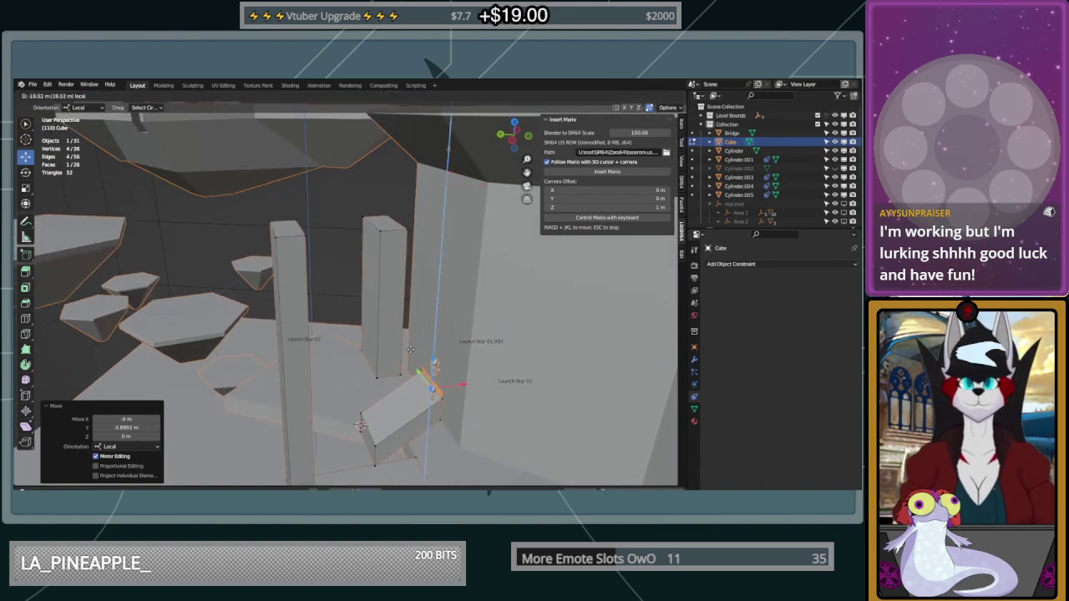
{"action": "left_click", "coordinate": [398, 367]}
{"action": "middle_click_drag", "start_coordinate": [398, 367], "coordinate": [457, 357]}
Fill a face connecting the lower edge of the duplicated end face to the base of the hanging post
{"action": "left_click", "coordinate": [508, 440]}
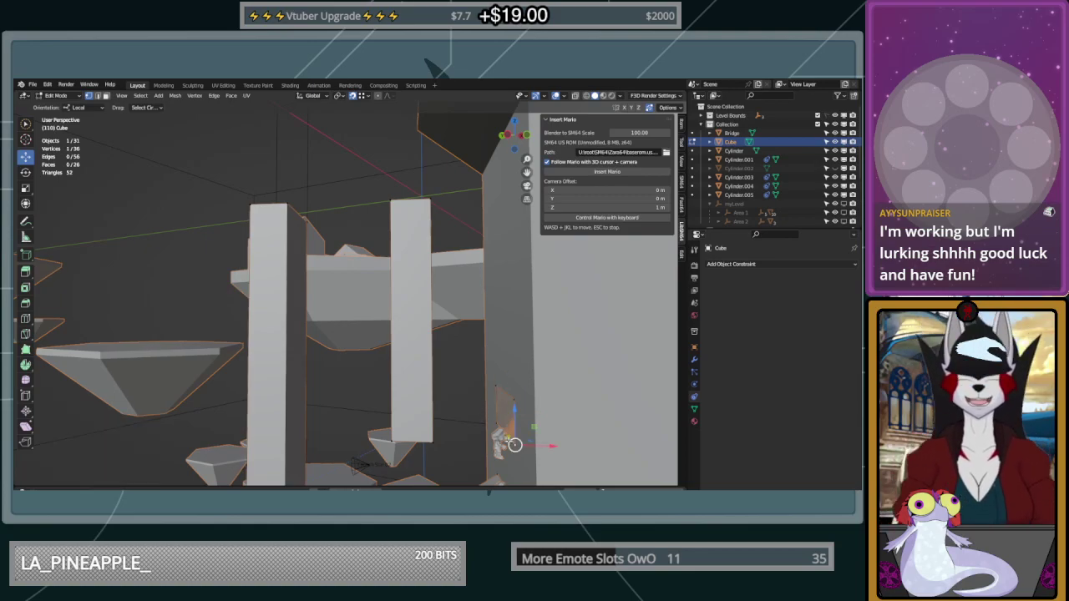
{"action": "middle_click_drag", "start_coordinate": [495, 436], "coordinate": [473, 400]}
{"action": "left_click", "coordinate": [417, 439], "text": "shift"}
{"action": "key", "text": "f"}
Extrude the upper edge of the duplicated end face along the Y axis toward the hanging post, using XYZ extrusion
{"action": "left_click", "coordinate": [502, 404]}
{"action": "left_click", "coordinate": [475, 391], "text": "shift"}
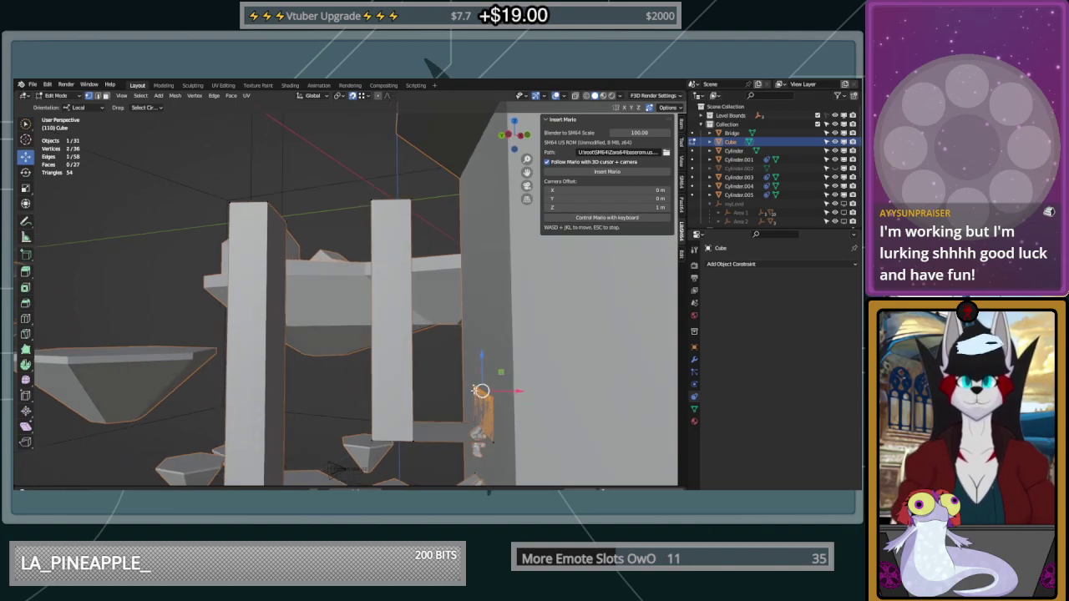
{"action": "left_click", "coordinate": [26, 270]}
{"action": "middle_click_drag", "start_coordinate": [463, 447], "coordinate": [465, 451]}
{"action": "left_click", "coordinate": [49, 108]}
{"action": "middle_click_drag", "start_coordinate": [489, 309], "coordinate": [513, 381]}
{"action": "left_click_drag", "start_coordinate": [514, 380], "coordinate": [502, 327]}
{"action": "left_click_drag", "start_coordinate": [590, 355], "coordinate": [606, 271]}
{"action": "key", "text": "ctrl+z"}
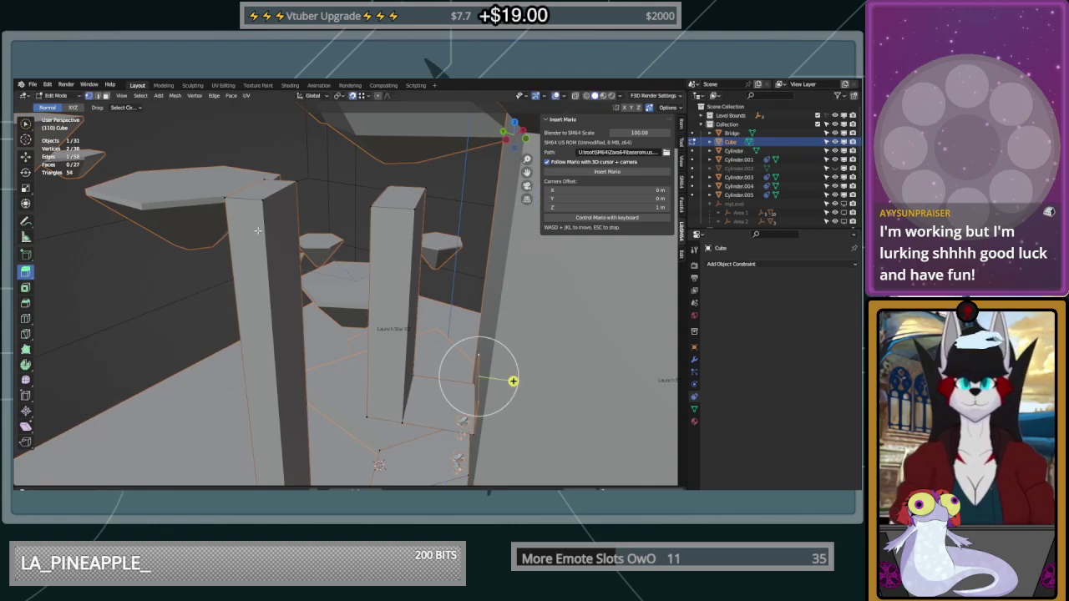
{"action": "left_click", "coordinate": [73, 107]}
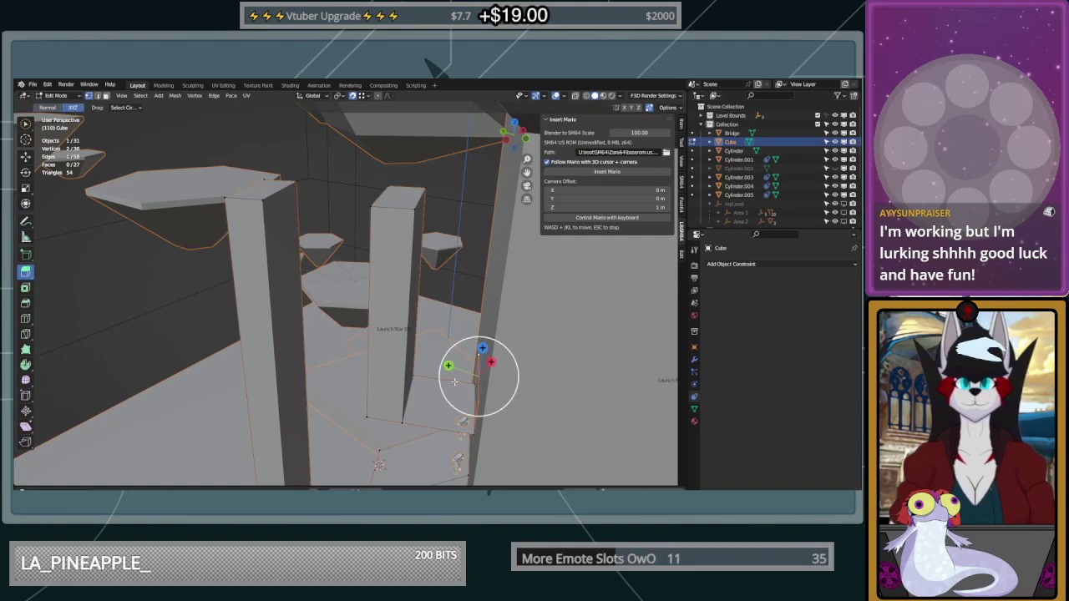
{"action": "left_click_drag", "start_coordinate": [441, 364], "coordinate": [420, 355]}
Move the extruded edge against the hanging post, snapping it to the post's side to form the ledge's top
{"action": "middle_click_drag", "start_coordinate": [503, 378], "coordinate": [496, 339]}
{"action": "left_click", "coordinate": [26, 157]}
{"action": "mouse_move", "coordinate": [460, 388]}
{"action": "middle_mouse_down"}
{"action": "mouse_move", "coordinate": [453, 454]}
{"action": "mouse_move", "coordinate": [453, 370]}
{"action": "middle_mouse_up"}
{"action": "left_click_drag", "start_coordinate": [457, 370], "coordinate": [412, 434]}
{"action": "middle_click_drag", "start_coordinate": [412, 435], "coordinate": [502, 376]}
Fill the ledge's front side face between the duplicated end face and the hanging post
{"action": "left_click", "coordinate": [479, 394]}
{"action": "left_click", "coordinate": [481, 434], "text": "shift"}
{"action": "left_click", "coordinate": [412, 438], "text": "shift"}
{"action": "left_click", "coordinate": [414, 395], "text": "shift"}
{"action": "key", "text": "f"}
Fill the ledge's rear side face from its four corner vertices, leaving out the extra selected vertex
{"action": "middle_click_drag", "start_coordinate": [420, 397], "coordinate": [625, 406]}
{"action": "left_click", "coordinate": [253, 451], "text": "shift"}
{"action": "left_click", "coordinate": [253, 451]}
{"action": "left_click", "coordinate": [252, 416], "text": "shift"}
{"action": "left_click", "coordinate": [196, 399], "text": "shift"}
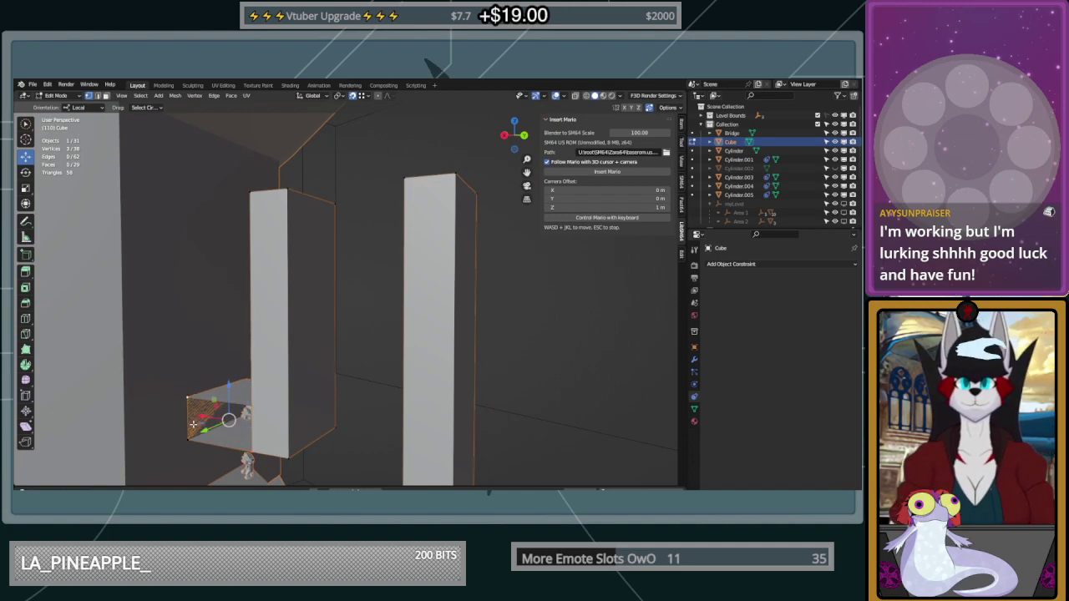
{"action": "left_click", "coordinate": [181, 444], "text": "shift"}
{"action": "middle_click_drag", "start_coordinate": [197, 434], "coordinate": [230, 426]}
{"action": "left_click", "coordinate": [236, 421], "text": "ctrl"}
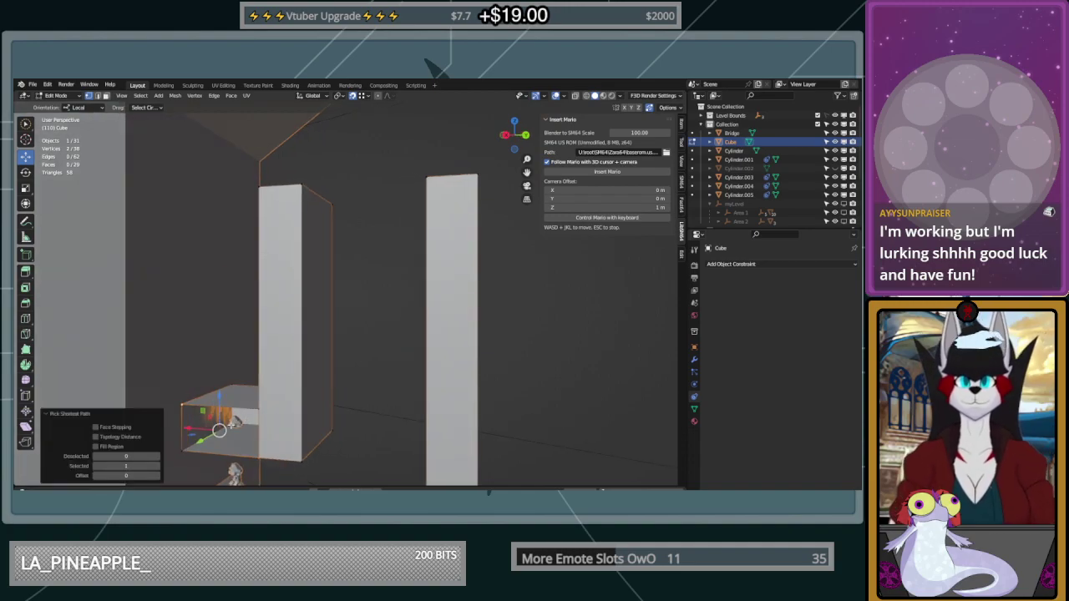
{"action": "left_click", "coordinate": [237, 421]}
{"action": "mouse_move", "coordinate": [182, 390]}
{"action": "left_mouse_down", "text": "shift"}
{"action": "mouse_move", "coordinate": [170, 451]}
{"action": "mouse_move", "coordinate": [261, 456]}
{"action": "mouse_move", "coordinate": [267, 409]}
{"action": "left_mouse_up", "text": "shift"}
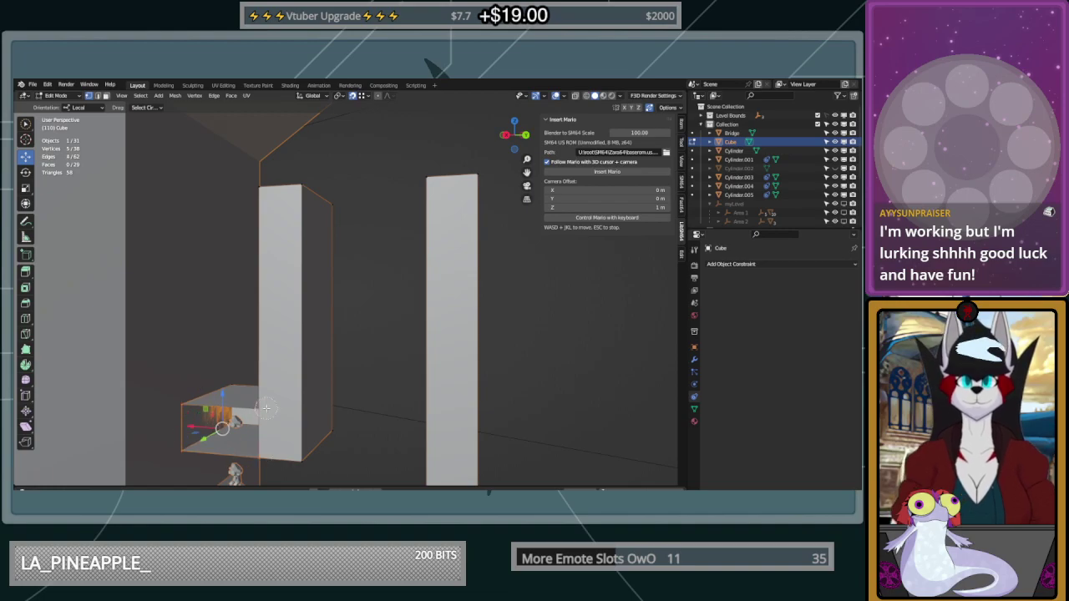
{"action": "key", "text": "f"}
{"action": "key", "text": "ctrl+z"}
{"action": "left_click", "coordinate": [235, 424], "text": "shift"}
{"action": "key", "text": "f"}
Try to dissolve the adjoining front faces of the hanging post and ledge into one, with Dissolve Vertices enabled
{"action": "middle_click_drag", "start_coordinate": [308, 415], "coordinate": [208, 409]}
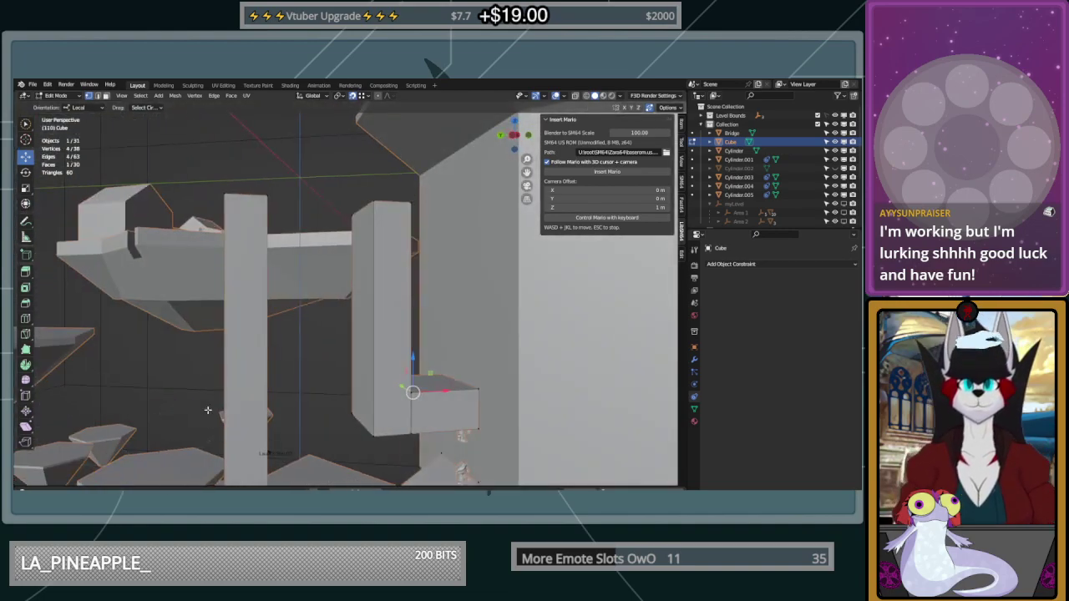
{"action": "middle_click_drag", "start_coordinate": [399, 406], "coordinate": [364, 411]}
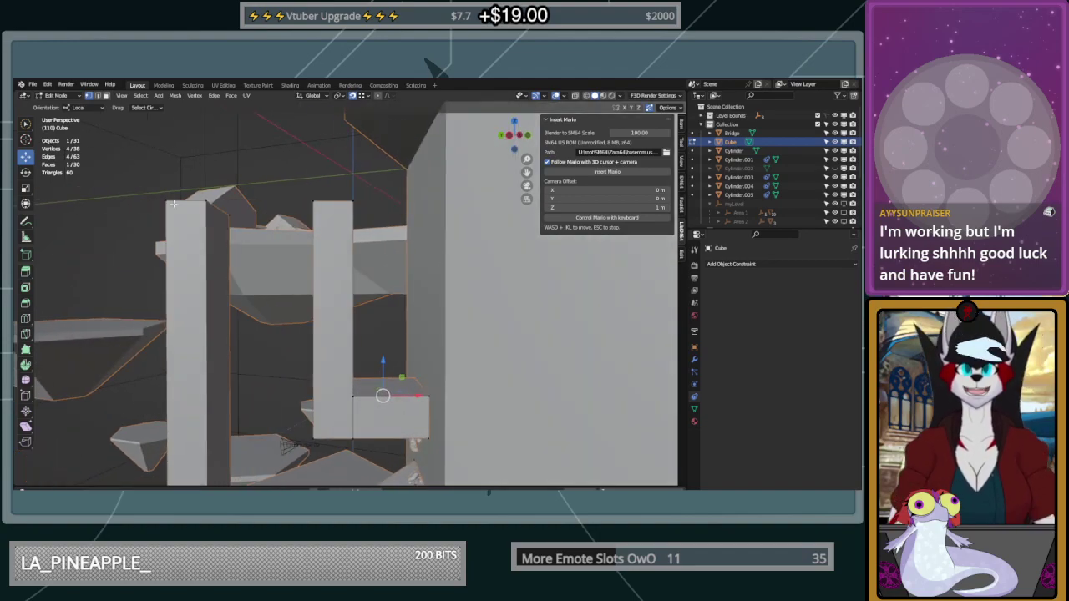
{"action": "left_click", "coordinate": [107, 98]}
{"action": "left_click", "coordinate": [372, 425]}
{"action": "left_click", "coordinate": [366, 422]}
{"action": "left_click", "coordinate": [329, 418], "text": "shift"}
{"action": "key", "text": "x"}
{"action": "left_click", "coordinate": [338, 418]}
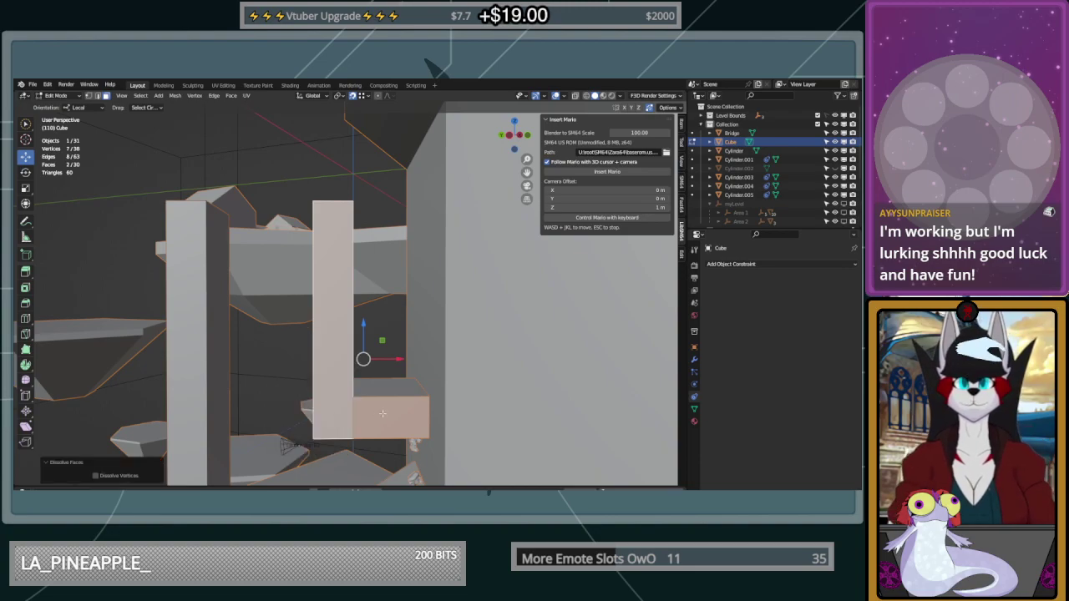
{"action": "middle_click_drag", "start_coordinate": [383, 413], "coordinate": [547, 414]}
{"action": "left_click", "coordinate": [143, 479]}
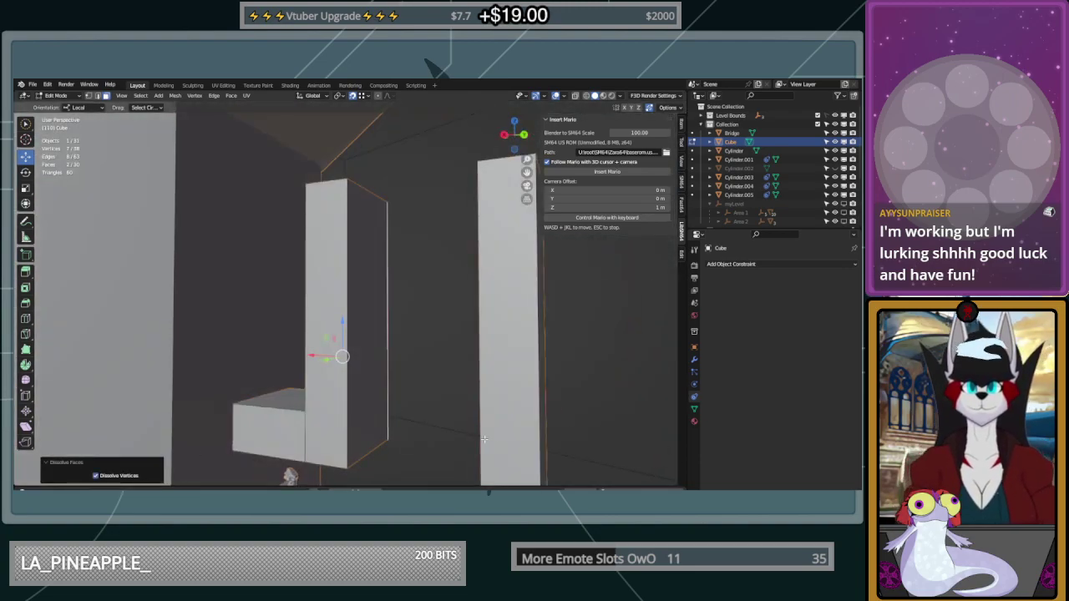
{"action": "left_click", "coordinate": [485, 439]}
Delete the hanging post's side face that meets the ledge
{"action": "middle_click_drag", "start_coordinate": [484, 439], "coordinate": [378, 424]}
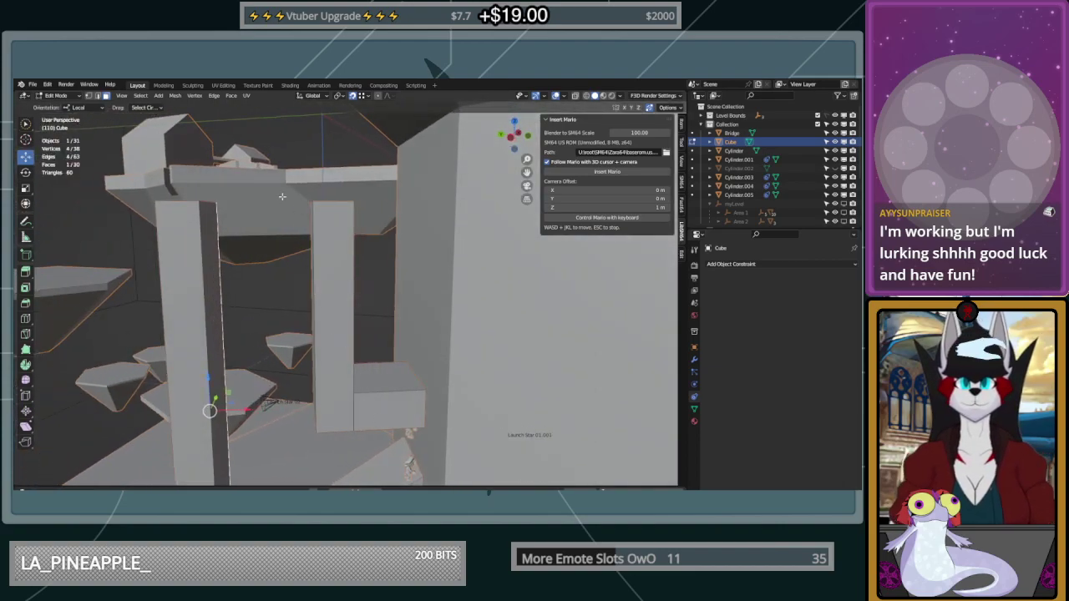
{"action": "middle_click_drag", "start_coordinate": [282, 198], "coordinate": [361, 314]}
{"action": "left_click", "coordinate": [361, 314]}
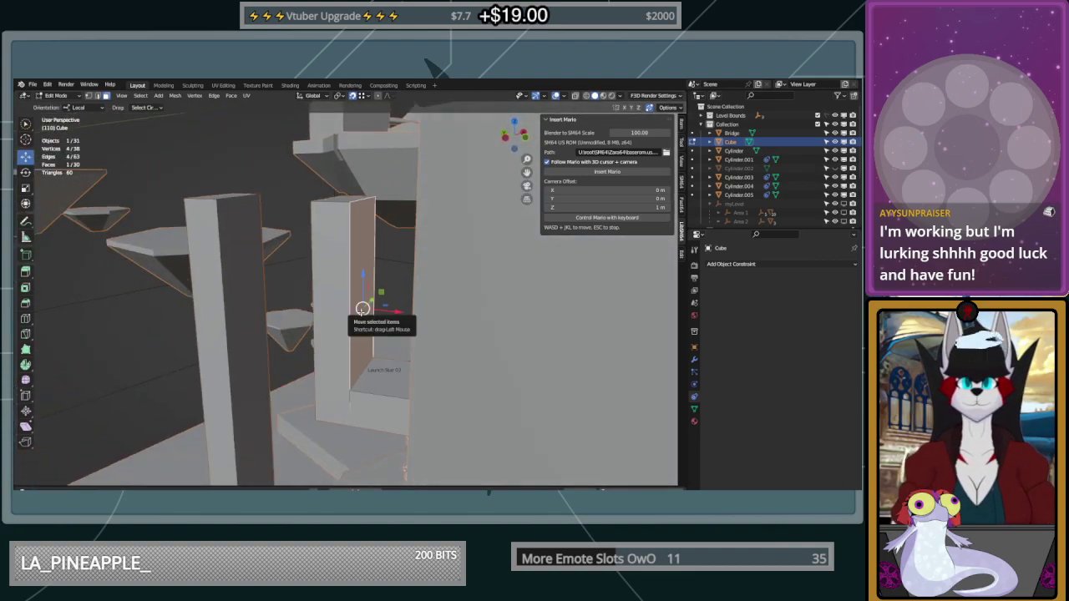
{"action": "key", "text": "x"}
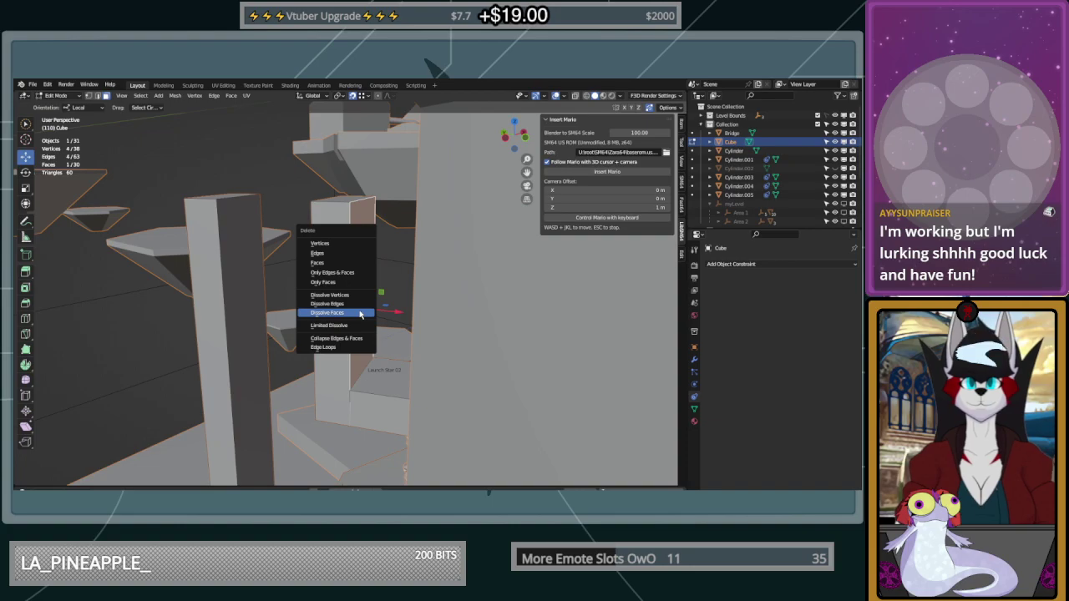
{"action": "left_click", "coordinate": [360, 313]}
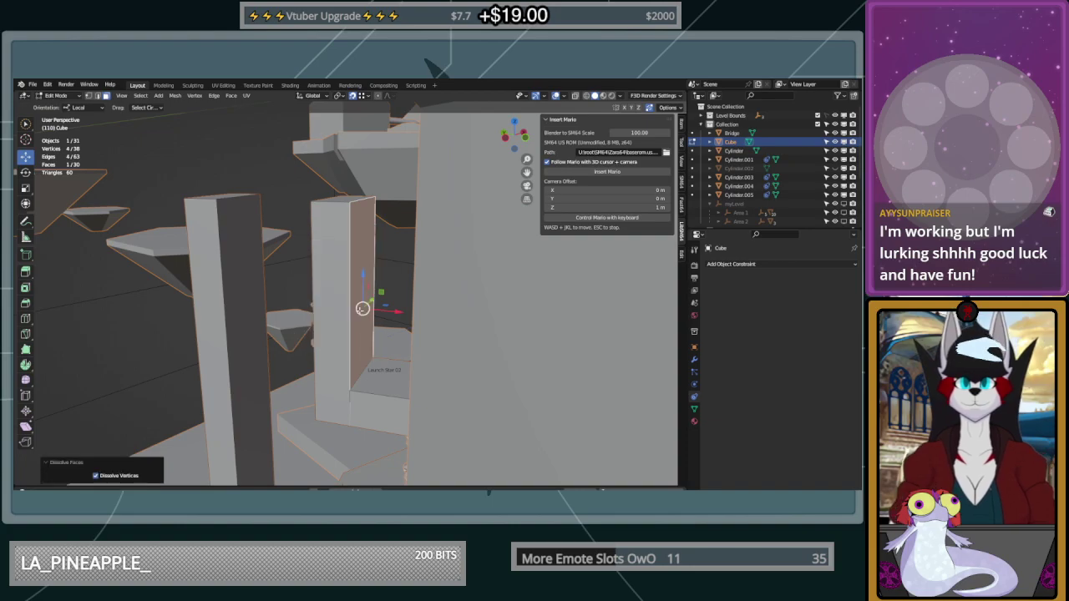
{"action": "key", "text": "x"}
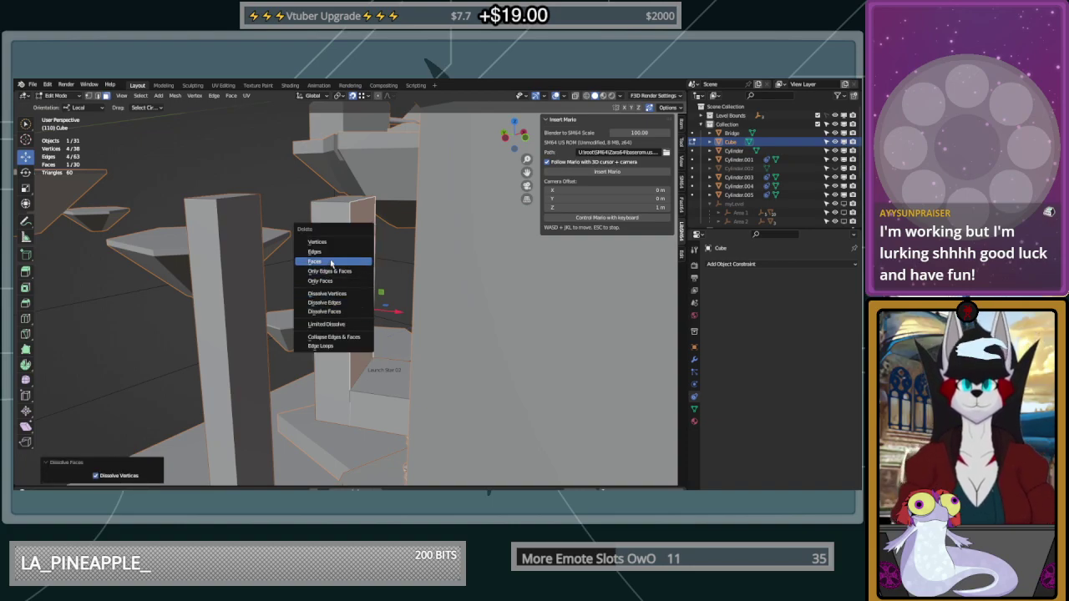
{"action": "left_click", "coordinate": [332, 262]}
Delete the hanging post's front face and the opposite rear face
{"action": "mouse_move", "coordinate": [416, 297]}
{"action": "middle_mouse_down"}
{"action": "mouse_move", "coordinate": [393, 284]}
{"action": "mouse_move", "coordinate": [441, 270]}
{"action": "mouse_move", "coordinate": [400, 296]}
{"action": "middle_mouse_up"}
{"action": "left_click", "coordinate": [333, 260]}
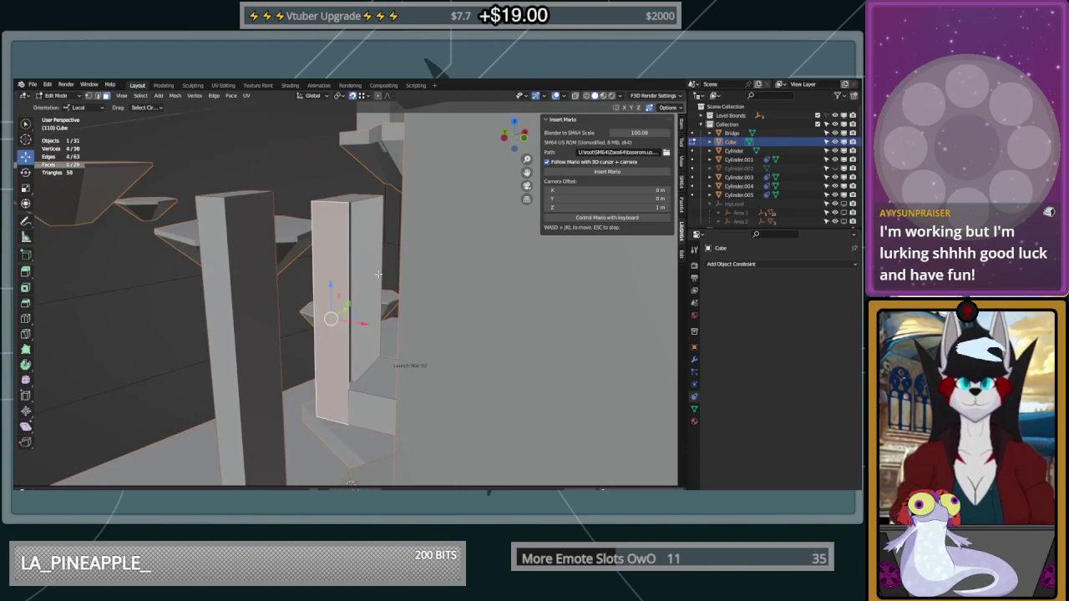
{"action": "left_click", "coordinate": [378, 274], "text": "shift"}
{"action": "key", "text": "x"}
{"action": "left_click", "coordinate": [379, 275]}
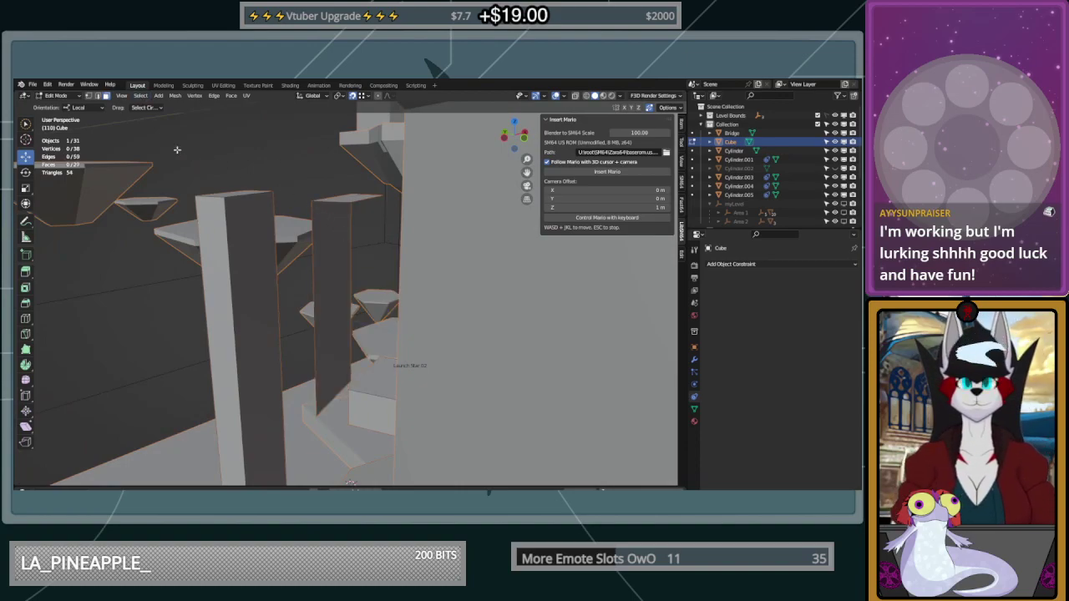
Fill the hanging post's bottom face from its four lower corner vertices
{"action": "left_click", "coordinate": [88, 96]}
{"action": "middle_click_drag", "start_coordinate": [246, 215], "coordinate": [280, 244]}
{"action": "left_click", "coordinate": [343, 347]}
{"action": "left_click", "coordinate": [354, 402], "text": "shift"}
{"action": "left_click", "coordinate": [320, 404], "text": "shift"}
{"action": "left_click", "coordinate": [321, 350], "text": "shift"}
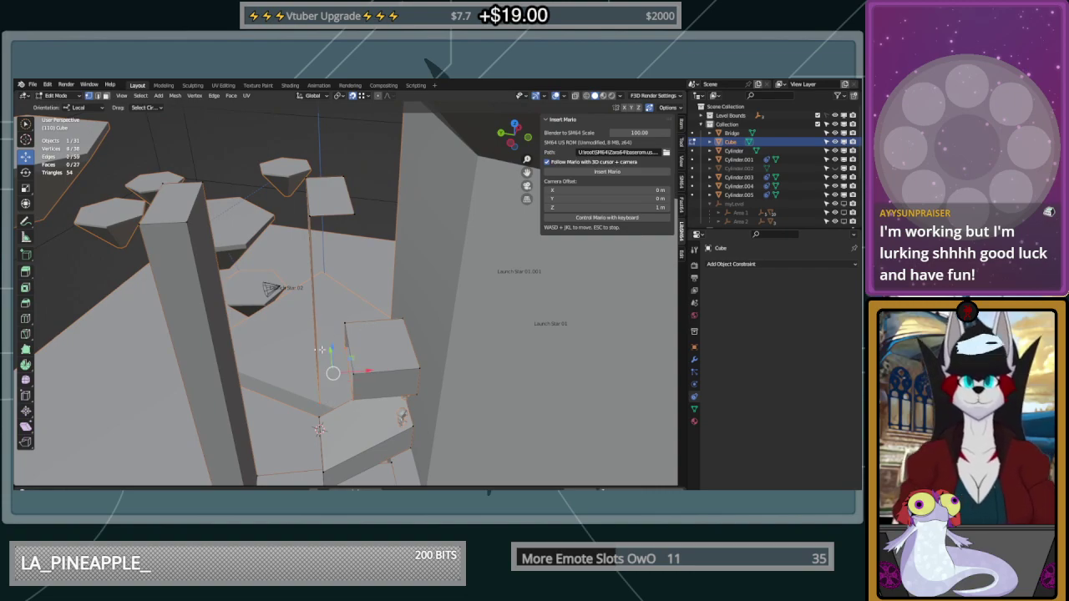
Fill a new front face on the hanging post that includes the ledge's upper corner vertex
{"action": "left_click", "coordinate": [357, 376]}
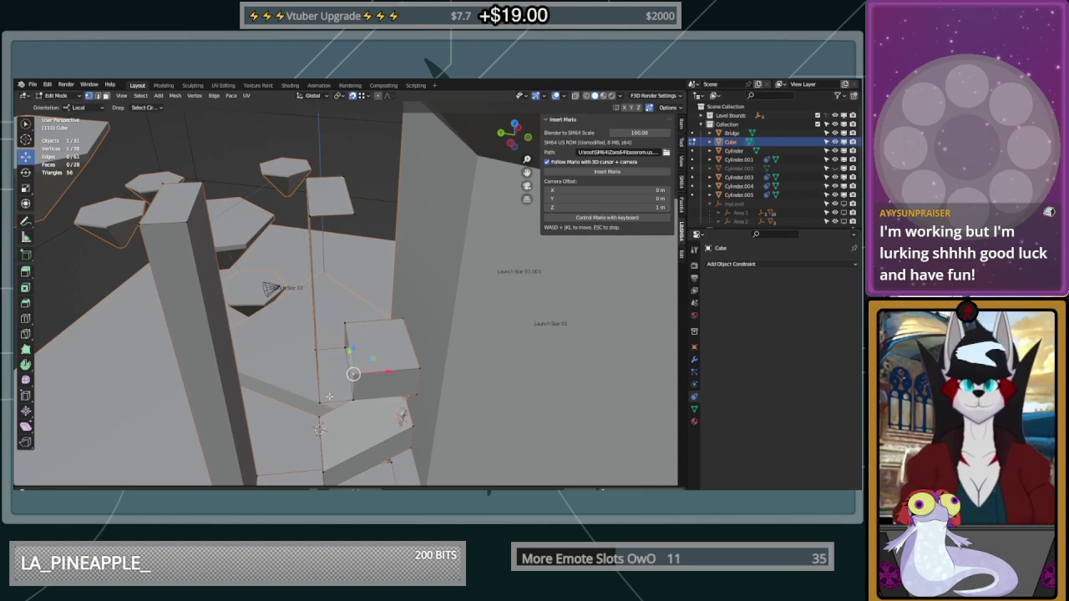
{"action": "left_click", "coordinate": [316, 250]}
{"action": "left_click", "coordinate": [321, 402], "text": "shift"}
{"action": "left_click", "coordinate": [353, 400], "text": "shift"}
{"action": "key", "text": "f"}
Fill the matching rear face of the hanging post through its corners and the ledge's rear upper corner vertex
{"action": "middle_click_drag", "start_coordinate": [348, 394], "coordinate": [496, 381]}
{"action": "left_click", "coordinate": [363, 468]}
{"action": "left_click", "coordinate": [324, 461], "text": "shift"}
{"action": "left_click", "coordinate": [323, 426], "text": "shift"}
{"action": "left_click", "coordinate": [318, 226], "text": "shift"}
{"action": "left_click", "coordinate": [365, 230], "text": "shift"}
{"action": "key", "text": "f"}
Fill the hanging post's side face above the ledge, between the ledge's inner corners and the post's top, and deselect everything
{"action": "middle_click_drag", "start_coordinate": [326, 354], "coordinate": [377, 357]}
{"action": "left_click", "coordinate": [346, 374]}
{"action": "left_click", "coordinate": [374, 428], "text": "shift"}
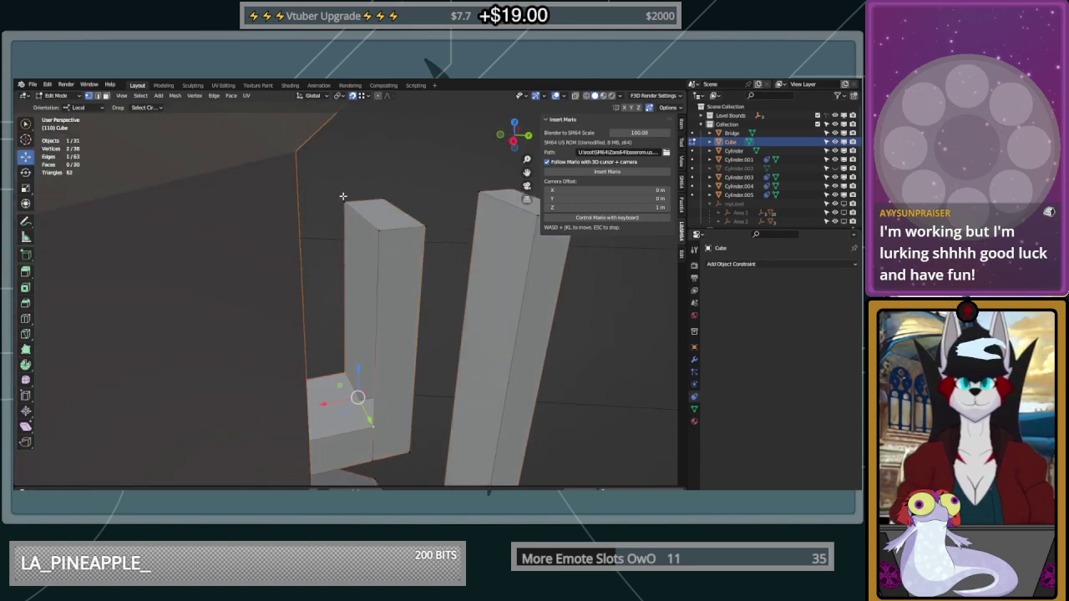
{"action": "left_click", "coordinate": [344, 199], "text": "shift"}
{"action": "left_click", "coordinate": [379, 232], "text": "shift"}
{"action": "key", "text": "f"}
{"action": "middle_click_drag", "start_coordinate": [501, 302], "coordinate": [485, 369]}
{"action": "left_click", "coordinate": [421, 303]}
{"action": "scroll", "coordinate": [425, 251], "scroll_direction": "down", "scroll_amount": 3}
{"action": "scroll", "coordinate": [377, 384], "scroll_direction": "down", "scroll_amount": 4}
{"action": "scroll", "coordinate": [377, 384], "scroll_direction": "up", "scroll_amount": 4}
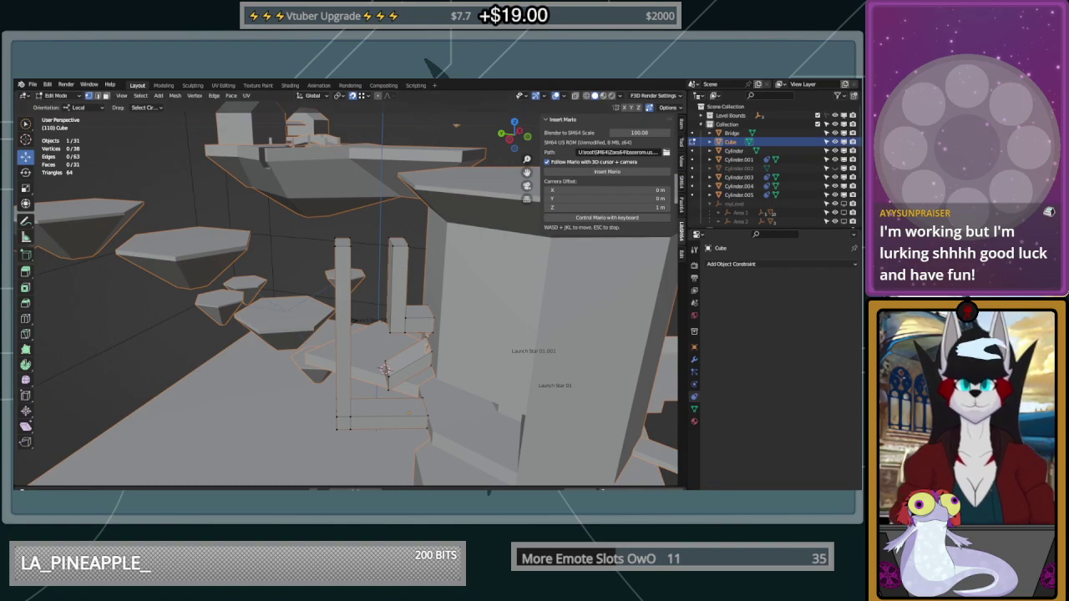
{"action": "scroll", "coordinate": [402, 344], "scroll_direction": "up", "scroll_amount": 2}
{"action": "middle_click_drag", "start_coordinate": [426, 325], "coordinate": [425, 300]}
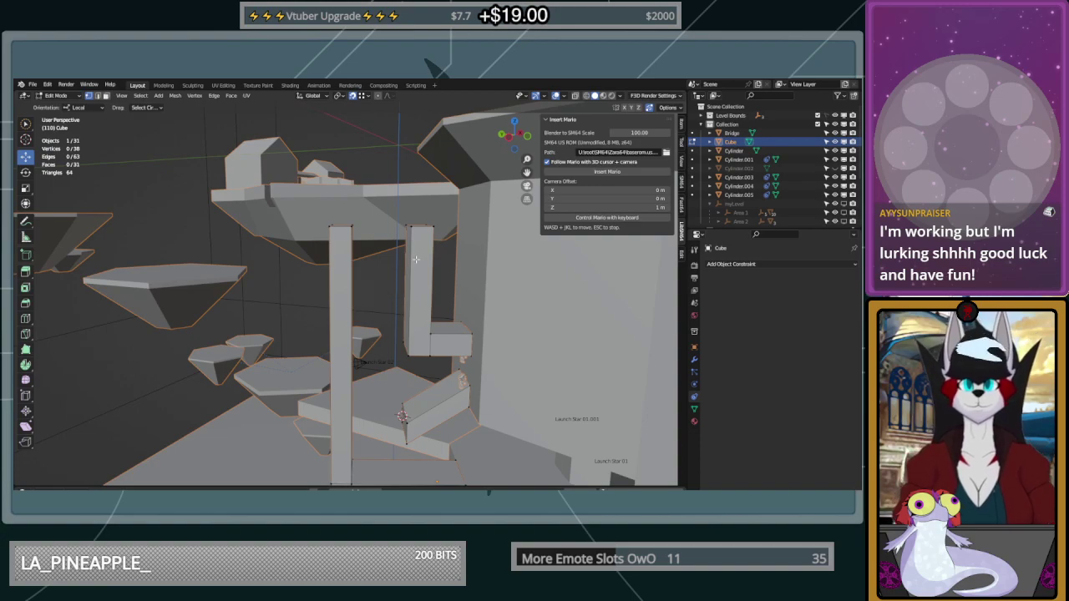
Lower the tall post's top face by about 10.4 m
{"action": "left_click", "coordinate": [424, 228]}
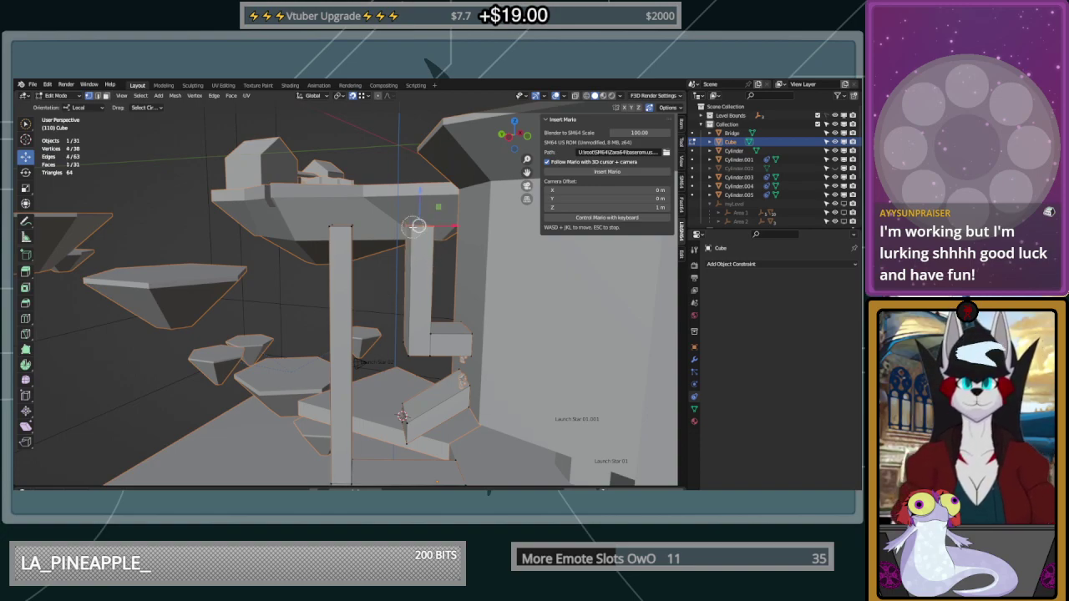
{"action": "left_click", "coordinate": [349, 227]}
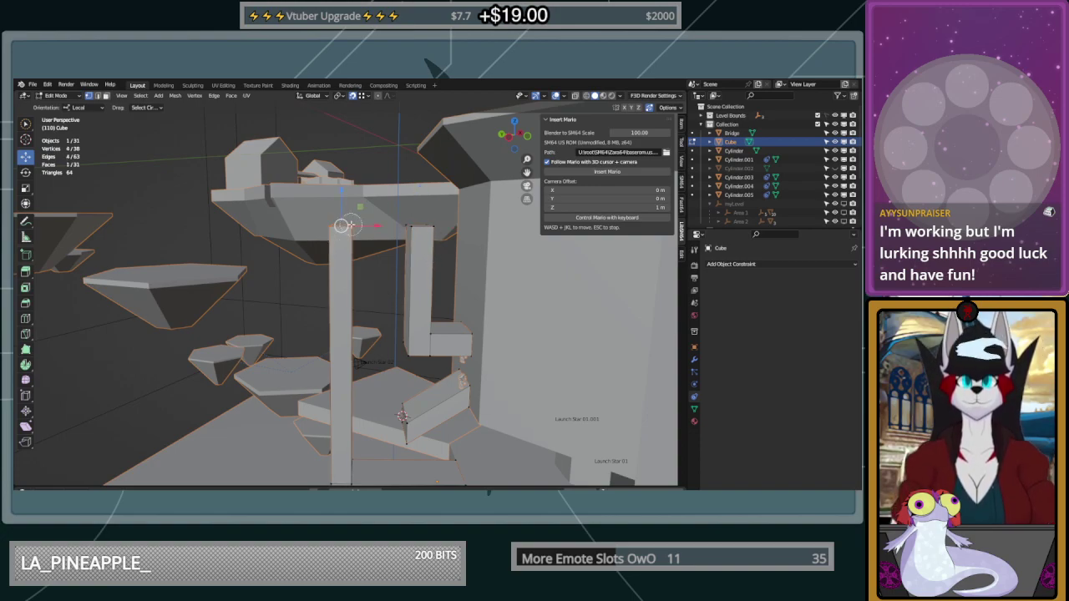
{"action": "left_click_drag", "start_coordinate": [340, 194], "coordinate": [434, 327]}
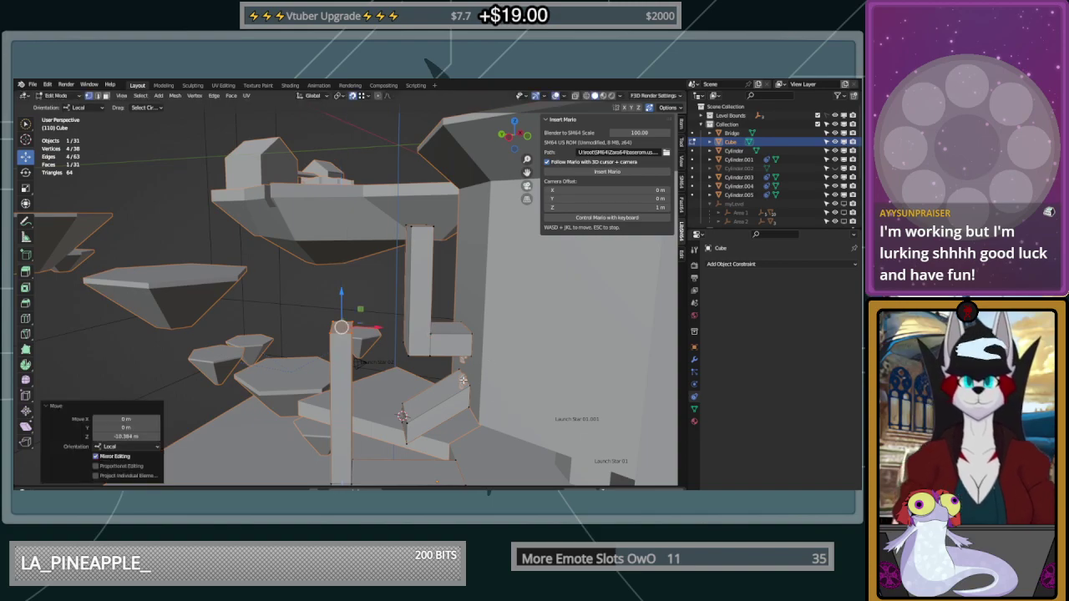
{"action": "left_click", "coordinate": [331, 320]}
{"action": "key", "text": "ctrl+z"}
{"action": "left_click_drag", "start_coordinate": [341, 297], "coordinate": [342, 282]}
{"action": "left_click", "coordinate": [127, 436]}
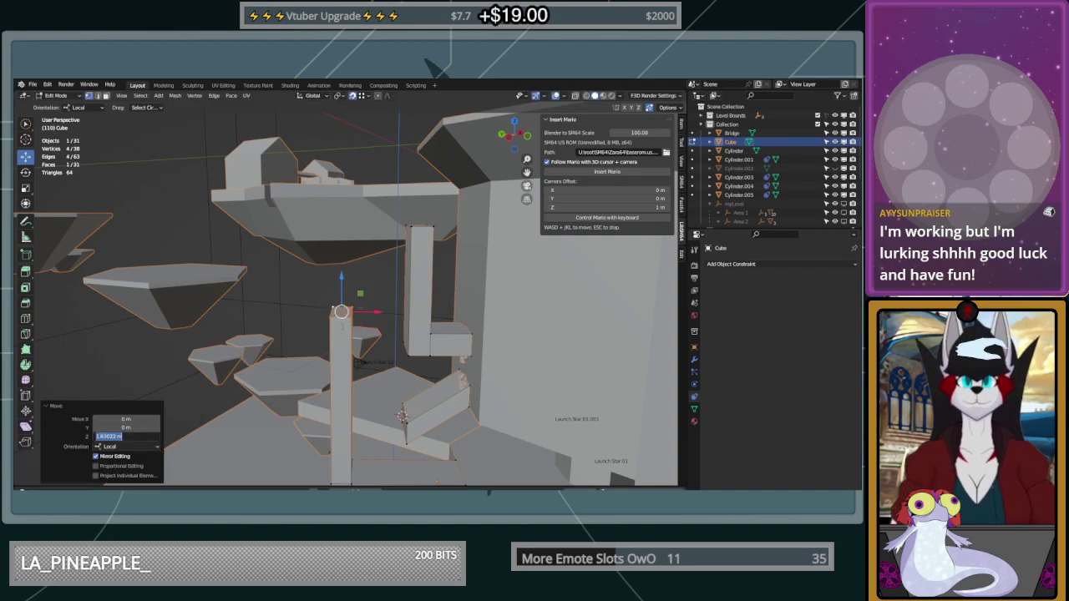
{"action": "type", "text": "1"}
{"action": "key", "text": "Return"}
{"action": "key", "text": "ctrl+z"}
Raise the tall post's top face by 1.5 m along its local Z axis
{"action": "left_click_drag", "start_coordinate": [342, 294], "coordinate": [343, 283]}
{"action": "left_click", "coordinate": [141, 434]}
{"action": "type", "text": "1"}
{"action": "key", "text": "Return"}
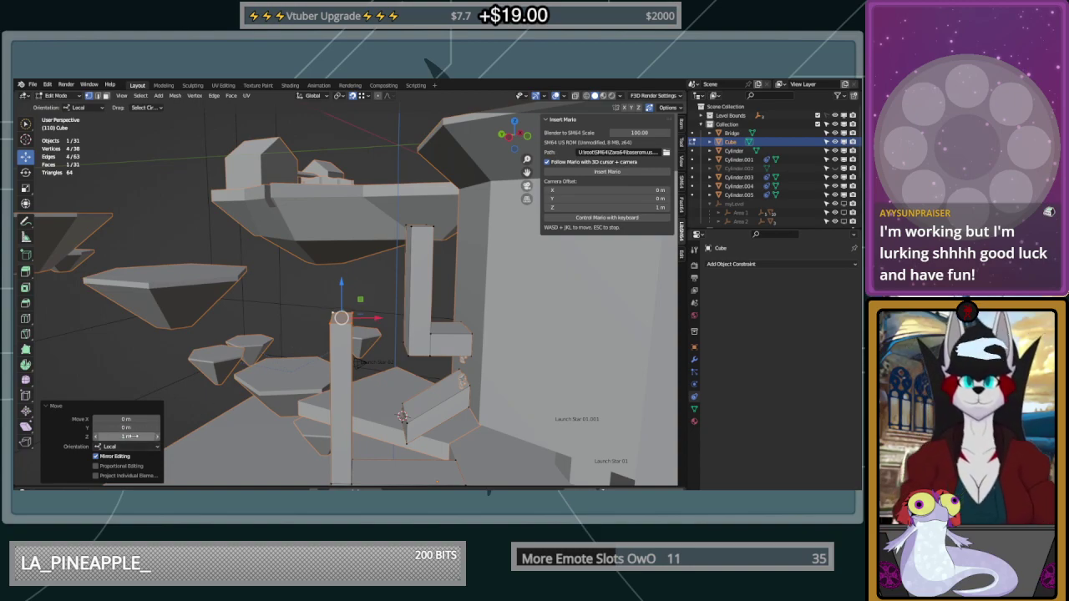
{"action": "left_click", "coordinate": [131, 436]}
{"action": "type", "text": "1.5"}
{"action": "key", "text": "Return"}
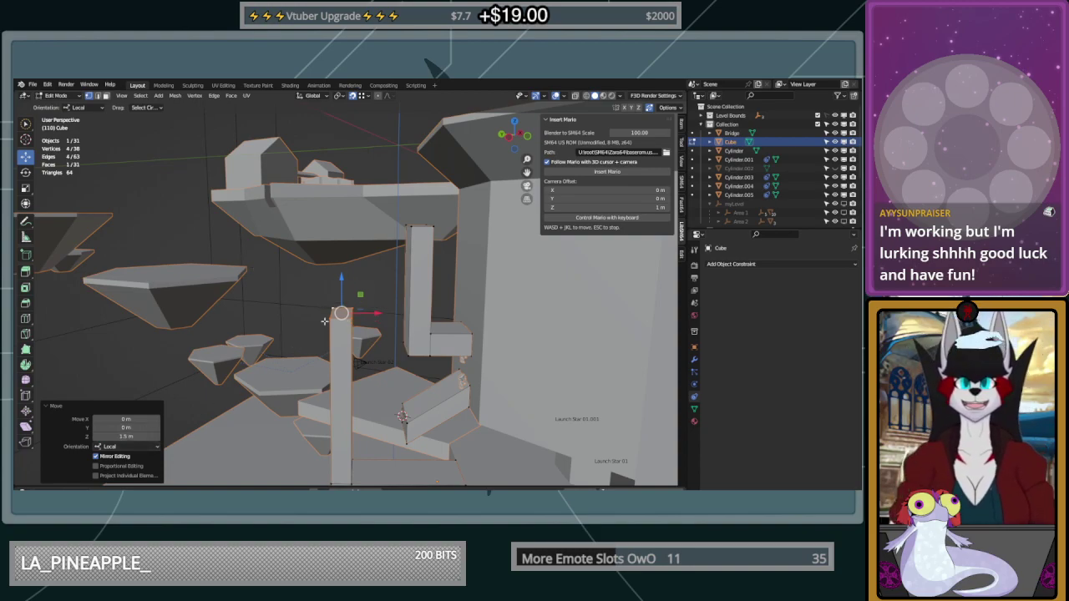
{"action": "left_click", "coordinate": [331, 318]}
{"action": "left_click", "coordinate": [332, 309], "text": "shift"}
{"action": "middle_click_drag", "start_coordinate": [353, 312], "coordinate": [325, 334]}
{"action": "key", "text": "g"}
{"action": "key", "text": "z"}
{"action": "left_click_drag", "start_coordinate": [321, 344], "coordinate": [320, 345]}
{"action": "key", "text": "ctrl+z"}
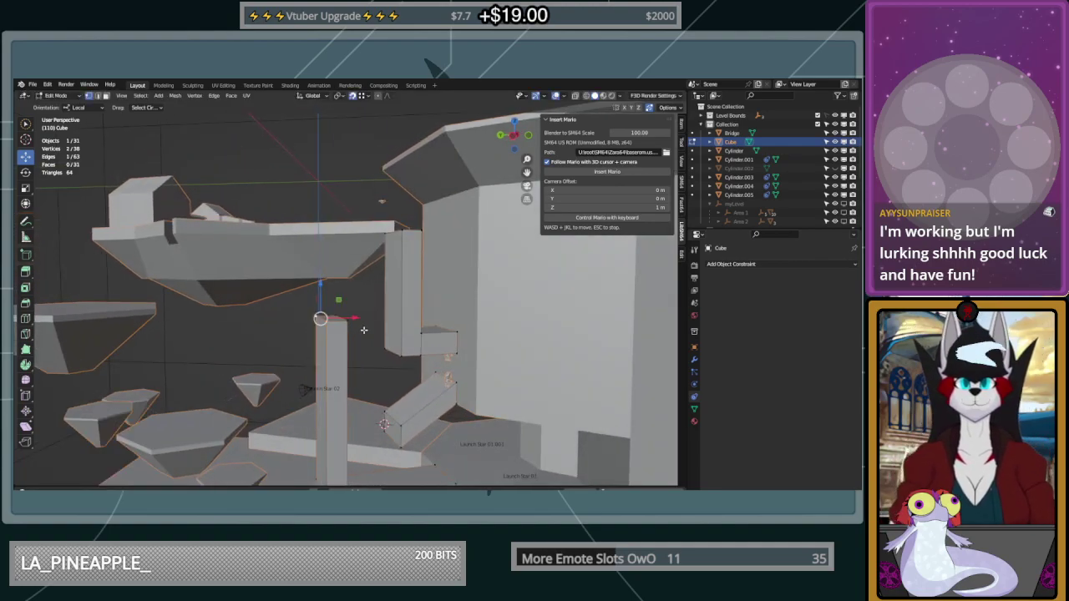
Cut the tall post's top face across its middle with the Knife tool, from the front edge to the rear edge
{"action": "scroll", "coordinate": [343, 319], "scroll_direction": "up", "scroll_amount": 4}
{"action": "middle_click_drag", "start_coordinate": [368, 314], "coordinate": [350, 321]}
{"action": "scroll", "coordinate": [349, 320], "scroll_direction": "up", "scroll_amount": 1}
{"action": "left_click", "coordinate": [369, 326]}
{"action": "left_click", "coordinate": [358, 369], "text": "shift"}
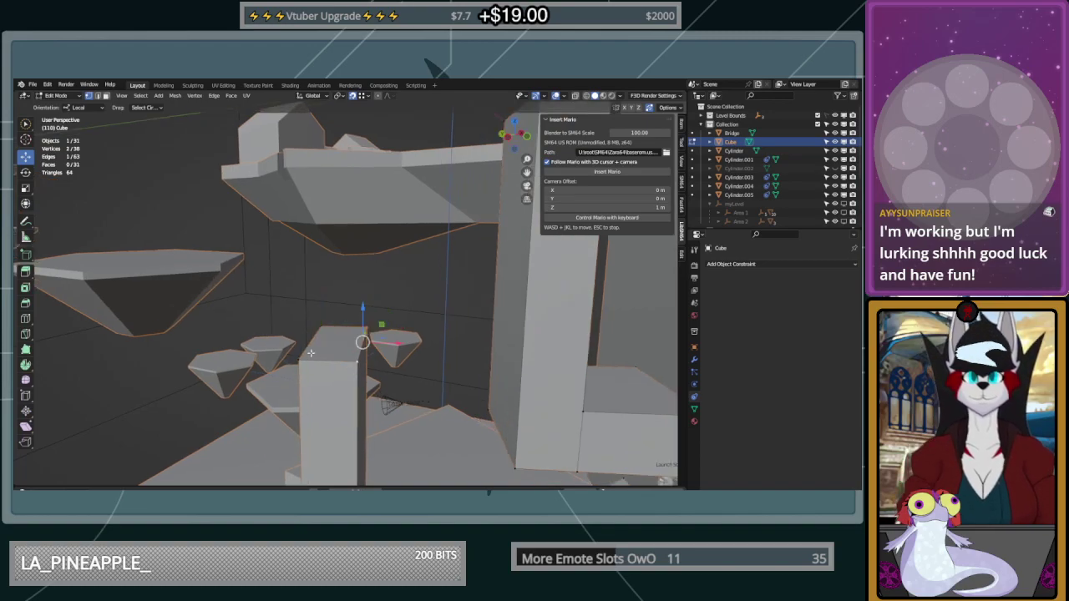
{"action": "left_click", "coordinate": [25, 334]}
{"action": "key", "text": "a"}
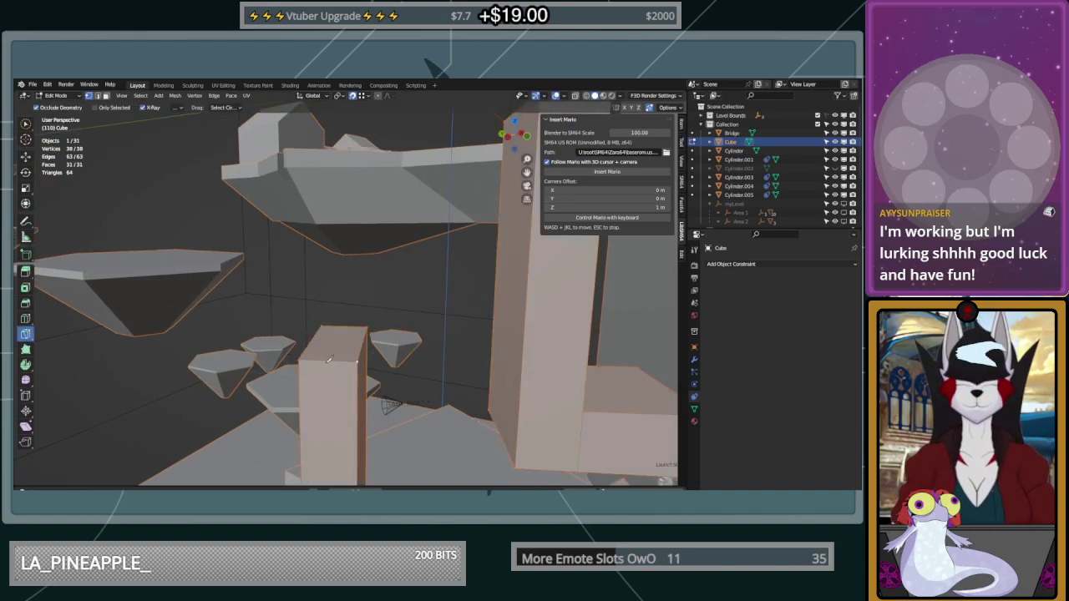
{"action": "left_click", "coordinate": [330, 360]}
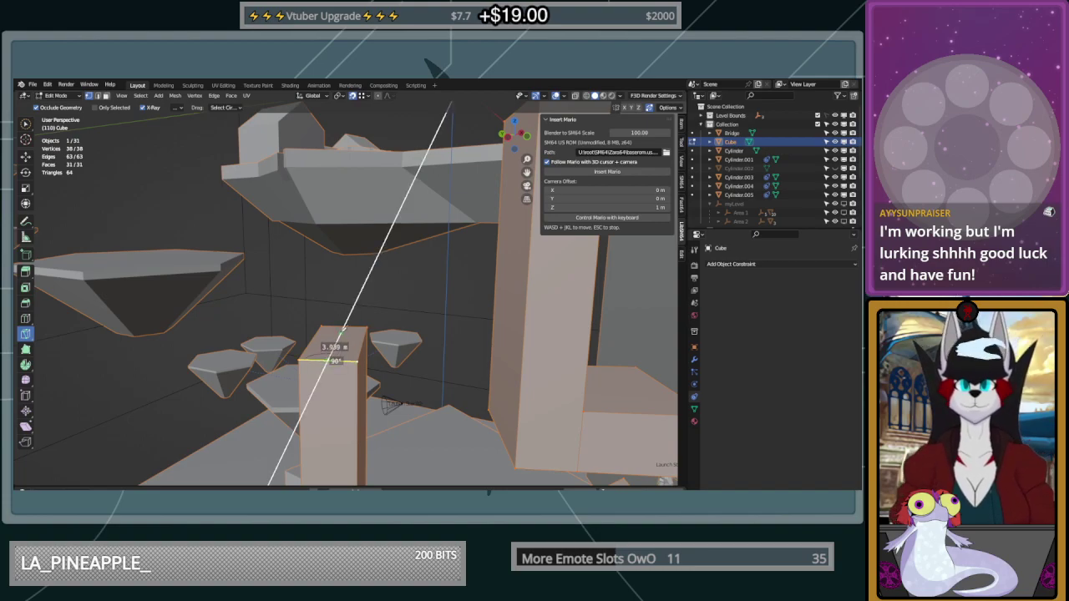
{"action": "left_click", "coordinate": [344, 327]}
{"action": "right_click", "coordinate": [359, 329]}
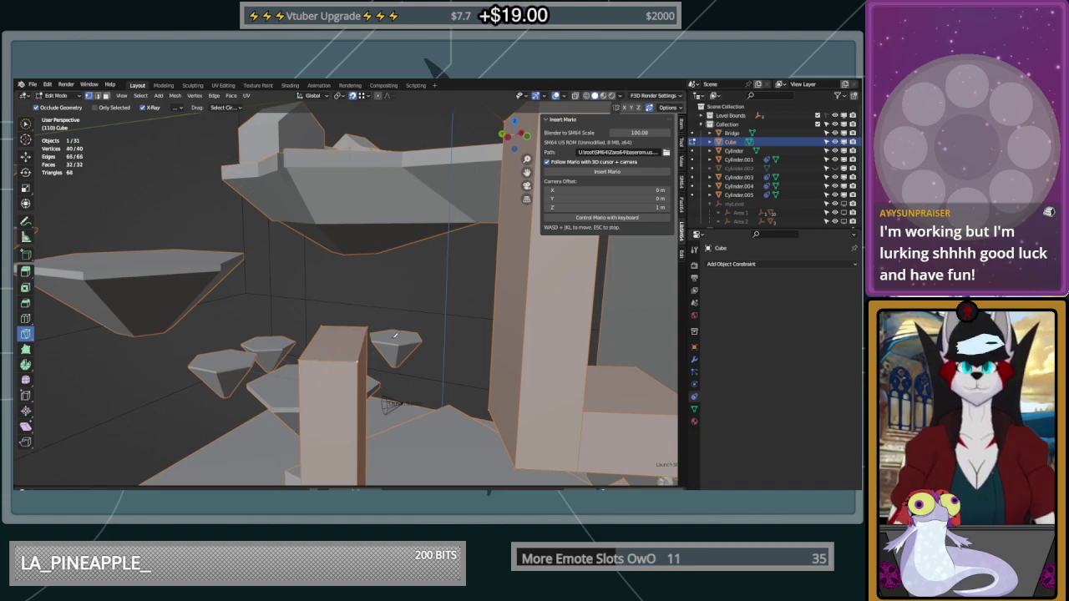
Raise the two new cut vertices on the tall post by about 3.1 m to form a peaked top, and deselect everything
{"action": "left_click", "coordinate": [32, 157]}
{"action": "key", "text": "alt+a"}
{"action": "left_click", "coordinate": [345, 323]}
{"action": "left_click", "coordinate": [334, 354], "text": "shift"}
{"action": "left_click_drag", "start_coordinate": [340, 305], "coordinate": [337, 234]}
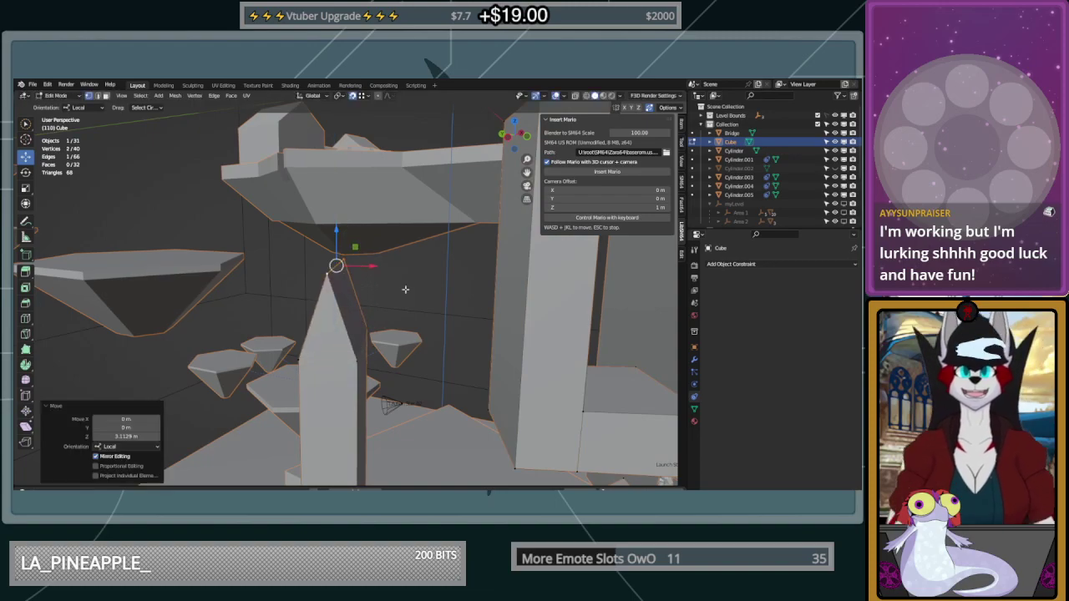
{"action": "left_click", "coordinate": [478, 304]}
{"action": "middle_click_drag", "start_coordinate": [479, 304], "coordinate": [421, 329]}
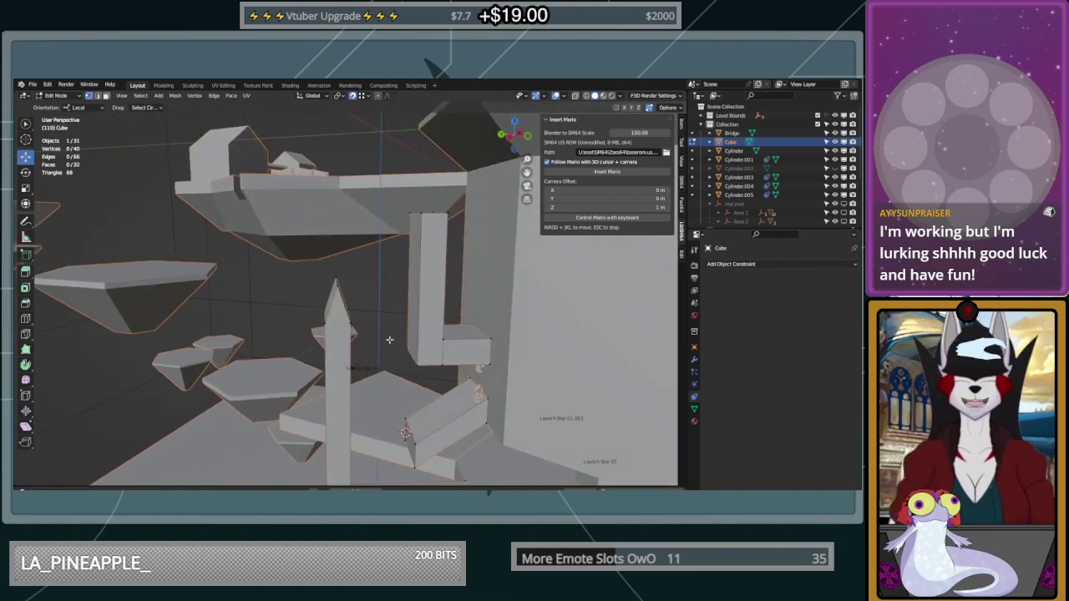
Lower the hanging post's top face in three moves of about 3.7 m, 2.5 m and 1.4 m
{"action": "left_click", "coordinate": [430, 215]}
{"action": "left_click_drag", "start_coordinate": [430, 178], "coordinate": [432, 224]}
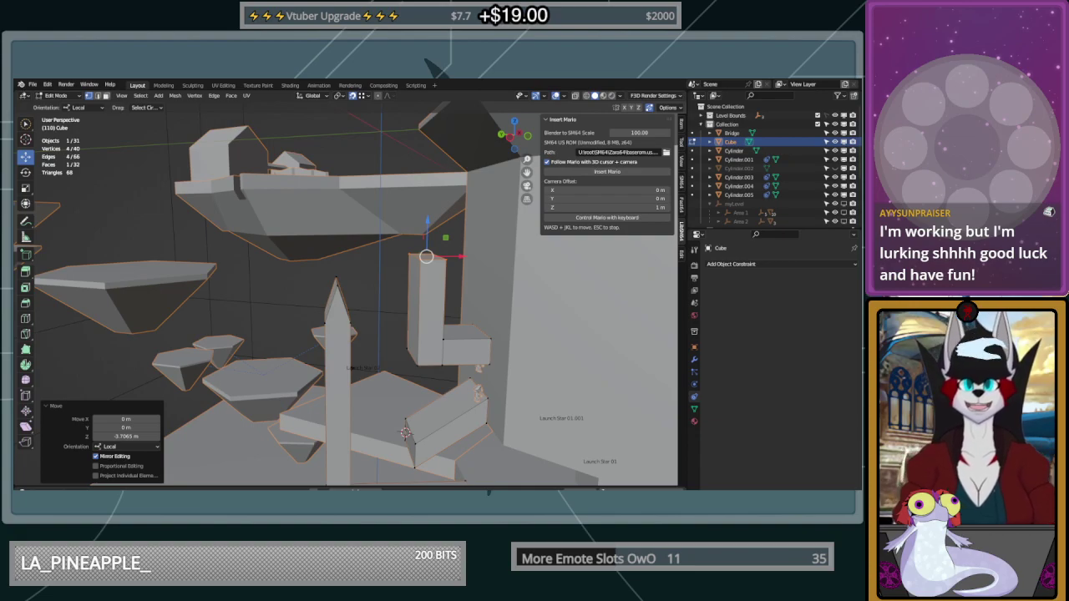
{"action": "middle_click_drag", "start_coordinate": [401, 464], "coordinate": [449, 392]}
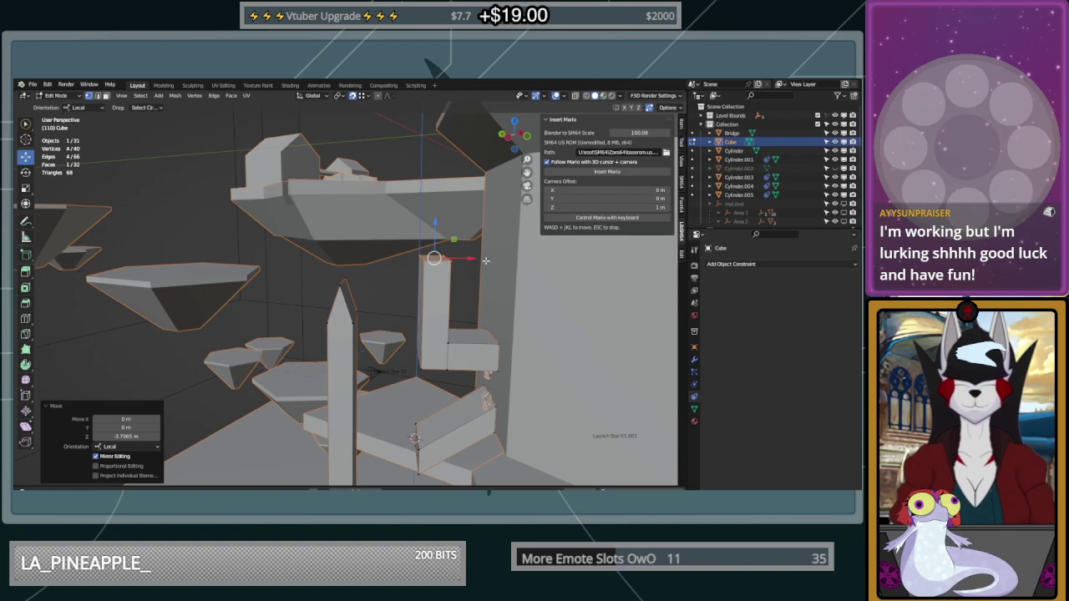
{"action": "left_click_drag", "start_coordinate": [435, 223], "coordinate": [438, 256]}
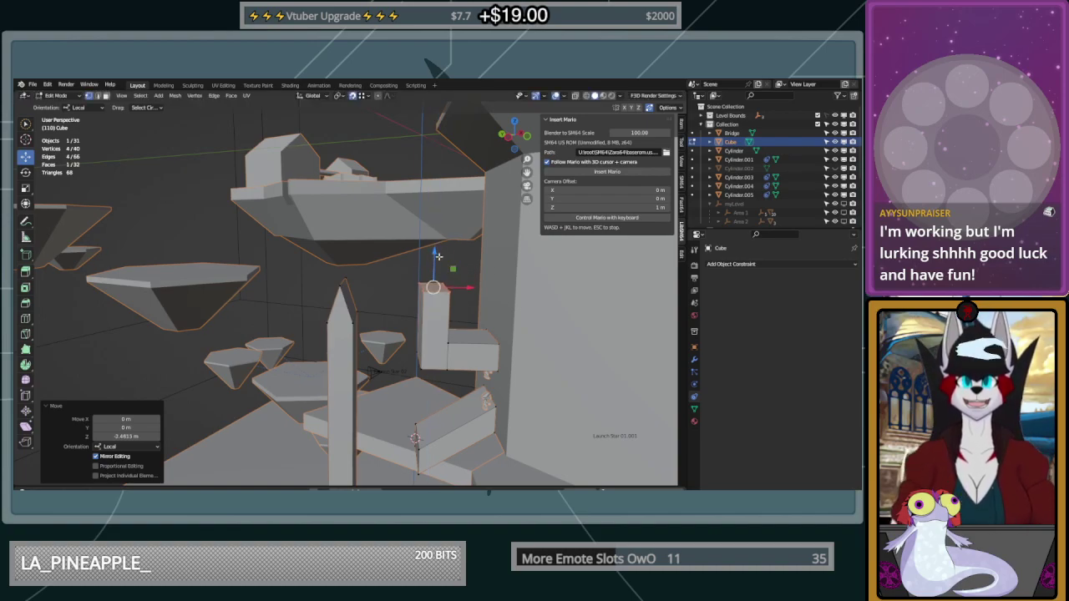
{"action": "key", "text": "alt+a"}
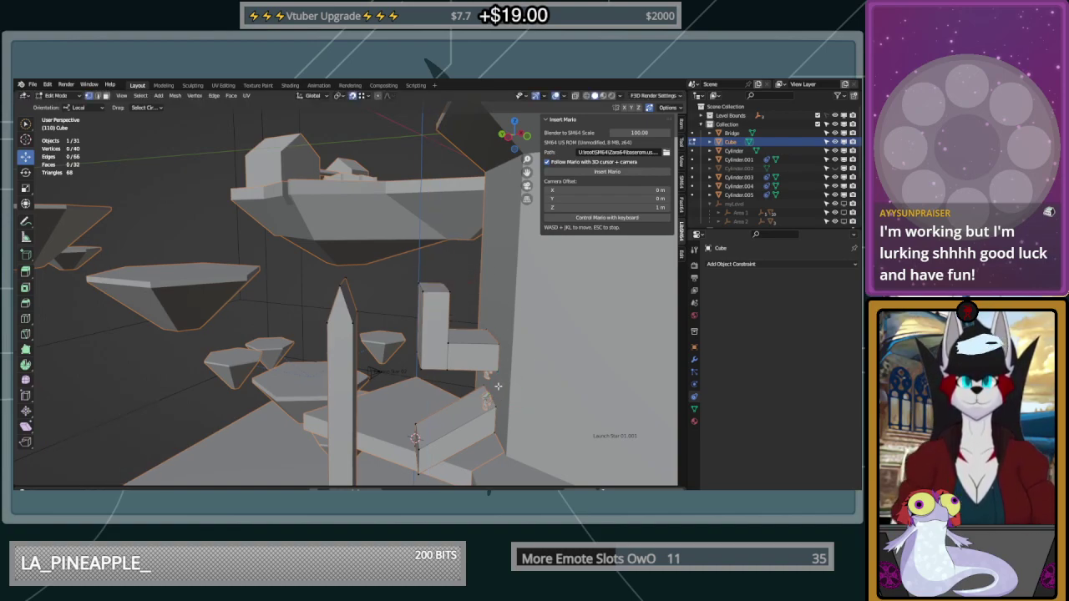
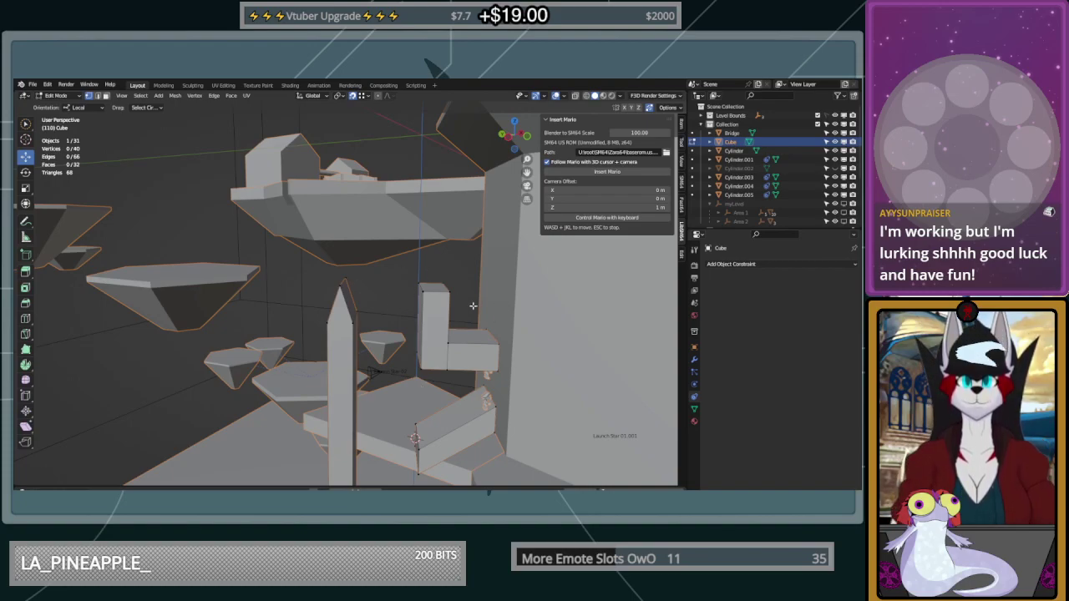
{"action": "left_click", "coordinate": [431, 287]}
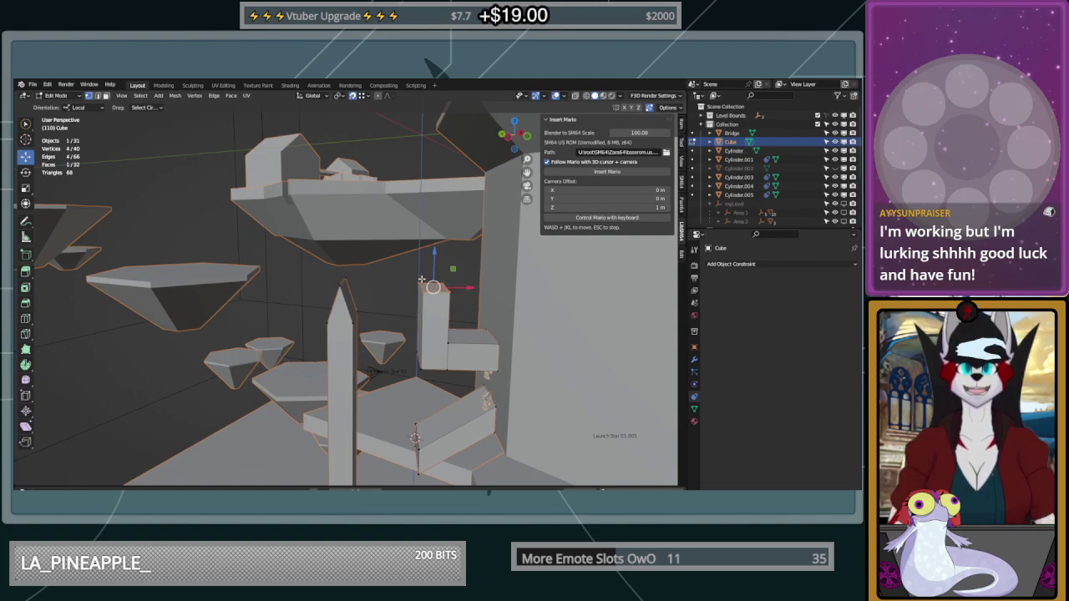
{"action": "left_click_drag", "start_coordinate": [436, 250], "coordinate": [436, 268]}
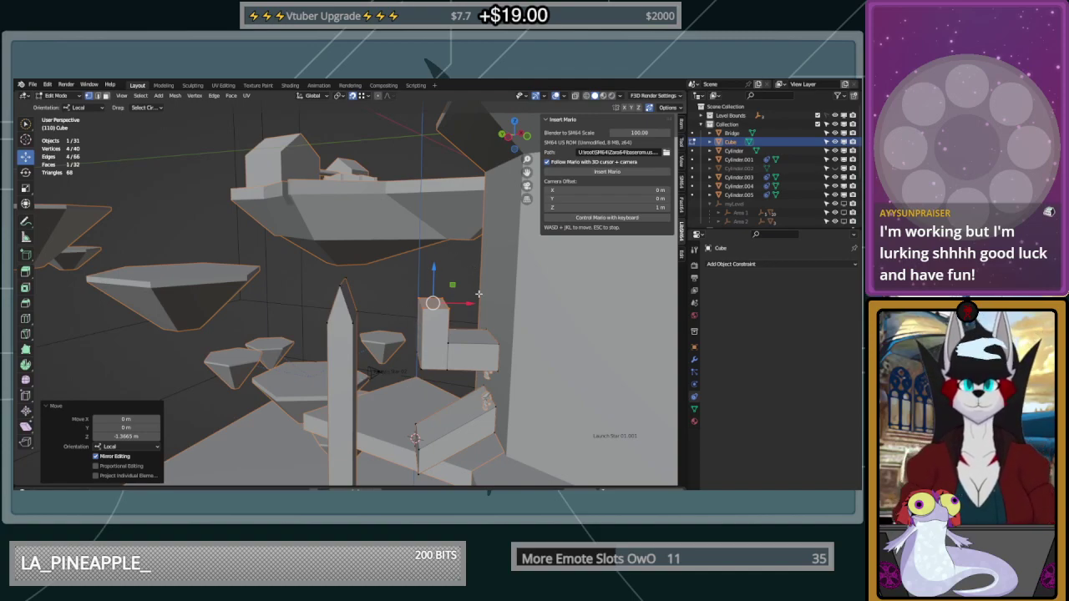
Lower the hanging post's two top vertices on the ledge side by about 2 m to slope its top, and deselect everything
{"action": "left_click", "coordinate": [449, 307]}
{"action": "left_click", "coordinate": [443, 296], "text": "shift"}
{"action": "left_click_drag", "start_coordinate": [450, 271], "coordinate": [451, 291]}
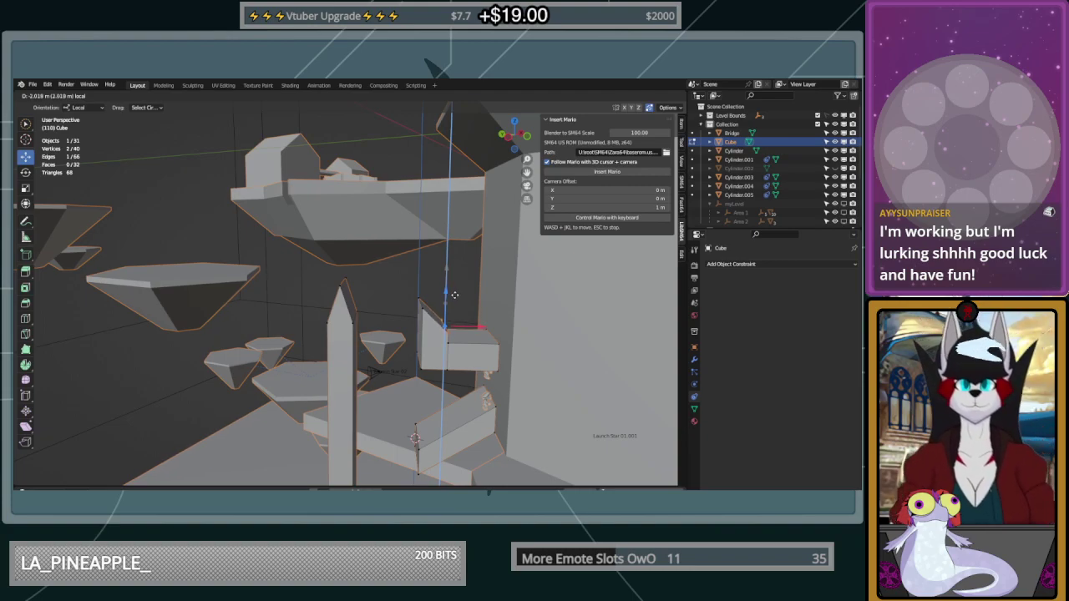
{"action": "left_click", "coordinate": [455, 296]}
{"action": "left_click", "coordinate": [428, 268]}
Leave Edit Mode and examine the posts, ledge and tower from several sides and from above
{"action": "middle_click_drag", "start_coordinate": [487, 288], "coordinate": [485, 347]}
{"action": "middle_click_drag", "start_coordinate": [525, 405], "coordinate": [363, 438]}
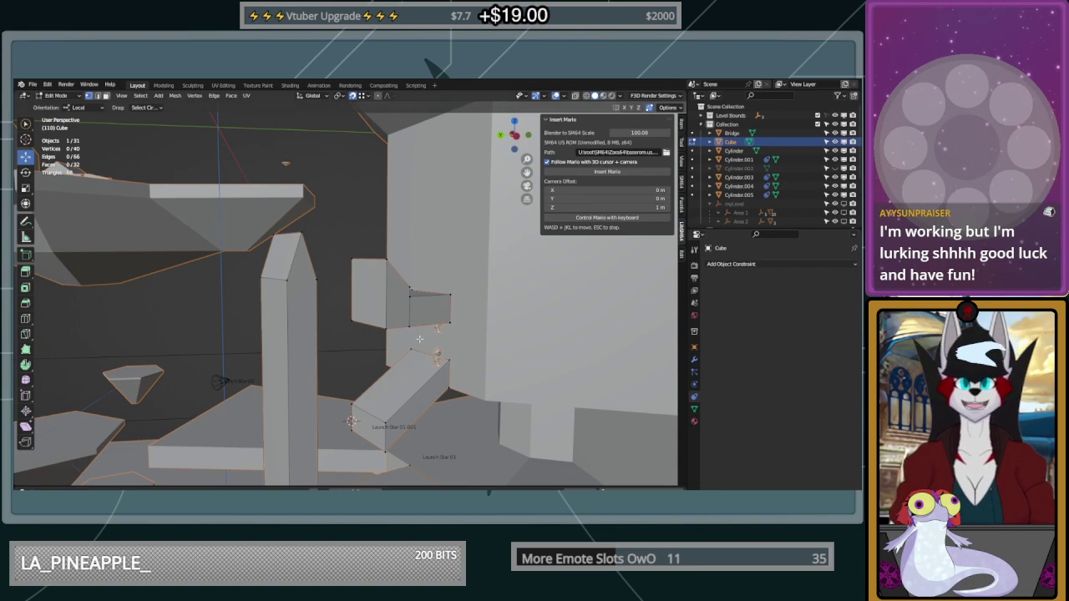
{"action": "middle_click_drag", "start_coordinate": [435, 334], "coordinate": [363, 382]}
{"action": "key", "text": "Tab"}
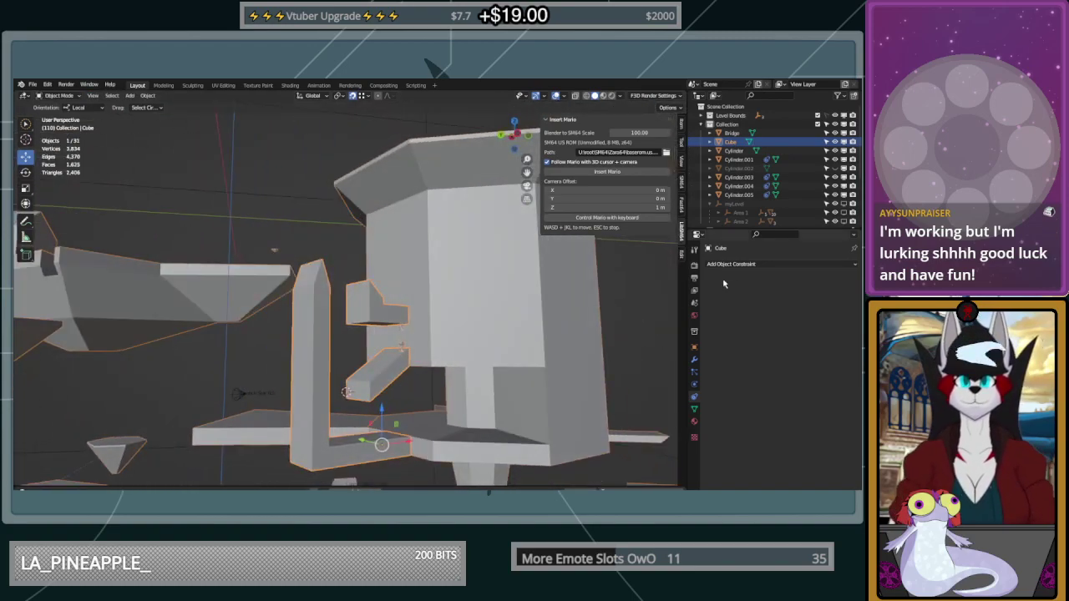
{"action": "scroll", "coordinate": [485, 276], "scroll_direction": "down", "scroll_amount": 4}
{"action": "middle_click_drag", "start_coordinate": [484, 276], "coordinate": [498, 317]}
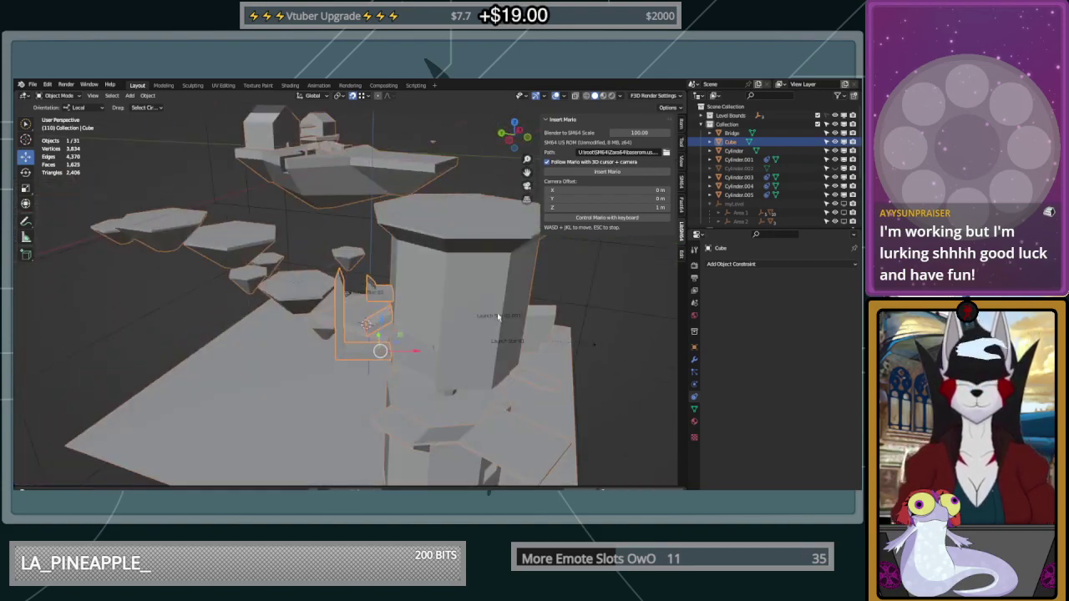
{"action": "left_click", "coordinate": [539, 321]}
{"action": "left_click", "coordinate": [585, 277]}
{"action": "scroll", "coordinate": [585, 277], "scroll_direction": "up", "scroll_amount": 2}
{"action": "middle_click_drag", "start_coordinate": [584, 277], "coordinate": [449, 293]}
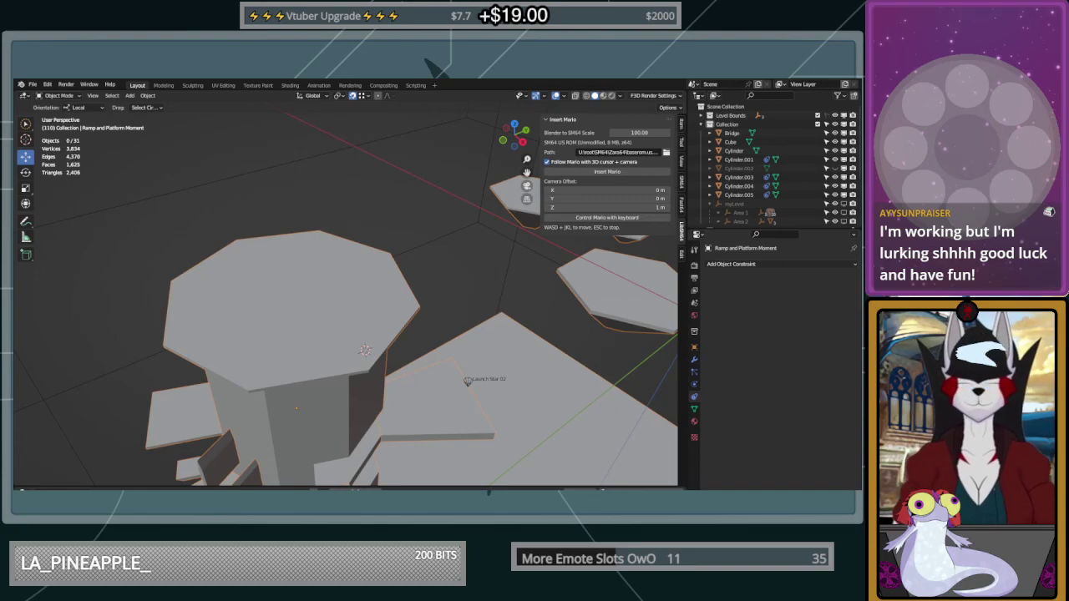
{"action": "middle_click_drag", "start_coordinate": [386, 351], "coordinate": [160, 335]}
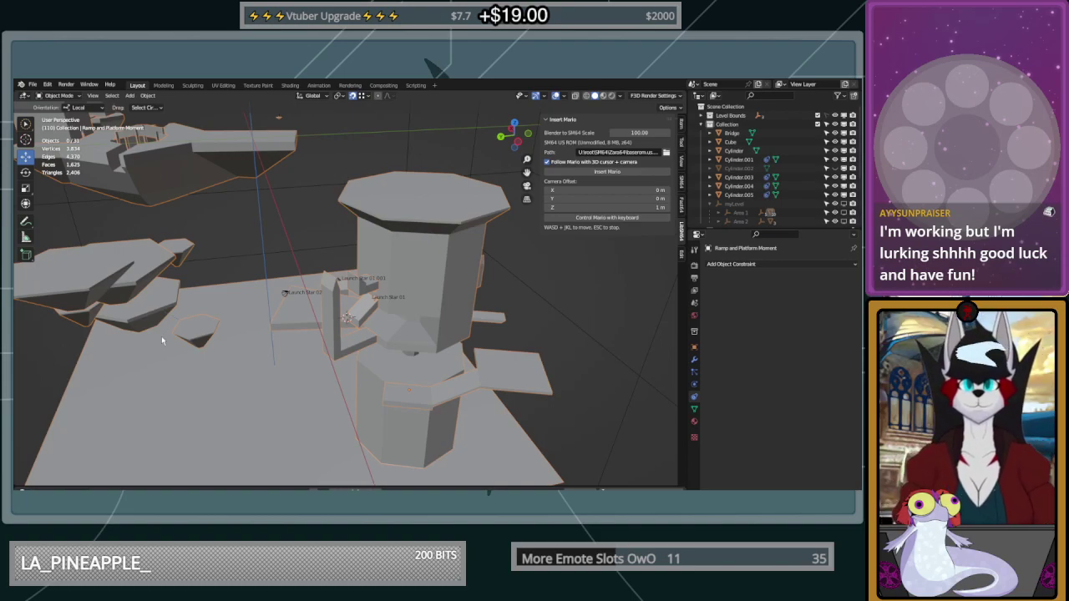
Open the post and ledge object Cube in Edit Mode
{"action": "scroll", "coordinate": [389, 280], "scroll_direction": "up", "scroll_amount": 3}
{"action": "middle_click_drag", "start_coordinate": [390, 281], "coordinate": [437, 345]}
{"action": "left_click", "coordinate": [433, 276]}
{"action": "key", "text": "Tab"}
{"action": "scroll", "coordinate": [389, 334], "scroll_direction": "up", "scroll_amount": 4}
{"action": "key", "text": "Tab"}
{"action": "left_click", "coordinate": [397, 346]}
{"action": "key", "text": "Tab"}
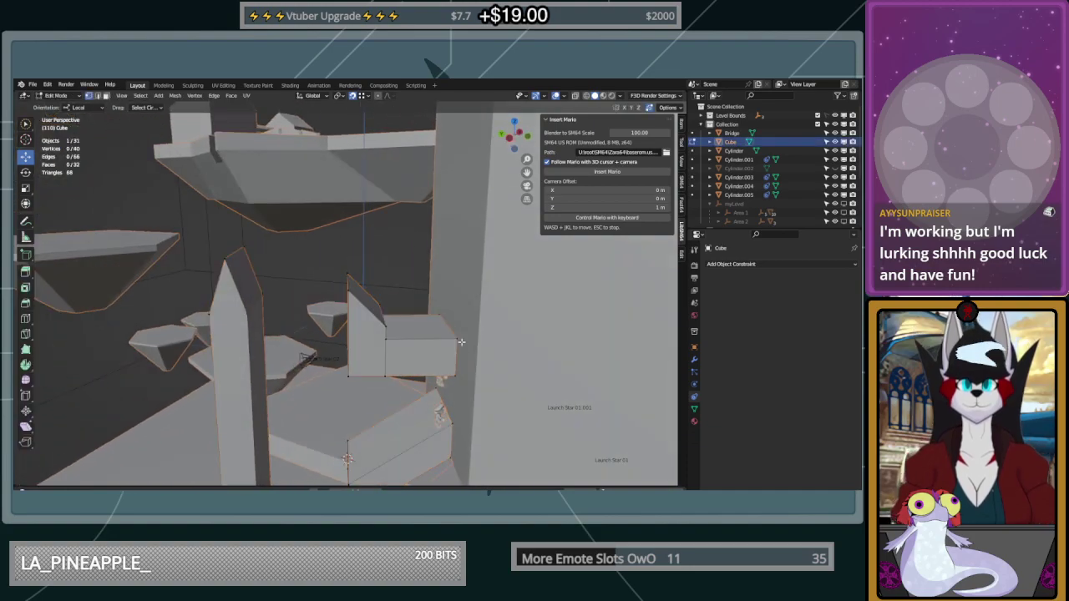
Select the small ledge's wall-side end vertices, move them toward the tower wall, and leave Edit Mode
{"action": "left_click_drag", "start_coordinate": [459, 366], "coordinate": [458, 373]}
{"action": "middle_click_drag", "start_coordinate": [476, 339], "coordinate": [250, 364]}
{"action": "left_click_drag", "start_coordinate": [230, 368], "coordinate": [213, 394]}
{"action": "key", "text": "ctrl+z"}
{"action": "middle_click_drag", "start_coordinate": [239, 382], "coordinate": [384, 372]}
{"action": "left_click", "coordinate": [234, 415], "text": "shift"}
{"action": "left_click", "coordinate": [233, 381], "text": "shift"}
{"action": "middle_click_drag", "start_coordinate": [251, 377], "coordinate": [230, 384]}
{"action": "left_click_drag", "start_coordinate": [212, 382], "coordinate": [199, 382]}
{"action": "key", "text": "Tab"}
Add a Boolean modifier set to Difference to the tower object BIG THING, with Cube as its object
{"action": "middle_click_drag", "start_coordinate": [332, 373], "coordinate": [266, 341]}
{"action": "left_click", "coordinate": [429, 286]}
{"action": "middle_click_drag", "start_coordinate": [429, 286], "coordinate": [380, 294]}
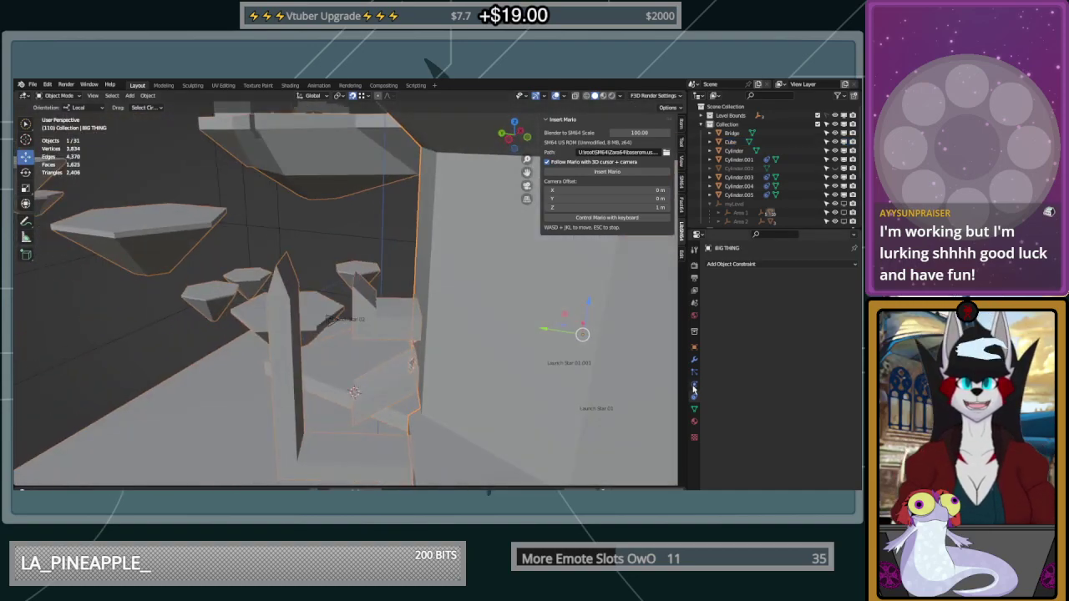
{"action": "left_click", "coordinate": [693, 359]}
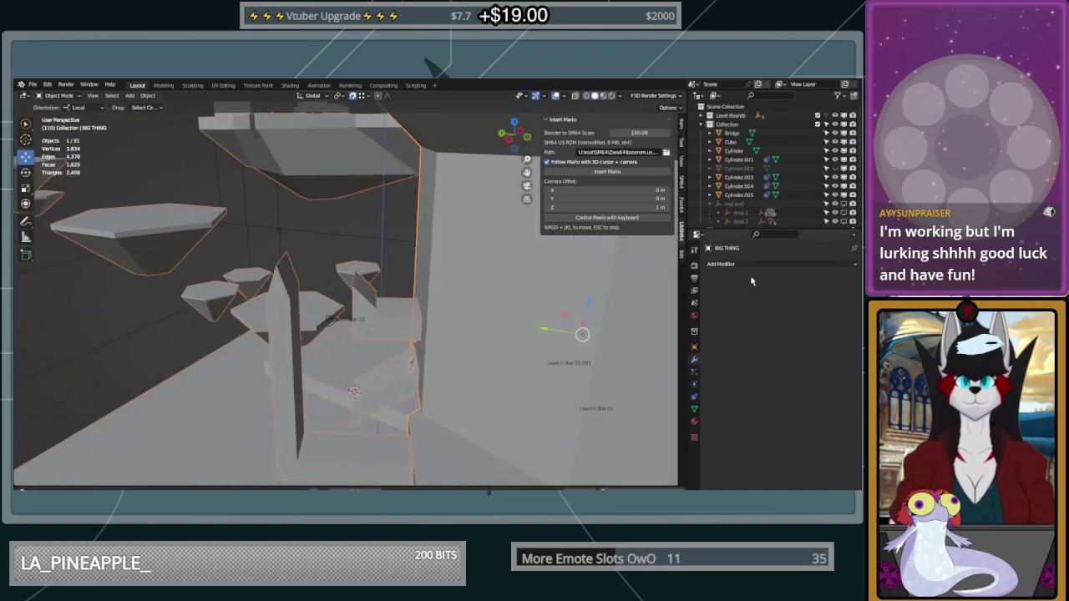
{"action": "left_click", "coordinate": [756, 264]}
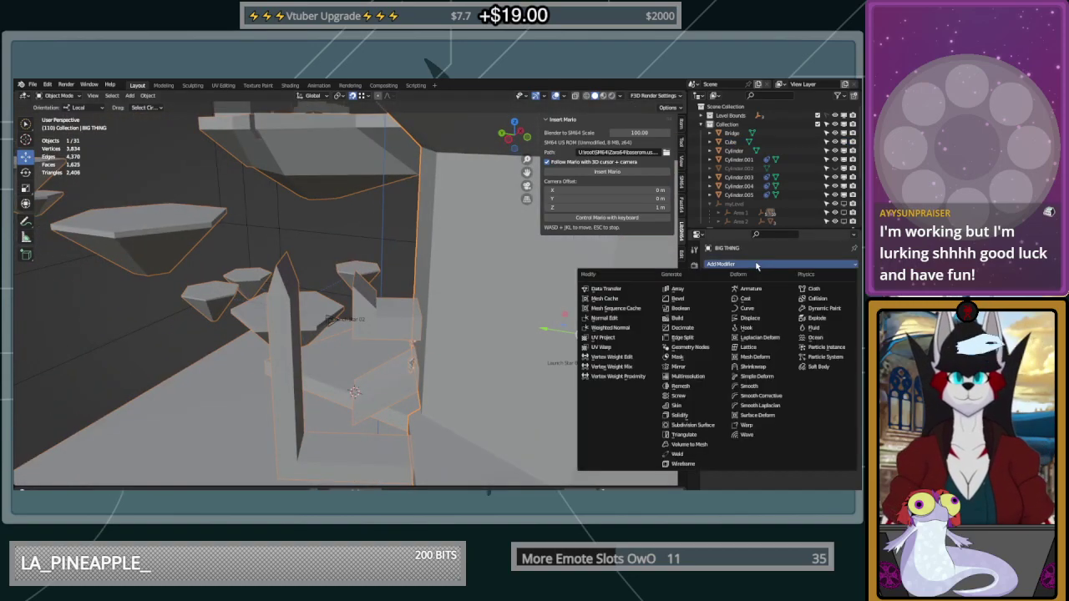
{"action": "left_click", "coordinate": [693, 308]}
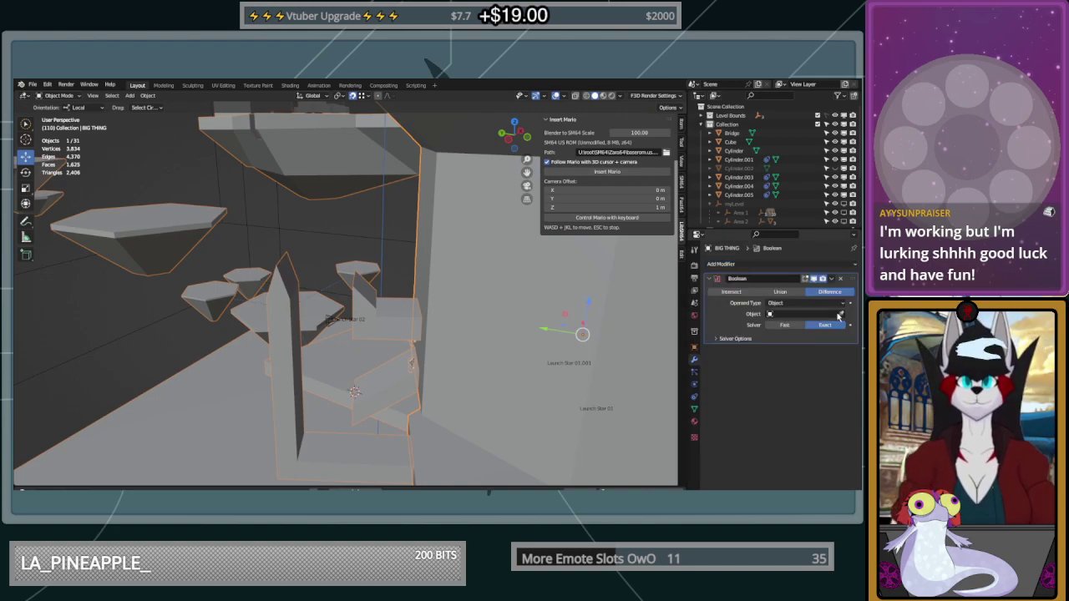
{"action": "left_click", "coordinate": [836, 314]}
{"action": "left_click", "coordinate": [839, 326]}
{"action": "left_click", "coordinate": [841, 316]}
{"action": "left_click", "coordinate": [841, 315]}
{"action": "left_click", "coordinate": [376, 314]}
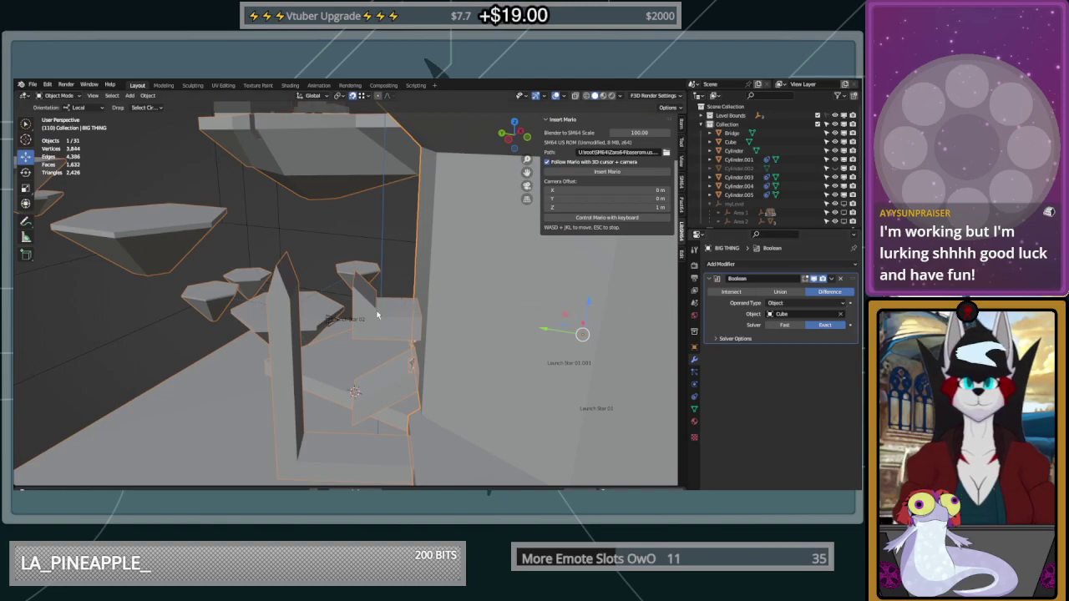
Inspect the tower's wall around the ledges and apply its Boolean modifier
{"action": "middle_click_drag", "start_coordinate": [435, 322], "coordinate": [475, 330]}
{"action": "key", "text": "Tab"}
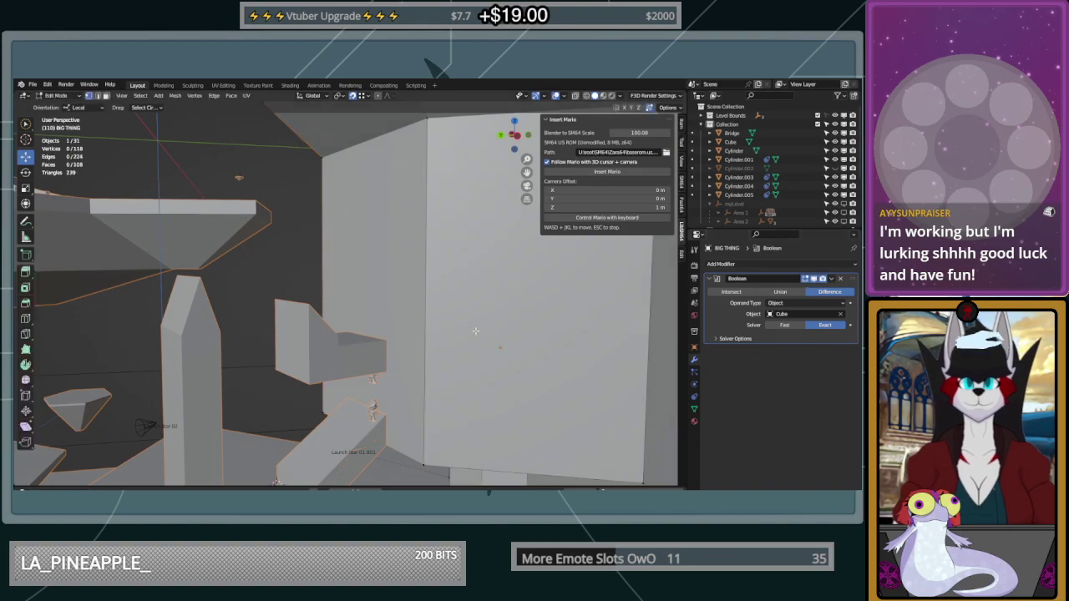
{"action": "key", "text": "Tab"}
{"action": "mouse_move", "coordinate": [480, 334]}
{"action": "middle_mouse_down"}
{"action": "mouse_move", "coordinate": [427, 339]}
{"action": "mouse_move", "coordinate": [442, 327]}
{"action": "mouse_move", "coordinate": [442, 340]}
{"action": "mouse_move", "coordinate": [480, 336]}
{"action": "middle_mouse_up"}
{"action": "scroll", "coordinate": [480, 340], "scroll_direction": "down", "scroll_amount": 6}
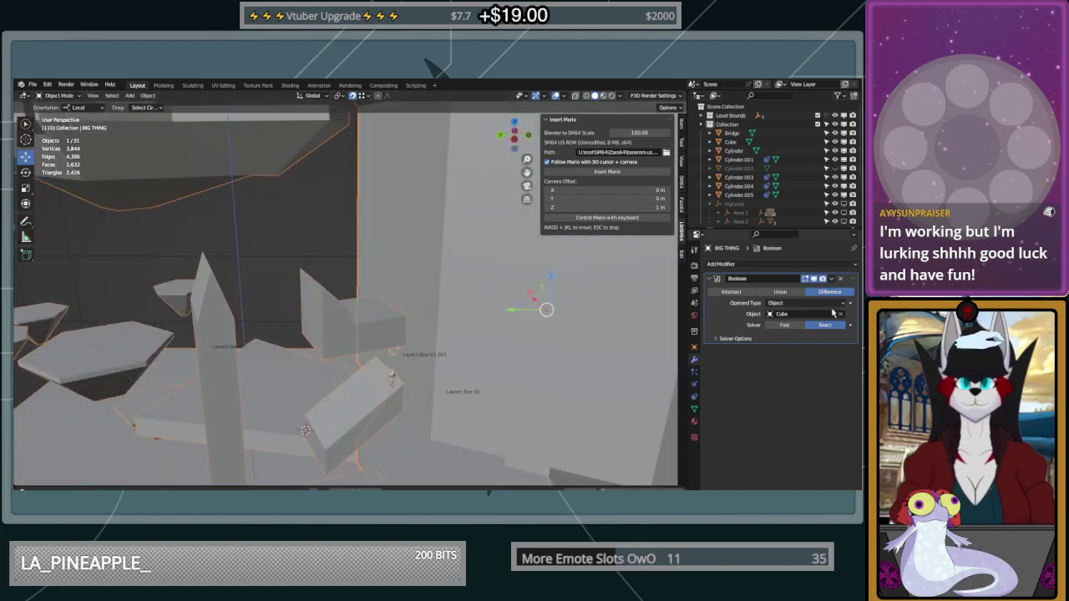
{"action": "left_click", "coordinate": [831, 280]}
{"action": "left_click", "coordinate": [752, 298]}
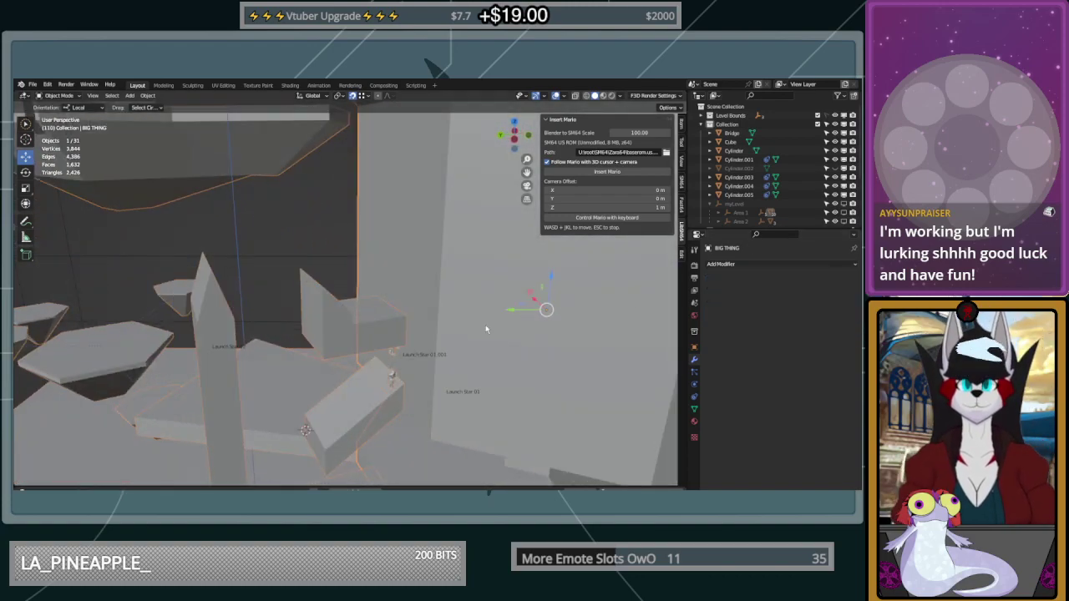
In the tower mesh, delete the four vertices of the recessed face that the Boolean left behind the small ledge
{"action": "key", "text": "Tab"}
{"action": "middle_click_drag", "start_coordinate": [445, 320], "coordinate": [334, 325]}
{"action": "left_click", "coordinate": [626, 401]}
{"action": "left_click", "coordinate": [583, 392]}
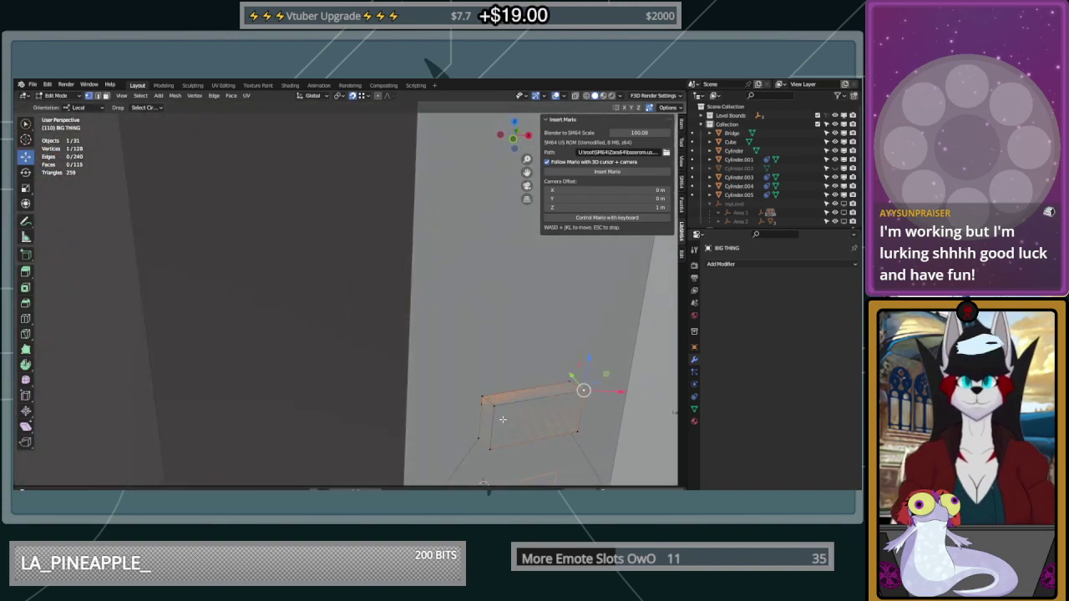
{"action": "left_click", "coordinate": [492, 408], "text": "shift"}
{"action": "left_click", "coordinate": [489, 448], "text": "shift"}
{"action": "left_click", "coordinate": [581, 432], "text": "shift"}
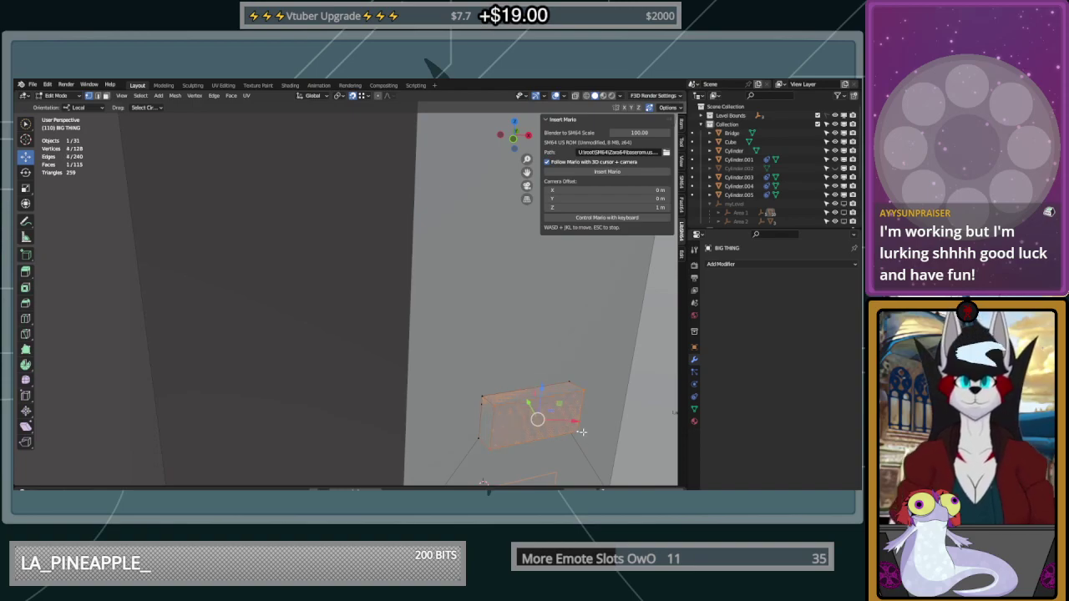
{"action": "key", "text": "x"}
{"action": "left_click", "coordinate": [572, 414]}
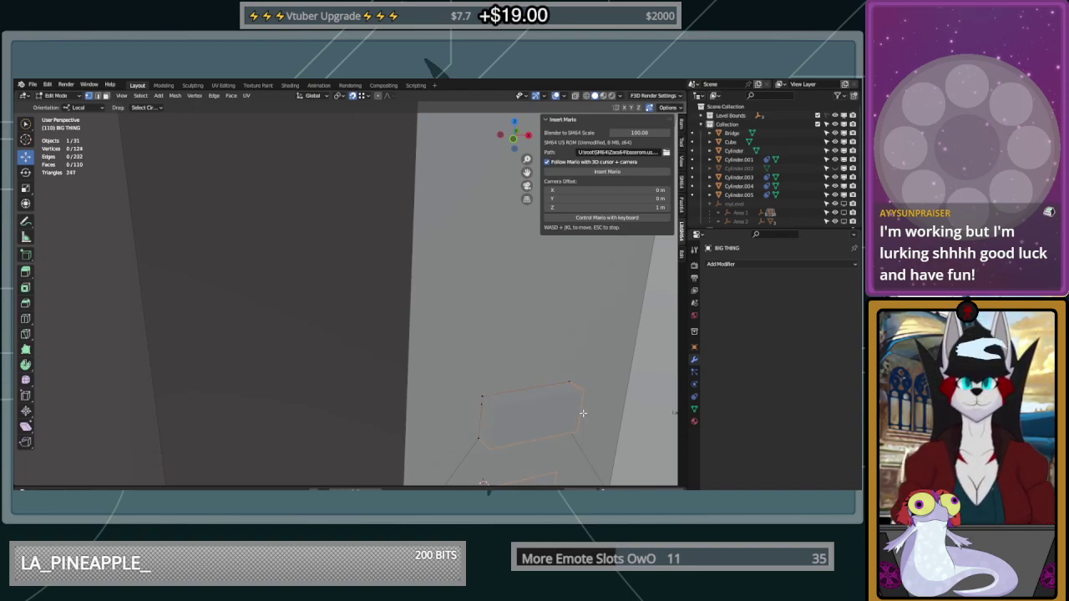
{"action": "scroll", "coordinate": [664, 408], "scroll_direction": "down", "scroll_amount": 10}
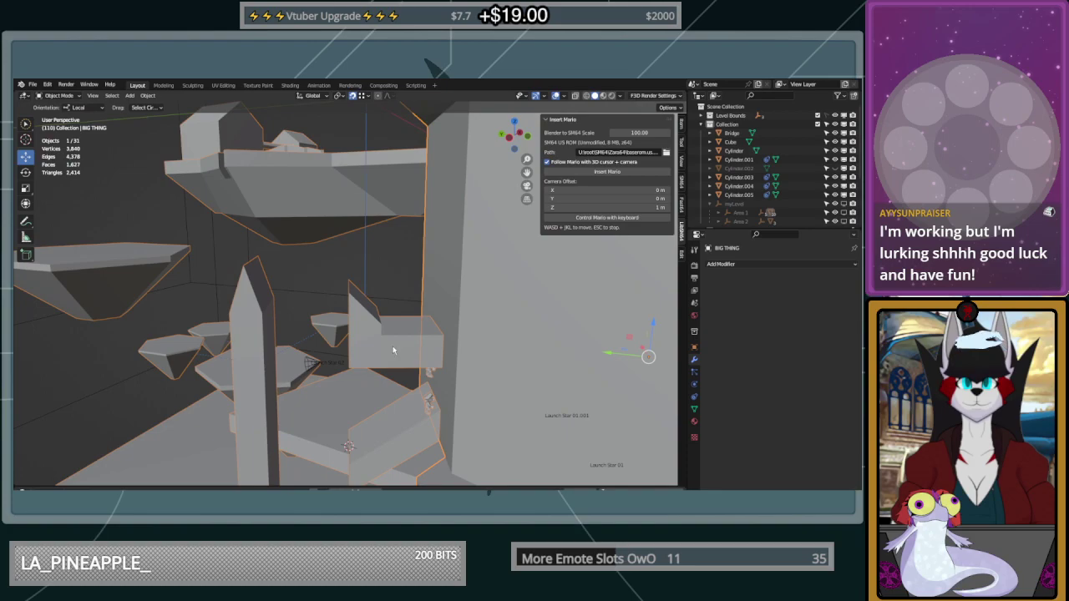
Change the snapping target and move the wall-side end vertices of Cube's small ledge along the X axis at the tower wall
{"action": "left_click", "coordinate": [392, 346]}
{"action": "mouse_move", "coordinate": [533, 343]}
{"action": "middle_mouse_down"}
{"action": "mouse_move", "coordinate": [460, 348]}
{"action": "mouse_move", "coordinate": [531, 340]}
{"action": "middle_mouse_up"}
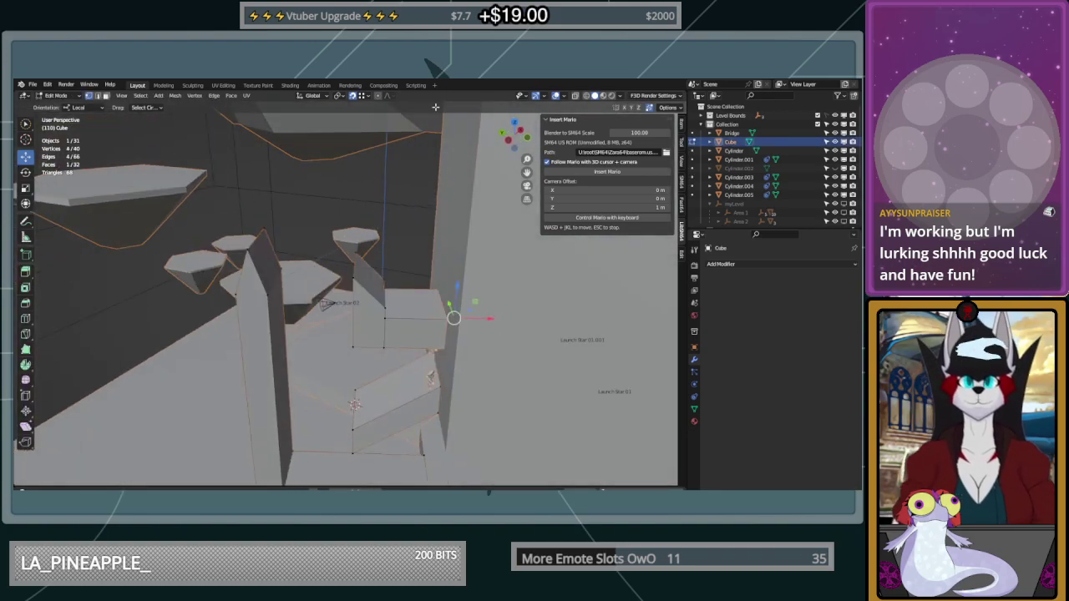
{"action": "left_click", "coordinate": [367, 96]}
{"action": "left_click", "coordinate": [353, 140]}
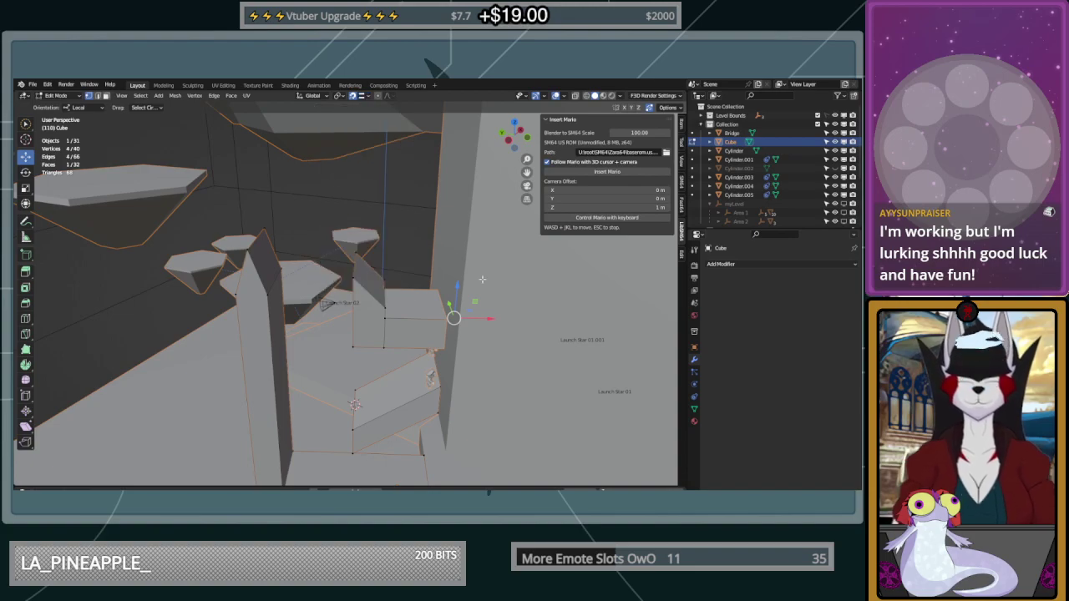
{"action": "left_click_drag", "start_coordinate": [490, 321], "coordinate": [464, 334]}
{"action": "key", "text": "Tab"}
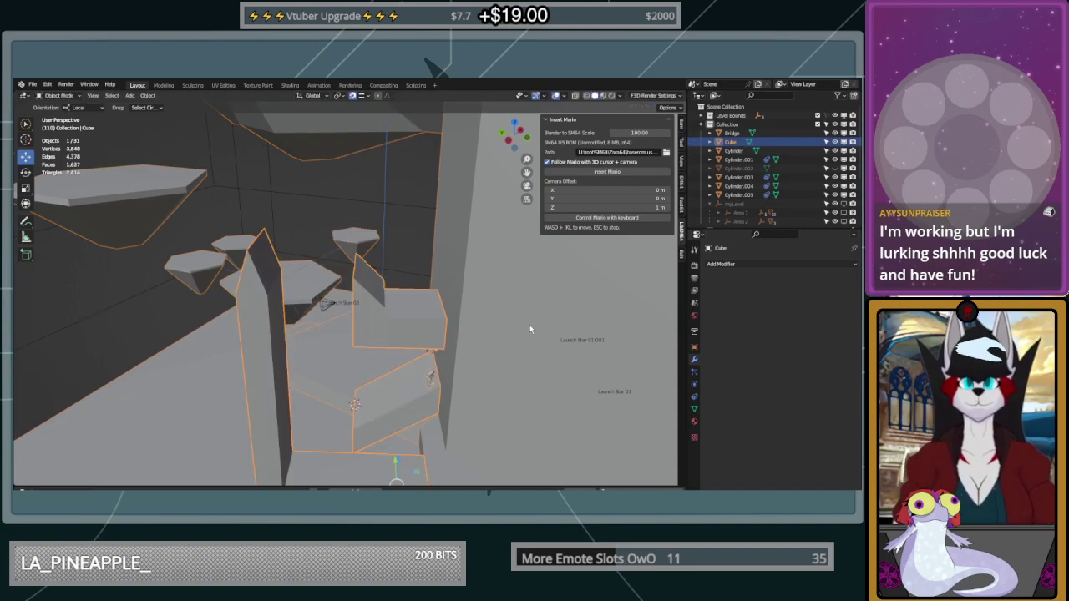
Dissolve the two extra vertices on the sides of the ledge-shaped opening in the tower wall
{"action": "left_click", "coordinate": [532, 326]}
{"action": "middle_click_drag", "start_coordinate": [544, 329], "coordinate": [454, 313]}
{"action": "key", "text": "Tab"}
{"action": "scroll", "coordinate": [489, 365], "scroll_direction": "up", "scroll_amount": 2}
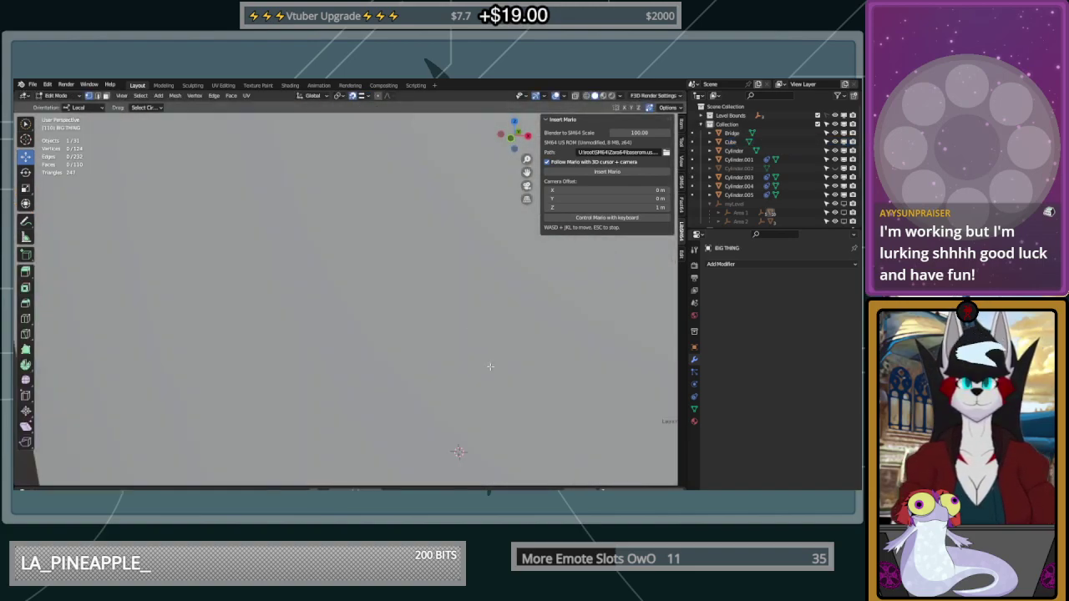
{"action": "scroll", "coordinate": [528, 439], "scroll_direction": "down", "scroll_amount": 3}
{"action": "middle_click_drag", "start_coordinate": [527, 439], "coordinate": [470, 348]}
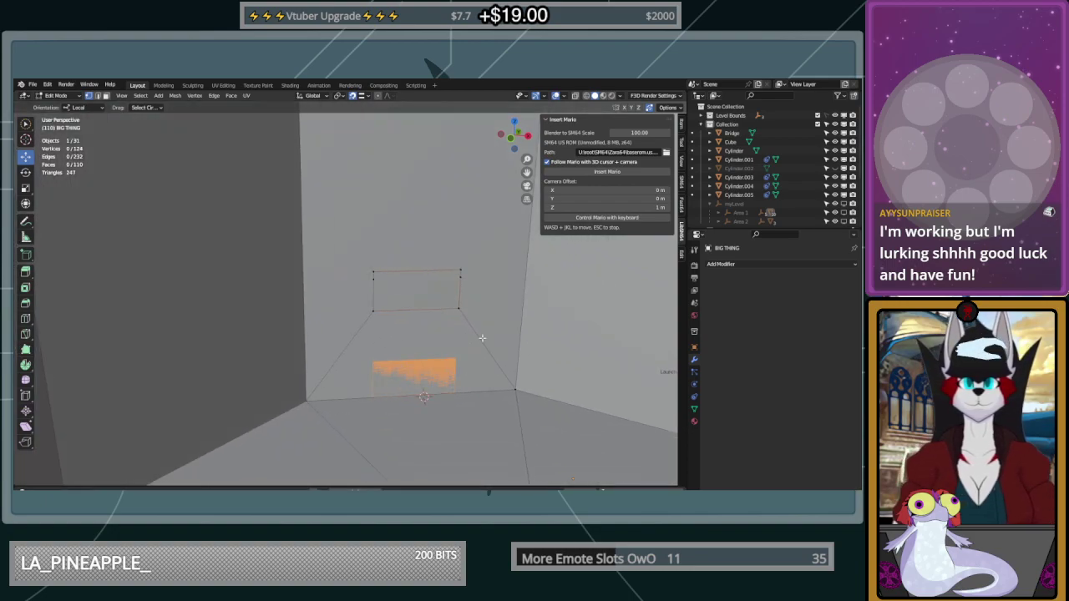
{"action": "left_click", "coordinate": [465, 274]}
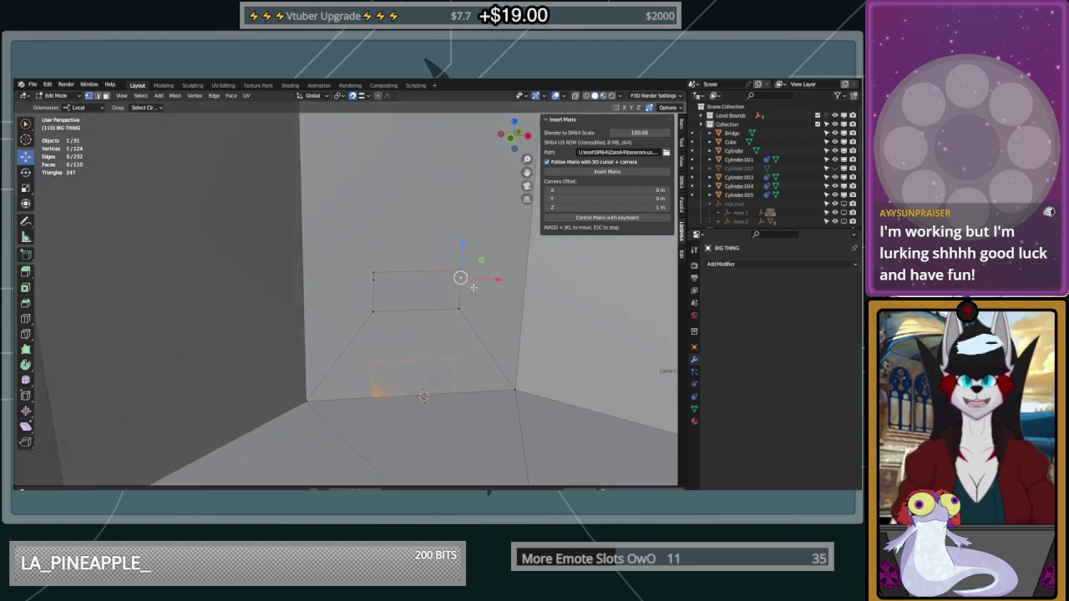
{"action": "key", "text": "x"}
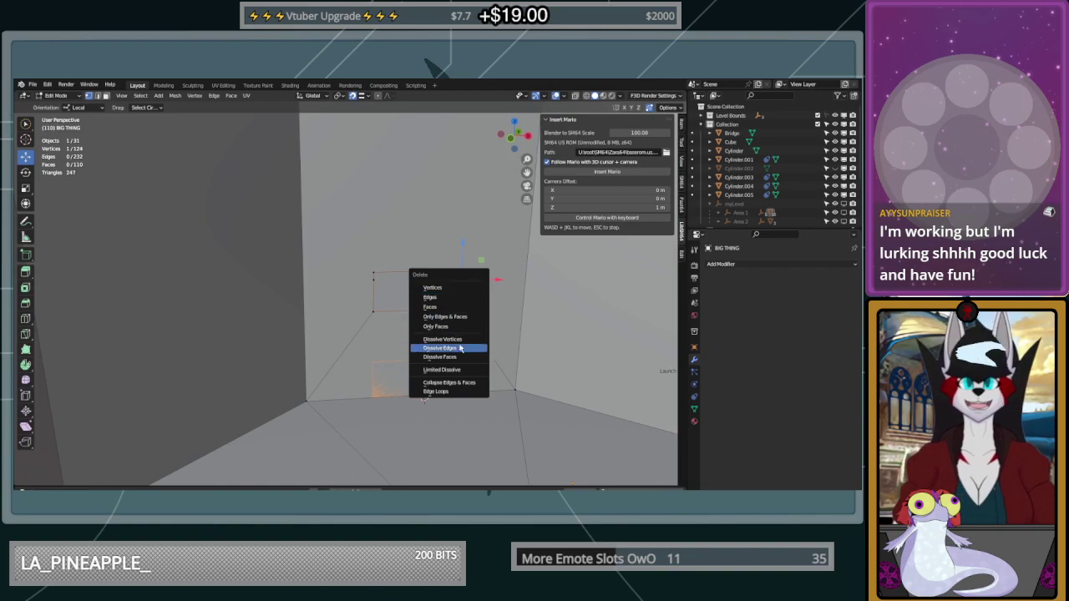
{"action": "left_click", "coordinate": [443, 342]}
{"action": "left_click", "coordinate": [374, 275]}
{"action": "key", "text": "x"}
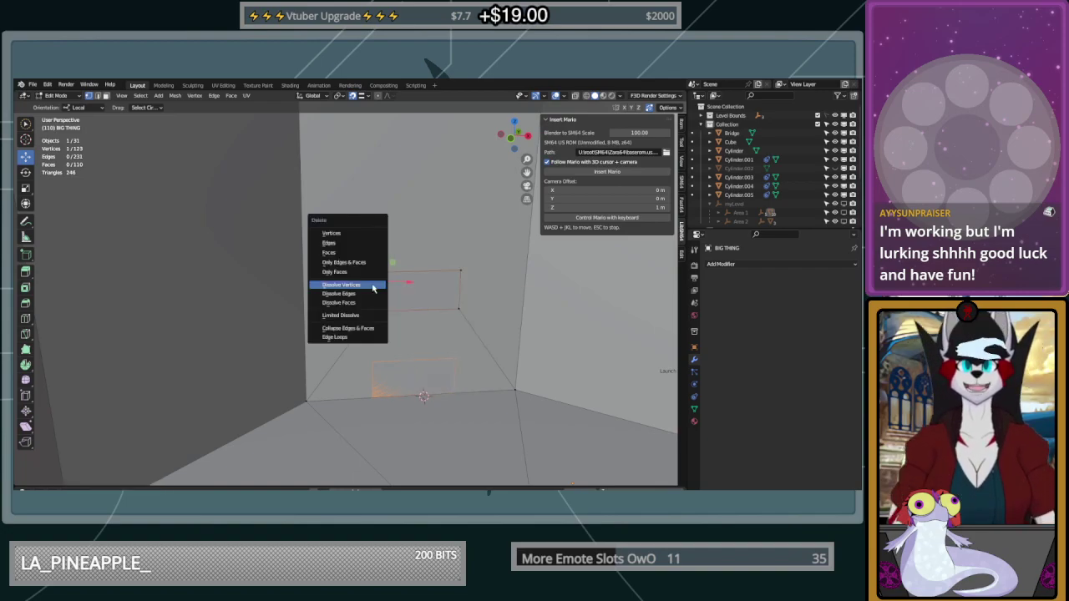
{"action": "left_click", "coordinate": [372, 285]}
{"action": "middle_click_drag", "start_coordinate": [370, 279], "coordinate": [410, 329]}
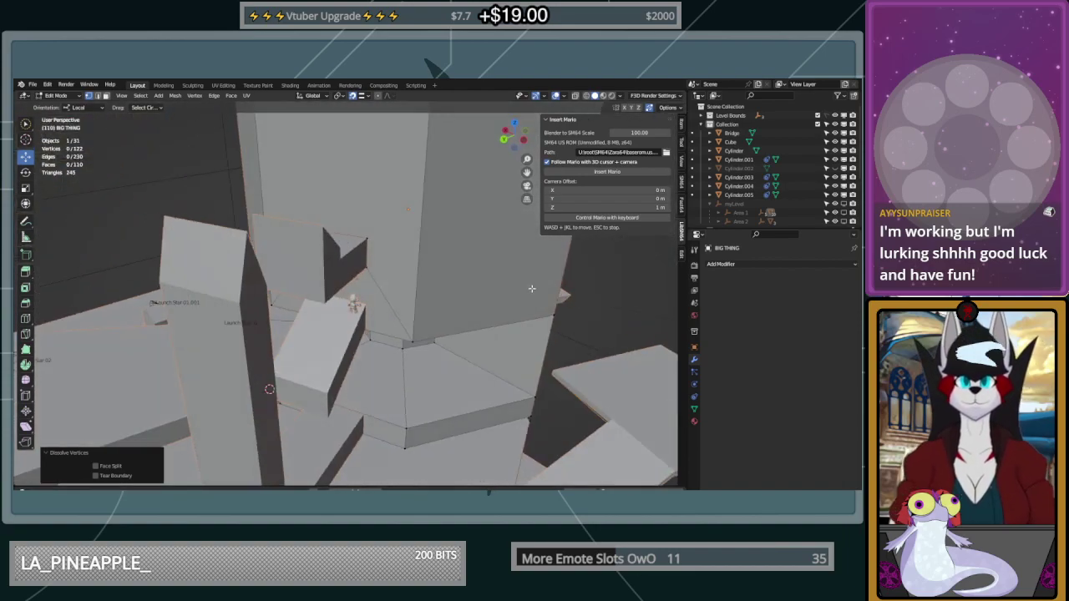
Start an angle-constrained Knife cut on the tower wall from the small ledge's upper corner
{"action": "left_click", "coordinate": [368, 293]}
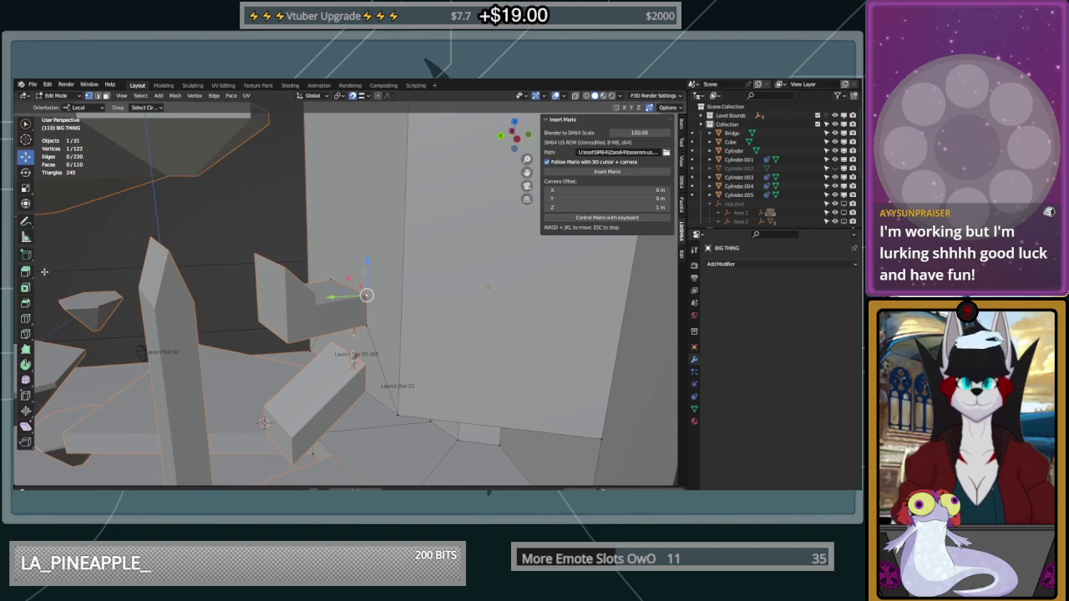
{"action": "left_click", "coordinate": [25, 333]}
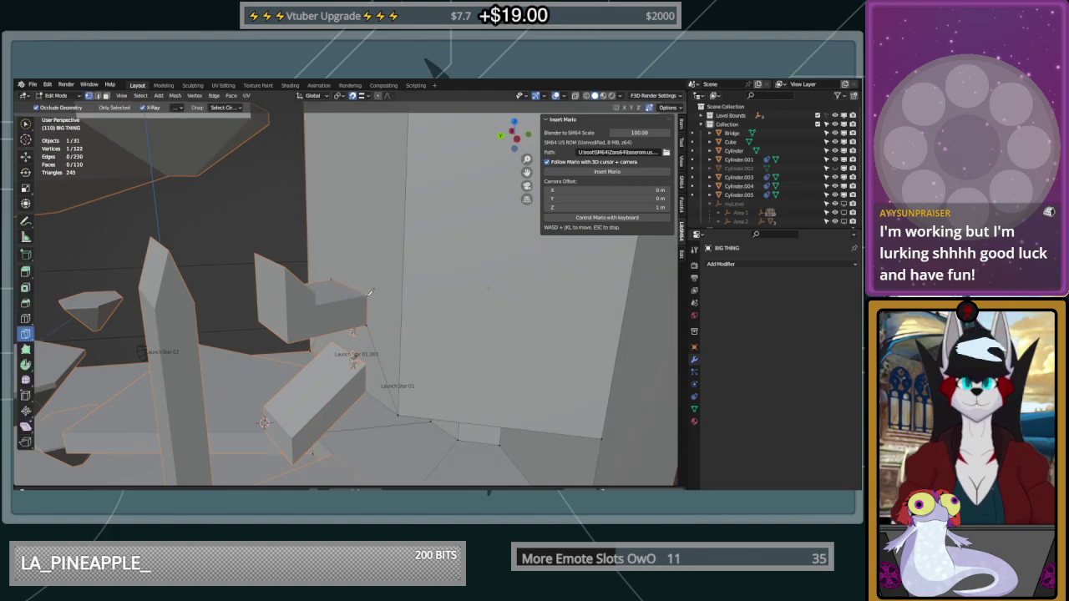
{"action": "left_click", "coordinate": [365, 296]}
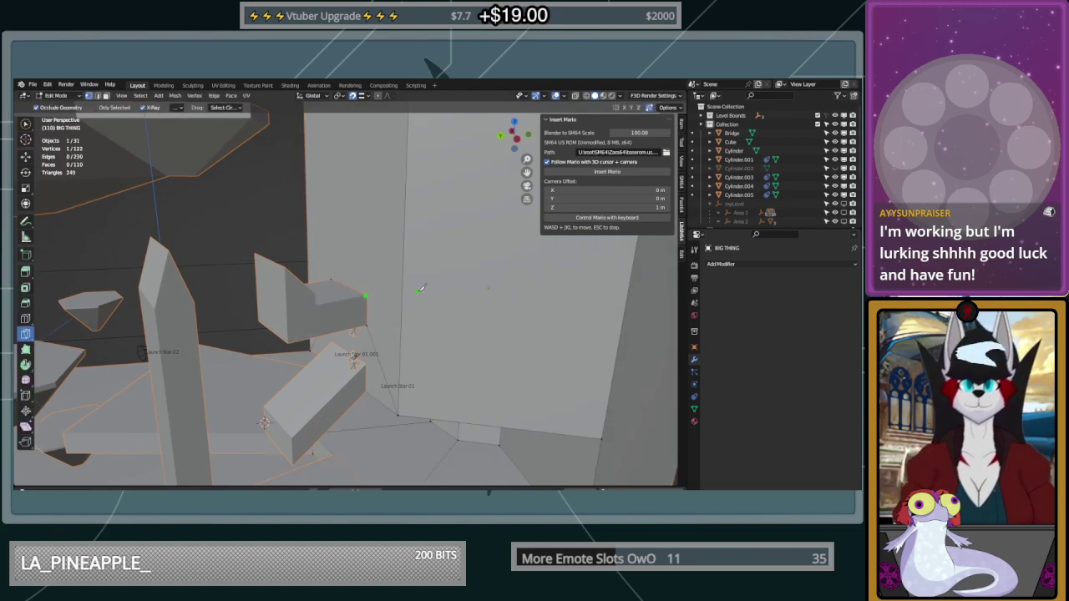
{"action": "key", "text": "a"}
{"action": "left_click", "coordinate": [368, 295]}
{"action": "key", "text": "a"}
{"action": "key", "text": "a"}
{"action": "left_click", "coordinate": [402, 303]}
{"action": "left_click", "coordinate": [402, 303]}
Extend the horizontal knife cut around the neighbouring tower wall faces at the ledge's height
{"action": "middle_click_drag", "start_coordinate": [344, 302], "coordinate": [383, 294]}
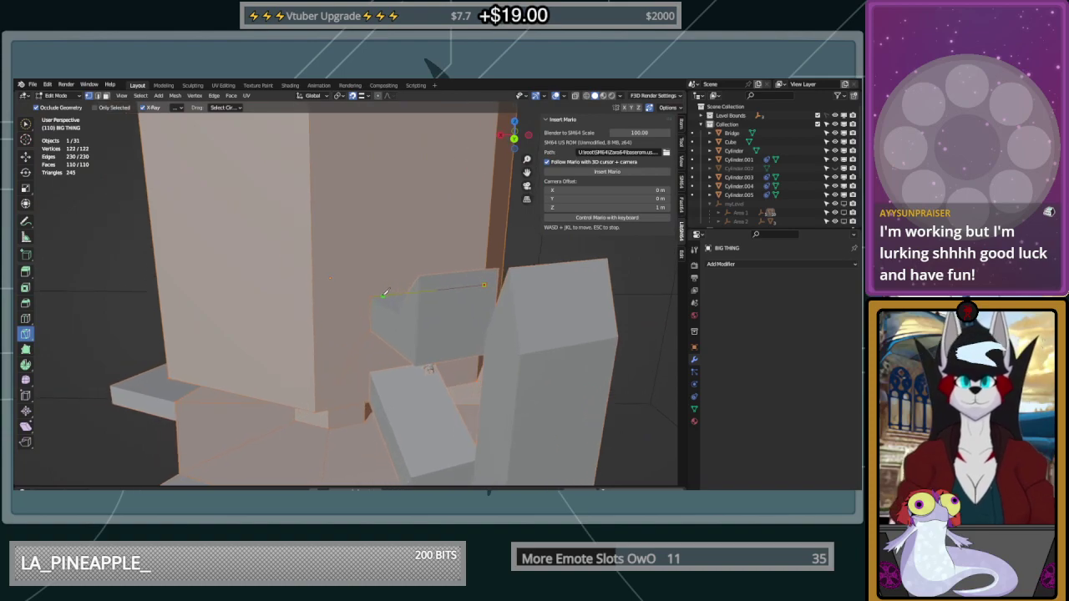
{"action": "key", "text": "a"}
{"action": "left_click", "coordinate": [317, 300]}
{"action": "middle_click_drag", "start_coordinate": [437, 303], "coordinate": [469, 309]}
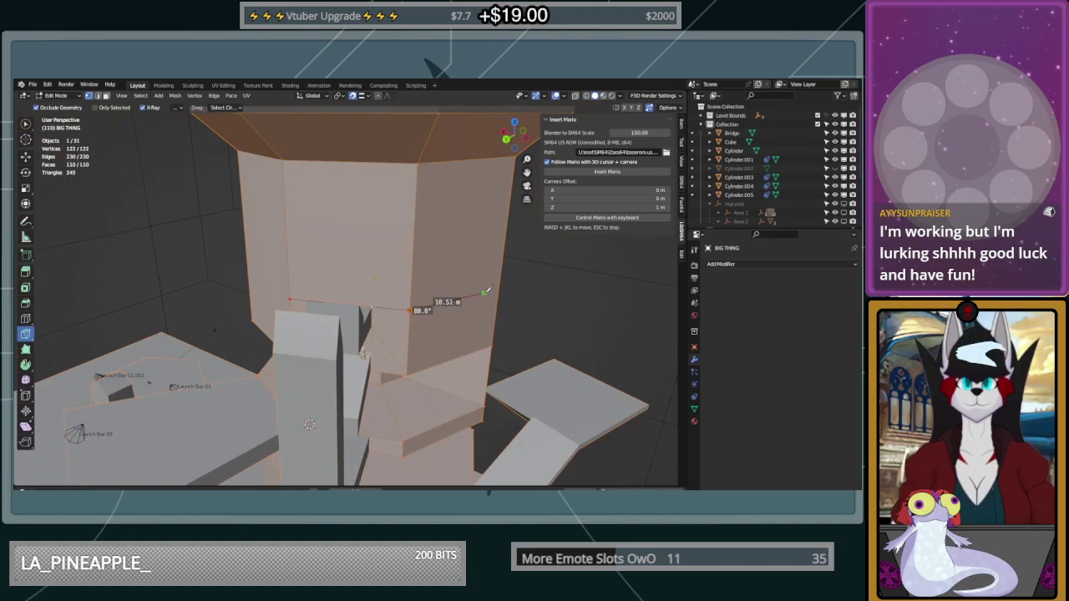
{"action": "middle_click_drag", "start_coordinate": [501, 287], "coordinate": [343, 293]}
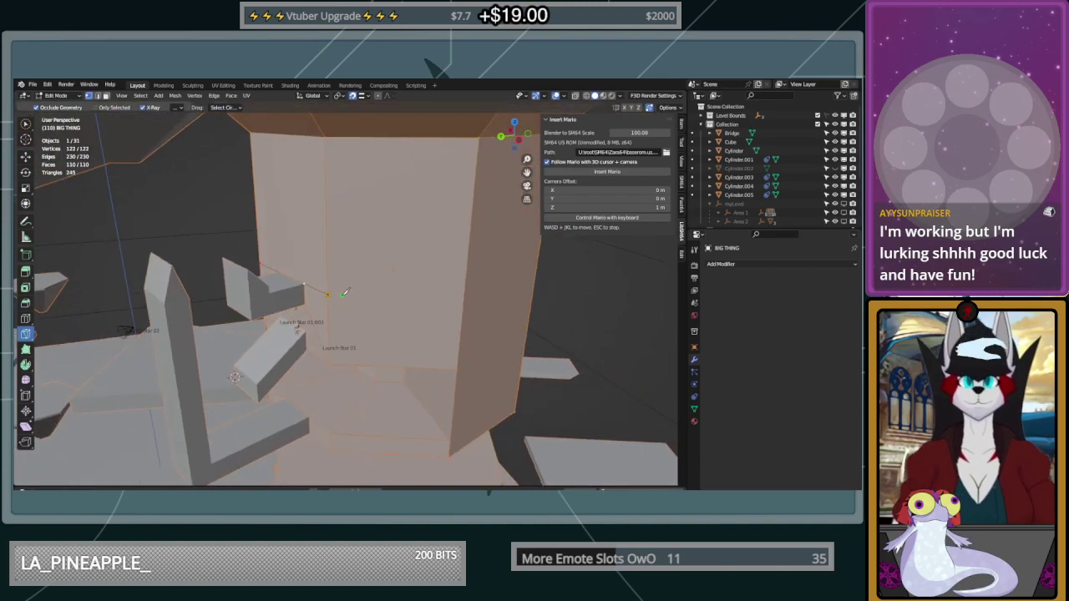
{"action": "left_click", "coordinate": [465, 297]}
{"action": "middle_click_drag", "start_coordinate": [466, 294], "coordinate": [437, 350]}
{"action": "left_click", "coordinate": [371, 297]}
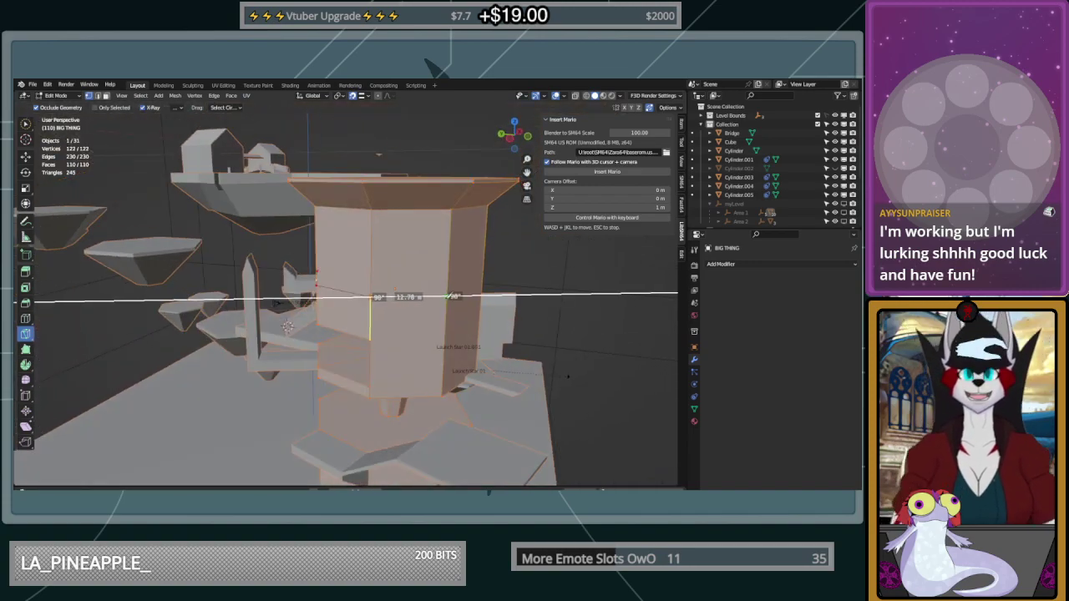
{"action": "left_click", "coordinate": [448, 297]}
{"action": "middle_click_drag", "start_coordinate": [451, 296], "coordinate": [364, 257]}
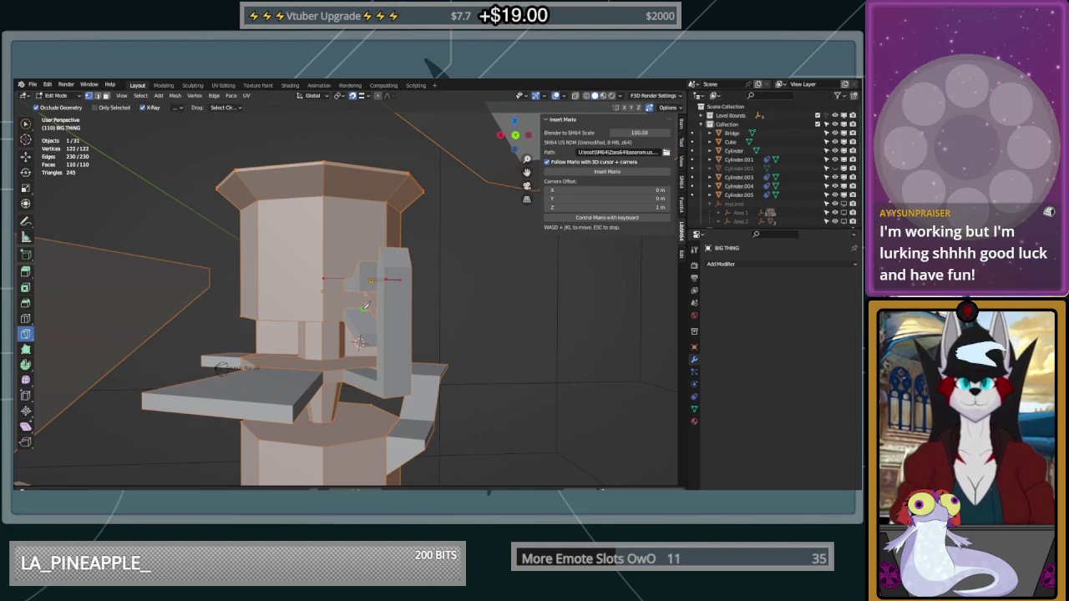
Cut a second horizontal line higher up across the same tower wall faces and apply the knife cuts
{"action": "middle_click_drag", "start_coordinate": [364, 306], "coordinate": [346, 278]}
{"action": "middle_click_drag", "start_coordinate": [426, 309], "coordinate": [395, 287]}
{"action": "scroll", "coordinate": [431, 283], "scroll_direction": "up", "scroll_amount": 2}
{"action": "middle_click_drag", "start_coordinate": [430, 284], "coordinate": [355, 288]}
{"action": "left_click", "coordinate": [318, 241]}
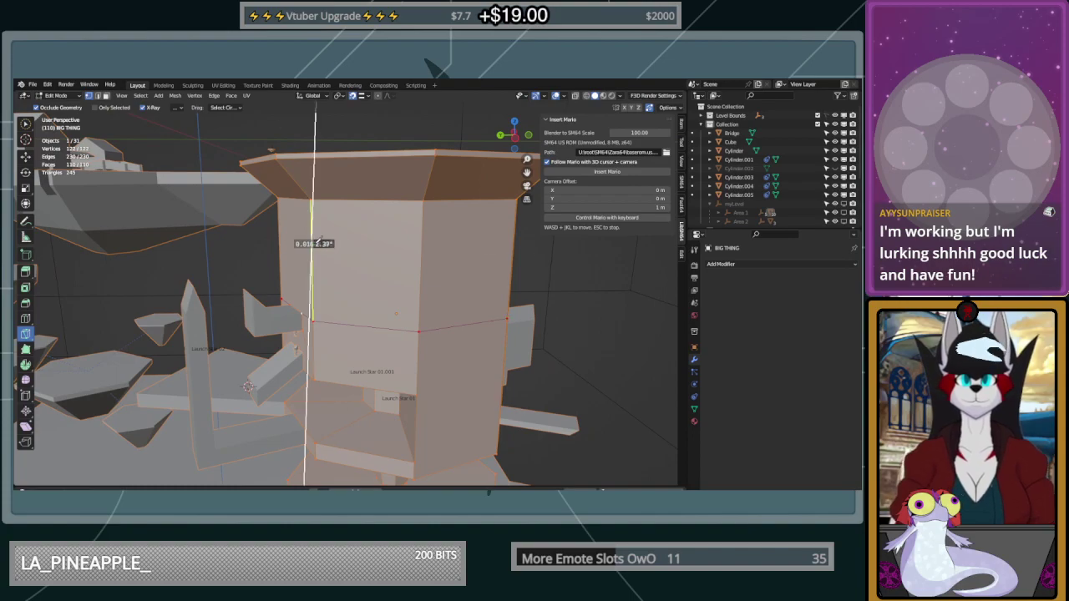
{"action": "left_click", "coordinate": [422, 248]}
{"action": "right_click", "coordinate": [513, 241]}
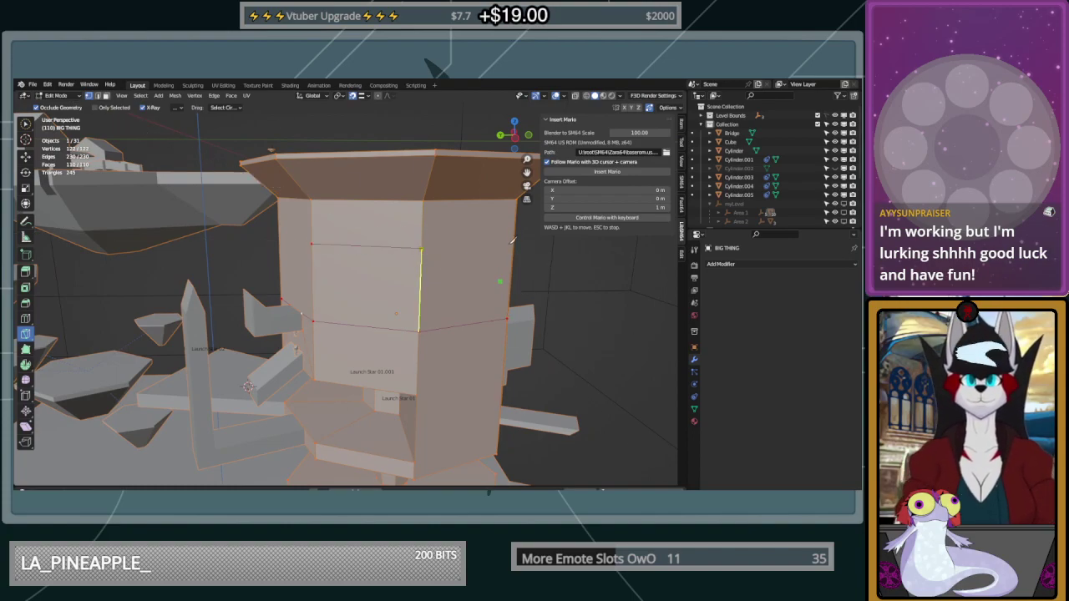
{"action": "middle_click_drag", "start_coordinate": [455, 242], "coordinate": [517, 252]}
{"action": "left_click", "coordinate": [400, 247]}
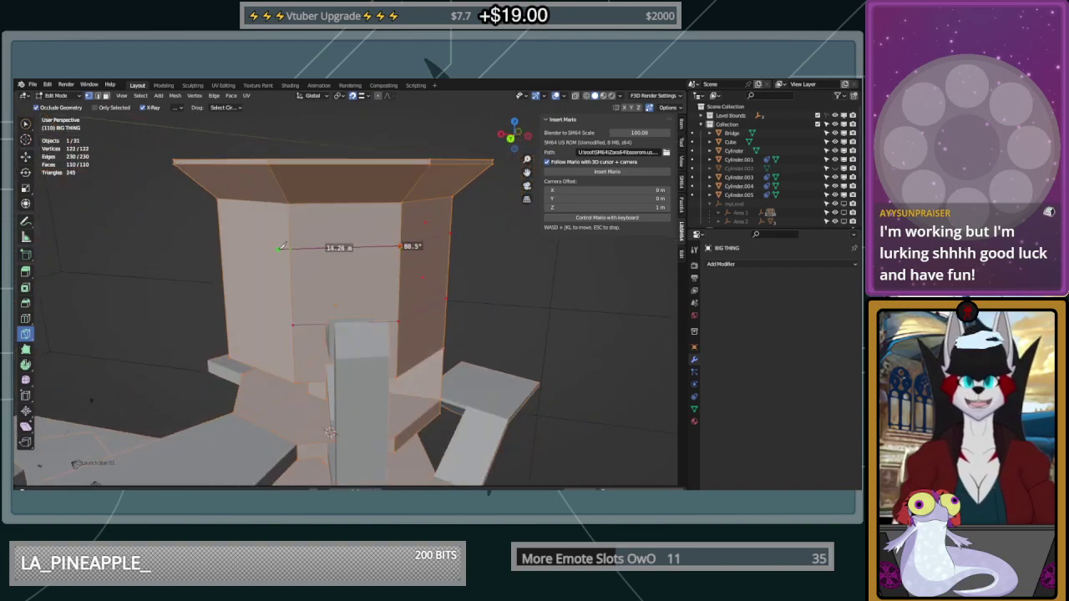
{"action": "middle_click_drag", "start_coordinate": [291, 248], "coordinate": [382, 260]}
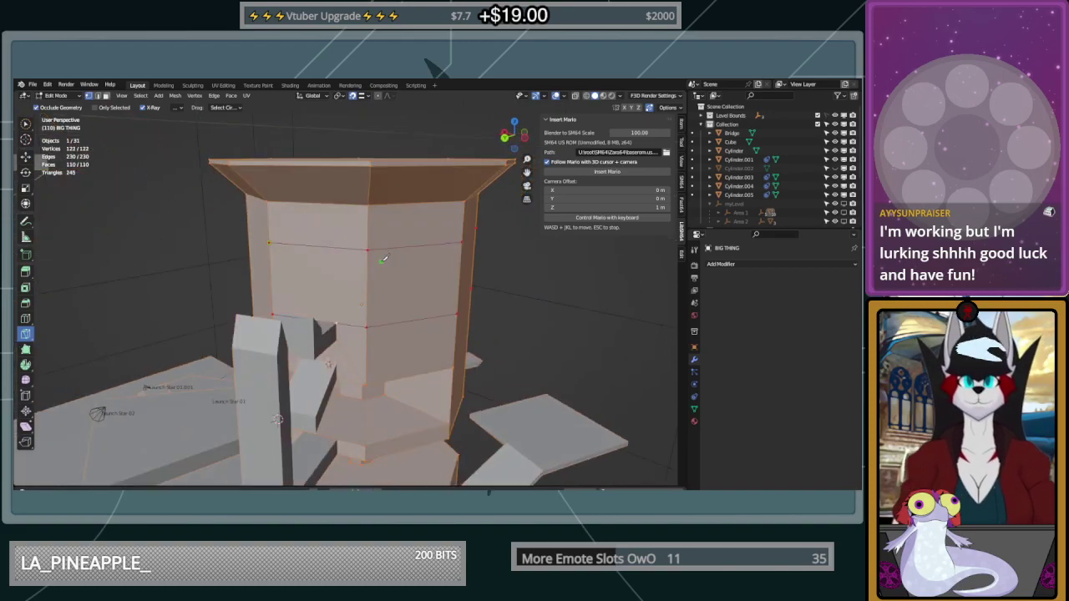
{"action": "key", "text": "Return"}
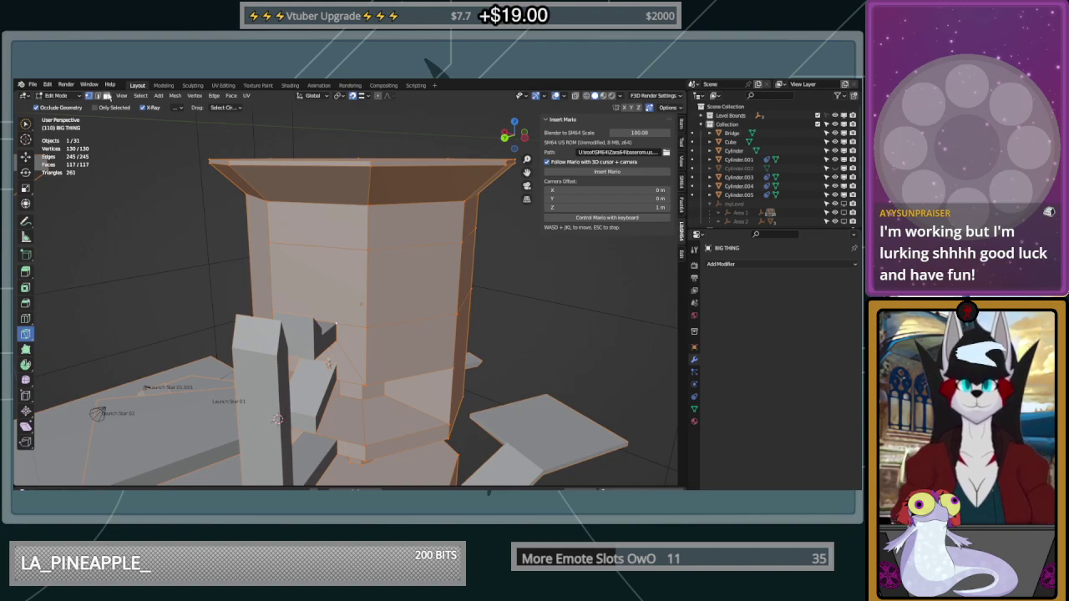
Select the three tower wall faces between the two knife cuts and delete them to open the wall
{"action": "left_click", "coordinate": [106, 96]}
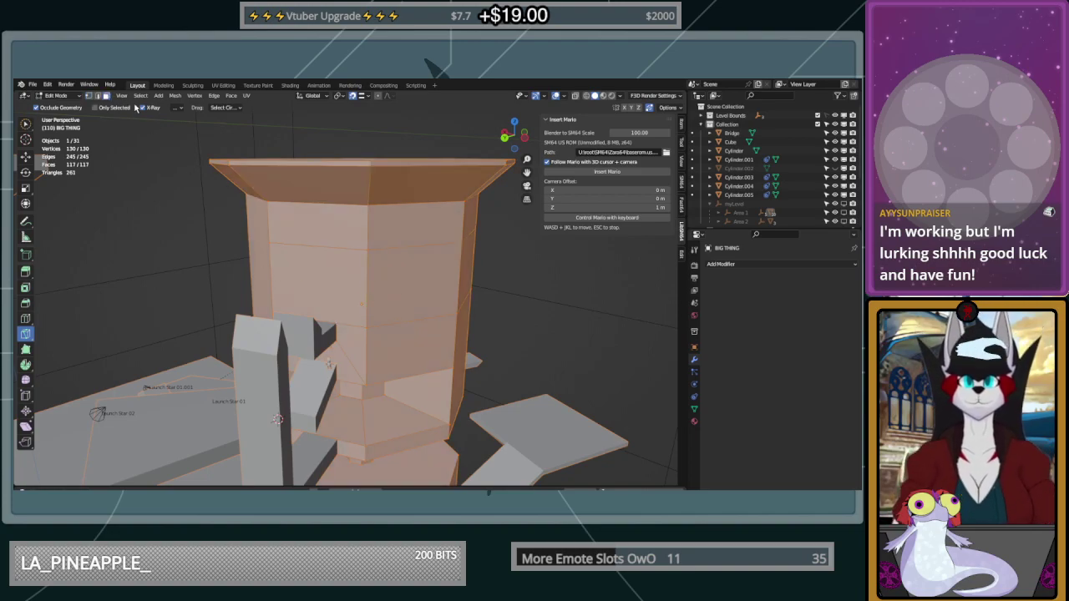
{"action": "left_click", "coordinate": [27, 126]}
{"action": "left_click", "coordinate": [313, 277]}
{"action": "left_click", "coordinate": [413, 282], "text": "shift"}
{"action": "middle_click_drag", "start_coordinate": [490, 280], "coordinate": [440, 286]}
{"action": "left_click", "coordinate": [448, 289], "text": "shift"}
{"action": "key", "text": "x"}
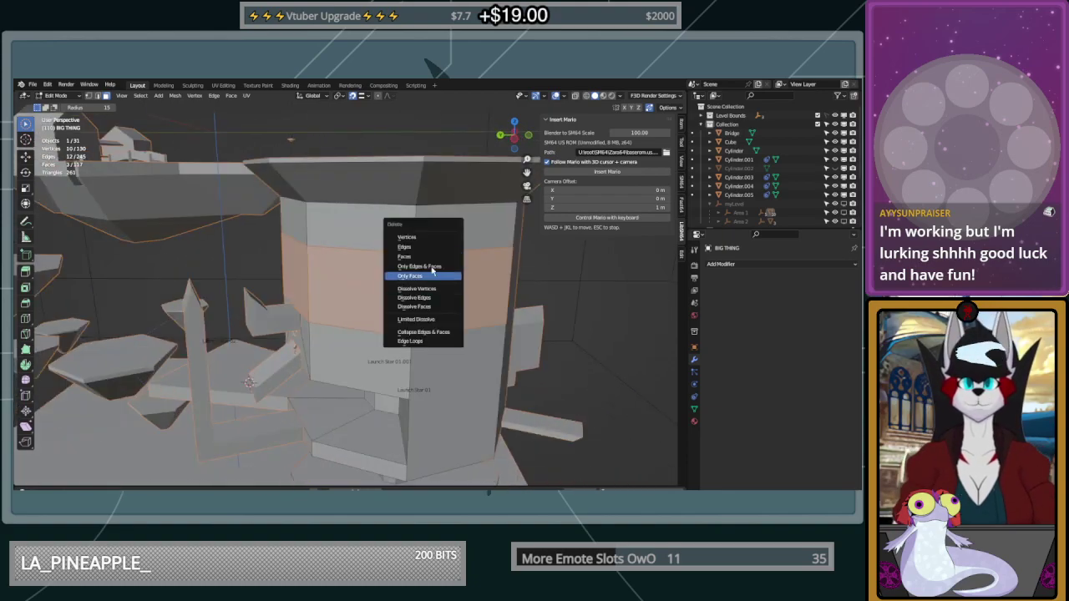
{"action": "left_click", "coordinate": [408, 261]}
{"action": "middle_click_drag", "start_coordinate": [437, 288], "coordinate": [434, 349]}
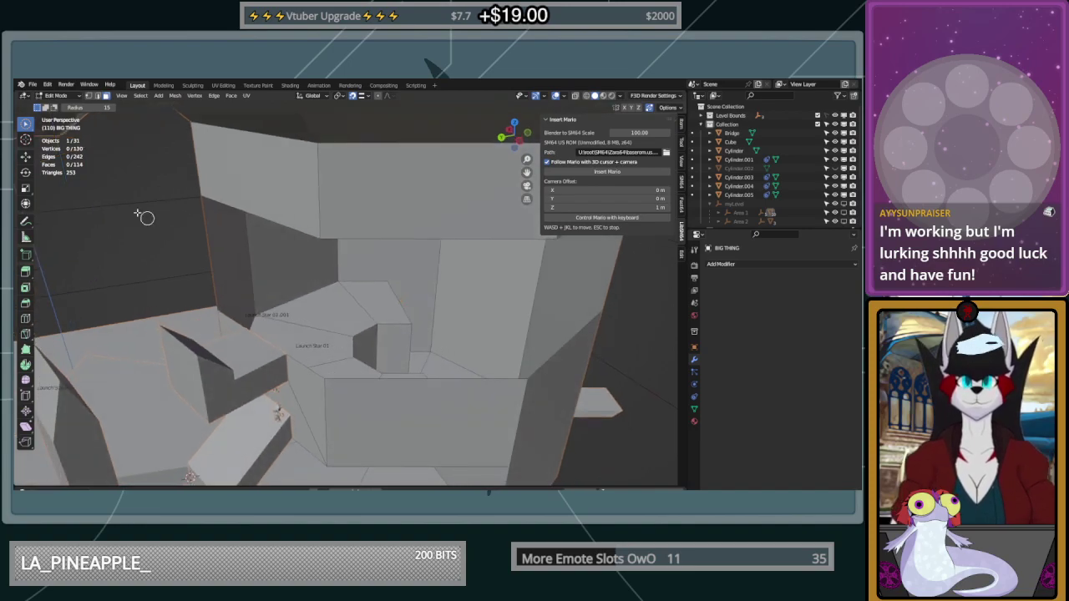
Extrude the short edge beside the interior floor's central opening upward about 10.6 m along Z
{"action": "left_click", "coordinate": [90, 96]}
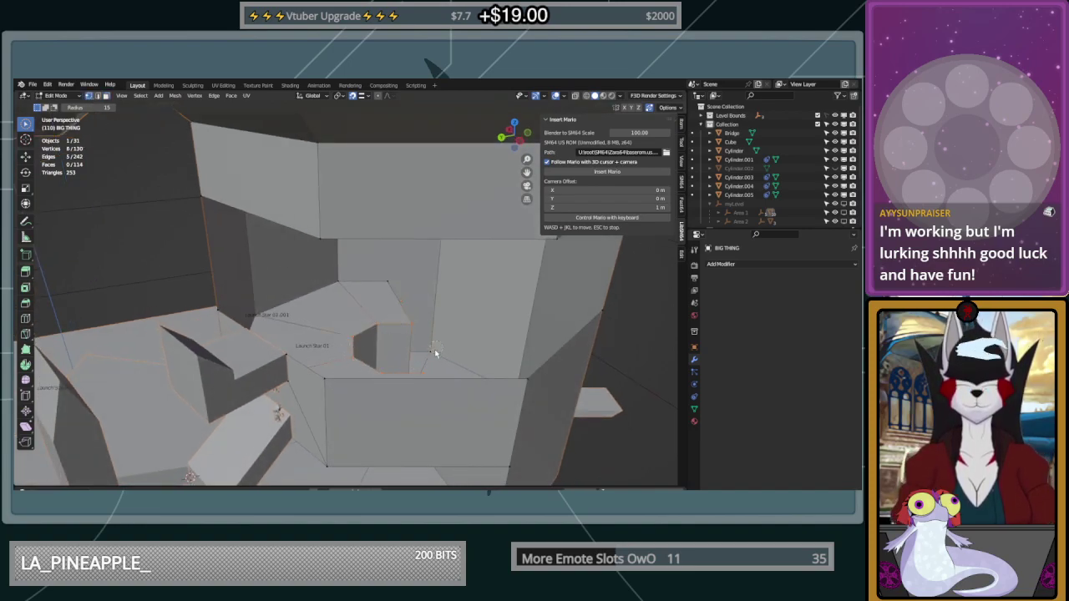
{"action": "middle_click_drag", "start_coordinate": [437, 354], "coordinate": [433, 408]}
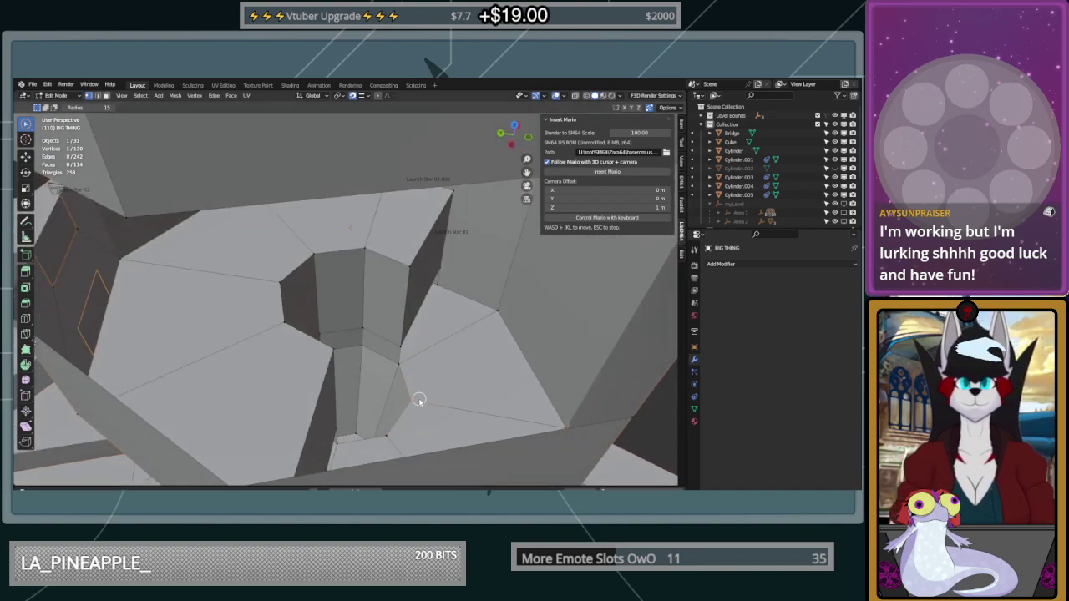
{"action": "middle_click_drag", "start_coordinate": [393, 436], "coordinate": [429, 342]}
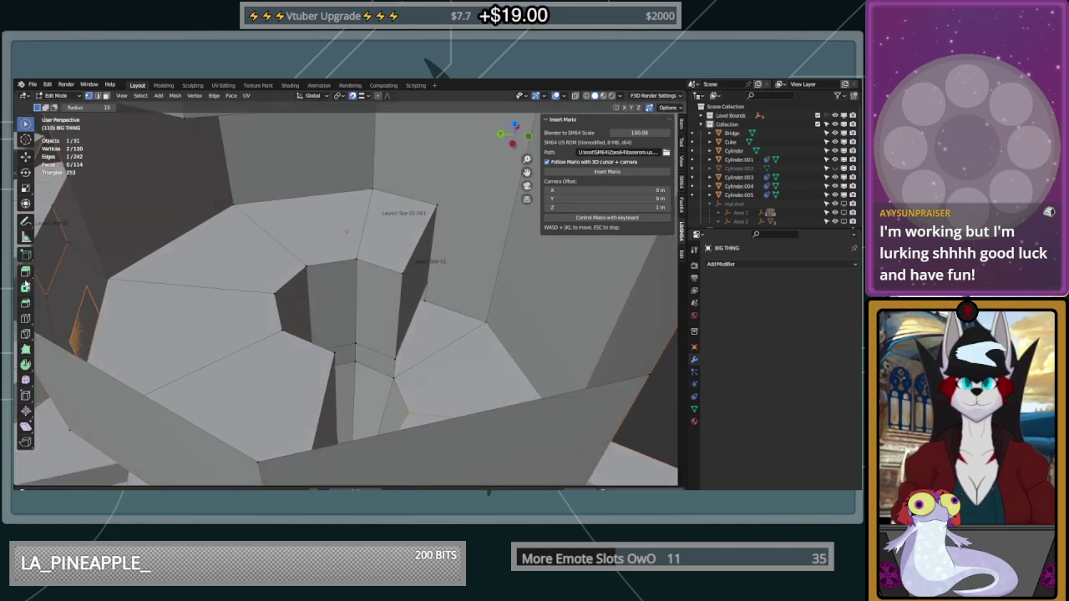
{"action": "left_click", "coordinate": [26, 273]}
{"action": "middle_click_drag", "start_coordinate": [177, 290], "coordinate": [249, 306]}
{"action": "middle_click_drag", "start_coordinate": [427, 348], "coordinate": [376, 411]}
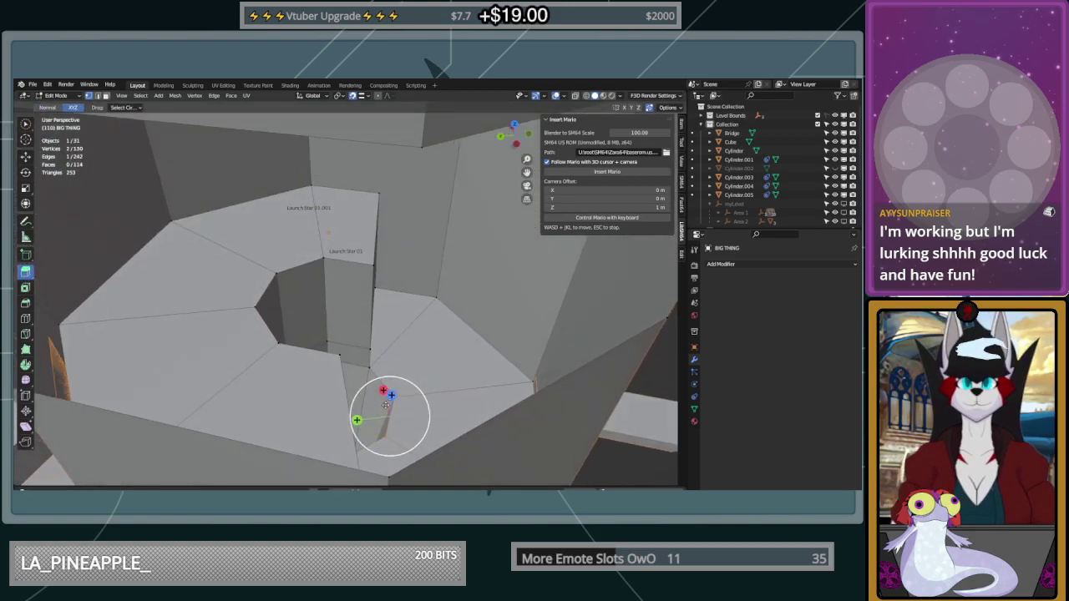
{"action": "left_click_drag", "start_coordinate": [391, 396], "coordinate": [343, 261]}
{"action": "middle_click_drag", "start_coordinate": [439, 286], "coordinate": [263, 251]}
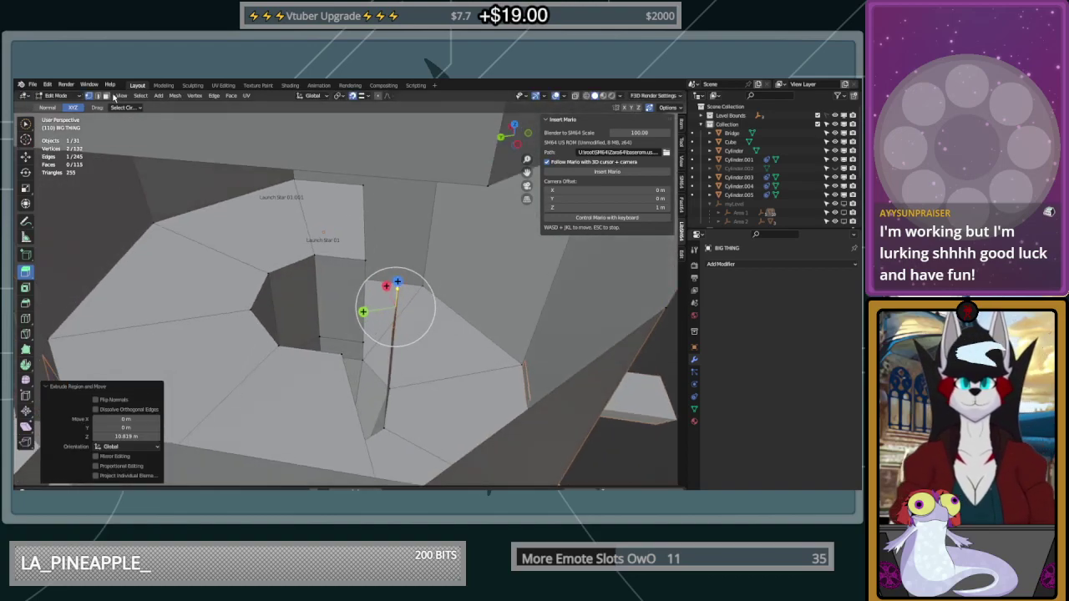
Connect the ends of the raised edge to the neighbouring corners of the central opening with new edges
{"action": "middle_click_drag", "start_coordinate": [139, 131], "coordinate": [364, 267]}
{"action": "left_click", "coordinate": [360, 265]}
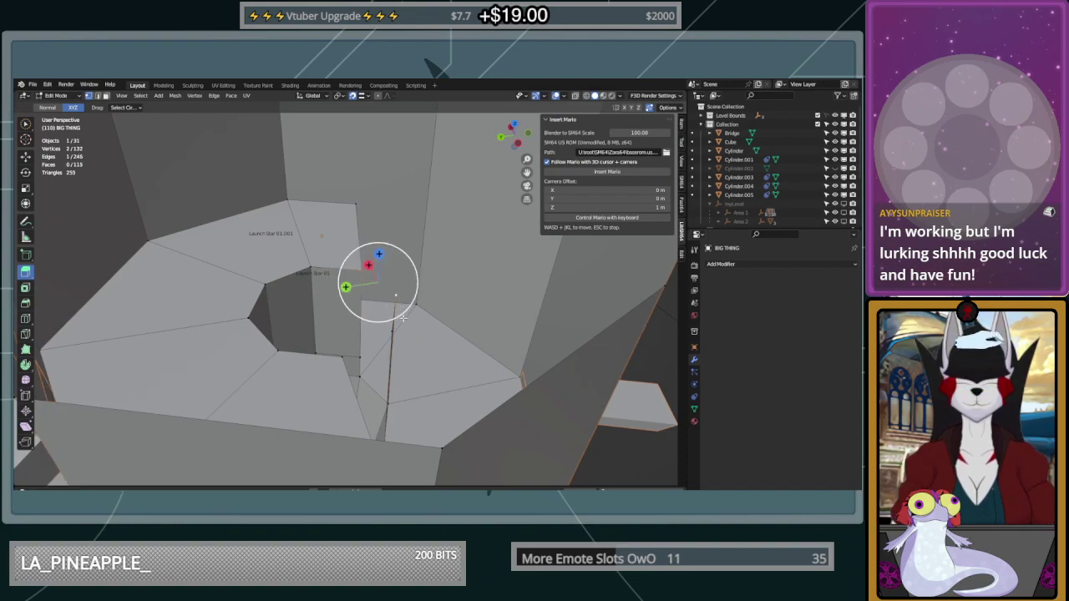
{"action": "left_click", "coordinate": [344, 356], "text": "shift"}
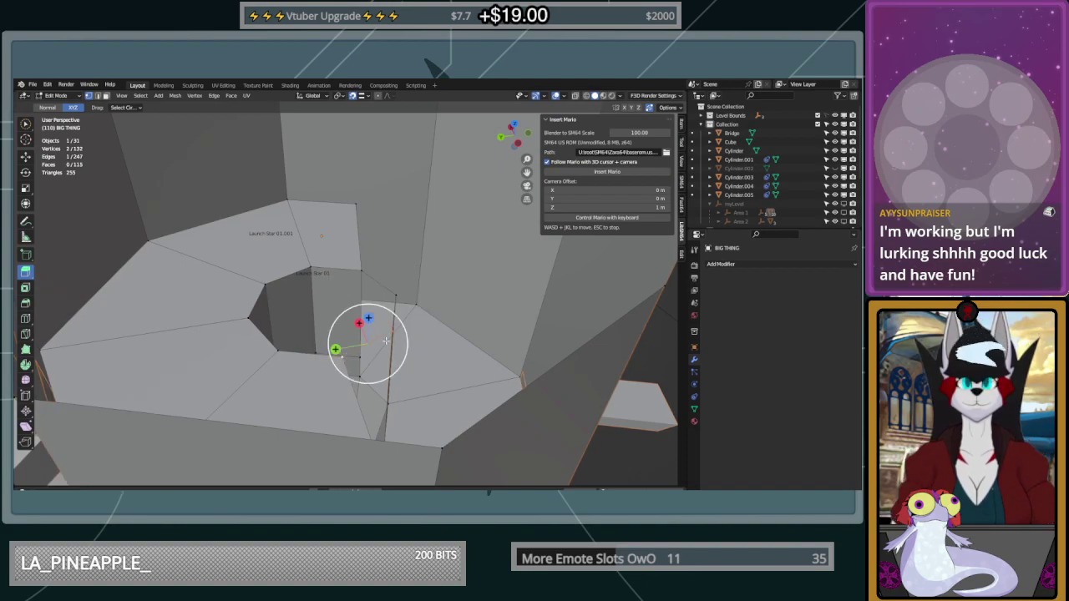
Select the remaining vertices around the central opening and extrude the eight-vertex ring about 7.57 m upward along Z
{"action": "left_click", "coordinate": [398, 296], "text": "shift"}
{"action": "left_click", "coordinate": [361, 269], "text": "shift"}
{"action": "left_click", "coordinate": [310, 267], "text": "shift"}
{"action": "left_click", "coordinate": [266, 284], "text": "shift"}
{"action": "left_click", "coordinate": [249, 317], "text": "shift"}
{"action": "left_click", "coordinate": [279, 353], "text": "shift"}
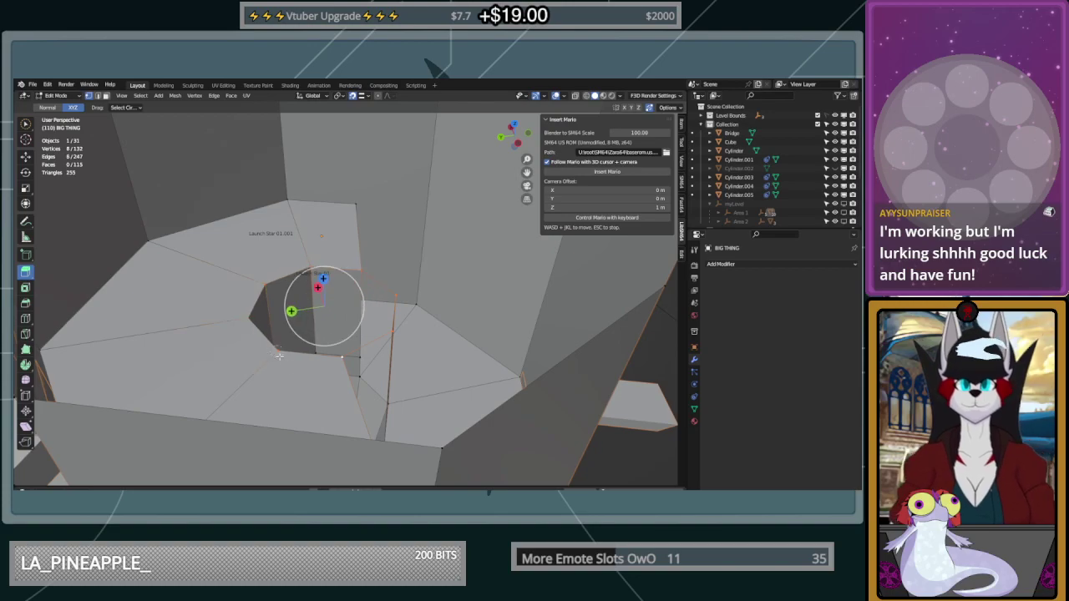
{"action": "middle_click_drag", "start_coordinate": [375, 303], "coordinate": [334, 385]}
{"action": "key", "text": "e"}
{"action": "key", "text": "z"}
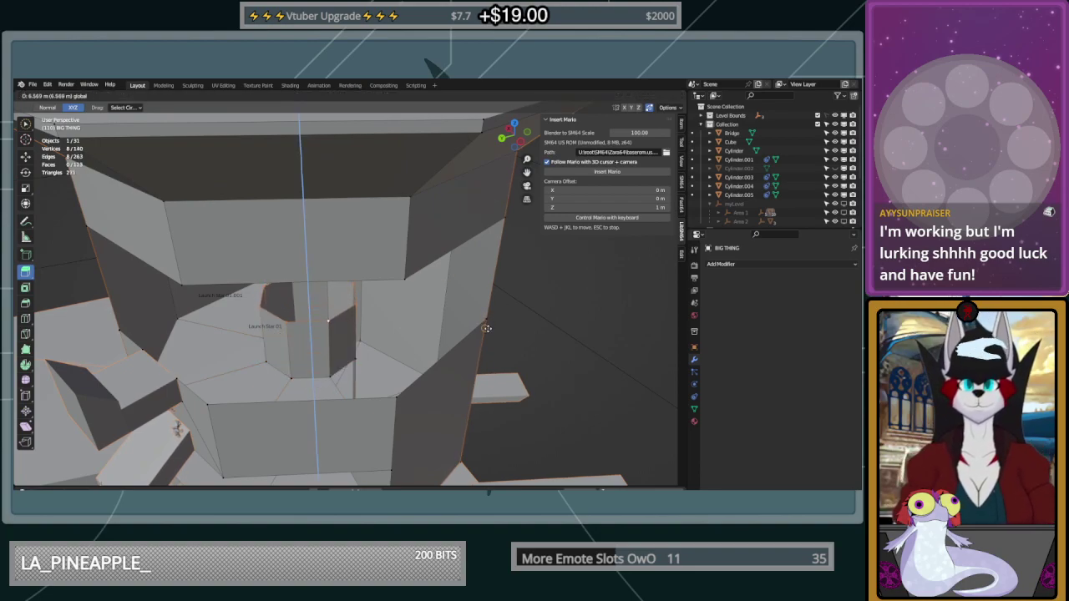
{"action": "left_click", "coordinate": [451, 355]}
Extrude the top ring of the central column another 9.27 m or so, reaching the tower wall opening's upper edge
{"action": "middle_click_drag", "start_coordinate": [451, 354], "coordinate": [503, 279]}
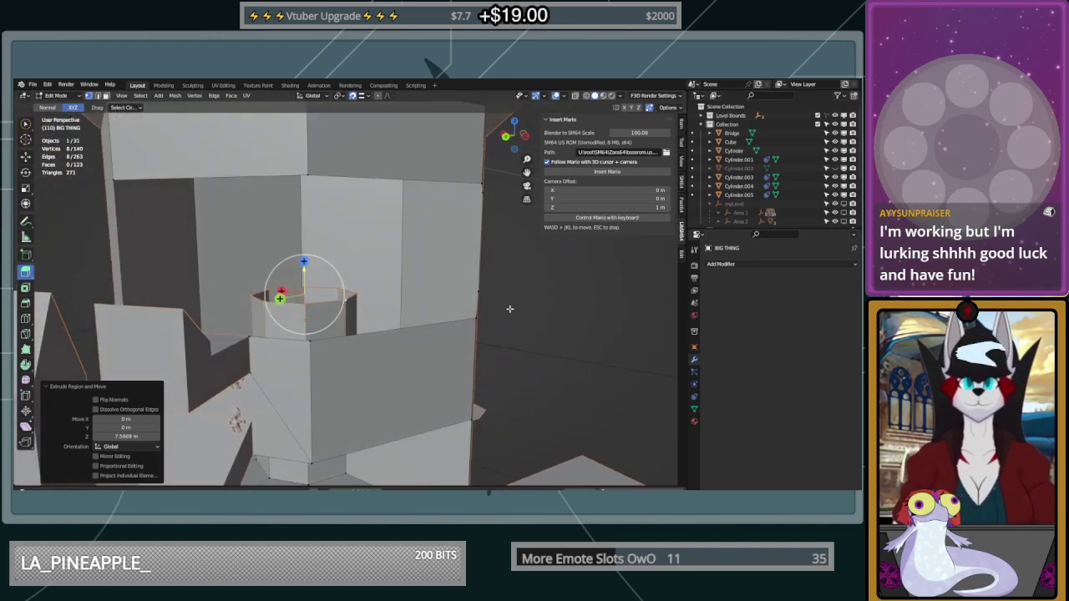
{"action": "key", "text": "e"}
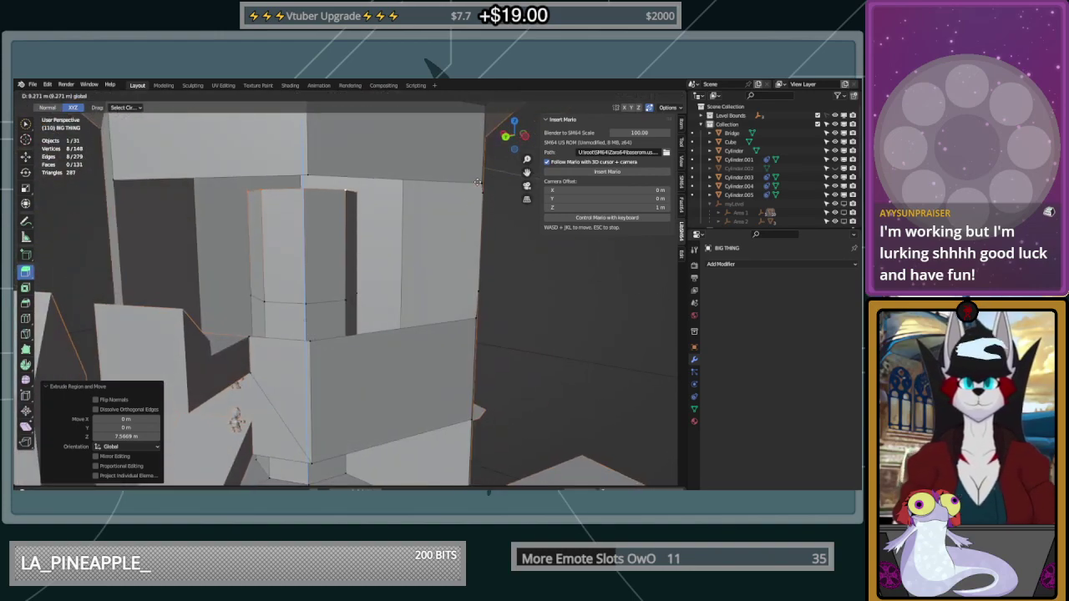
{"action": "left_click", "coordinate": [433, 179]}
{"action": "middle_click_drag", "start_coordinate": [432, 179], "coordinate": [428, 259]}
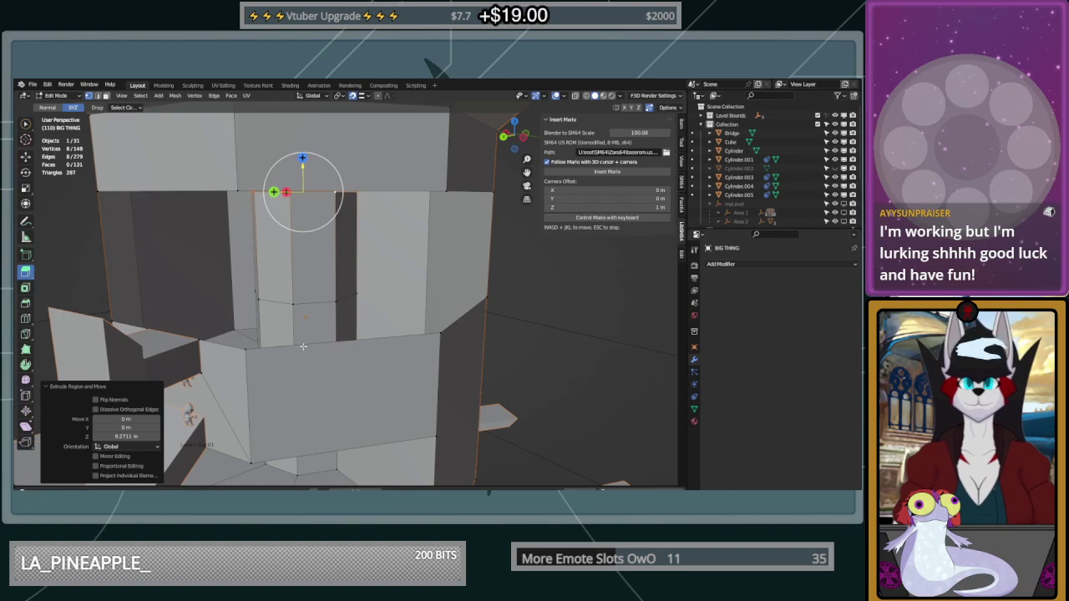
Fill the upper floor with faces between the column's middle ring and the lower rim of the tower wall opening
{"action": "left_click", "coordinate": [25, 125]}
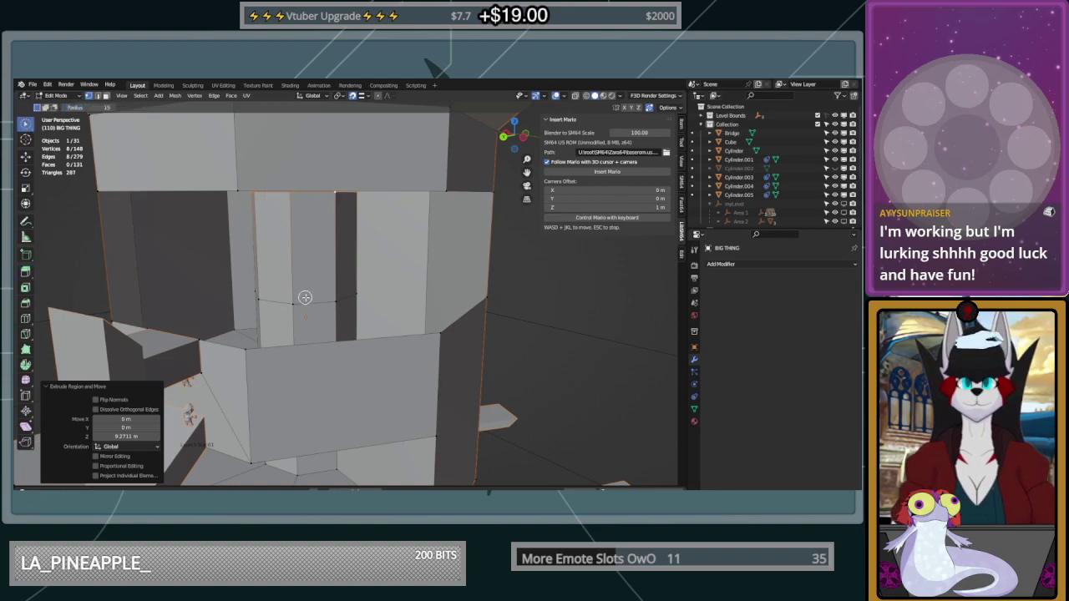
{"action": "middle_click_drag", "start_coordinate": [302, 304], "coordinate": [343, 274]}
{"action": "left_click", "coordinate": [279, 313]}
{"action": "middle_click_drag", "start_coordinate": [284, 313], "coordinate": [191, 340]}
{"action": "middle_click_drag", "start_coordinate": [139, 312], "coordinate": [250, 308]}
{"action": "left_click", "coordinate": [309, 324], "text": "shift"}
{"action": "key", "text": "f"}
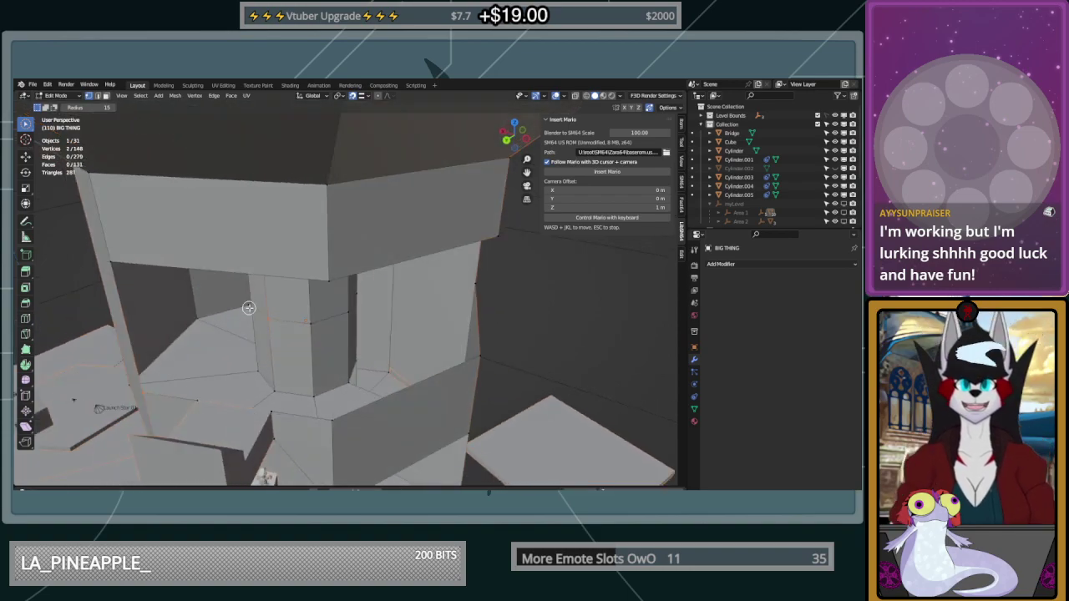
{"action": "middle_click_drag", "start_coordinate": [329, 410], "coordinate": [329, 315]}
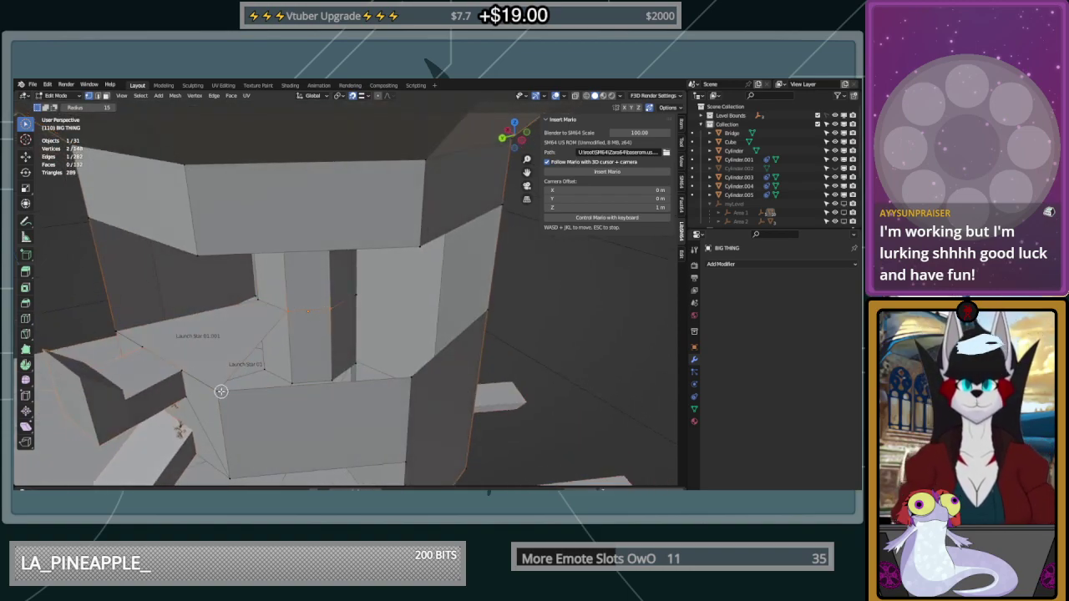
{"action": "middle_click_drag", "start_coordinate": [404, 378], "coordinate": [345, 326]}
{"action": "left_click", "coordinate": [341, 295], "text": "shift"}
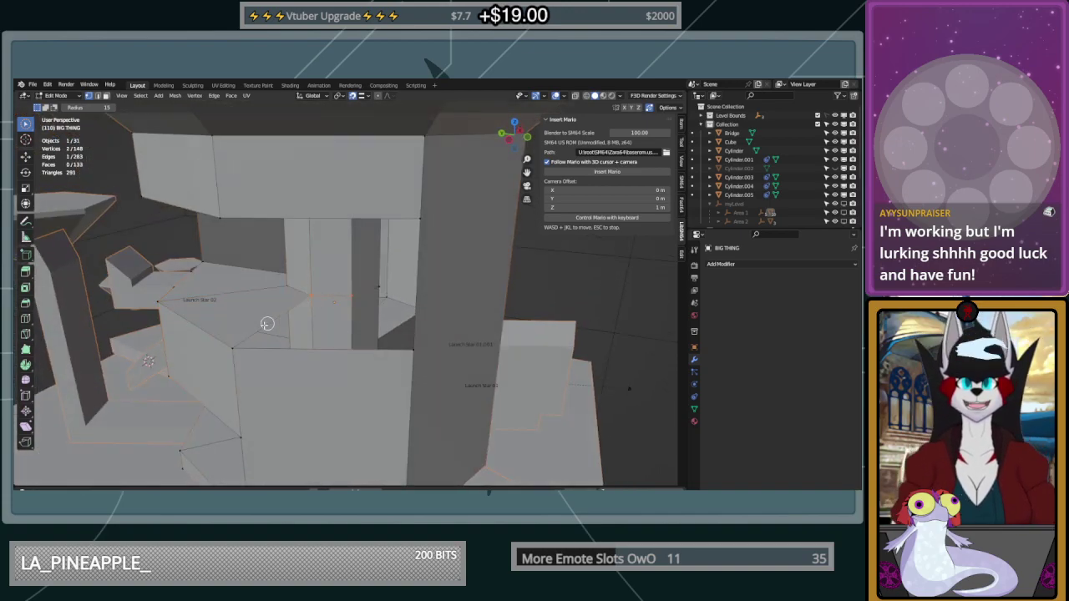
{"action": "left_click", "coordinate": [415, 351], "text": "shift"}
{"action": "key", "text": "f"}
{"action": "middle_click_drag", "start_coordinate": [420, 354], "coordinate": [458, 339]}
Fill a vertical wall face from the central column to the tower wall at one side of the opening
{"action": "left_click", "coordinate": [349, 290]}
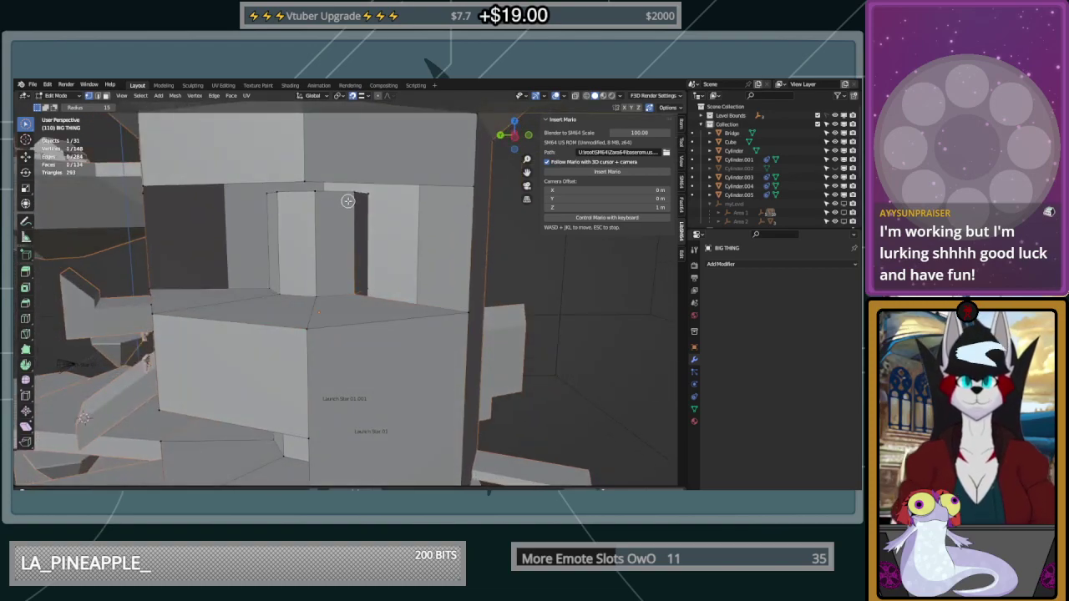
{"action": "left_click", "coordinate": [351, 195], "text": "shift"}
{"action": "left_click", "coordinate": [476, 188], "text": "shift"}
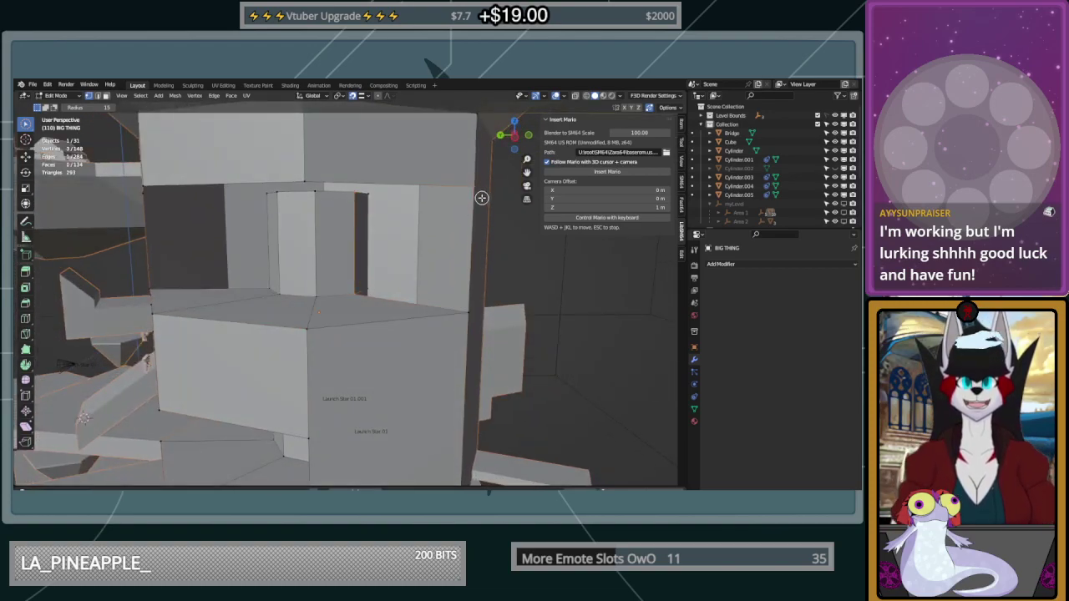
{"action": "left_click", "coordinate": [466, 310], "text": "shift"}
{"action": "key", "text": "f"}
Fill the matching vertical wall face between the column and the tower wall on the opening's opposite side
{"action": "middle_click_drag", "start_coordinate": [444, 318], "coordinate": [357, 327]}
{"action": "left_click", "coordinate": [266, 302]}
{"action": "left_click", "coordinate": [112, 327], "text": "shift"}
{"action": "middle_click_drag", "start_coordinate": [218, 246], "coordinate": [236, 216]}
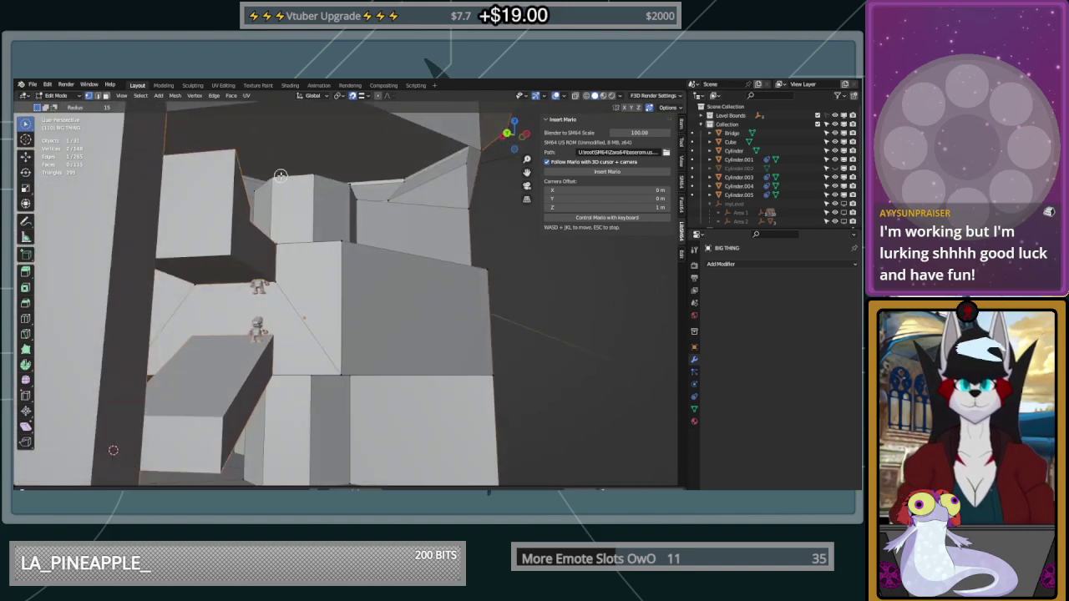
{"action": "middle_click_drag", "start_coordinate": [366, 203], "coordinate": [313, 215]}
{"action": "left_click", "coordinate": [261, 209], "text": "shift"}
{"action": "left_click", "coordinate": [130, 190], "text": "shift"}
{"action": "key", "text": "f"}
Fill three ceiling faces between the column's top ring and the upper rim of the tower wall opening
{"action": "left_click", "coordinate": [264, 195]}
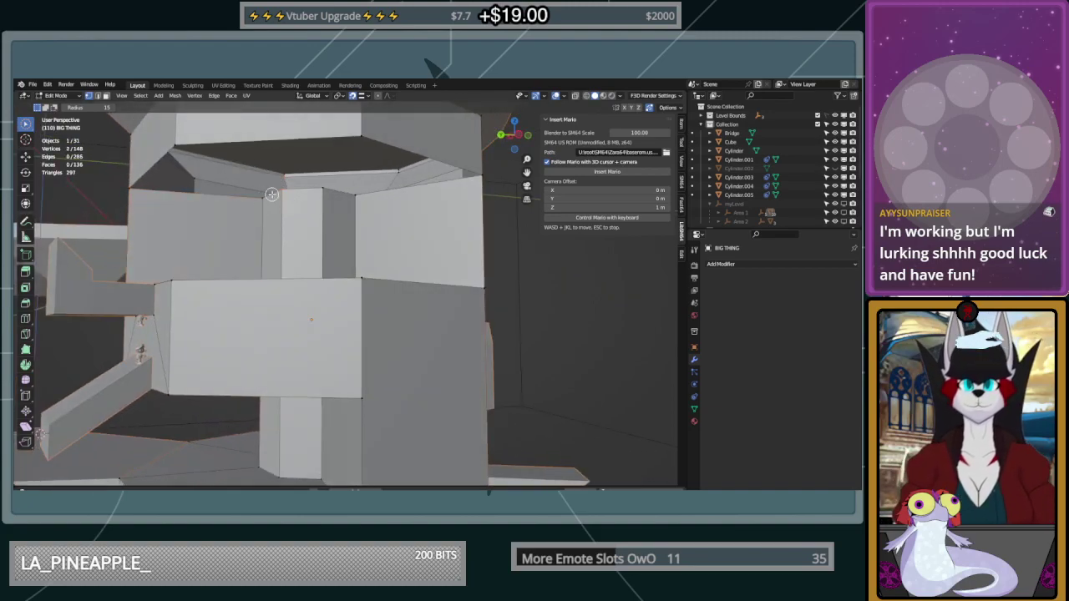
{"action": "left_click", "coordinate": [130, 190], "text": "shift"}
{"action": "key", "text": "f"}
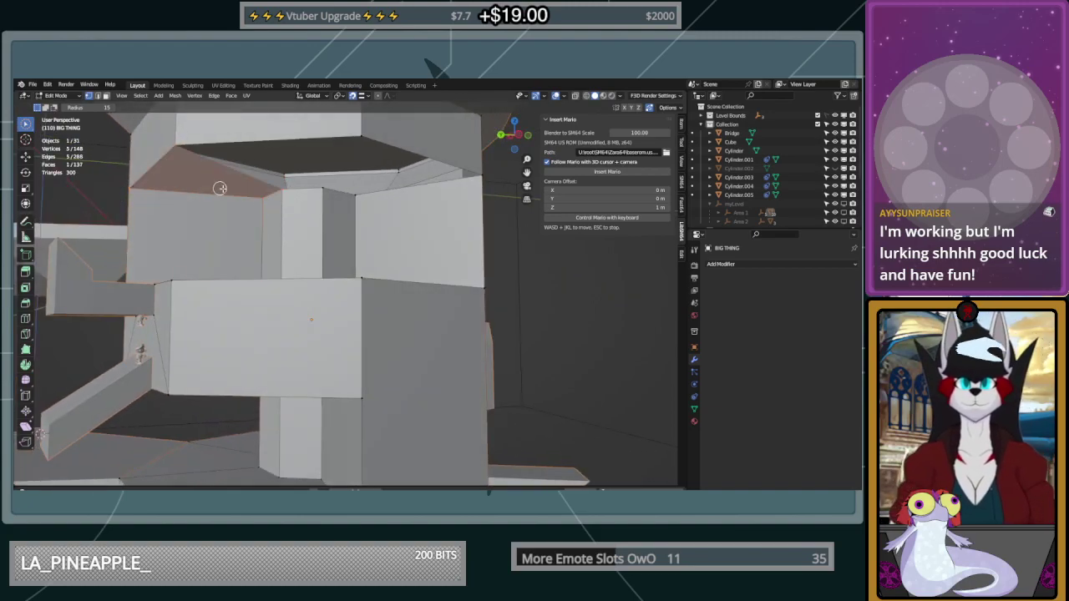
{"action": "left_click", "coordinate": [315, 185]}
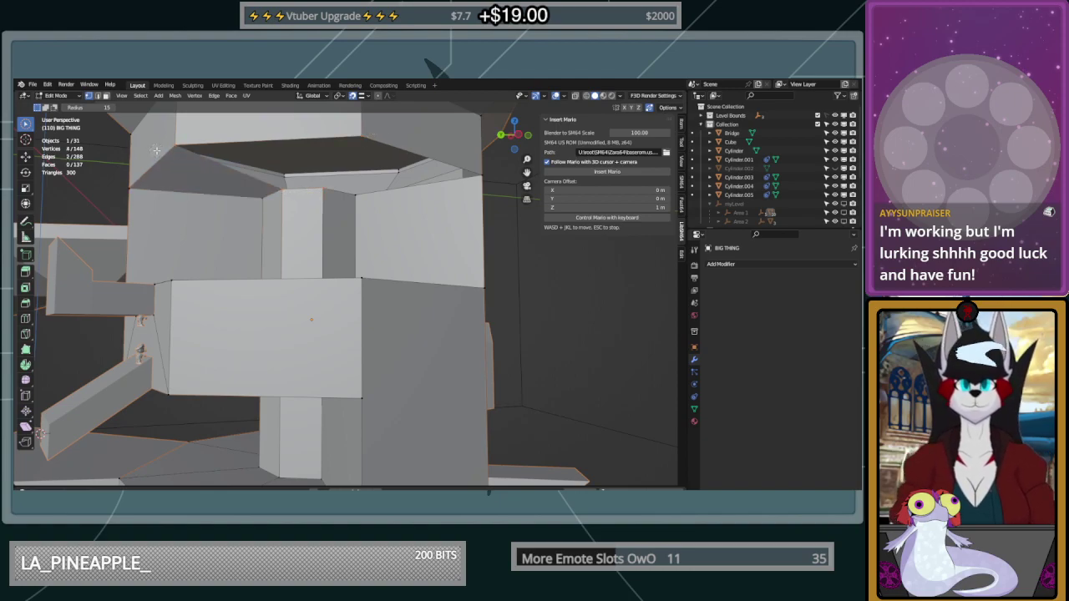
{"action": "key", "text": "f"}
{"action": "left_click", "coordinate": [354, 196]}
{"action": "left_click", "coordinate": [366, 135], "text": "shift"}
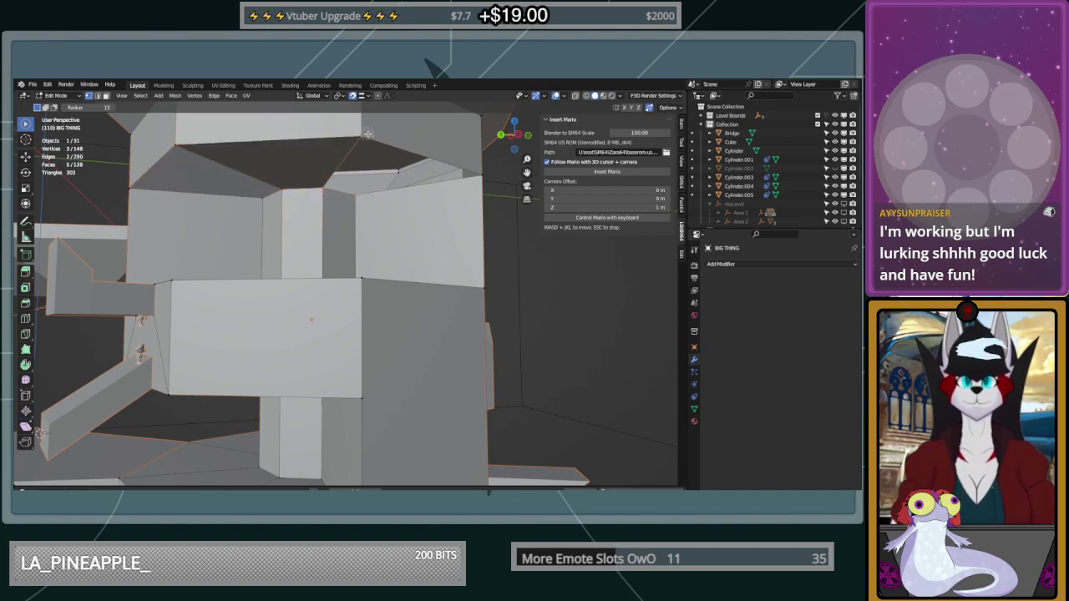
{"action": "key", "text": "f"}
Examine the tower's new upper opening, lower body, ledges and ramps from several angles and distances
{"action": "middle_click_drag", "start_coordinate": [444, 239], "coordinate": [426, 305]}
{"action": "scroll", "coordinate": [424, 303], "scroll_direction": "down", "scroll_amount": 4}
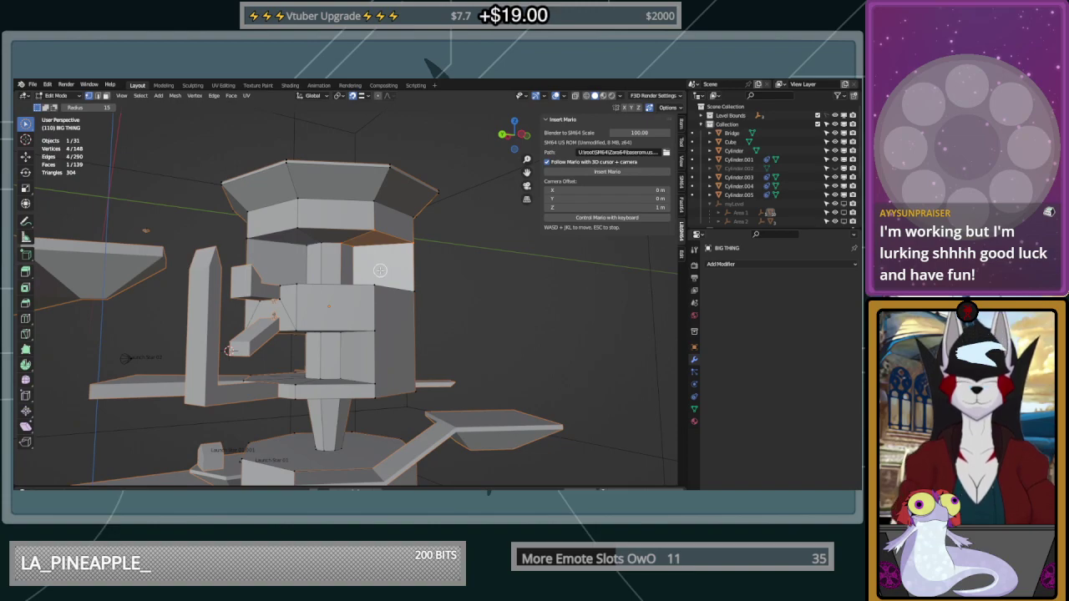
{"action": "middle_click_drag", "start_coordinate": [377, 270], "coordinate": [403, 301]}
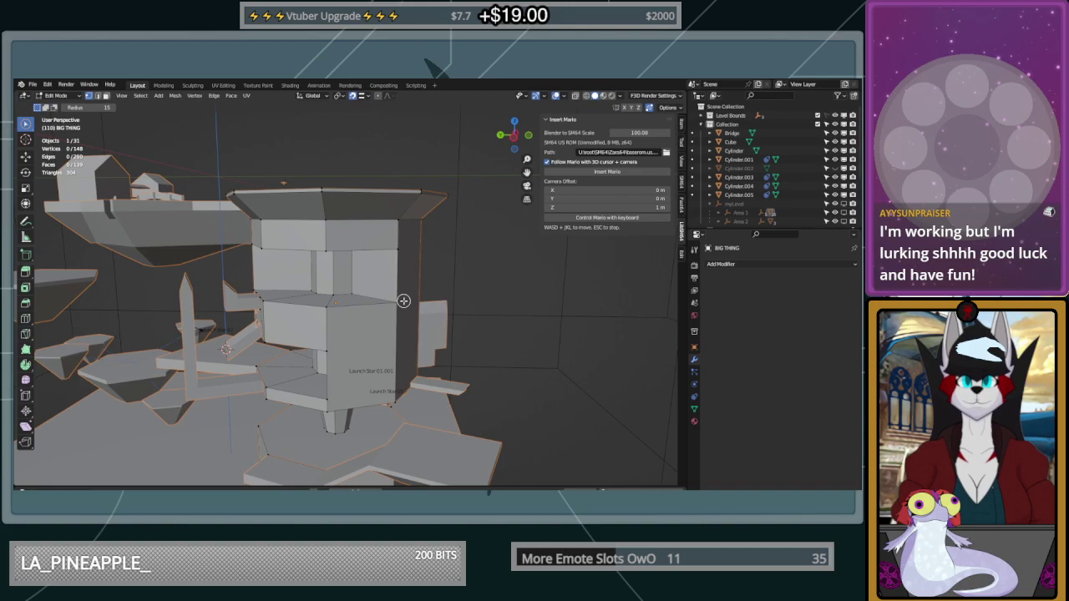
{"action": "middle_click_drag", "start_coordinate": [364, 284], "coordinate": [253, 384]}
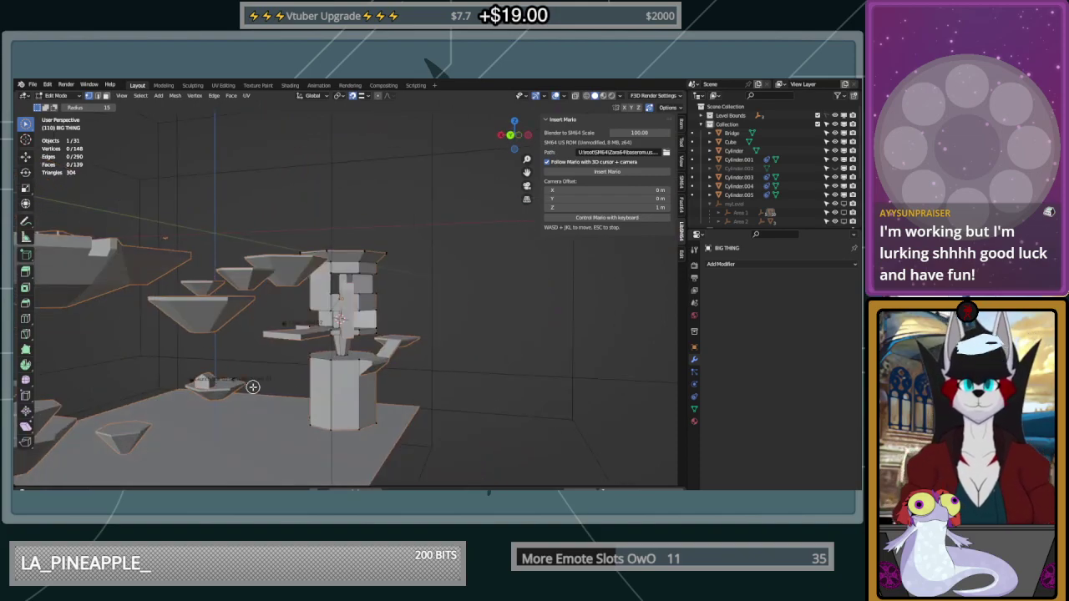
{"action": "scroll", "coordinate": [303, 369], "scroll_direction": "up", "scroll_amount": 5}
{"action": "middle_click_drag", "start_coordinate": [377, 441], "coordinate": [447, 203], "text": "shift"}
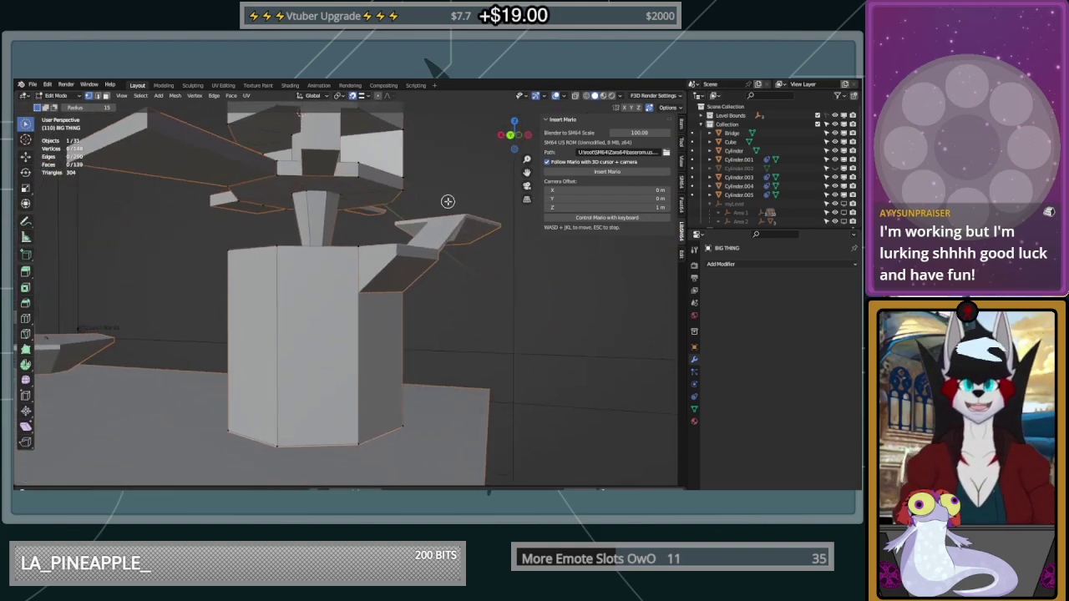
{"action": "scroll", "coordinate": [310, 380], "scroll_direction": "down", "scroll_amount": 3}
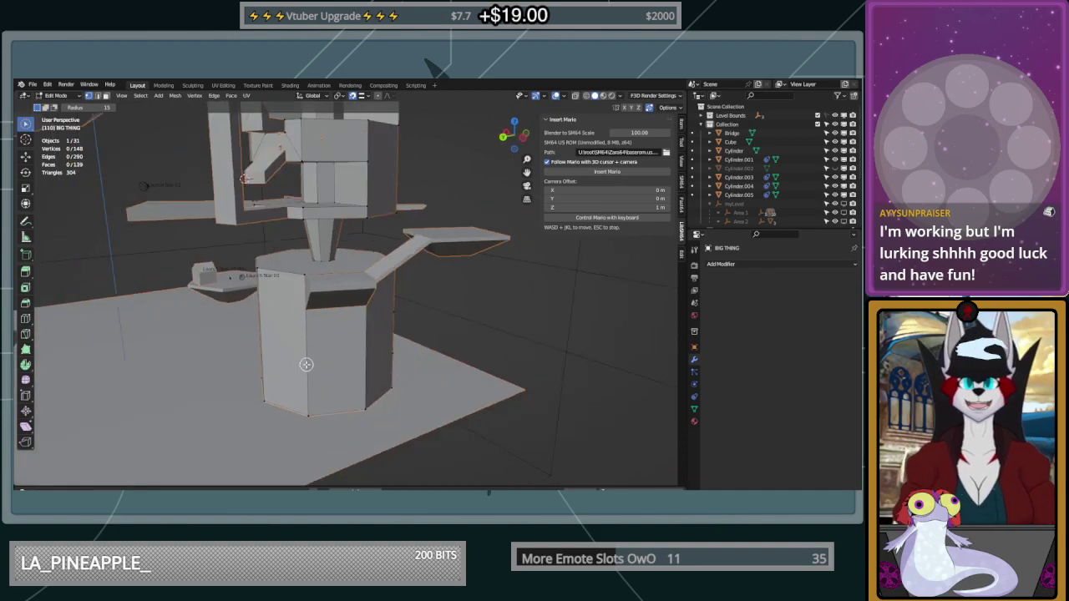
{"action": "middle_click_drag", "start_coordinate": [330, 361], "coordinate": [361, 333]}
{"action": "scroll", "coordinate": [410, 331], "scroll_direction": "up", "scroll_amount": 1}
{"action": "scroll", "coordinate": [410, 330], "scroll_direction": "down", "scroll_amount": 4}
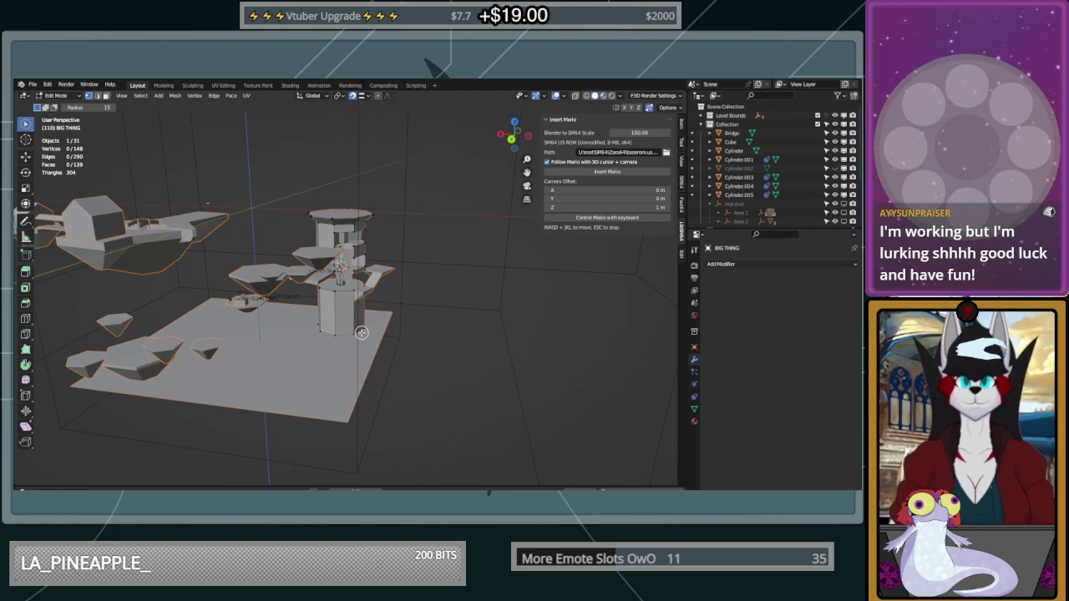
{"action": "scroll", "coordinate": [326, 194], "scroll_direction": "up", "scroll_amount": 5}
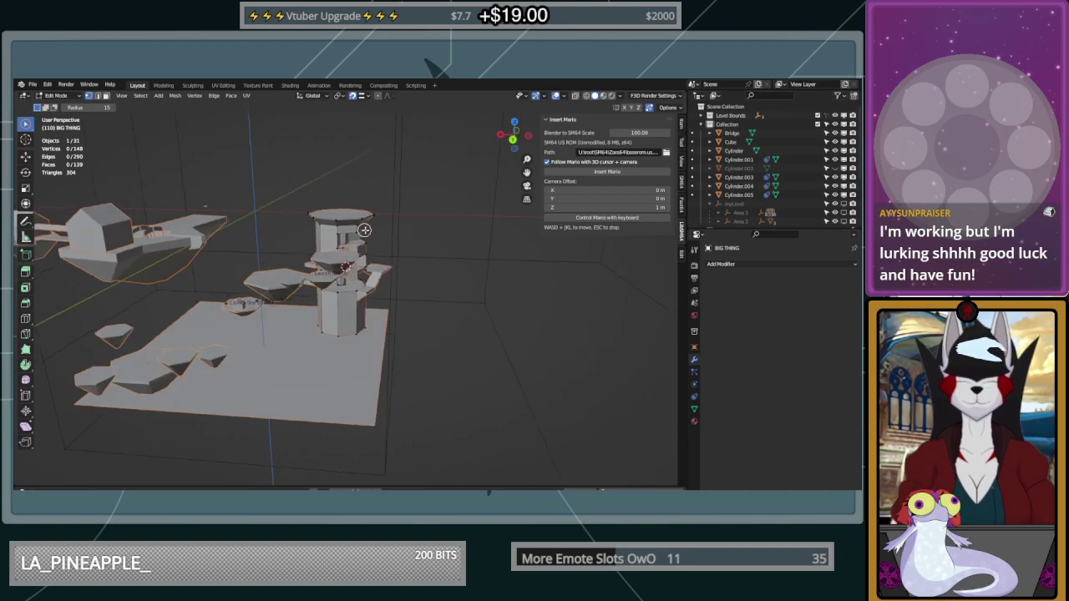
{"action": "middle_click_drag", "start_coordinate": [356, 223], "coordinate": [392, 310]}
{"action": "scroll", "coordinate": [305, 214], "scroll_direction": "up", "scroll_amount": 1}
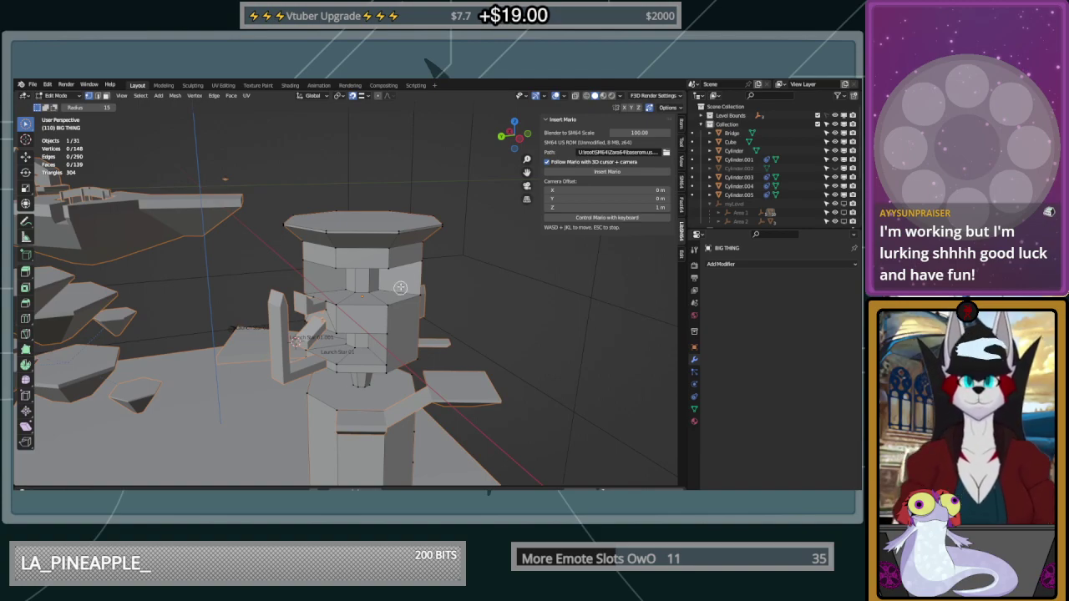
{"action": "scroll", "coordinate": [397, 302], "scroll_direction": "up", "scroll_amount": 2}
{"action": "middle_click_drag", "start_coordinate": [416, 295], "coordinate": [385, 286]}
{"action": "middle_click_drag", "start_coordinate": [356, 302], "coordinate": [368, 303]}
{"action": "scroll", "coordinate": [368, 303], "scroll_direction": "up", "scroll_amount": 4}
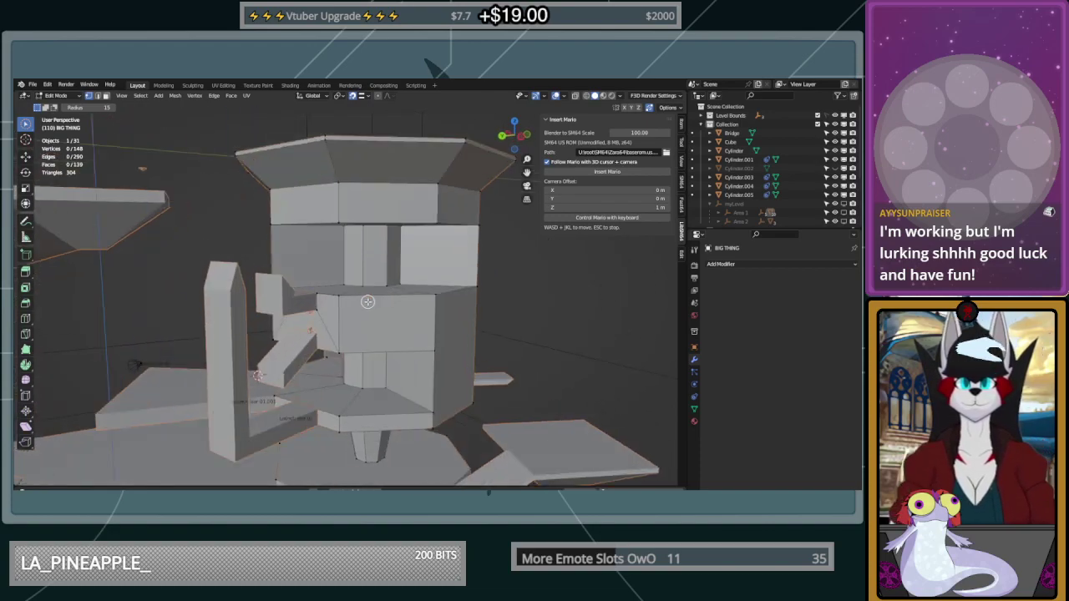
{"action": "middle_click_drag", "start_coordinate": [320, 331], "coordinate": [415, 325]}
{"action": "scroll", "coordinate": [395, 331], "scroll_direction": "down", "scroll_amount": 3}
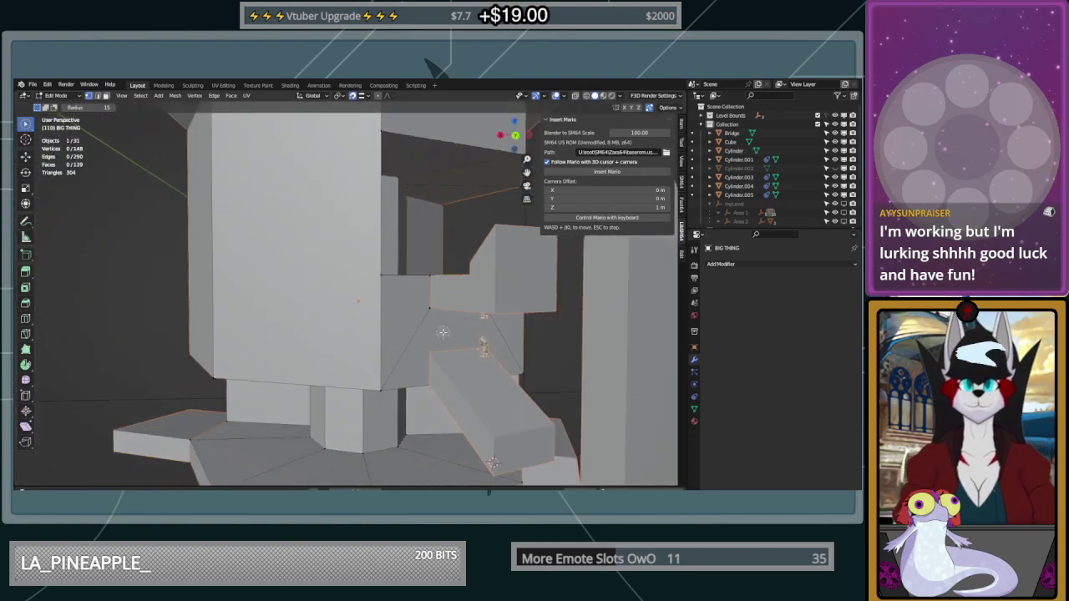
Edit the Cube object and extrude the lower ramp's end face inside the tower about 1.95 m along its normal
{"action": "key", "text": "Tab"}
{"action": "left_click", "coordinate": [452, 377]}
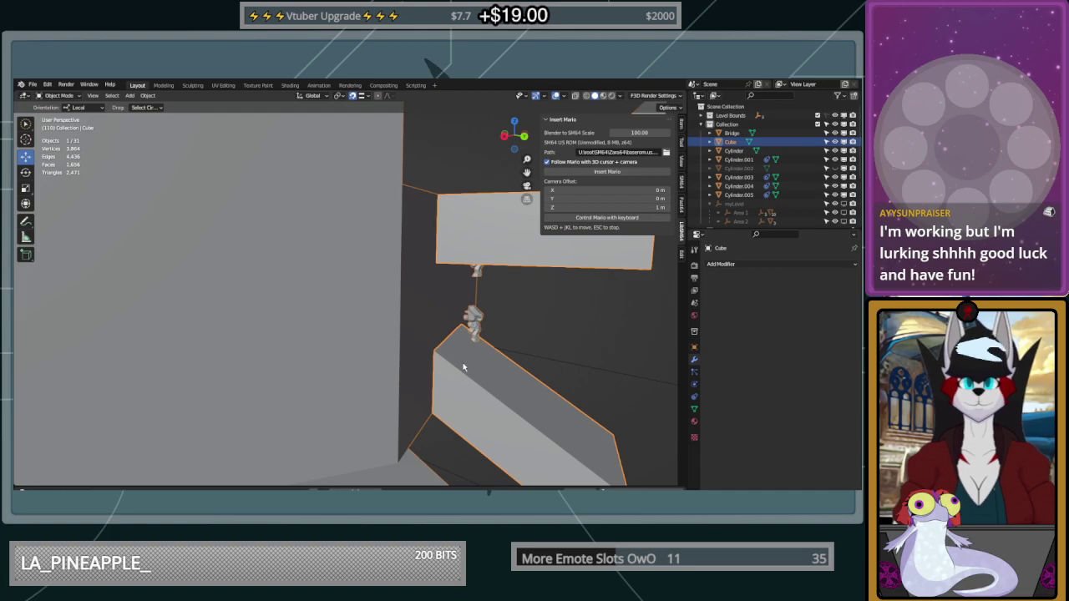
{"action": "key", "text": "Tab"}
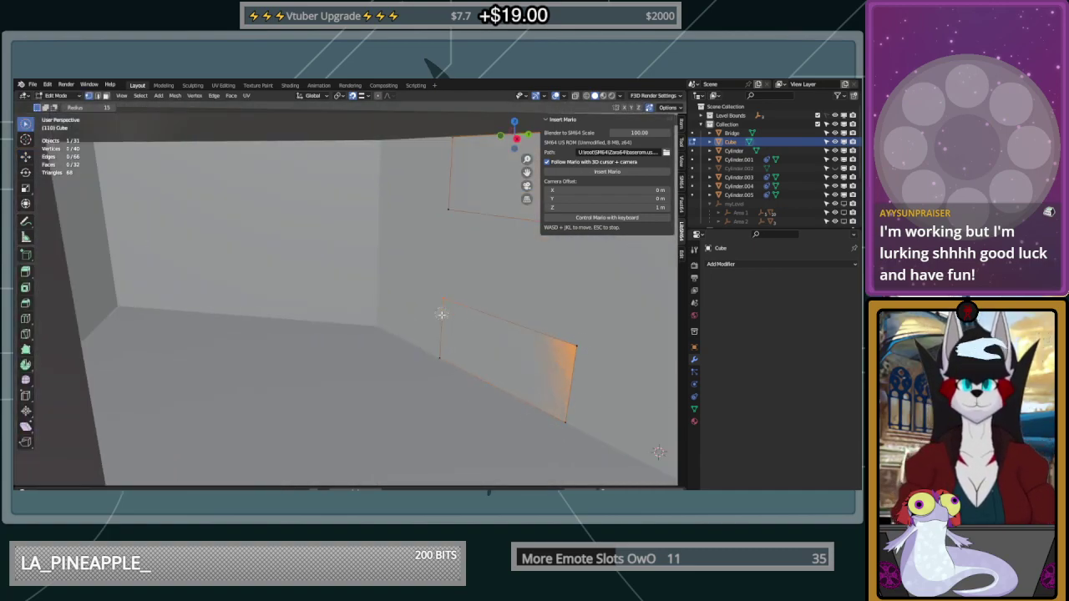
{"action": "left_click", "coordinate": [25, 271]}
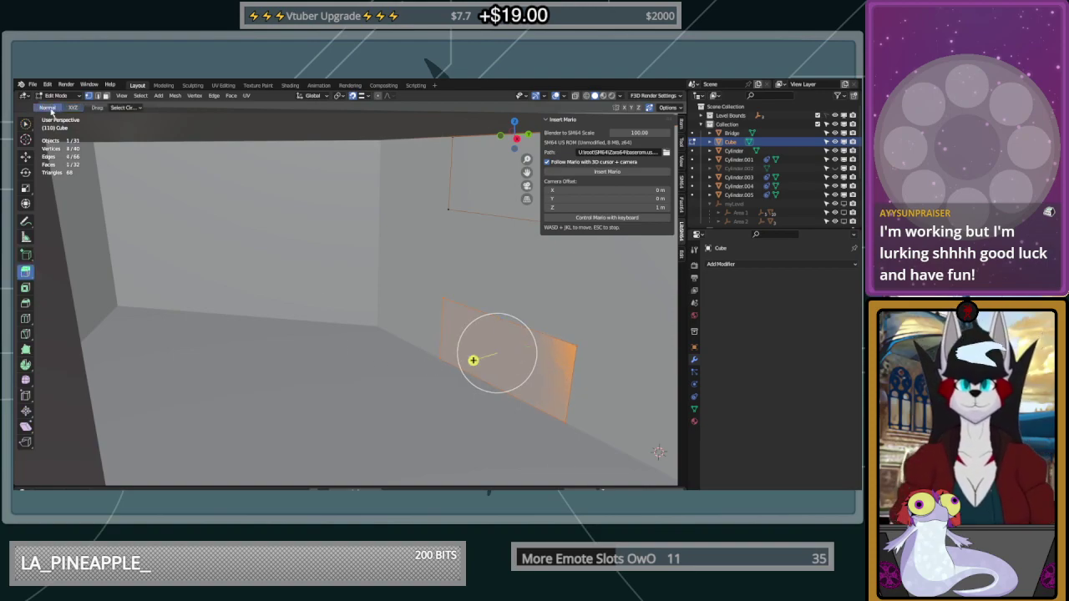
{"action": "left_click_drag", "start_coordinate": [472, 360], "coordinate": [425, 376]}
{"action": "middle_click_drag", "start_coordinate": [425, 388], "coordinate": [401, 387]}
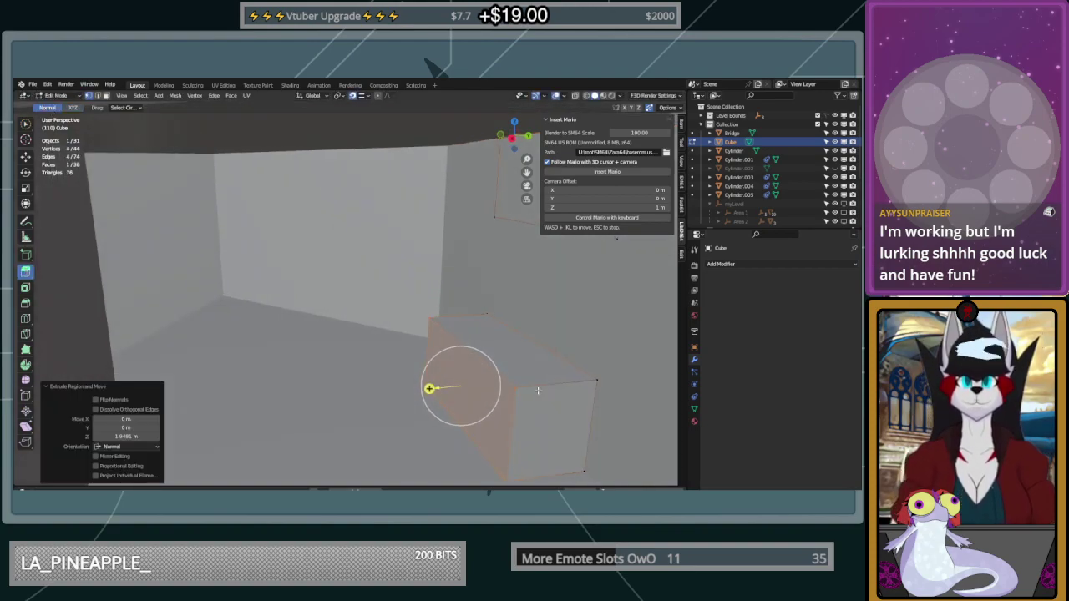
Add a Boolean modifier set to Difference to the BIG THING tower with Cube as its object and apply it
{"action": "key", "text": "Tab"}
{"action": "left_click", "coordinate": [596, 337]}
{"action": "left_click", "coordinate": [747, 266]}
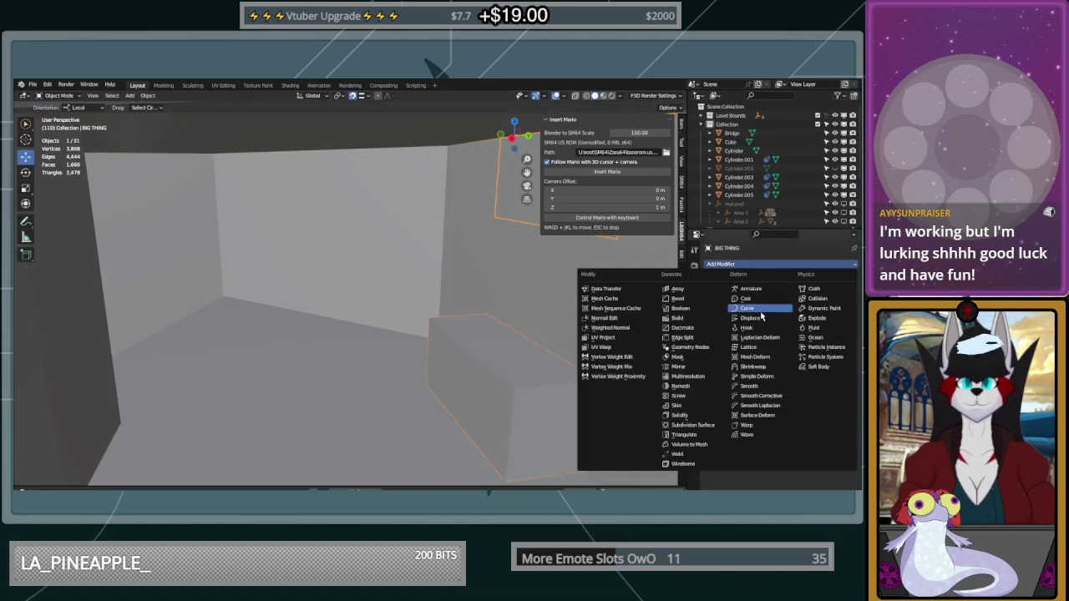
{"action": "left_click", "coordinate": [691, 311]}
{"action": "left_click", "coordinate": [838, 315]}
{"action": "left_click", "coordinate": [839, 314]}
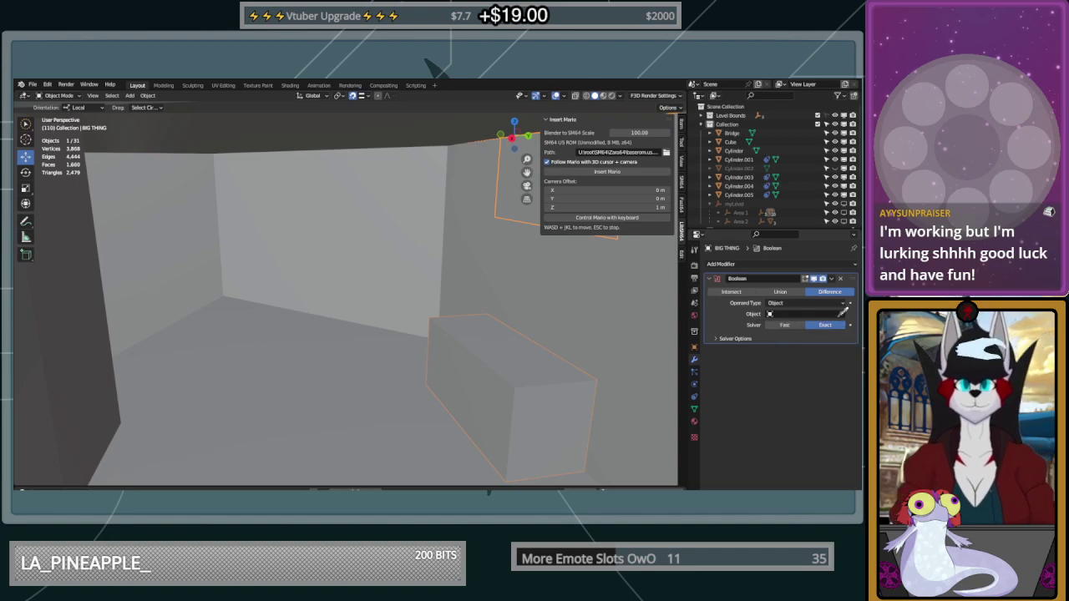
{"action": "left_click", "coordinate": [535, 376]}
{"action": "left_click", "coordinate": [831, 279]}
{"action": "left_click", "coordinate": [804, 290]}
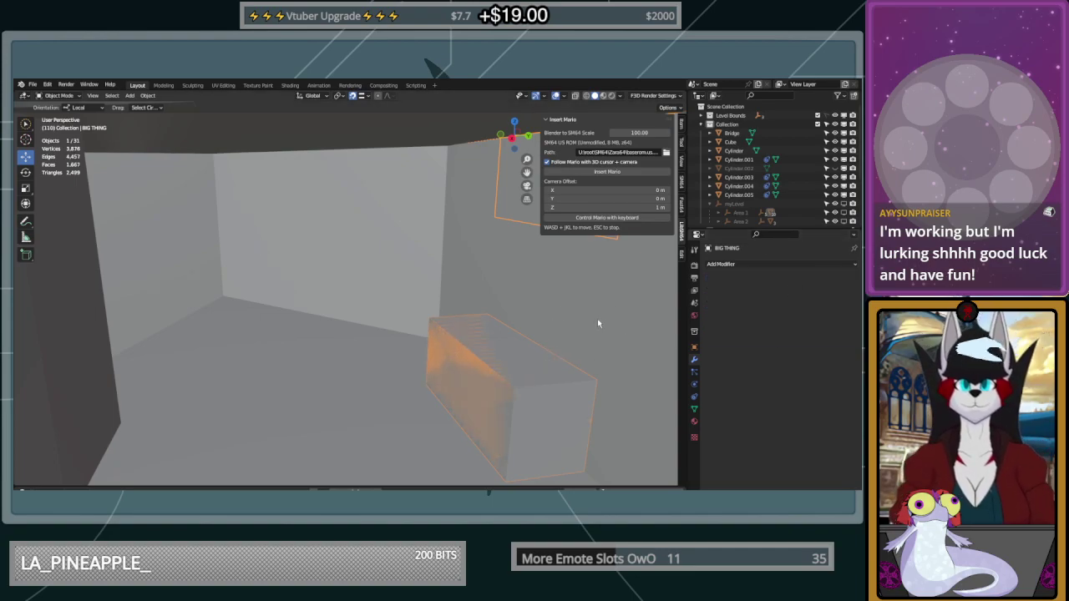
Try to delete the tower's selected floor faces around the block left by the Boolean cut
{"action": "key", "text": "Tab"}
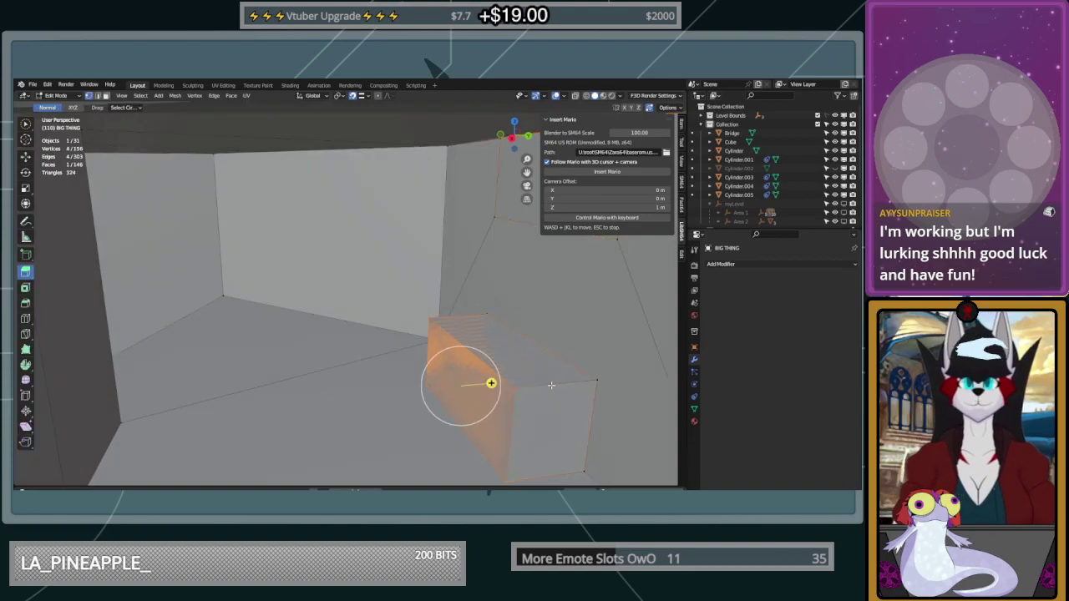
{"action": "key", "text": "x"}
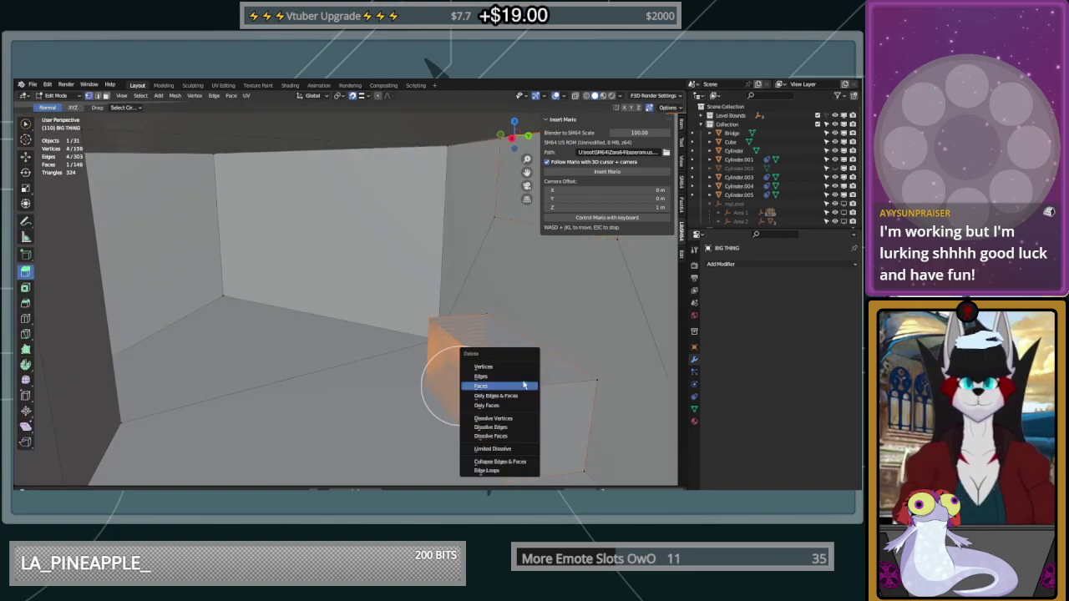
{"action": "left_click", "coordinate": [523, 385]}
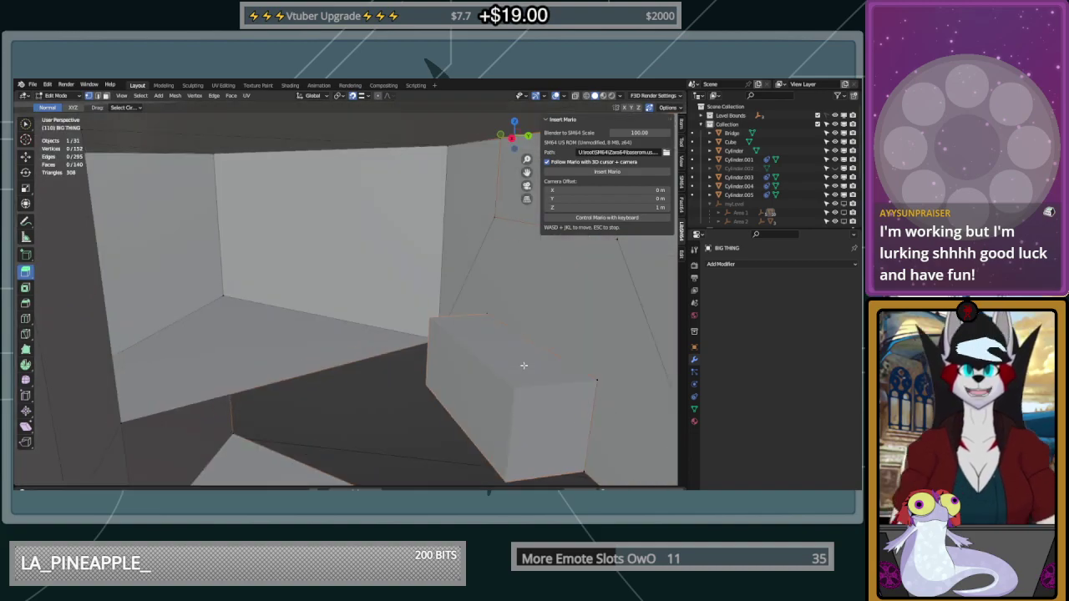
{"action": "key", "text": "ctrl+z"}
Edit the Cube object and delete the four end vertices of the ramp extension inside the tower
{"action": "middle_click_drag", "start_coordinate": [523, 366], "coordinate": [518, 339]}
{"action": "scroll", "coordinate": [530, 285], "scroll_direction": "down", "scroll_amount": 6}
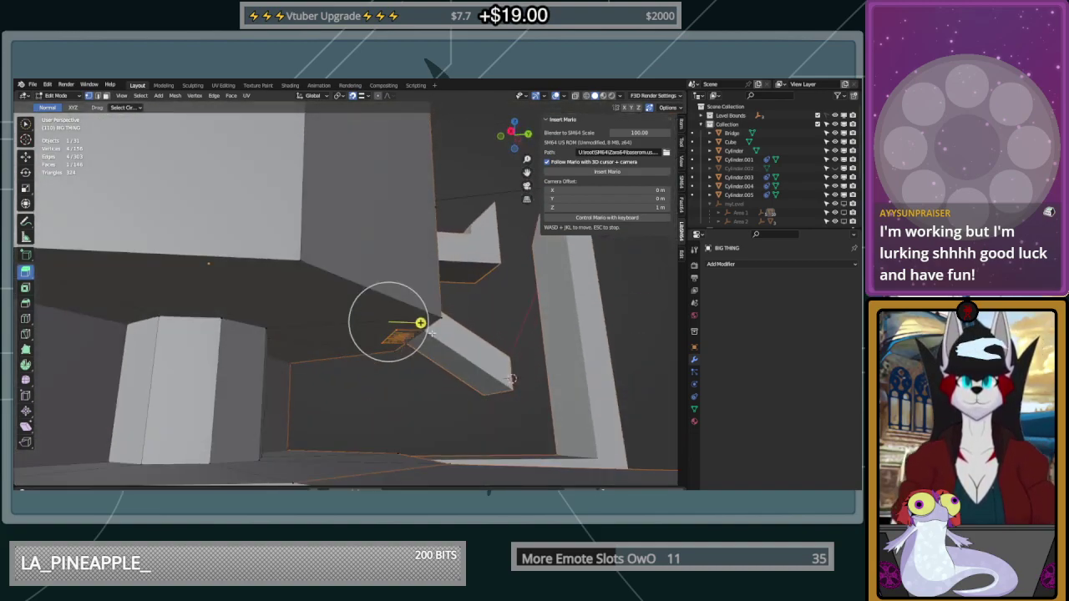
{"action": "scroll", "coordinate": [432, 333], "scroll_direction": "up", "scroll_amount": 2}
{"action": "key", "text": "Tab"}
{"action": "left_click", "coordinate": [508, 374]}
{"action": "key", "text": "Tab"}
{"action": "middle_click_drag", "start_coordinate": [468, 323], "coordinate": [488, 351]}
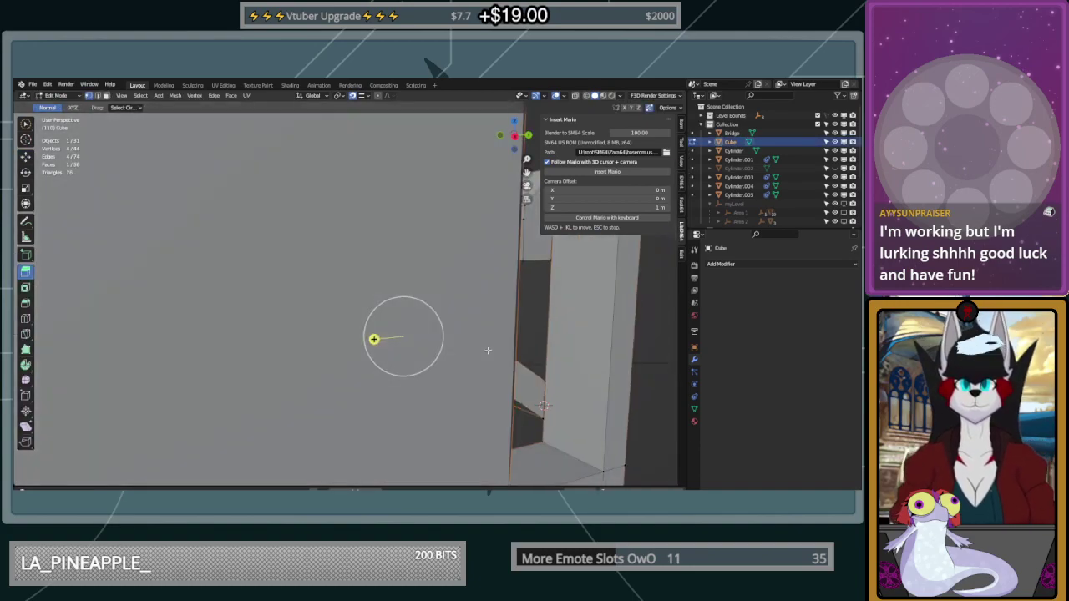
{"action": "scroll", "coordinate": [487, 351], "scroll_direction": "up", "scroll_amount": 3}
{"action": "left_click", "coordinate": [499, 352]}
{"action": "left_click", "coordinate": [490, 424], "text": "shift"}
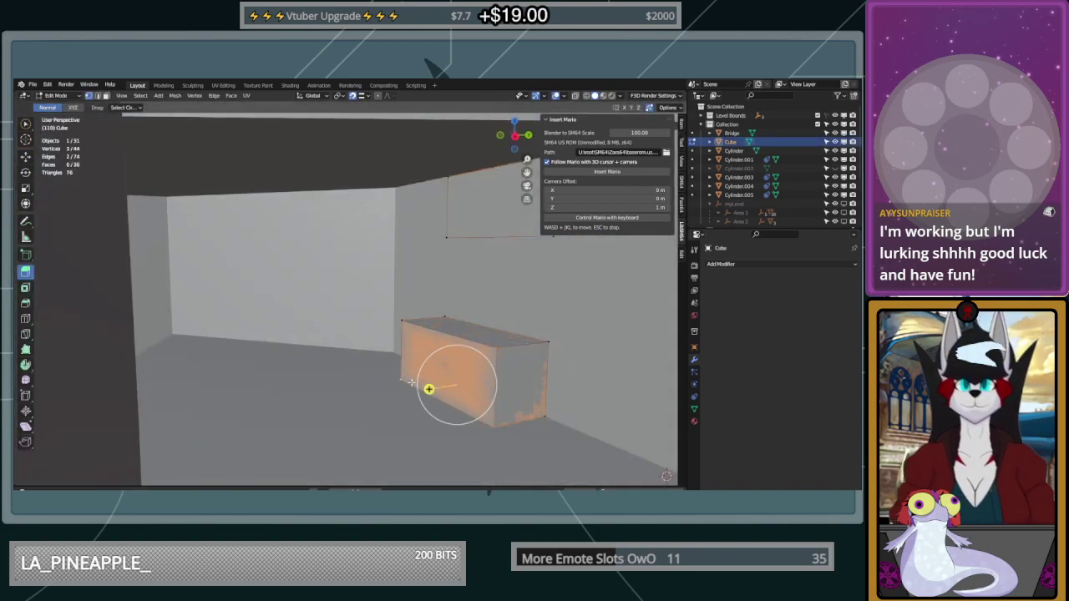
{"action": "left_click", "coordinate": [414, 350]}
{"action": "key", "text": "x"}
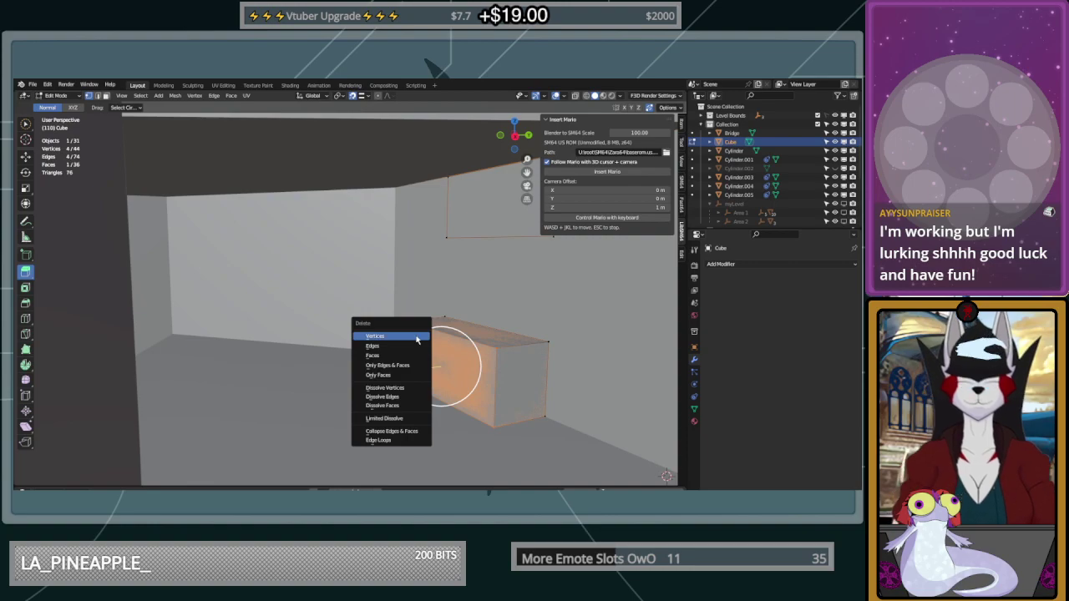
{"action": "left_click", "coordinate": [417, 338]}
Edit BIG THING and delete the two upper vertices of the block protruding from the interior wall
{"action": "key", "text": "Tab"}
{"action": "left_click", "coordinate": [463, 362]}
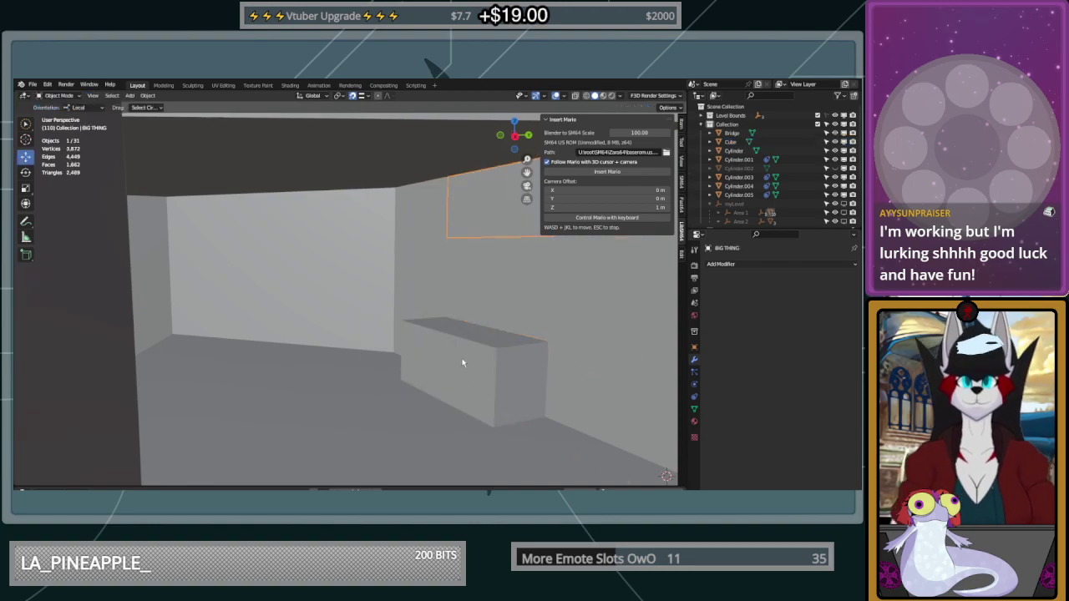
{"action": "scroll", "coordinate": [616, 313], "scroll_direction": "down", "scroll_amount": 4}
{"action": "middle_click_drag", "start_coordinate": [589, 329], "coordinate": [476, 356]}
{"action": "key", "text": "Tab"}
{"action": "scroll", "coordinate": [440, 338], "scroll_direction": "up", "scroll_amount": 4}
{"action": "left_click", "coordinate": [465, 342]}
{"action": "left_click", "coordinate": [399, 315], "text": "shift"}
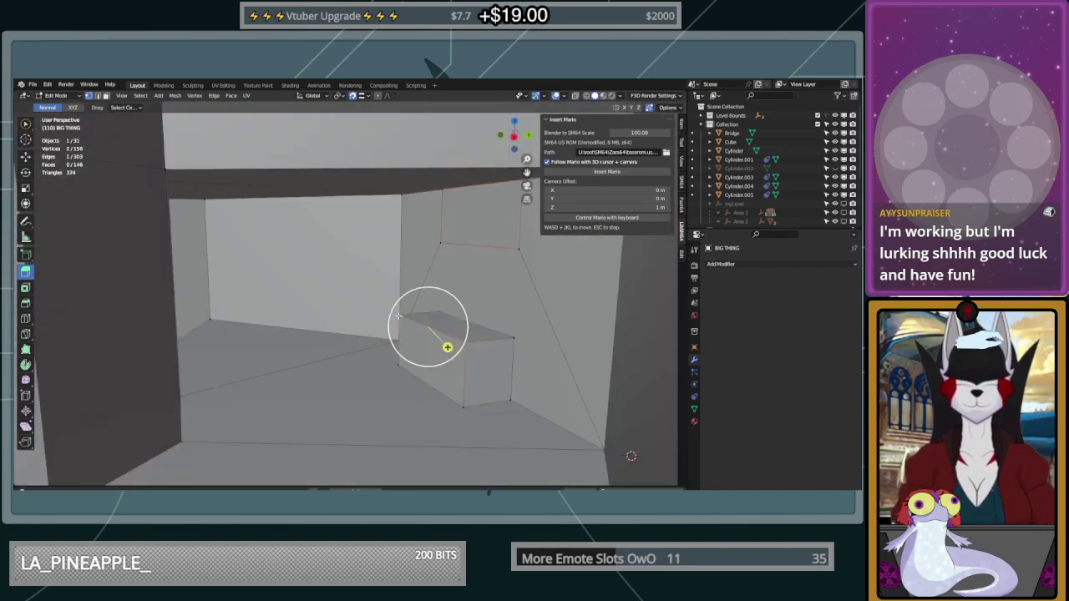
{"action": "key", "text": "x"}
{"action": "left_click", "coordinate": [400, 319]}
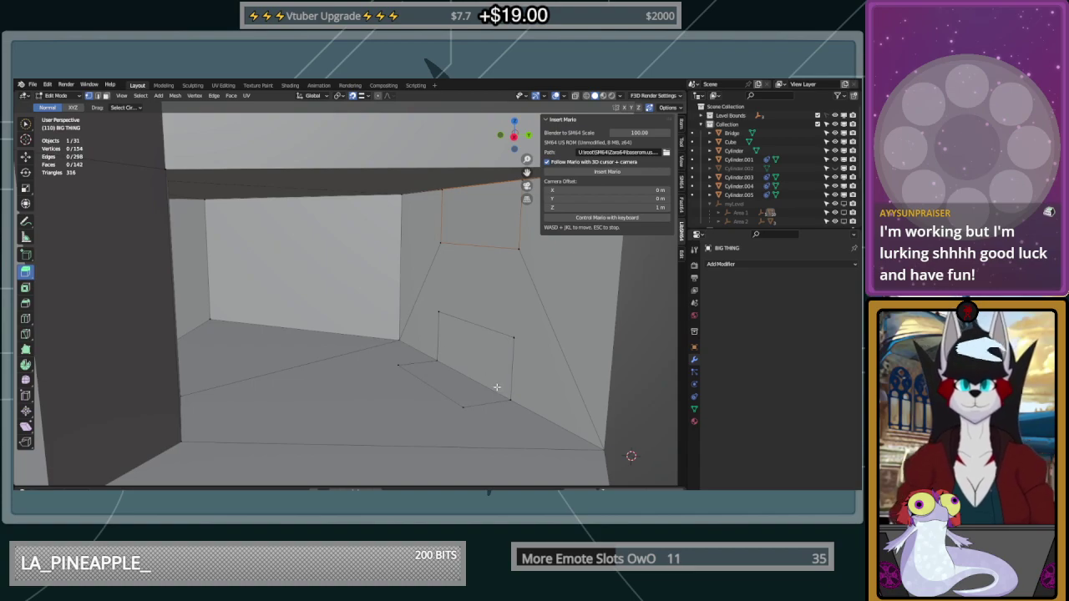
Dissolve the small floor patch left by the block into the surrounding interior floor face
{"action": "left_click", "coordinate": [492, 434]}
{"action": "left_click", "coordinate": [462, 399]}
{"action": "mouse_move", "coordinate": [462, 399]}
{"action": "left_mouse_down"}
{"action": "mouse_move", "coordinate": [444, 387]}
{"action": "mouse_move", "coordinate": [469, 404]}
{"action": "left_mouse_up"}
{"action": "key", "text": "ctrl+z"}
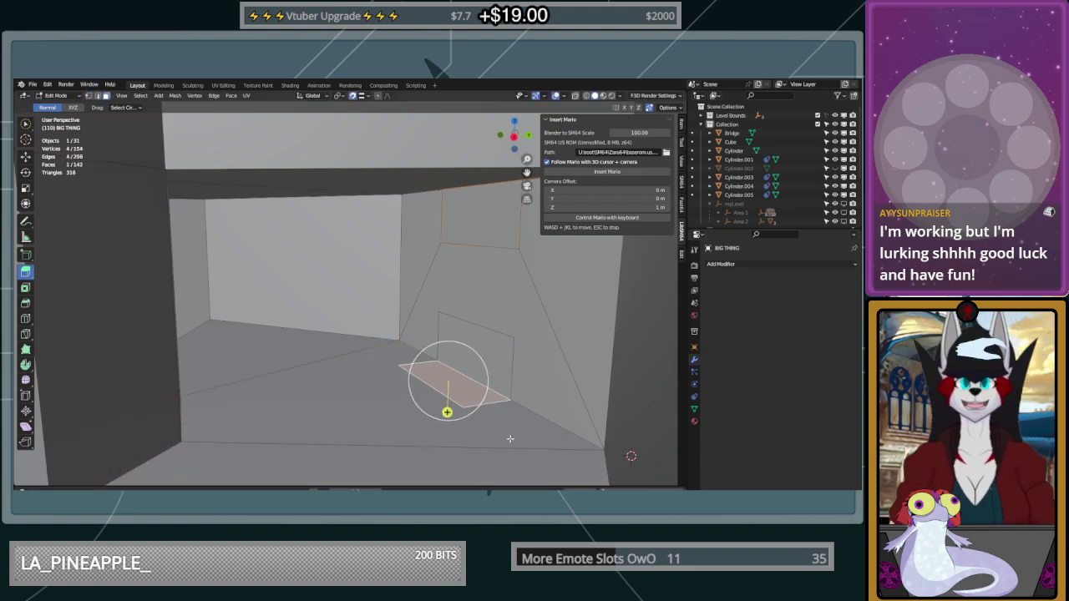
{"action": "left_click_drag", "start_coordinate": [510, 439], "coordinate": [397, 366]}
{"action": "left_click", "coordinate": [412, 389]}
{"action": "left_click", "coordinate": [26, 123]}
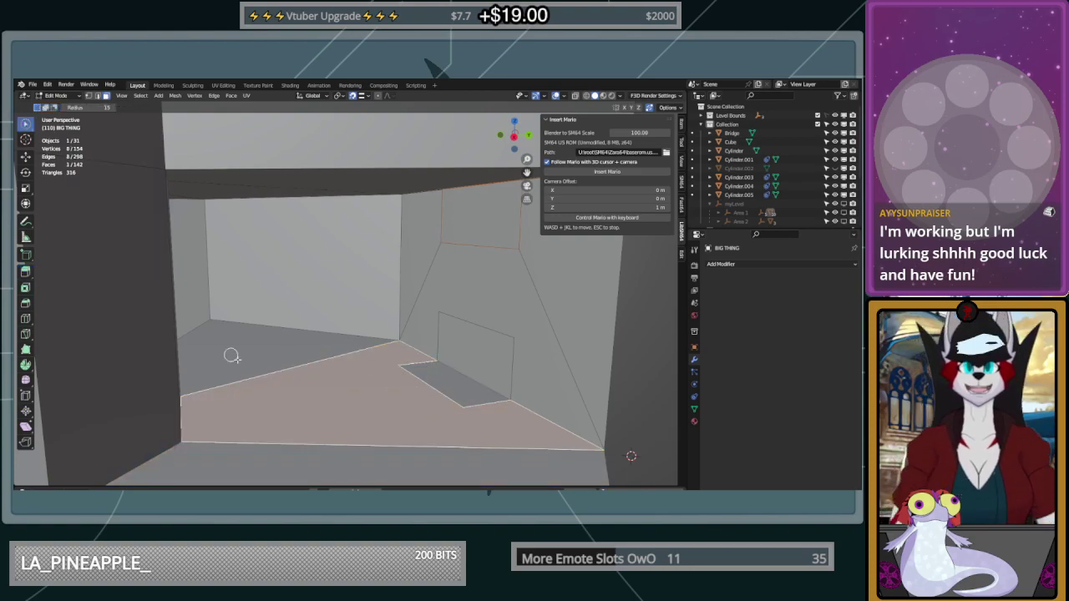
{"action": "left_click", "coordinate": [427, 367], "text": "shift"}
{"action": "key", "text": "x"}
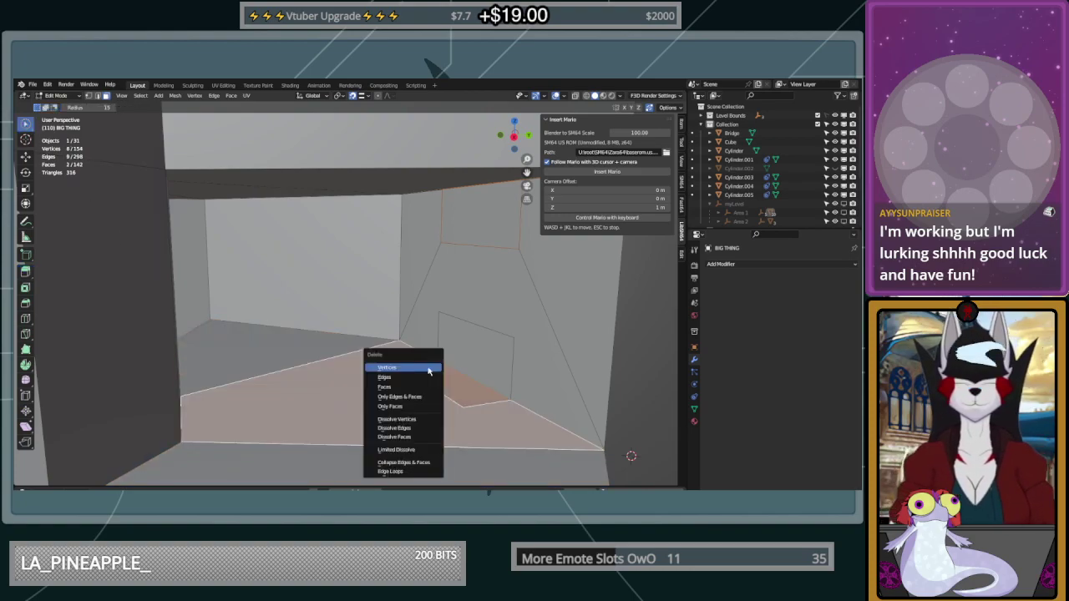
{"action": "left_click", "coordinate": [404, 435]}
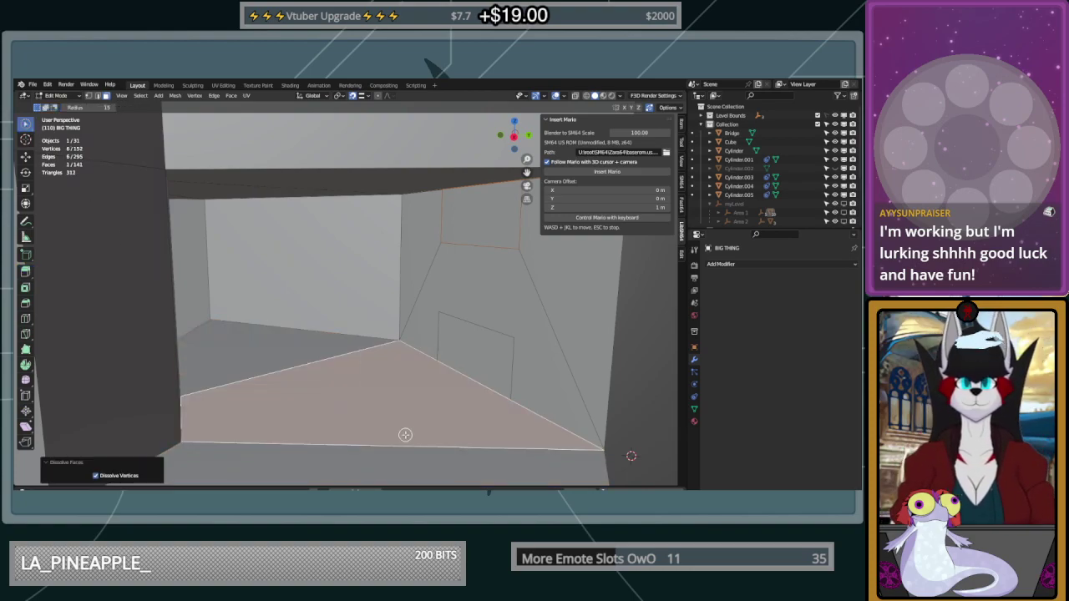
Select the whole tower mesh and knife-cut the outer wall vertically between one upper ramp corner and the ledge above
{"action": "middle_click_drag", "start_coordinate": [500, 417], "coordinate": [405, 402]}
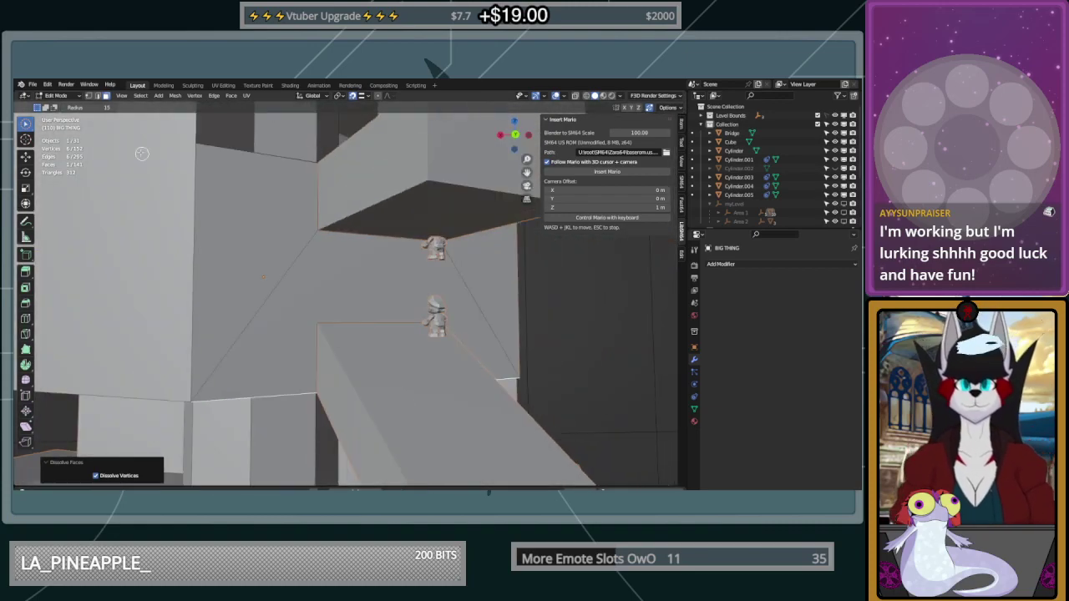
{"action": "middle_click_drag", "start_coordinate": [396, 313], "coordinate": [60, 212]}
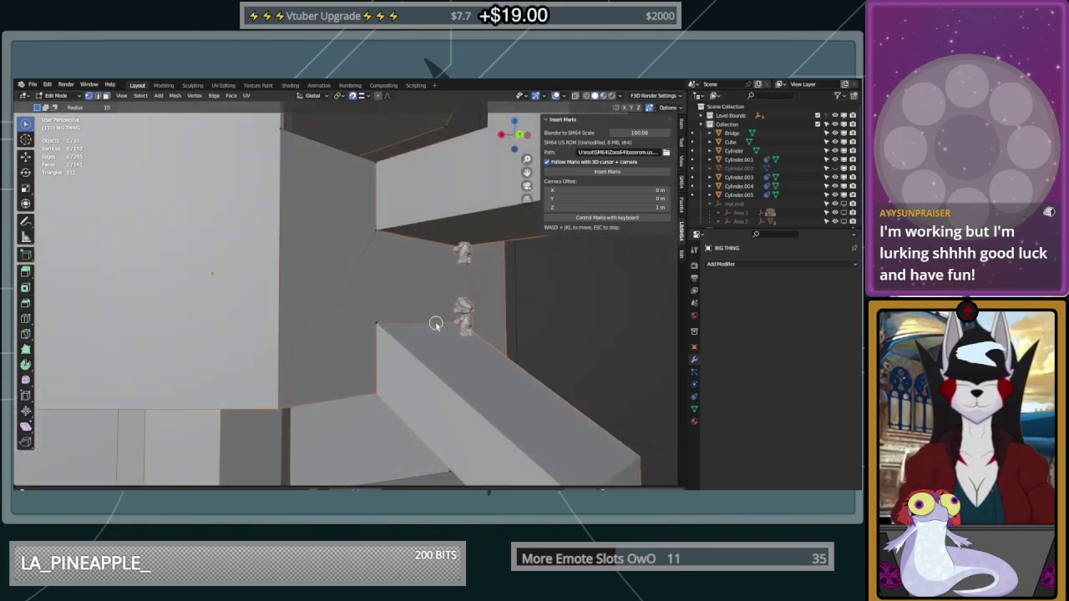
{"action": "left_click", "coordinate": [25, 334]}
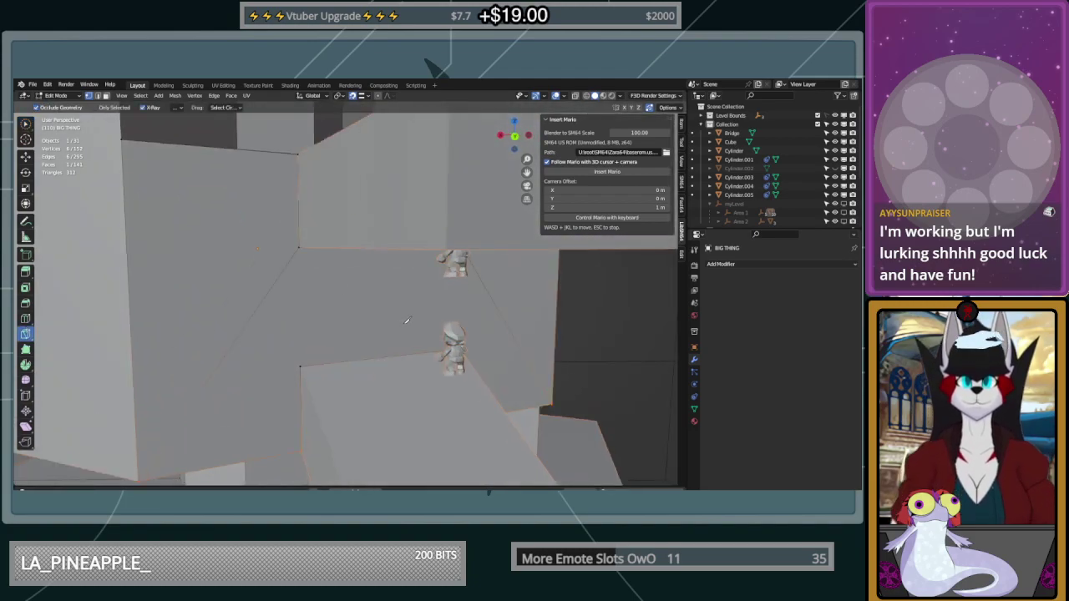
{"action": "key", "text": "alt+z"}
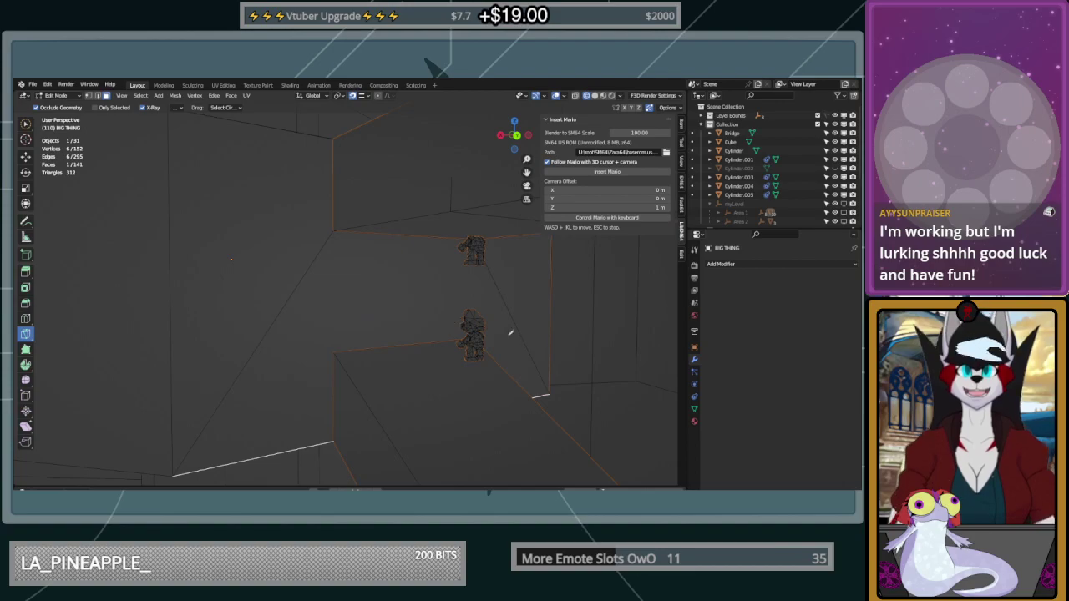
{"action": "key", "text": "alt+z"}
{"action": "key", "text": "a"}
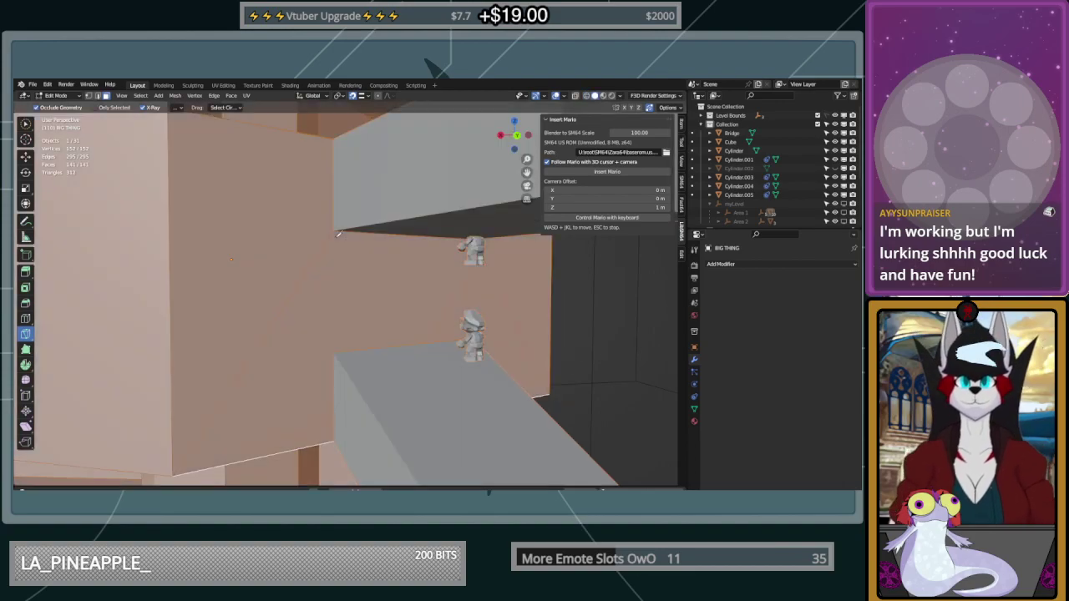
{"action": "left_click", "coordinate": [95, 97]}
{"action": "left_click_drag", "start_coordinate": [337, 226], "coordinate": [337, 348]}
{"action": "left_click", "coordinate": [335, 349]}
{"action": "right_click", "coordinate": [342, 349]}
{"action": "left_click", "coordinate": [334, 231]}
{"action": "right_click", "coordinate": [336, 231]}
{"action": "left_click", "coordinate": [430, 231]}
{"action": "right_click", "coordinate": [430, 232]}
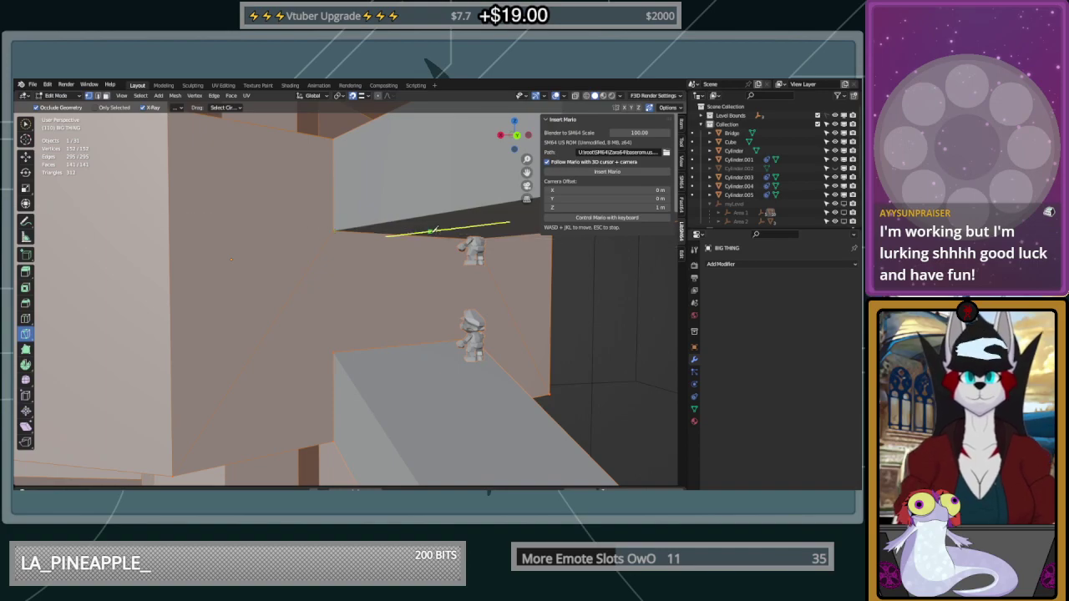
{"action": "left_click_drag", "start_coordinate": [336, 352], "coordinate": [334, 231]}
{"action": "left_click", "coordinate": [334, 230]}
{"action": "right_click", "coordinate": [427, 279]}
Knife-cut the wall vertically from the ramp's opposite upper corner to the ledge's lower corner
{"action": "middle_click_drag", "start_coordinate": [426, 284], "coordinate": [316, 328]}
{"action": "left_click", "coordinate": [307, 356]}
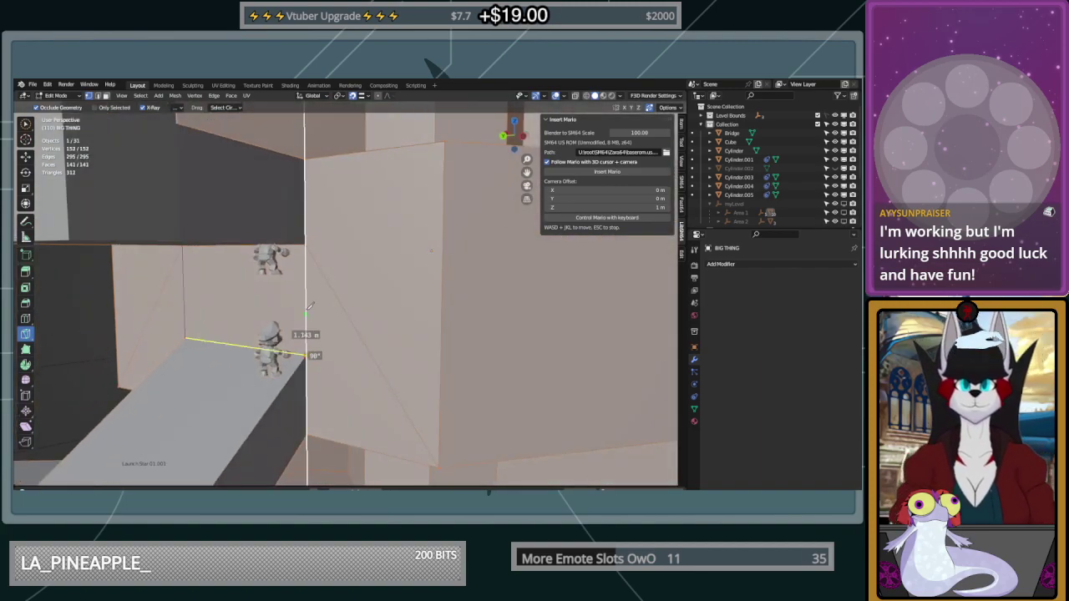
{"action": "left_click", "coordinate": [307, 244]}
{"action": "right_click", "coordinate": [371, 277]}
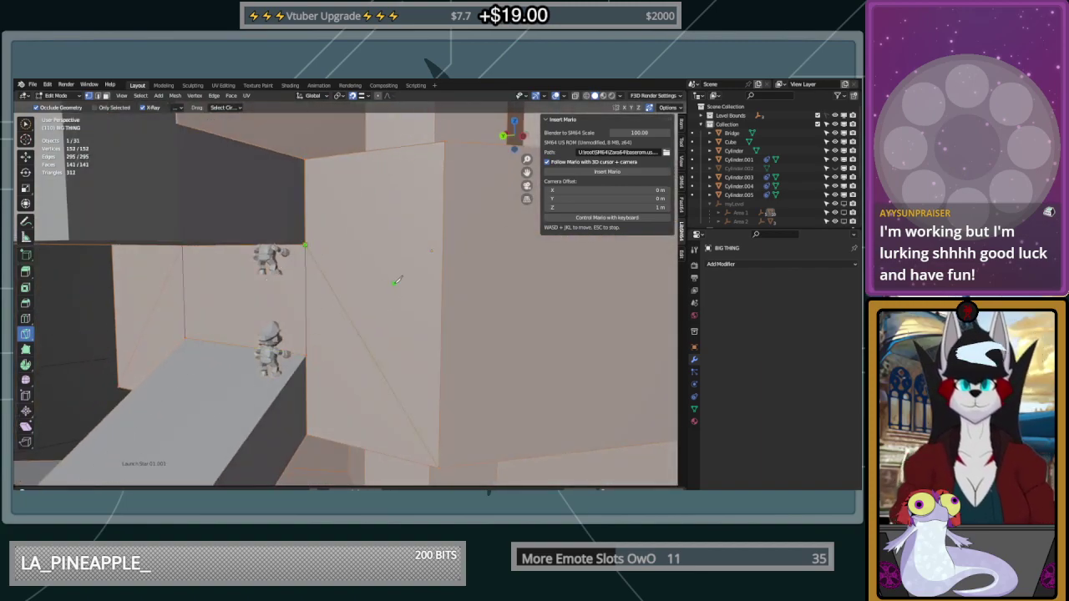
{"action": "scroll", "coordinate": [409, 249], "scroll_direction": "down", "scroll_amount": 3}
{"action": "middle_click_drag", "start_coordinate": [387, 251], "coordinate": [460, 245]}
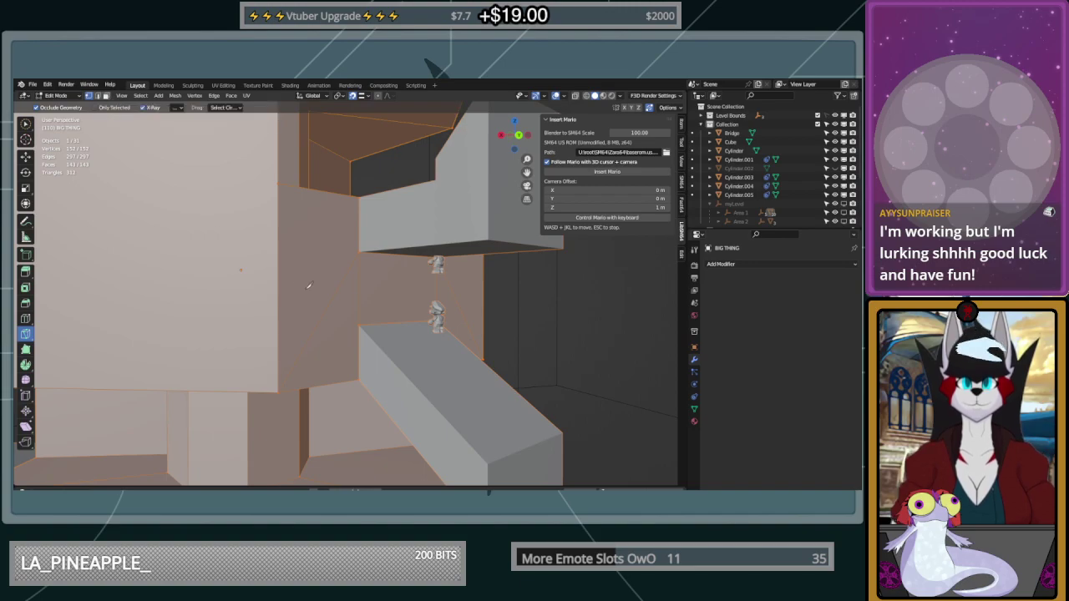
{"action": "middle_click_drag", "start_coordinate": [338, 266], "coordinate": [379, 282]}
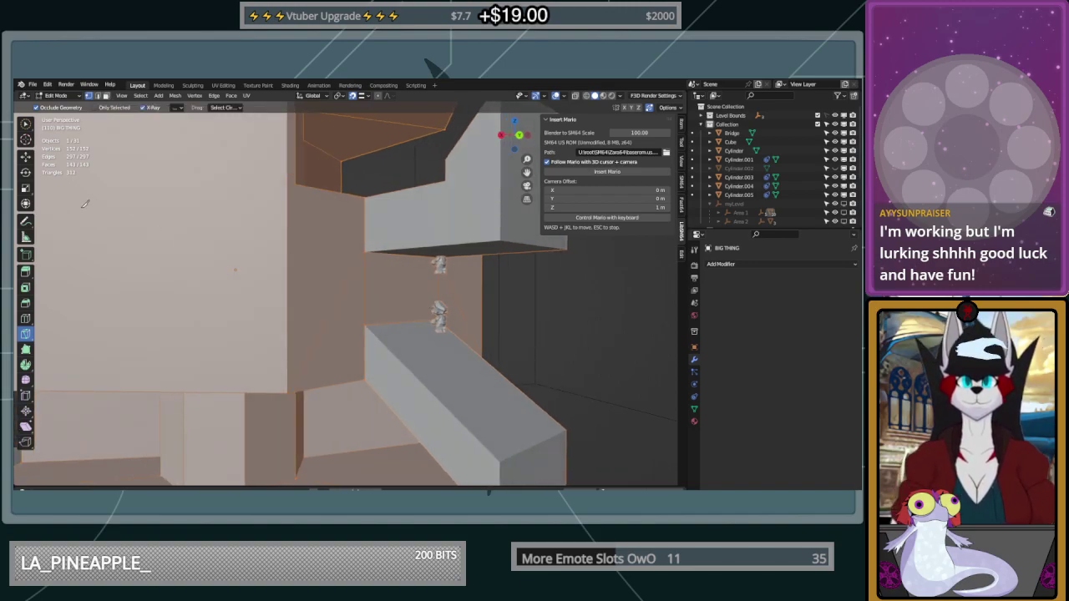
Select the wall face between the ramp and the upper ledge and extrude it about 3.61 m into the tower
{"action": "left_click", "coordinate": [108, 96]}
{"action": "left_click", "coordinate": [25, 125]}
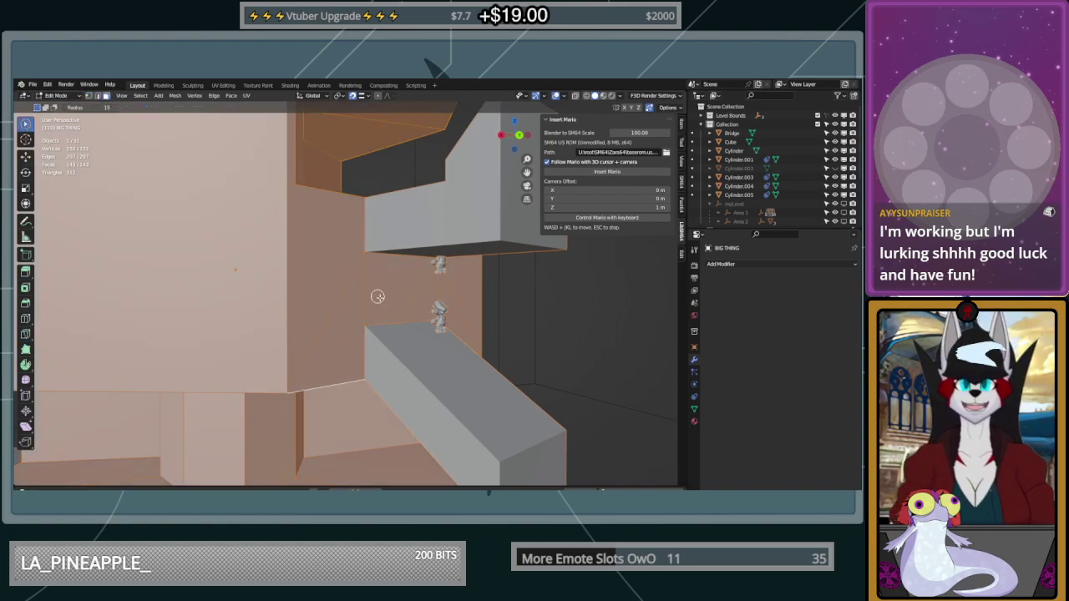
{"action": "left_click", "coordinate": [401, 291]}
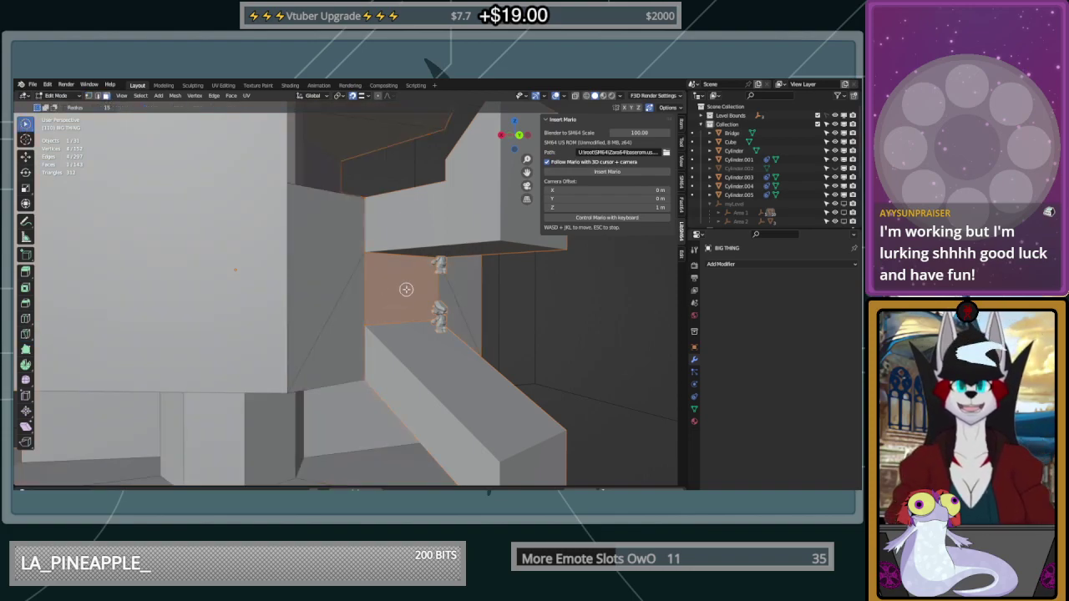
{"action": "left_click", "coordinate": [25, 273]}
{"action": "middle_click_drag", "start_coordinate": [418, 290], "coordinate": [435, 291]}
{"action": "left_click_drag", "start_coordinate": [453, 290], "coordinate": [401, 289]}
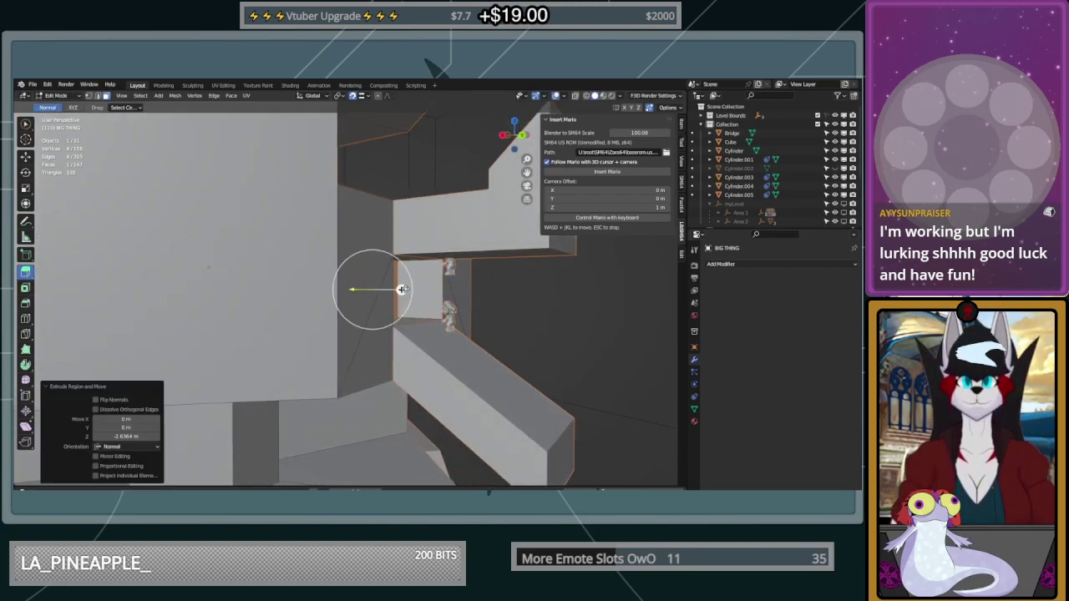
{"action": "middle_click_drag", "start_coordinate": [546, 368], "coordinate": [411, 308]}
{"action": "key", "text": "e"}
{"action": "left_click", "coordinate": [371, 296]}
{"action": "scroll", "coordinate": [395, 313], "scroll_direction": "down", "scroll_amount": 4}
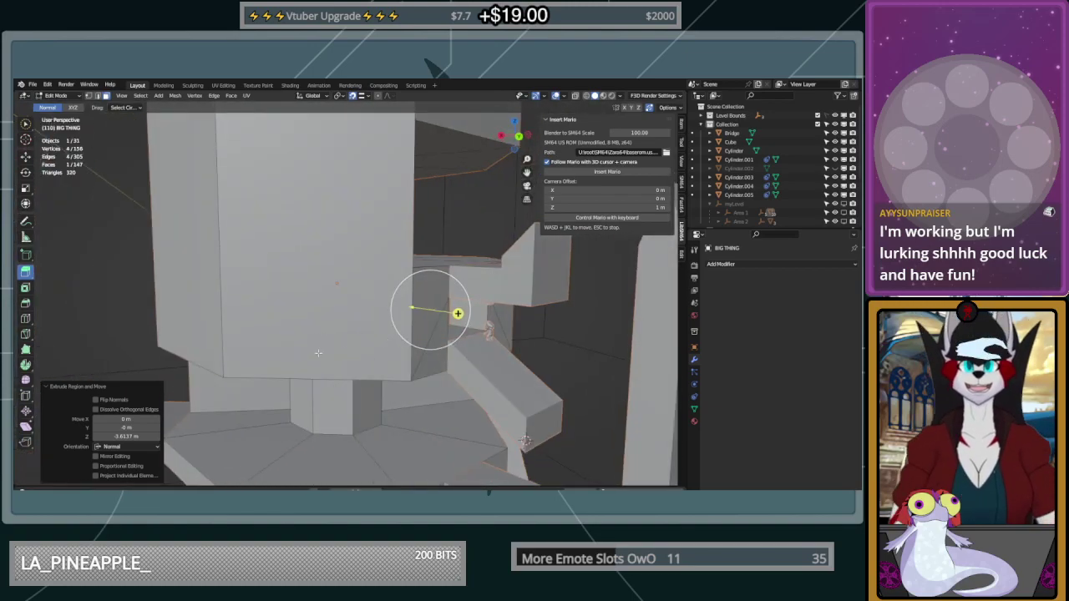
Make the wall recess extrusion about 0.61 m deep with Dissolve Orthogonal Edges enabled, and switch to vertex selection
{"action": "middle_click_drag", "start_coordinate": [458, 313], "coordinate": [369, 347]}
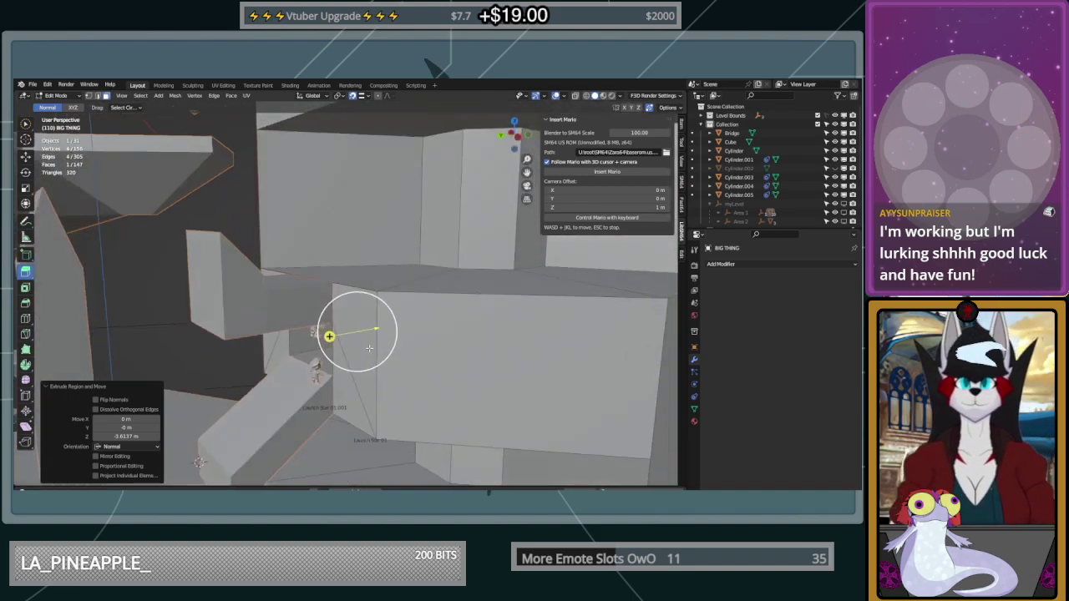
{"action": "middle_click_drag", "start_coordinate": [279, 377], "coordinate": [107, 112]}
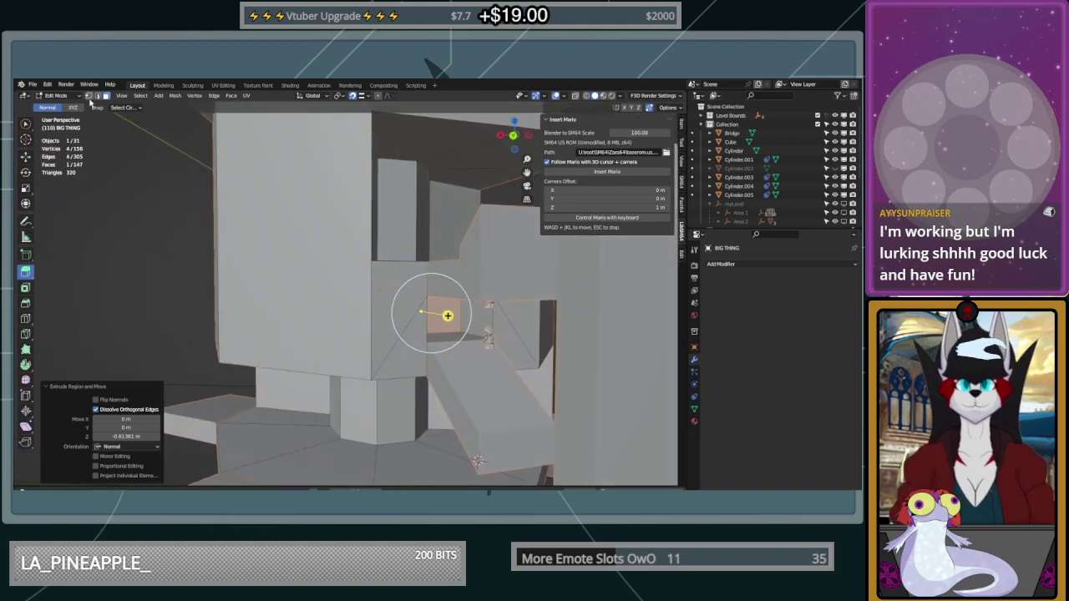
{"action": "left_click", "coordinate": [88, 96]}
Examine the whole tower, its cap, ledges and surrounding platforms from several angles and distances
{"action": "middle_click_drag", "start_coordinate": [467, 316], "coordinate": [275, 297]}
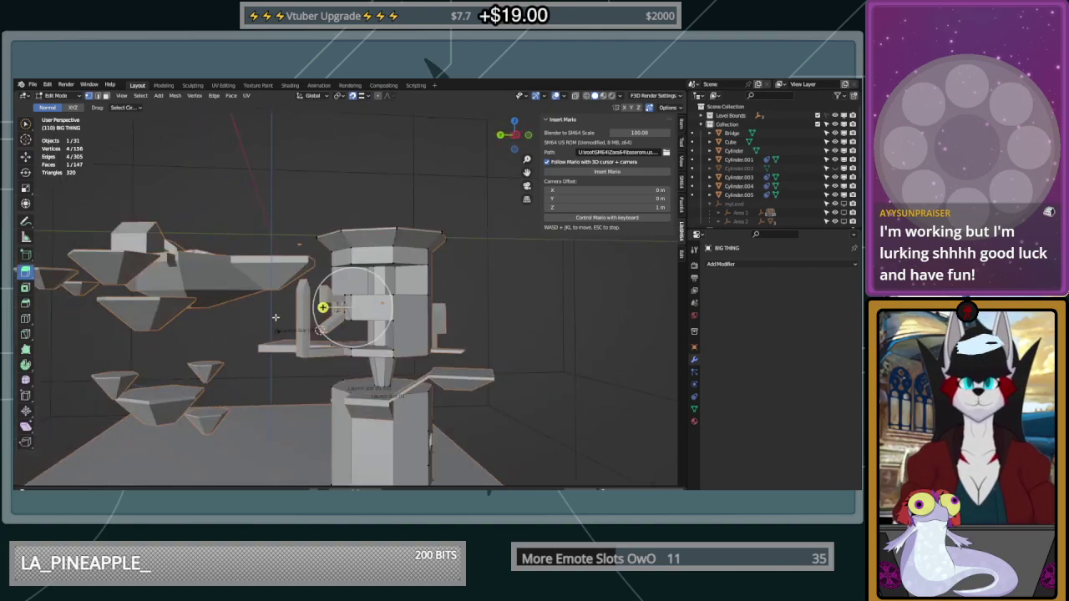
{"action": "mouse_move", "coordinate": [399, 288]}
{"action": "middle_mouse_down"}
{"action": "mouse_move", "coordinate": [482, 294]}
{"action": "mouse_move", "coordinate": [445, 305]}
{"action": "mouse_move", "coordinate": [198, 292]}
{"action": "mouse_move", "coordinate": [115, 274]}
{"action": "mouse_move", "coordinate": [200, 303]}
{"action": "mouse_move", "coordinate": [382, 284]}
{"action": "middle_mouse_up"}
{"action": "scroll", "coordinate": [422, 291], "scroll_direction": "down", "scroll_amount": 3}
{"action": "key", "text": "Tab"}
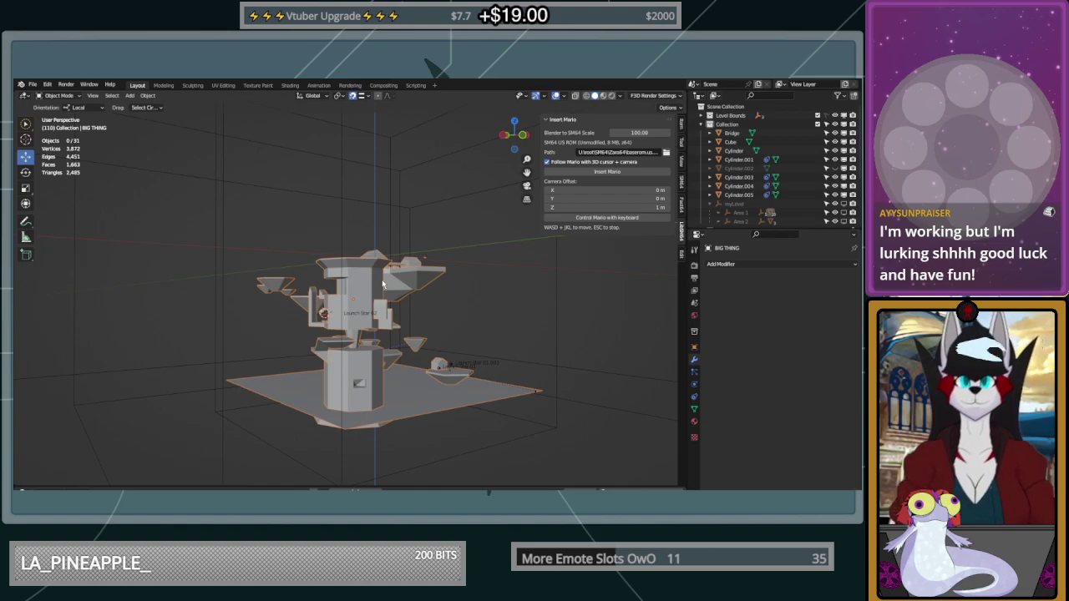
{"action": "middle_click_drag", "start_coordinate": [471, 308], "coordinate": [288, 298]}
{"action": "scroll", "coordinate": [356, 329], "scroll_direction": "up", "scroll_amount": 4}
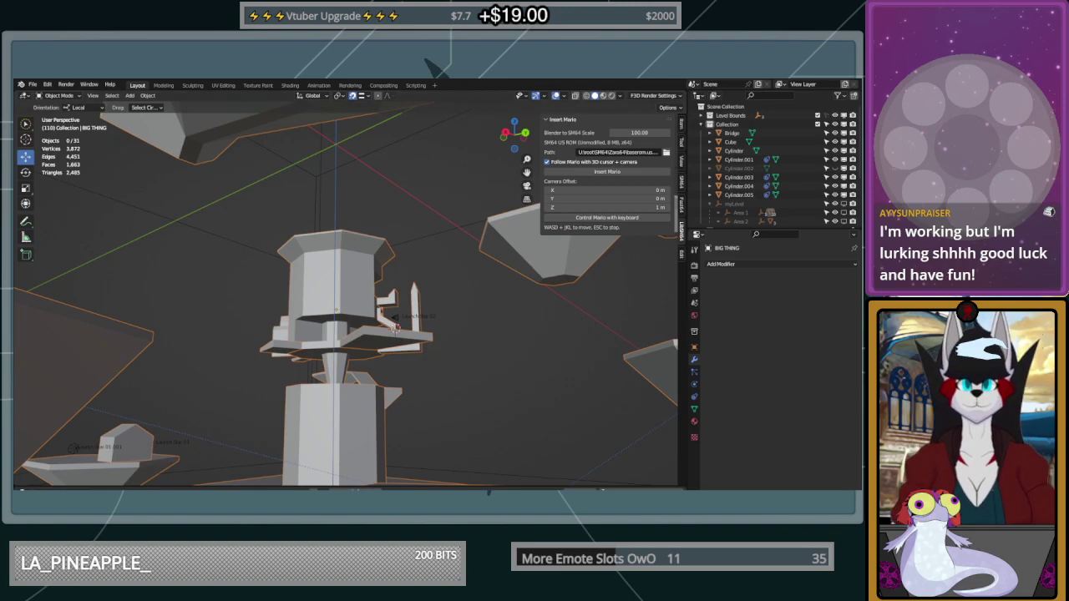
{"action": "middle_click_drag", "start_coordinate": [457, 331], "coordinate": [355, 379]}
{"action": "scroll", "coordinate": [354, 376], "scroll_direction": "down", "scroll_amount": 5}
{"action": "middle_click_drag", "start_coordinate": [430, 300], "coordinate": [368, 291]}
{"action": "scroll", "coordinate": [357, 207], "scroll_direction": "up", "scroll_amount": 5}
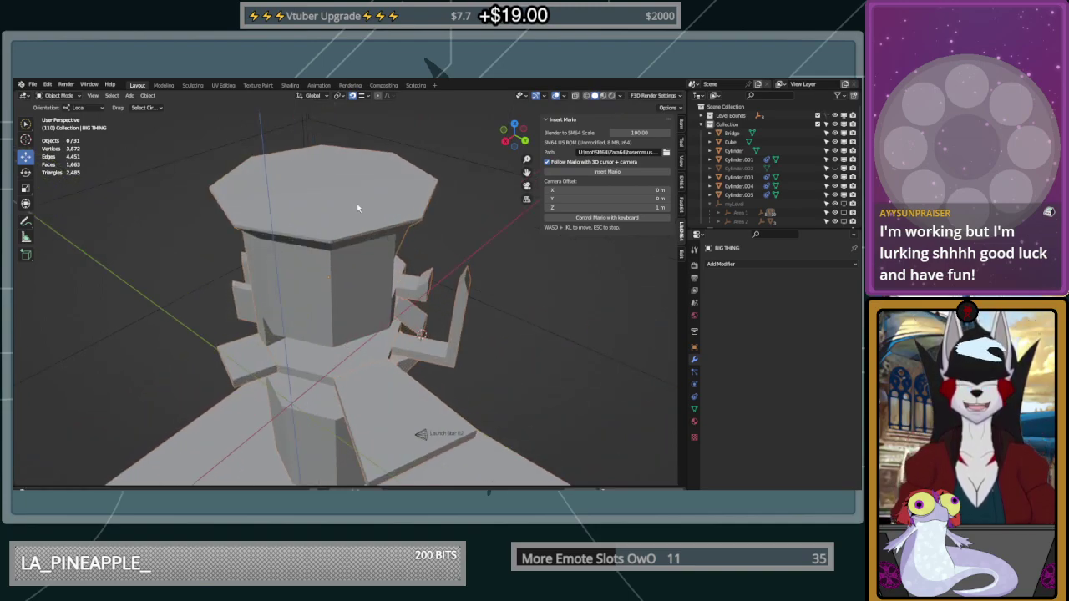
{"action": "scroll", "coordinate": [356, 203], "scroll_direction": "down", "scroll_amount": 4}
{"action": "scroll", "coordinate": [358, 203], "scroll_direction": "up", "scroll_amount": 5}
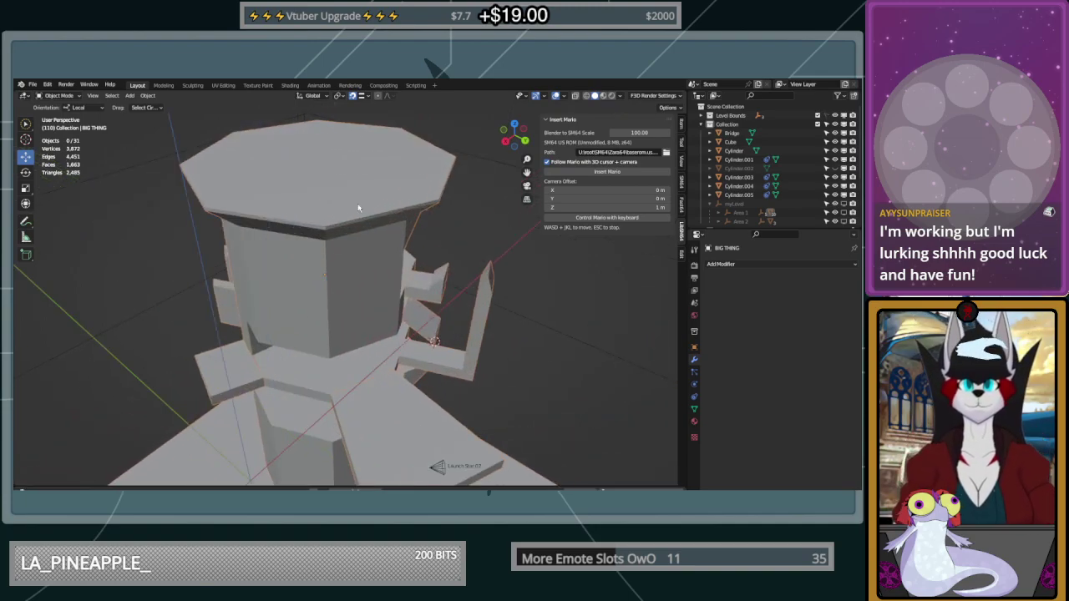
Edit the tower mesh and knife-cut the side wall inside the recess above the ramp vertically
{"action": "middle_click_drag", "start_coordinate": [357, 203], "coordinate": [425, 326]}
{"action": "left_click", "coordinate": [400, 324]}
{"action": "key", "text": "Tab"}
{"action": "middle_click_drag", "start_coordinate": [322, 256], "coordinate": [337, 297]}
{"action": "middle_click_drag", "start_coordinate": [356, 344], "coordinate": [381, 373]}
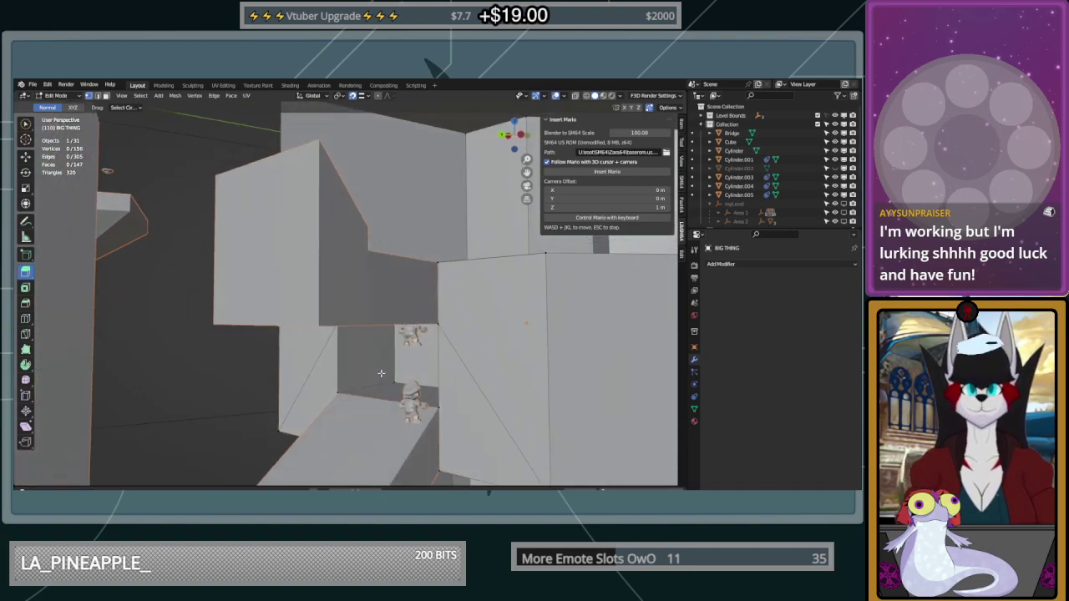
{"action": "left_click", "coordinate": [25, 333]}
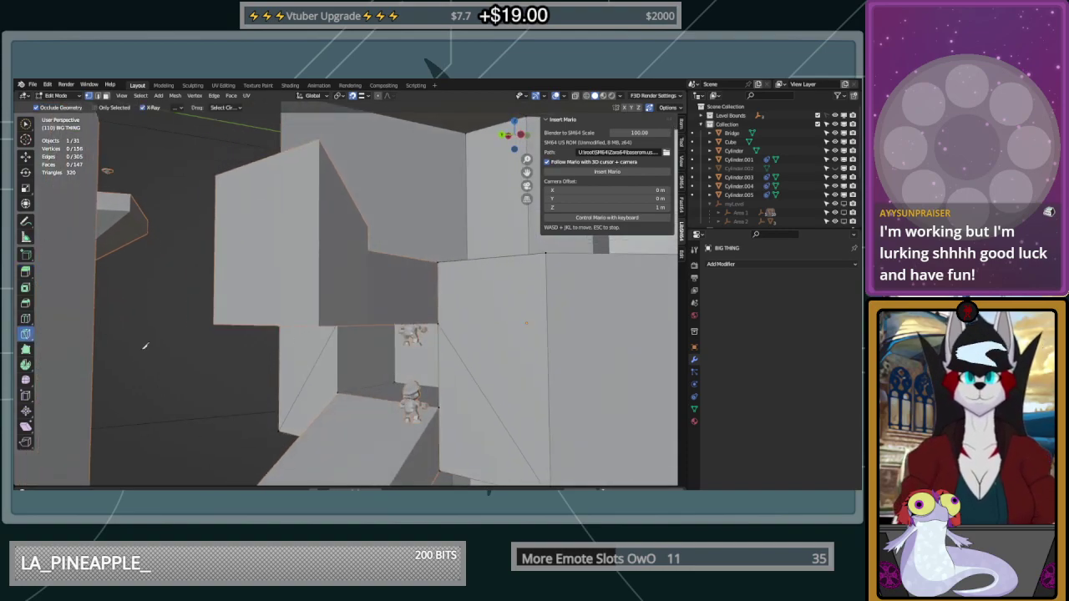
{"action": "key", "text": "a"}
{"action": "left_click", "coordinate": [365, 389]}
{"action": "mouse_move", "coordinate": [365, 349]}
{"action": "middle_mouse_down"}
{"action": "mouse_move", "coordinate": [370, 367]}
{"action": "mouse_move", "coordinate": [355, 357]}
{"action": "middle_mouse_up"}
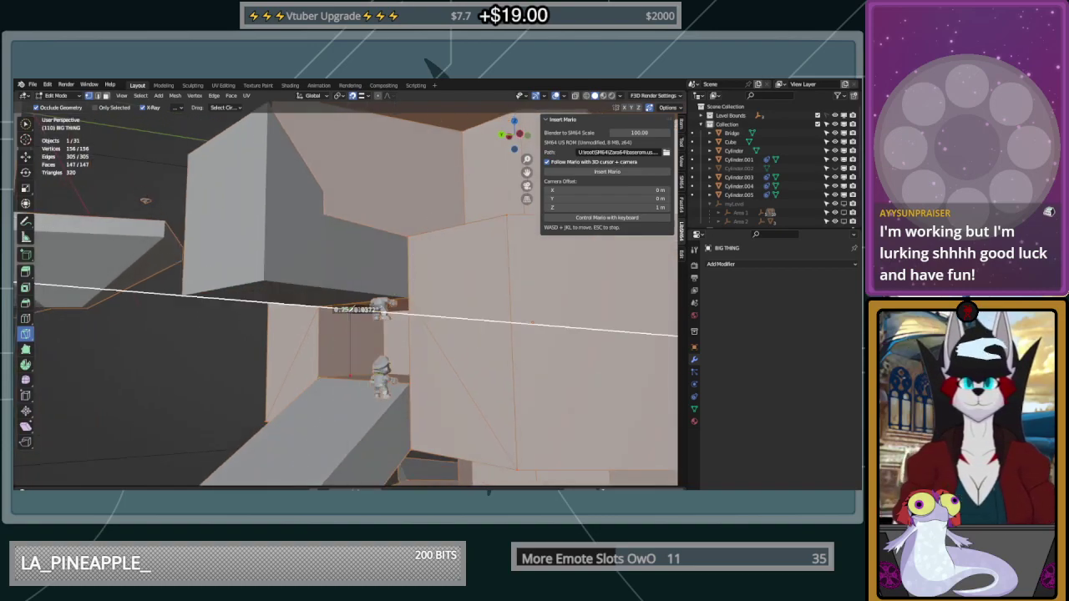
{"action": "right_click", "coordinate": [366, 317]}
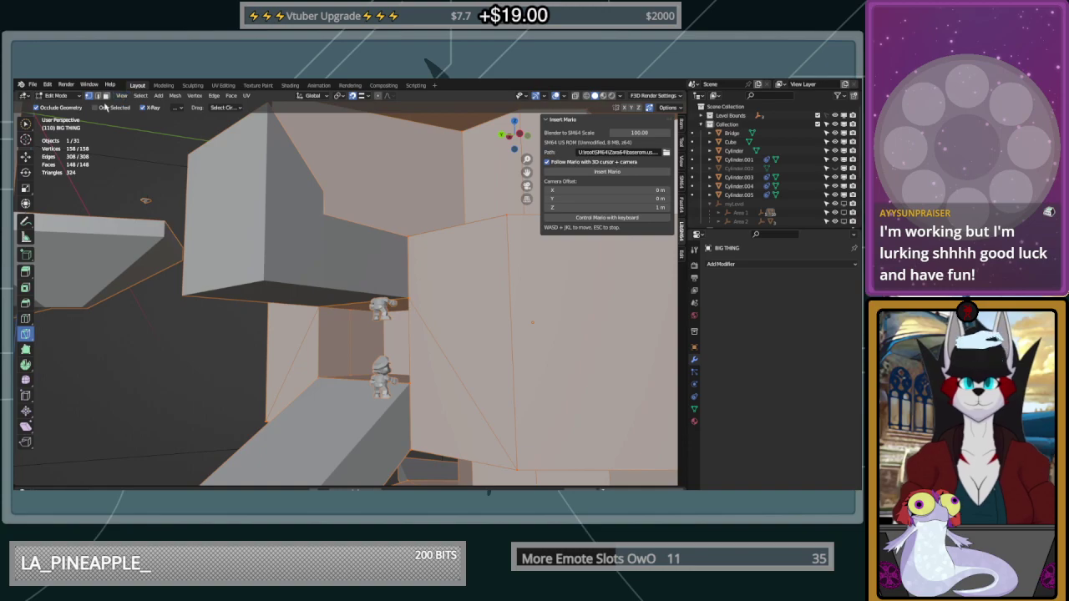
Select the inner part of the split recess side wall and extrude it about 2.24 m further into the tower
{"action": "left_click", "coordinate": [29, 126]}
{"action": "left_click", "coordinate": [345, 344]}
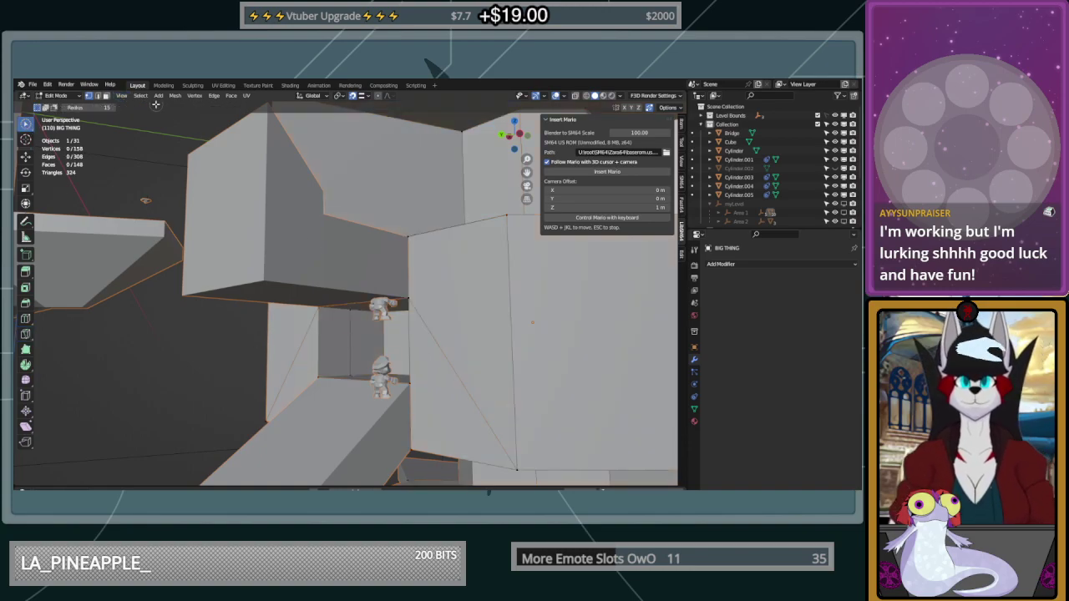
{"action": "left_click", "coordinate": [106, 96]}
{"action": "left_click", "coordinate": [348, 335]}
{"action": "middle_click_drag", "start_coordinate": [348, 335], "coordinate": [417, 356]}
{"action": "left_click", "coordinate": [27, 158]}
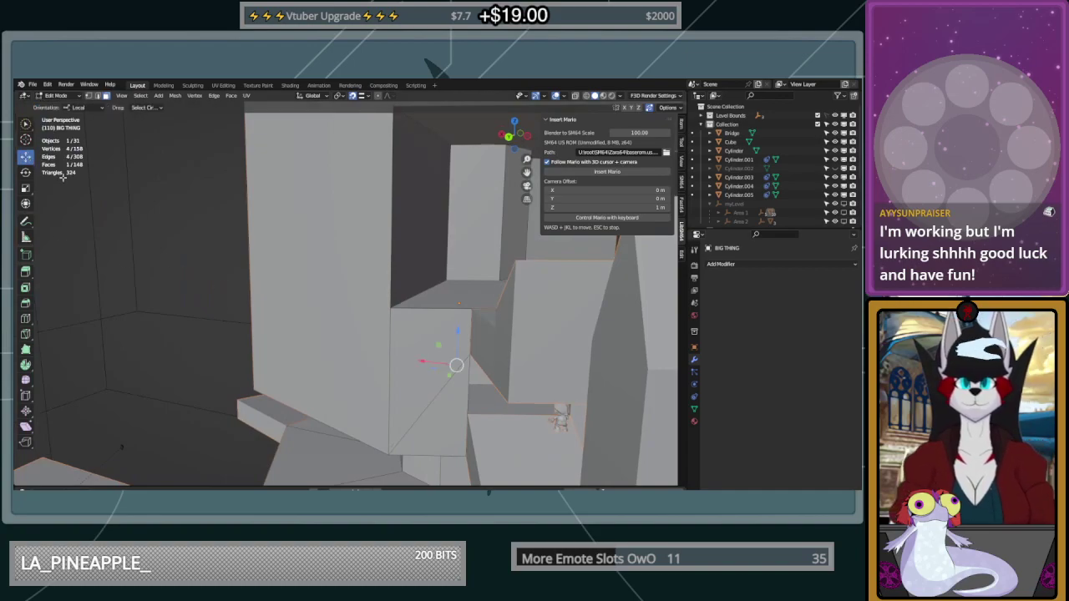
{"action": "middle_click_drag", "start_coordinate": [482, 317], "coordinate": [467, 304]}
{"action": "left_click", "coordinate": [25, 271]}
{"action": "scroll", "coordinate": [451, 349], "scroll_direction": "down", "scroll_amount": 4}
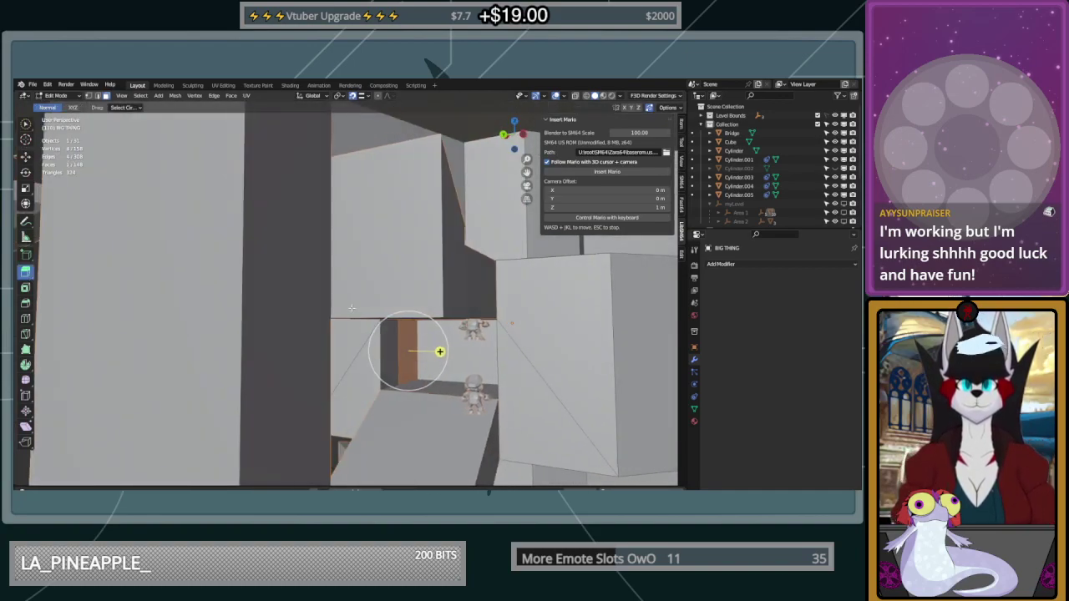
{"action": "left_click_drag", "start_coordinate": [434, 350], "coordinate": [393, 351]}
{"action": "middle_click_drag", "start_coordinate": [393, 351], "coordinate": [462, 325]}
{"action": "scroll", "coordinate": [380, 339], "scroll_direction": "up", "scroll_amount": 2}
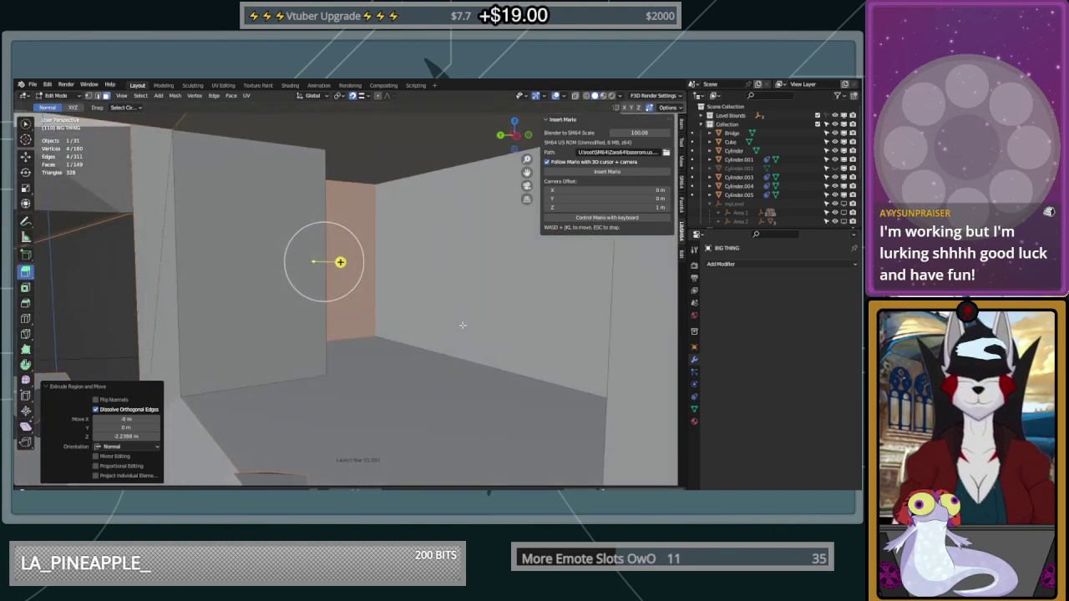
Knife-cut the recess floor from the lower corner of the inner wall straight across to the base of the opposite wall
{"action": "key", "text": "ctrl+z"}
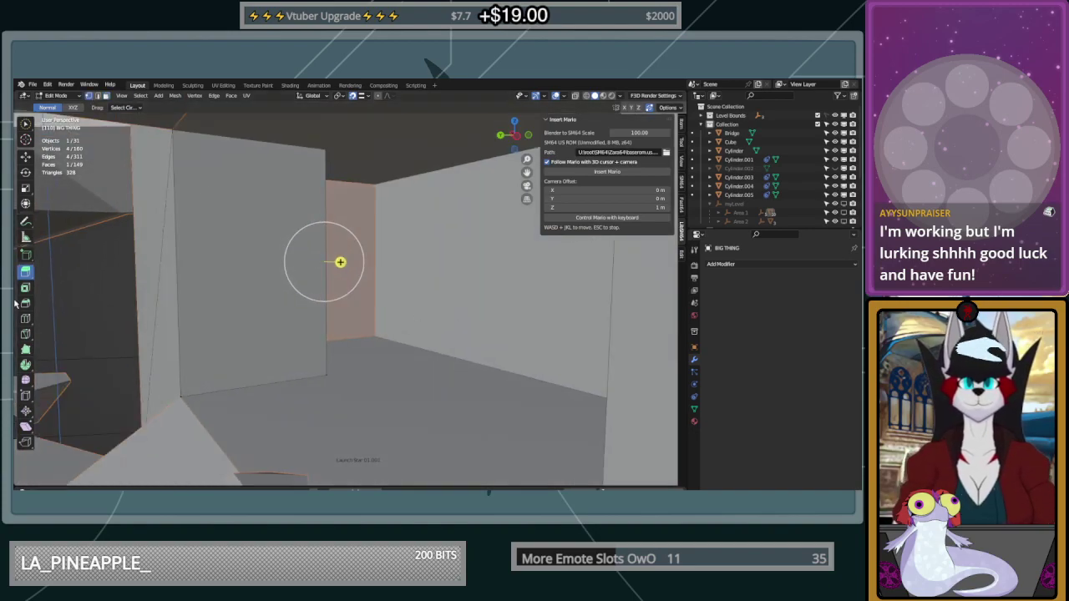
{"action": "left_click", "coordinate": [26, 334]}
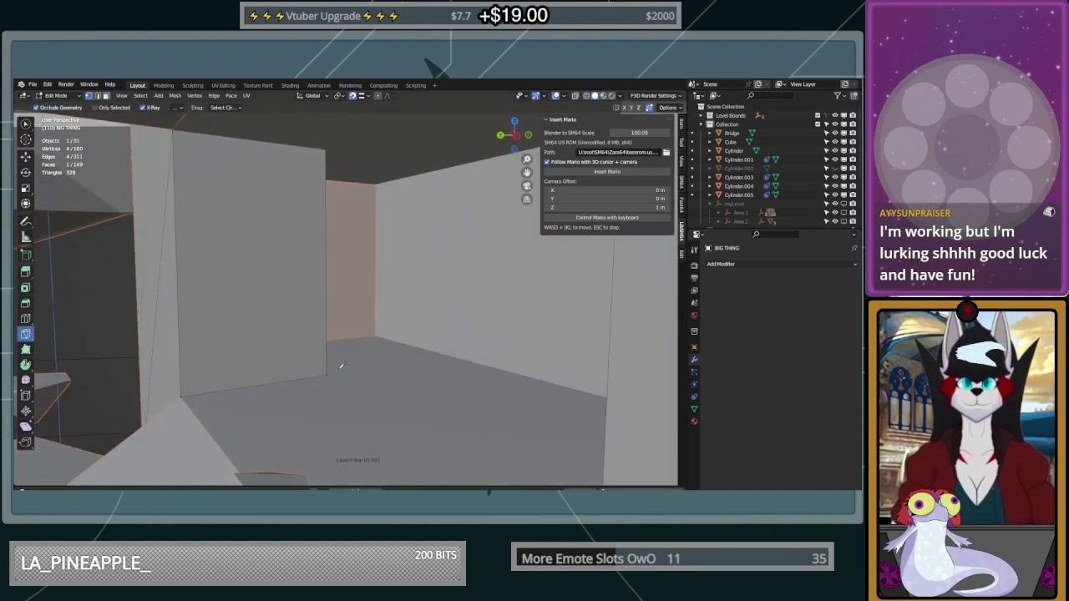
{"action": "key", "text": "a"}
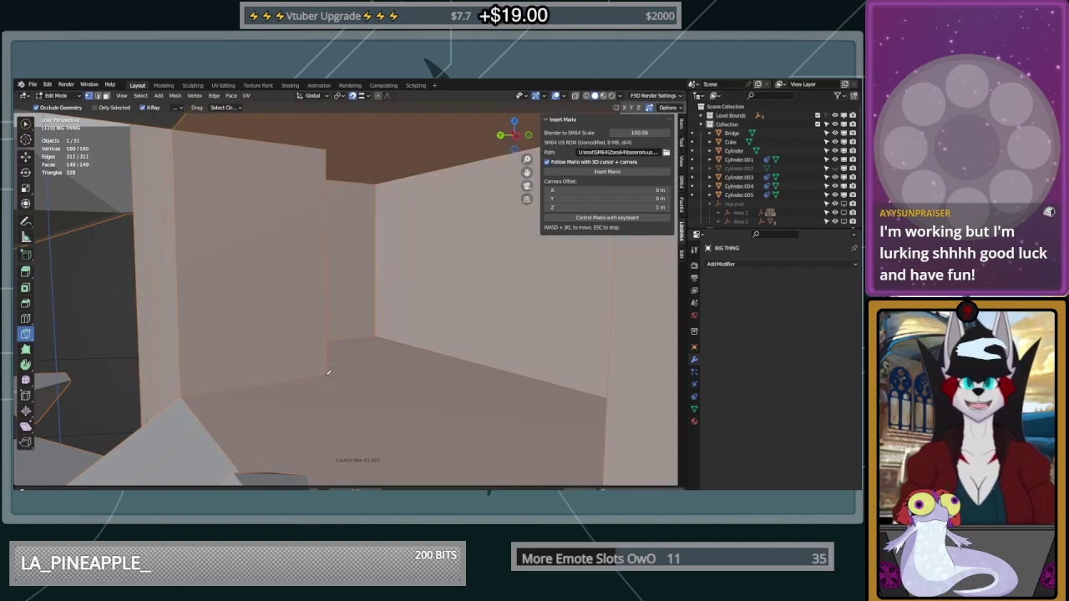
{"action": "left_click", "coordinate": [329, 372]}
{"action": "key", "text": "x"}
{"action": "key", "text": "x"}
{"action": "key", "text": "y"}
{"action": "key", "text": "Escape"}
{"action": "left_click", "coordinate": [329, 374]}
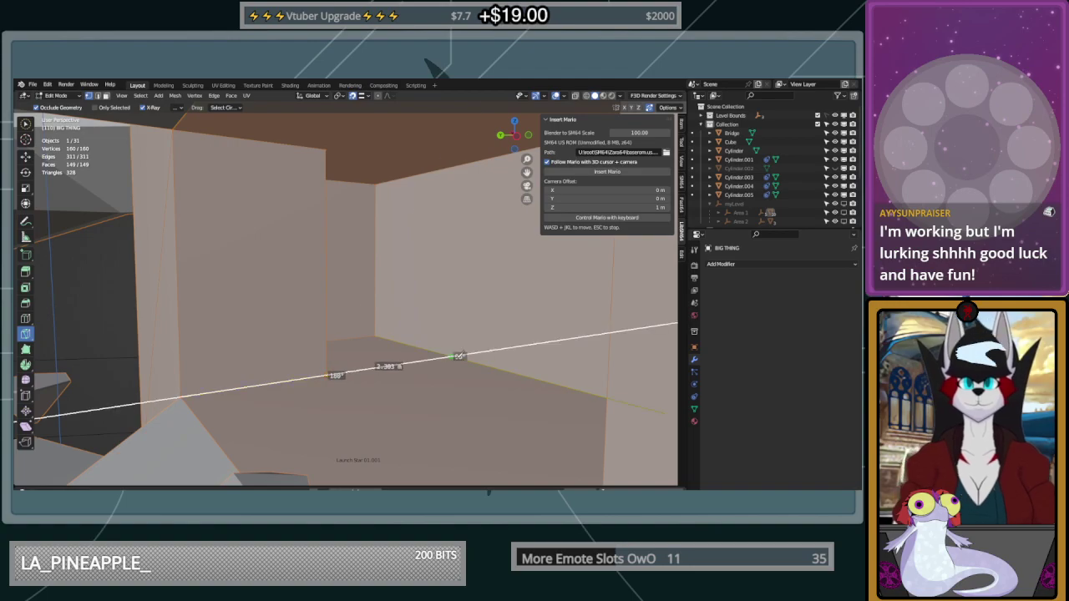
{"action": "left_click", "coordinate": [454, 357]}
{"action": "right_click", "coordinate": [460, 356]}
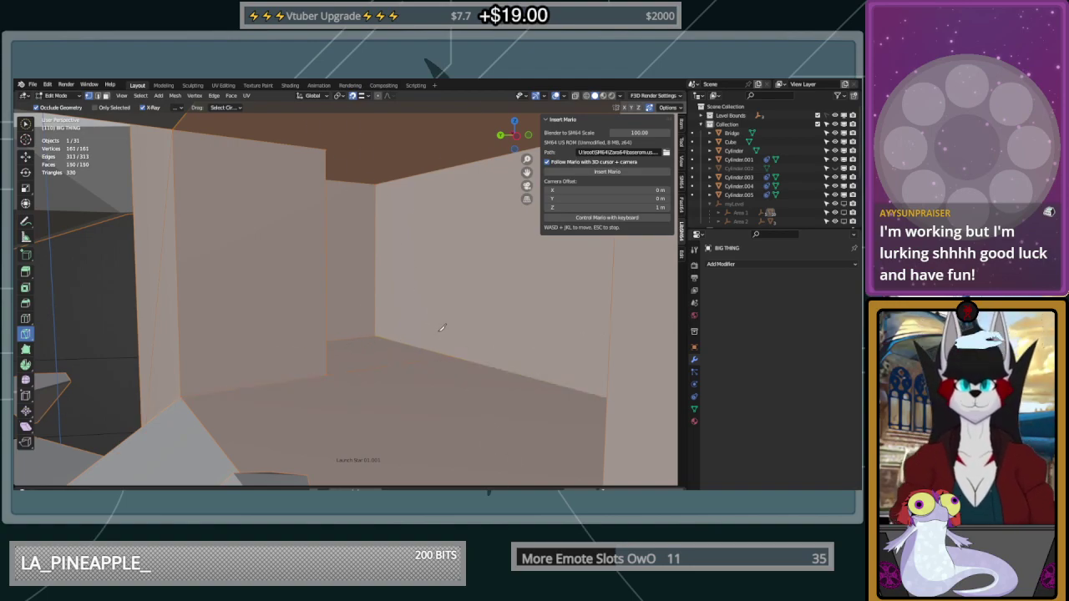
Examine the recess, the ramp and the surrounding tower walls from several angles and distances
{"action": "scroll", "coordinate": [442, 328], "scroll_direction": "down", "scroll_amount": 3}
{"action": "middle_click_drag", "start_coordinate": [444, 328], "coordinate": [467, 323]}
{"action": "scroll", "coordinate": [468, 327], "scroll_direction": "down", "scroll_amount": 3}
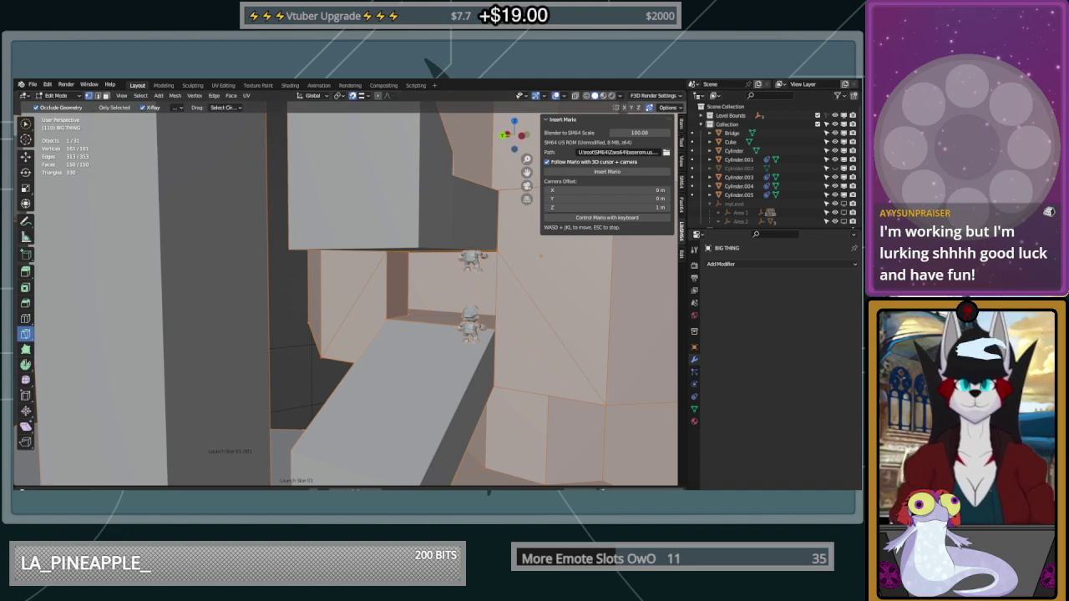
{"action": "mouse_move", "coordinate": [432, 287]}
{"action": "middle_mouse_down"}
{"action": "mouse_move", "coordinate": [399, 319]}
{"action": "mouse_move", "coordinate": [439, 269]}
{"action": "middle_mouse_up"}
{"action": "scroll", "coordinate": [348, 192], "scroll_direction": "down", "scroll_amount": 3}
{"action": "middle_click_drag", "start_coordinate": [568, 306], "coordinate": [481, 208]}
{"action": "middle_click_drag", "start_coordinate": [415, 203], "coordinate": [341, 223]}
{"action": "middle_click_drag", "start_coordinate": [325, 280], "coordinate": [417, 290]}
{"action": "scroll", "coordinate": [363, 285], "scroll_direction": "up", "scroll_amount": 3}
{"action": "scroll", "coordinate": [418, 291], "scroll_direction": "up", "scroll_amount": 1}
{"action": "middle_click_drag", "start_coordinate": [578, 322], "coordinate": [235, 177]}
Dissolve the diagonally split wall faces on both sides of the ramp into single faces
{"action": "left_click", "coordinate": [100, 97]}
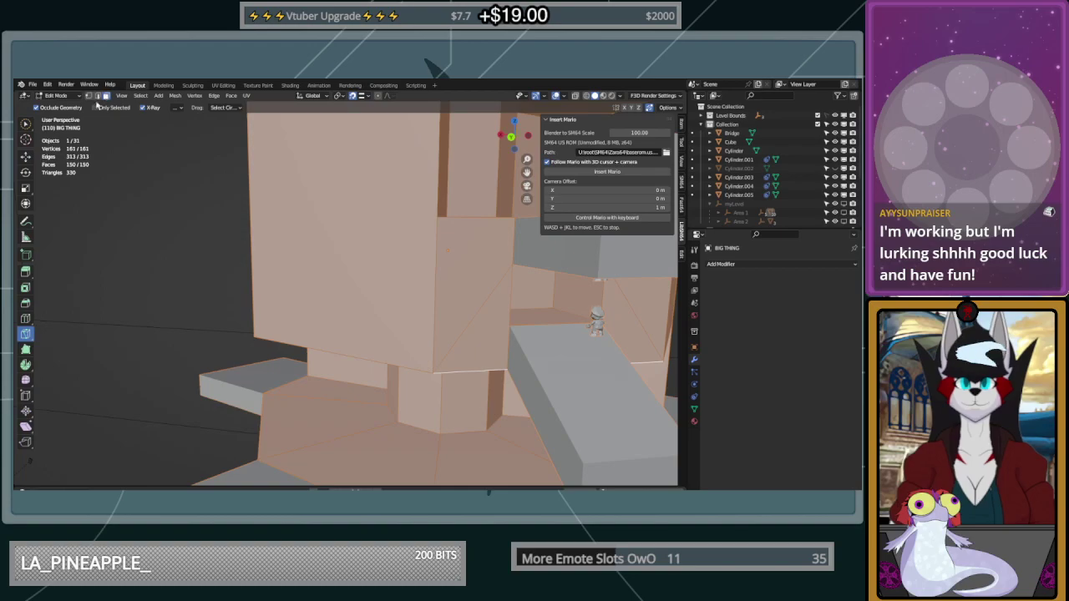
{"action": "left_click", "coordinate": [26, 124]}
{"action": "left_click", "coordinate": [497, 305]}
{"action": "middle_click_drag", "start_coordinate": [633, 310], "coordinate": [445, 286]}
{"action": "key", "text": "x"}
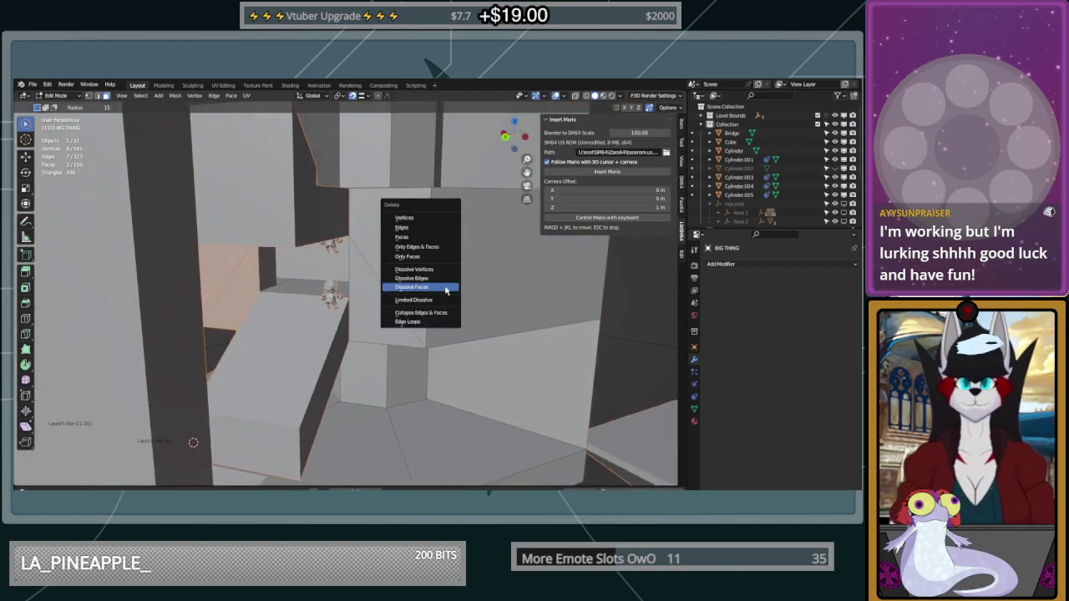
{"action": "left_click", "coordinate": [445, 290]}
{"action": "left_click", "coordinate": [386, 276]}
{"action": "key", "text": "x"}
{"action": "left_click", "coordinate": [386, 276]}
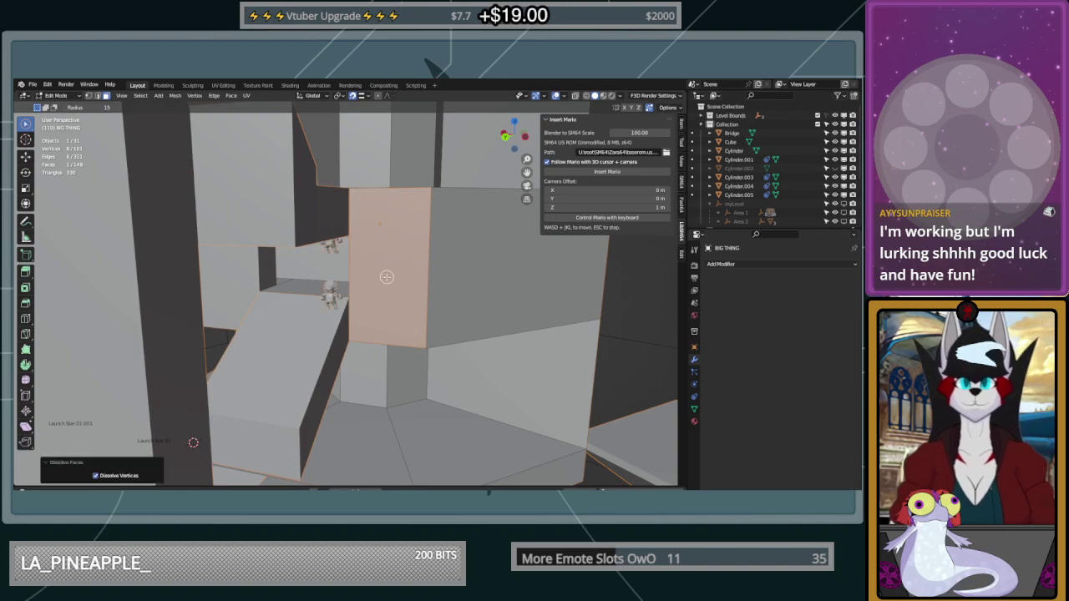
Knife-cut the wall beside the ramp horizontally, from the ramp's upper corner to the tower's next vertical edge
{"action": "middle_click_drag", "start_coordinate": [386, 276], "coordinate": [443, 276]}
{"action": "middle_click_drag", "start_coordinate": [346, 288], "coordinate": [391, 291]}
{"action": "middle_click_drag", "start_coordinate": [243, 248], "coordinate": [288, 259]}
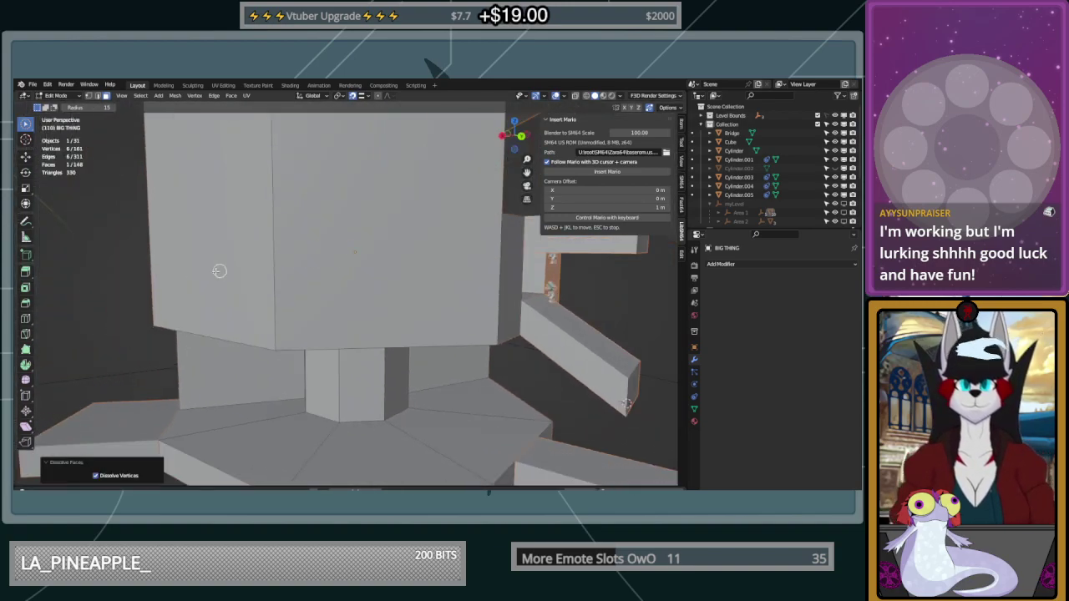
{"action": "left_click", "coordinate": [25, 333]}
{"action": "mouse_move", "coordinate": [493, 296]}
{"action": "middle_mouse_down"}
{"action": "mouse_move", "coordinate": [518, 309]}
{"action": "mouse_move", "coordinate": [489, 306]}
{"action": "middle_mouse_up"}
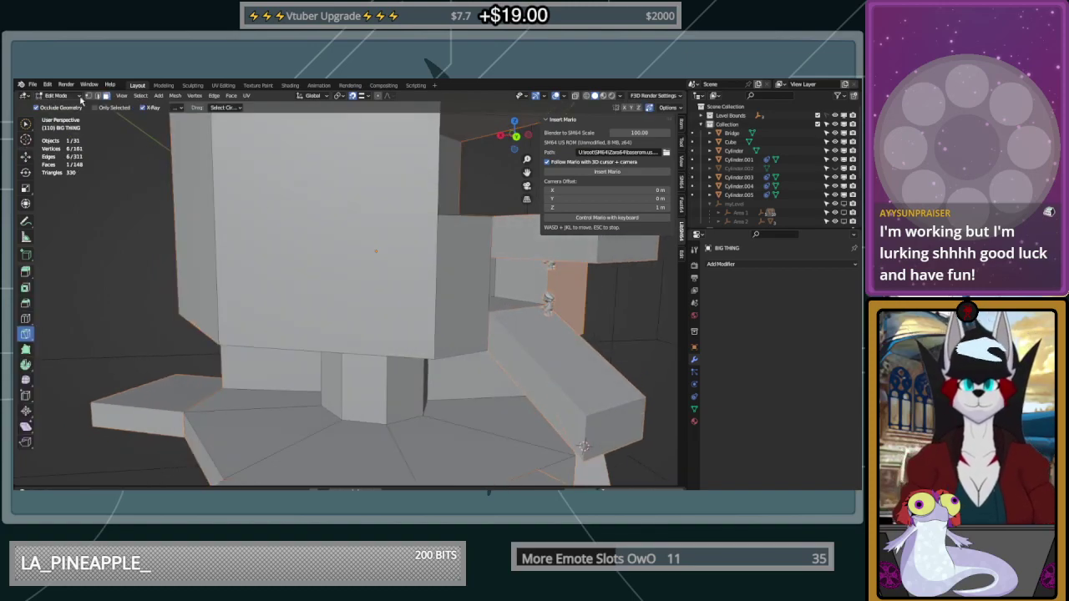
{"action": "key", "text": "a"}
{"action": "left_click", "coordinate": [490, 312]}
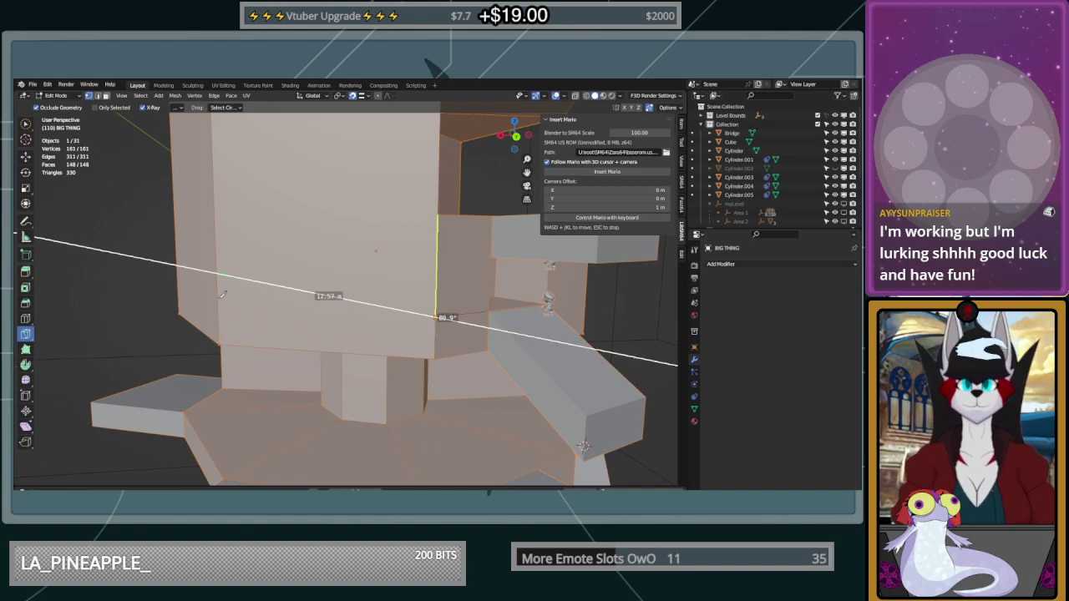
{"action": "left_click", "coordinate": [435, 316]}
{"action": "key", "text": "Return"}
{"action": "left_click", "coordinate": [436, 316]}
Continue the horizontal cut across the adjacent tower wall face near its lower edge, using the knife's angle constraint
{"action": "middle_click_drag", "start_coordinate": [219, 309], "coordinate": [373, 308]}
{"action": "left_click", "coordinate": [372, 308]}
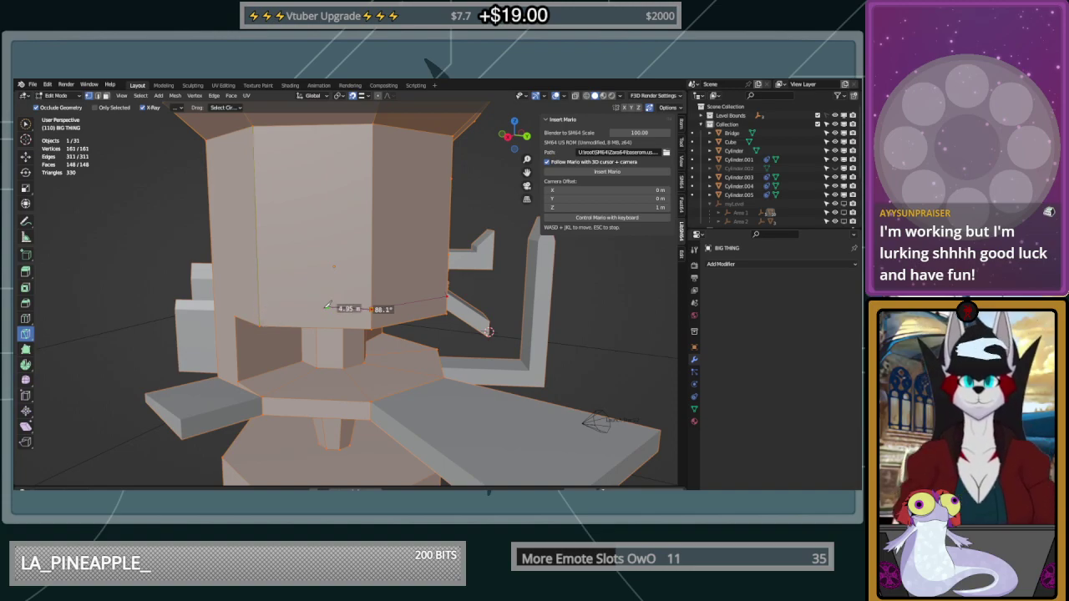
{"action": "key", "text": "a"}
{"action": "key", "text": "a"}
{"action": "left_click", "coordinate": [264, 307]}
{"action": "right_click", "coordinate": [264, 307]}
Knife-cut a second horizontal line across the upper part of the same tower wall face
{"action": "middle_click_drag", "start_coordinate": [391, 305], "coordinate": [296, 234]}
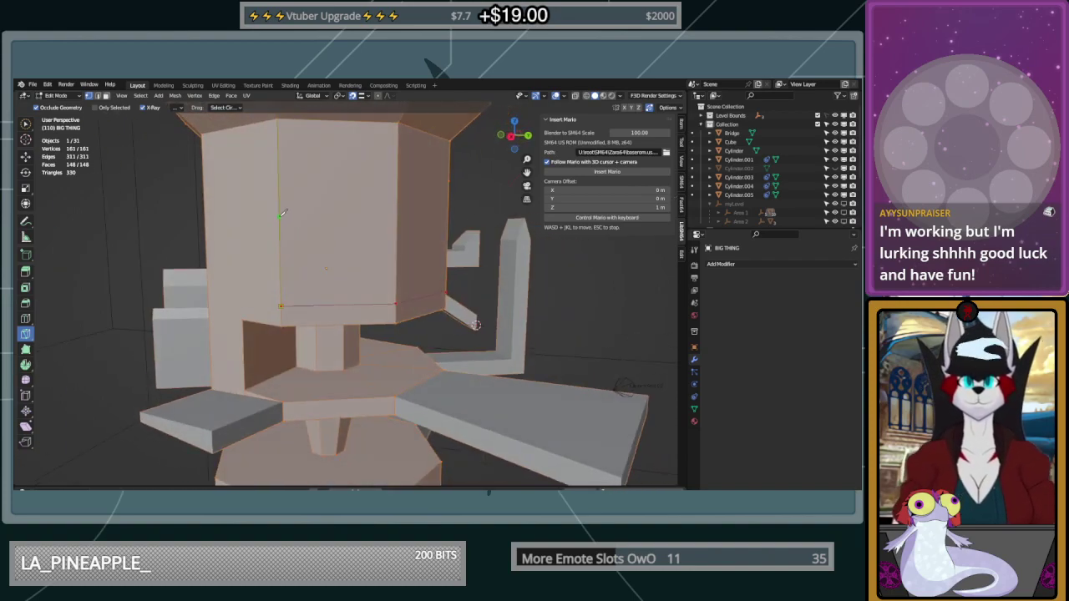
{"action": "left_click", "coordinate": [282, 214]}
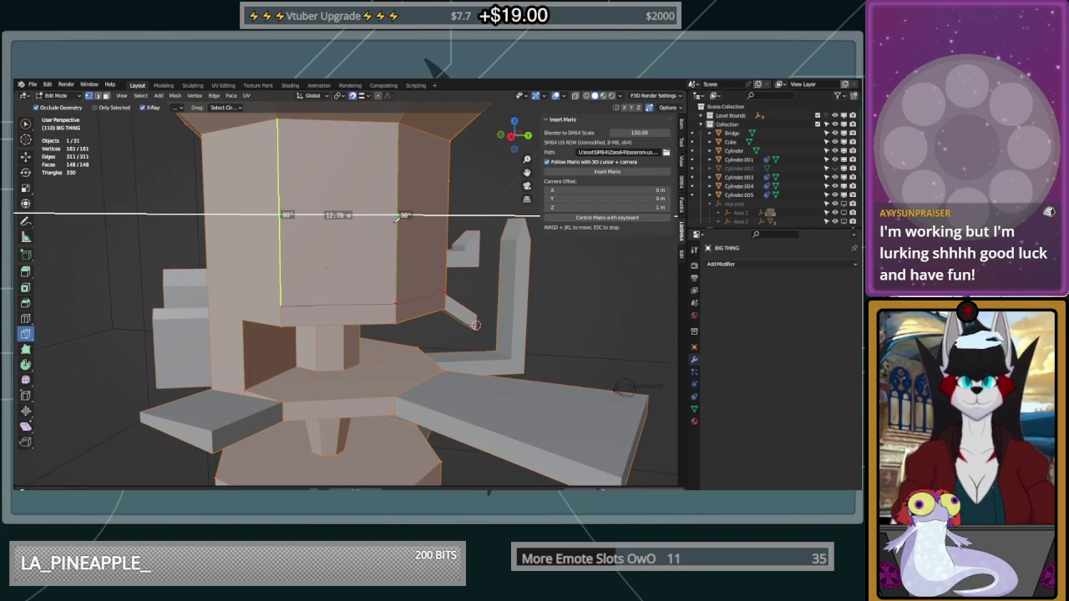
{"action": "right_click", "coordinate": [323, 220]}
{"action": "left_click", "coordinate": [280, 184]}
{"action": "left_click", "coordinate": [399, 185]}
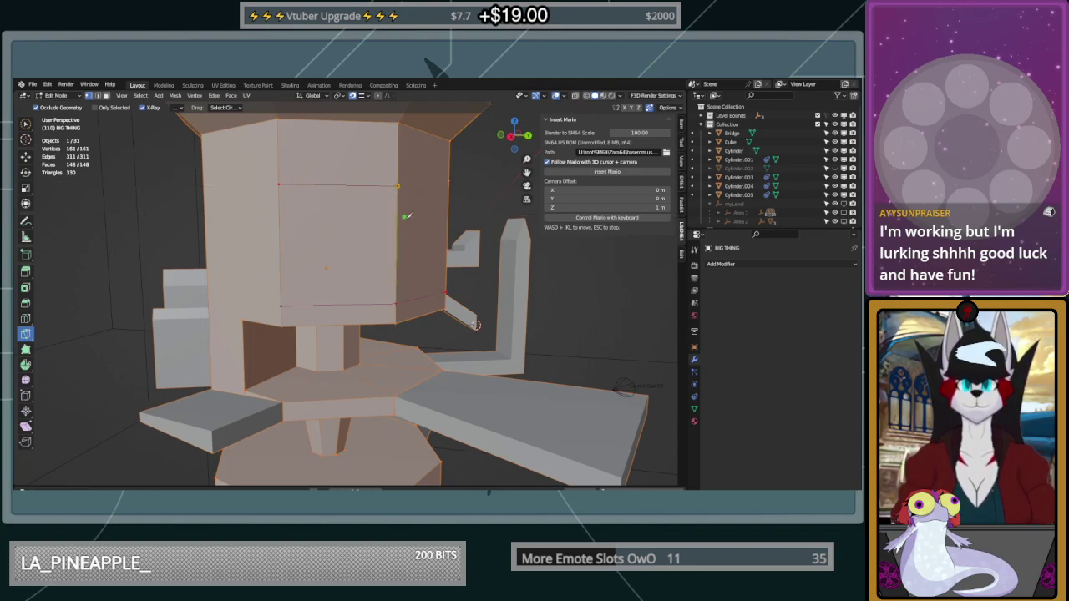
{"action": "middle_click_drag", "start_coordinate": [424, 296], "coordinate": [403, 294]}
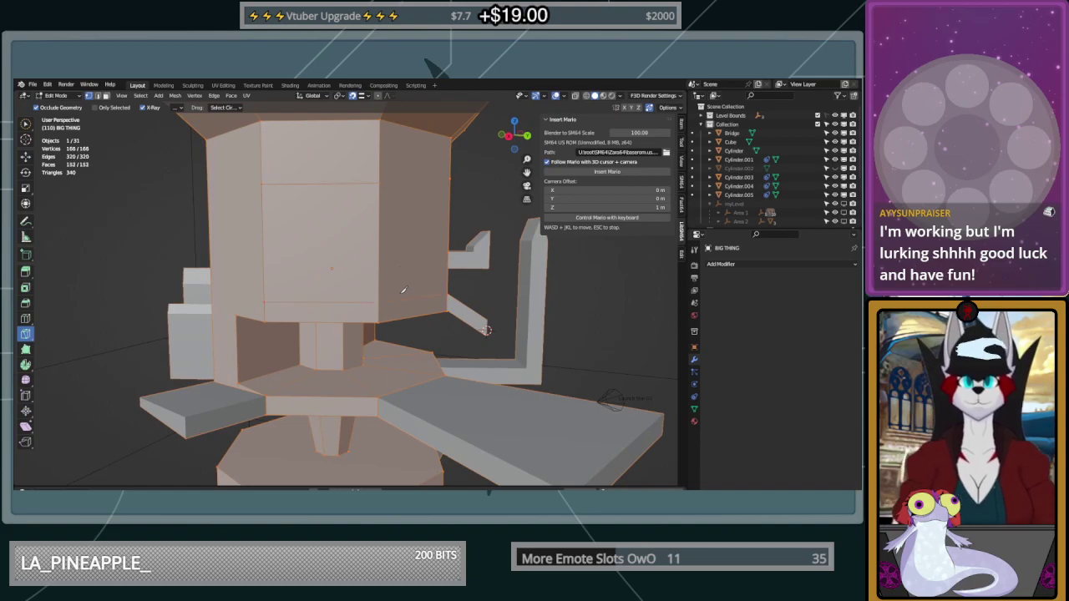
Delete the wall face between the two horizontal cuts to open the tower wall
{"action": "left_click", "coordinate": [106, 96]}
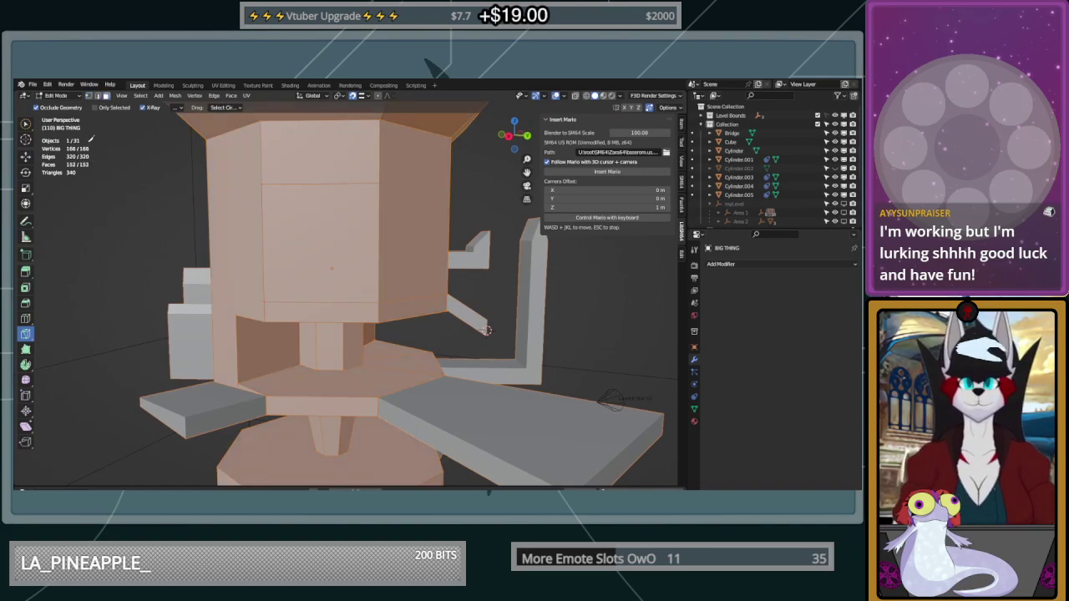
{"action": "left_click", "coordinate": [26, 124]}
{"action": "left_click", "coordinate": [361, 224]}
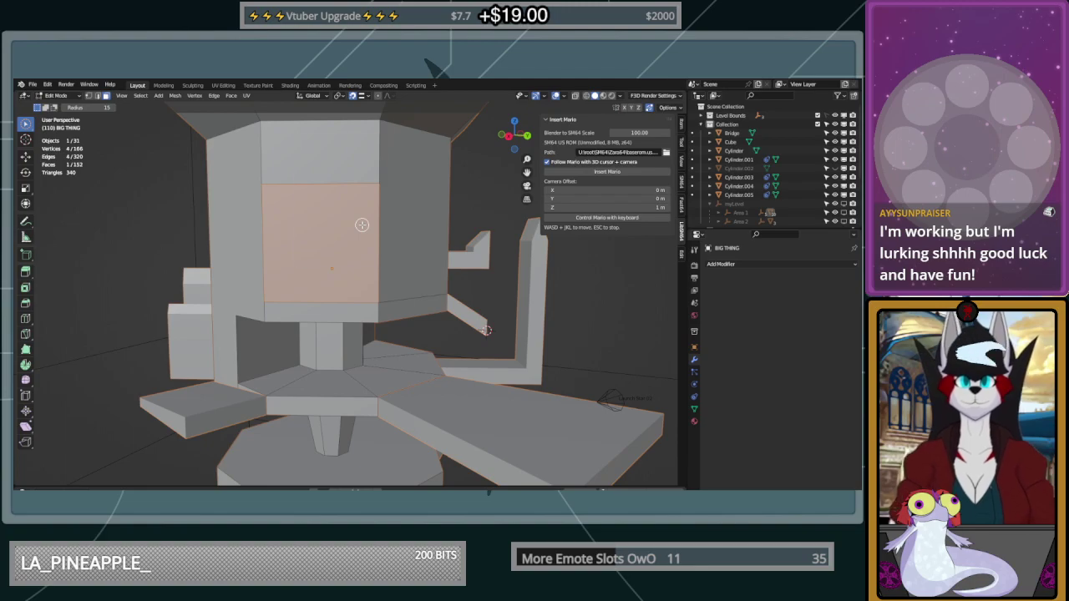
{"action": "key", "text": "x"}
{"action": "left_click", "coordinate": [361, 186]}
Subdivide both vertical edges of the inner column's lower front face, visible through the new opening
{"action": "middle_click_drag", "start_coordinate": [361, 185], "coordinate": [345, 308]}
{"action": "scroll", "coordinate": [359, 310], "scroll_direction": "up", "scroll_amount": 2}
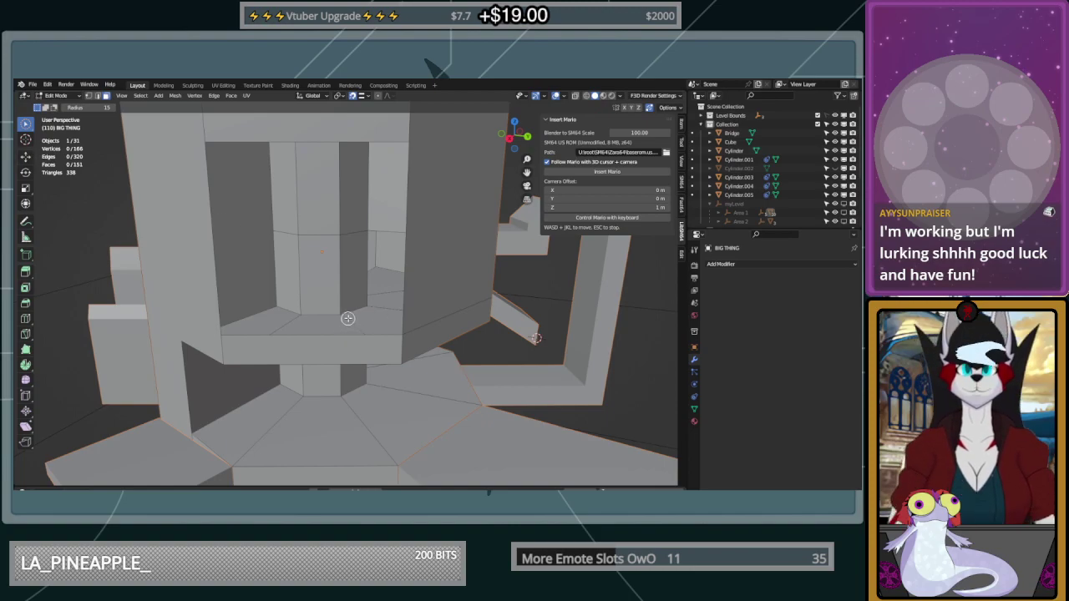
{"action": "left_click", "coordinate": [345, 315]}
{"action": "left_click", "coordinate": [328, 301]}
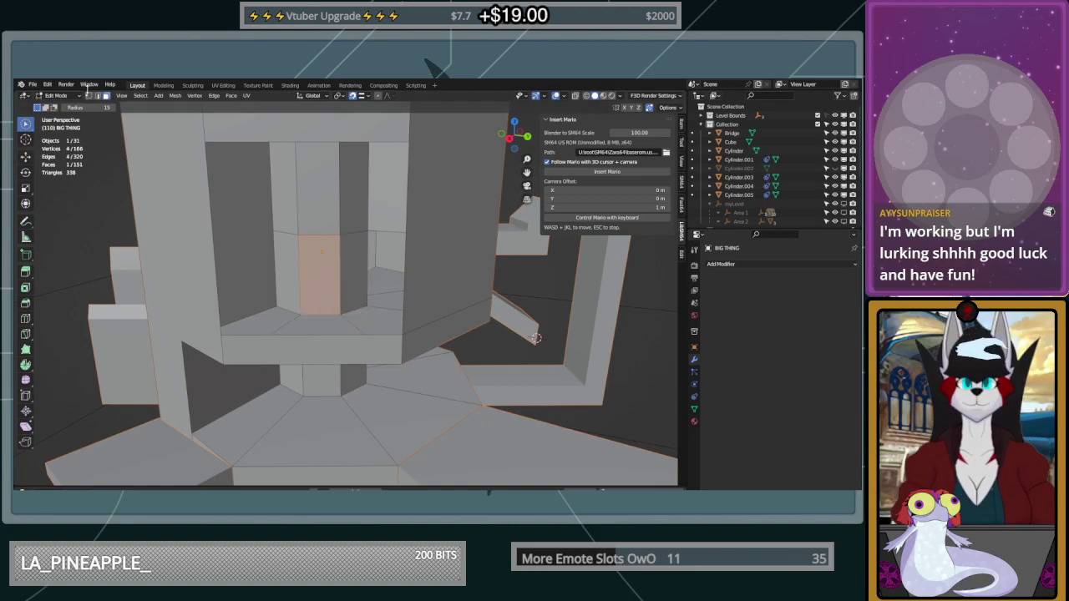
{"action": "left_click", "coordinate": [95, 96]}
{"action": "scroll", "coordinate": [334, 259], "scroll_direction": "up", "scroll_amount": 2}
{"action": "left_click", "coordinate": [290, 227]}
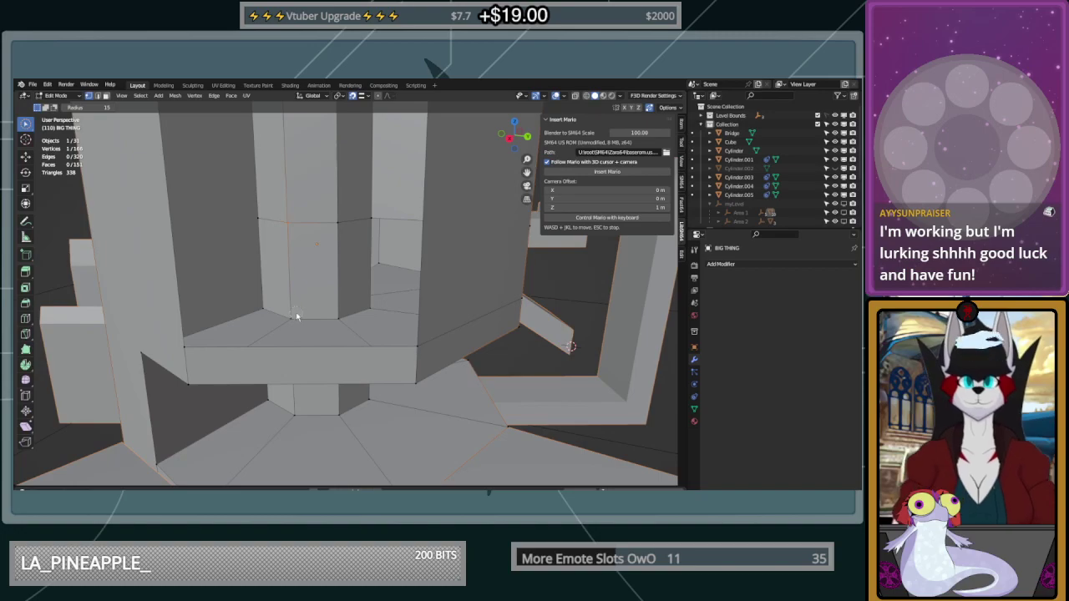
{"action": "right_click", "coordinate": [296, 314]}
{"action": "left_click", "coordinate": [284, 294]}
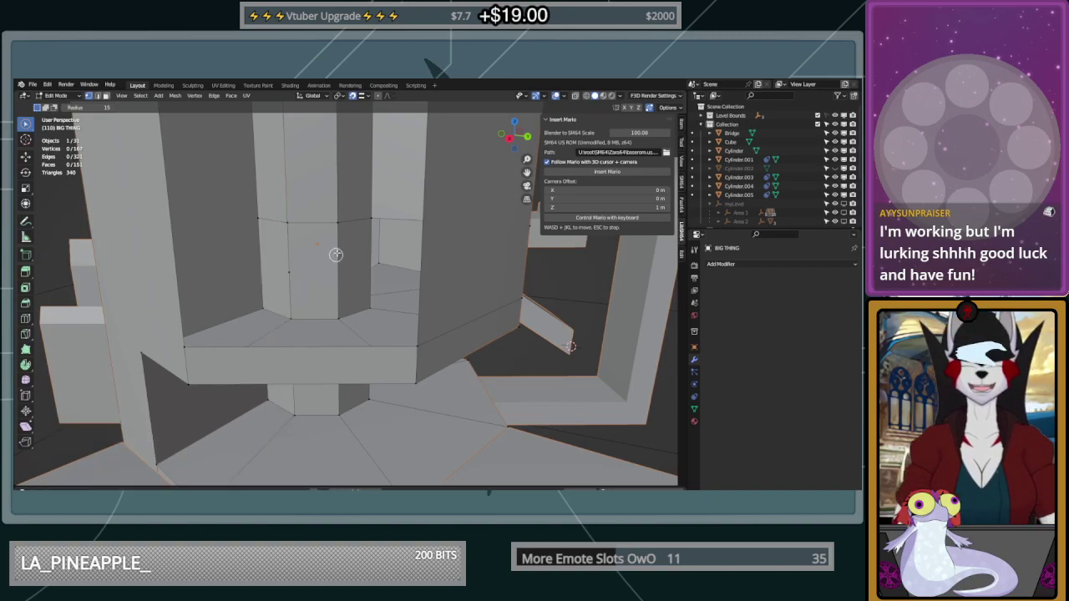
{"action": "right_click", "coordinate": [340, 317]}
{"action": "left_click", "coordinate": [340, 314]}
{"action": "left_click", "coordinate": [353, 286]}
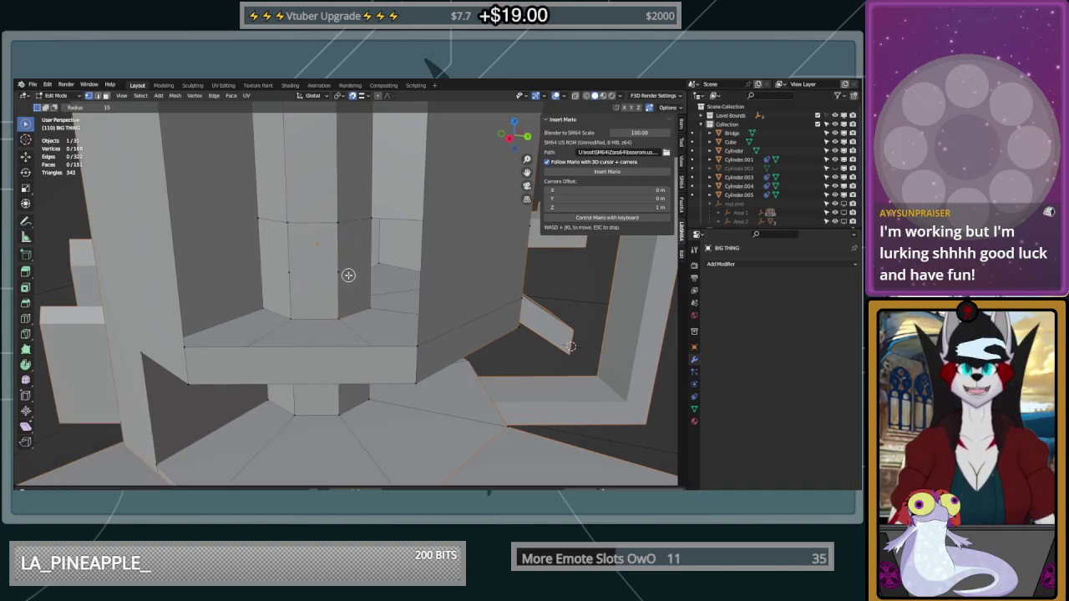
Knife-cut the column's front face horizontally between the midpoints of its two vertical edges
{"action": "left_click", "coordinate": [26, 333]}
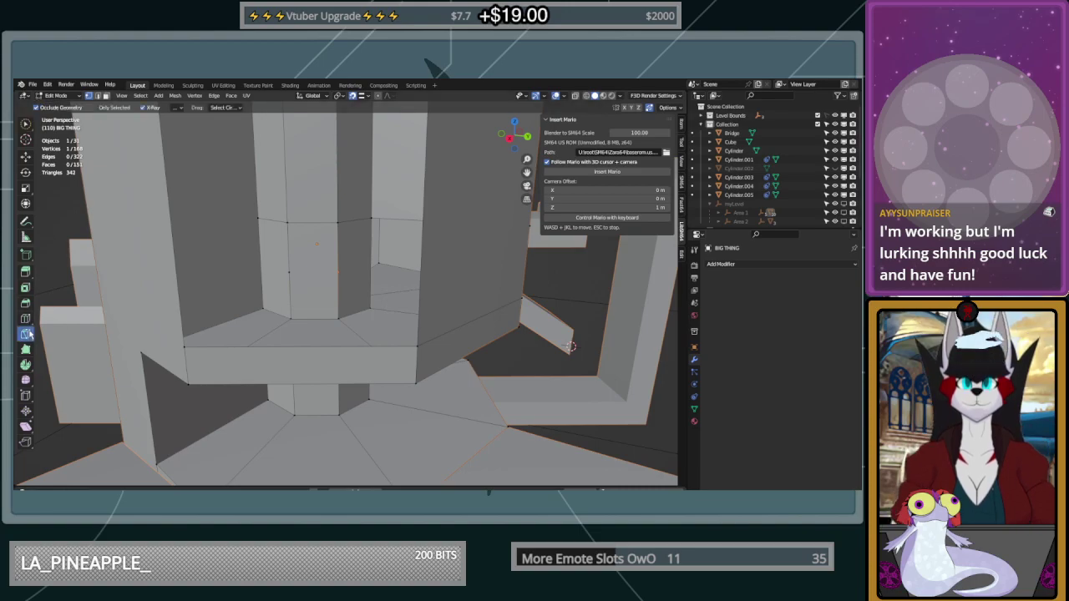
{"action": "key", "text": "a"}
{"action": "left_click", "coordinate": [290, 272]}
{"action": "left_click", "coordinate": [339, 271]}
{"action": "right_click", "coordinate": [342, 271]}
Move the new horizontal edge on the column down about 3.78 m along the local Z axis to the floor
{"action": "left_click", "coordinate": [25, 124]}
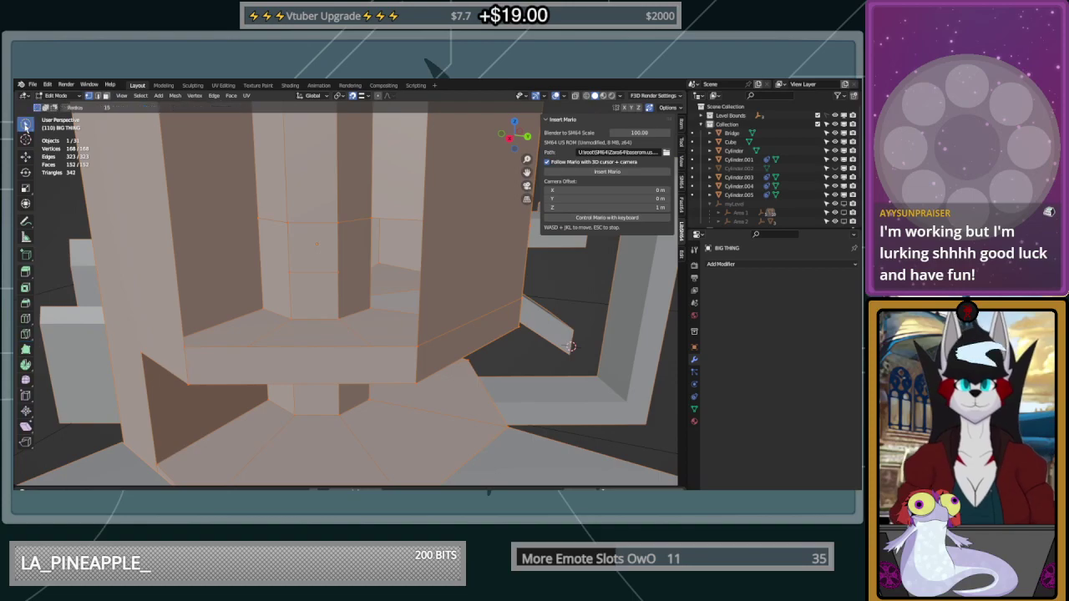
{"action": "middle_click_drag", "start_coordinate": [280, 268], "coordinate": [250, 239]}
{"action": "left_click", "coordinate": [26, 157]}
{"action": "left_click_drag", "start_coordinate": [314, 248], "coordinate": [470, 336]}
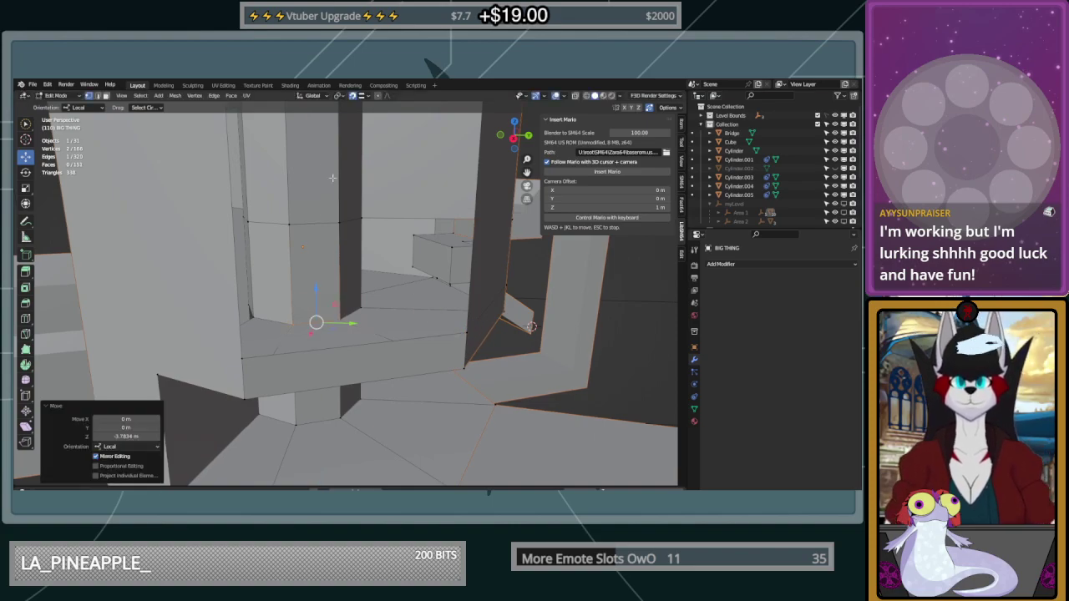
Undo the column edge's drop to the floor and move it down about 1.52 m along local Z with vertex snapping
{"action": "left_click", "coordinate": [371, 97]}
{"action": "left_click", "coordinate": [351, 132]}
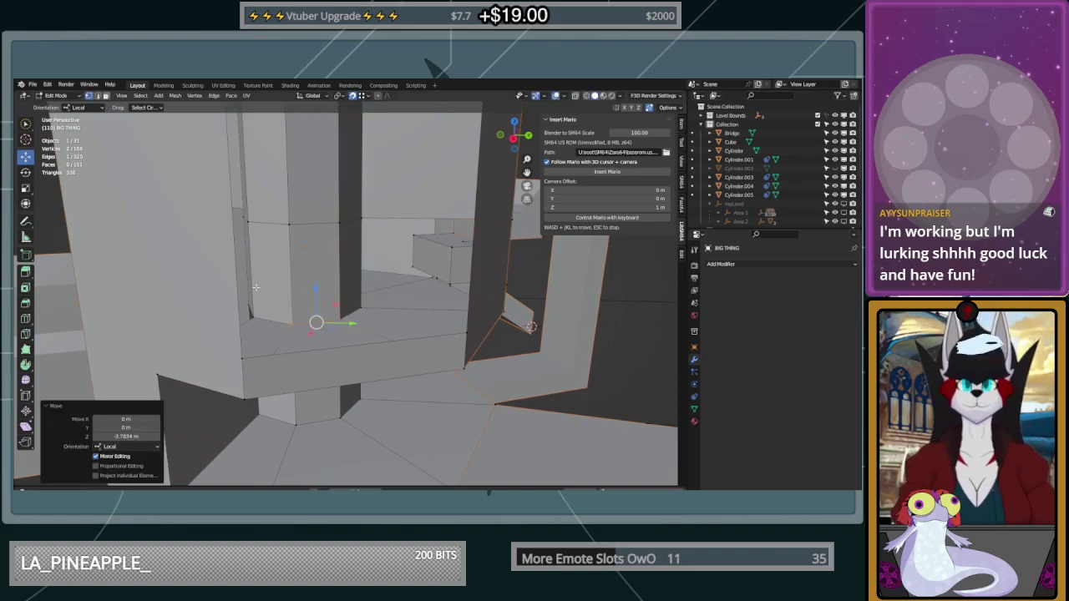
{"action": "key", "text": "ctrl+z"}
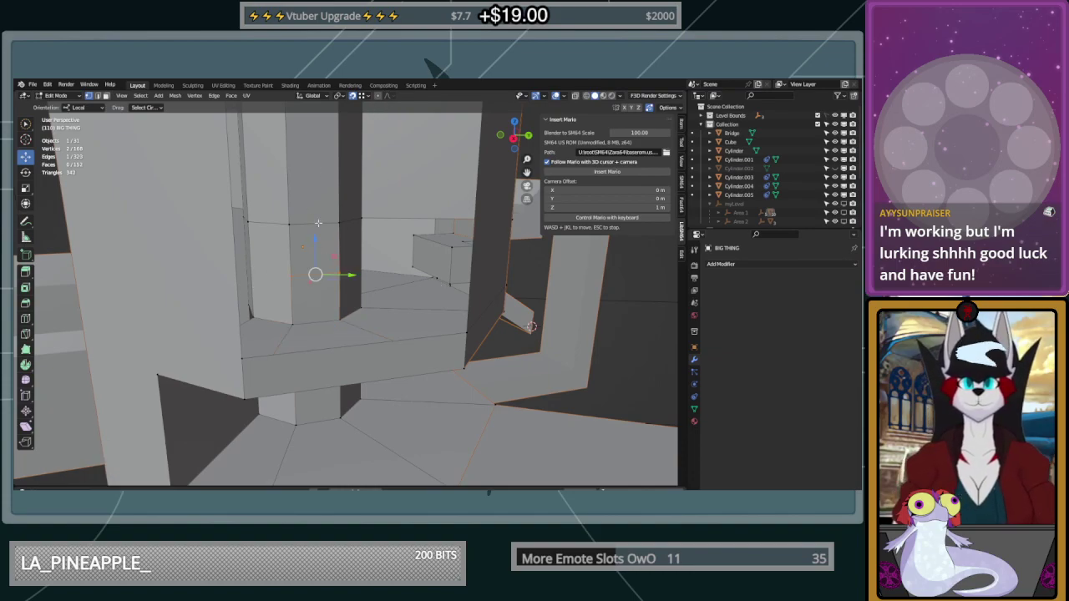
{"action": "left_click_drag", "start_coordinate": [316, 238], "coordinate": [467, 332]}
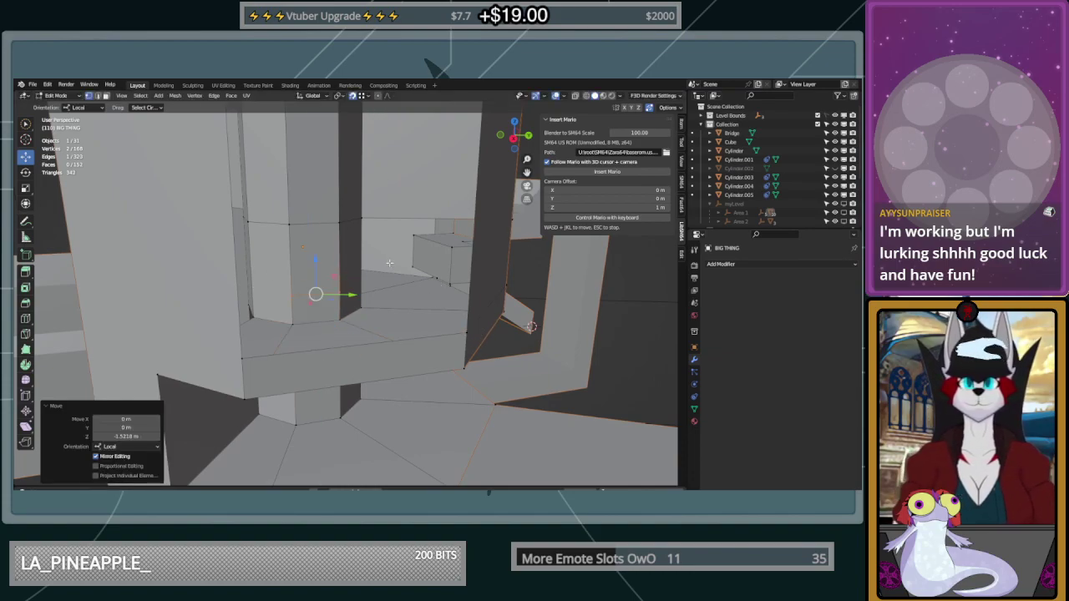
Move the column's upper front edge up about 7.83 m along local Z to the top of the wall opening
{"action": "middle_click_drag", "start_coordinate": [374, 219], "coordinate": [354, 216]}
{"action": "left_click", "coordinate": [339, 221]}
{"action": "left_click", "coordinate": [291, 222], "text": "shift"}
{"action": "scroll", "coordinate": [315, 255], "scroll_direction": "down", "scroll_amount": 2}
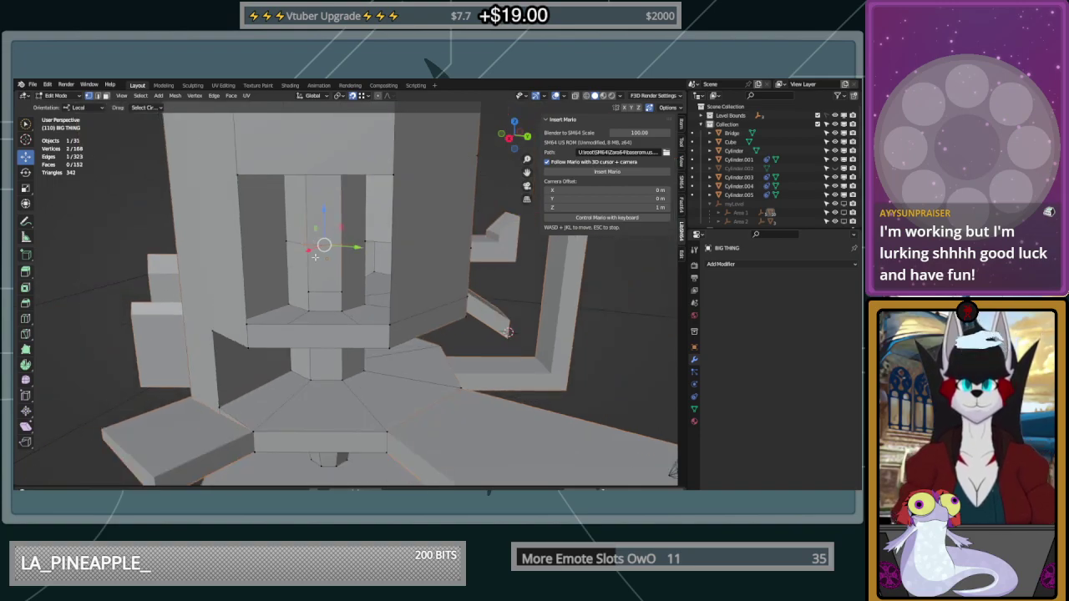
{"action": "left_click_drag", "start_coordinate": [321, 209], "coordinate": [382, 195]}
{"action": "middle_click_drag", "start_coordinate": [382, 196], "coordinate": [355, 298]}
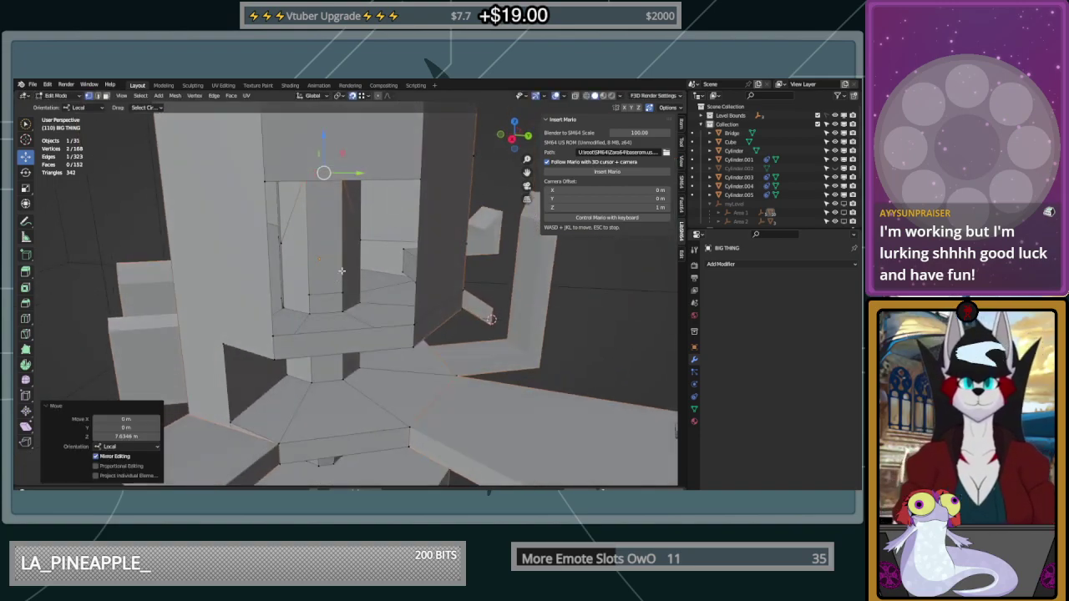
Fill a floor face between the column's lower front edge and the lower edge of the wall opening
{"action": "left_click", "coordinate": [354, 296]}
{"action": "left_click", "coordinate": [305, 299], "text": "shift"}
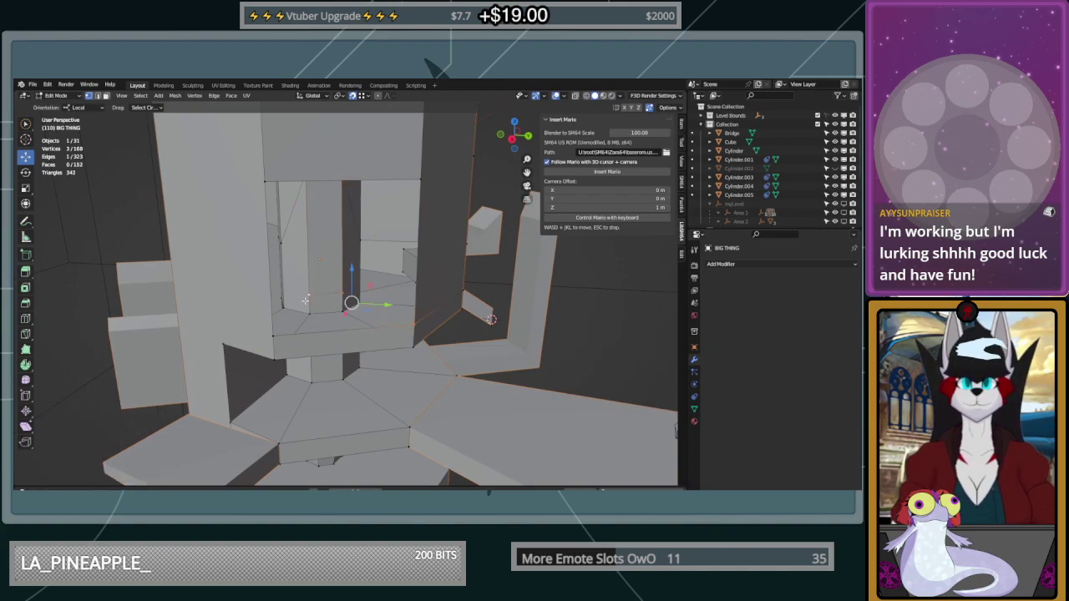
{"action": "left_click", "coordinate": [272, 333], "text": "shift"}
{"action": "key", "text": "f"}
{"action": "middle_click_drag", "start_coordinate": [272, 332], "coordinate": [330, 262]}
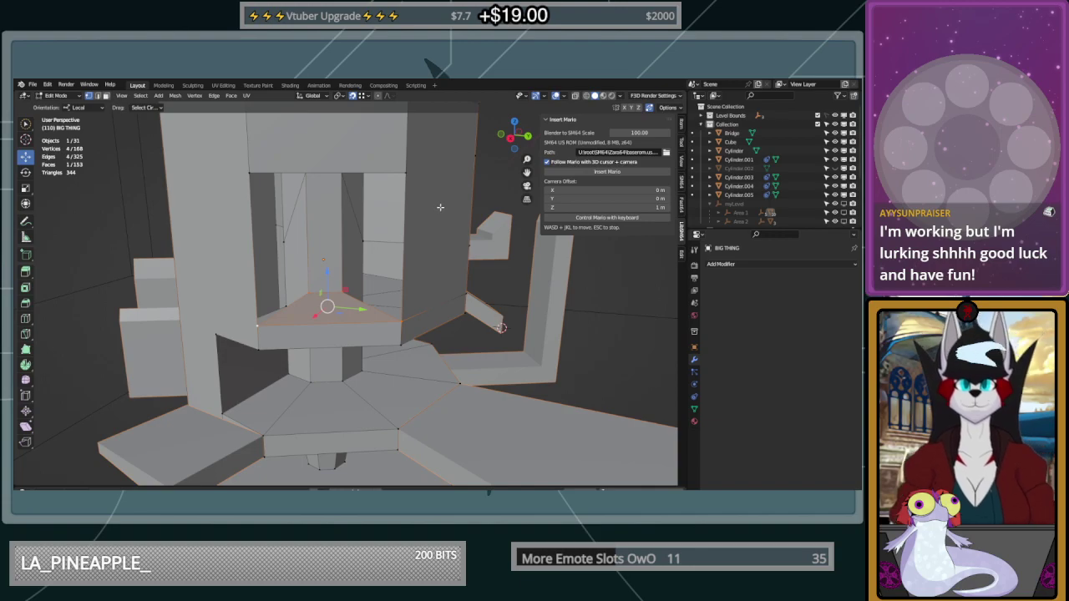
Fill a ceiling face between the column's raised front edge and the upper edge of the wall opening
{"action": "middle_click_drag", "start_coordinate": [440, 207], "coordinate": [414, 323]}
{"action": "middle_click_drag", "start_coordinate": [407, 385], "coordinate": [343, 407]}
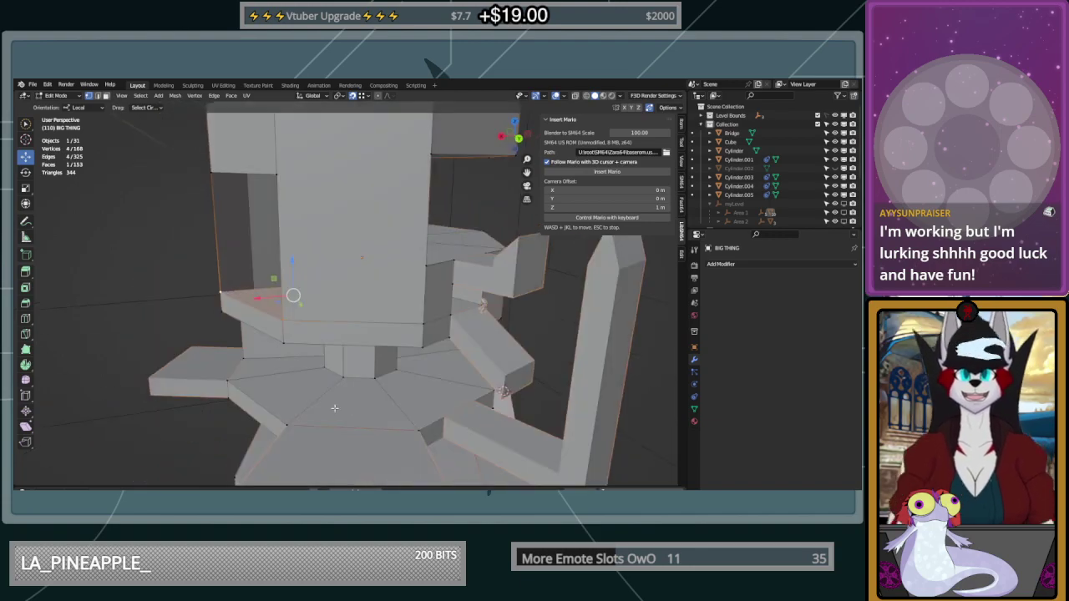
{"action": "middle_click_drag", "start_coordinate": [245, 244], "coordinate": [567, 336]}
{"action": "middle_click_drag", "start_coordinate": [367, 346], "coordinate": [318, 290]}
{"action": "middle_click_drag", "start_coordinate": [353, 333], "coordinate": [324, 235]}
{"action": "left_click", "coordinate": [347, 234]}
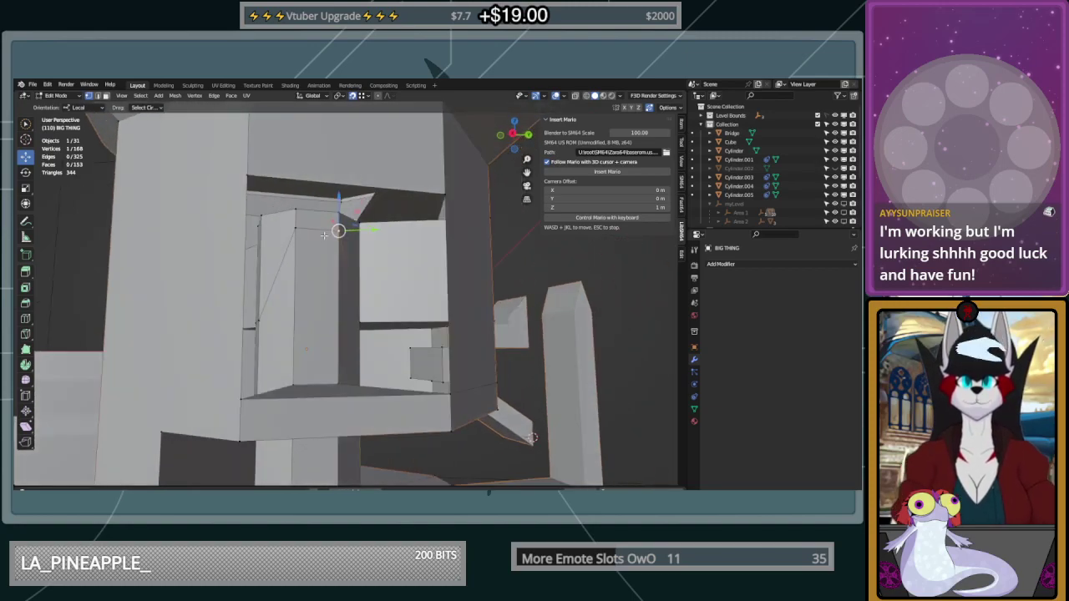
{"action": "left_click", "coordinate": [429, 194], "text": "shift"}
{"action": "key", "text": "f"}
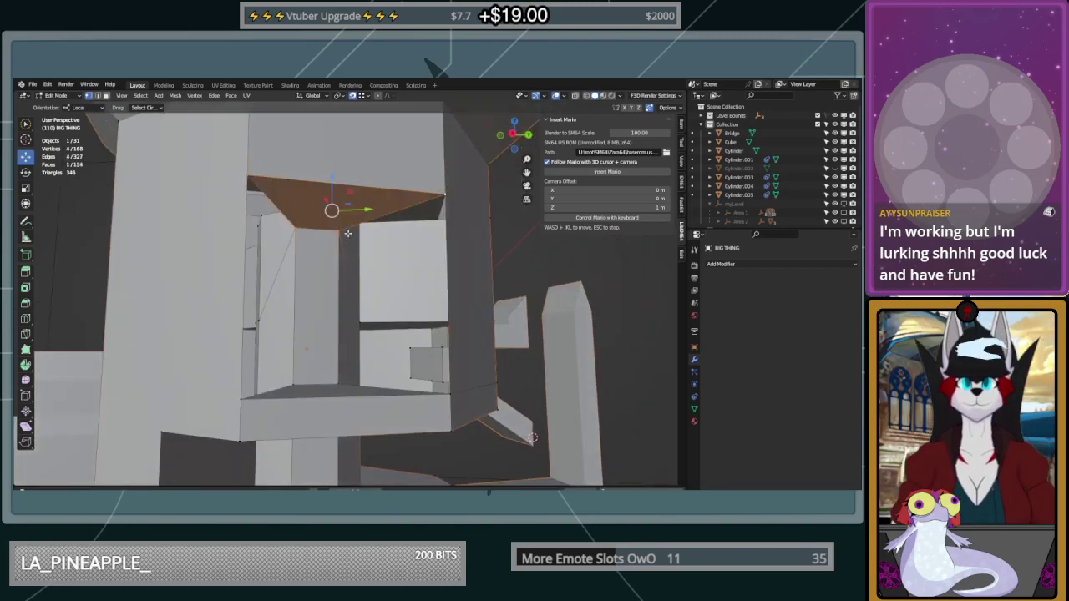
Fill both side faces between the column's vertical edges and the vertical edges of the wall opening to close the recess
{"action": "left_click", "coordinate": [336, 233]}
{"action": "left_click", "coordinate": [339, 385], "text": "shift"}
{"action": "left_click", "coordinate": [448, 395], "text": "shift"}
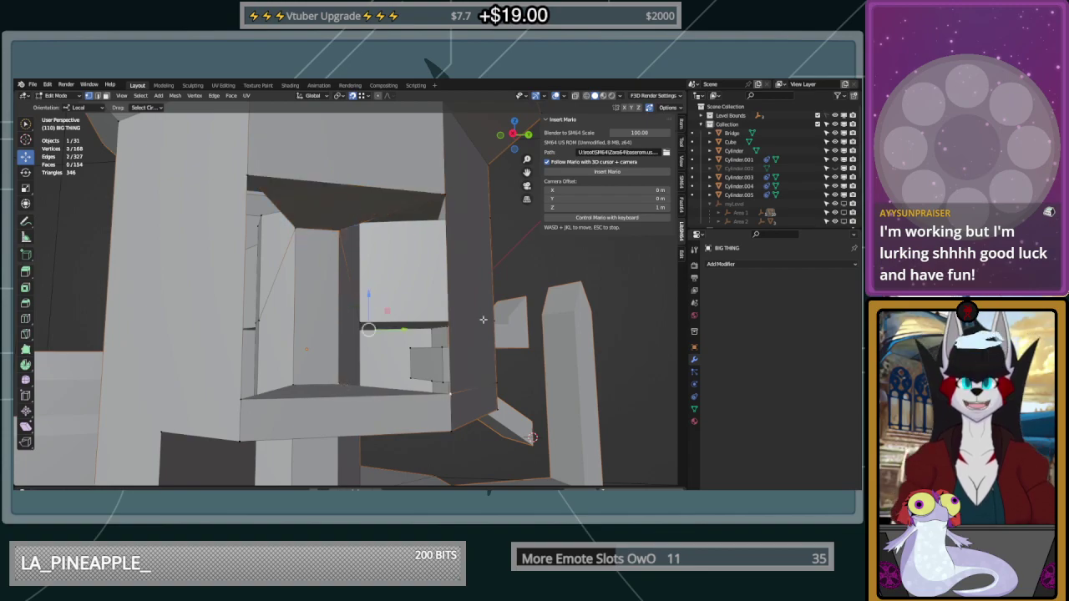
{"action": "key", "text": "f"}
{"action": "middle_click_drag", "start_coordinate": [444, 191], "coordinate": [265, 392]}
{"action": "key", "text": "alt+a"}
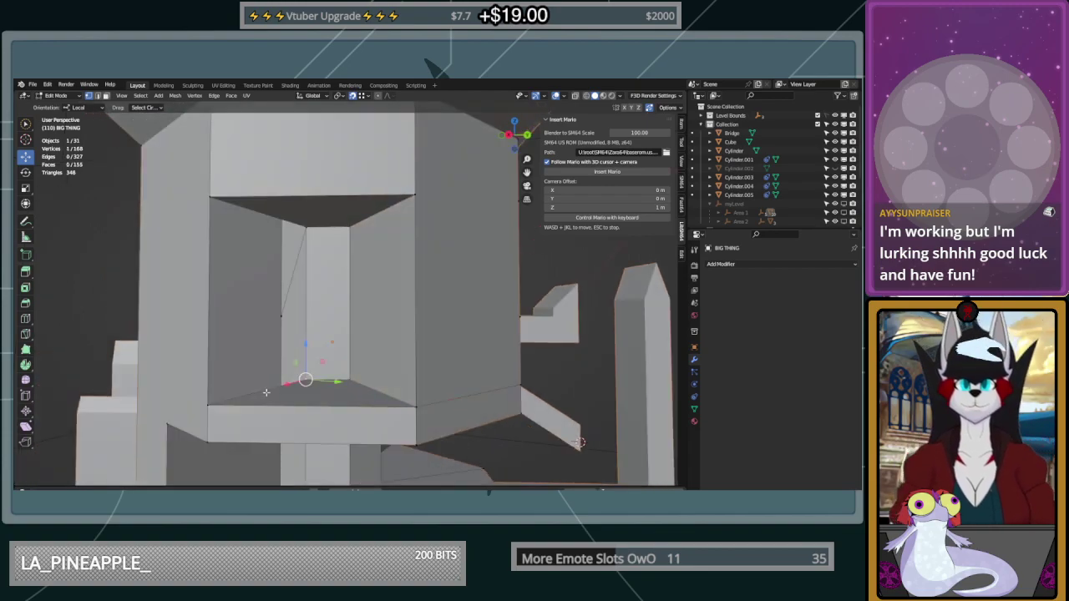
{"action": "left_click", "coordinate": [207, 404], "text": "shift"}
{"action": "left_click", "coordinate": [231, 205], "text": "shift"}
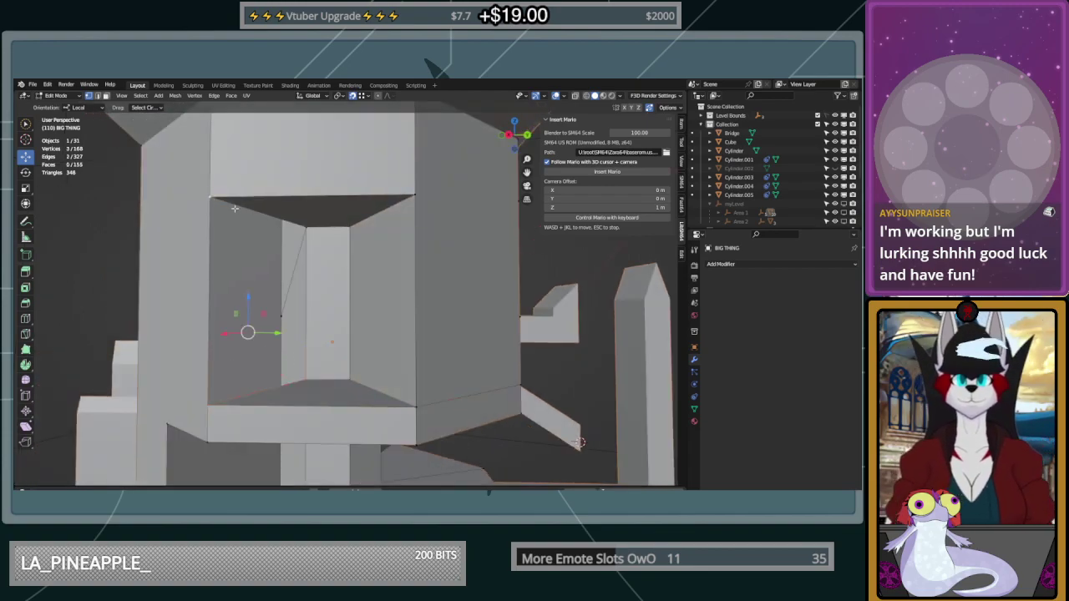
{"action": "left_click", "coordinate": [306, 227], "text": "shift"}
{"action": "key", "text": "f"}
{"action": "key", "text": "alt+a"}
Duplicate the end wall face inside the tower's interior recess and leave the copy in place
{"action": "middle_click_drag", "start_coordinate": [444, 365], "coordinate": [316, 387]}
{"action": "scroll", "coordinate": [338, 374], "scroll_direction": "down", "scroll_amount": 1}
{"action": "scroll", "coordinate": [316, 393], "scroll_direction": "up", "scroll_amount": 2}
{"action": "scroll", "coordinate": [315, 392], "scroll_direction": "up", "scroll_amount": 1}
{"action": "middle_click_drag", "start_coordinate": [205, 425], "coordinate": [356, 381]}
{"action": "scroll", "coordinate": [250, 397], "scroll_direction": "down", "scroll_amount": 2}
{"action": "scroll", "coordinate": [371, 370], "scroll_direction": "down", "scroll_amount": 1}
{"action": "scroll", "coordinate": [342, 392], "scroll_direction": "down", "scroll_amount": 1}
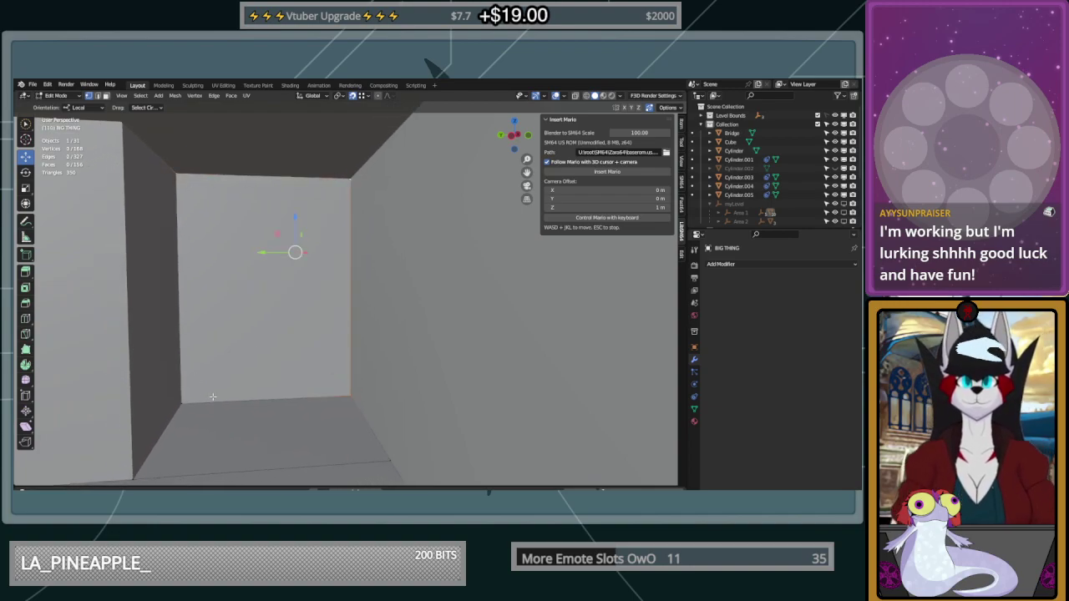
{"action": "middle_click_drag", "start_coordinate": [191, 403], "coordinate": [422, 342]}
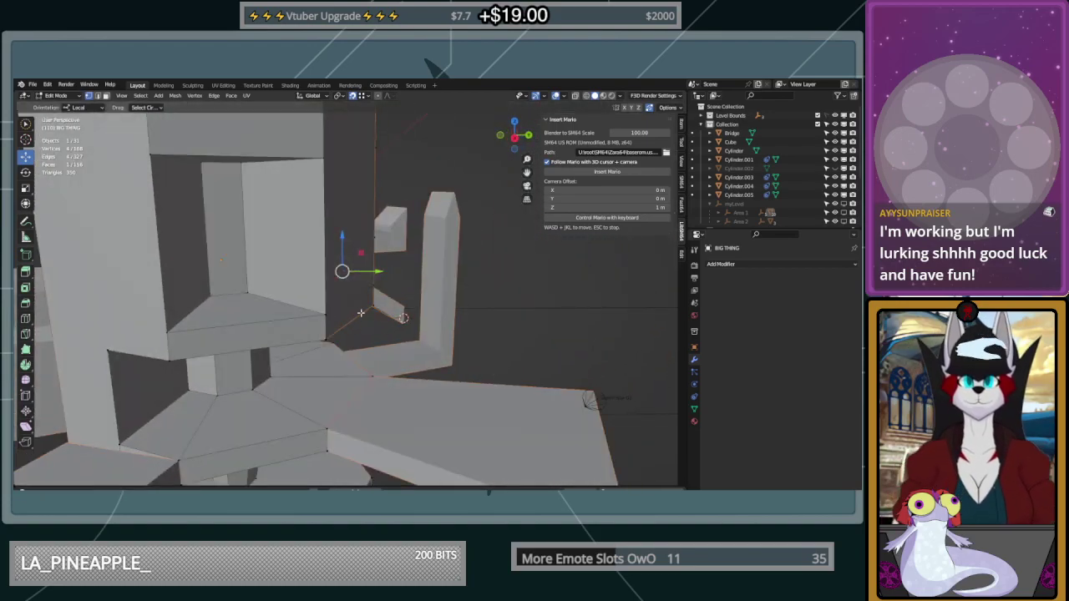
{"action": "key", "text": "g"}
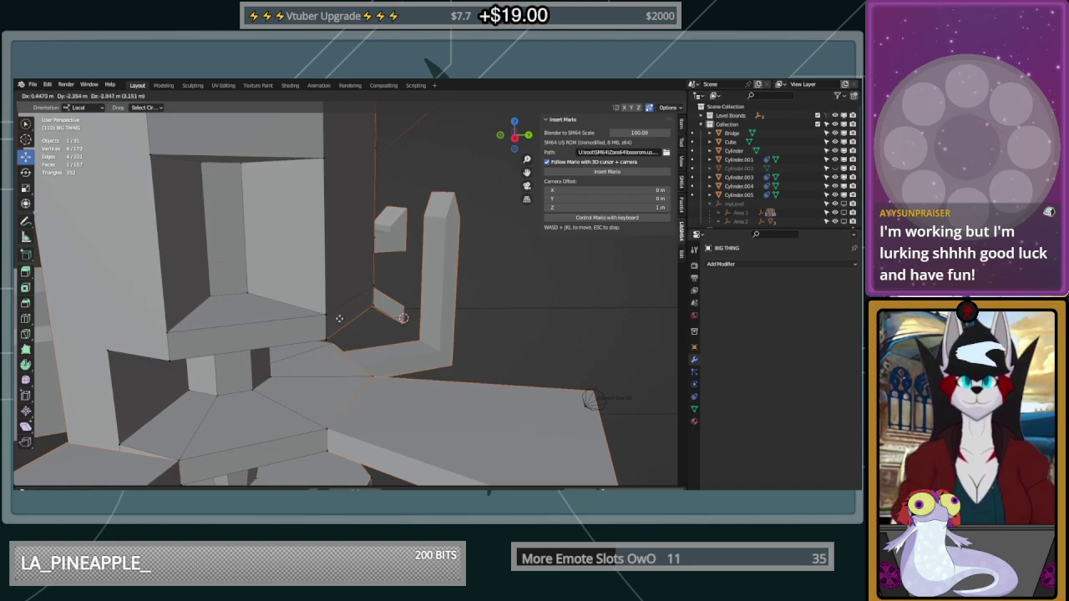
{"action": "right_click", "coordinate": [552, 332]}
Move the duplicated face about 17.39 m along the local X axis, out of the tower
{"action": "middle_click_drag", "start_coordinate": [552, 331], "coordinate": [395, 281]}
{"action": "left_click_drag", "start_coordinate": [395, 280], "coordinate": [233, 295]}
{"action": "middle_click_drag", "start_coordinate": [233, 296], "coordinate": [381, 294]}
Try to move the duplicated face back along the local X axis
{"action": "key", "text": "g"}
{"action": "key", "text": "x"}
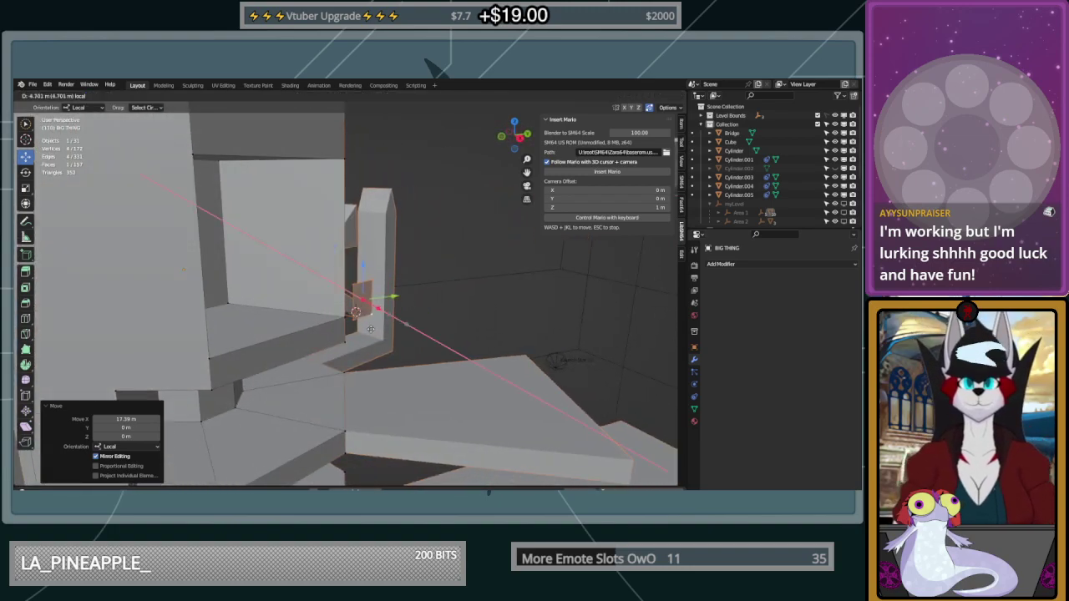
{"action": "left_click", "coordinate": [379, 336]}
{"action": "key", "text": "ctrl+z"}
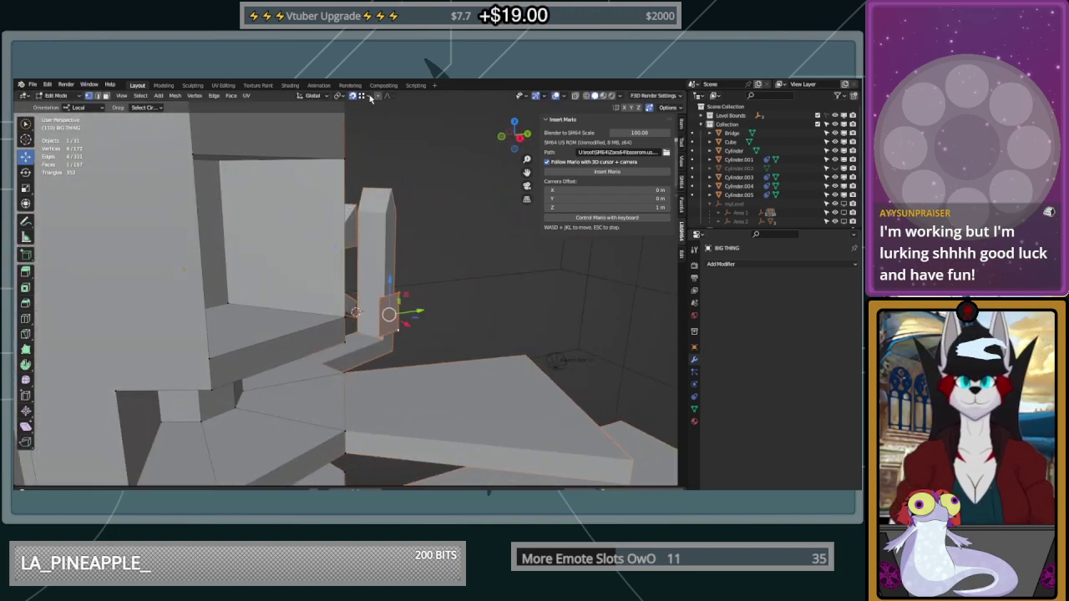
Using edge snapping, move the duplicated face about -5.48 m on local Y and along local X to stand on the new recess's floor
{"action": "left_click", "coordinate": [370, 97]}
{"action": "middle_click_drag", "start_coordinate": [394, 322], "coordinate": [365, 344]}
{"action": "left_click_drag", "start_coordinate": [365, 343], "coordinate": [292, 298]}
{"action": "middle_click_drag", "start_coordinate": [287, 297], "coordinate": [295, 297]}
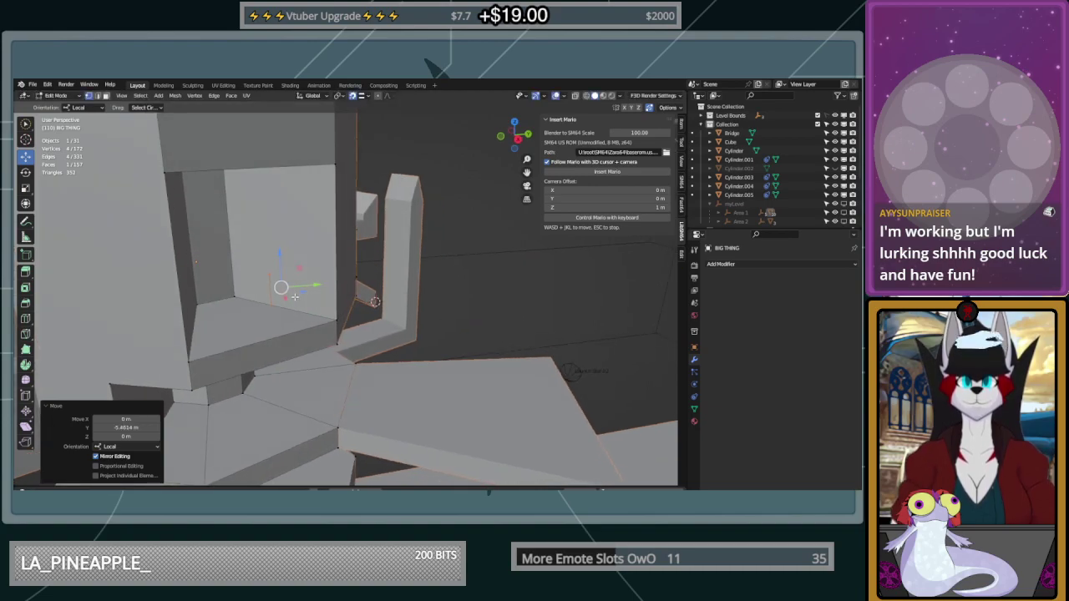
{"action": "scroll", "coordinate": [294, 296], "scroll_direction": "up", "scroll_amount": 3}
{"action": "left_click_drag", "start_coordinate": [254, 295], "coordinate": [264, 331]}
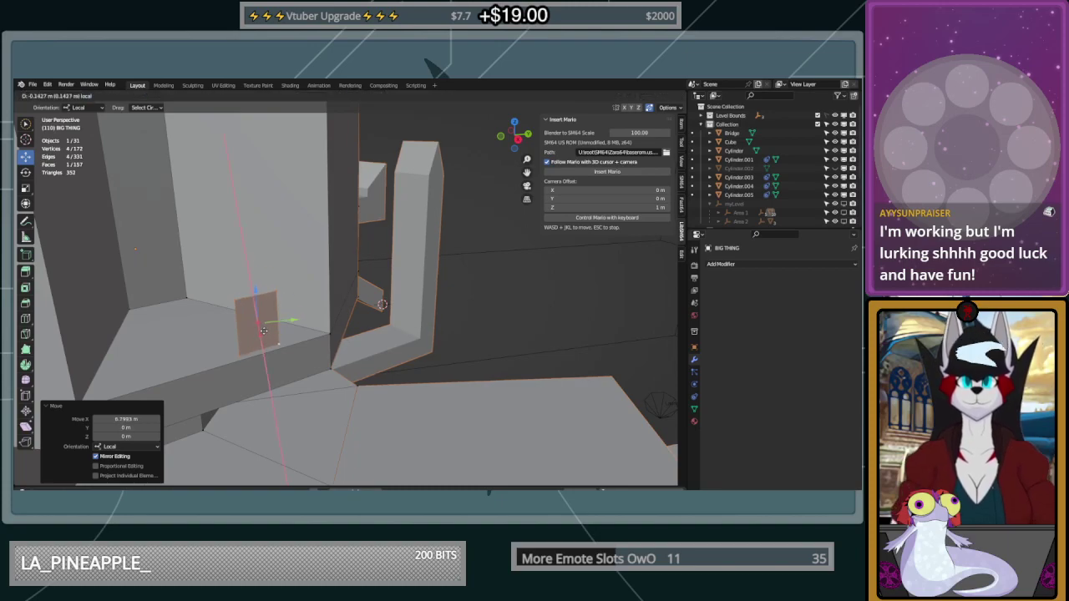
{"action": "left_click", "coordinate": [264, 331]}
{"action": "middle_click_drag", "start_coordinate": [263, 331], "coordinate": [285, 315]}
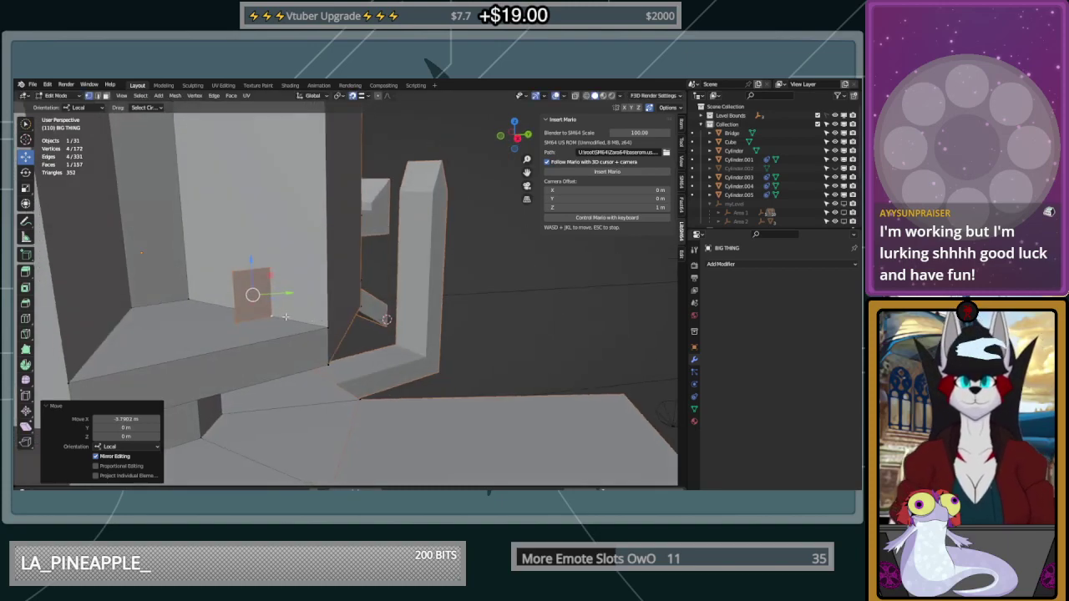
{"action": "middle_click_drag", "start_coordinate": [217, 290], "coordinate": [183, 269]}
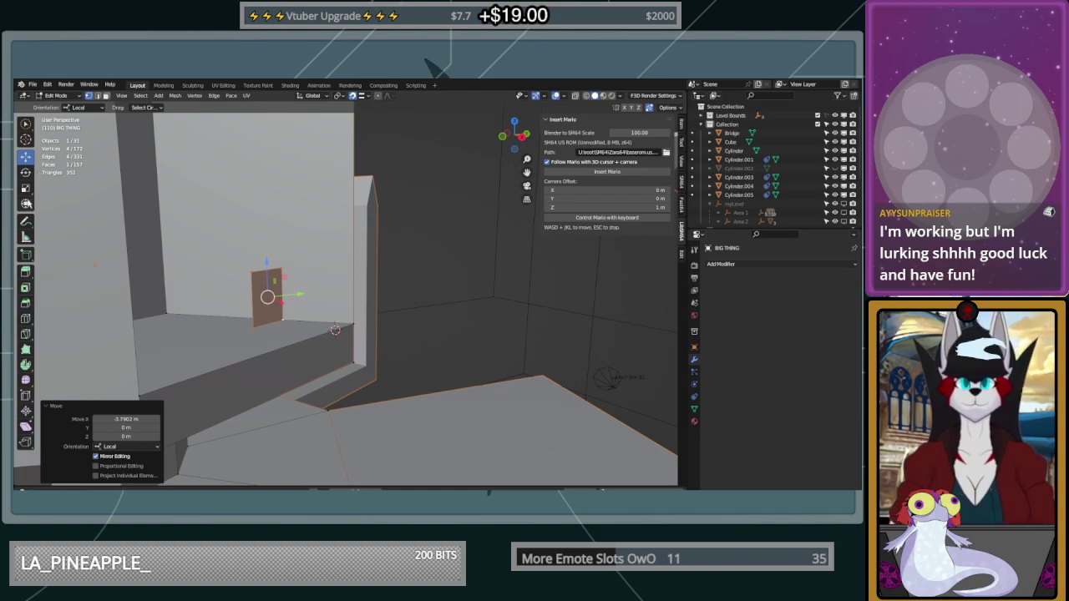
Try to rotate the duplicated face about its local Z axis
{"action": "left_click", "coordinate": [26, 172]}
{"action": "left_click_drag", "start_coordinate": [272, 305], "coordinate": [264, 302]}
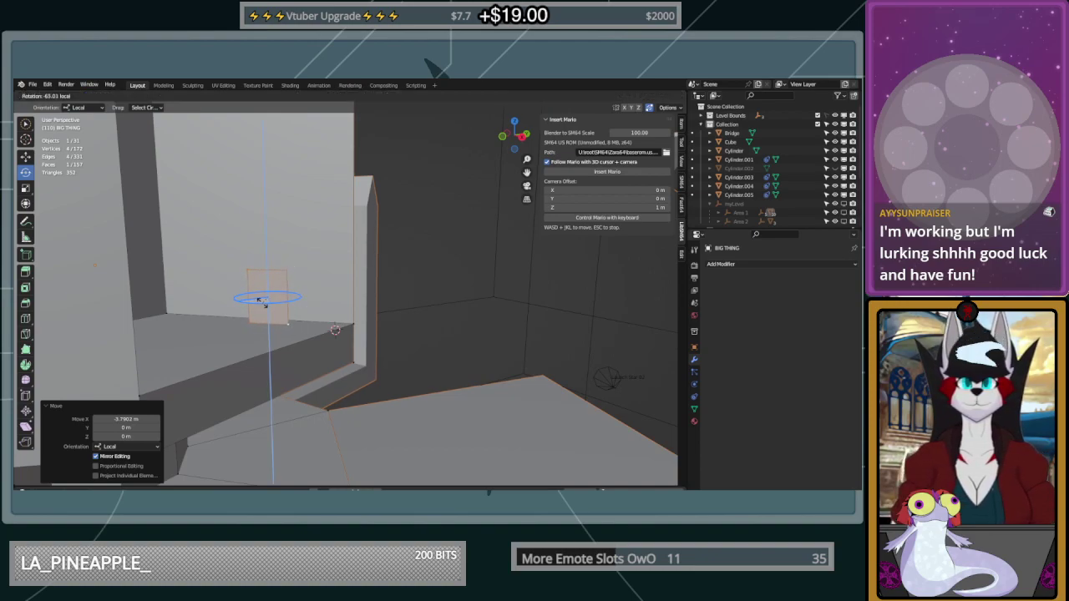
{"action": "left_click_drag", "start_coordinate": [264, 302], "coordinate": [320, 307]}
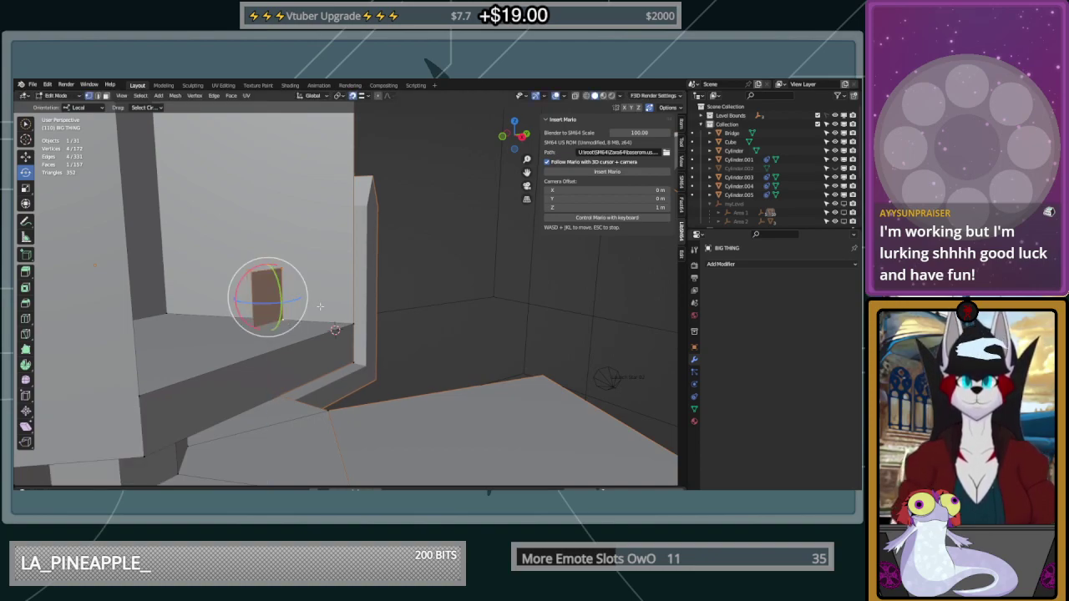
{"action": "middle_click_drag", "start_coordinate": [320, 307], "coordinate": [312, 302]}
Try to move one vertical edge of the duplicated face about -2 m along local X
{"action": "middle_click_drag", "start_coordinate": [309, 227], "coordinate": [272, 326]}
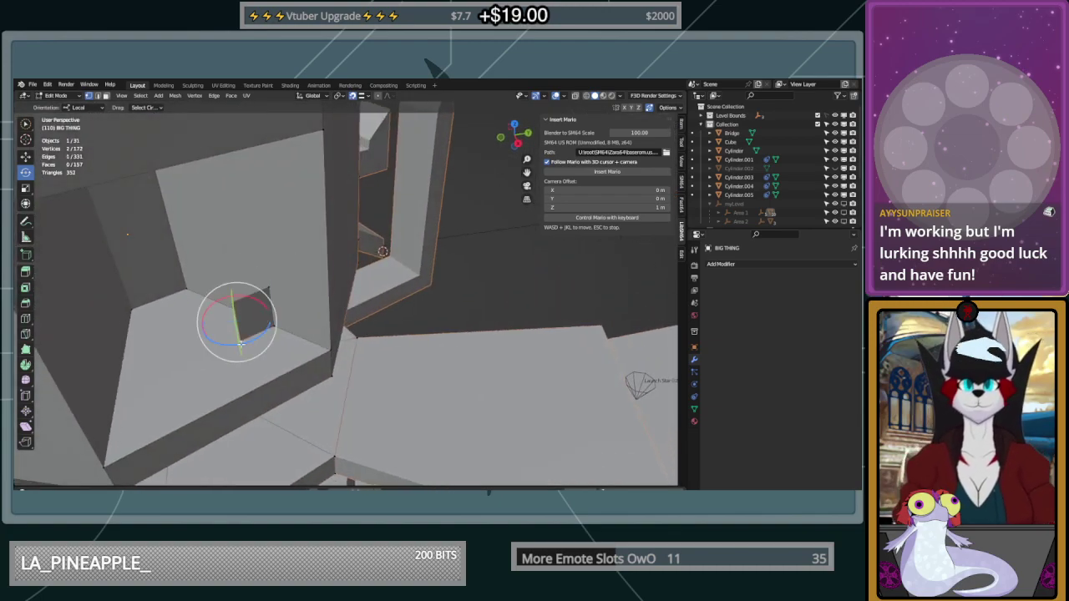
{"action": "left_click", "coordinate": [26, 158]}
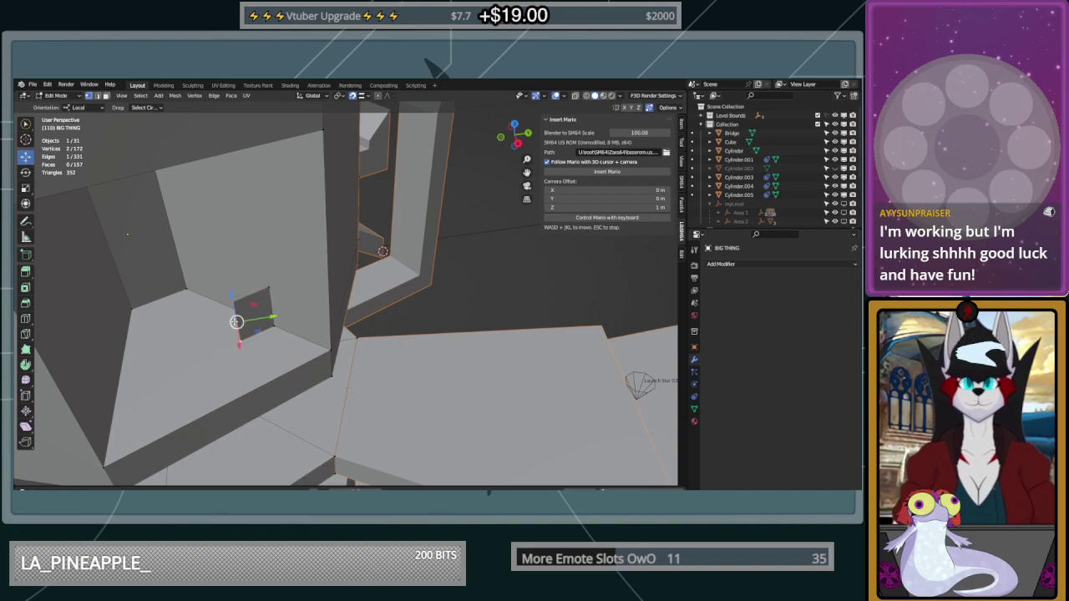
{"action": "left_click_drag", "start_coordinate": [238, 342], "coordinate": [240, 316]}
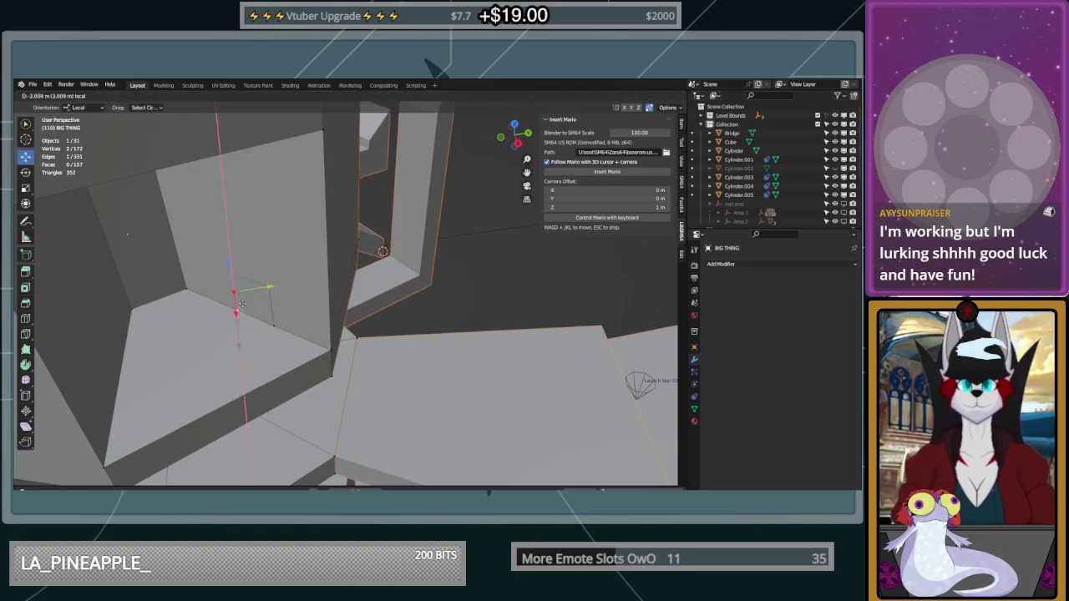
{"action": "left_click_drag", "start_coordinate": [252, 305], "coordinate": [254, 306]}
{"action": "middle_click_drag", "start_coordinate": [292, 301], "coordinate": [315, 292]}
{"action": "key", "text": "ctrl+z"}
Separate the selected duplicated face from the tower mesh into its own object
{"action": "left_click", "coordinate": [236, 310]}
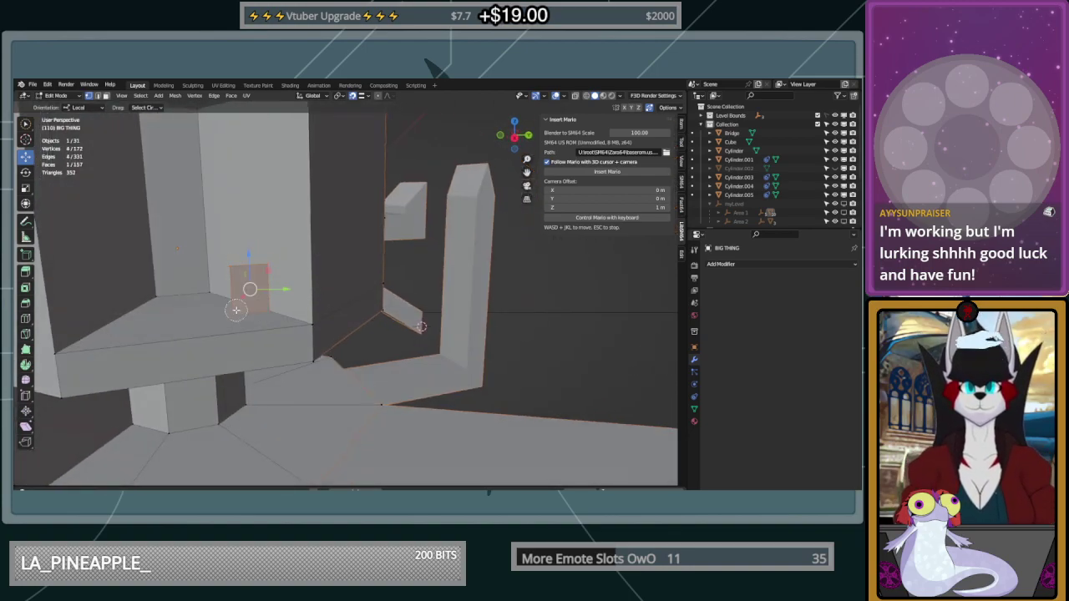
{"action": "right_click", "coordinate": [300, 280]}
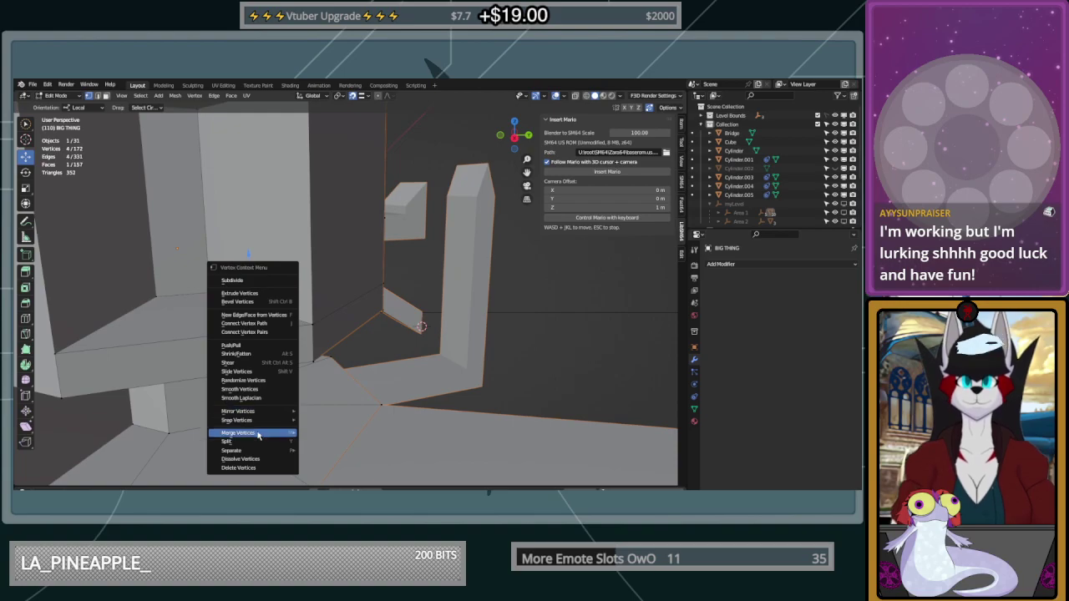
{"action": "mouse_move", "coordinate": [260, 451]}
{"action": "left_click", "coordinate": [321, 451]}
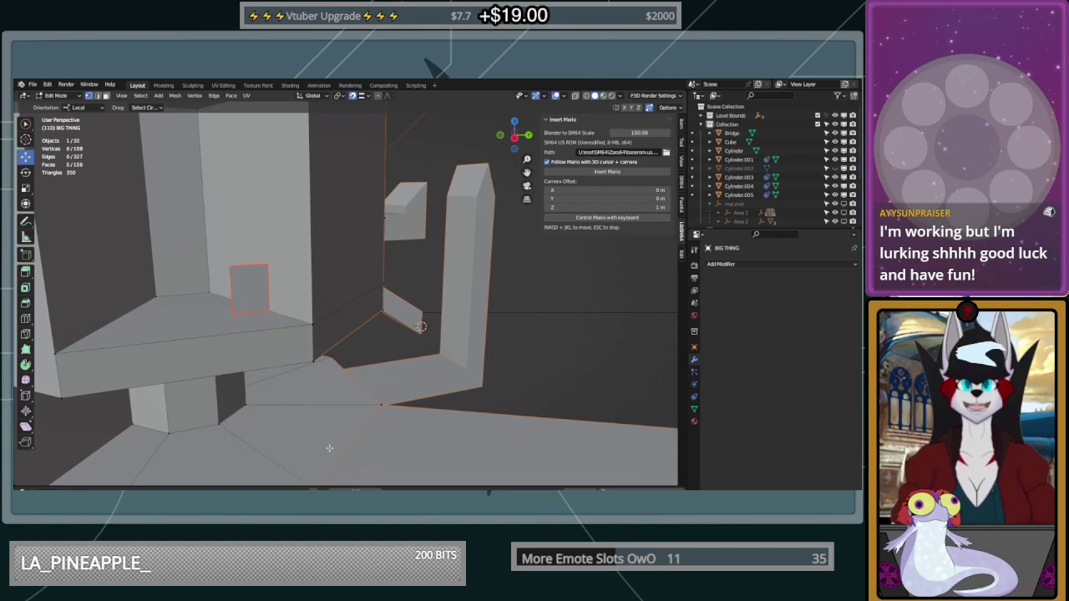
Snap the 3D cursor to the separated face's lower outer corner and set the object's origin to the 3D cursor
{"action": "middle_click_drag", "start_coordinate": [266, 304], "coordinate": [273, 310]}
{"action": "key", "text": "Tab"}
{"action": "left_click", "coordinate": [260, 289]}
{"action": "key", "text": "Tab"}
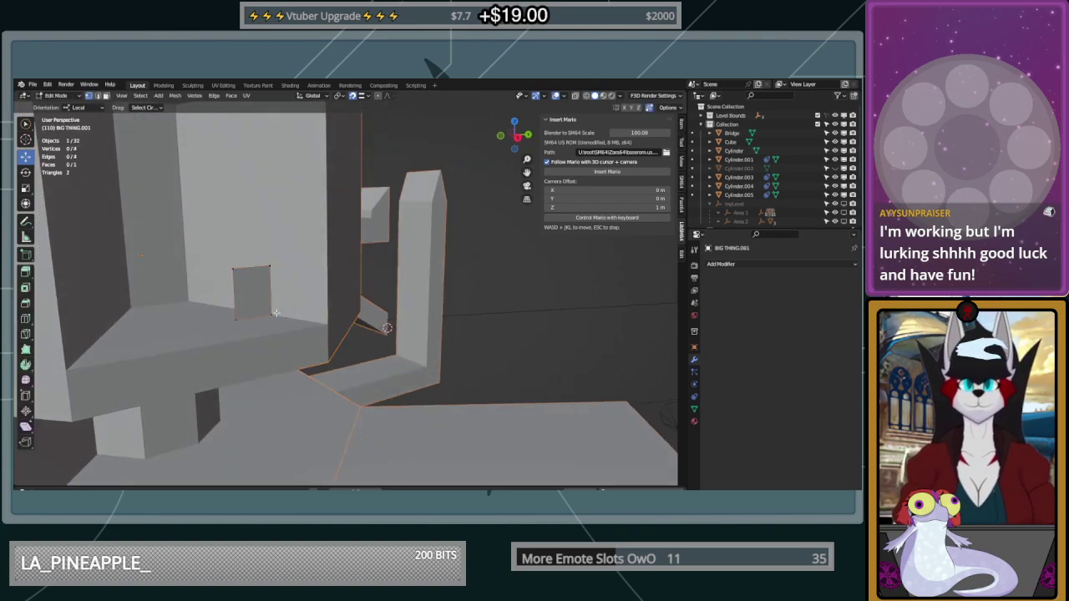
{"action": "key", "text": "shift+s"}
{"action": "left_click", "coordinate": [292, 370]}
{"action": "key", "text": "Tab"}
{"action": "right_click", "coordinate": [267, 296]}
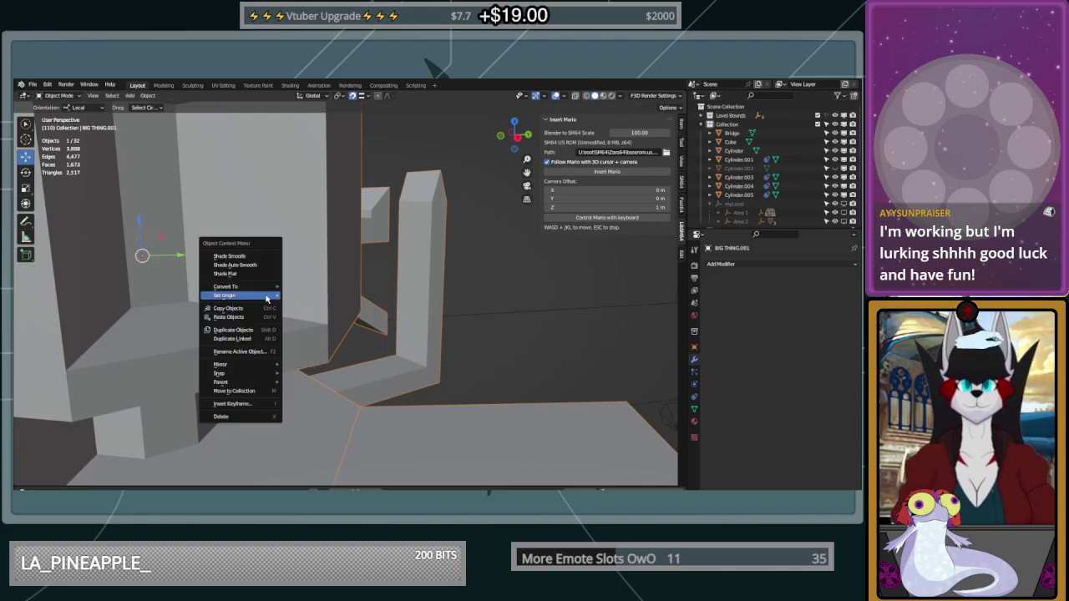
{"action": "mouse_move", "coordinate": [268, 296]}
{"action": "left_click", "coordinate": [297, 314]}
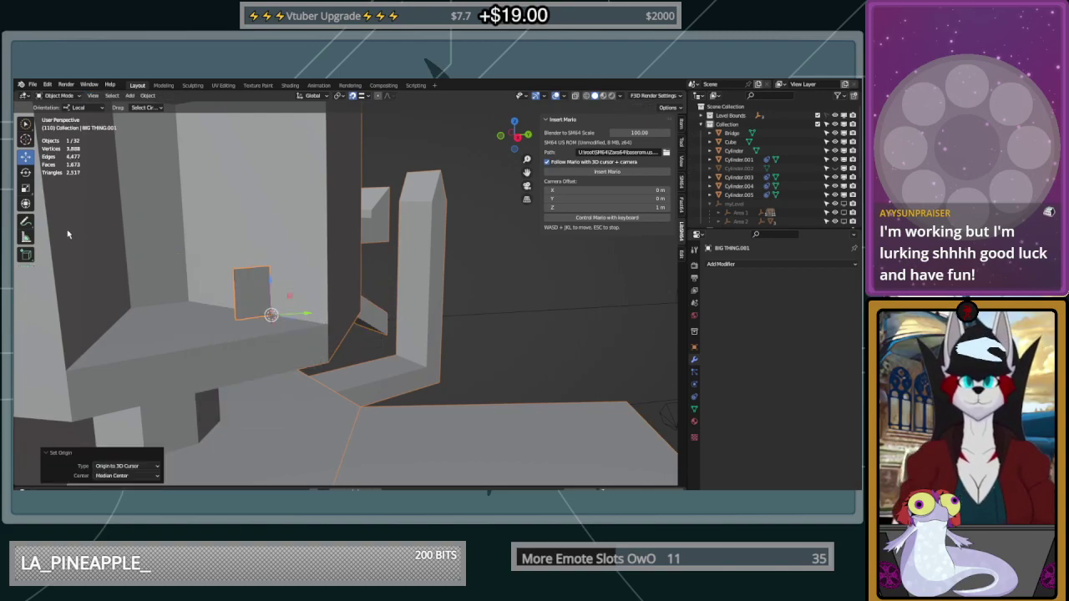
Try to rotate the separated face around its new corner origin
{"action": "left_click", "coordinate": [26, 173]}
{"action": "left_click_drag", "start_coordinate": [267, 324], "coordinate": [178, 263]}
{"action": "key", "text": "ctrl+z"}
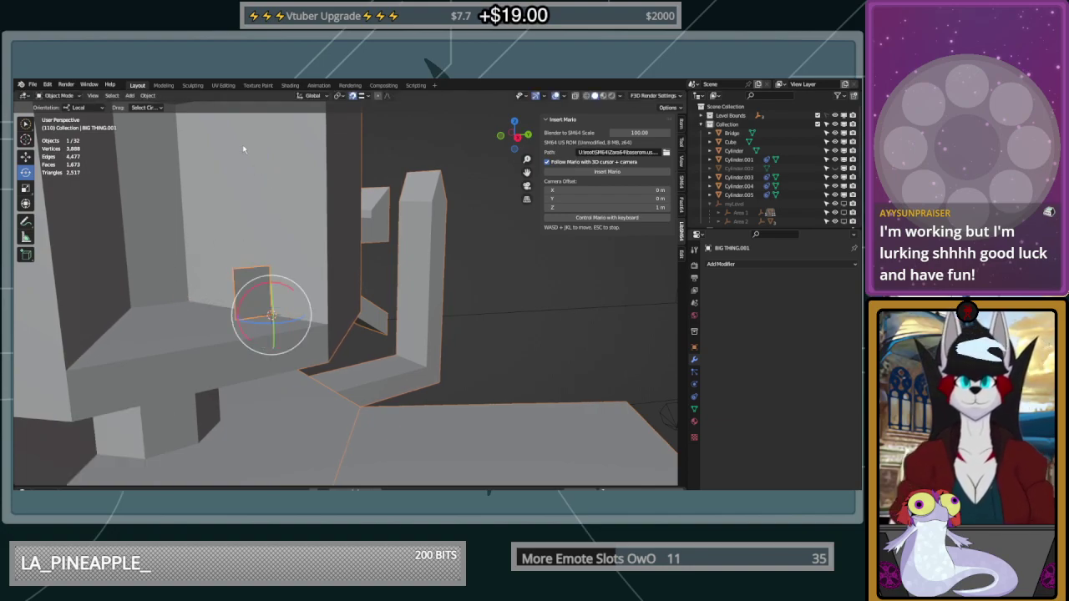
Try to rotate the separated face around its local Z axis with snapping set to Vertex
{"action": "left_click", "coordinate": [360, 95]}
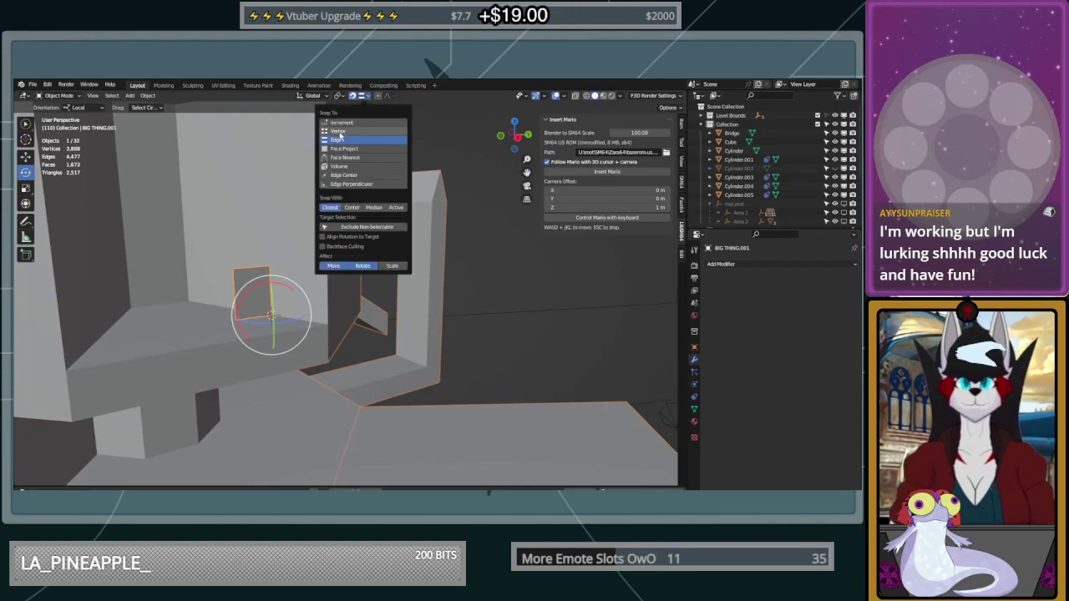
{"action": "left_click_drag", "start_coordinate": [269, 326], "coordinate": [187, 293]}
{"action": "middle_click_drag", "start_coordinate": [445, 348], "coordinate": [482, 386]}
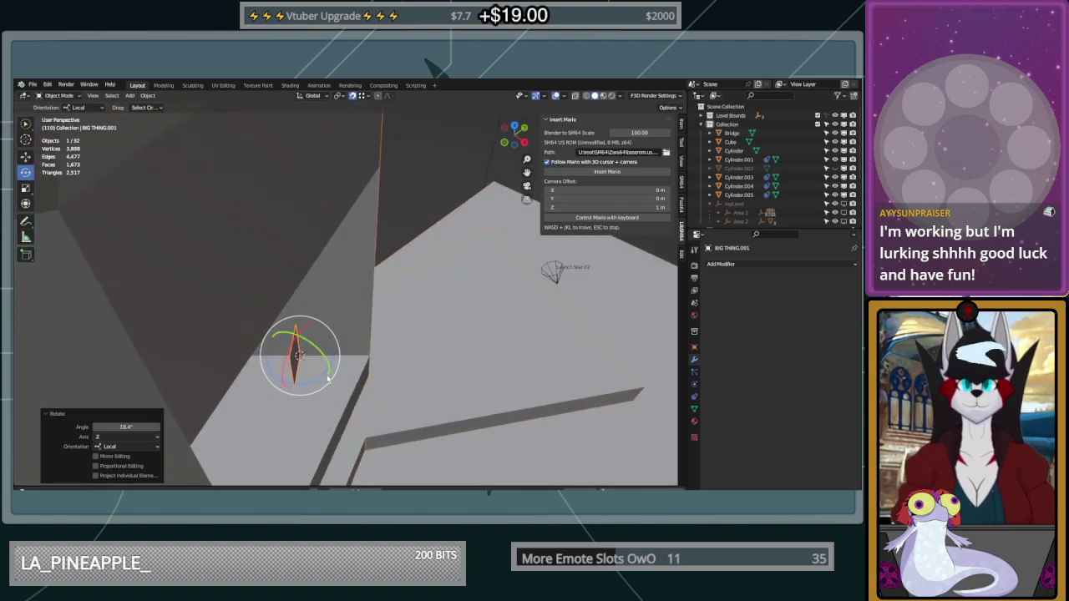
{"action": "left_click_drag", "start_coordinate": [328, 380], "coordinate": [181, 402]}
{"action": "left_click", "coordinate": [129, 426]}
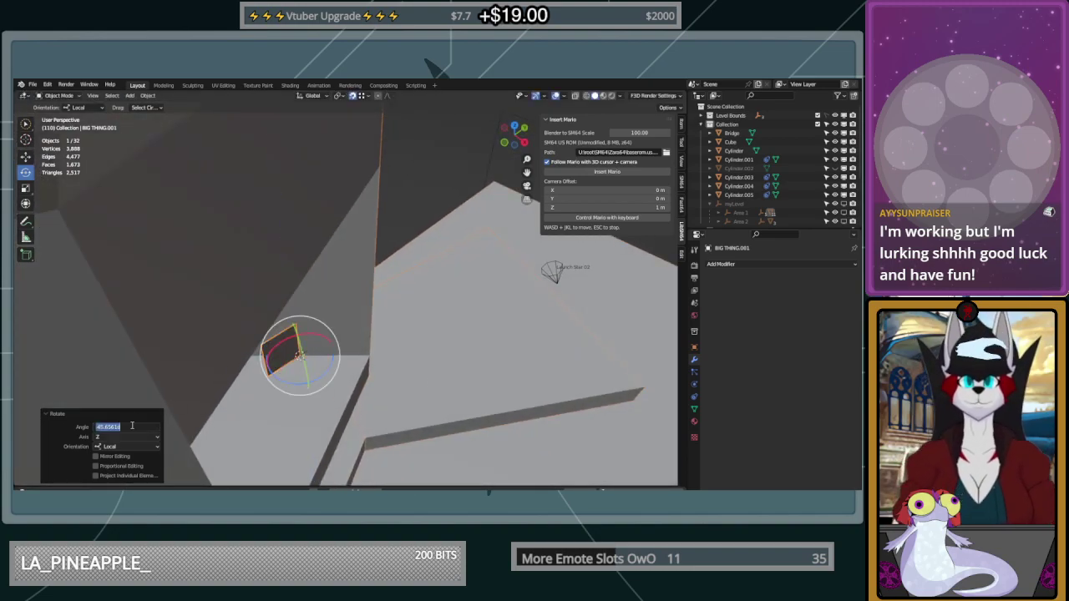
{"action": "key", "text": "Return"}
{"action": "middle_click_drag", "start_coordinate": [250, 310], "coordinate": [353, 320]}
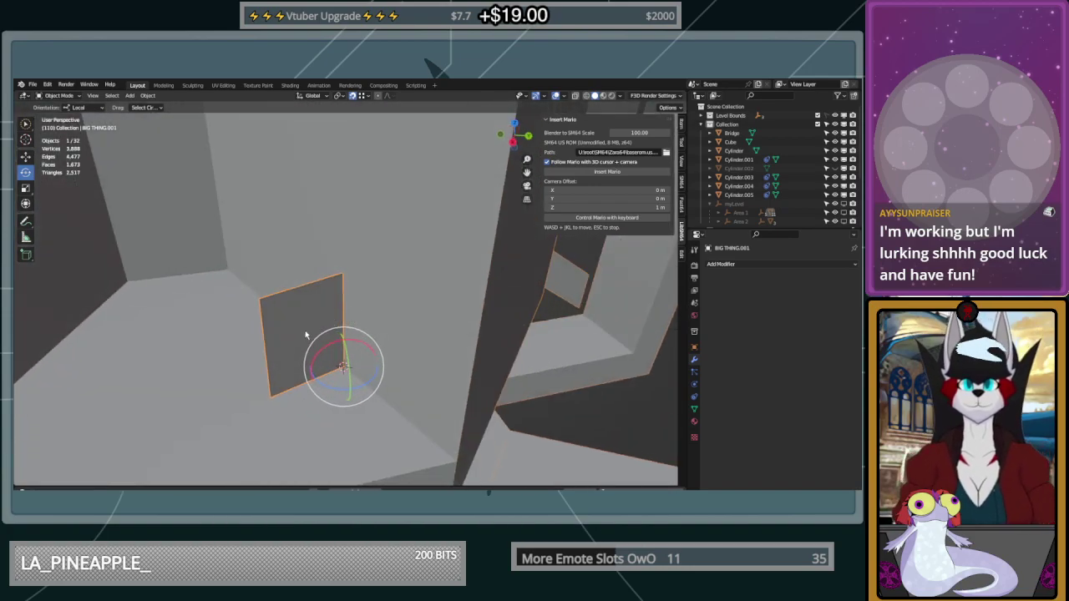
Clear the separated face's rotation and move it in local orientation to the recess floor's front outer corner
{"action": "key", "text": "alt+r"}
{"action": "middle_click_drag", "start_coordinate": [309, 334], "coordinate": [367, 357]}
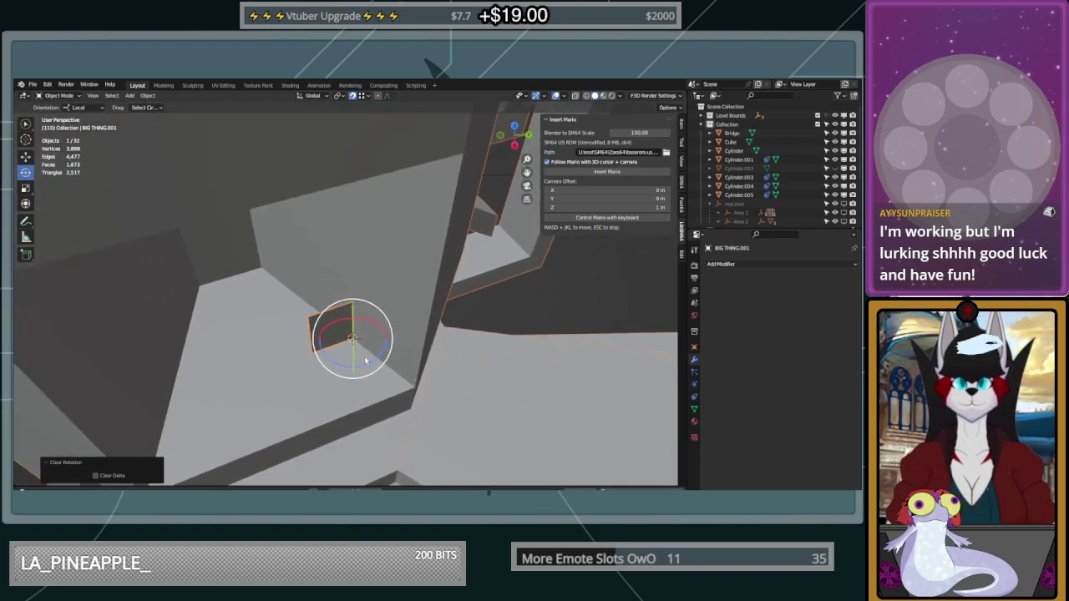
{"action": "left_click", "coordinate": [26, 158]}
{"action": "left_click", "coordinate": [78, 107]}
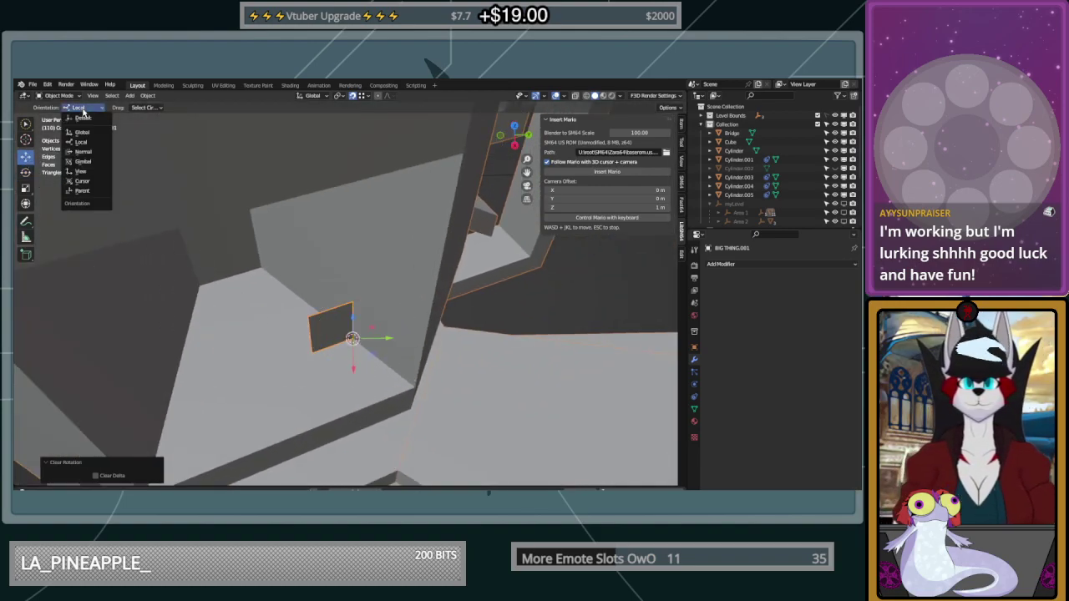
{"action": "left_click", "coordinate": [87, 141]}
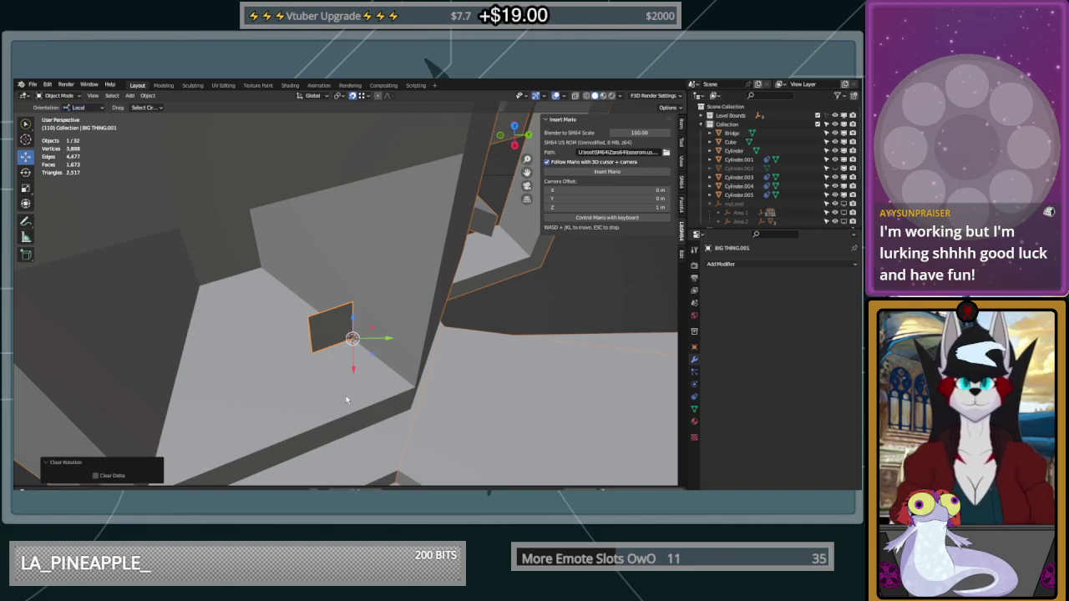
{"action": "left_click_drag", "start_coordinate": [351, 370], "coordinate": [387, 441]}
{"action": "middle_click_drag", "start_coordinate": [387, 441], "coordinate": [372, 352]}
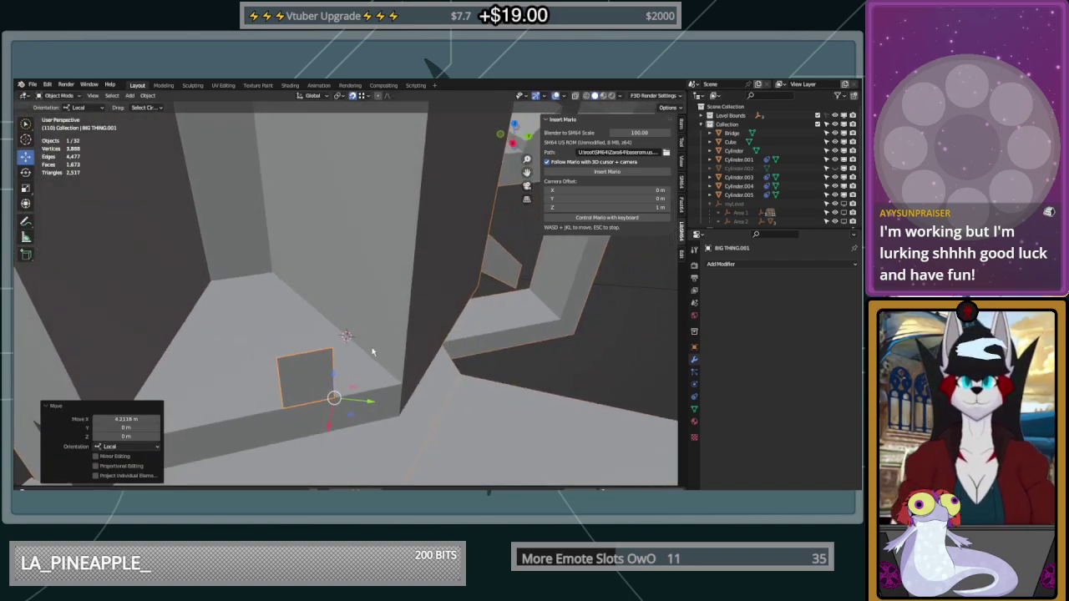
{"action": "middle_click_drag", "start_coordinate": [281, 285], "coordinate": [286, 267]}
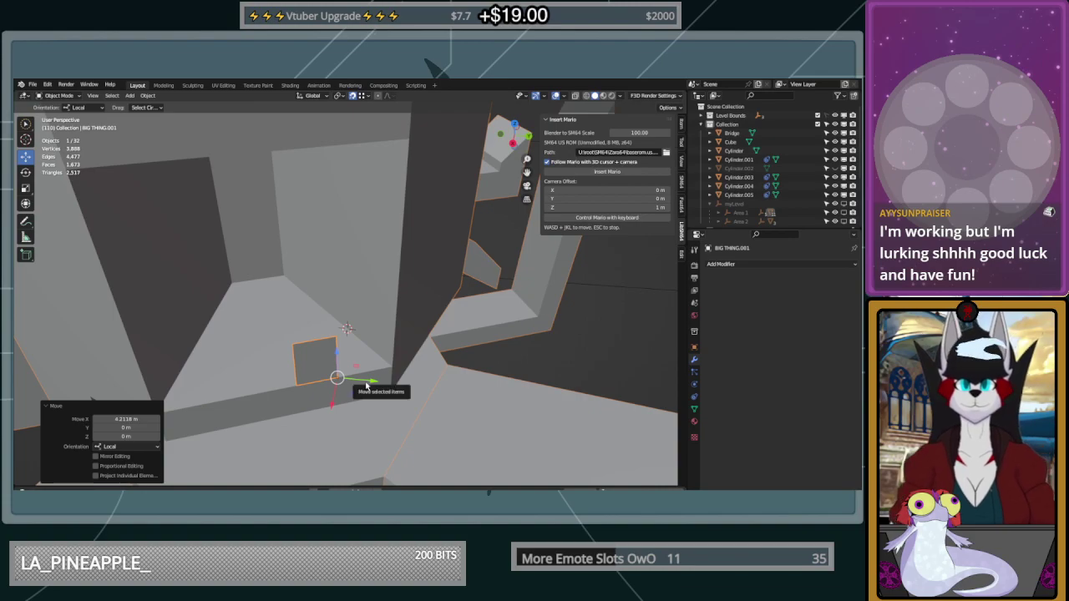
{"action": "left_click_drag", "start_coordinate": [354, 394], "coordinate": [405, 376]}
{"action": "mouse_move", "coordinate": [405, 373]}
{"action": "middle_mouse_down"}
{"action": "mouse_move", "coordinate": [420, 364]}
{"action": "mouse_move", "coordinate": [405, 363]}
{"action": "middle_mouse_up"}
Set snapping to Edge Center and try to rotate the face -90° around its local Z axis
{"action": "left_click", "coordinate": [366, 97]}
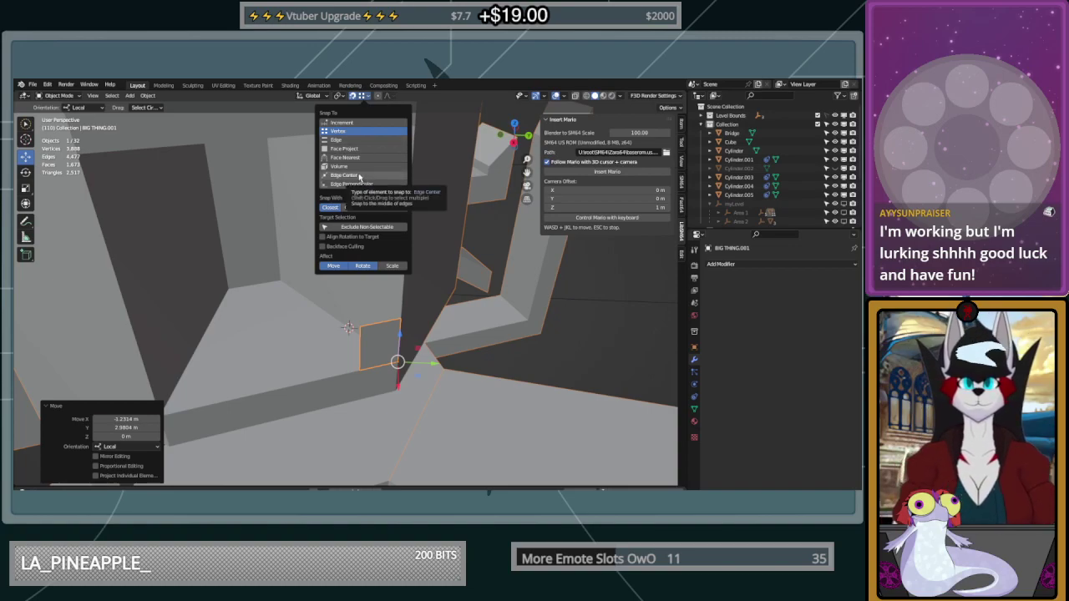
{"action": "left_click", "coordinate": [360, 176]}
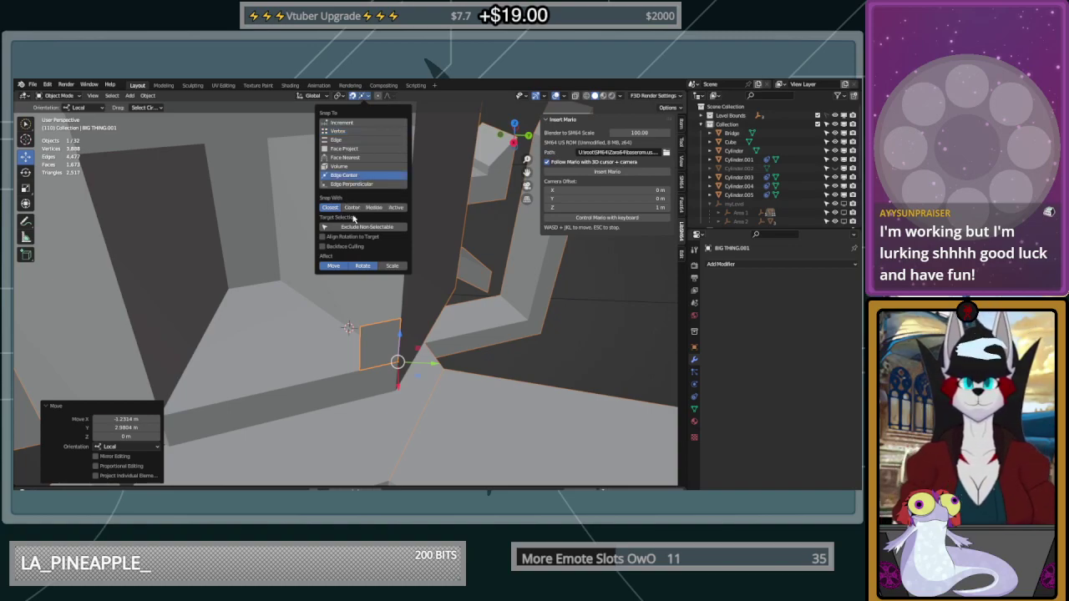
{"action": "left_click", "coordinate": [25, 171]}
{"action": "left_click_drag", "start_coordinate": [373, 355], "coordinate": [271, 191]}
{"action": "middle_click_drag", "start_coordinate": [472, 296], "coordinate": [468, 351]}
{"action": "left_click_drag", "start_coordinate": [462, 378], "coordinate": [443, 363]}
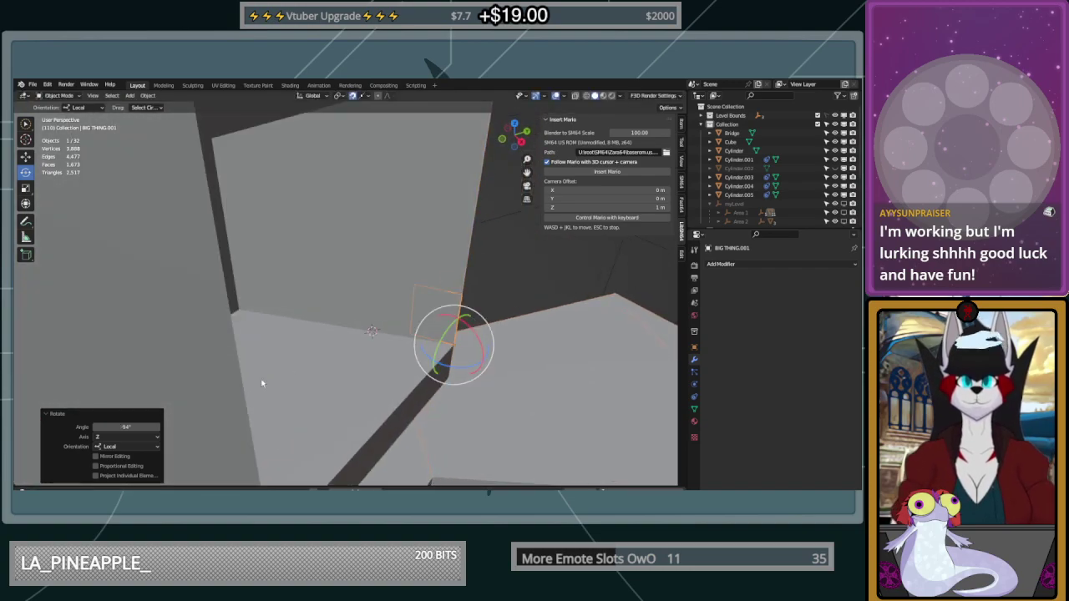
{"action": "left_click", "coordinate": [125, 426]}
{"action": "type", "text": "-90"}
{"action": "key", "text": "Return"}
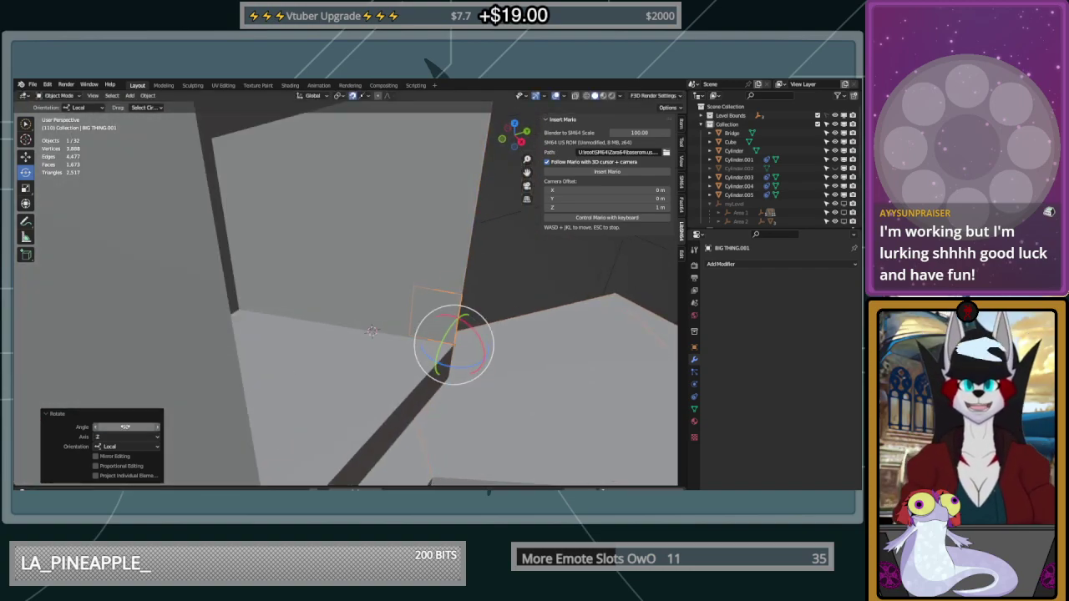
{"action": "middle_click_drag", "start_coordinate": [227, 363], "coordinate": [303, 322]}
Try to rotate the face around local Z until it lies flush with the recess's side wall
{"action": "left_click", "coordinate": [369, 385]}
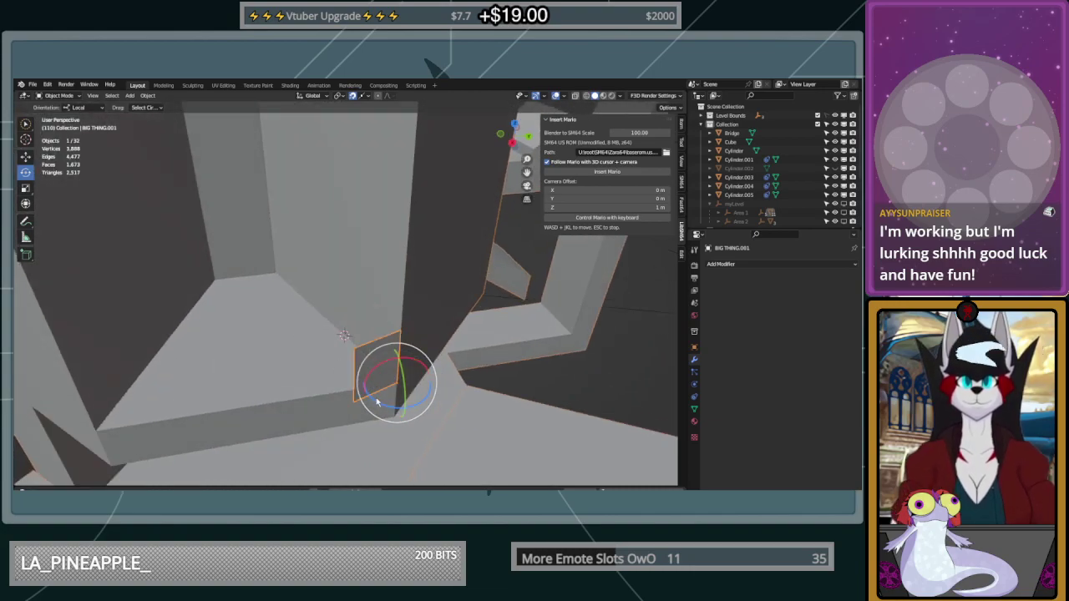
{"action": "left_click_drag", "start_coordinate": [372, 385], "coordinate": [362, 338]}
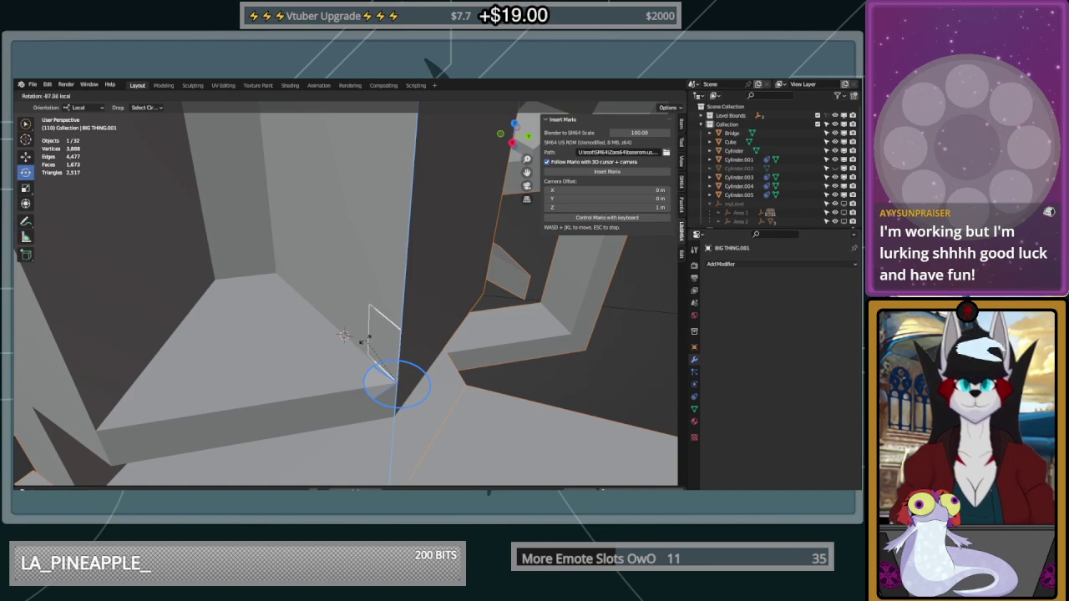
{"action": "left_click_drag", "start_coordinate": [361, 341], "coordinate": [367, 343]}
{"action": "middle_click_drag", "start_coordinate": [368, 342], "coordinate": [409, 332]}
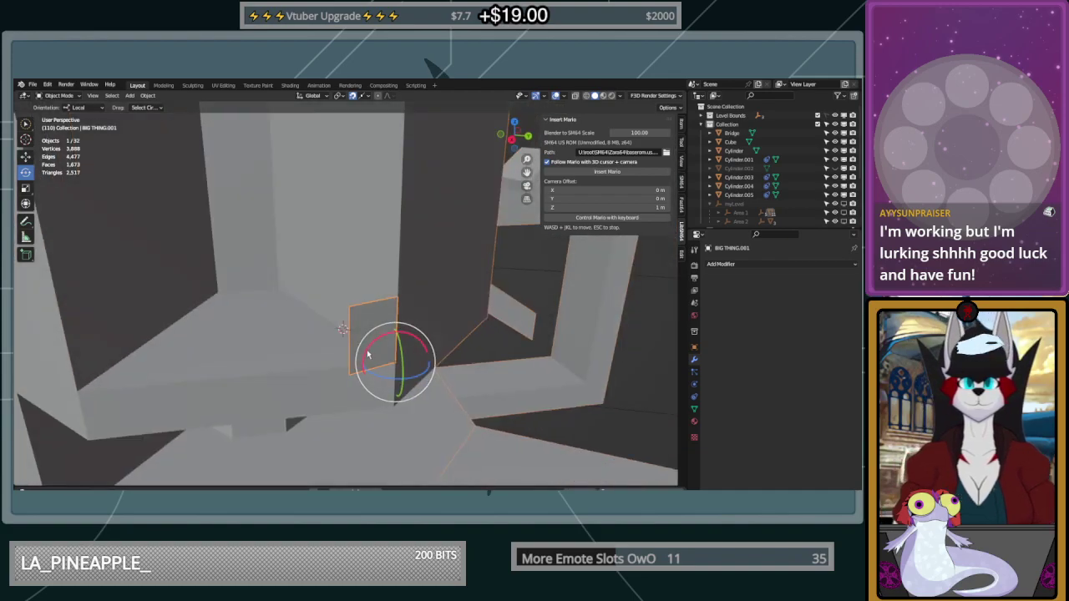
Set the face's origin to its geometry and try to rotate it around its center on local Z
{"action": "right_click", "coordinate": [366, 335]}
{"action": "left_click", "coordinate": [434, 344]}
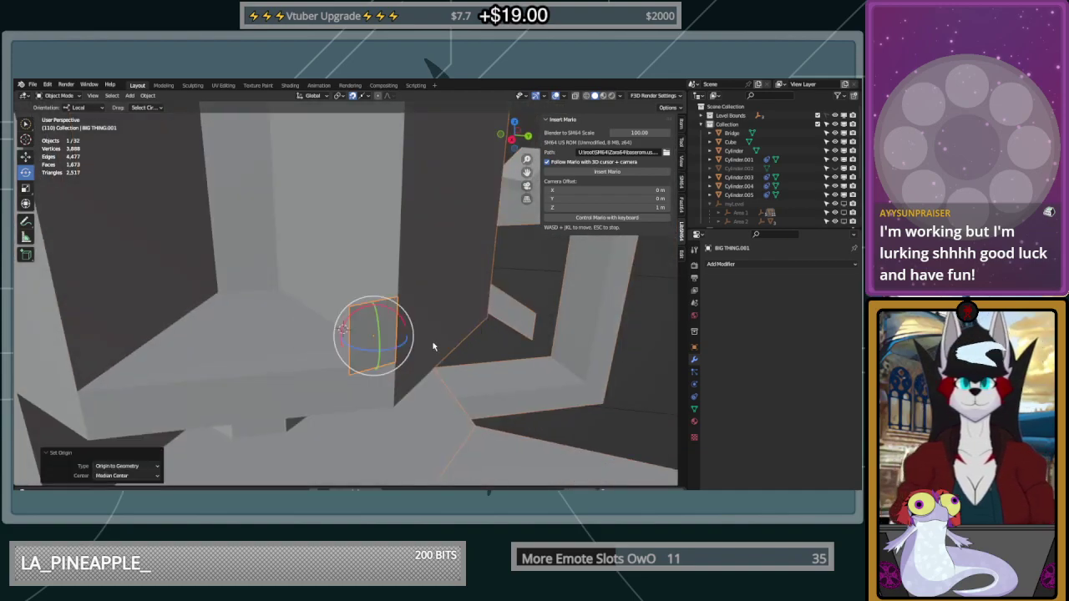
{"action": "middle_click_drag", "start_coordinate": [432, 345], "coordinate": [407, 347]}
{"action": "left_click_drag", "start_coordinate": [368, 350], "coordinate": [267, 288]}
{"action": "key", "text": "ctrl+z"}
{"action": "middle_click_drag", "start_coordinate": [267, 288], "coordinate": [351, 363]}
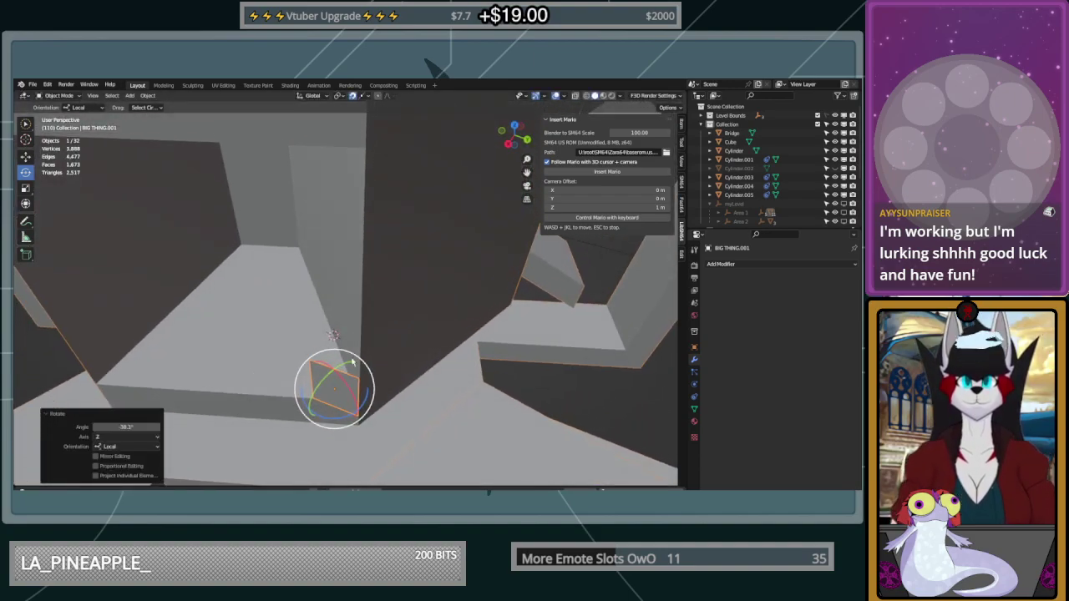
Move the face about -0.56 m along local X and -0.5 m along local Y
{"action": "left_click", "coordinate": [30, 159]}
{"action": "left_click_drag", "start_coordinate": [336, 417], "coordinate": [364, 406]}
{"action": "middle_click_drag", "start_coordinate": [362, 382], "coordinate": [390, 365]}
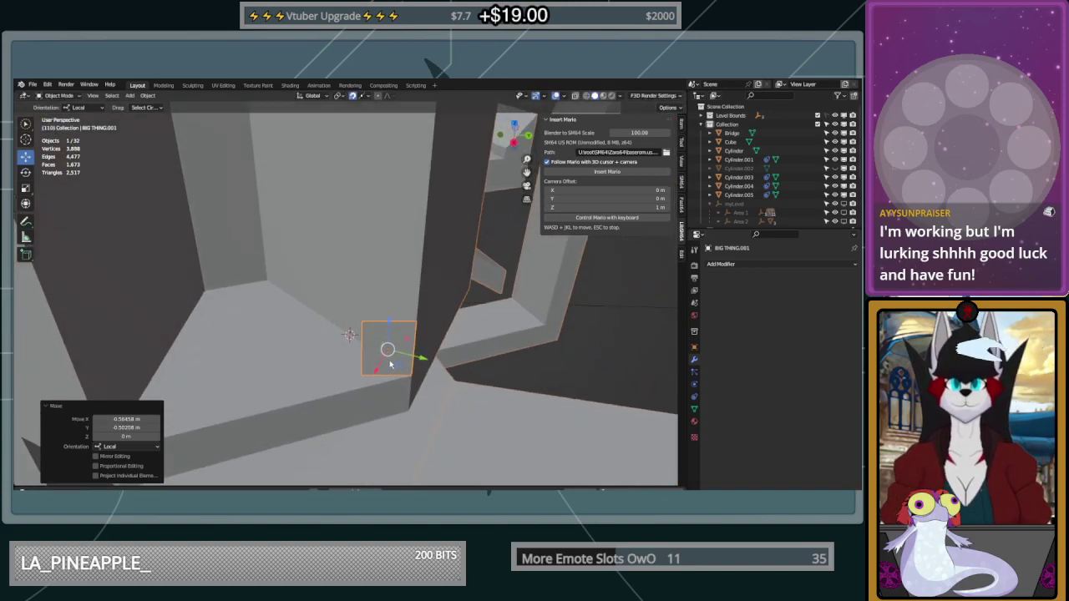
Try to turn the repositioned face around its centered origin to match the angle of the side wall
{"action": "left_click", "coordinate": [27, 172]}
{"action": "left_click_drag", "start_coordinate": [404, 375], "coordinate": [263, 227]}
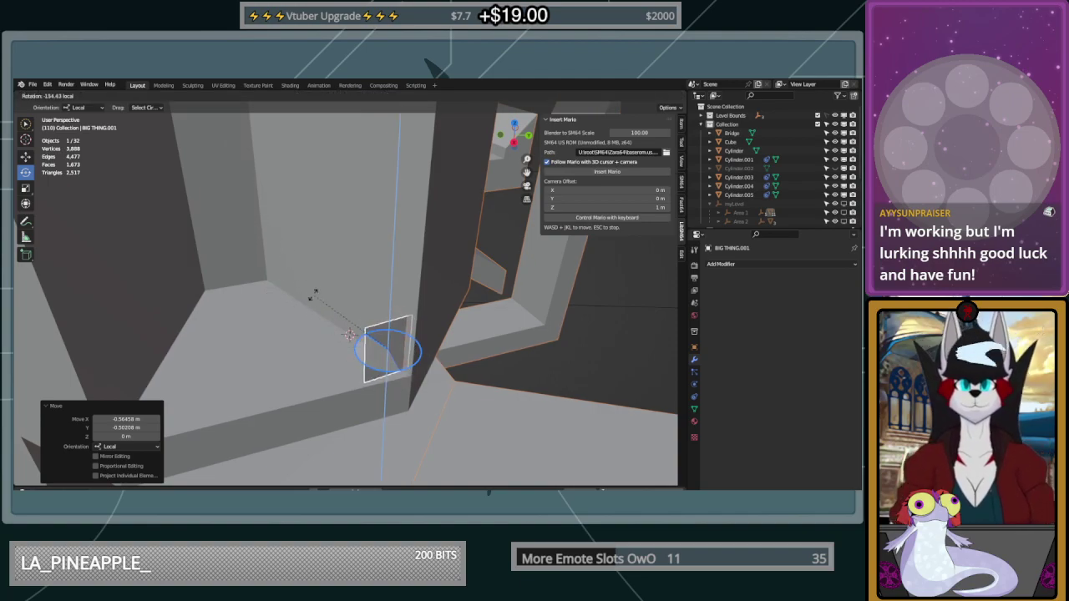
{"action": "left_click", "coordinate": [349, 334]}
{"action": "middle_click_drag", "start_coordinate": [349, 334], "coordinate": [399, 349]}
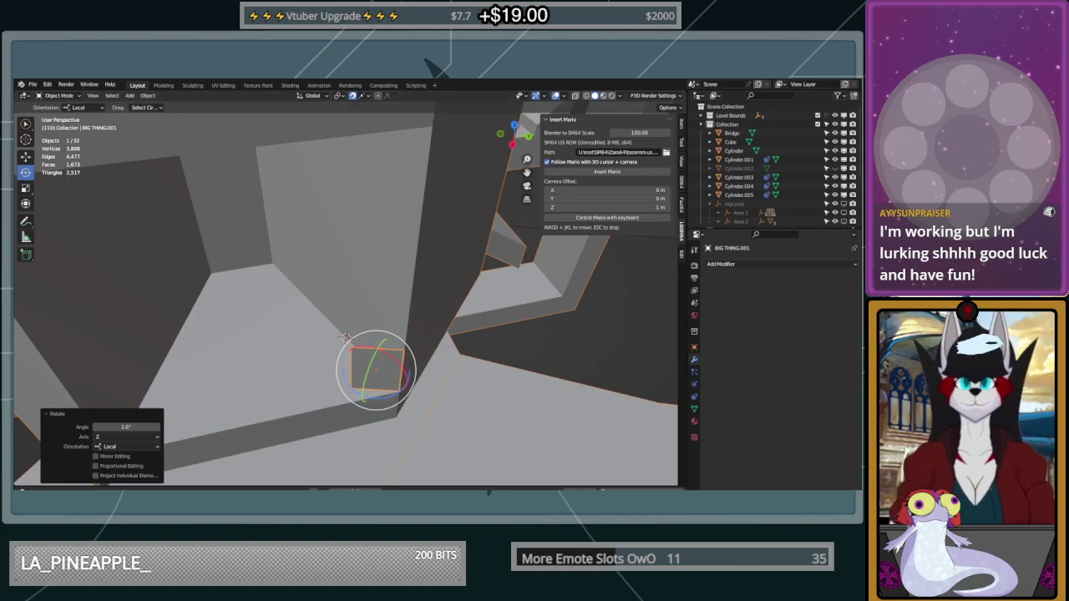
{"action": "middle_click_drag", "start_coordinate": [359, 383], "coordinate": [375, 372]}
{"action": "left_click_drag", "start_coordinate": [387, 374], "coordinate": [368, 376]}
{"action": "mouse_move", "coordinate": [397, 376]}
{"action": "middle_mouse_down"}
{"action": "mouse_move", "coordinate": [357, 387]}
{"action": "mouse_move", "coordinate": [413, 374]}
{"action": "middle_mouse_up"}
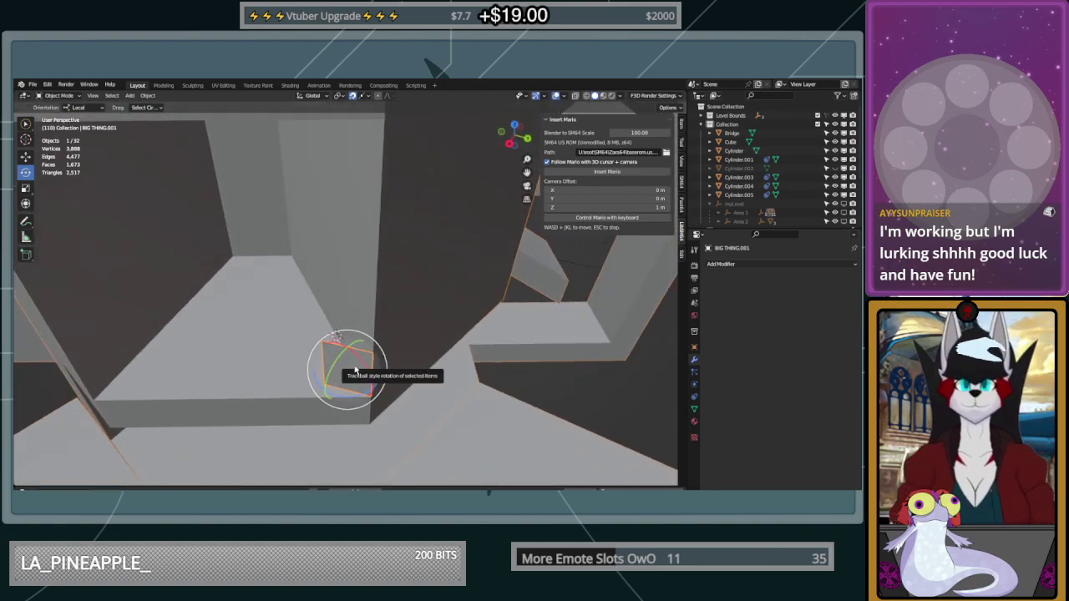
Clear the face's rotation and move it about -3.16 m along local Y onto the middle of the recess floor
{"action": "right_click", "coordinate": [357, 372]}
{"action": "mouse_move", "coordinate": [359, 373]}
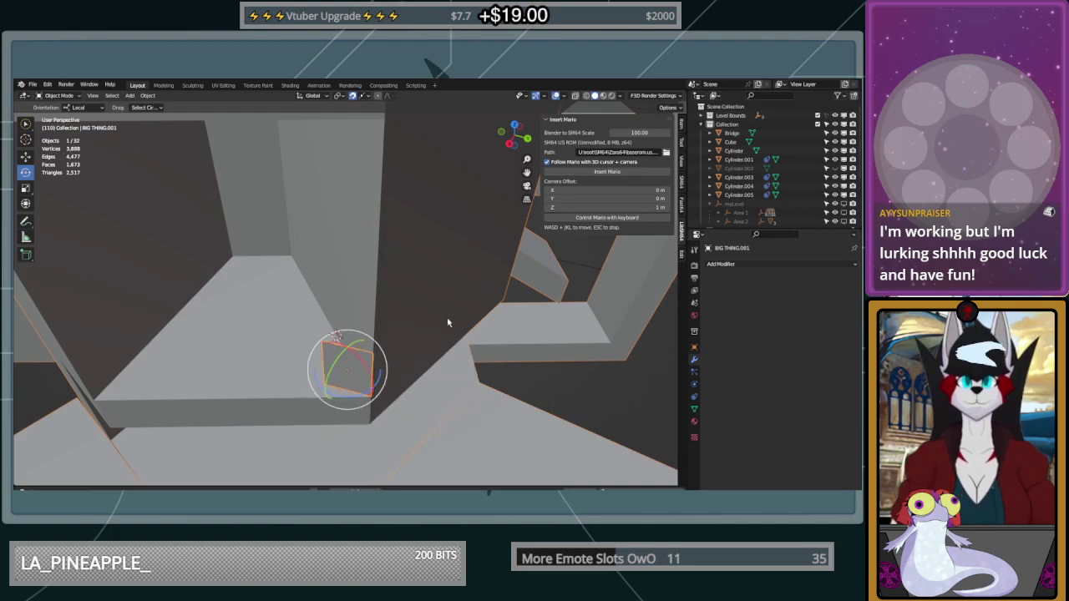
{"action": "key", "text": "alt+r"}
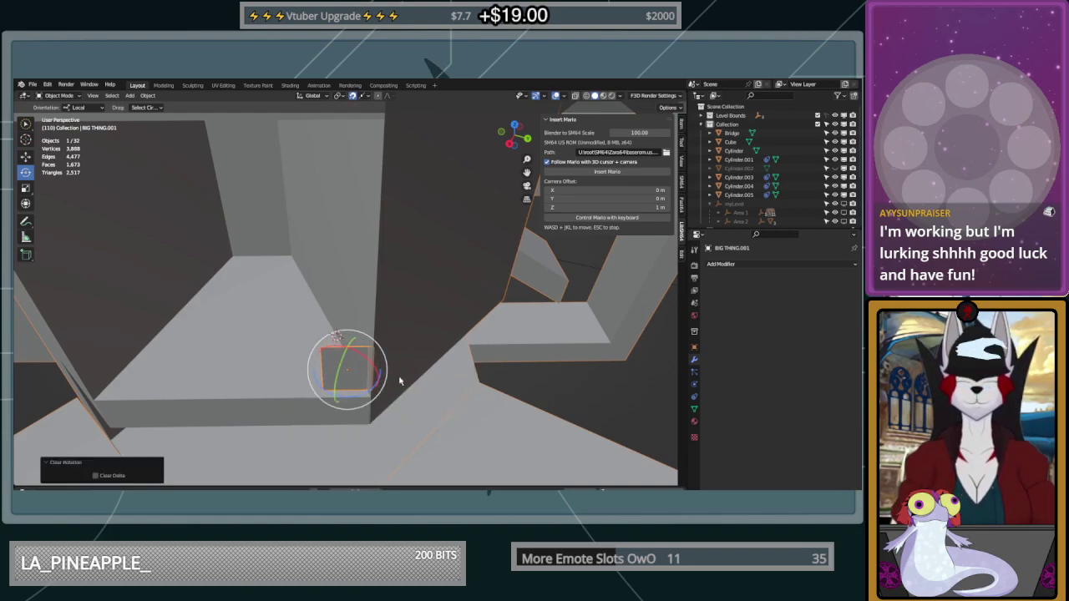
{"action": "left_click", "coordinate": [26, 156]}
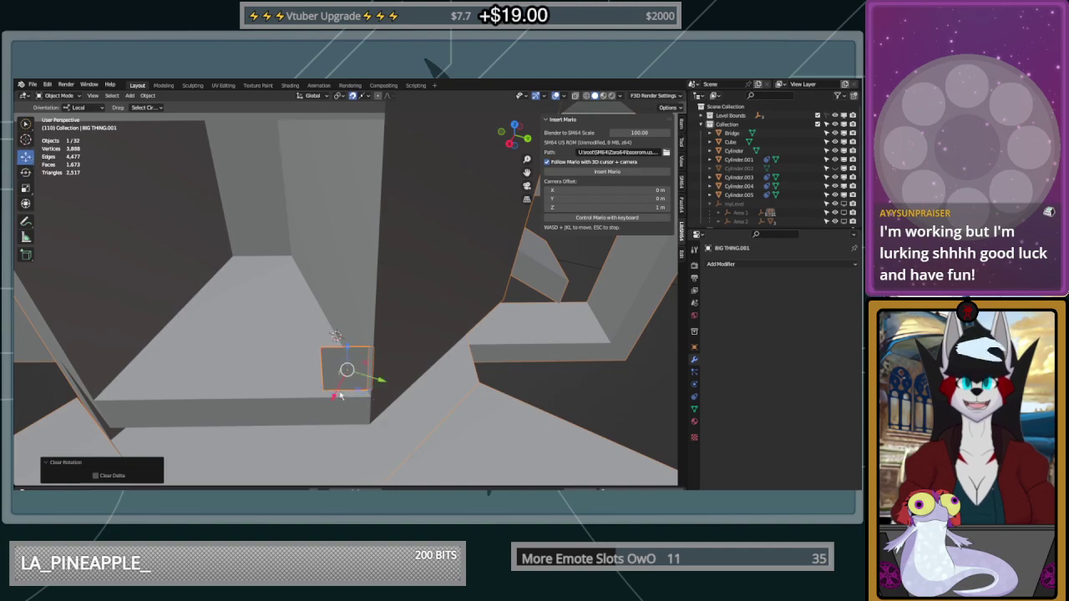
{"action": "left_click_drag", "start_coordinate": [388, 380], "coordinate": [325, 349]}
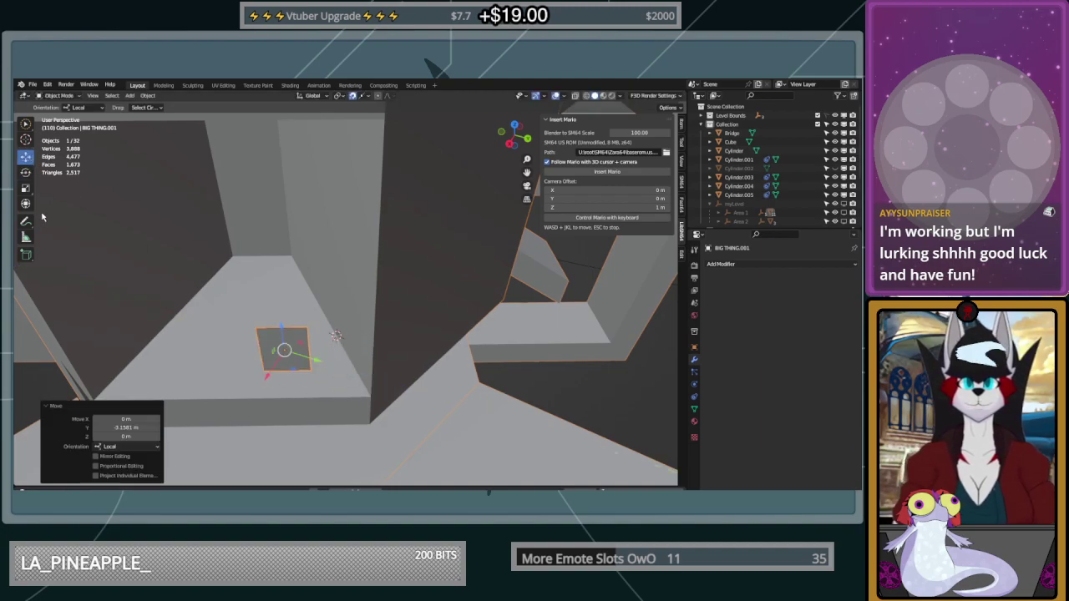
Measure the recess floor's side edge and the angle between its front edge and the inner back corner
{"action": "left_click", "coordinate": [28, 238]}
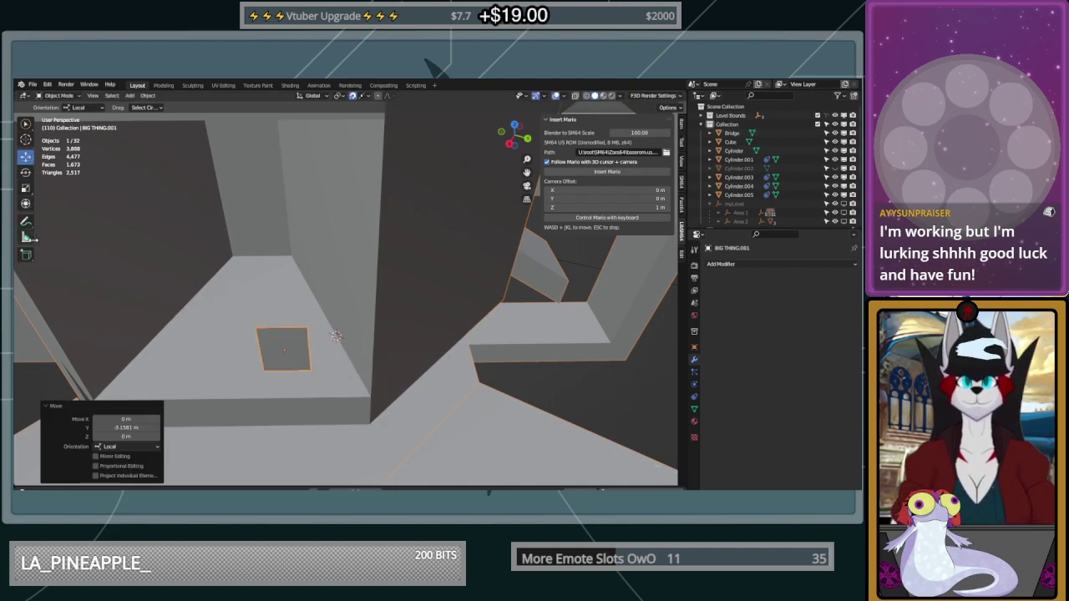
{"action": "mouse_move", "coordinate": [371, 397]}
{"action": "left_mouse_down"}
{"action": "mouse_move", "coordinate": [309, 265]}
{"action": "mouse_move", "coordinate": [292, 256]}
{"action": "left_mouse_up"}
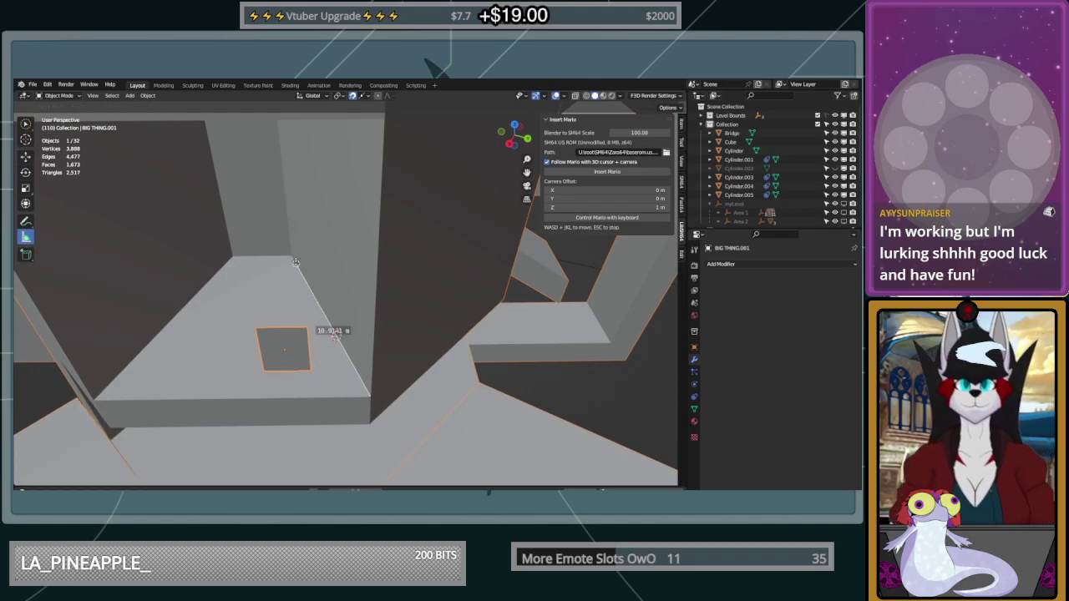
{"action": "left_click_drag", "start_coordinate": [346, 357], "coordinate": [223, 400]}
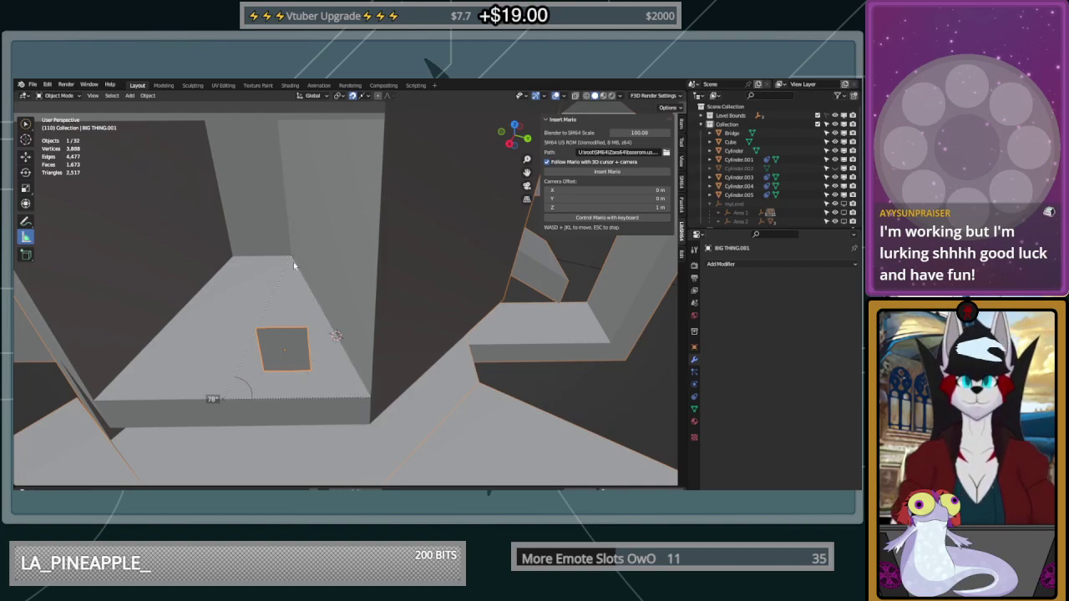
{"action": "key", "text": "ctrl+z"}
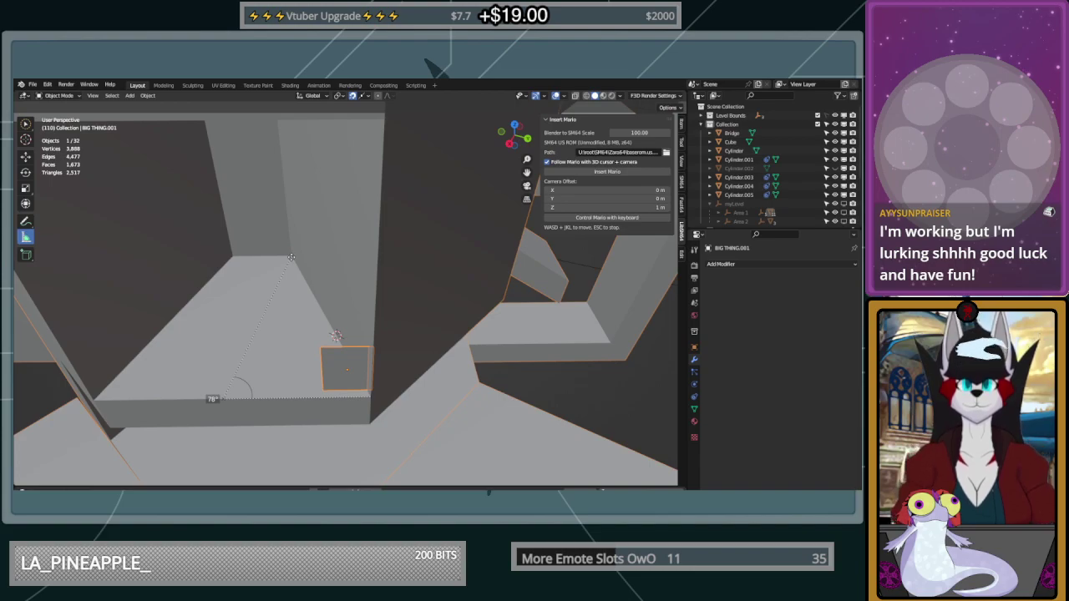
{"action": "key", "text": "ctrl+z"}
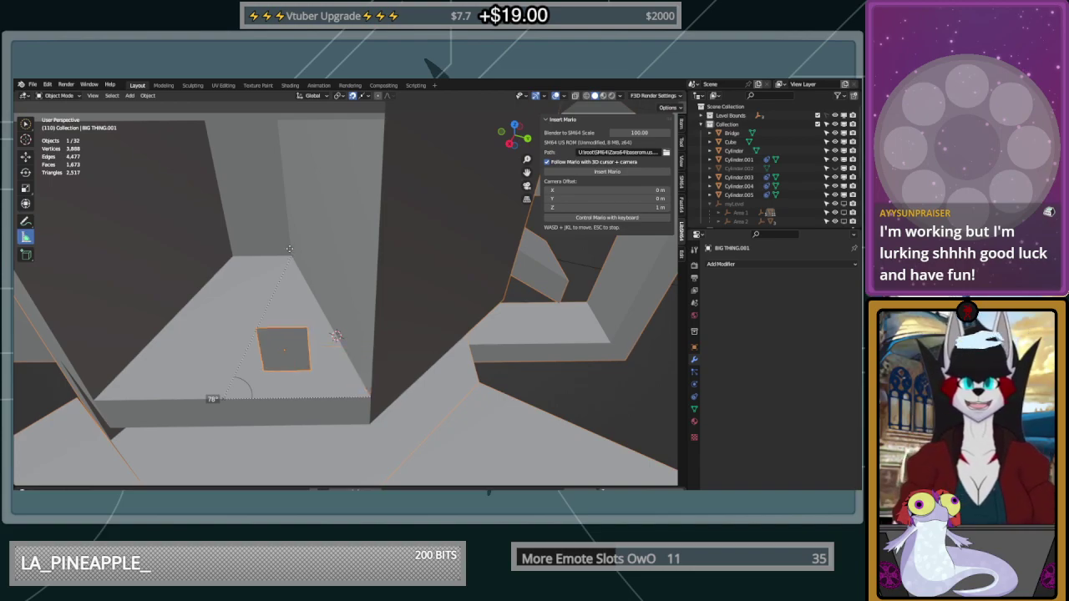
{"action": "left_click_drag", "start_coordinate": [289, 254], "coordinate": [135, 425]}
{"action": "left_click_drag", "start_coordinate": [291, 261], "coordinate": [164, 346]}
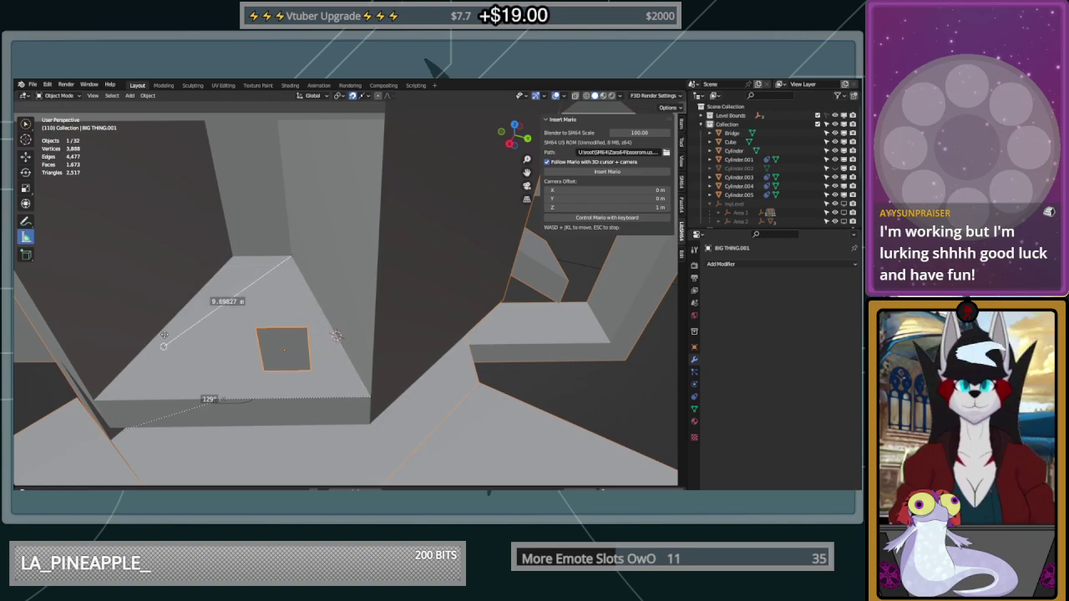
{"action": "key", "text": "ctrl+z"}
Rotate the face -60° around its local Z axis
{"action": "middle_click_drag", "start_coordinate": [242, 322], "coordinate": [264, 322]}
{"action": "left_click", "coordinate": [32, 172]}
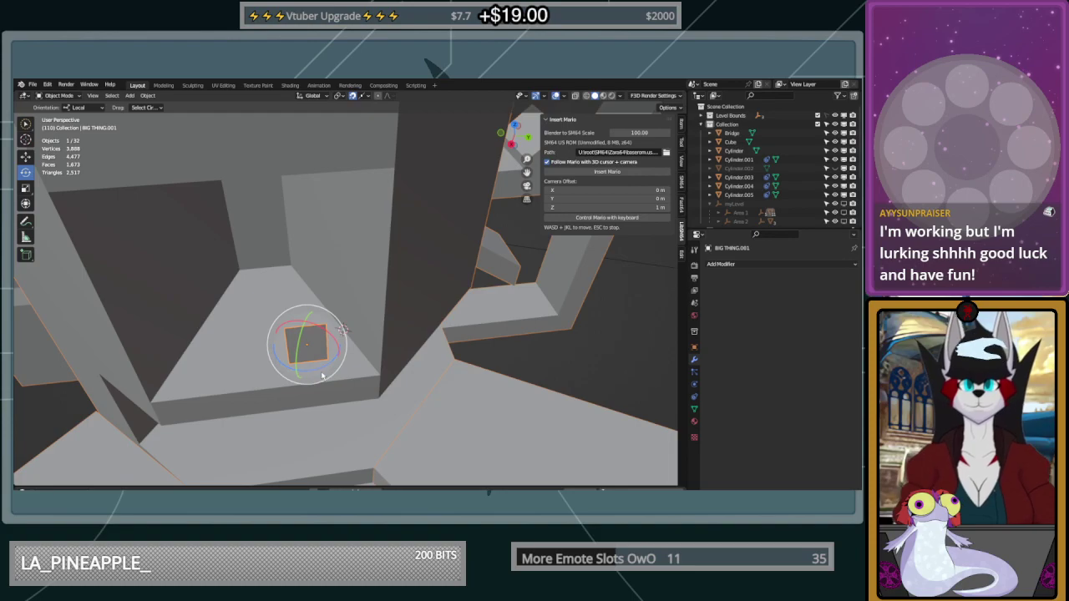
{"action": "left_click_drag", "start_coordinate": [318, 375], "coordinate": [344, 346]}
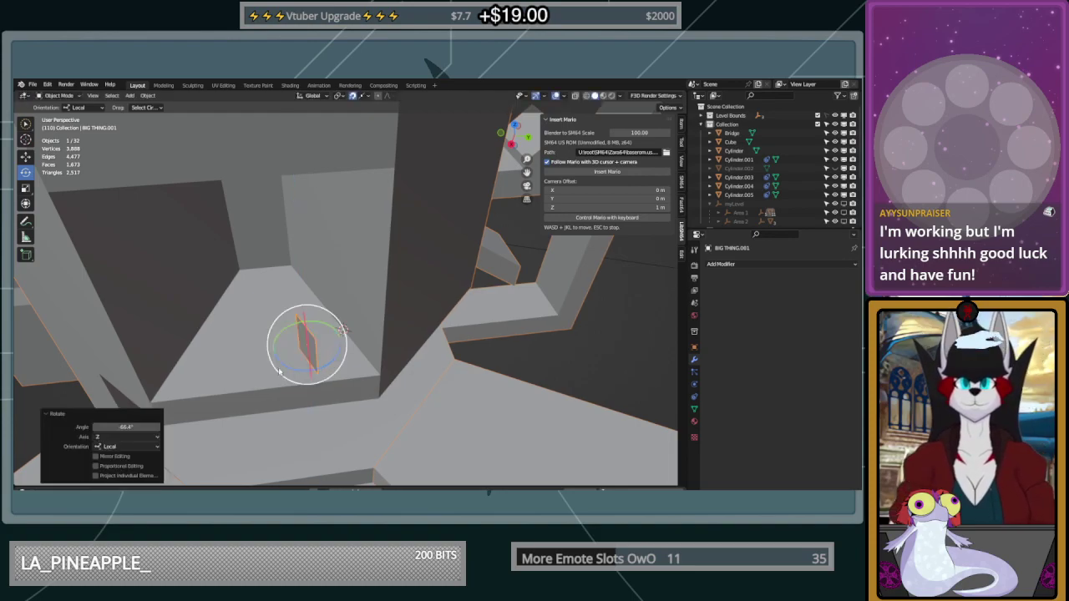
{"action": "left_click", "coordinate": [125, 427]}
{"action": "type", "text": "-60"}
{"action": "key", "text": "Return"}
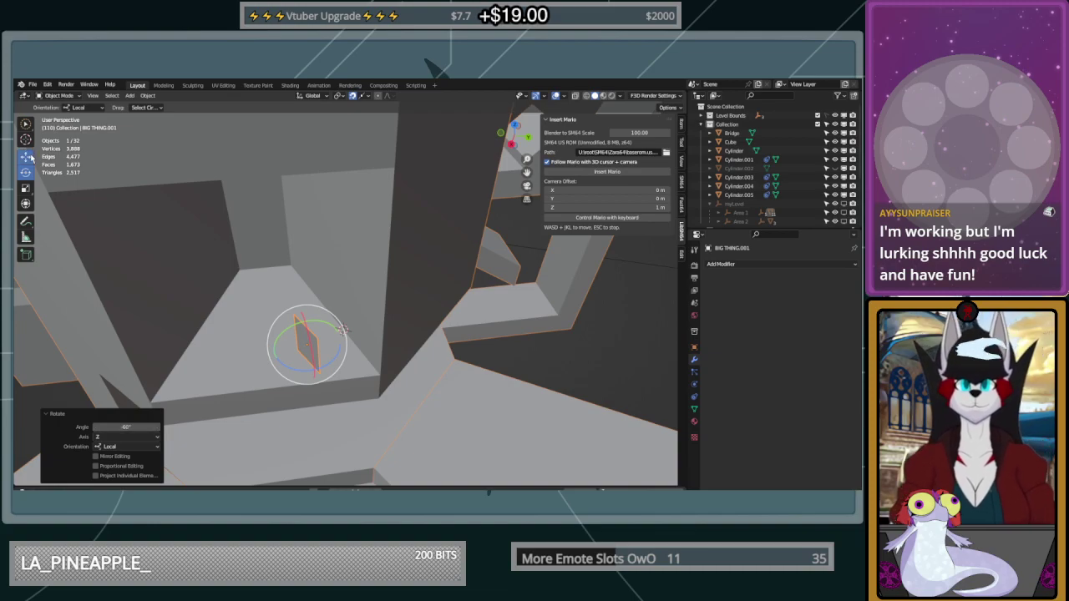
Move the rotated face about -3.32 m along its local X axis, snapping it to the recess floor's side edge
{"action": "left_click", "coordinate": [26, 157]}
{"action": "left_click_drag", "start_coordinate": [294, 355], "coordinate": [351, 352]}
{"action": "key", "text": "ctrl+z"}
{"action": "left_click", "coordinate": [368, 97]}
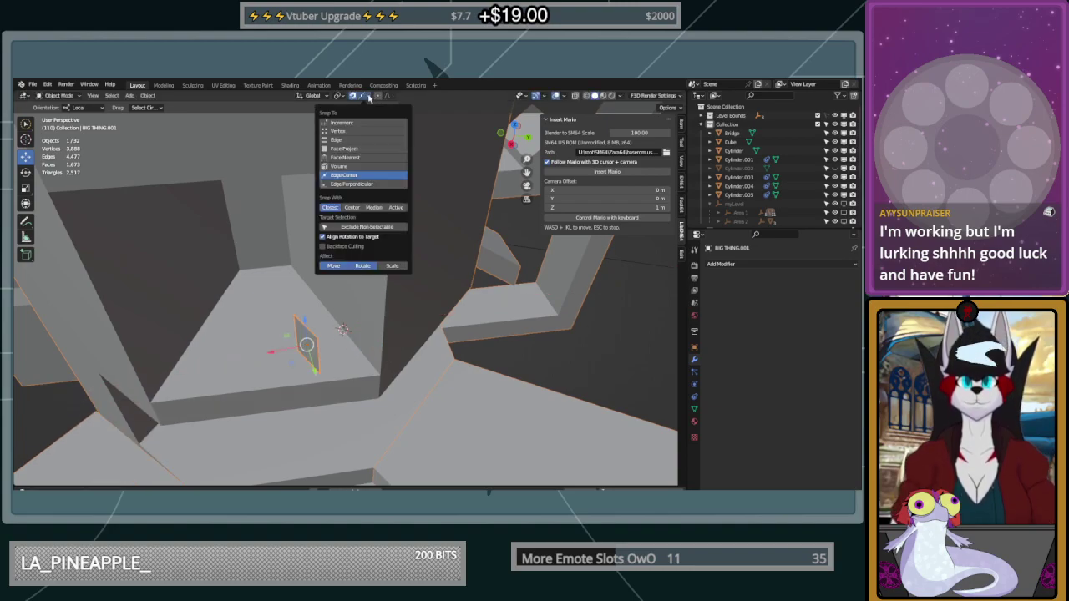
{"action": "left_click", "coordinate": [344, 139]}
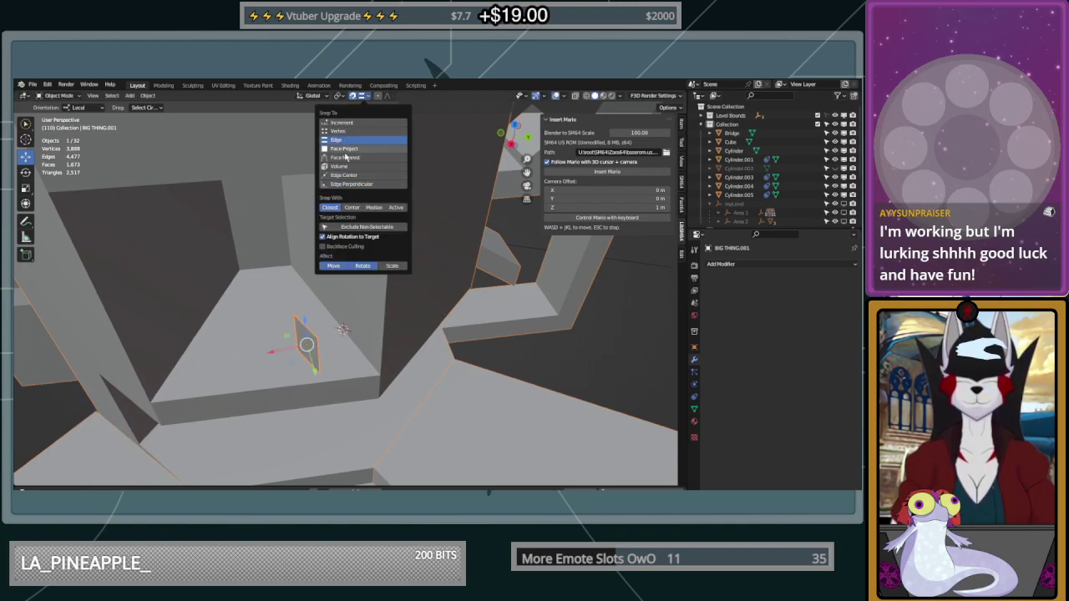
{"action": "key", "text": "g"}
{"action": "key", "text": "x"}
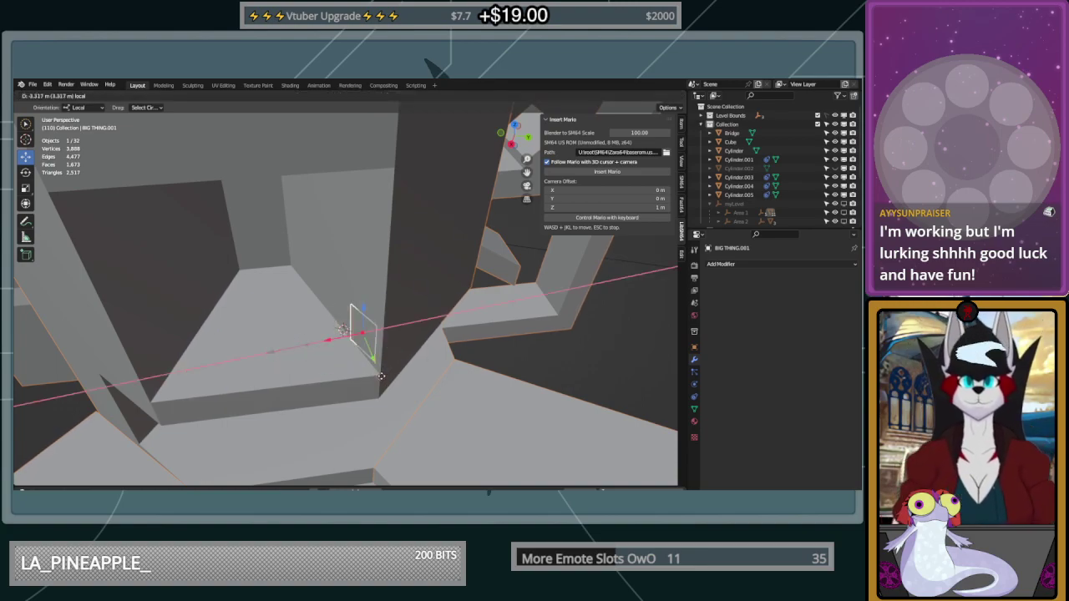
{"action": "left_click", "coordinate": [381, 376]}
{"action": "middle_click_drag", "start_coordinate": [381, 376], "coordinate": [374, 361]}
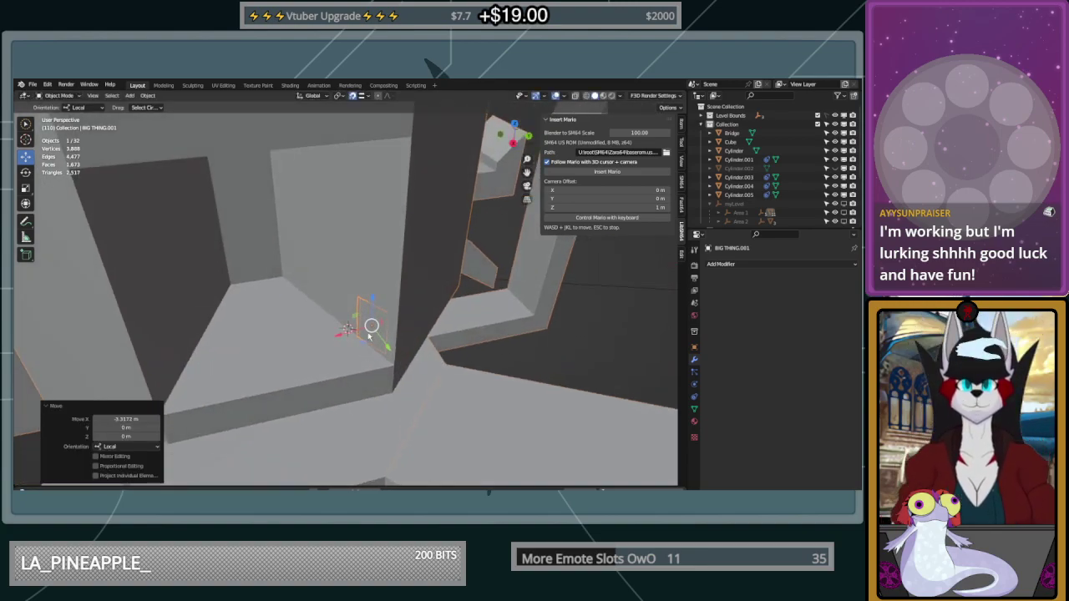
Clear the face's rotation and move it about -1.27 m along local X and -2.93 m along local Y onto the floor's side edge
{"action": "key", "text": "alt+r"}
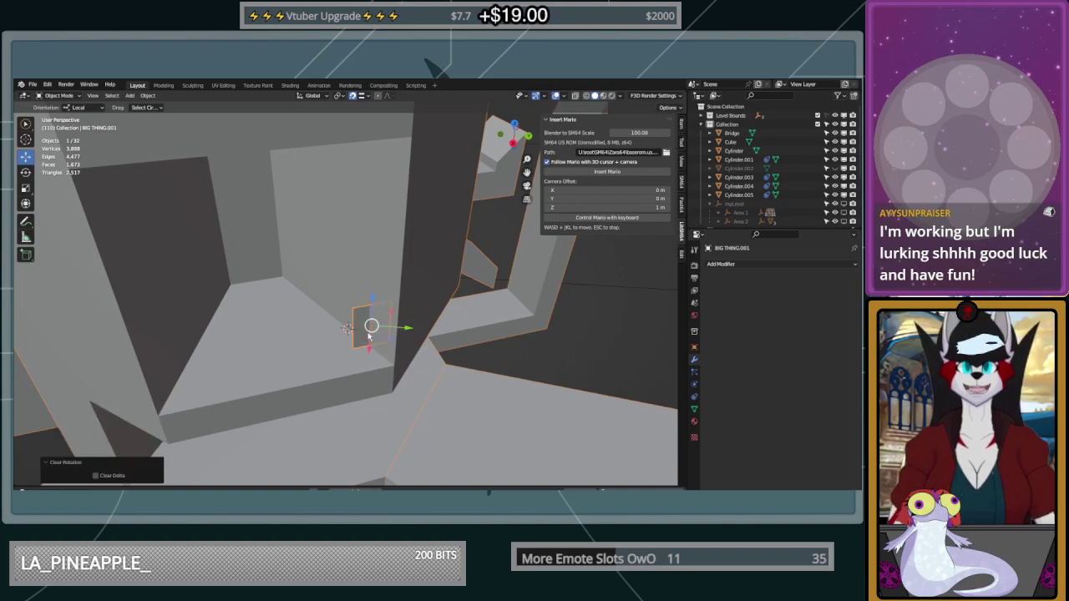
{"action": "scroll", "coordinate": [320, 357], "scroll_direction": "down", "scroll_amount": 6}
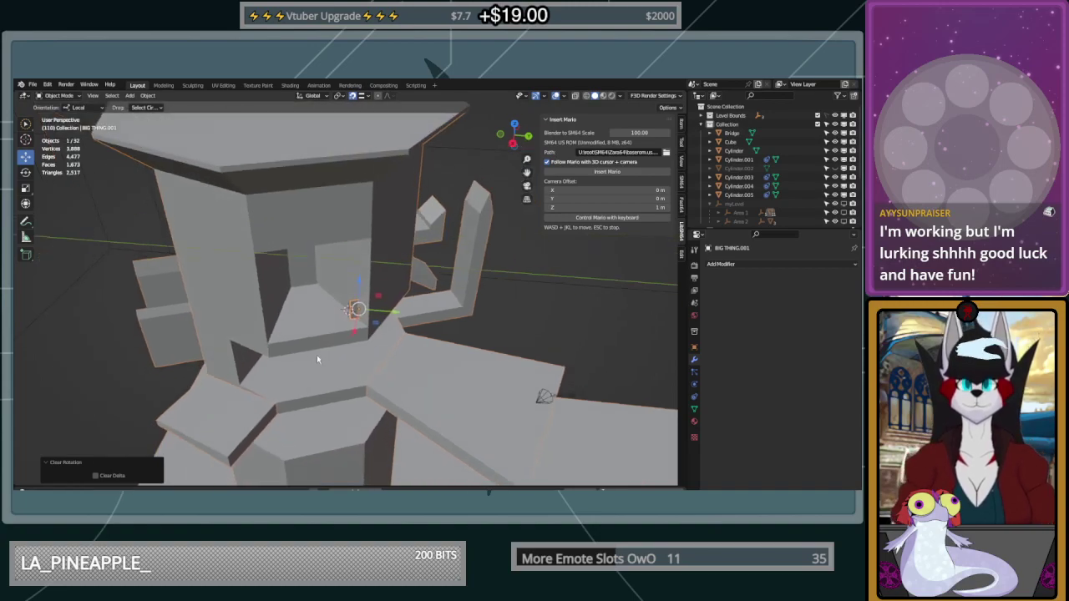
{"action": "scroll", "coordinate": [316, 355], "scroll_direction": "up", "scroll_amount": 8}
{"action": "middle_click_drag", "start_coordinate": [374, 303], "coordinate": [431, 400]}
{"action": "left_click_drag", "start_coordinate": [416, 405], "coordinate": [334, 328]}
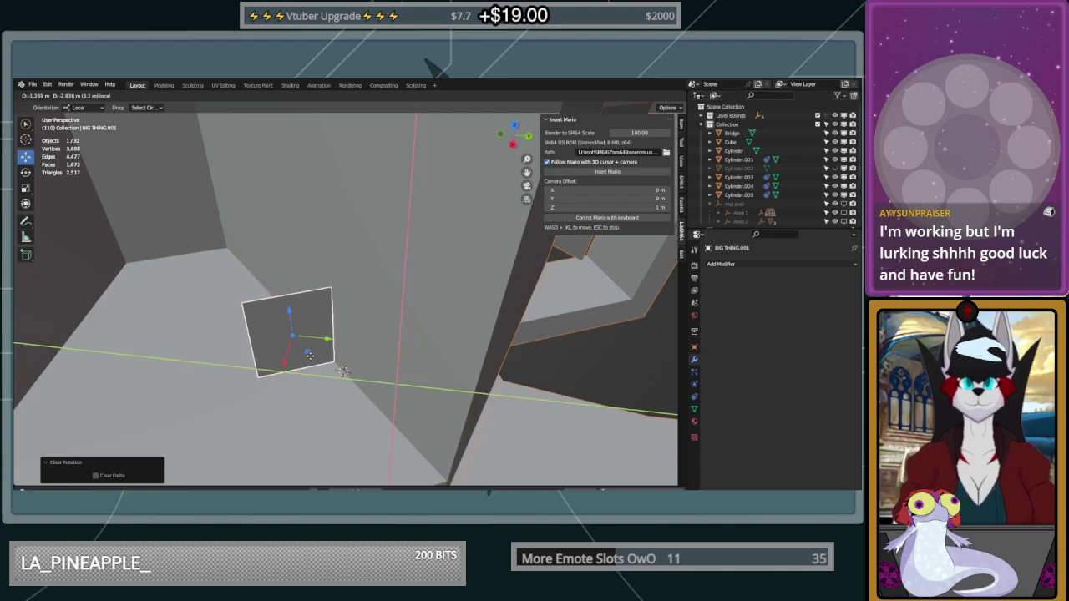
{"action": "left_click", "coordinate": [311, 359]}
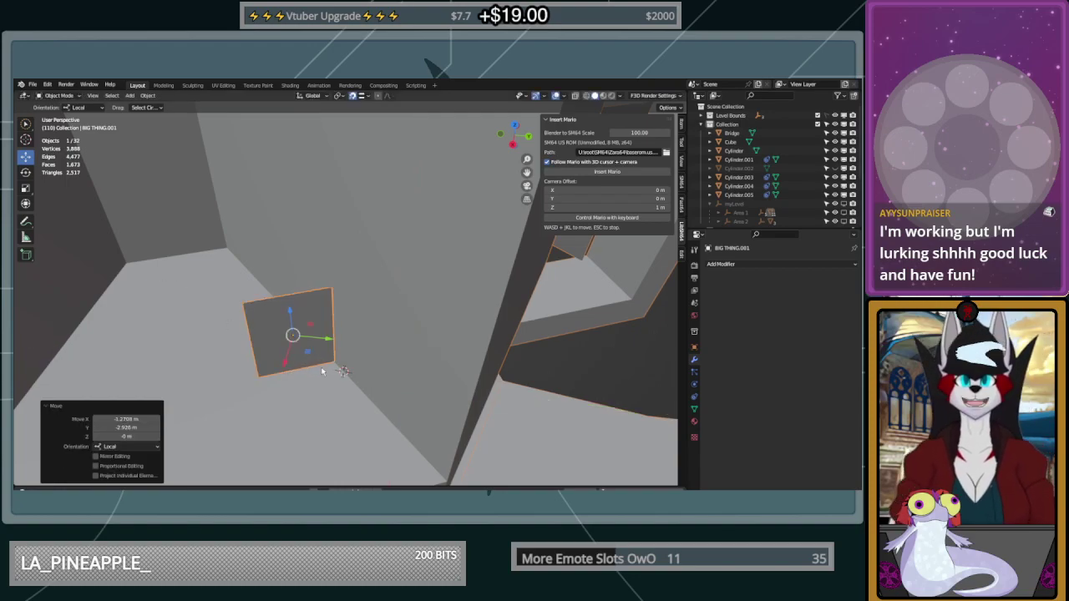
Place the 3D cursor on the face's lower corner against the wall and set the face's origin to the 3D cursor
{"action": "key", "text": "Tab"}
{"action": "right_click", "coordinate": [343, 372]}
{"action": "key", "text": "Escape"}
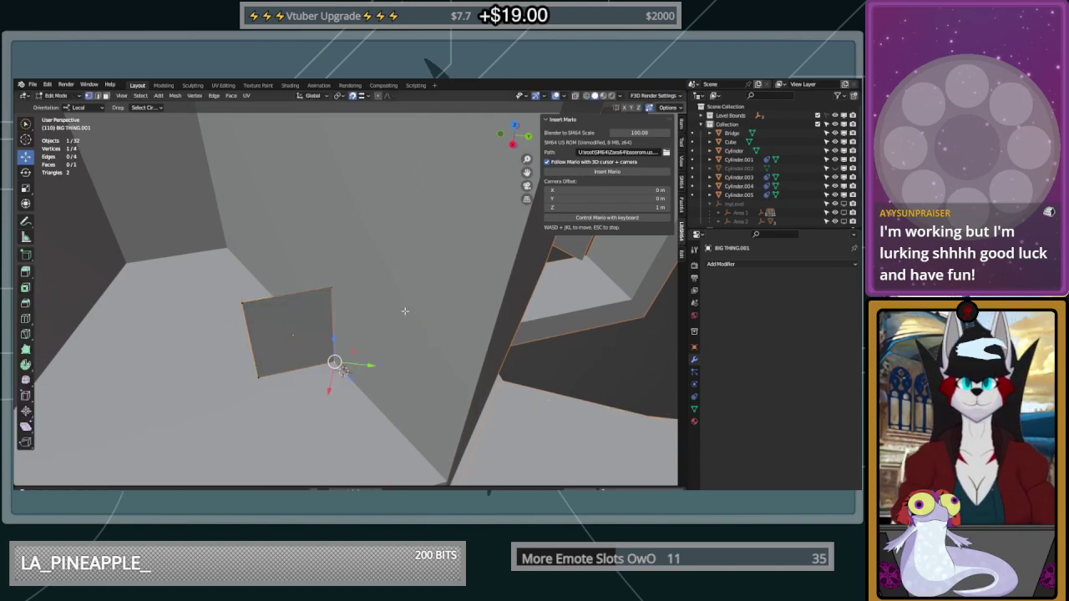
{"action": "key", "text": "Tab"}
{"action": "right_click", "coordinate": [380, 396]}
{"action": "mouse_move", "coordinate": [377, 393]}
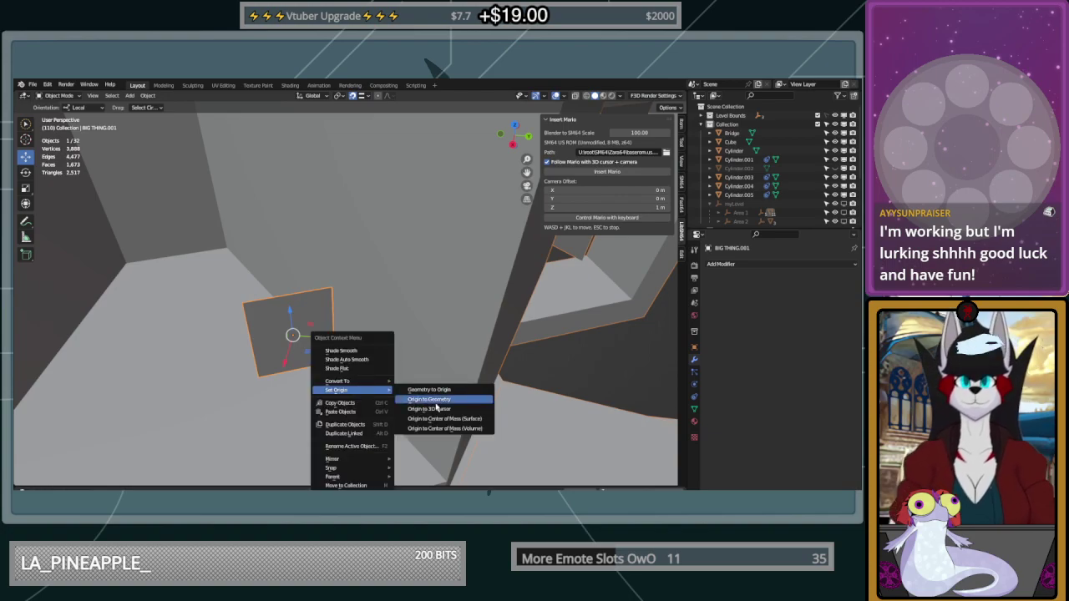
{"action": "left_click", "coordinate": [440, 409]}
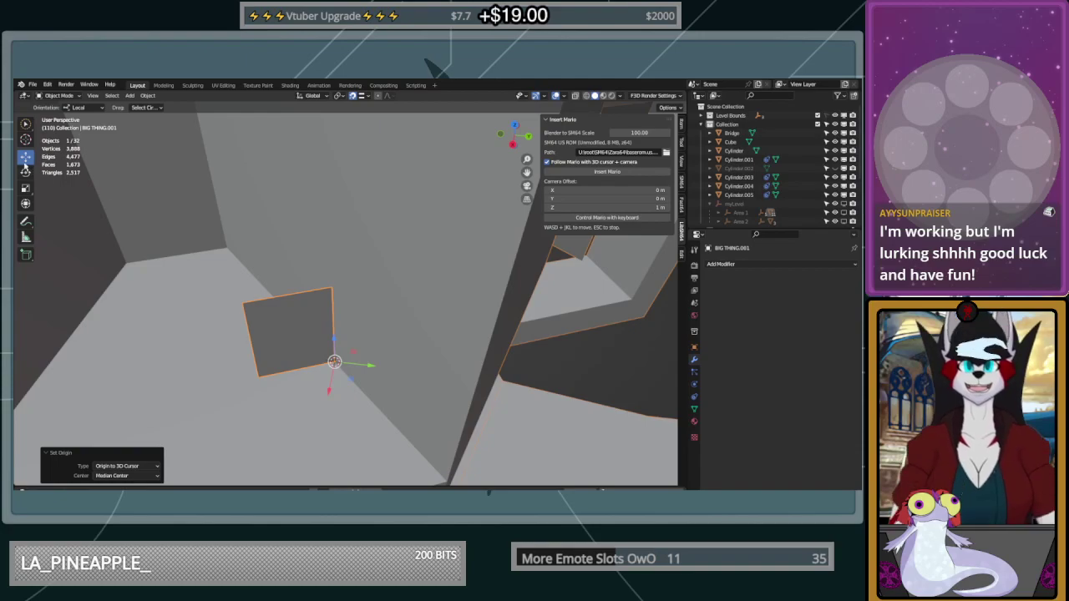
Set snapping to Vertex without Align Rotation to Target and rotate the face around its local Z axis against the side wall
{"action": "left_click", "coordinate": [26, 172]}
{"action": "left_click_drag", "start_coordinate": [347, 390], "coordinate": [226, 252]}
{"action": "key", "text": "ctrl+z"}
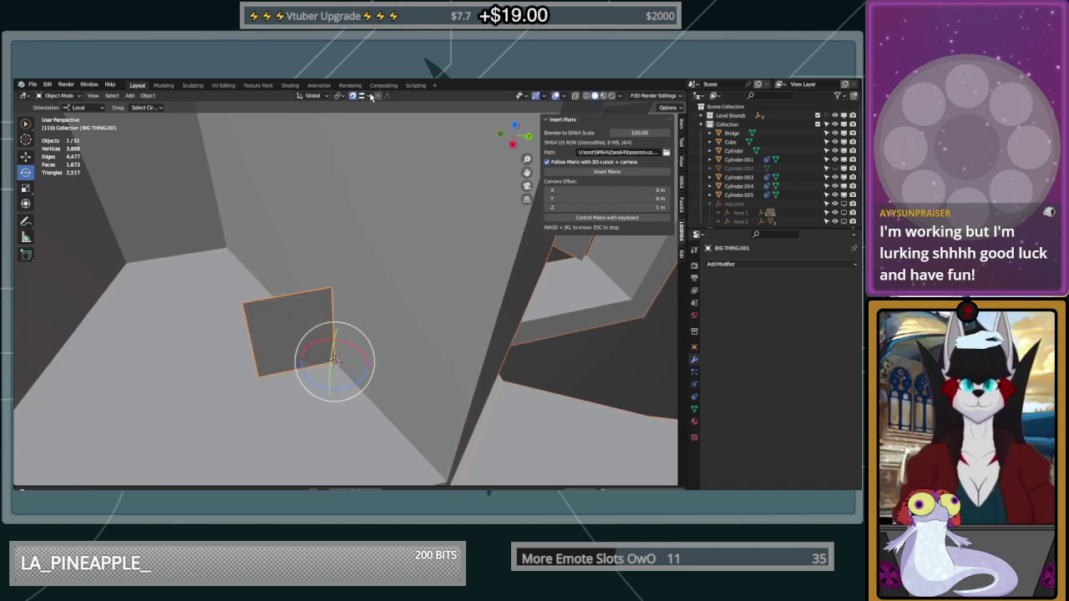
{"action": "left_click", "coordinate": [369, 97]}
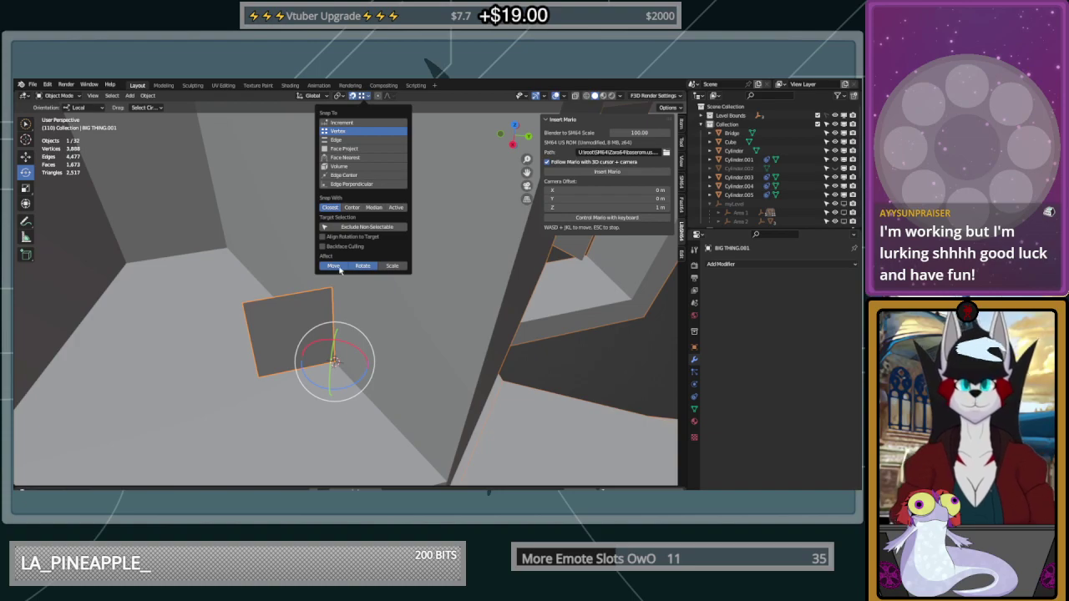
{"action": "left_click_drag", "start_coordinate": [342, 374], "coordinate": [243, 239]}
{"action": "left_click_drag", "start_coordinate": [354, 391], "coordinate": [394, 243]}
{"action": "scroll", "coordinate": [353, 342], "scroll_direction": "down", "scroll_amount": 3}
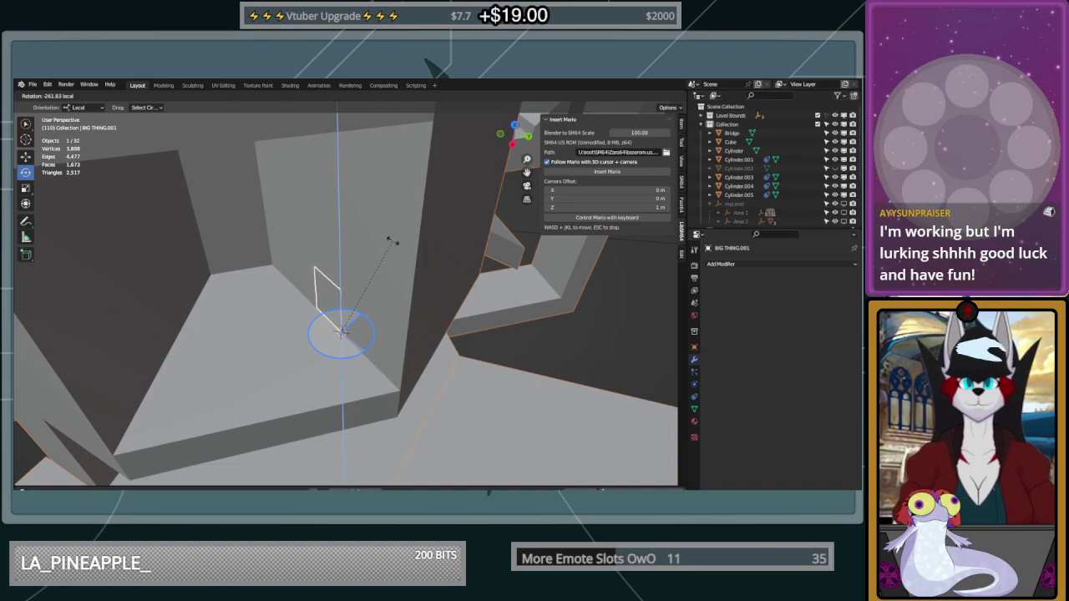
{"action": "left_click_drag", "start_coordinate": [391, 241], "coordinate": [391, 240]}
{"action": "scroll", "coordinate": [352, 274], "scroll_direction": "up", "scroll_amount": 2}
{"action": "middle_click_drag", "start_coordinate": [352, 274], "coordinate": [428, 266]}
Delete the separate recess face object that stands against the side wall
{"action": "key", "text": "Tab"}
{"action": "key", "text": "Tab"}
{"action": "left_click", "coordinate": [418, 276]}
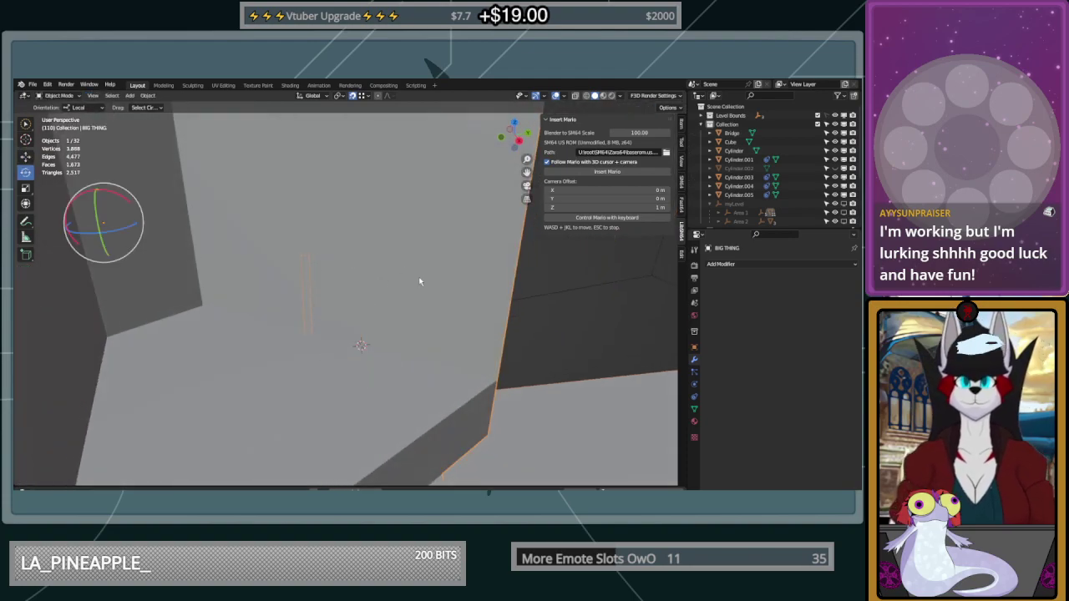
{"action": "key", "text": "Tab"}
{"action": "key", "text": "Tab"}
{"action": "left_click", "coordinate": [331, 290]}
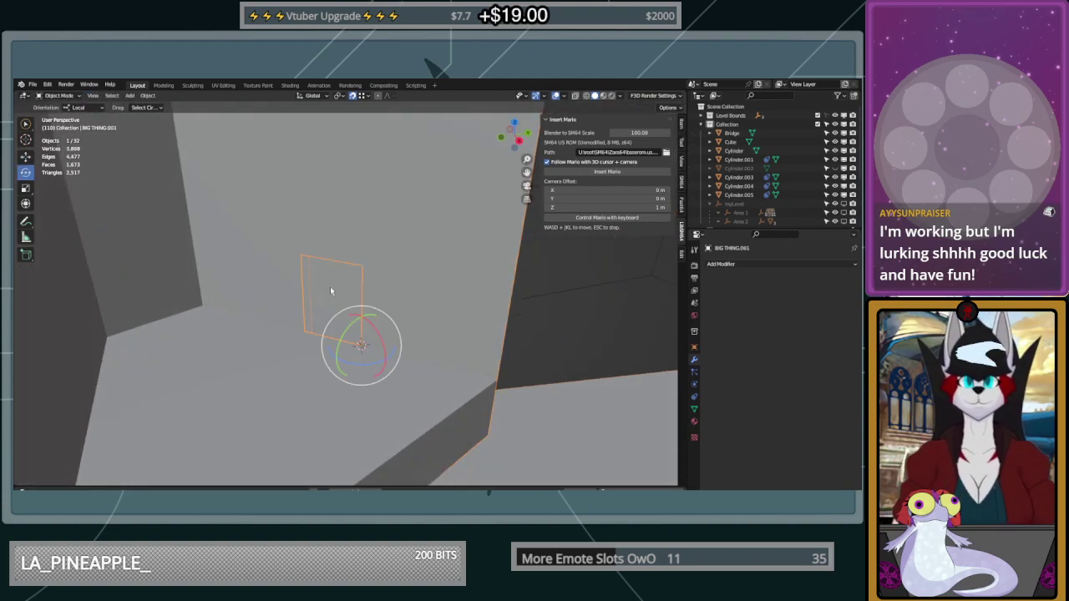
{"action": "key", "text": "Delete"}
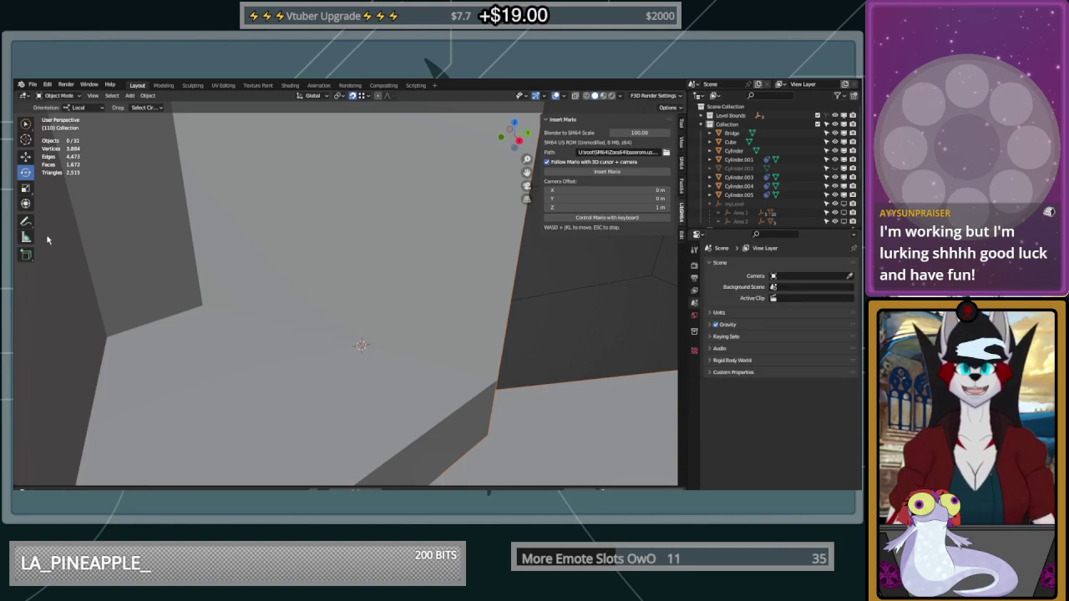
Knife-cut a small rectangular doorway outline, about 2.6 m high, into the recess's side wall, resting on the floor edge
{"action": "left_click", "coordinate": [267, 216]}
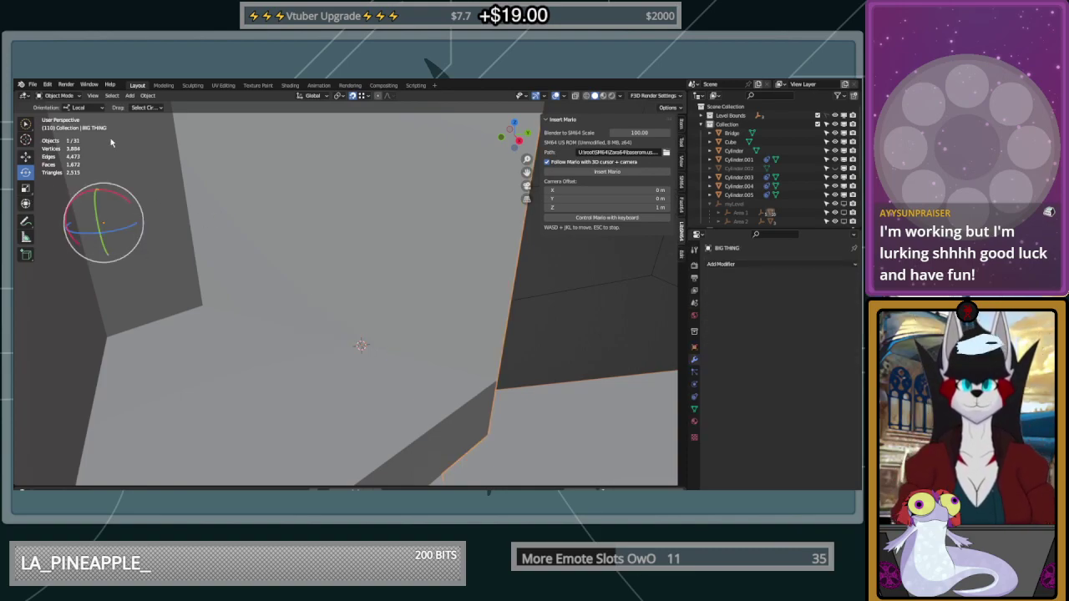
{"action": "key", "text": "Tab"}
{"action": "left_click", "coordinate": [25, 334]}
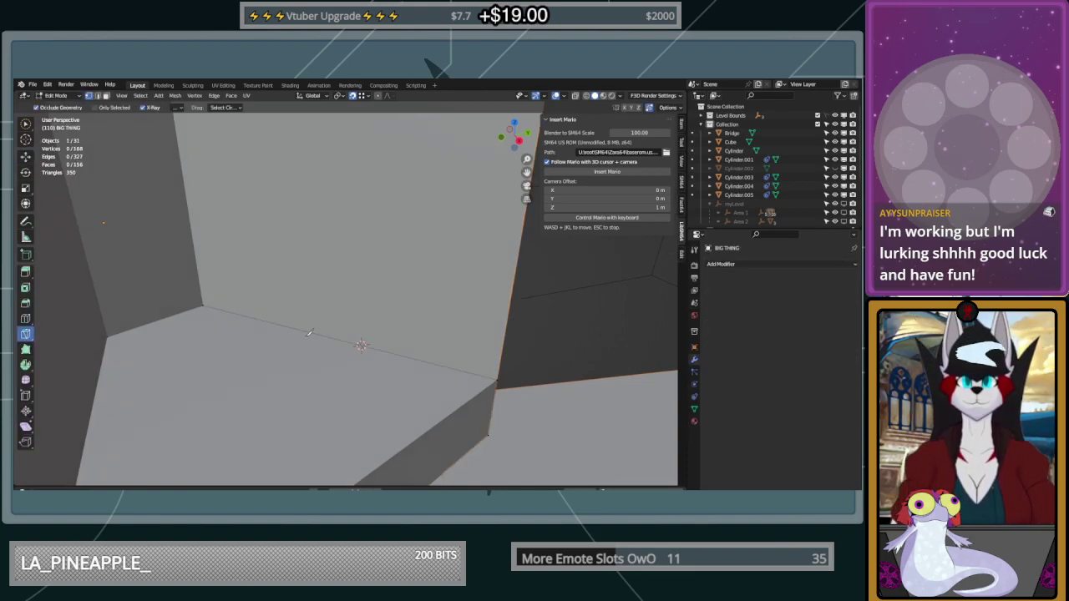
{"action": "key", "text": "a"}
{"action": "left_click", "coordinate": [291, 327]}
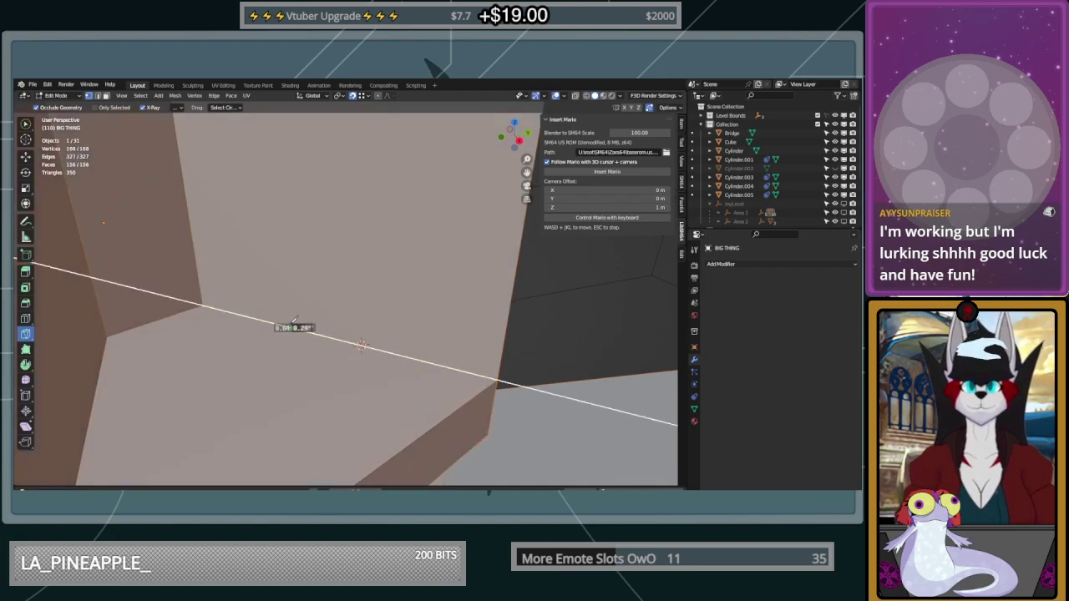
{"action": "left_click", "coordinate": [288, 263]}
{"action": "left_click", "coordinate": [346, 276]}
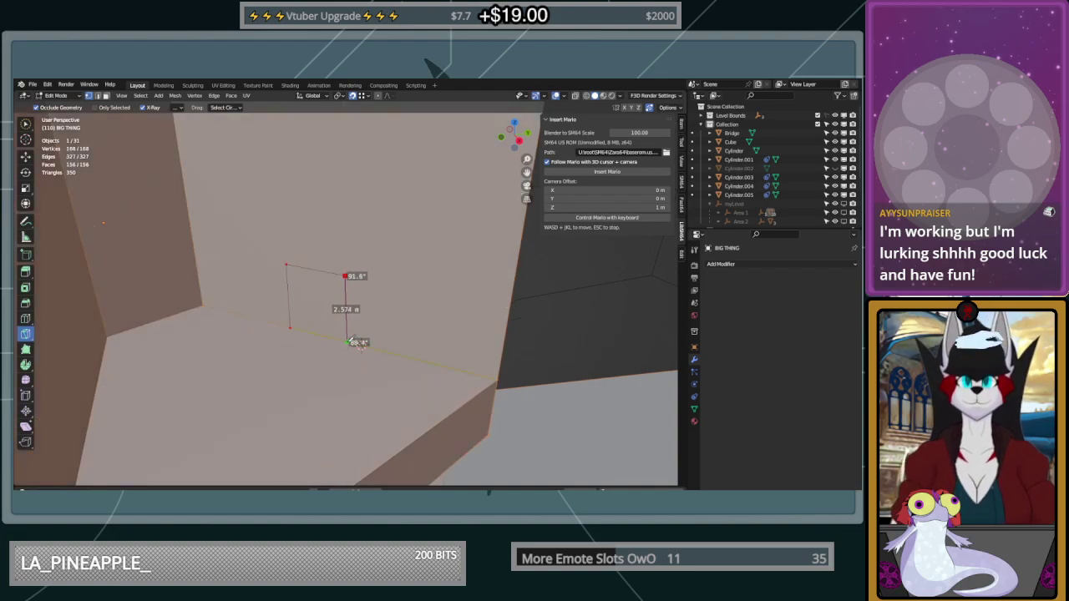
{"action": "left_click", "coordinate": [355, 343]}
{"action": "middle_click_drag", "start_coordinate": [355, 342], "coordinate": [362, 325]}
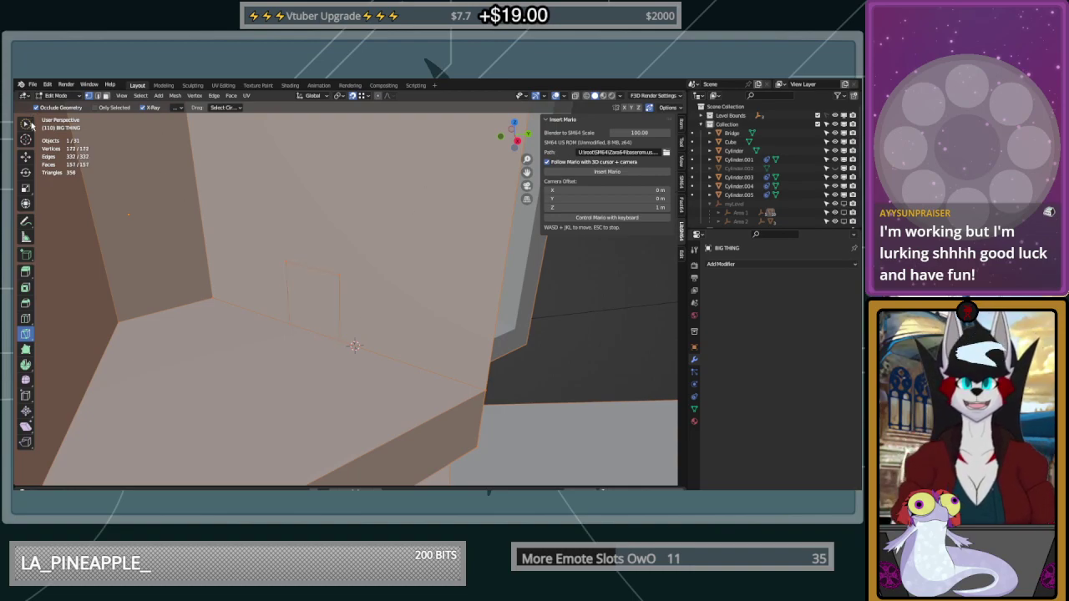
Extrude the doorway outline's face into the side wall along its normal with Dissolve Orthogonal Edges enabled
{"action": "left_click", "coordinate": [26, 123]}
{"action": "left_click", "coordinate": [106, 96]}
{"action": "left_click", "coordinate": [314, 297]}
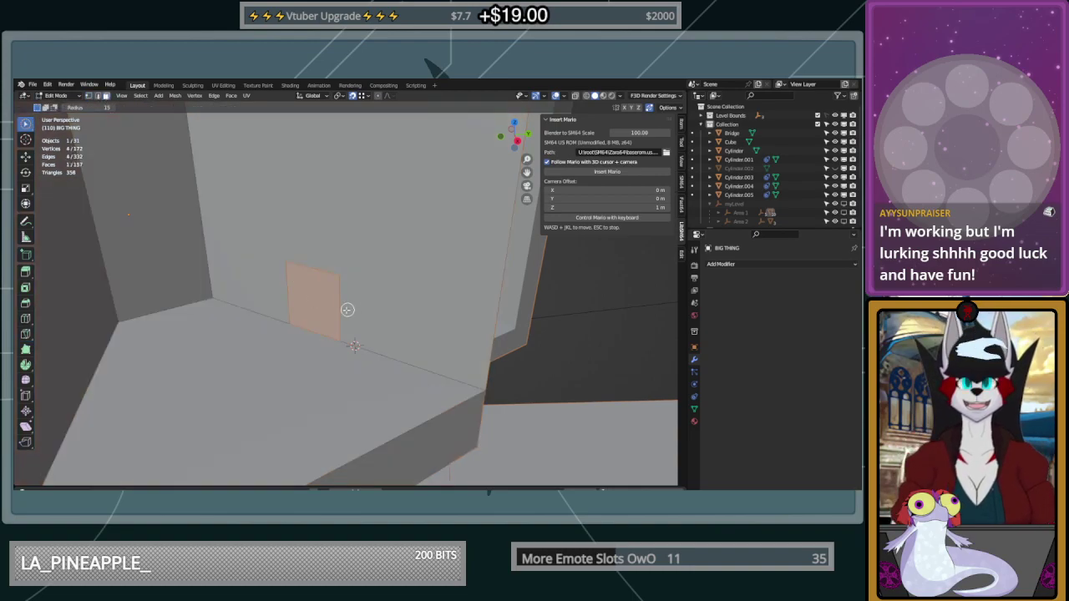
{"action": "middle_click_drag", "start_coordinate": [348, 310], "coordinate": [120, 284]}
{"action": "left_click", "coordinate": [26, 271]}
{"action": "middle_click_drag", "start_coordinate": [26, 272], "coordinate": [317, 288]}
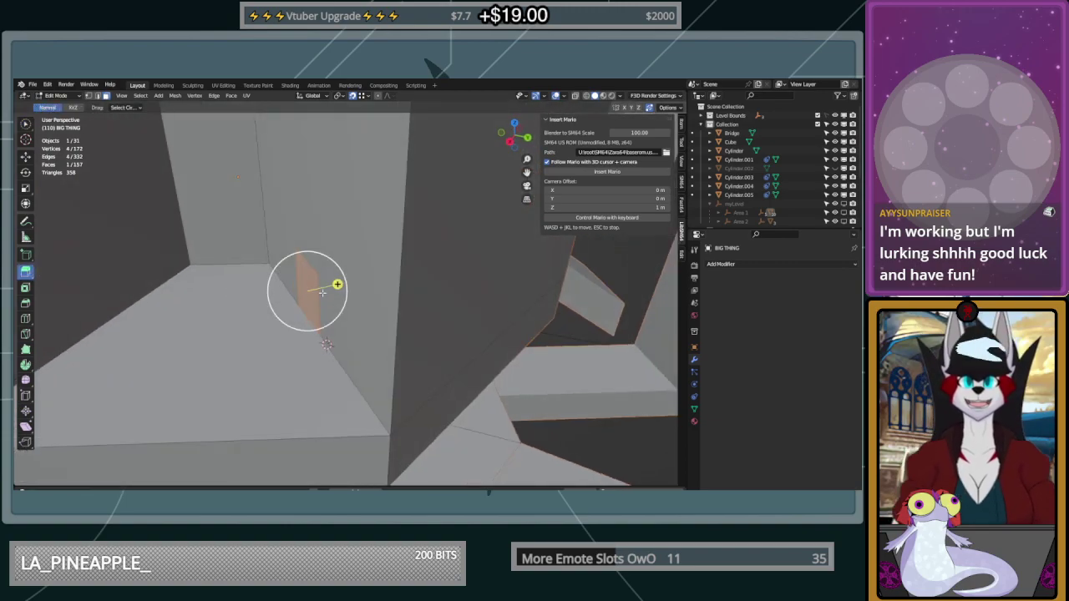
{"action": "left_click_drag", "start_coordinate": [342, 285], "coordinate": [391, 273]}
{"action": "middle_click_drag", "start_coordinate": [391, 273], "coordinate": [368, 278]}
{"action": "mouse_move", "coordinate": [370, 276]}
{"action": "left_mouse_down"}
{"action": "mouse_move", "coordinate": [331, 286]}
{"action": "mouse_move", "coordinate": [367, 278]}
{"action": "left_mouse_up"}
{"action": "left_click", "coordinate": [132, 411]}
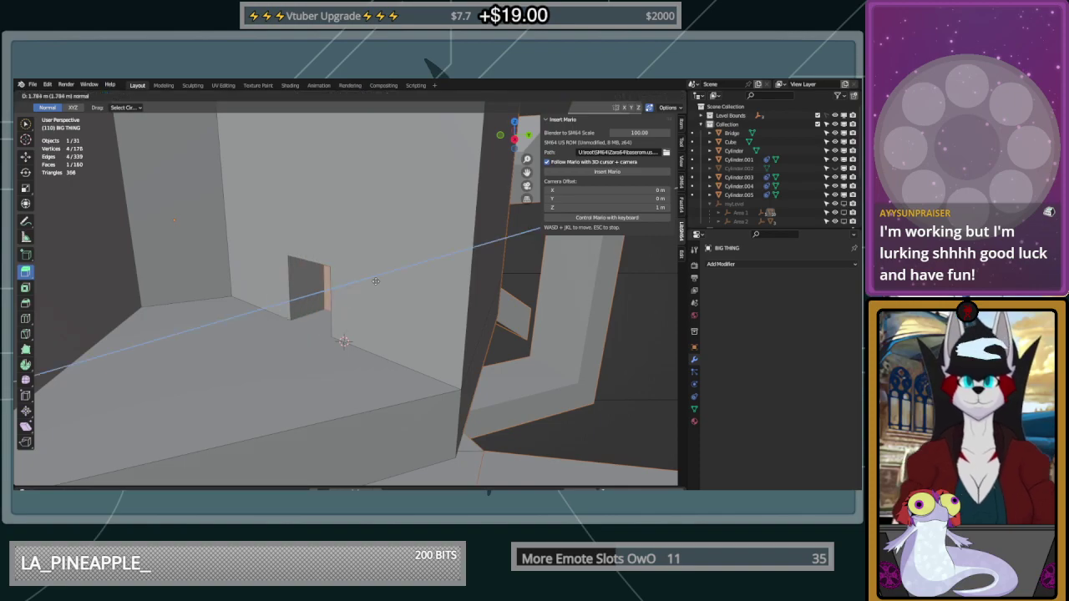
{"action": "middle_click_drag", "start_coordinate": [329, 368], "coordinate": [359, 361]}
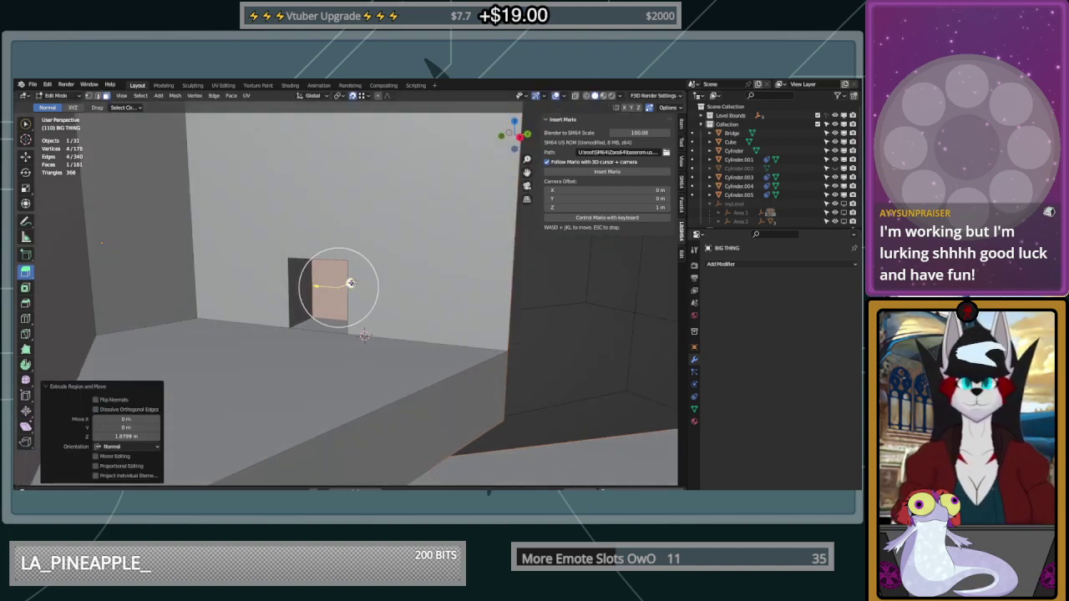
Extrude the doorway's back face about 1.46 m further into the wall, dissolving orthogonal edges
{"action": "left_click_drag", "start_coordinate": [351, 283], "coordinate": [363, 277]}
{"action": "left_click", "coordinate": [123, 412]}
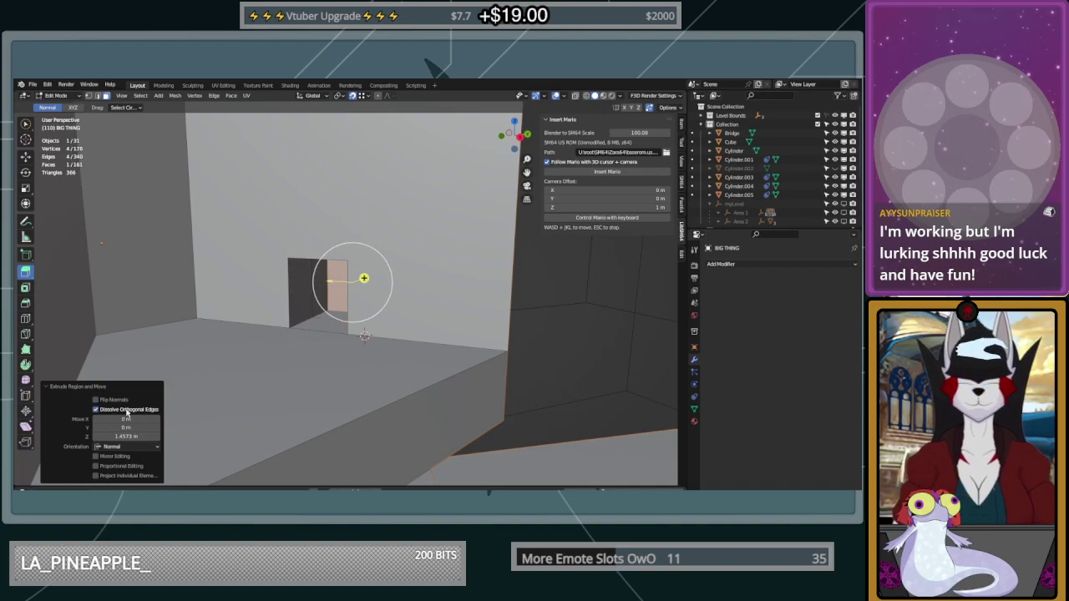
{"action": "left_click", "coordinate": [320, 403]}
{"action": "middle_click_drag", "start_coordinate": [389, 397], "coordinate": [338, 317]}
{"action": "key", "text": "Tab"}
{"action": "scroll", "coordinate": [323, 392], "scroll_direction": "down", "scroll_amount": 3}
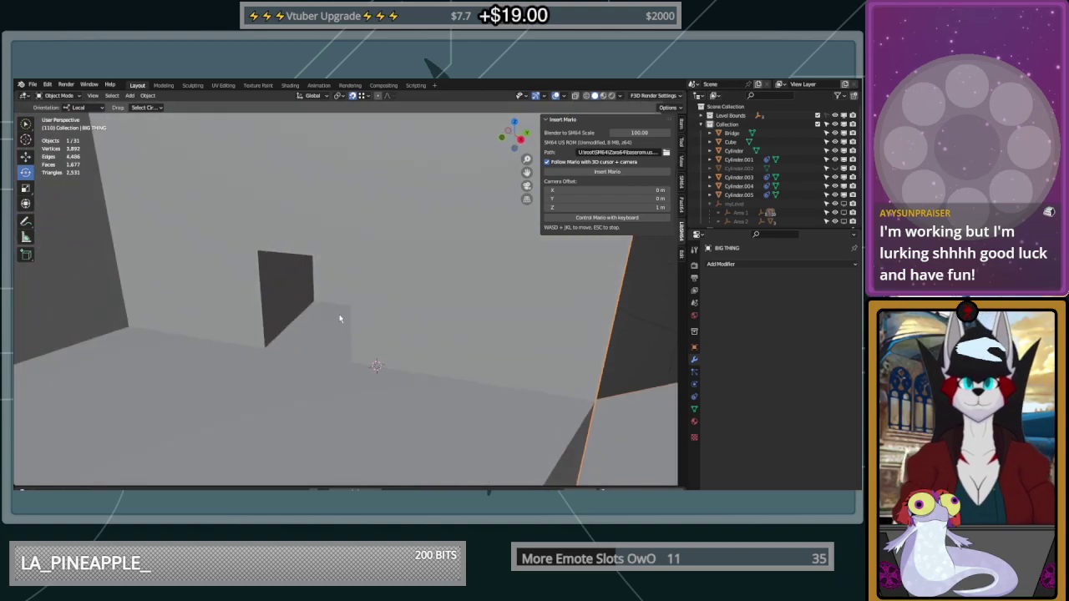
Knife-cut a line across the doorway passage's floor from one side wall to the other
{"action": "key", "text": "Tab"}
{"action": "left_click", "coordinate": [325, 336]}
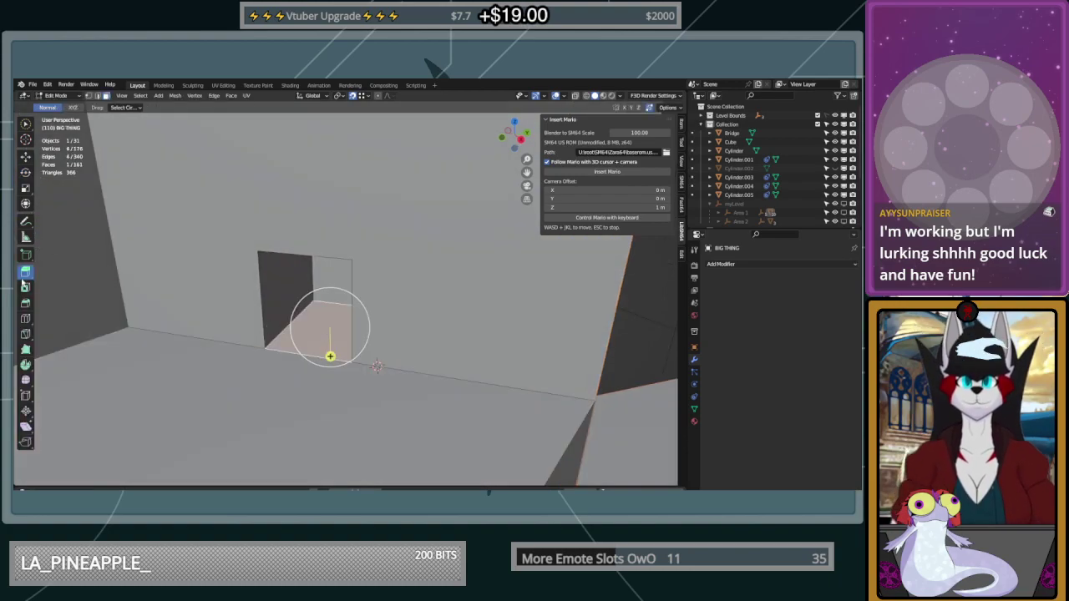
{"action": "key", "text": "k"}
{"action": "key", "text": "a"}
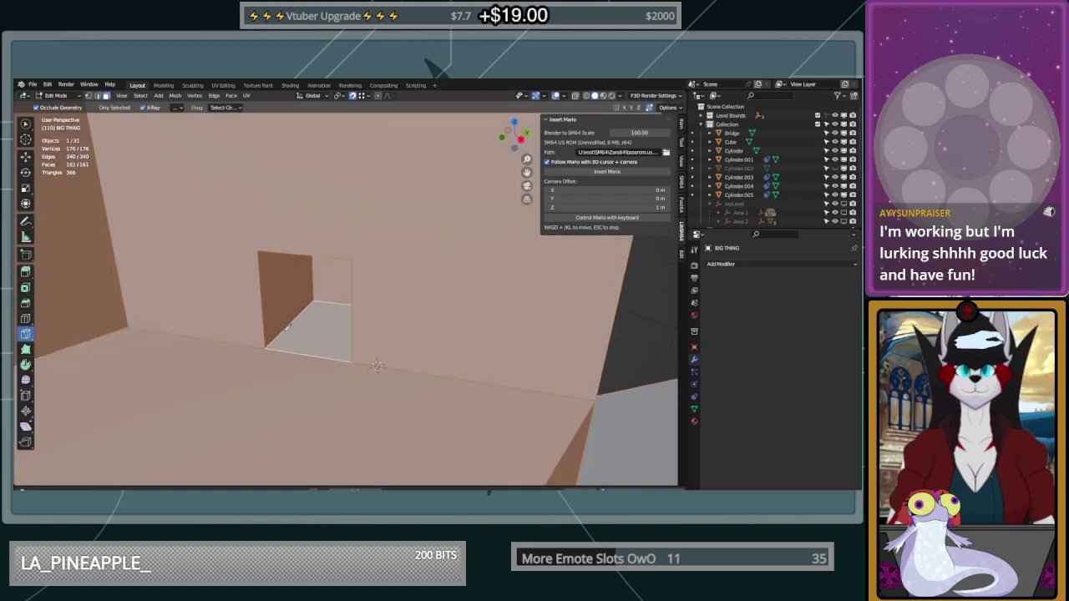
{"action": "left_click", "coordinate": [88, 96]}
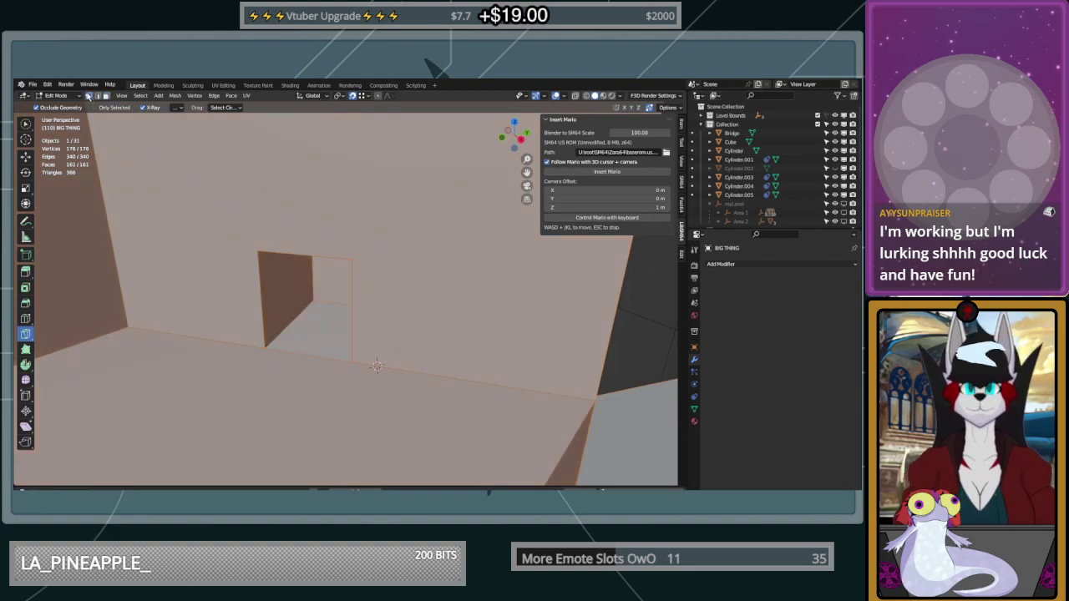
{"action": "left_click", "coordinate": [284, 329]}
{"action": "middle_click_drag", "start_coordinate": [352, 334], "coordinate": [372, 329]}
{"action": "scroll", "coordinate": [347, 357], "scroll_direction": "up", "scroll_amount": 3}
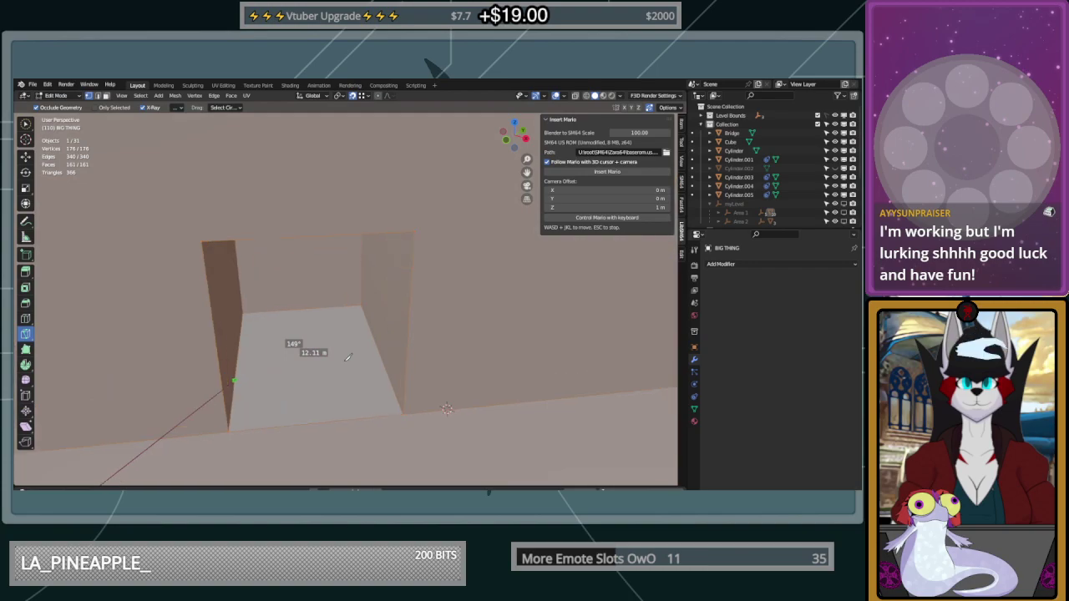
{"action": "key", "text": "a"}
{"action": "key", "text": "a"}
{"action": "key", "text": "Return"}
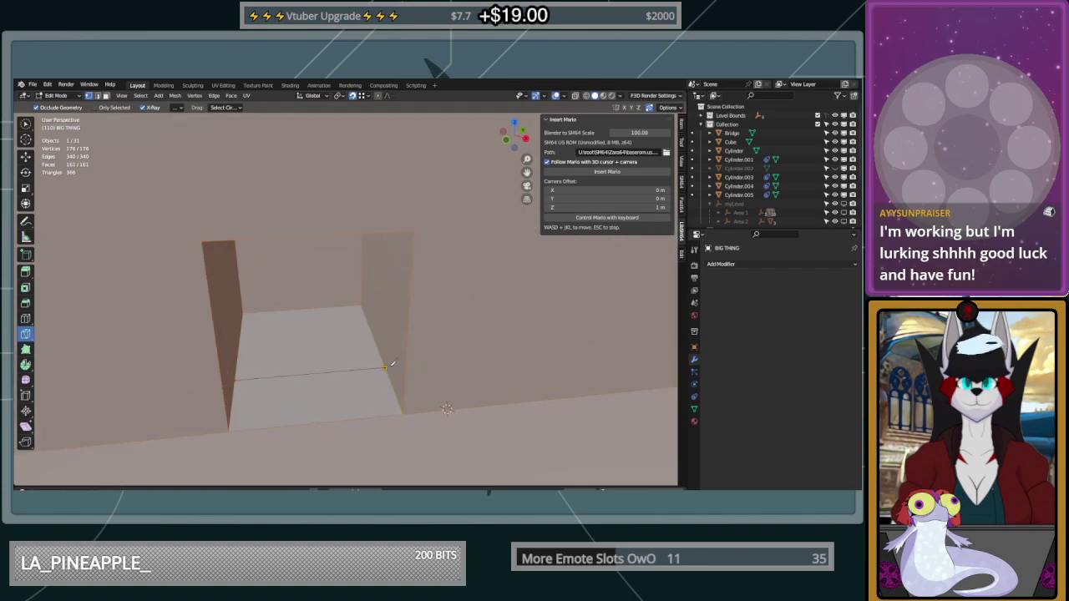
Examine the new doorway passage and the adjoining walls and floor around the recess
{"action": "middle_click_drag", "start_coordinate": [516, 292], "coordinate": [305, 286]}
{"action": "scroll", "coordinate": [355, 301], "scroll_direction": "down", "scroll_amount": 4}
{"action": "middle_click_drag", "start_coordinate": [403, 312], "coordinate": [343, 307]}
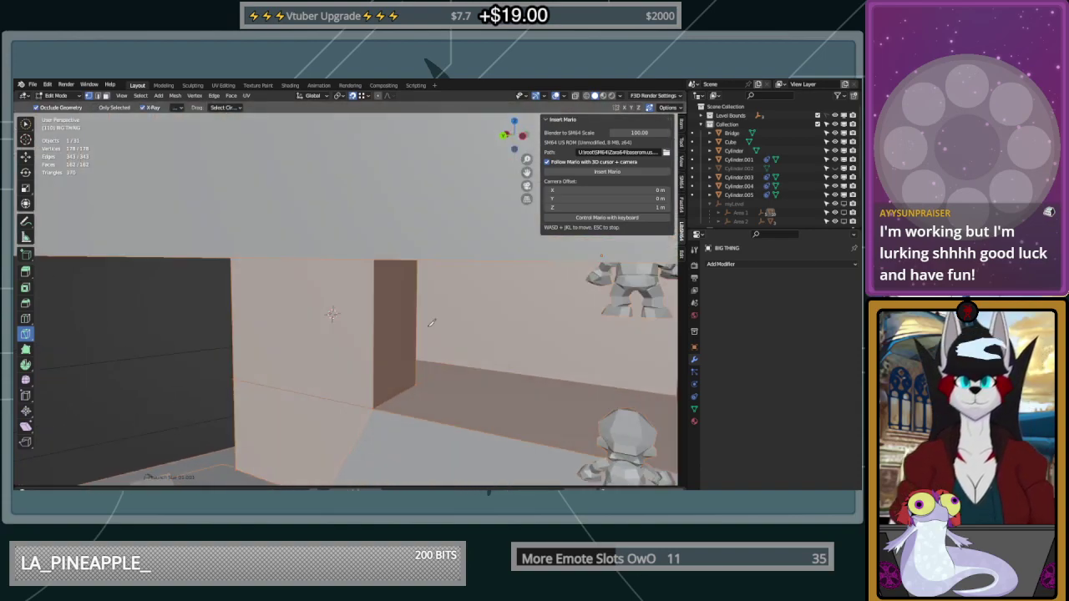
{"action": "scroll", "coordinate": [429, 398], "scroll_direction": "up", "scroll_amount": 4}
{"action": "scroll", "coordinate": [432, 397], "scroll_direction": "down", "scroll_amount": 1}
{"action": "middle_click_drag", "start_coordinate": [431, 396], "coordinate": [305, 377], "text": "shift"}
{"action": "scroll", "coordinate": [384, 386], "scroll_direction": "down", "scroll_amount": 2}
{"action": "middle_click_drag", "start_coordinate": [367, 399], "coordinate": [351, 371]}
{"action": "scroll", "coordinate": [351, 371], "scroll_direction": "down", "scroll_amount": 1}
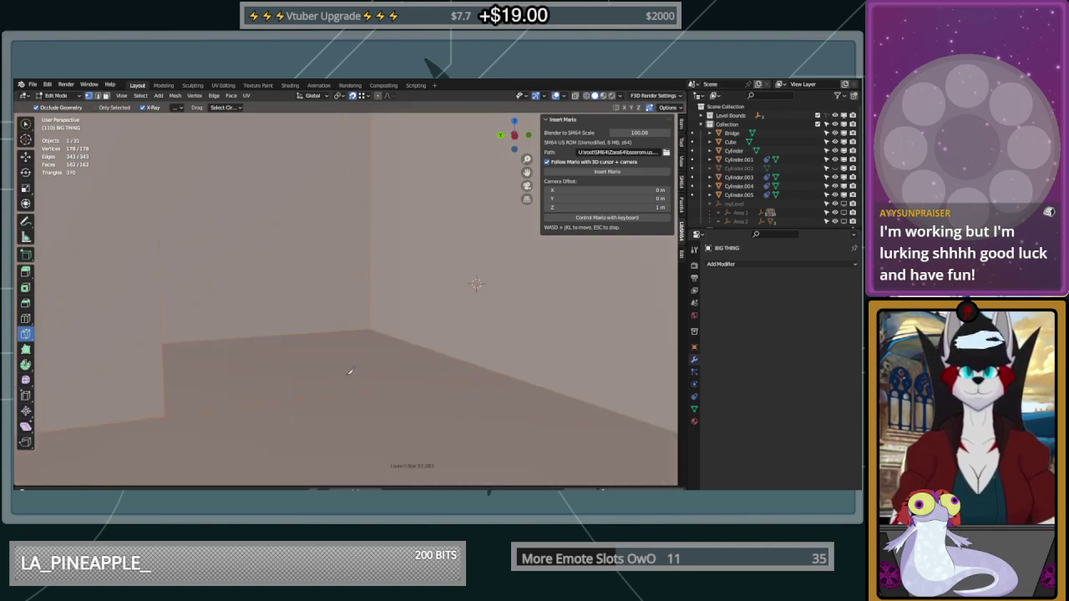
Knife-cut an edge across the doorway passage's floor between the bases of its two side walls and return to Object Mode
{"action": "left_click", "coordinate": [459, 358]}
{"action": "middle_click_drag", "start_coordinate": [178, 385], "coordinate": [176, 380]}
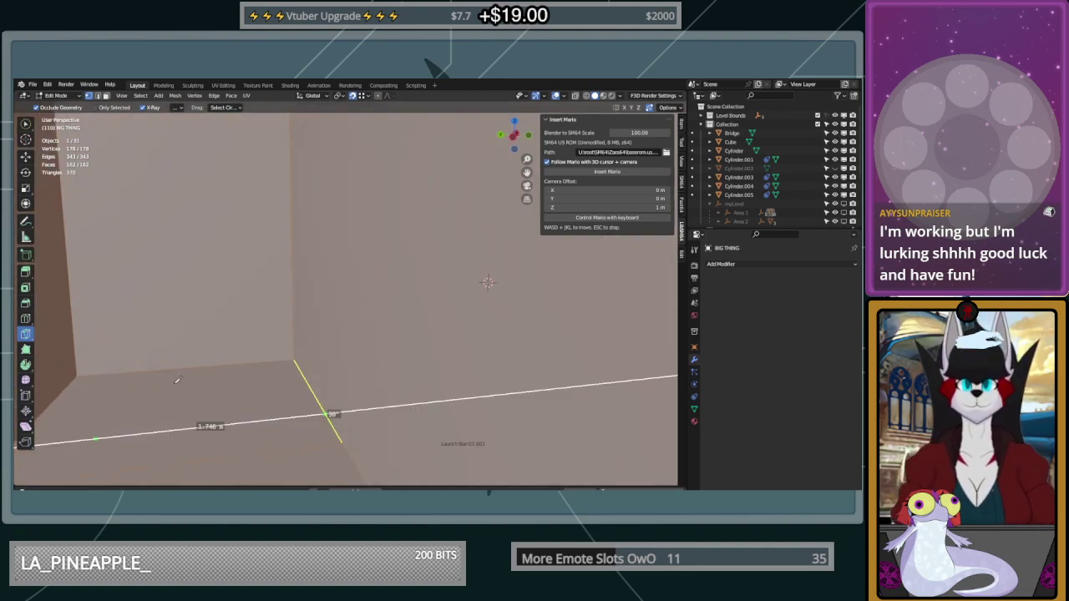
{"action": "middle_click_drag", "start_coordinate": [35, 443], "coordinate": [86, 424], "text": "shift"}
{"action": "key", "text": "a"}
{"action": "left_click", "coordinate": [96, 416]}
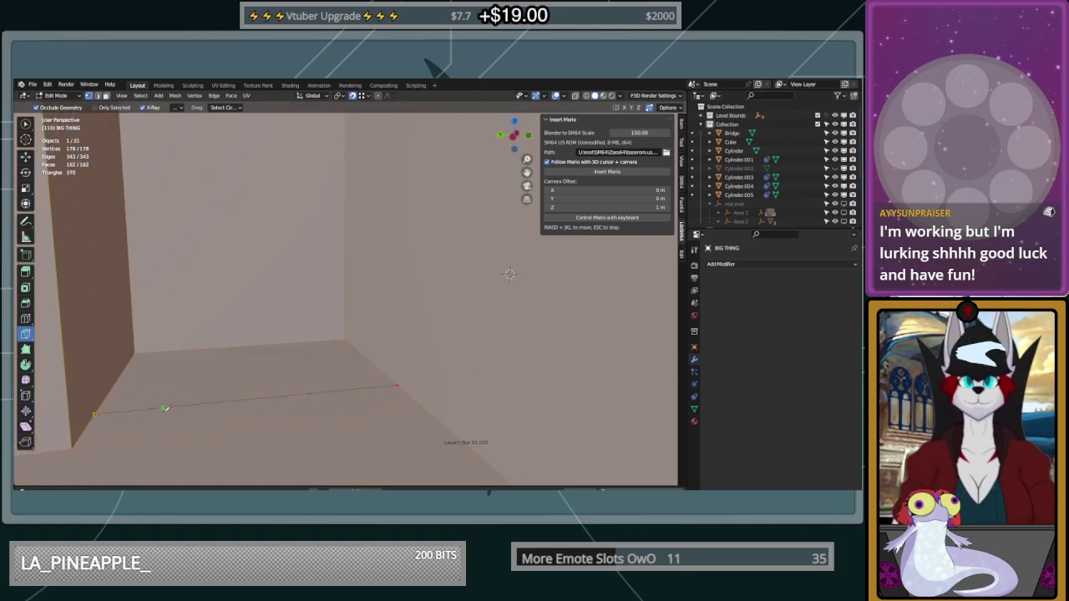
{"action": "scroll", "coordinate": [198, 378], "scroll_direction": "down", "scroll_amount": 3}
{"action": "scroll", "coordinate": [223, 374], "scroll_direction": "down", "scroll_amount": 4}
{"action": "middle_click_drag", "start_coordinate": [224, 373], "coordinate": [406, 324]}
{"action": "key", "text": "Tab"}
Place the 3D cursor on the floor of the tower's upper recess and insert Mario there to test its collision
{"action": "scroll", "coordinate": [407, 322], "scroll_direction": "down", "scroll_amount": 3}
{"action": "middle_click_drag", "start_coordinate": [387, 269], "coordinate": [365, 223]}
{"action": "scroll", "coordinate": [245, 213], "scroll_direction": "up", "scroll_amount": 3}
{"action": "middle_click_drag", "start_coordinate": [245, 214], "coordinate": [241, 243]}
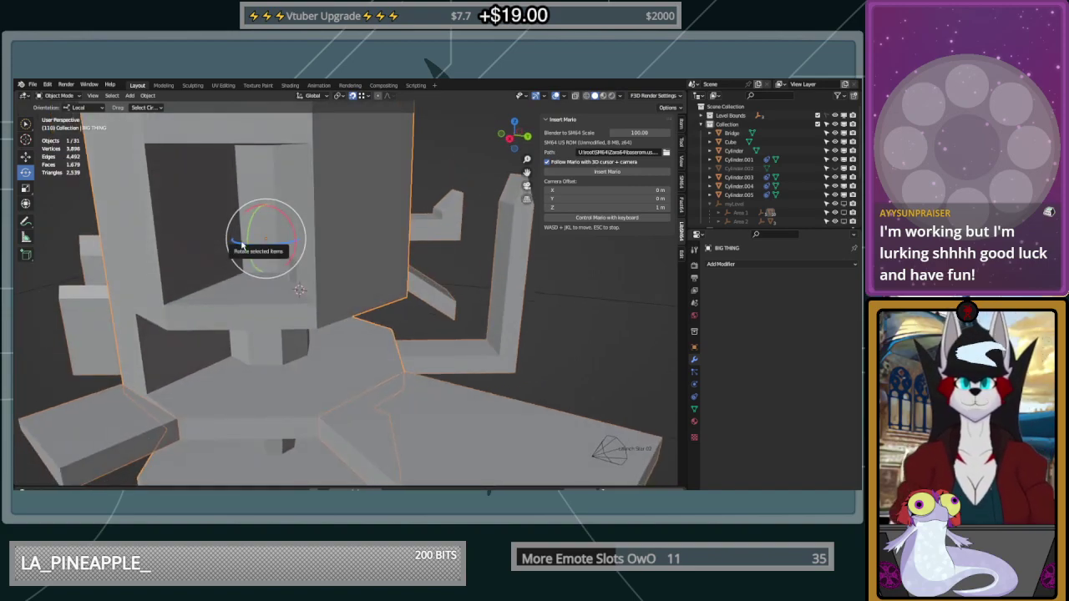
{"action": "scroll", "coordinate": [301, 237], "scroll_direction": "up", "scroll_amount": 3}
{"action": "middle_click_drag", "start_coordinate": [293, 246], "coordinate": [449, 278], "text": "shift"}
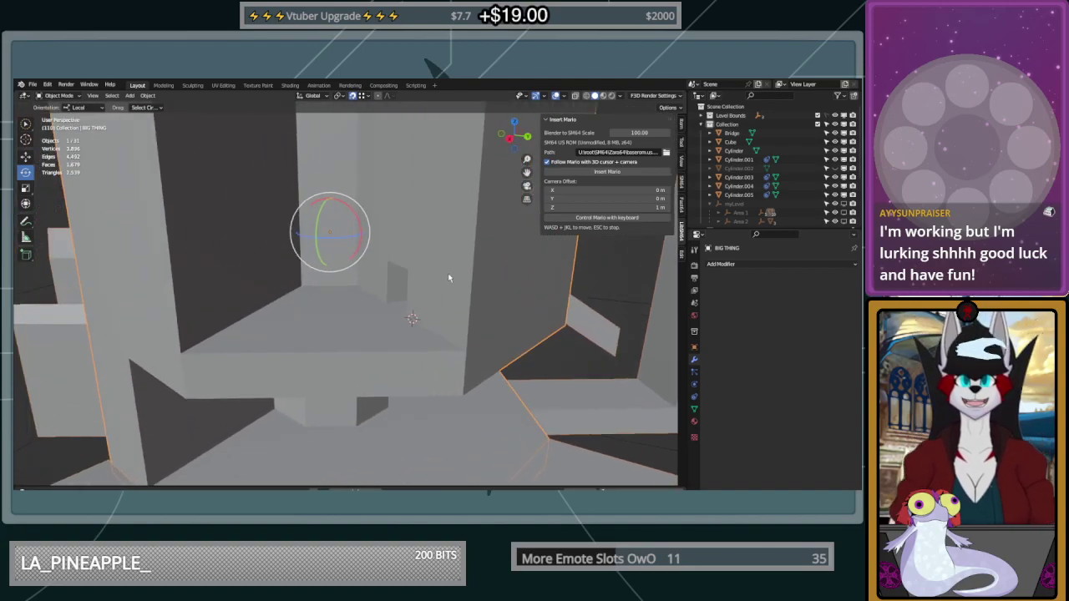
{"action": "left_click", "coordinate": [26, 141]}
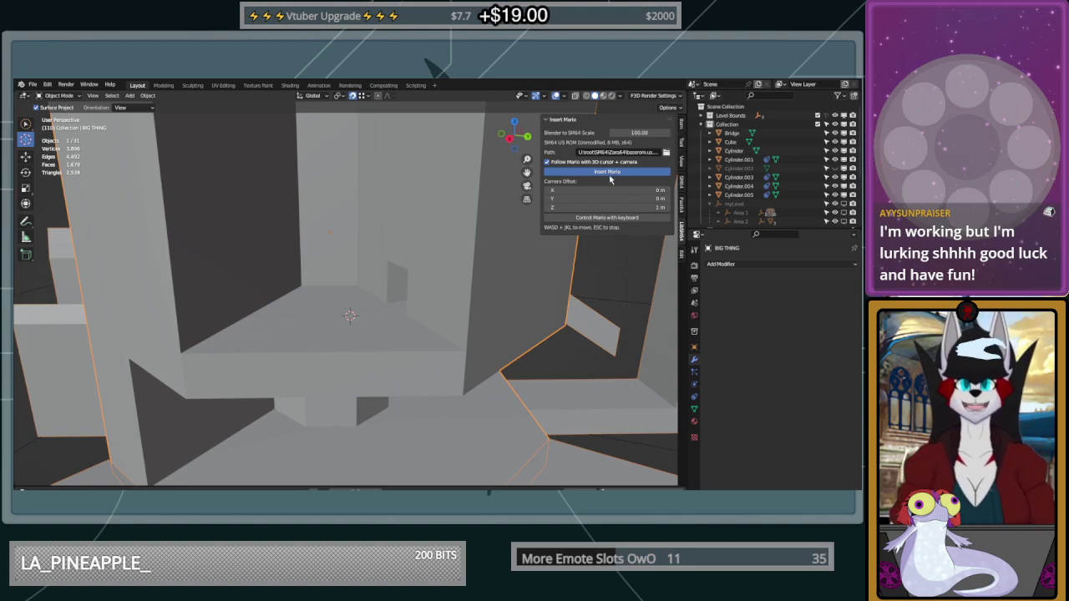
{"action": "left_click", "coordinate": [609, 173]}
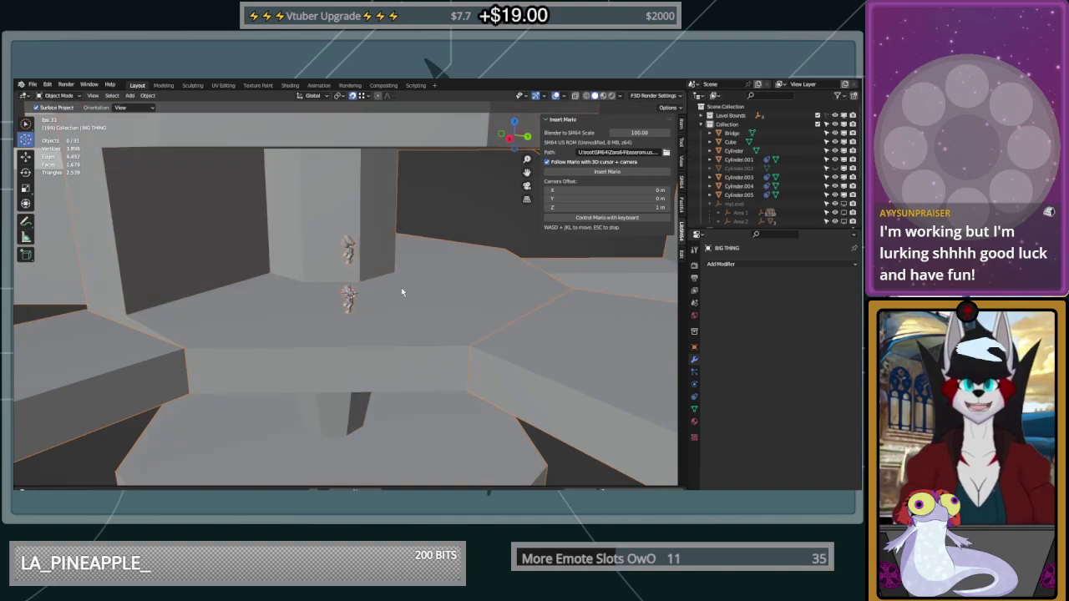
{"action": "key", "text": "Escape"}
Enable the Face Orientation overlay to check the tower's normals
{"action": "scroll", "coordinate": [403, 292], "scroll_direction": "down", "scroll_amount": 3}
{"action": "middle_click_drag", "start_coordinate": [399, 219], "coordinate": [394, 338], "text": "shift"}
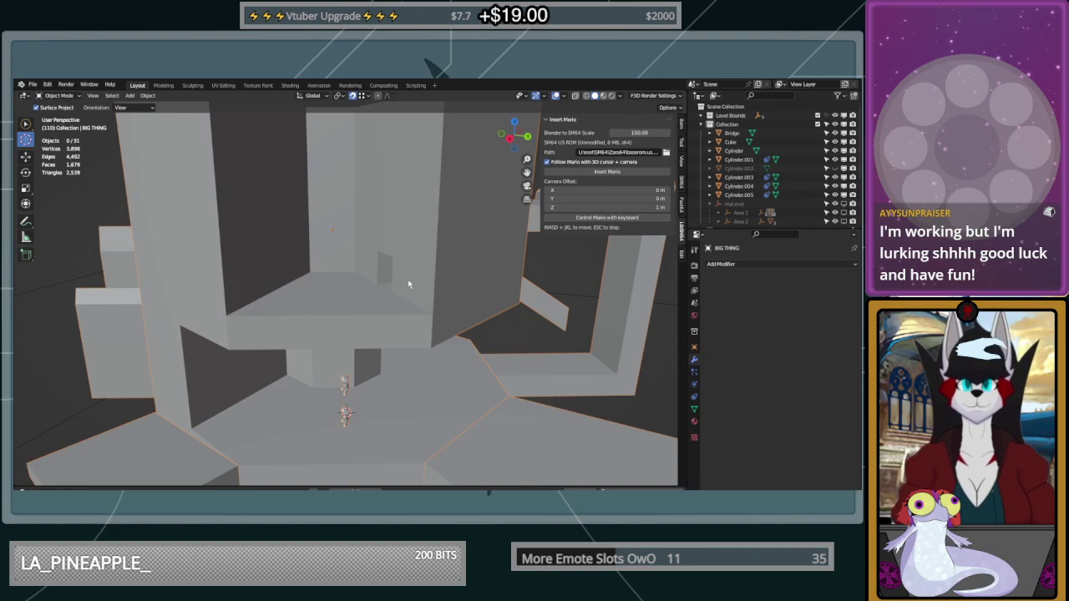
{"action": "key", "text": "n"}
{"action": "left_click", "coordinate": [564, 96]}
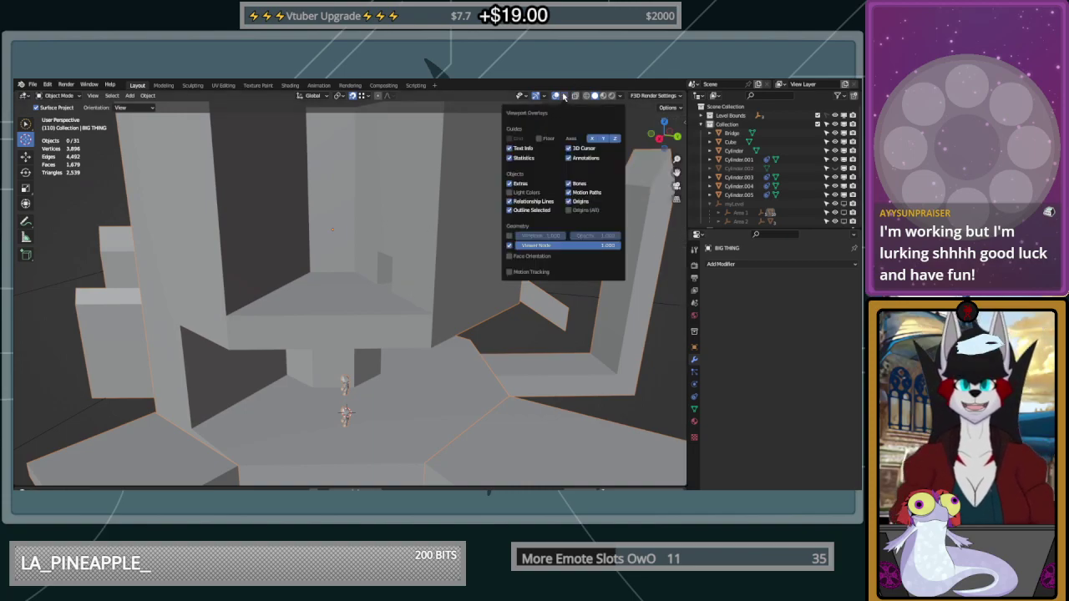
{"action": "left_click", "coordinate": [510, 256]}
{"action": "middle_click_drag", "start_coordinate": [401, 272], "coordinate": [172, 129]}
Try to select the reversed faces of the upper recess and its doorway passage on the BIG THING mesh
{"action": "left_click", "coordinate": [59, 95]}
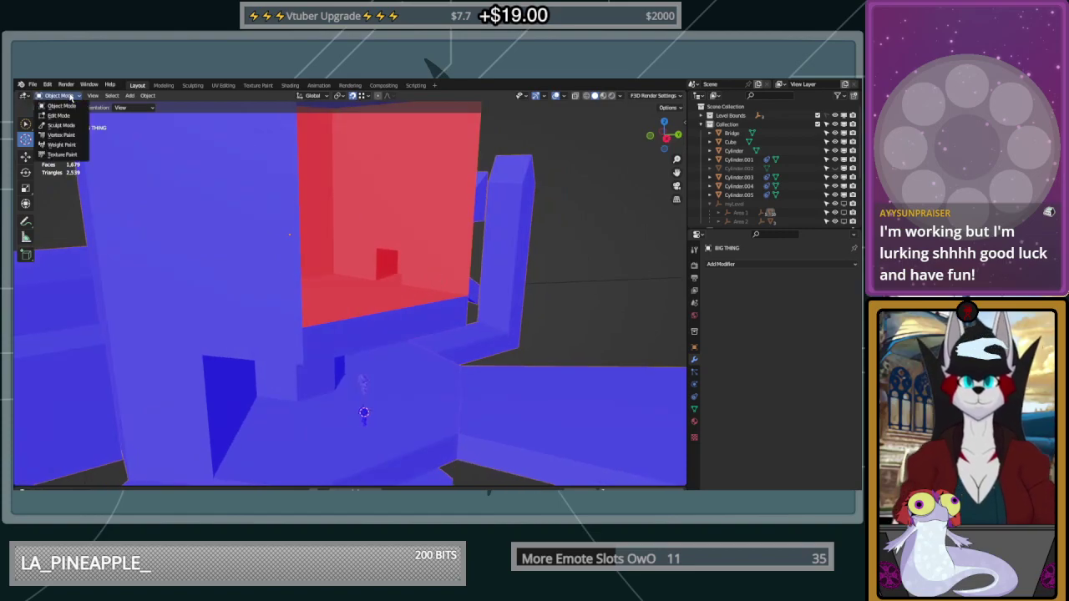
{"action": "left_click", "coordinate": [58, 116]}
{"action": "left_click", "coordinate": [30, 126]}
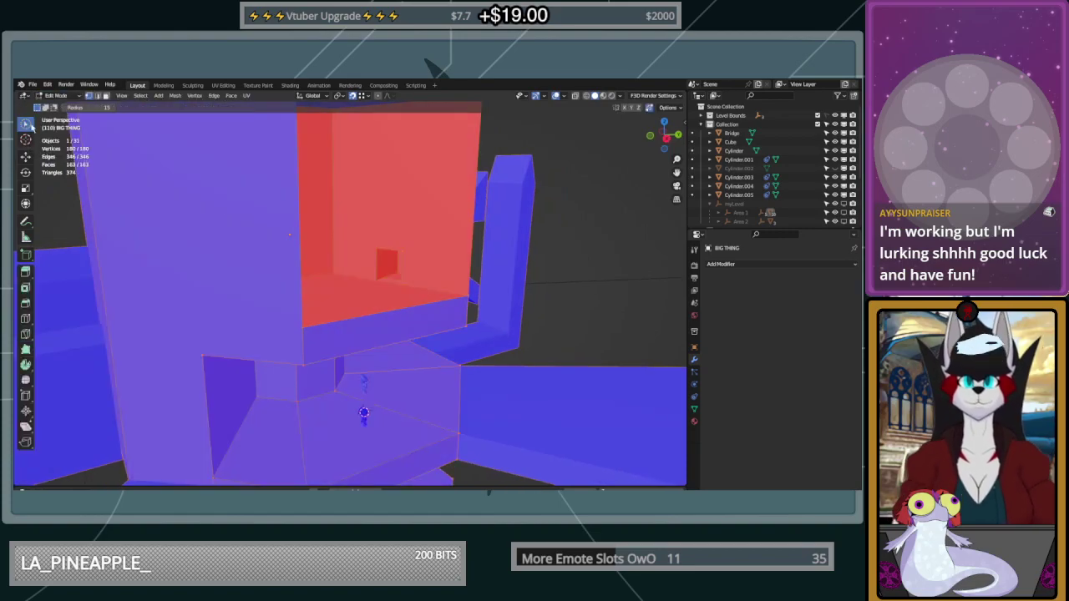
{"action": "left_click_drag", "start_coordinate": [394, 248], "coordinate": [416, 282]}
{"action": "left_click", "coordinate": [106, 95]}
{"action": "left_click", "coordinate": [391, 220]}
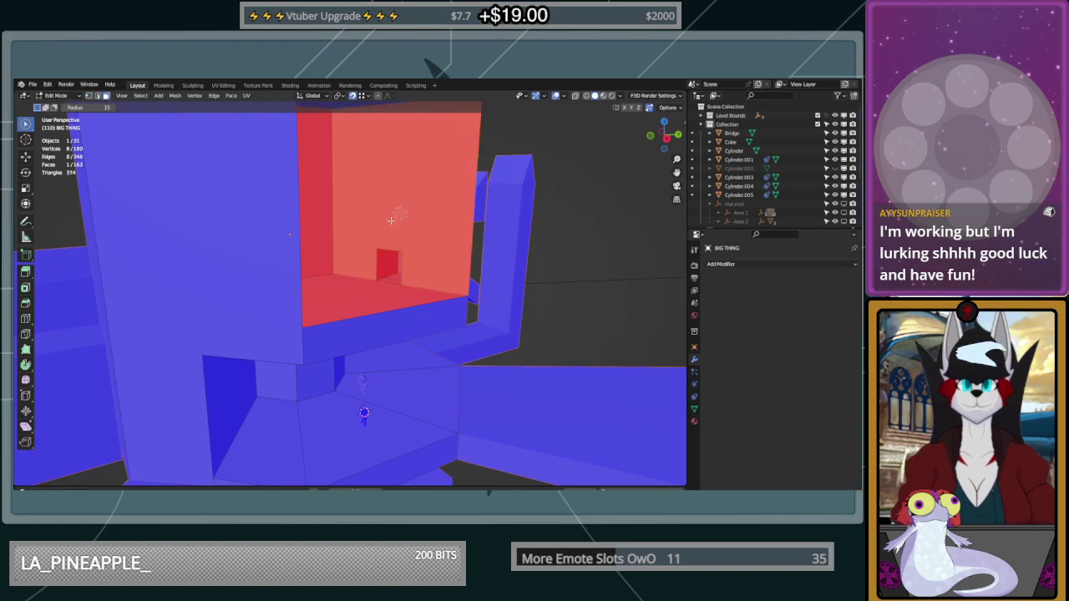
{"action": "left_click_drag", "start_coordinate": [413, 261], "coordinate": [384, 269]}
{"action": "mouse_move", "coordinate": [384, 269]}
{"action": "middle_mouse_down"}
{"action": "mouse_move", "coordinate": [362, 245]}
{"action": "mouse_move", "coordinate": [334, 270]}
{"action": "mouse_move", "coordinate": [401, 262]}
{"action": "mouse_move", "coordinate": [458, 239]}
{"action": "mouse_move", "coordinate": [436, 244]}
{"action": "mouse_move", "coordinate": [390, 321]}
{"action": "mouse_move", "coordinate": [449, 310]}
{"action": "mouse_move", "coordinate": [513, 240]}
{"action": "middle_mouse_up"}
{"action": "scroll", "coordinate": [403, 261], "scroll_direction": "up", "scroll_amount": 6}
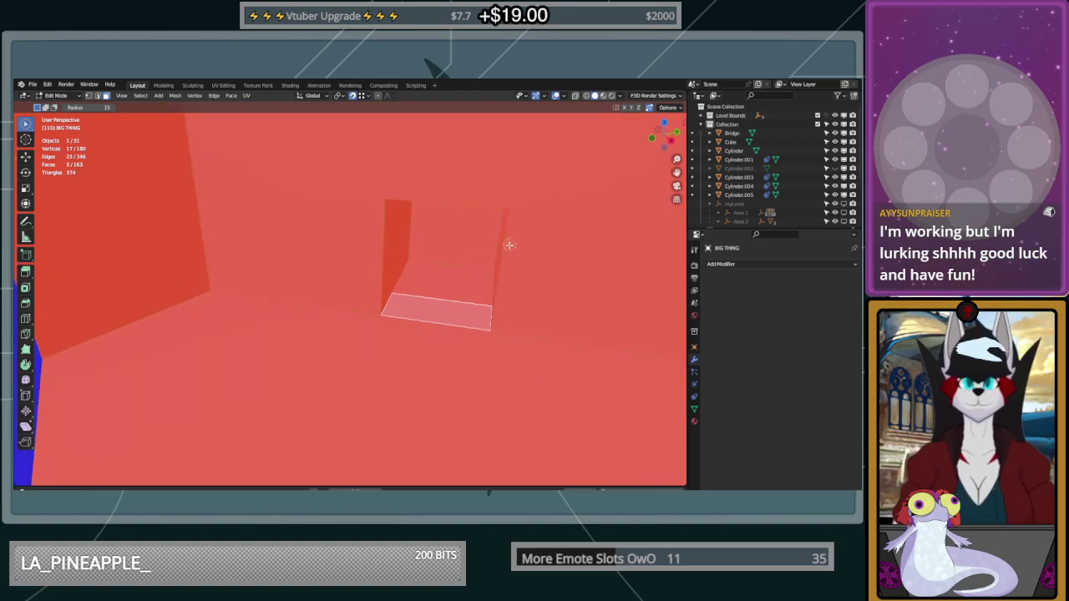
{"action": "middle_click_drag", "start_coordinate": [432, 252], "coordinate": [306, 260]}
{"action": "right_click", "coordinate": [430, 266]}
{"action": "left_click", "coordinate": [430, 266]}
{"action": "left_click", "coordinate": [330, 214]}
{"action": "middle_click_drag", "start_coordinate": [339, 212], "coordinate": [317, 213]}
{"action": "key", "text": "Tab"}
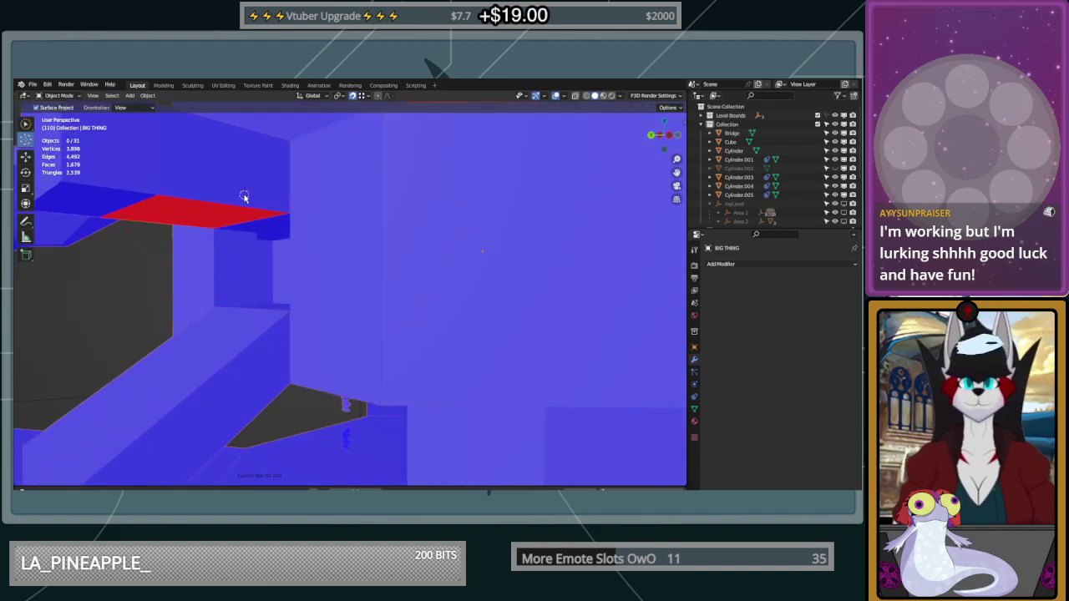
Flip the normal of the reversed face on the underside of the Cube object
{"action": "left_click_drag", "start_coordinate": [244, 197], "coordinate": [322, 193]}
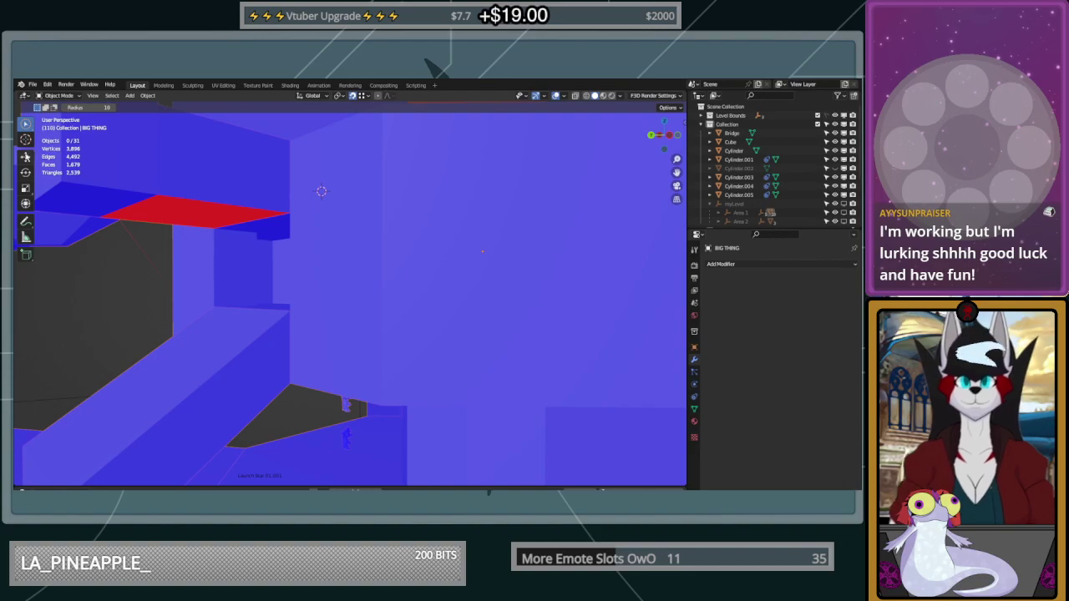
{"action": "left_click", "coordinate": [199, 208]}
{"action": "key", "text": "Tab"}
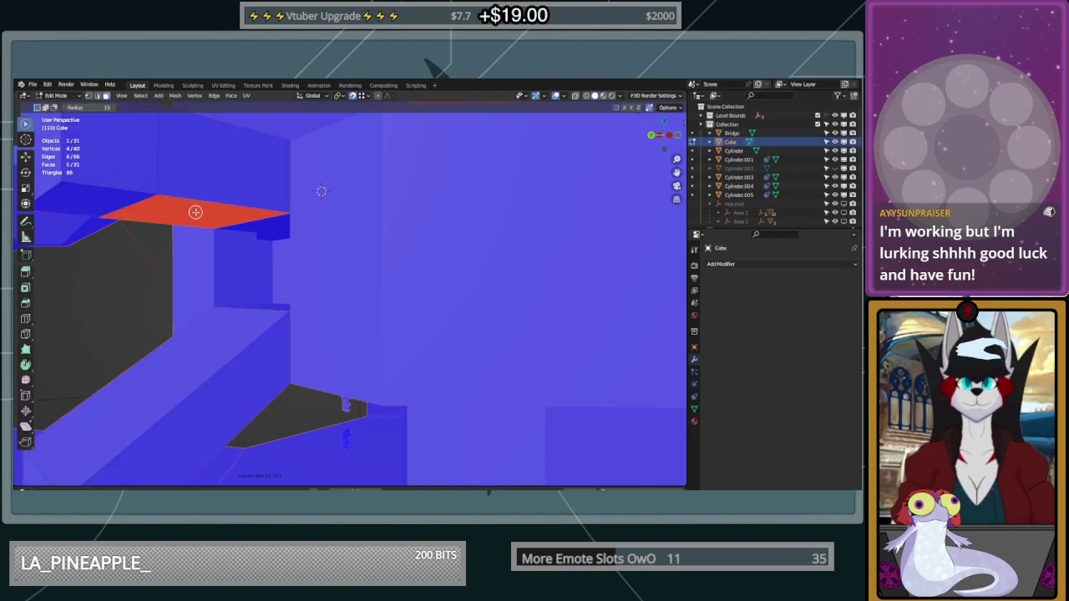
{"action": "key", "text": "alt+n"}
{"action": "left_click", "coordinate": [197, 215]}
{"action": "scroll", "coordinate": [201, 216], "scroll_direction": "down", "scroll_amount": 10}
{"action": "middle_click_drag", "start_coordinate": [204, 217], "coordinate": [401, 257]}
{"action": "left_click", "coordinate": [377, 278]}
{"action": "key", "text": "Tab"}
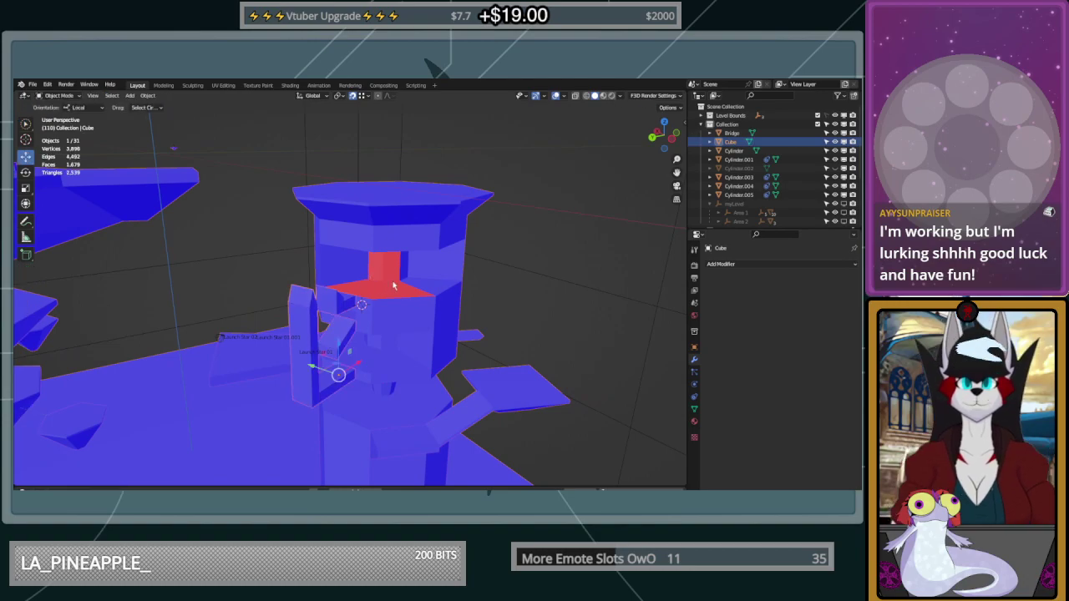
Correct the normals of the reversed wall and floor faces in BIG THING's upper recess so they face the interior
{"action": "left_click", "coordinate": [393, 284]}
{"action": "key", "text": "Tab"}
{"action": "mouse_move", "coordinate": [386, 277]}
{"action": "left_mouse_down"}
{"action": "mouse_move", "coordinate": [373, 293]}
{"action": "mouse_move", "coordinate": [391, 289]}
{"action": "left_mouse_up"}
{"action": "left_click", "coordinate": [384, 270]}
{"action": "middle_click_drag", "start_coordinate": [391, 289], "coordinate": [230, 288]}
{"action": "key", "text": "alt+n"}
{"action": "left_click", "coordinate": [382, 276]}
{"action": "middle_click_drag", "start_coordinate": [556, 254], "coordinate": [336, 338]}
{"action": "key", "text": "Tab"}
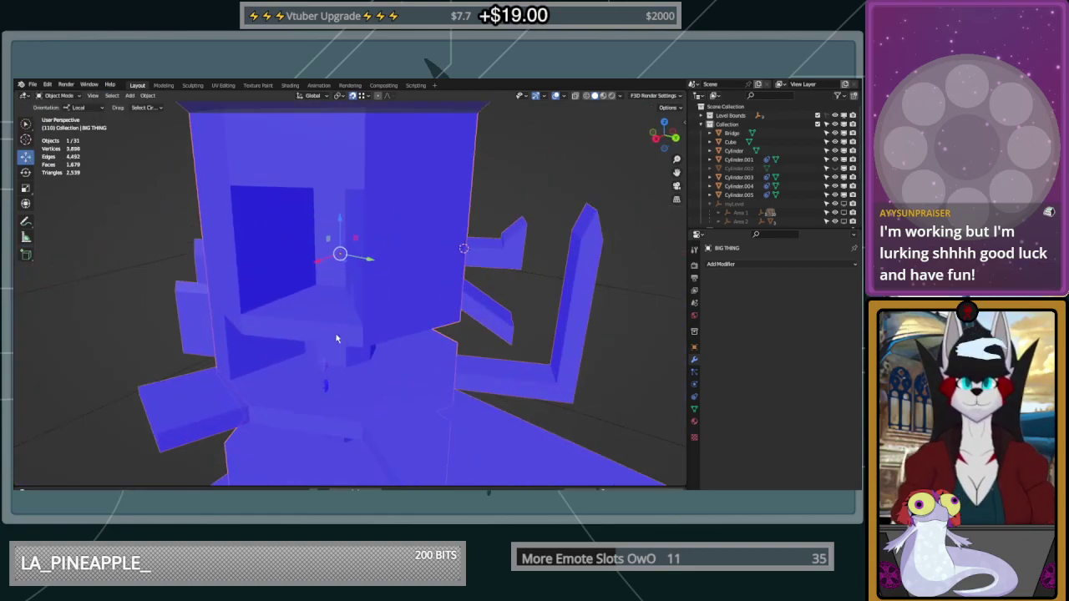
Check the tower and its recess for remaining reversed faces and turn off the Face Orientation overlay
{"action": "scroll", "coordinate": [335, 343], "scroll_direction": "down", "scroll_amount": 8}
{"action": "scroll", "coordinate": [317, 389], "scroll_direction": "up", "scroll_amount": 10}
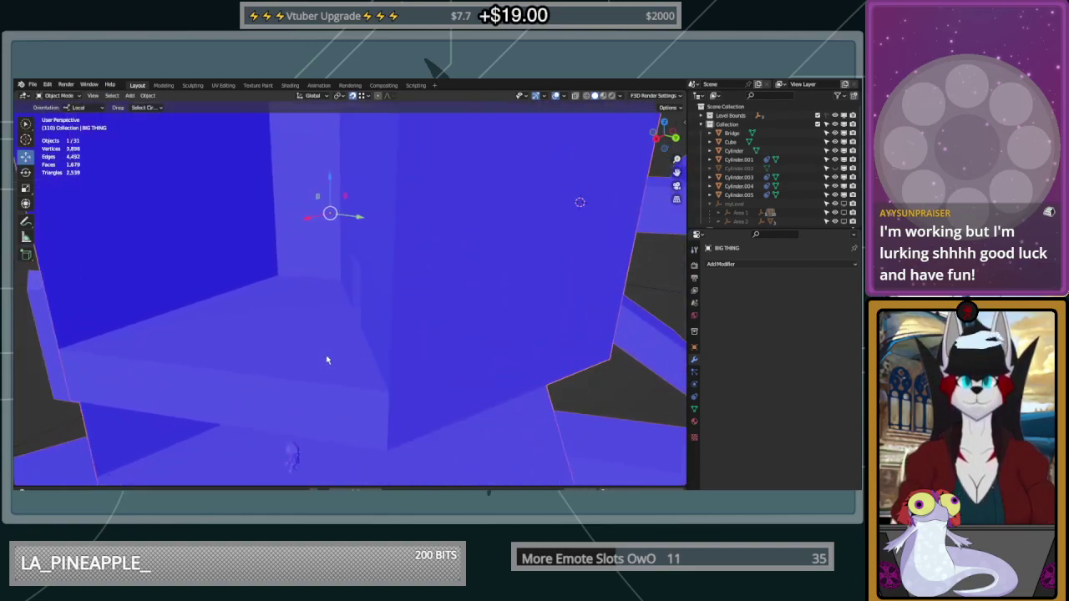
{"action": "scroll", "coordinate": [328, 362], "scroll_direction": "down", "scroll_amount": 2}
{"action": "scroll", "coordinate": [385, 310], "scroll_direction": "up", "scroll_amount": 4}
{"action": "middle_click_drag", "start_coordinate": [329, 362], "coordinate": [497, 278], "text": "shift"}
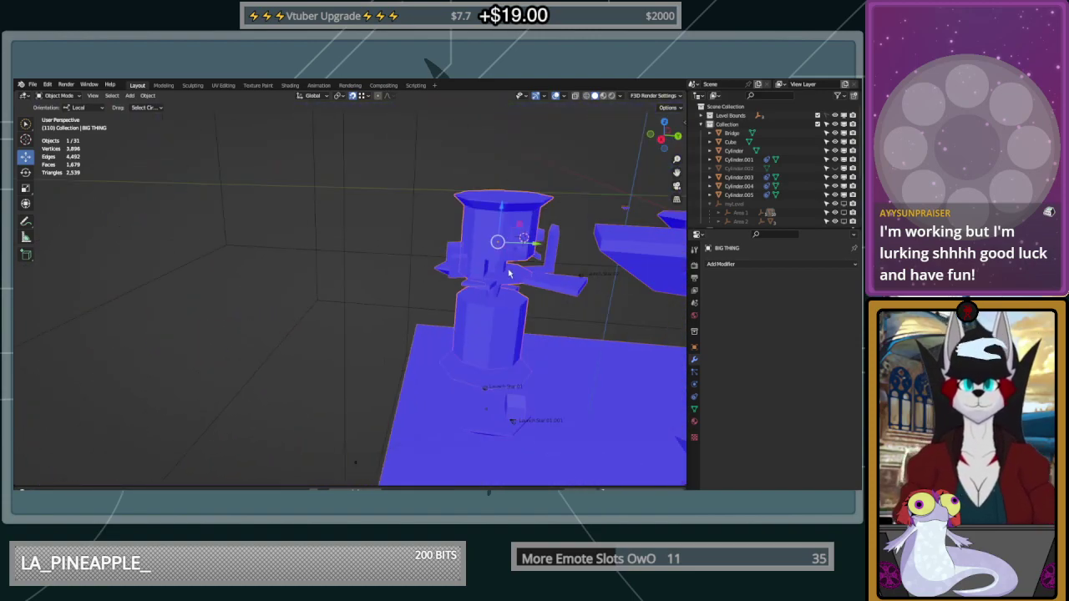
{"action": "key", "text": "KP_Decimal"}
{"action": "scroll", "coordinate": [338, 230], "scroll_direction": "up", "scroll_amount": 4}
{"action": "scroll", "coordinate": [367, 194], "scroll_direction": "up", "scroll_amount": 2}
{"action": "middle_click_drag", "start_coordinate": [375, 186], "coordinate": [356, 285], "text": "shift"}
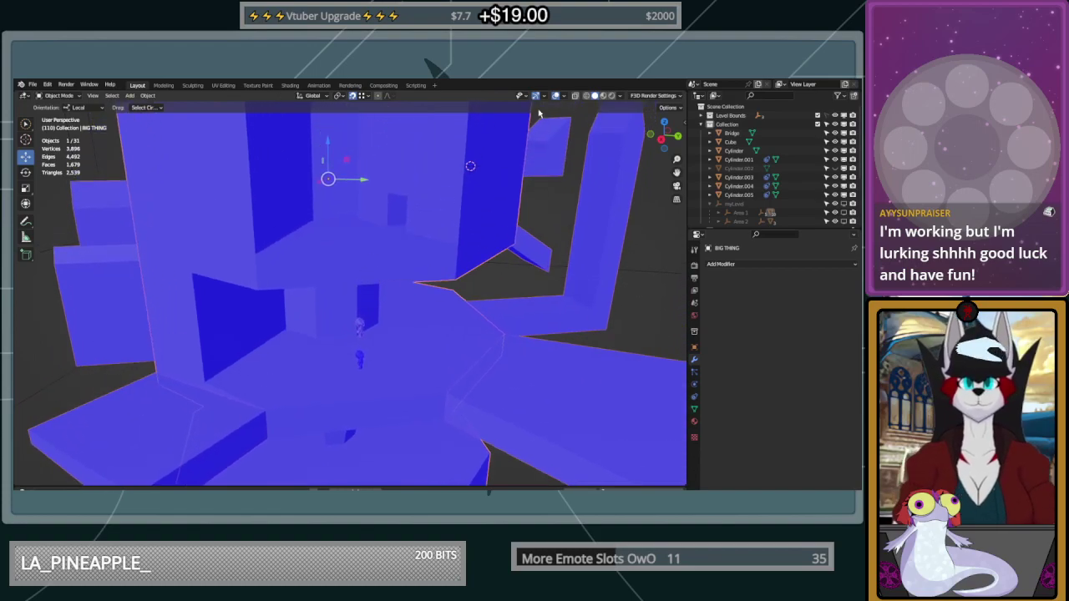
{"action": "left_click", "coordinate": [565, 97]}
{"action": "left_click", "coordinate": [524, 255]}
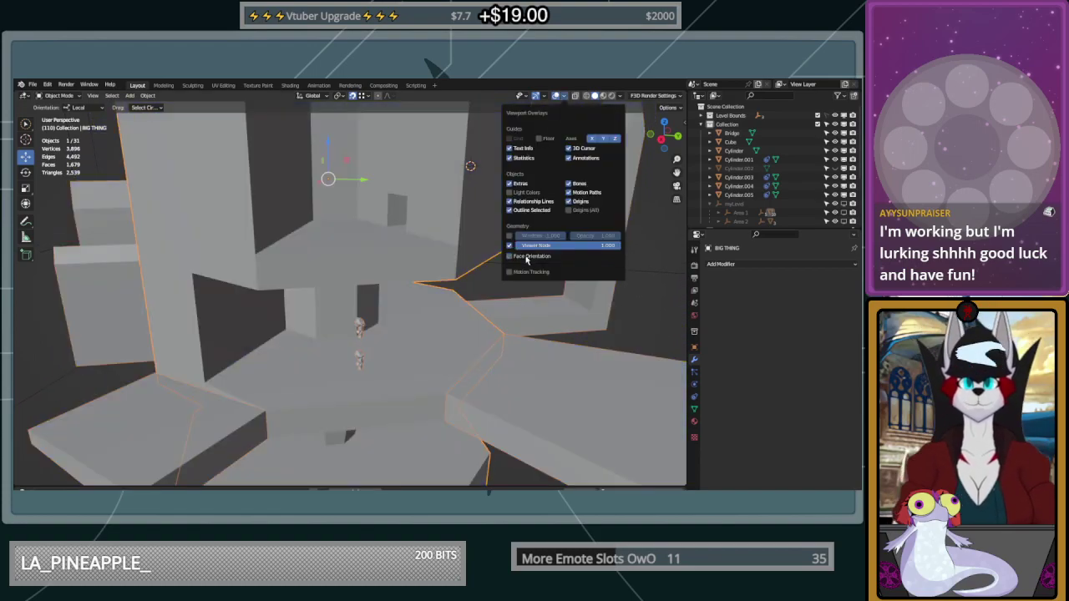
Insert Mario at the 3D cursor on the upper recess's floor and test the tower by moving him with keyboard control
{"action": "left_click", "coordinate": [26, 140]}
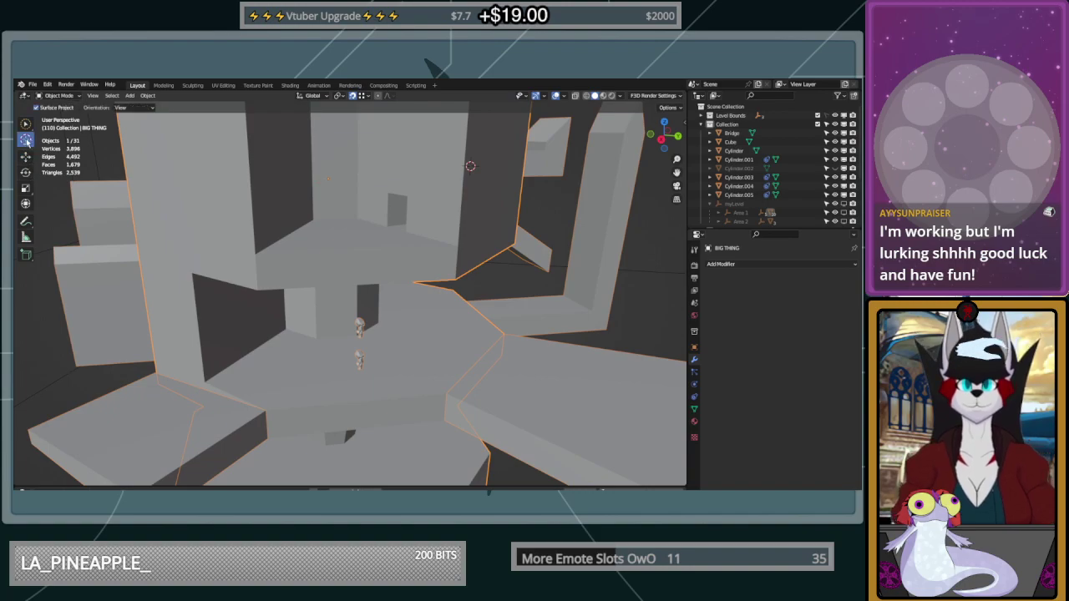
{"action": "middle_click_drag", "start_coordinate": [408, 248], "coordinate": [402, 303]}
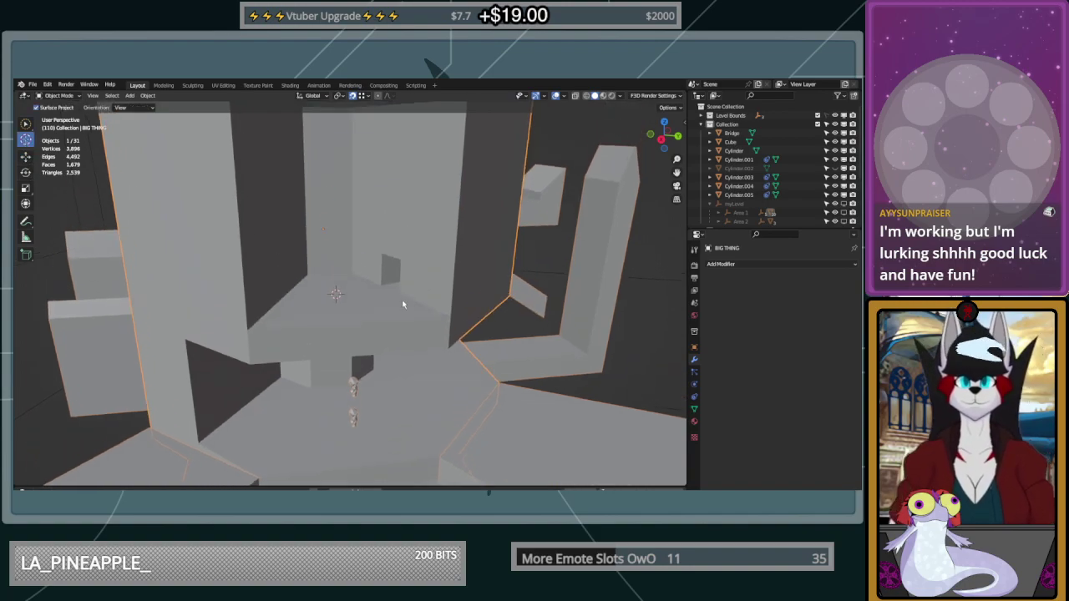
{"action": "key", "text": "n"}
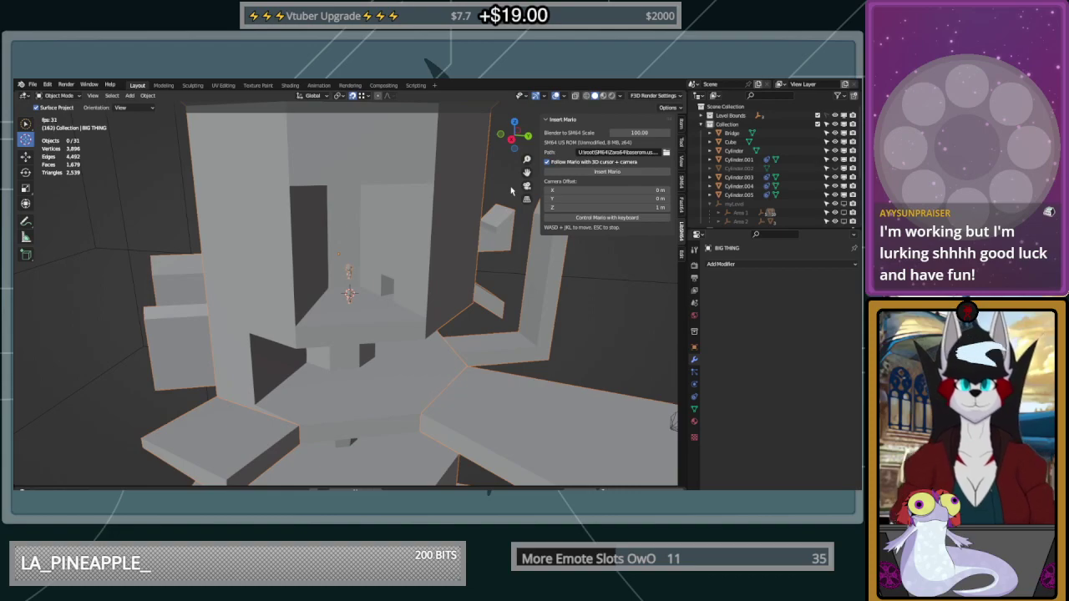
{"action": "key", "text": "d"}
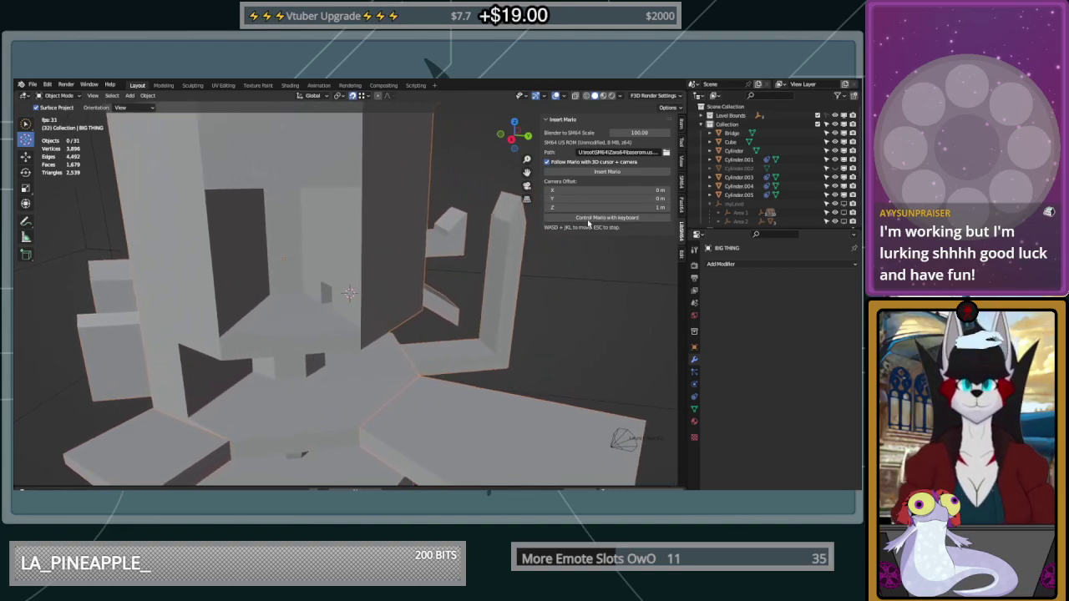
{"action": "key", "text": "a"}
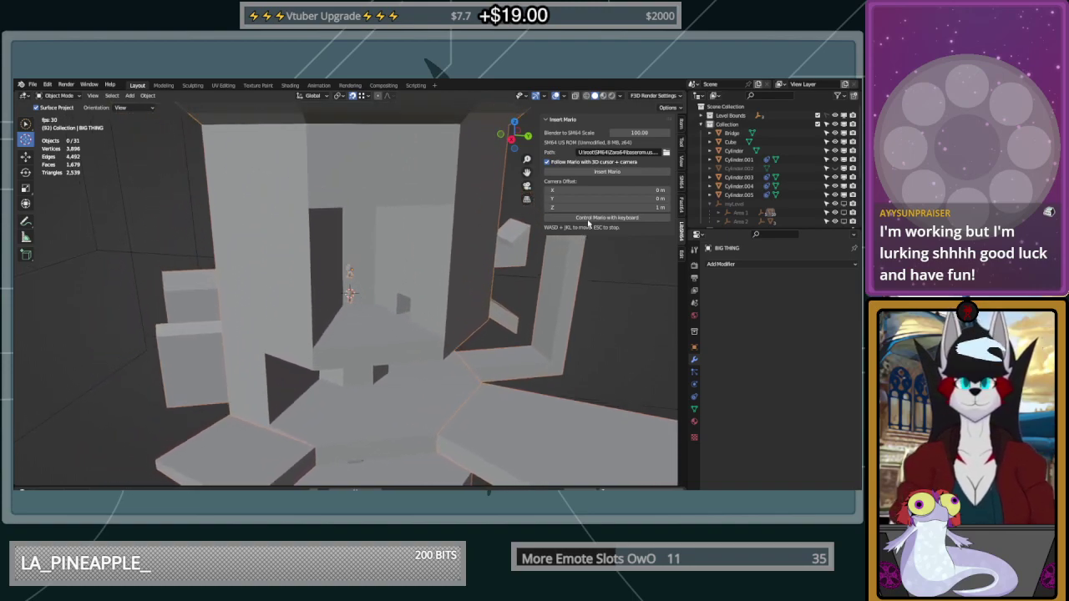
{"action": "key", "text": "d"}
{"action": "key", "text": "j"}
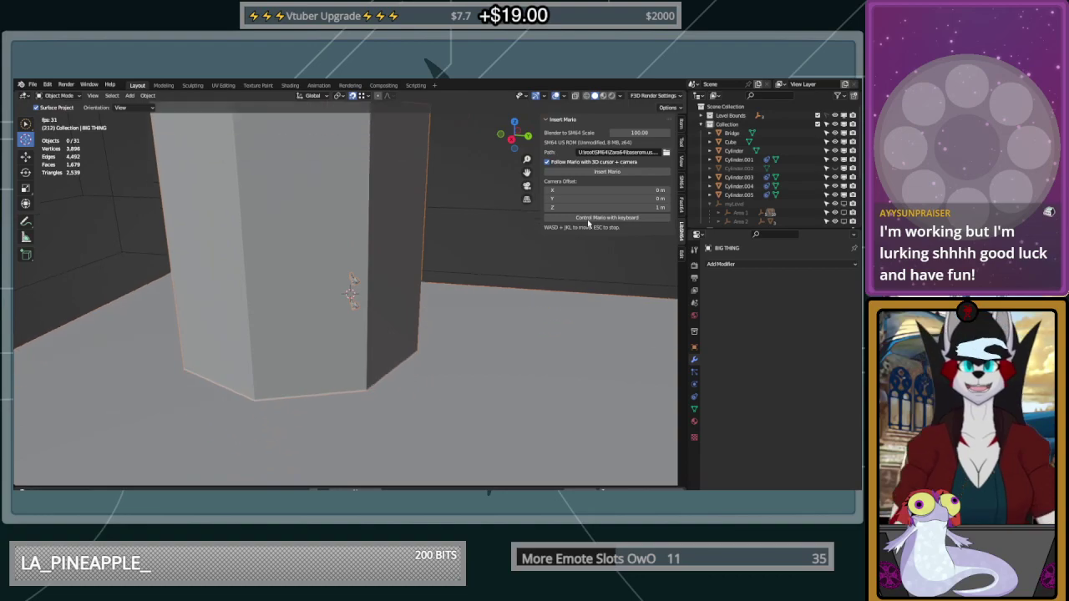
{"action": "left_click", "coordinate": [589, 219]}
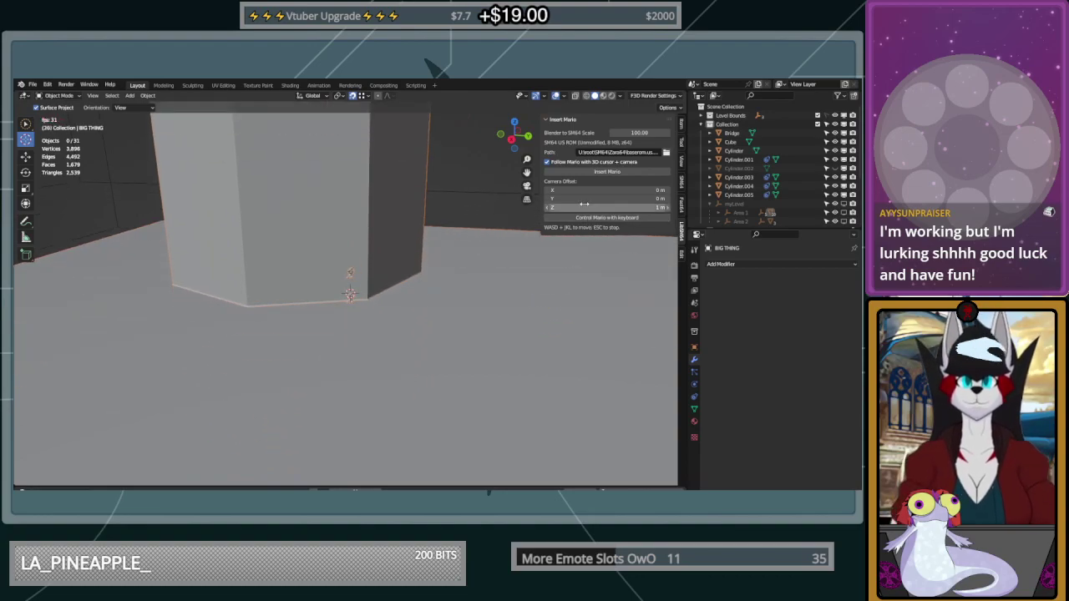
{"action": "scroll", "coordinate": [409, 279], "scroll_direction": "down", "scroll_amount": 5}
{"action": "scroll", "coordinate": [399, 283], "scroll_direction": "down", "scroll_amount": 3}
{"action": "middle_click_drag", "start_coordinate": [358, 269], "coordinate": [432, 290]}
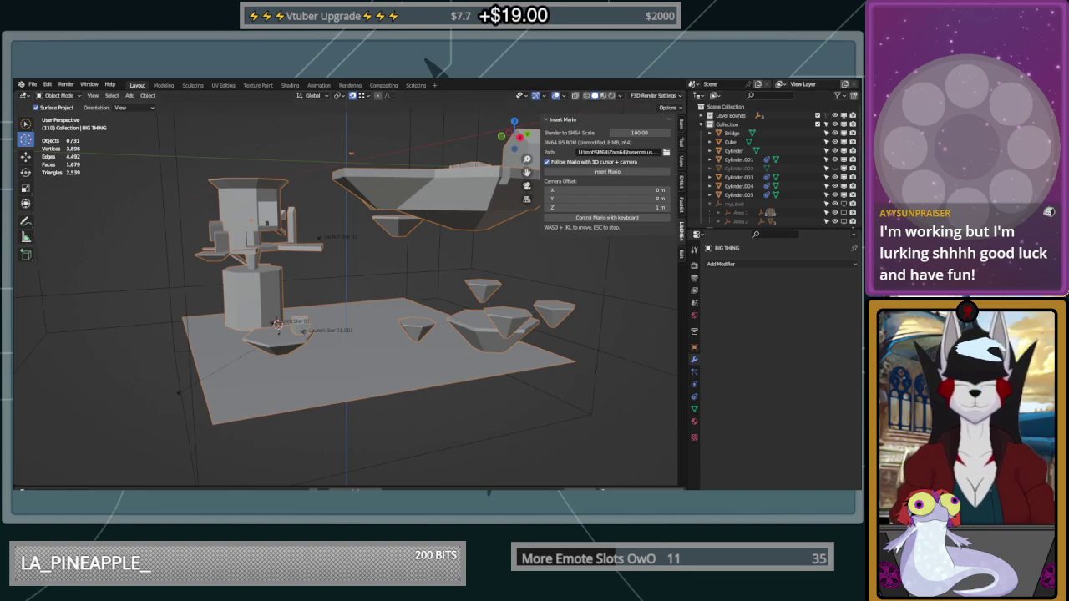
{"action": "left_click", "coordinate": [810, 75]}
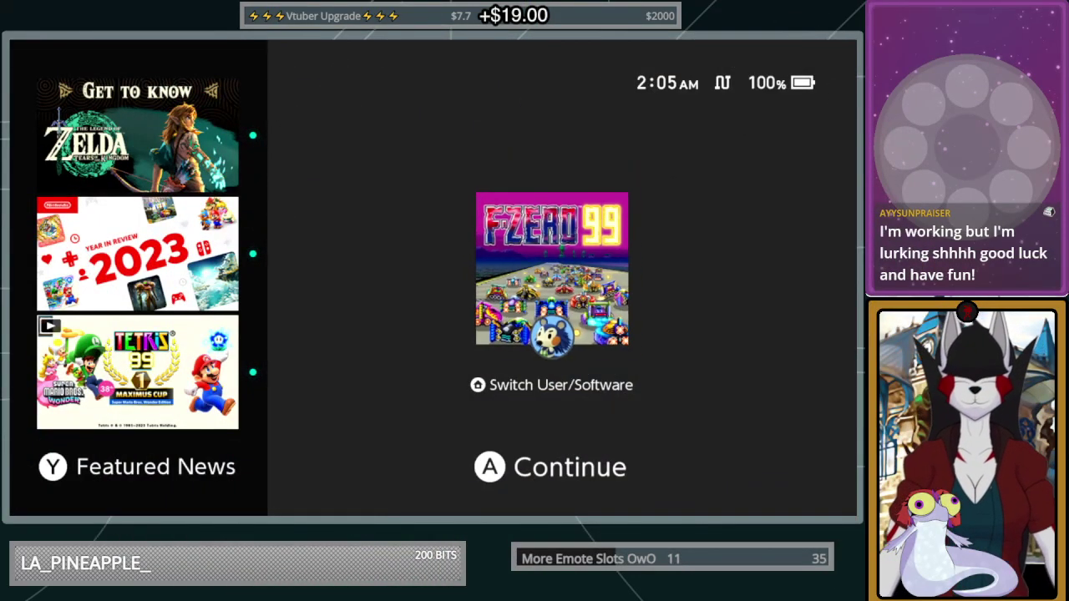
{"action": "key", "text": "a"}
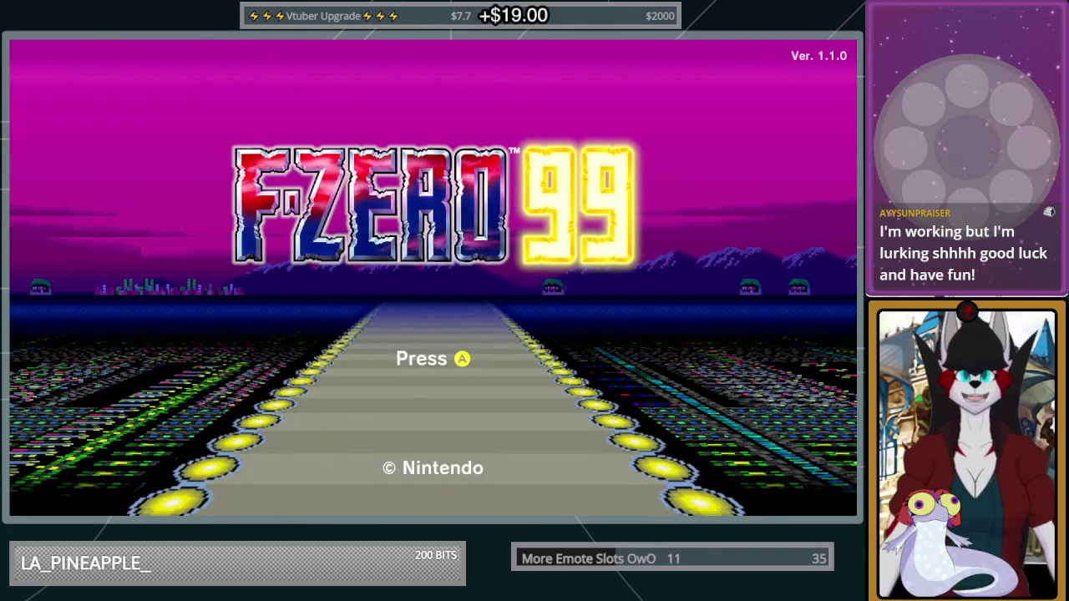
{"action": "key", "text": "a"}
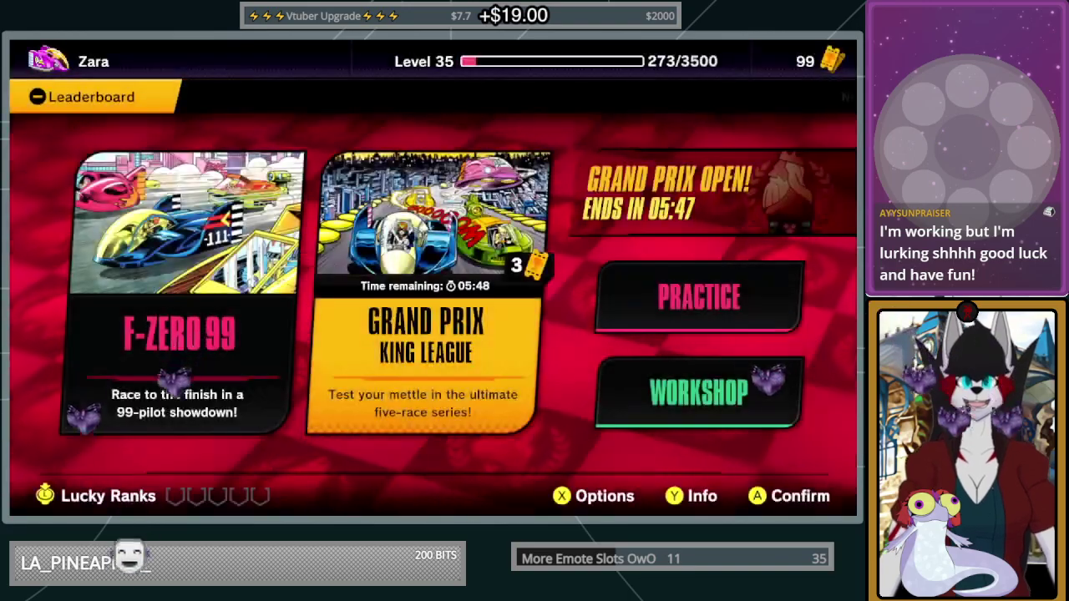
{"action": "key", "text": "Return"}
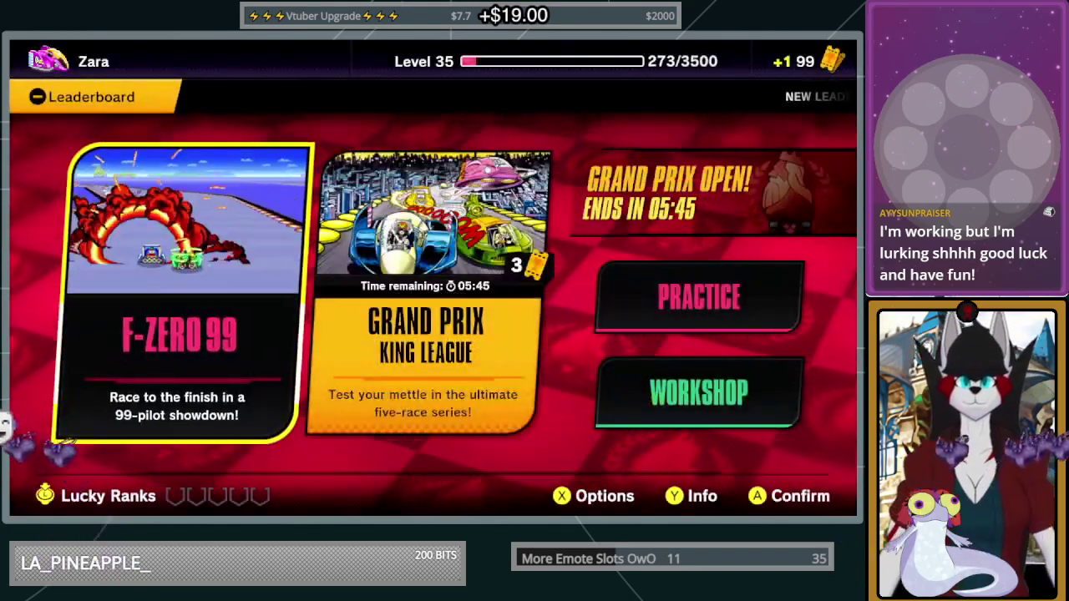